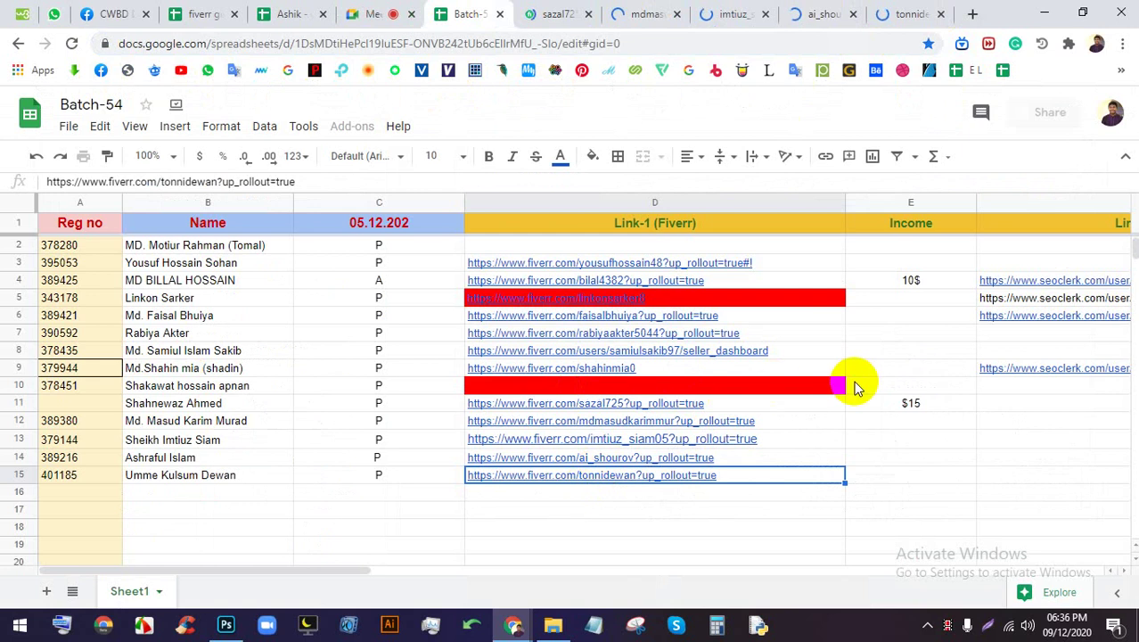
pyautogui.click(557, 14)
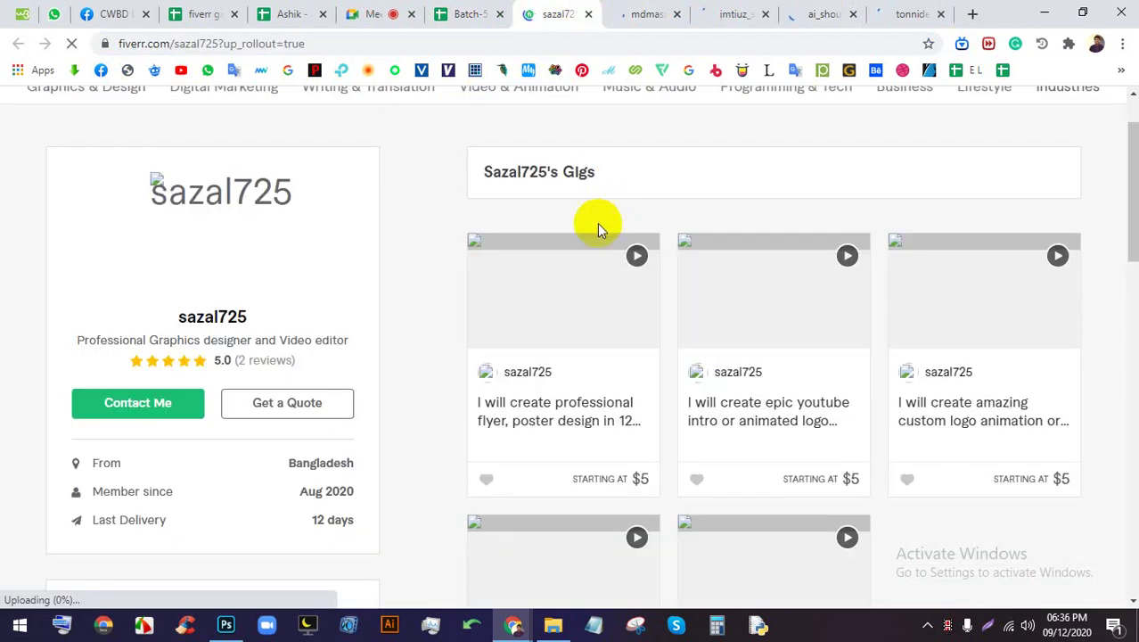
pyautogui.scroll(-4, 597, 223)
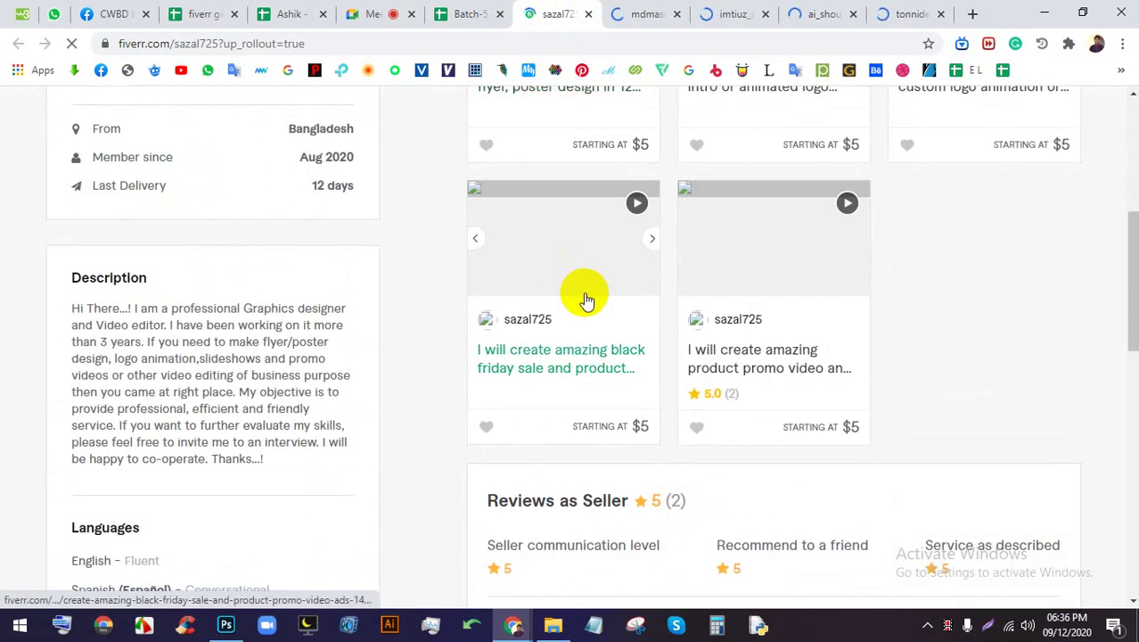
pyautogui.scroll(-4, 586, 301)
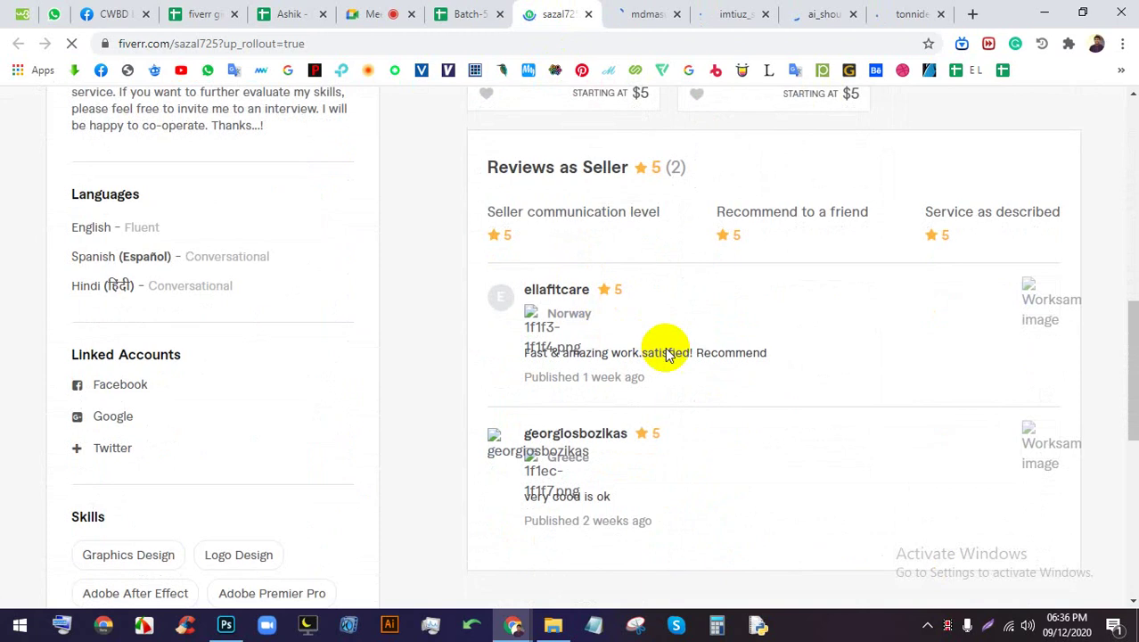
pyautogui.scroll(5, 668, 353)
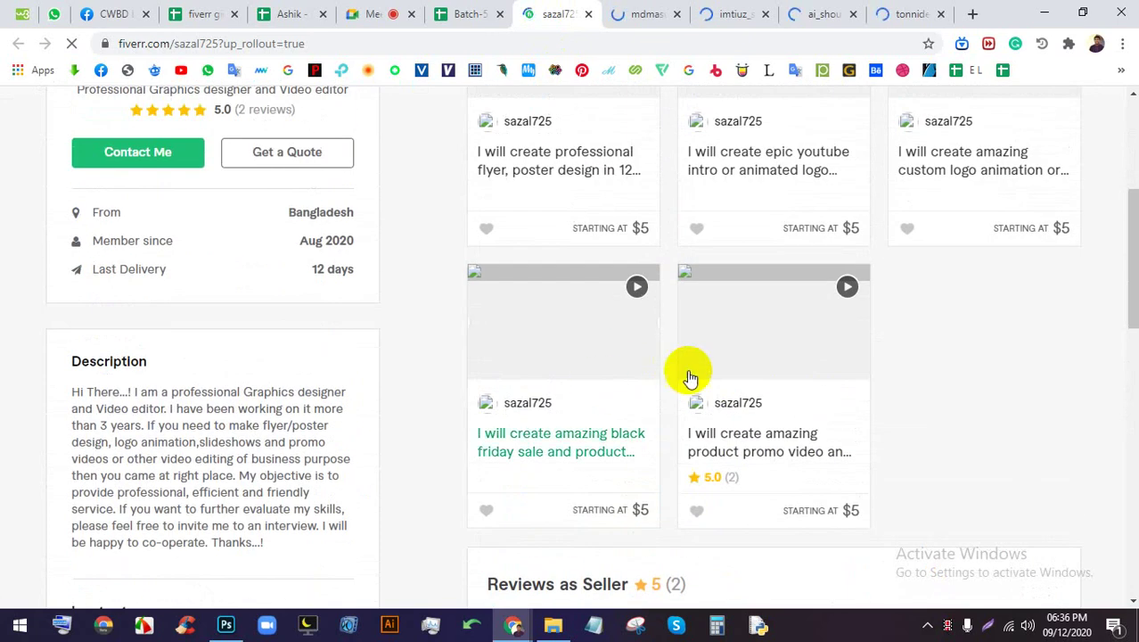
pyautogui.scroll(3, 706, 398)
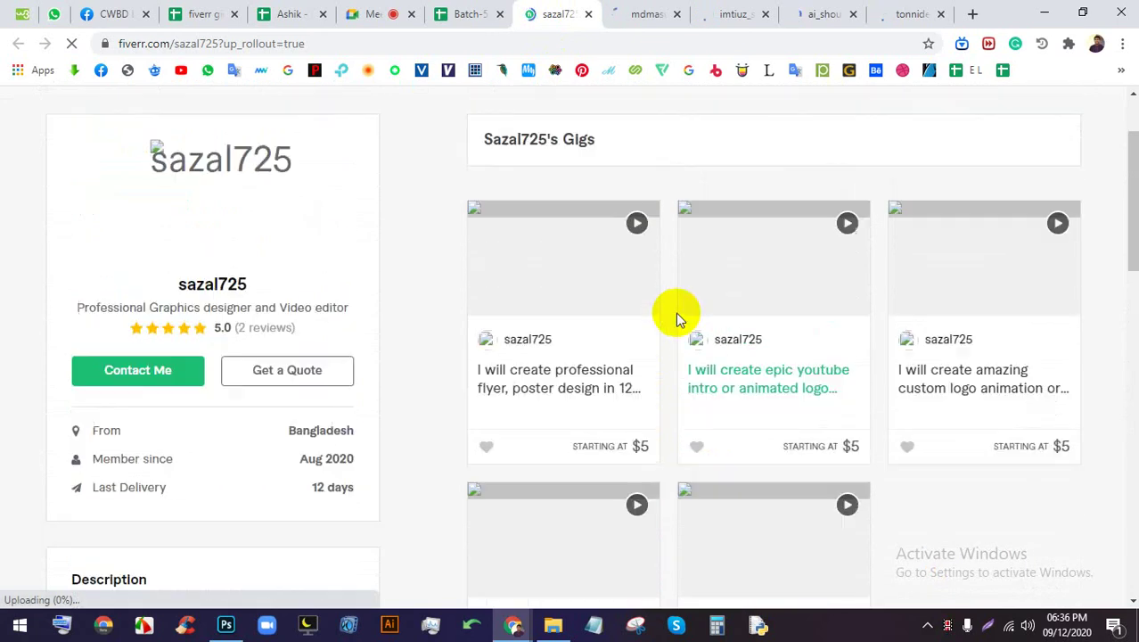
pyautogui.scroll(2, 651, 304)
pyautogui.click(646, 13)
pyautogui.scroll(-1, 532, 246)
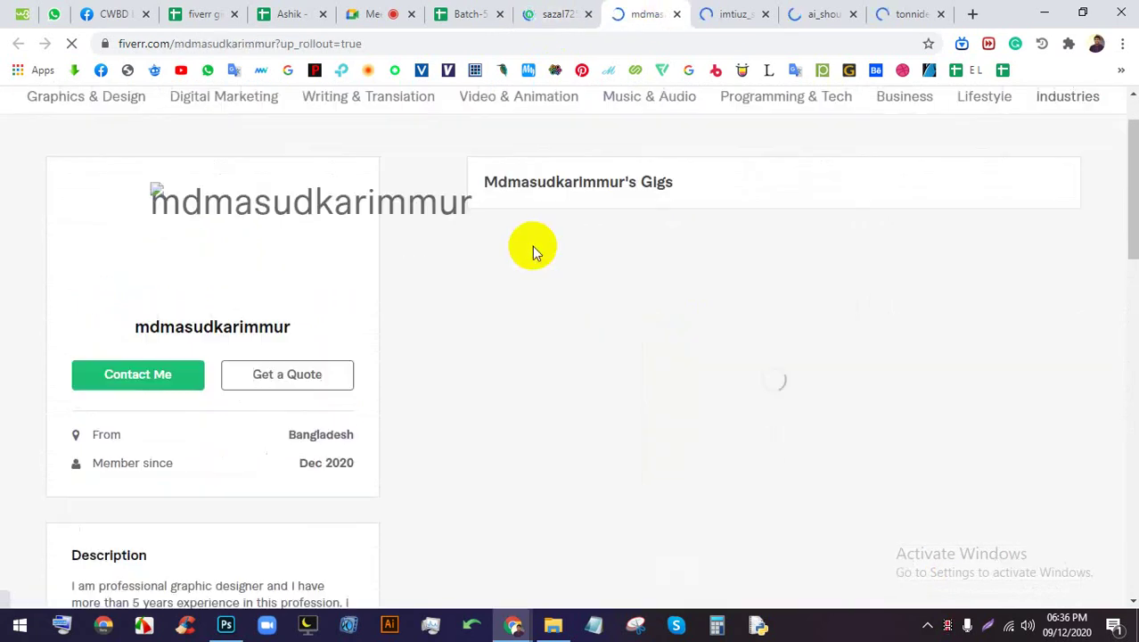
pyautogui.scroll(1, 540, 268)
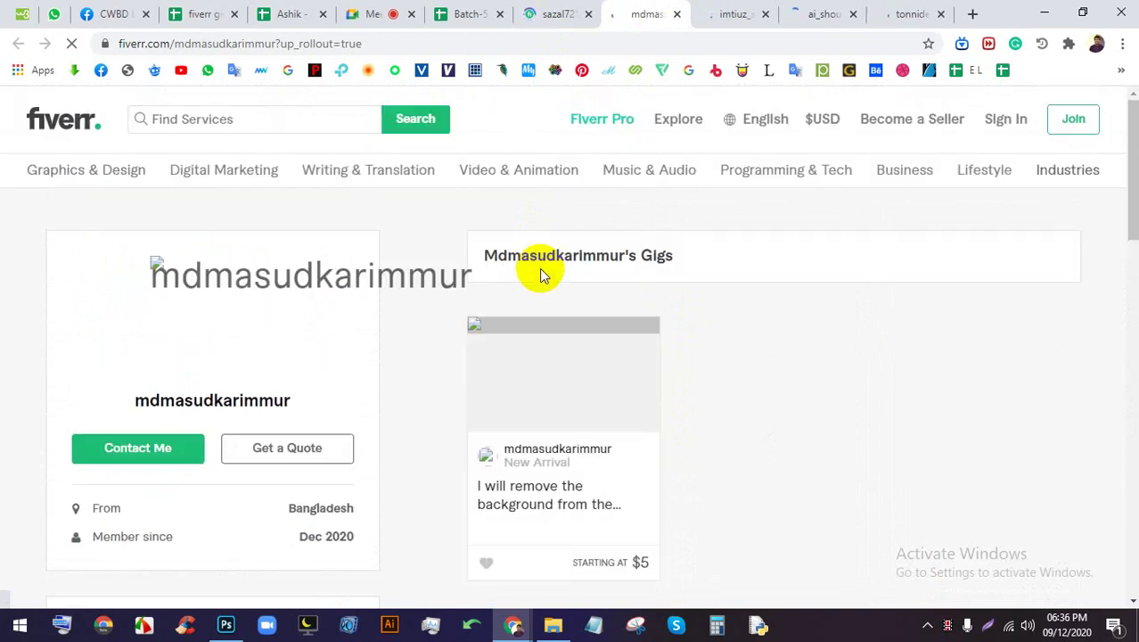
# Admit the waiting guest into the Google Meet call
pyautogui.click(287, 12)
pyautogui.click(366, 12)
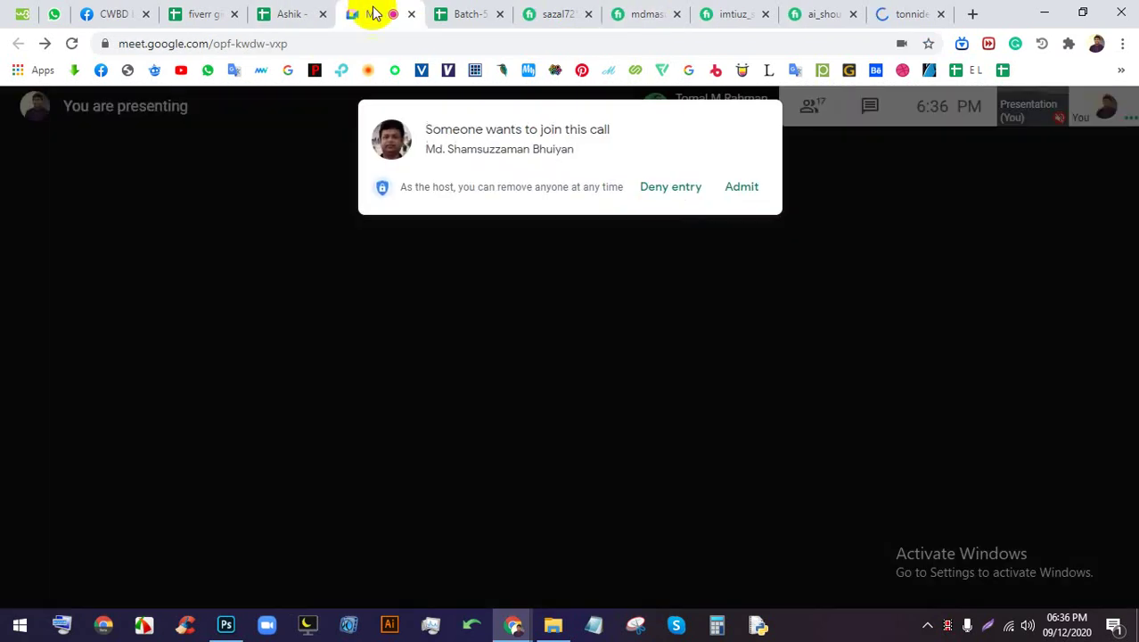
pyautogui.click(742, 188)
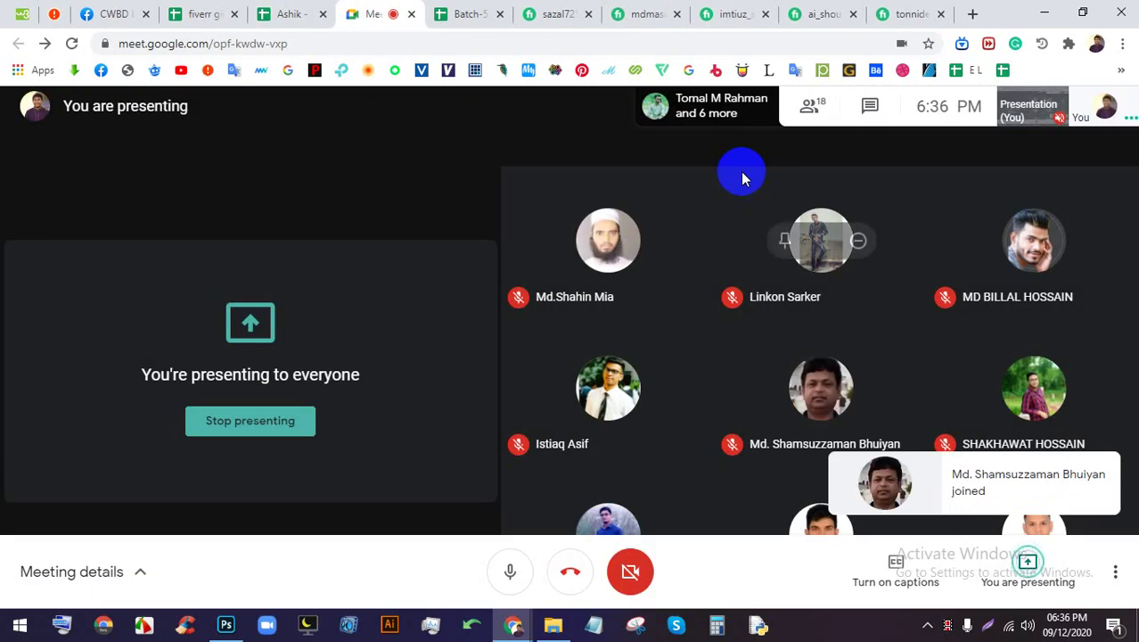
pyautogui.click(553, 10)
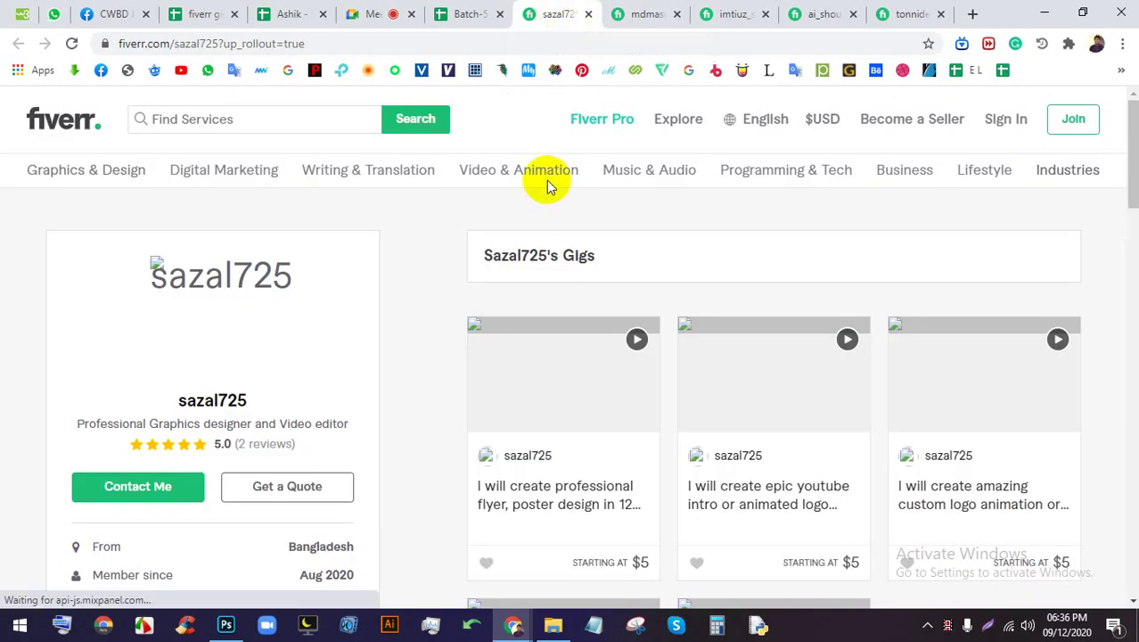
pyautogui.scroll(-1, 579, 224)
pyautogui.scroll(-2, 660, 284)
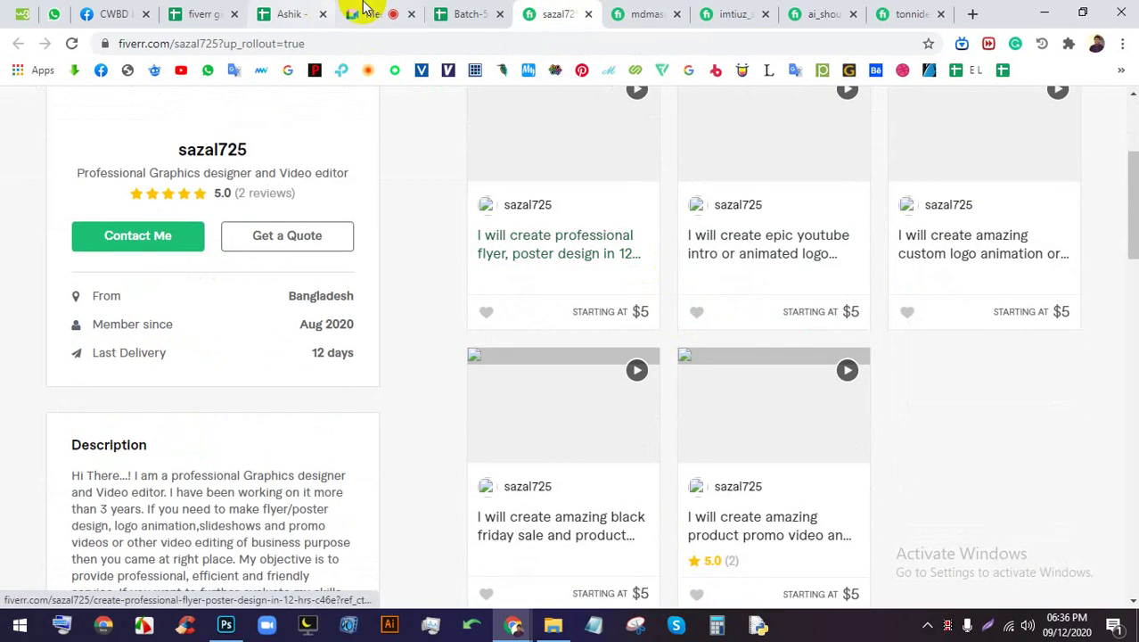
pyautogui.click(367, 13)
pyautogui.click(580, 12)
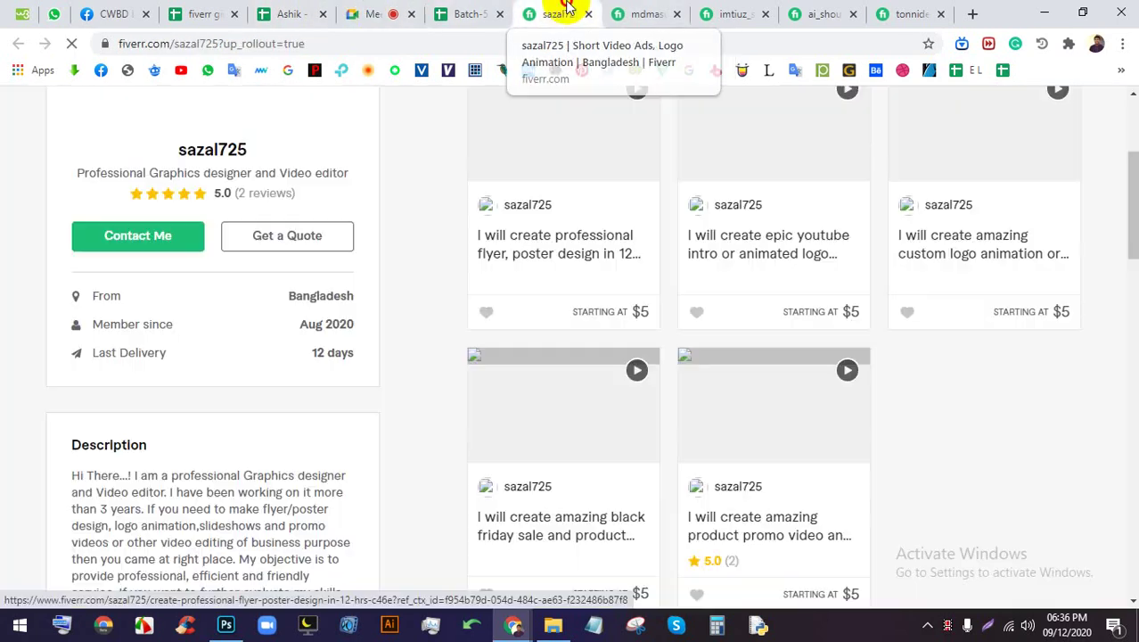
pyautogui.scroll(3, 653, 379)
pyautogui.scroll(-3, 654, 379)
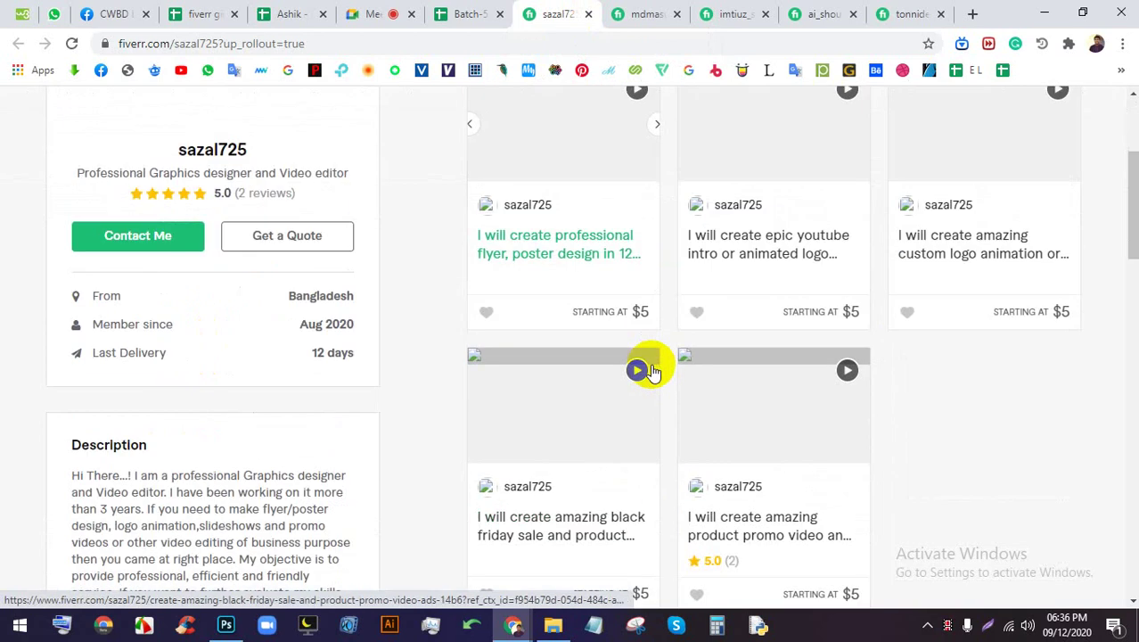
pyautogui.scroll(2, 651, 369)
pyautogui.click(468, 14)
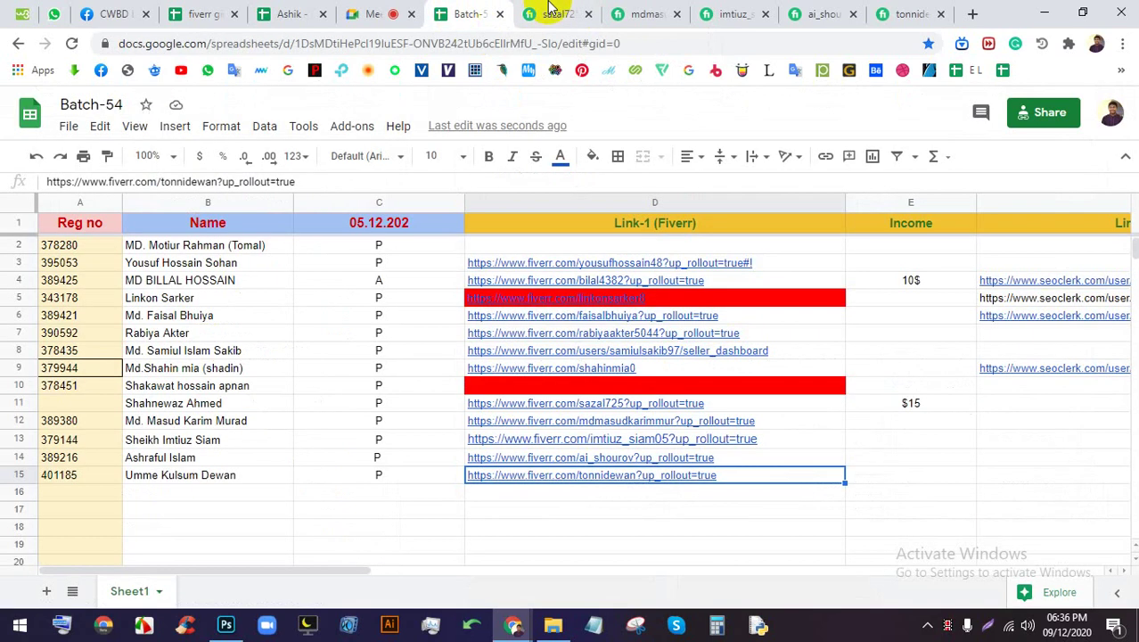
pyautogui.click(555, 13)
pyautogui.scroll(-3, 634, 366)
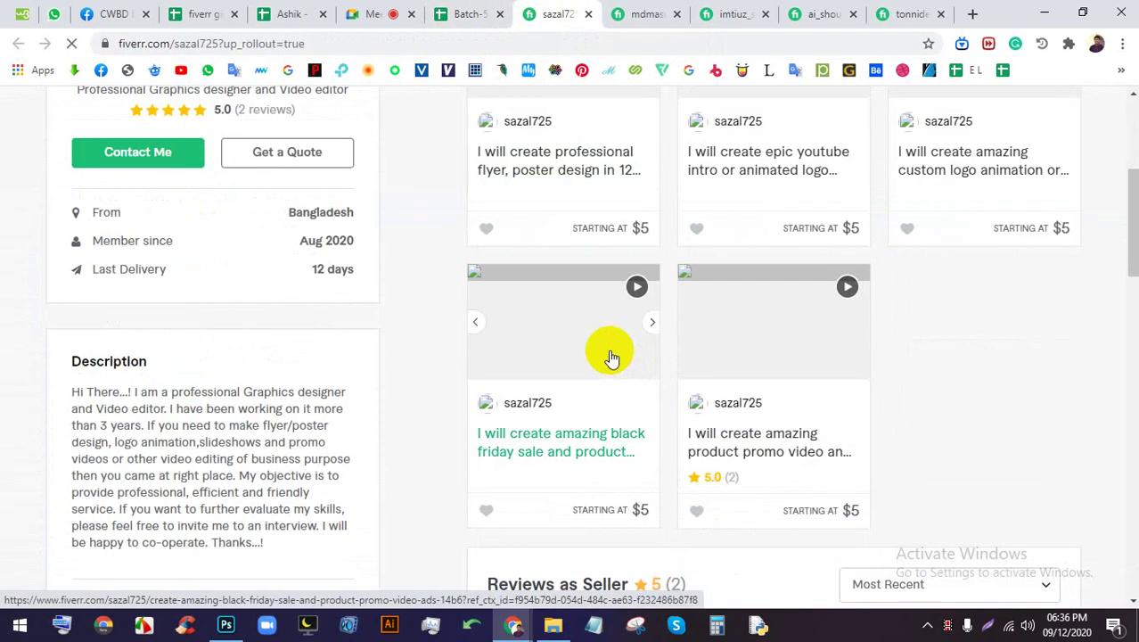
pyautogui.scroll(4, 640, 339)
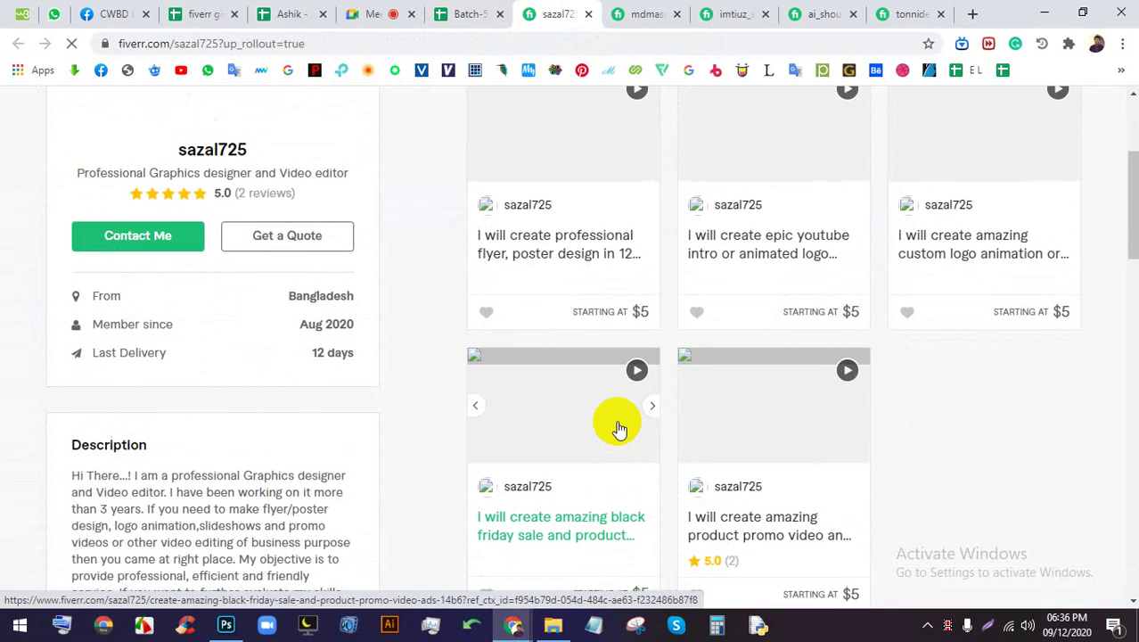
pyautogui.click(642, 13)
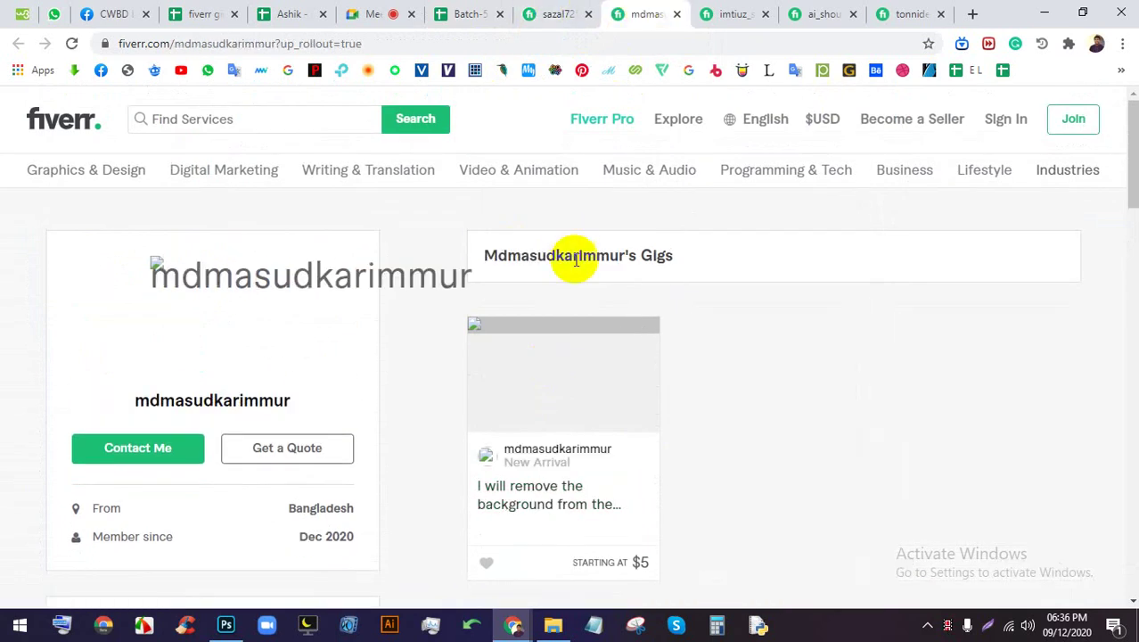
pyautogui.scroll(-1, 576, 259)
pyautogui.click(70, 47)
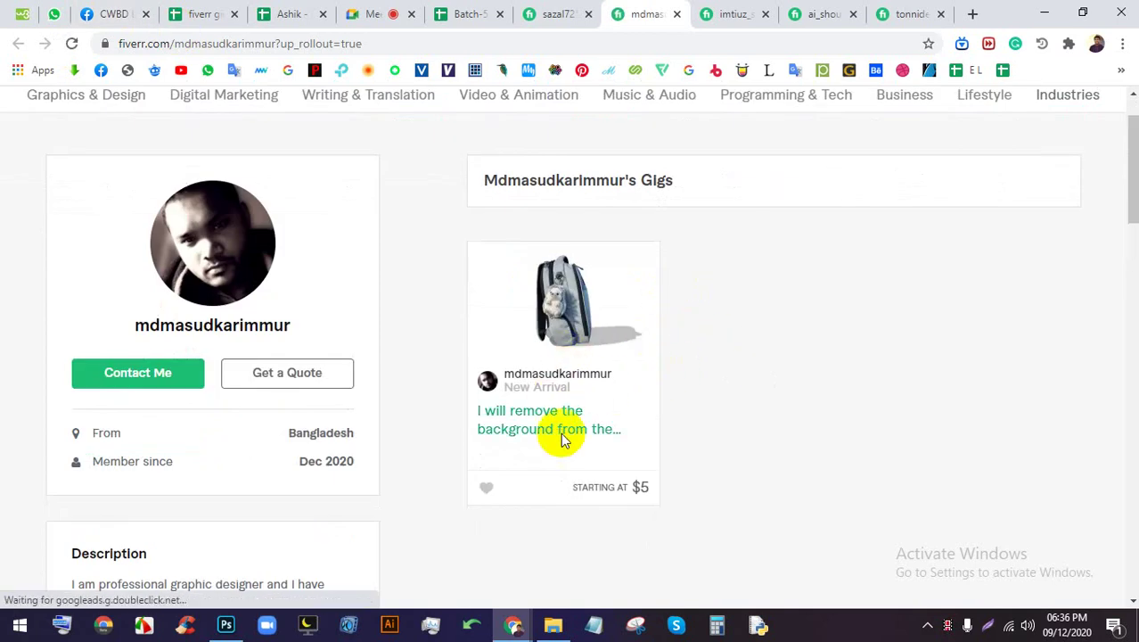
pyautogui.click(367, 13)
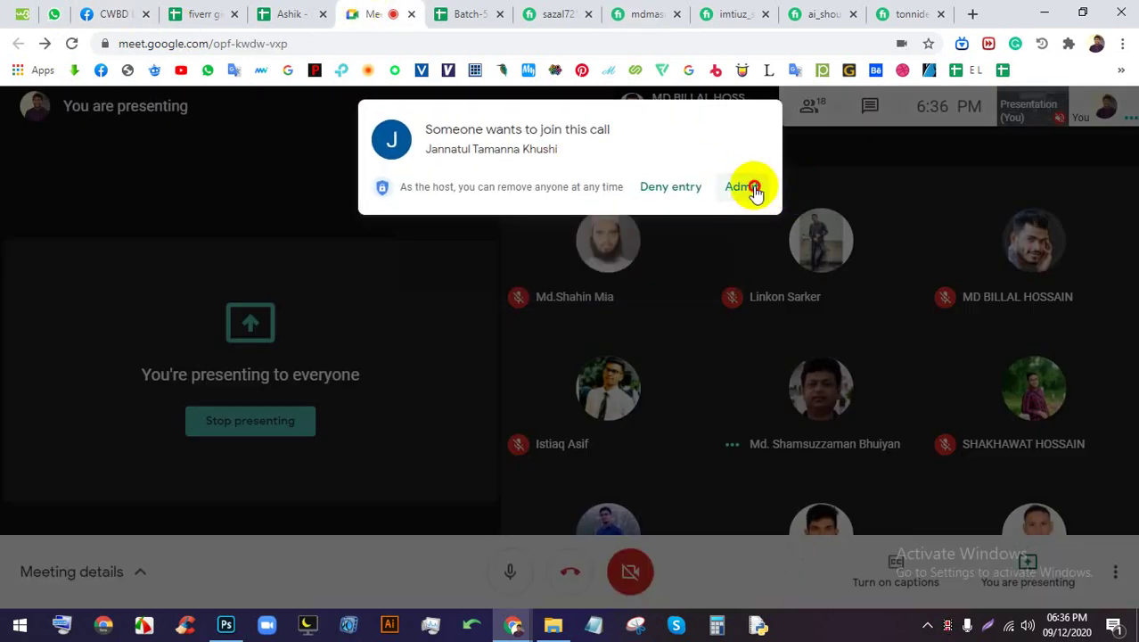
pyautogui.click(742, 186)
pyautogui.click(638, 11)
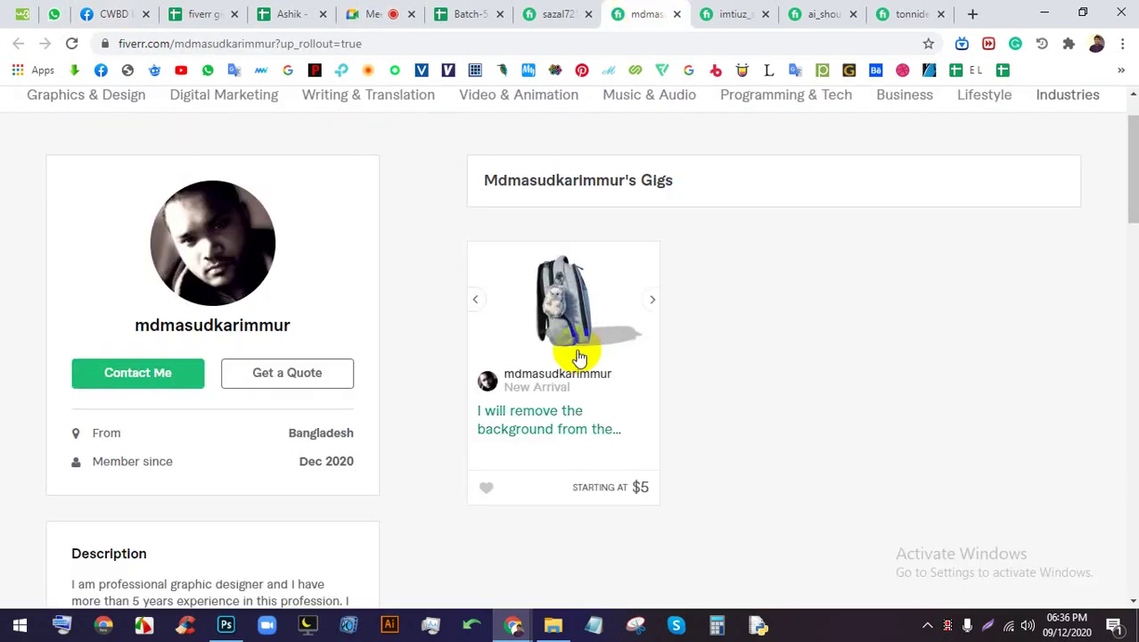
pyautogui.rightClick(521, 287)
pyautogui.click(549, 287)
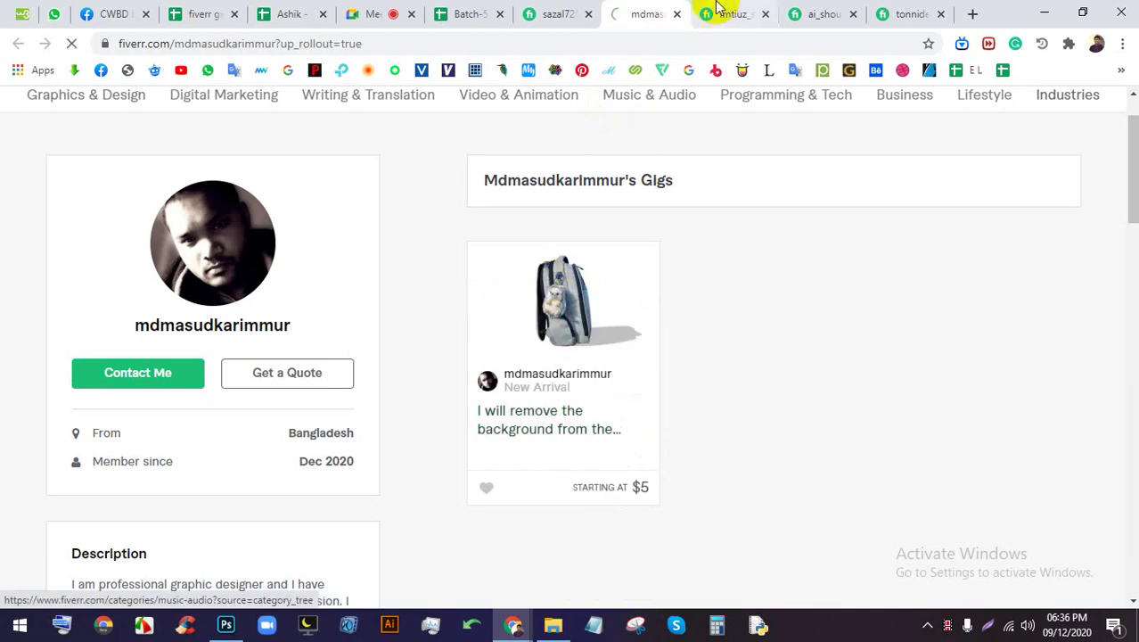
pyautogui.scroll(-1, 324, 341)
pyautogui.scroll(-3, 323, 341)
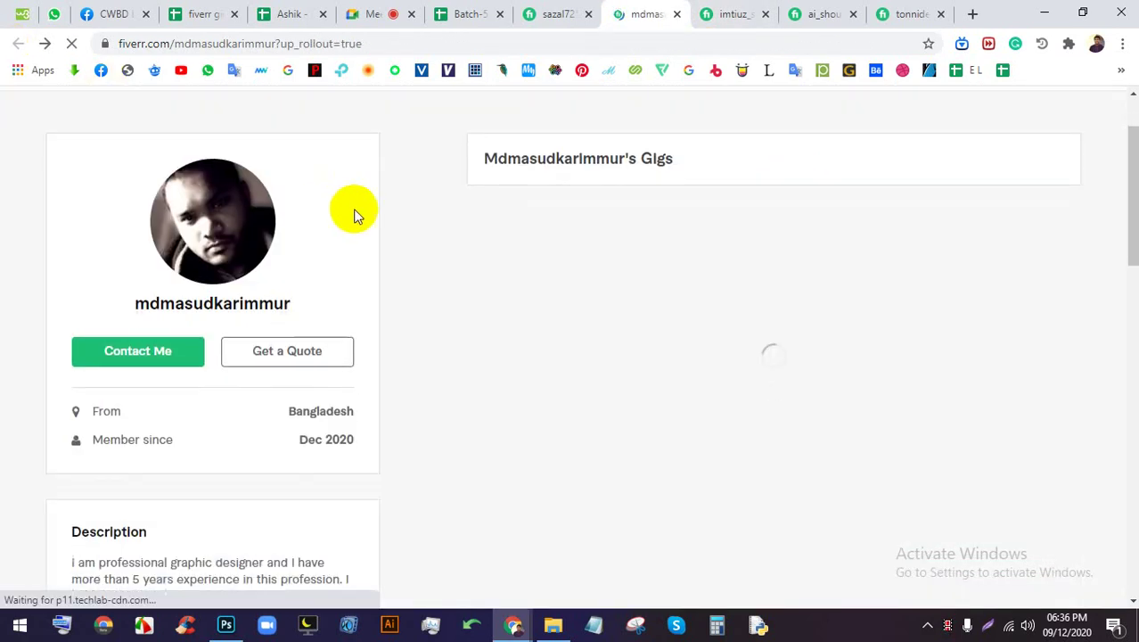
pyautogui.click(729, 16)
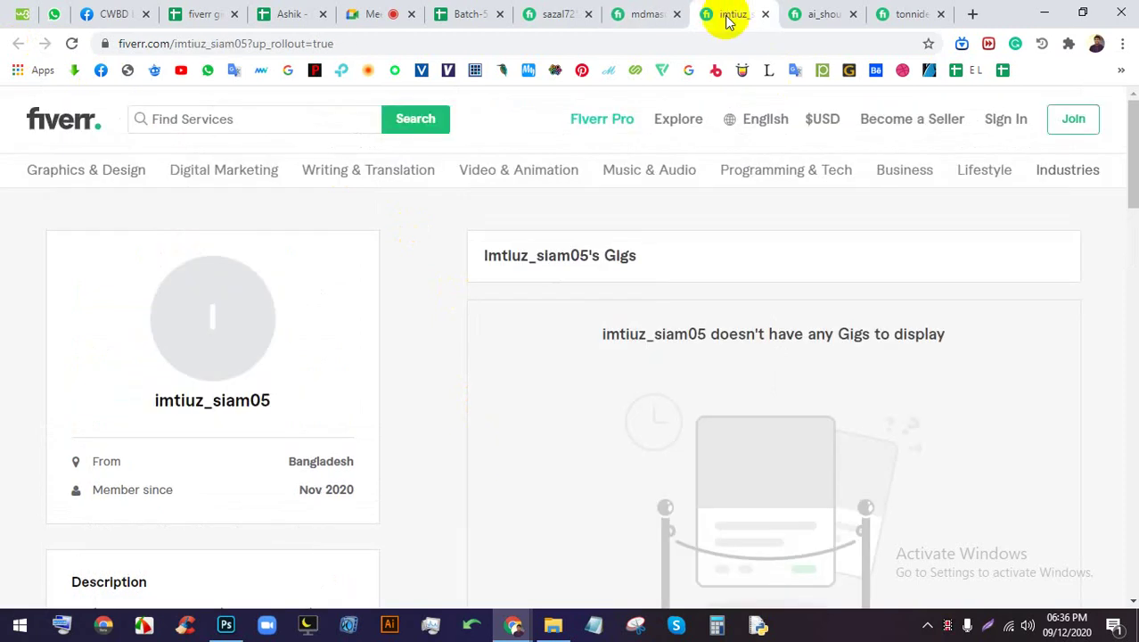
# Scroll through the imtiuz profile, which has no gigs, briefly checking the meeting
pyautogui.scroll(-1, 498, 338)
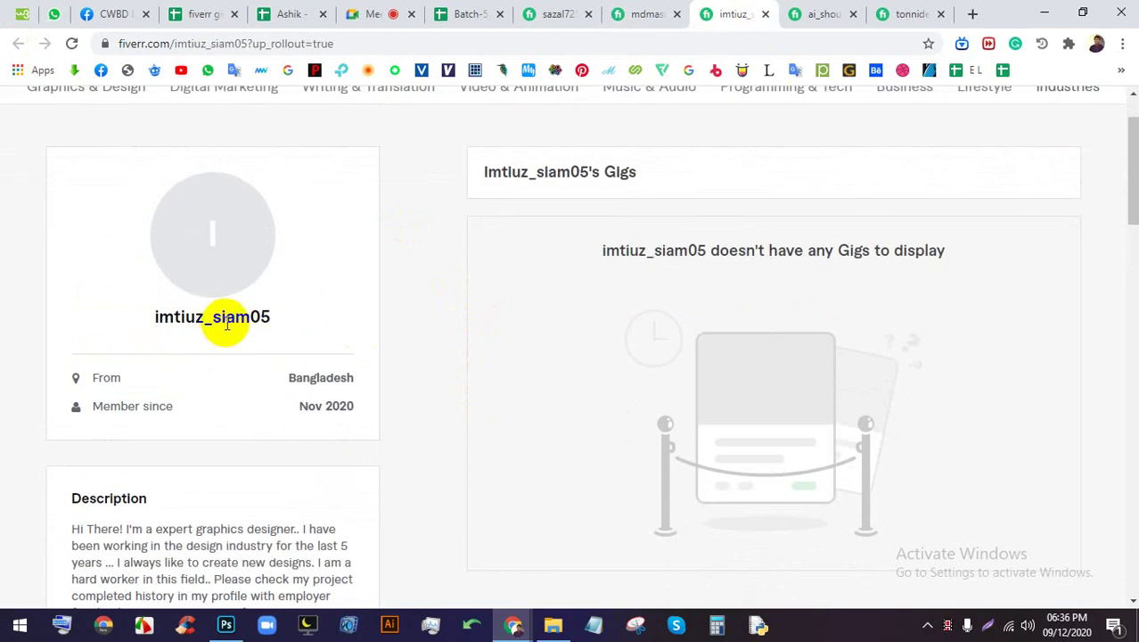
pyautogui.scroll(-9, 345, 356)
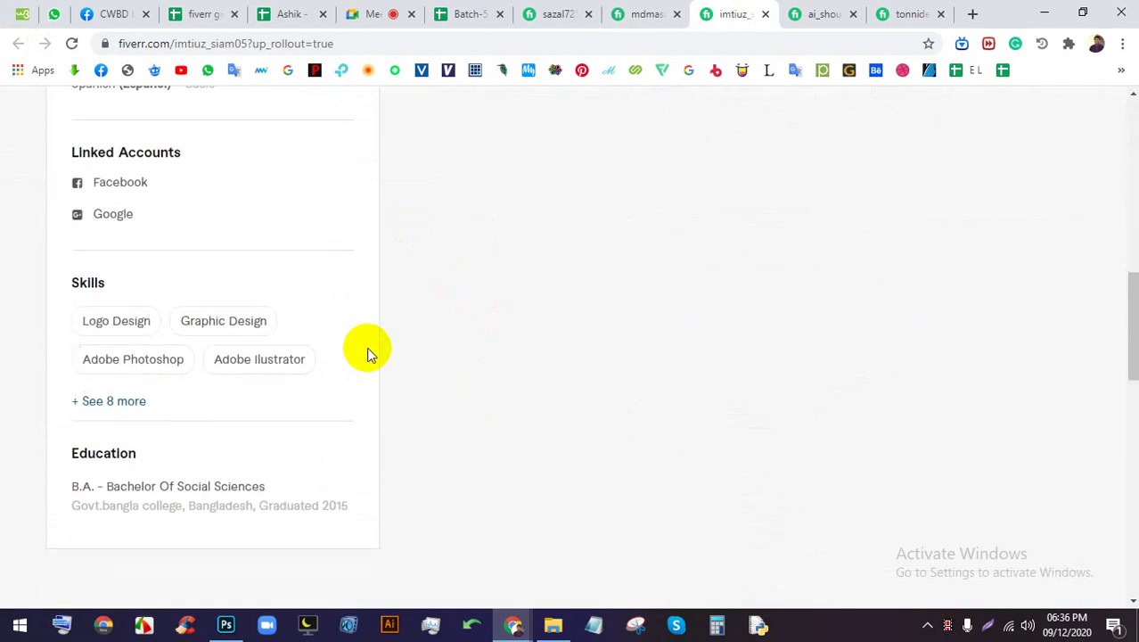
pyautogui.scroll(-4, 368, 347)
pyautogui.scroll(1, 369, 348)
pyautogui.scroll(1, 371, 348)
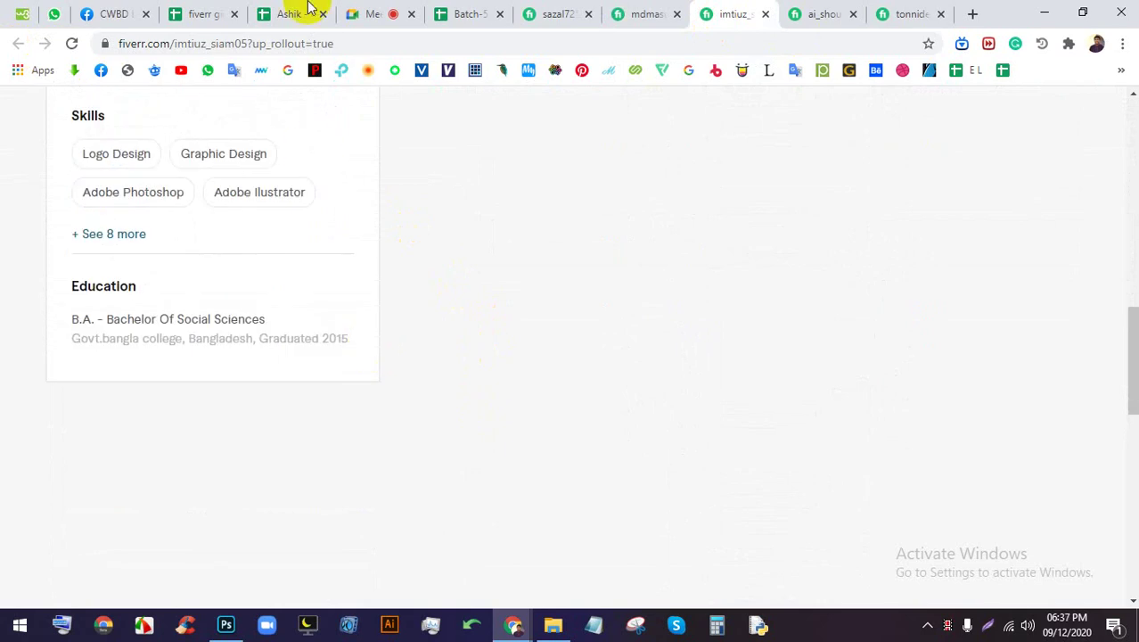
pyautogui.click(371, 13)
pyautogui.click(734, 11)
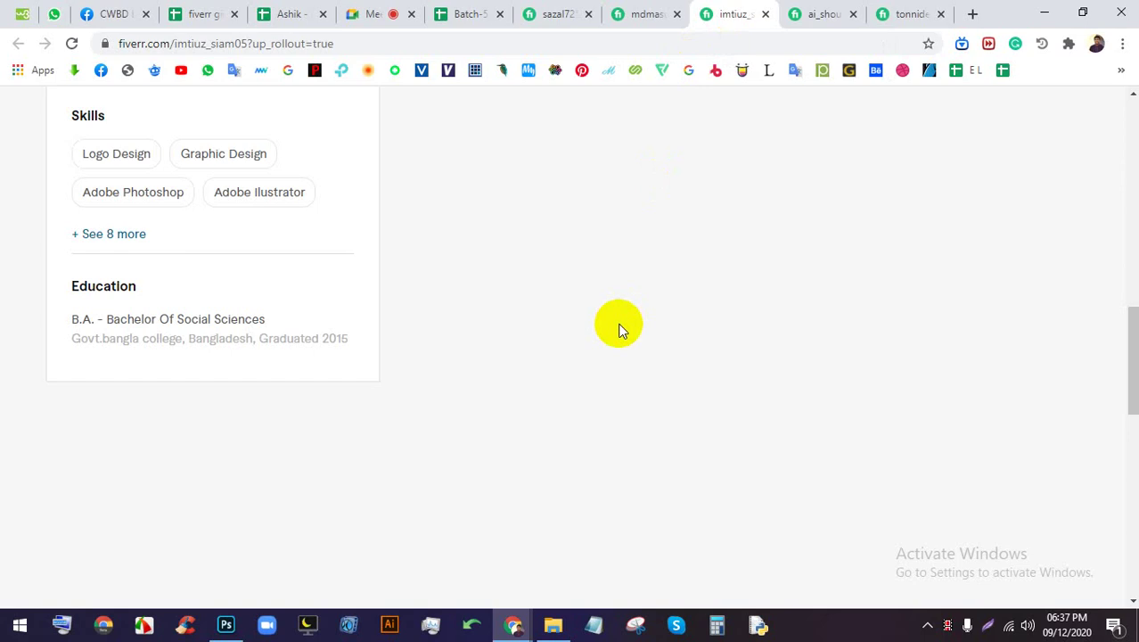
pyautogui.scroll(9, 622, 326)
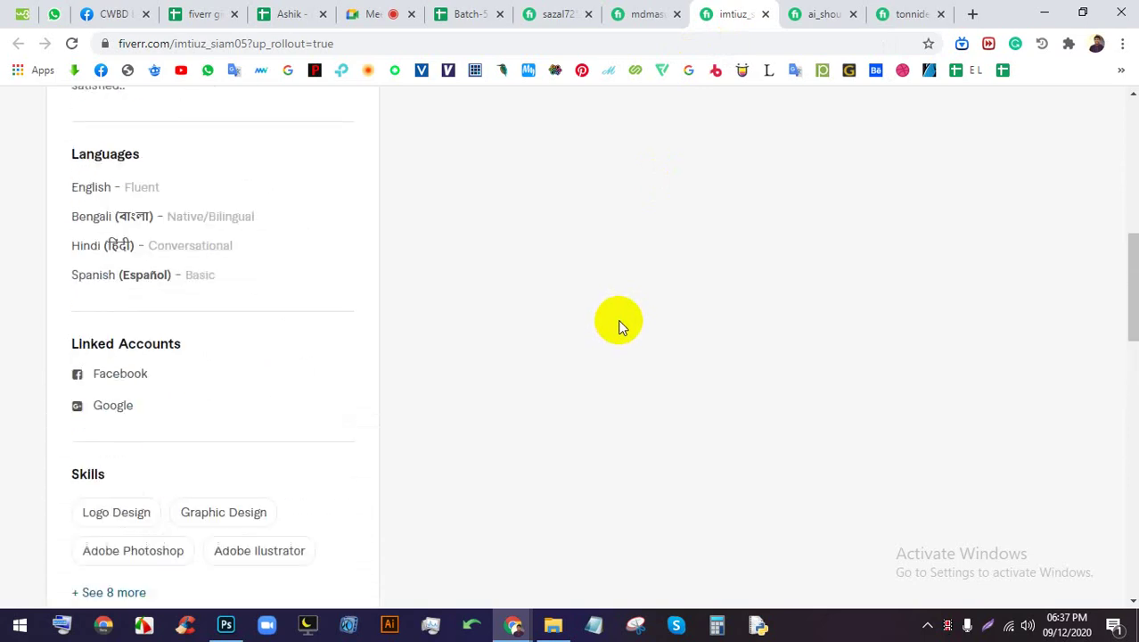
pyautogui.scroll(3, 618, 319)
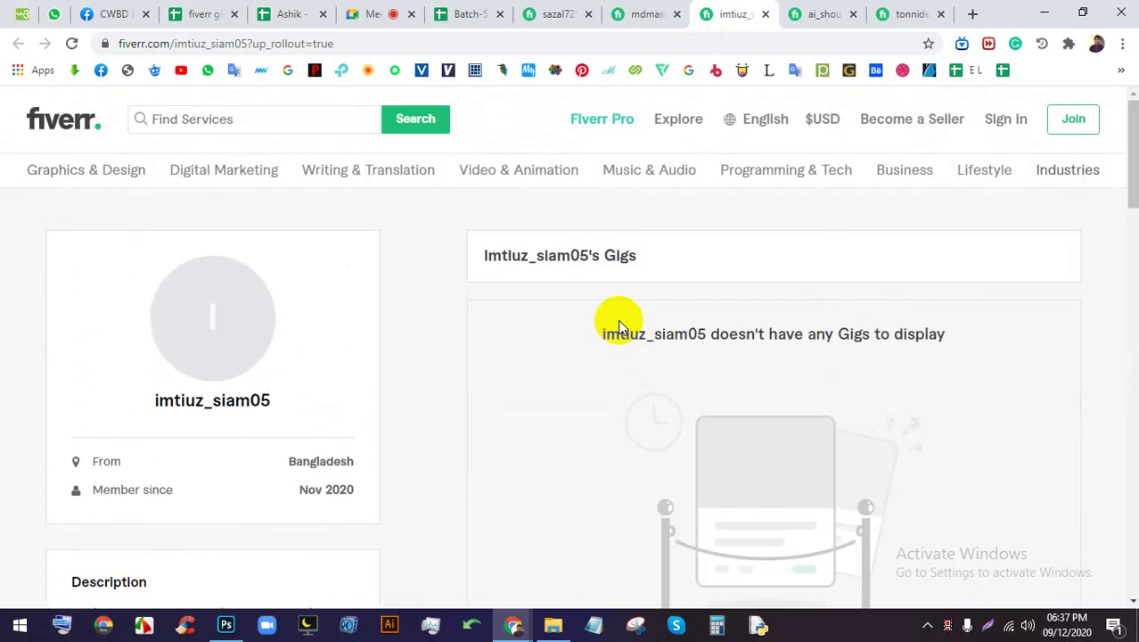
pyautogui.scroll(-1, 512, 281)
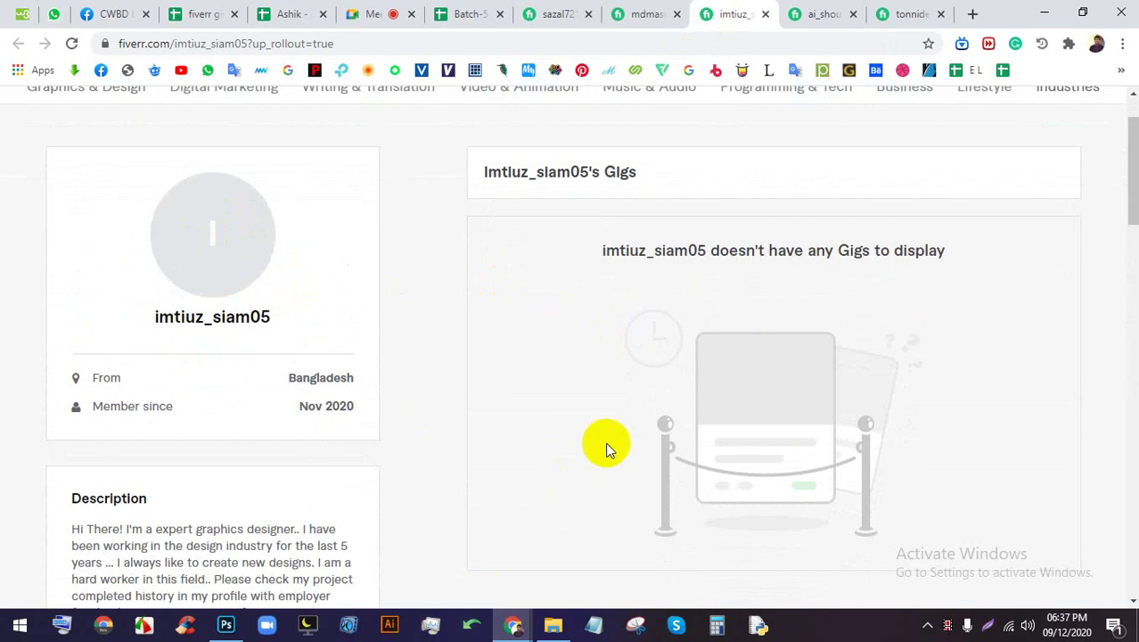
# Check today's date on the taskbar calendar, then open the Dec 2020 Bangladesh seller's profile
pyautogui.click(1056, 623)
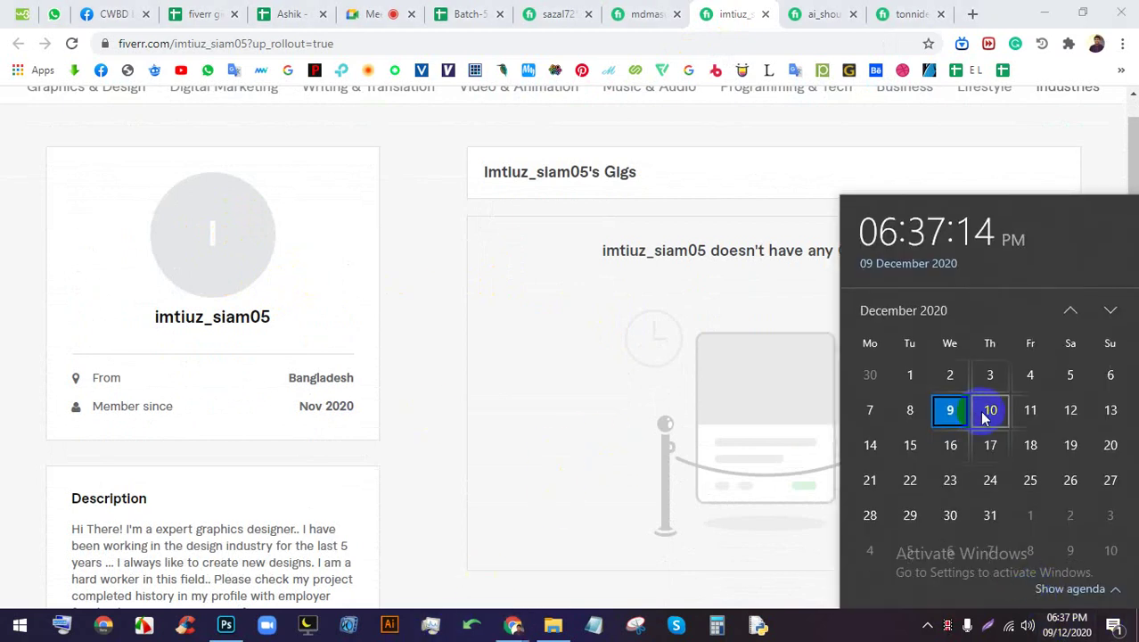
pyautogui.click(678, 394)
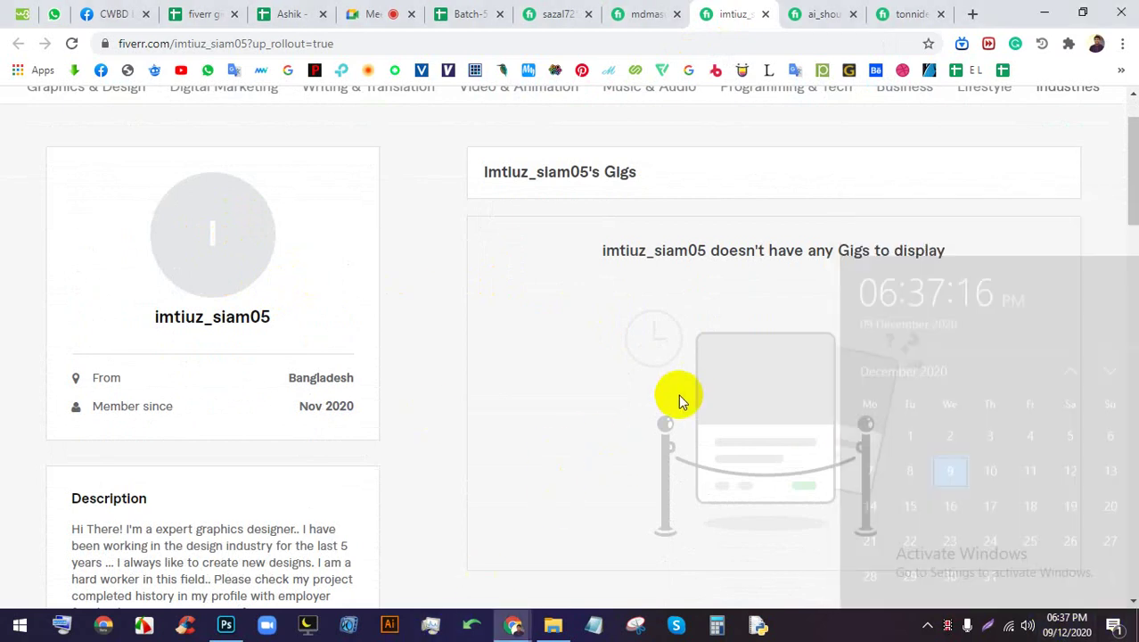
pyautogui.scroll(1, 668, 378)
pyautogui.click(786, 9)
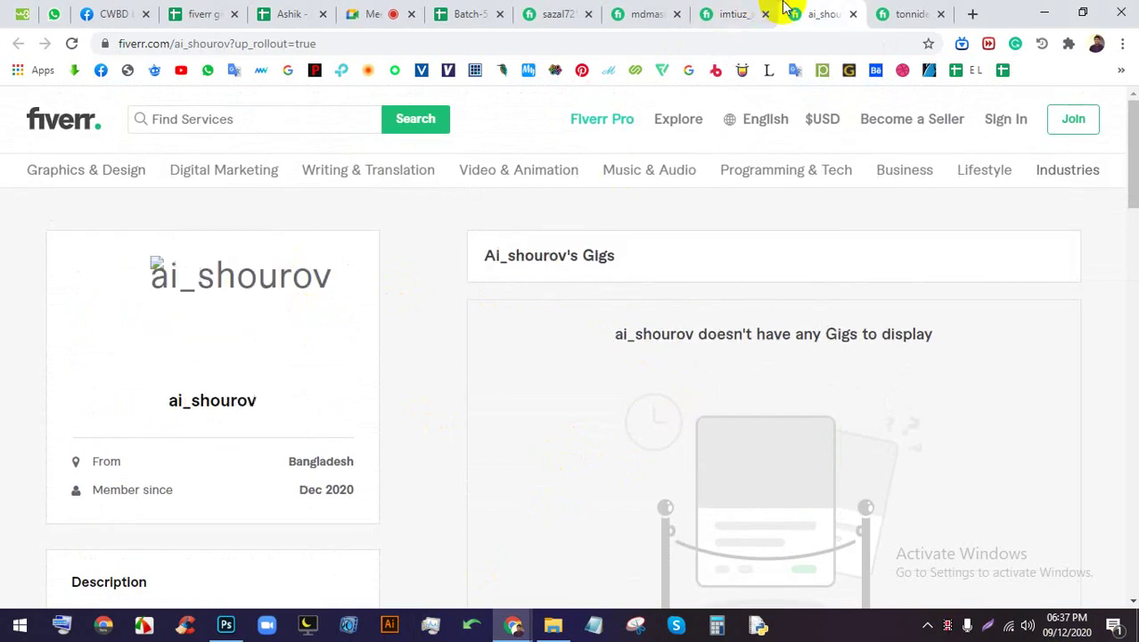
# Reload the gig-less seller profile so its photo appears, glancing at the meeting meanwhile
pyautogui.click(71, 44)
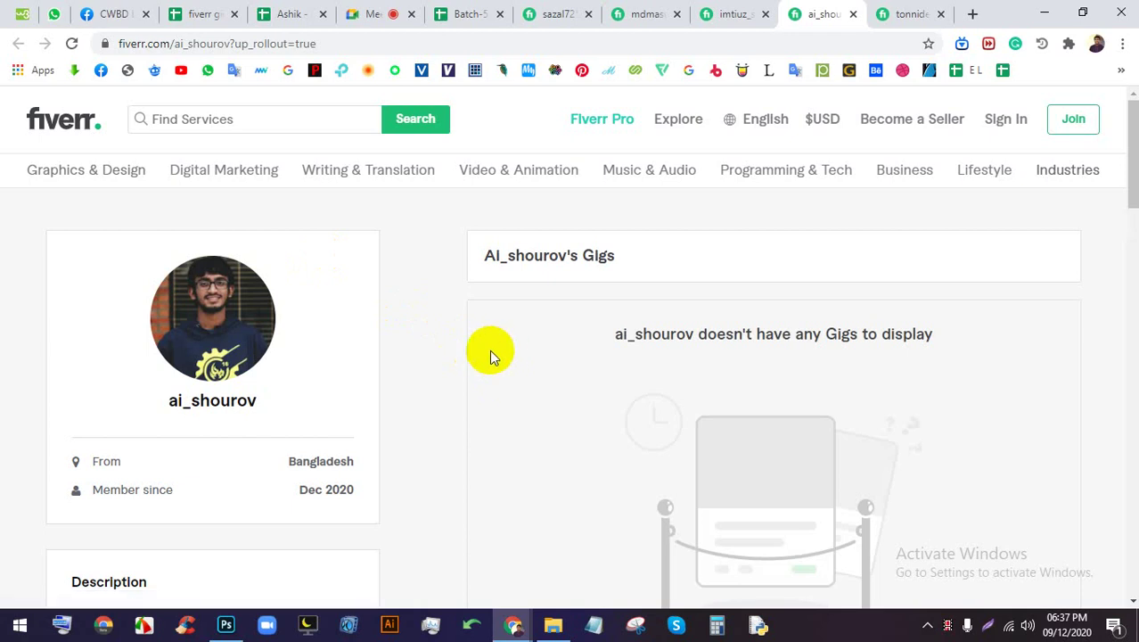
pyautogui.click(366, 14)
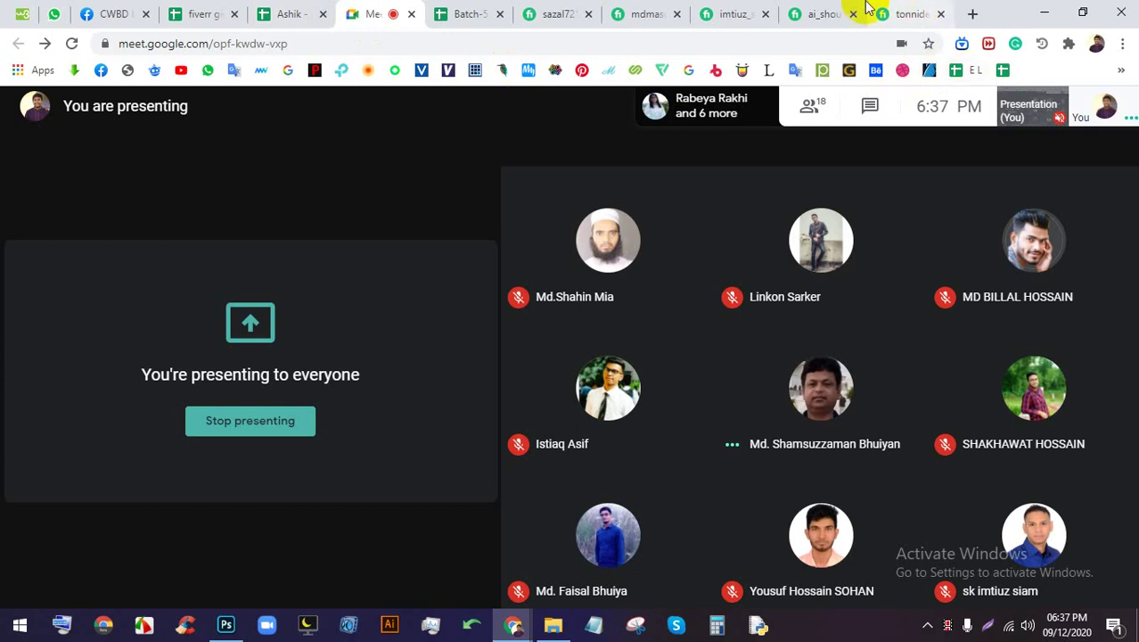
pyautogui.click(816, 13)
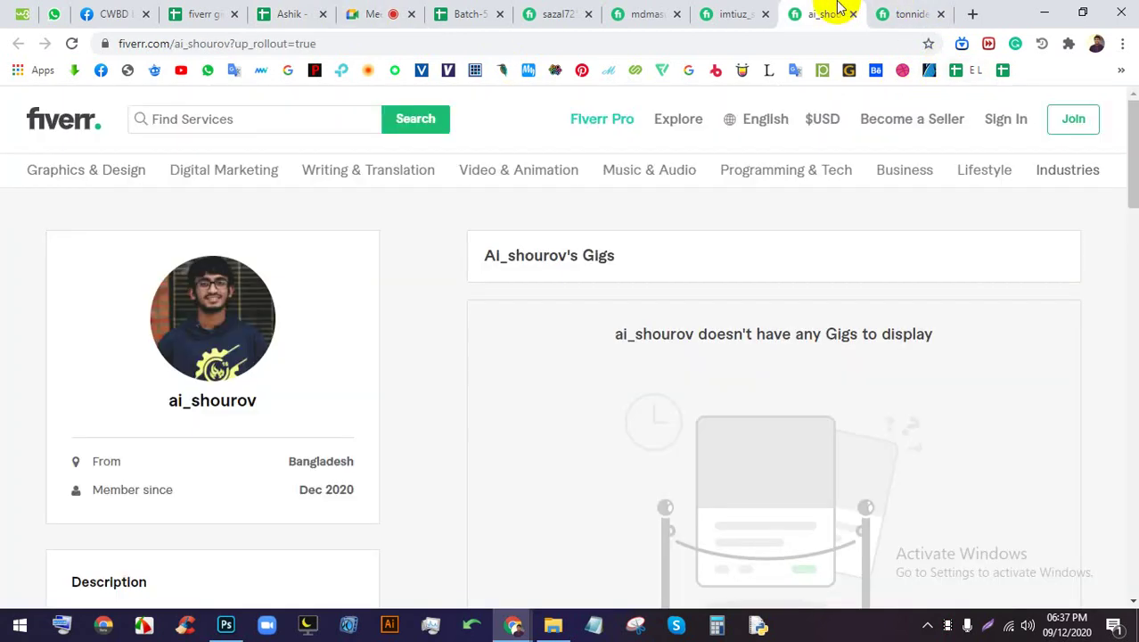
pyautogui.click(365, 9)
pyautogui.click(820, 13)
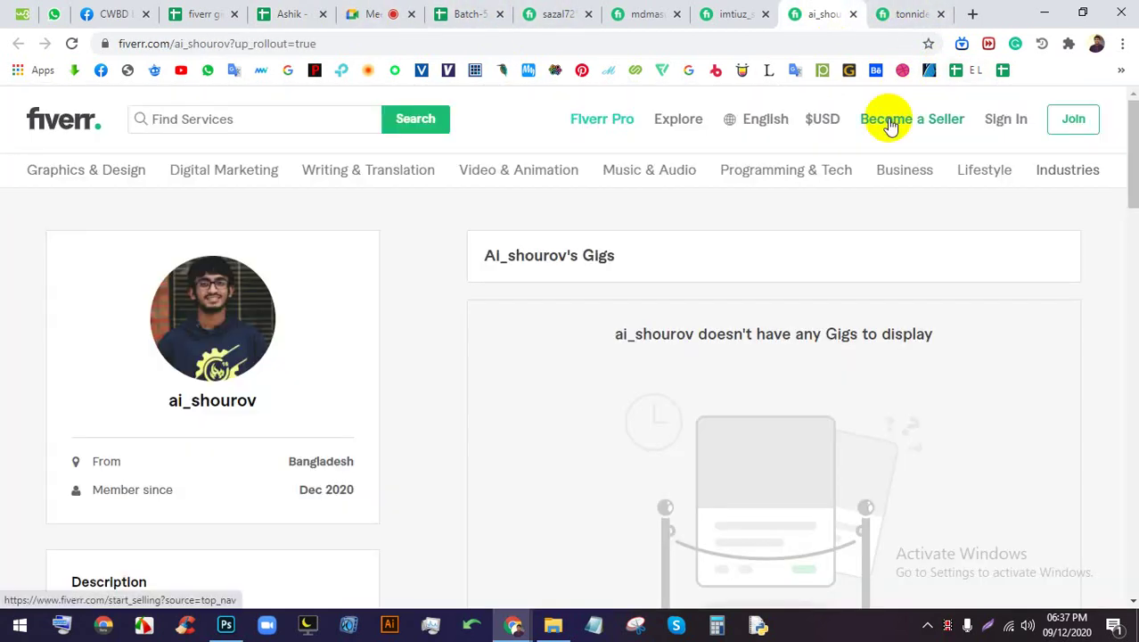
# Scroll the profile, then open the Feb 2017 Bangladesh seller's profile listing $5 gigs
pyautogui.scroll(-5, 722, 299)
pyautogui.scroll(-1, 691, 281)
pyautogui.scroll(3, 689, 277)
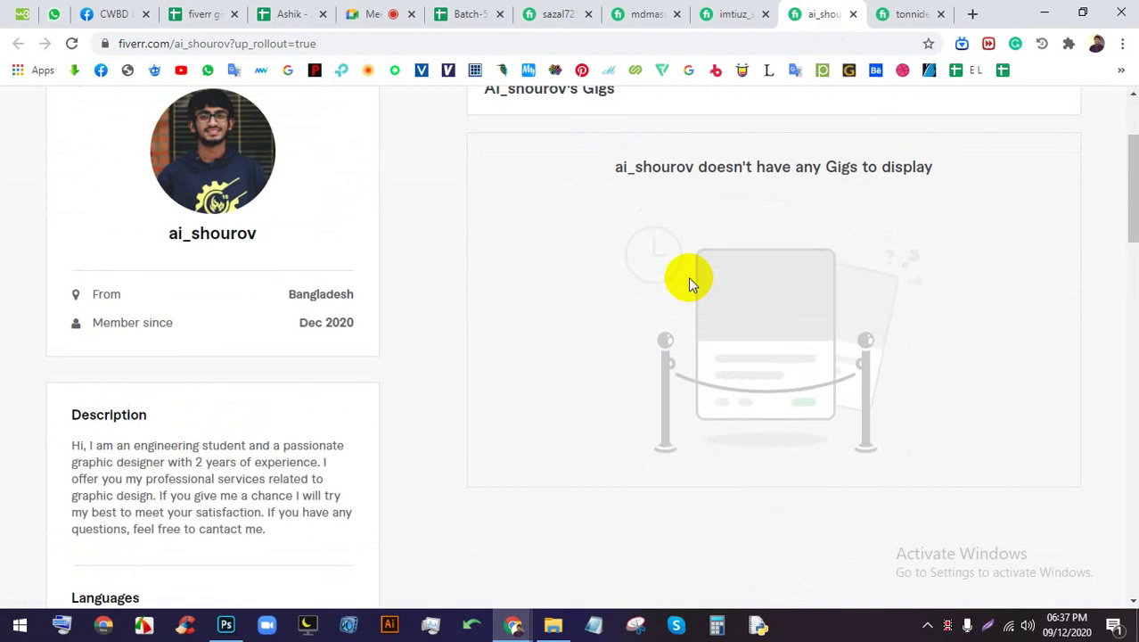
pyautogui.scroll(-10, 688, 277)
pyautogui.scroll(10, 748, 240)
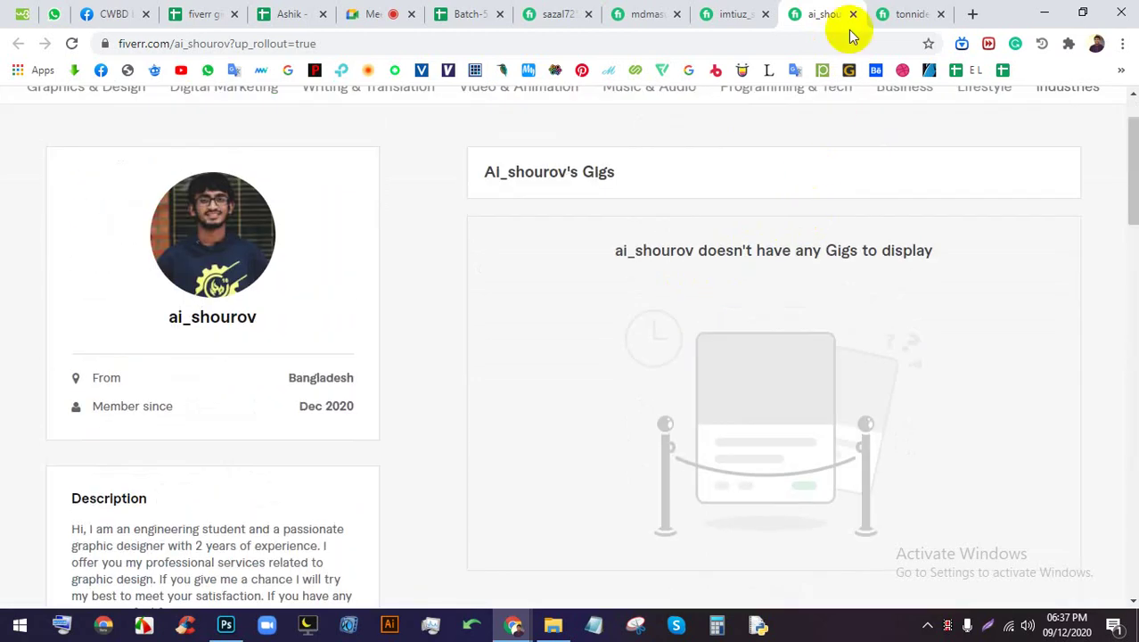
pyautogui.click(895, 11)
pyautogui.scroll(-1, 691, 259)
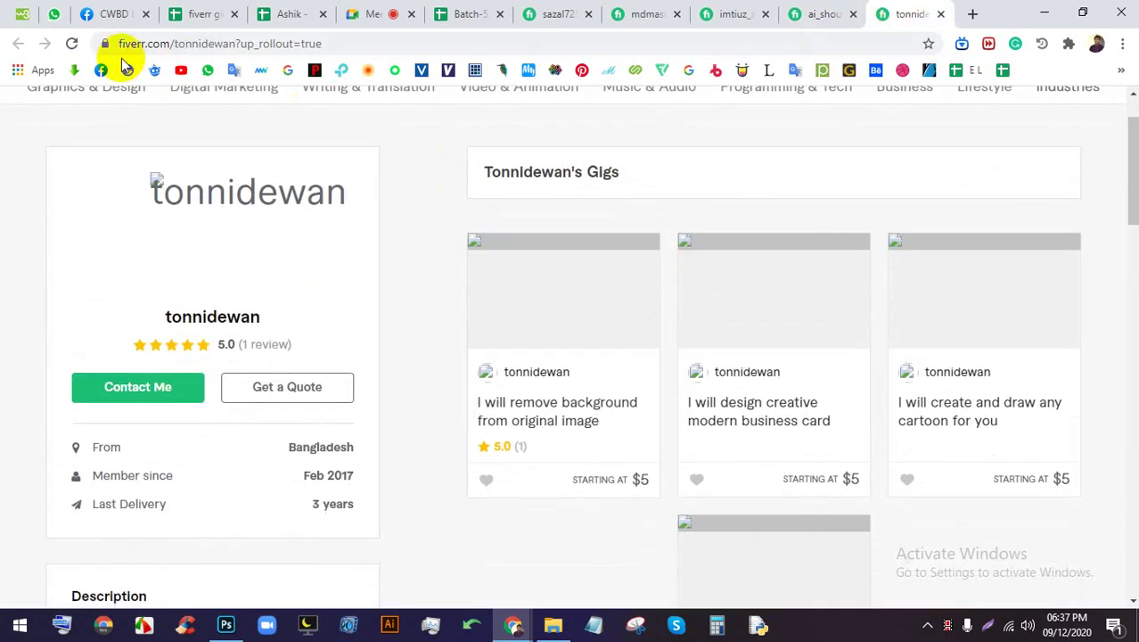
# Reload the Feb 2017 seller's profile and browse its four $5 gigs and 5-star review
pyautogui.click(71, 43)
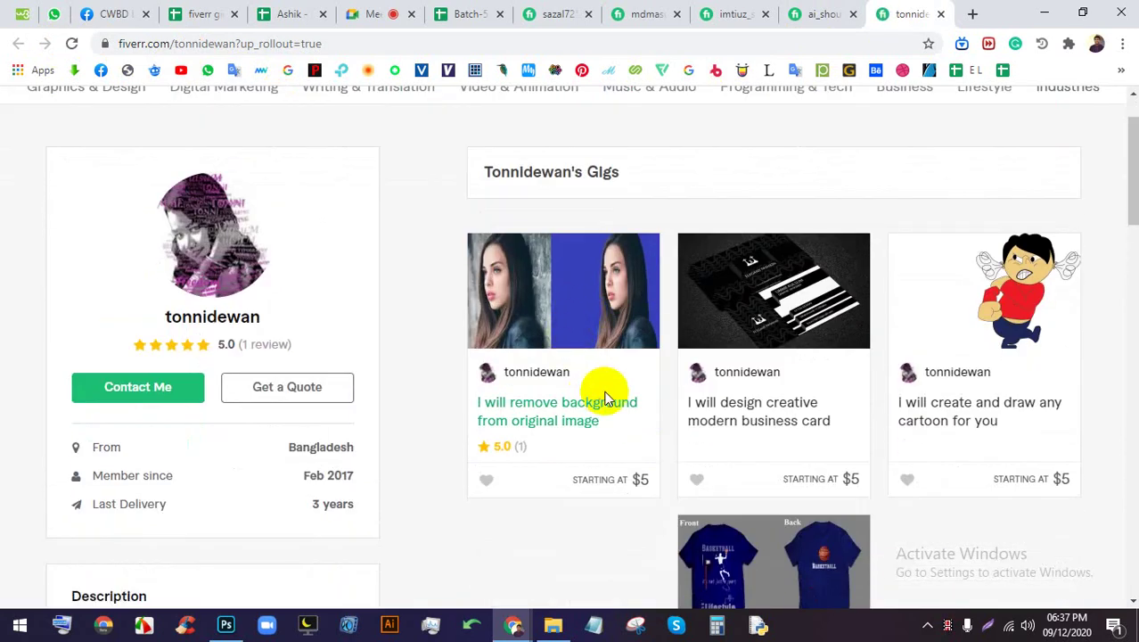
pyautogui.scroll(-10, 605, 397)
pyautogui.scroll(5, 604, 397)
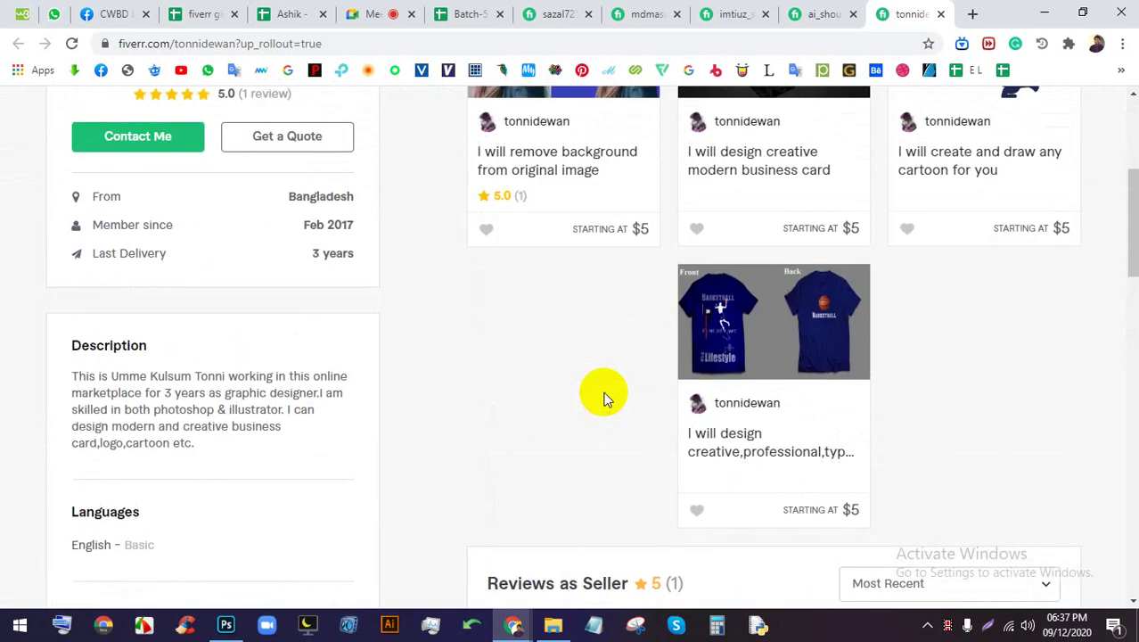
pyautogui.scroll(2, 605, 396)
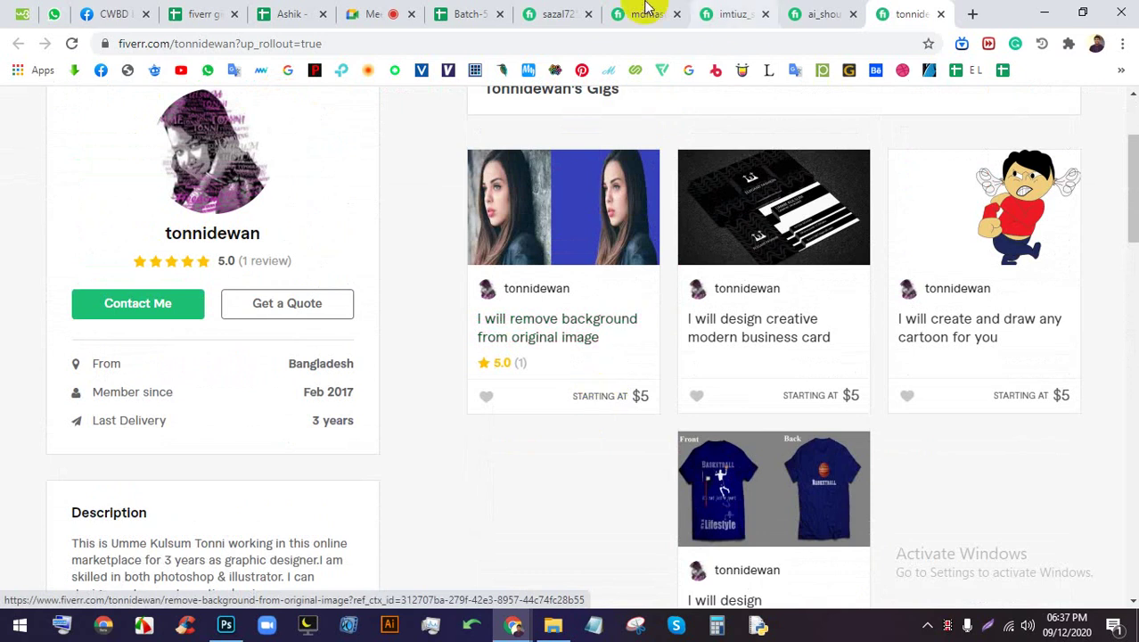
# Fill Fiverr-link cell D15 in the Batch-54 sheet red, then return to the Meet call
pyautogui.click(465, 13)
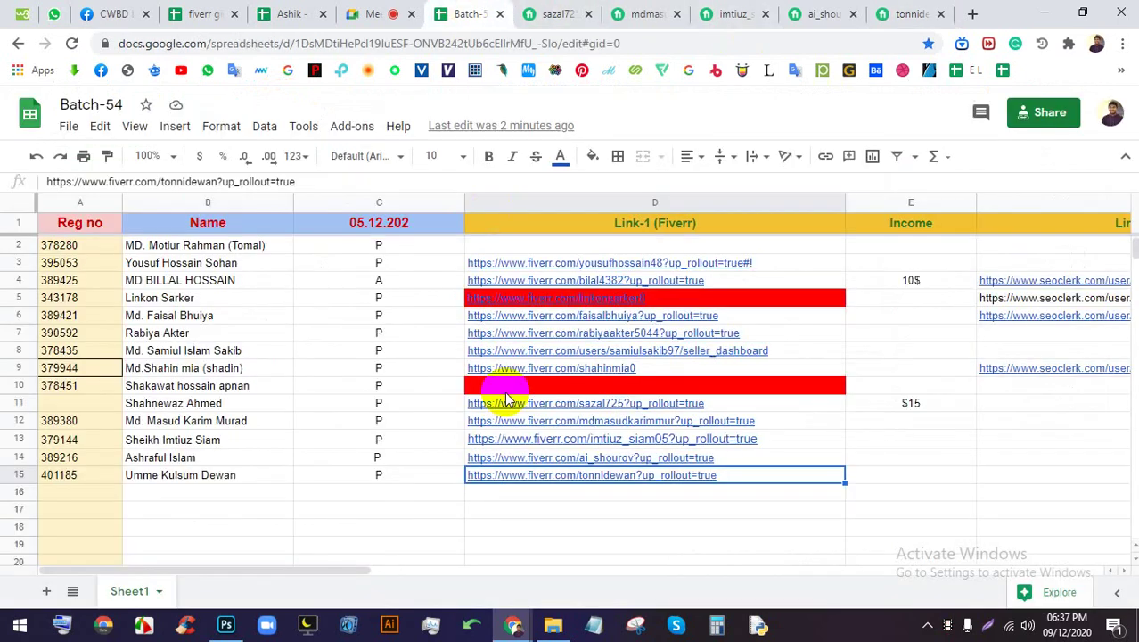
pyautogui.click(318, 493)
pyautogui.click(709, 492)
pyautogui.click(713, 475)
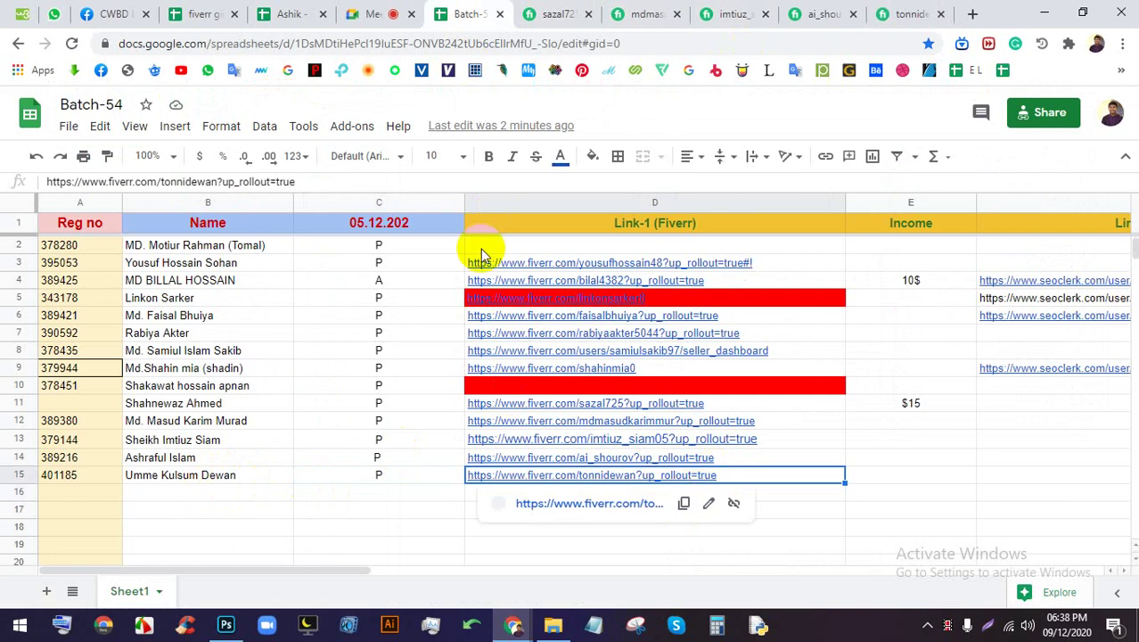
pyautogui.click(591, 157)
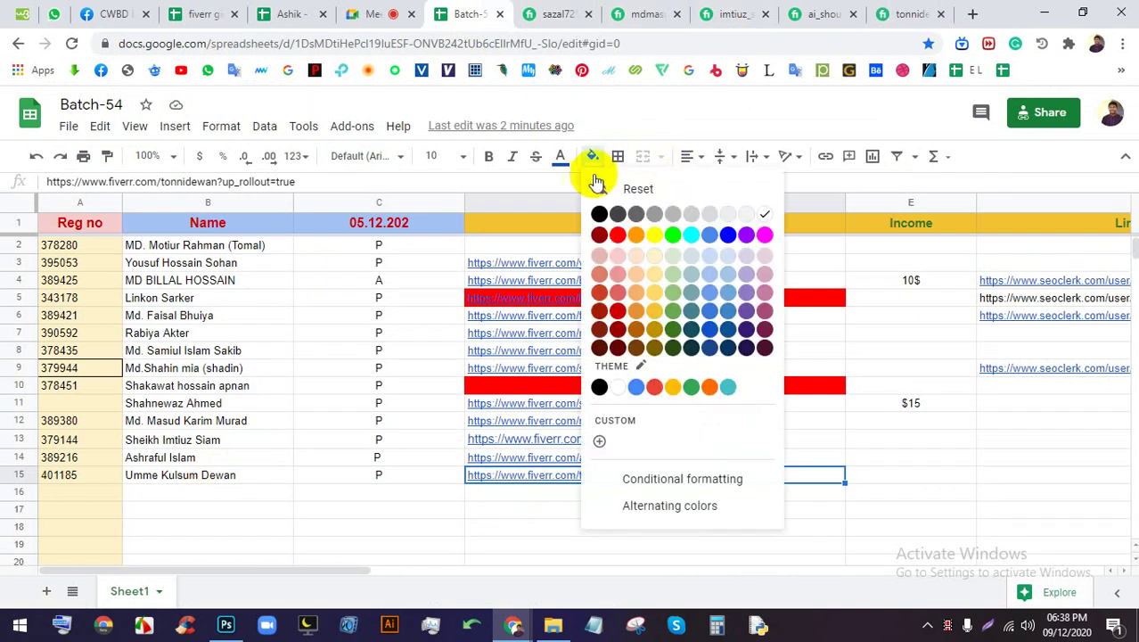
pyautogui.click(617, 236)
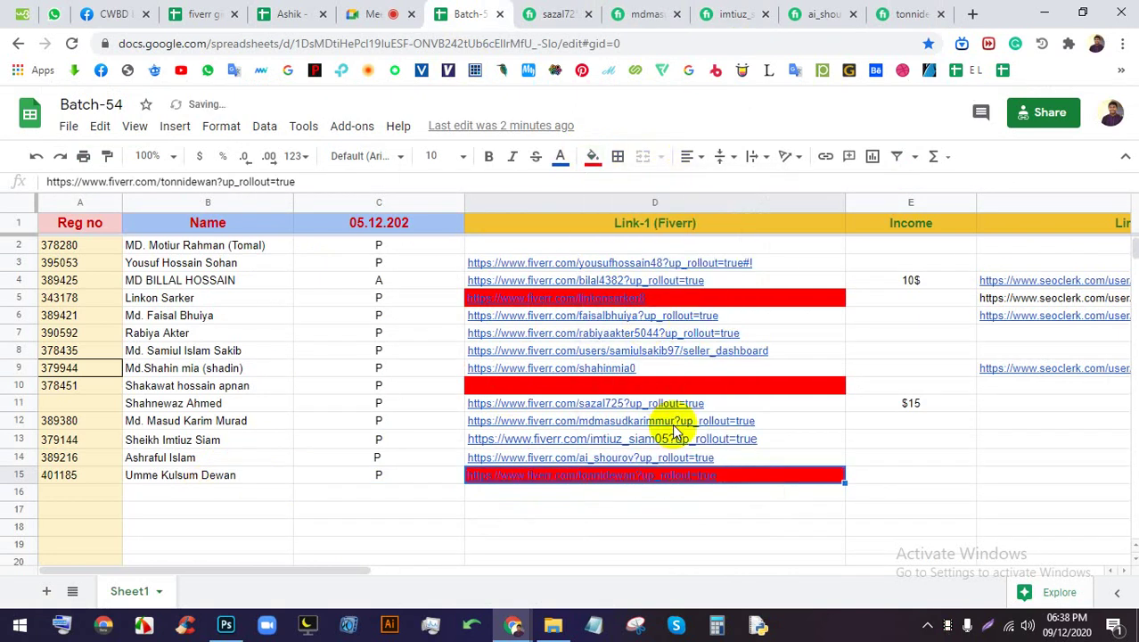
pyautogui.click(856, 508)
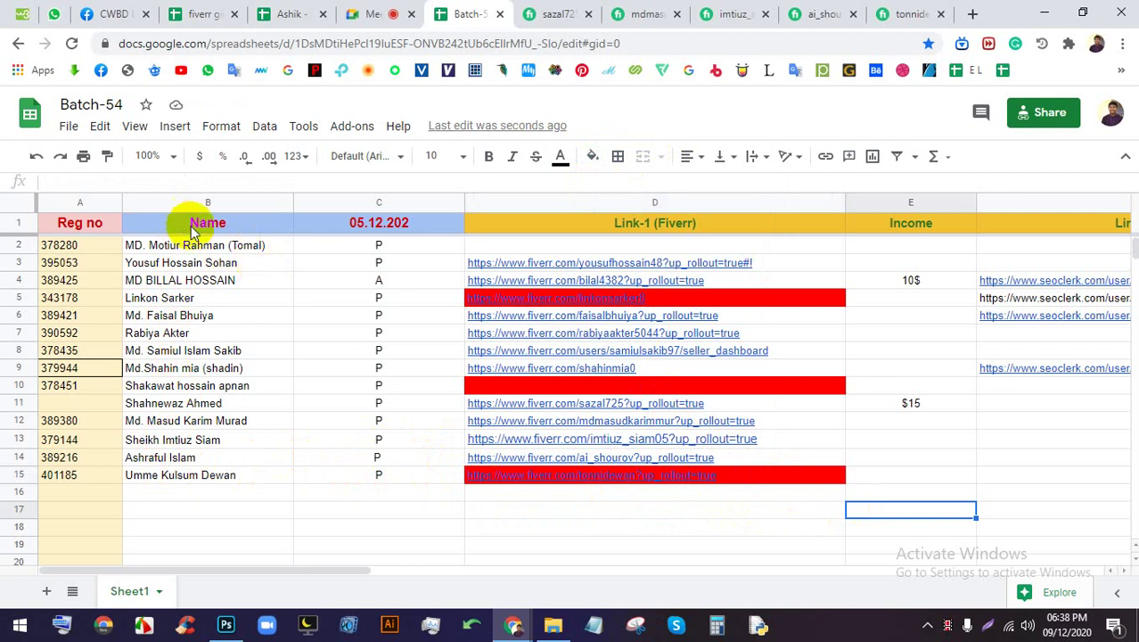
pyautogui.click(380, 11)
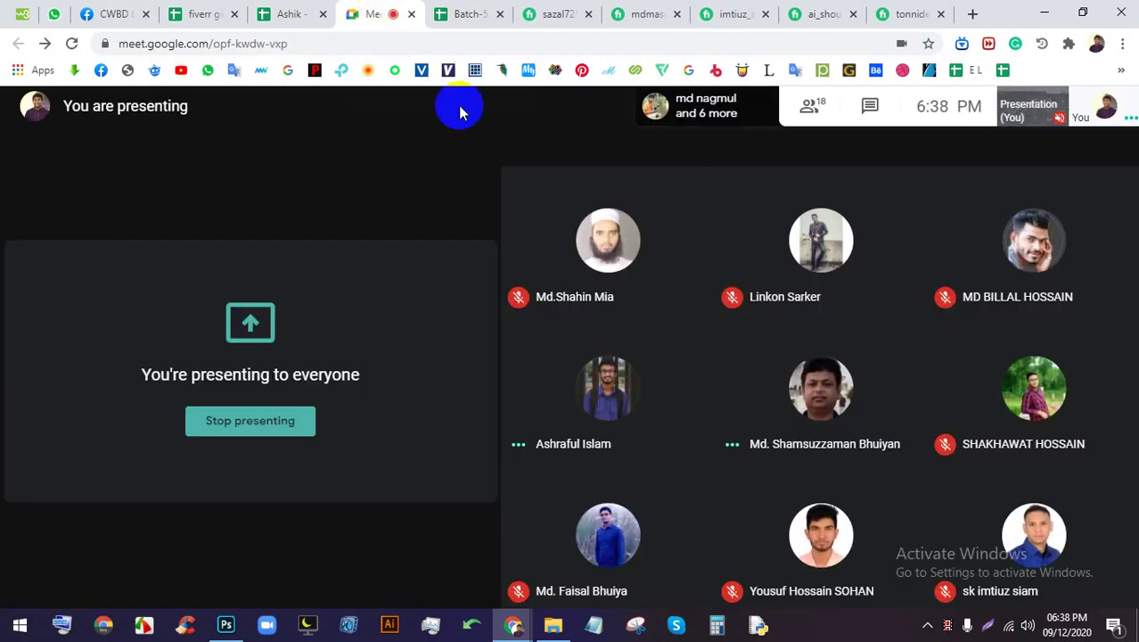
# Close the three reviewed Fiverr profile tabs
pyautogui.click(561, 13)
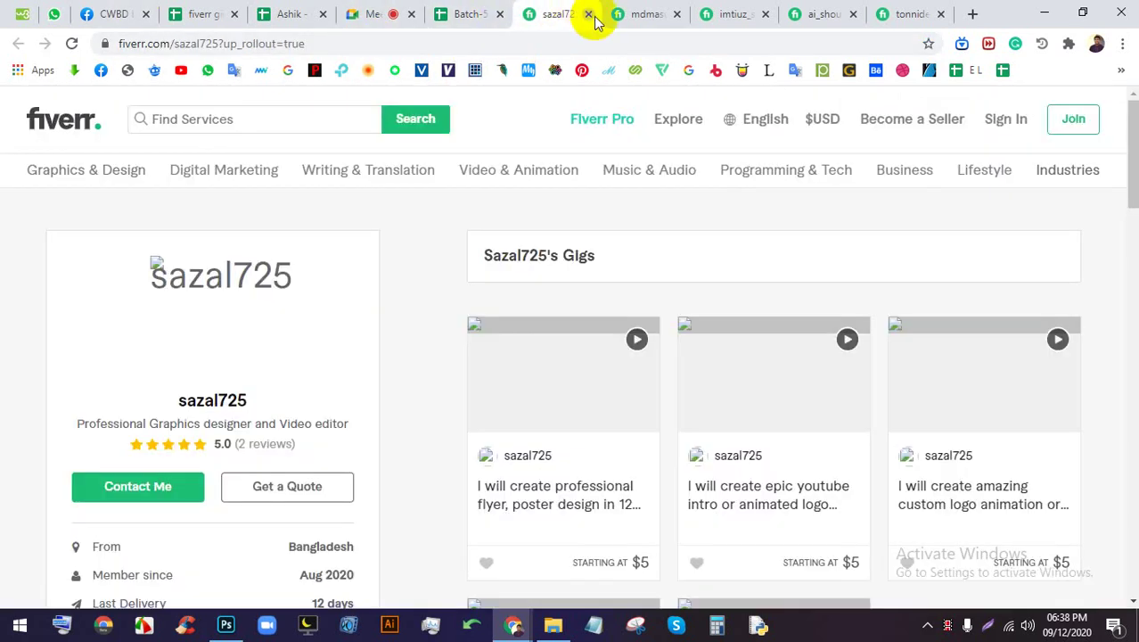
pyautogui.click(590, 14)
pyautogui.click(589, 14)
pyautogui.click(590, 14)
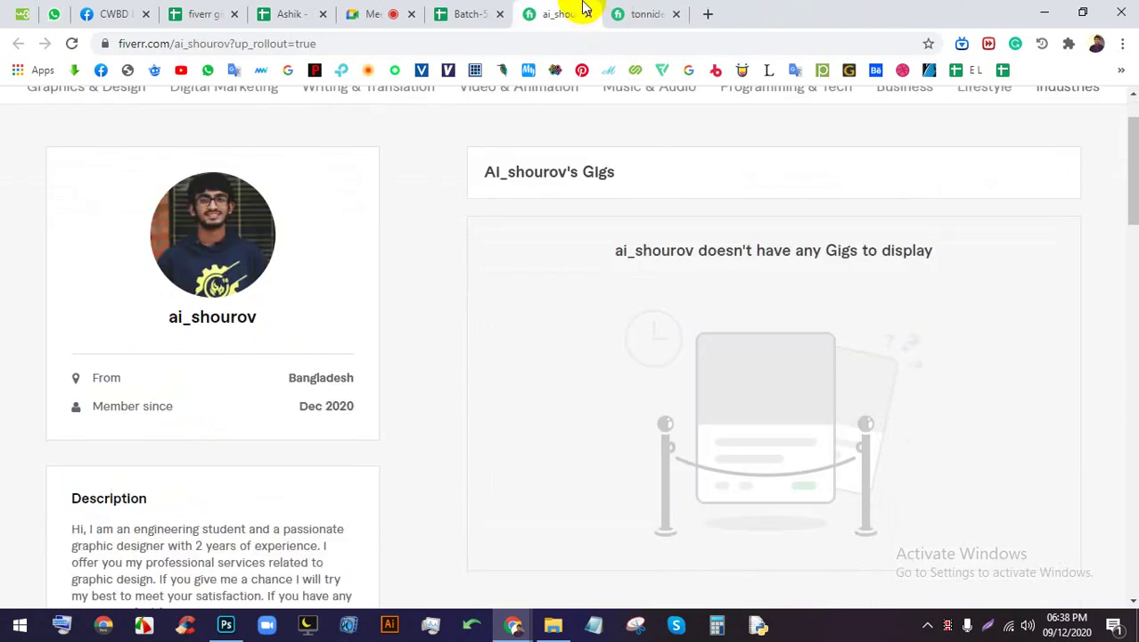
pyautogui.click(589, 15)
pyautogui.click(419, 8)
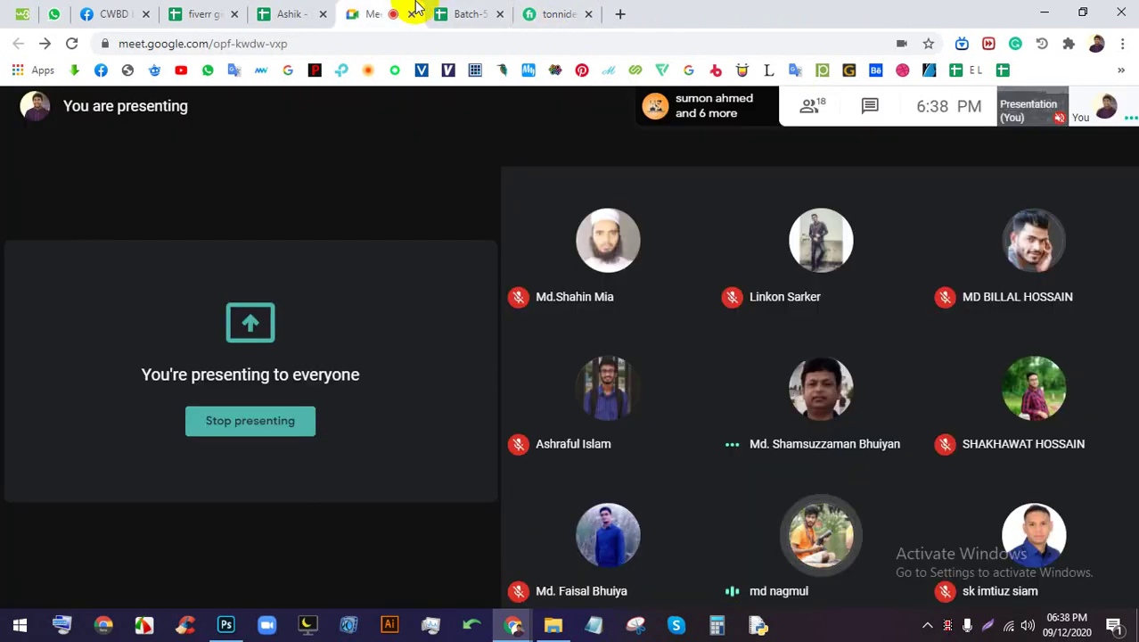
# Copy the Batch-54 spreadsheet's web address
pyautogui.click(464, 11)
pyautogui.click(455, 45)
pyautogui.tripleClick(455, 43)
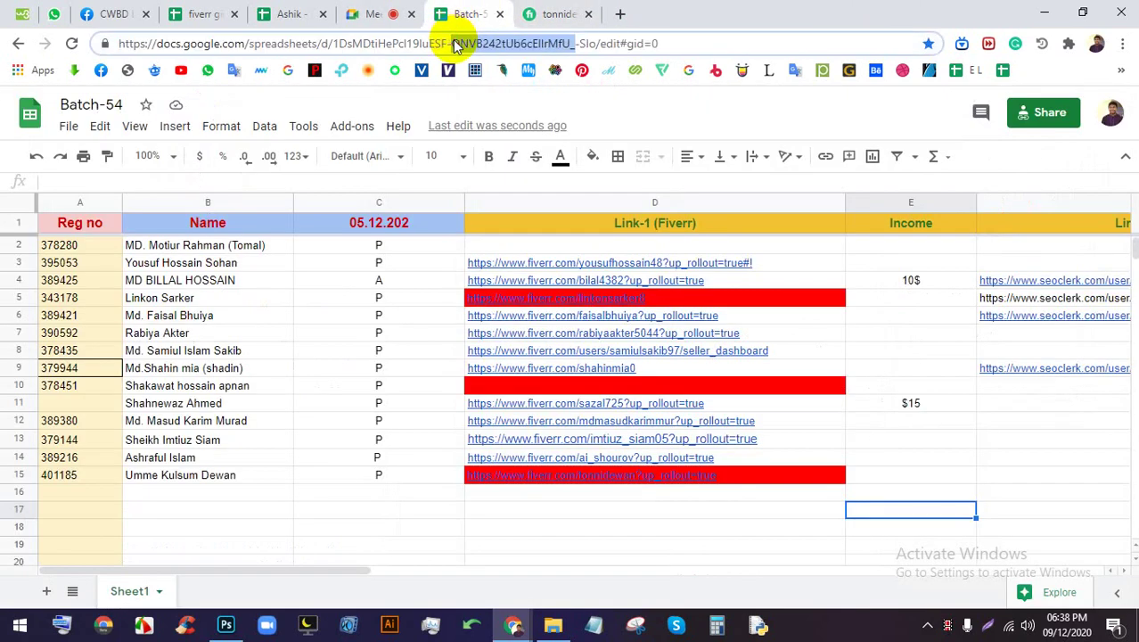
pyautogui.rightClick(454, 40)
pyautogui.click(524, 134)
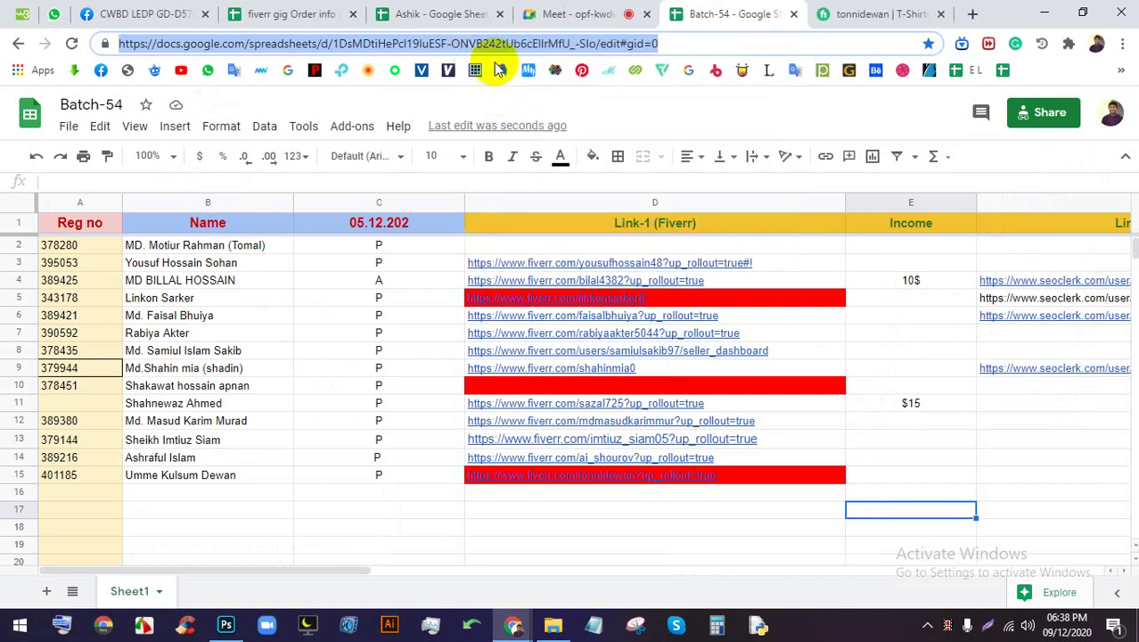
# Paste the spreadsheet link into the Meet chat and send it to everyone
pyautogui.click(571, 14)
pyautogui.click(869, 112)
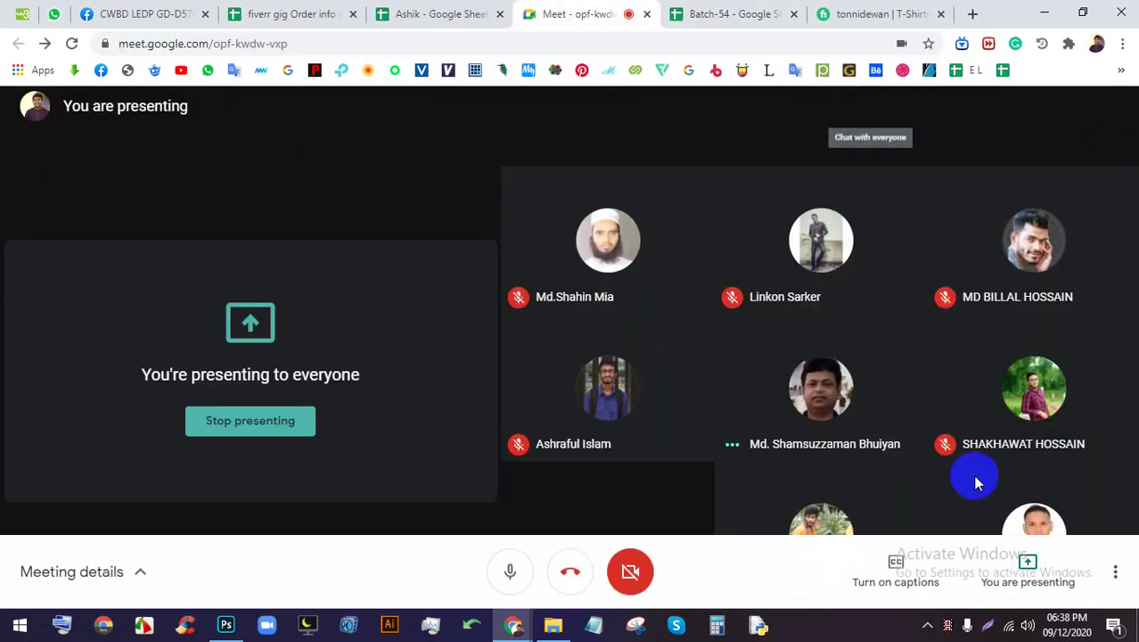
pyautogui.rightClick(921, 579)
pyautogui.click(947, 450)
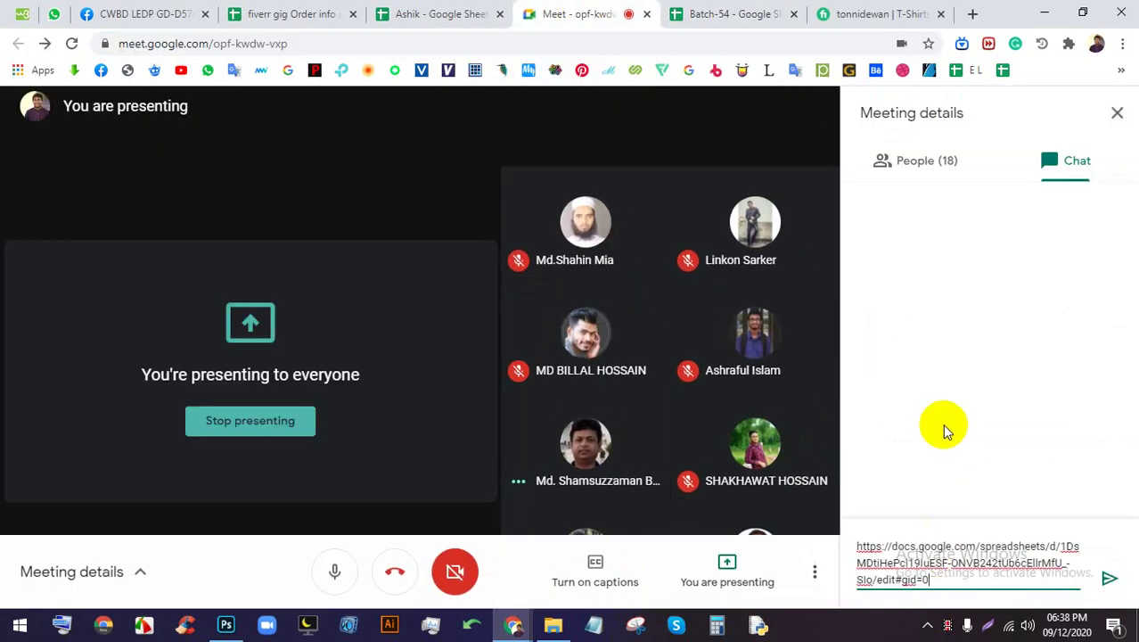
pyautogui.click(1108, 578)
pyautogui.click(734, 11)
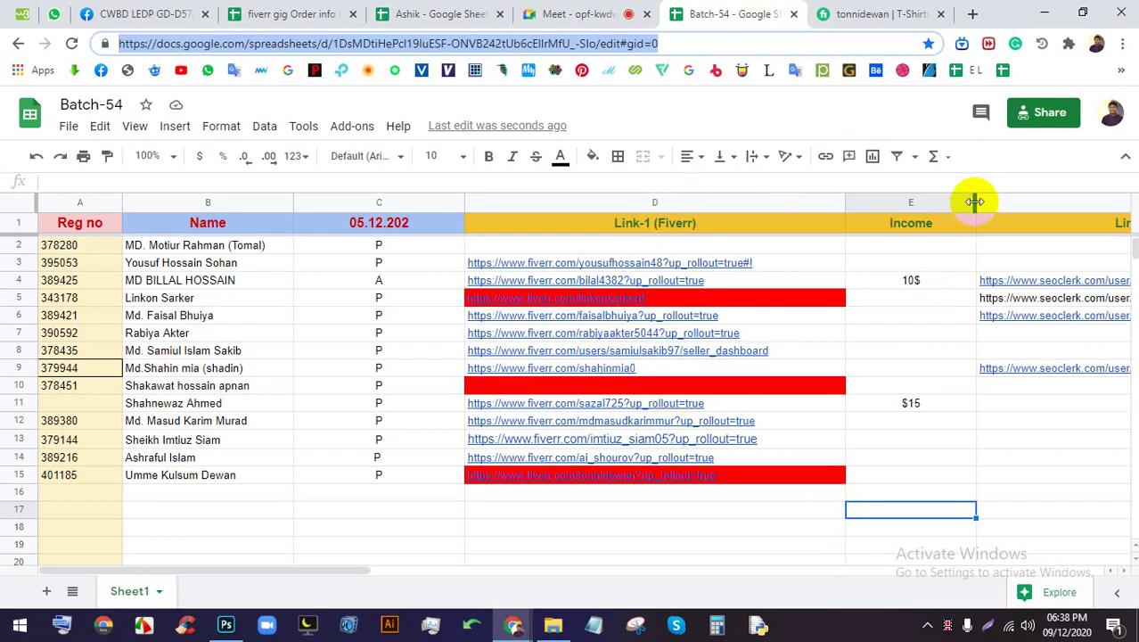
# Narrow the Income, C, Link-1 (D) and Link-2 (F) columns of the Batch-54 sheet
pyautogui.moveTo(972, 201); pyautogui.dragTo(958, 203)
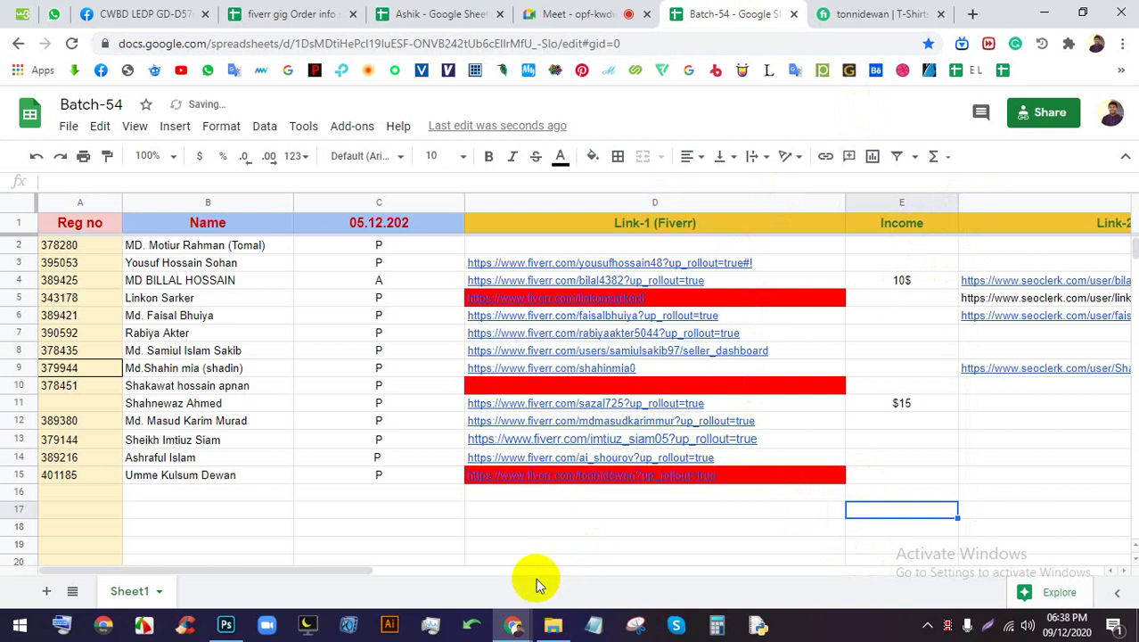
pyautogui.moveTo(362, 572); pyautogui.dragTo(639, 571)
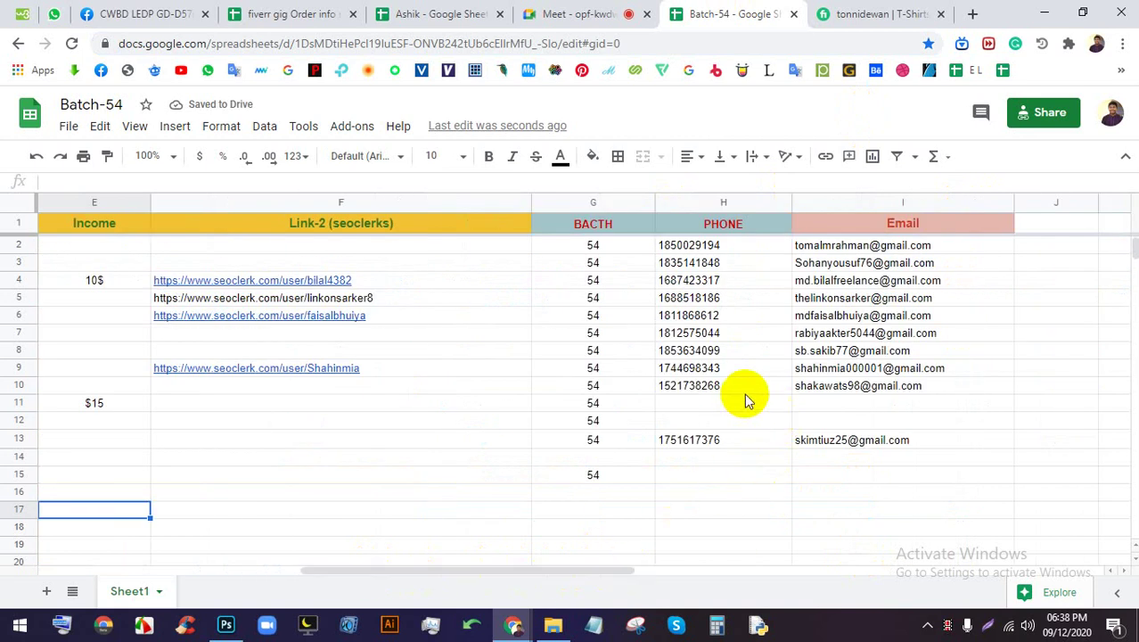
pyautogui.moveTo(576, 570); pyautogui.dragTo(348, 547)
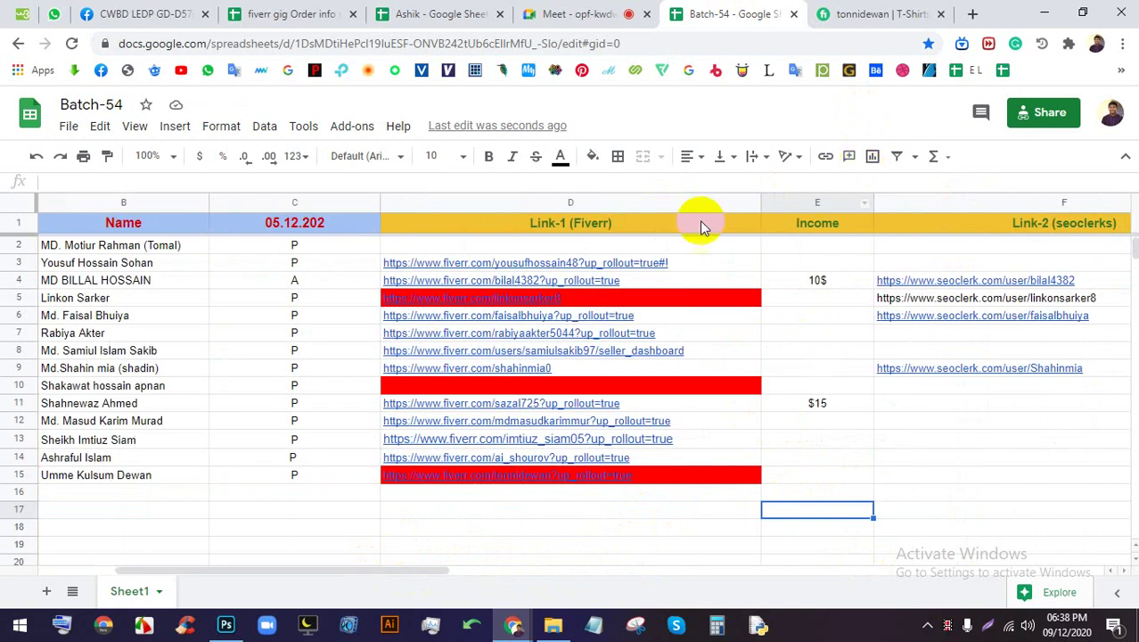
pyautogui.moveTo(377, 199); pyautogui.dragTo(312, 203)
pyautogui.moveTo(691, 203); pyautogui.dragTo(525, 204)
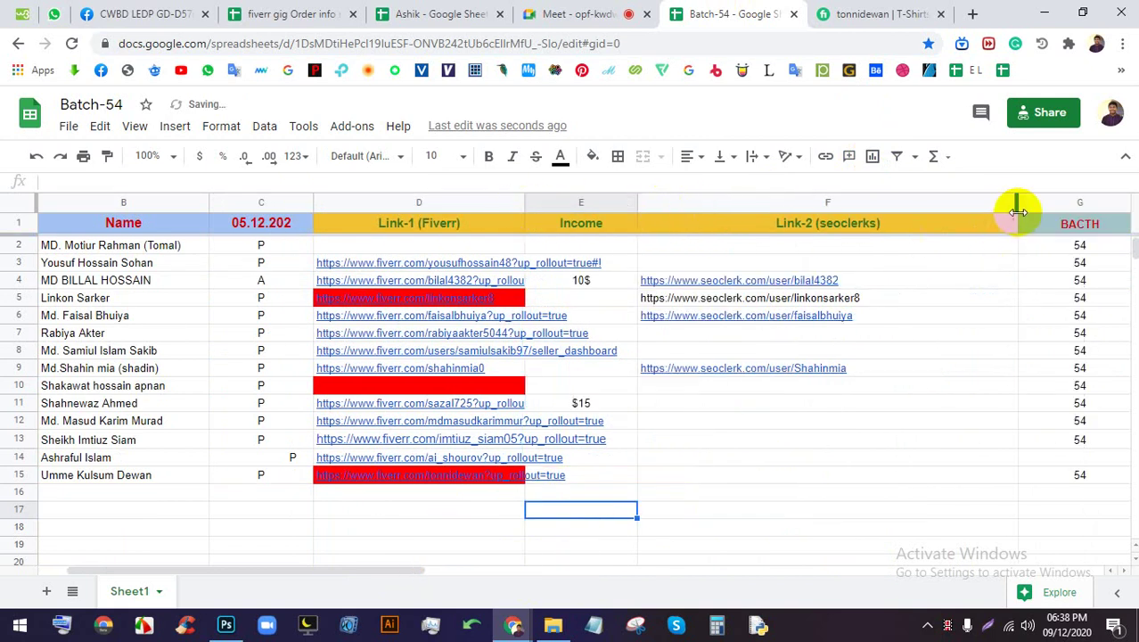
pyautogui.moveTo(1017, 211); pyautogui.dragTo(867, 210)
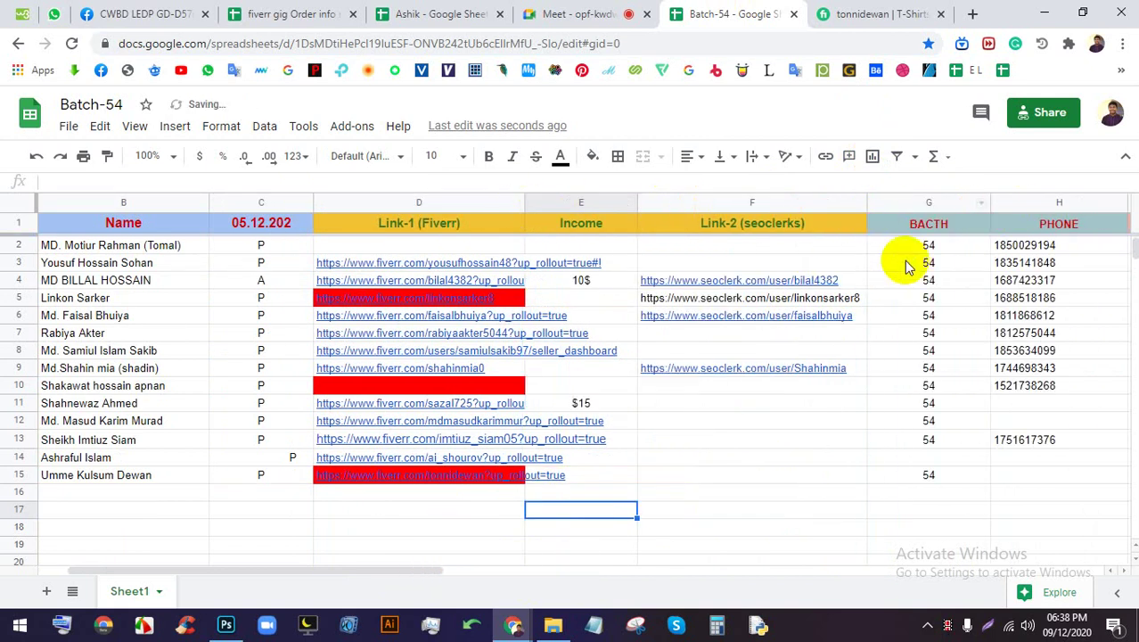
pyautogui.moveTo(399, 576); pyautogui.dragTo(239, 576)
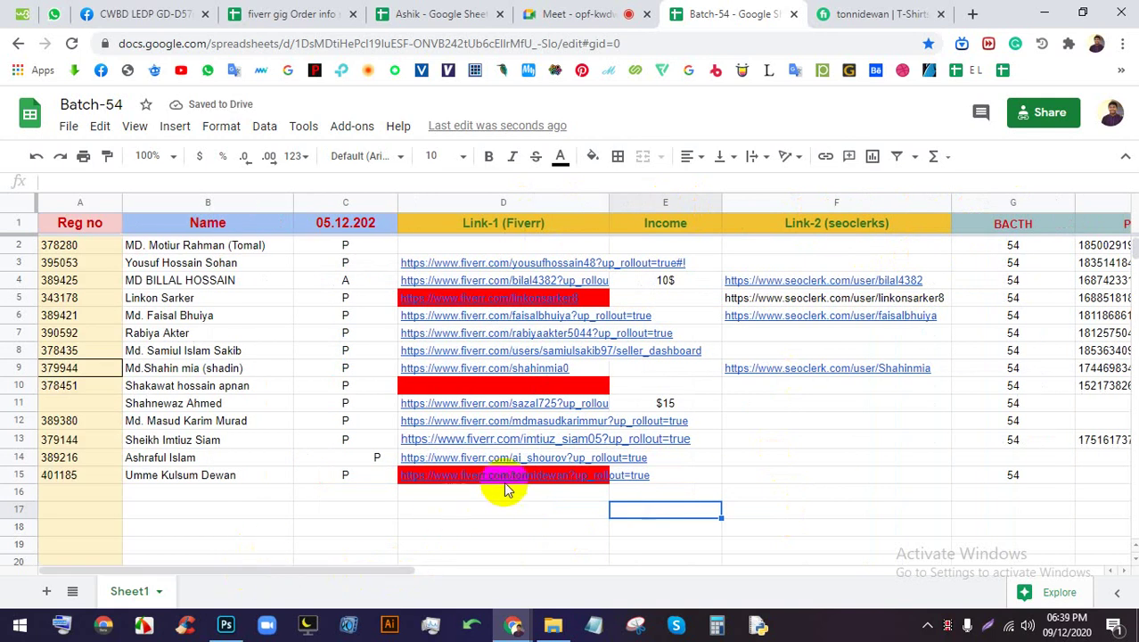
pyautogui.moveTo(521, 467)
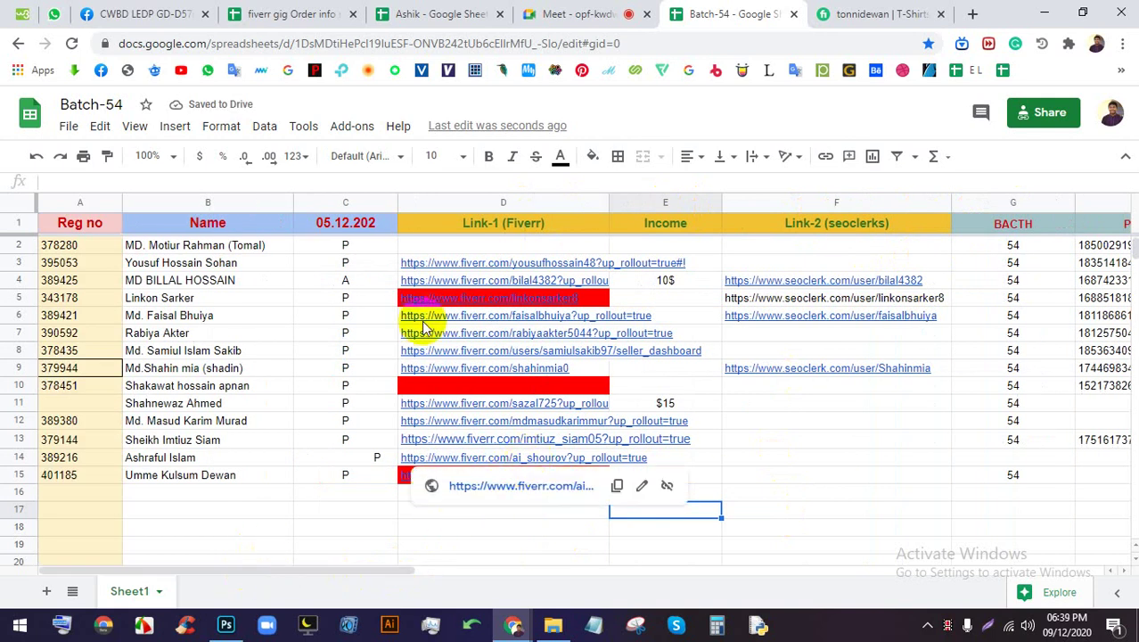
# Close two extra tabs and go to the GD-D57 Facebook group, dismissing the chat window
pyautogui.click(352, 14)
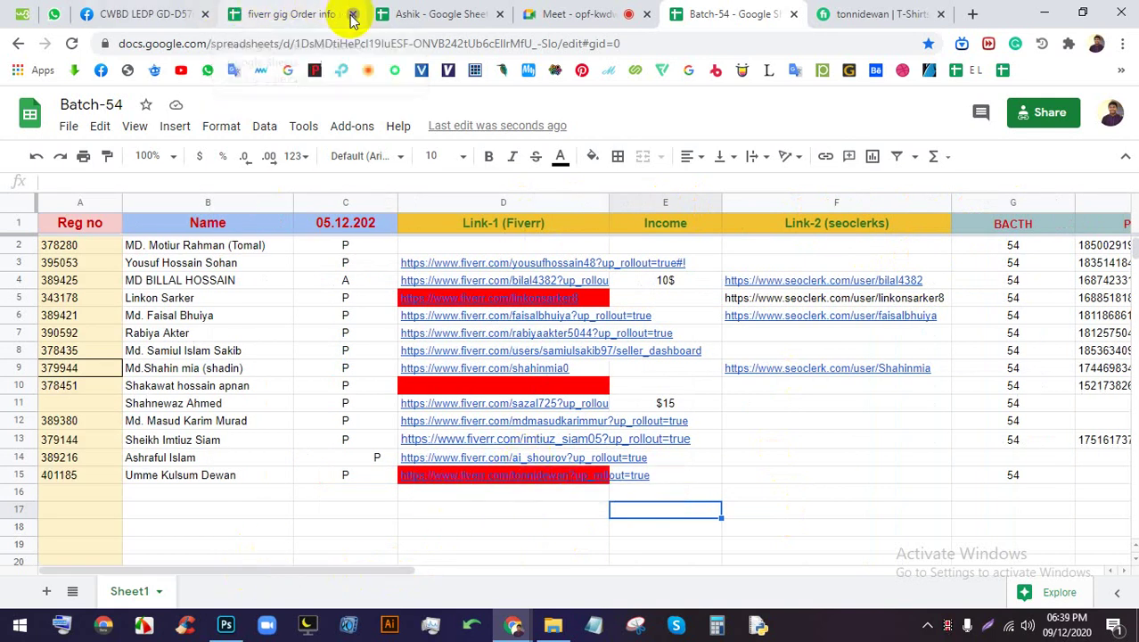
pyautogui.click(353, 14)
pyautogui.click(127, 10)
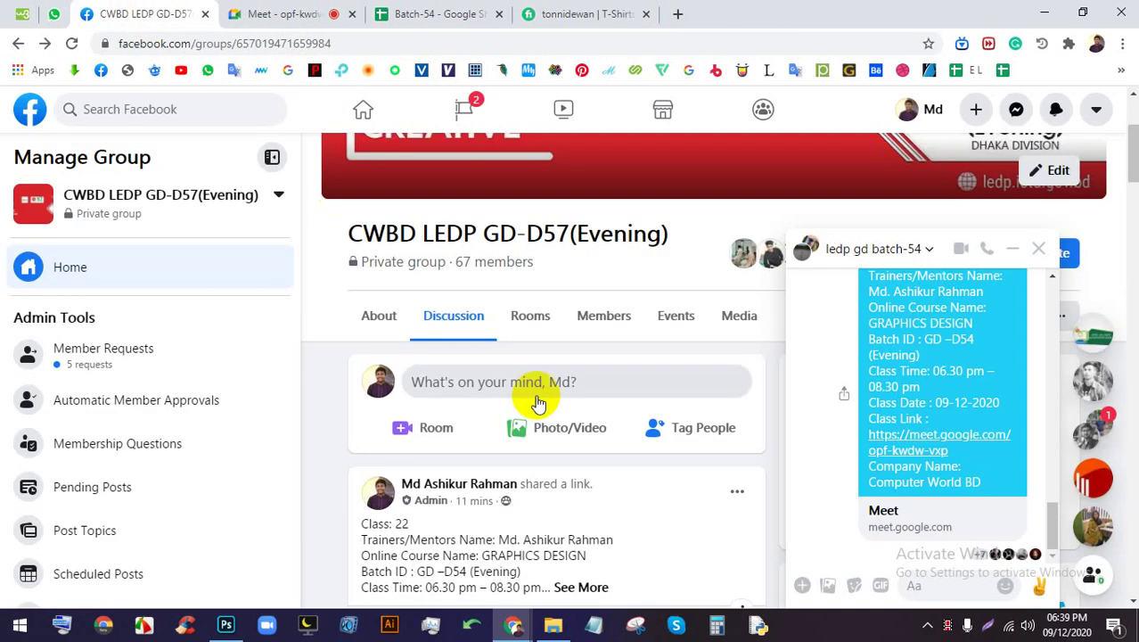
pyautogui.scroll(-3, 534, 399)
pyautogui.click(1007, 253)
pyautogui.scroll(-3, 462, 412)
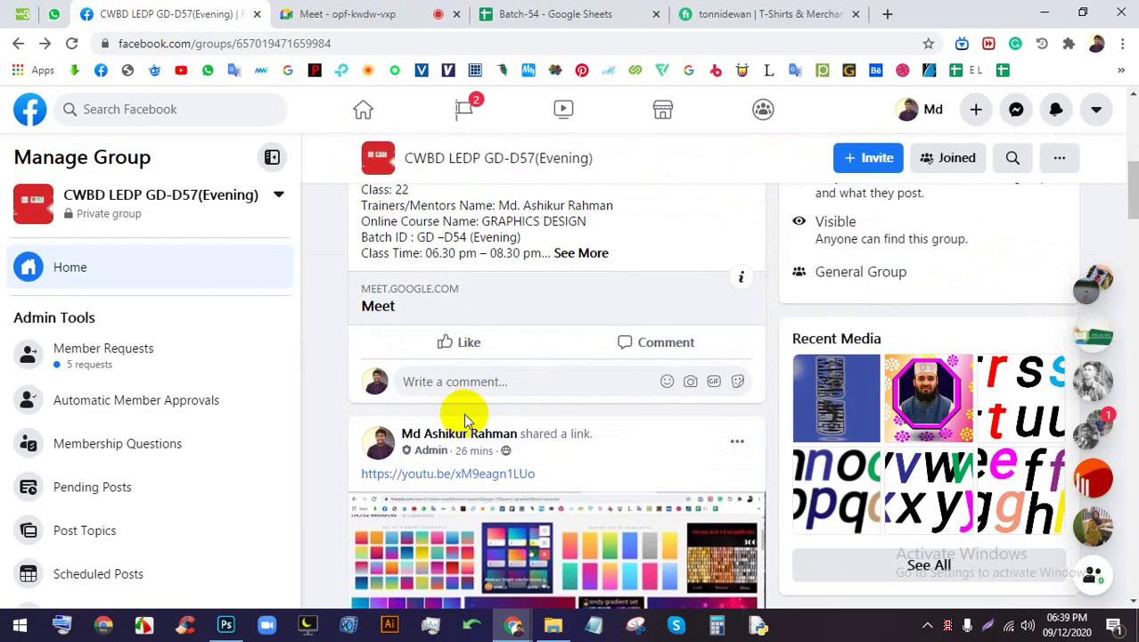
pyautogui.scroll(-10, 516, 415)
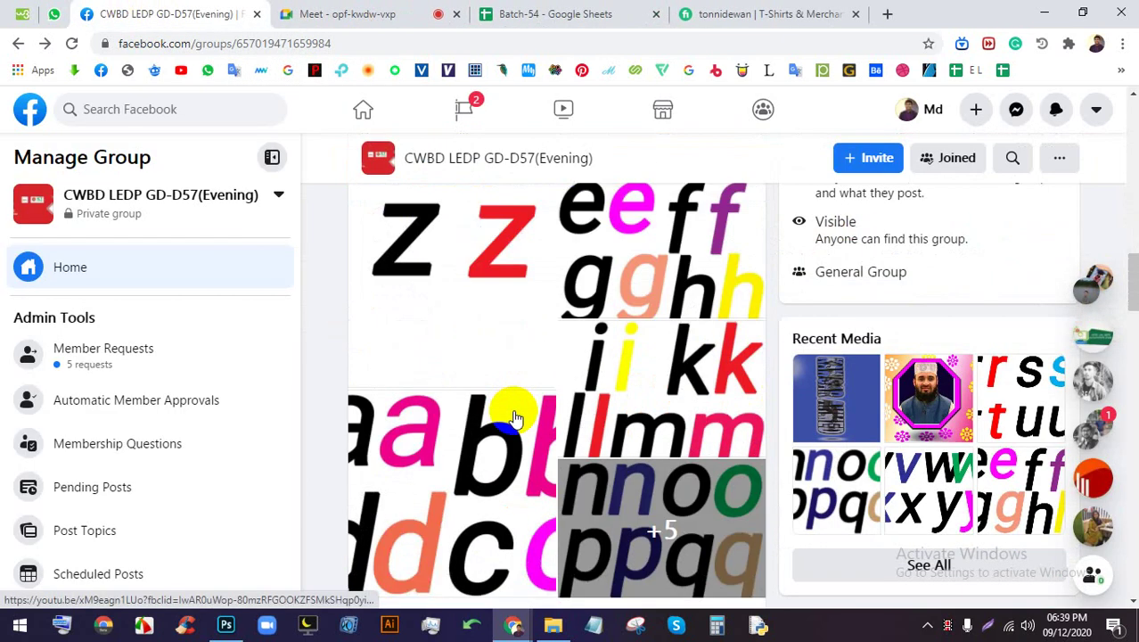
pyautogui.click(125, 194)
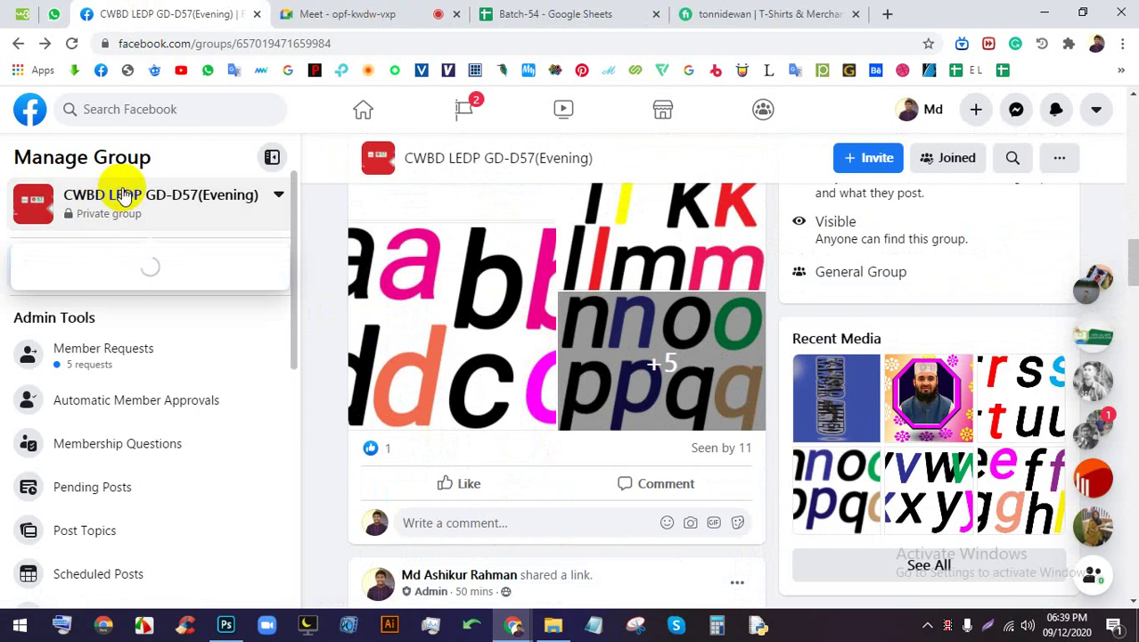
pyautogui.scroll(10, 570, 446)
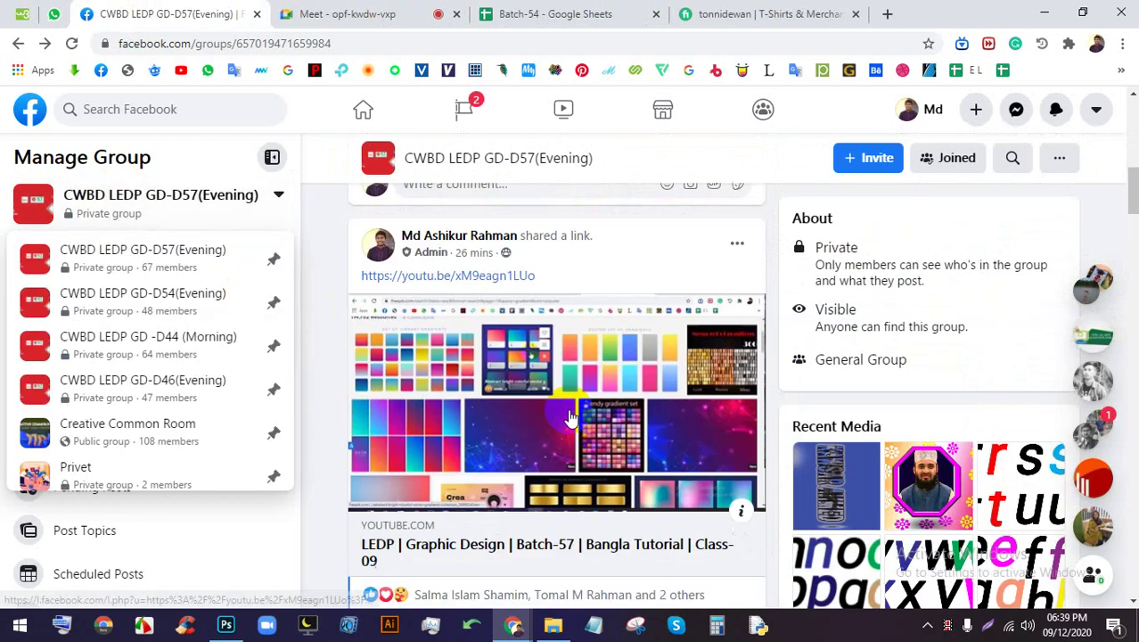
# Delete the Class 22 post, then switch to the CWBD LEDP GD-D54(Evening) group
pyautogui.click(740, 408)
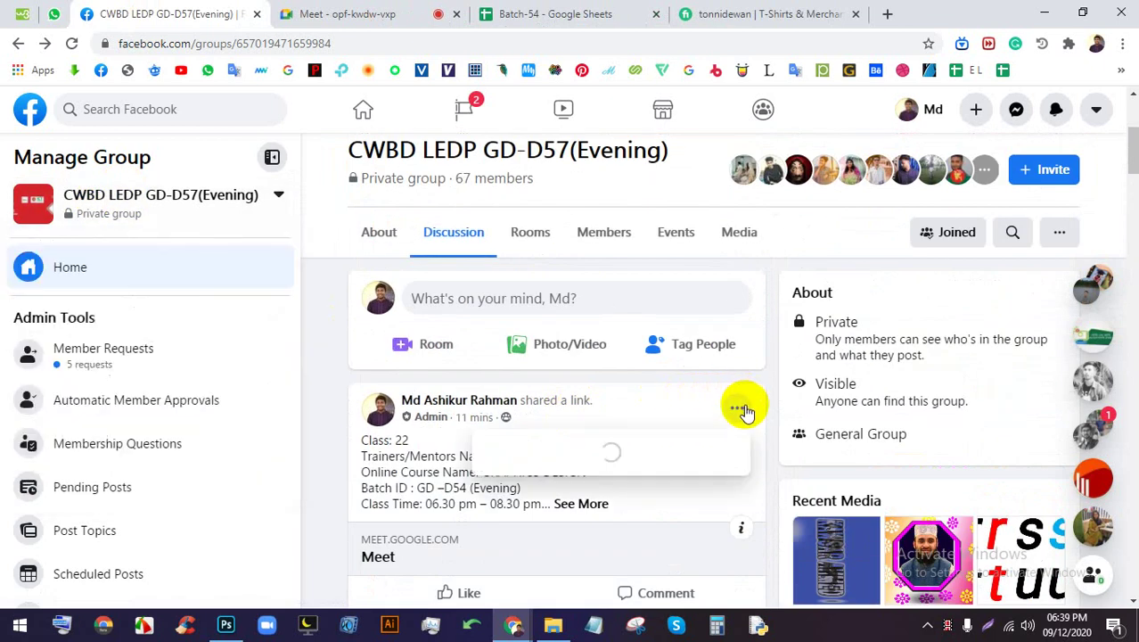
pyautogui.scroll(-2, 539, 478)
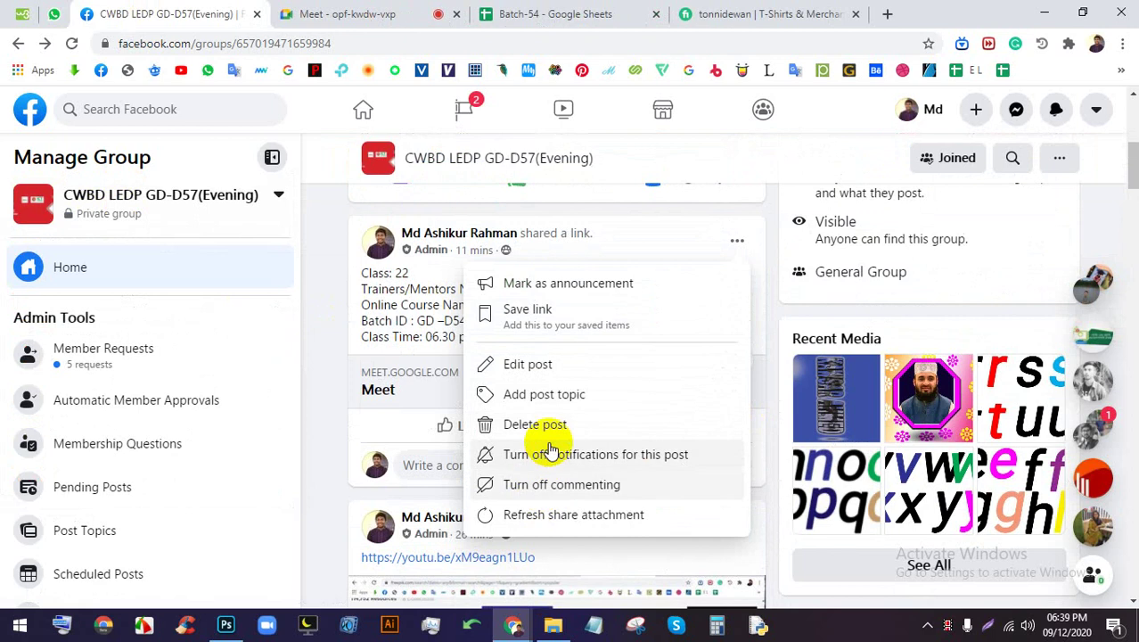
pyautogui.click(545, 426)
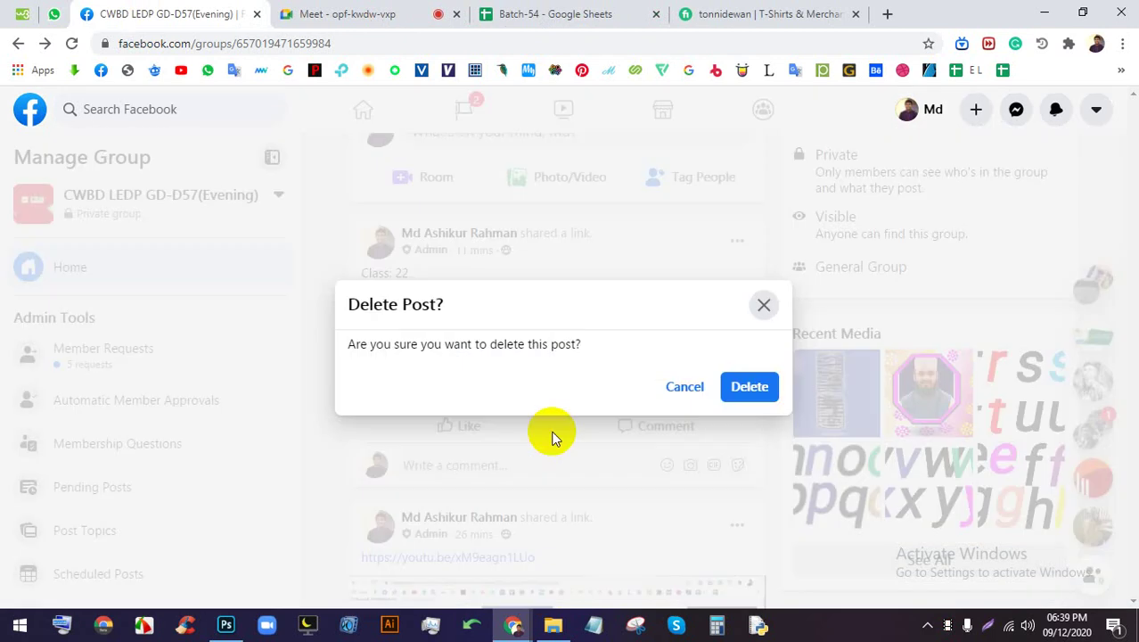
pyautogui.click(753, 386)
pyautogui.click(147, 218)
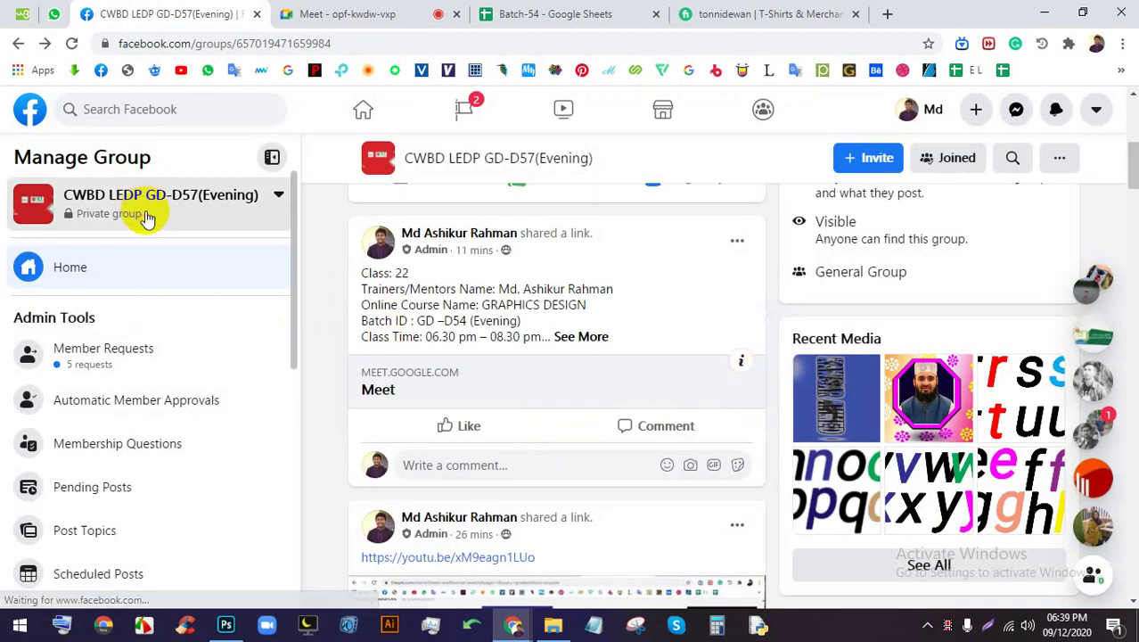
pyautogui.click(152, 298)
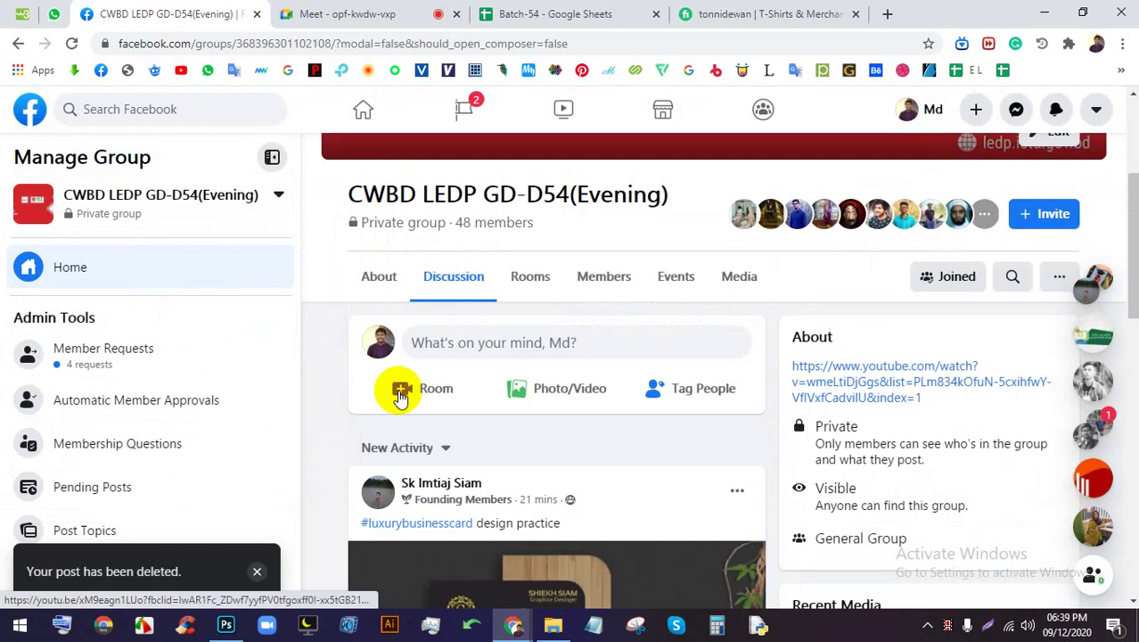
# Open the business card mockup photo full size and screen-capture it
pyautogui.scroll(-3, 483, 355)
pyautogui.click(503, 360)
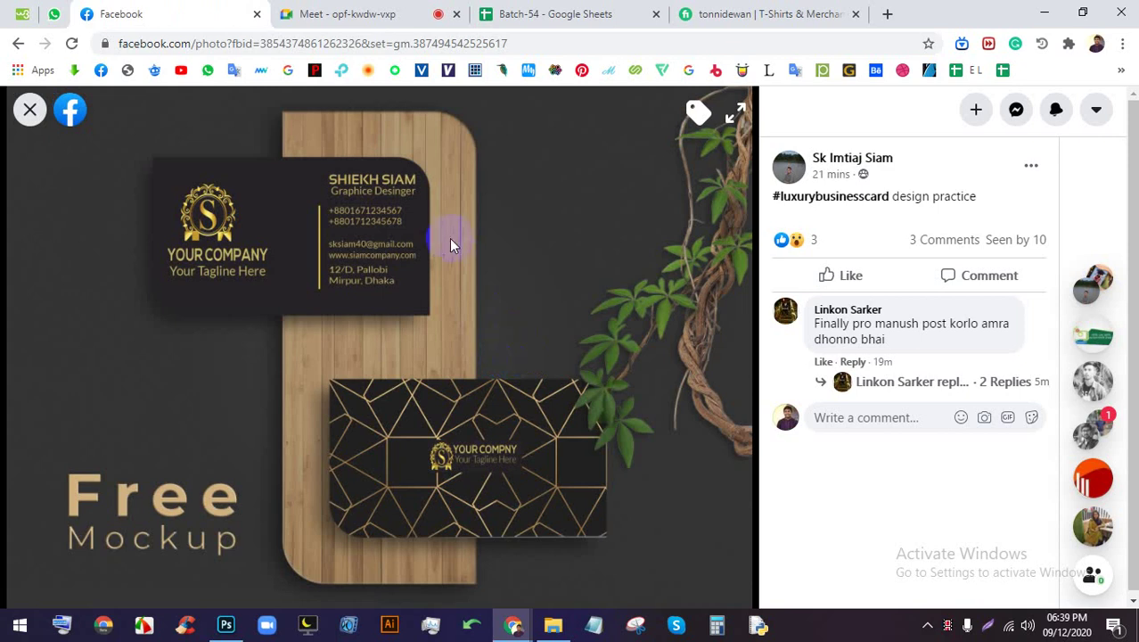
pyautogui.click(987, 624)
pyautogui.moveTo(753, 583)
pyautogui.mouseDown()
pyautogui.moveTo(68, 201)
pyautogui.moveTo(5, 96)
pyautogui.mouseUp()
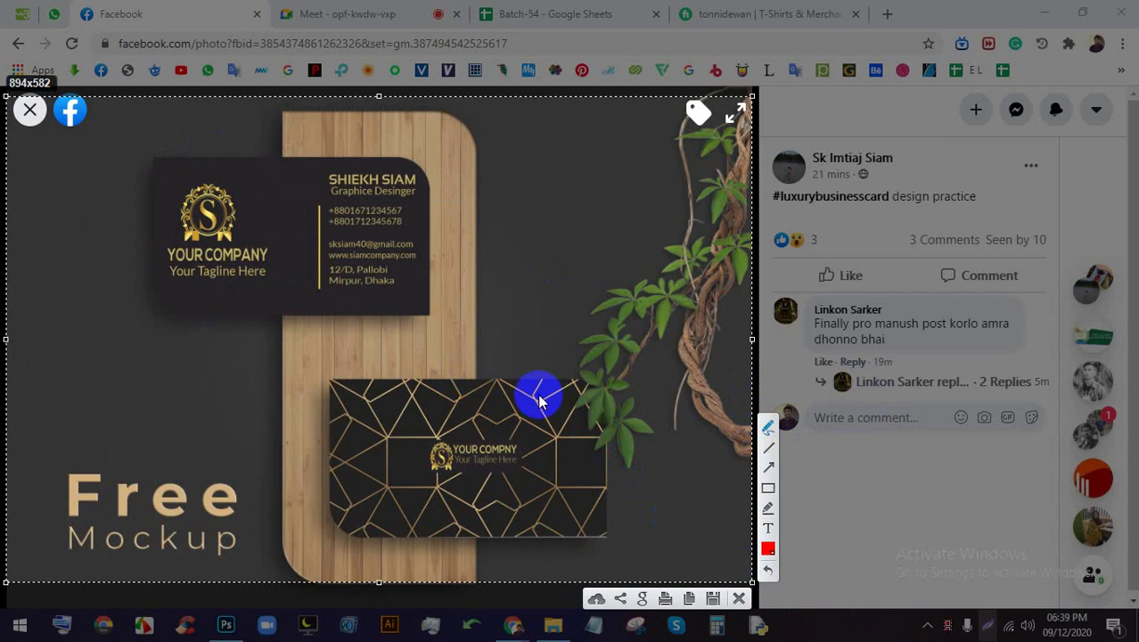
pyautogui.click(738, 598)
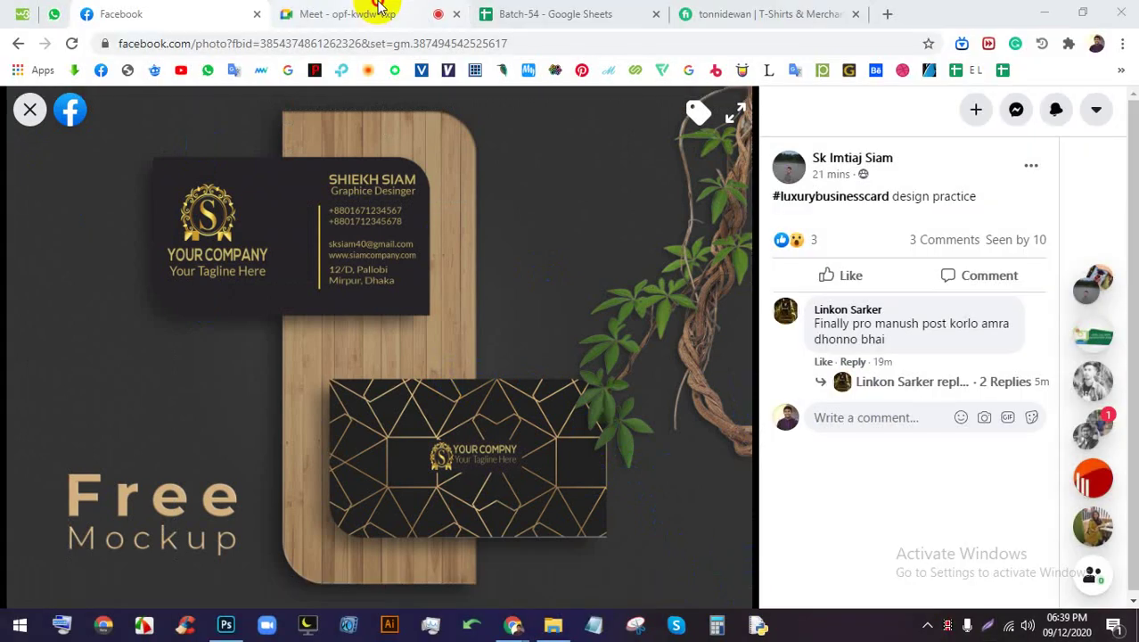
# Close the Meet chat panel, then close the business card photo
pyautogui.click(375, 14)
pyautogui.click(1115, 114)
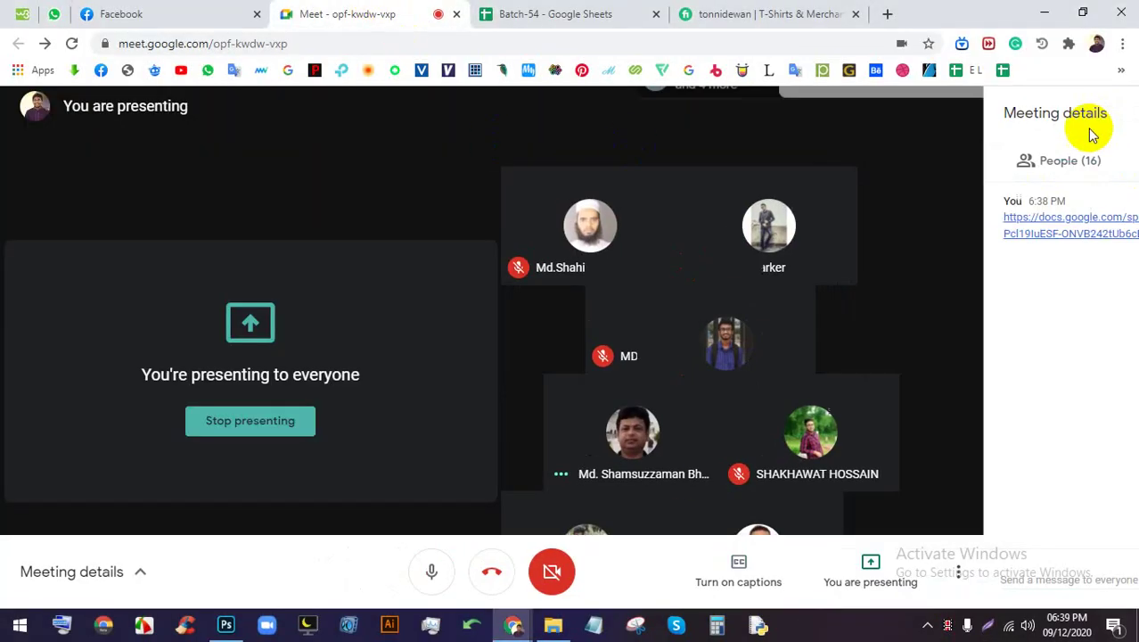
pyautogui.click(152, 12)
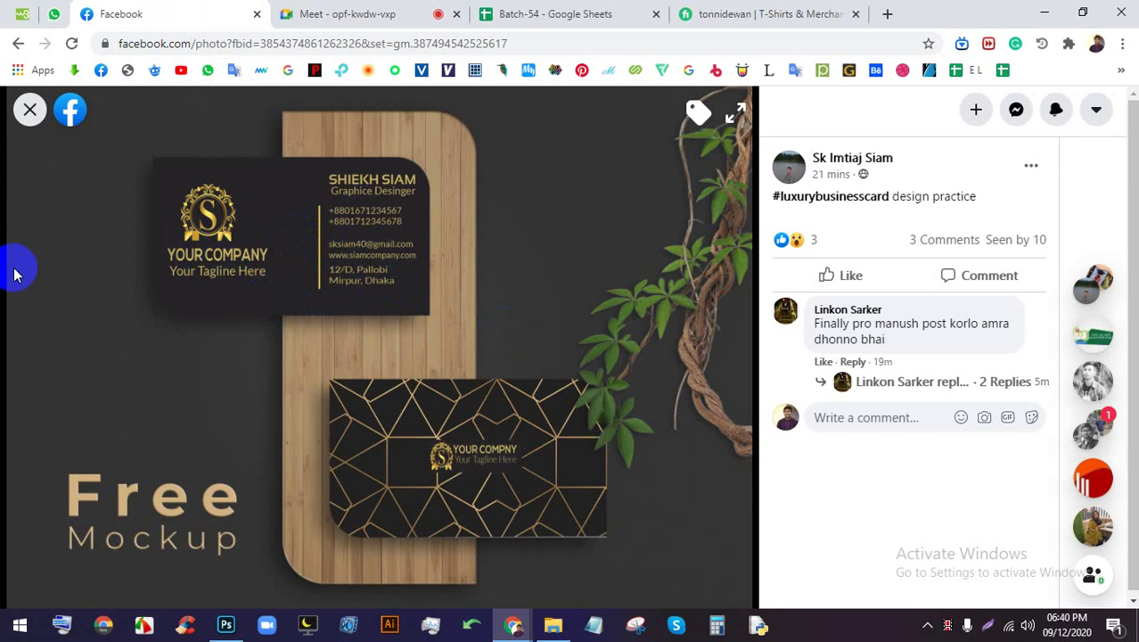
pyautogui.click(29, 109)
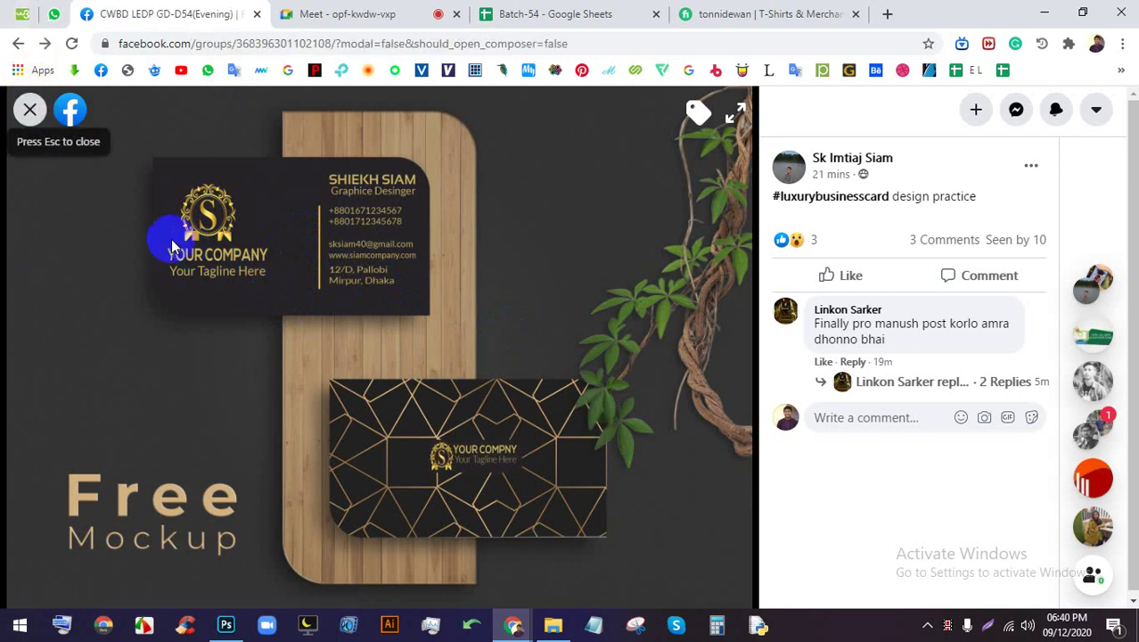
# View the Healthy Food banner photo from the feed
pyautogui.scroll(-5, 424, 386)
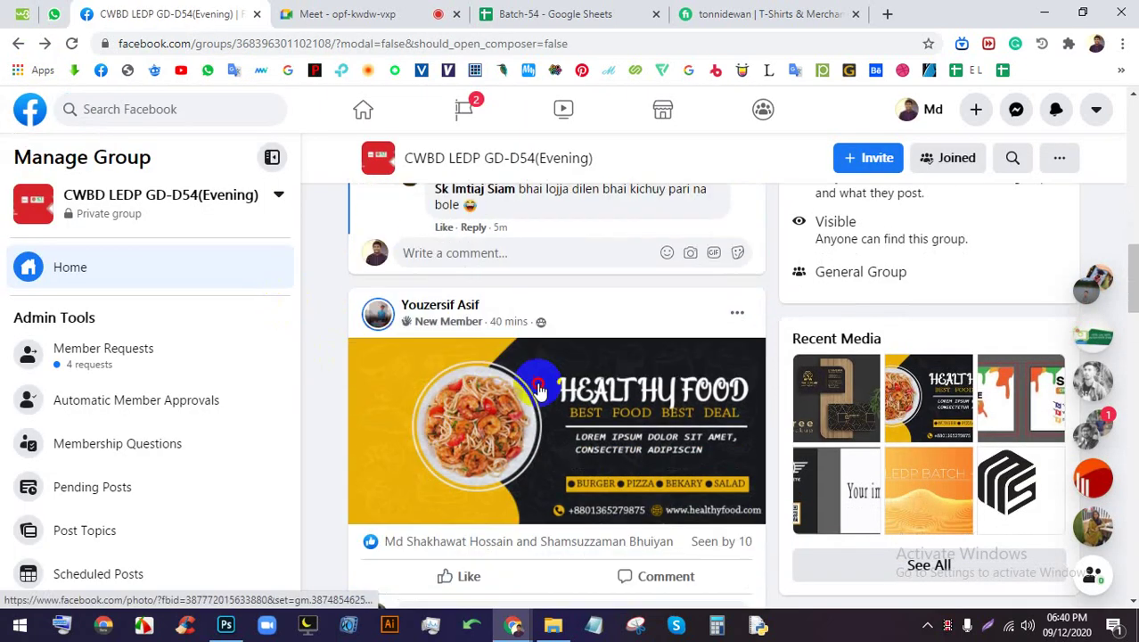
pyautogui.click(538, 384)
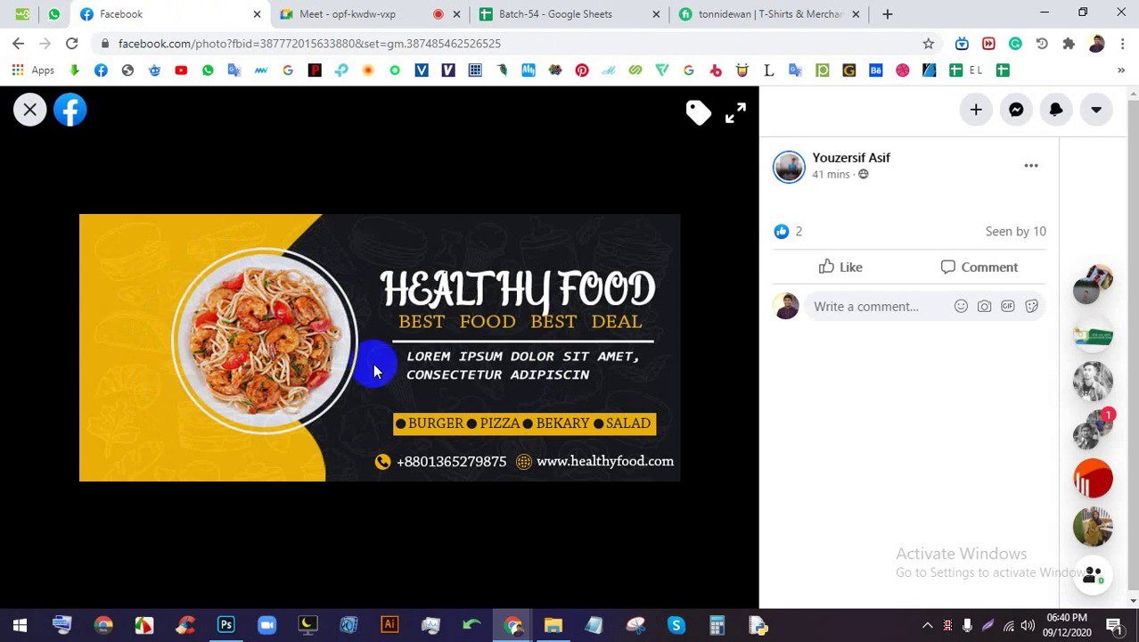
pyautogui.click(27, 112)
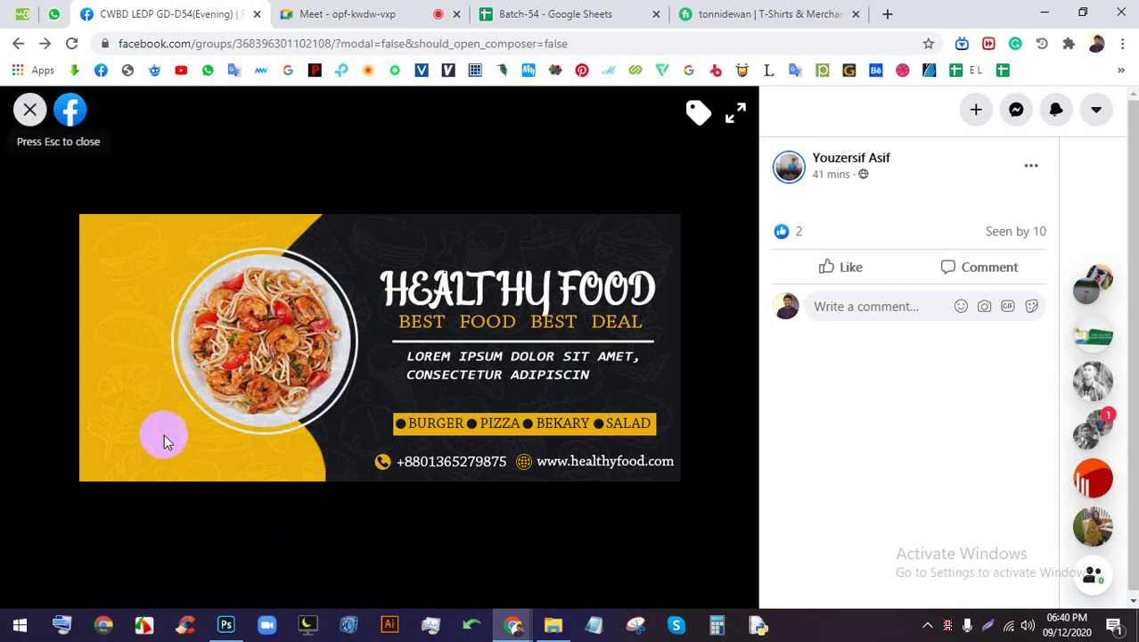
# View the colourful CREATIVE business card, then open the black-and-yellow business card full size
pyautogui.scroll(-5, 465, 414)
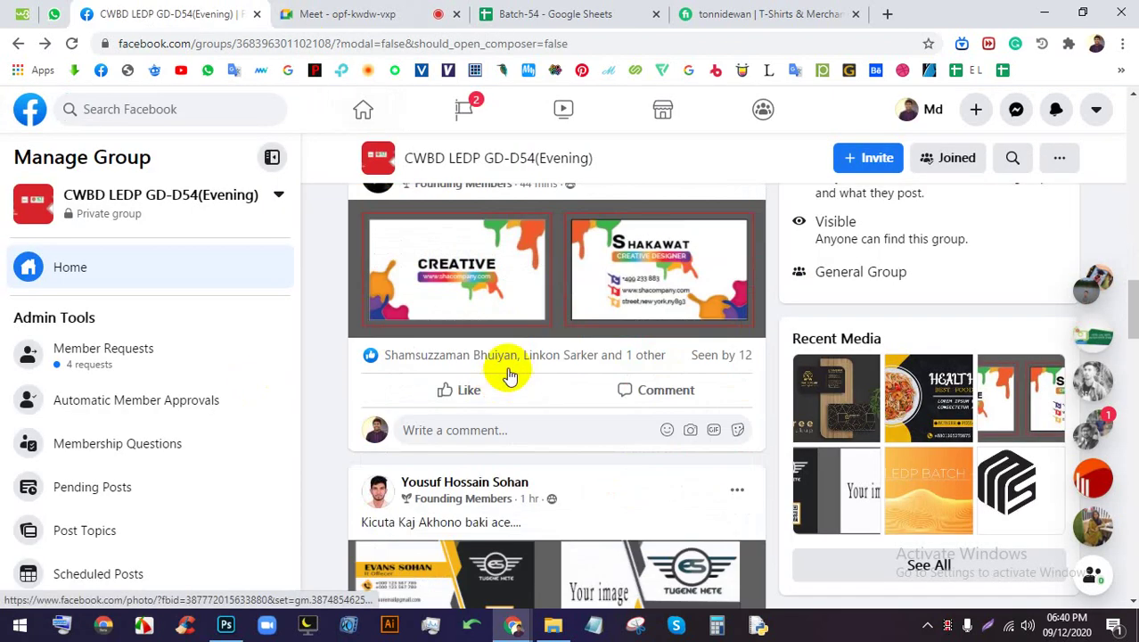
pyautogui.click(514, 284)
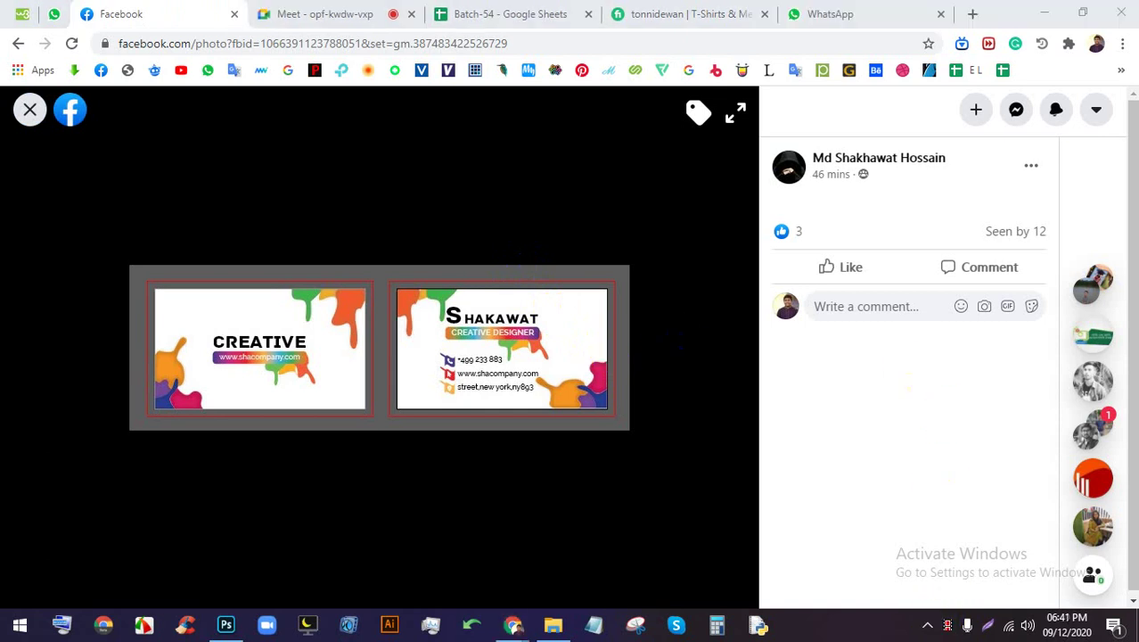
pyautogui.click(336, 7)
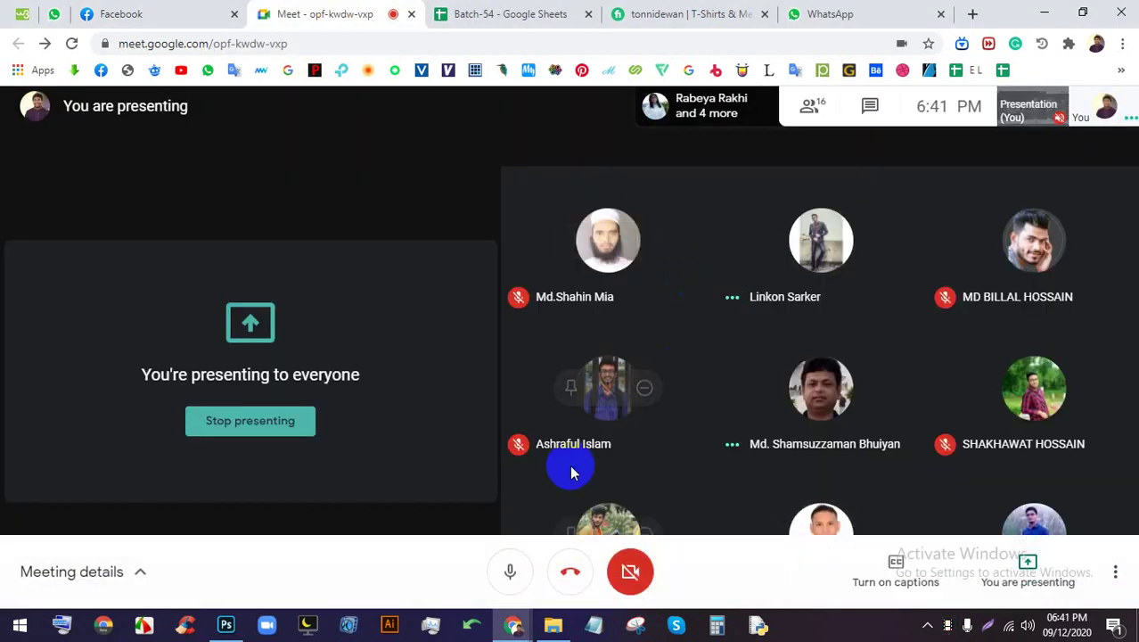
pyautogui.click(152, 11)
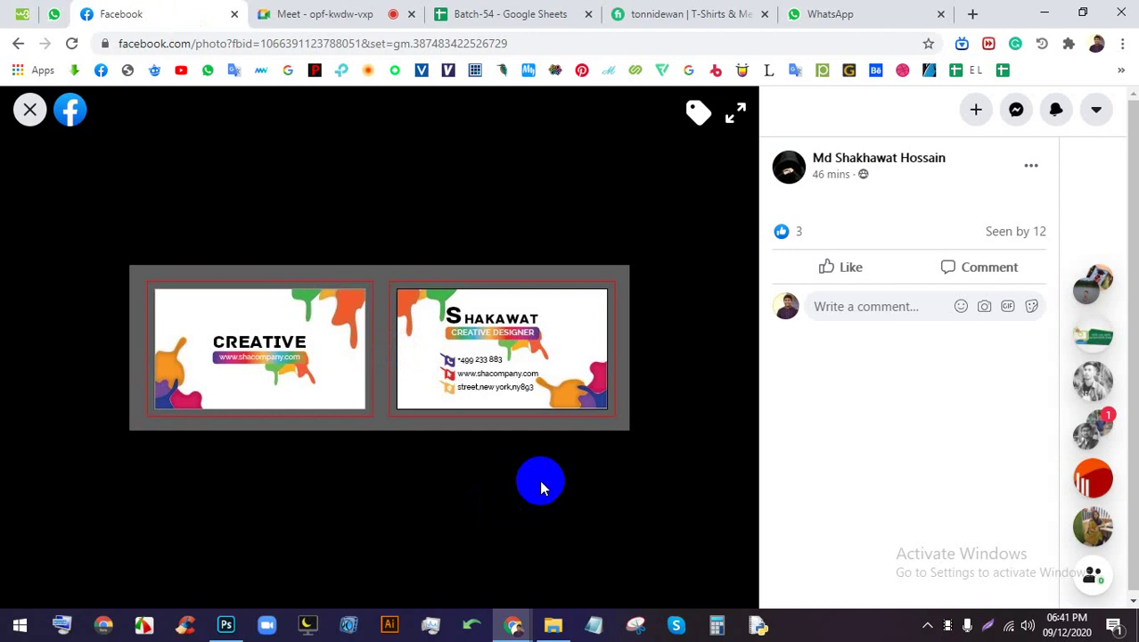
pyautogui.click(18, 110)
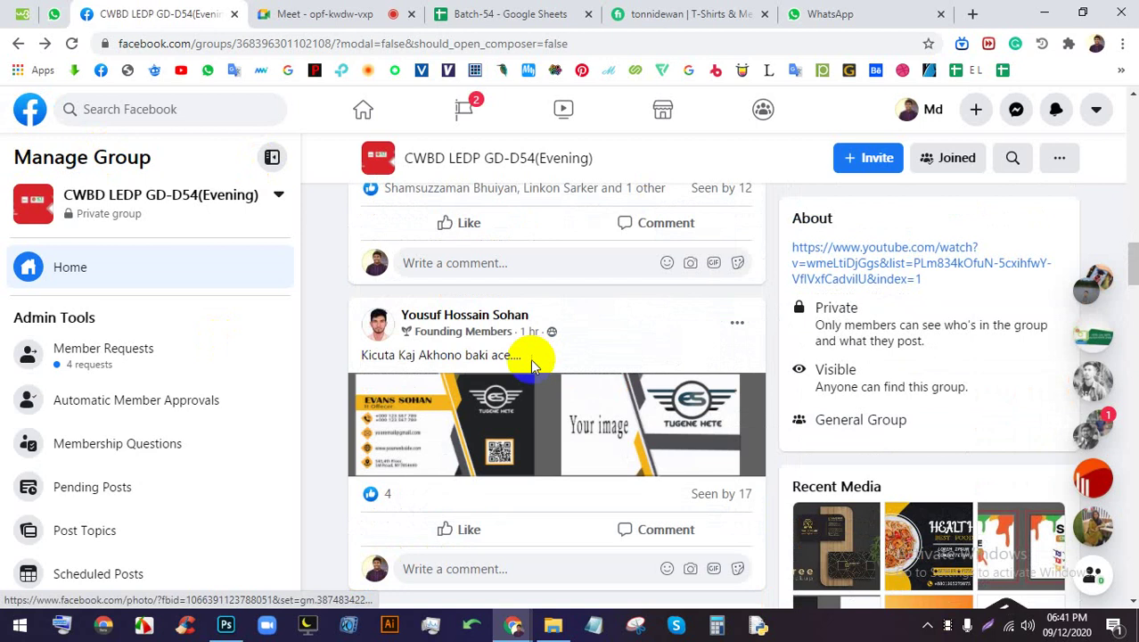
pyautogui.click(538, 443)
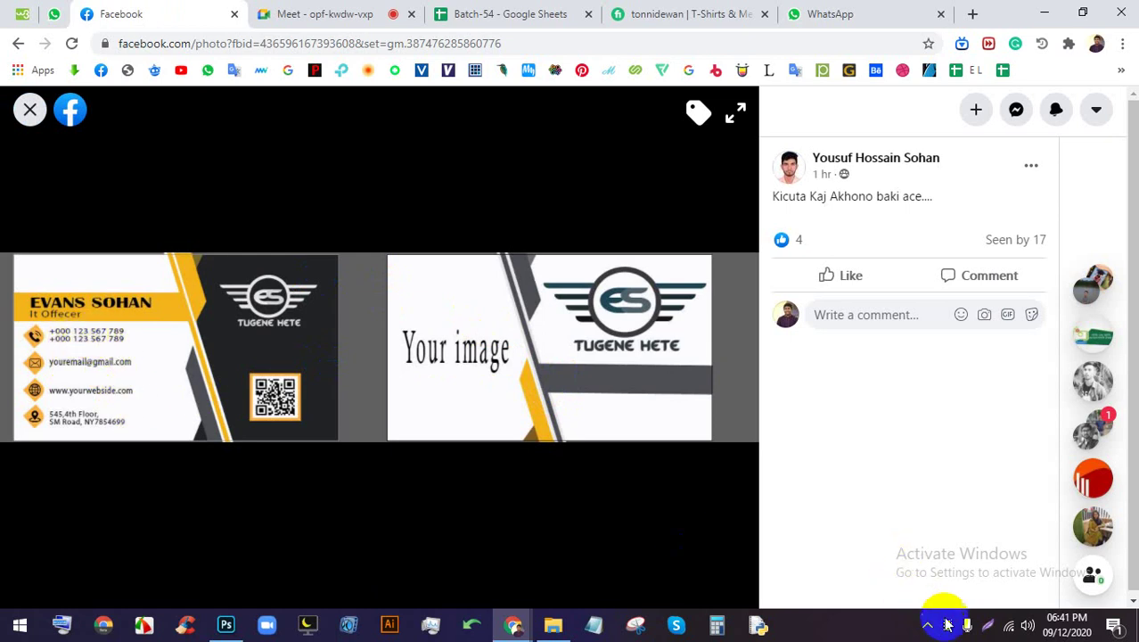
# Mark the card's phone, email, website and name in red, then close the markup and photo
pyautogui.click(989, 631)
pyautogui.moveTo(1, 71); pyautogui.dragTo(827, 541)
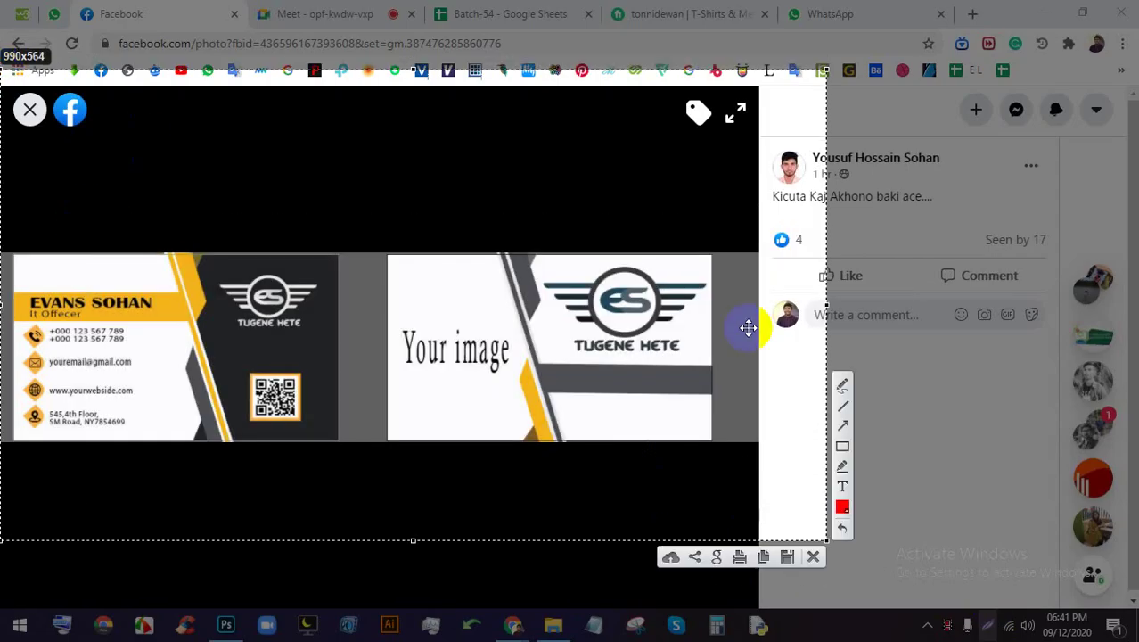
pyautogui.click(843, 386)
pyautogui.moveTo(127, 330)
pyautogui.mouseDown()
pyautogui.moveTo(134, 364)
pyautogui.moveTo(162, 366)
pyautogui.mouseUp()
pyautogui.moveTo(47, 369)
pyautogui.mouseDown()
pyautogui.moveTo(115, 378)
pyautogui.moveTo(120, 400)
pyautogui.moveTo(128, 382)
pyautogui.moveTo(67, 403)
pyautogui.moveTo(113, 410)
pyautogui.moveTo(136, 437)
pyautogui.moveTo(93, 412)
pyautogui.mouseUp()
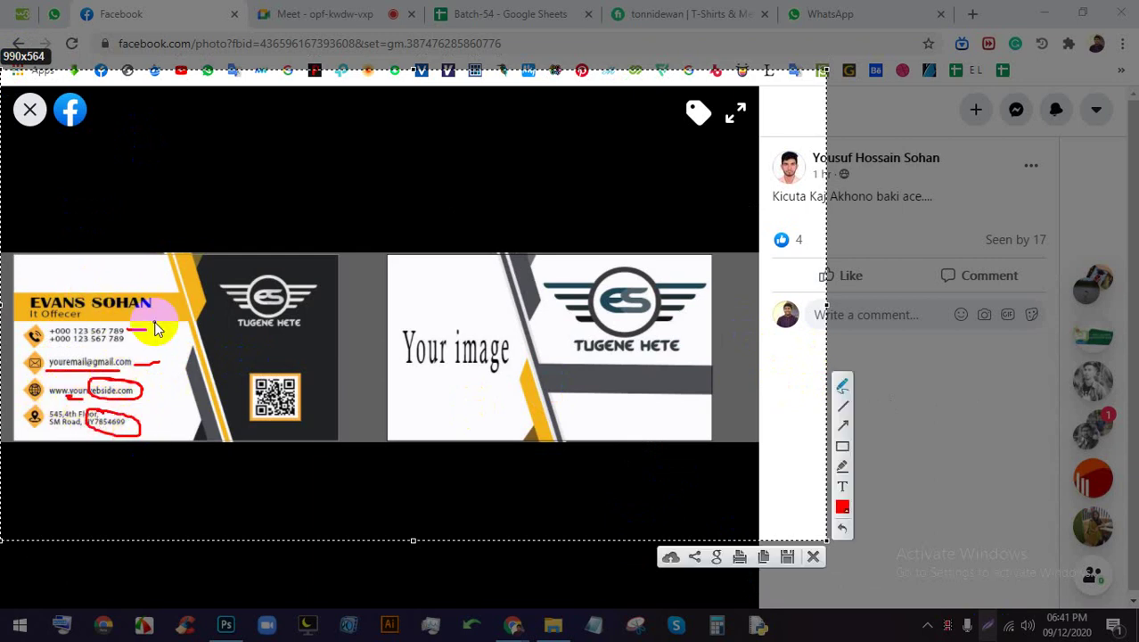
pyautogui.moveTo(120, 304); pyautogui.dragTo(149, 306)
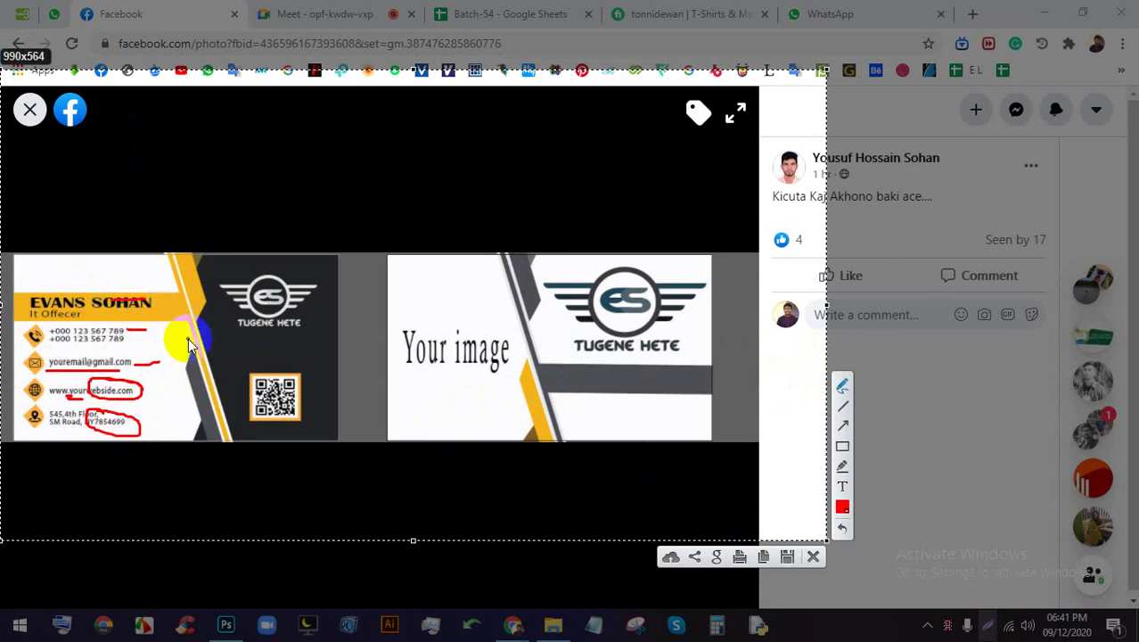
pyautogui.click(813, 559)
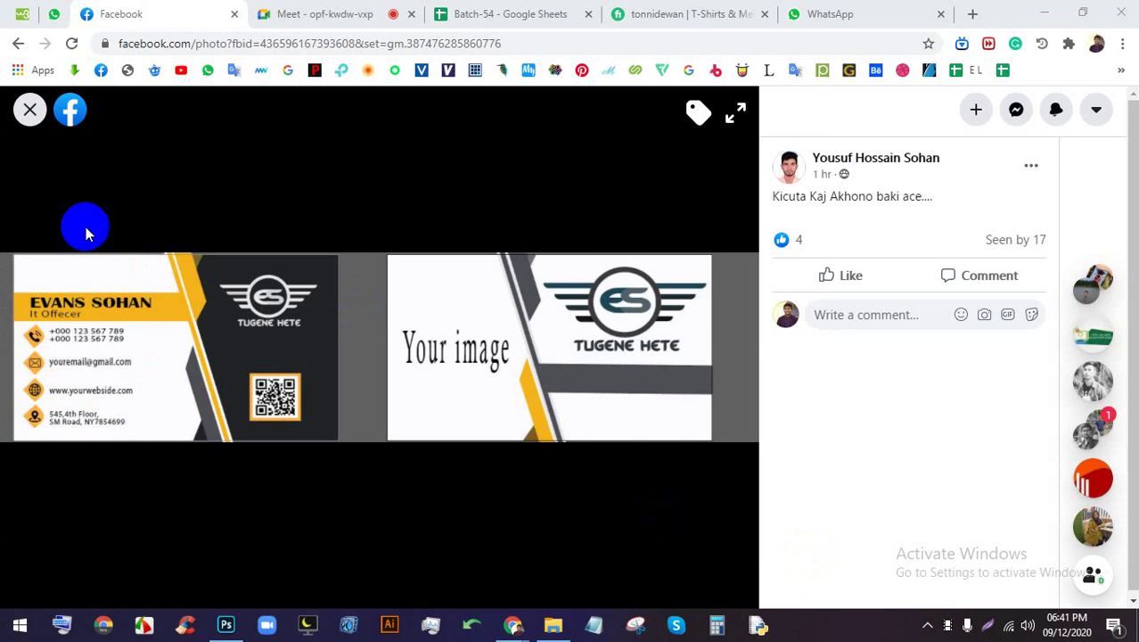
pyautogui.click(27, 111)
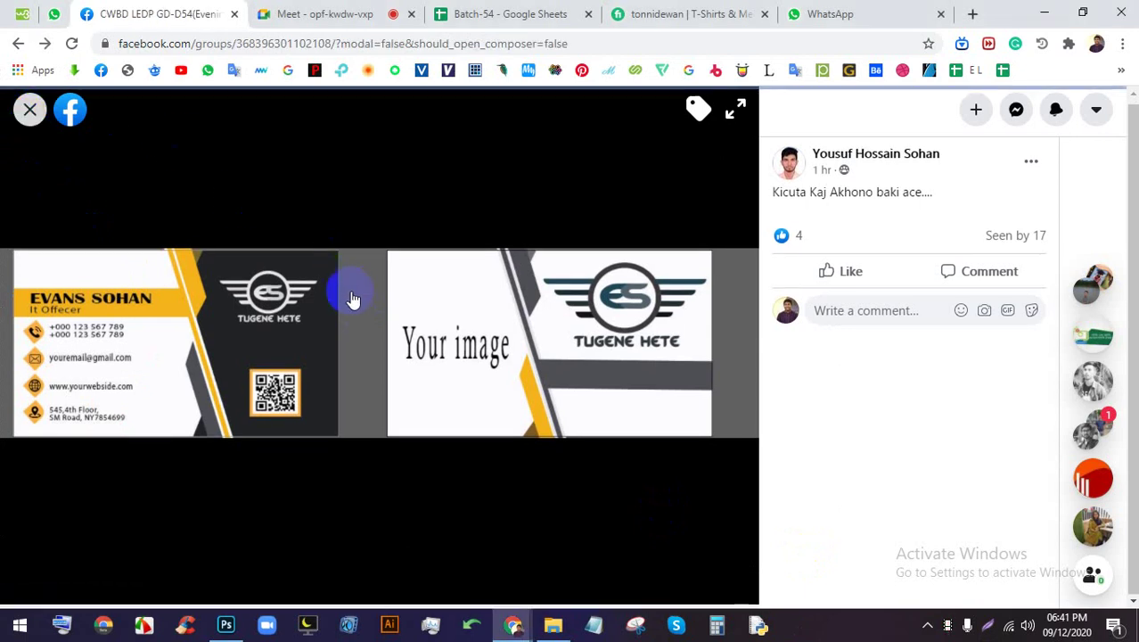
# Open the LEDP BATCH -54 photo, like it, and close the viewer
pyautogui.scroll(-4, 348, 263)
pyautogui.scroll(-5, 534, 321)
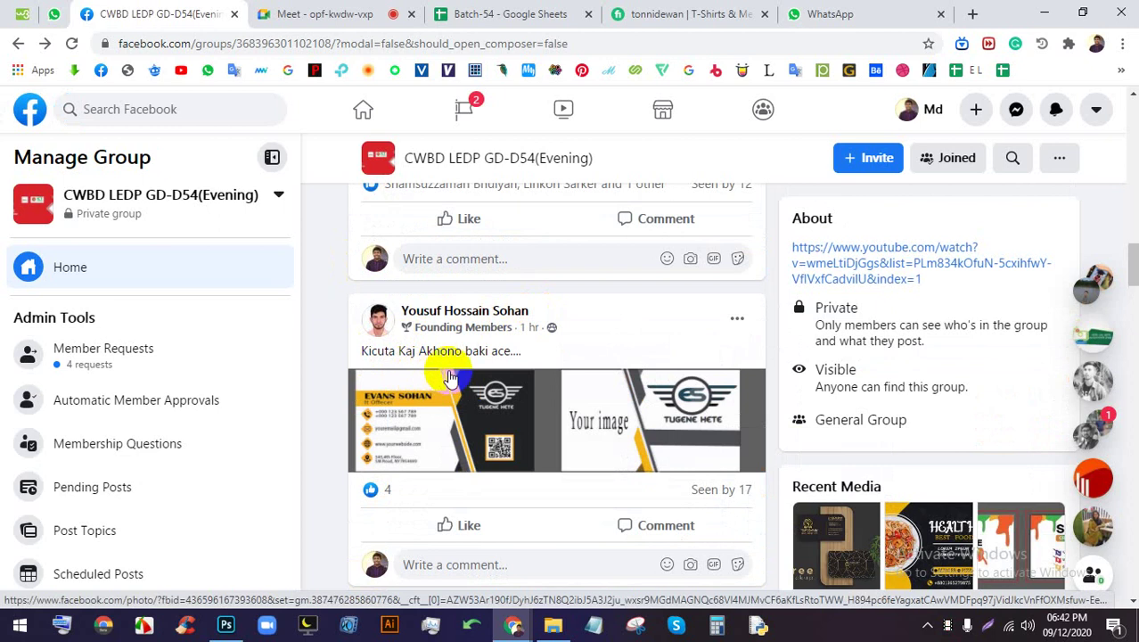
pyautogui.scroll(-6, 452, 365)
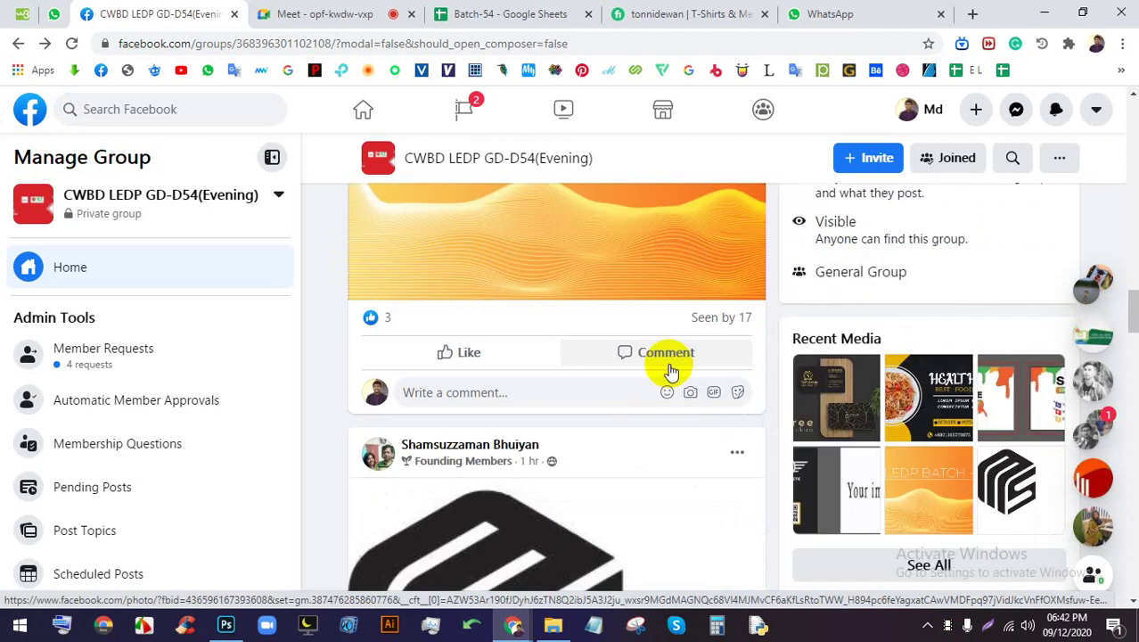
pyautogui.click(540, 280)
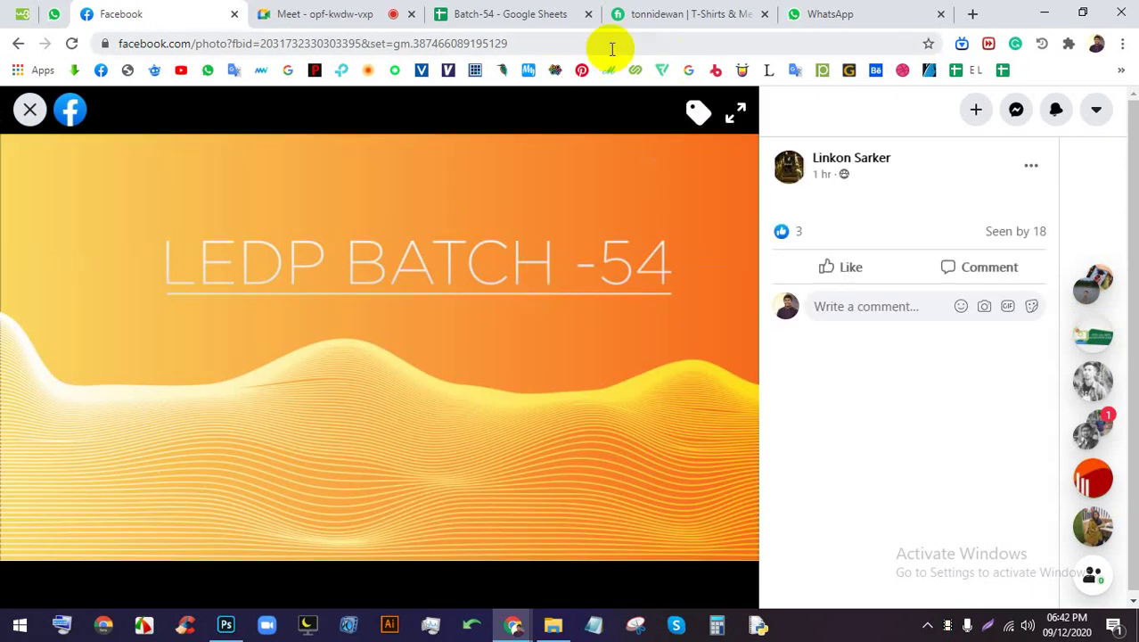
pyautogui.click(834, 270)
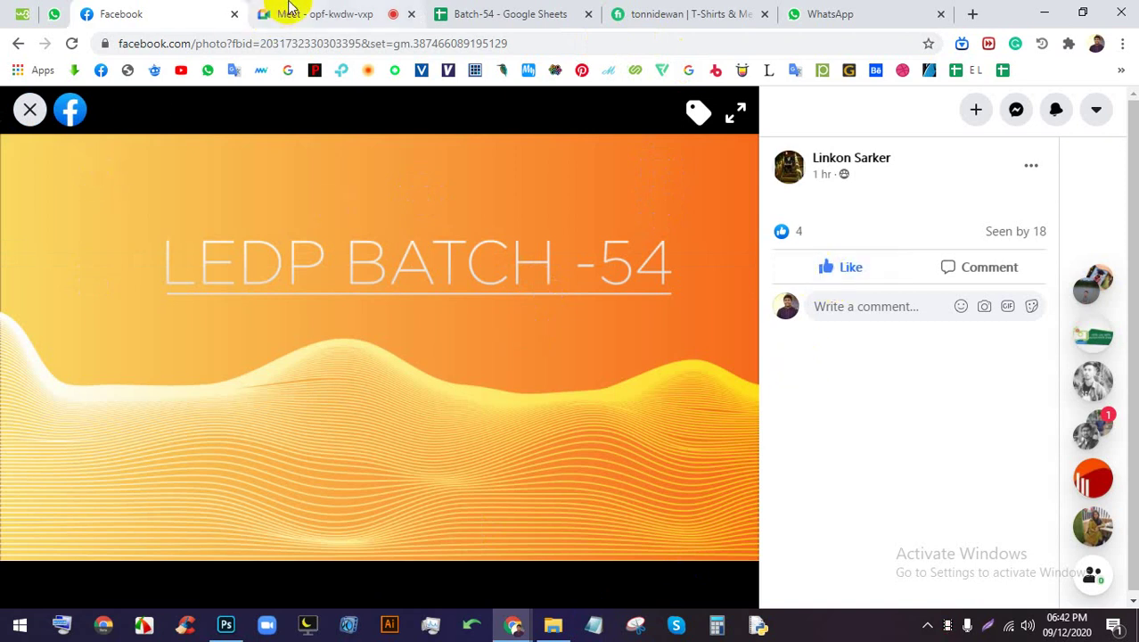
pyautogui.click(238, 310)
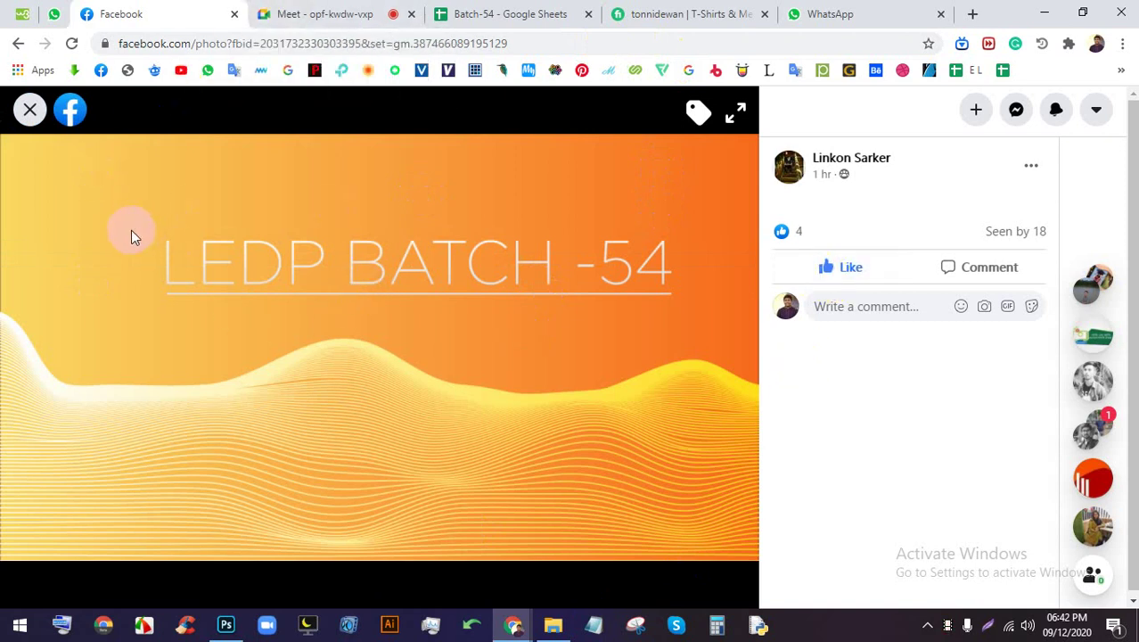
pyautogui.click(29, 109)
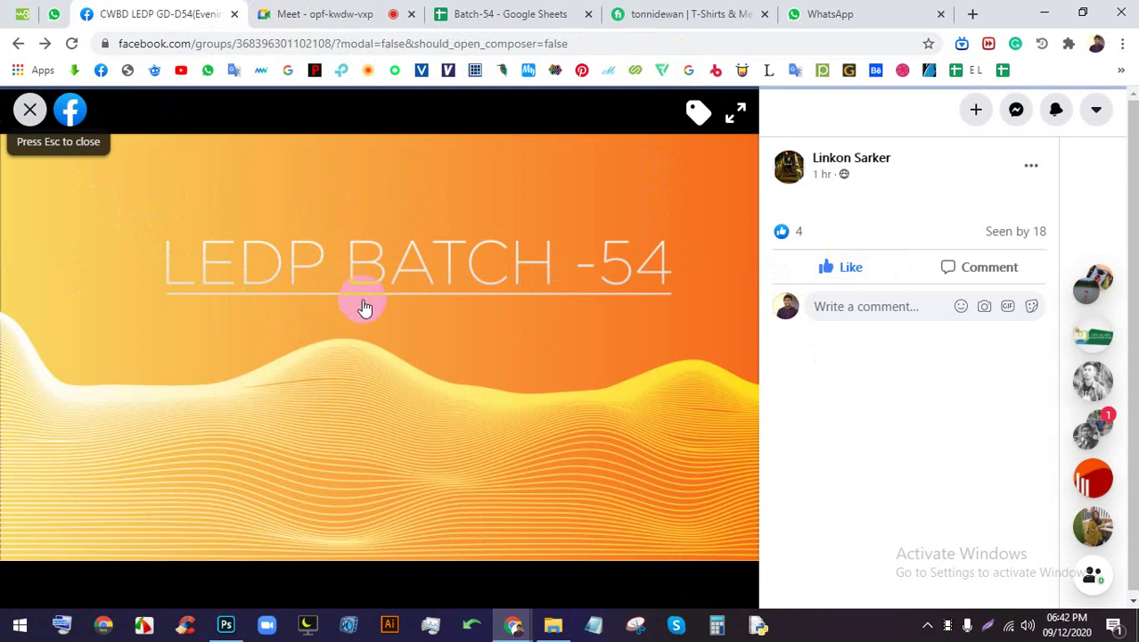
# View the black cube logo photo full size and close it
pyautogui.scroll(-4, 428, 339)
pyautogui.scroll(2, 490, 347)
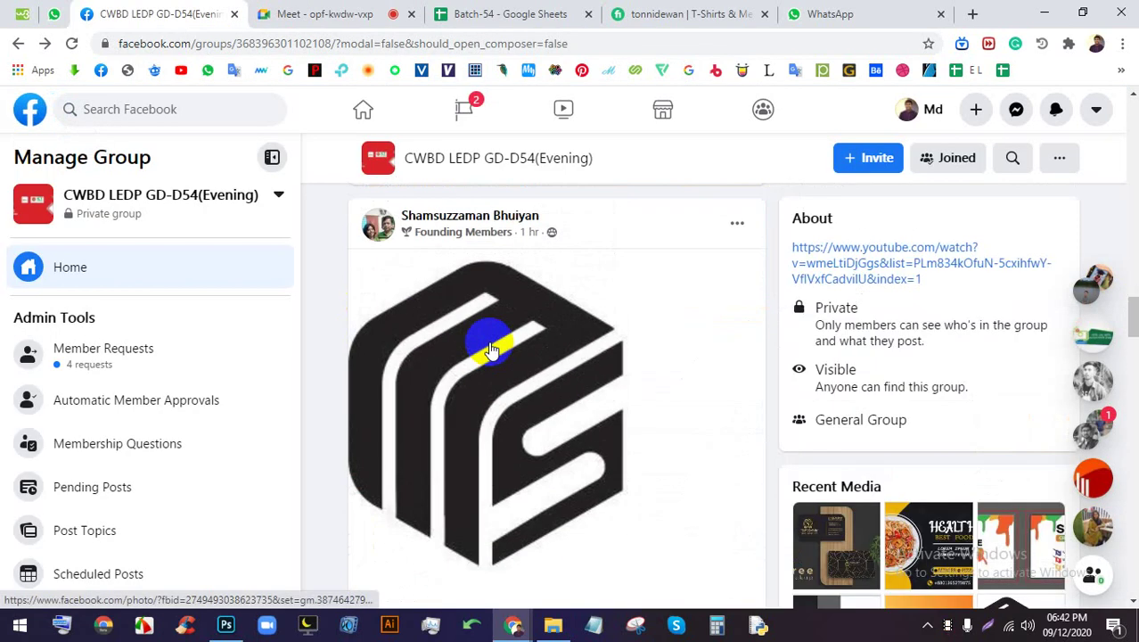
pyautogui.click(490, 348)
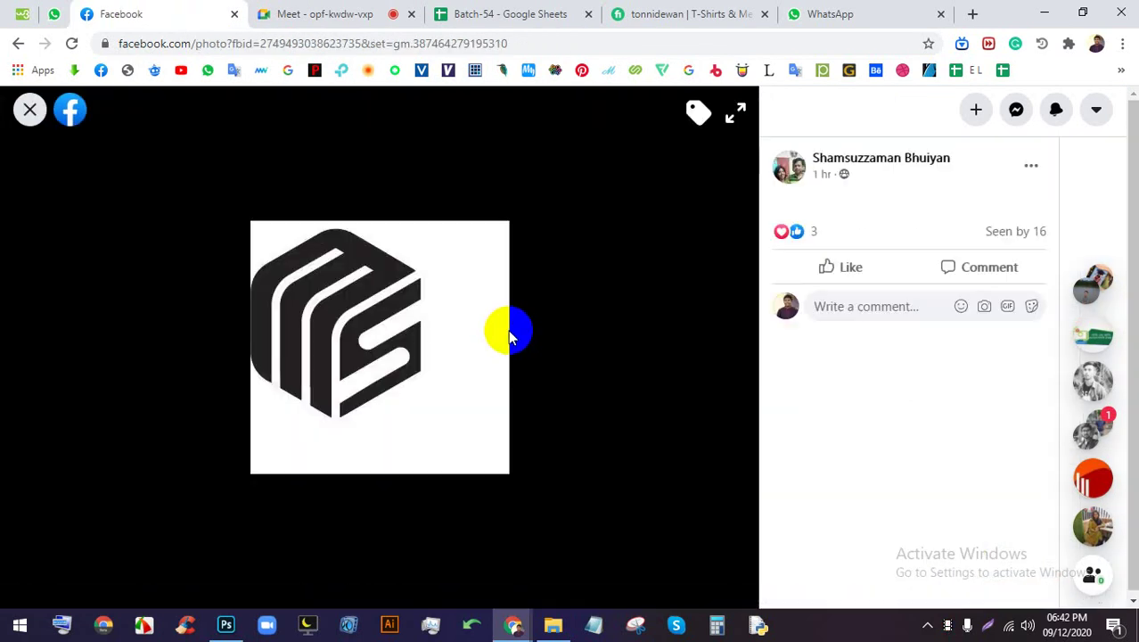
pyautogui.click(27, 113)
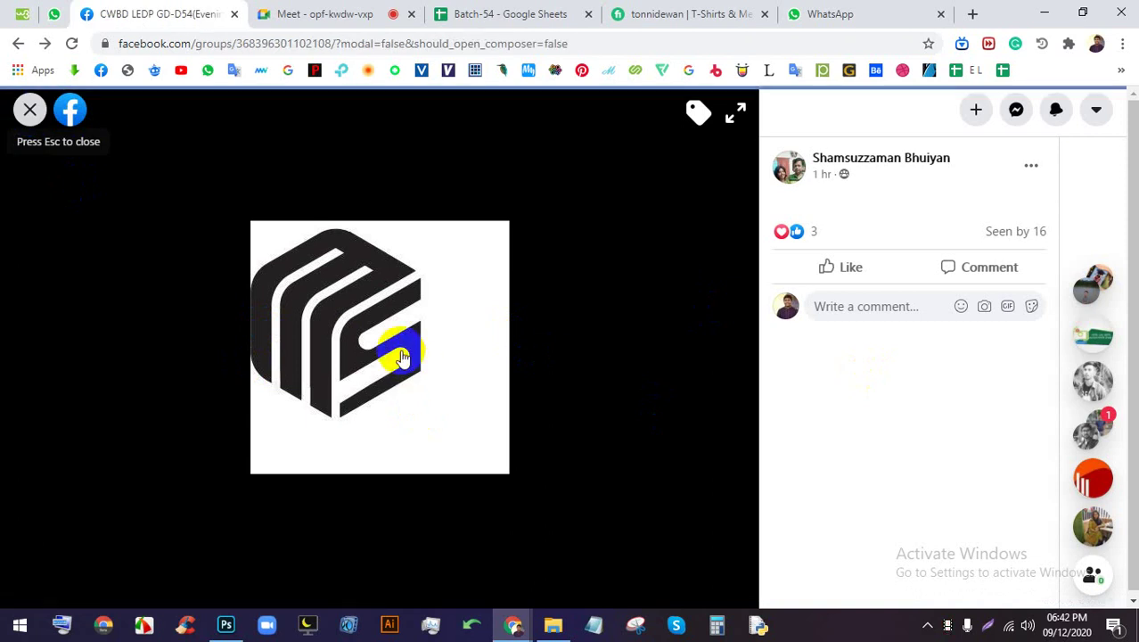
# View the business-card mockup photo, close it, and scroll through the group feed
pyautogui.scroll(-5, 419, 385)
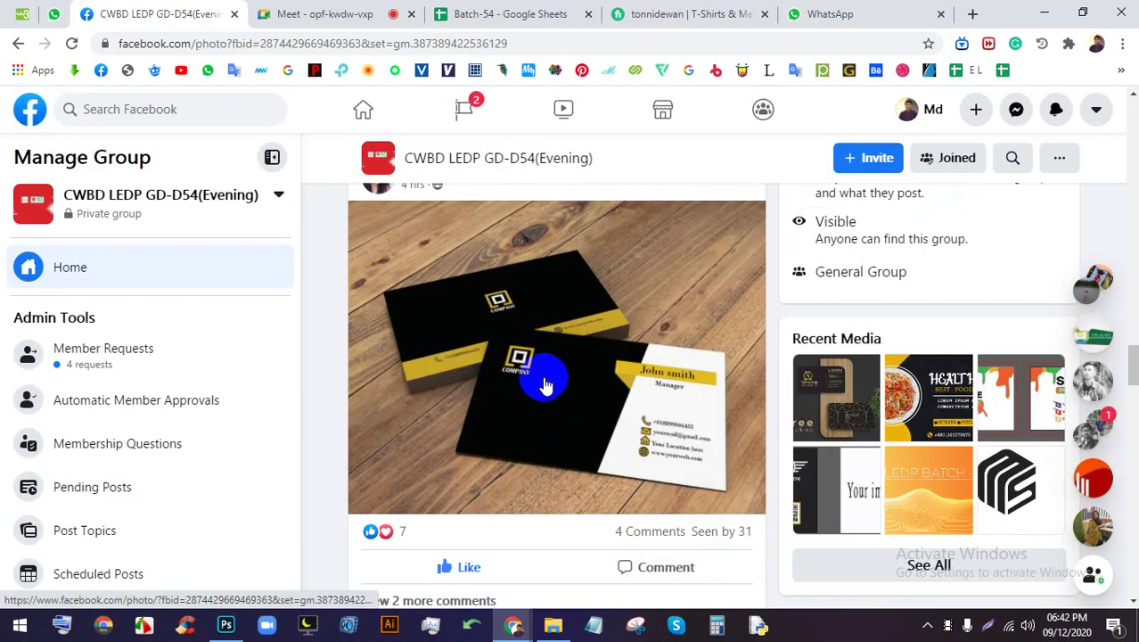
pyautogui.click(545, 385)
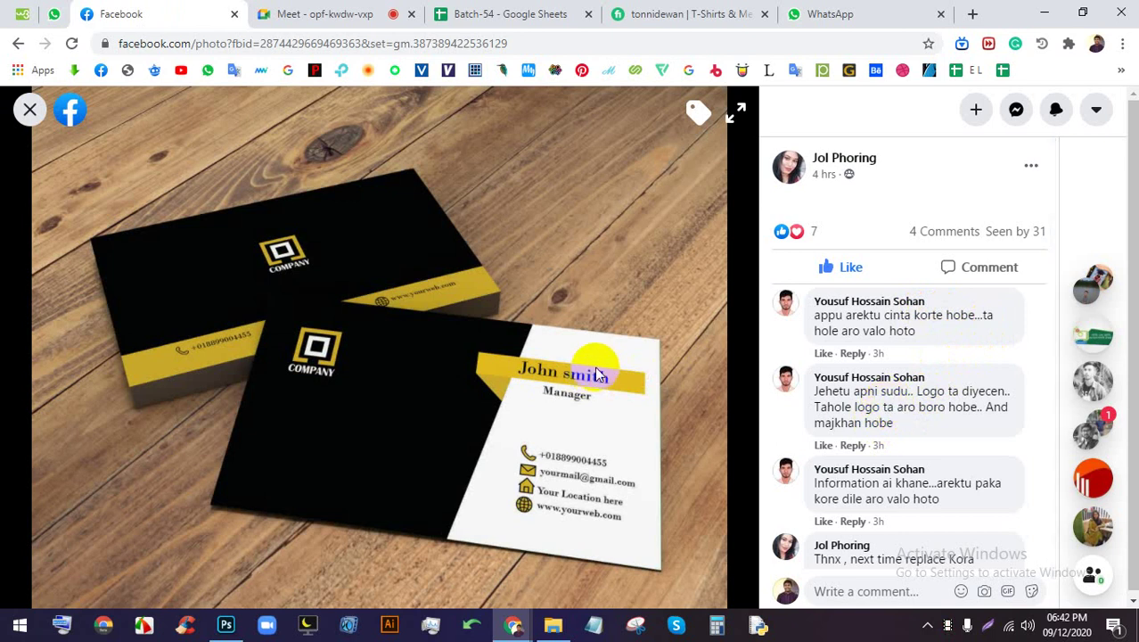
pyautogui.click(25, 114)
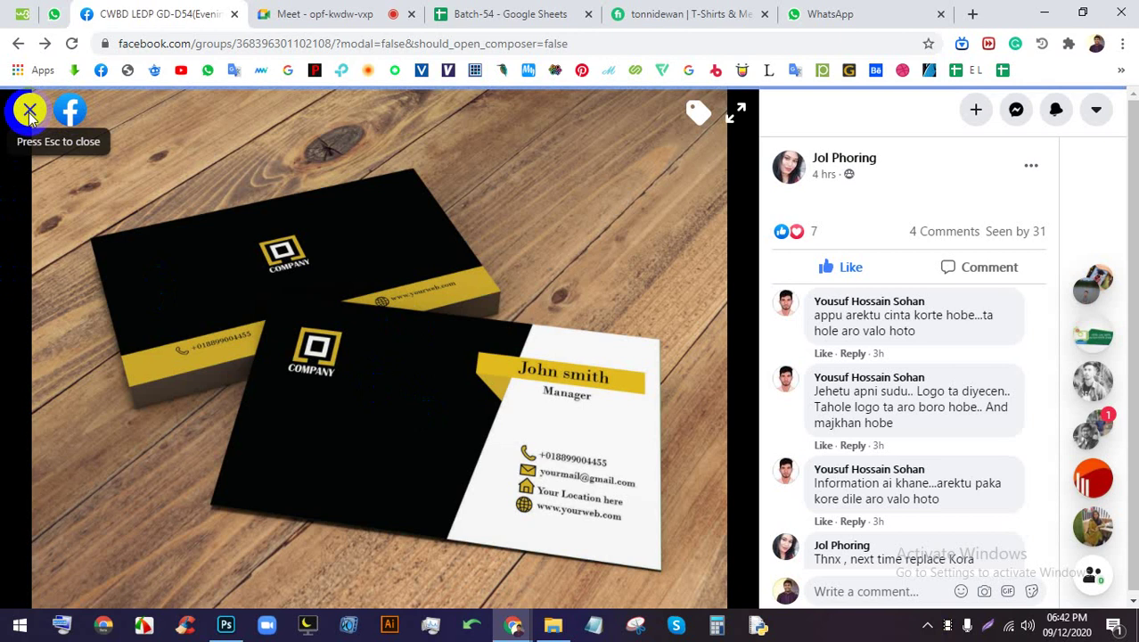
pyautogui.scroll(-15, 535, 335)
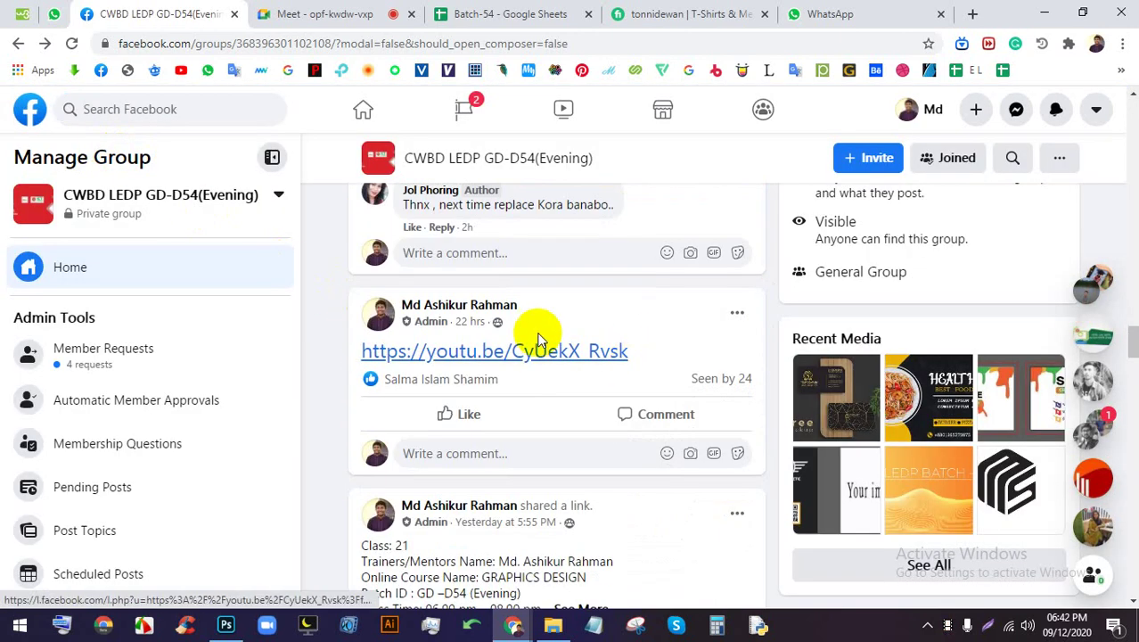
pyautogui.scroll(-20, 530, 339)
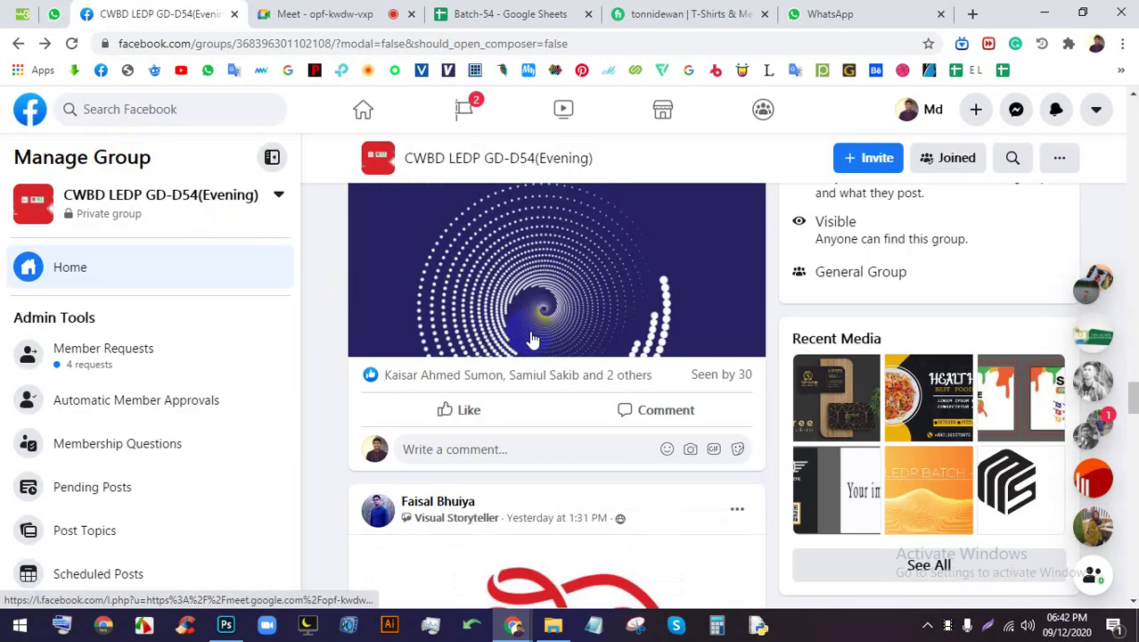
pyautogui.scroll(20, 518, 337)
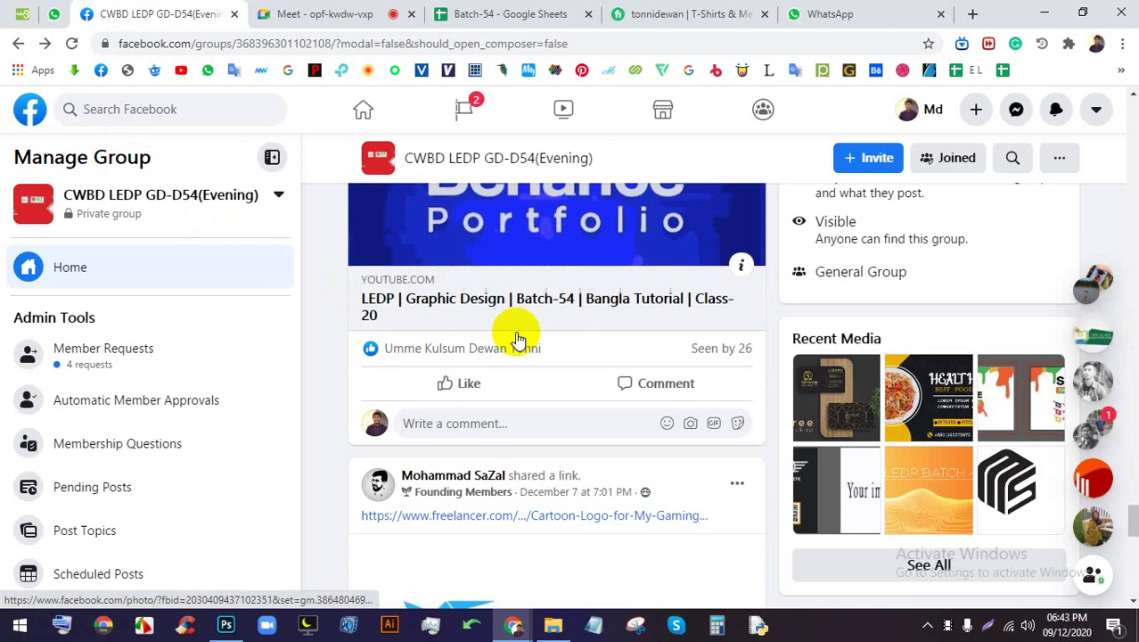
# Switch to the Meet call, close the WhatsApp tab, and stop presenting
pyautogui.click(343, 7)
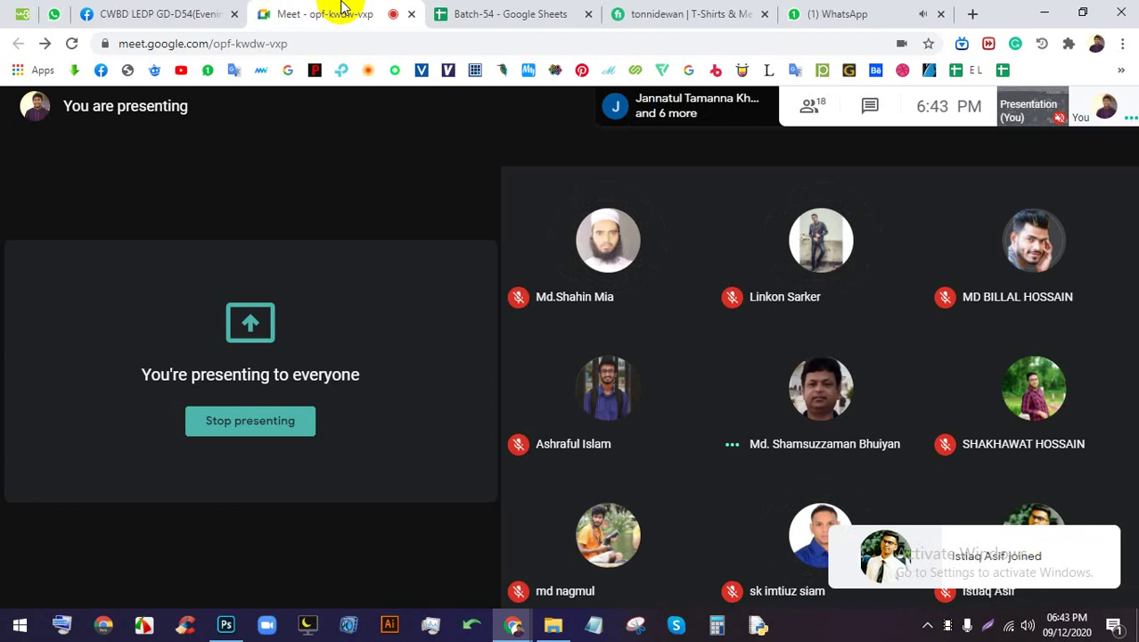
pyautogui.click(943, 18)
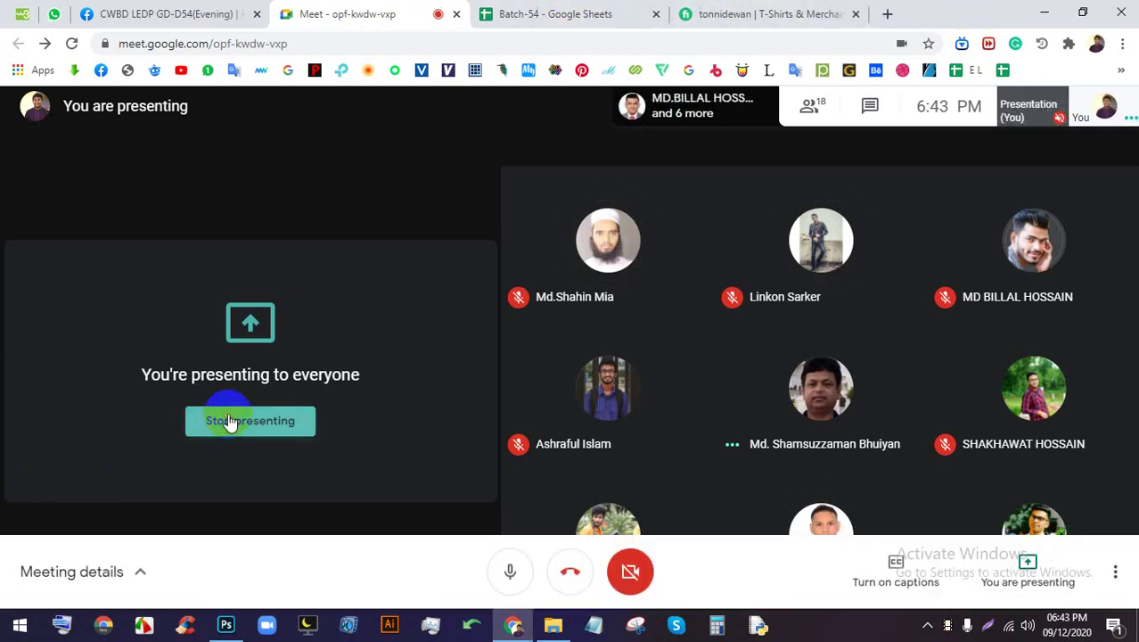
pyautogui.click(229, 420)
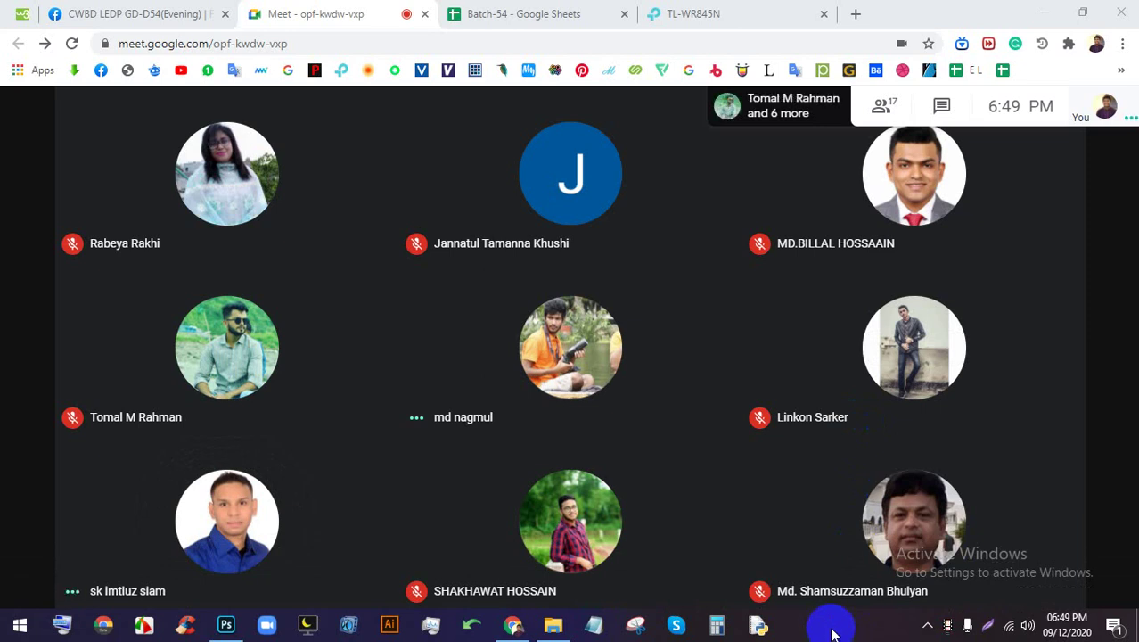
# Present the entire screen to the meeting and hide the sharing notification
pyautogui.click(1027, 569)
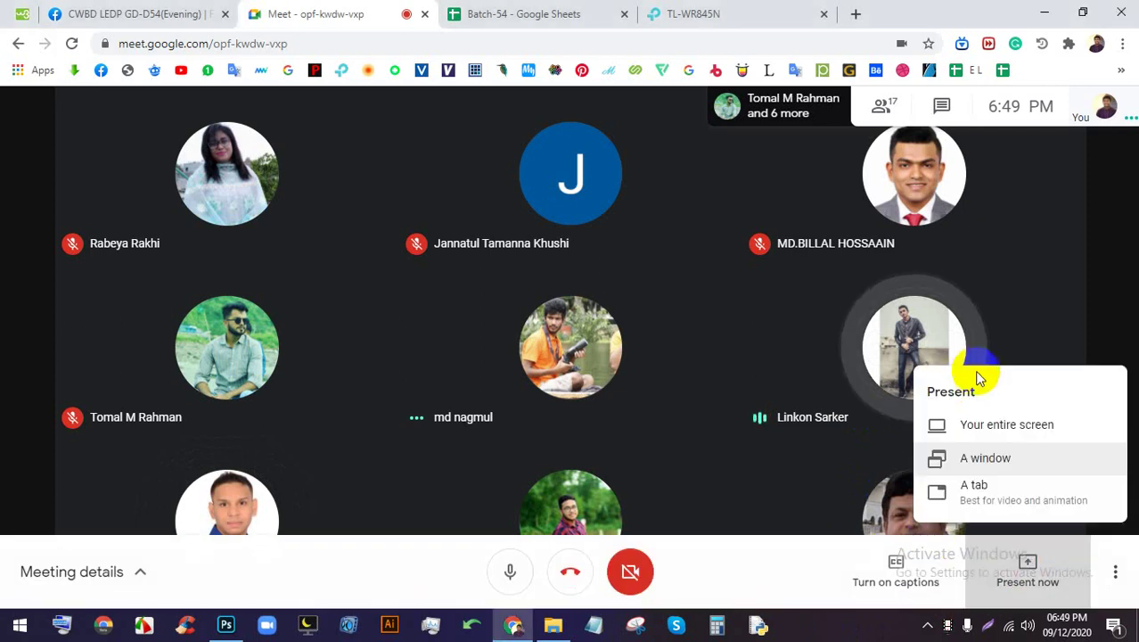
pyautogui.click(992, 430)
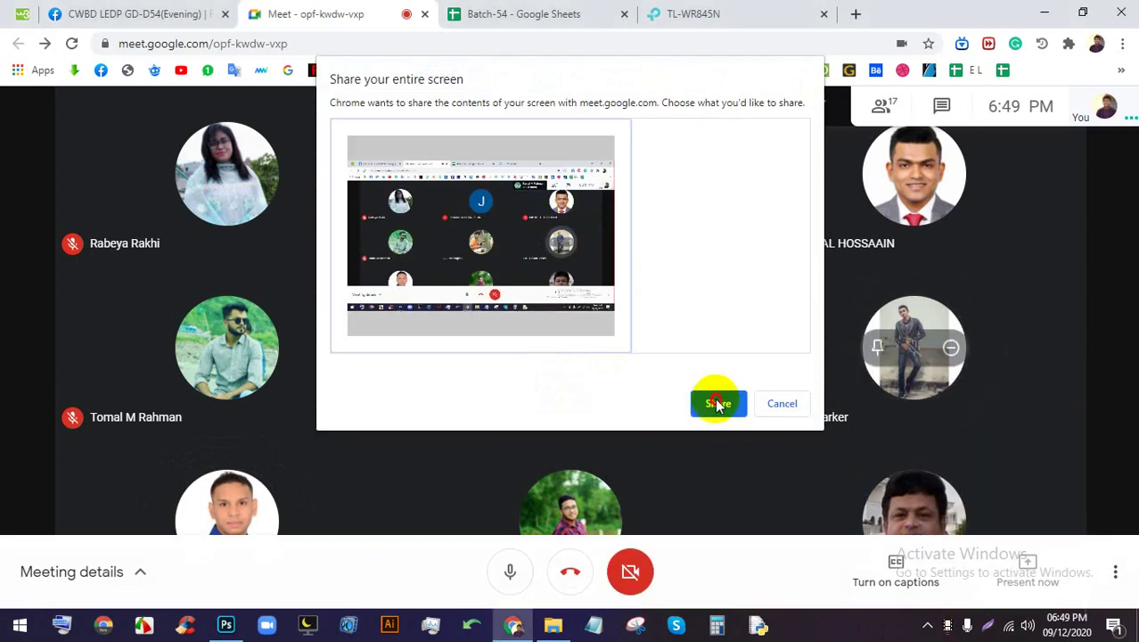
pyautogui.click(717, 401)
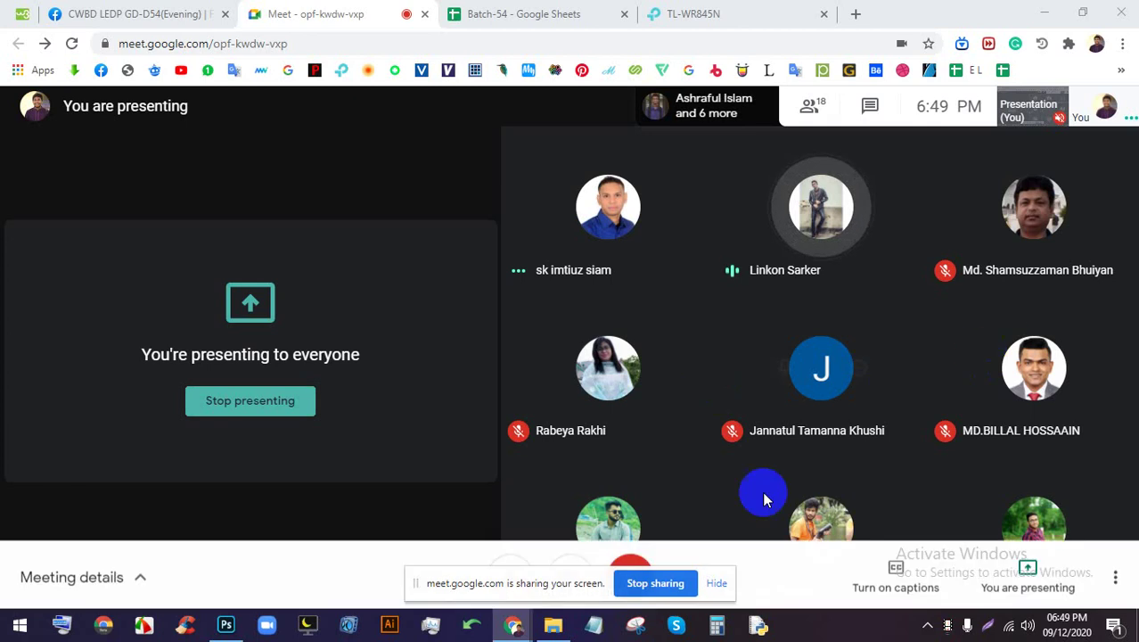
pyautogui.click(722, 583)
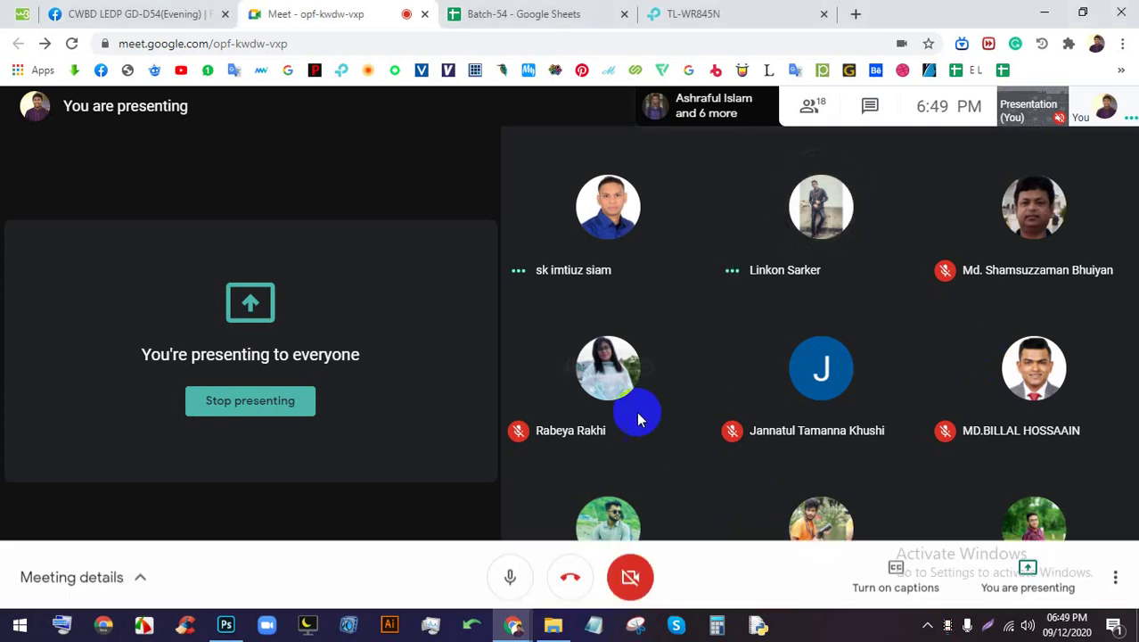
# Search the web for 'google chrome logo' in a new tab
pyautogui.click(855, 14)
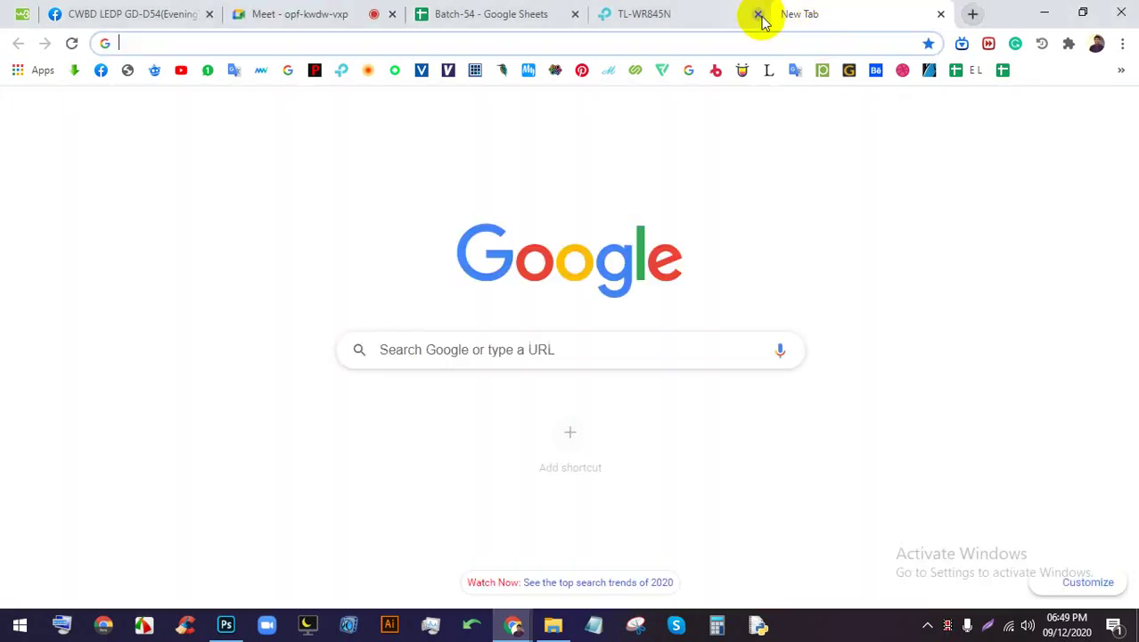
pyautogui.click(714, 35)
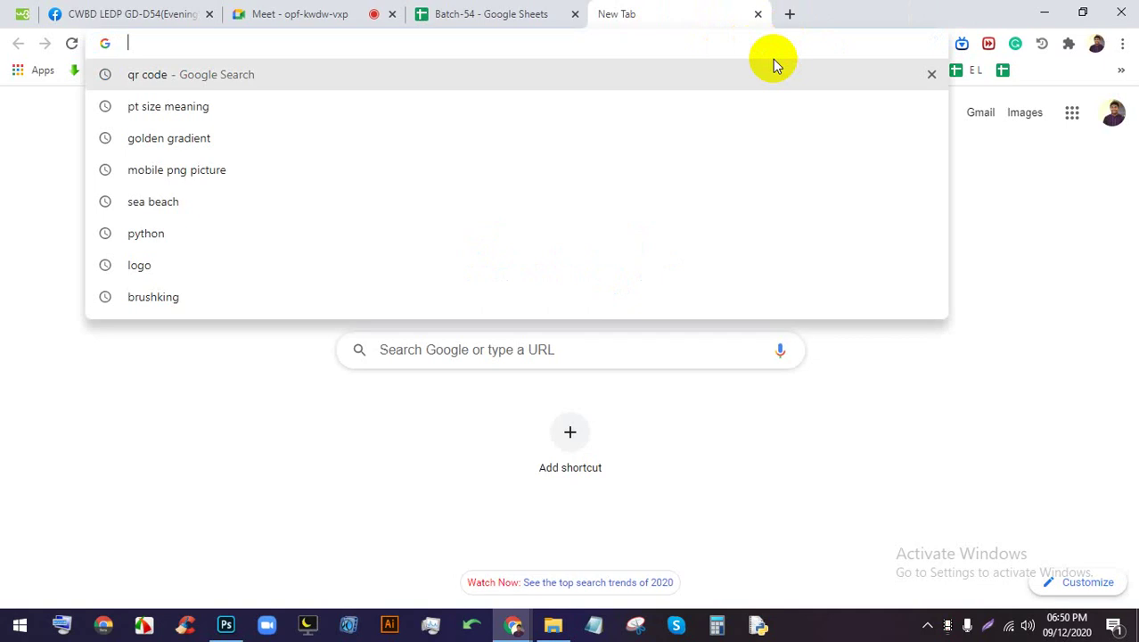
pyautogui.write('fo')
pyautogui.press('BackSpace')
pyautogui.press('BackSpace')
pyautogui.write('goog')
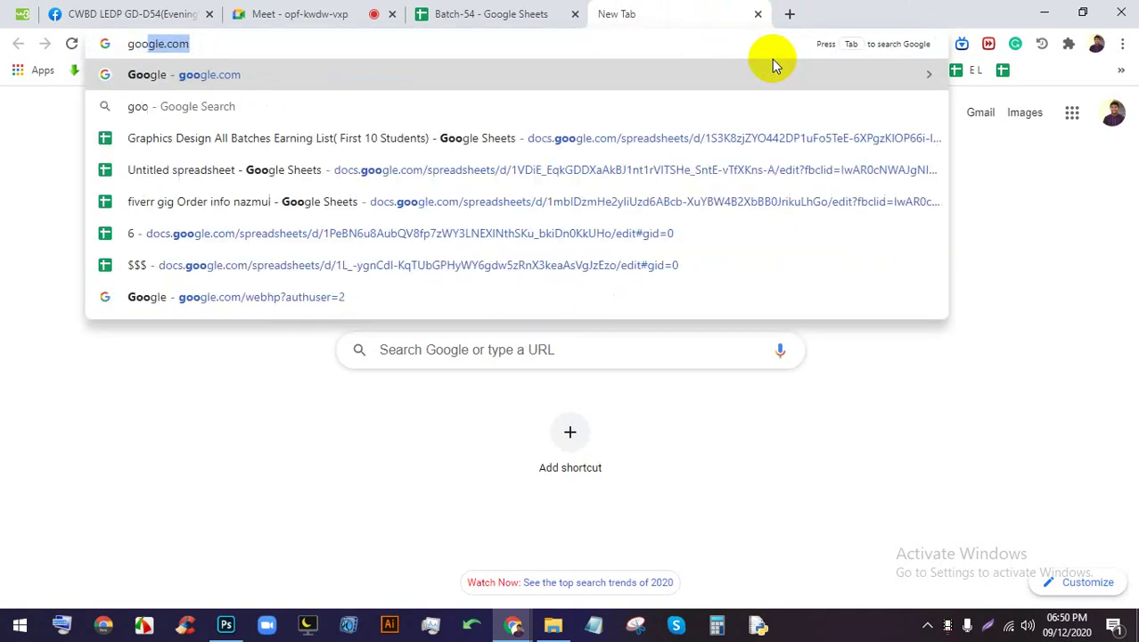
pyautogui.write('le ')
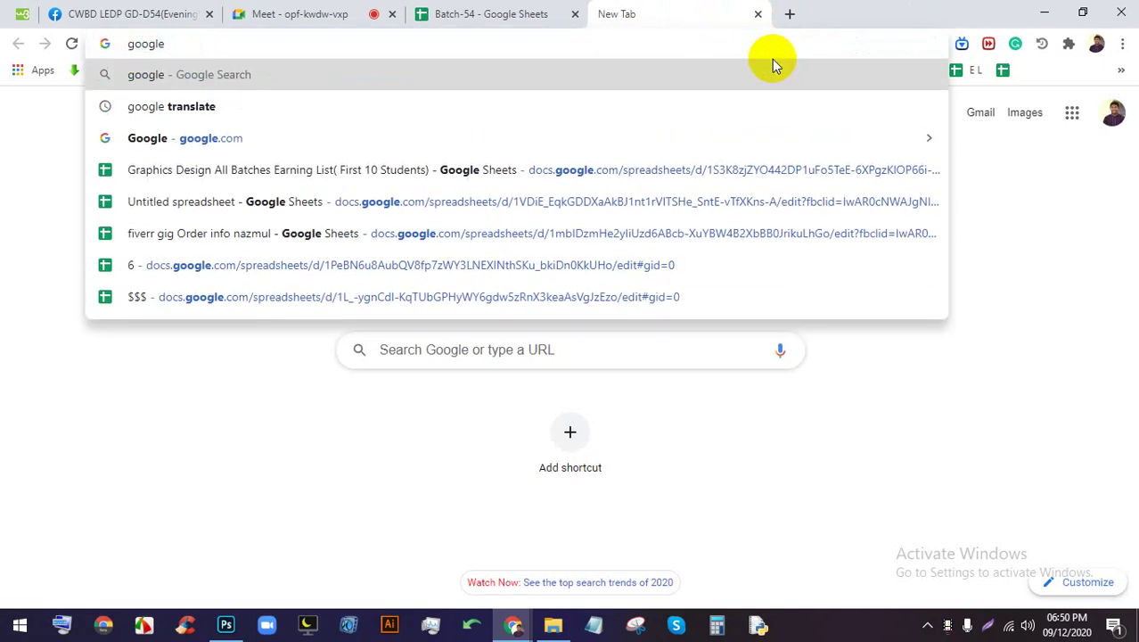
pyautogui.write('chrome')
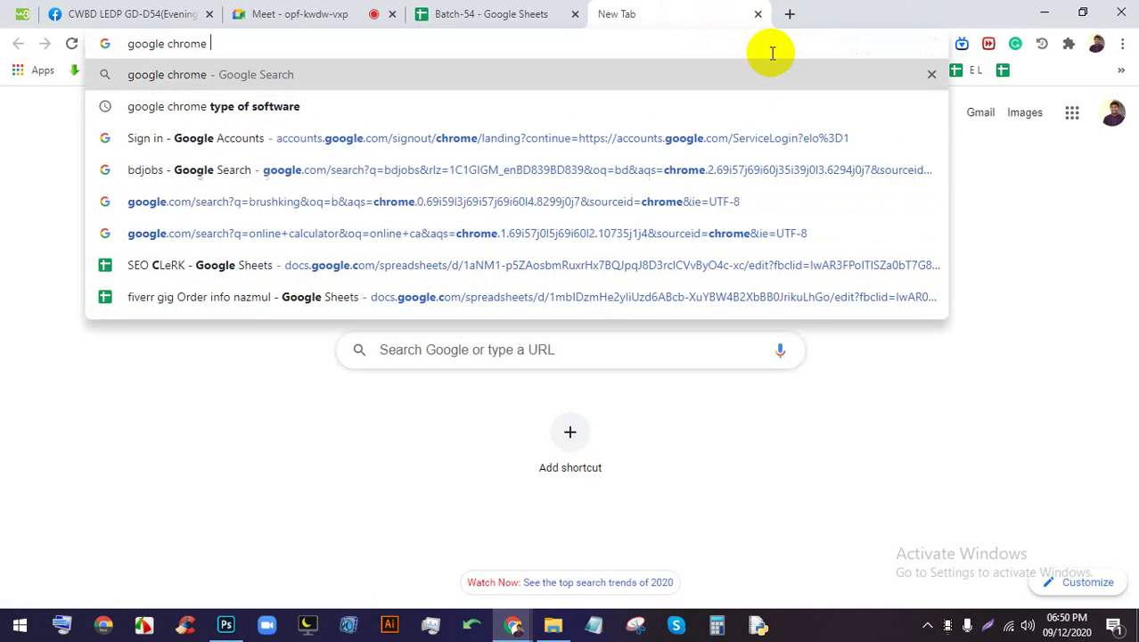
pyautogui.write(' logo')
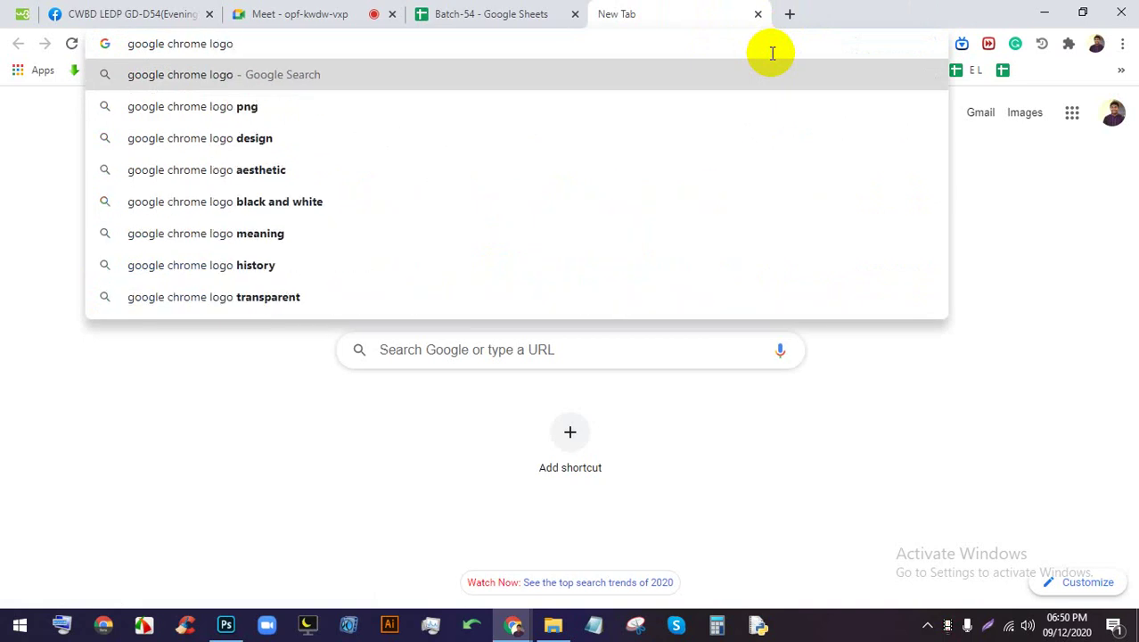
pyautogui.press('Return')
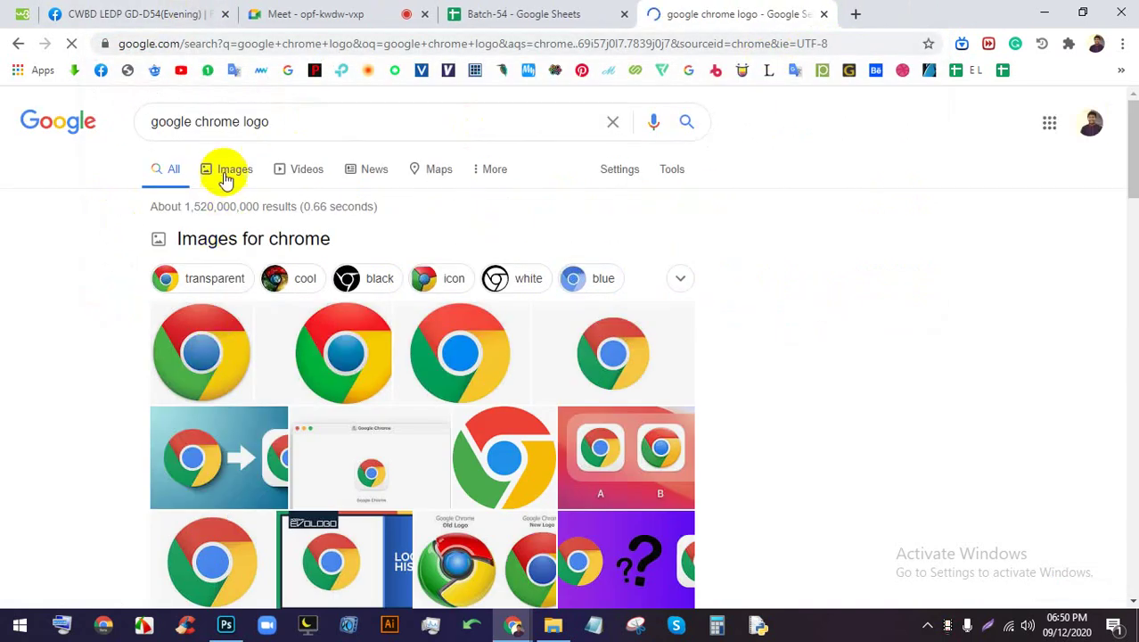
# Show image results and copy the large black-background Chrome logo image
pyautogui.click(226, 176)
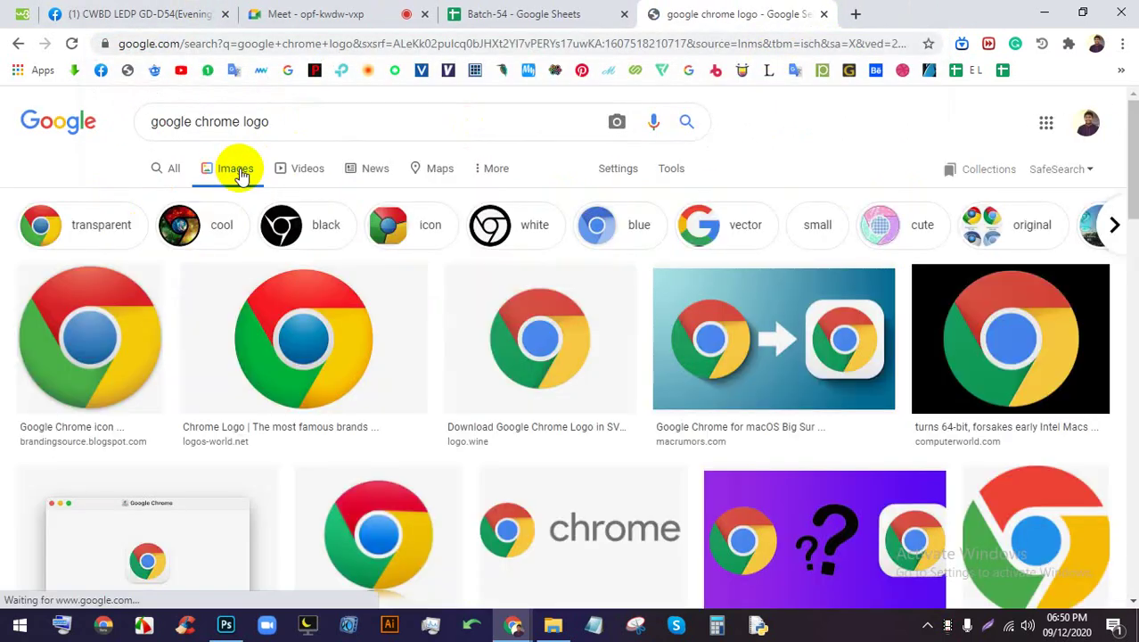
pyautogui.click(991, 336)
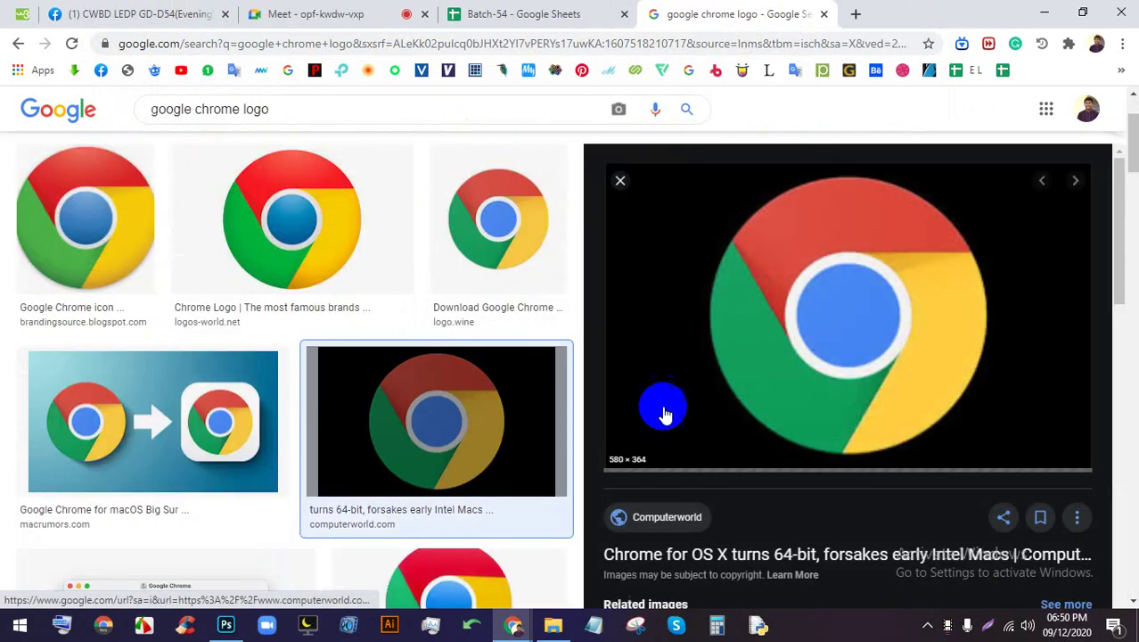
pyautogui.rightClick(808, 242)
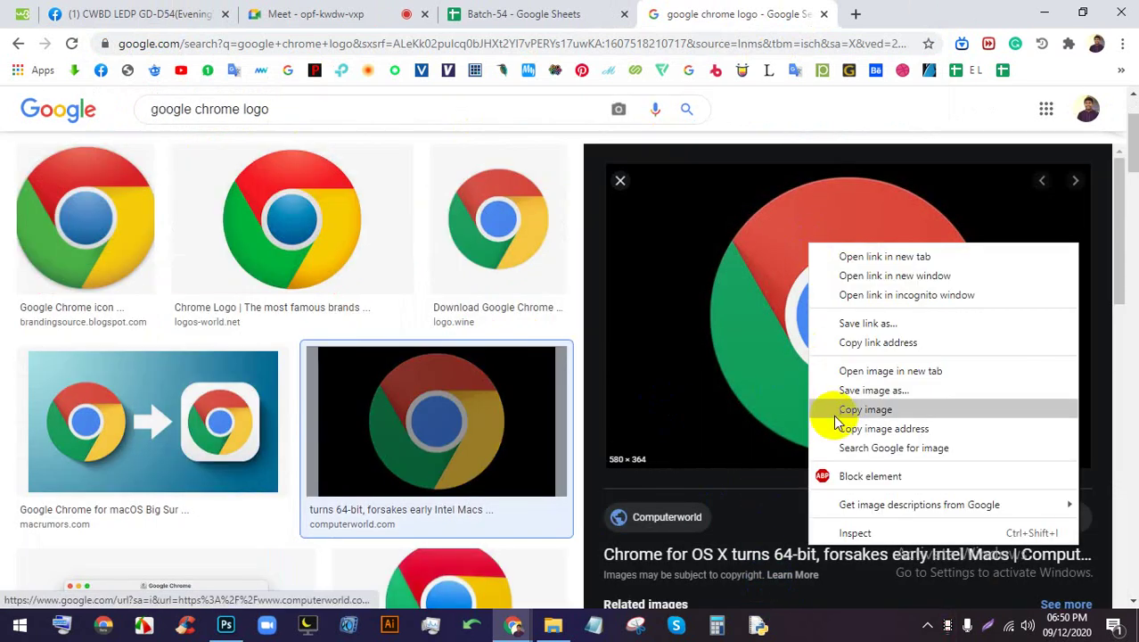
pyautogui.click(401, 624)
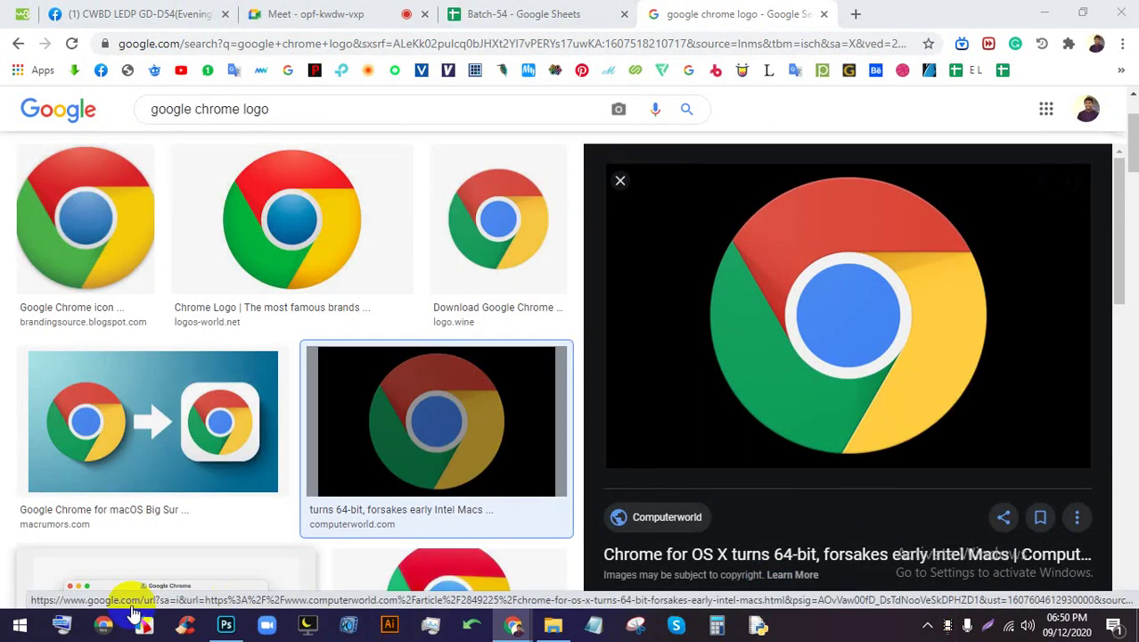
pyautogui.rightClick(225, 624)
# Close Photoshop without saving Business Card Stacks Duo.psd or its other open documents
pyautogui.click(226, 603)
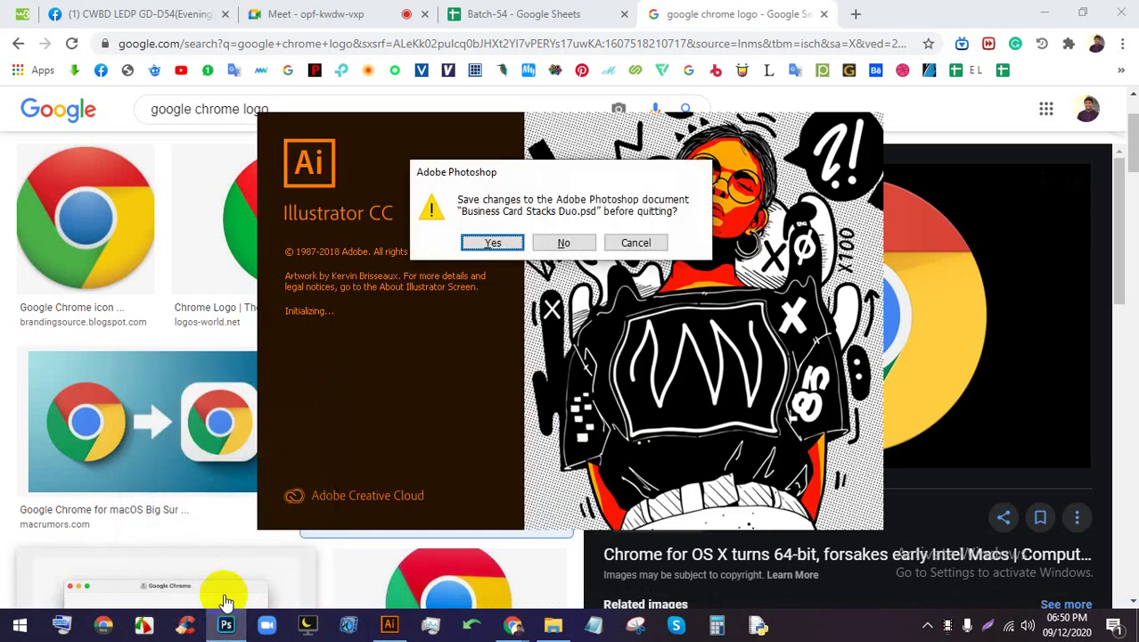
pyautogui.click(577, 242)
pyautogui.click(580, 242)
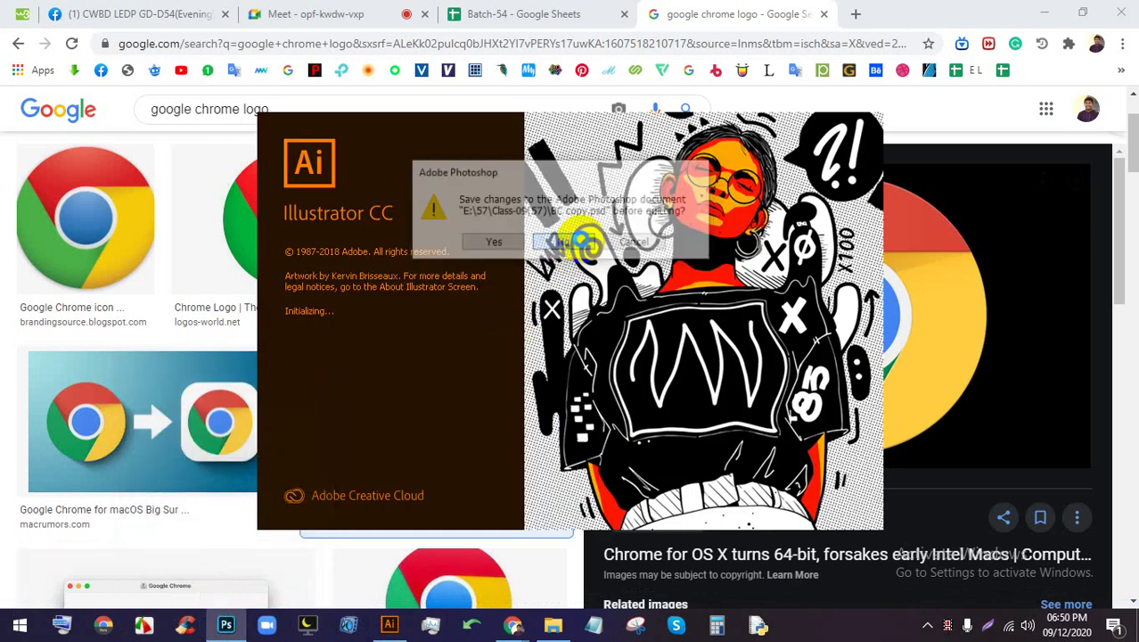
pyautogui.click(584, 243)
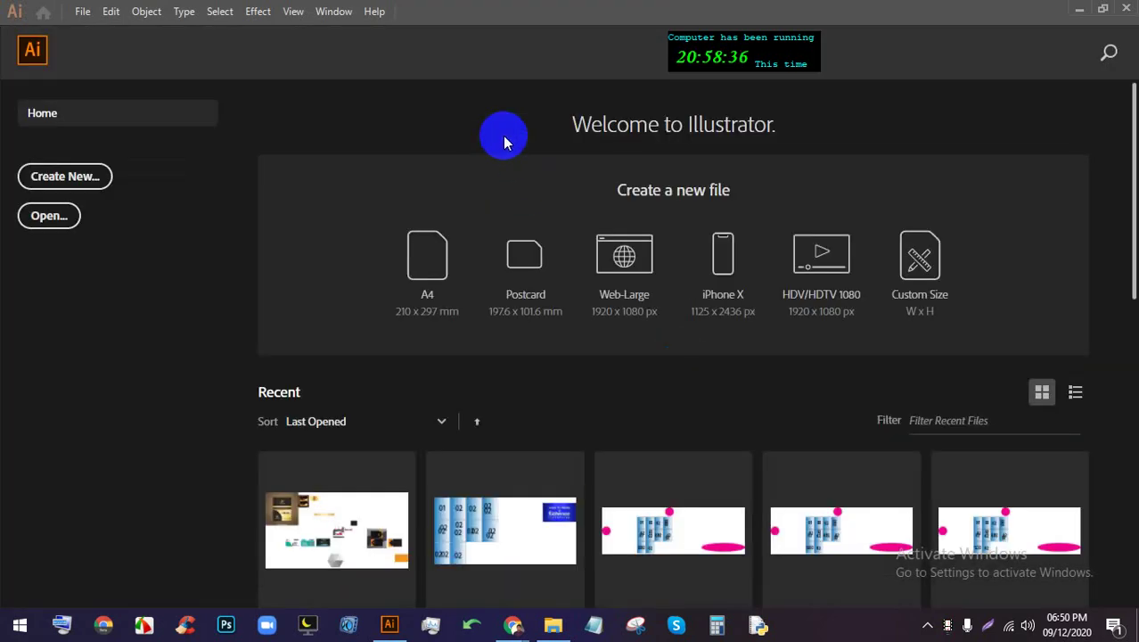
# Create a new Web-Large 1920 x 1080 document and tuck away the Swatches panel
pyautogui.click(610, 308)
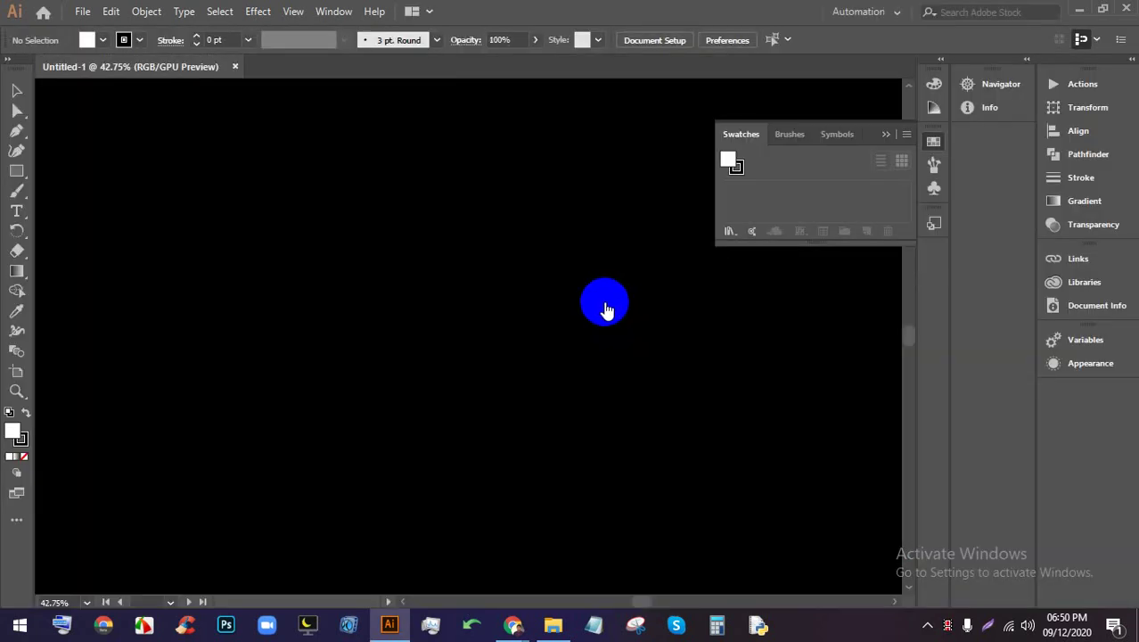
pyautogui.click(884, 136)
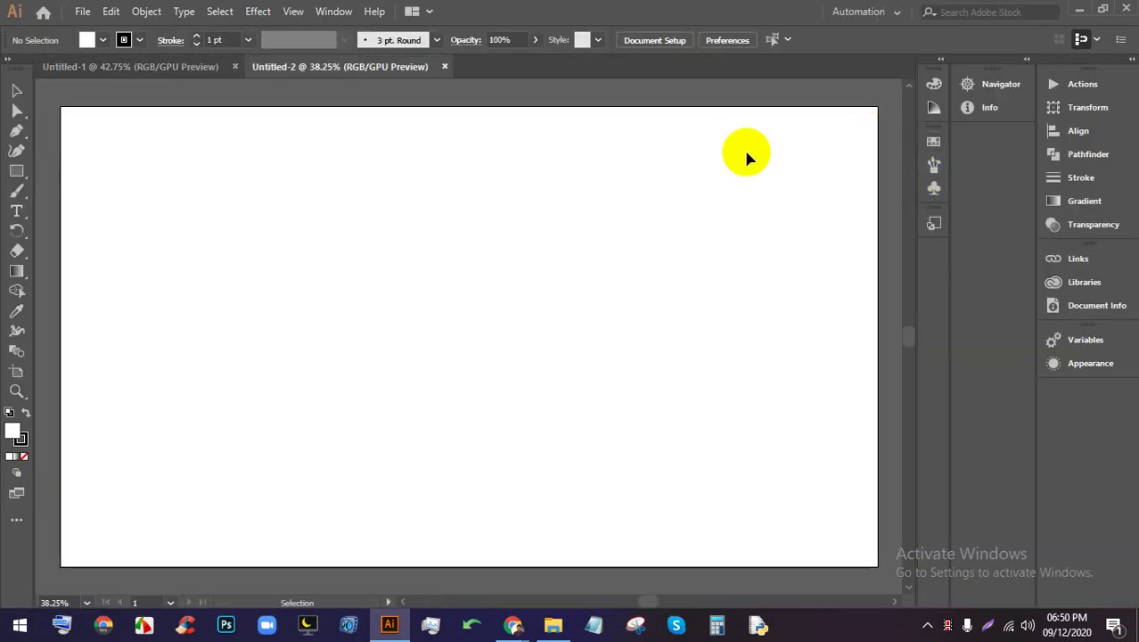
pyautogui.scroll(-1, 474, 193)
pyautogui.scroll(2, 486, 209)
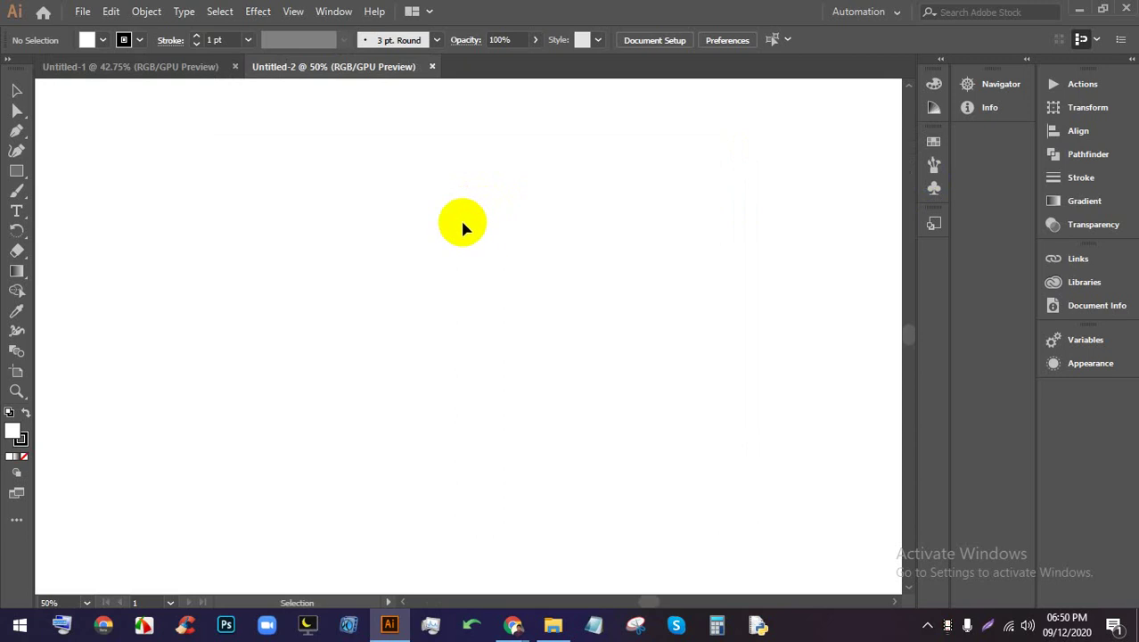
pyautogui.scroll(-2, 462, 228)
# Copy the Chrome logo image from Google Images again and paste it at the artboard's top-left
pyautogui.moveTo(512, 624)
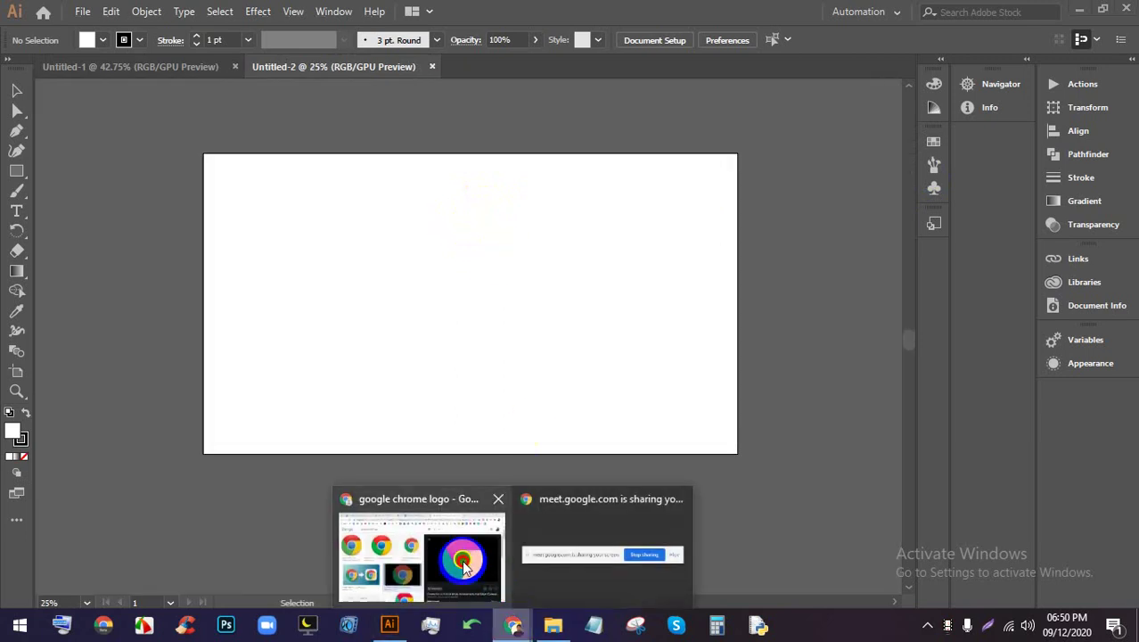
pyautogui.click(464, 566)
pyautogui.rightClick(757, 298)
pyautogui.click(806, 466)
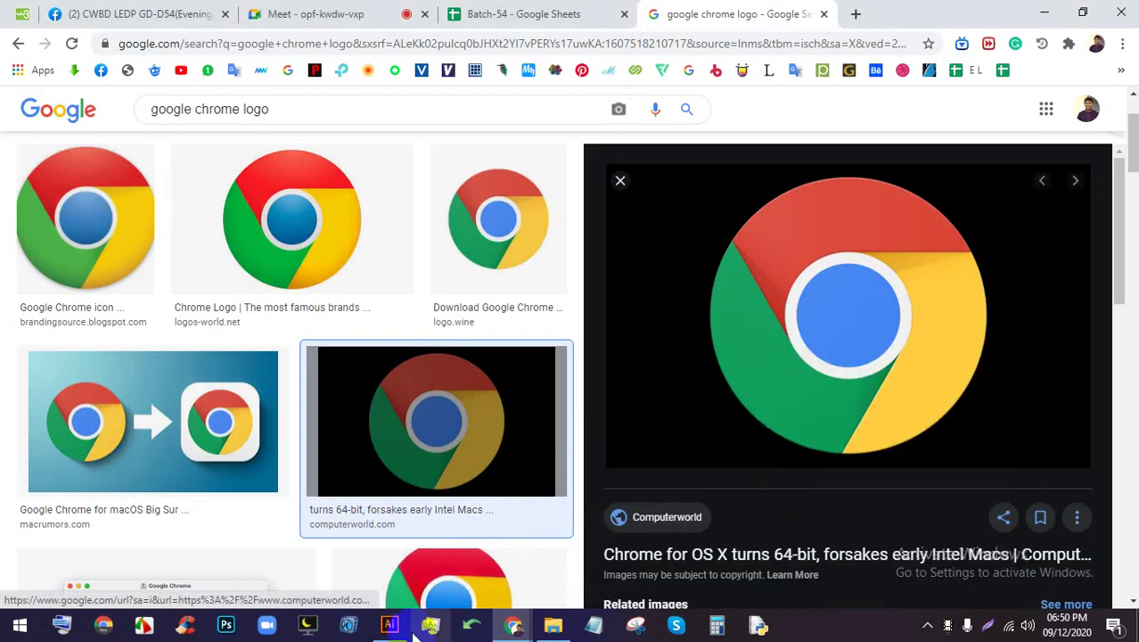
pyautogui.click(389, 624)
pyautogui.hotkey('ctrl', 'v')
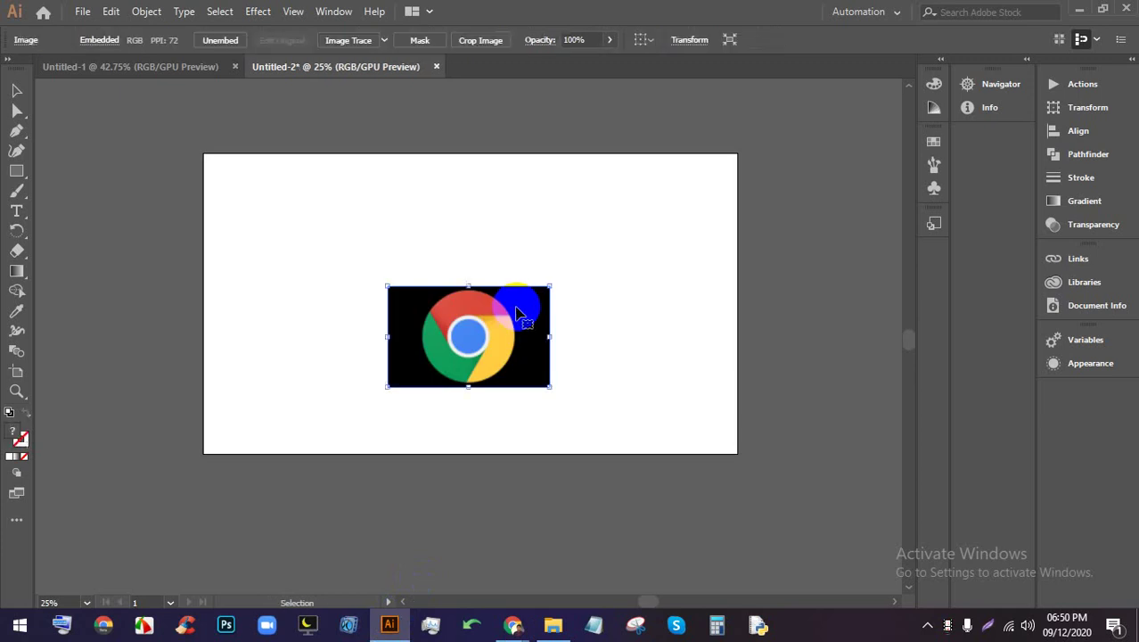
pyautogui.moveTo(521, 310); pyautogui.dragTo(234, 198)
# Reposition the pasted logo image on the artboard
pyautogui.scroll(2, 230, 191)
pyautogui.scroll(2, 268, 214)
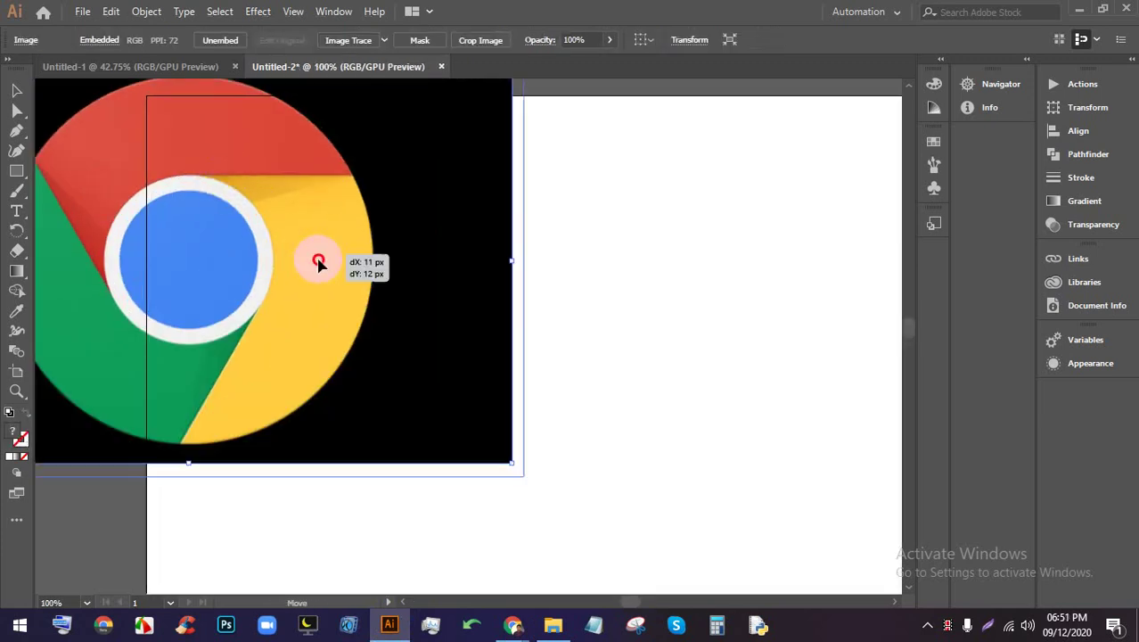
pyautogui.scroll(-2, 477, 310)
pyautogui.scroll(-3, 483, 256)
pyautogui.scroll(3, 475, 266)
pyautogui.scroll(1, 356, 270)
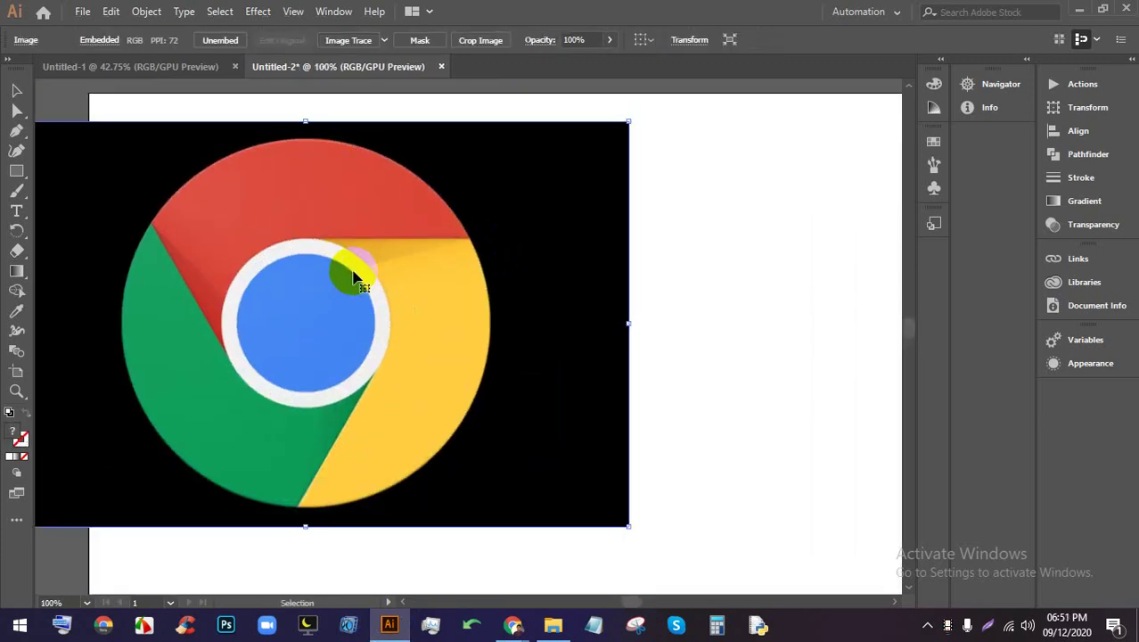
pyautogui.scroll(1, 338, 292)
pyautogui.moveTo(339, 303); pyautogui.dragTo(439, 269)
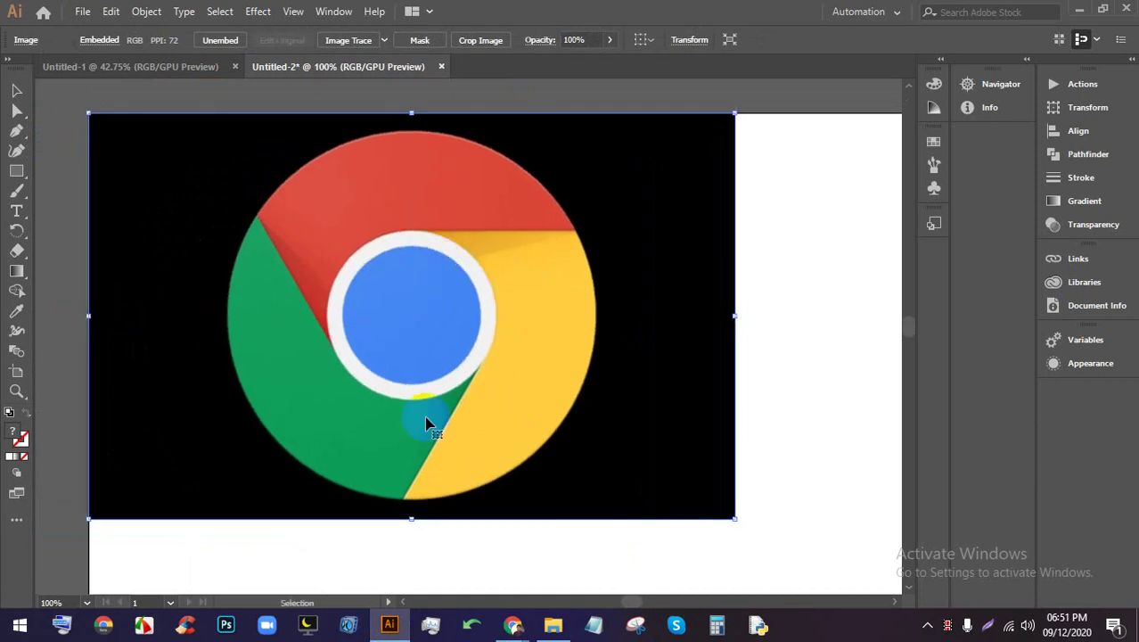
# Admit the person waiting to join the Meet call
pyautogui.moveTo(511, 621)
pyautogui.click(445, 560)
pyautogui.click(366, 13)
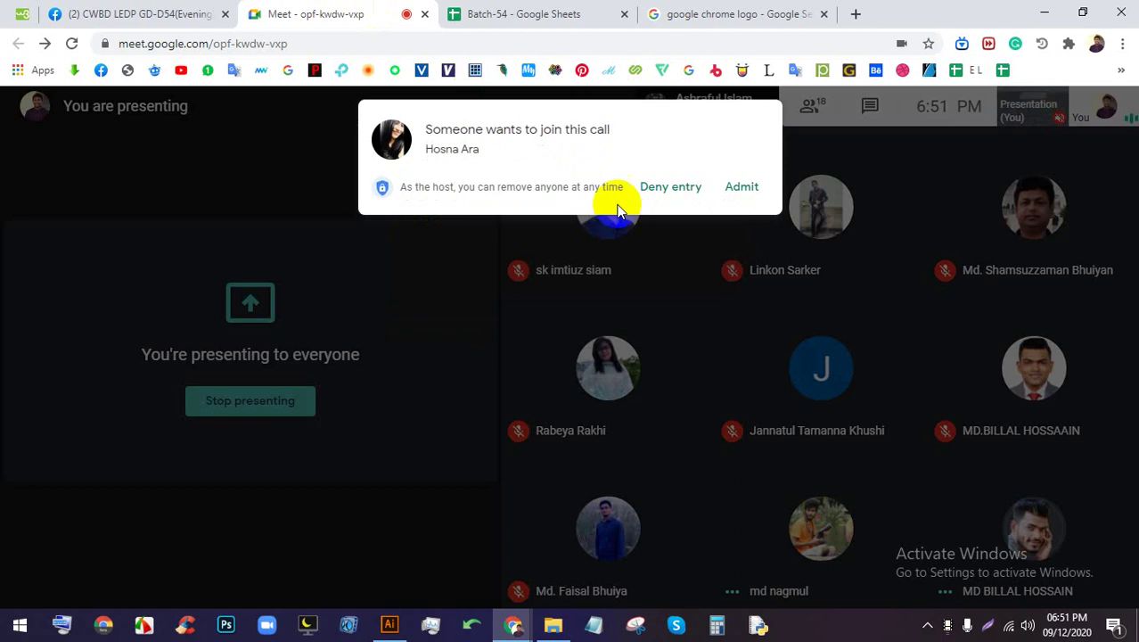
pyautogui.click(738, 191)
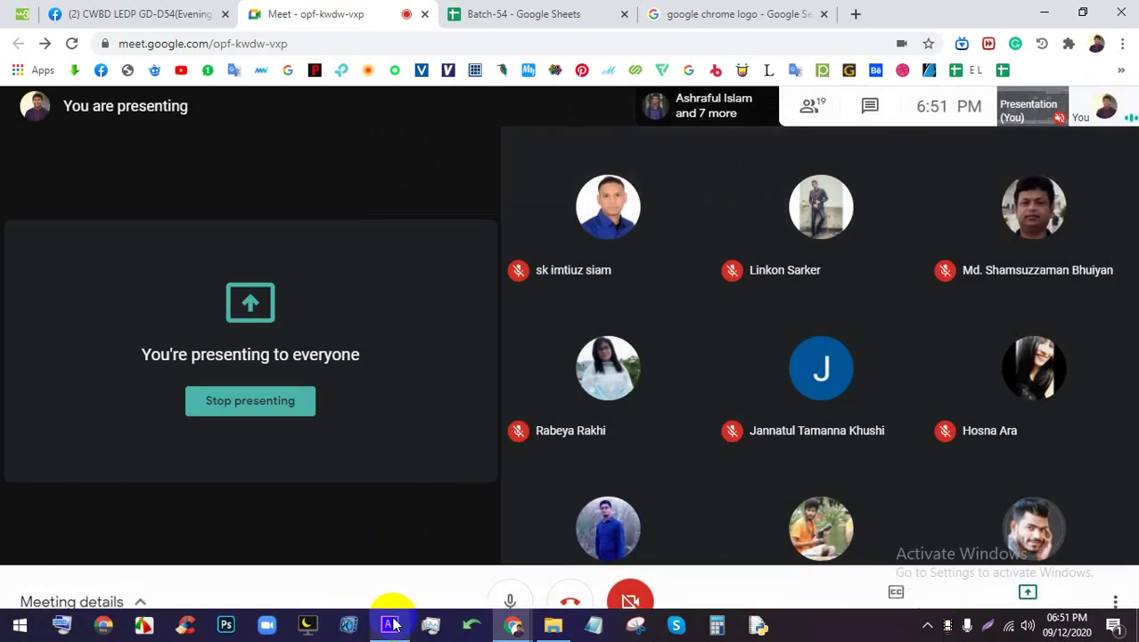
# Zoom in and pan across the logo in Illustrator, then return to 100% zoom
pyautogui.click(388, 624)
pyautogui.hotkey('ctrl', '+')
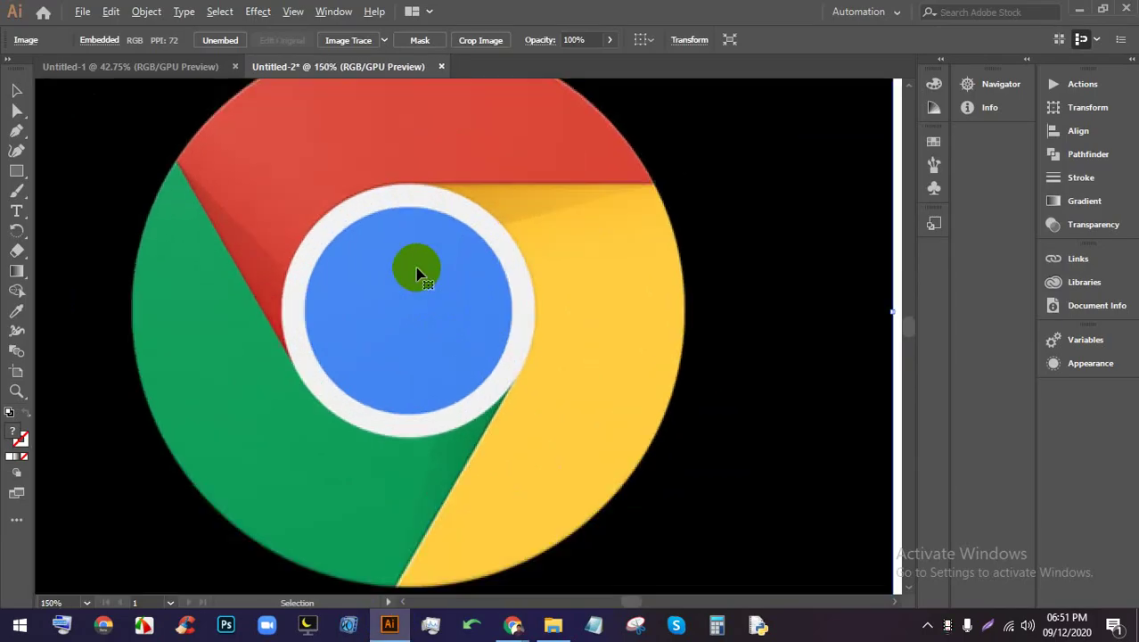
pyautogui.moveTo(382, 204); pyautogui.dragTo(348, 246)
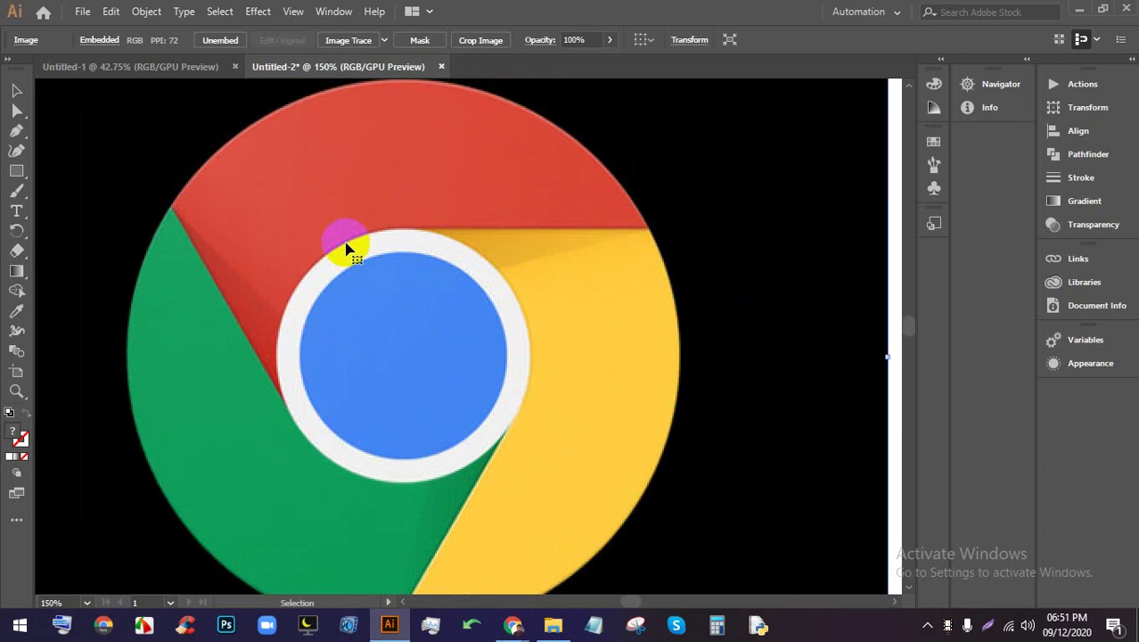
pyautogui.click(513, 624)
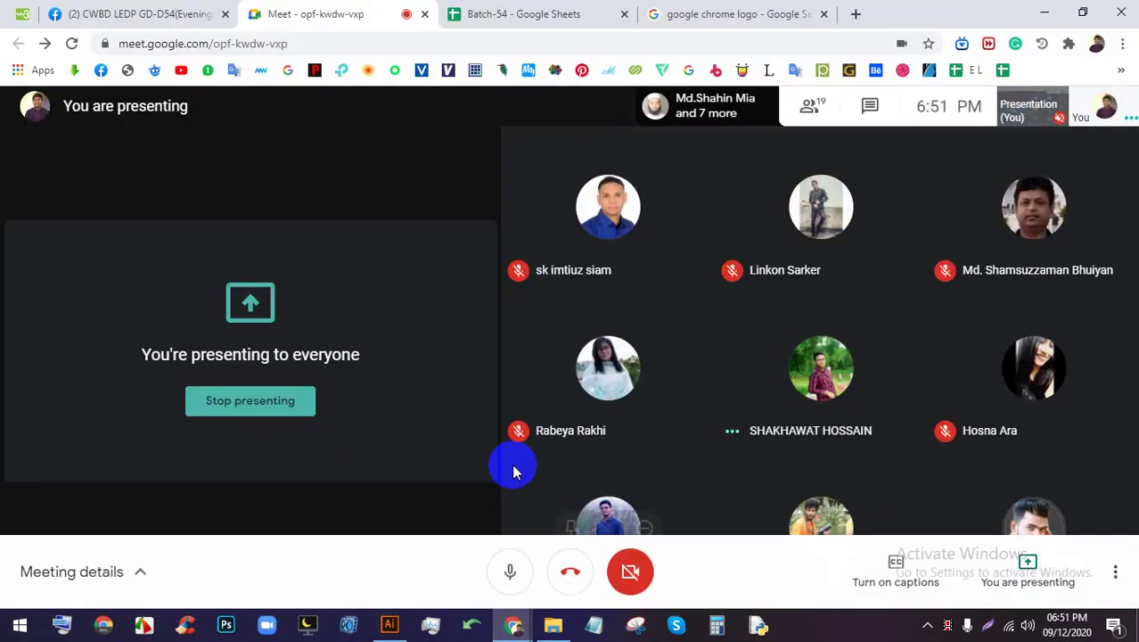
pyautogui.click(388, 629)
pyautogui.hotkey('ctrl', '1')
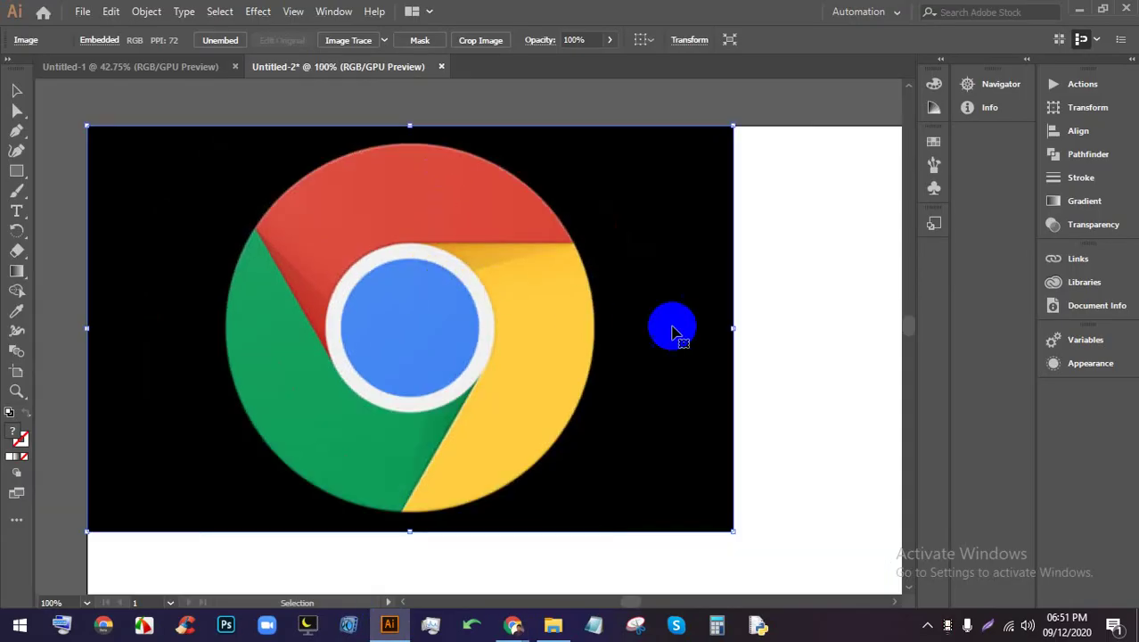
pyautogui.scroll(1, 749, 339)
pyautogui.scroll(-1, 749, 339)
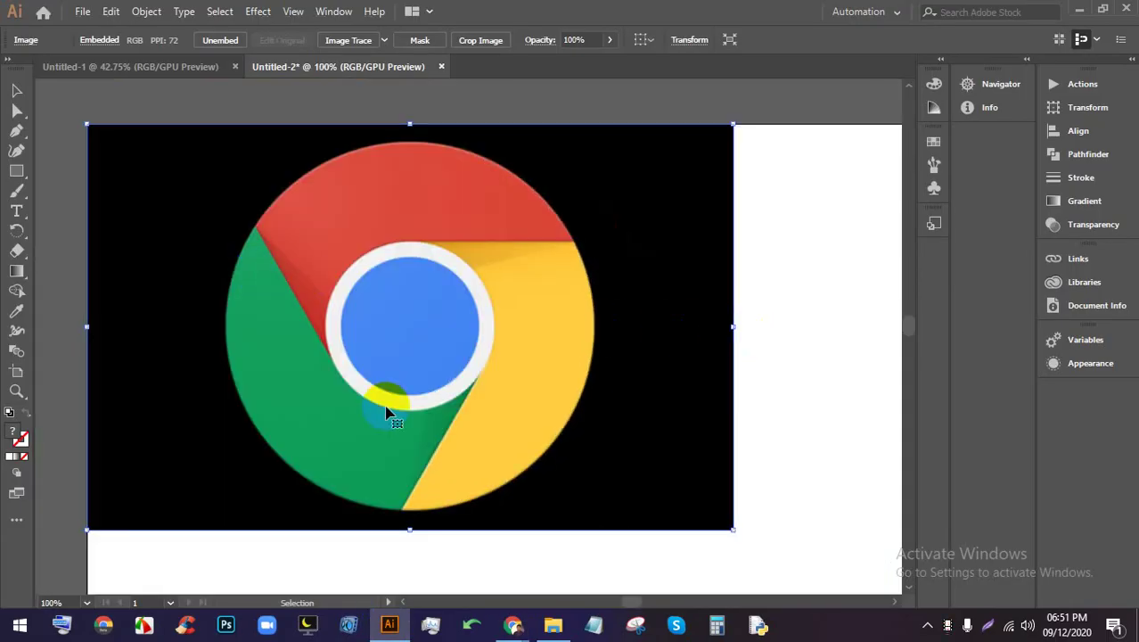
# Check the Meet call briefly and come back to the Illustrator document
pyautogui.moveTo(512, 624)
pyautogui.click(481, 539)
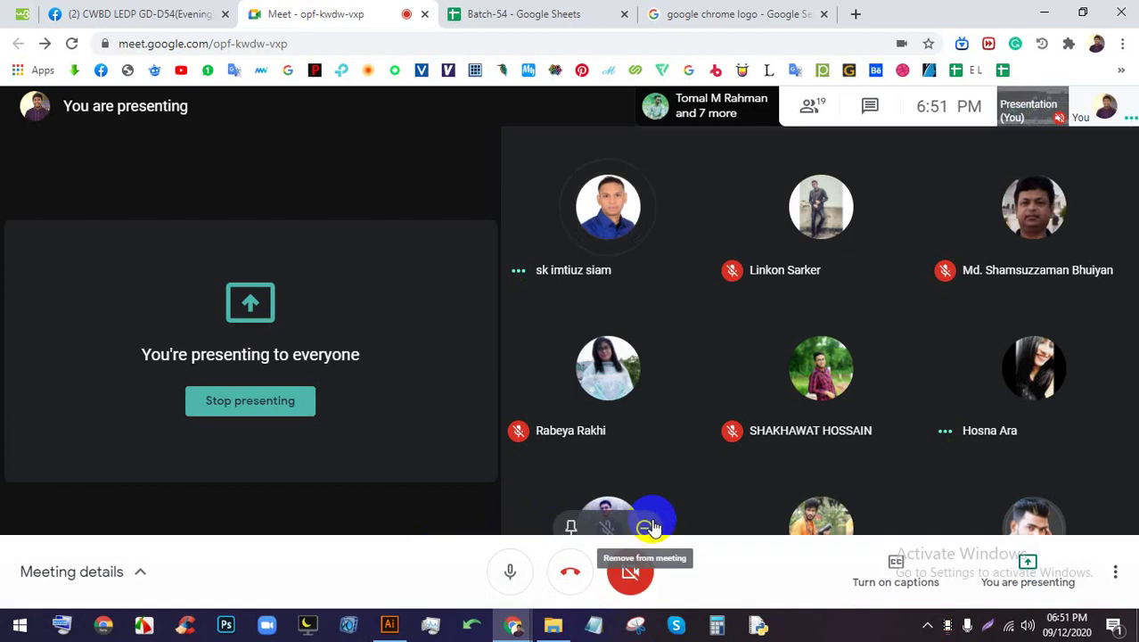
pyautogui.moveTo(392, 628)
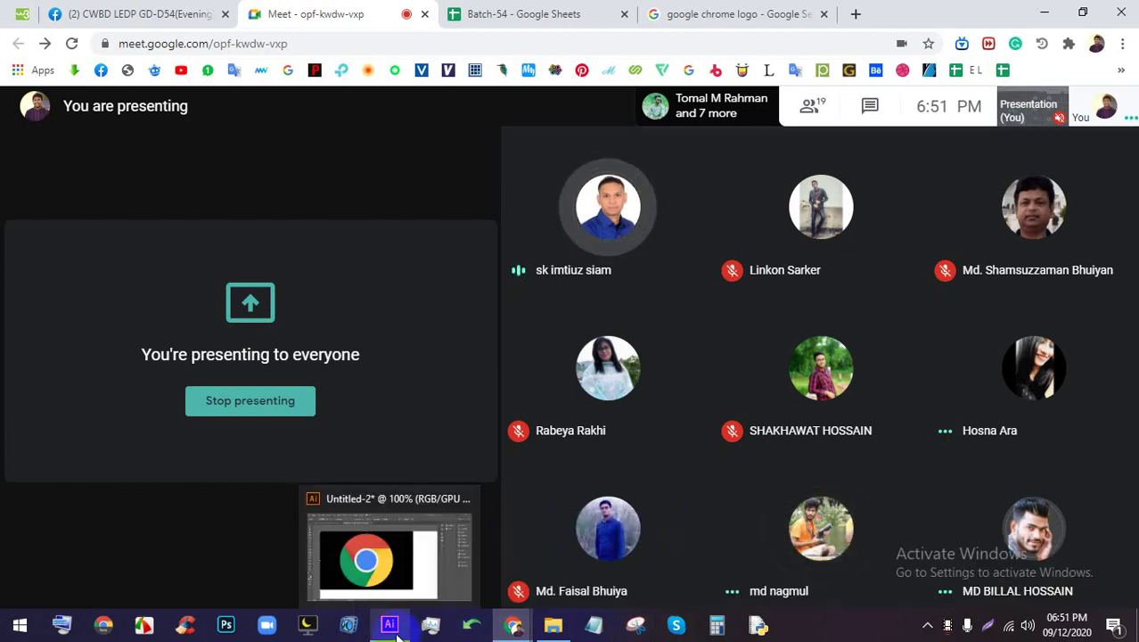
pyautogui.click(389, 557)
pyautogui.scroll(-1, 491, 241)
# Draw a large circle with the Ellipse Tool to the right of the logo reference
pyautogui.scroll(1, 493, 248)
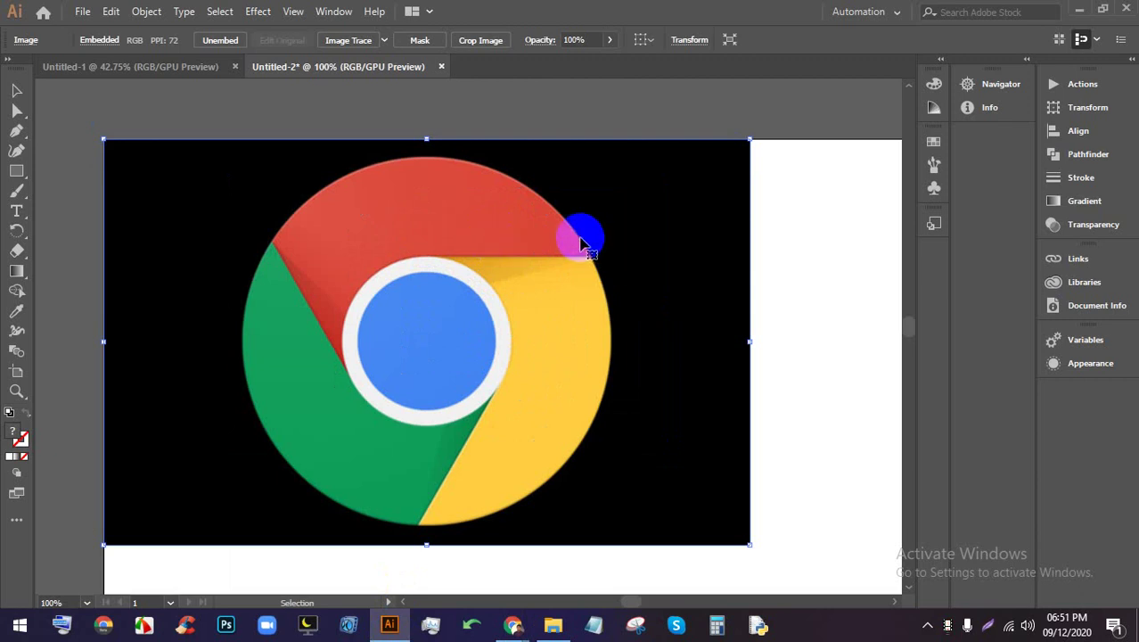
pyautogui.scroll(-1, 514, 227)
pyautogui.scroll(2, 509, 233)
pyautogui.moveTo(588, 356); pyautogui.dragTo(531, 300)
pyautogui.scroll(-1, 512, 279)
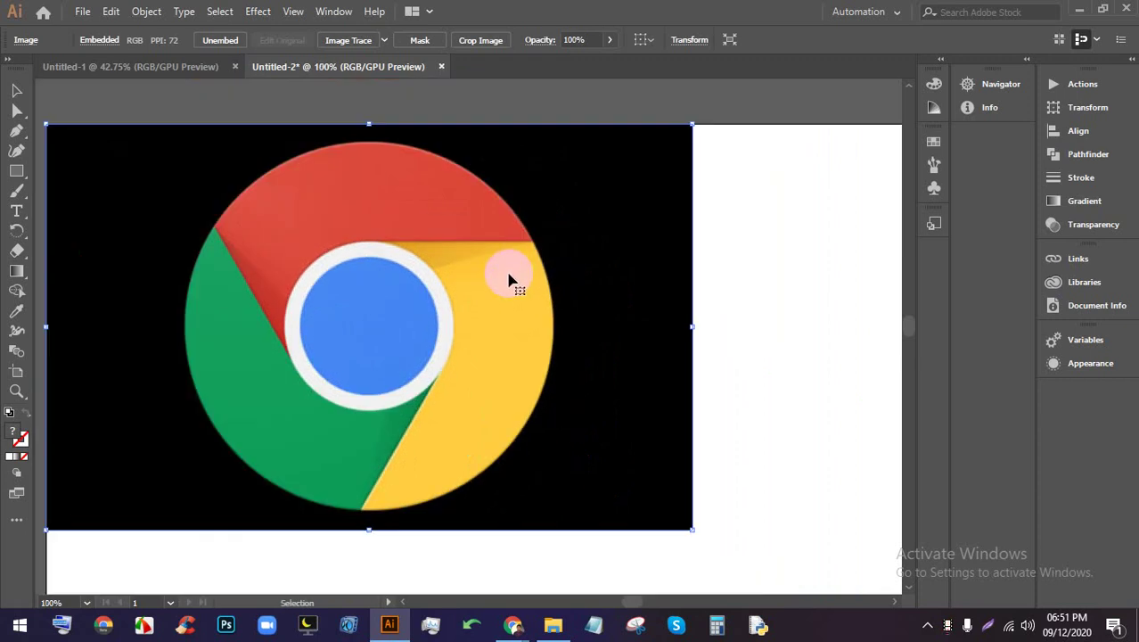
pyautogui.scroll(-2, 496, 266)
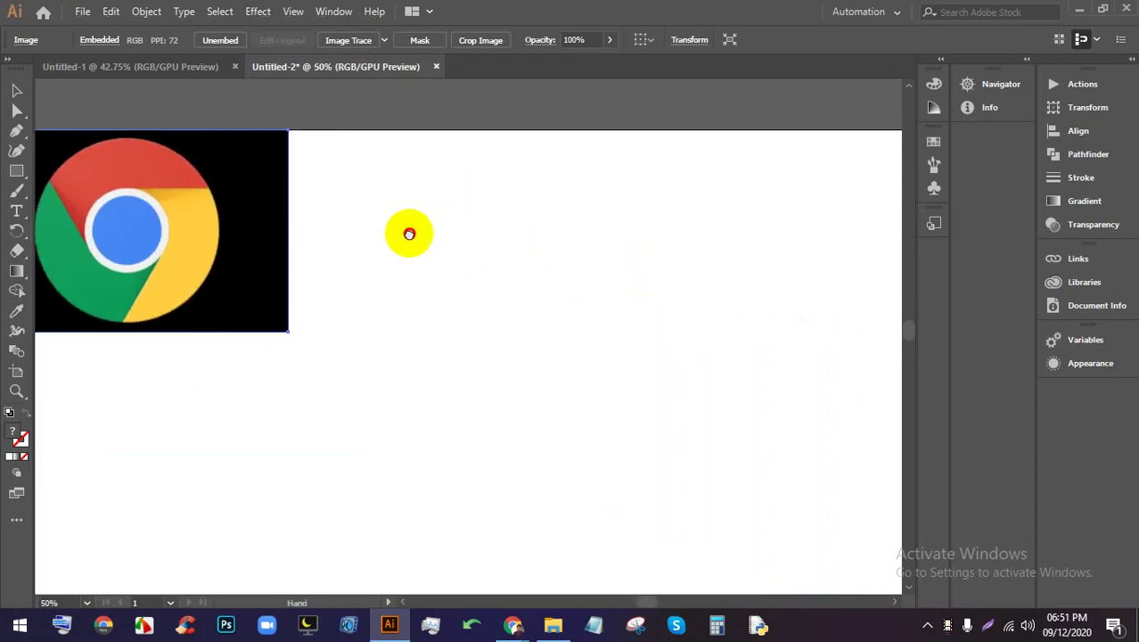
pyautogui.moveTo(29, 182); pyautogui.dragTo(96, 195)
pyautogui.moveTo(492, 326); pyautogui.dragTo(592, 407)
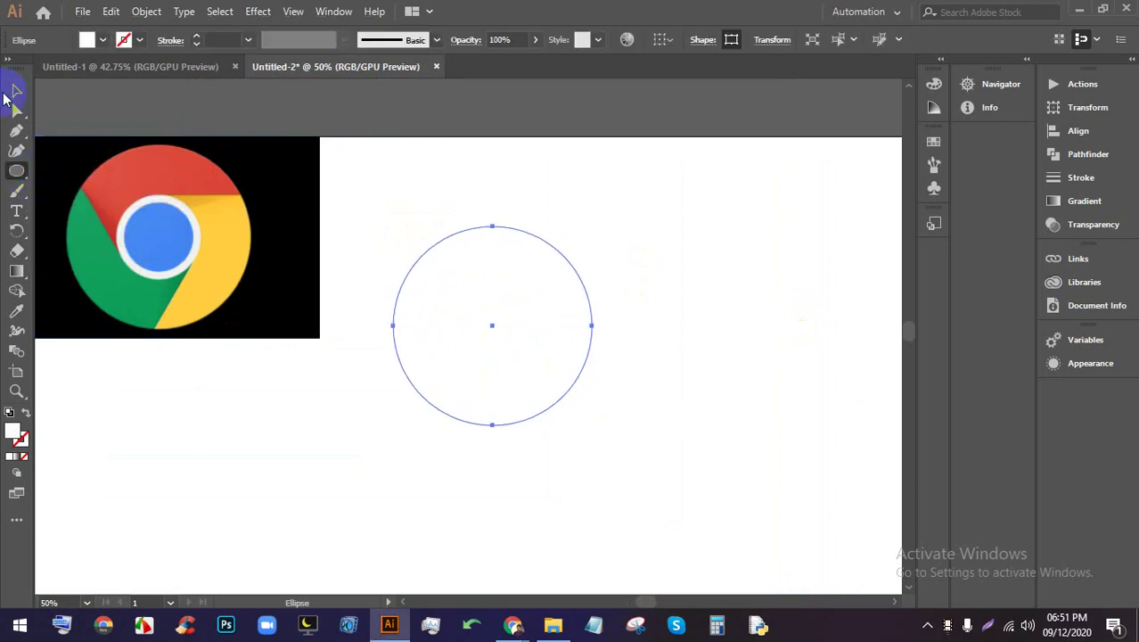
# Move the circle right and fill it with the Chrome centre's blue using the Eyedropper
pyautogui.click(16, 90)
pyautogui.moveTo(428, 269); pyautogui.dragTo(506, 303)
pyautogui.click(98, 39)
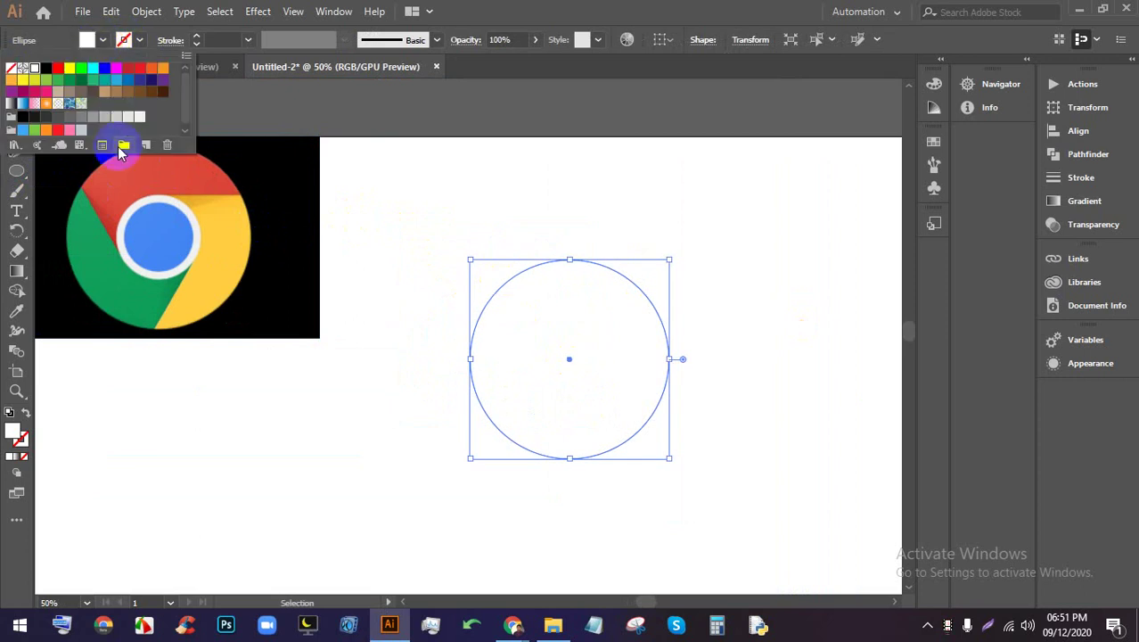
pyautogui.press('Escape')
pyautogui.click(16, 310)
pyautogui.click(166, 232)
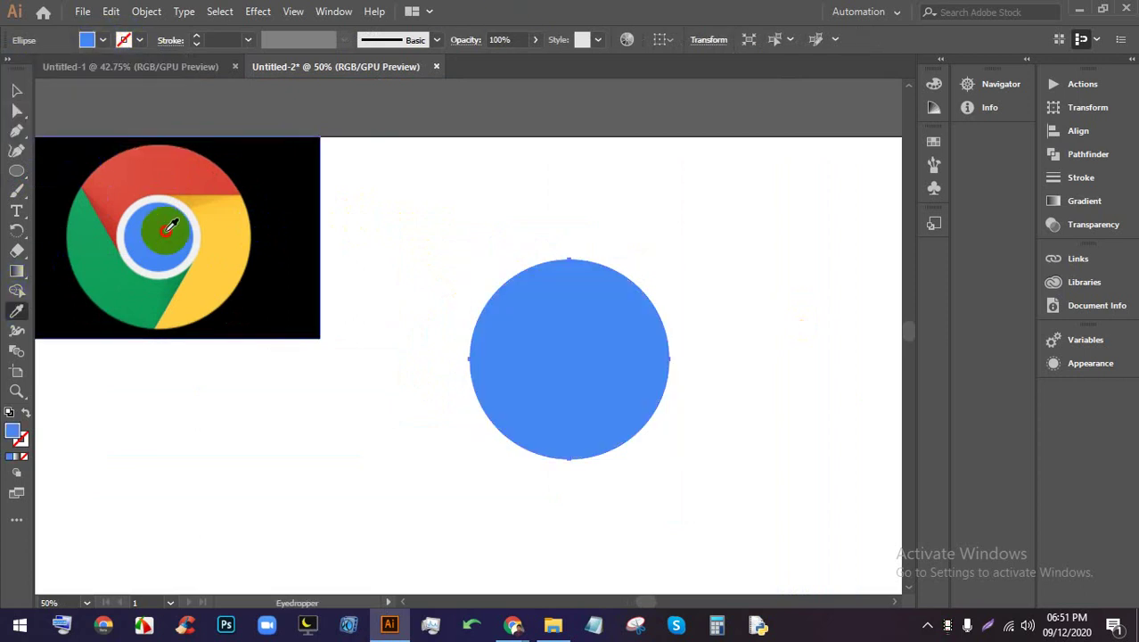
pyautogui.click(20, 170)
# Resize the blue circle to 314 px about its centre
pyautogui.click(15, 93)
pyautogui.click(516, 344)
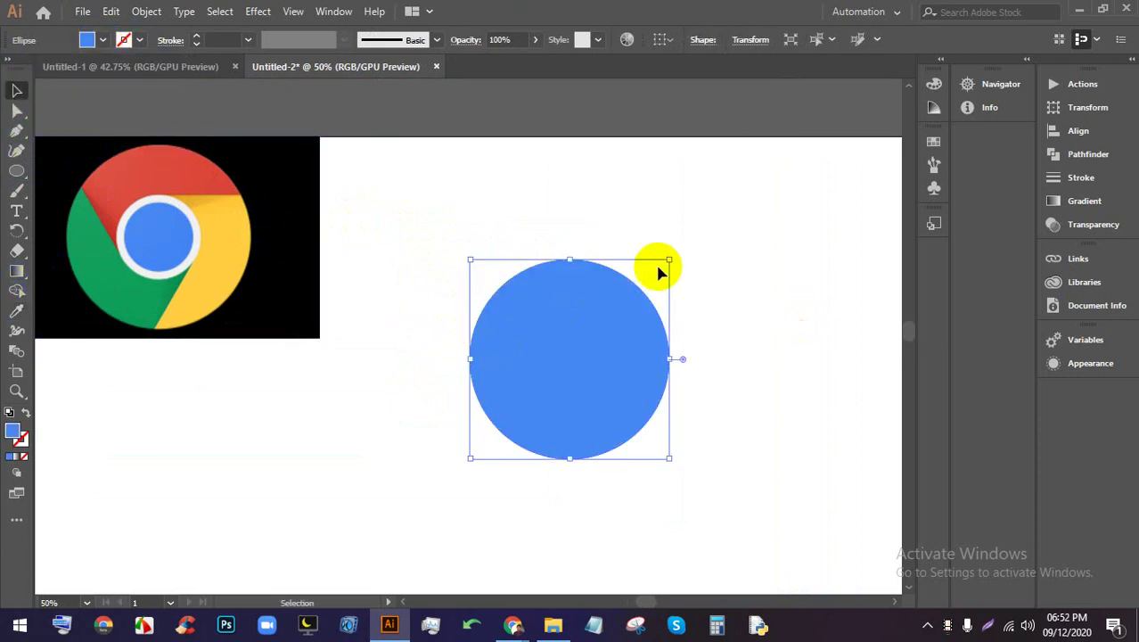
pyautogui.moveTo(670, 260); pyautogui.dragTo(639, 289)
pyautogui.click(605, 348)
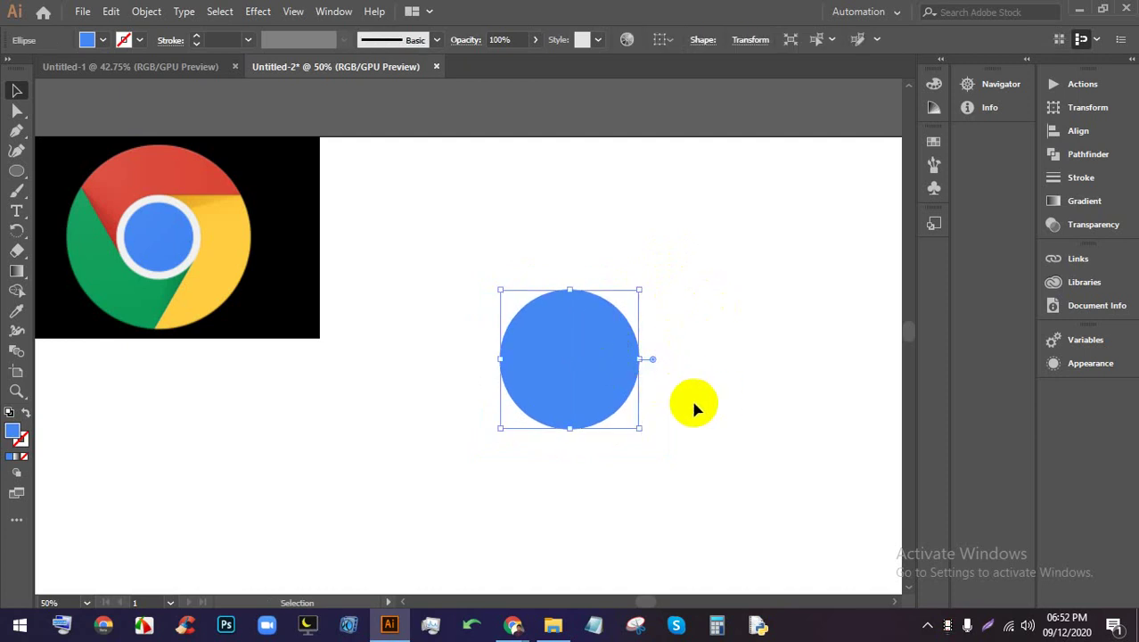
pyautogui.keyDown('ctrl'); pyautogui.click(577, 393); pyautogui.keyUp('ctrl')
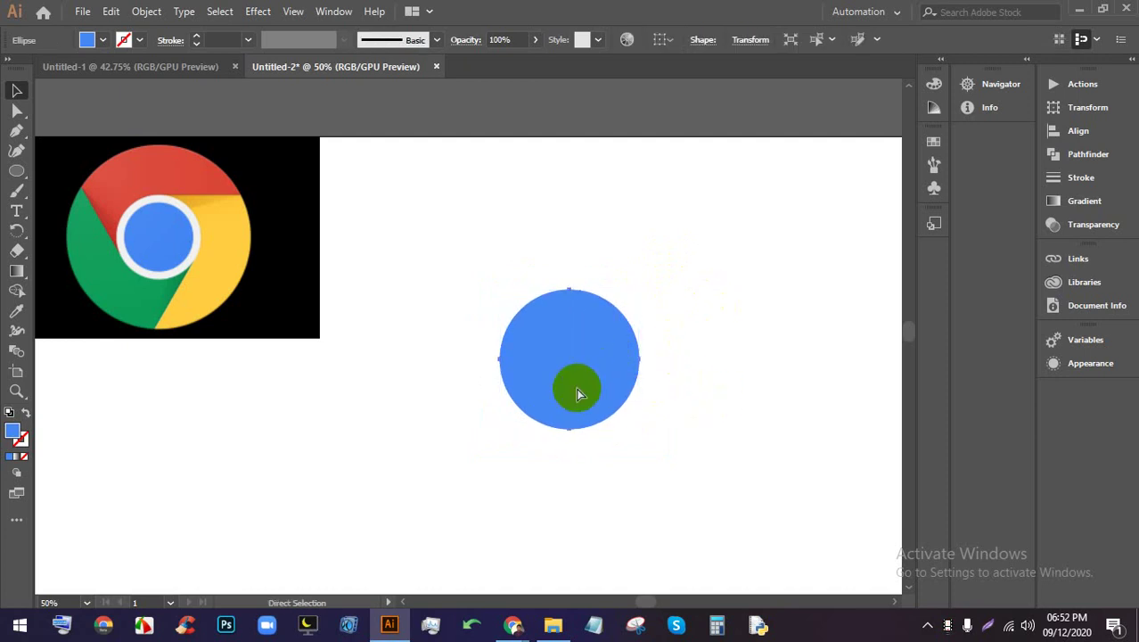
pyautogui.click(611, 377)
pyautogui.click(765, 337)
pyautogui.click(615, 393)
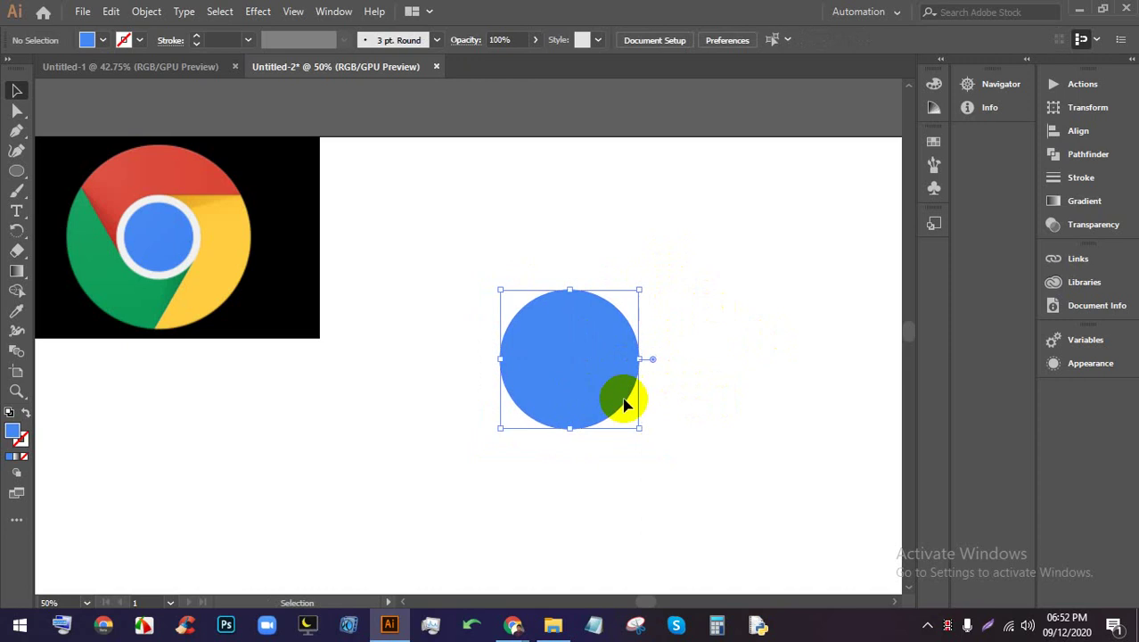
pyautogui.moveTo(638, 430); pyautogui.dragTo(655, 450)
pyautogui.click(599, 361)
# Move a circle up above the artboard and give it a white fill
pyautogui.scroll(-2, 701, 422)
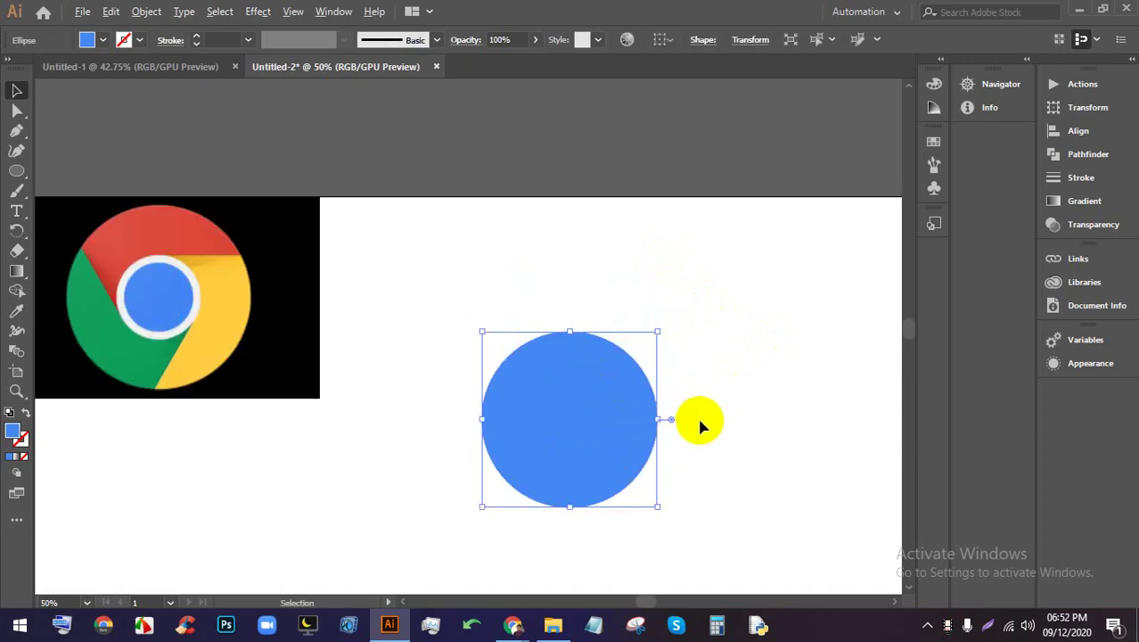
pyautogui.click(752, 495)
pyautogui.click(633, 407)
pyautogui.moveTo(633, 406); pyautogui.dragTo(652, 228)
pyautogui.click(103, 41)
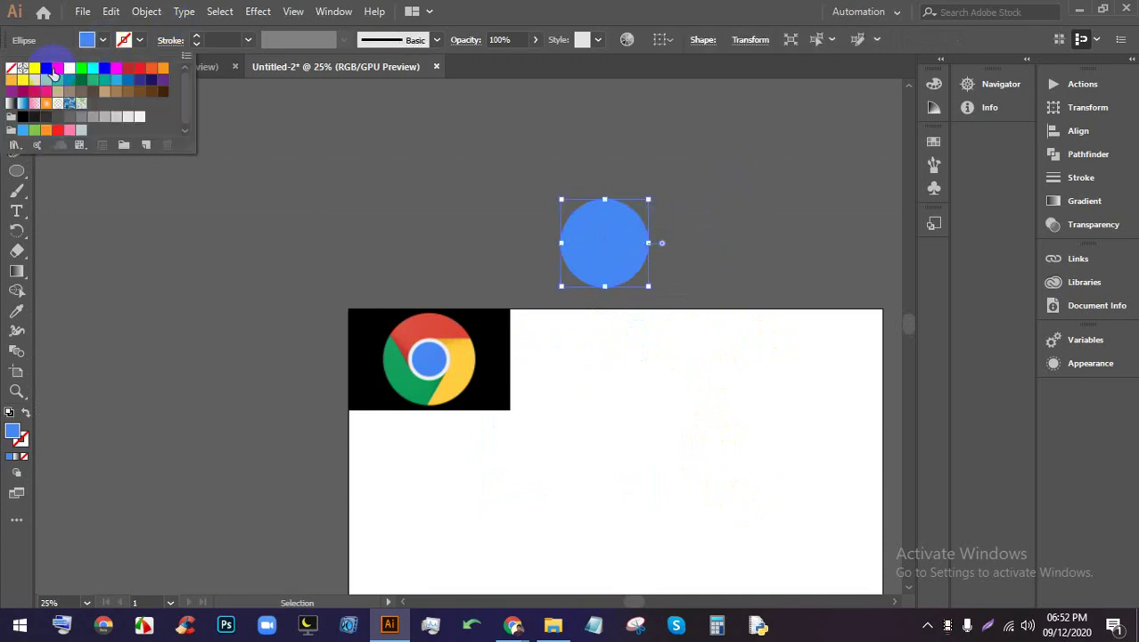
pyautogui.click(35, 75)
pyautogui.click(381, 224)
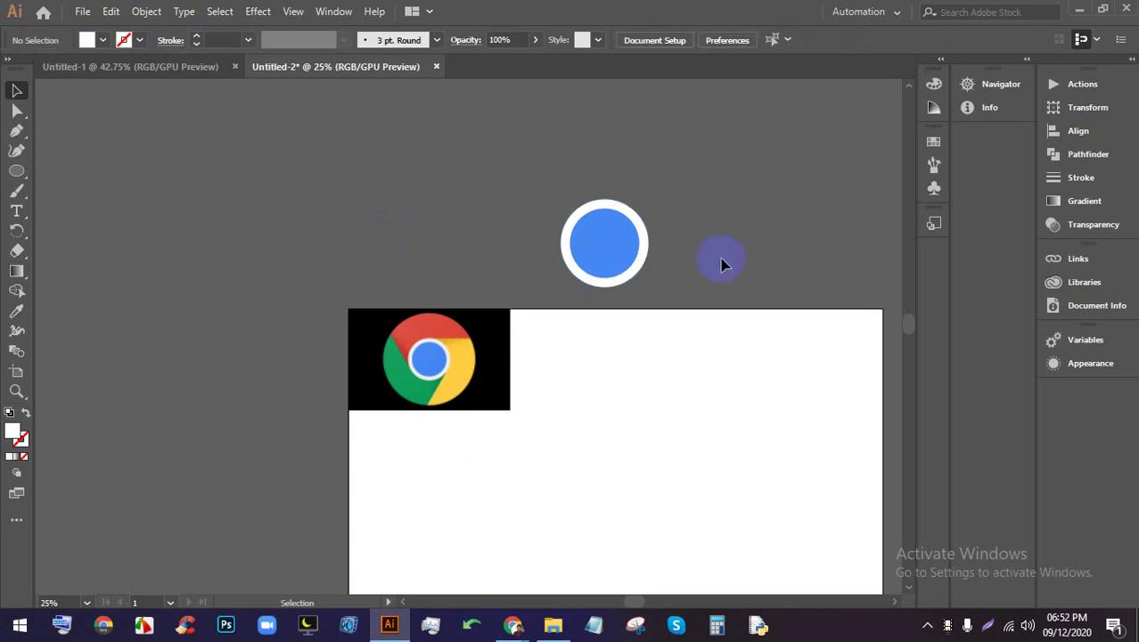
# Nudge the blue-and-white circles slightly down and left into place
pyautogui.scroll(1, 718, 254)
pyautogui.scroll(1, 656, 250)
pyautogui.scroll(-1, 508, 254)
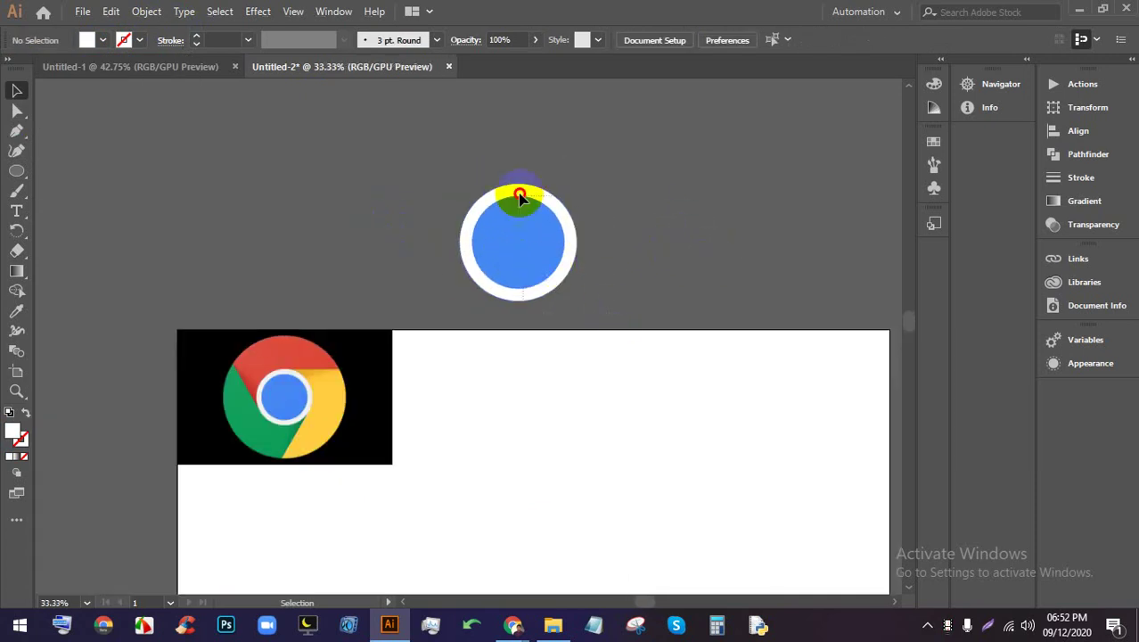
pyautogui.moveTo(520, 195); pyautogui.dragTo(500, 229)
pyautogui.click(605, 239)
# Scale a copy of the white circle up to about 545 px around its centre
pyautogui.scroll(1, 521, 286)
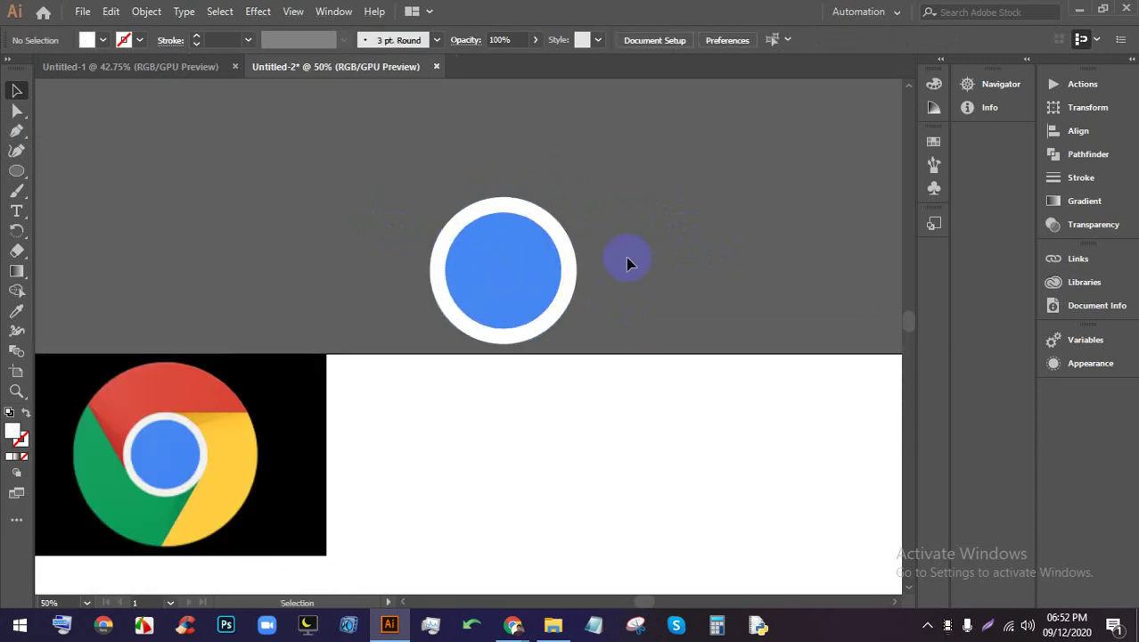
pyautogui.click(570, 262)
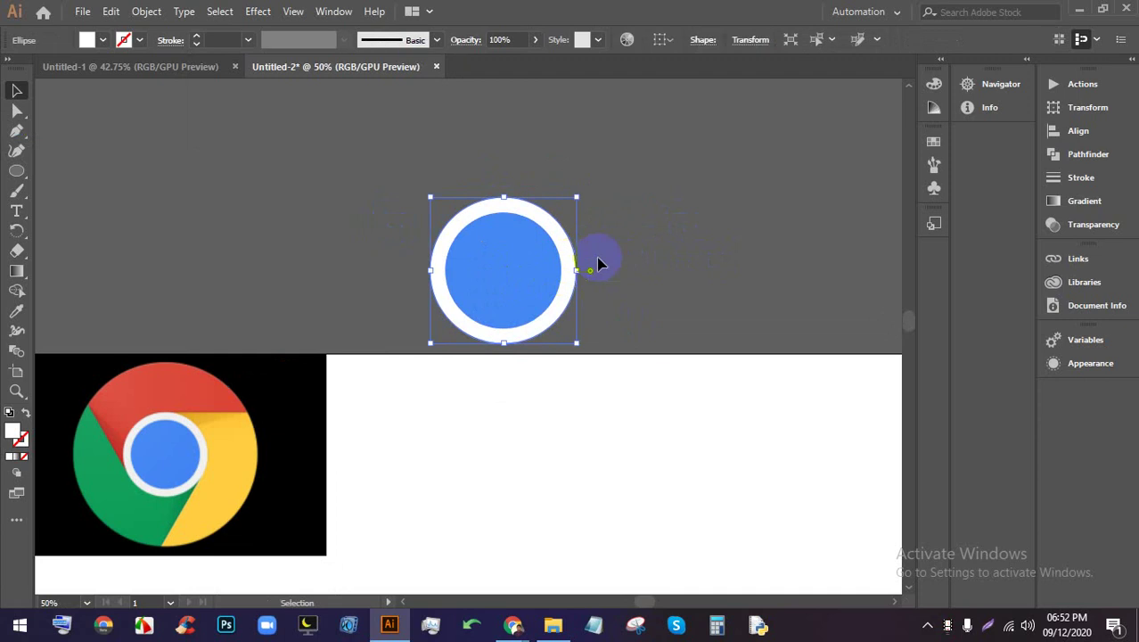
pyautogui.click(595, 266)
pyautogui.click(577, 264)
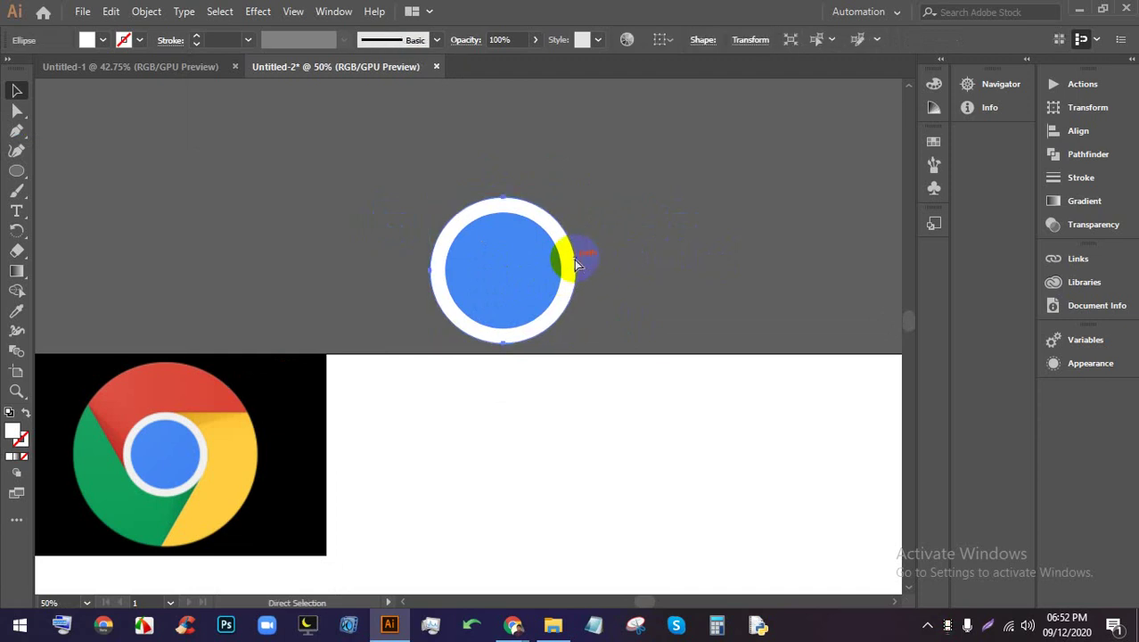
pyautogui.click(571, 256)
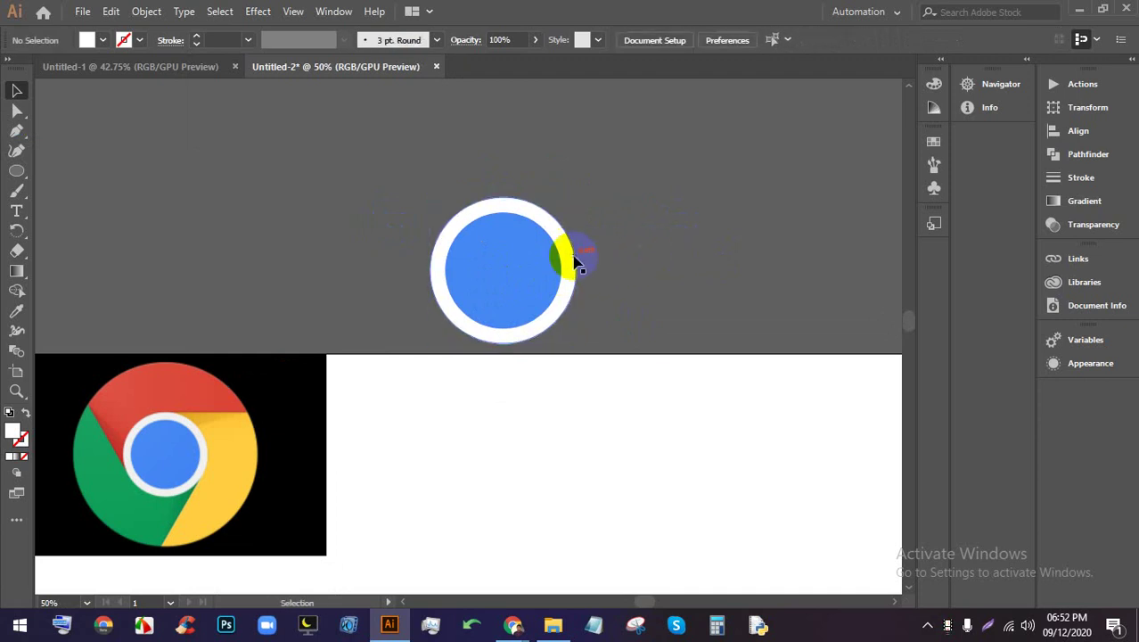
pyautogui.click(575, 300)
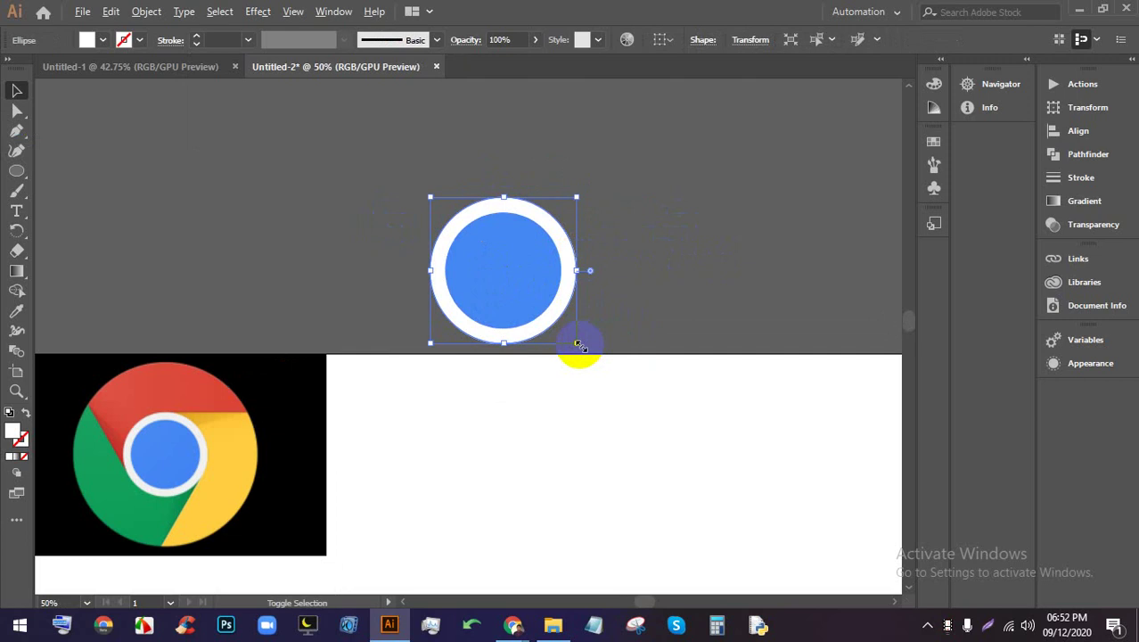
pyautogui.moveTo(577, 344); pyautogui.dragTo(668, 422)
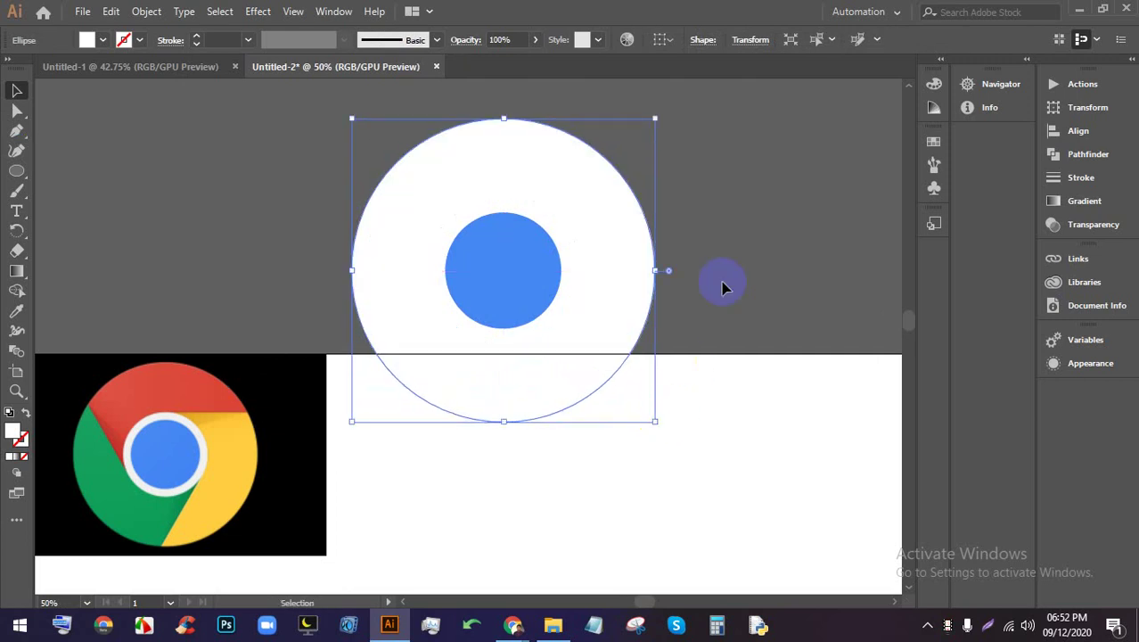
# Fill the enlarged circle magenta from the Fill swatches
pyautogui.click(725, 285)
pyautogui.click(618, 254)
pyautogui.click(103, 41)
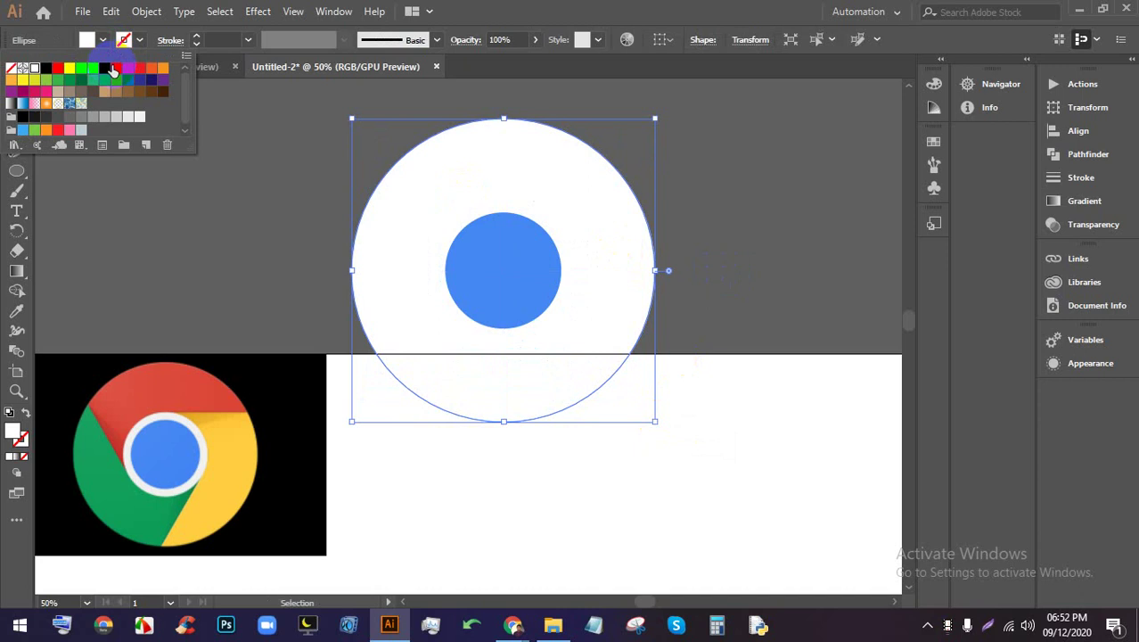
pyautogui.click(113, 71)
# Send the magenta circle backward behind the white ring and blue centre
pyautogui.click(570, 214)
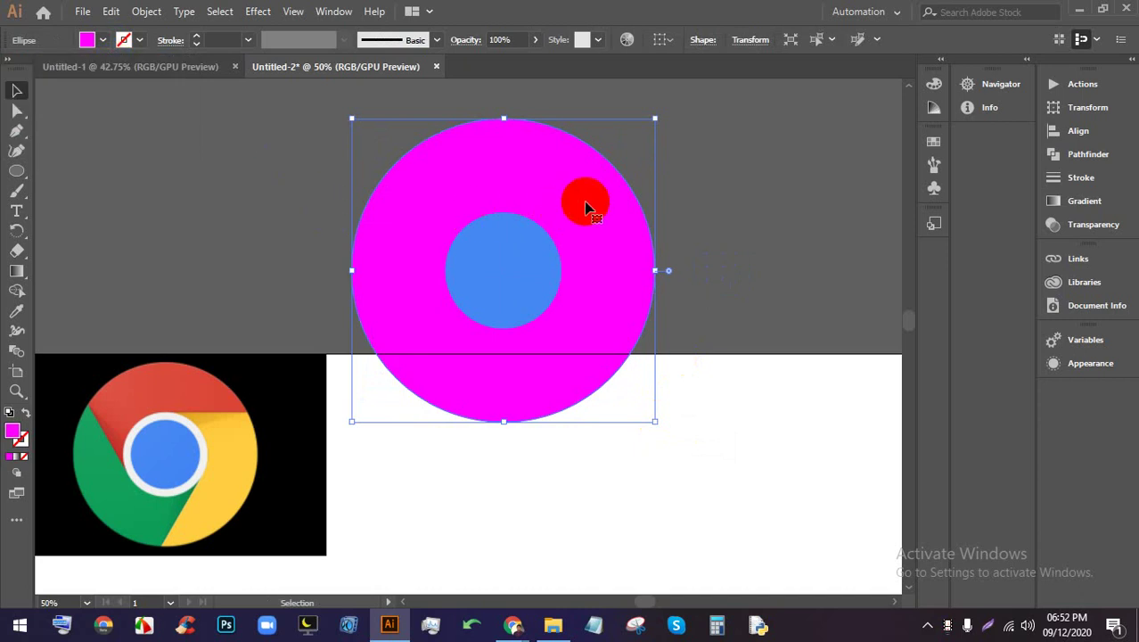
pyautogui.hotkey('ctrl', '[')
pyautogui.click(585, 203)
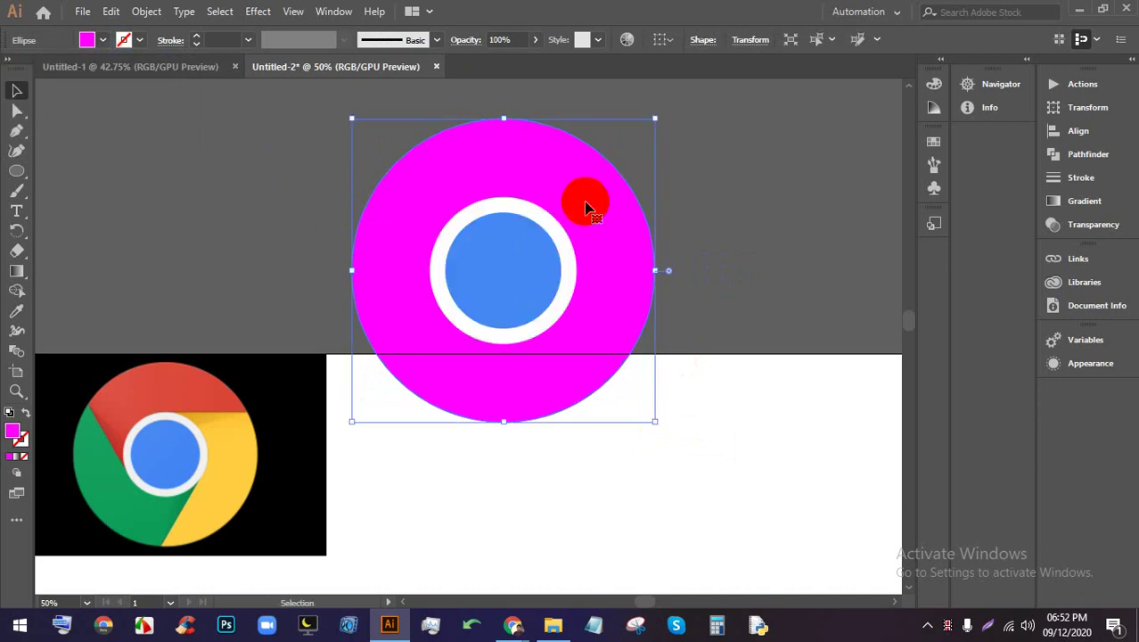
pyautogui.click(713, 239)
# Drag the stacked magenta, white and blue circles down onto the artboard
pyautogui.scroll(-1, 698, 181)
pyautogui.scroll(1, 763, 267)
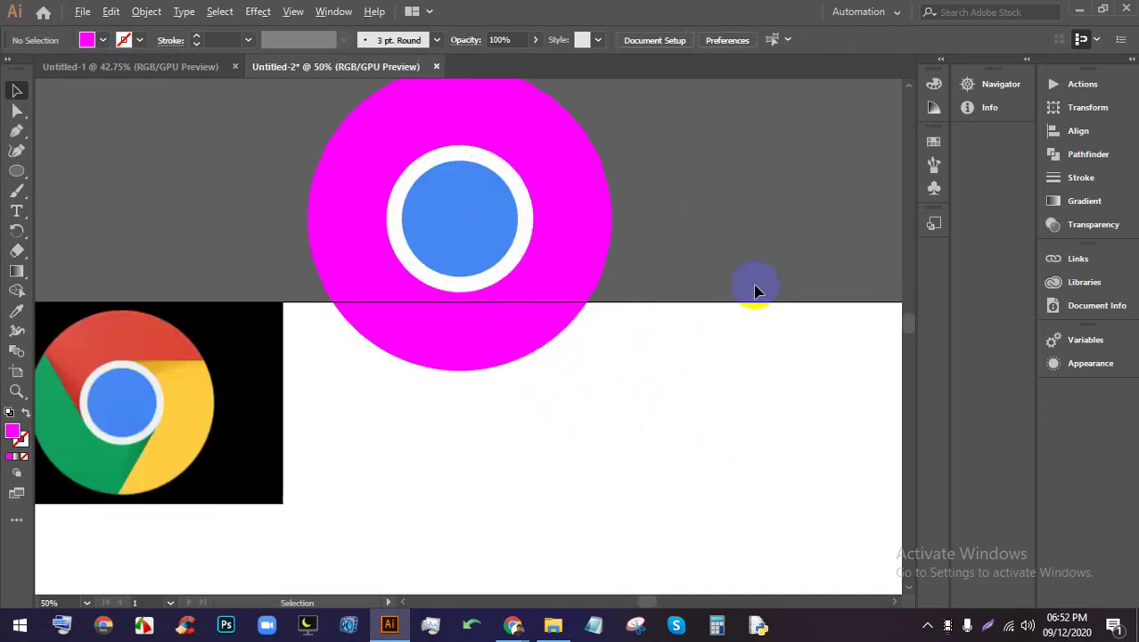
pyautogui.scroll(1, 755, 287)
pyautogui.moveTo(564, 214); pyautogui.dragTo(495, 355)
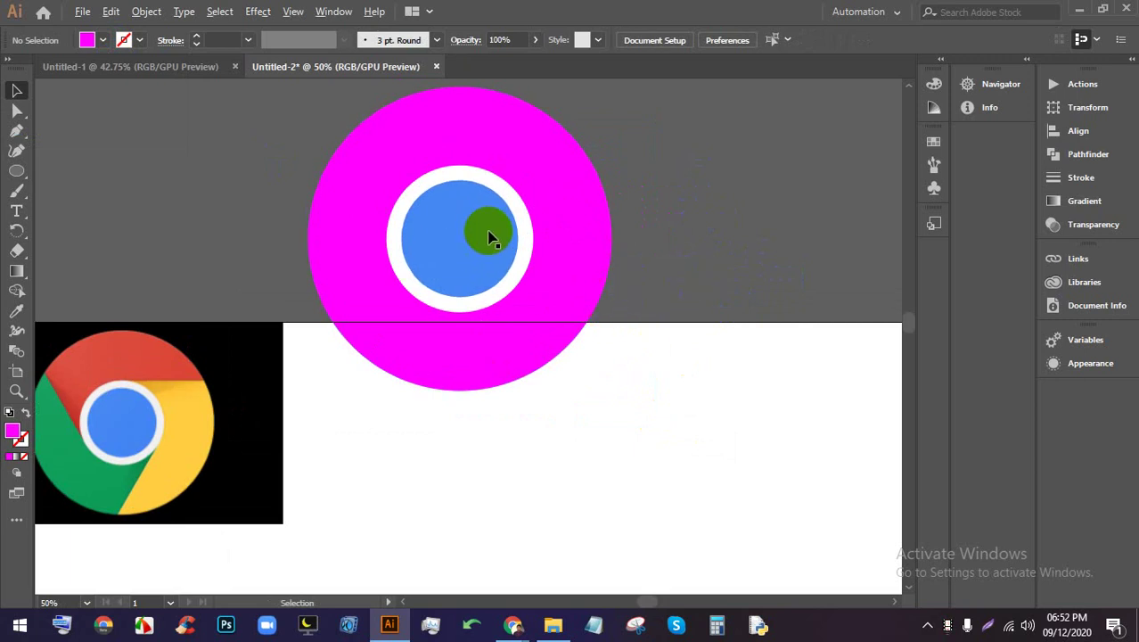
pyautogui.scroll(-1, 489, 237)
pyautogui.moveTo(483, 157); pyautogui.dragTo(547, 370)
pyautogui.scroll(-1, 453, 298)
pyautogui.scroll(1, 534, 315)
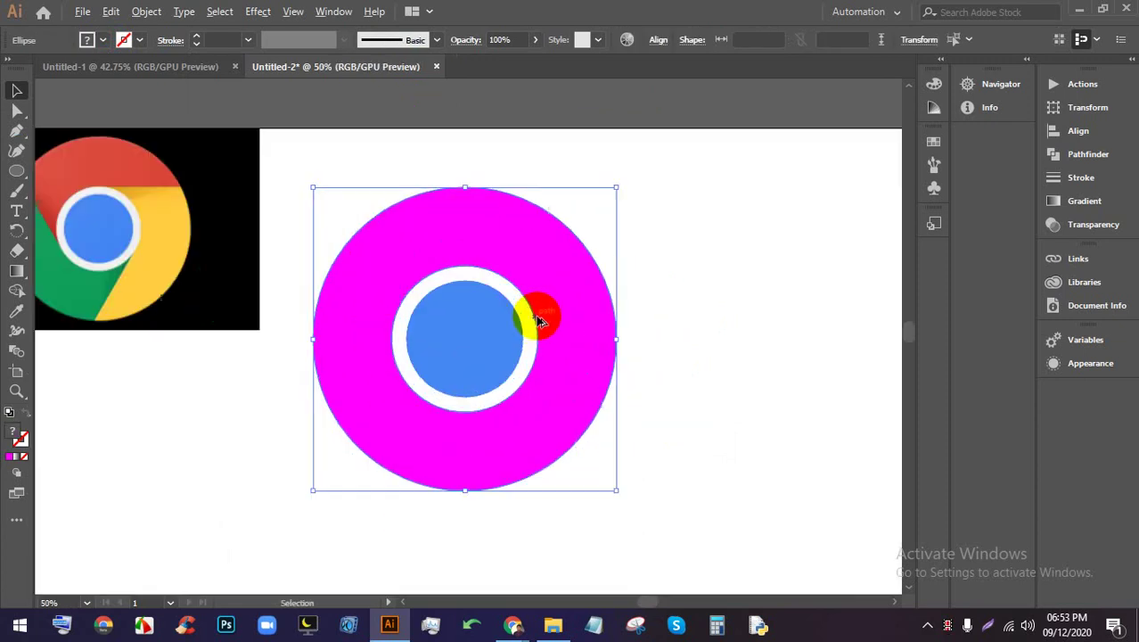
pyautogui.click(708, 350)
# Pan and zoom to compare the circles against the Chrome reference image
pyautogui.moveTo(364, 304); pyautogui.dragTo(636, 308)
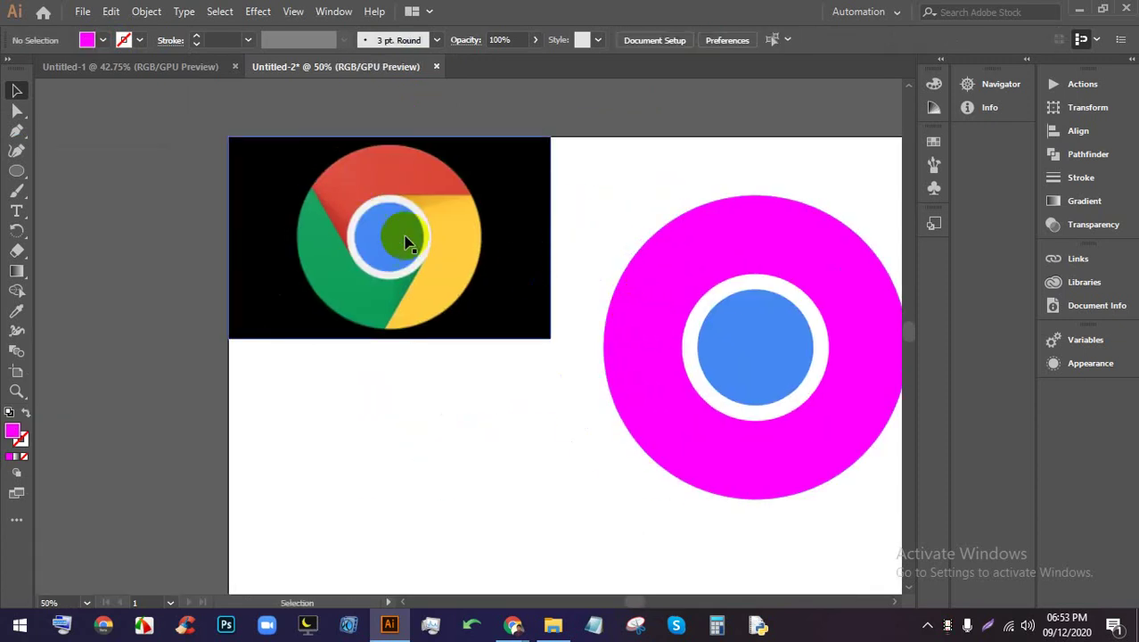
pyautogui.scroll(2, 406, 243)
pyautogui.scroll(2, 248, 216)
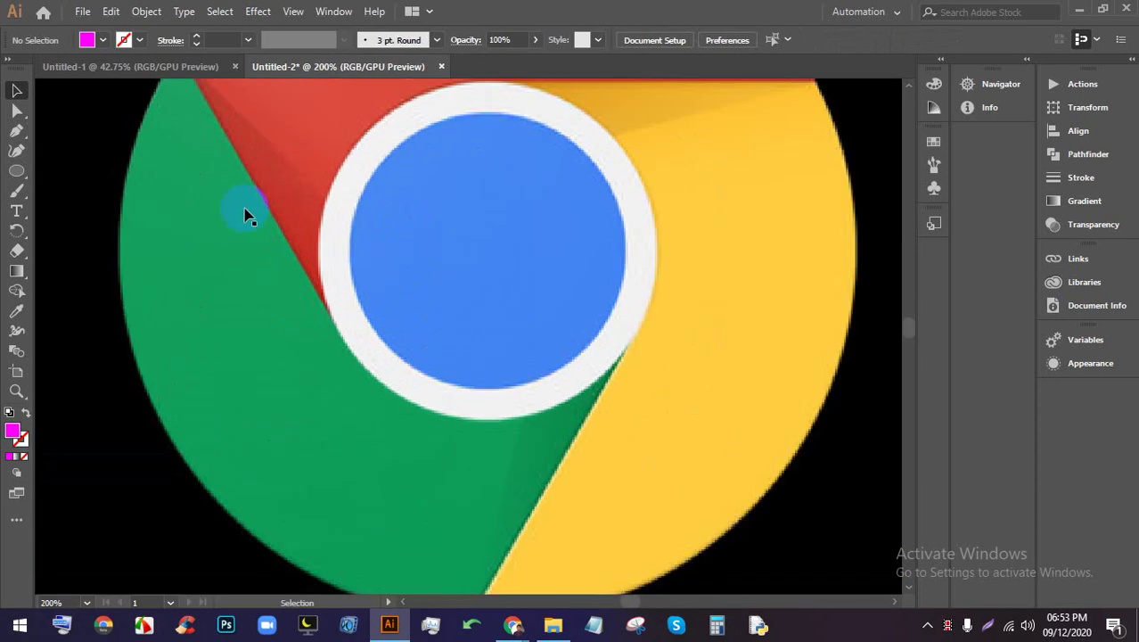
pyautogui.scroll(-1, 321, 339)
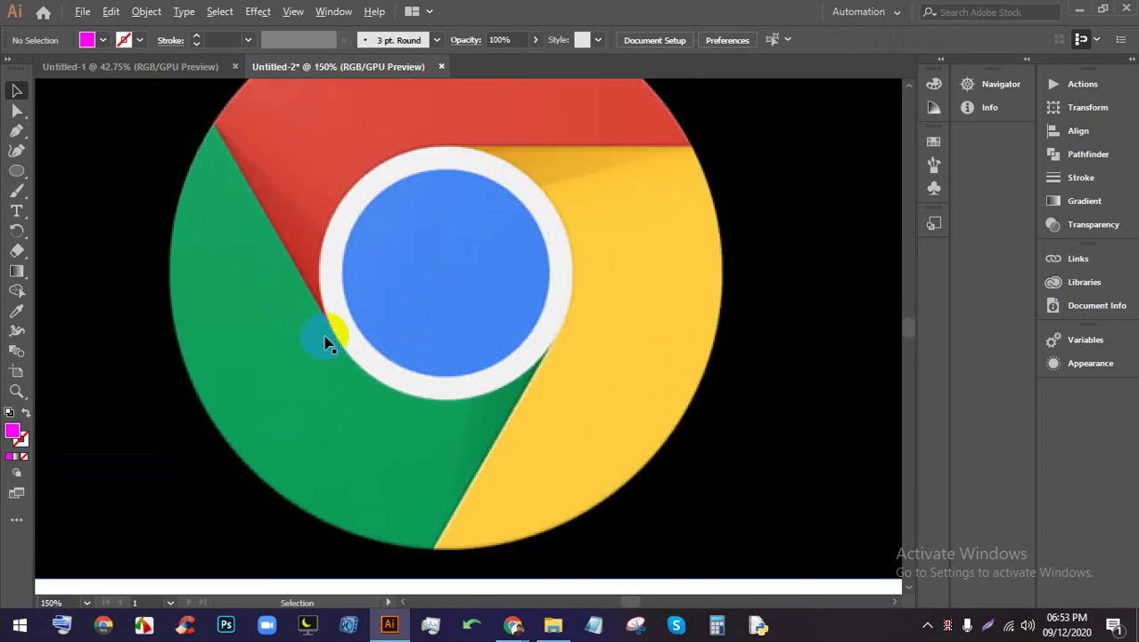
pyautogui.moveTo(482, 279); pyautogui.dragTo(457, 330)
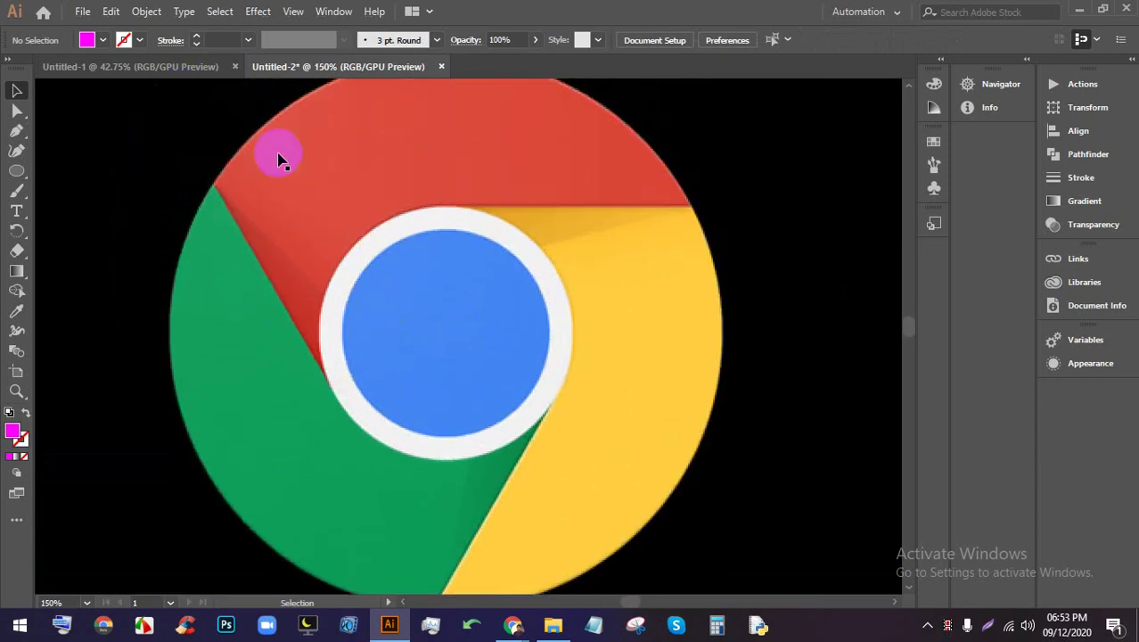
pyautogui.scroll(-1, 446, 234)
pyautogui.moveTo(806, 359); pyautogui.dragTo(183, 305)
pyautogui.scroll(-1, 317, 279)
pyautogui.moveTo(439, 420); pyautogui.dragTo(447, 364)
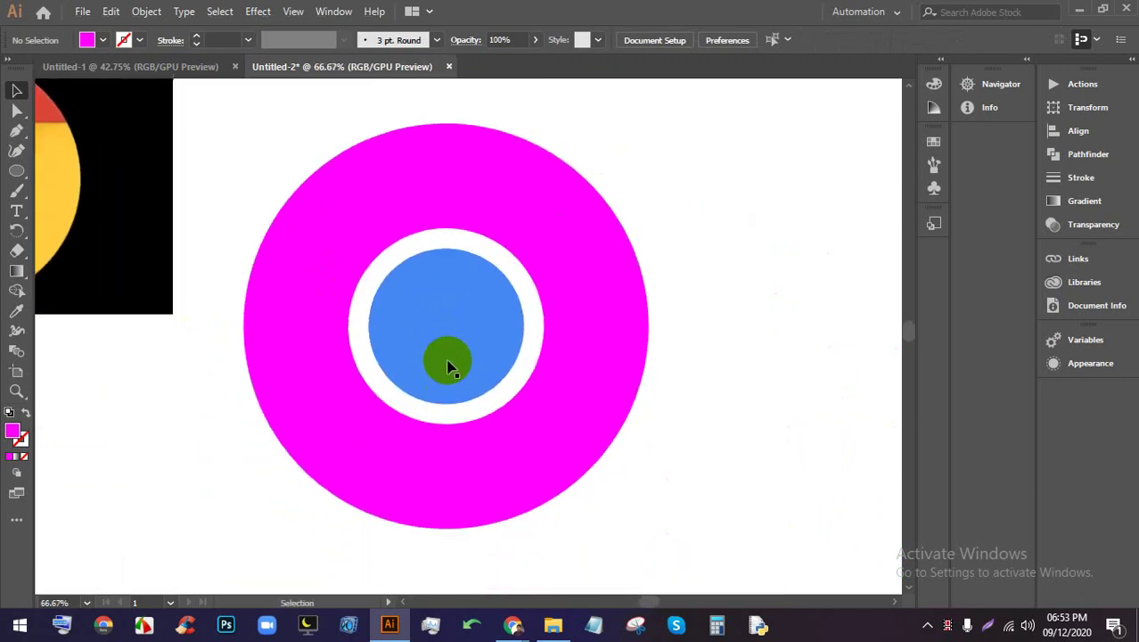
pyautogui.scroll(1, 503, 313)
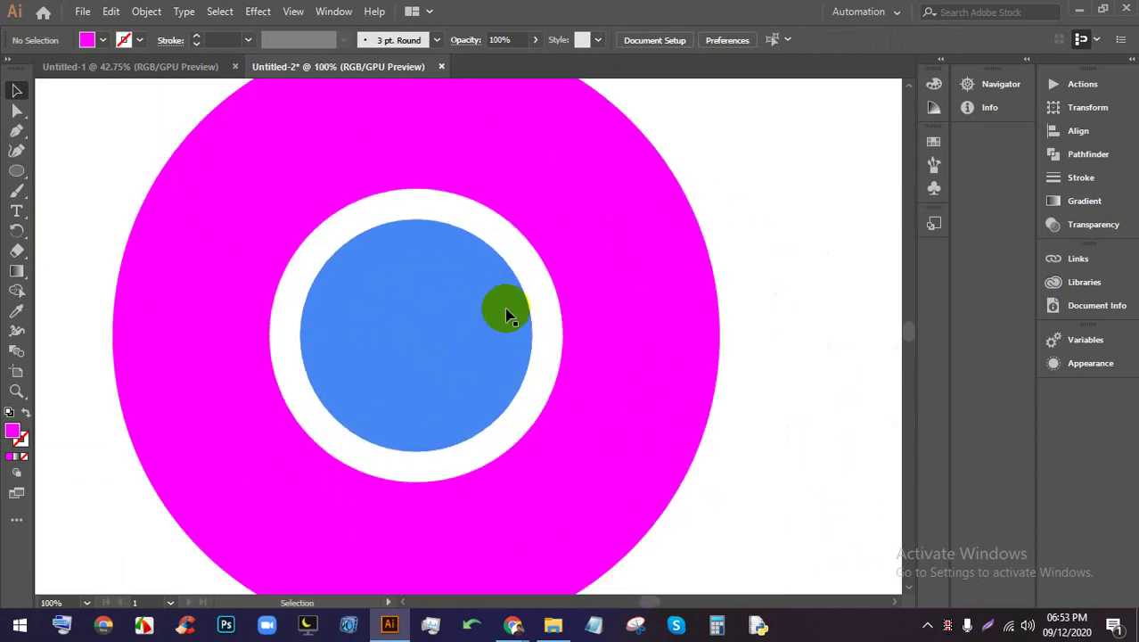
# Draw a thin horizontal line rightward from the top of the white ring
pyautogui.click(17, 132)
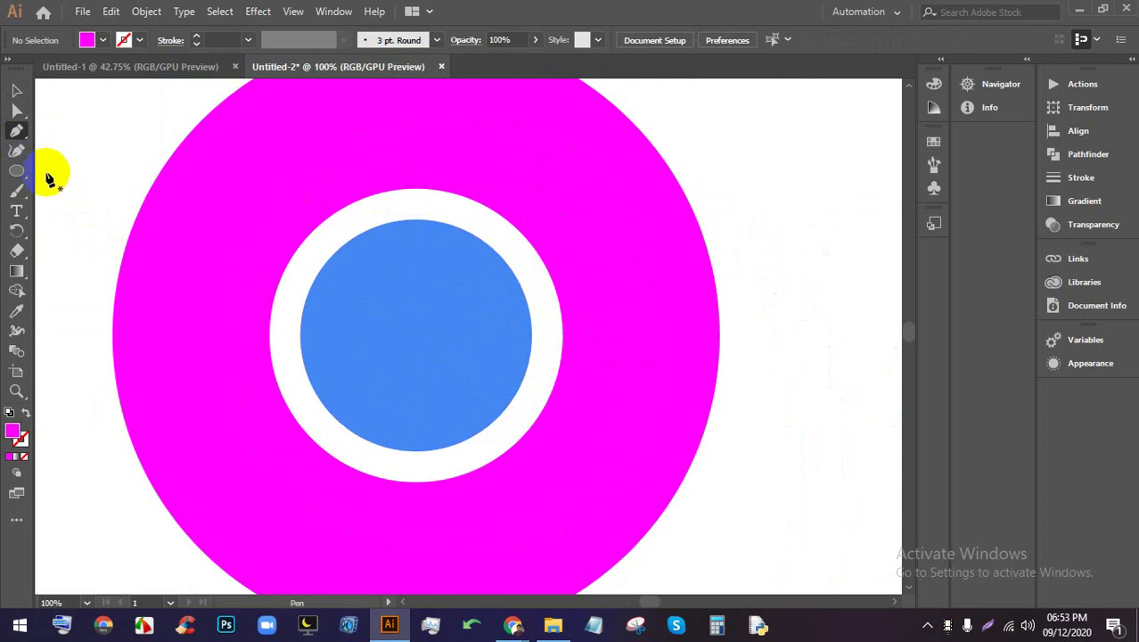
pyautogui.click(418, 196)
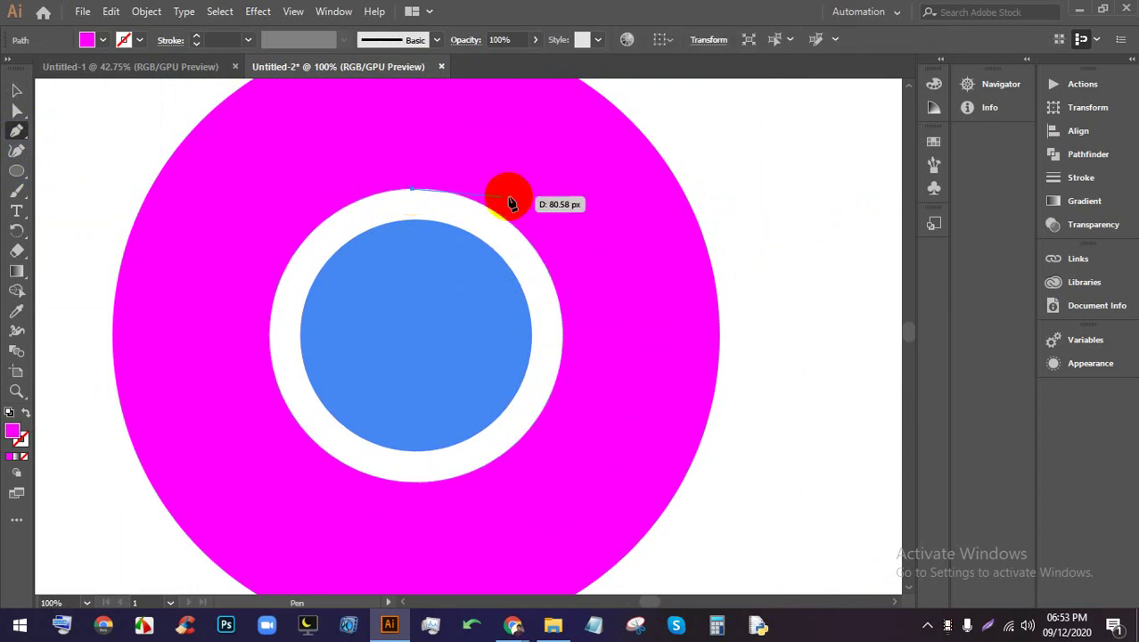
pyautogui.click(728, 190)
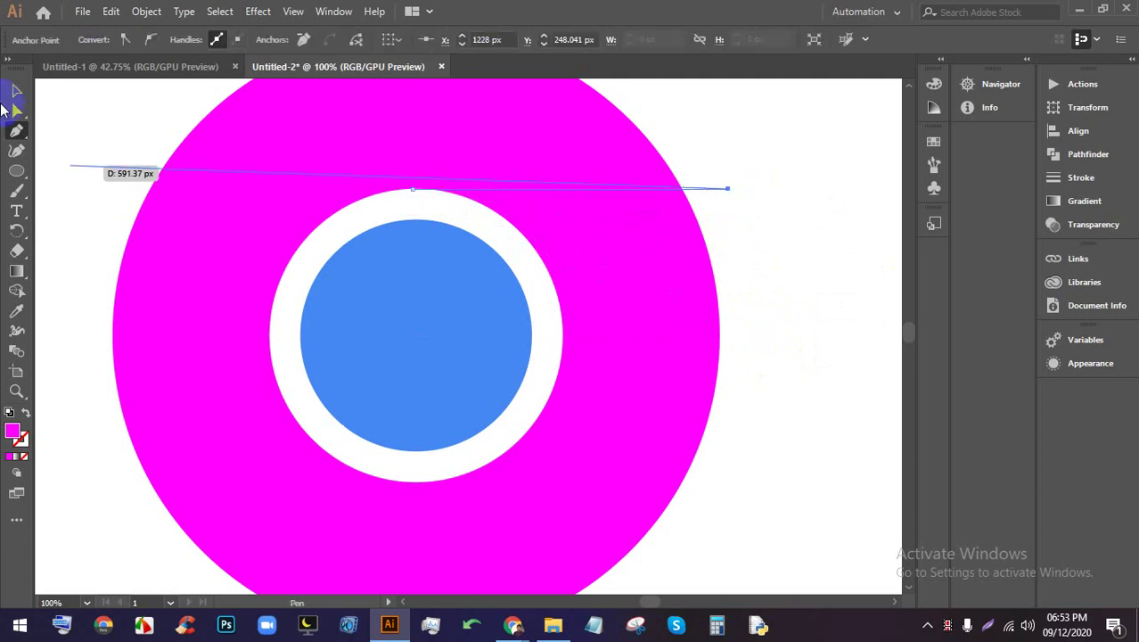
pyautogui.click(15, 91)
pyautogui.click(780, 247)
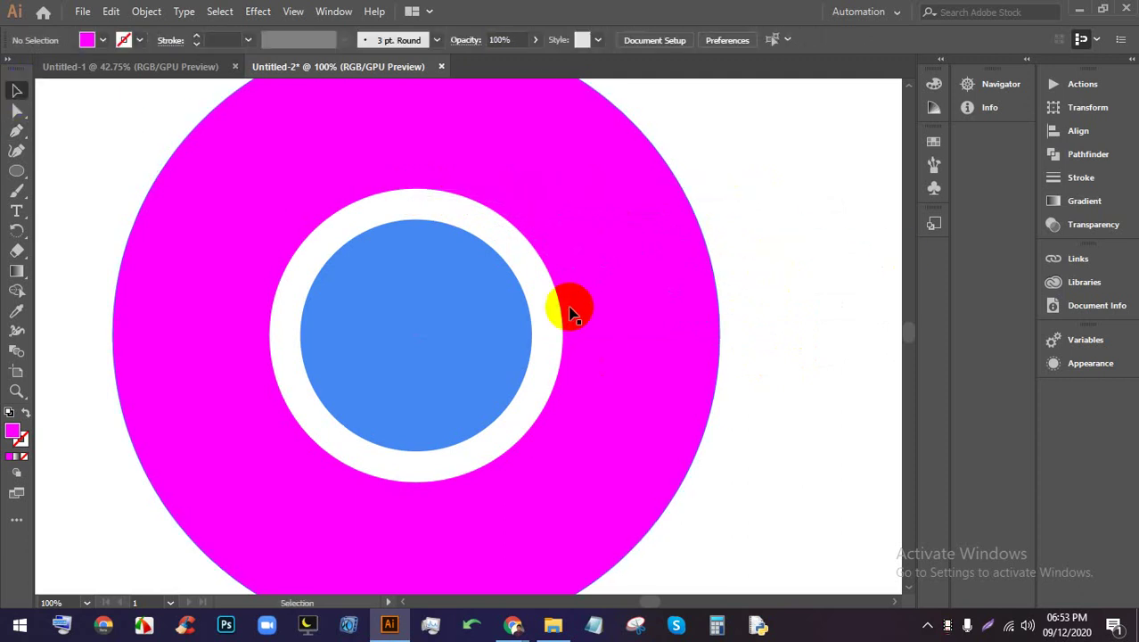
# Set the thin line's fill to None, then select the blue inner circle
pyautogui.click(726, 191)
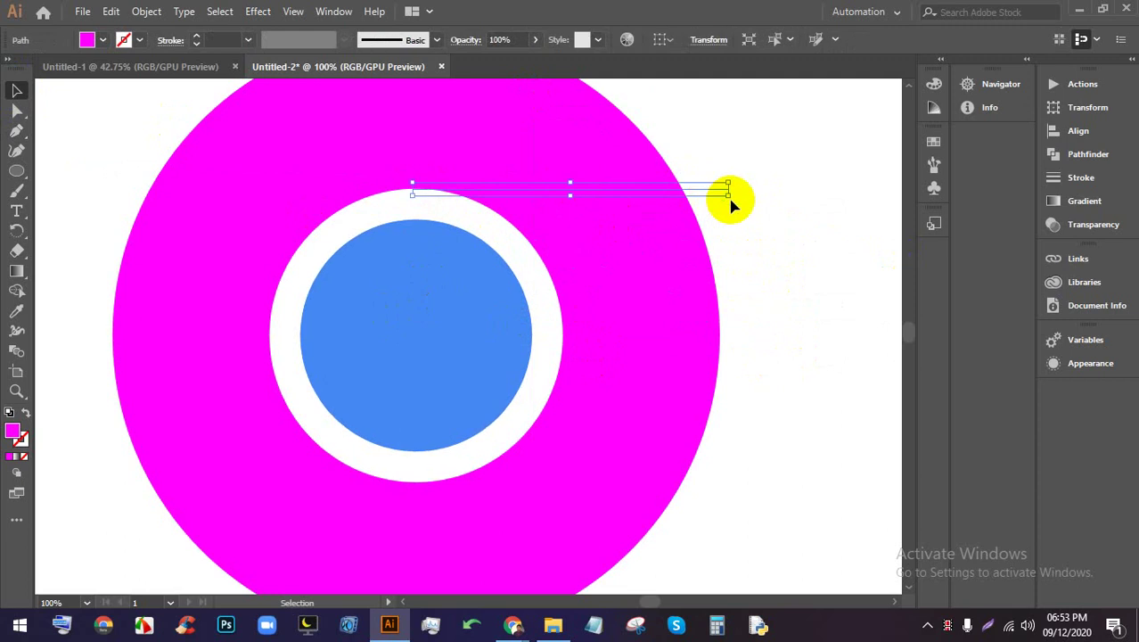
pyautogui.click(93, 39)
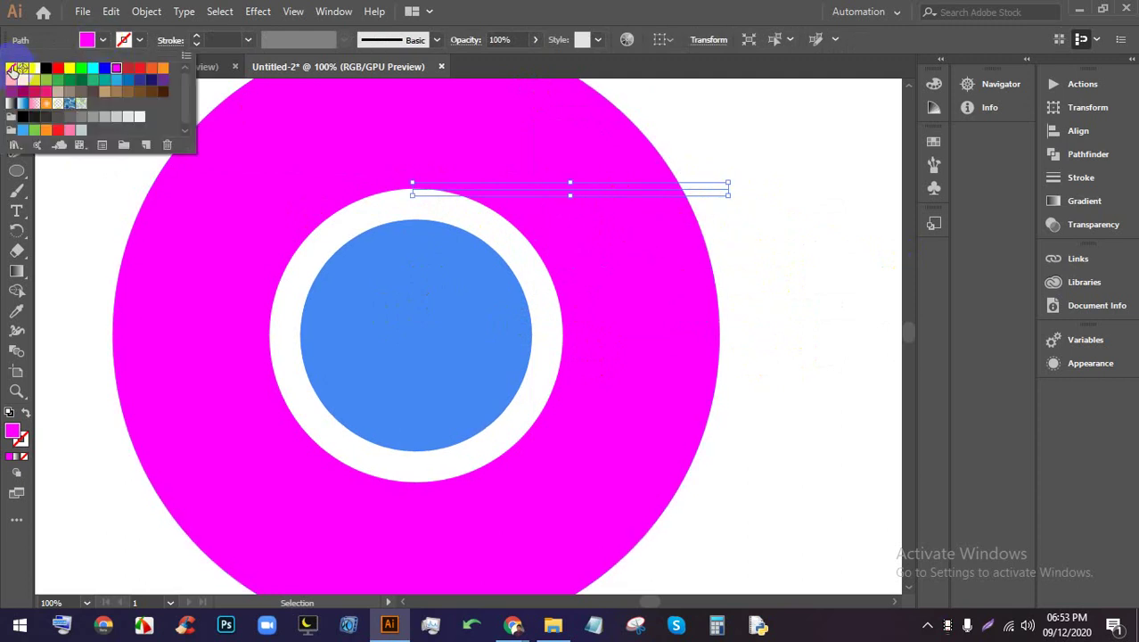
pyautogui.click(682, 280)
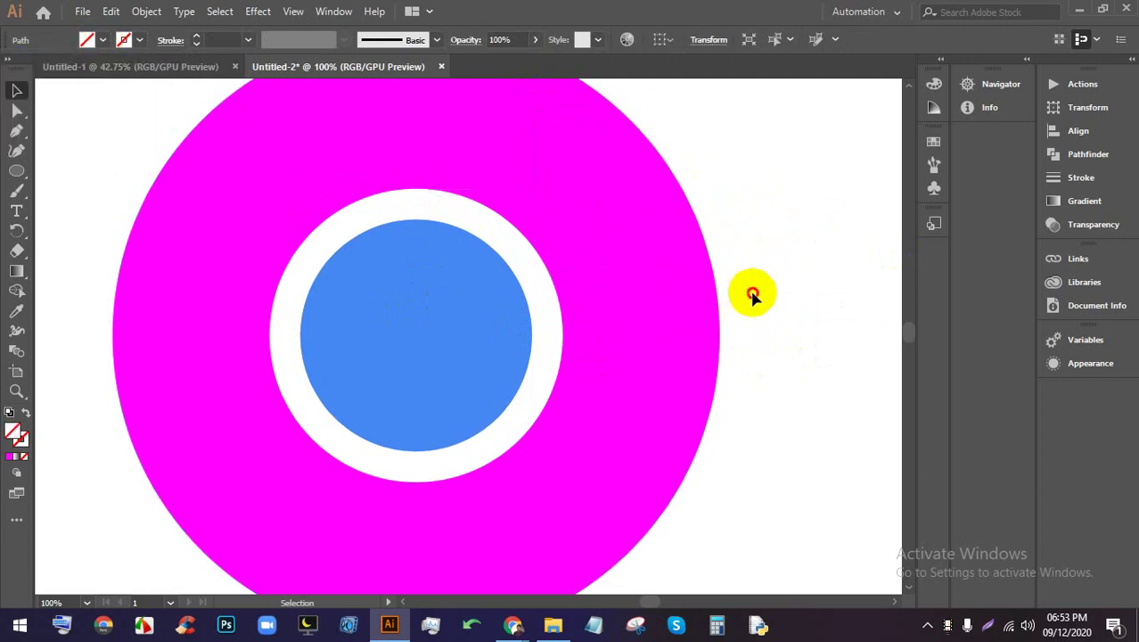
pyautogui.click(403, 337)
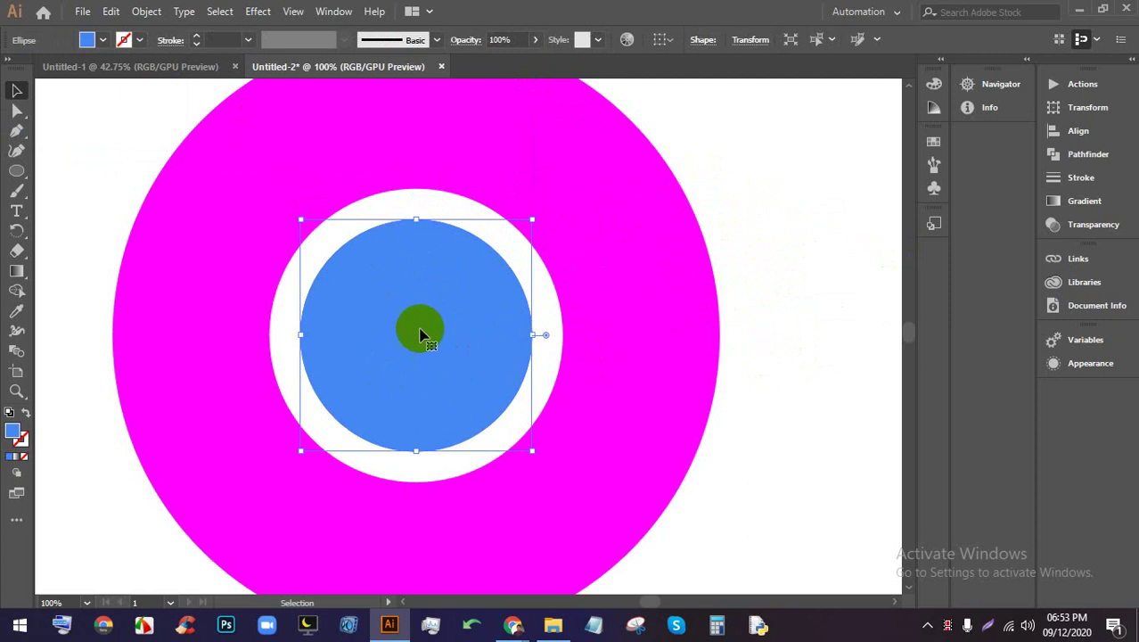
# Change the inner circle's fill to the cyan swatch
pyautogui.scroll(2, 417, 340)
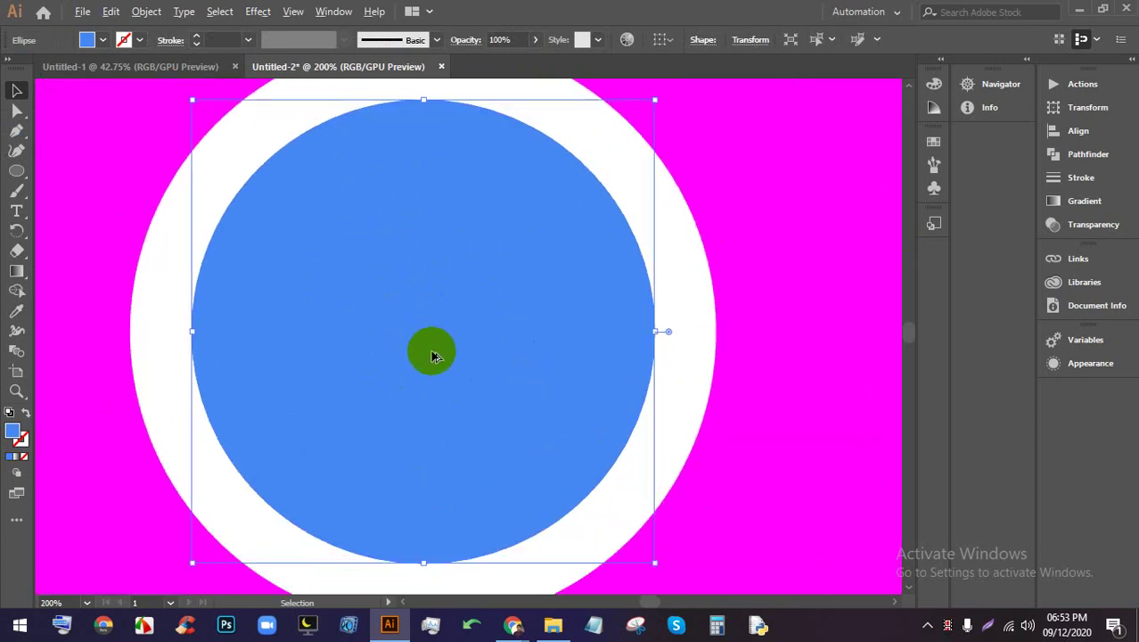
pyautogui.scroll(3, 424, 342)
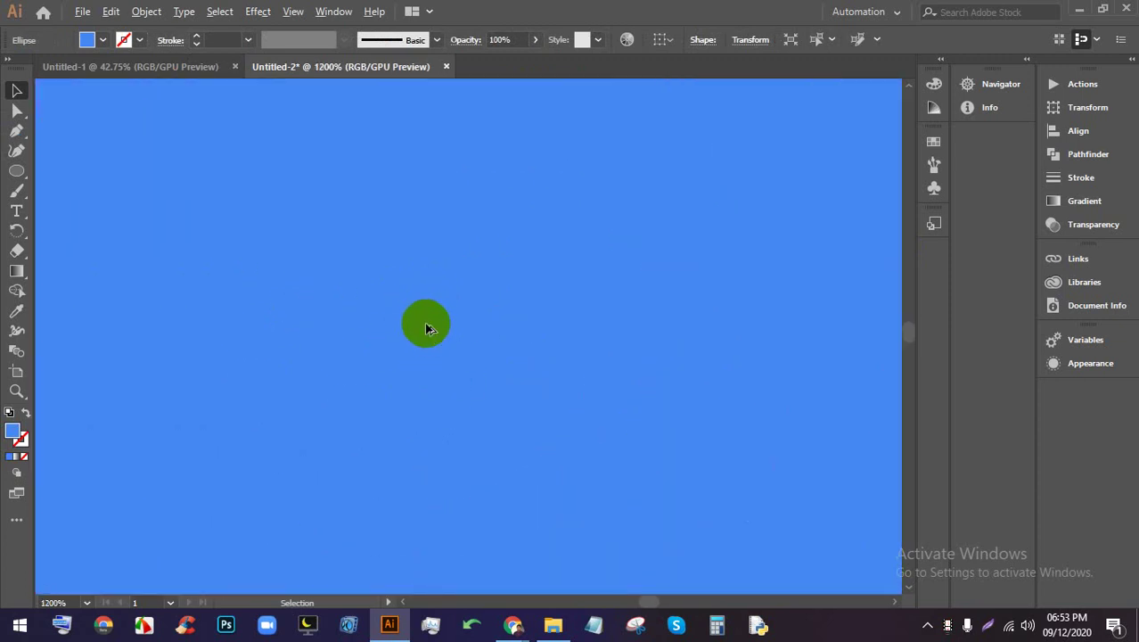
pyautogui.scroll(-7, 421, 327)
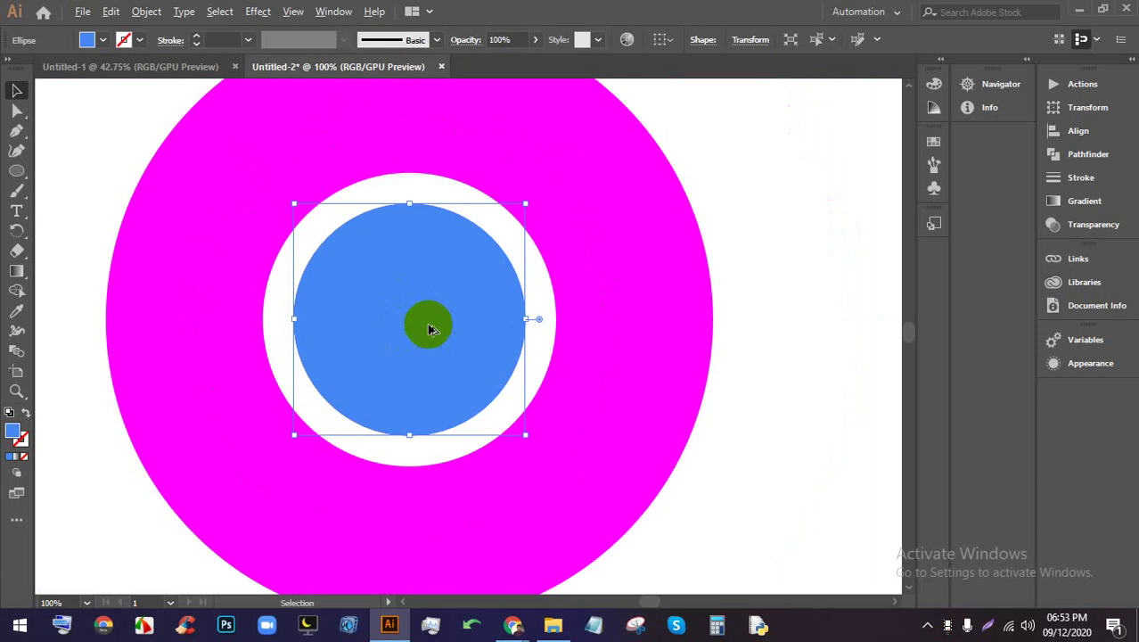
pyautogui.scroll(1, 428, 329)
pyautogui.click(103, 40)
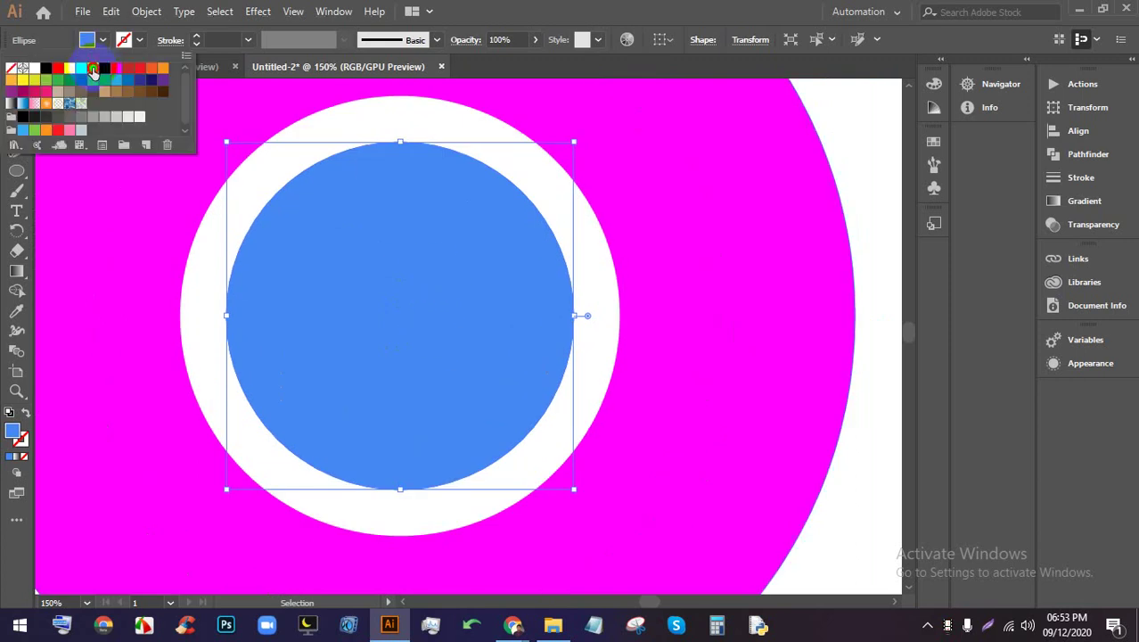
pyautogui.click(93, 70)
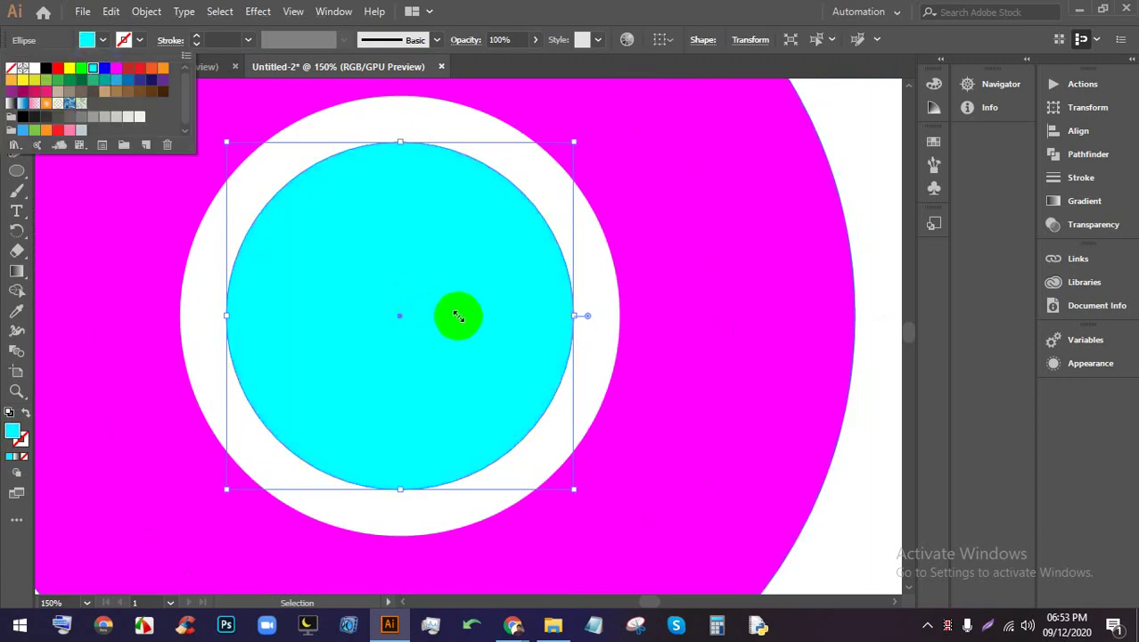
pyautogui.click(869, 194)
pyautogui.click(514, 298)
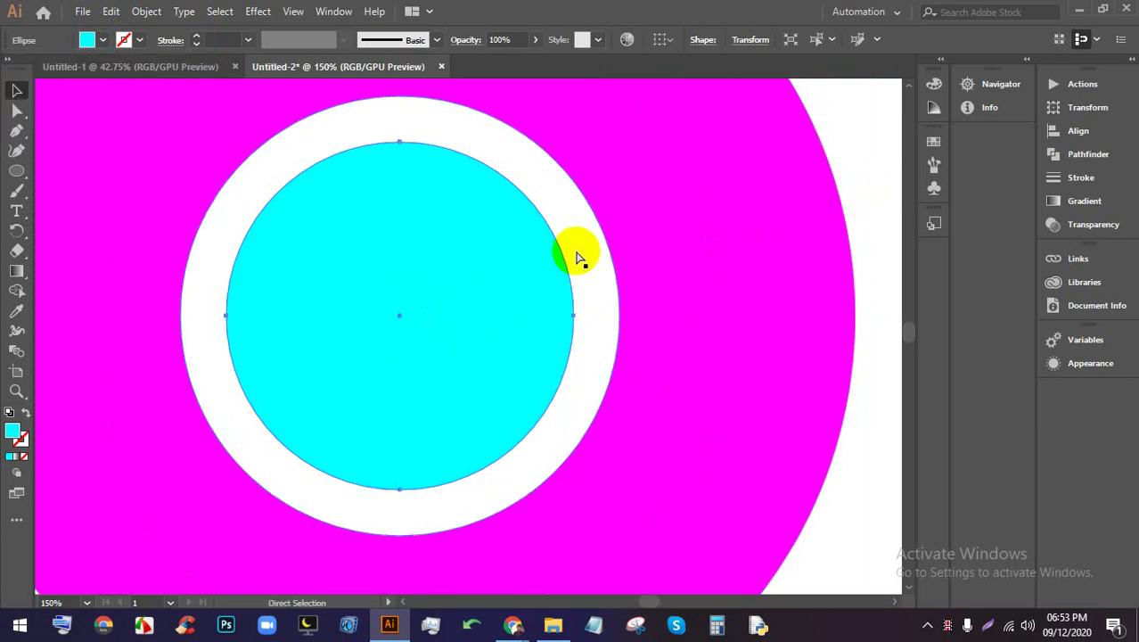
# Show rulers and drag vertical and horizontal guides through the circle's centre
pyautogui.hotkey('ctrl', 'r')
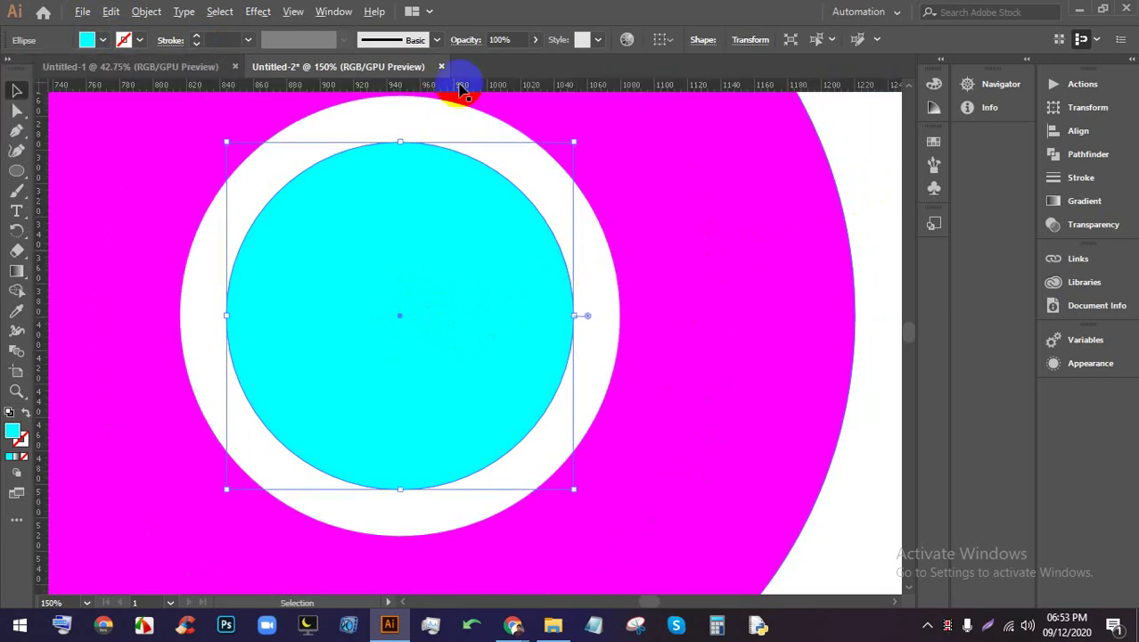
pyautogui.moveTo(461, 89); pyautogui.dragTo(407, 160)
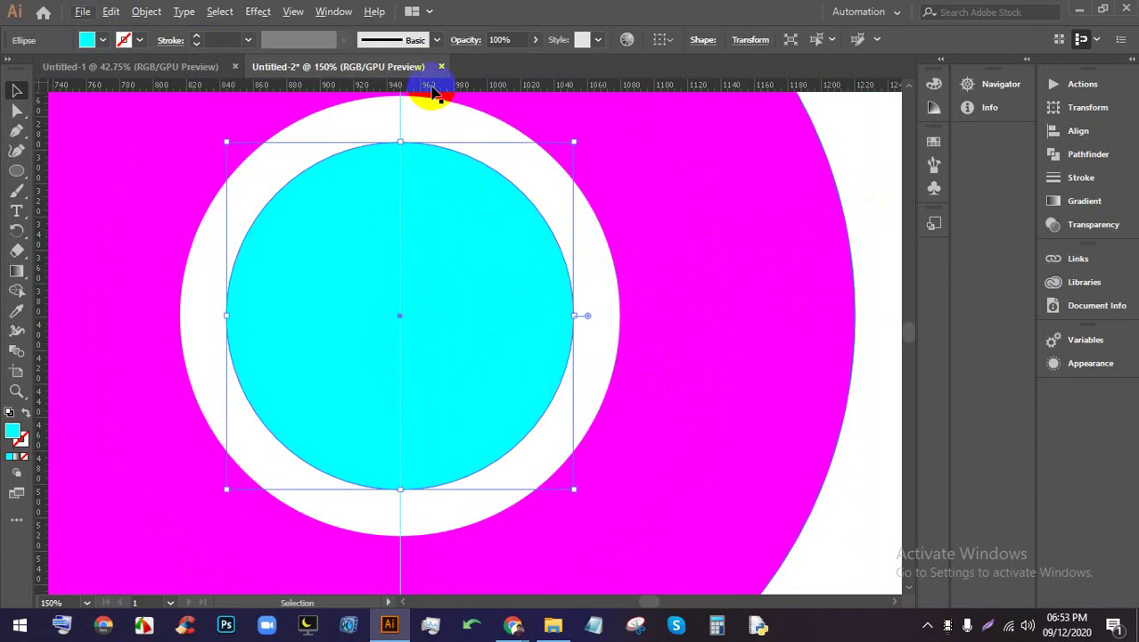
pyautogui.moveTo(434, 93); pyautogui.dragTo(402, 317)
pyautogui.click(865, 392)
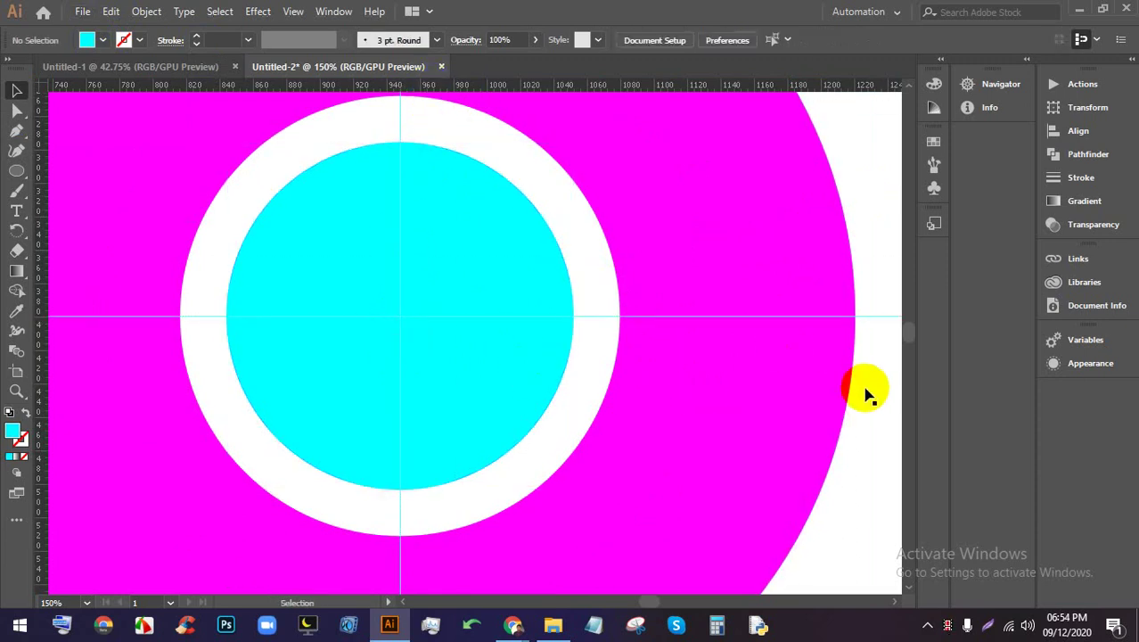
# Try a teal fill on the cyan circle
pyautogui.click(516, 359)
pyautogui.click(103, 39)
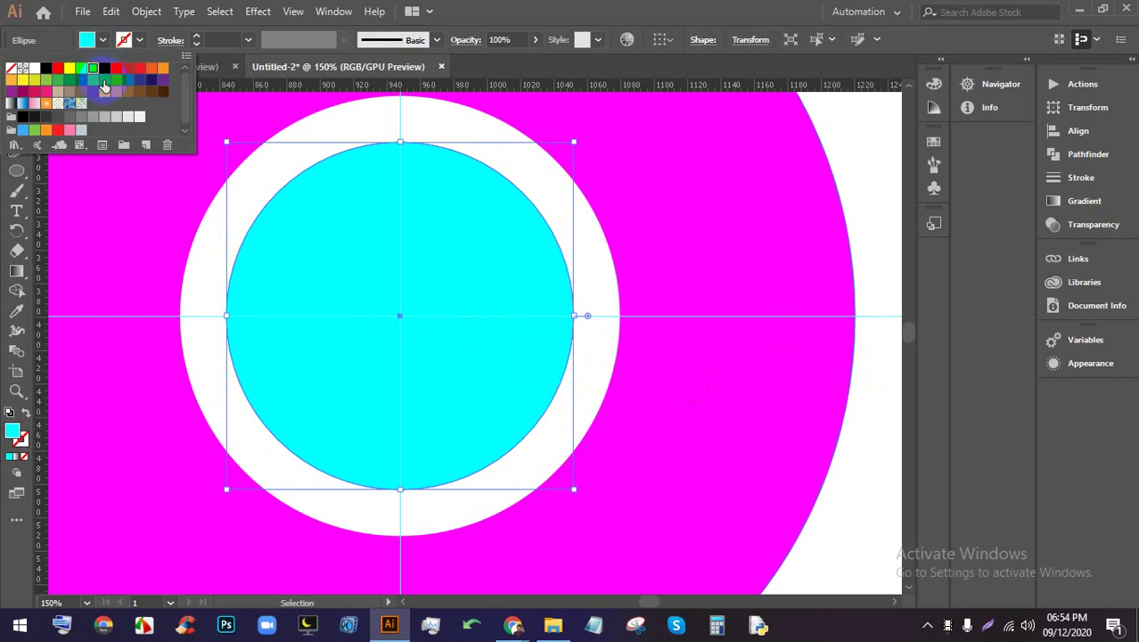
pyautogui.click(104, 86)
pyautogui.click(854, 412)
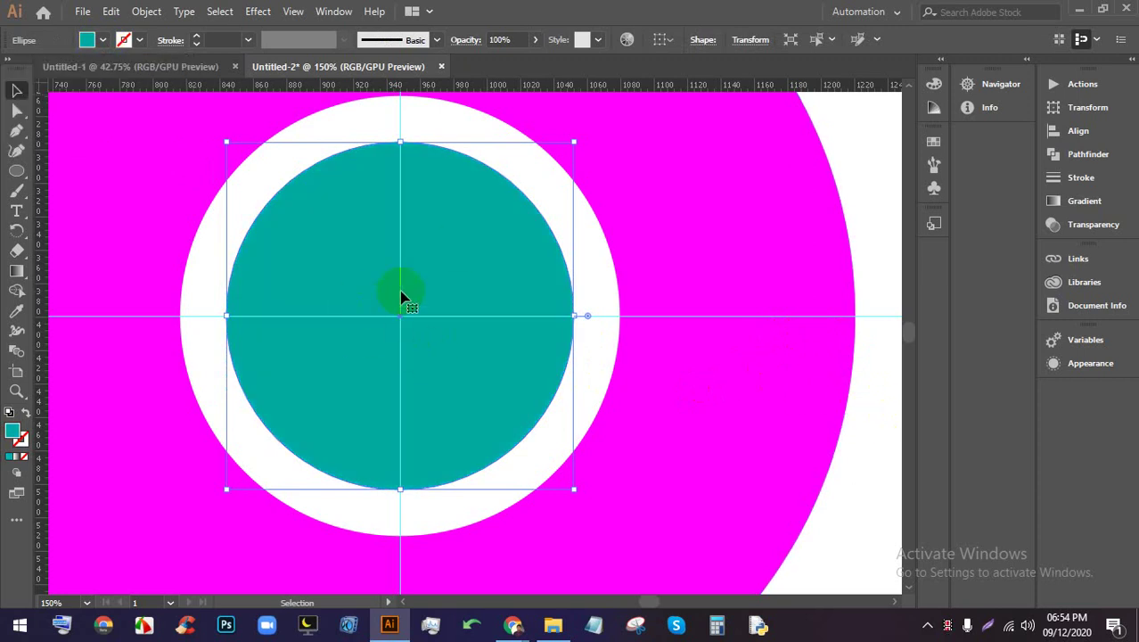
pyautogui.scroll(-2, 401, 299)
pyautogui.scroll(1, 402, 316)
pyautogui.scroll(1, 398, 347)
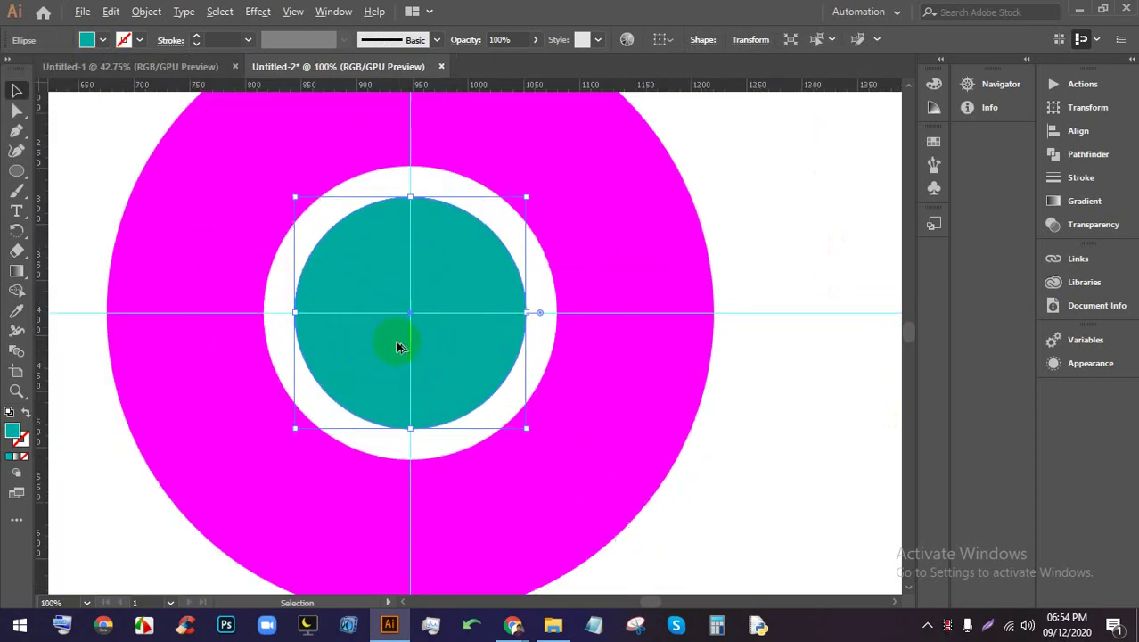
# Undo the teal fill and guides, returning to the Selection tool
pyautogui.press('a')
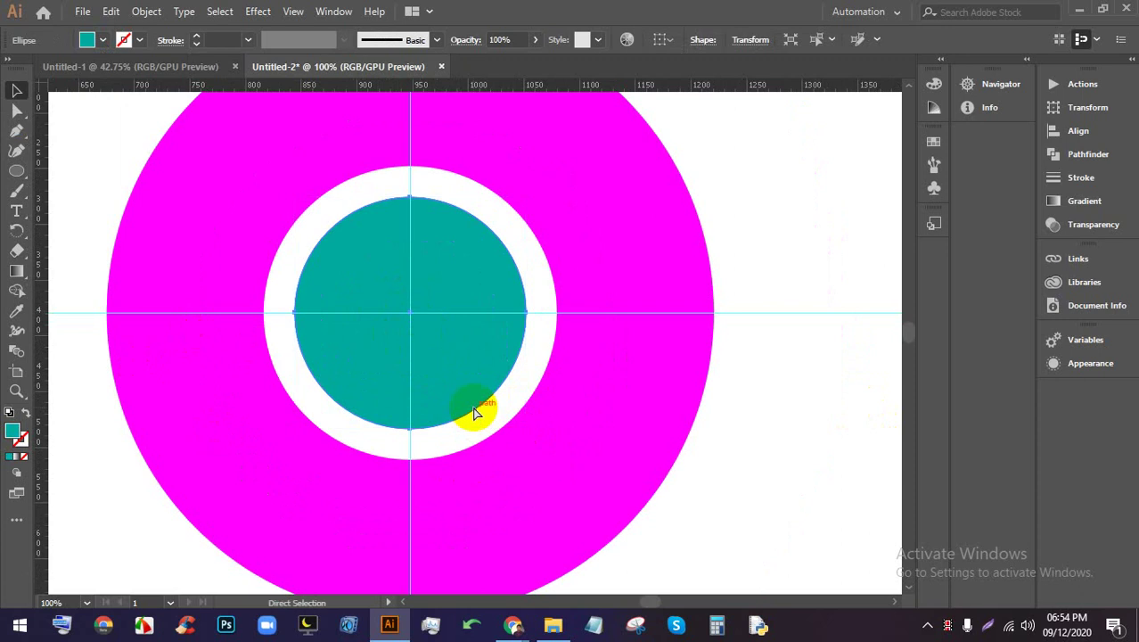
pyautogui.hotkey('ctrl', 'z')
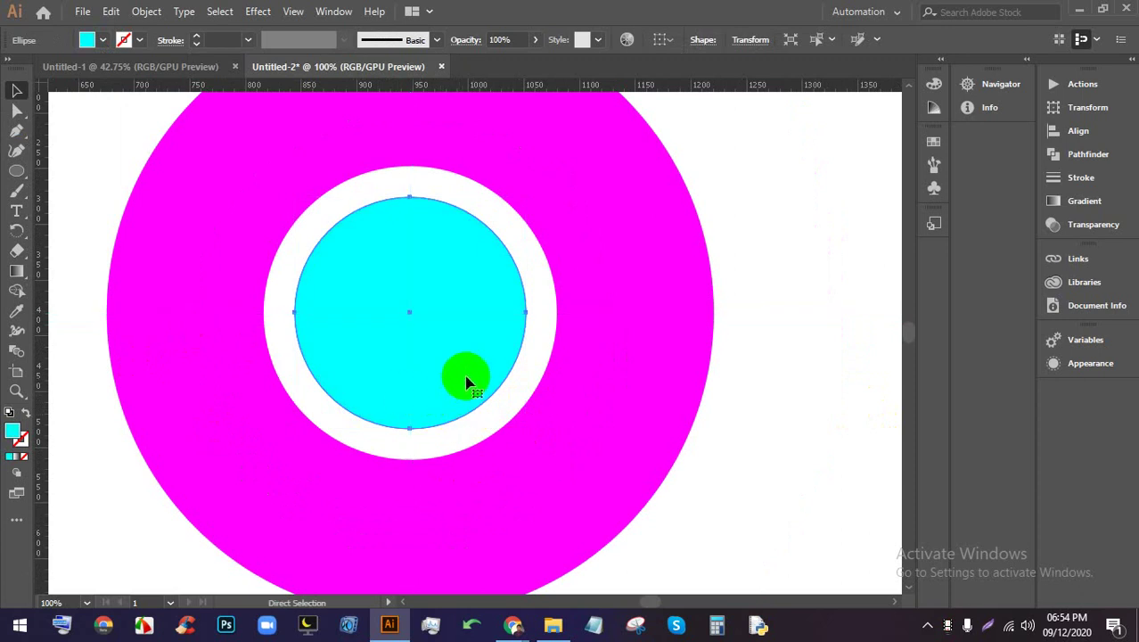
pyautogui.press('v')
pyautogui.rightClick(725, 190)
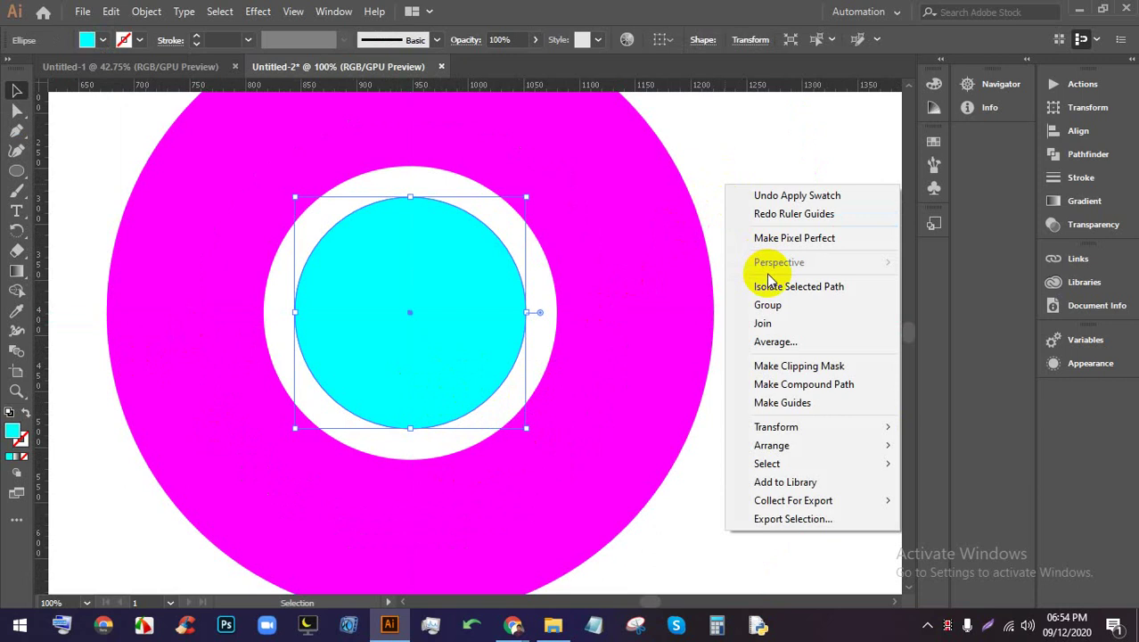
# Show the grid over the artboard and pan to the empty area beside the logo
pyautogui.click(778, 153)
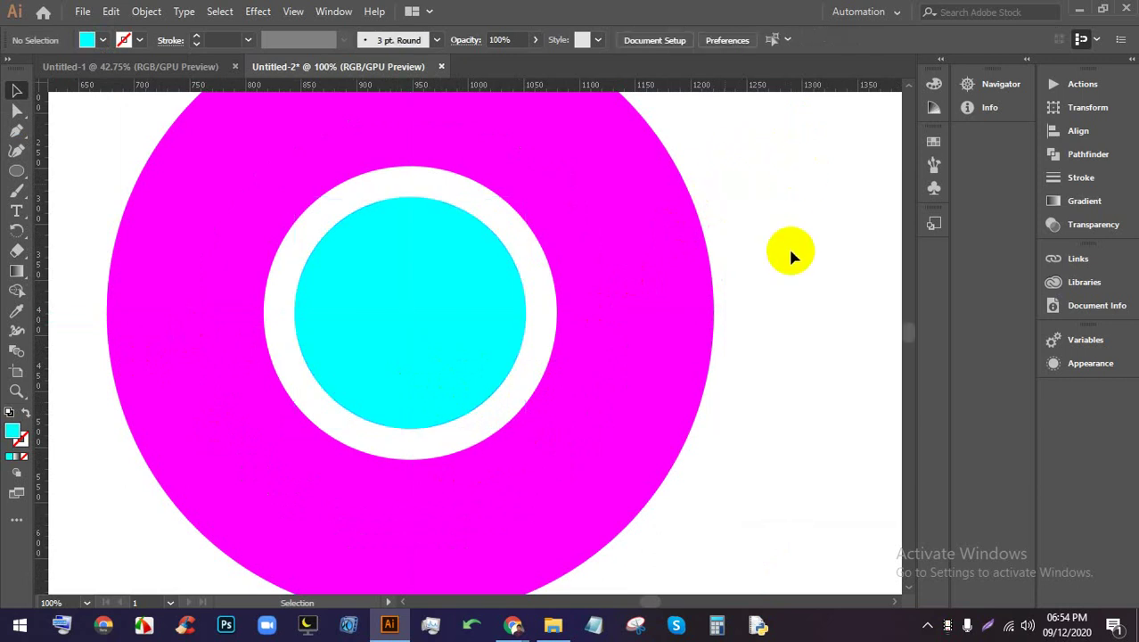
pyautogui.rightClick(790, 251)
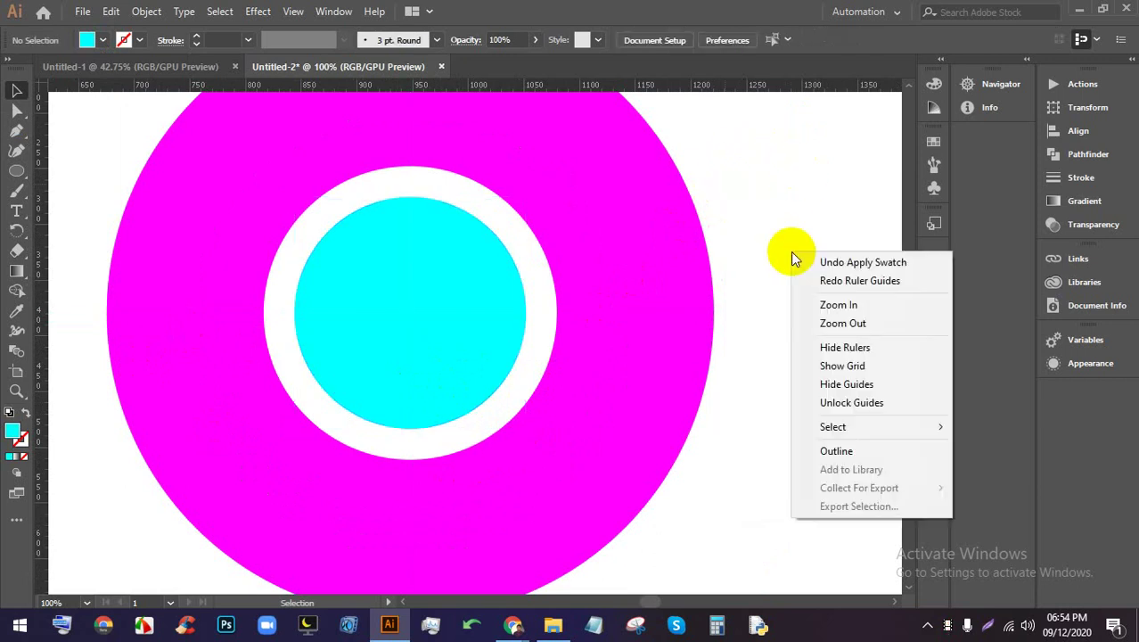
pyautogui.click(866, 371)
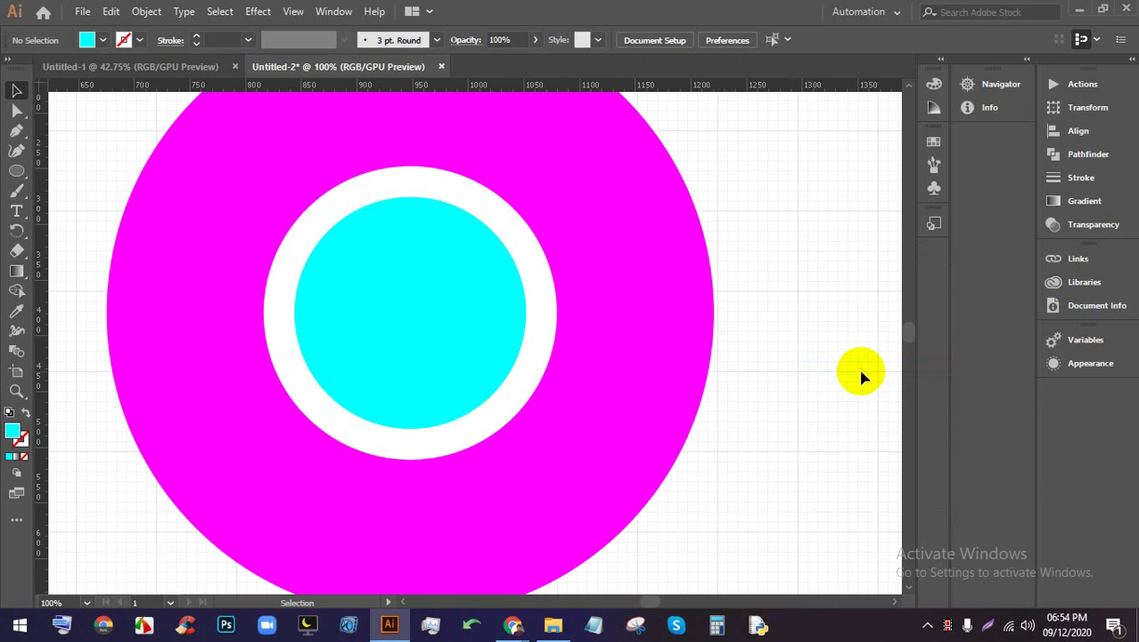
pyautogui.scroll(-2, 445, 298)
pyautogui.scroll(3, 437, 316)
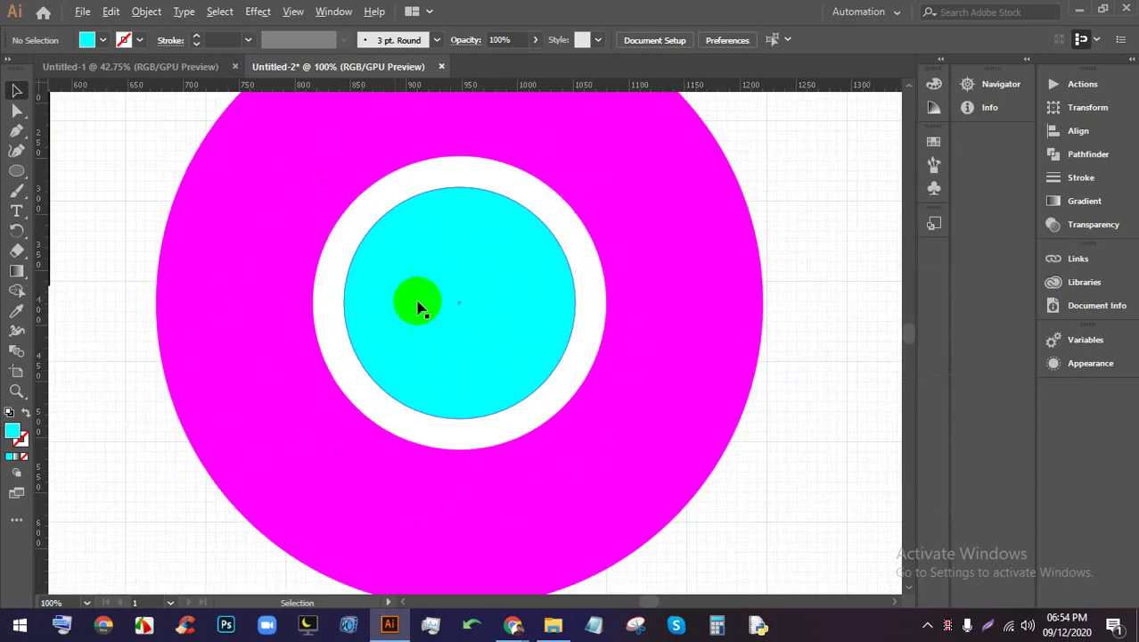
pyautogui.scroll(-1, 544, 348)
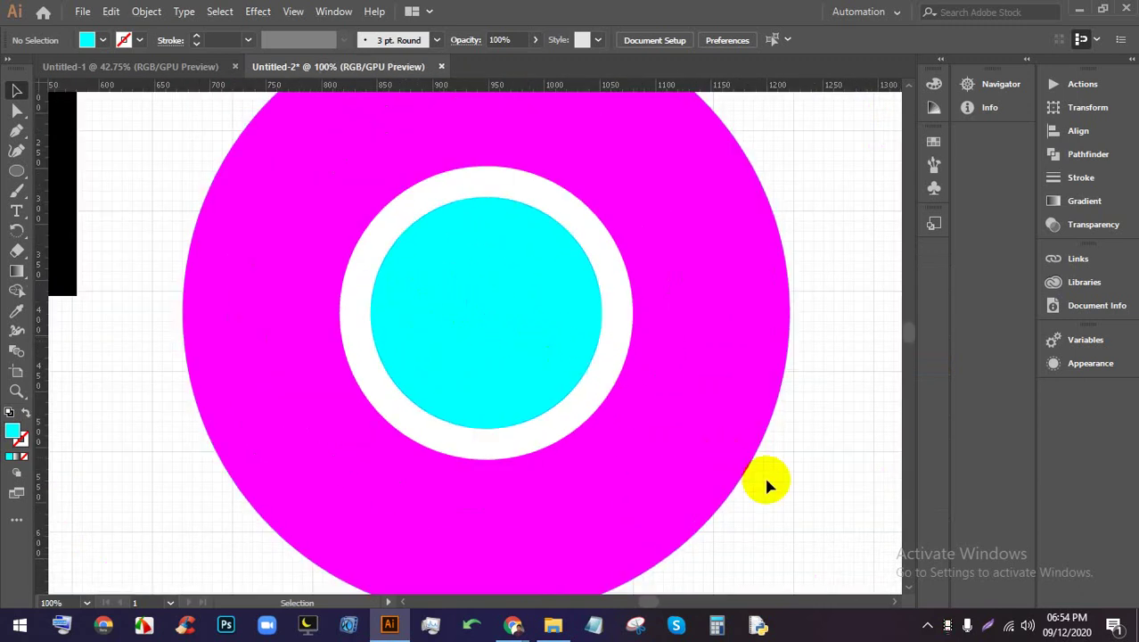
pyautogui.moveTo(422, 262); pyautogui.dragTo(17, 303)
pyautogui.moveTo(484, 364); pyautogui.dragTo(331, 344)
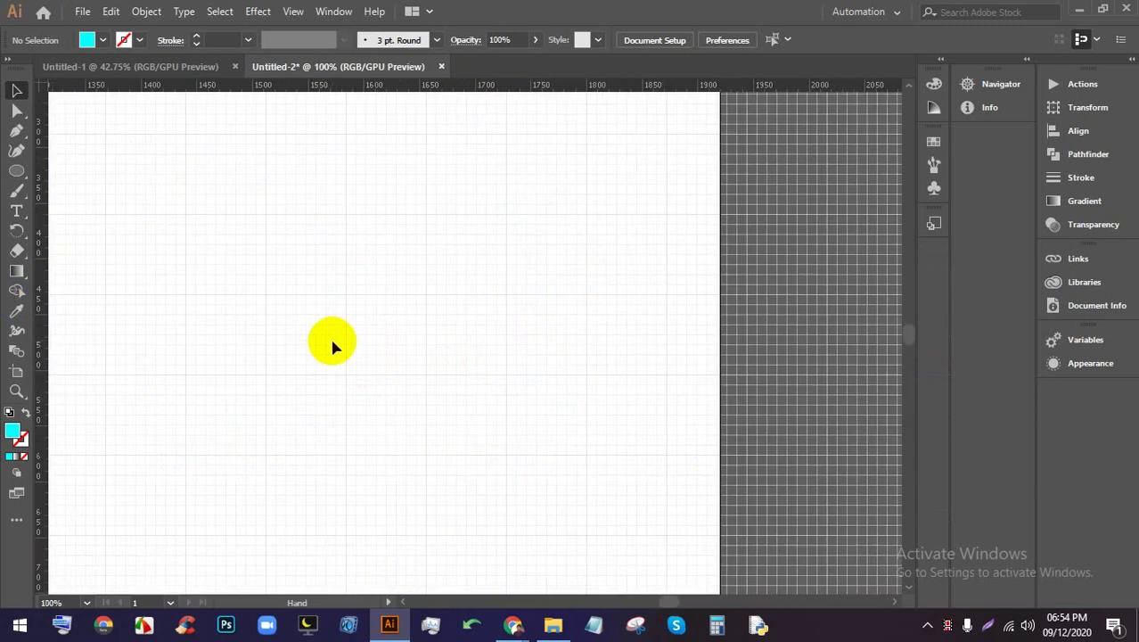
pyautogui.scroll(1, 364, 295)
# Draw a new circle in the empty area and remove its fill, leaving an outline
pyautogui.click(16, 170)
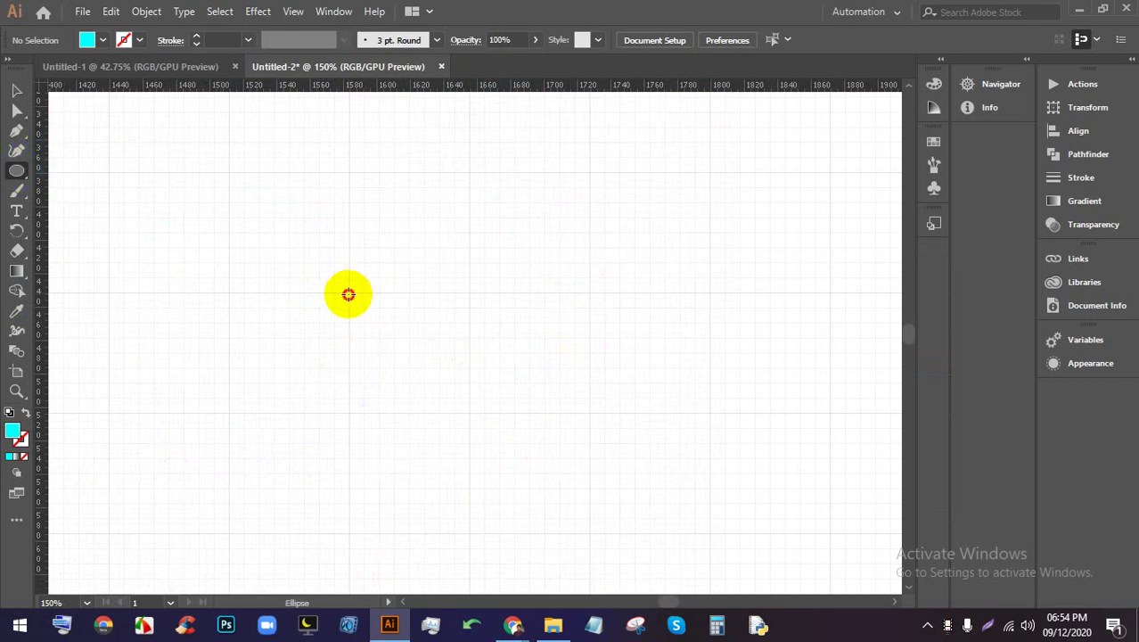
pyautogui.moveTo(349, 294); pyautogui.dragTo(471, 402)
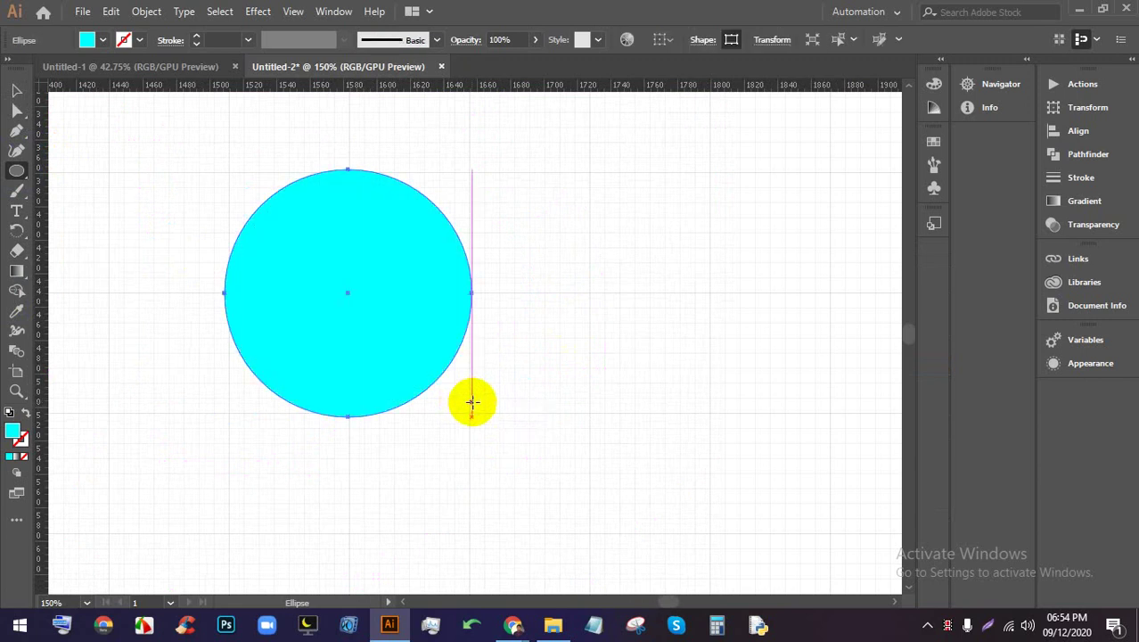
pyautogui.click(16, 90)
pyautogui.click(533, 261)
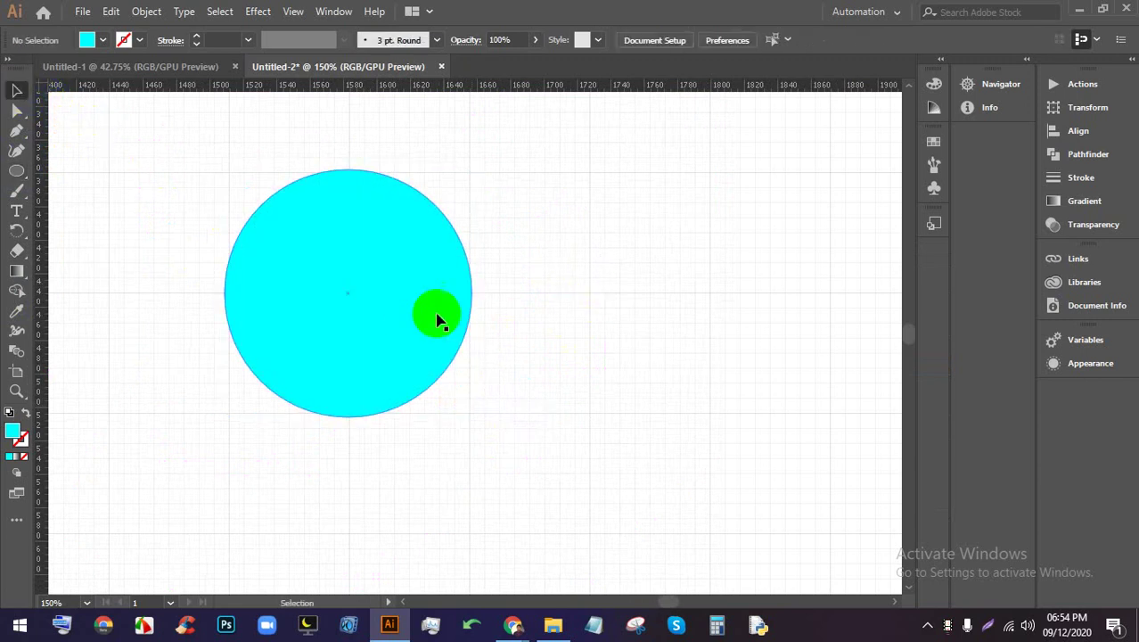
pyautogui.click(437, 319)
pyautogui.click(103, 40)
pyautogui.click(12, 69)
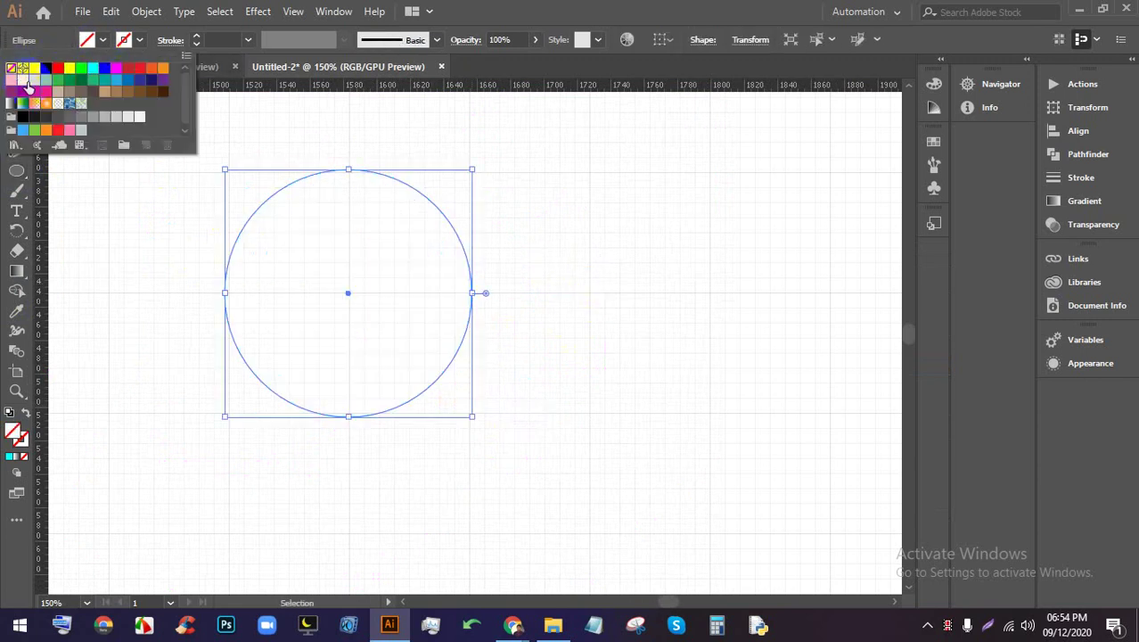
pyautogui.moveTo(602, 419); pyautogui.dragTo(365, 282)
pyautogui.click(584, 284)
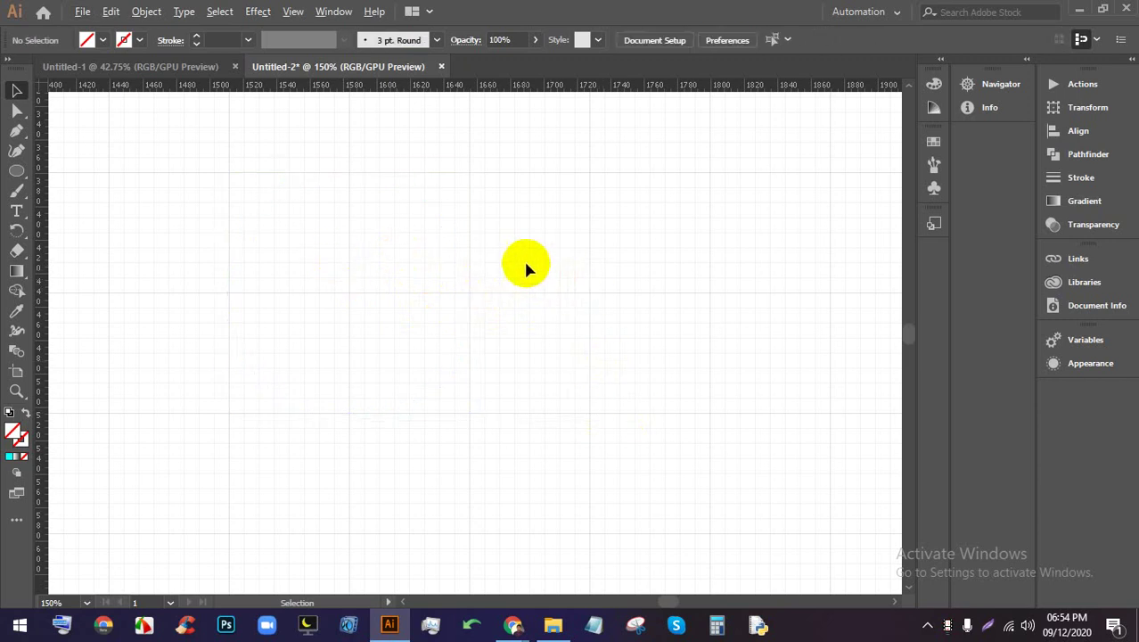
# Hide the grid from the artboard
pyautogui.scroll(-6, 526, 267)
pyautogui.scroll(2, 347, 254)
pyautogui.rightClick(509, 229)
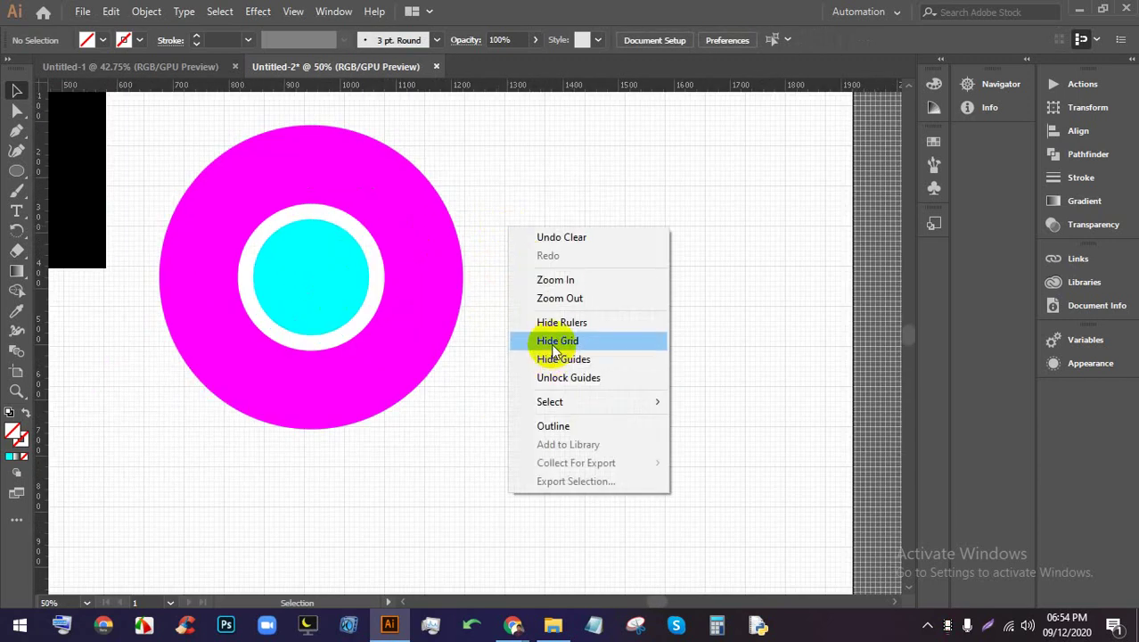
pyautogui.click(552, 345)
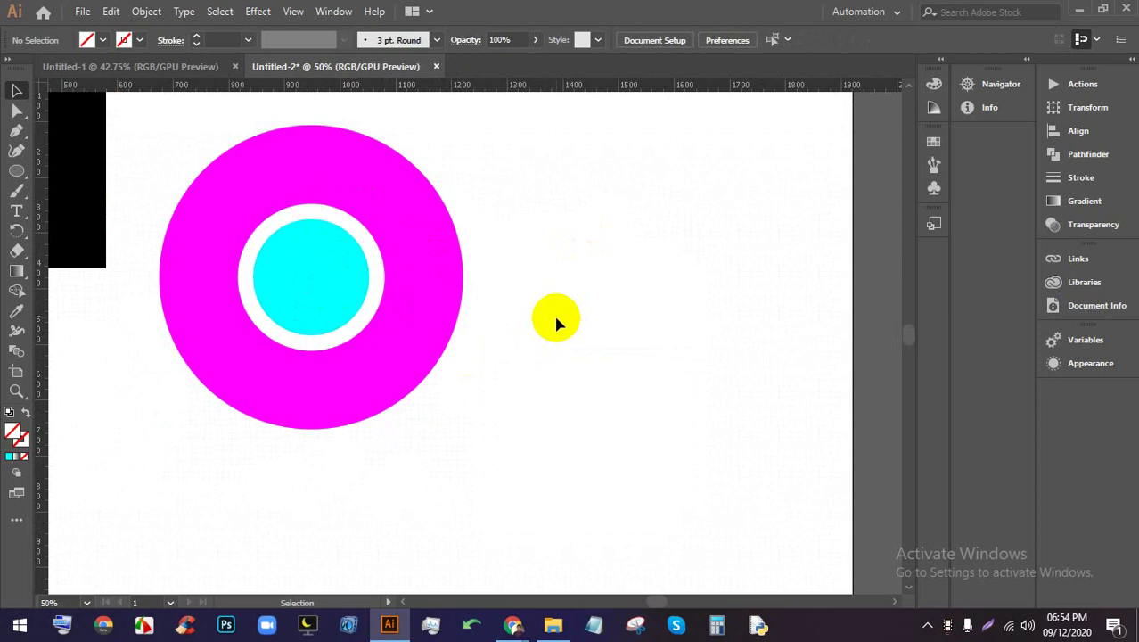
# Drag vertical and horizontal guides from the rulers to cross at the circles' centre
pyautogui.scroll(2, 241, 247)
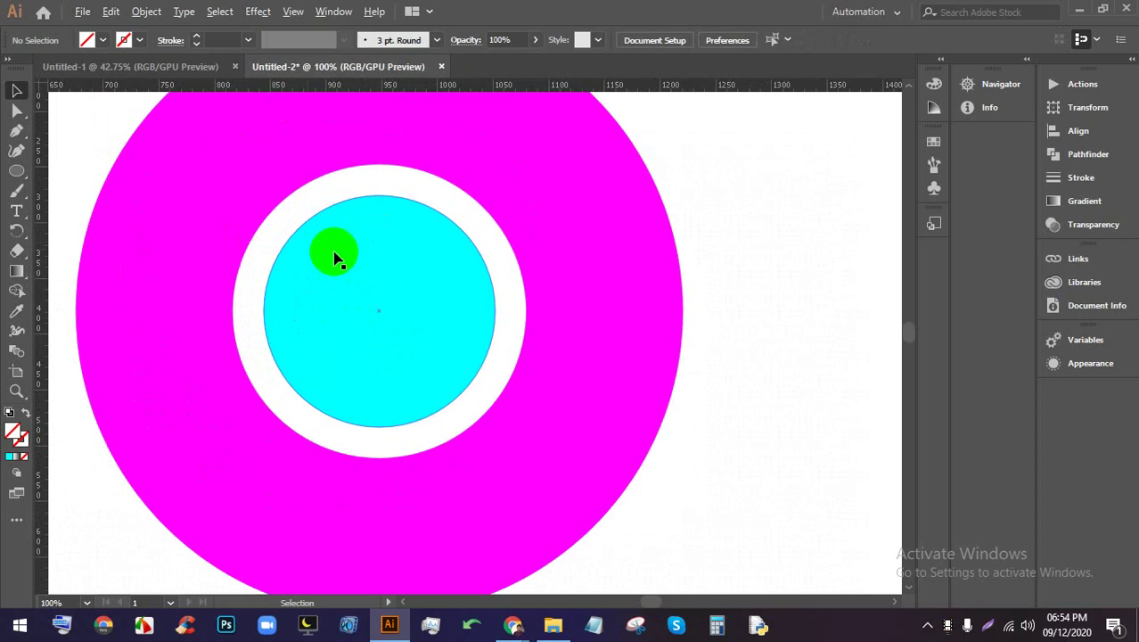
pyautogui.click(374, 274)
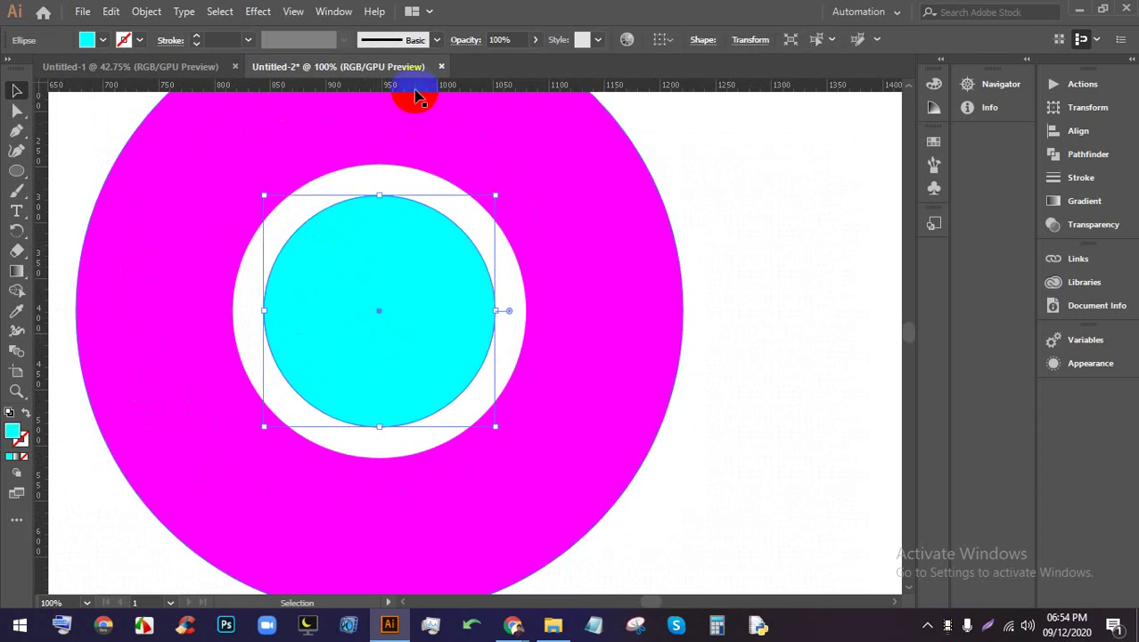
pyautogui.moveTo(414, 89); pyautogui.dragTo(378, 207)
pyautogui.press('alt')
pyautogui.moveTo(399, 89); pyautogui.dragTo(390, 310)
pyautogui.scroll(1, 522, 273)
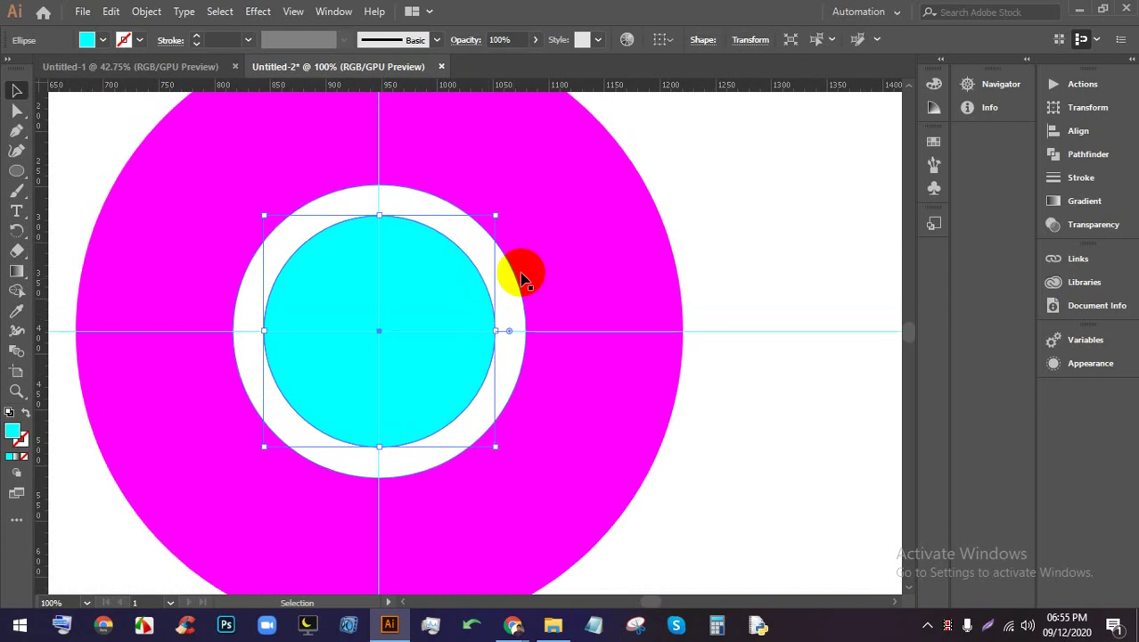
# Try cyan, green, dark blue, light blue and yellow fills on the outer disc
pyautogui.click(678, 184)
pyautogui.click(816, 210)
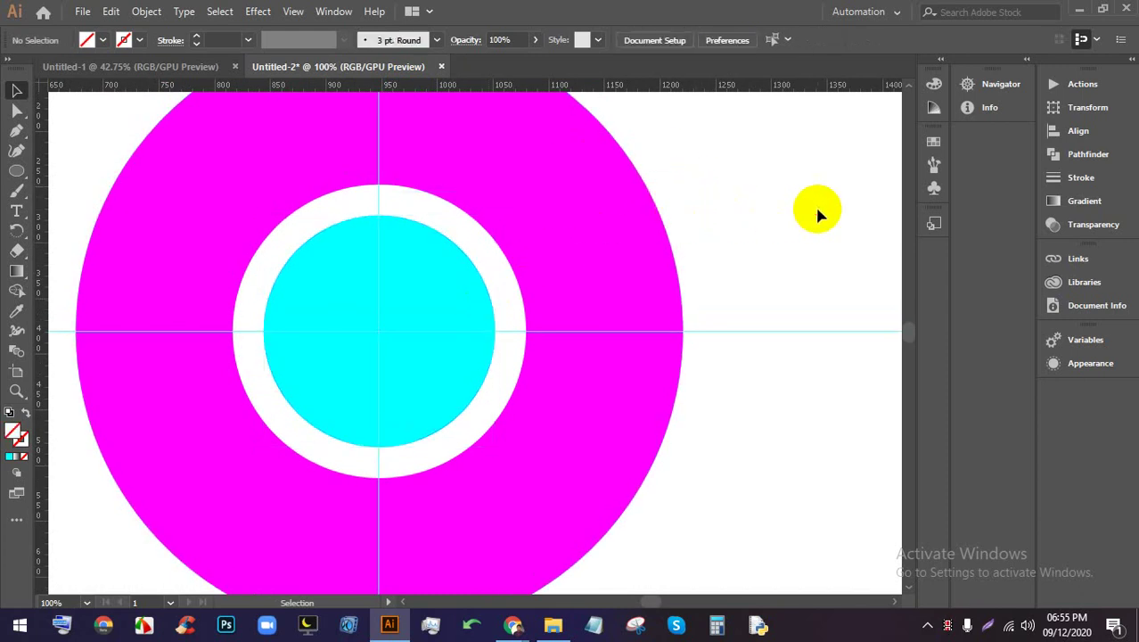
pyautogui.click(656, 268)
pyautogui.click(103, 41)
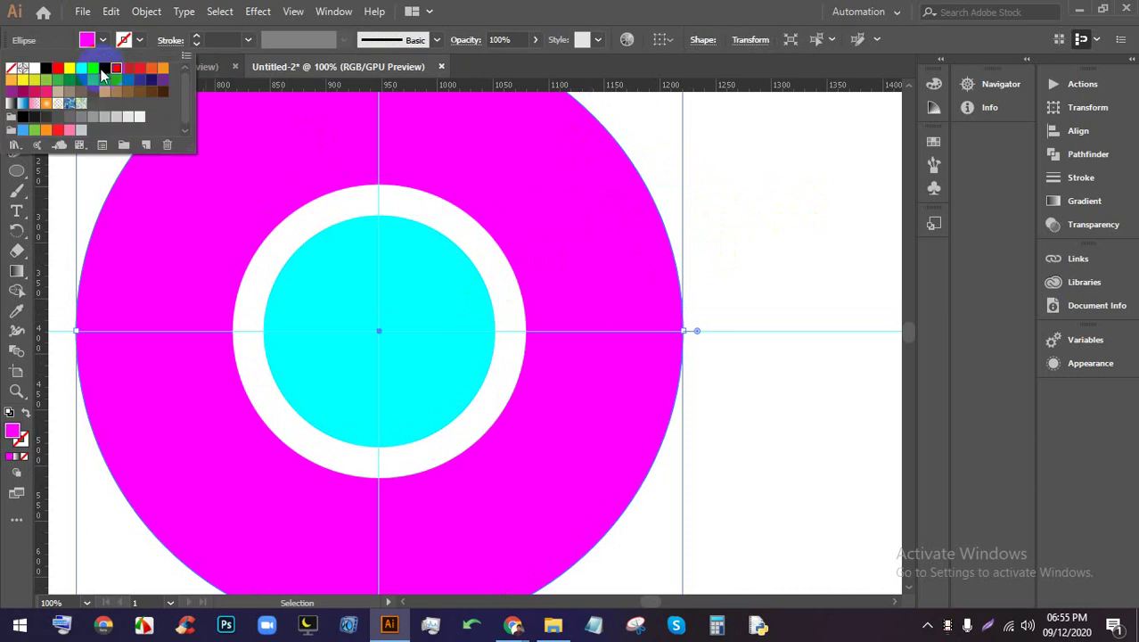
pyautogui.click(94, 69)
pyautogui.click(92, 83)
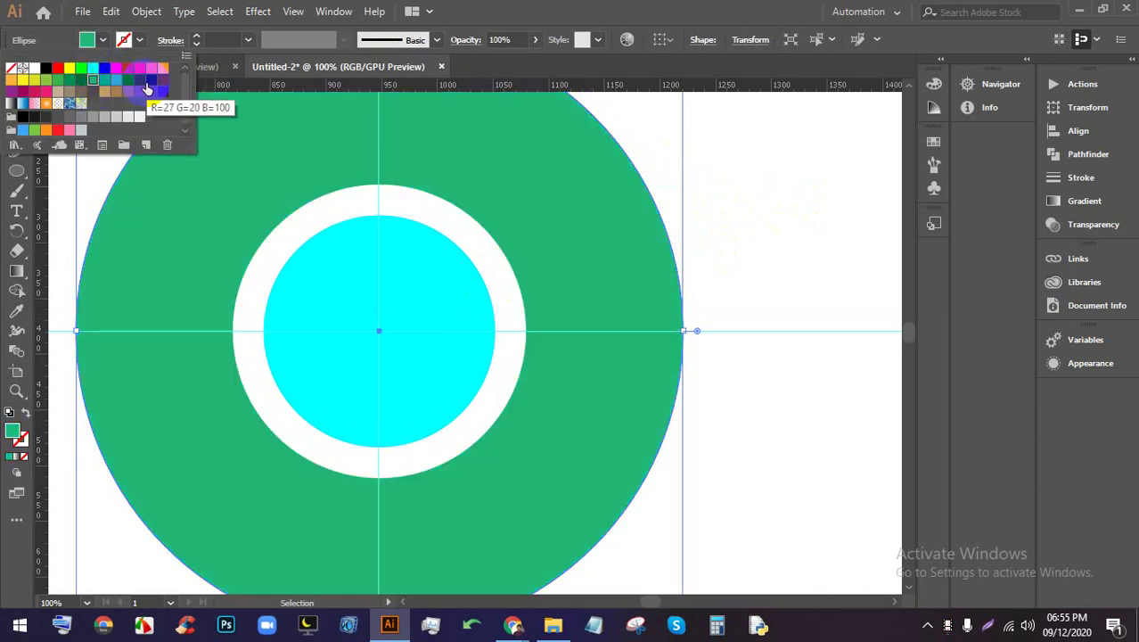
pyautogui.click(129, 83)
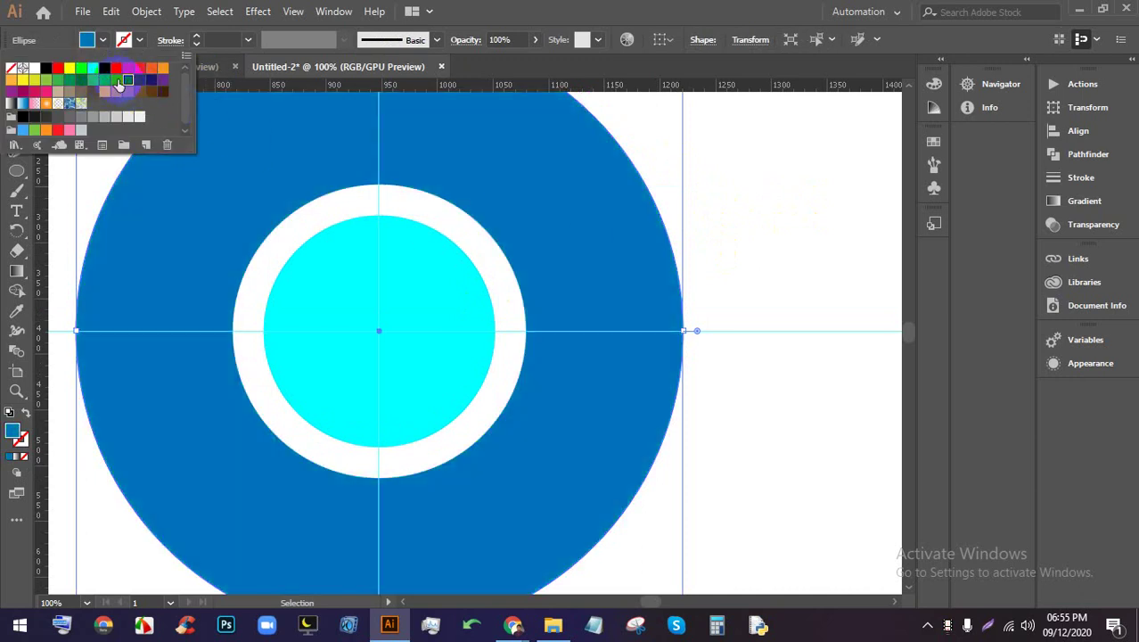
pyautogui.click(116, 79)
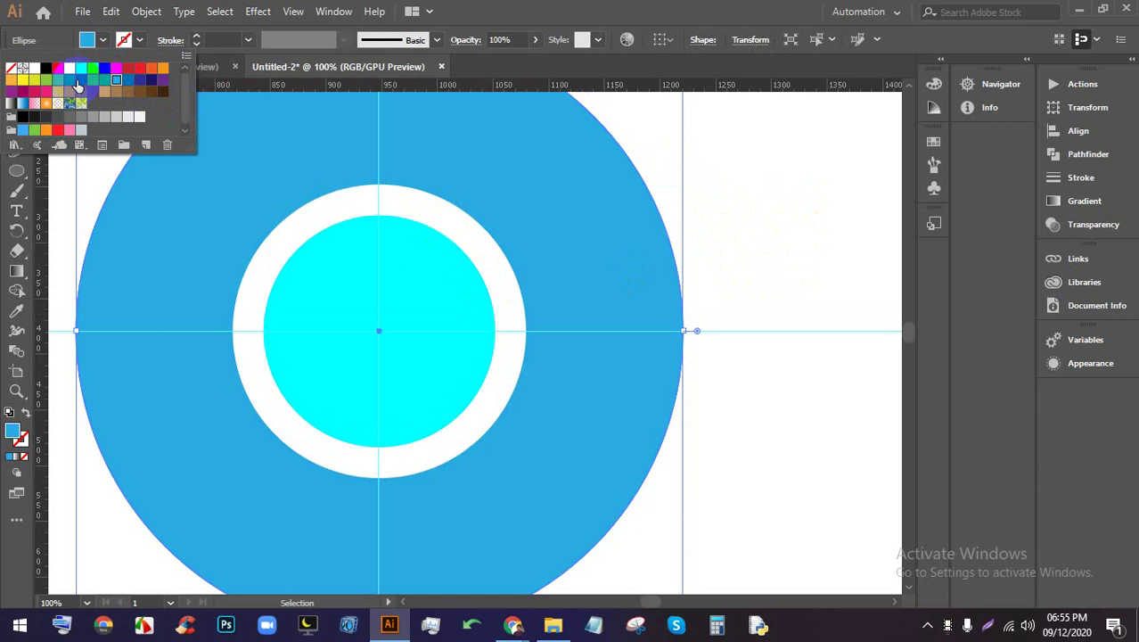
pyautogui.click(22, 79)
pyautogui.click(764, 272)
pyautogui.hotkey('ctrl', '-')
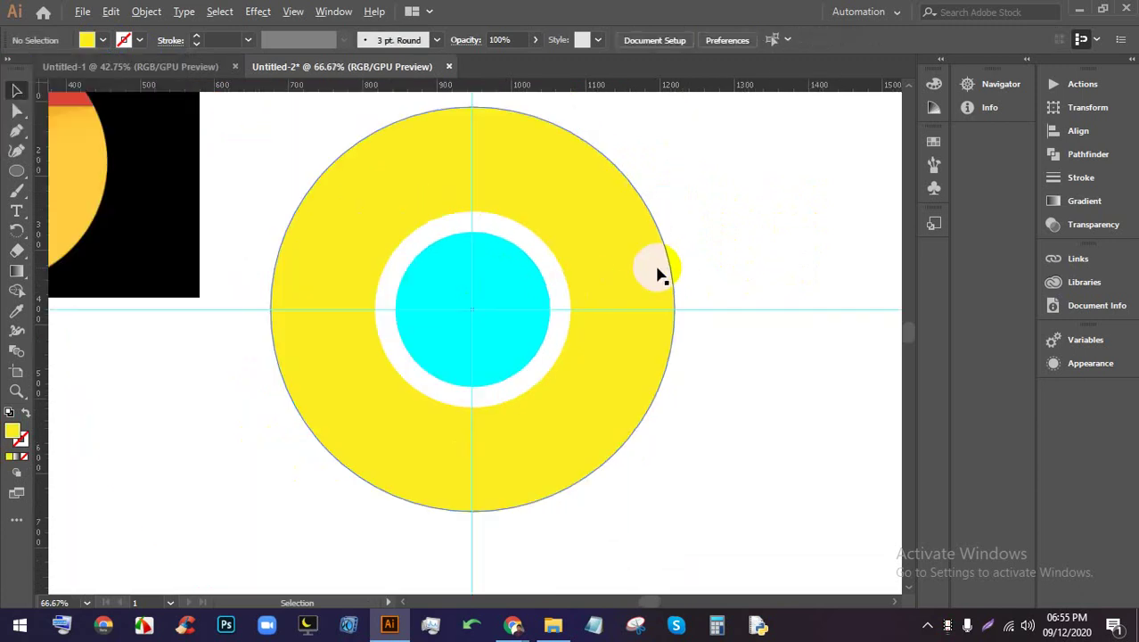
# Fill the outer disc red and zoom out to show the reference logo
pyautogui.click(647, 262)
pyautogui.click(104, 41)
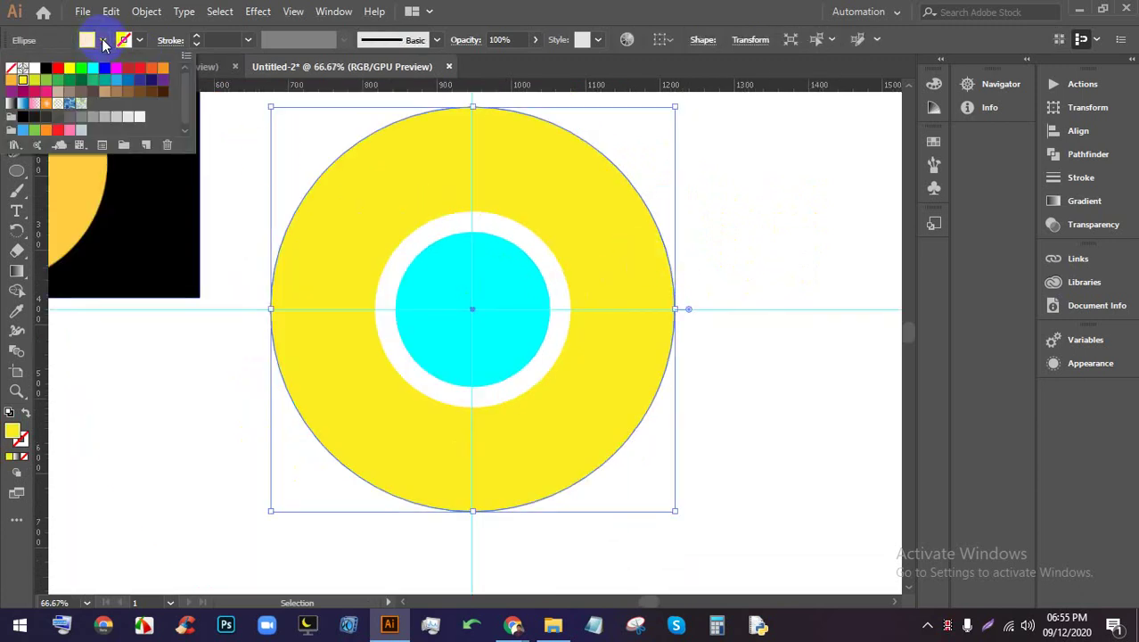
pyautogui.click(139, 68)
pyautogui.click(648, 244)
pyautogui.click(771, 250)
pyautogui.hotkey('ctrl', '-')
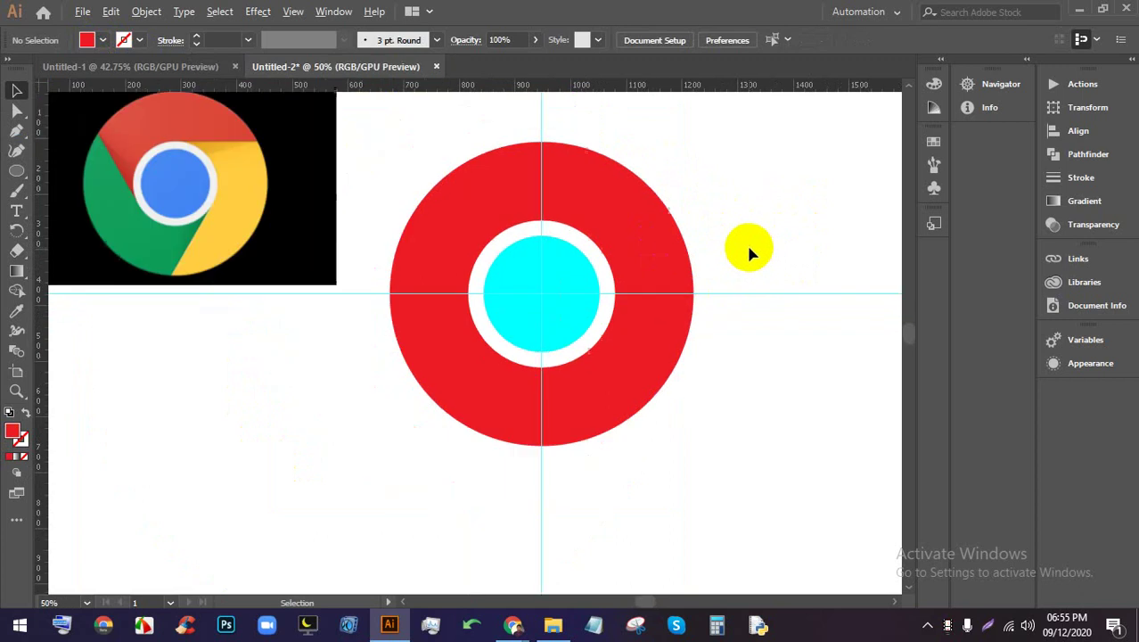
pyautogui.scroll(5, 753, 249)
pyautogui.scroll(-4, 495, 287)
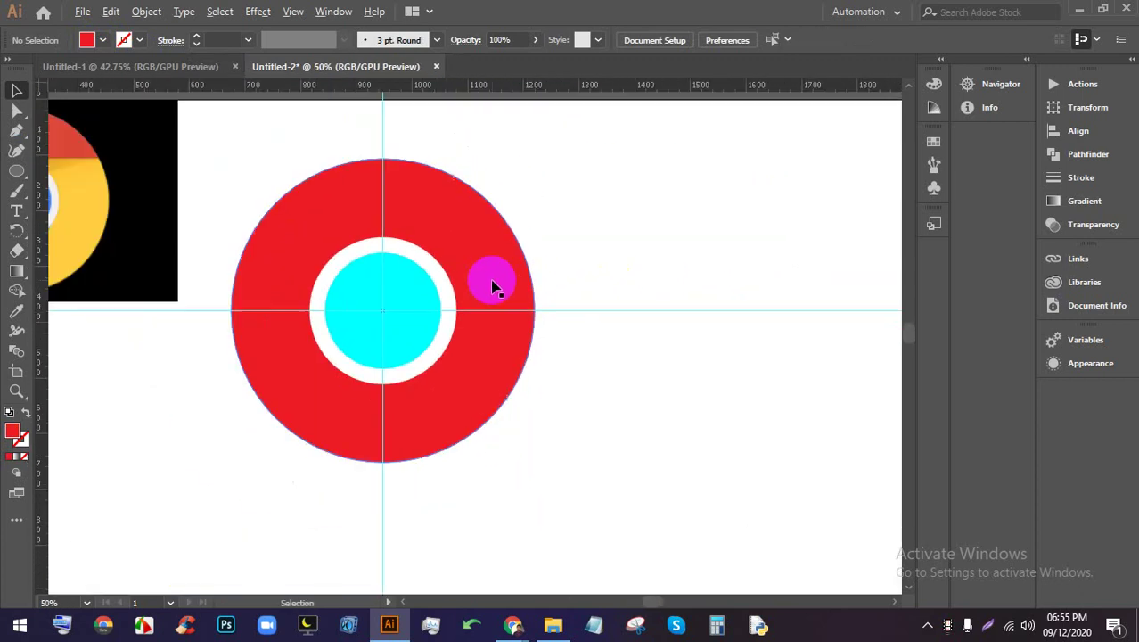
# Eyedropper the reference logo's blue onto the inner circle
pyautogui.click(350, 282)
pyautogui.hscroll(-3, 147, 246)
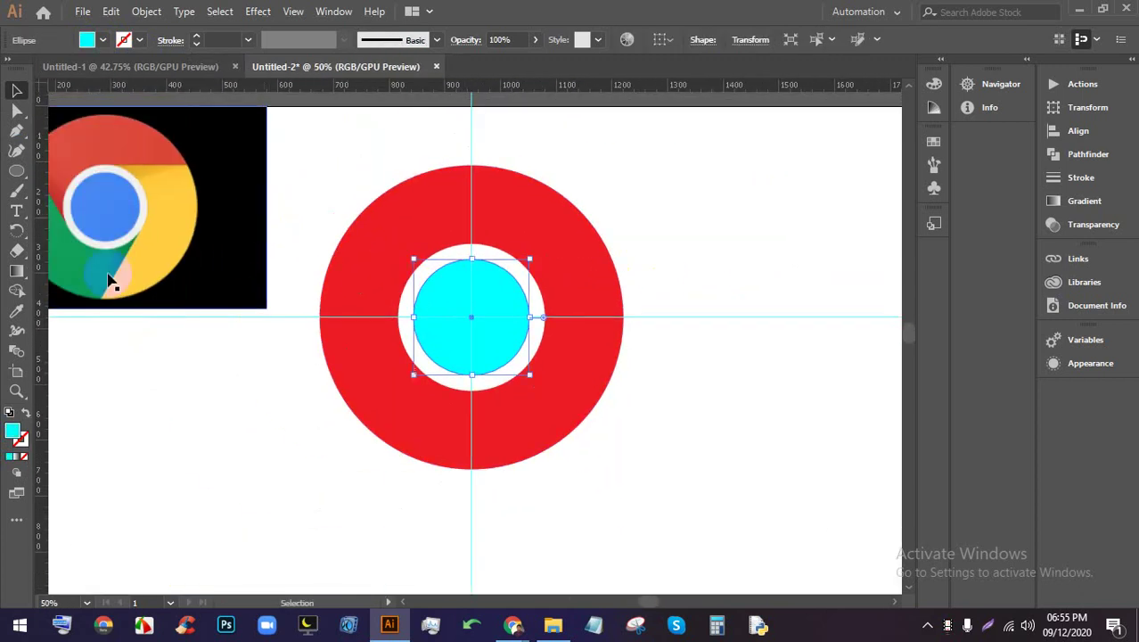
pyautogui.click(16, 310)
pyautogui.click(96, 200)
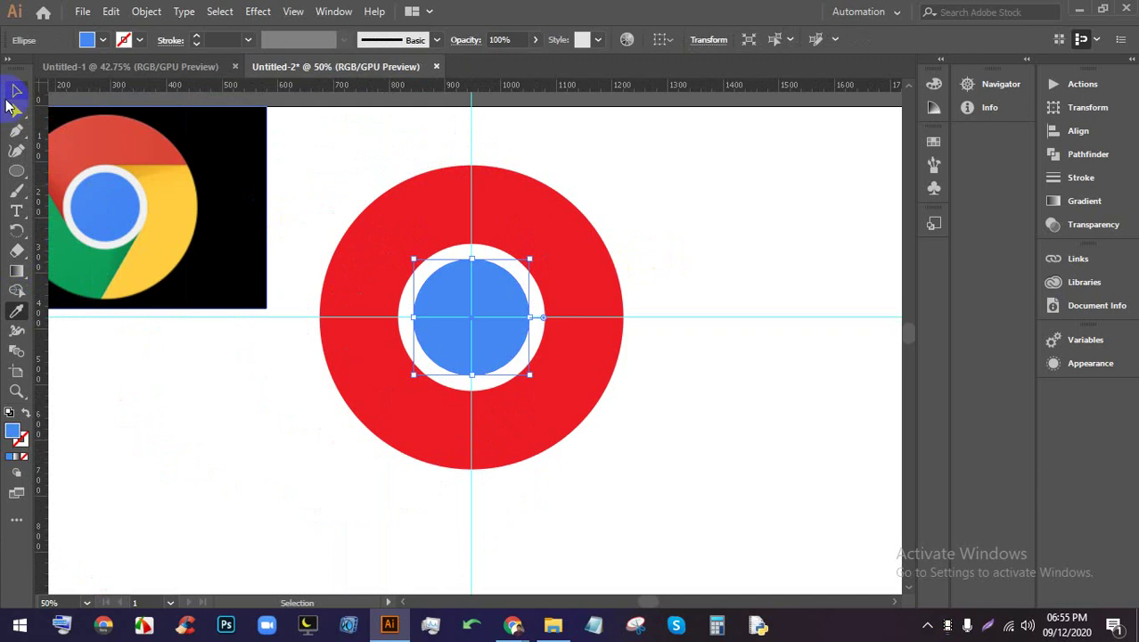
pyautogui.click(16, 92)
pyautogui.click(509, 191)
pyautogui.scroll(1, 712, 234)
# Select the thin line and Alt-click the circles' centre with the Rotate tool to open the Rotate dialog
pyautogui.moveTo(560, 374); pyautogui.dragTo(613, 224)
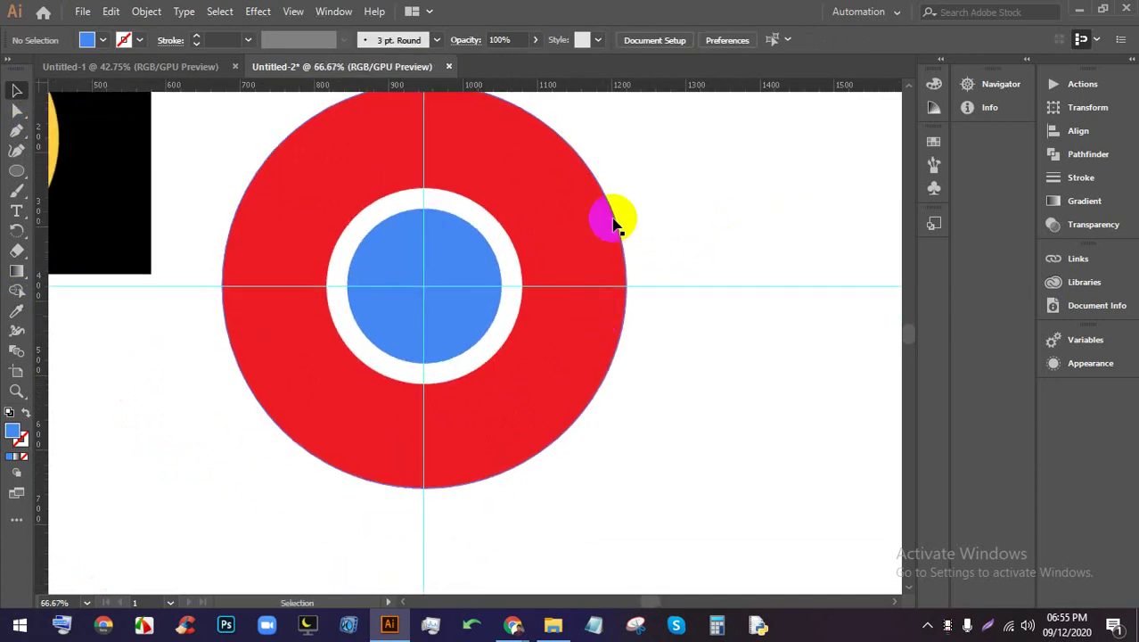
pyautogui.click(609, 195)
pyautogui.scroll(2, 499, 196)
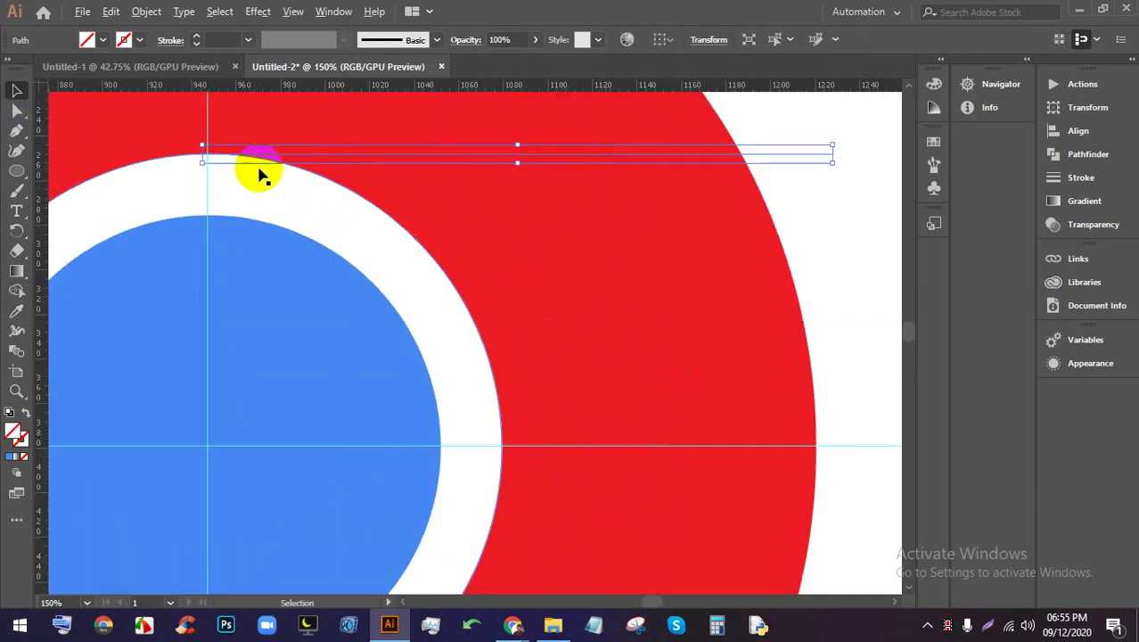
pyautogui.scroll(1, 224, 160)
pyautogui.scroll(-2, 229, 160)
pyautogui.moveTo(373, 242); pyautogui.dragTo(589, 318)
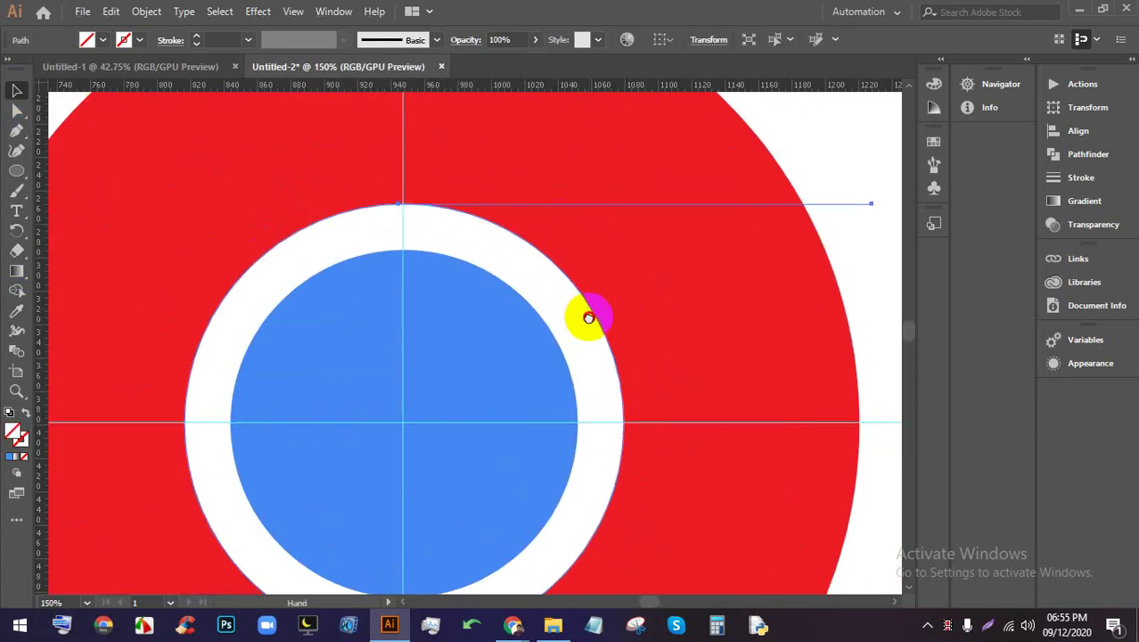
pyautogui.scroll(-2, 587, 308)
pyautogui.scroll(-2, 615, 383)
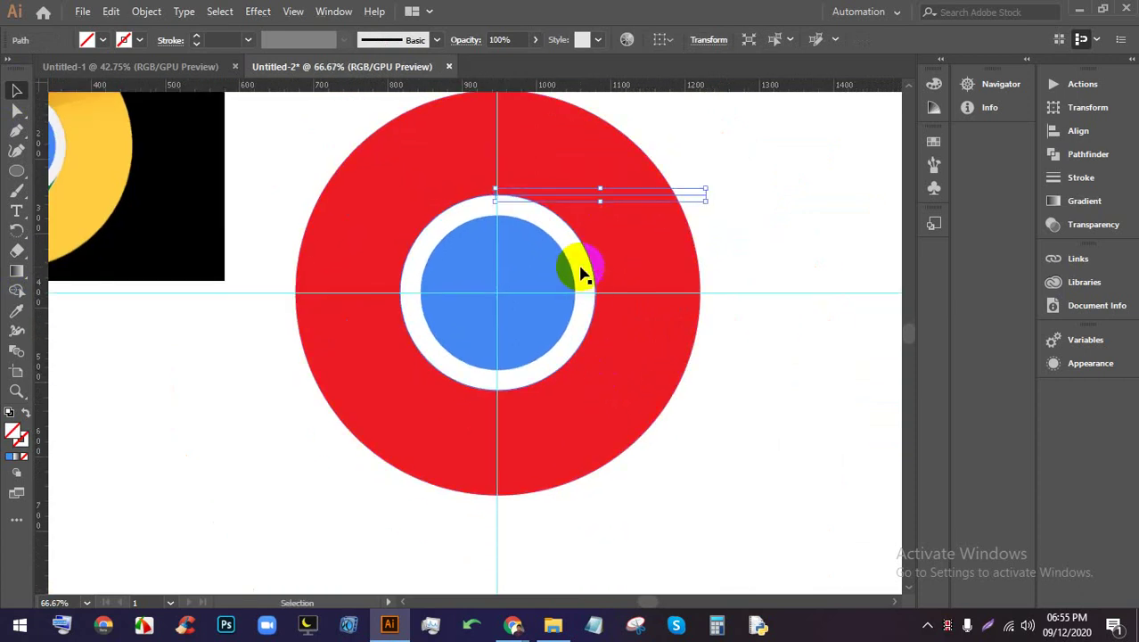
pyautogui.scroll(1, 580, 274)
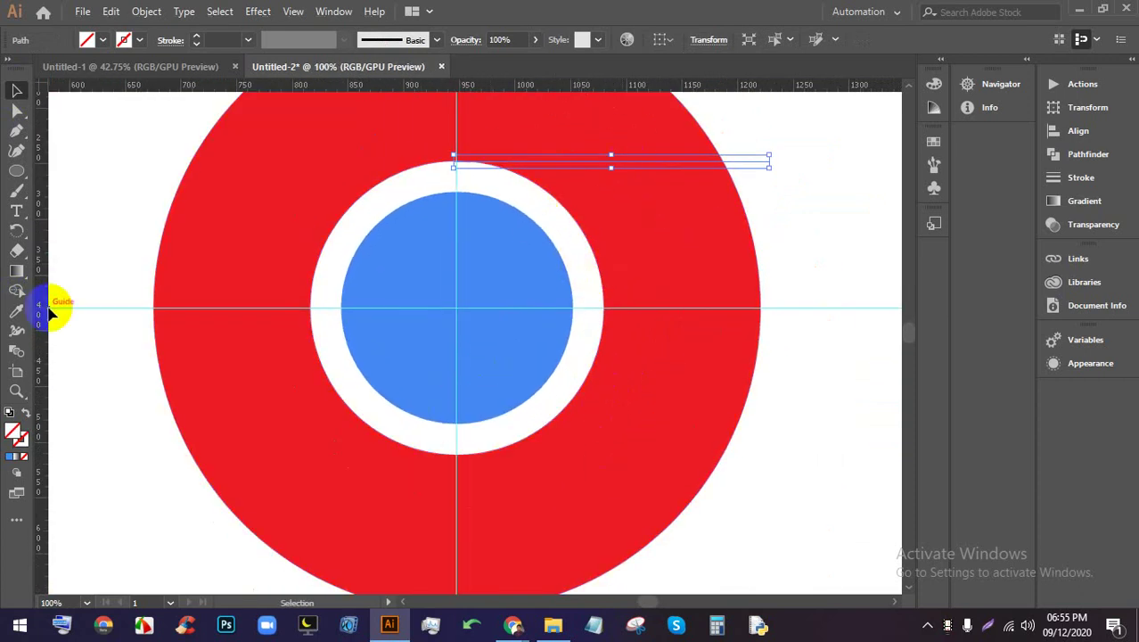
pyautogui.moveTo(16, 230); pyautogui.dragTo(87, 230)
pyautogui.moveTo(659, 161); pyautogui.dragTo(457, 305)
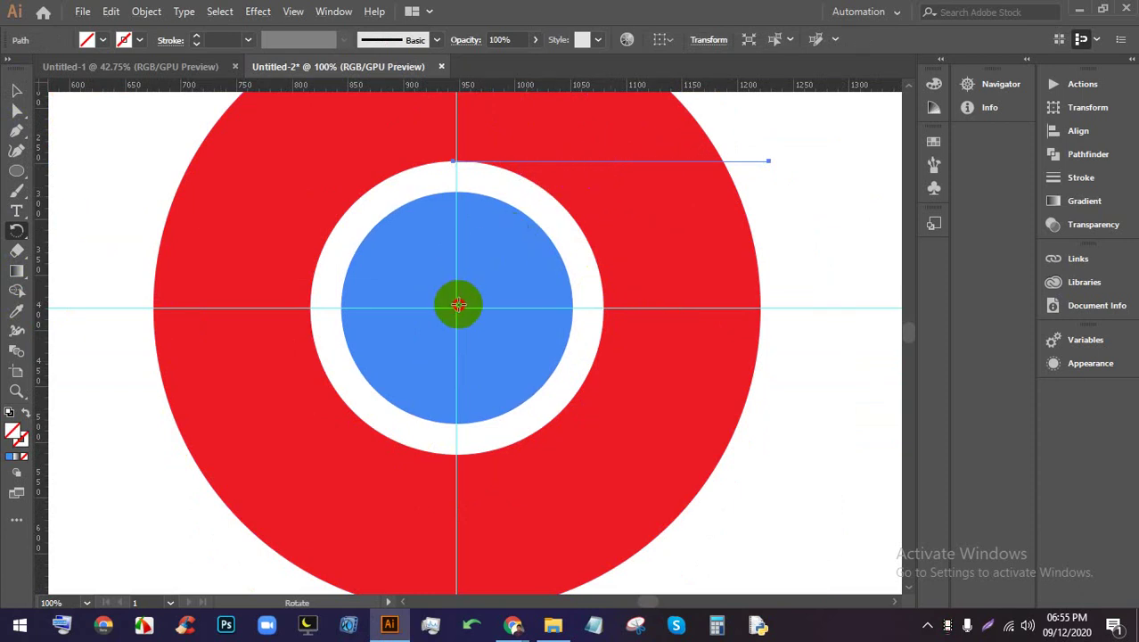
pyautogui.keyDown('alt'); pyautogui.click(457, 305); pyautogui.keyUp('alt')
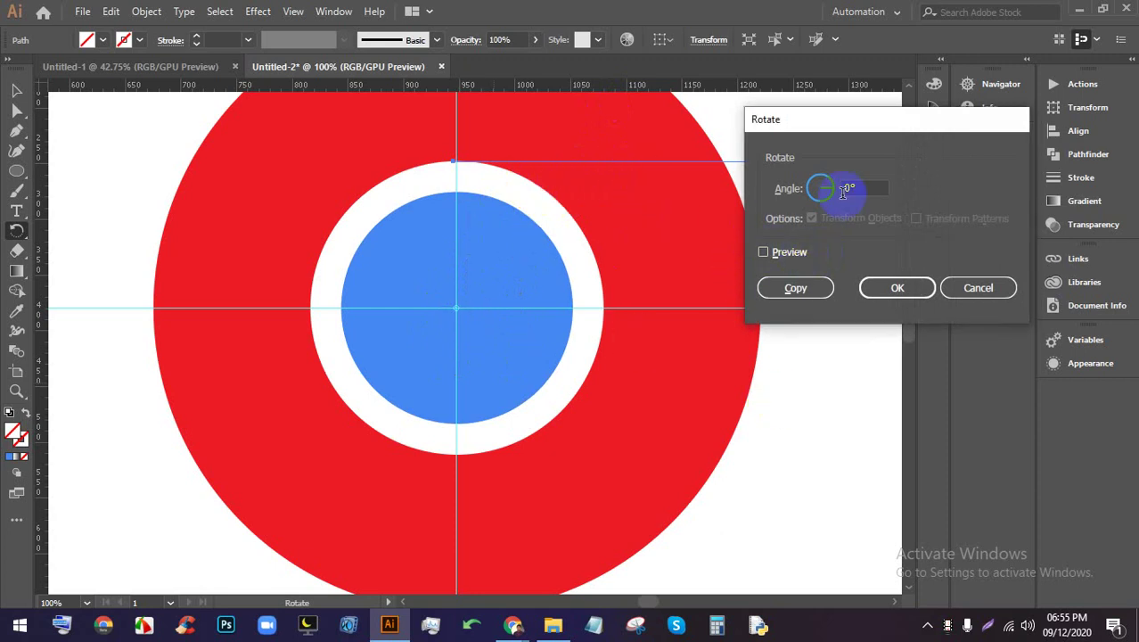
pyautogui.click(785, 254)
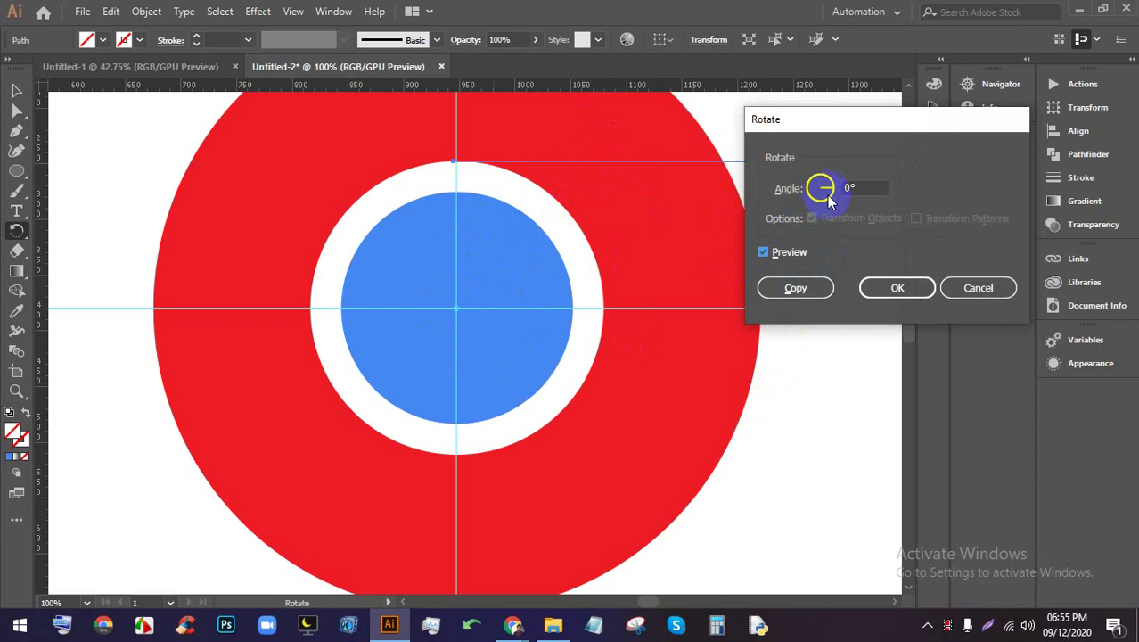
pyautogui.doubleClick(855, 187)
pyautogui.press('Up')
pyautogui.press('Up')
pyautogui.press('Up')
pyautogui.press('Up')
pyautogui.press('Up')
pyautogui.press('Up')
pyautogui.press('Up')
pyautogui.press('Up')
pyautogui.press('Up')
pyautogui.press('Up')
pyautogui.press('Up')
pyautogui.press('Up')
pyautogui.press('Up')
pyautogui.press('Up')
pyautogui.press('Up')
pyautogui.press('Up')
pyautogui.press('Up')
pyautogui.press('Up')
pyautogui.press('Up')
pyautogui.press('Up')
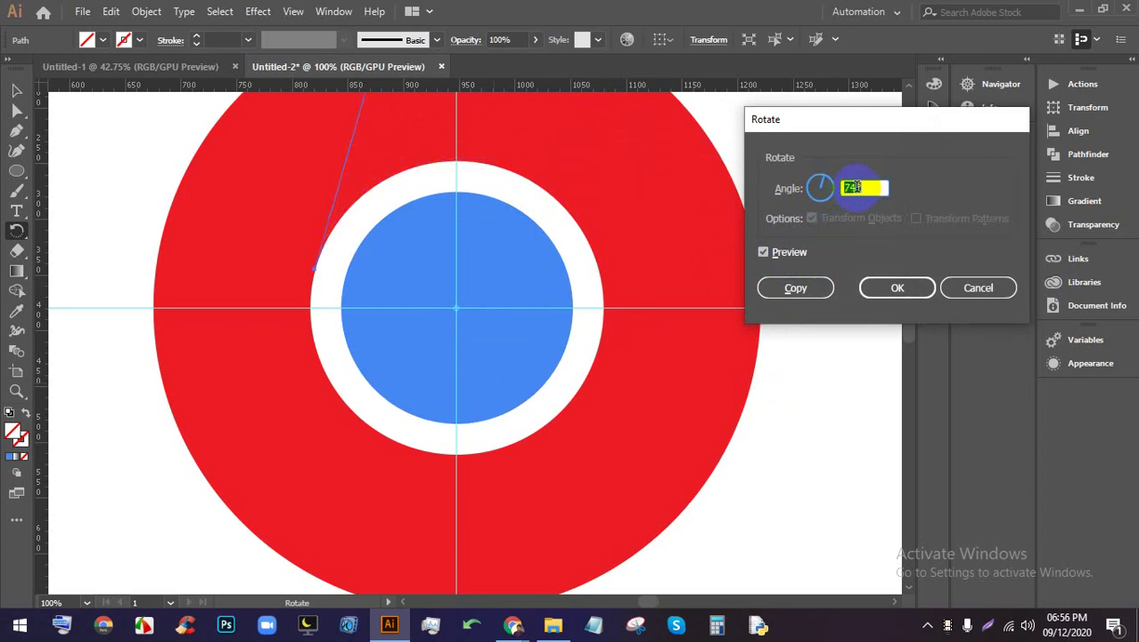
pyautogui.press('Up')
pyautogui.press('Up')
pyautogui.press('Up')
pyautogui.press('Up')
pyautogui.press('Up')
pyautogui.press('Up')
pyautogui.press('Up')
pyautogui.press('Up')
pyautogui.press('Up')
pyautogui.press('Up')
pyautogui.press('Up')
pyautogui.press('Up')
pyautogui.press('Up')
pyautogui.press('Up')
pyautogui.press('Down')
pyautogui.press('Down')
pyautogui.press('Down')
pyautogui.press('Down')
pyautogui.press('Down')
pyautogui.press('Down')
pyautogui.press('Down')
pyautogui.press('Down')
pyautogui.press('Down')
pyautogui.press('Down')
pyautogui.press('Down')
pyautogui.press('Down')
pyautogui.press('Down')
pyautogui.press('Down')
pyautogui.press('Down')
pyautogui.press('Down')
pyautogui.press('Down')
pyautogui.press('Down')
pyautogui.press('Down')
pyautogui.press('Down')
pyautogui.press('Down')
pyautogui.press('Down')
pyautogui.press('Down')
pyautogui.press('Down')
pyautogui.press('Down')
pyautogui.press('Down')
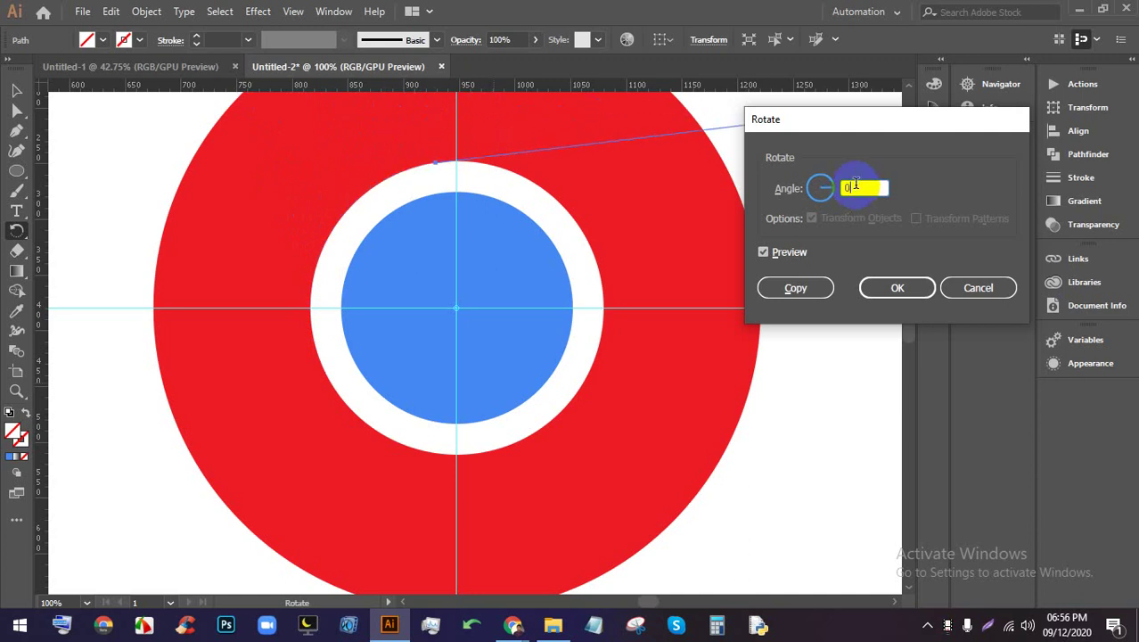
pyautogui.press('Down')
pyautogui.press('Down')
pyautogui.press('Down')
pyautogui.press('Down')
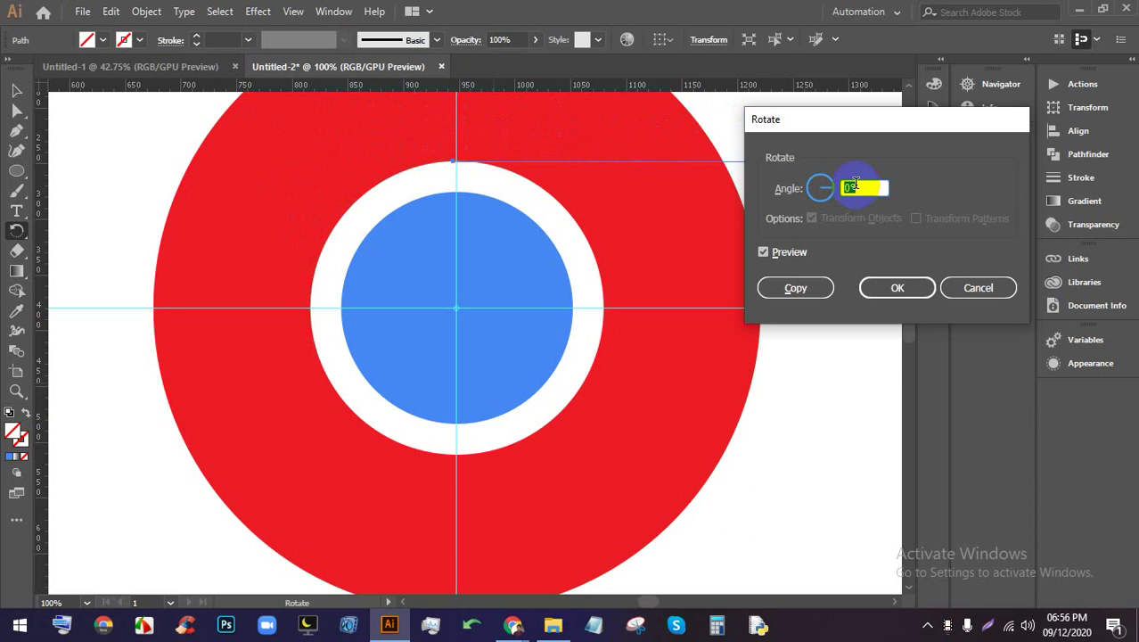
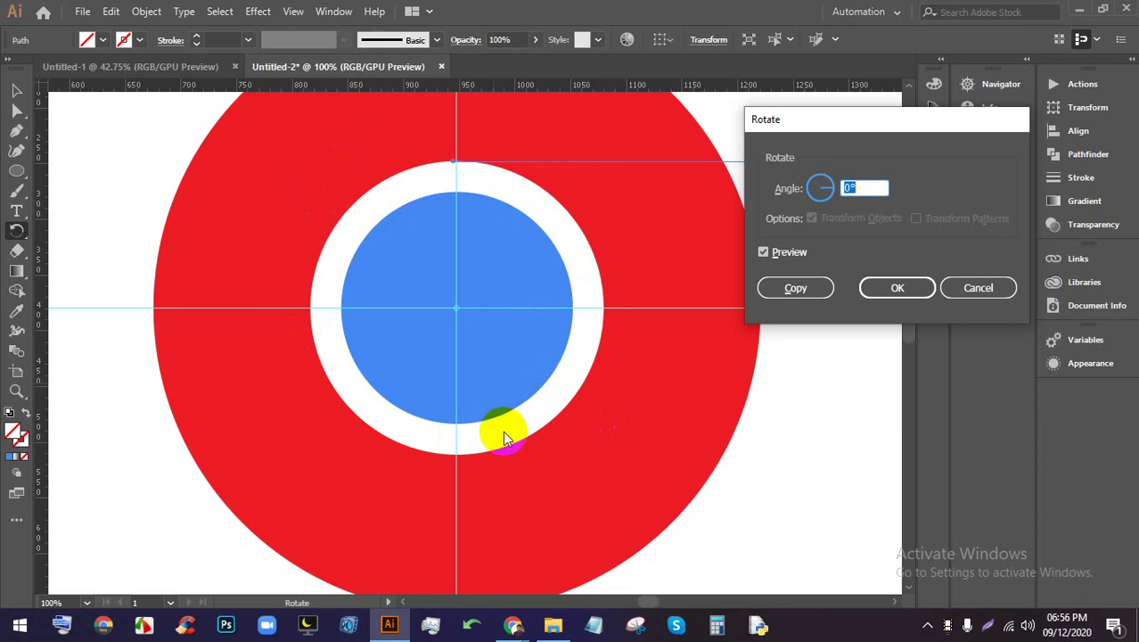
# Copy the line rotated 120° about the circle's centre via the Rotate dialog
pyautogui.click(717, 625)
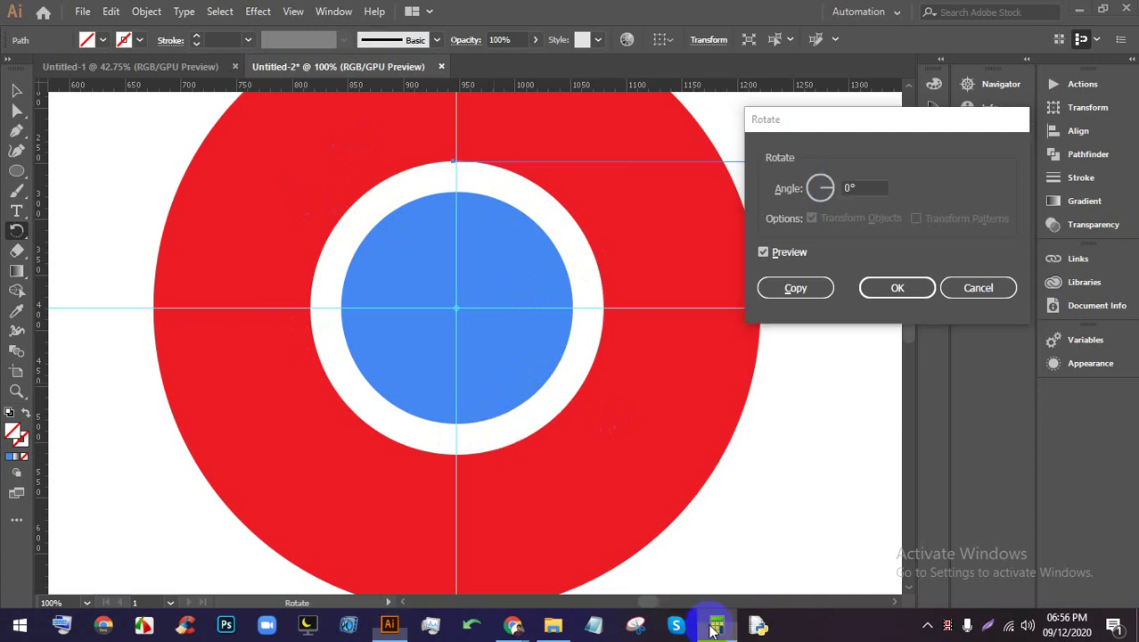
pyautogui.click(385, 107)
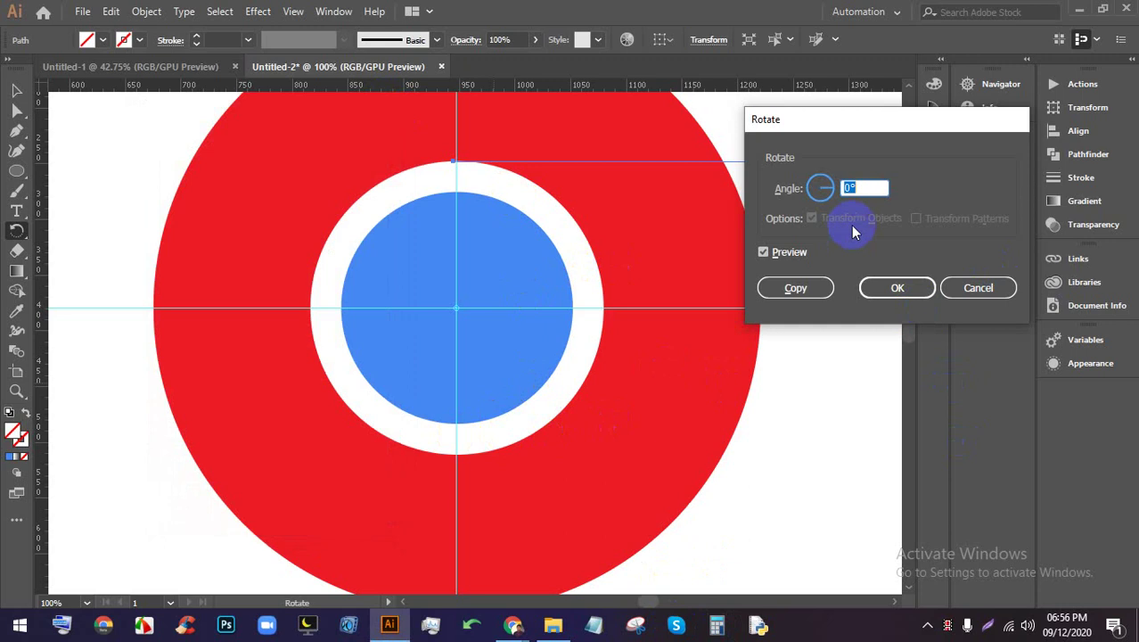
pyautogui.write('120')
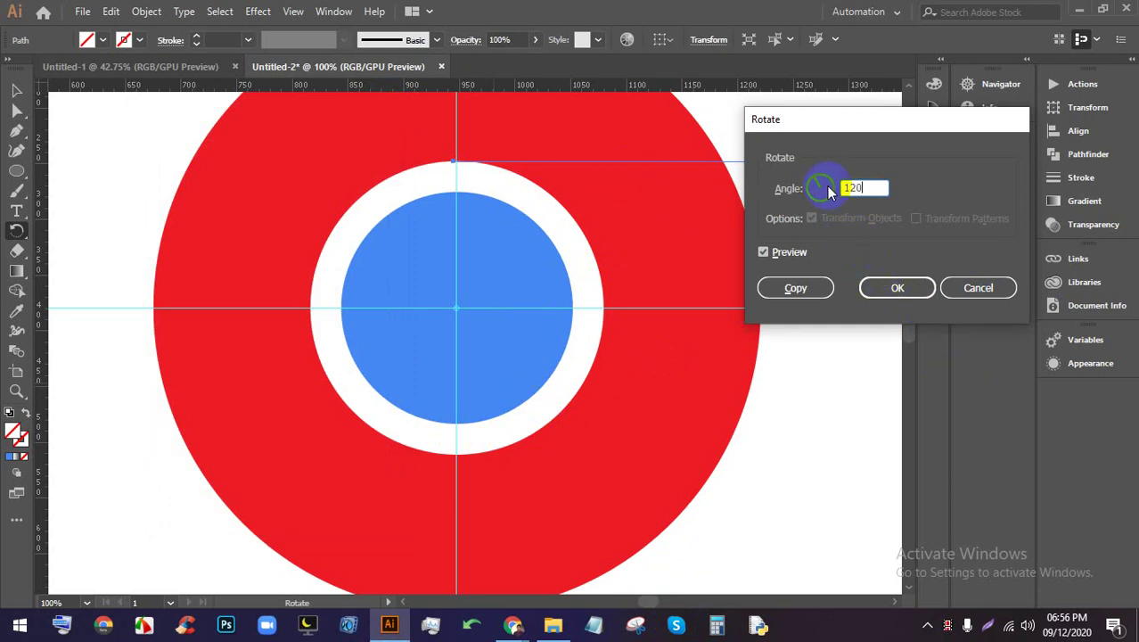
pyautogui.click(853, 188)
pyautogui.click(799, 291)
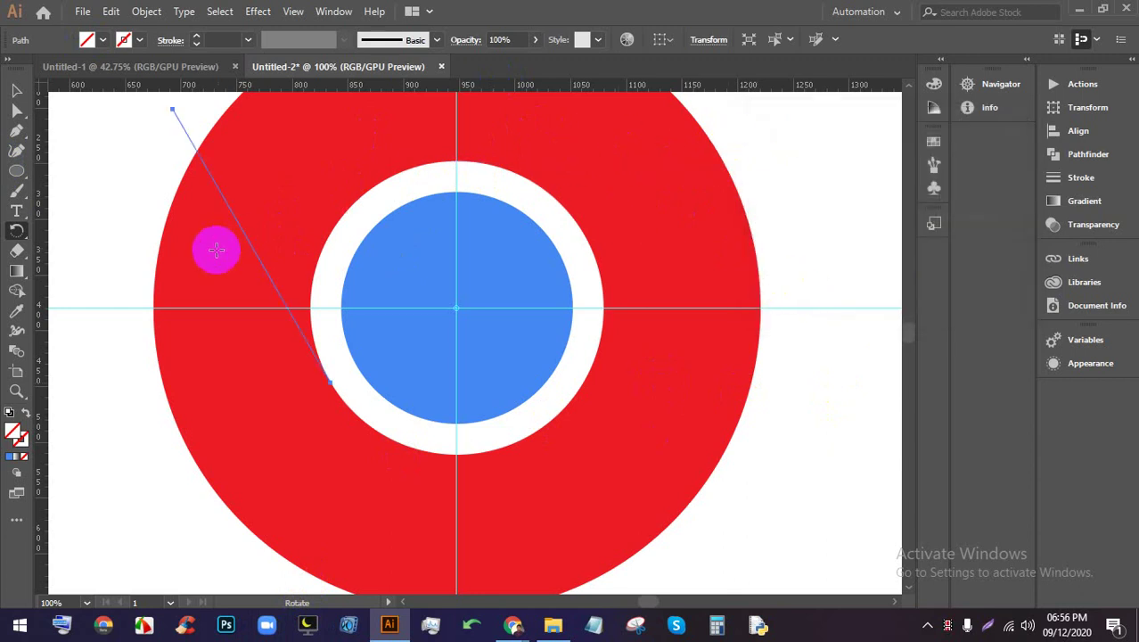
# Rotate the line around the circle's centre to the lower right of the ring
pyautogui.press('ctrl')
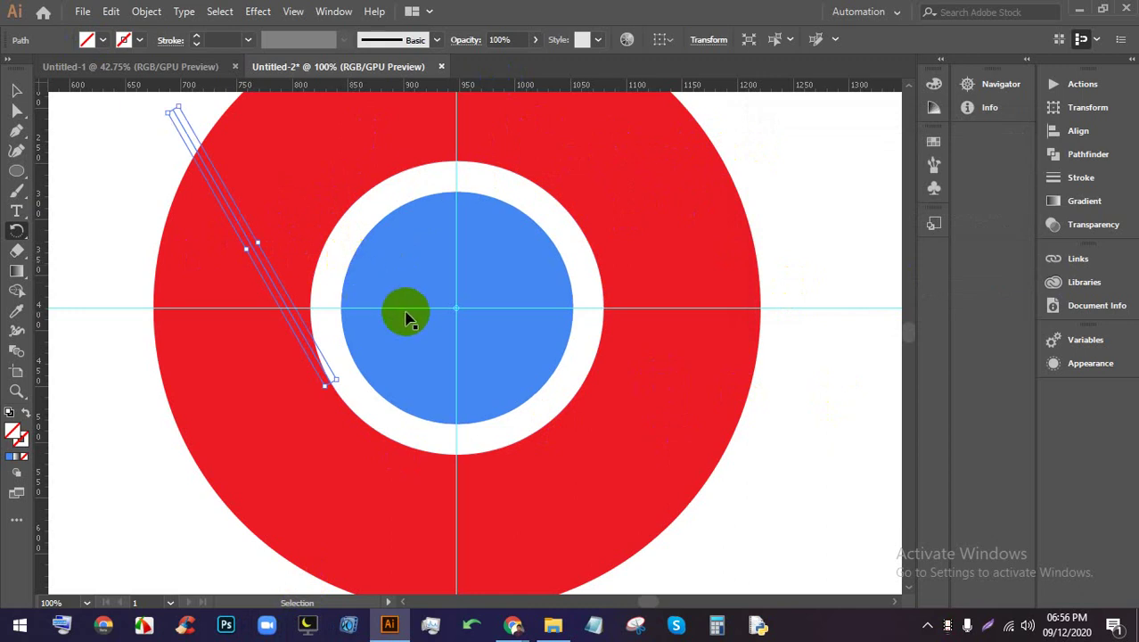
pyautogui.moveTo(405, 318); pyautogui.dragTo(496, 349)
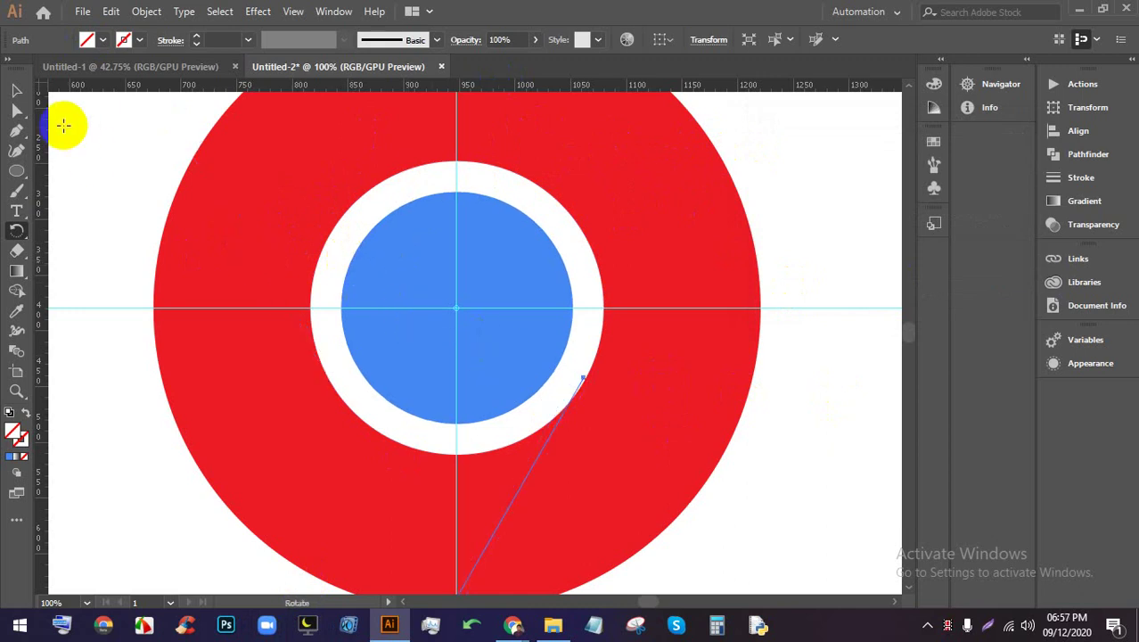
pyautogui.click(16, 91)
pyautogui.scroll(-1, 236, 236)
pyautogui.moveTo(717, 446); pyautogui.dragTo(246, 141)
pyautogui.scroll(1, 535, 268)
pyautogui.click(660, 263)
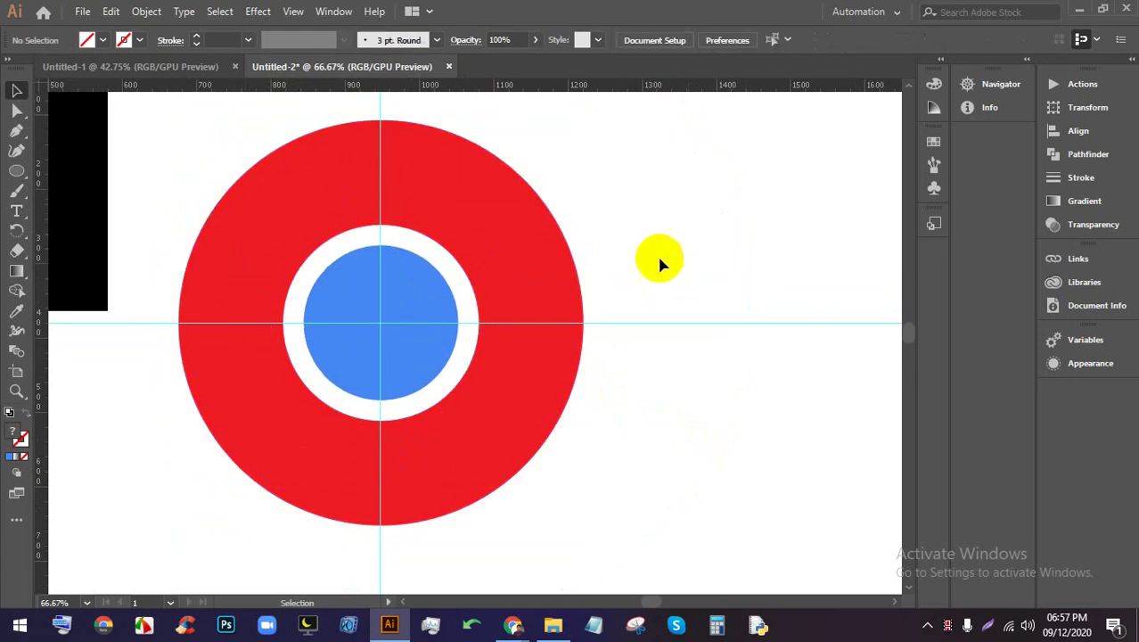
pyautogui.click(576, 226)
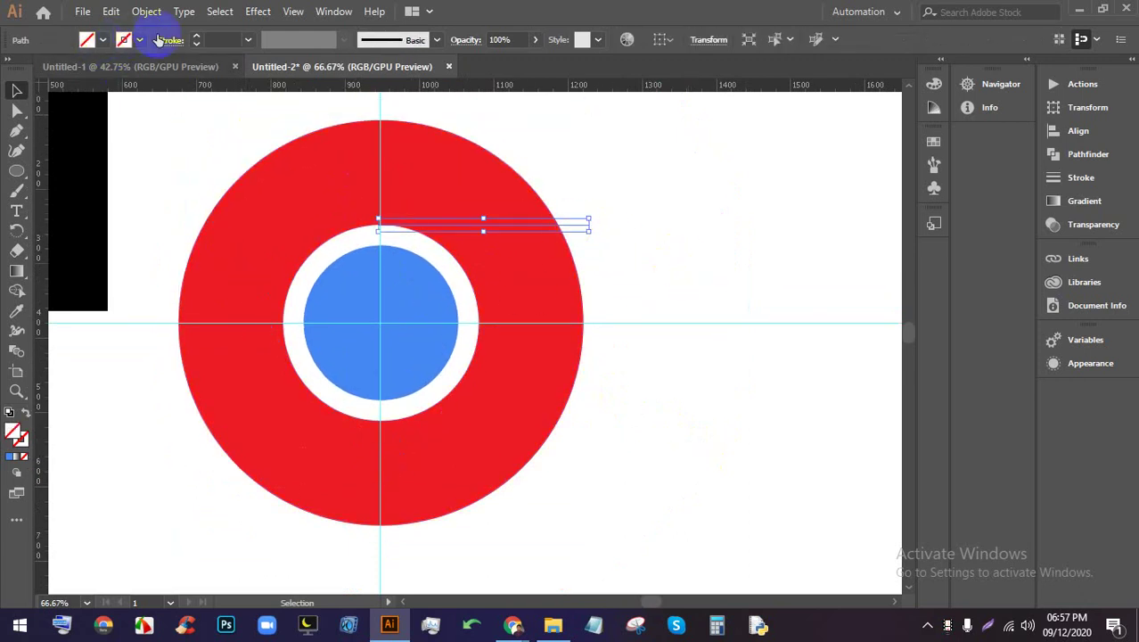
pyautogui.click(655, 224)
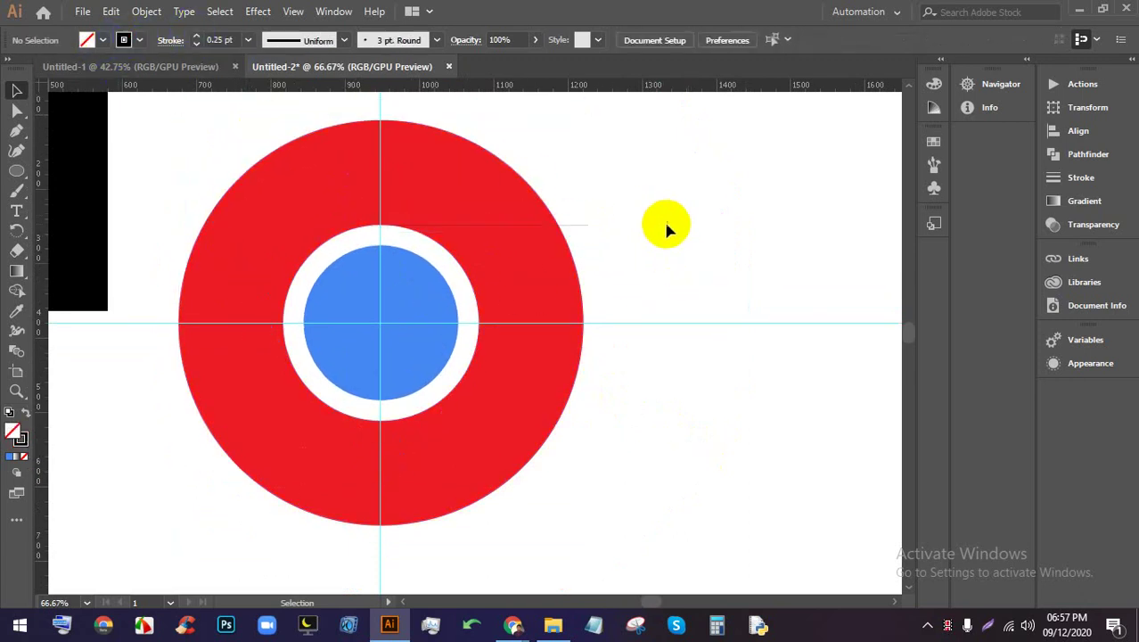
# Draw a diagonal cutting line across the upper-left ring and thin the lower-right diagonal's stroke
pyautogui.moveTo(239, 267); pyautogui.dragTo(196, 195)
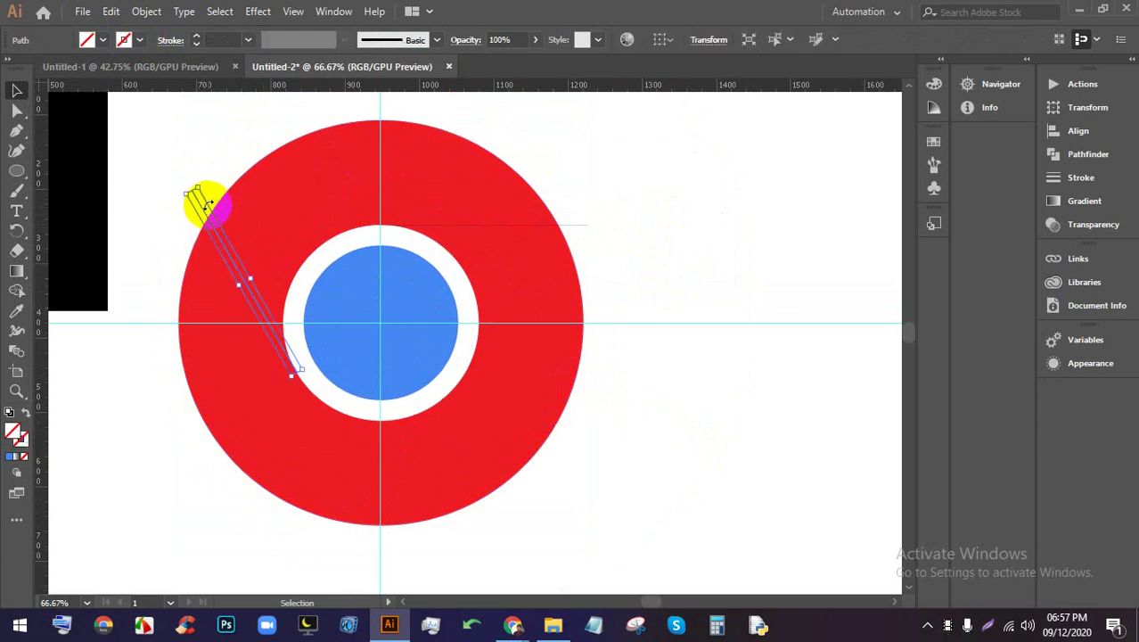
pyautogui.click(632, 560)
pyautogui.moveTo(423, 575); pyautogui.dragTo(525, 511)
pyautogui.click(644, 545)
pyautogui.moveTo(644, 545); pyautogui.dragTo(336, 427)
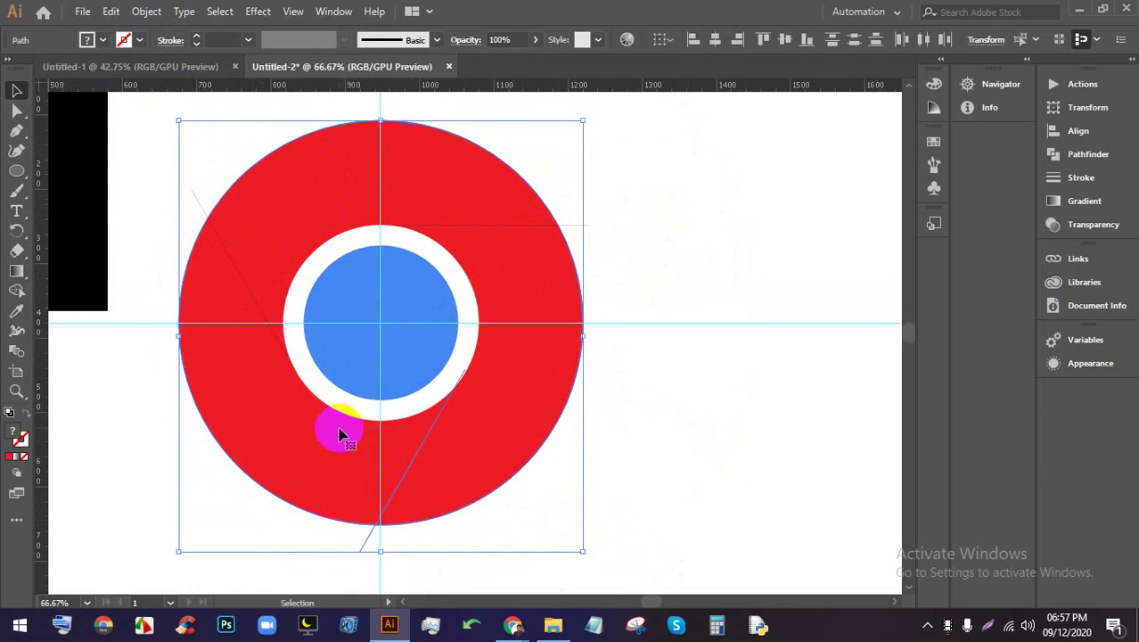
pyautogui.click(648, 539)
pyautogui.click(359, 544)
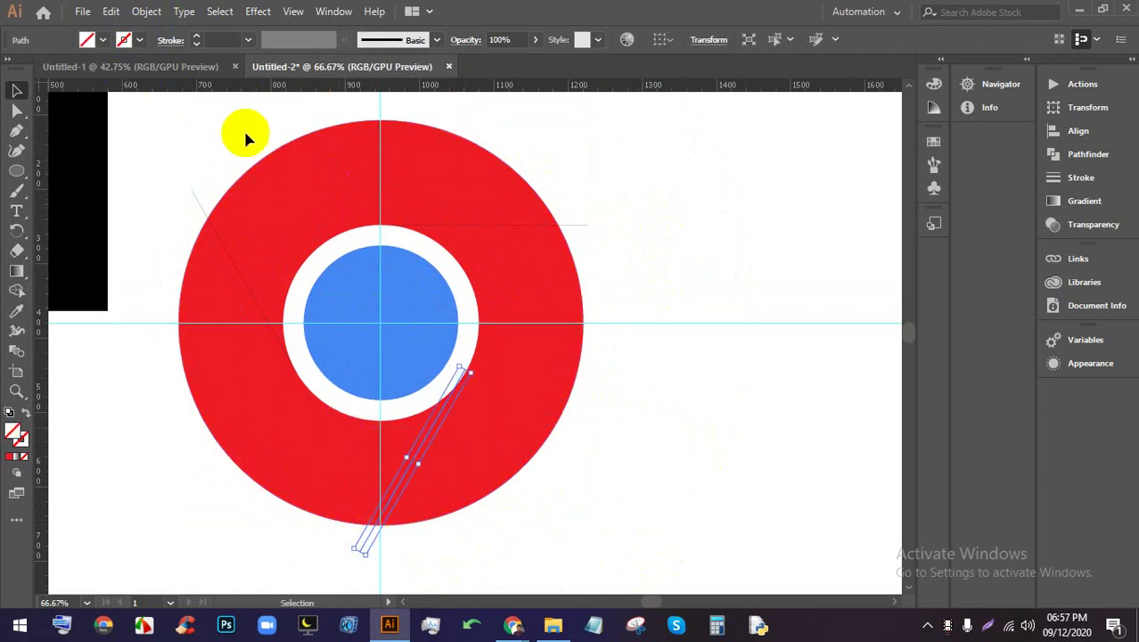
pyautogui.click(194, 39)
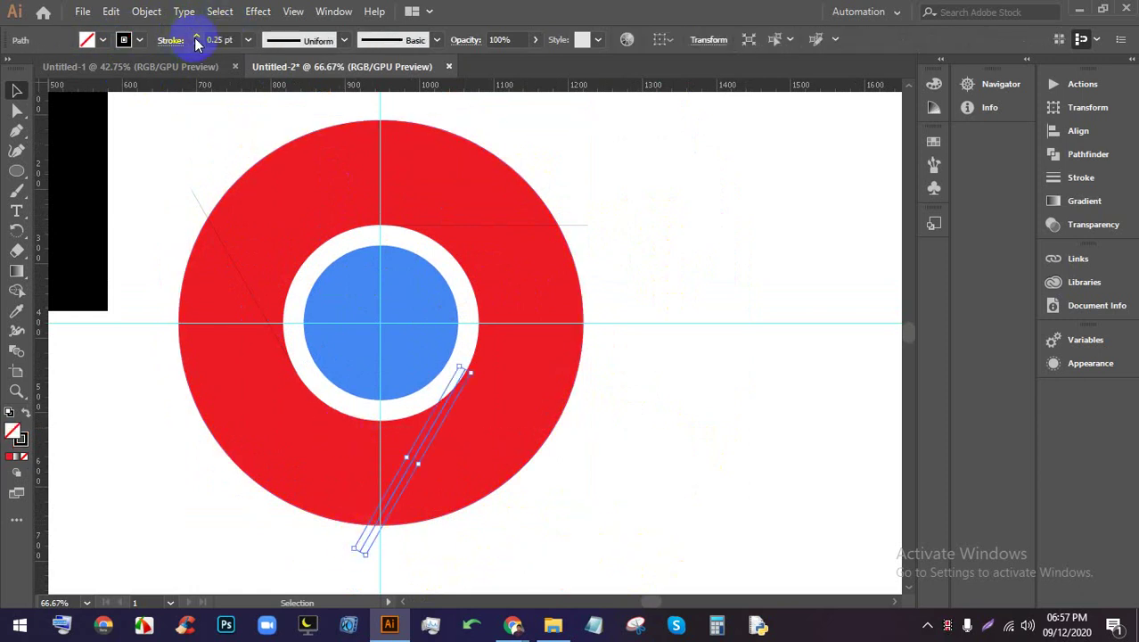
pyautogui.click(704, 280)
# Select the ring with all cutting lines and split them using Pathfinder Divide
pyautogui.scroll(-1, 620, 263)
pyautogui.moveTo(705, 484); pyautogui.dragTo(343, 163)
pyautogui.scroll(1, 593, 245)
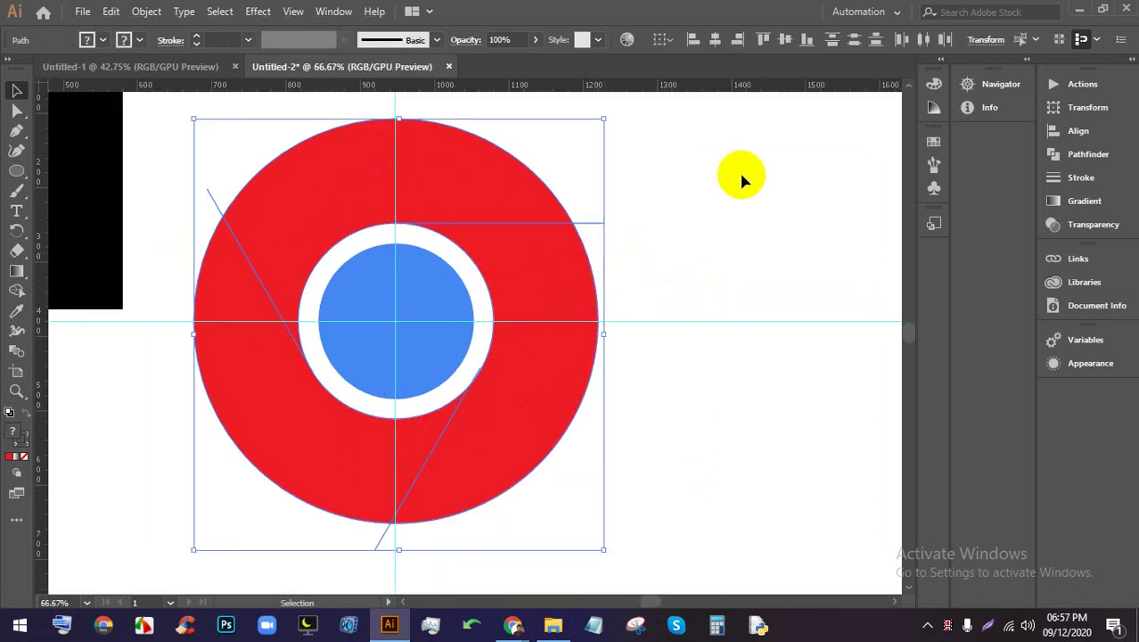
pyautogui.click(1078, 156)
pyautogui.click(860, 165)
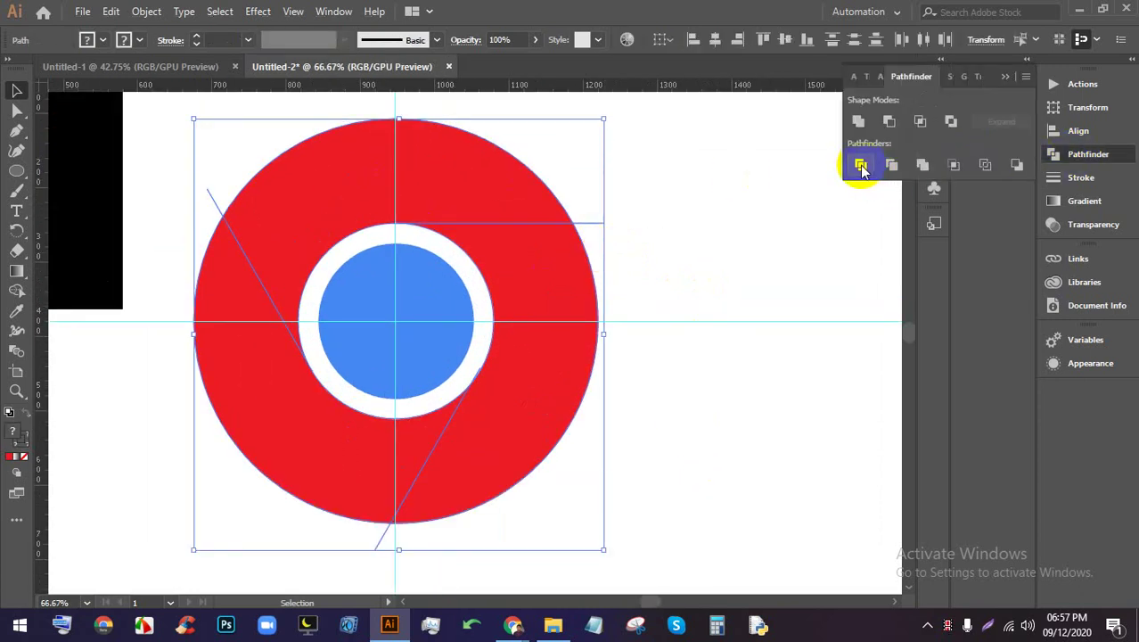
pyautogui.click(785, 230)
# Give the horizontal top line a black 0.75 pt stroke
pyautogui.press('a')
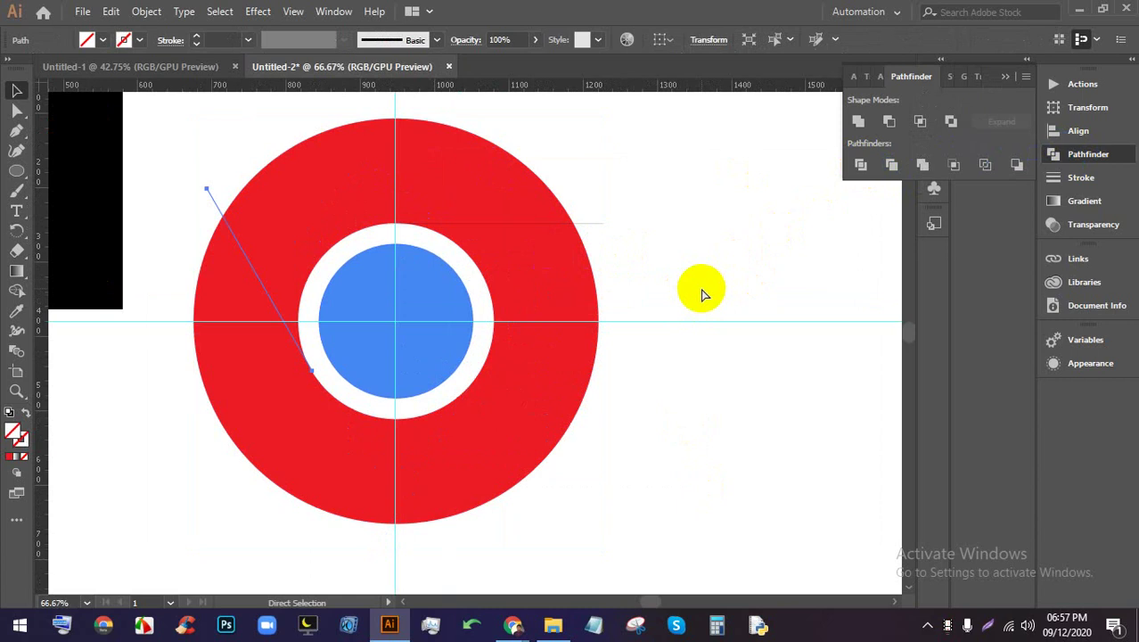
pyautogui.scroll(1, 559, 208)
pyautogui.click(560, 208)
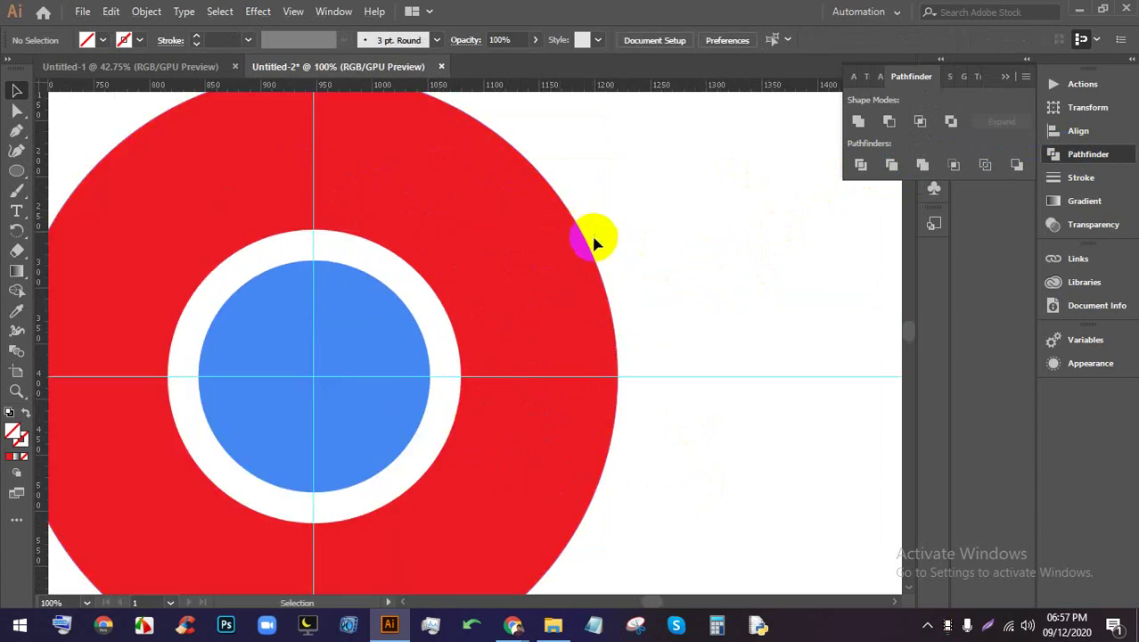
pyautogui.click(599, 233)
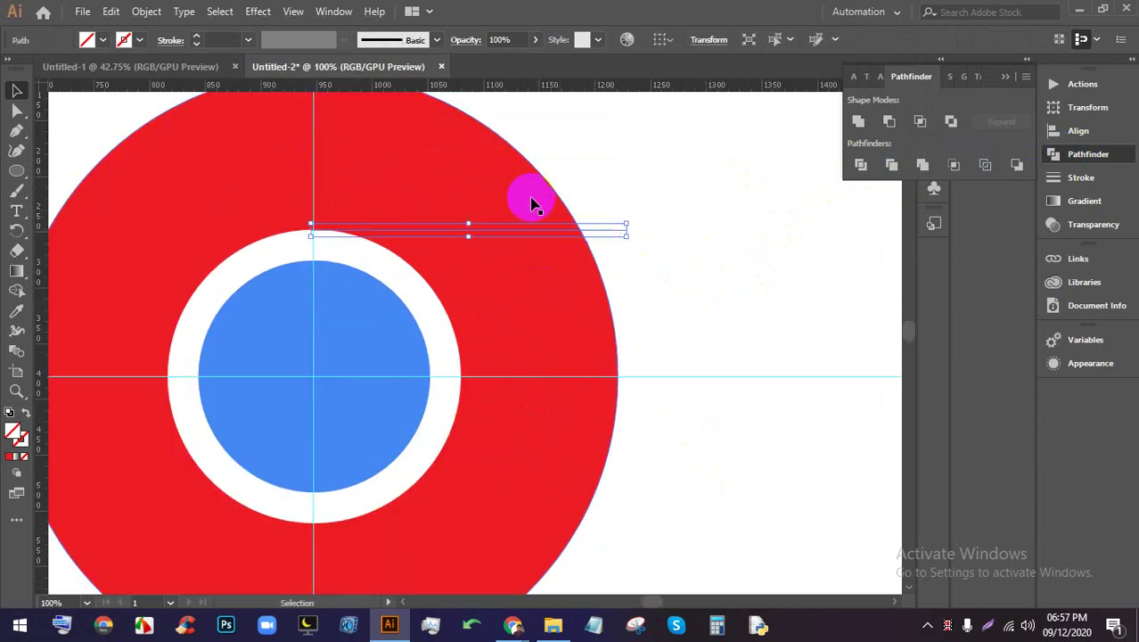
pyautogui.click(197, 40)
pyautogui.click(197, 40)
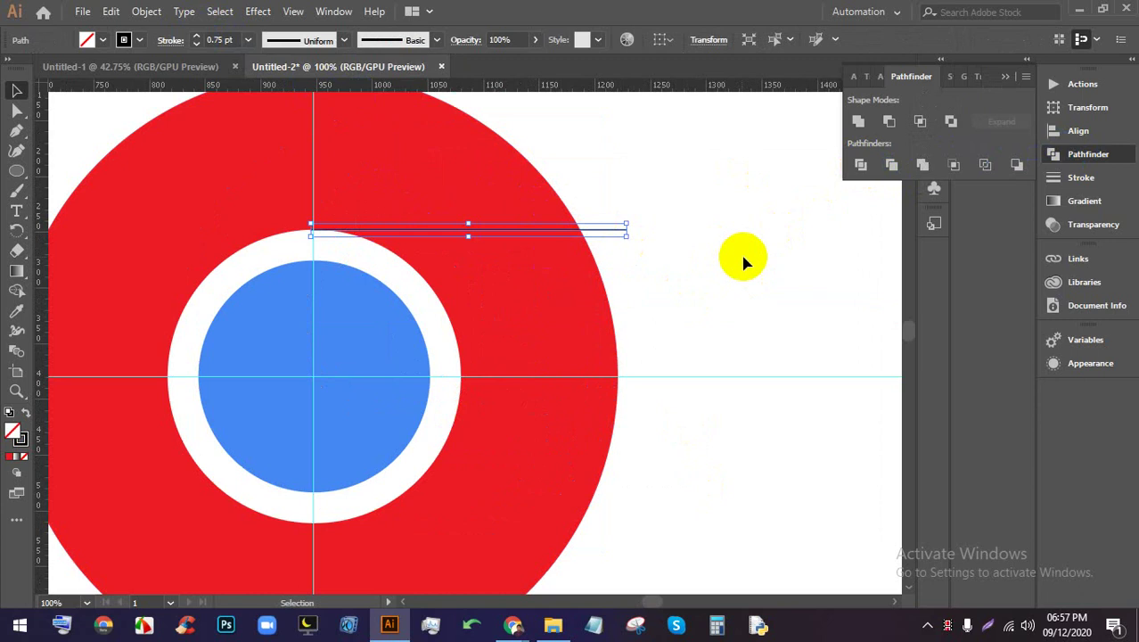
pyautogui.click(679, 241)
pyautogui.scroll(-1, 674, 241)
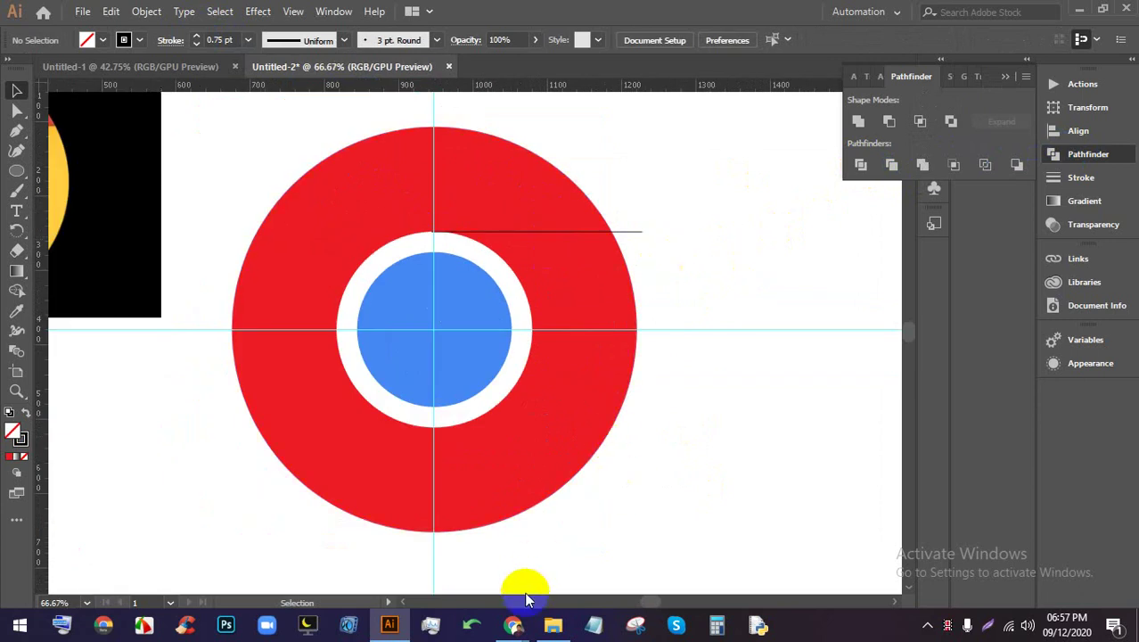
# Mute a participant for everyone in the video meeting window
pyautogui.moveTo(513, 625)
pyautogui.click(579, 565)
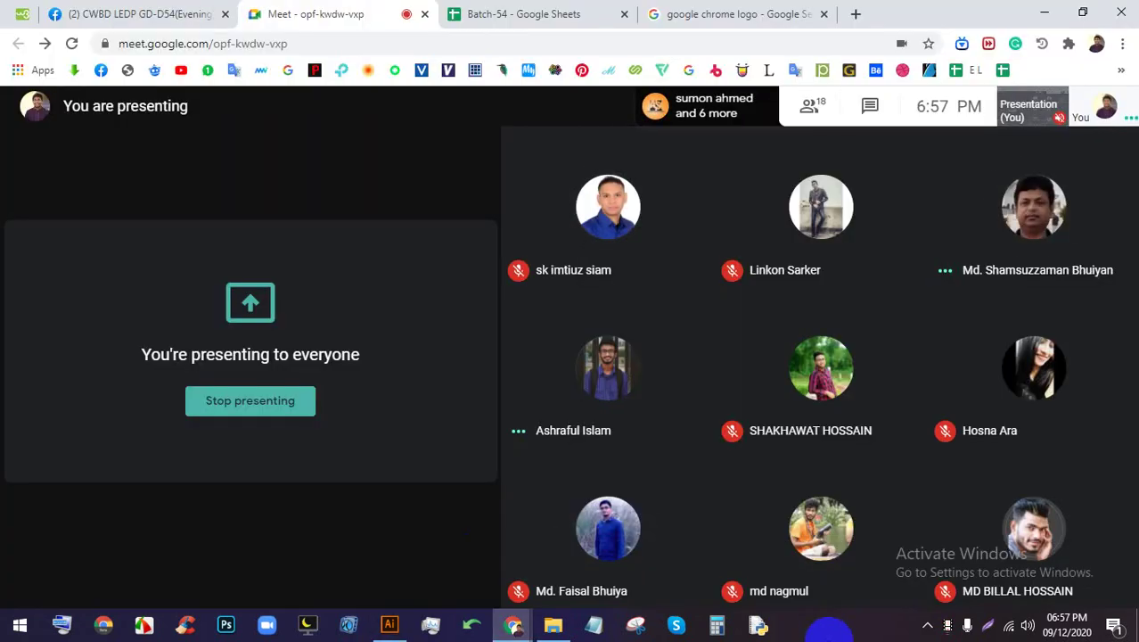
pyautogui.click(1031, 207)
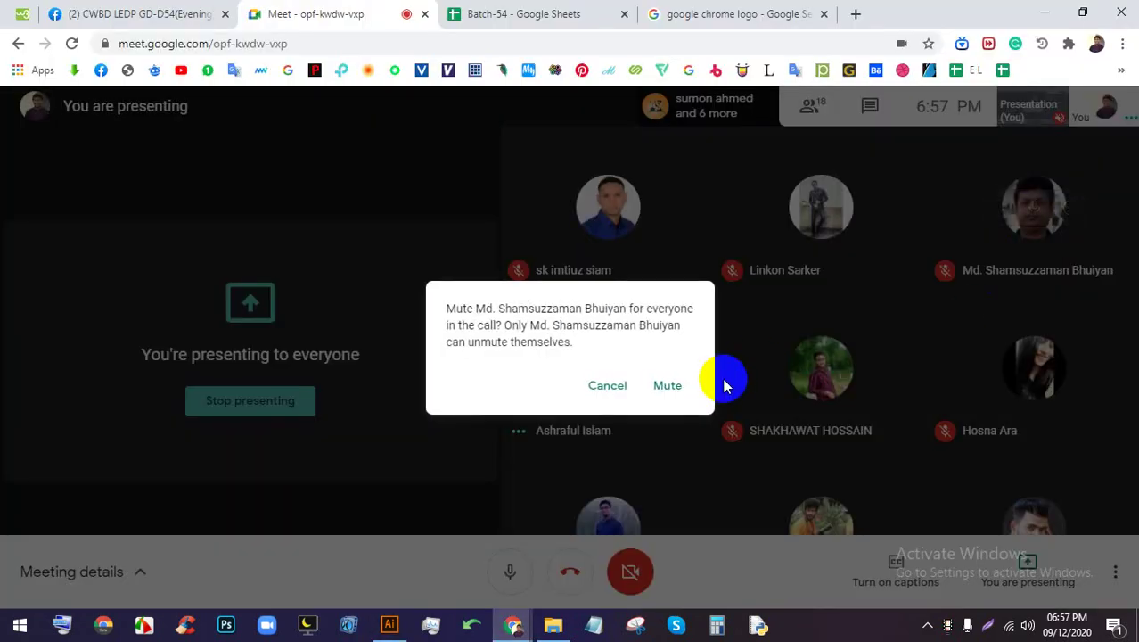
pyautogui.click(670, 385)
# Select the horizontal line and try rotating it, cancelling to keep it horizontal
pyautogui.click(390, 624)
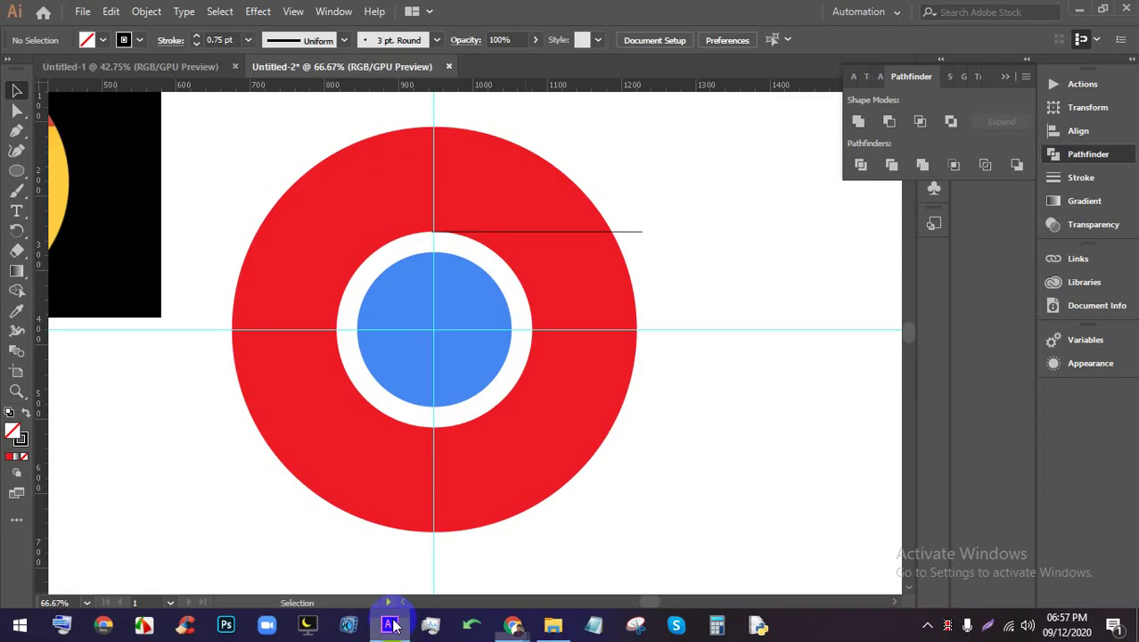
pyautogui.scroll(1, 432, 288)
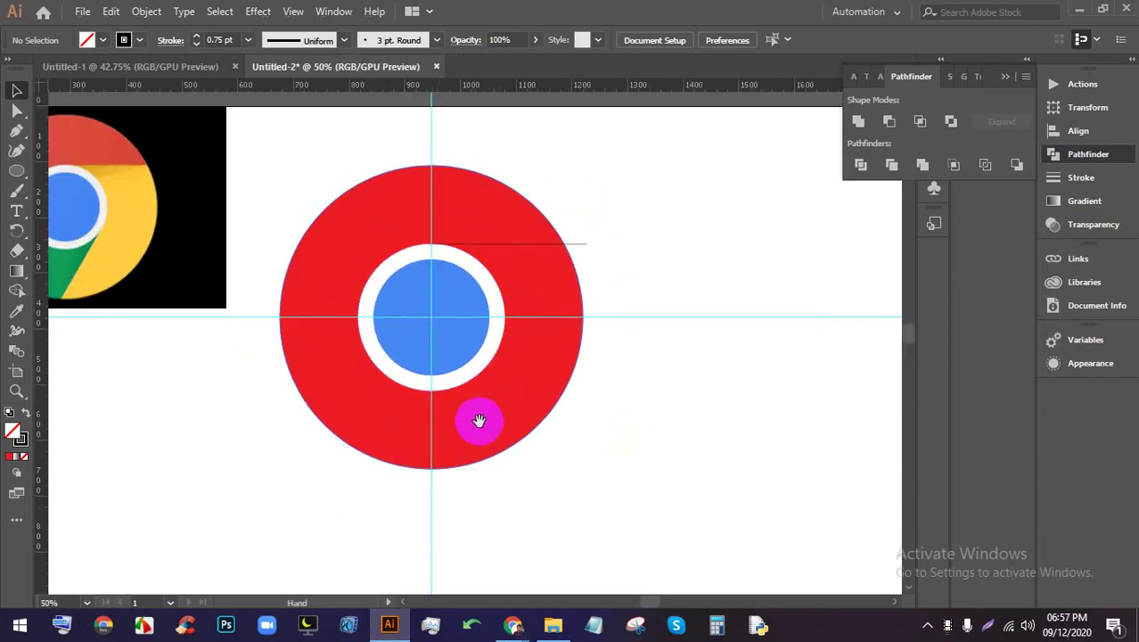
pyautogui.scroll(-1, 475, 420)
pyautogui.scroll(2, 425, 199)
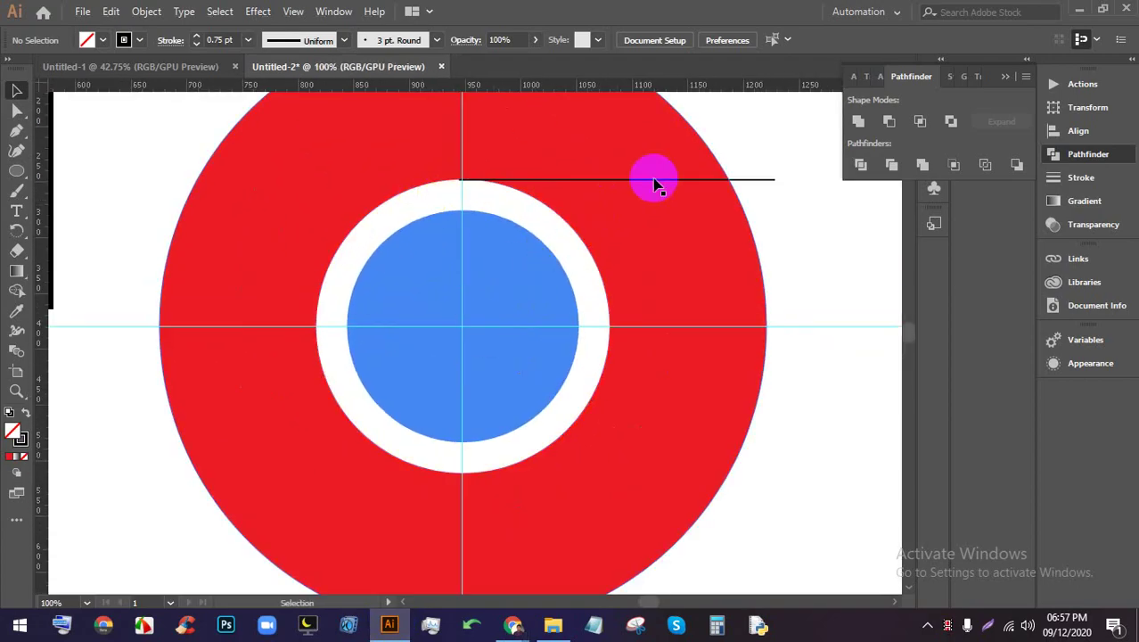
pyautogui.click(757, 181)
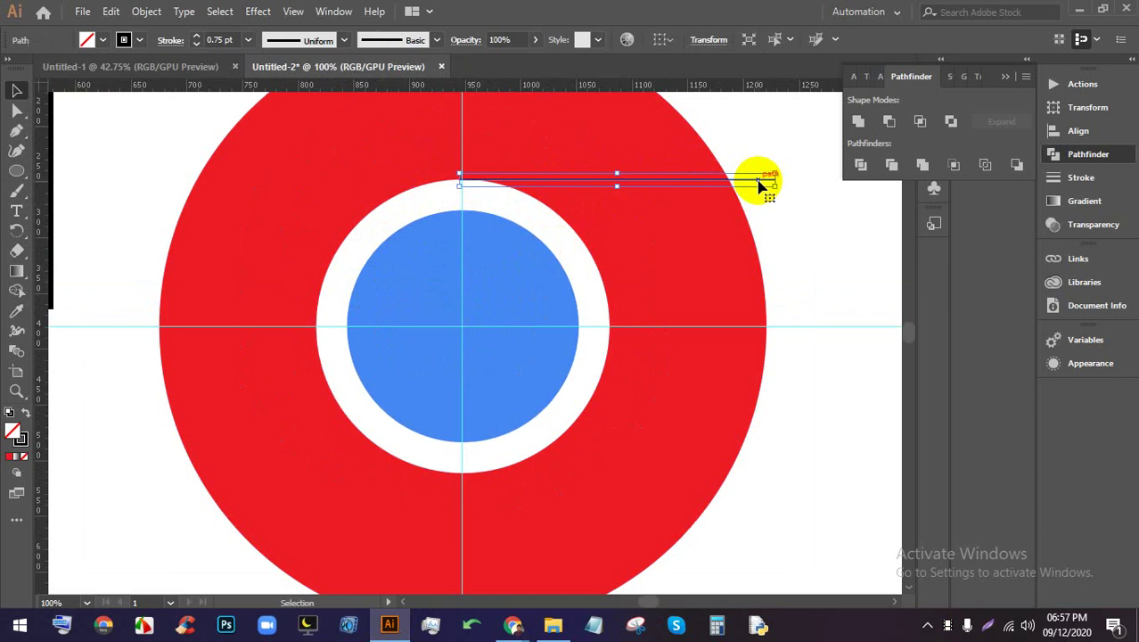
pyautogui.click(16, 230)
pyautogui.moveTo(635, 178)
pyautogui.mouseDown()
pyautogui.moveTo(510, 250)
pyautogui.moveTo(486, 287)
pyautogui.moveTo(617, 179)
pyautogui.mouseUp()
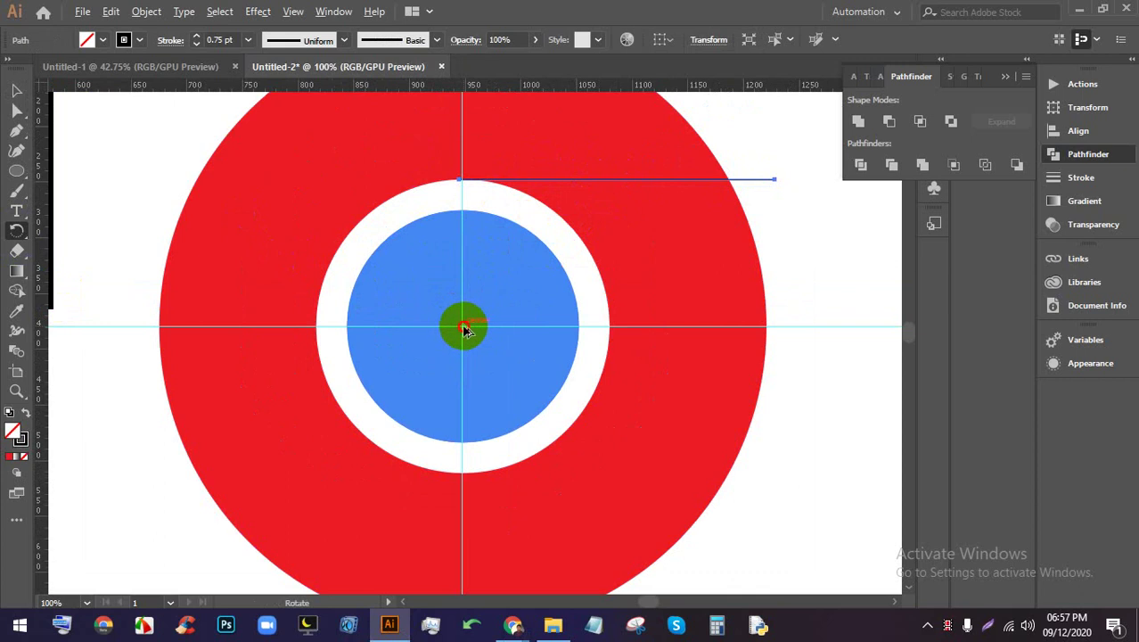
pyautogui.press('Return')
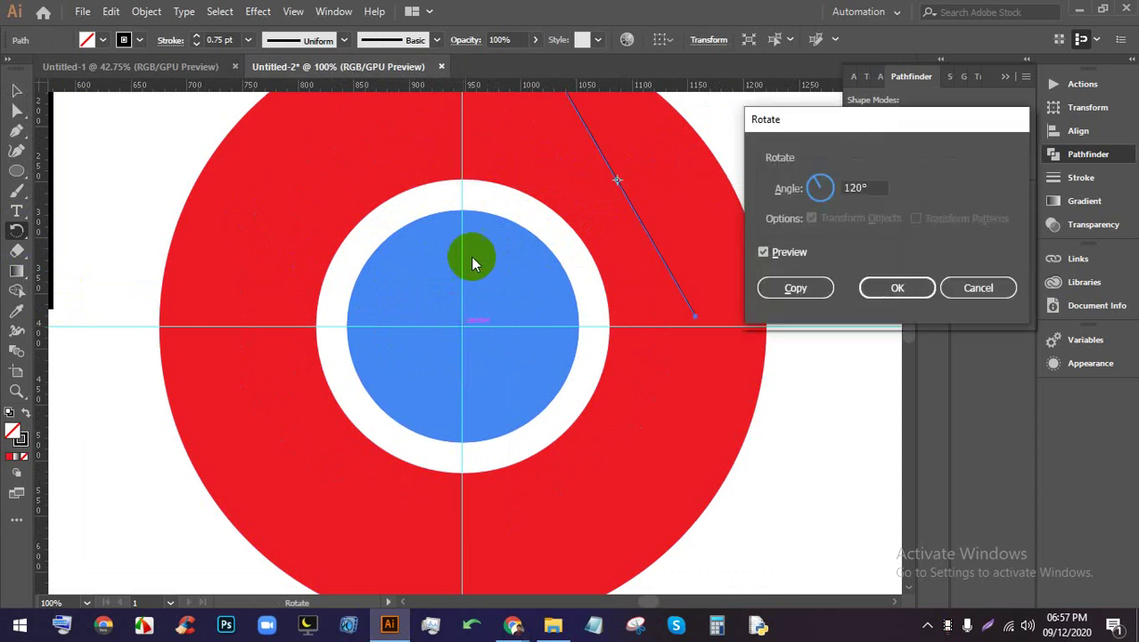
pyautogui.click(978, 288)
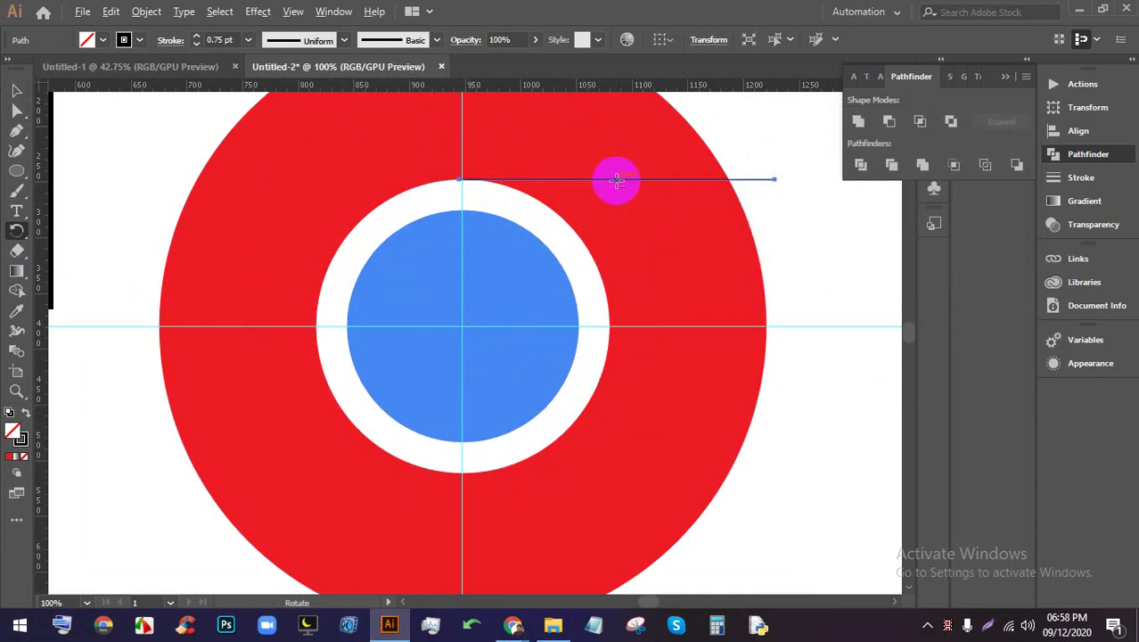
# Pivot on the circles' centre, copy the line at 120°, and repeat with Ctrl+D
pyautogui.moveTo(617, 180); pyautogui.dragTo(498, 319)
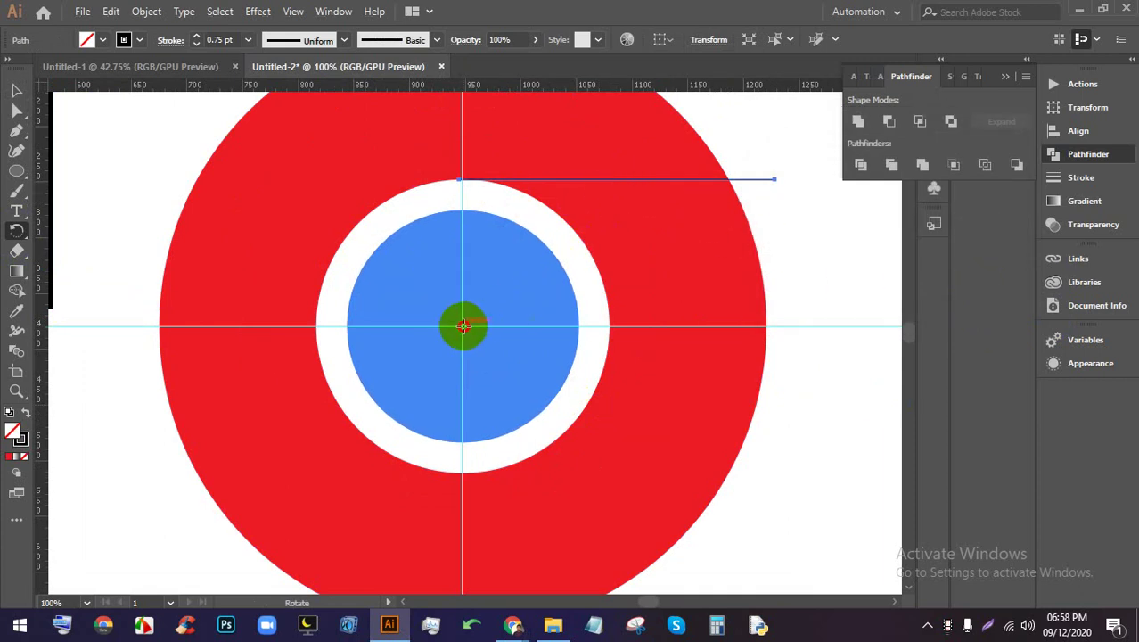
pyautogui.keyDown('alt'); pyautogui.click(461, 326); pyautogui.keyUp('alt')
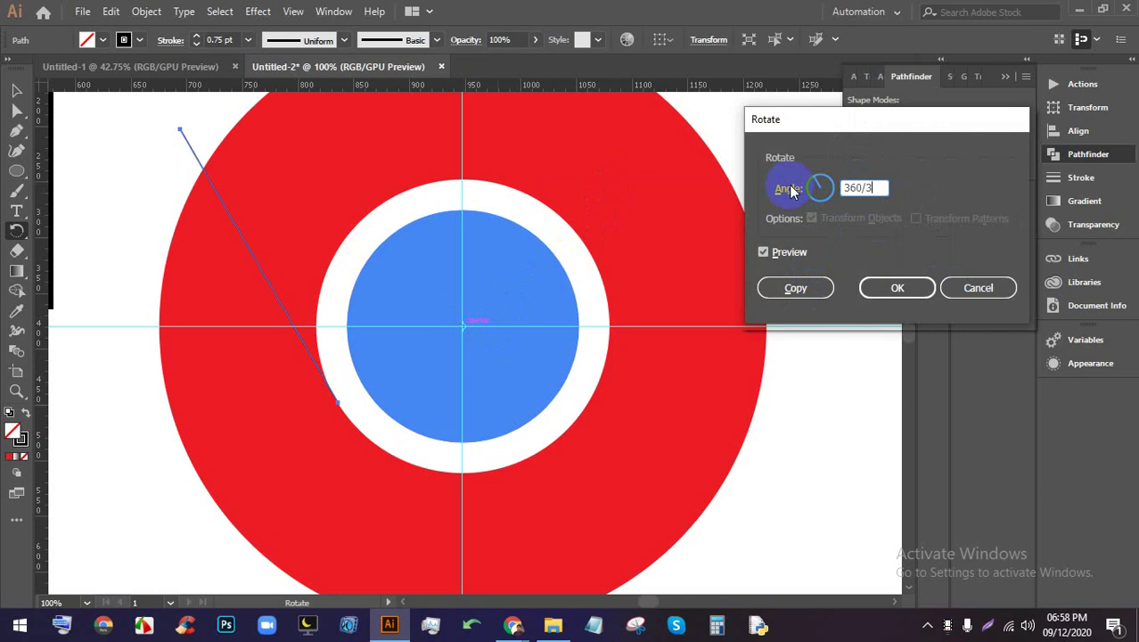
pyautogui.click(817, 287)
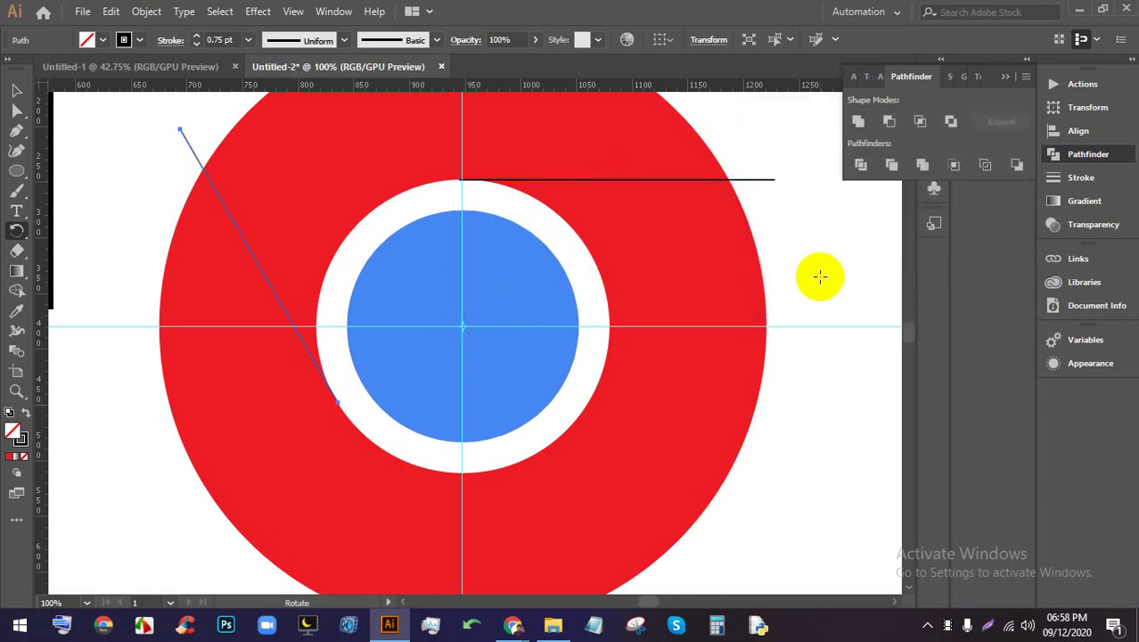
pyautogui.hotkey('ctrl', 'd')
pyautogui.scroll(-1, 627, 267)
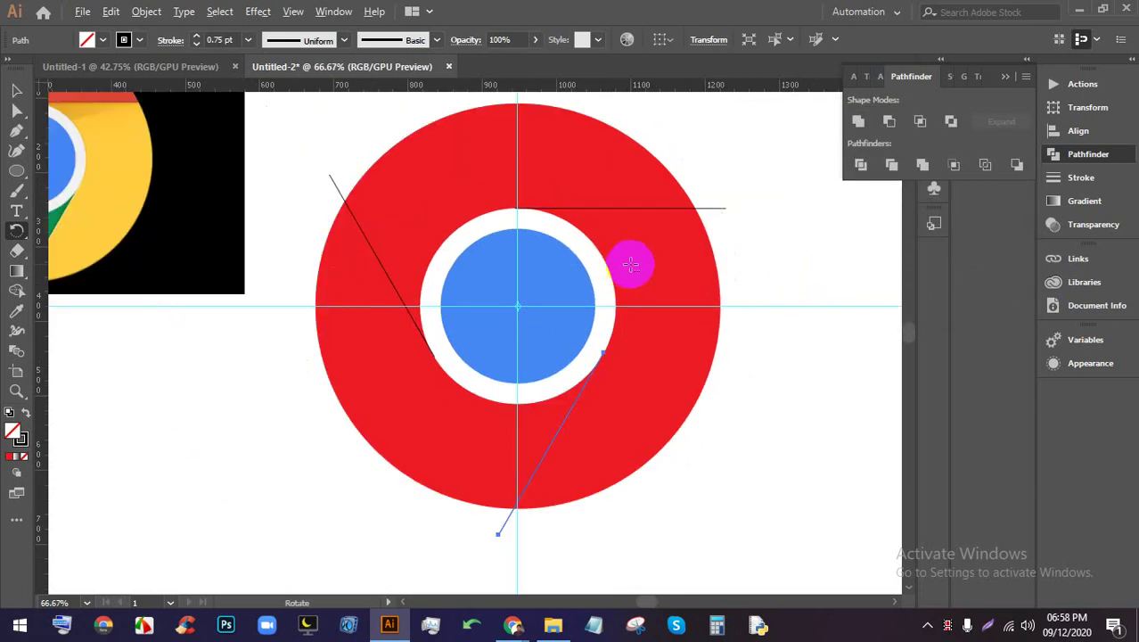
# Divide the red circle along all lines with Pathfinder and ungroup the pieces
pyautogui.click(16, 90)
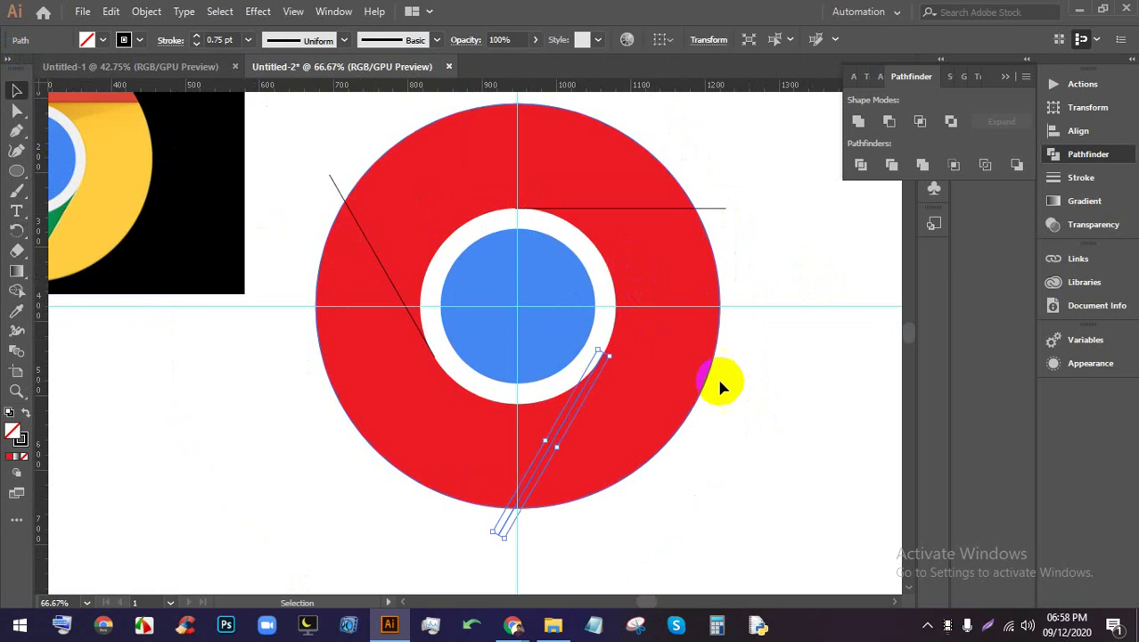
pyautogui.click(726, 384)
pyautogui.scroll(-1, 726, 384)
pyautogui.moveTo(773, 451); pyautogui.dragTo(448, 190)
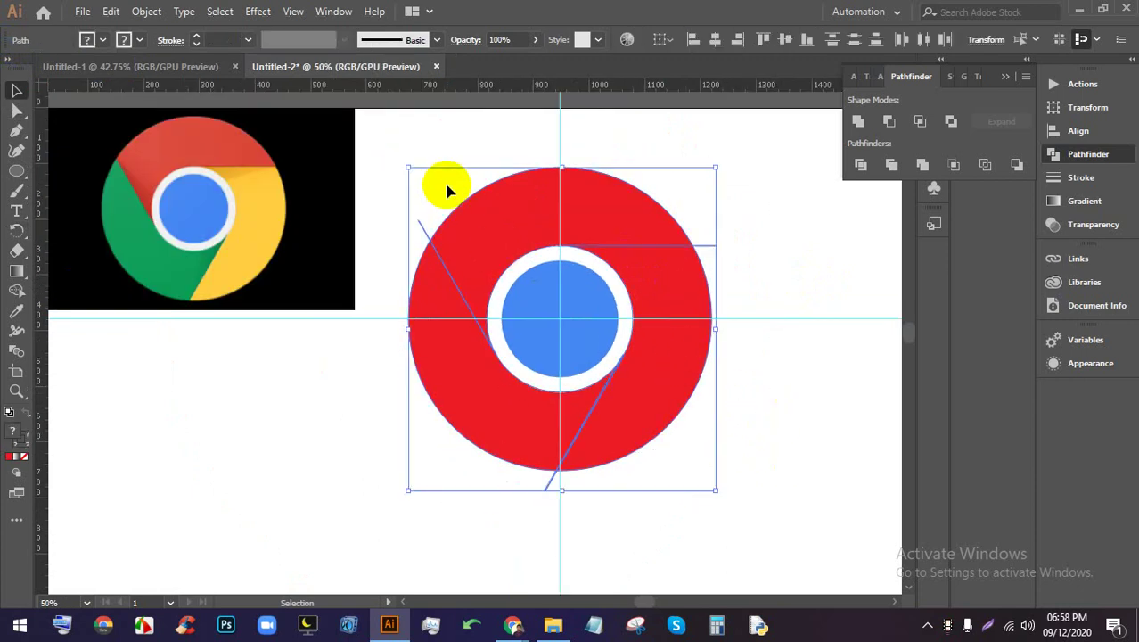
pyautogui.click(858, 164)
pyautogui.rightClick(652, 235)
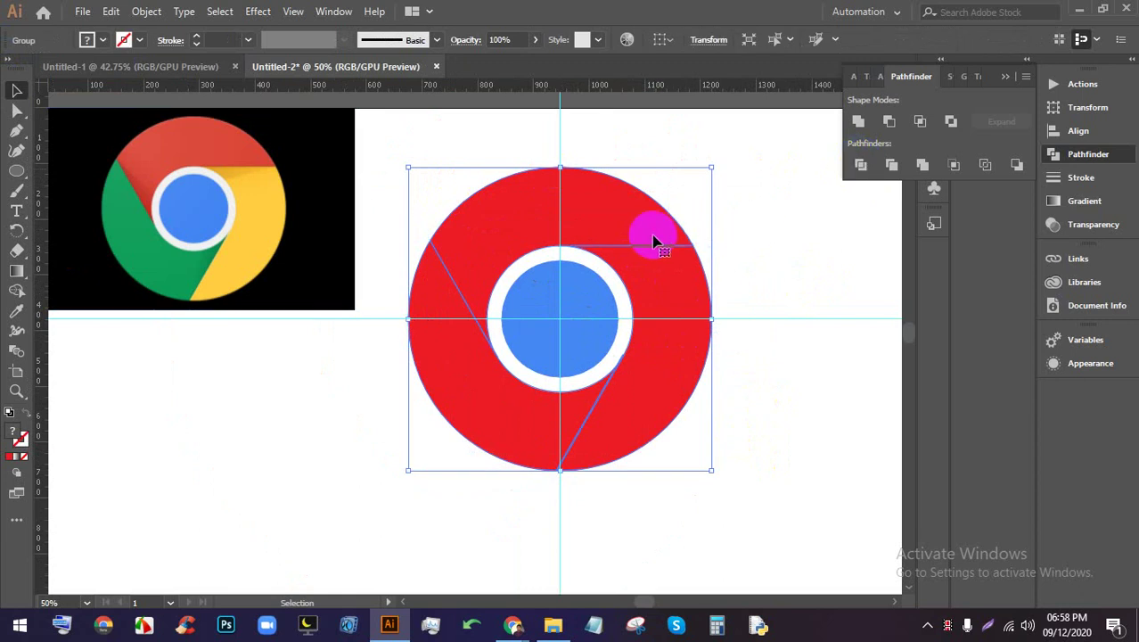
pyautogui.click(694, 375)
pyautogui.click(796, 276)
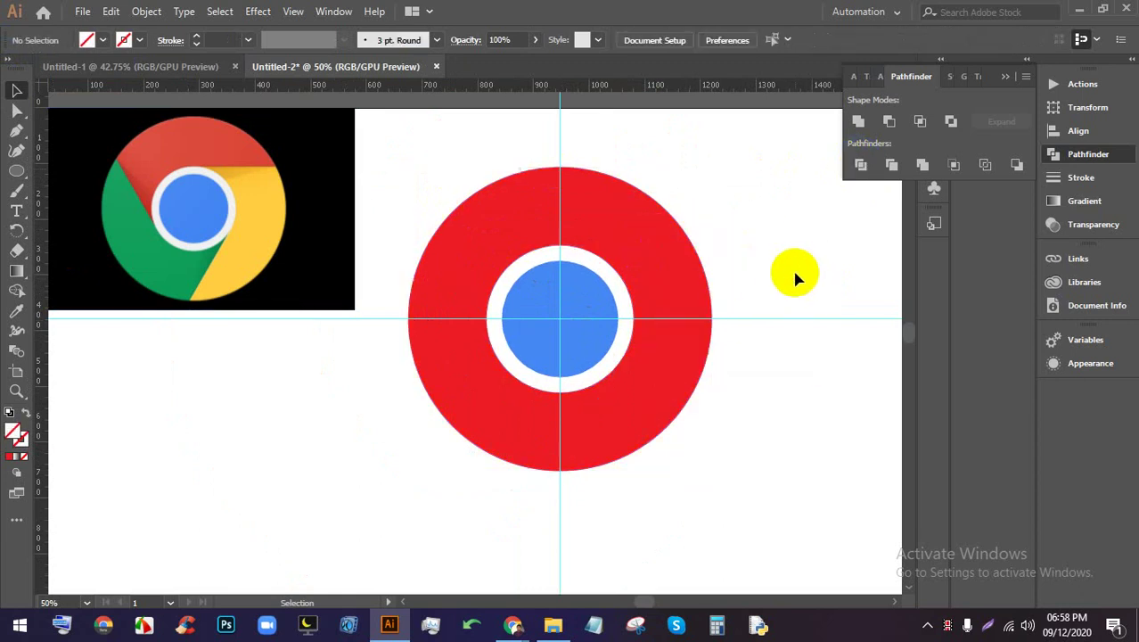
pyautogui.scroll(-1, 678, 339)
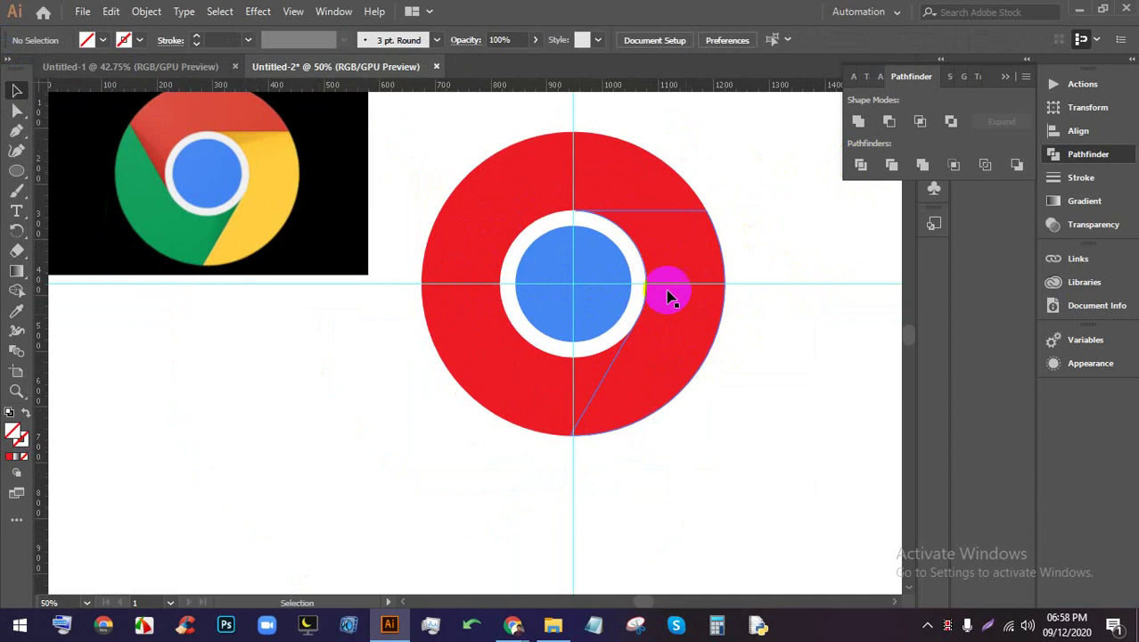
# Eyedrop the logo's red, green and yellow onto the top, lower-left and right segments
pyautogui.click(612, 187)
pyautogui.click(17, 311)
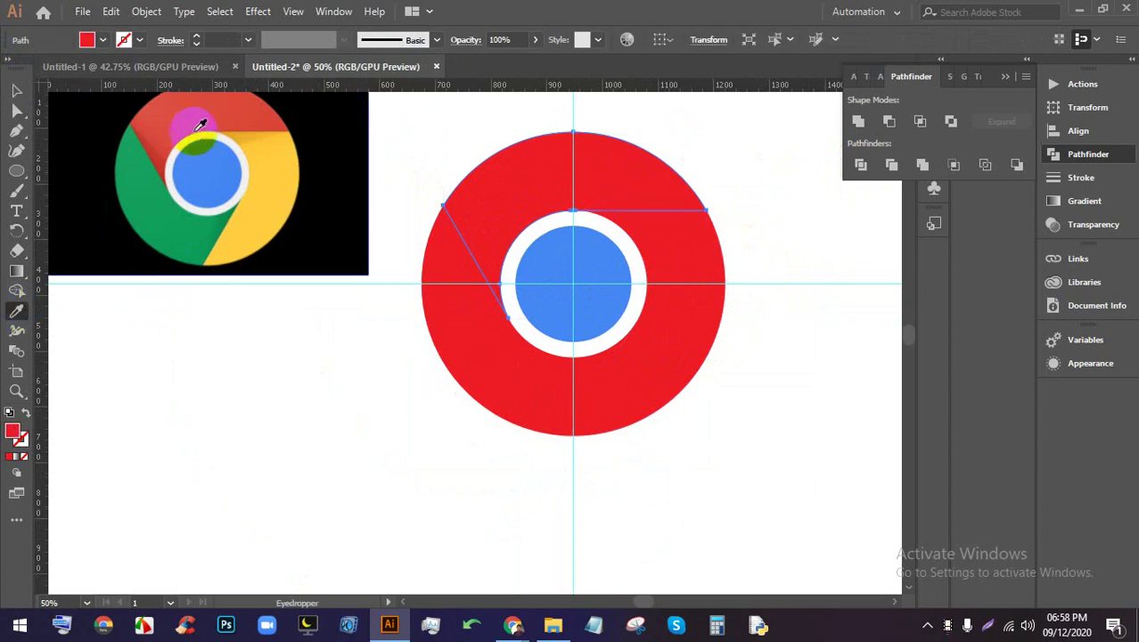
pyautogui.click(217, 107)
pyautogui.click(16, 90)
pyautogui.click(427, 392)
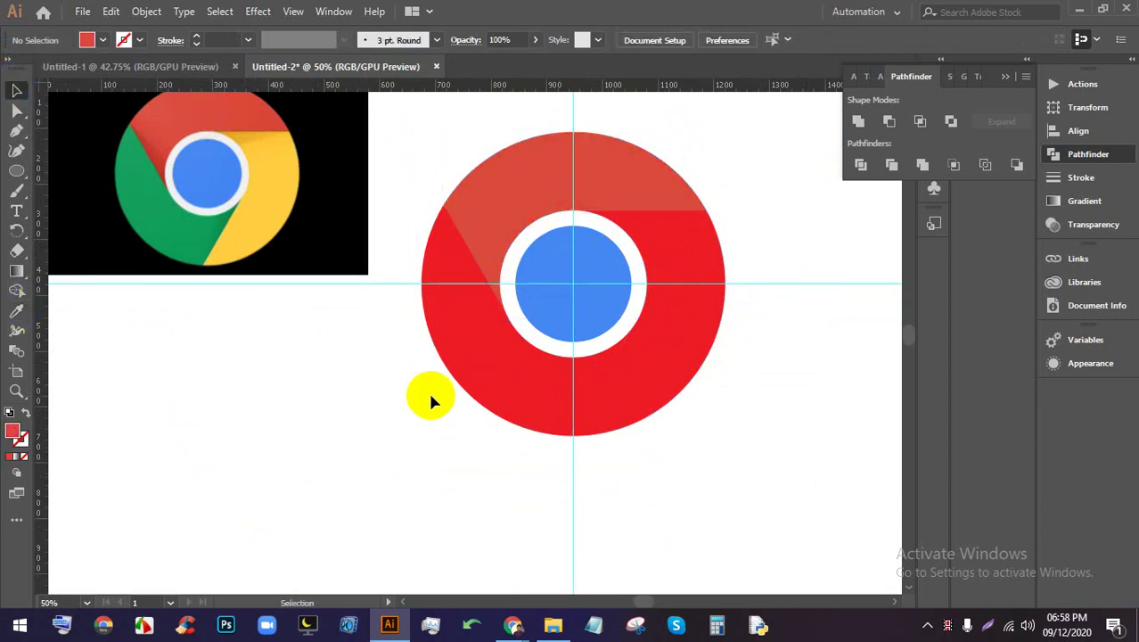
pyautogui.click(477, 379)
pyautogui.click(17, 312)
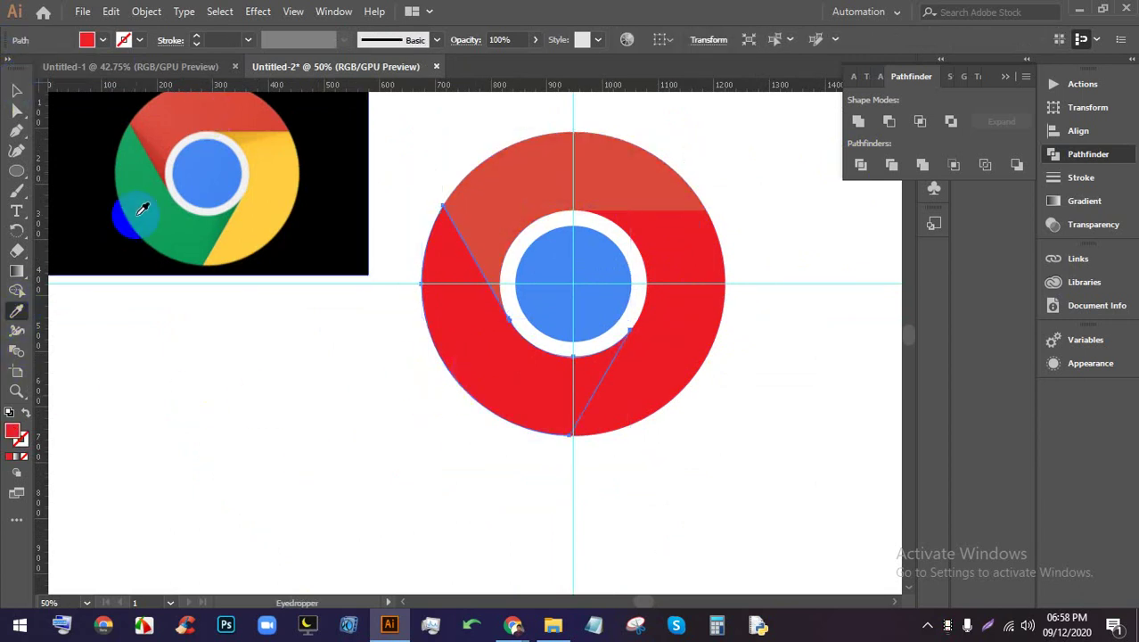
pyautogui.click(153, 203)
pyautogui.click(16, 90)
pyautogui.click(352, 431)
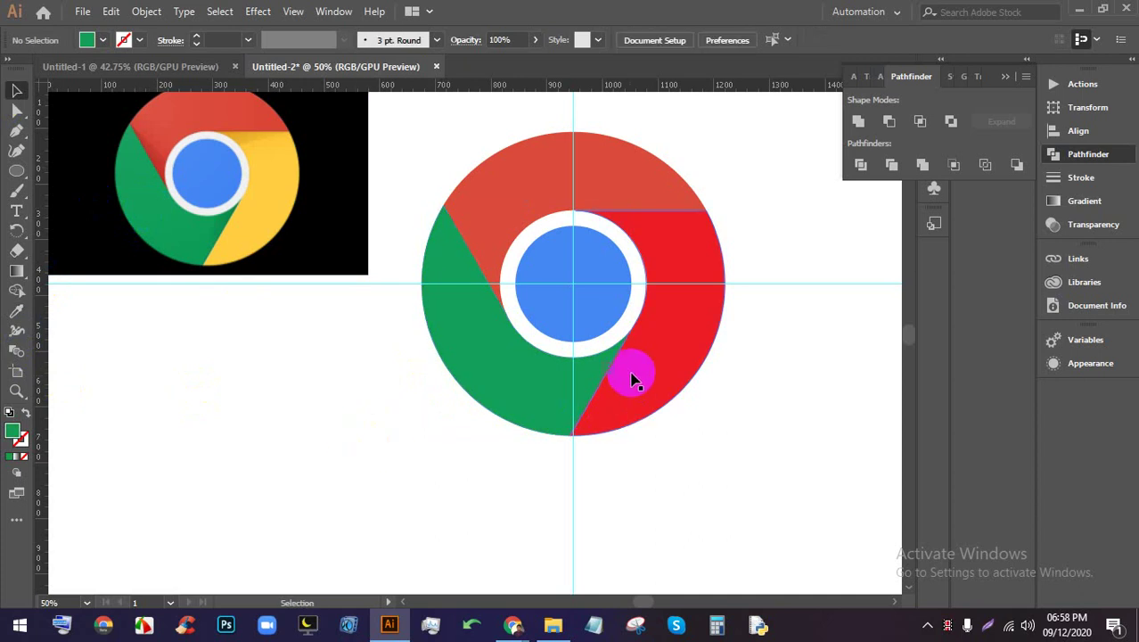
pyautogui.click(631, 372)
pyautogui.click(18, 314)
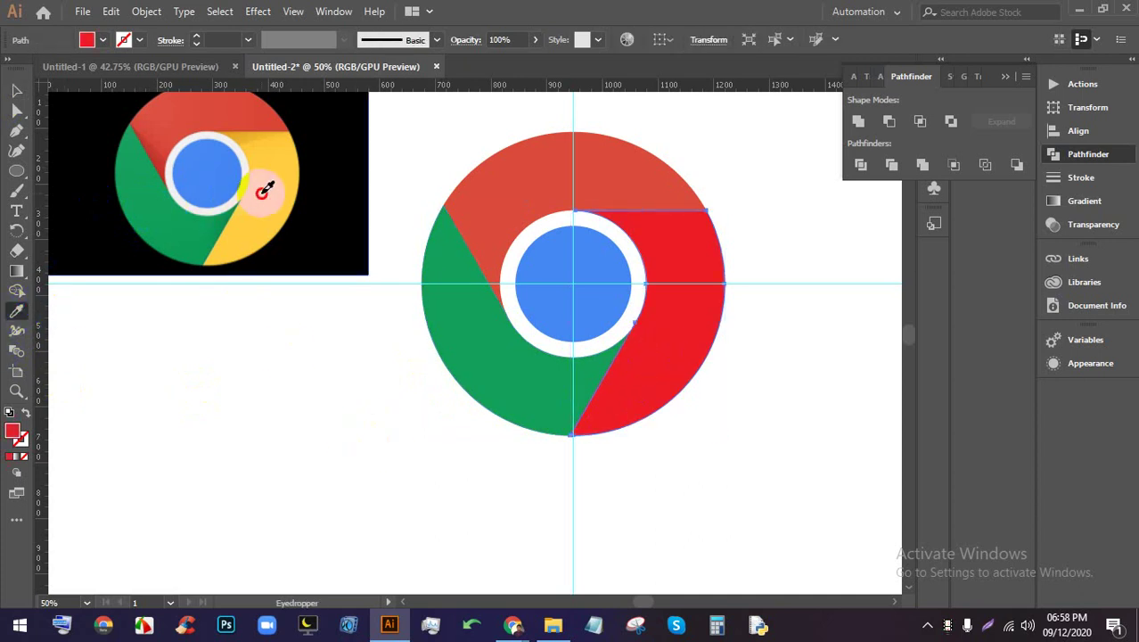
pyautogui.click(264, 191)
pyautogui.click(14, 93)
pyautogui.click(300, 406)
# Fill the thin red diagonal sliver with the neighbouring yellow
pyautogui.scroll(-1, 300, 407)
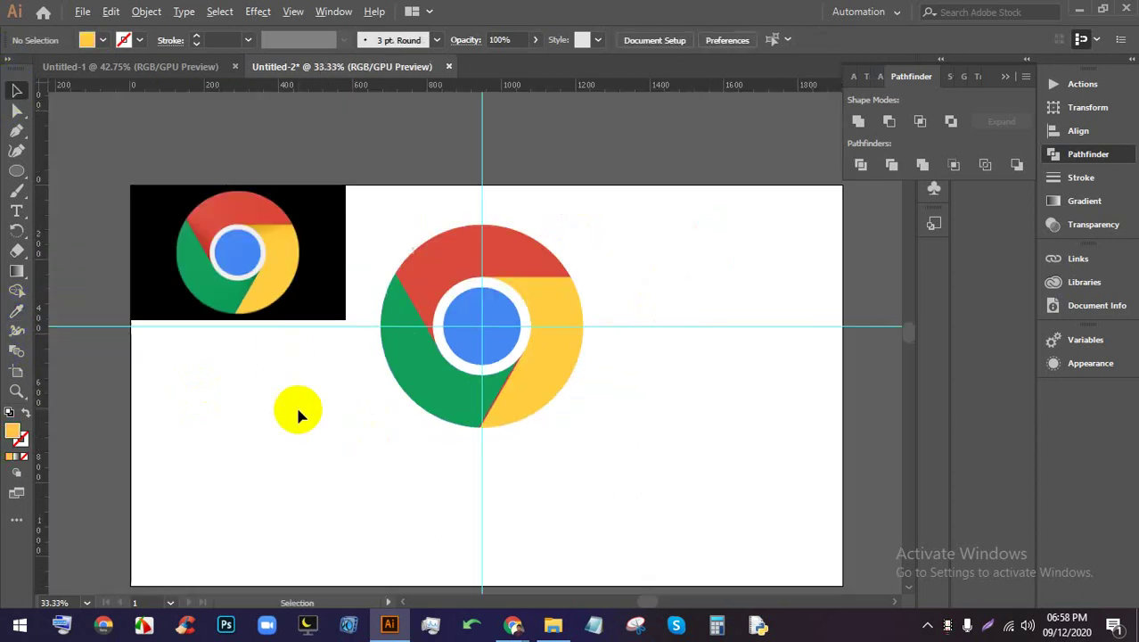
pyautogui.scroll(2, 471, 390)
pyautogui.scroll(2, 411, 431)
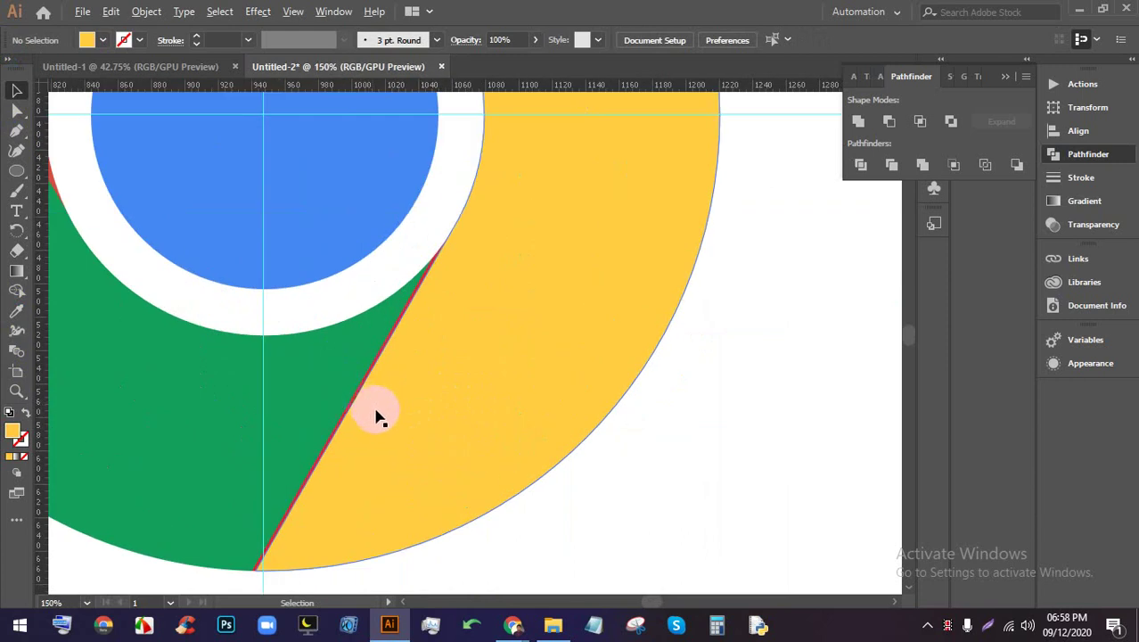
pyautogui.scroll(-2, 605, 540)
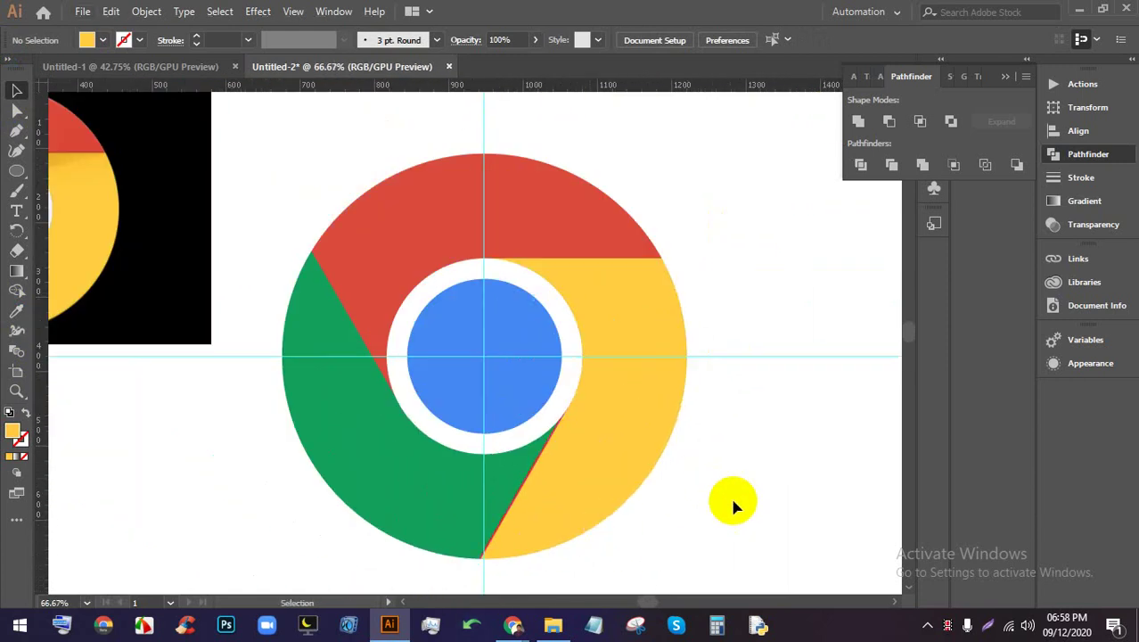
pyautogui.moveTo(738, 502); pyautogui.dragTo(473, 392)
pyautogui.click(695, 499)
pyautogui.scroll(4, 535, 499)
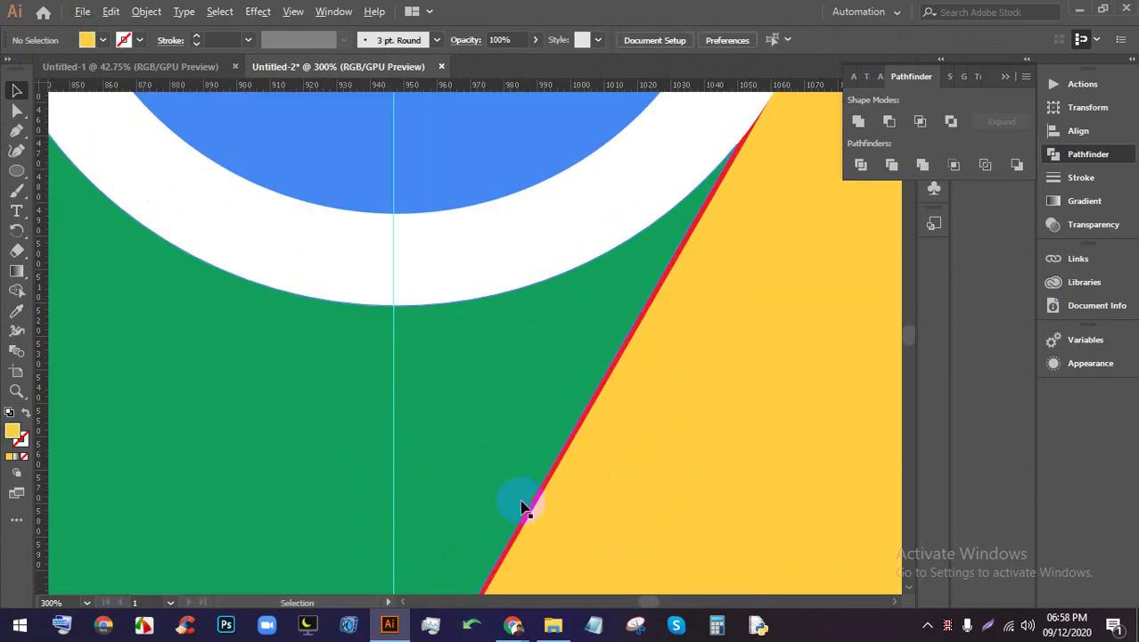
pyautogui.click(535, 505)
pyautogui.scroll(-2, 538, 506)
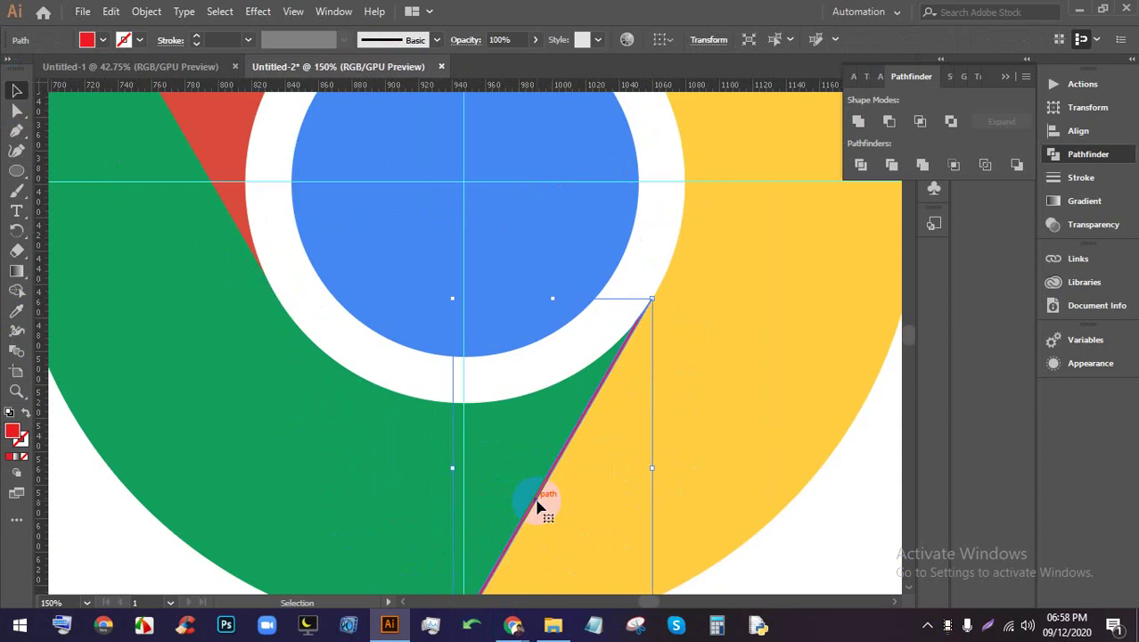
pyautogui.hotkey('ctrl', 'shift', 'a')
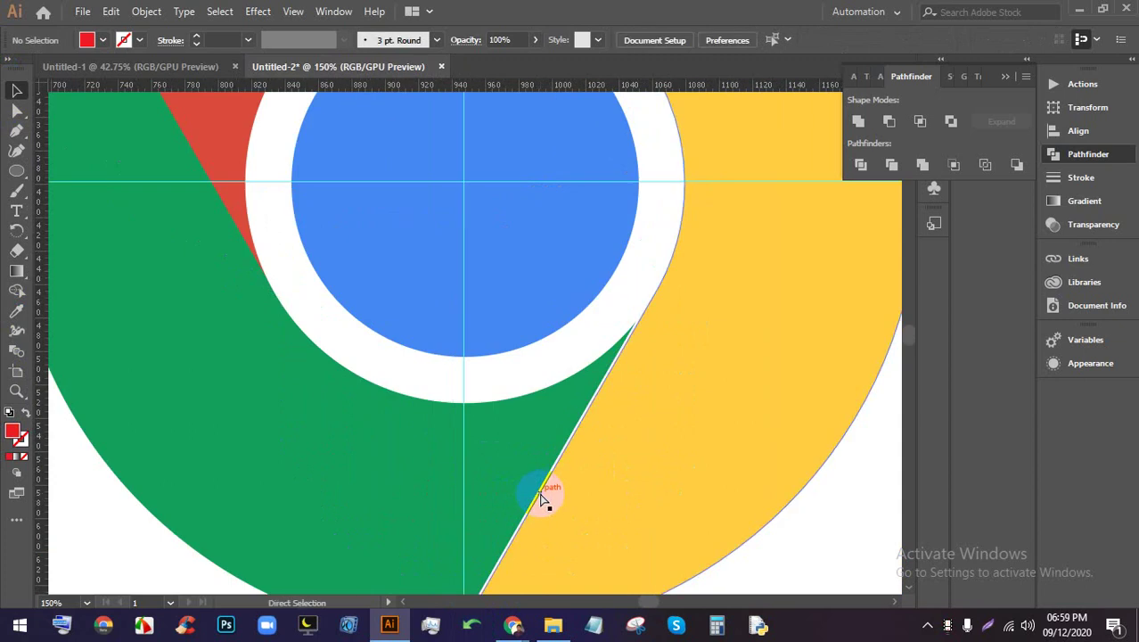
pyautogui.click(540, 498)
pyautogui.scroll(-3, 542, 497)
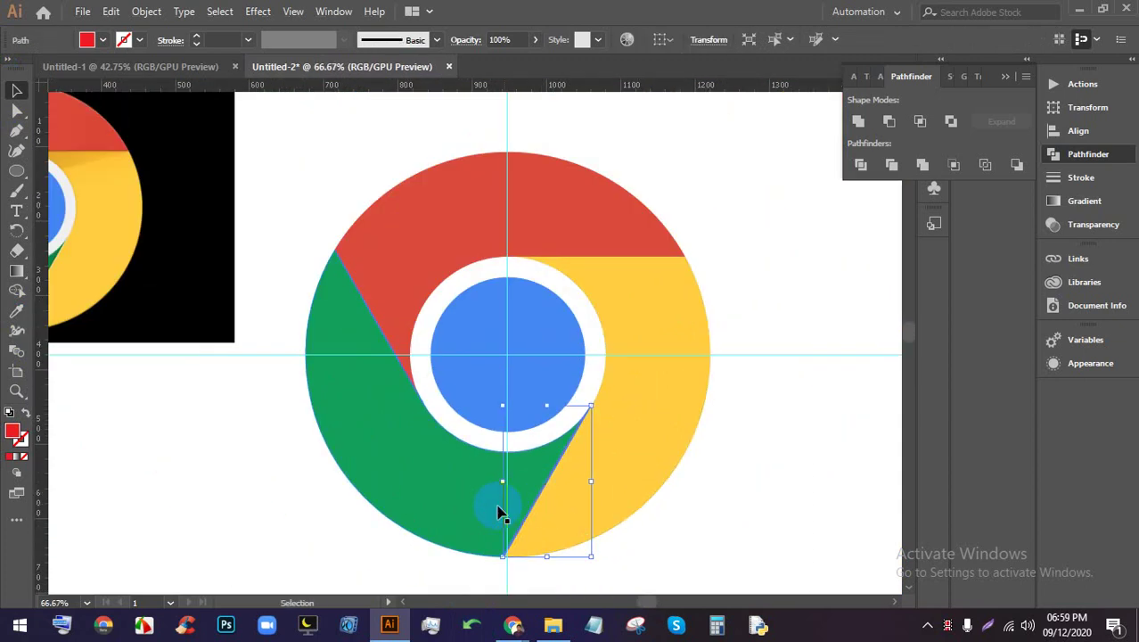
pyautogui.scroll(3, 508, 510)
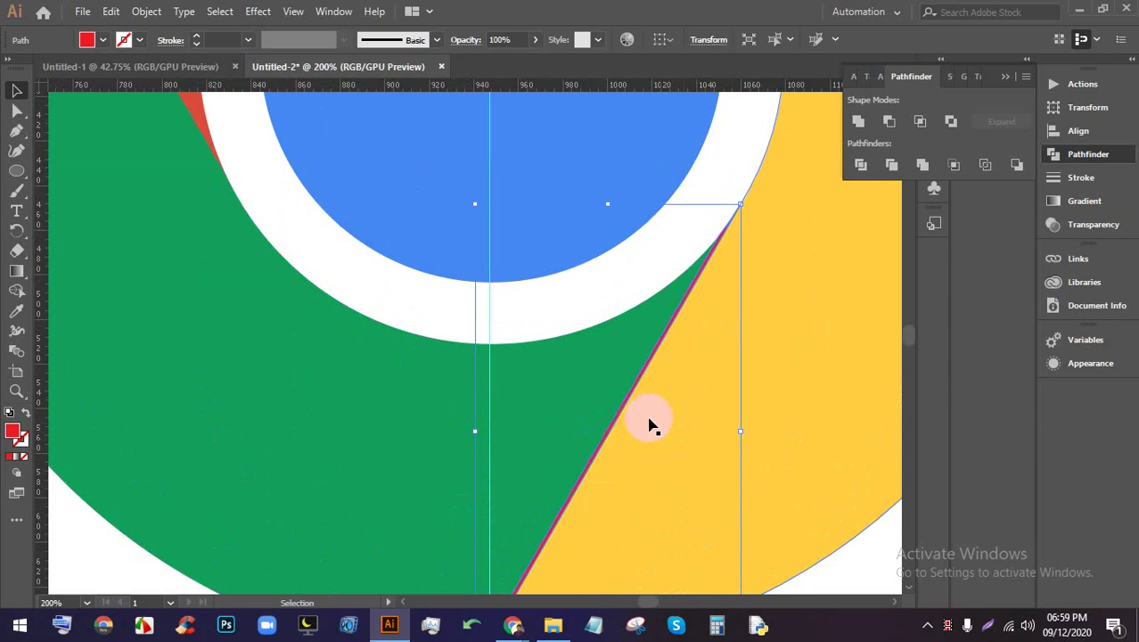
pyautogui.scroll(-3, 649, 426)
pyautogui.scroll(5, 593, 211)
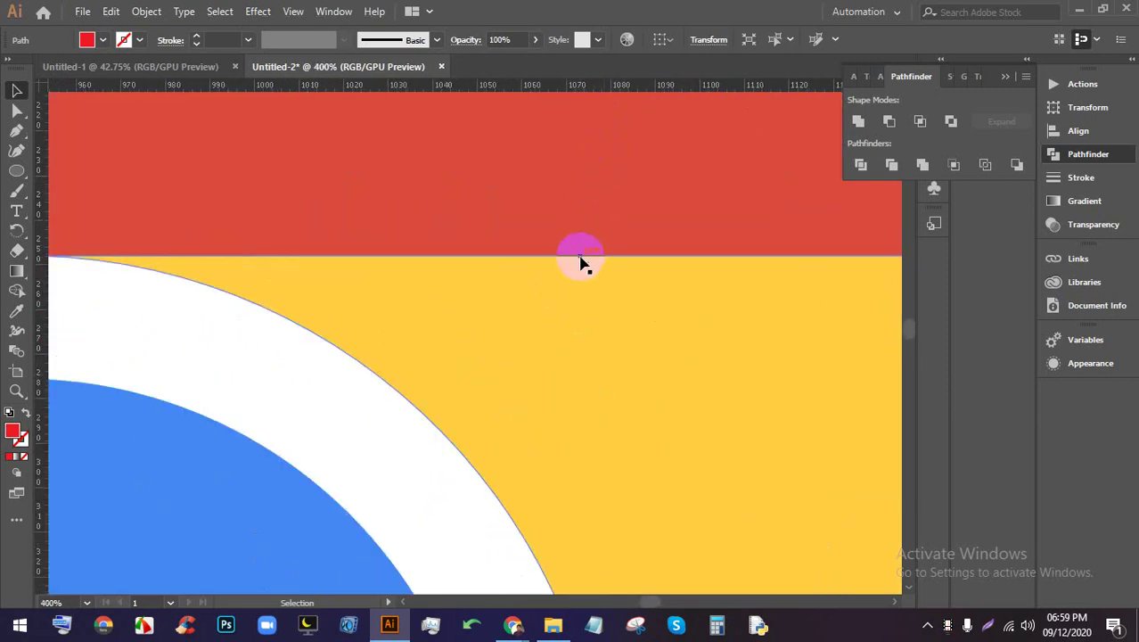
pyautogui.scroll(-5, 581, 262)
pyautogui.scroll(-2, 600, 427)
pyautogui.scroll(1, 517, 473)
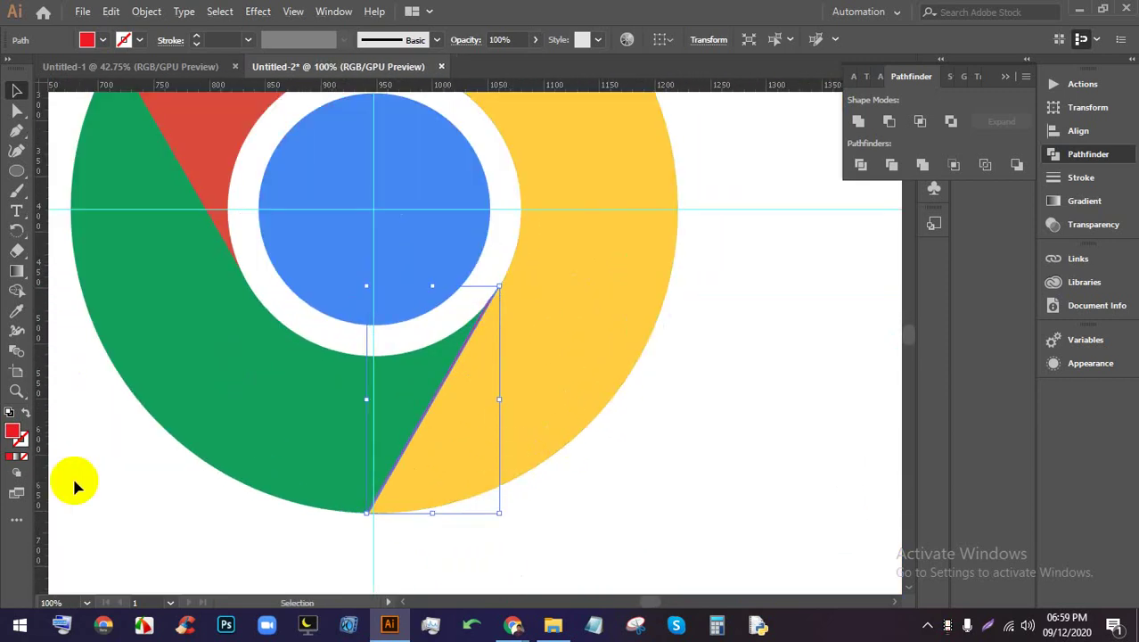
pyautogui.click(16, 313)
pyautogui.click(534, 318)
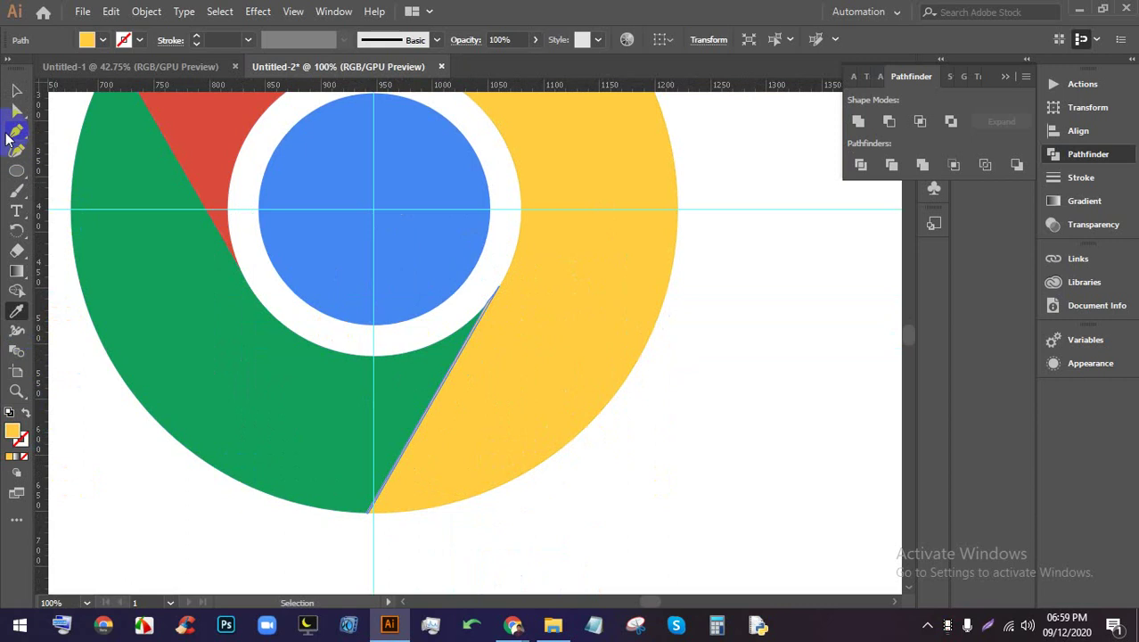
pyautogui.click(24, 92)
pyautogui.click(695, 447)
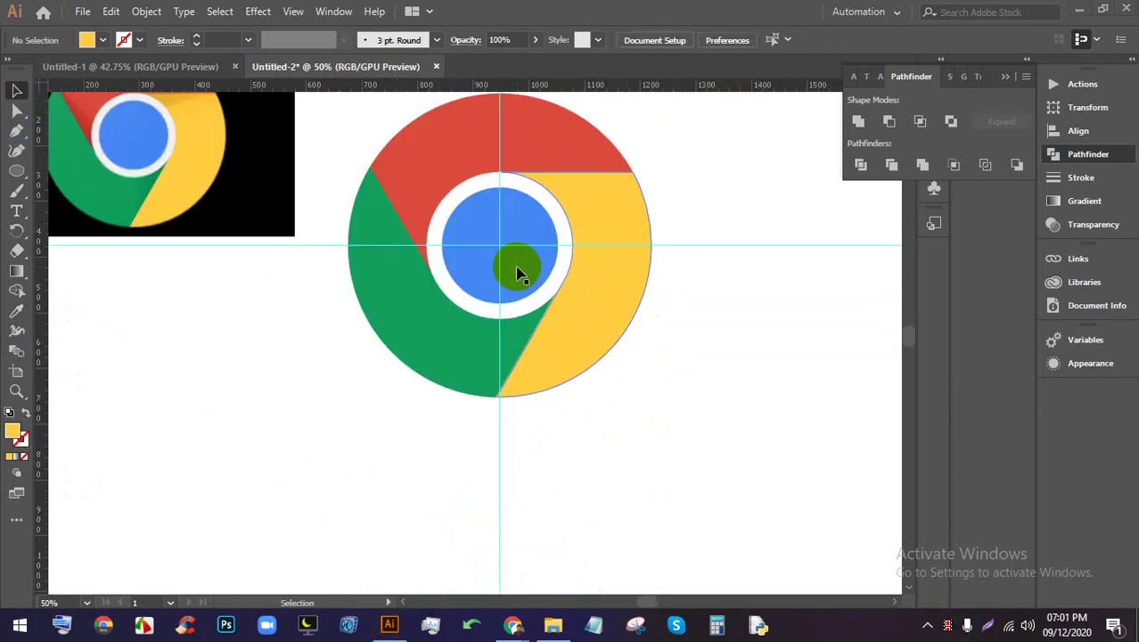
# Zoom and pan to look over the finished Chrome logo
pyautogui.scroll(2, 470, 146)
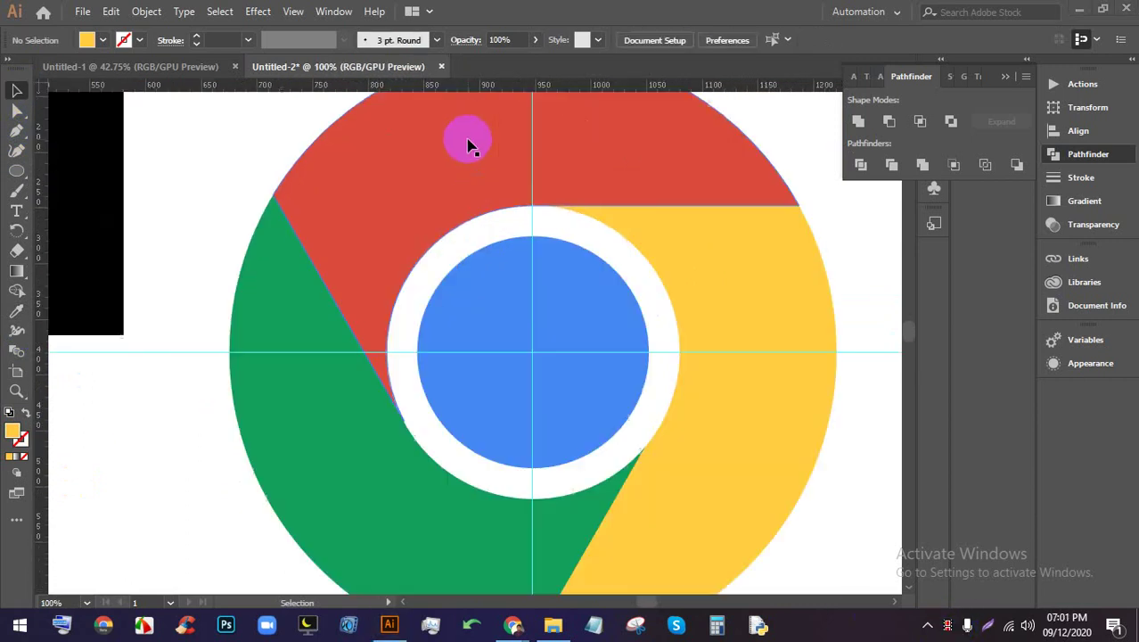
pyautogui.scroll(-1, 623, 287)
pyautogui.moveTo(733, 304); pyautogui.dragTo(642, 317)
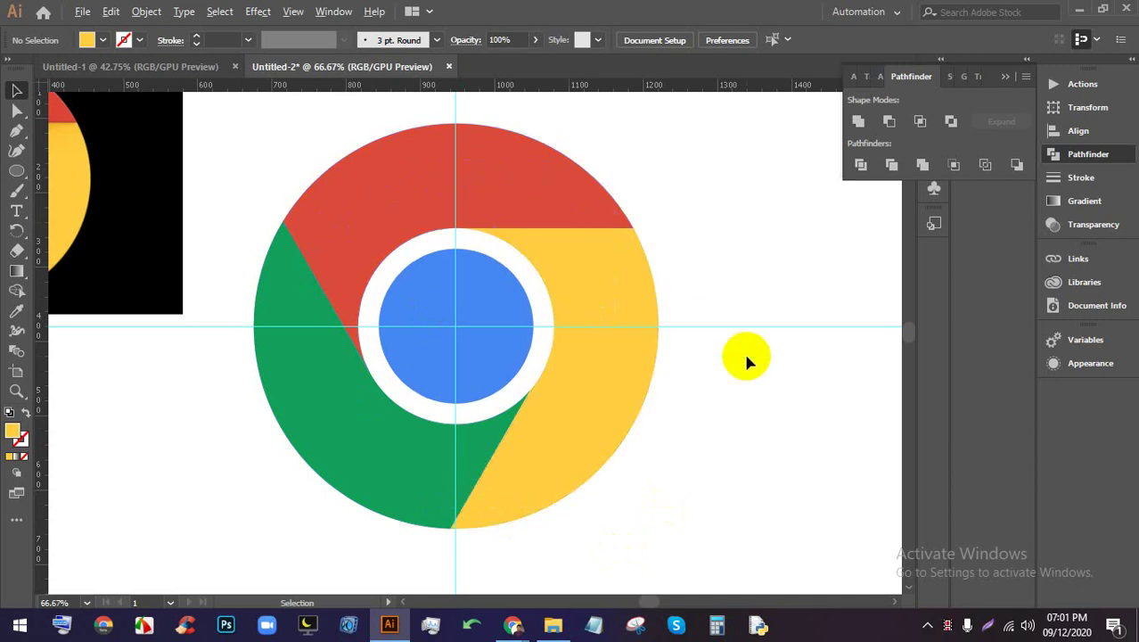
pyautogui.scroll(-1, 747, 359)
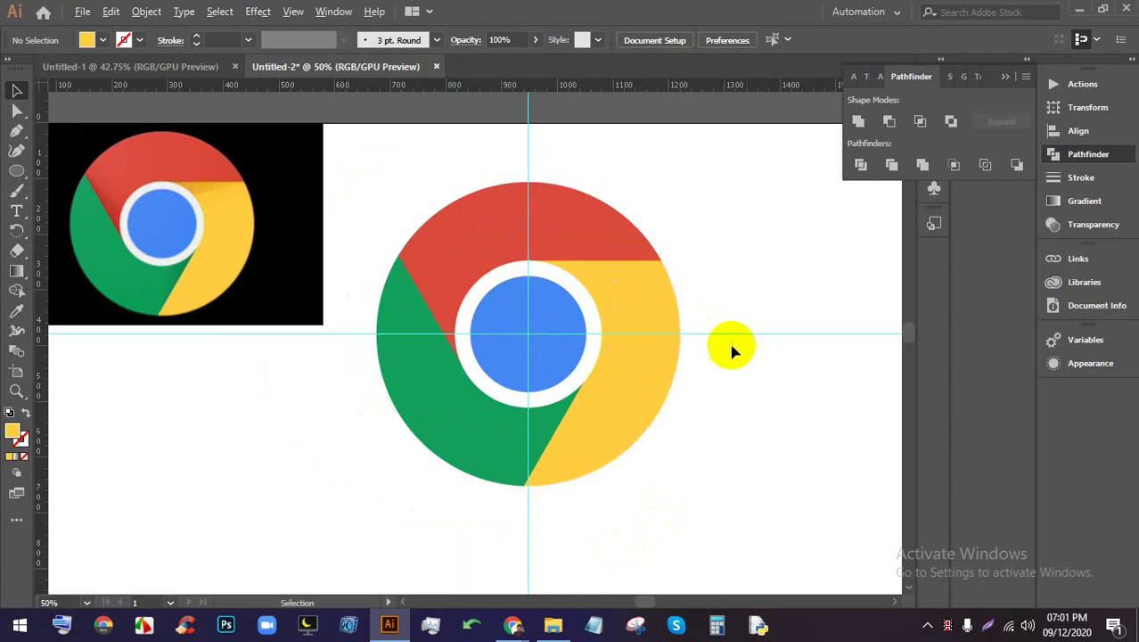
pyautogui.scroll(1, 730, 348)
pyautogui.moveTo(817, 400); pyautogui.dragTo(570, 378)
# Preview 'Camera shutter' reference images on Google Images, then return to Illustrator zoomed out
pyautogui.click(550, 631)
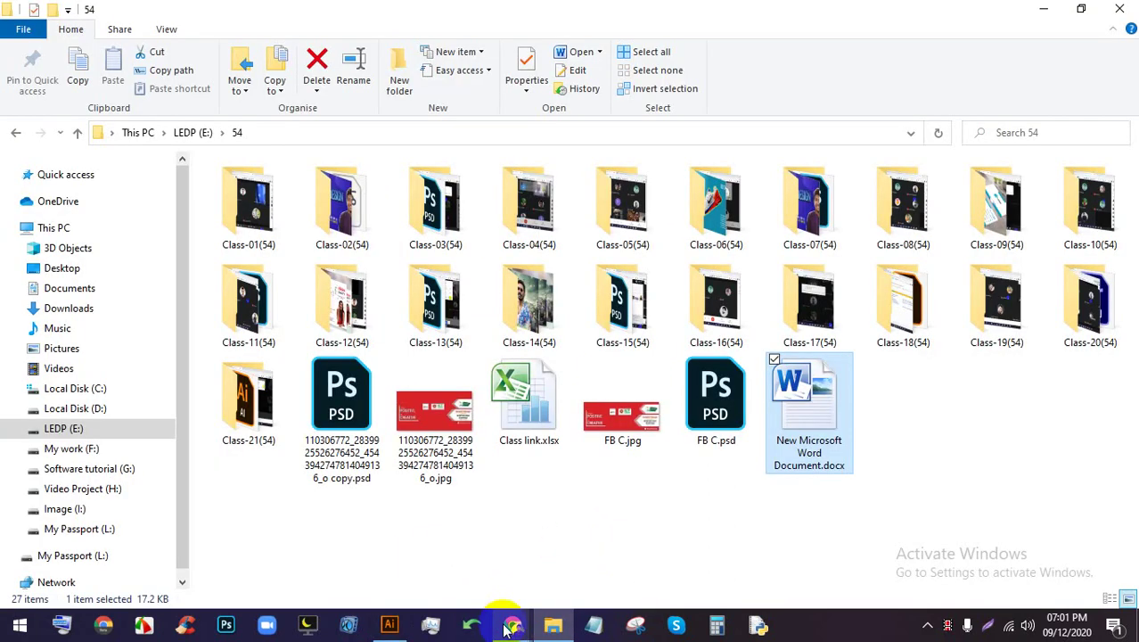
pyautogui.moveTo(512, 624)
pyautogui.click(453, 539)
pyautogui.click(670, 7)
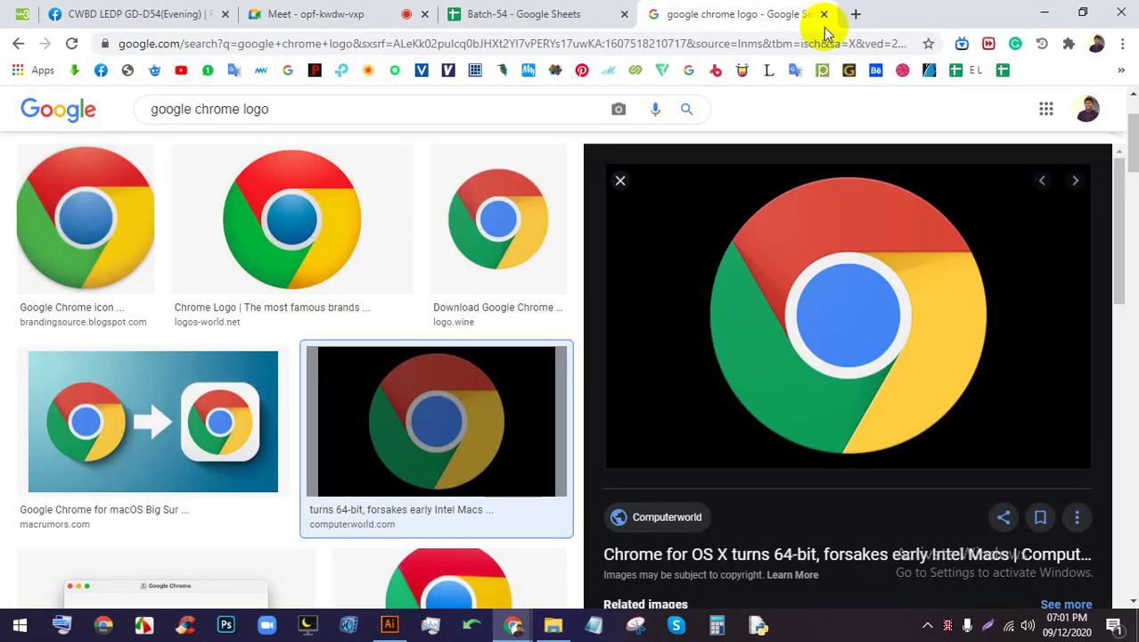
pyautogui.scroll(1, 465, 167)
pyautogui.click(652, 117)
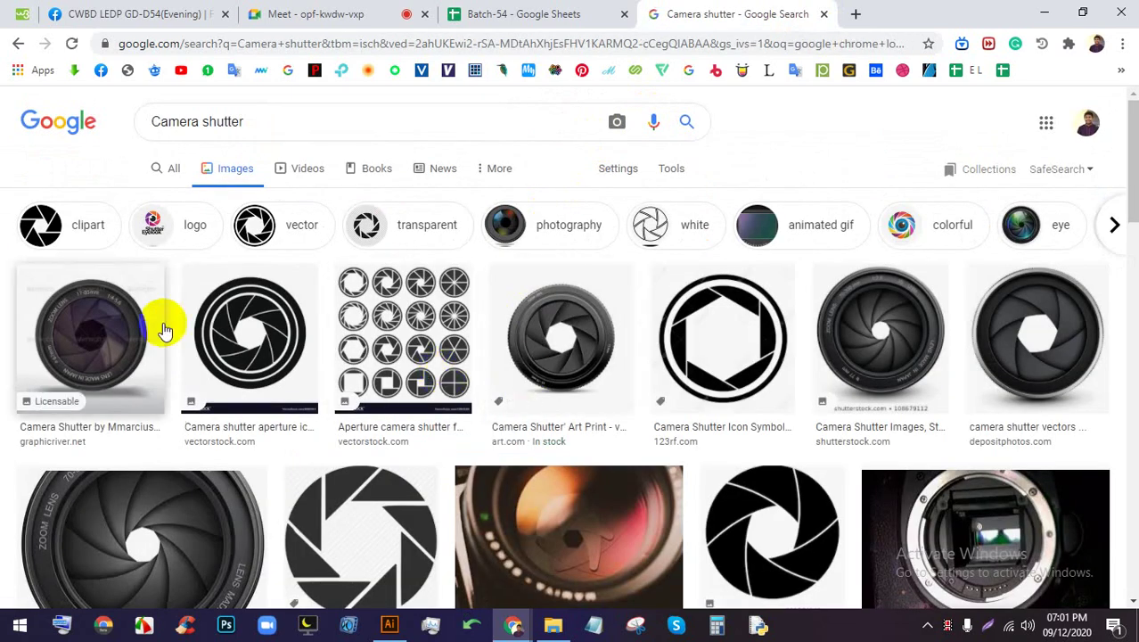
pyautogui.scroll(-3, 428, 356)
pyautogui.click(343, 190)
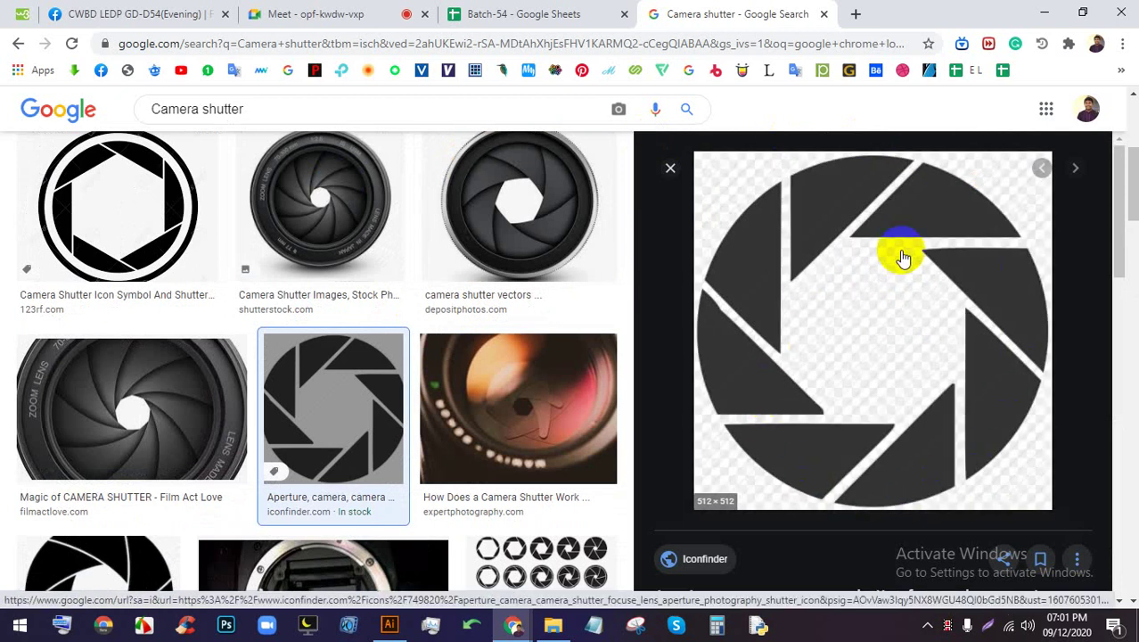
pyautogui.click(132, 411)
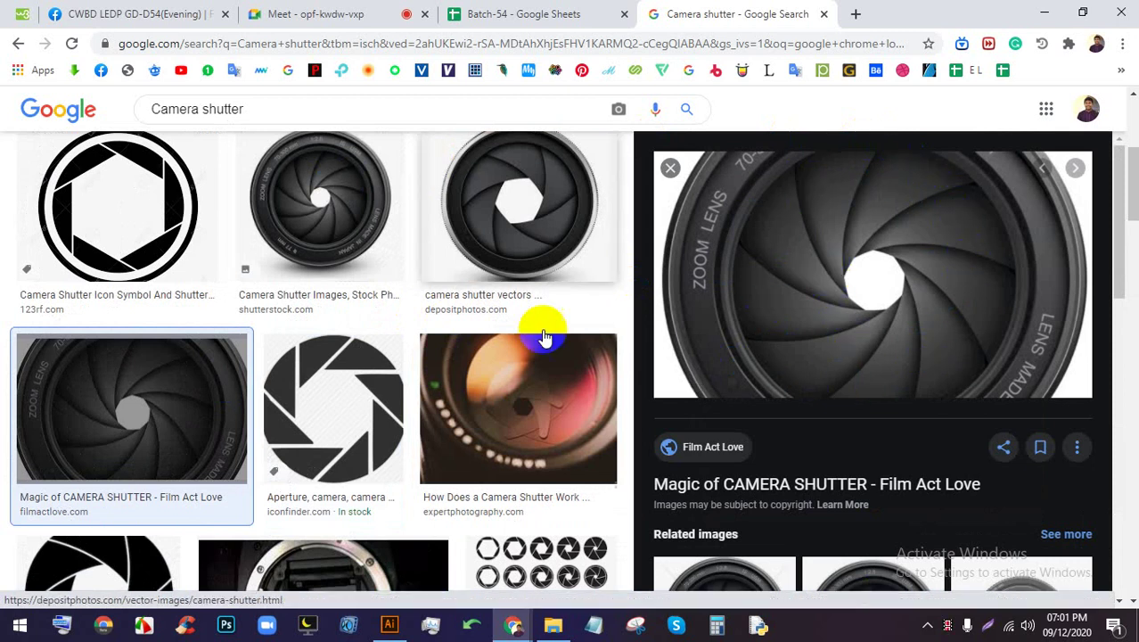
pyautogui.click(390, 624)
pyautogui.hotkey('ctrl', '-')
# Draw a six-sided hexagon on the empty artboard area and shift it left and down
pyautogui.moveTo(627, 384); pyautogui.dragTo(516, 292)
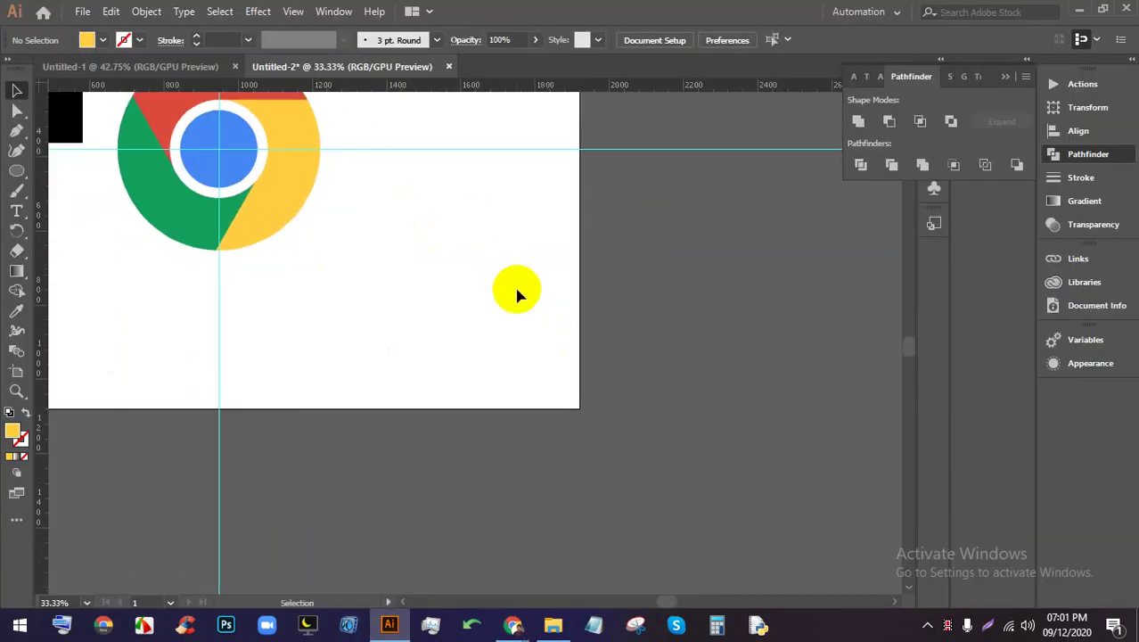
pyautogui.hotkey('ctrl', '+')
pyautogui.hotkey('ctrl', '+')
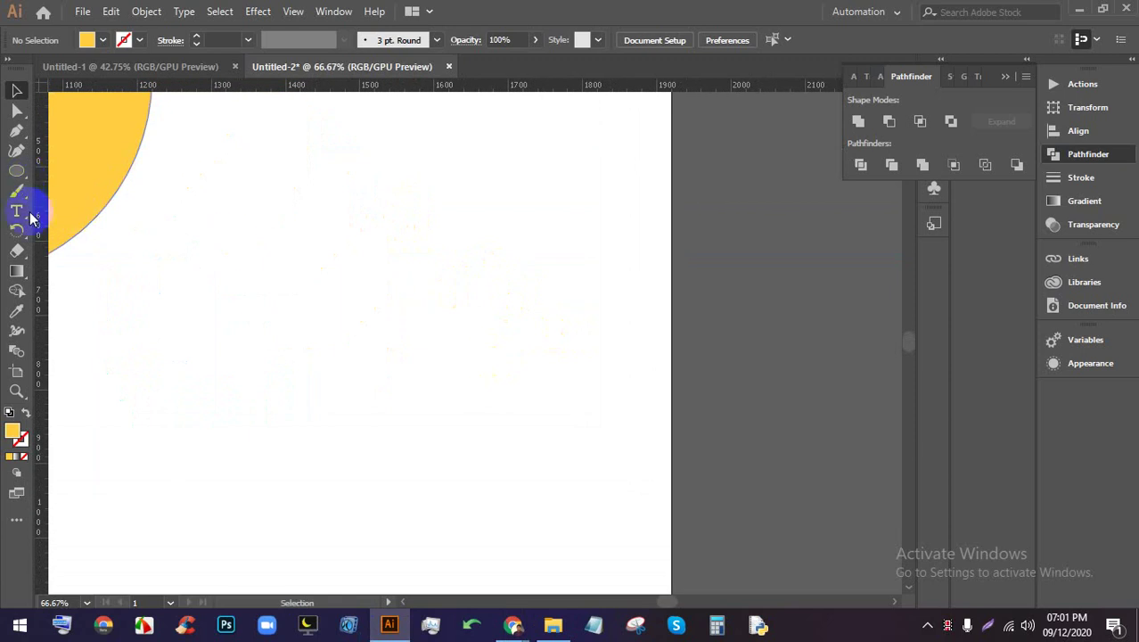
pyautogui.moveTo(22, 178); pyautogui.dragTo(102, 209)
pyautogui.moveTo(429, 328); pyautogui.dragTo(476, 402)
pyautogui.press('Up')
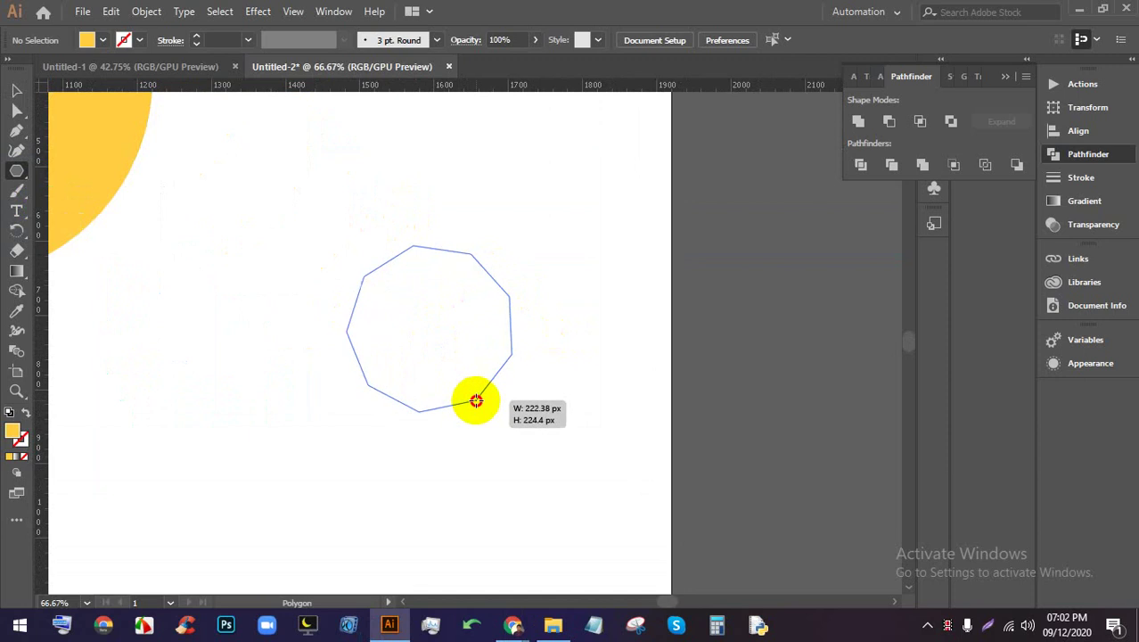
pyautogui.press('Down')
pyautogui.moveTo(476, 401)
pyautogui.mouseDown()
pyautogui.moveTo(473, 387)
pyautogui.moveTo(465, 413)
pyautogui.mouseUp()
pyautogui.click(16, 90)
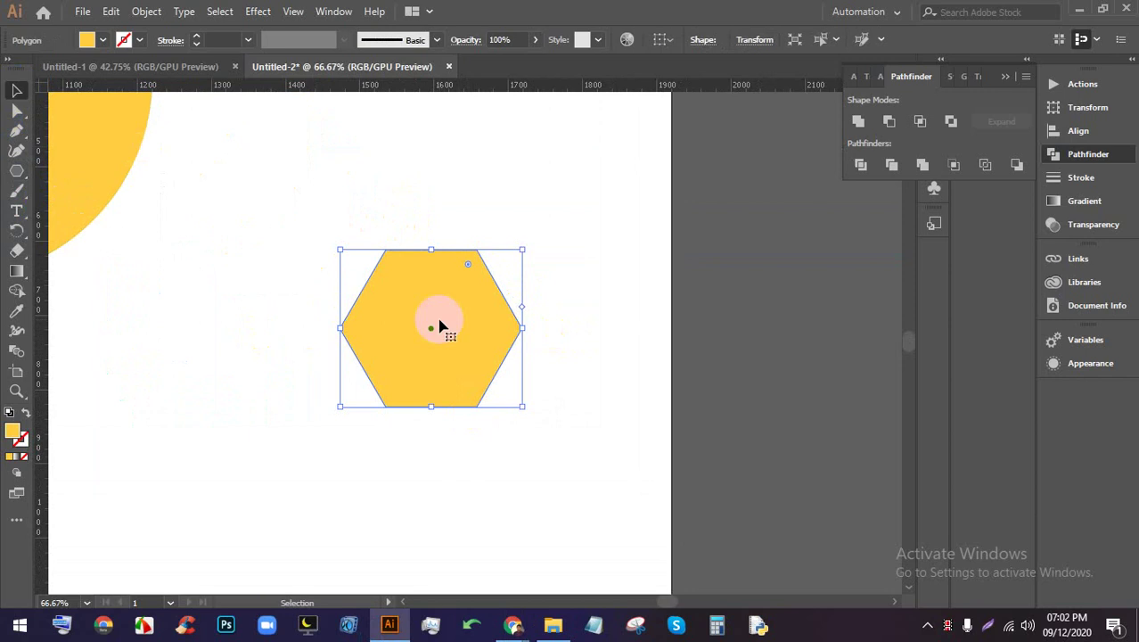
pyautogui.moveTo(438, 323); pyautogui.dragTo(425, 405)
pyautogui.click(617, 367)
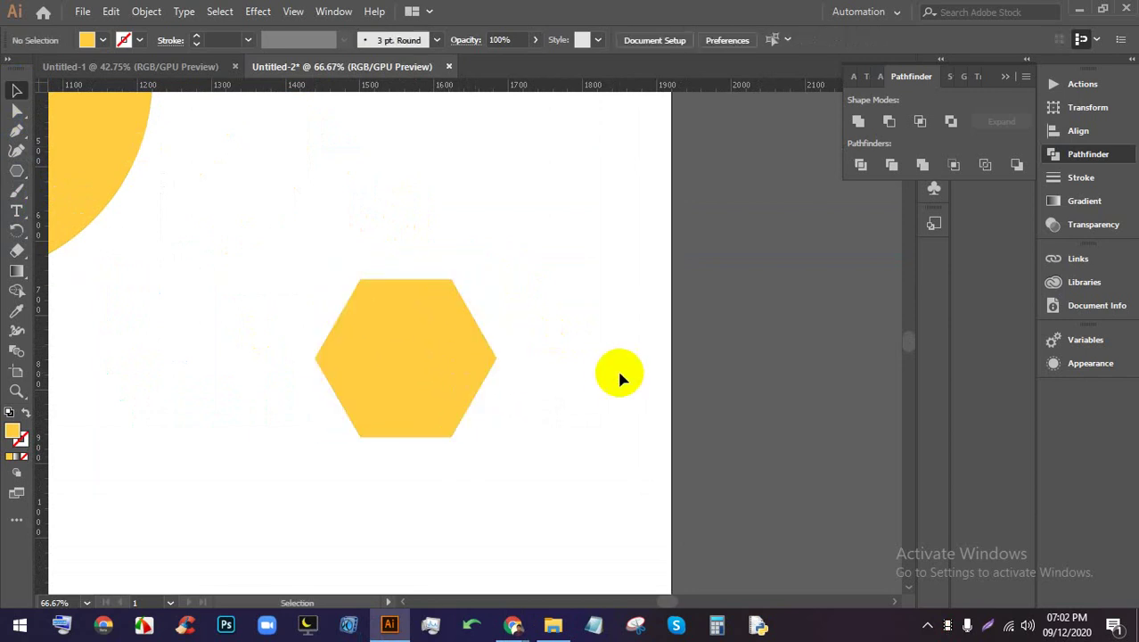
# Draw a large circle over the hexagon with the Ellipse Tool
pyautogui.click(17, 173)
pyautogui.moveTo(420, 348); pyautogui.dragTo(445, 364)
pyautogui.click(17, 170)
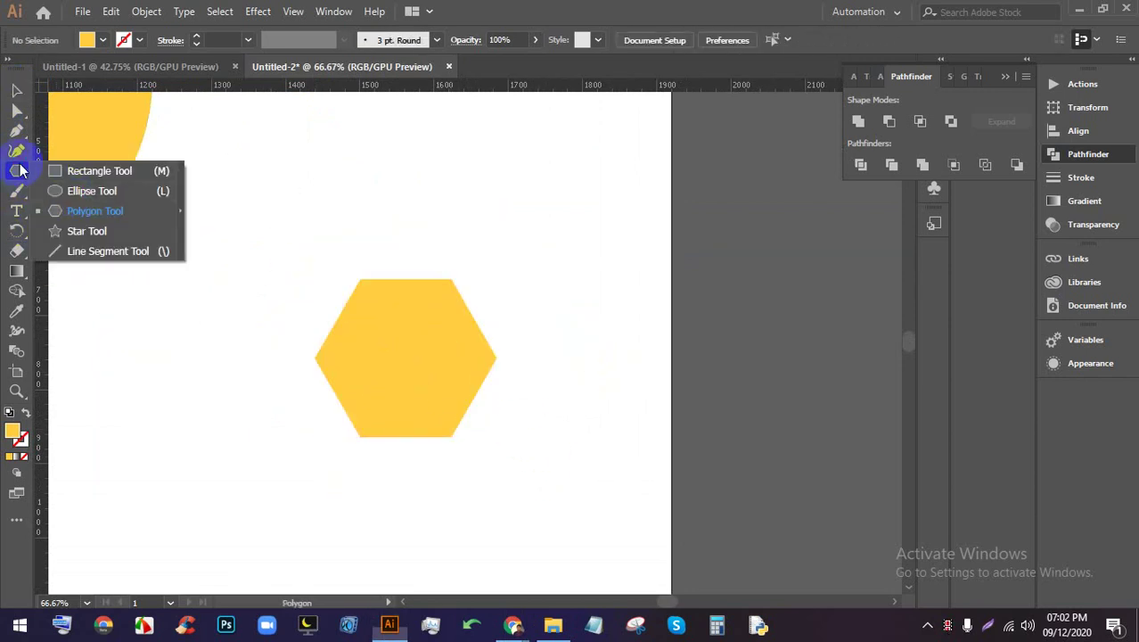
pyautogui.click(76, 193)
pyautogui.moveTo(405, 339); pyautogui.dragTo(664, 509)
# Fill the circle green and move the hexagon onto the circle's centre
pyautogui.press('v')
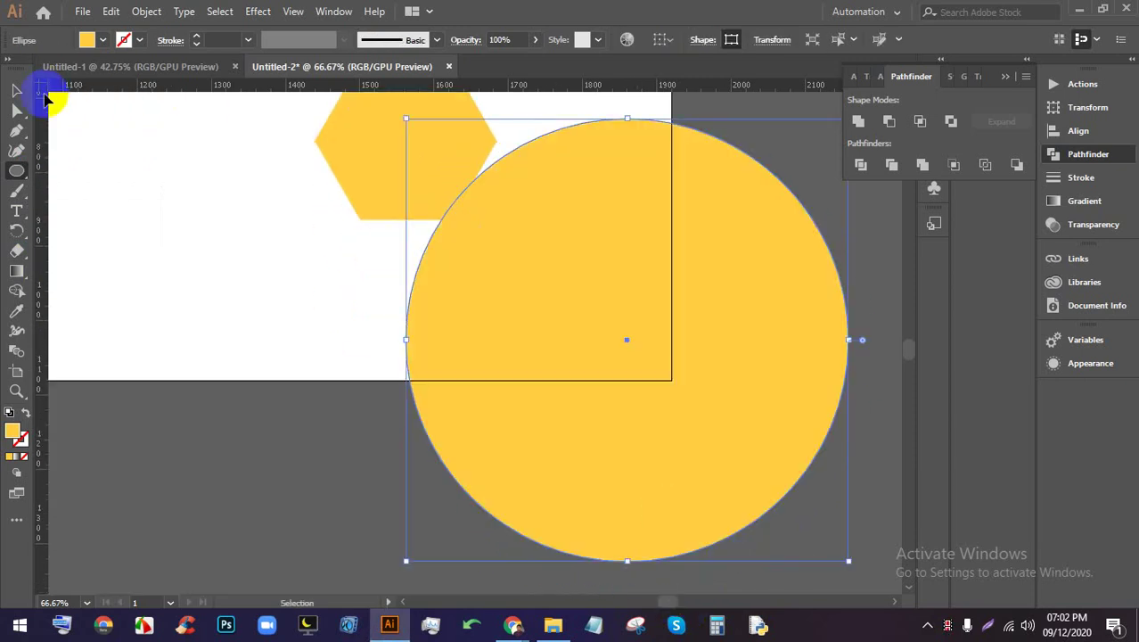
pyautogui.click(87, 40)
pyautogui.click(79, 68)
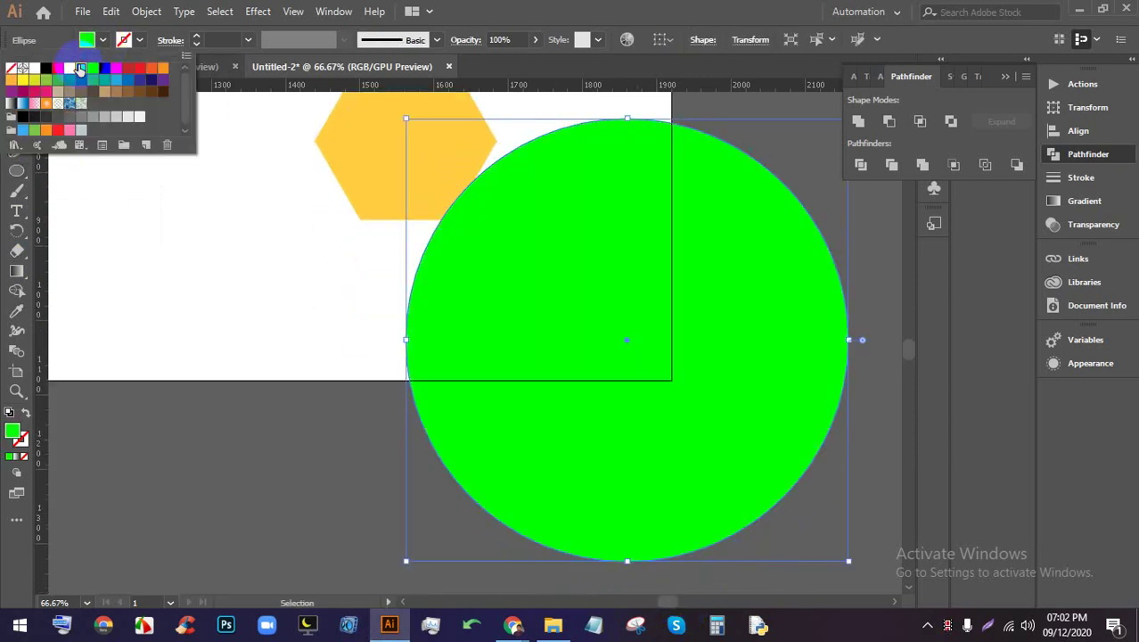
pyautogui.click(664, 8)
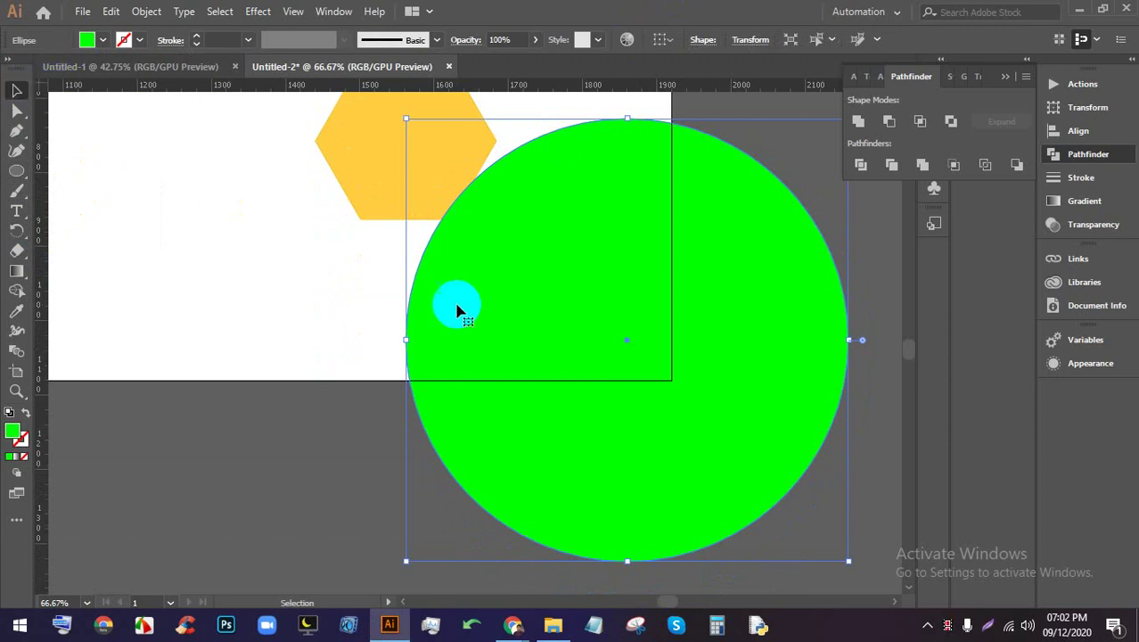
pyautogui.scroll(-2, 460, 307)
pyautogui.scroll(2, 510, 325)
pyautogui.moveTo(575, 445); pyautogui.dragTo(781, 319)
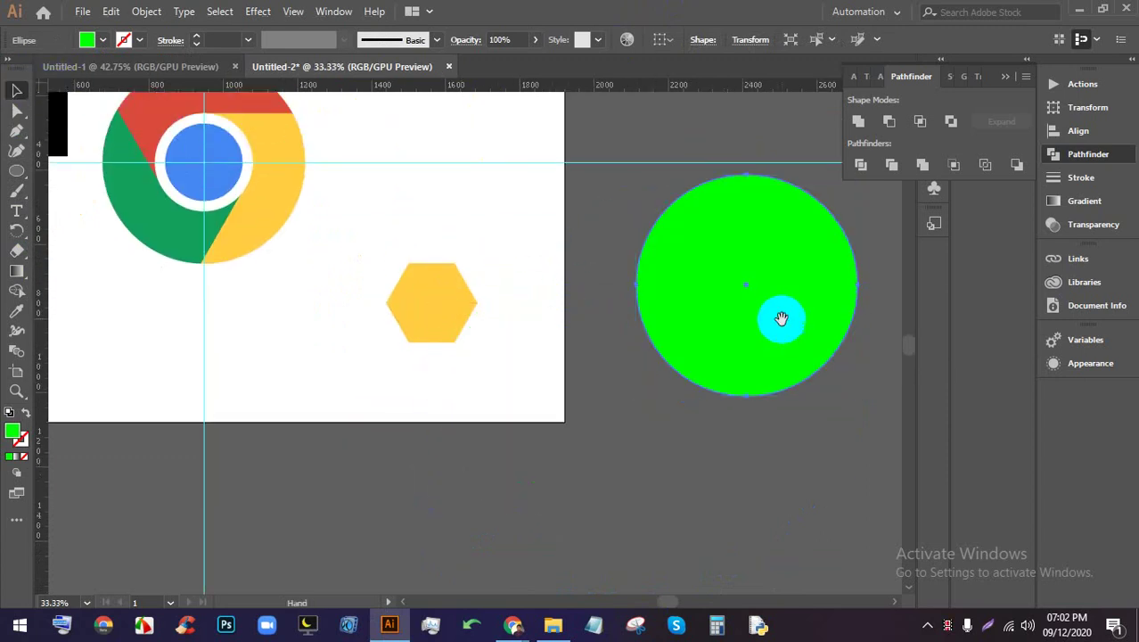
pyautogui.moveTo(557, 333); pyautogui.dragTo(312, 433)
pyautogui.moveTo(185, 406); pyautogui.dragTo(501, 390)
# Send the circle behind the hexagon and nudge it slightly left and up
pyautogui.click(675, 355)
pyautogui.click(591, 365)
pyautogui.hotkey('ctrl', 'shift', '[')
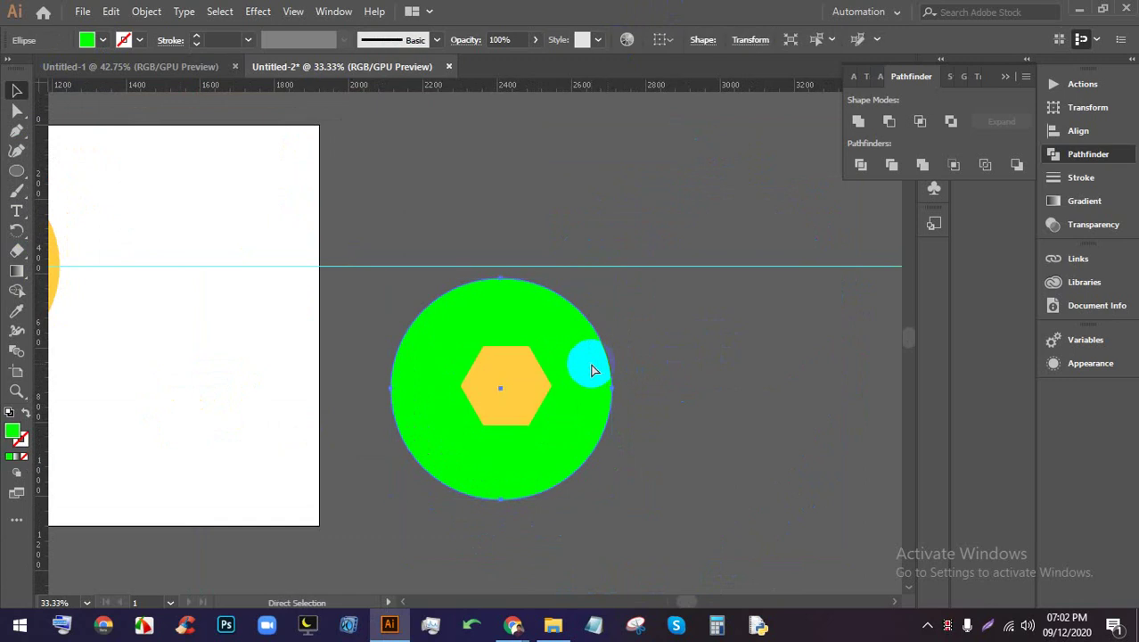
pyautogui.click(666, 386)
pyautogui.moveTo(552, 404); pyautogui.dragTo(542, 400)
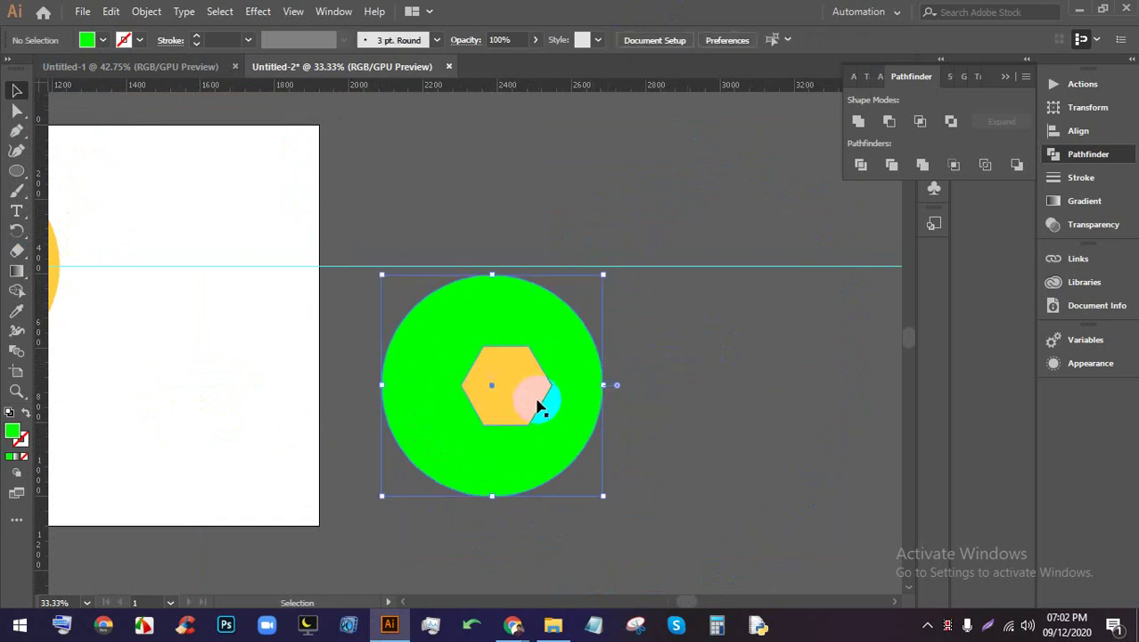
pyautogui.click(686, 428)
# Change the circle's fill to orange from the Swatches
pyautogui.click(581, 350)
pyautogui.click(109, 41)
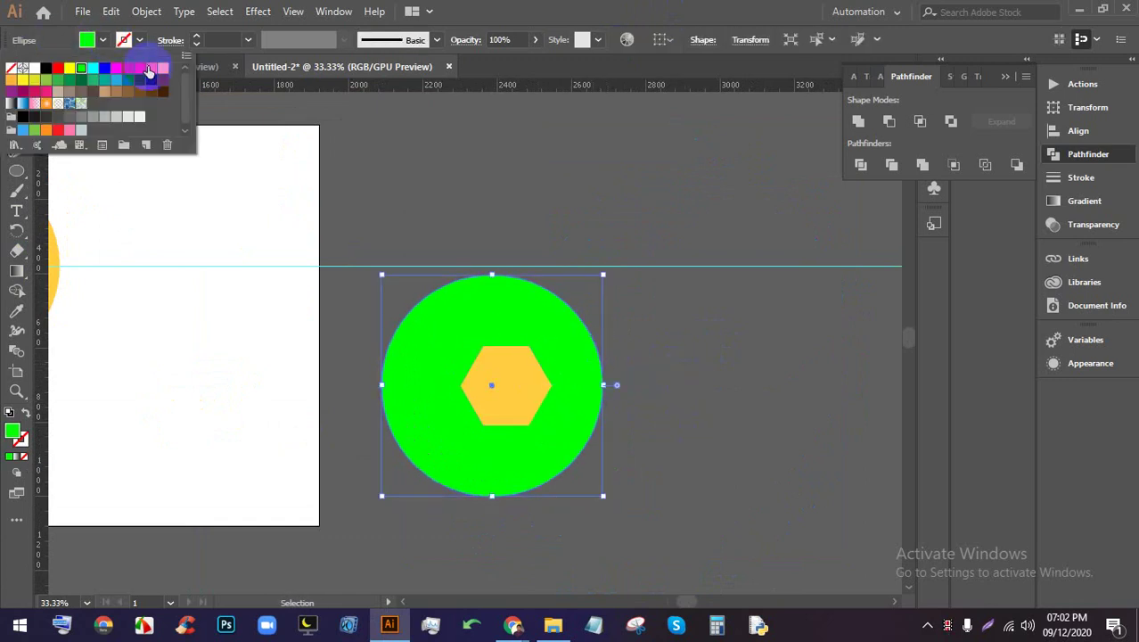
pyautogui.click(164, 75)
pyautogui.click(803, 390)
pyautogui.hotkey('ctrl', '=')
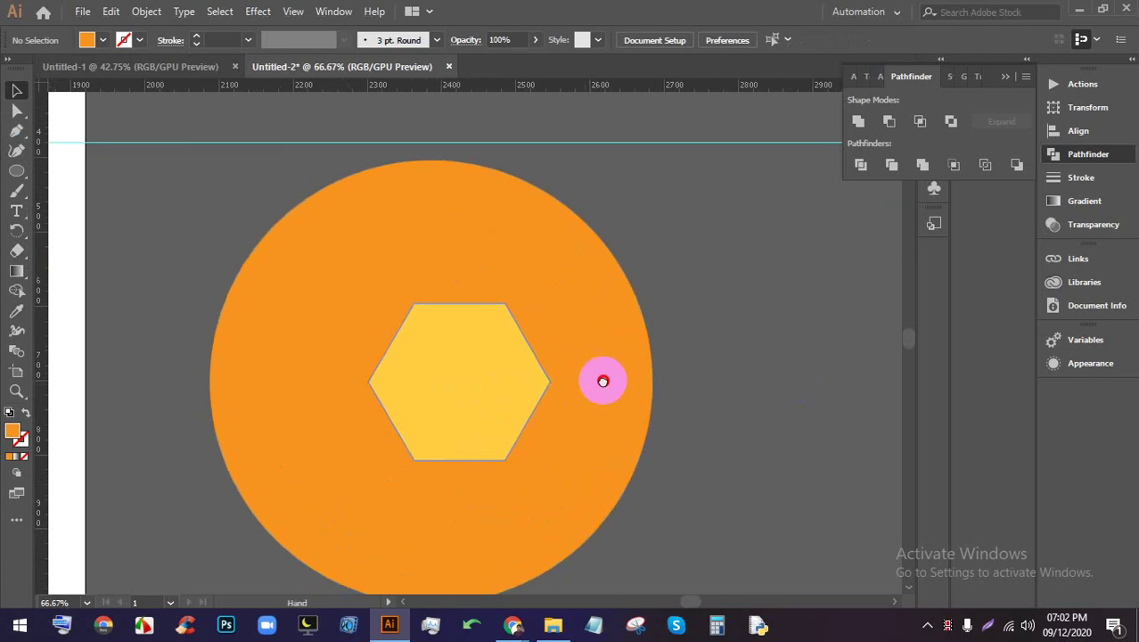
# Fill the hexagon white and move it to the circle's centre
pyautogui.click(544, 340)
pyautogui.click(84, 41)
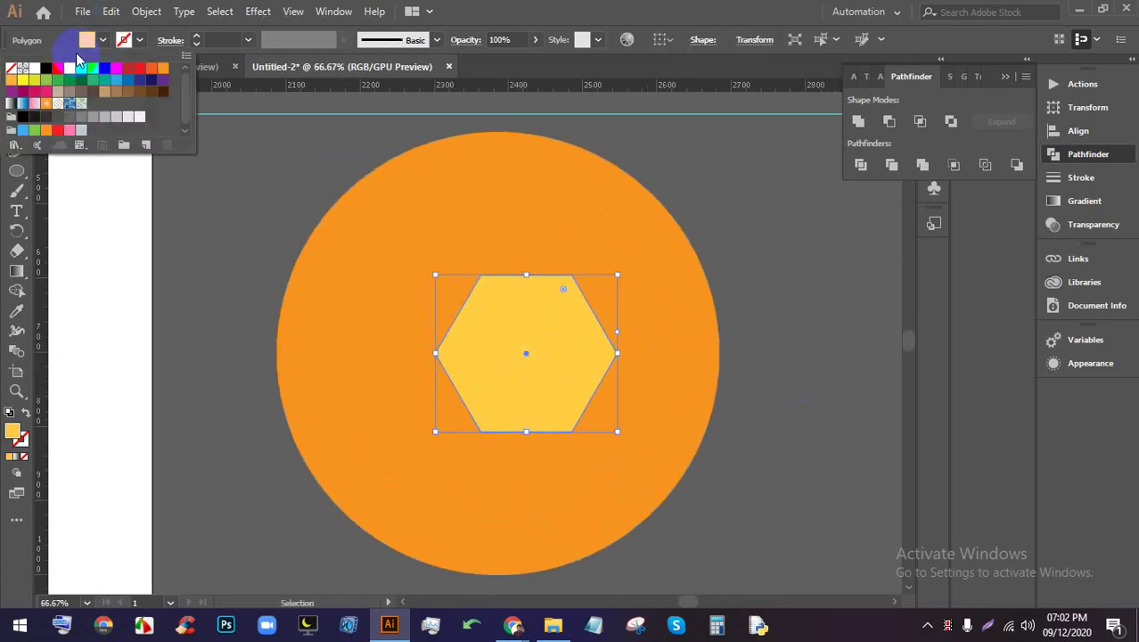
pyautogui.click(29, 73)
pyautogui.click(247, 178)
pyautogui.moveTo(507, 308); pyautogui.dragTo(574, 341)
# Select both the circle and hexagon and align their horizontal centres
pyautogui.click(712, 376)
pyautogui.click(803, 400)
pyautogui.click(417, 261)
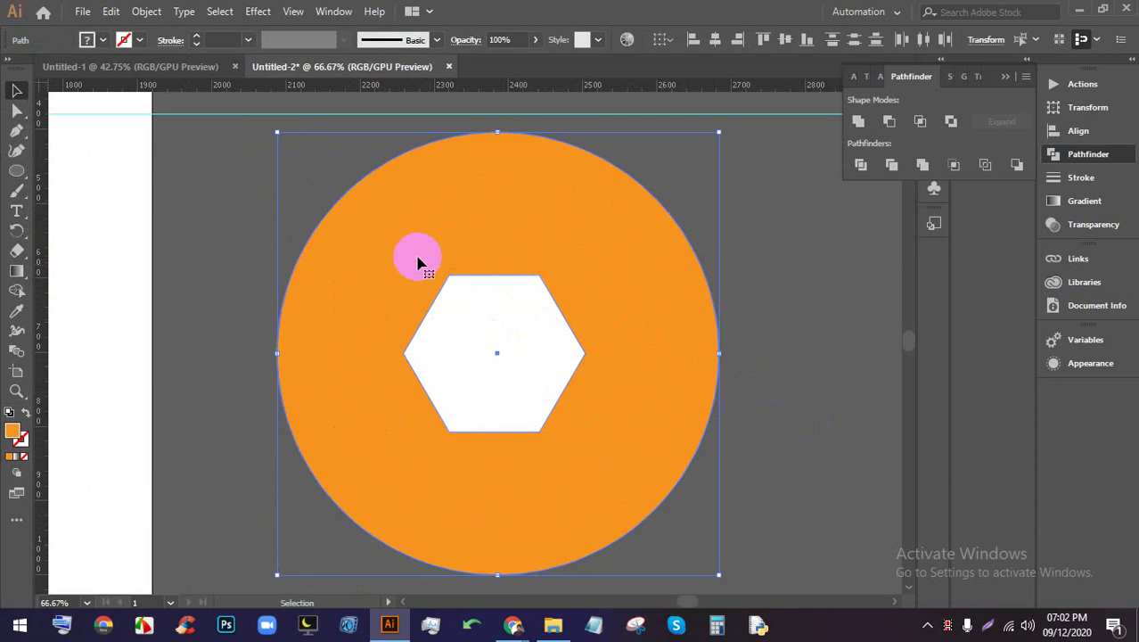
pyautogui.click(712, 46)
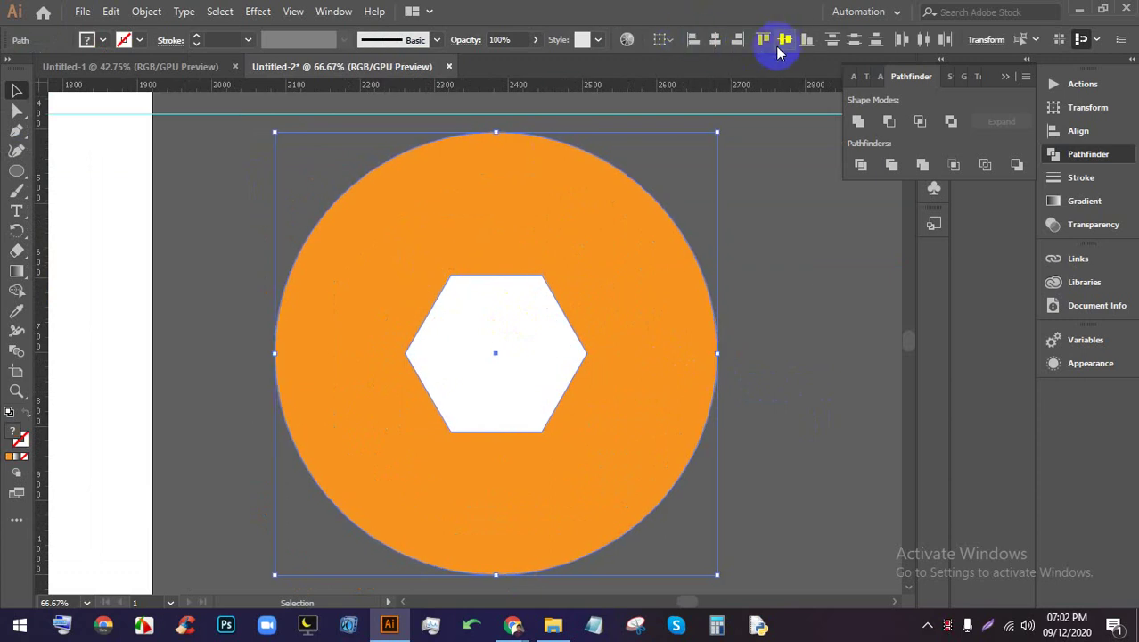
pyautogui.click(792, 326)
pyautogui.scroll(-1, 791, 308)
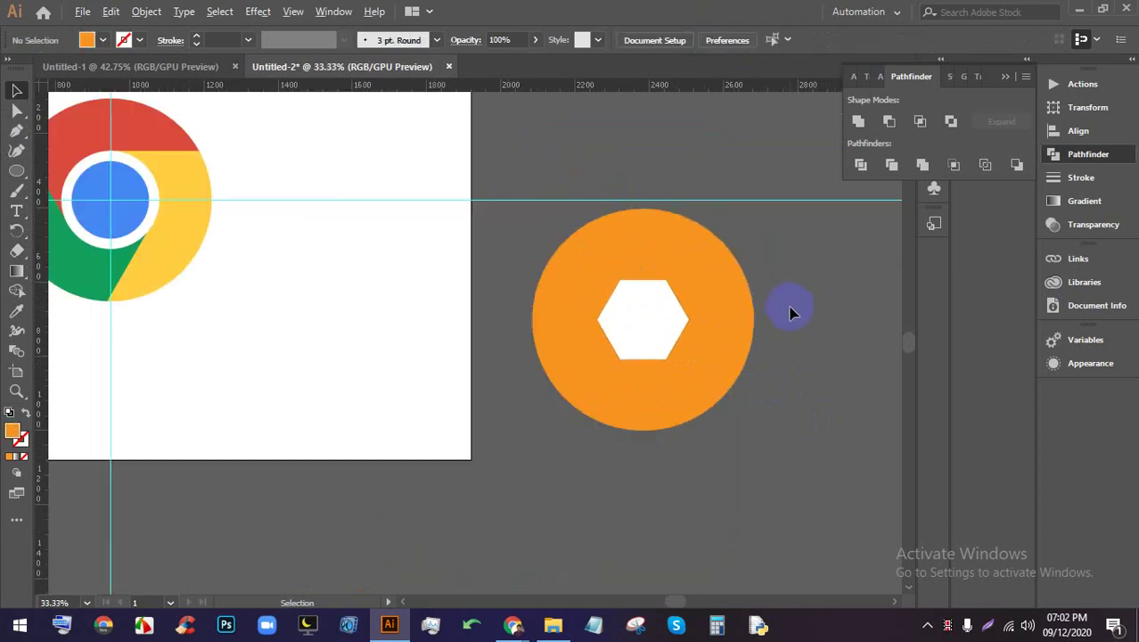
pyautogui.scroll(1, 755, 346)
pyautogui.scroll(-1, 731, 357)
pyautogui.moveTo(704, 370); pyautogui.dragTo(686, 348)
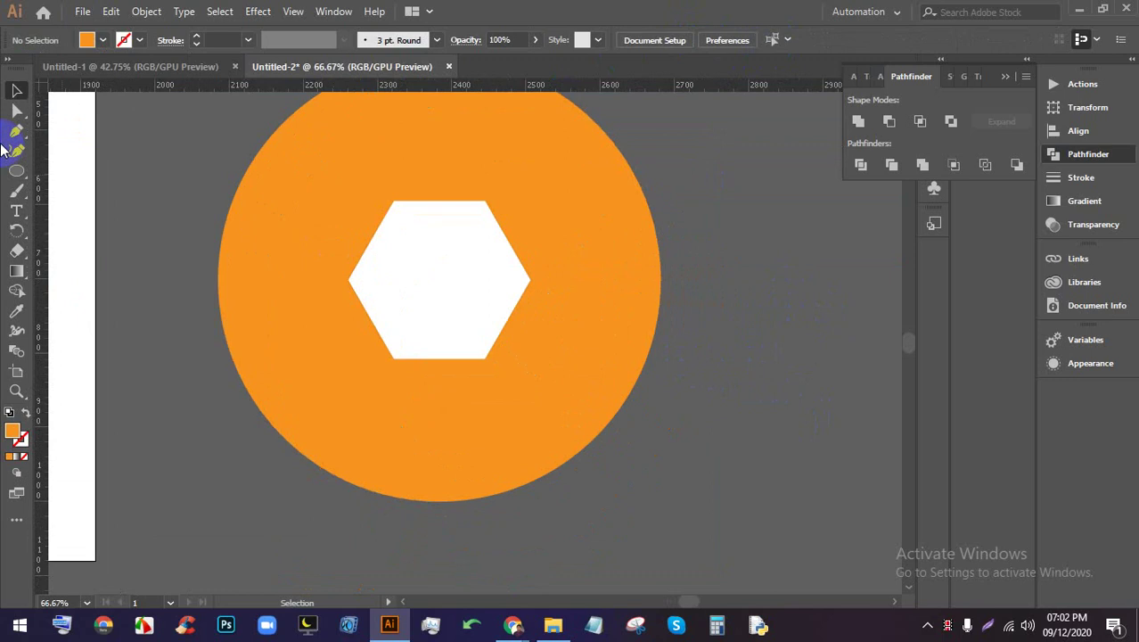
# Draw a straight line from the hexagon's top-right corner to just past the circle's edge
pyautogui.click(485, 215)
pyautogui.click(484, 204)
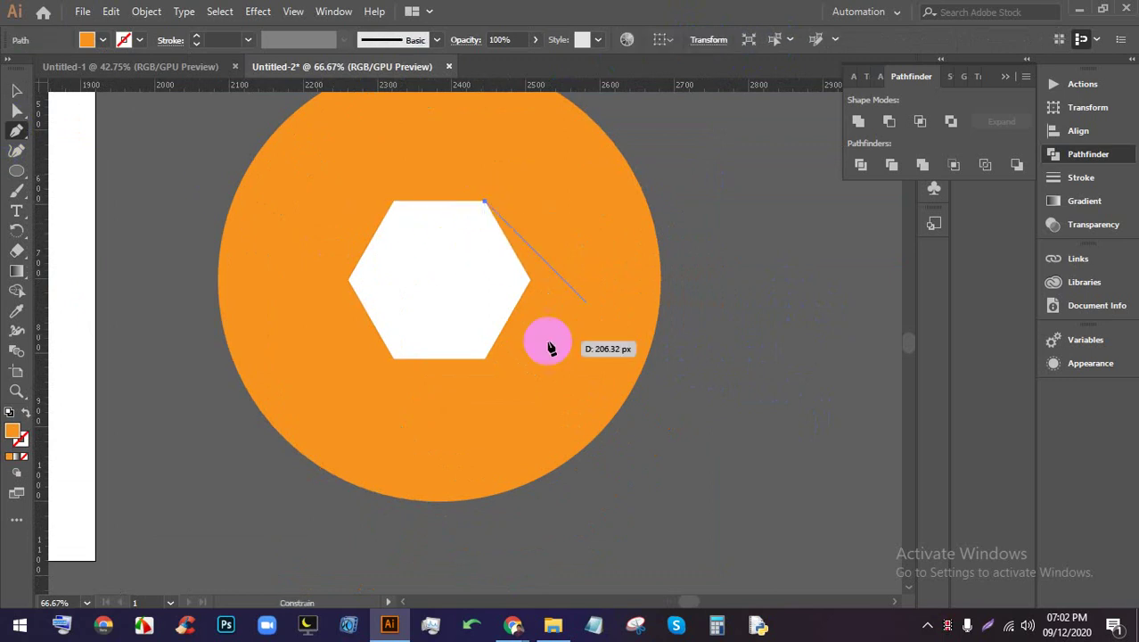
pyautogui.click(633, 449)
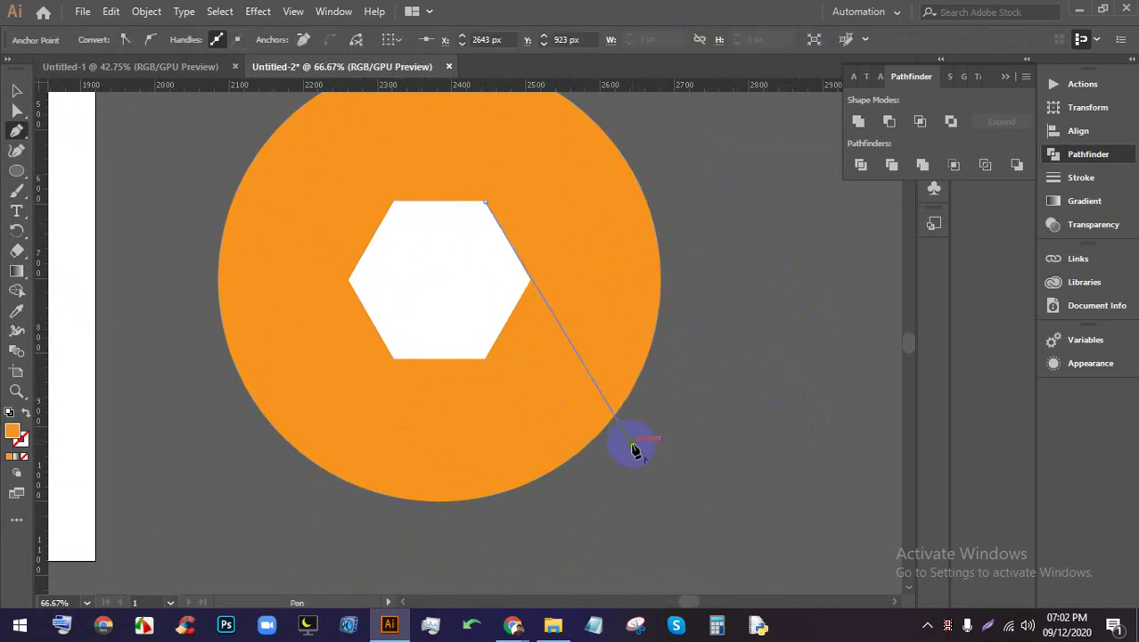
pyautogui.scroll(2, 633, 451)
pyautogui.scroll(-1, 633, 451)
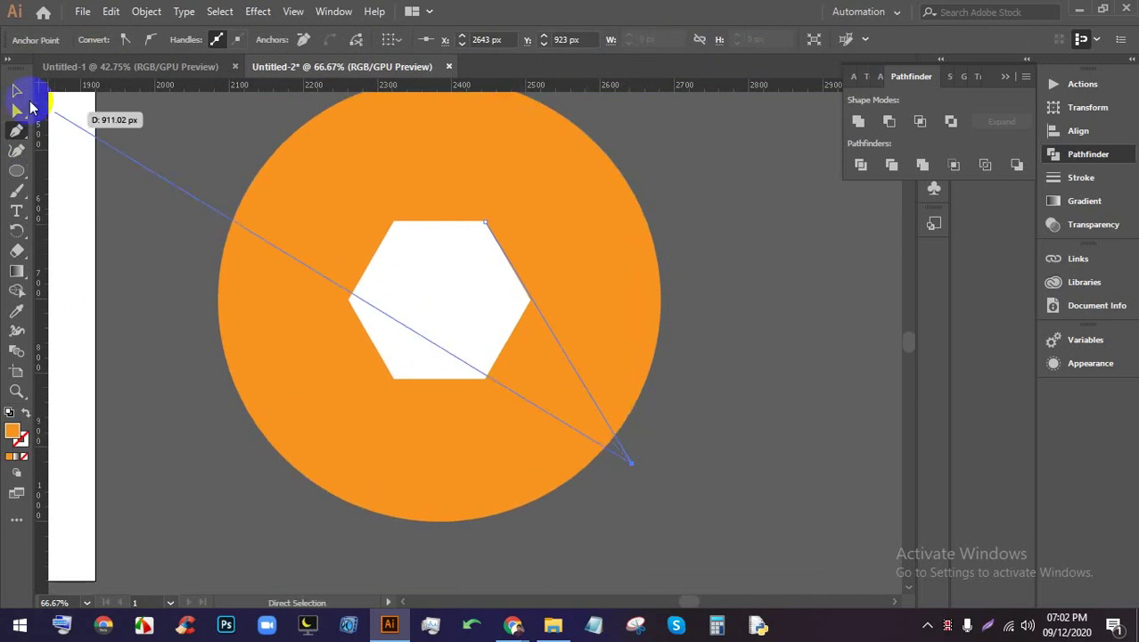
pyautogui.click(15, 92)
# Open the Rotate dialog for the line and cancel it, leaving the line unrotated
pyautogui.click(667, 475)
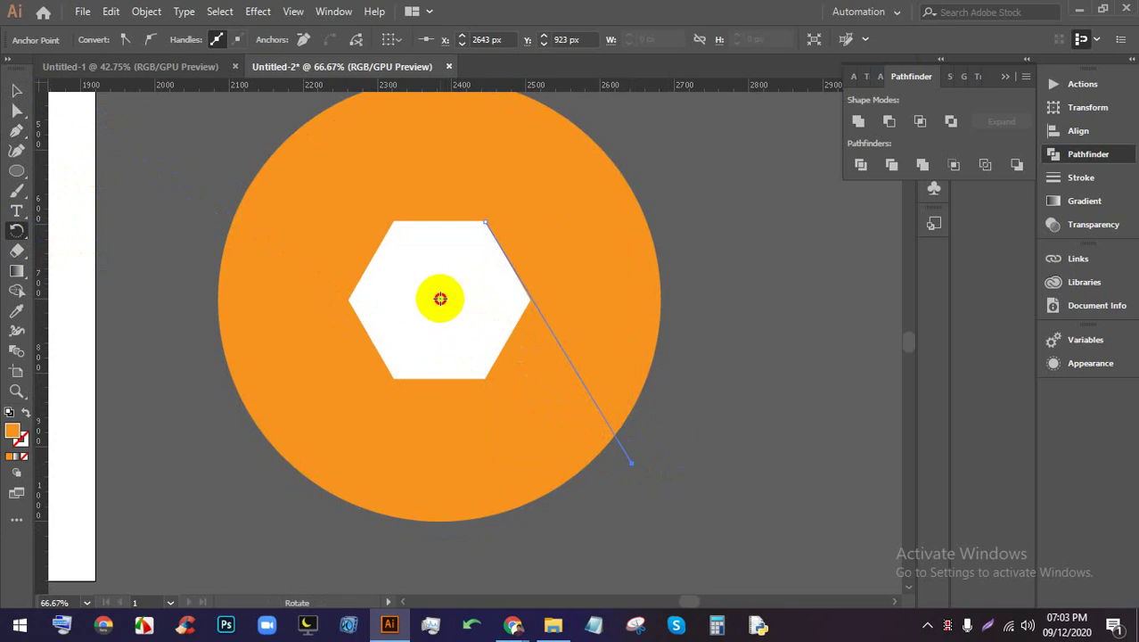
pyautogui.keyDown('alt'); pyautogui.click(442, 298); pyautogui.keyUp('alt')
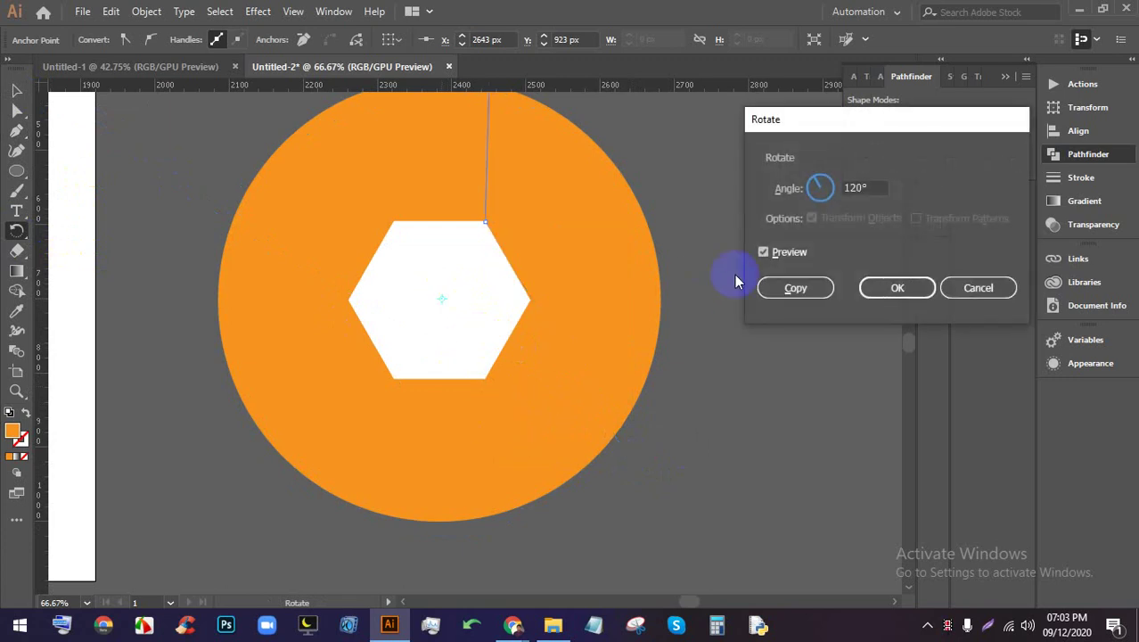
pyautogui.click(984, 309)
# Select the white hexagon and drag a horizontal guide from the ruler across its middle
pyautogui.click(16, 90)
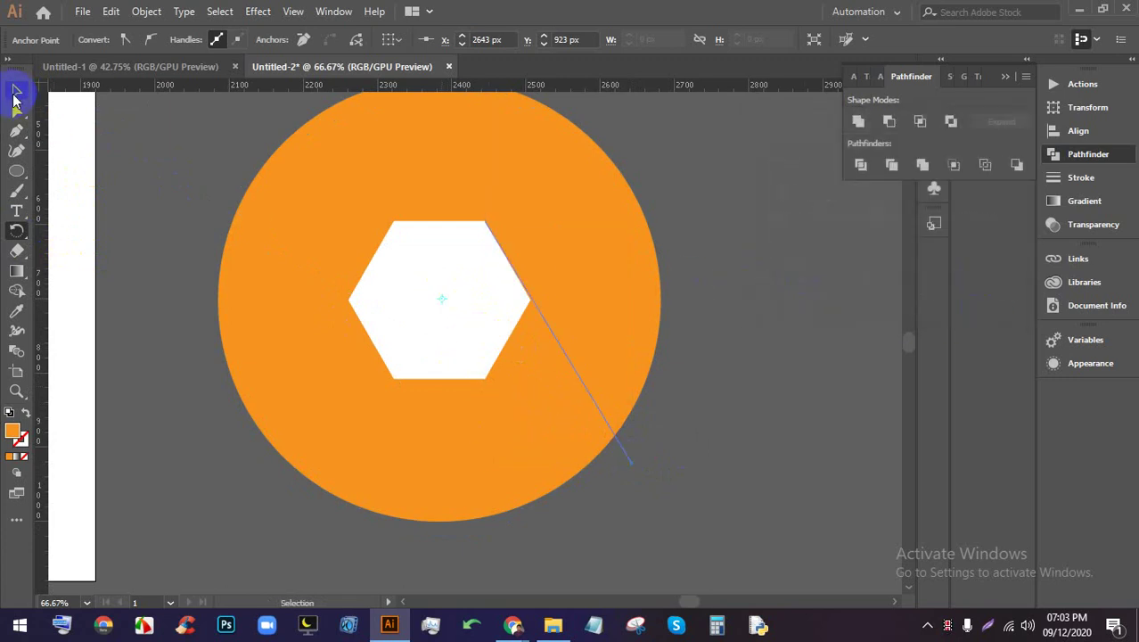
pyautogui.click(473, 331)
pyautogui.scroll(4, 441, 303)
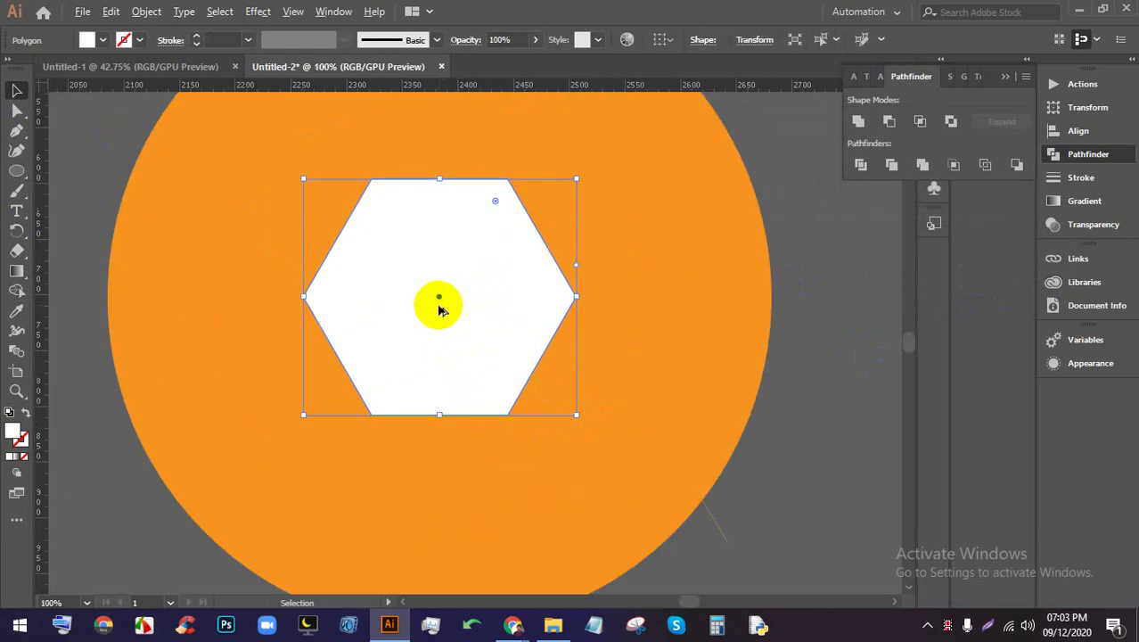
pyautogui.scroll(-3, 447, 283)
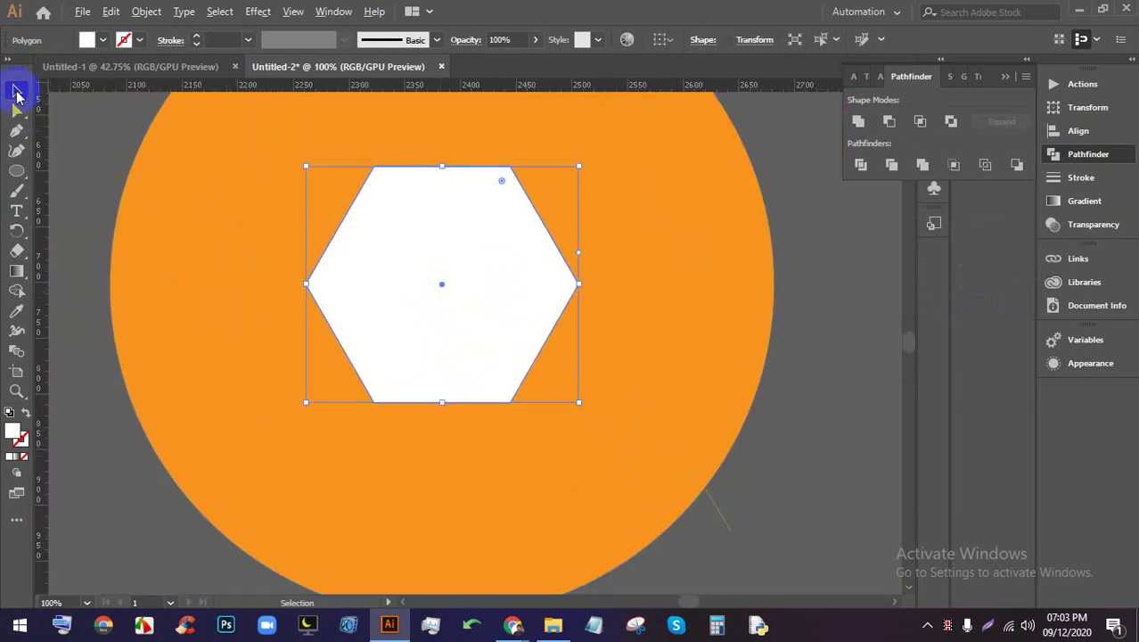
pyautogui.moveTo(511, 96); pyautogui.dragTo(490, 279)
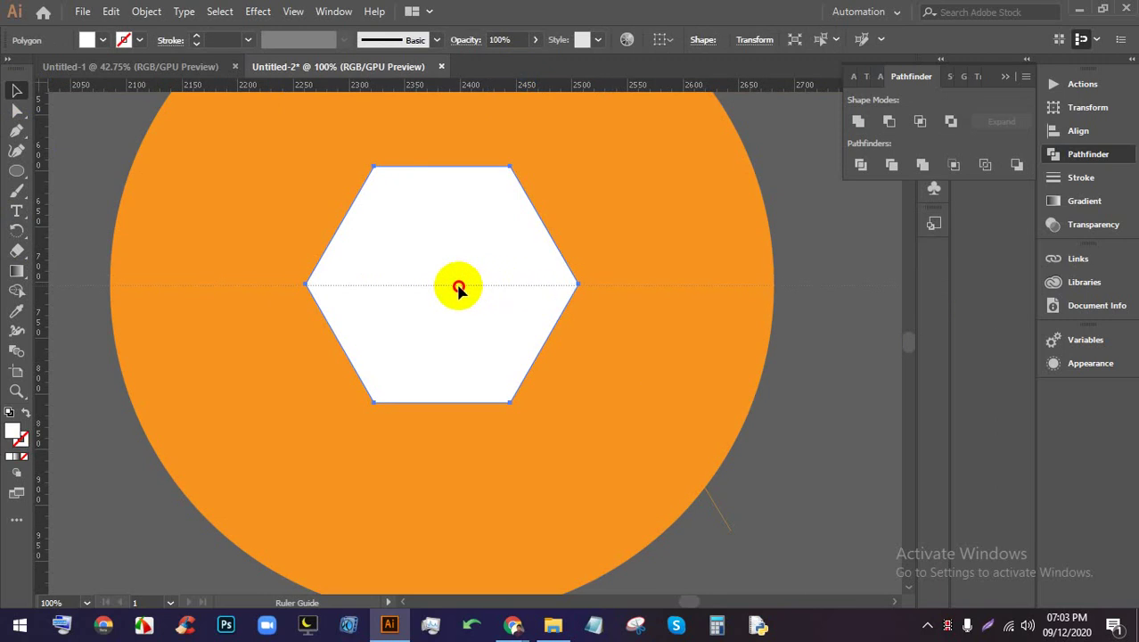
# Pull a vertical guide from the ruler through the hexagon
pyautogui.click(321, 285)
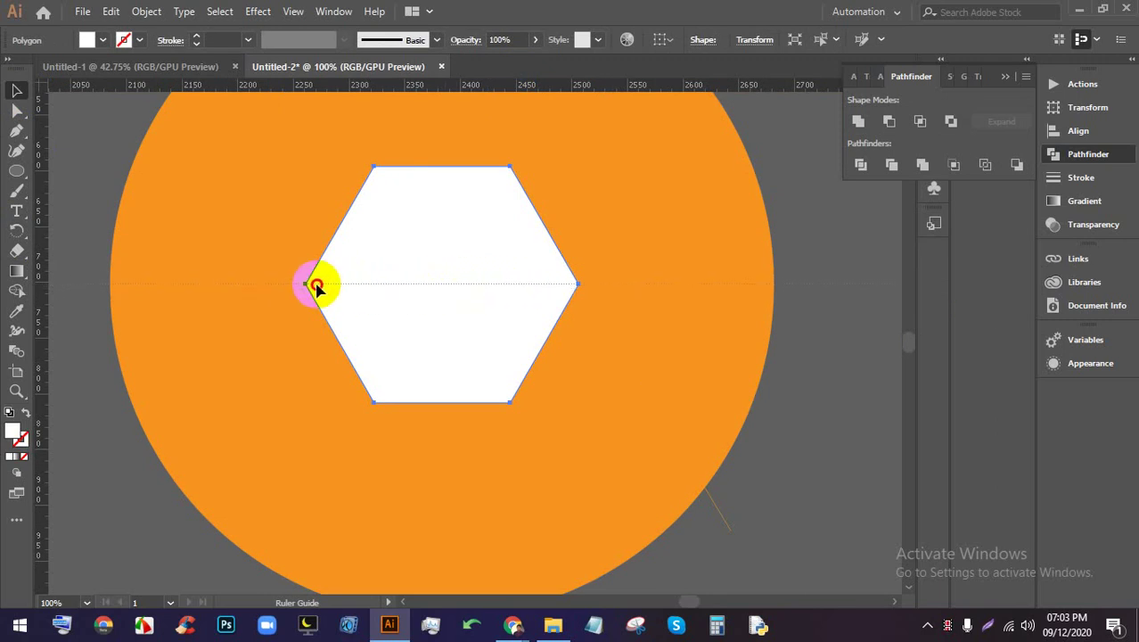
pyautogui.moveTo(517, 89)
pyautogui.mouseDown()
pyautogui.moveTo(503, 127)
pyautogui.moveTo(446, 200)
pyautogui.moveTo(478, 178)
pyautogui.moveTo(516, 89)
pyautogui.mouseUp()
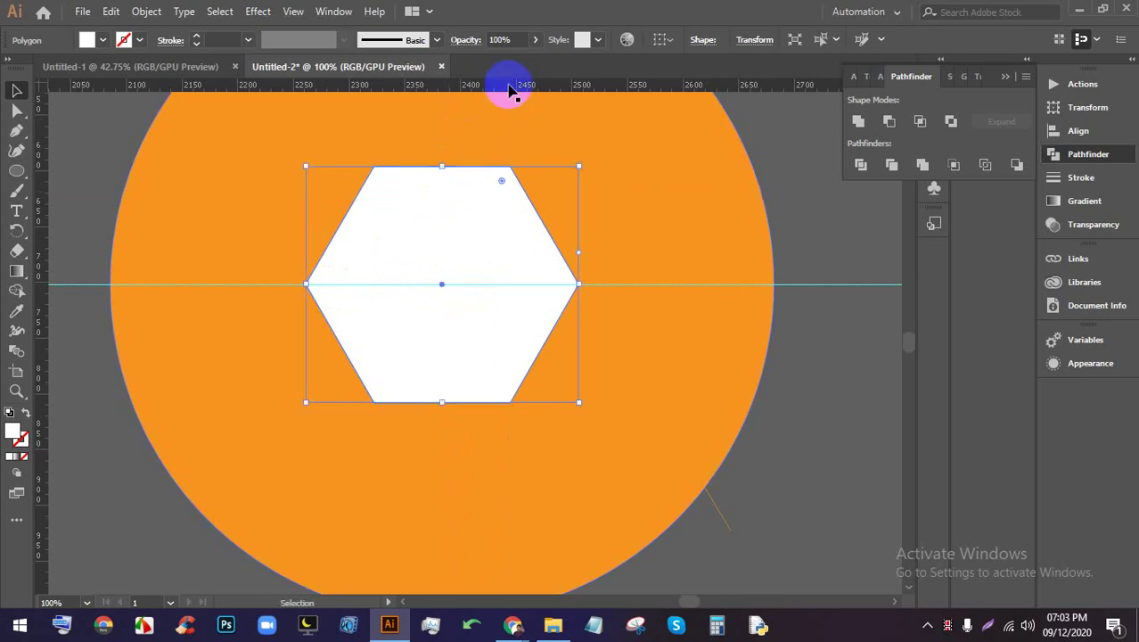
pyautogui.click(476, 150)
pyautogui.moveTo(475, 149); pyautogui.dragTo(452, 183)
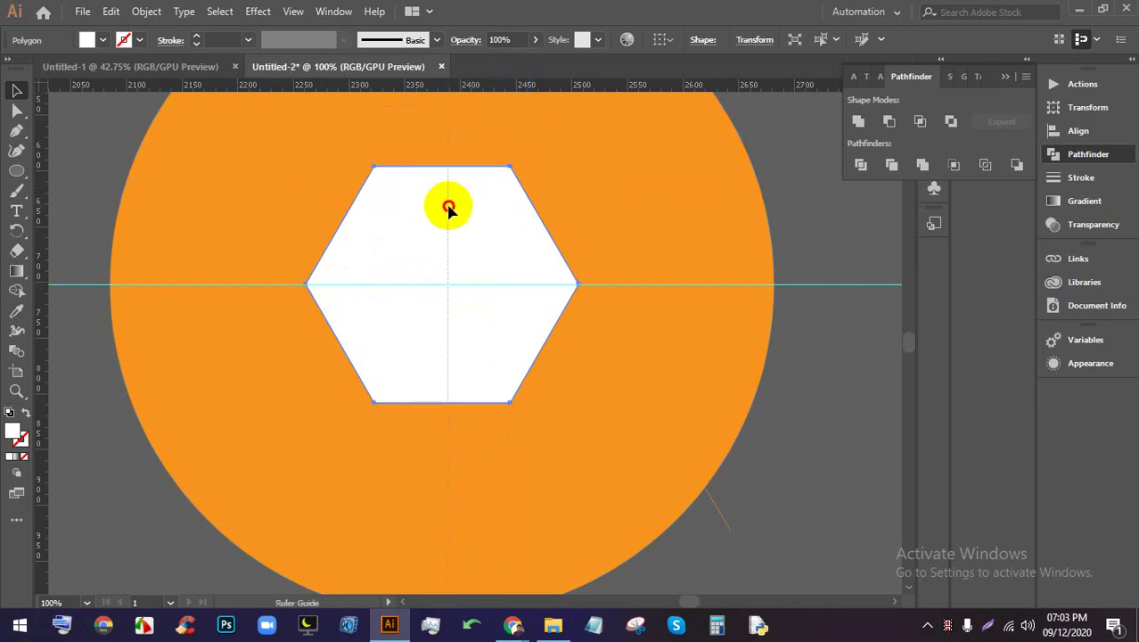
# Align the vertical guide with the hexagon's centre point at the guide crossing
pyautogui.click(445, 214)
pyautogui.scroll(5, 445, 298)
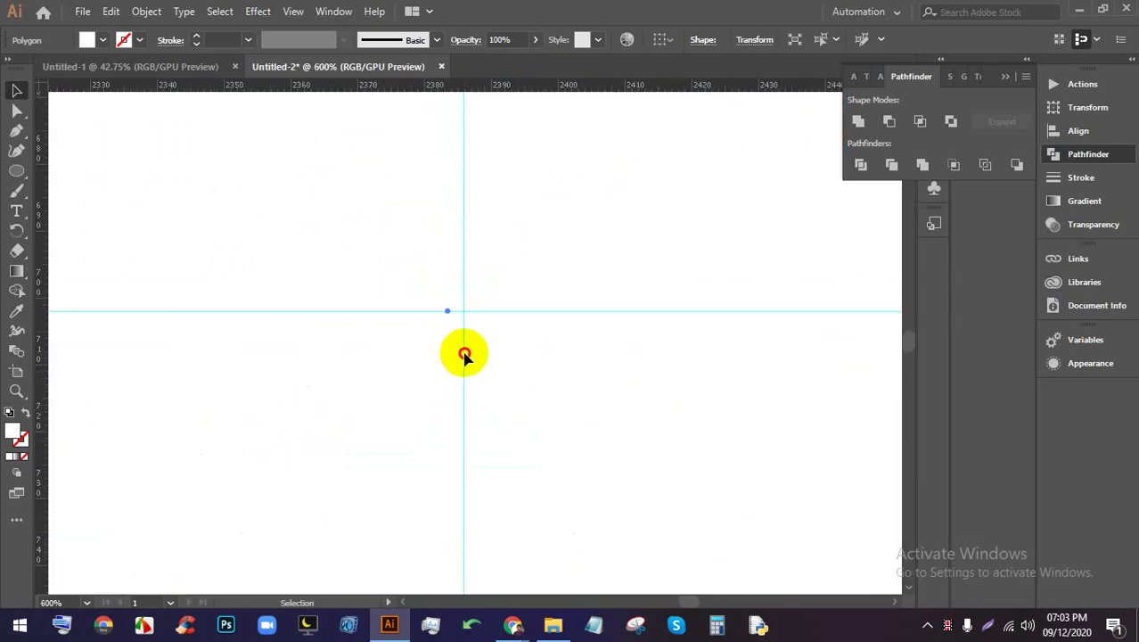
pyautogui.moveTo(464, 355); pyautogui.dragTo(452, 322)
pyautogui.hotkey('ctrl', '1')
pyautogui.scroll(5, 463, 343)
pyautogui.scroll(-3, 445, 323)
pyautogui.scroll(2, 447, 326)
pyautogui.scroll(-5, 446, 316)
pyautogui.scroll(4, 440, 311)
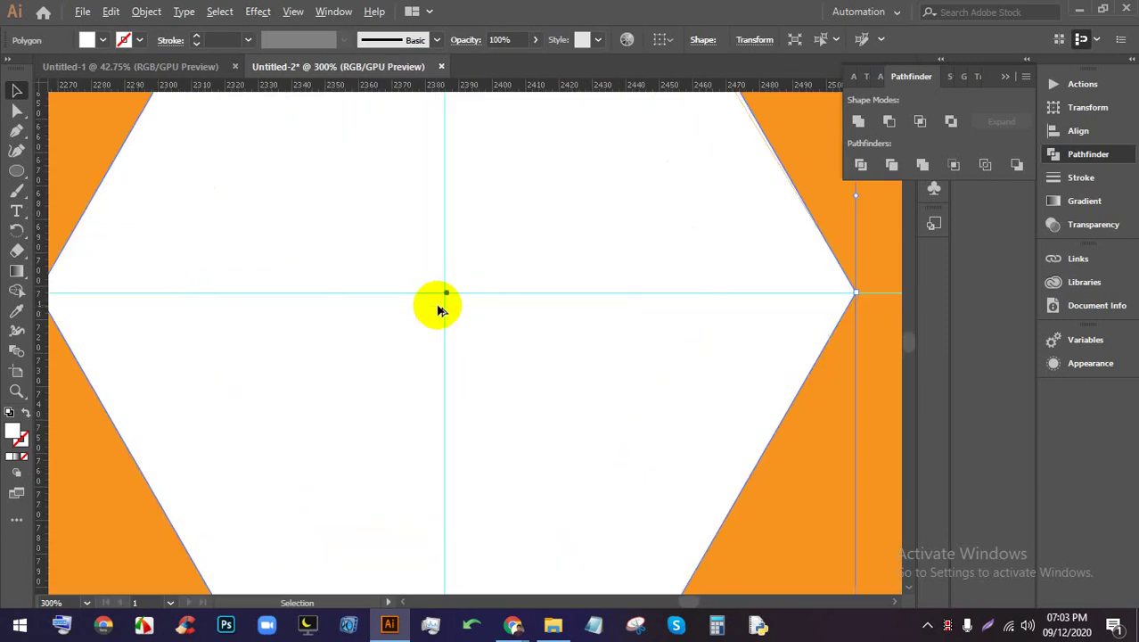
pyautogui.scroll(4, 438, 309)
pyautogui.moveTo(496, 324)
pyautogui.mouseDown()
pyautogui.moveTo(478, 323)
pyautogui.moveTo(491, 311)
pyautogui.mouseUp()
# Toggle View > Snap to Pixel and move the guide precisely onto the intersection
pyautogui.click(294, 12)
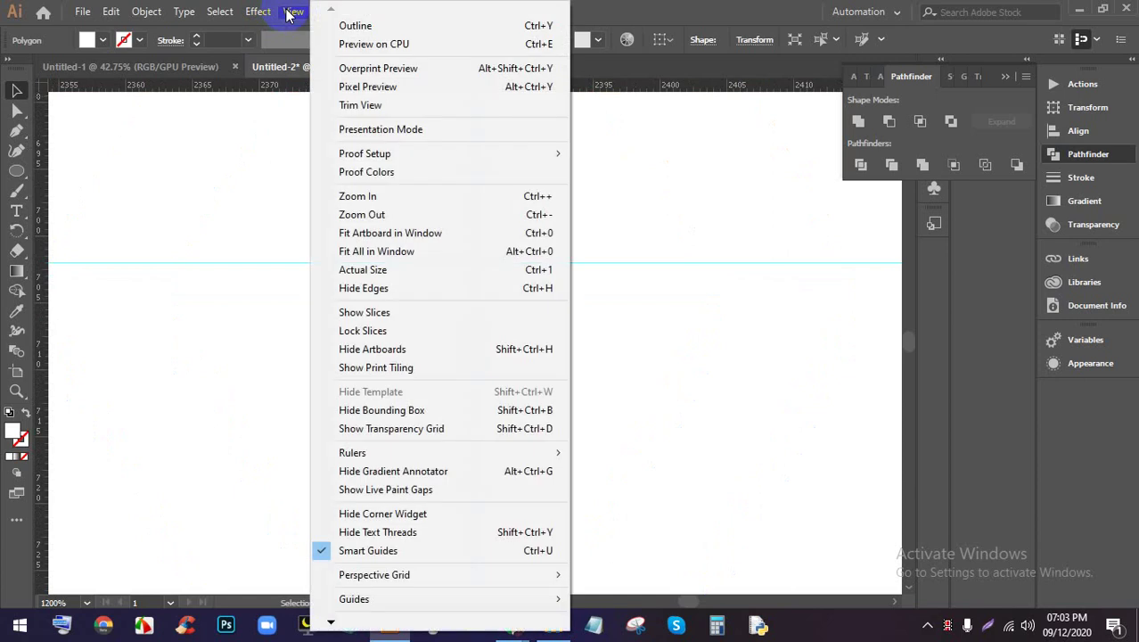
pyautogui.click(339, 621)
pyautogui.moveTo(337, 622)
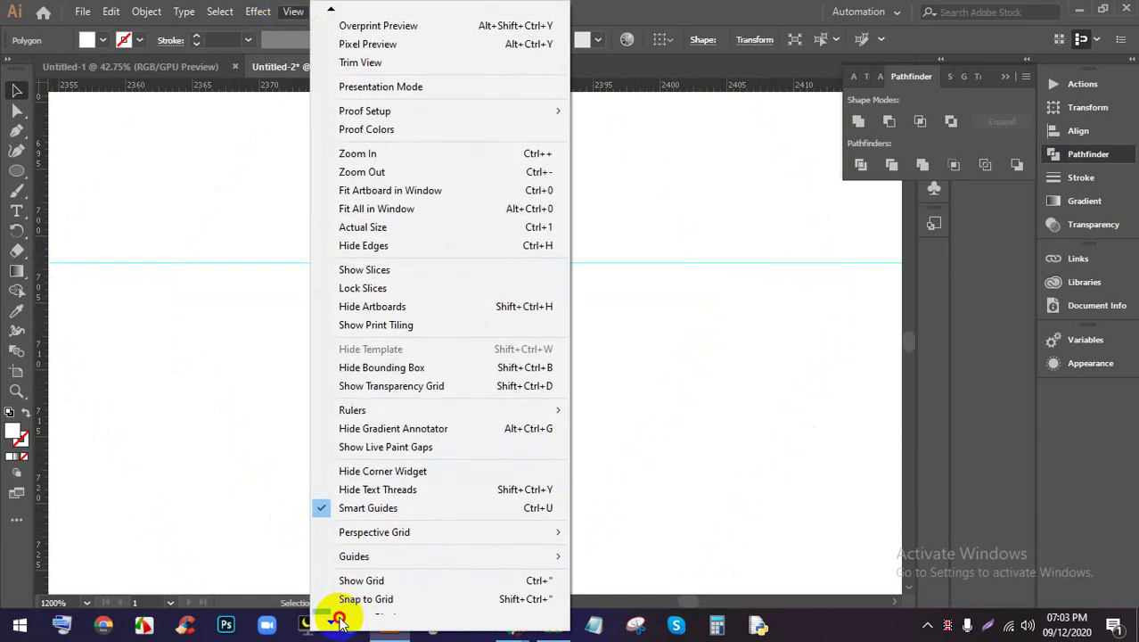
pyautogui.click(381, 539)
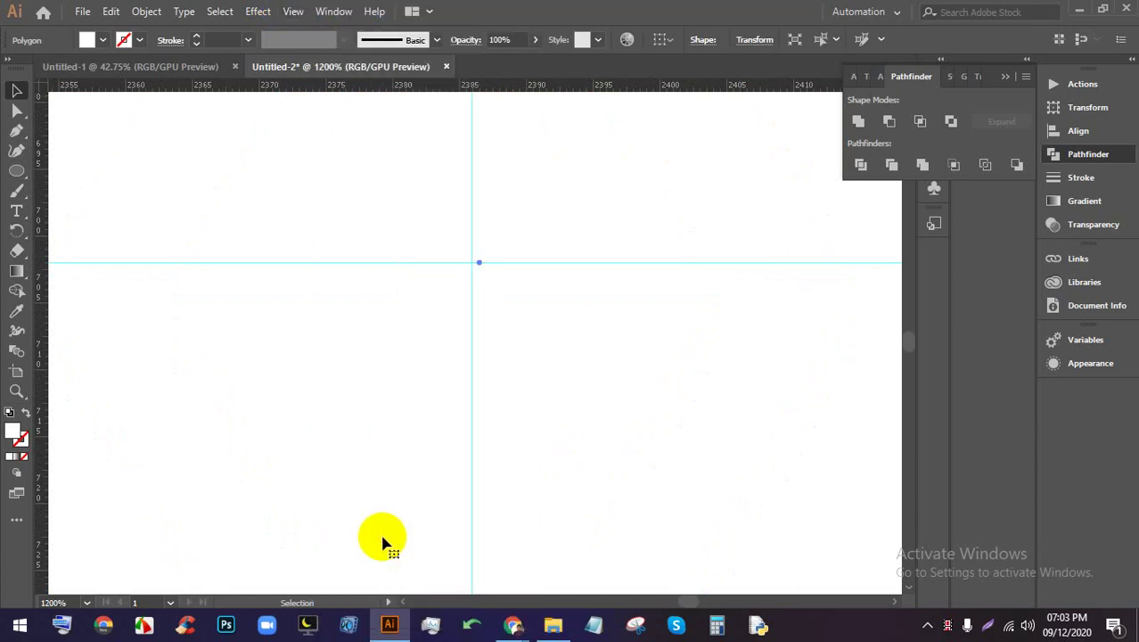
pyautogui.hotkey('ctrl', '=')
pyautogui.hotkey('ctrl', '=')
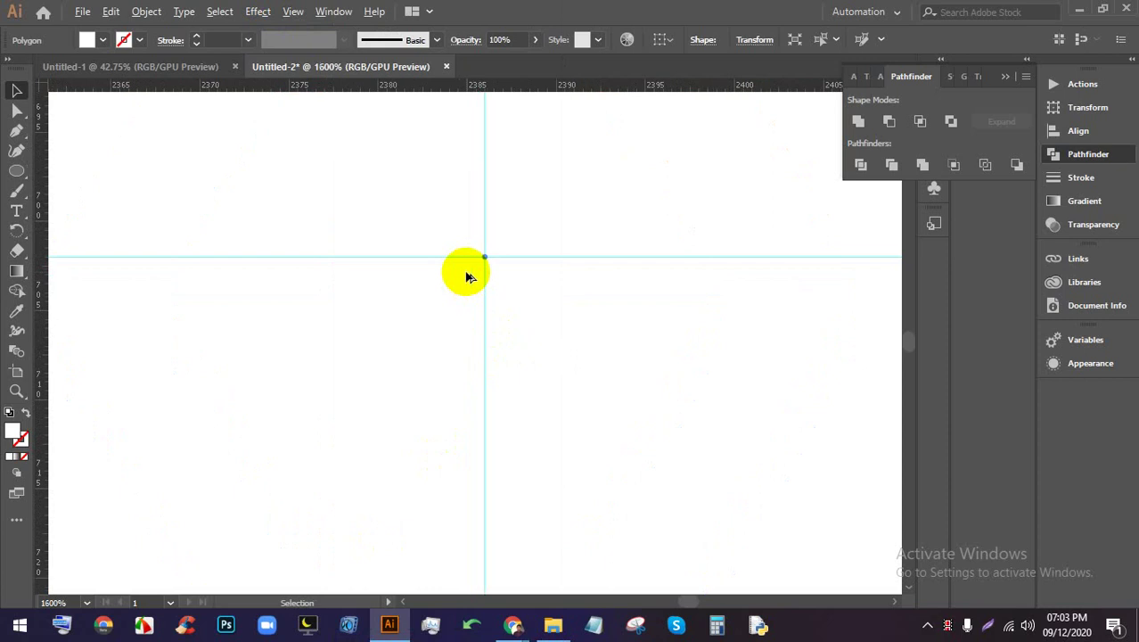
pyautogui.moveTo(521, 288); pyautogui.dragTo(522, 287)
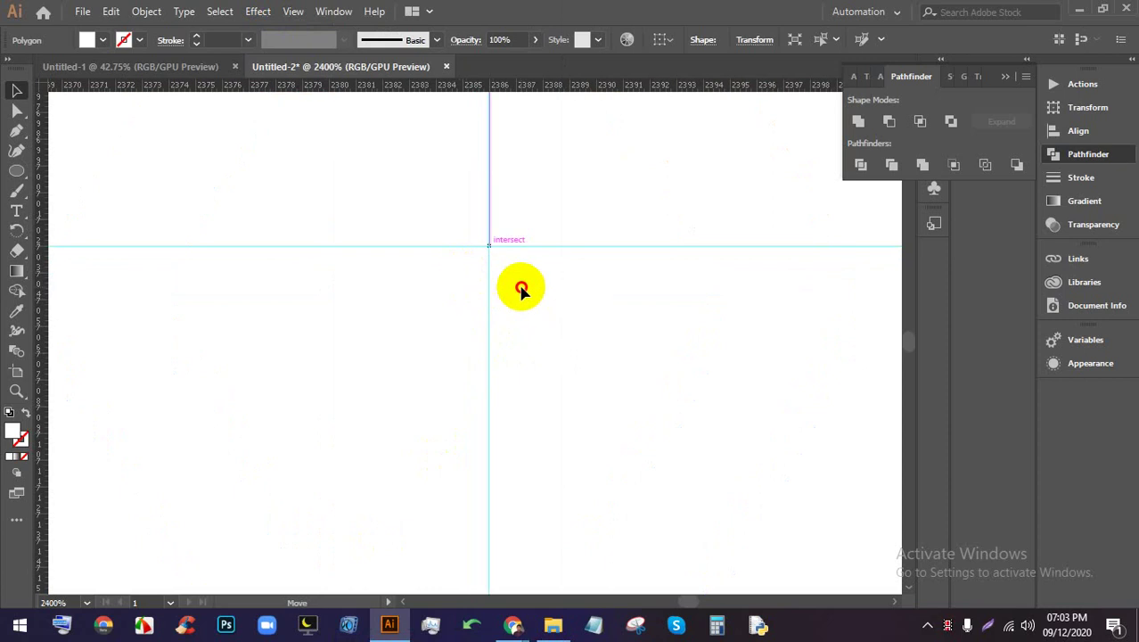
pyautogui.hotkey('ctrl', '1')
pyautogui.scroll(2, 490, 276)
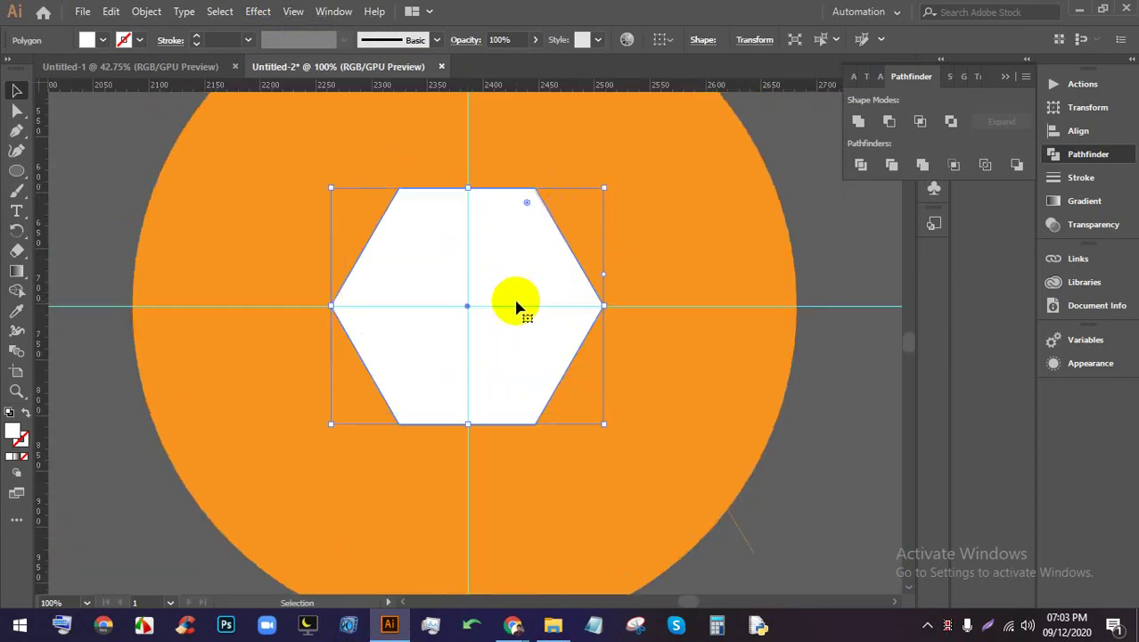
# Apply a fill swatch to the diagonal line's path
pyautogui.click(744, 537)
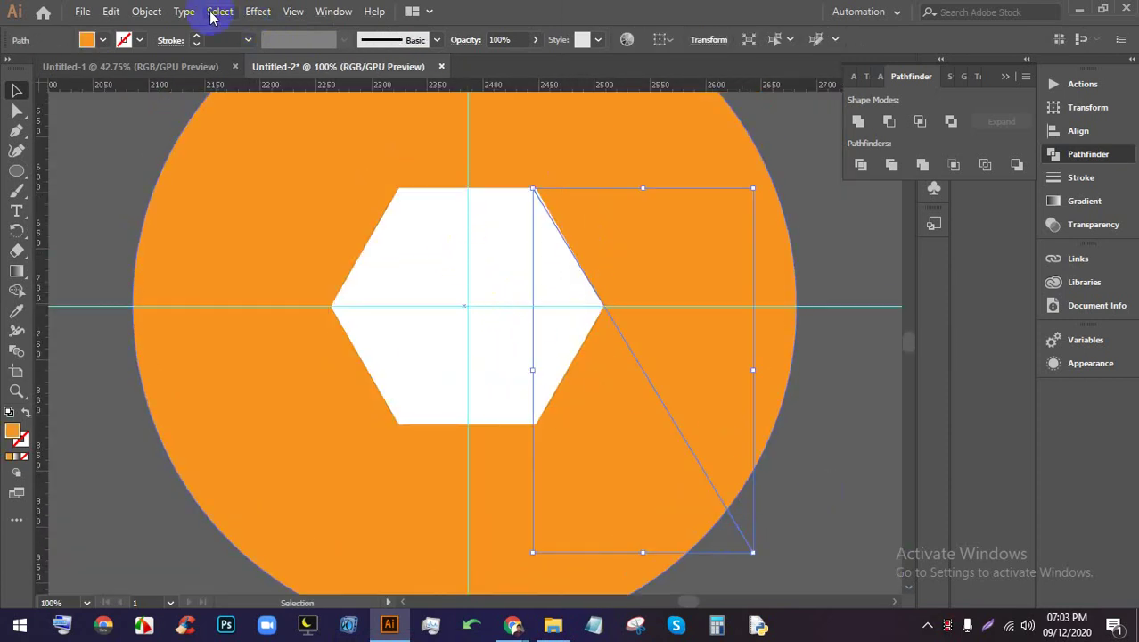
pyautogui.click(103, 39)
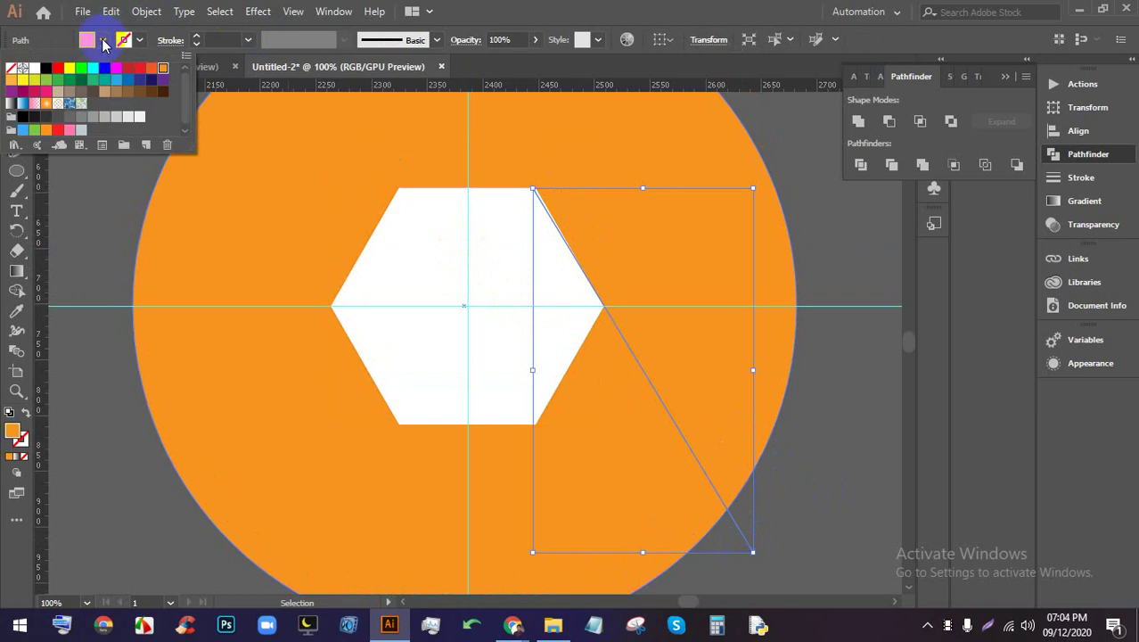
pyautogui.click(42, 79)
pyautogui.click(325, 196)
# Check the camera shutter reference images and the video meeting, then return to the artwork
pyautogui.click(808, 481)
pyautogui.scroll(-2, 453, 310)
pyautogui.scroll(1, 594, 443)
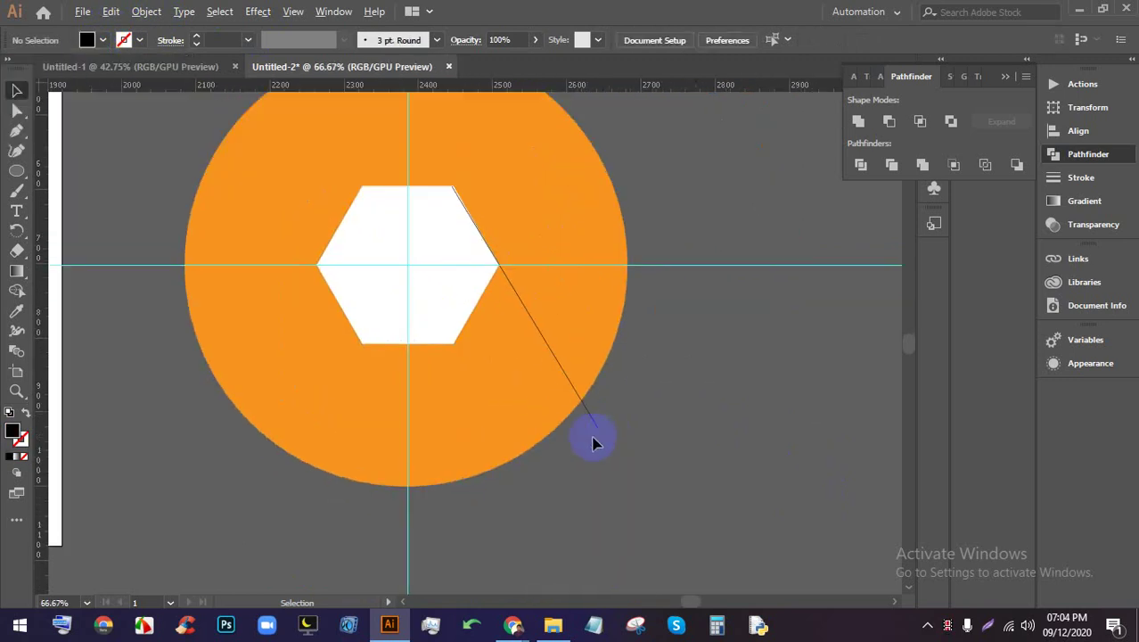
pyautogui.click(511, 624)
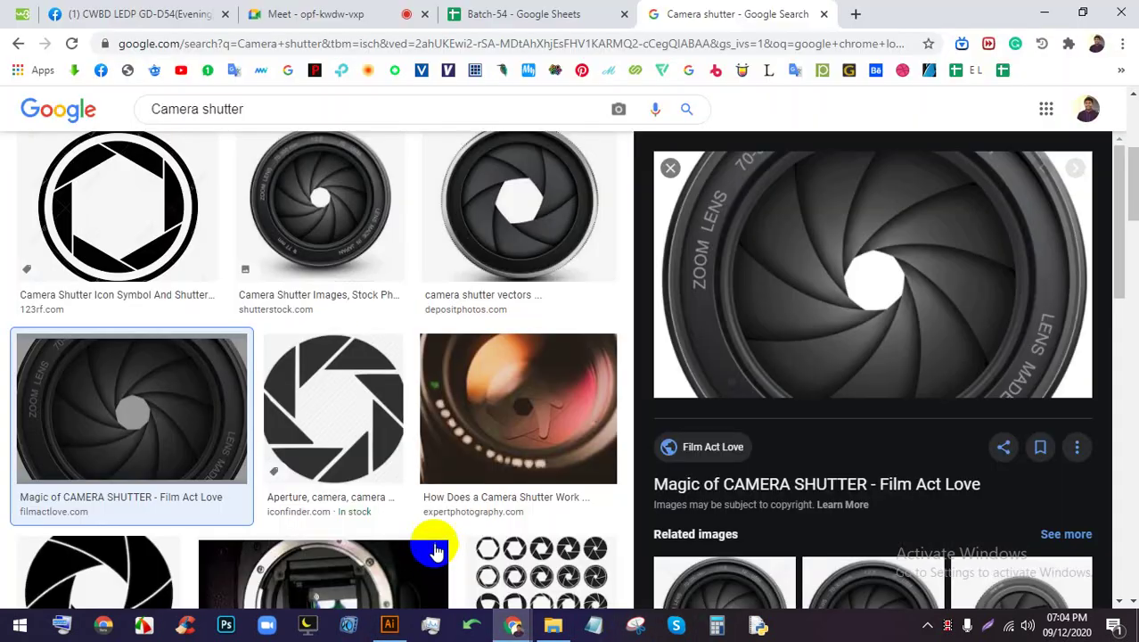
pyautogui.click(303, 11)
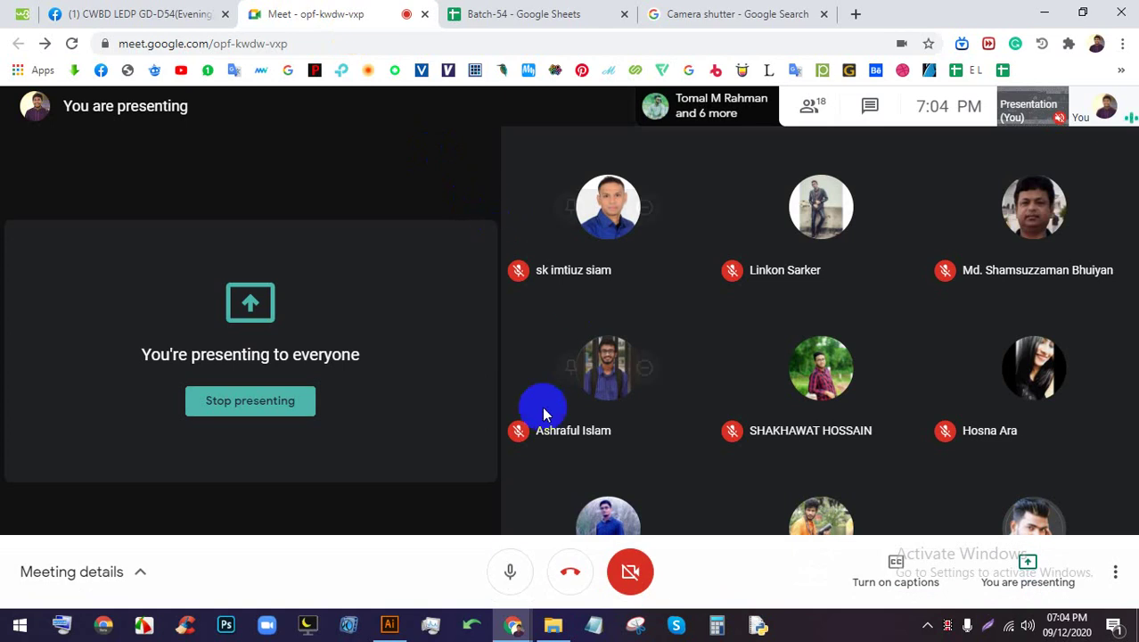
pyautogui.click(390, 624)
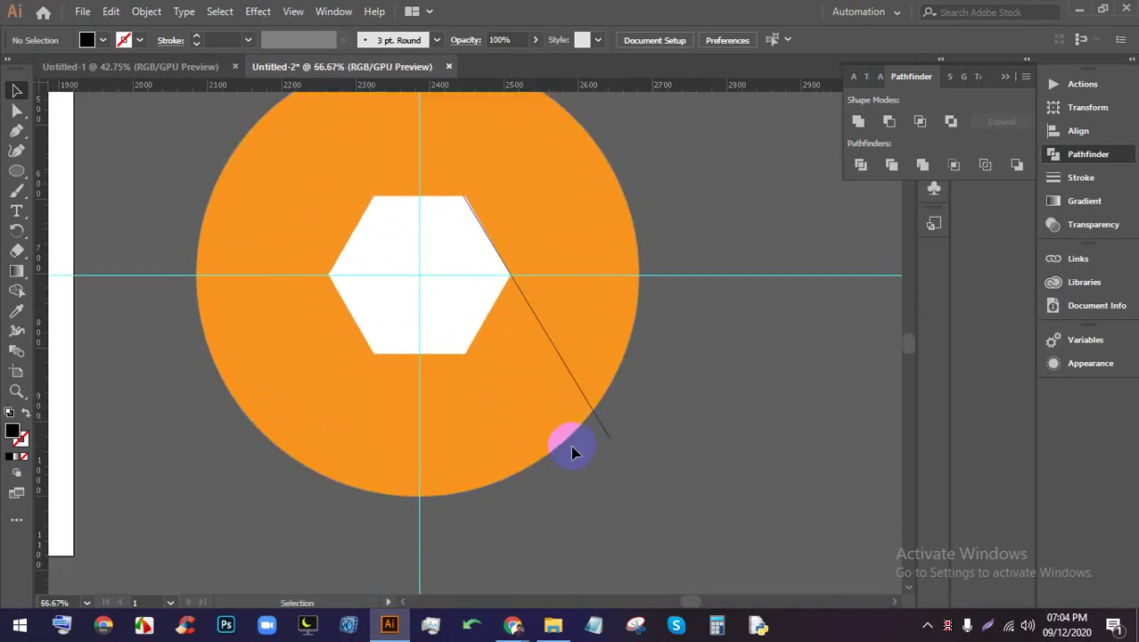
# Rotate a copy of the line by 360/6 degrees around the hexagon's centre
pyautogui.click(603, 434)
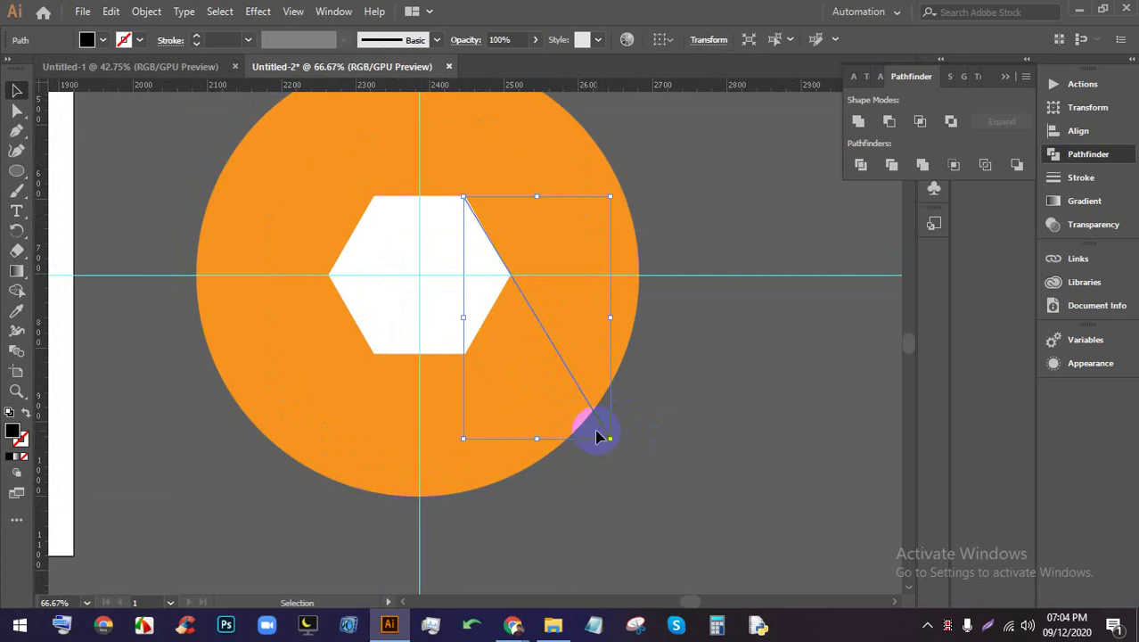
pyautogui.click(16, 231)
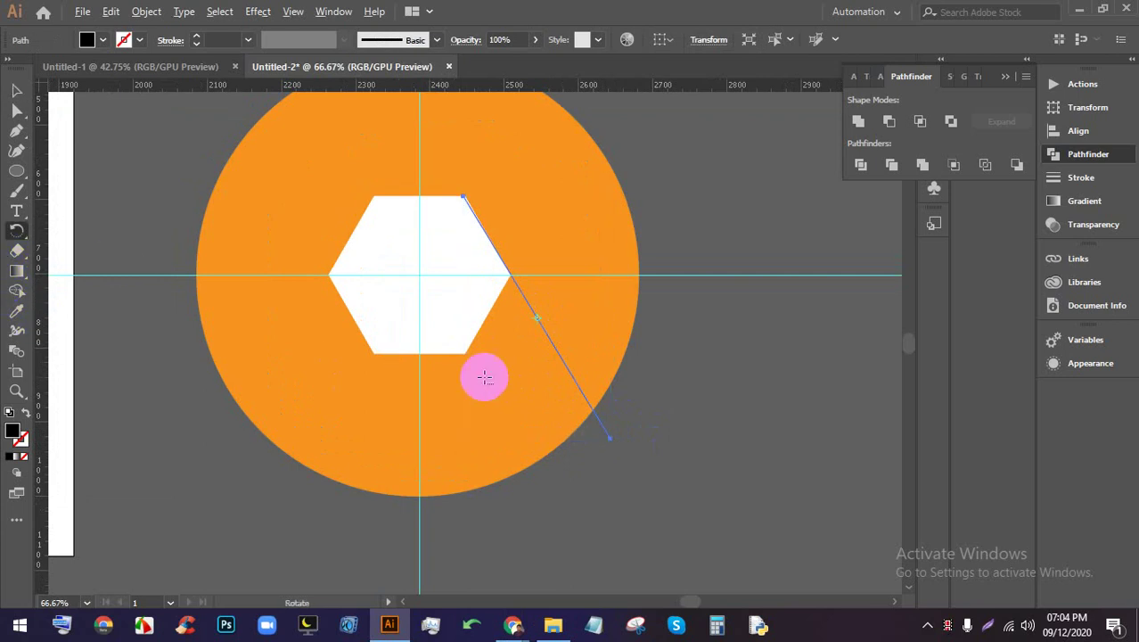
pyautogui.click(446, 273)
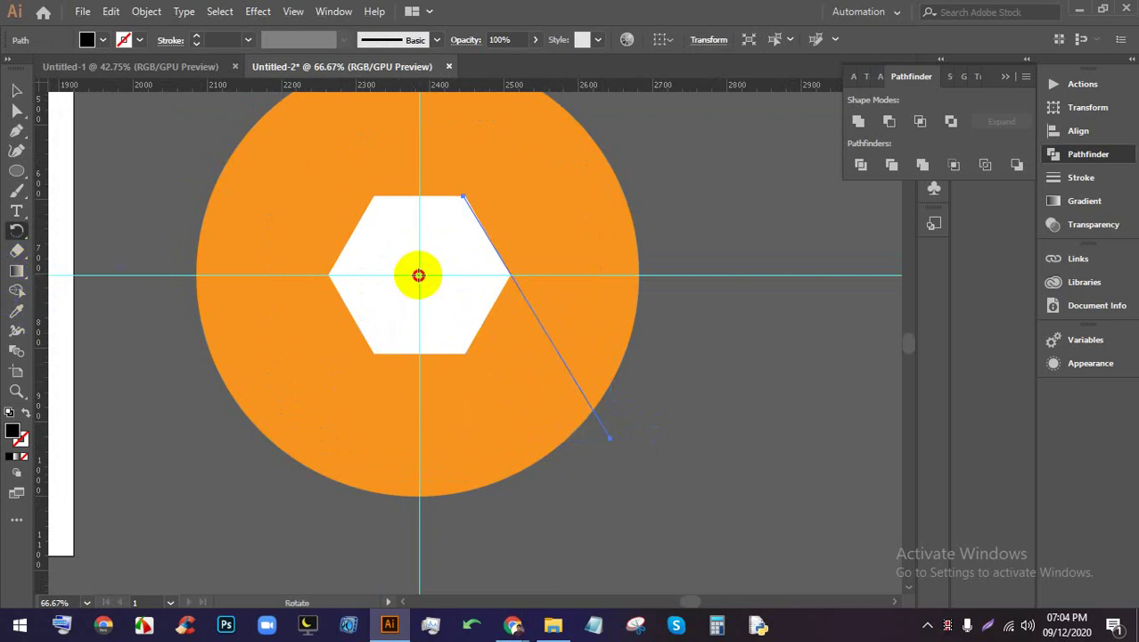
pyautogui.keyDown('alt'); pyautogui.click(419, 274); pyautogui.keyUp('alt')
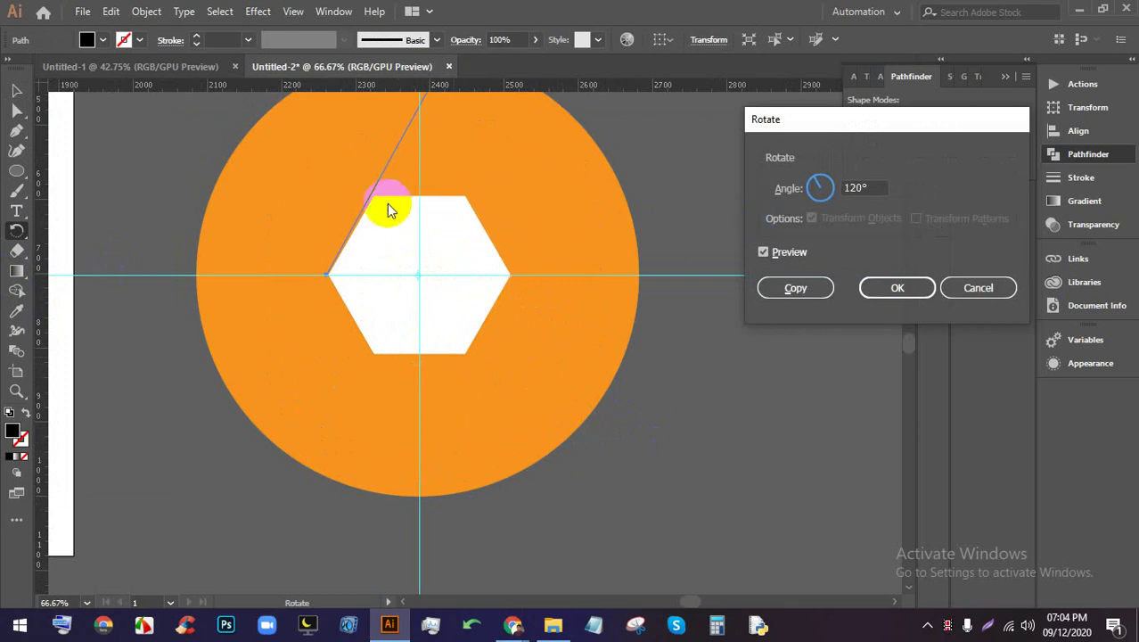
pyautogui.moveTo(882, 188); pyautogui.dragTo(756, 178)
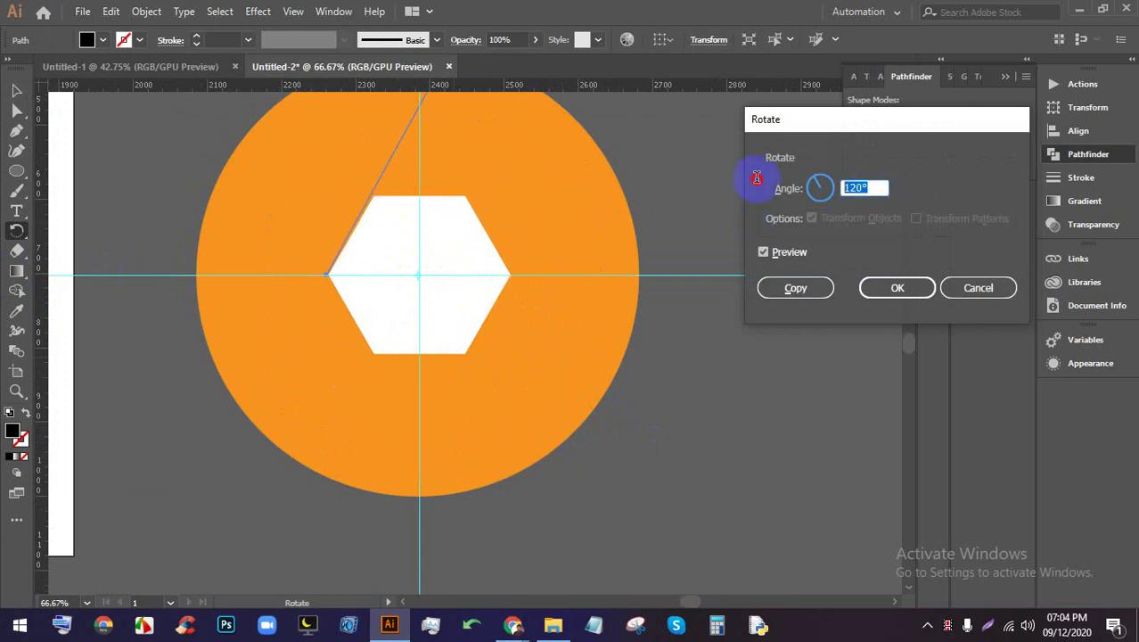
pyautogui.write('360/6')
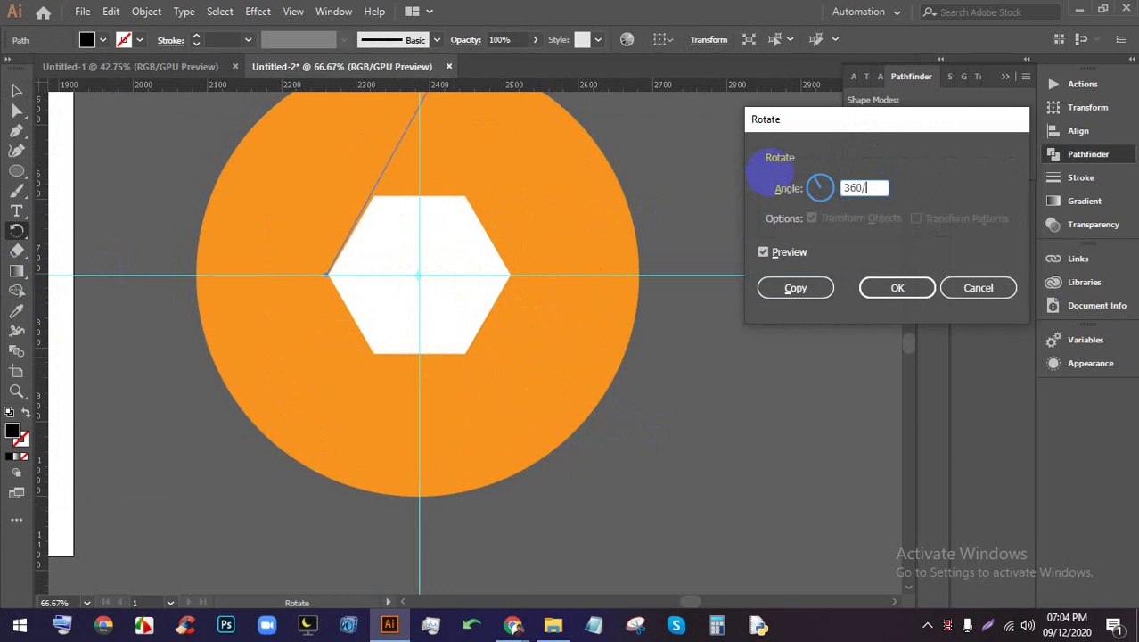
pyautogui.click(810, 288)
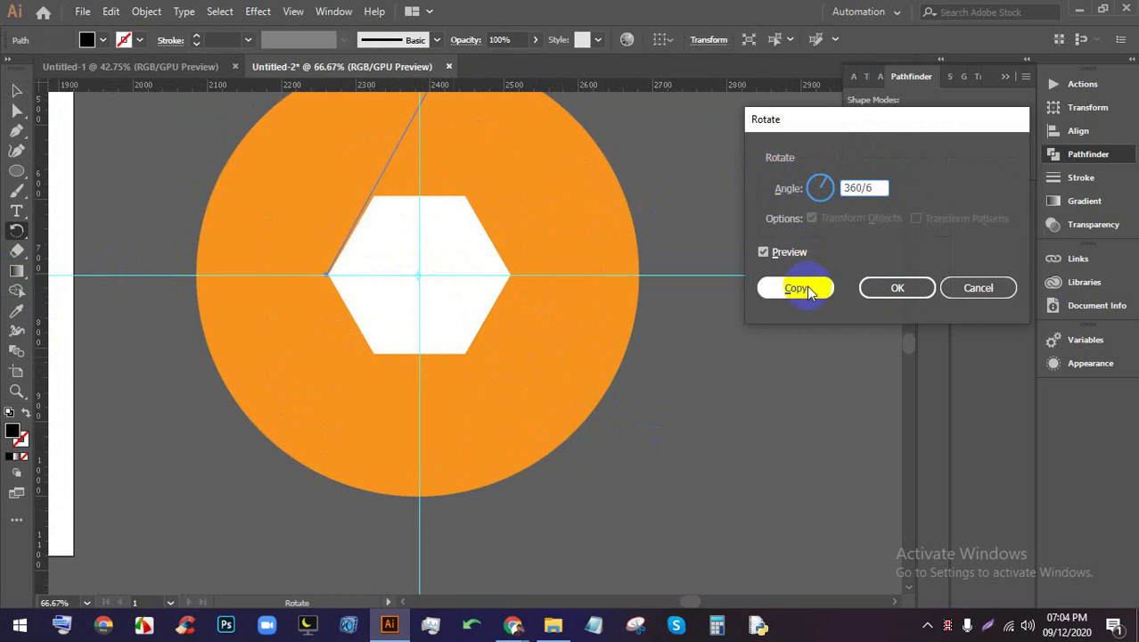
# Repeat the rotated copy with Ctrl+D to add more lines around the hexagon
pyautogui.hotkey('ctrl', 'd')
pyautogui.hotkey('ctrl', 'd')
pyautogui.hotkey('ctrl', 'd')
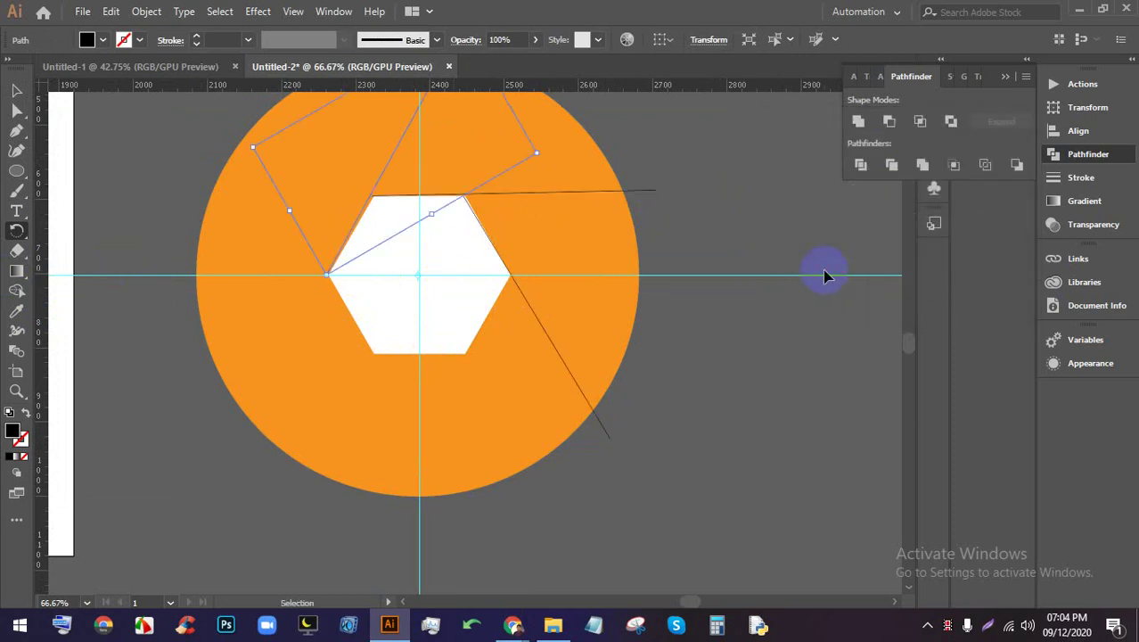
pyautogui.hotkey('ctrl', 'd')
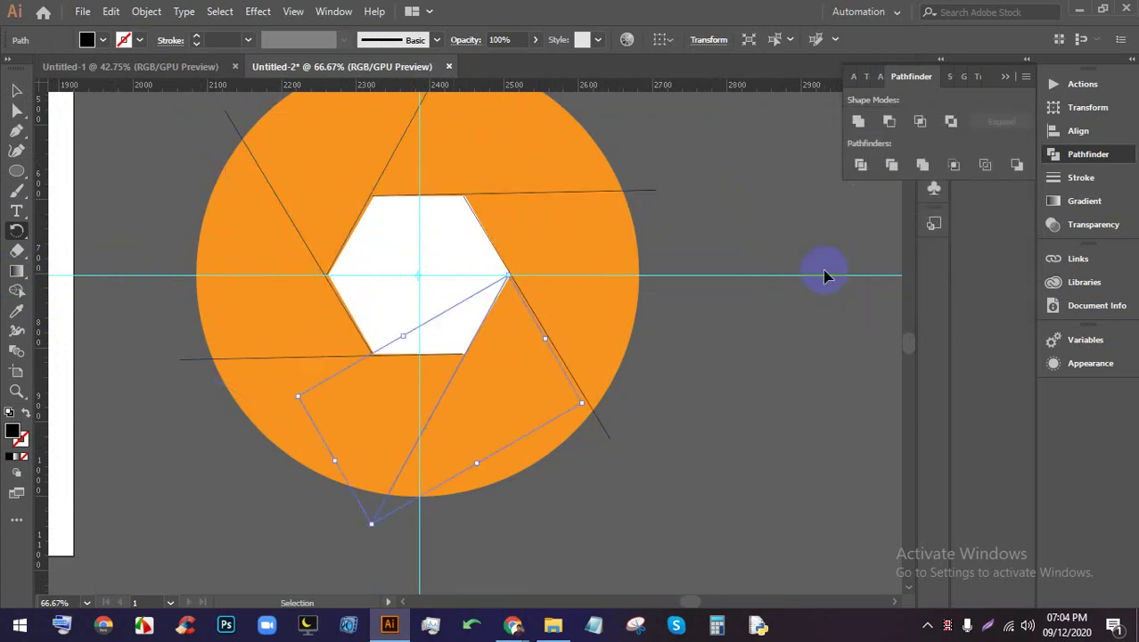
pyautogui.press('r')
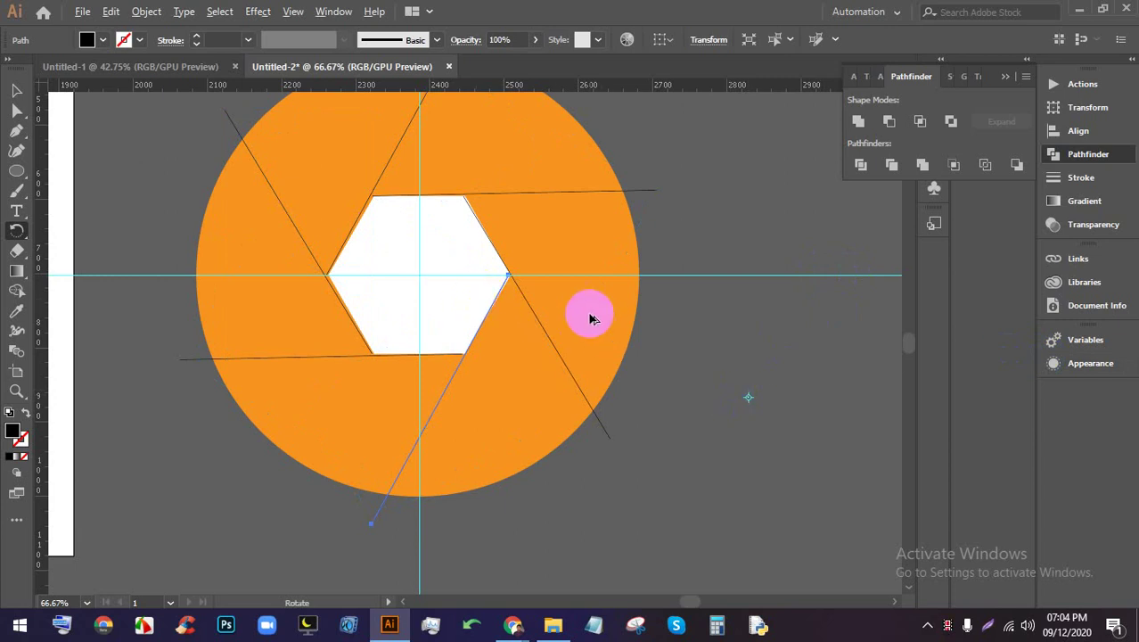
pyautogui.keyDown('alt'); pyautogui.scroll(-1, 589, 312); pyautogui.keyUp('alt')
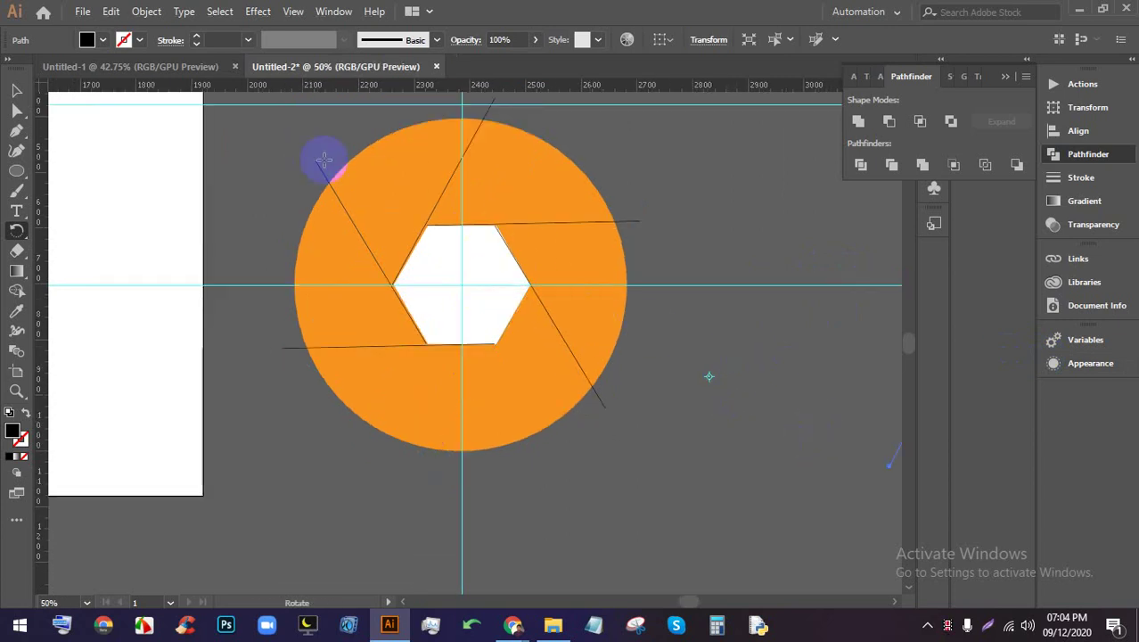
pyautogui.moveTo(534, 268); pyautogui.dragTo(597, 318)
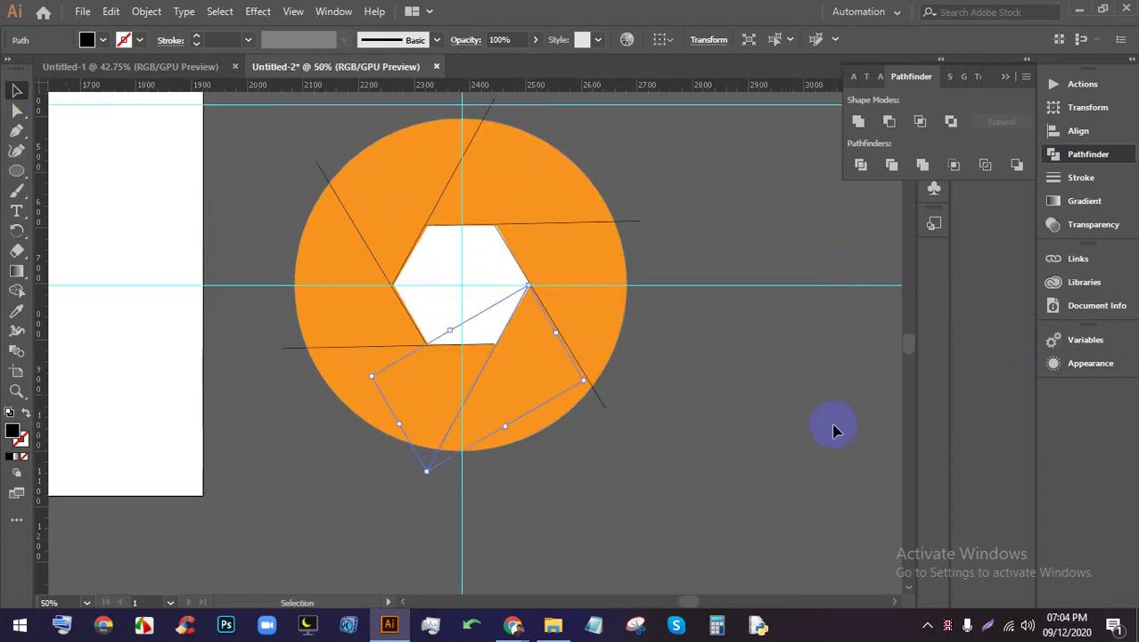
# Select the white hexagon and delete it
pyautogui.click(833, 431)
pyautogui.click(490, 263)
pyautogui.keyDown('alt'); pyautogui.scroll(-1, 491, 262); pyautogui.keyUp('alt')
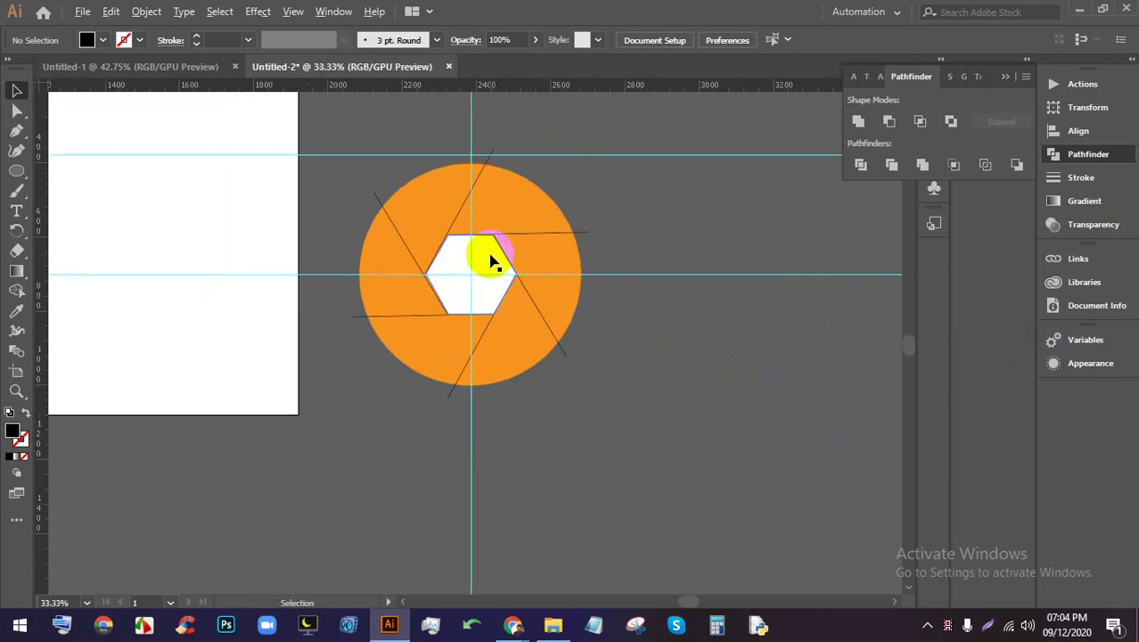
pyautogui.press('Delete')
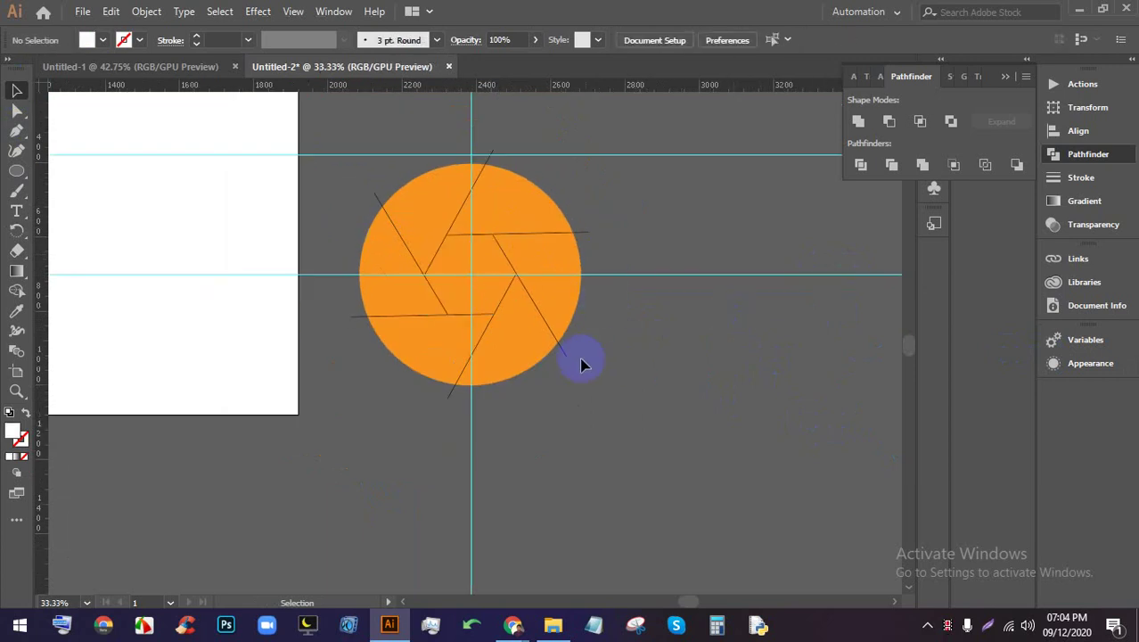
pyautogui.keyDown('alt'); pyautogui.scroll(1, 574, 352); pyautogui.keyUp('alt')
# Hide the cyan guides from the canvas context menu
pyautogui.scroll(3, 621, 395)
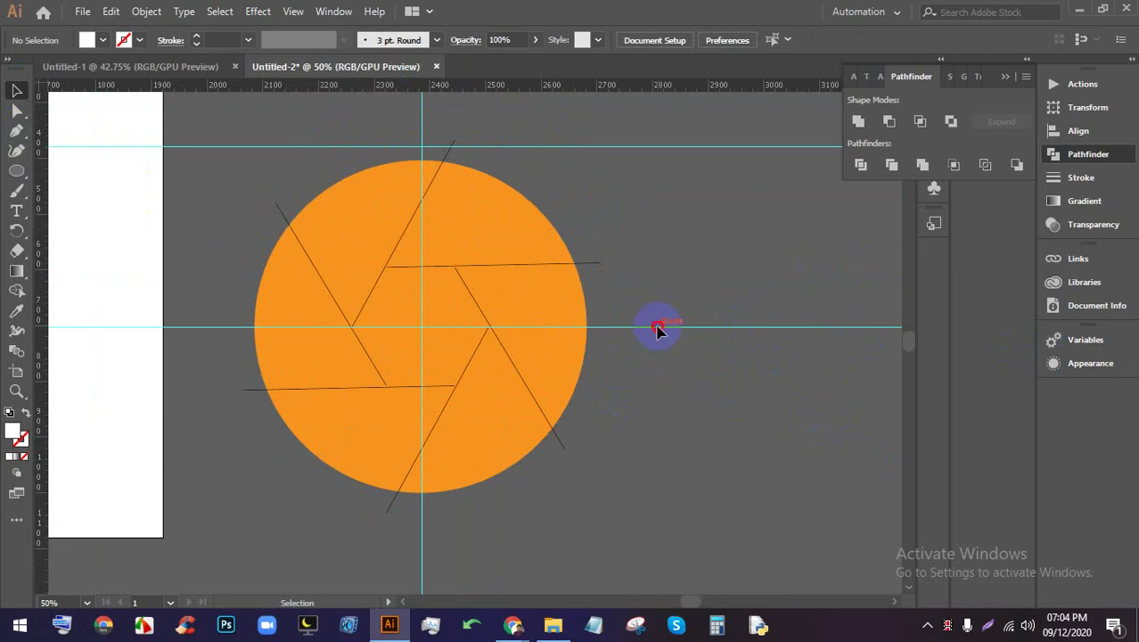
pyautogui.rightClick(679, 299)
pyautogui.click(700, 429)
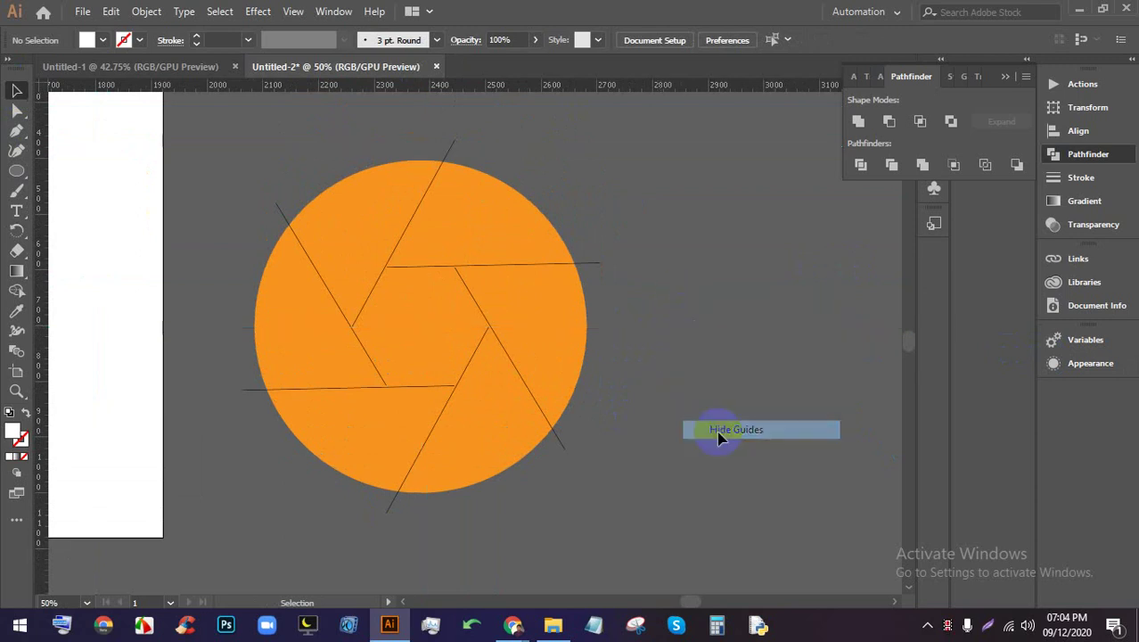
pyautogui.keyDown('alt'); pyautogui.scroll(-1, 585, 382); pyautogui.keyUp('alt')
pyautogui.keyDown('alt'); pyautogui.scroll(1, 682, 381); pyautogui.keyUp('alt')
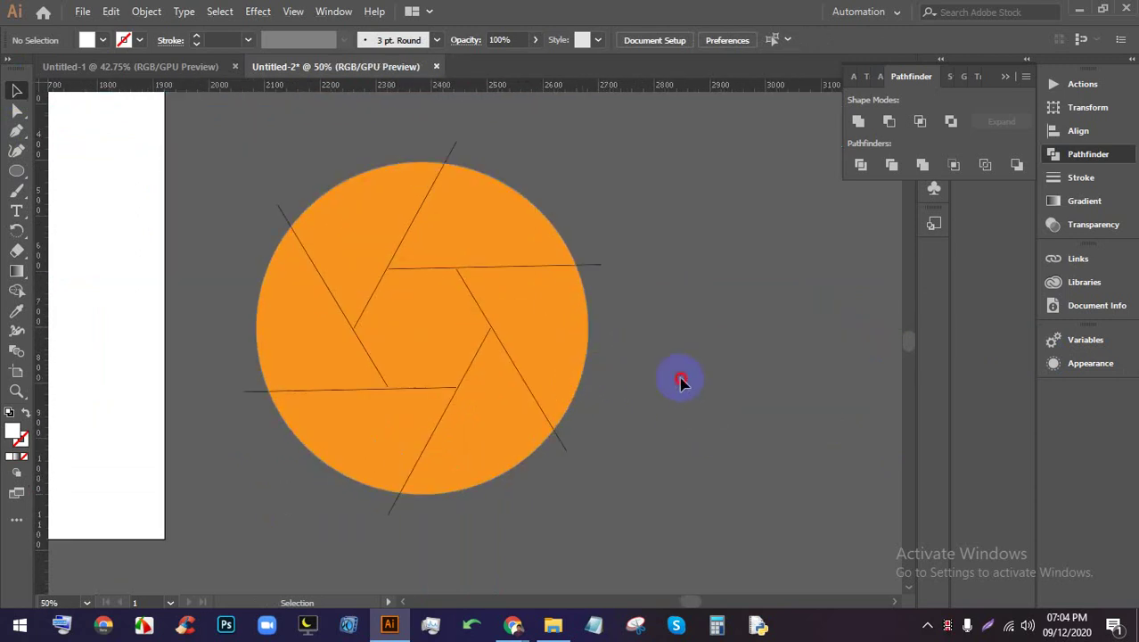
# Select the circle with all lines and apply Pathfinder Divide
pyautogui.click(327, 258)
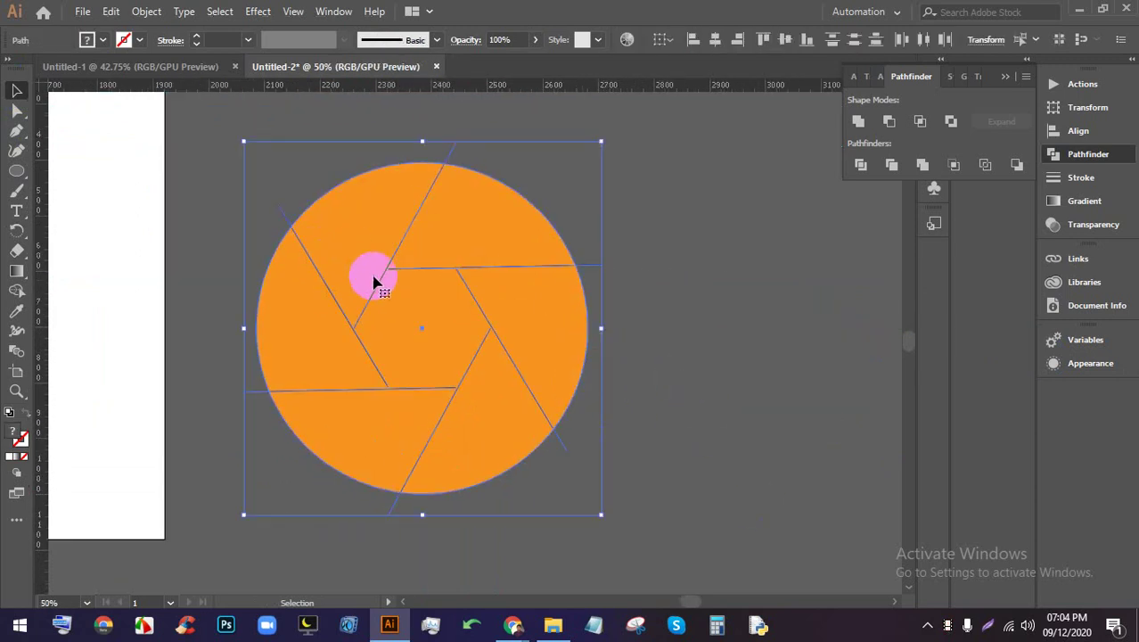
pyautogui.click(860, 168)
pyautogui.rightClick(484, 224)
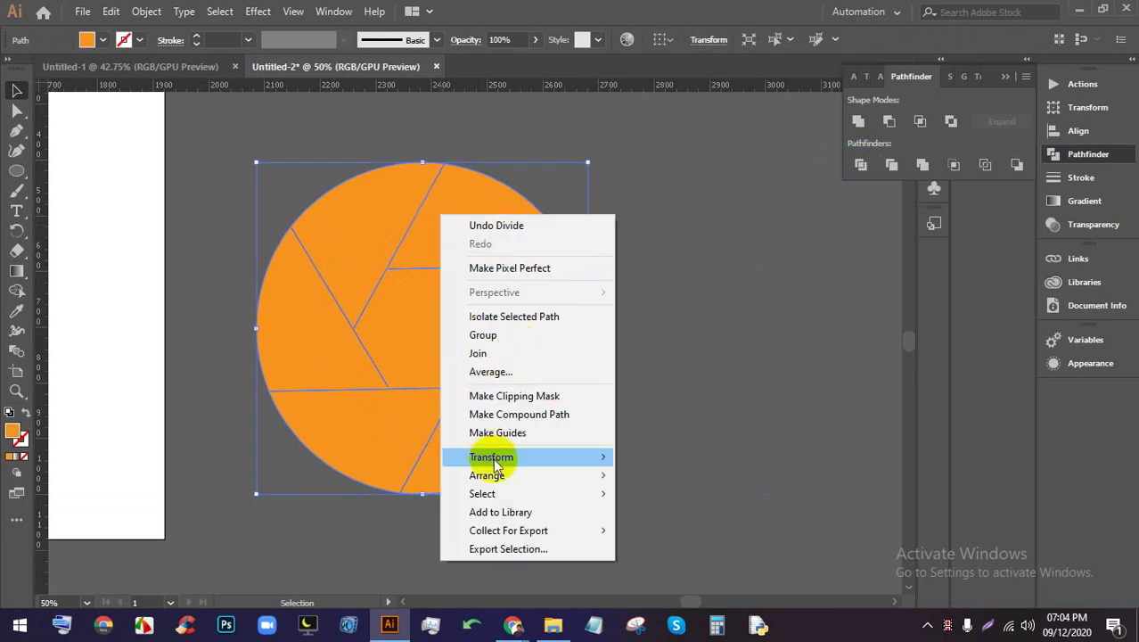
pyautogui.rightClick(529, 295)
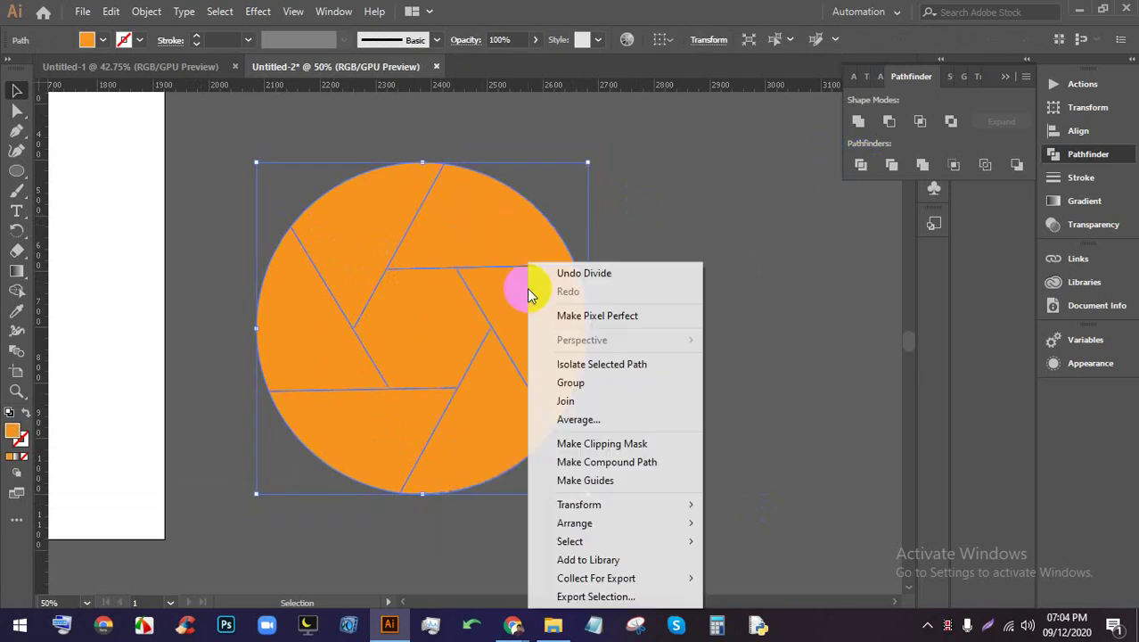
pyautogui.click(704, 389)
pyautogui.click(306, 210)
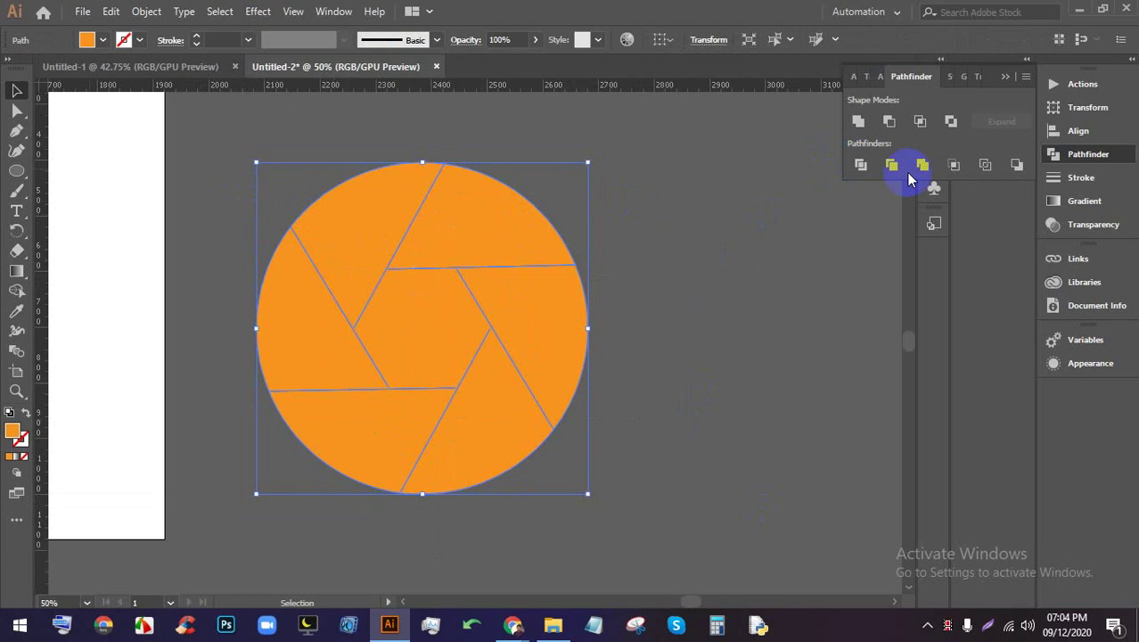
pyautogui.click(860, 166)
pyautogui.rightClick(527, 265)
pyautogui.click(648, 306)
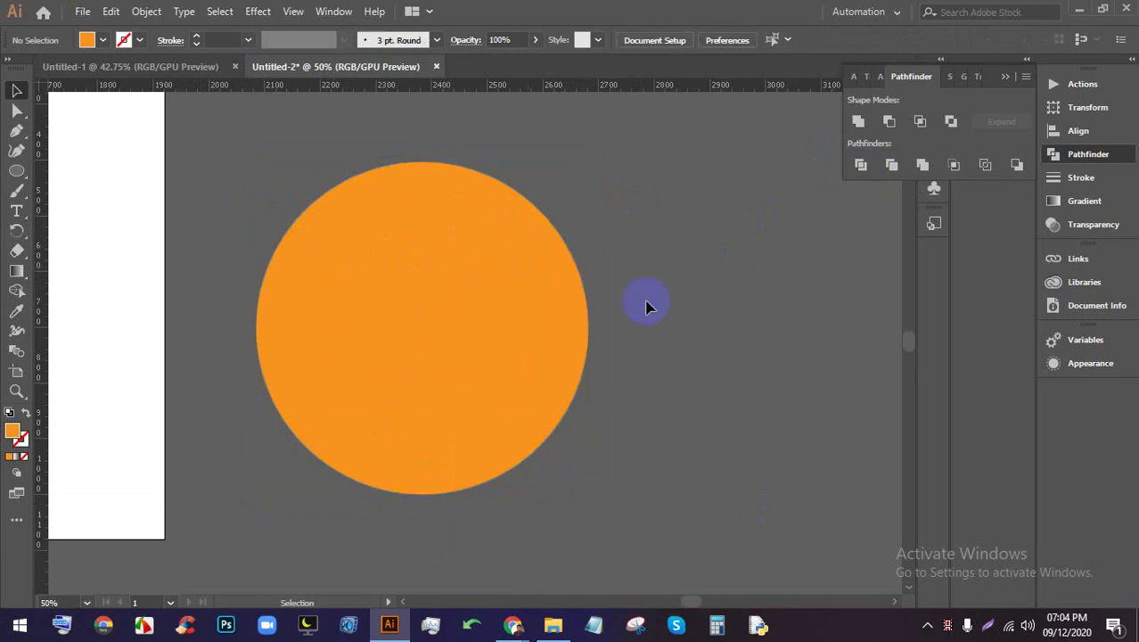
# Drag the divided circle about 110 px to the right
pyautogui.click(542, 297)
pyautogui.moveTo(542, 298); pyautogui.dragTo(669, 307)
pyautogui.rightClick(575, 321)
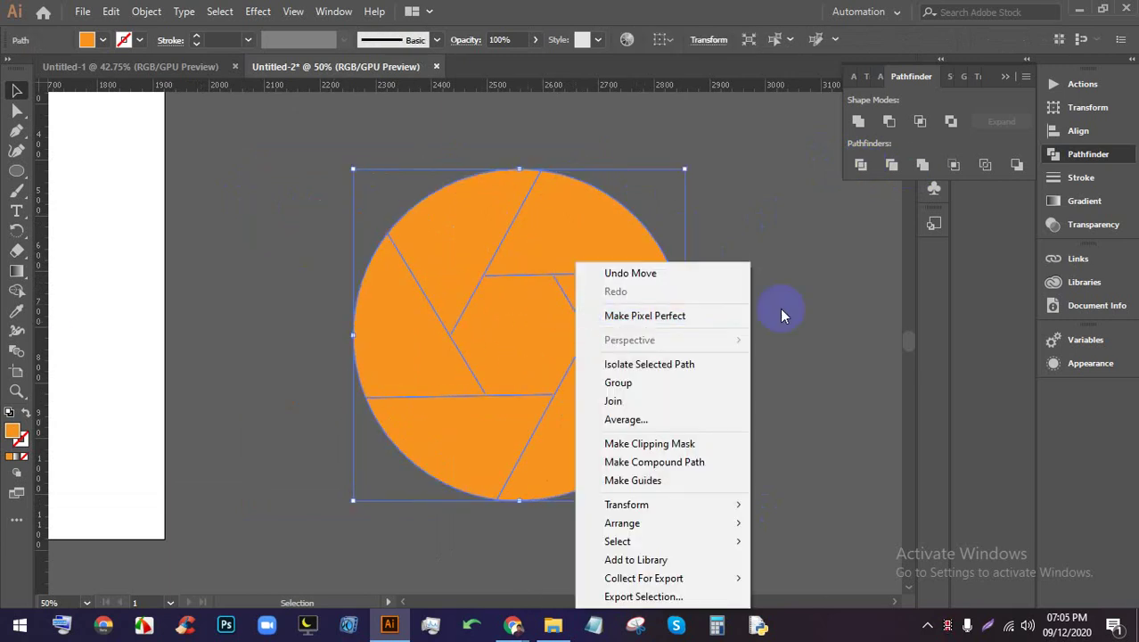
pyautogui.click(780, 314)
pyautogui.scroll(1, 588, 308)
pyautogui.keyDown('alt'); pyautogui.scroll(5, 546, 305); pyautogui.keyUp('alt')
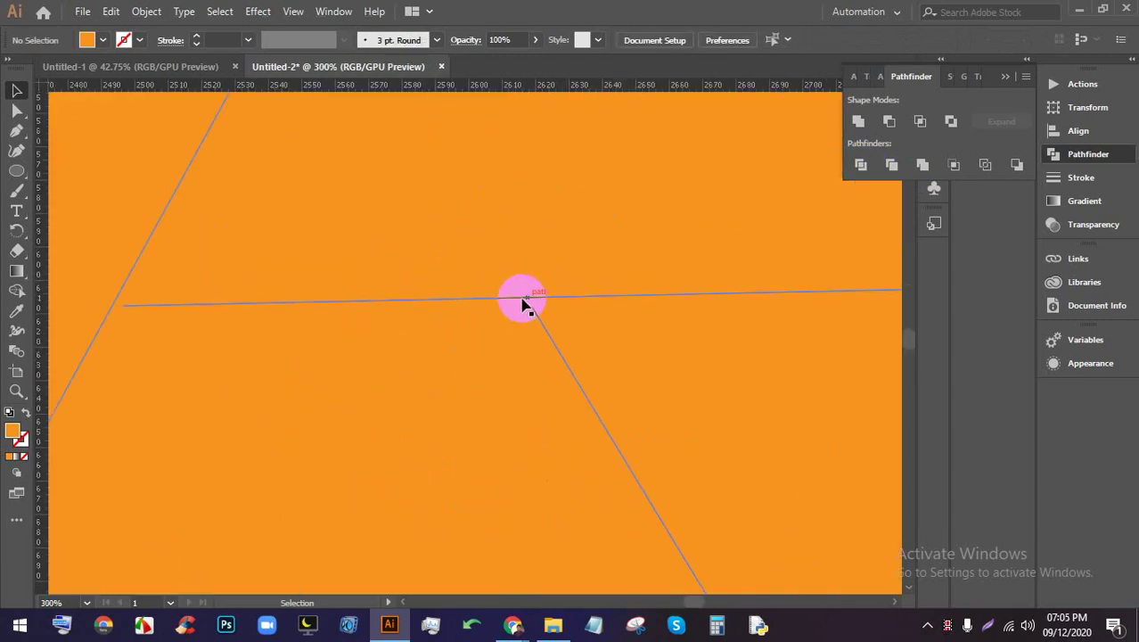
pyautogui.scroll(2, 524, 304)
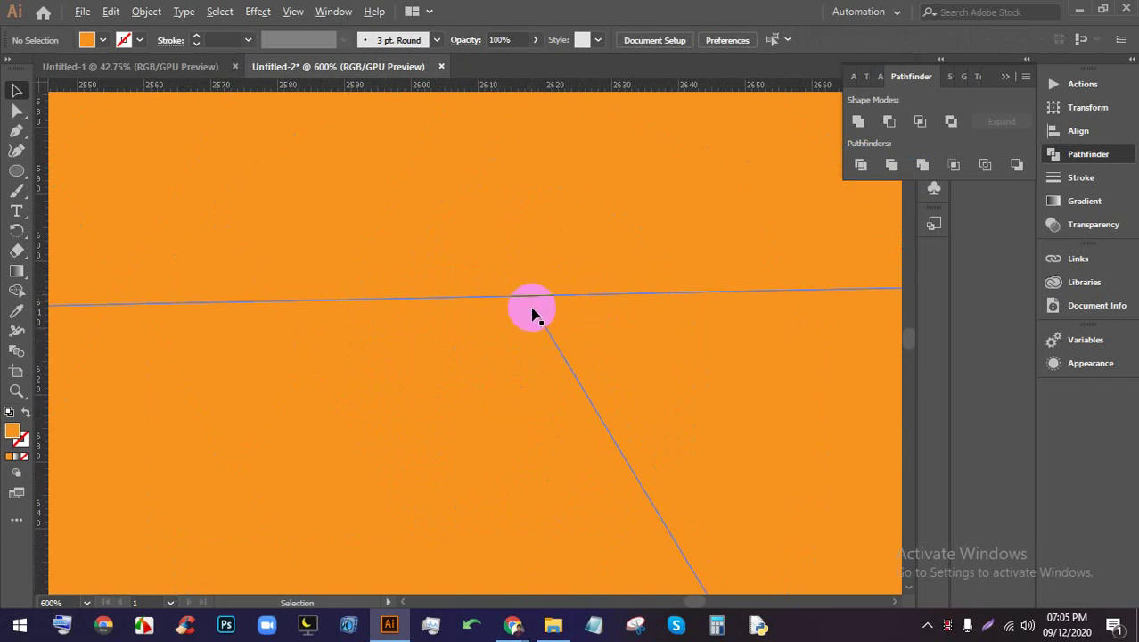
pyautogui.scroll(-5, 527, 303)
# Select an individual shutter piece with Direct Selection, then switch to the Google Meet window
pyautogui.click(572, 370)
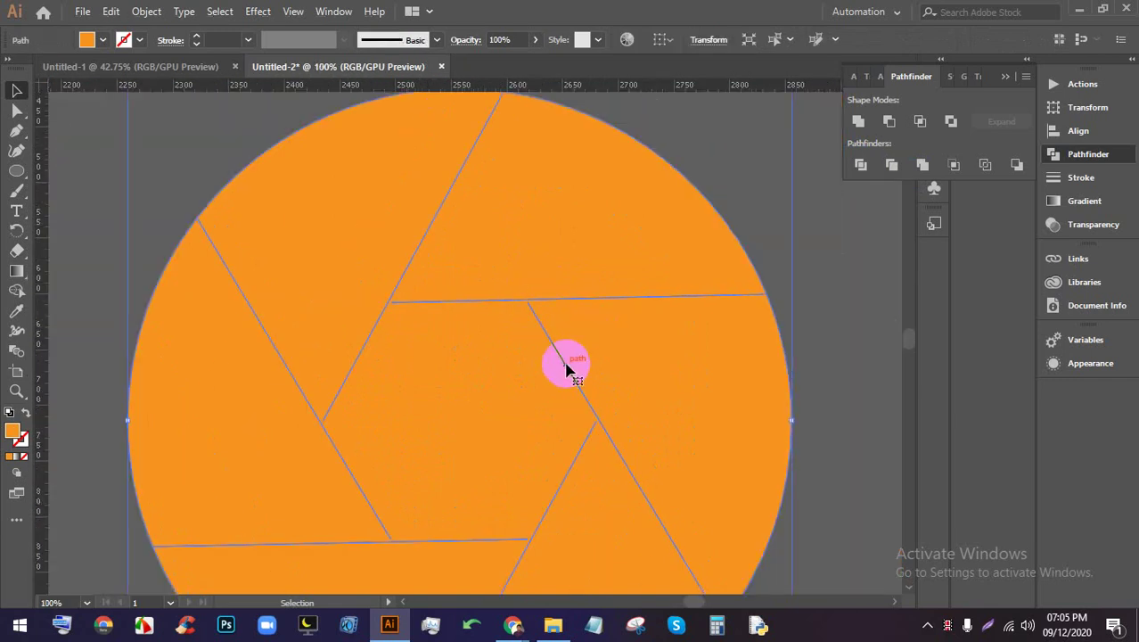
pyautogui.press('a')
pyautogui.click(638, 357)
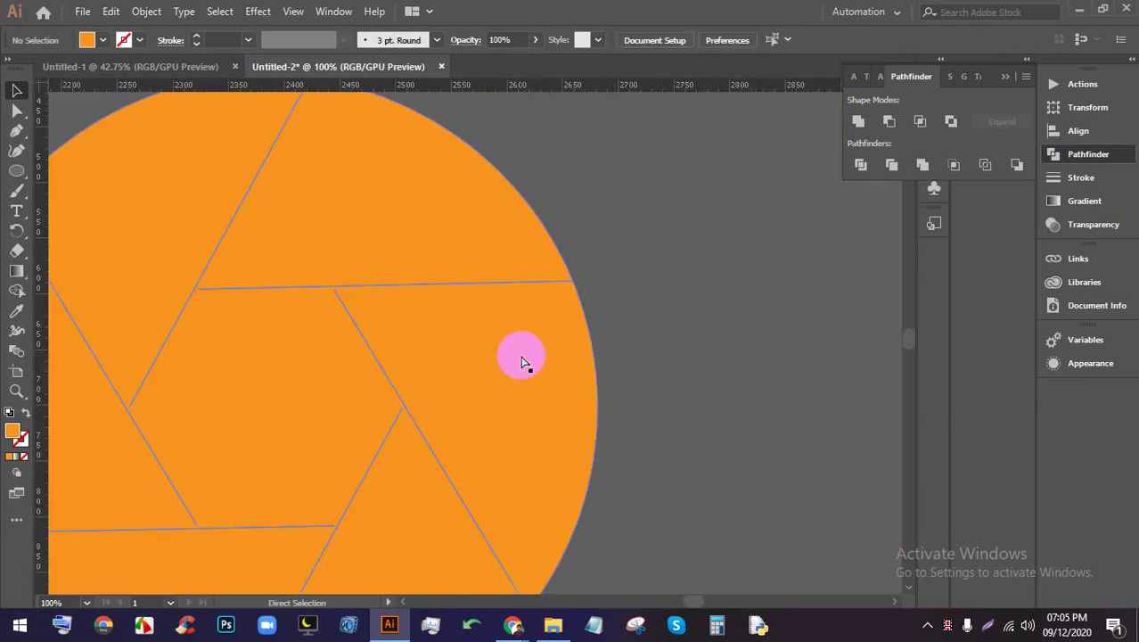
pyautogui.click(533, 339)
pyautogui.moveTo(513, 624)
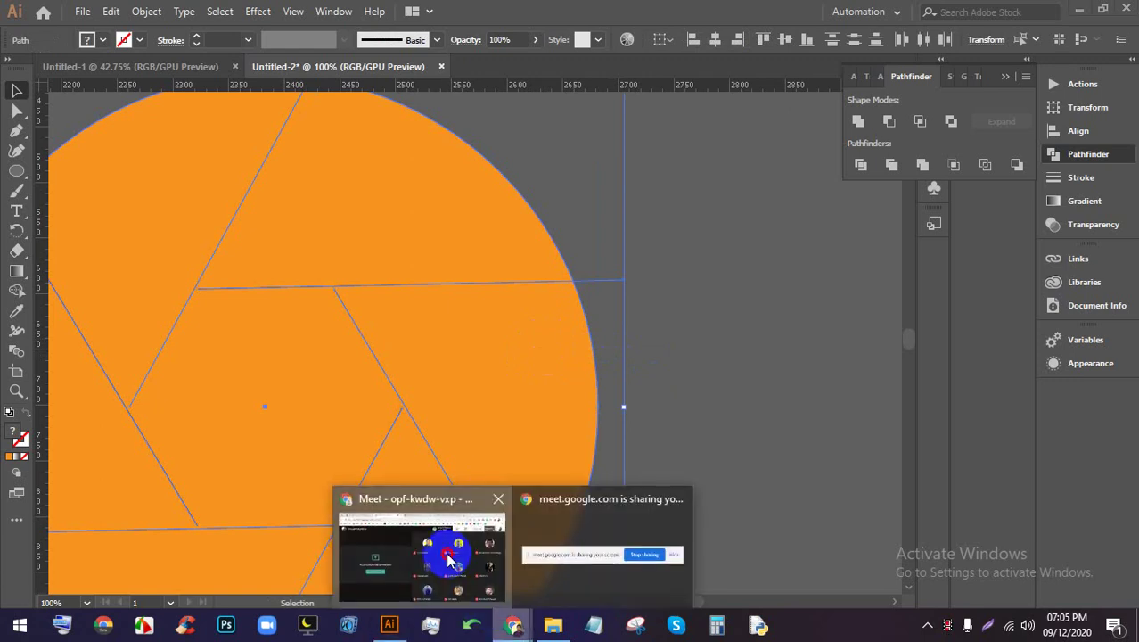
pyautogui.click(448, 548)
# Back in Illustrator, undo the division of the circle
pyautogui.click(389, 625)
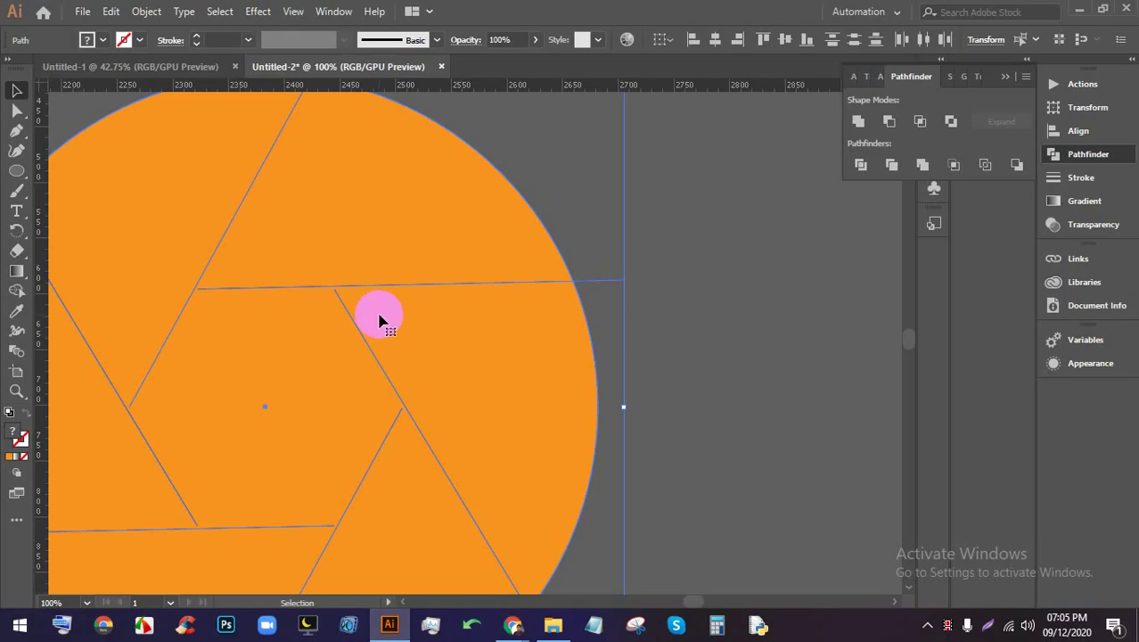
pyautogui.hotkey('ctrl', 'shift', 'a')
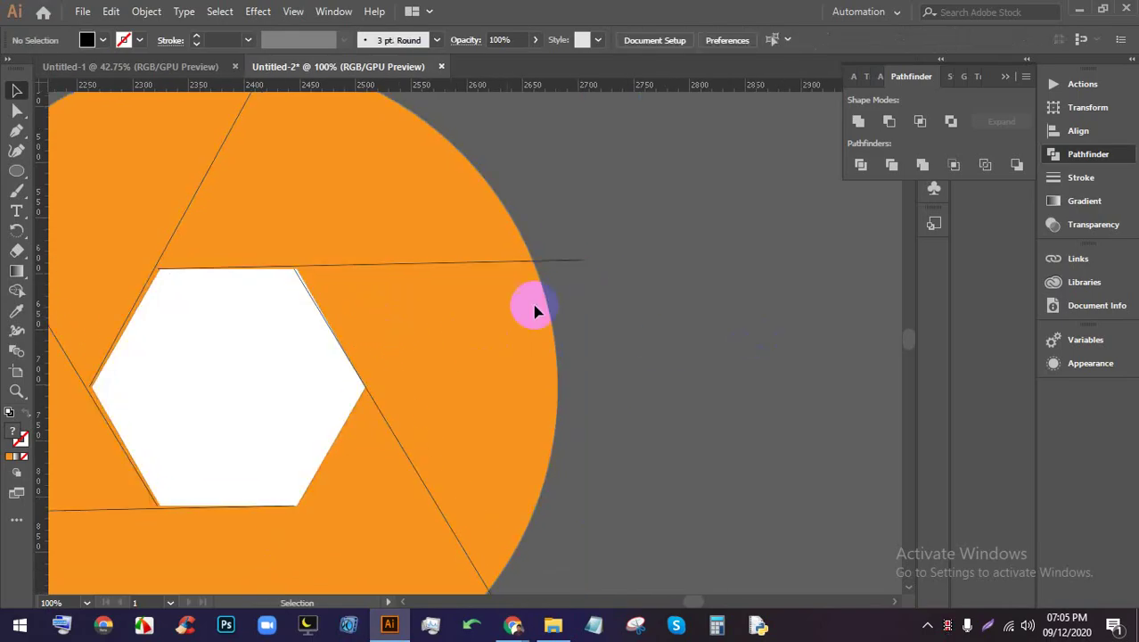
pyautogui.scroll(-2, 407, 292)
pyautogui.scroll(8, 407, 293)
pyautogui.scroll(-5, 375, 273)
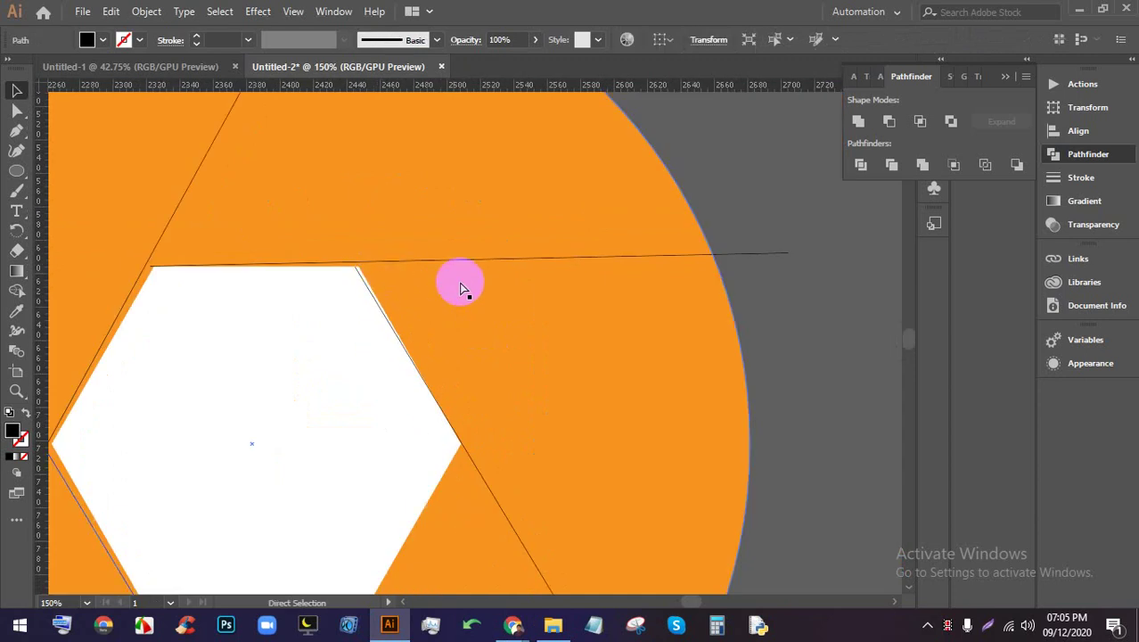
# Delete the leftover diagonal cutting line, then zoom in on the hexagon's right side
pyautogui.press('a')
pyautogui.click(490, 267)
pyautogui.press('v')
pyautogui.scroll(-2, 552, 389)
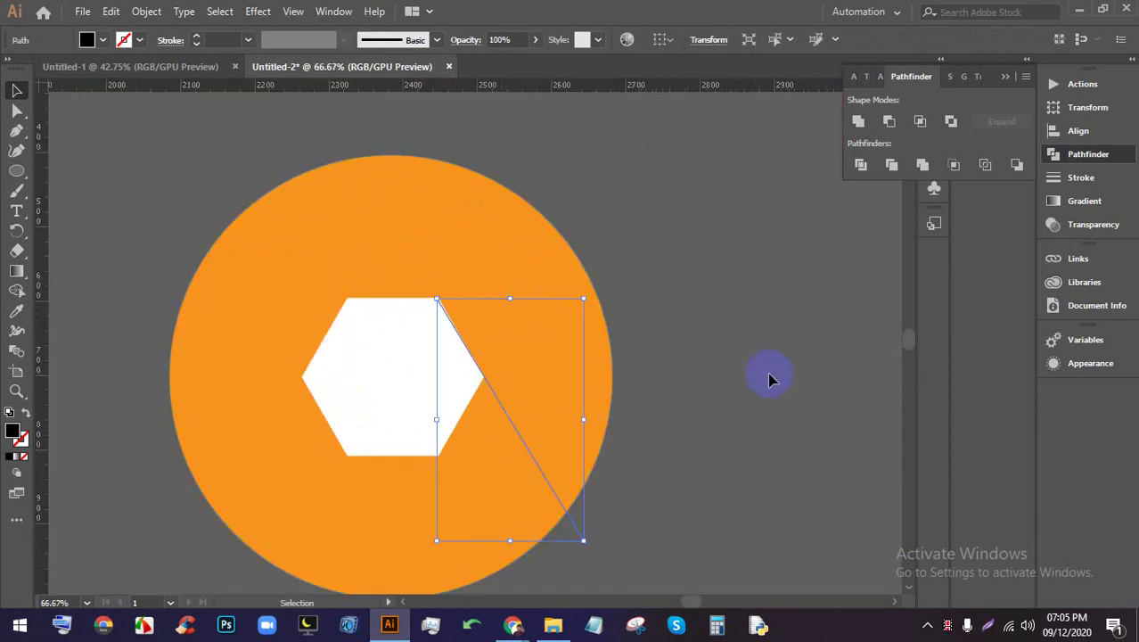
pyautogui.click(580, 346)
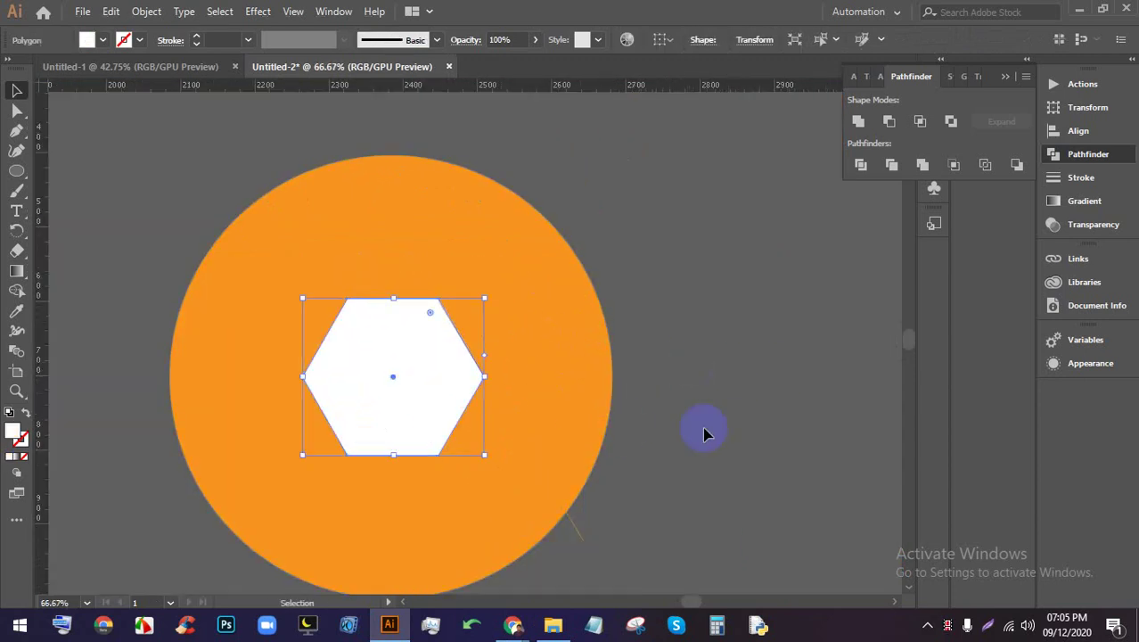
pyautogui.click(577, 538)
pyautogui.press('Delete')
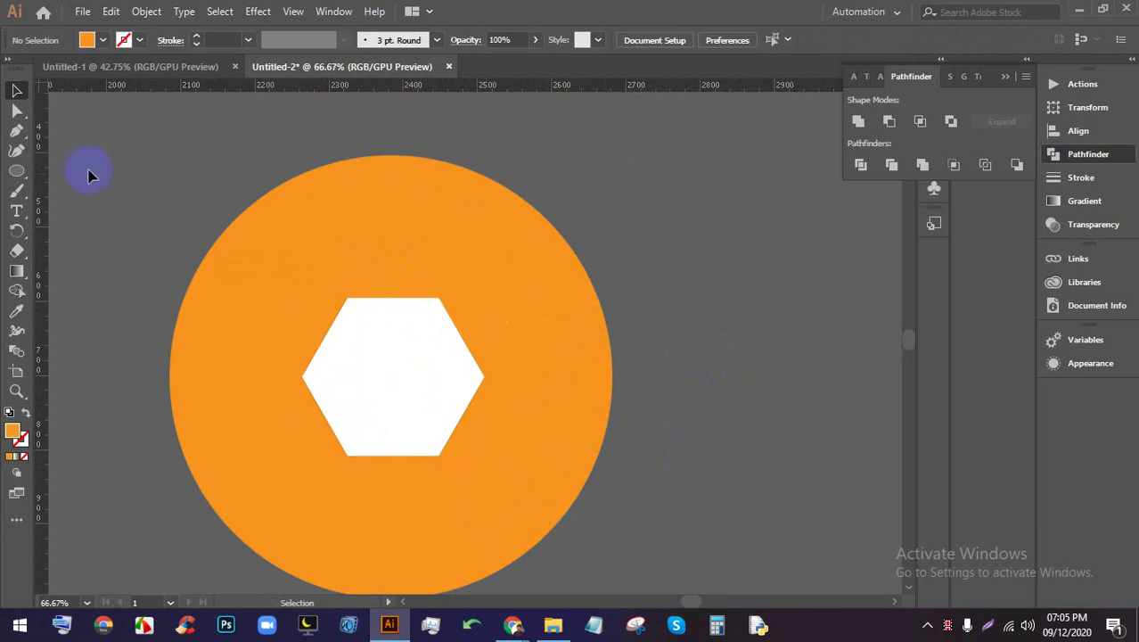
pyautogui.click(16, 131)
pyautogui.moveTo(348, 331); pyautogui.dragTo(496, 365)
# Draw a Pen line from the hexagon's right corner down to the circle's edge
pyautogui.hotkey('ctrl', '-')
pyautogui.hotkey('ctrl', '-')
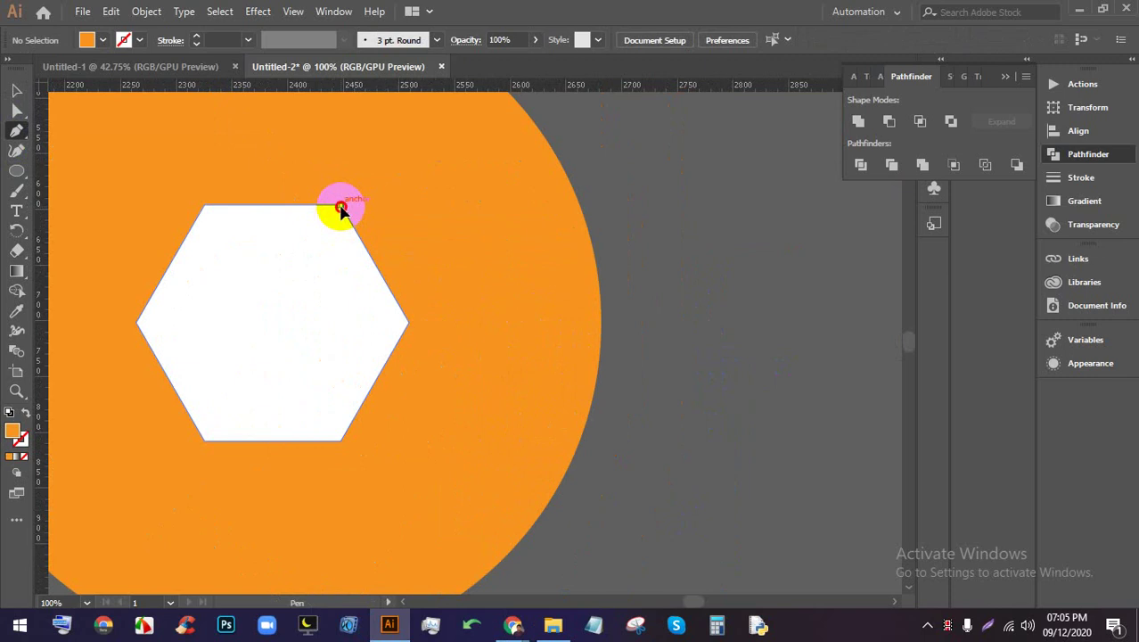
pyautogui.click(341, 208)
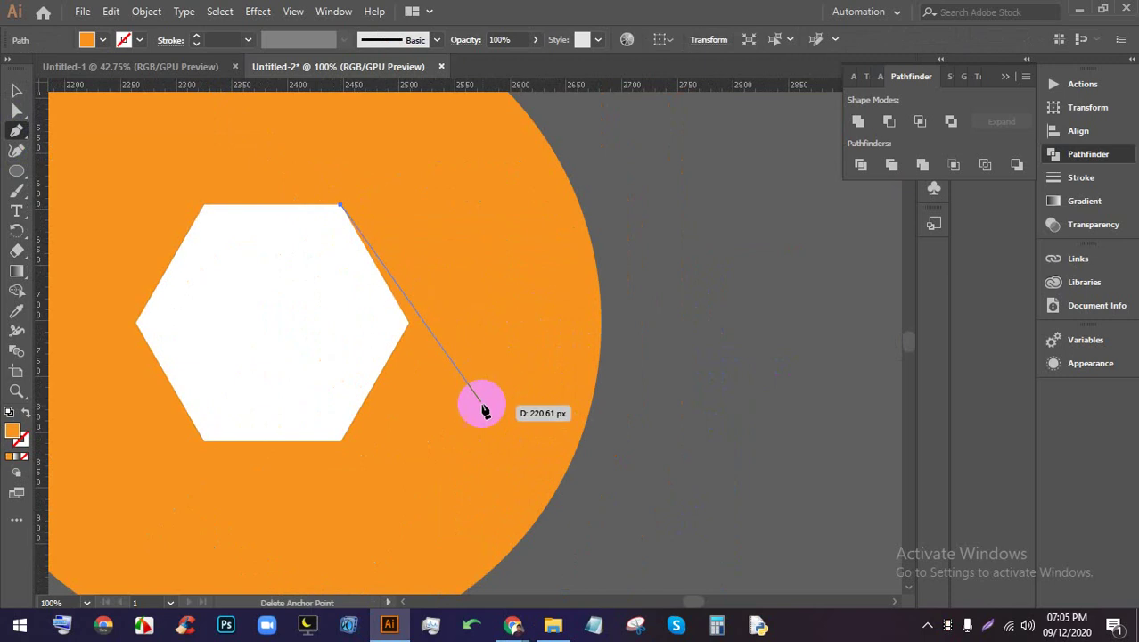
pyautogui.click(537, 550)
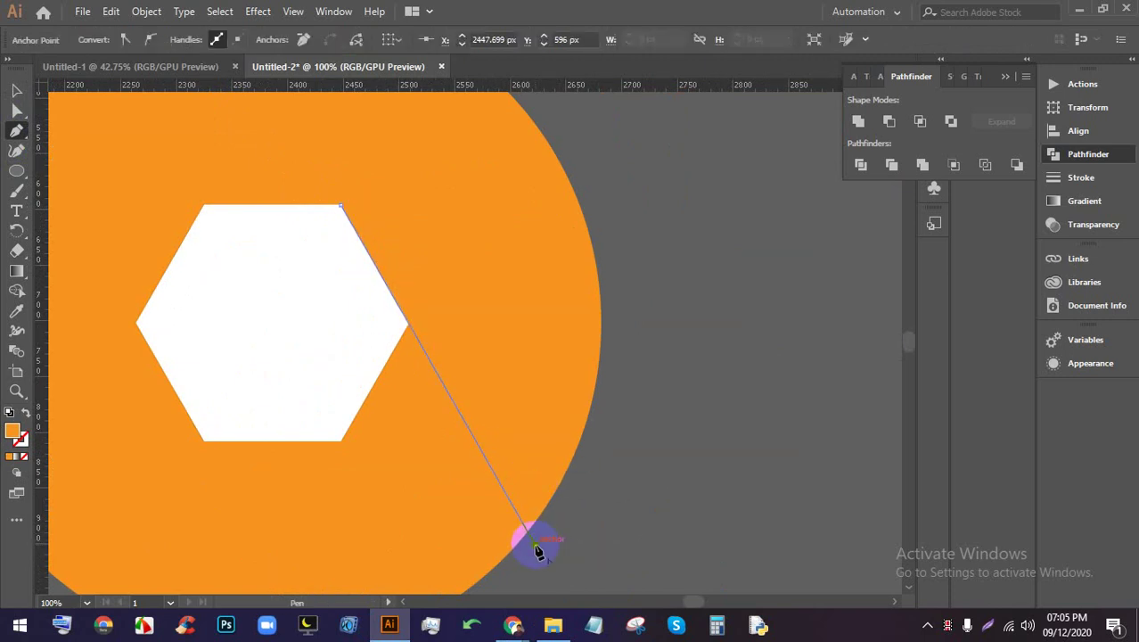
pyautogui.click(18, 91)
# Zoom in to check the corner, then give the diagonal line a black fill
pyautogui.scroll(3, 294, 154)
pyautogui.scroll(2, 536, 390)
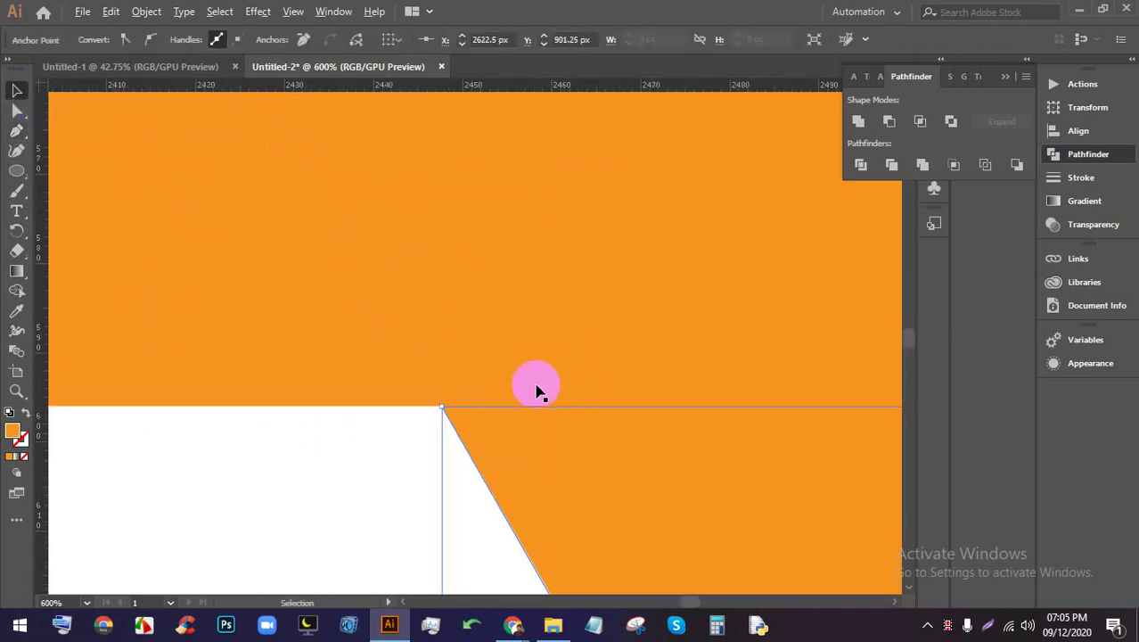
pyautogui.scroll(10, 387, 424)
pyautogui.scroll(3, 373, 401)
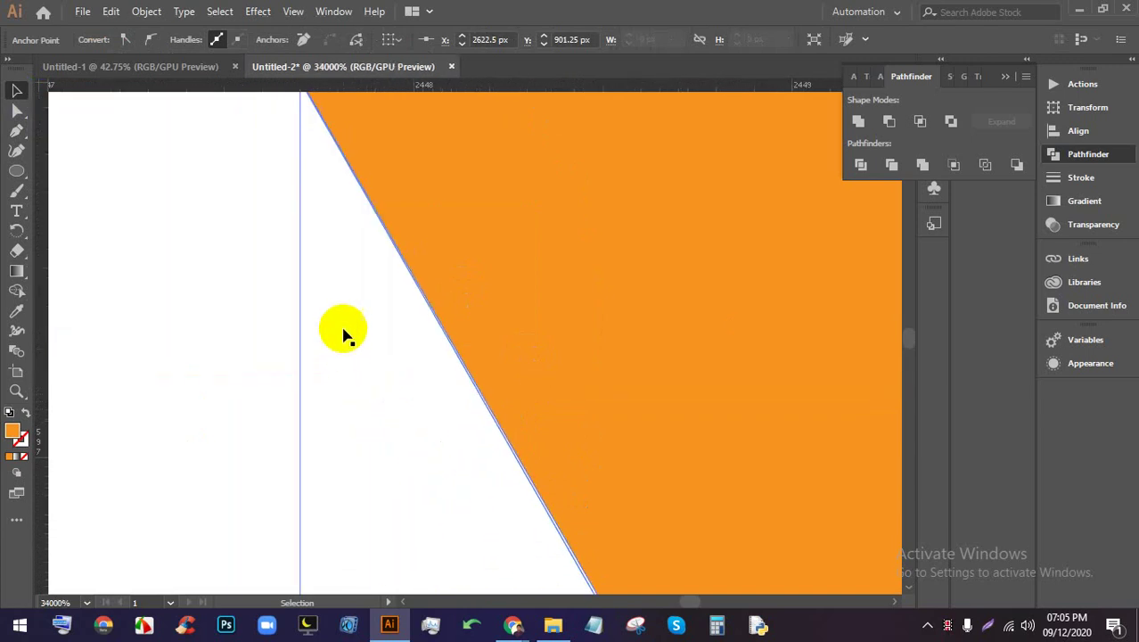
pyautogui.scroll(3, 437, 520)
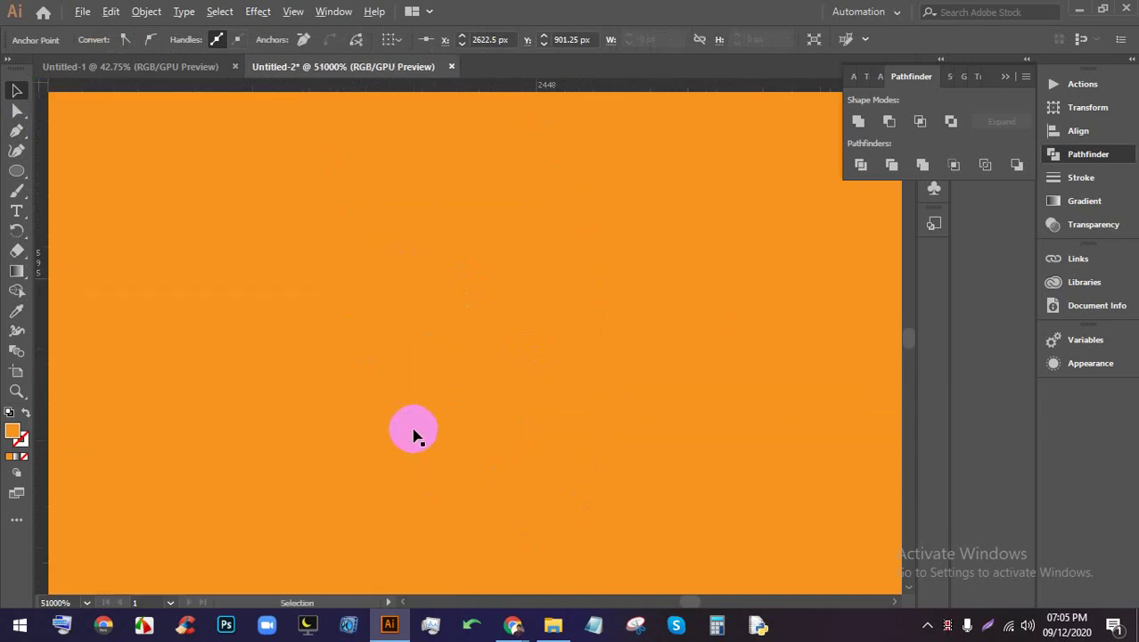
pyautogui.scroll(-15, 433, 390)
pyautogui.scroll(2, 499, 419)
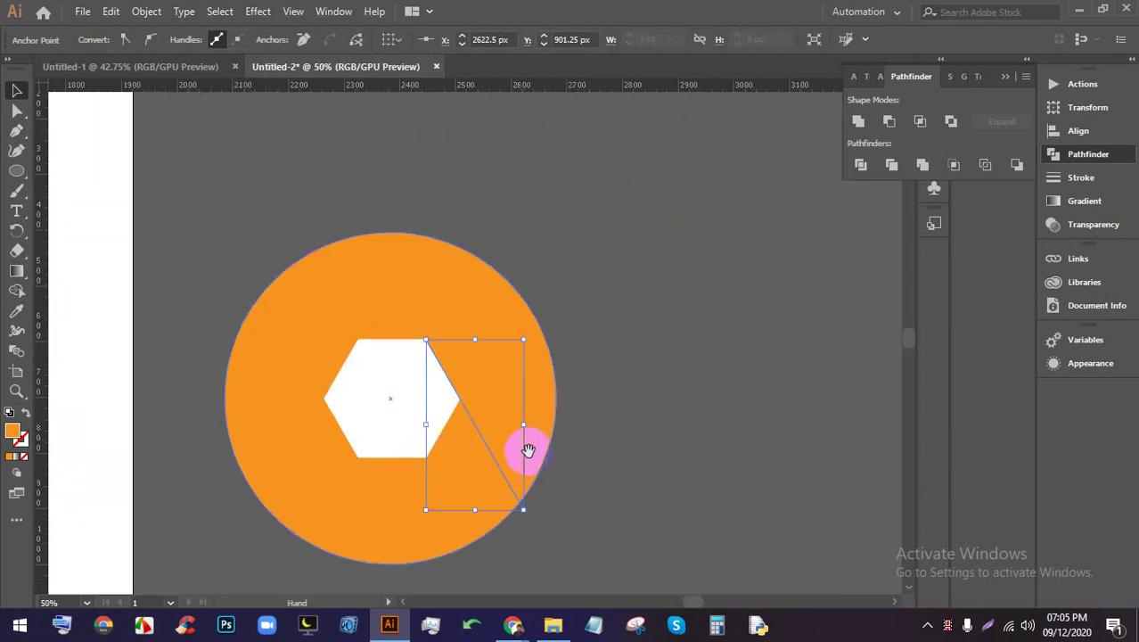
pyautogui.click(630, 381)
pyautogui.scroll(2, 489, 390)
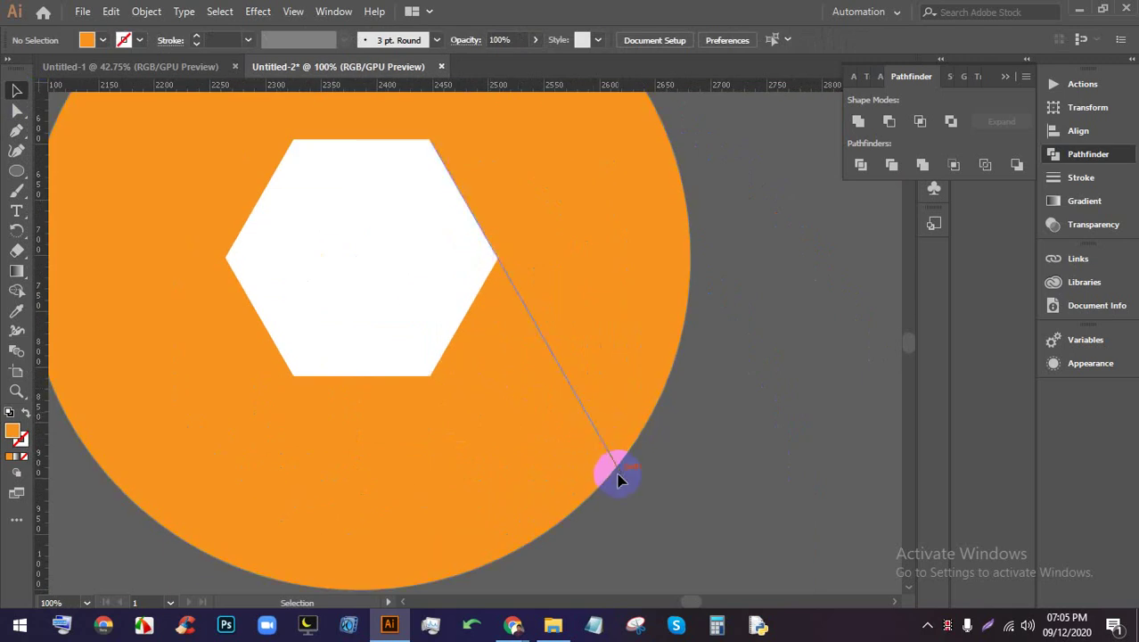
pyautogui.click(615, 475)
pyautogui.click(86, 39)
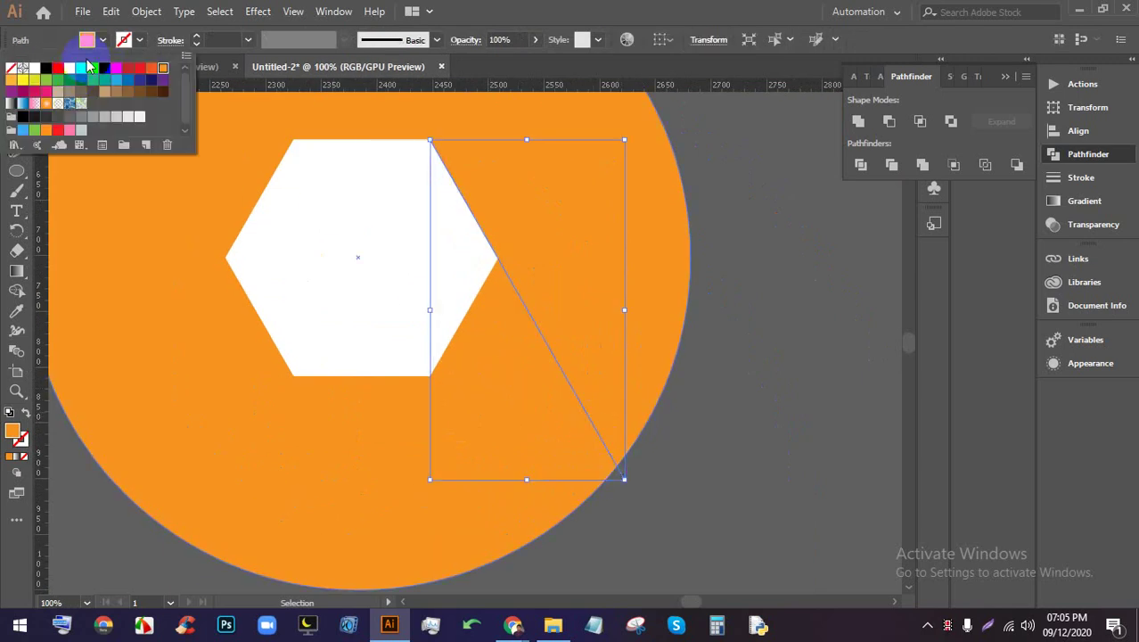
pyautogui.click(755, 350)
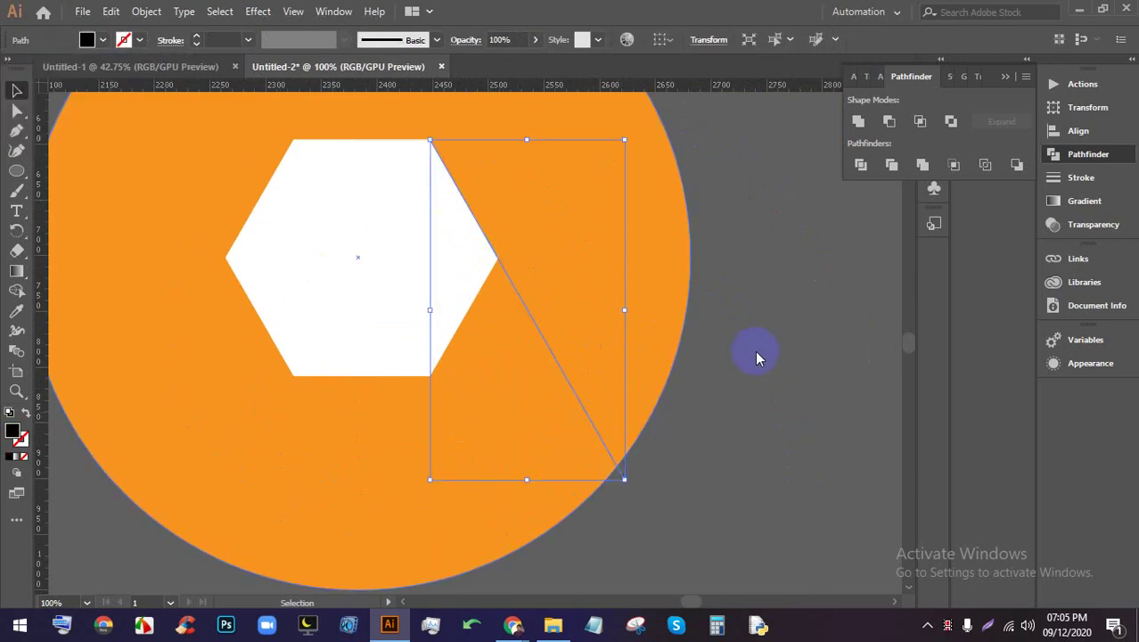
pyautogui.scroll(-1, 695, 361)
pyautogui.scroll(1, 653, 382)
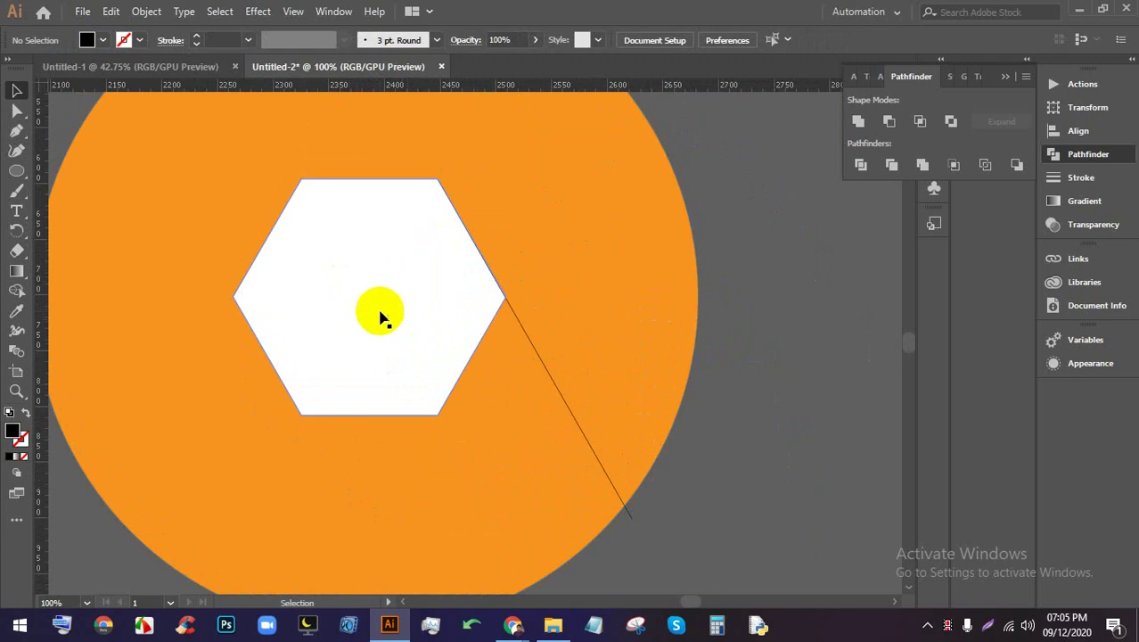
# Add vertical and horizontal guides through the hexagon's centre and turn on Show Guides
pyautogui.moveTo(391, 91); pyautogui.dragTo(361, 223)
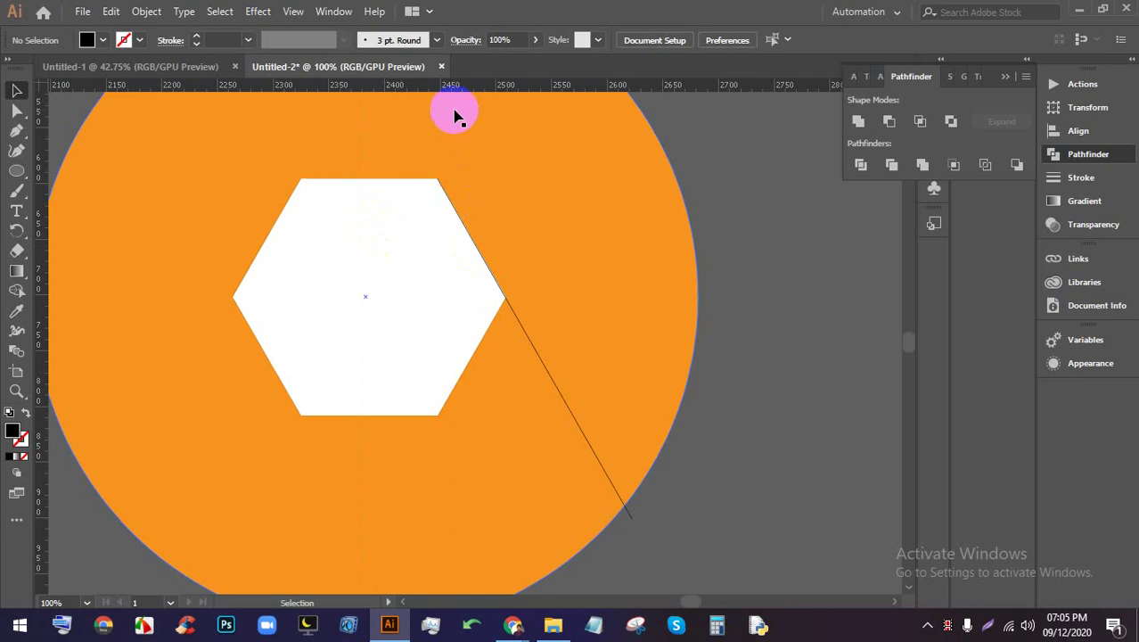
pyautogui.moveTo(453, 89); pyautogui.dragTo(15, 83)
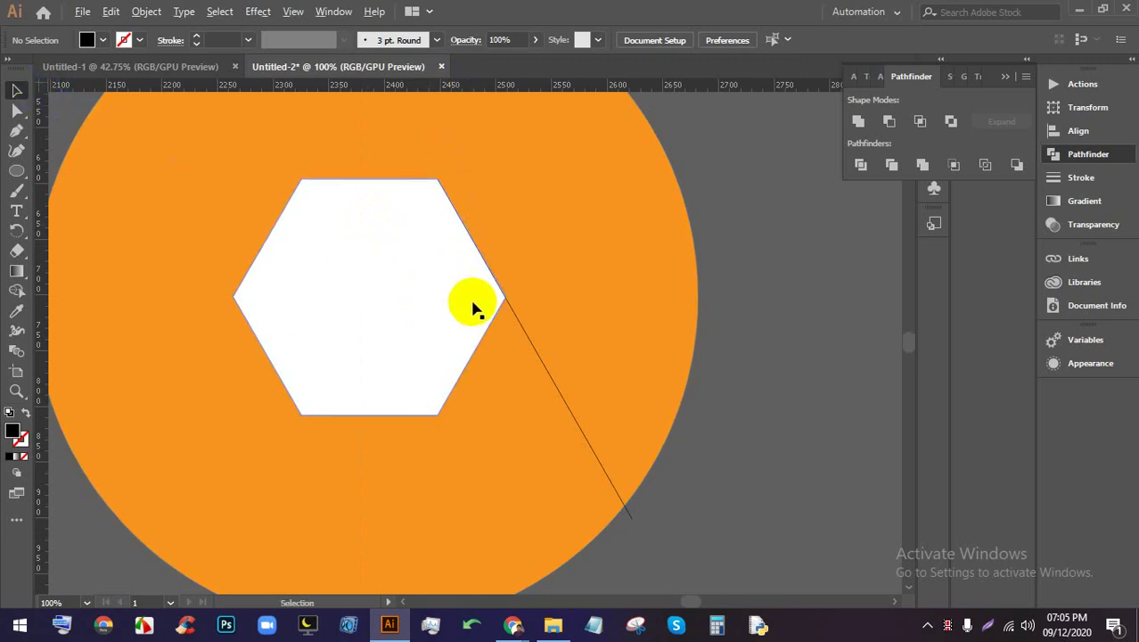
pyautogui.scroll(-1, 473, 308)
pyautogui.rightClick(603, 220)
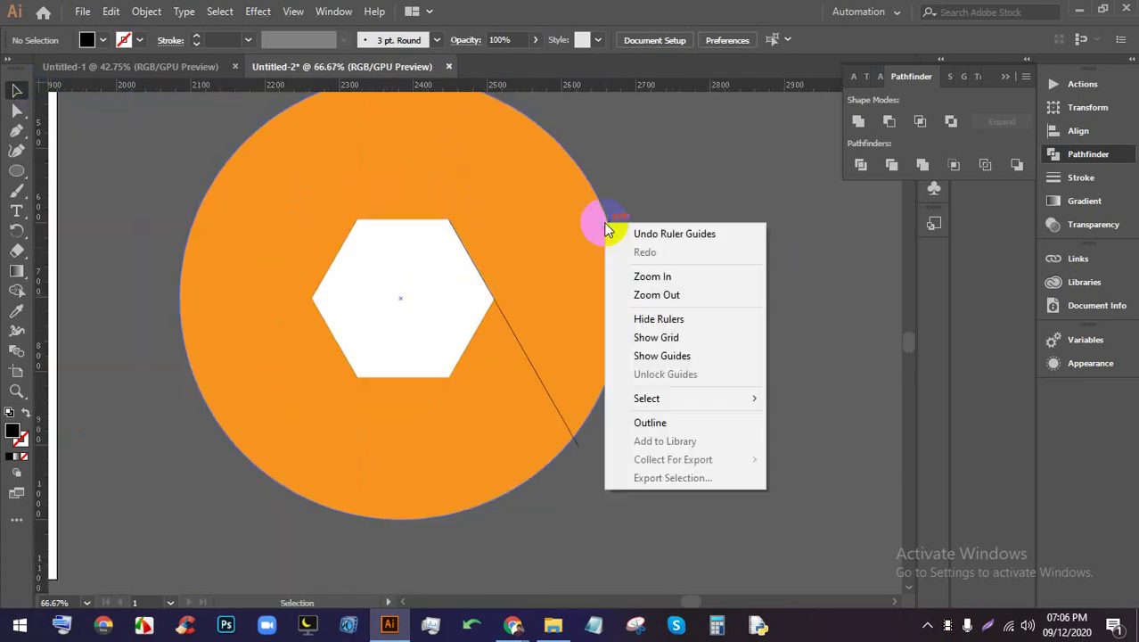
pyautogui.click(666, 361)
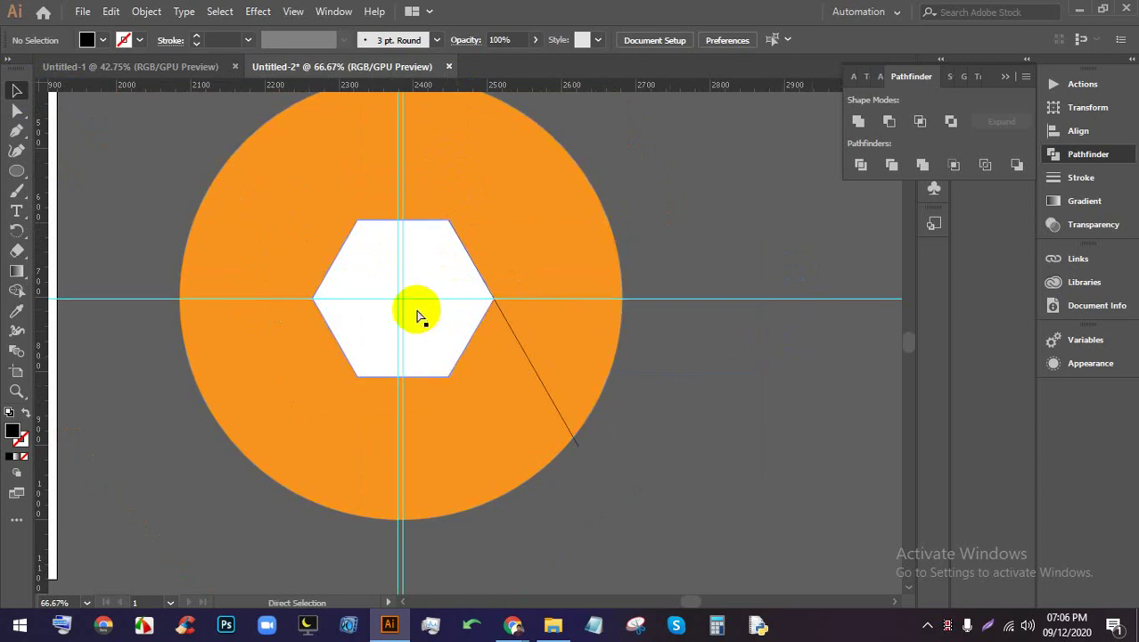
# Marquee-select the circle, hexagon and line and nudge them right onto the guides
pyautogui.scroll(2, 419, 321)
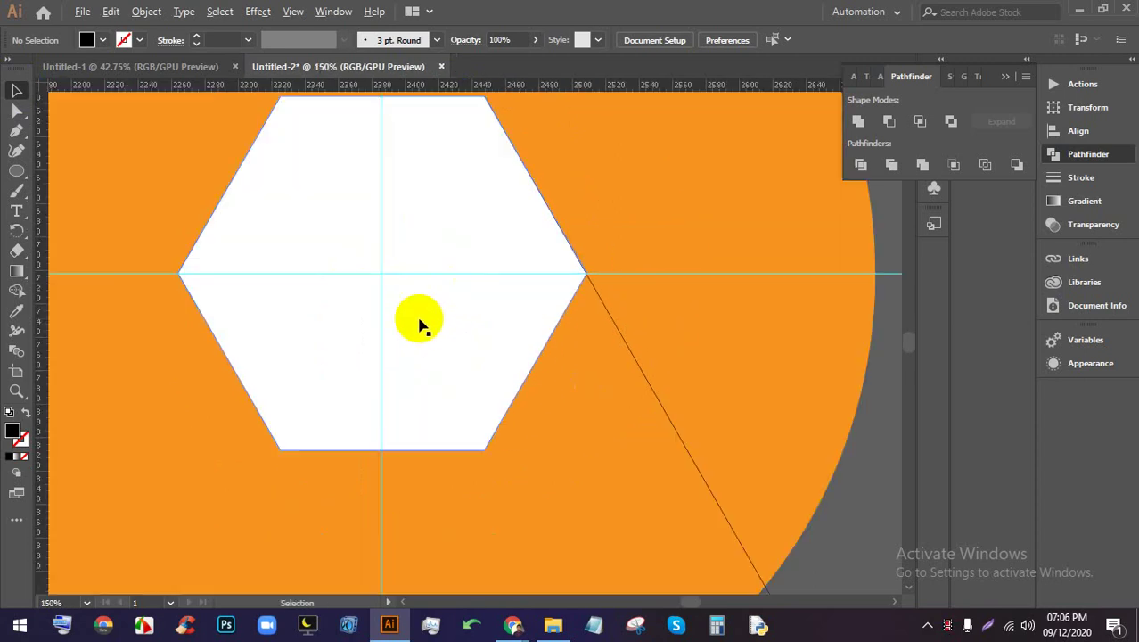
pyautogui.scroll(-1, 419, 323)
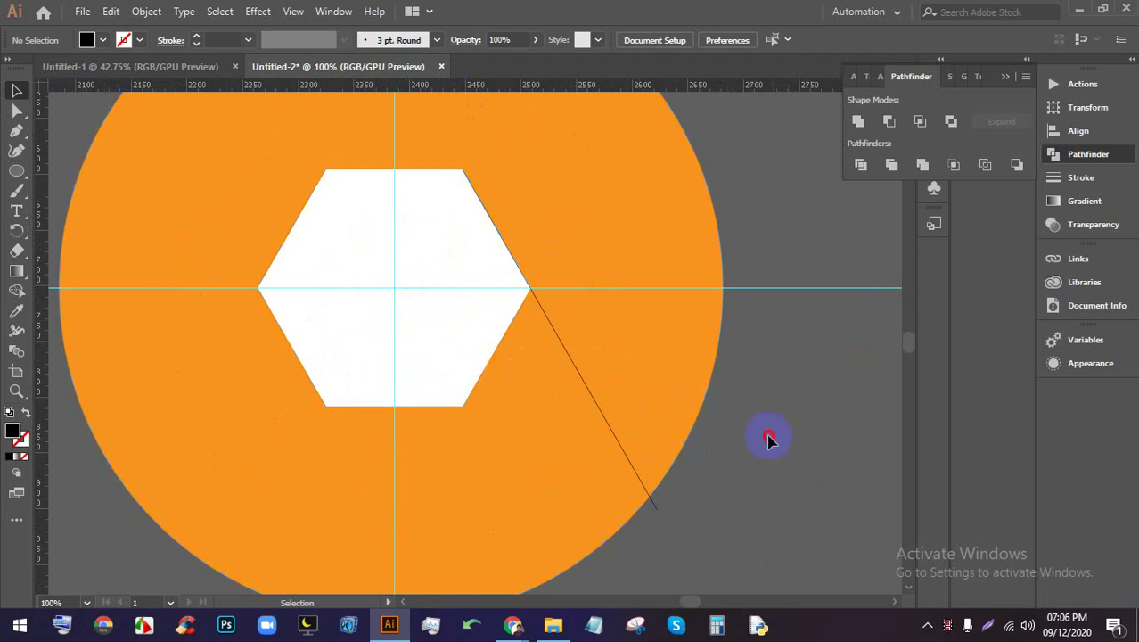
pyautogui.moveTo(768, 438); pyautogui.dragTo(418, 295)
pyautogui.press('Right')
pyautogui.press('Right')
pyautogui.press('Right')
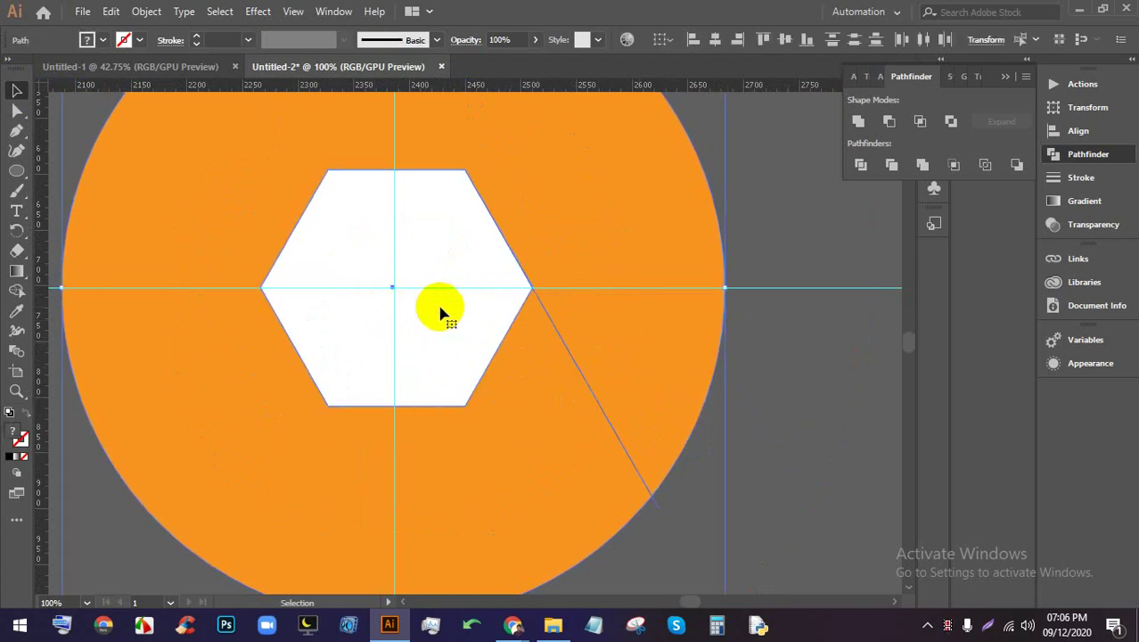
pyautogui.click(803, 420)
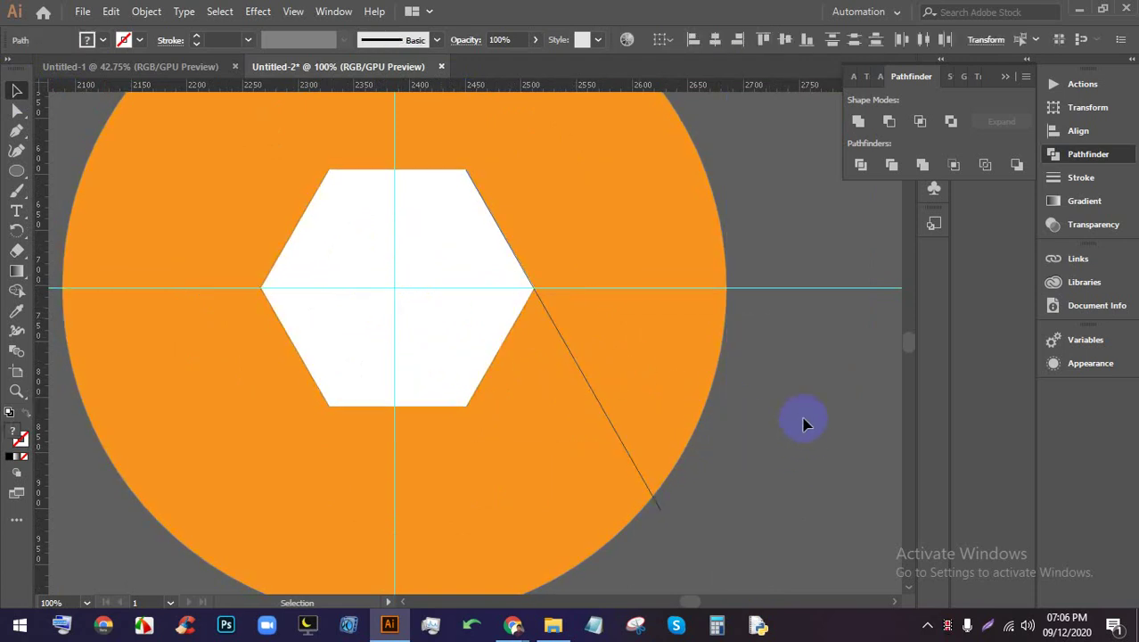
pyautogui.scroll(-1, 729, 409)
pyautogui.scroll(1, 683, 453)
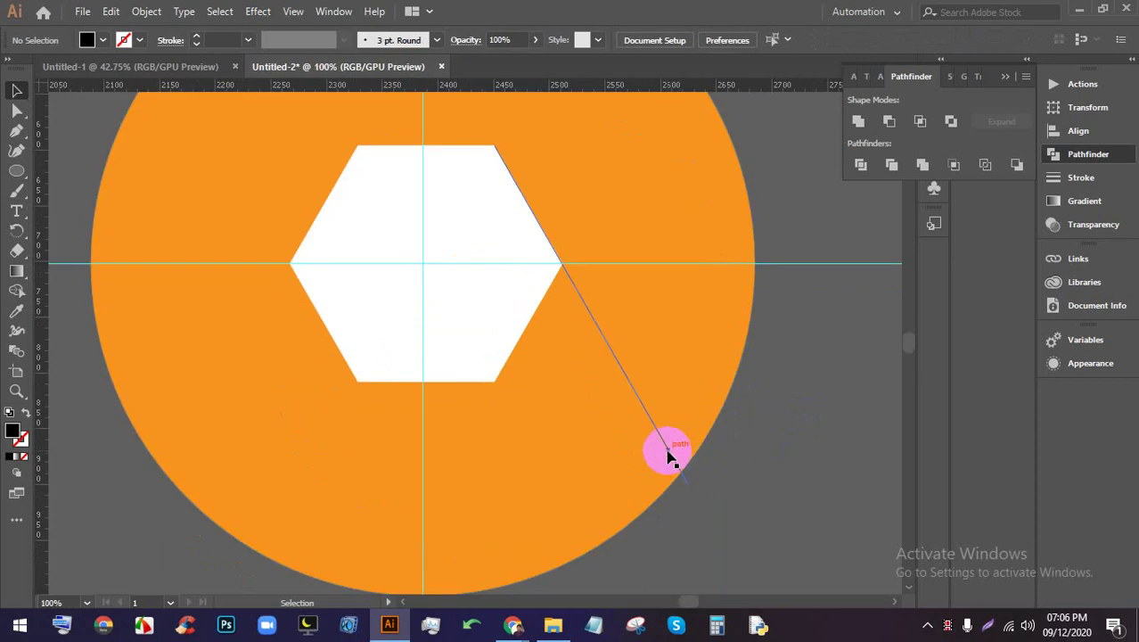
pyautogui.click(671, 457)
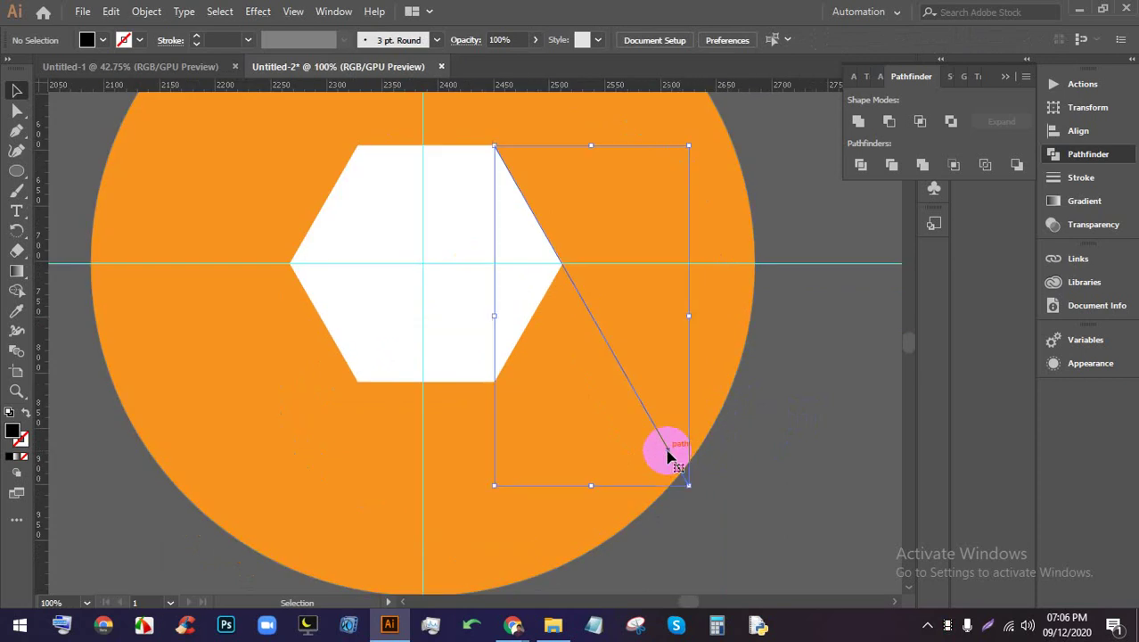
pyautogui.click(18, 232)
pyautogui.click(588, 315)
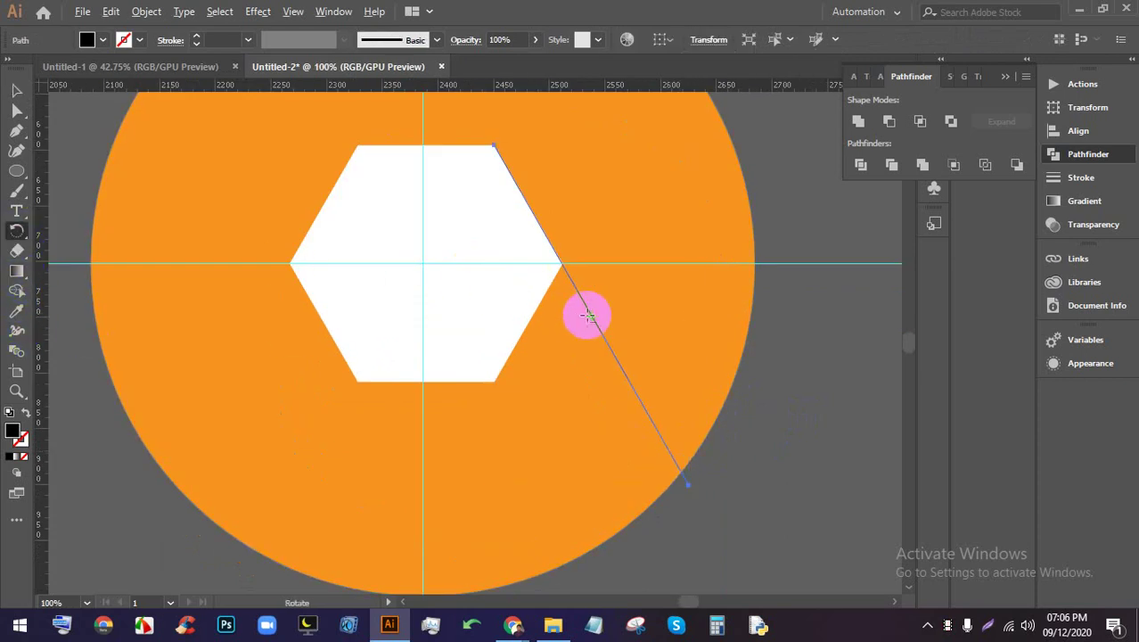
pyautogui.click(422, 265)
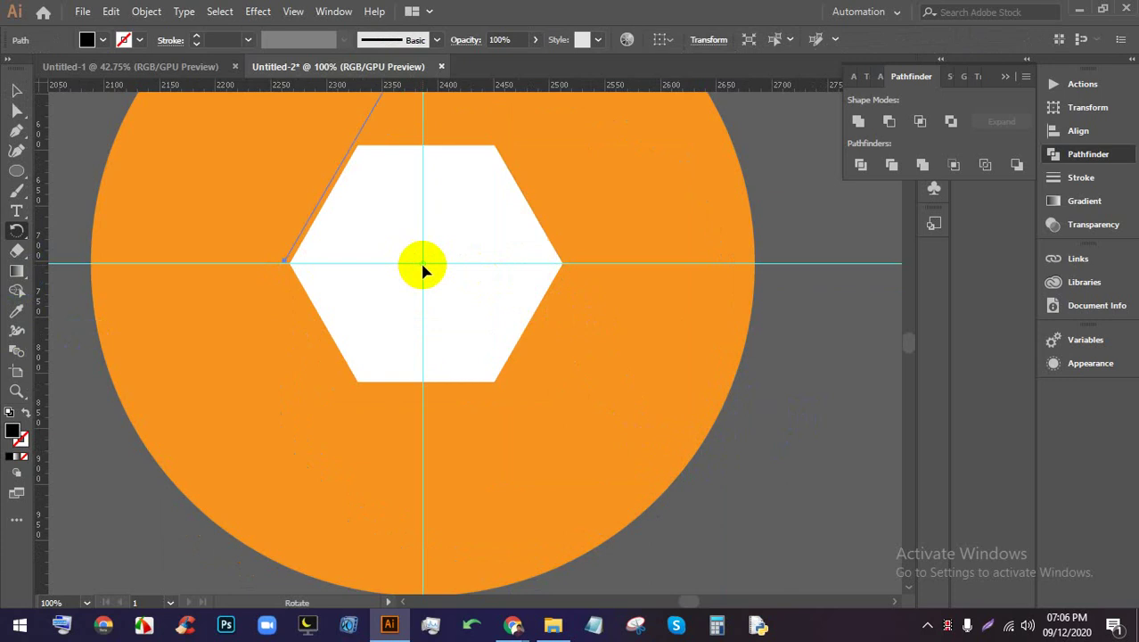
pyautogui.keyDown('alt'); pyautogui.click(422, 264); pyautogui.keyUp('alt')
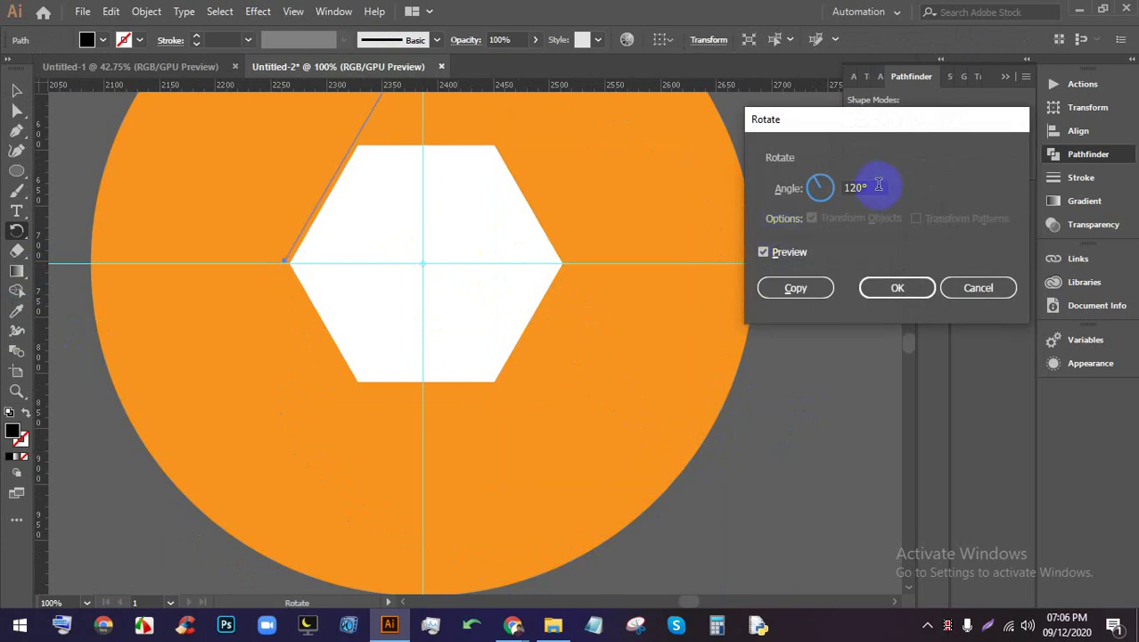
pyautogui.moveTo(876, 188); pyautogui.dragTo(793, 178)
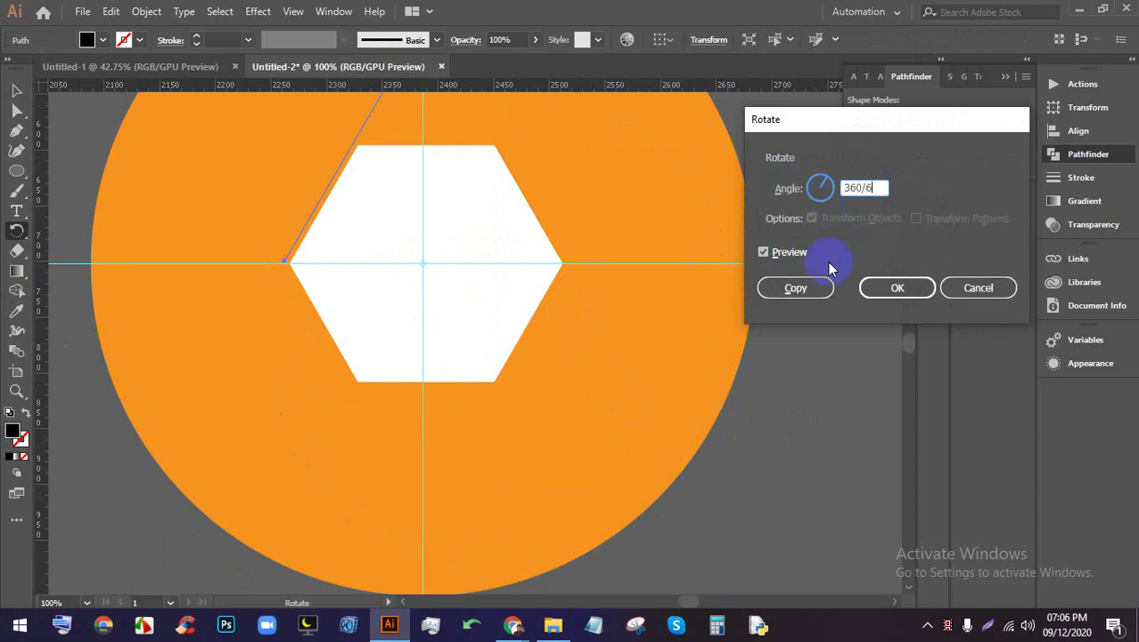
pyautogui.click(793, 288)
pyautogui.hotkey('ctrl', 'z')
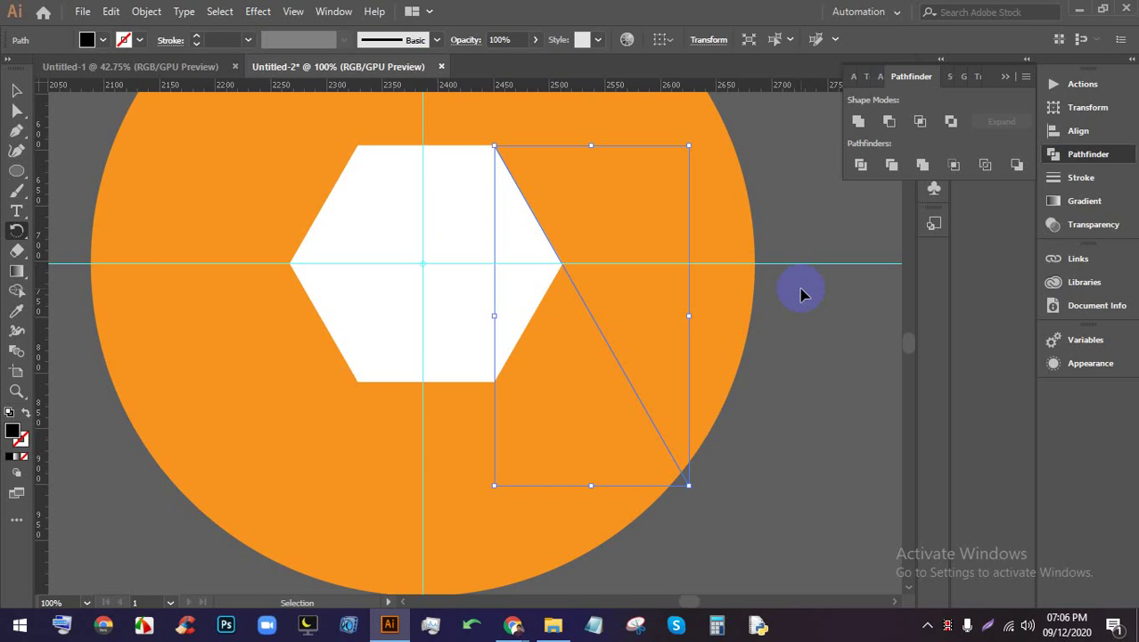
pyautogui.press('r')
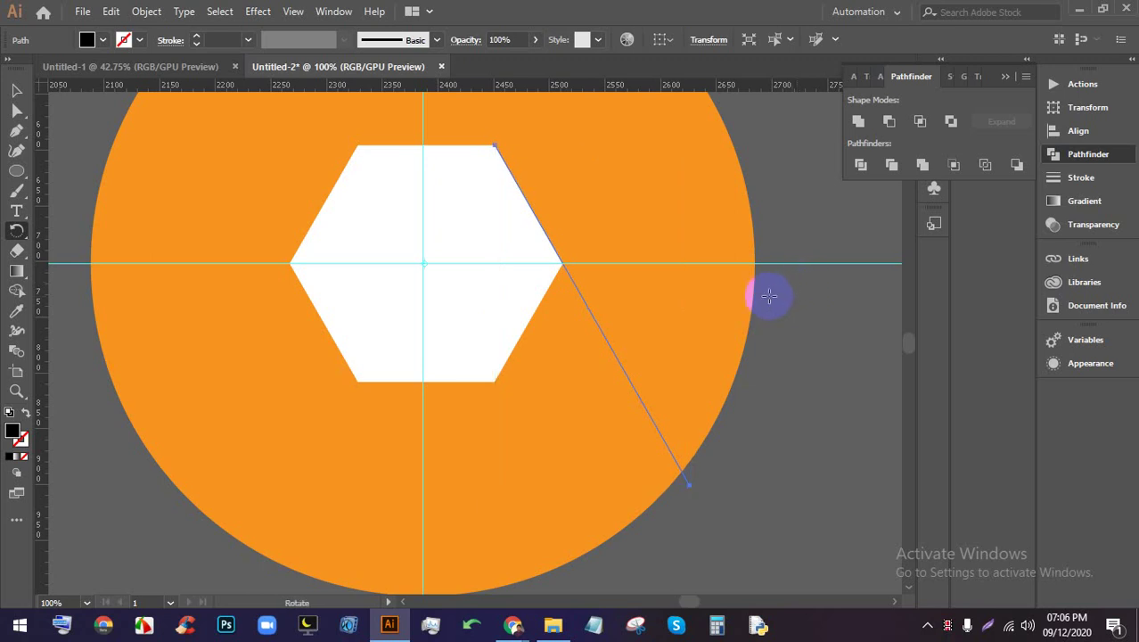
pyautogui.press('ctrl')
pyautogui.click(815, 406)
pyautogui.click(428, 264)
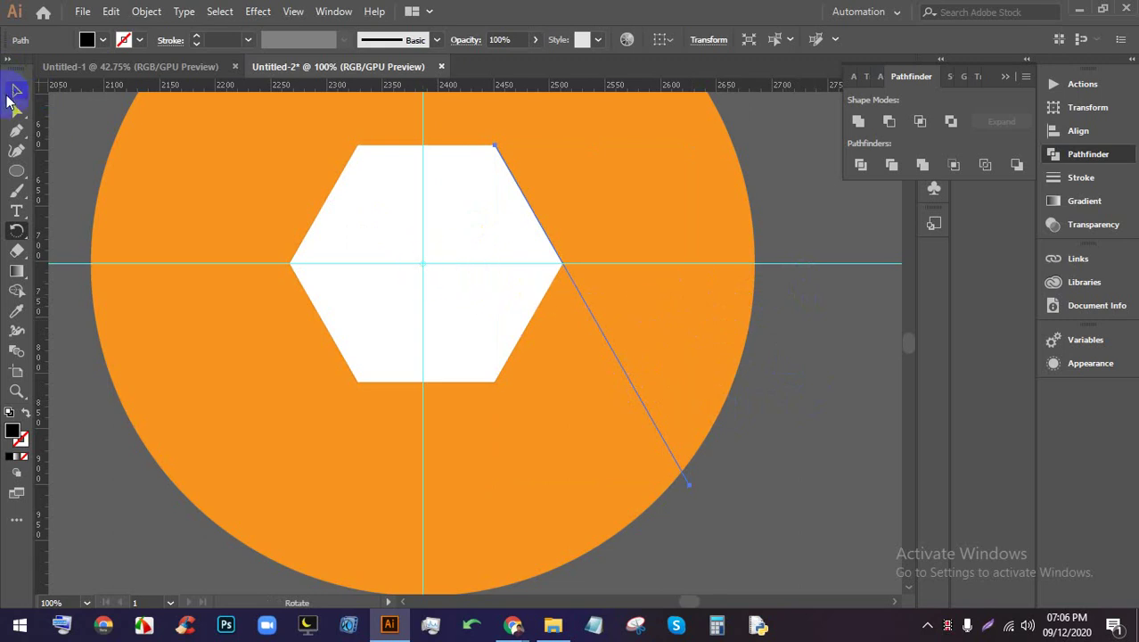
pyautogui.click(16, 90)
pyautogui.click(758, 484)
pyautogui.click(675, 453)
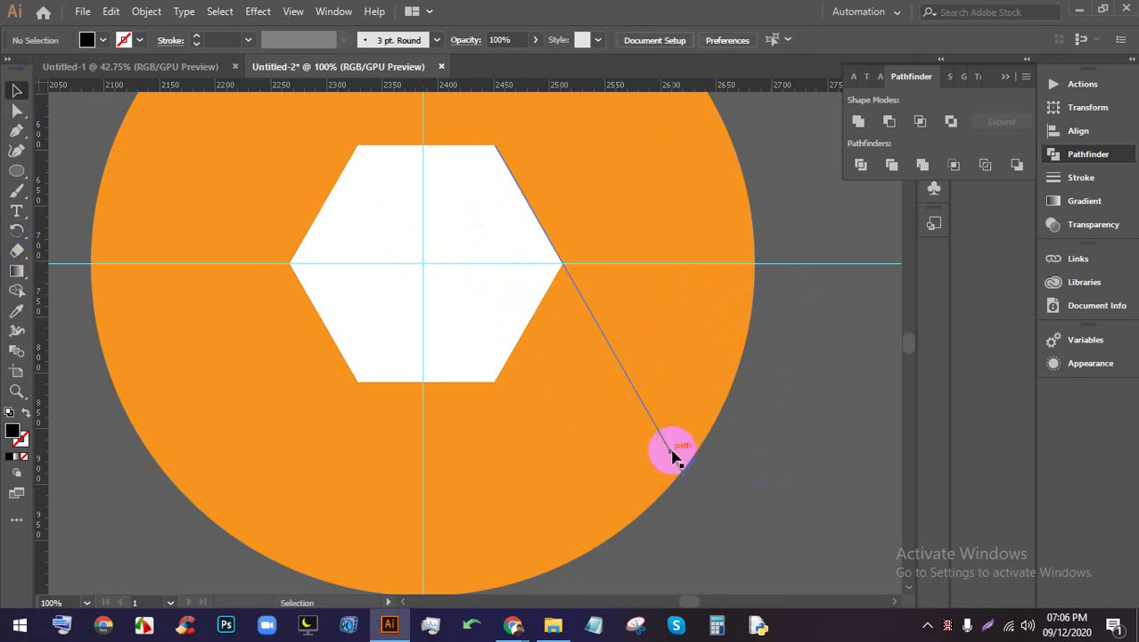
pyautogui.click(16, 292)
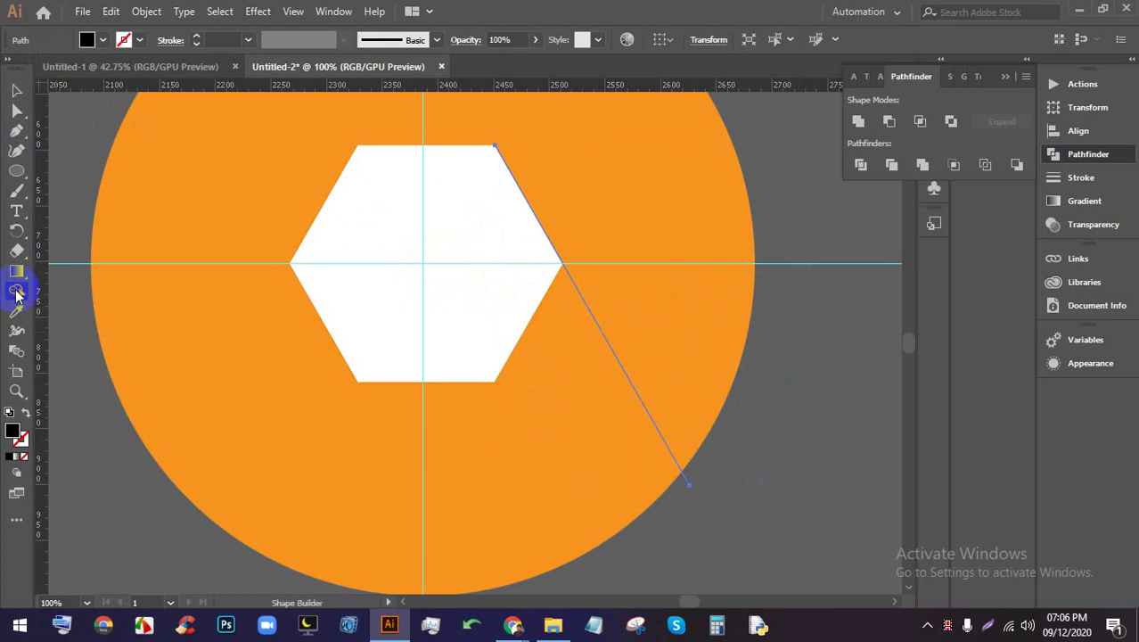
pyautogui.click(16, 230)
pyautogui.click(606, 313)
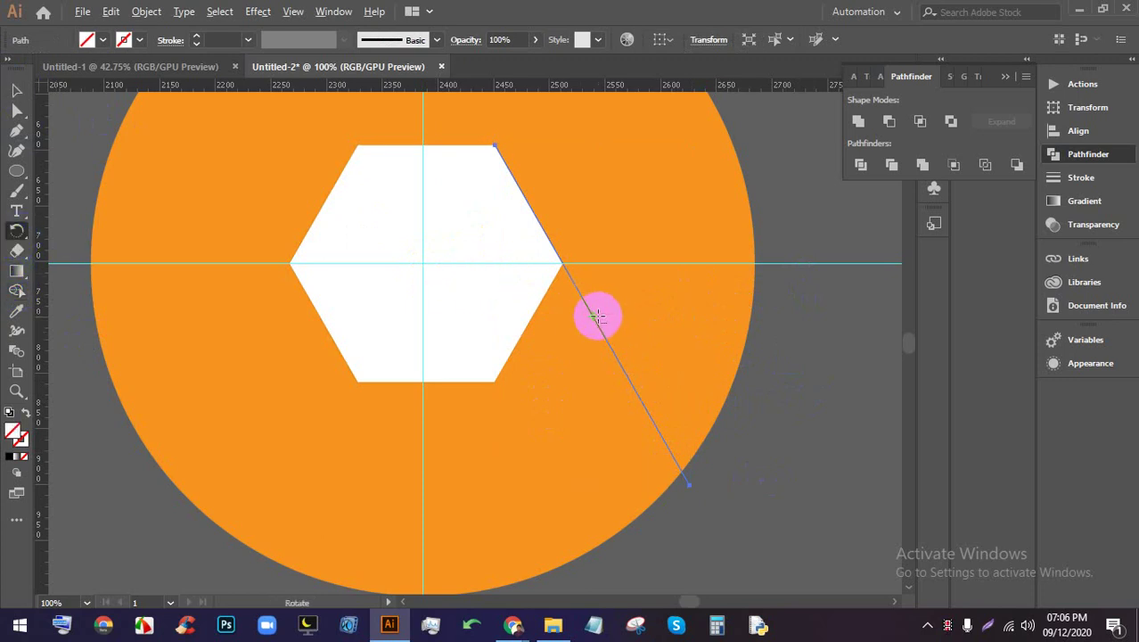
pyautogui.keyDown('alt'); pyautogui.click(421, 264); pyautogui.keyUp('alt')
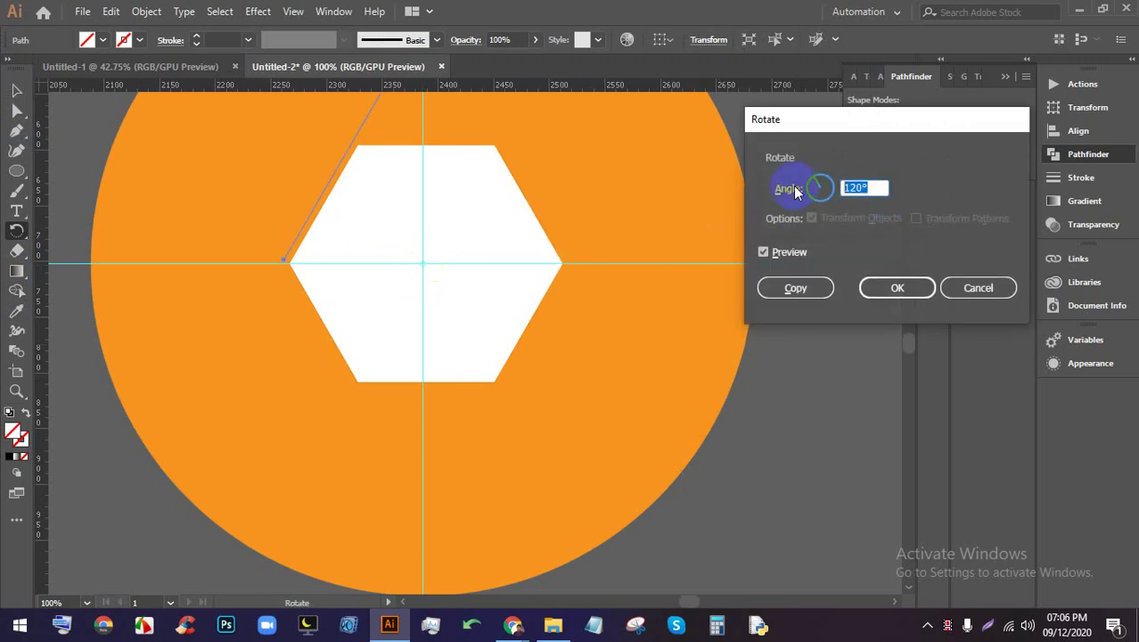
pyautogui.write('360/6')
pyautogui.press('Tab')
pyautogui.click(795, 287)
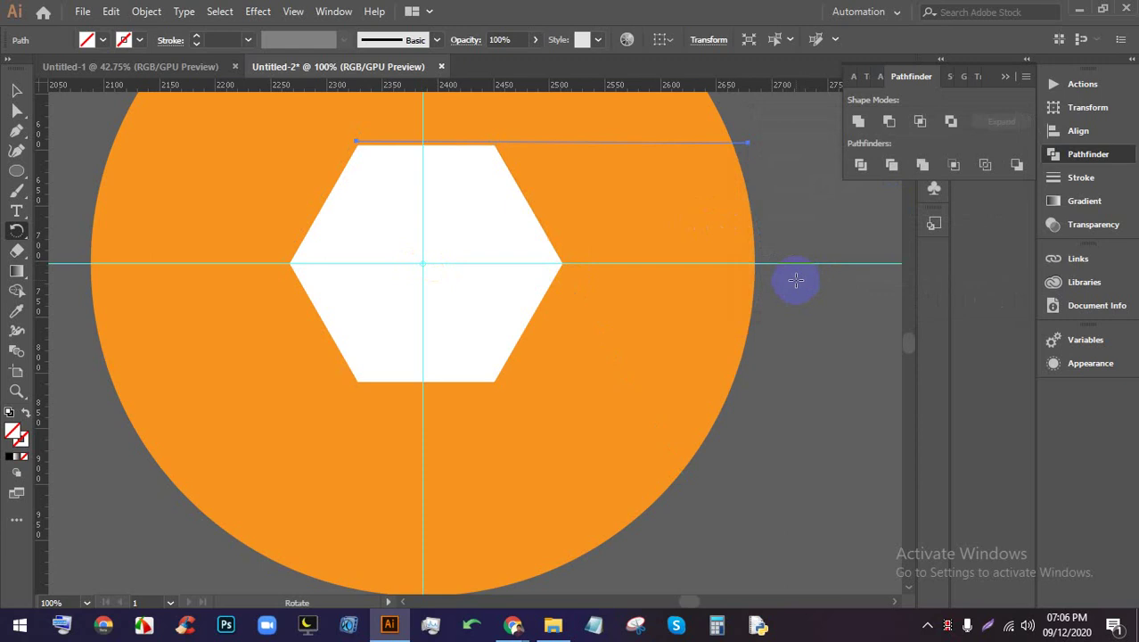
pyautogui.hotkey('ctrl', 'd')
pyautogui.hotkey('ctrl', 'd')
pyautogui.hotkey('ctrl', 'd')
pyautogui.hotkey('ctrl', 'd')
pyautogui.hotkey('ctrl', 'z')
pyautogui.hotkey('ctrl', 'z')
pyautogui.hotkey('ctrl', 'z')
pyautogui.hotkey('ctrl', 'z')
pyautogui.hotkey('ctrl', 'z')
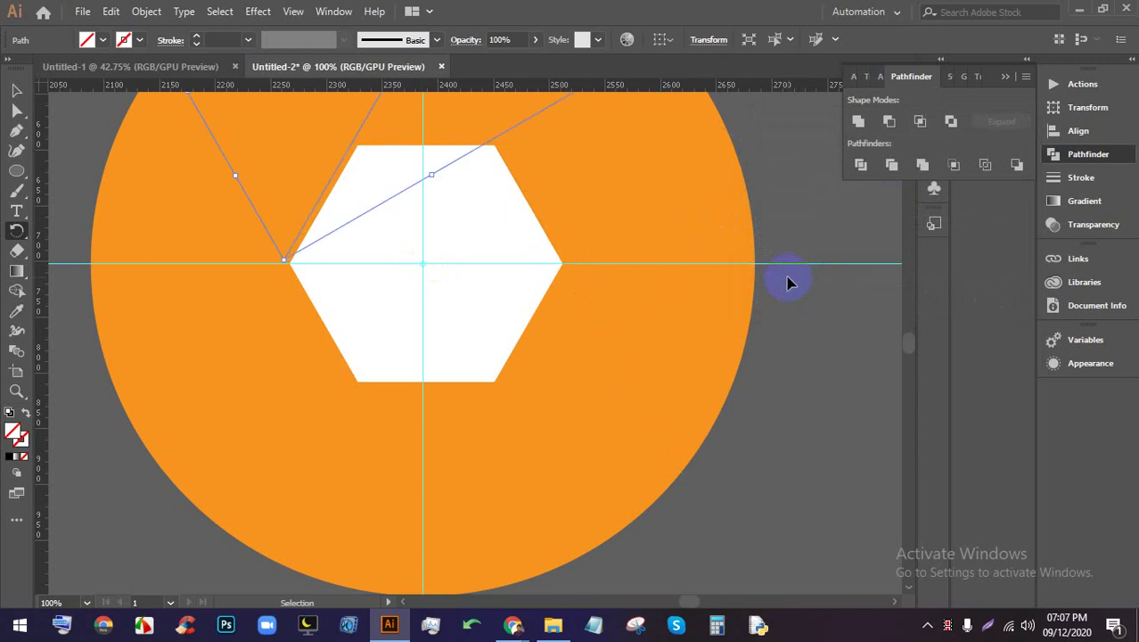
pyautogui.click(731, 270)
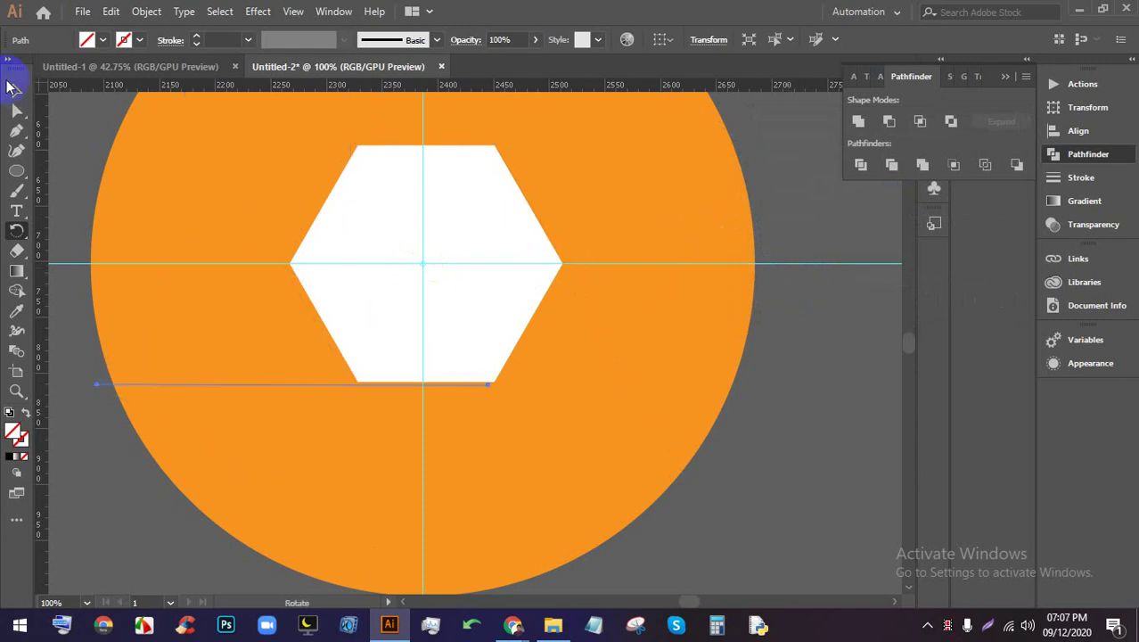
pyautogui.click(16, 90)
pyautogui.click(675, 376)
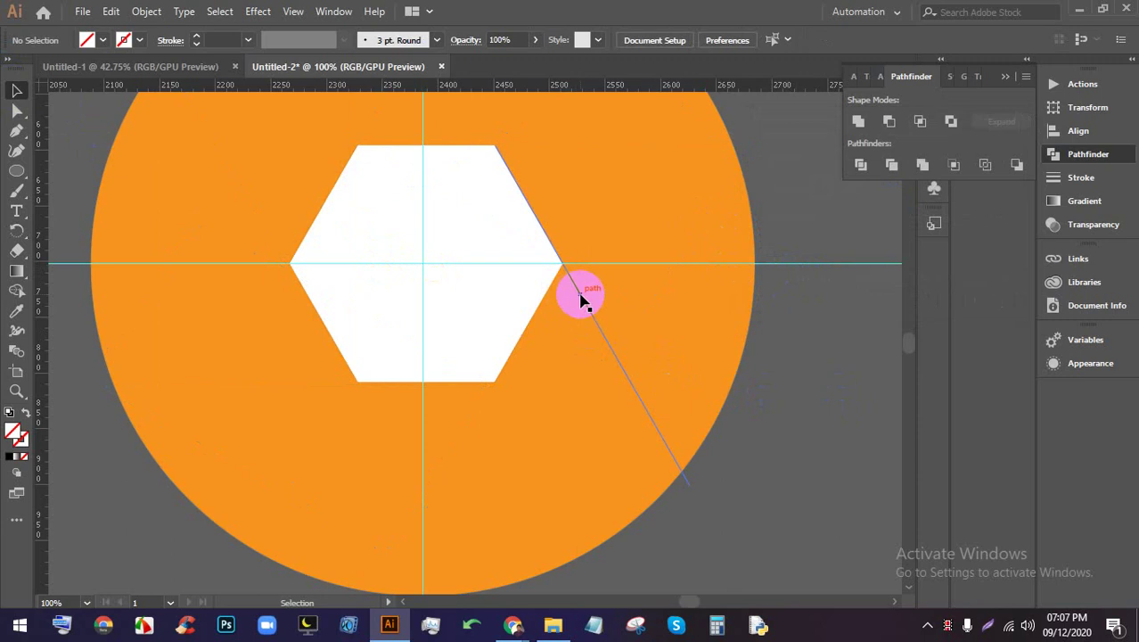
# Select the diagonal line, zoom in closely and nudge it slightly left onto the hexagon edge
pyautogui.click(583, 303)
pyautogui.scroll(2, 509, 173)
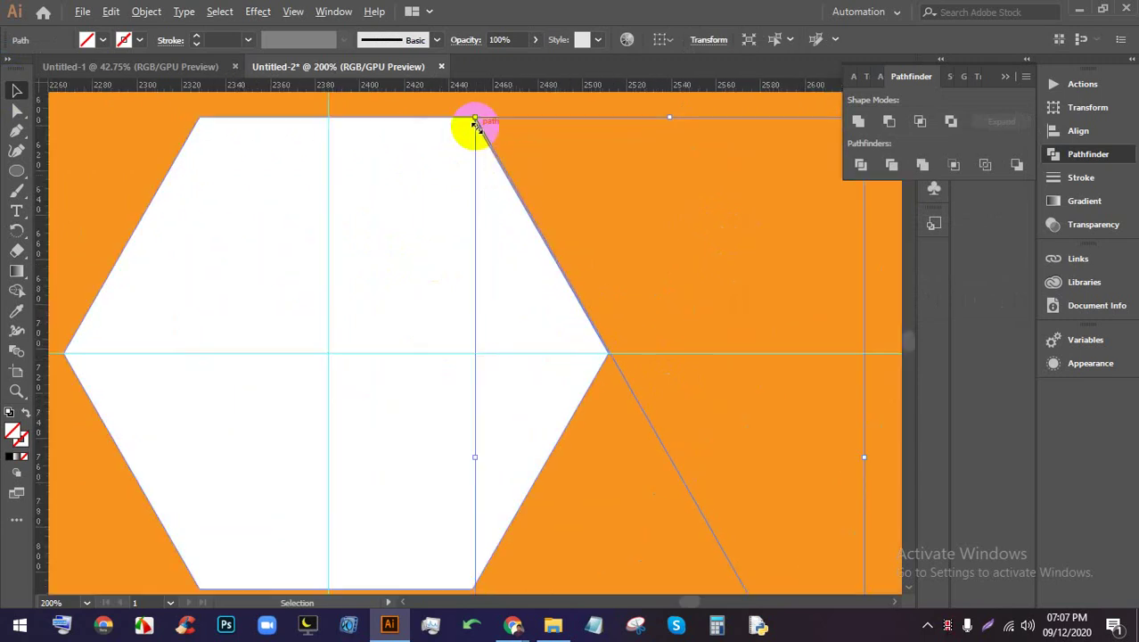
pyautogui.scroll(6, 478, 120)
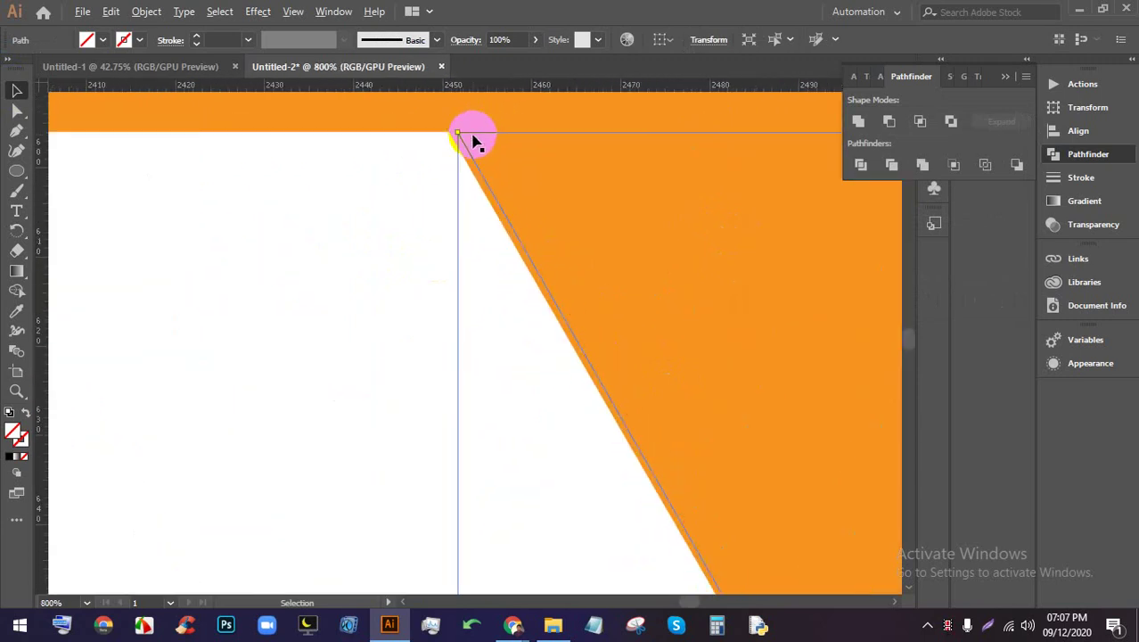
pyautogui.scroll(-4, 533, 203)
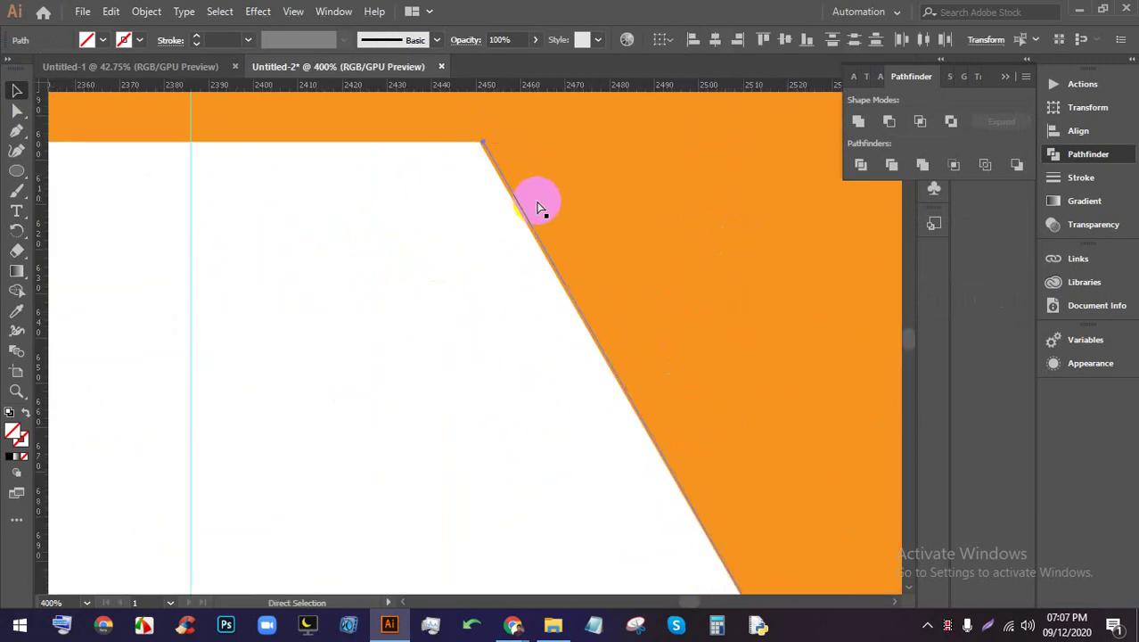
pyautogui.scroll(-3, 537, 207)
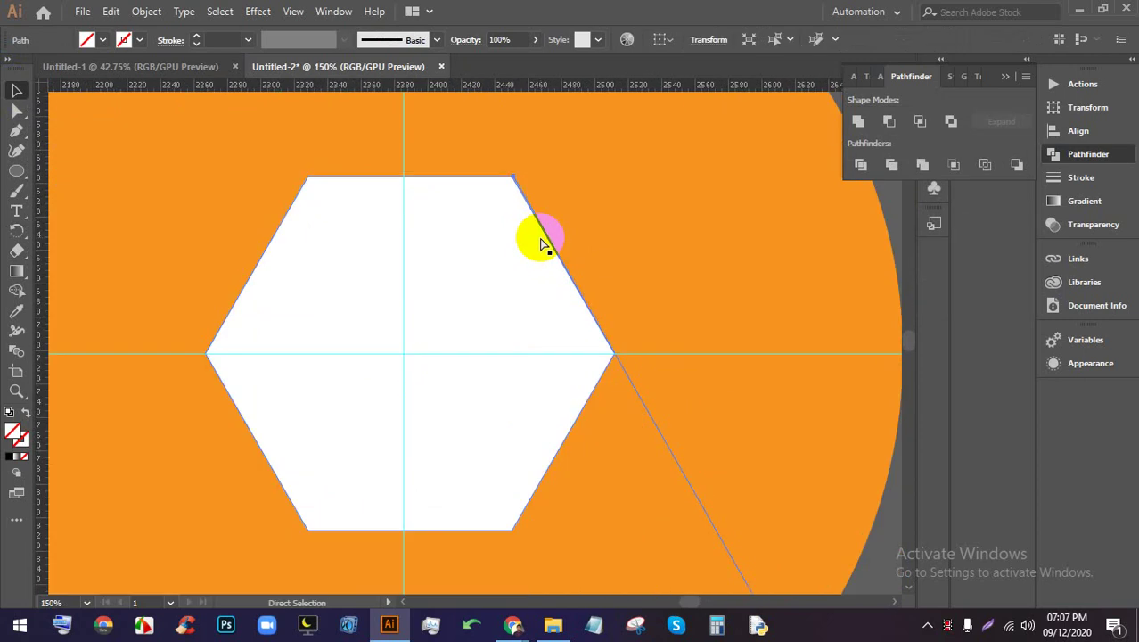
pyautogui.press('v')
pyautogui.moveTo(896, 512); pyautogui.dragTo(656, 484)
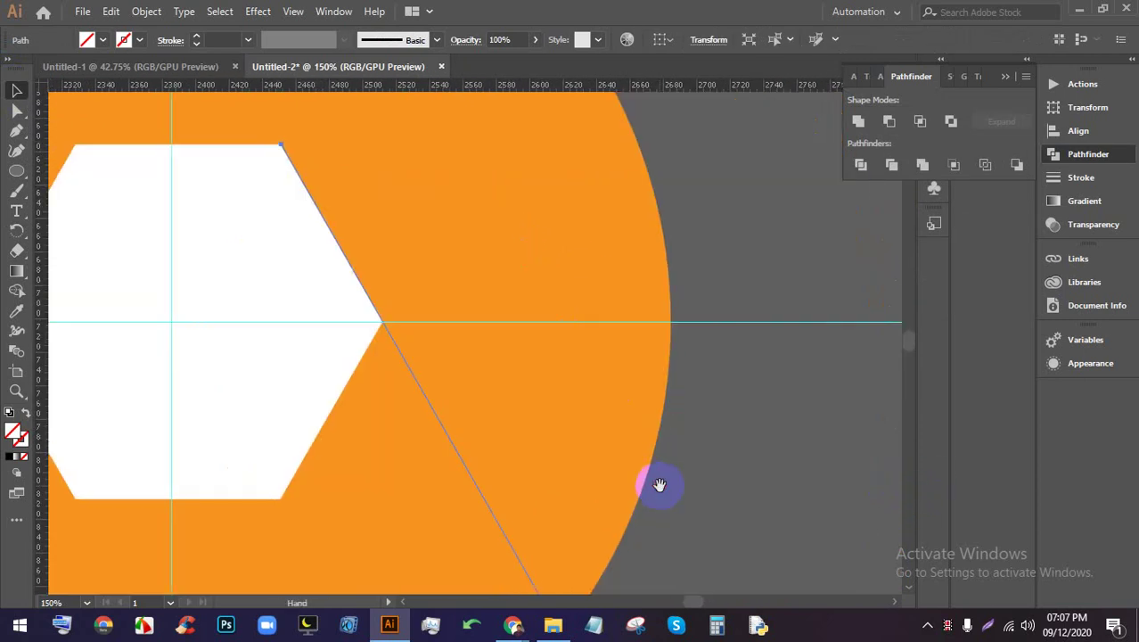
pyautogui.scroll(2, 400, 394)
pyautogui.scroll(2, 262, 127)
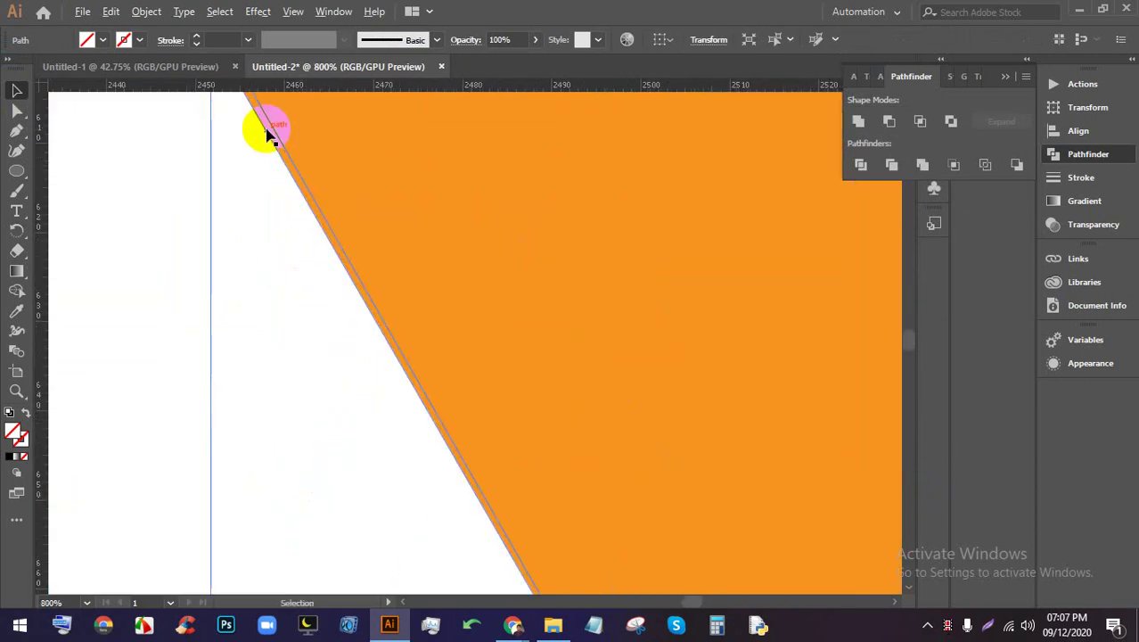
pyautogui.scroll(1, 305, 201)
pyautogui.scroll(1, 221, 219)
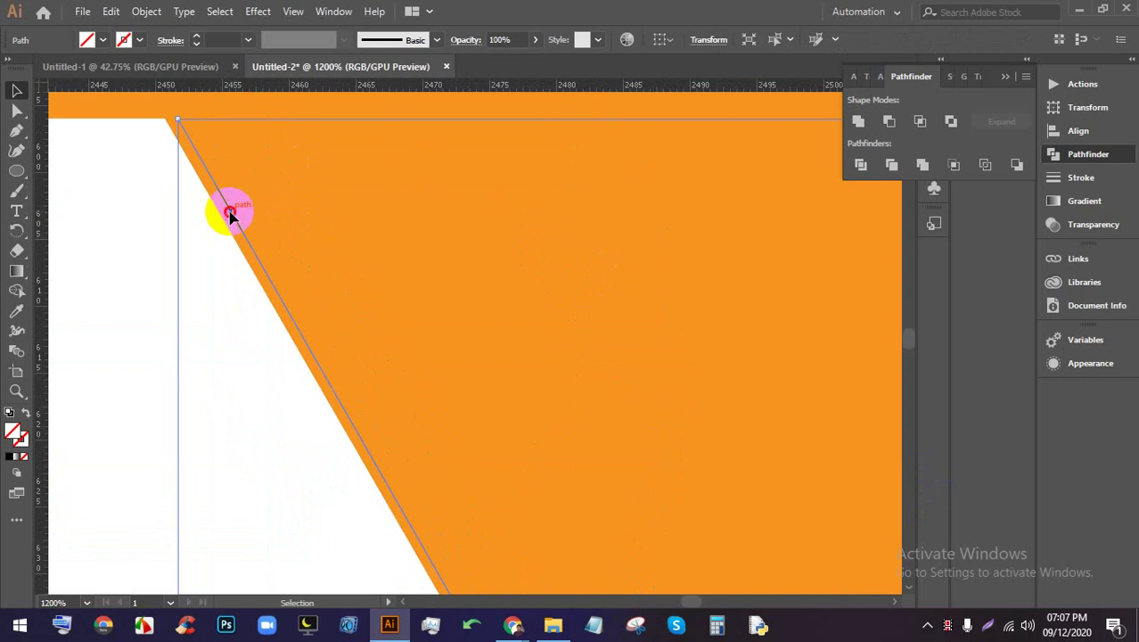
pyautogui.moveTo(230, 215); pyautogui.dragTo(209, 203)
# Recentre on the hexagon and nudge the line slightly right until it meets the edge
pyautogui.scroll(-5, 223, 203)
pyautogui.moveTo(185, 272); pyautogui.dragTo(407, 215)
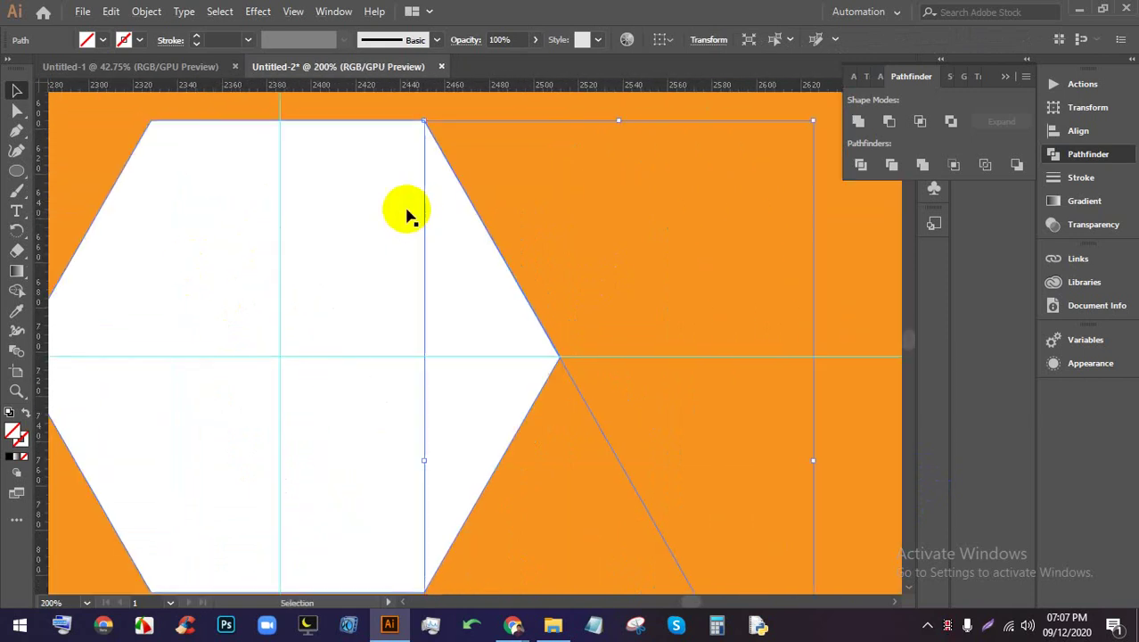
pyautogui.scroll(2, 546, 310)
pyautogui.scroll(2, 402, 346)
pyautogui.scroll(1, 347, 386)
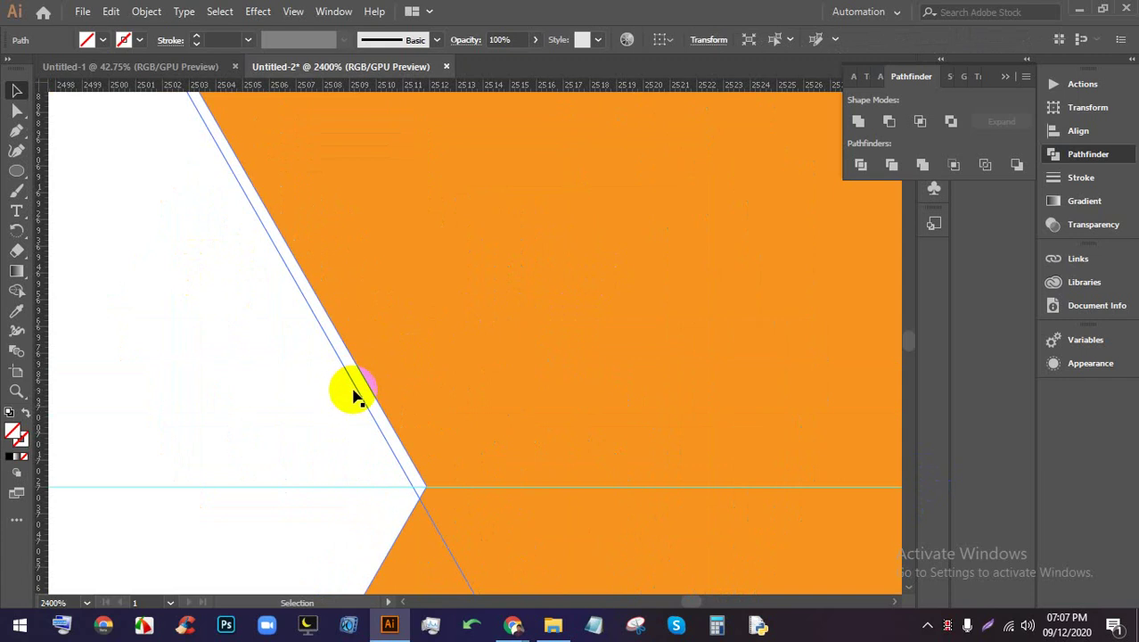
pyautogui.moveTo(355, 396); pyautogui.dragTo(450, 382)
pyautogui.scroll(3, 374, 398)
pyautogui.scroll(-10, 370, 399)
pyautogui.scroll(2, 440, 394)
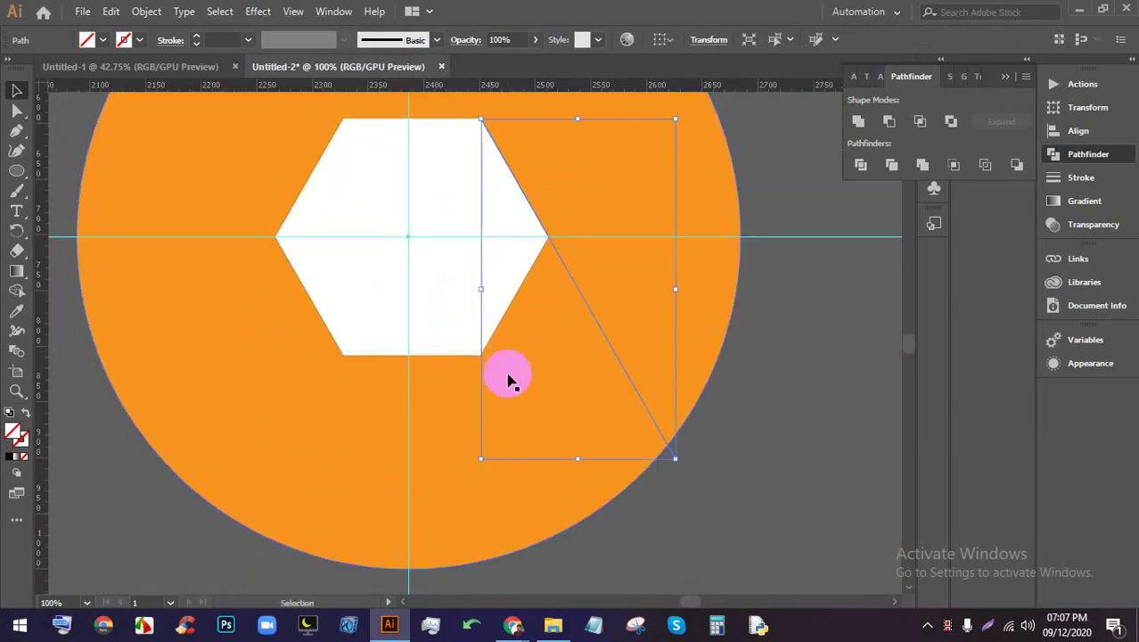
pyautogui.scroll(2, 509, 381)
# Make a copy of the line rotated 360/6 about the hexagon's centre
pyautogui.click(16, 230)
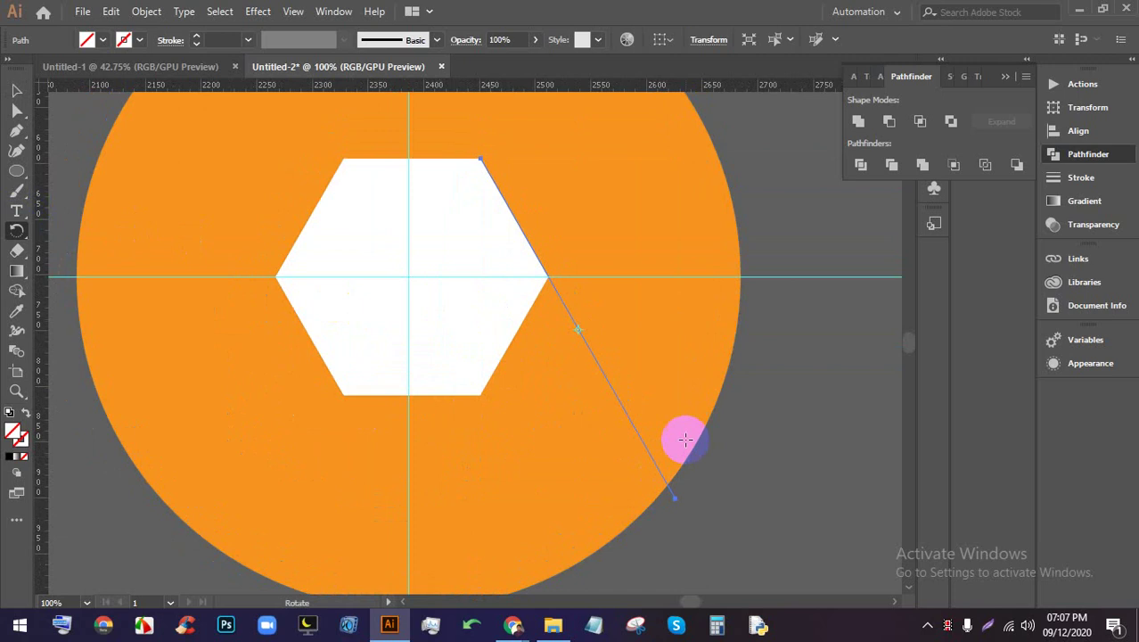
pyautogui.click(579, 331)
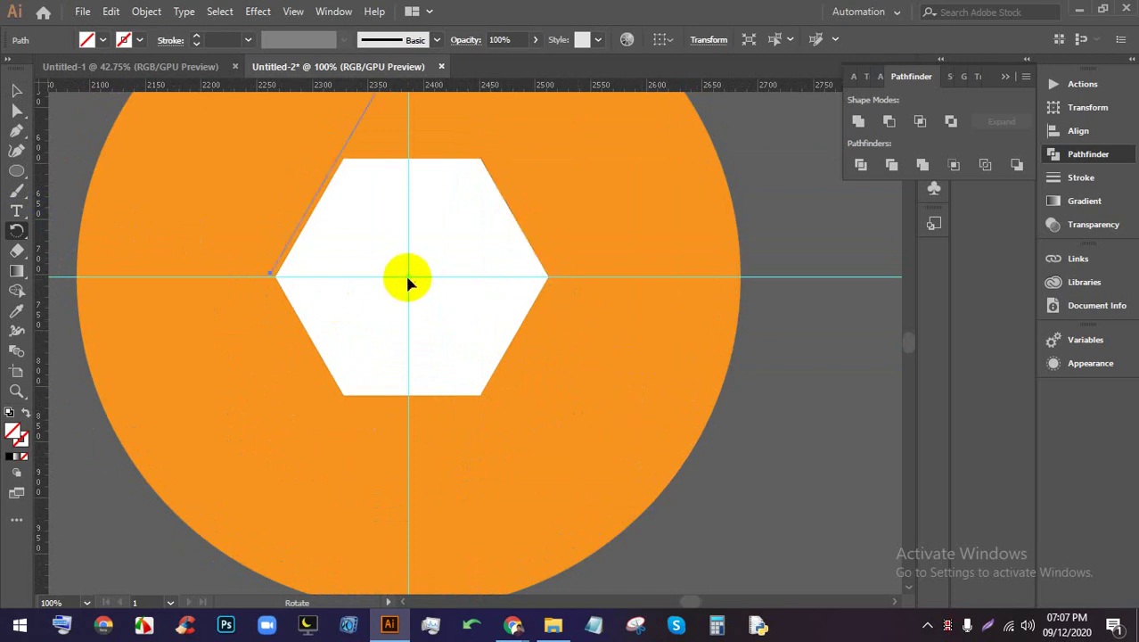
pyautogui.keyDown('alt'); pyautogui.click(408, 282); pyautogui.keyUp('alt')
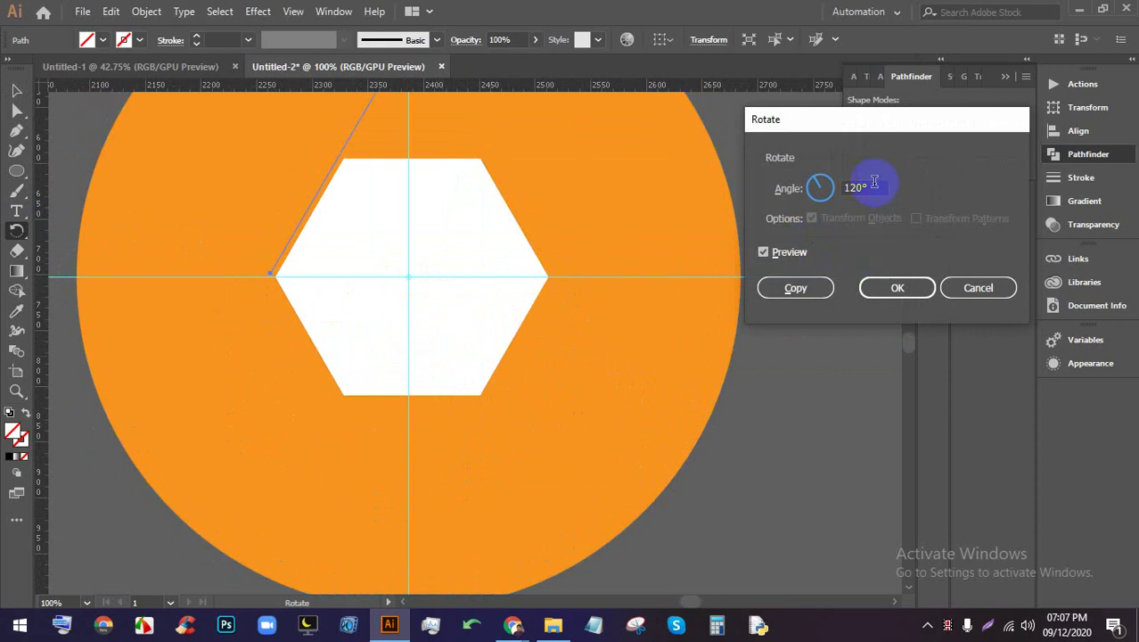
pyautogui.moveTo(875, 181); pyautogui.dragTo(765, 183)
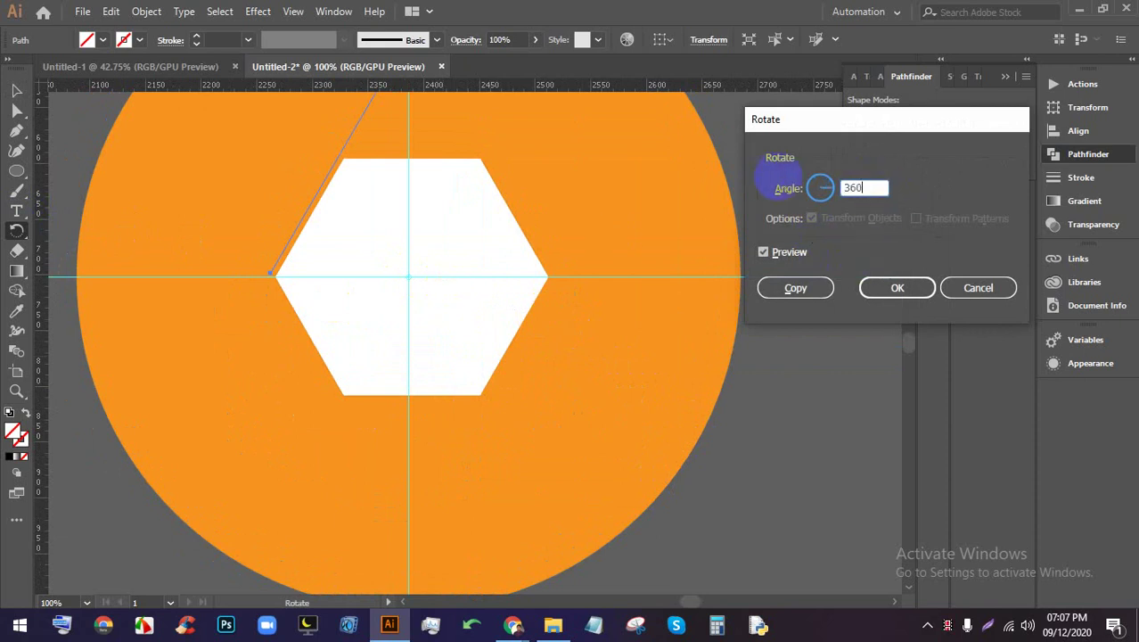
pyautogui.click(879, 184)
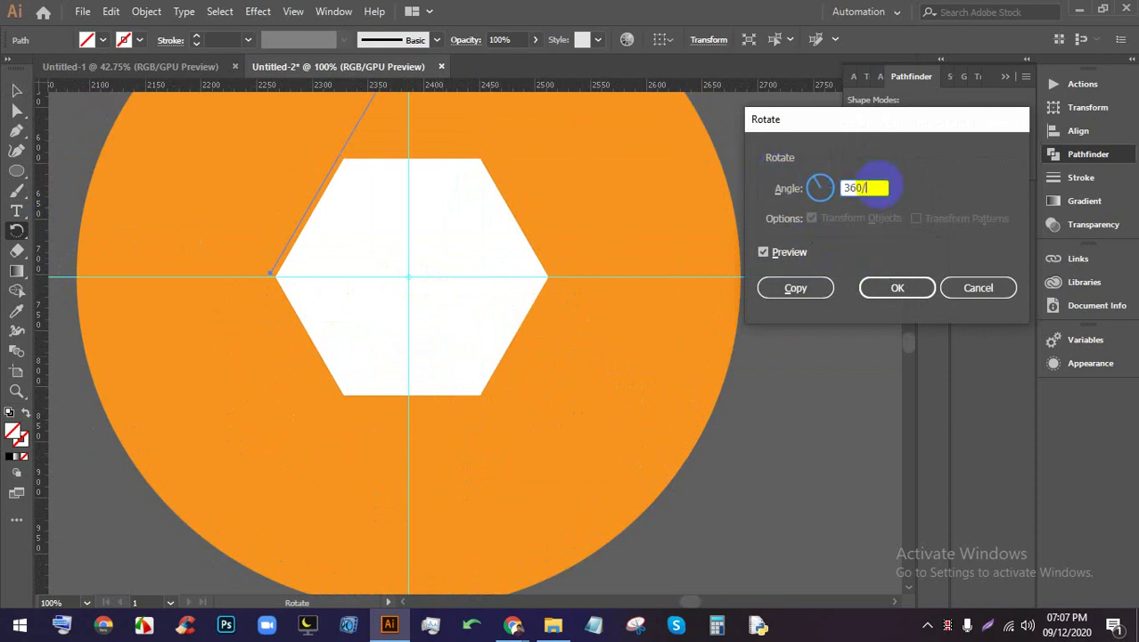
pyautogui.click(795, 287)
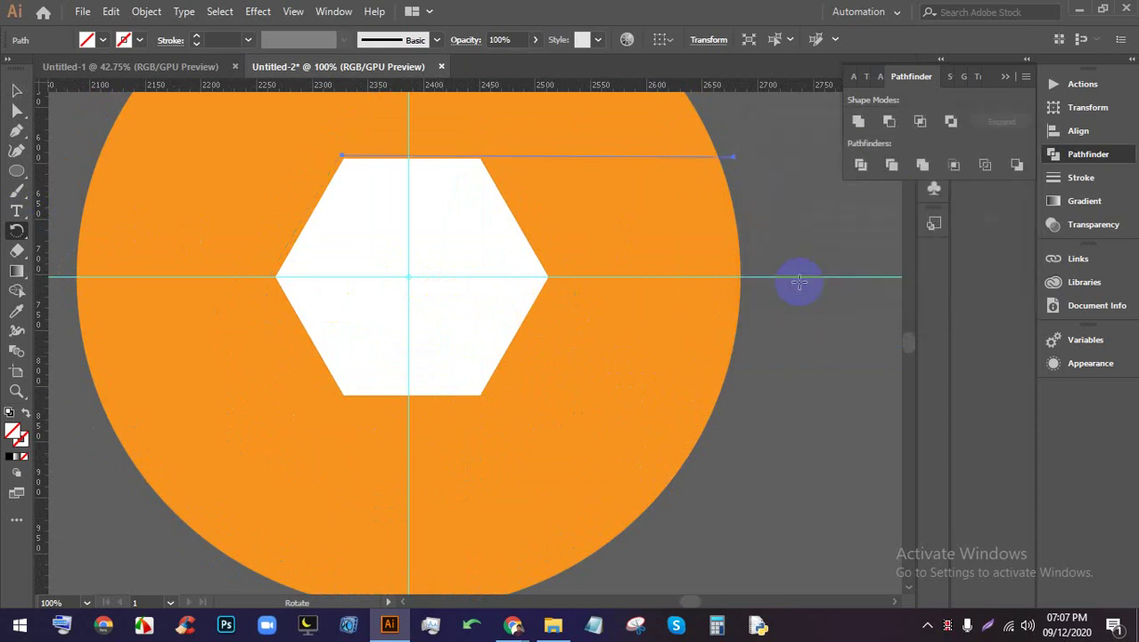
pyautogui.click(16, 90)
pyautogui.moveTo(733, 158); pyautogui.dragTo(522, 230)
# Deselect, then Pen-draw a line from the hexagon's top-right corner to beyond the circle's lower edge
pyautogui.scroll(5, 522, 230)
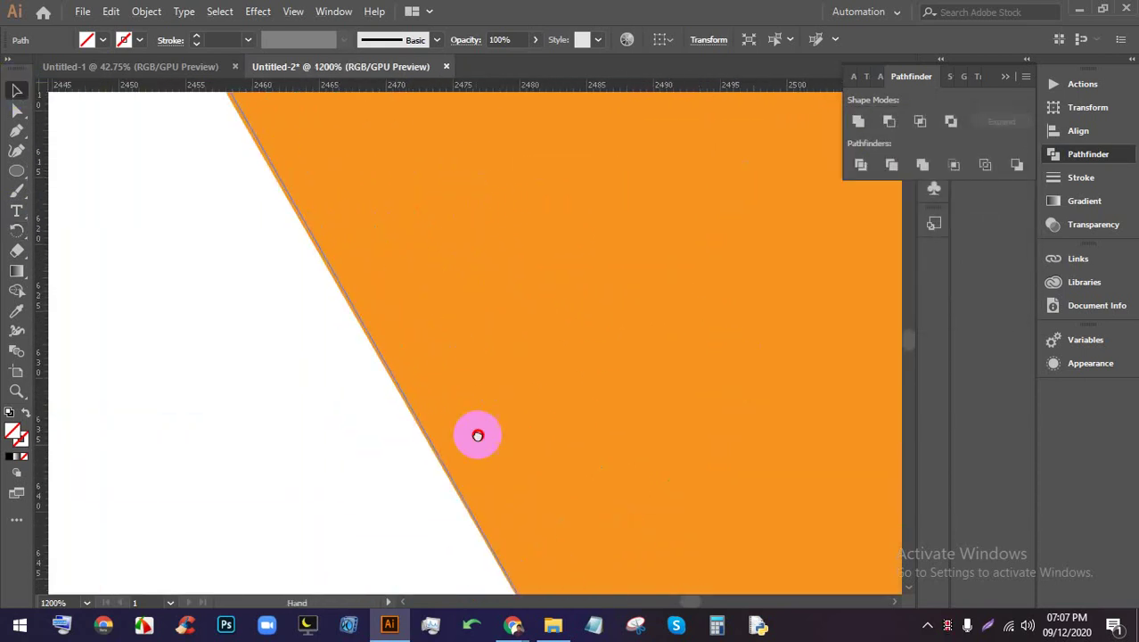
pyautogui.scroll(-3, 446, 391)
pyautogui.hotkey('ctrl', 'shift', 'a')
pyautogui.scroll(-1, 399, 280)
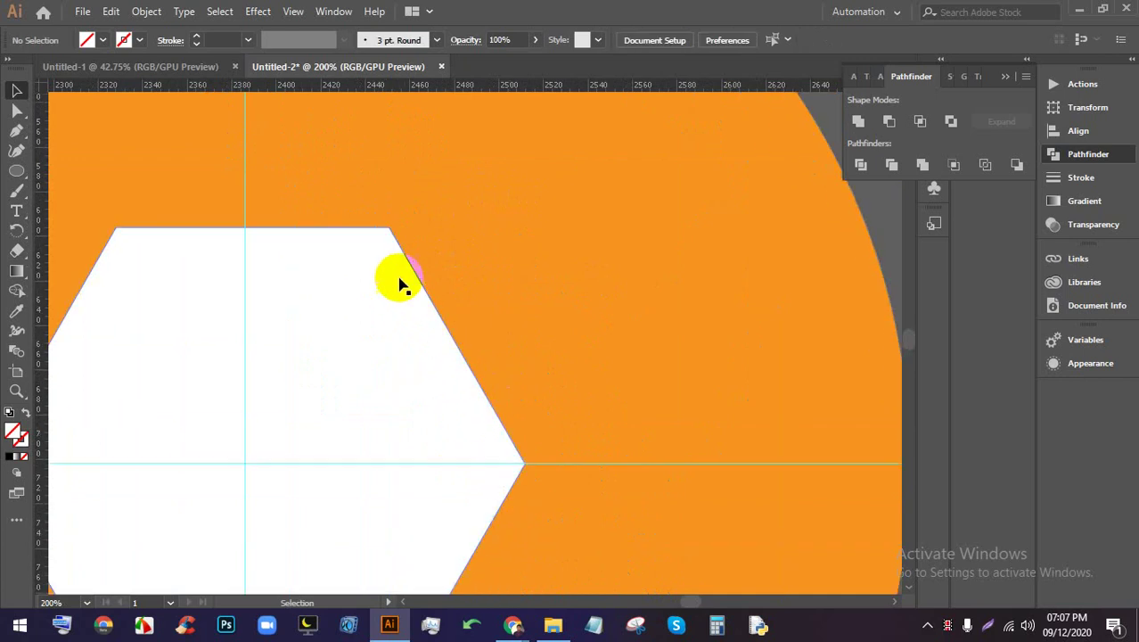
pyautogui.scroll(-3, 598, 425)
pyautogui.moveTo(498, 389); pyautogui.dragTo(445, 338)
pyautogui.scroll(1, 420, 325)
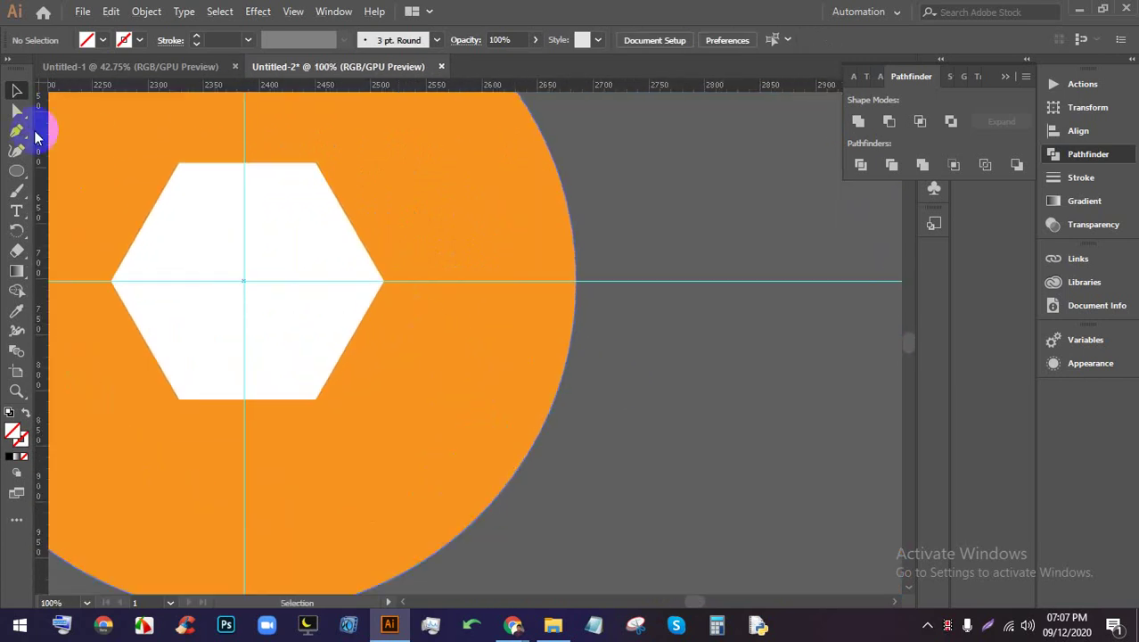
pyautogui.click(16, 129)
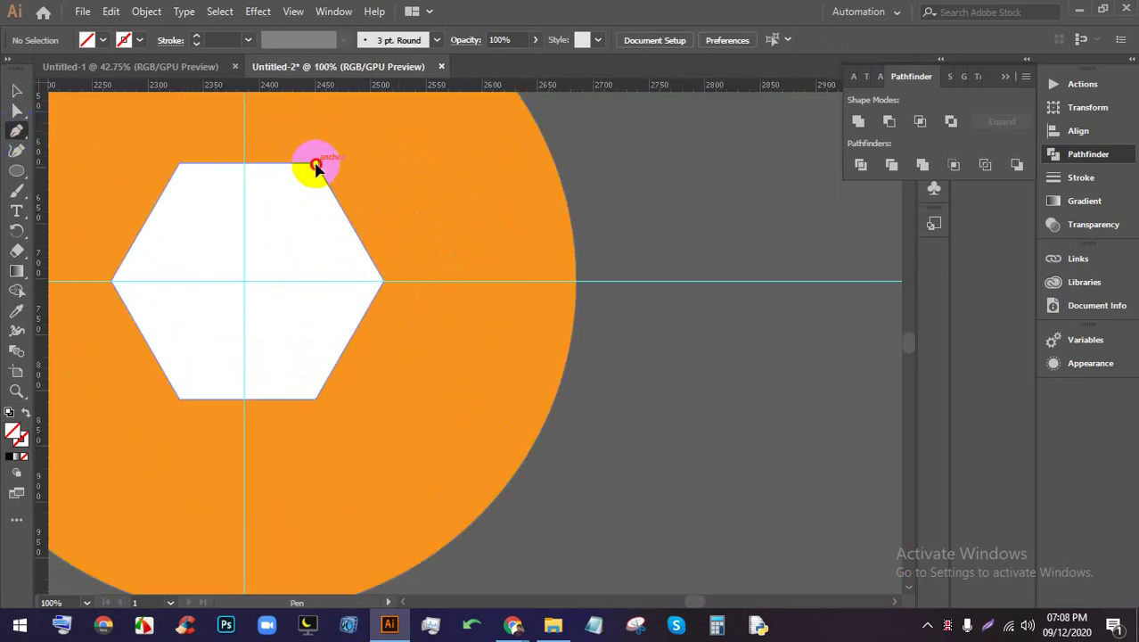
pyautogui.click(315, 165)
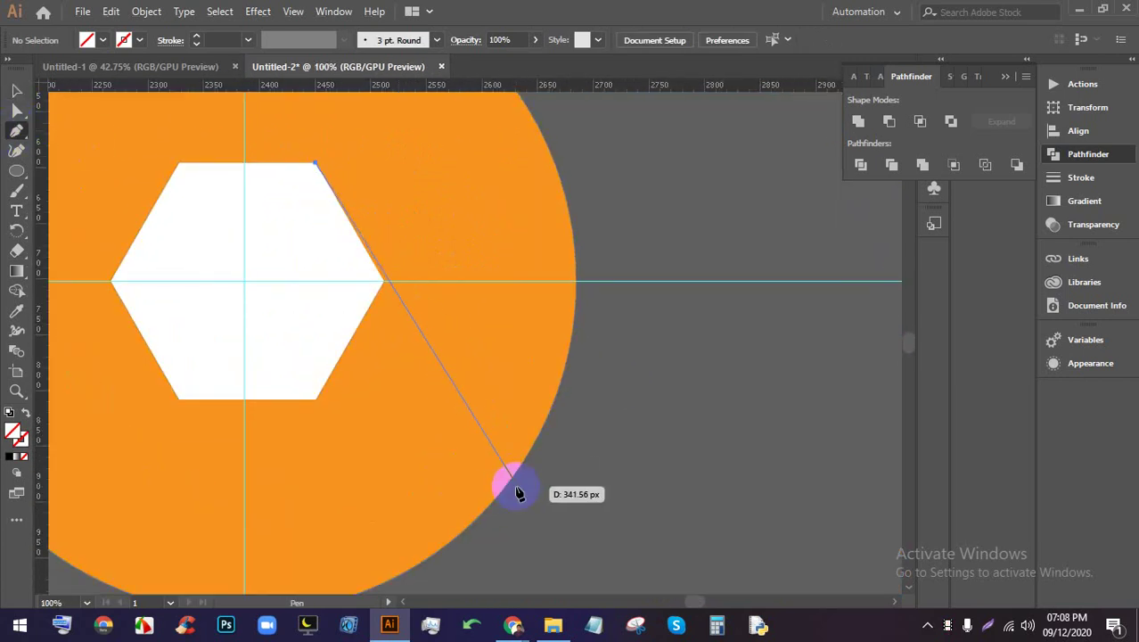
pyautogui.click(541, 557)
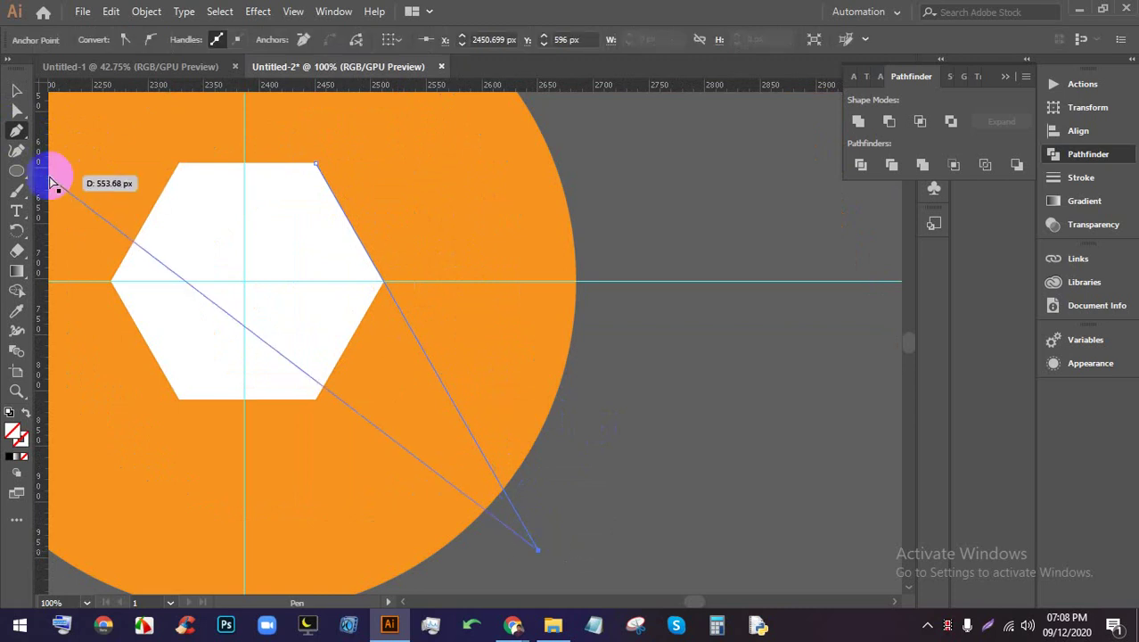
pyautogui.click(16, 91)
pyautogui.moveTo(508, 338); pyautogui.dragTo(657, 373)
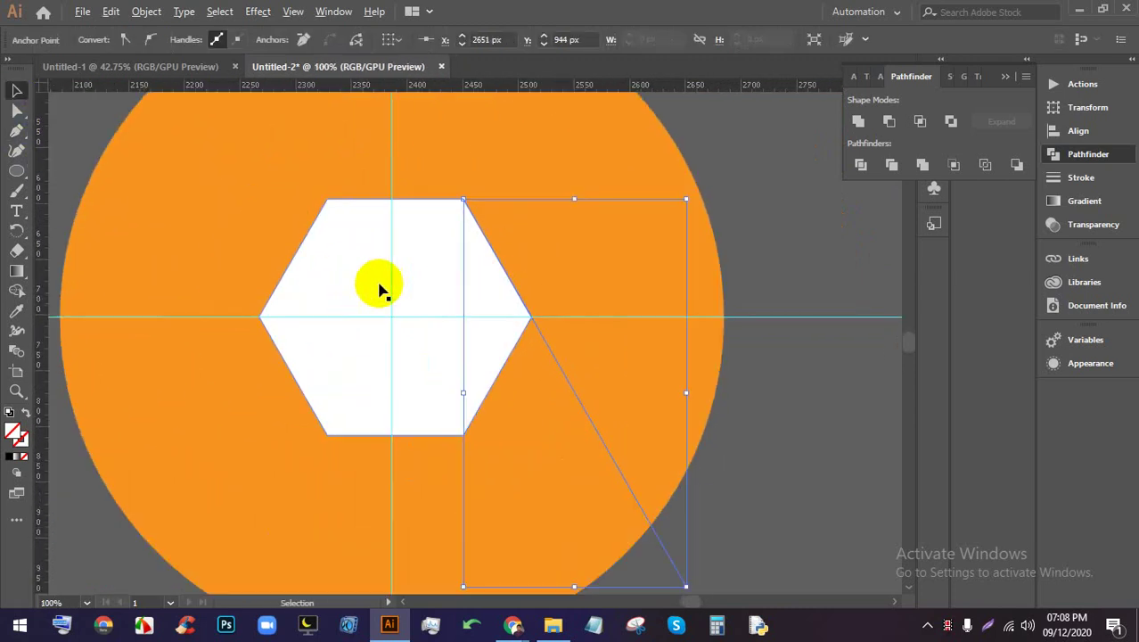
pyautogui.scroll(-1, 381, 287)
# Copy the line rotated 360/6 about the hexagon's centre
pyautogui.click(16, 233)
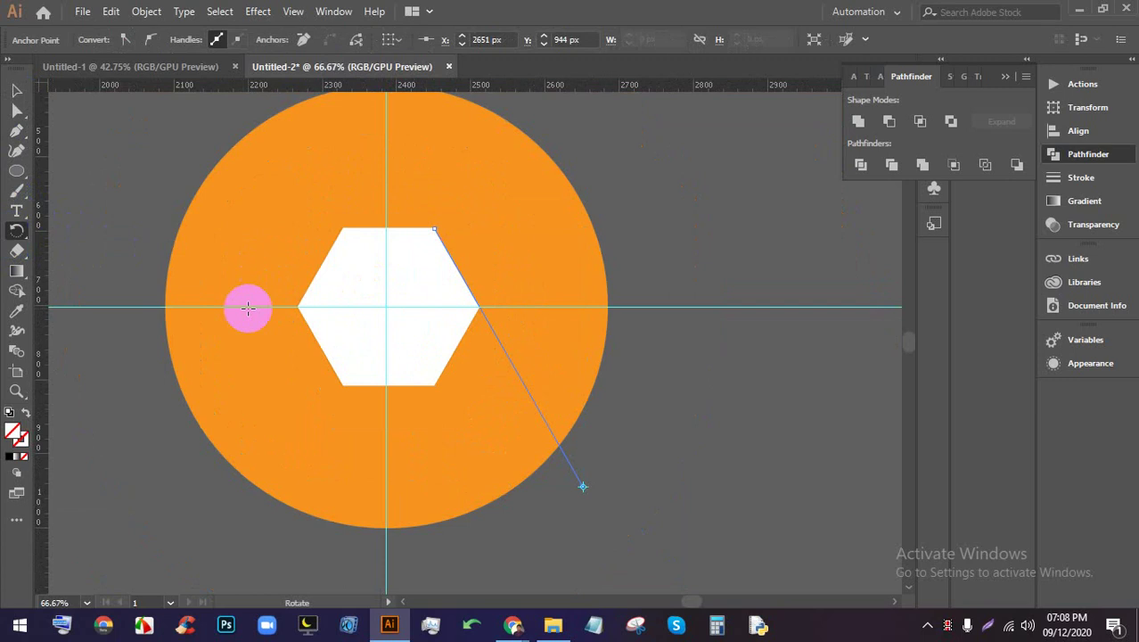
pyautogui.click(582, 486)
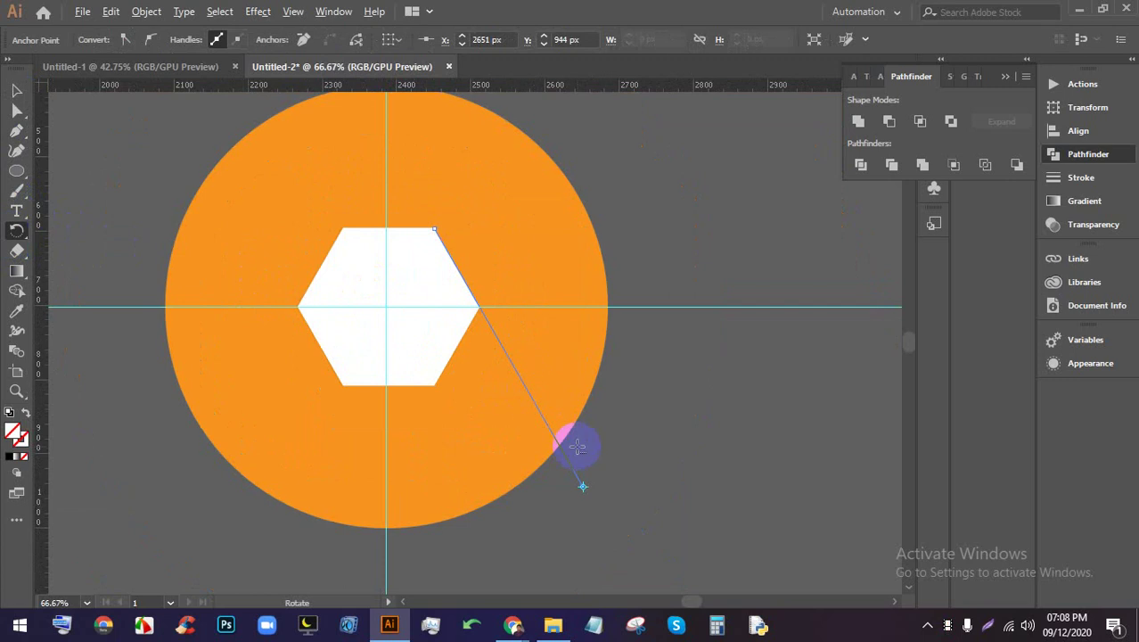
pyautogui.keyDown('alt'); pyautogui.click(387, 312); pyautogui.keyUp('alt')
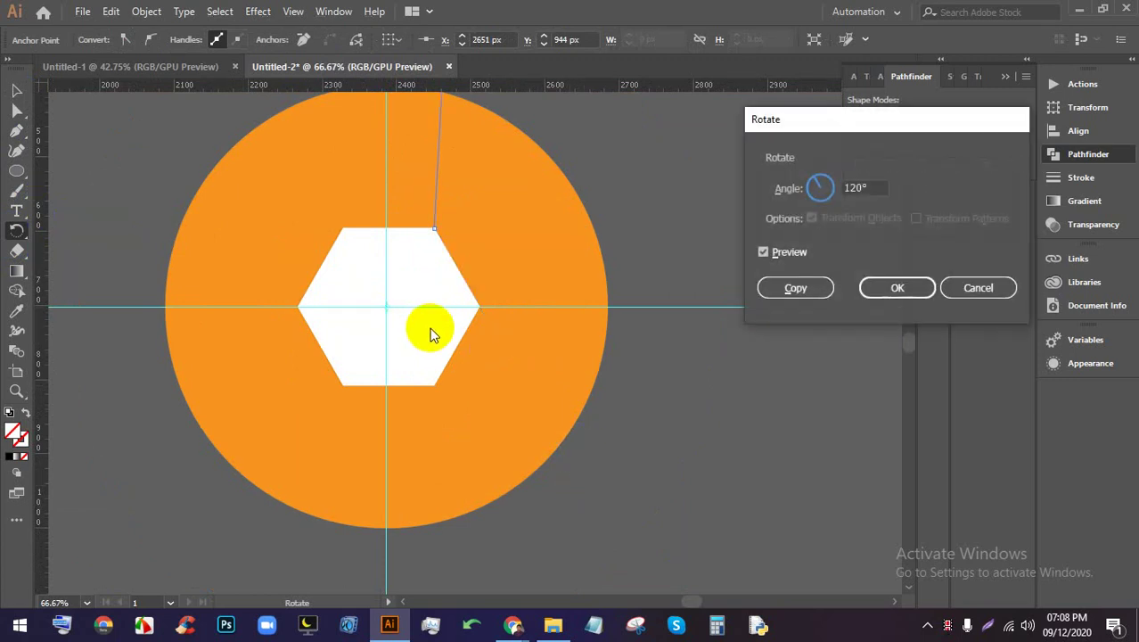
pyautogui.click(802, 254)
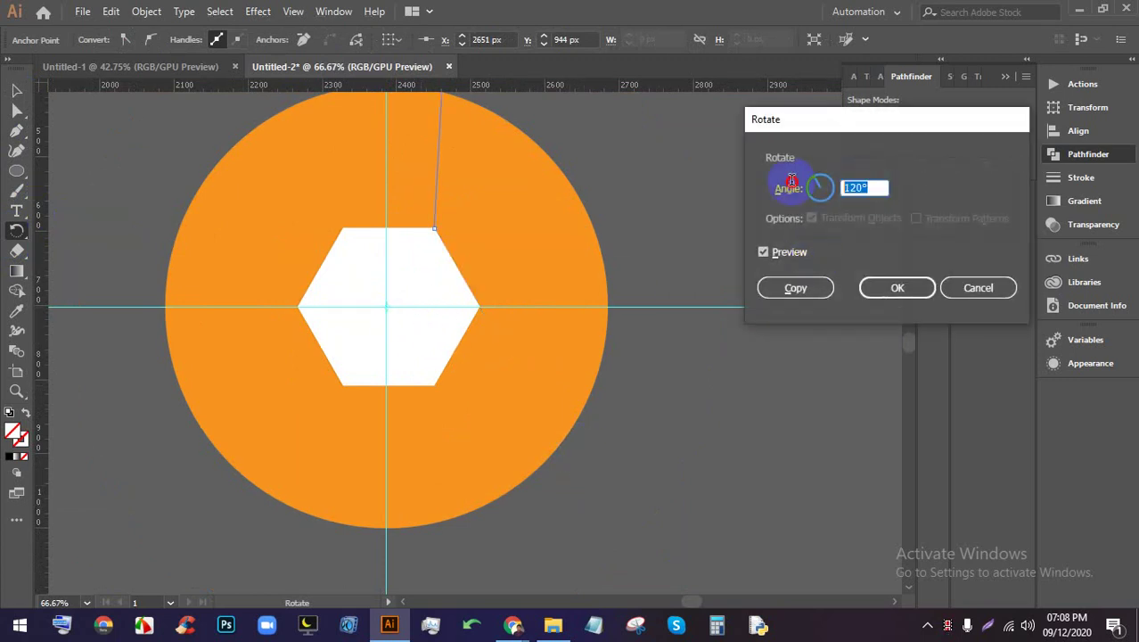
pyautogui.click(854, 186)
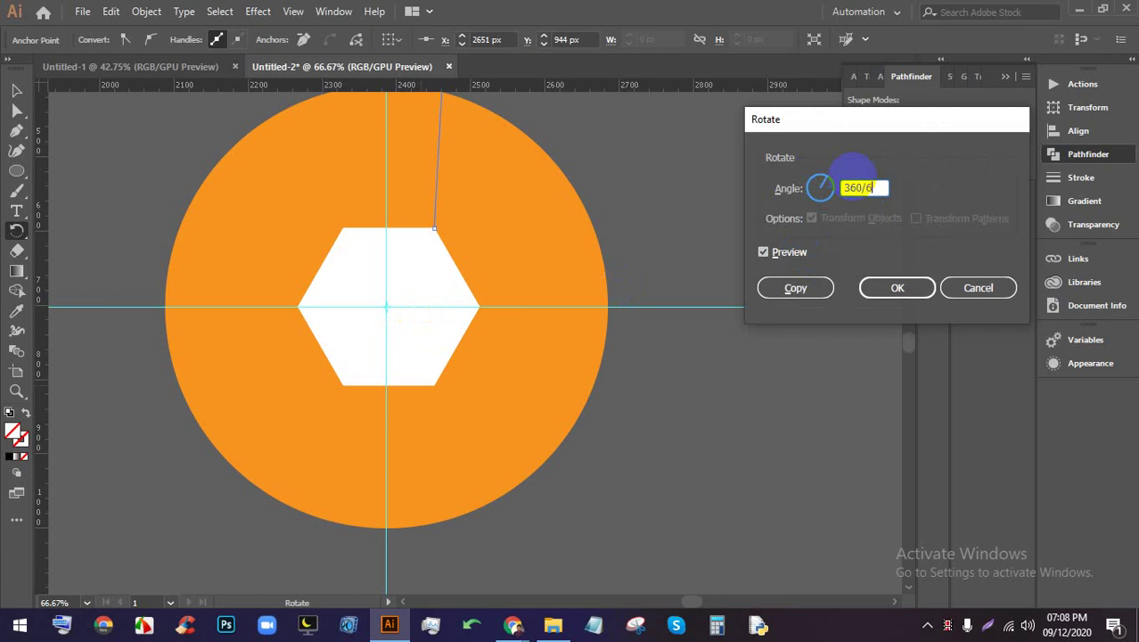
pyautogui.write('360/6')
pyautogui.click(803, 290)
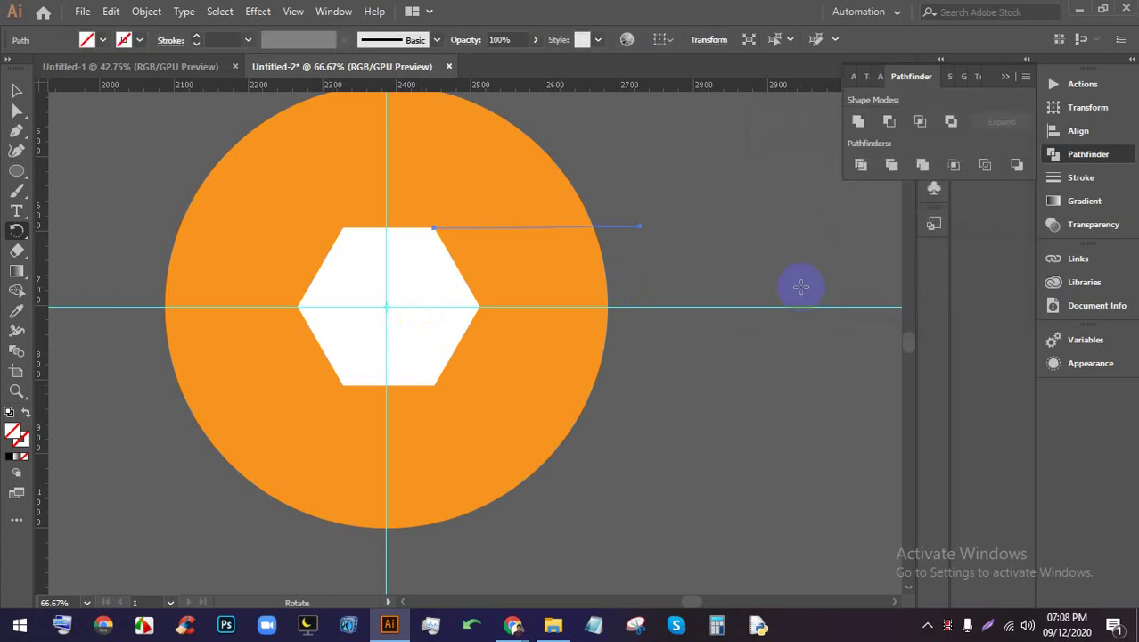
# Repeat the rotated copy three more times with Transform Again (Ctrl+D)
pyautogui.hotkey('ctrl', 'd')
pyautogui.hotkey('ctrl', 'd')
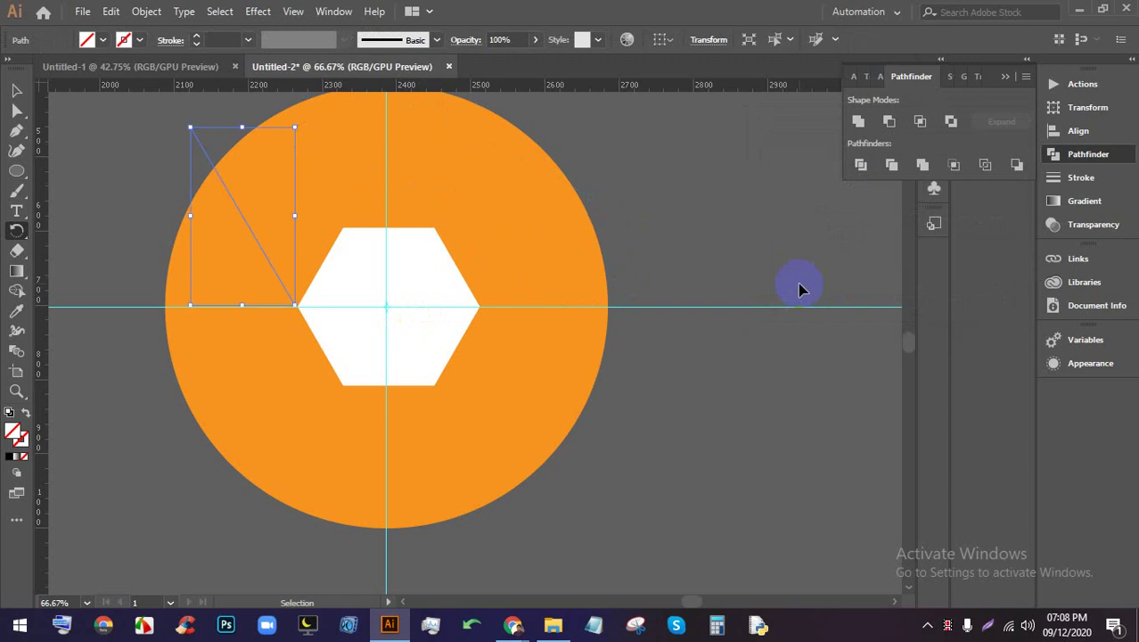
pyautogui.hotkey('ctrl', 'd')
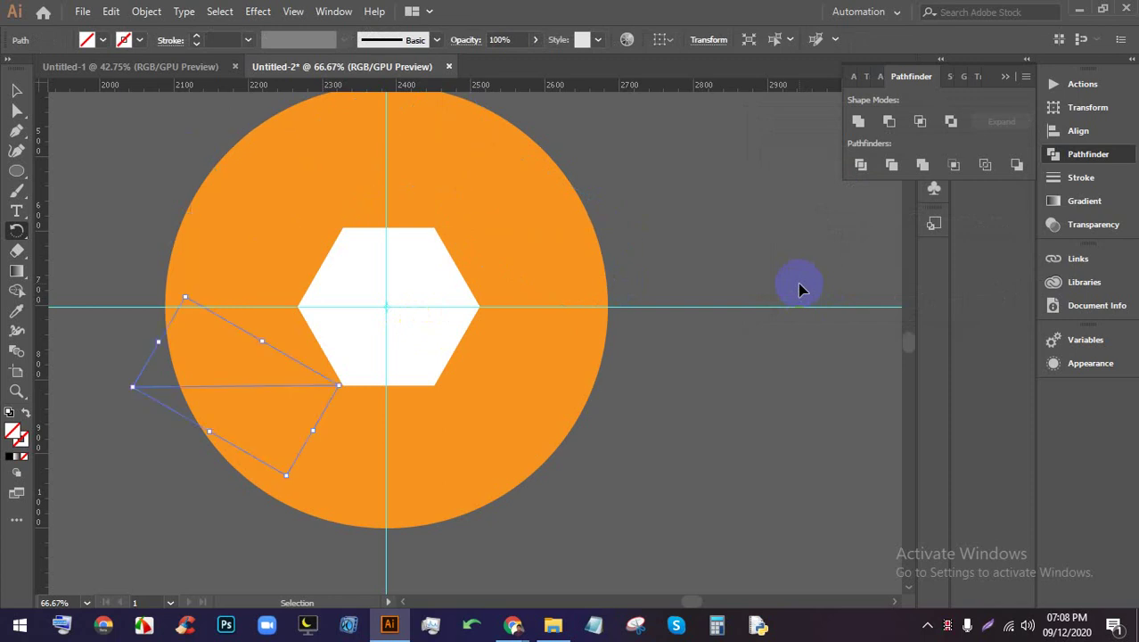
pyautogui.hotkey('ctrl', 'd')
# Select the circle, hexagon and all lines and apply Pathfinder Divide
pyautogui.click(16, 90)
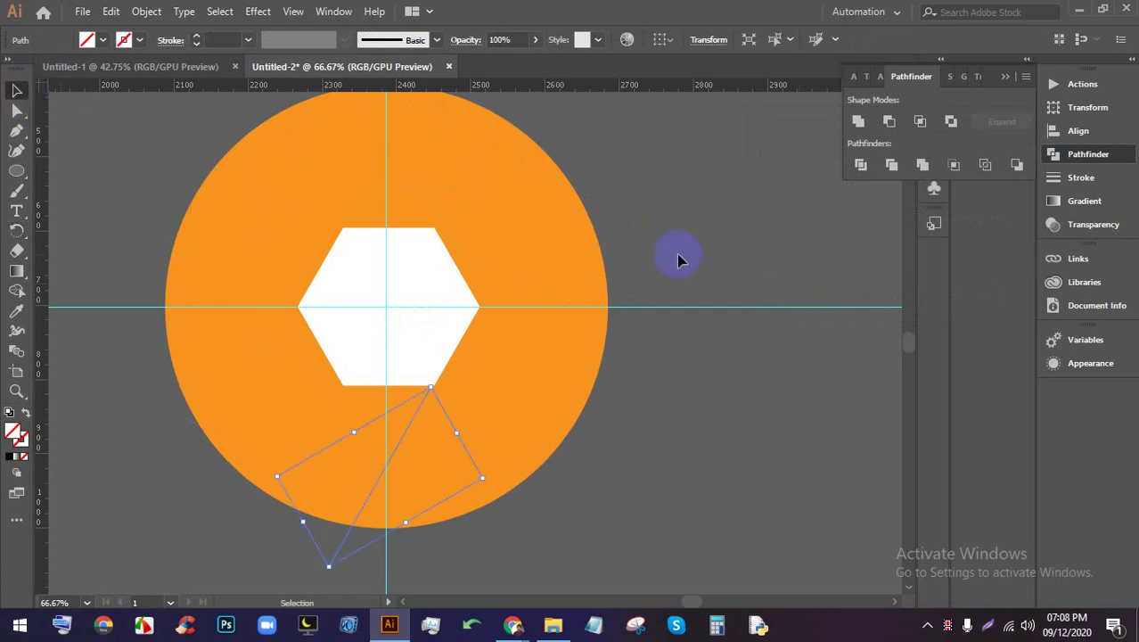
pyautogui.click(634, 274)
pyautogui.hotkey('ctrl', '-')
pyautogui.hotkey('ctrl', '-')
pyautogui.moveTo(730, 399); pyautogui.dragTo(364, 168)
pyautogui.click(554, 227)
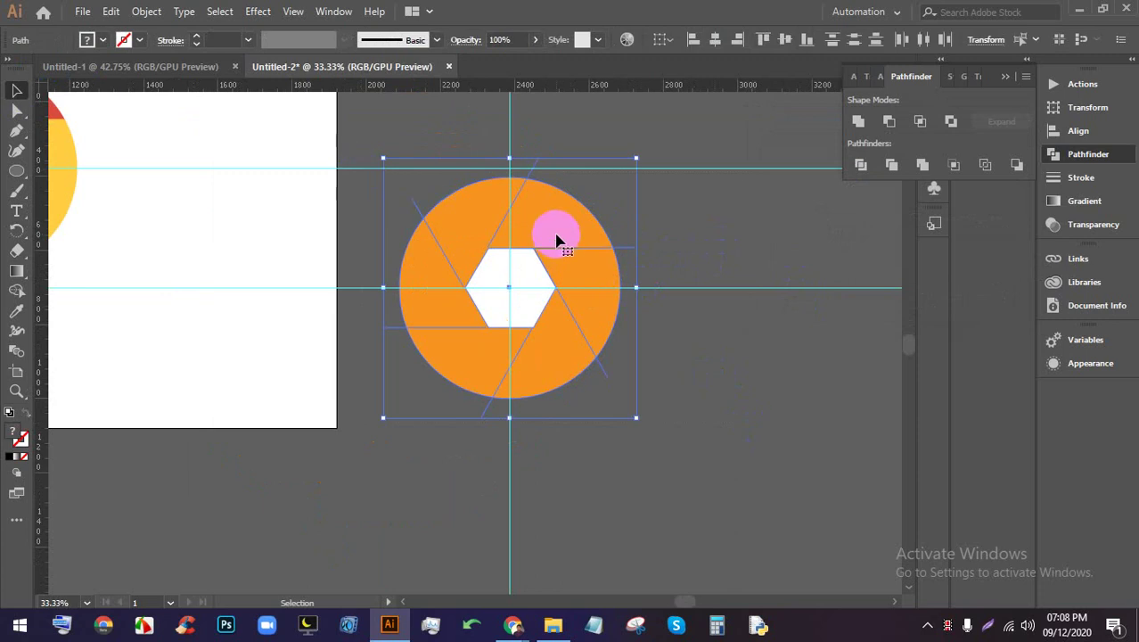
pyautogui.scroll(1, 554, 225)
pyautogui.click(860, 166)
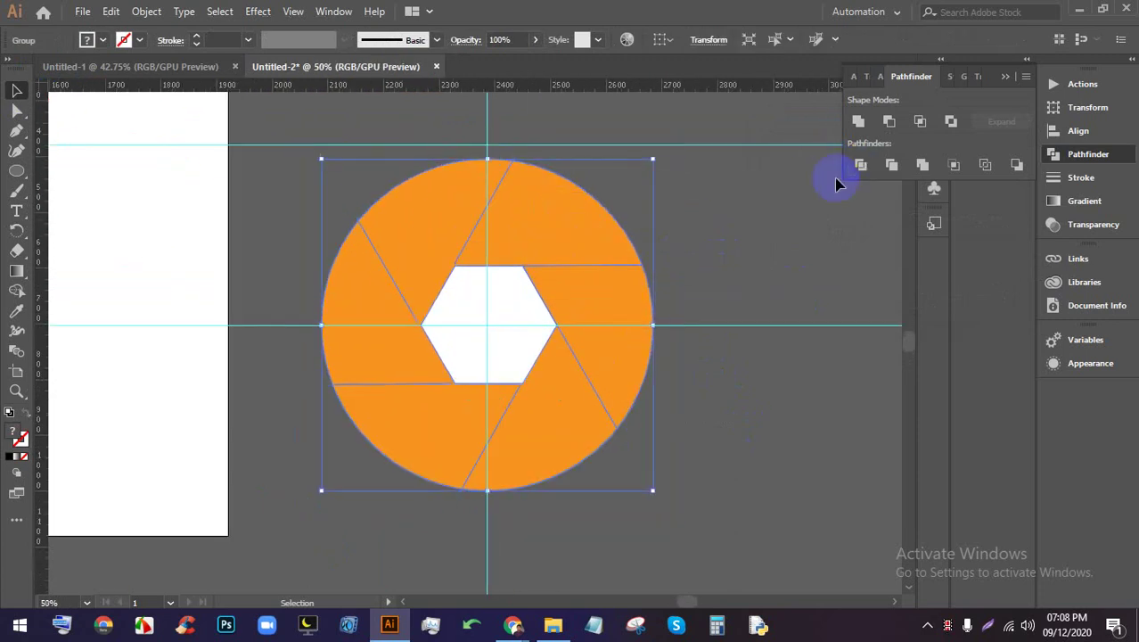
# Ungroup the divided pieces and delete the white hexagon piece
pyautogui.rightClick(526, 216)
pyautogui.click(556, 356)
pyautogui.click(782, 319)
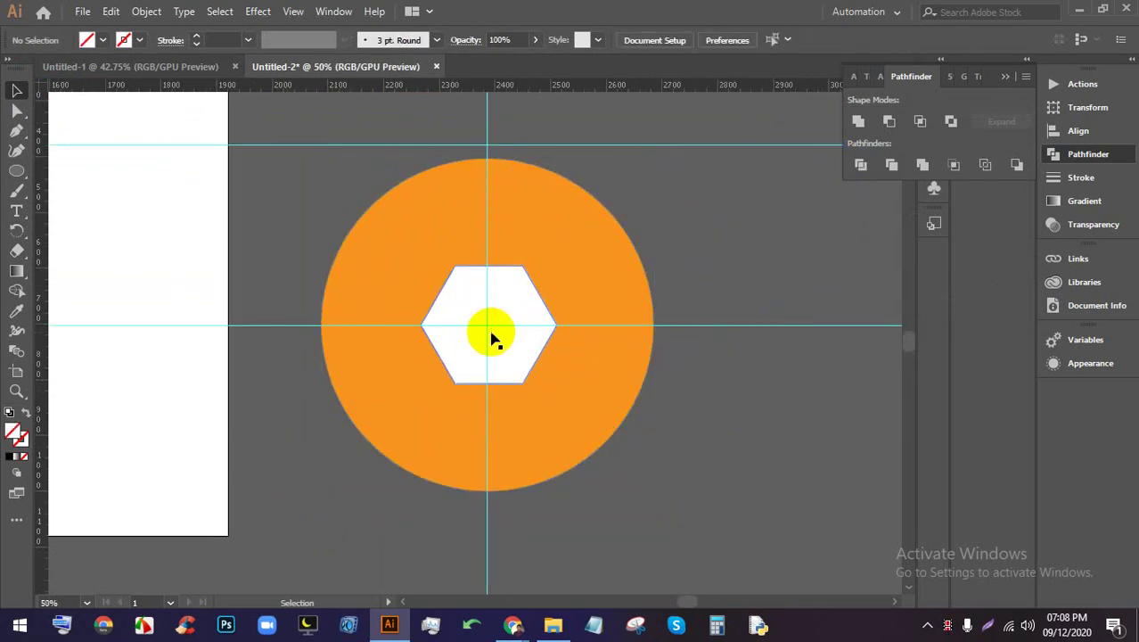
pyautogui.click(491, 332)
pyautogui.press('Delete')
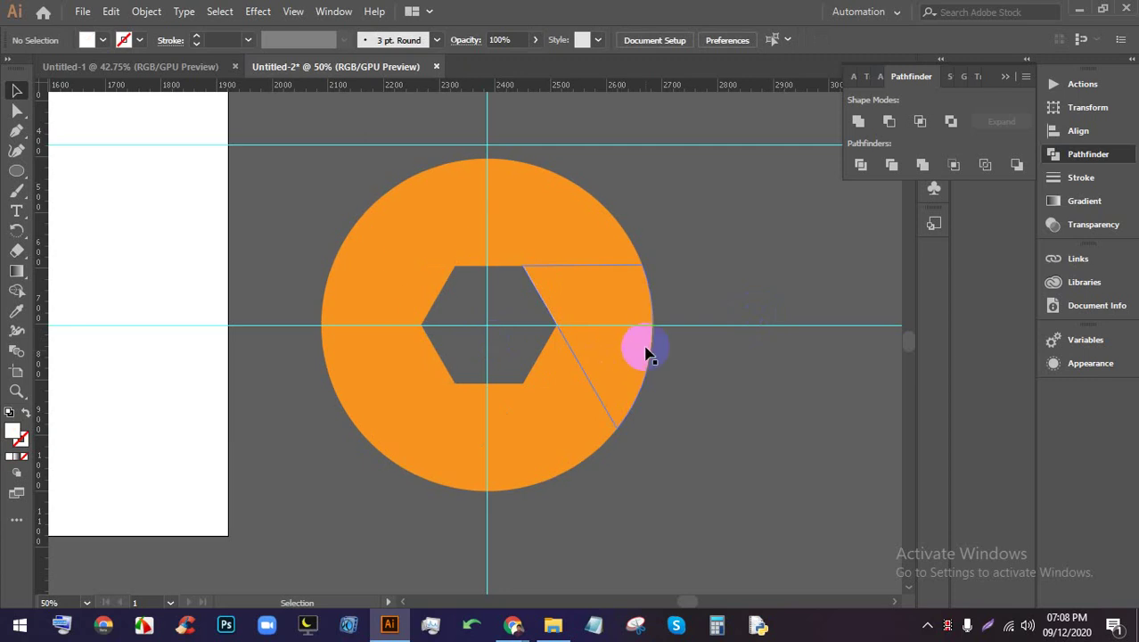
# Select one orange shutter blade to check it, then deselect
pyautogui.scroll(-1, 613, 290)
pyautogui.click(573, 223)
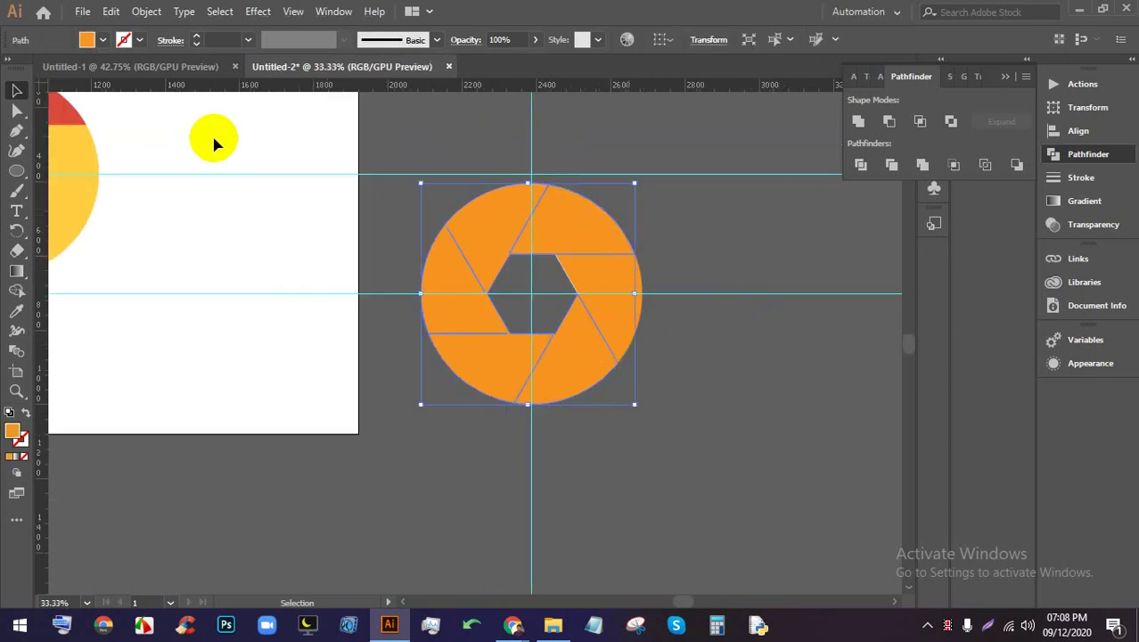
pyautogui.rightClick(579, 221)
pyautogui.click(776, 264)
pyautogui.scroll(10, 615, 237)
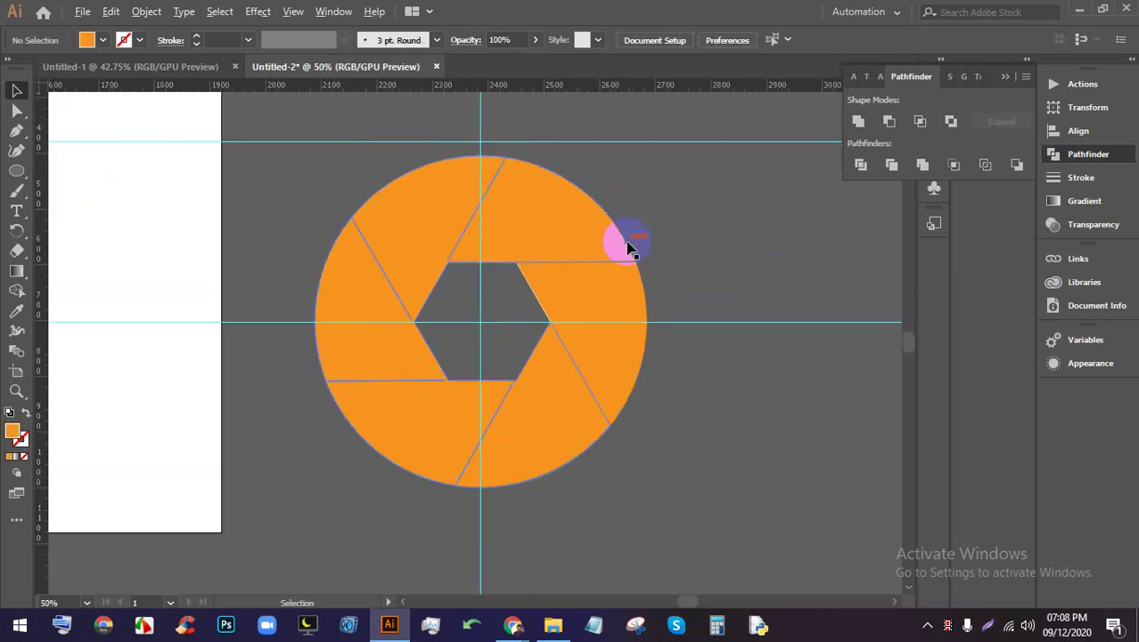
# Inspect the cut slices and the hexagon's anchor points with the Selection and Direct Selection tools
pyautogui.scroll(3, 446, 258)
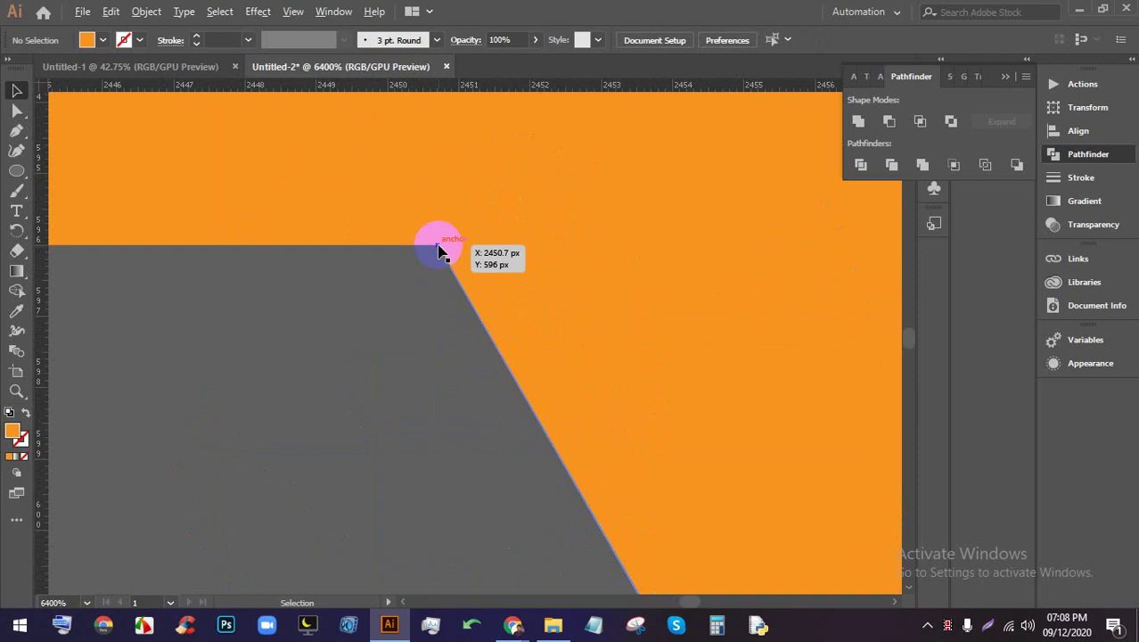
pyautogui.click(487, 310)
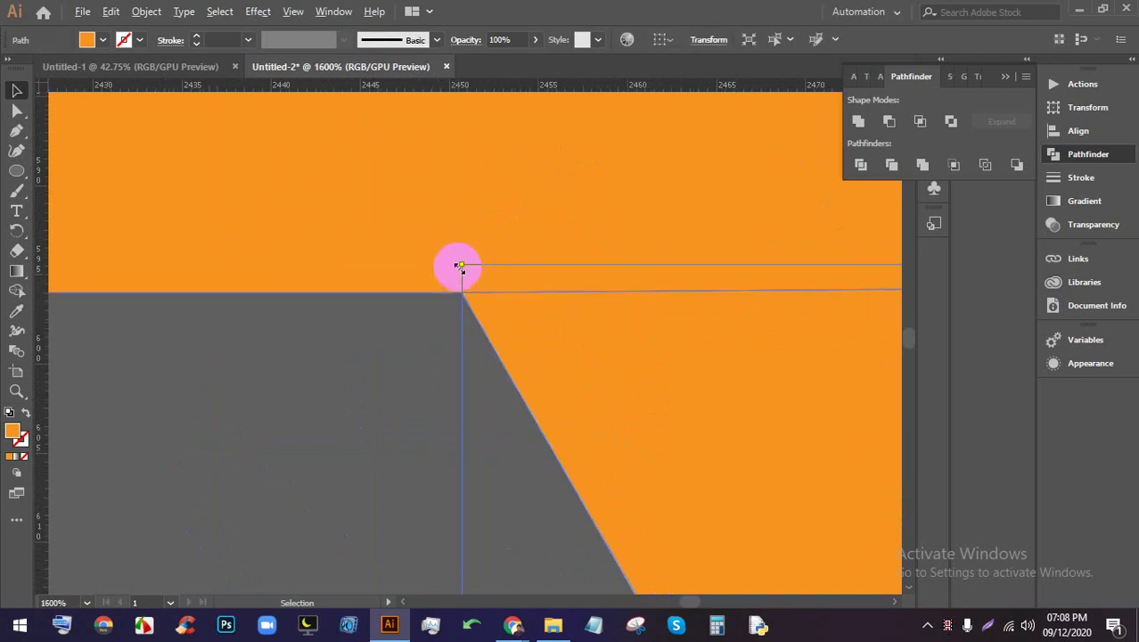
pyautogui.scroll(-15, 458, 260)
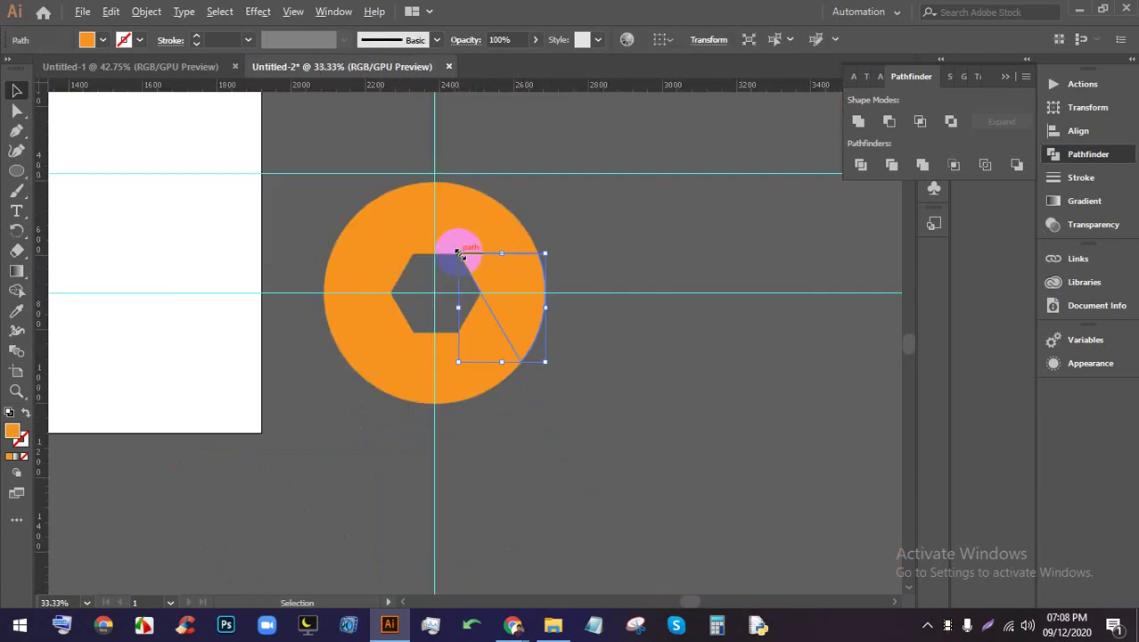
pyautogui.keyDown('shift'); pyautogui.click(473, 356); pyautogui.keyUp('shift')
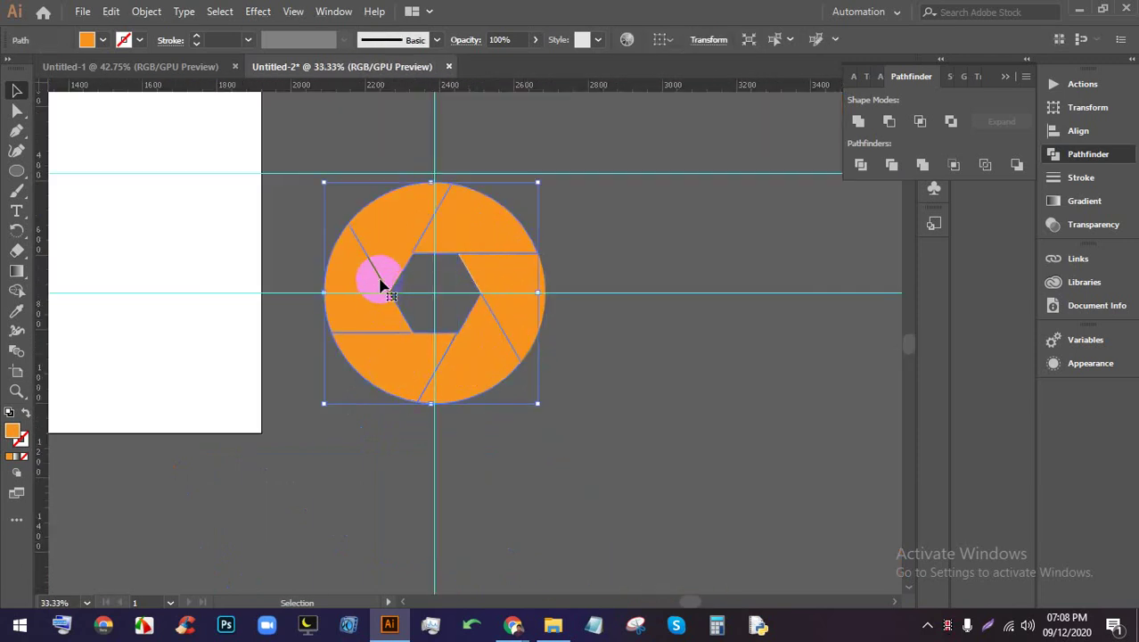
pyautogui.press('a')
pyautogui.click(485, 275)
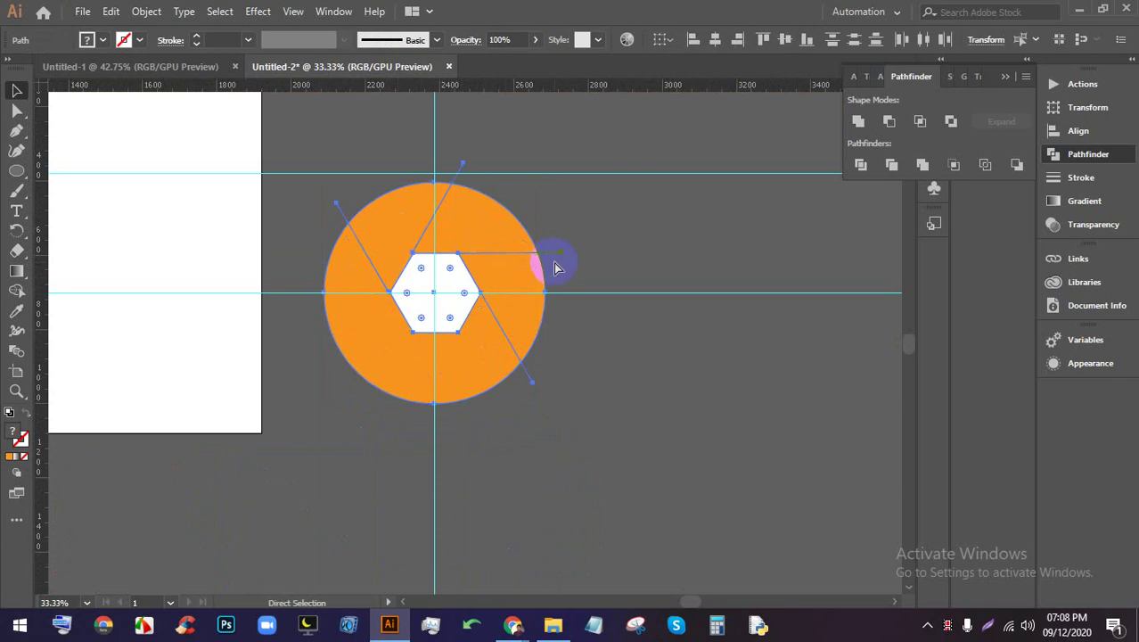
pyautogui.click(556, 267)
pyautogui.press('v')
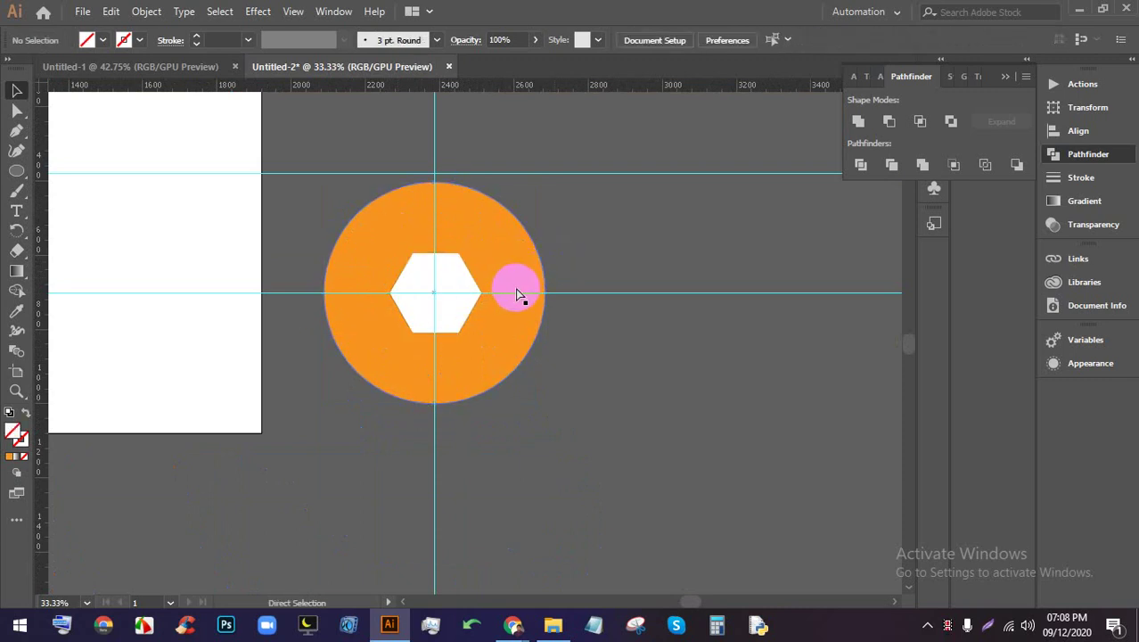
pyautogui.scroll(-2, 550, 229)
pyautogui.scroll(3, 550, 229)
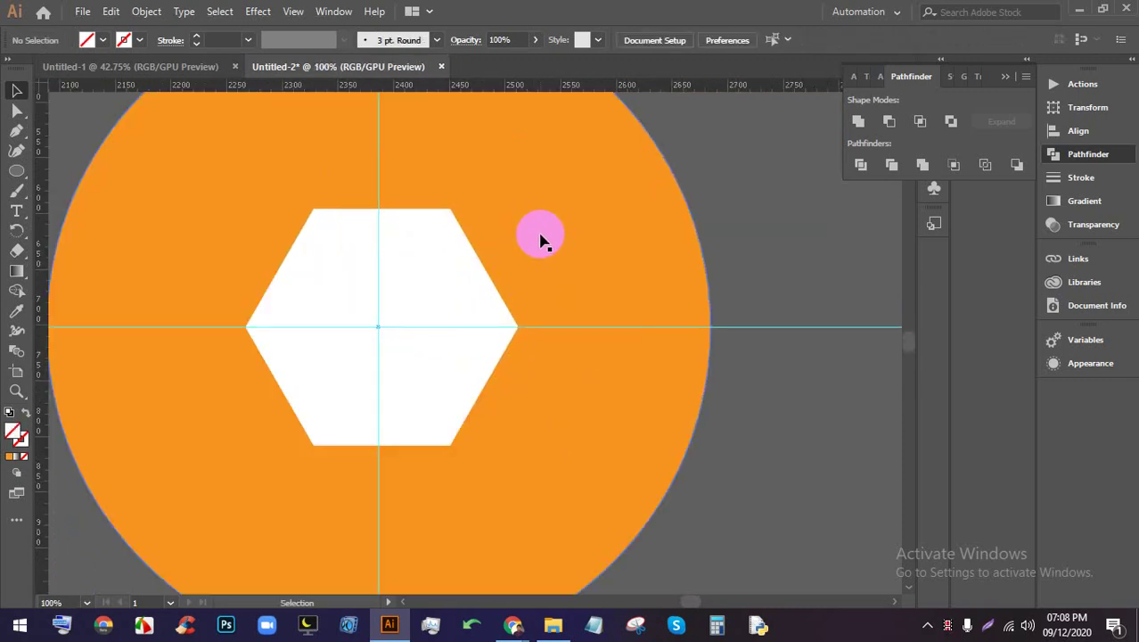
pyautogui.scroll(-2, 544, 238)
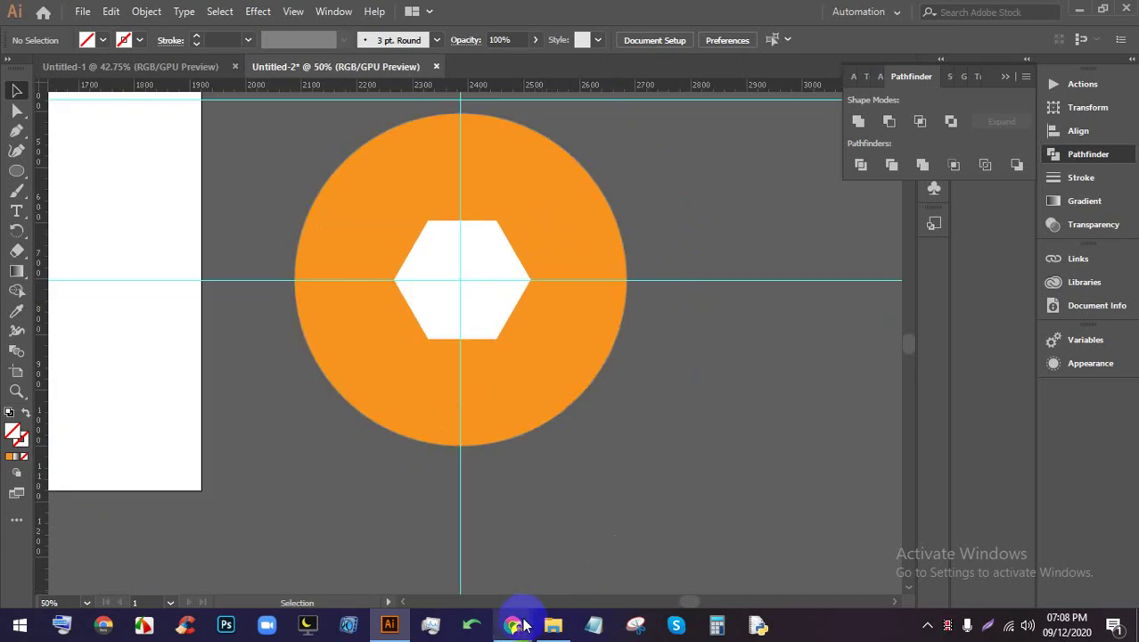
# Bring up Chrome's Camera shutter Google Images tab
pyautogui.moveTo(513, 624)
pyautogui.click(593, 553)
pyautogui.click(677, 13)
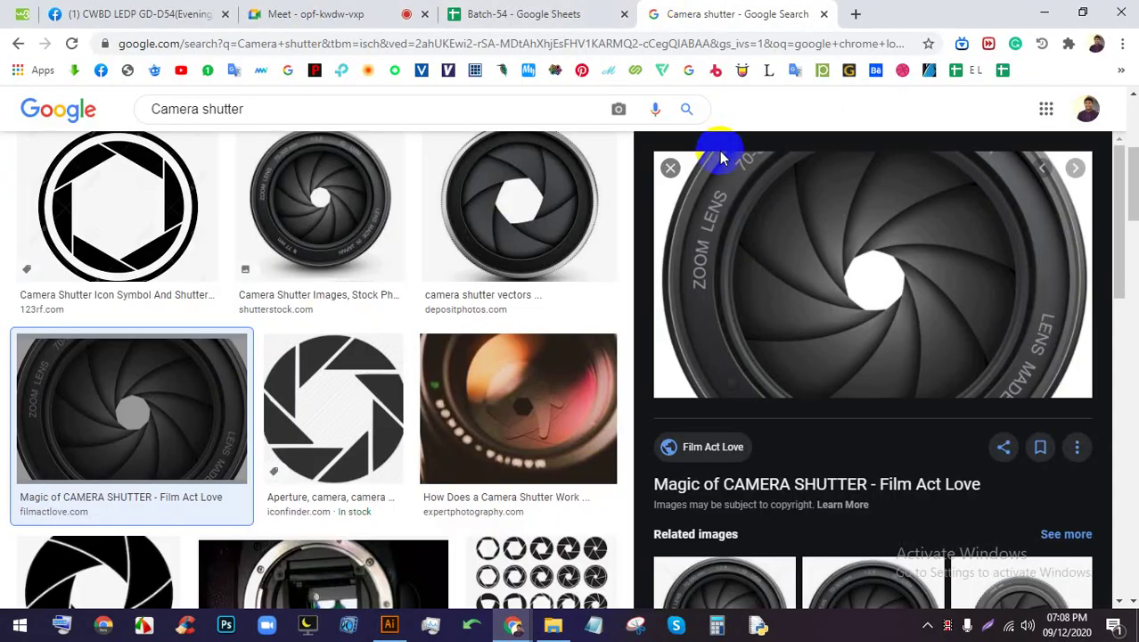
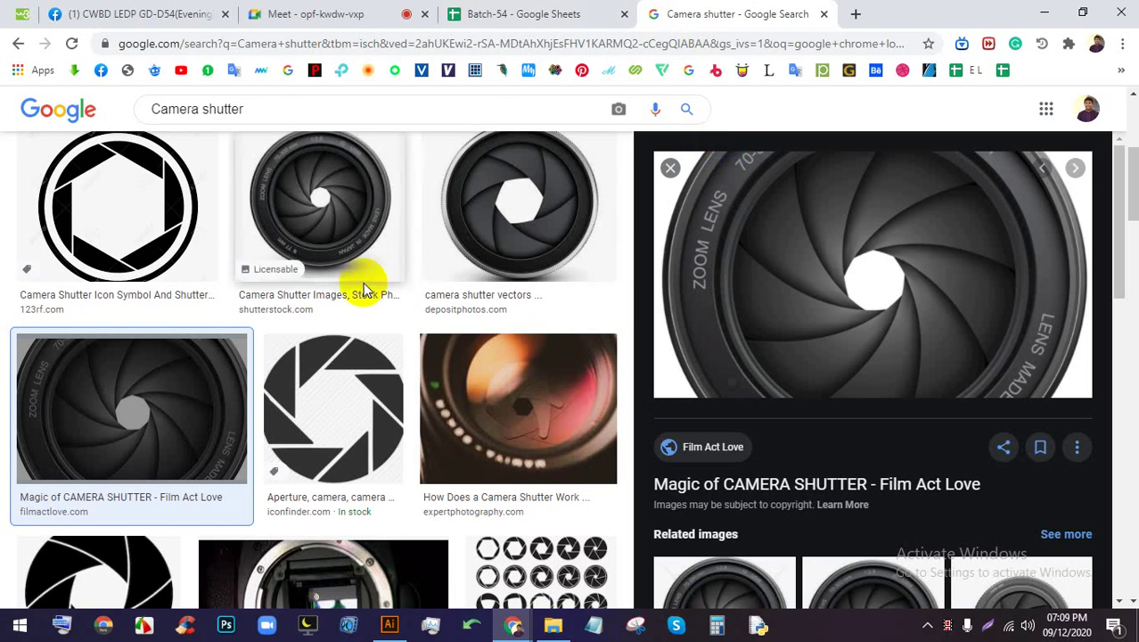
# Open the preview of the black 'Aperture, camera, camera shutter' icon from iconfinder
pyautogui.click(344, 352)
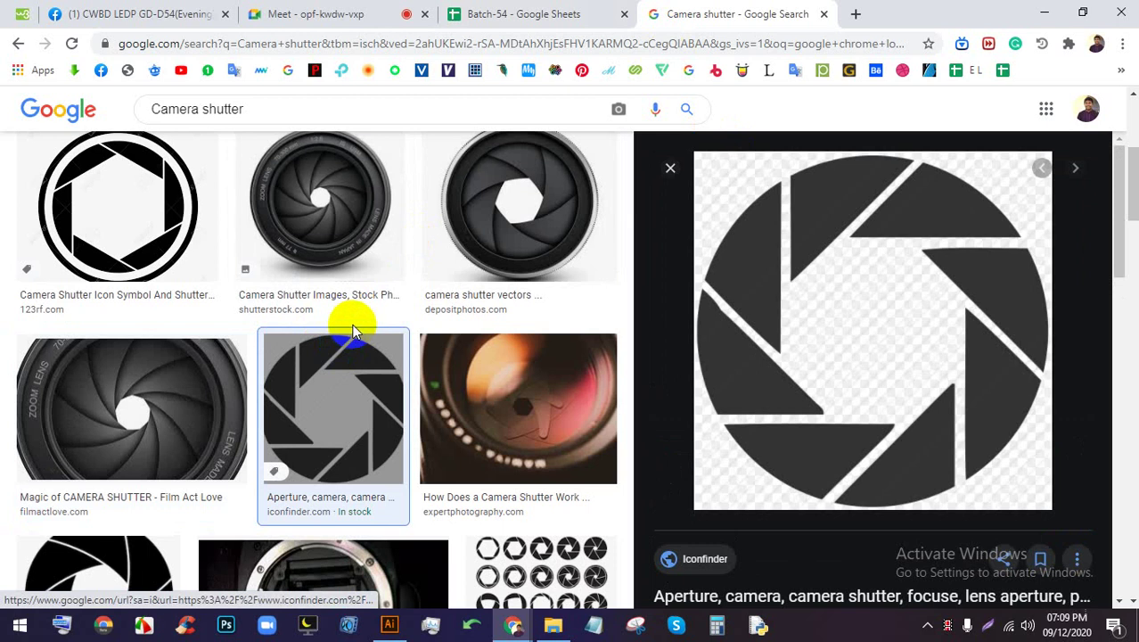
# Draw a trial line from the hexagon's top-right corner to beyond the circle's lower right
pyautogui.click(389, 623)
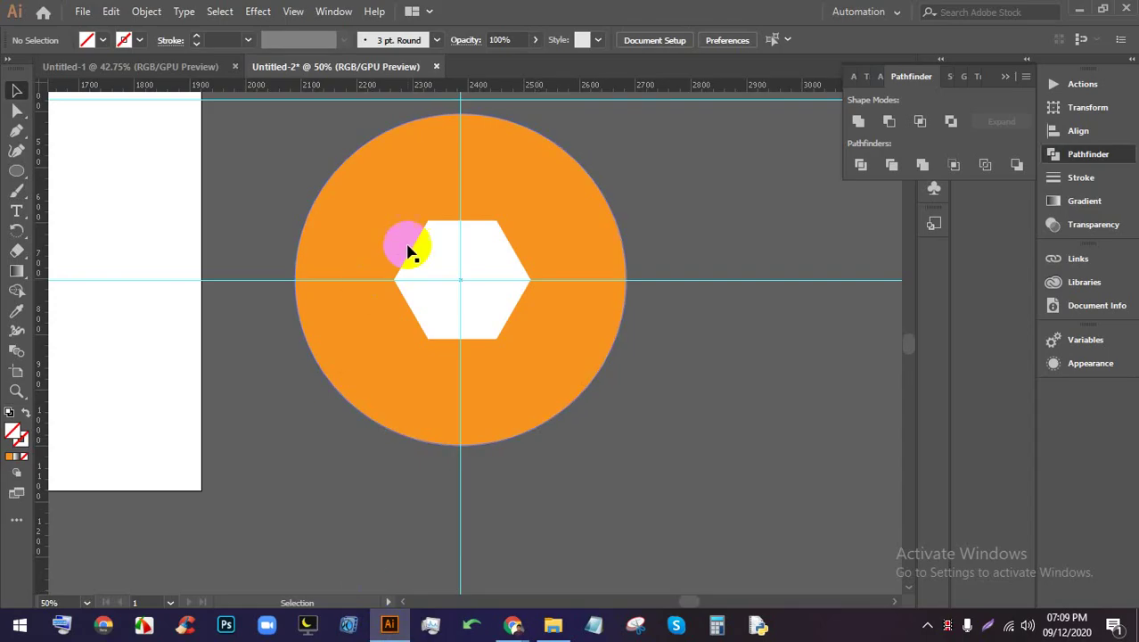
pyautogui.scroll(-3, 438, 247)
pyautogui.scroll(4, 438, 247)
pyautogui.moveTo(631, 307); pyautogui.dragTo(605, 389)
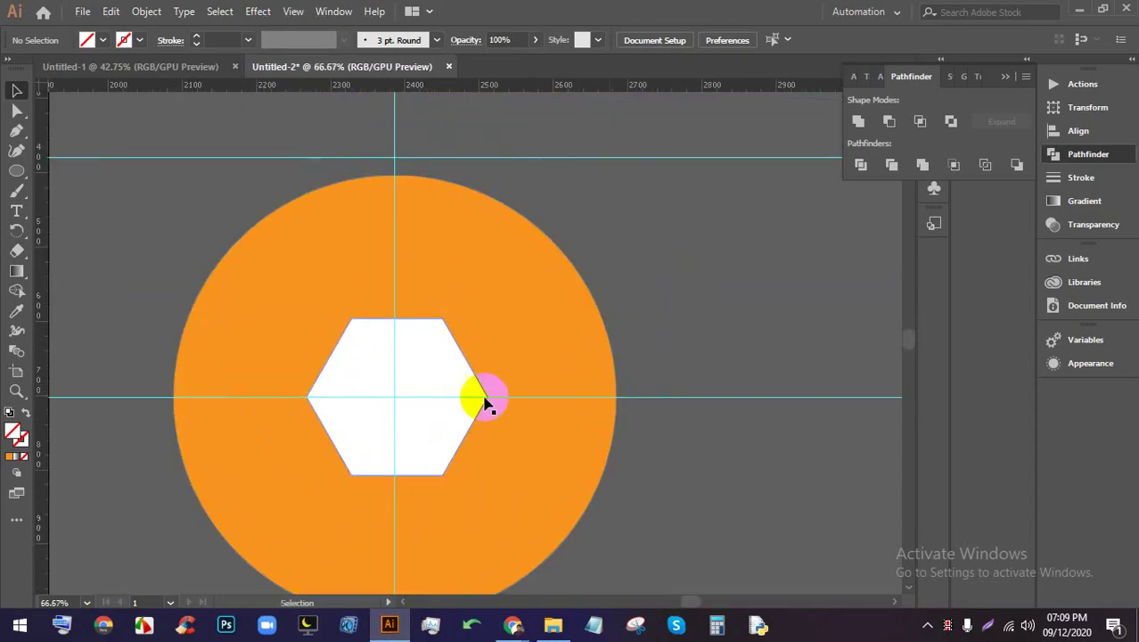
pyautogui.scroll(1, 484, 404)
pyautogui.scroll(-1, 420, 262)
pyautogui.scroll(-1, 424, 272)
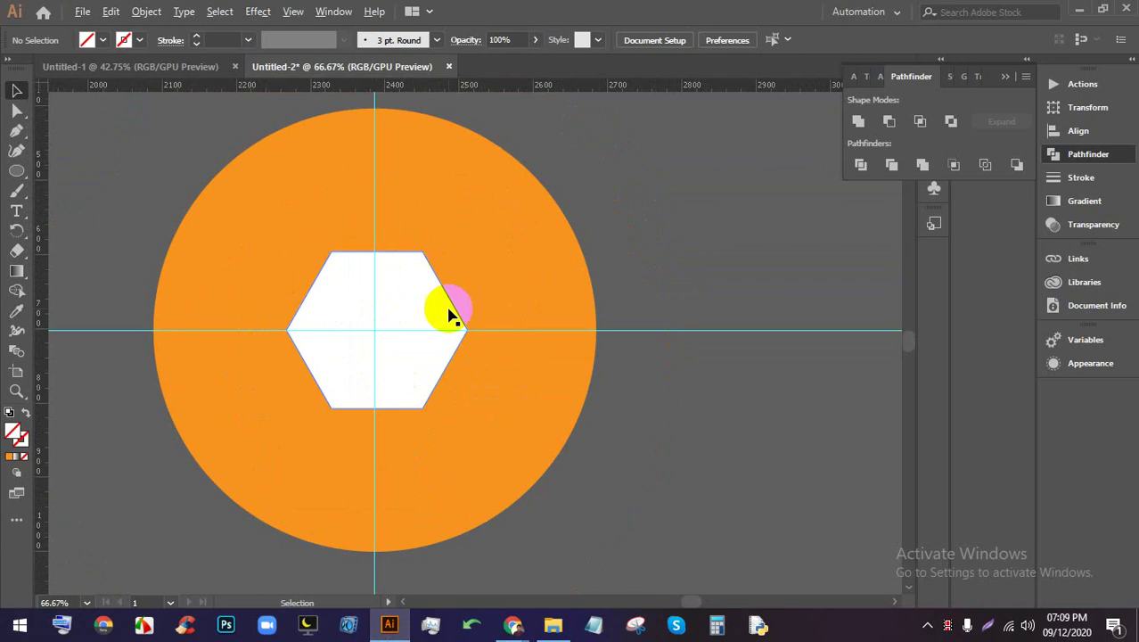
pyautogui.scroll(1, 449, 314)
pyautogui.click(16, 130)
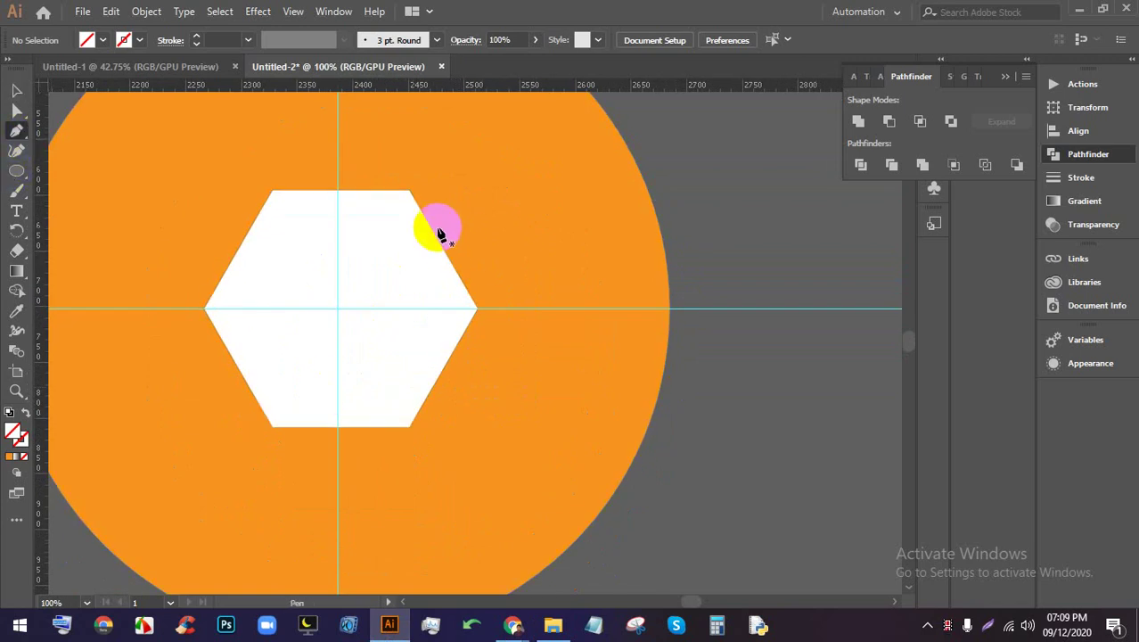
pyautogui.click(408, 193)
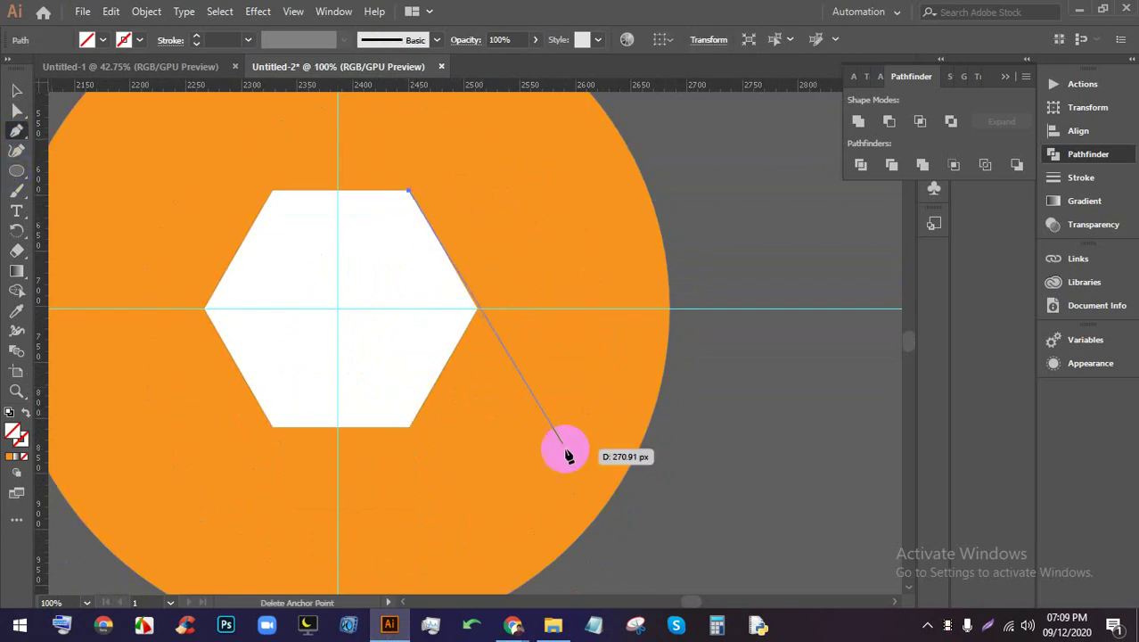
pyautogui.click(623, 560)
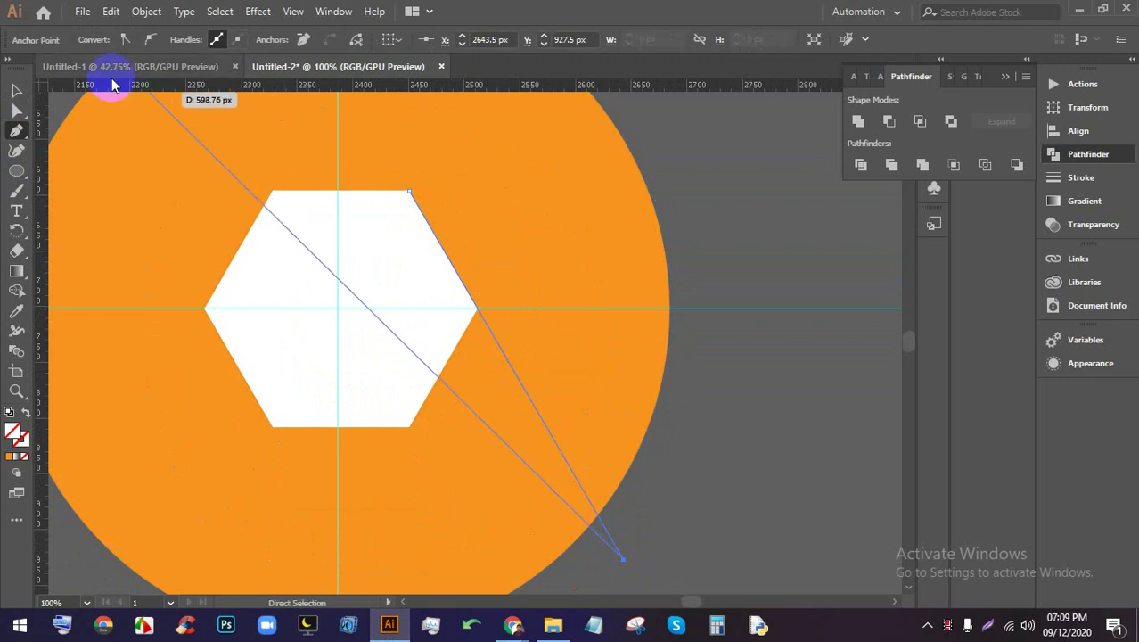
pyautogui.click(17, 90)
# Select the trial diagonal line and remove it
pyautogui.scroll(-2, 453, 234)
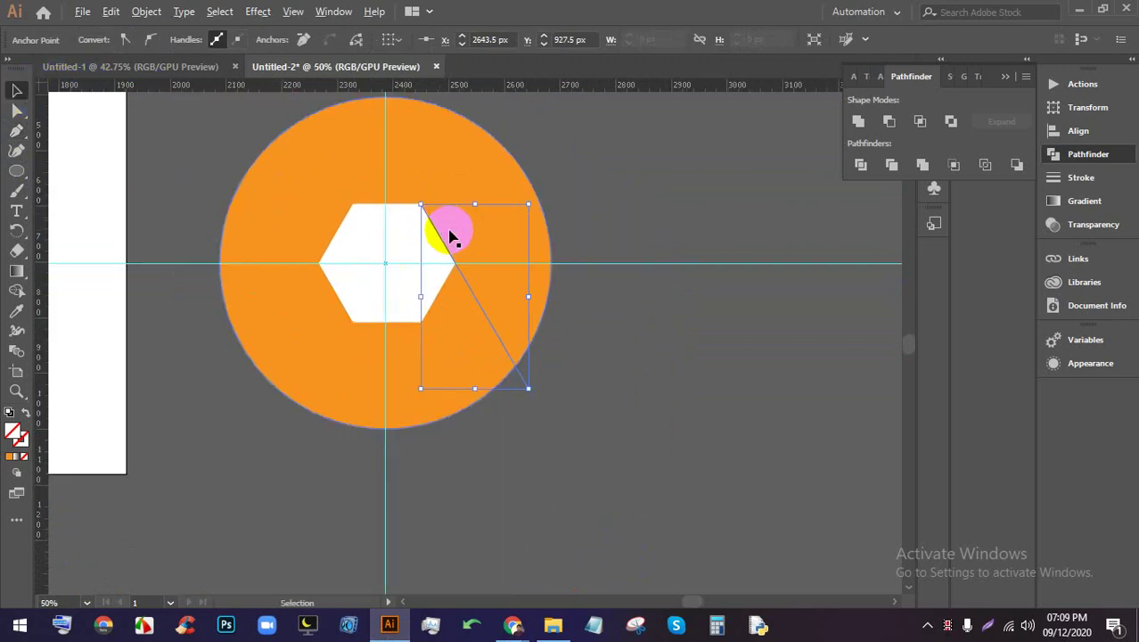
pyautogui.scroll(1, 462, 241)
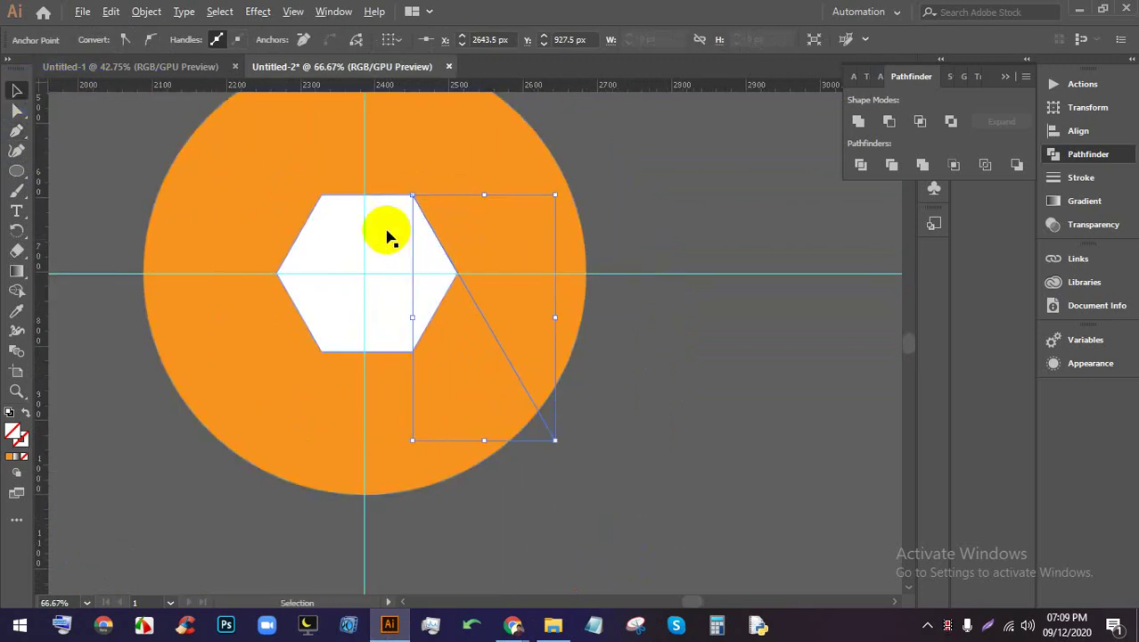
pyautogui.scroll(1, 387, 235)
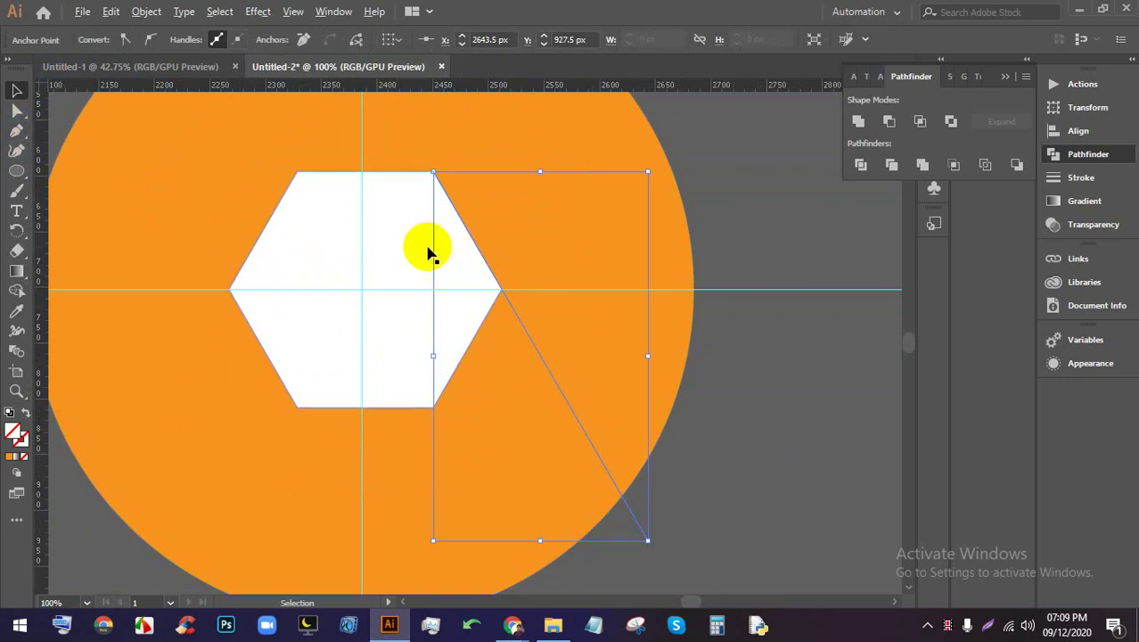
pyautogui.click(523, 358)
pyautogui.scroll(1, 459, 310)
pyautogui.scroll(1, 383, 303)
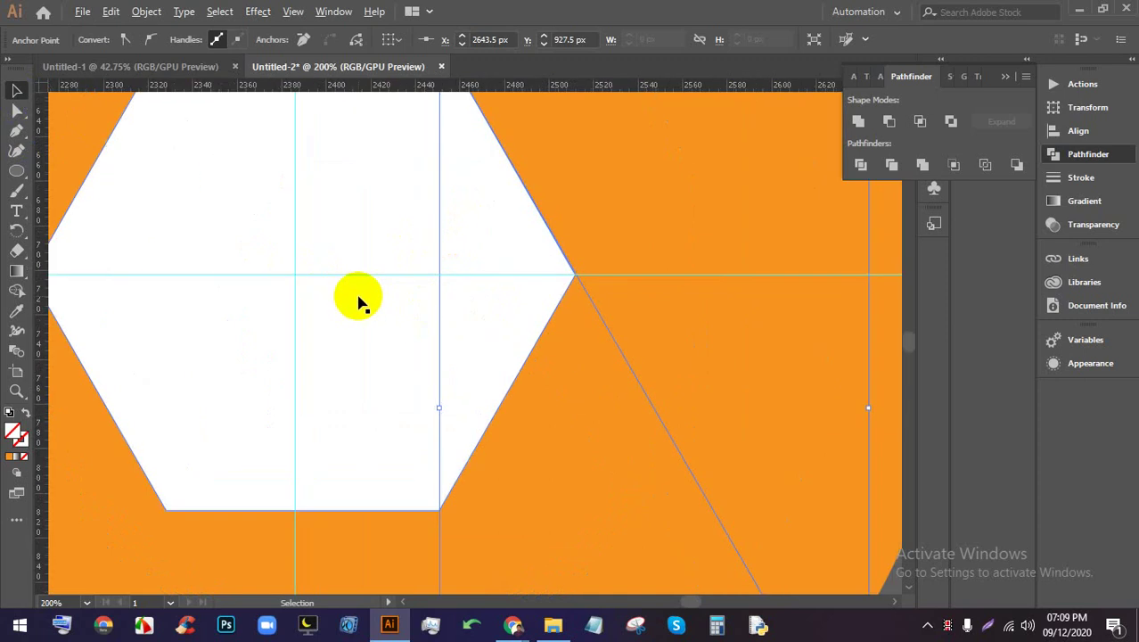
pyautogui.click(680, 459)
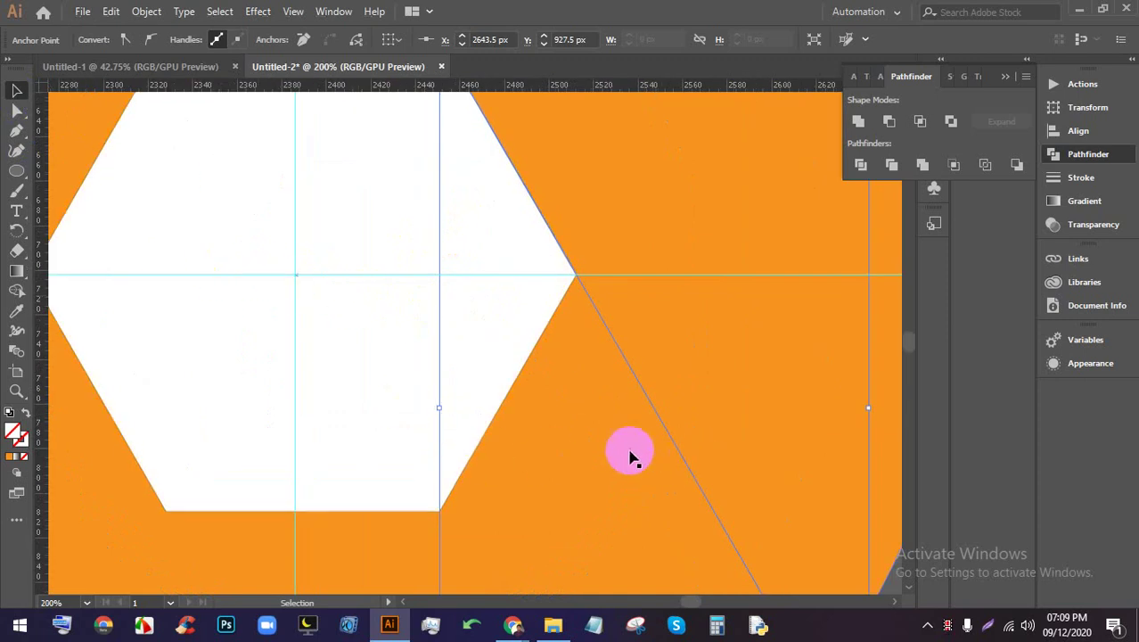
pyautogui.scroll(-2, 712, 475)
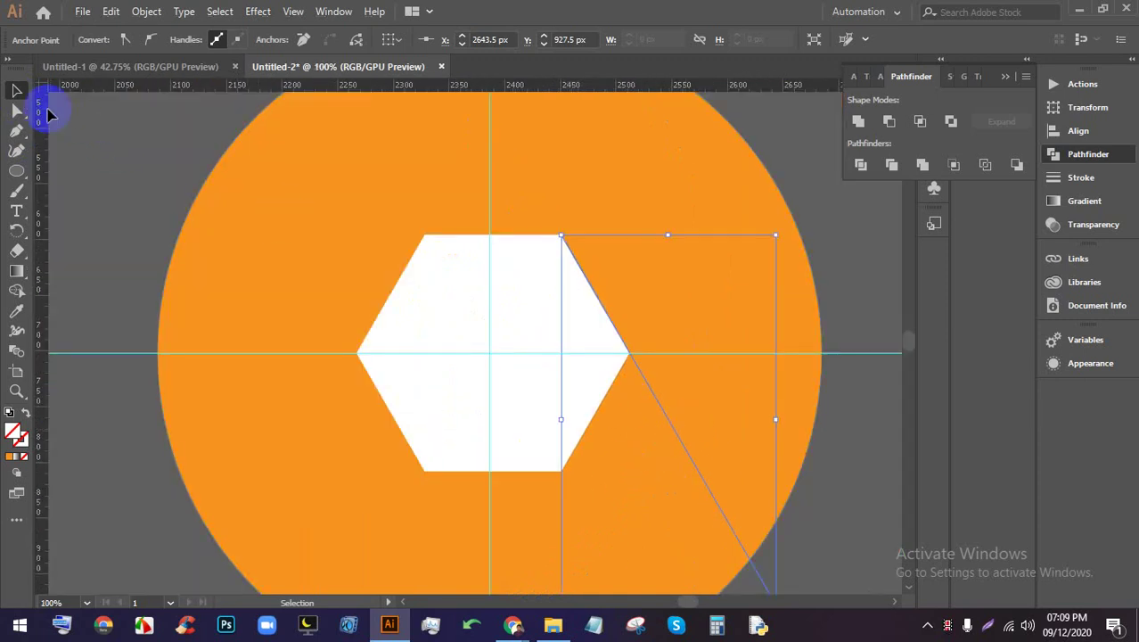
pyautogui.click(853, 252)
# Align the circle and hexagon on their vertical centres, then nudge the hexagon left twice
pyautogui.click(496, 246)
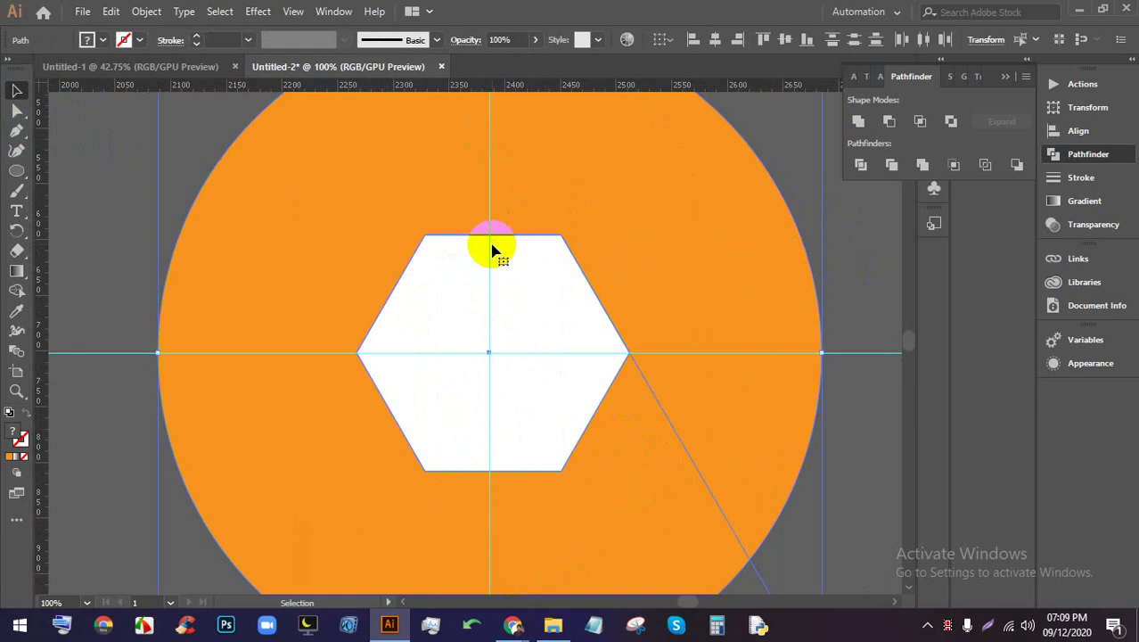
pyautogui.scroll(-2, 493, 248)
pyautogui.click(590, 516)
pyautogui.click(437, 321)
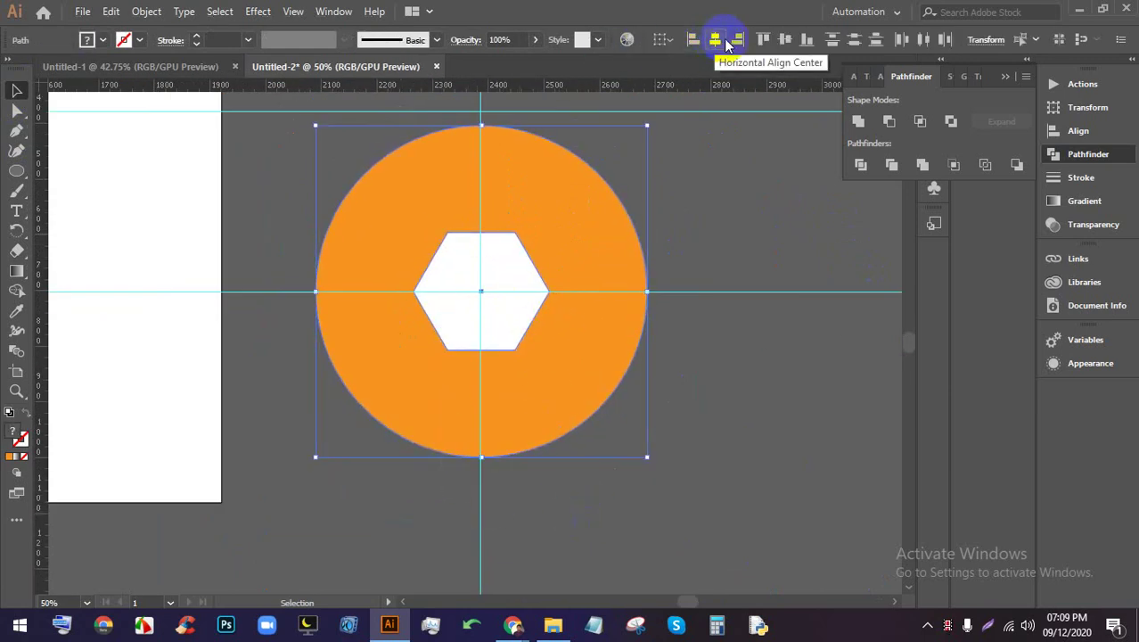
pyautogui.click(785, 39)
pyautogui.scroll(4, 497, 278)
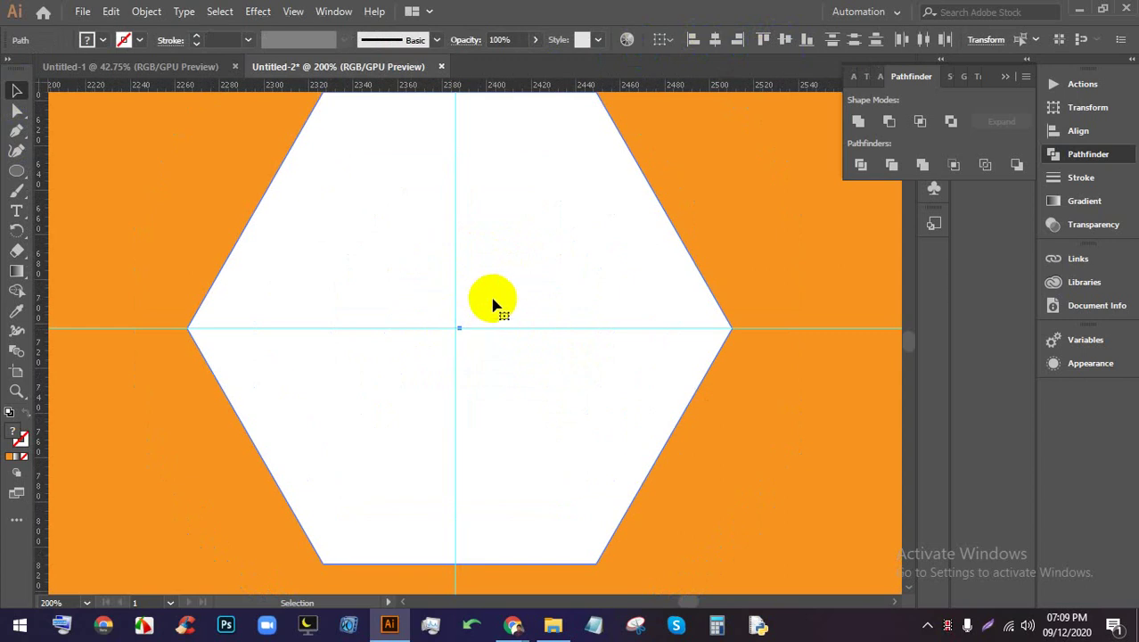
pyautogui.press('Left')
pyautogui.press('Left')
pyautogui.press('Left')
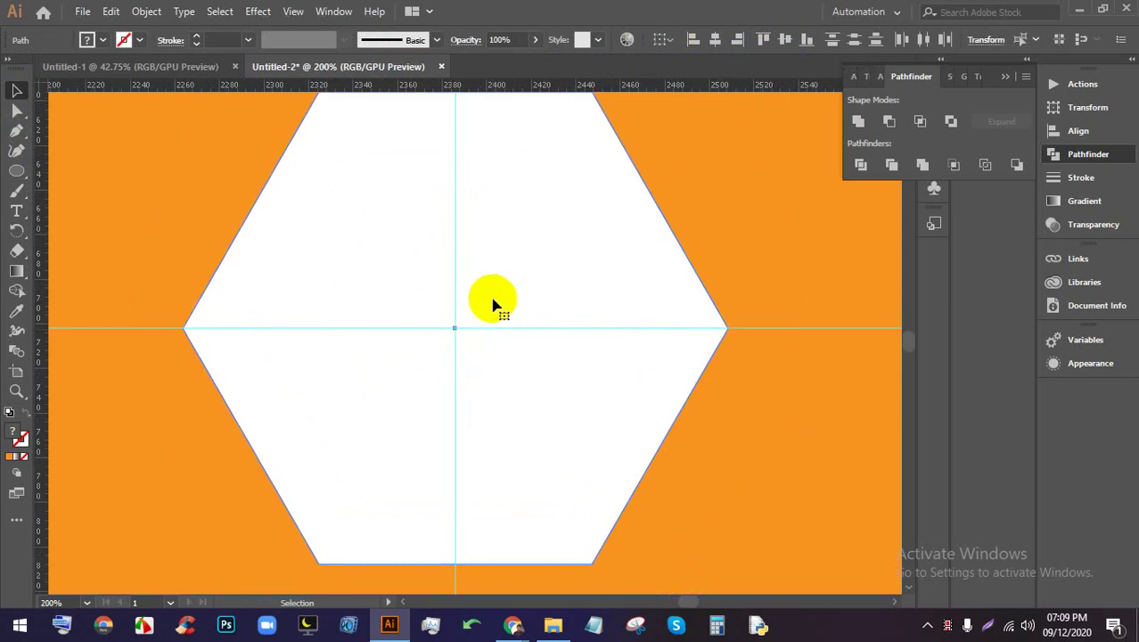
pyautogui.press('Left')
pyautogui.press('Left')
# Select the orange circle and drag a line out from the hexagon's corner
pyautogui.scroll(3, 493, 304)
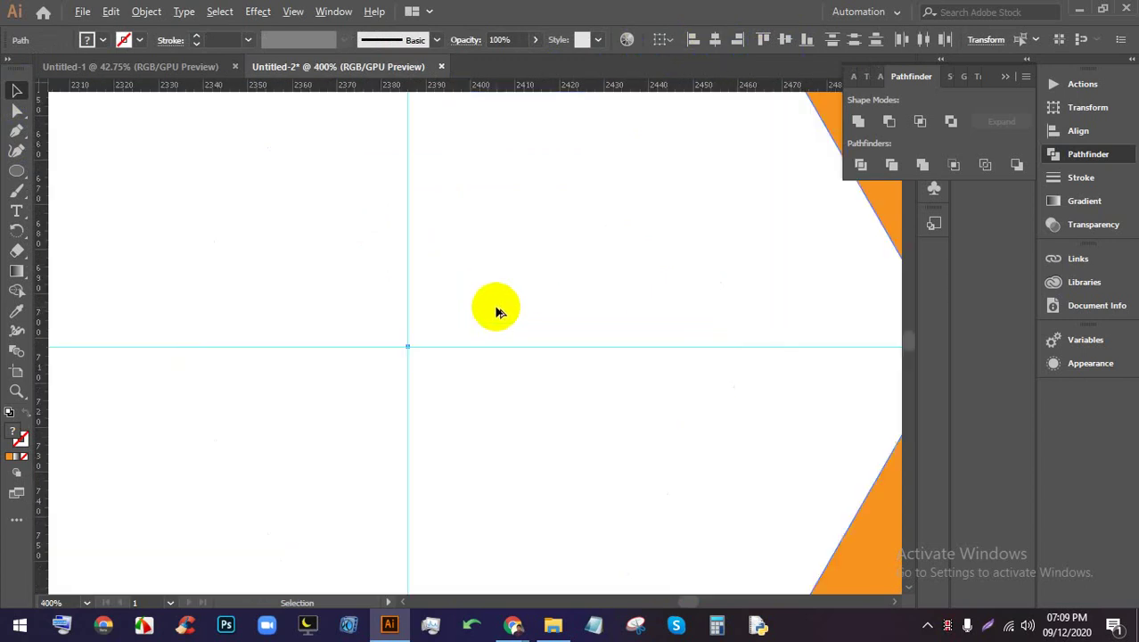
pyautogui.scroll(-5, 422, 361)
pyautogui.scroll(-2, 410, 331)
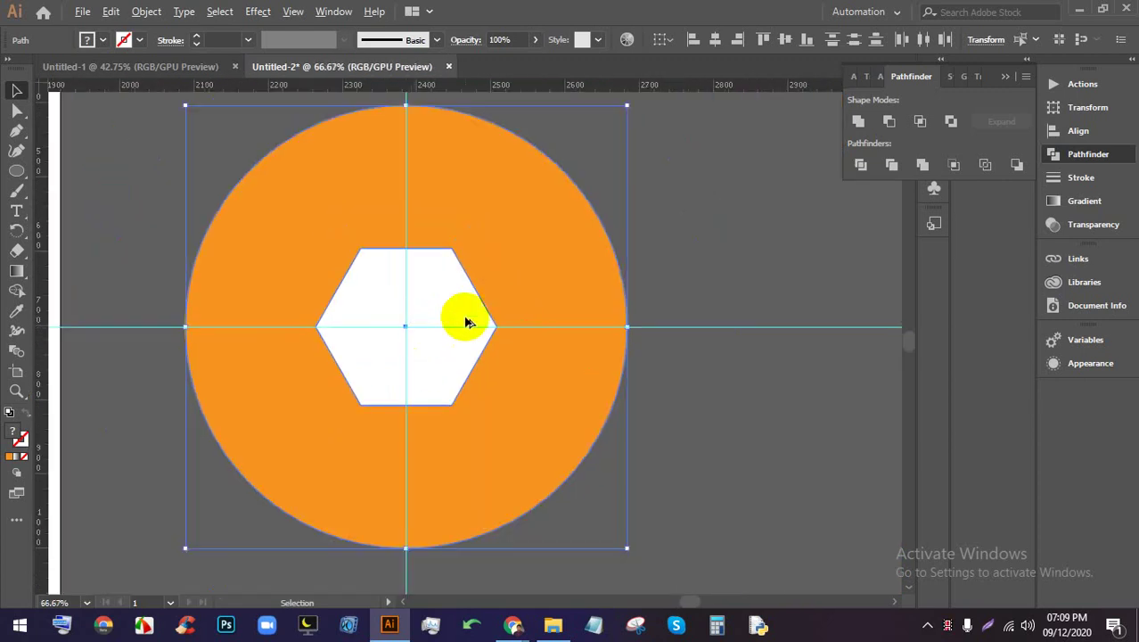
pyautogui.scroll(2, 732, 402)
pyautogui.click(732, 401)
pyautogui.scroll(-3, 691, 361)
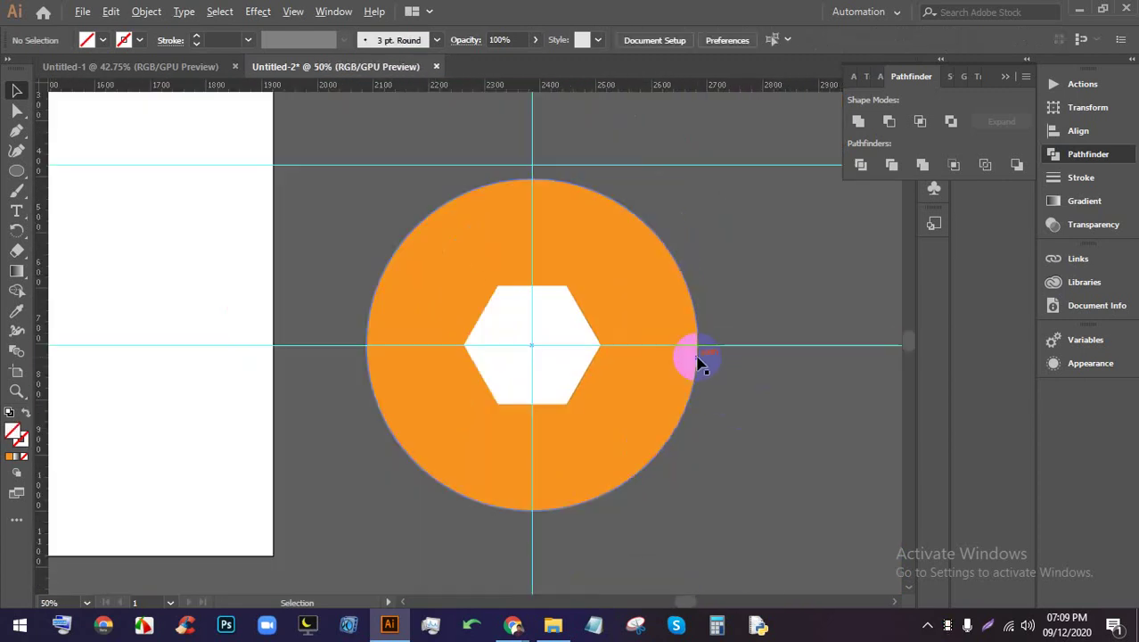
pyautogui.click(693, 461)
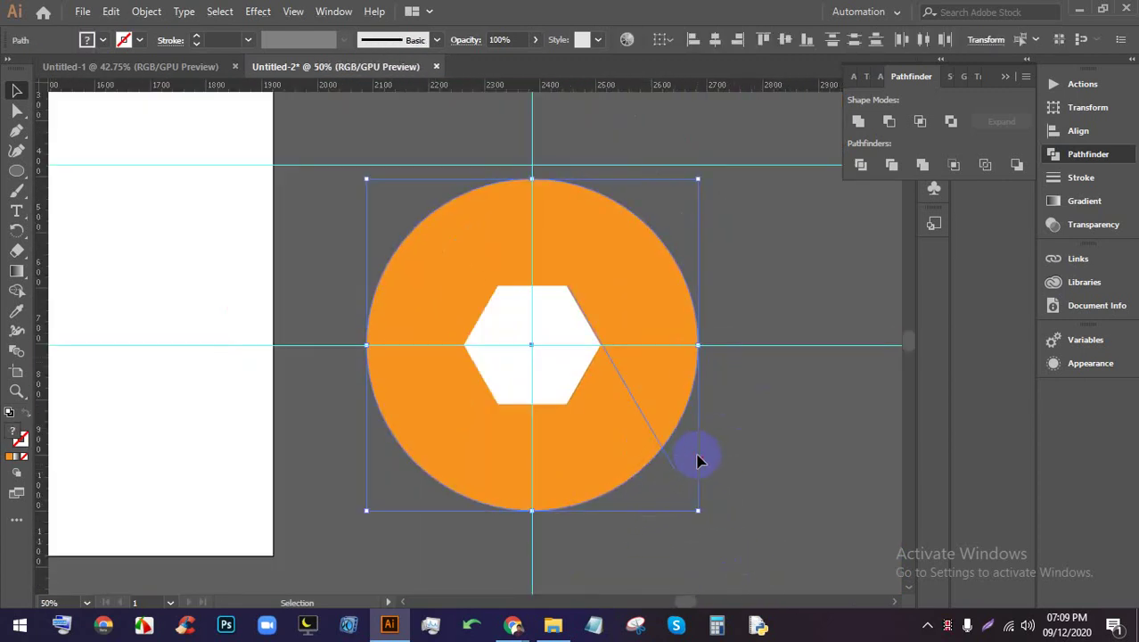
pyautogui.click(681, 473)
pyautogui.moveTo(682, 473); pyautogui.dragTo(674, 465)
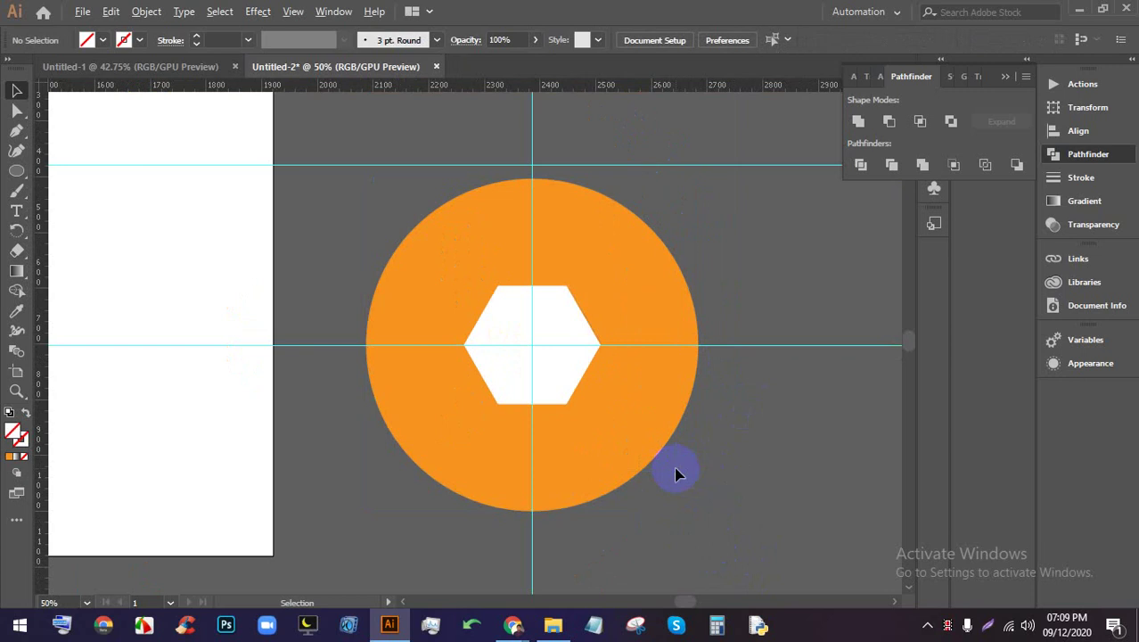
# Draw a line from the hexagon's top-right corner to below the circle's lower right
pyautogui.scroll(2, 673, 465)
pyautogui.scroll(1, 659, 488)
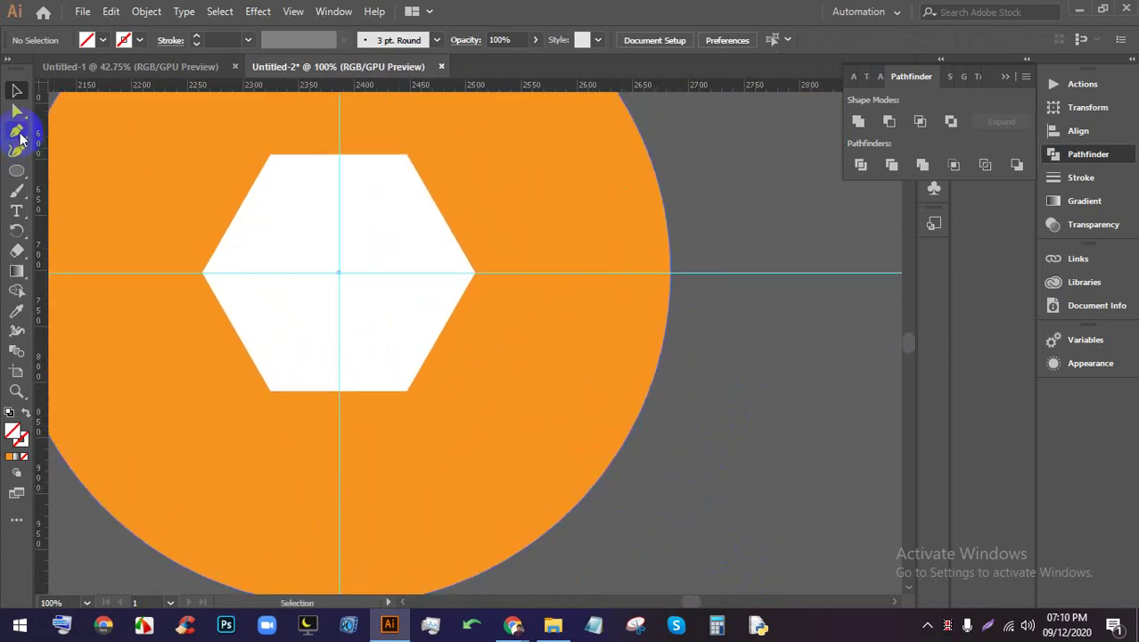
pyautogui.click(16, 130)
pyautogui.click(406, 157)
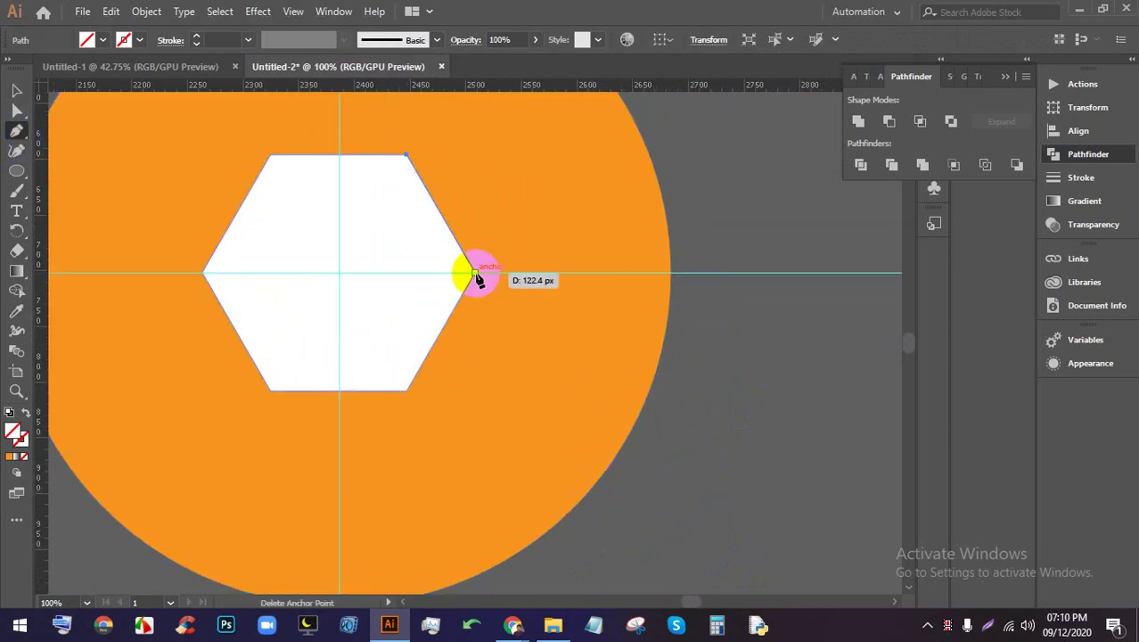
pyautogui.click(623, 535)
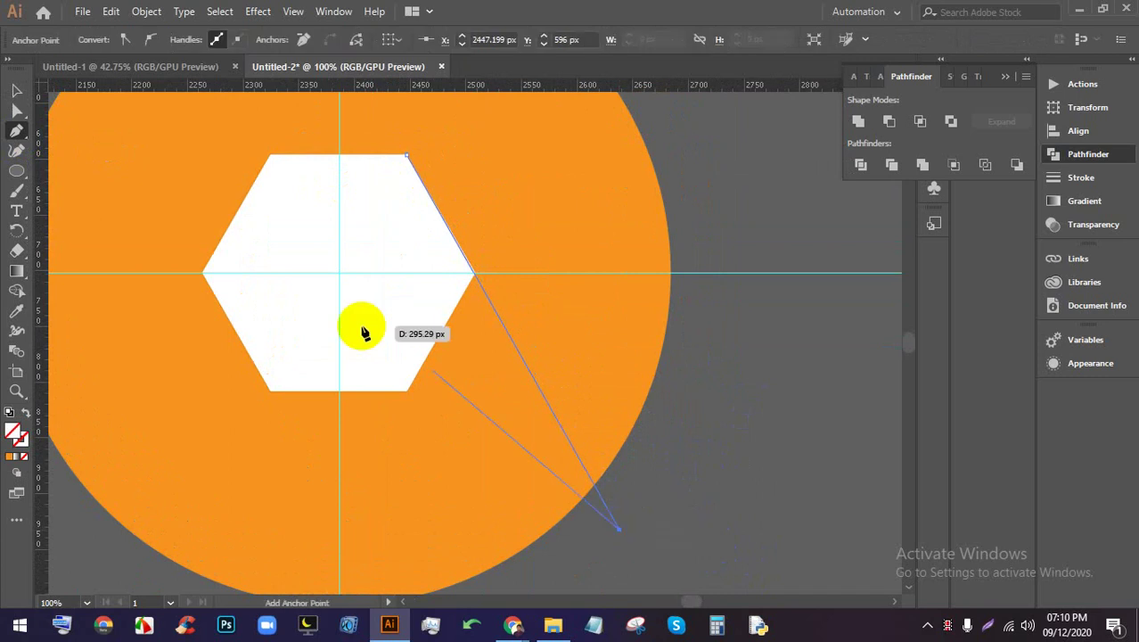
pyautogui.click(16, 91)
# Zoom in and select the line to inspect where it meets the hexagon's corner
pyautogui.scroll(3, 397, 156)
pyautogui.scroll(9, 430, 150)
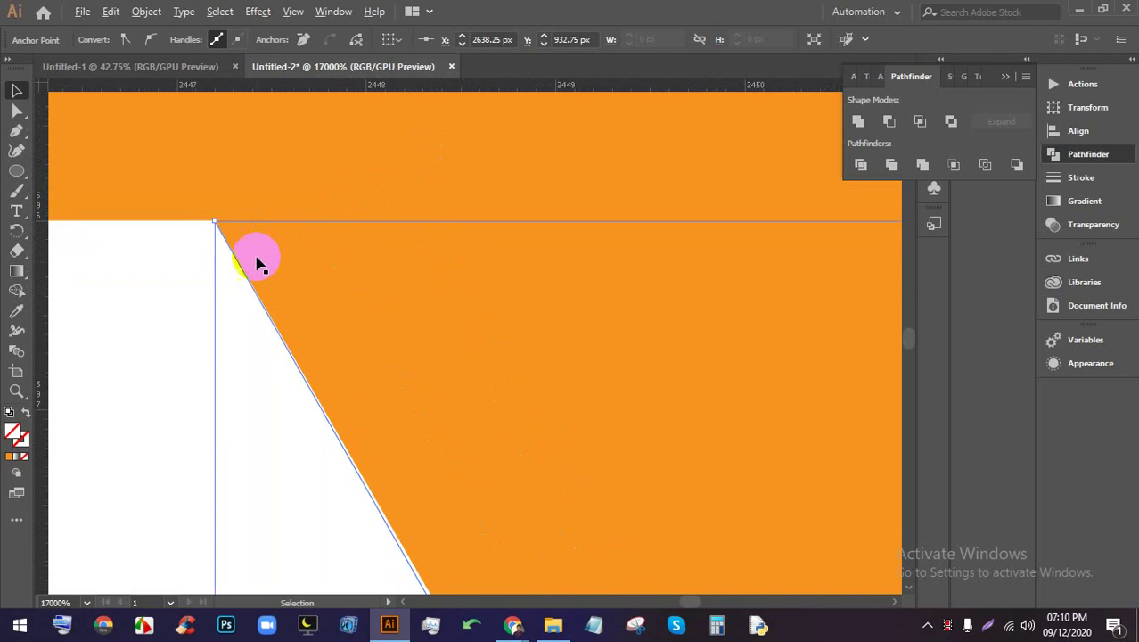
pyautogui.scroll(5, 256, 260)
pyautogui.moveTo(173, 155); pyautogui.dragTo(333, 345)
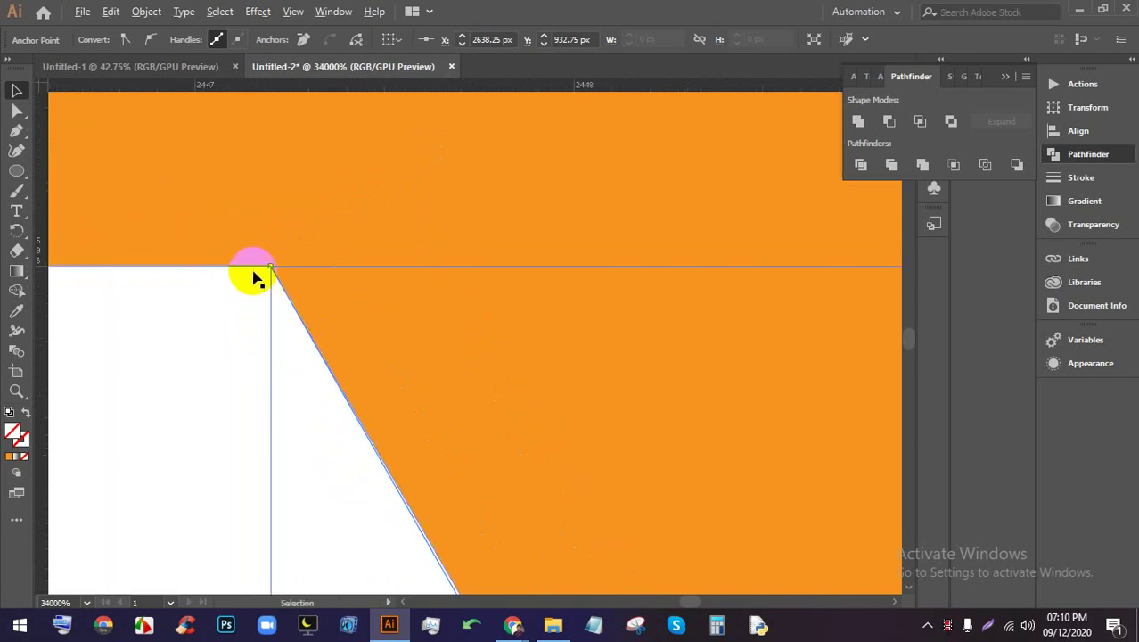
pyautogui.scroll(-6, 236, 280)
pyautogui.scroll(-8, 263, 255)
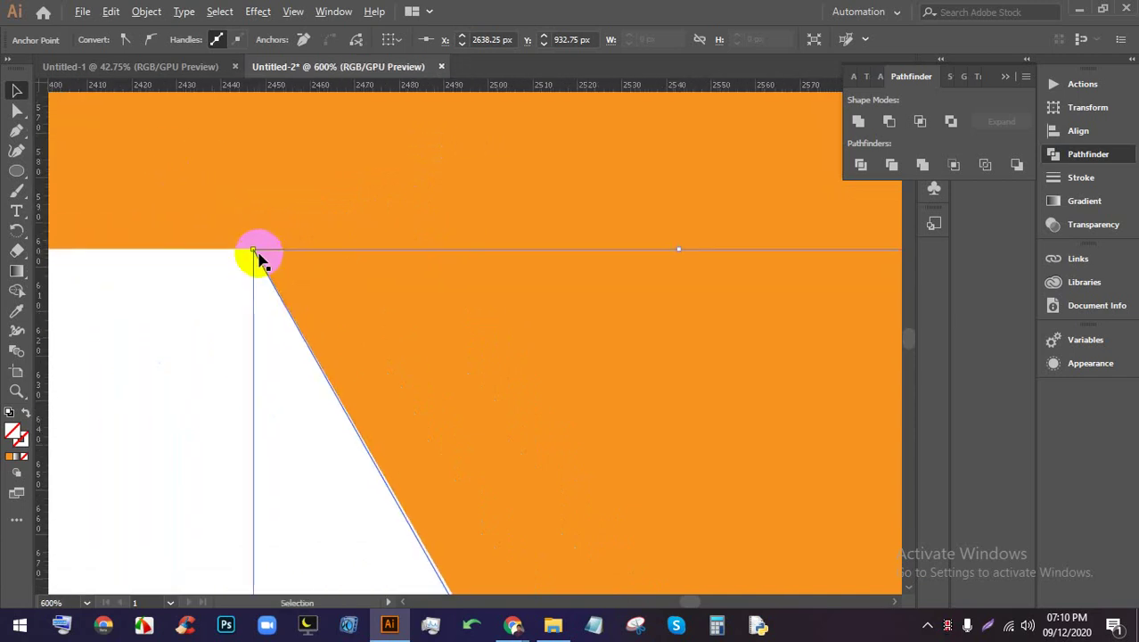
pyautogui.click(412, 198)
pyautogui.scroll(-1, 463, 223)
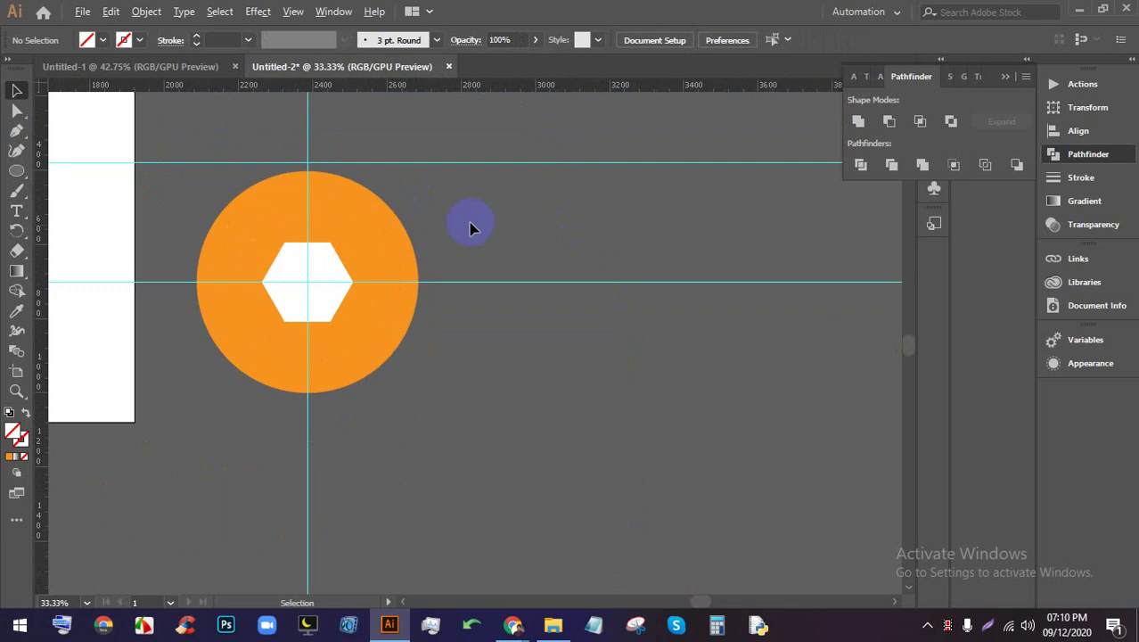
pyautogui.scroll(1, 437, 343)
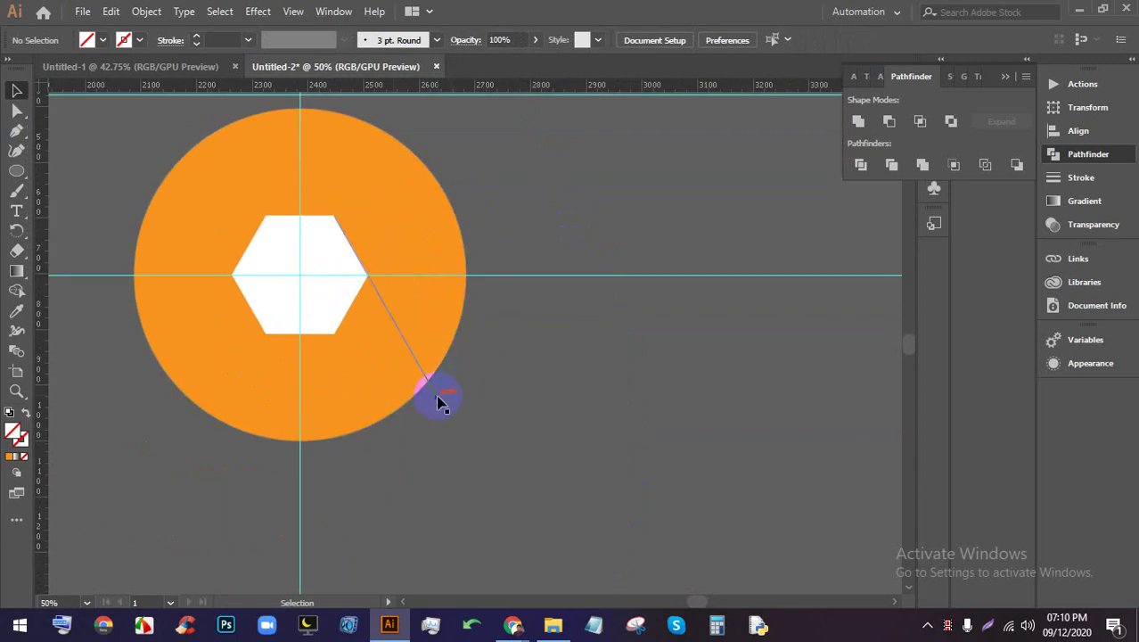
pyautogui.click(443, 403)
pyautogui.scroll(9, 364, 249)
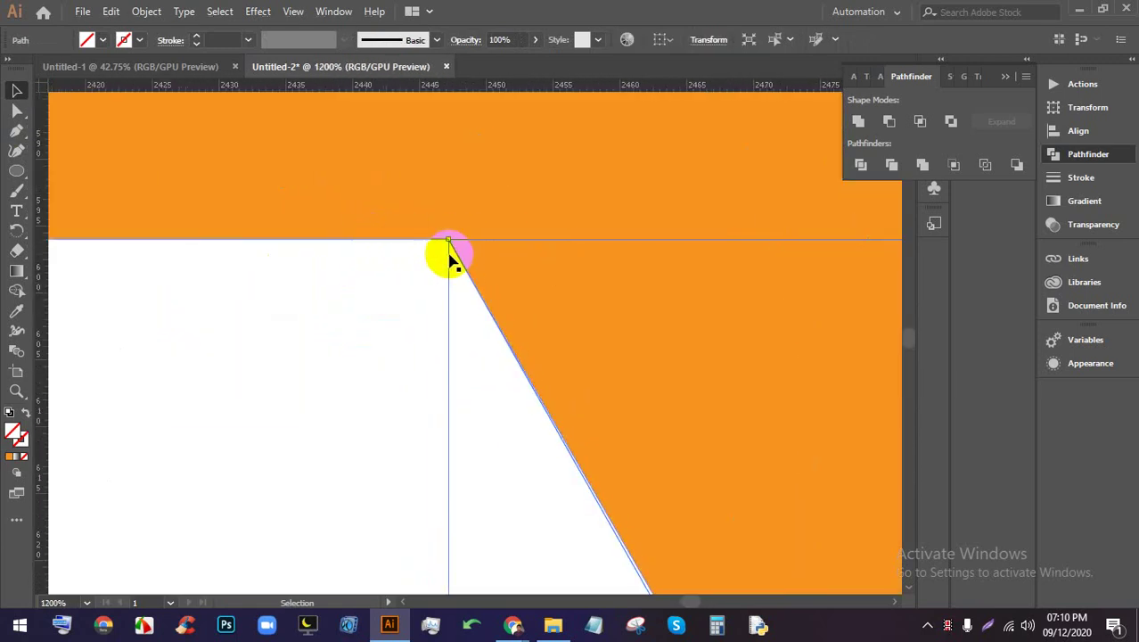
pyautogui.scroll(4, 445, 243)
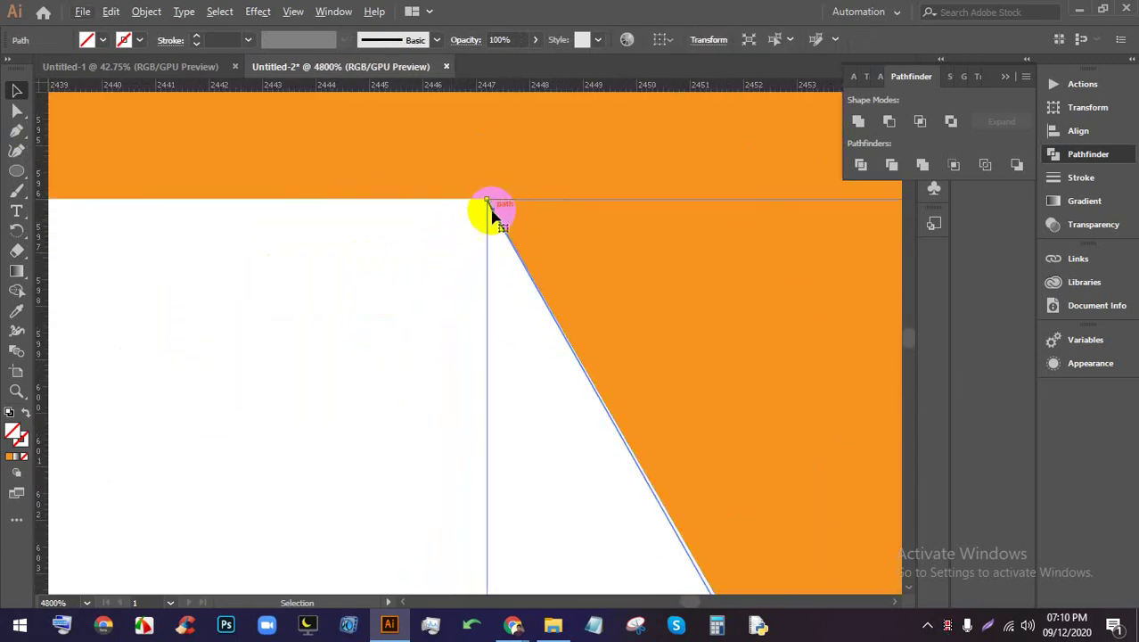
pyautogui.scroll(-8, 496, 209)
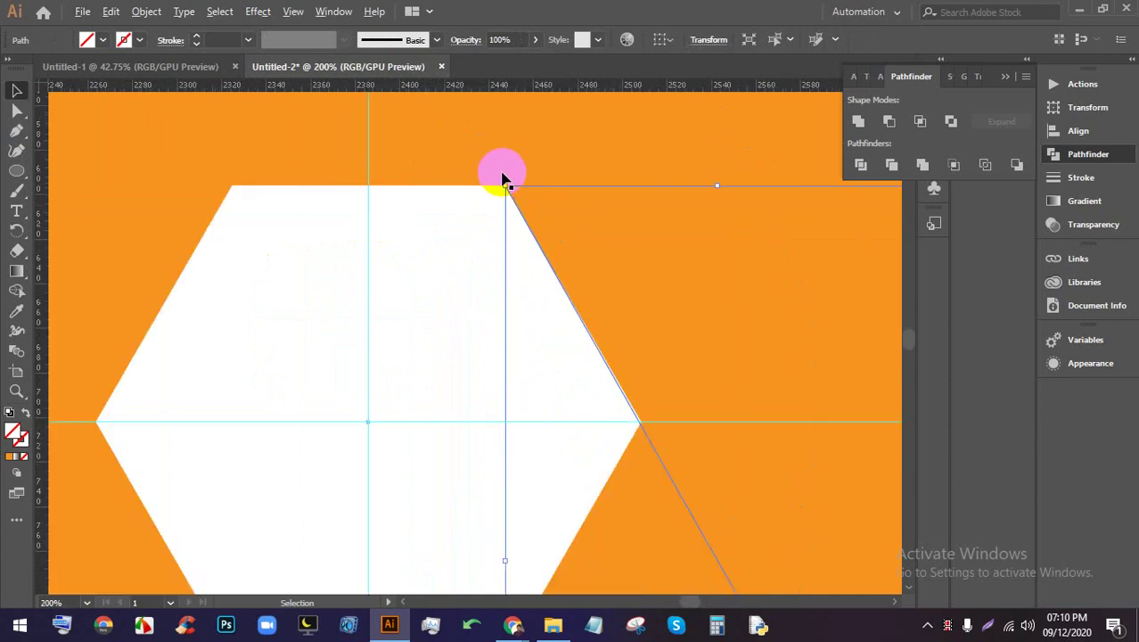
pyautogui.click(510, 182)
# Redraw the line from the hexagon's top-right corner to just outside the circle's edge
pyautogui.press('p')
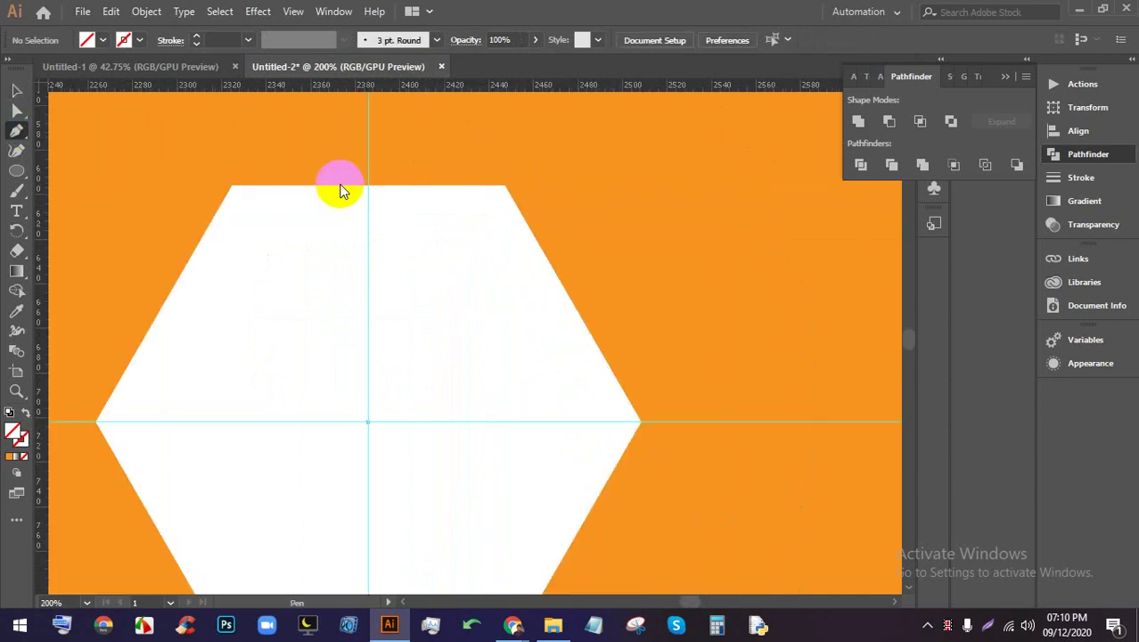
pyautogui.click(505, 186)
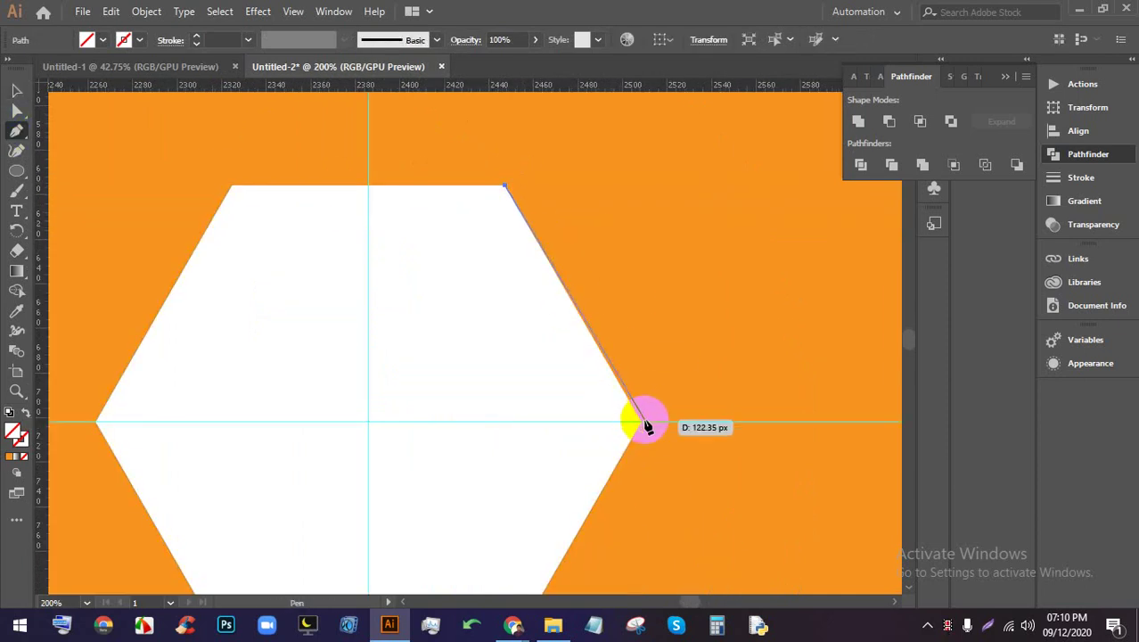
pyautogui.scroll(-1, 635, 417)
pyautogui.scroll(-1, 631, 412)
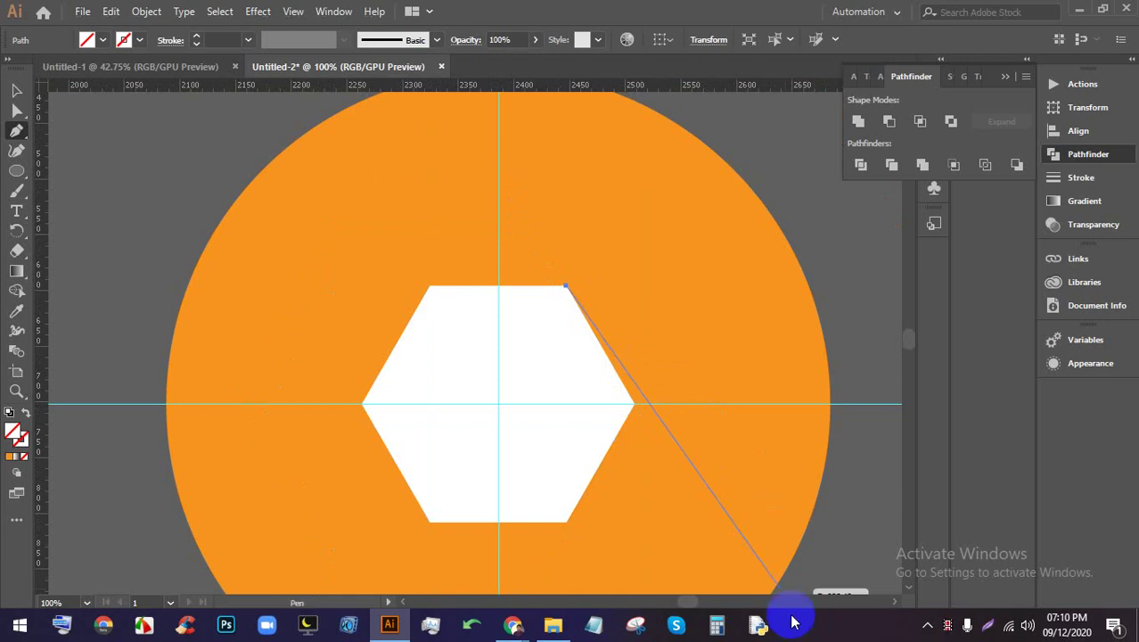
pyautogui.scroll(-1, 791, 564)
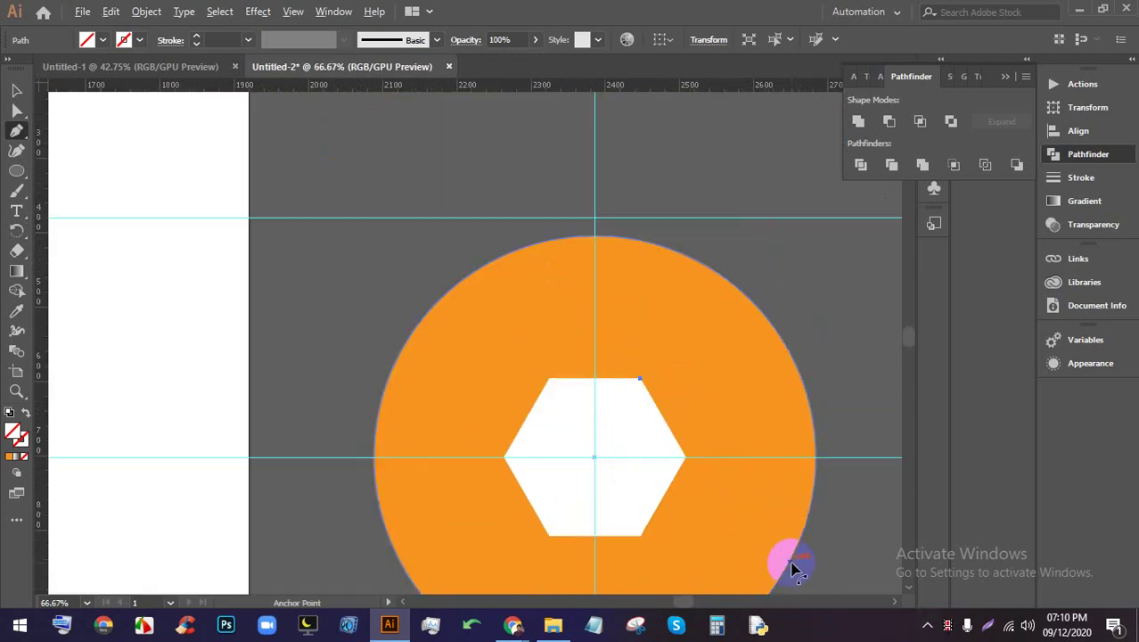
pyautogui.moveTo(758, 526); pyautogui.dragTo(584, 382)
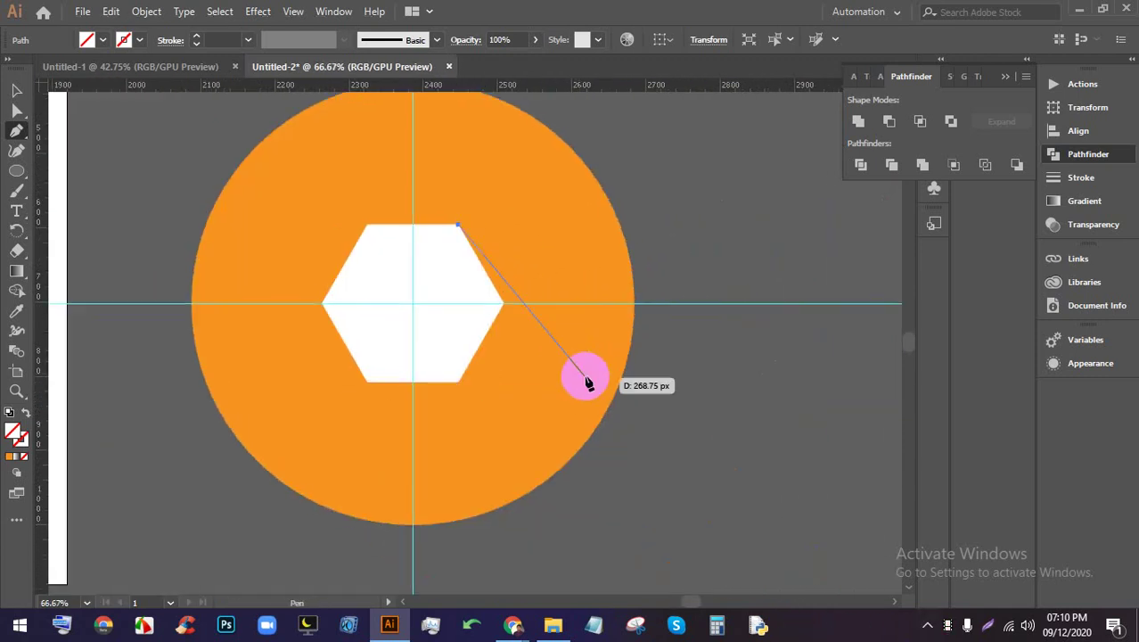
pyautogui.click(603, 475)
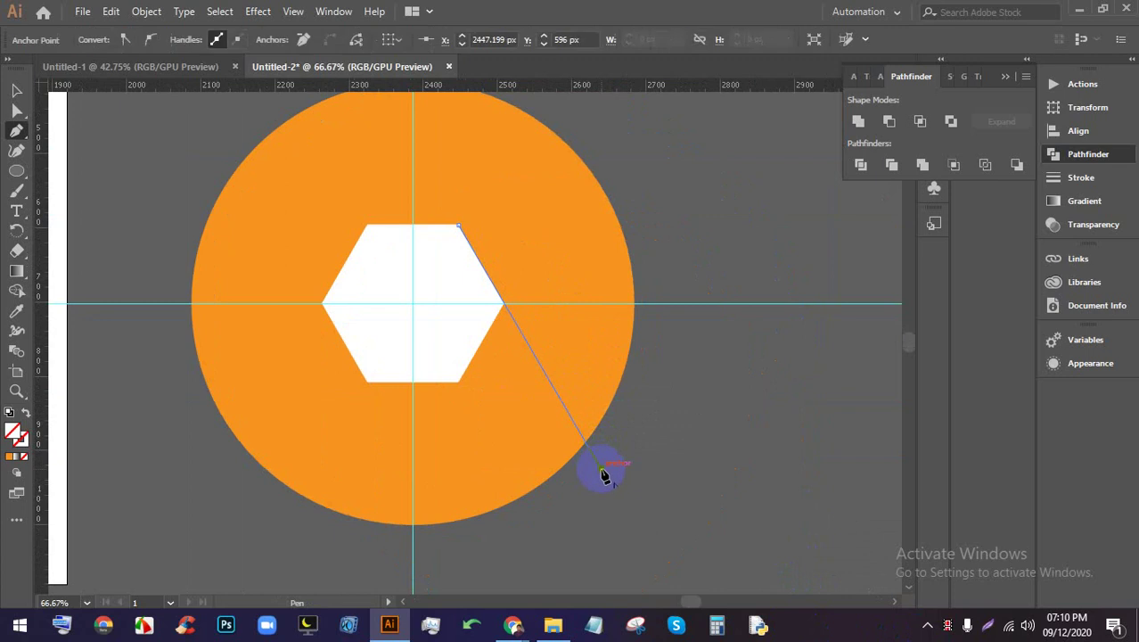
pyautogui.click(16, 90)
pyautogui.scroll(1, 298, 167)
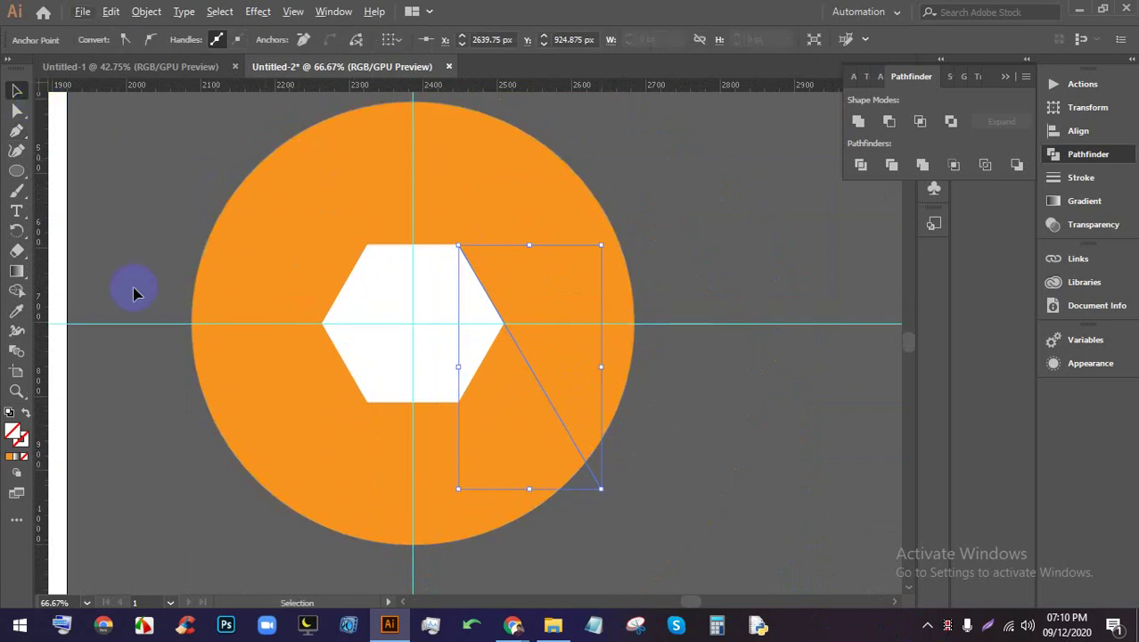
# Rotate a copy of the line by 360/6 around the hexagon's centre, then repeat it
pyautogui.click(20, 230)
pyautogui.click(603, 490)
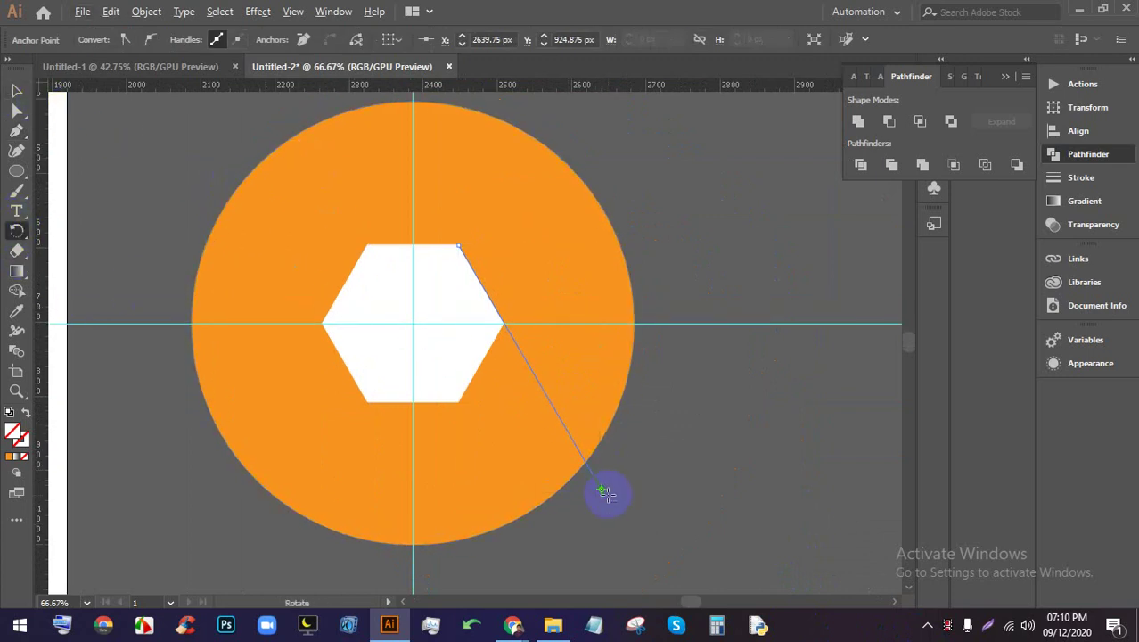
pyautogui.keyDown('alt'); pyautogui.click(413, 324); pyautogui.keyUp('alt')
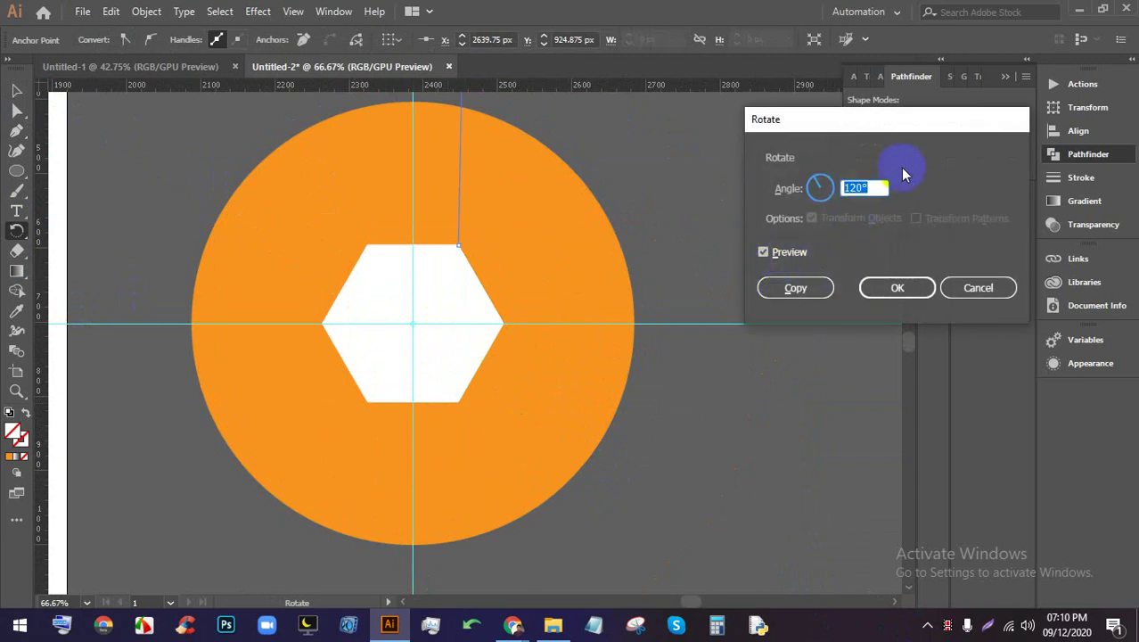
pyautogui.write('360/6')
pyautogui.press('Tab')
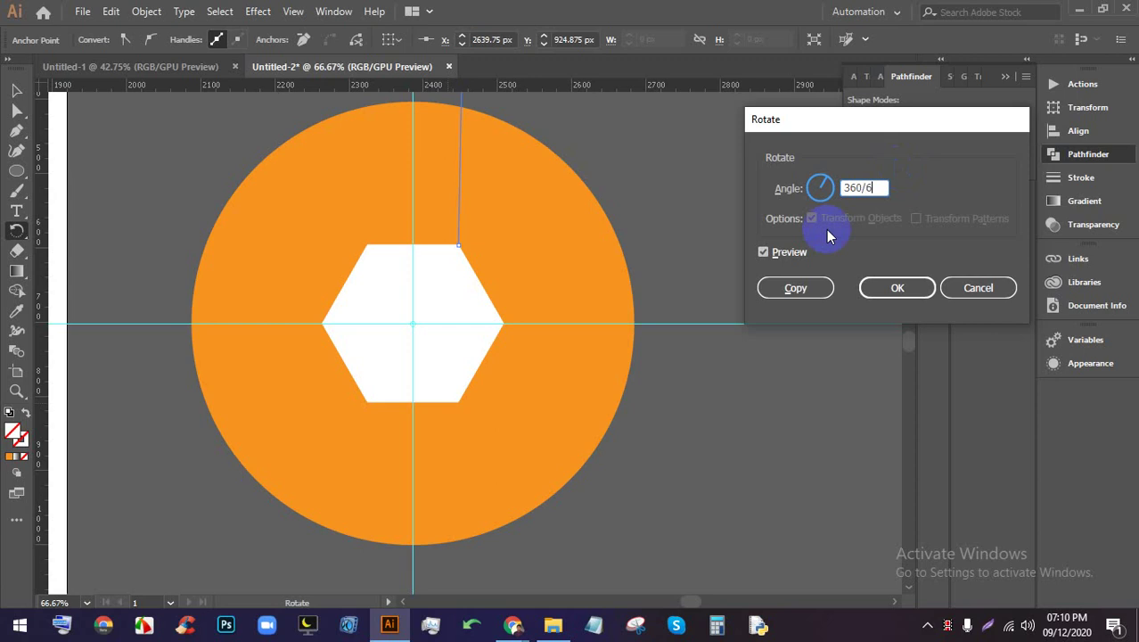
pyautogui.click(796, 287)
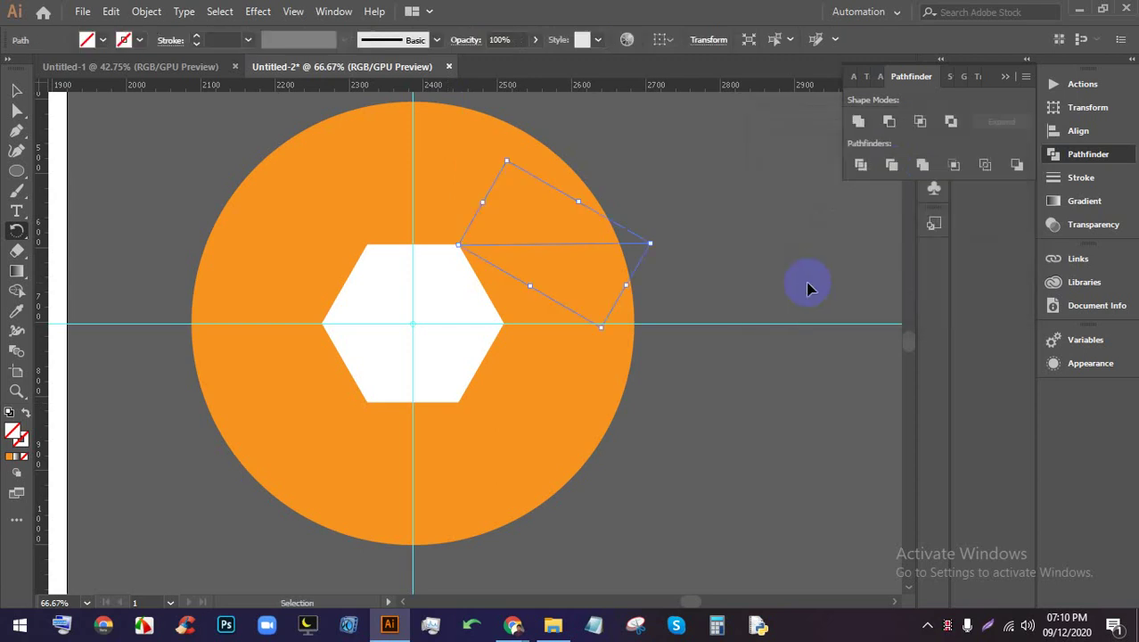
pyautogui.hotkey('ctrl', 'z')
pyautogui.hotkey('ctrl', 'z')
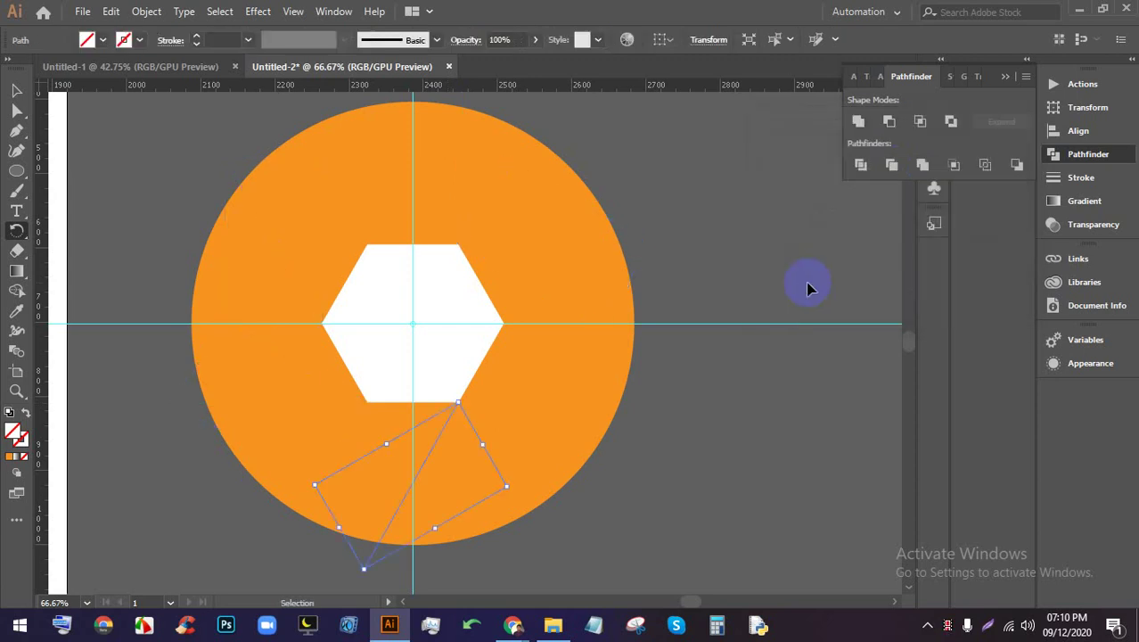
# Divide the circle along all the lines and ungroup the resulting segments
pyautogui.click(16, 91)
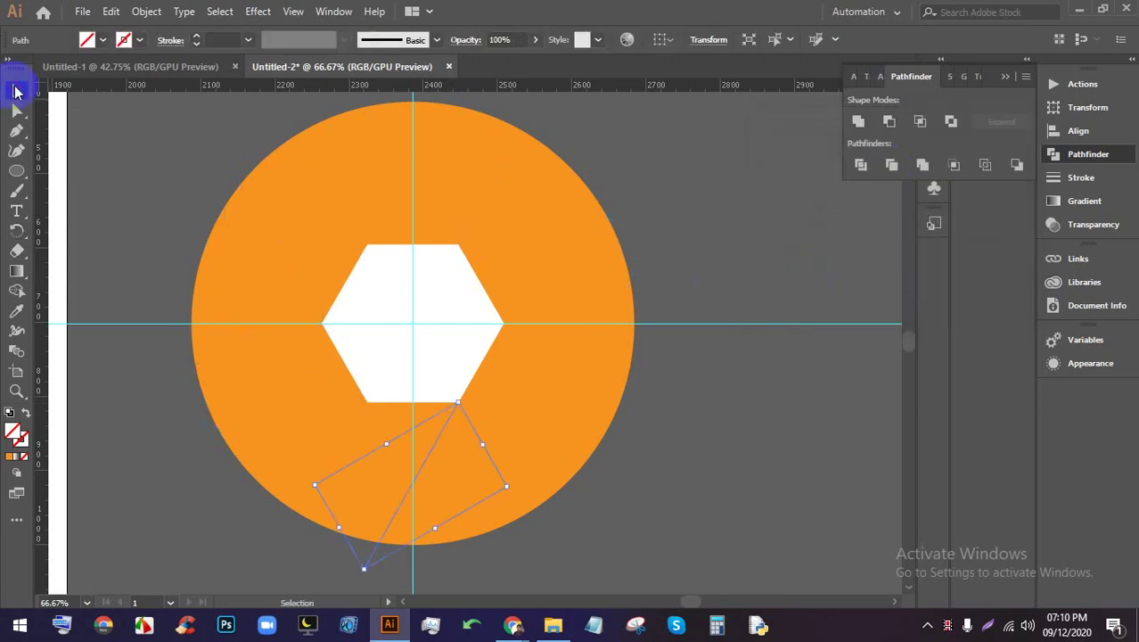
pyautogui.click(766, 440)
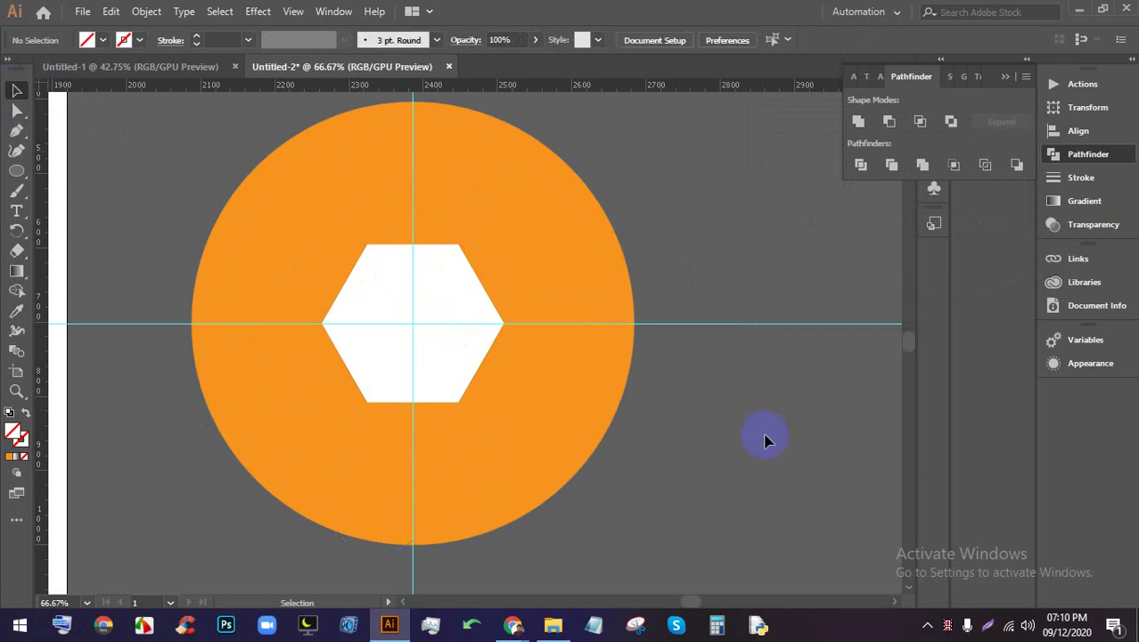
pyautogui.hotkey('ctrl', 'a')
pyautogui.click(860, 165)
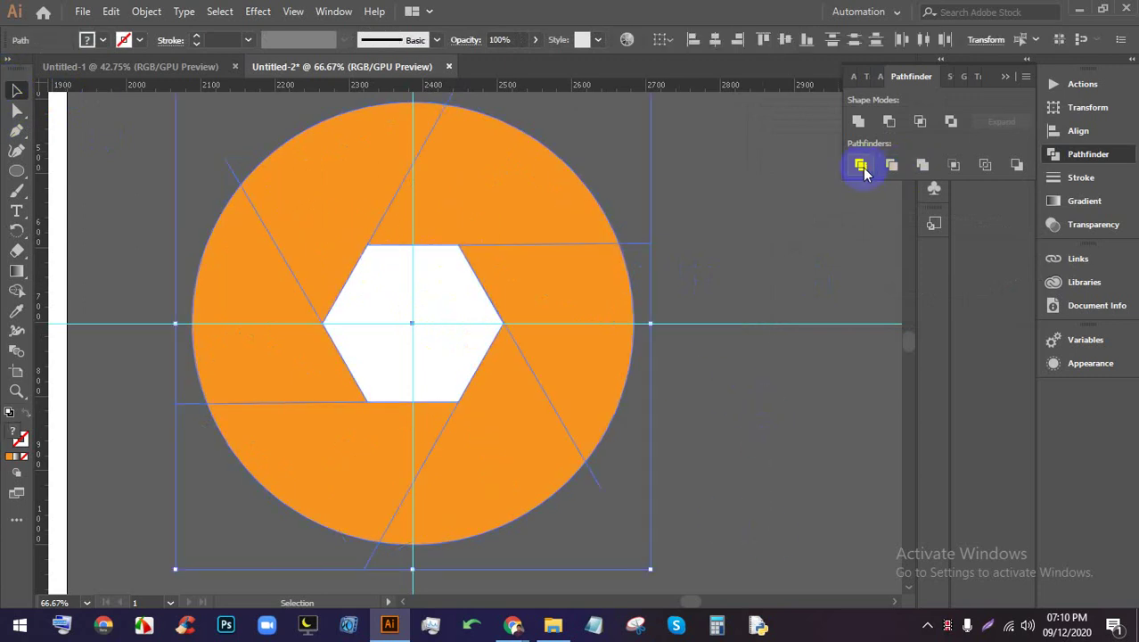
pyautogui.rightClick(458, 214)
pyautogui.click(561, 343)
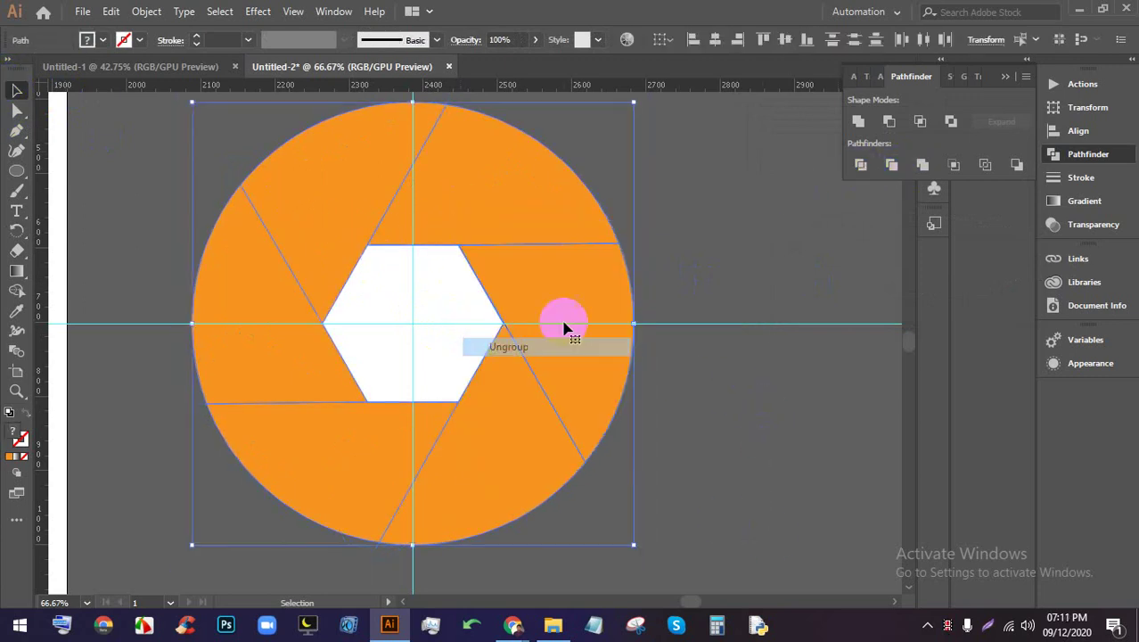
pyautogui.click(546, 298)
pyautogui.moveTo(546, 299); pyautogui.dragTo(450, 387)
pyautogui.hotkey('ctrl', '-')
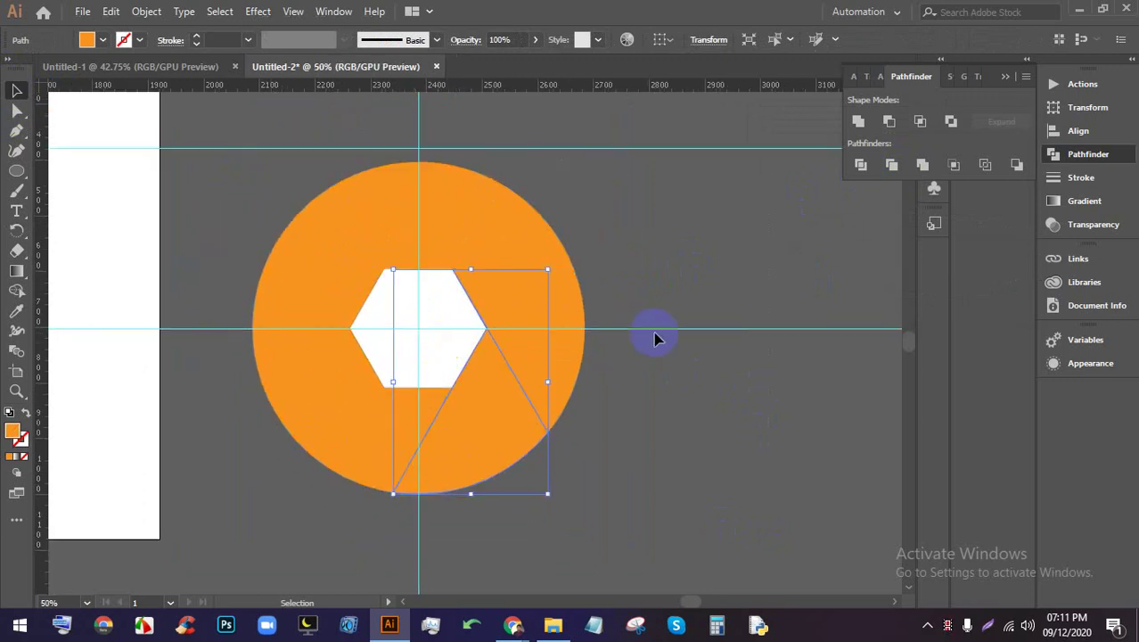
# Fill the top segment magenta, the upper-left red and the lower-left blue
pyautogui.click(656, 336)
pyautogui.click(539, 234)
pyautogui.click(103, 40)
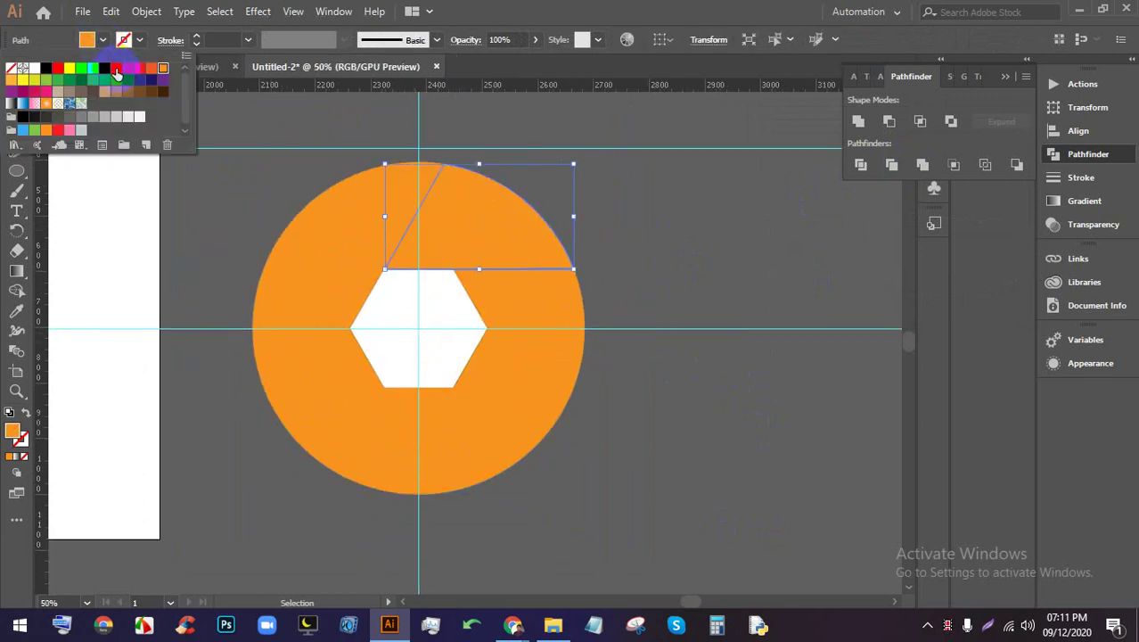
pyautogui.click(117, 71)
pyautogui.click(592, 221)
pyautogui.click(384, 207)
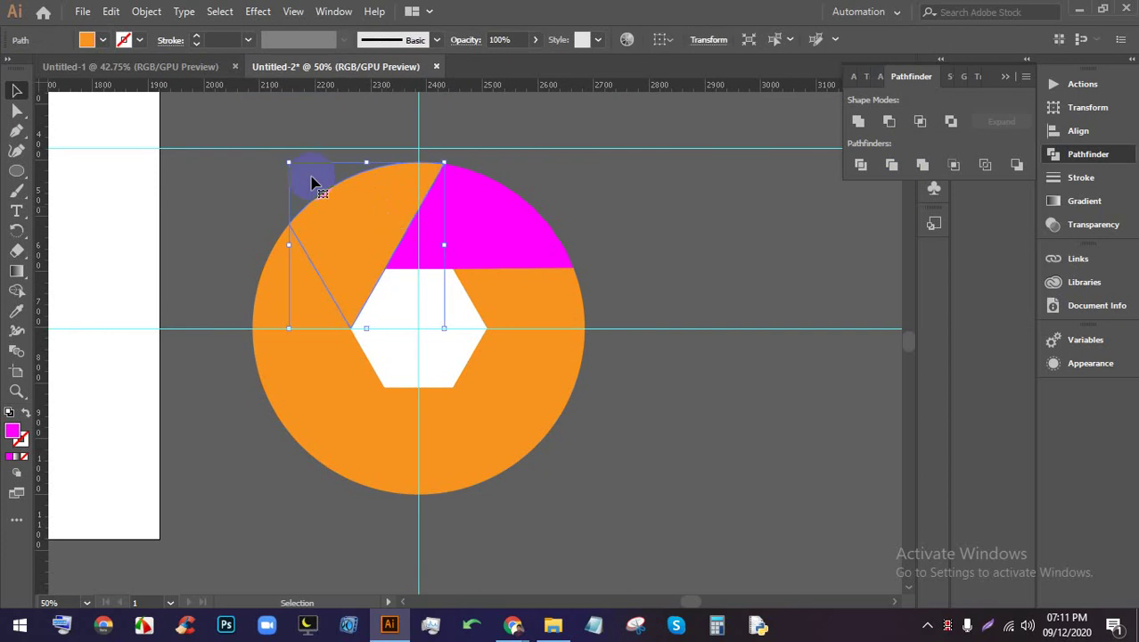
pyautogui.click(103, 40)
pyautogui.click(133, 70)
pyautogui.click(724, 254)
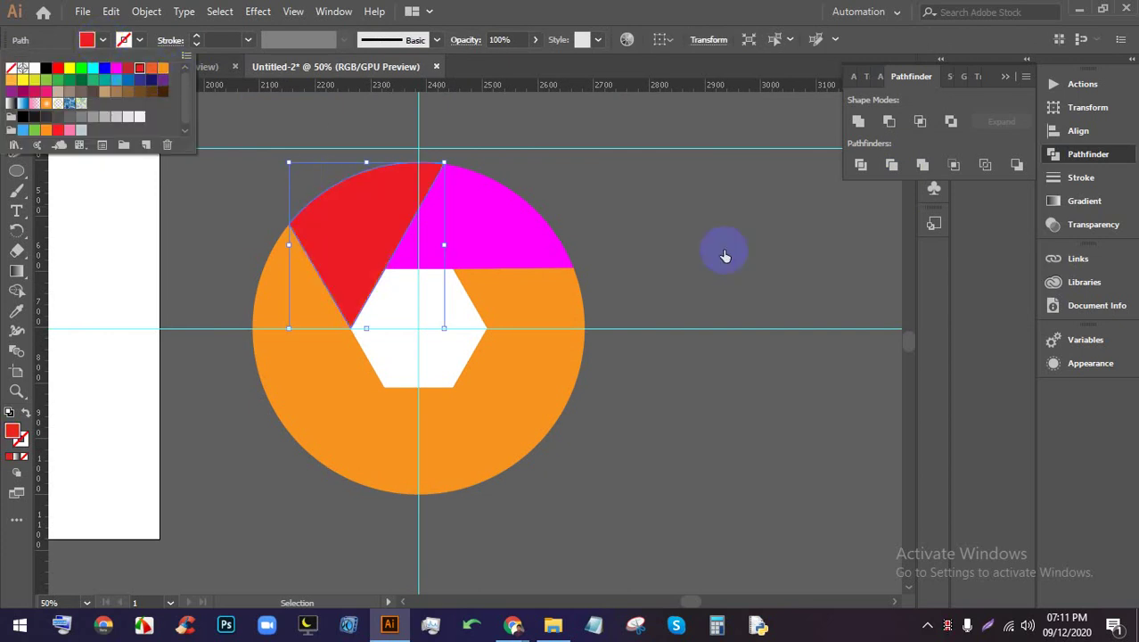
pyautogui.click(330, 310)
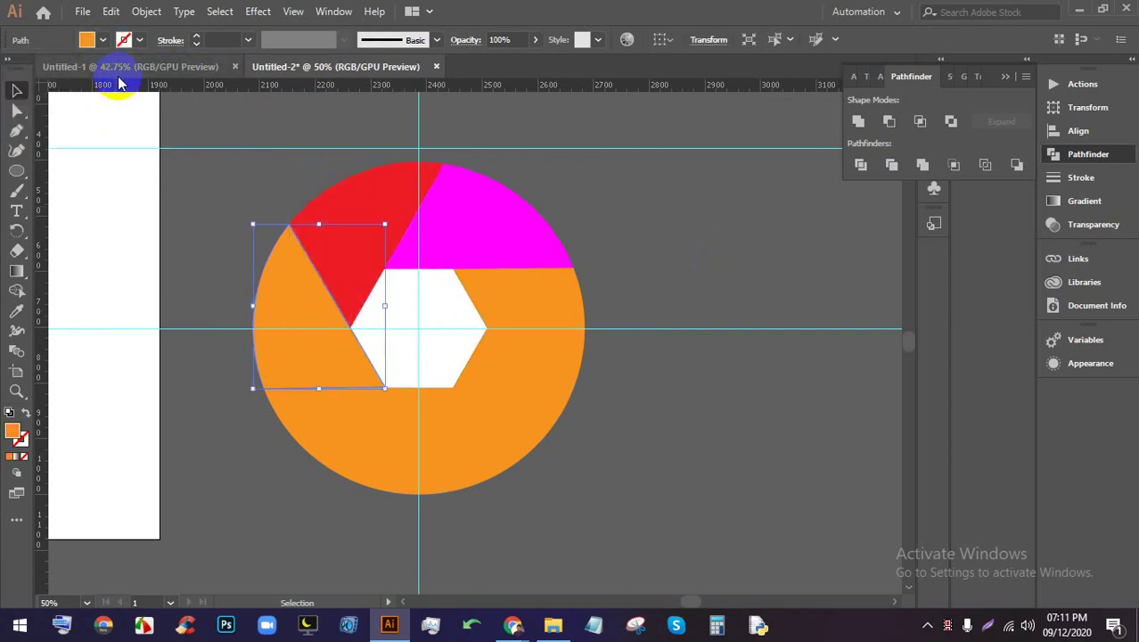
pyautogui.click(104, 40)
pyautogui.click(115, 88)
pyautogui.click(592, 254)
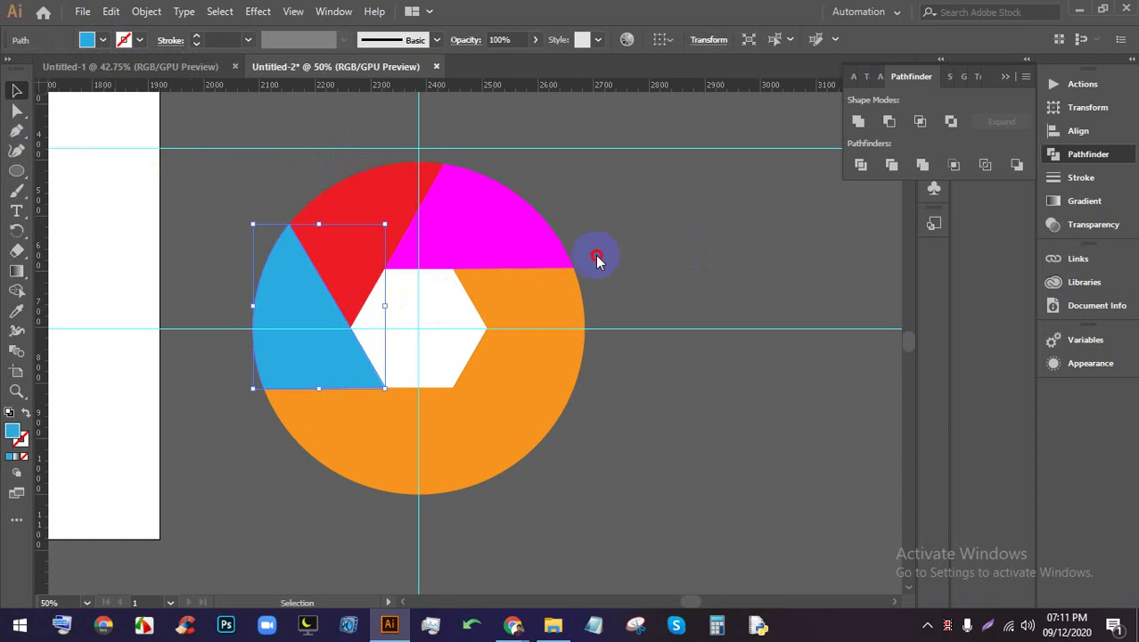
# Fill the bottom segment green and the lower-right blade yellow-green
pyautogui.click(468, 346)
pyautogui.click(387, 446)
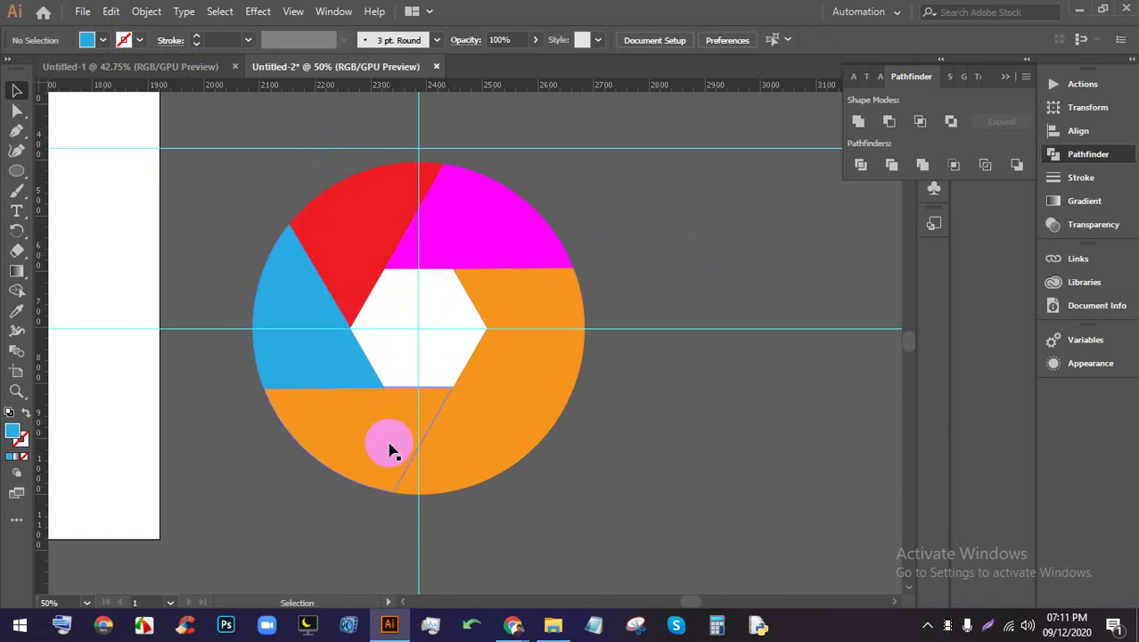
pyautogui.click(104, 40)
pyautogui.click(63, 84)
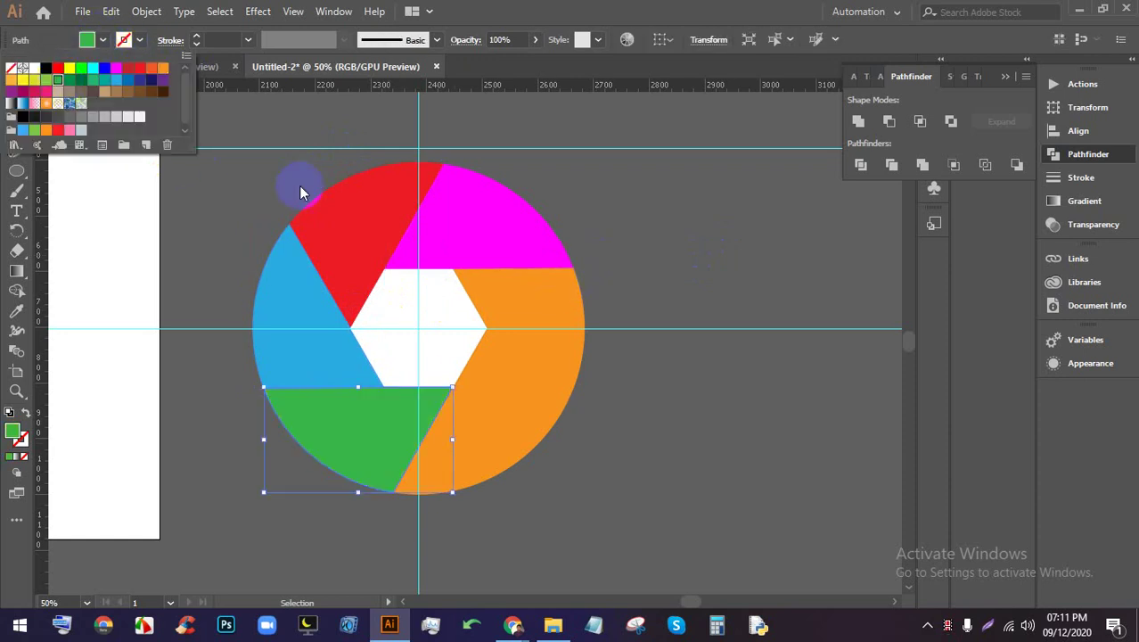
pyautogui.click(707, 286)
pyautogui.click(521, 414)
pyautogui.click(102, 40)
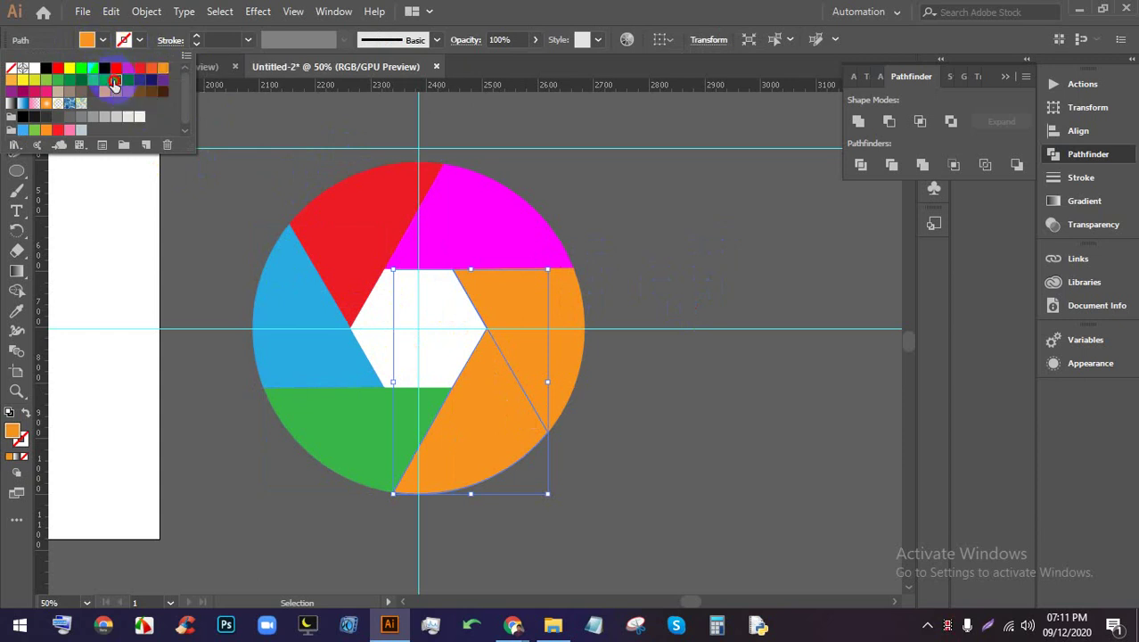
pyautogui.click(116, 80)
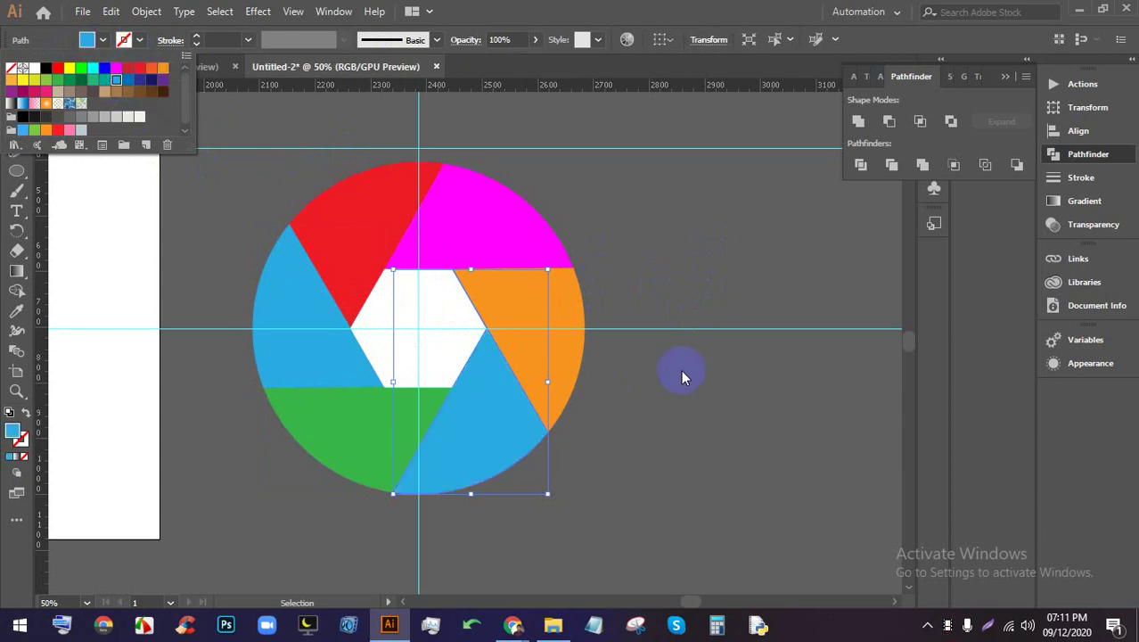
pyautogui.click(35, 82)
pyautogui.click(646, 285)
pyautogui.click(646, 285)
# Draw a new yellow circle, about 319.5 px across, on empty canvas
pyautogui.scroll(-2, 647, 283)
pyautogui.scroll(1, 683, 385)
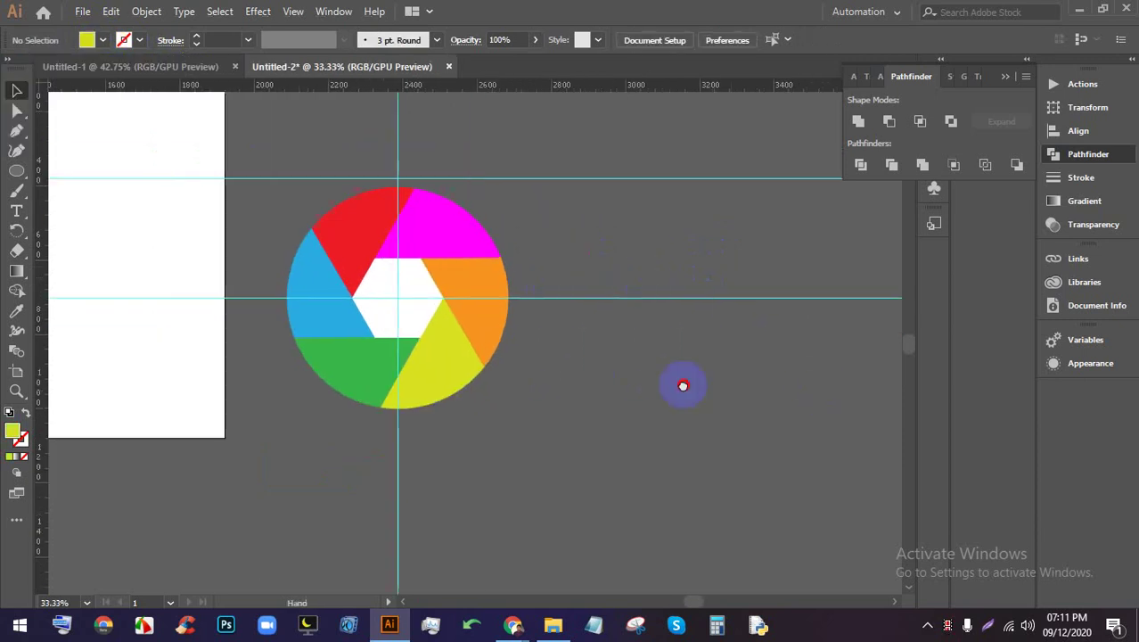
pyautogui.hscroll(3, 683, 385)
pyautogui.scroll(-2, 483, 359)
pyautogui.scroll(3, 338, 292)
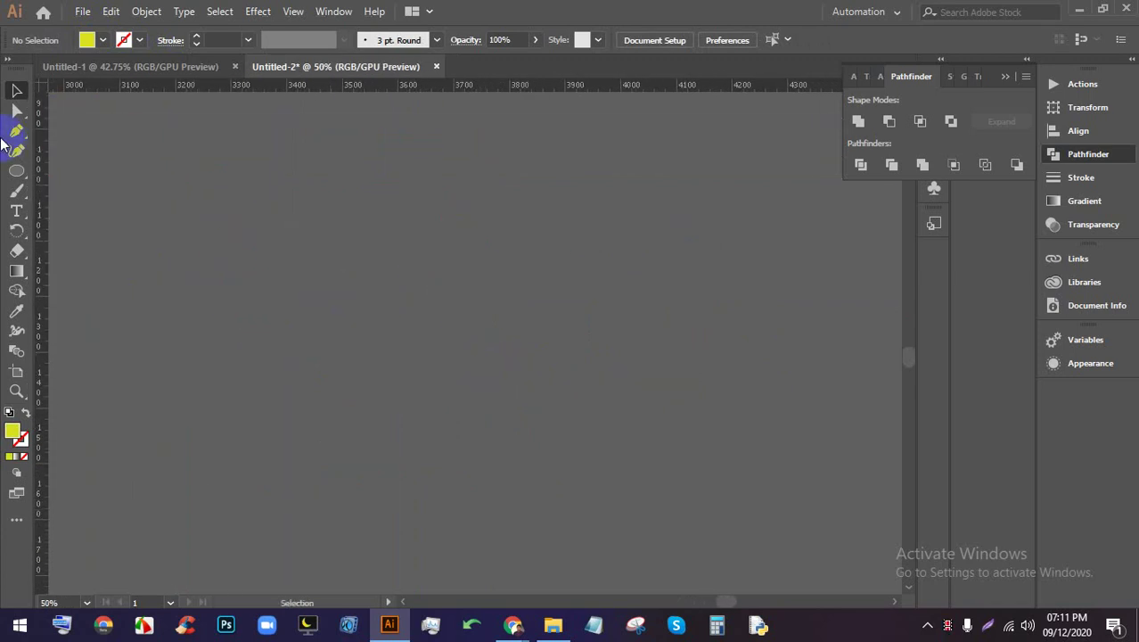
pyautogui.moveTo(386, 296); pyautogui.dragTo(521, 452)
# Preview a couple of camera shutter reference images, then return to Illustrator
pyautogui.moveTo(512, 624)
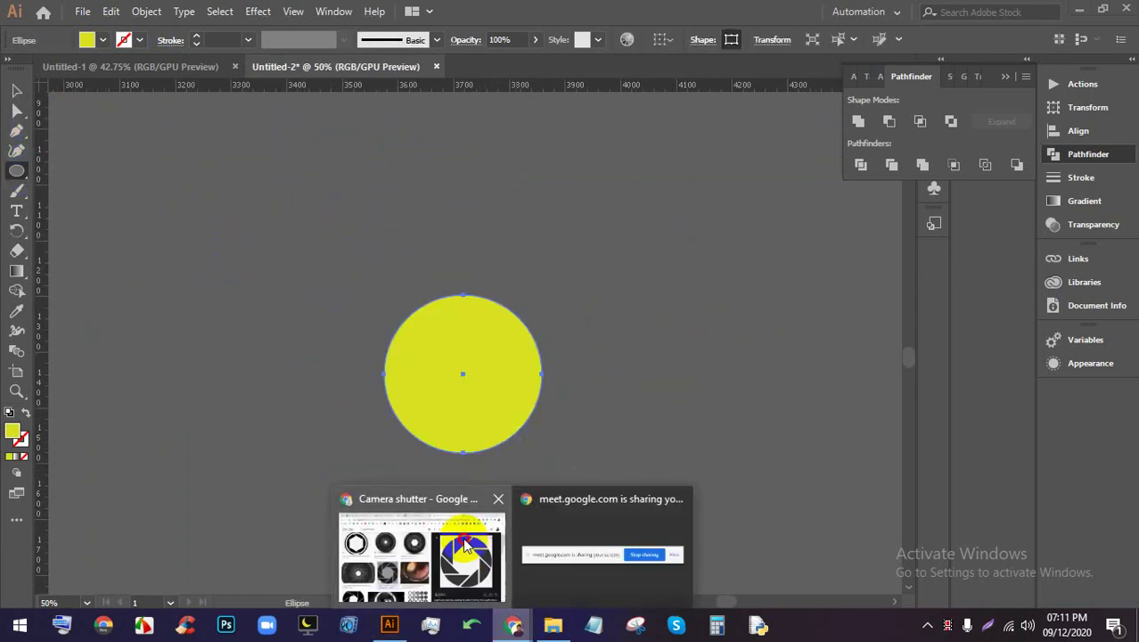
pyautogui.click(419, 544)
pyautogui.click(501, 199)
pyautogui.click(389, 207)
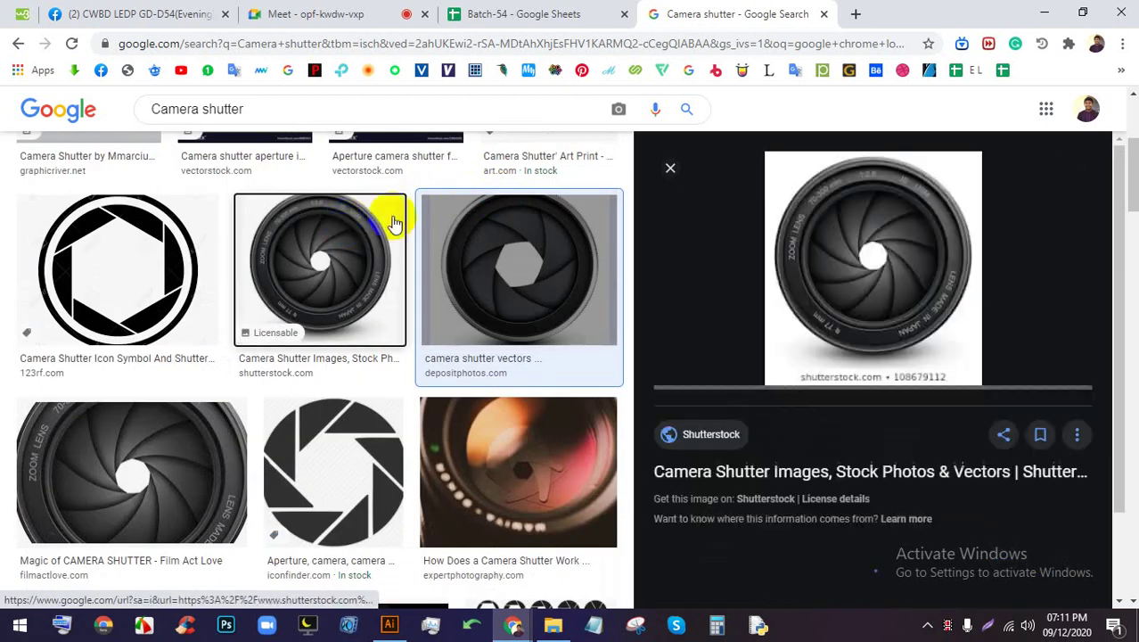
pyautogui.scroll(3, 901, 264)
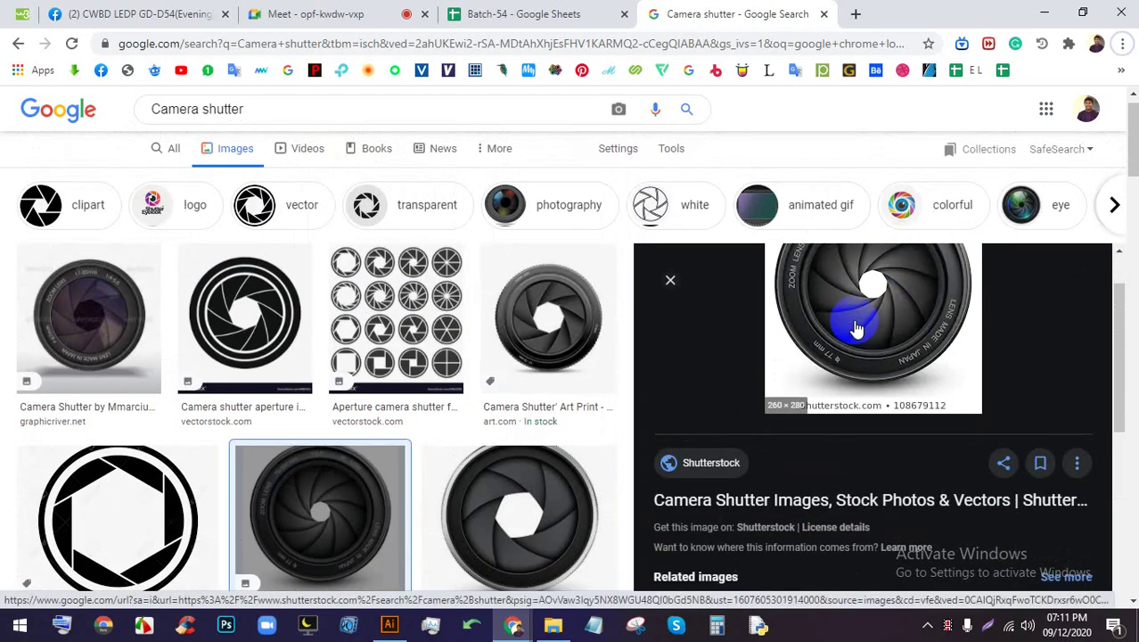
pyautogui.click(389, 624)
# Draw a many-sided polygon overlapping the yellow circle's right edge
pyautogui.scroll(1, 482, 352)
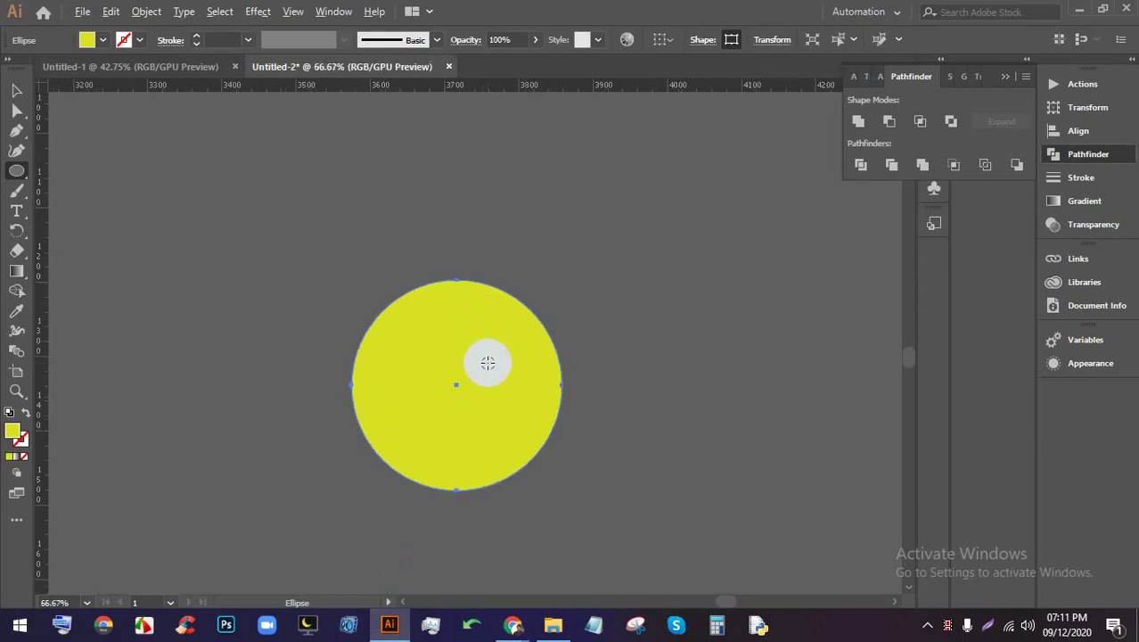
pyautogui.scroll(2, 559, 493)
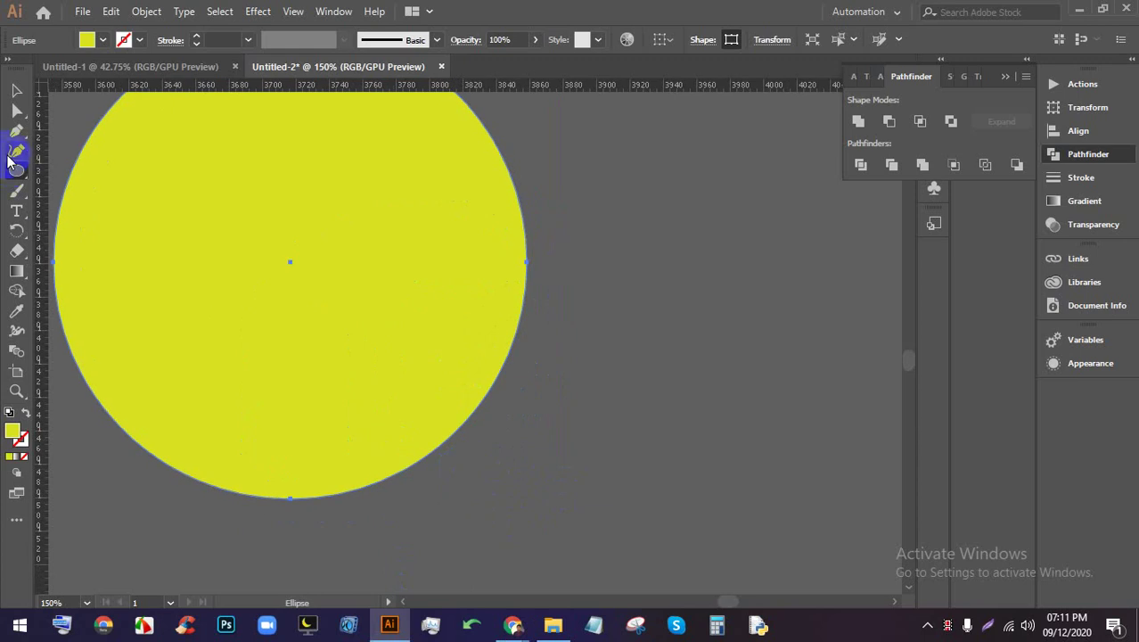
pyautogui.moveTo(15, 169); pyautogui.dragTo(101, 208)
pyautogui.moveTo(554, 302); pyautogui.dragTo(572, 357)
pyautogui.press('Down')
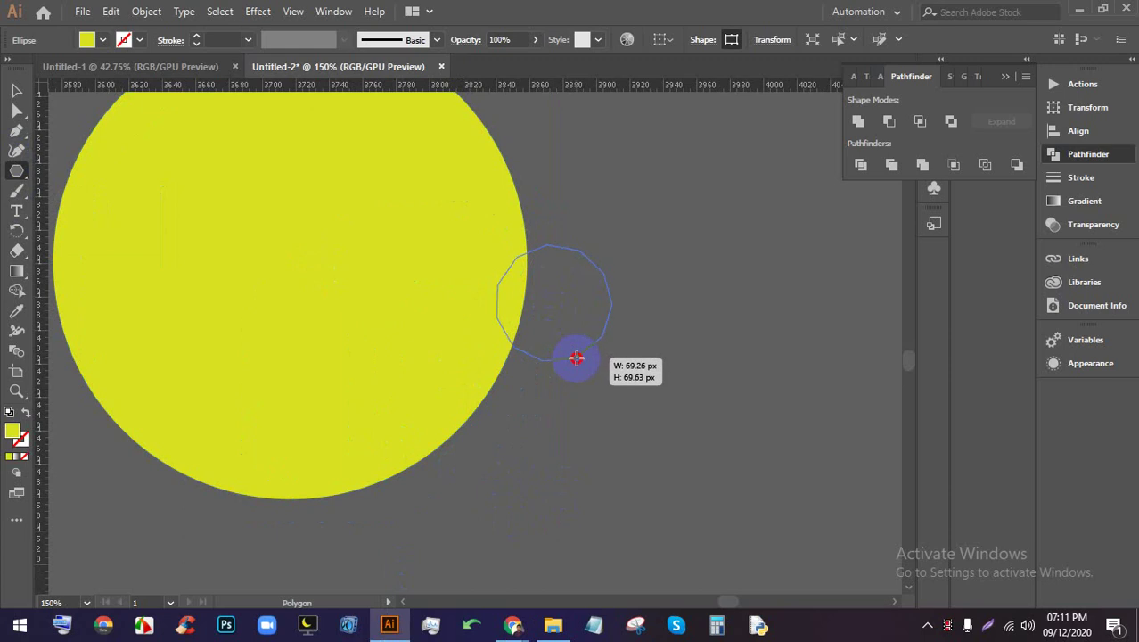
pyautogui.moveTo(575, 357); pyautogui.dragTo(576, 358)
# Fill the polygon orange from the Swatches
pyautogui.click(16, 90)
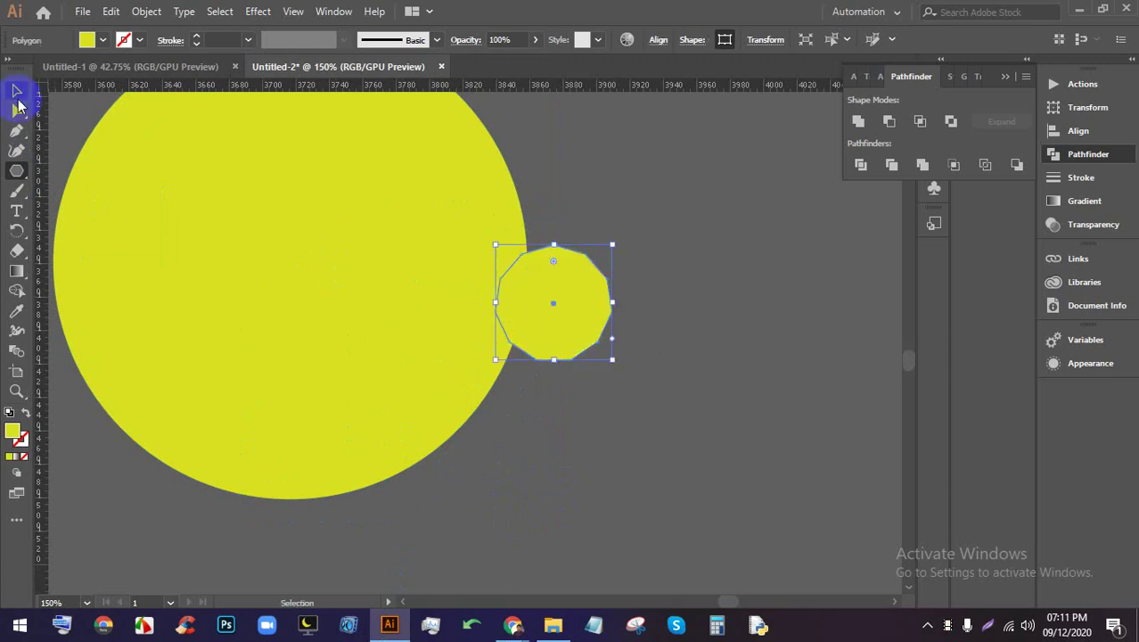
pyautogui.click(100, 41)
pyautogui.click(92, 67)
pyautogui.click(104, 67)
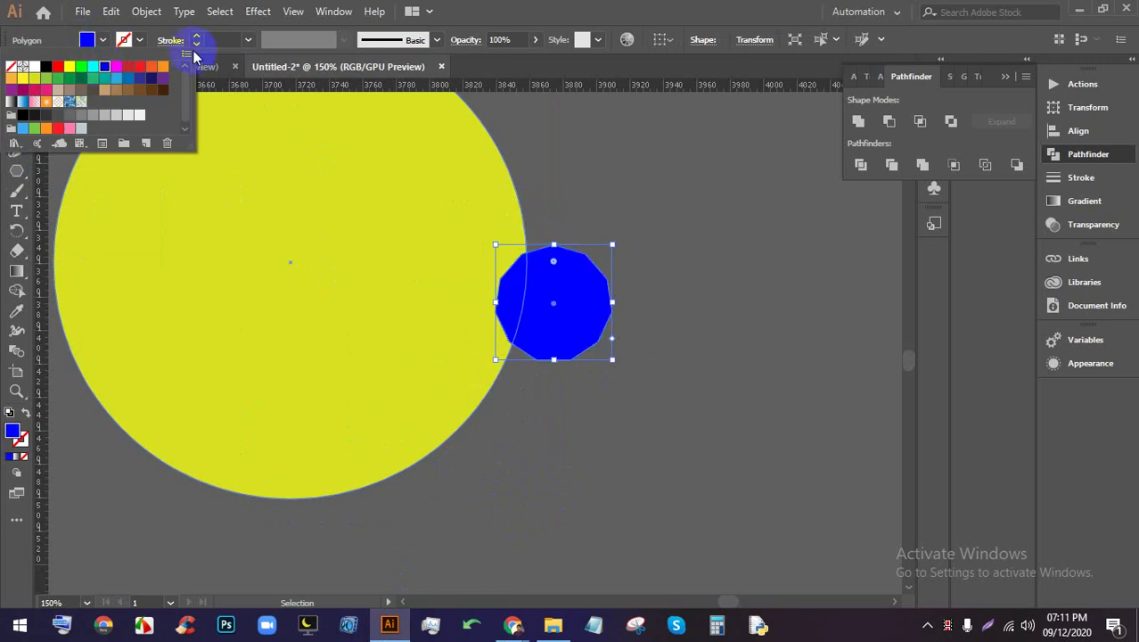
pyautogui.click(523, 27)
pyautogui.click(102, 41)
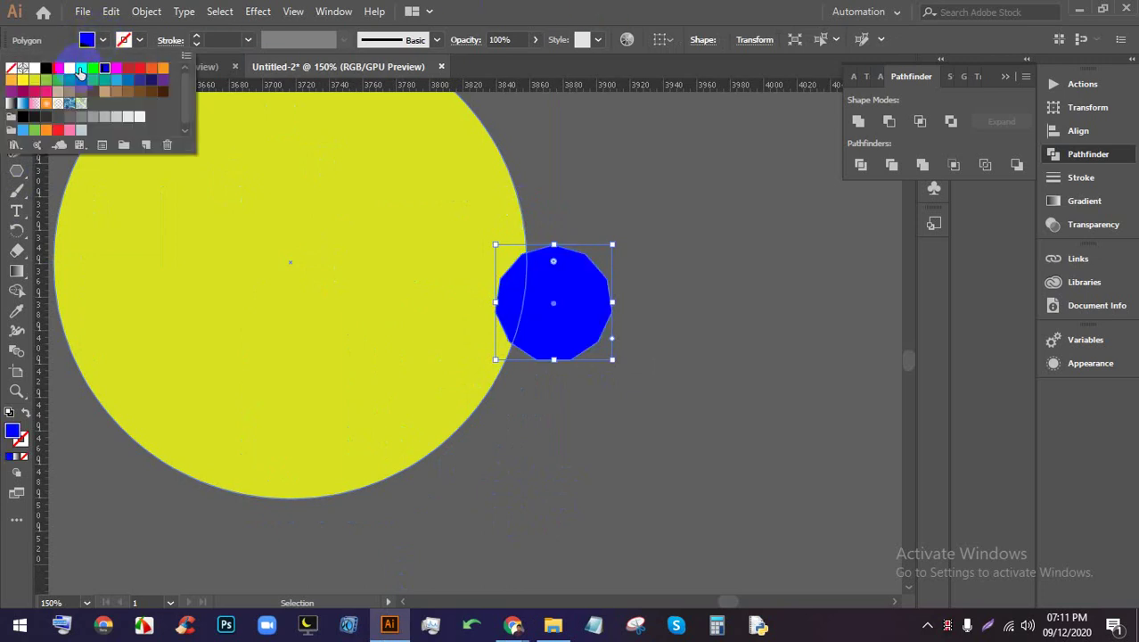
pyautogui.click(81, 69)
pyautogui.click(70, 70)
pyautogui.click(142, 70)
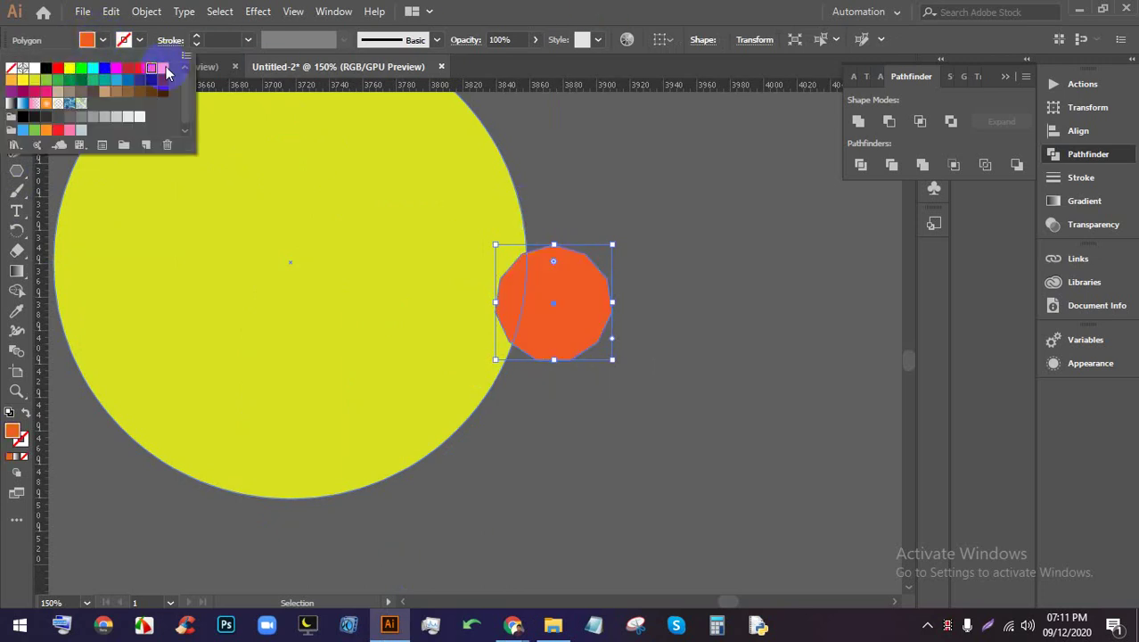
pyautogui.click(16, 90)
# Centre the polygon horizontally and vertically within the yellow circle
pyautogui.click(623, 208)
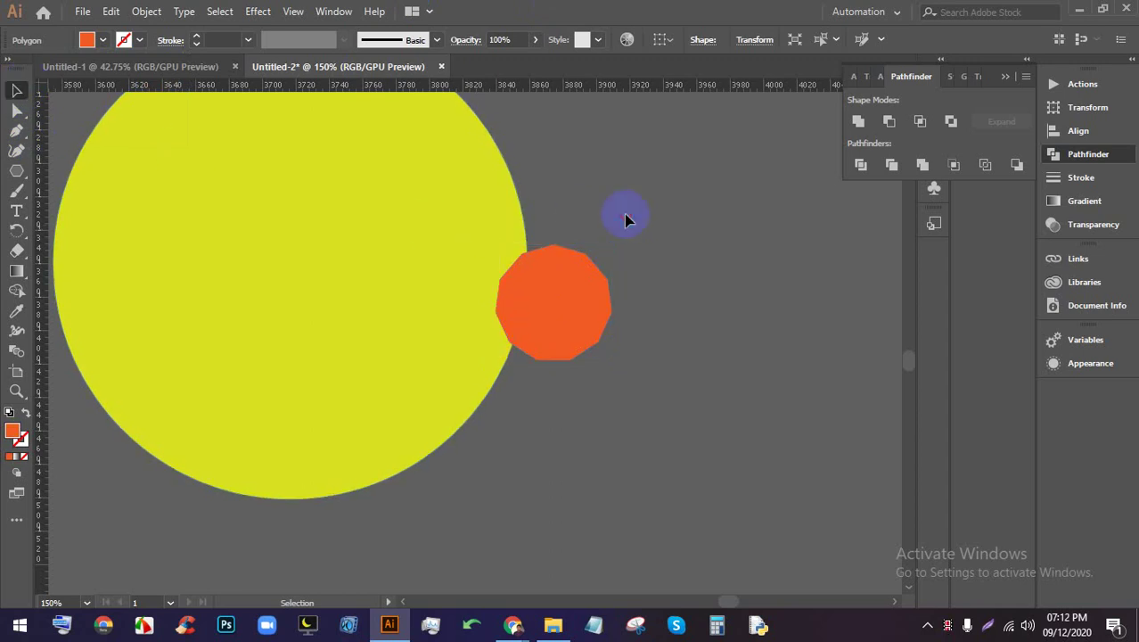
pyautogui.click(286, 244)
pyautogui.click(715, 37)
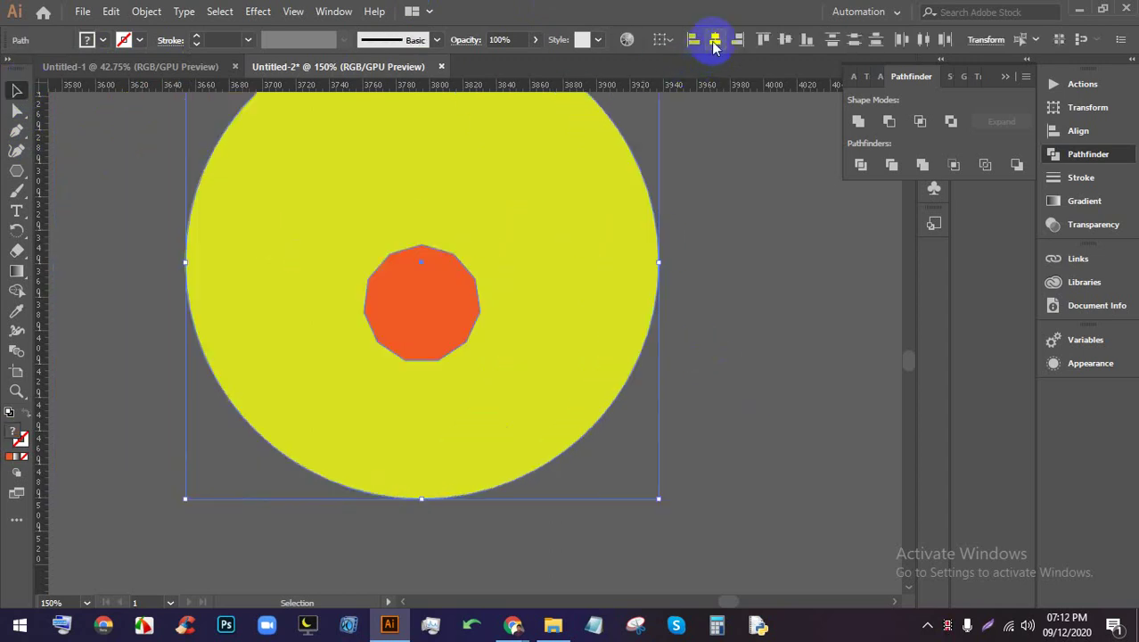
pyautogui.click(784, 41)
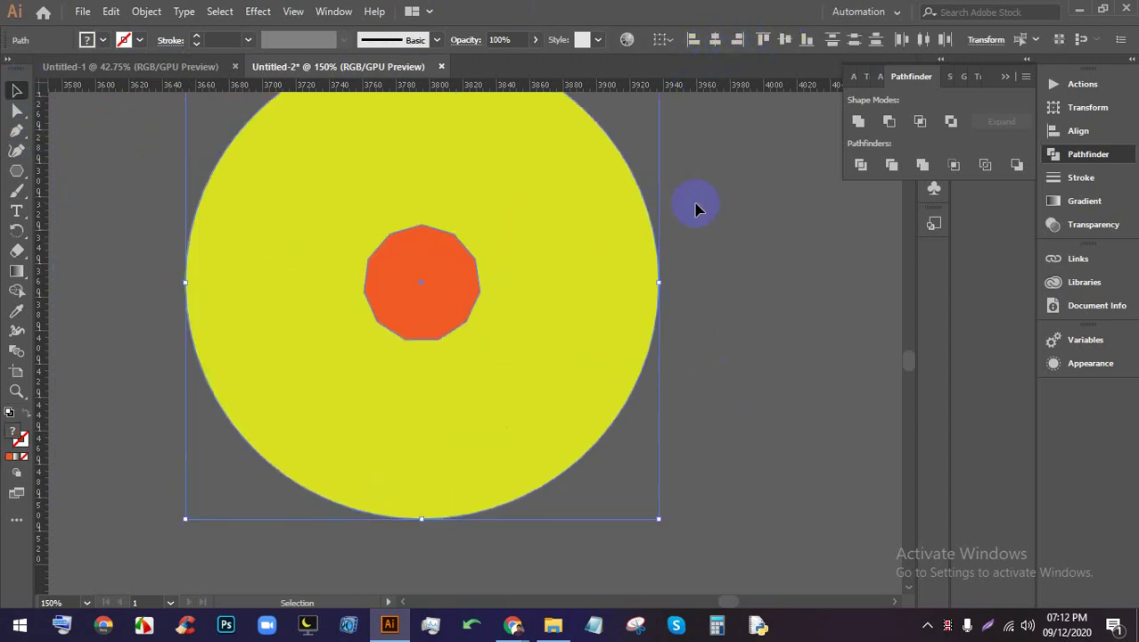
pyautogui.scroll(-3, 521, 274)
pyautogui.scroll(3, 529, 269)
pyautogui.click(662, 267)
# Bring up the shutter reference images in the browser again
pyautogui.scroll(2, 626, 350)
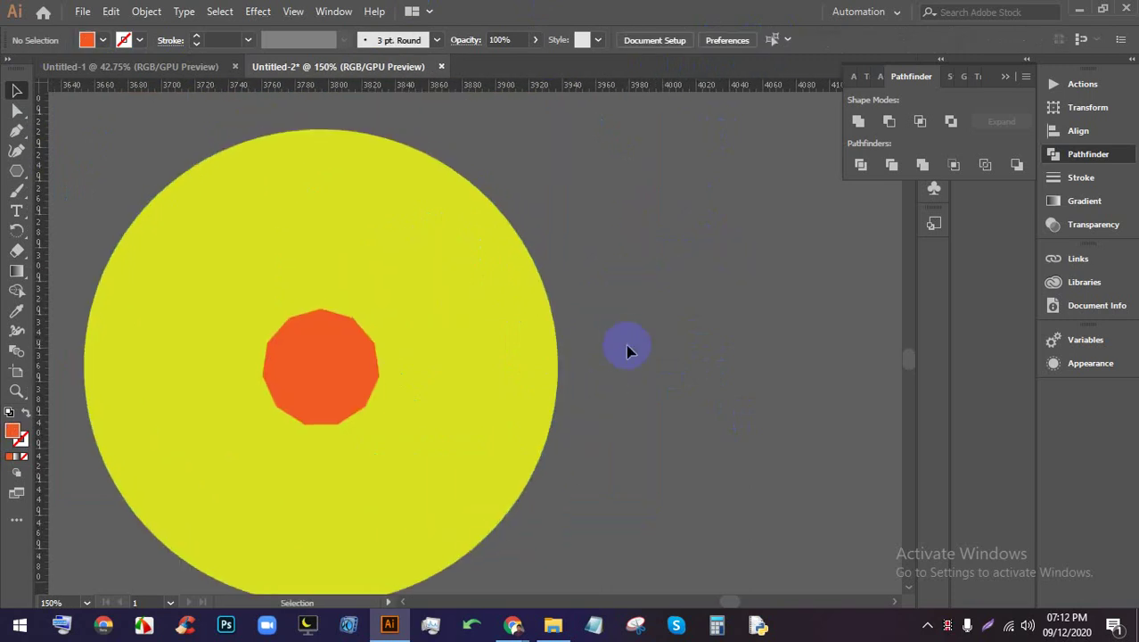
pyautogui.moveTo(526, 628)
pyautogui.click(471, 599)
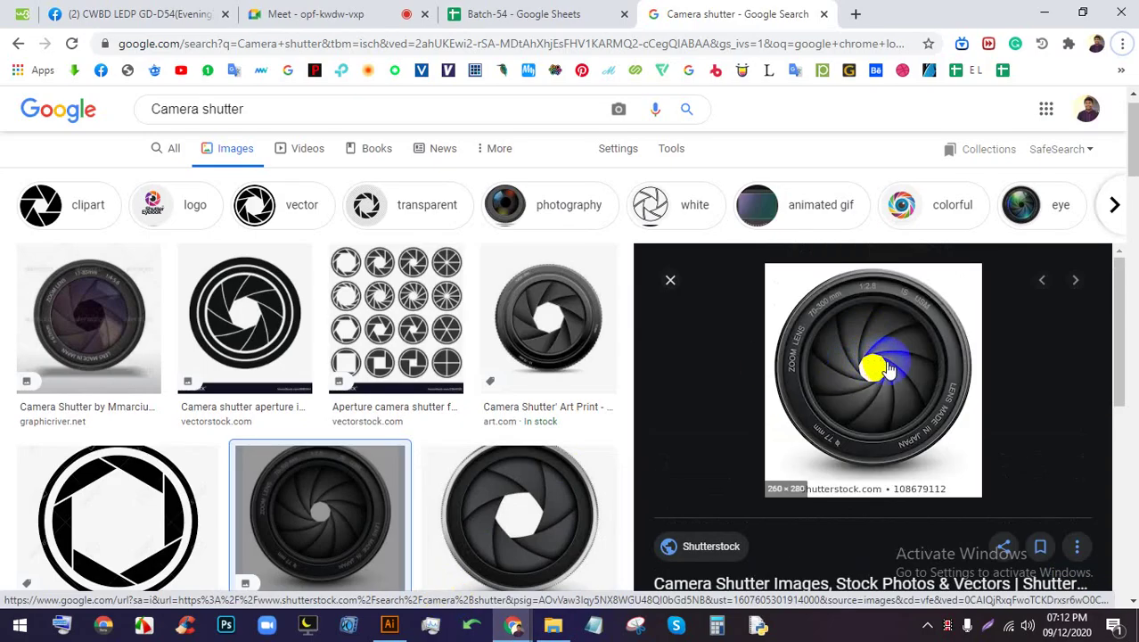
# Back in Illustrator, draw a curved path from the polygon's top corner to the circle's right edge
pyautogui.click(390, 624)
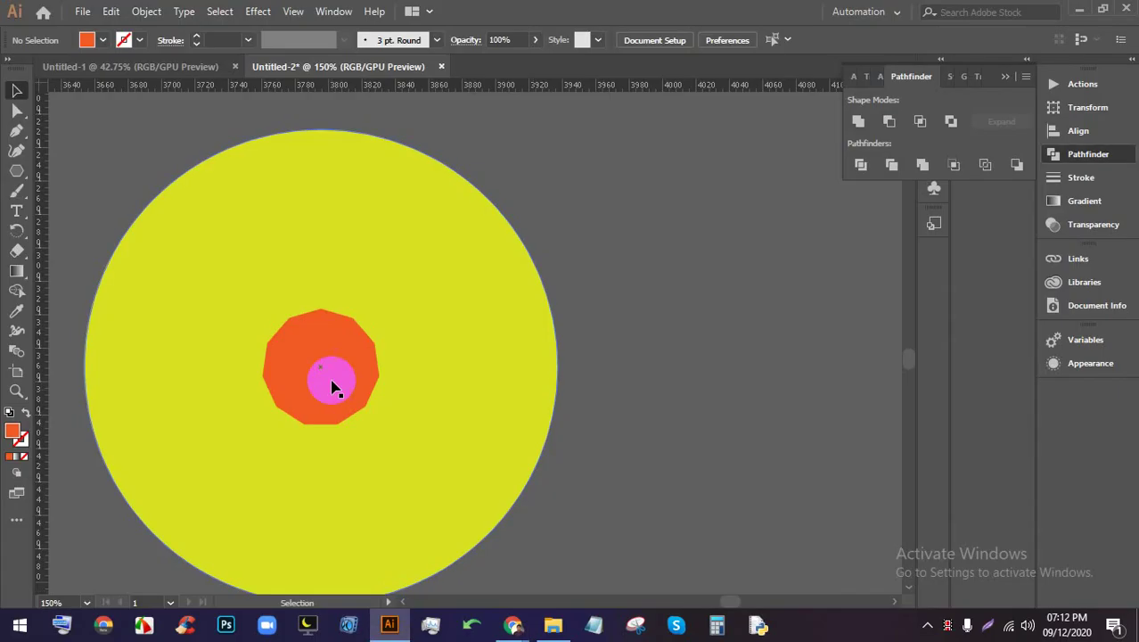
pyautogui.scroll(-2, 308, 321)
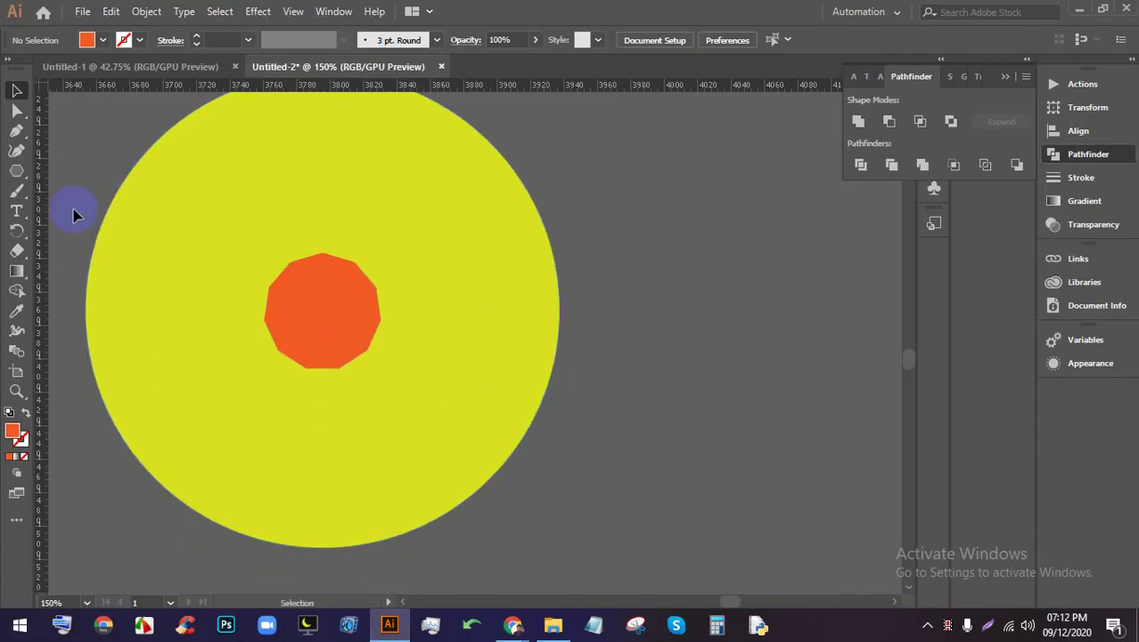
pyautogui.click(16, 134)
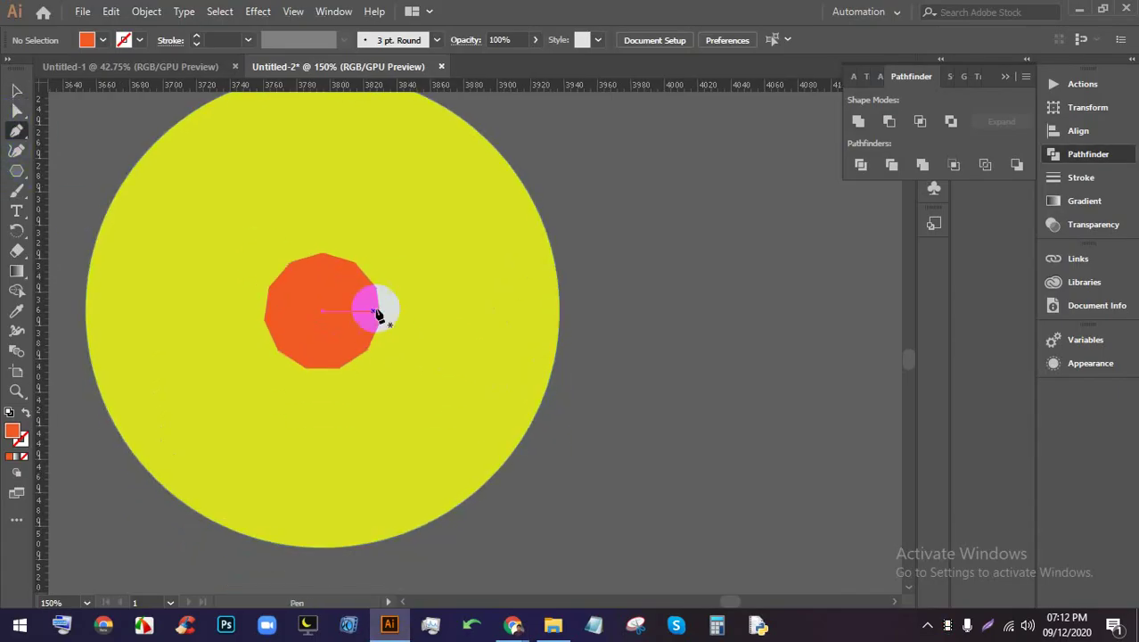
pyautogui.click(323, 255)
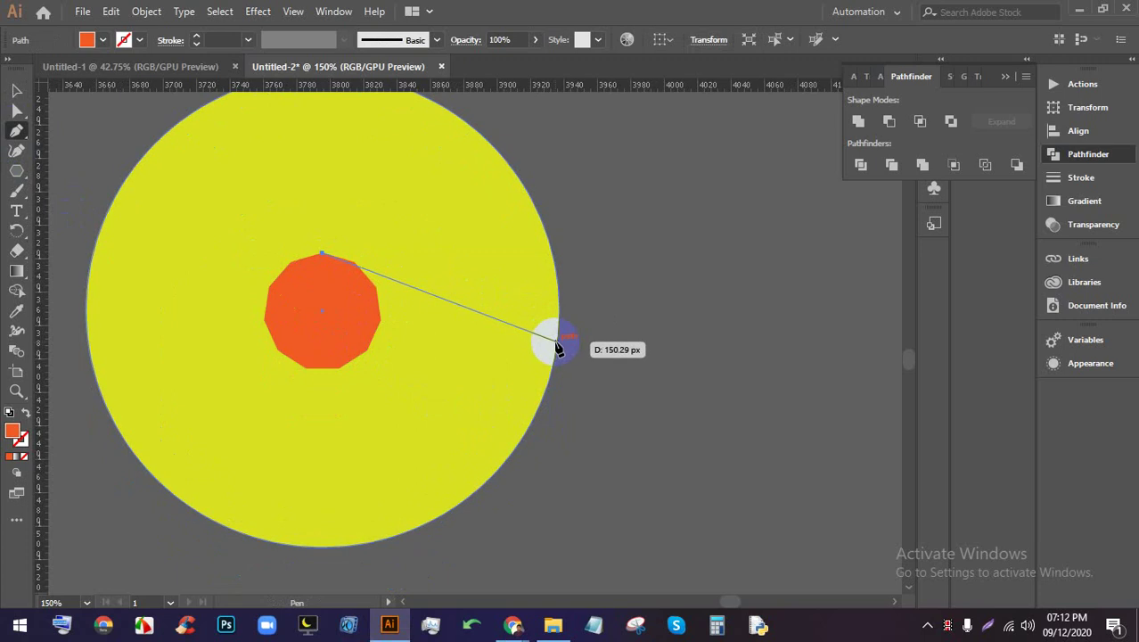
pyautogui.moveTo(558, 347); pyautogui.dragTo(567, 414)
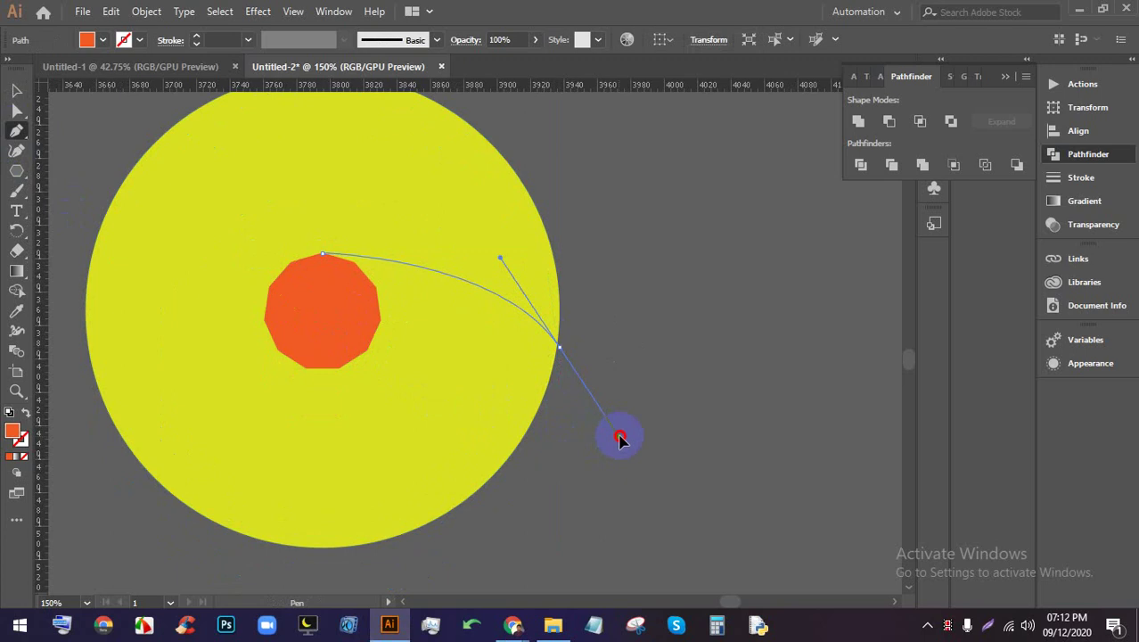
pyautogui.moveTo(619, 439); pyautogui.dragTo(615, 434)
# Remove the curved path's fill so it no longer forms a filled crescent
pyautogui.click(16, 90)
pyautogui.click(747, 285)
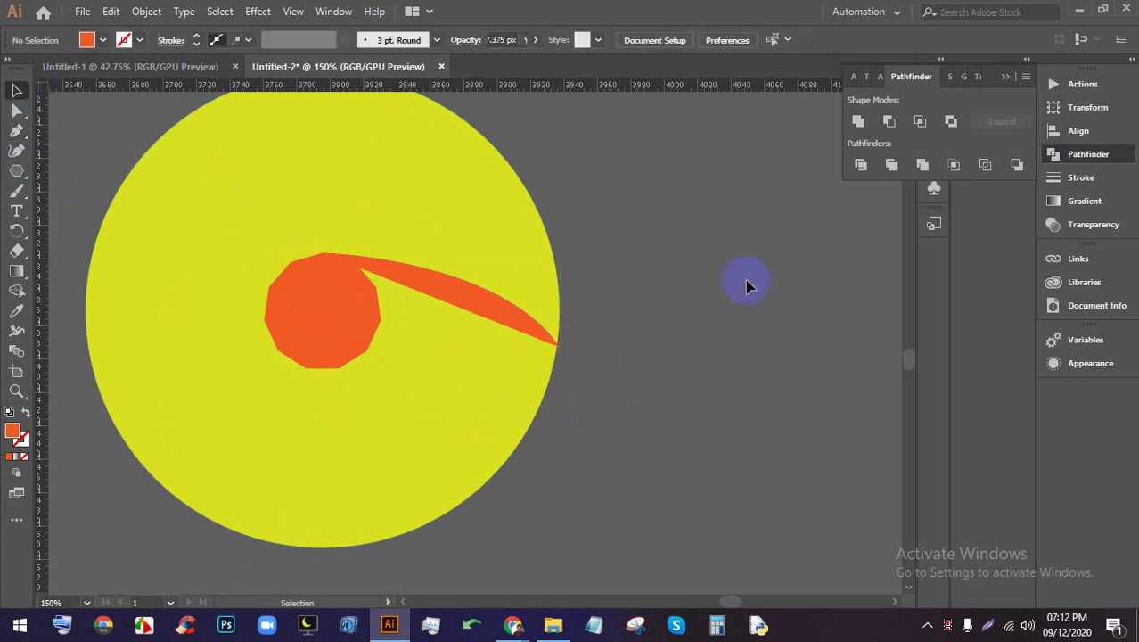
pyautogui.click(496, 307)
pyautogui.click(85, 39)
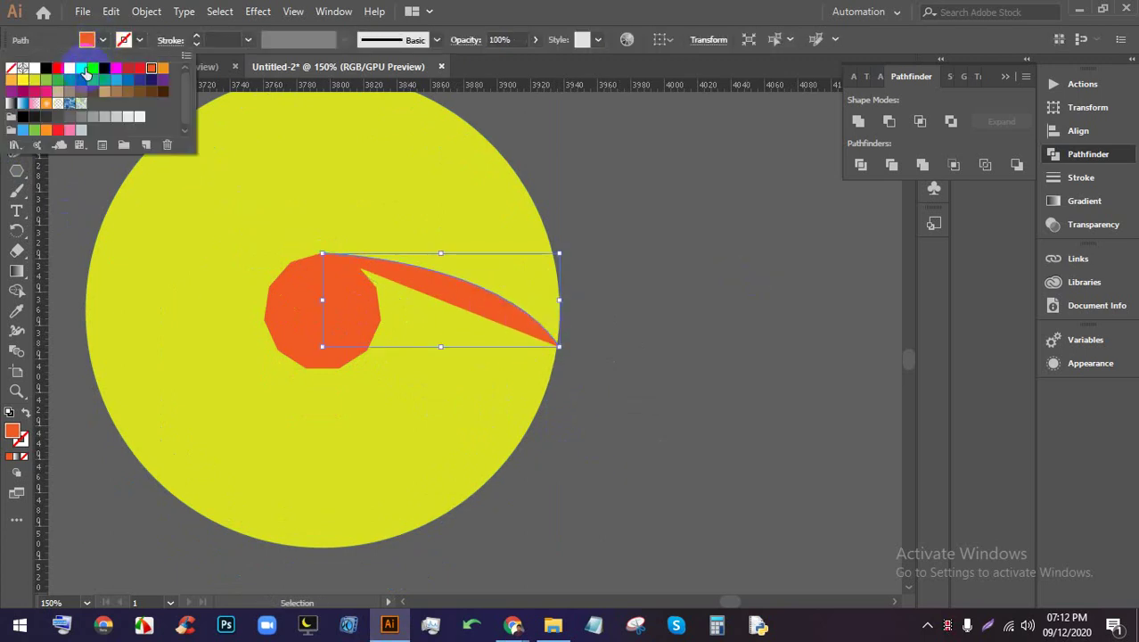
pyautogui.click(46, 70)
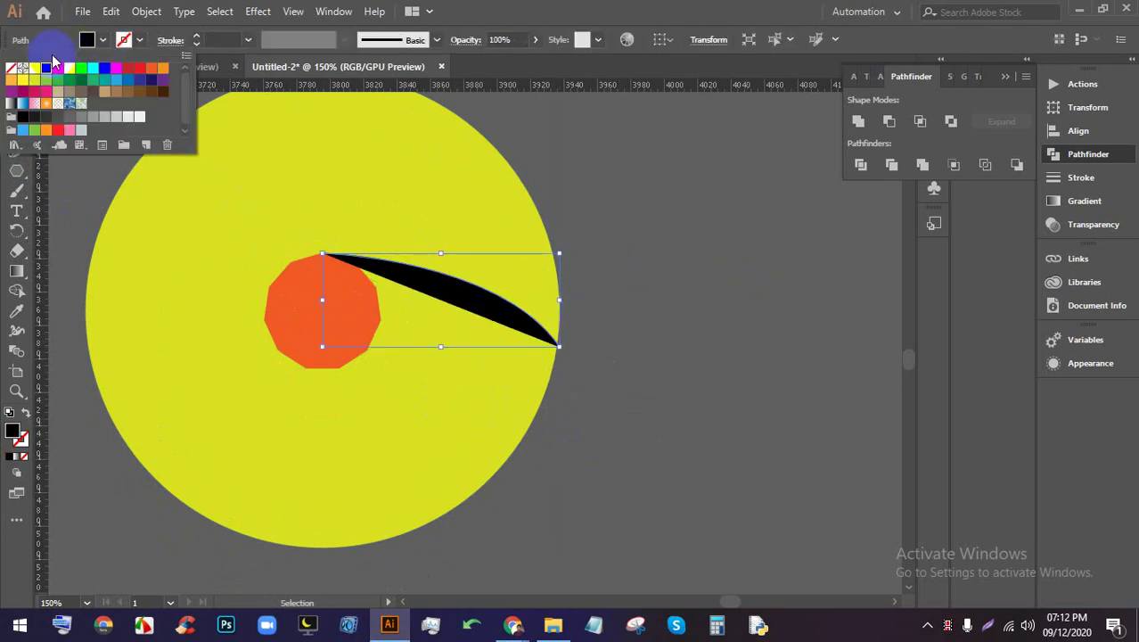
pyautogui.click(12, 70)
pyautogui.click(140, 39)
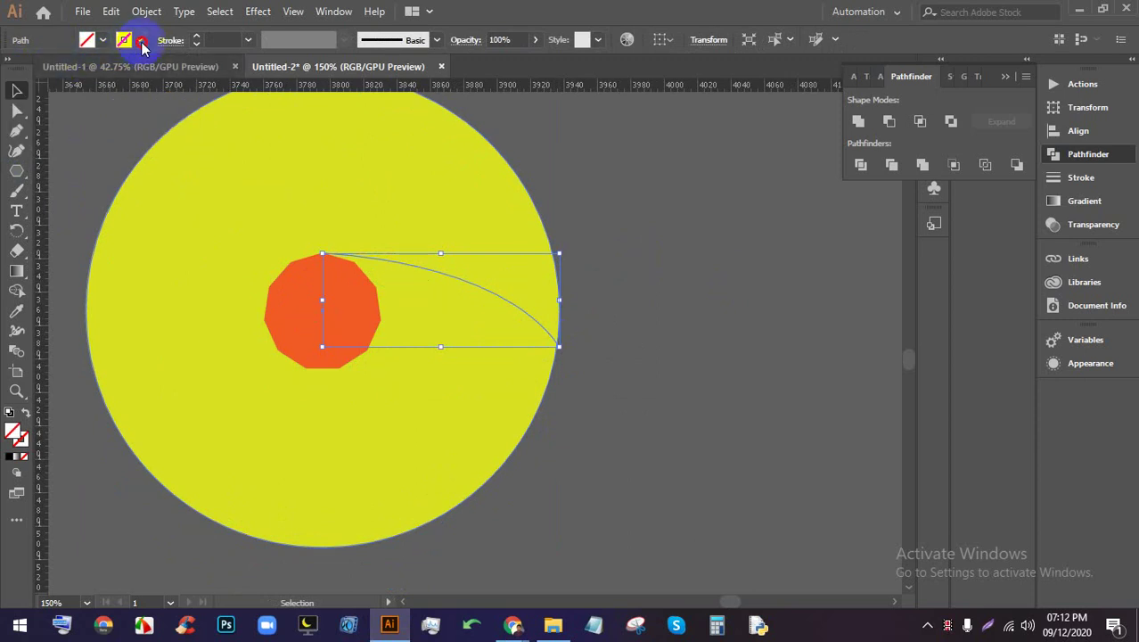
# Give the curve a black 0.5 pt stroke, undoing stray edits, and zoom in to check the join
pyautogui.click(139, 39)
pyautogui.click(48, 70)
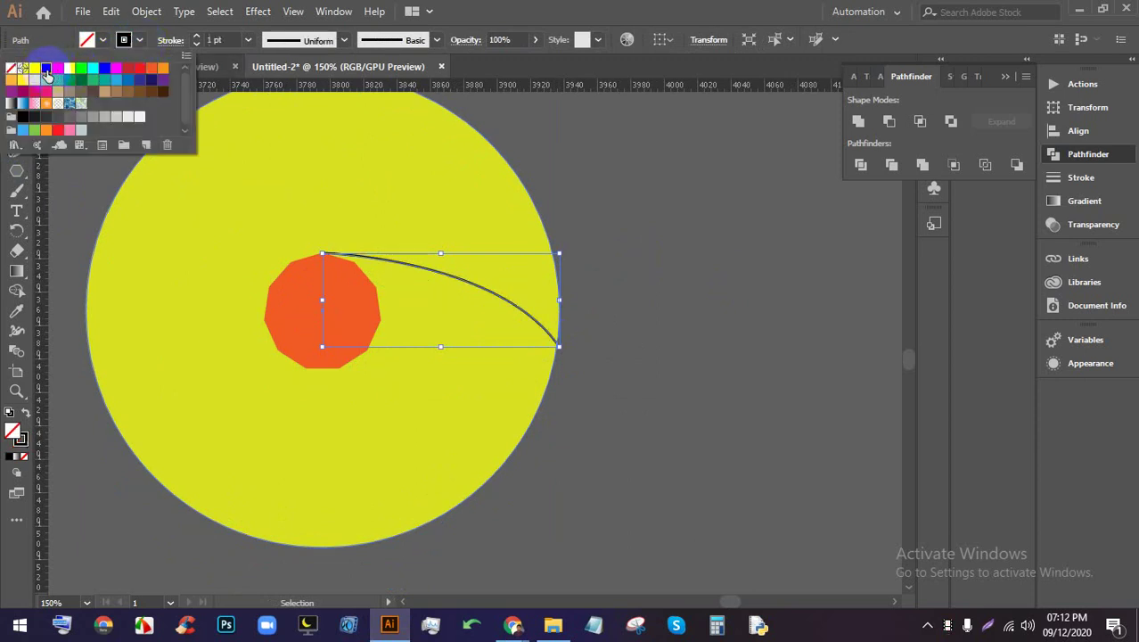
pyautogui.click(216, 40)
pyautogui.press('Down')
pyautogui.press('Down')
pyautogui.press('Down')
pyautogui.press('Down')
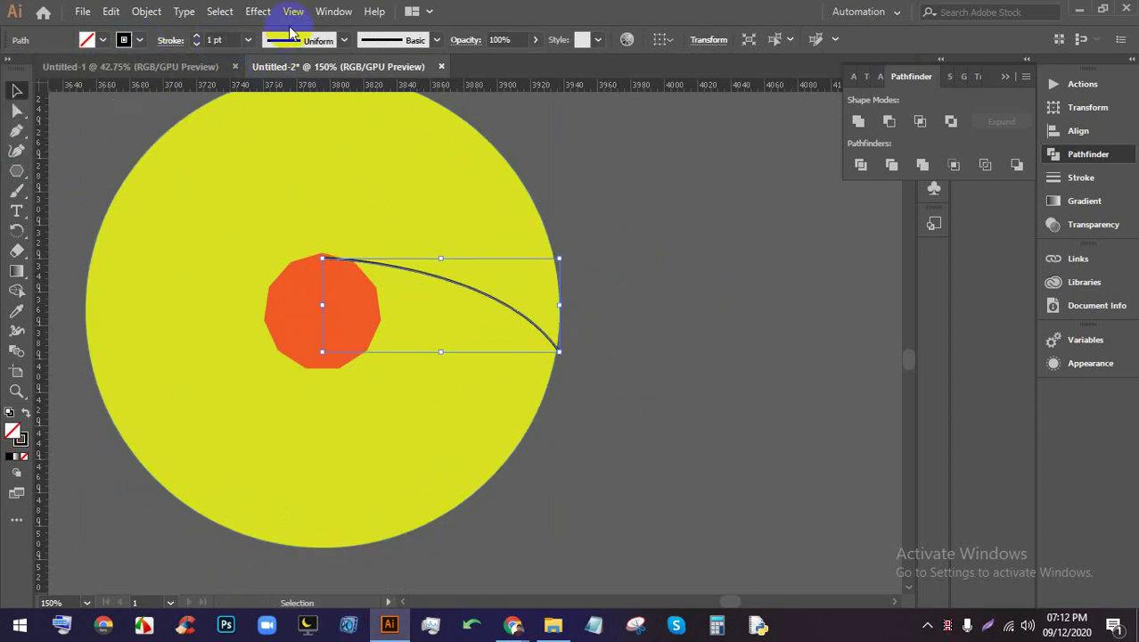
pyautogui.hotkey('ctrl', 'z')
pyautogui.hotkey('ctrl', 'z')
pyautogui.hotkey('ctrl', 'z')
pyautogui.hotkey('ctrl', 'z')
pyautogui.hotkey('ctrl', 'z')
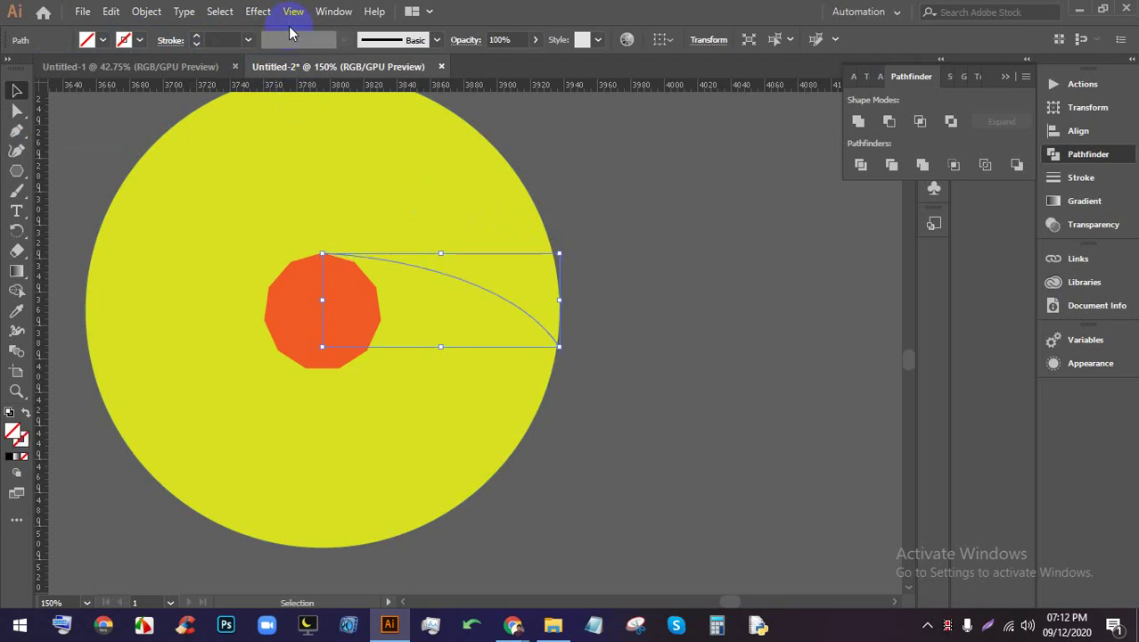
pyautogui.click(197, 37)
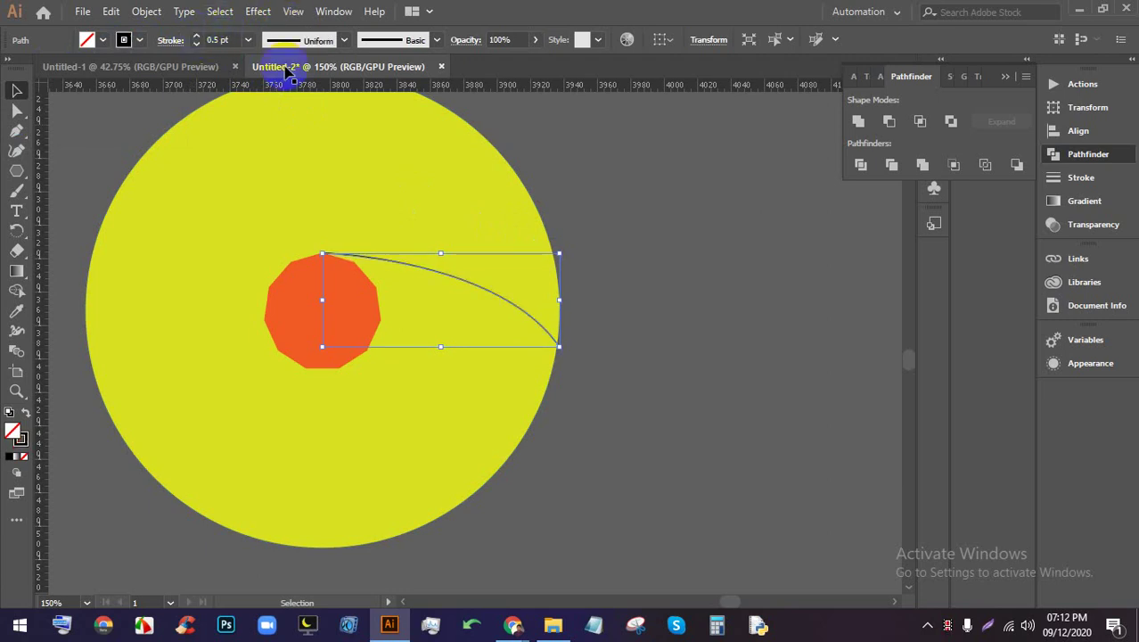
pyautogui.click(686, 244)
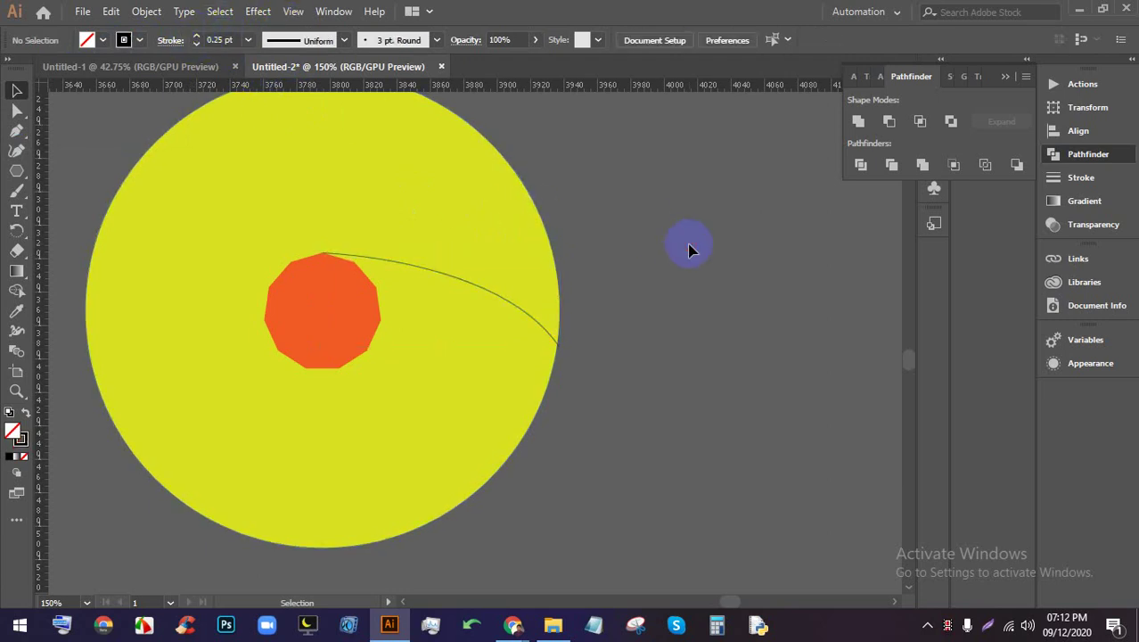
pyautogui.scroll(-2, 553, 268)
pyautogui.scroll(4, 562, 303)
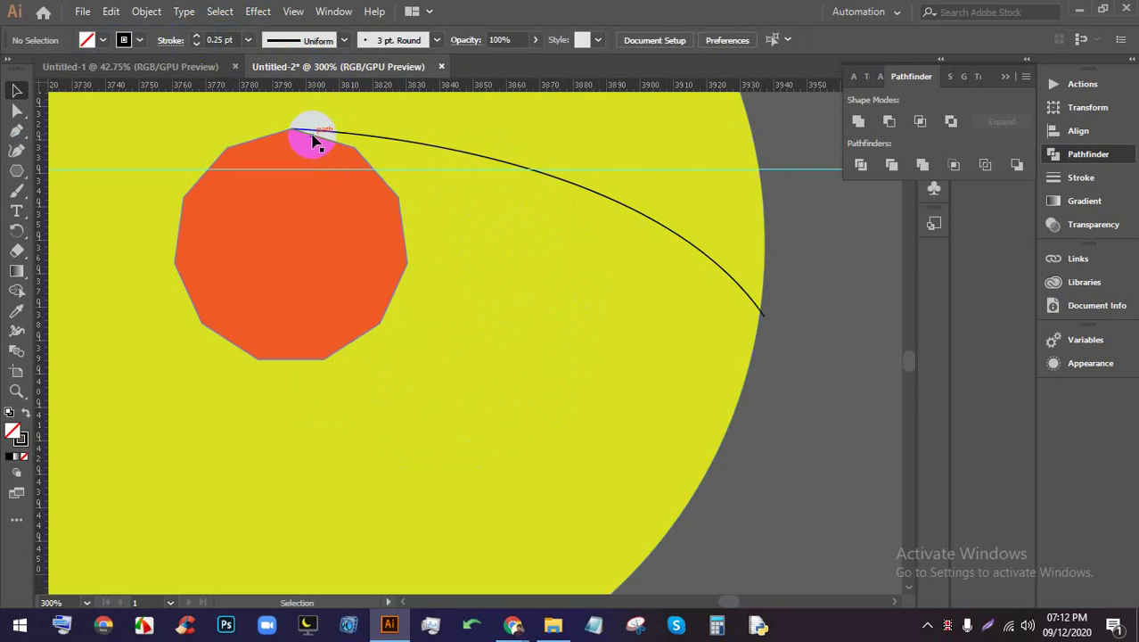
pyautogui.scroll(1, 303, 133)
pyautogui.scroll(4, 303, 134)
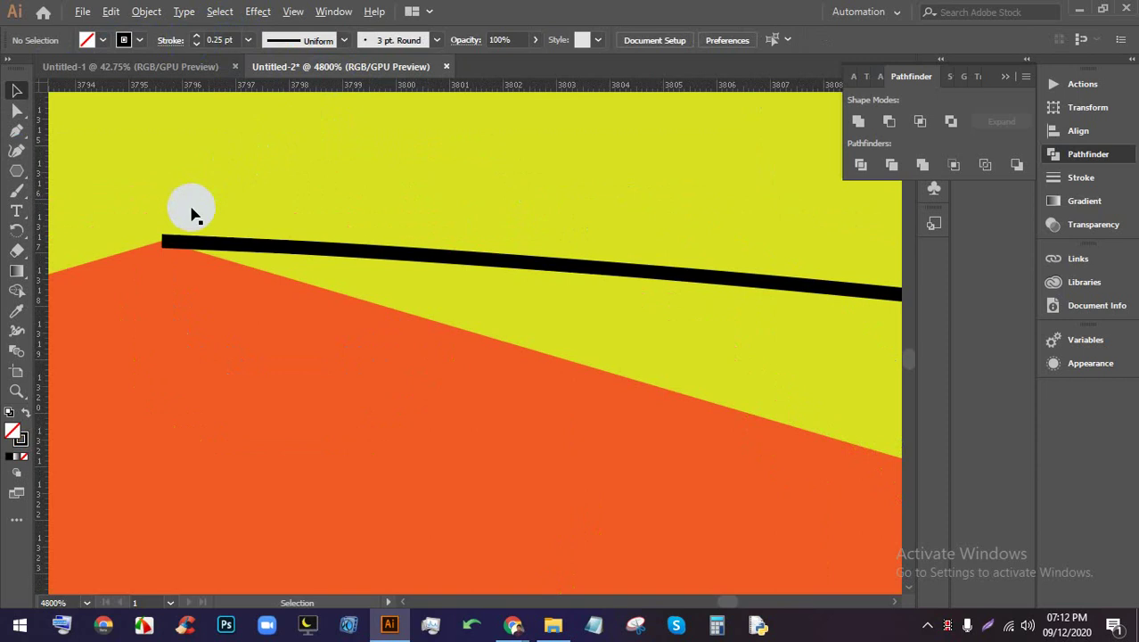
# Inspect the curved line, then select the orange polygon
pyautogui.scroll(2, 178, 232)
pyautogui.scroll(-6, 162, 245)
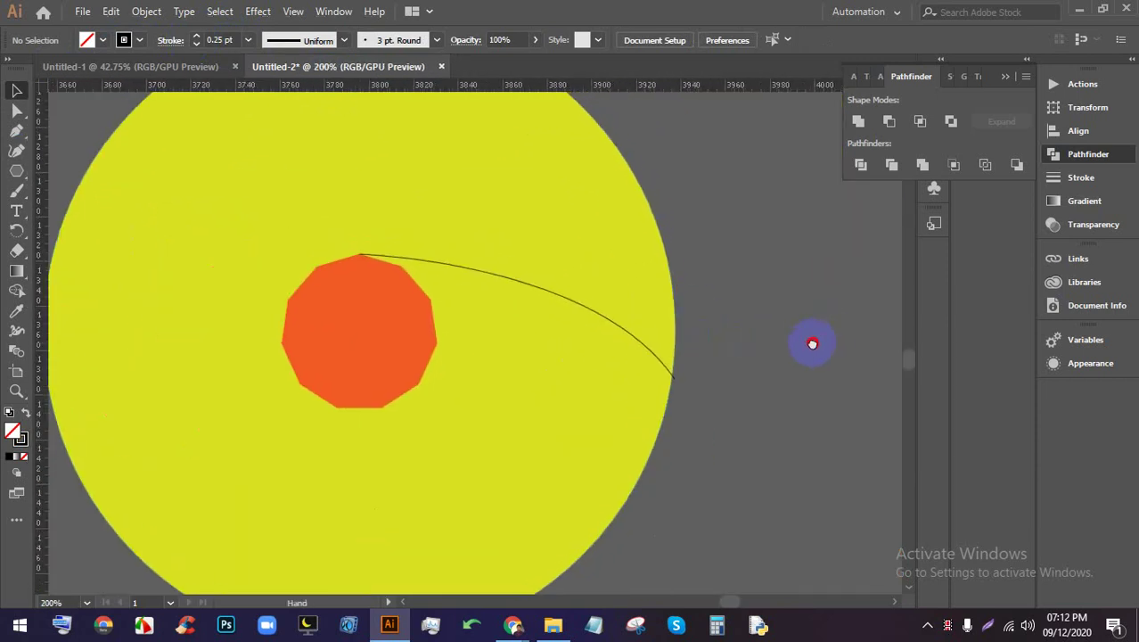
pyautogui.scroll(-1, 699, 280)
pyautogui.click(610, 306)
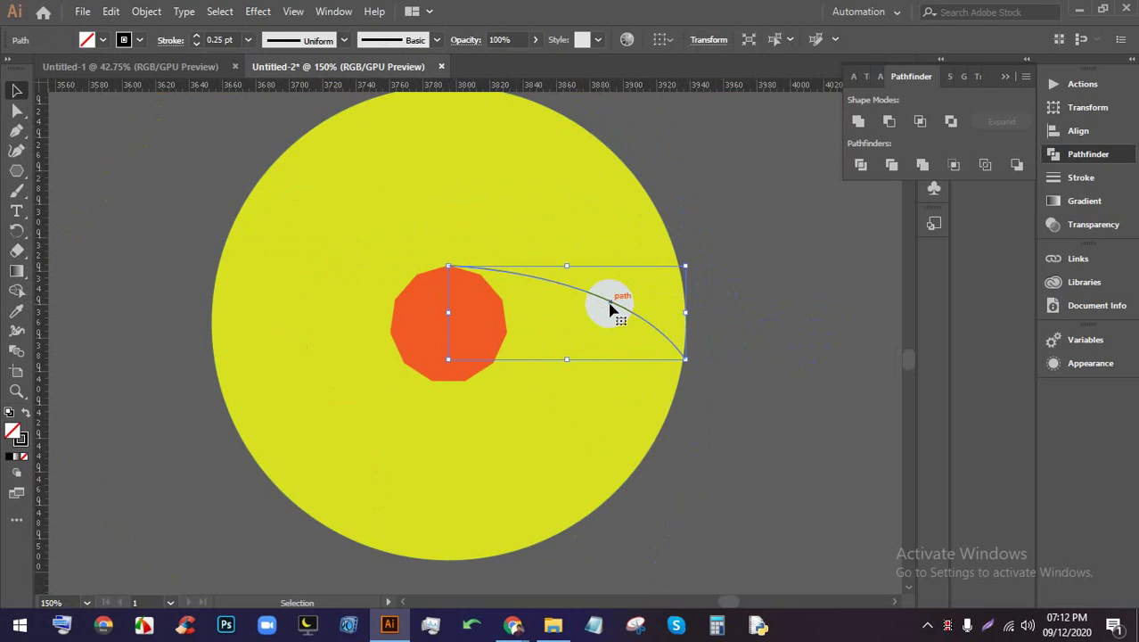
pyautogui.scroll(1, 462, 325)
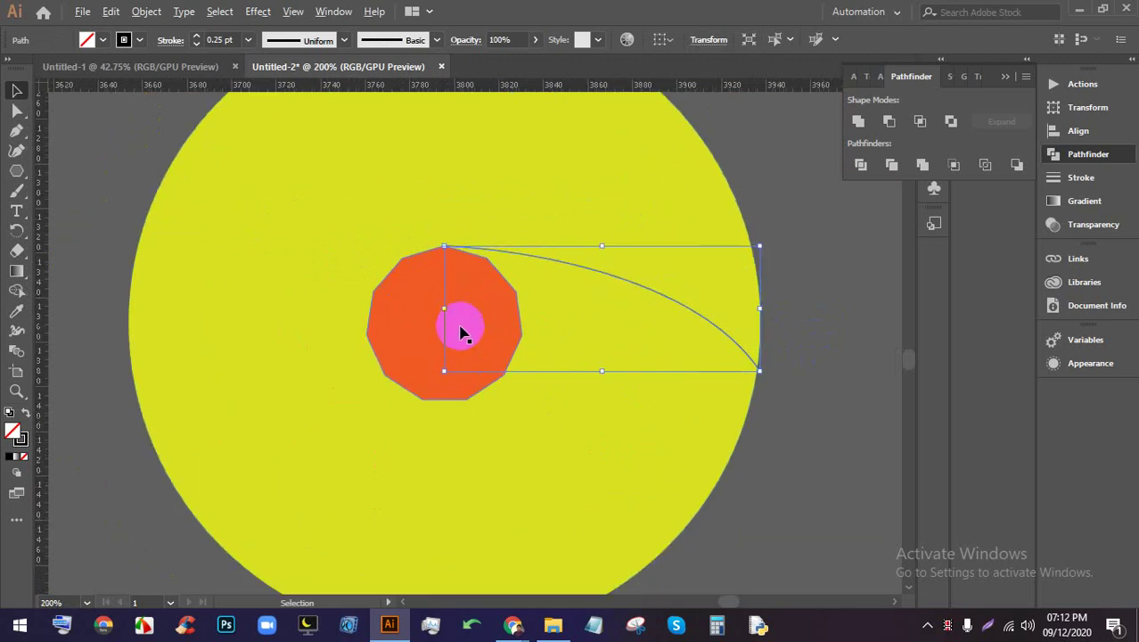
pyautogui.click(826, 394)
pyautogui.click(481, 352)
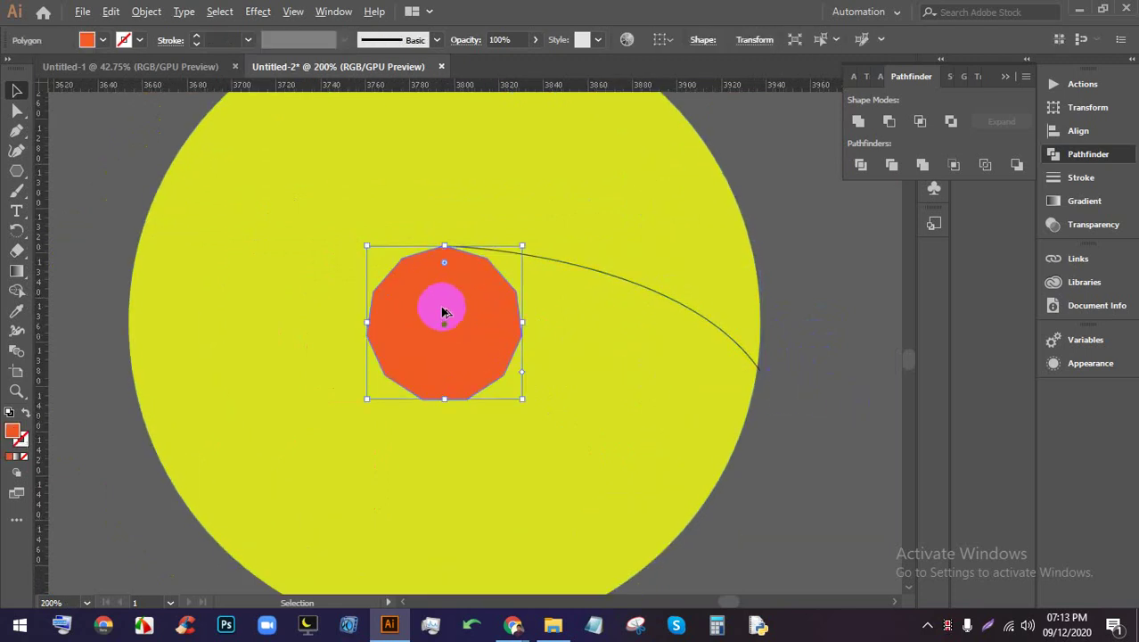
pyautogui.scroll(3, 445, 311)
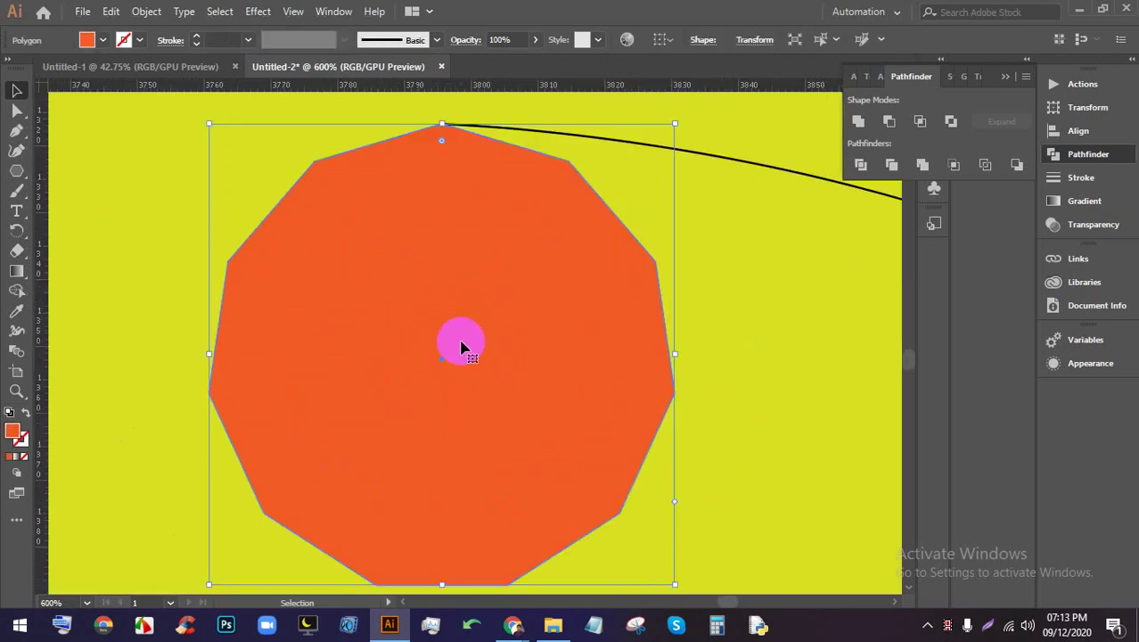
pyautogui.scroll(-2, 460, 345)
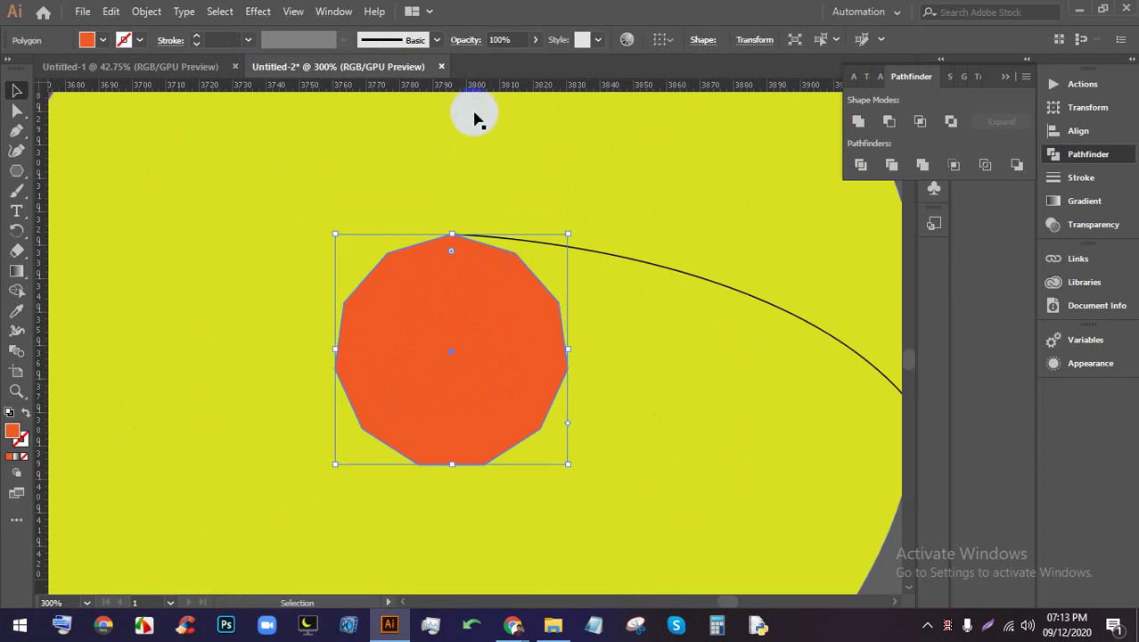
# Drag a vertical and a horizontal guide through the polygon's centre
pyautogui.moveTo(478, 95); pyautogui.dragTo(452, 298)
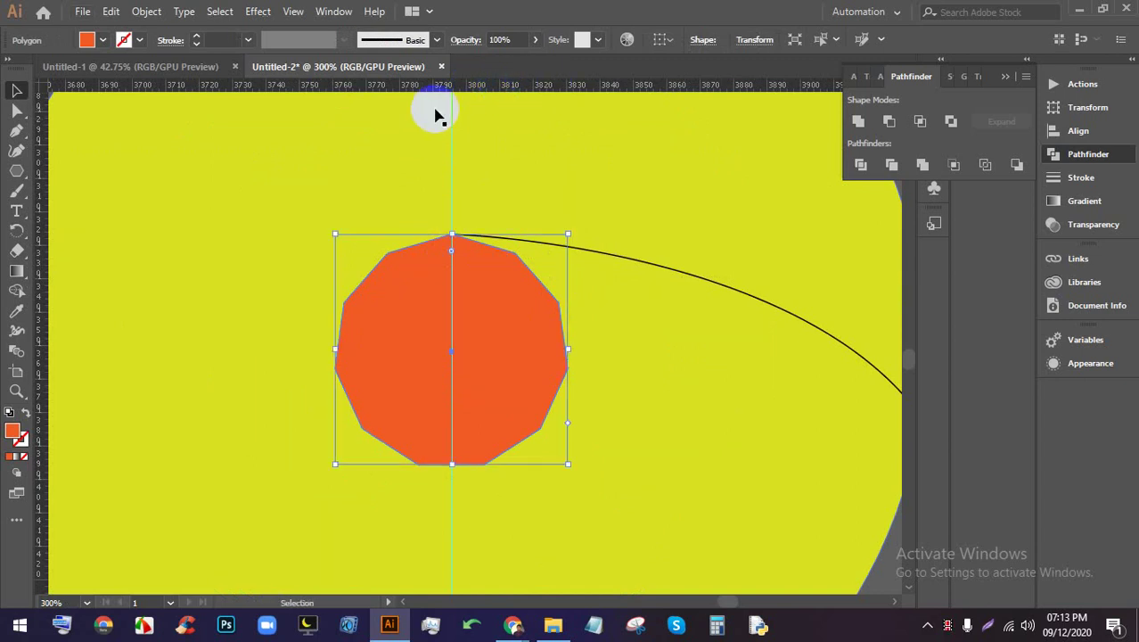
pyautogui.moveTo(508, 87); pyautogui.dragTo(461, 359)
pyautogui.scroll(1, 464, 357)
pyautogui.scroll(-2, 455, 353)
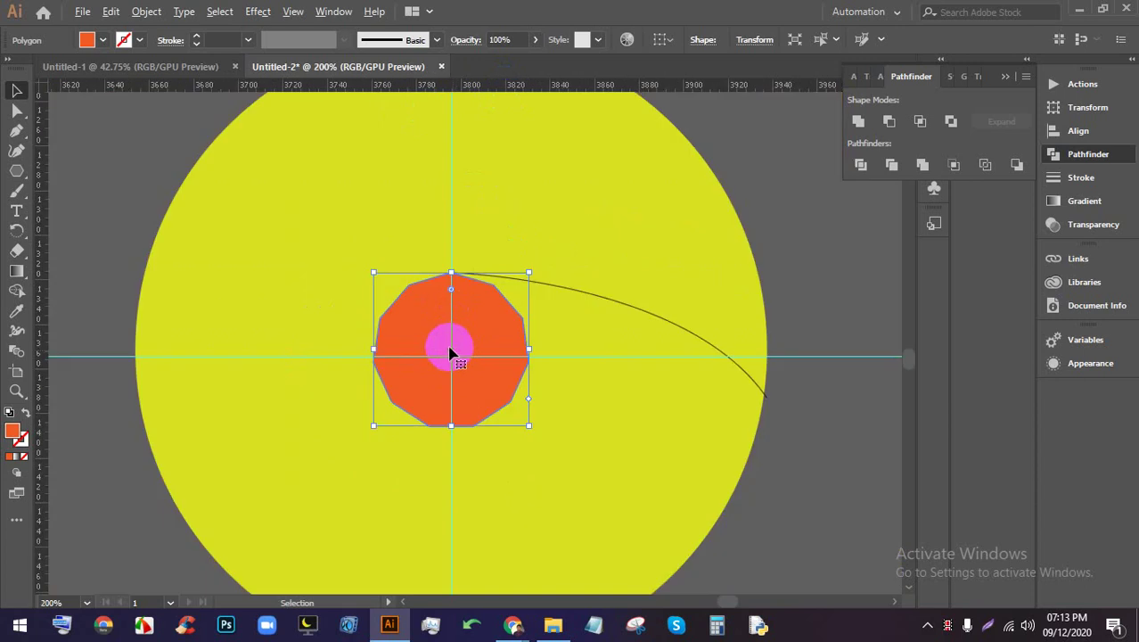
# Select the circle and polygon and nudge them down onto the guide
pyautogui.moveTo(806, 480); pyautogui.dragTo(490, 374)
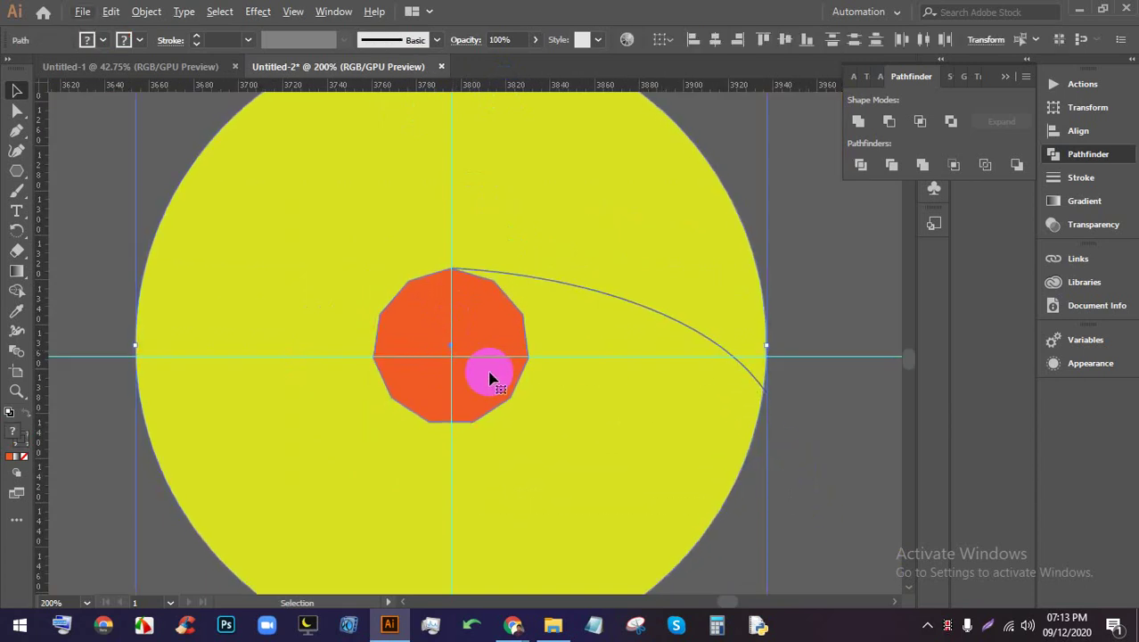
pyautogui.hotkey('alt', 'f')
pyautogui.click(820, 388)
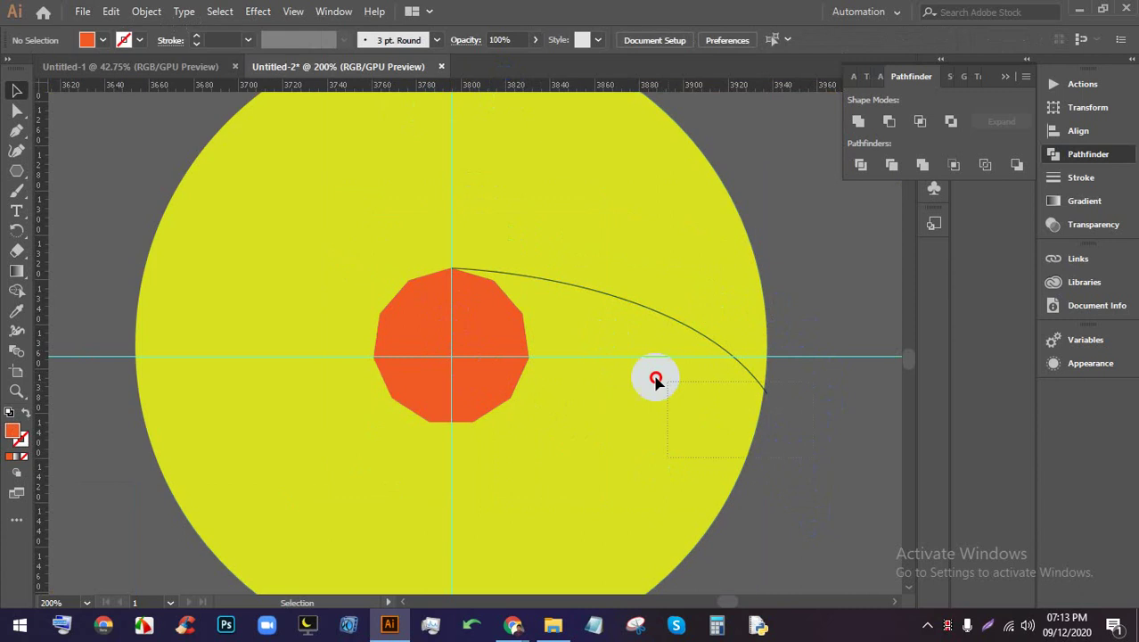
pyautogui.click(425, 254)
pyautogui.moveTo(424, 254); pyautogui.dragTo(427, 252)
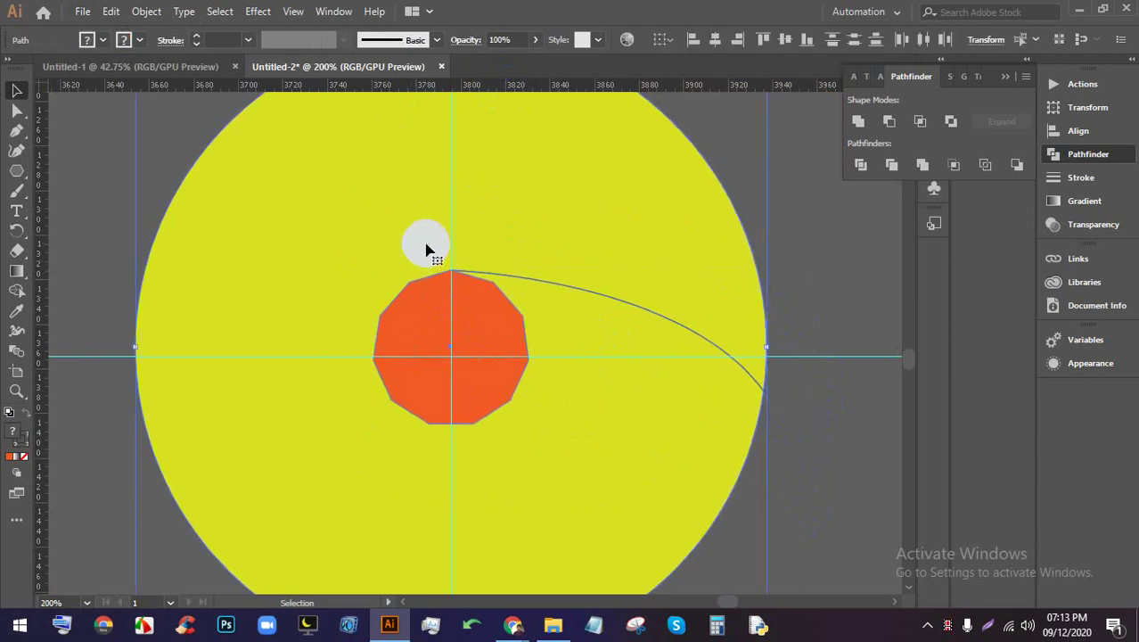
pyautogui.press('Down')
pyautogui.press('Down')
pyautogui.press('Down')
pyautogui.press('Down')
pyautogui.press('Down')
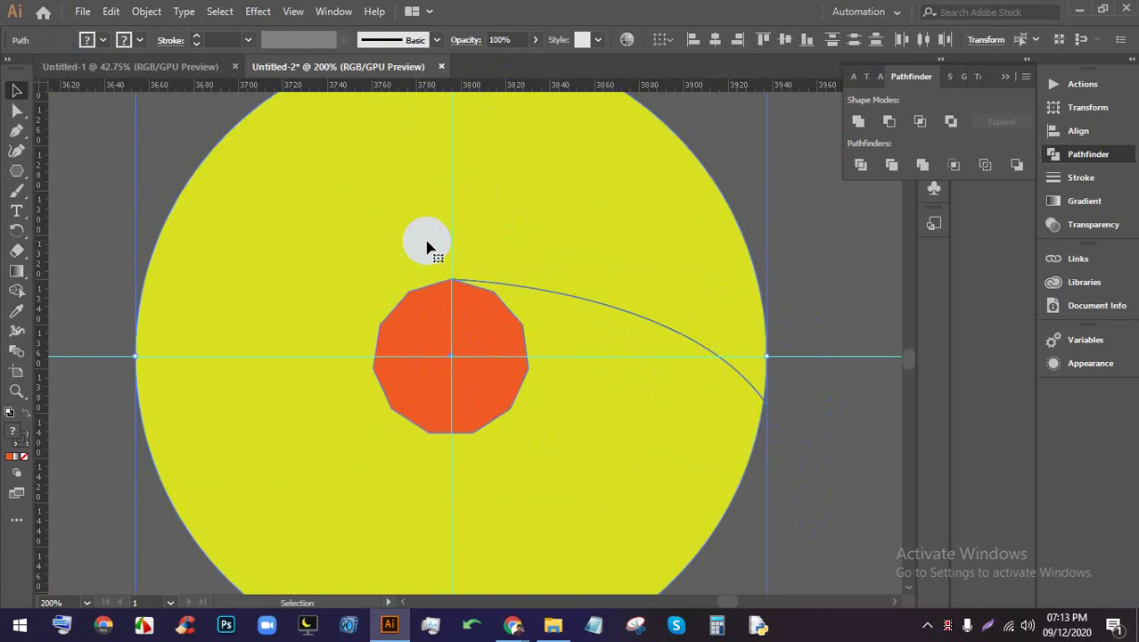
# Fine-tune the artwork so the curve starts exactly at the polygon's top corner on the guide
pyautogui.scroll(10, 546, 486)
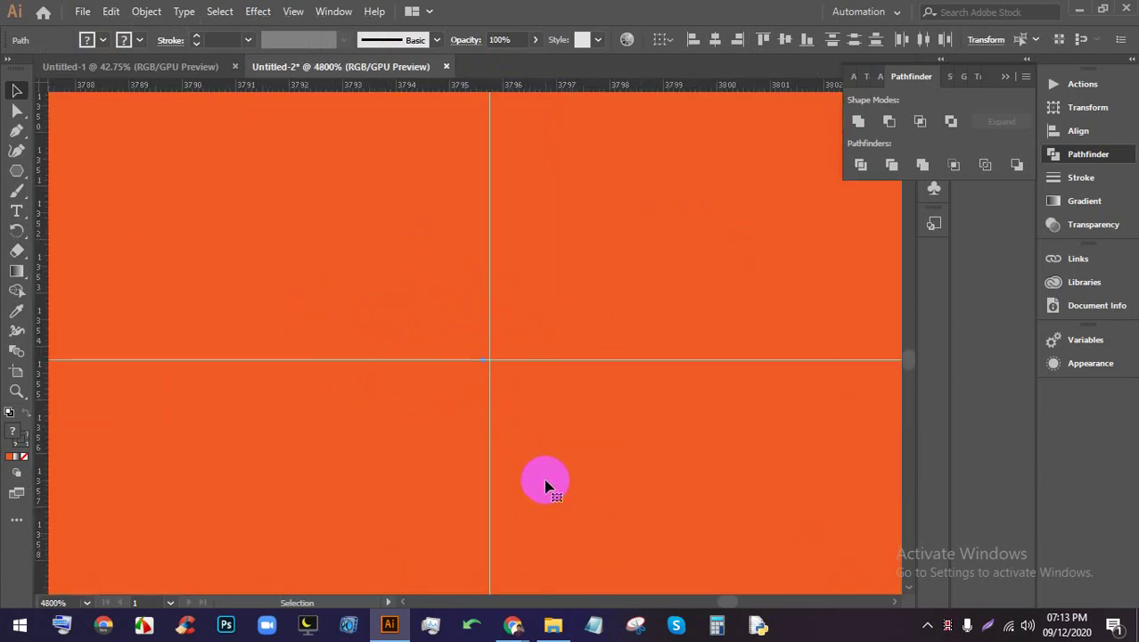
pyautogui.moveTo(541, 431); pyautogui.dragTo(517, 372)
pyautogui.scroll(-9, 542, 428)
pyautogui.scroll(-1, 539, 288)
pyautogui.click(872, 406)
pyautogui.hscroll(3, 799, 376)
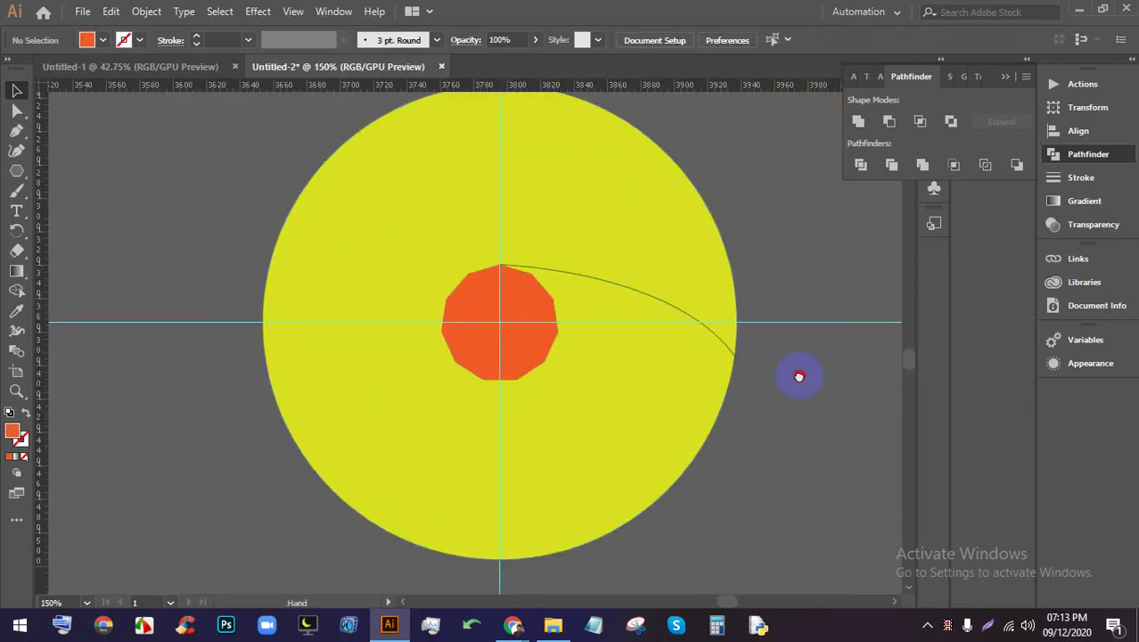
pyautogui.scroll(1, 615, 355)
# Rotate-copy the curved line 360/12 around the polygon centre, then repeat with Ctrl+D for twelve lines
pyautogui.click(609, 269)
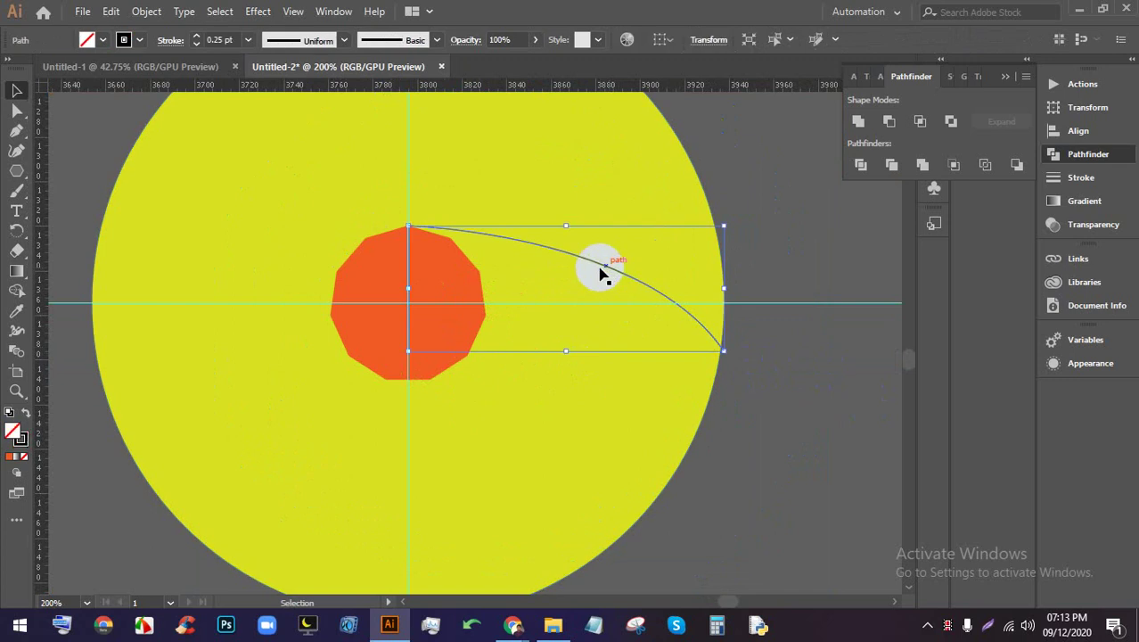
pyautogui.click(16, 233)
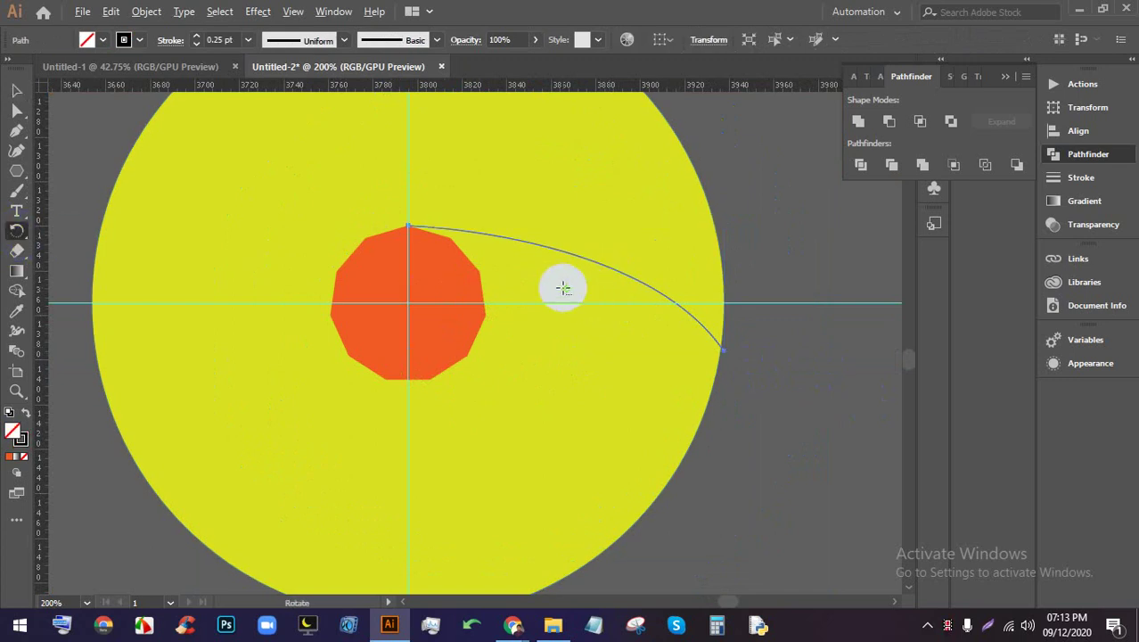
pyautogui.click(431, 294)
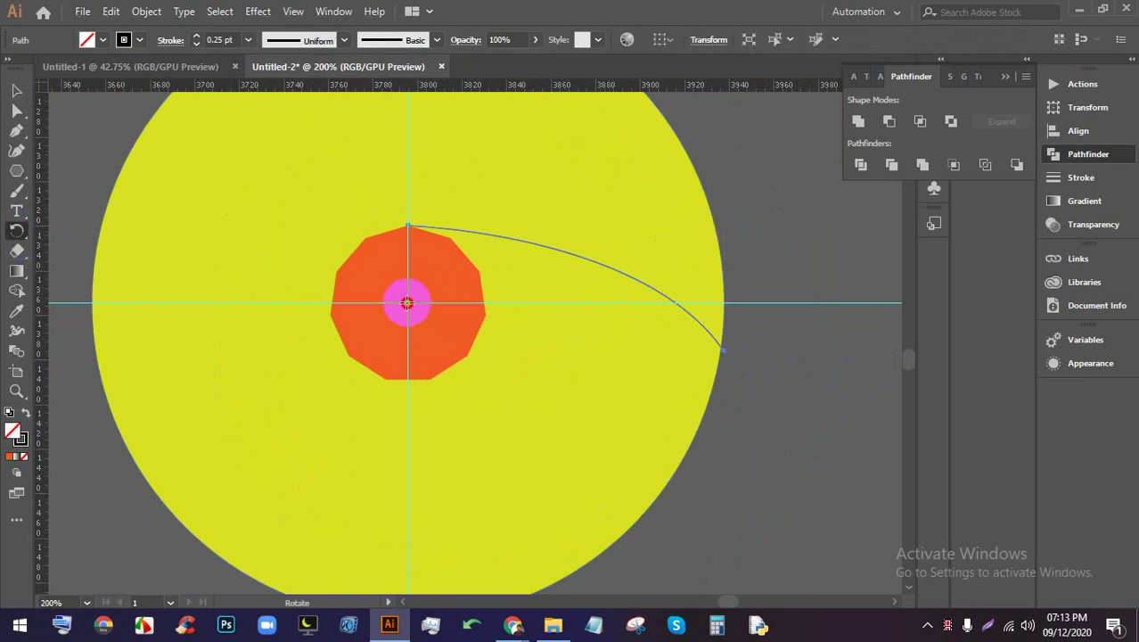
pyautogui.keyDown('alt'); pyautogui.click(407, 303); pyautogui.keyUp('alt')
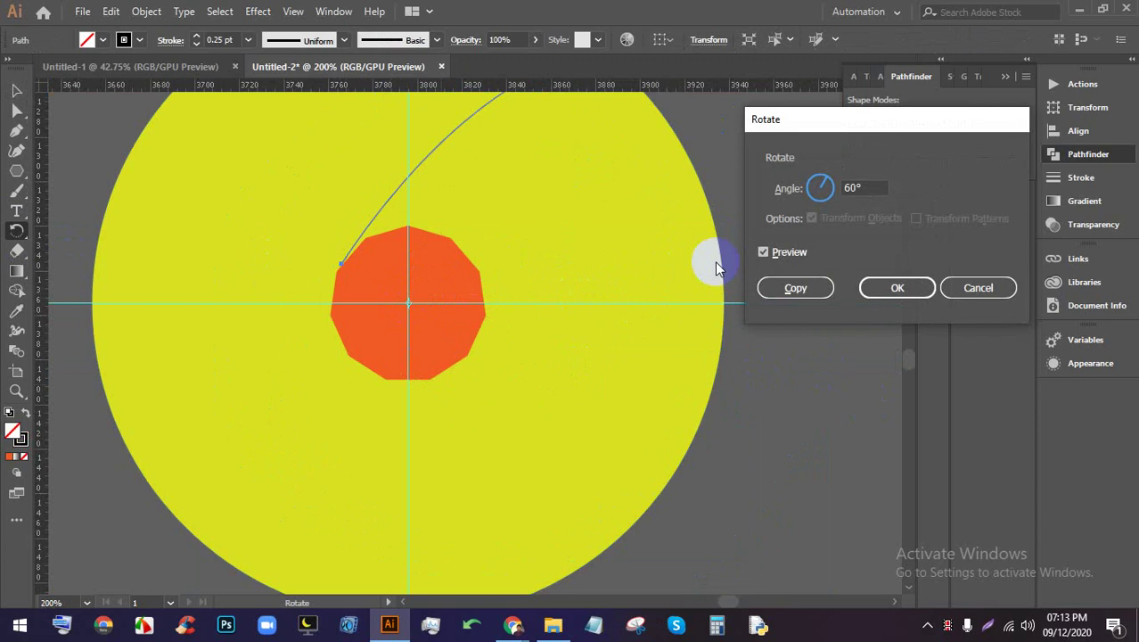
pyautogui.doubleClick(855, 187)
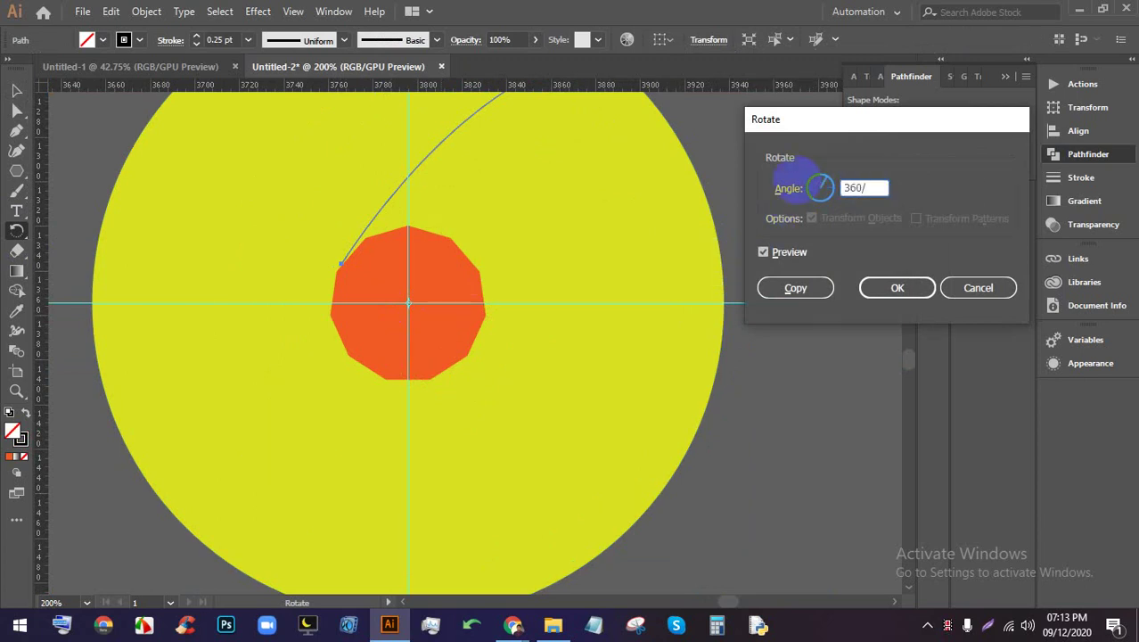
pyautogui.click(795, 287)
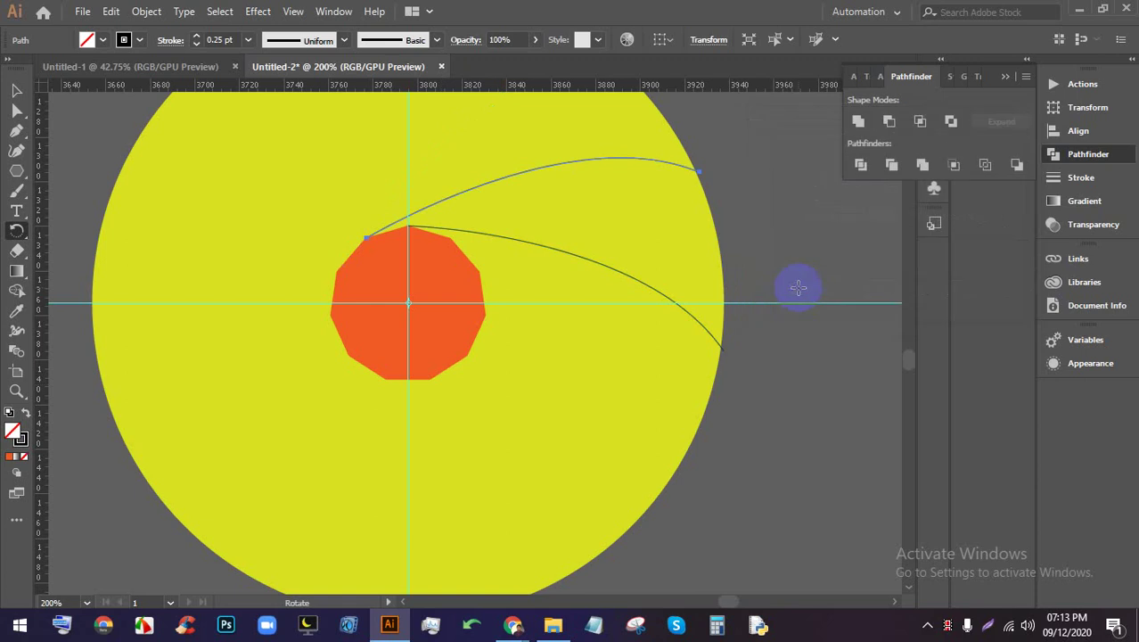
pyautogui.hotkey('ctrl', 'd')
pyautogui.hotkey('ctrl', 'd')
pyautogui.hotkey('ctrl', 'd')
pyautogui.hotkey('ctrl', 'd')
pyautogui.hotkey('ctrl', 'd')
pyautogui.hotkey('ctrl', 'd')
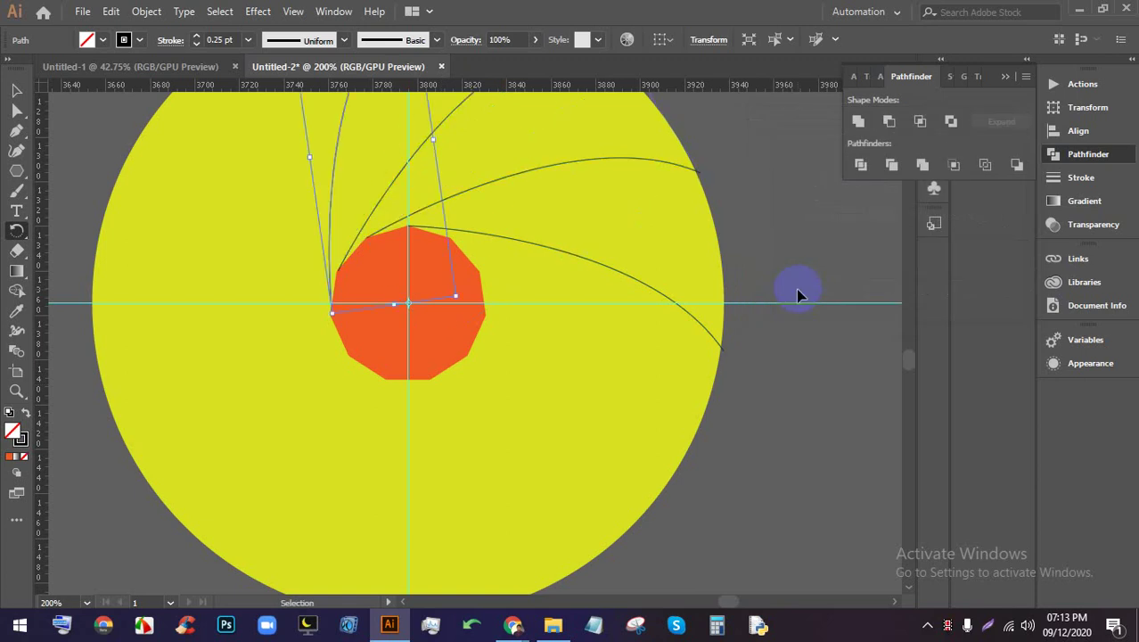
pyautogui.hotkey('ctrl', 'd')
pyautogui.hotkey('ctrl', 'd')
pyautogui.hotkey('ctrl', 'd')
pyautogui.hotkey('ctrl', 'd')
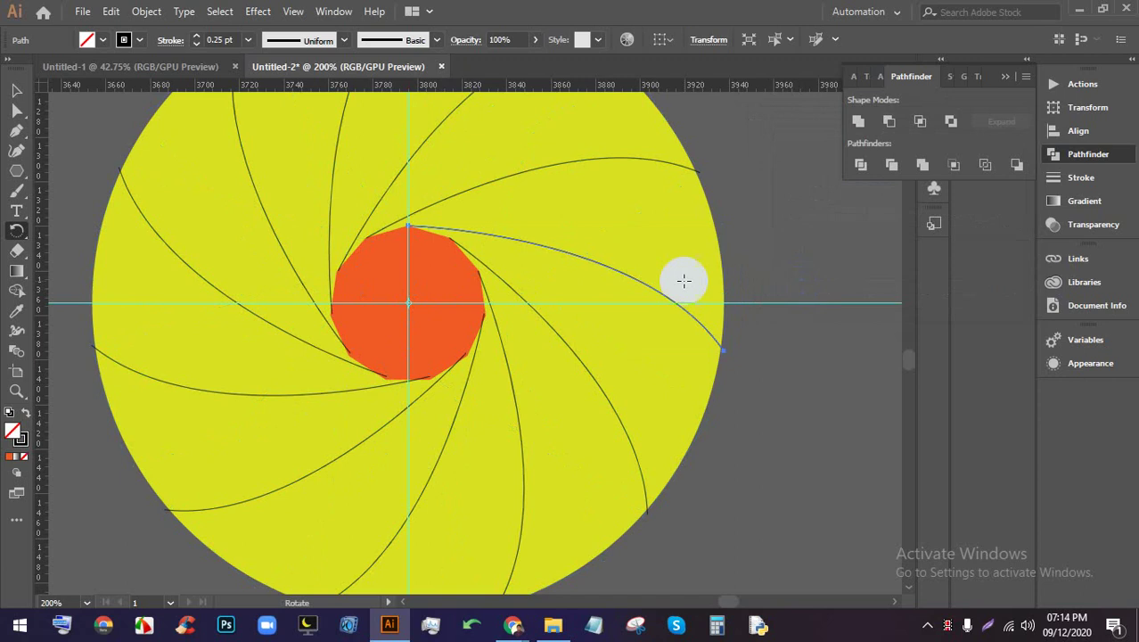
pyautogui.click(16, 90)
pyautogui.scroll(-1, 347, 258)
# Hide the guides from the canvas context menu
pyautogui.scroll(-1, 347, 258)
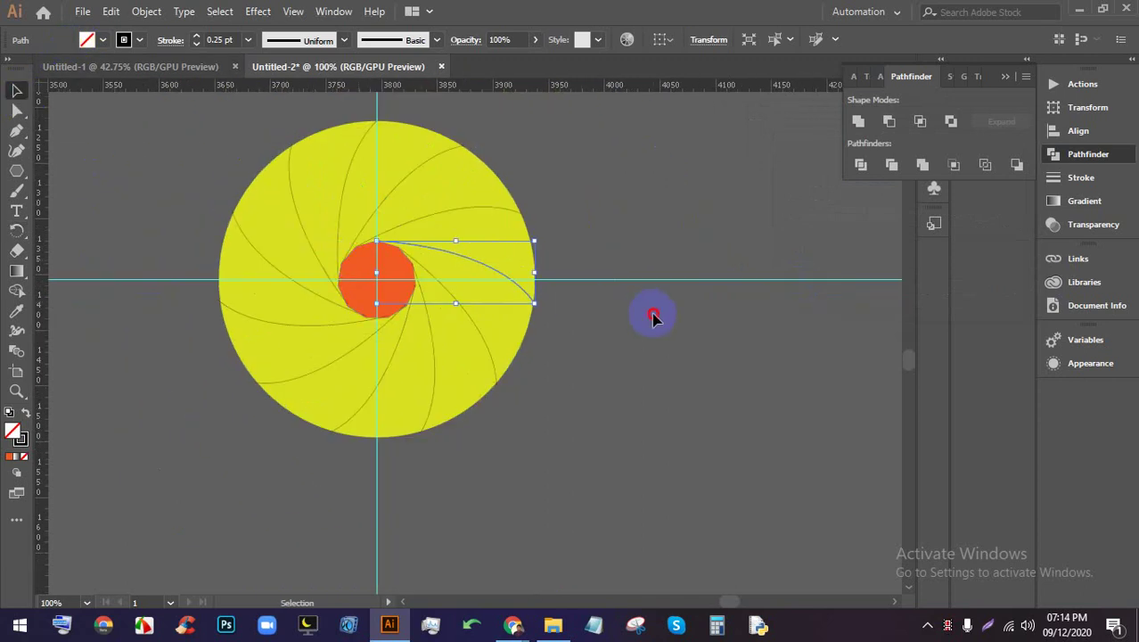
pyautogui.click(569, 340)
pyautogui.scroll(1, 539, 400)
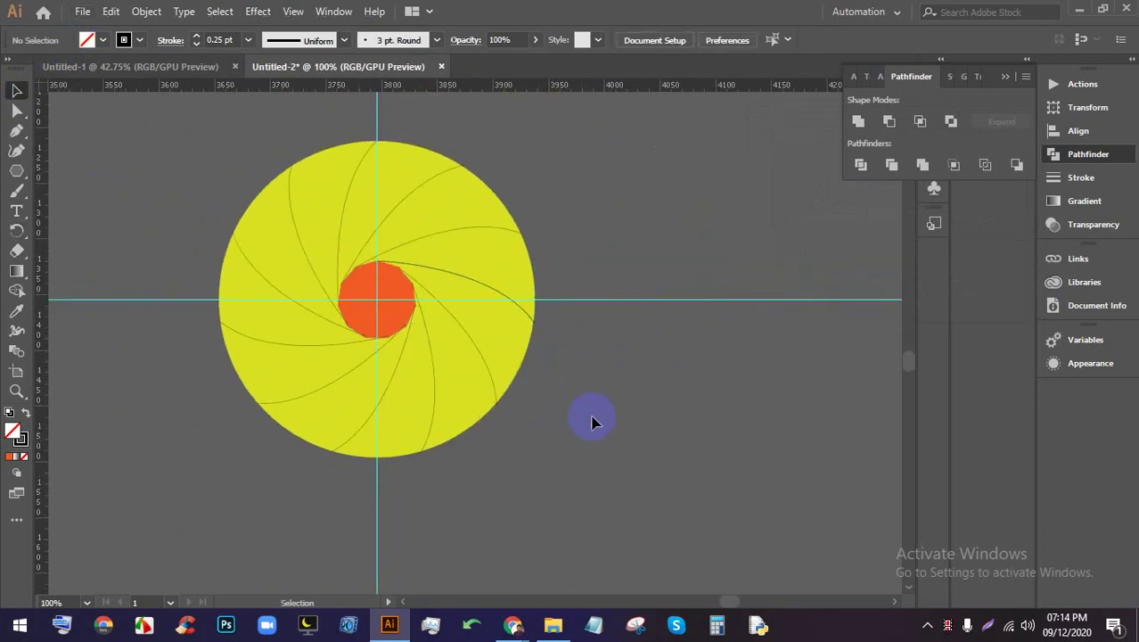
pyautogui.rightClick(640, 186)
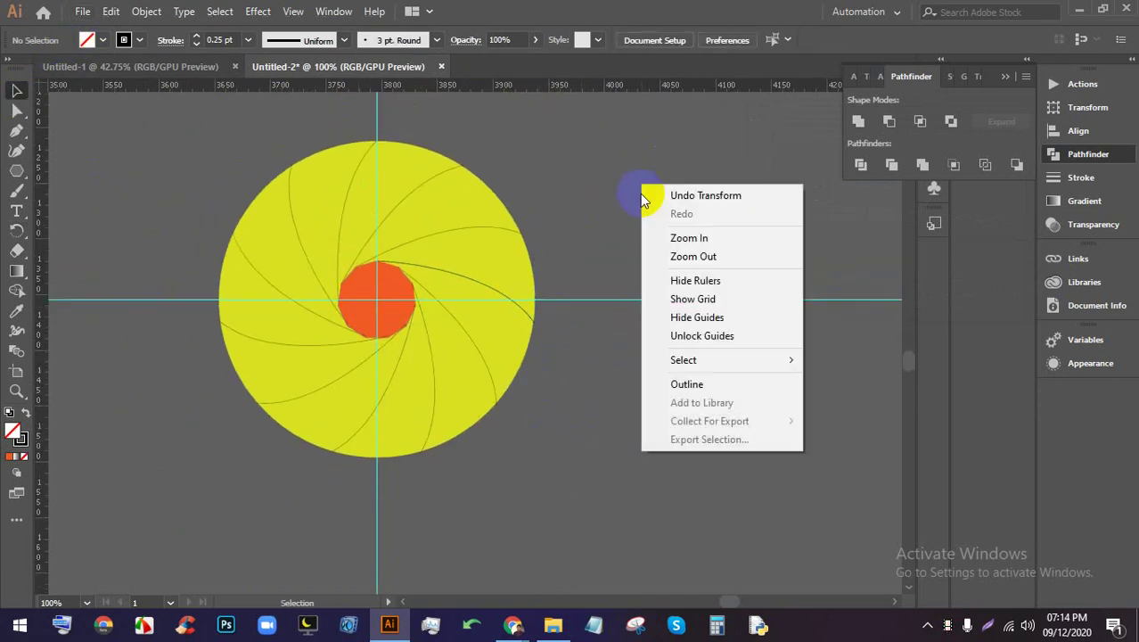
pyautogui.click(696, 317)
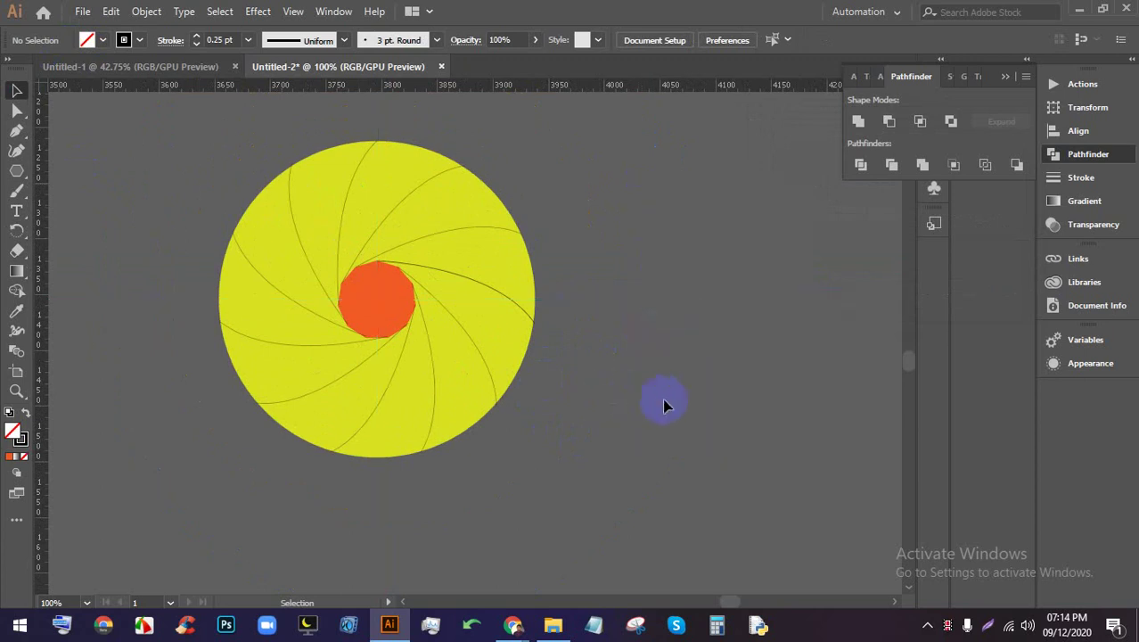
# Divide the whole shutter artwork with Pathfinder and ungroup the resulting blade pieces
pyautogui.click(321, 264)
pyautogui.click(861, 167)
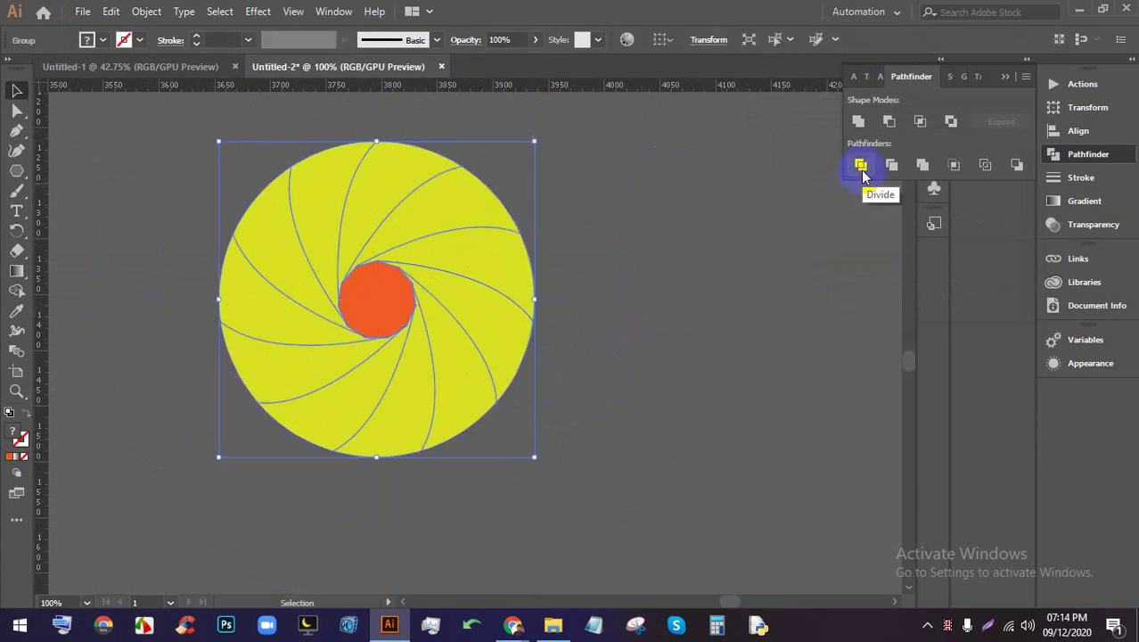
pyautogui.rightClick(463, 205)
pyautogui.click(528, 344)
# Fill the top blade with the white-to-black gradient
pyautogui.click(533, 342)
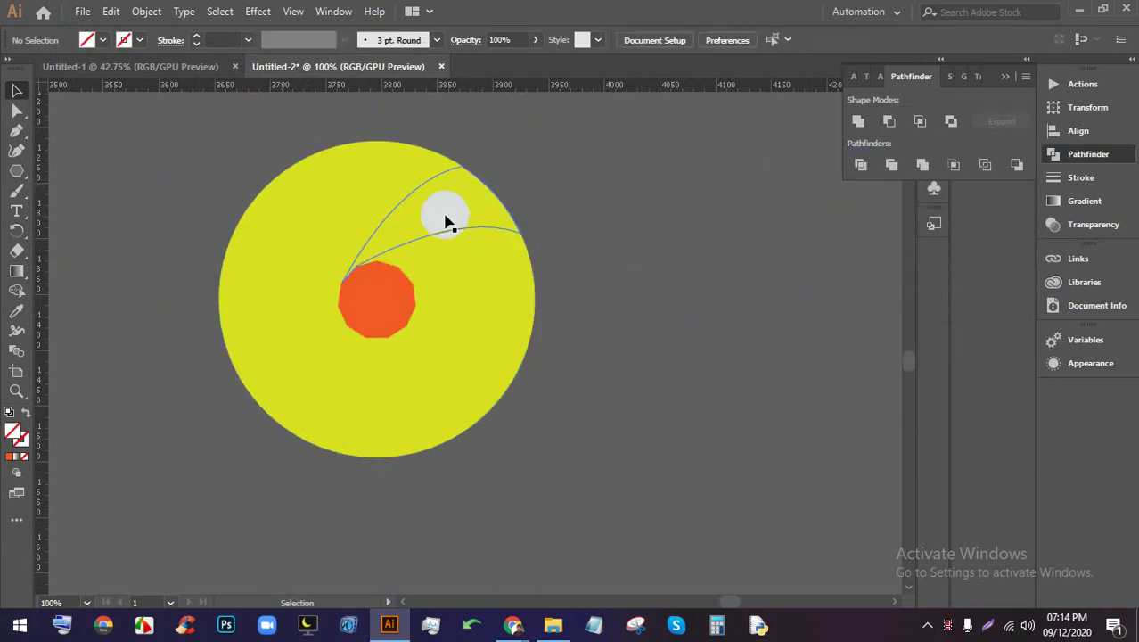
pyautogui.click(351, 209)
pyautogui.click(590, 237)
pyautogui.click(393, 182)
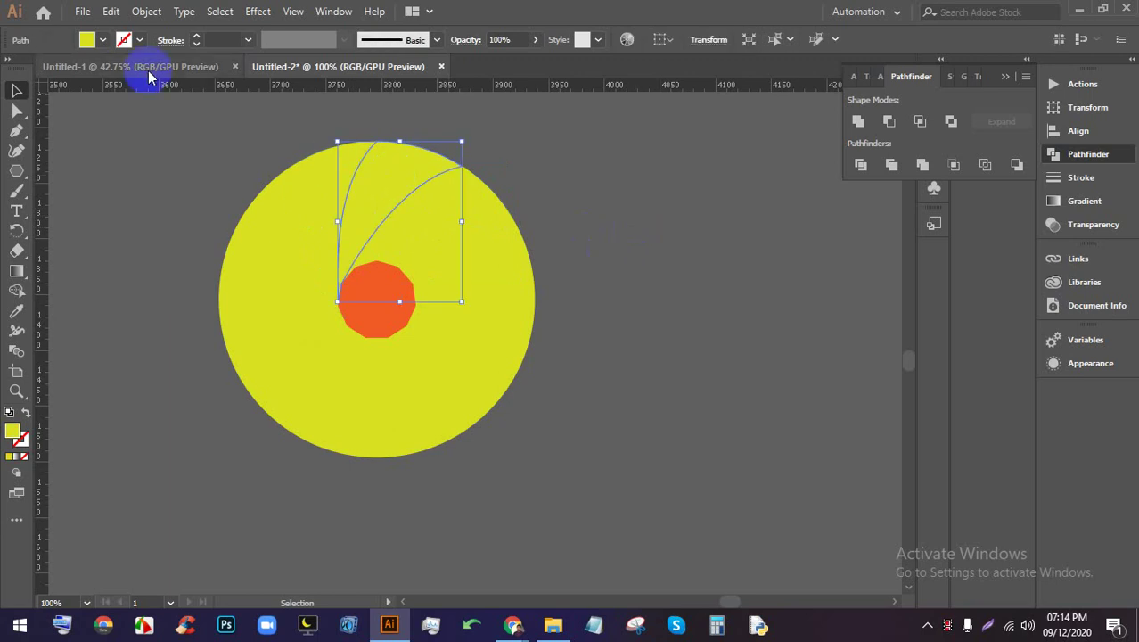
pyautogui.click(102, 40)
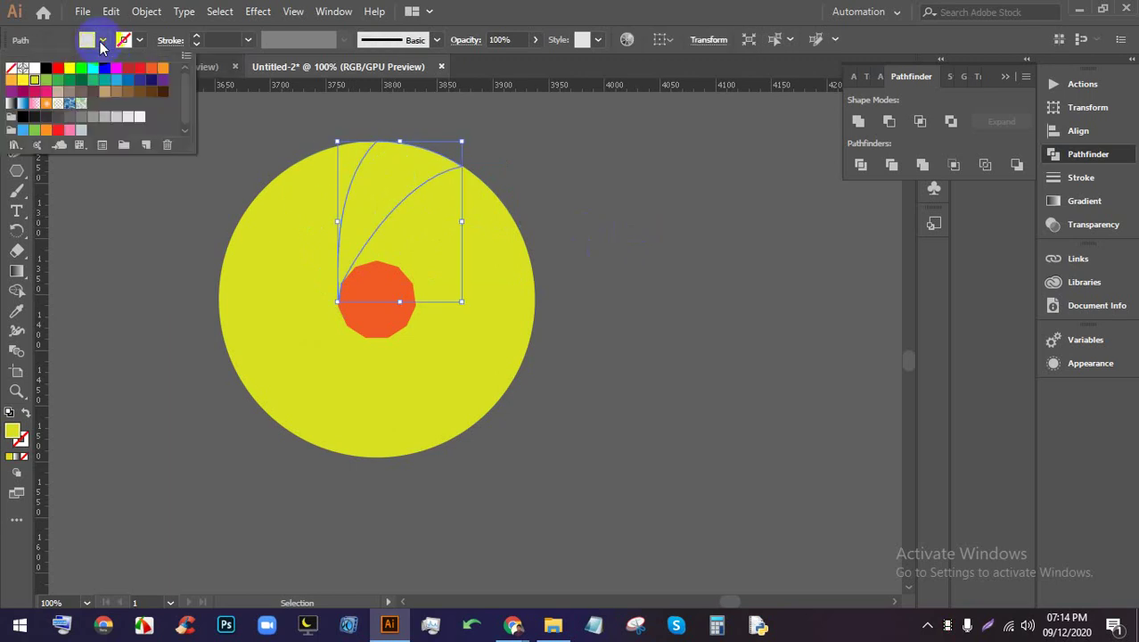
pyautogui.click(56, 119)
pyautogui.click(70, 117)
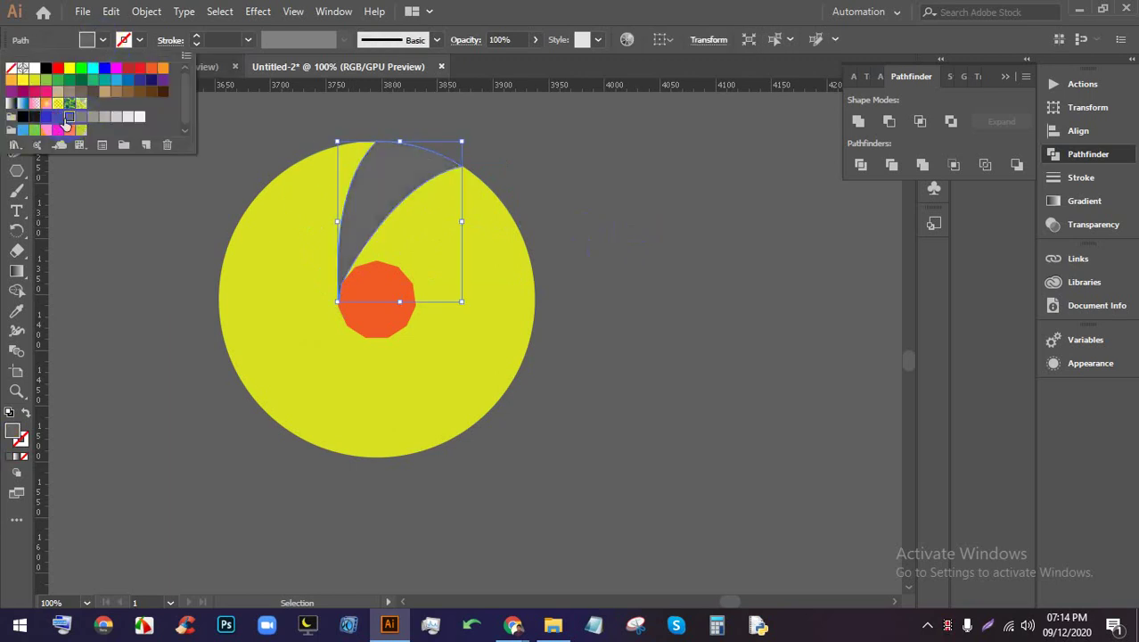
pyautogui.click(10, 105)
pyautogui.click(526, 194)
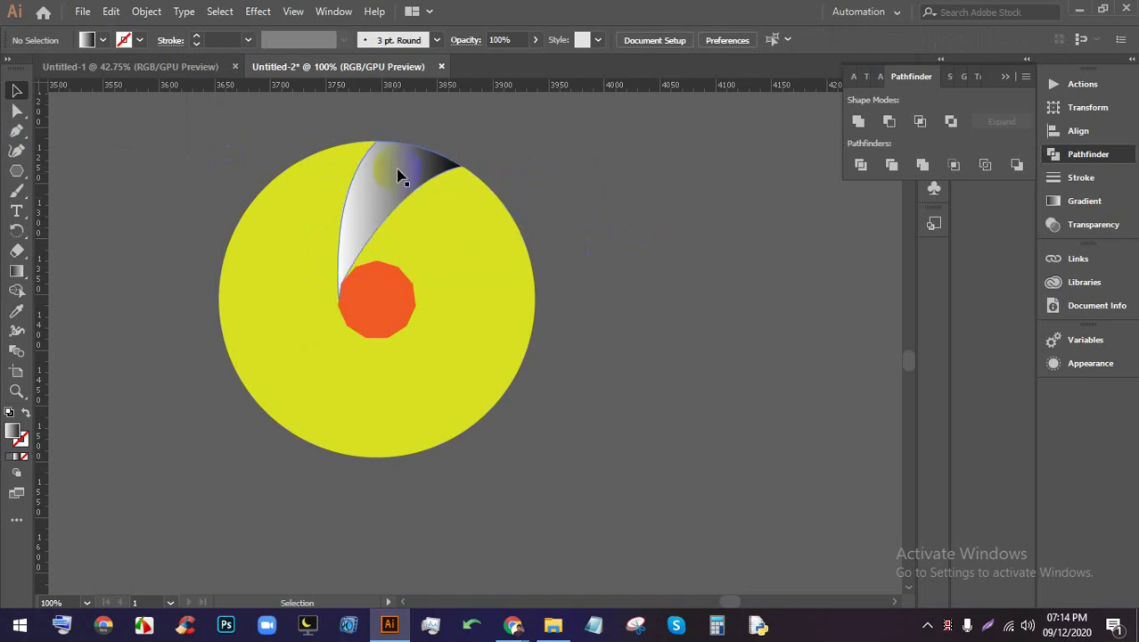
# Copy the gradient onto the sliver beside it with the Eyedropper and angle it vertically
pyautogui.click(331, 172)
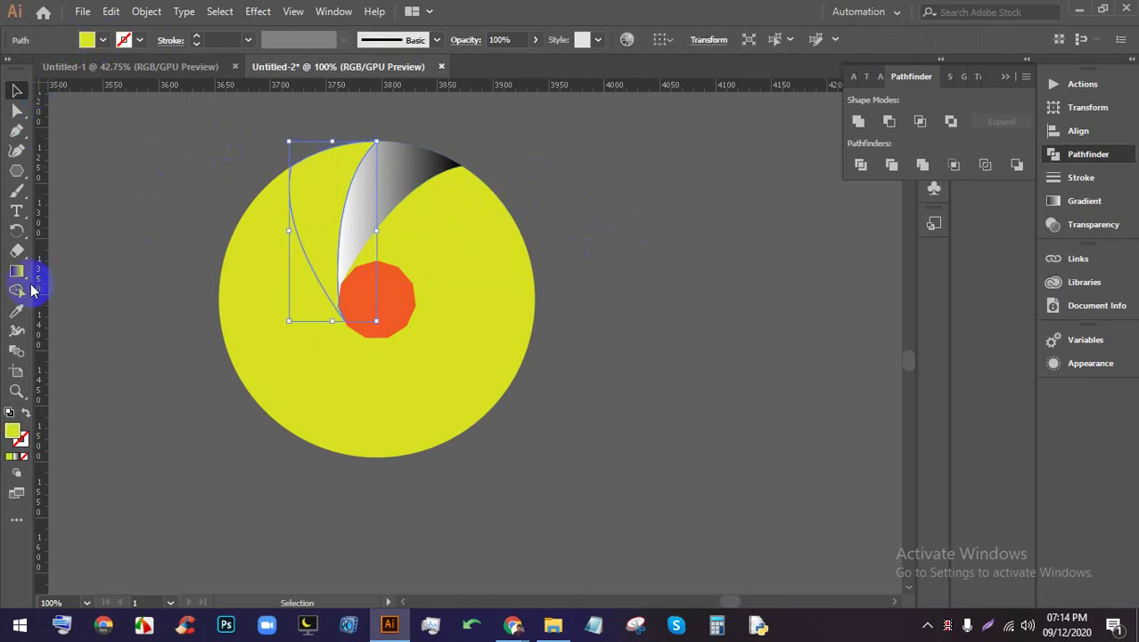
pyautogui.click(14, 309)
pyautogui.click(389, 182)
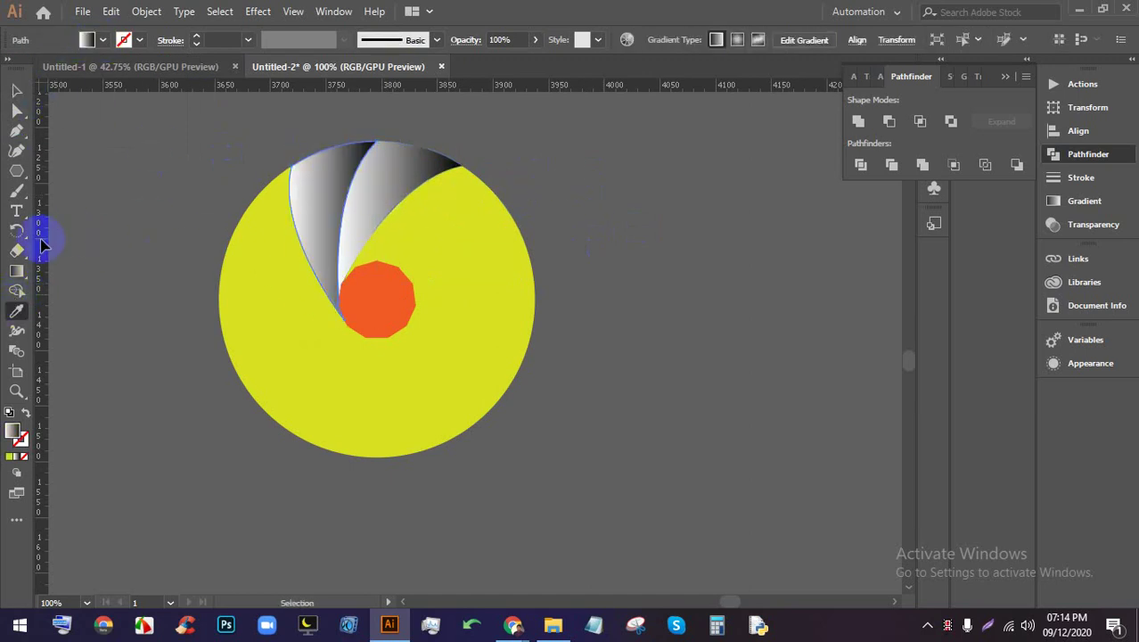
pyautogui.click(20, 273)
pyautogui.moveTo(319, 261)
pyautogui.mouseDown()
pyautogui.moveTo(348, 108)
pyautogui.moveTo(323, 127)
pyautogui.moveTo(323, 254)
pyautogui.moveTo(331, 338)
pyautogui.moveTo(349, 344)
pyautogui.mouseUp()
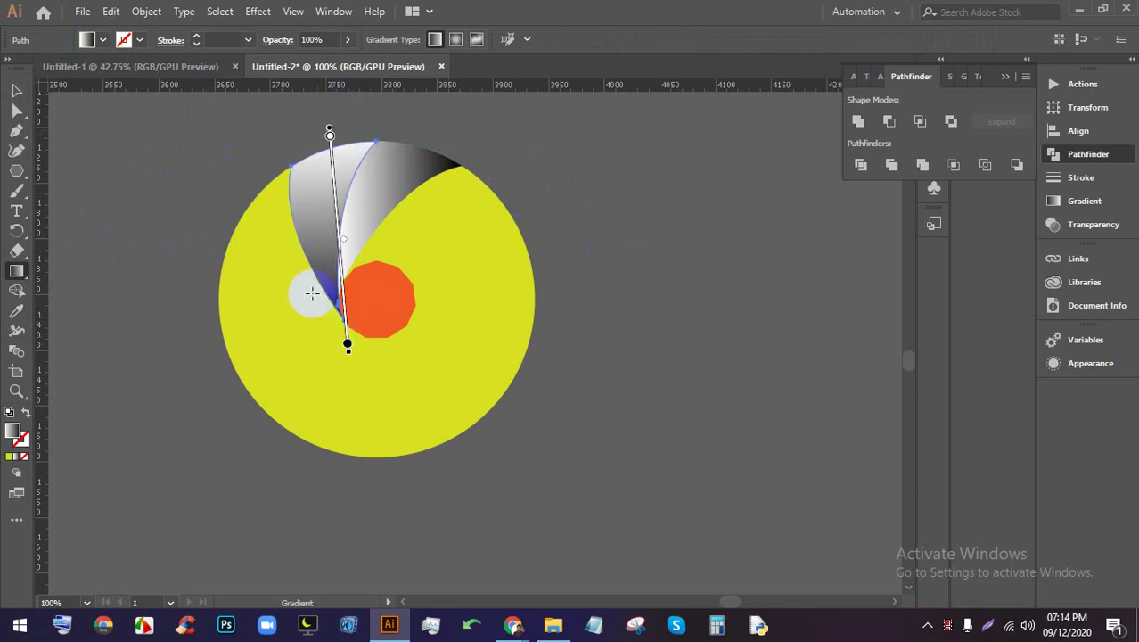
pyautogui.click(16, 90)
pyautogui.click(323, 191)
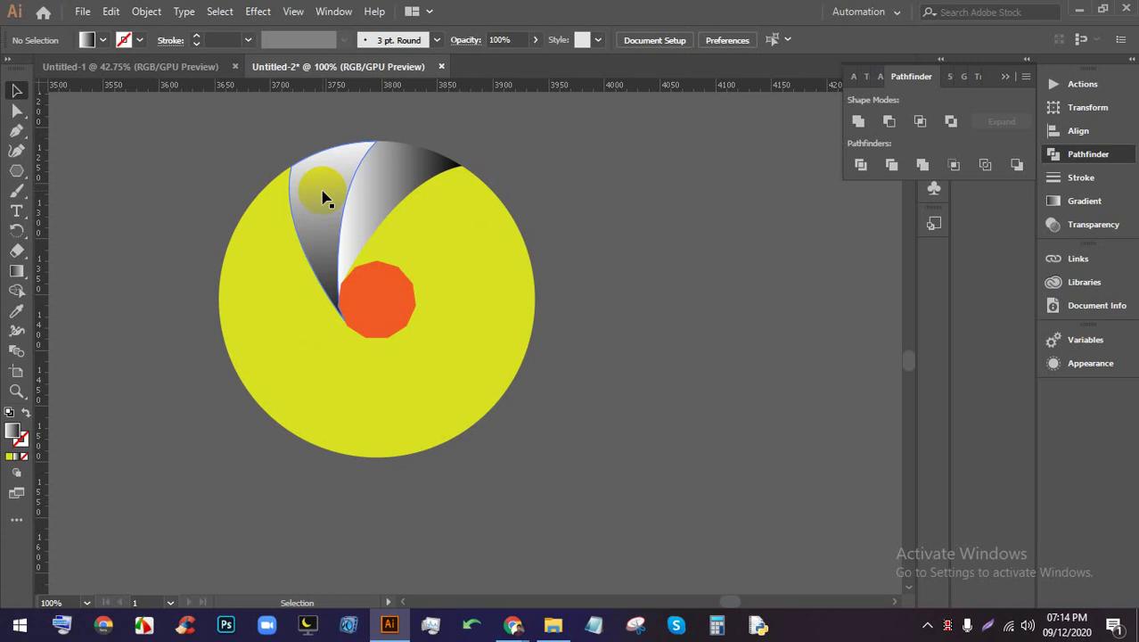
# Fill the blade left of the gradients white and the lower-left blade grey
pyautogui.scroll(1, 299, 267)
pyautogui.click(299, 268)
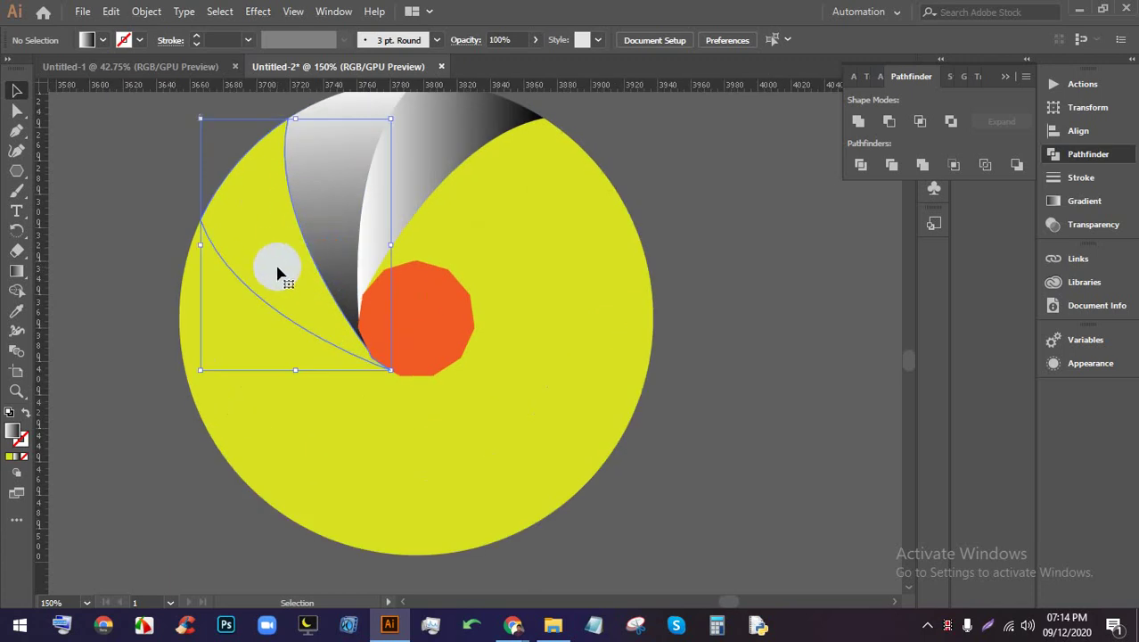
pyautogui.click(86, 41)
pyautogui.click(140, 120)
pyautogui.click(128, 287)
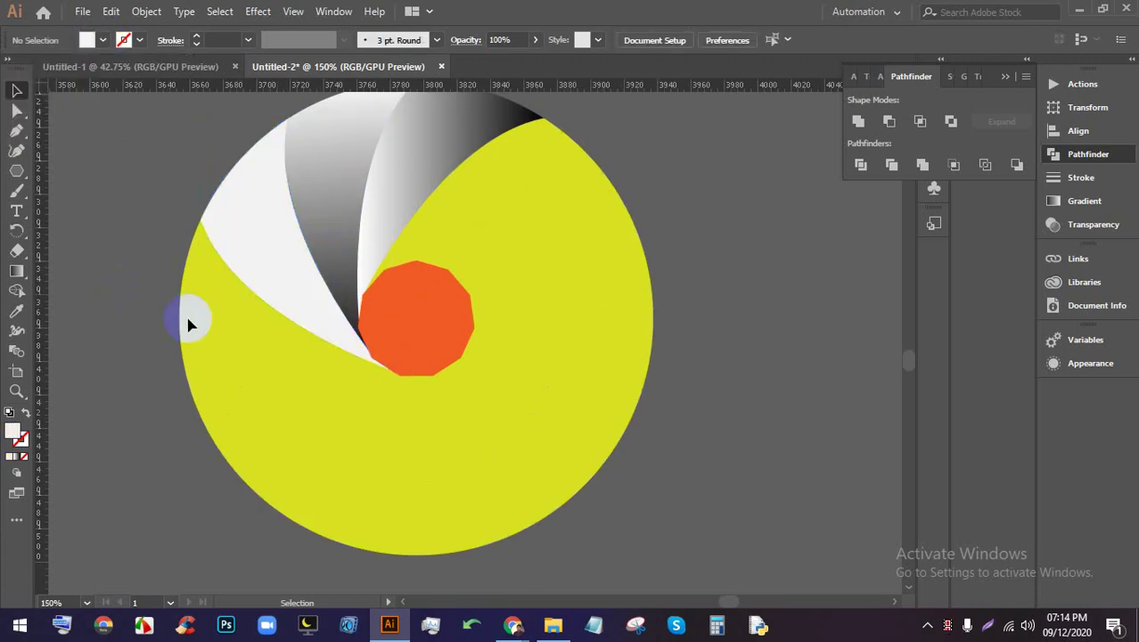
pyautogui.click(214, 317)
pyautogui.click(103, 40)
pyautogui.click(114, 116)
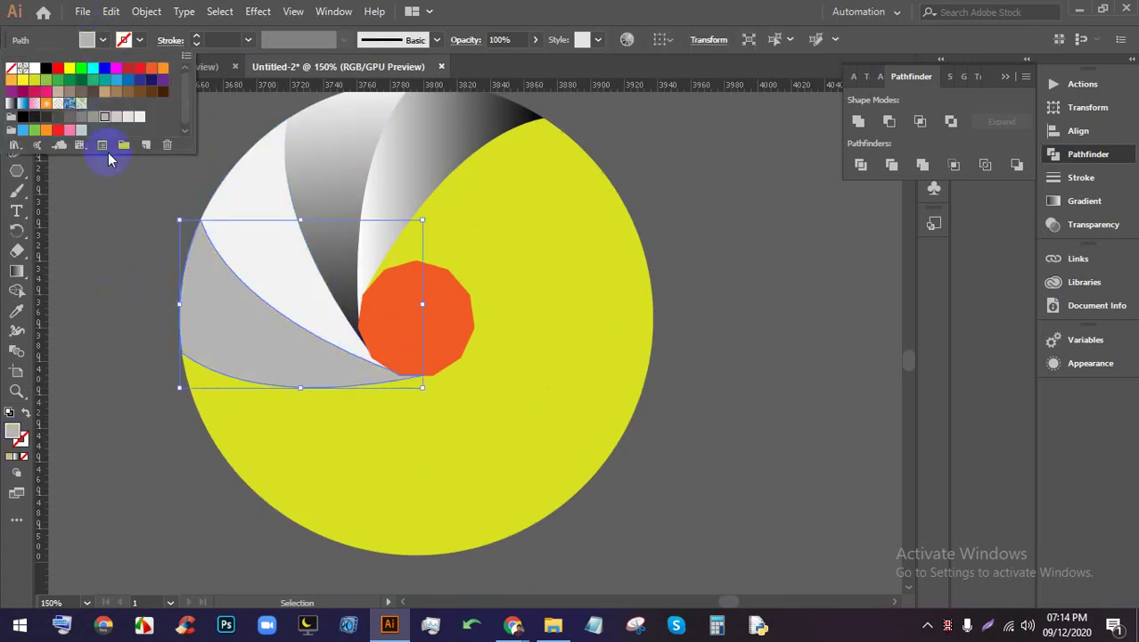
pyautogui.click(134, 406)
# Fill the next lower blade grey, the bottom blade darker grey, and the blade beside the polygon light grey
pyautogui.click(270, 440)
pyautogui.click(103, 40)
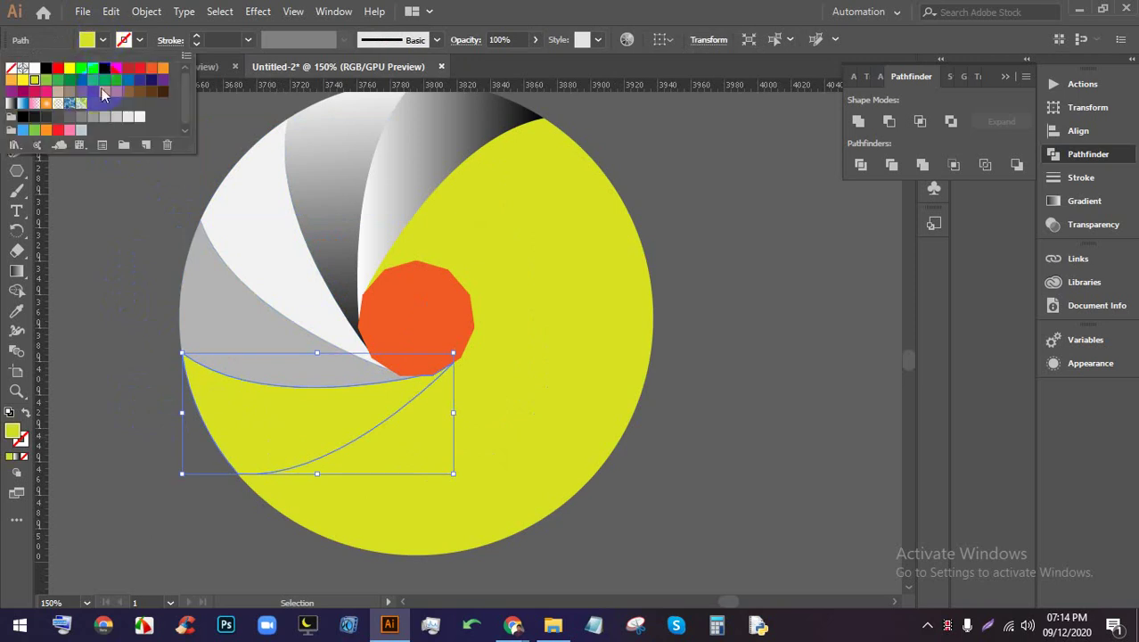
pyautogui.click(90, 120)
pyautogui.click(122, 369)
pyautogui.click(315, 491)
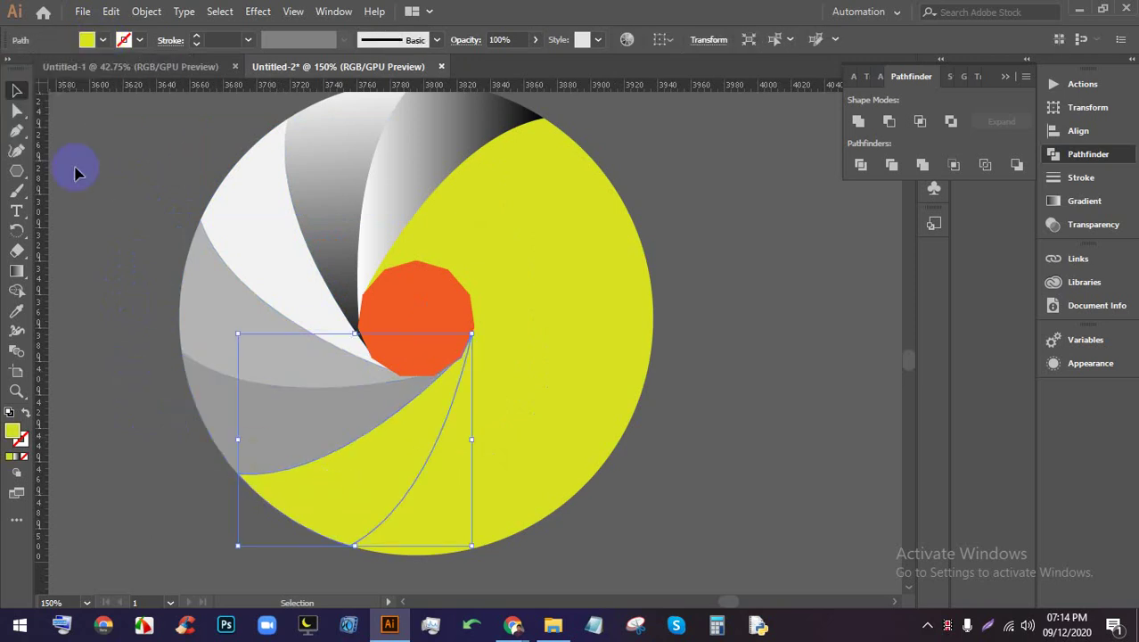
pyautogui.click(103, 40)
pyautogui.click(67, 122)
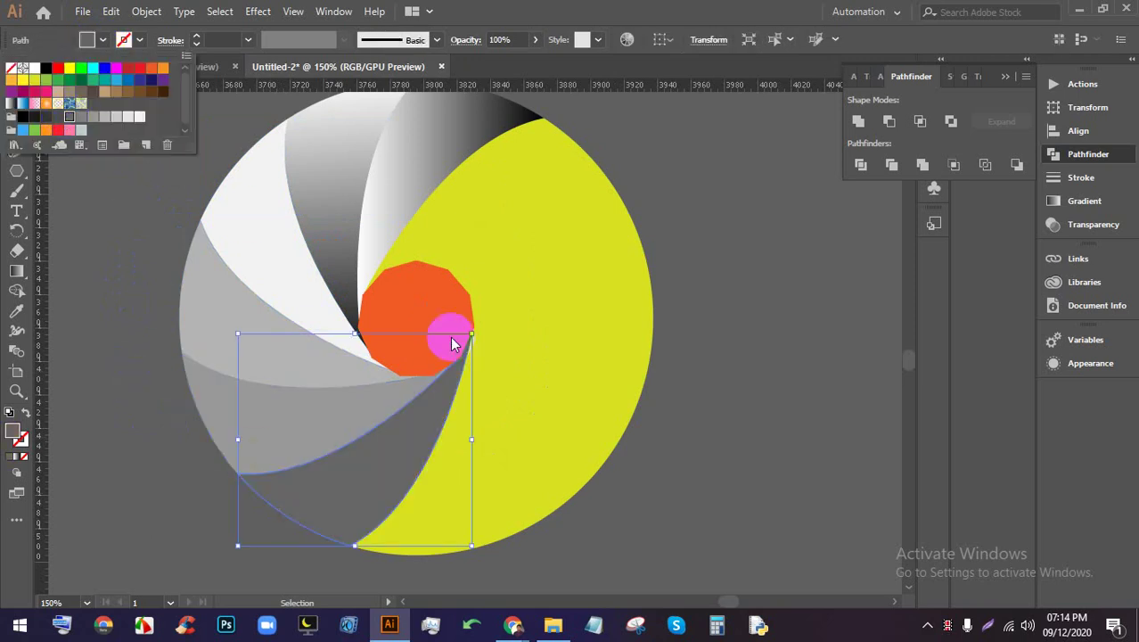
pyautogui.click(687, 351)
pyautogui.click(483, 434)
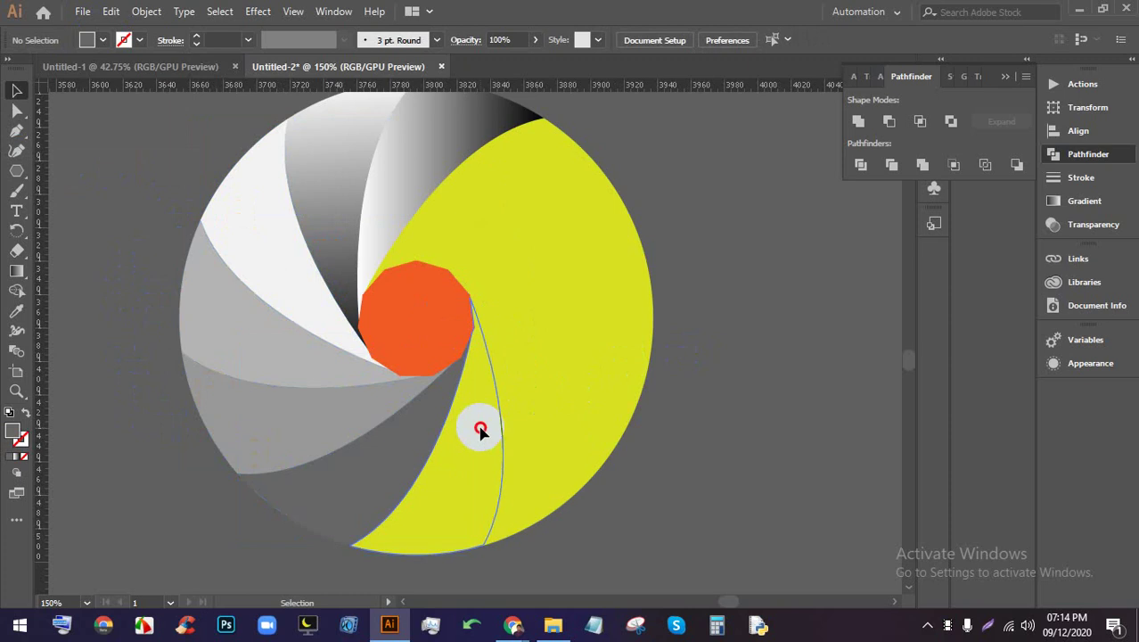
pyautogui.click(104, 41)
pyautogui.click(130, 119)
pyautogui.click(686, 432)
# Check the Camera shutter image search in Chrome, then return and deselect the artwork
pyautogui.scroll(-5, 406, 285)
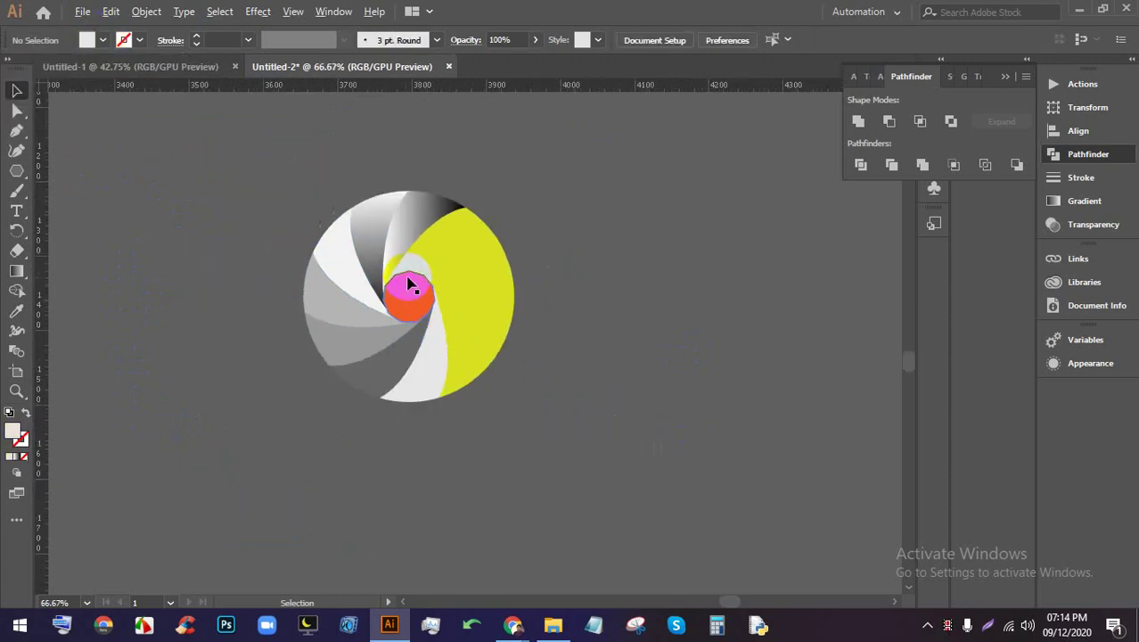
pyautogui.scroll(5, 427, 209)
pyautogui.click(425, 203)
pyautogui.moveTo(513, 624)
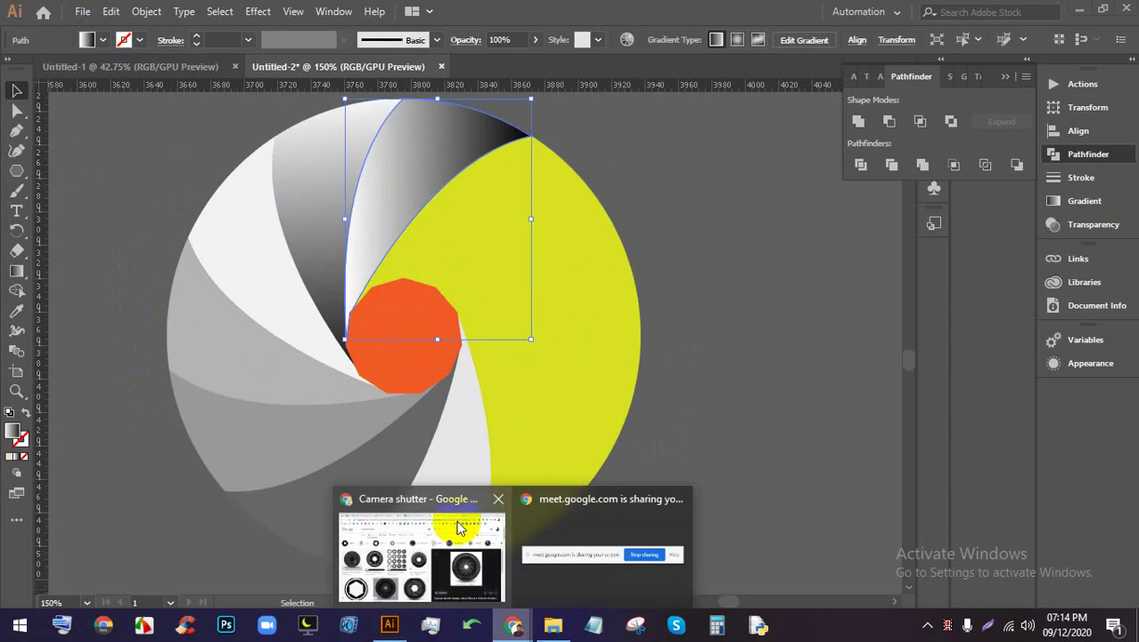
pyautogui.click(465, 531)
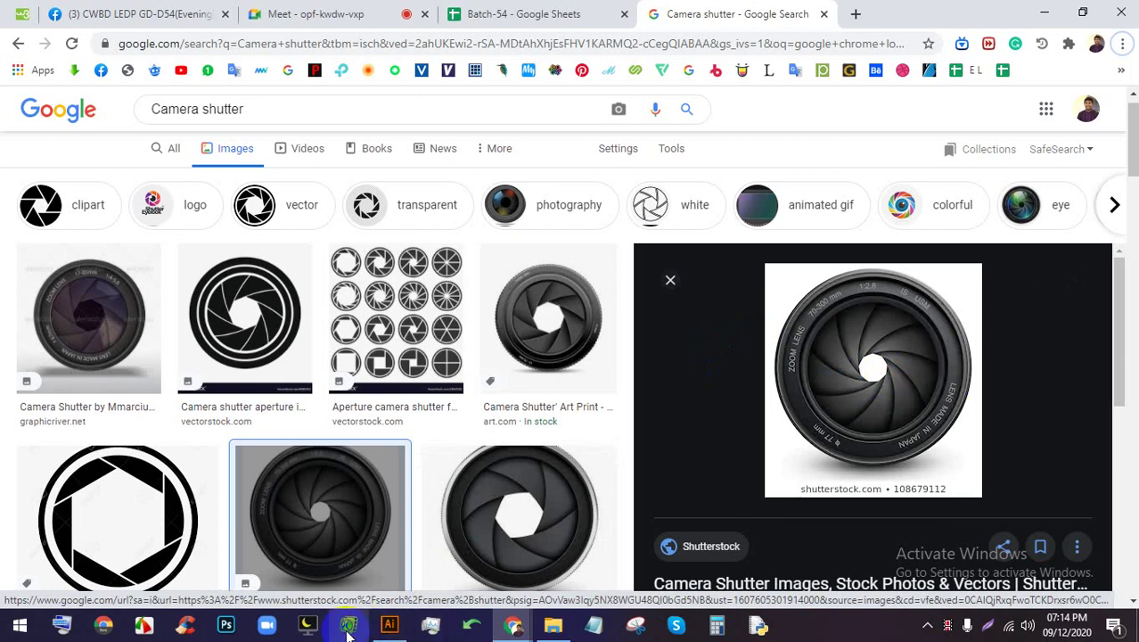
pyautogui.click(389, 625)
pyautogui.click(718, 397)
# Fill the orange centre polygon of the shutter with white
pyautogui.click(407, 241)
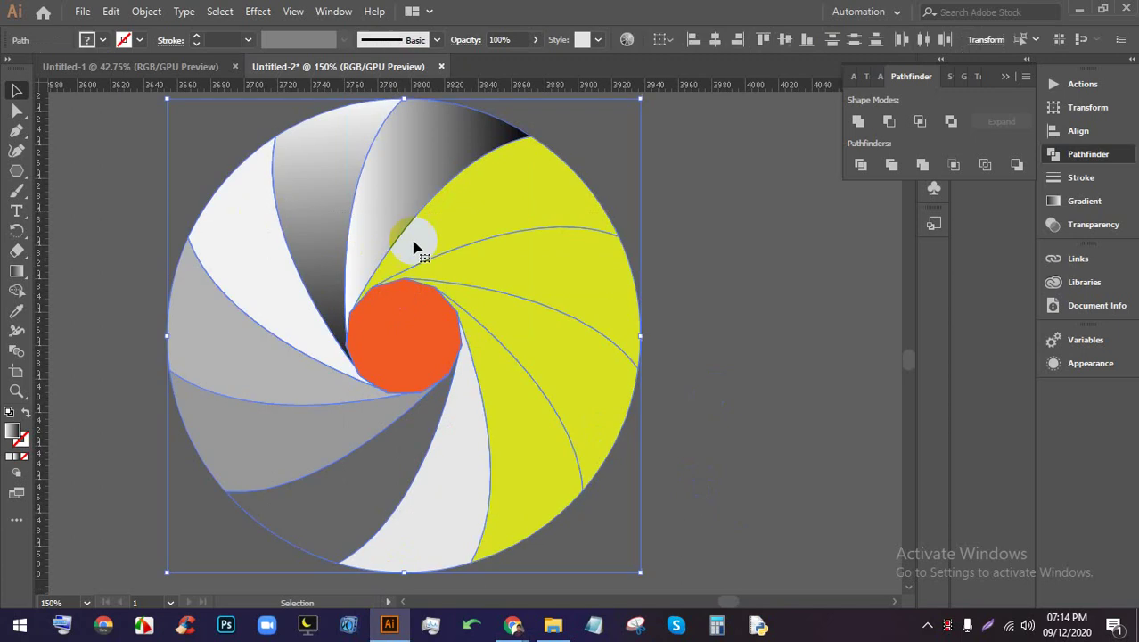
pyautogui.hotkey('ctrl', 'shift', 'a')
pyautogui.click(413, 346)
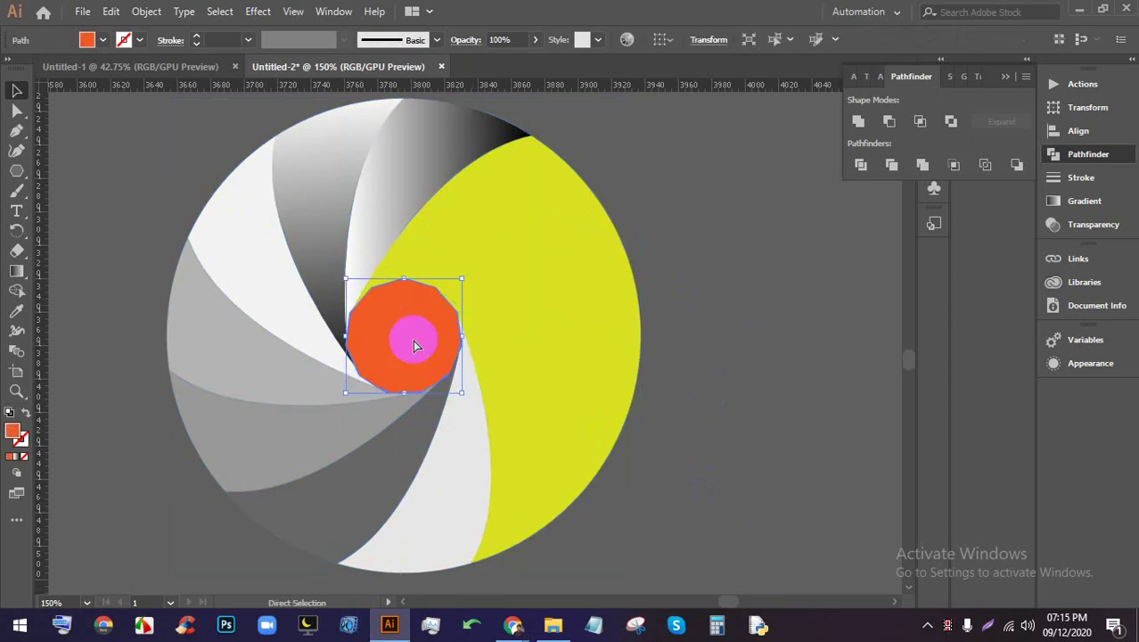
pyautogui.press('v')
pyautogui.click(86, 39)
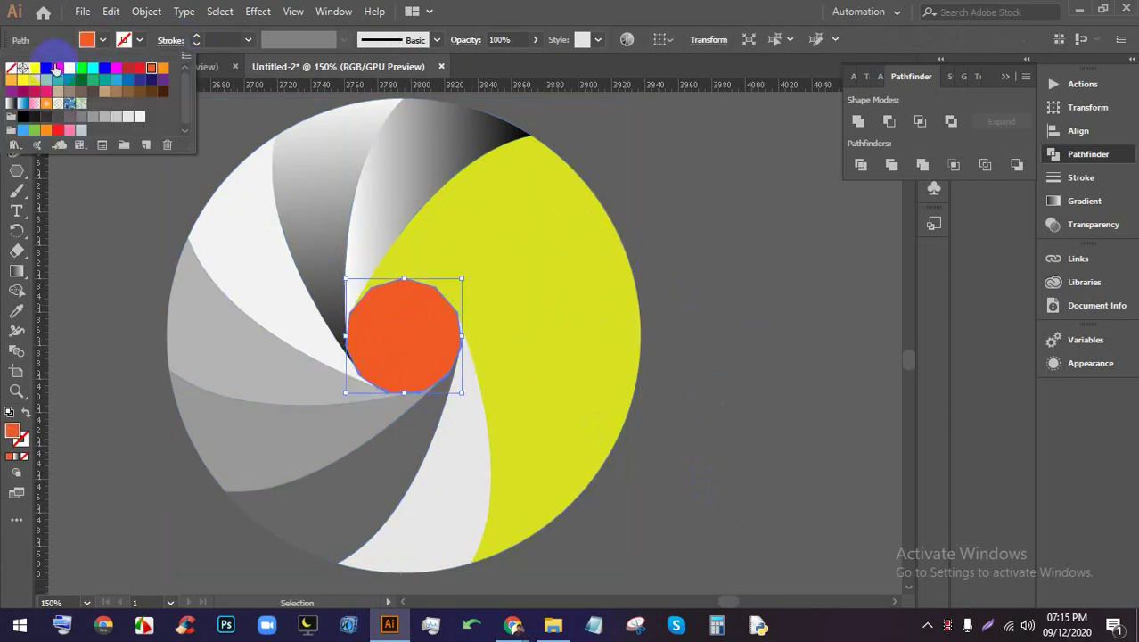
pyautogui.click(46, 67)
pyautogui.click(34, 68)
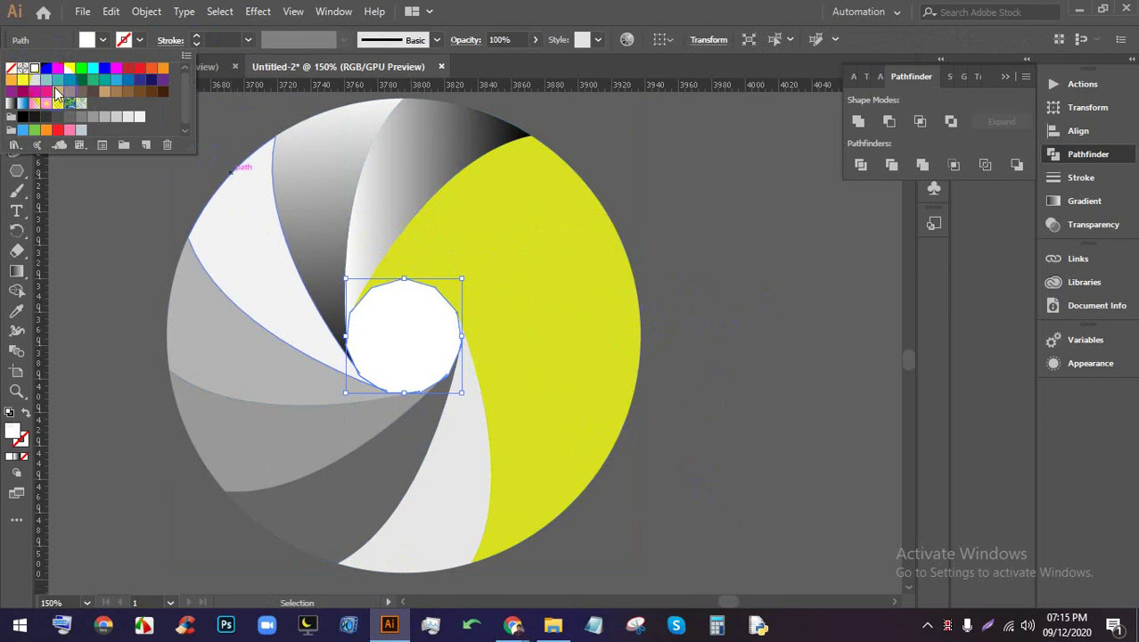
pyautogui.click(689, 348)
# Select all the artwork and drag the gradient several times until the left blades shade white to grey
pyautogui.scroll(-1, 575, 327)
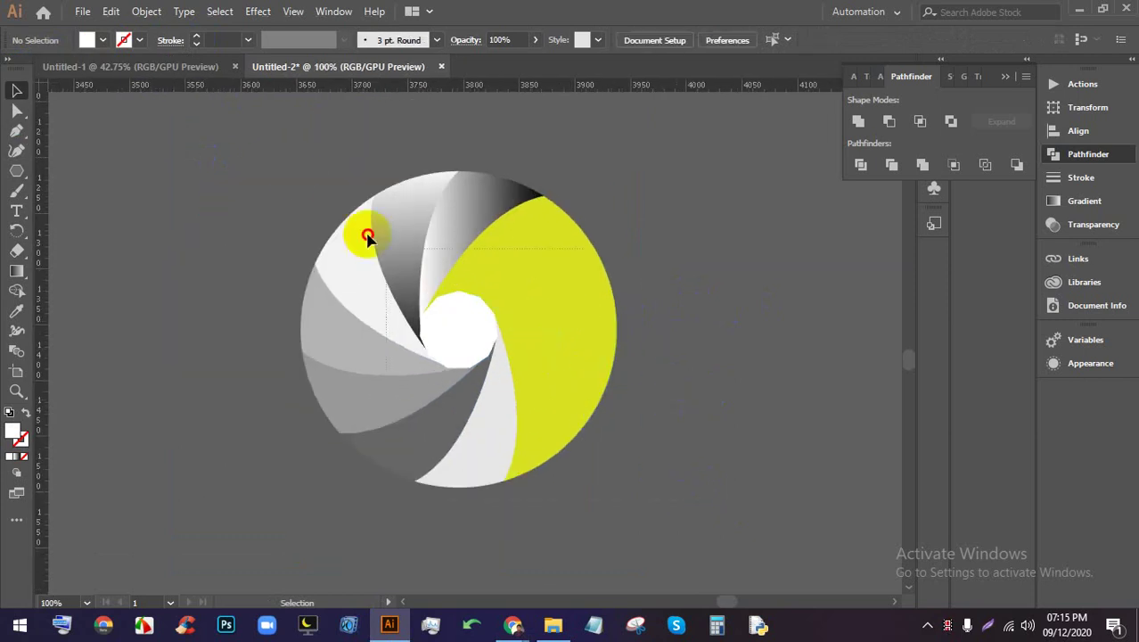
pyautogui.hotkey('ctrl', 'a')
pyautogui.scroll(1, 590, 323)
pyautogui.scroll(-1, 580, 323)
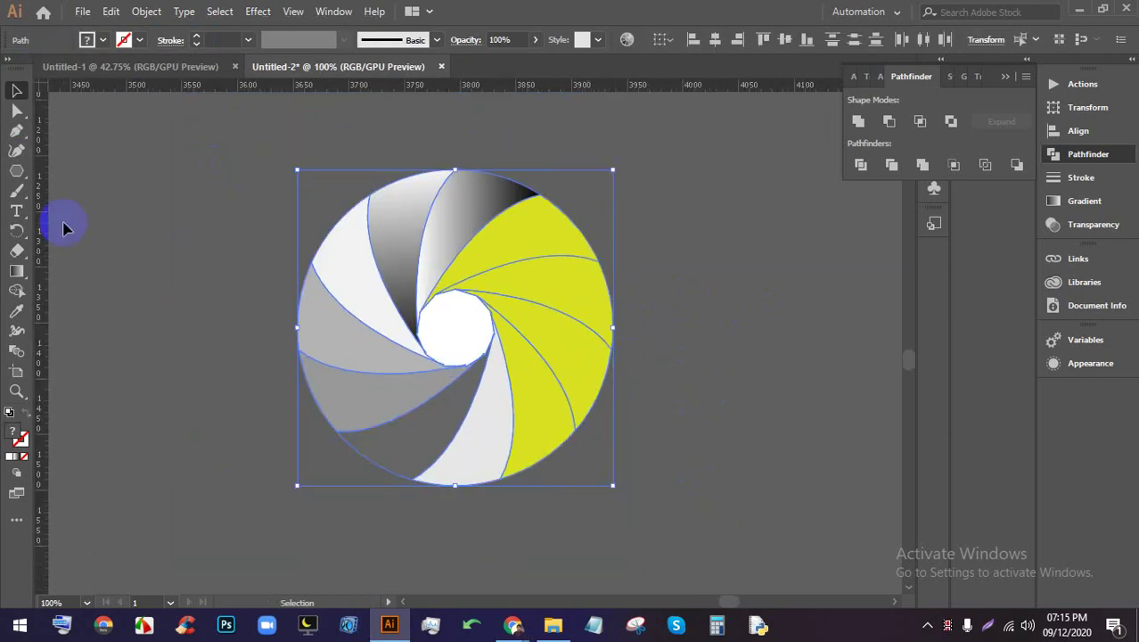
pyautogui.click(16, 272)
pyautogui.moveTo(258, 229)
pyautogui.mouseDown()
pyautogui.moveTo(407, 287)
pyautogui.moveTo(674, 456)
pyautogui.moveTo(677, 435)
pyautogui.moveTo(458, 287)
pyautogui.mouseUp()
pyautogui.moveTo(640, 425)
pyautogui.mouseDown()
pyautogui.moveTo(417, 262)
pyautogui.moveTo(245, 216)
pyautogui.mouseUp()
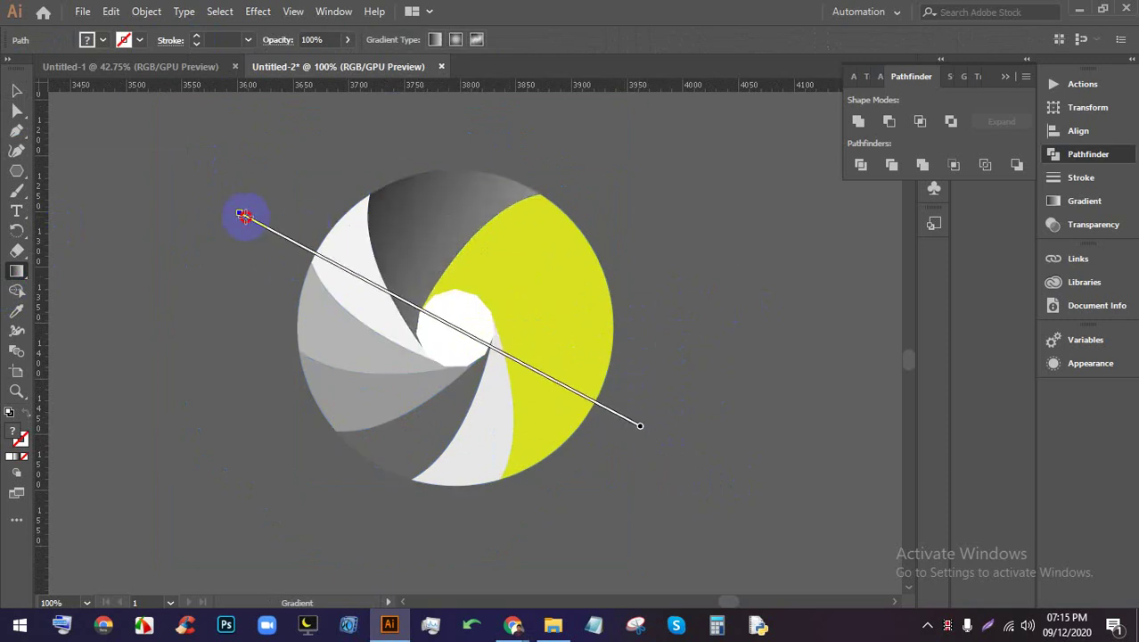
pyautogui.moveTo(356, 390)
pyautogui.mouseDown()
pyautogui.moveTo(547, 443)
pyautogui.moveTo(762, 468)
pyautogui.mouseUp()
pyautogui.moveTo(312, 413)
pyautogui.mouseDown()
pyautogui.moveTo(406, 400)
pyautogui.moveTo(679, 293)
pyautogui.moveTo(406, 364)
pyautogui.moveTo(545, 271)
pyautogui.mouseUp()
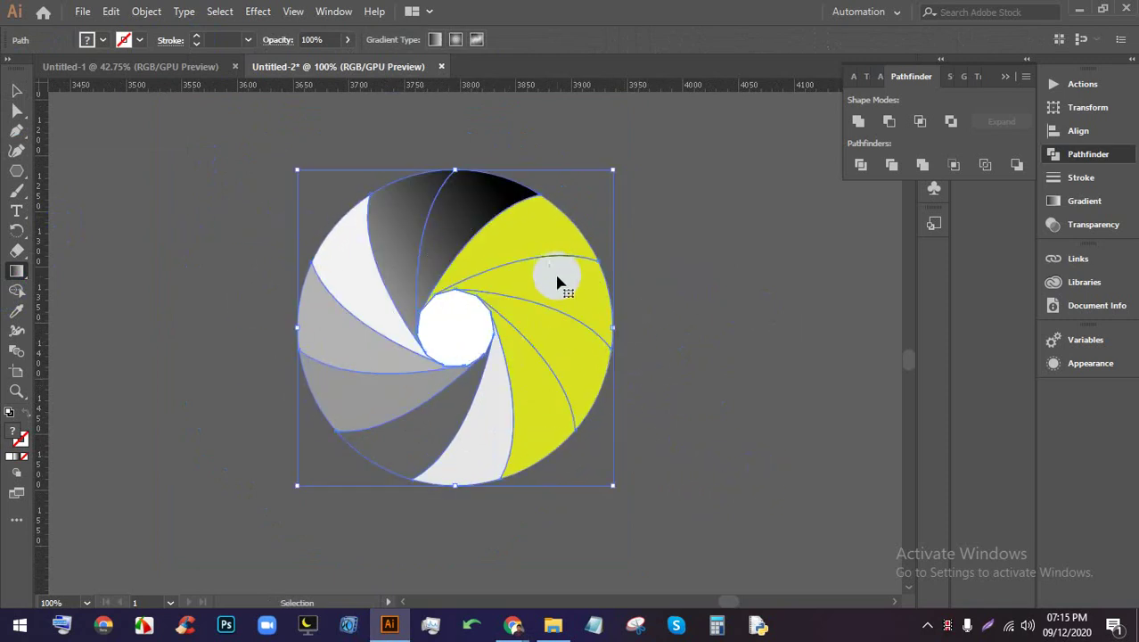
pyautogui.moveTo(391, 244); pyautogui.dragTo(795, 326)
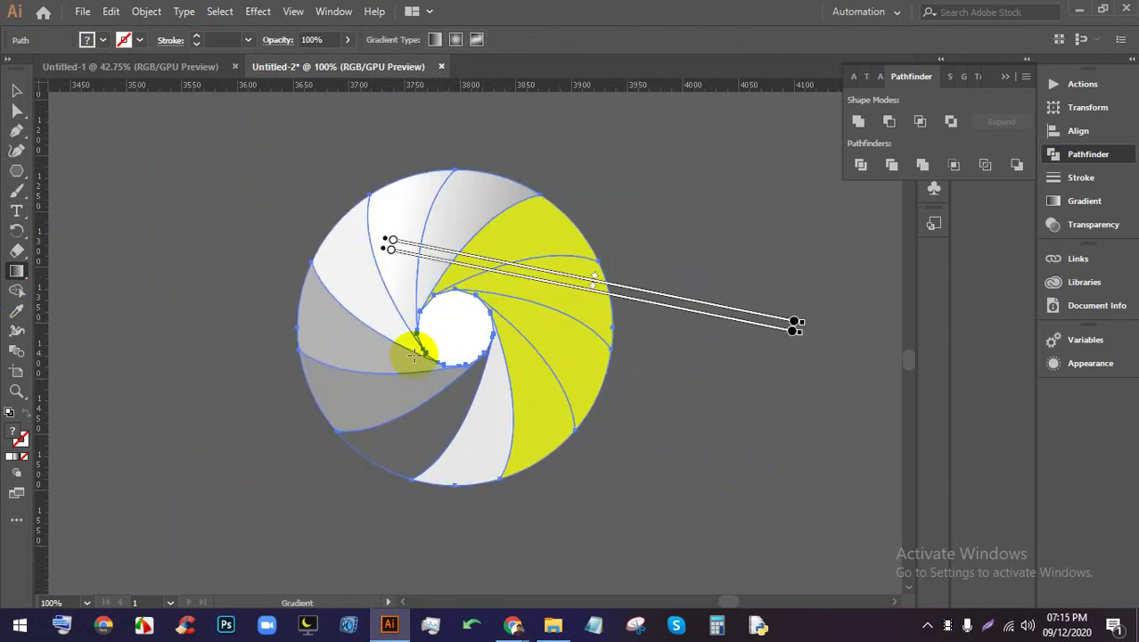
# Make the gradient radial and spread one radial gradient across the whole shutter circle
pyautogui.click(457, 41)
pyautogui.moveTo(274, 350); pyautogui.dragTo(676, 234)
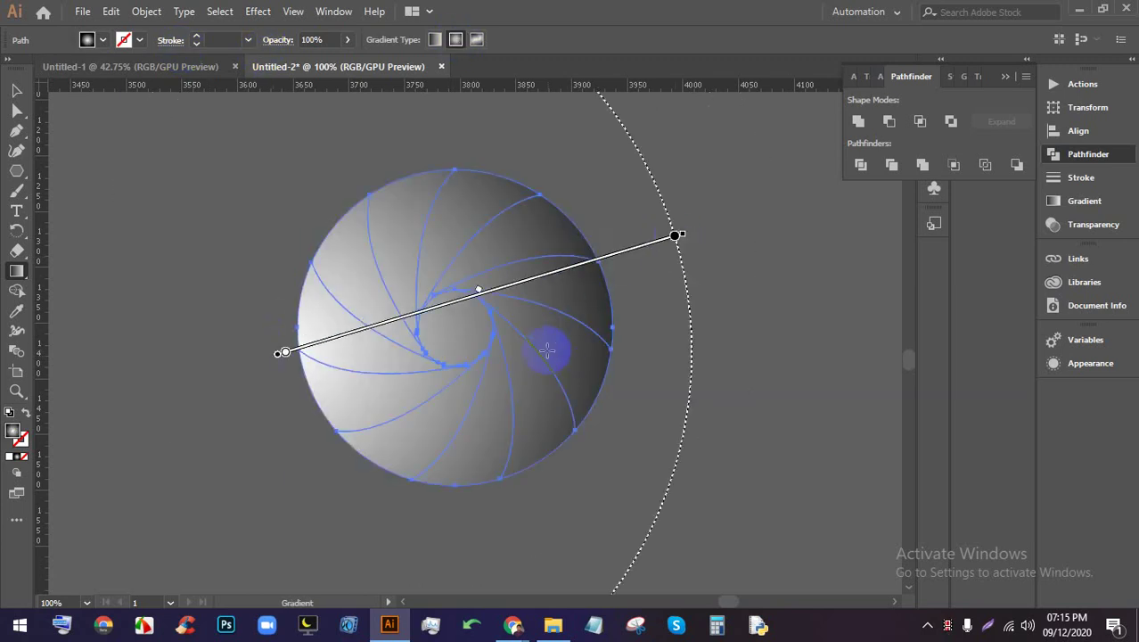
pyautogui.press('v')
pyautogui.click(666, 318)
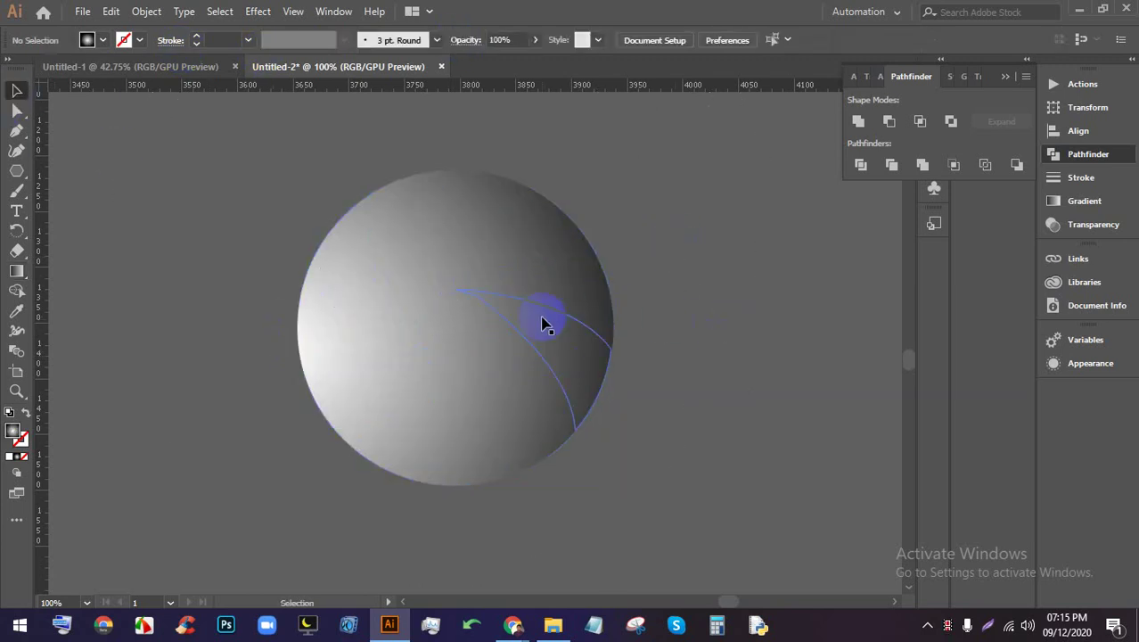
# Inspect the individual blades and the small centre circle, nudging one blade slightly
pyautogui.click(546, 325)
pyautogui.click(459, 318)
pyautogui.click(662, 310)
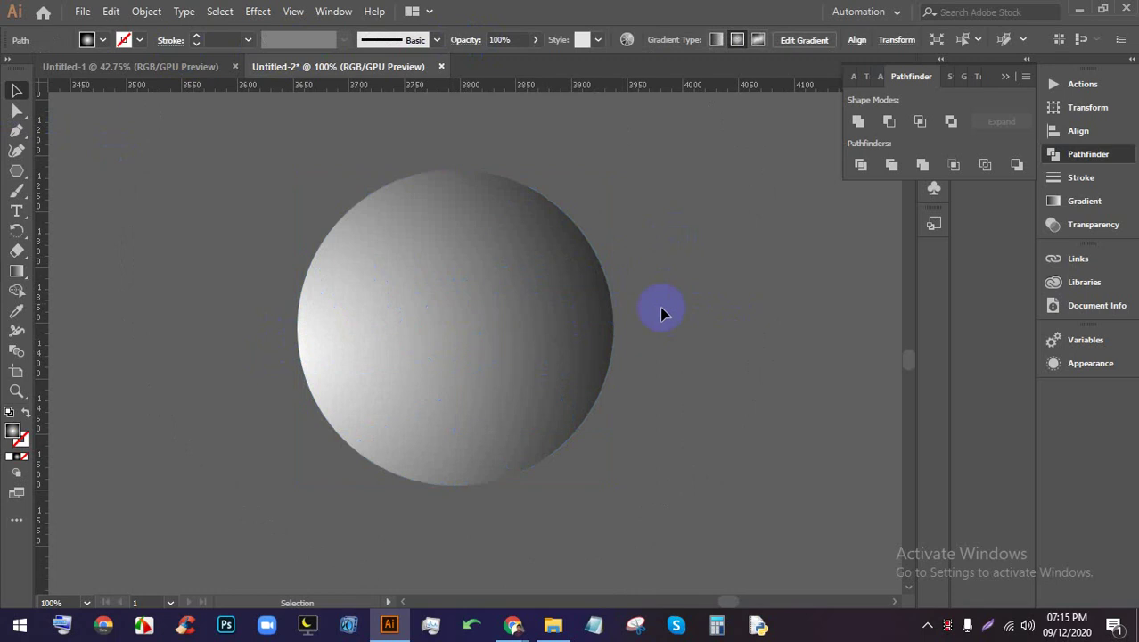
pyautogui.click(459, 328)
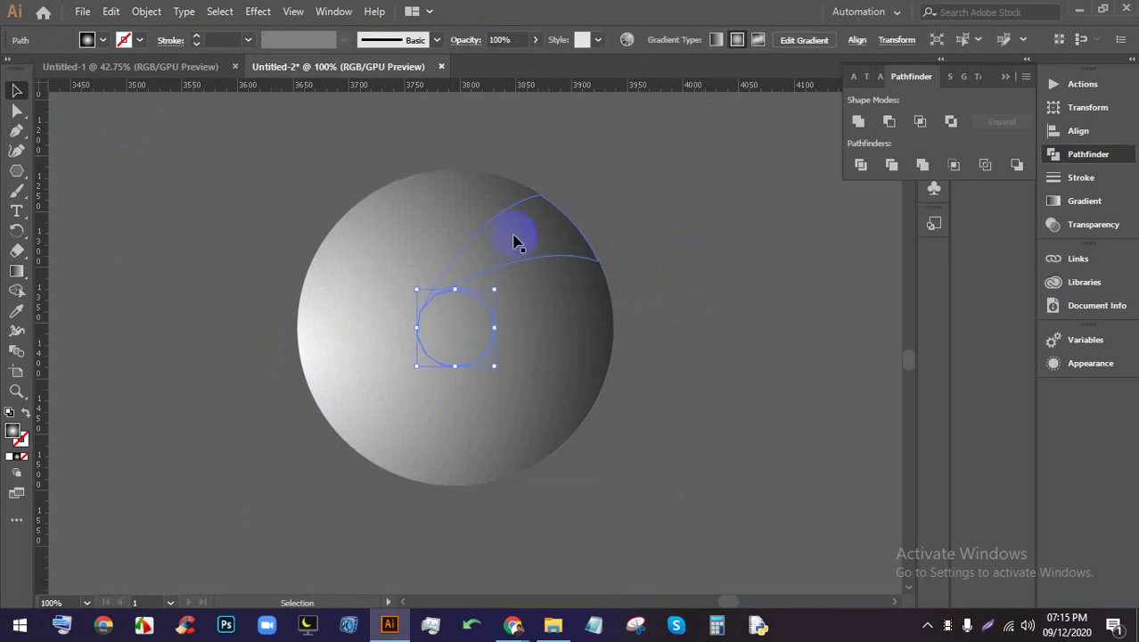
pyautogui.click(703, 310)
pyautogui.moveTo(544, 265); pyautogui.dragTo(524, 258)
pyautogui.click(457, 328)
pyautogui.click(582, 300)
pyautogui.rightClick(541, 269)
pyautogui.click(718, 234)
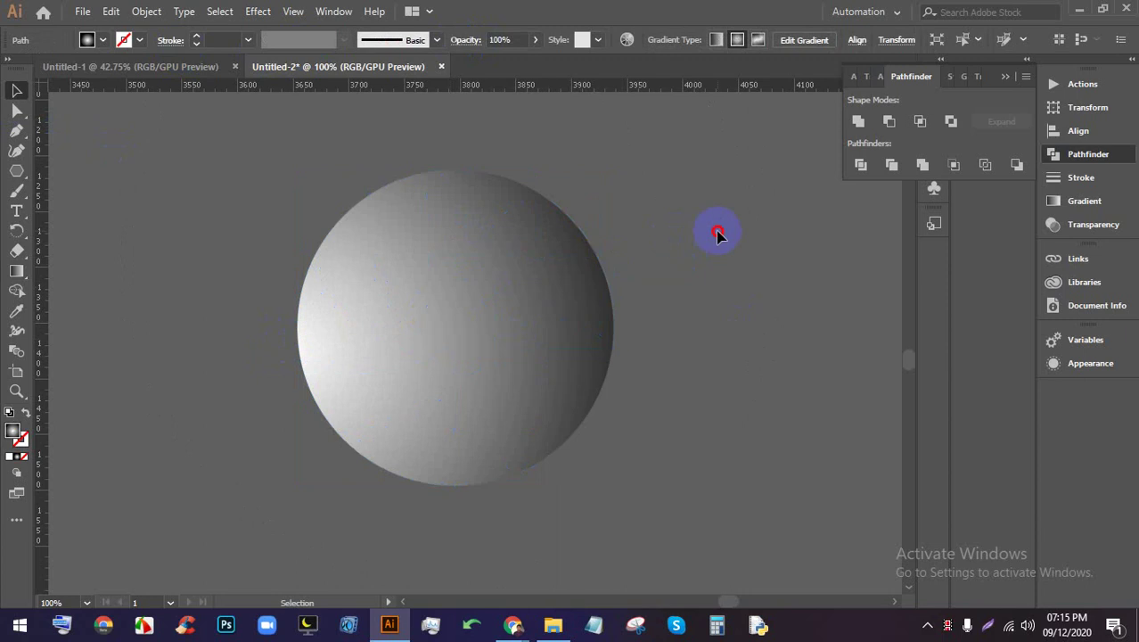
pyautogui.click(544, 286)
pyautogui.click(684, 262)
# Undo the radial gradients so the blades return to flat yellow, white and grey fills
pyautogui.hotkey('ctrl', 'a')
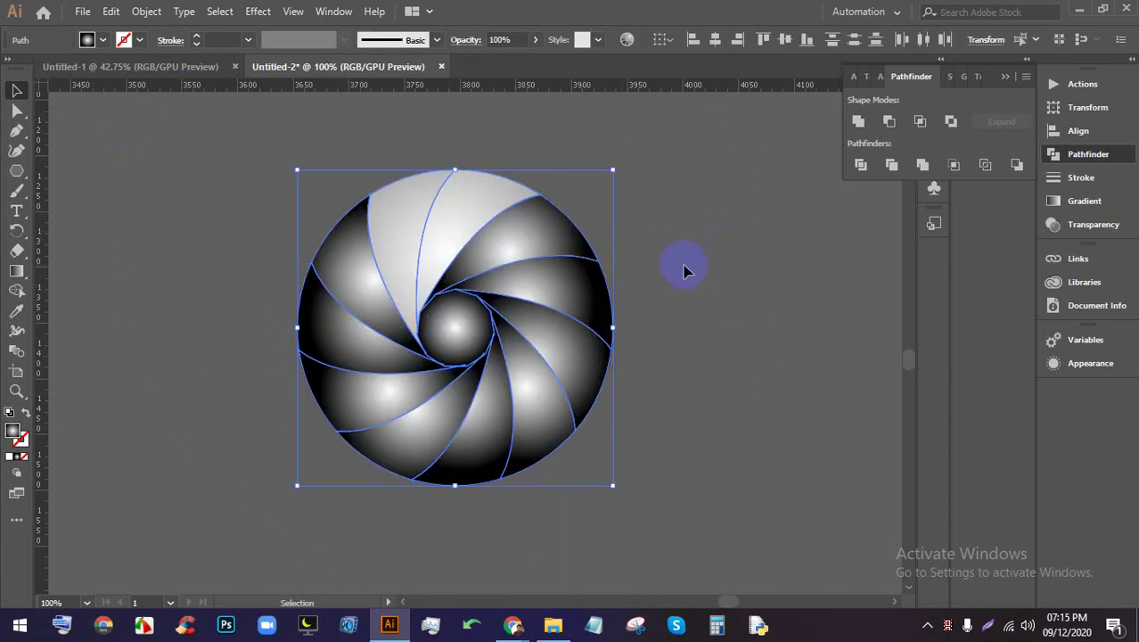
pyautogui.click(683, 270)
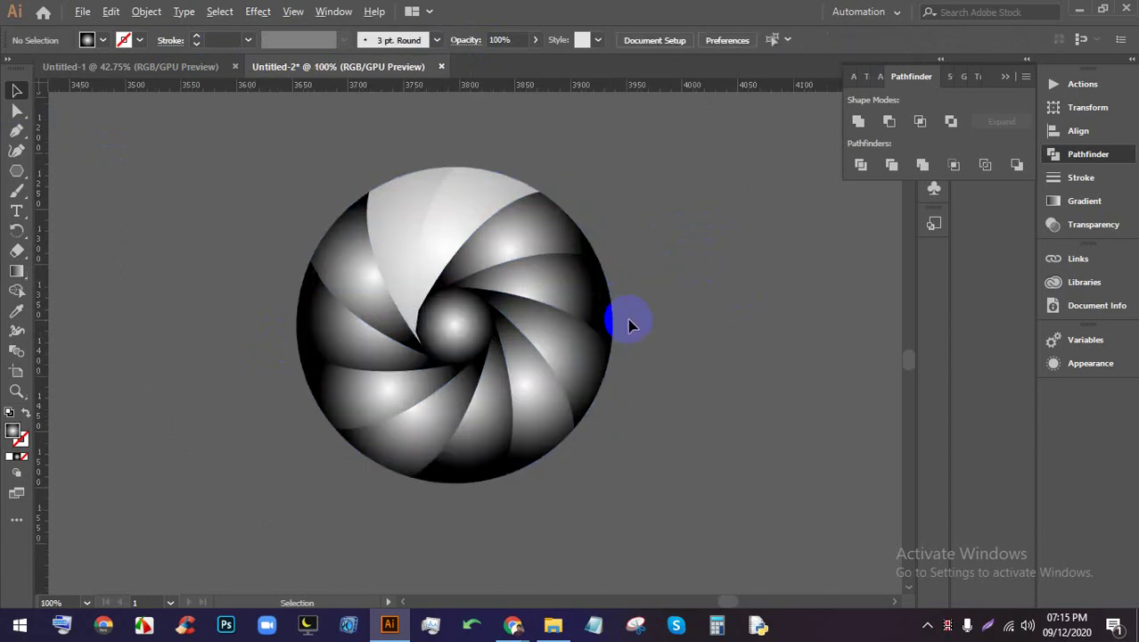
pyautogui.click(592, 254)
pyautogui.hotkey('ctrl', 'shift', 'a')
pyautogui.click(498, 310)
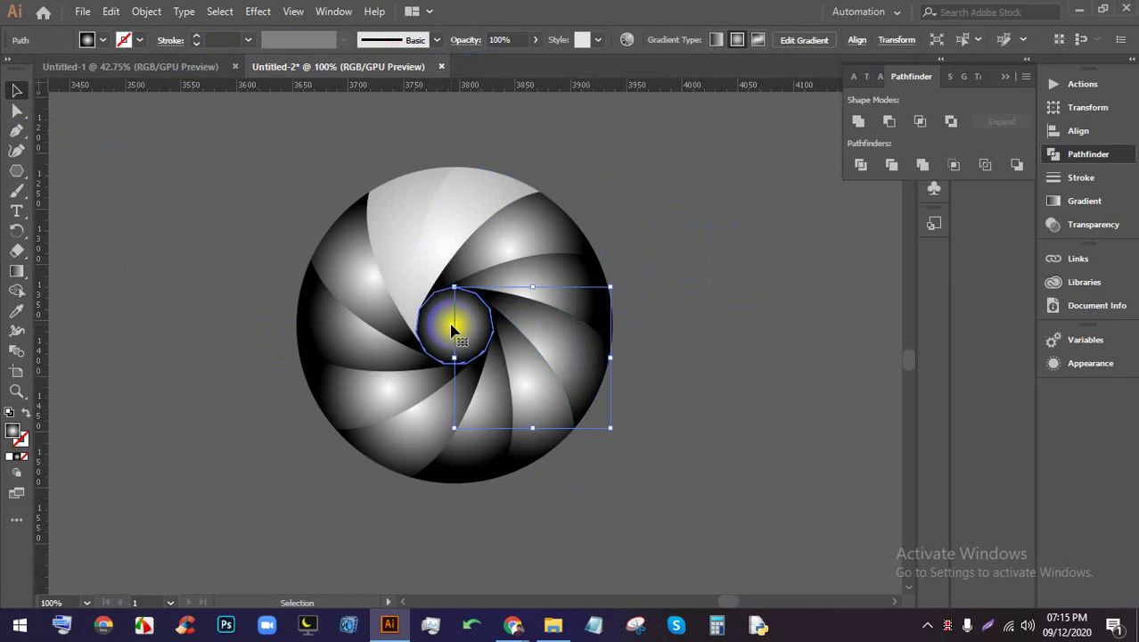
pyautogui.rightClick(452, 323)
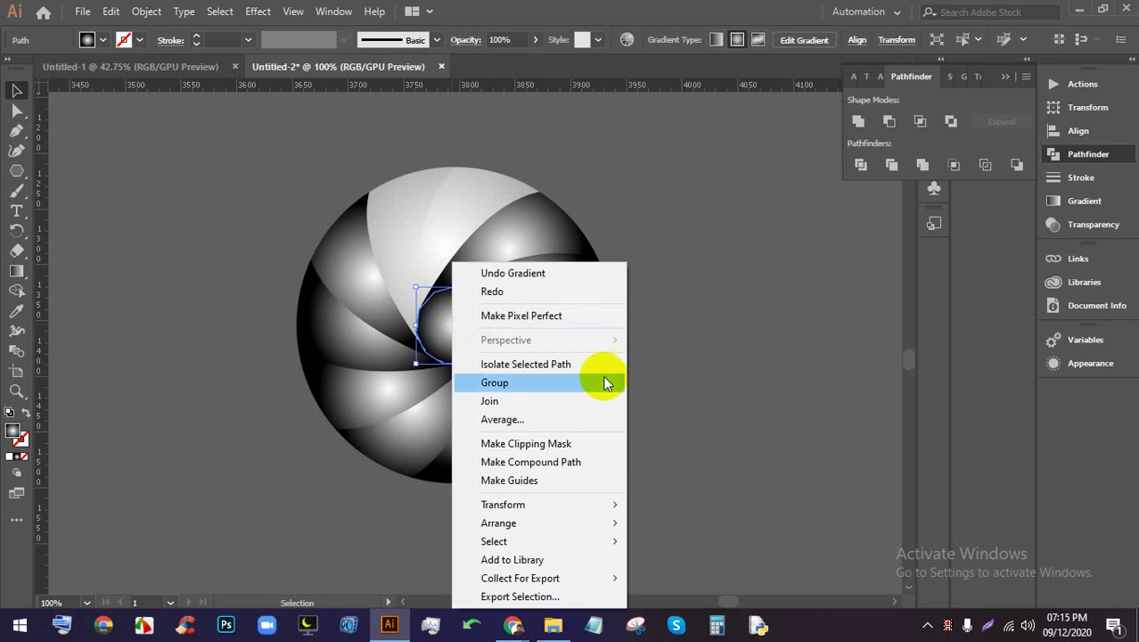
pyautogui.click(755, 340)
pyautogui.click(755, 340)
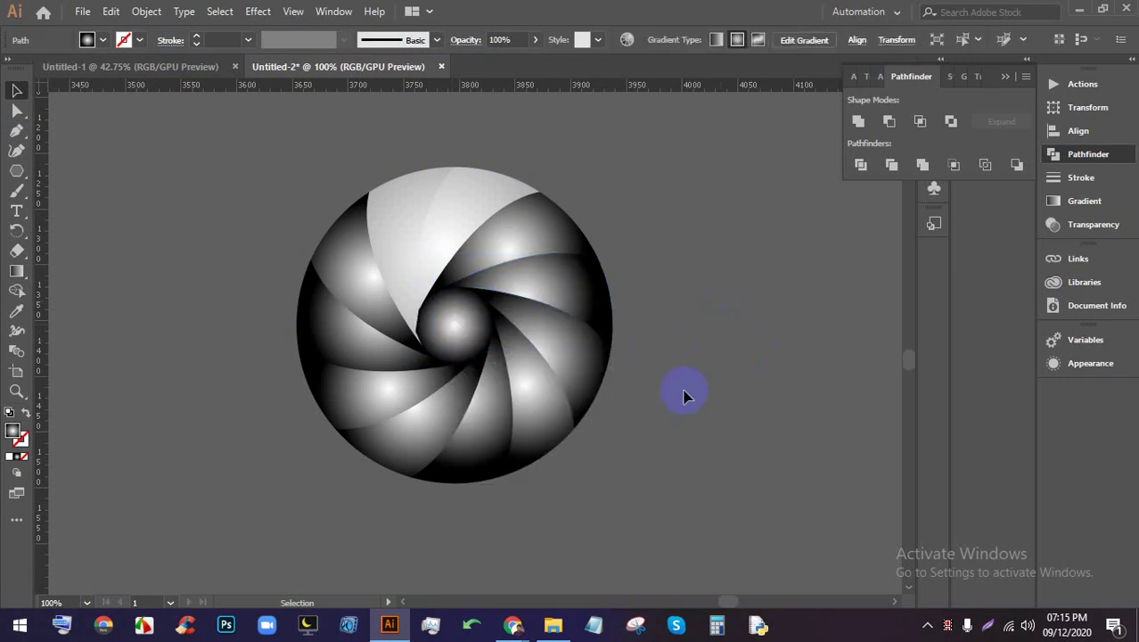
pyautogui.moveTo(686, 394); pyautogui.dragTo(406, 229)
pyautogui.rightClick(486, 248)
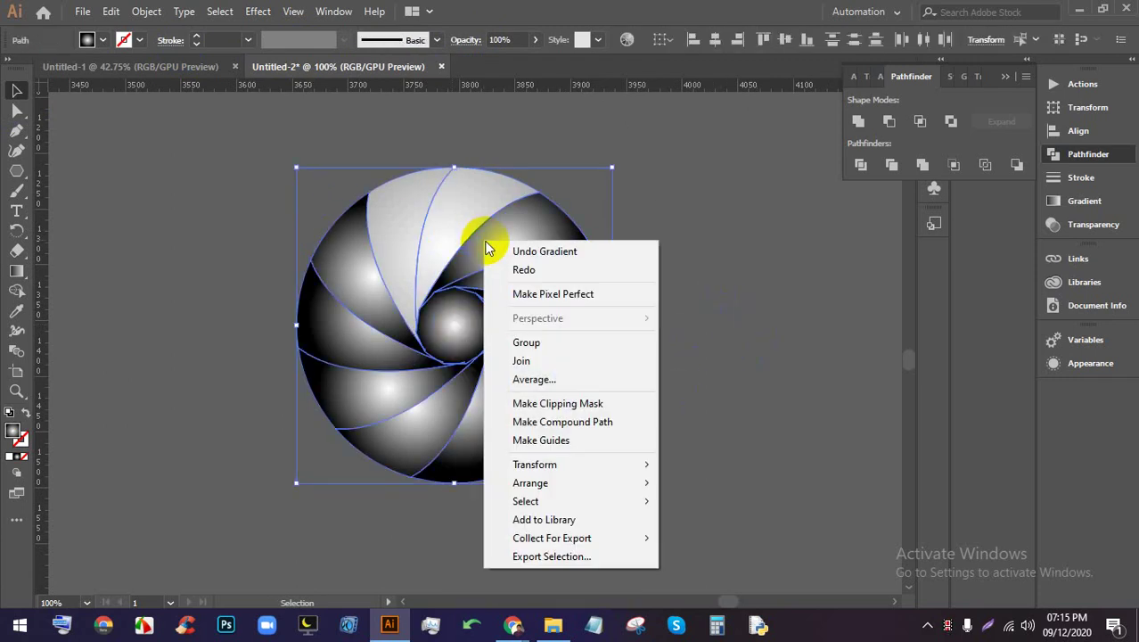
pyautogui.click(666, 221)
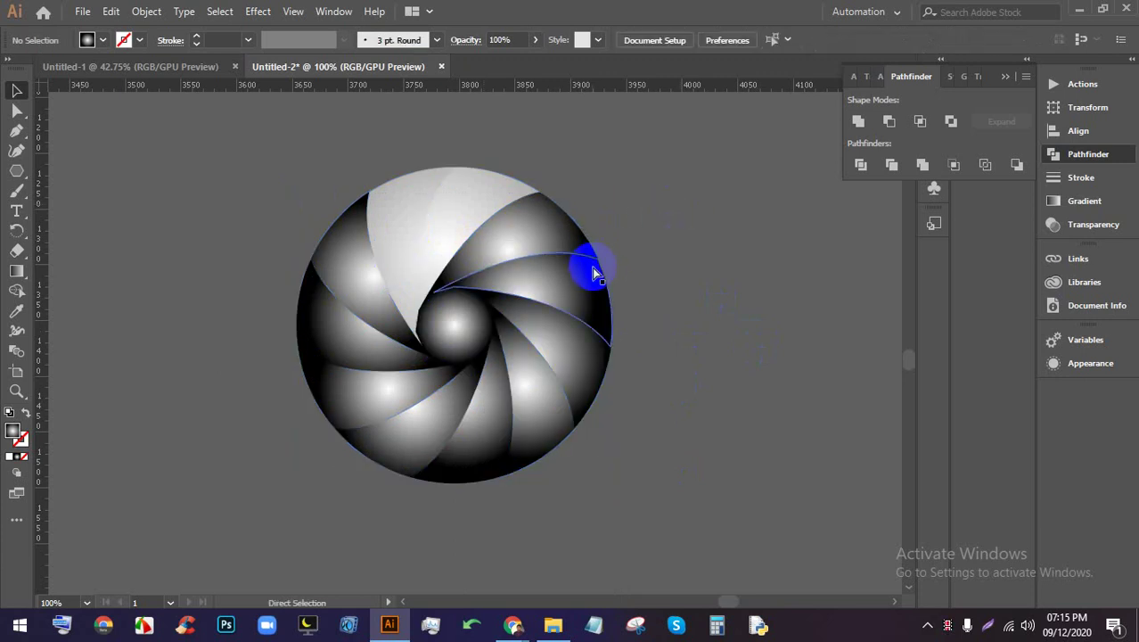
pyautogui.hotkey('ctrl', 'z')
pyautogui.click(631, 335)
# Give the white upper-left blade and the upper yellow blade the black-white radial gradient
pyautogui.click(376, 292)
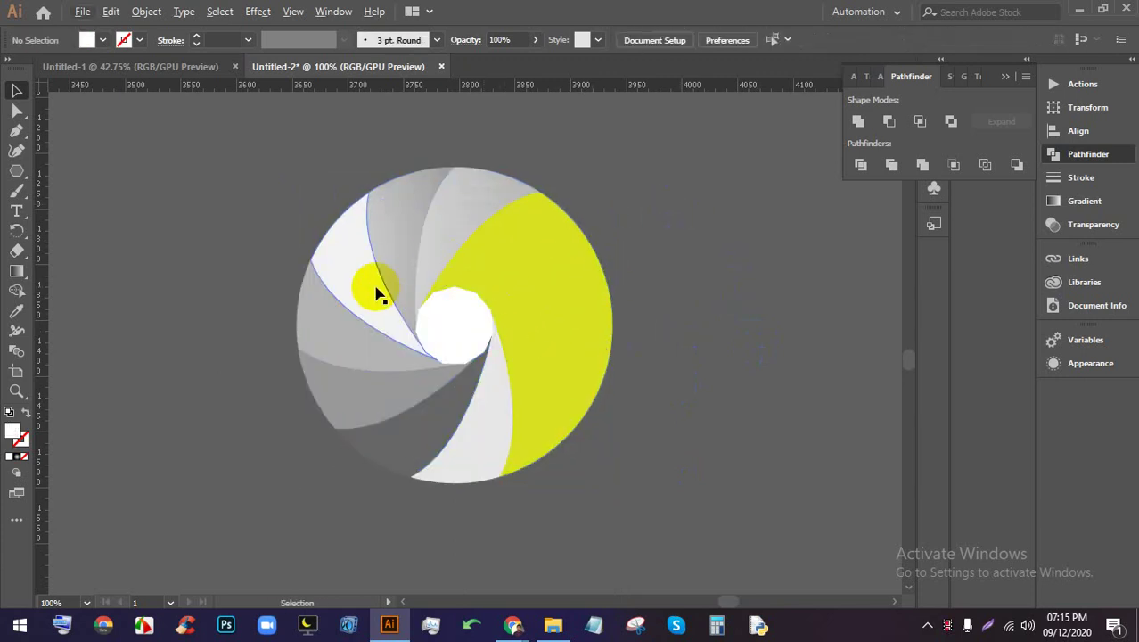
pyautogui.click(103, 40)
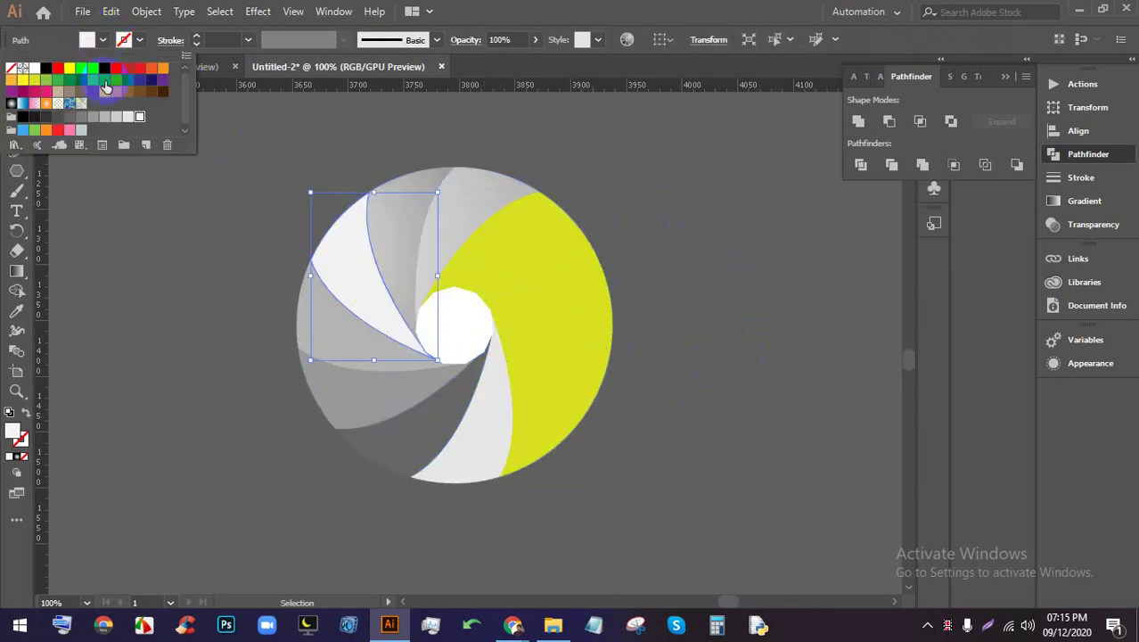
pyautogui.click(13, 104)
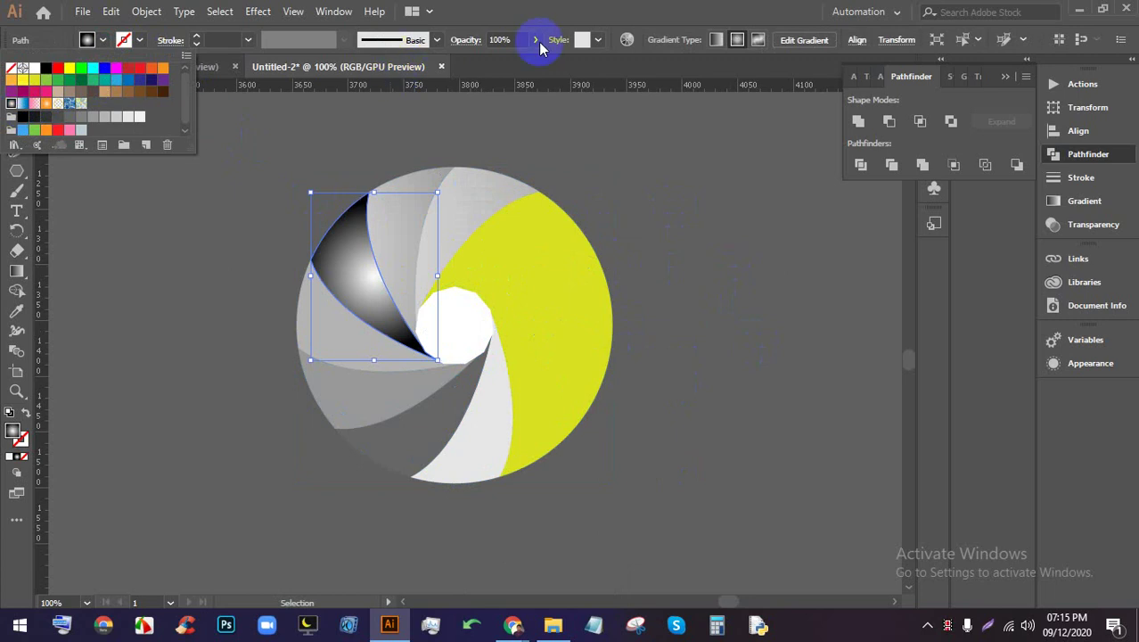
pyautogui.click(714, 45)
pyautogui.click(767, 247)
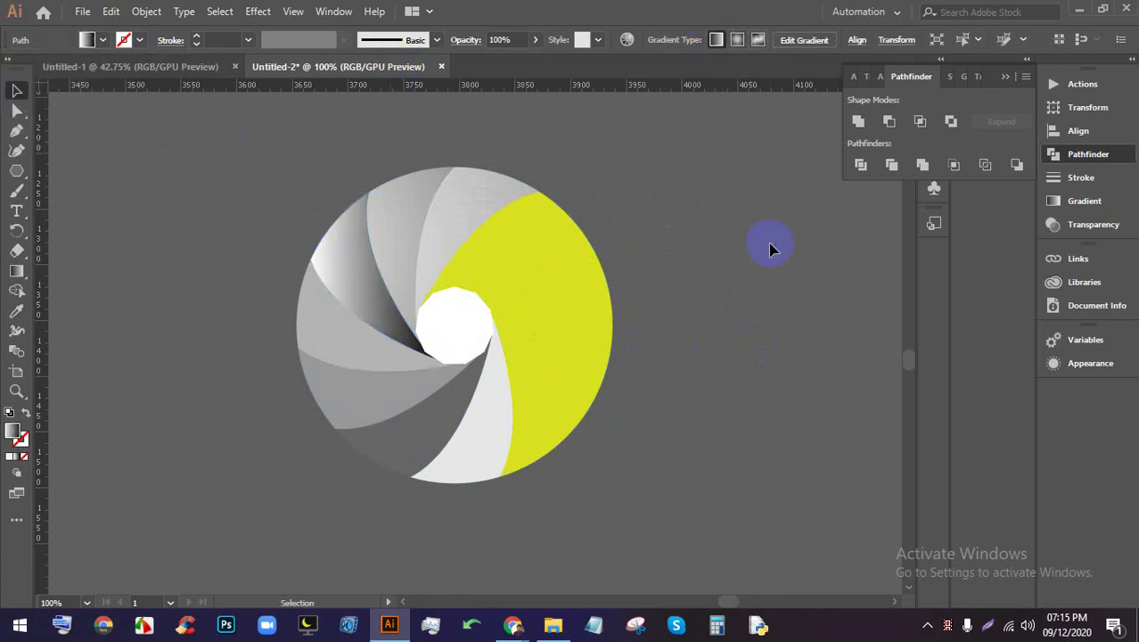
pyautogui.click(488, 176)
pyautogui.click(102, 40)
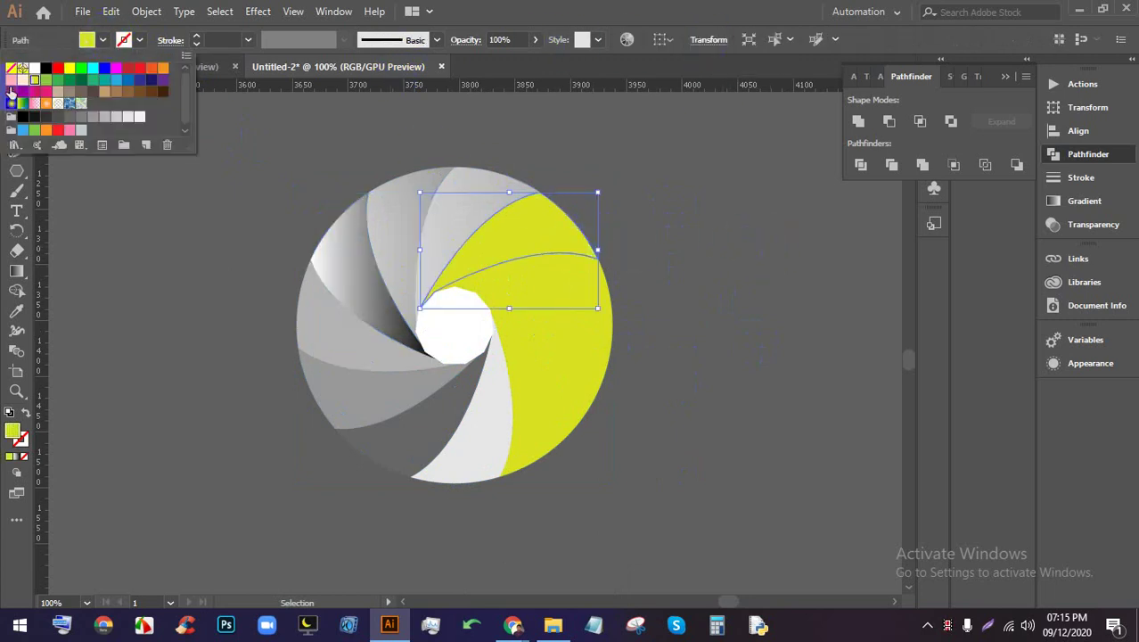
pyautogui.click(12, 104)
pyautogui.click(297, 308)
# Apply the same black-white radial gradient to the remaining three yellow blades
pyautogui.click(559, 284)
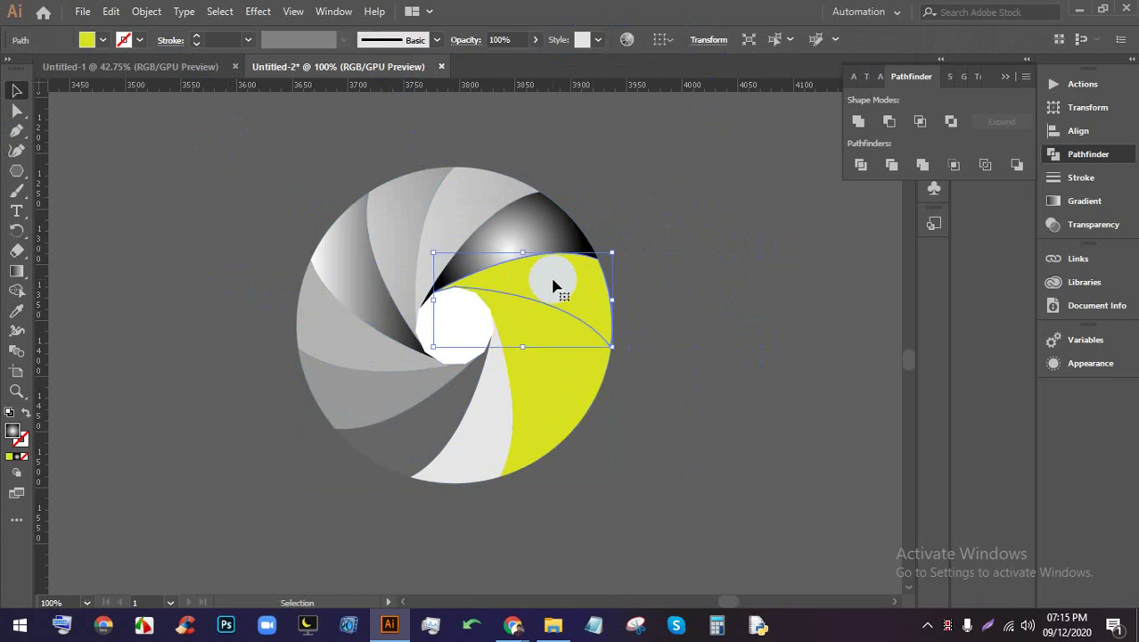
pyautogui.click(95, 44)
pyautogui.click(12, 105)
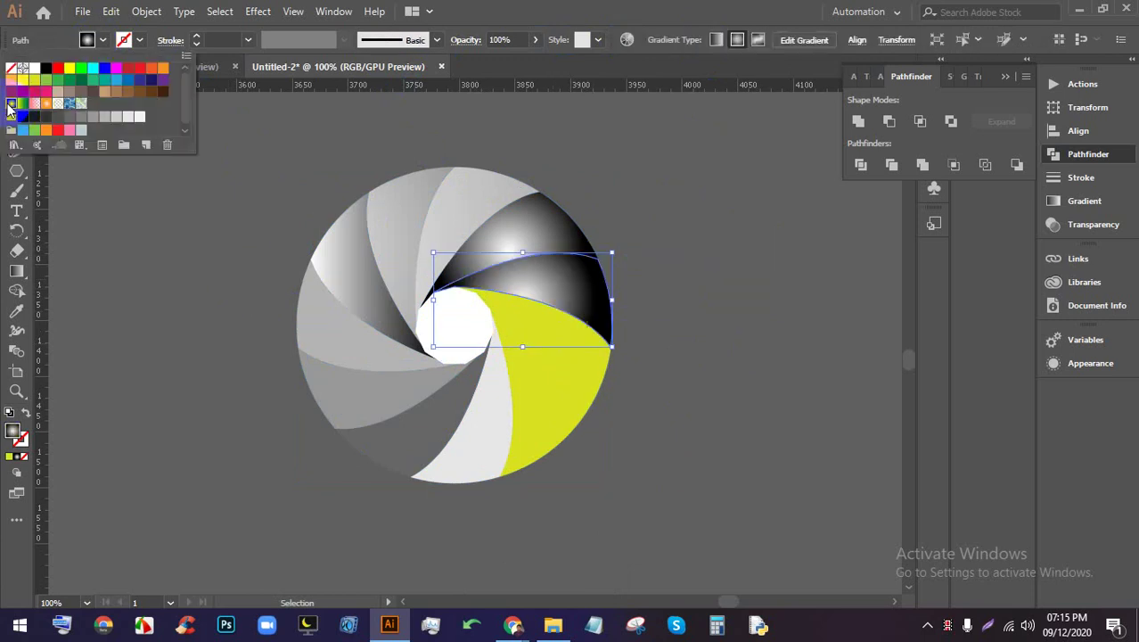
pyautogui.click(355, 322)
pyautogui.click(488, 374)
pyautogui.click(523, 352)
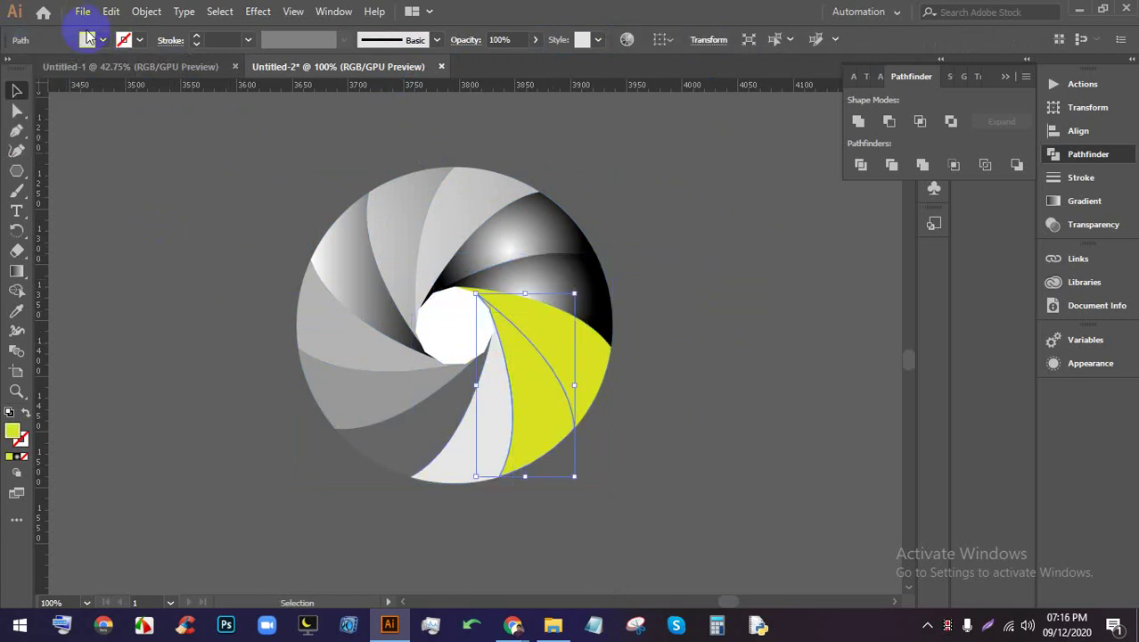
pyautogui.click(101, 40)
pyautogui.click(12, 104)
pyautogui.click(145, 300)
pyautogui.click(521, 358)
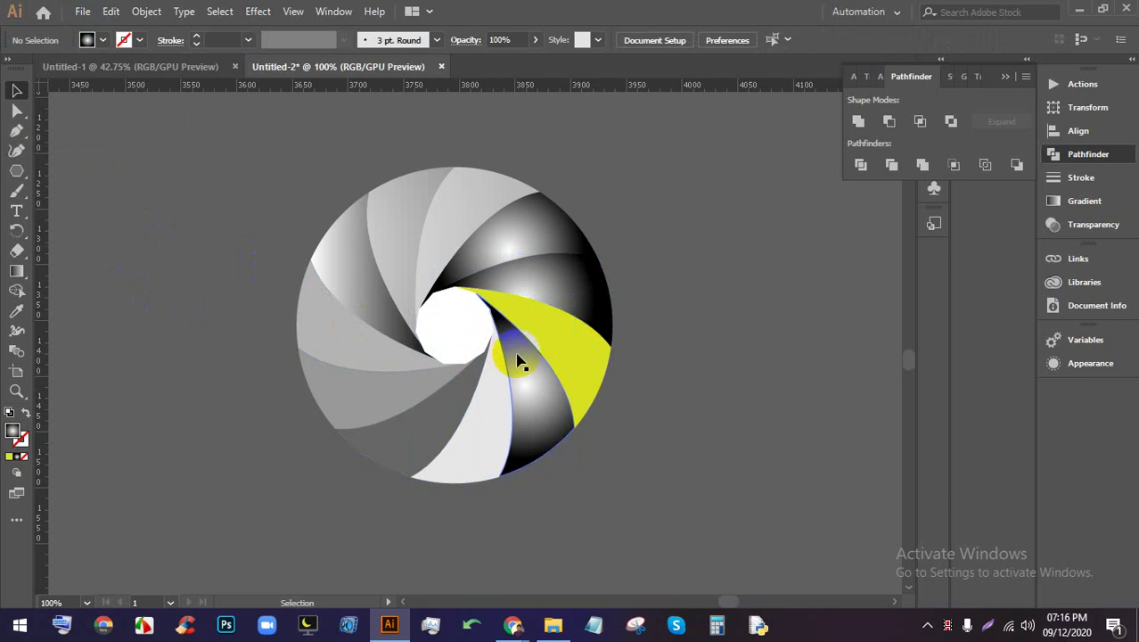
pyautogui.click(90, 37)
pyautogui.click(102, 40)
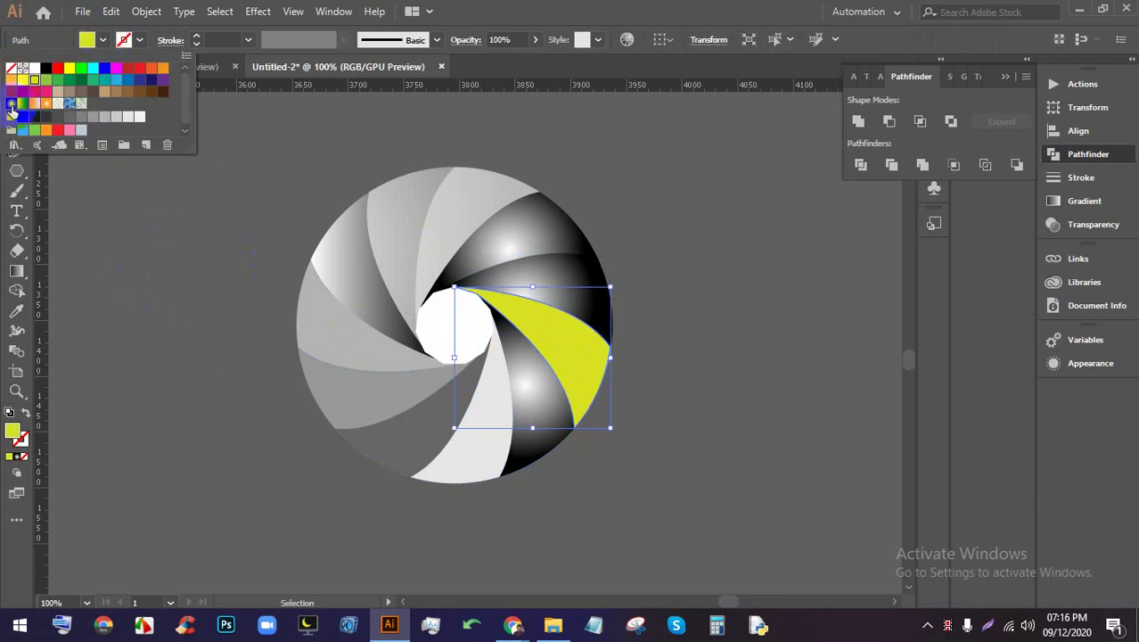
pyautogui.click(13, 105)
pyautogui.click(653, 267)
# Change the selected shutter blades' gradients to linear
pyautogui.moveTo(694, 460); pyautogui.dragTo(354, 178)
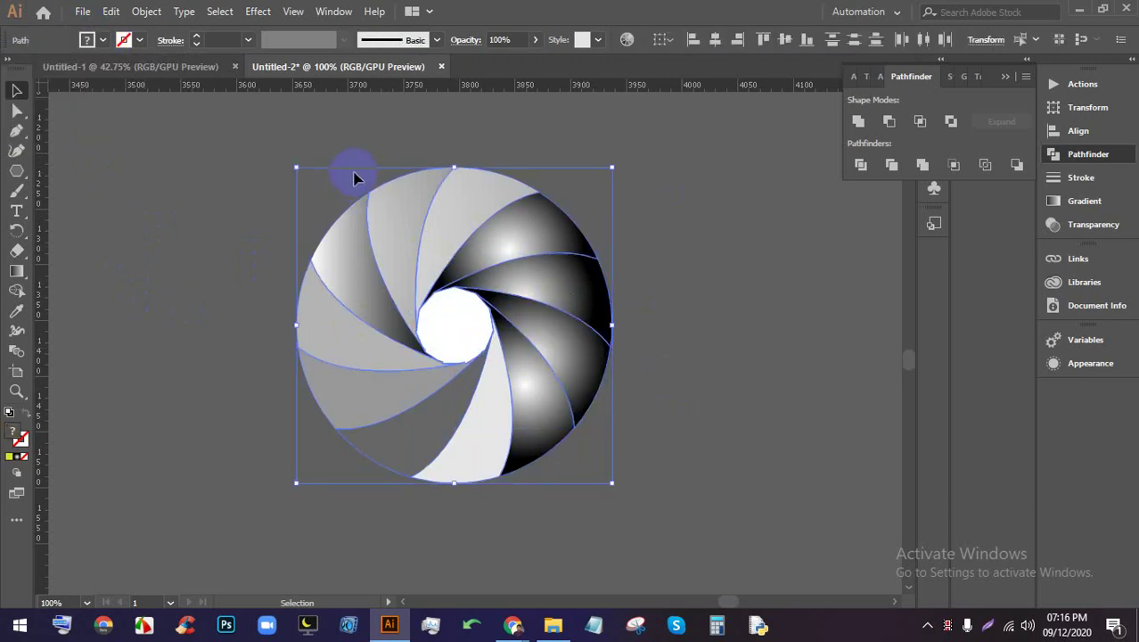
pyautogui.click(15, 272)
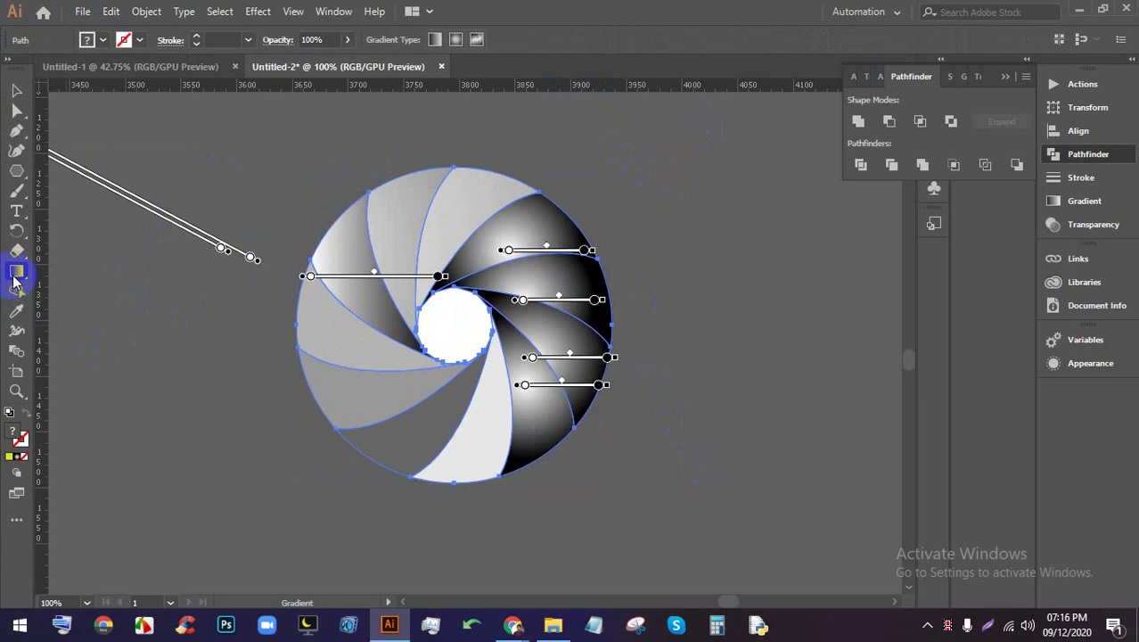
pyautogui.click(436, 41)
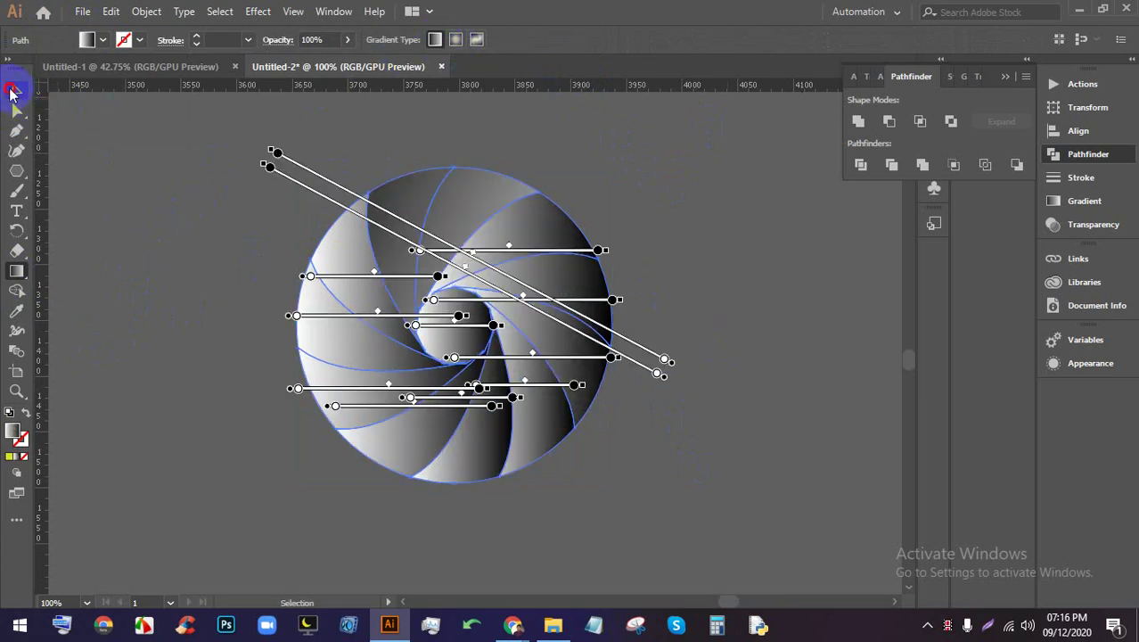
pyautogui.click(12, 92)
# Fill the central aperture circle with white and check the whole artwork
pyautogui.click(216, 298)
pyautogui.click(450, 305)
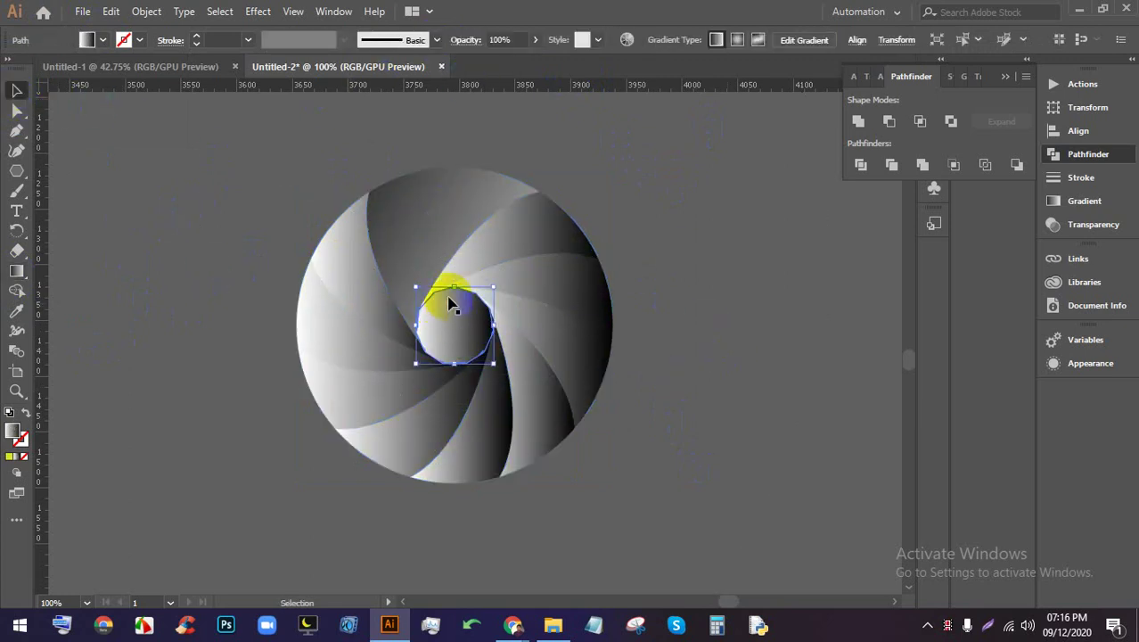
pyautogui.click(89, 40)
pyautogui.click(36, 59)
pyautogui.click(177, 375)
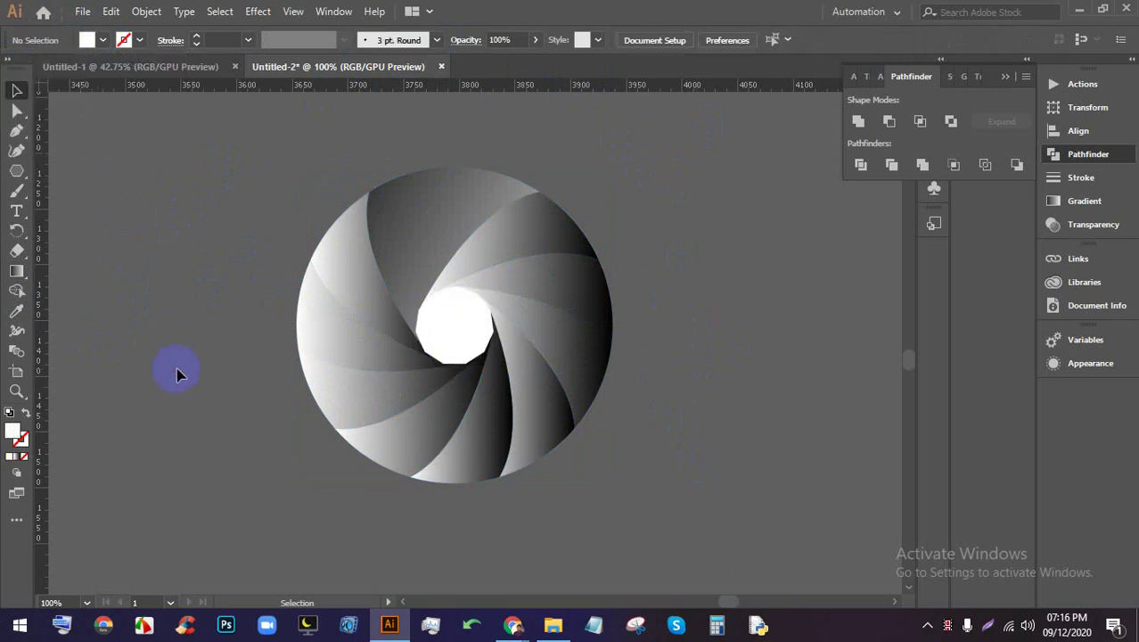
pyautogui.hotkey('ctrl', '-')
pyautogui.hotkey('ctrl', '=')
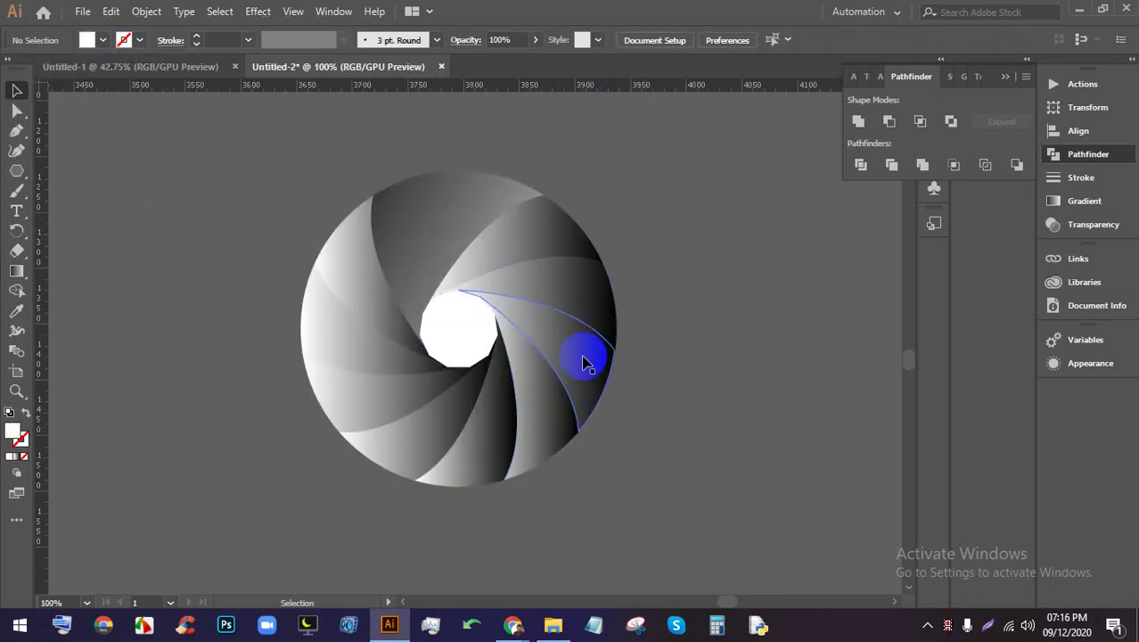
# Try dark grey and then light grey fills on the upper-left blade
pyautogui.click(323, 301)
pyautogui.click(103, 41)
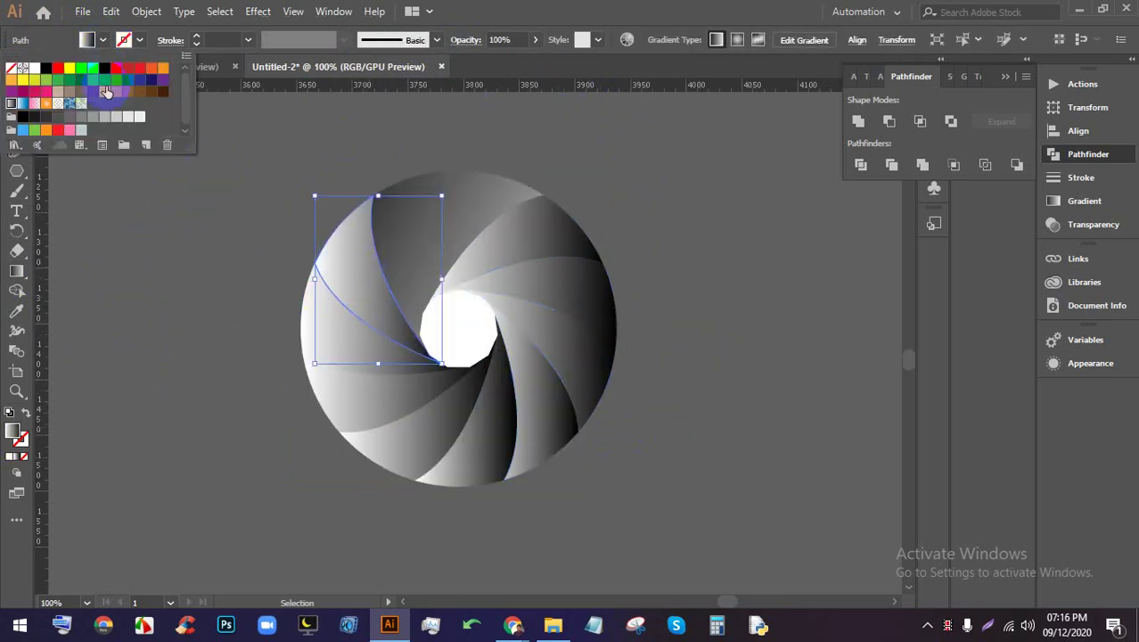
pyautogui.click(24, 116)
pyautogui.click(180, 288)
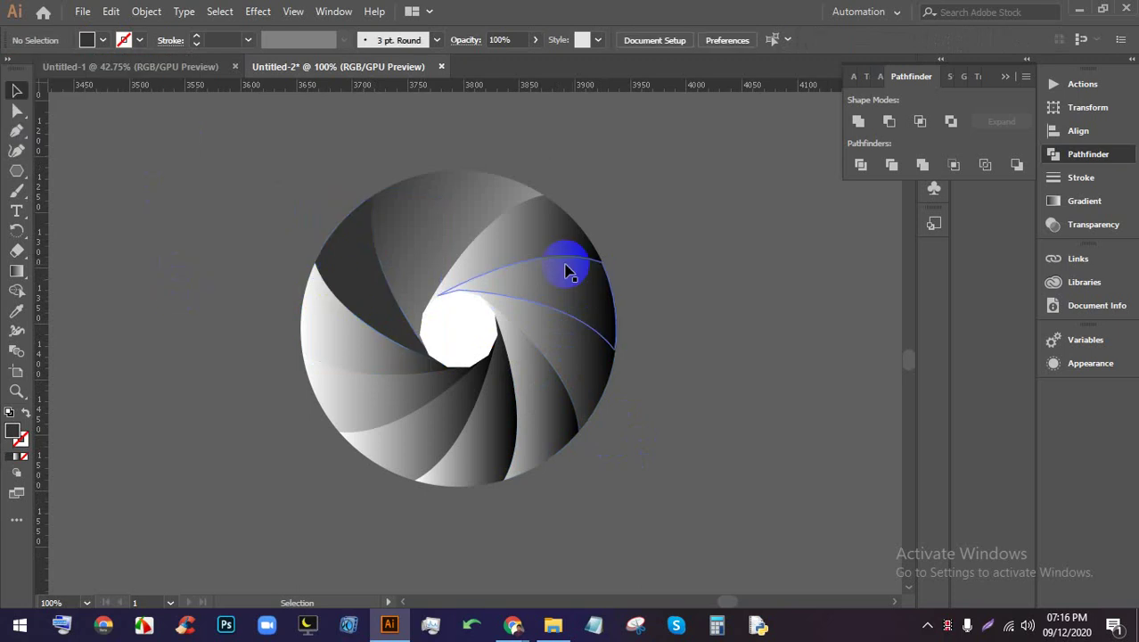
pyautogui.click(428, 214)
pyautogui.click(102, 41)
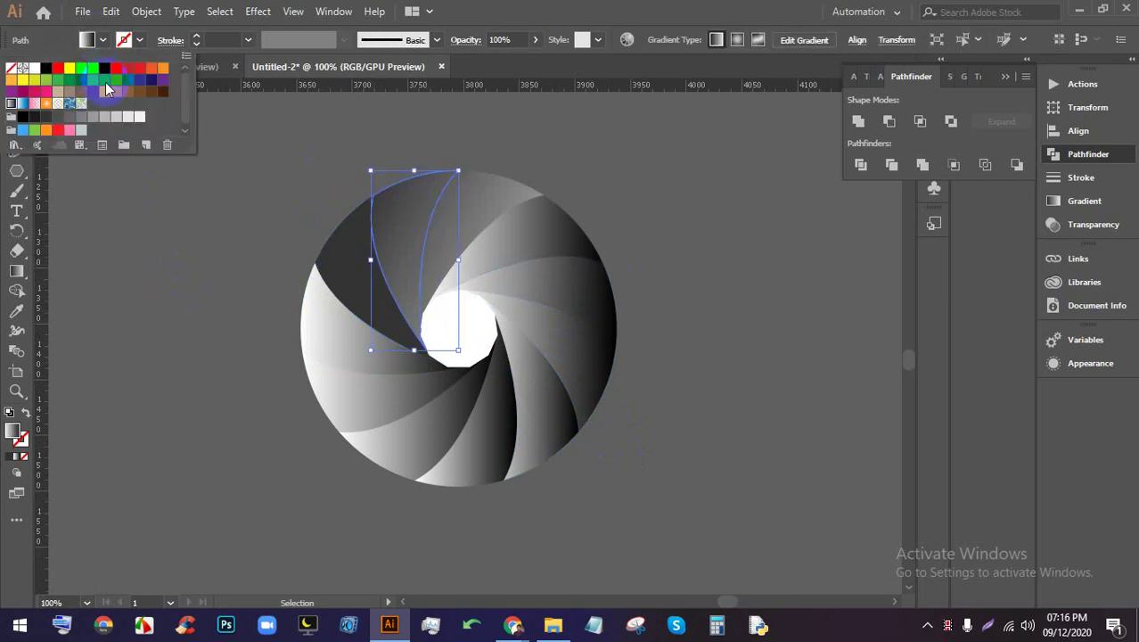
pyautogui.click(102, 117)
pyautogui.click(674, 357)
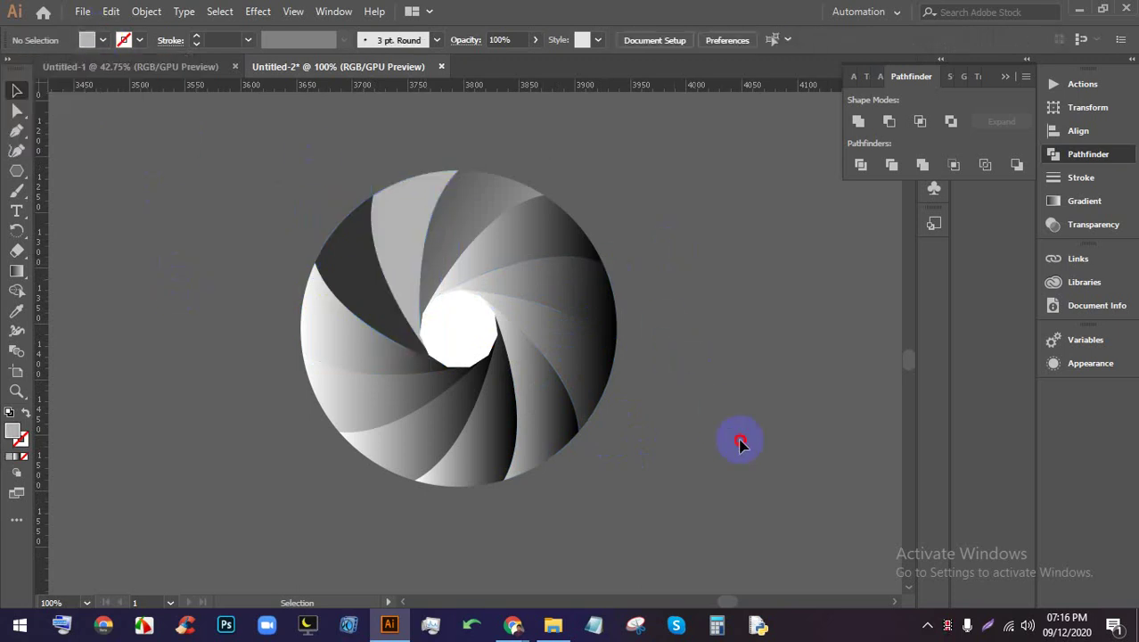
pyautogui.click(377, 242)
# Fill the upper-left blade with red and check the neighbouring blades
pyautogui.click(717, 355)
pyautogui.click(352, 292)
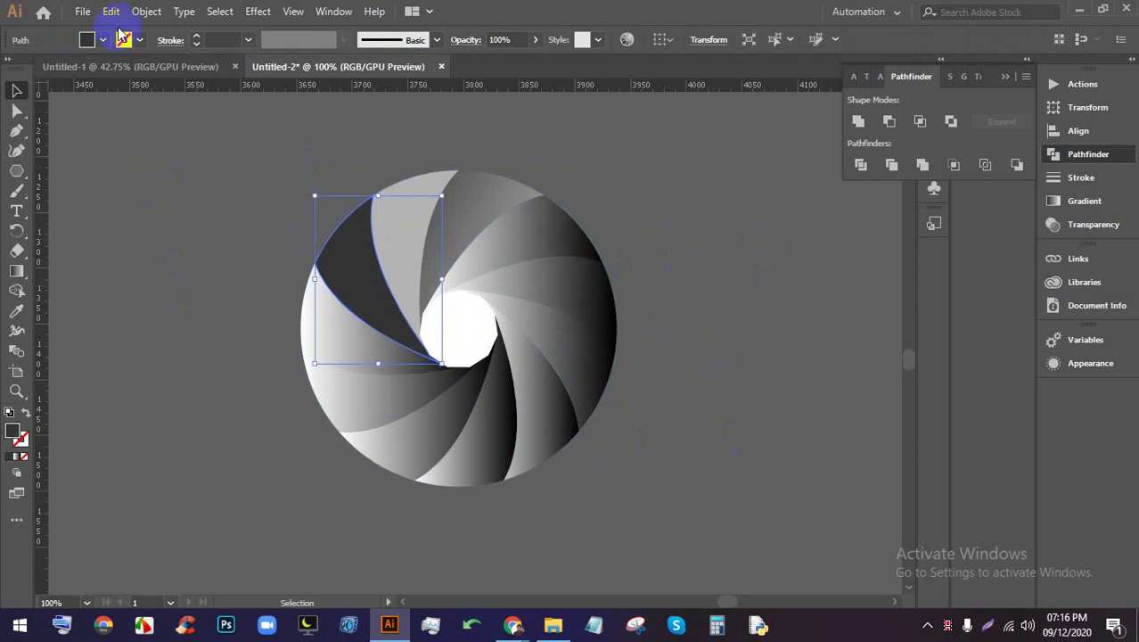
pyautogui.click(102, 40)
pyautogui.click(125, 74)
pyautogui.click(388, 203)
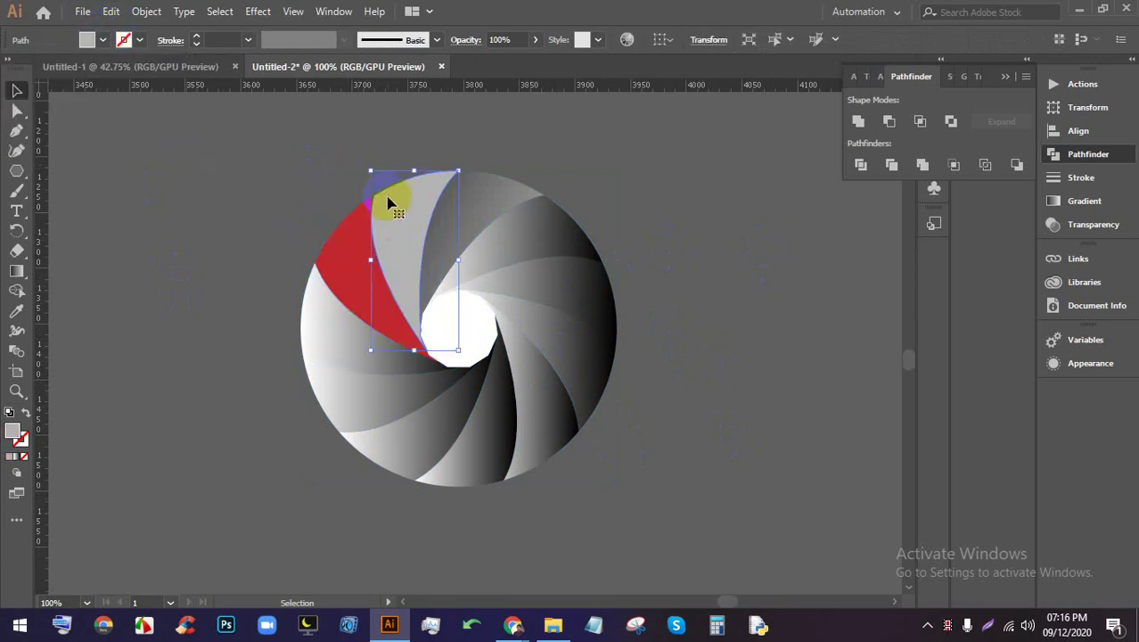
pyautogui.click(664, 292)
pyautogui.click(600, 321)
pyautogui.click(753, 378)
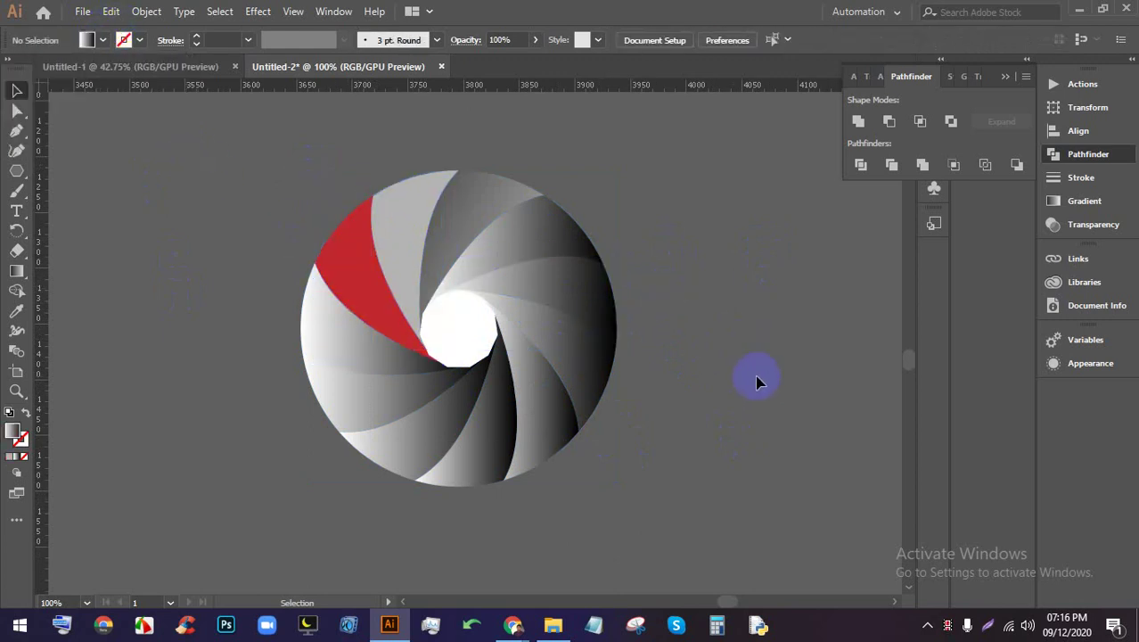
# Fill the top-right blade magenta, the top blade green and the blade beside it blue
pyautogui.click(572, 250)
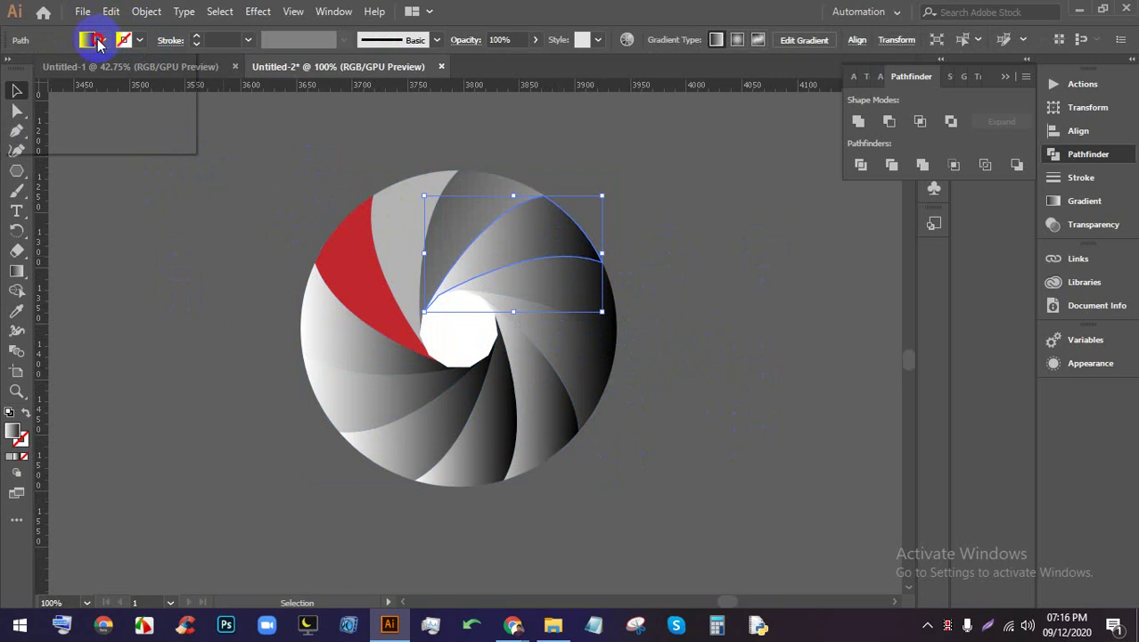
pyautogui.click(102, 40)
pyautogui.click(126, 69)
pyautogui.click(298, 175)
pyautogui.click(462, 170)
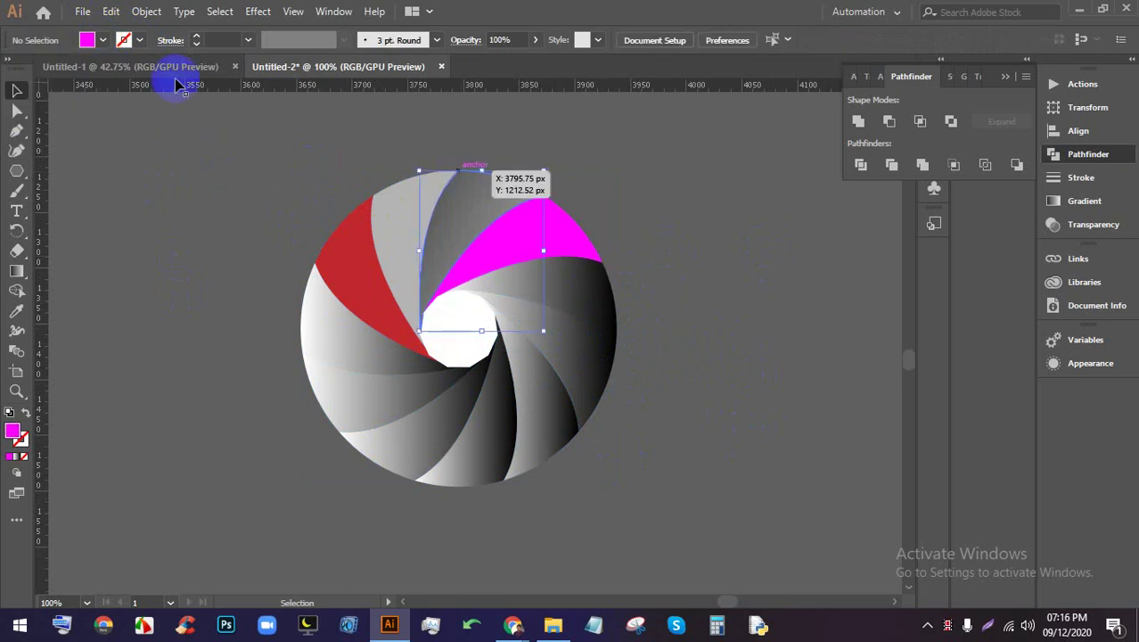
pyautogui.click(101, 40)
pyautogui.click(68, 82)
pyautogui.click(127, 190)
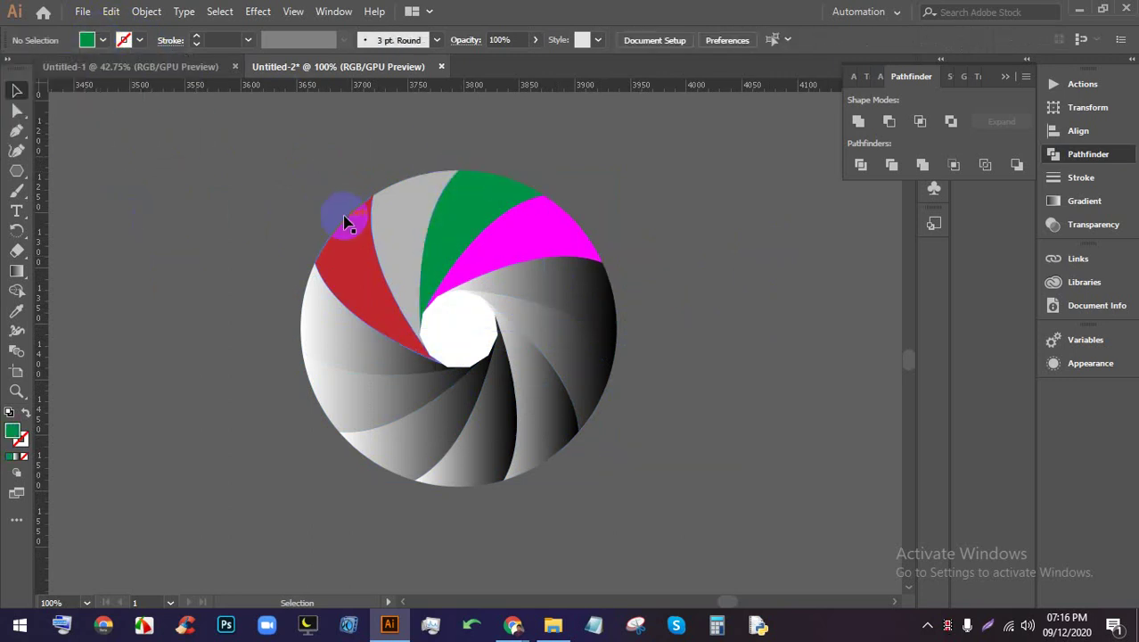
pyautogui.click(392, 201)
pyautogui.click(103, 40)
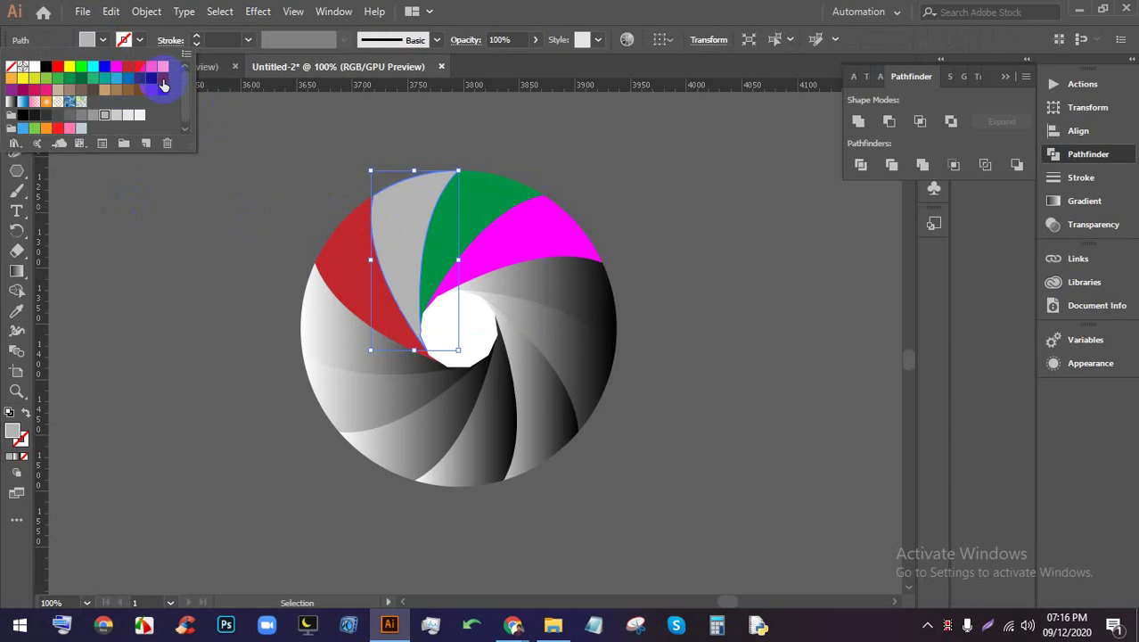
pyautogui.click(129, 80)
pyautogui.click(190, 236)
# Fill the lower-left blades bright green, red and yellow, working down to the bottom
pyautogui.click(321, 345)
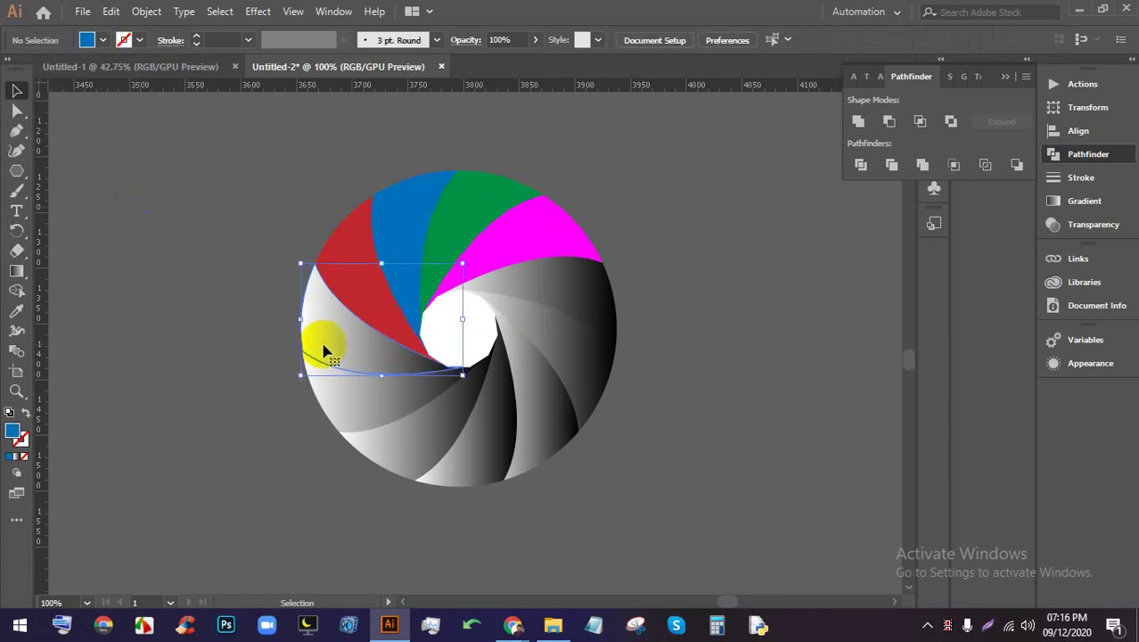
pyautogui.click(92, 38)
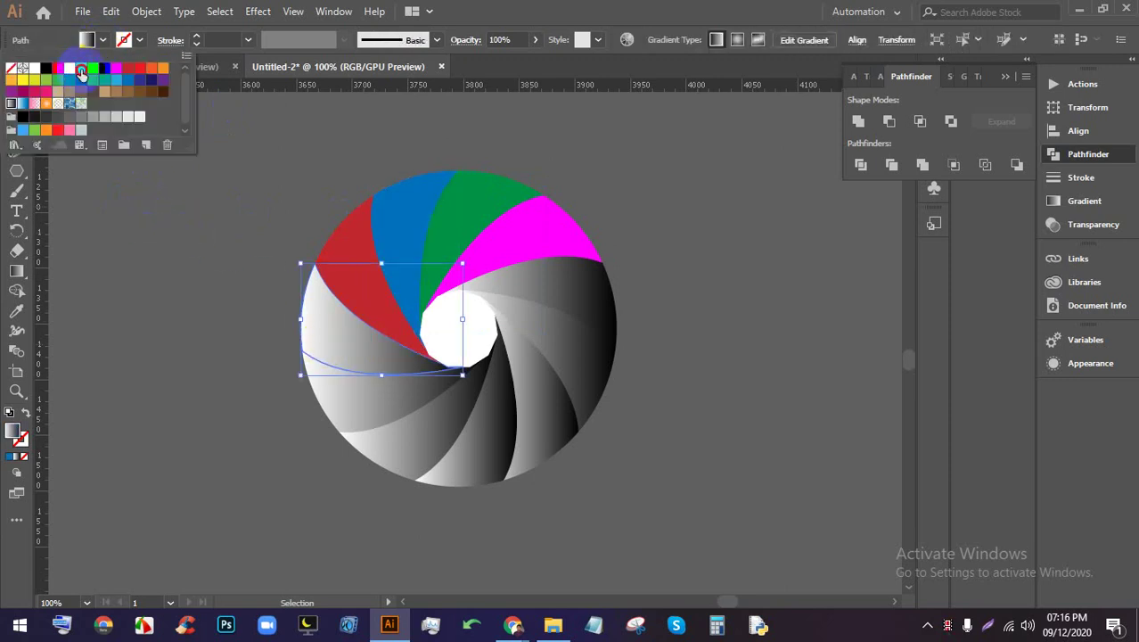
pyautogui.click(81, 71)
pyautogui.click(127, 273)
pyautogui.click(375, 389)
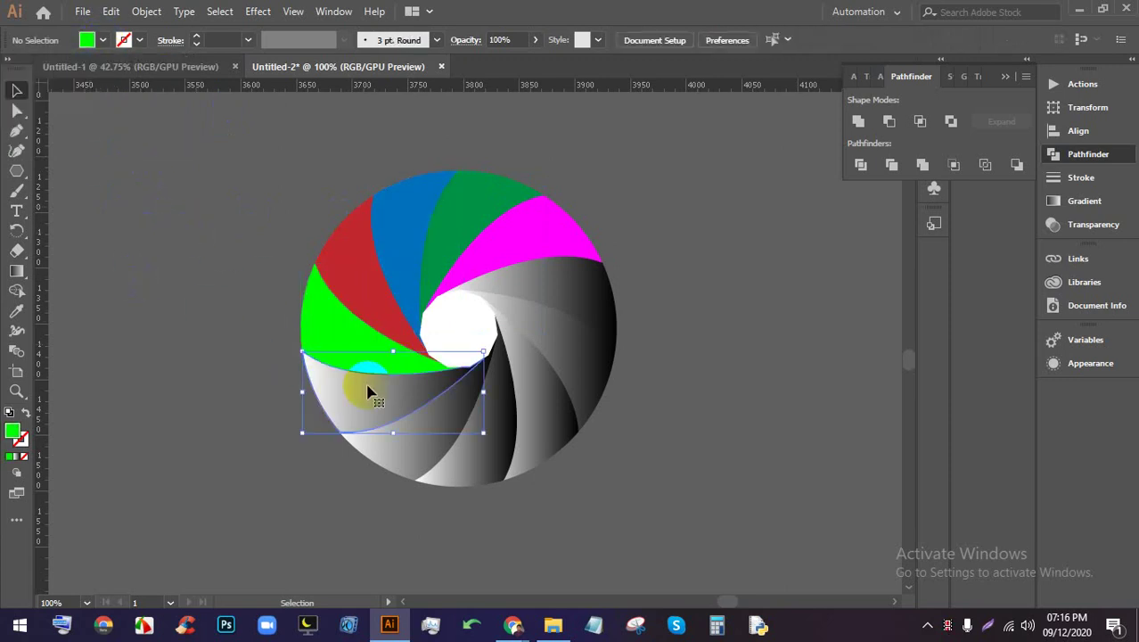
pyautogui.click(123, 42)
pyautogui.click(143, 72)
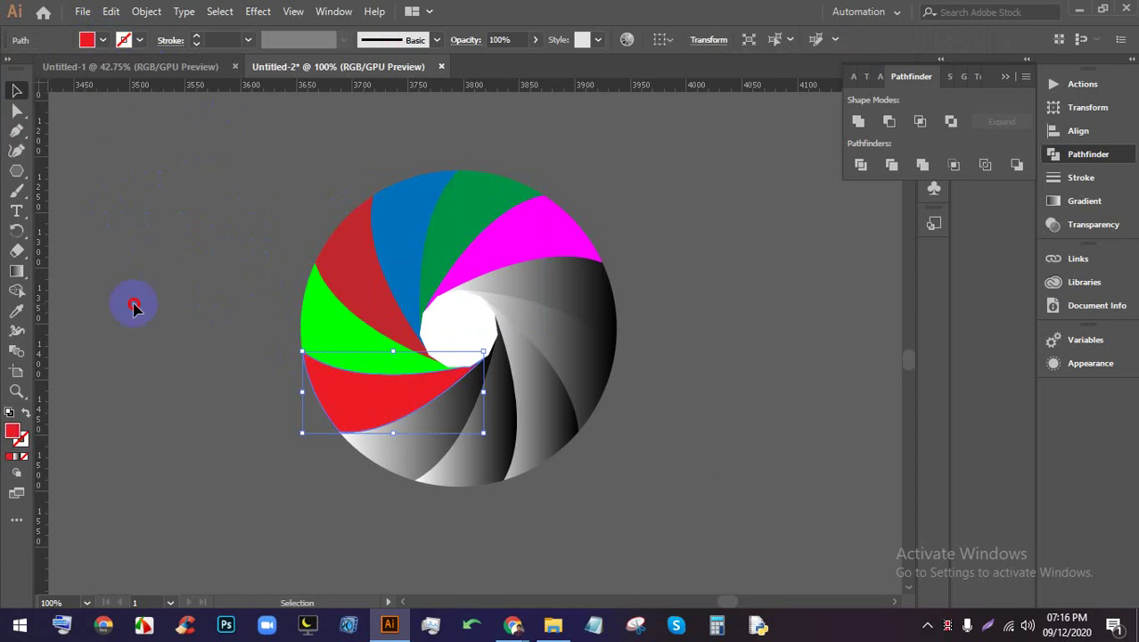
pyautogui.click(132, 306)
pyautogui.click(398, 428)
pyautogui.click(104, 41)
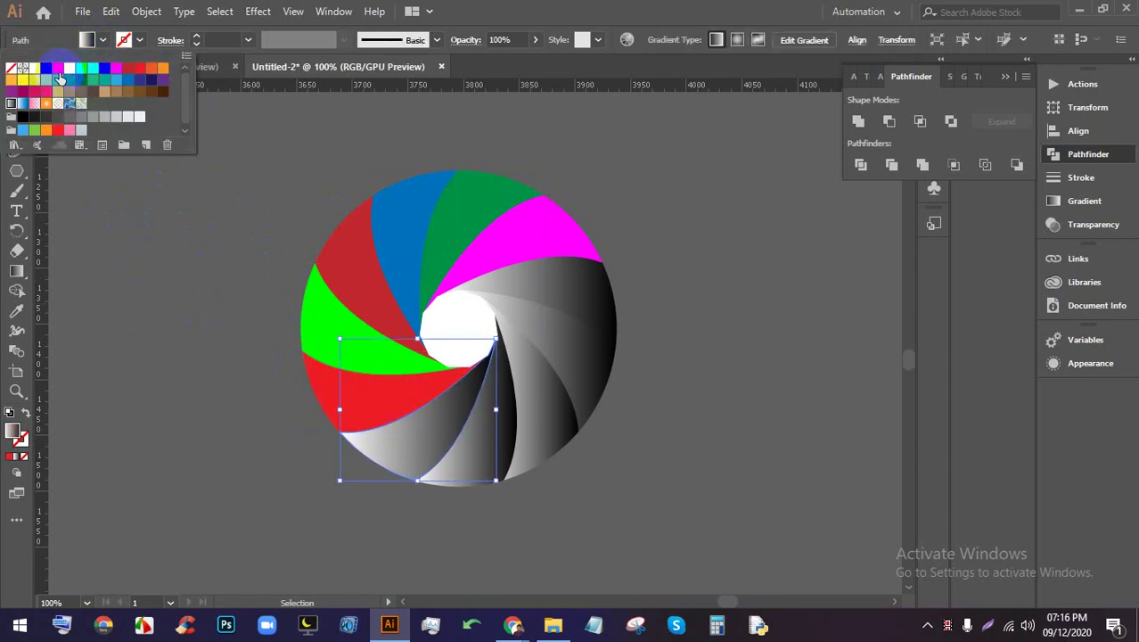
pyautogui.click(74, 77)
pyautogui.click(201, 415)
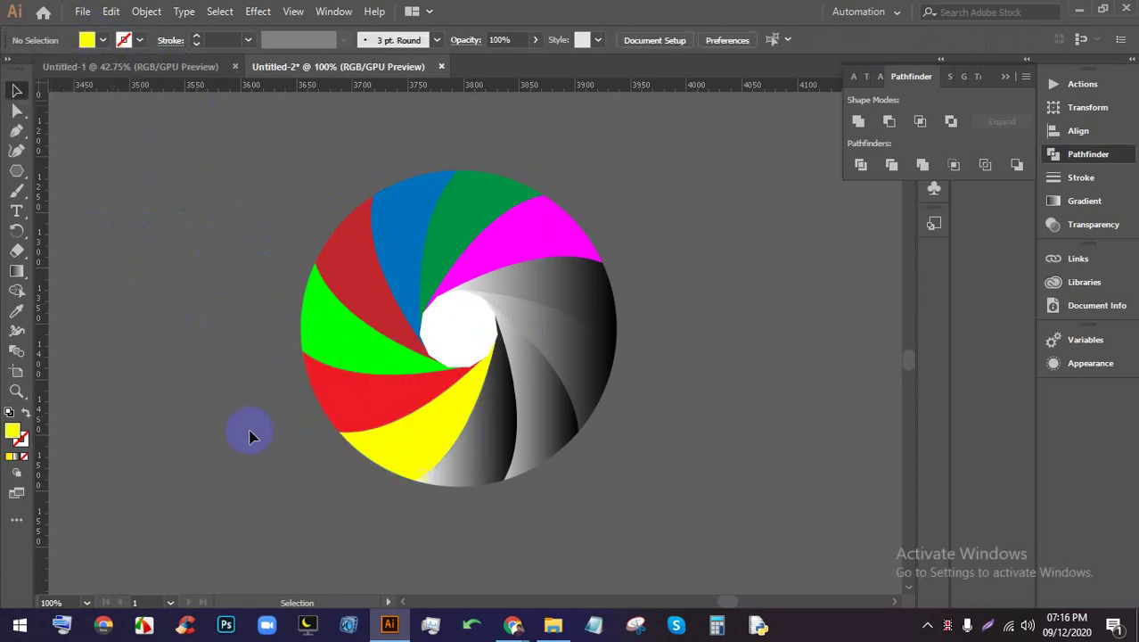
# Delete the white centre circle, then restore it and zoom out to view the shutter
pyautogui.hotkey('ctrl', '=')
pyautogui.click(434, 351)
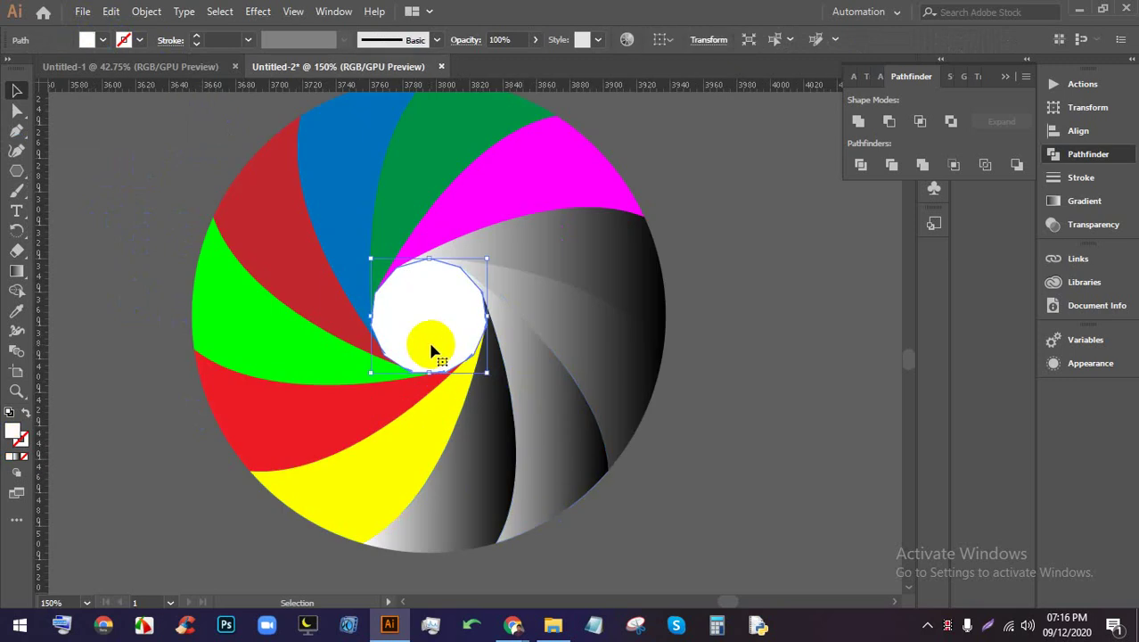
pyautogui.press('Delete')
pyautogui.hotkey('ctrl', 'z')
pyautogui.hotkey('ctrl', '-')
pyautogui.hotkey('ctrl', '-')
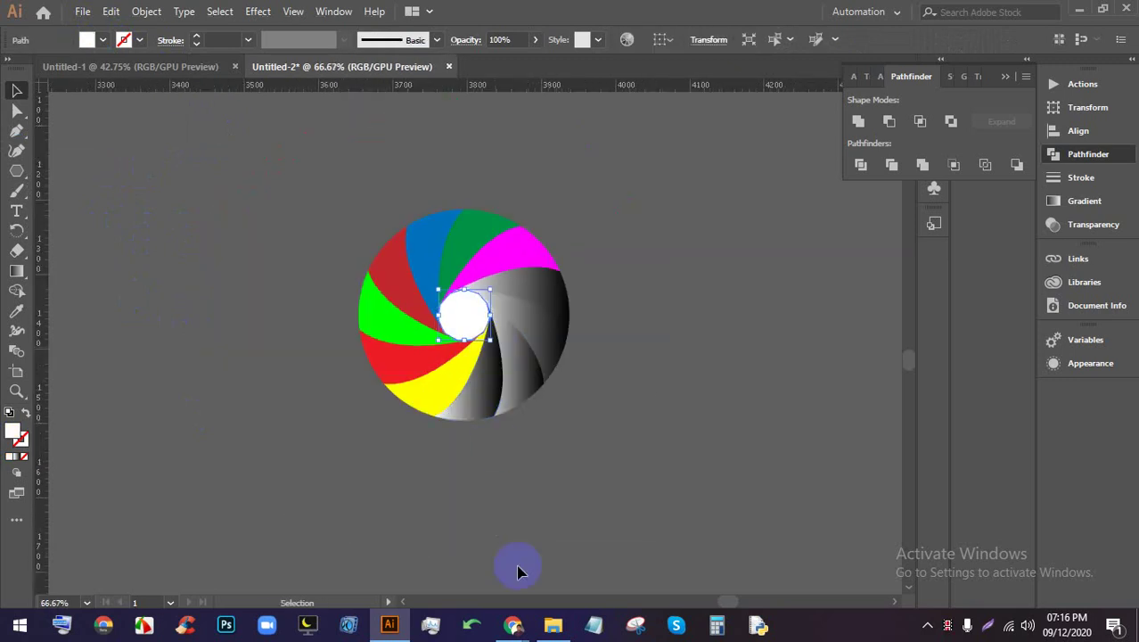
# Preview the outlined aperture icon in the Camera shutter image results, then return to the artwork
pyautogui.click(517, 627)
pyautogui.scroll(-10, 590, 471)
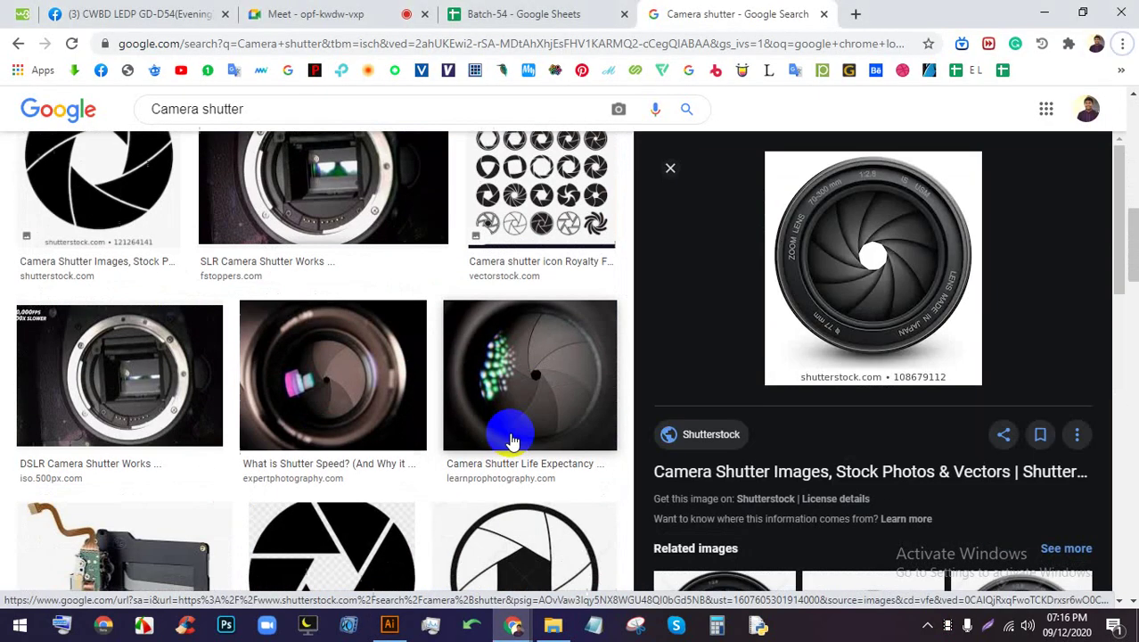
pyautogui.scroll(-6, 513, 442)
pyautogui.click(521, 310)
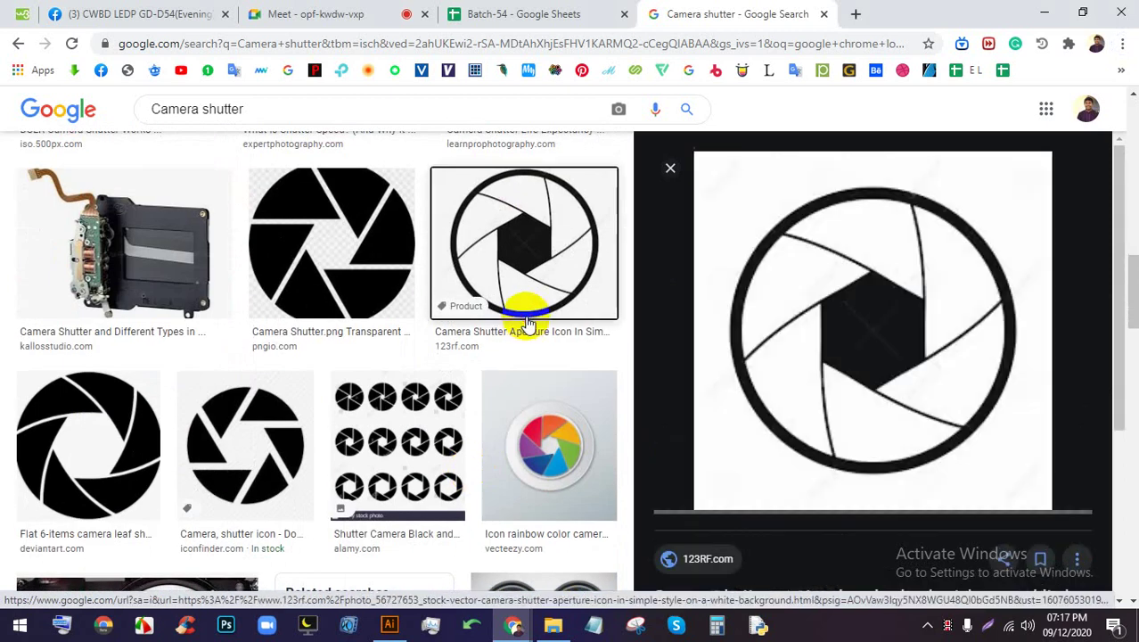
pyautogui.click(390, 624)
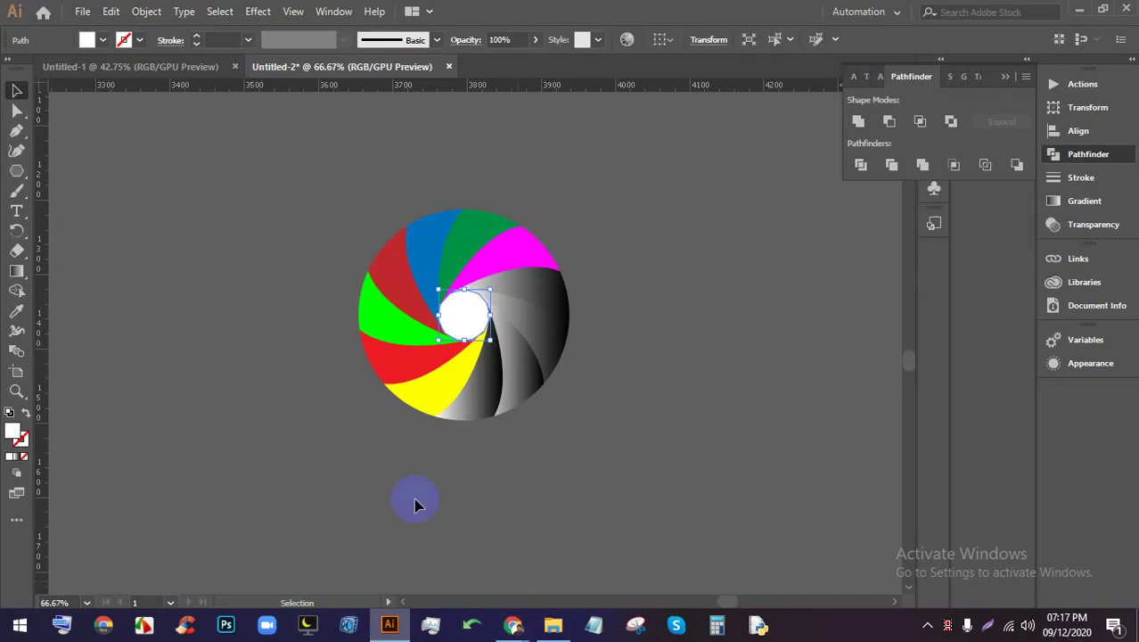
pyautogui.scroll(1, 517, 258)
pyautogui.scroll(2, 473, 305)
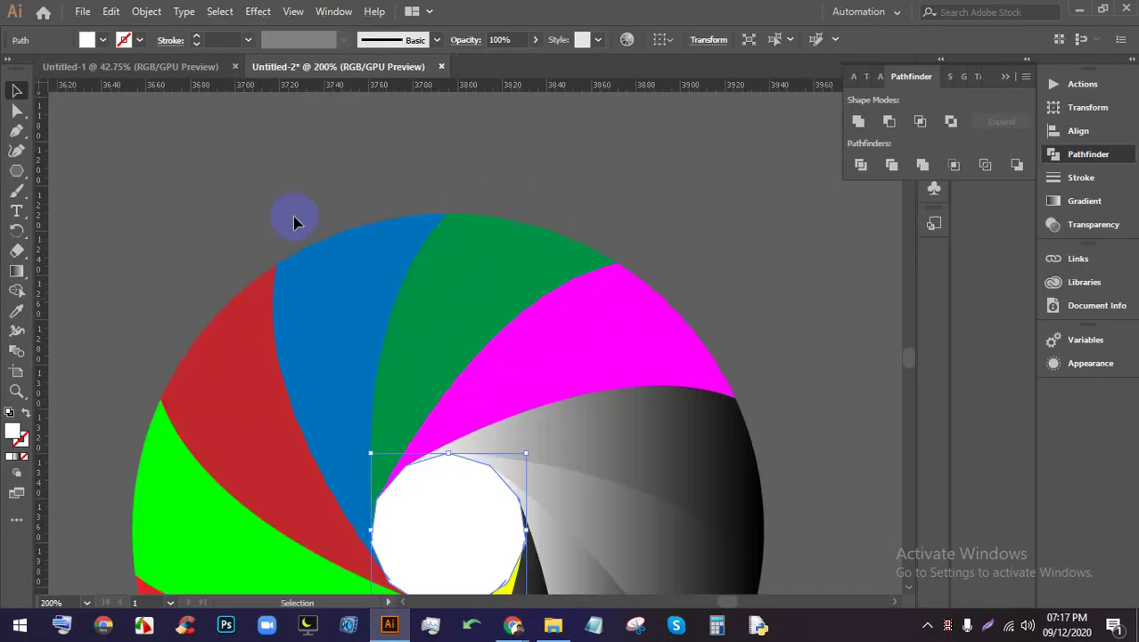
# Preview the Vecteezy rainbow shutter icon and open its related rainbow circle logo
pyautogui.click(513, 625)
pyautogui.scroll(-4, 678, 417)
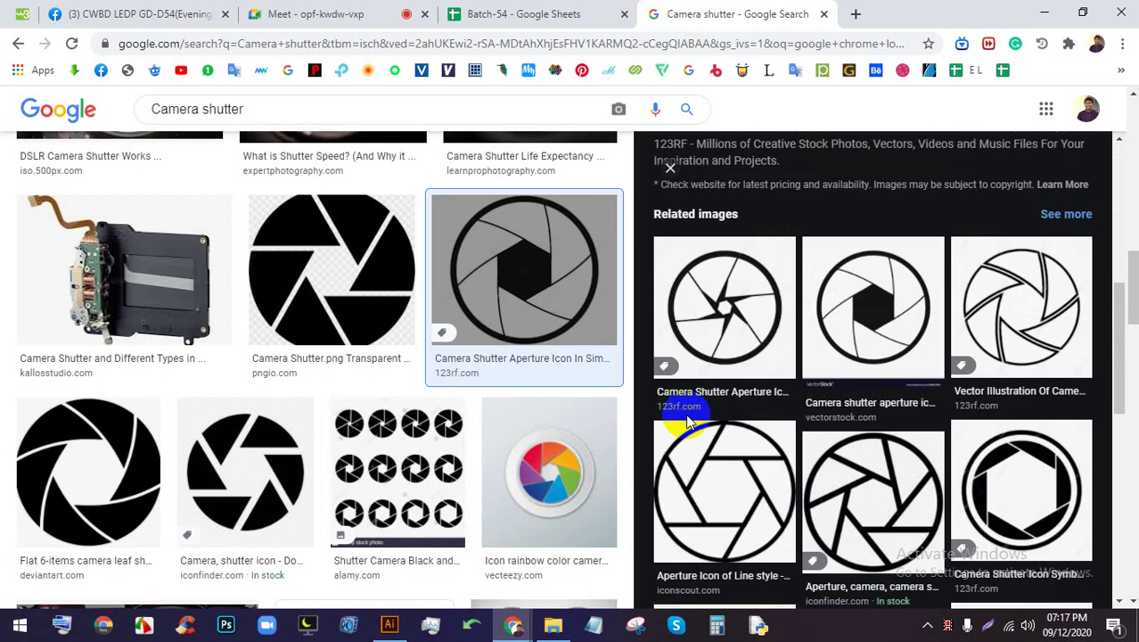
pyautogui.click(528, 529)
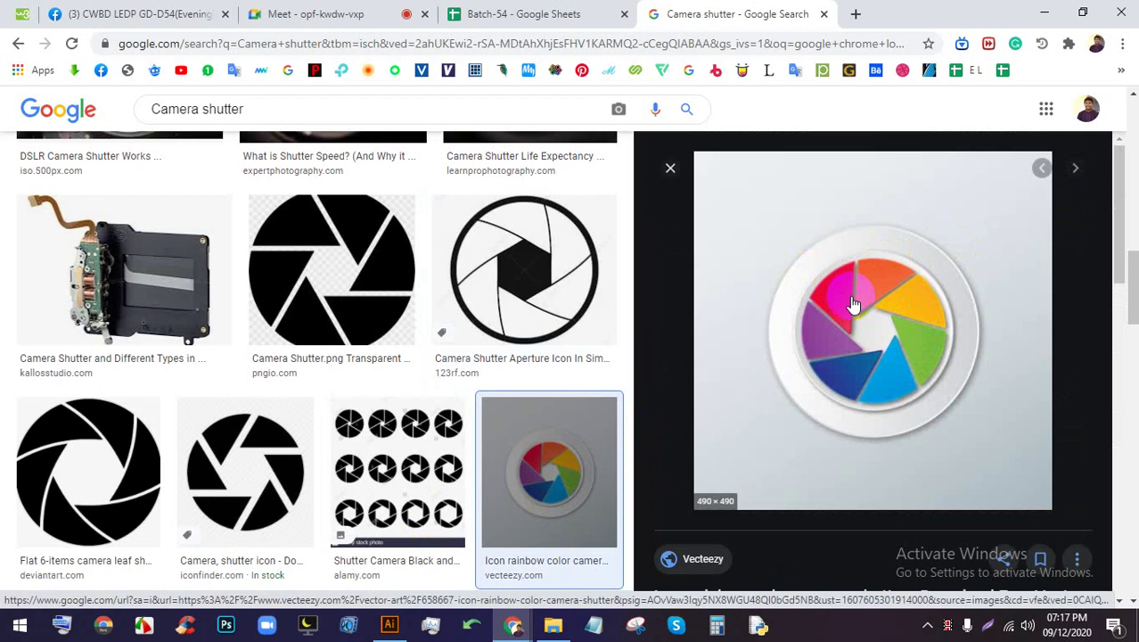
pyautogui.scroll(-1, 900, 286)
pyautogui.scroll(-5, 898, 265)
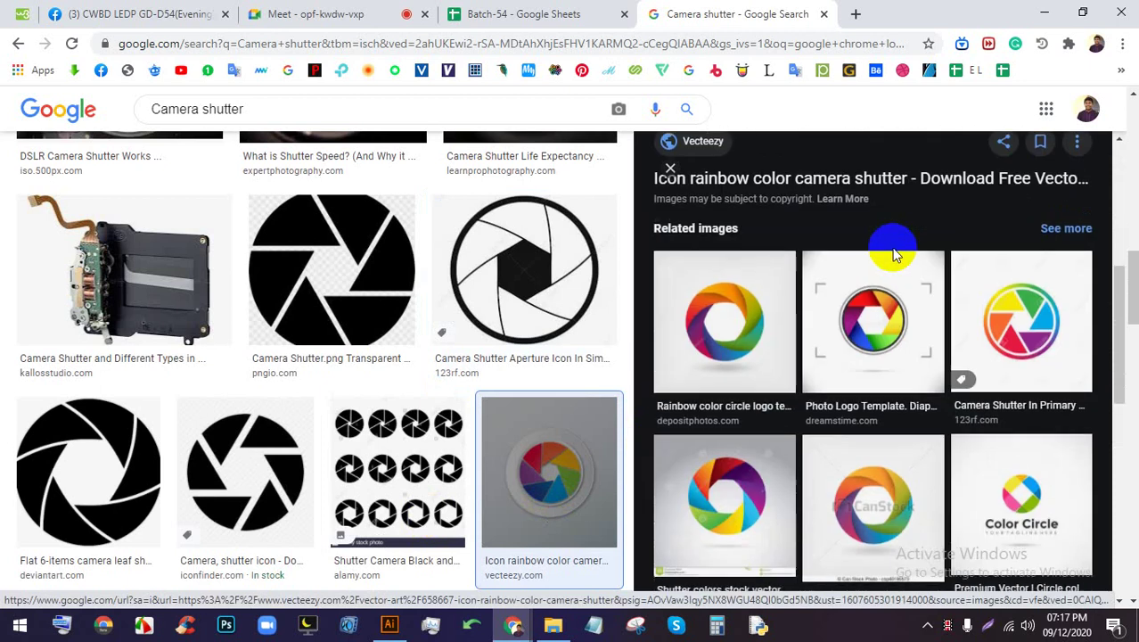
pyautogui.click(712, 212)
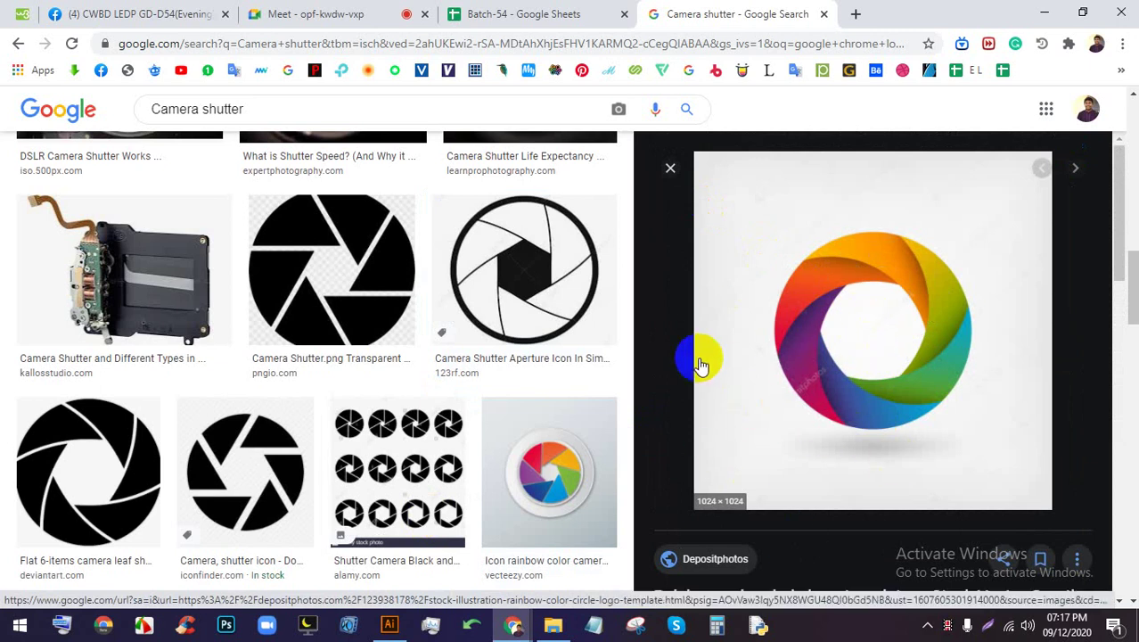
# Bring the new hexagon shutter back into view and select its magenta blade
pyautogui.click(389, 624)
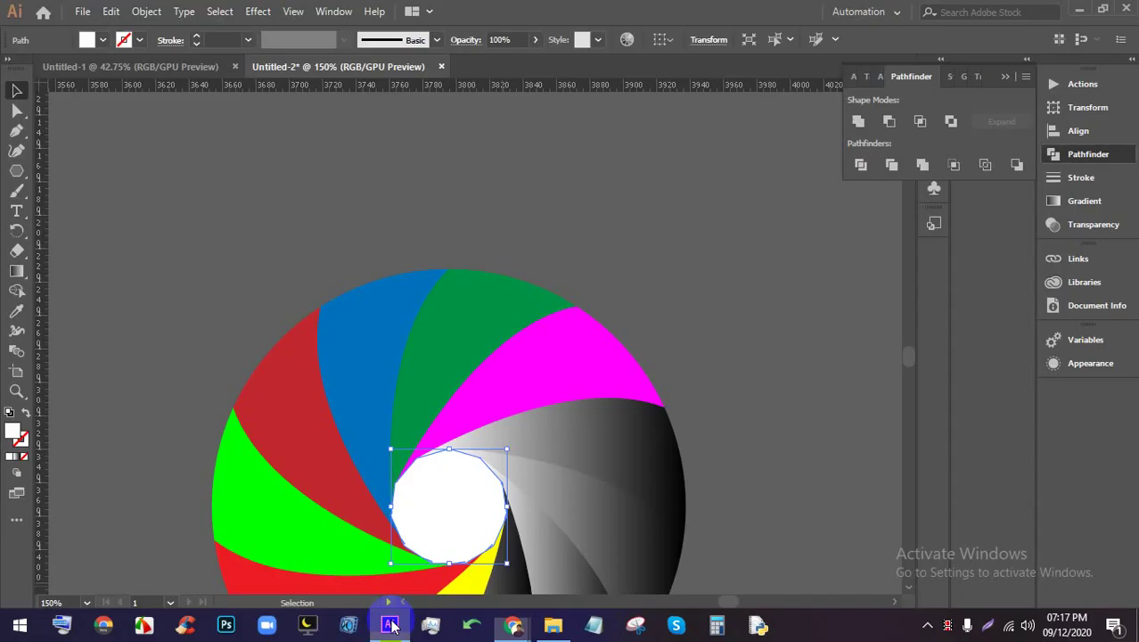
pyautogui.scroll(-2, 533, 343)
pyautogui.moveTo(533, 343); pyautogui.dragTo(801, 216)
pyautogui.scroll(-3, 592, 292)
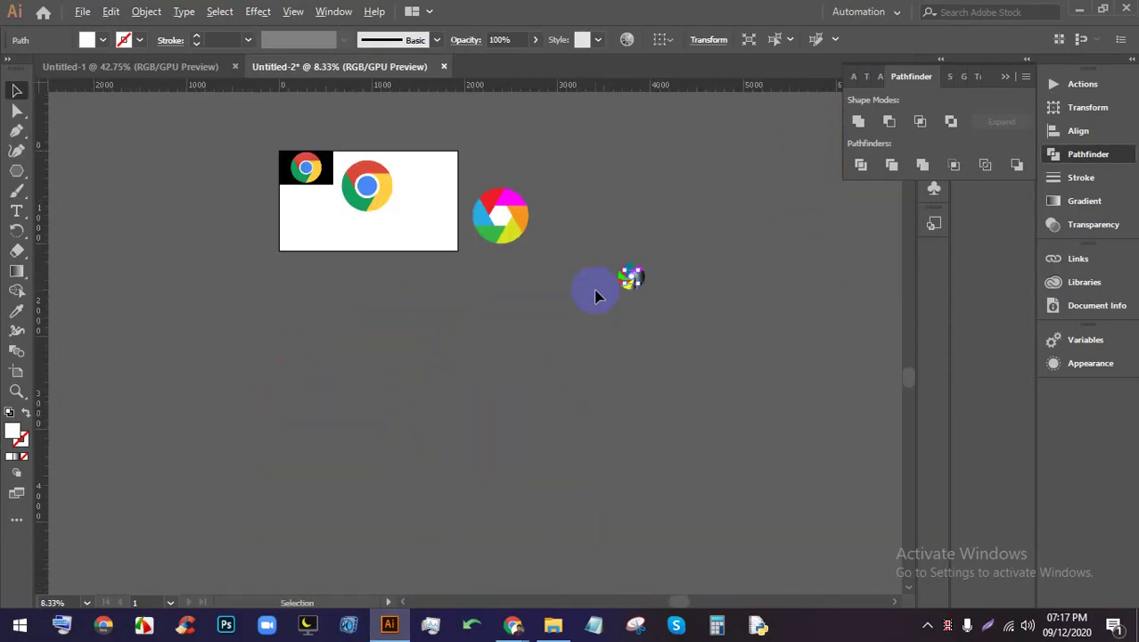
pyautogui.scroll(4, 356, 267)
pyautogui.moveTo(377, 347); pyautogui.dragTo(420, 322)
pyautogui.scroll(4, 615, 292)
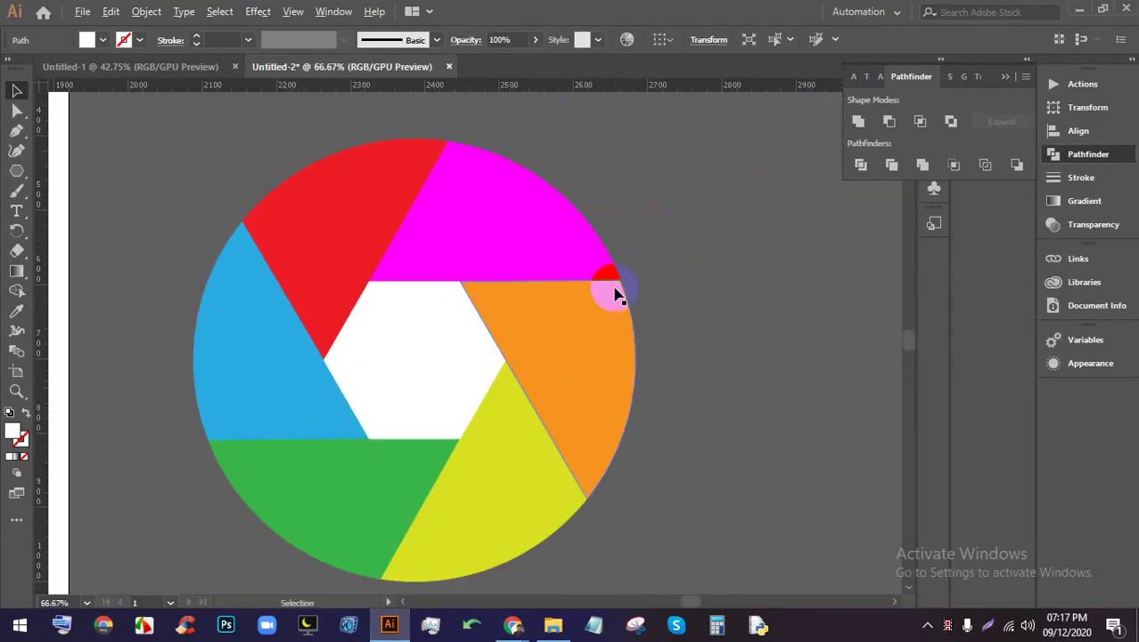
pyautogui.click(530, 214)
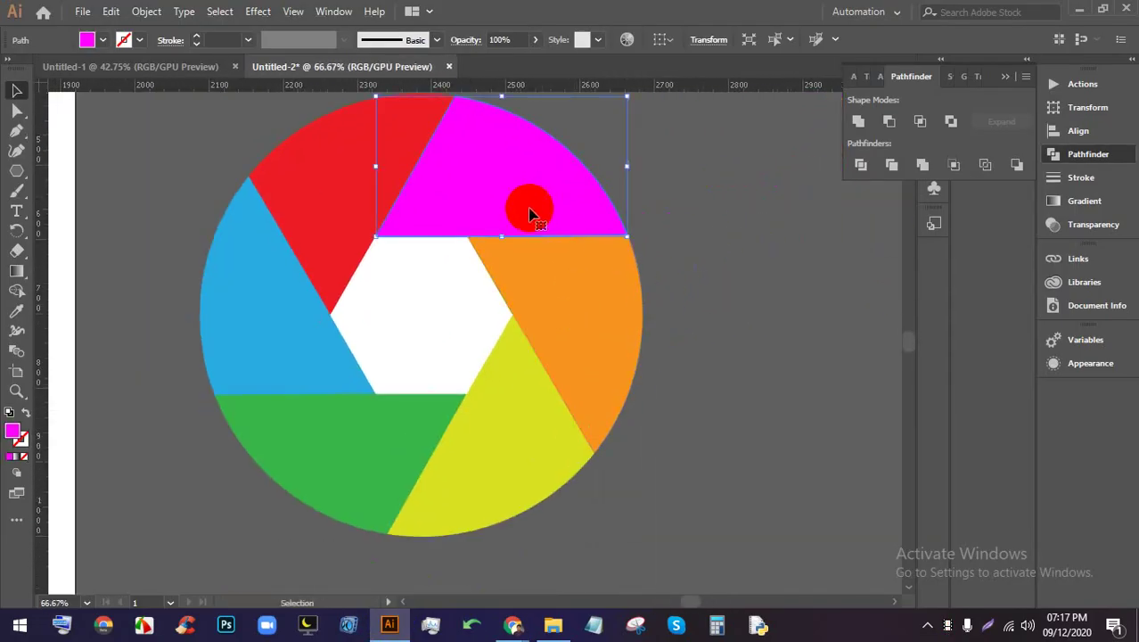
# Copy the rainbow swirl shutter image from the Google Images results
pyautogui.click(512, 624)
pyautogui.rightClick(882, 270)
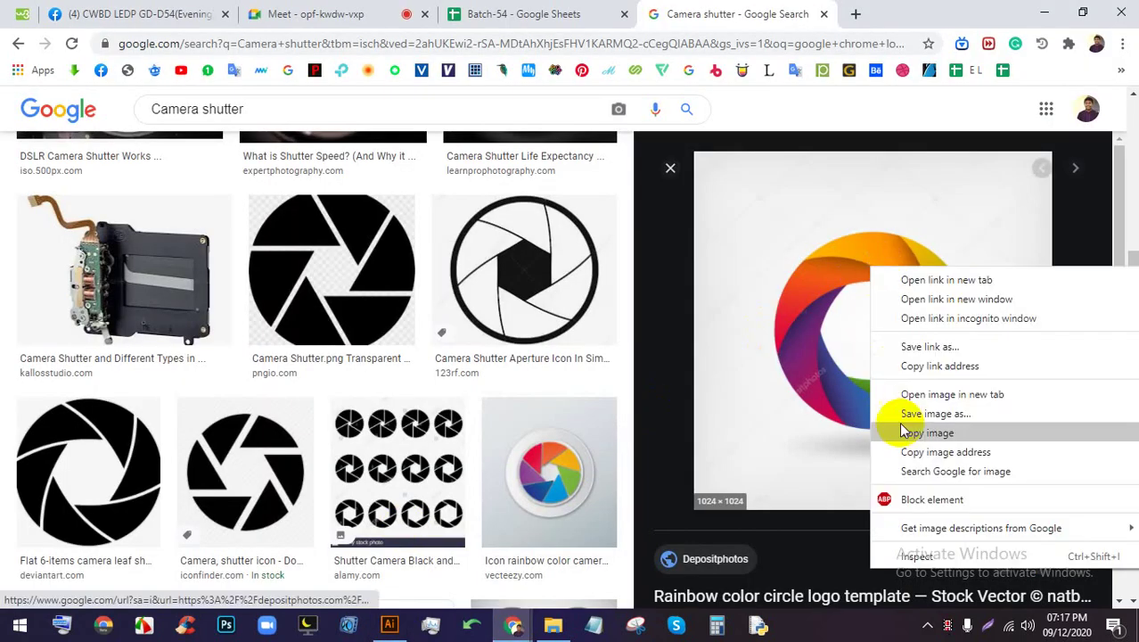
pyautogui.click(927, 432)
# Paste the rainbow shutter image into Untitled-2 and move it below the artboard
pyautogui.click(389, 624)
pyautogui.scroll(-3, 496, 427)
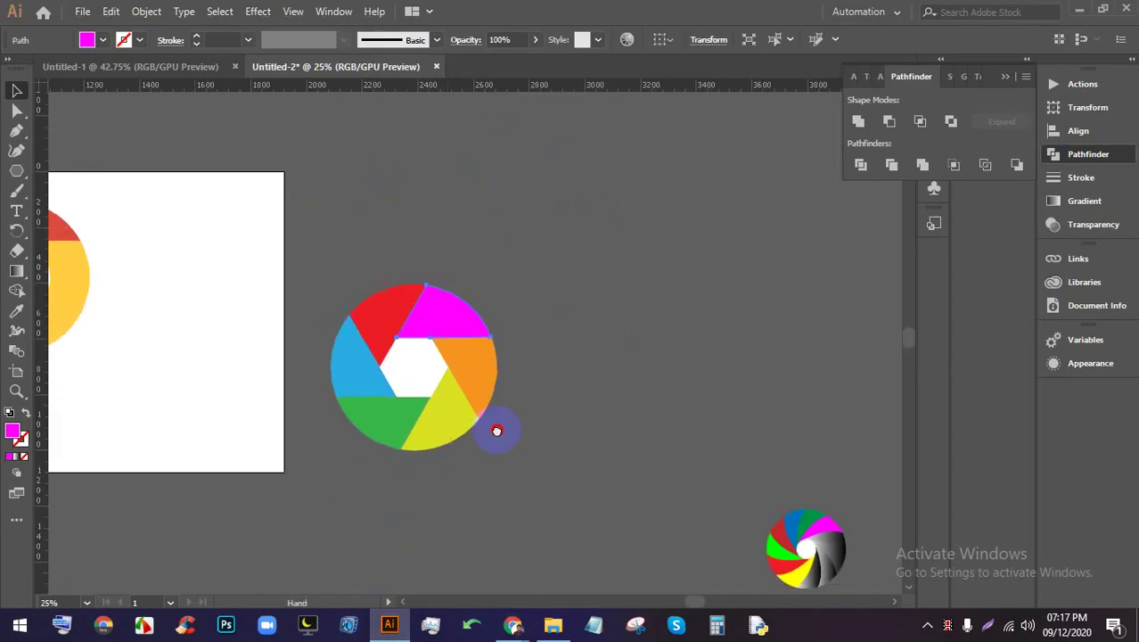
pyautogui.scroll(-3, 447, 371)
pyautogui.hscroll(-4, 448, 371)
pyautogui.hotkey('ctrl', 'v')
pyautogui.scroll(-2, 446, 361)
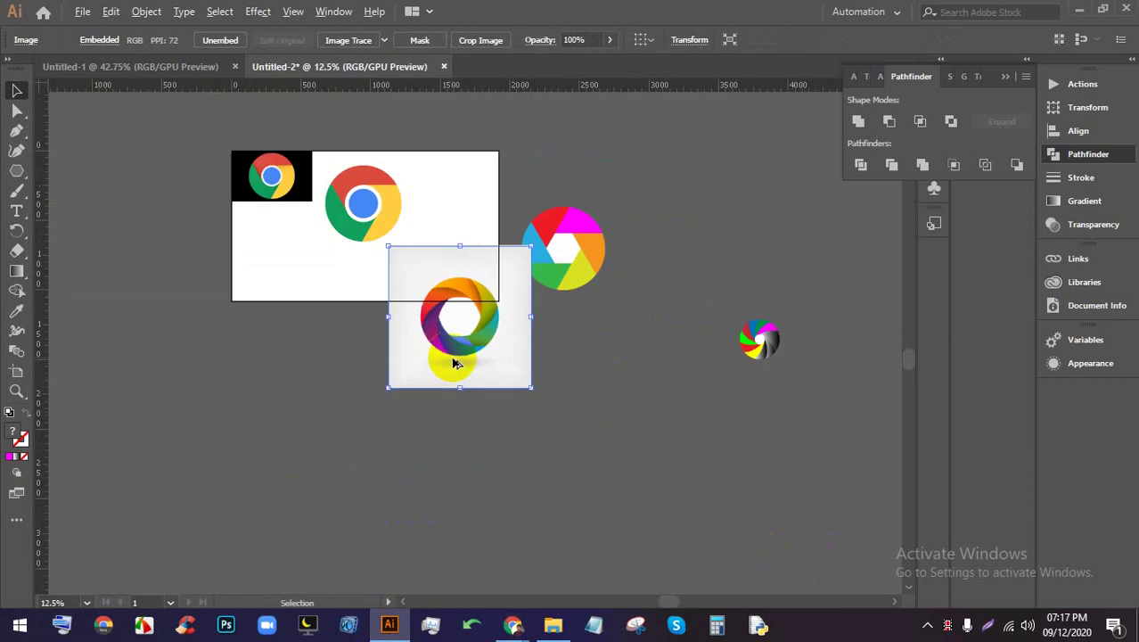
pyautogui.scroll(1, 361, 338)
pyautogui.moveTo(493, 372); pyautogui.dragTo(287, 461)
pyautogui.scroll(2, 371, 446)
pyautogui.scroll(1, 268, 392)
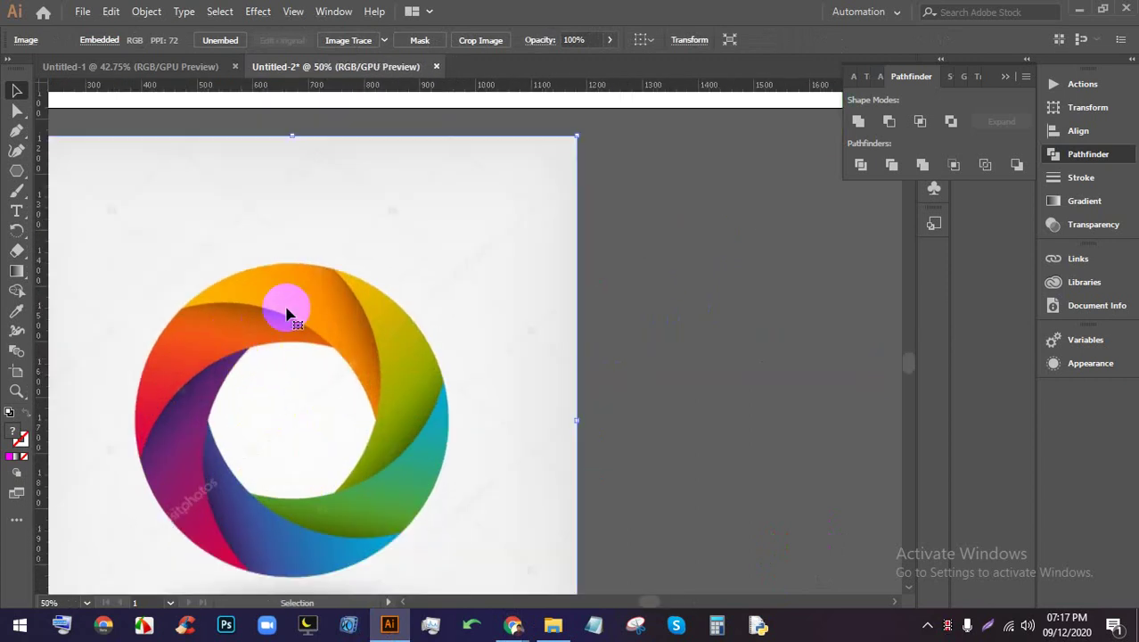
pyautogui.scroll(-2, 217, 294)
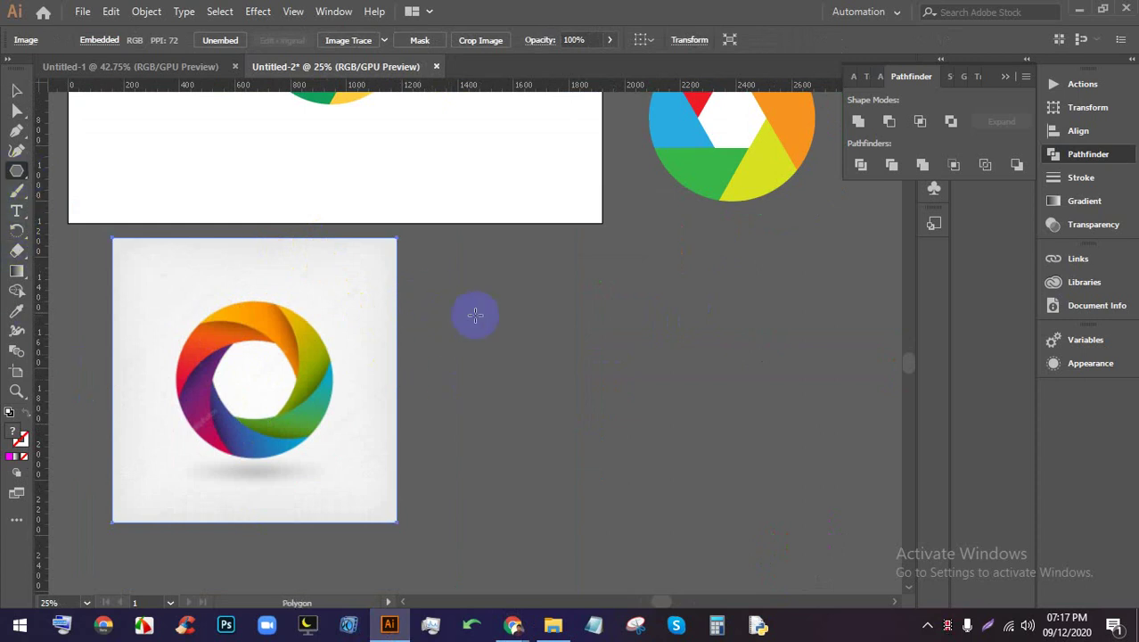
# Draw a hexagon beside the reference image and a large circle around it
pyautogui.moveTo(504, 355); pyautogui.dragTo(555, 434)
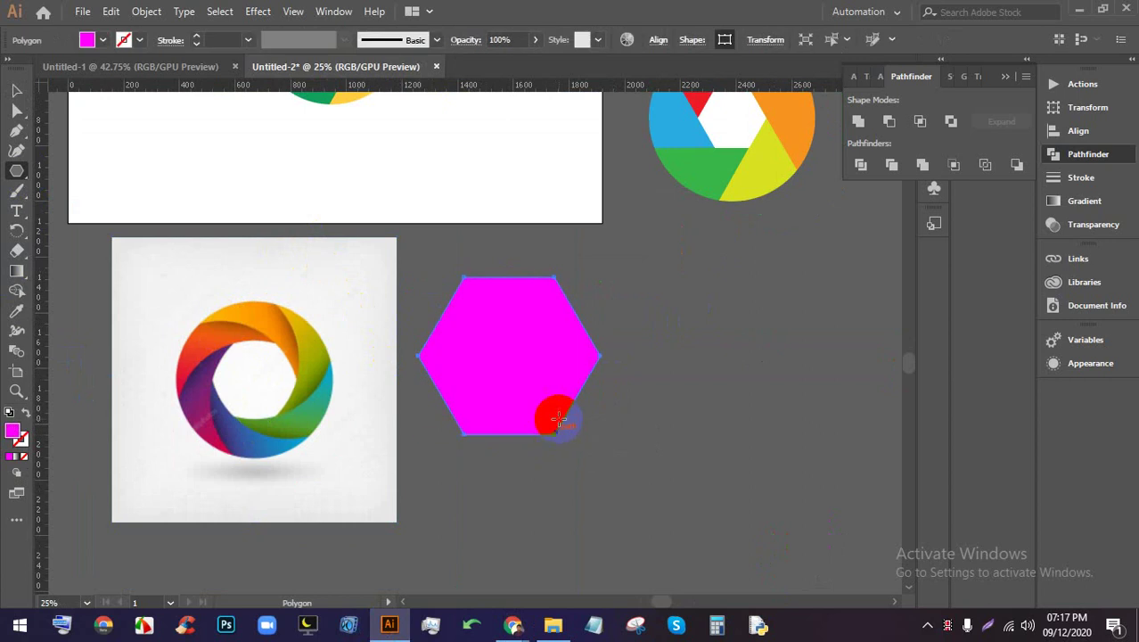
pyautogui.scroll(1, 551, 412)
pyautogui.moveTo(9, 171); pyautogui.dragTo(77, 184)
pyautogui.click(478, 331)
pyautogui.moveTo(479, 330); pyautogui.dragTo(649, 542)
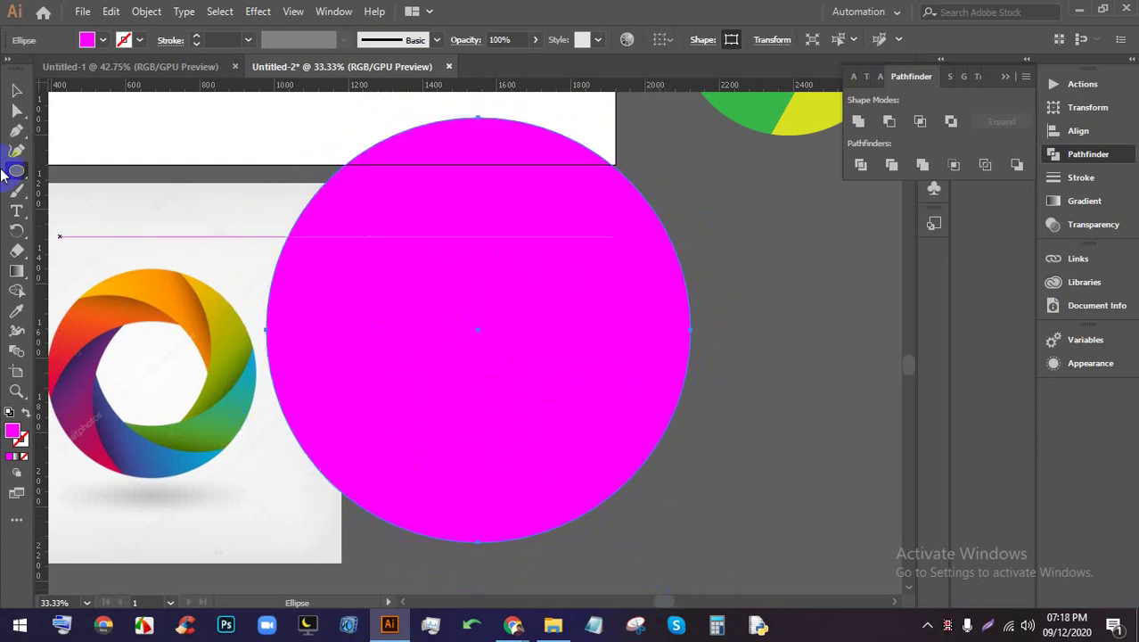
# Fill the circle yellow and send it behind the hexagon
pyautogui.click(103, 40)
pyautogui.click(53, 73)
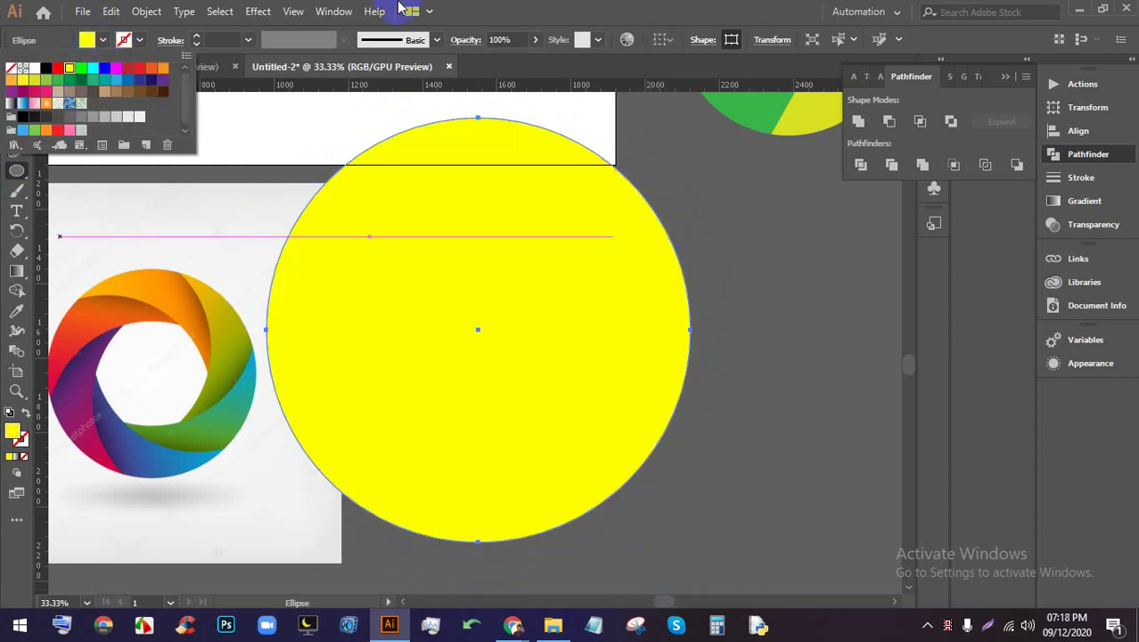
pyautogui.press('Escape')
pyautogui.click(16, 90)
pyautogui.click(713, 287)
pyautogui.click(593, 301)
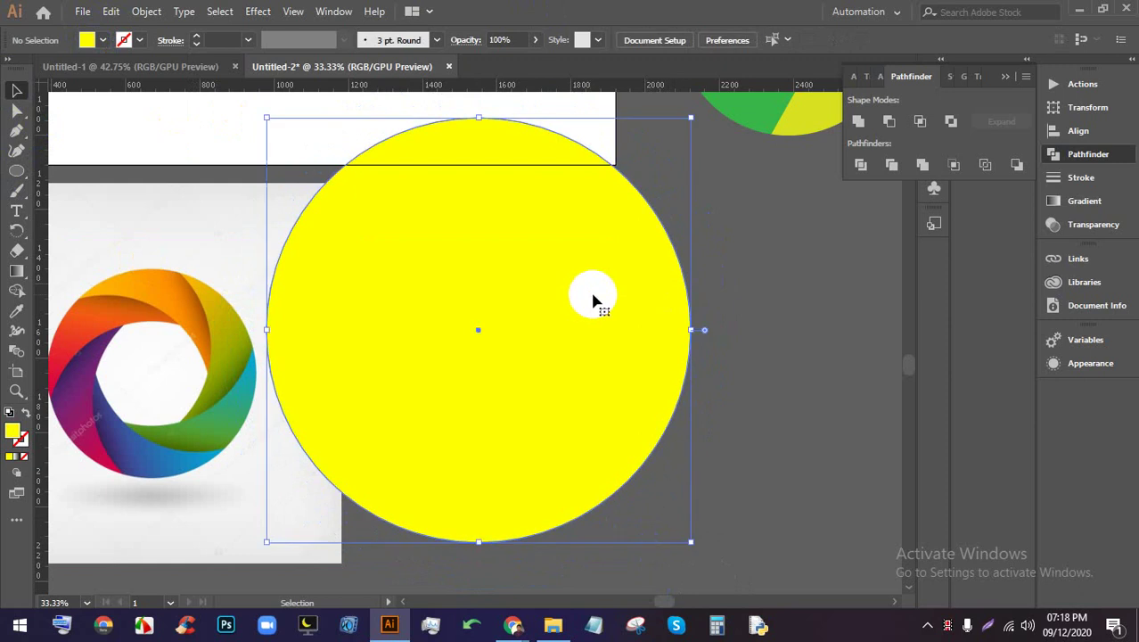
pyautogui.hotkey('ctrl', 'shift', '[')
pyautogui.press('v')
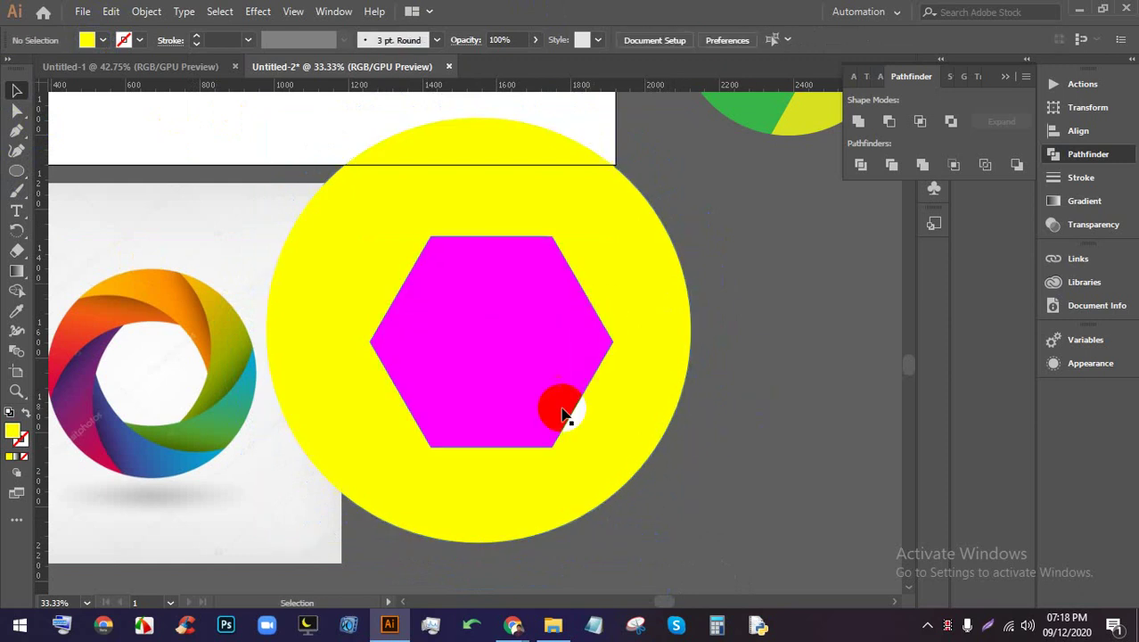
# Centre the hexagon horizontally and vertically within the yellow circle
pyautogui.moveTo(564, 412); pyautogui.dragTo(589, 429)
pyautogui.moveTo(736, 425); pyautogui.dragTo(597, 352)
pyautogui.click(715, 39)
pyautogui.click(785, 39)
pyautogui.scroll(-2, 624, 214)
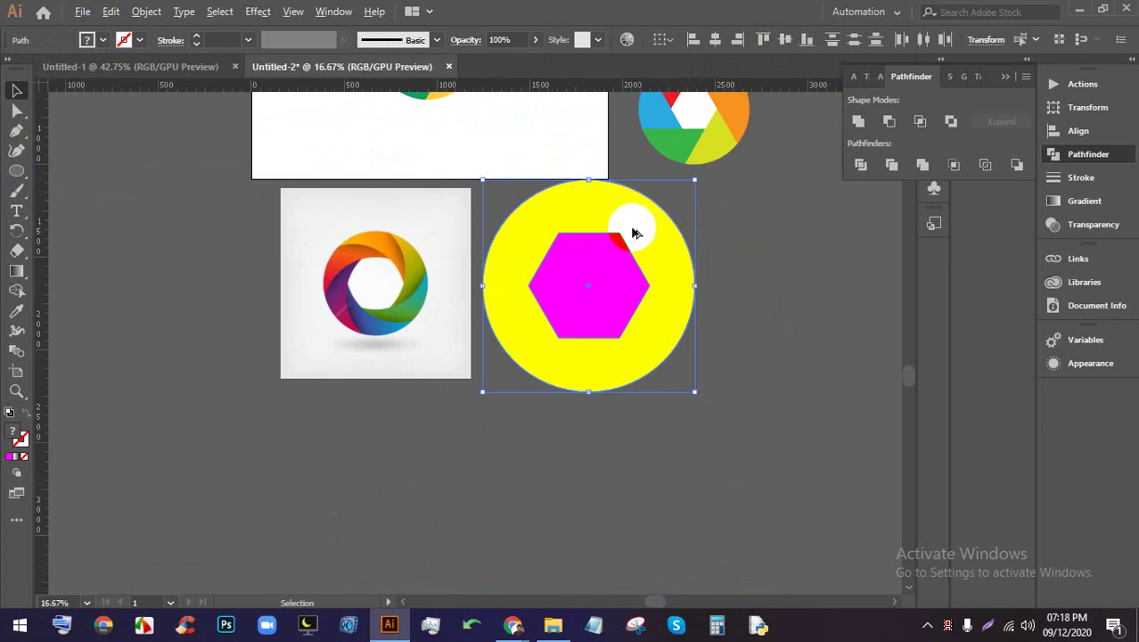
pyautogui.scroll(1, 754, 280)
pyautogui.click(699, 288)
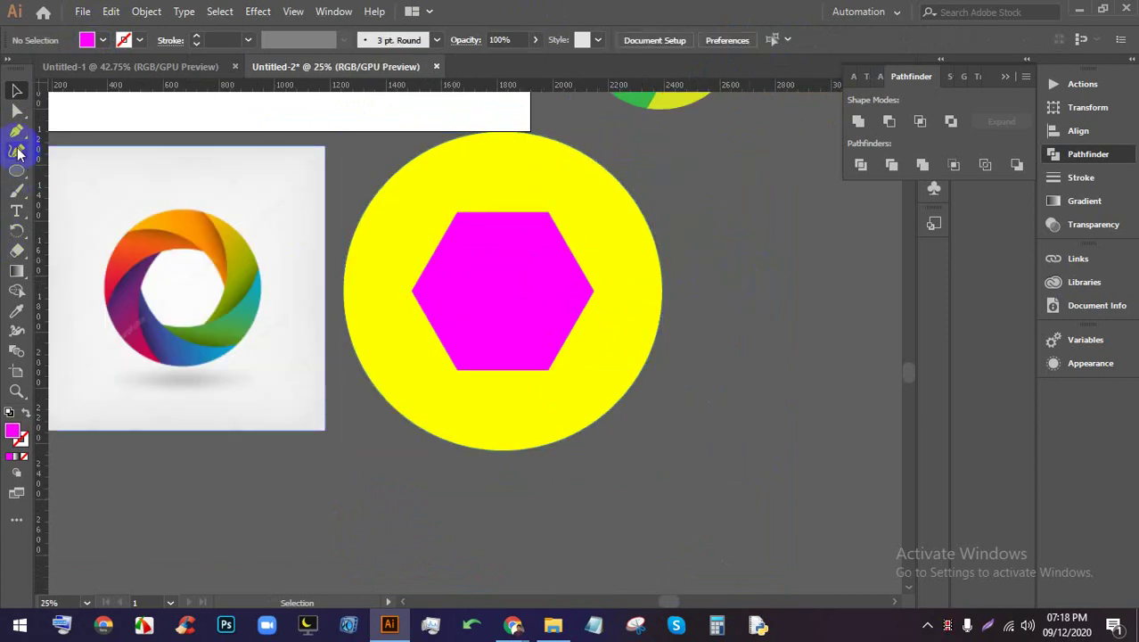
# Draw a curved path with the Pen from the hexagon's top-right corner past the circle
pyautogui.click(16, 132)
pyautogui.click(548, 214)
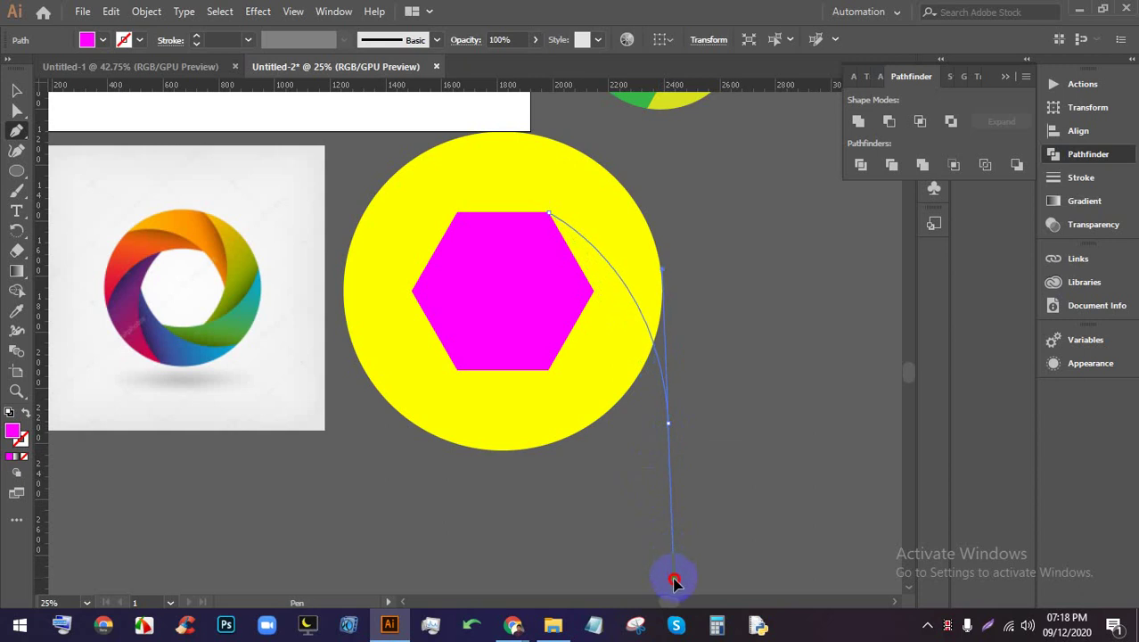
pyautogui.click(16, 90)
pyautogui.click(585, 250)
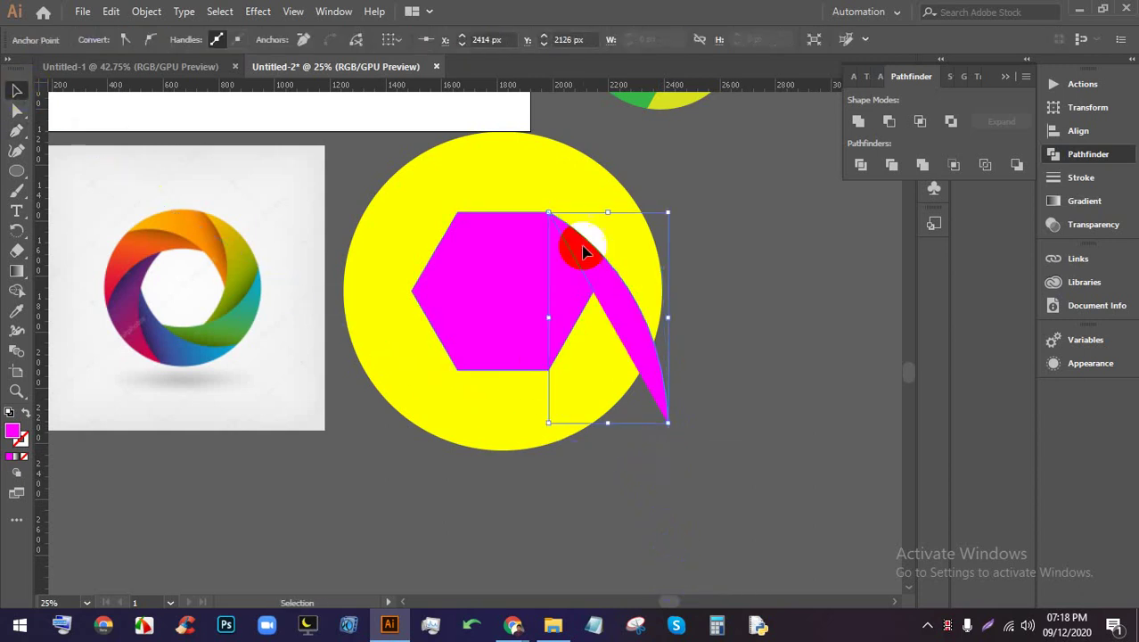
pyautogui.click(534, 326)
pyautogui.click(611, 301)
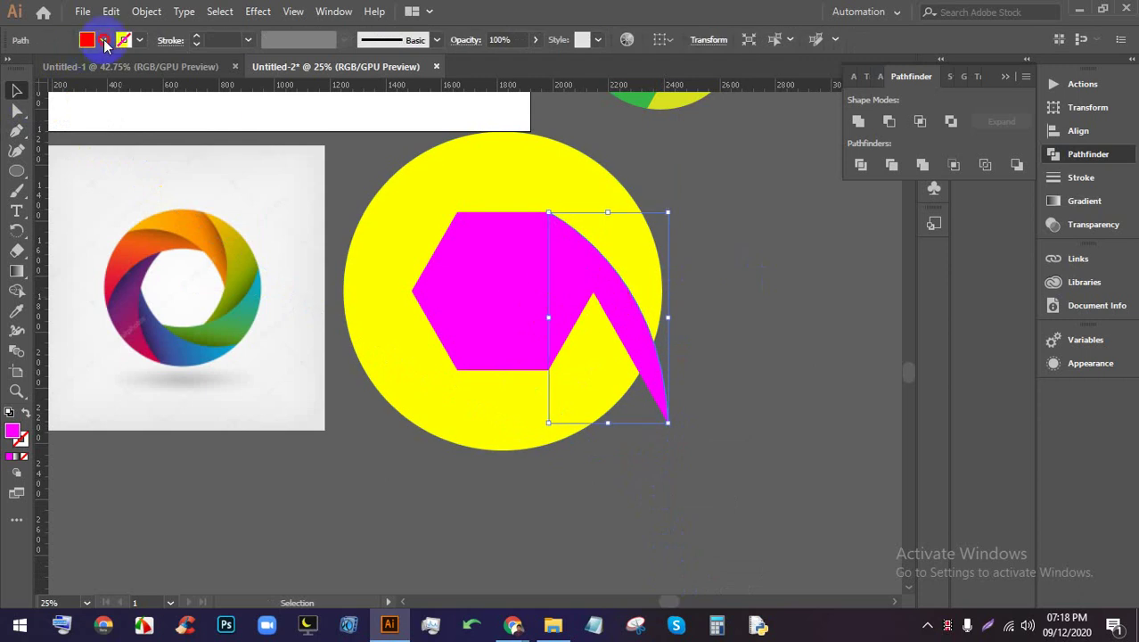
# Set the curved shape's fill to None, leaving just a line
pyautogui.click(103, 40)
pyautogui.click(10, 68)
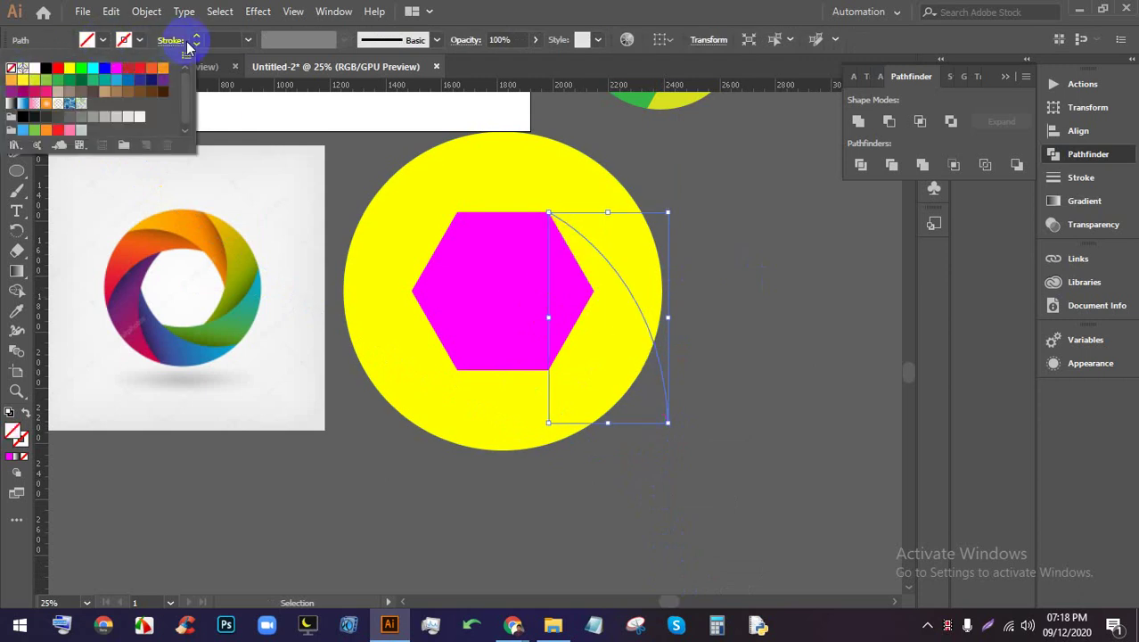
pyautogui.click(773, 293)
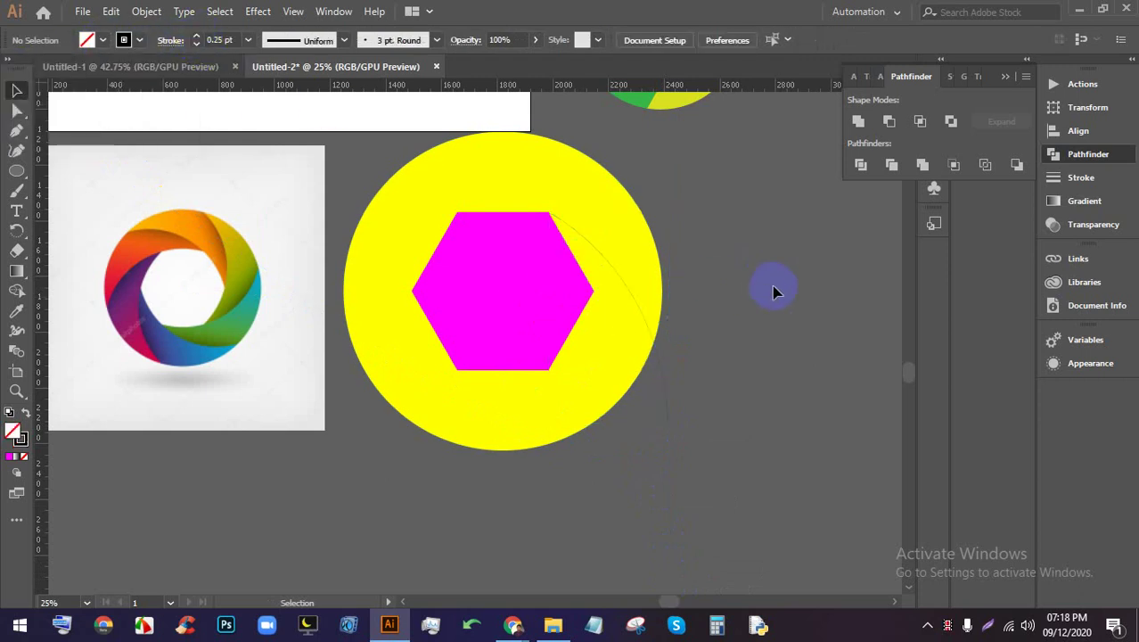
pyautogui.click(667, 385)
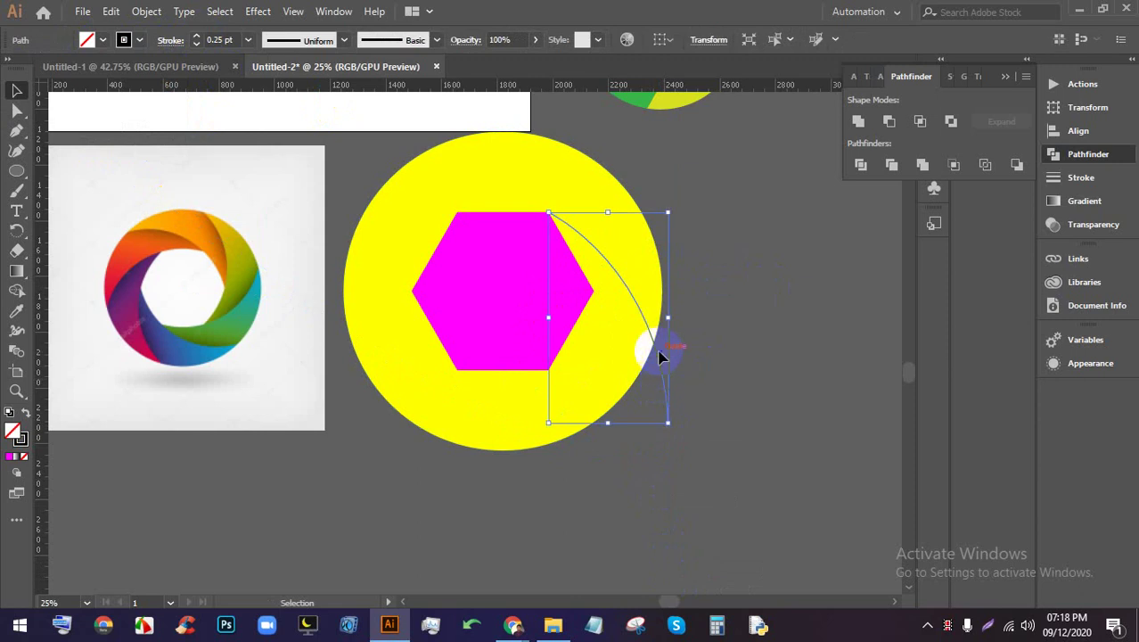
pyautogui.scroll(-1, 660, 339)
pyautogui.scroll(1, 659, 339)
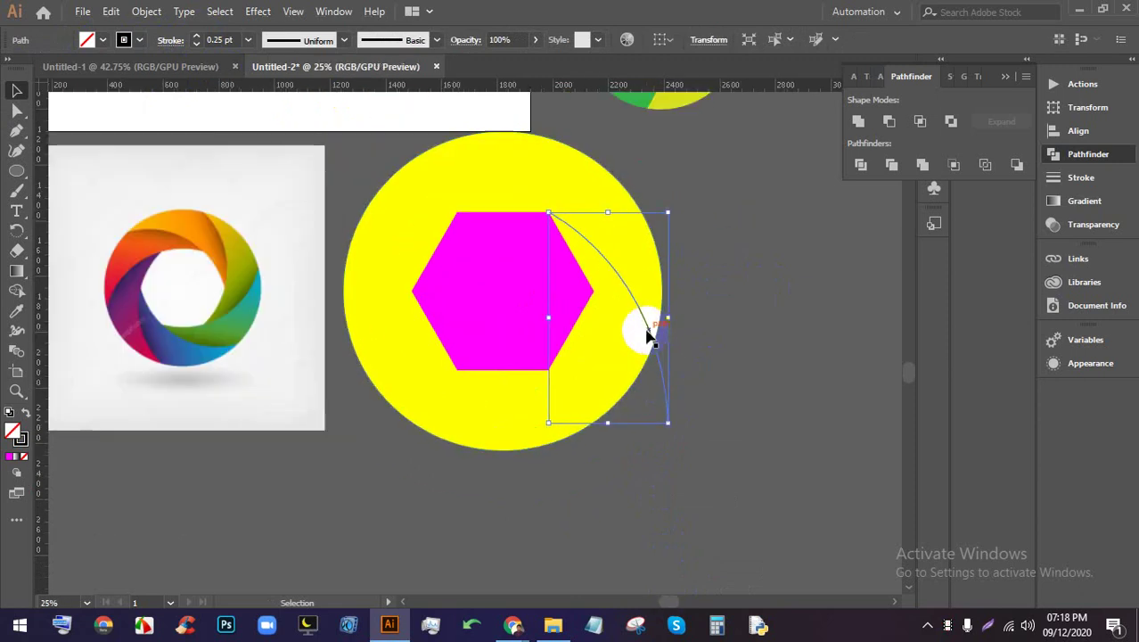
# Open the Rotate dialog for the curved line, pivoting on the hexagon's centre
pyautogui.click(17, 233)
pyautogui.click(538, 318)
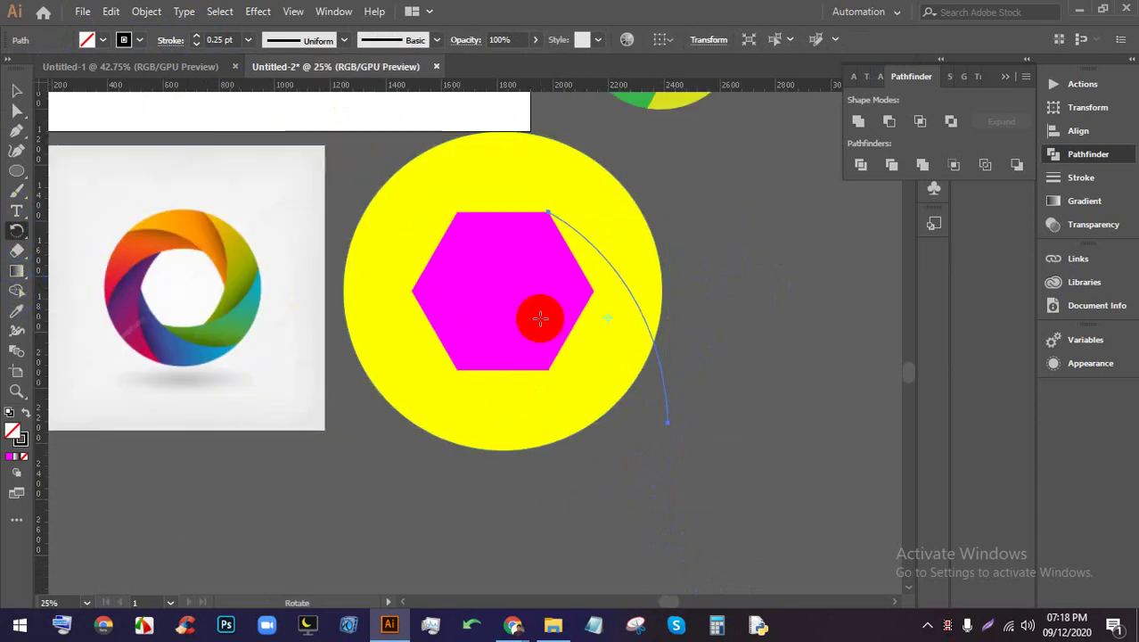
pyautogui.click(521, 290)
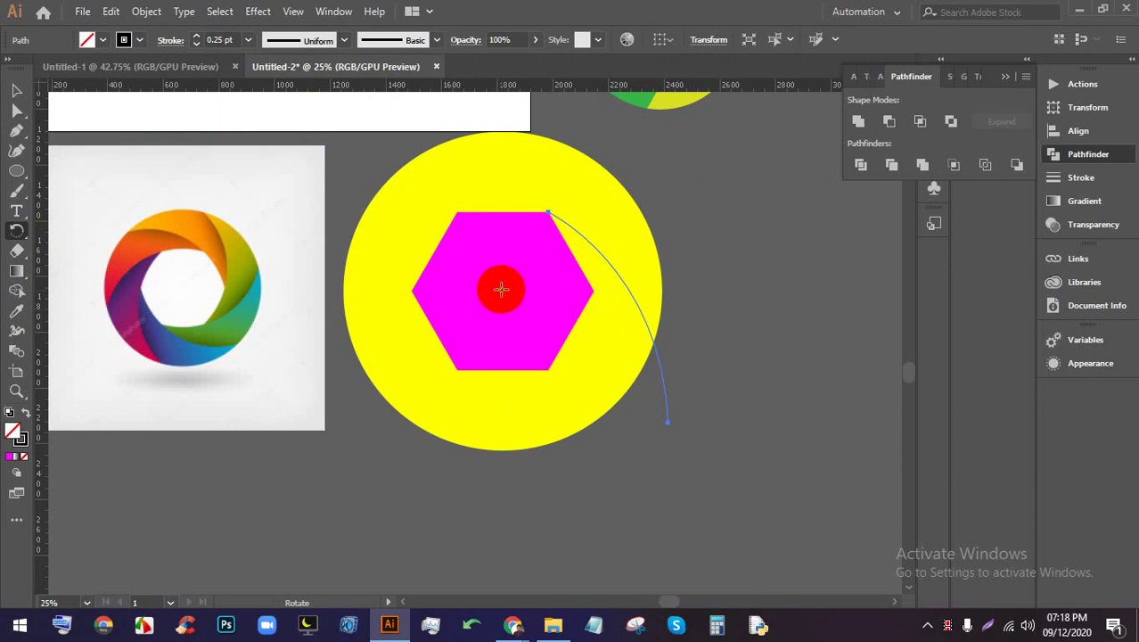
pyautogui.keyDown('alt'); pyautogui.click(500, 292); pyautogui.keyUp('alt')
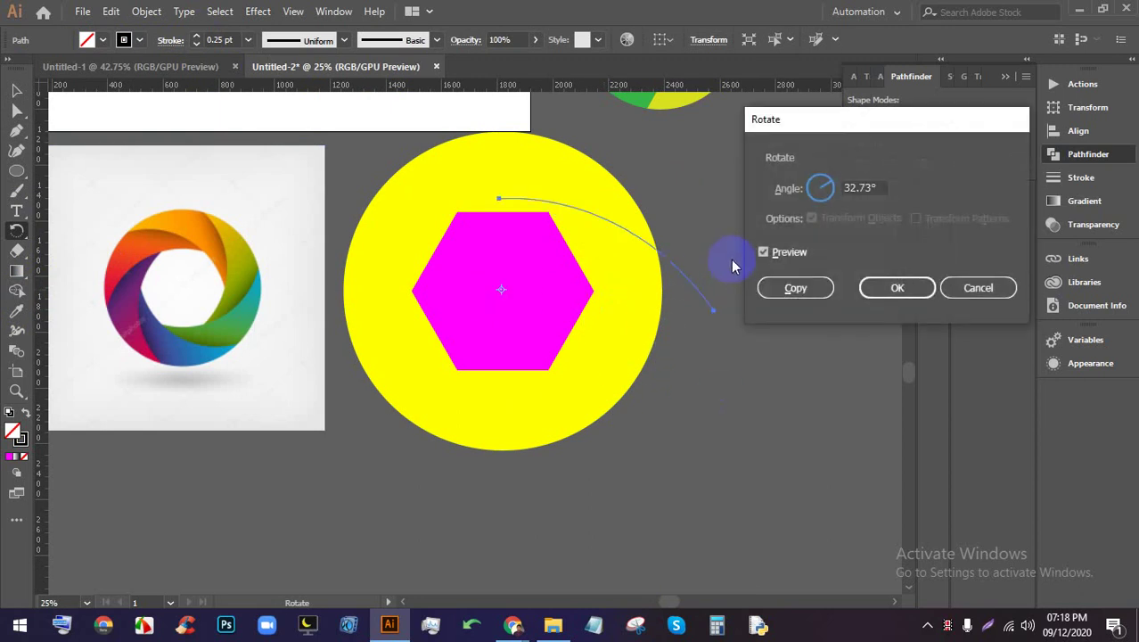
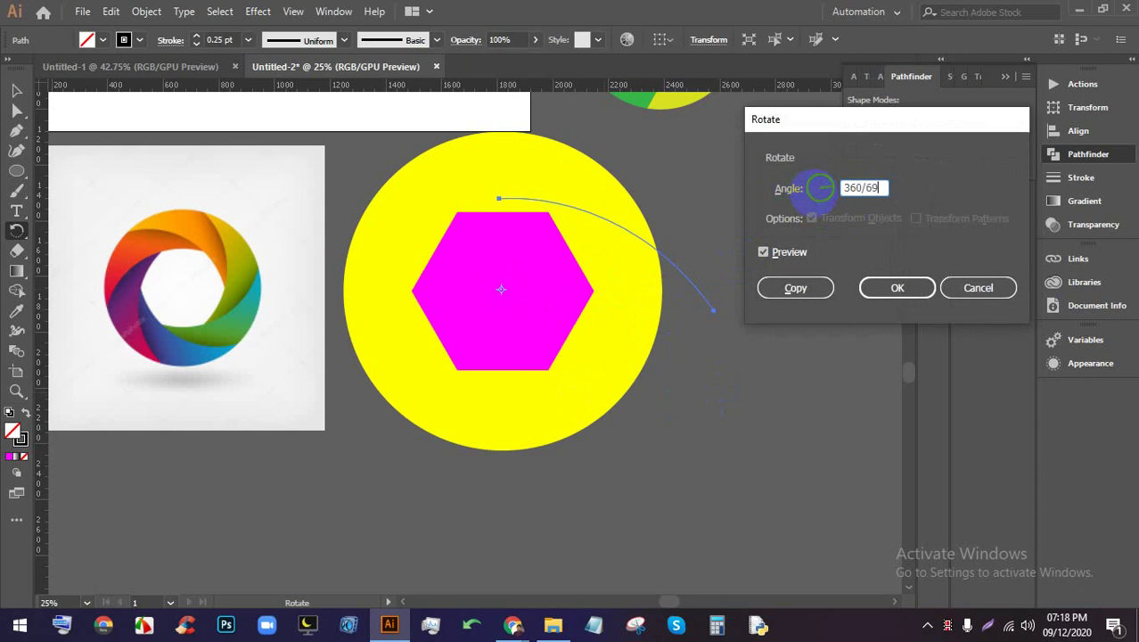
# Make a rotated copy of the arc and reselect the arc for rotating
pyautogui.click(815, 288)
pyautogui.moveTo(453, 229); pyautogui.dragTo(526, 306)
pyautogui.press('ctrl')
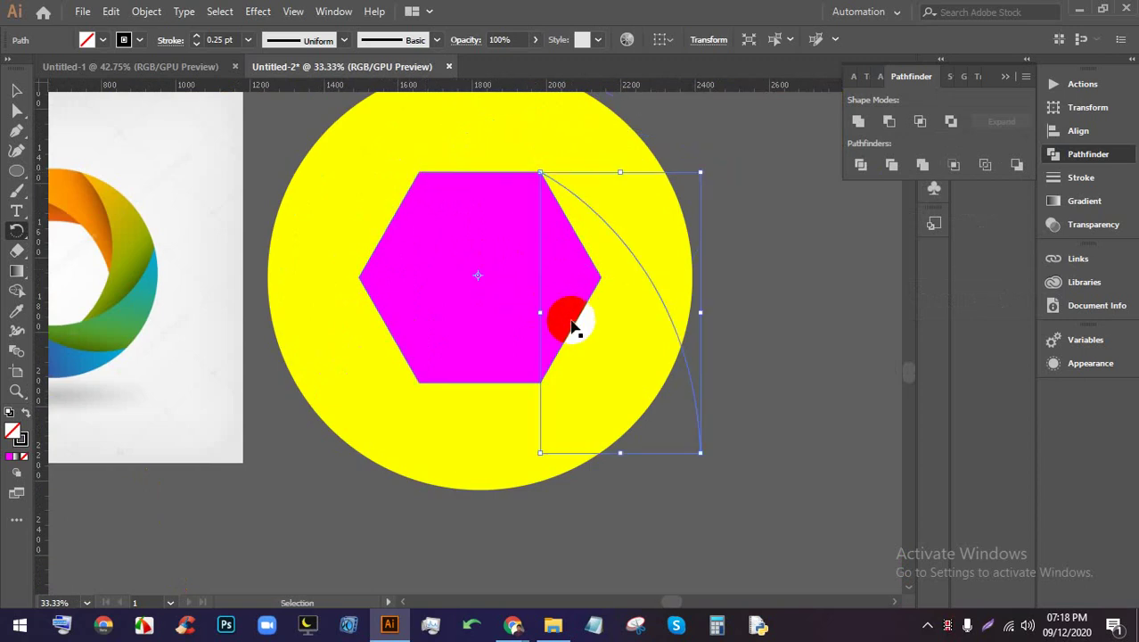
pyautogui.scroll(2, 471, 223)
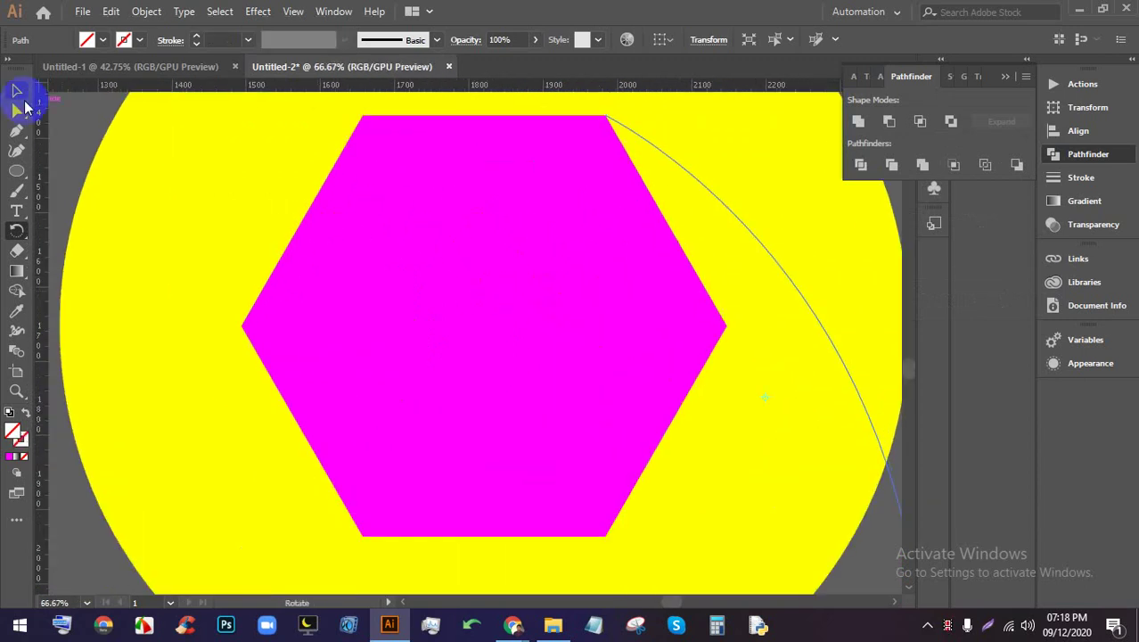
pyautogui.scroll(-1, 331, 205)
# Add horizontal guides at the hexagon's top and centre, then zoom out
pyautogui.click(432, 262)
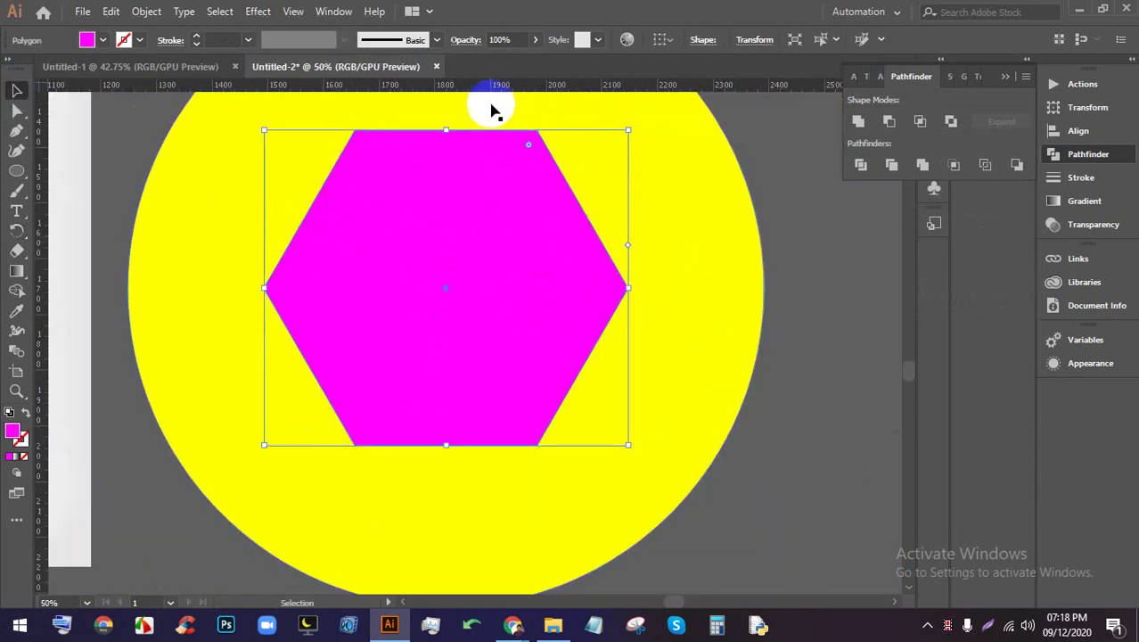
pyautogui.moveTo(488, 92); pyautogui.dragTo(447, 237)
pyautogui.moveTo(490, 87); pyautogui.dragTo(469, 286)
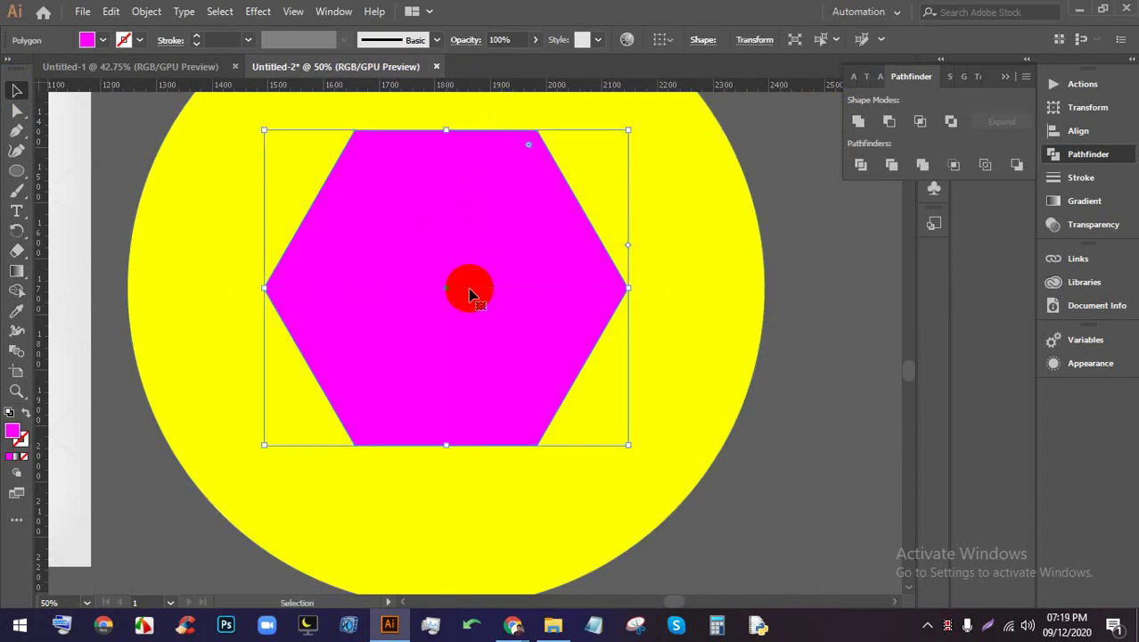
pyautogui.hotkey('ctrl', '-')
pyautogui.hotkey('ctrl', '-')
pyautogui.rightClick(730, 254)
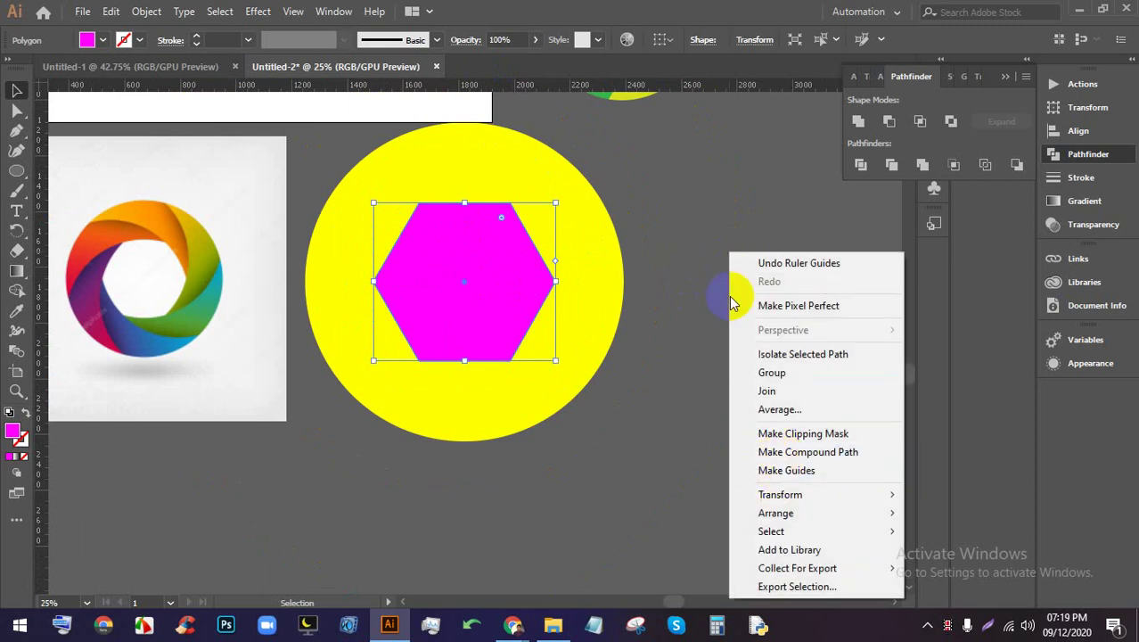
pyautogui.click(715, 218)
pyautogui.rightClick(711, 226)
pyautogui.click(764, 350)
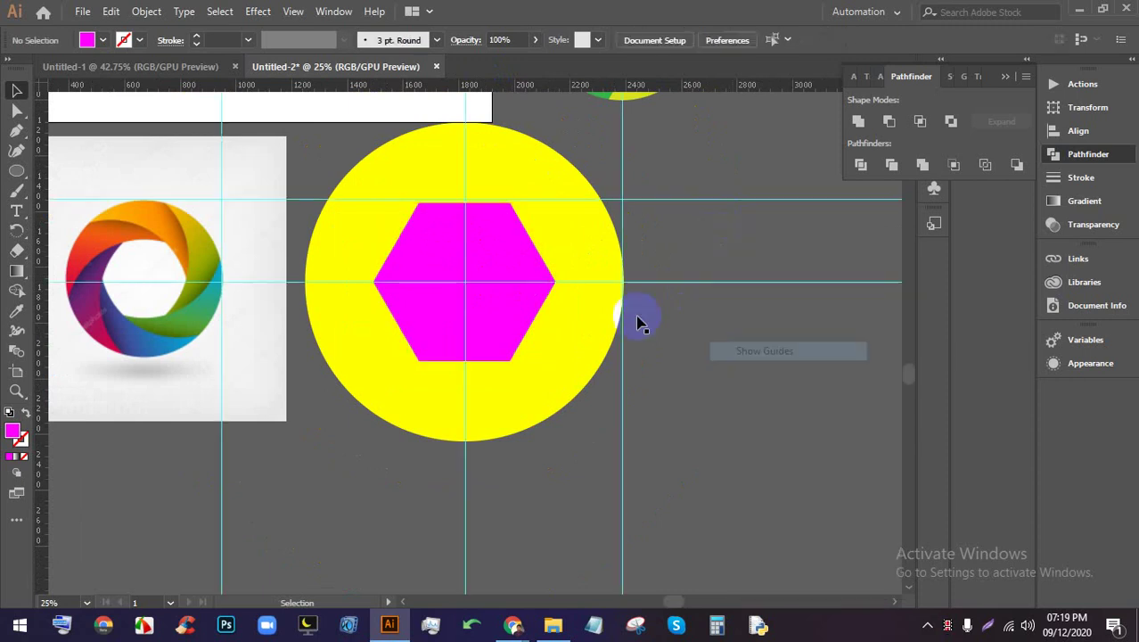
pyautogui.scroll(1, 560, 275)
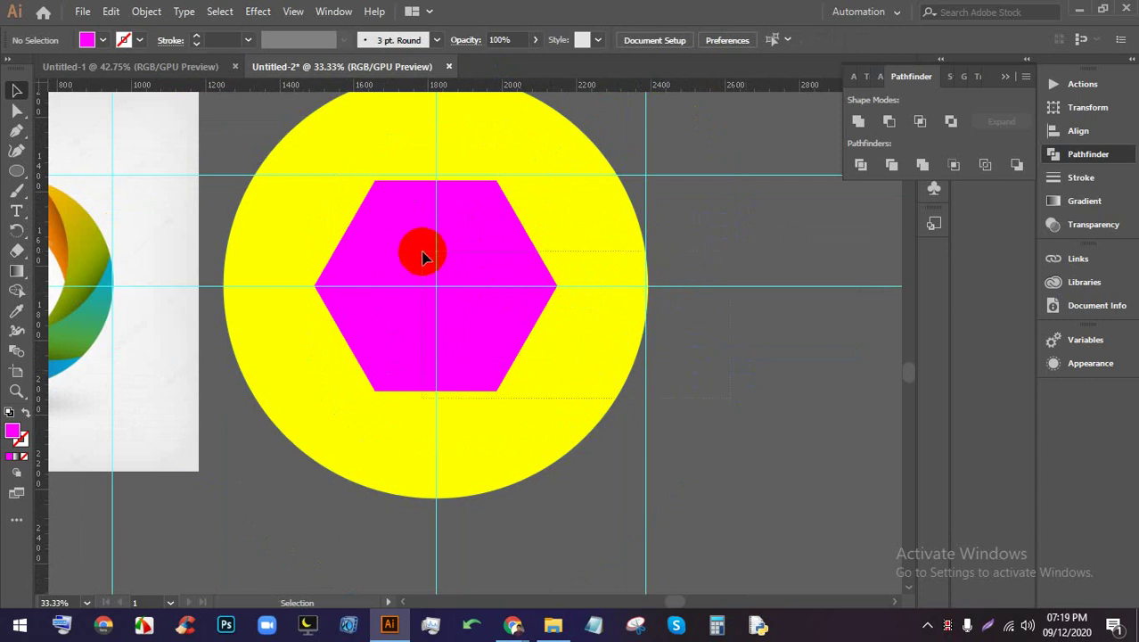
pyautogui.click(424, 257)
pyautogui.scroll(4, 464, 298)
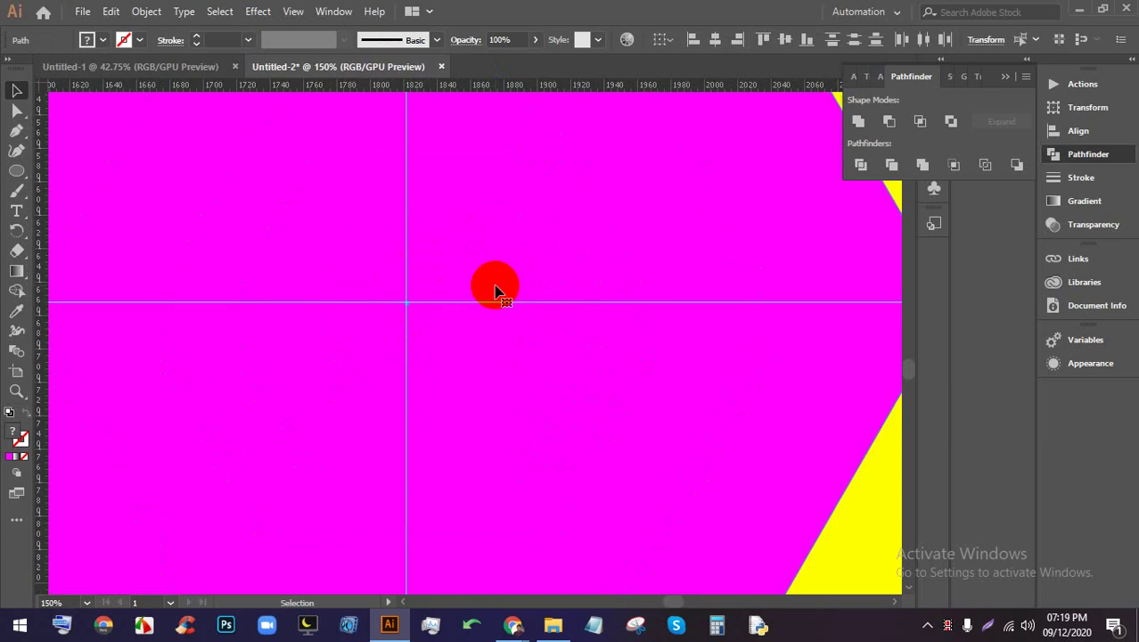
pyautogui.scroll(-6, 495, 290)
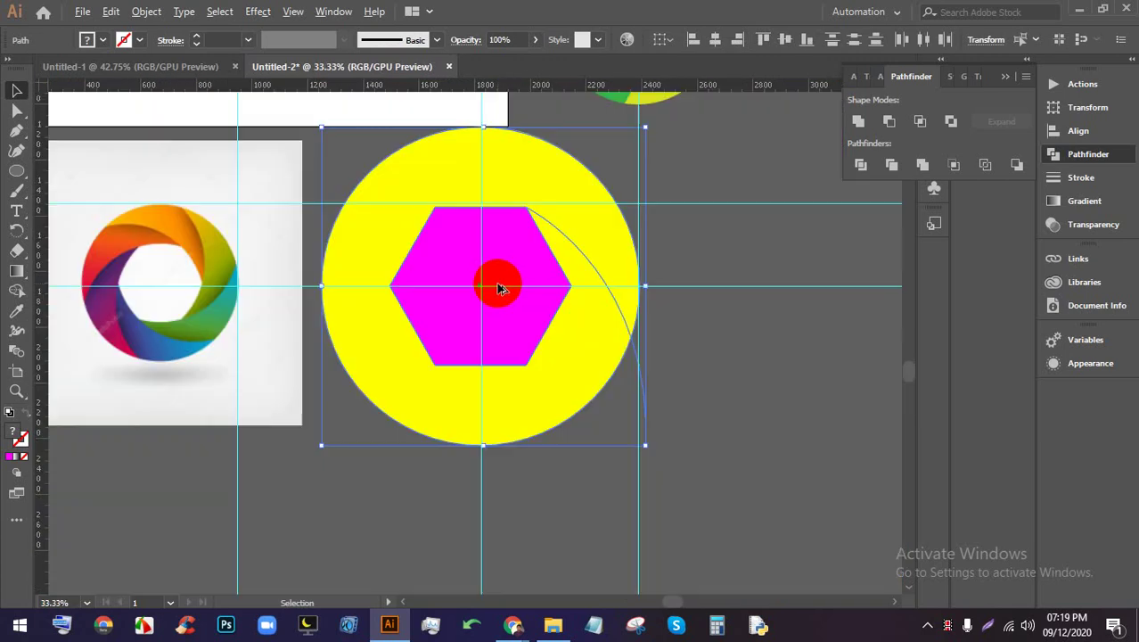
pyautogui.click(672, 329)
pyautogui.scroll(1, 534, 310)
pyautogui.rightClick(724, 310)
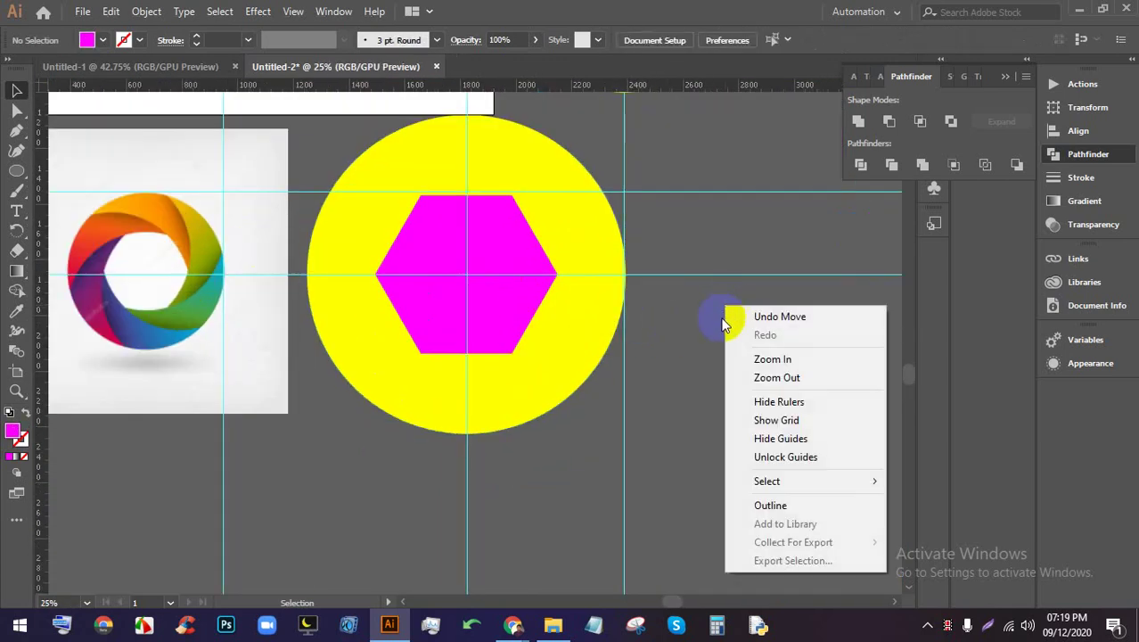
pyautogui.click(767, 439)
pyautogui.scroll(2, 501, 287)
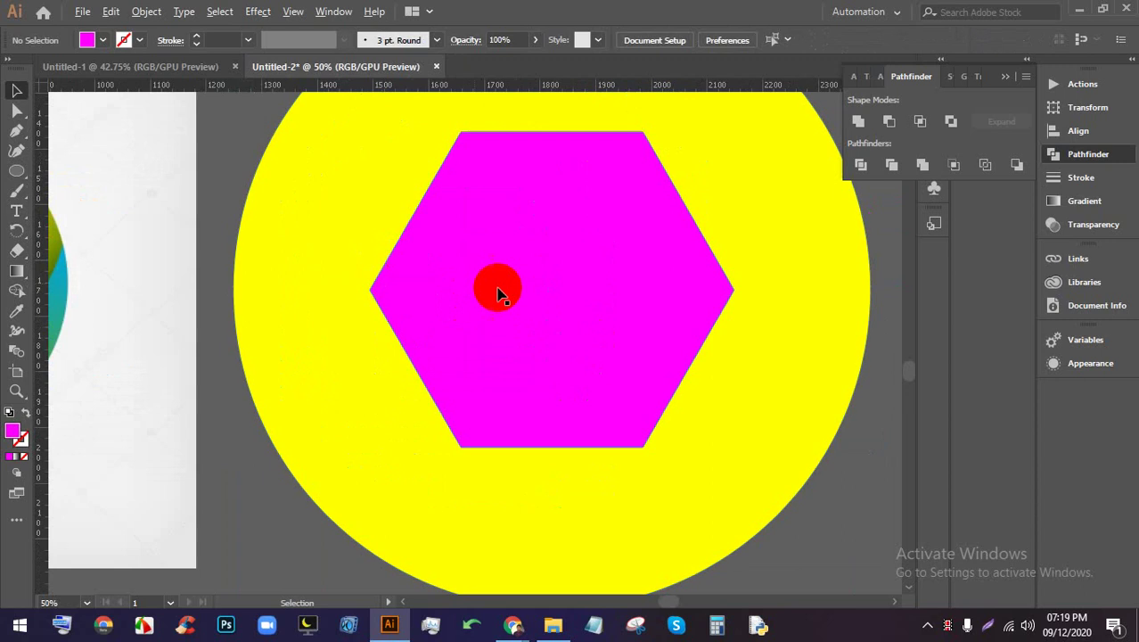
pyautogui.scroll(-1, 522, 293)
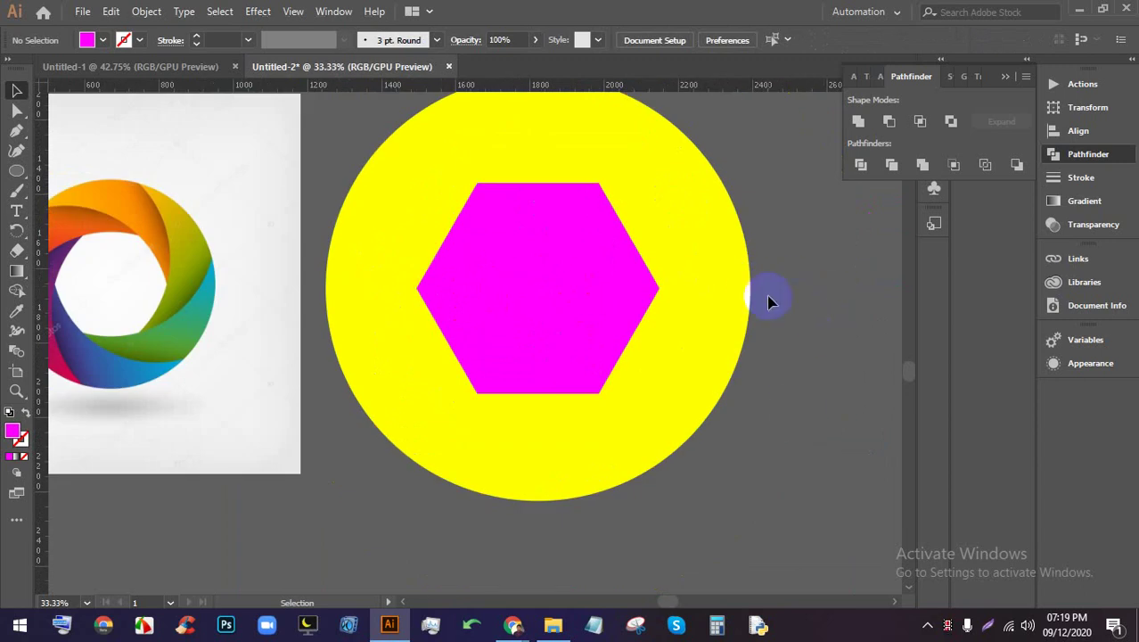
pyautogui.scroll(-1, 769, 301)
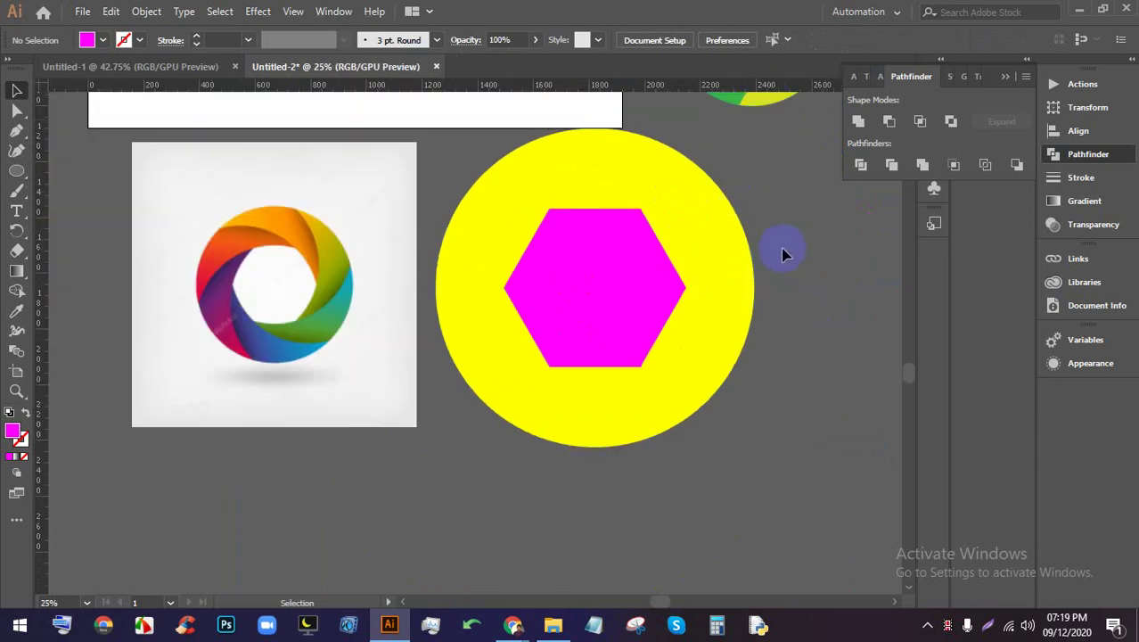
pyautogui.scroll(-1, 546, 178)
pyautogui.scroll(1, 563, 297)
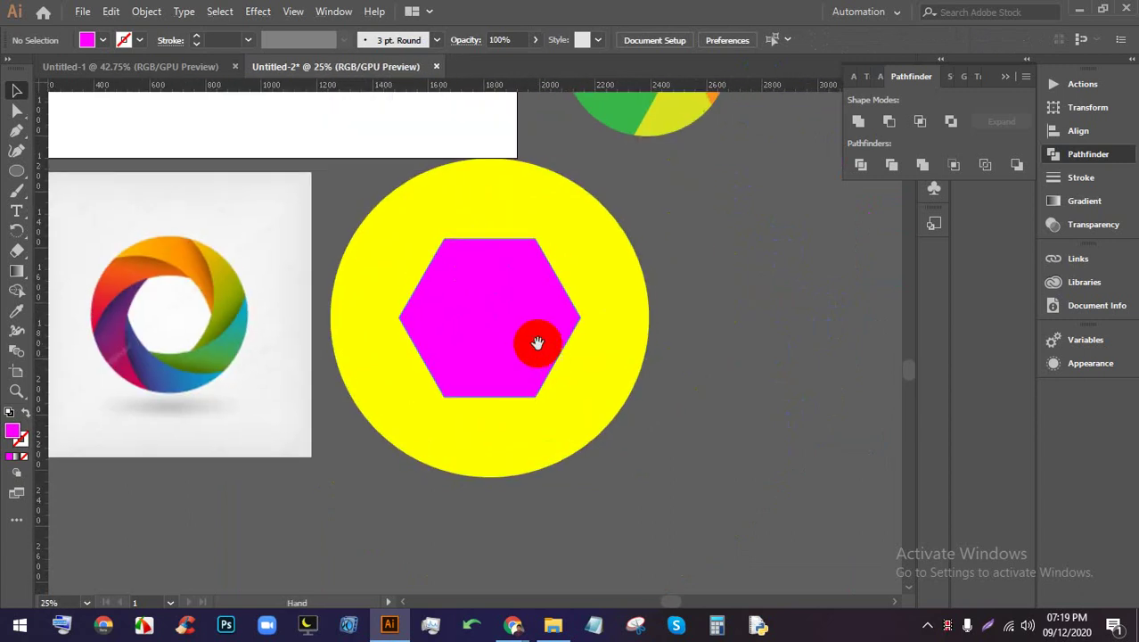
pyautogui.scroll(1, 536, 339)
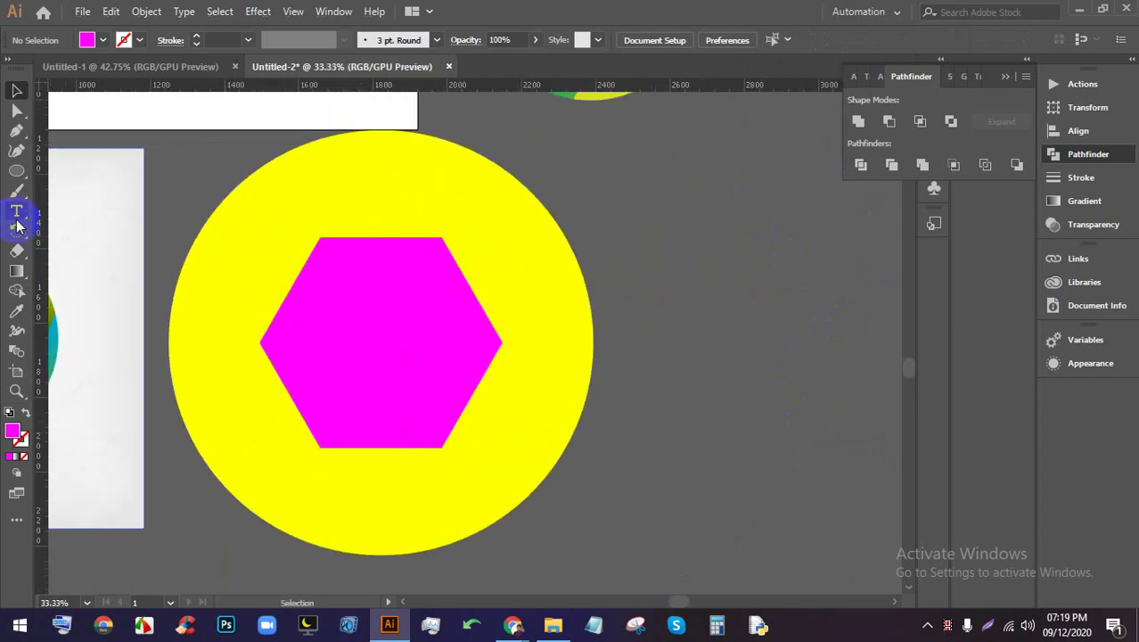
# Give the unstroked arc beside the hexagon a thin 0.5 pt stroke
pyautogui.click(17, 132)
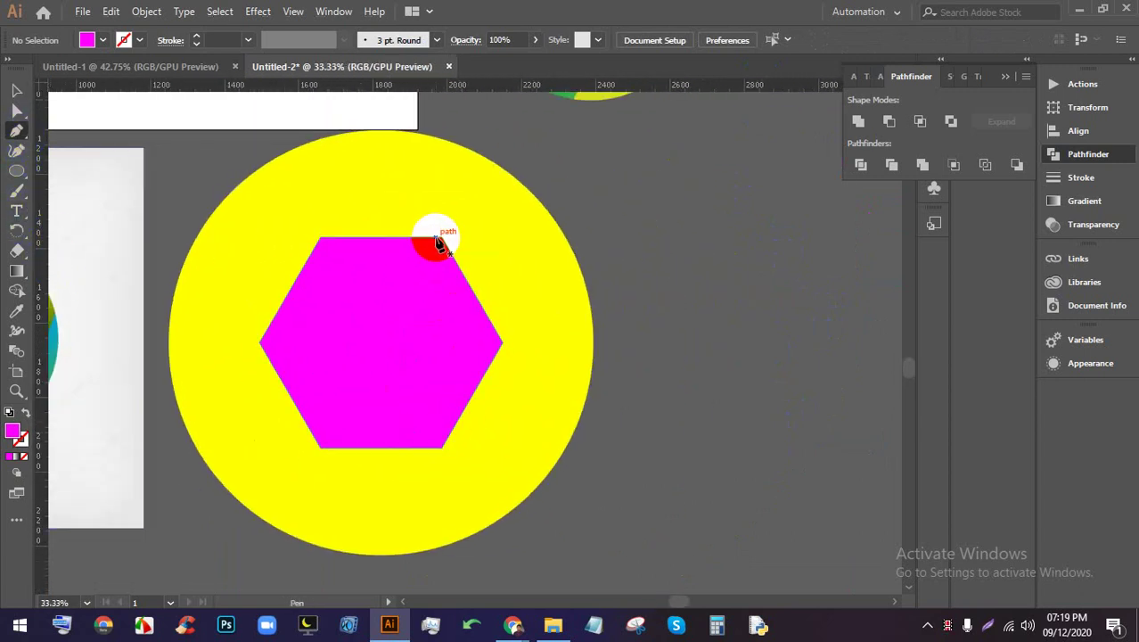
pyautogui.click(17, 111)
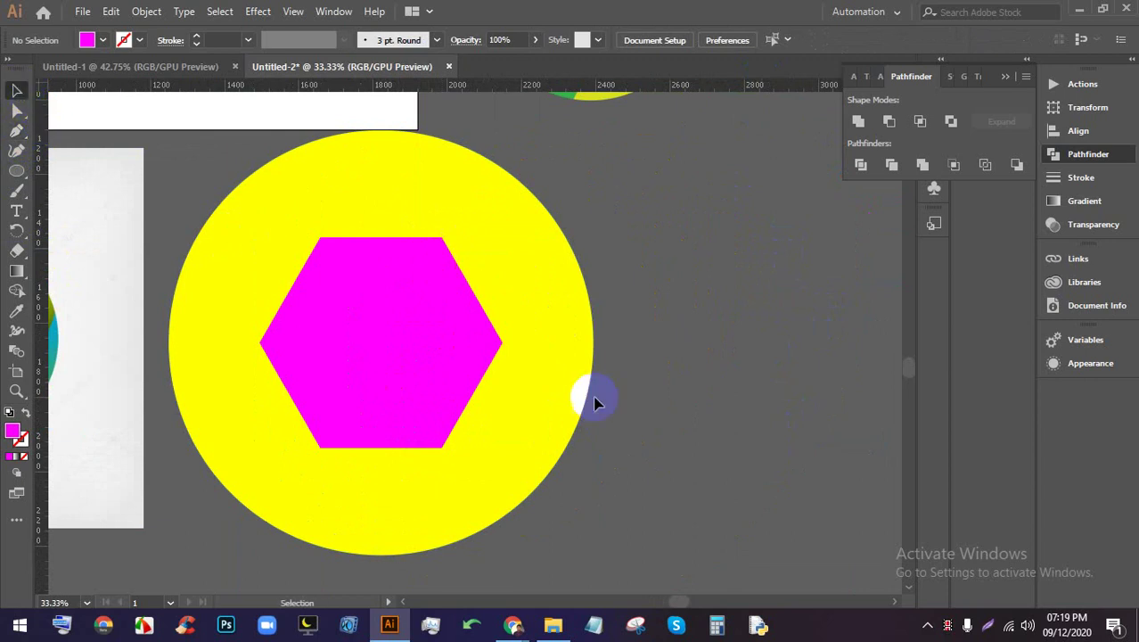
pyautogui.click(555, 446)
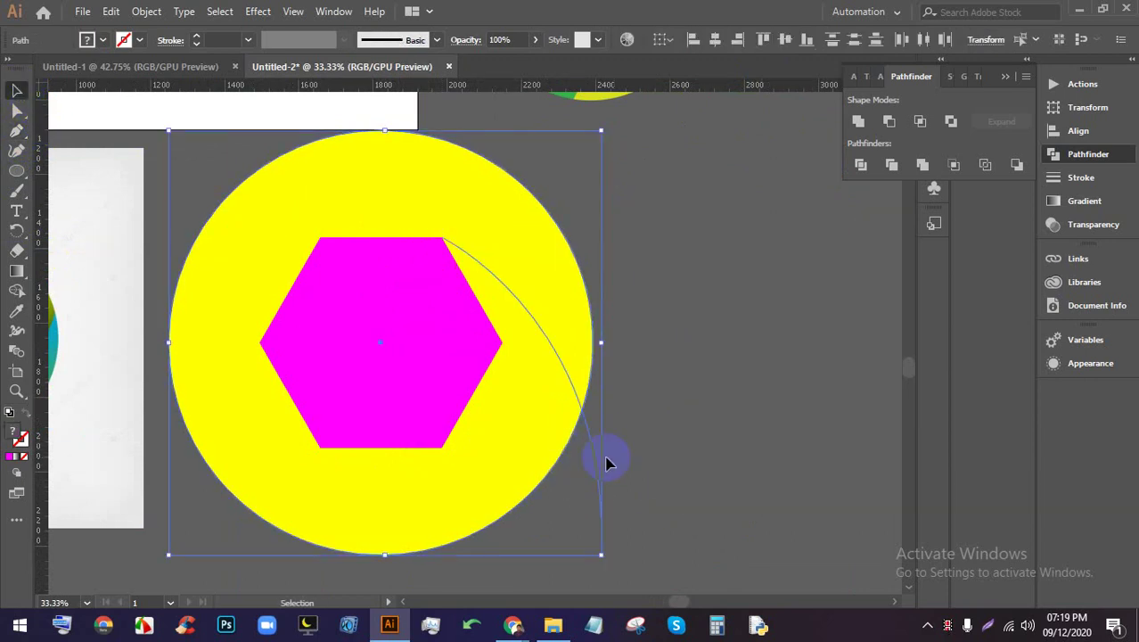
pyautogui.click(601, 466)
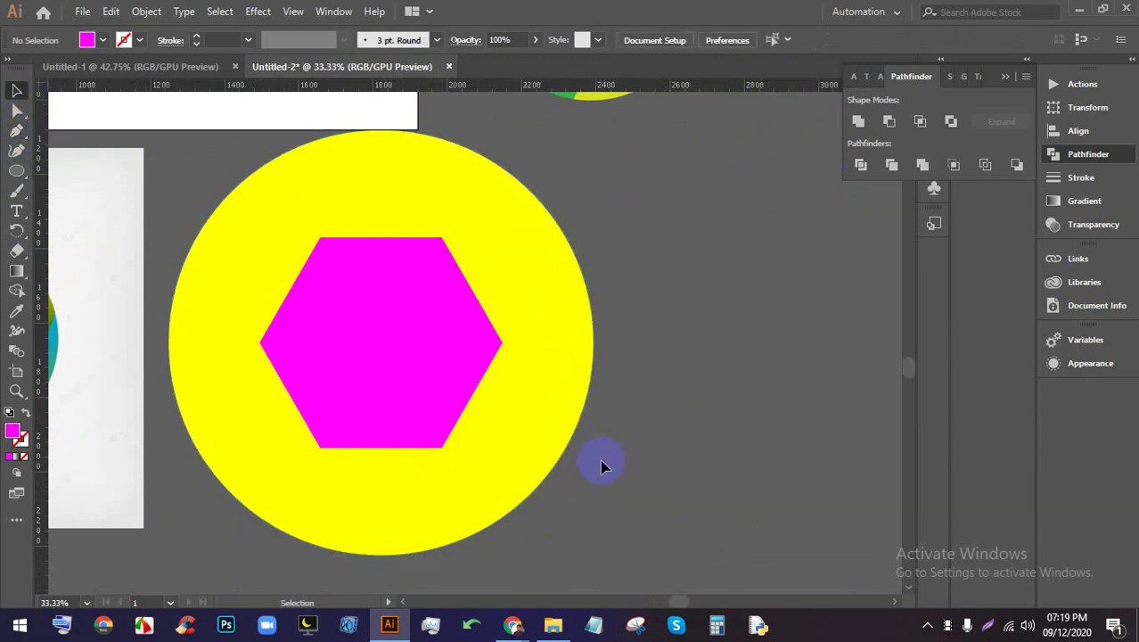
pyautogui.click(198, 40)
pyautogui.click(629, 239)
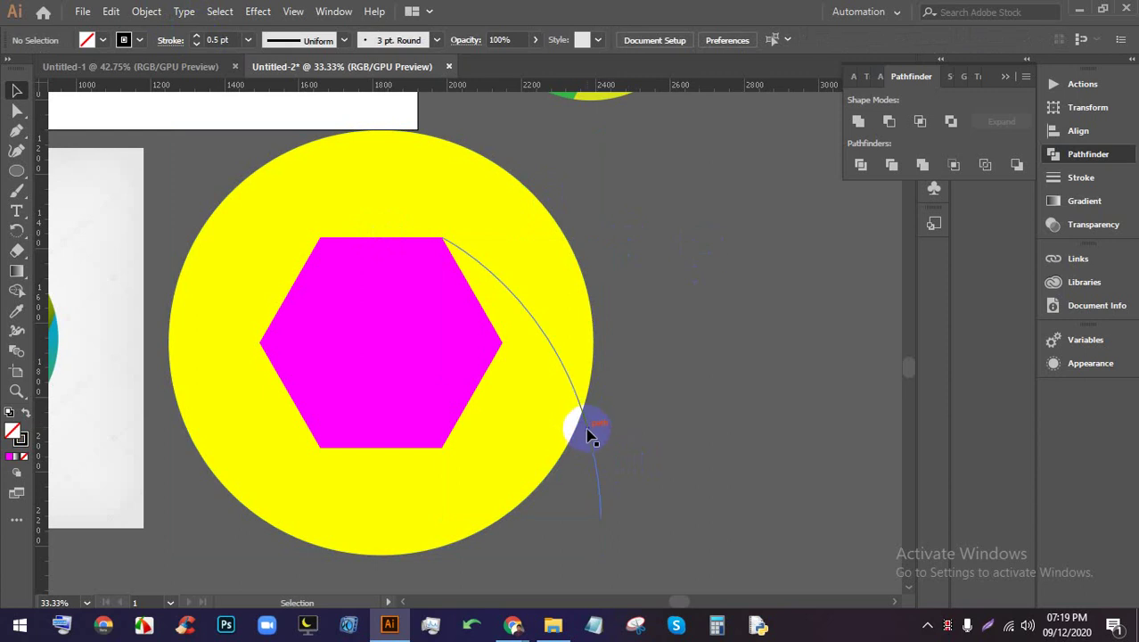
pyautogui.click(588, 432)
pyautogui.scroll(-1, 453, 379)
# Show the guides again from the canvas context menu and reselect the arc
pyautogui.rightClick(634, 195)
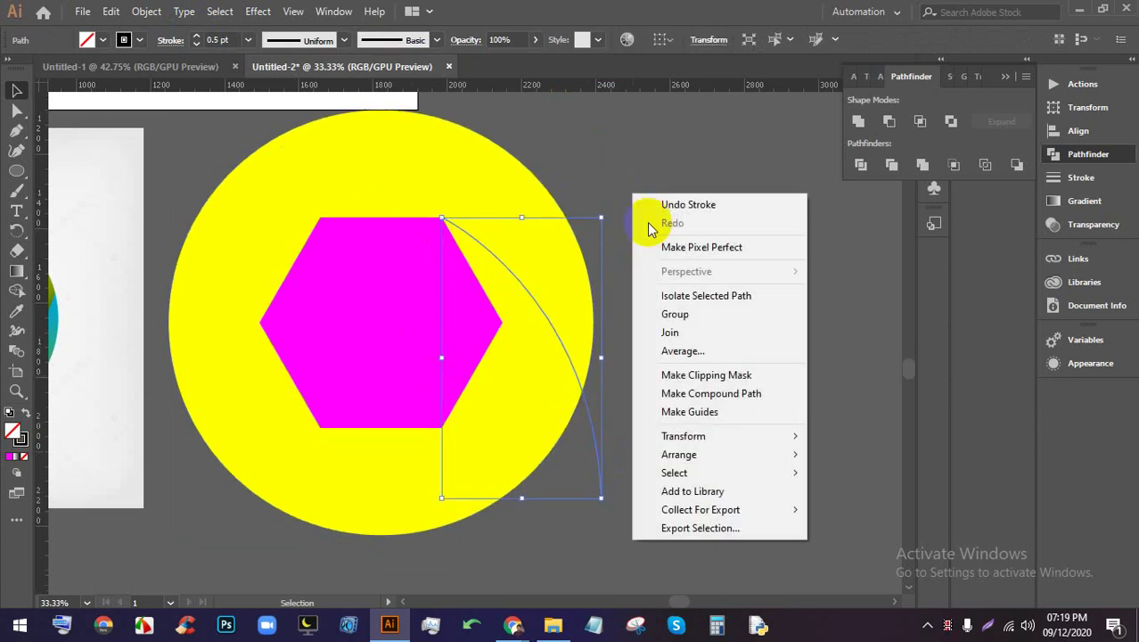
pyautogui.click(692, 161)
pyautogui.rightClick(714, 165)
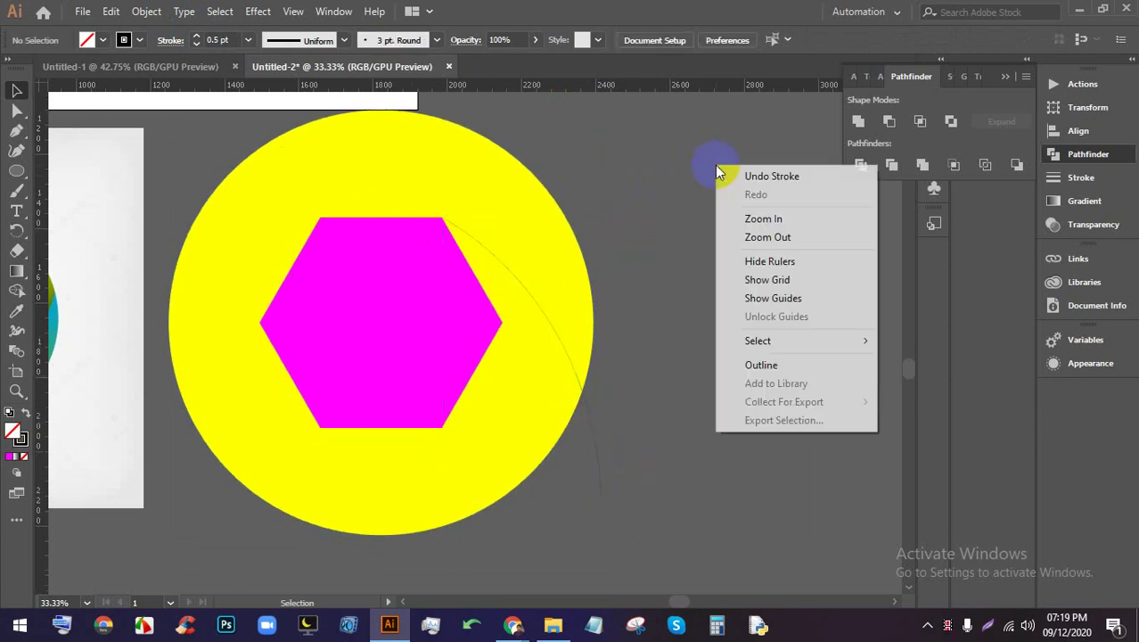
pyautogui.click(773, 298)
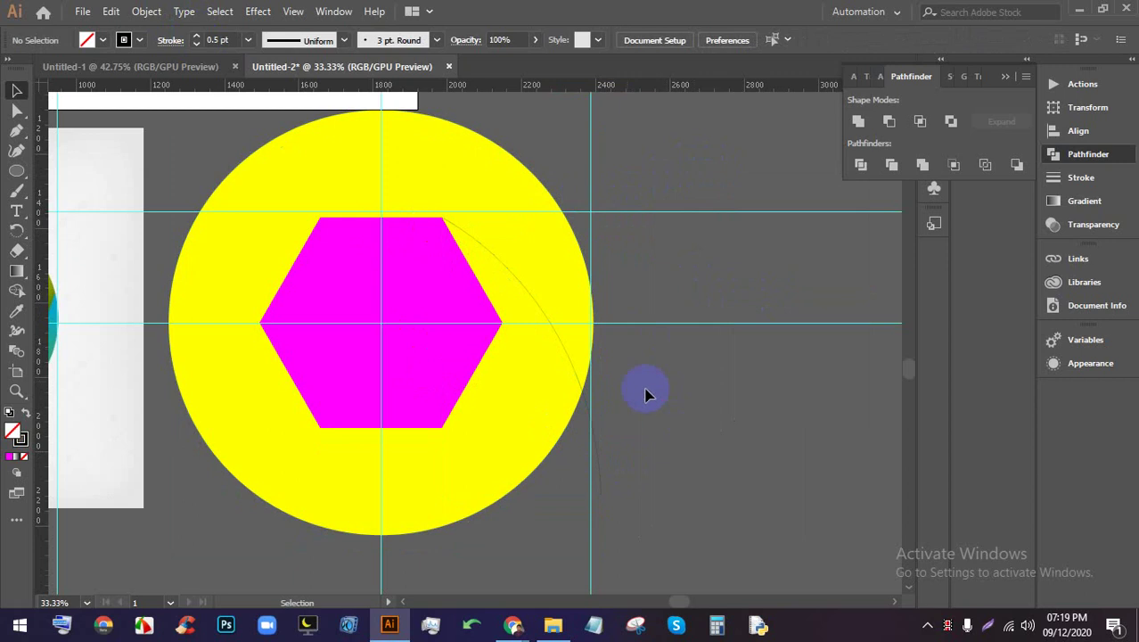
pyautogui.click(583, 393)
# Rotate a copy of the arc by 360/6 around the hexagon centre and repeat with Ctrl+D
pyautogui.click(17, 230)
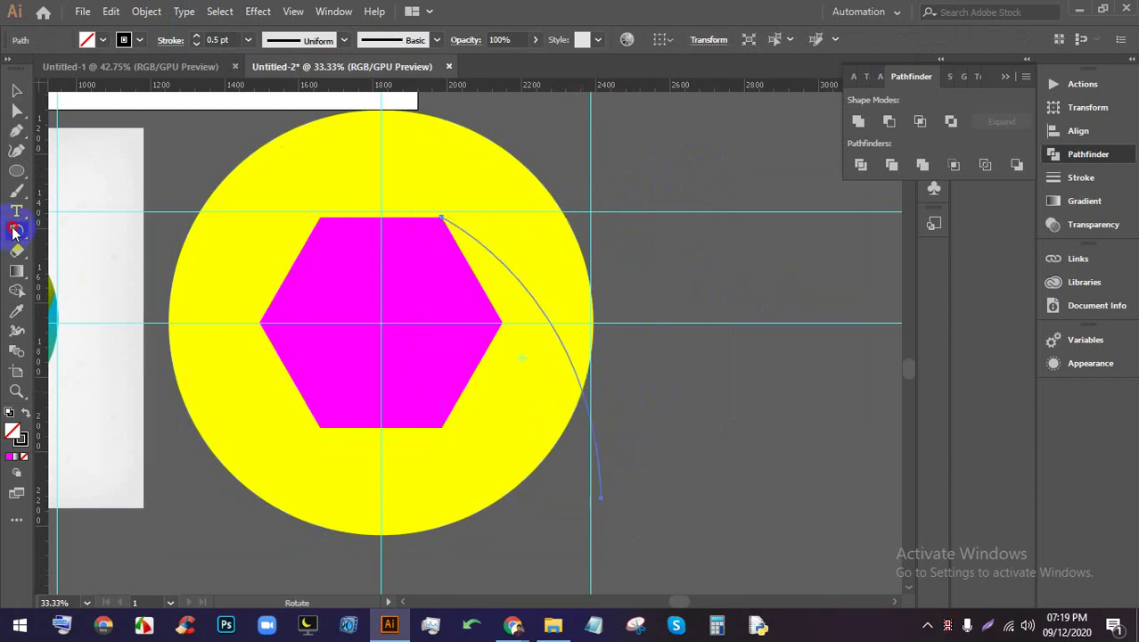
pyautogui.moveTo(521, 358); pyautogui.dragTo(391, 319)
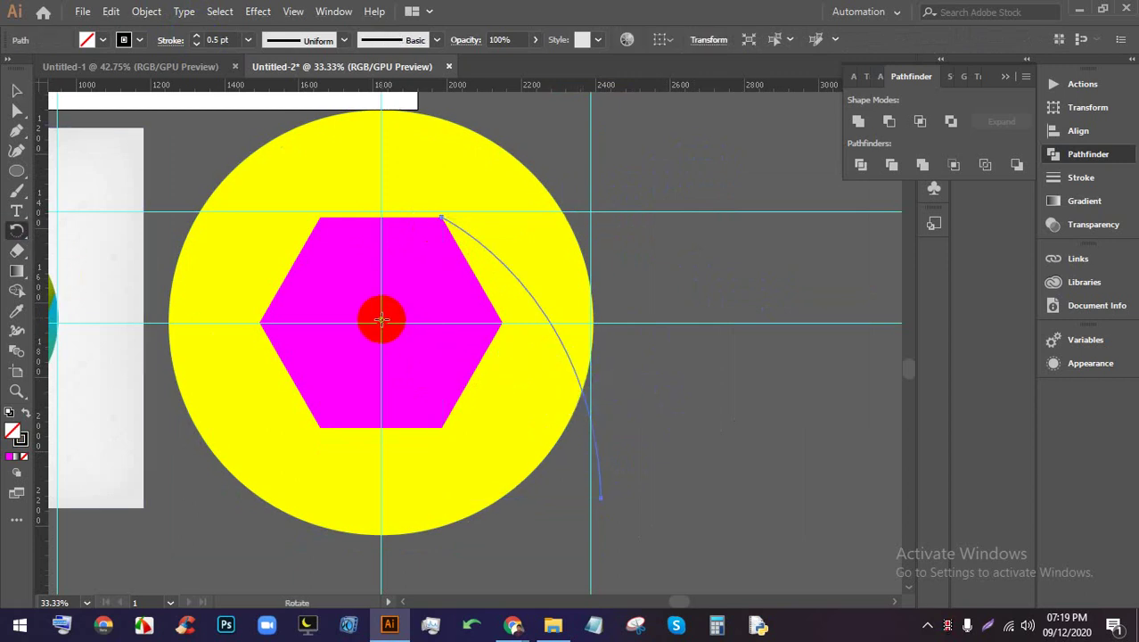
pyautogui.keyDown('alt'); pyautogui.click(381, 322); pyautogui.keyUp('alt')
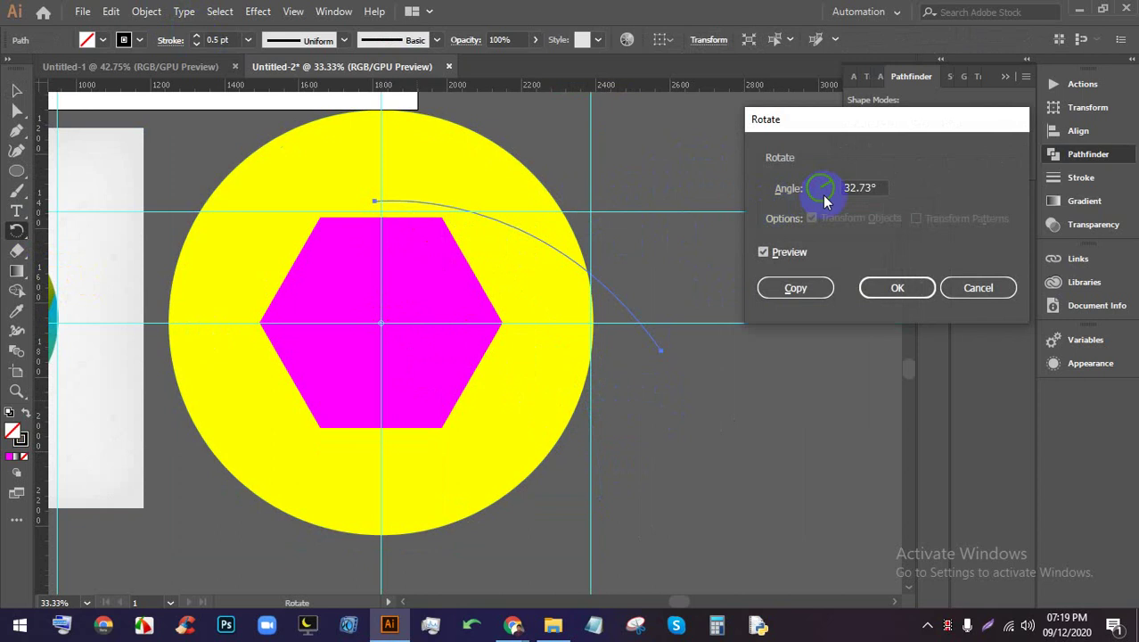
pyautogui.write('360')
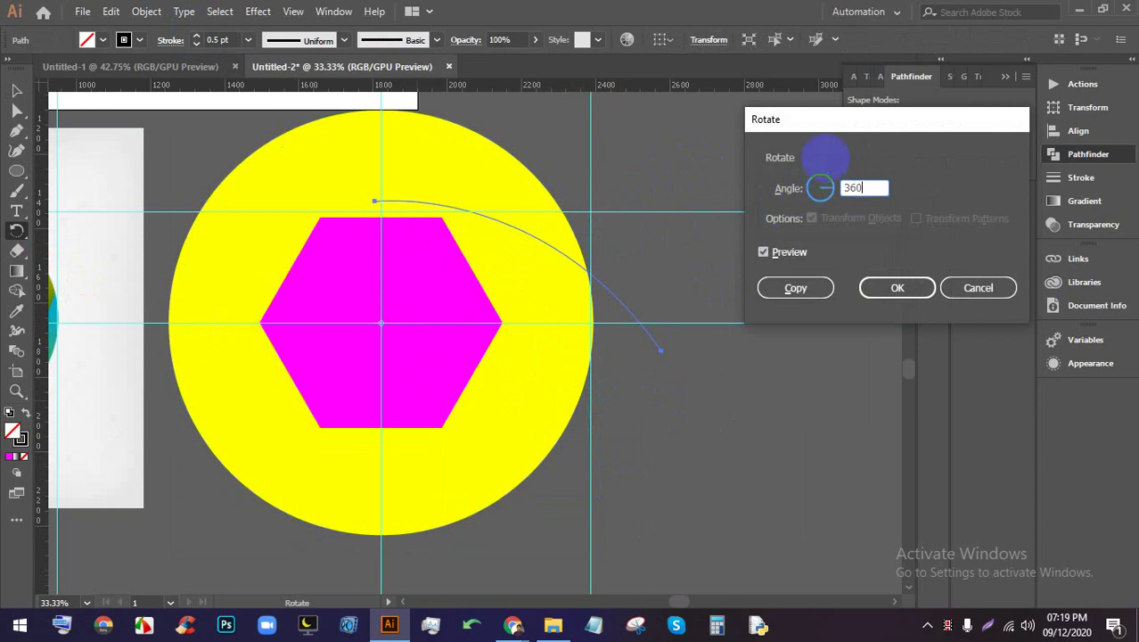
pyautogui.write('/6')
pyautogui.click(762, 288)
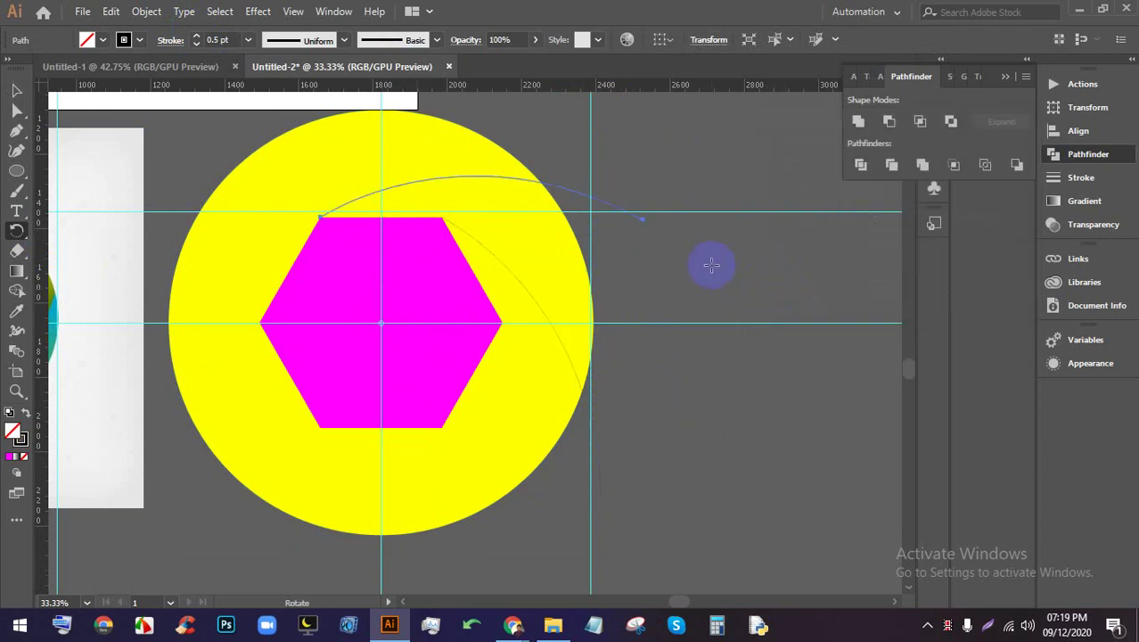
pyautogui.hotkey('ctrl', 'd')
pyautogui.hotkey('ctrl', 'd')
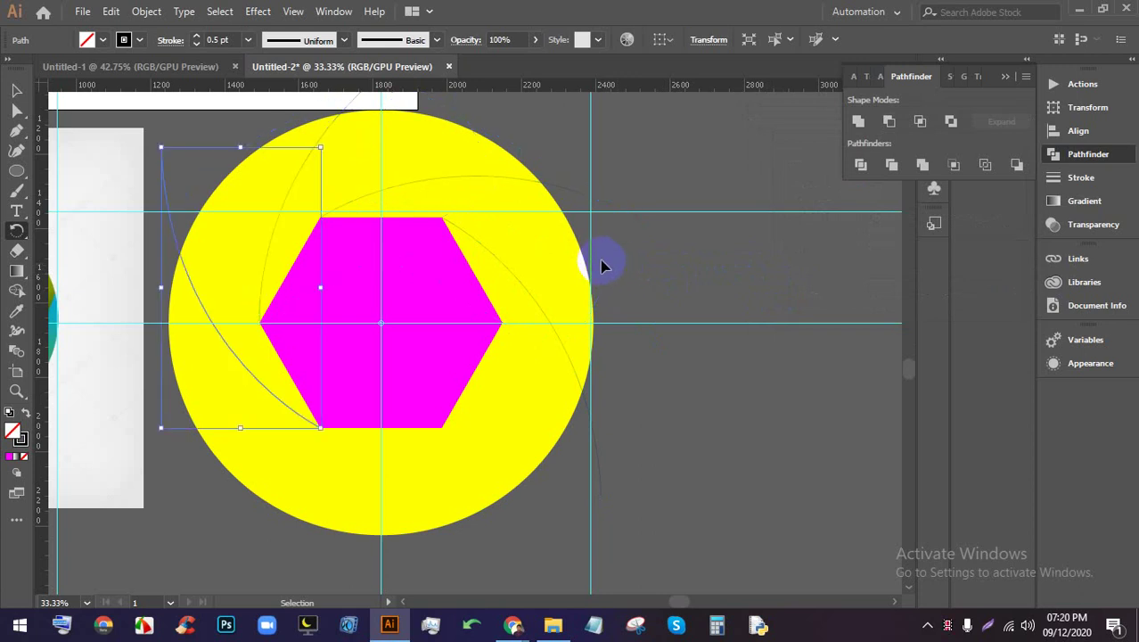
pyautogui.hotkey('ctrl', 'd')
pyautogui.click(542, 244)
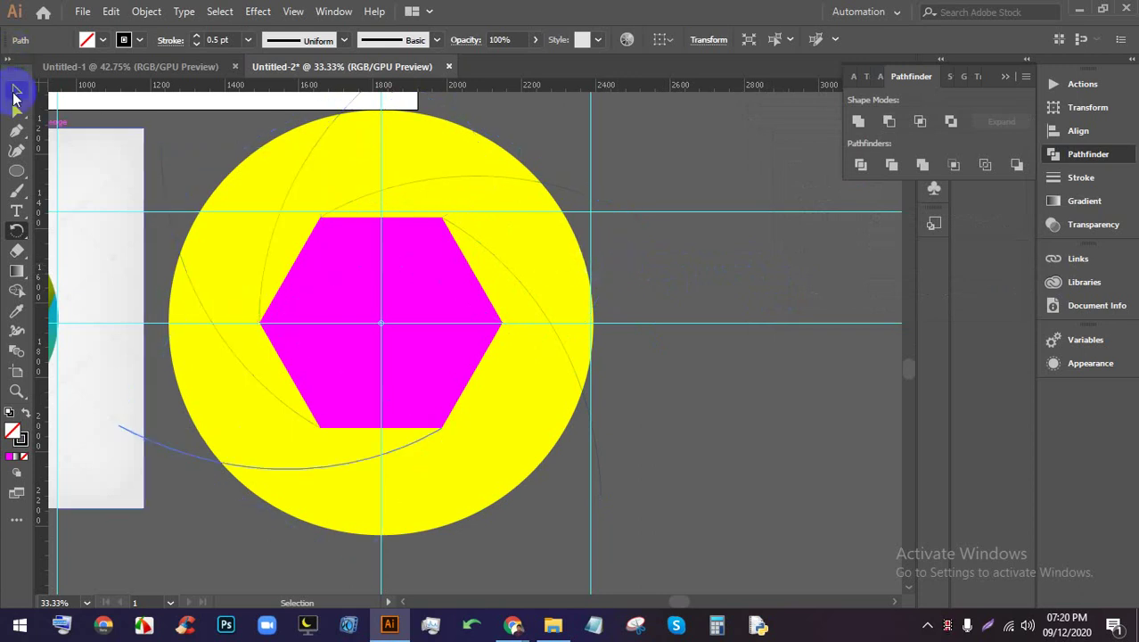
pyautogui.click(18, 92)
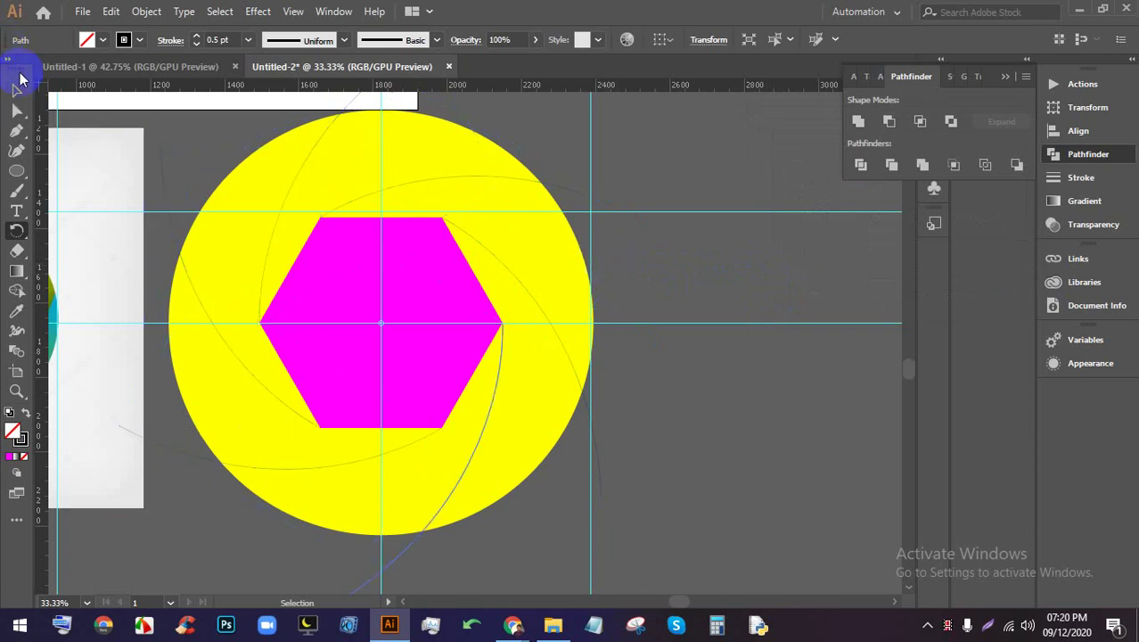
# Hide the ruler guides
pyautogui.click(730, 441)
pyautogui.rightClick(688, 375)
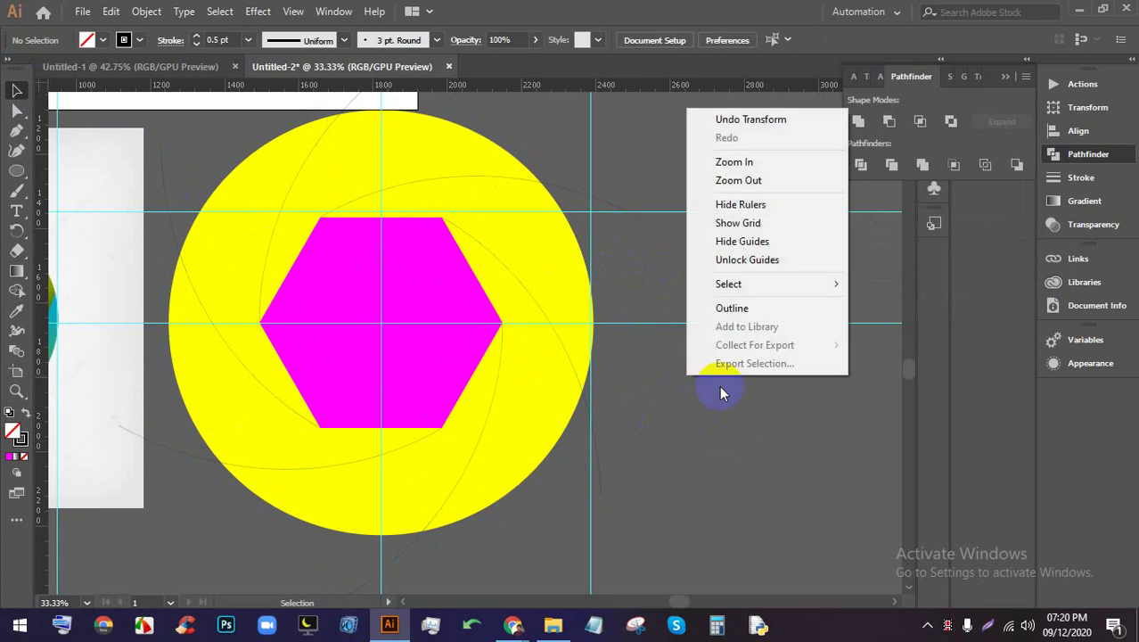
pyautogui.click(757, 242)
# Divide the circle, hexagon and arcs with Pathfinder, then ungroup the pieces
pyautogui.moveTo(448, 318); pyautogui.dragTo(236, 191)
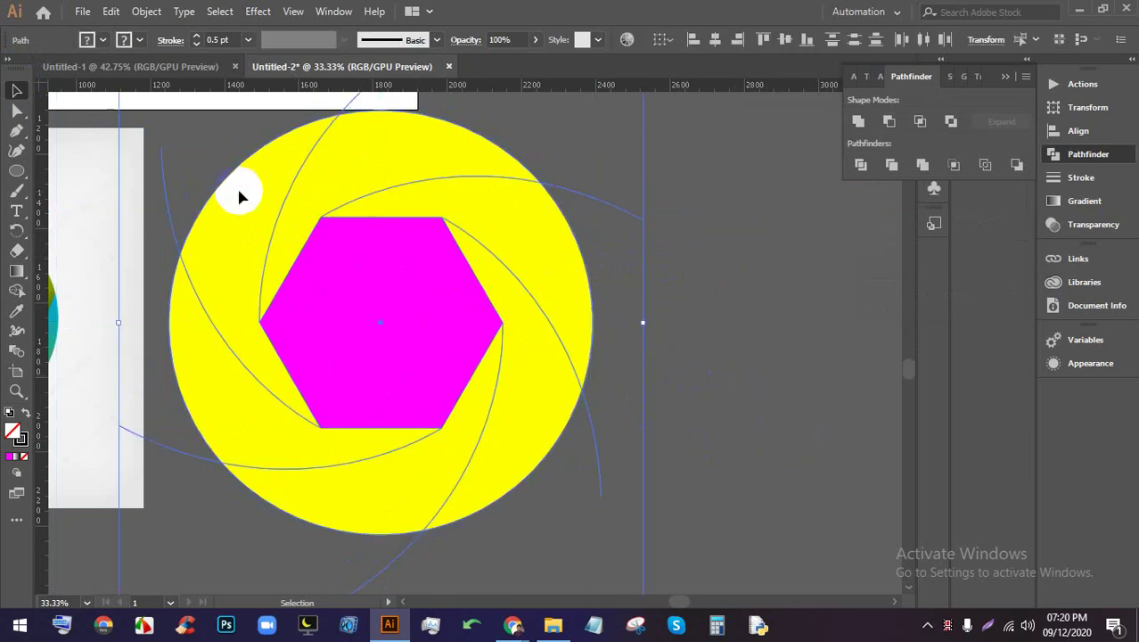
pyautogui.click(860, 169)
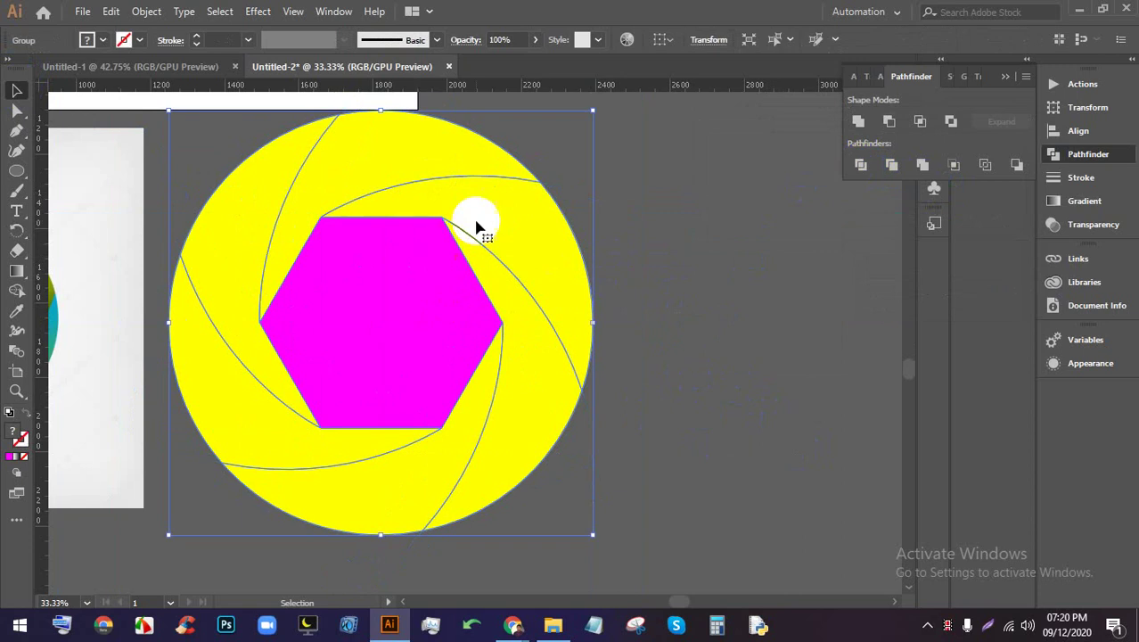
pyautogui.rightClick(504, 207)
pyautogui.click(539, 348)
pyautogui.click(461, 312)
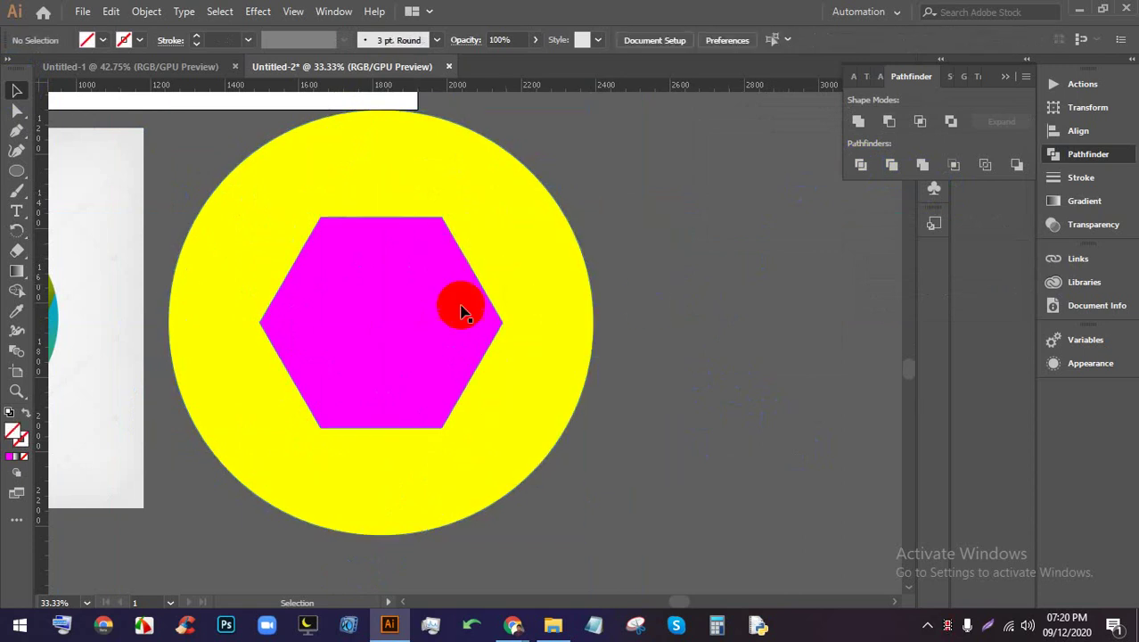
# Fill the top-right blade with olive sampled from the reference ring
pyautogui.click(543, 252)
pyautogui.scroll(-1, 522, 230)
pyautogui.click(437, 179)
pyautogui.click(298, 249)
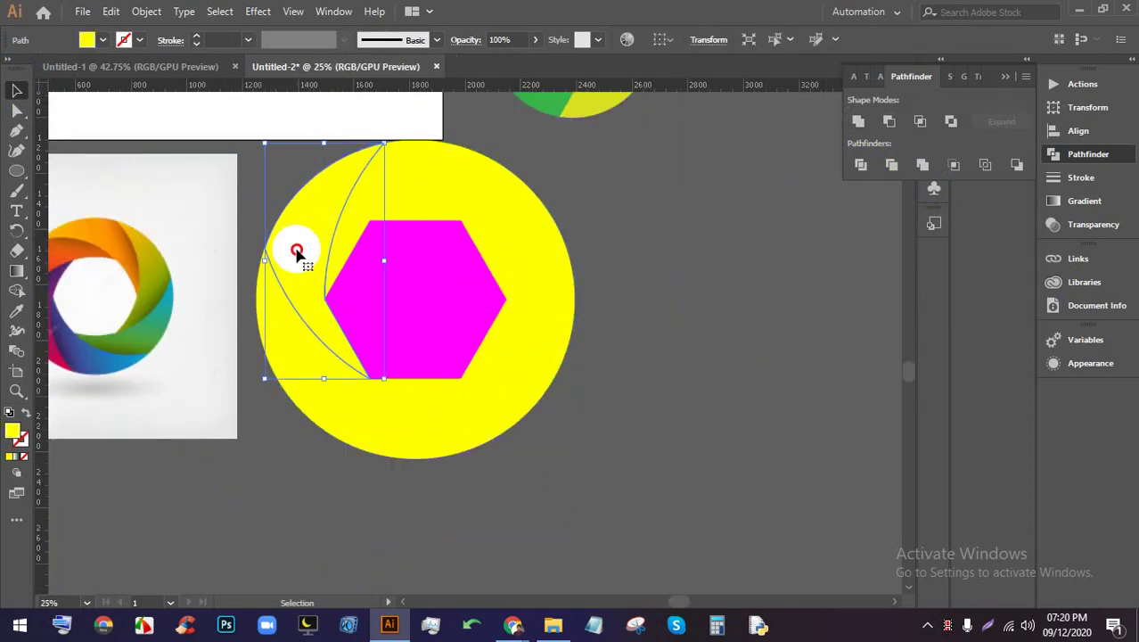
pyautogui.click(303, 373)
pyautogui.click(412, 427)
pyautogui.click(539, 381)
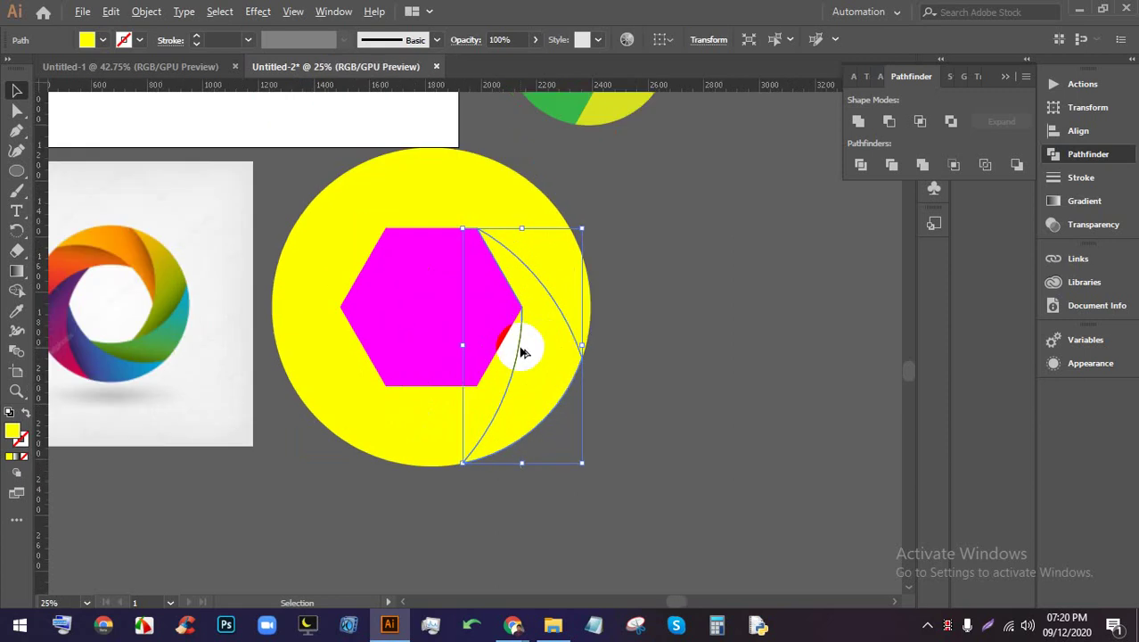
pyautogui.moveTo(524, 343); pyautogui.dragTo(601, 355)
pyautogui.click(785, 306)
pyautogui.click(666, 280)
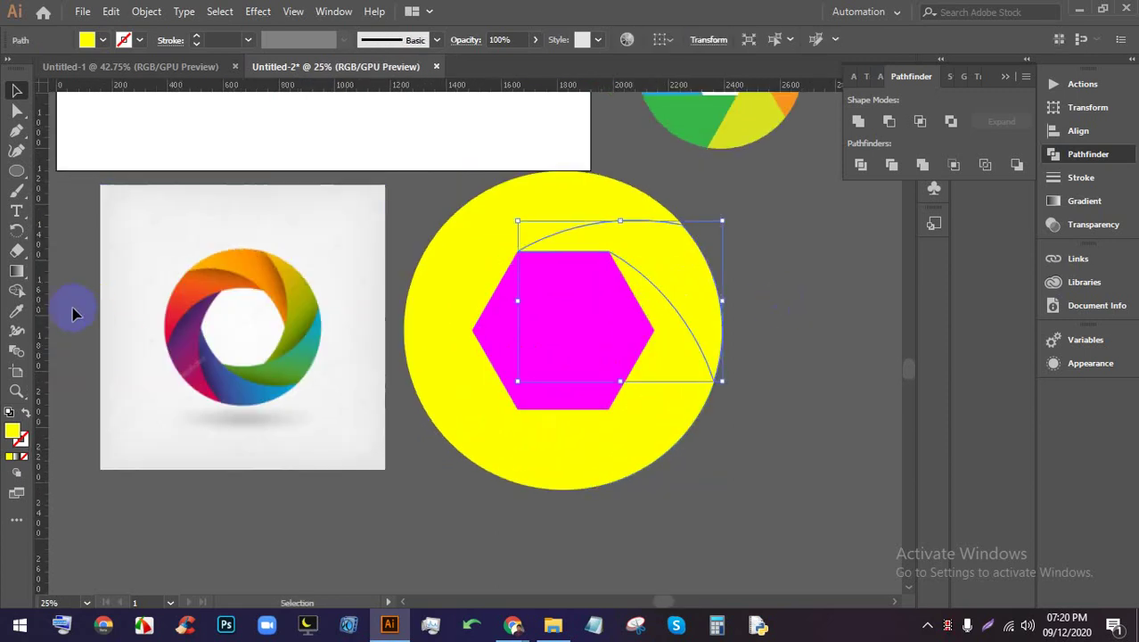
pyautogui.click(301, 291)
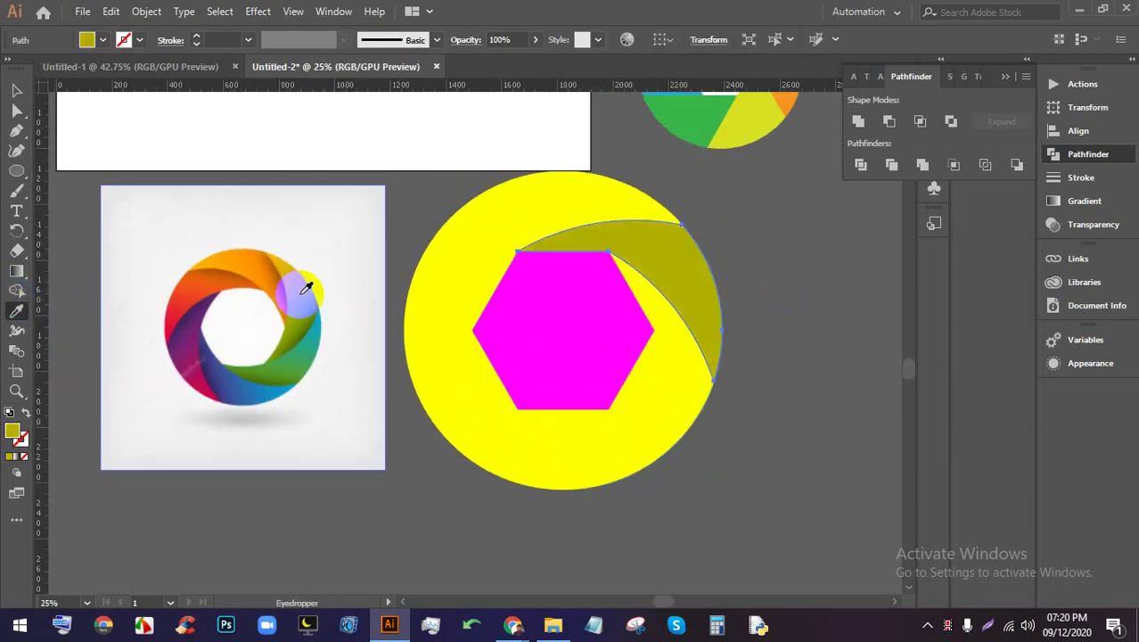
pyautogui.click(14, 93)
pyautogui.click(764, 274)
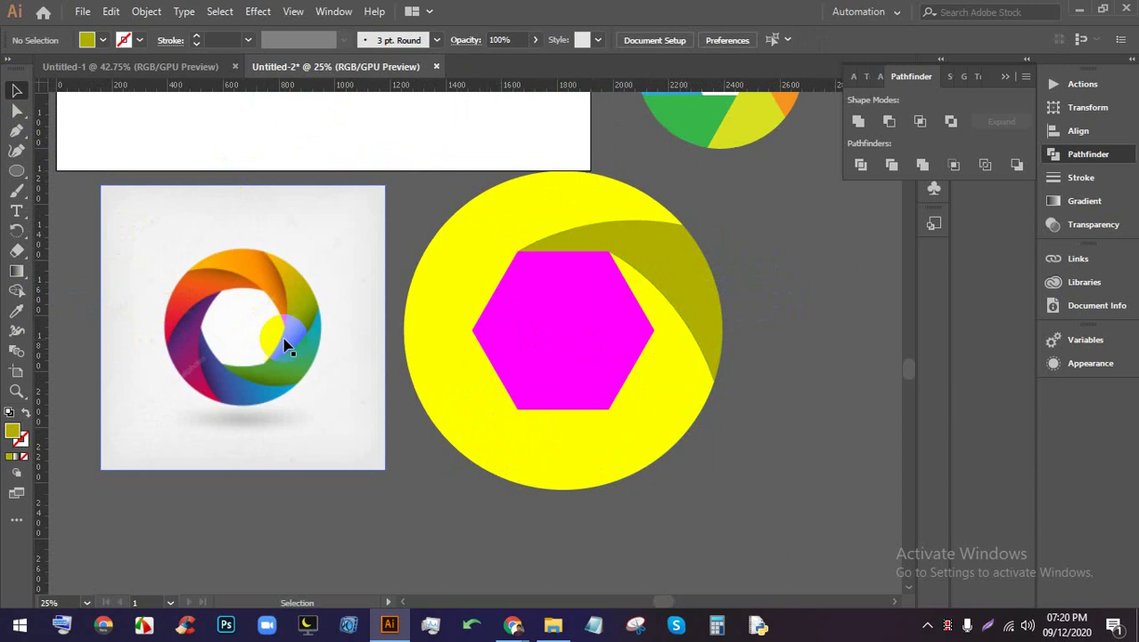
# Eyedrop orange into the top-left blade and red into the left blade
pyautogui.click(549, 199)
pyautogui.click(18, 312)
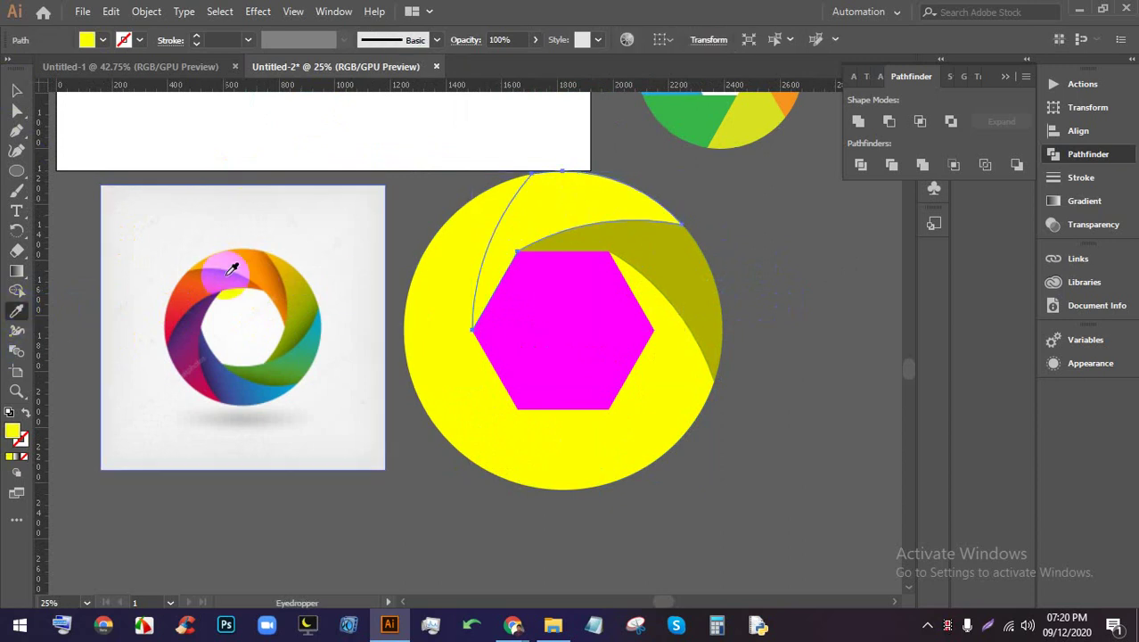
pyautogui.click(250, 263)
pyautogui.click(16, 93)
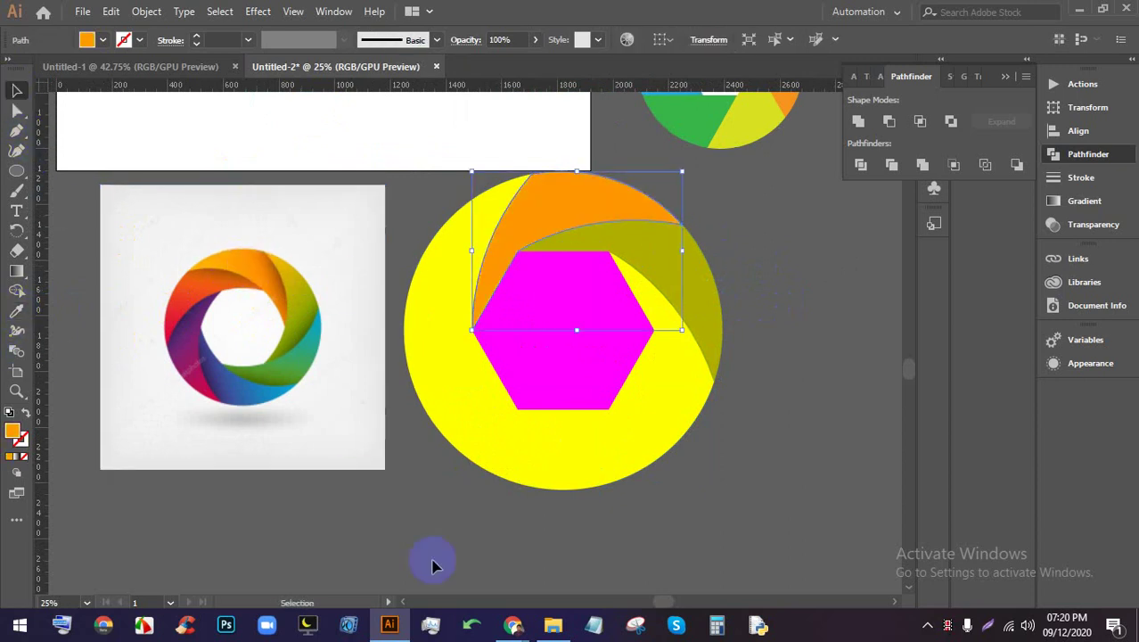
pyautogui.click(432, 560)
pyautogui.click(423, 294)
pyautogui.click(16, 310)
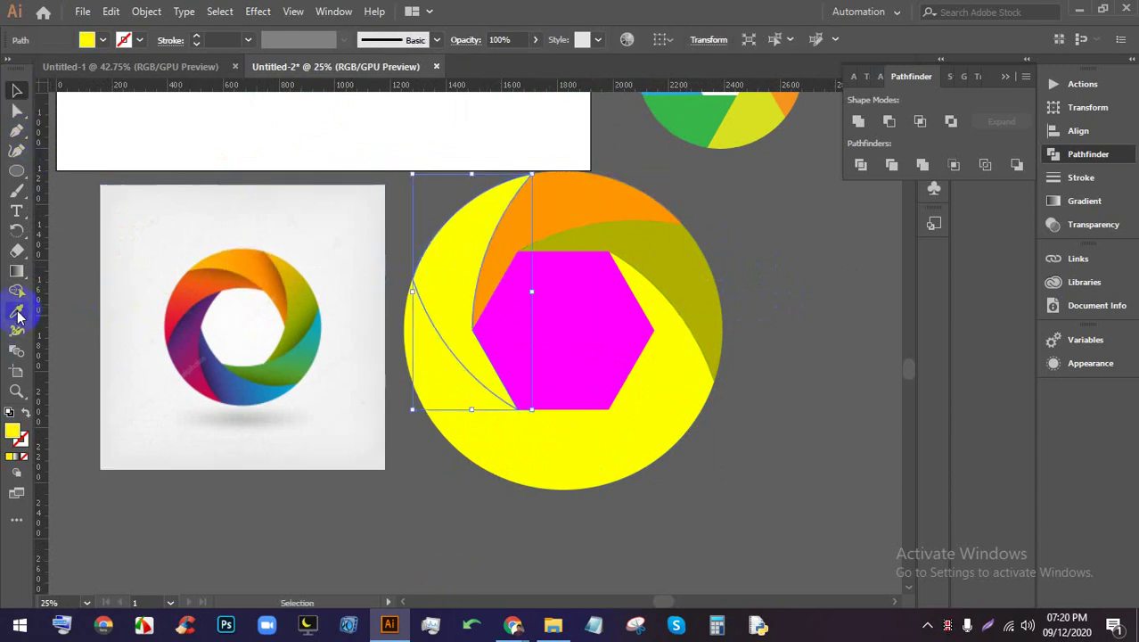
pyautogui.click(184, 288)
pyautogui.click(17, 91)
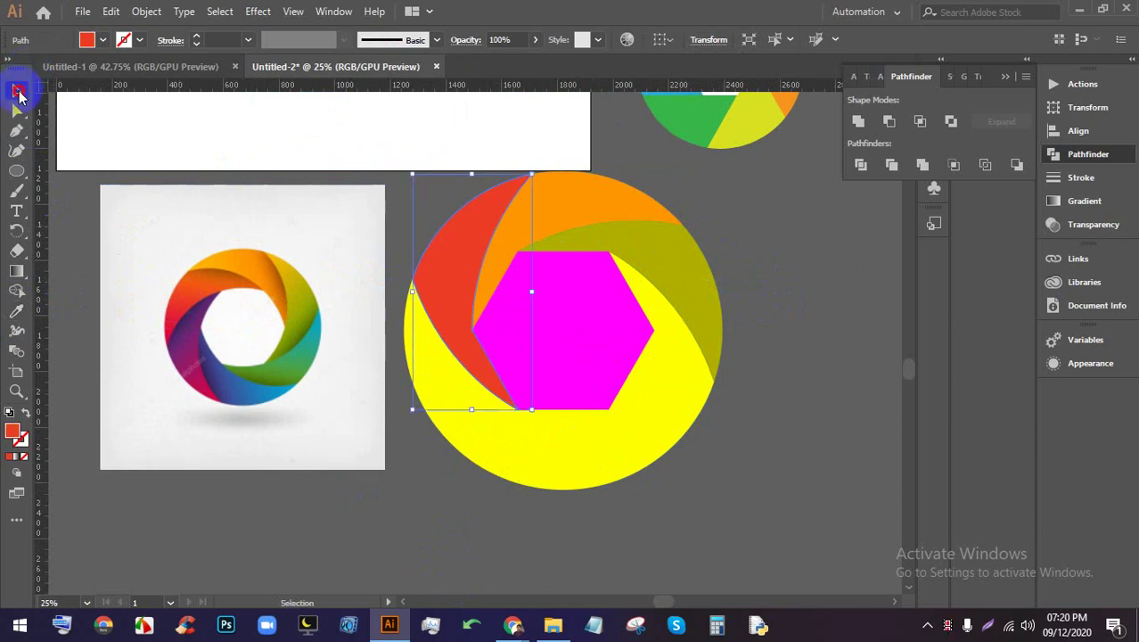
pyautogui.click(422, 453)
# Eyedrop purple into the lower-left blade and a light blue into the lower-right blade
pyautogui.click(445, 412)
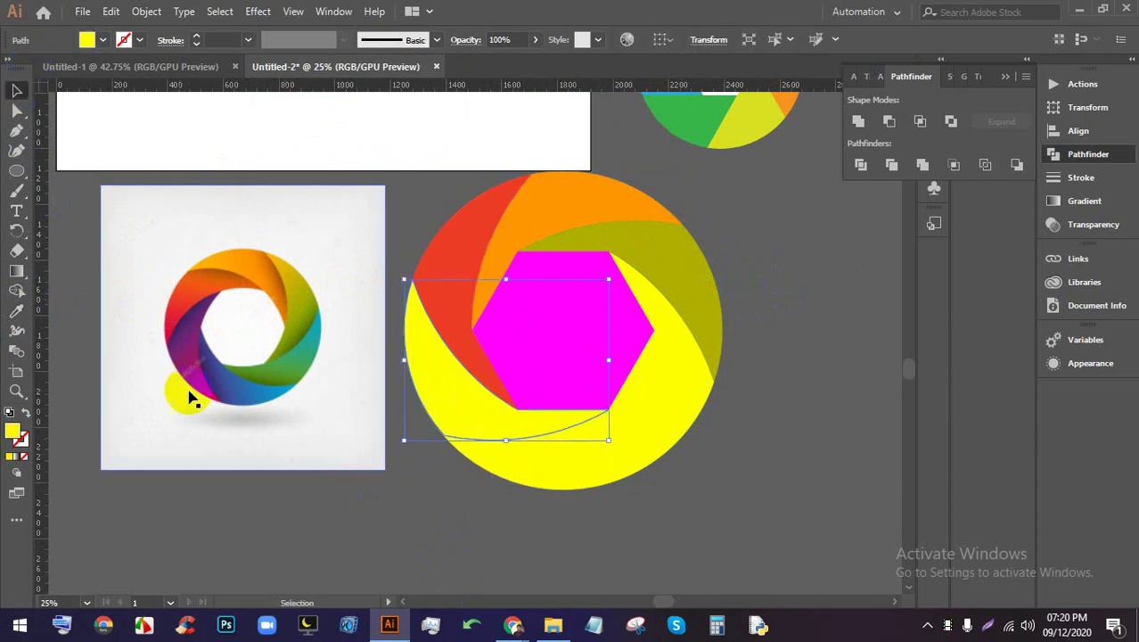
pyautogui.click(17, 312)
pyautogui.click(192, 350)
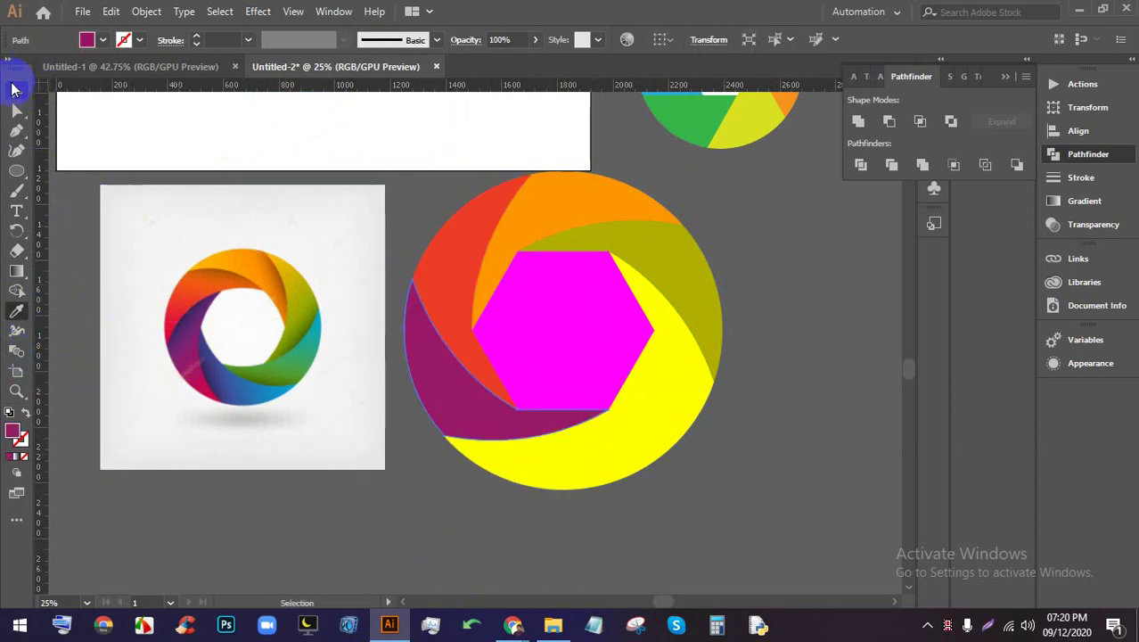
pyautogui.click(17, 90)
pyautogui.click(369, 555)
pyautogui.click(509, 475)
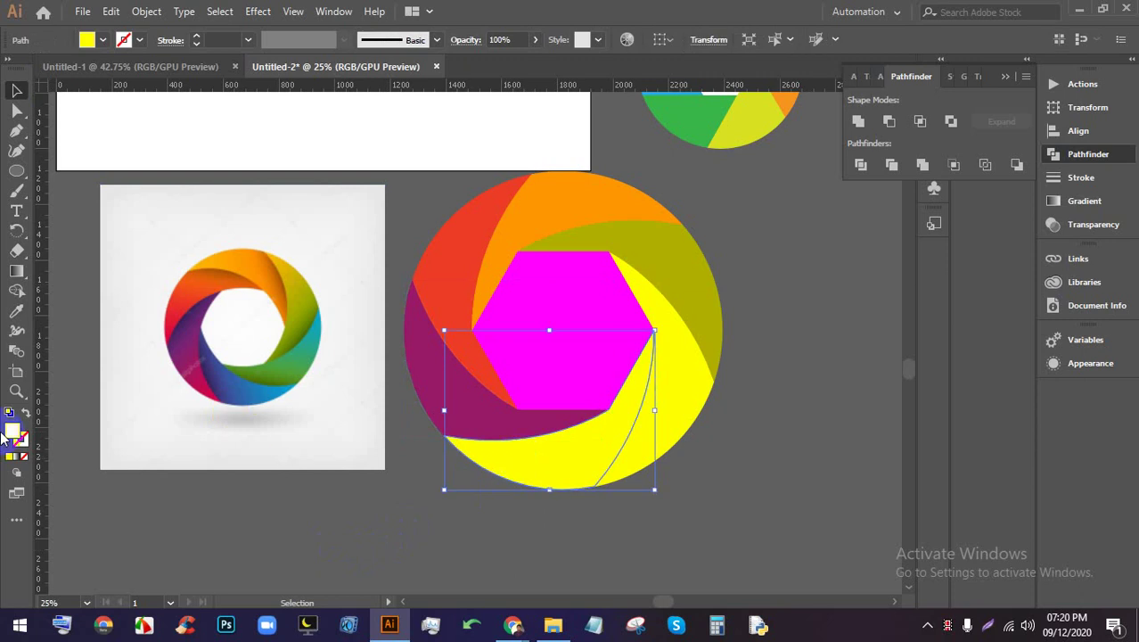
pyautogui.click(17, 312)
pyautogui.click(246, 383)
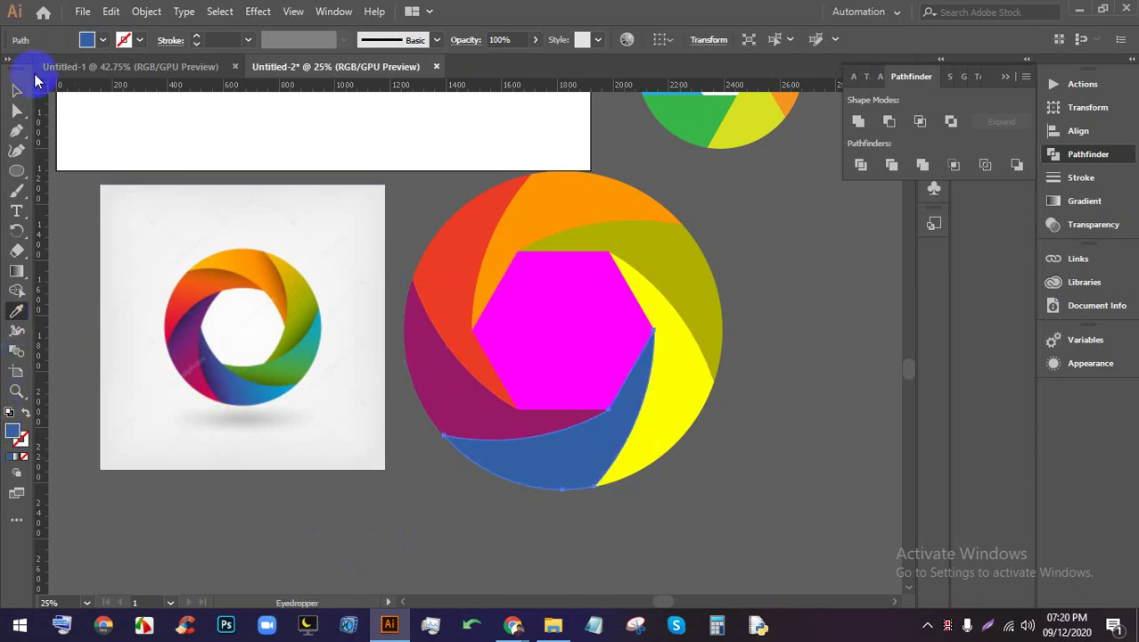
pyautogui.click(257, 387)
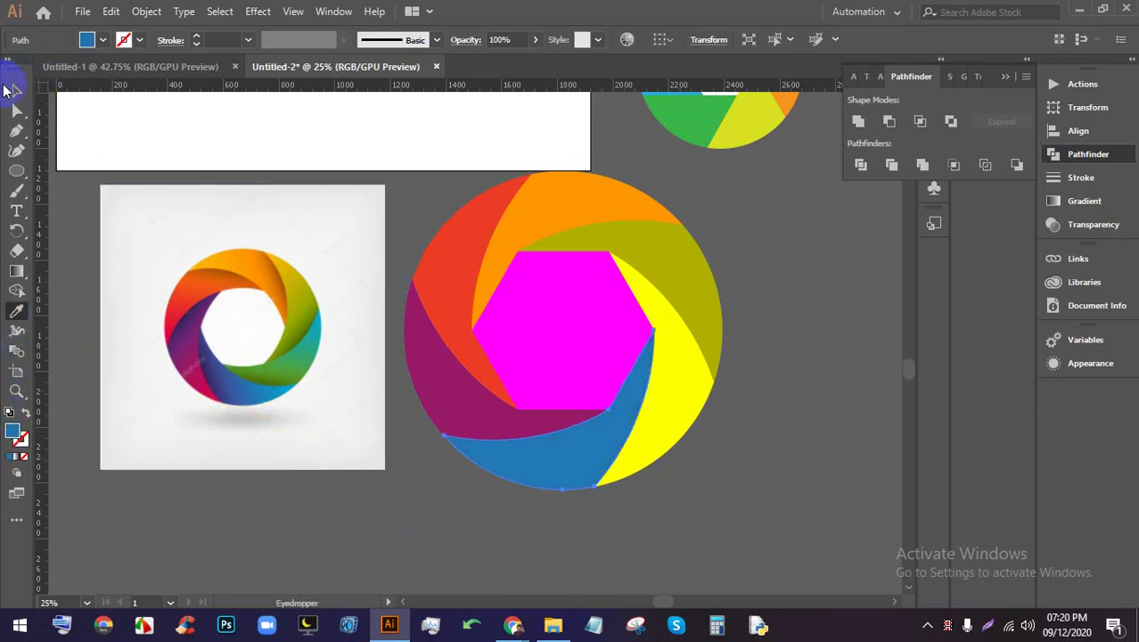
pyautogui.click(10, 90)
pyautogui.click(573, 508)
# Eyedrop green from the reference into the right blade
pyautogui.click(661, 427)
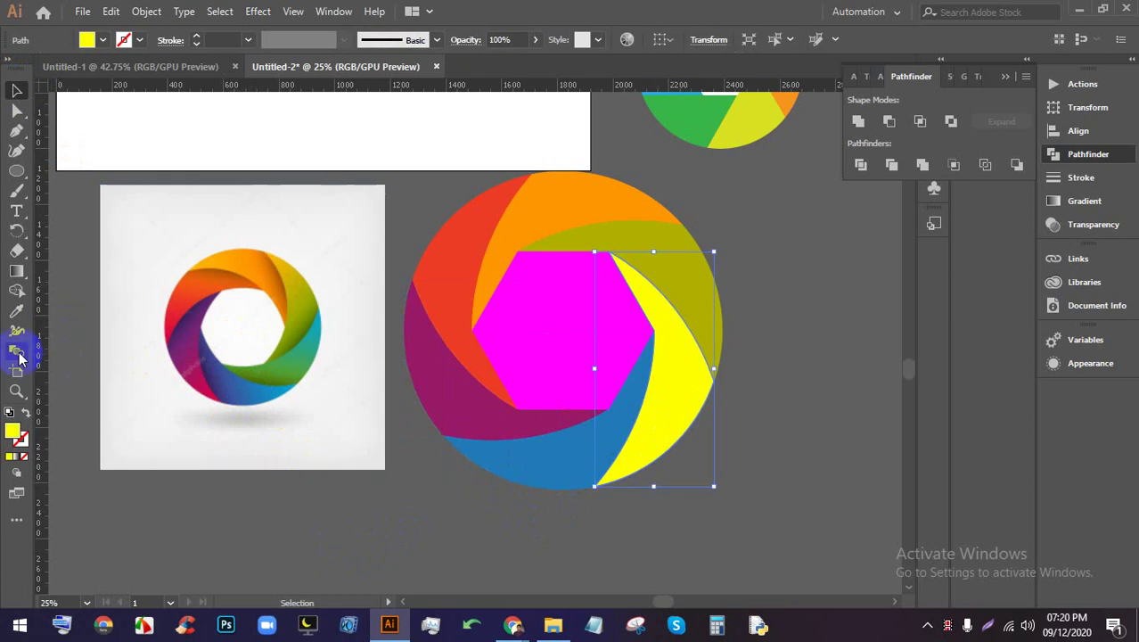
pyautogui.click(17, 312)
pyautogui.click(306, 348)
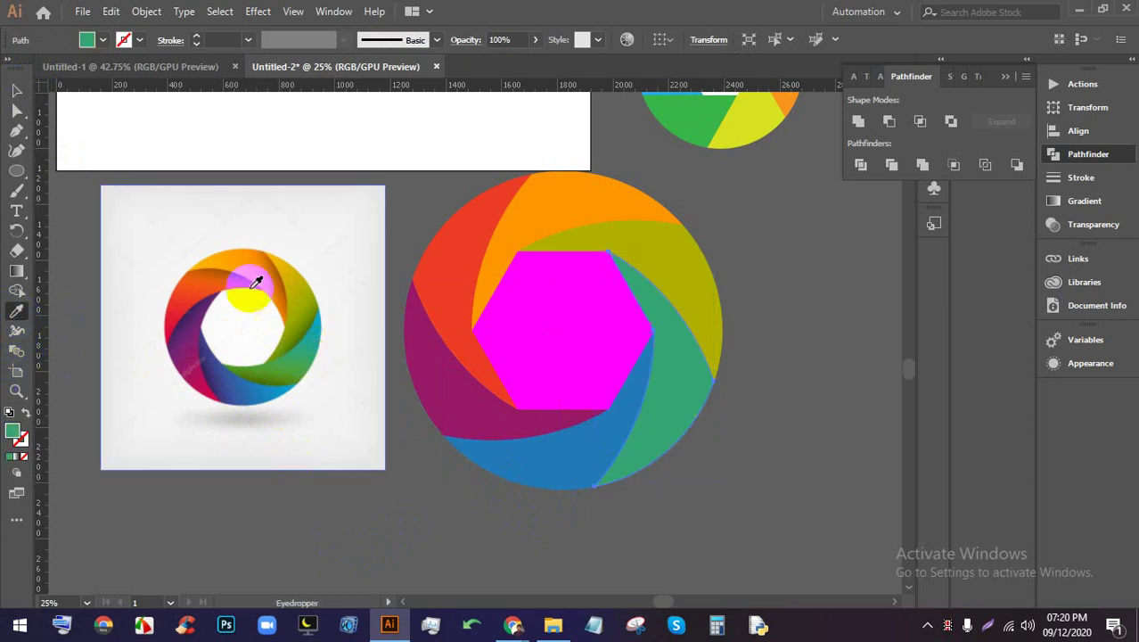
pyautogui.click(11, 90)
# Fill the hexagon with white from the fill swatches
pyautogui.click(539, 330)
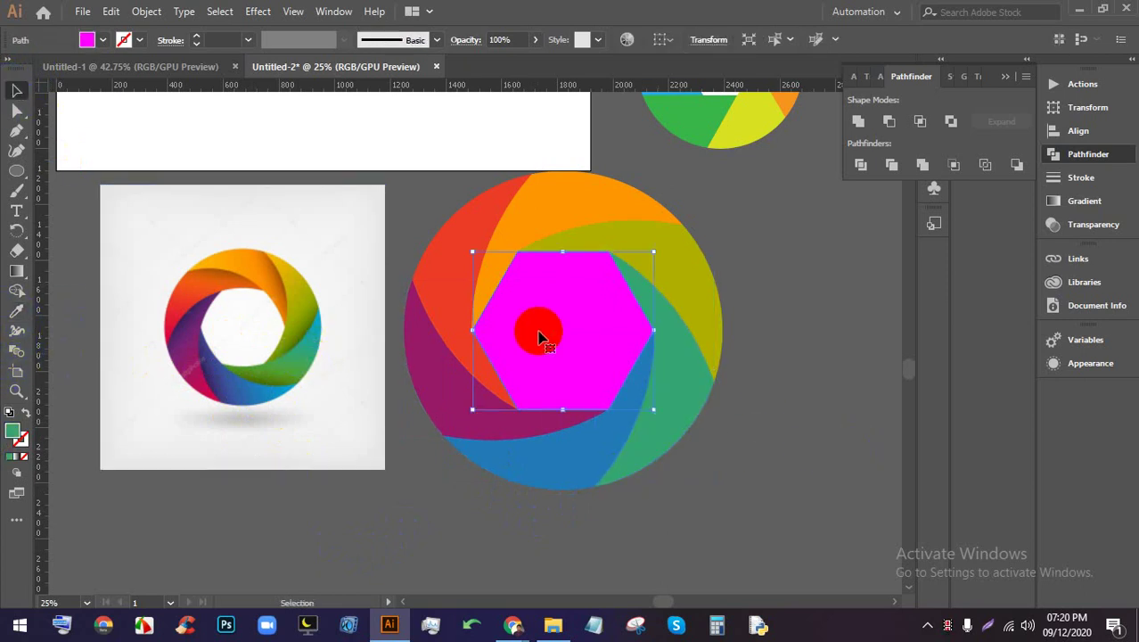
pyautogui.click(87, 39)
pyautogui.click(35, 69)
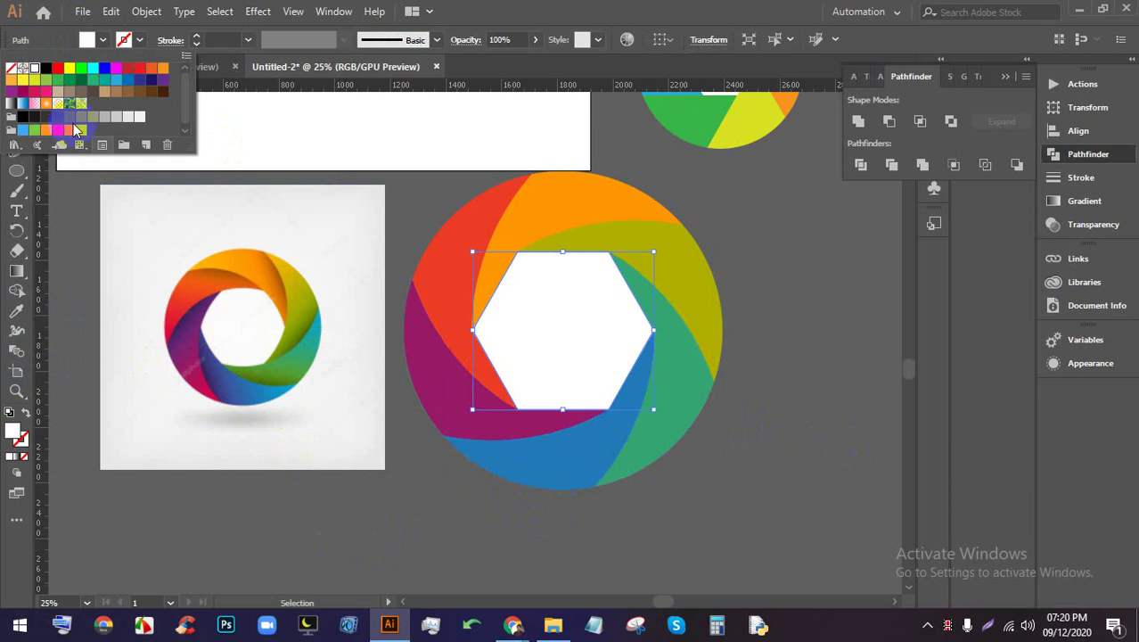
pyautogui.click(471, 490)
pyautogui.scroll(-1, 446, 428)
# Check the coloured blades and white hexagon, then select the red blade segment
pyautogui.scroll(3, 343, 331)
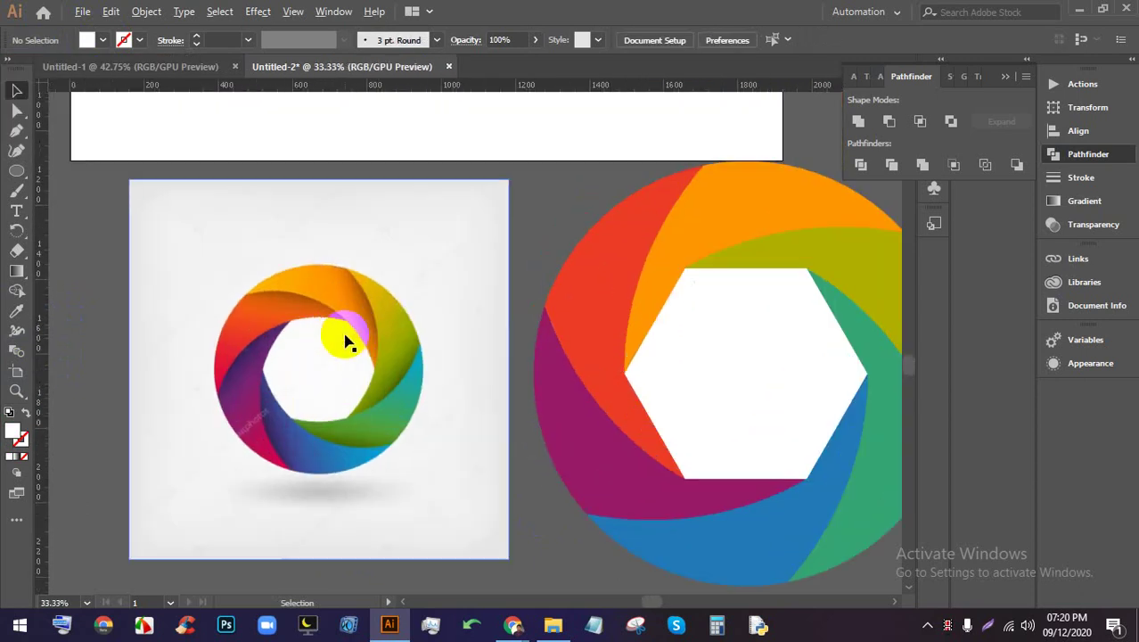
pyautogui.scroll(-1, 374, 334)
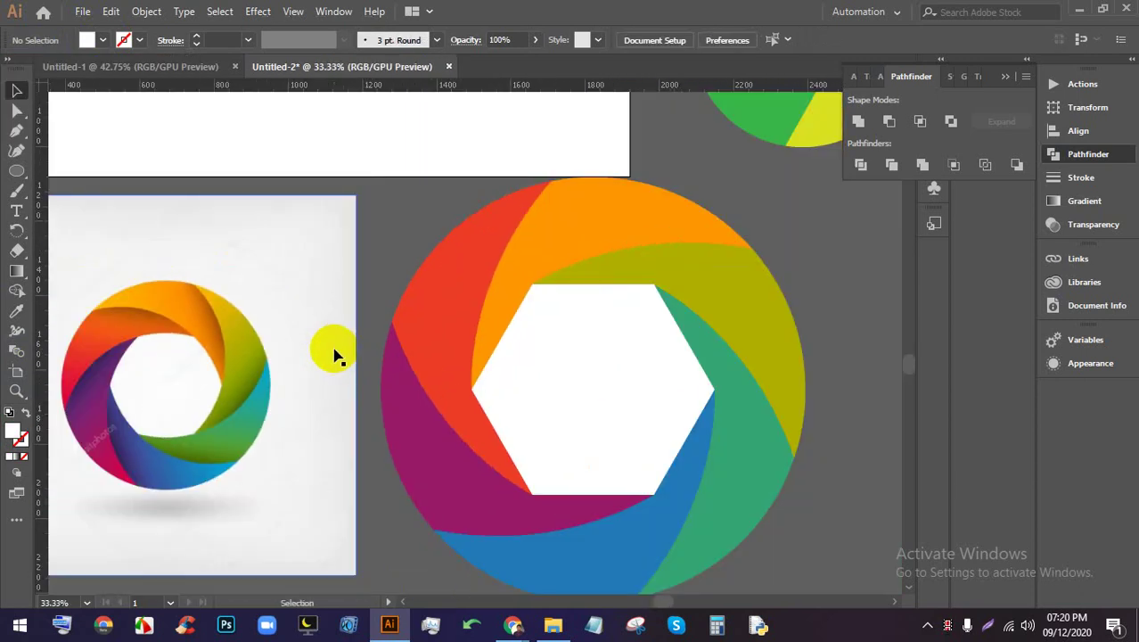
pyautogui.click(526, 316)
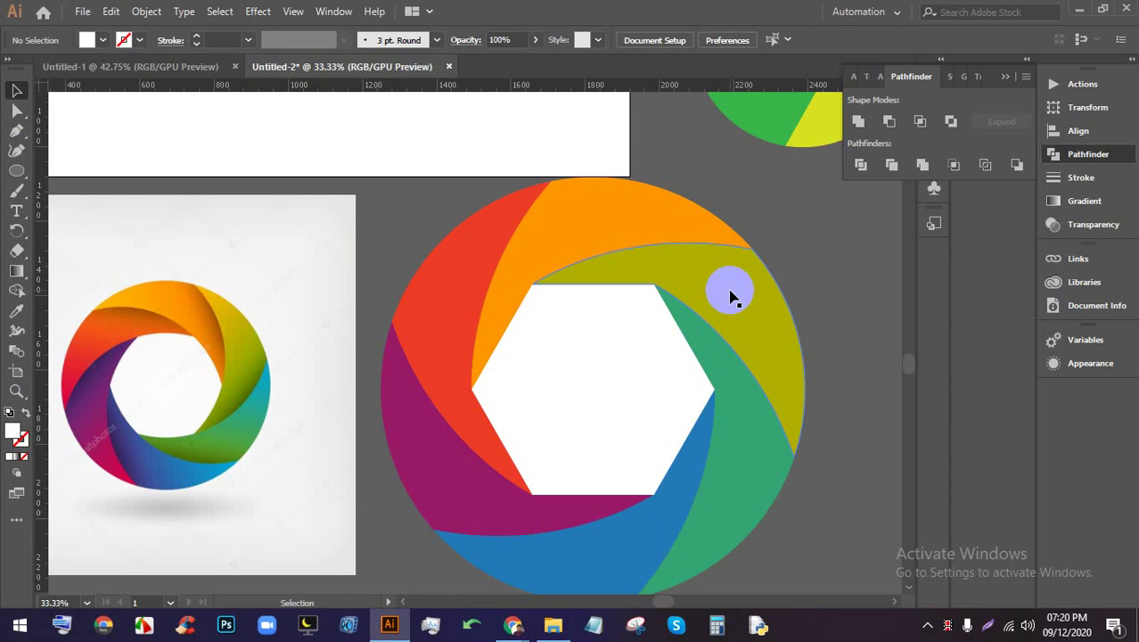
pyautogui.click(480, 283)
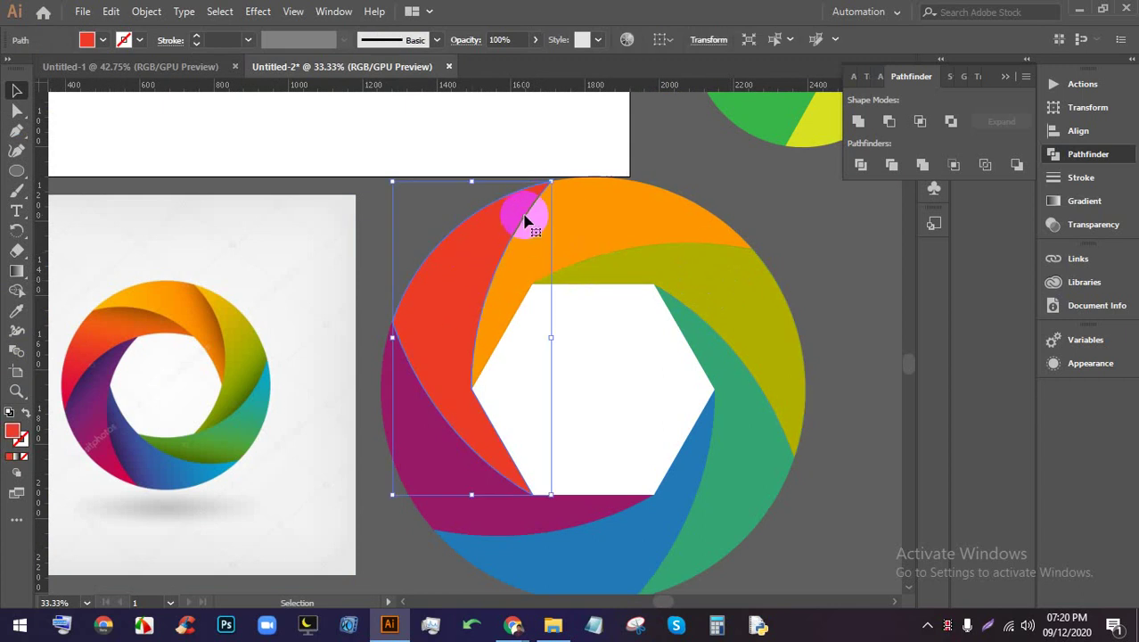
pyautogui.click(474, 359)
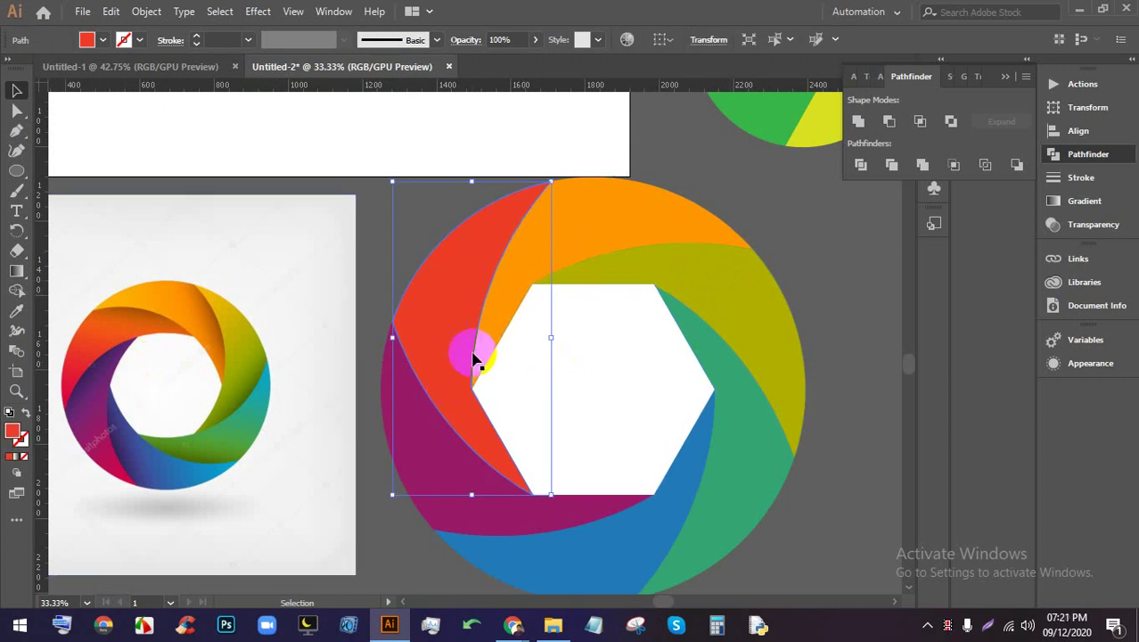
pyautogui.click(669, 394)
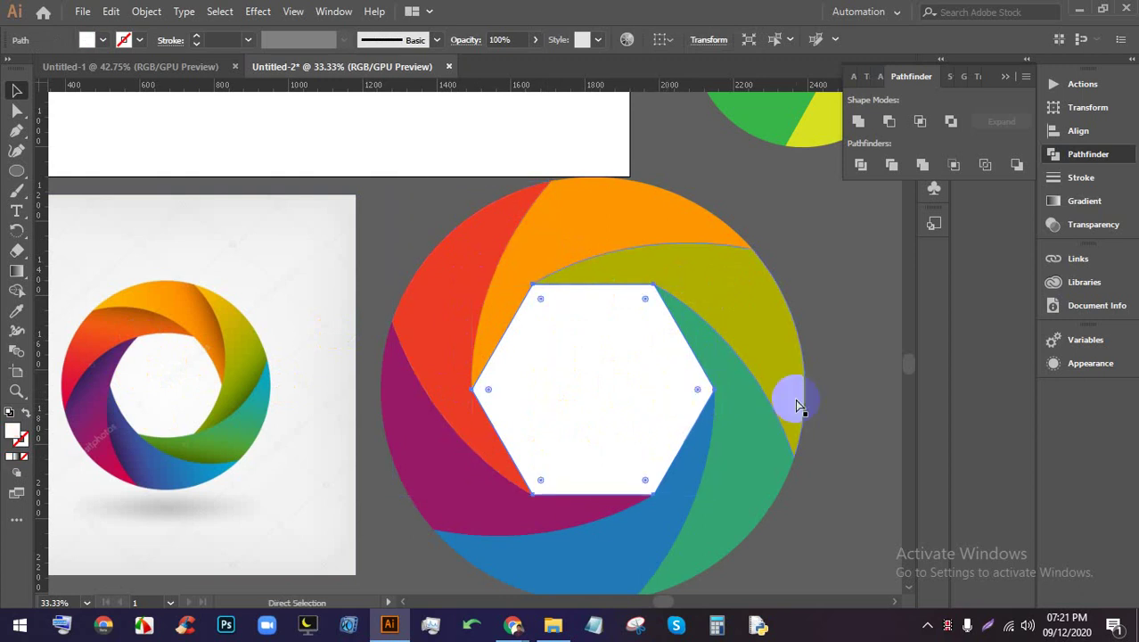
pyautogui.click(825, 406)
pyautogui.scroll(-1, 584, 369)
pyautogui.scroll(2, 535, 308)
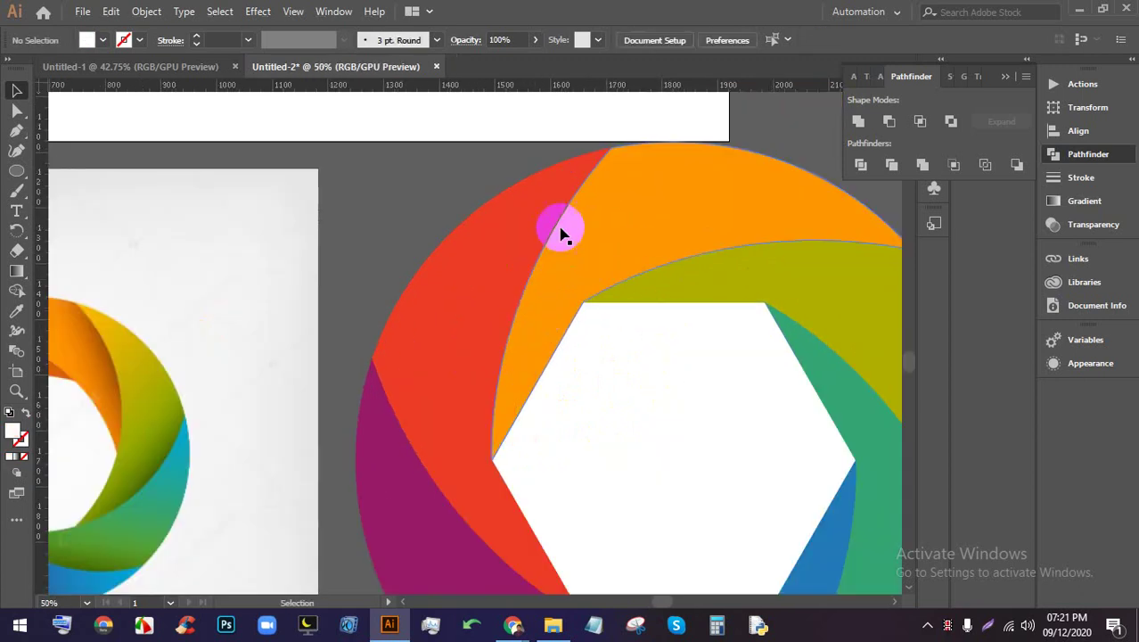
pyautogui.scroll(-1, 457, 364)
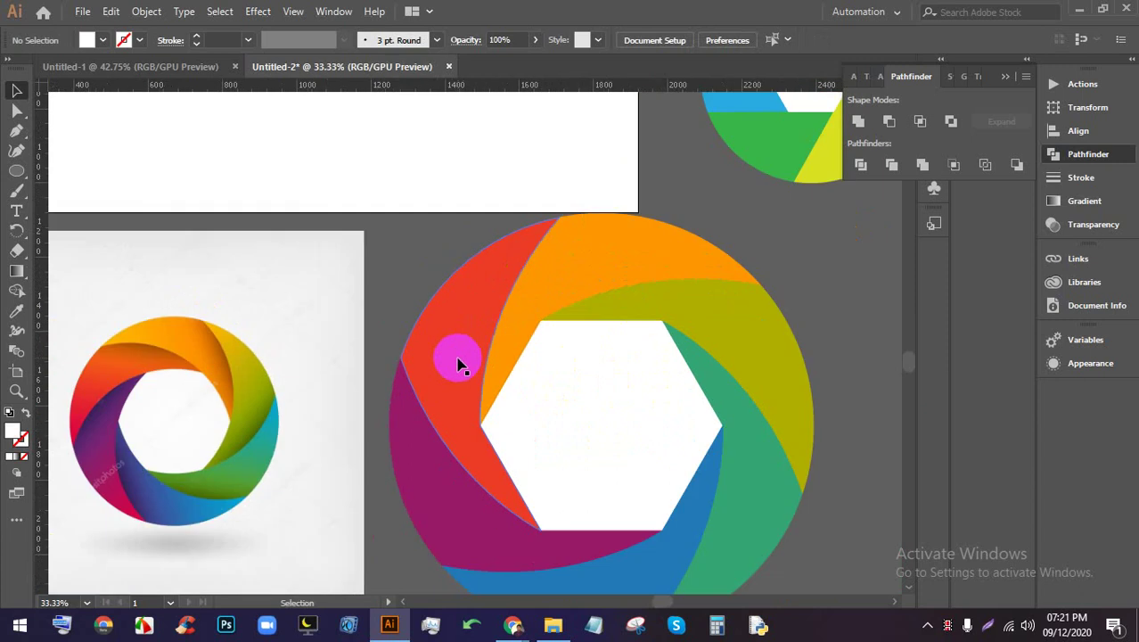
pyautogui.click(458, 361)
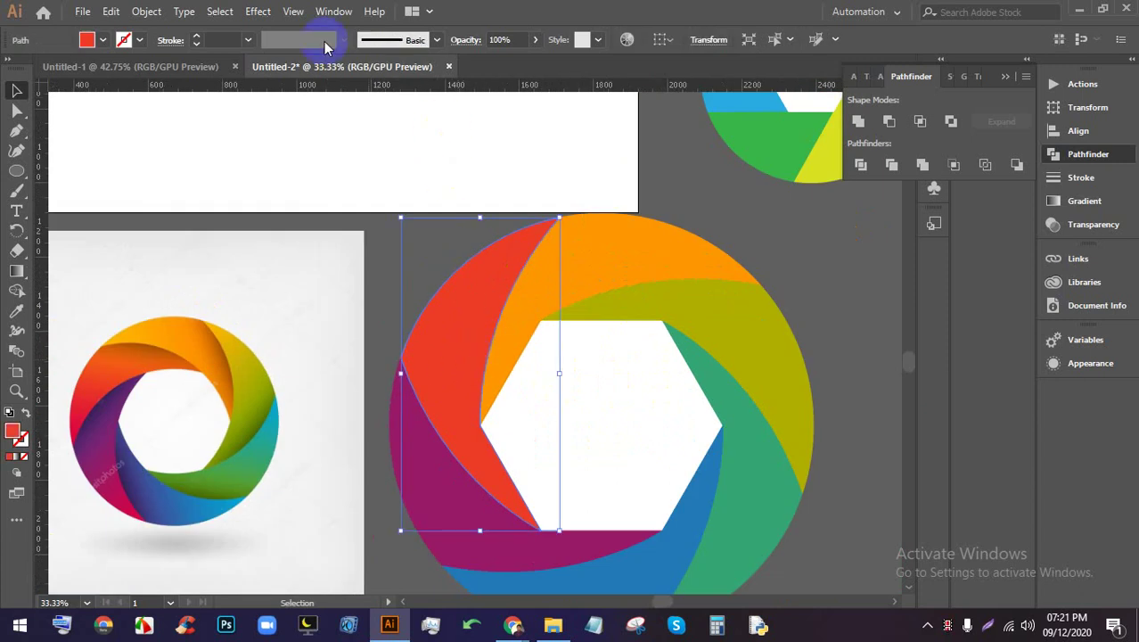
pyautogui.click(264, 15)
pyautogui.moveTo(384, 201)
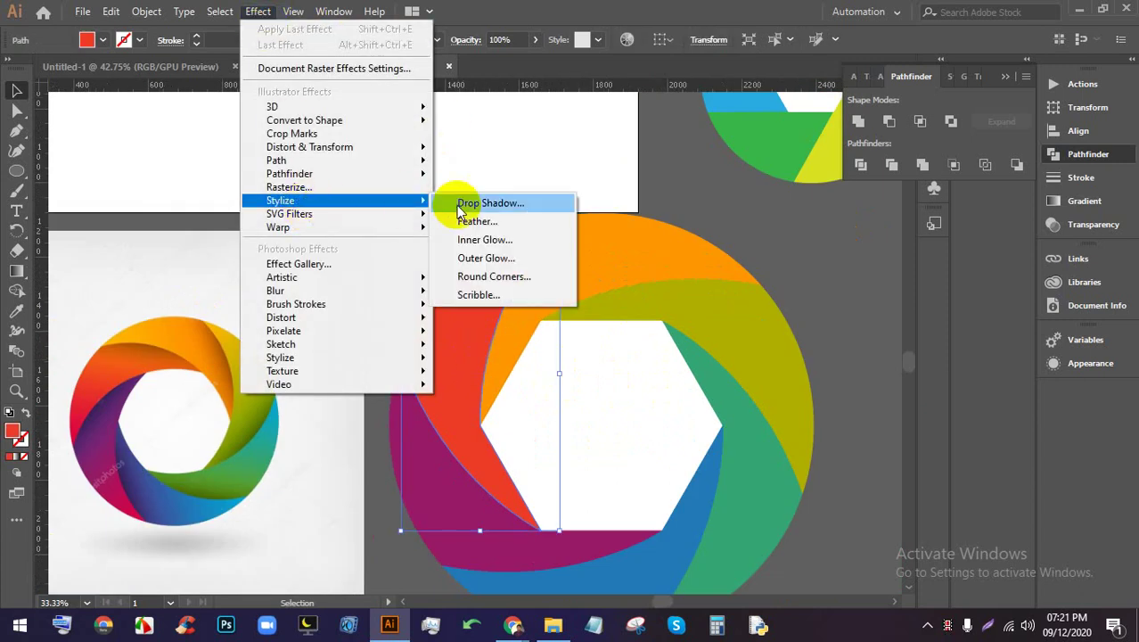
pyautogui.click(487, 207)
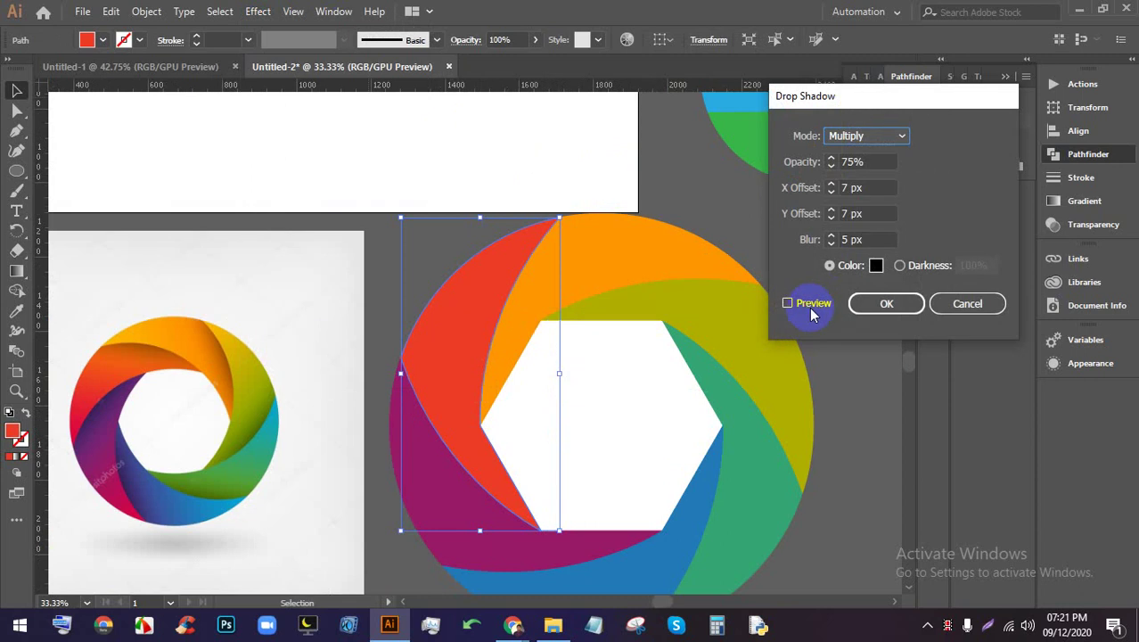
pyautogui.click(831, 217)
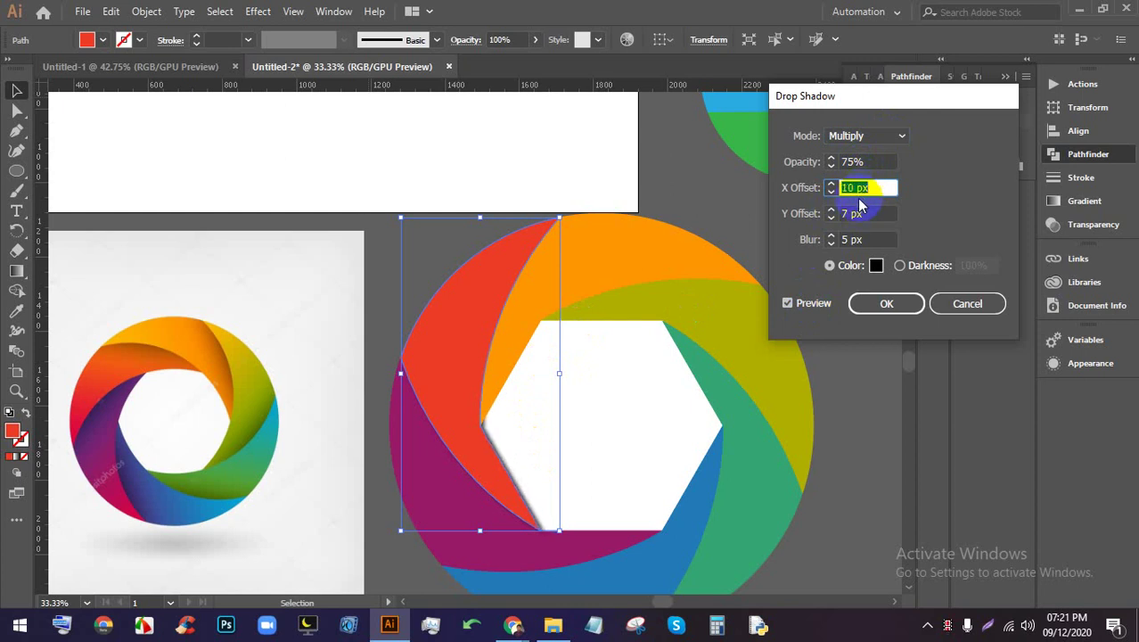
pyautogui.press('Up')
pyautogui.click(858, 215)
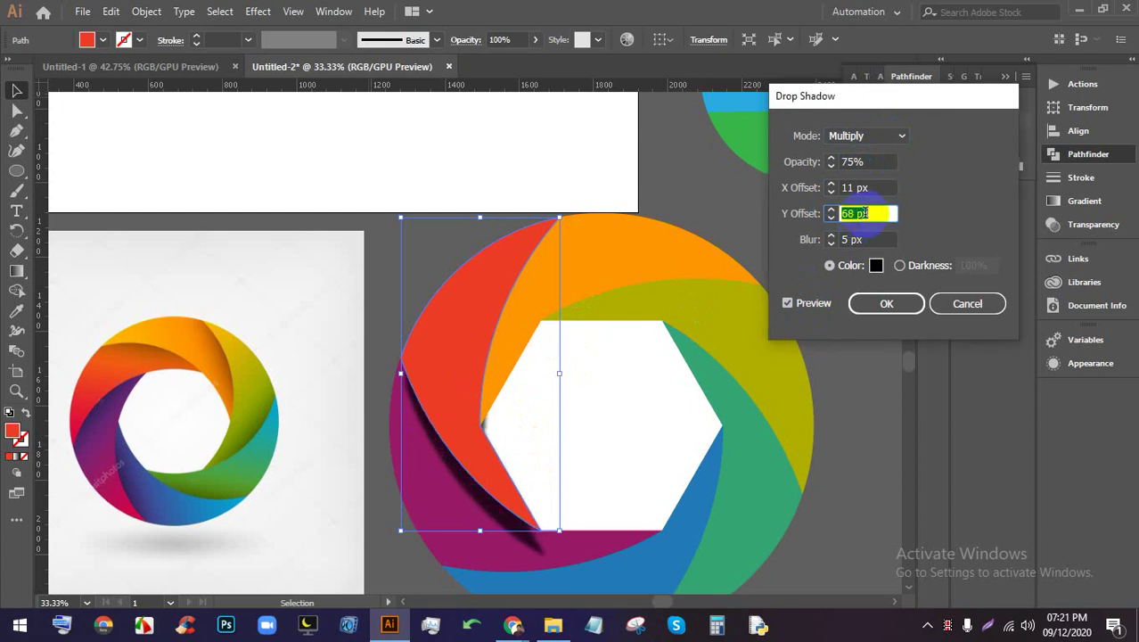
pyautogui.click(867, 185)
pyautogui.scroll(20, 867, 185)
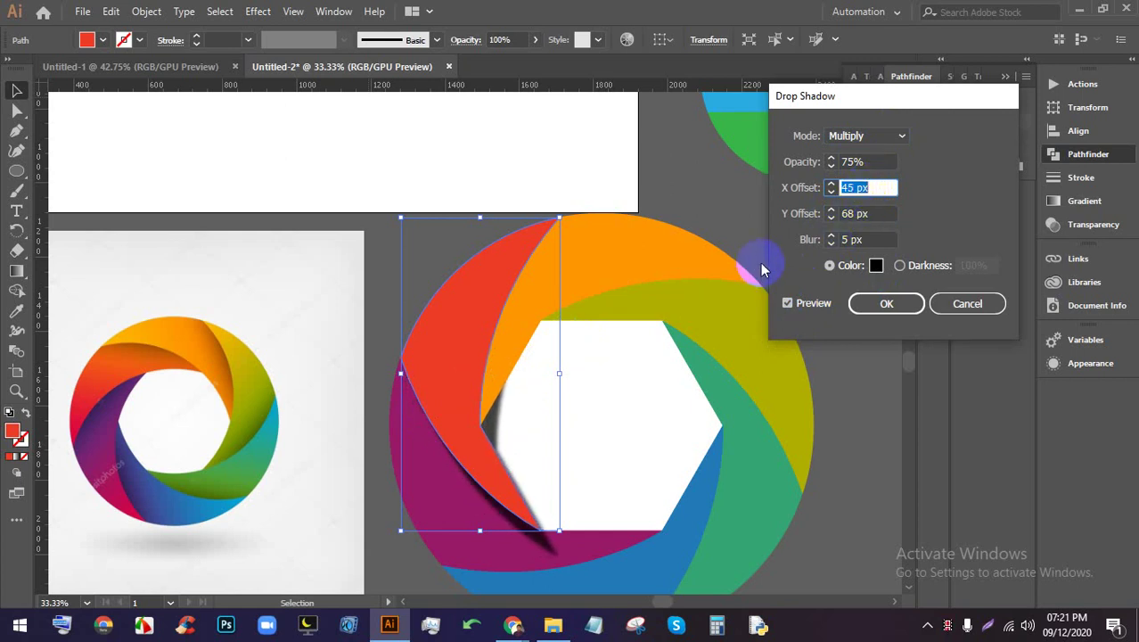
pyautogui.click(871, 164)
pyautogui.scroll(-1, 871, 163)
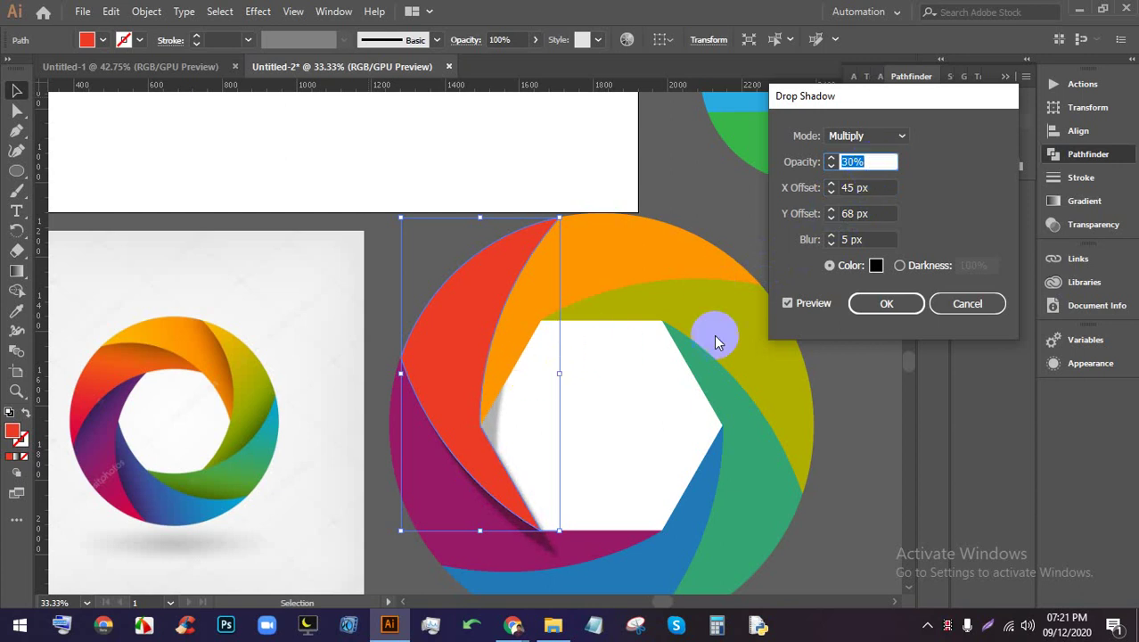
pyautogui.click(849, 213)
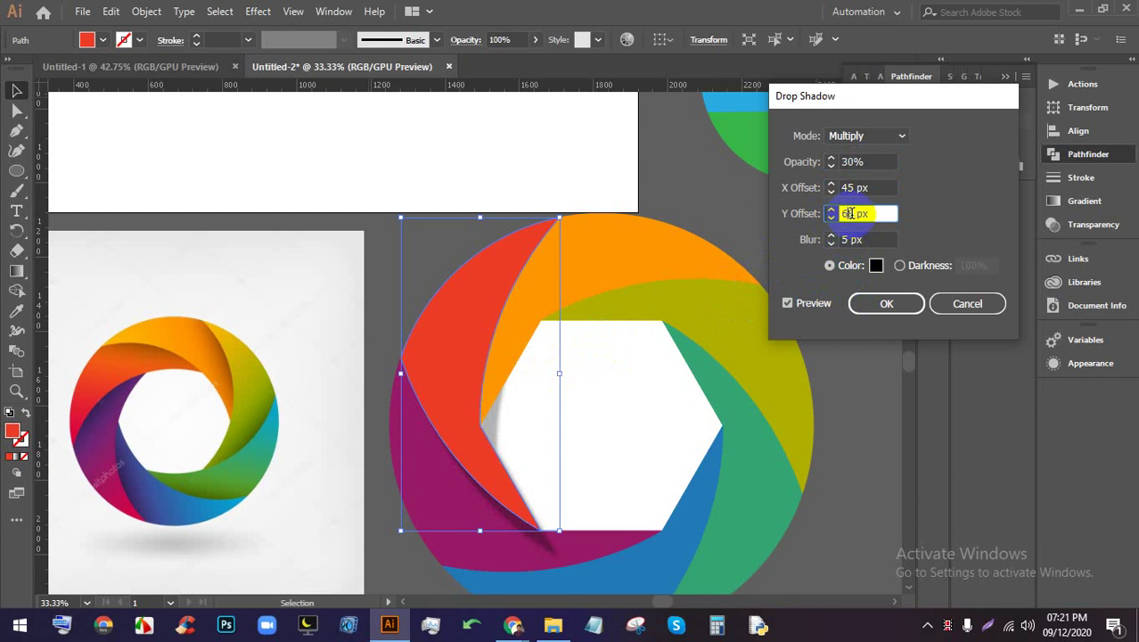
pyautogui.click(861, 136)
pyautogui.click(862, 156)
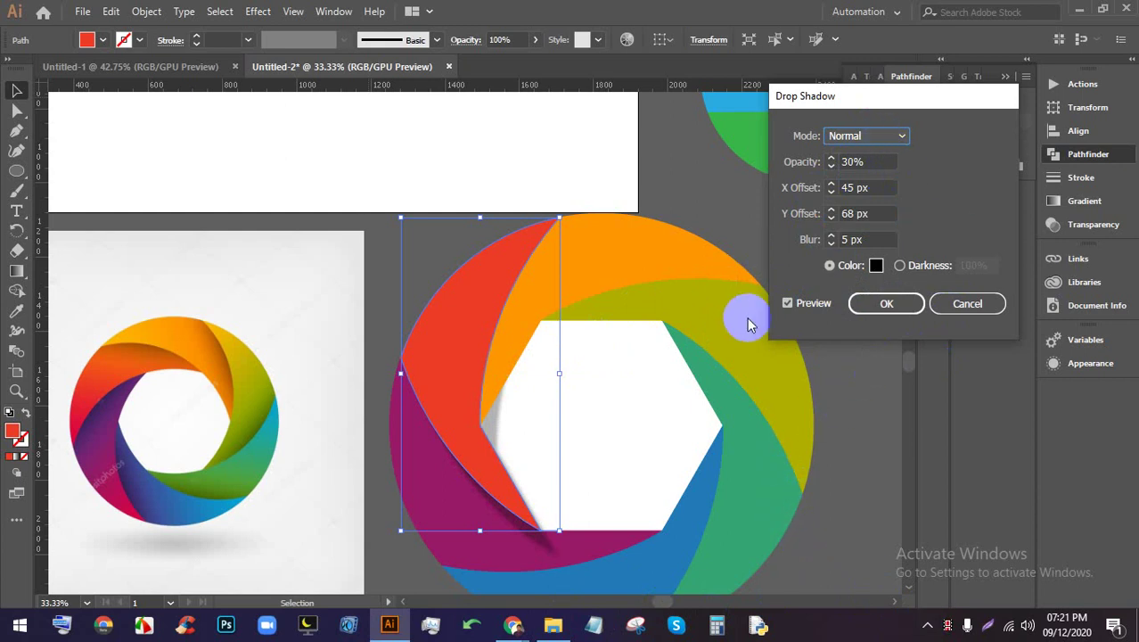
pyautogui.click(899, 265)
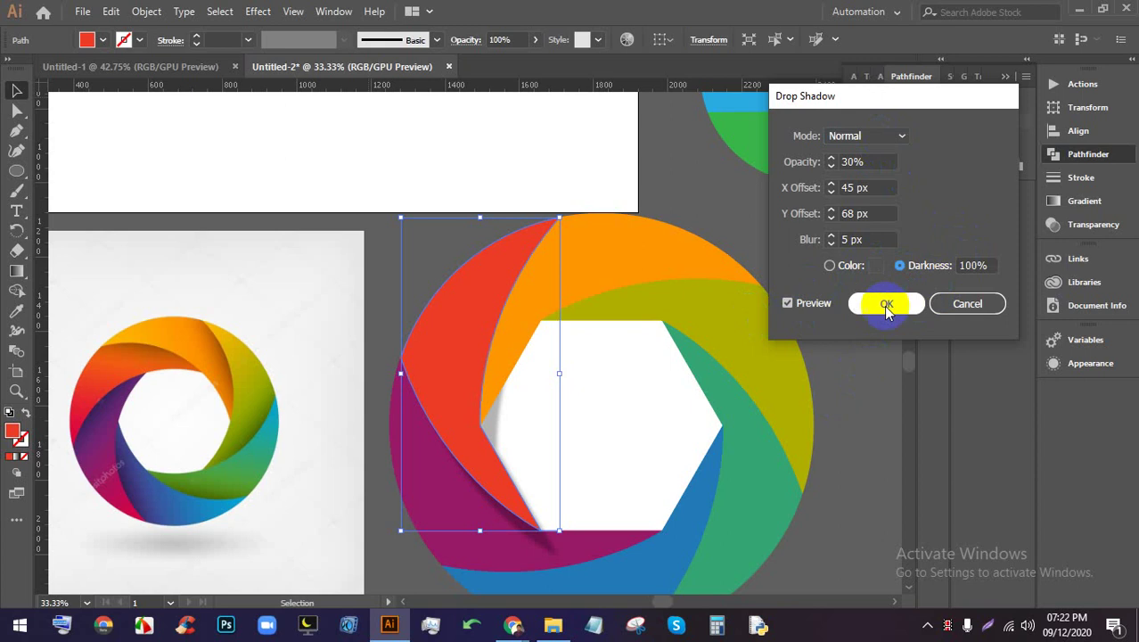
pyautogui.click(967, 303)
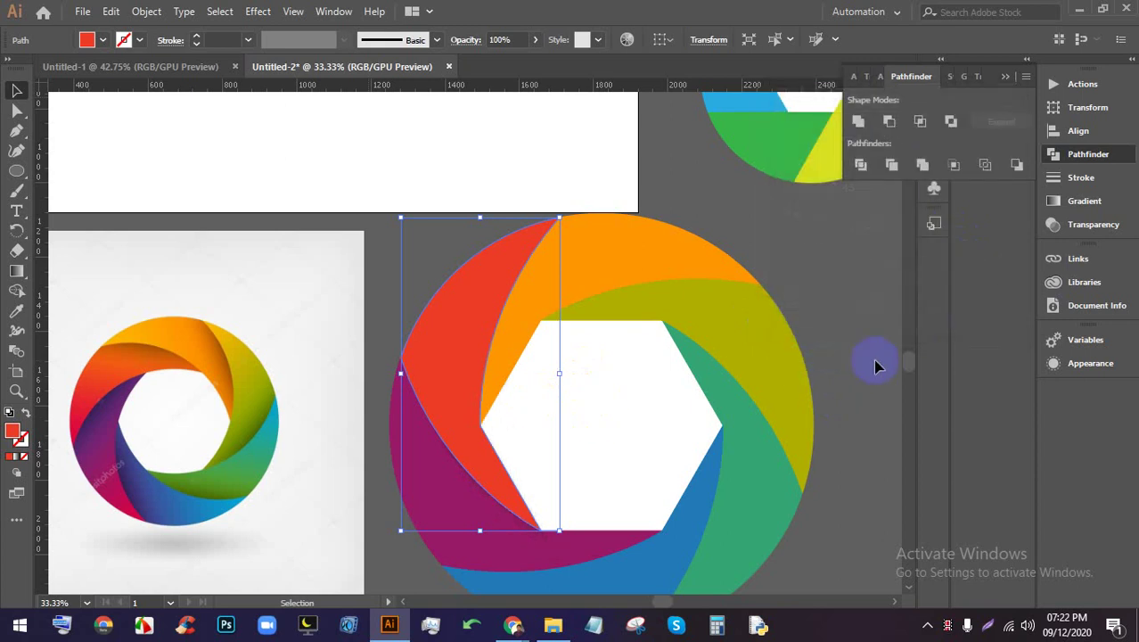
pyautogui.scroll(-4, 836, 341)
pyautogui.scroll(-1, 768, 400)
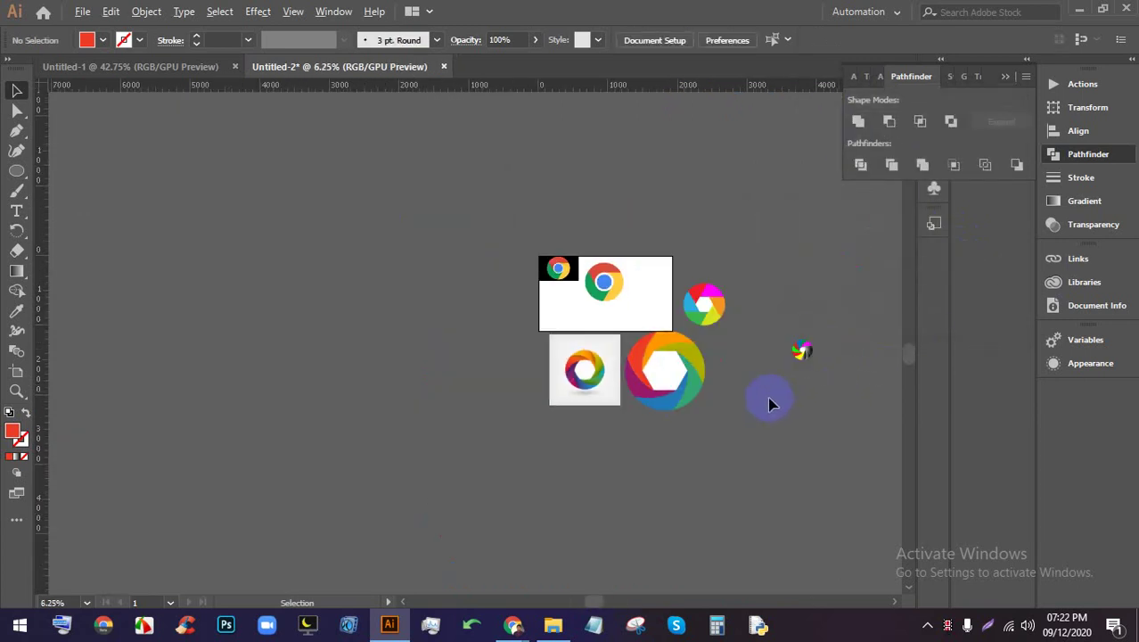
pyautogui.scroll(2, 791, 419)
pyautogui.scroll(-1, 639, 390)
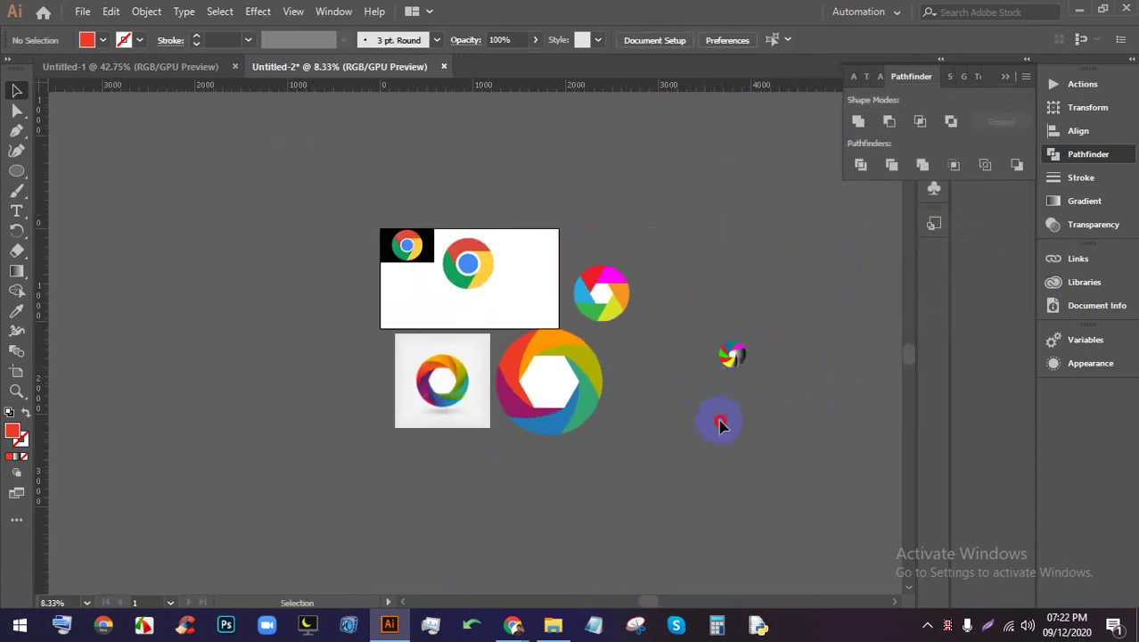
pyautogui.scroll(2, 552, 390)
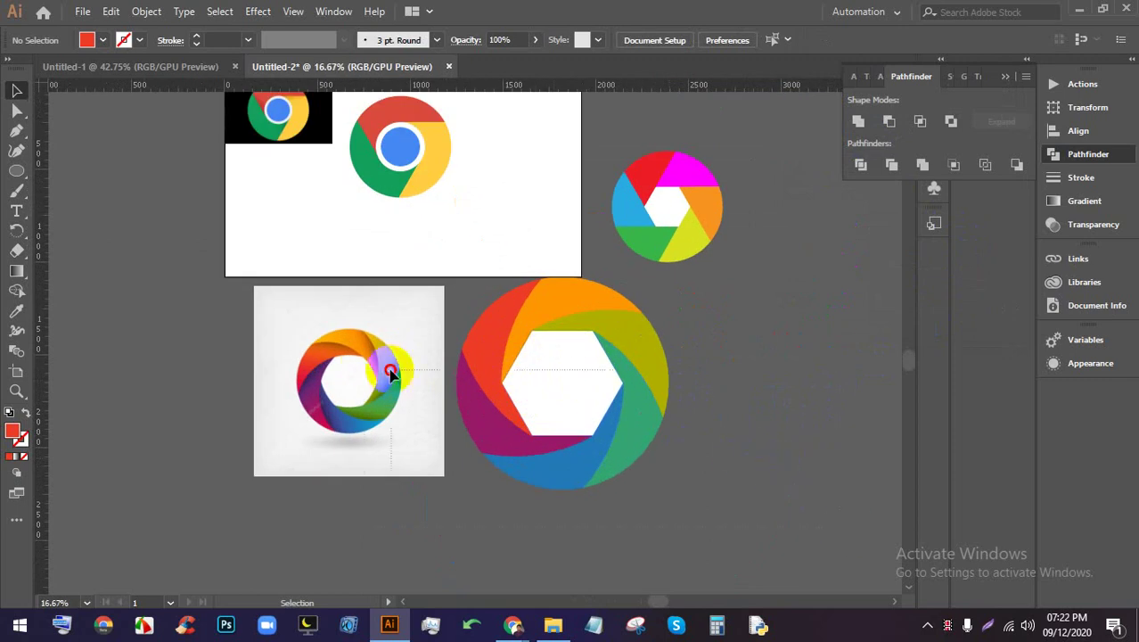
pyautogui.click(296, 317)
pyautogui.click(722, 408)
pyautogui.scroll(-1, 598, 421)
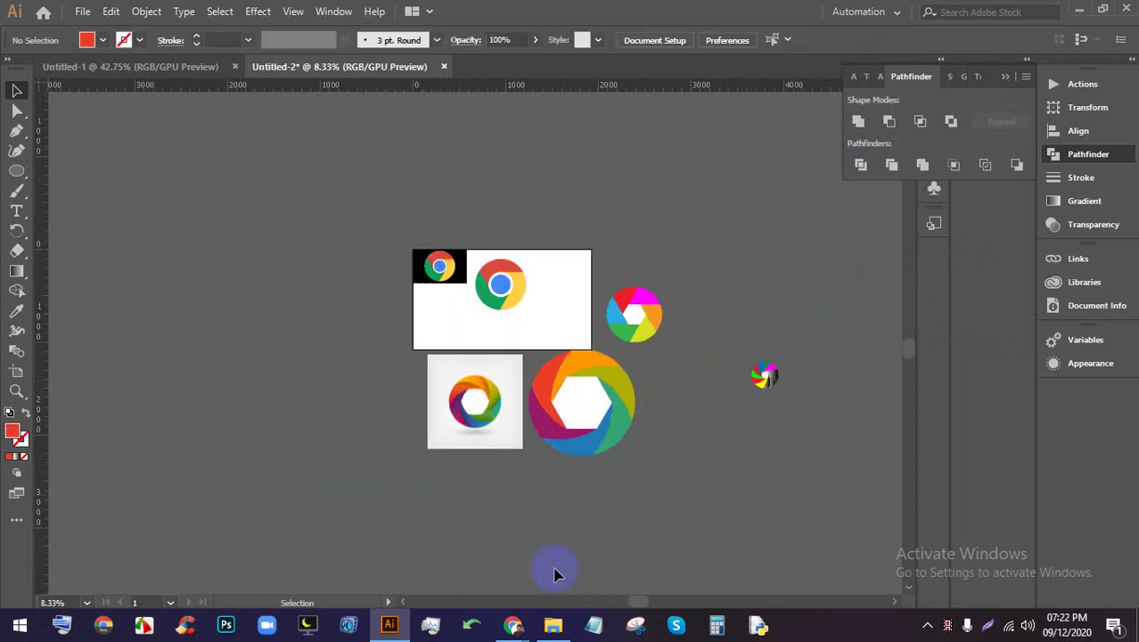
# Preview the 'Camera shutter icons' and 'Colorful camera shutter' image results in Chrome
pyautogui.moveTo(514, 623)
pyautogui.click(420, 558)
pyautogui.scroll(-12, 612, 471)
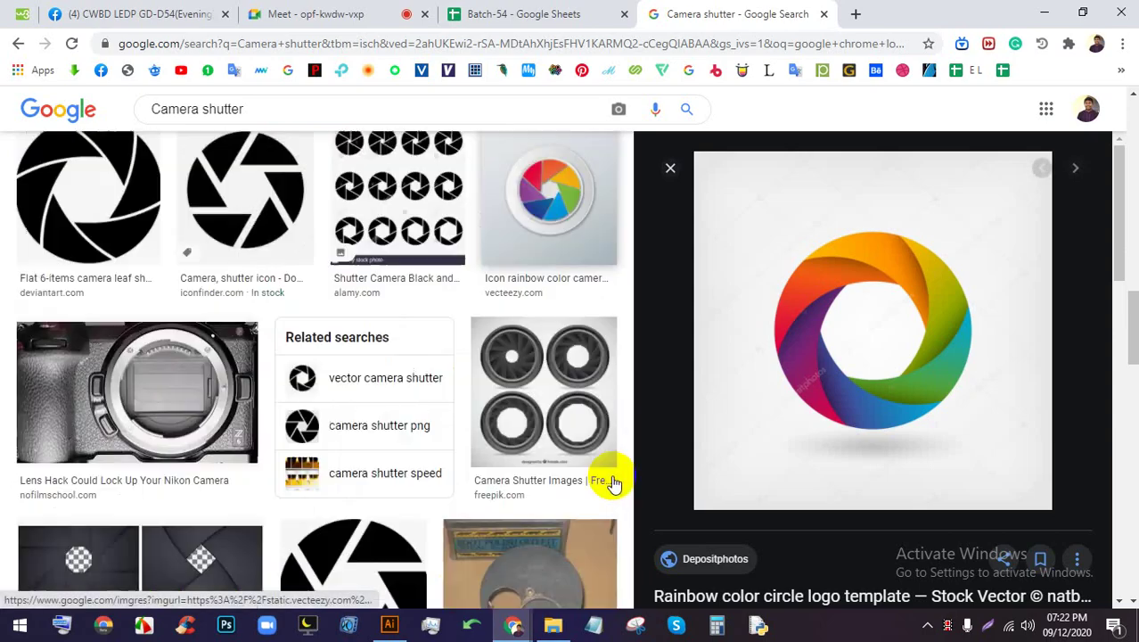
pyautogui.scroll(4, 614, 483)
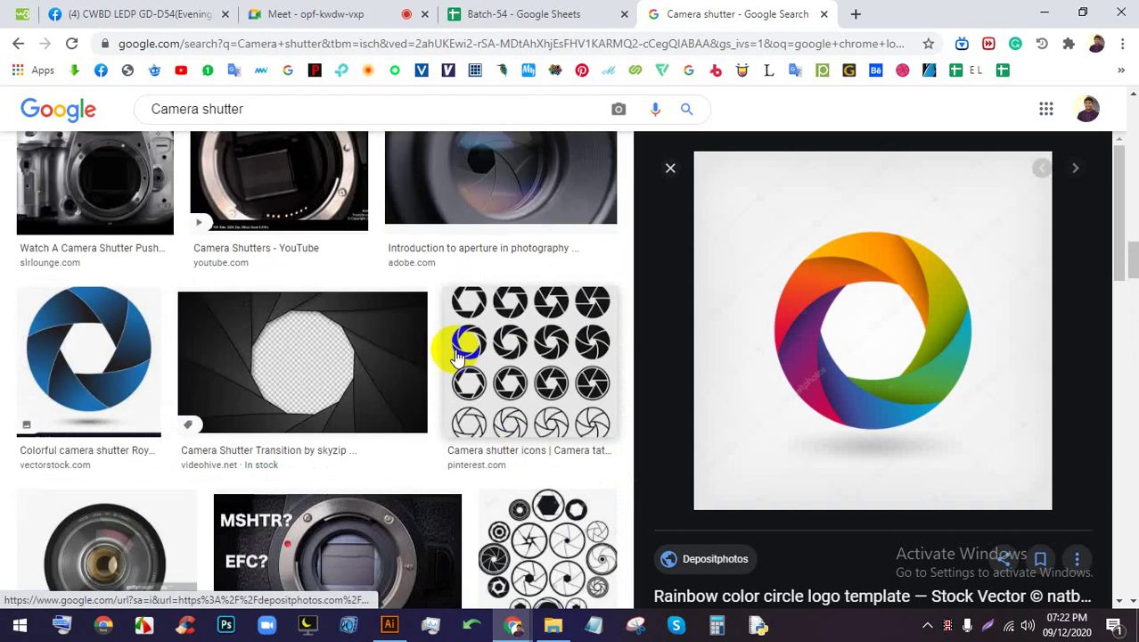
pyautogui.click(453, 351)
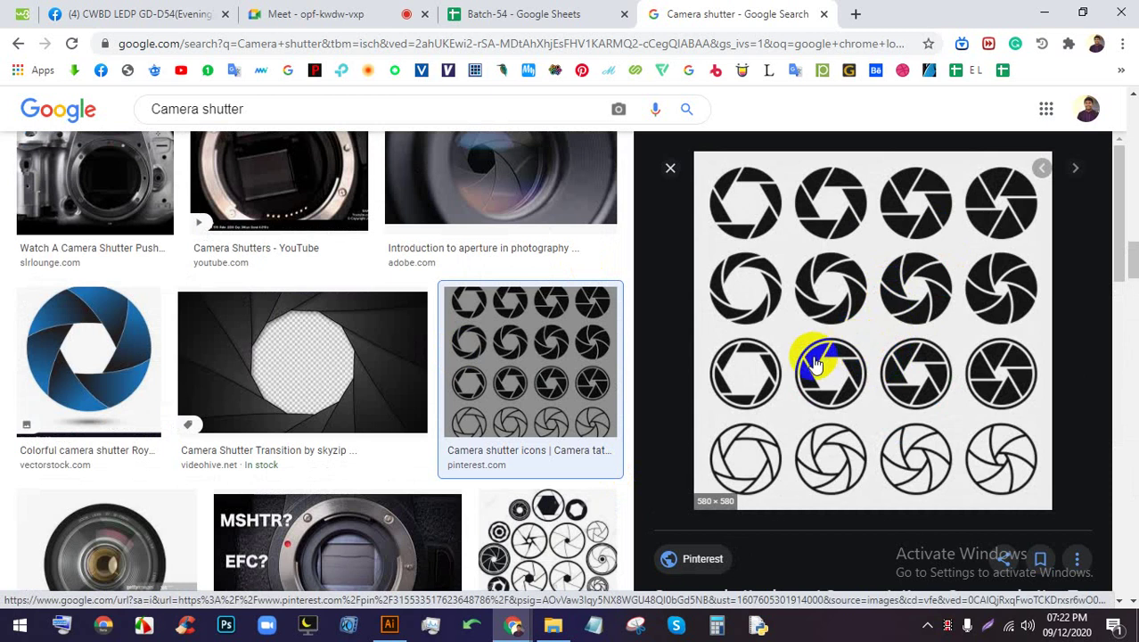
pyautogui.click(120, 334)
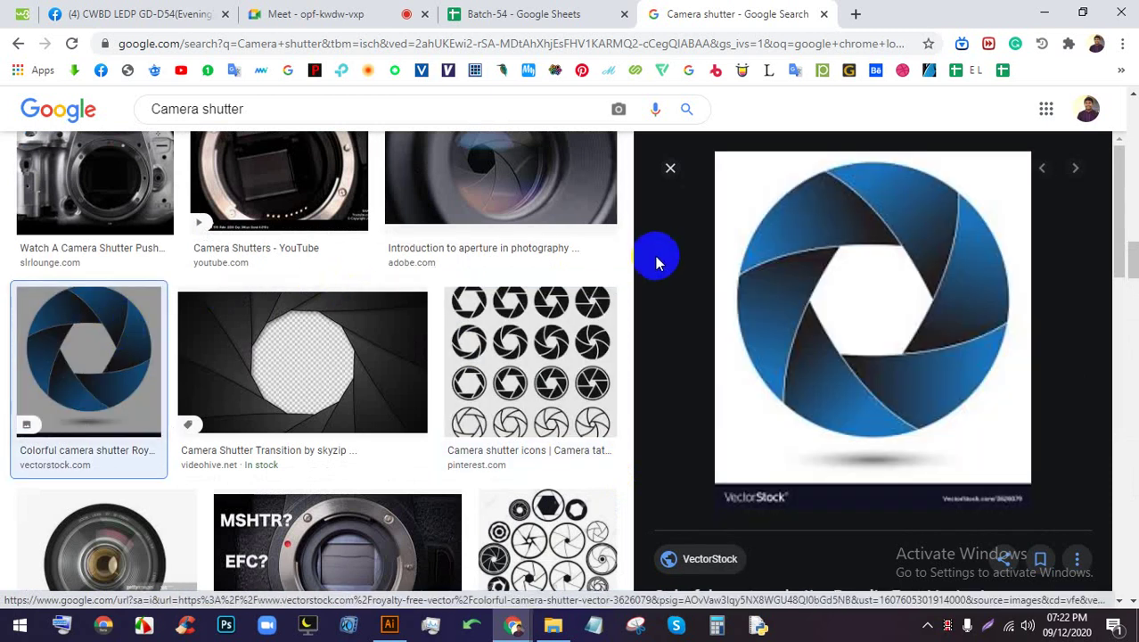
pyautogui.scroll(-2, 656, 268)
pyautogui.scroll(-6, 637, 275)
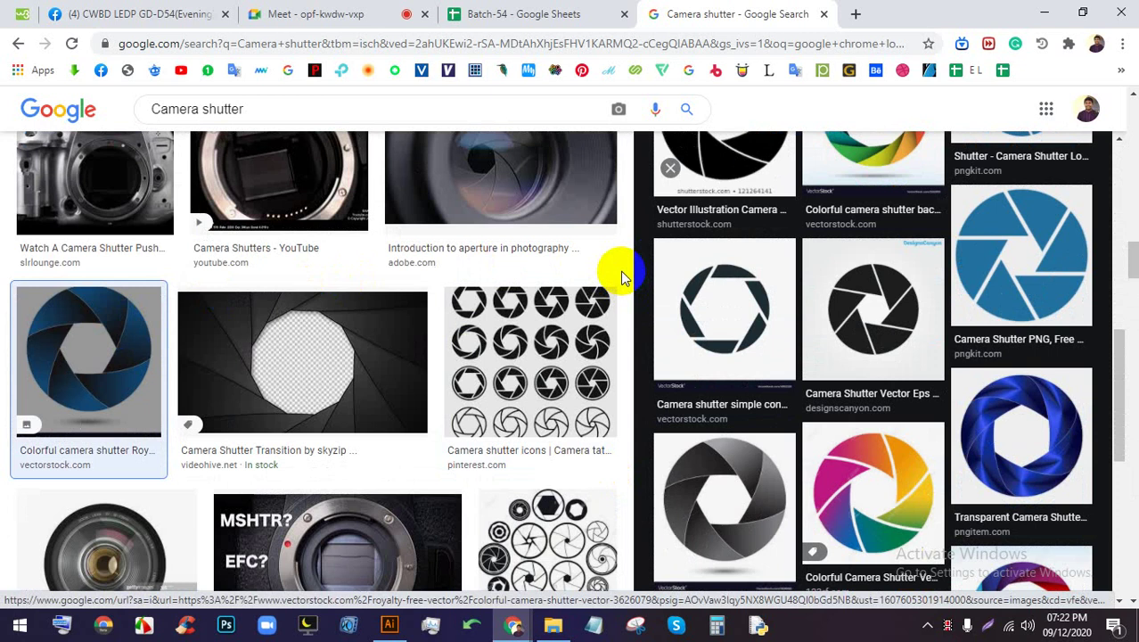
# Run a Google Images search for 'robi logo' in a new tab
pyautogui.click(337, 11)
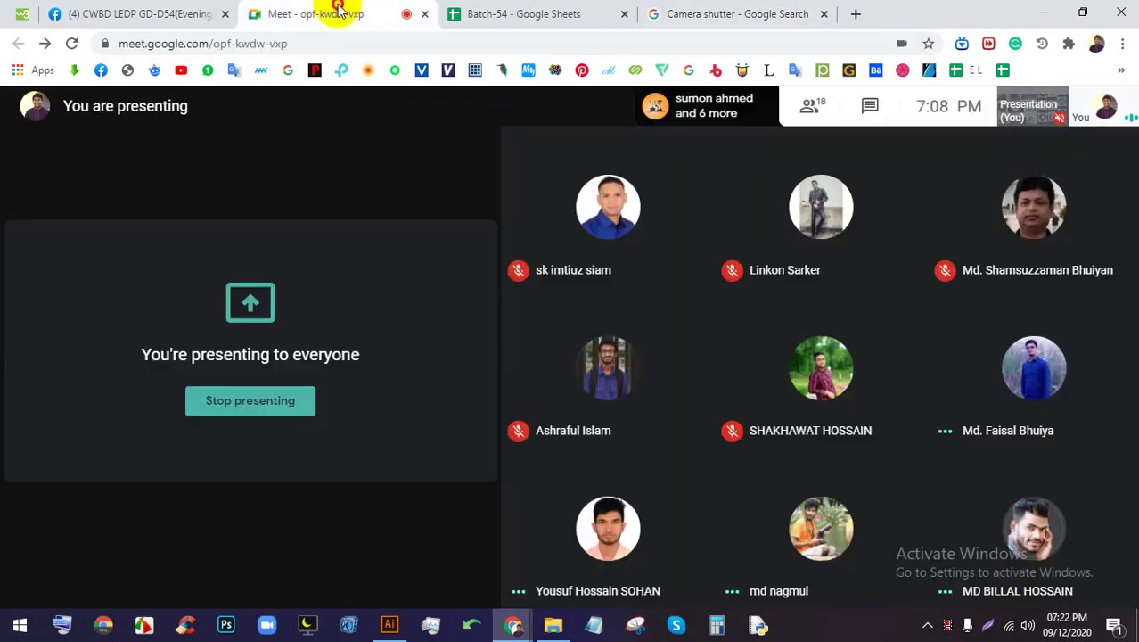
pyautogui.click(755, 13)
pyautogui.click(854, 13)
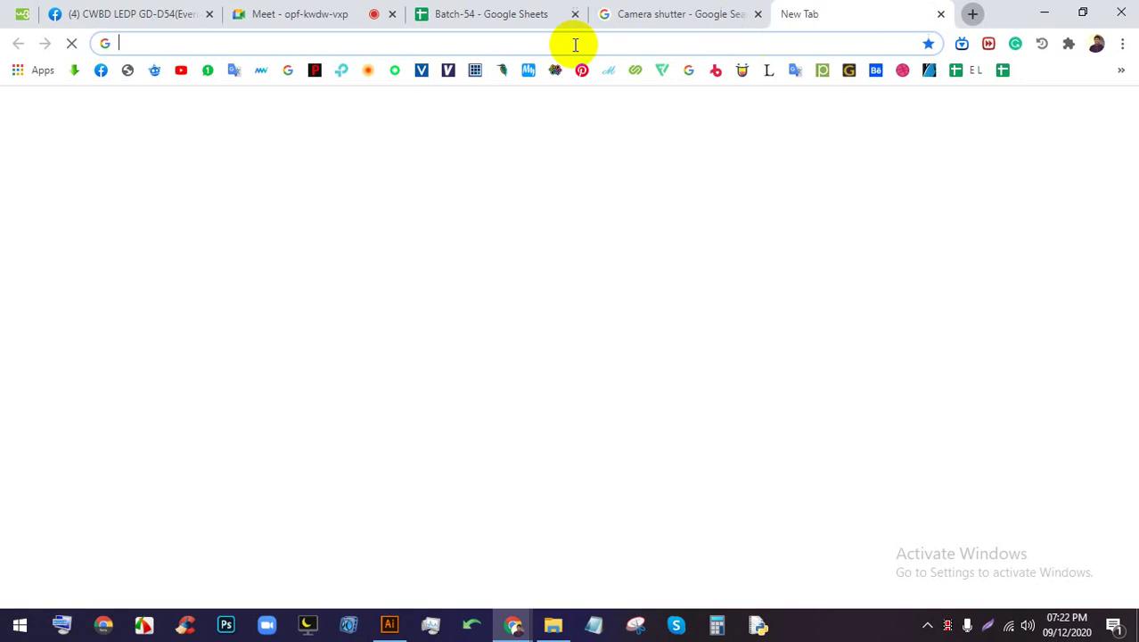
pyautogui.click(602, 13)
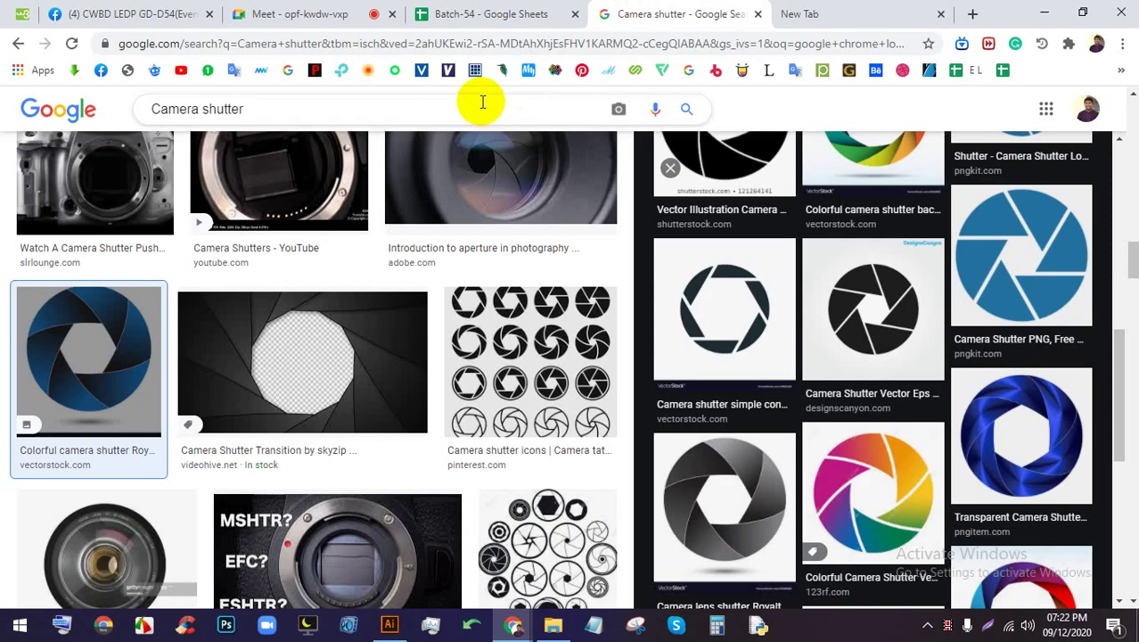
pyautogui.write('r')
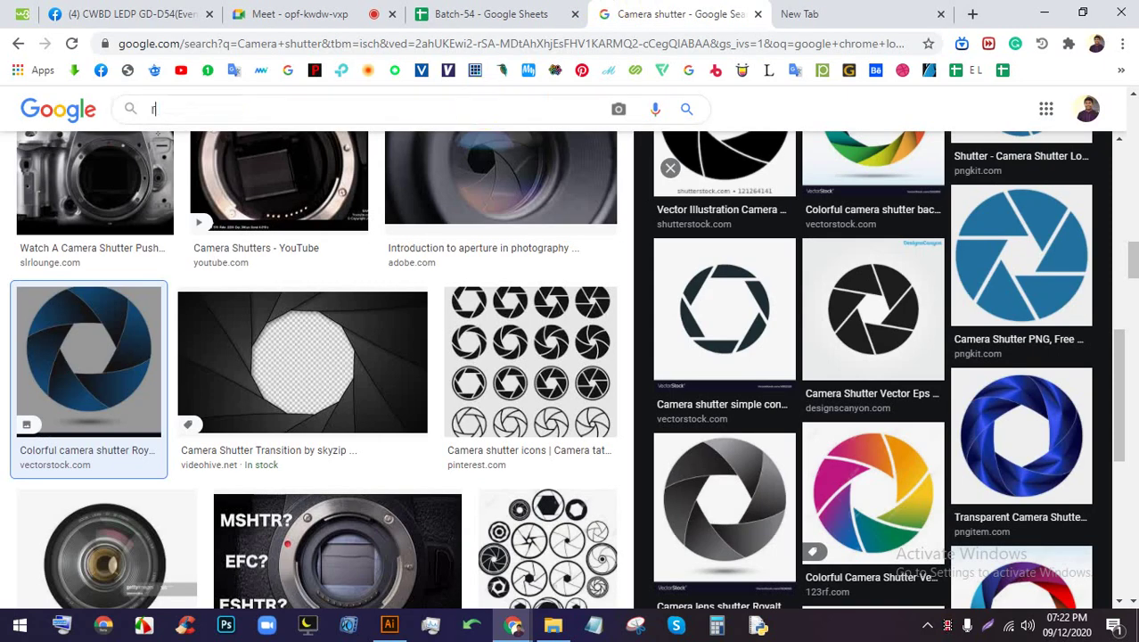
pyautogui.write('obi')
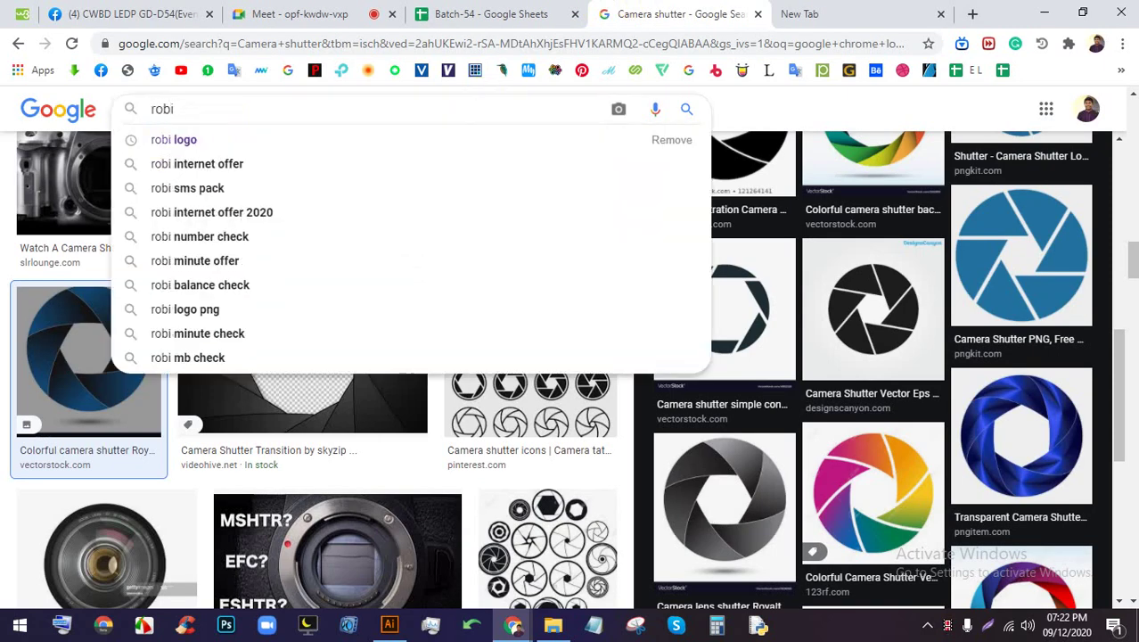
pyautogui.press('Down')
pyautogui.press('Return')
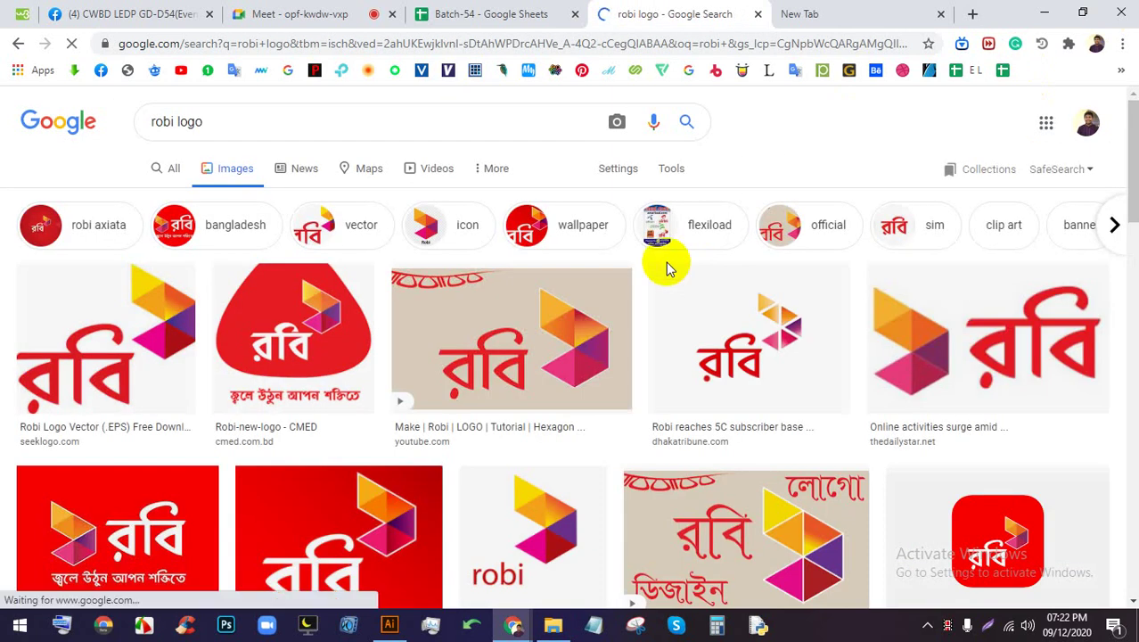
pyautogui.scroll(-2, 533, 361)
pyautogui.scroll(-2, 390, 383)
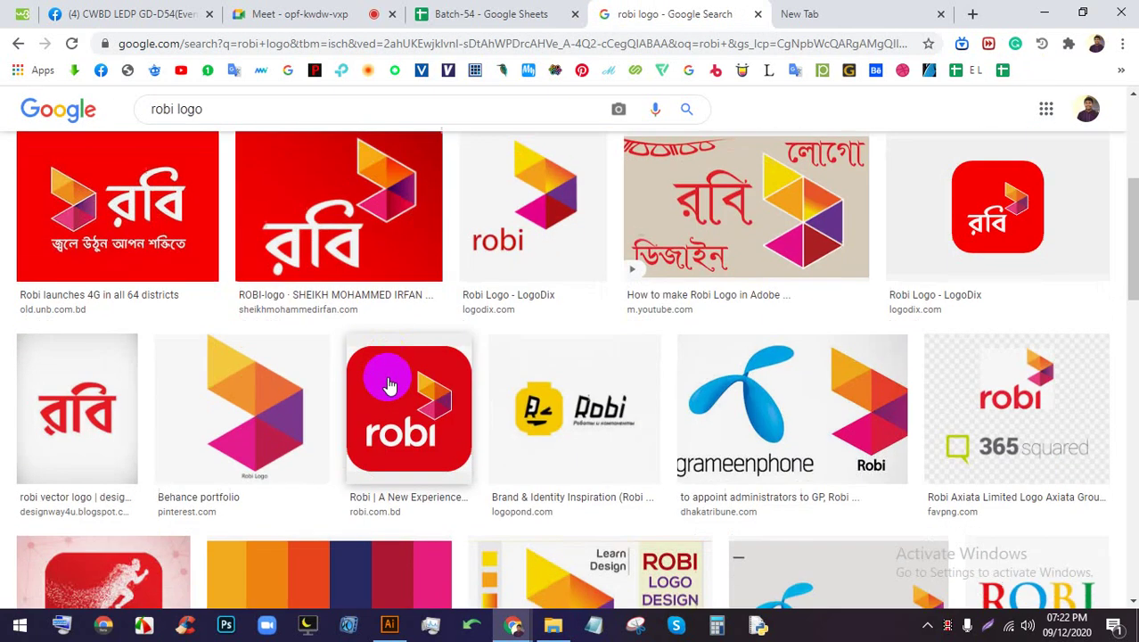
# Preview the Behance Robi logo image and save it to disk
pyautogui.click(268, 405)
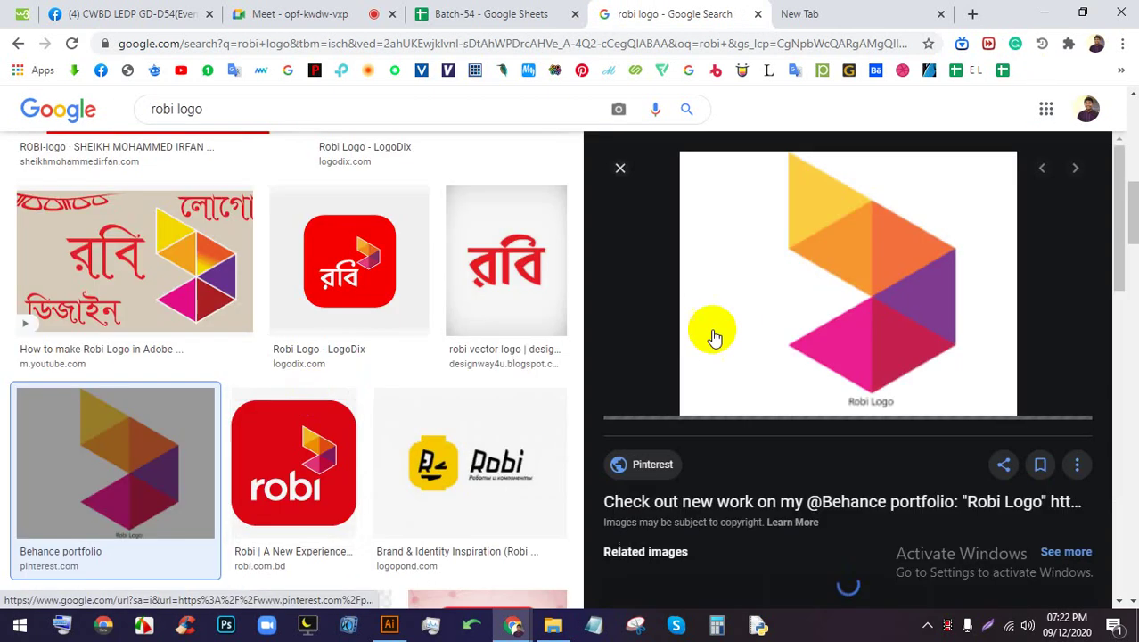
pyautogui.rightClick(830, 238)
pyautogui.click(867, 395)
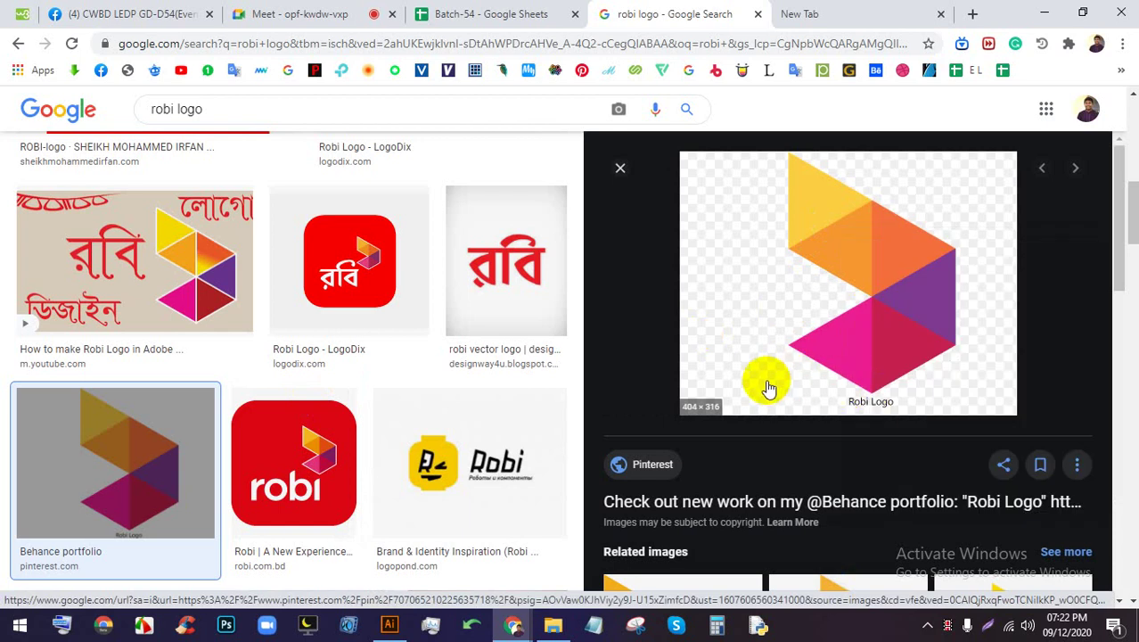
pyautogui.rightClick(851, 233)
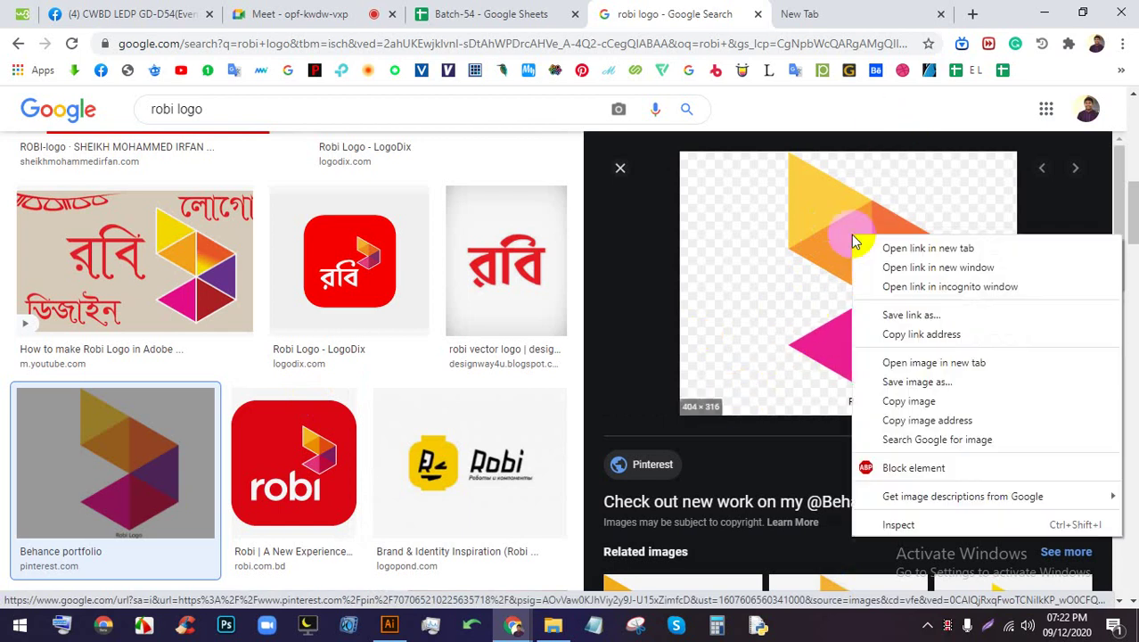
pyautogui.click(885, 390)
pyautogui.press('Return')
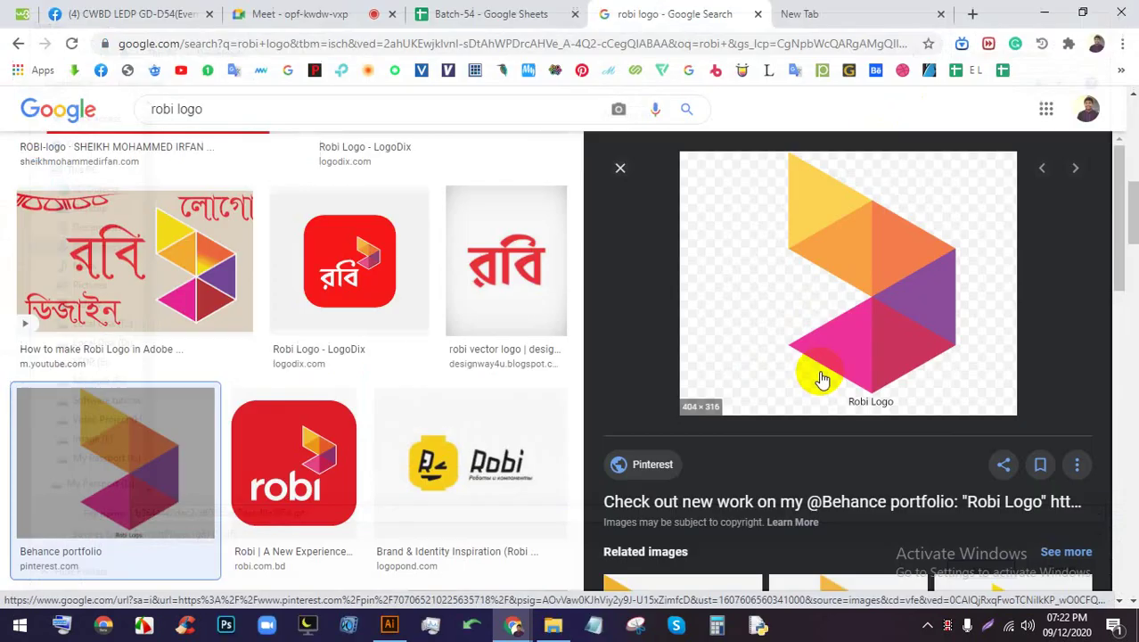
pyautogui.rightClick(909, 269)
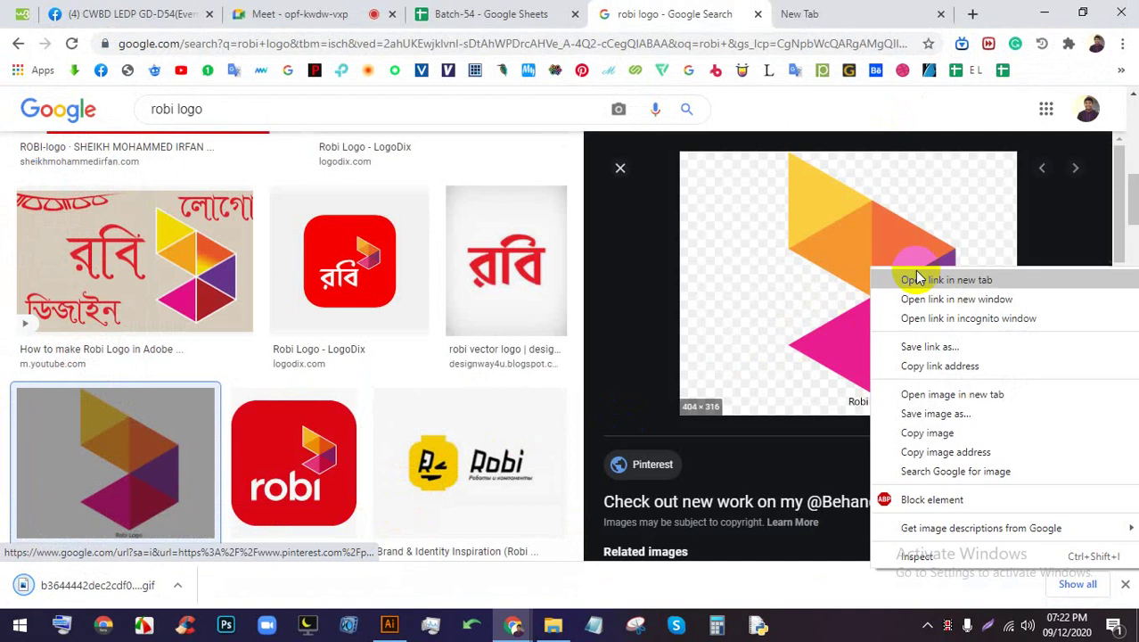
pyautogui.click(910, 416)
pyautogui.click(338, 11)
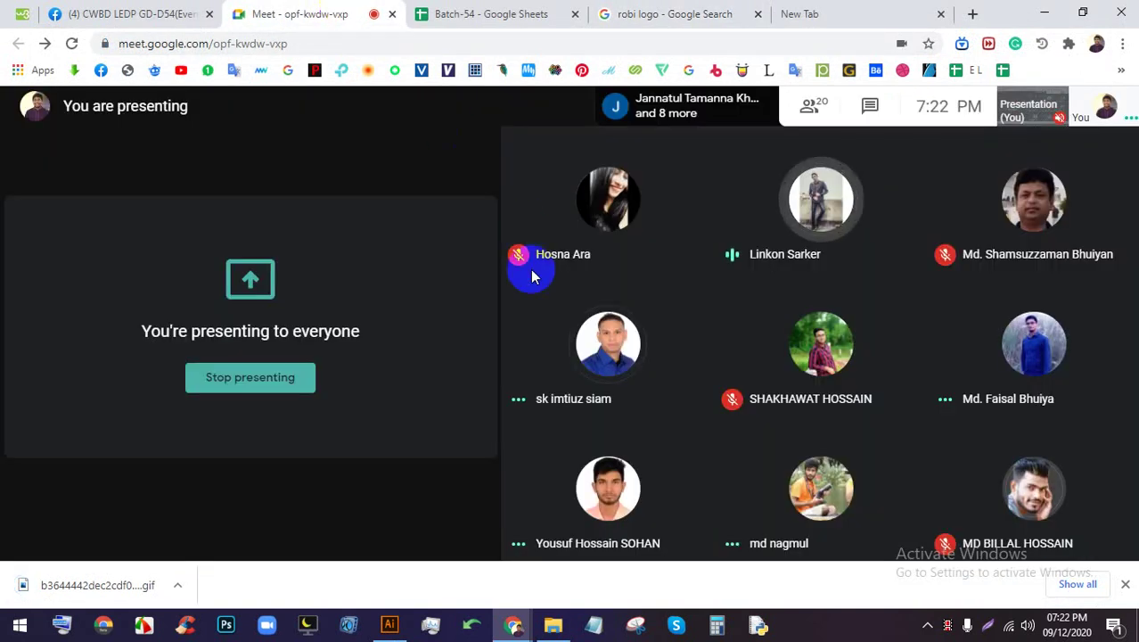
# Stop presenting in Meet and dismiss Chrome's downloads bar
pyautogui.click(307, 376)
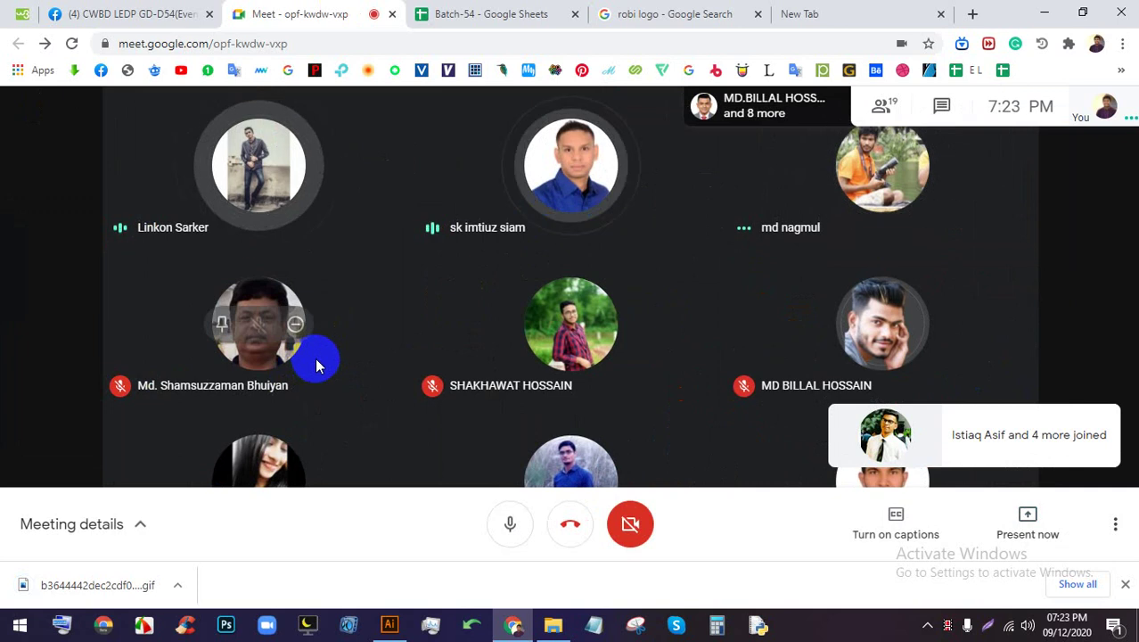
pyautogui.click(1126, 581)
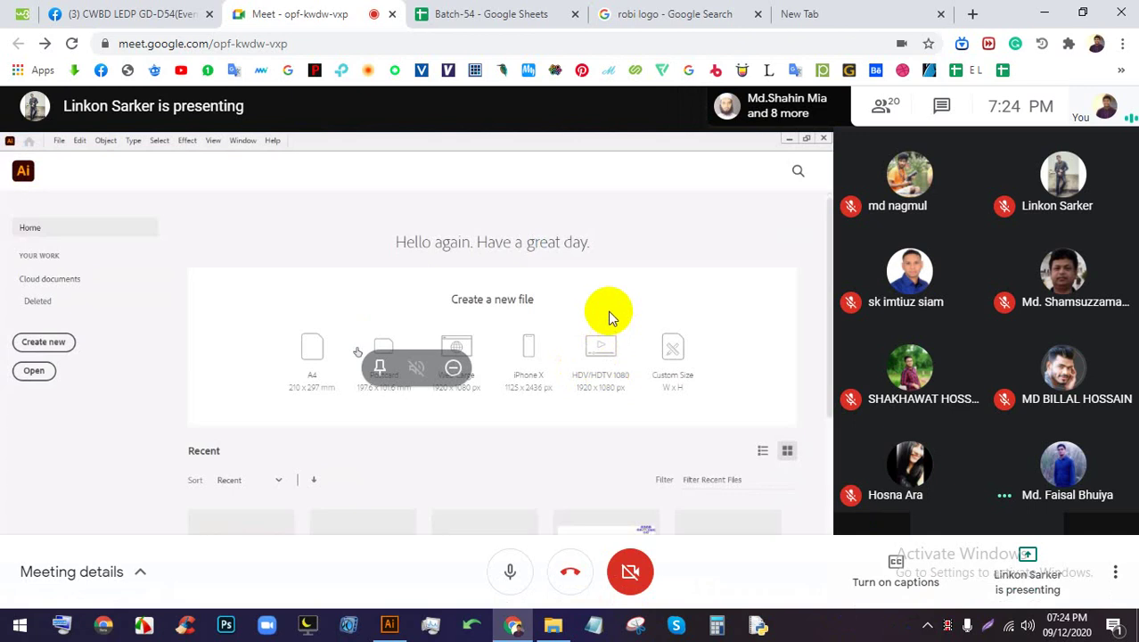
# Make the meeting full screen and pin the shared presentation tile
pyautogui.doubleClick(610, 312)
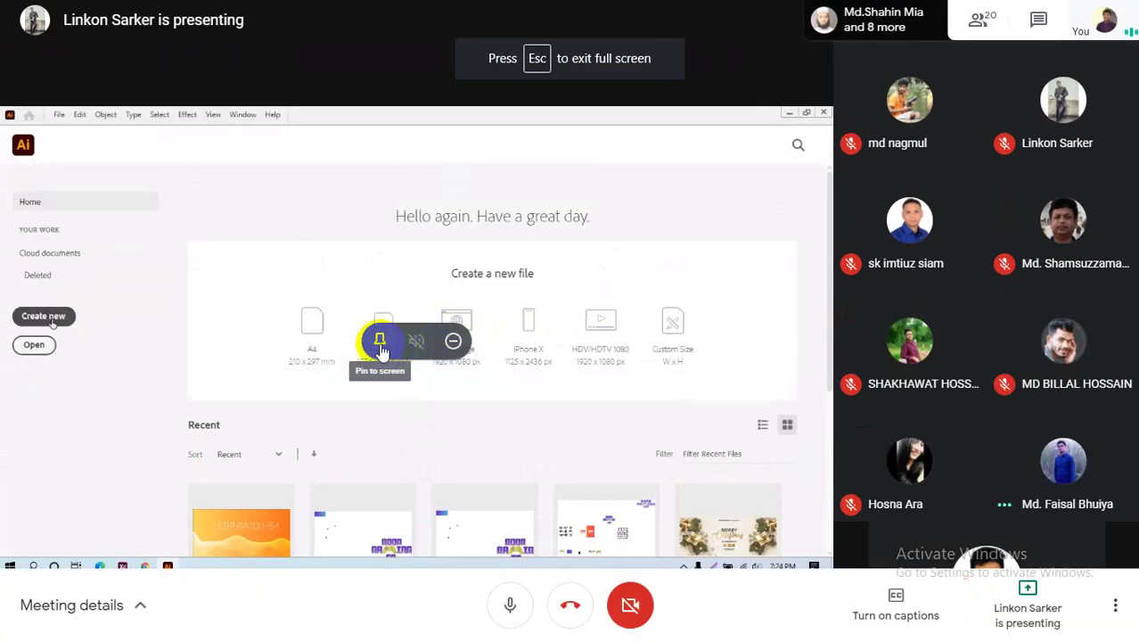
pyautogui.click(378, 340)
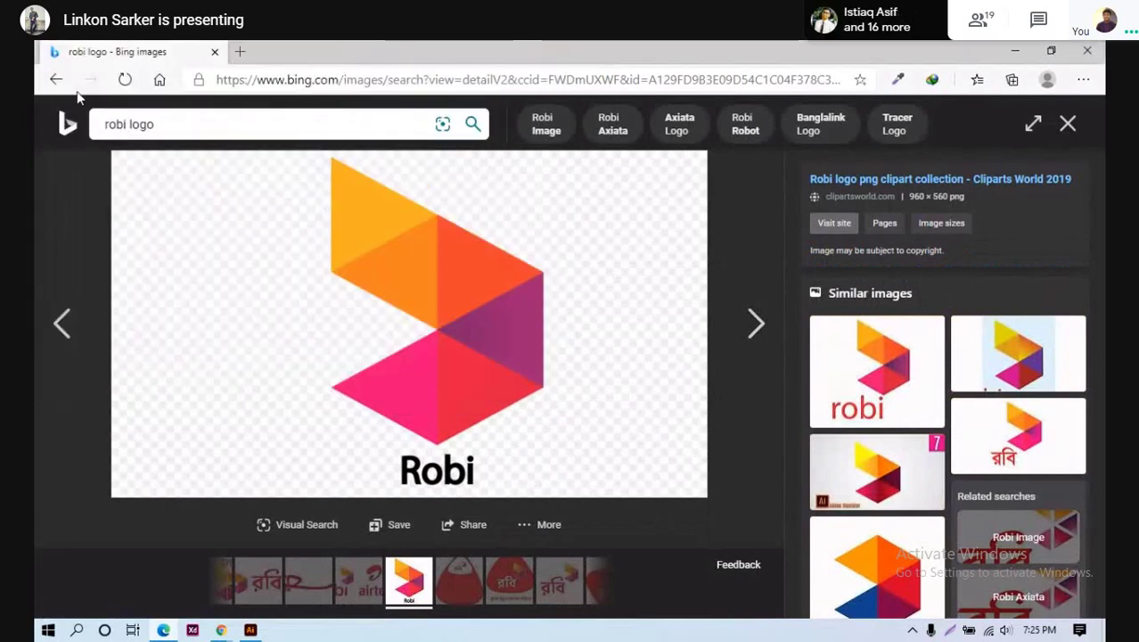
# Save the Bengali-lettered Robi logo from Bing Images as maxresdefault.jpg and drag it into Untitled-1
pyautogui.click(55, 79)
pyautogui.scroll(-4, 436, 333)
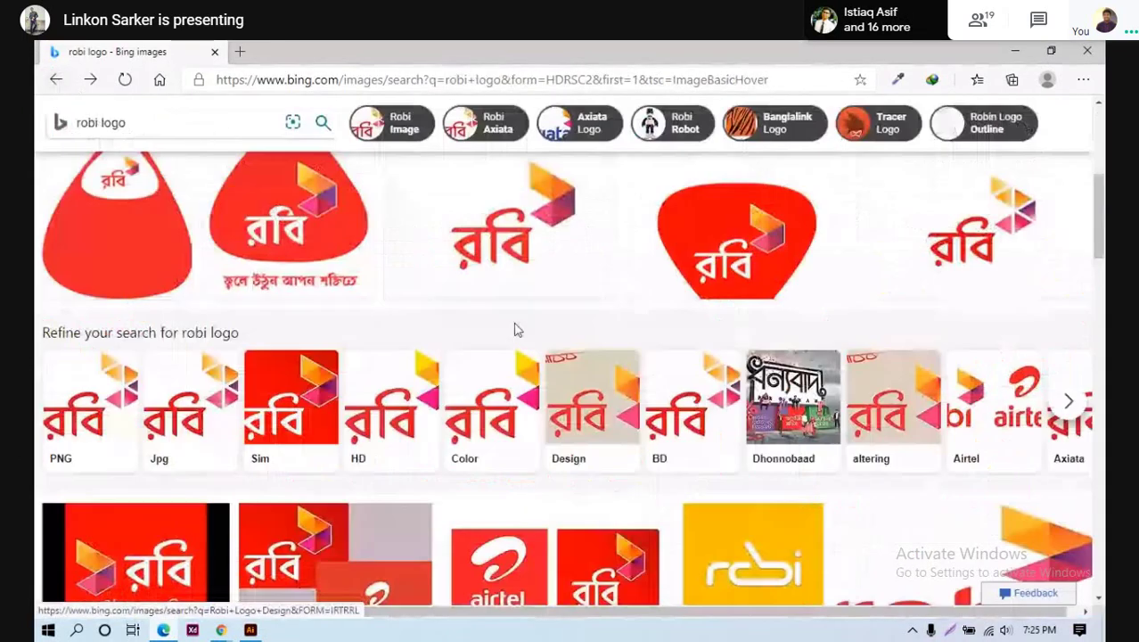
pyautogui.scroll(3, 514, 325)
pyautogui.click(311, 275)
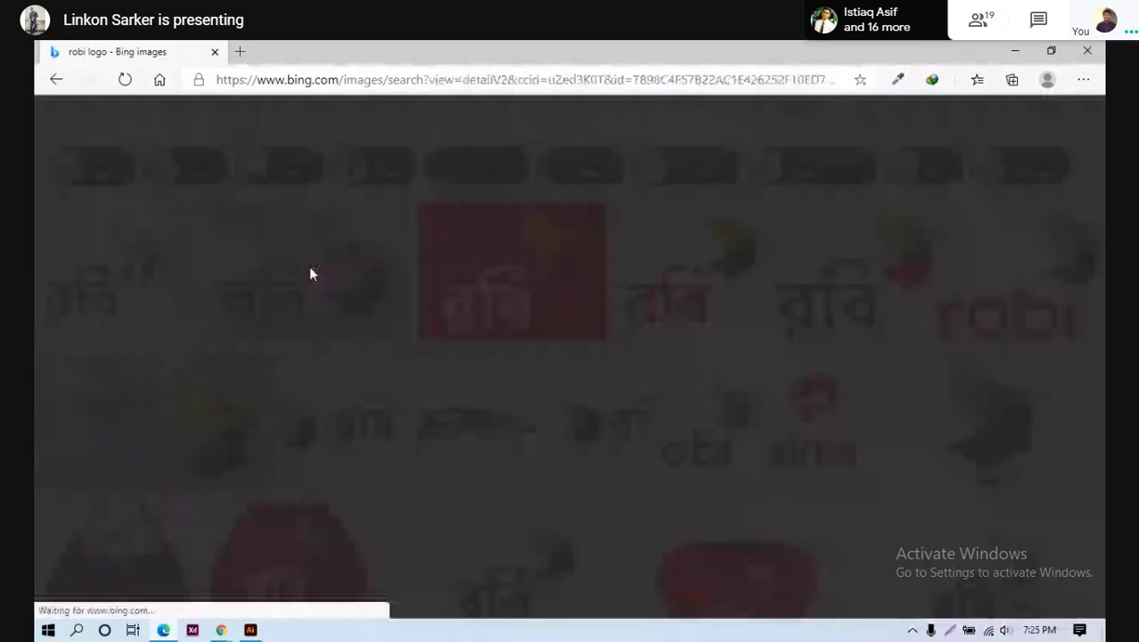
pyautogui.rightClick(449, 318)
pyautogui.click(481, 363)
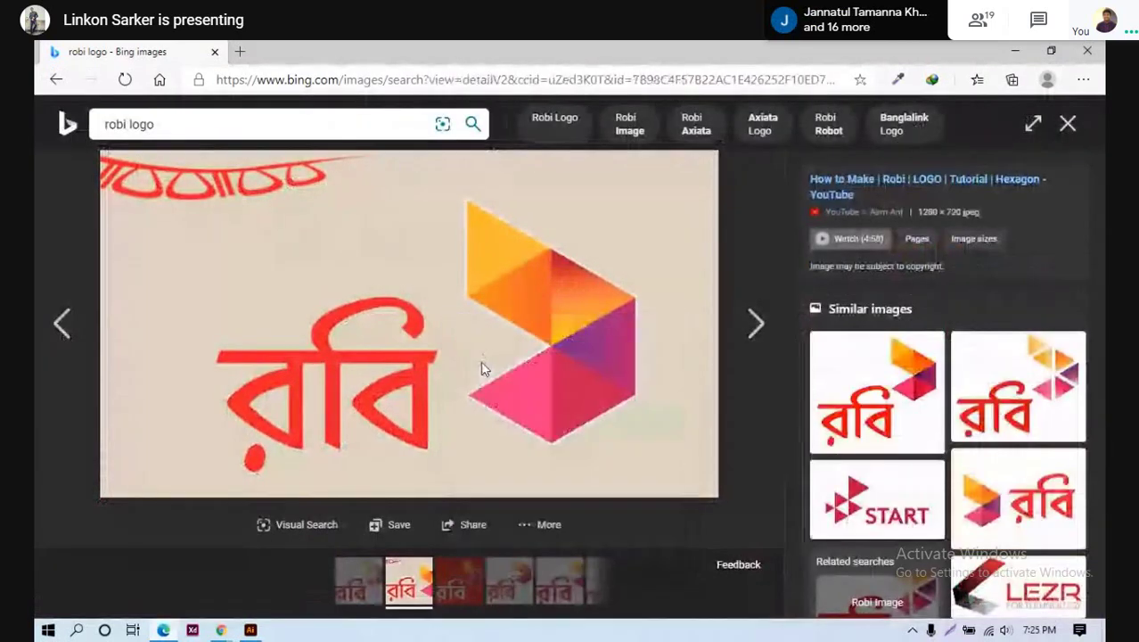
pyautogui.click(436, 390)
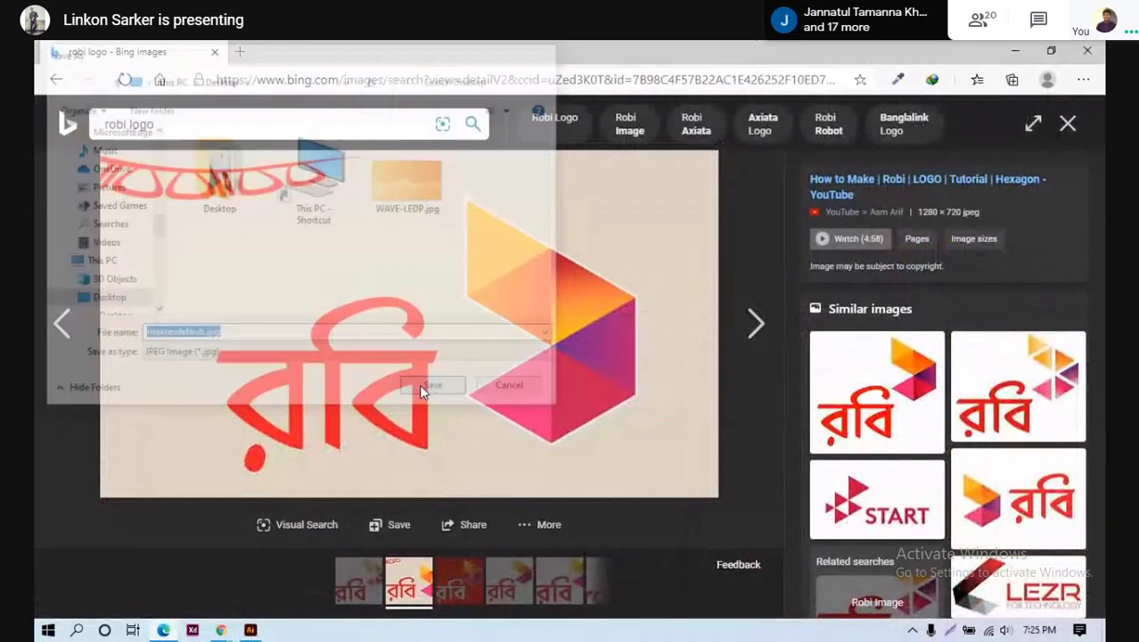
pyautogui.moveTo(111, 594); pyautogui.dragTo(223, 265)
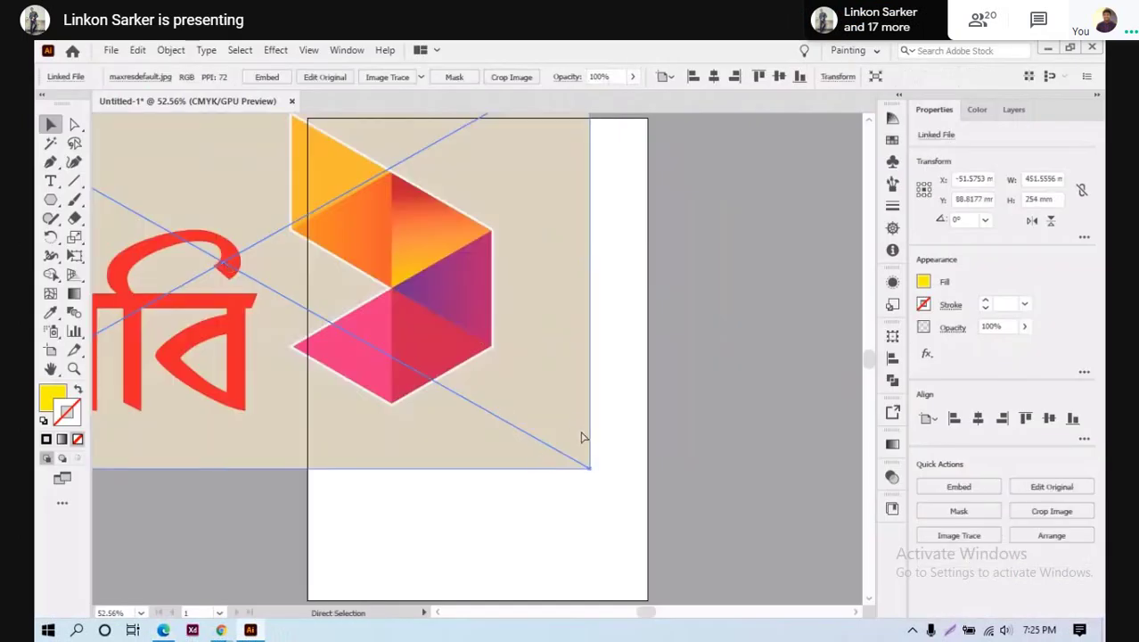
# Scale down the Robi reference image and move it beside the hexagon at the artboard's left edge
pyautogui.moveTo(589, 466); pyautogui.dragTo(219, 219)
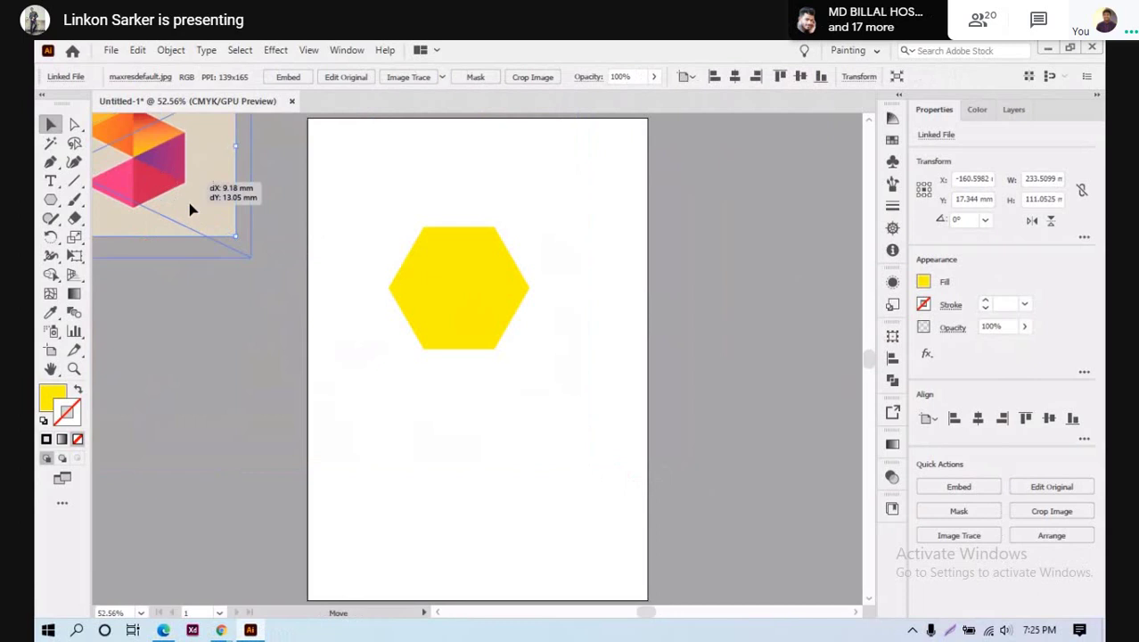
pyautogui.moveTo(143, 149); pyautogui.dragTo(253, 391)
pyautogui.moveTo(144, 315); pyautogui.dragTo(178, 208)
pyautogui.click(692, 369)
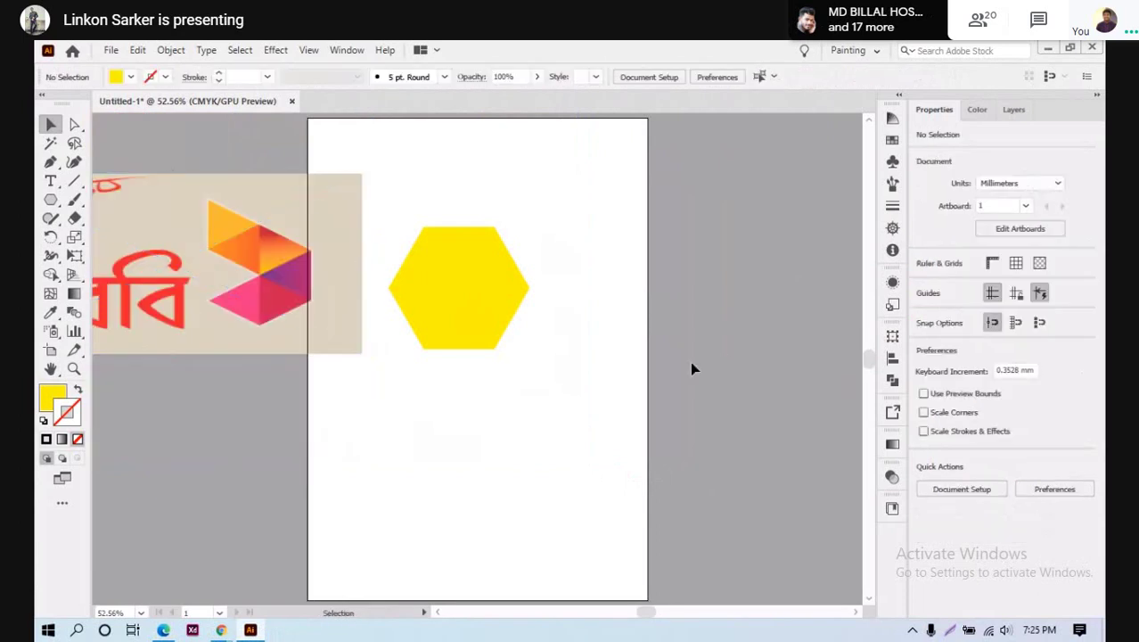
# Zoom in on the yellow hexagon, try removing its top-left anchor, then undo it
pyautogui.click(457, 285)
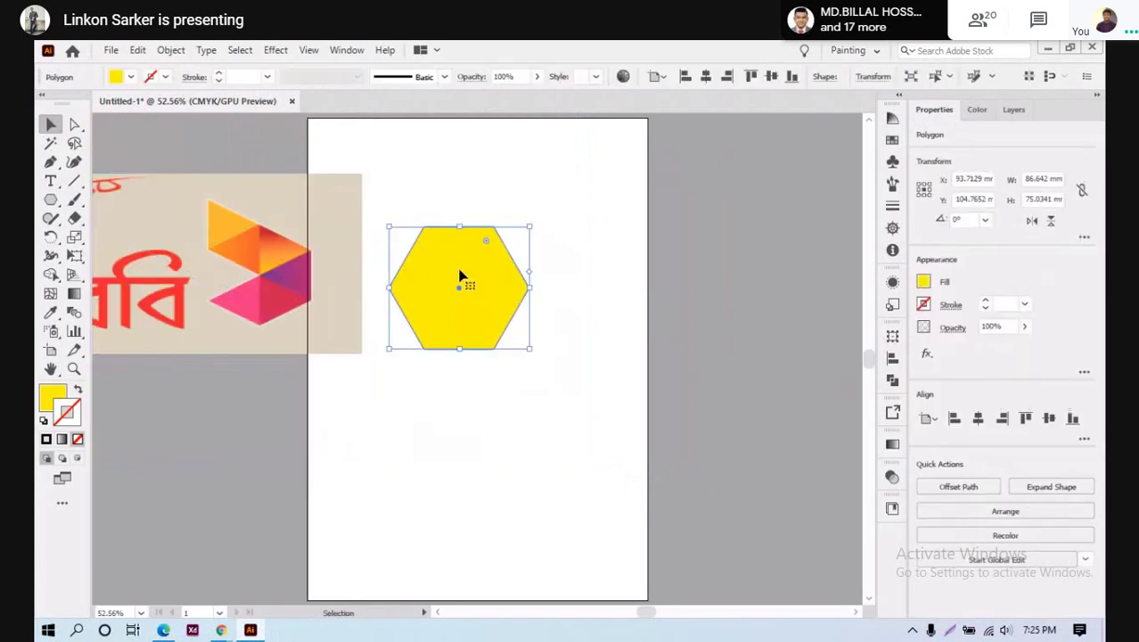
pyautogui.click(51, 164)
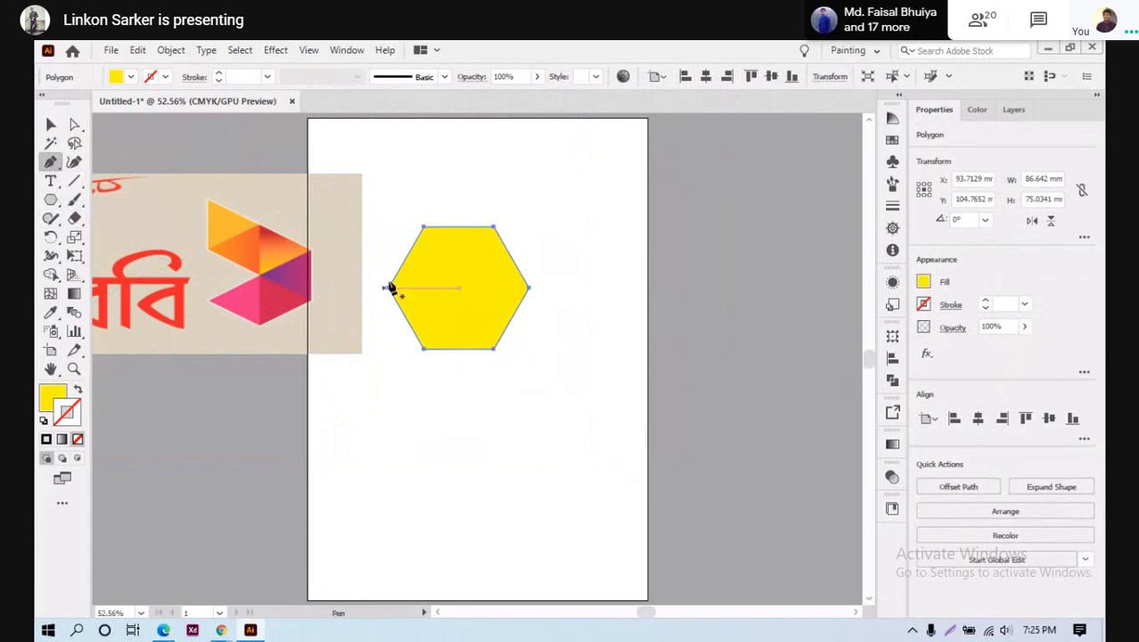
pyautogui.moveTo(464, 280); pyautogui.dragTo(379, 254)
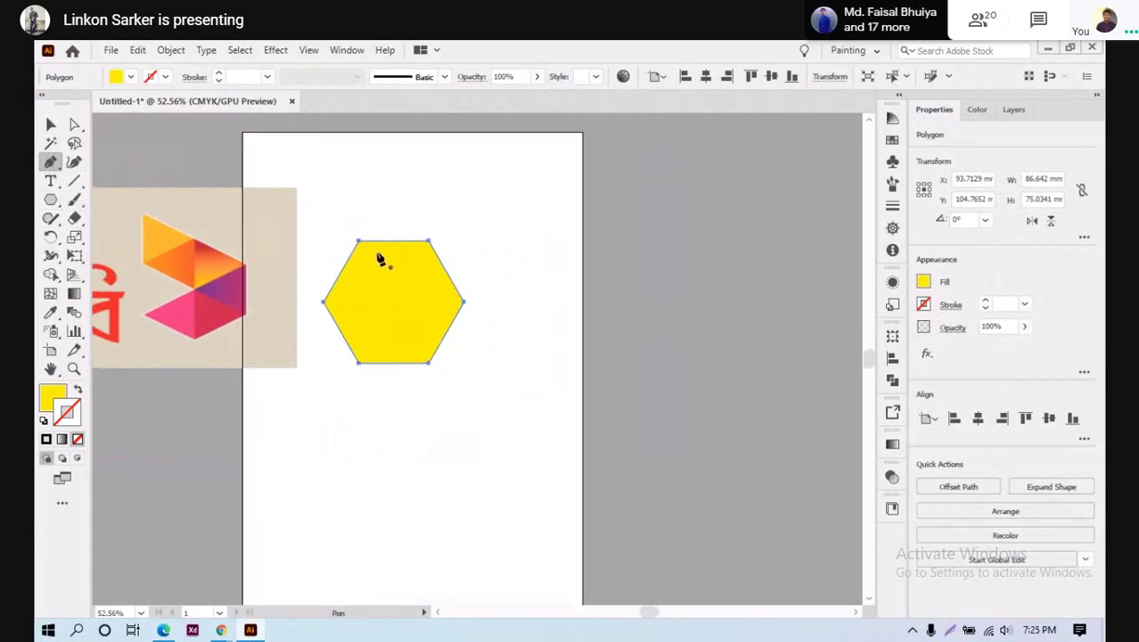
pyautogui.hotkey('ctrl', '=')
pyautogui.hotkey('ctrl', '=')
pyautogui.hotkey('ctrl', '=')
pyautogui.scroll(-2, 379, 285)
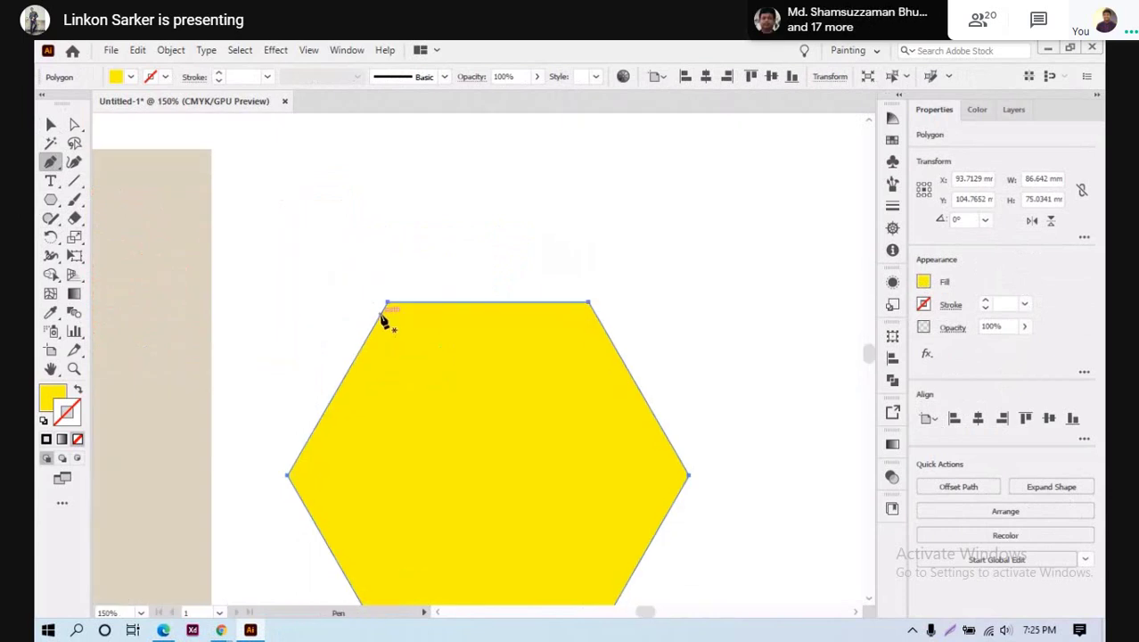
pyautogui.click(388, 265)
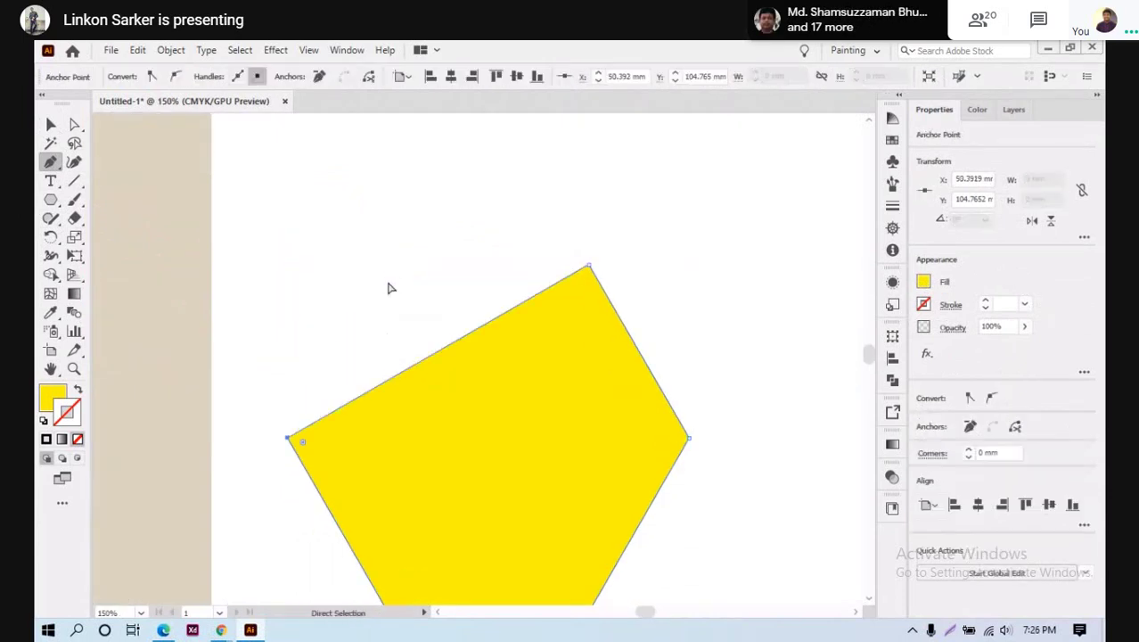
pyautogui.hotkey('ctrl', 'z')
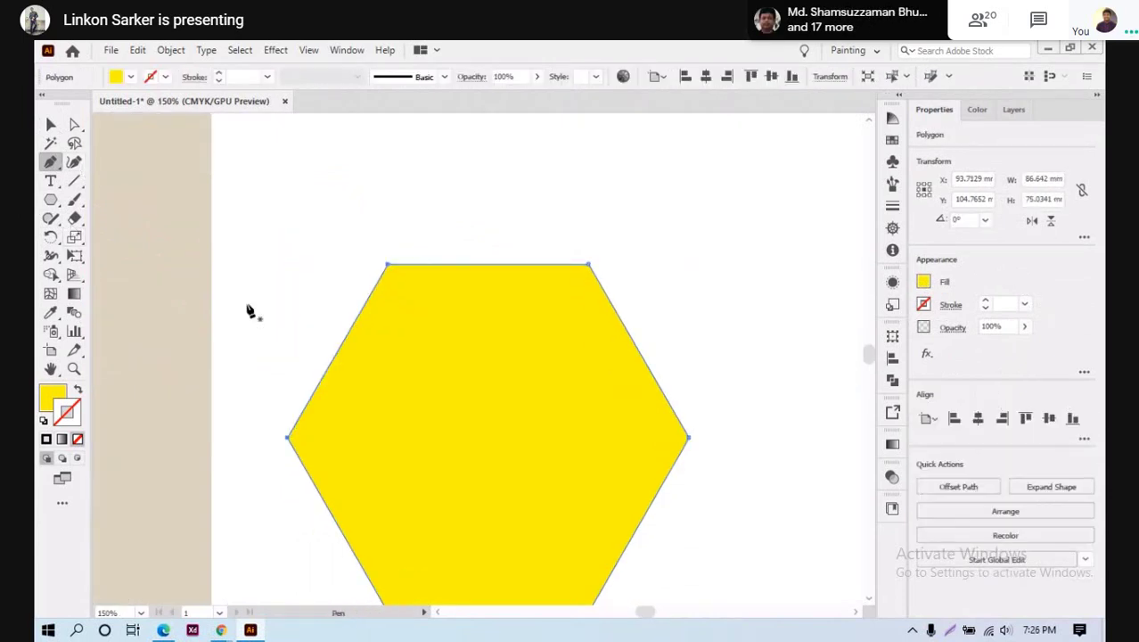
# Draw two diagonal lines and one horizontal line joining opposite vertices of the yellow hexagon
pyautogui.click(74, 180)
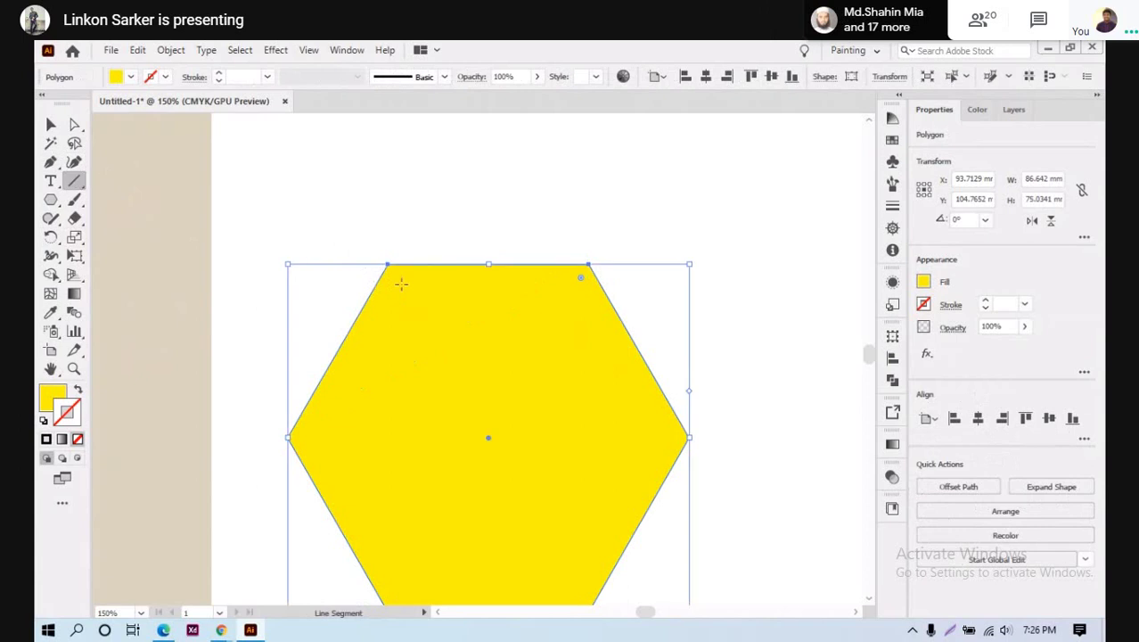
pyautogui.moveTo(387, 264); pyautogui.dragTo(588, 535)
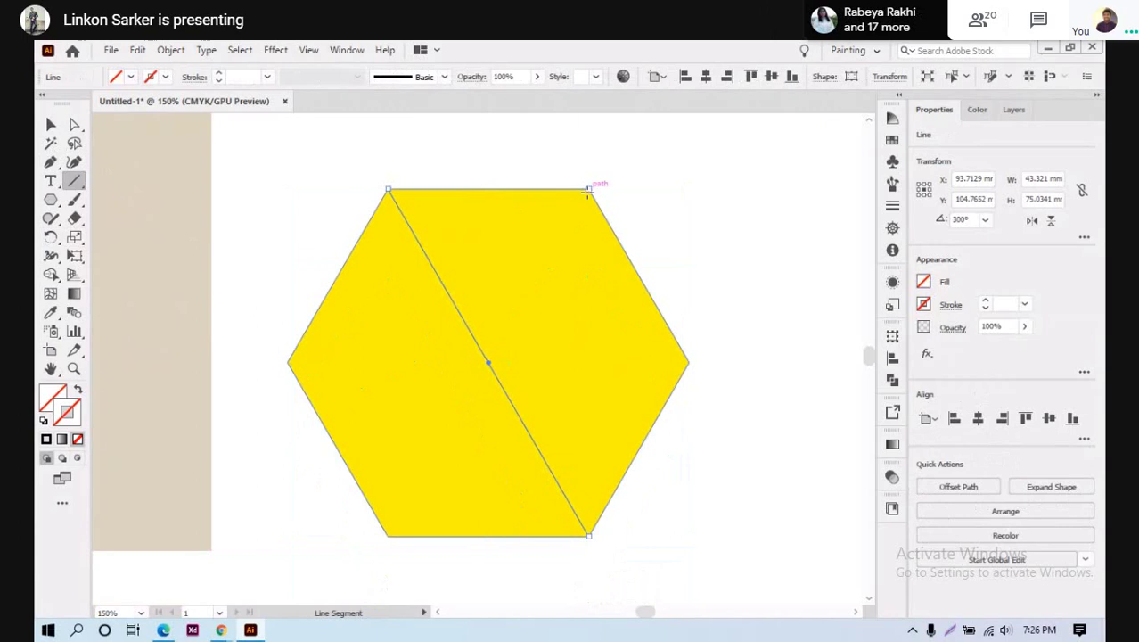
pyautogui.moveTo(589, 189); pyautogui.dragTo(386, 535)
pyautogui.click(603, 380)
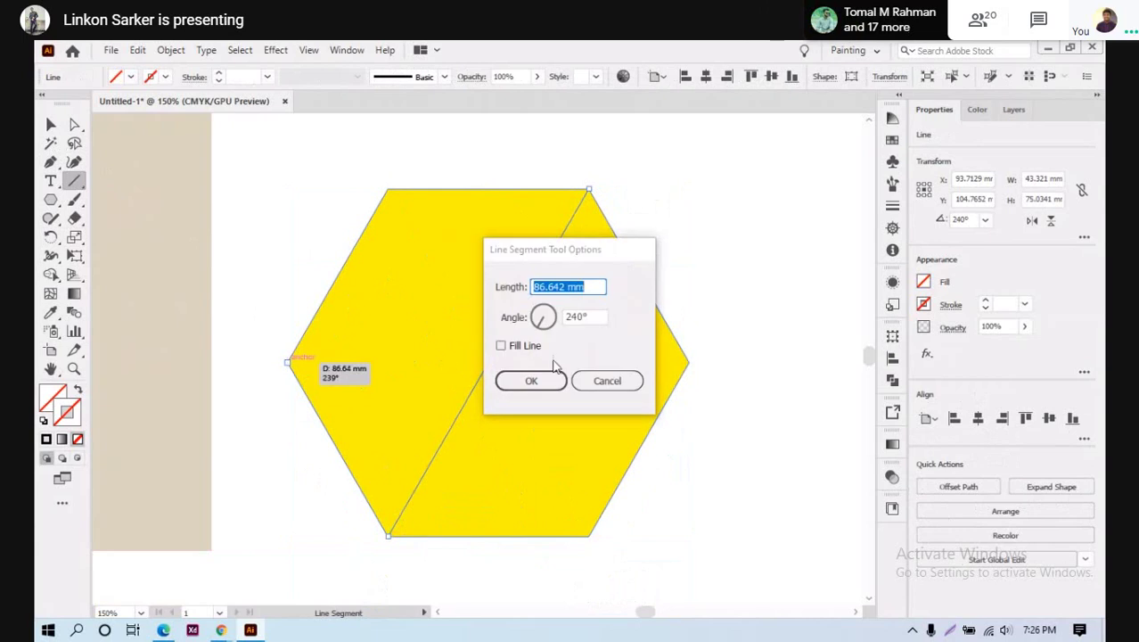
pyautogui.press('Escape')
pyautogui.moveTo(290, 362); pyautogui.dragTo(689, 361)
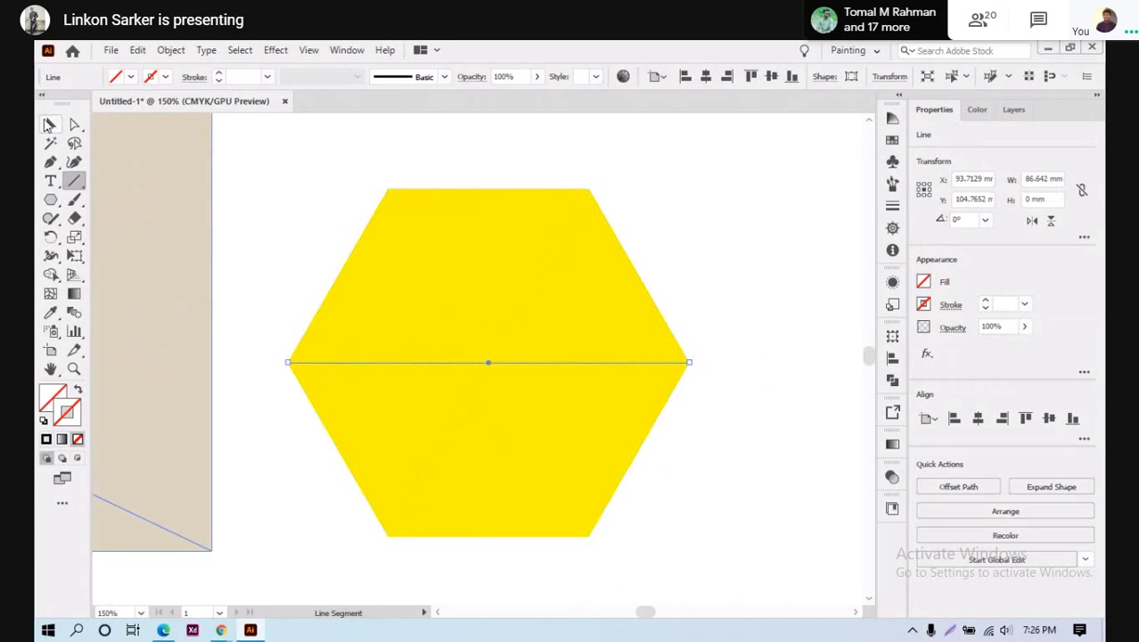
pyautogui.press('v')
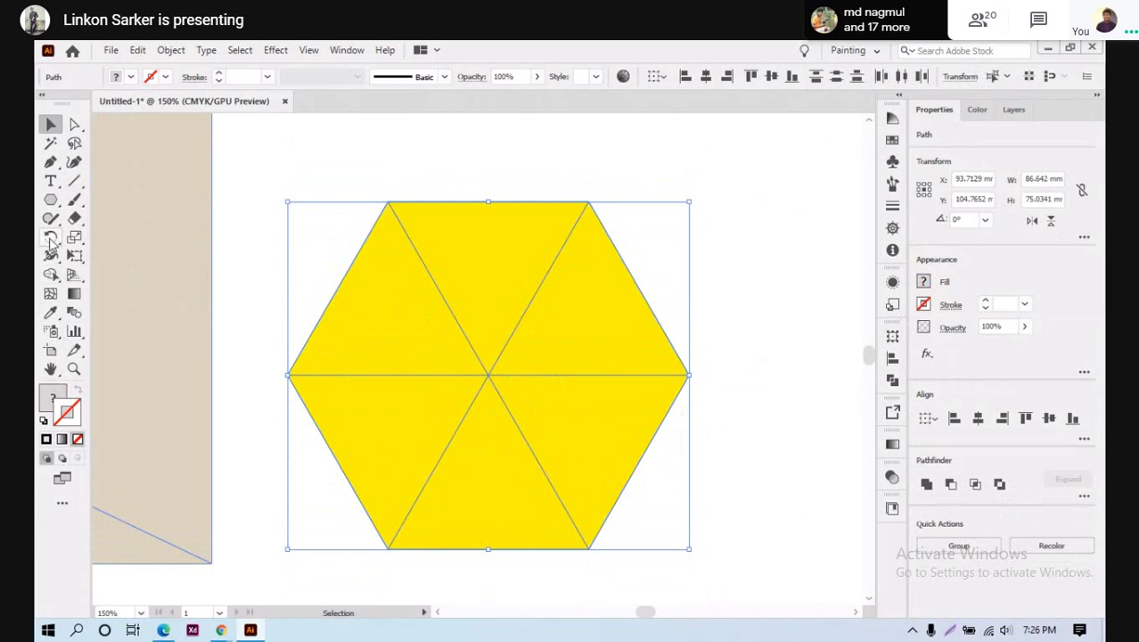
# Split the hexagon into separate triangle regions with the Shape Builder tool
pyautogui.click(51, 275)
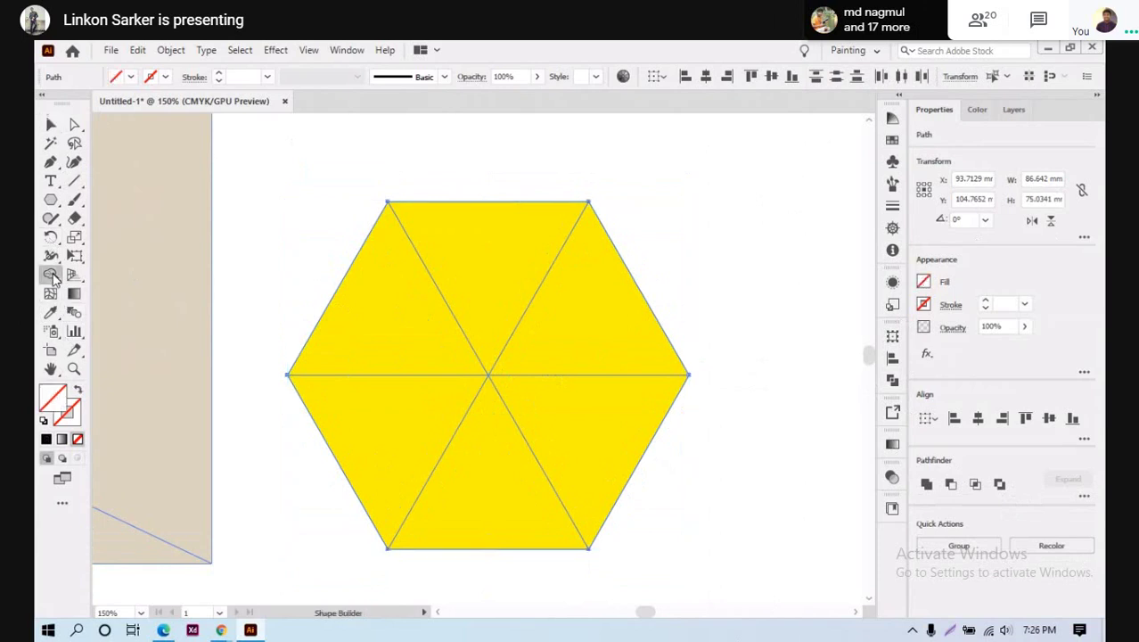
pyautogui.keyDown('alt'); pyautogui.click(491, 272); pyautogui.keyUp('alt')
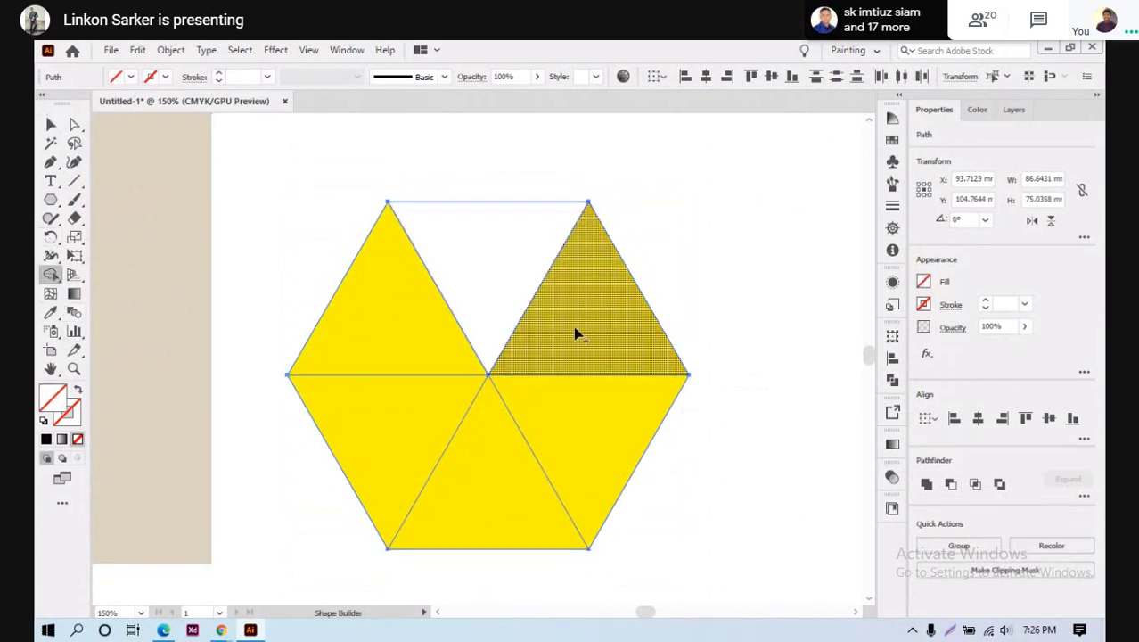
pyautogui.keyDown('alt'); pyautogui.click(581, 337); pyautogui.keyUp('alt')
pyautogui.keyDown('alt'); pyautogui.click(562, 446); pyautogui.keyUp('alt')
pyautogui.keyDown('alt'); pyautogui.click(455, 473); pyautogui.keyUp('alt')
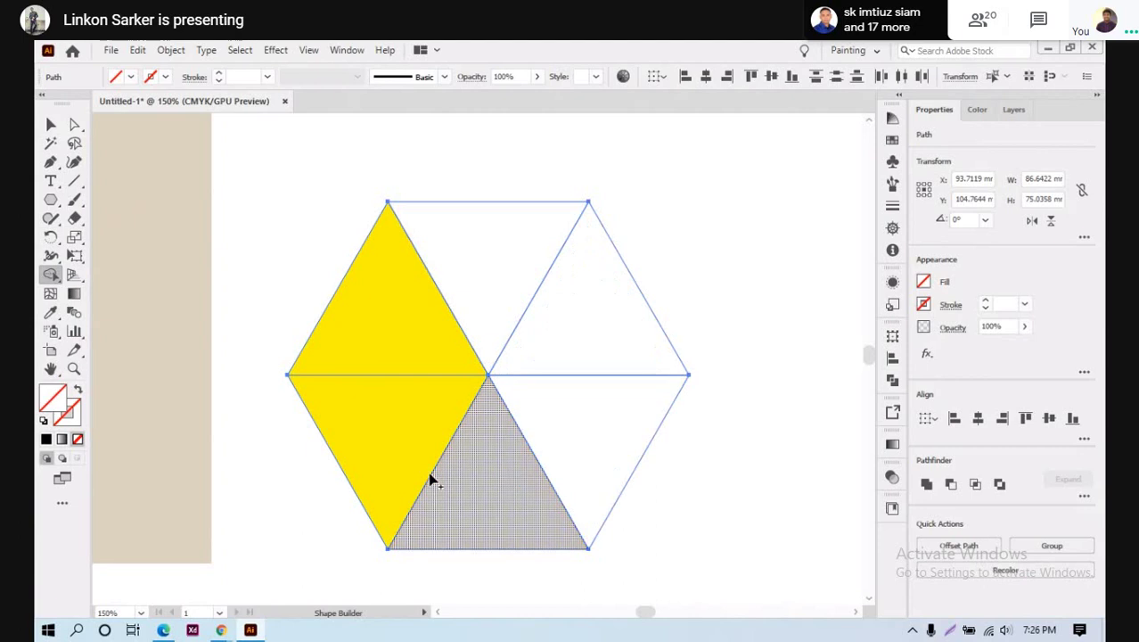
pyautogui.keyDown('alt'); pyautogui.click(379, 440); pyautogui.keyUp('alt')
pyautogui.keyDown('alt'); pyautogui.click(390, 328); pyautogui.keyUp('alt')
# Select the whole hexagon artwork and check its fill and context options without changes
pyautogui.click(50, 124)
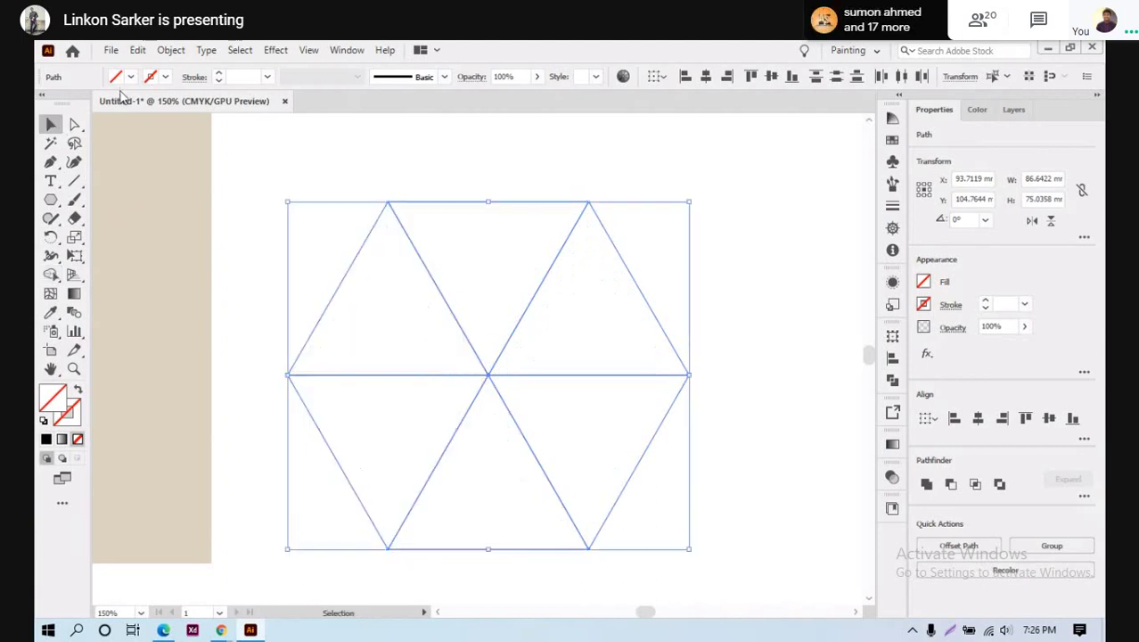
pyautogui.click(132, 76)
pyautogui.click(472, 278)
pyautogui.click(722, 273)
pyautogui.moveTo(318, 174); pyautogui.dragTo(647, 494)
pyautogui.rightClick(496, 306)
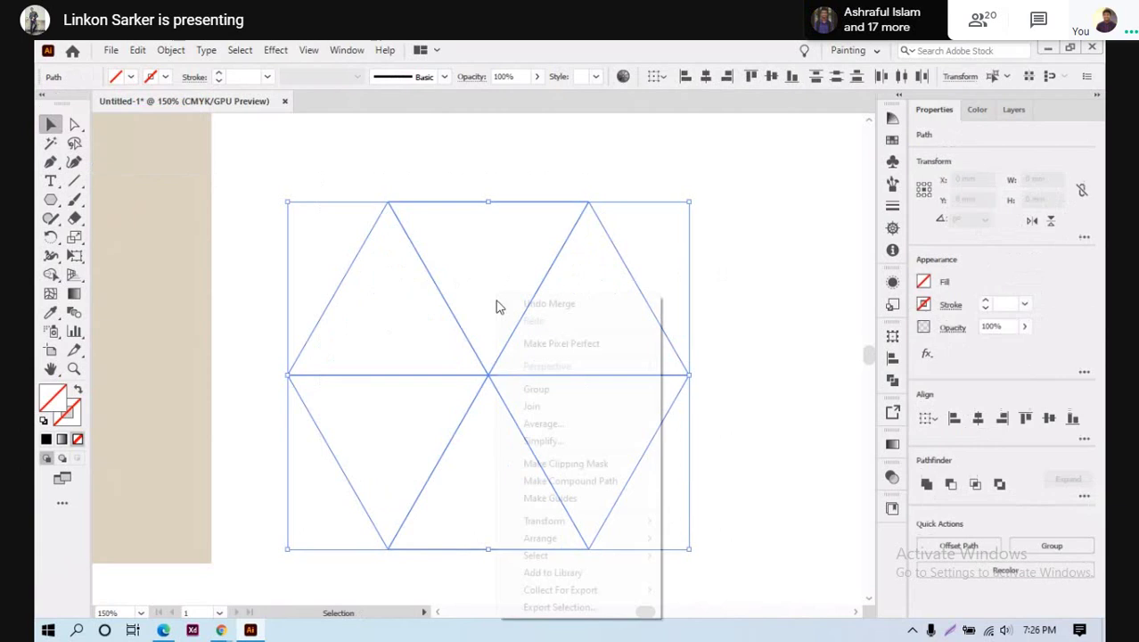
pyautogui.click(542, 280)
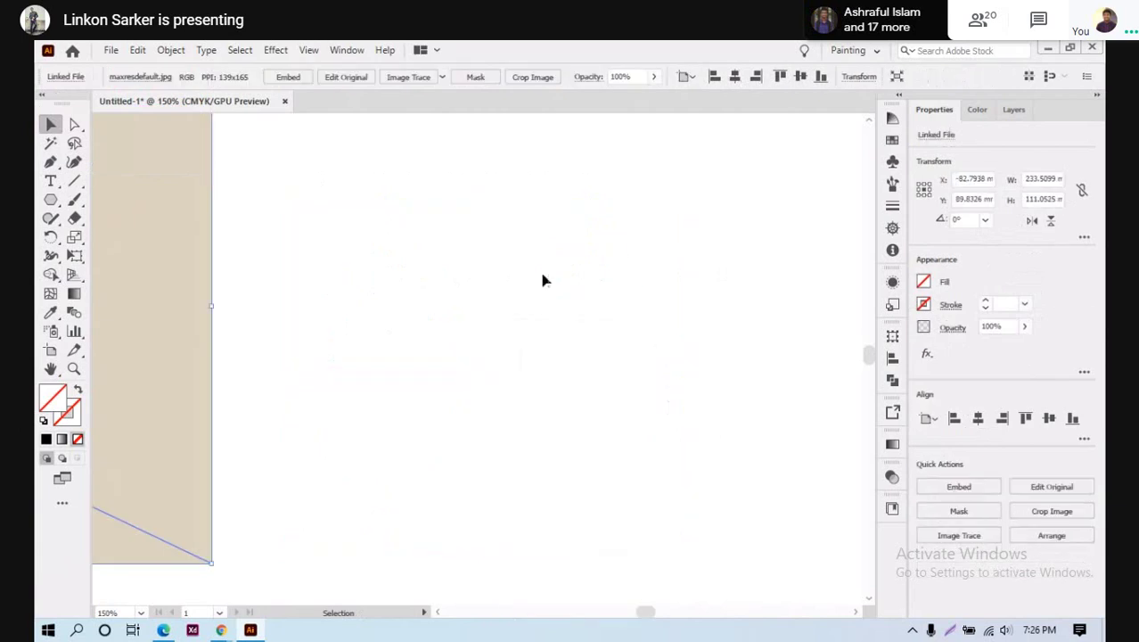
# Fill the upper triangles and then the lower triangles with black
pyautogui.moveTo(411, 185); pyautogui.dragTo(518, 330)
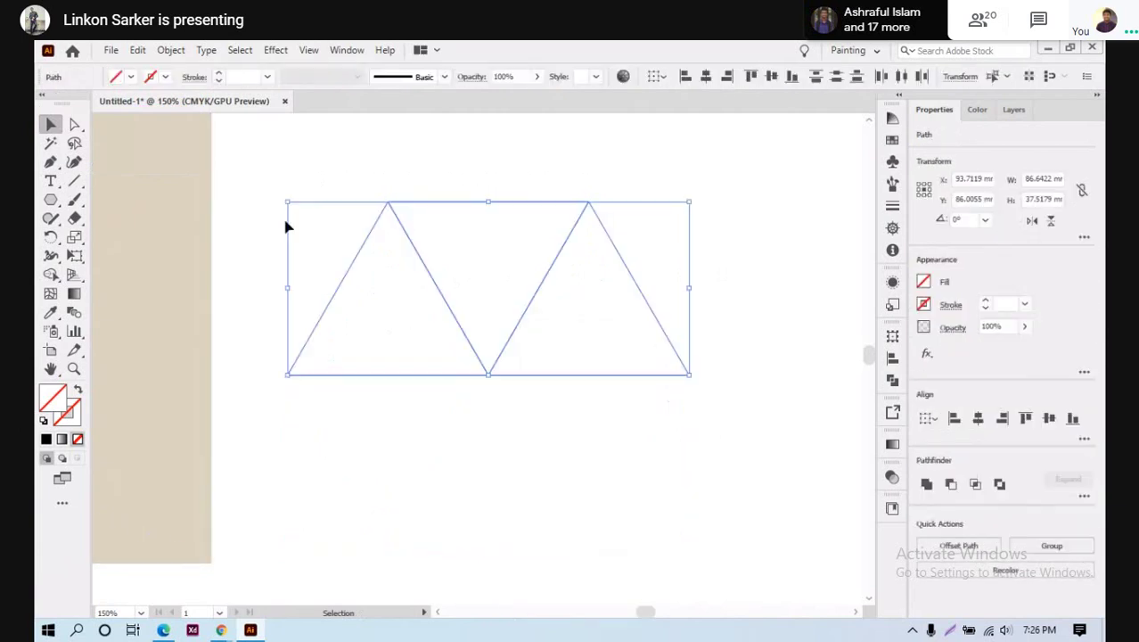
pyautogui.click(118, 78)
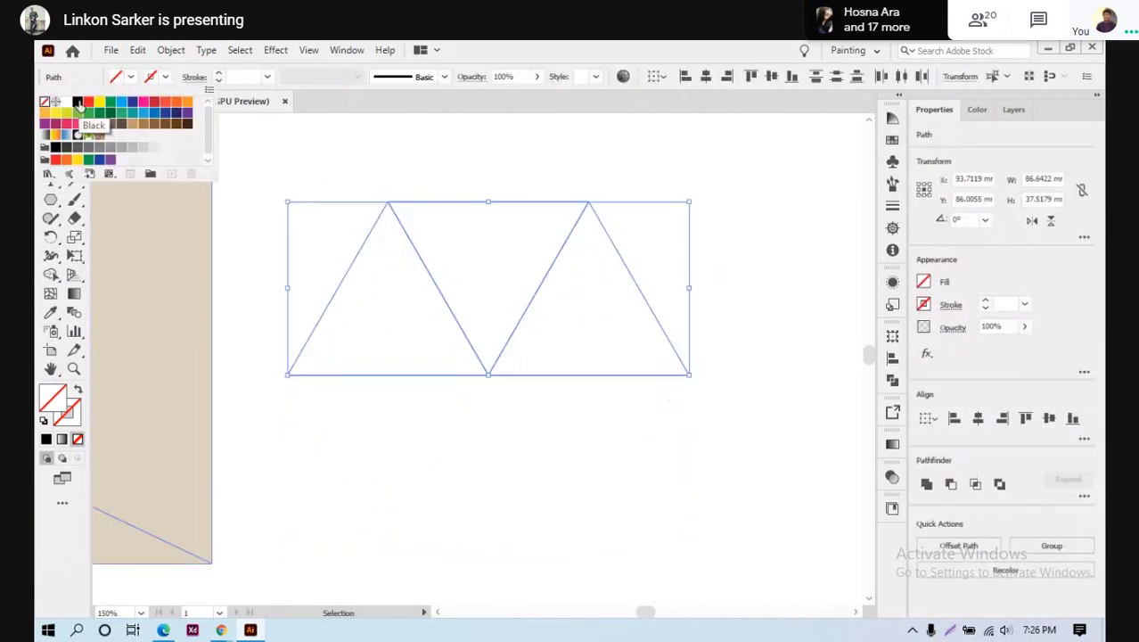
pyautogui.click(77, 103)
pyautogui.moveTo(222, 265); pyautogui.dragTo(760, 498)
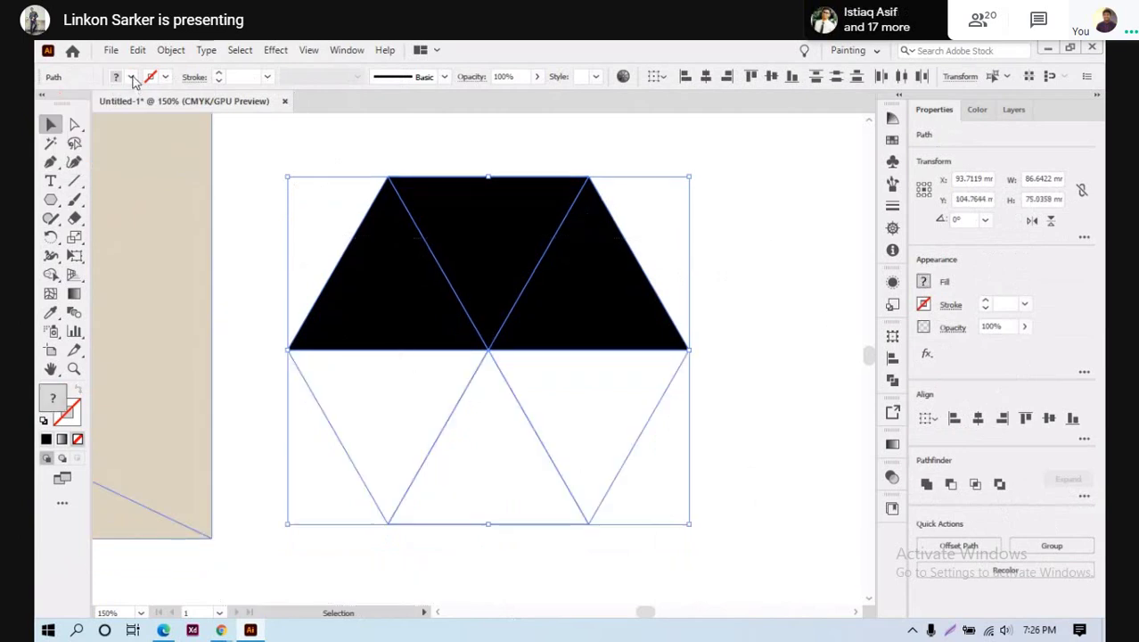
pyautogui.click(131, 78)
pyautogui.click(77, 105)
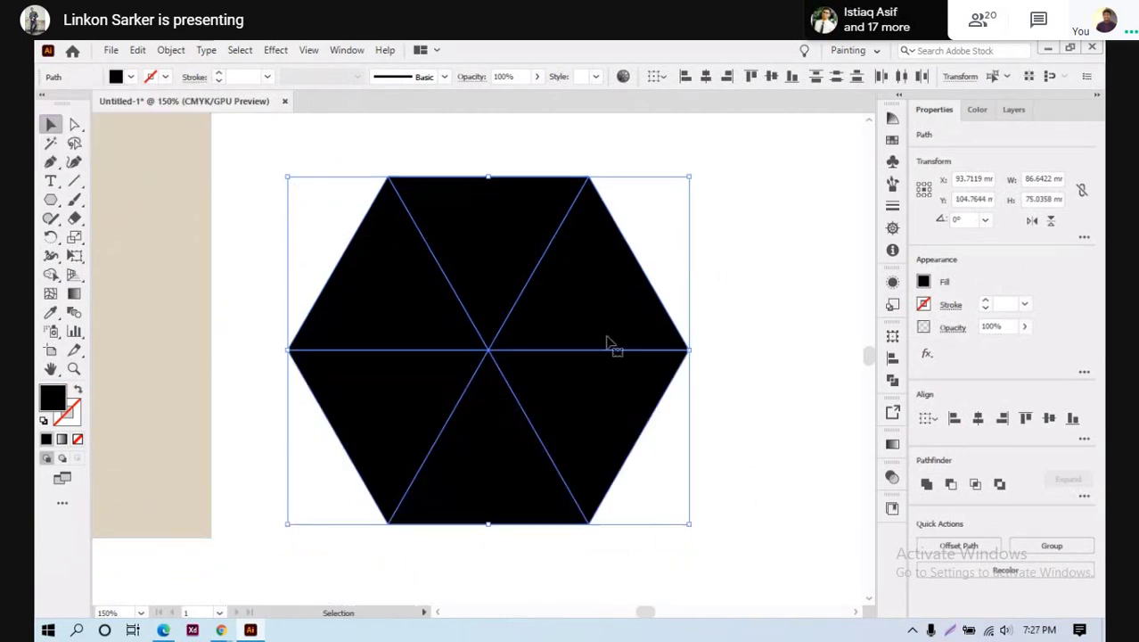
pyautogui.click(248, 344)
pyautogui.scroll(-6, 254, 353)
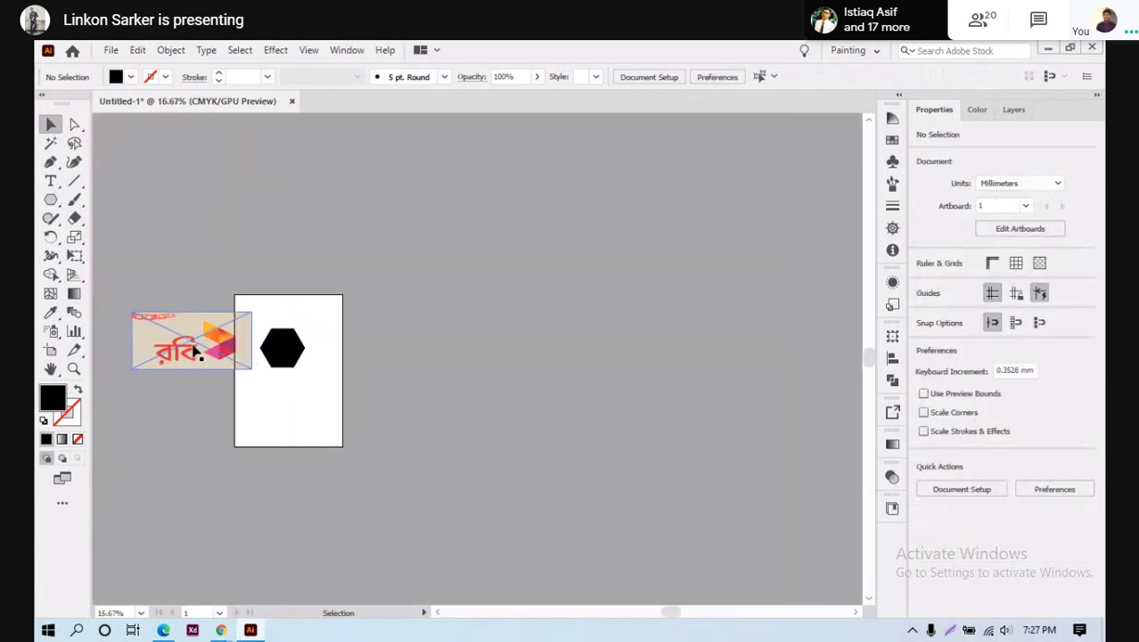
# Move the Robi reference image up and right, above the hexagon
pyautogui.moveTo(198, 352); pyautogui.dragTo(264, 265)
pyautogui.click(369, 357)
pyautogui.scroll(3, 338, 365)
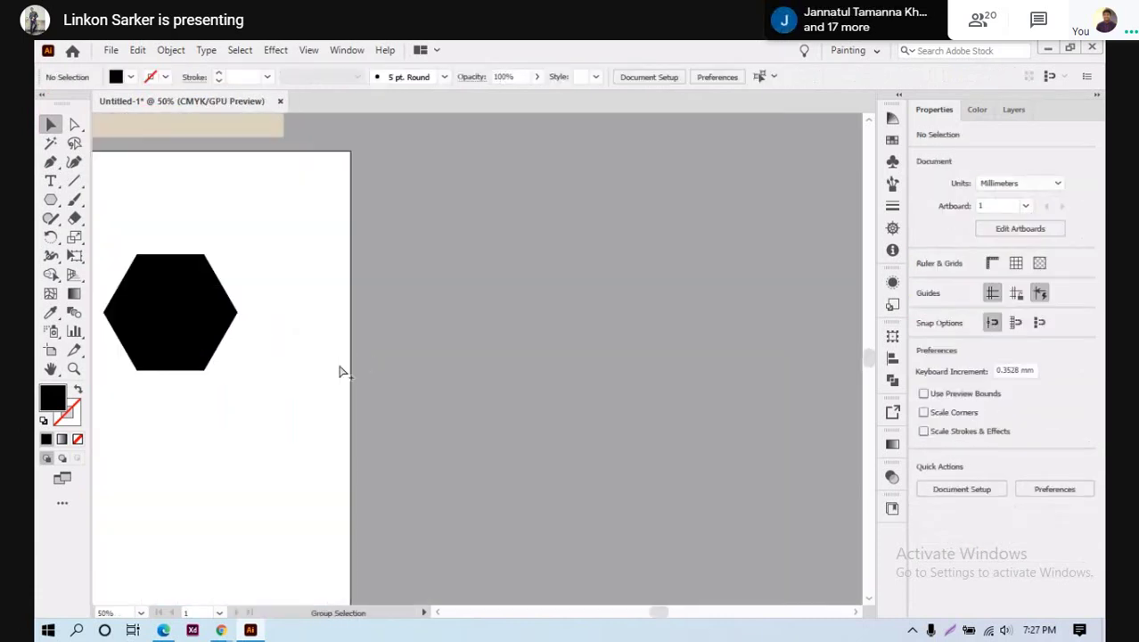
pyautogui.moveTo(264, 354); pyautogui.dragTo(453, 491)
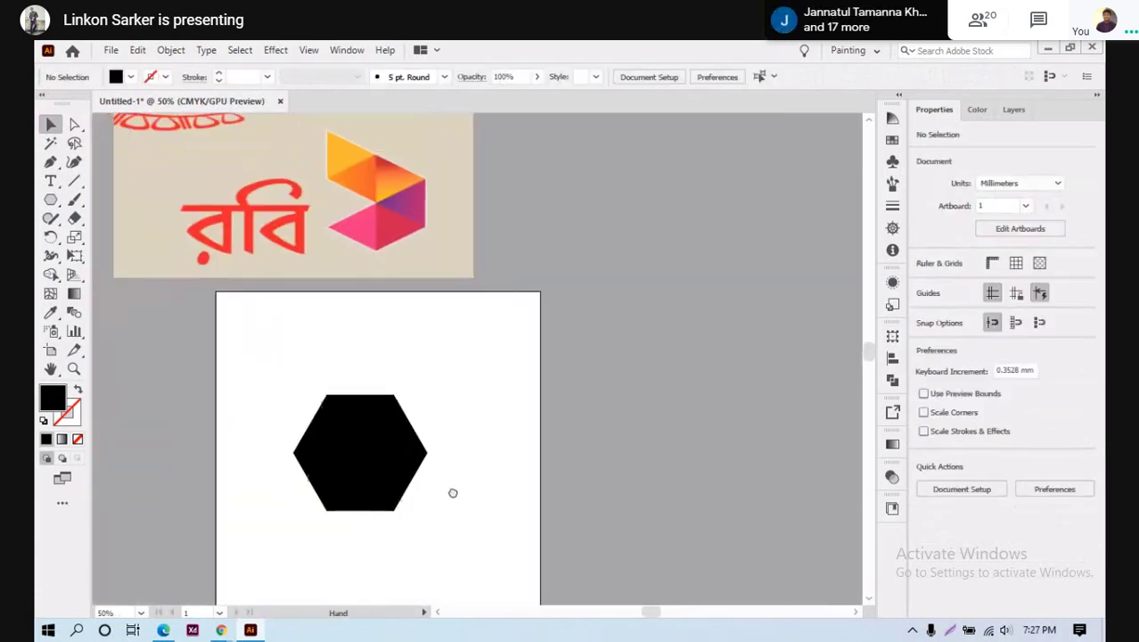
# Colour the upper-right triangle red and the lower-right triangle yellow
pyautogui.click(400, 441)
pyautogui.click(120, 79)
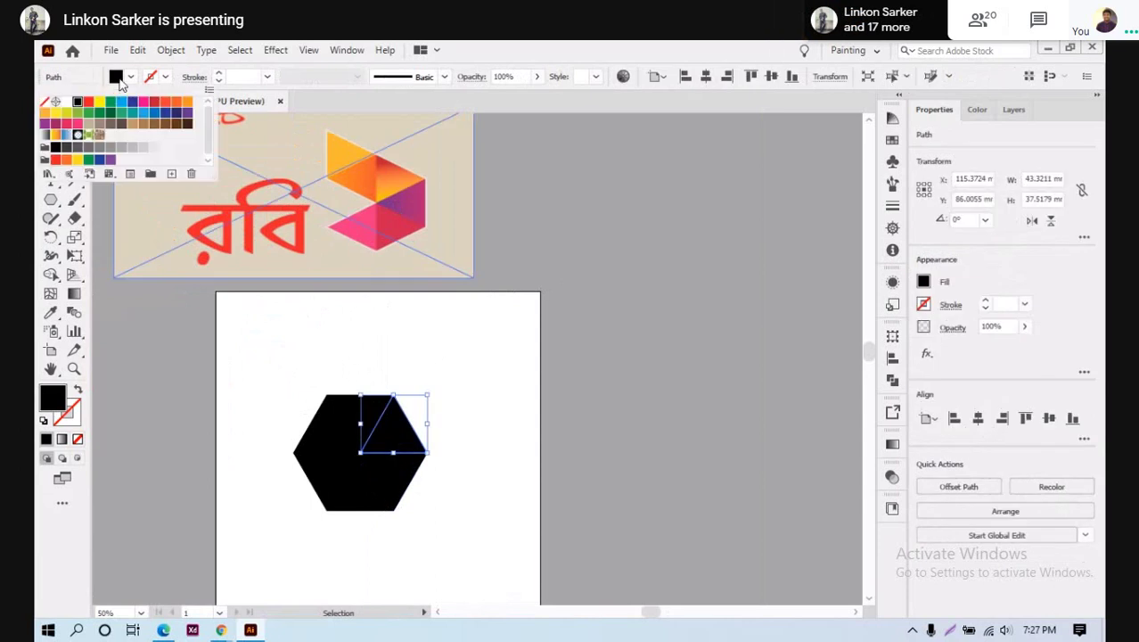
pyautogui.click(89, 103)
pyautogui.click(496, 390)
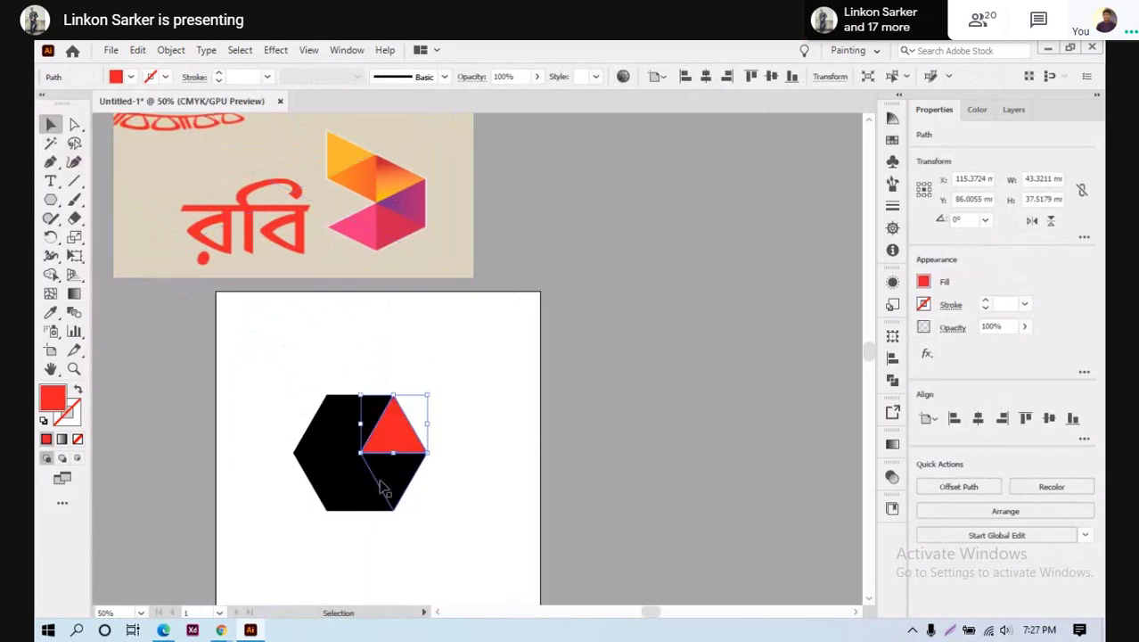
pyautogui.click(377, 477)
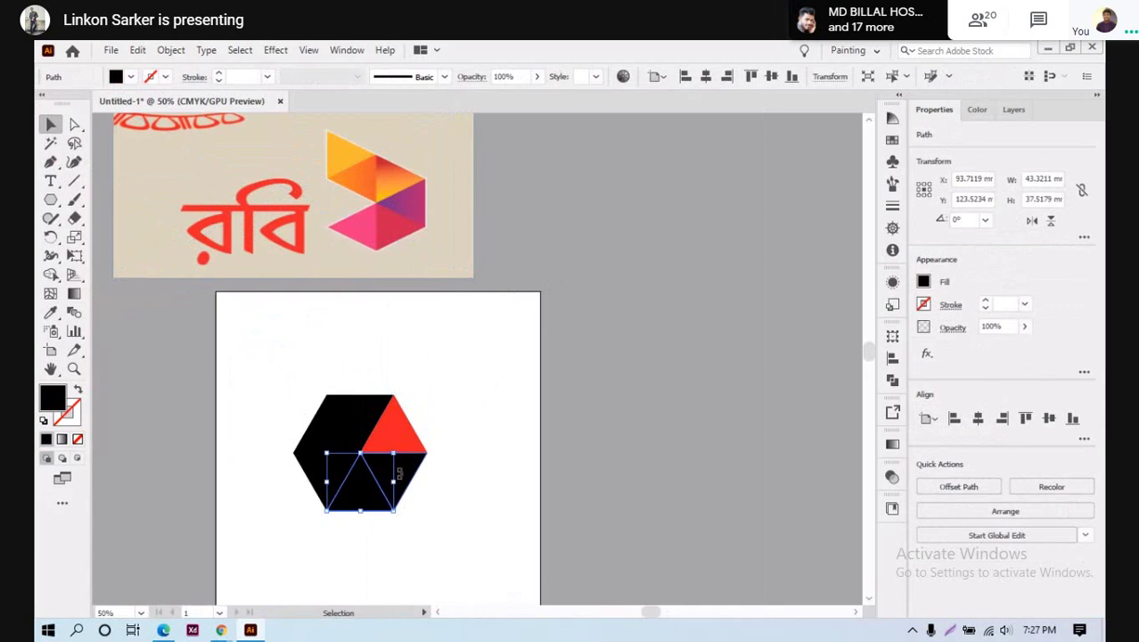
pyautogui.click(413, 479)
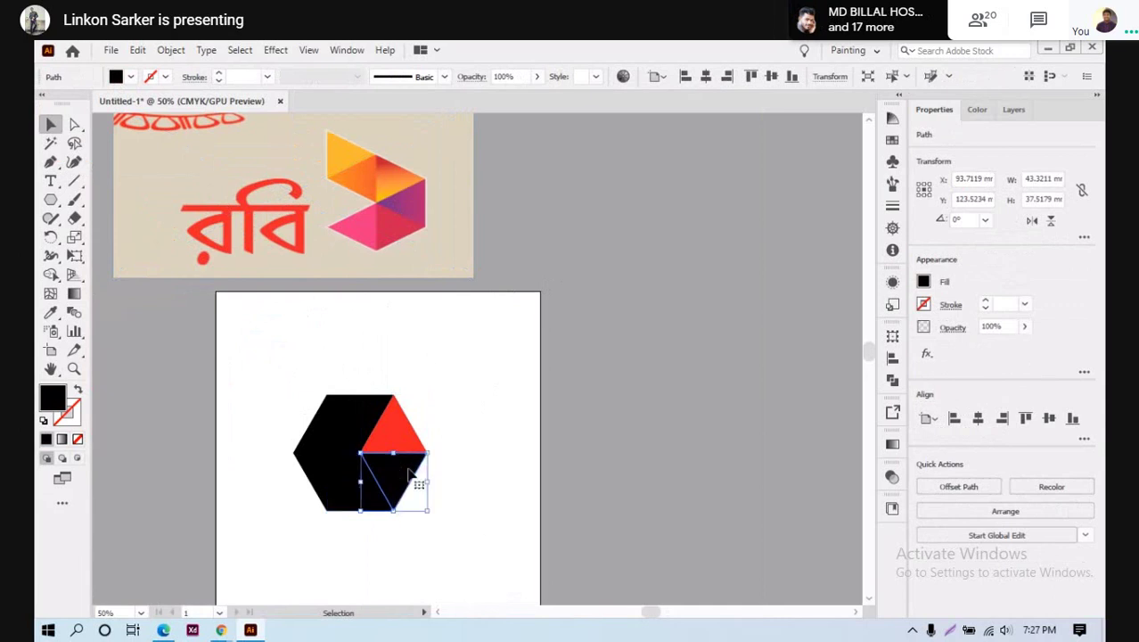
pyautogui.click(129, 78)
pyautogui.click(99, 108)
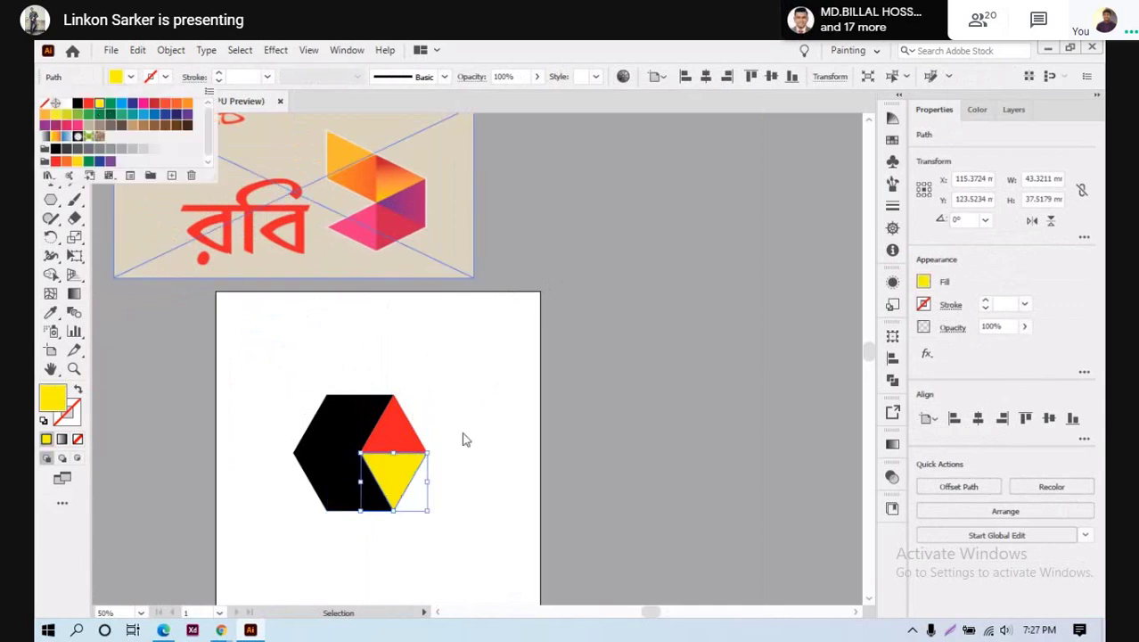
pyautogui.click(397, 505)
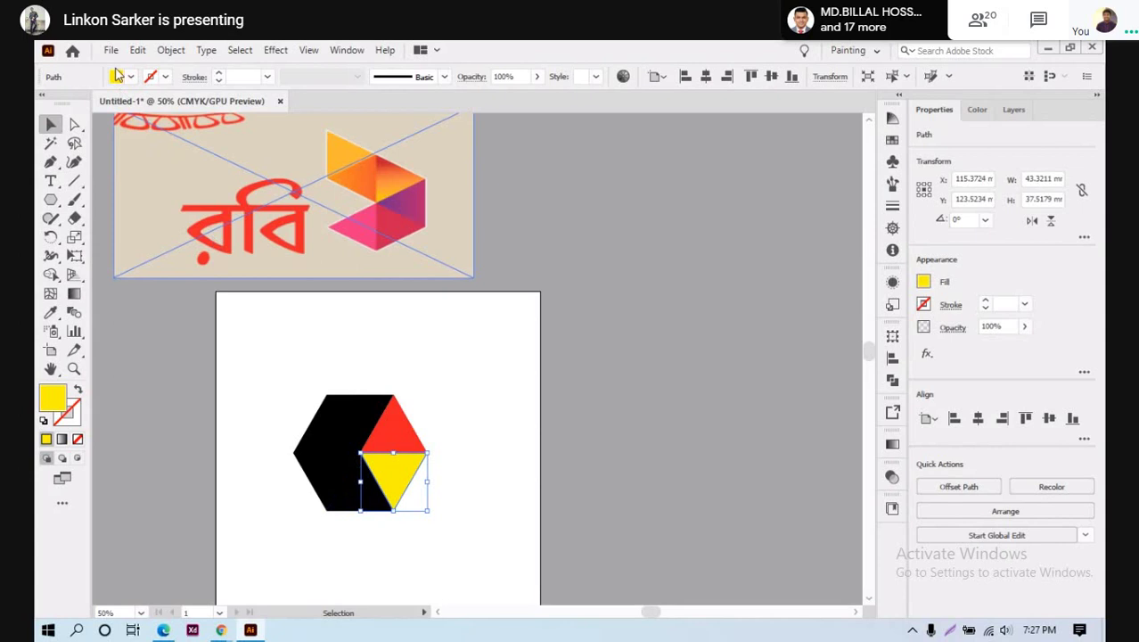
# Colour the bottom-middle triangle green and the lower-left triangle pink
pyautogui.click(117, 77)
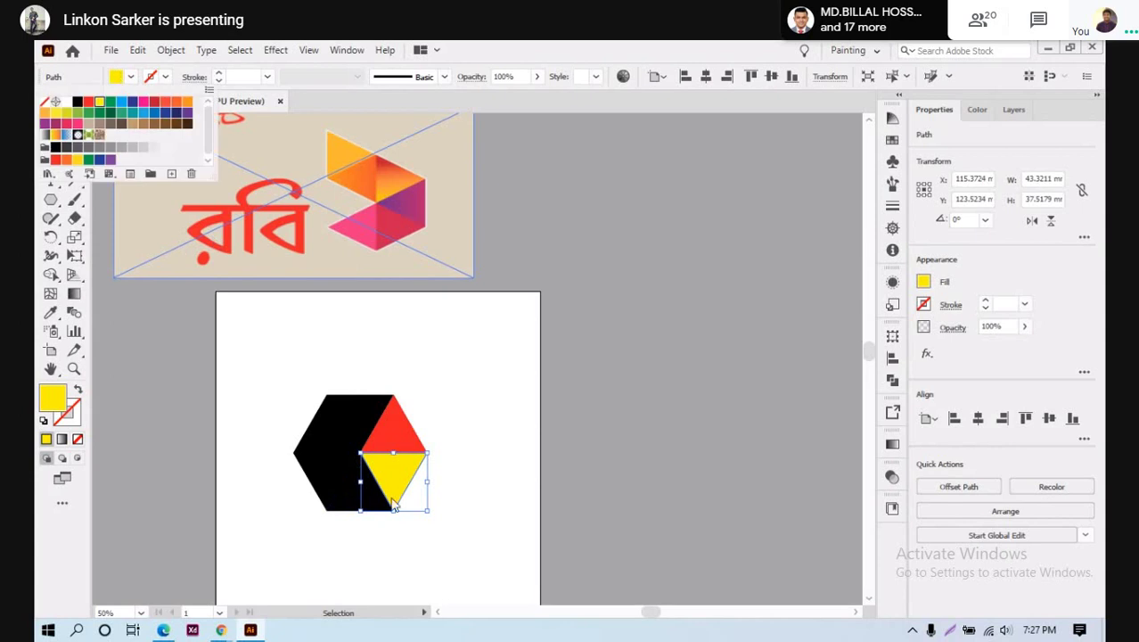
pyautogui.click(341, 490)
pyautogui.click(349, 501)
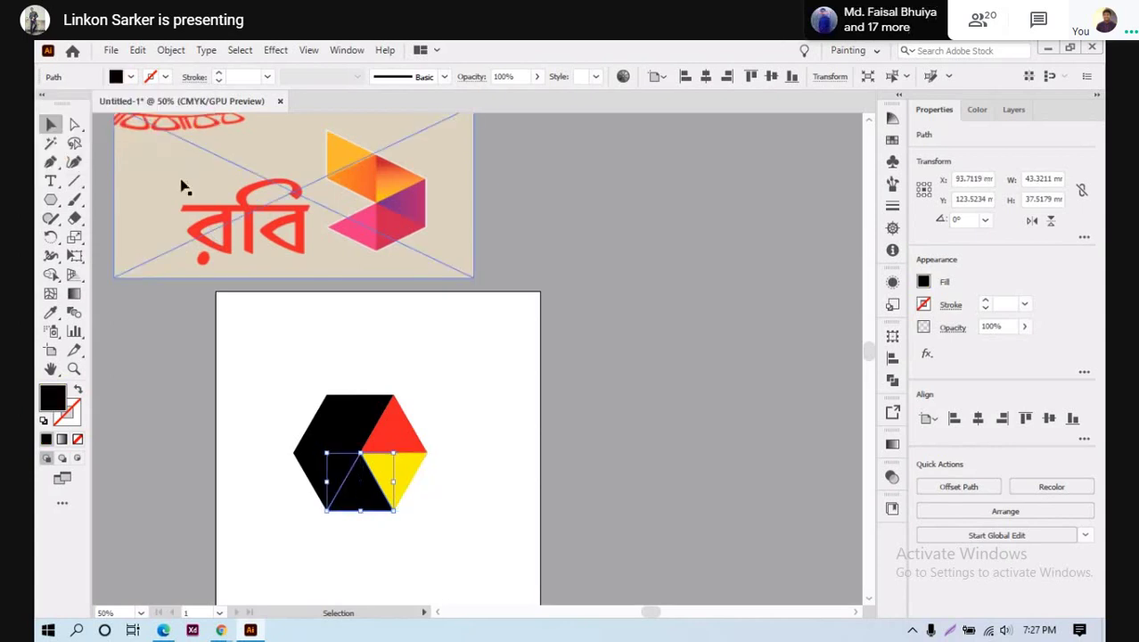
pyautogui.click(117, 77)
pyautogui.click(111, 103)
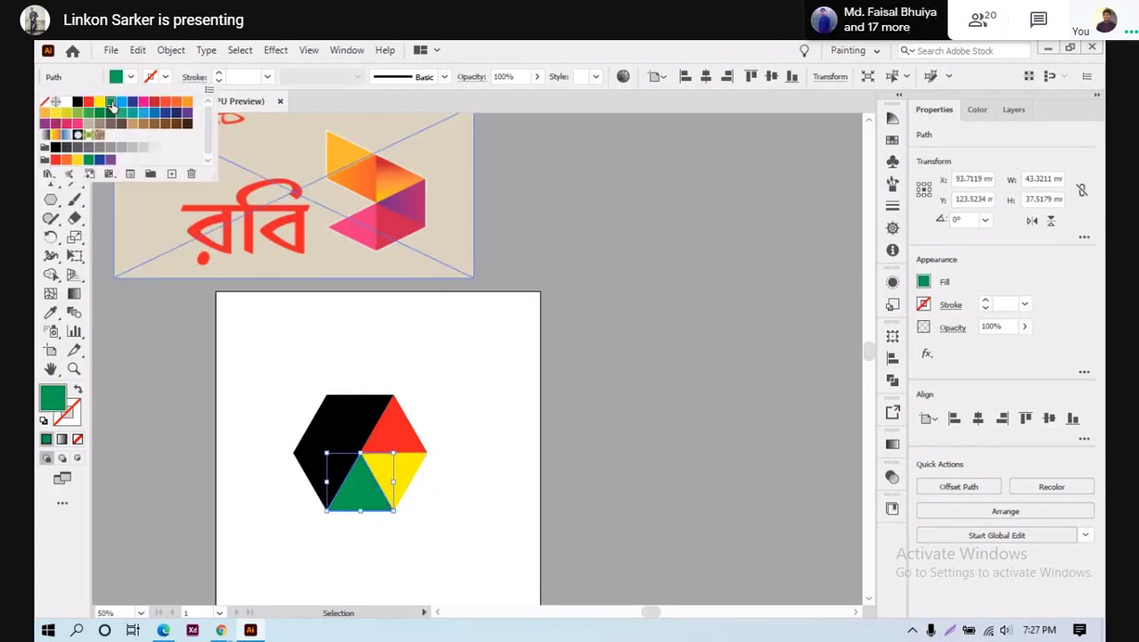
pyautogui.click(321, 473)
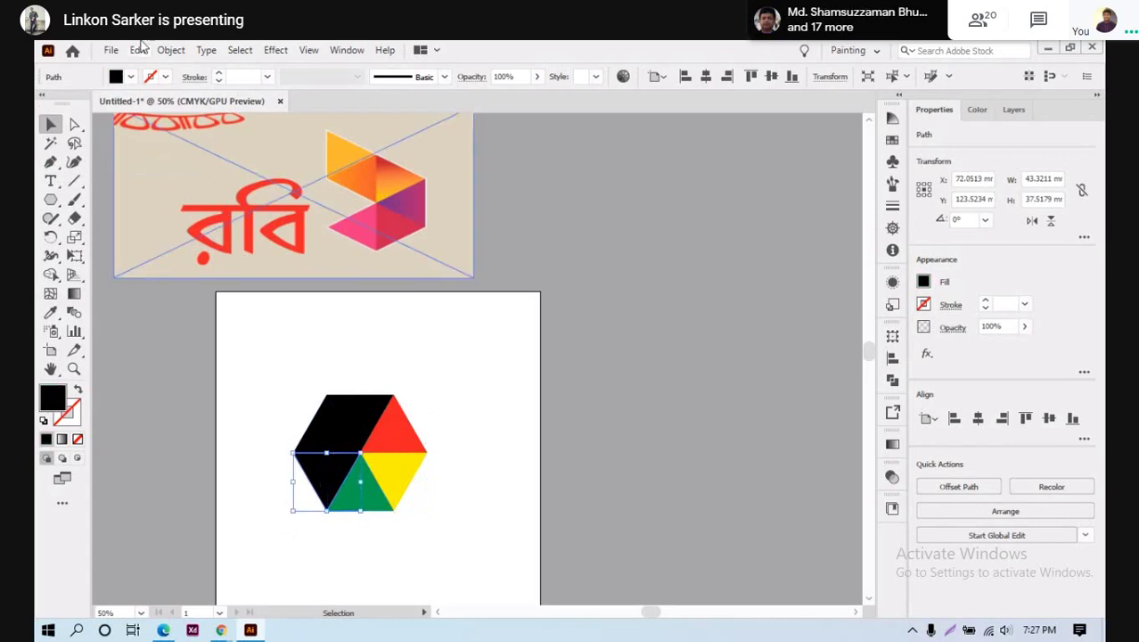
pyautogui.click(130, 77)
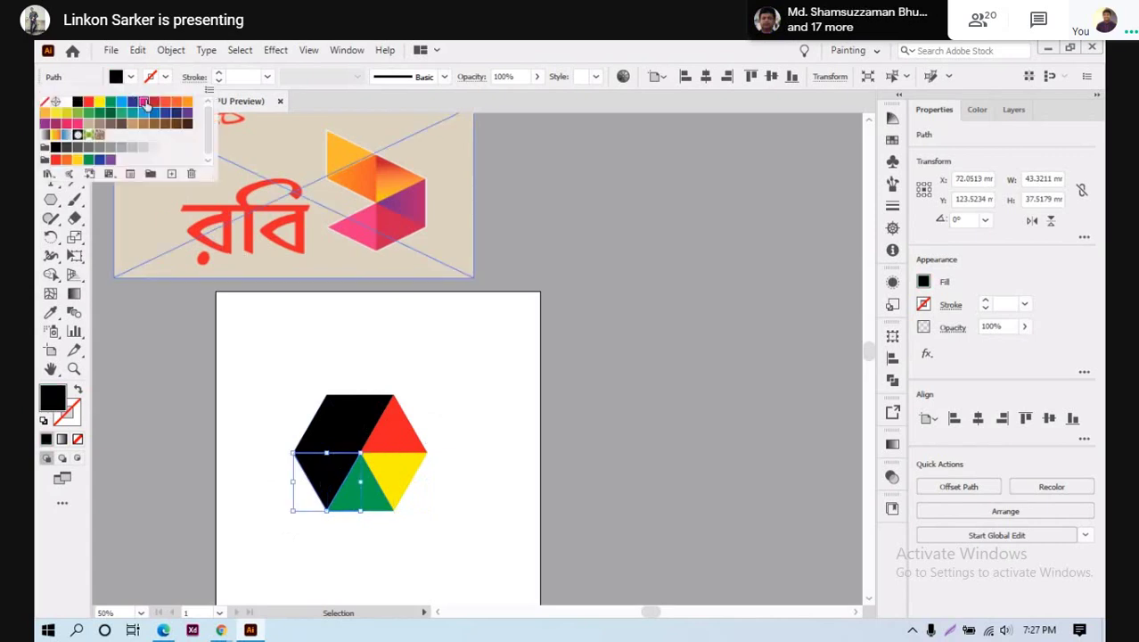
pyautogui.click(146, 106)
pyautogui.click(320, 337)
# Colour the upper-left triangle brown and the top-middle triangle teal
pyautogui.click(335, 421)
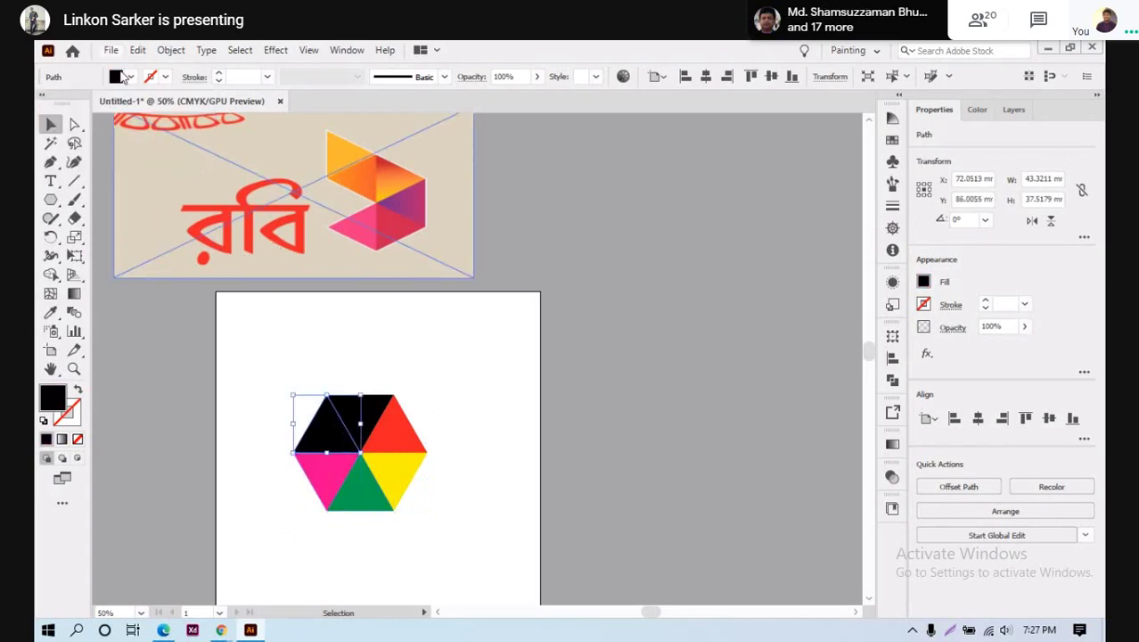
pyautogui.click(129, 77)
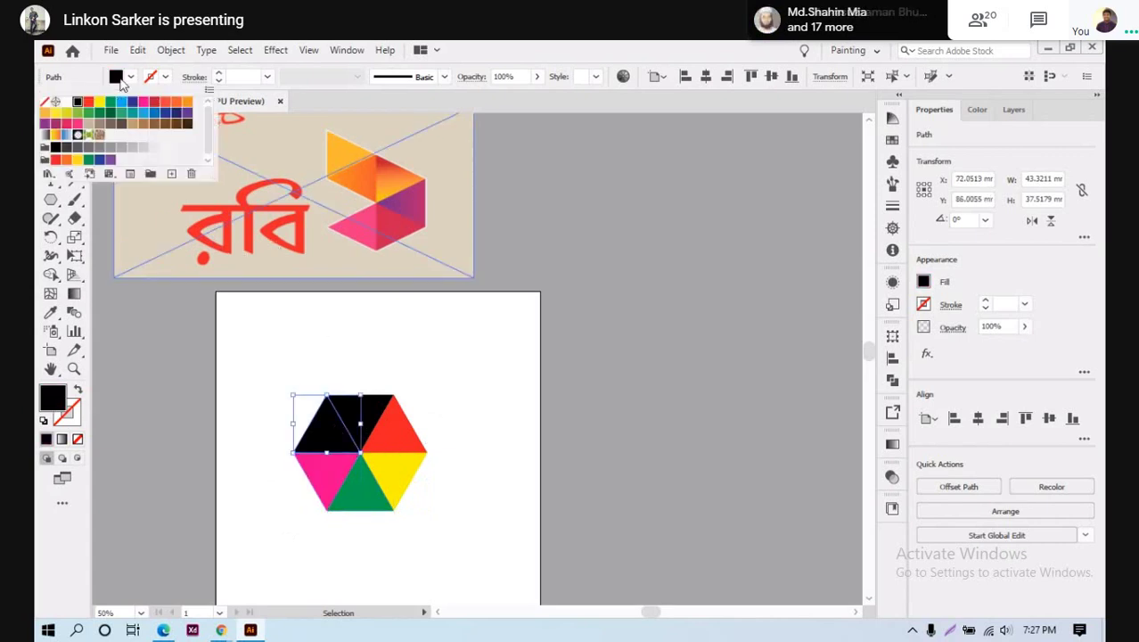
pyautogui.click(177, 125)
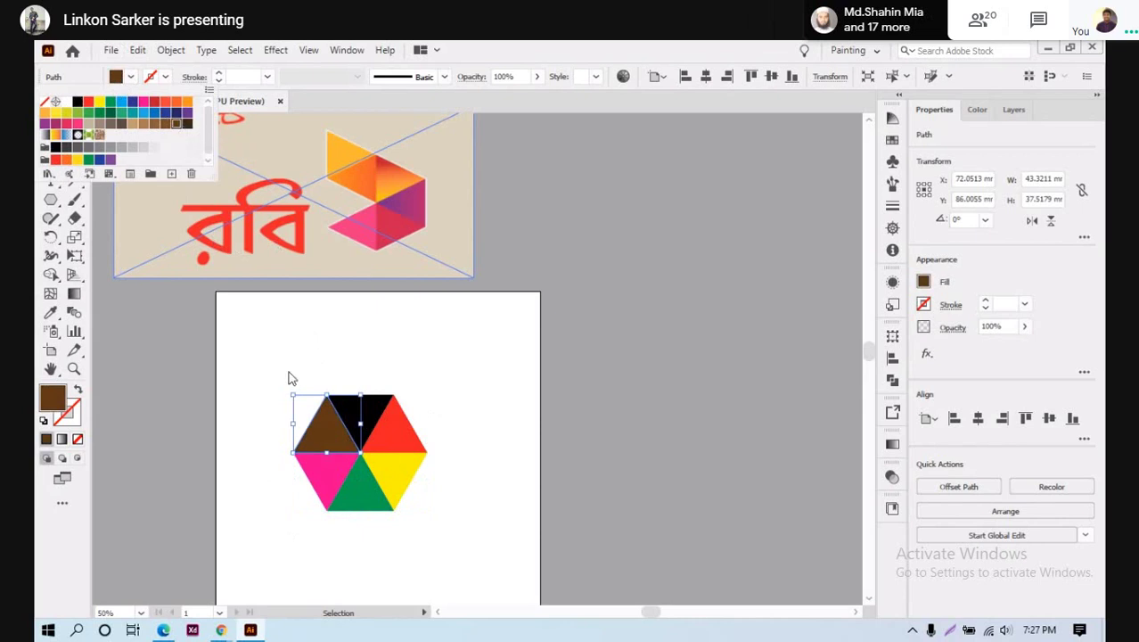
pyautogui.click(363, 415)
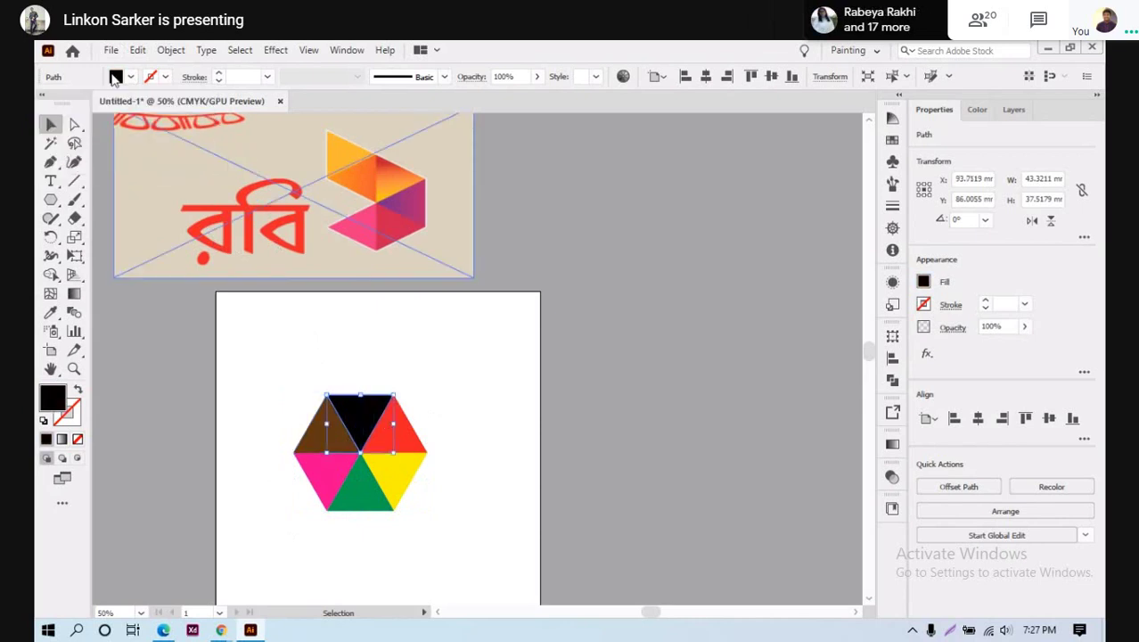
pyautogui.click(115, 77)
pyautogui.click(132, 121)
pyautogui.click(345, 406)
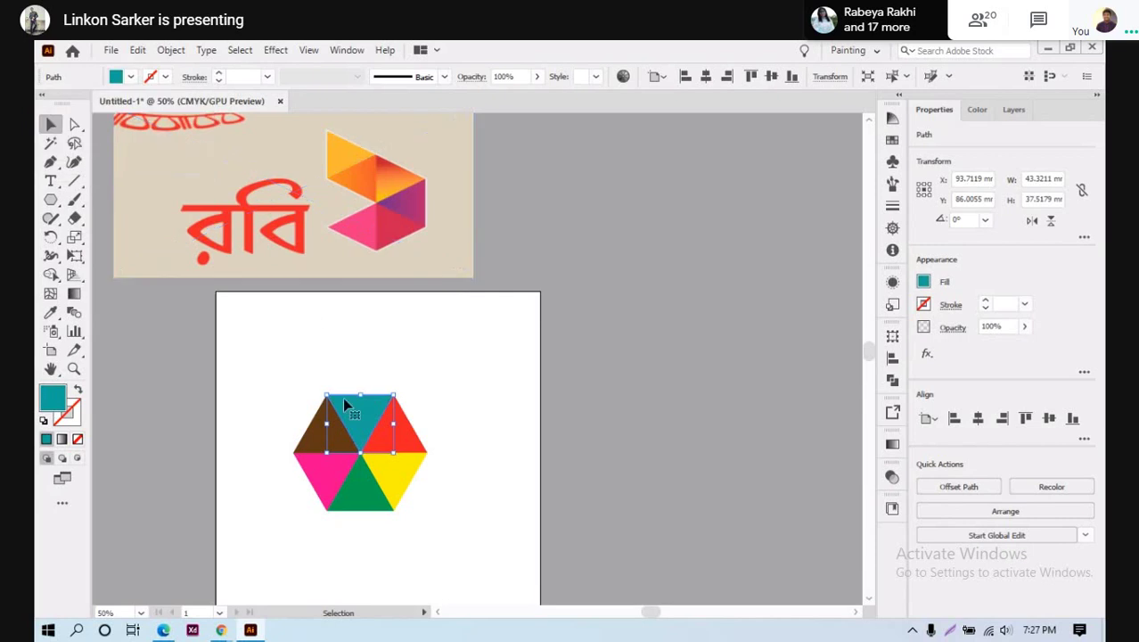
pyautogui.moveTo(242, 382); pyautogui.dragTo(450, 593)
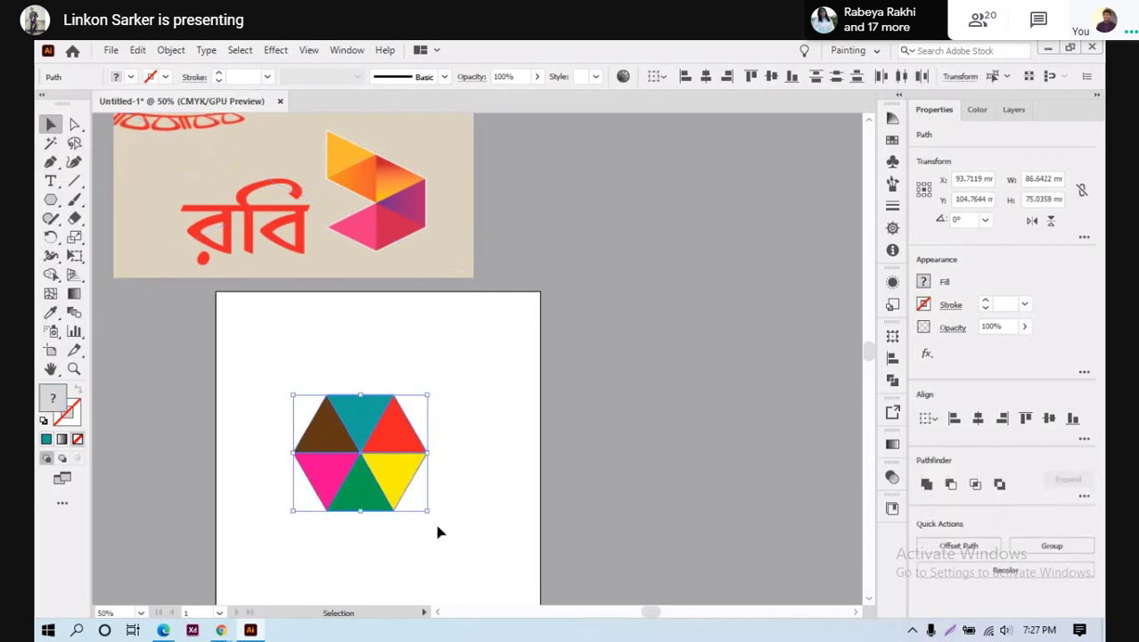
# Rotate the hexagon pieces and move the green triangle up to the top of the hexagon
pyautogui.moveTo(429, 517); pyautogui.dragTo(401, 536)
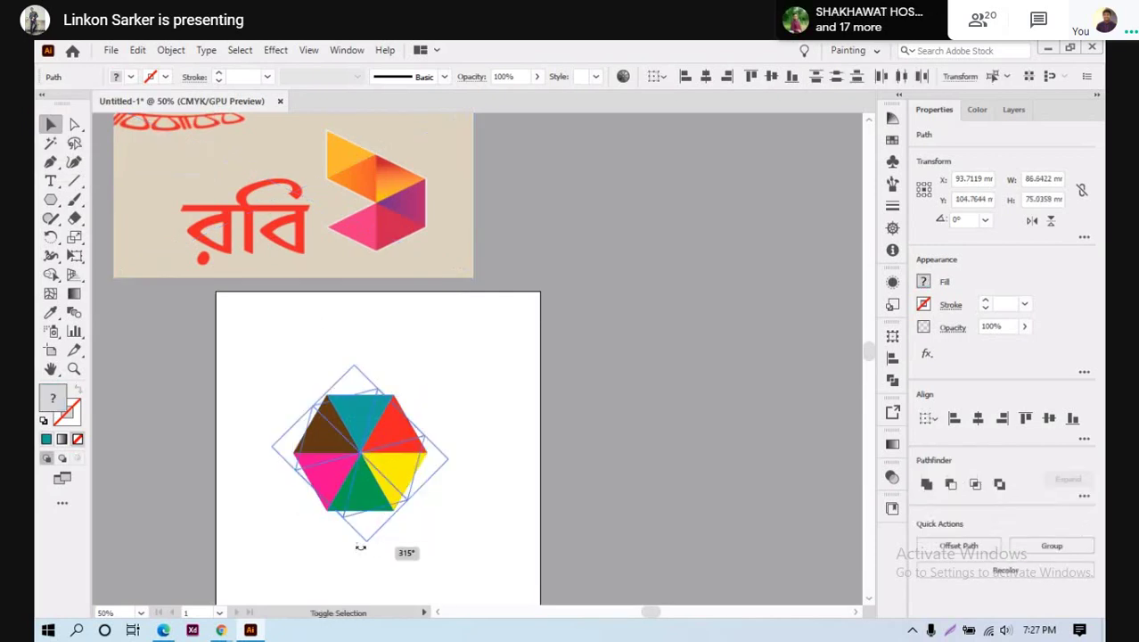
pyautogui.moveTo(330, 549); pyautogui.dragTo(328, 544)
pyautogui.click(456, 517)
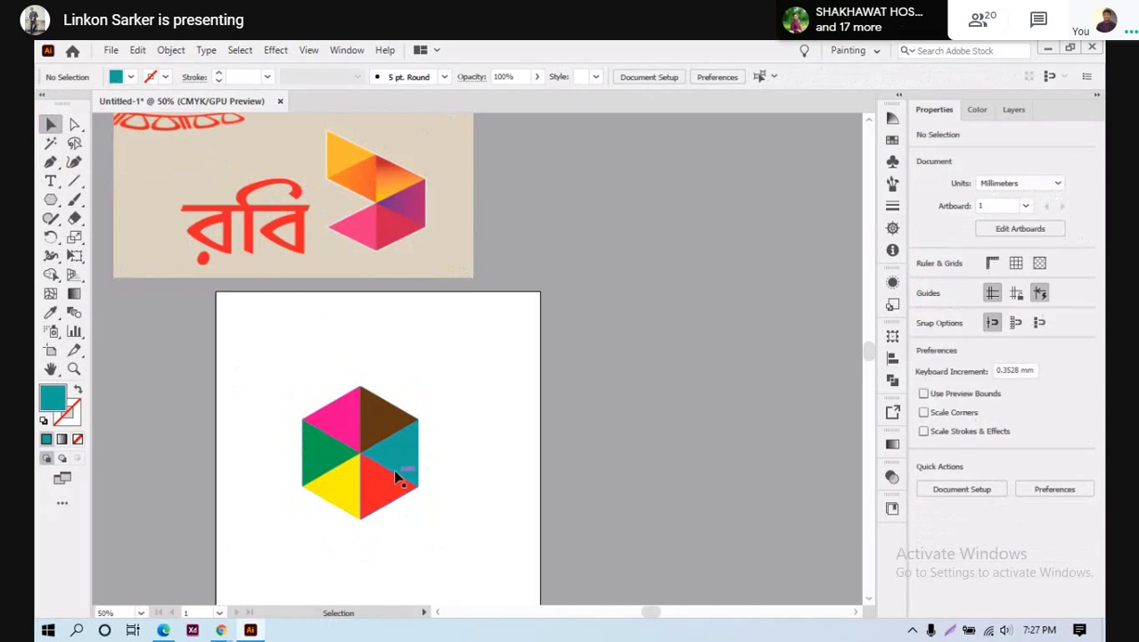
pyautogui.click(318, 448)
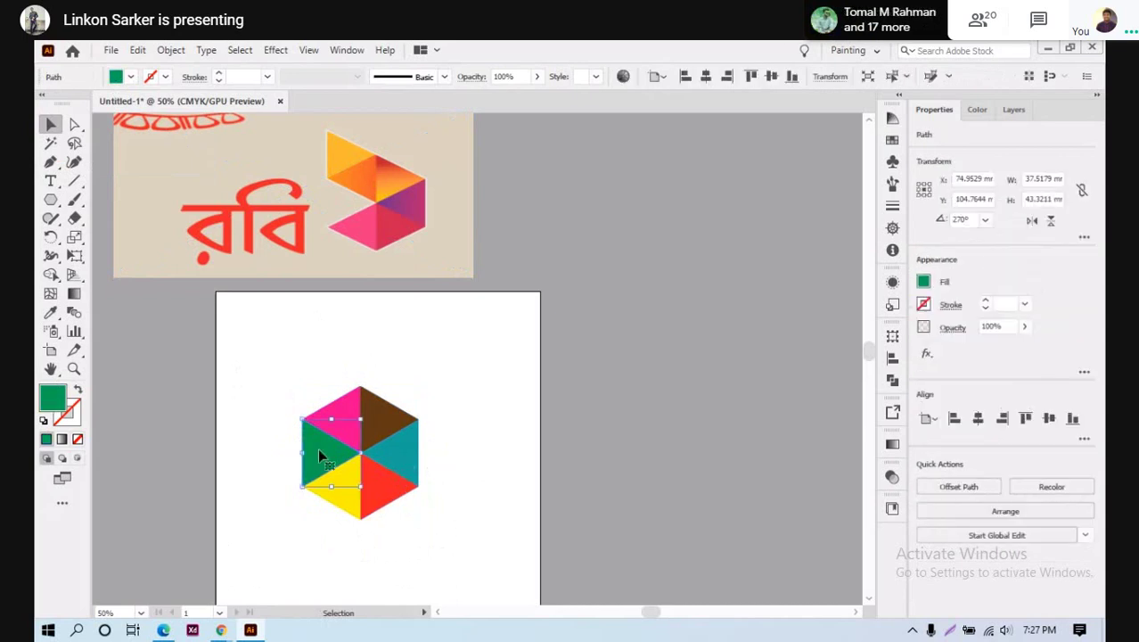
pyautogui.moveTo(318, 449); pyautogui.dragTo(326, 383)
pyautogui.click(515, 467)
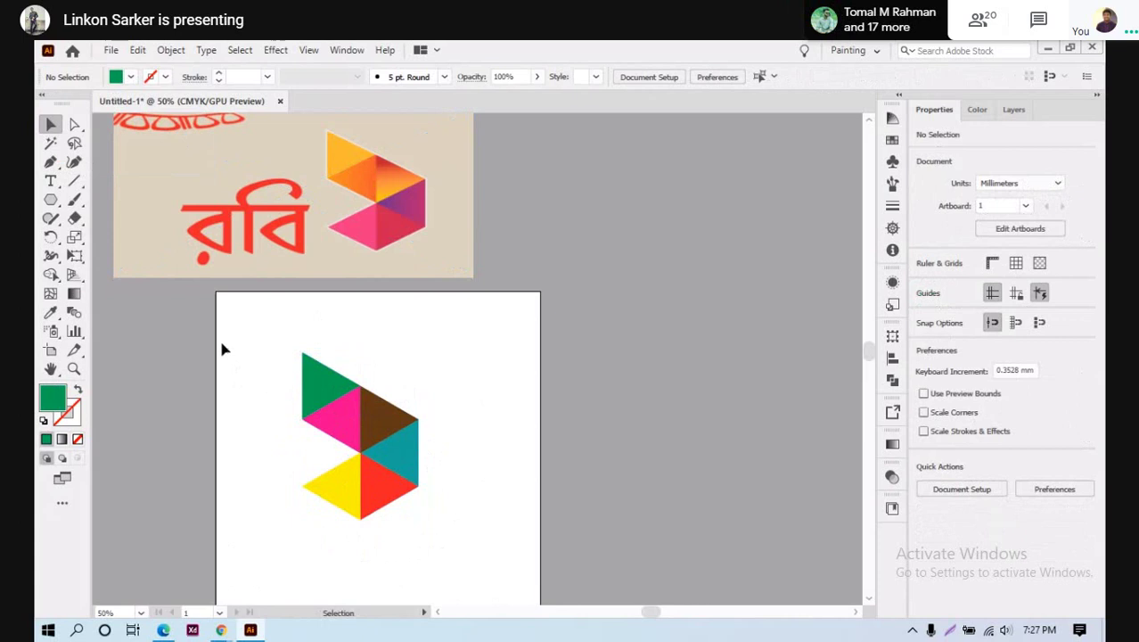
pyautogui.moveTo(223, 348); pyautogui.dragTo(611, 585)
pyautogui.click(457, 521)
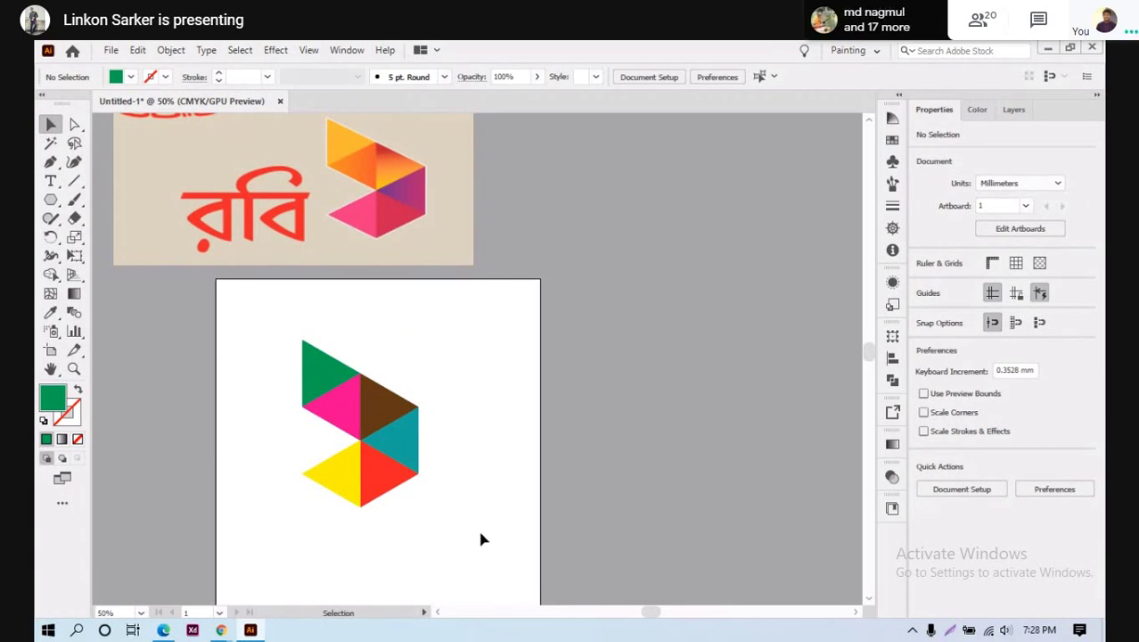
# Inspect the triangle edges in Outline view, fit the artboard, then return to colour preview
pyautogui.hotkey('ctrl', 'y')
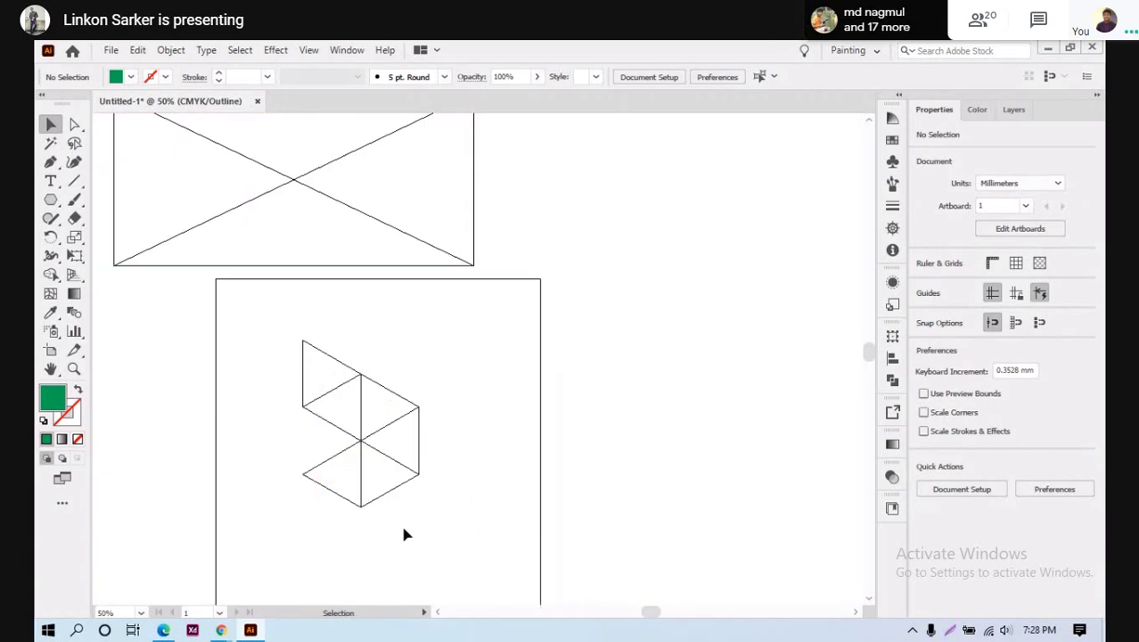
pyautogui.scroll(5, 379, 499)
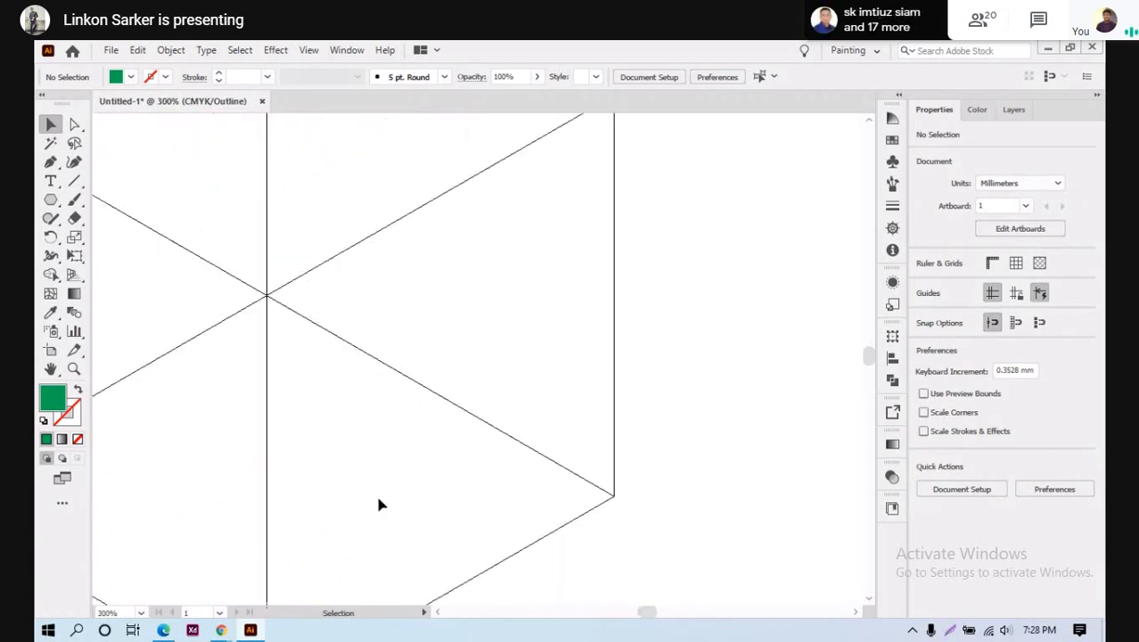
pyautogui.scroll(-4, 382, 496)
pyautogui.scroll(4, 348, 475)
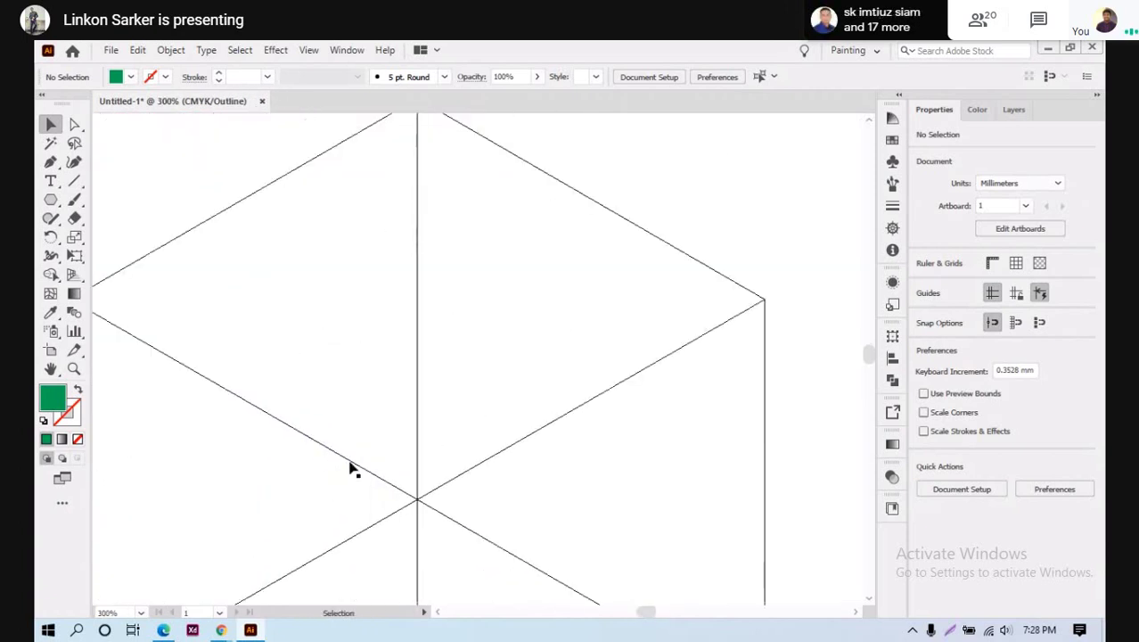
pyautogui.scroll(3, 352, 466)
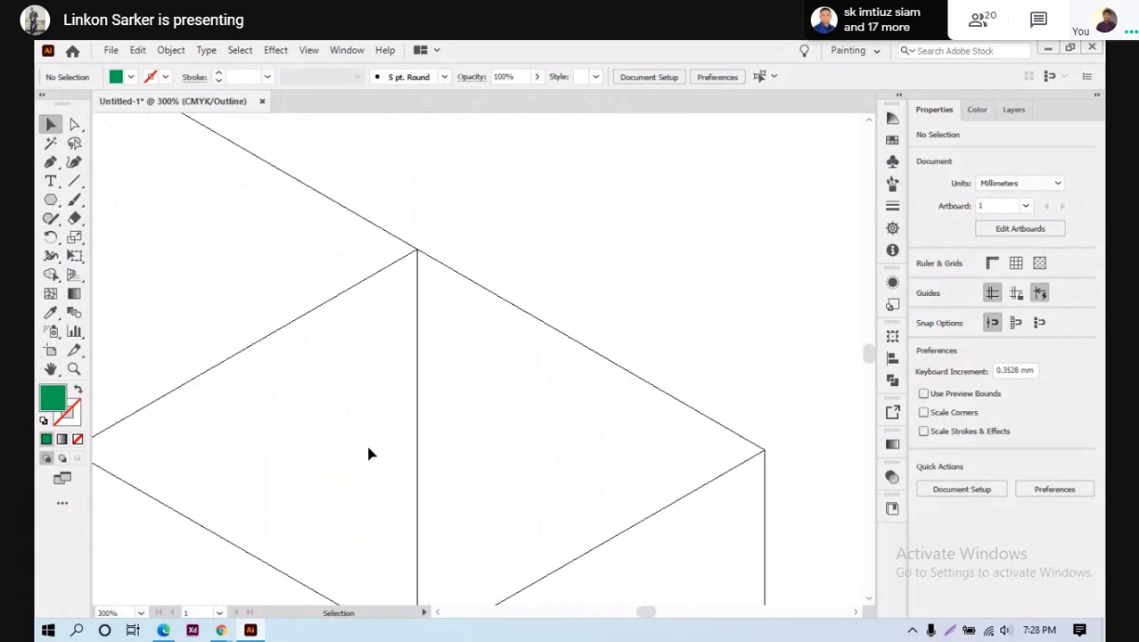
pyautogui.hotkey('ctrl', '0')
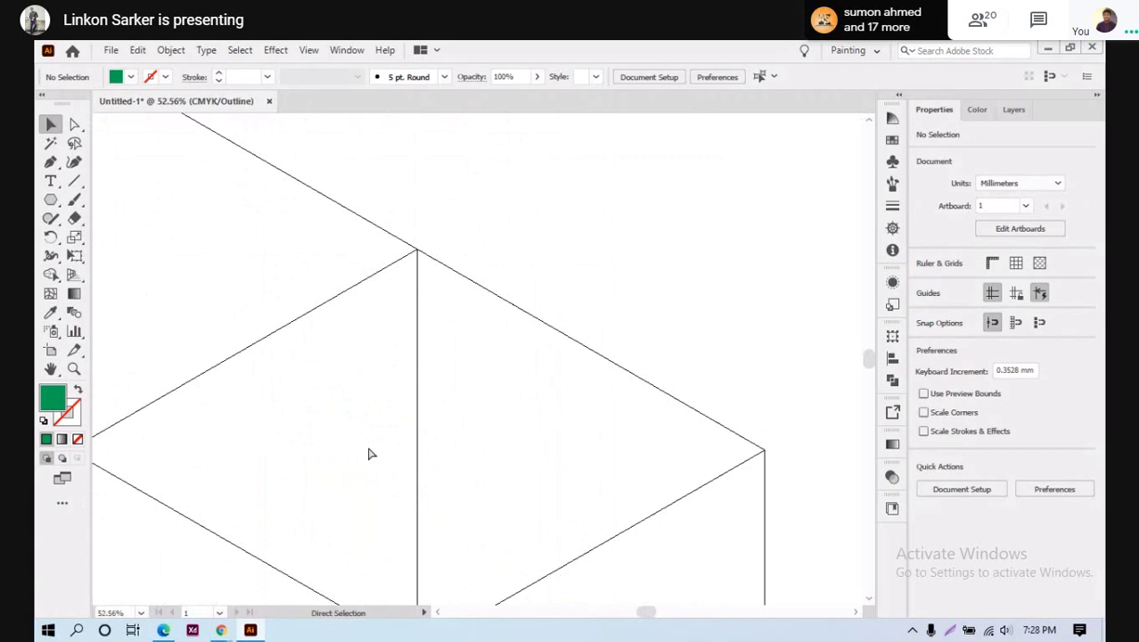
pyautogui.scroll(2, 377, 444)
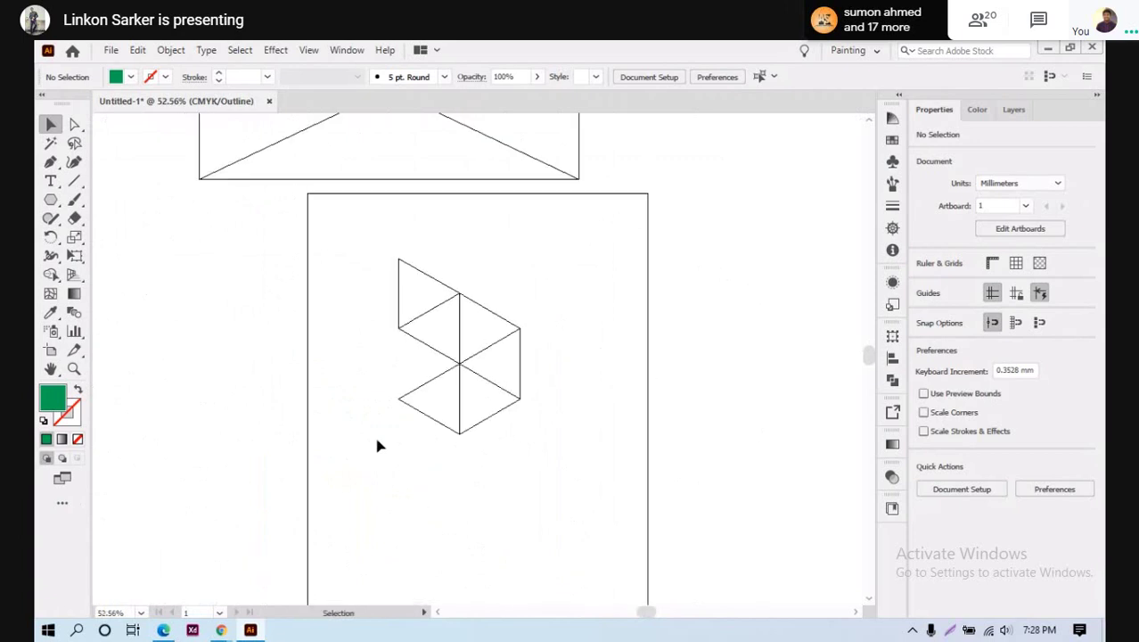
pyautogui.hotkey('ctrl', 'y')
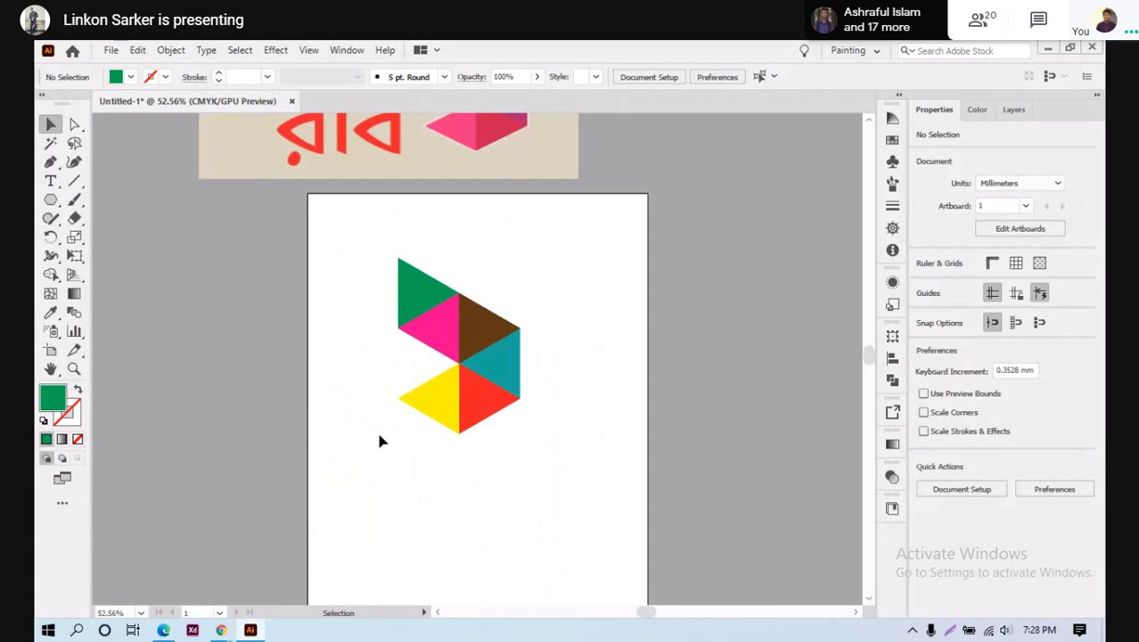
pyautogui.scroll(1, 376, 440)
# Mute the microphone and stop the current Google Meet presentation
pyautogui.moveTo(227, 630)
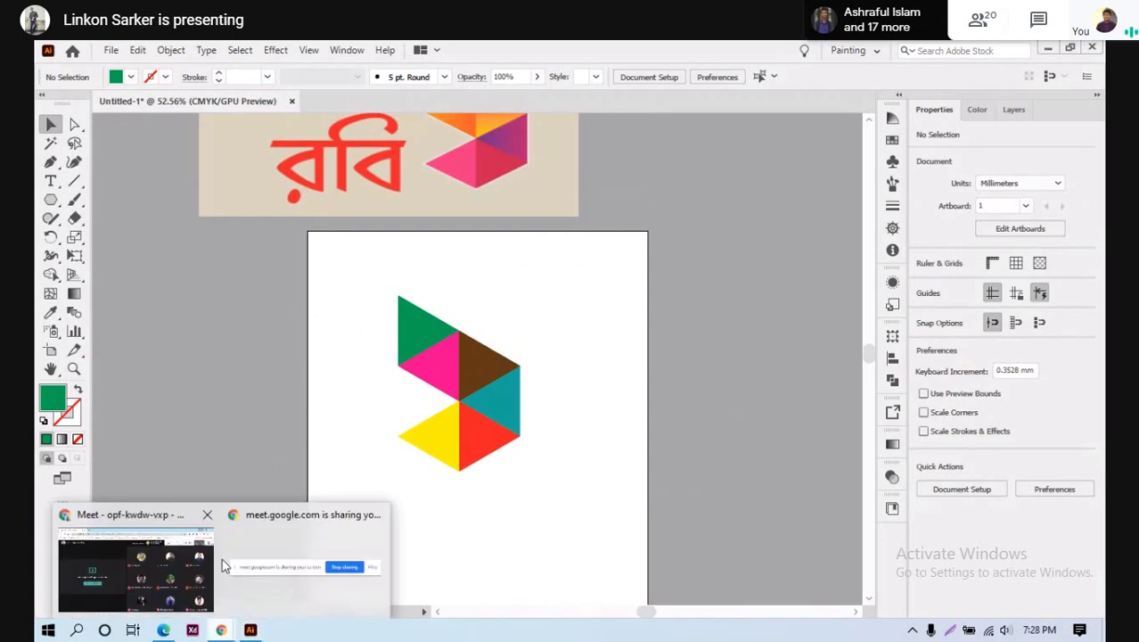
pyautogui.click(134, 557)
pyautogui.moveTo(468, 461)
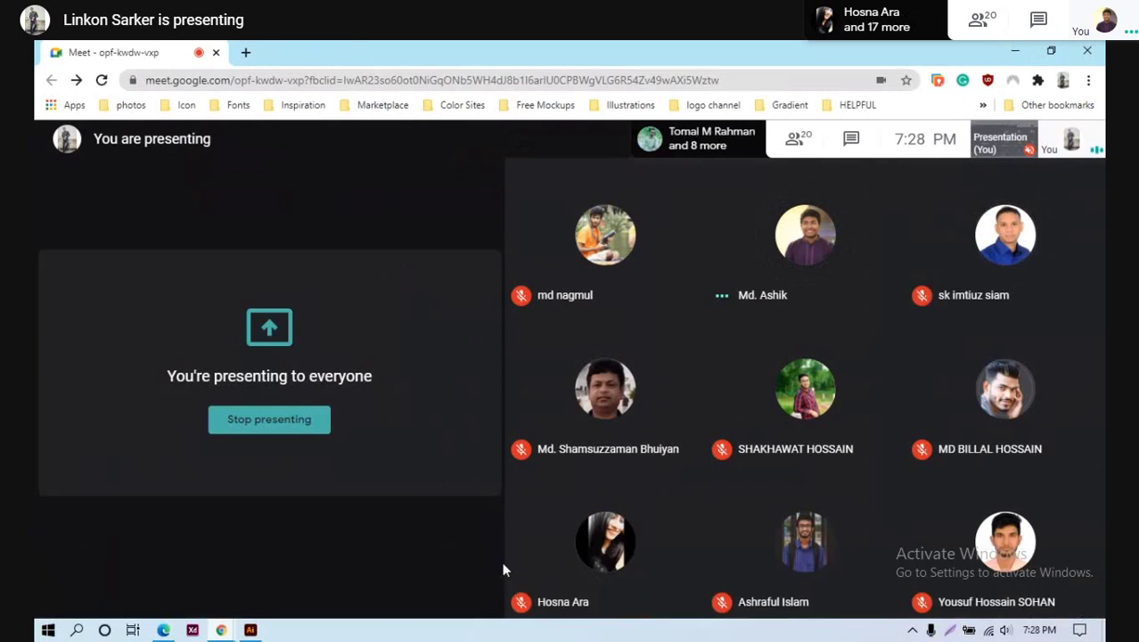
pyautogui.moveTo(510, 551)
pyautogui.click(509, 586)
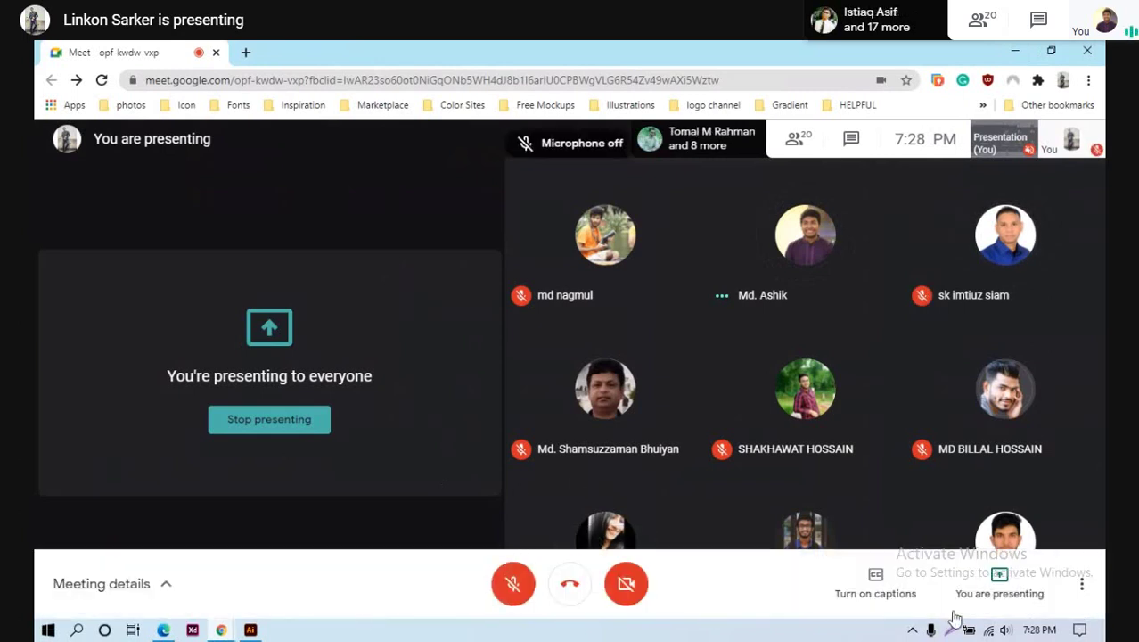
pyautogui.click(997, 582)
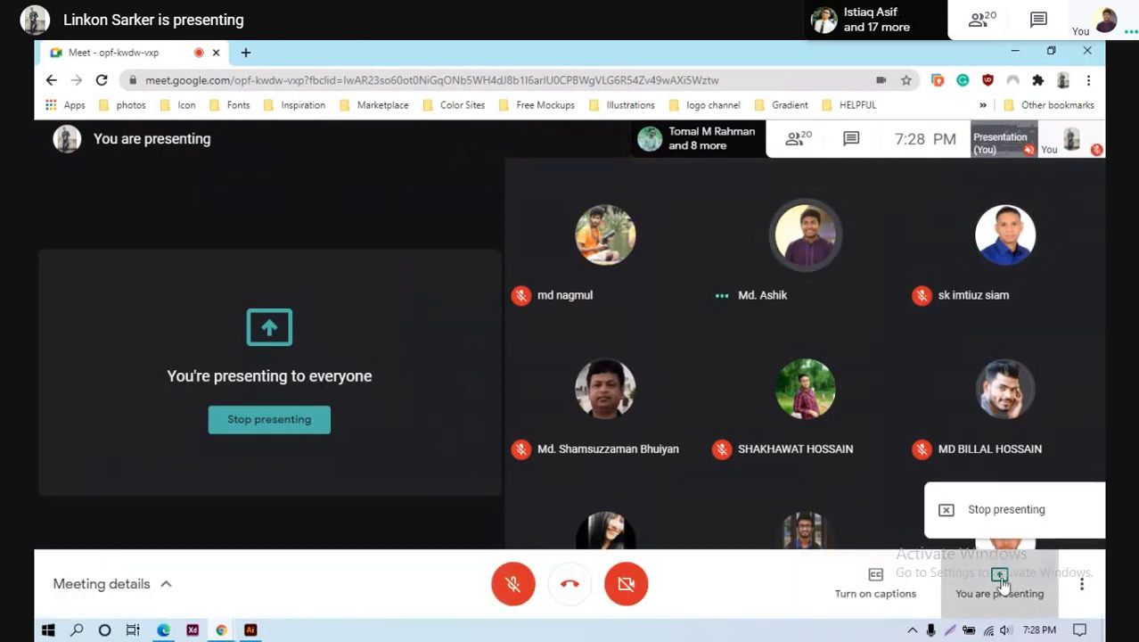
pyautogui.click(981, 510)
pyautogui.press('Escape')
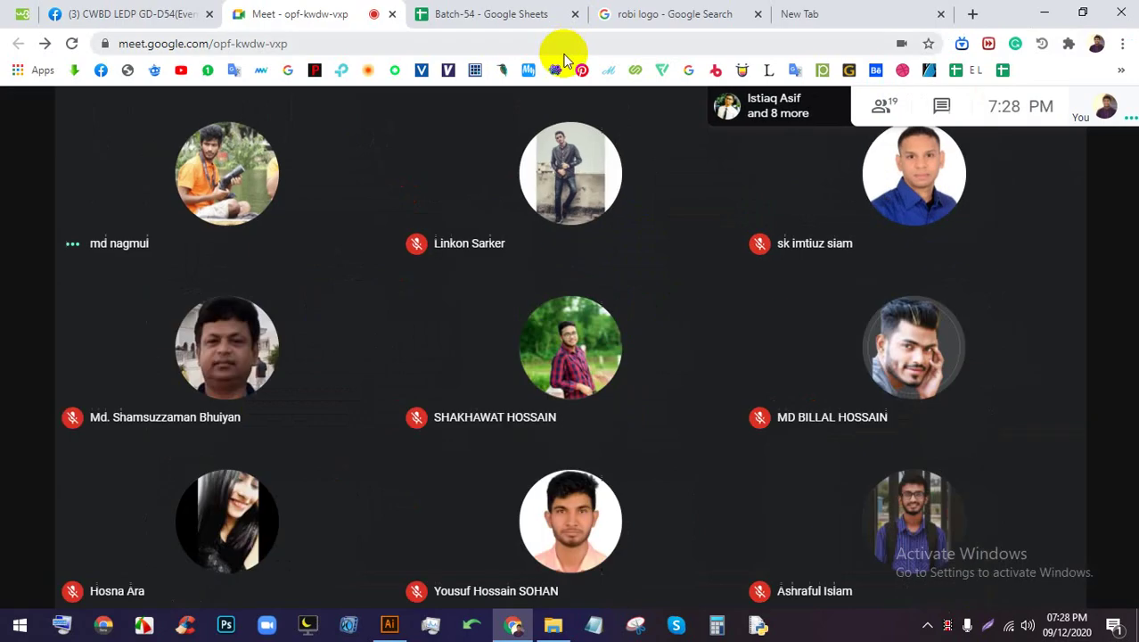
# Share the entire screen in Google Meet, hide the notification and return to Illustrator
pyautogui.click(1019, 557)
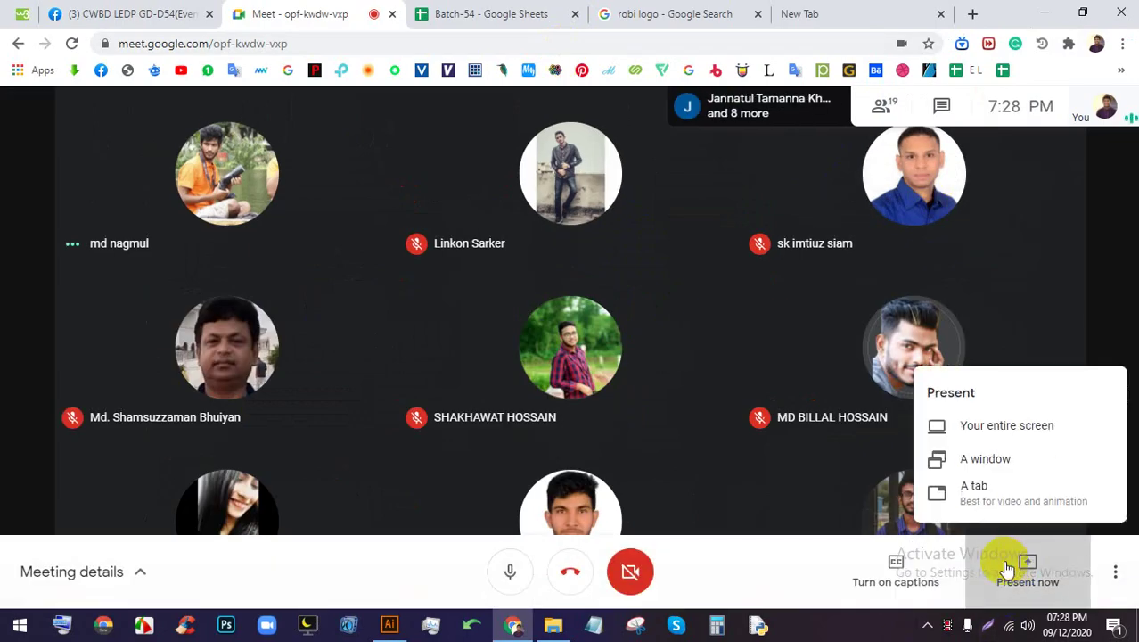
pyautogui.click(988, 433)
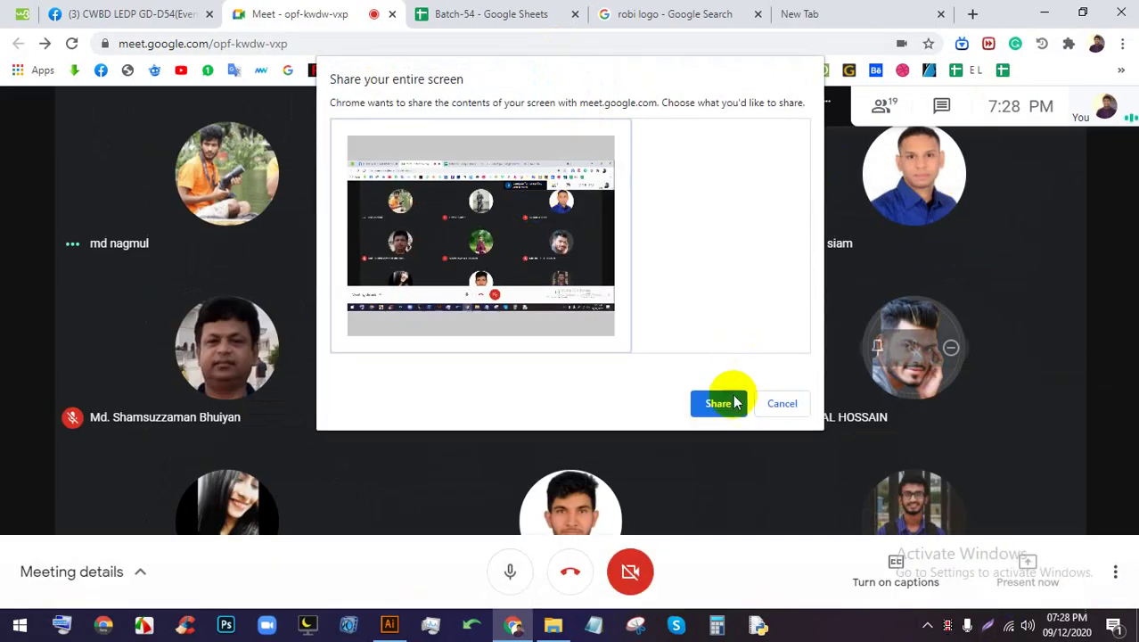
pyautogui.click(719, 403)
pyautogui.click(719, 583)
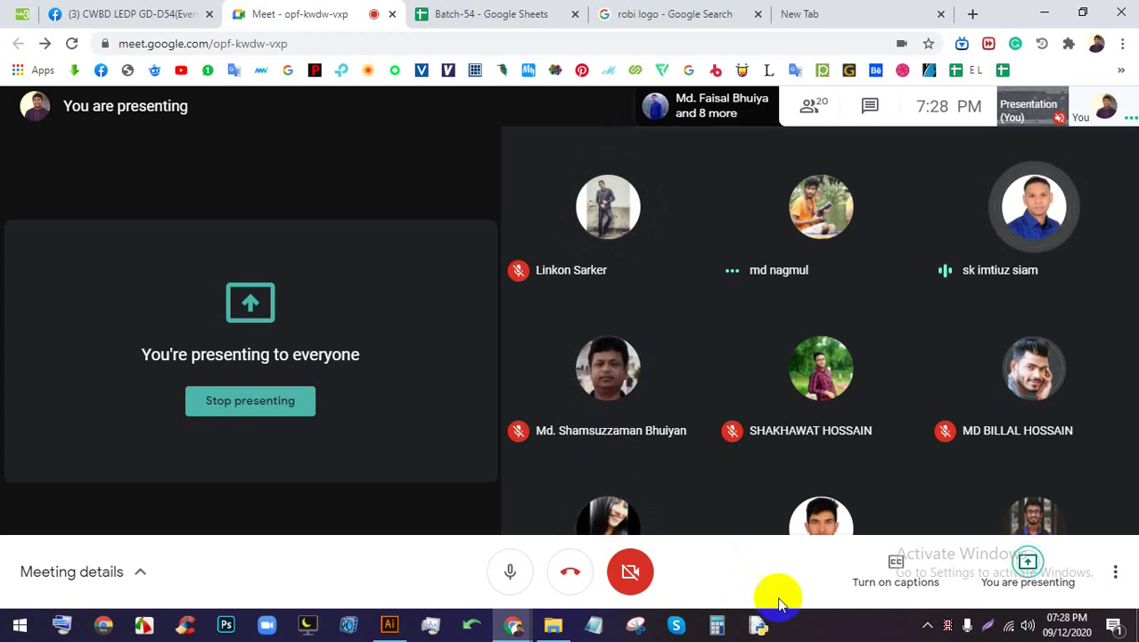
pyautogui.click(394, 621)
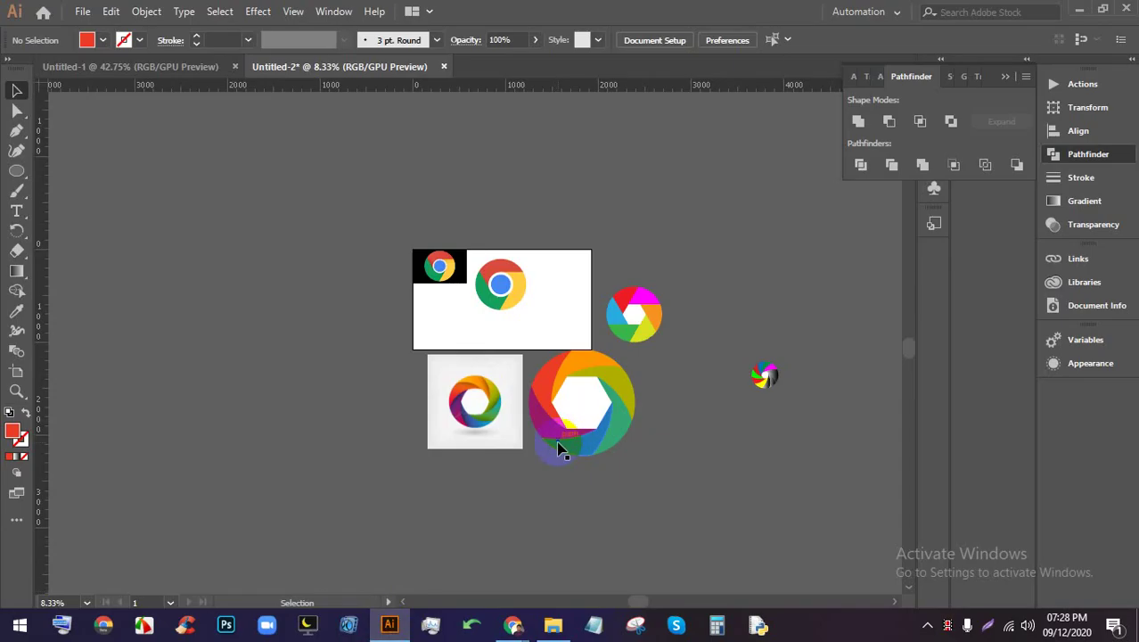
# Clear space on the canvas and copy the Robi logo image from the Google Images results
pyautogui.scroll(-2, 547, 357)
pyautogui.scroll(3, 330, 351)
pyautogui.moveTo(330, 351); pyautogui.dragTo(399, 344)
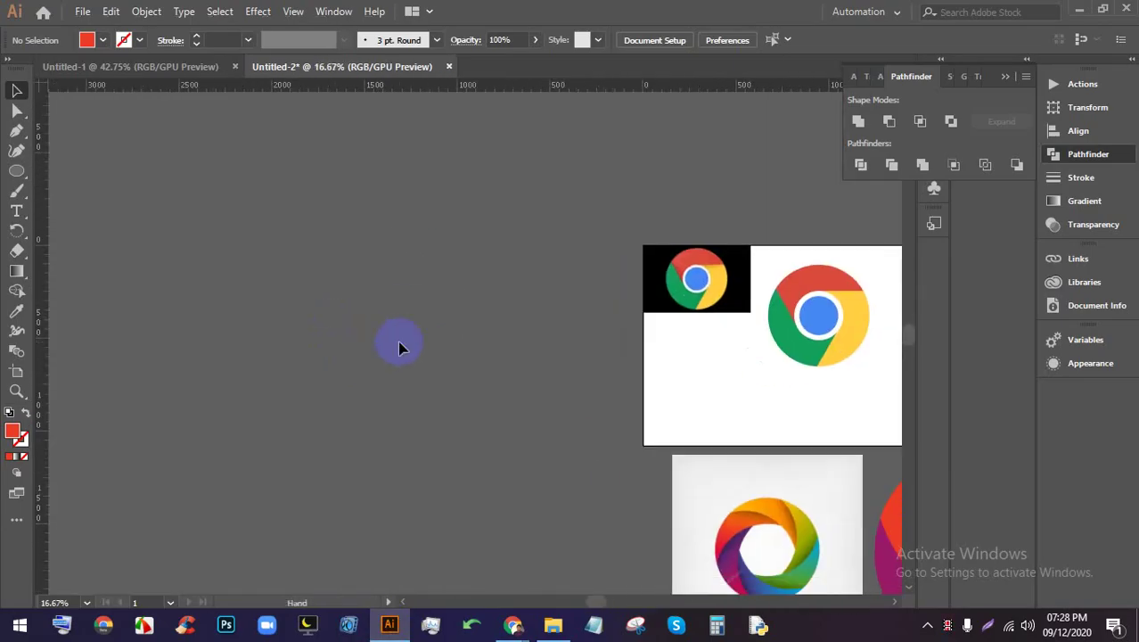
pyautogui.scroll(1, 437, 343)
pyautogui.moveTo(549, 369); pyautogui.dragTo(469, 443)
pyautogui.moveTo(513, 626)
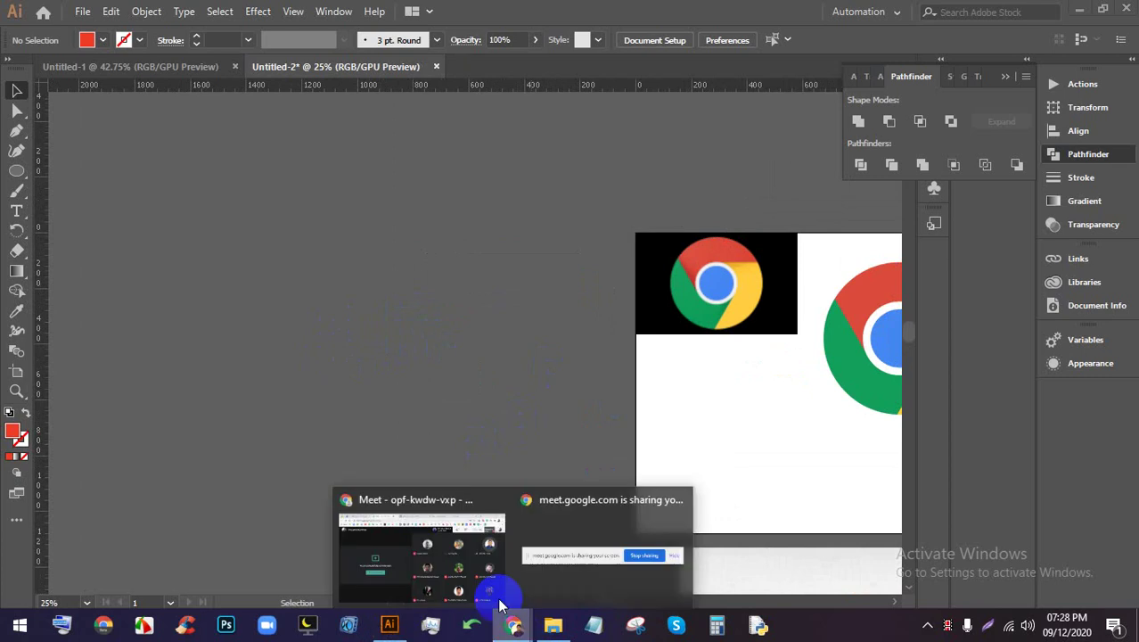
pyautogui.click(486, 535)
pyautogui.click(680, 14)
pyautogui.rightClick(838, 203)
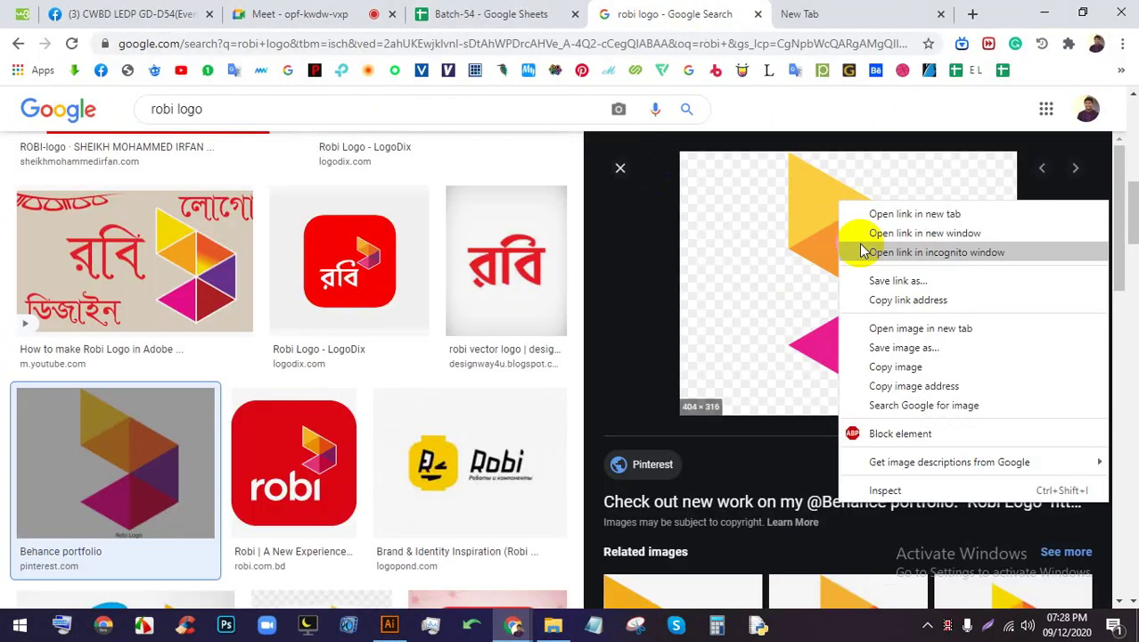
pyautogui.click(884, 363)
# Paste the Robi logo into Untitled-2 and move it to the canvas's left side
pyautogui.click(389, 624)
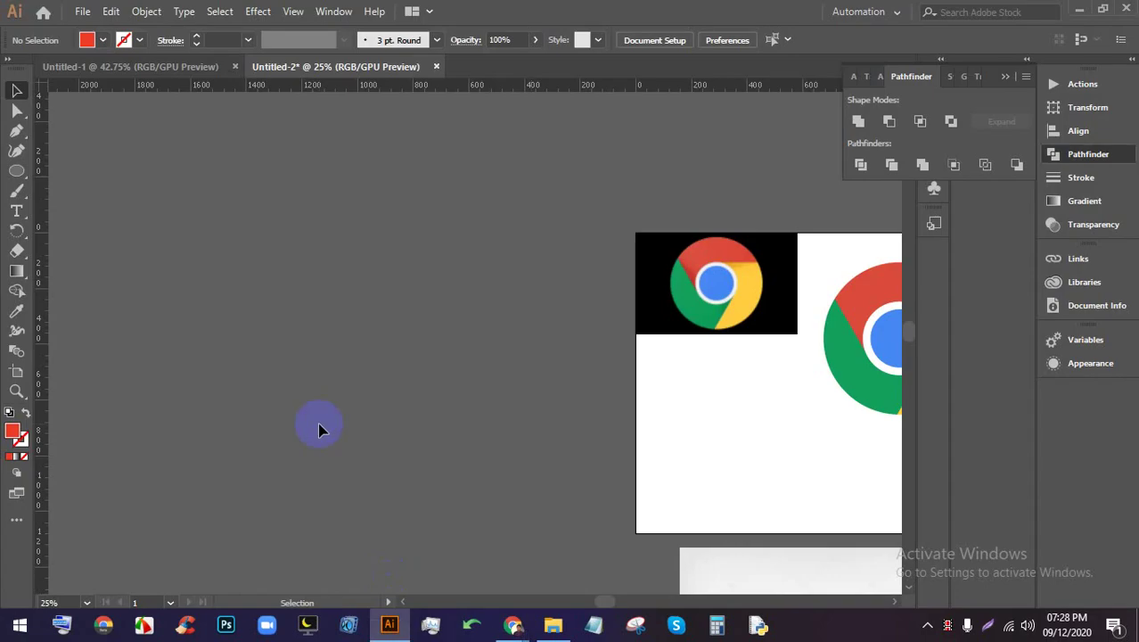
pyautogui.hotkey('ctrl', 'v')
pyautogui.moveTo(473, 356); pyautogui.dragTo(201, 294)
pyautogui.scroll(5, 196, 294)
pyautogui.scroll(-3, 249, 287)
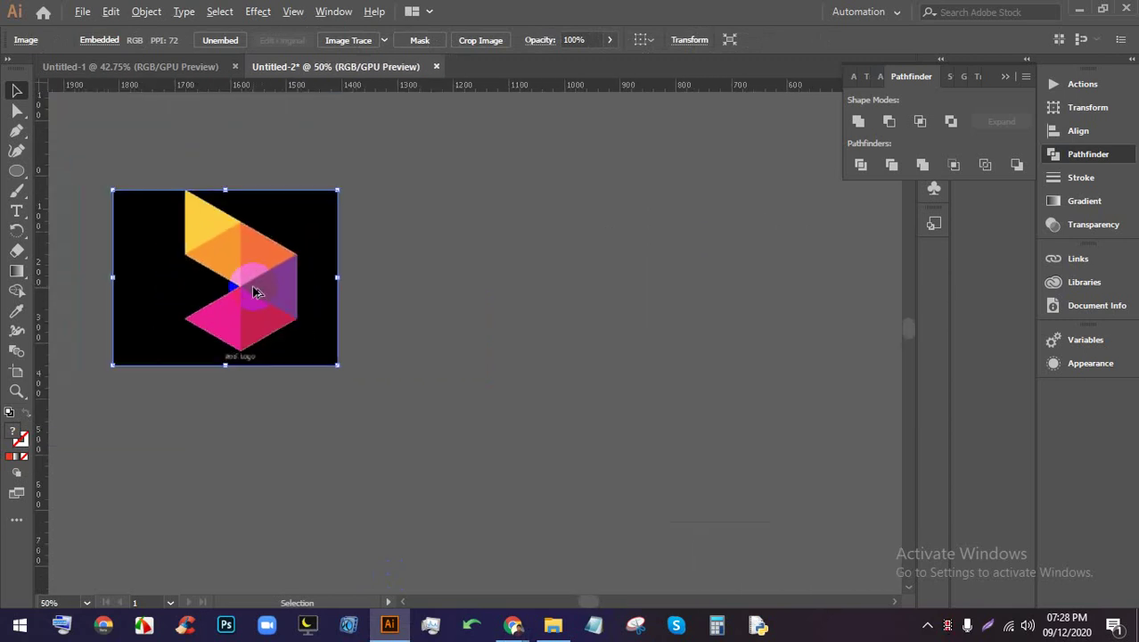
pyautogui.hscroll(2, 392, 314)
# Draw a hexagon with the Polygon tool right of the logo and rotate it corner-up
pyautogui.click(17, 170)
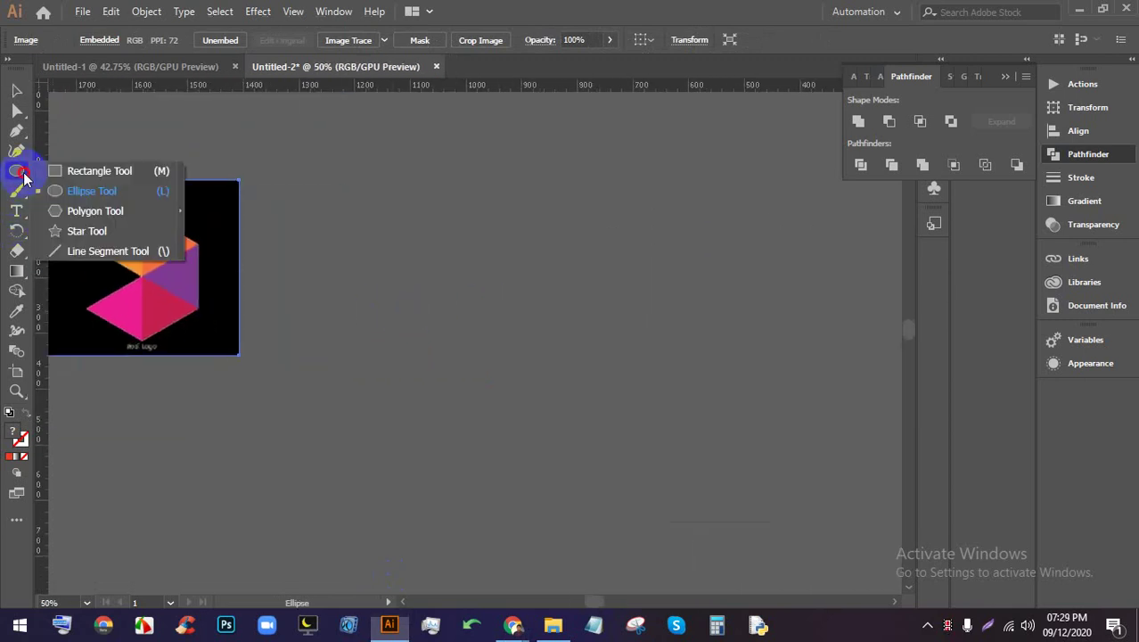
pyautogui.click(95, 210)
pyautogui.moveTo(451, 236); pyautogui.dragTo(492, 333)
pyautogui.click(16, 90)
pyautogui.moveTo(447, 227); pyautogui.dragTo(465, 303)
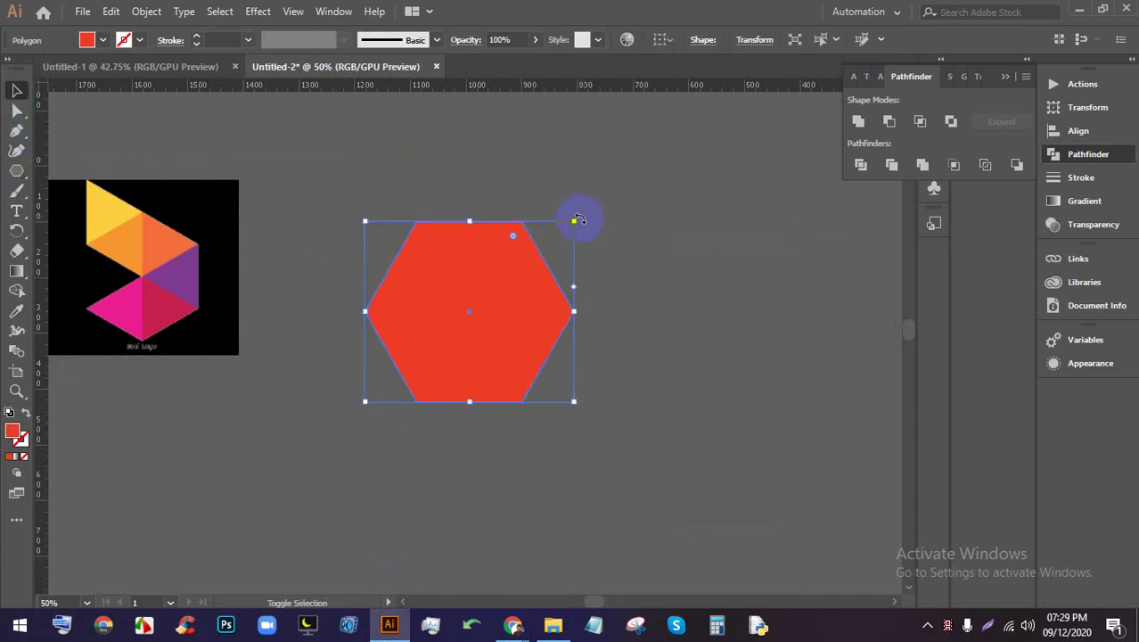
pyautogui.moveTo(571, 210); pyautogui.dragTo(369, 241)
pyautogui.click(674, 242)
pyautogui.scroll(-1, 495, 247)
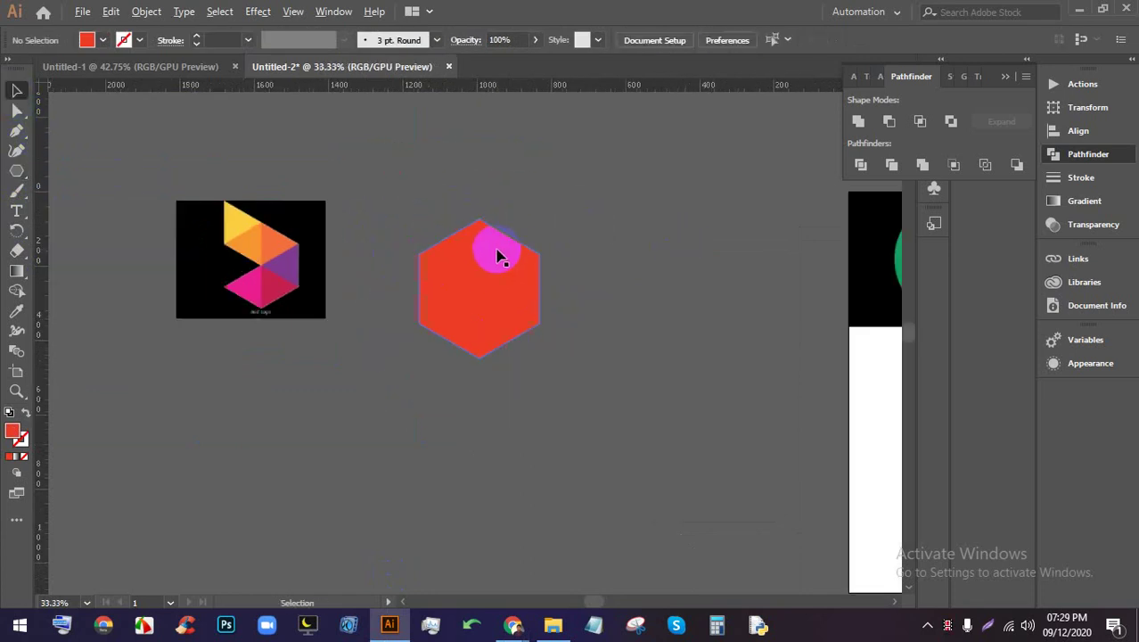
pyautogui.scroll(2, 497, 267)
pyautogui.click(504, 273)
pyautogui.scroll(1, 552, 323)
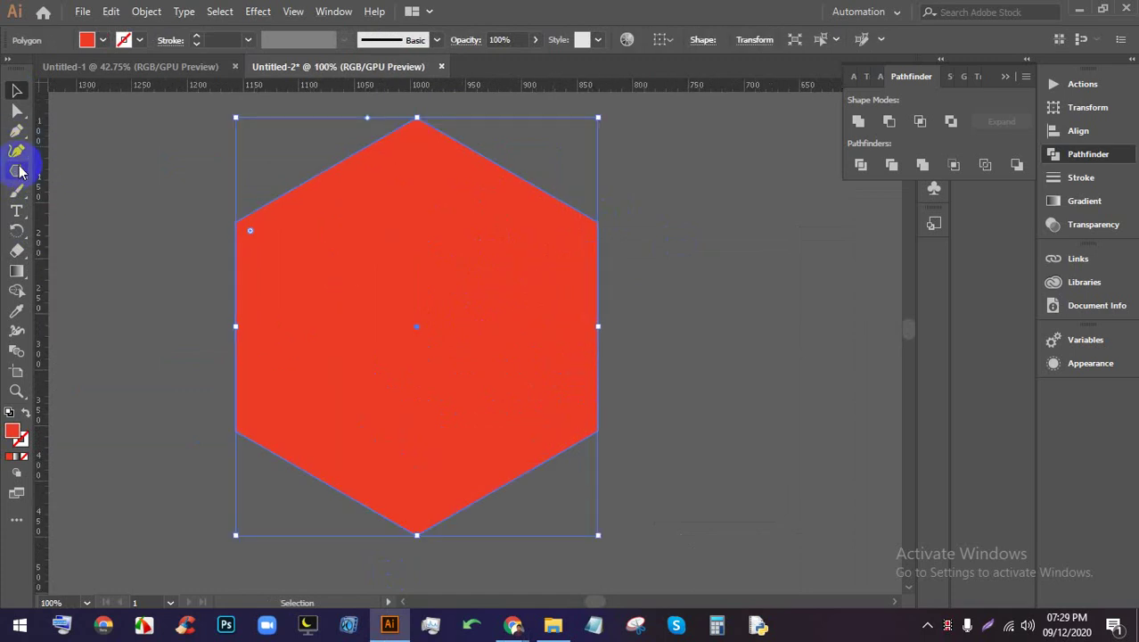
# Draw a vertical line from the hexagon's top corner down through its bottom corner
pyautogui.moveTo(18, 172); pyautogui.dragTo(80, 252)
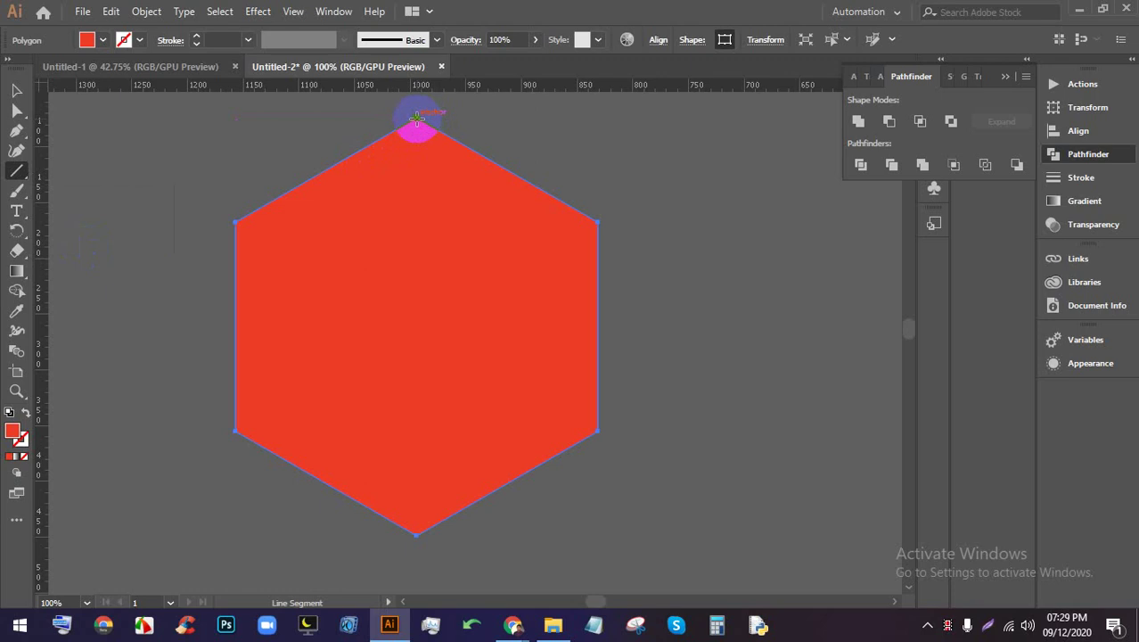
pyautogui.moveTo(416, 117); pyautogui.dragTo(408, 562)
pyautogui.scroll(4, 426, 384)
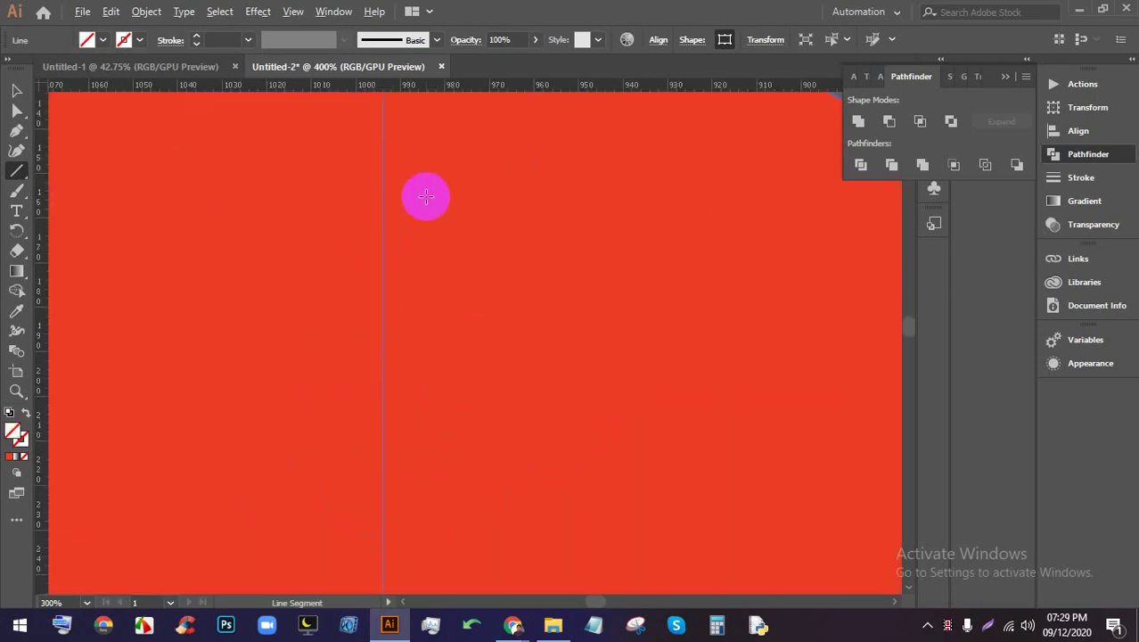
pyautogui.scroll(5, 422, 293)
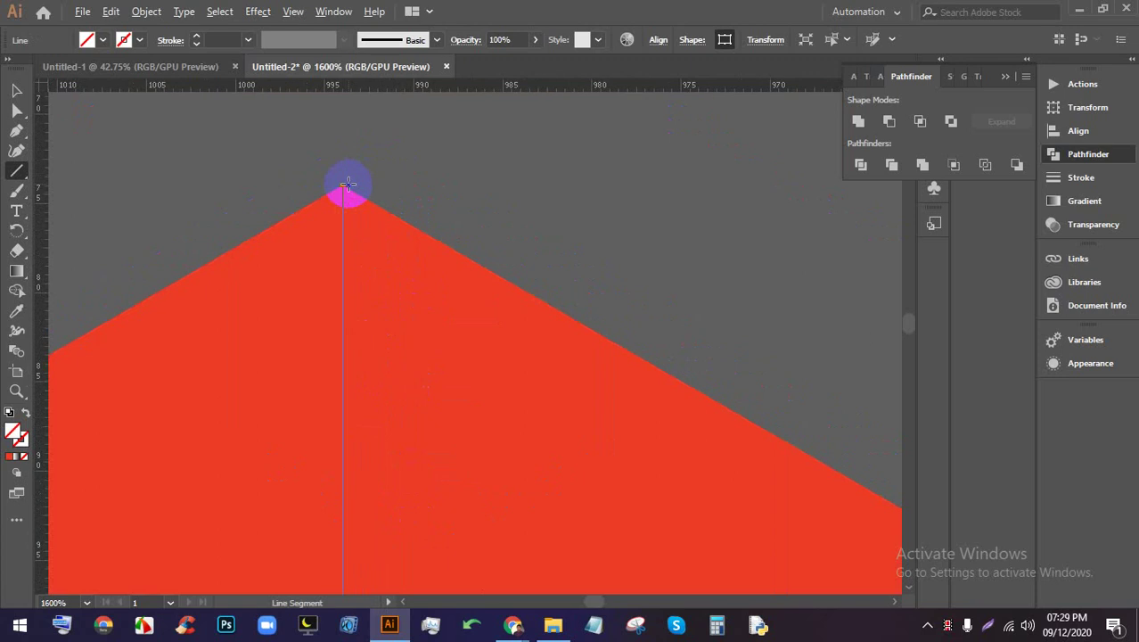
pyautogui.scroll(8, 348, 185)
pyautogui.scroll(2, 373, 262)
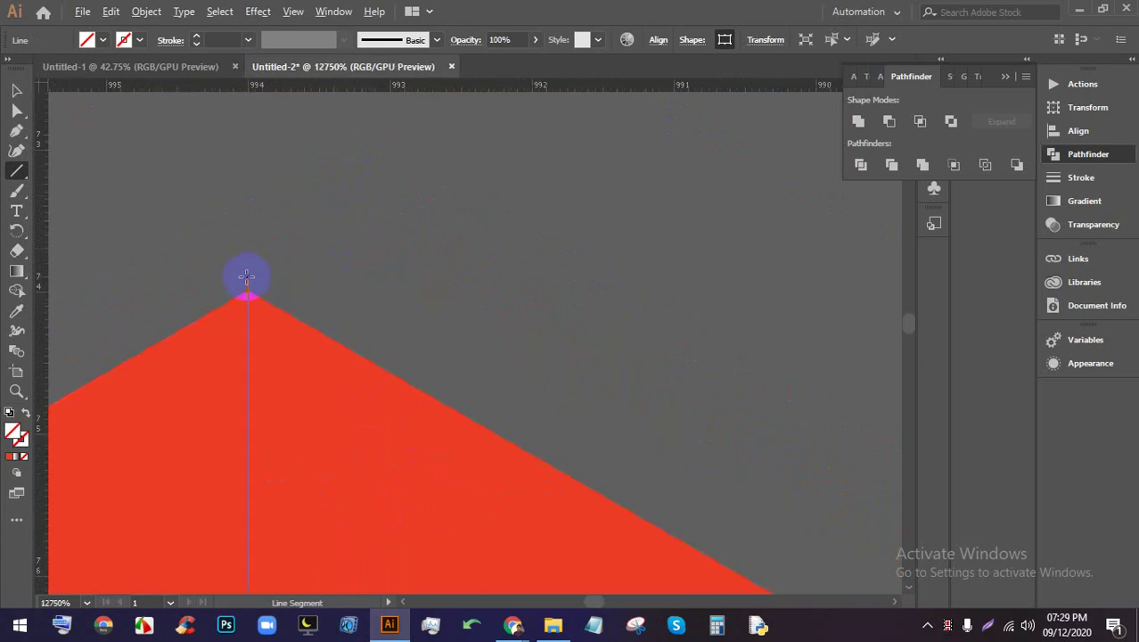
pyautogui.scroll(1, 246, 276)
# Draw two diagonal lines between the remaining pairs of opposite hexagon corners
pyautogui.moveTo(216, 250); pyautogui.dragTo(660, 374)
pyautogui.scroll(-10, 557, 303)
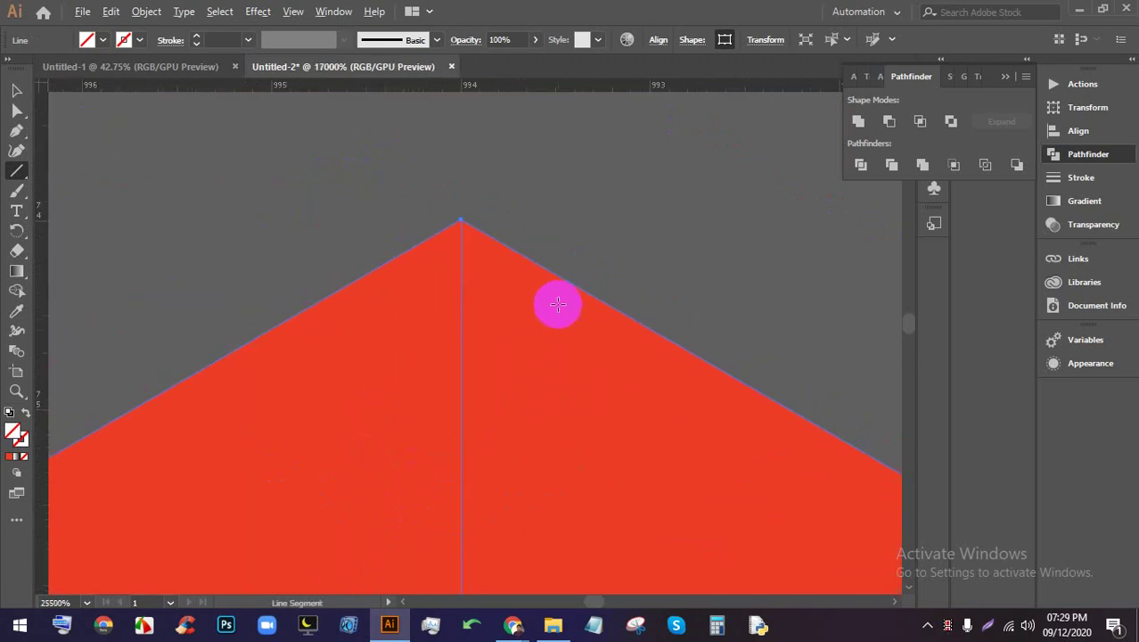
pyautogui.scroll(3, 565, 354)
pyautogui.scroll(2, 566, 354)
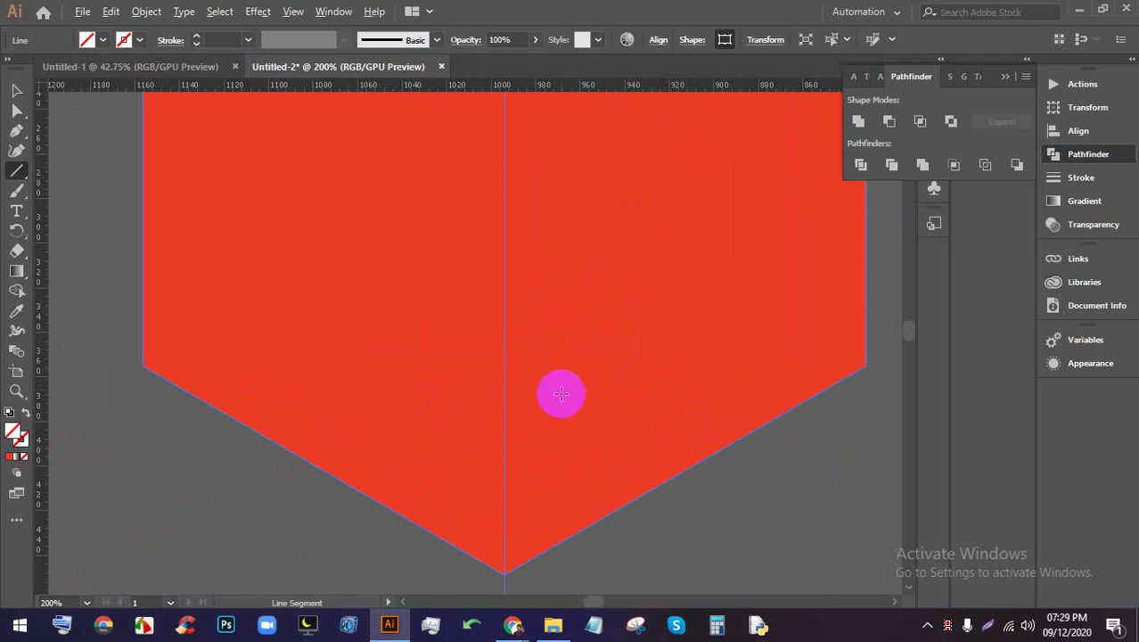
pyautogui.scroll(-5, 544, 472)
pyautogui.scroll(3, 540, 457)
pyautogui.moveTo(576, 471); pyautogui.dragTo(536, 384)
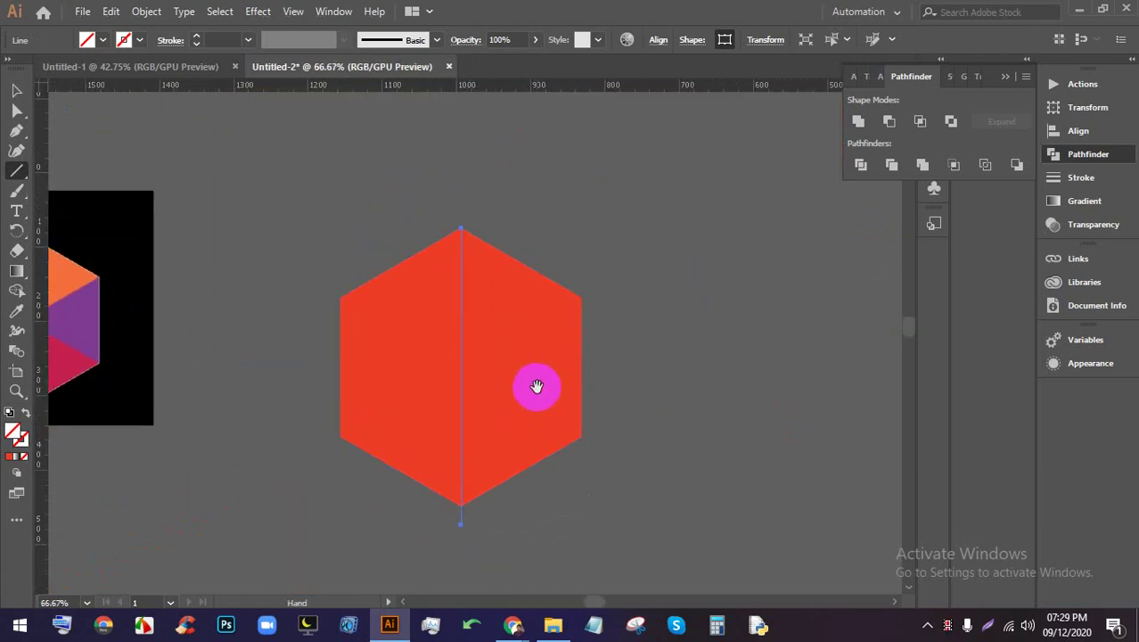
pyautogui.scroll(2, 535, 384)
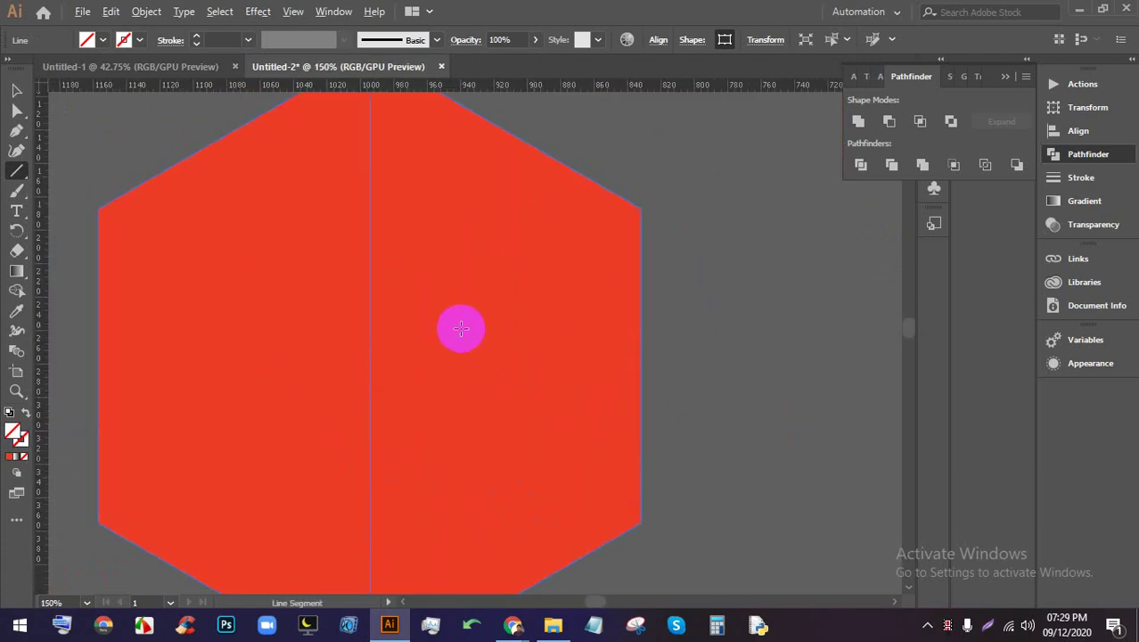
pyautogui.scroll(-1, 427, 328)
pyautogui.scroll(-1, 427, 328)
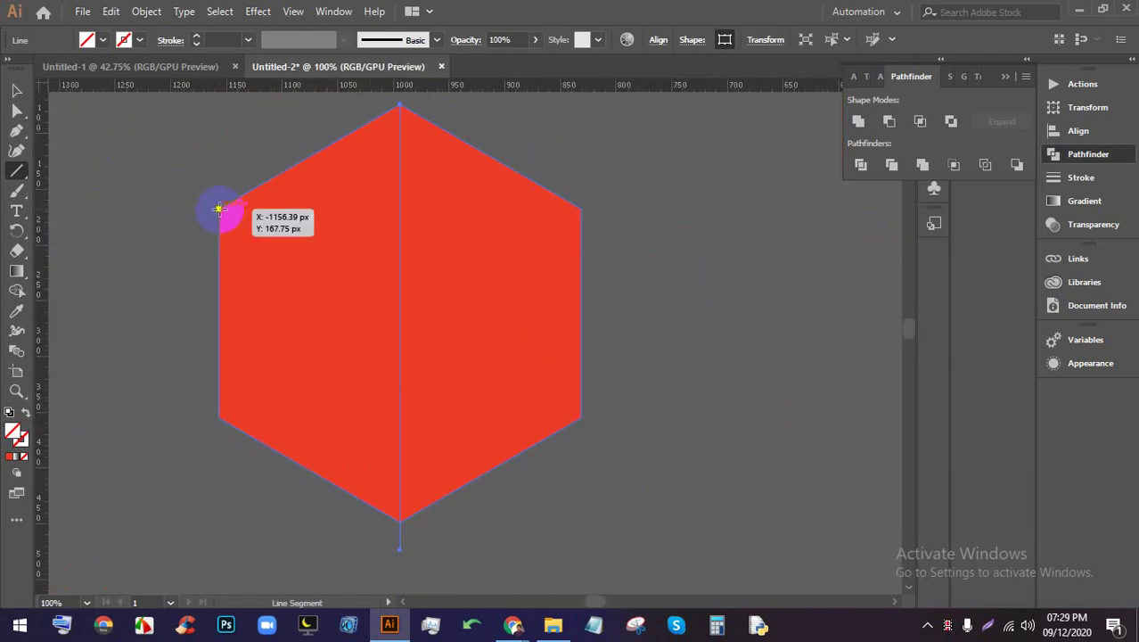
pyautogui.moveTo(219, 211); pyautogui.dragTo(580, 416)
pyautogui.moveTo(582, 206); pyautogui.dragTo(219, 419)
# Select the divided hexagon and ungroup it into separate triangle pieces
pyautogui.click(16, 91)
pyautogui.click(741, 458)
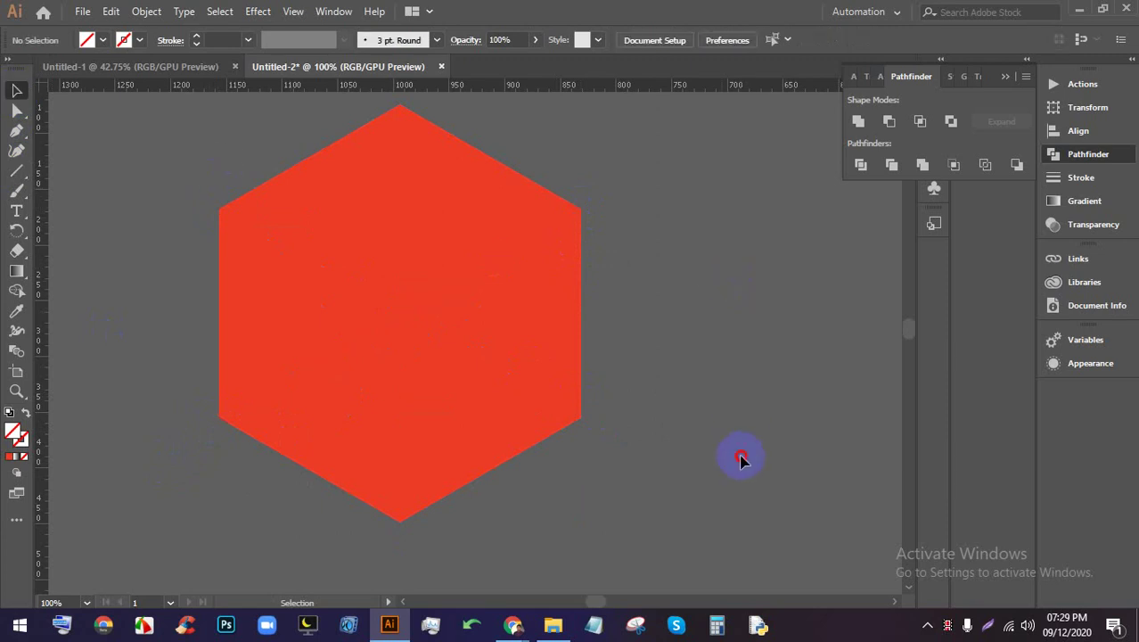
pyautogui.click(279, 181)
pyautogui.rightClick(420, 198)
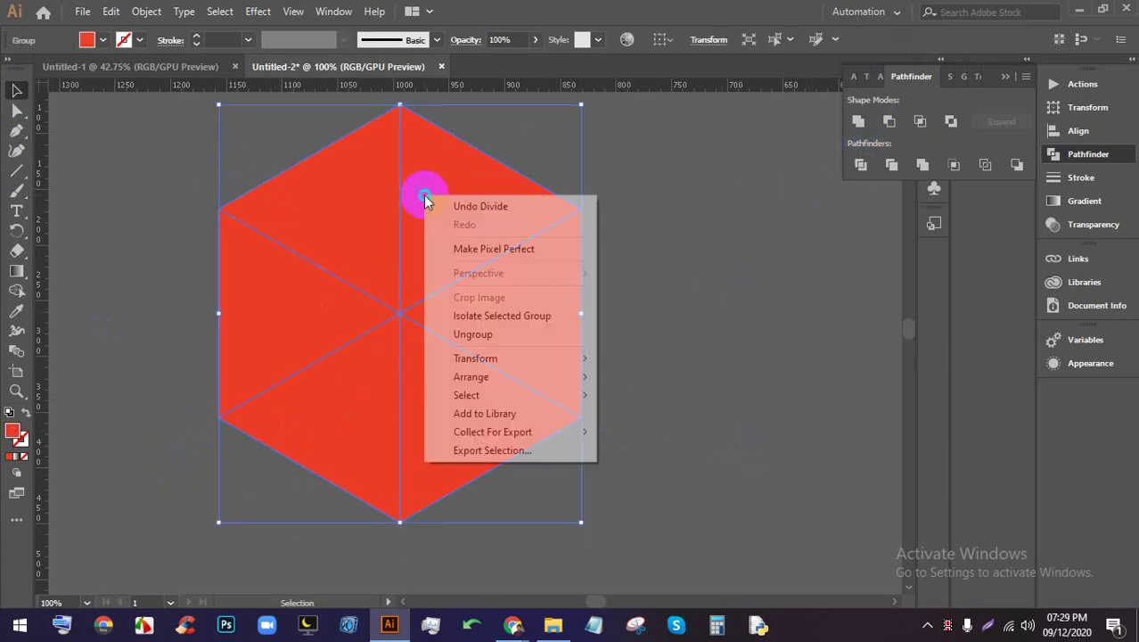
pyautogui.click(465, 334)
pyautogui.click(684, 305)
pyautogui.scroll(-3, 684, 305)
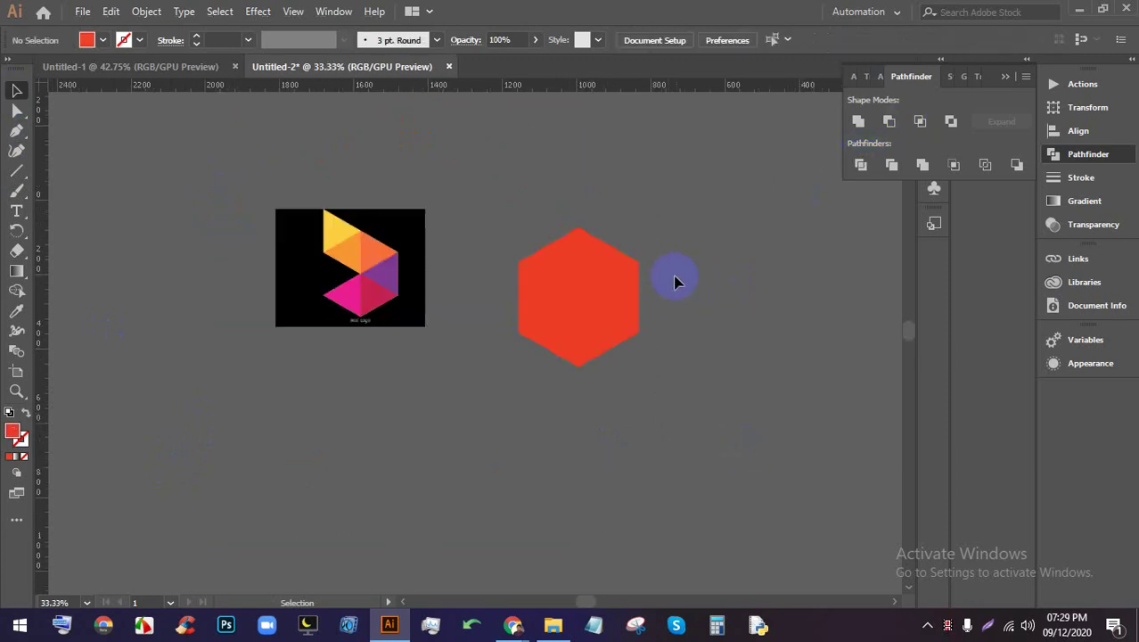
pyautogui.click(420, 402)
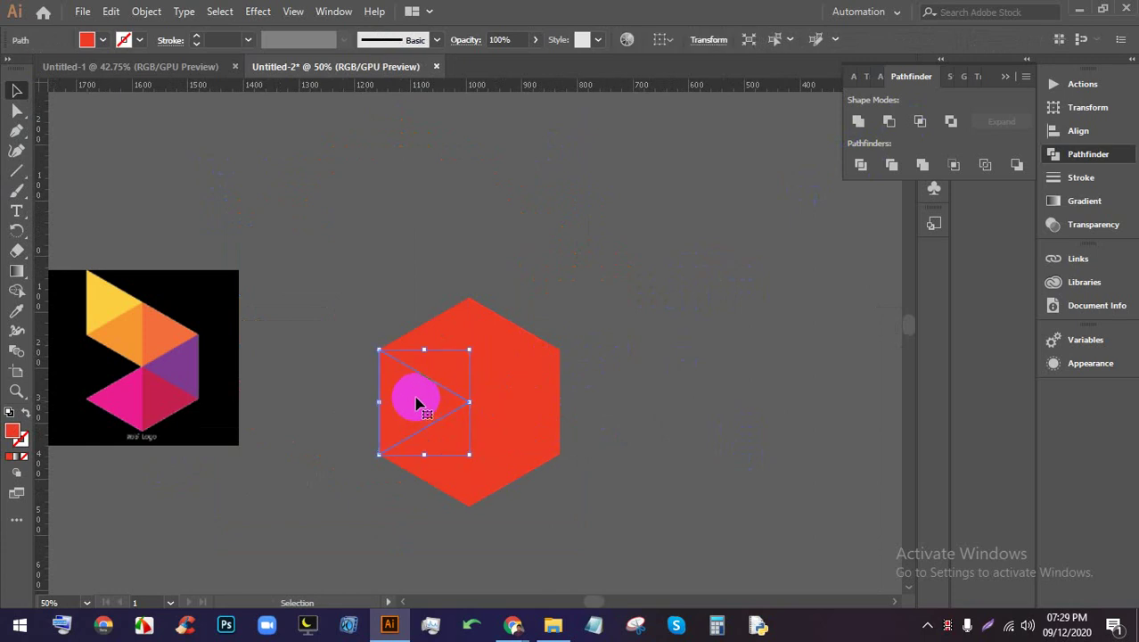
pyautogui.rightClick(417, 403)
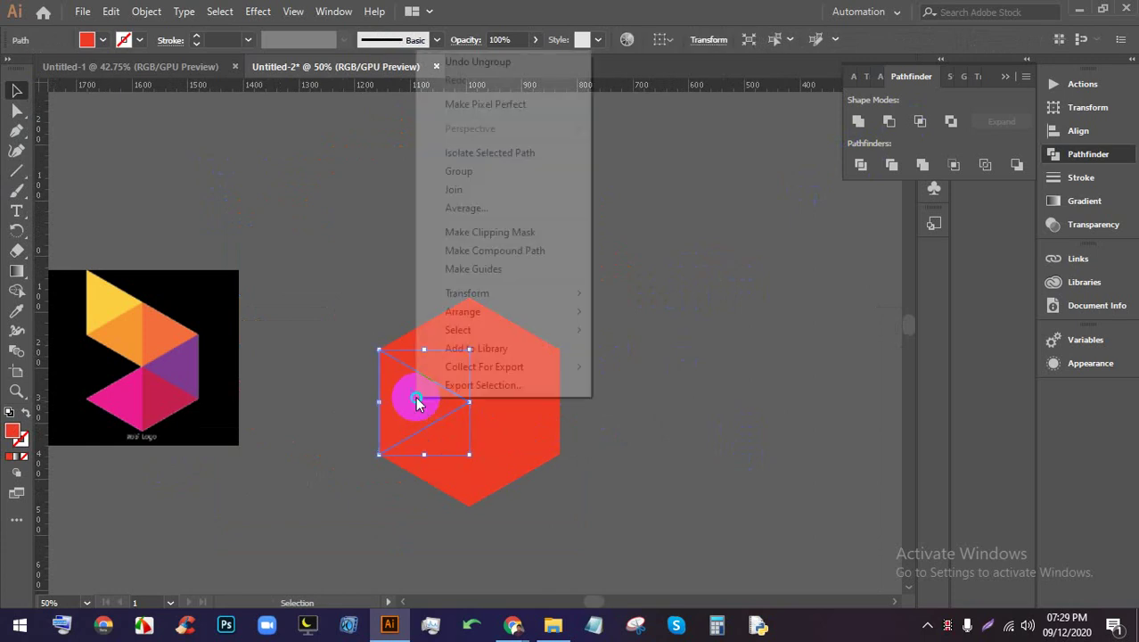
pyautogui.moveTo(486, 301)
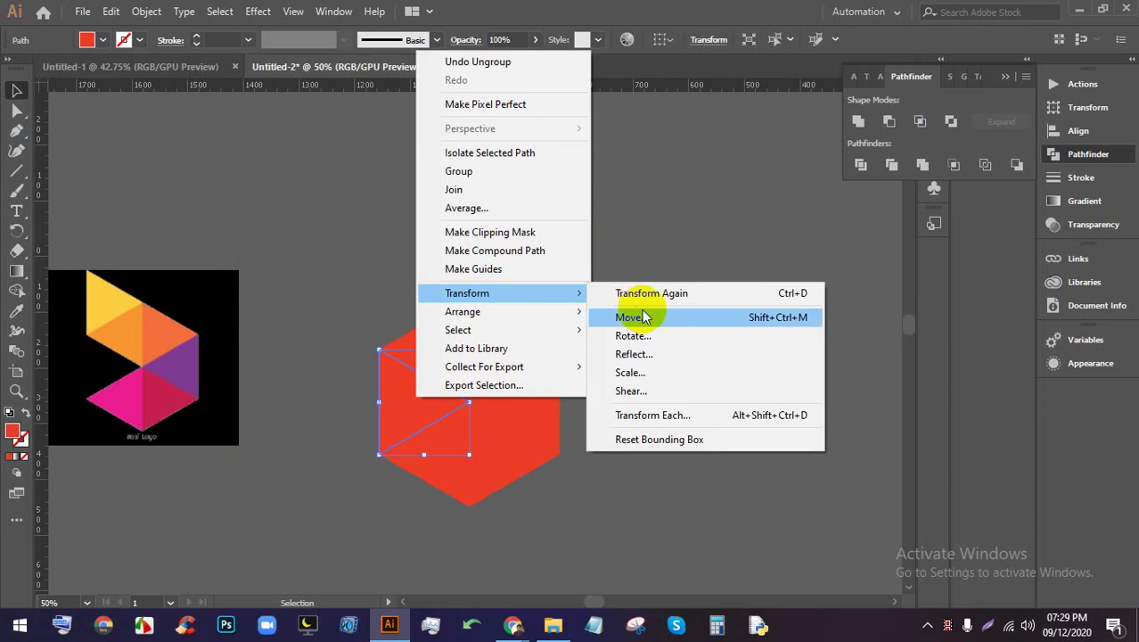
pyautogui.click(644, 363)
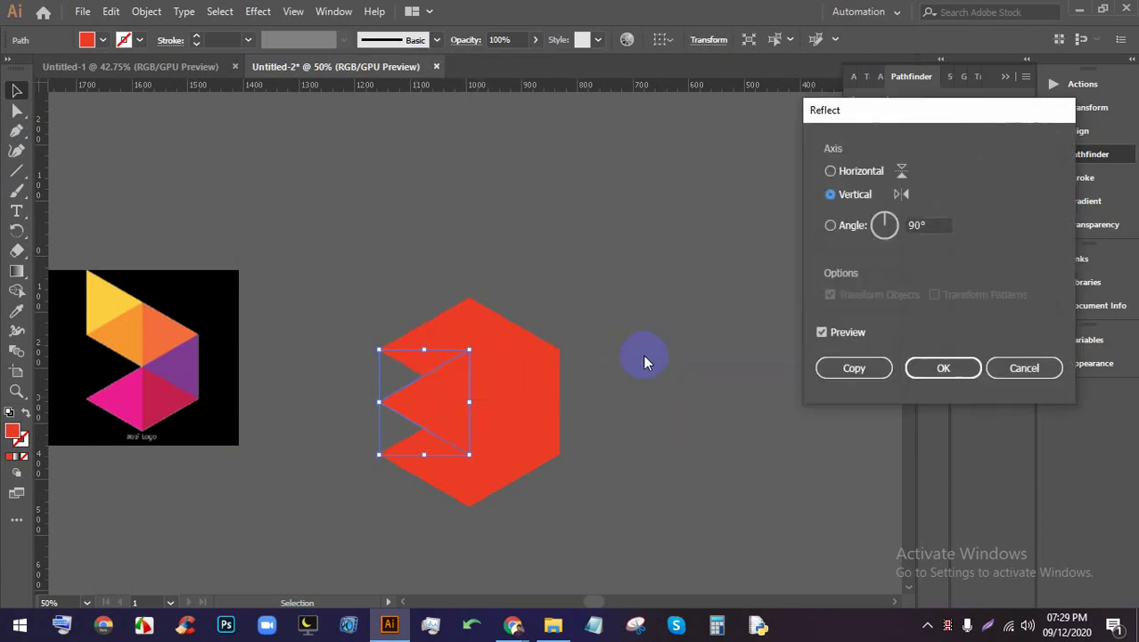
pyautogui.click(861, 173)
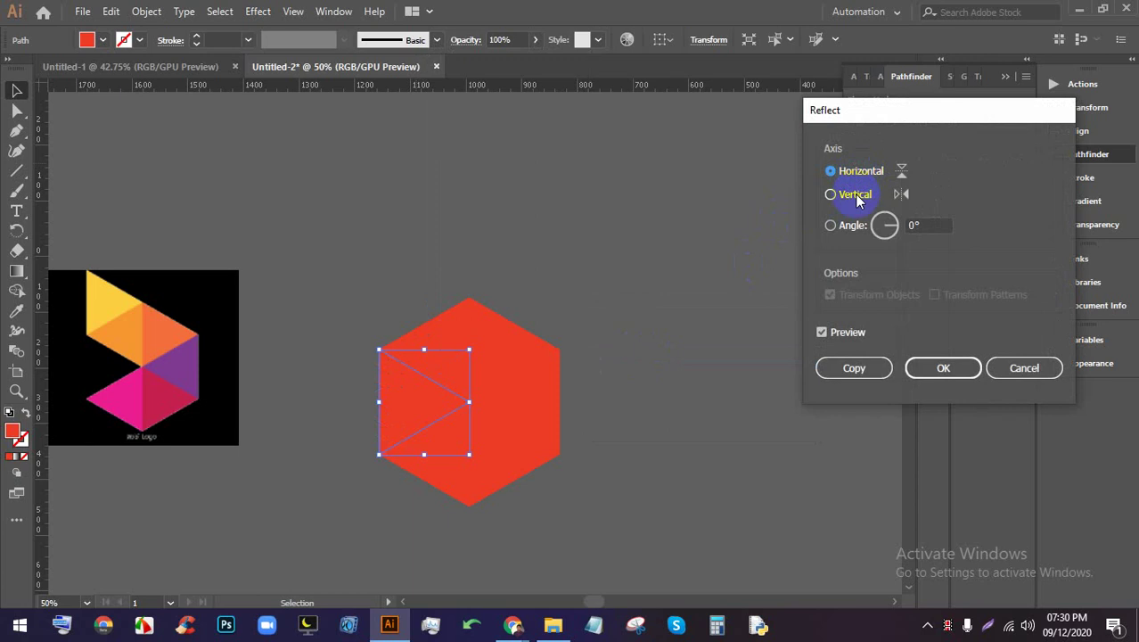
pyautogui.click(853, 196)
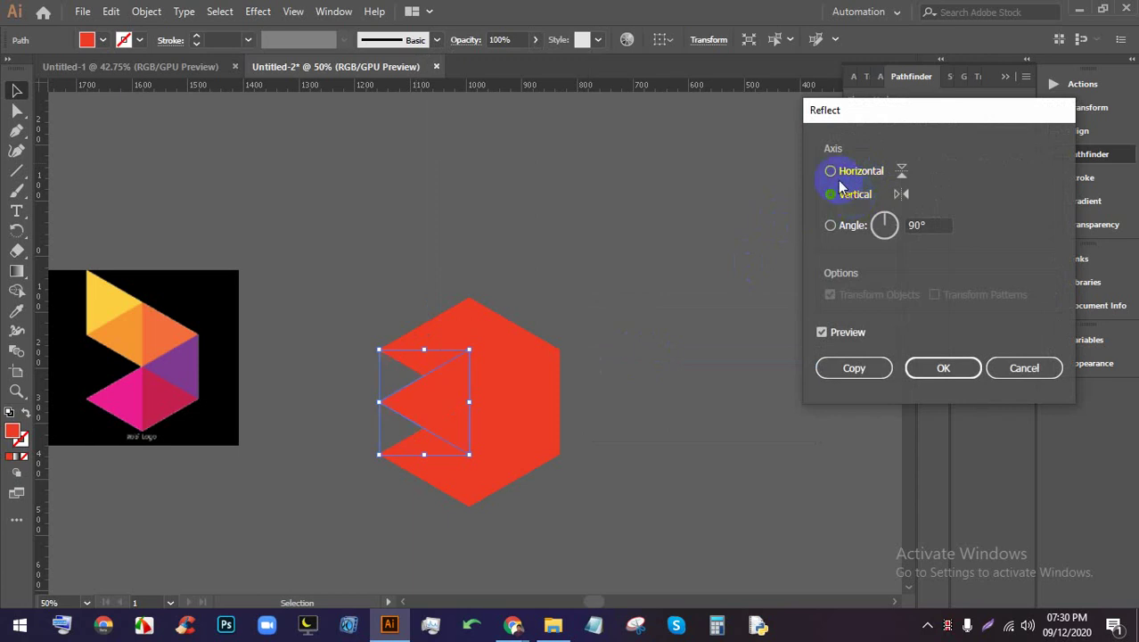
pyautogui.click(839, 178)
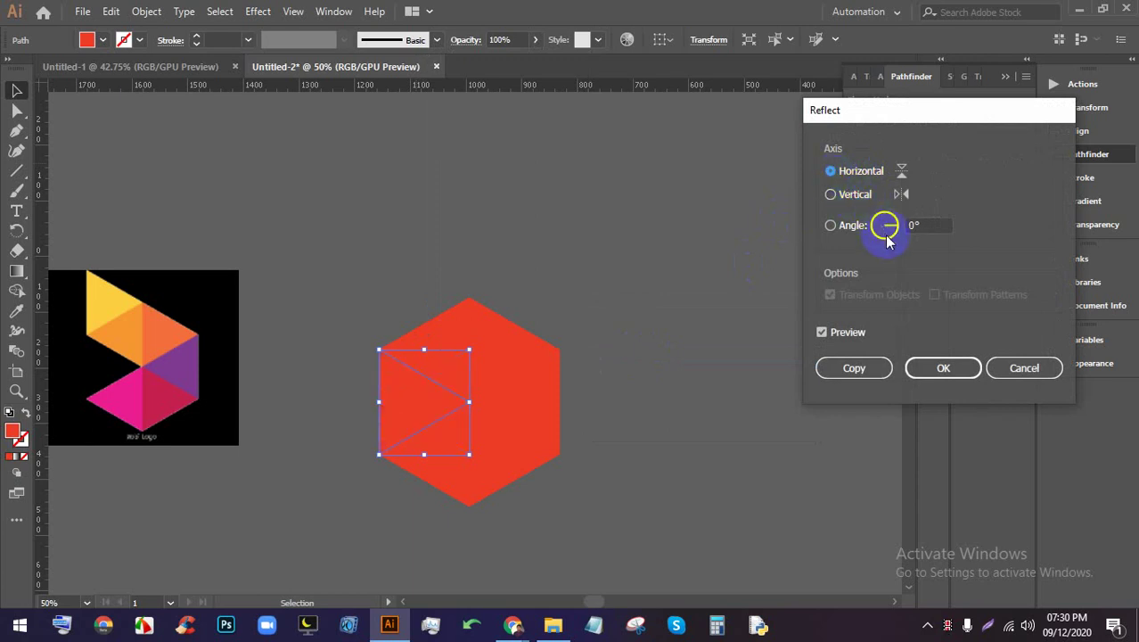
pyautogui.moveTo(916, 226); pyautogui.dragTo(877, 230)
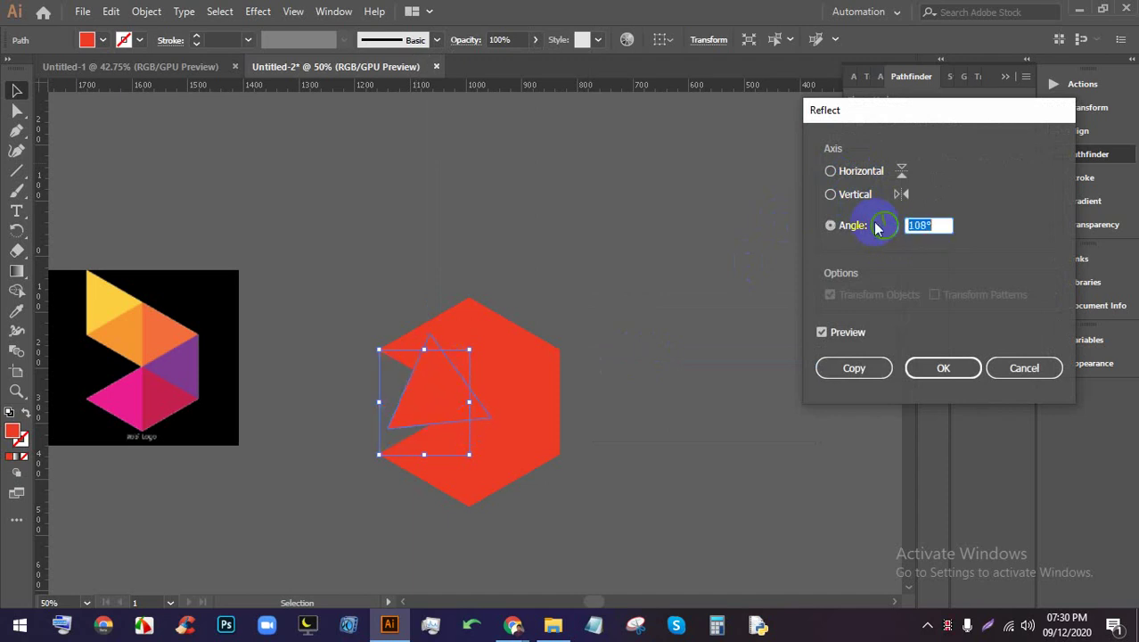
pyautogui.click(1024, 369)
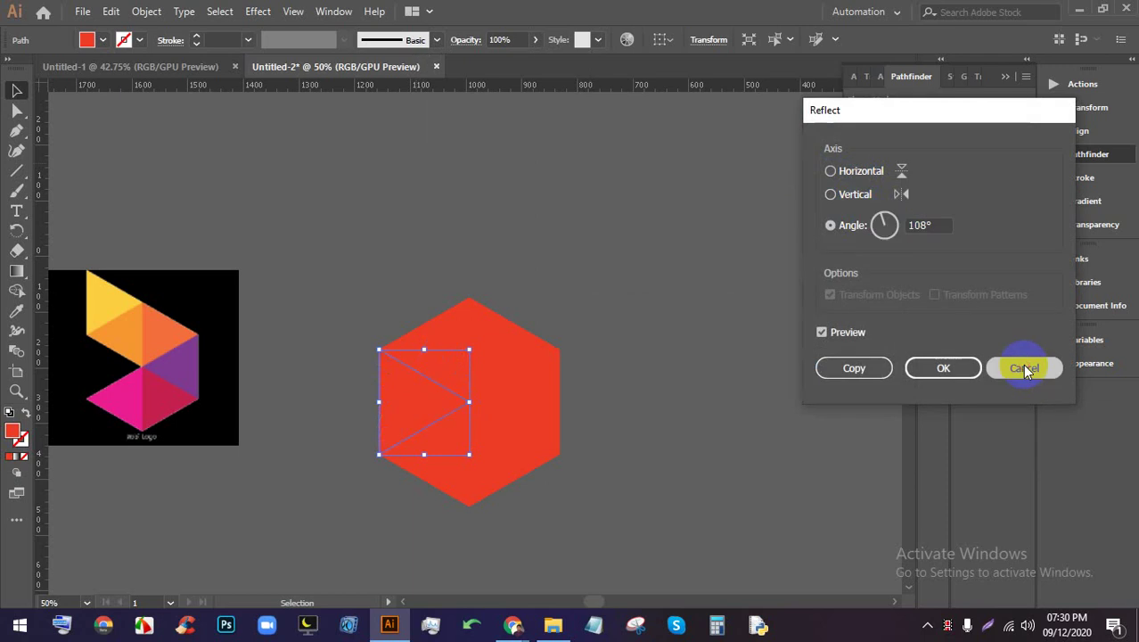
pyautogui.click(729, 454)
pyautogui.hotkey('ctrl', '+')
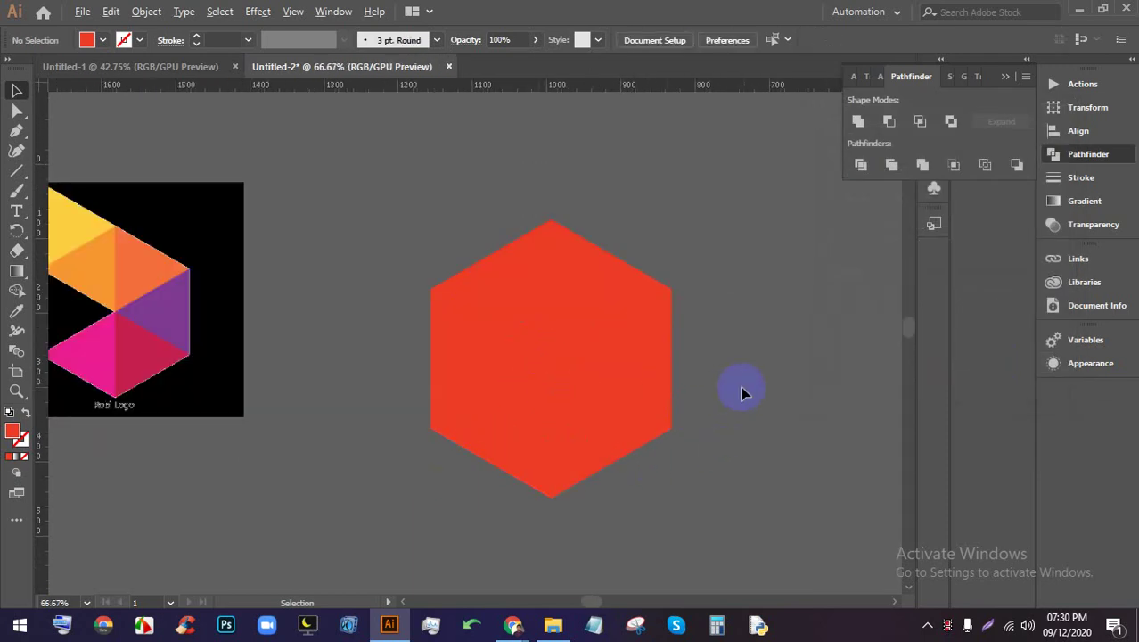
# Select the left triangle and preview a reflection from its top-left corner, then cancel it
pyautogui.moveTo(797, 370); pyautogui.dragTo(666, 377)
pyautogui.scroll(2, 363, 387)
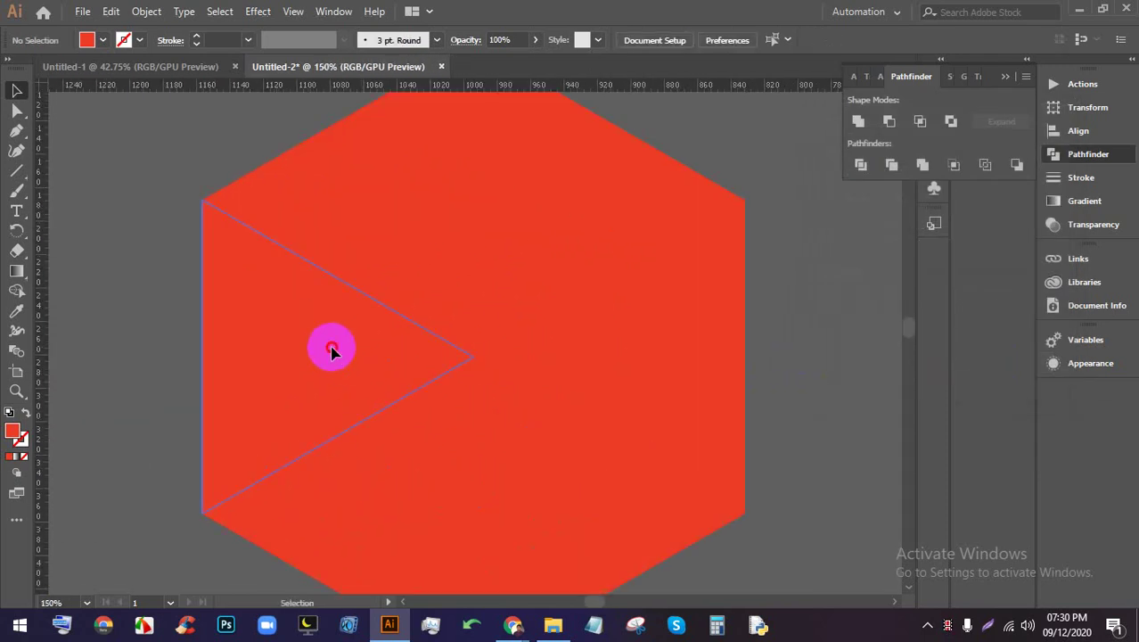
pyautogui.click(373, 348)
pyautogui.scroll(2, 373, 347)
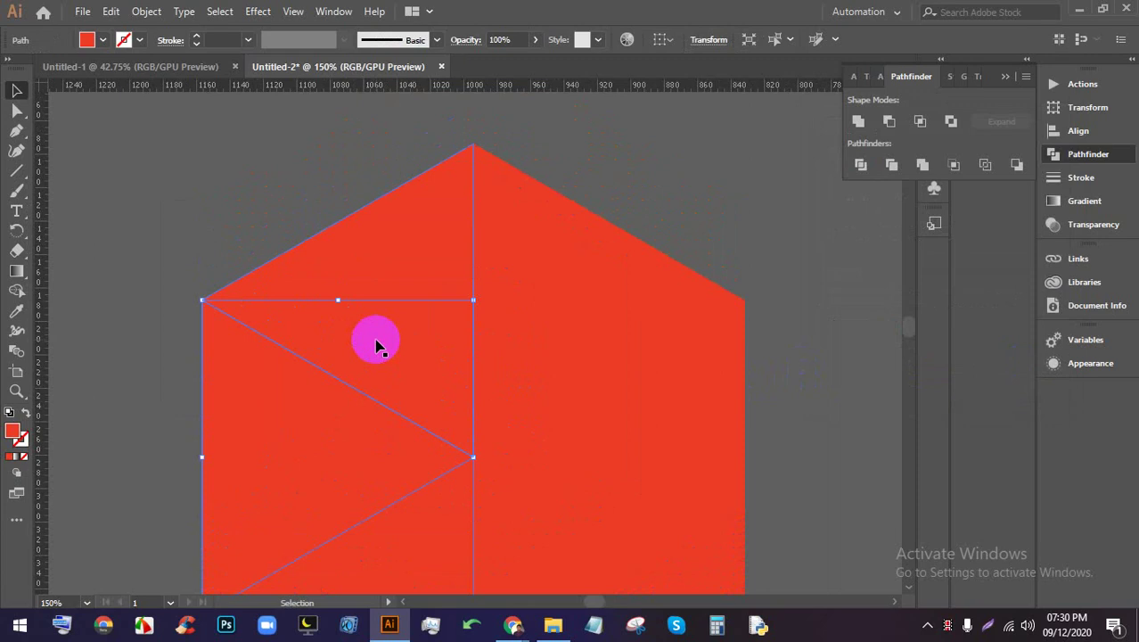
pyautogui.moveTo(16, 230); pyautogui.dragTo(73, 257)
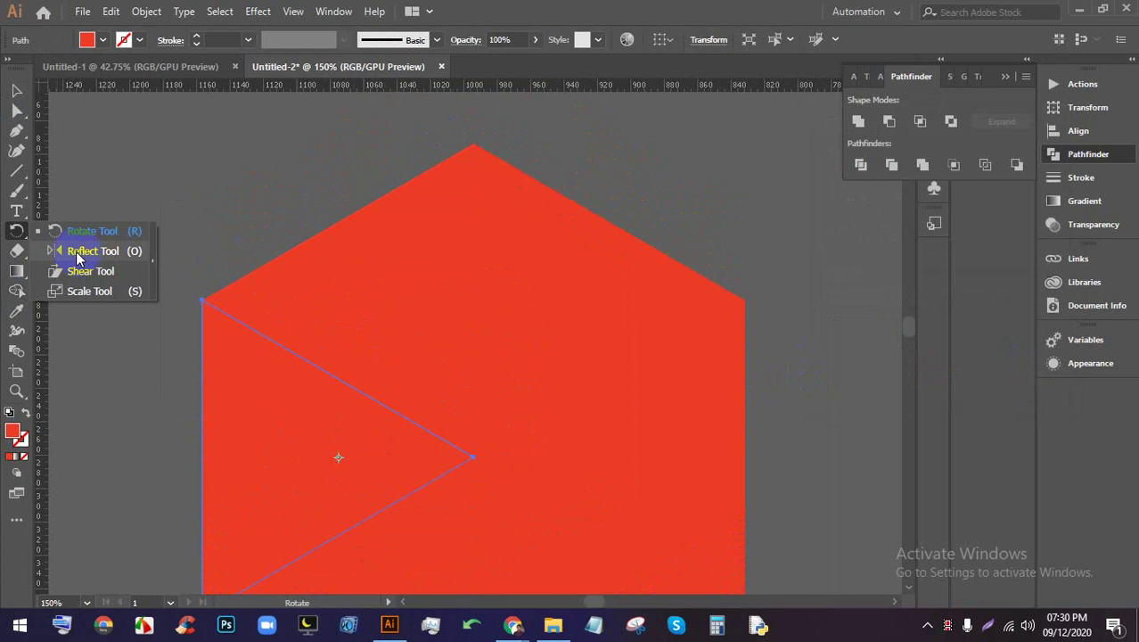
pyautogui.moveTo(77, 250); pyautogui.dragTo(77, 230)
pyautogui.click(30, 234)
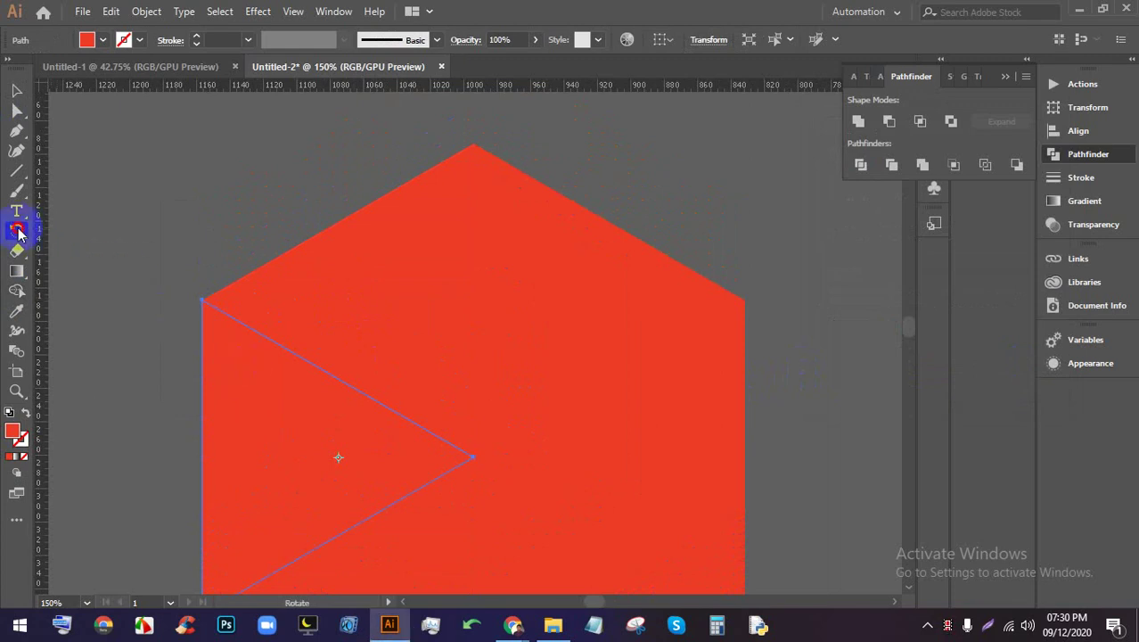
pyautogui.moveTo(18, 230); pyautogui.dragTo(51, 247)
pyautogui.moveTo(335, 435); pyautogui.dragTo(341, 456)
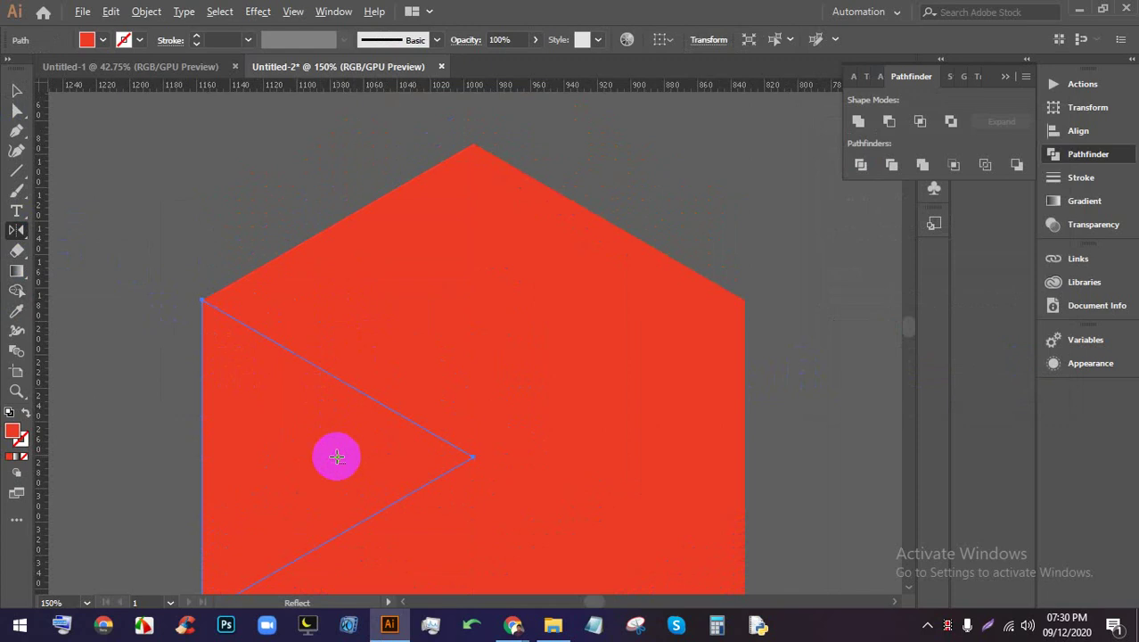
pyautogui.click(200, 298)
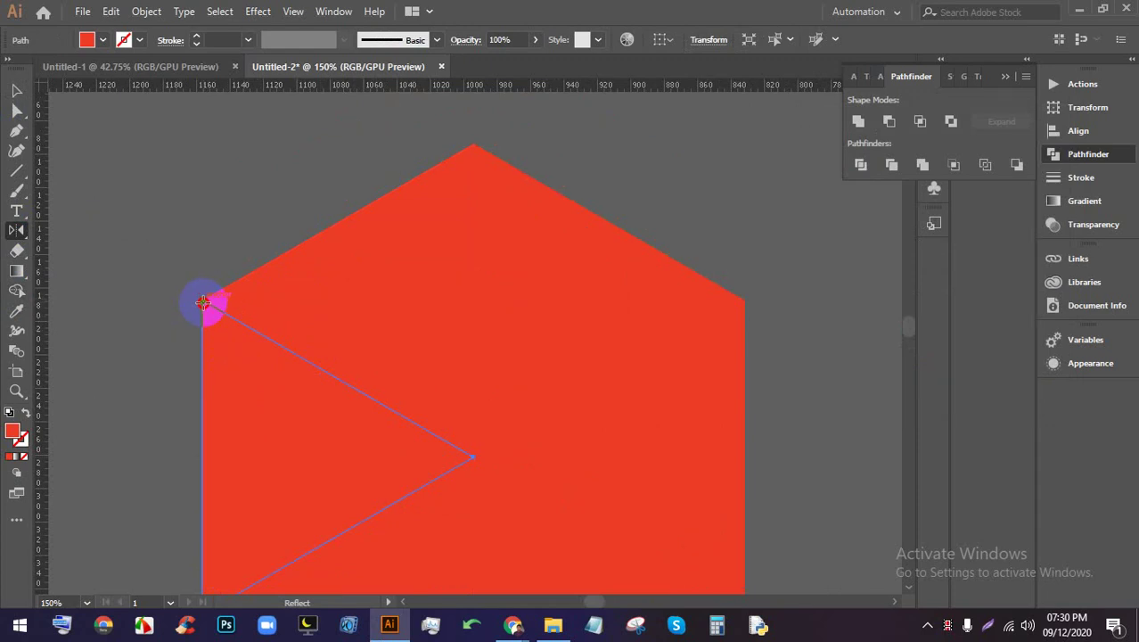
pyautogui.keyDown('alt'); pyautogui.click(203, 303); pyautogui.keyUp('alt')
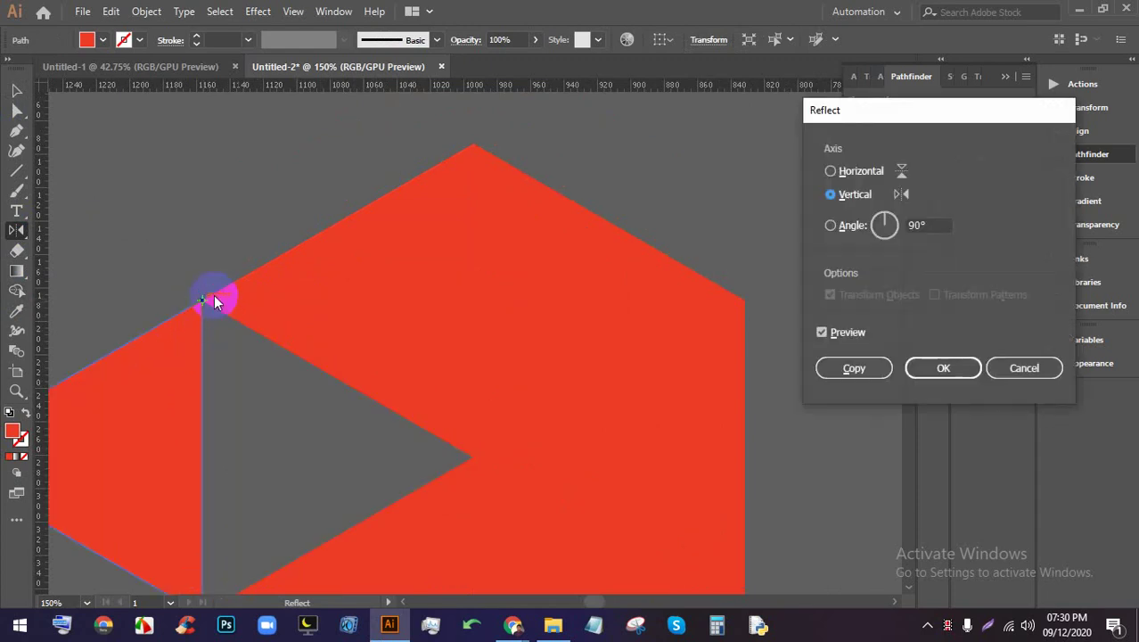
pyautogui.click(847, 175)
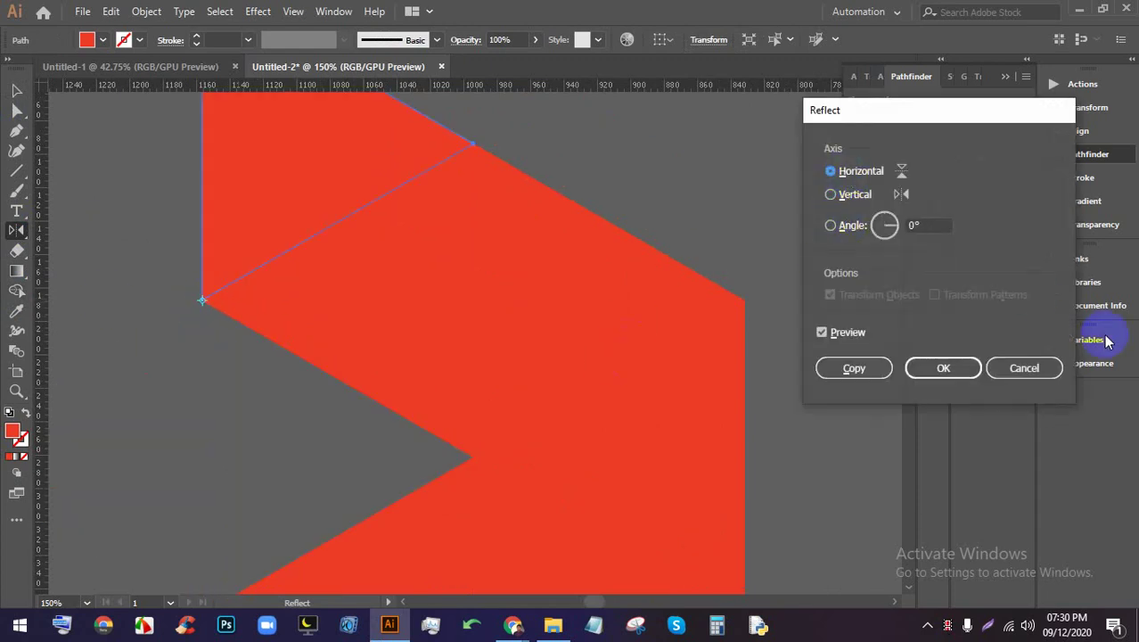
pyautogui.click(1017, 369)
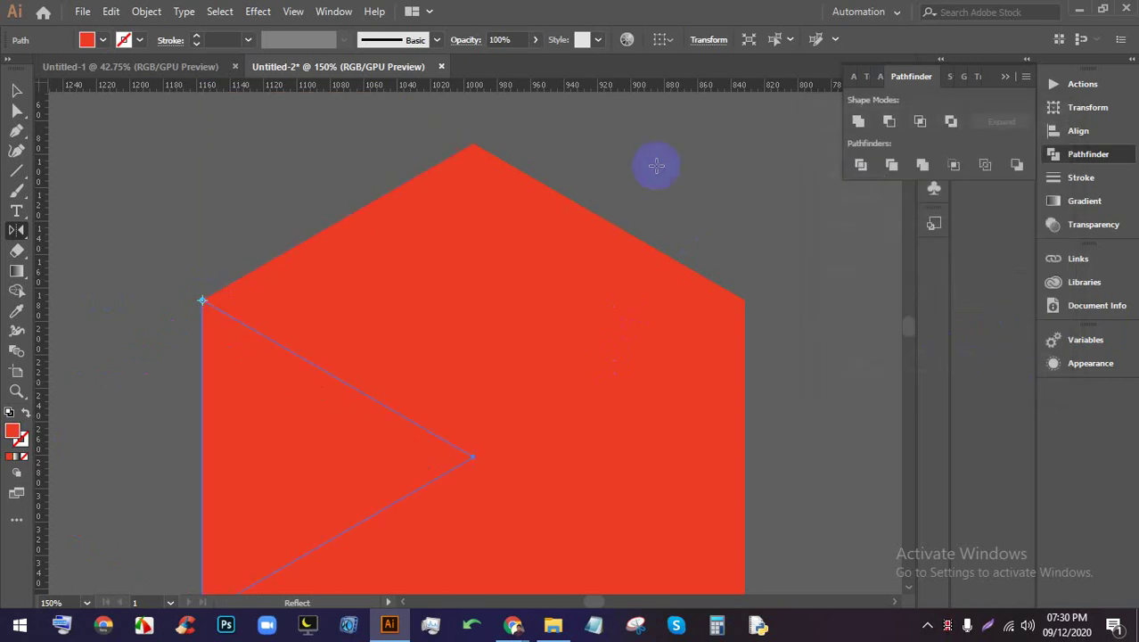
# Reflect the left triangle across the horizontal axis from its top corner
pyautogui.click(16, 90)
pyautogui.click(752, 201)
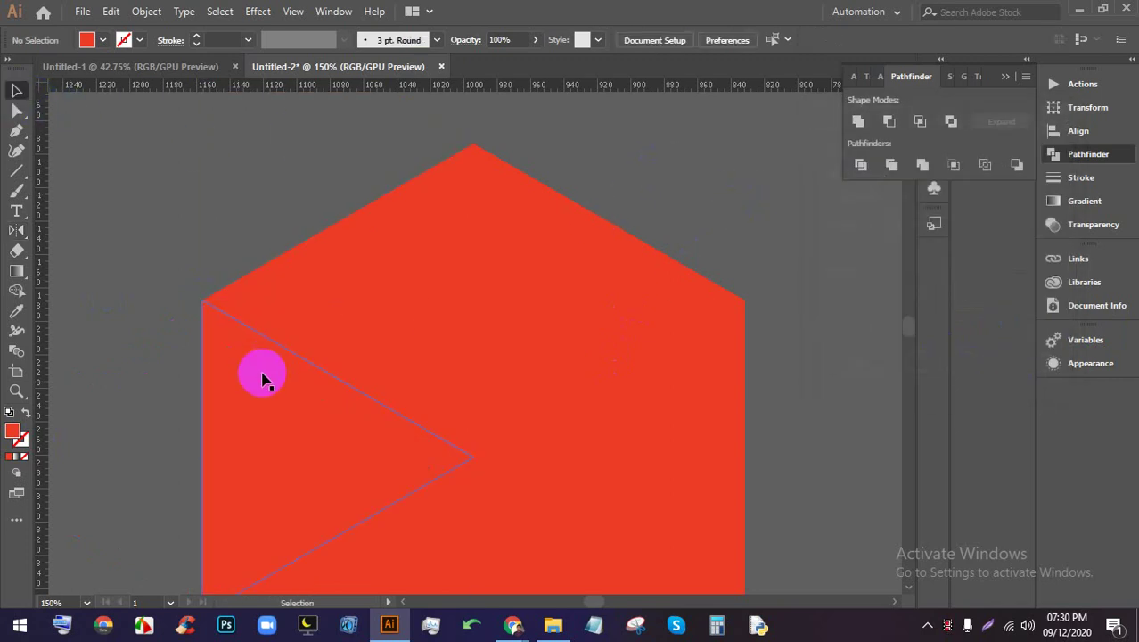
pyautogui.click(264, 372)
pyautogui.scroll(-4, 305, 436)
pyautogui.scroll(3, 382, 375)
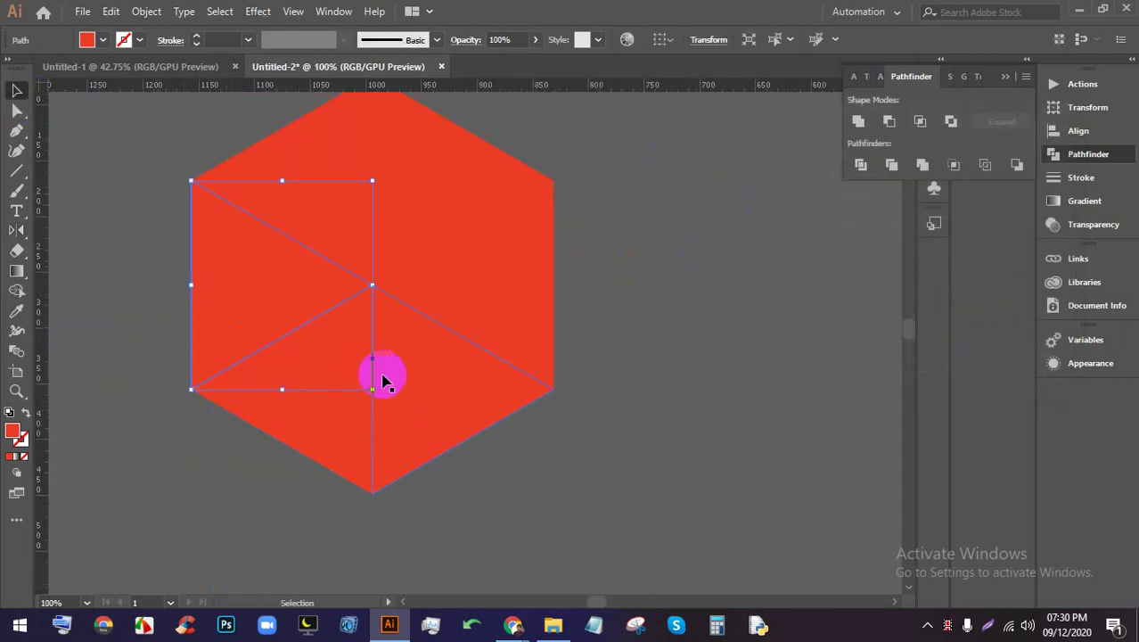
pyautogui.scroll(1, 313, 369)
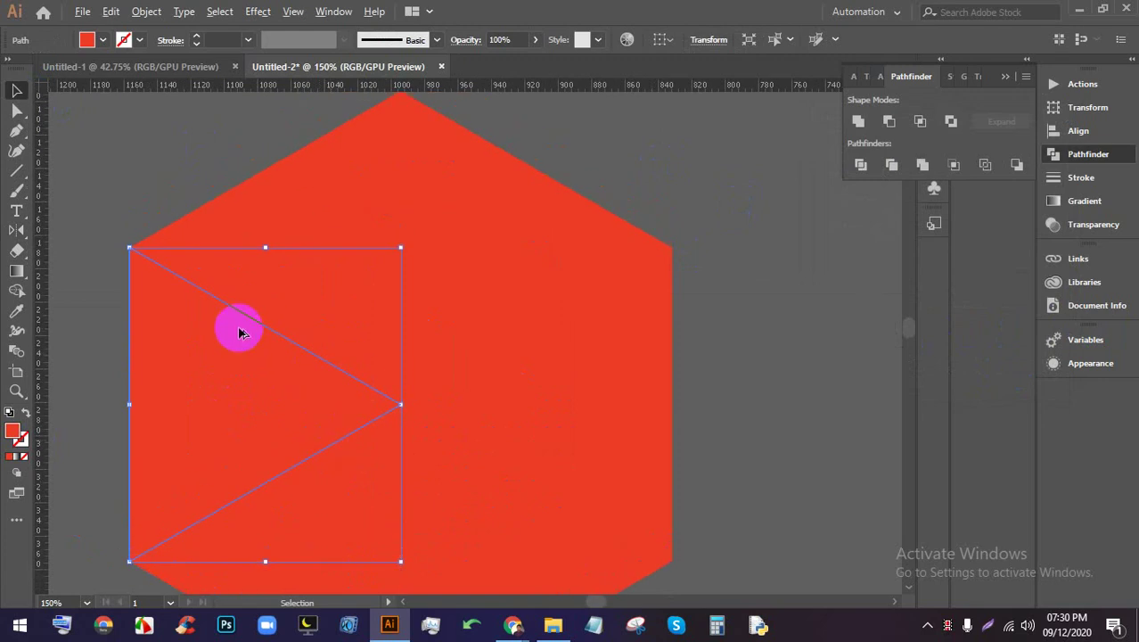
pyautogui.moveTo(17, 230); pyautogui.dragTo(89, 247)
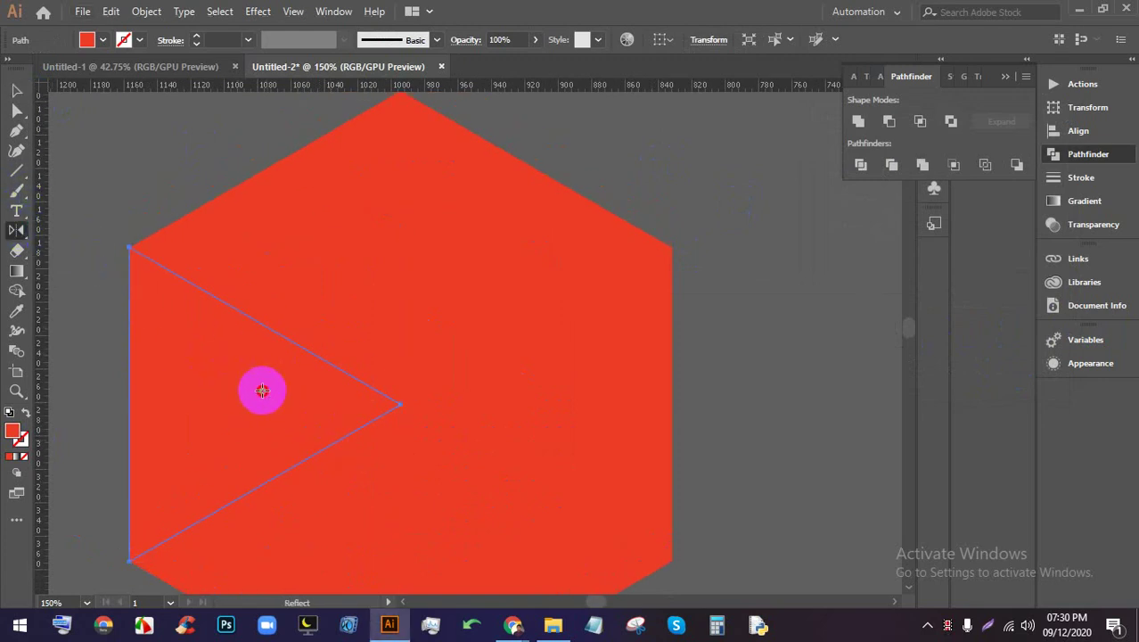
pyautogui.keyDown('alt'); pyautogui.click(129, 249); pyautogui.keyUp('alt')
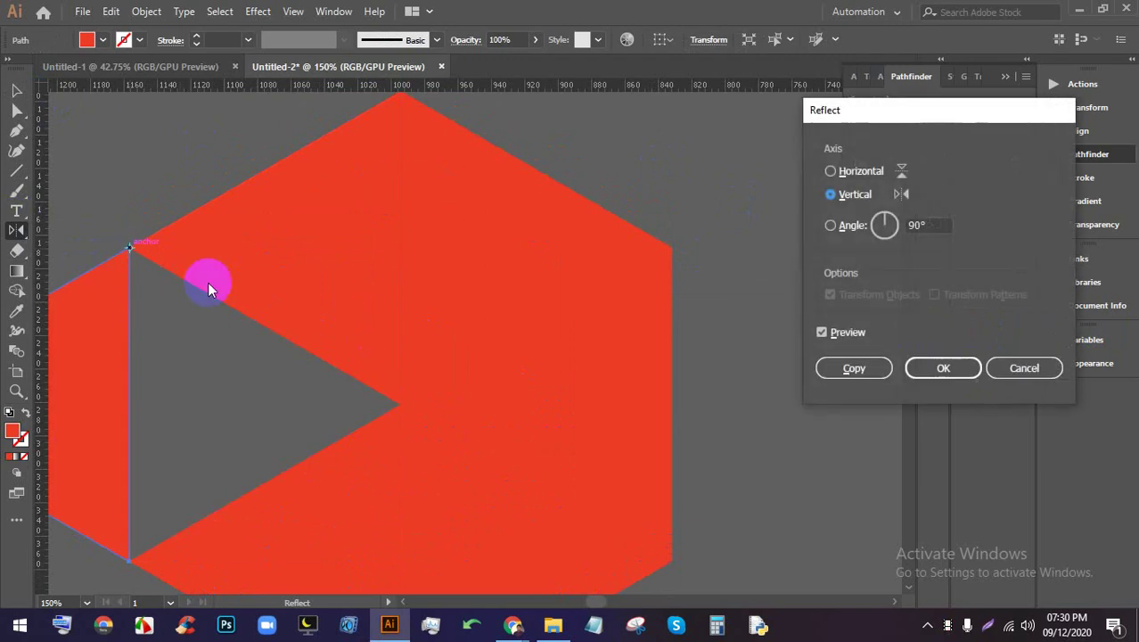
pyautogui.click(861, 169)
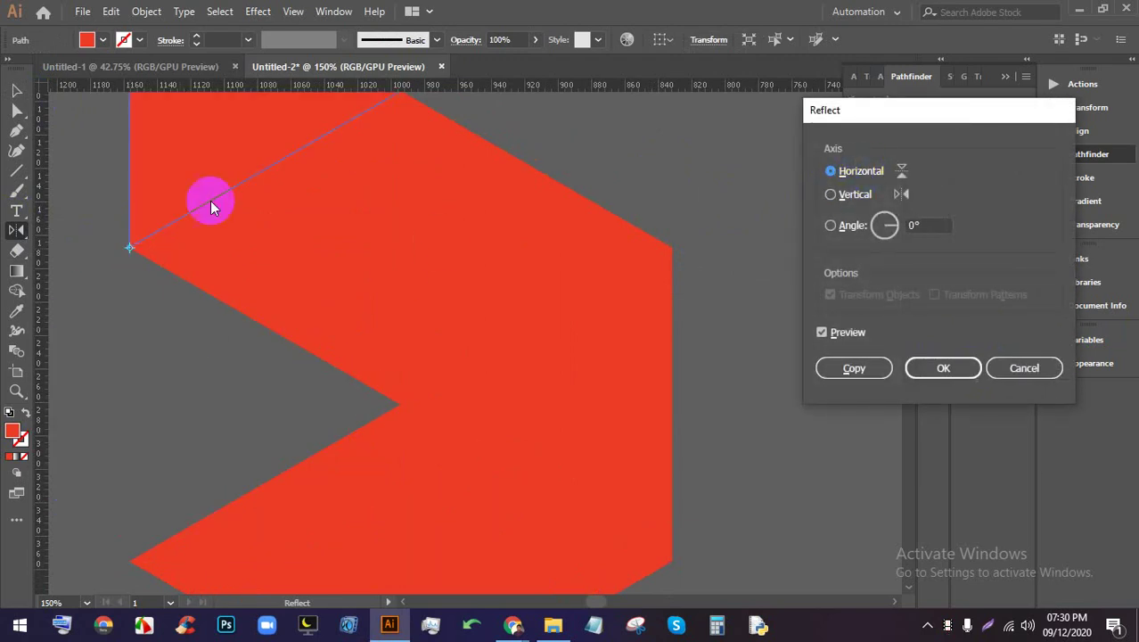
pyautogui.click(942, 370)
# Select the flipped top triangle to check it, then deselect it
pyautogui.scroll(-1, 692, 279)
pyautogui.scroll(-2, 695, 282)
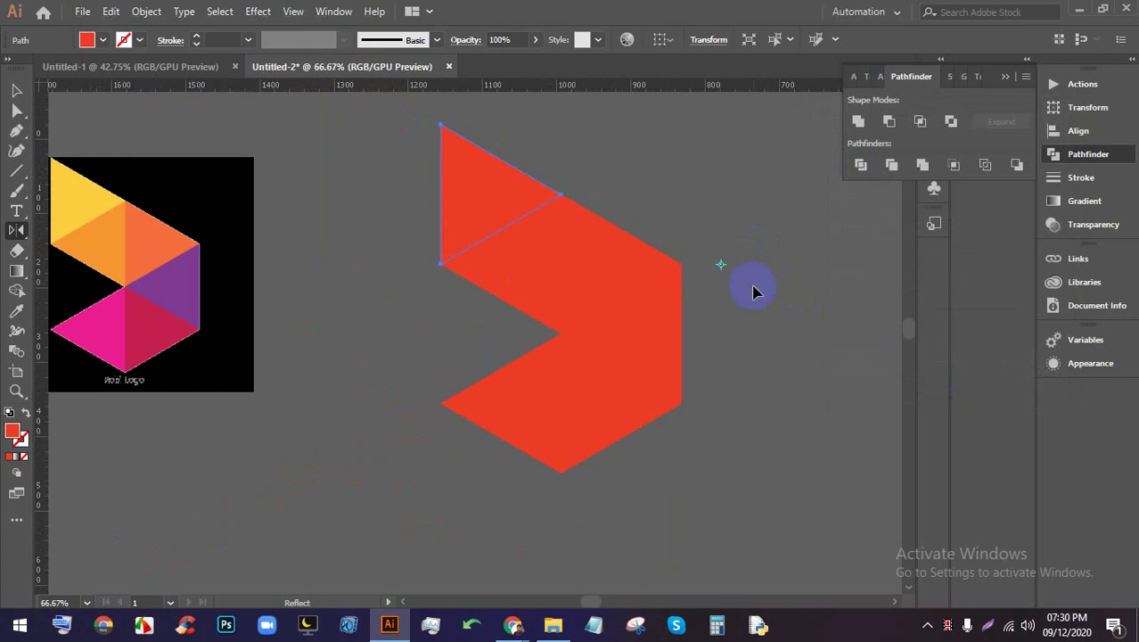
pyautogui.press('v')
pyautogui.click(442, 191)
pyautogui.click(727, 232)
pyautogui.scroll(-1, 635, 241)
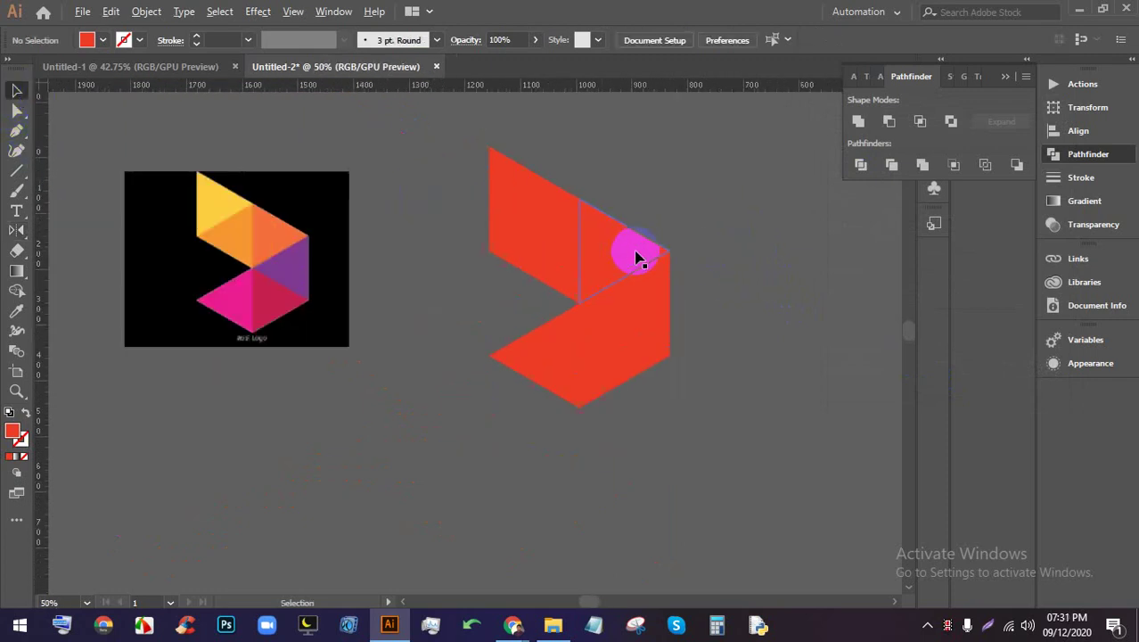
# Fill the top triangle with yellow sampled from the reference logo
pyautogui.click(491, 173)
pyautogui.click(16, 311)
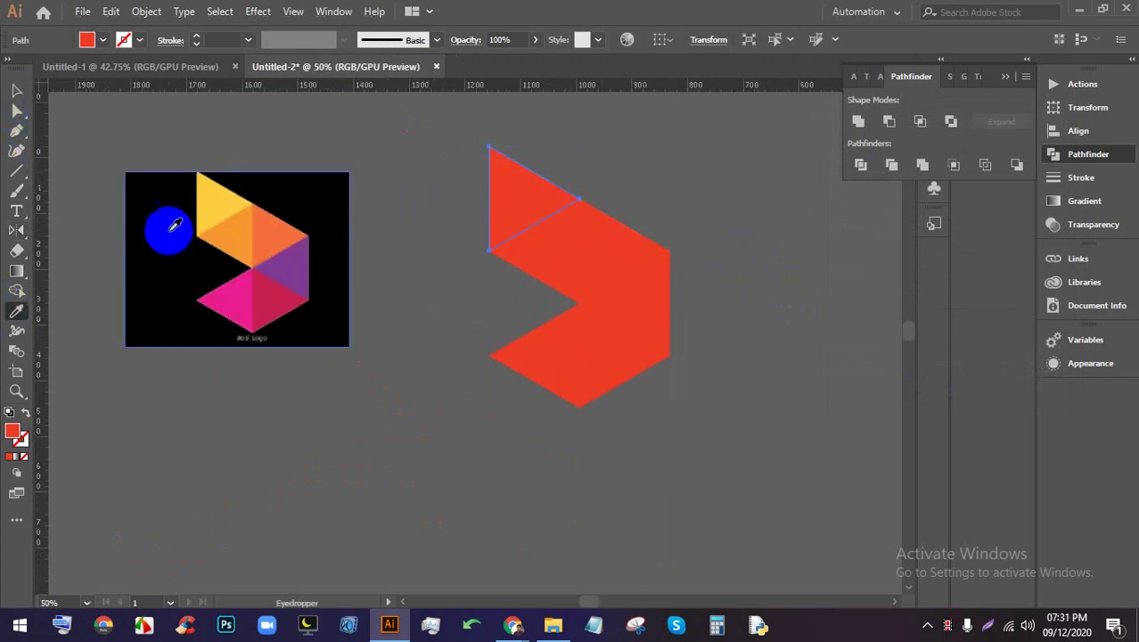
pyautogui.click(214, 198)
pyautogui.click(16, 90)
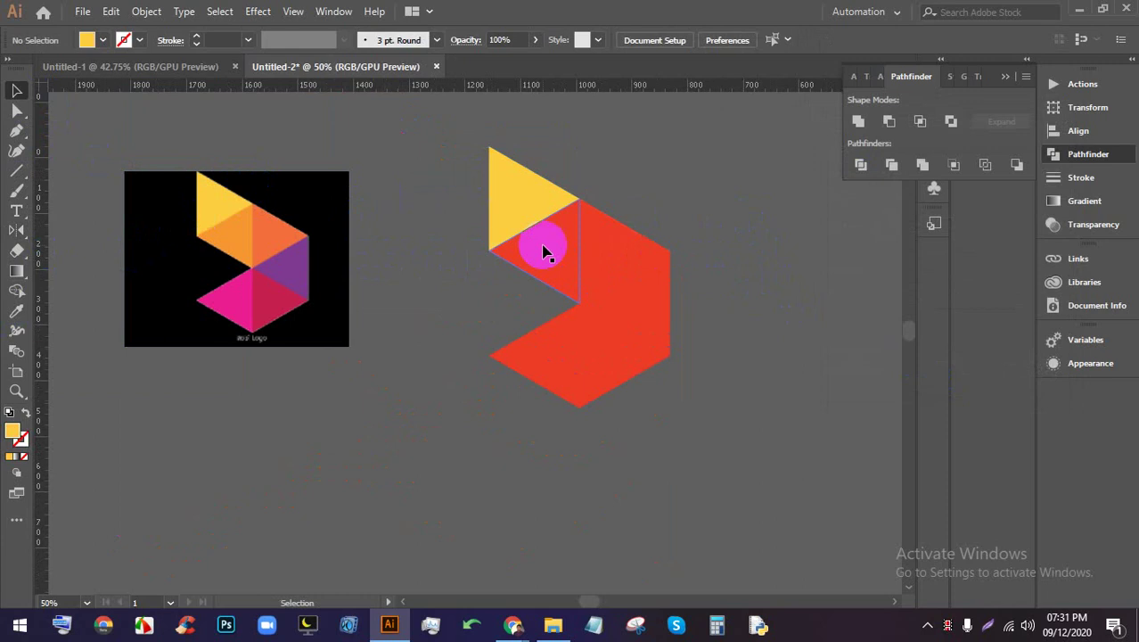
# Fill the middle triangle with the reference logo's orange
pyautogui.click(539, 250)
pyautogui.click(16, 310)
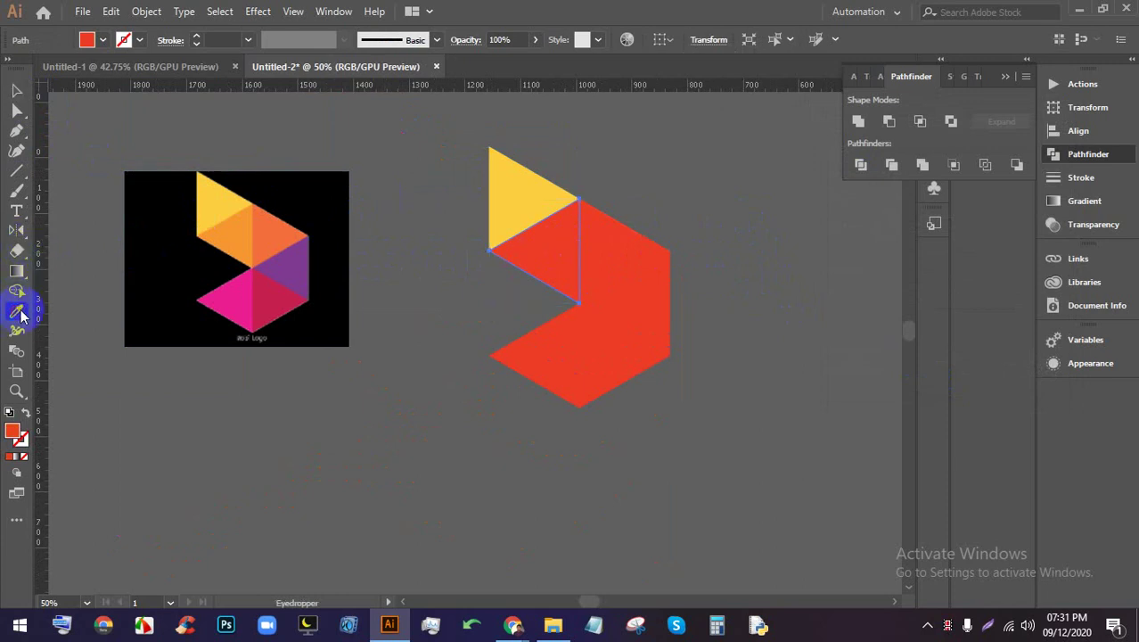
pyautogui.click(227, 229)
pyautogui.click(18, 91)
pyautogui.click(466, 247)
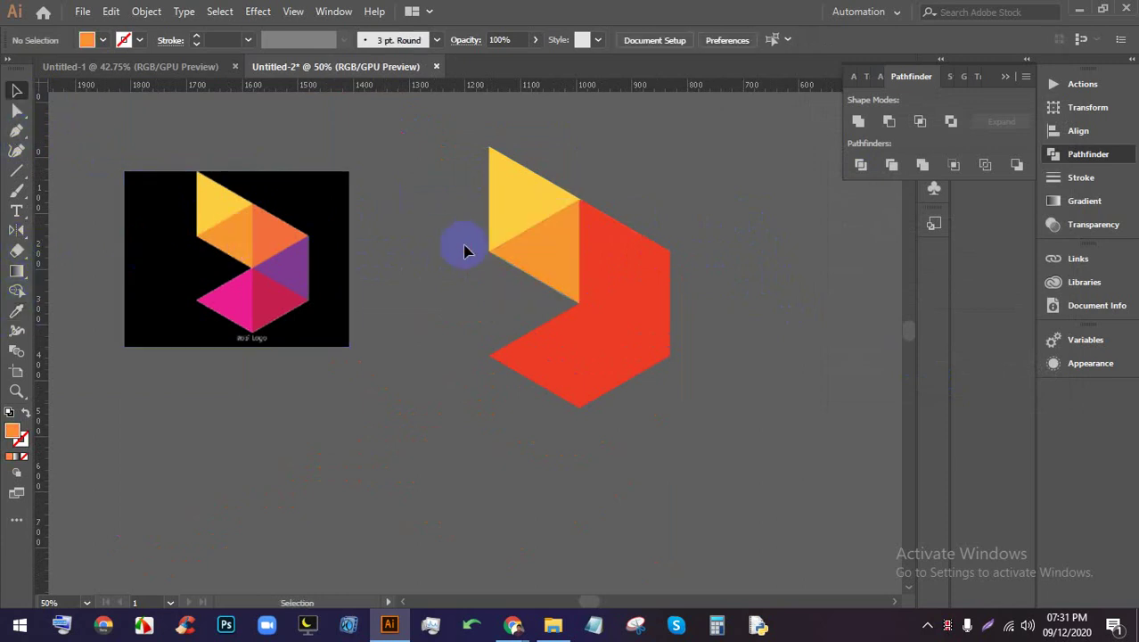
# Fill the right triangle with the logo's darker orange
pyautogui.click(648, 259)
pyautogui.click(16, 311)
pyautogui.click(204, 290)
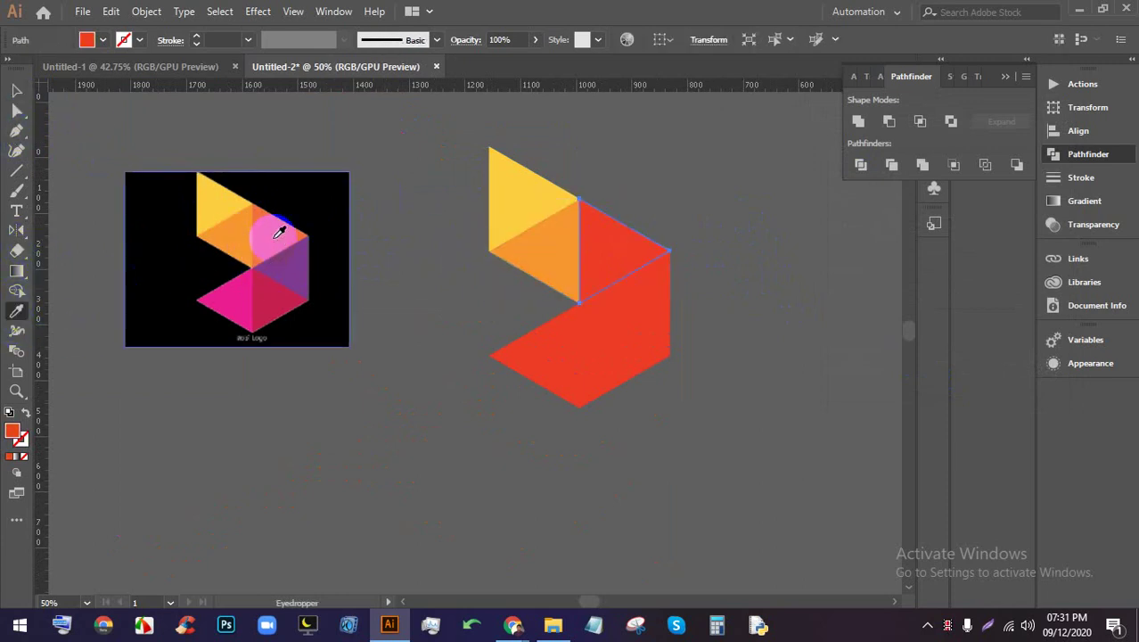
pyautogui.click(272, 230)
pyautogui.click(16, 91)
# Fill the piece below the orange triangle with a dark purple from the logo
pyautogui.click(602, 324)
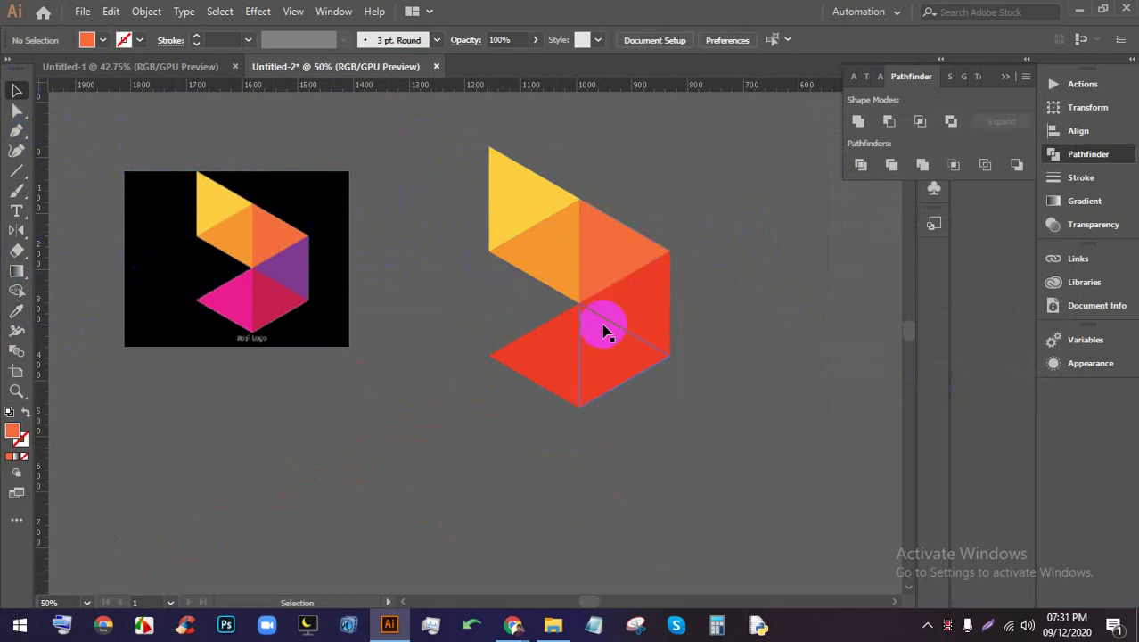
pyautogui.click(16, 314)
pyautogui.click(287, 262)
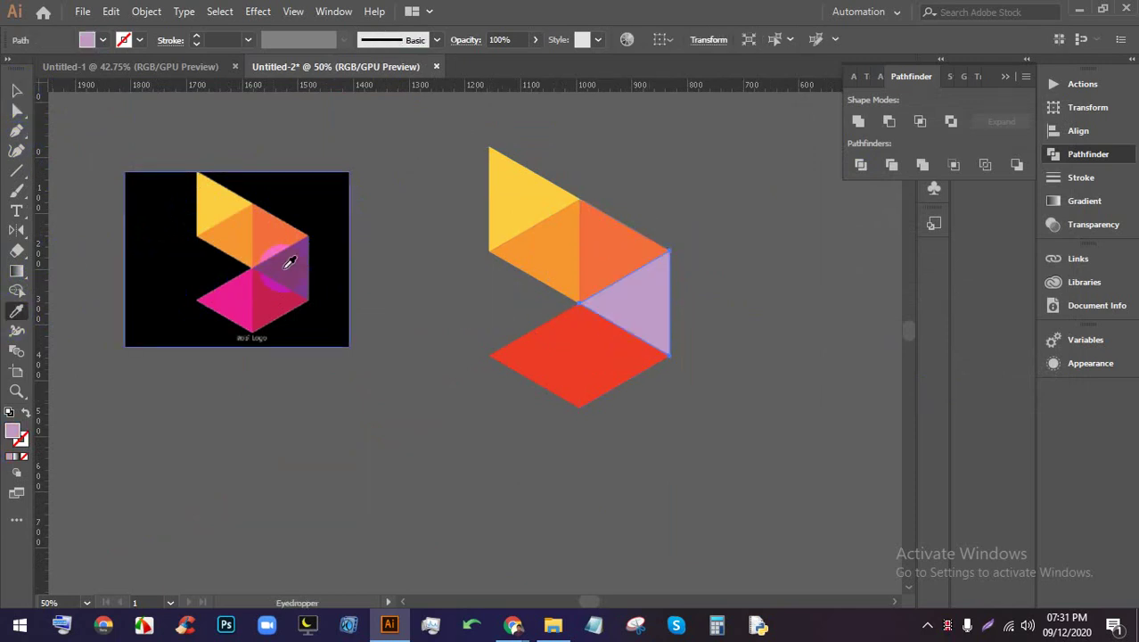
pyautogui.click(285, 225)
pyautogui.click(298, 264)
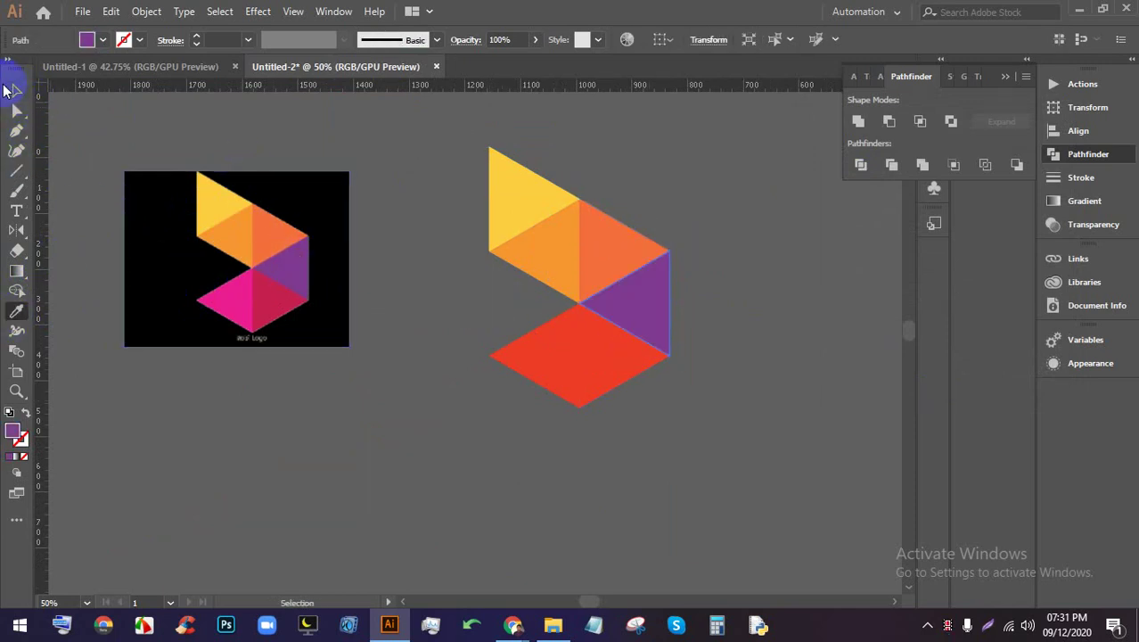
pyautogui.click(16, 91)
pyautogui.click(348, 257)
pyautogui.click(407, 282)
# Fill the right half of the lower piece with the logo's crimson
pyautogui.click(560, 363)
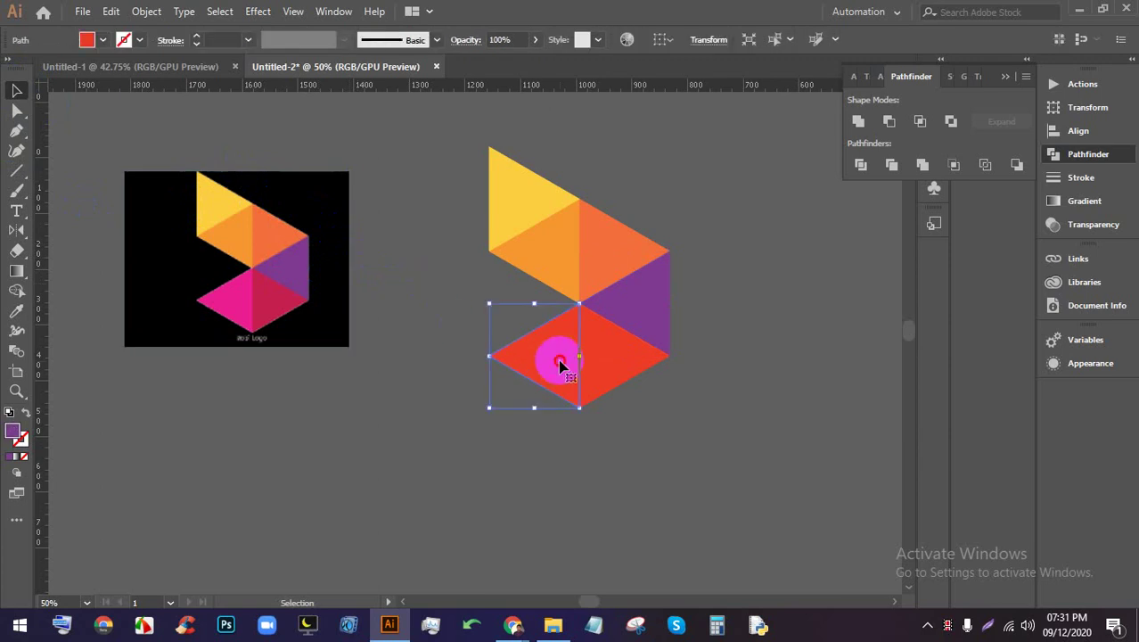
pyautogui.click(585, 367)
pyautogui.click(16, 310)
pyautogui.click(278, 305)
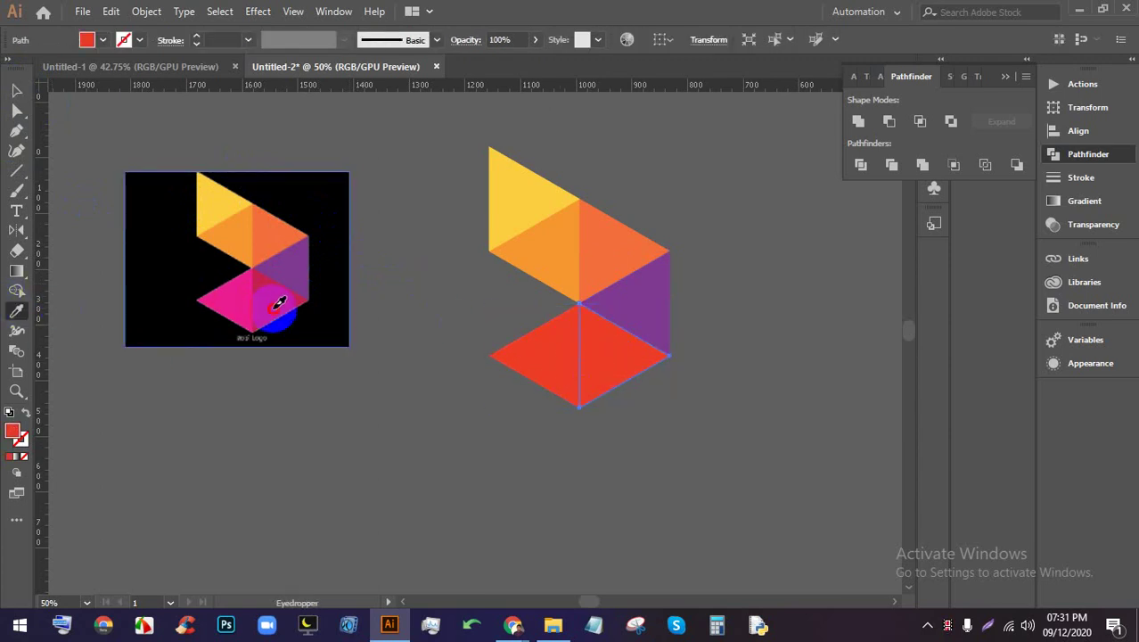
pyautogui.click(16, 91)
pyautogui.click(272, 343)
# Fill the left half of the lower piece with the logo's pink
pyautogui.click(513, 364)
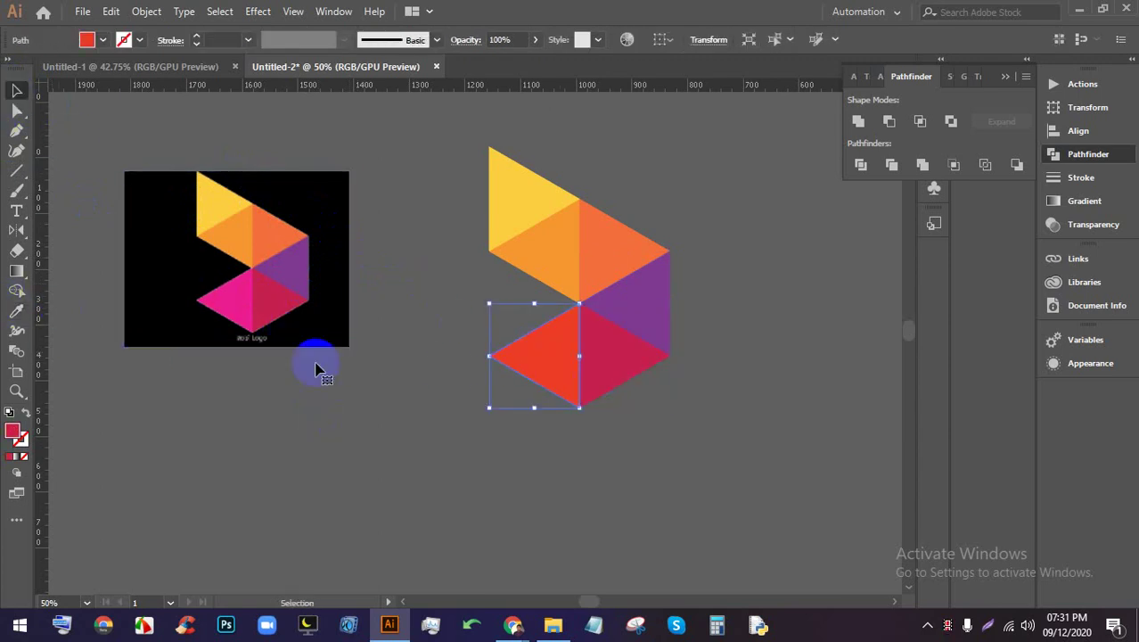
pyautogui.click(17, 310)
pyautogui.click(223, 294)
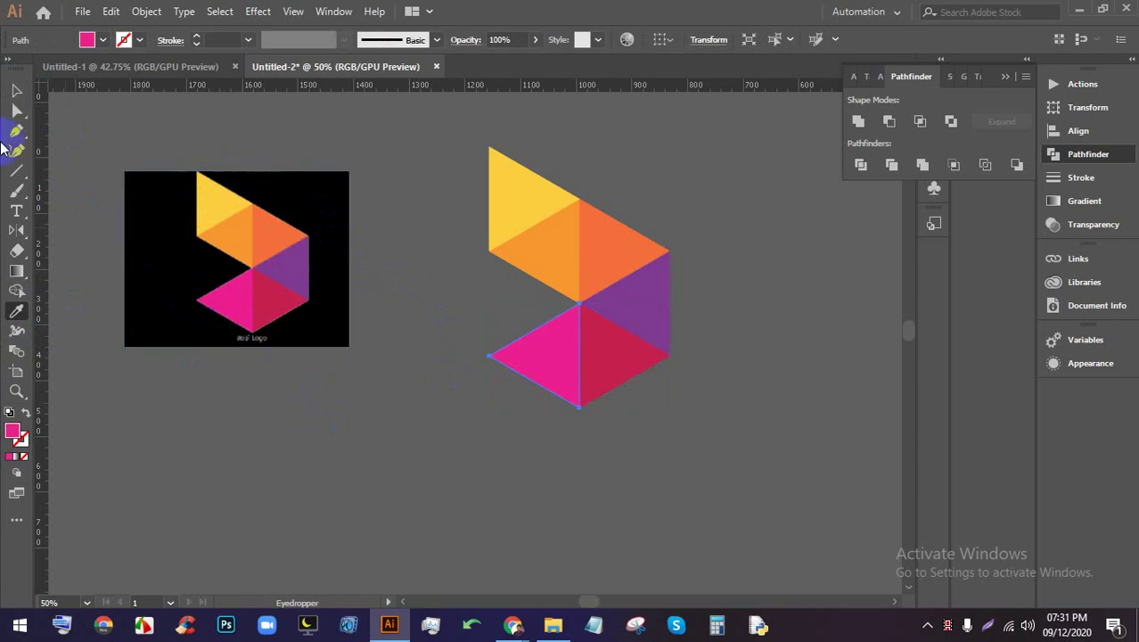
pyautogui.click(16, 93)
pyautogui.click(442, 275)
pyautogui.scroll(-3, 310, 300)
pyautogui.scroll(5, 465, 307)
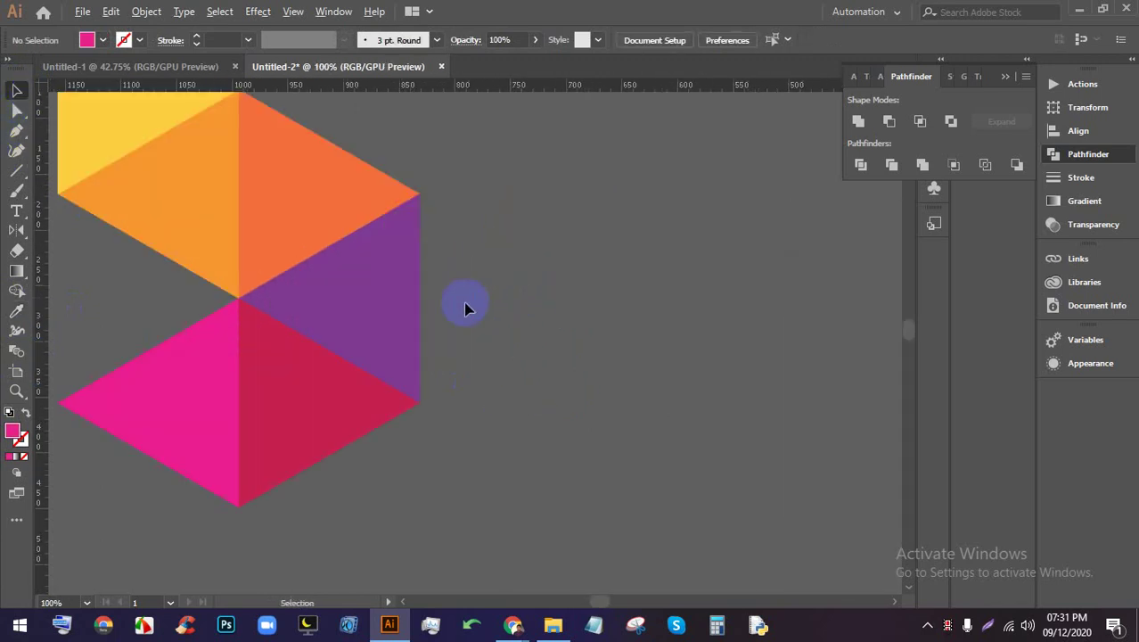
pyautogui.scroll(-1, 464, 374)
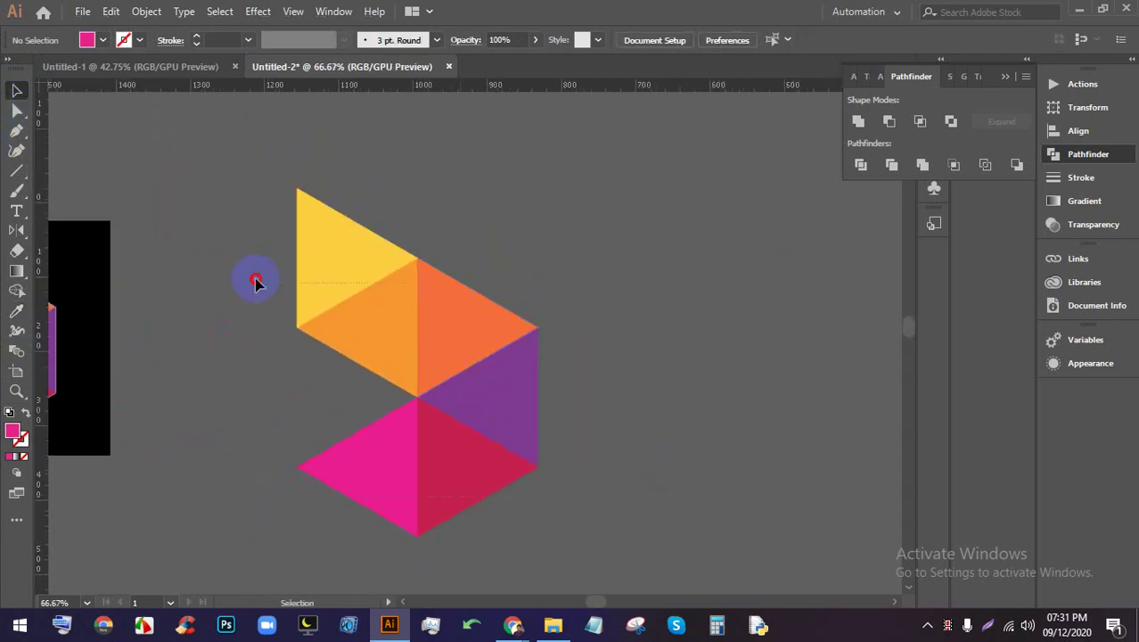
pyautogui.moveTo(256, 282); pyautogui.dragTo(240, 259)
pyautogui.click(590, 269)
pyautogui.scroll(8, 419, 262)
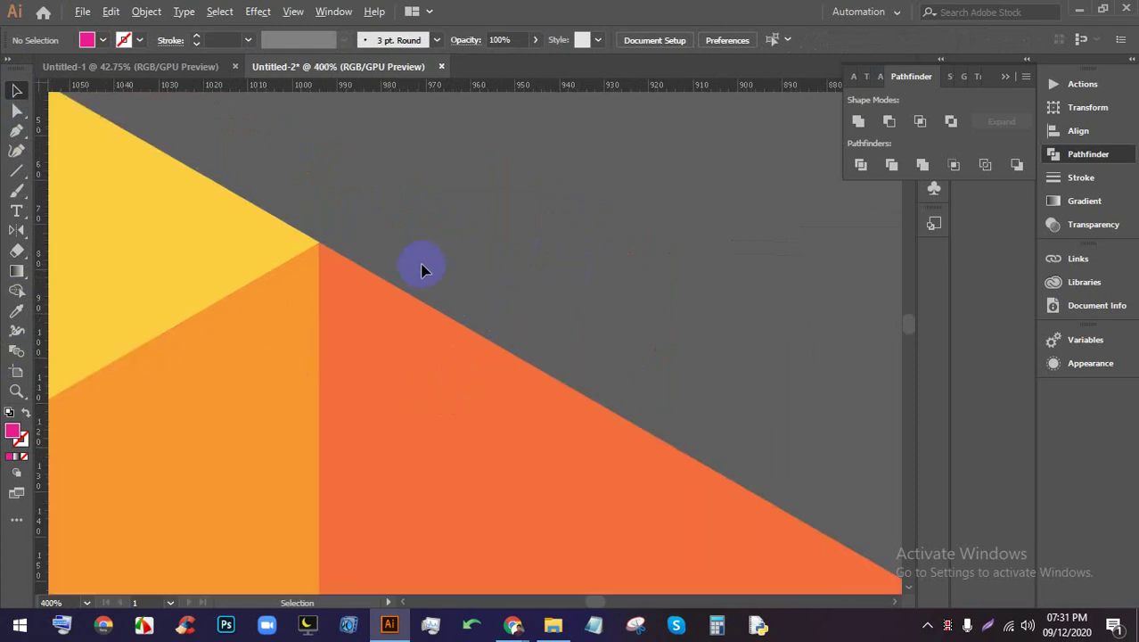
pyautogui.scroll(-8, 256, 247)
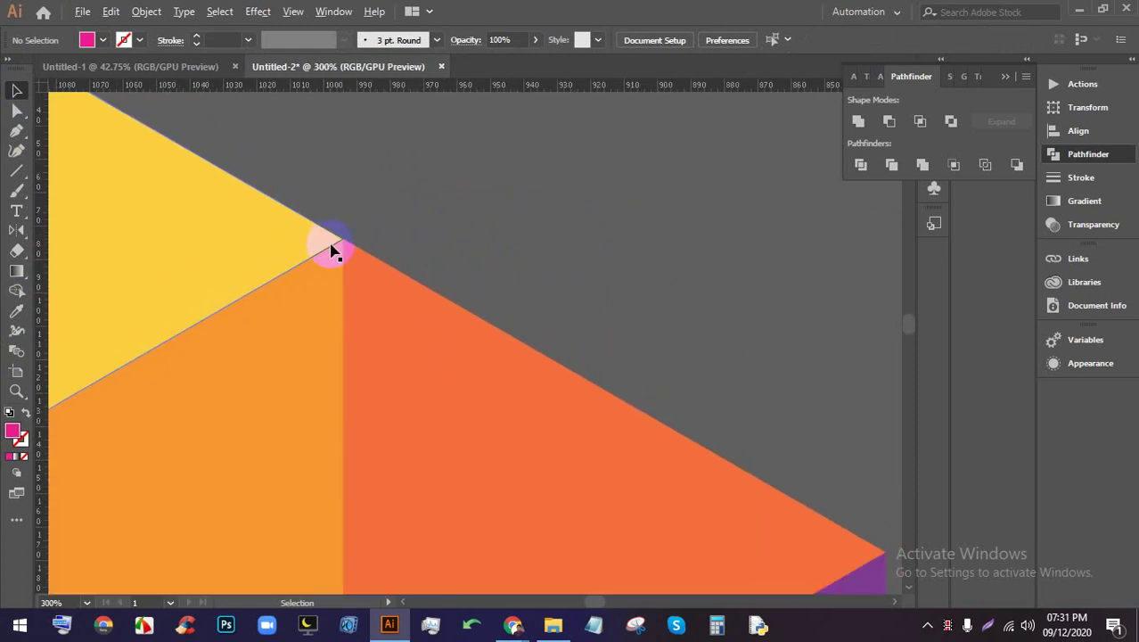
pyautogui.hscroll(5, 730, 305)
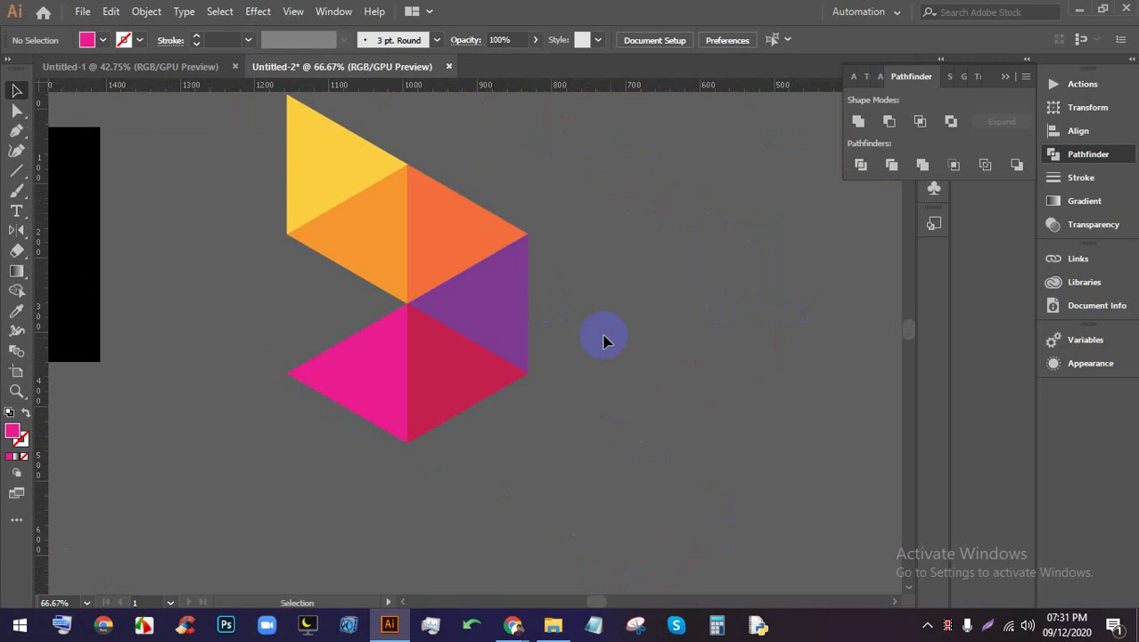
pyautogui.scroll(-2, 638, 466)
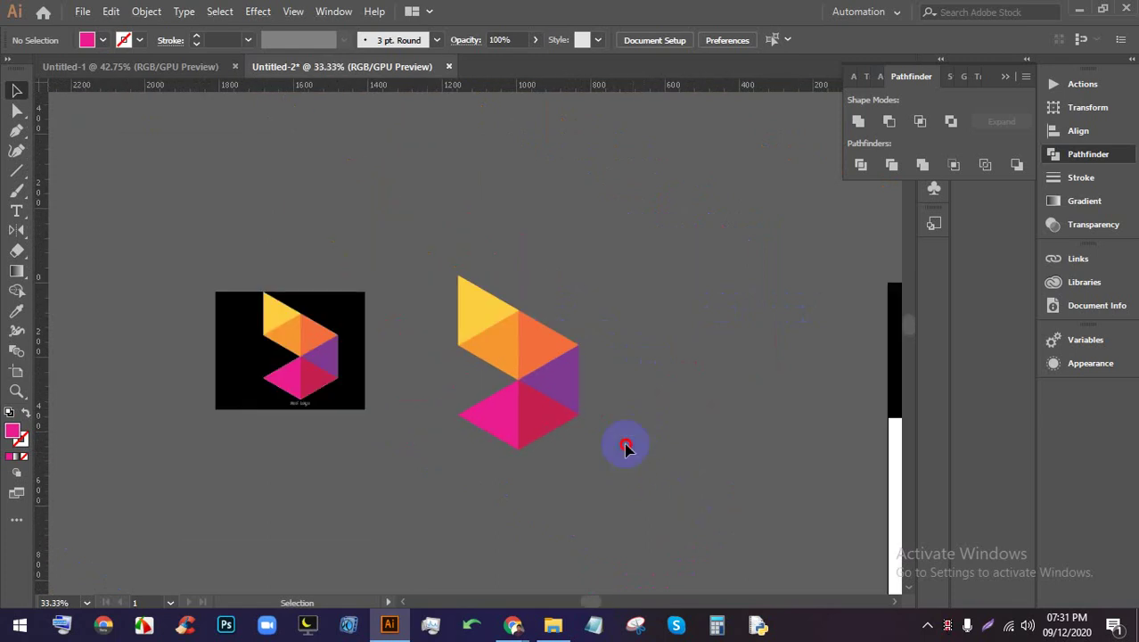
pyautogui.moveTo(625, 447); pyautogui.dragTo(433, 284)
pyautogui.click(688, 414)
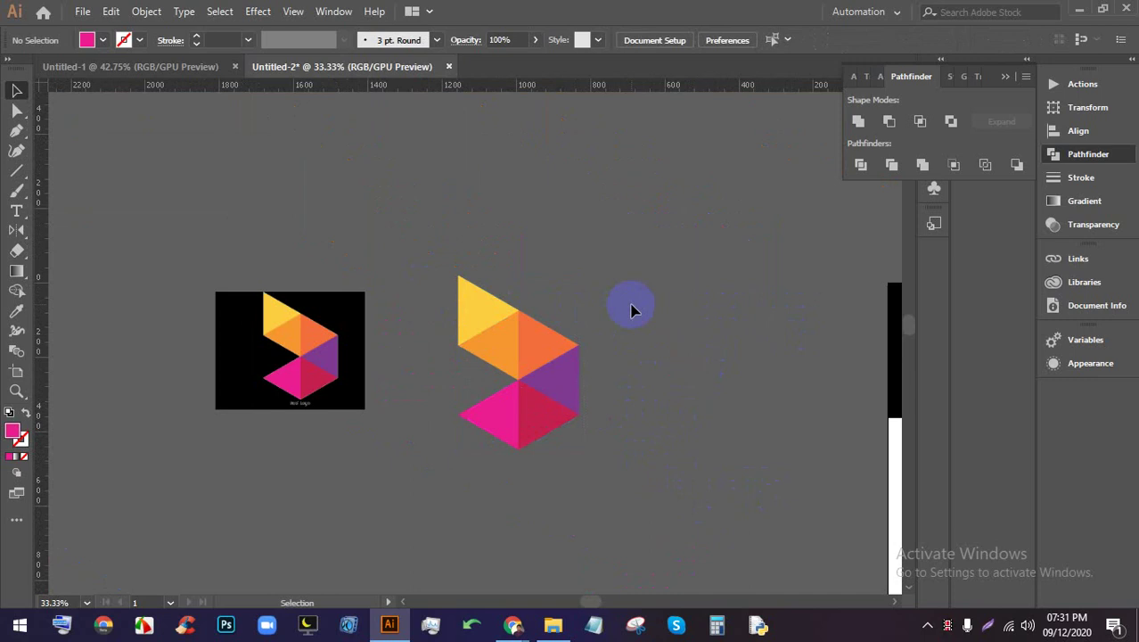
# Marquee-select all the old sample logos, move them off the artboard, then zoom back in
pyautogui.scroll(-1, 317, 368)
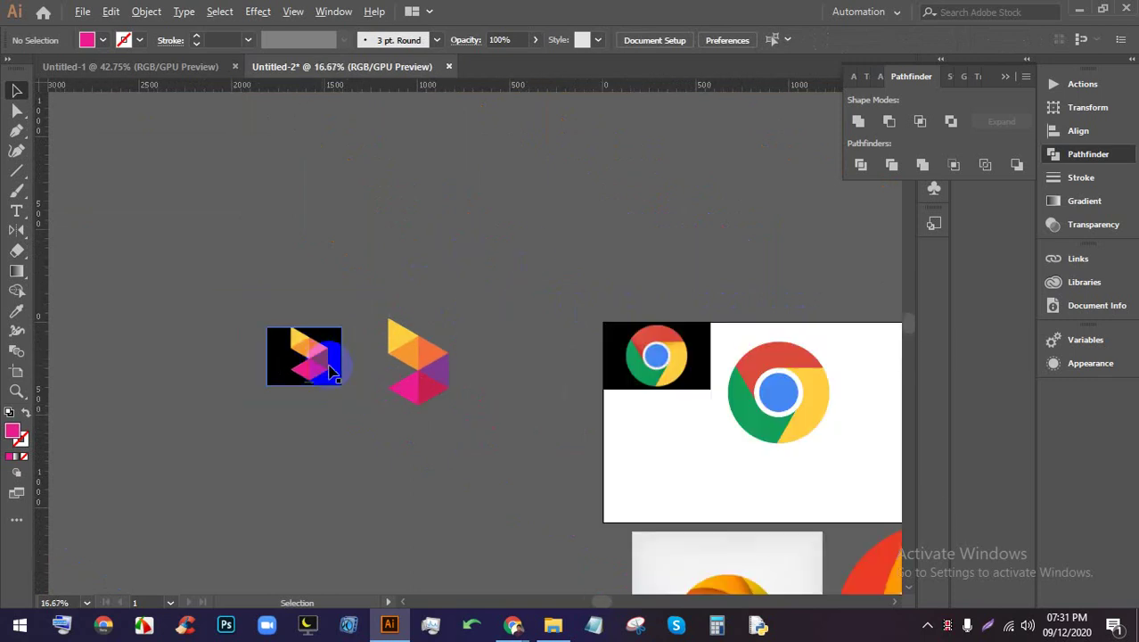
pyautogui.moveTo(588, 544); pyautogui.dragTo(227, 393)
pyautogui.scroll(-1, 224, 342)
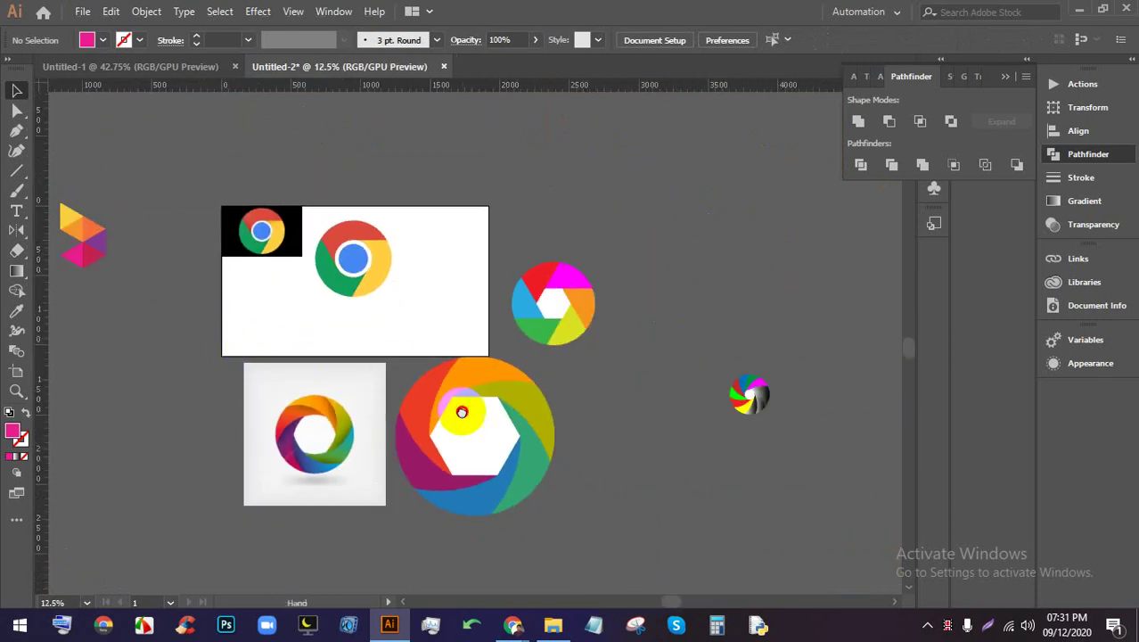
pyautogui.moveTo(458, 406); pyautogui.dragTo(376, 357)
pyautogui.scroll(-1, 374, 356)
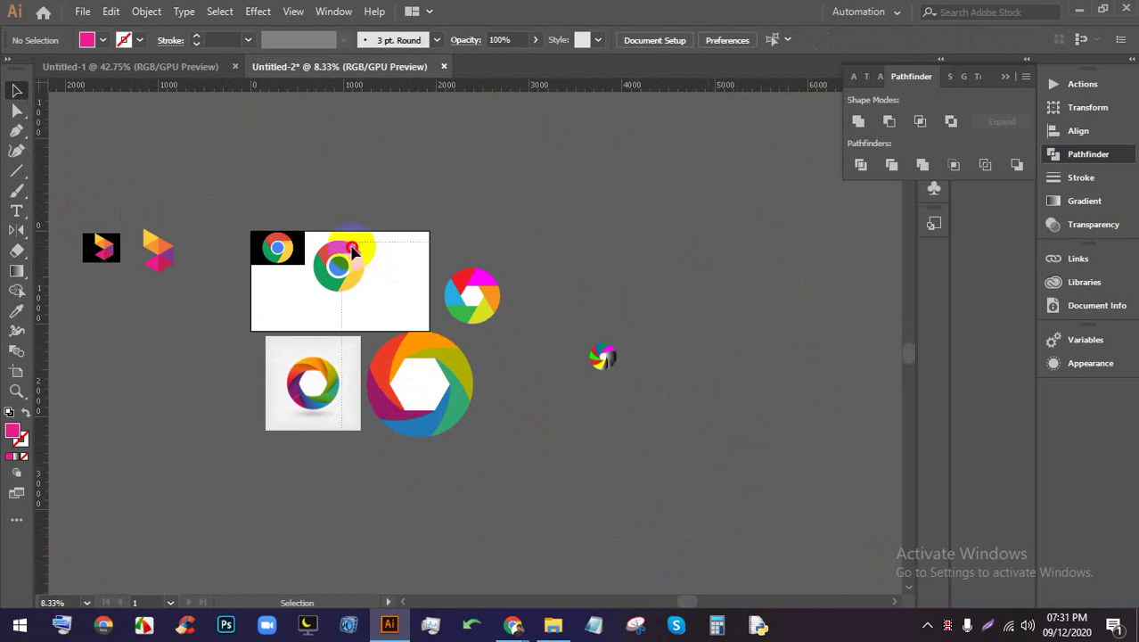
pyautogui.moveTo(87, 171); pyautogui.dragTo(275, 249)
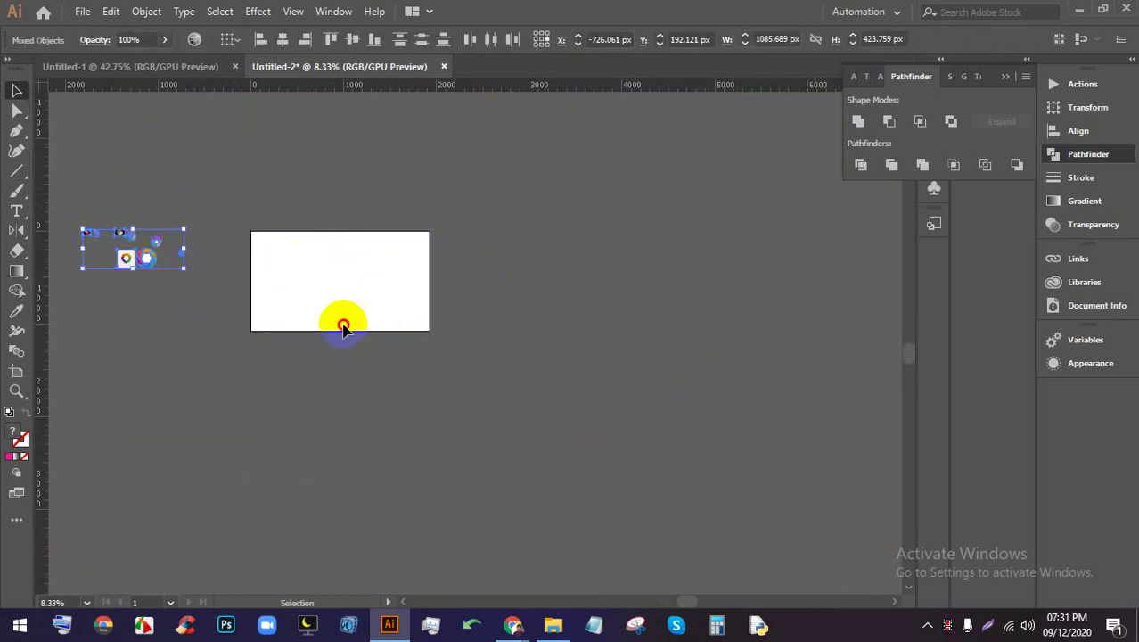
pyautogui.click(343, 326)
pyautogui.hscroll(-3, 458, 292)
pyautogui.hscroll(3, 478, 333)
pyautogui.scroll(3, 321, 337)
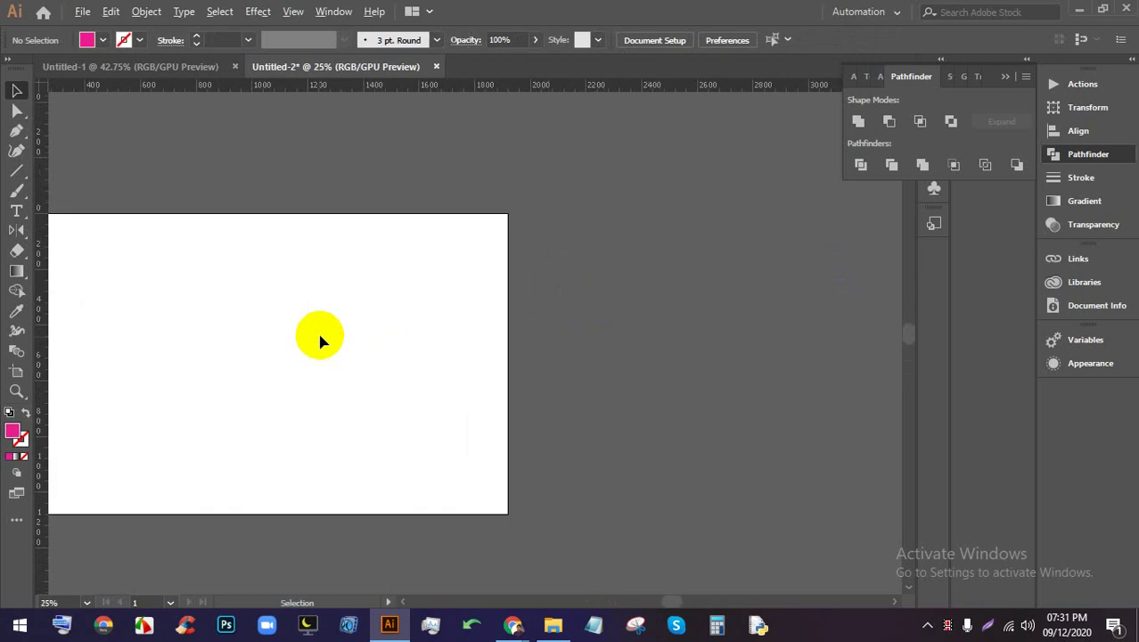
pyautogui.scroll(1, 321, 342)
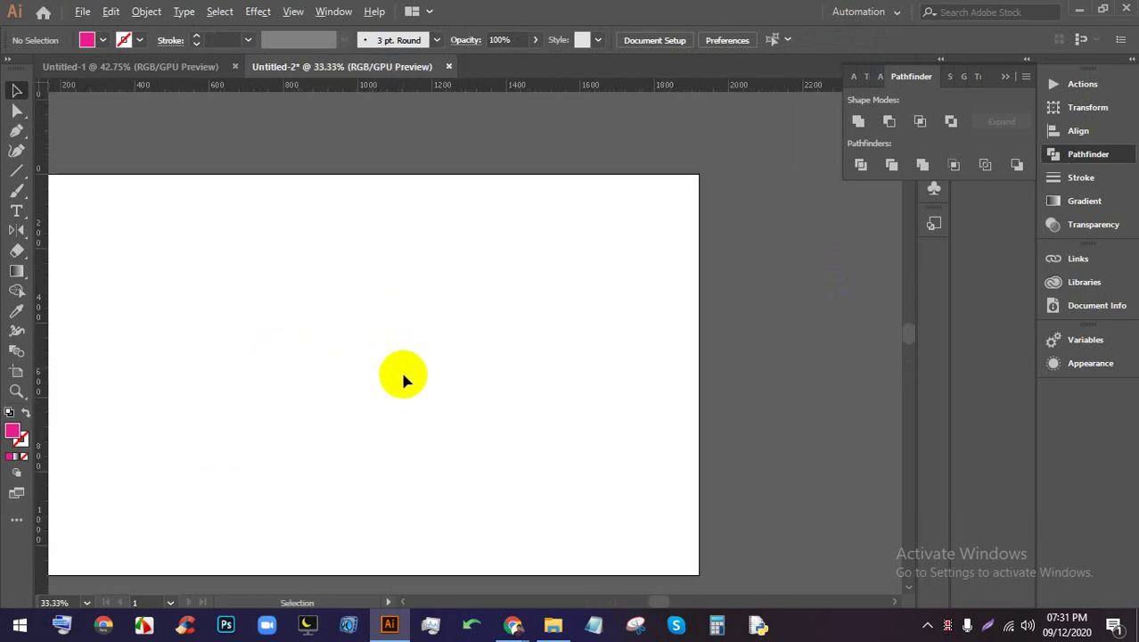
pyautogui.scroll(-1, 357, 370)
pyautogui.hscroll(-1, 356, 370)
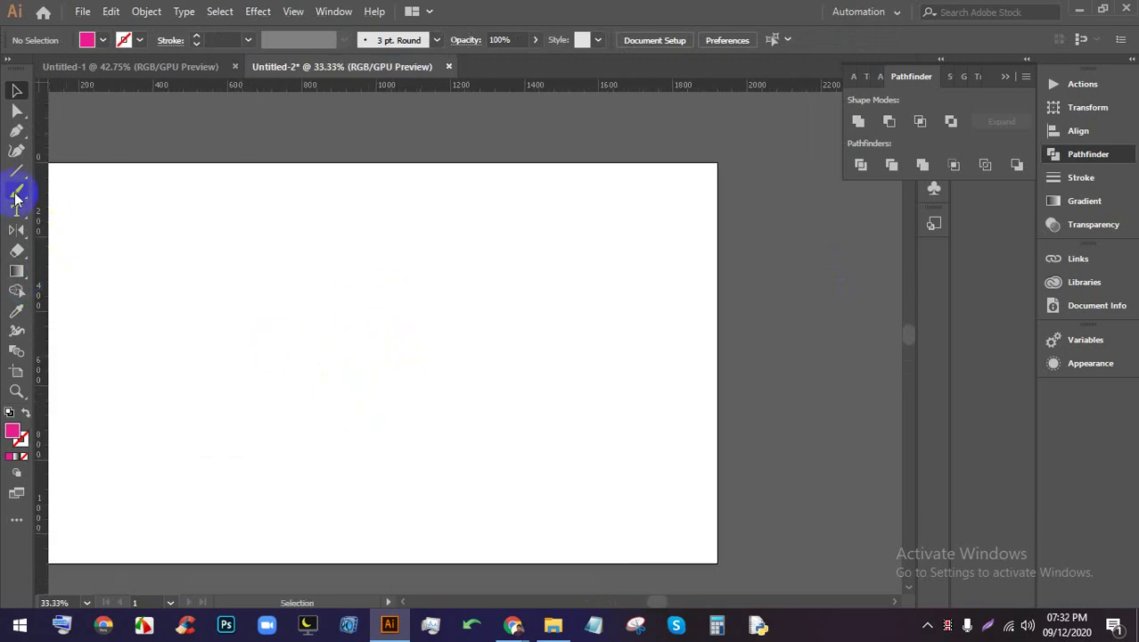
# Draw a large magenta circle with the Ellipse tool and move it up-left on the artboard
pyautogui.moveTo(18, 171); pyautogui.dragTo(102, 188)
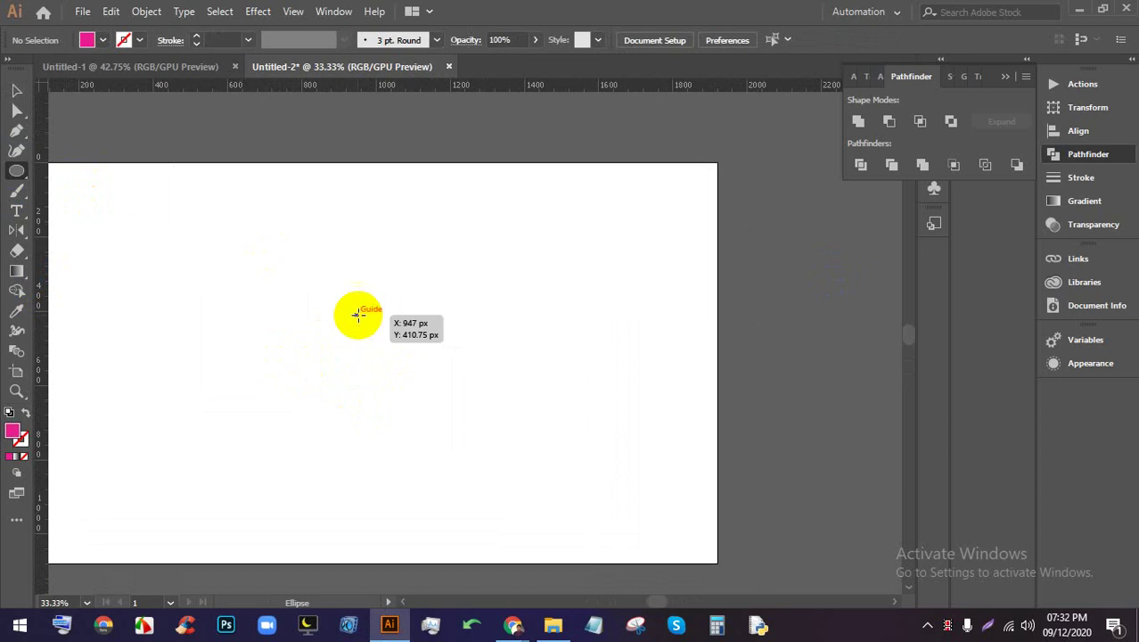
pyautogui.moveTo(365, 329); pyautogui.dragTo(613, 572)
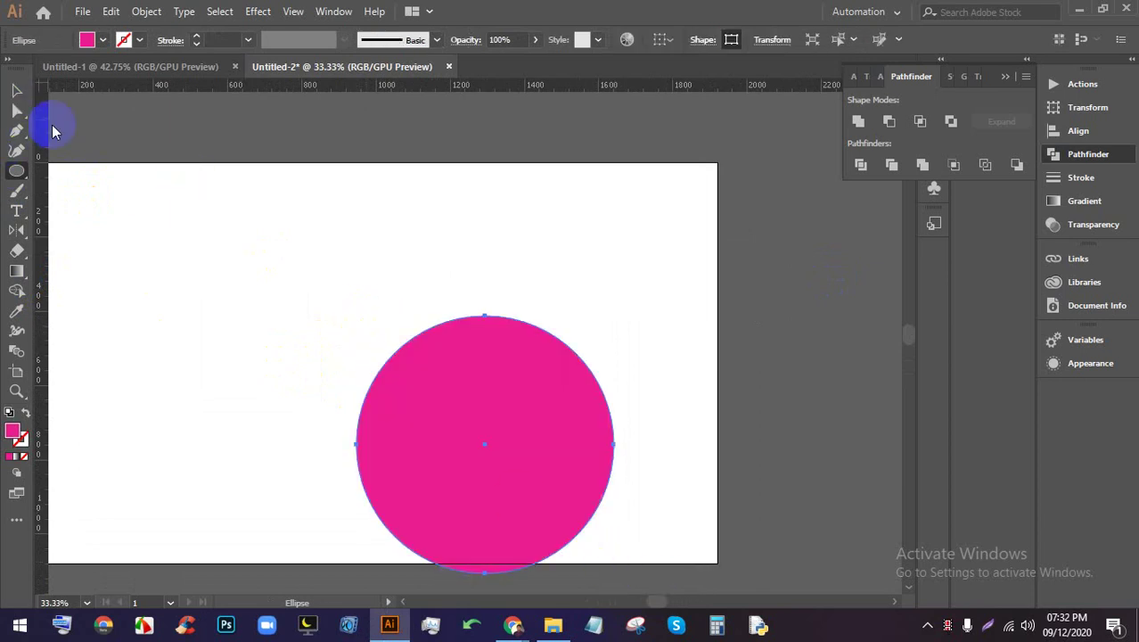
pyautogui.click(17, 90)
pyautogui.moveTo(484, 410); pyautogui.dragTo(294, 300)
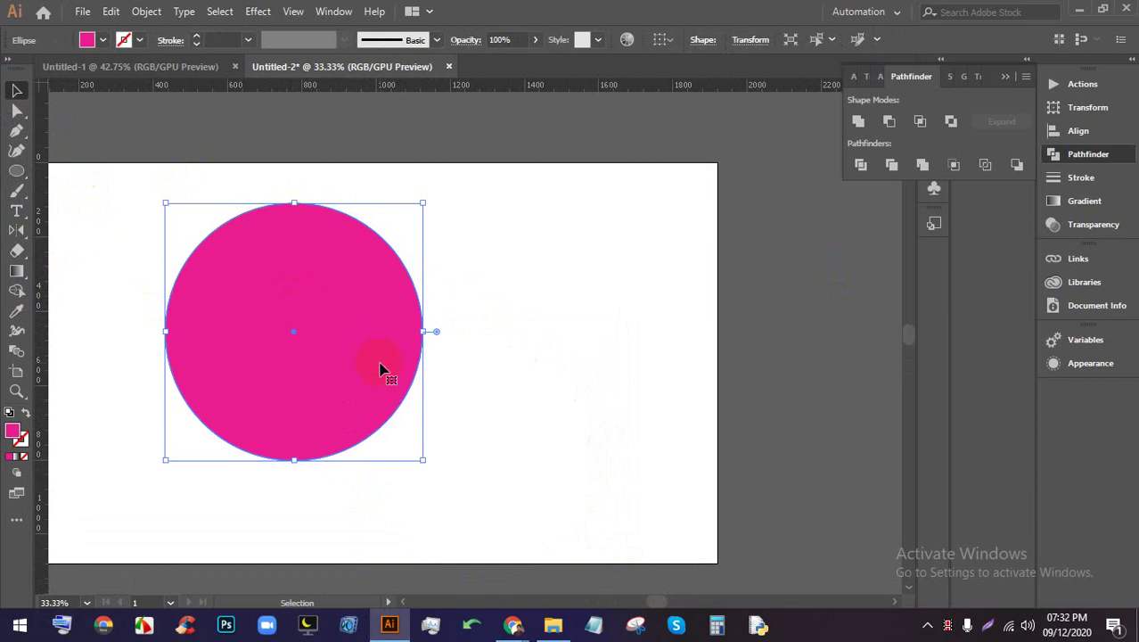
pyautogui.moveTo(380, 369); pyautogui.dragTo(389, 372)
# Add a slightly smaller circle layered inside the first one
pyautogui.scroll(-1, 369, 328)
pyautogui.scroll(2, 369, 328)
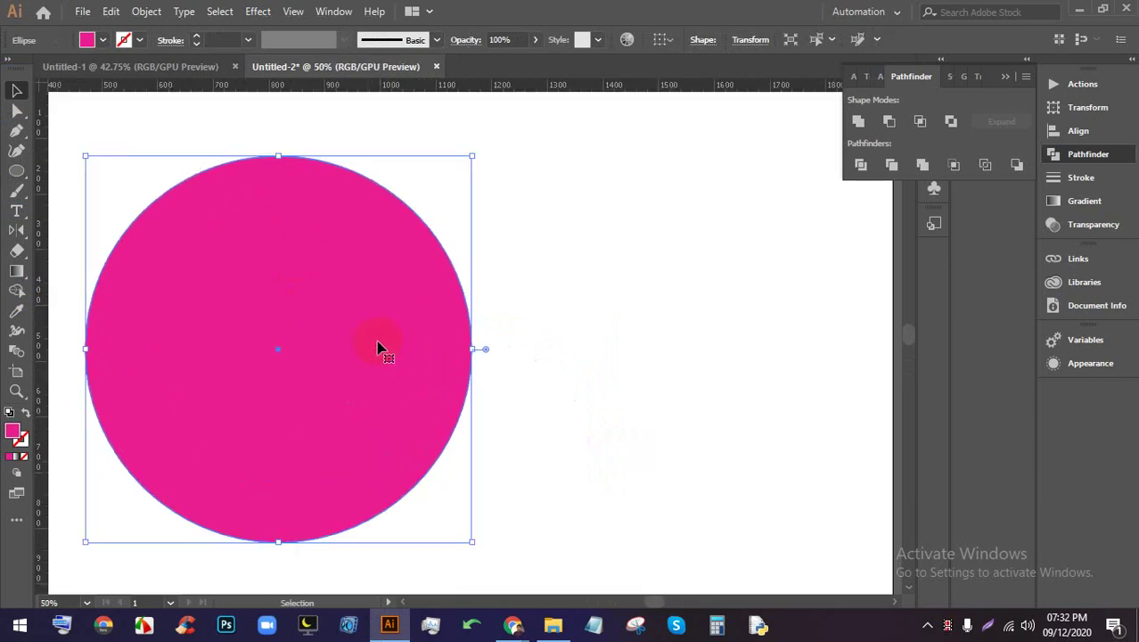
pyautogui.click(668, 399)
pyautogui.click(336, 363)
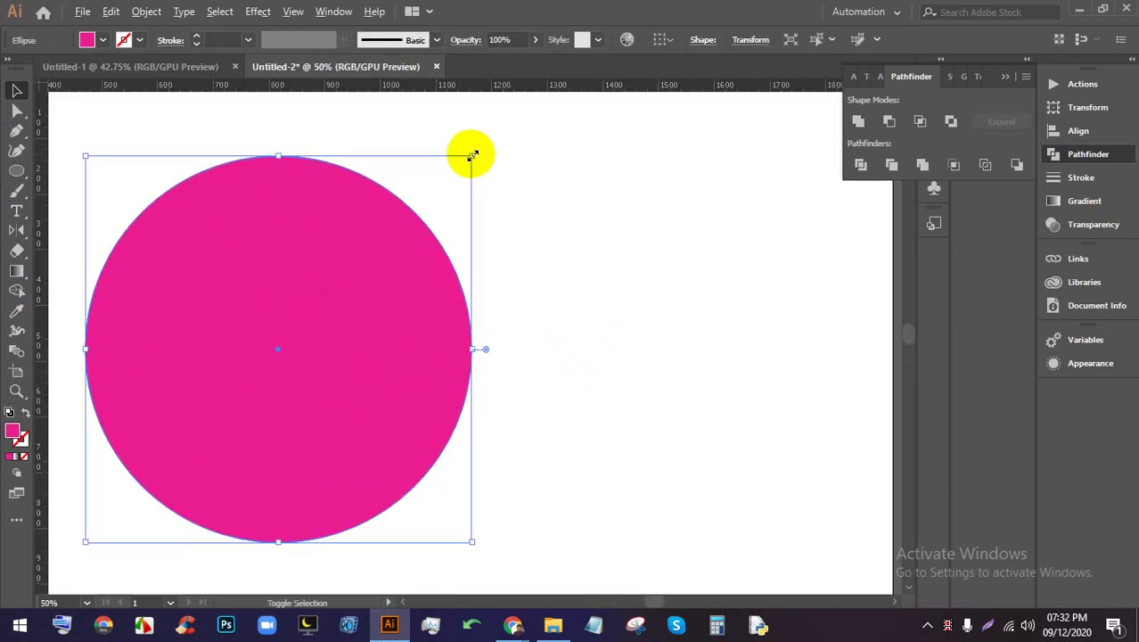
pyautogui.moveTo(472, 156); pyautogui.dragTo(456, 163)
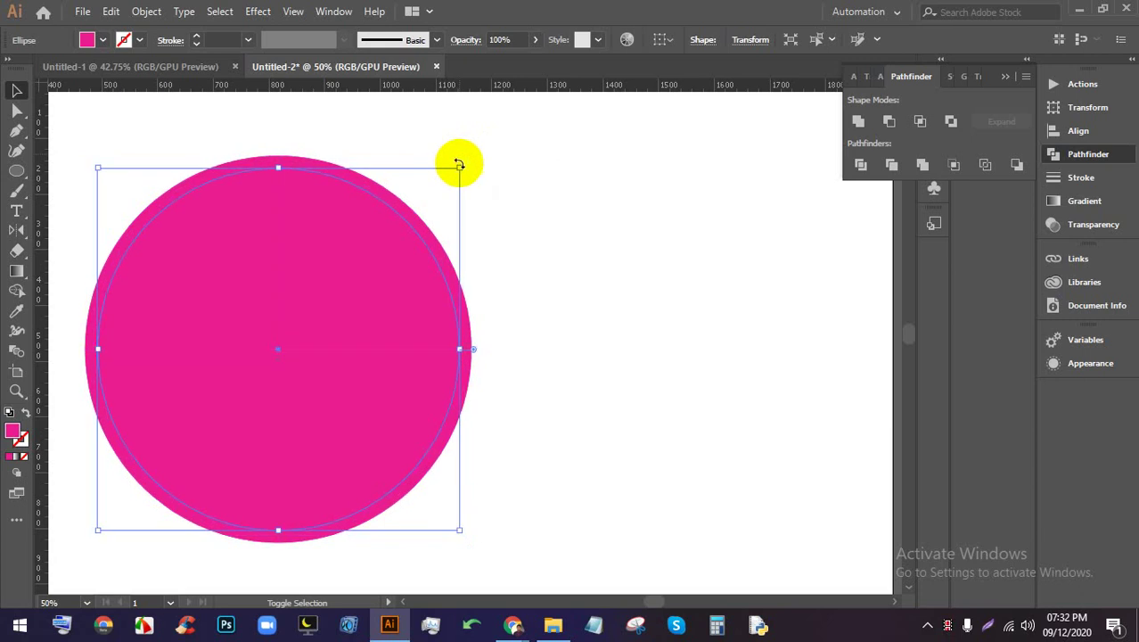
pyautogui.click(586, 183)
# Fill the inner circle white so the magenta circle becomes a pink ring
pyautogui.click(305, 254)
pyautogui.click(102, 41)
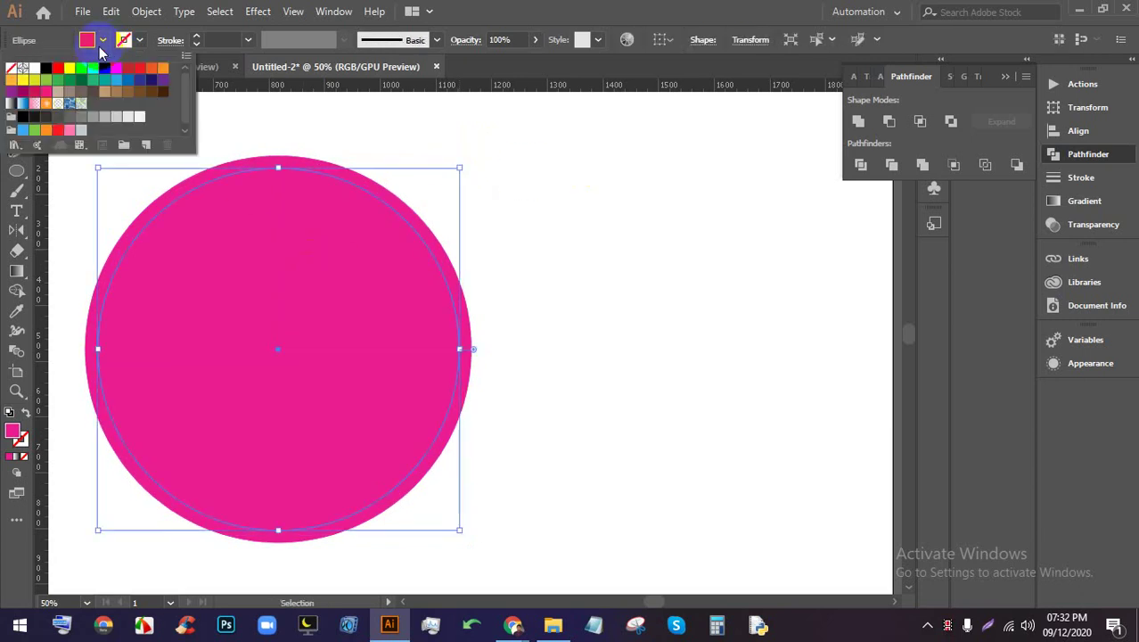
pyautogui.click(34, 68)
pyautogui.click(587, 316)
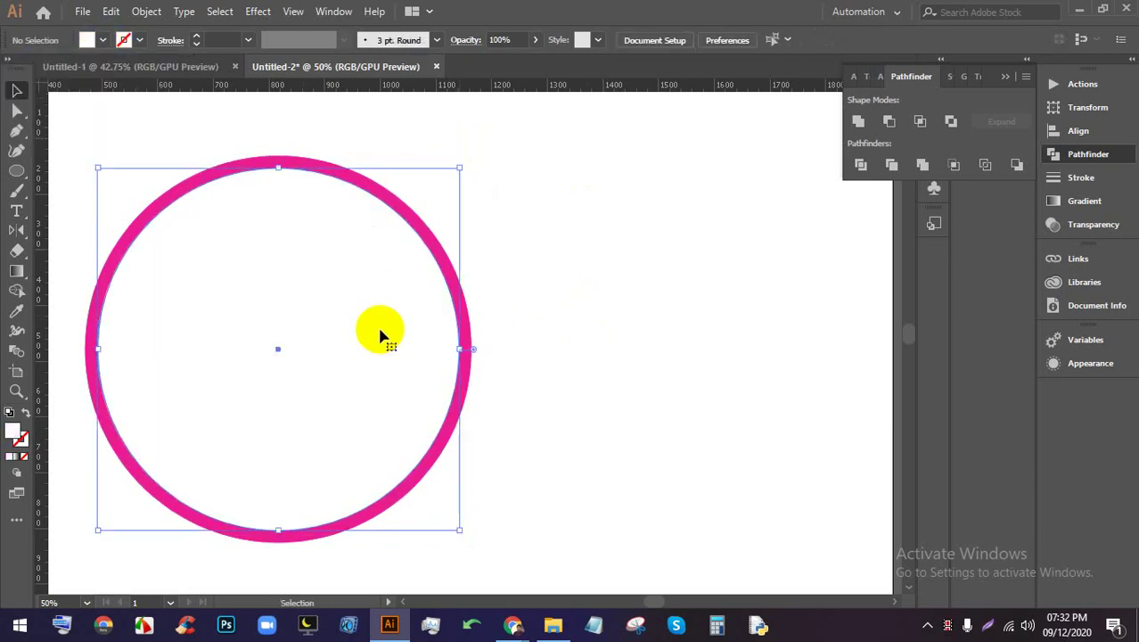
# Make a tiny copy of the white inner circle at the ring's centre
pyautogui.press('a')
pyautogui.click(381, 336)
pyautogui.press('v')
pyautogui.click(623, 338)
pyautogui.click(363, 336)
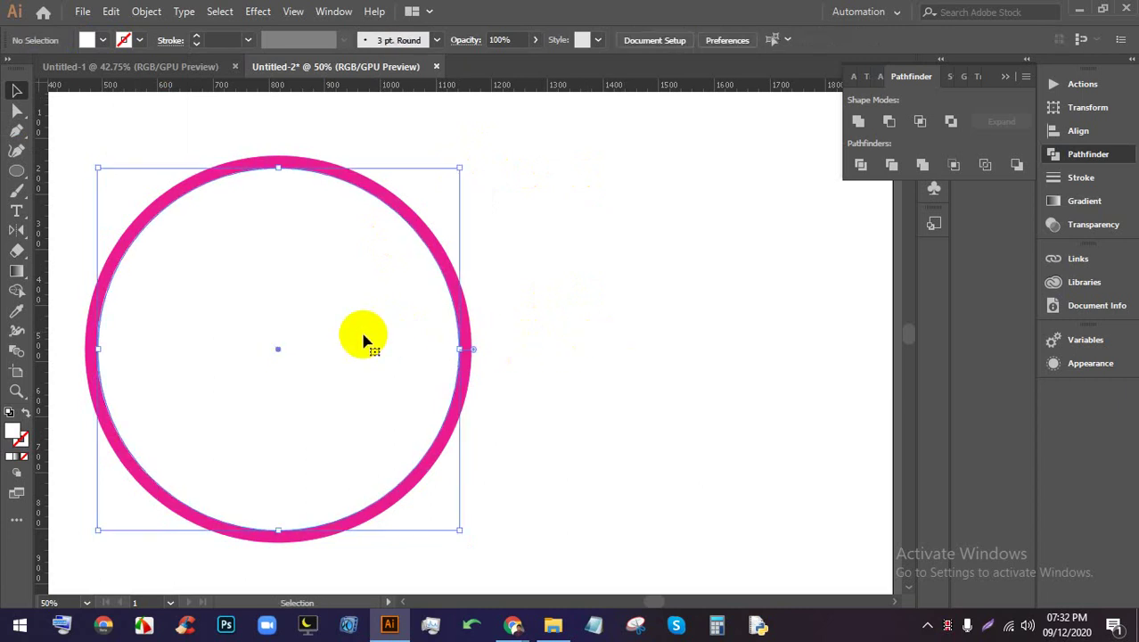
pyautogui.moveTo(459, 173); pyautogui.dragTo(290, 347)
# Fill the small centre dot black, then reselect the pink ring
pyautogui.scroll(4, 289, 352)
pyautogui.scroll(-1, 267, 351)
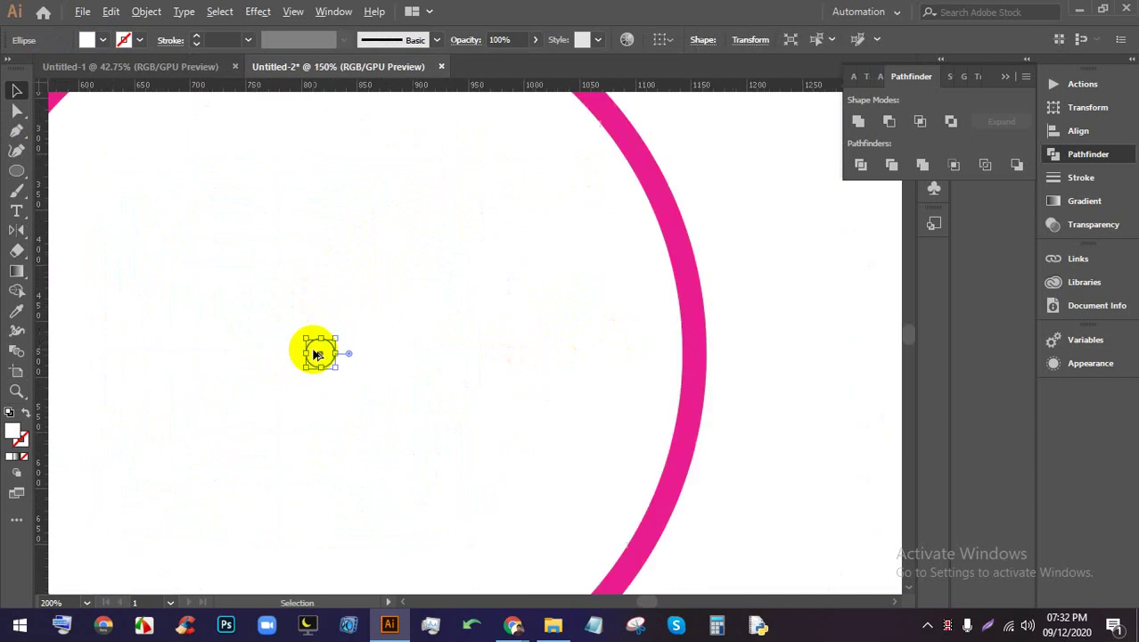
pyautogui.scroll(-2, 316, 354)
pyautogui.click(104, 44)
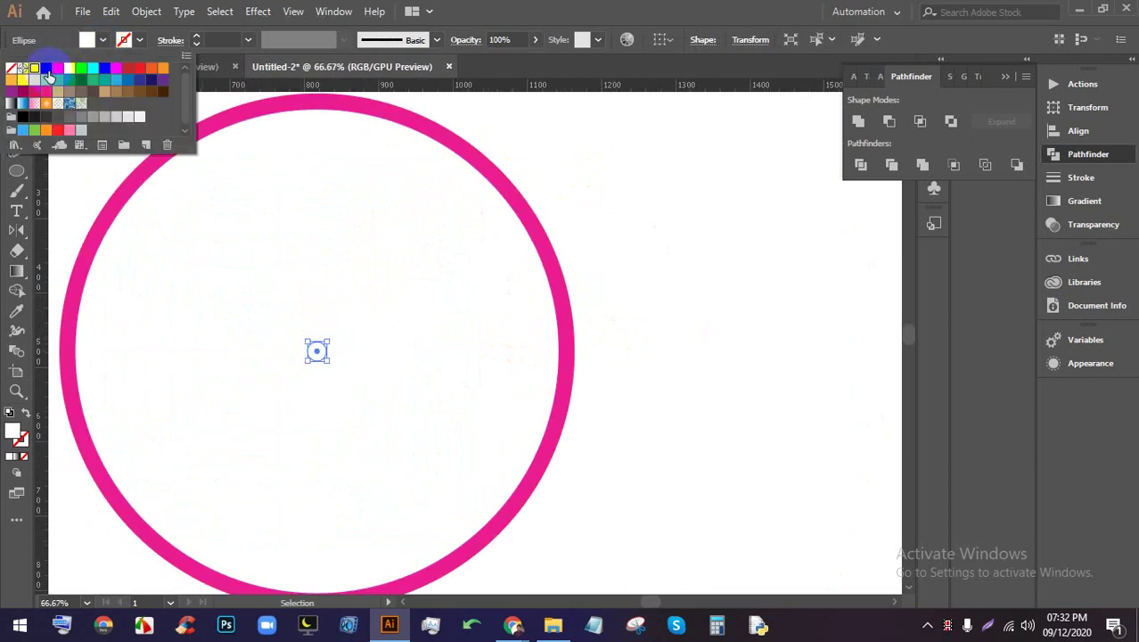
pyautogui.click(47, 71)
pyautogui.click(748, 257)
pyautogui.click(748, 256)
pyautogui.scroll(-2, 450, 367)
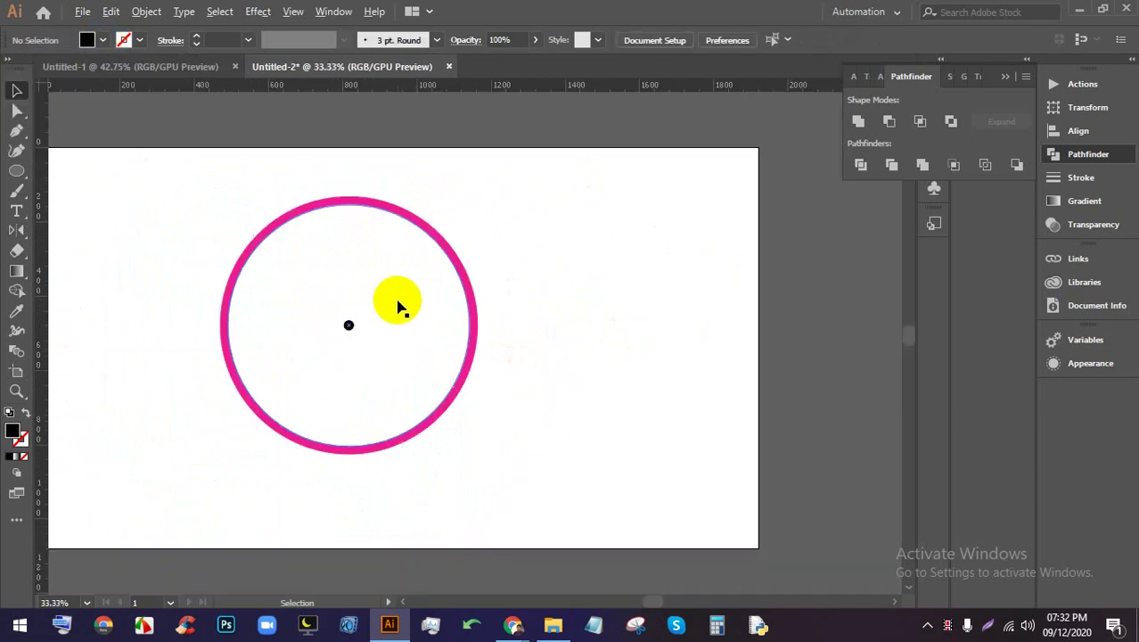
pyautogui.scroll(1, 401, 308)
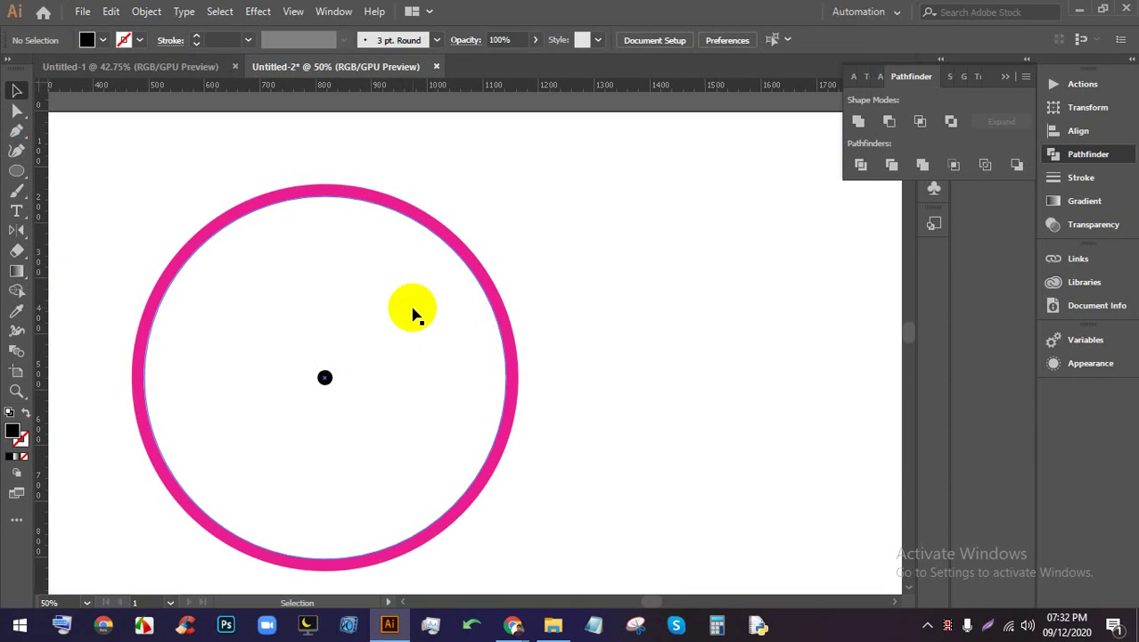
pyautogui.scroll(1, 349, 365)
pyautogui.click(338, 287)
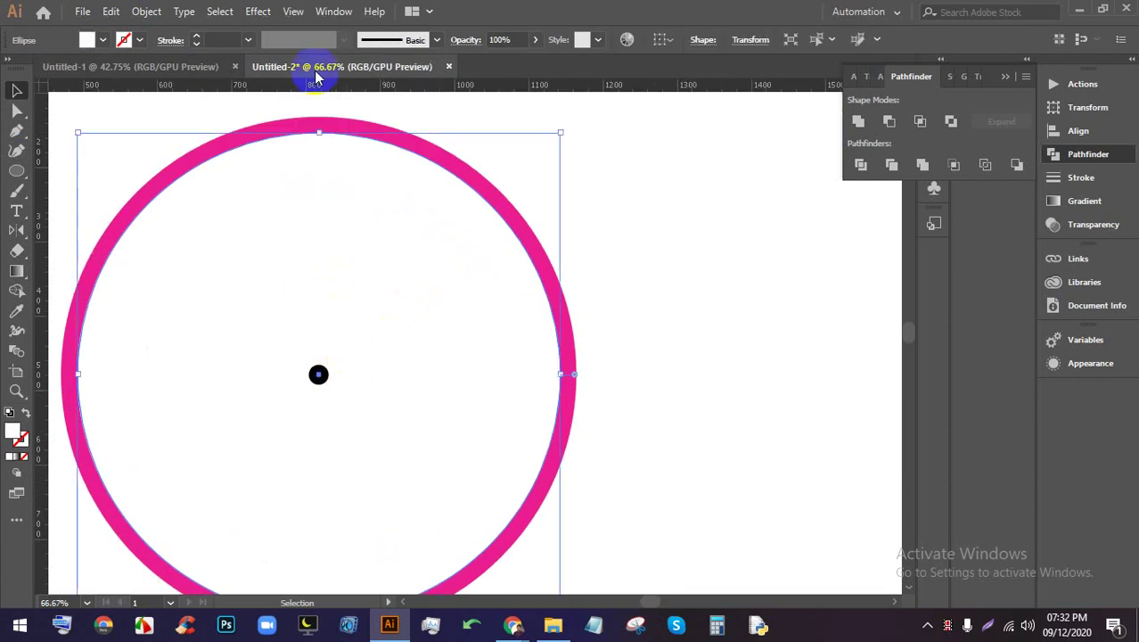
pyautogui.moveTo(318, 91); pyautogui.dragTo(320, 127)
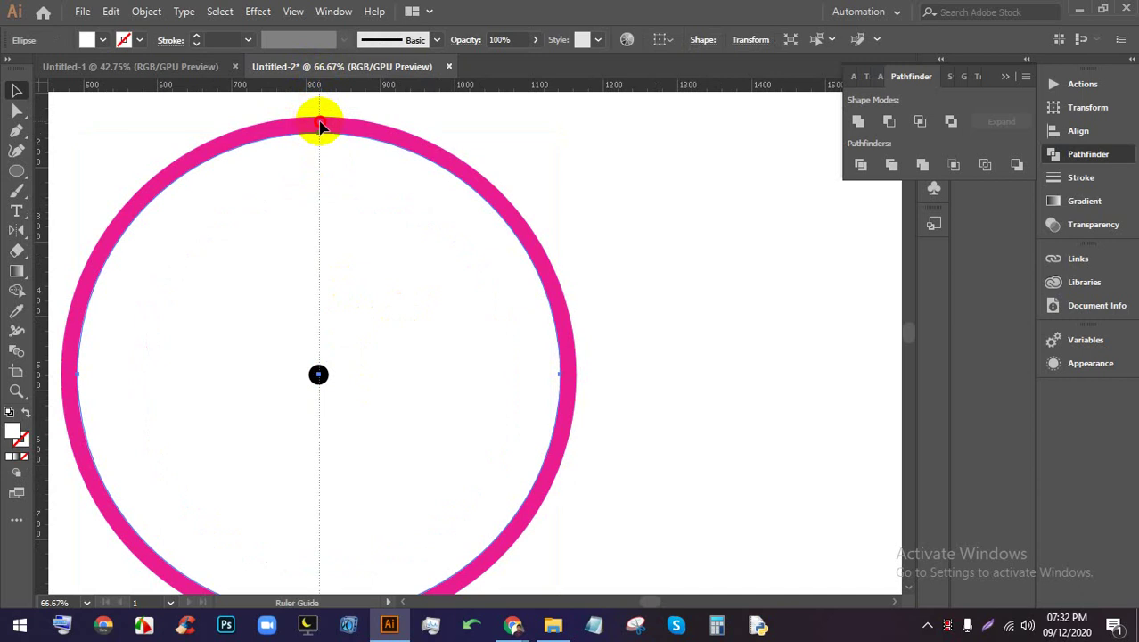
pyautogui.moveTo(320, 126); pyautogui.dragTo(317, 122)
pyautogui.click(317, 122)
pyautogui.hotkey('ctrl', '-')
pyautogui.hotkey('ctrl', '-')
pyautogui.rightClick(451, 148)
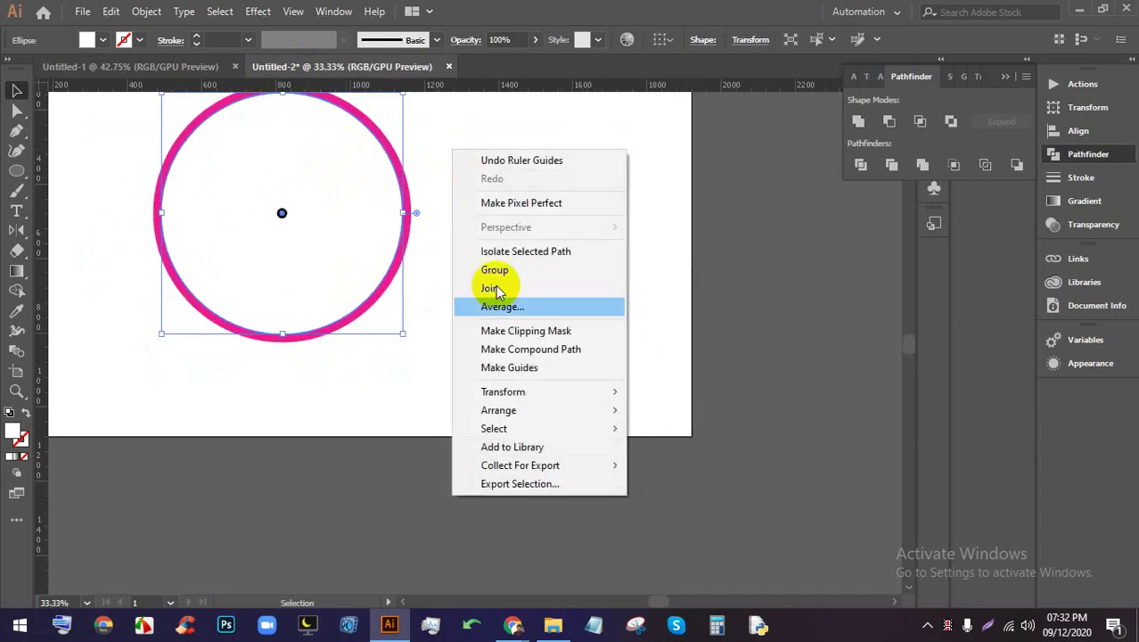
pyautogui.click(493, 366)
pyautogui.scroll(3, 450, 252)
pyautogui.rightClick(457, 191)
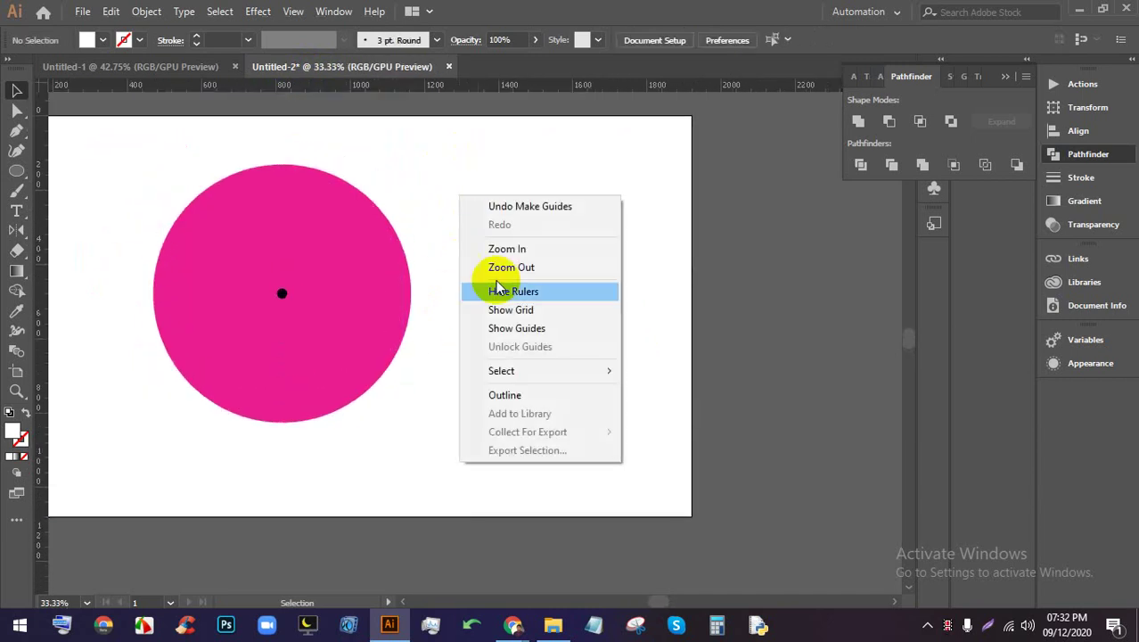
pyautogui.click(454, 160)
pyautogui.hotkey('ctrl', 'z')
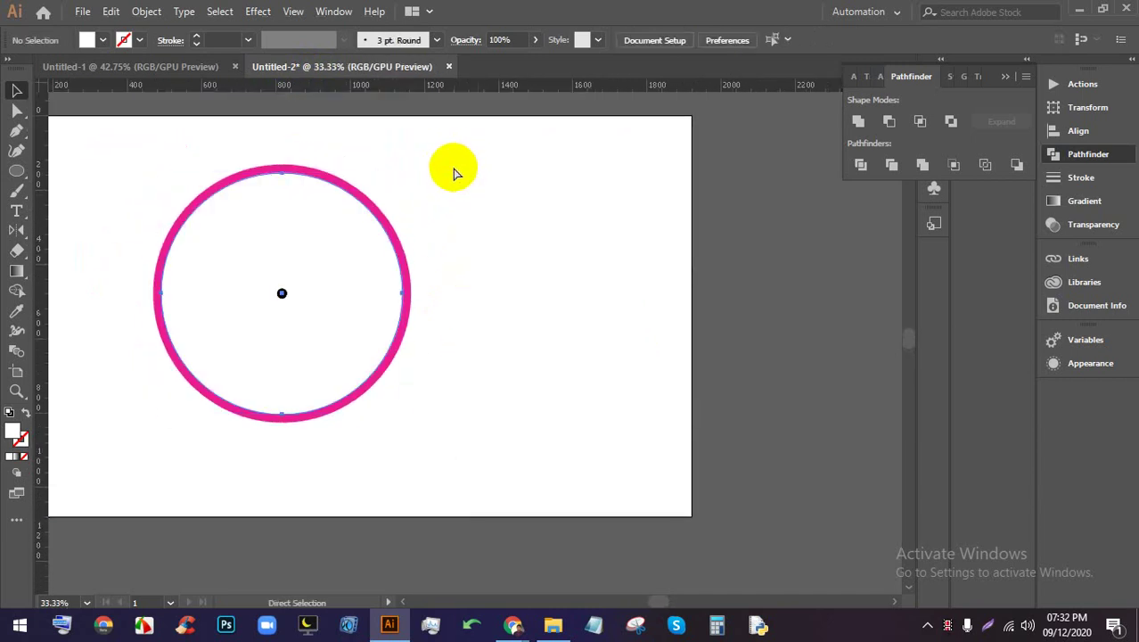
pyautogui.rightClick(457, 176)
pyautogui.click(729, 208)
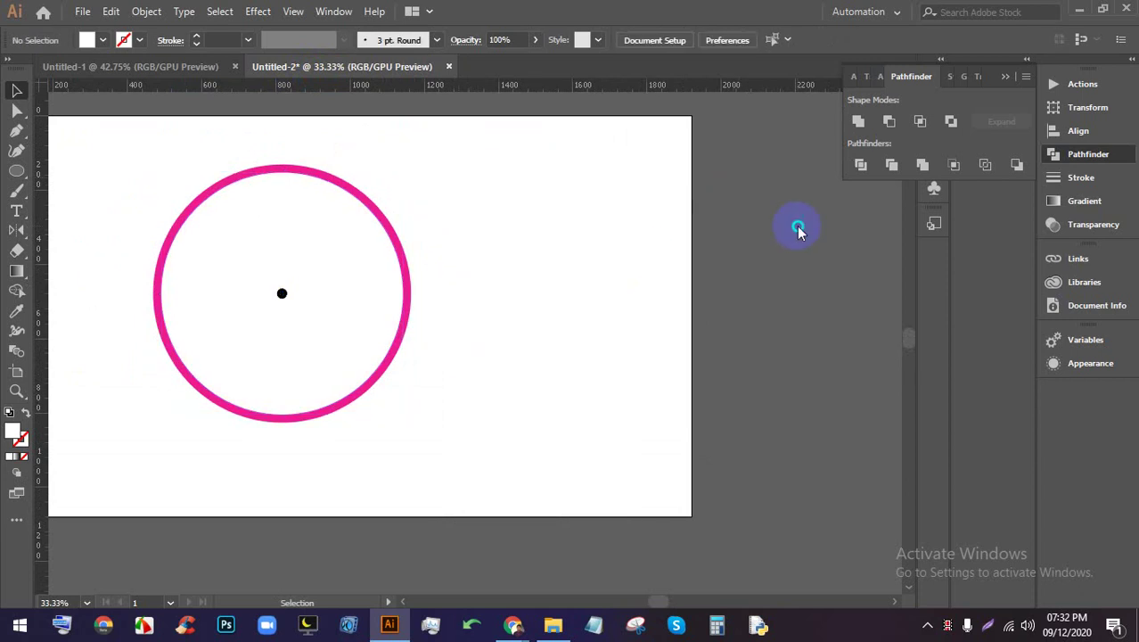
pyautogui.rightClick(796, 224)
# Show the hidden guides and unlock them
pyautogui.click(773, 362)
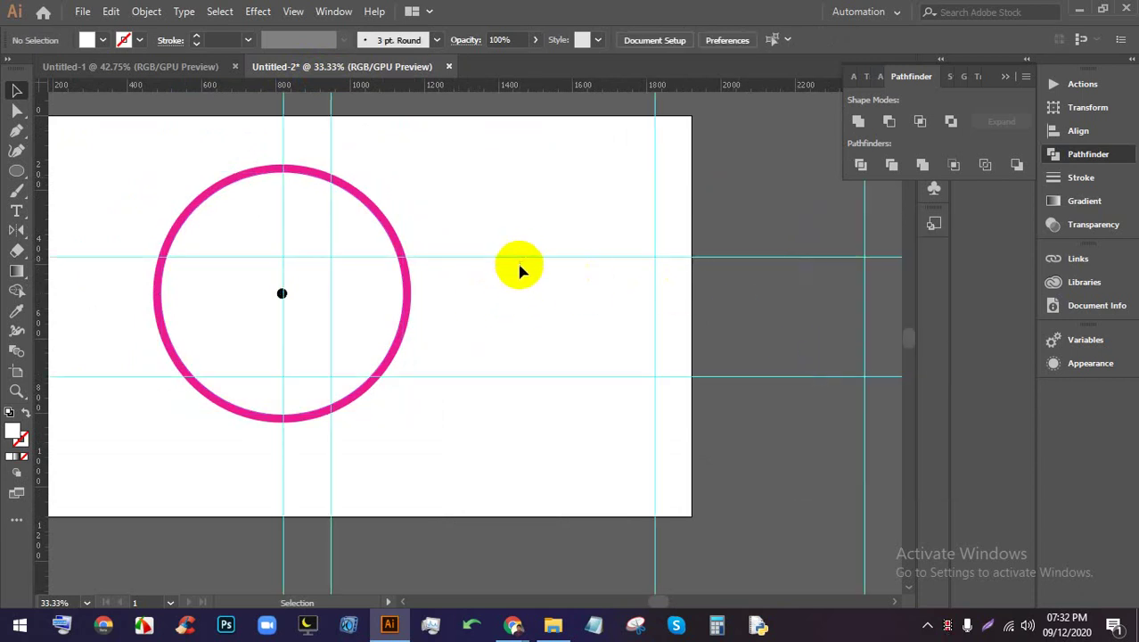
pyautogui.scroll(2, 504, 134)
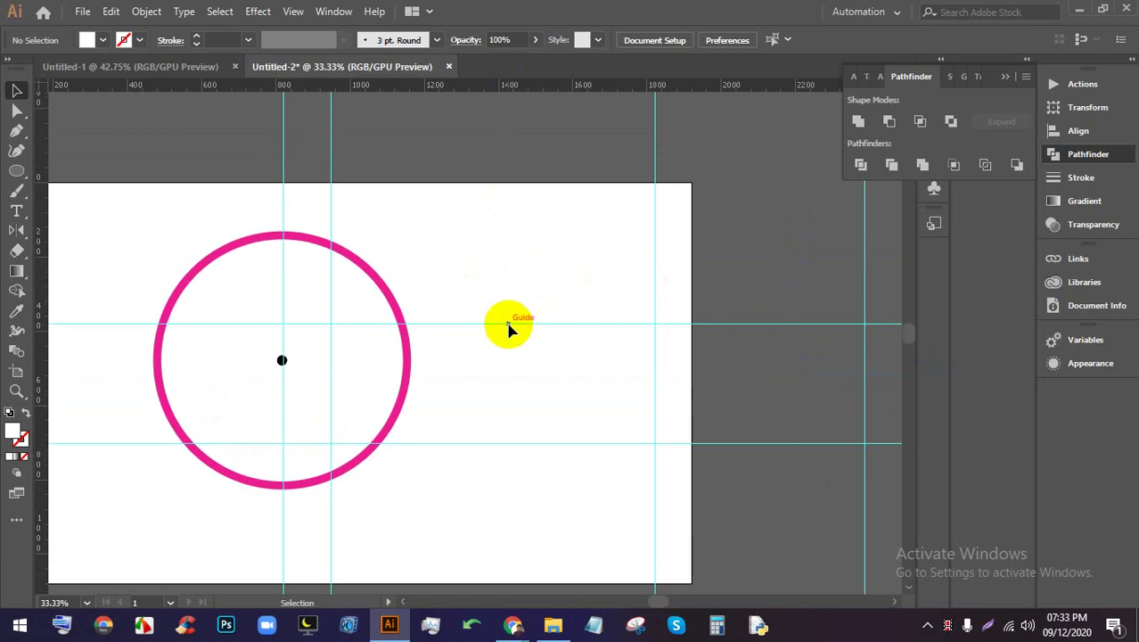
pyautogui.rightClick(502, 293)
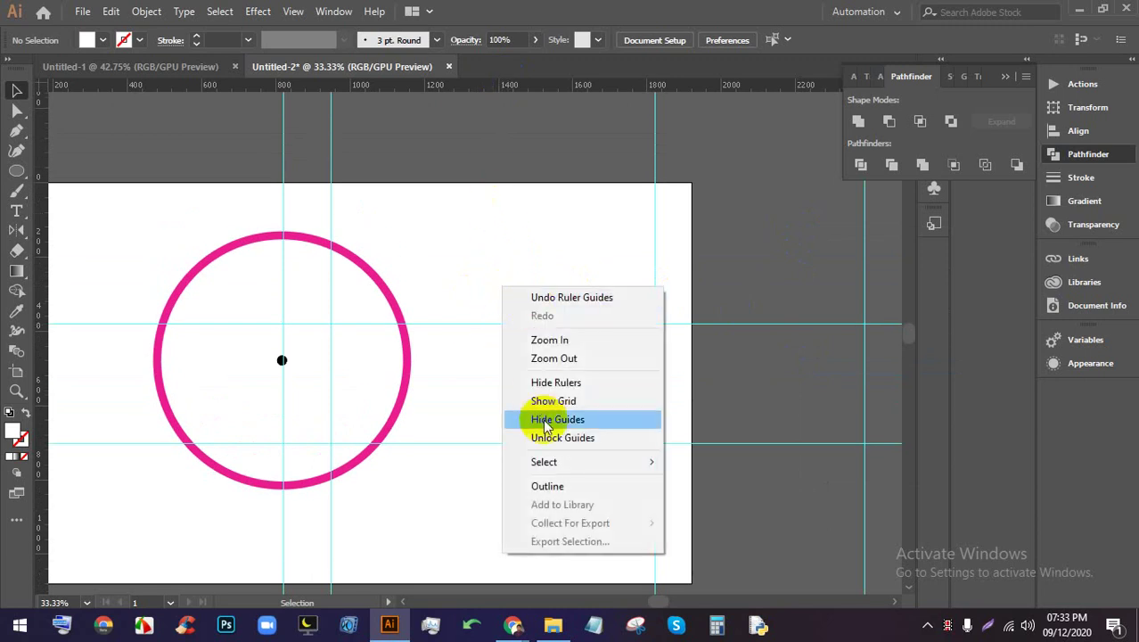
pyautogui.click(606, 437)
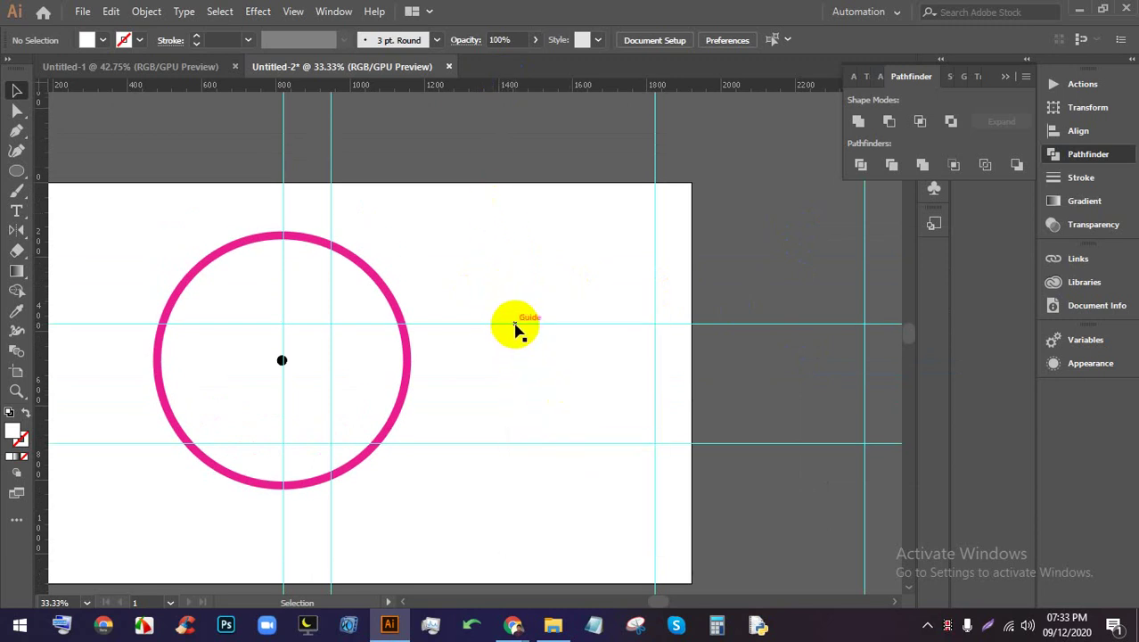
# Remove the stray guides: the upper horizontal one, the extra vertical and the right-hand vertical
pyautogui.moveTo(516, 325); pyautogui.dragTo(504, 84)
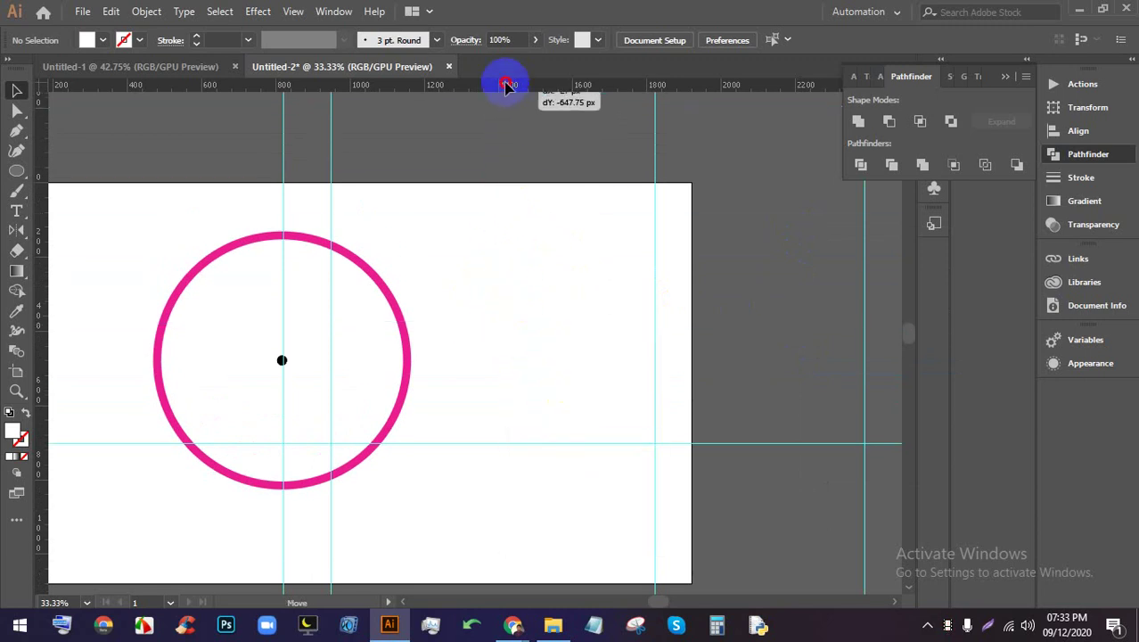
pyautogui.click(482, 443)
pyautogui.click(331, 218)
pyautogui.press('Delete')
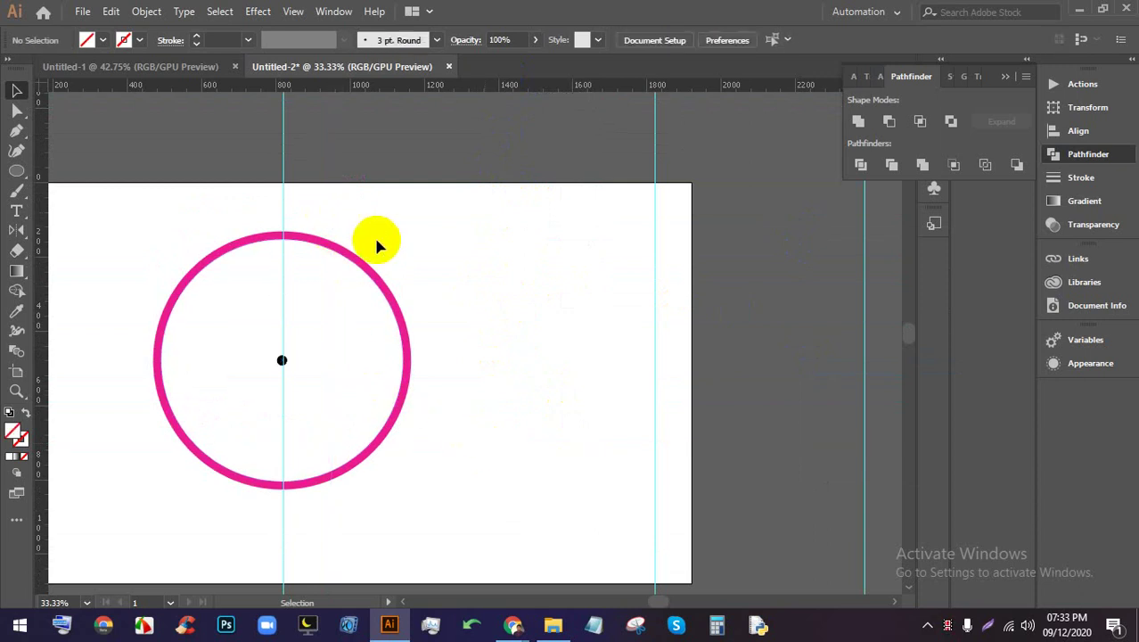
pyautogui.moveTo(656, 298); pyautogui.dragTo(863, 314)
pyautogui.press('Delete')
pyautogui.scroll(2, 263, 366)
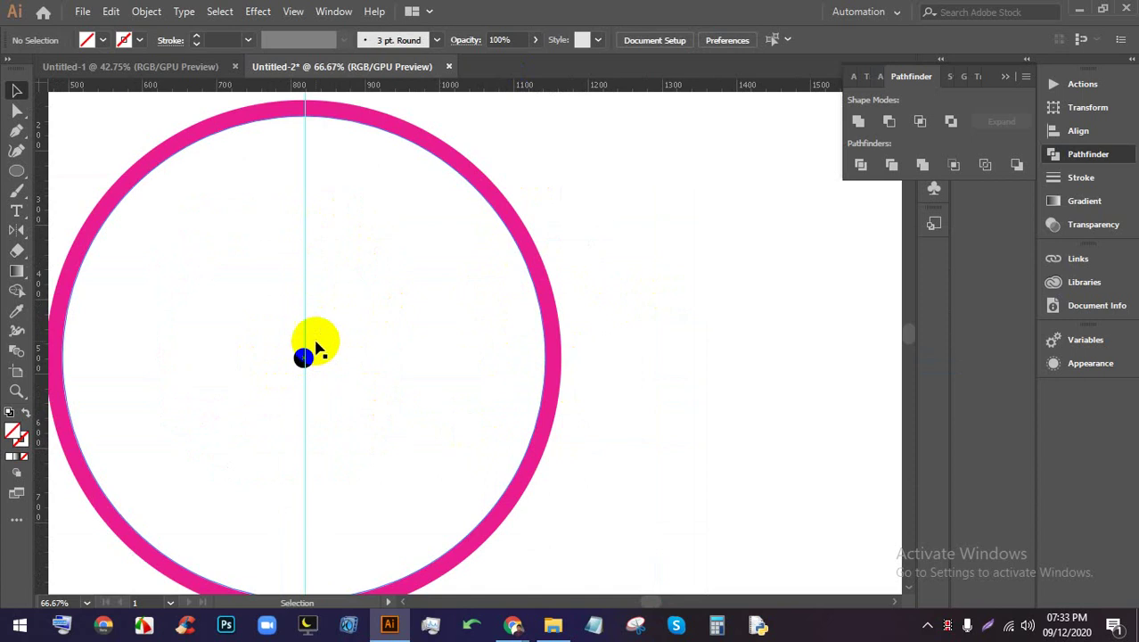
# Nudge the circle and vertical guide slightly right and widen the circle a touch
pyautogui.moveTo(642, 392); pyautogui.dragTo(254, 312)
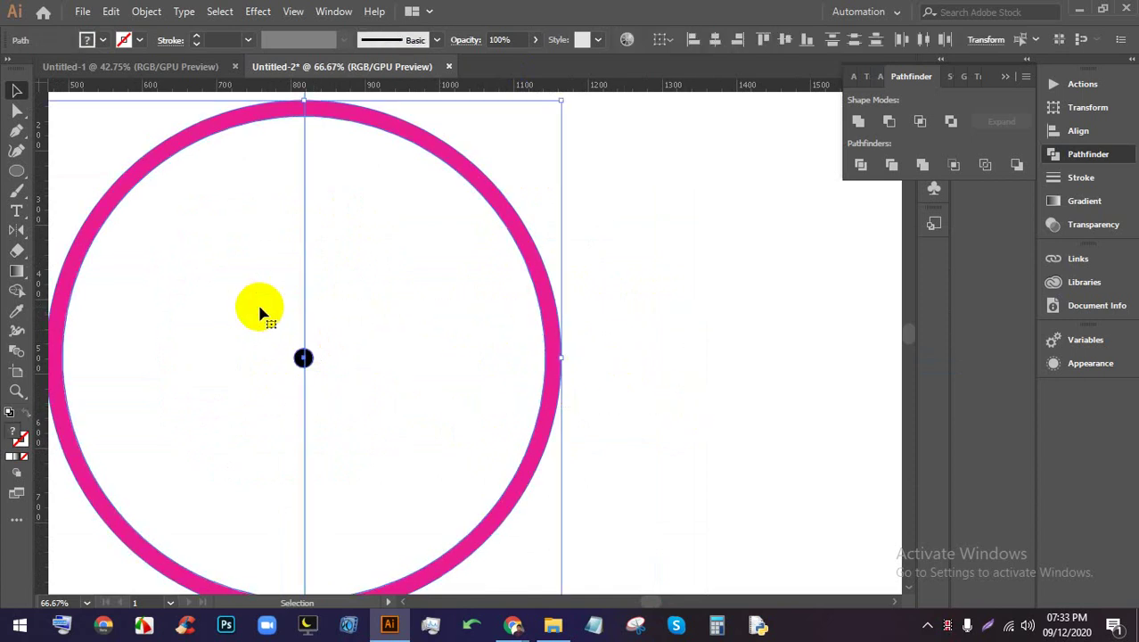
pyautogui.press('Right')
pyautogui.press('Right')
pyautogui.click(847, 399)
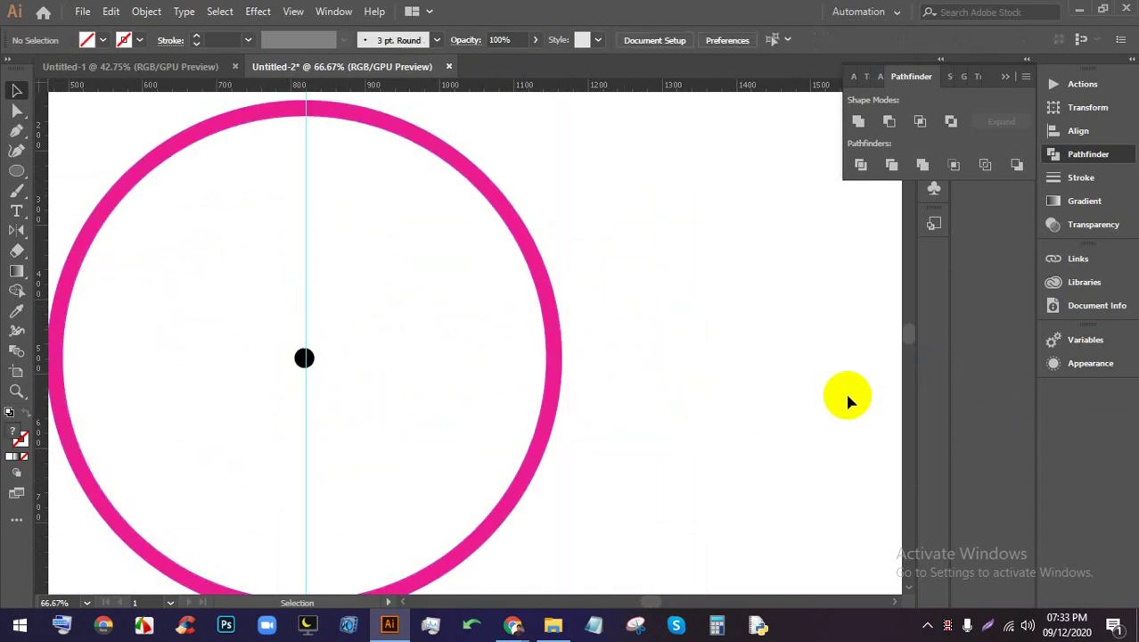
pyautogui.click(437, 408)
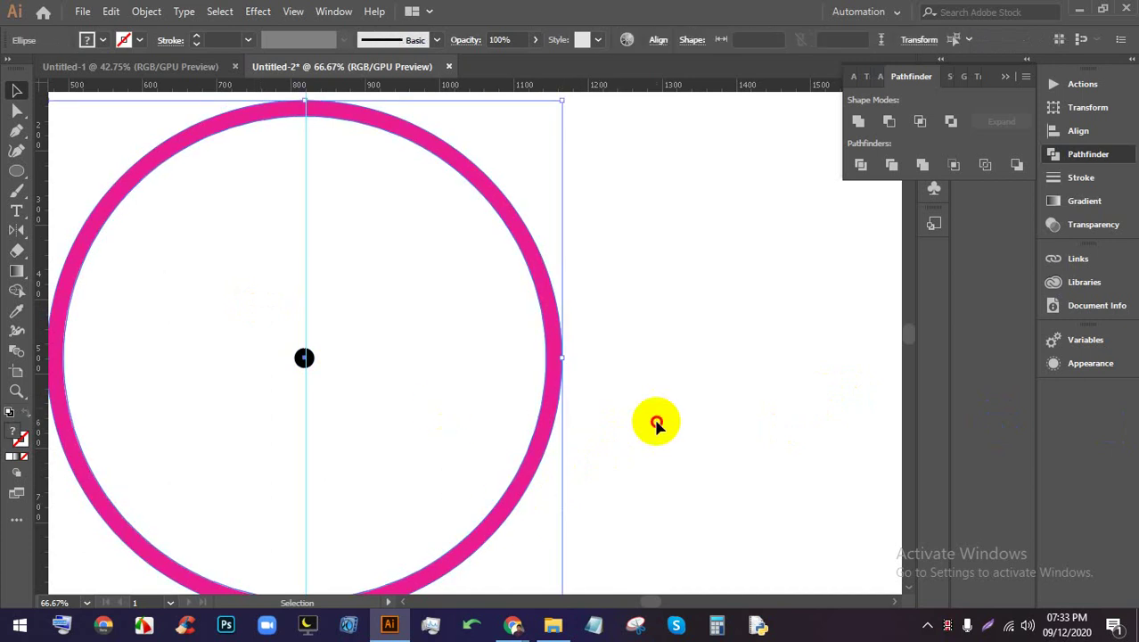
pyautogui.click(656, 420)
pyautogui.click(457, 399)
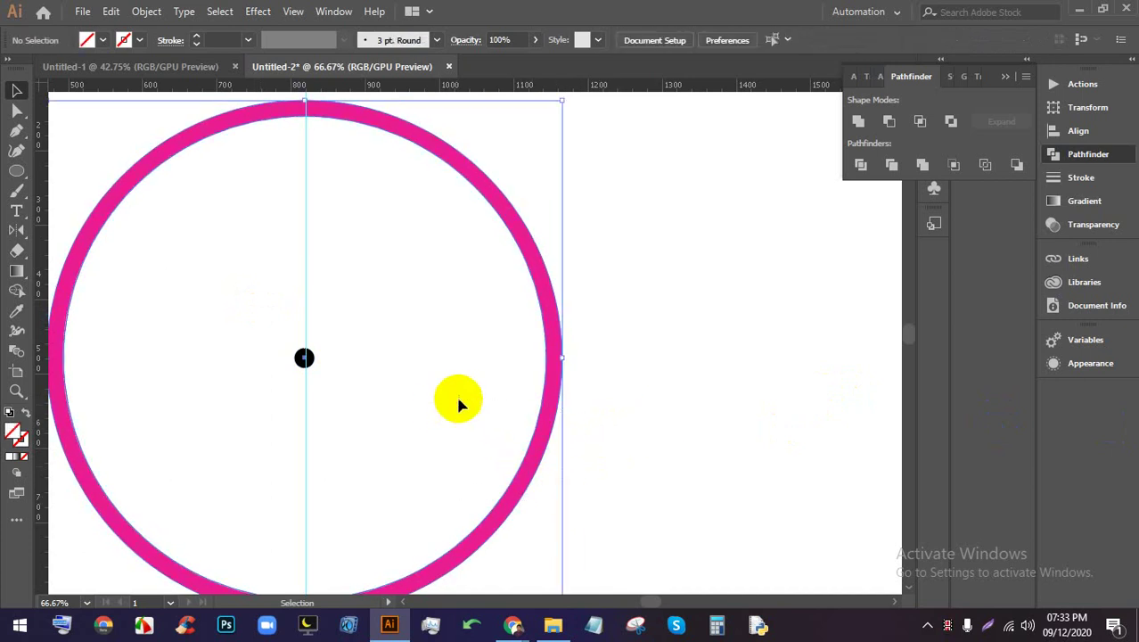
pyautogui.moveTo(513, 358); pyautogui.dragTo(516, 358)
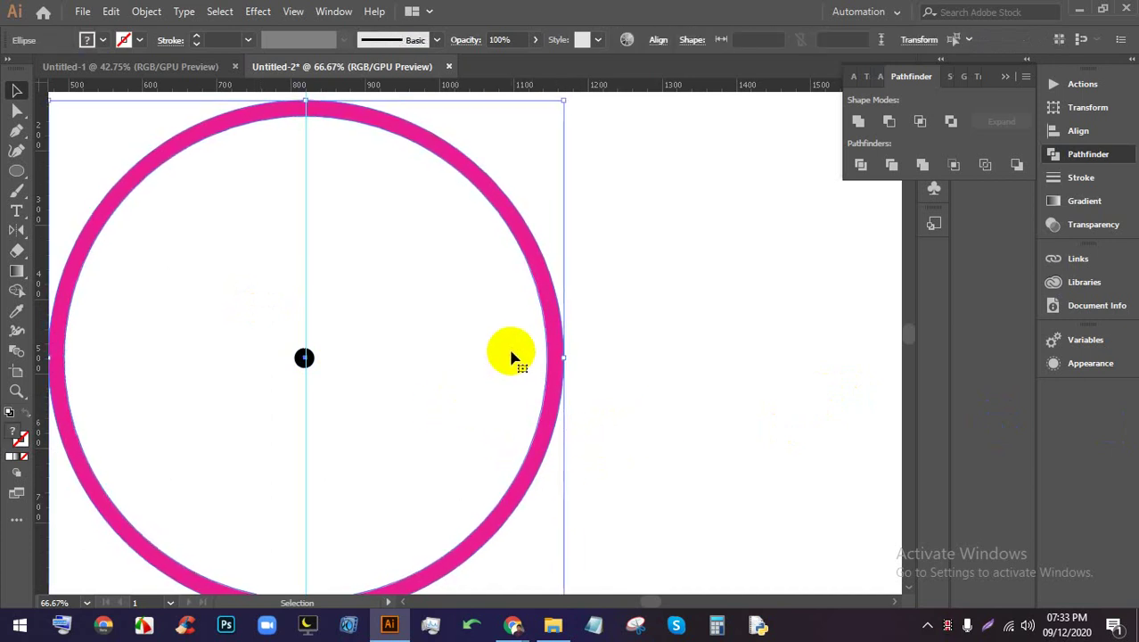
pyautogui.click(739, 353)
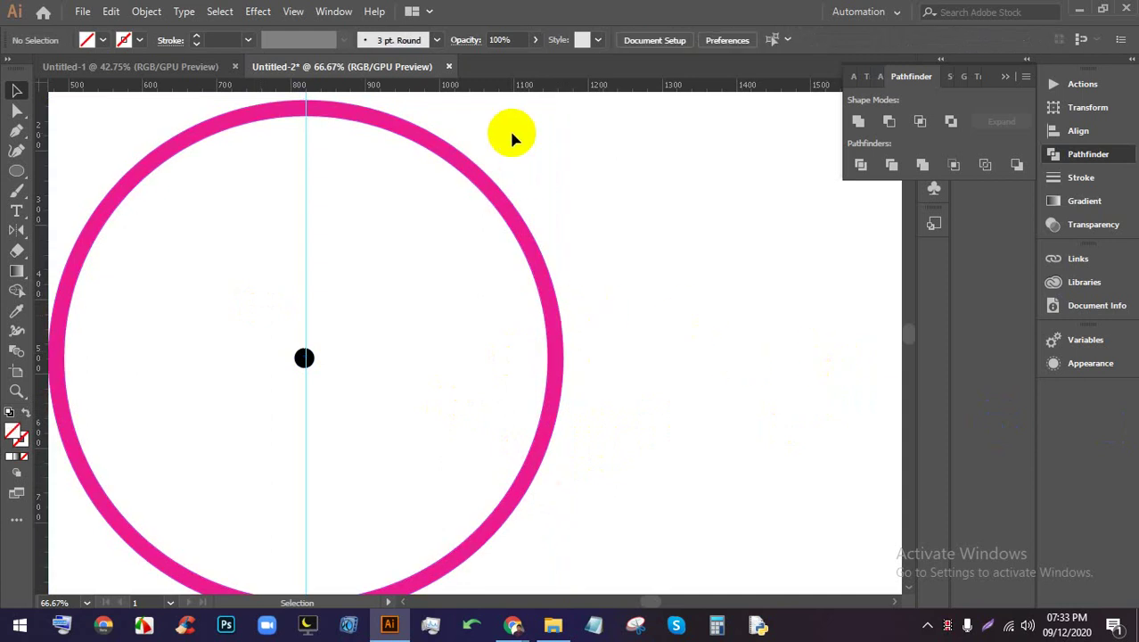
# Place a horizontal guide along the circle's centre line
pyautogui.moveTo(509, 89); pyautogui.dragTo(432, 360)
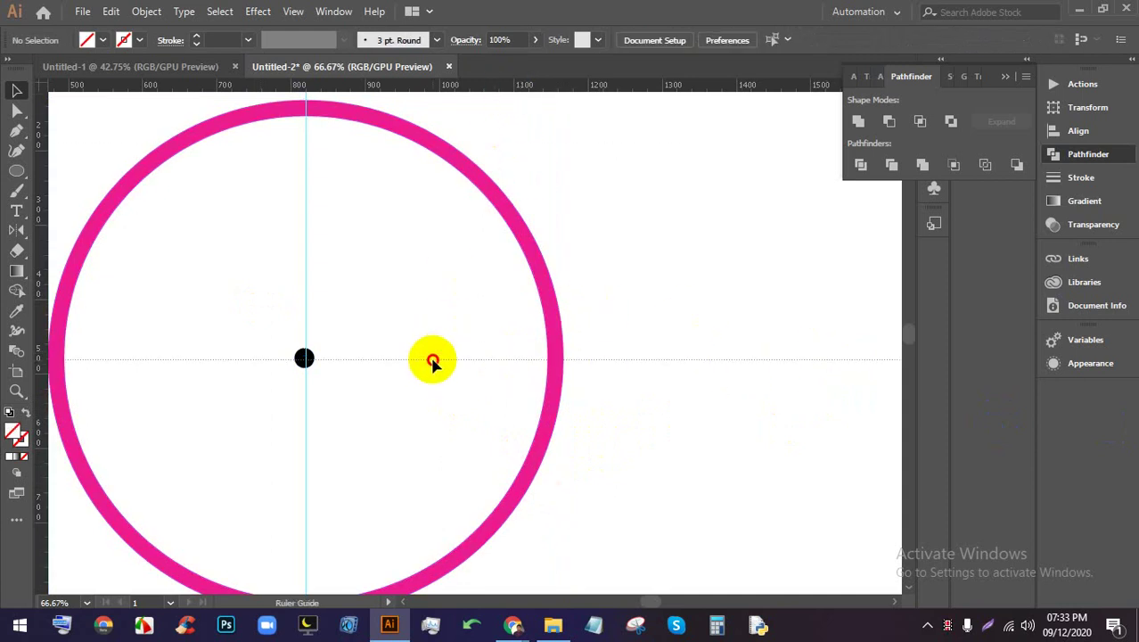
pyautogui.press('Delete')
pyautogui.hotkey('ctrl', 'a')
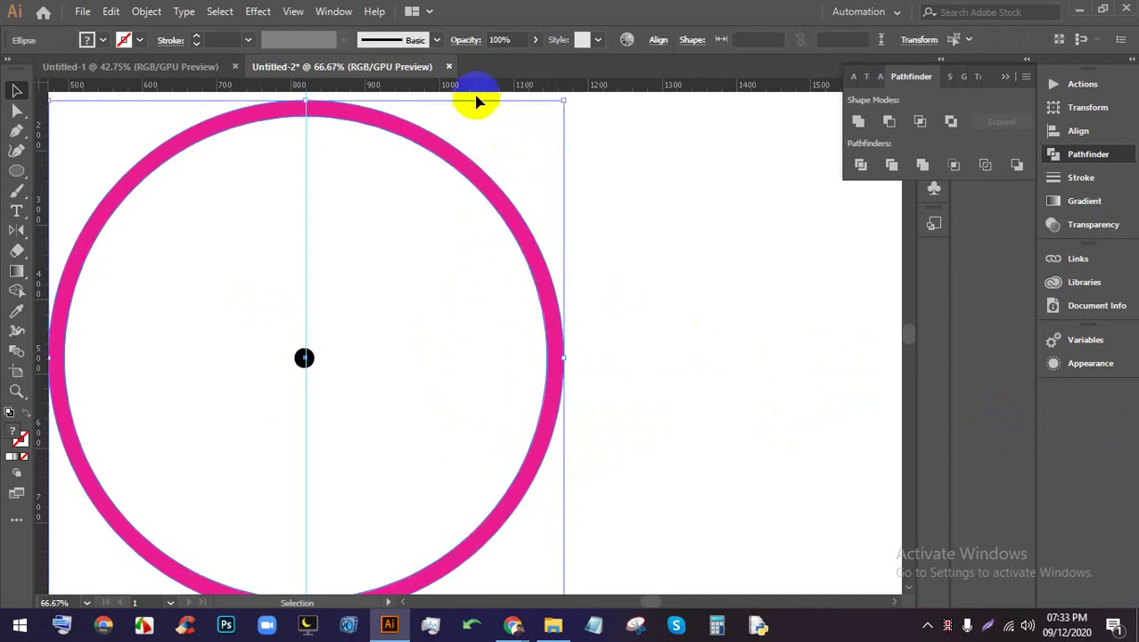
pyautogui.moveTo(473, 90); pyautogui.dragTo(305, 359)
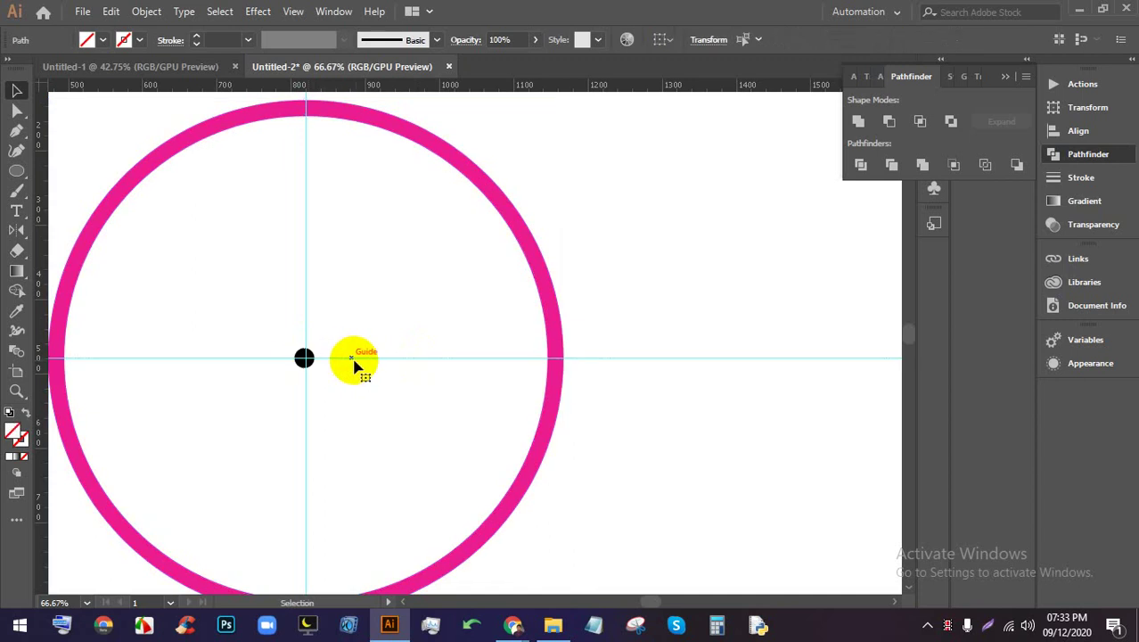
pyautogui.scroll(-1, 579, 286)
pyautogui.scroll(2, 651, 398)
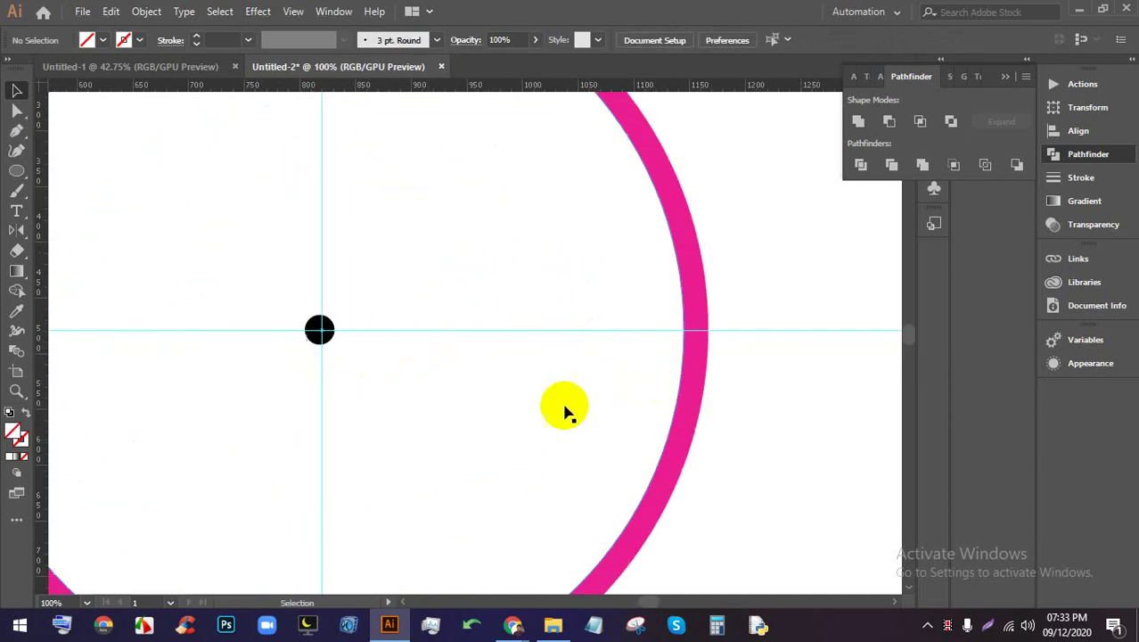
# Align the pink circle to the horizontal and vertical centres
pyautogui.moveTo(770, 473); pyautogui.dragTo(279, 287)
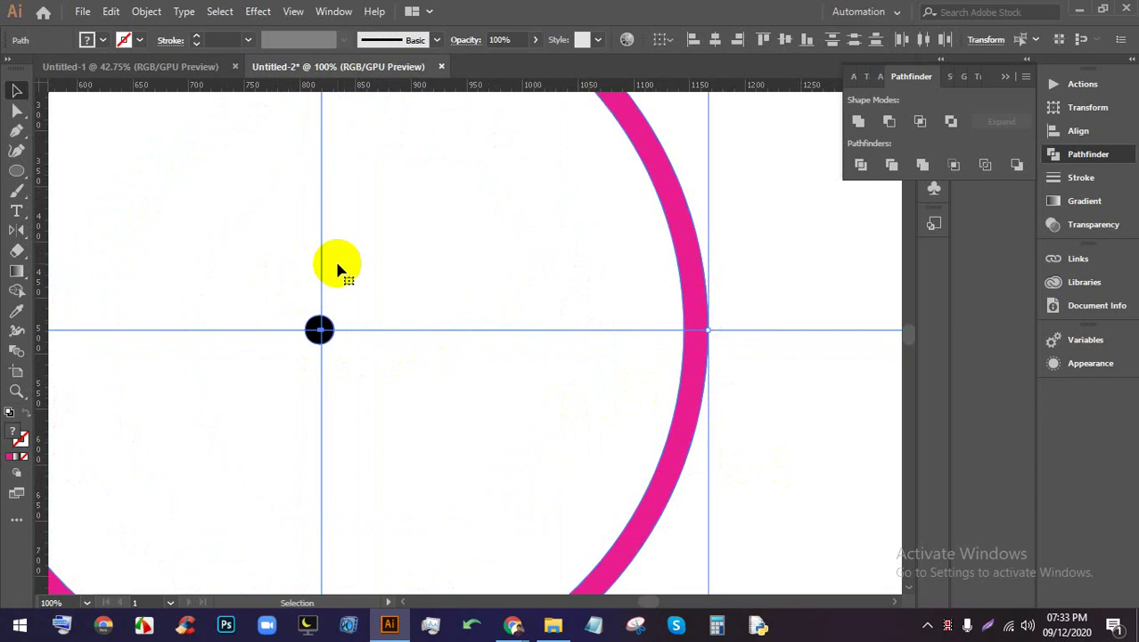
pyautogui.scroll(1, 280, 387)
pyautogui.scroll(4, 344, 307)
pyautogui.scroll(3, 261, 255)
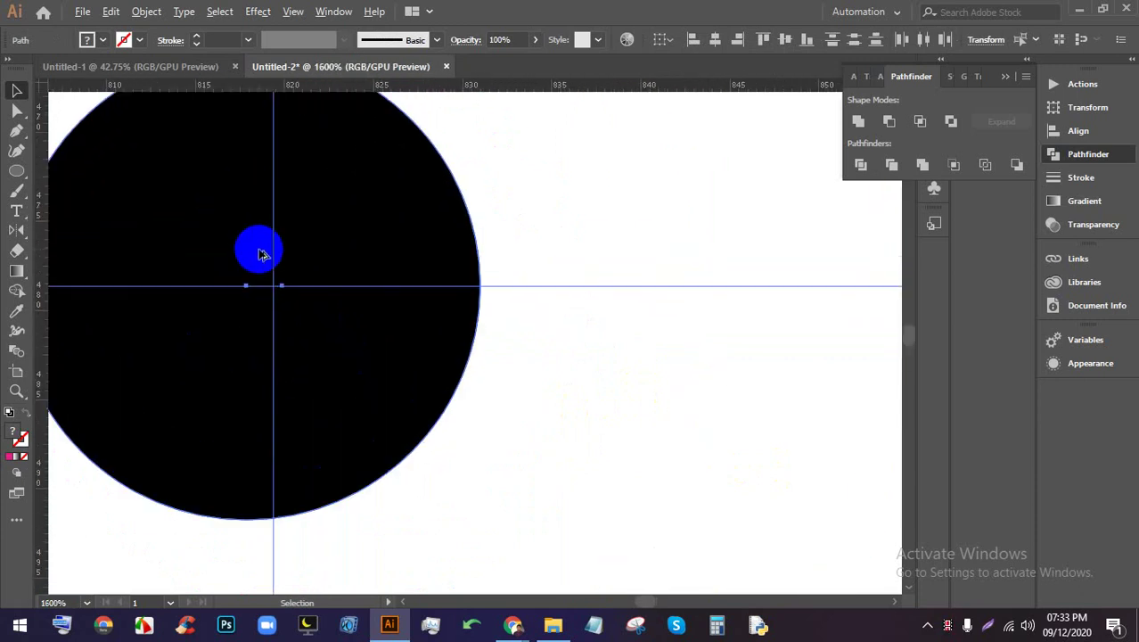
pyautogui.scroll(-9, 407, 287)
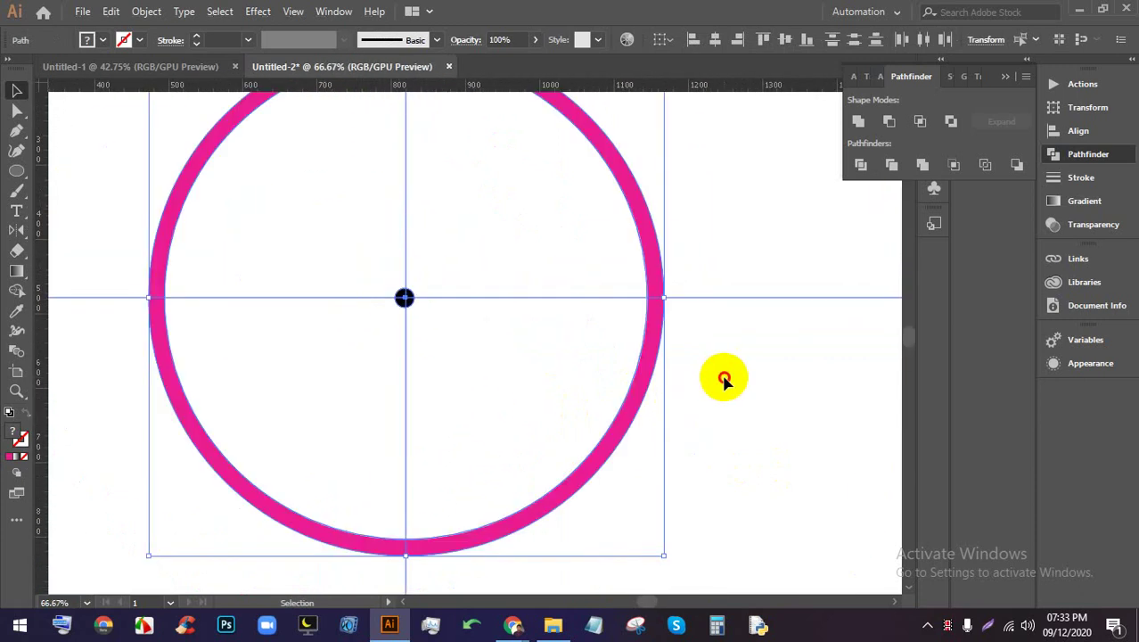
pyautogui.moveTo(658, 436); pyautogui.dragTo(517, 392)
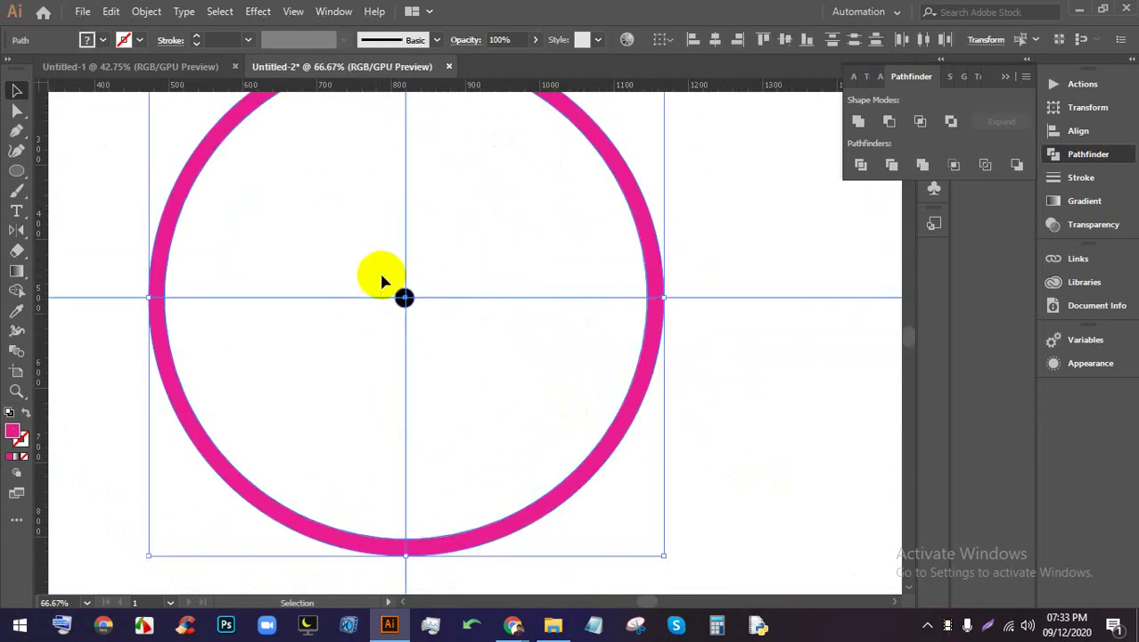
pyautogui.click(715, 40)
pyautogui.click(786, 39)
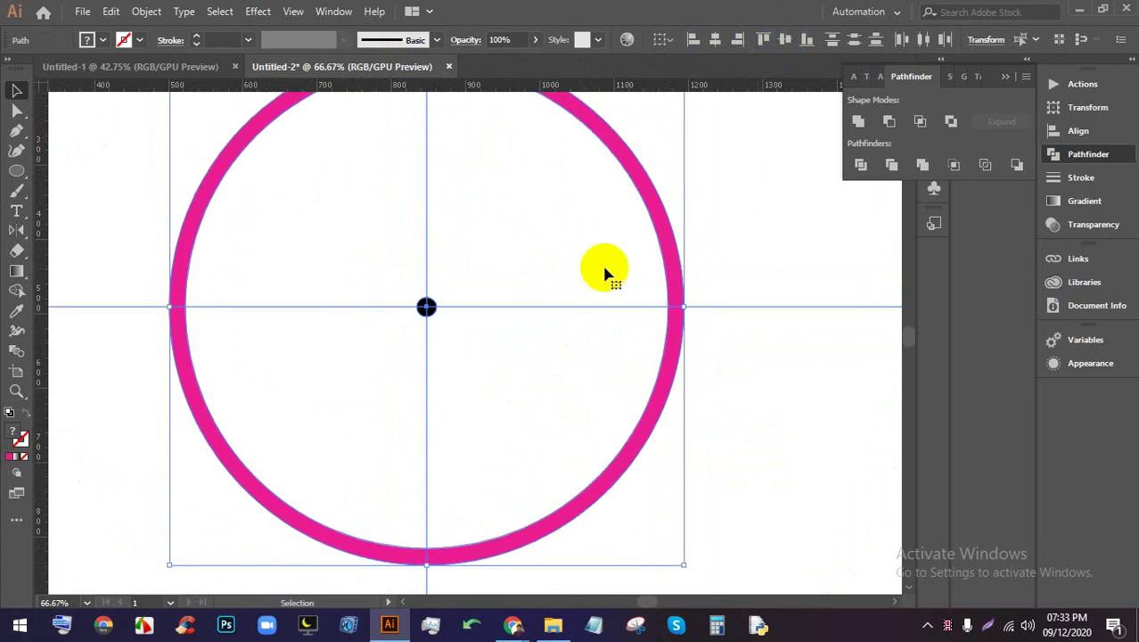
# Deselect the circle, then open the save dialog and cancel it
pyautogui.scroll(4, 419, 308)
pyautogui.scroll(2, 486, 318)
pyautogui.scroll(-6, 477, 312)
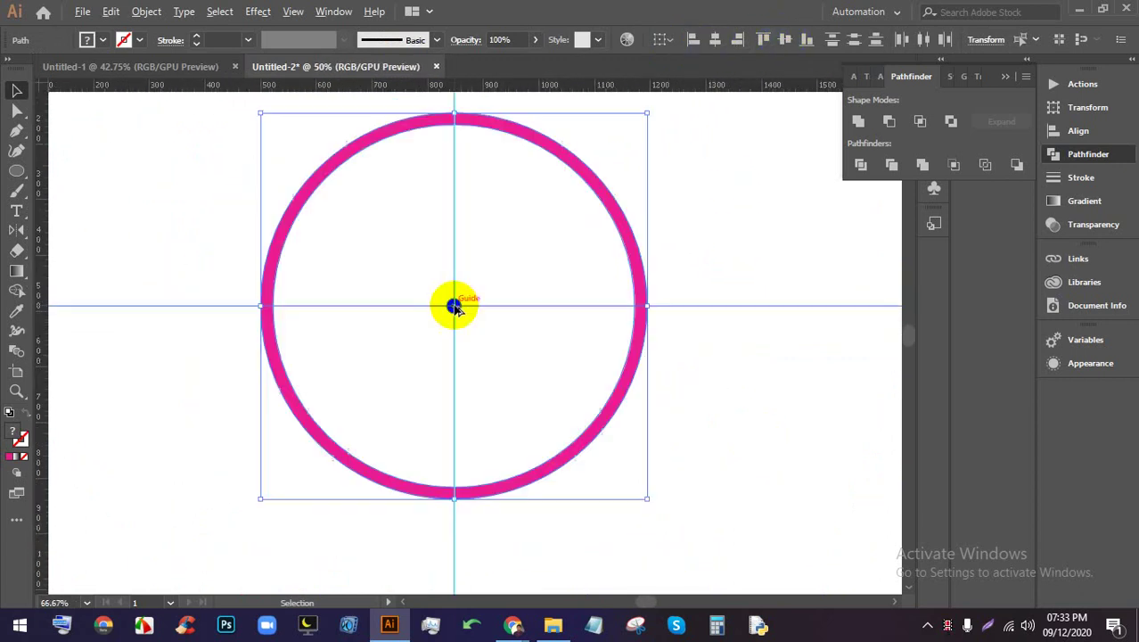
pyautogui.click(248, 261)
pyautogui.scroll(3, 535, 287)
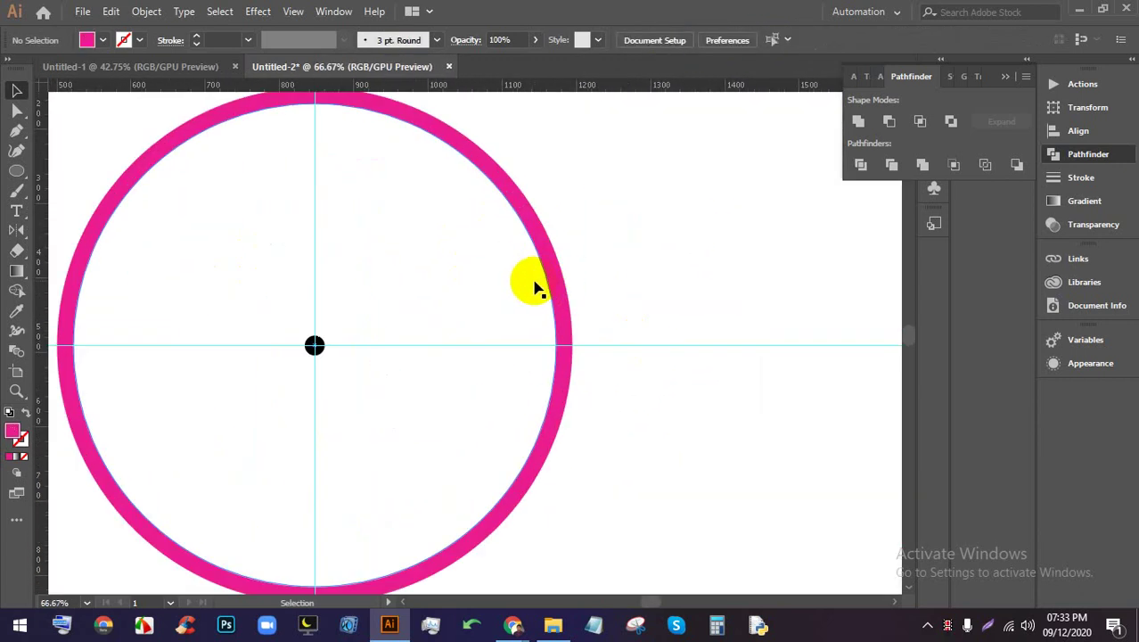
pyautogui.hotkey('ctrl', 's')
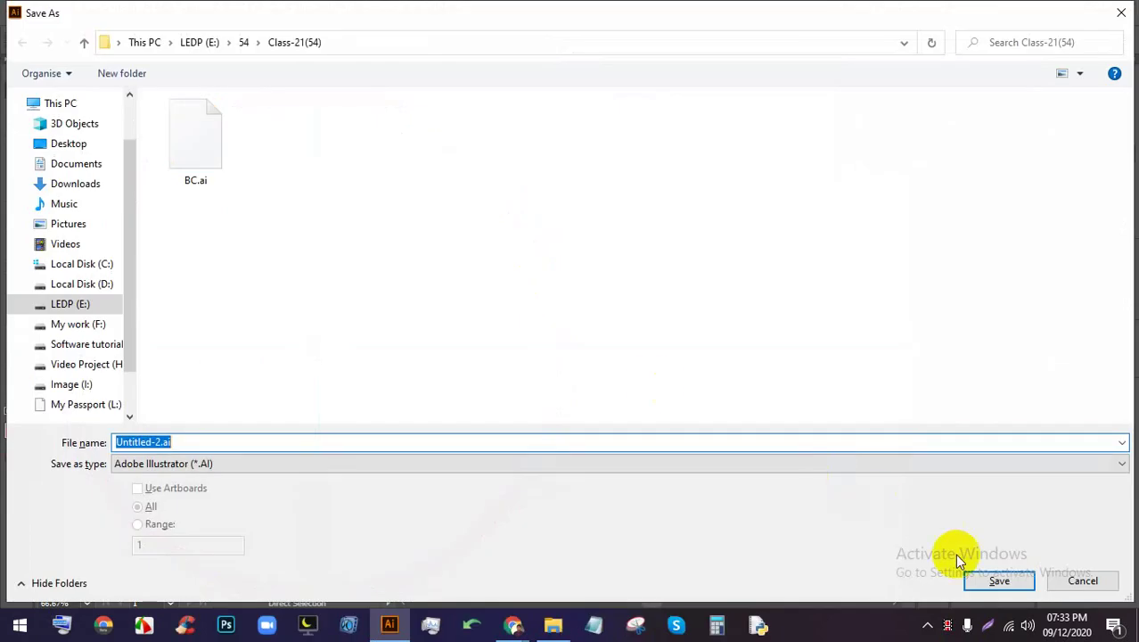
pyautogui.click(1081, 579)
pyautogui.scroll(4, 354, 378)
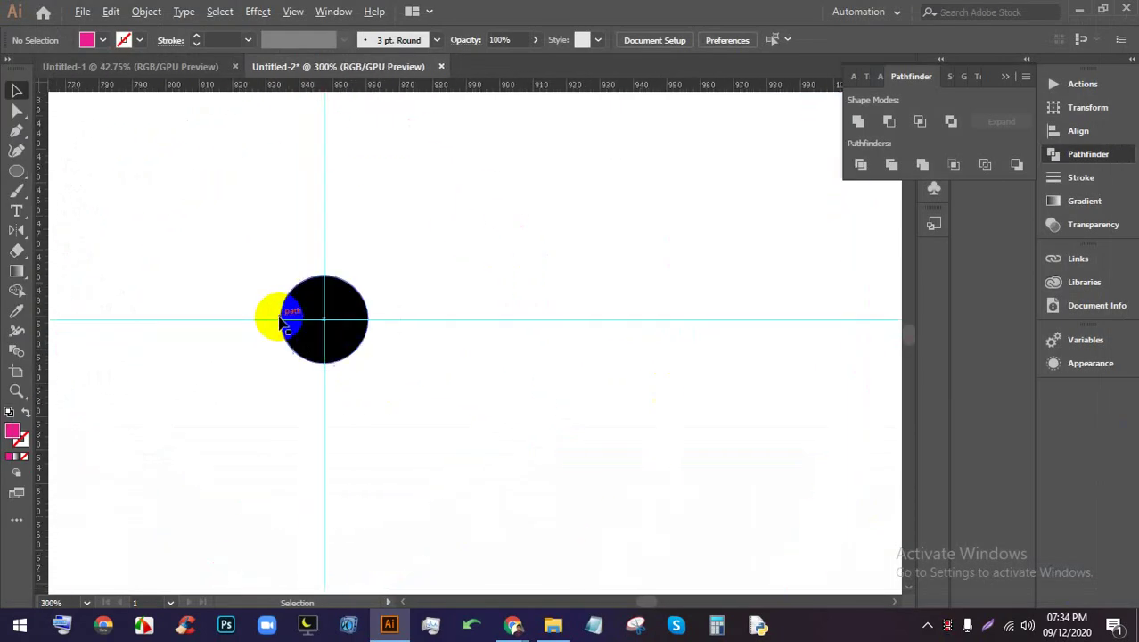
pyautogui.scroll(-3, 339, 338)
# Reselect the pink circle and pan to the empty canvas right of the artboard
pyautogui.click(343, 348)
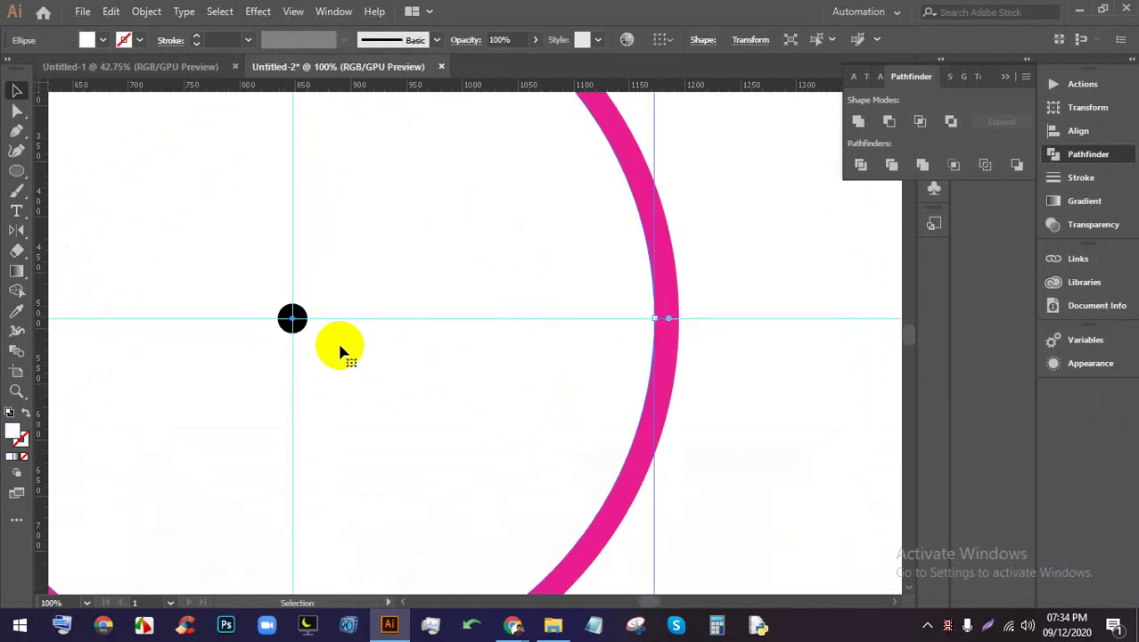
pyautogui.scroll(3, 325, 334)
pyautogui.scroll(-4, 260, 310)
pyautogui.scroll(-3, 260, 310)
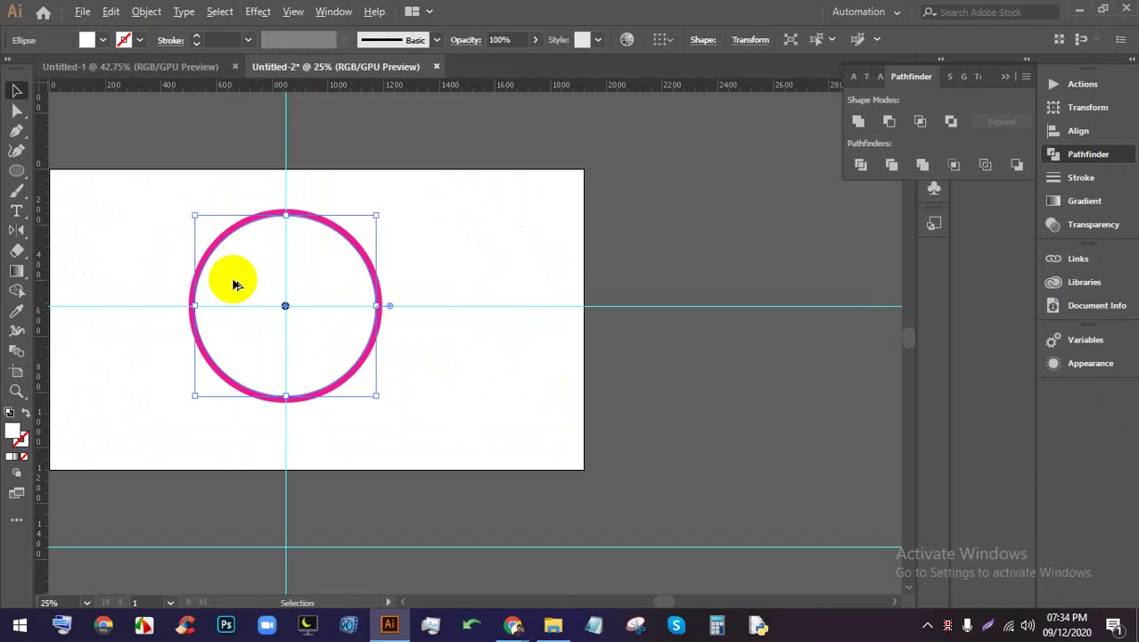
pyautogui.scroll(1, 234, 280)
pyautogui.click(550, 385)
pyautogui.moveTo(579, 422); pyautogui.dragTo(158, 218)
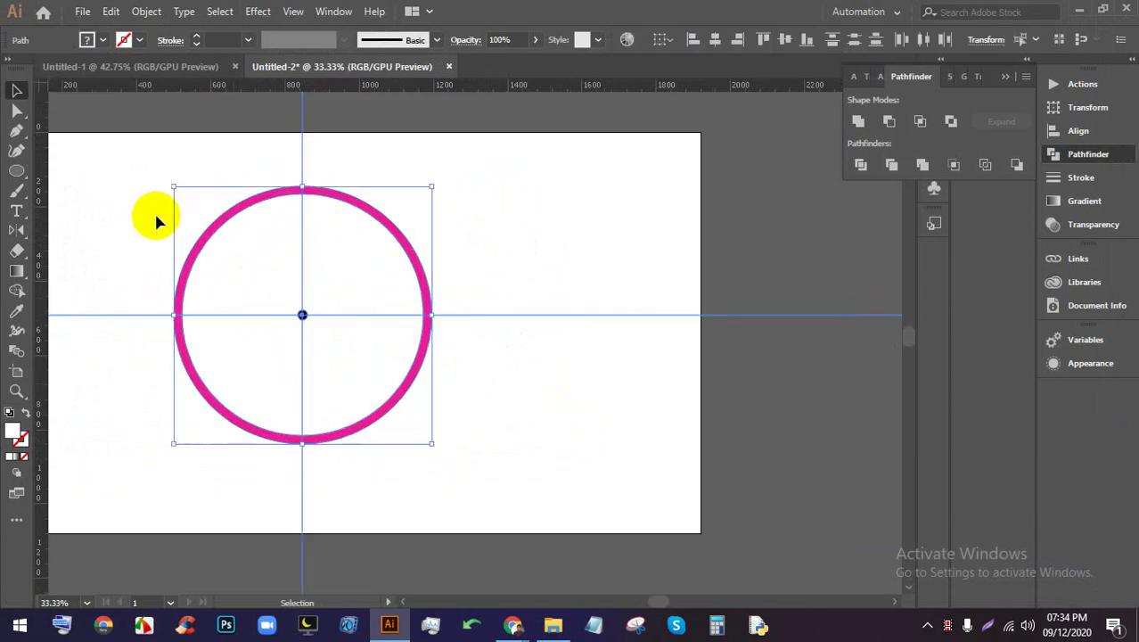
pyautogui.moveTo(692, 249); pyautogui.dragTo(197, 344)
pyautogui.scroll(-3, 232, 294)
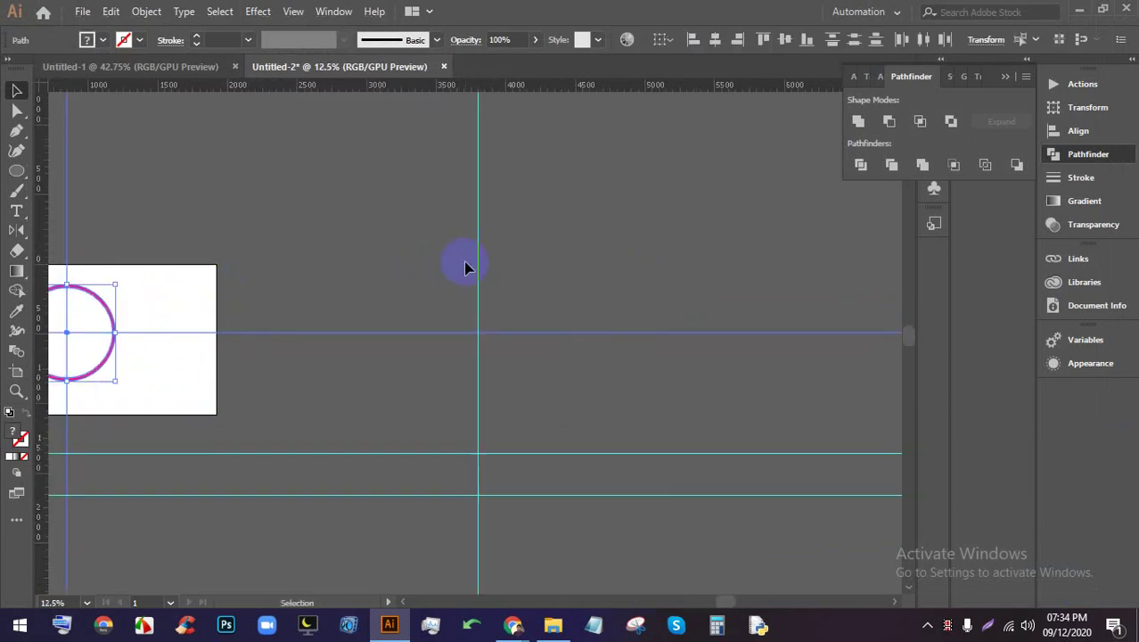
pyautogui.moveTo(562, 247); pyautogui.dragTo(402, 254)
pyautogui.scroll(3, 463, 230)
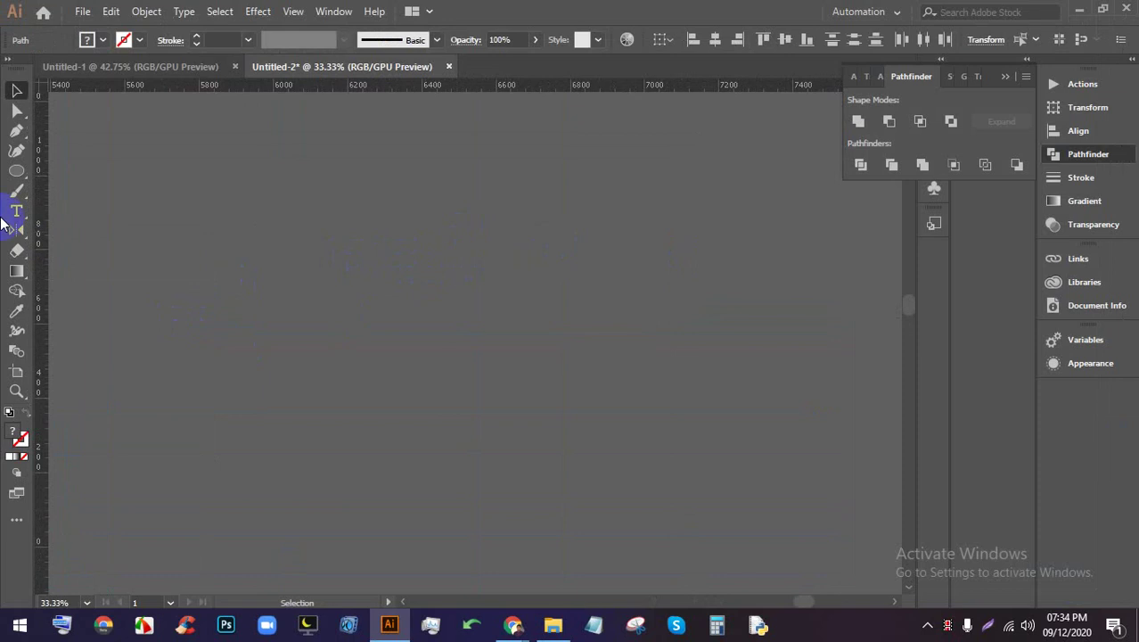
# Draw a white helper circle with the Ellipse tool
pyautogui.click(16, 170)
pyautogui.moveTo(400, 201); pyautogui.dragTo(590, 427)
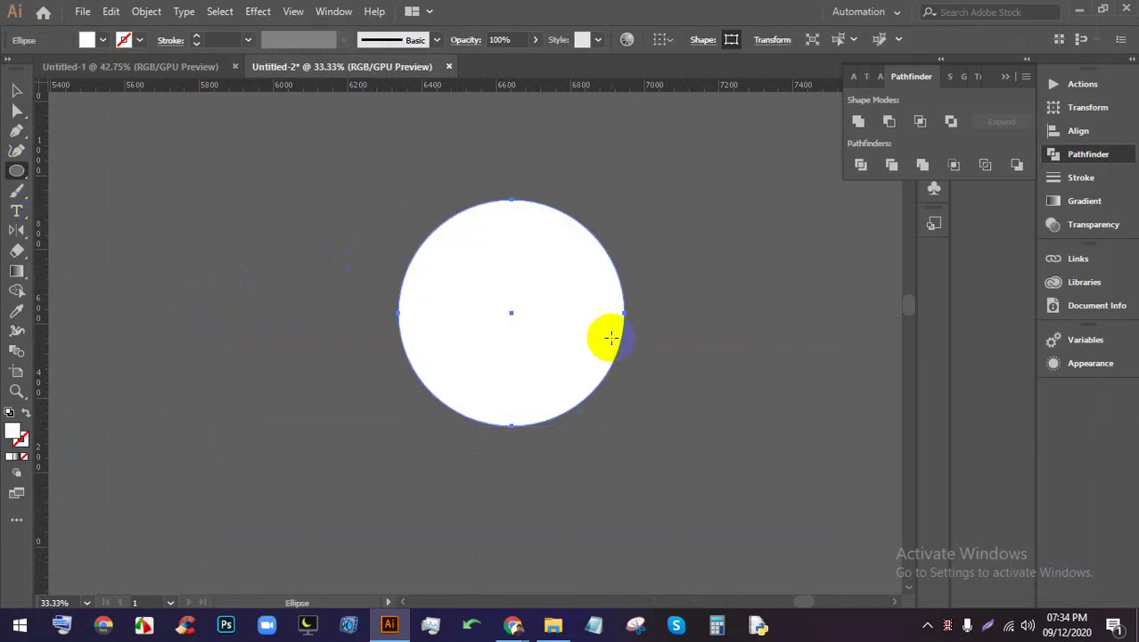
pyautogui.scroll(1, 650, 346)
pyautogui.press('v')
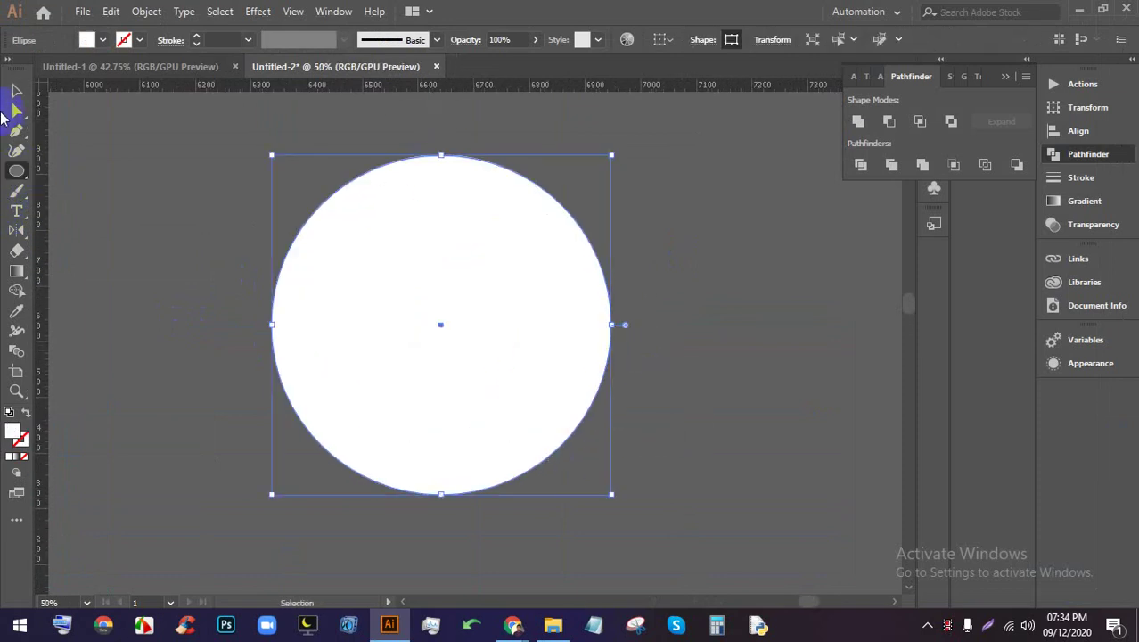
pyautogui.click(687, 387)
pyautogui.click(430, 324)
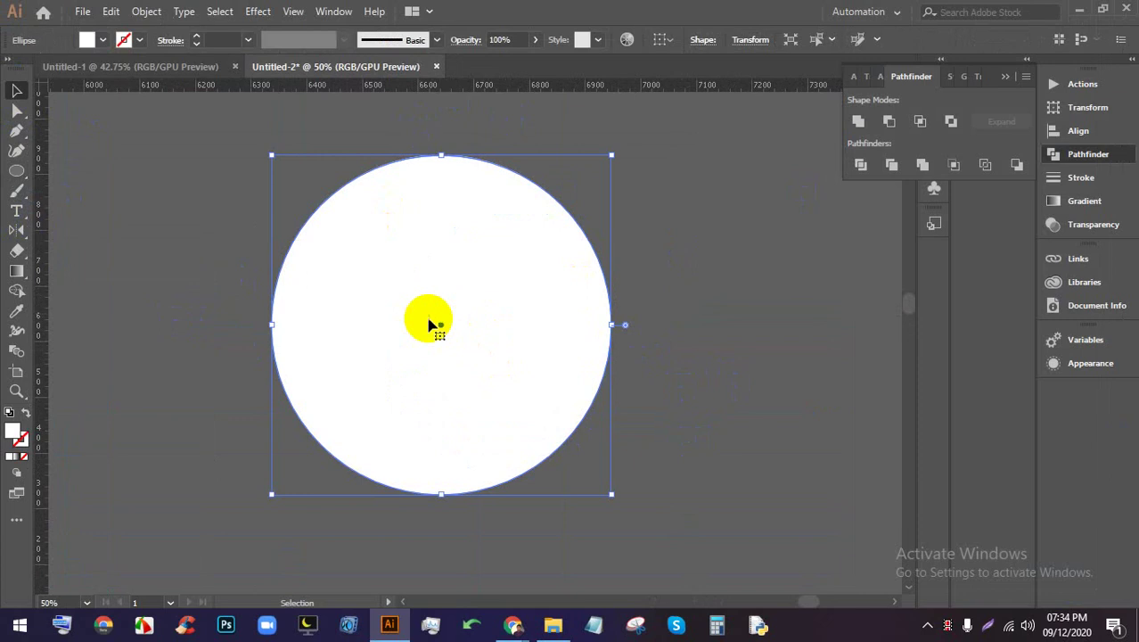
pyautogui.click(767, 322)
# Drag a vertical and a horizontal guide across the circle and lock the guides
pyautogui.moveTo(505, 90); pyautogui.dragTo(505, 259)
pyautogui.moveTo(595, 89); pyautogui.dragTo(572, 279)
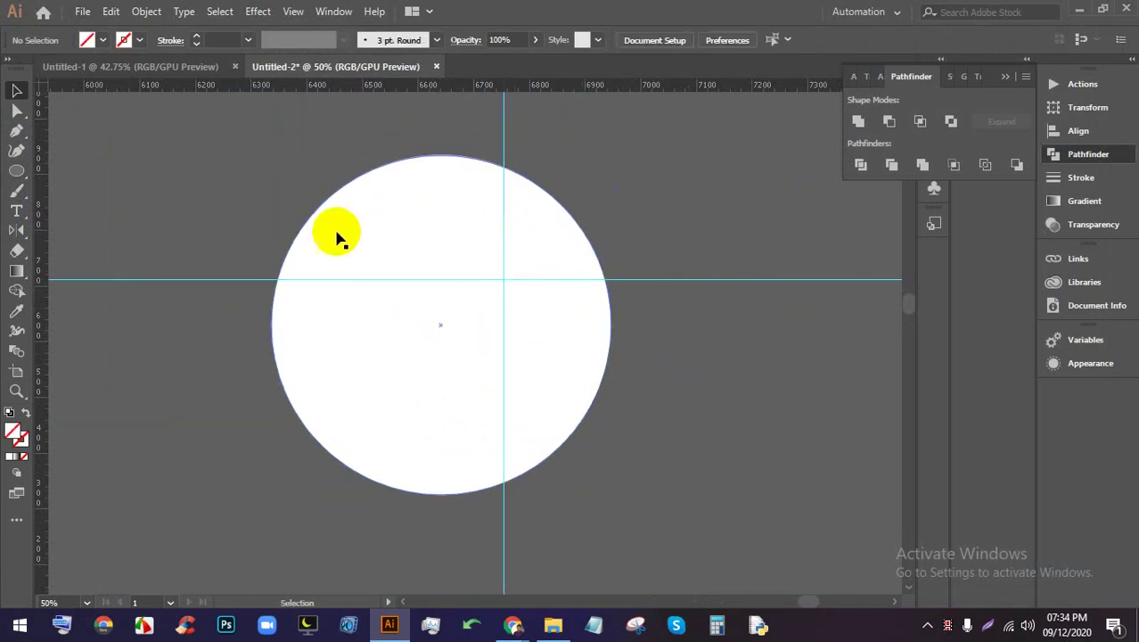
pyautogui.click(393, 275)
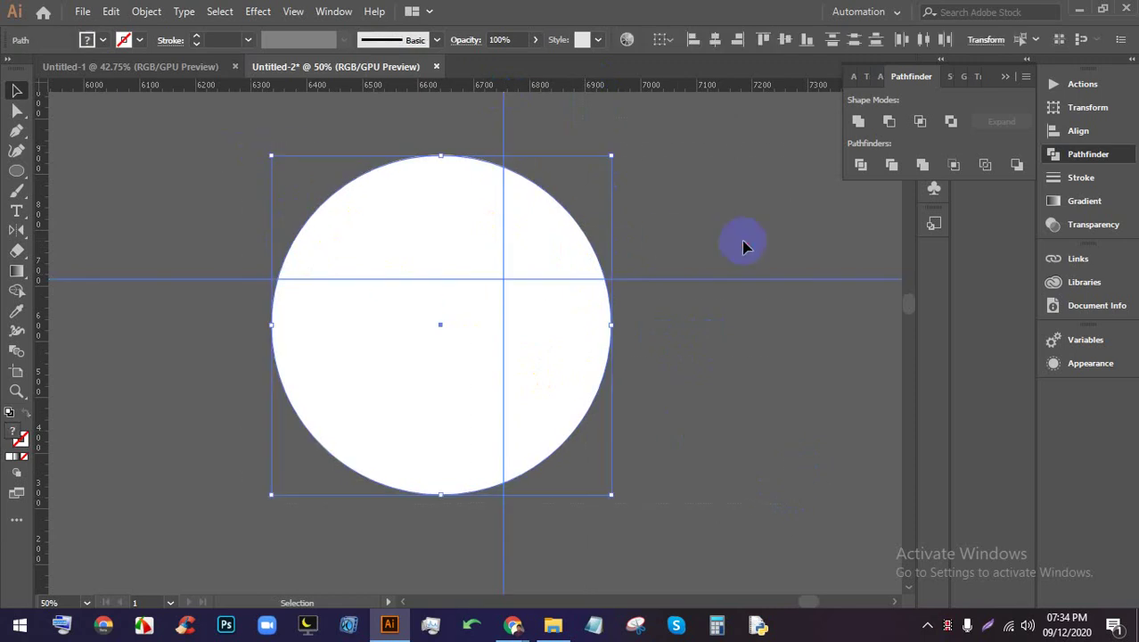
pyautogui.rightClick(593, 176)
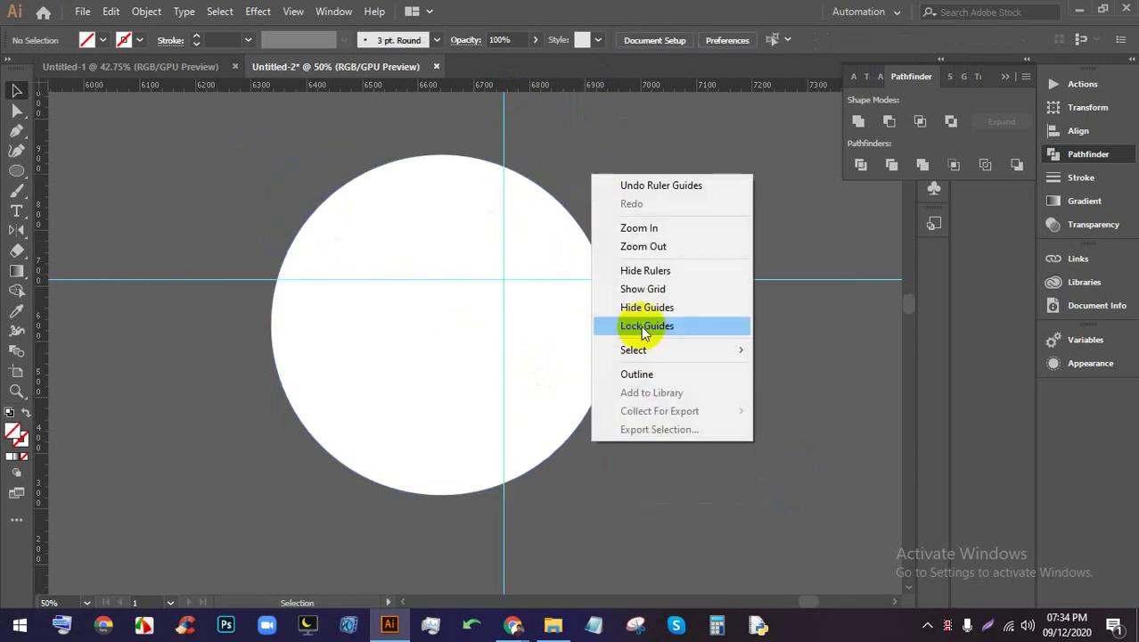
pyautogui.click(646, 325)
# Centre the circle horizontally and move the horizontal guide onto its centre point
pyautogui.moveTo(606, 406); pyautogui.dragTo(241, 190)
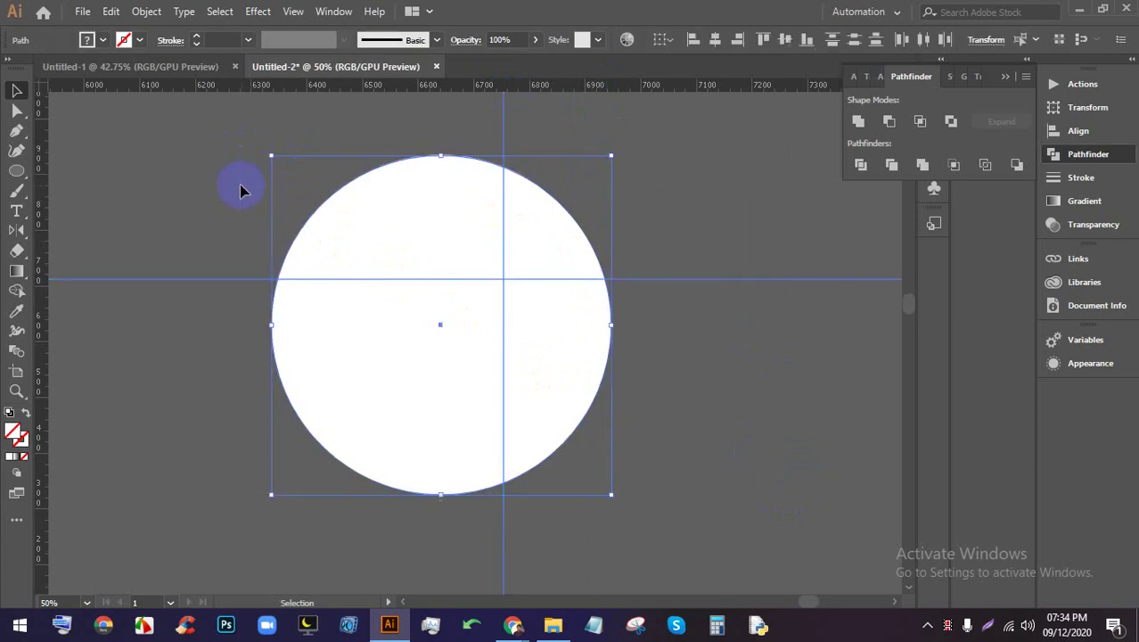
pyautogui.click(710, 45)
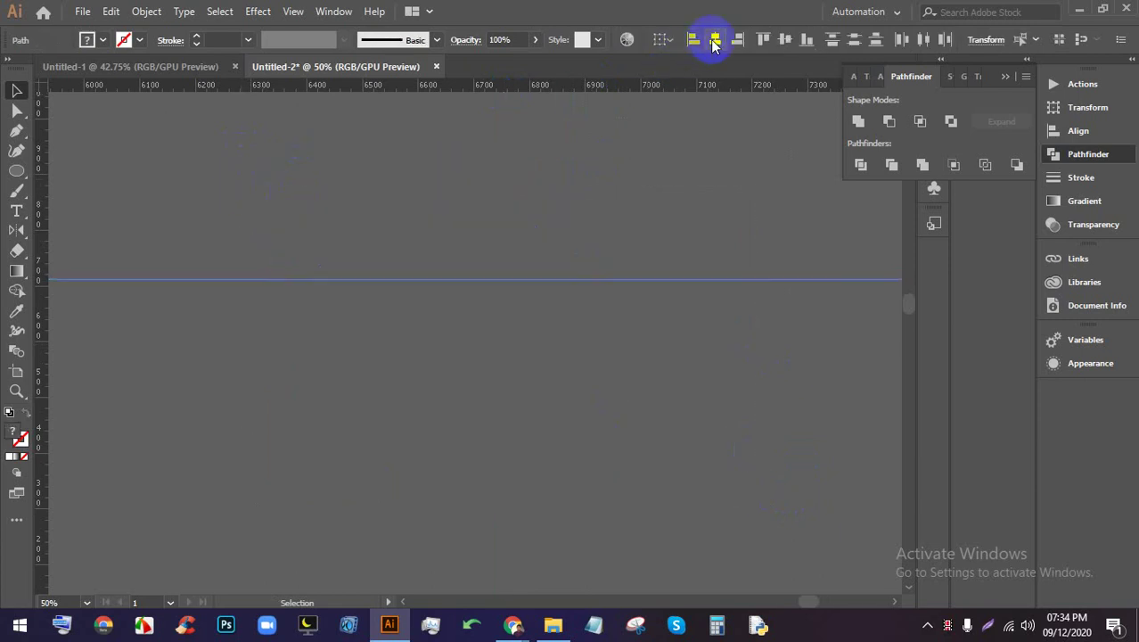
pyautogui.scroll(-3, 562, 234)
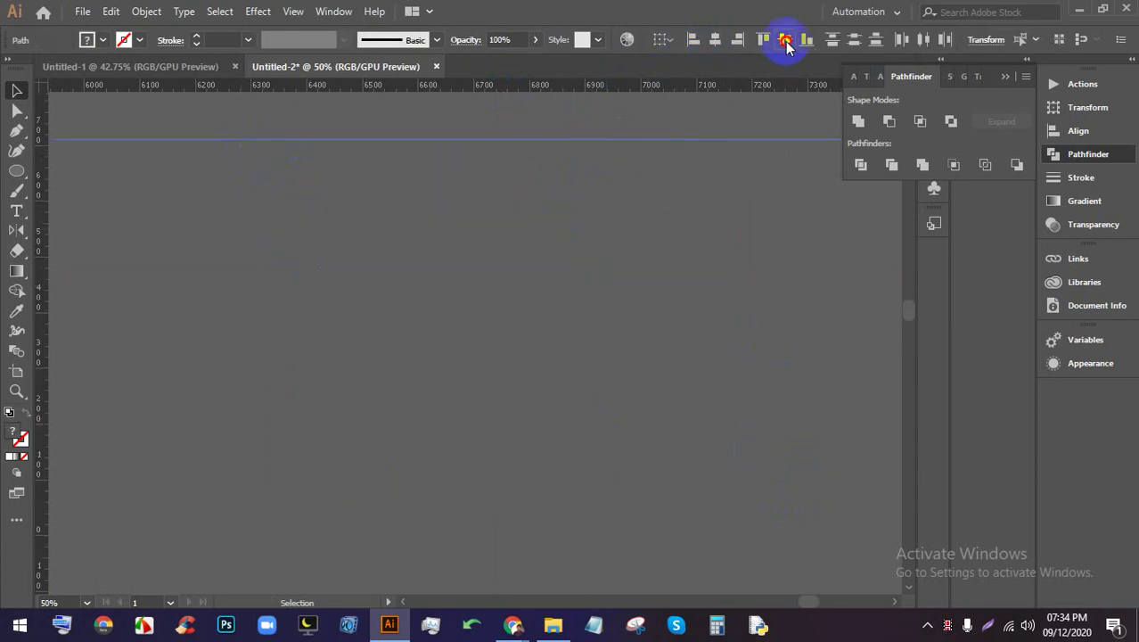
pyautogui.scroll(-3, 491, 357)
pyautogui.scroll(6, 493, 366)
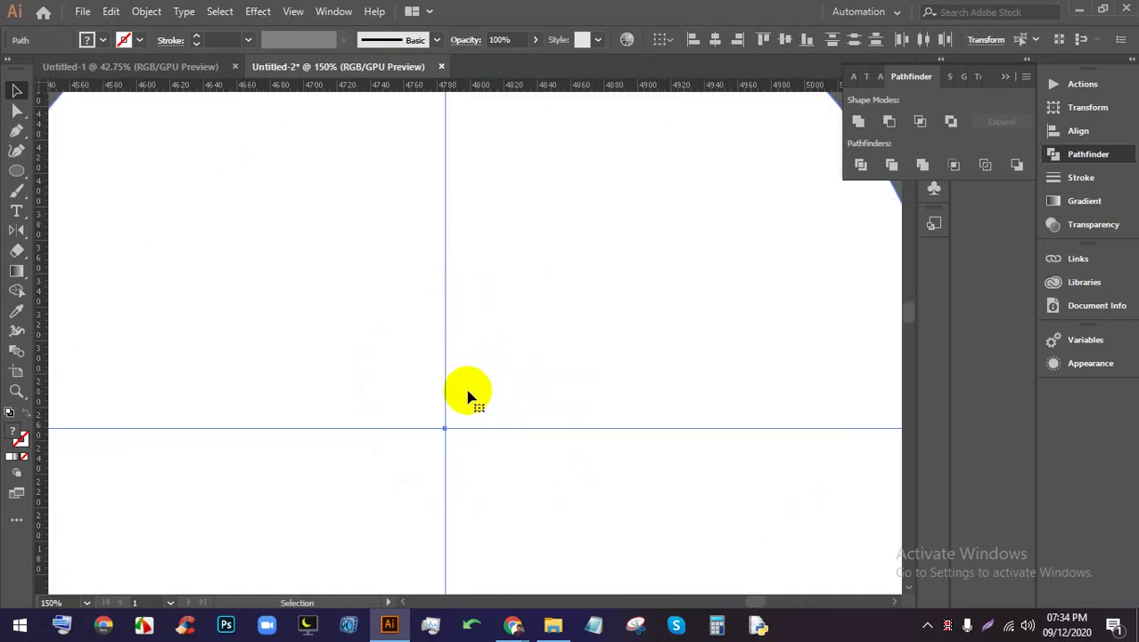
pyautogui.scroll(4, 446, 428)
pyautogui.moveTo(447, 430); pyautogui.dragTo(448, 454)
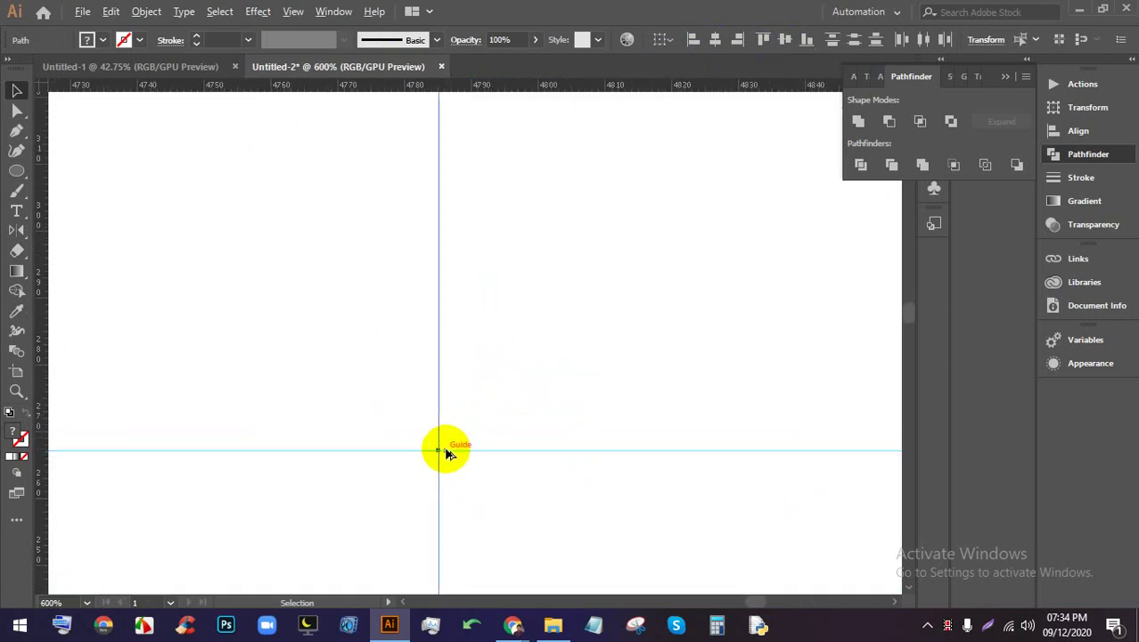
pyautogui.scroll(-6, 446, 450)
# Delete the temporary white helper circle
pyautogui.click(587, 470)
pyautogui.moveTo(369, 348); pyautogui.dragTo(383, 365)
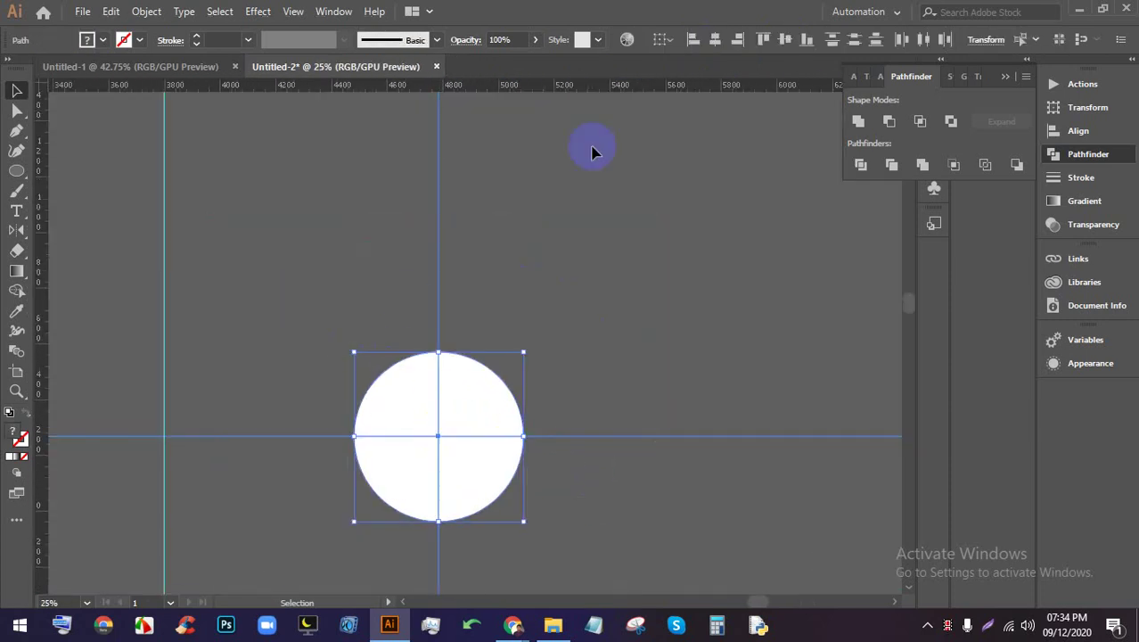
pyautogui.scroll(-1, 577, 305)
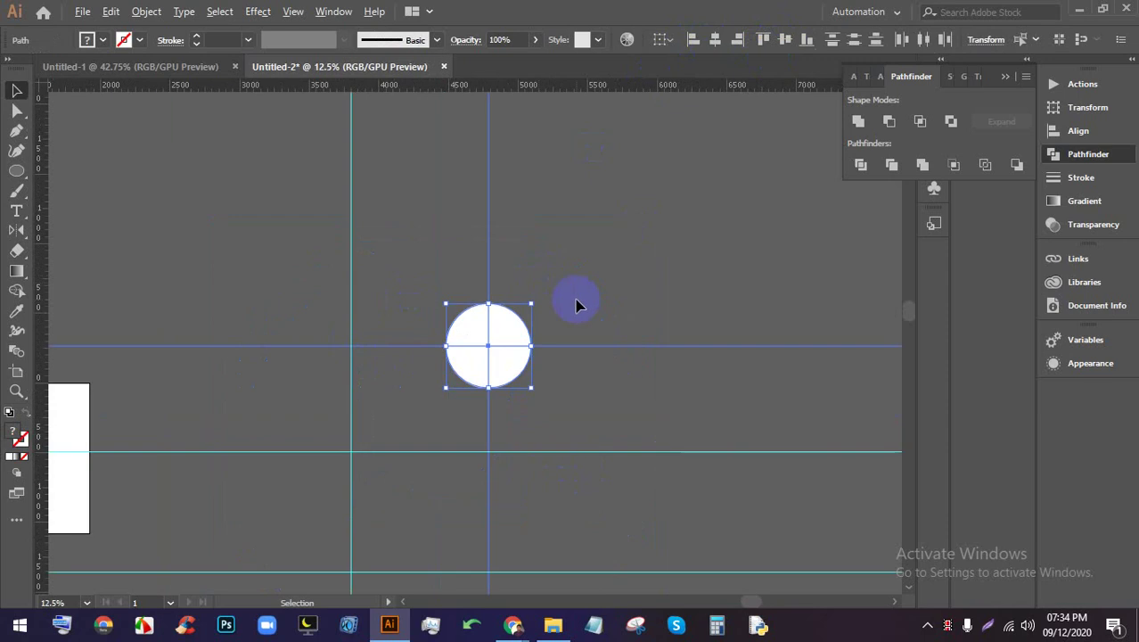
pyautogui.press('Delete')
pyautogui.scroll(7, 330, 338)
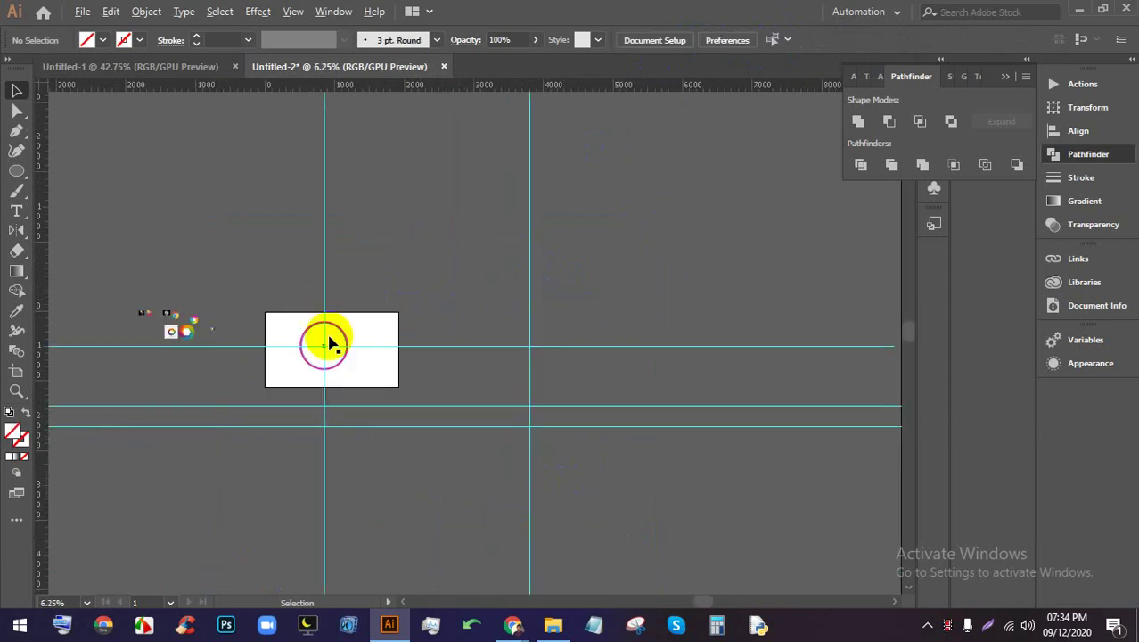
# Draw a small rectangle just inside the top of the pink ring
pyautogui.scroll(-3, 267, 403)
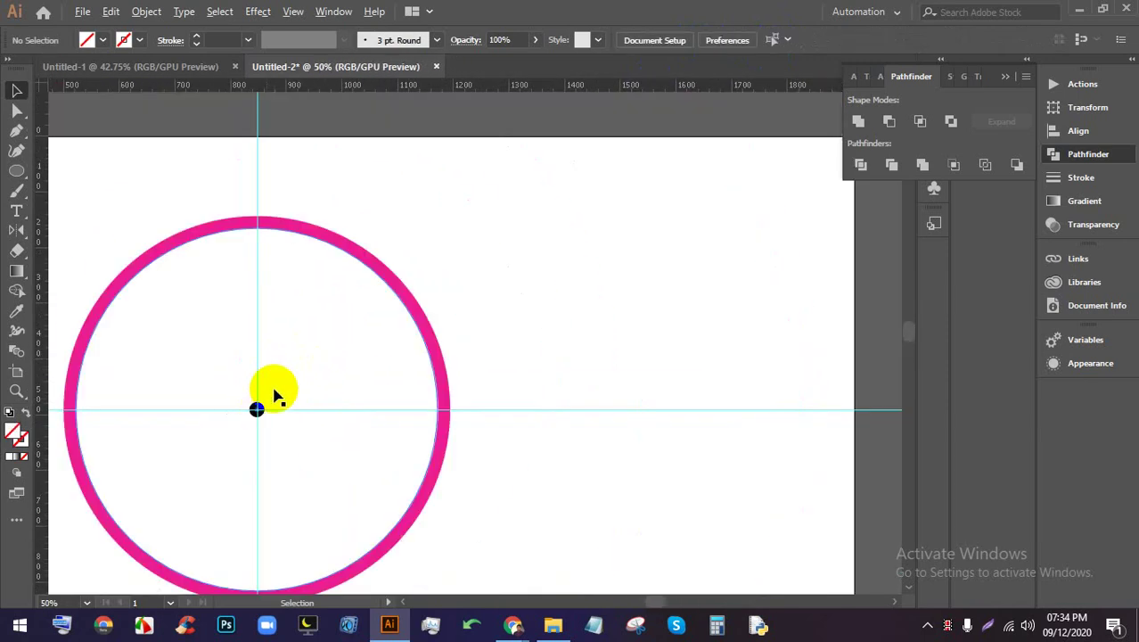
pyautogui.scroll(1, 339, 388)
pyautogui.moveTo(339, 415); pyautogui.dragTo(343, 382)
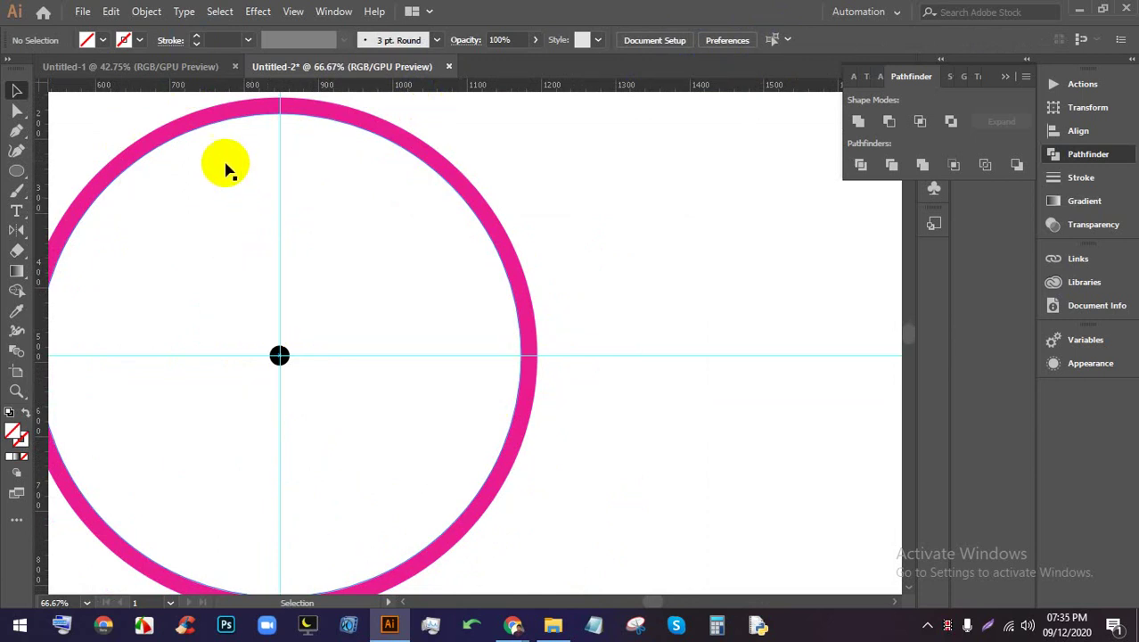
pyautogui.moveTo(16, 171); pyautogui.dragTo(89, 170)
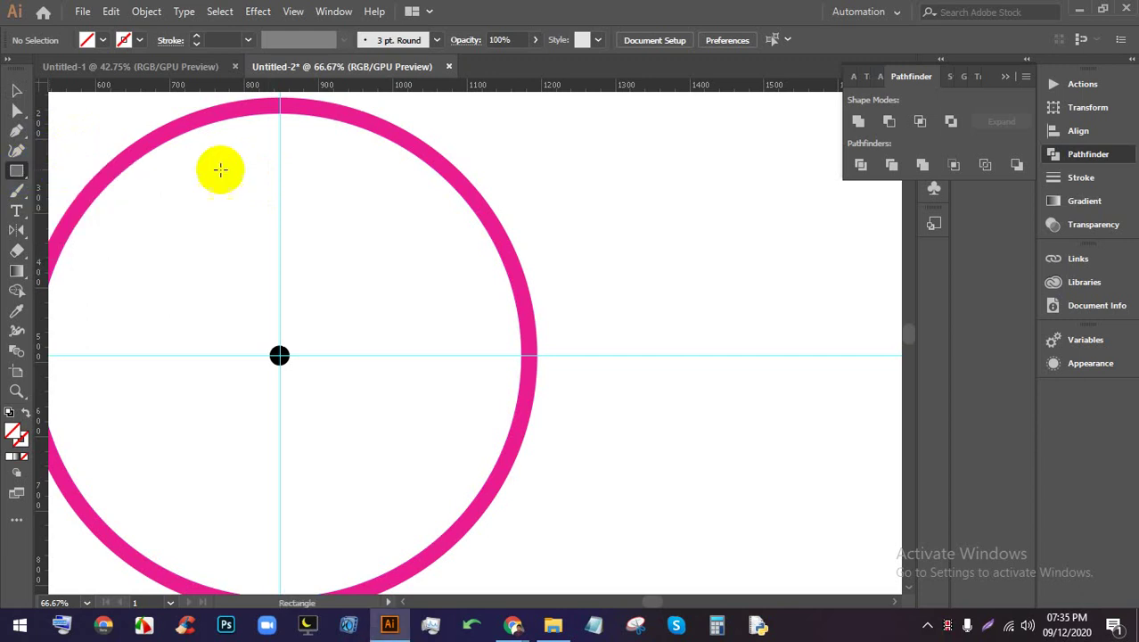
pyautogui.moveTo(273, 116); pyautogui.dragTo(285, 150)
# Fill the new rectangle with black
pyautogui.hotkey('ctrl', '+')
pyautogui.hotkey('ctrl', '+')
pyautogui.hotkey('ctrl', '+')
pyautogui.hotkey('ctrl', '+')
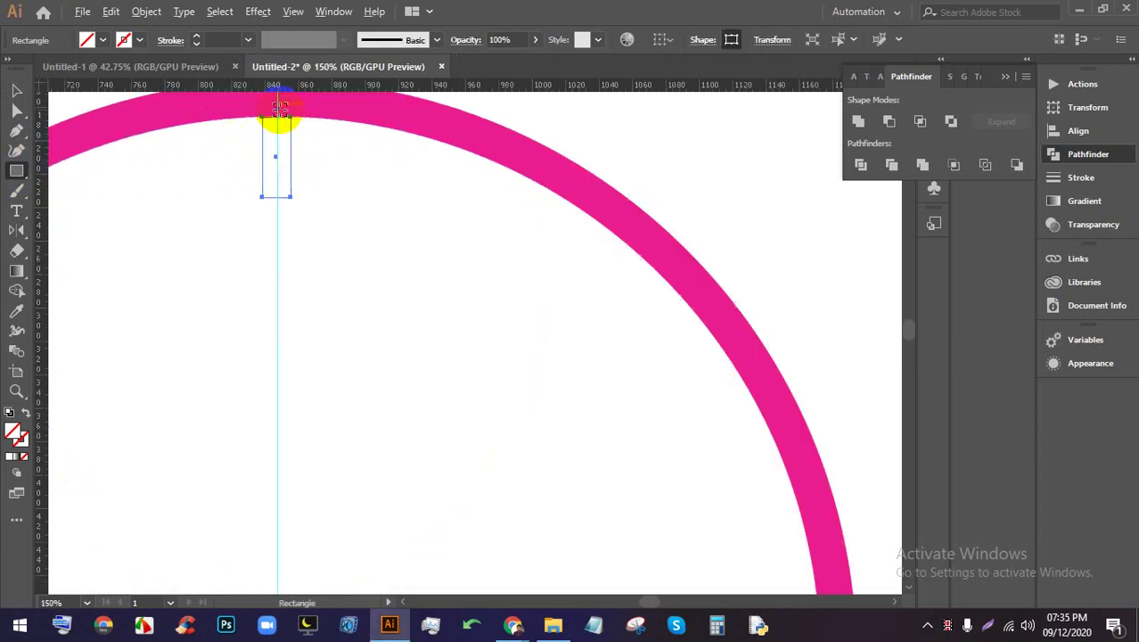
pyautogui.click(104, 40)
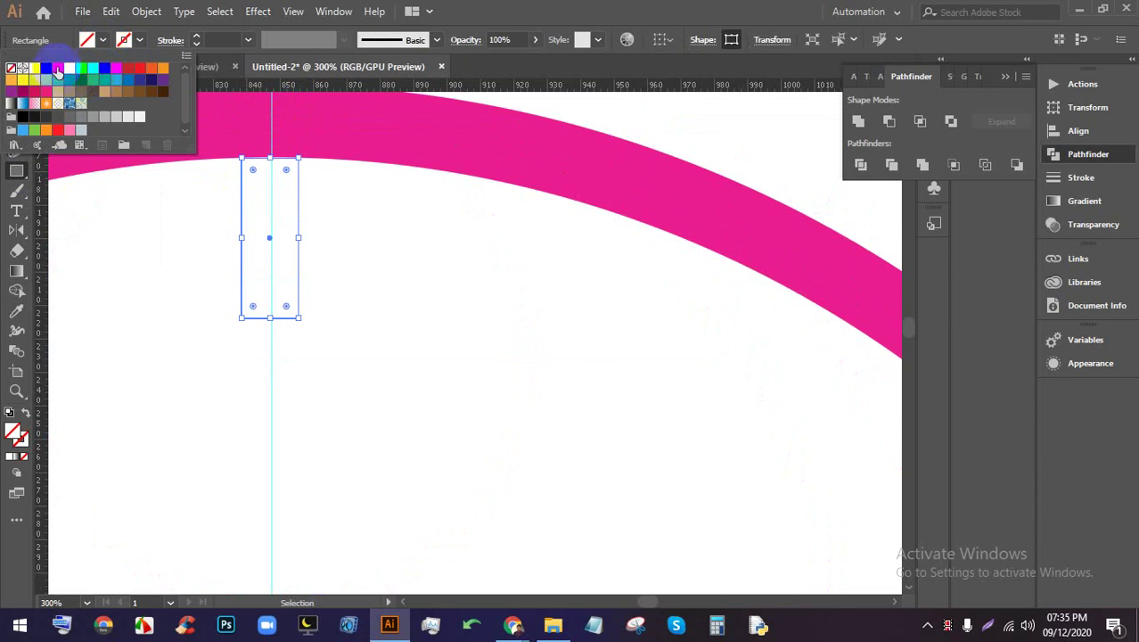
pyautogui.click(57, 70)
pyautogui.click(464, 7)
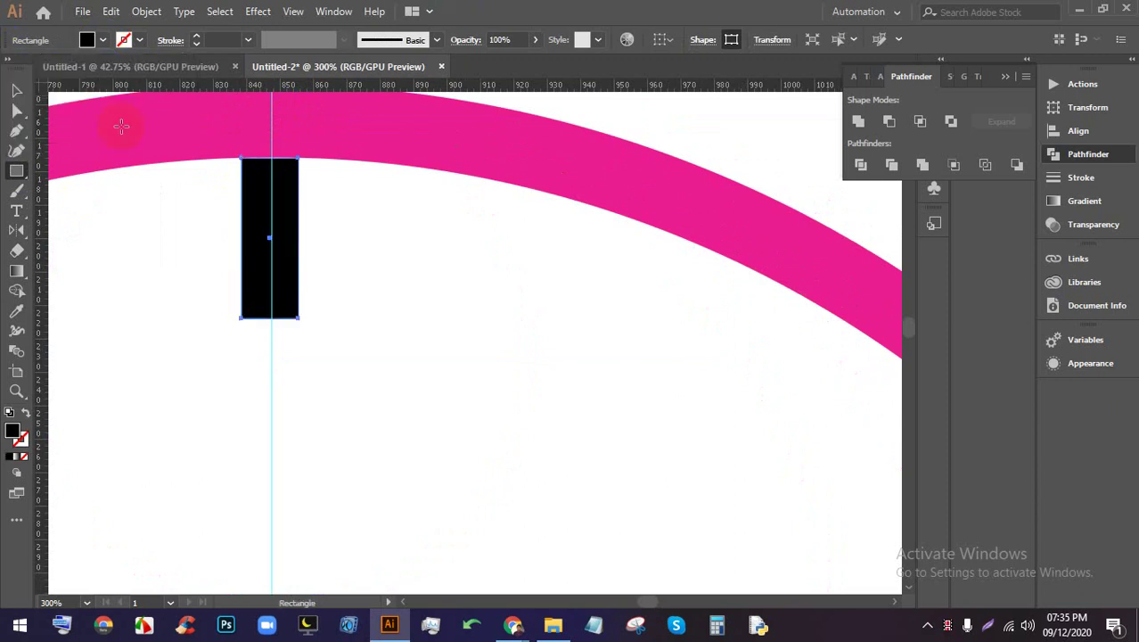
# Move the black rectangle slightly down so it sits centred on the vertical guide
pyautogui.click(16, 90)
pyautogui.click(254, 173)
pyautogui.moveTo(279, 195); pyautogui.dragTo(288, 214)
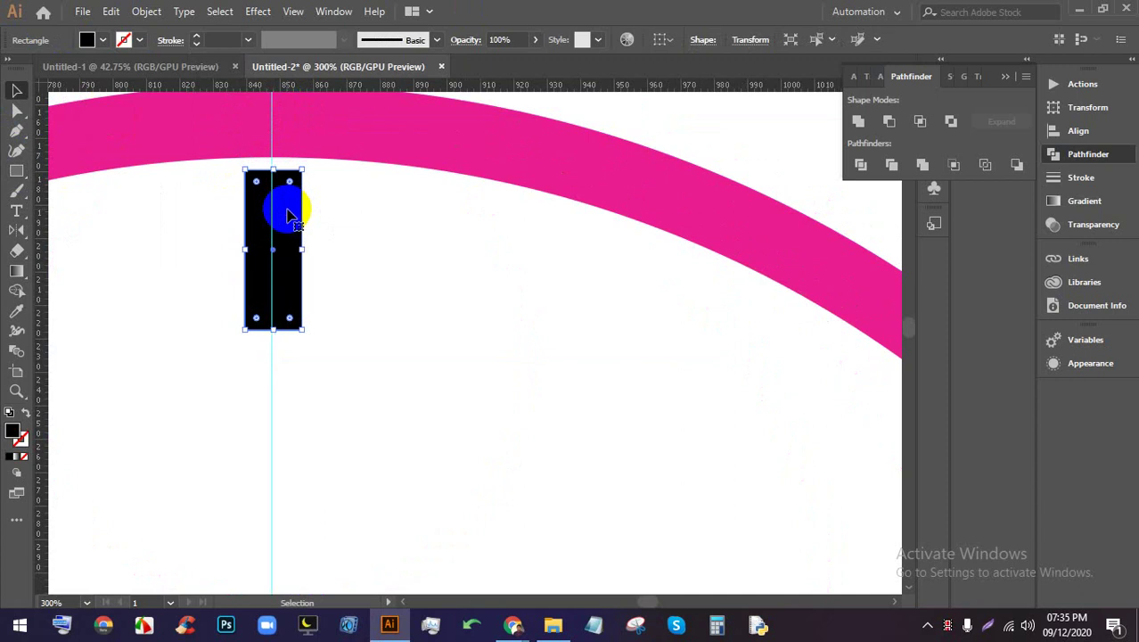
pyautogui.scroll(4, 287, 214)
pyautogui.moveTo(196, 148); pyautogui.dragTo(195, 171)
pyautogui.scroll(-9, 193, 168)
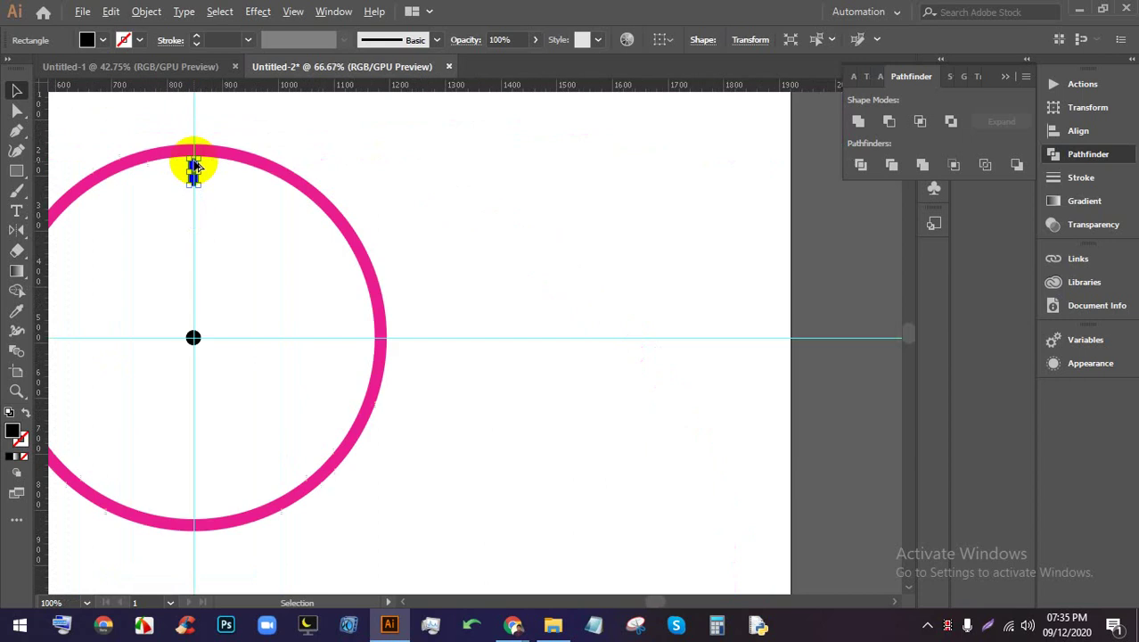
pyautogui.scroll(-1, 196, 169)
pyautogui.scroll(2, 205, 173)
pyautogui.moveTo(216, 187); pyautogui.dragTo(376, 185)
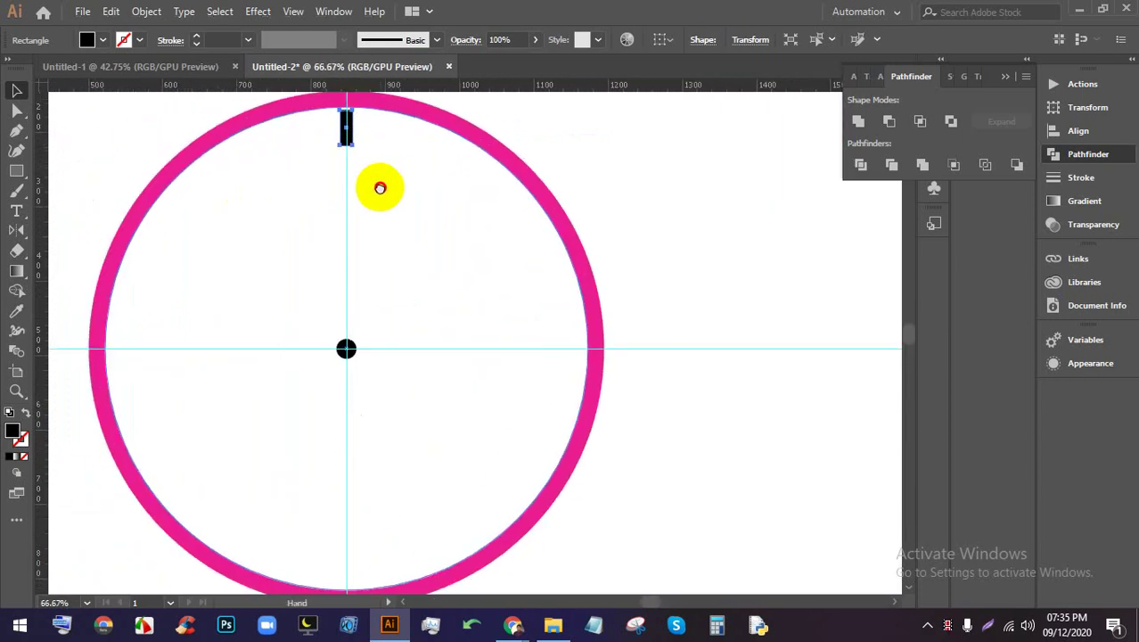
# Rotate copies of the tick 30° about the ring's centre, repeating until twelve hour marks exist
pyautogui.click(16, 232)
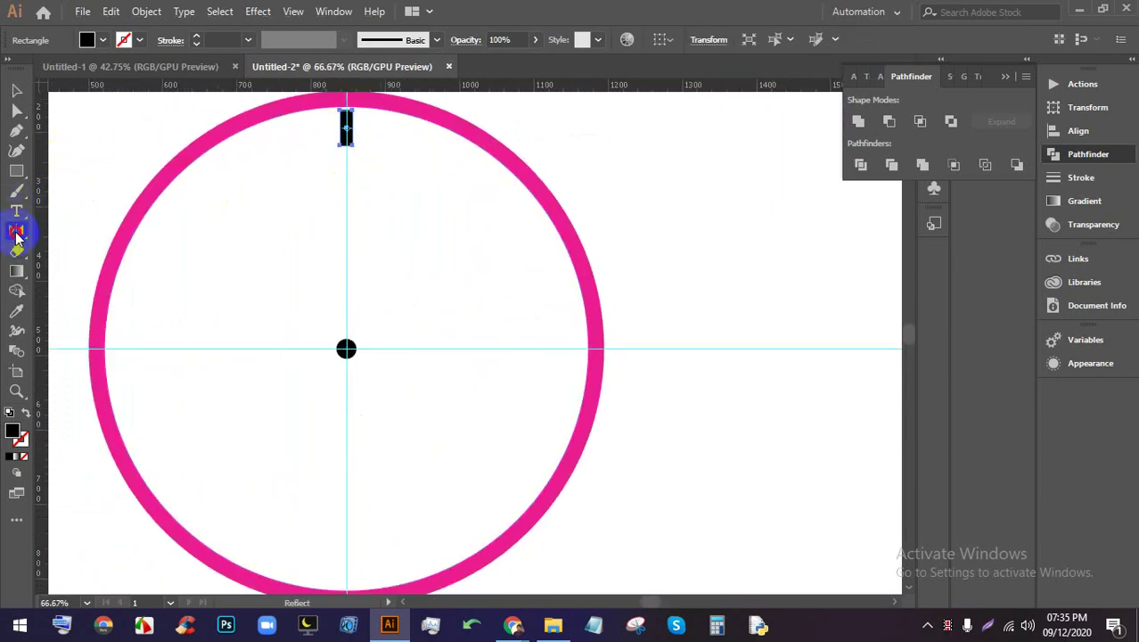
pyautogui.click(64, 229)
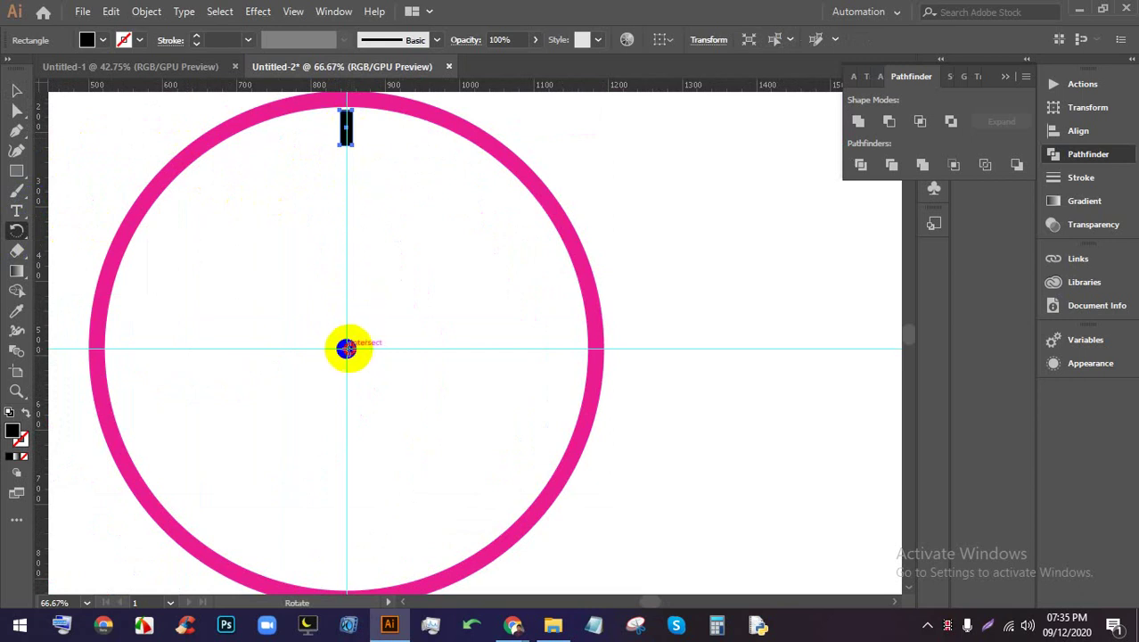
pyautogui.keyDown('alt'); pyautogui.click(346, 348); pyautogui.keyUp('alt')
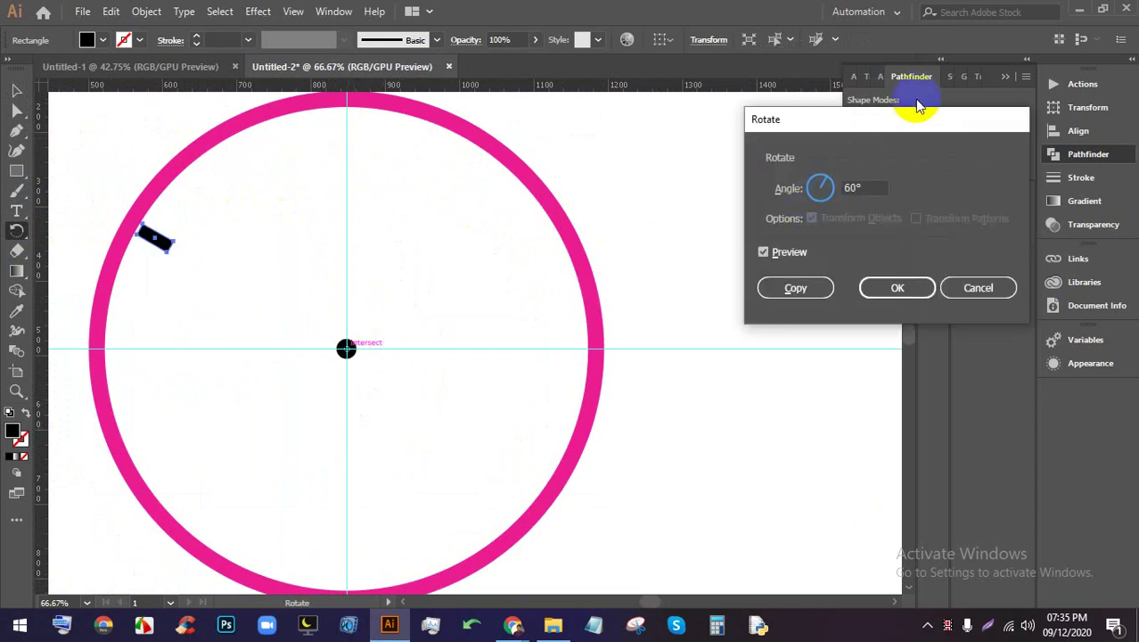
pyautogui.click(851, 187)
pyautogui.moveTo(871, 185); pyautogui.dragTo(838, 186)
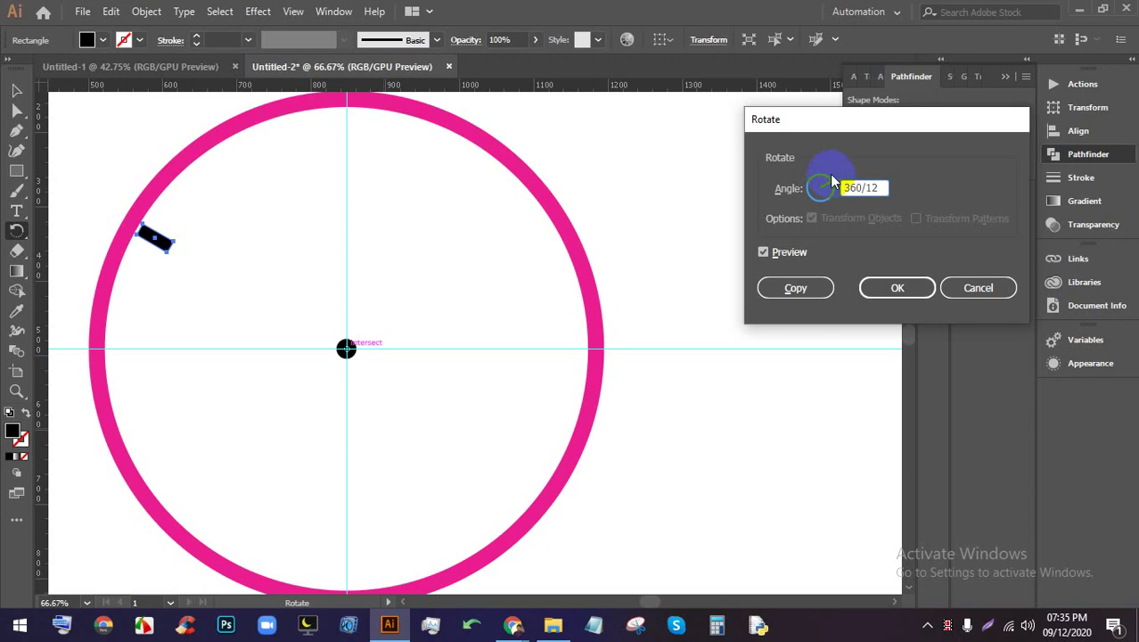
pyautogui.click(795, 287)
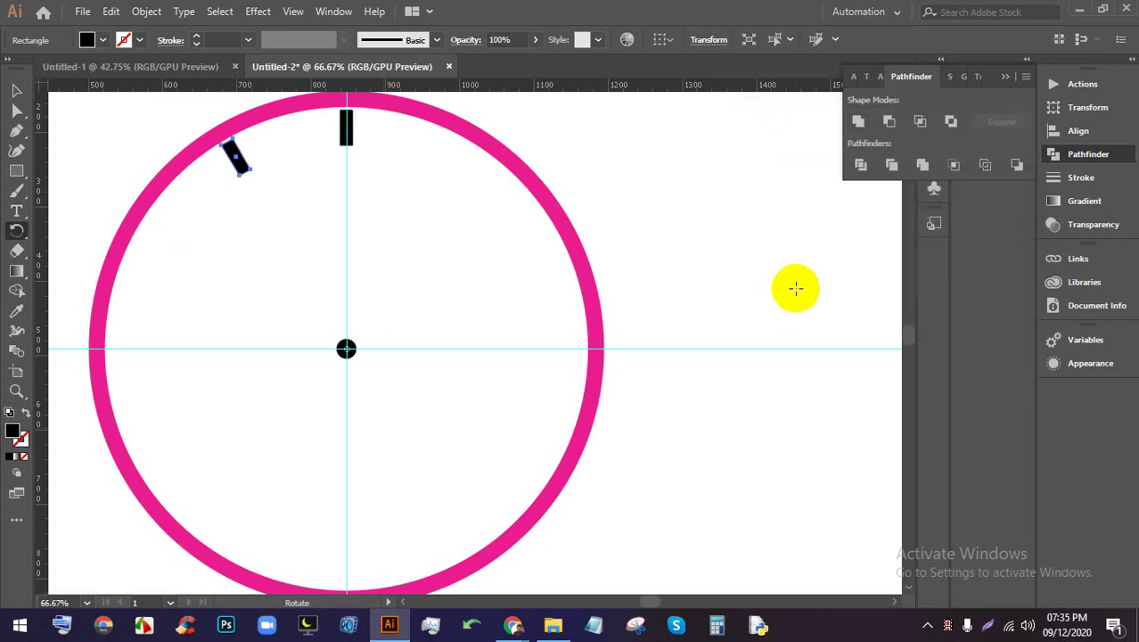
pyautogui.hotkey('ctrl', 'd')
pyautogui.hotkey('ctrl', 'd')
pyautogui.hotkey('ctrl', 'd')
pyautogui.hotkey('ctrl', 'd')
pyautogui.hotkey('ctrl', 'd')
pyautogui.hotkey('ctrl', 'd')
pyautogui.hotkey('ctrl', 'd')
pyautogui.hotkey('ctrl', 'd')
pyautogui.hotkey('ctrl', 'd')
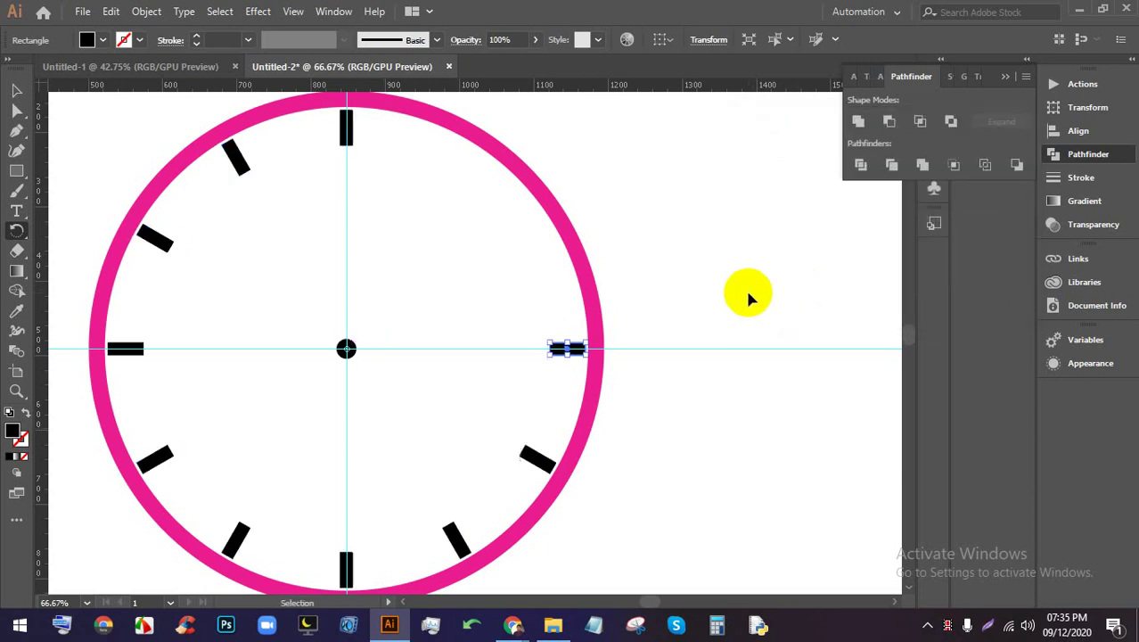
# Draw a tiny circle at the inner top edge of the pink ring
pyautogui.click(16, 91)
pyautogui.click(548, 227)
pyautogui.scroll(-2, 527, 178)
pyautogui.scroll(2, 501, 183)
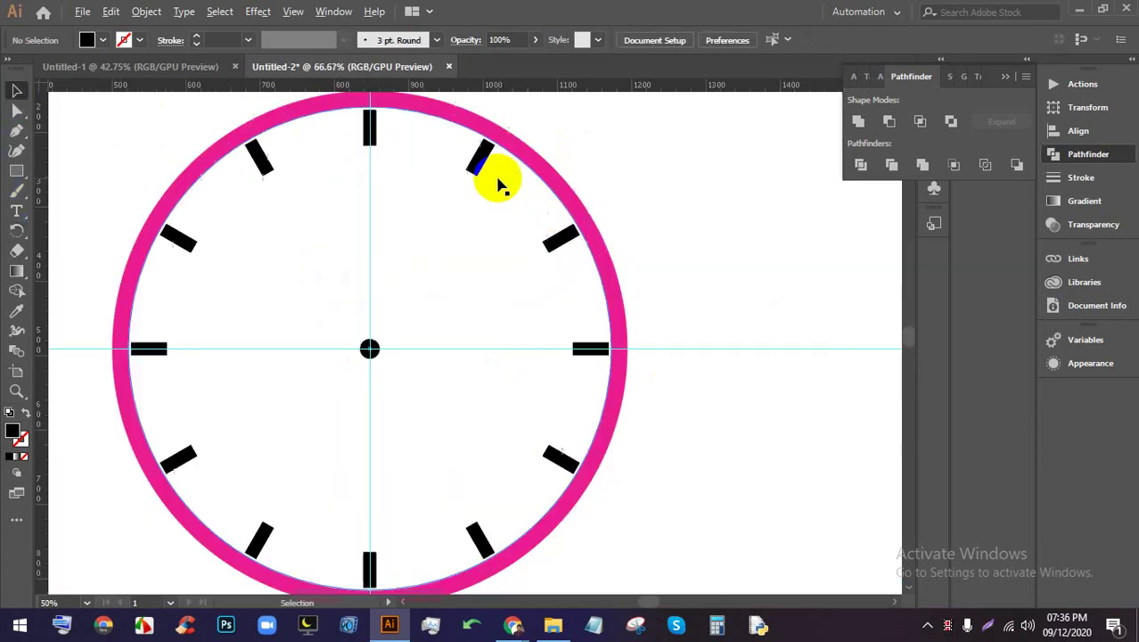
pyautogui.scroll(2, 369, 128)
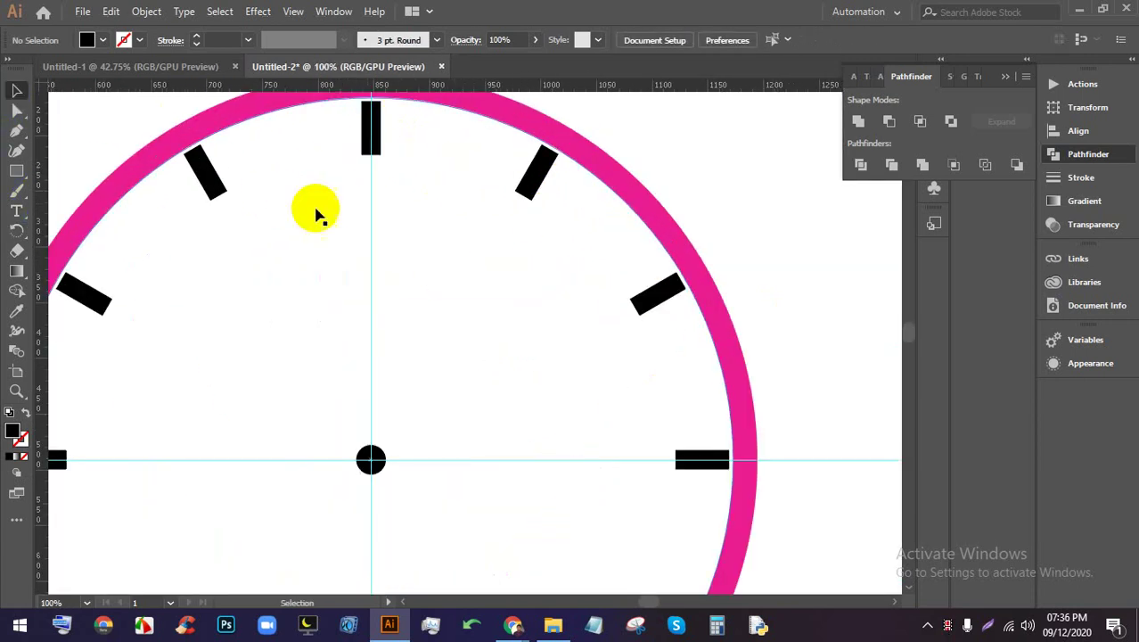
pyautogui.scroll(-3, 388, 237)
pyautogui.scroll(2, 378, 156)
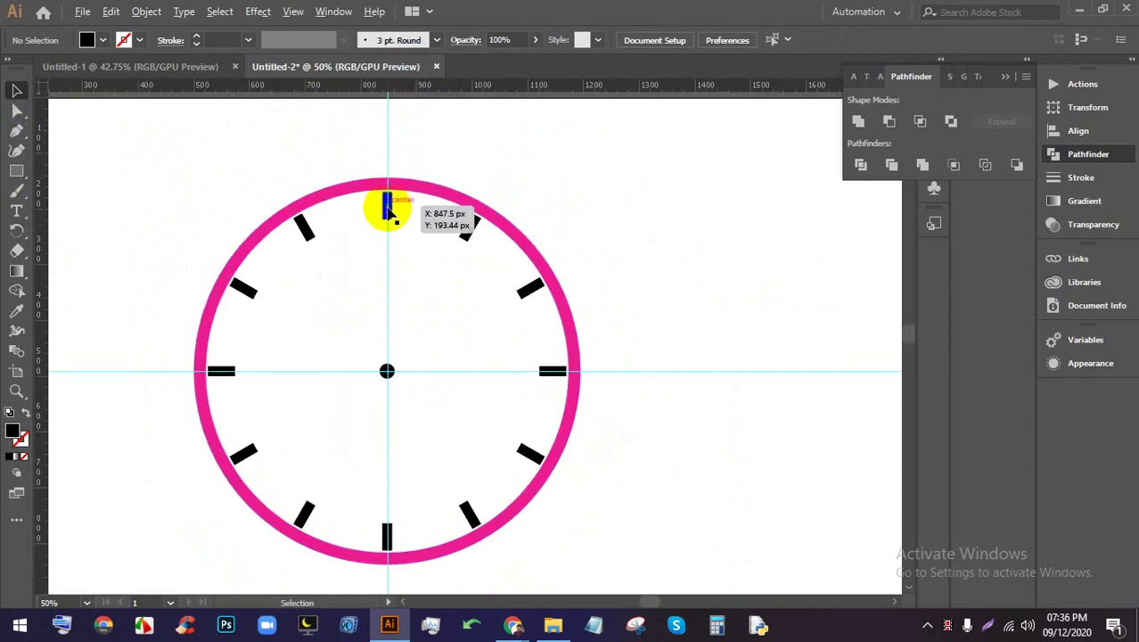
pyautogui.scroll(4, 383, 207)
pyautogui.scroll(2, 388, 202)
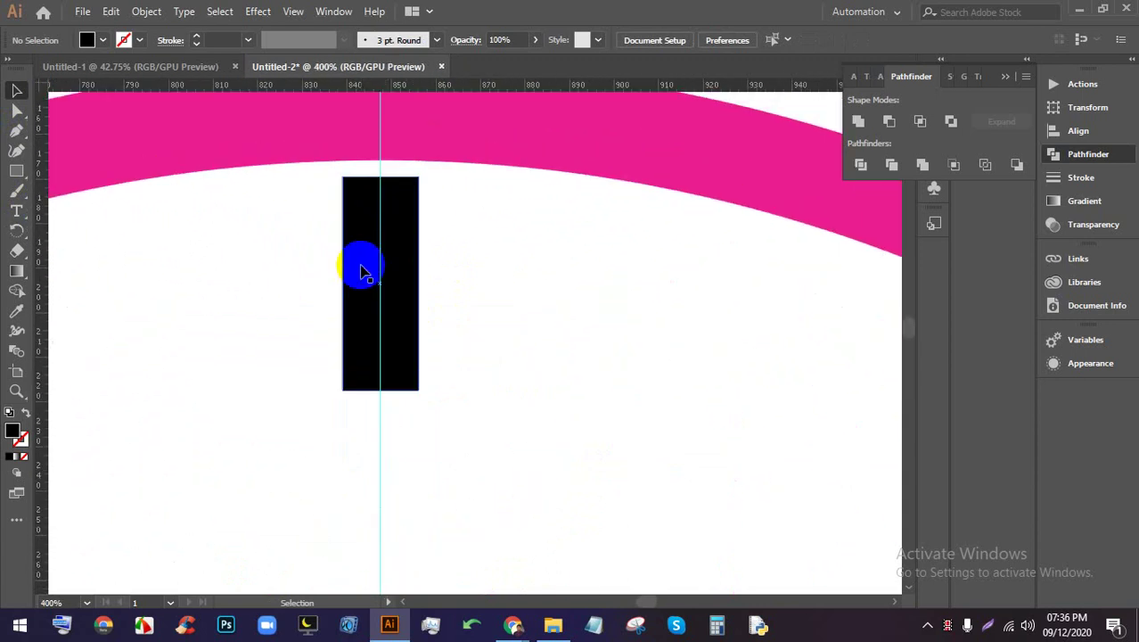
pyautogui.scroll(6, 373, 257)
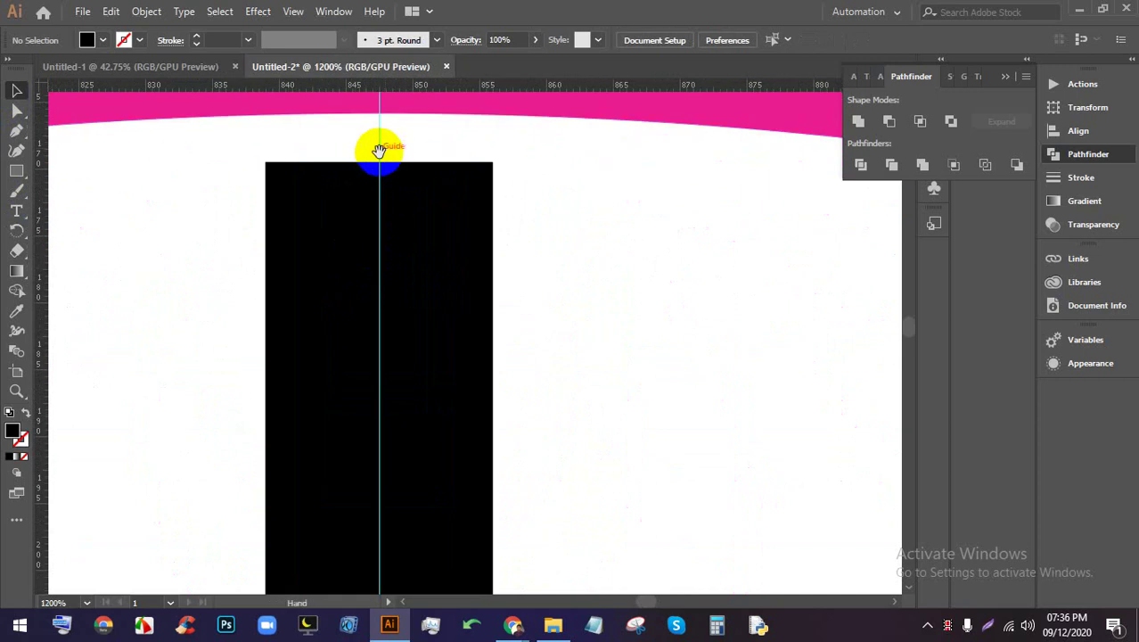
pyautogui.click(20, 175)
pyautogui.click(95, 190)
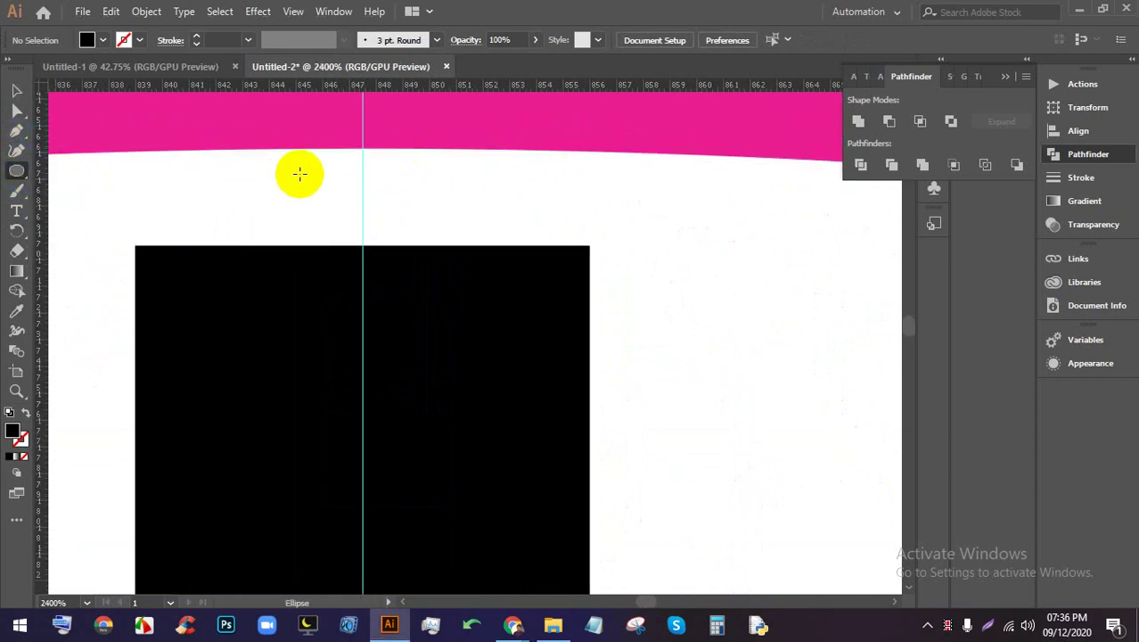
pyautogui.moveTo(362, 158)
pyautogui.mouseDown()
pyautogui.moveTo(371, 166)
pyautogui.moveTo(360, 158)
pyautogui.mouseUp()
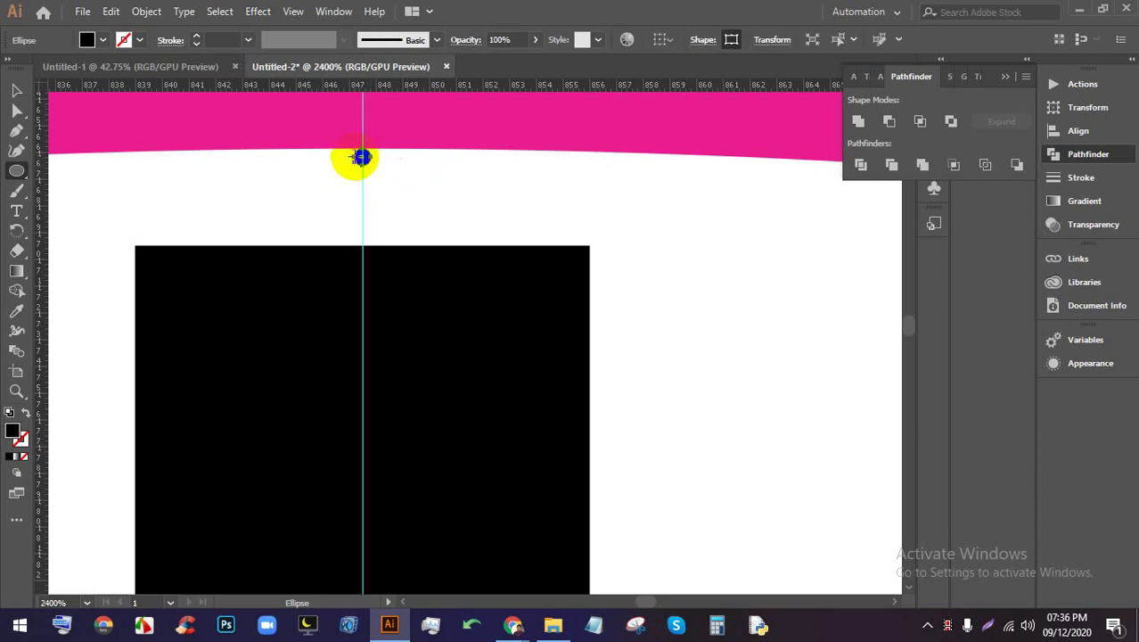
# Nudge the tiny circle with the arrow keys so it sits above the 12 o'clock tick
pyautogui.scroll(-5, 362, 161)
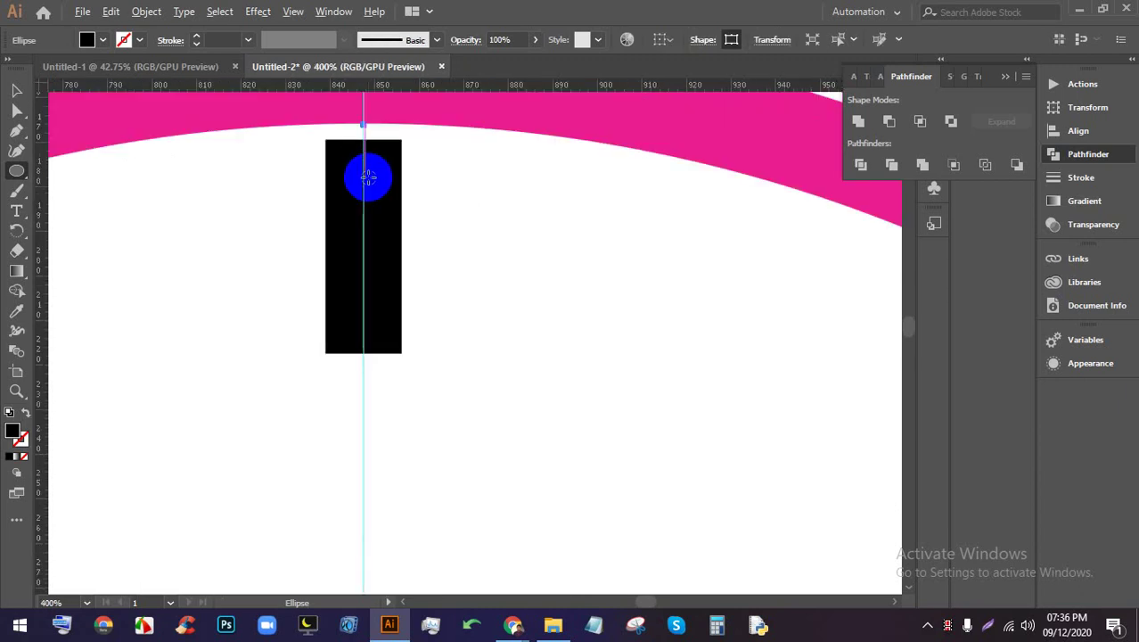
pyautogui.scroll(2, 366, 142)
pyautogui.scroll(5, 364, 203)
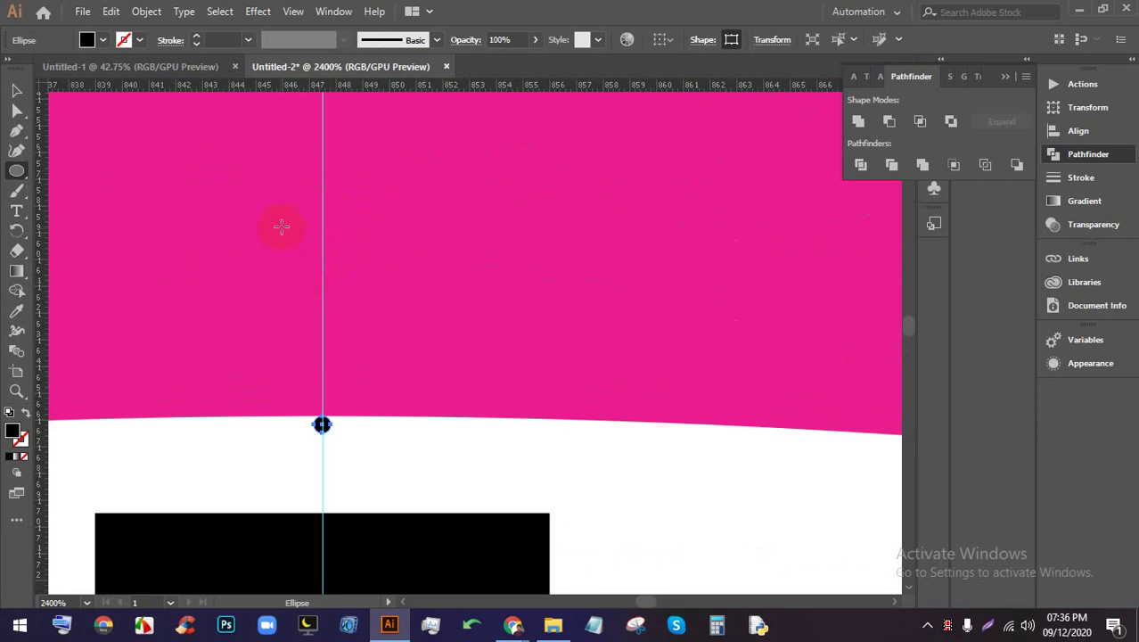
pyautogui.scroll(-1, 280, 224)
pyautogui.click(19, 95)
pyautogui.moveTo(322, 399); pyautogui.dragTo(365, 437)
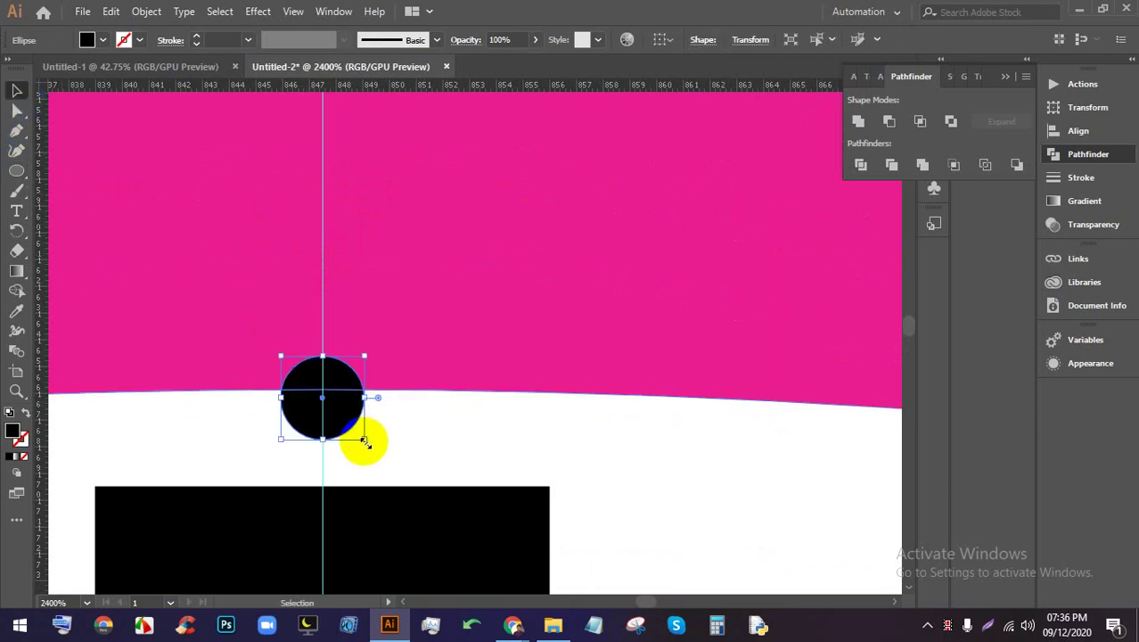
pyautogui.press('Down')
pyautogui.press('Down')
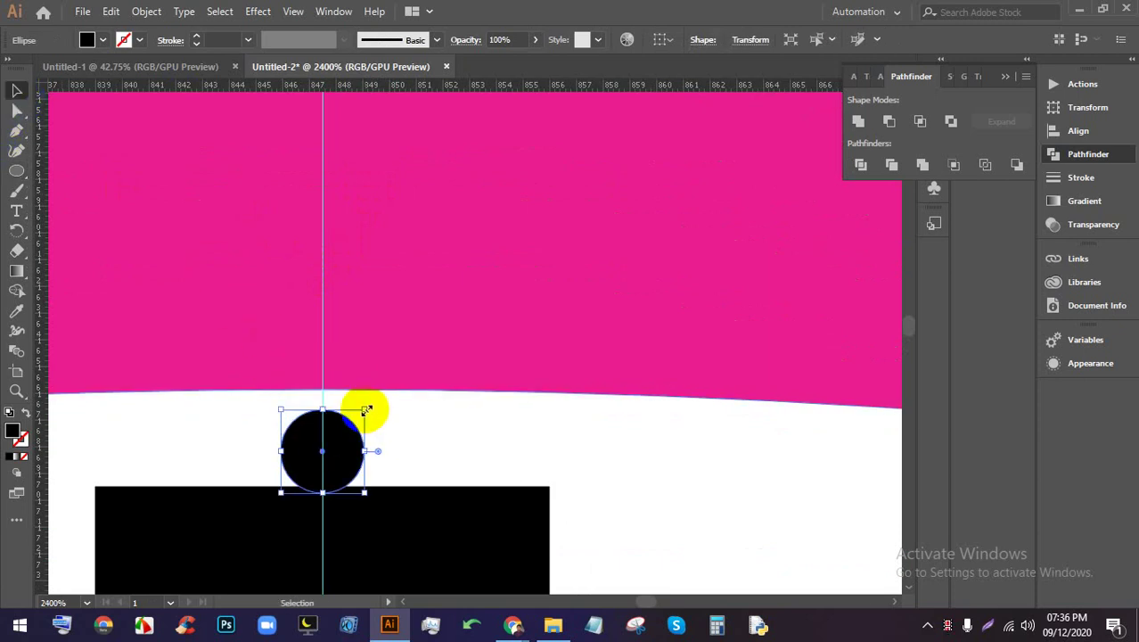
pyautogui.press('Up')
pyautogui.scroll(-7, 366, 413)
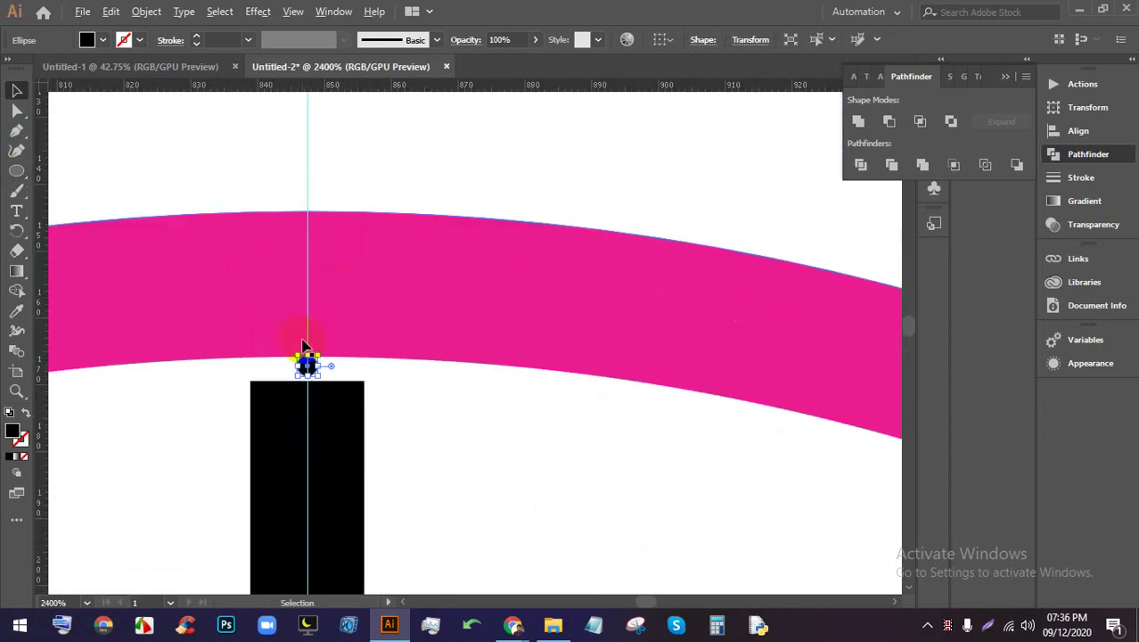
pyautogui.scroll(-3, 326, 292)
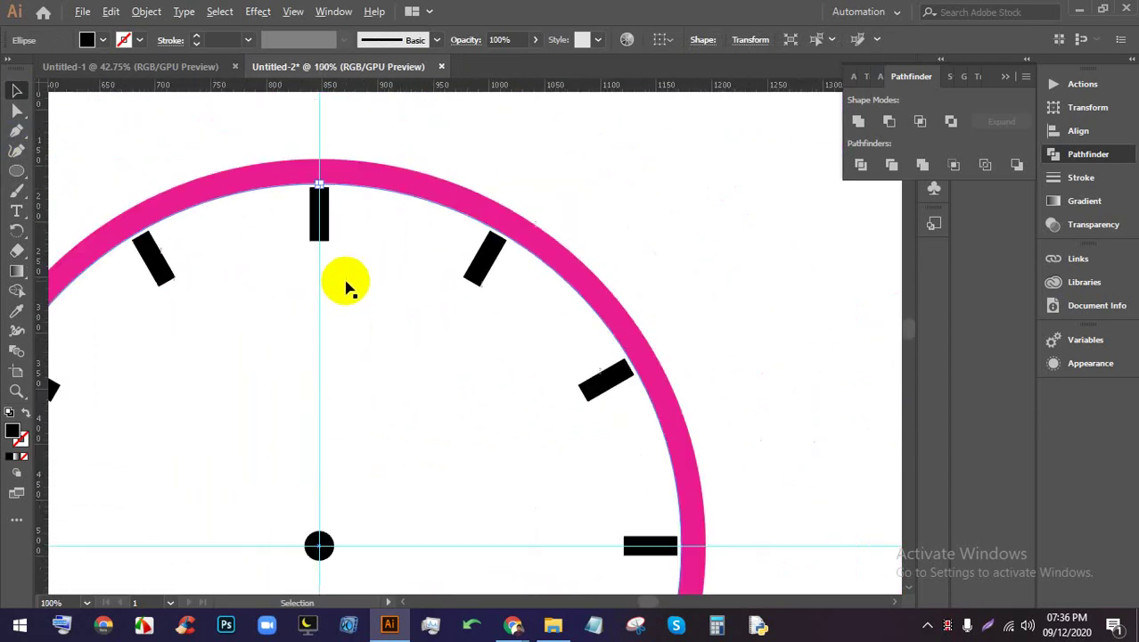
pyautogui.scroll(-1, 348, 290)
pyautogui.scroll(1, 364, 326)
pyautogui.scroll(-1, 347, 332)
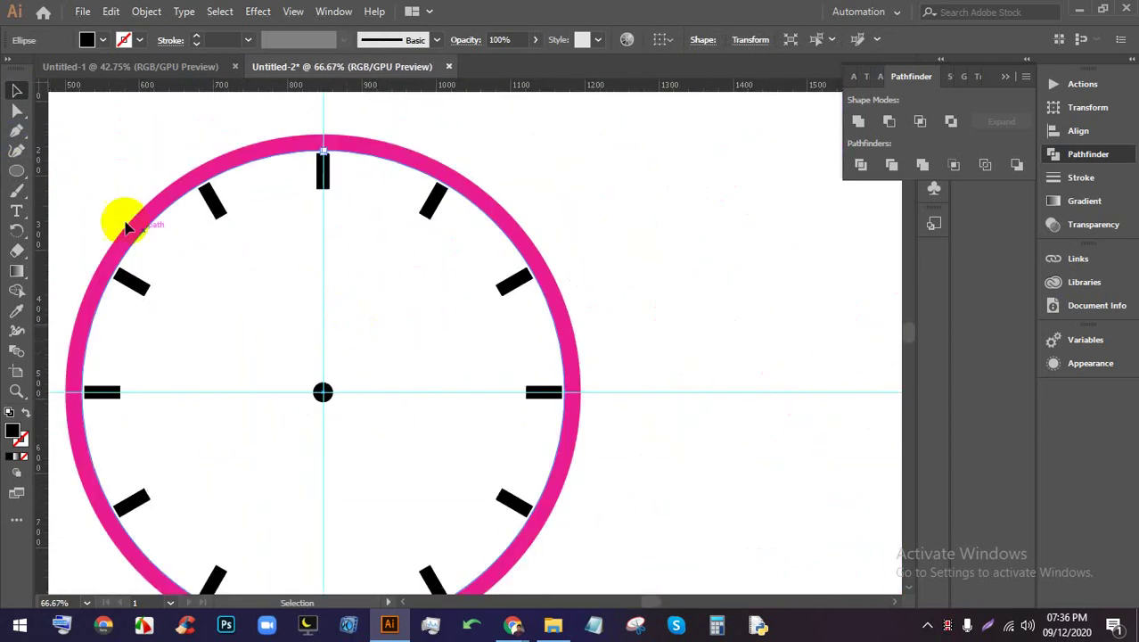
# Rotate a copy of the dot by 360/60 (6°) around the clock centre
pyautogui.click(16, 230)
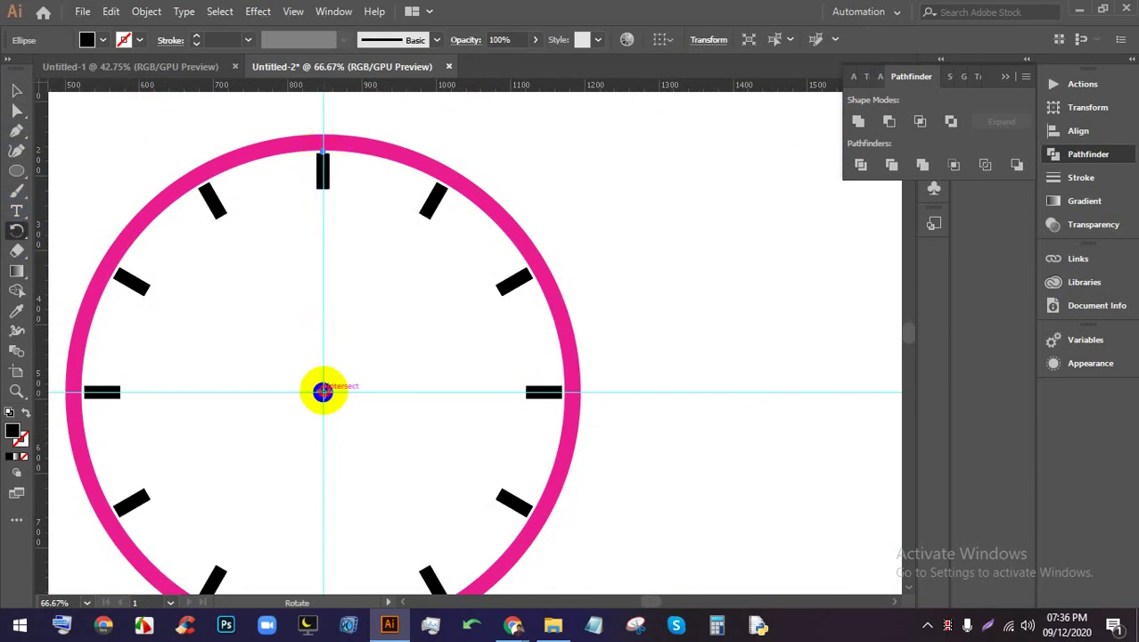
pyautogui.keyDown('alt'); pyautogui.click(322, 392); pyautogui.keyUp('alt')
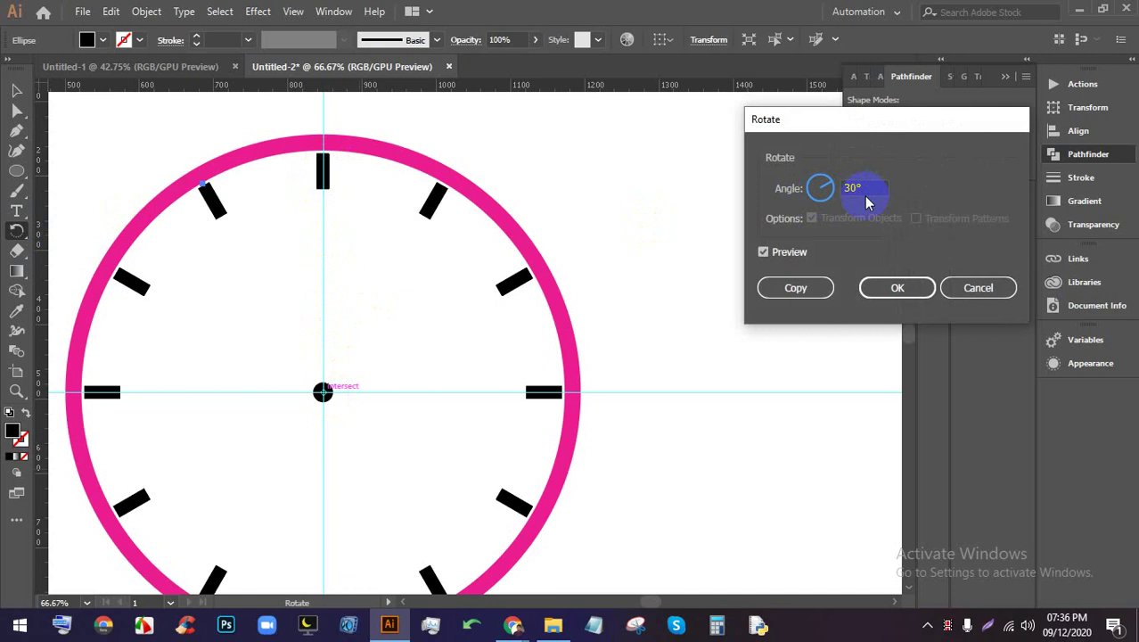
pyautogui.write('360')
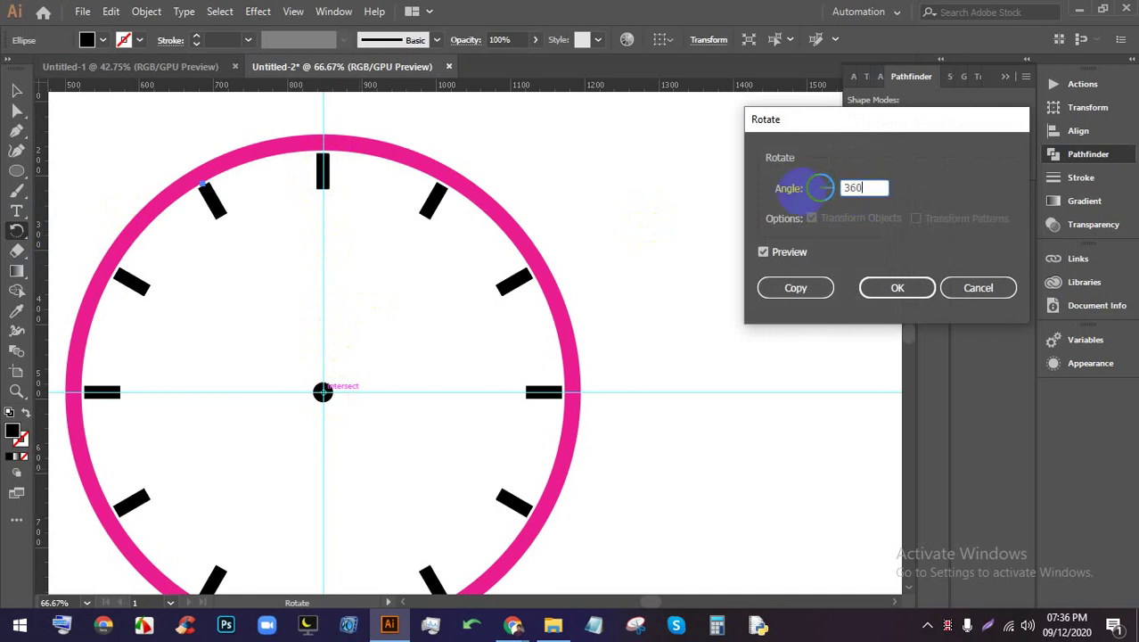
pyautogui.write('/60')
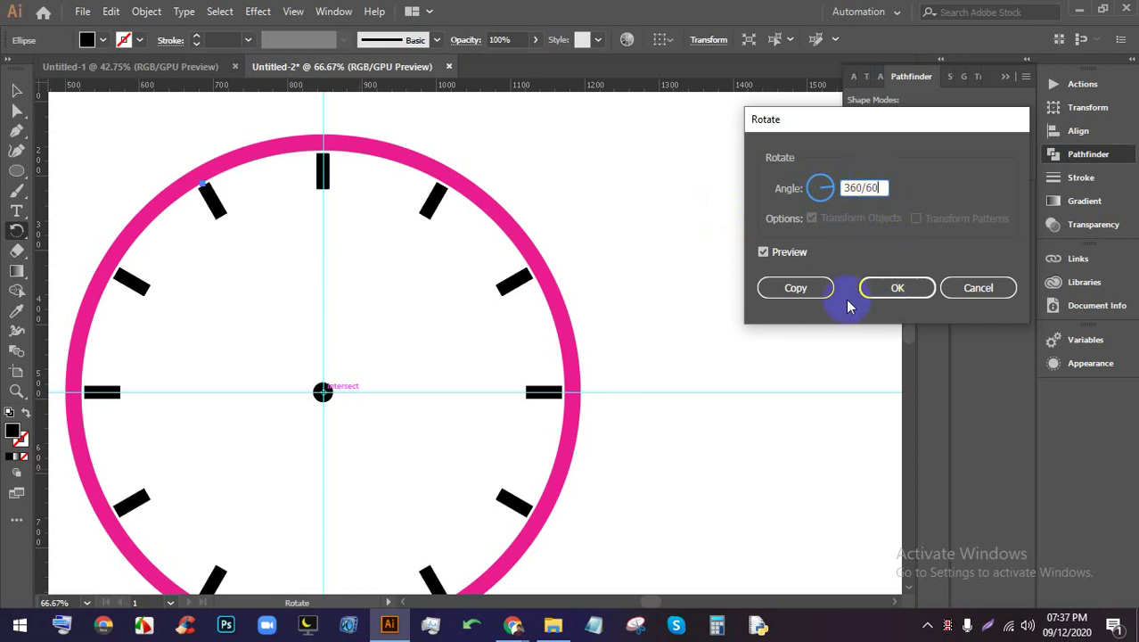
pyautogui.click(813, 291)
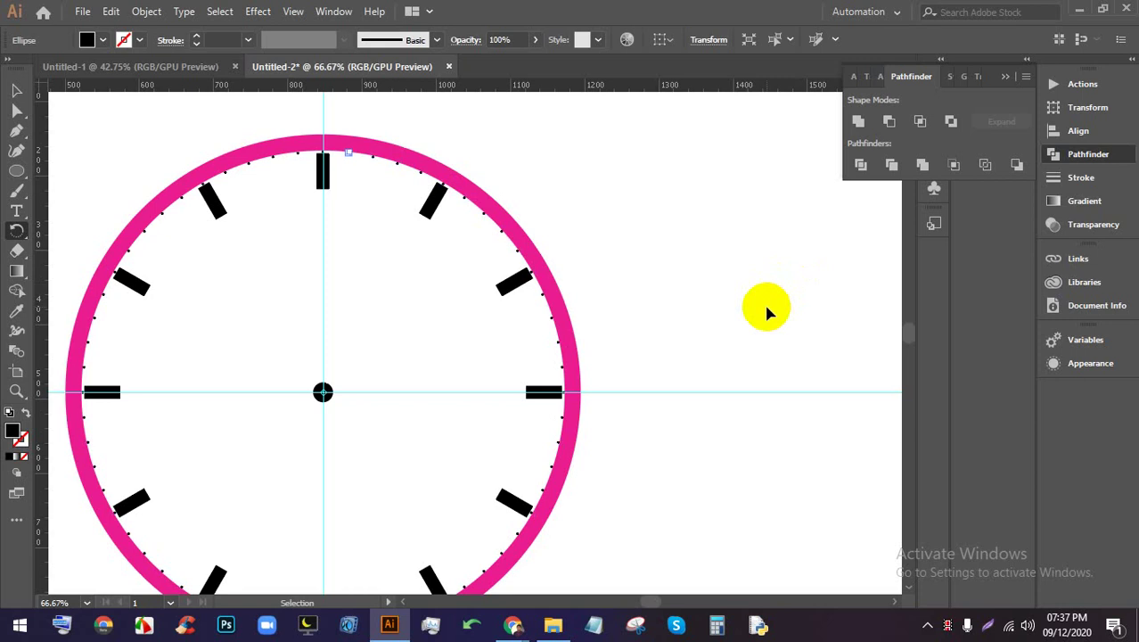
# Start a Ctrl+S save, dismiss the save dialog, and return to the Selection tool
pyautogui.hotkey('ctrl', 's')
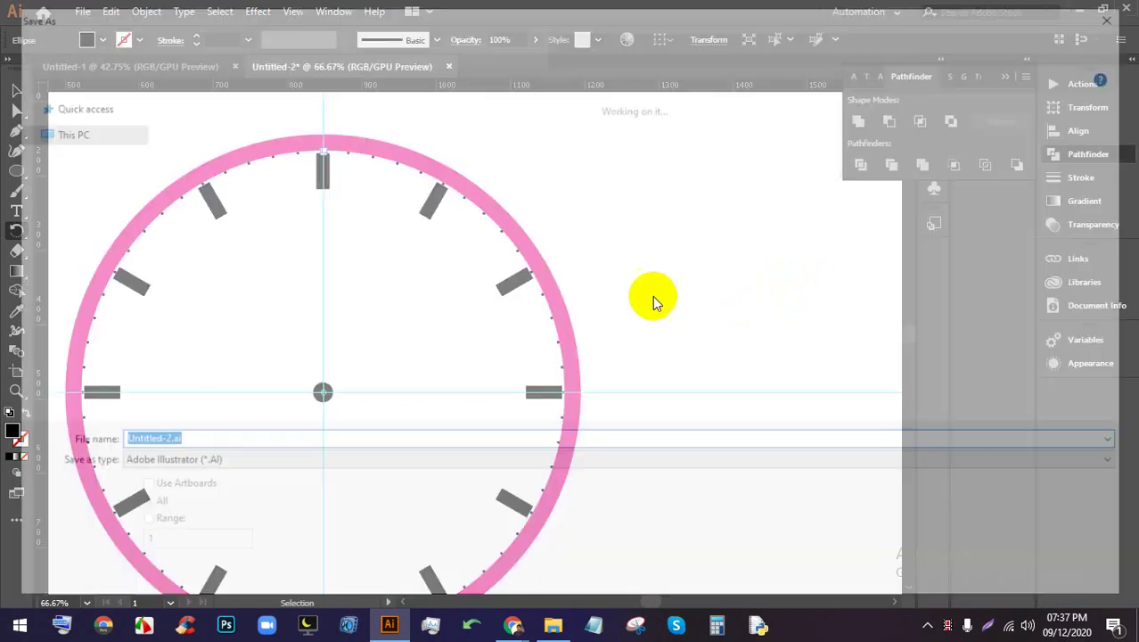
pyautogui.click(1014, 580)
pyautogui.hotkey('ctrl', '-')
pyautogui.hotkey('ctrl', '-')
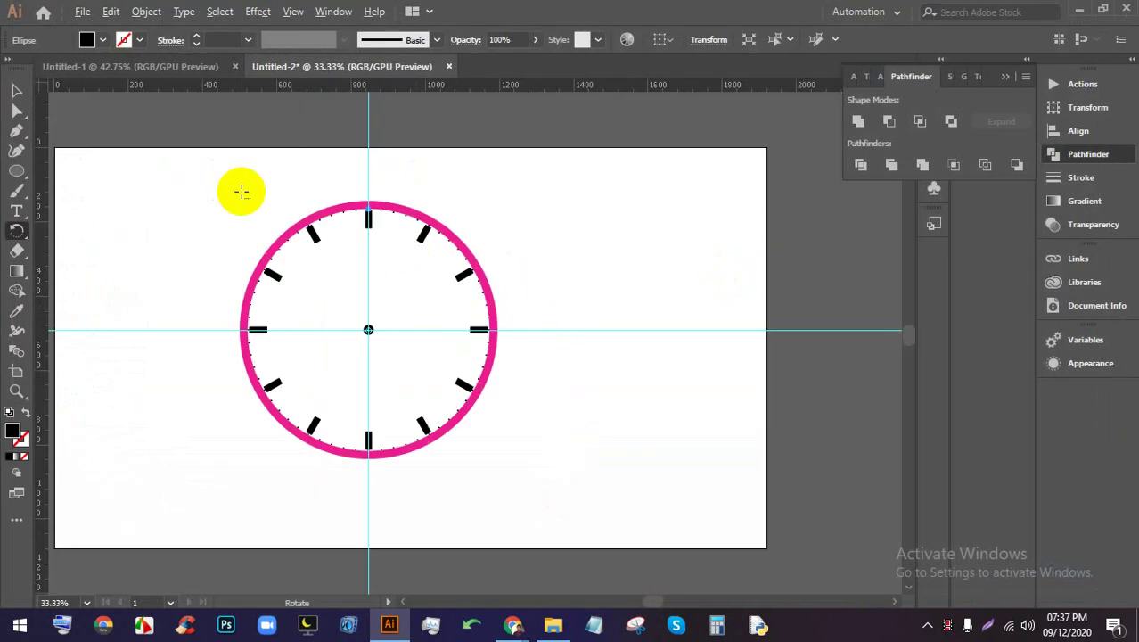
pyautogui.click(17, 90)
pyautogui.scroll(3, 357, 203)
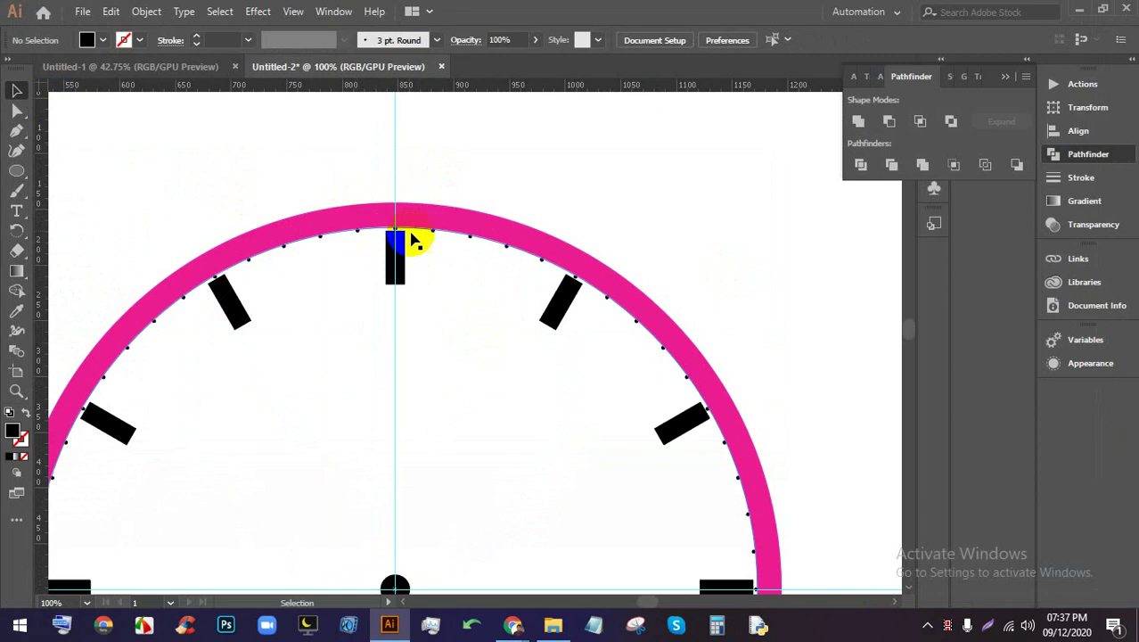
pyautogui.scroll(-3, 412, 239)
pyautogui.scroll(-1, 430, 232)
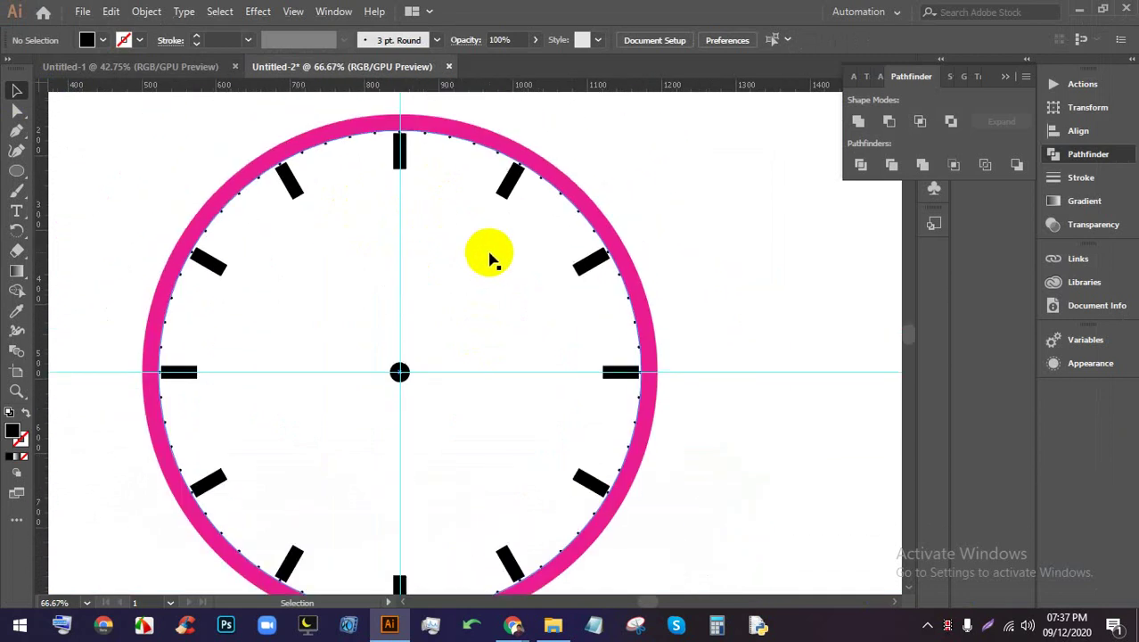
pyautogui.scroll(2, 521, 381)
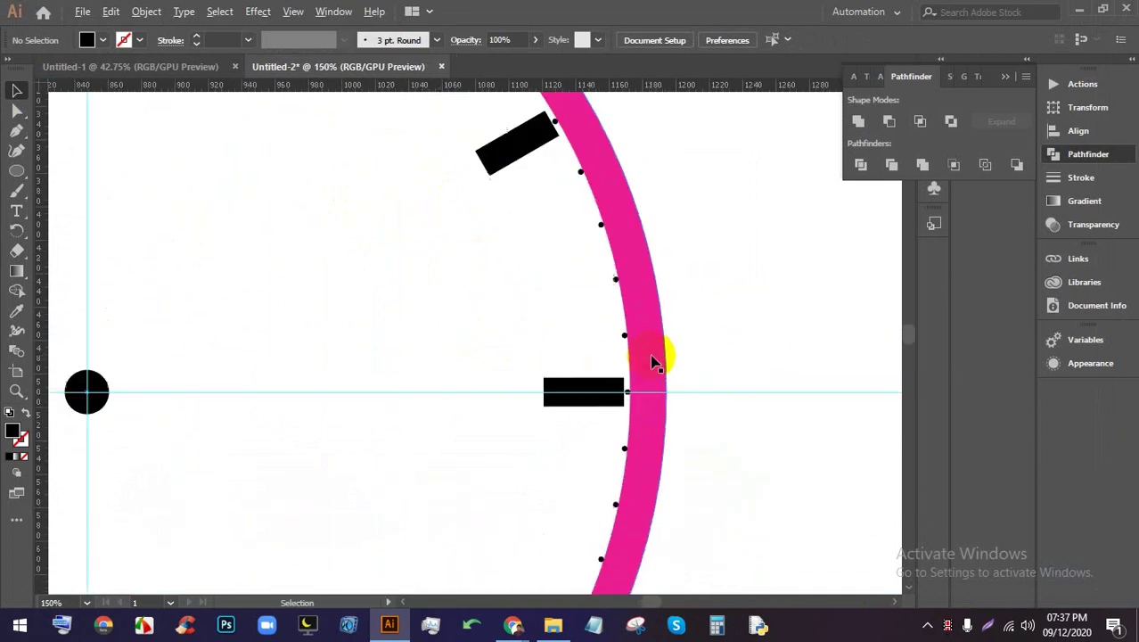
pyautogui.moveTo(656, 358)
pyautogui.mouseDown()
pyautogui.moveTo(560, 345)
pyautogui.moveTo(659, 337)
pyautogui.mouseUp()
# Draw a thin horizontal rectangle from the clock centre toward the 3 o'clock tick
pyautogui.click(14, 170)
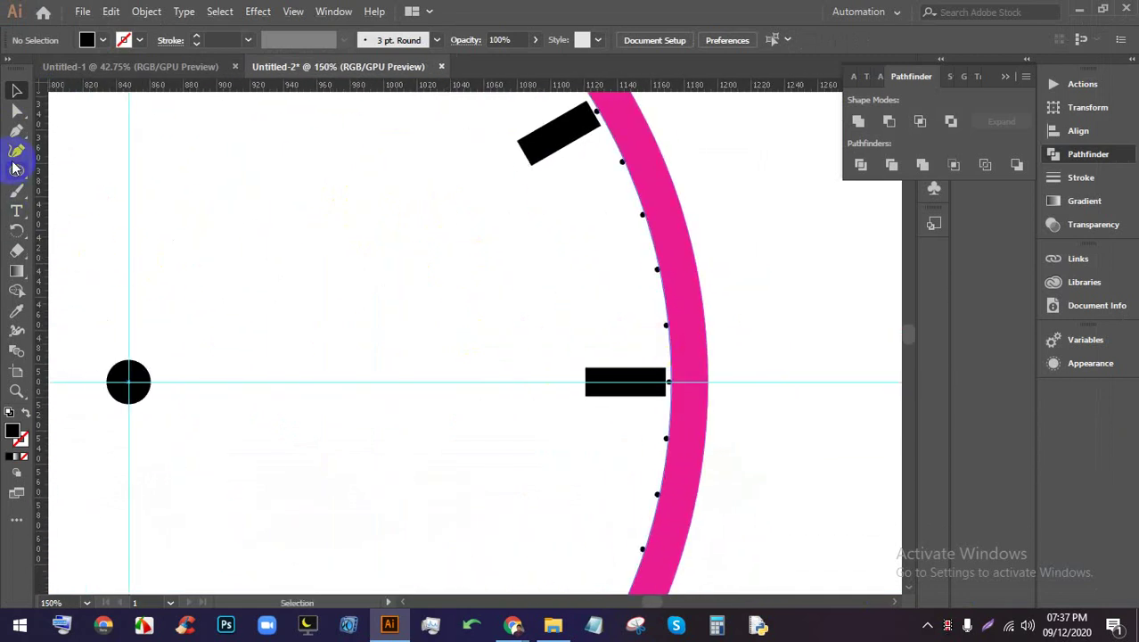
pyautogui.moveTo(14, 169); pyautogui.dragTo(80, 171)
pyautogui.moveTo(130, 381); pyautogui.dragTo(557, 385)
pyautogui.scroll(-4, 553, 344)
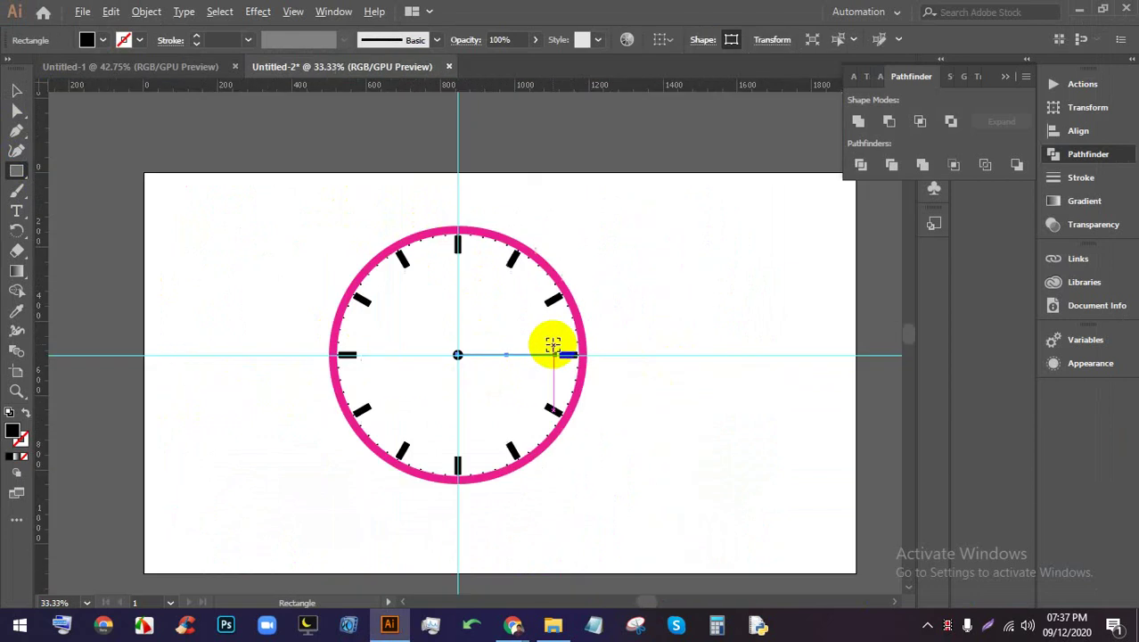
pyautogui.scroll(5, 552, 344)
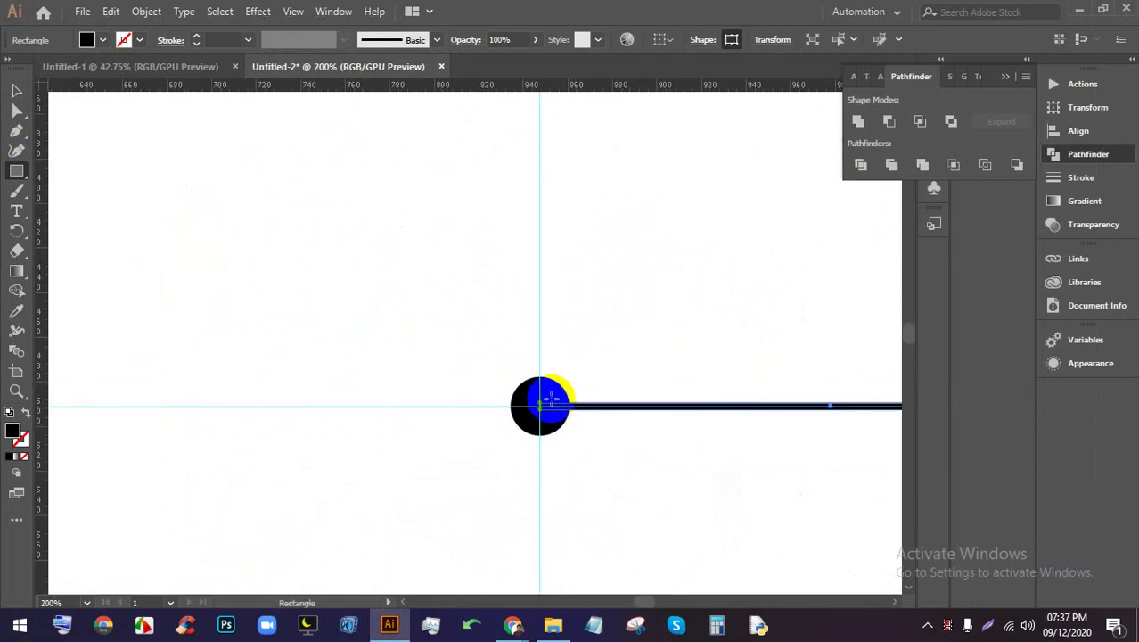
# Draw a thin vertical hand upward from the centre and stretch it toward the 12 tick
pyautogui.moveTo(550, 407); pyautogui.dragTo(531, 108)
pyautogui.scroll(-3, 539, 152)
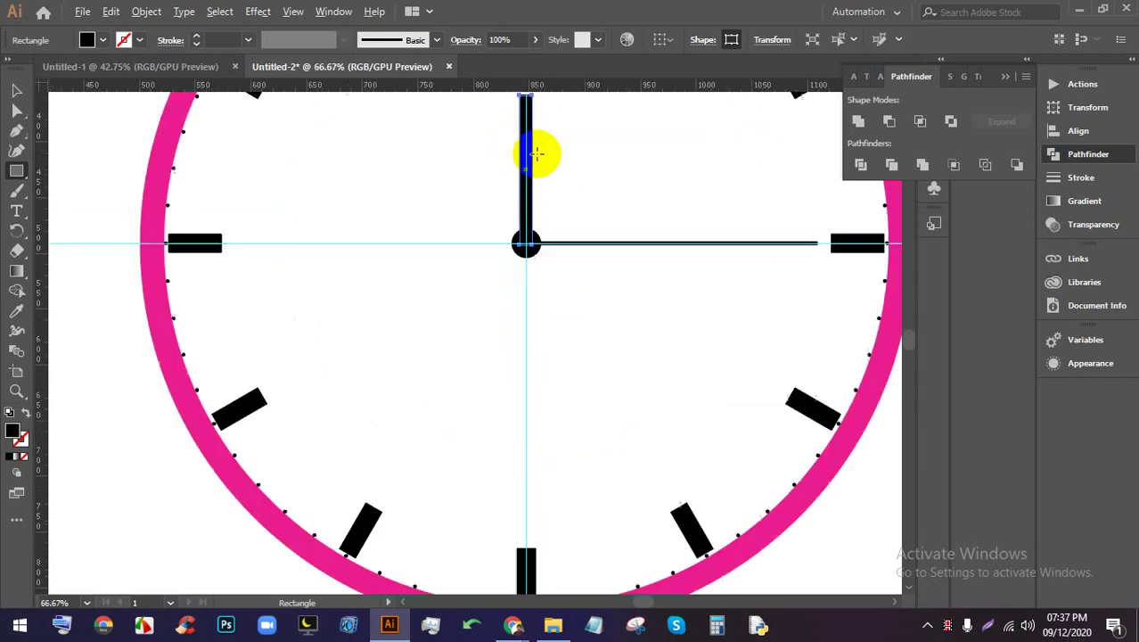
pyautogui.scroll(3, 524, 308)
pyautogui.scroll(2, 410, 259)
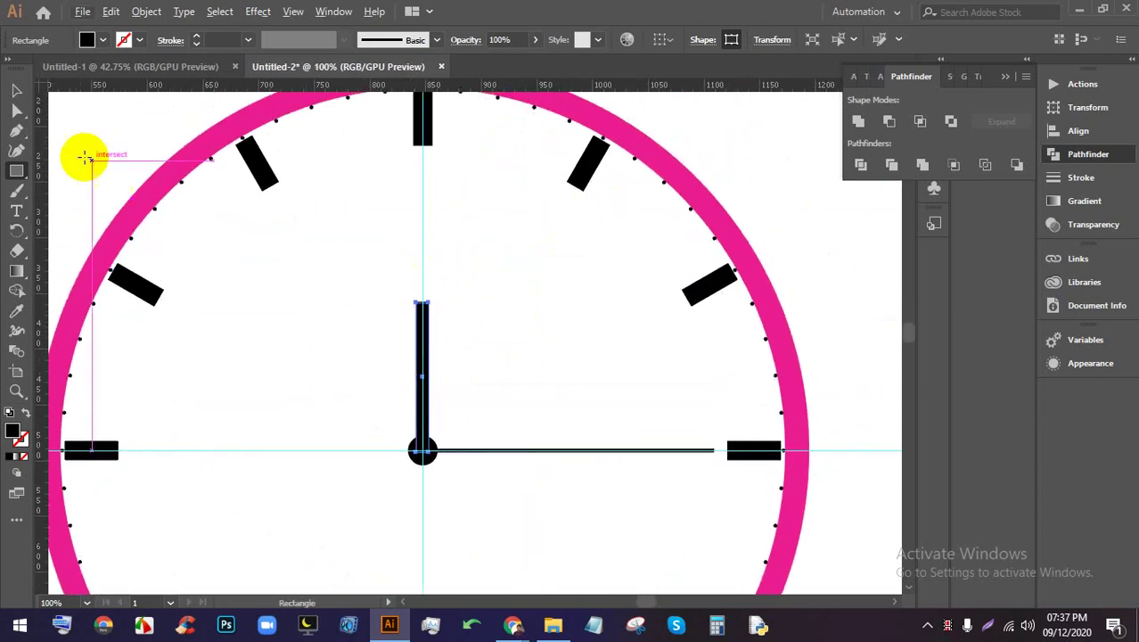
pyautogui.click(16, 90)
pyautogui.moveTo(423, 302); pyautogui.dragTo(424, 244)
# Drag the tall rectangle's top corner anchors together to form a pointed tip
pyautogui.scroll(3, 259, 351)
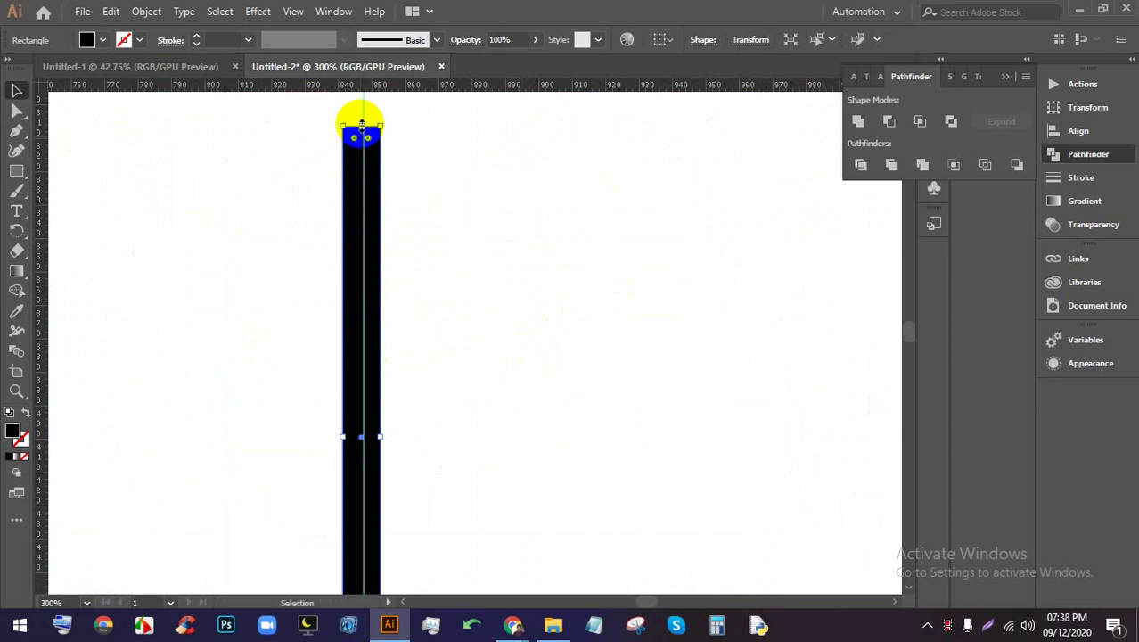
pyautogui.click(17, 111)
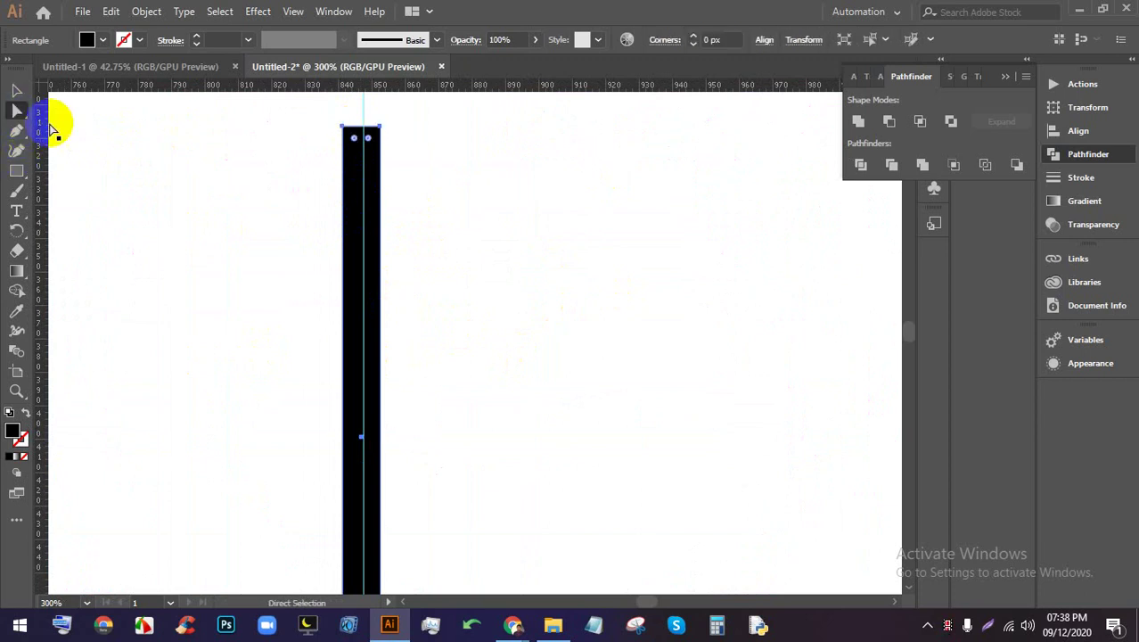
pyautogui.click(356, 165)
pyautogui.scroll(4, 362, 165)
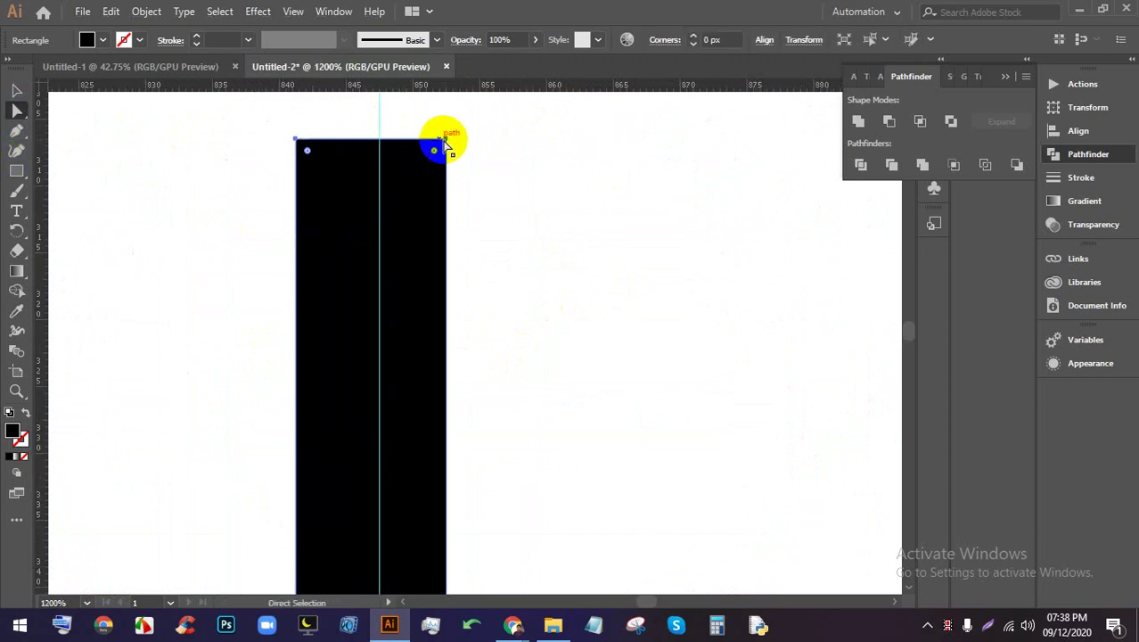
pyautogui.click(447, 143)
pyautogui.moveTo(446, 145); pyautogui.dragTo(381, 140)
pyautogui.moveTo(298, 145); pyautogui.dragTo(376, 145)
# Add an anchor midway down the hand and pull it outward to widen the middle
pyautogui.scroll(-5, 377, 145)
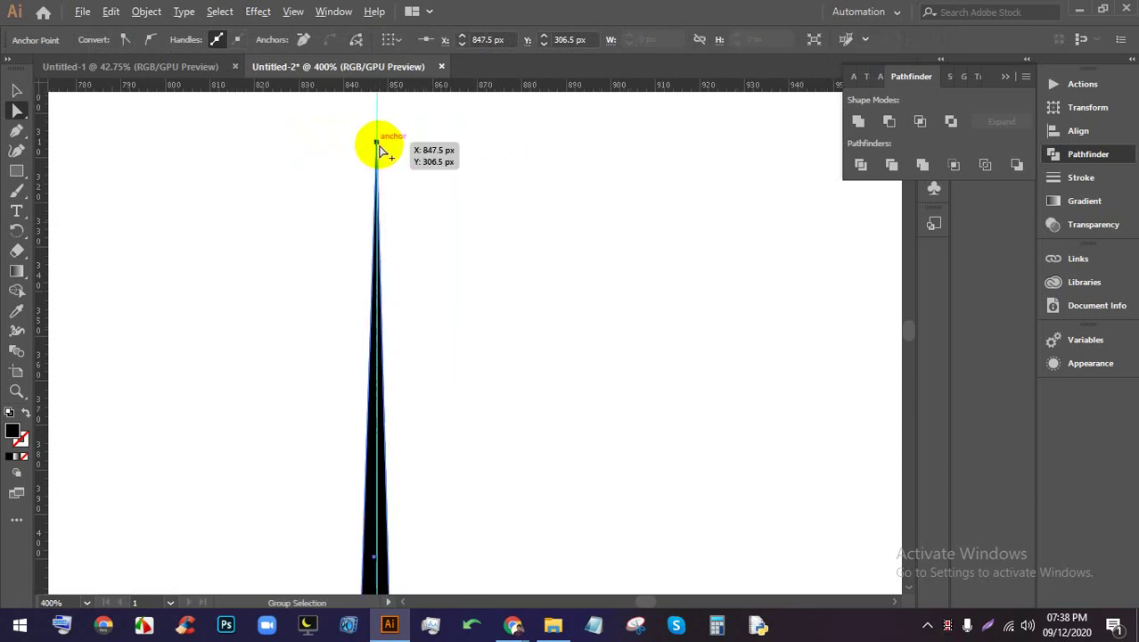
pyautogui.scroll(2, 396, 273)
pyautogui.scroll(1, 381, 340)
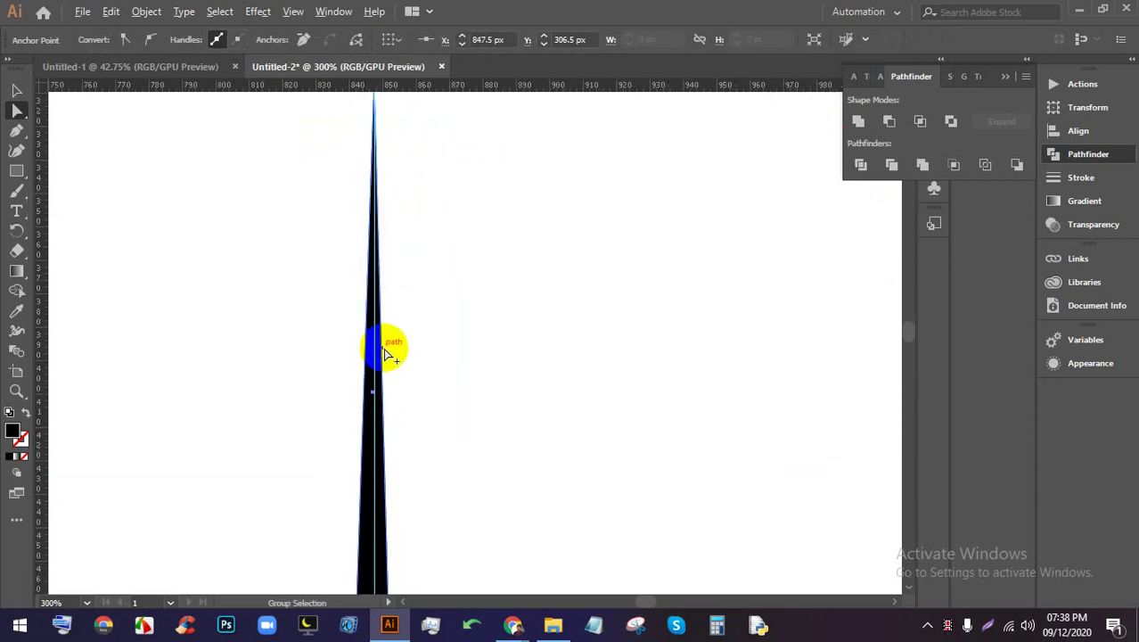
pyautogui.click(385, 355)
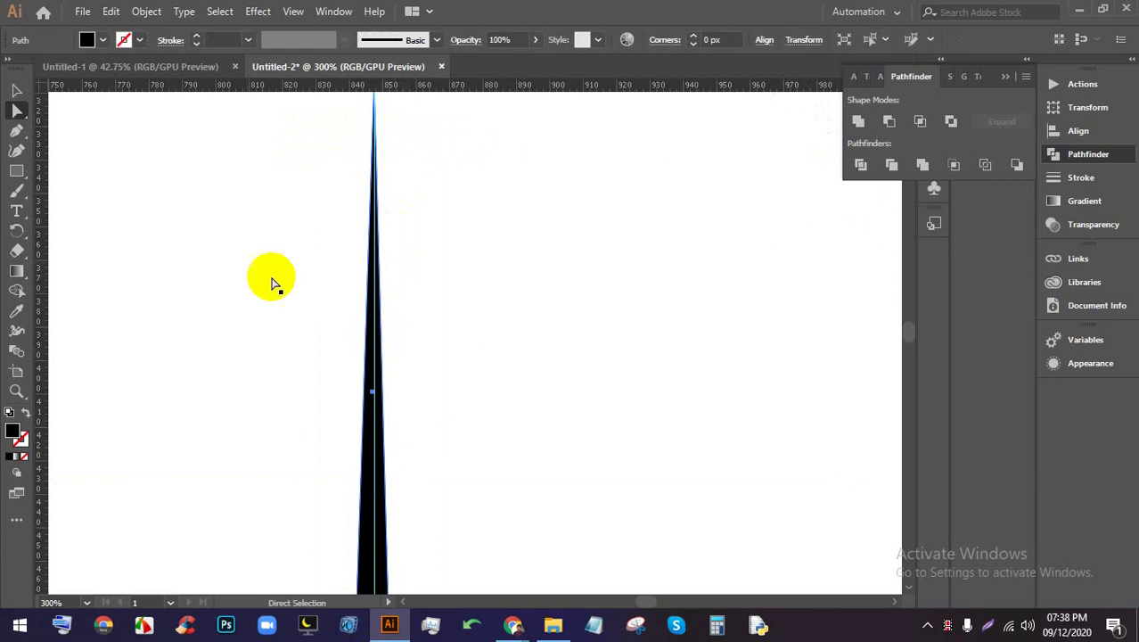
pyautogui.click(16, 131)
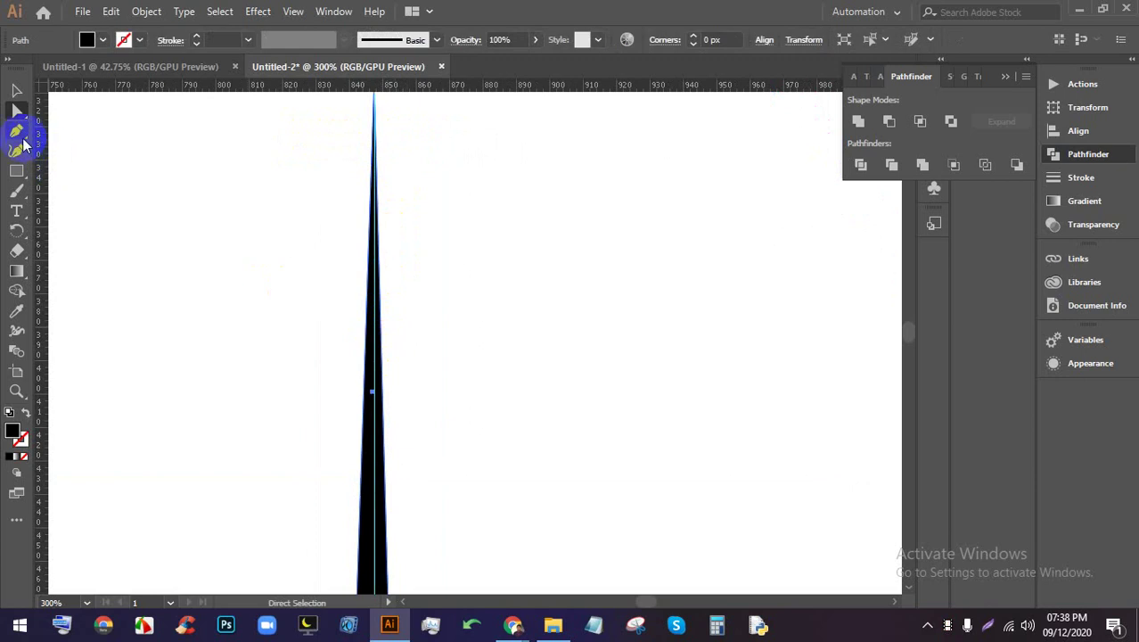
pyautogui.click(385, 354)
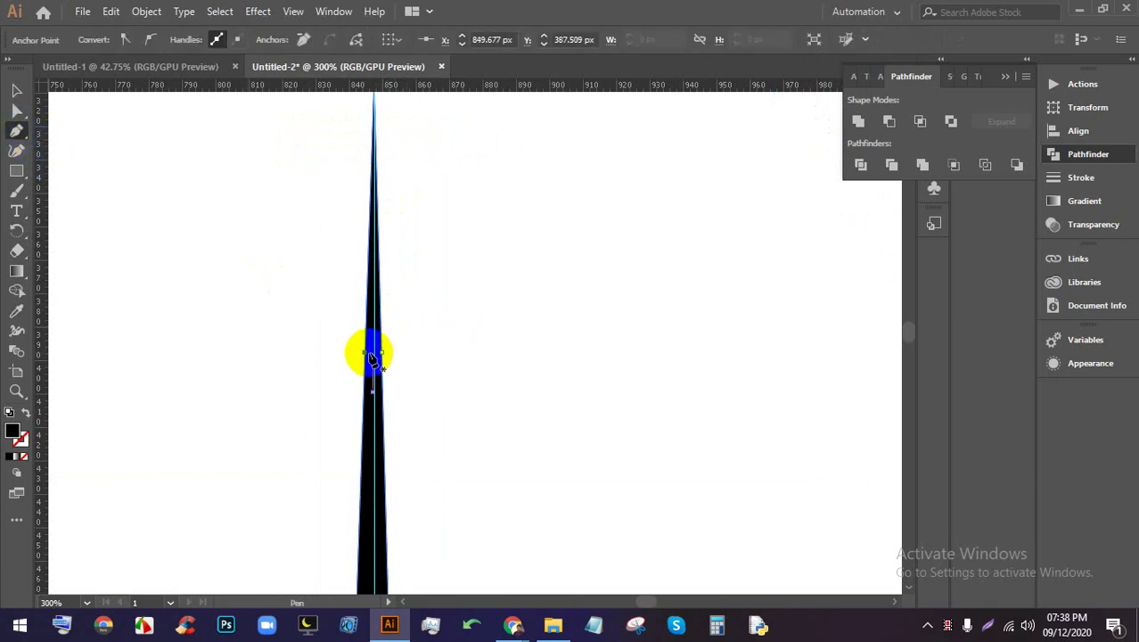
pyautogui.click(16, 110)
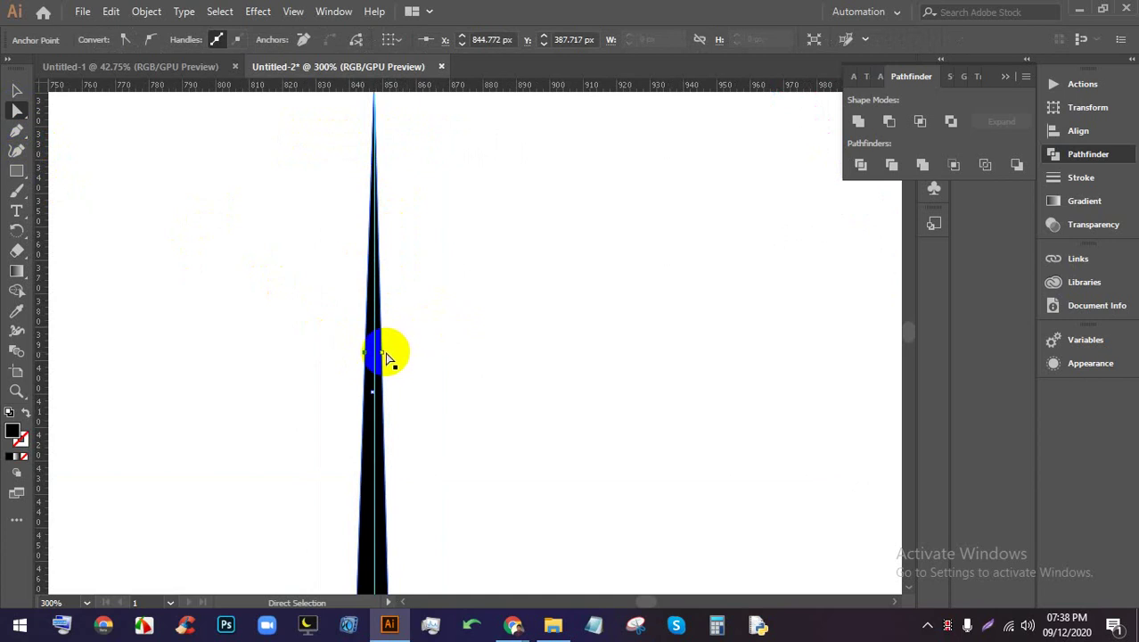
pyautogui.moveTo(386, 356); pyautogui.dragTo(340, 349)
pyautogui.scroll(-5, 364, 343)
pyautogui.scroll(4, 369, 406)
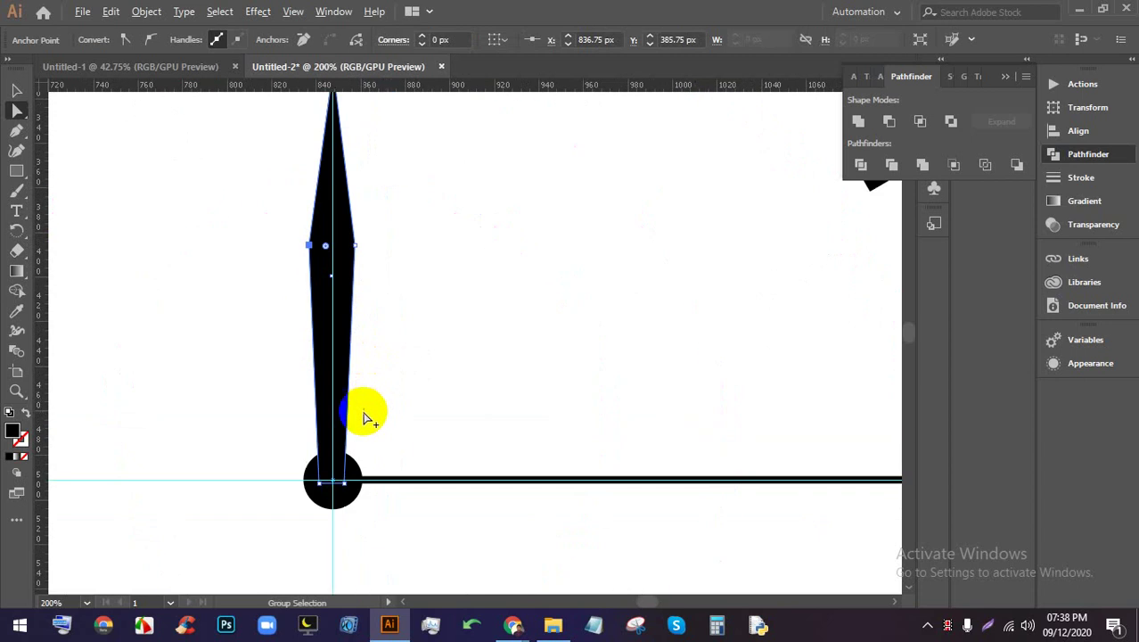
pyautogui.scroll(-1, 369, 407)
# Pull the hand's two base corners inward so it narrows into the centre pivot
pyautogui.click(16, 90)
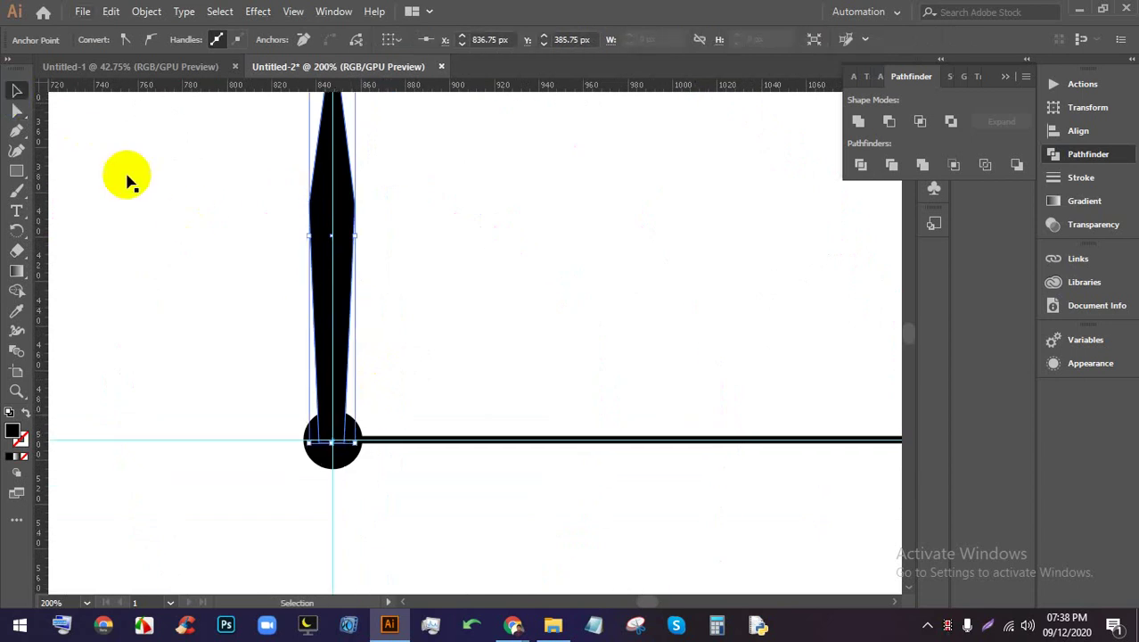
pyautogui.scroll(-4, 381, 298)
pyautogui.click(618, 326)
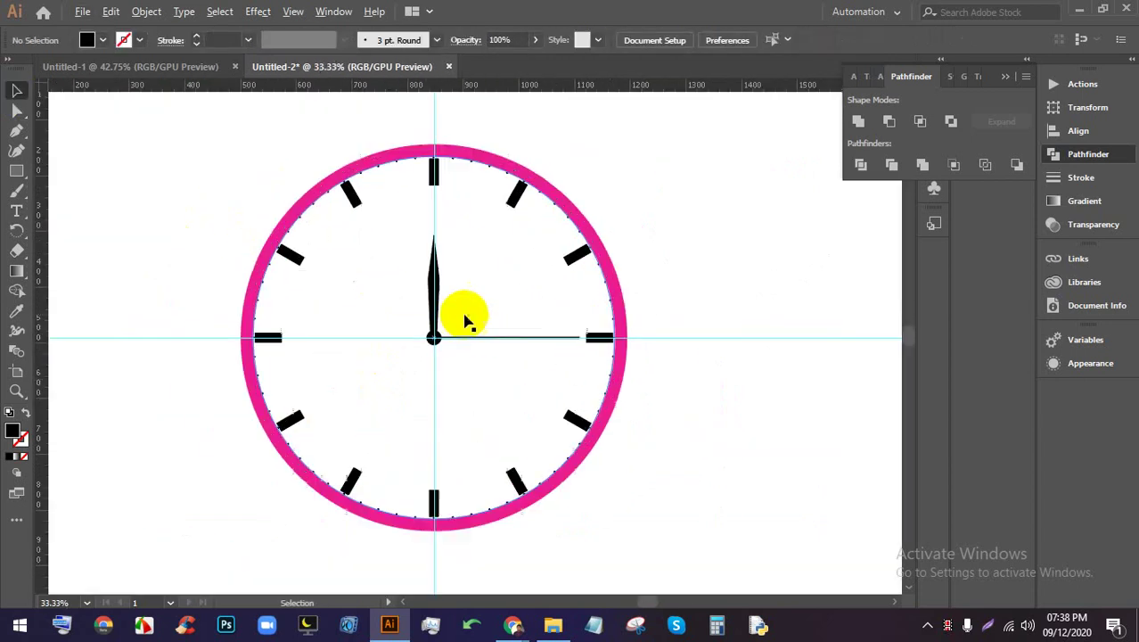
pyautogui.scroll(5, 445, 321)
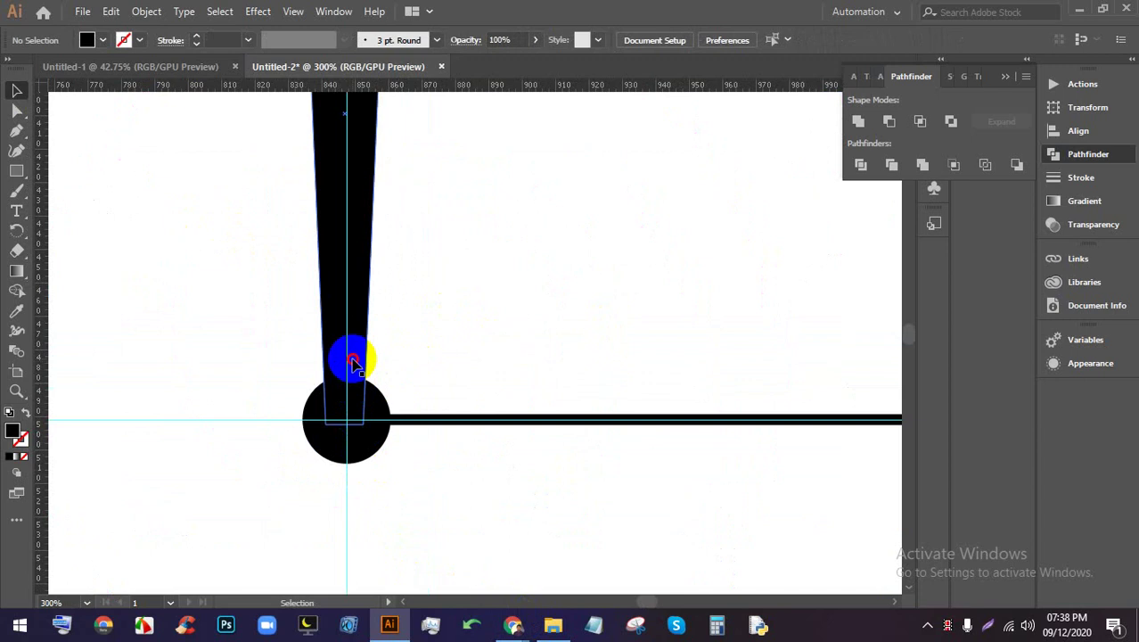
pyautogui.click(353, 356)
pyautogui.click(16, 110)
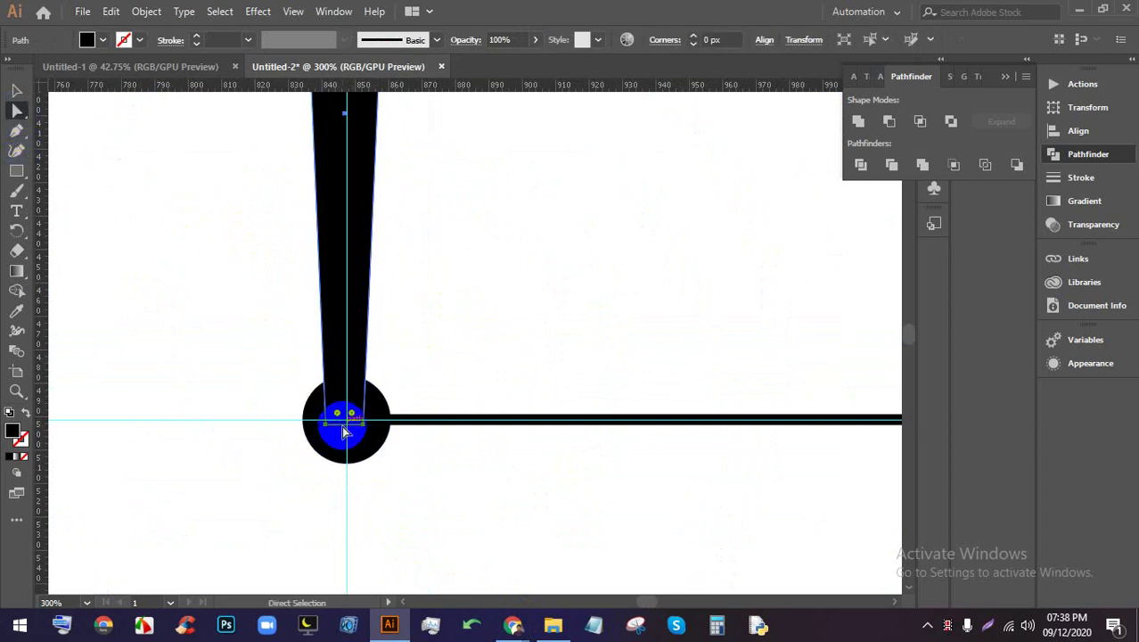
pyautogui.scroll(3, 339, 428)
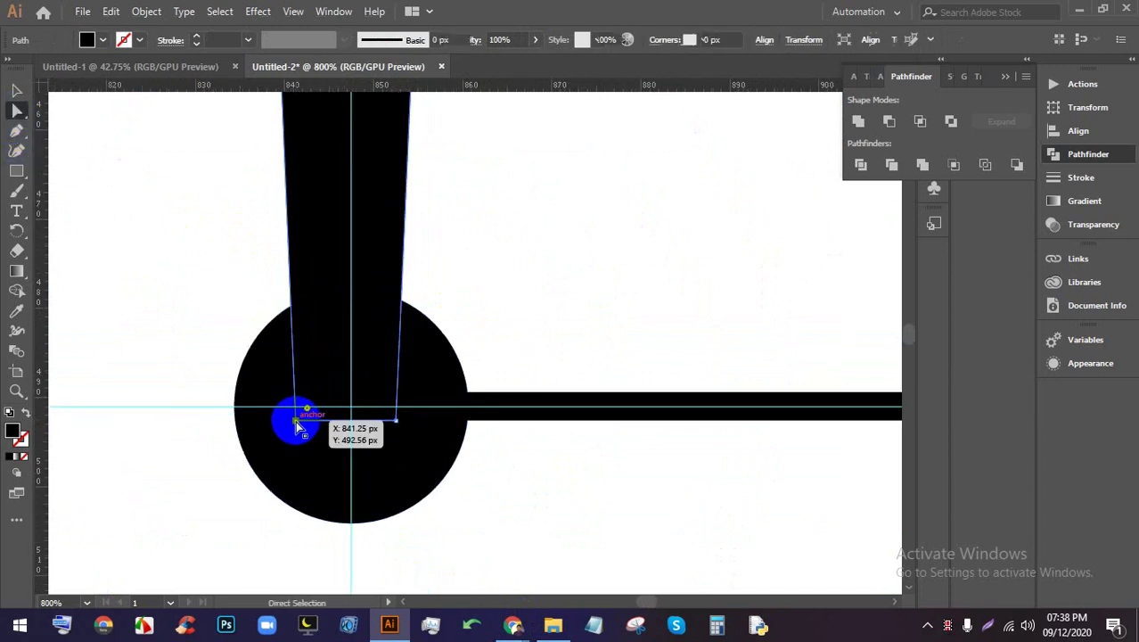
pyautogui.moveTo(295, 420); pyautogui.dragTo(334, 406)
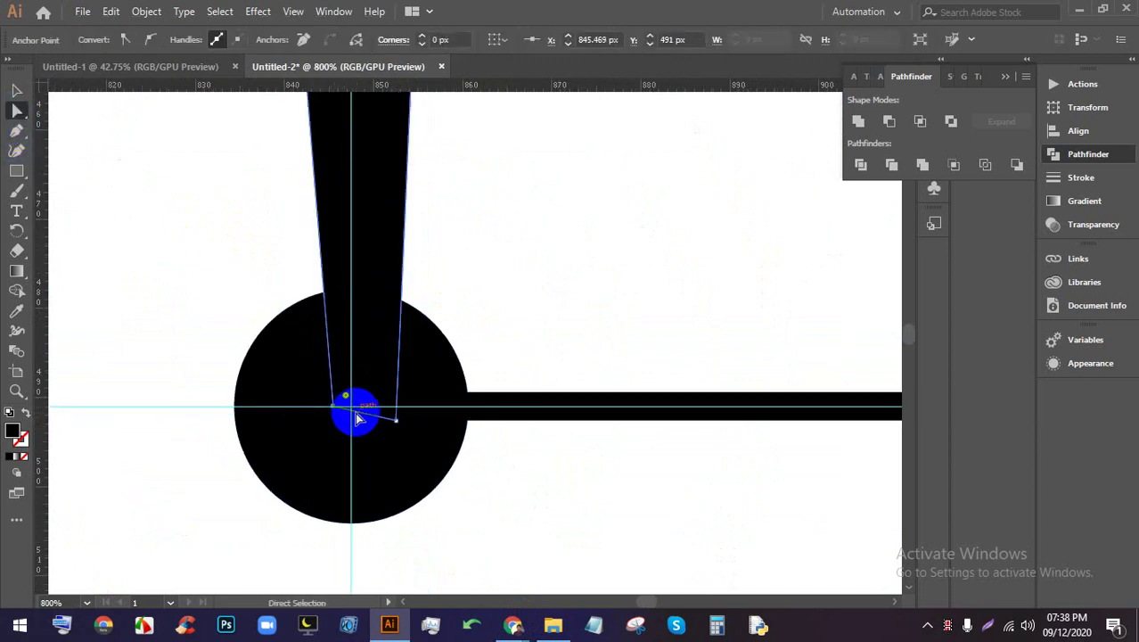
pyautogui.moveTo(395, 426); pyautogui.dragTo(379, 412)
pyautogui.scroll(-6, 379, 412)
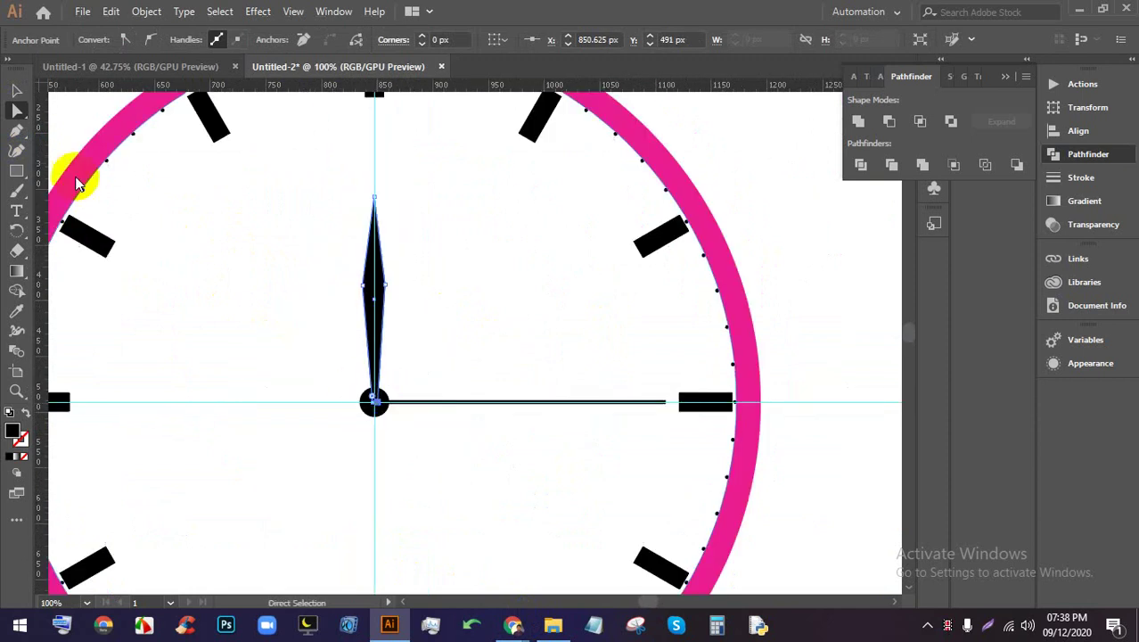
# Drag the minute hand's right-end corners together so it ends in a point near 3 o'clock
pyautogui.click(16, 90)
pyautogui.click(774, 359)
pyautogui.scroll(-2, 713, 352)
pyautogui.scroll(7, 666, 374)
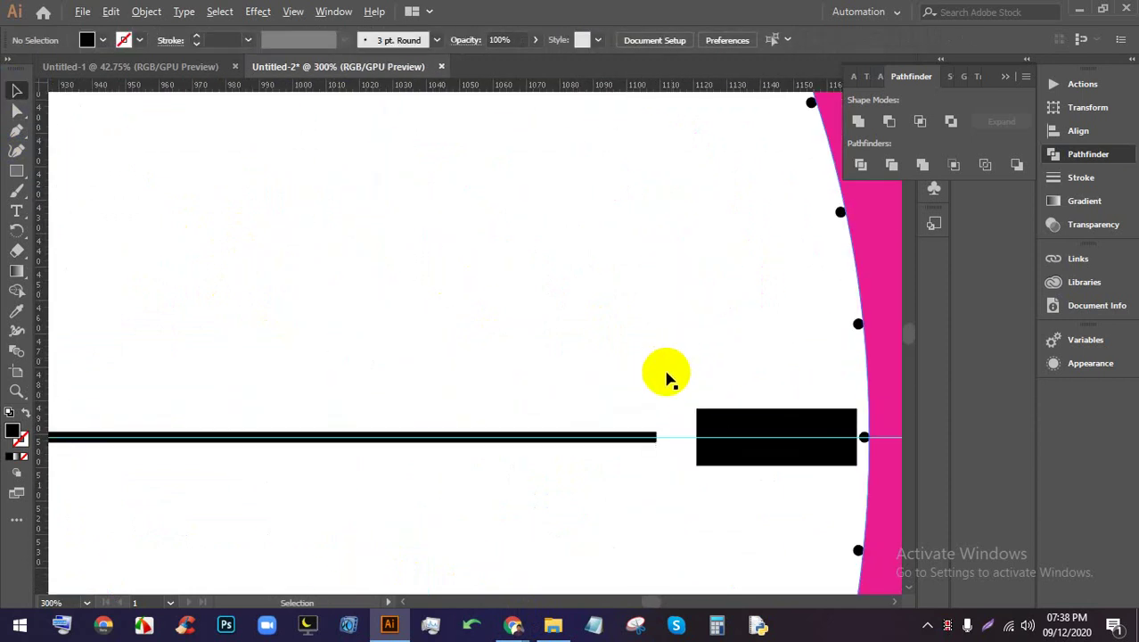
pyautogui.click(16, 111)
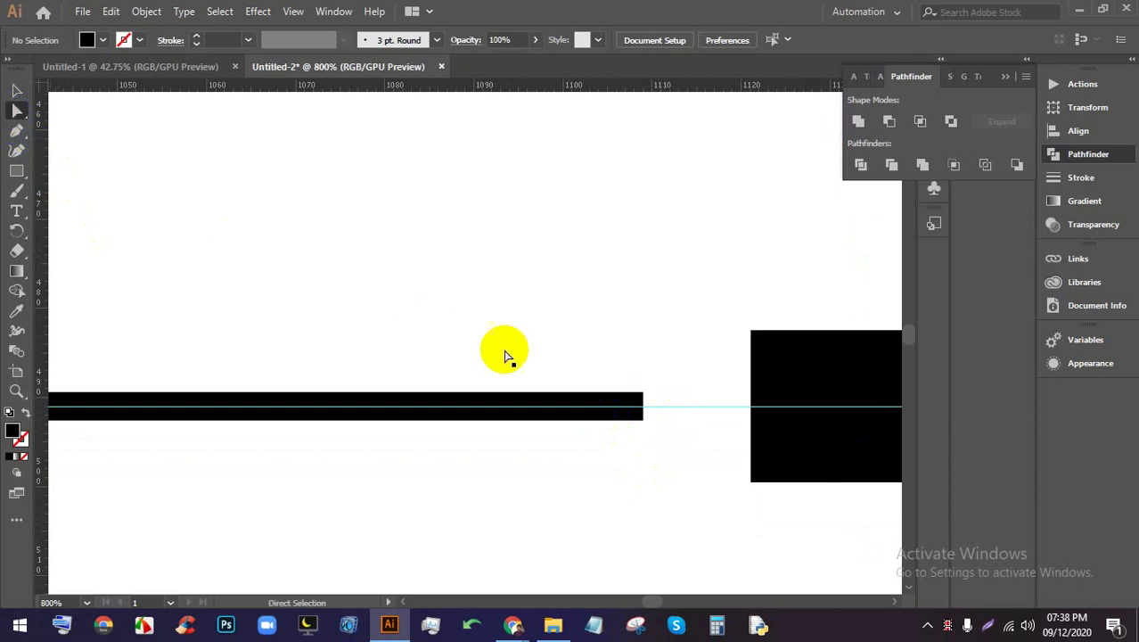
pyautogui.click(547, 400)
pyautogui.scroll(2, 635, 399)
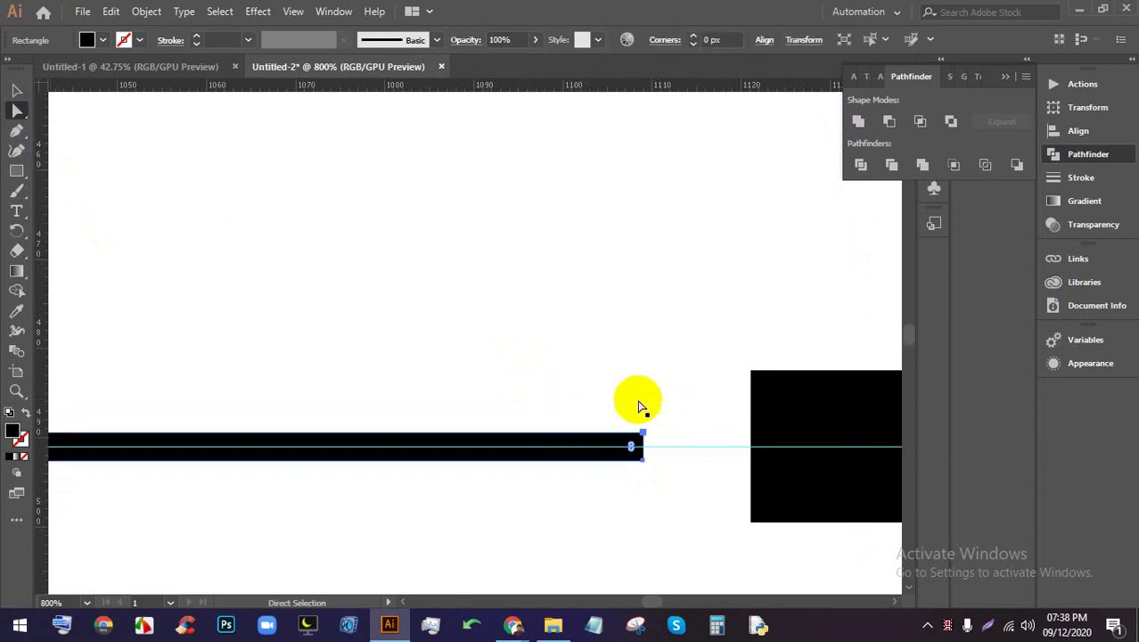
pyautogui.scroll(2, 639, 459)
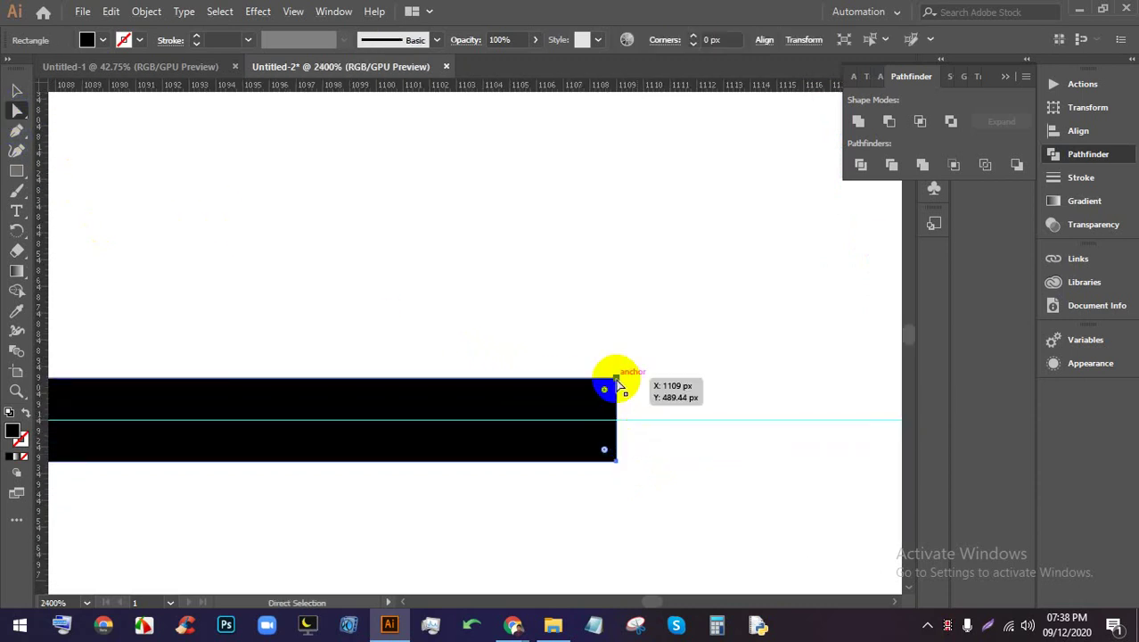
pyautogui.moveTo(616, 381); pyautogui.dragTo(609, 419)
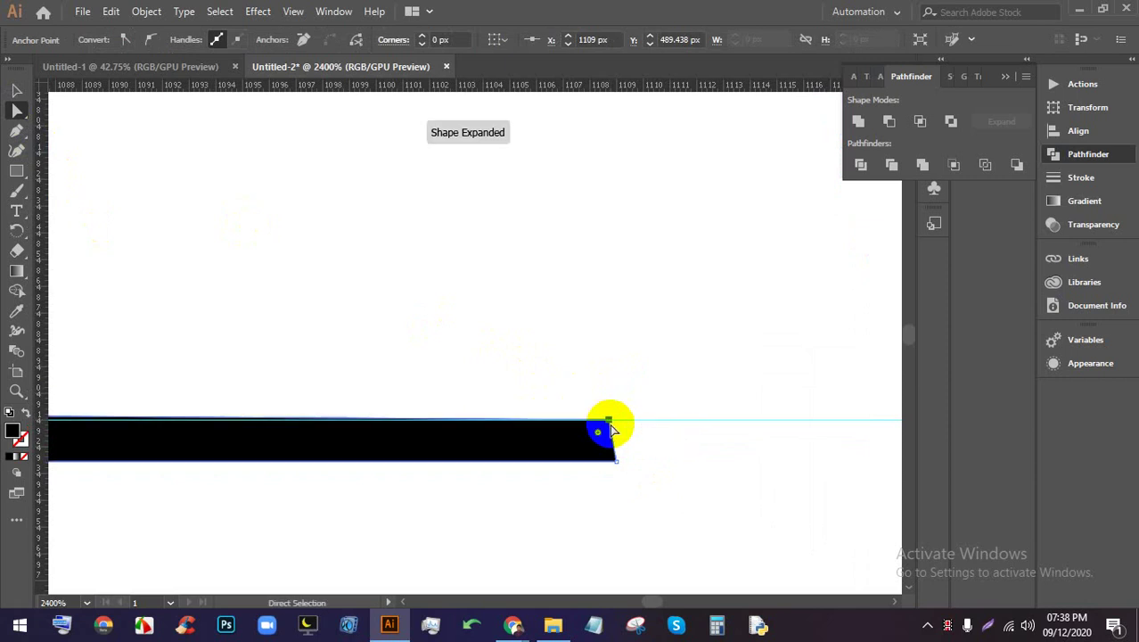
pyautogui.moveTo(619, 464); pyautogui.dragTo(611, 420)
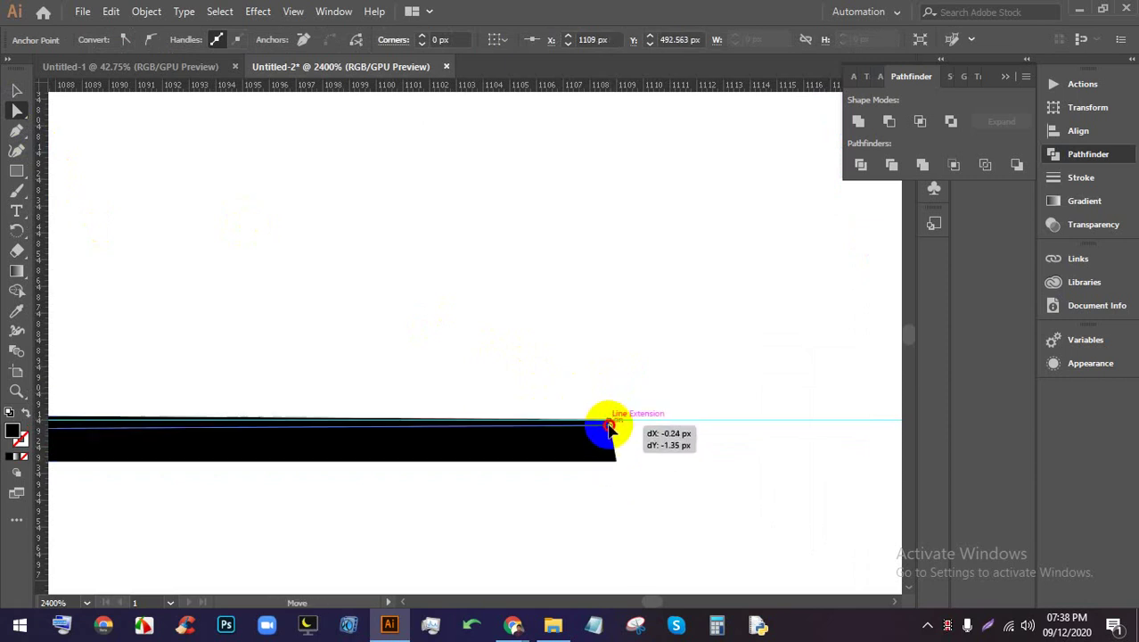
pyautogui.scroll(-4, 609, 422)
pyautogui.scroll(-6, 607, 424)
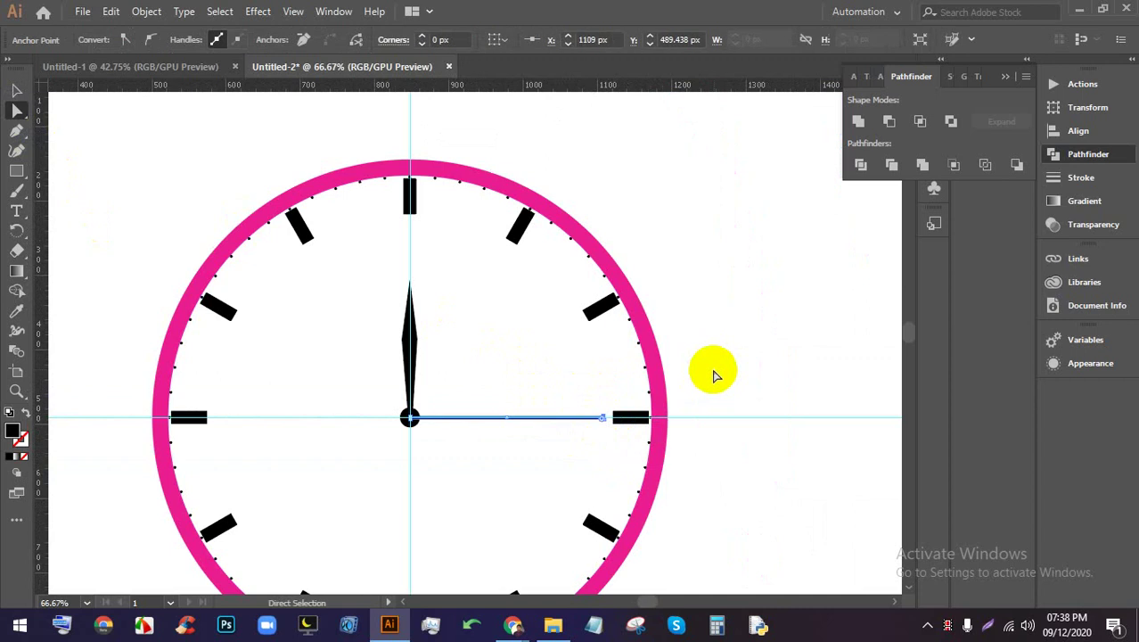
pyautogui.click(681, 356)
# Briefly check the video meeting tab in the browser, then return to the clock drawing
pyautogui.scroll(1, 675, 361)
pyautogui.moveTo(674, 361); pyautogui.dragTo(646, 257)
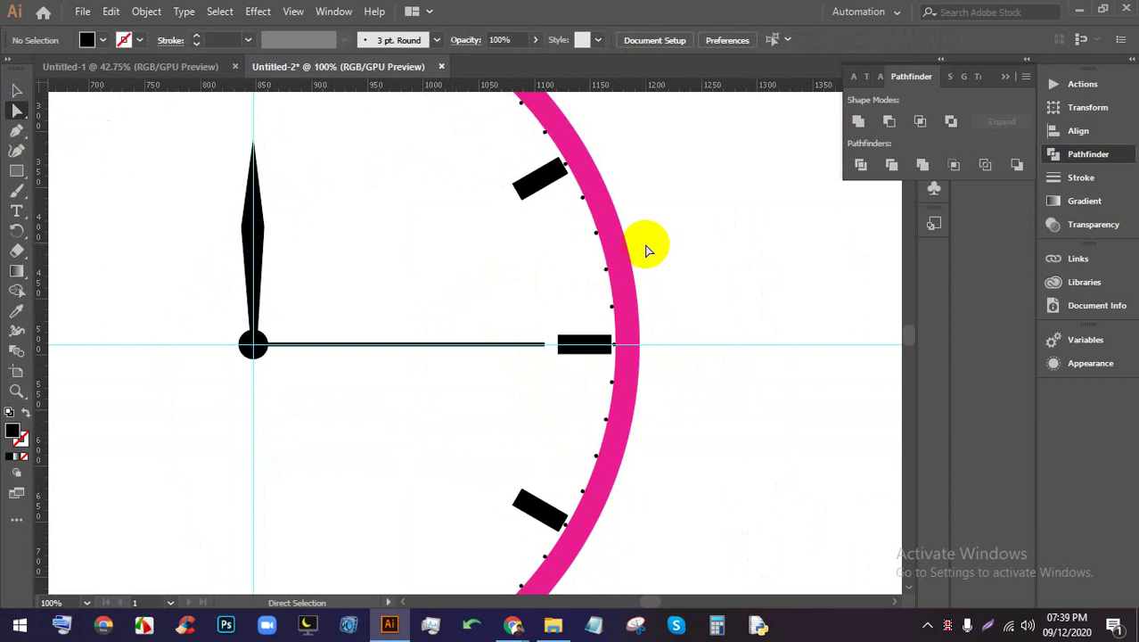
pyautogui.moveTo(516, 618)
pyautogui.click(415, 548)
pyautogui.click(288, 9)
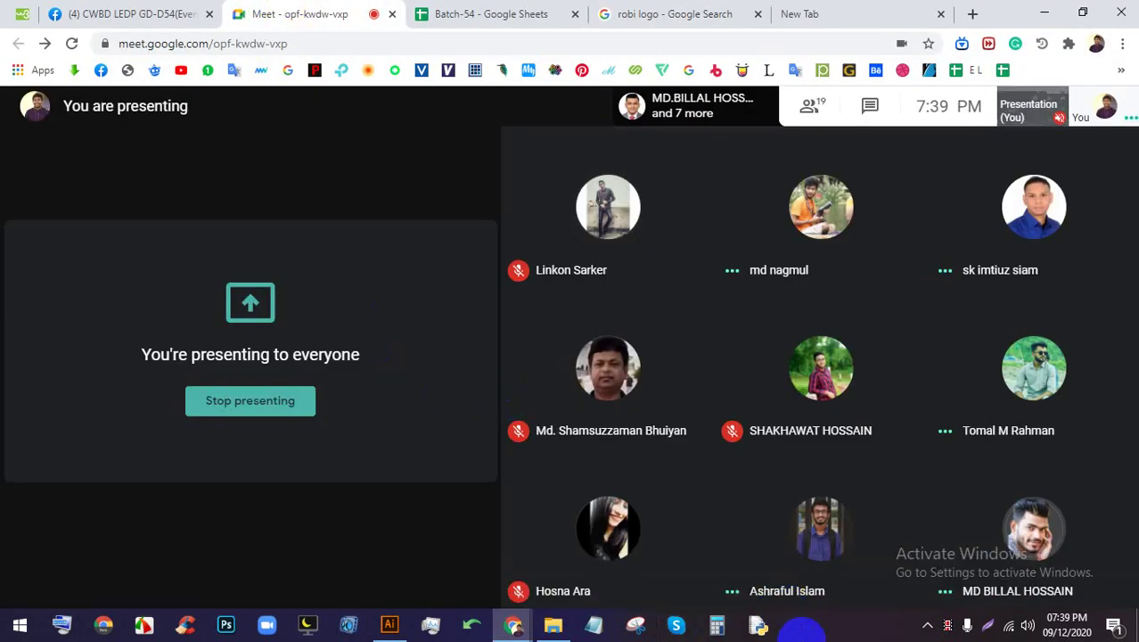
pyautogui.click(398, 636)
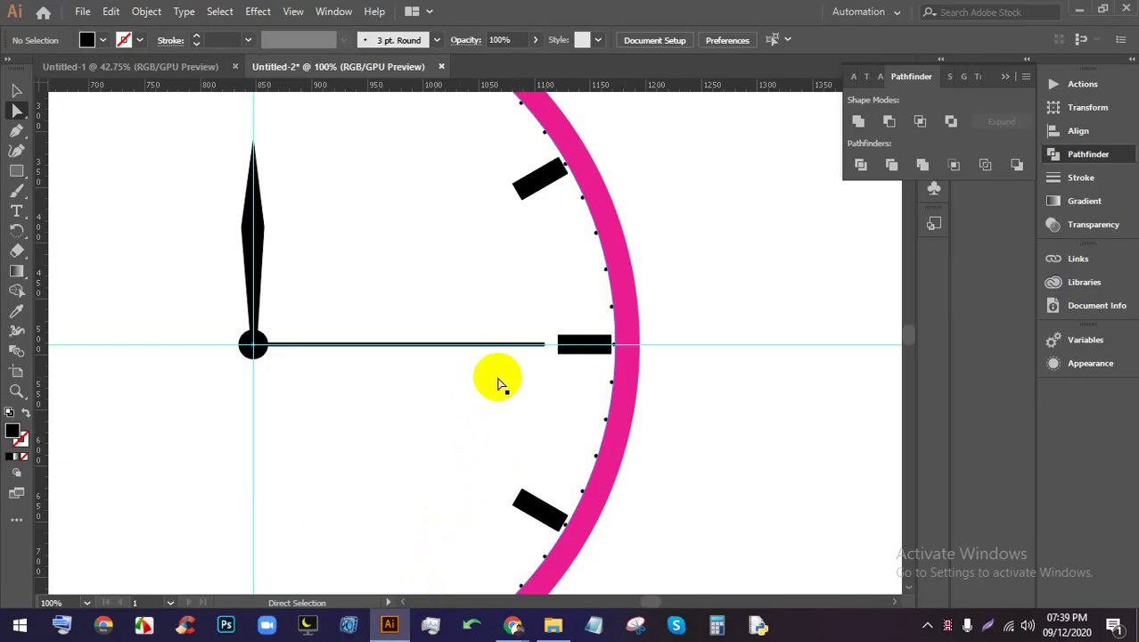
pyautogui.scroll(-4, 499, 381)
pyautogui.scroll(1, 539, 404)
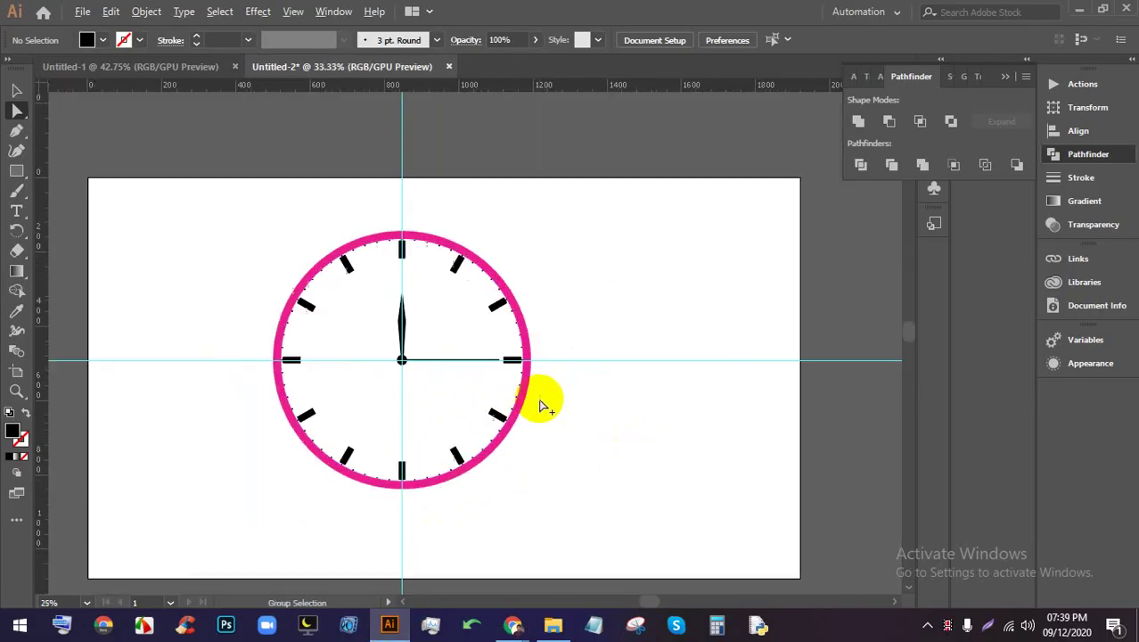
pyautogui.scroll(1, 540, 404)
pyautogui.scroll(-2, 535, 374)
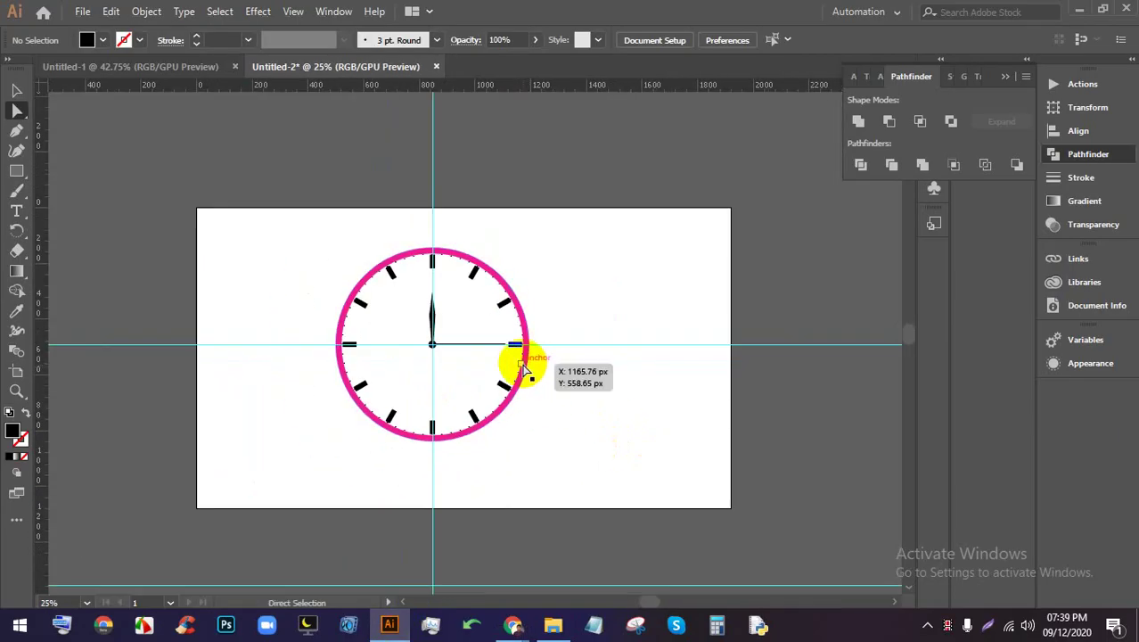
pyautogui.scroll(1, 465, 357)
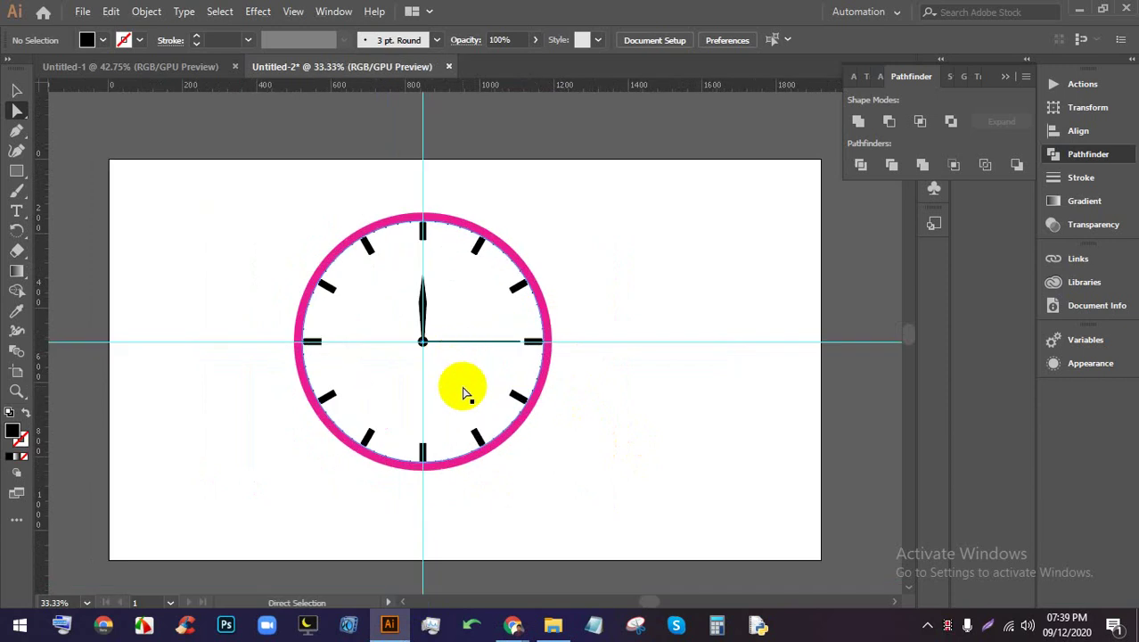
pyautogui.scroll(-2, 465, 392)
# In the save dialog, create a new Class-22(54) folder inside folder 54
pyautogui.hotkey('ctrl', 's')
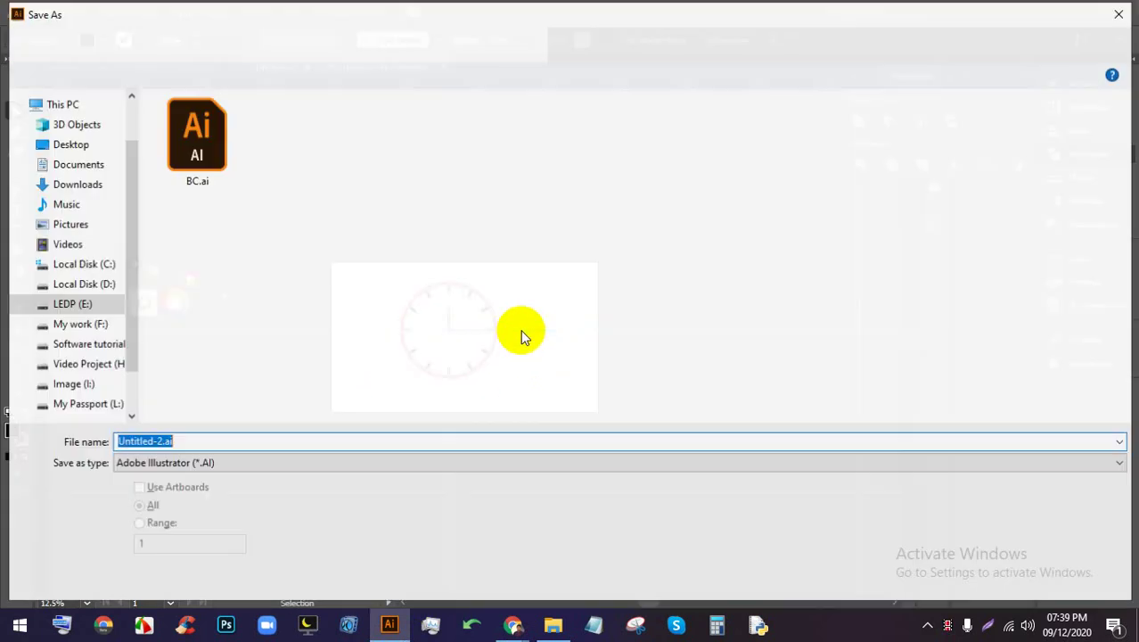
pyautogui.click(243, 43)
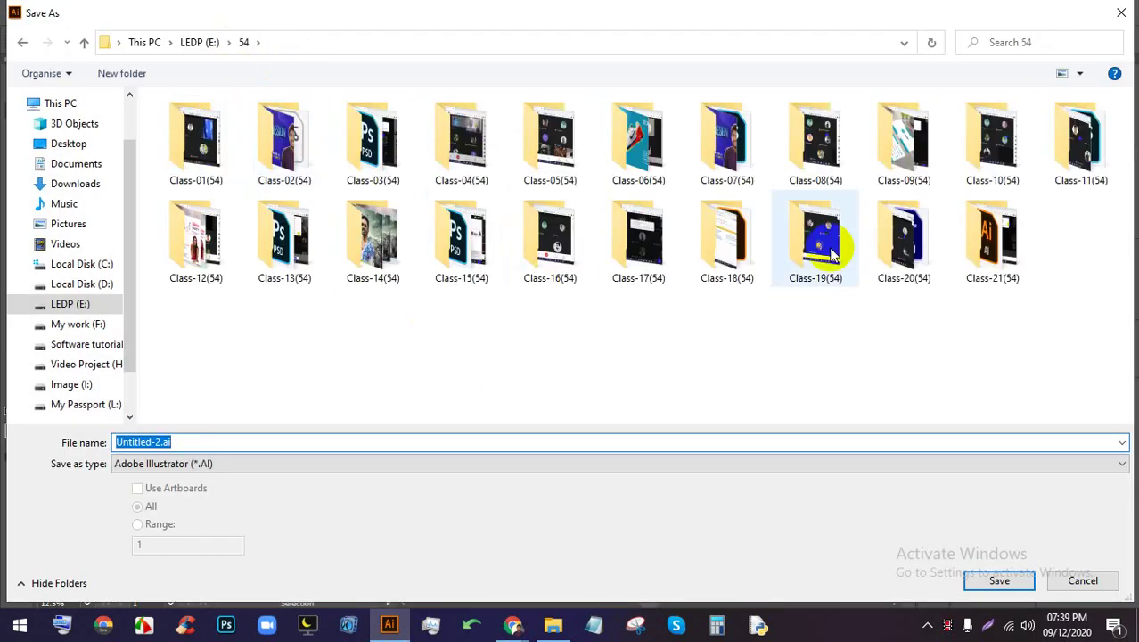
pyautogui.doubleClick(998, 236)
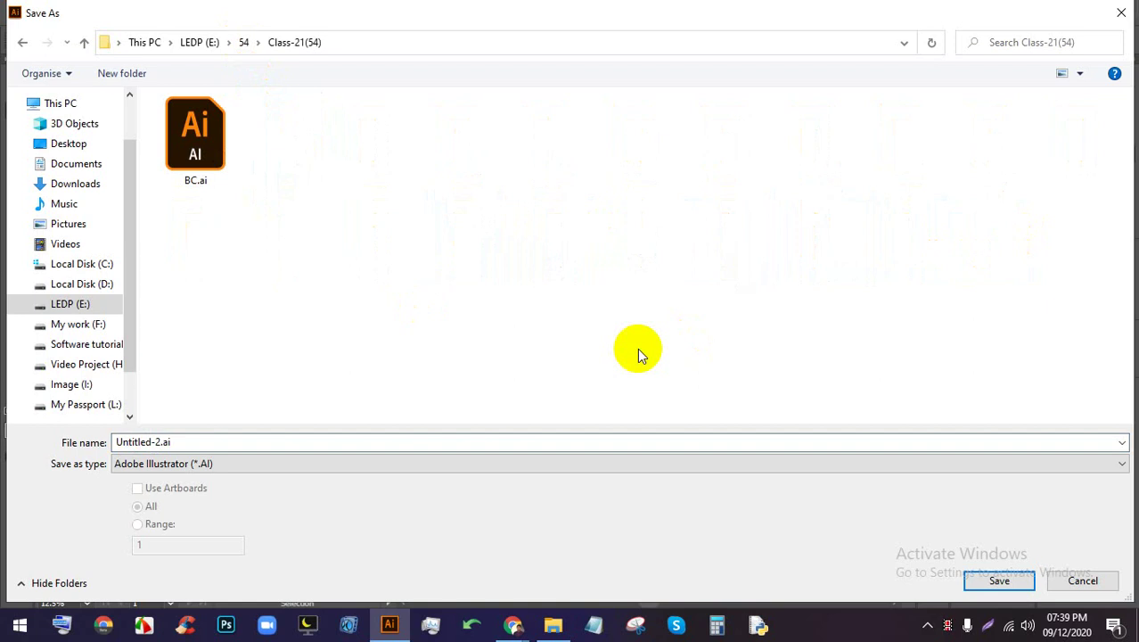
pyautogui.click(229, 42)
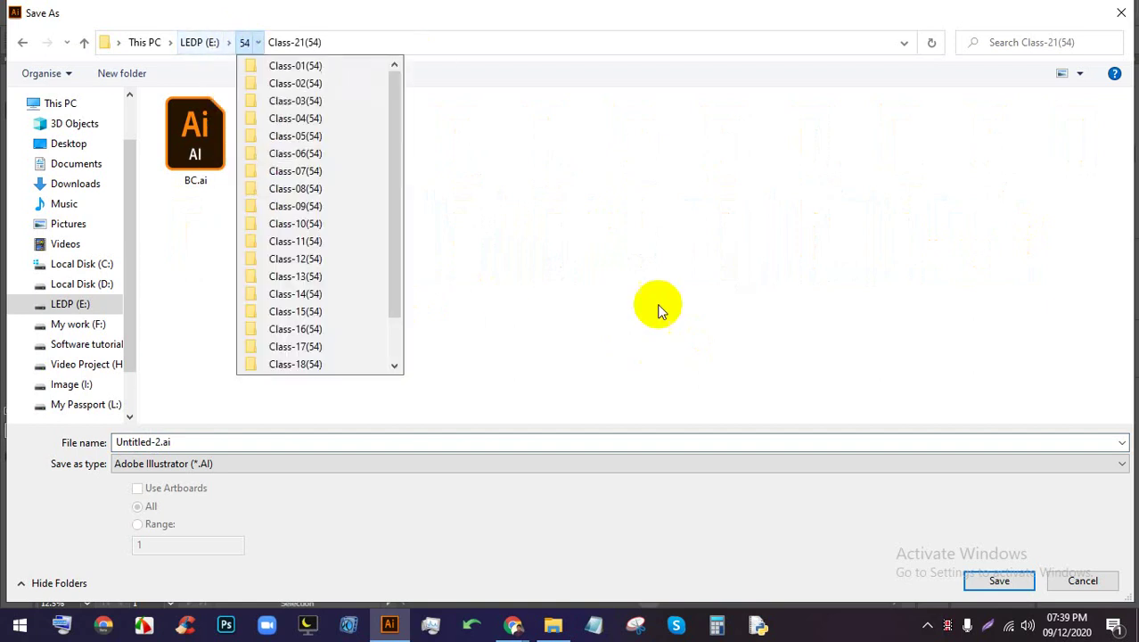
pyautogui.click(245, 42)
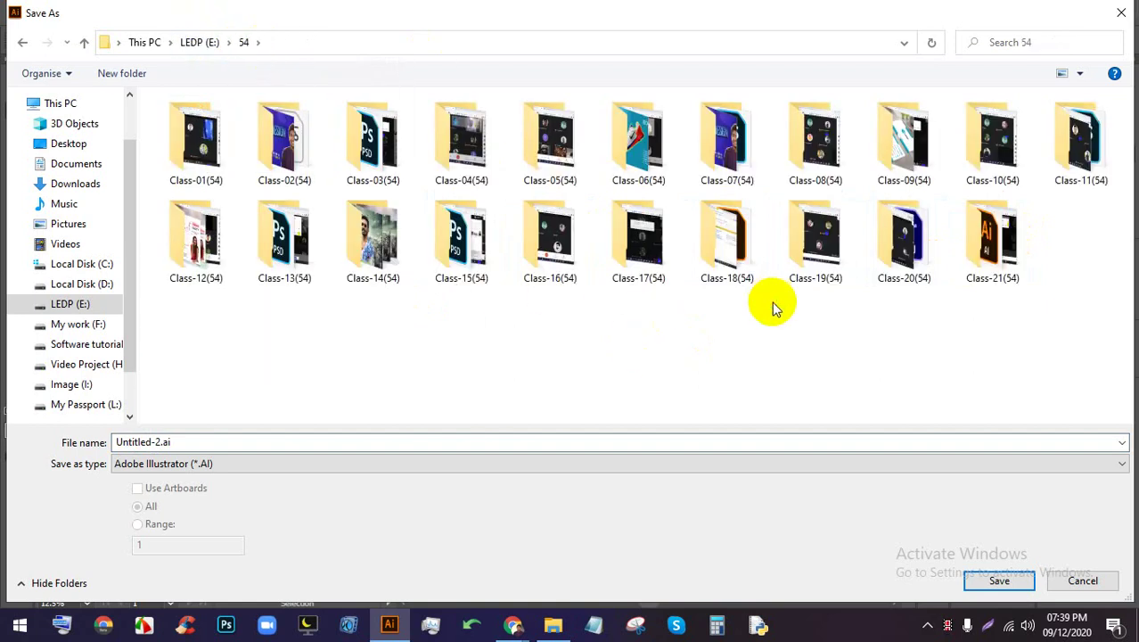
pyautogui.rightClick(772, 304)
pyautogui.moveTo(826, 481)
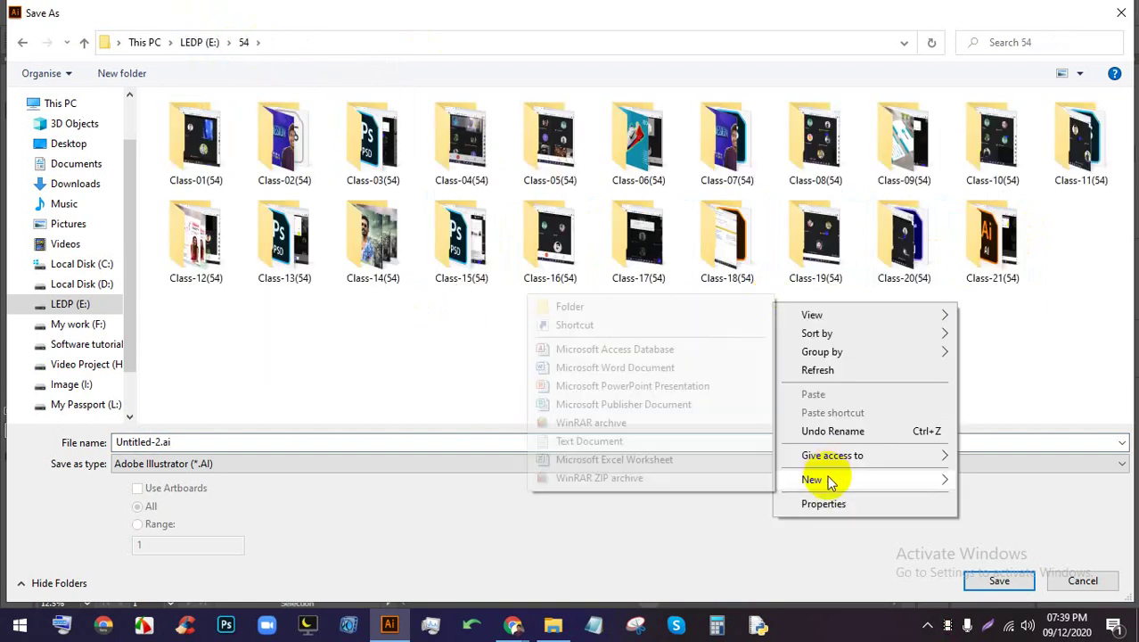
pyautogui.click(563, 306)
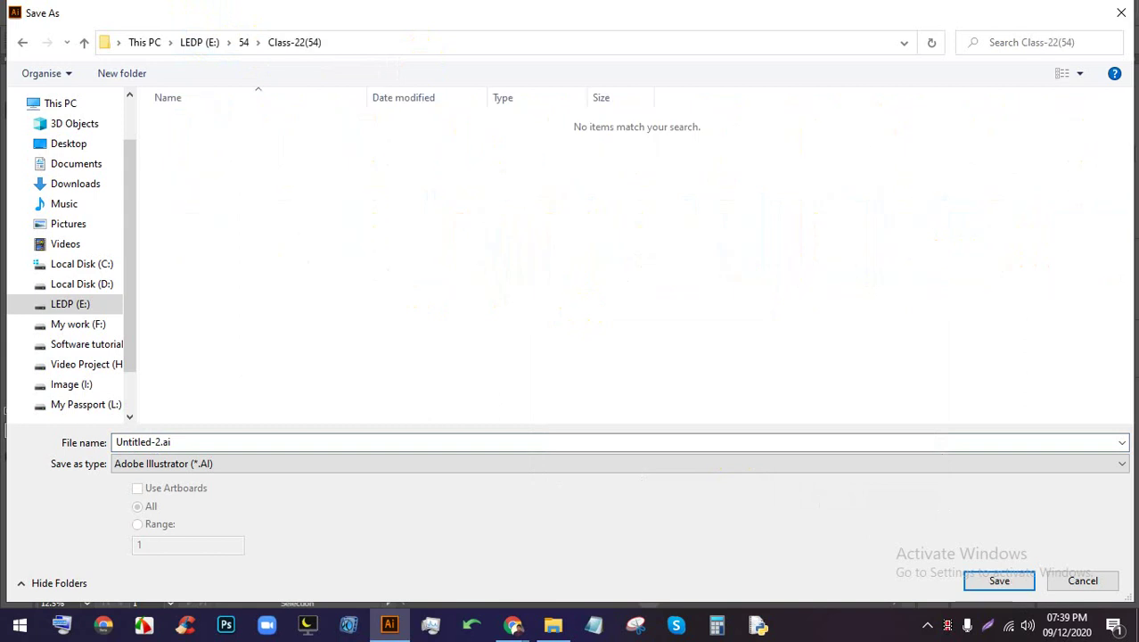
# Name the file clock and save it as clock.ai with the default Illustrator options
pyautogui.click(722, 446)
pyautogui.write('clock')
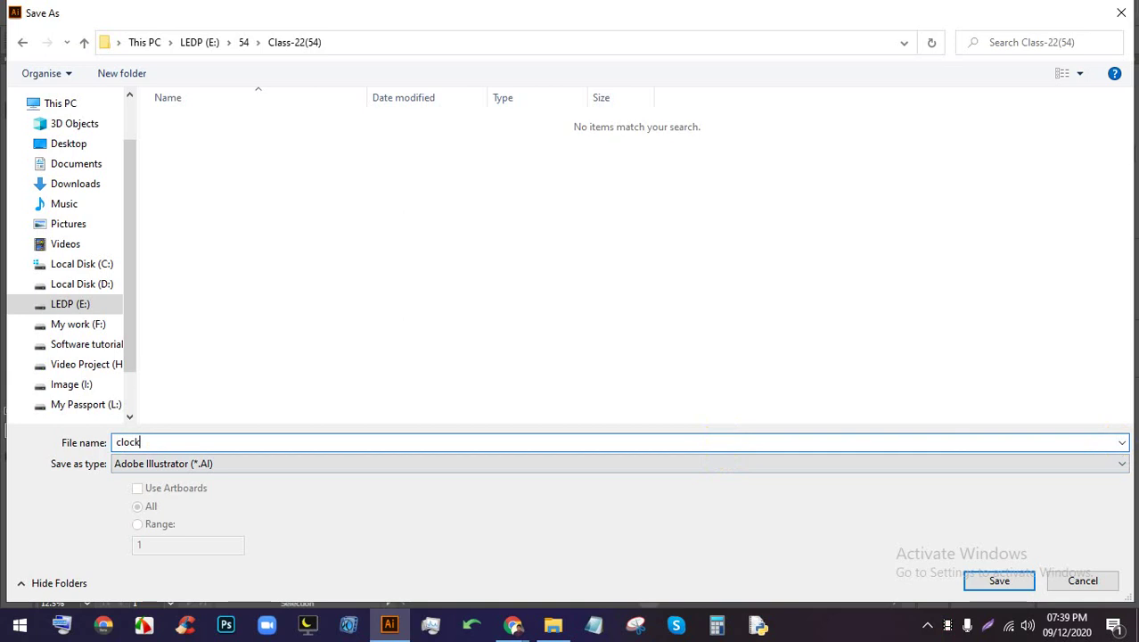
pyautogui.press('Return')
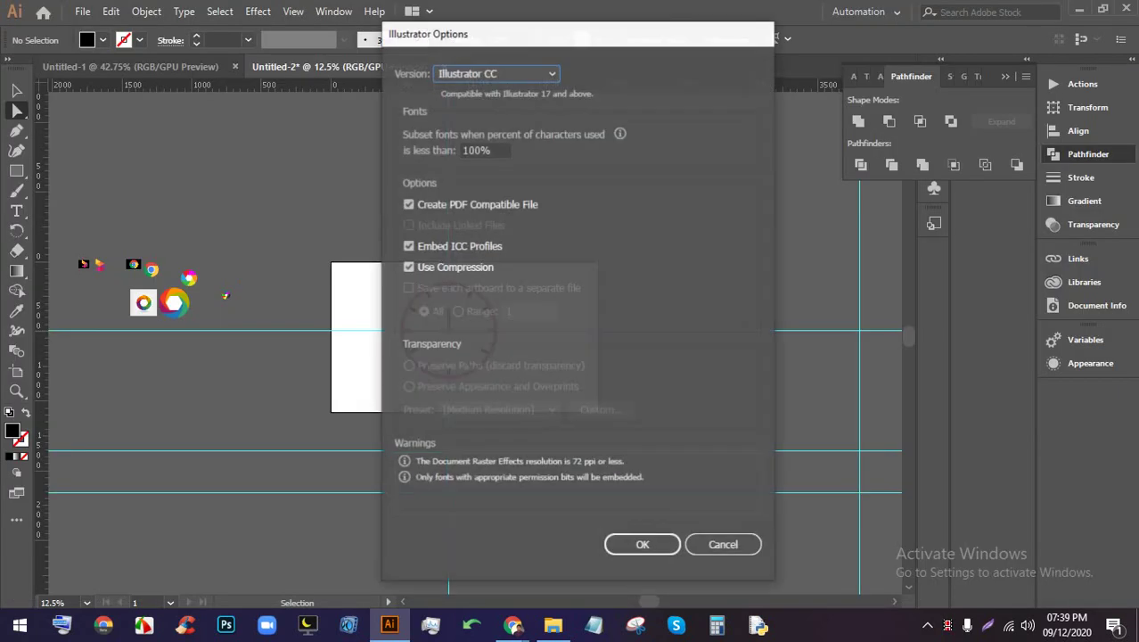
pyautogui.press('Return')
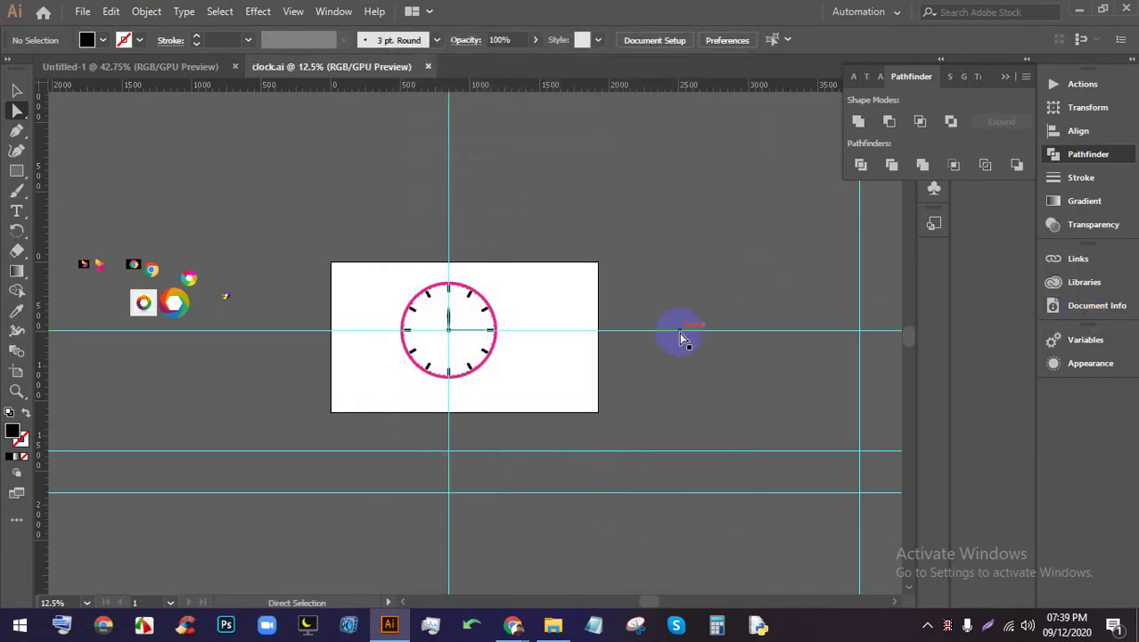
pyautogui.scroll(3, 470, 331)
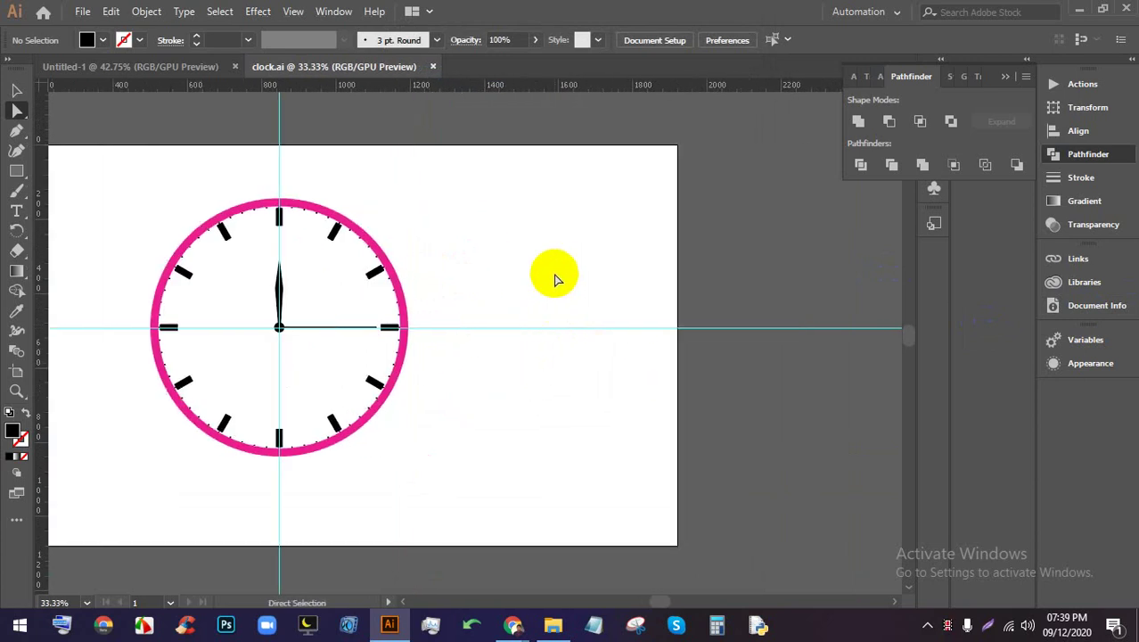
pyautogui.scroll(-3, 554, 280)
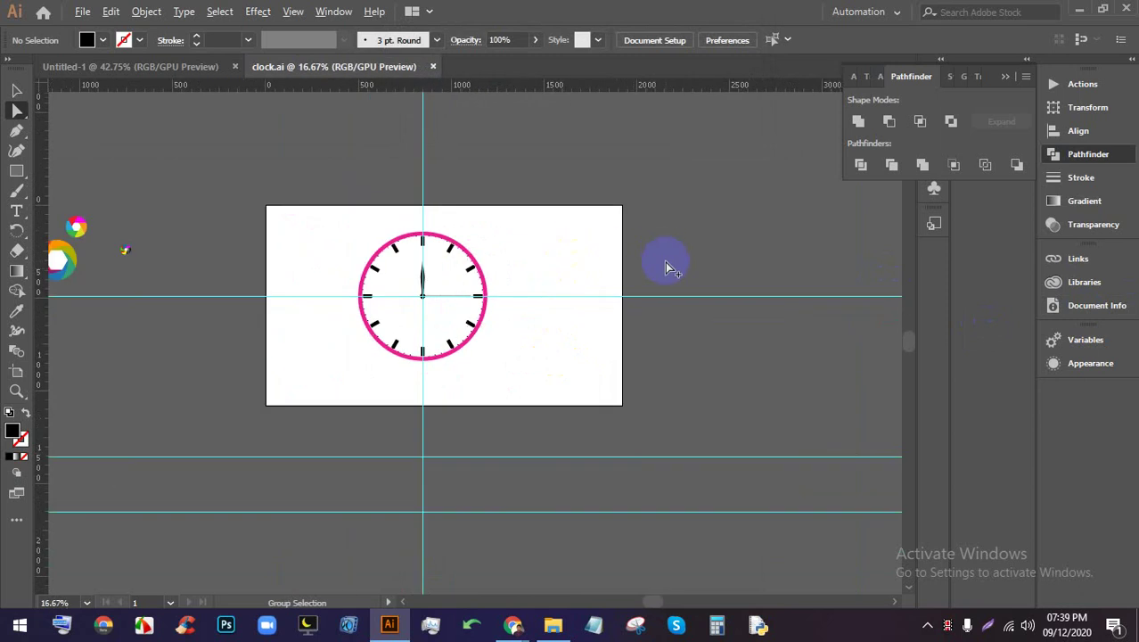
pyautogui.moveTo(694, 298); pyautogui.dragTo(605, 313)
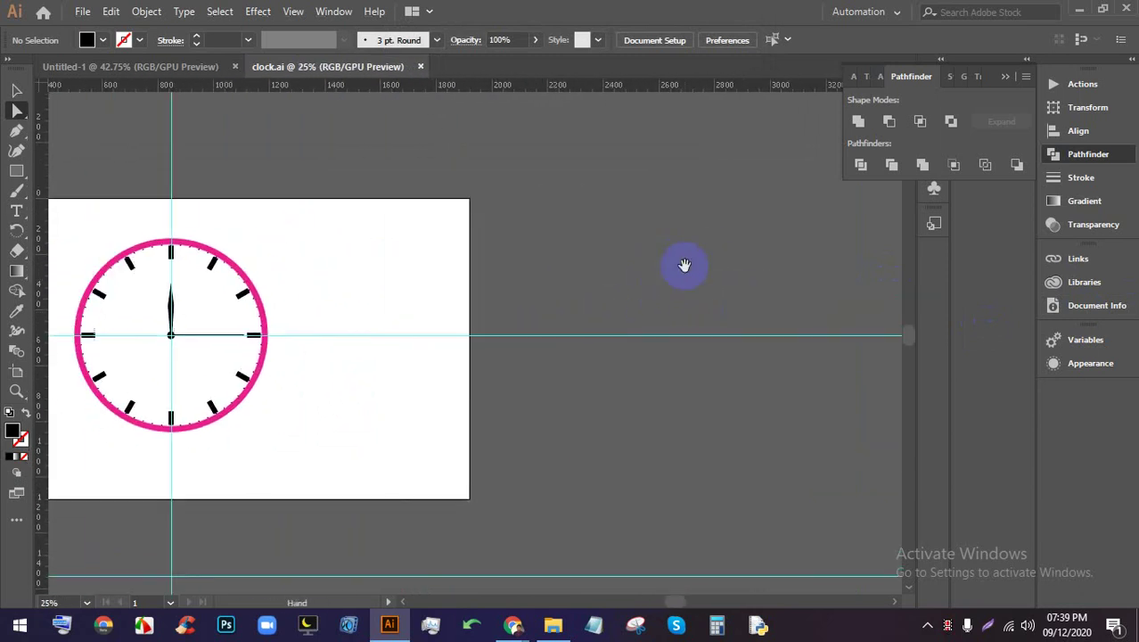
pyautogui.moveTo(684, 264); pyautogui.dragTo(671, 313)
pyautogui.moveTo(315, 491); pyautogui.dragTo(76, 303)
pyautogui.click(245, 349)
pyautogui.moveTo(267, 451); pyautogui.dragTo(153, 288)
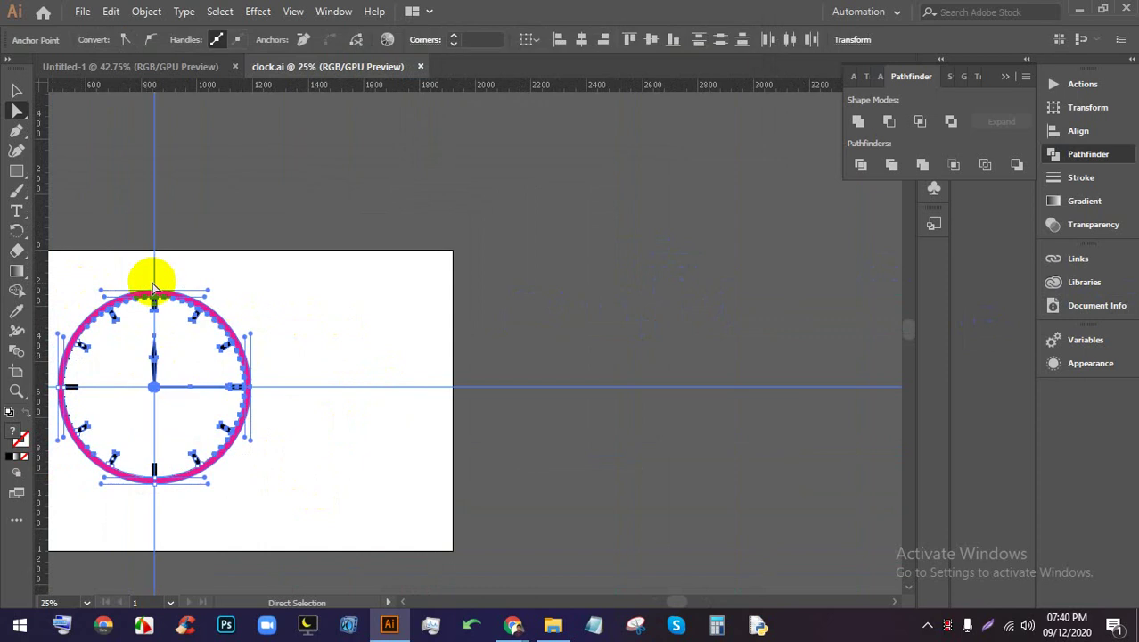
pyautogui.scroll(-1, 142, 357)
pyautogui.scroll(1, 222, 428)
pyautogui.click(262, 448)
pyautogui.scroll(1, 152, 406)
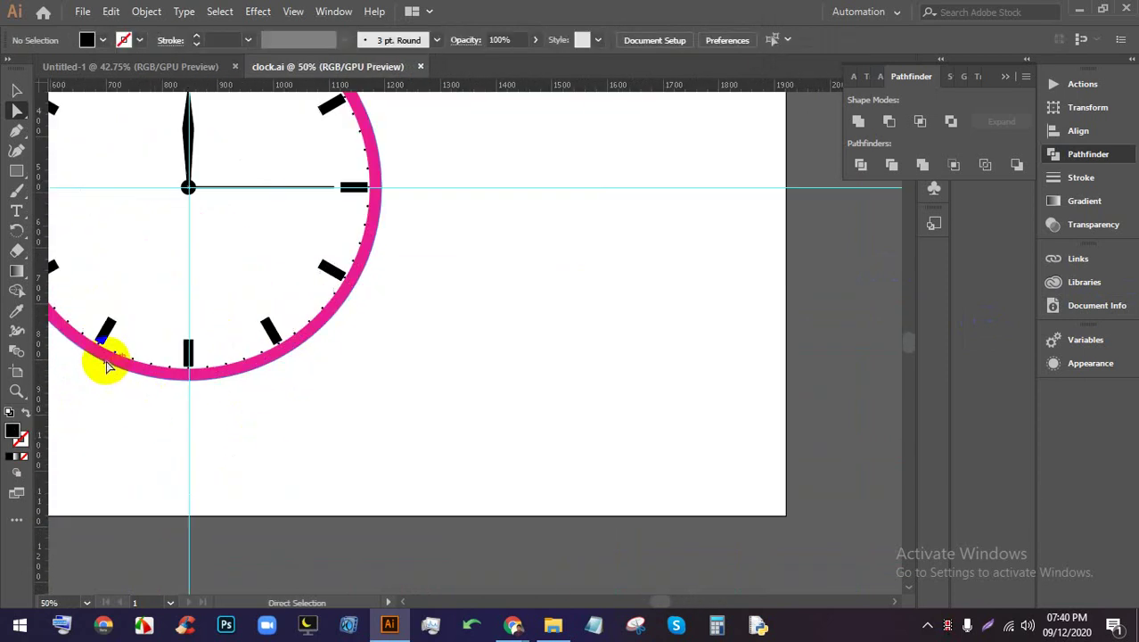
pyautogui.scroll(-1, 302, 387)
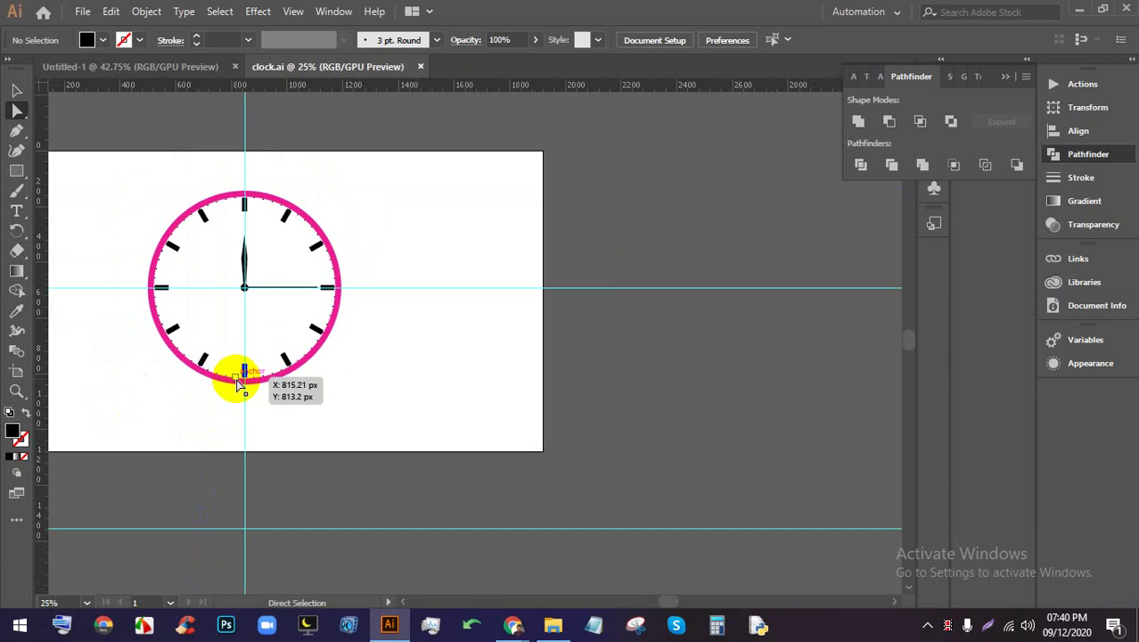
# Draw a closed black strap shape with the Pen tool below the clock face, curving along the rim
pyautogui.click(190, 459)
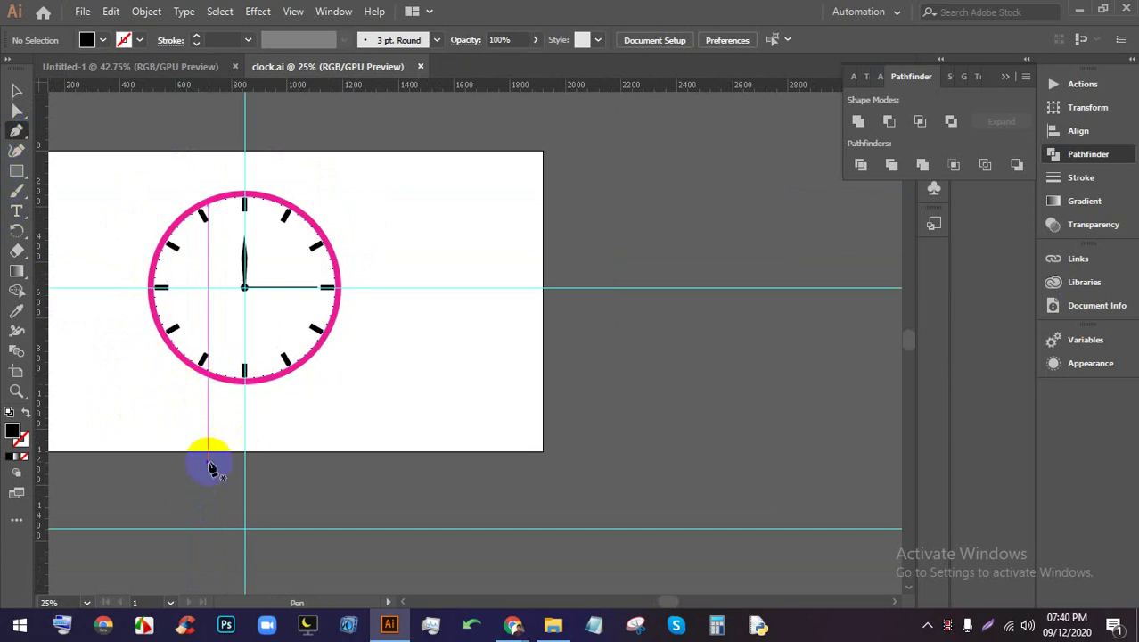
pyautogui.click(192, 373)
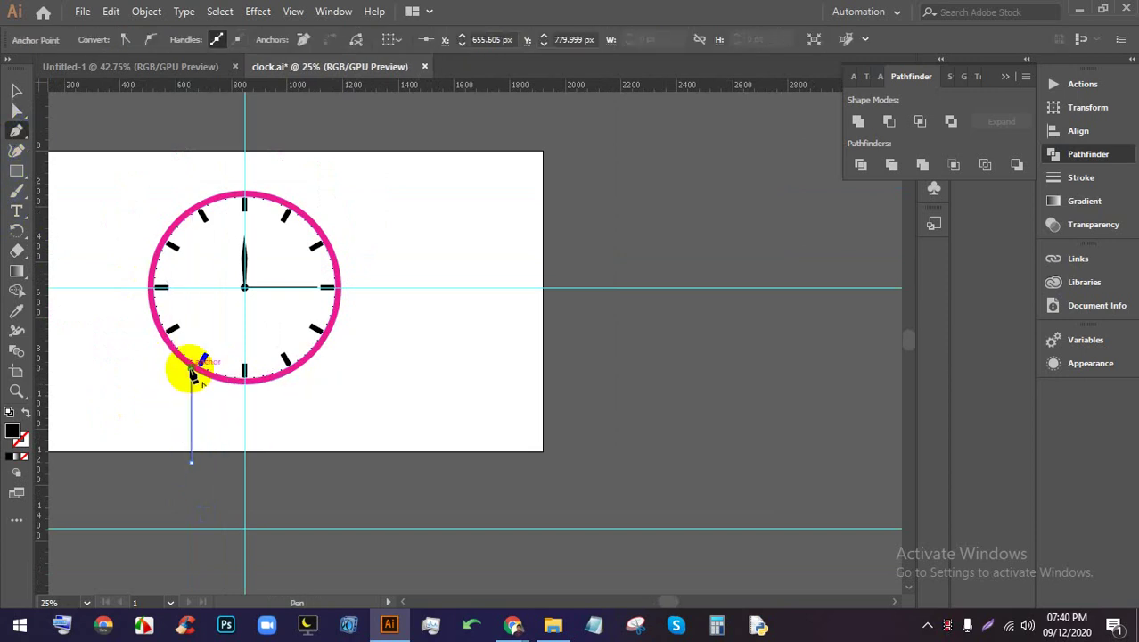
pyautogui.moveTo(310, 357); pyautogui.dragTo(346, 310)
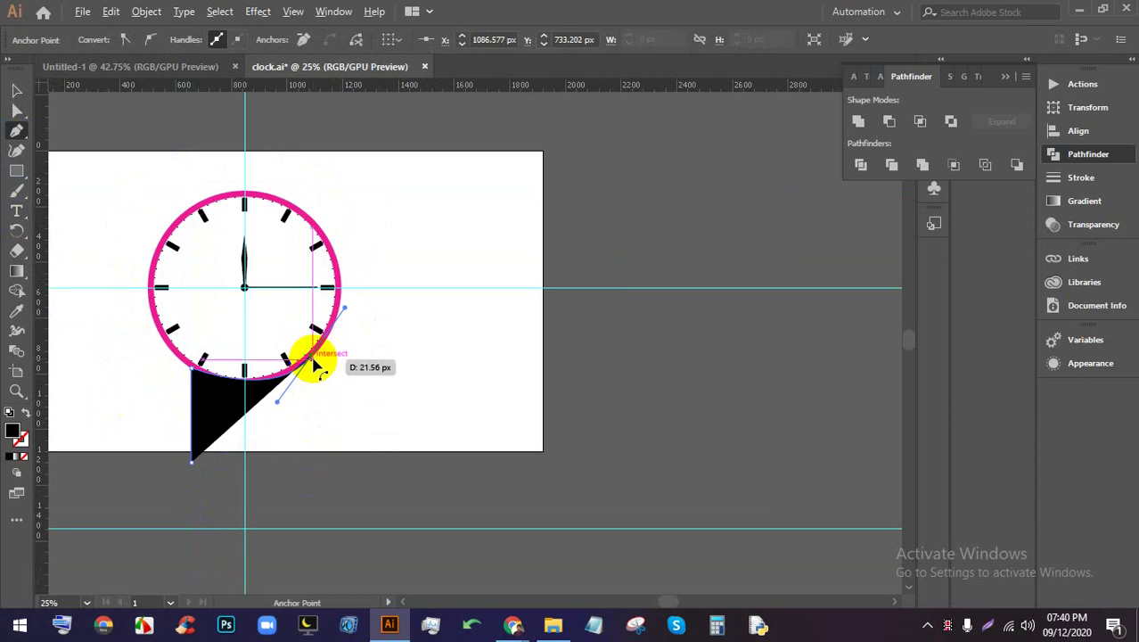
pyautogui.click(312, 359)
pyautogui.click(297, 488)
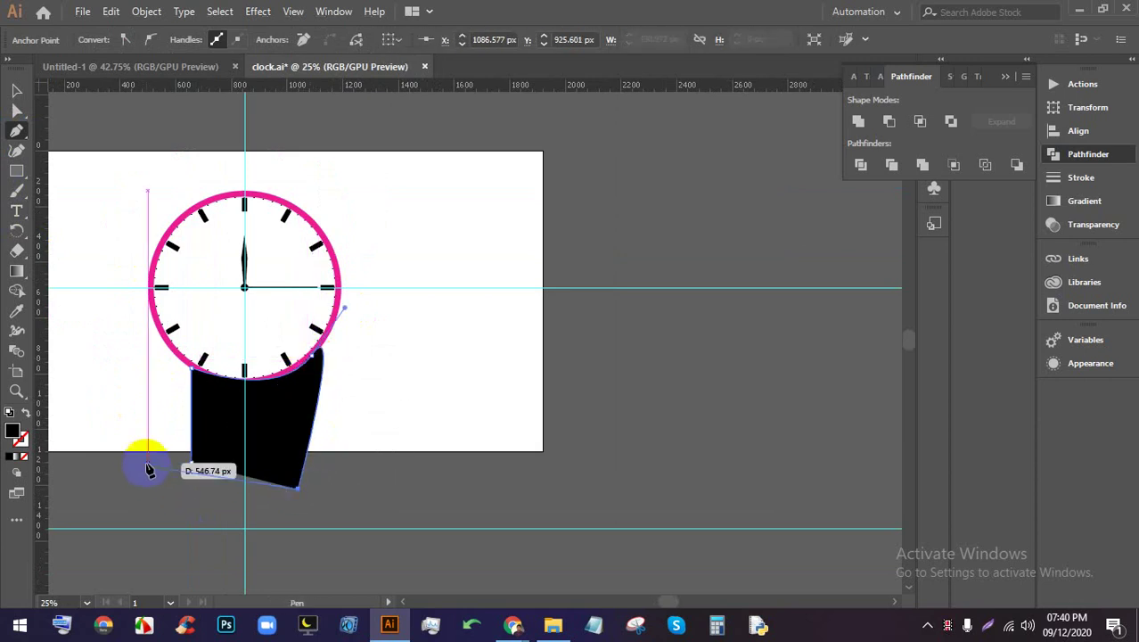
pyautogui.hotkey('ctrl', 'z')
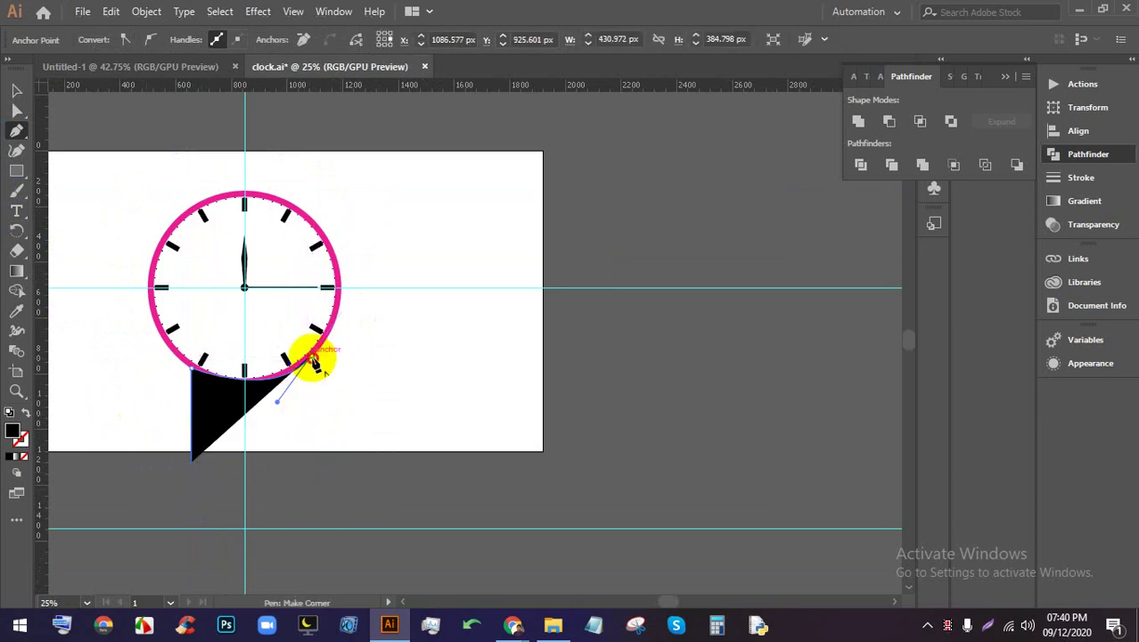
pyautogui.click(312, 360)
pyautogui.click(311, 465)
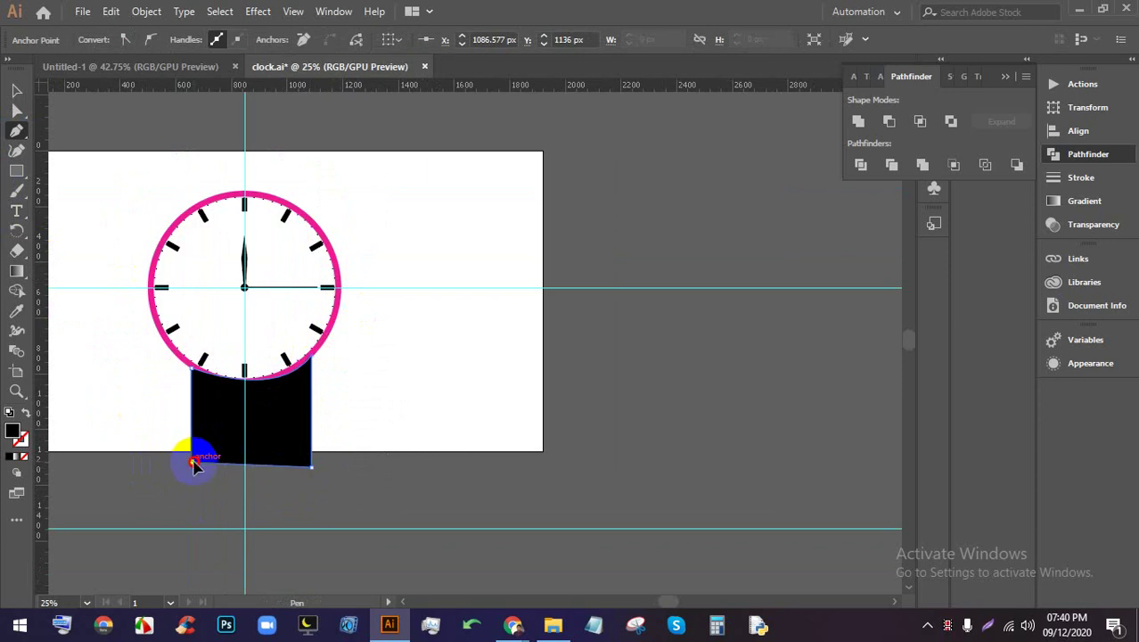
pyautogui.click(194, 464)
pyautogui.click(16, 90)
# Copy the strap above the clock face and enlarge it to form the top strap
pyautogui.click(198, 394)
pyautogui.scroll(2, 254, 534)
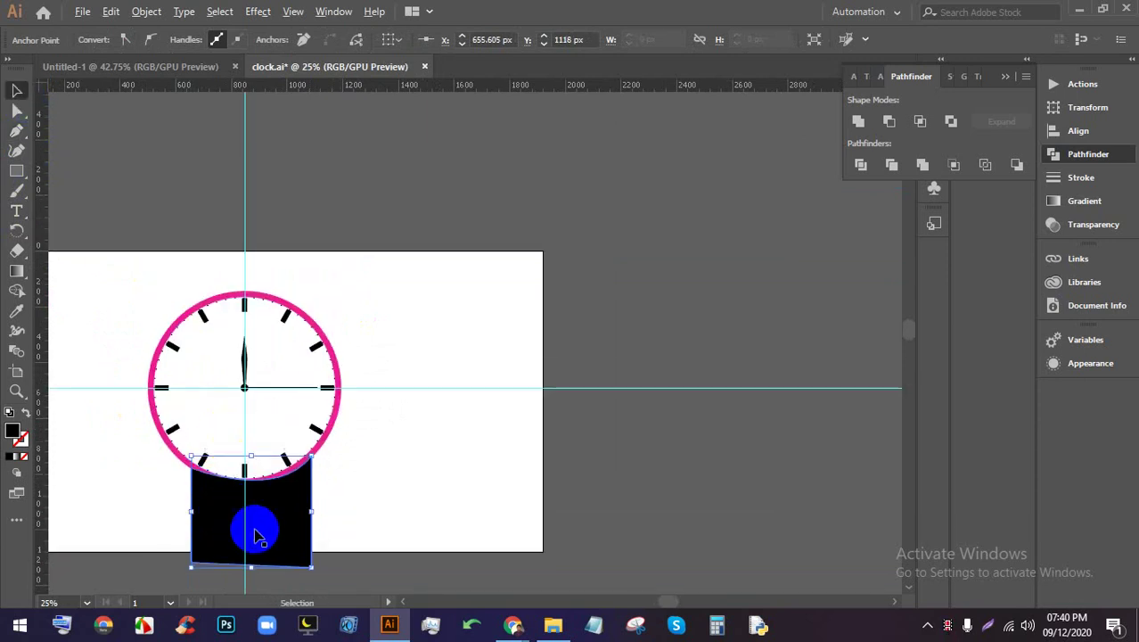
pyautogui.scroll(-1, 254, 535)
pyautogui.moveTo(268, 524); pyautogui.dragTo(343, 305)
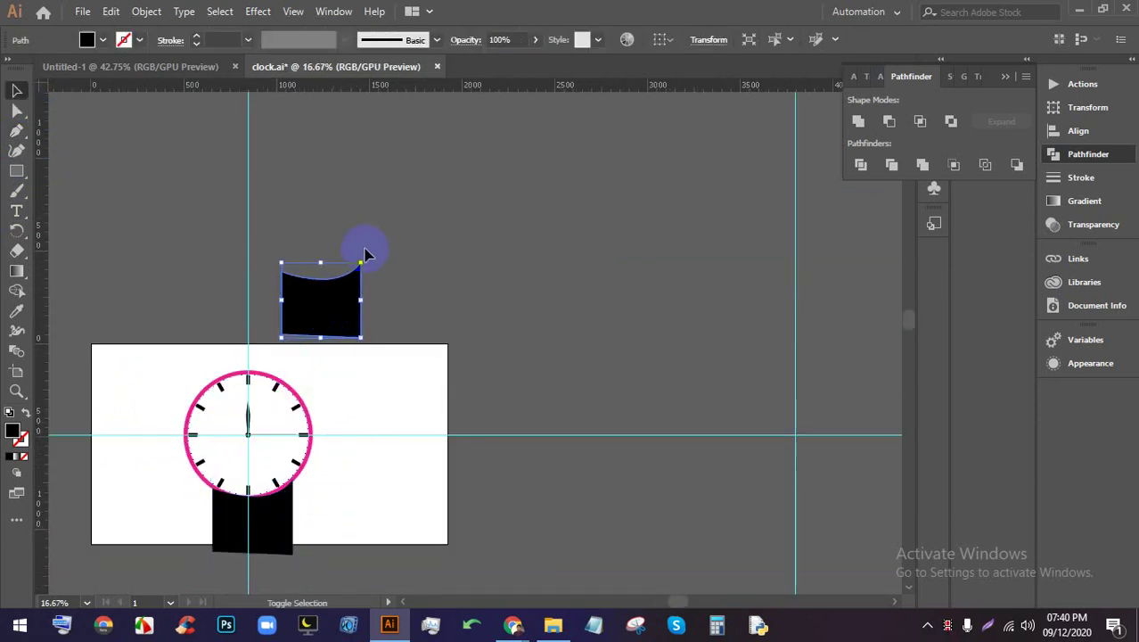
pyautogui.moveTo(364, 262); pyautogui.dragTo(245, 342)
pyautogui.click(343, 366)
pyautogui.scroll(-2, 346, 365)
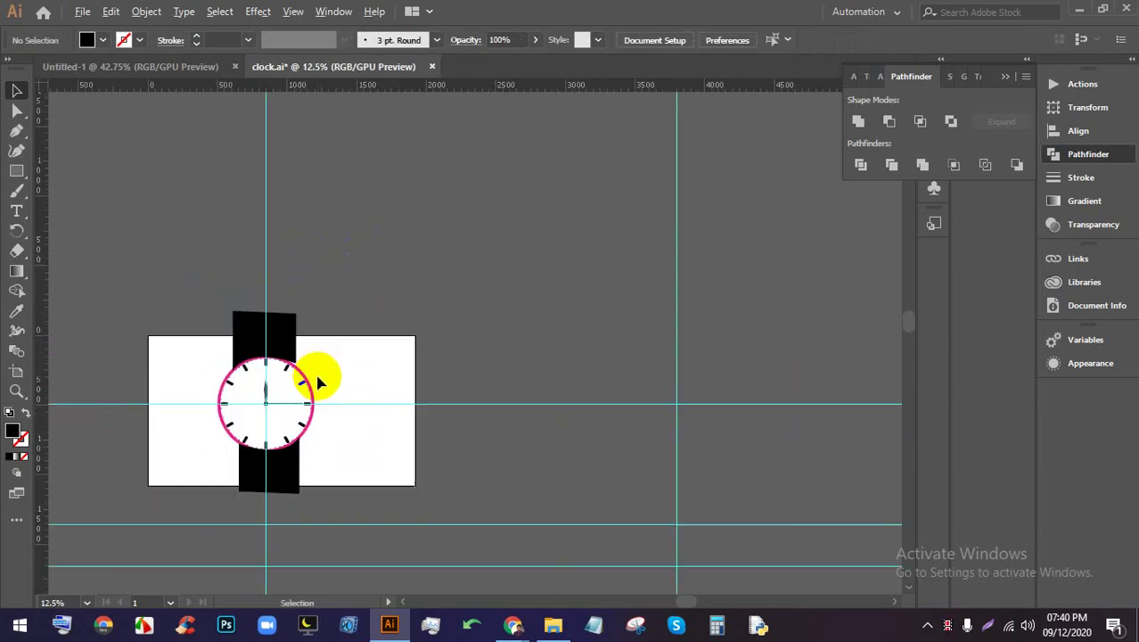
pyautogui.scroll(2, 331, 412)
pyautogui.scroll(1, 346, 430)
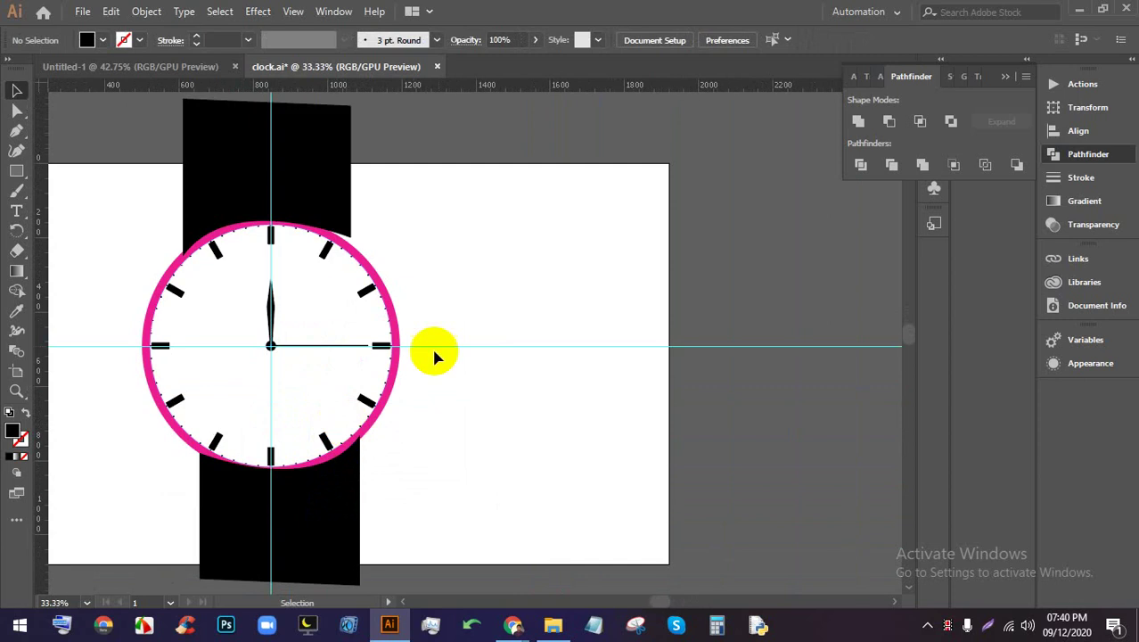
pyautogui.rightClick(493, 260)
# Lock, then unlock the guides, and finally hide them on the canvas
pyautogui.click(624, 407)
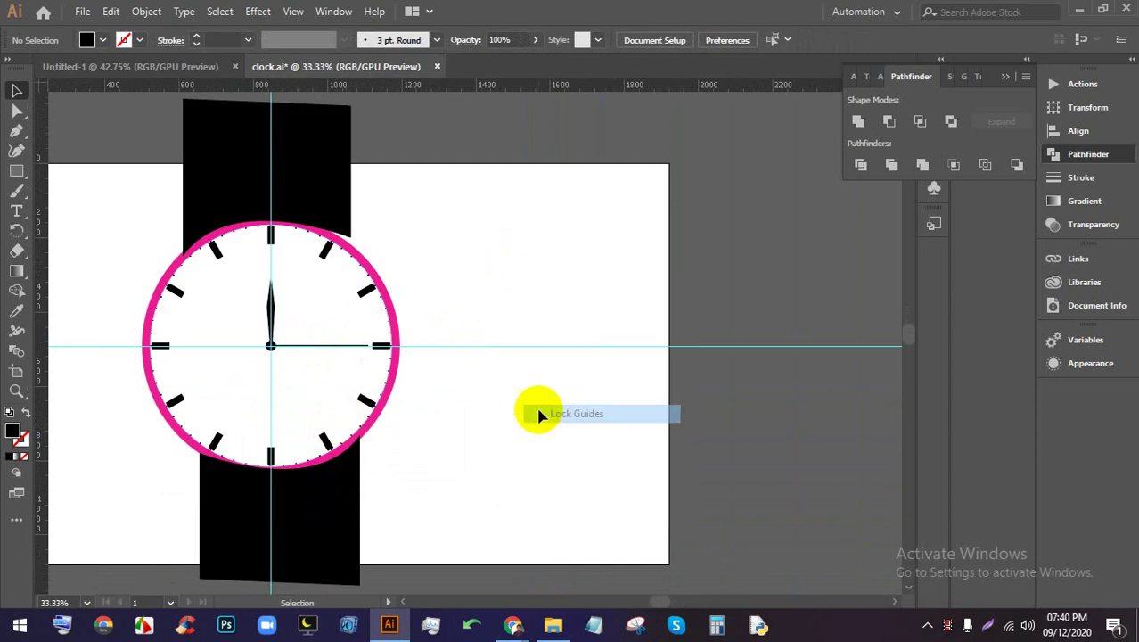
pyautogui.rightClick(497, 252)
pyautogui.click(561, 400)
pyautogui.rightClick(524, 273)
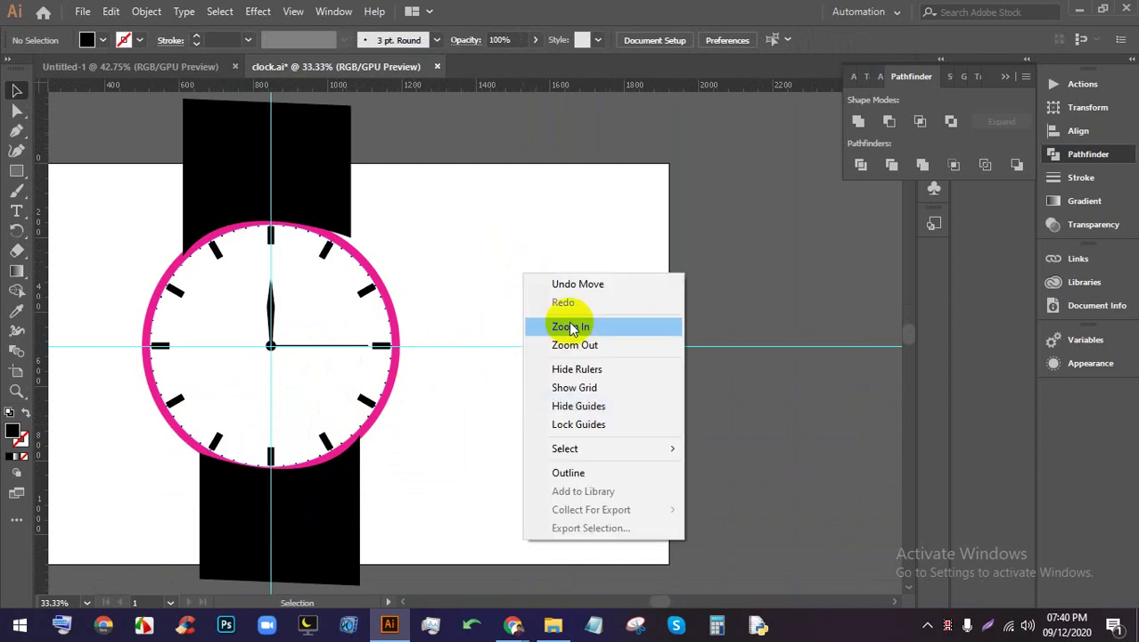
pyautogui.click(579, 406)
pyautogui.scroll(-1, 414, 361)
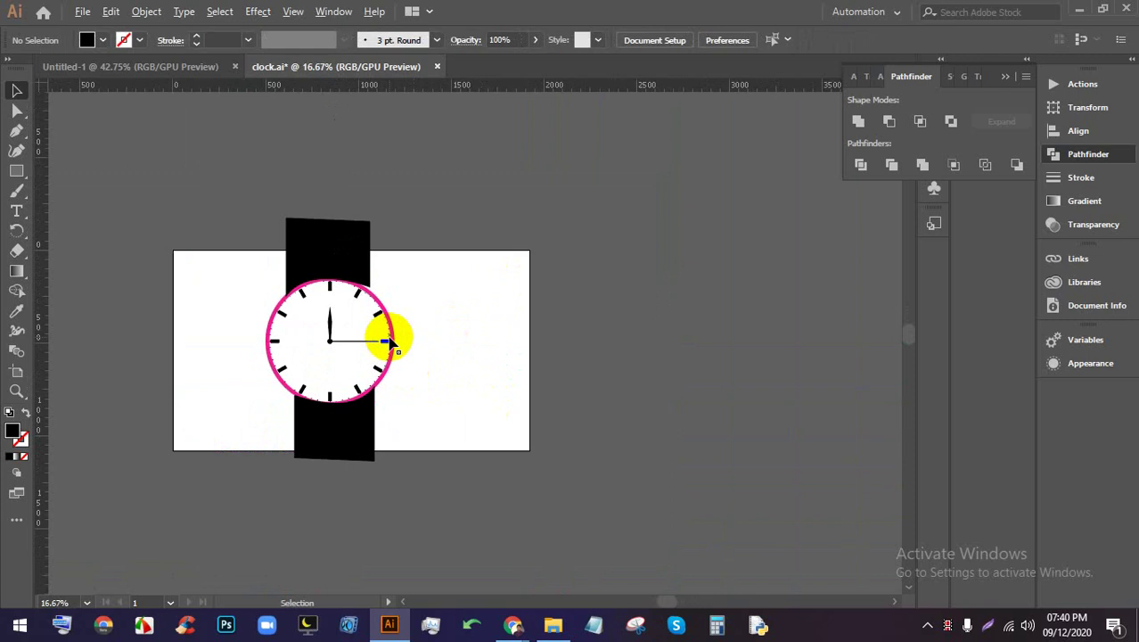
pyautogui.scroll(1, 387, 334)
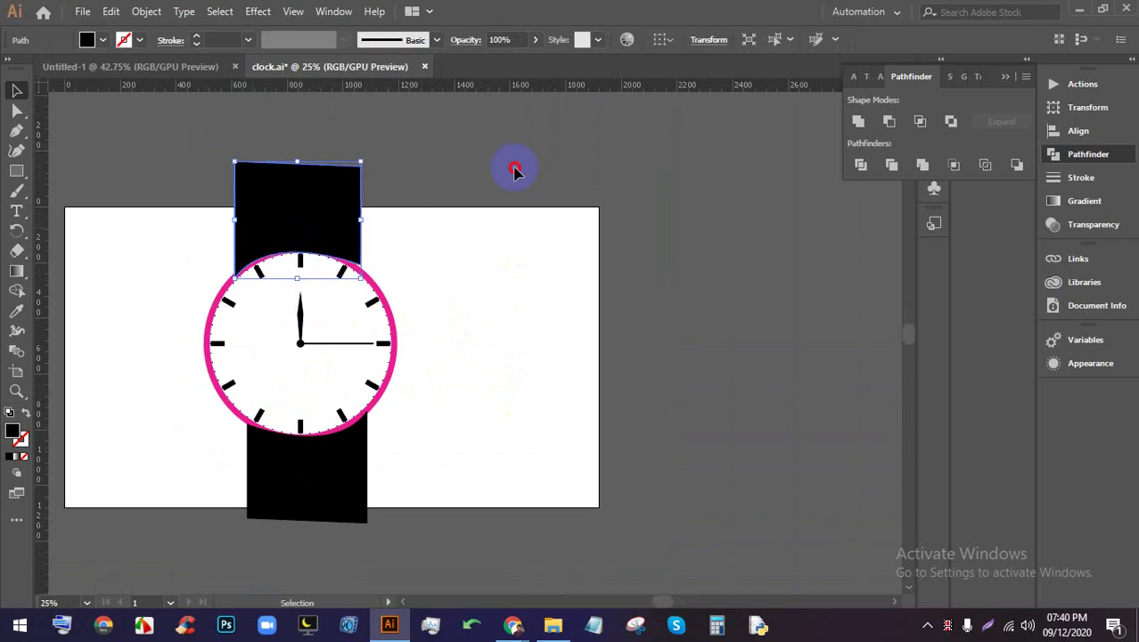
pyautogui.scroll(-2, 502, 186)
# Delete the top and bottom black straps
pyautogui.click(313, 140)
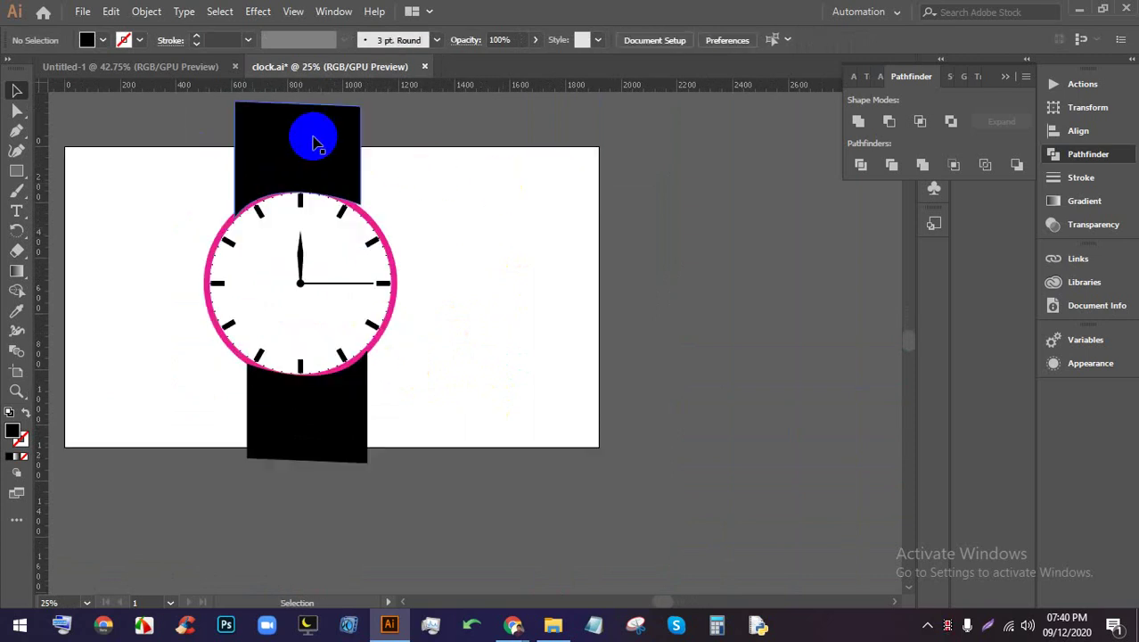
pyautogui.press('Delete')
pyautogui.click(343, 381)
pyautogui.press('Delete')
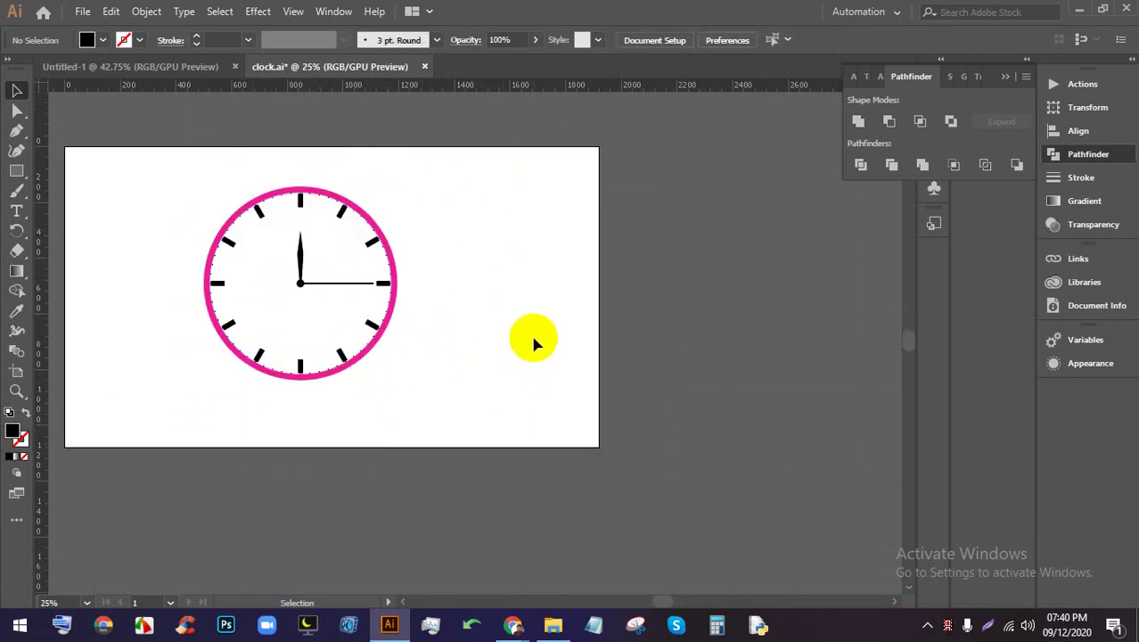
# Zoom in on the clock and pan to the empty canvas right of the artboard
pyautogui.scroll(1, 464, 299)
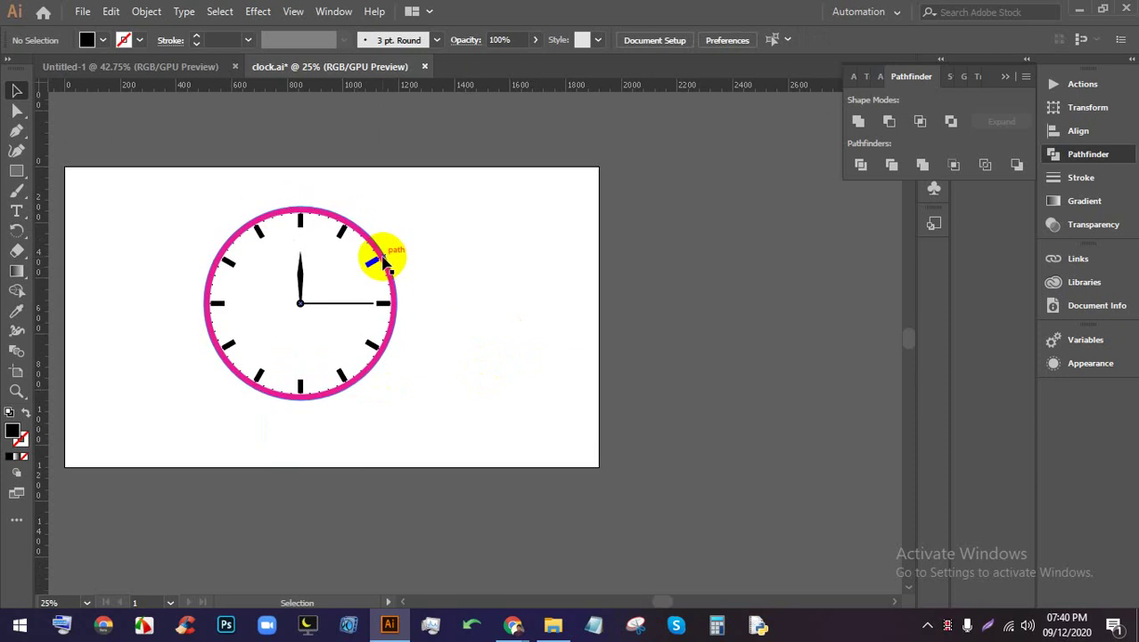
pyautogui.hotkey('ctrl', '+')
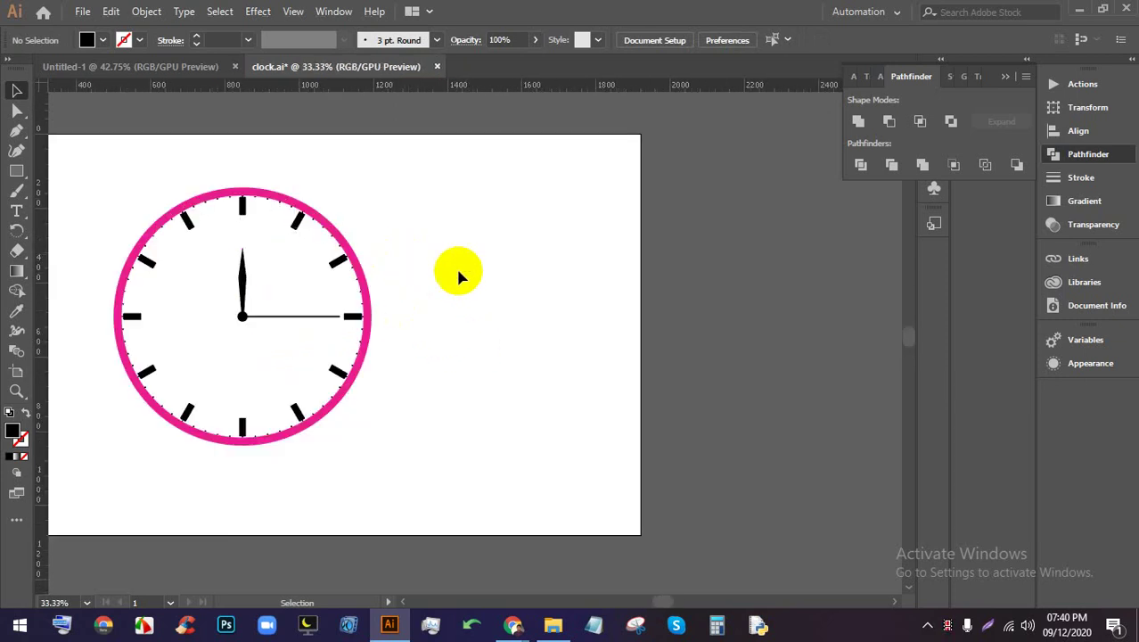
pyautogui.scroll(-1, 456, 266)
pyautogui.scroll(3, 412, 315)
pyautogui.scroll(-2, 429, 279)
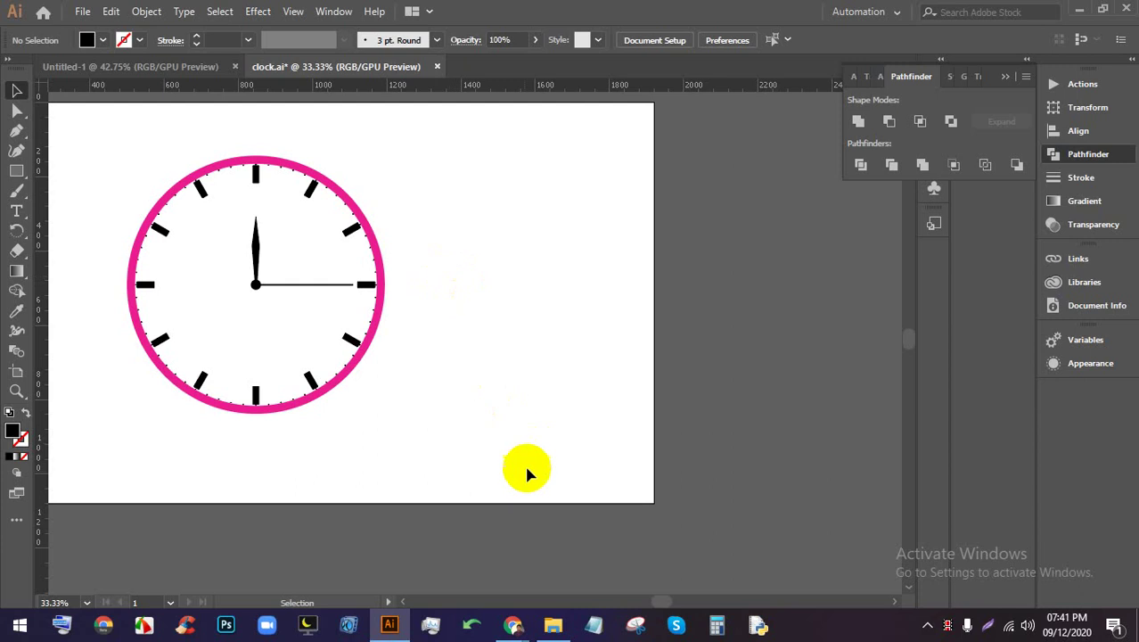
pyautogui.scroll(-5, 447, 348)
pyautogui.scroll(4, 438, 399)
pyautogui.moveTo(437, 399); pyautogui.dragTo(405, 405)
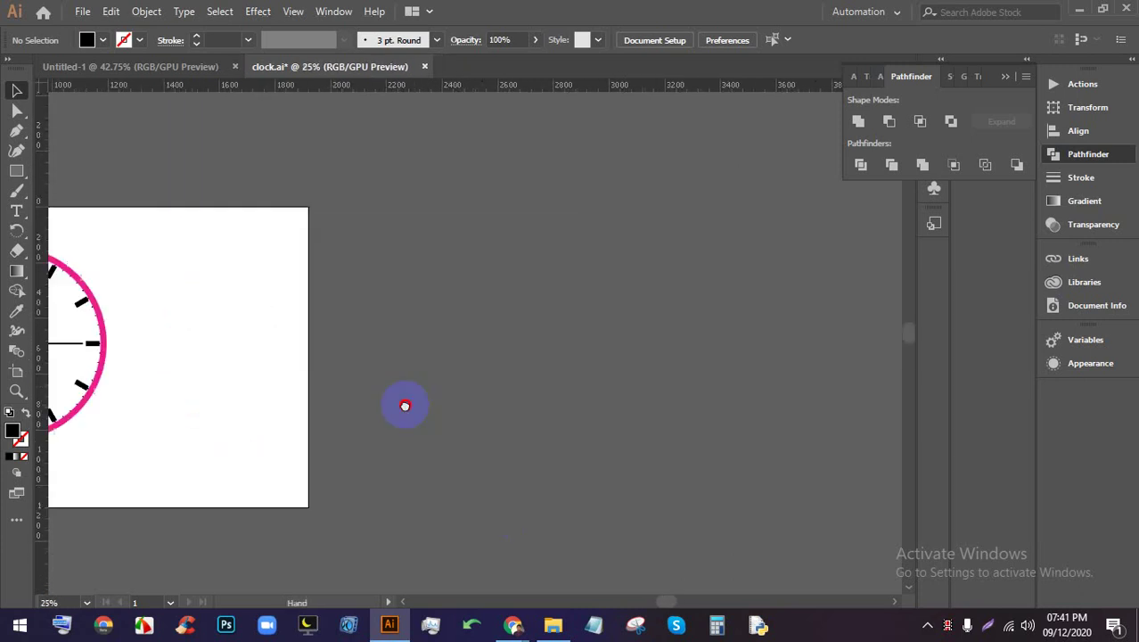
pyautogui.scroll(-1, 390, 317)
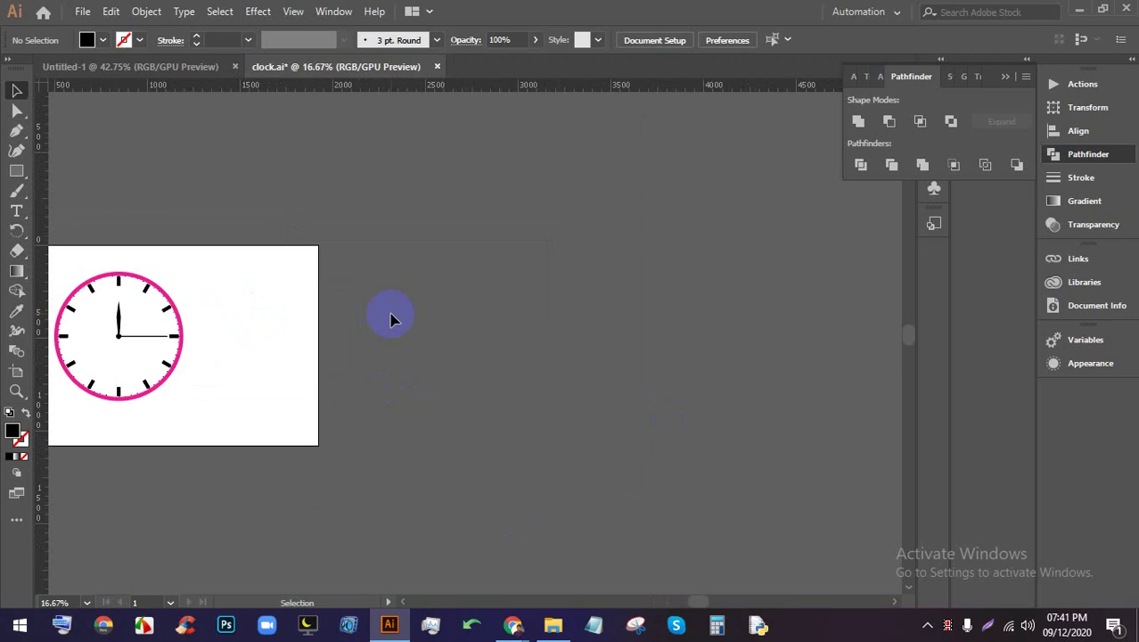
pyautogui.scroll(-1, 389, 312)
pyautogui.scroll(-2, 534, 260)
pyautogui.scroll(2, 557, 281)
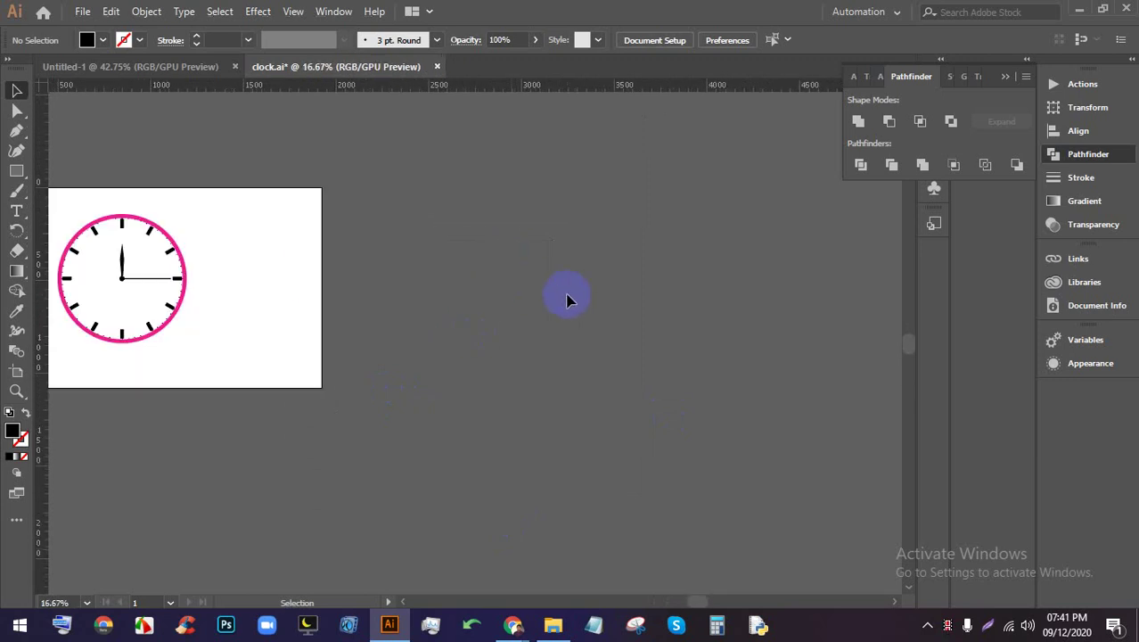
pyautogui.moveTo(564, 298); pyautogui.dragTo(372, 300)
pyautogui.scroll(-1, 361, 287)
pyautogui.scroll(2, 422, 283)
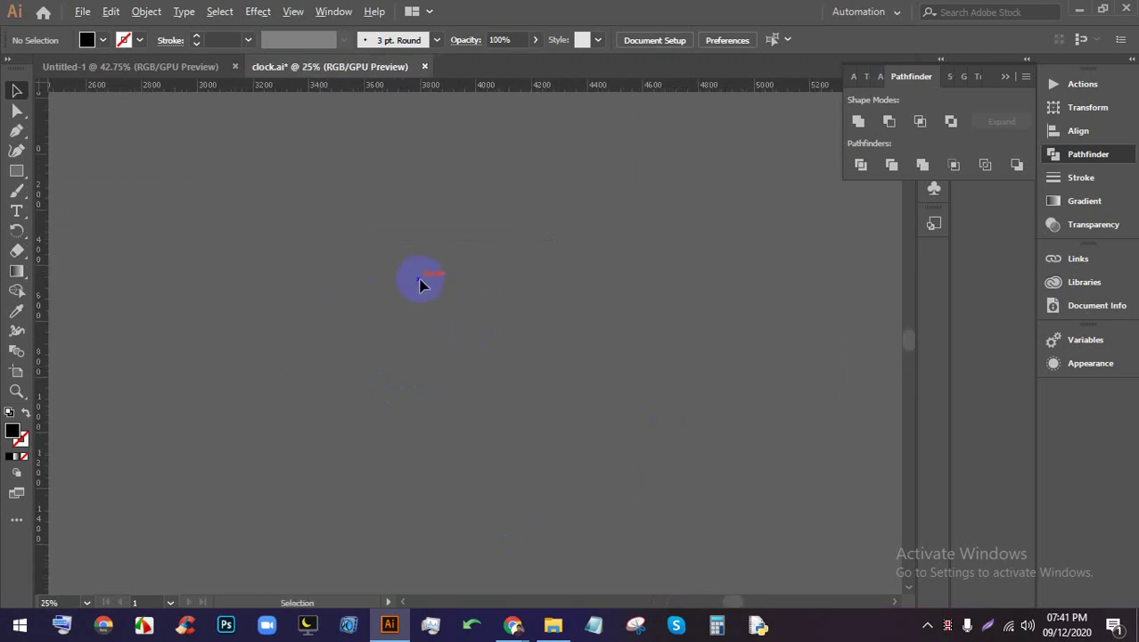
# Draw a square on the empty canvas and fill it white
pyautogui.click(16, 171)
pyautogui.moveTo(282, 200); pyautogui.dragTo(513, 431)
pyautogui.click(16, 90)
pyautogui.click(86, 39)
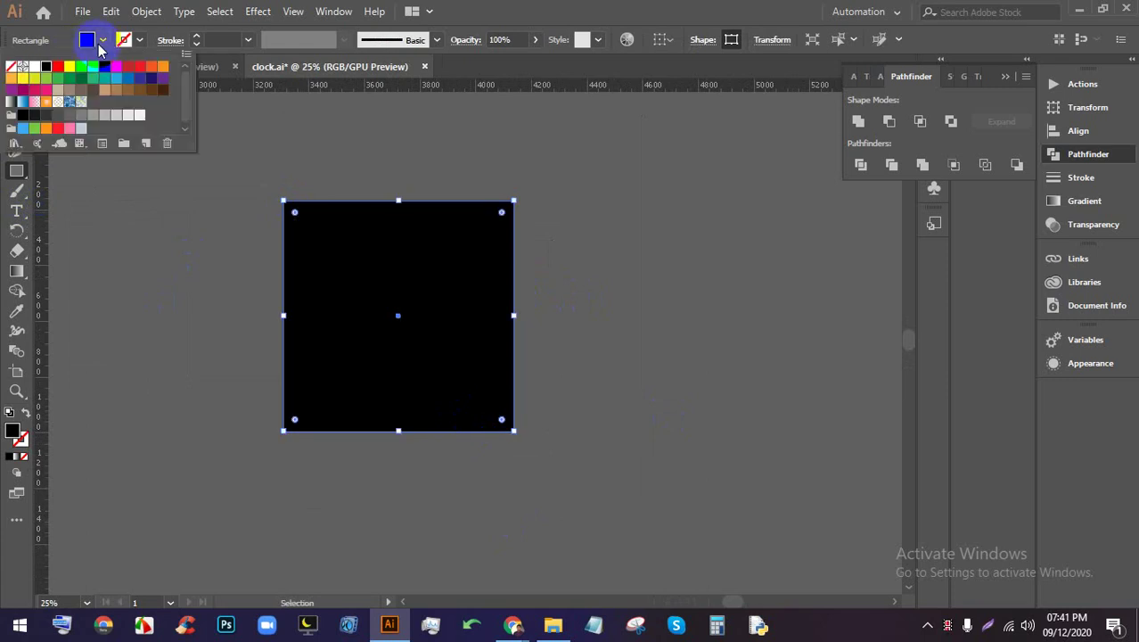
pyautogui.click(35, 67)
pyautogui.scroll(-2, 356, 229)
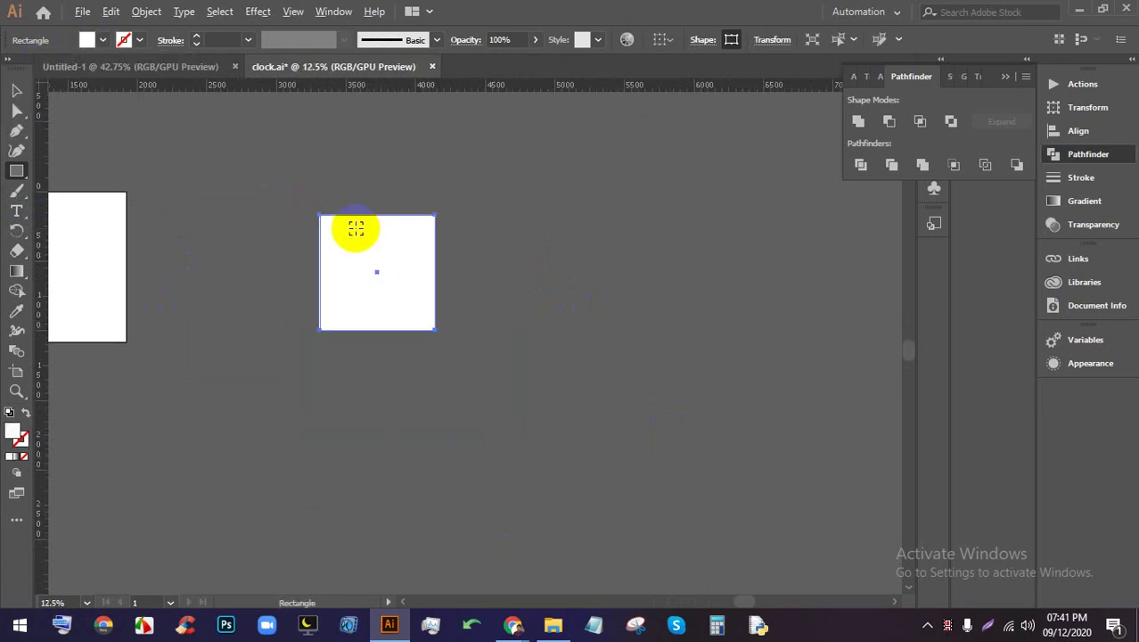
pyautogui.scroll(2, 373, 272)
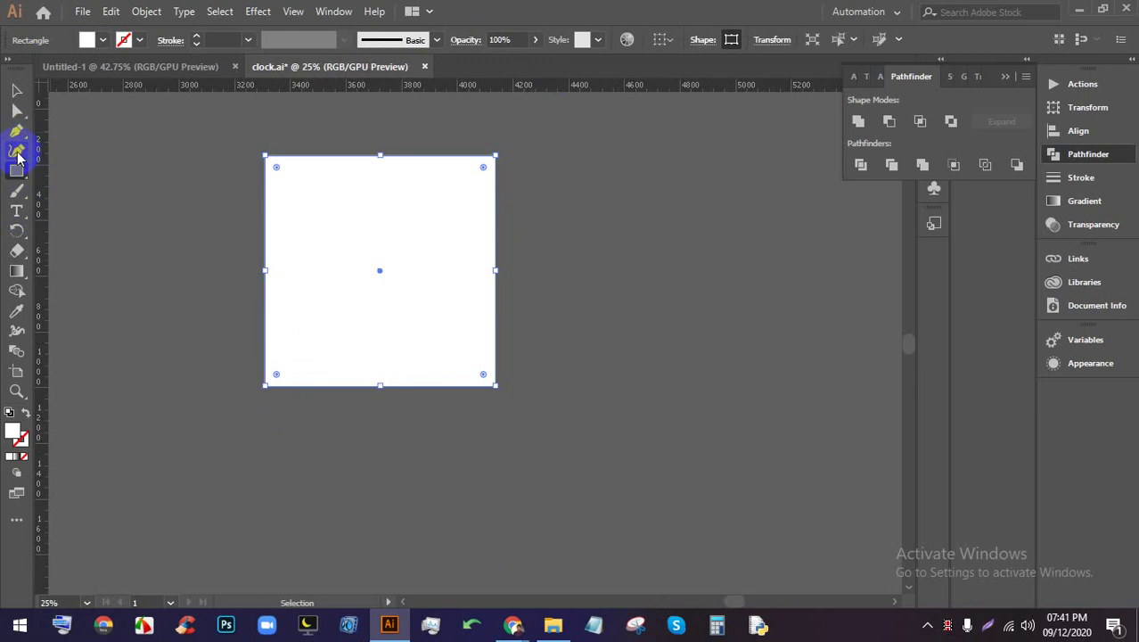
# Draw a two-point diagonal path with the Pen tool
pyautogui.click(16, 131)
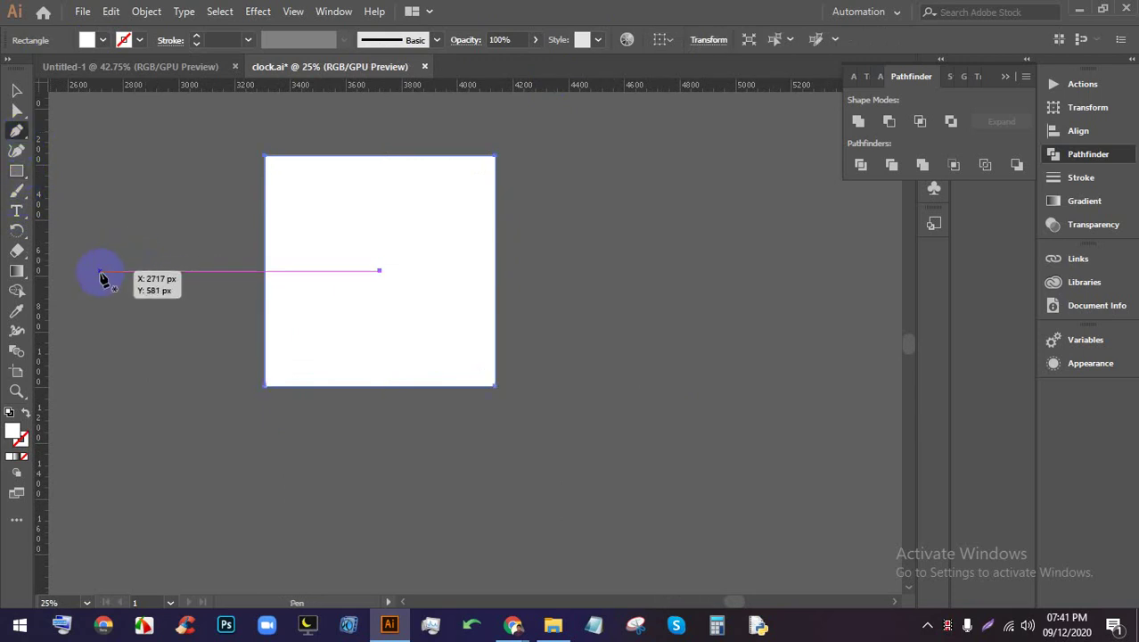
pyautogui.click(98, 270)
pyautogui.keyDown('shift'); pyautogui.click(294, 141); pyautogui.keyUp('shift')
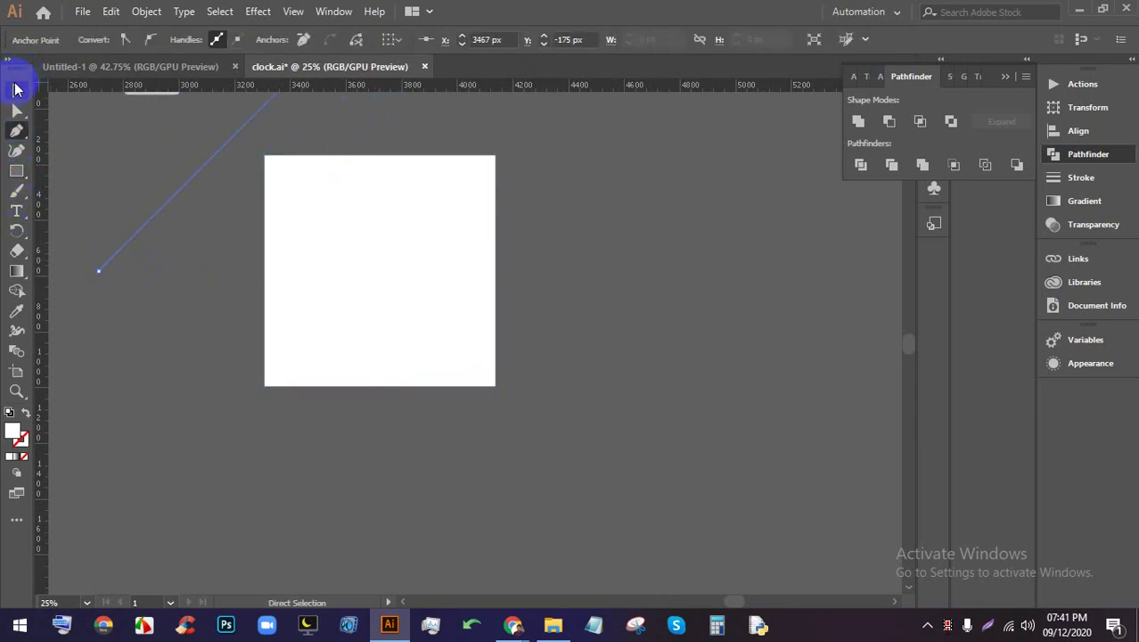
pyautogui.click(16, 90)
pyautogui.scroll(-1, 401, 182)
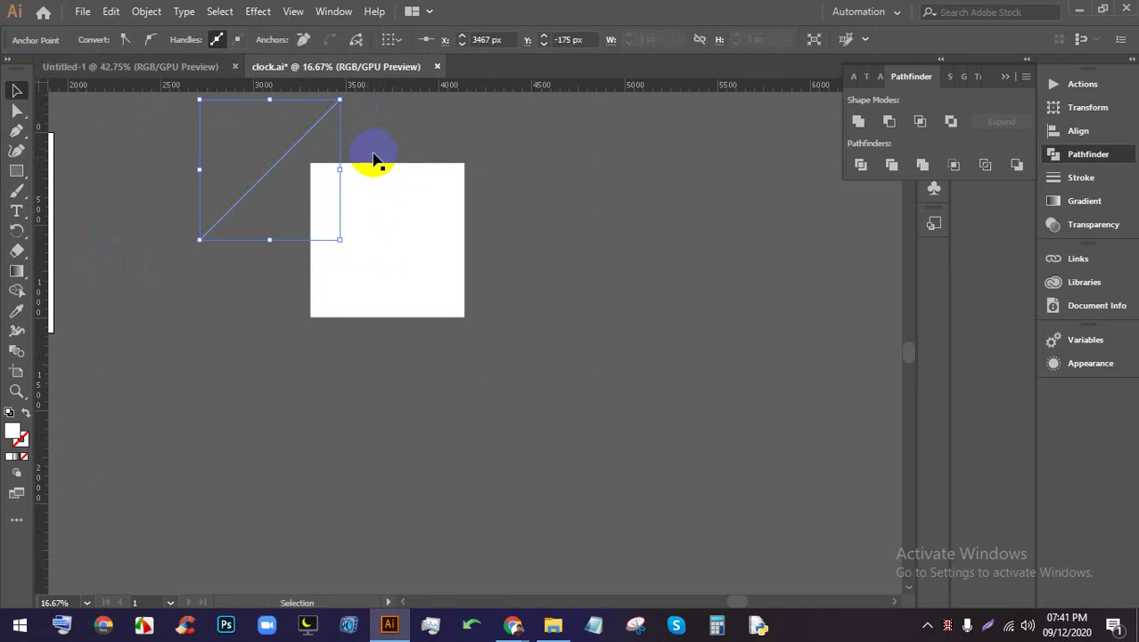
pyautogui.click(375, 159)
# Draw a 45° straight line past the square's corner with a 0.5 pt stroke
pyautogui.moveTo(17, 170); pyautogui.dragTo(79, 253)
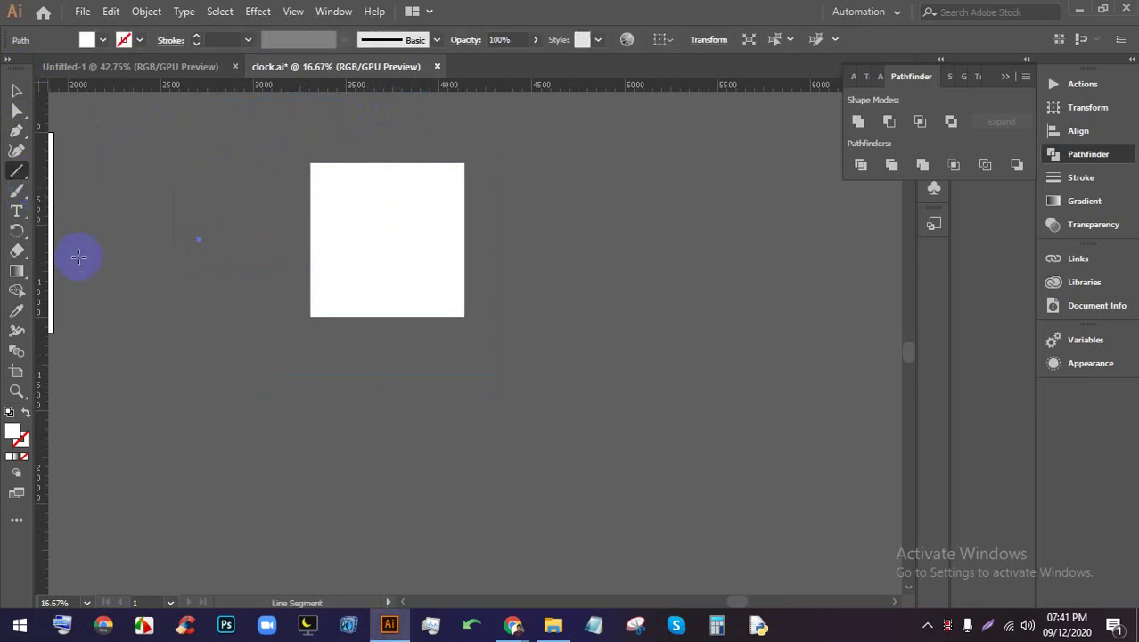
pyautogui.moveTo(148, 283)
pyautogui.mouseDown()
pyautogui.moveTo(419, 164)
pyautogui.moveTo(475, 119)
pyautogui.moveTo(384, 168)
pyautogui.mouseUp()
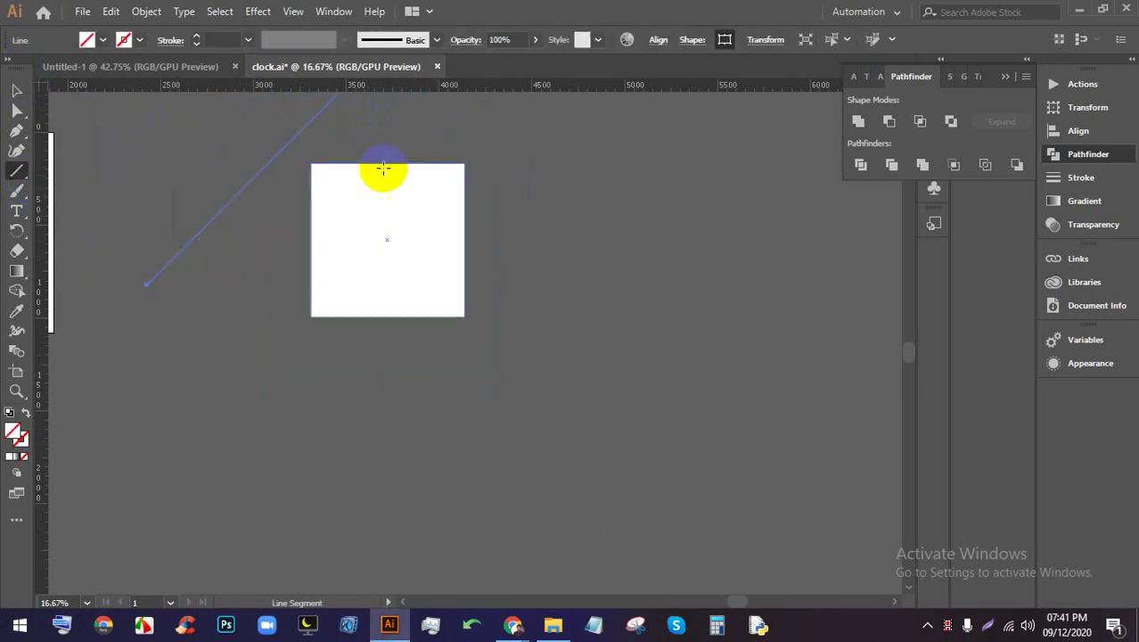
pyautogui.scroll(3, 383, 168)
pyautogui.click(197, 36)
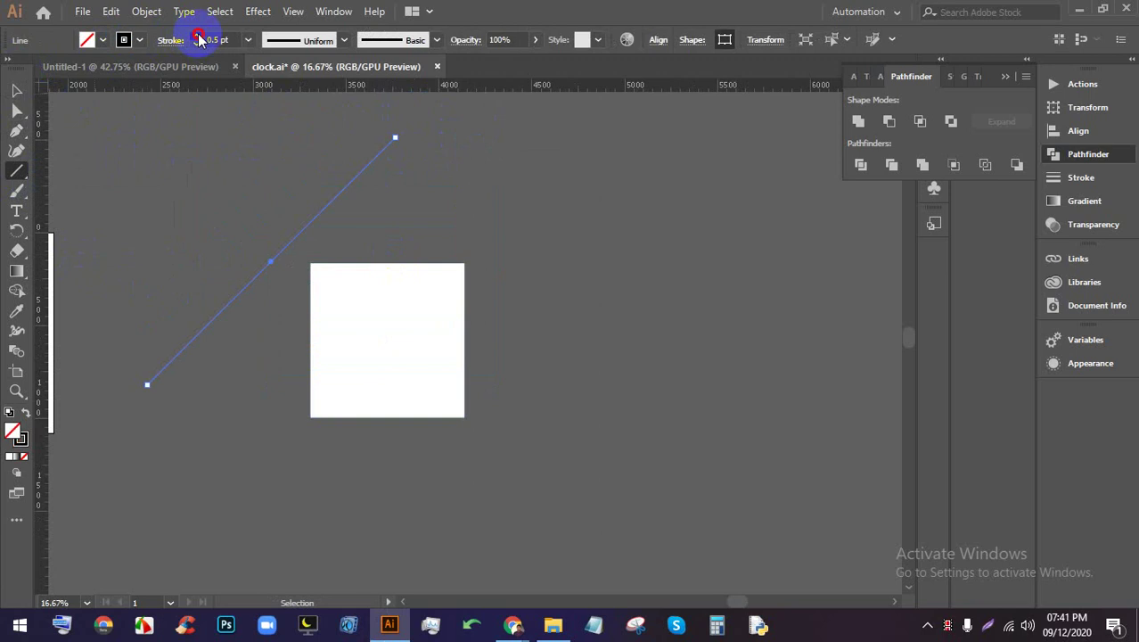
pyautogui.click(16, 90)
pyautogui.click(430, 237)
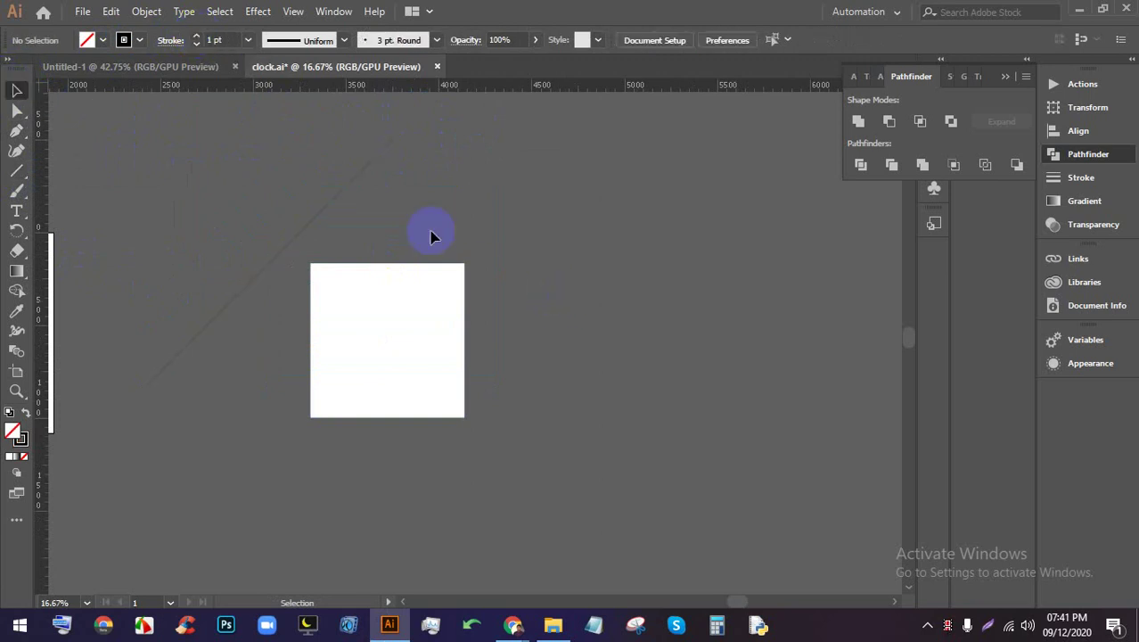
# Offset a copy of the diagonal line and repeat it with Ctrl+D for more parallel lines
pyautogui.moveTo(361, 183); pyautogui.dragTo(398, 207)
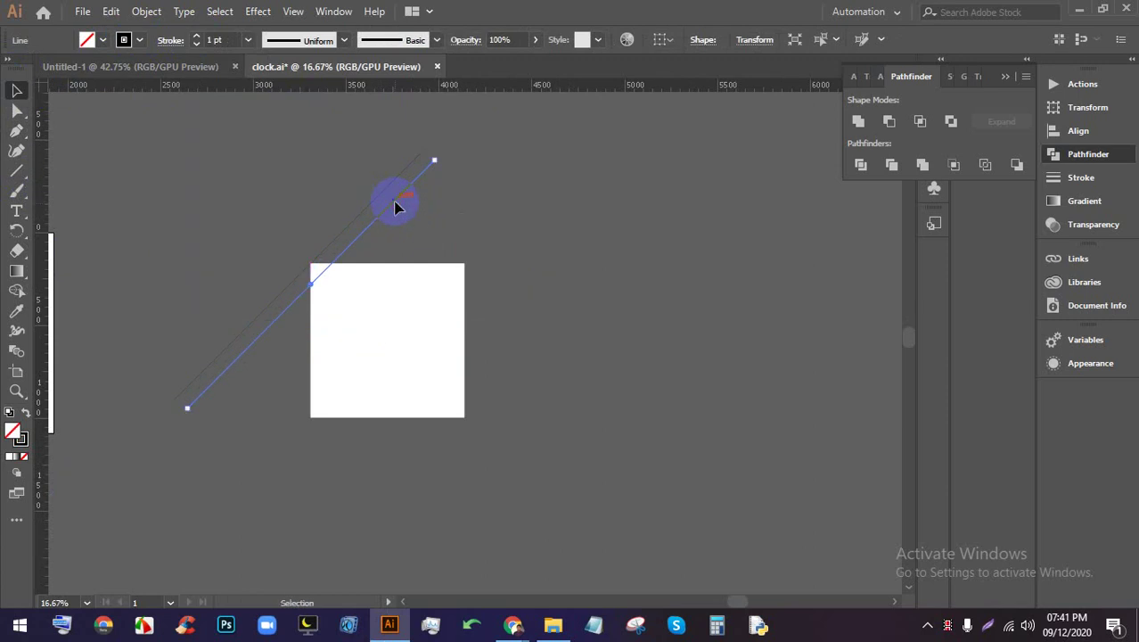
pyautogui.hotkey('ctrl', 'd')
pyautogui.hotkey('ctrl', 'd')
pyautogui.hotkey('ctrl', 'd')
pyautogui.hotkey('ctrl', 'd')
pyautogui.hotkey('ctrl', 'd')
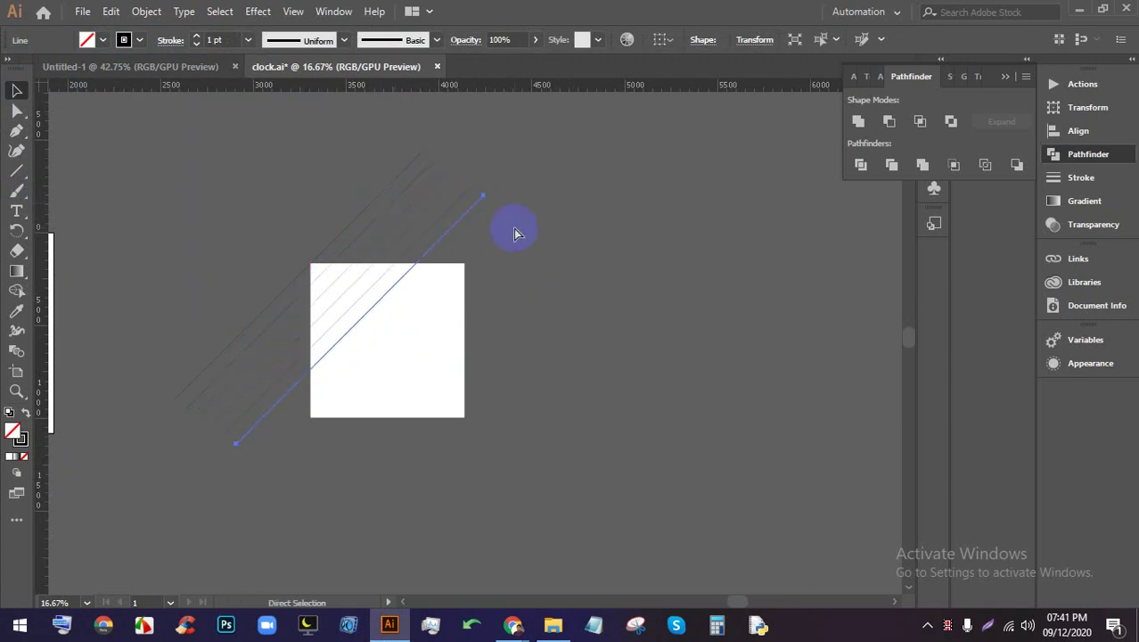
pyautogui.hotkey('ctrl', 'd')
pyautogui.hotkey('ctrl', 'd')
pyautogui.hotkey('ctrl', 'd')
pyautogui.hotkey('ctrl', 'd')
pyautogui.hotkey('ctrl', 'd')
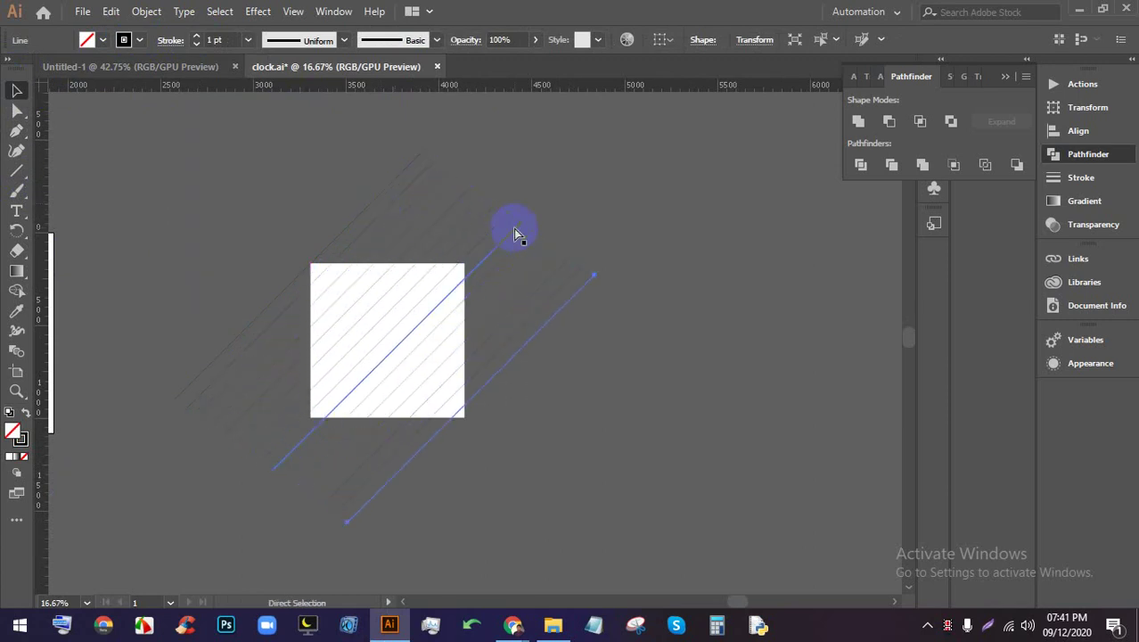
# Select the group of diagonal hatch lines
pyautogui.click(483, 361)
pyautogui.scroll(-2, 483, 361)
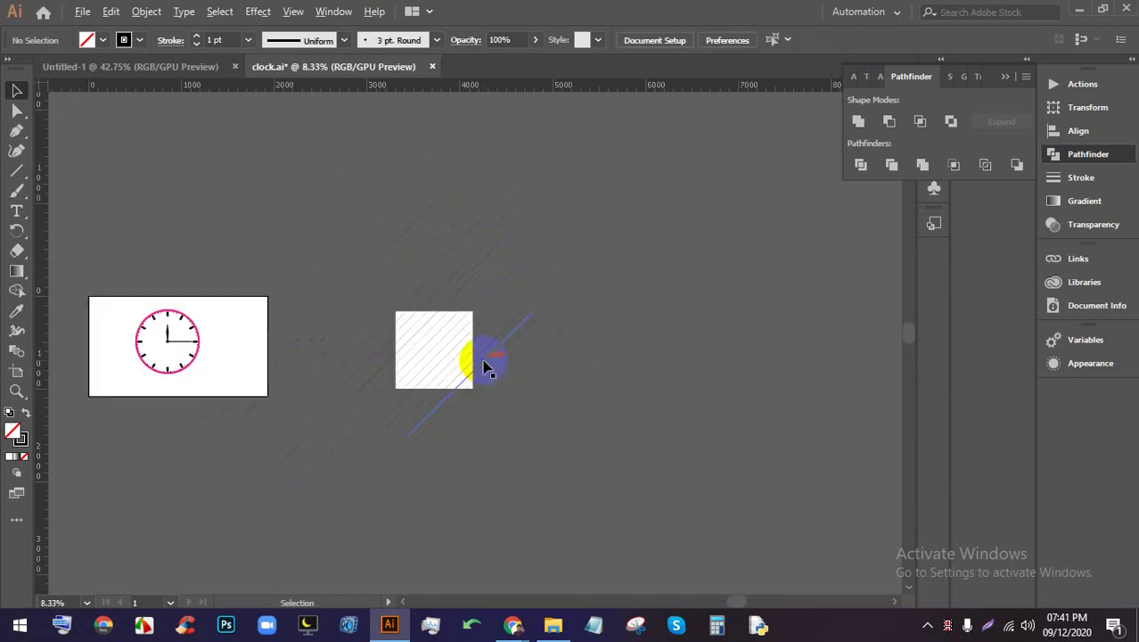
pyautogui.scroll(2, 497, 369)
pyautogui.moveTo(339, 285); pyautogui.dragTo(232, 227)
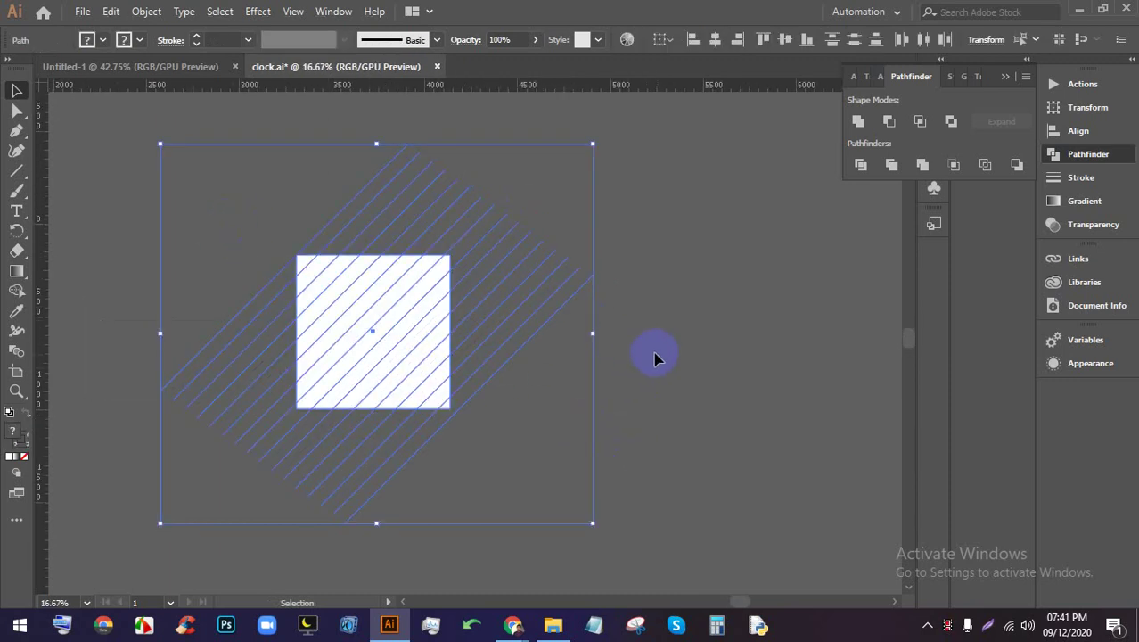
pyautogui.click(664, 399)
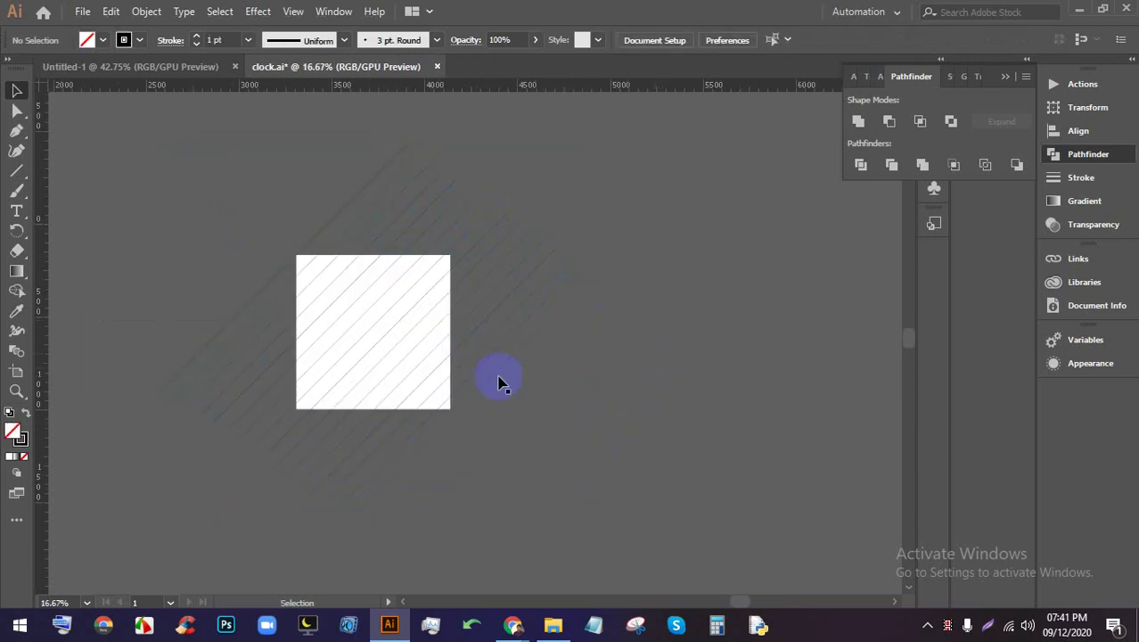
pyautogui.scroll(1, 499, 381)
pyautogui.scroll(-1, 602, 414)
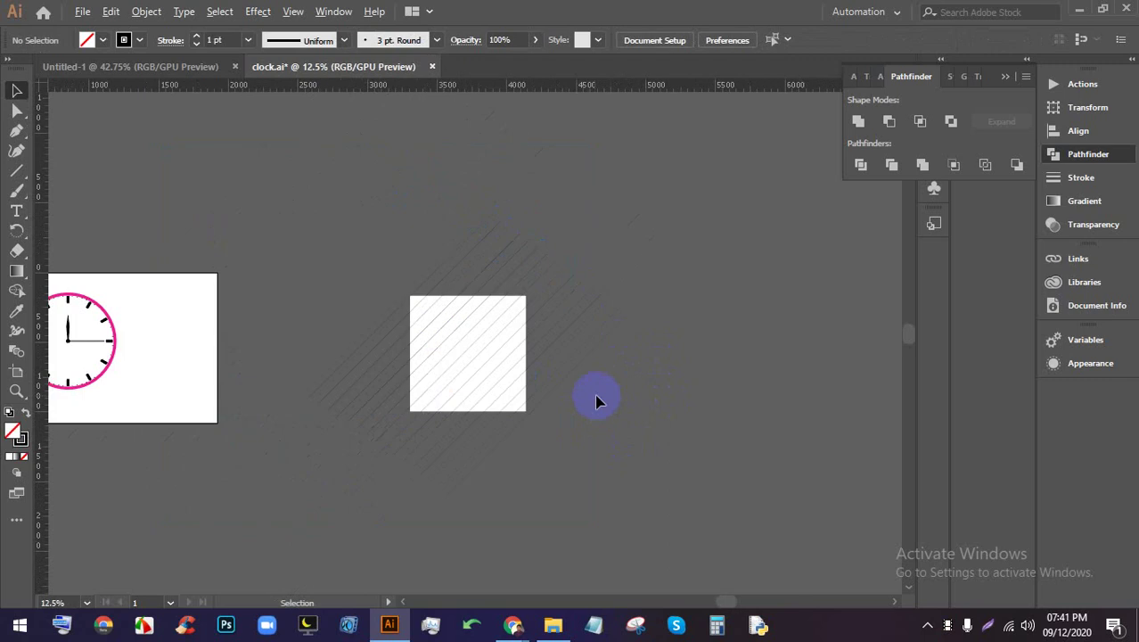
pyautogui.click(384, 443)
pyautogui.scroll(1, 383, 445)
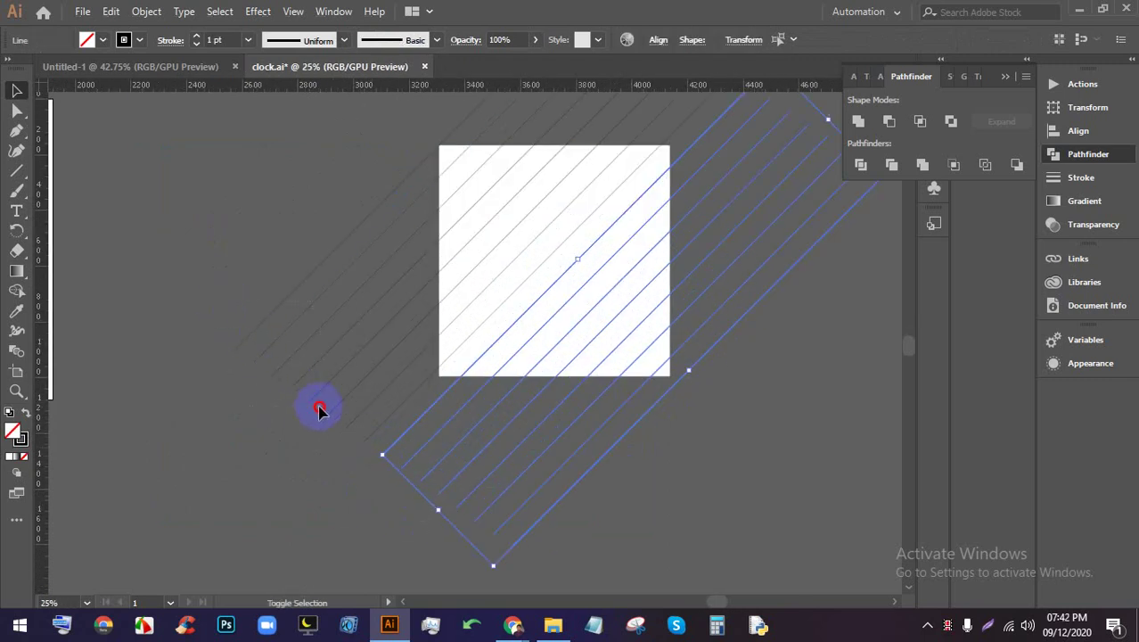
pyautogui.keyDown('shift'); pyautogui.click(374, 447); pyautogui.keyUp('shift')
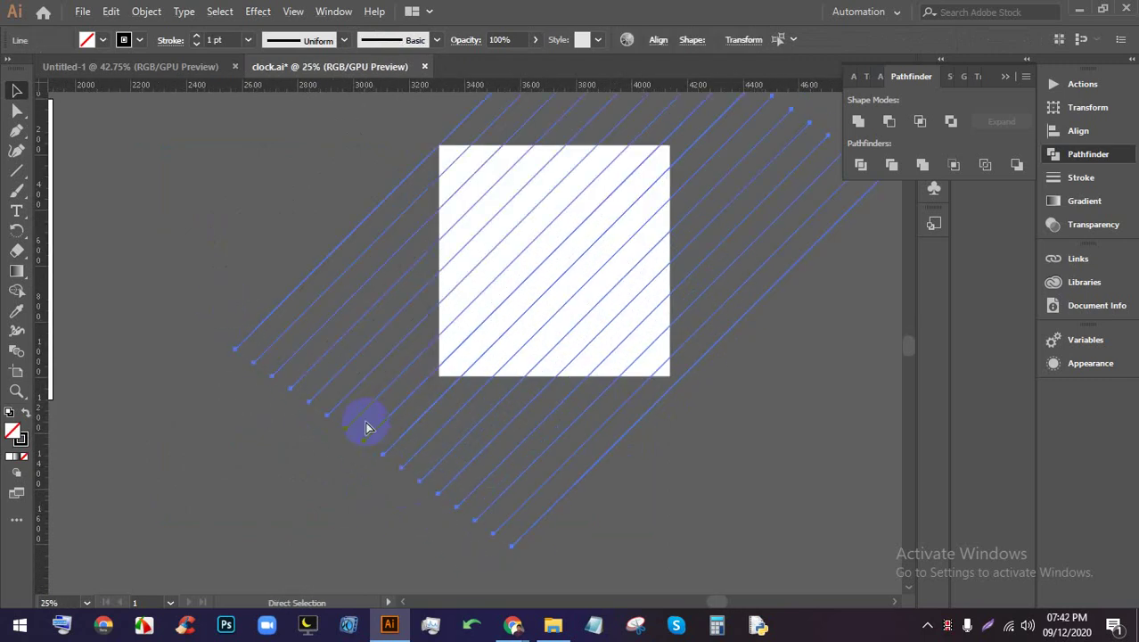
pyautogui.click(721, 389)
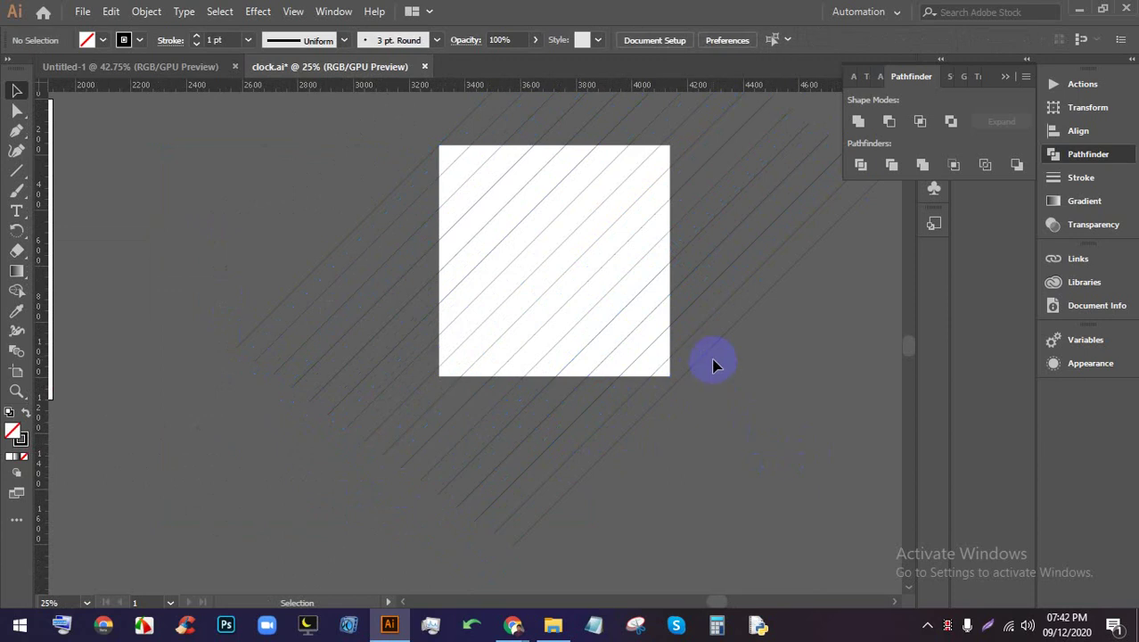
pyautogui.click(712, 361)
# Send the hatch line group to the back, behind the white square, then reselect the square
pyautogui.rightClick(709, 352)
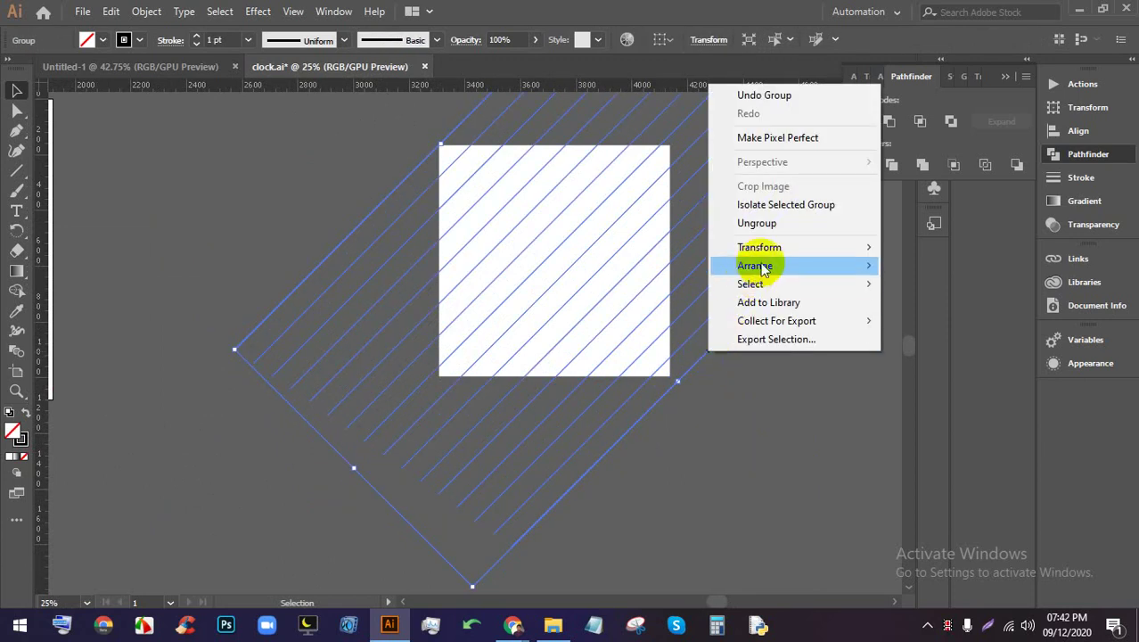
pyautogui.moveTo(776, 264)
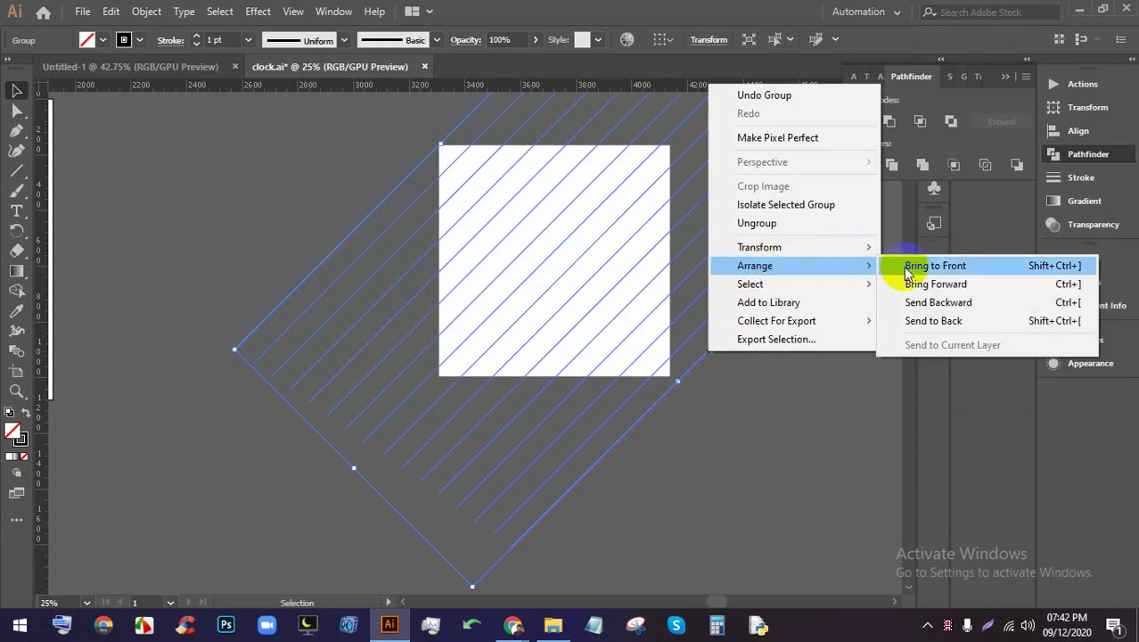
pyautogui.click(958, 321)
pyautogui.click(852, 352)
pyautogui.click(564, 275)
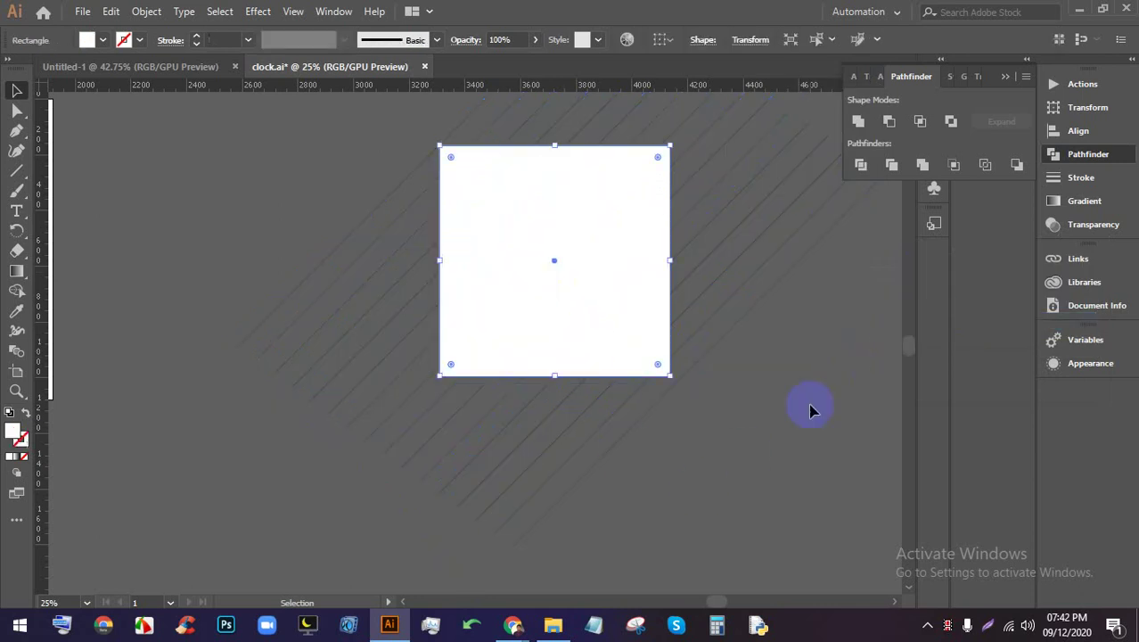
pyautogui.click(809, 408)
pyautogui.click(546, 247)
pyautogui.click(450, 247)
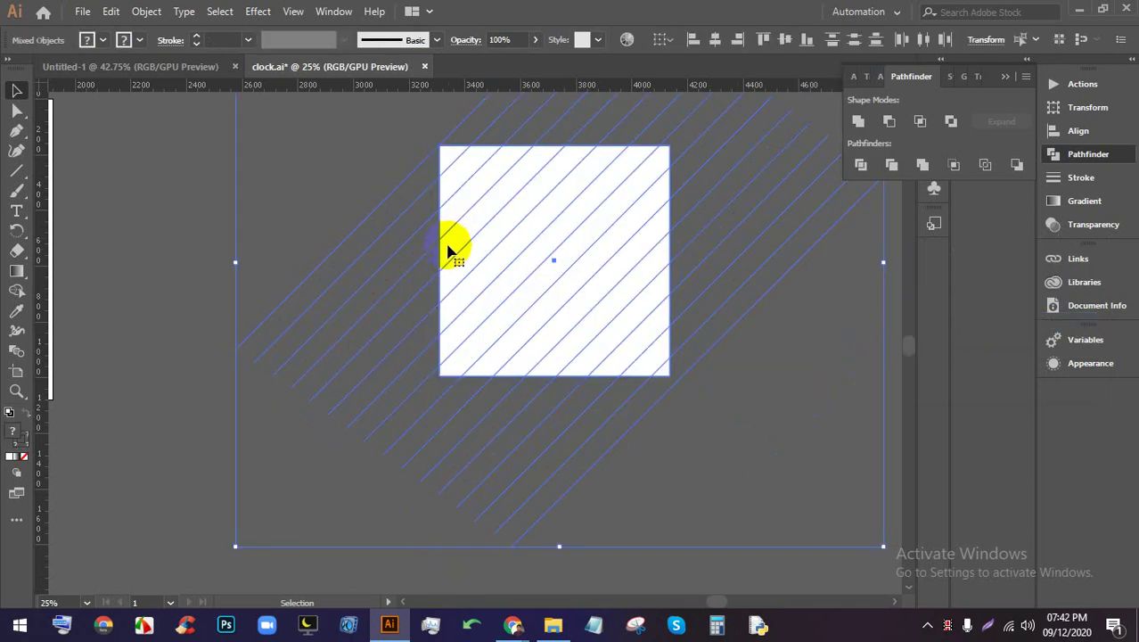
pyautogui.click(882, 411)
pyautogui.click(588, 307)
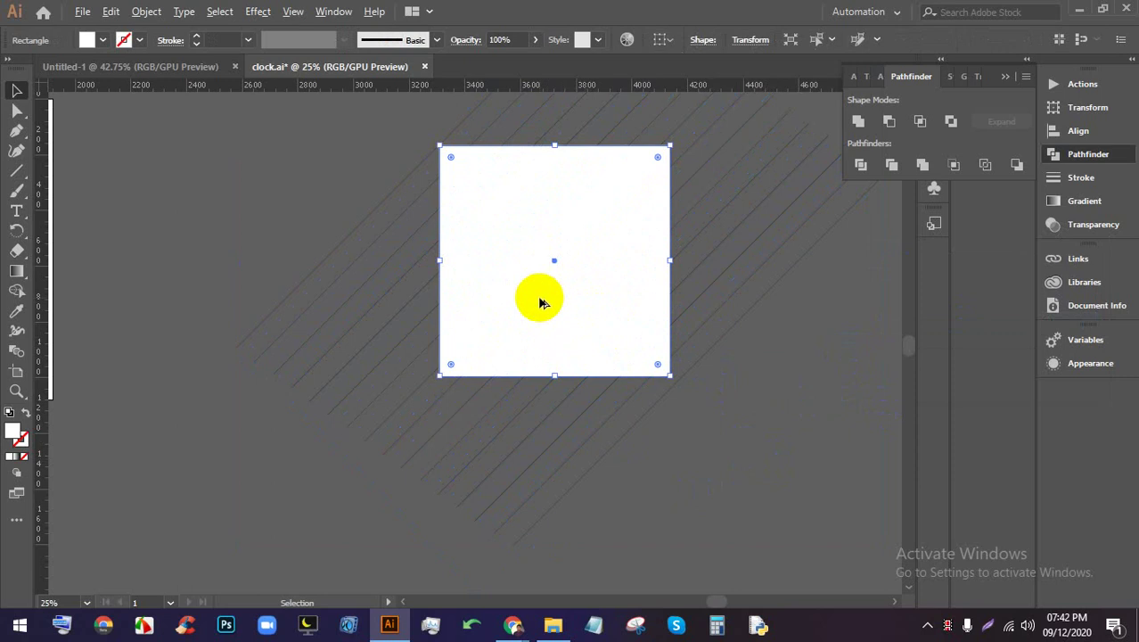
# Move the spare copy of the white square up and to the left
pyautogui.scroll(-1, 539, 303)
pyautogui.moveTo(535, 276); pyautogui.dragTo(270, 143)
pyautogui.scroll(1, 762, 419)
pyautogui.scroll(-2, 763, 433)
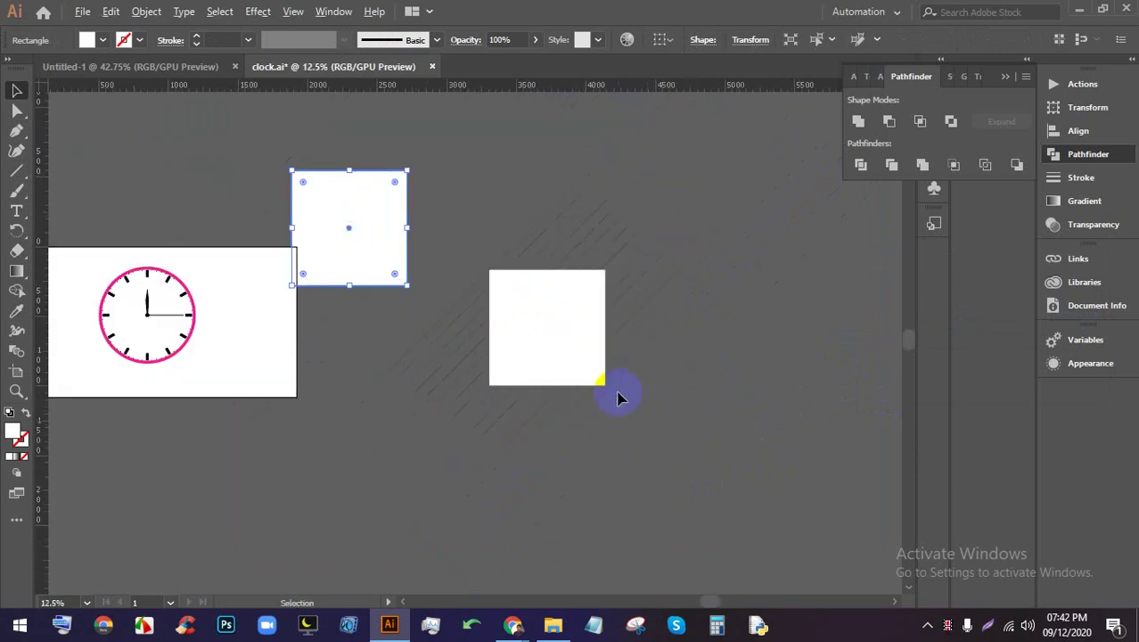
pyautogui.scroll(1, 615, 394)
pyautogui.click(677, 410)
# Make a clipping mask (Ctrl+7) from the square and its hatch lines
pyautogui.click(583, 339)
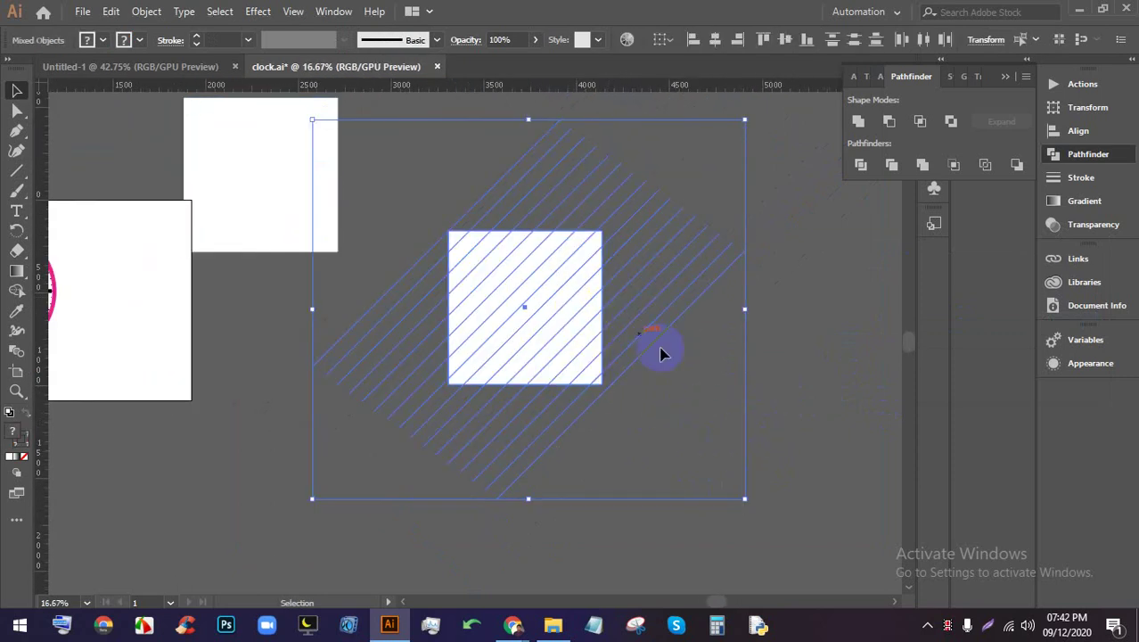
pyautogui.hotkey('ctrl', '7')
pyautogui.click(745, 352)
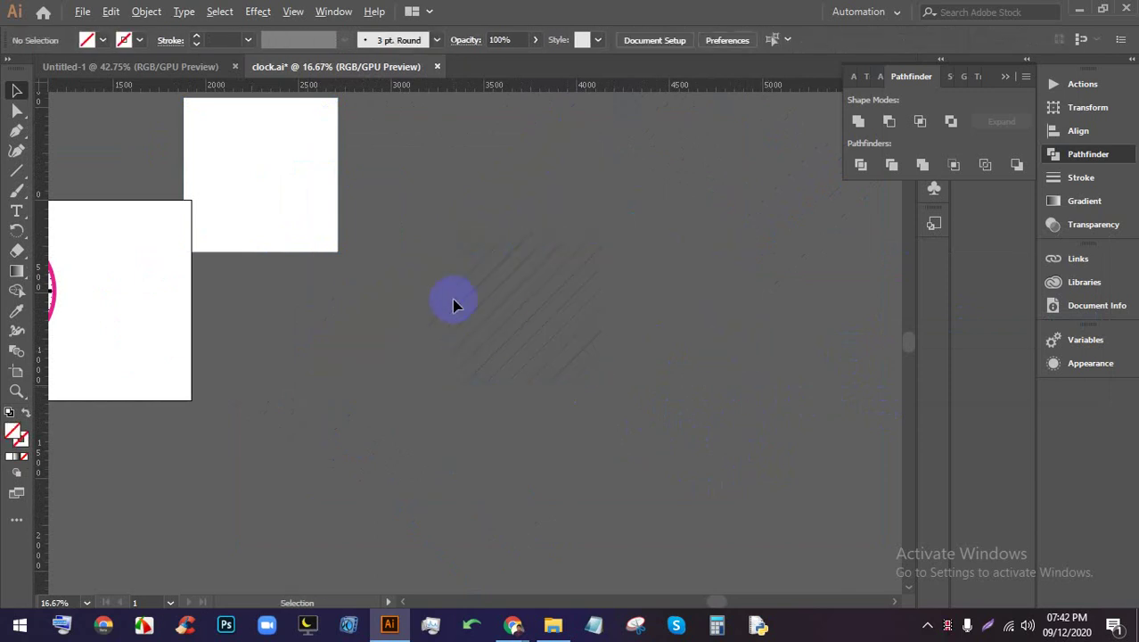
pyautogui.scroll(1, 608, 346)
pyautogui.scroll(1, 710, 348)
pyautogui.scroll(1, 660, 379)
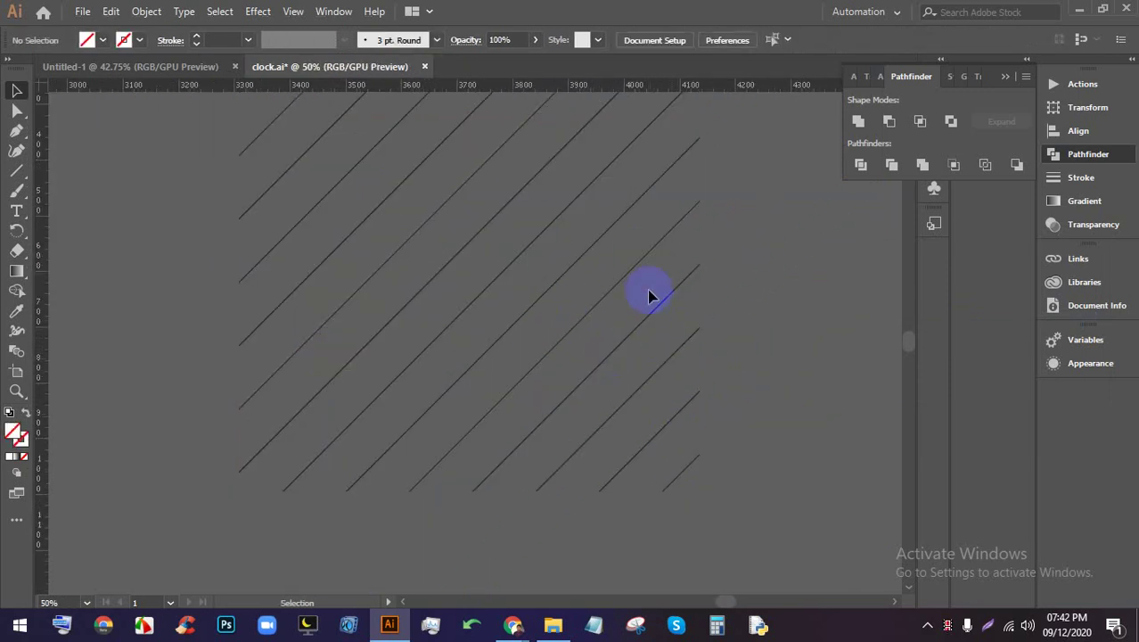
pyautogui.scroll(-3, 624, 312)
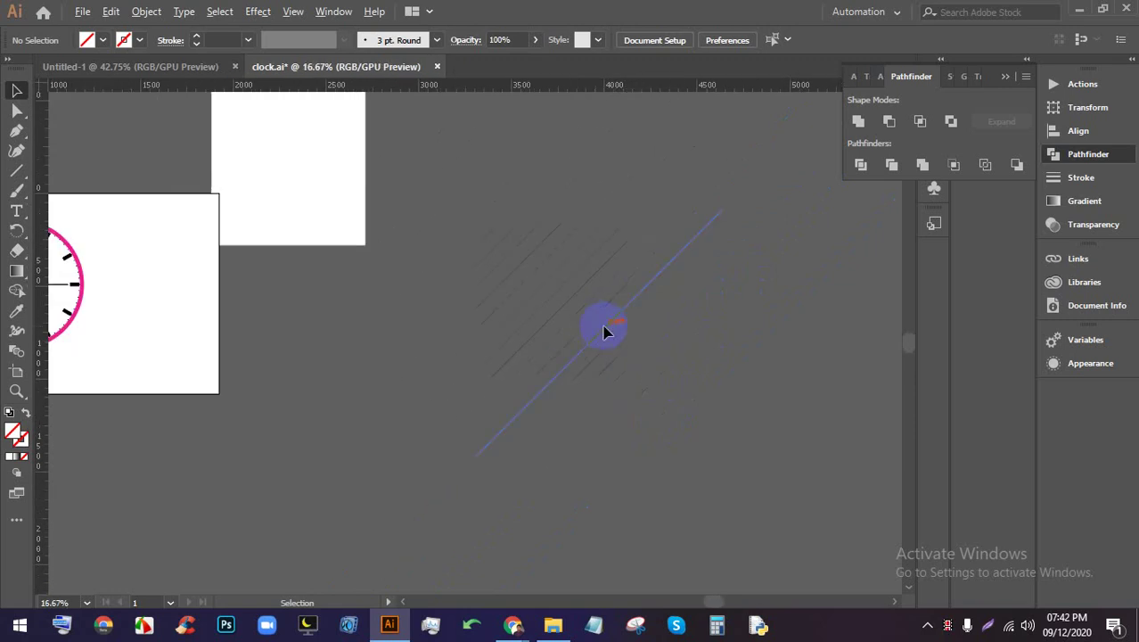
# Place the spare white square over the hatched square and centre them horizontally and vertically
pyautogui.moveTo(297, 227); pyautogui.dragTo(562, 325)
pyautogui.moveTo(769, 333); pyautogui.dragTo(437, 215)
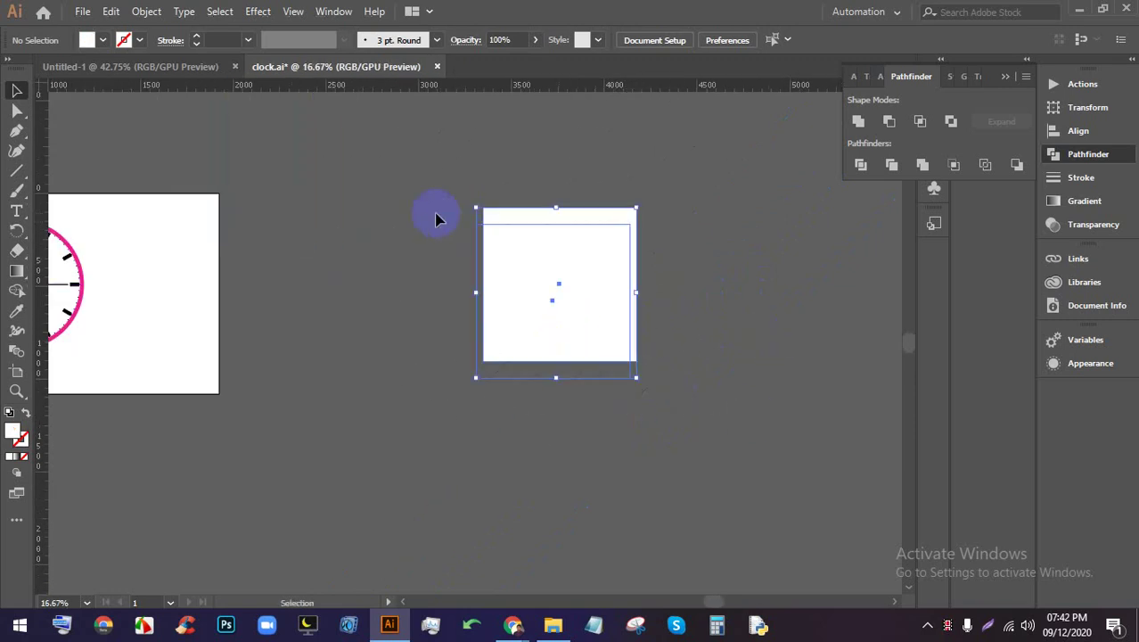
pyautogui.click(716, 37)
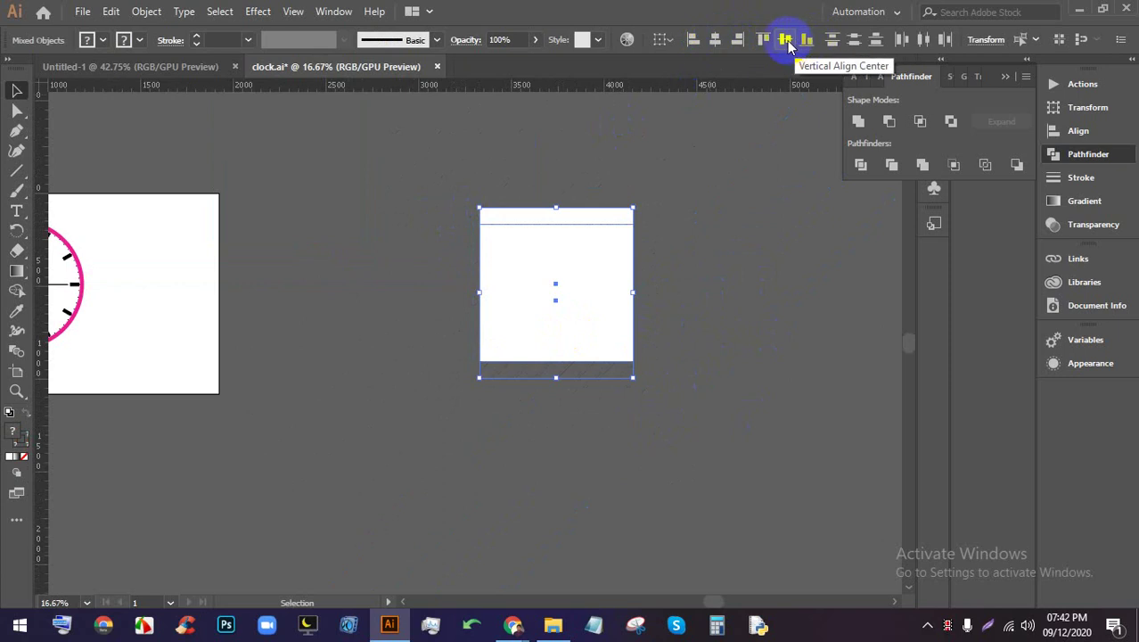
pyautogui.click(785, 39)
pyautogui.click(740, 298)
# Select the square's outline with the Direct Selection tool, then return to Selection and deselect
pyautogui.click(557, 293)
pyautogui.press('a')
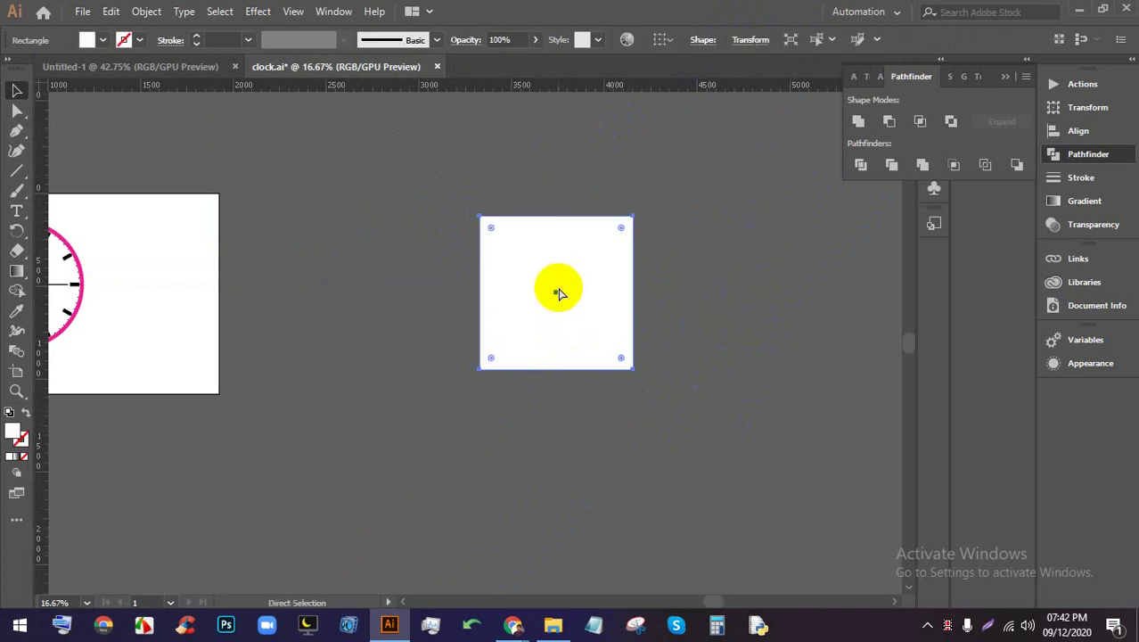
pyautogui.click(558, 279)
pyautogui.press('v')
pyautogui.click(699, 326)
pyautogui.scroll(1, 686, 300)
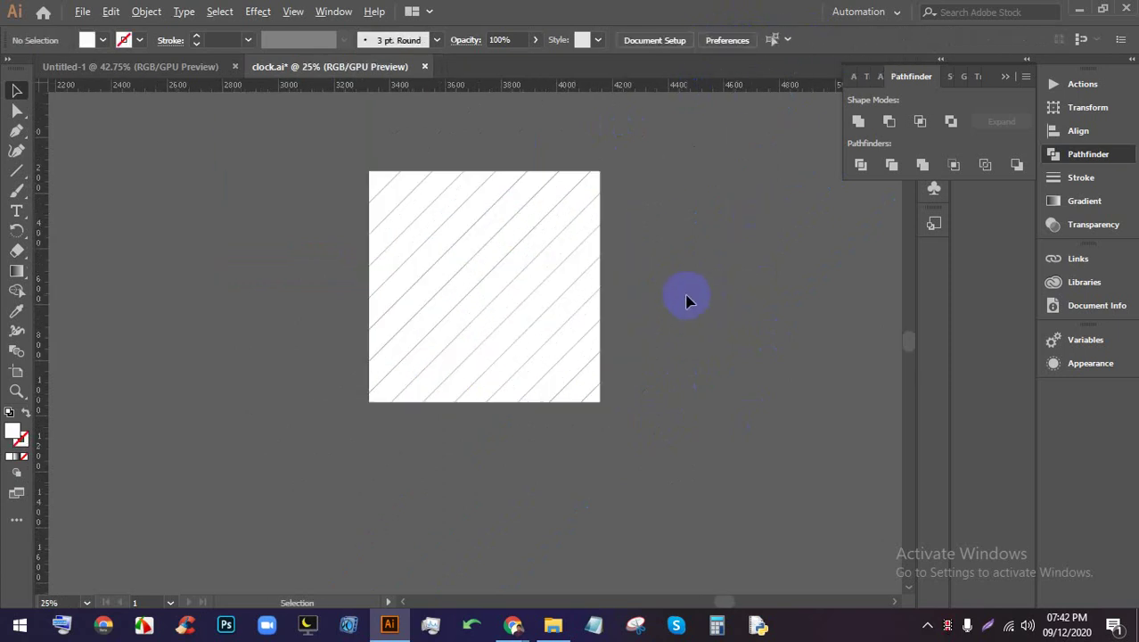
pyautogui.scroll(-1, 584, 262)
pyautogui.scroll(1, 716, 298)
pyautogui.hscroll(1, 717, 298)
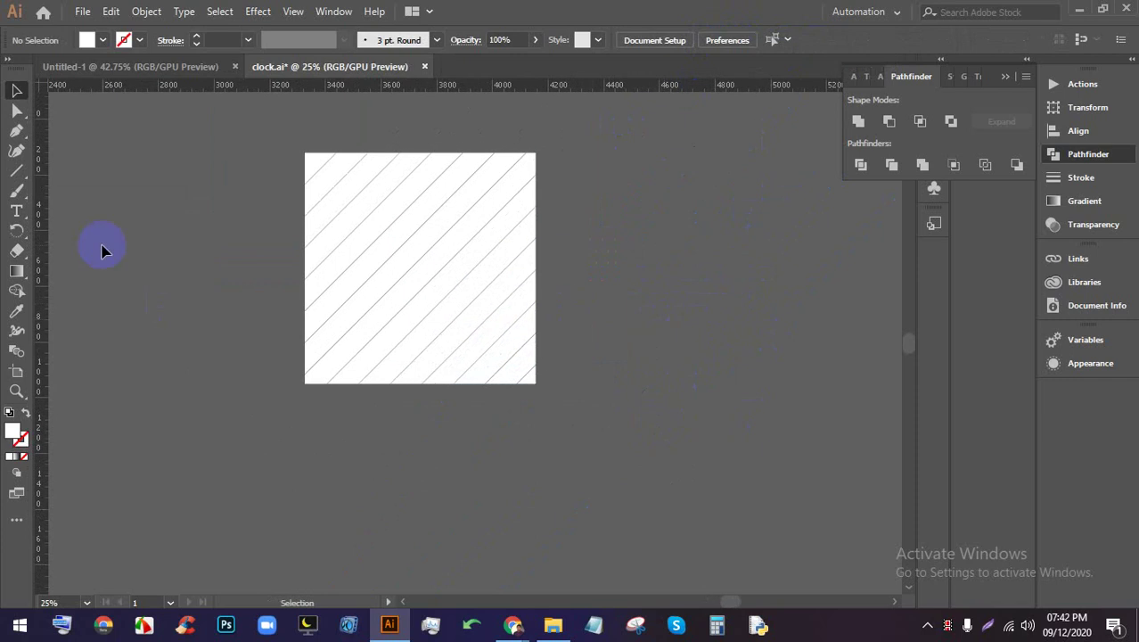
# Place an enlarged placeholder text object below the hatched square
pyautogui.click(366, 411)
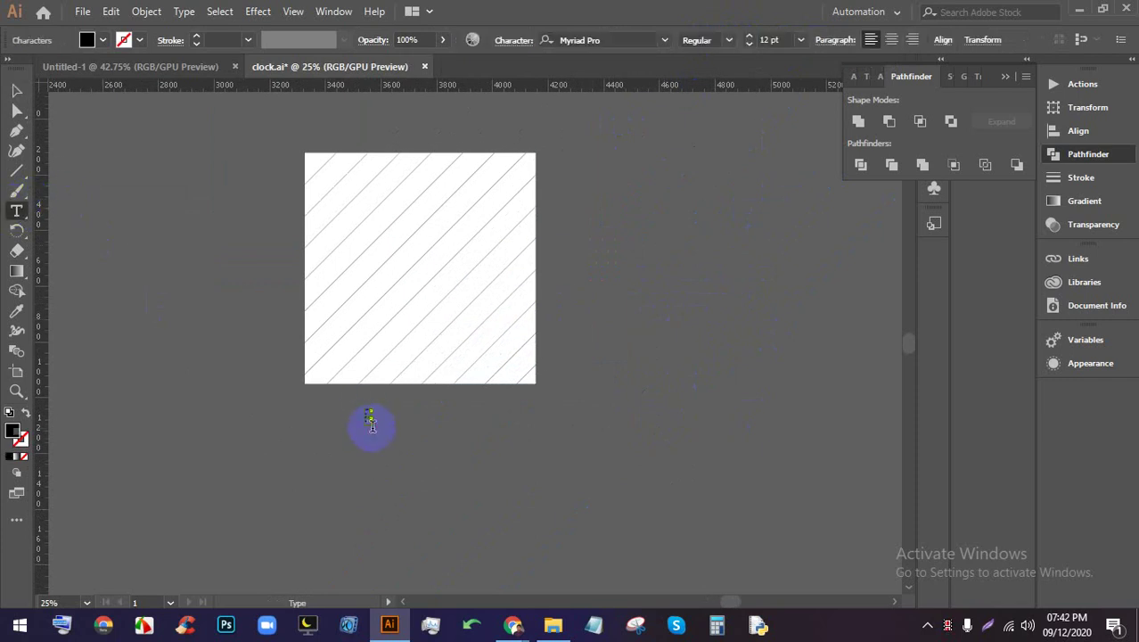
pyautogui.click(14, 91)
pyautogui.click(267, 375)
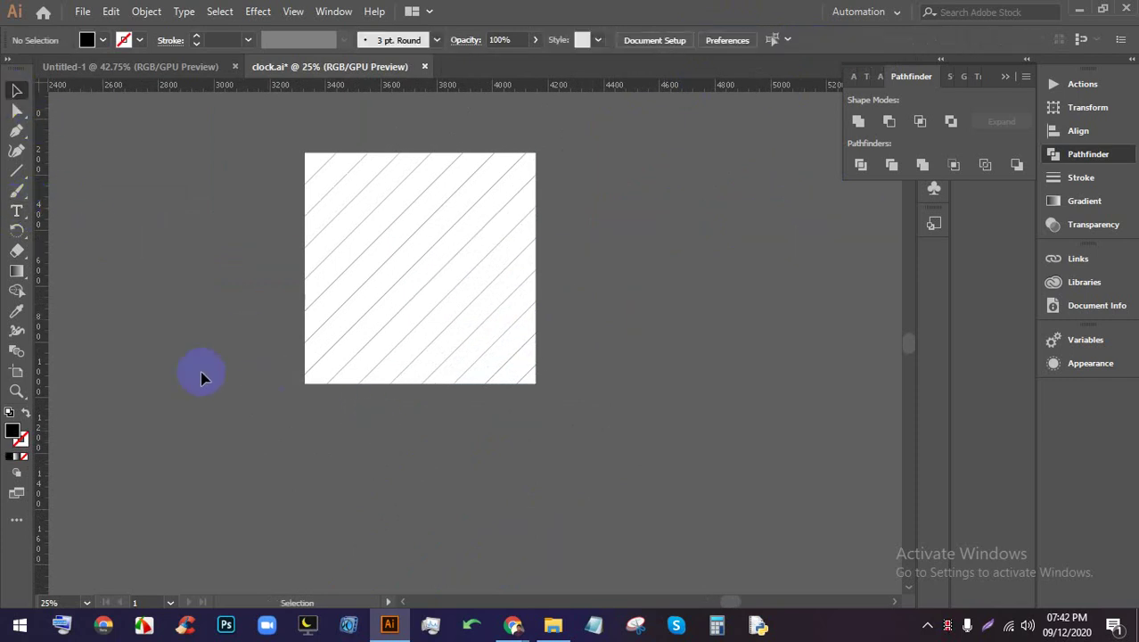
pyautogui.click(16, 211)
pyautogui.click(382, 424)
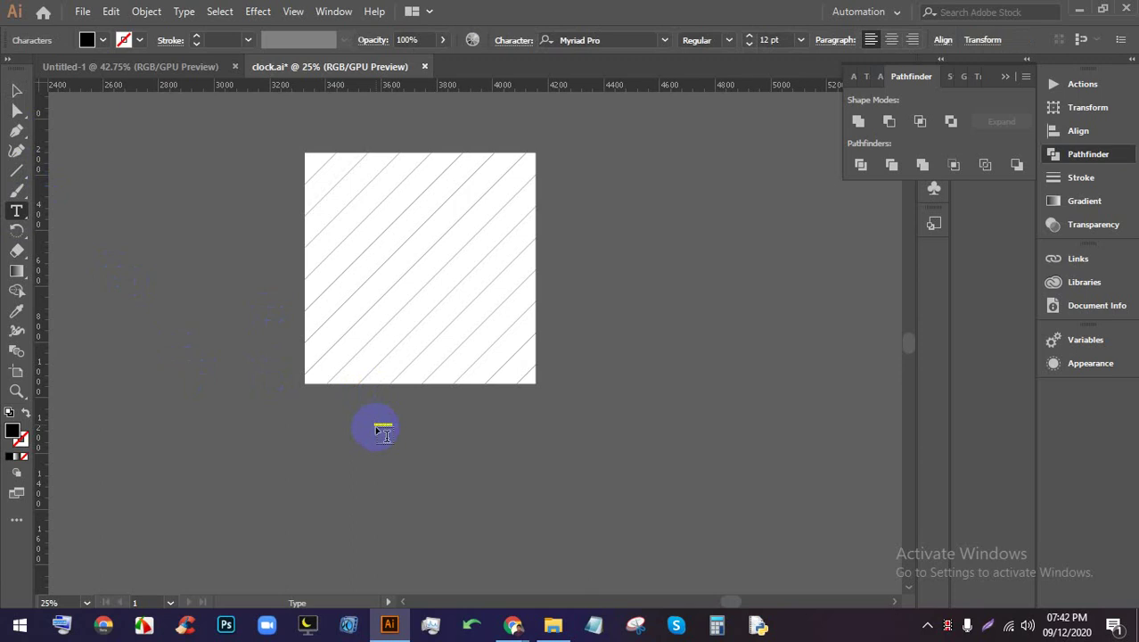
pyautogui.moveTo(393, 418); pyautogui.dragTo(817, 183)
pyautogui.press('Escape')
pyautogui.moveTo(548, 308); pyautogui.dragTo(438, 432)
# Replace the placeholder with 'LOGO', then enlarge it and move it under the square
pyautogui.tripleClick(410, 431)
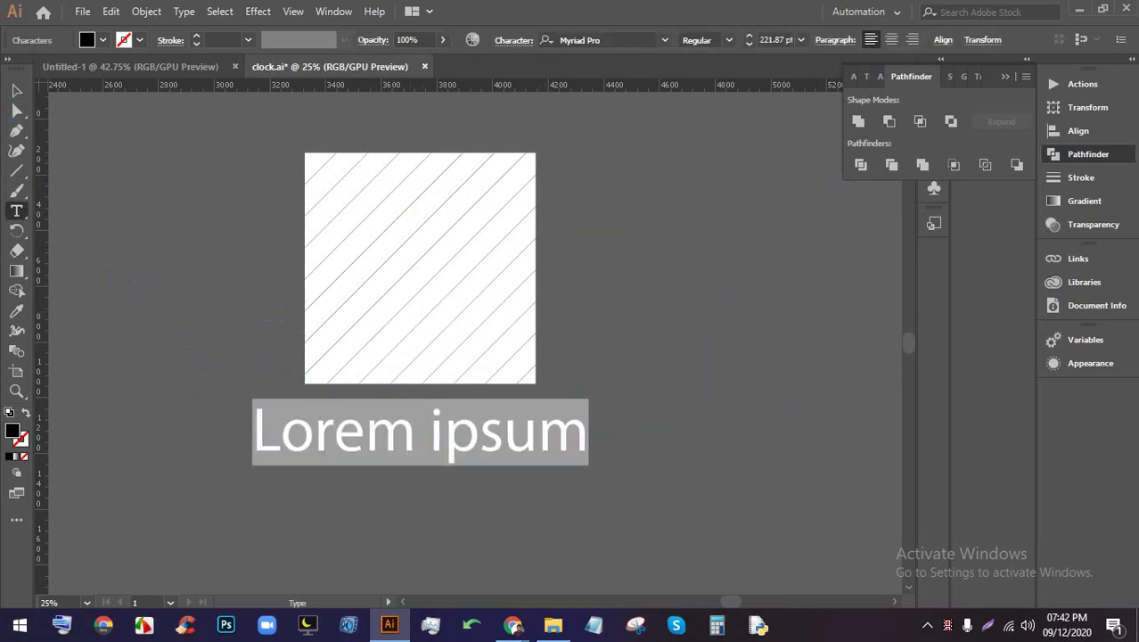
pyautogui.write('LOGO')
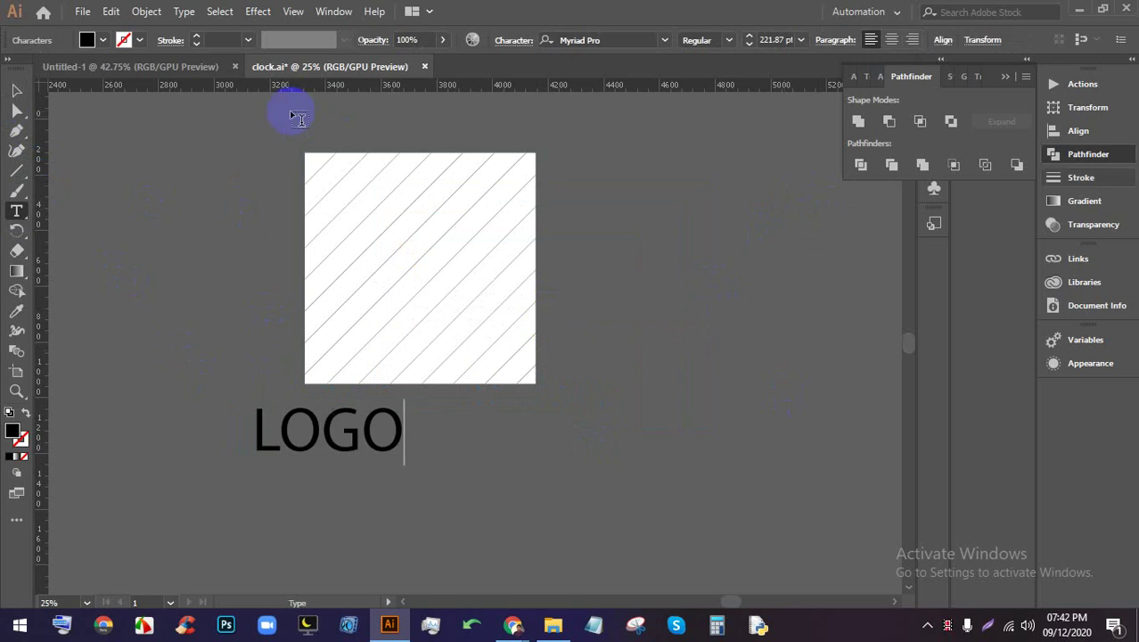
pyautogui.click(16, 90)
pyautogui.moveTo(405, 402); pyautogui.dragTo(521, 344)
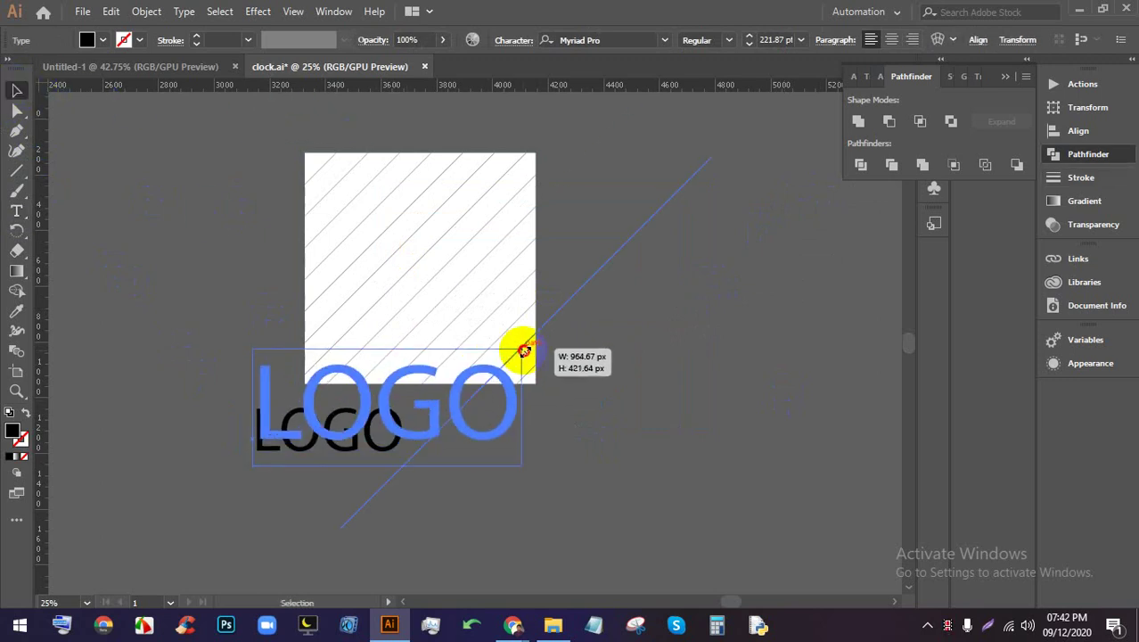
pyautogui.moveTo(413, 420); pyautogui.dragTo(477, 450)
pyautogui.click(628, 413)
# Centre the LOGO text just below the square and frame both in view
pyautogui.scroll(-2, 516, 402)
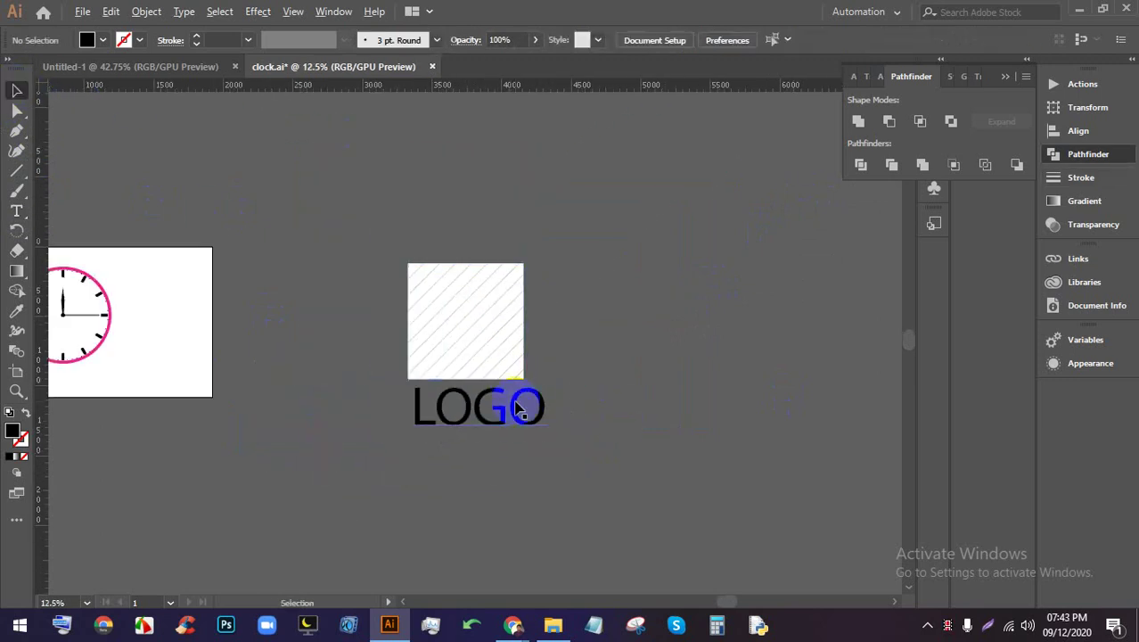
pyautogui.scroll(1, 536, 419)
pyautogui.moveTo(537, 419); pyautogui.dragTo(538, 290)
pyautogui.scroll(2, 535, 288)
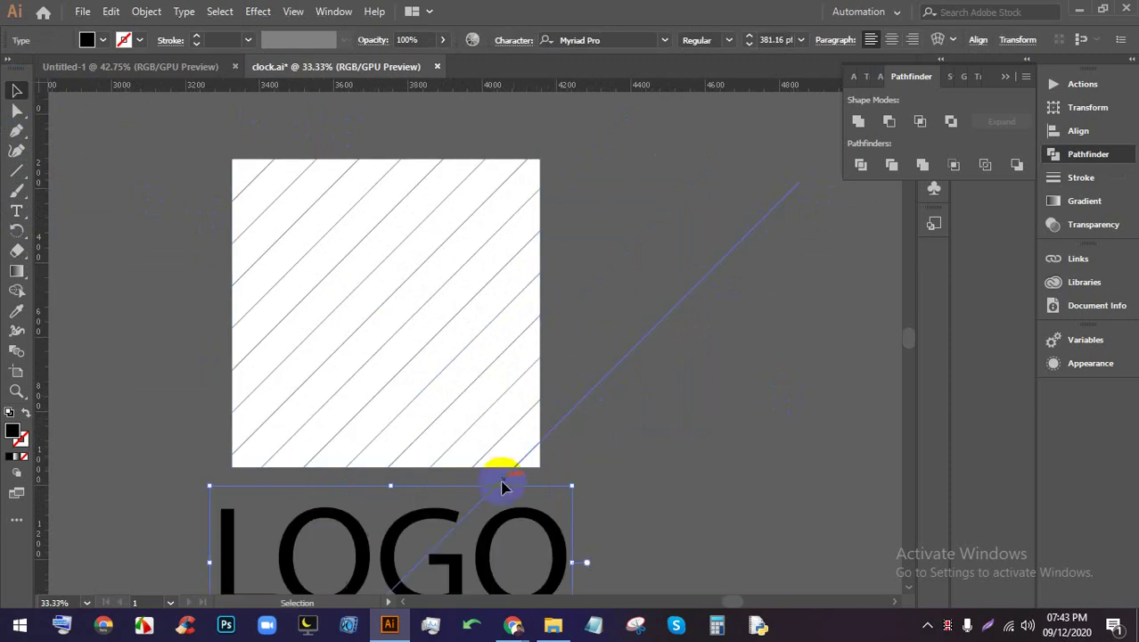
pyautogui.scroll(-1, 417, 318)
pyautogui.moveTo(417, 319); pyautogui.dragTo(486, 295)
# Draw a rectangle over the hatched square, then undo it
pyautogui.moveTo(16, 173); pyautogui.dragTo(81, 168)
pyautogui.moveTo(200, 163); pyautogui.dragTo(471, 433)
pyautogui.hotkey('ctrl', 'z')
# Drag a copy of the square to the right and fill the back rectangle yellow
pyautogui.click(16, 90)
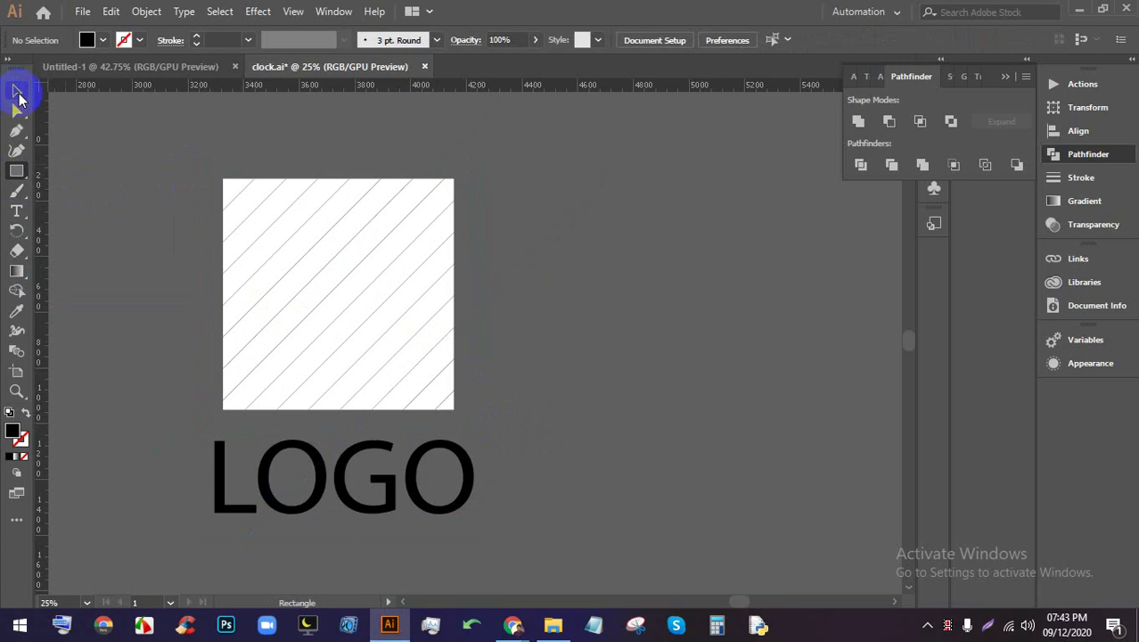
pyautogui.moveTo(343, 262); pyautogui.dragTo(646, 267)
pyautogui.click(480, 257)
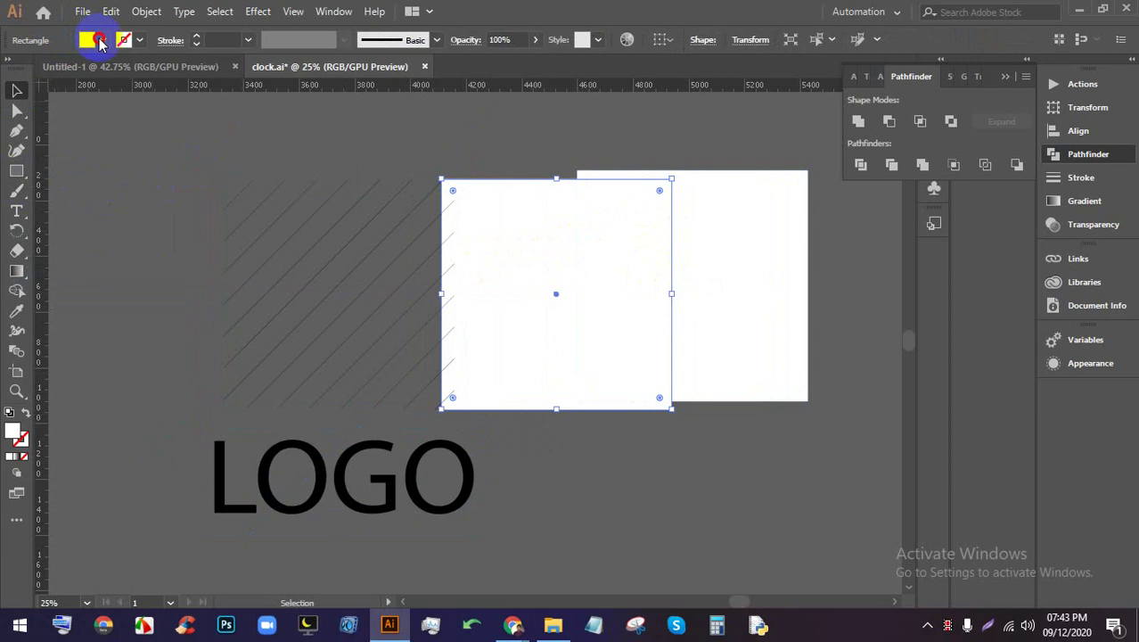
pyautogui.click(101, 41)
pyautogui.click(68, 69)
pyautogui.click(516, 140)
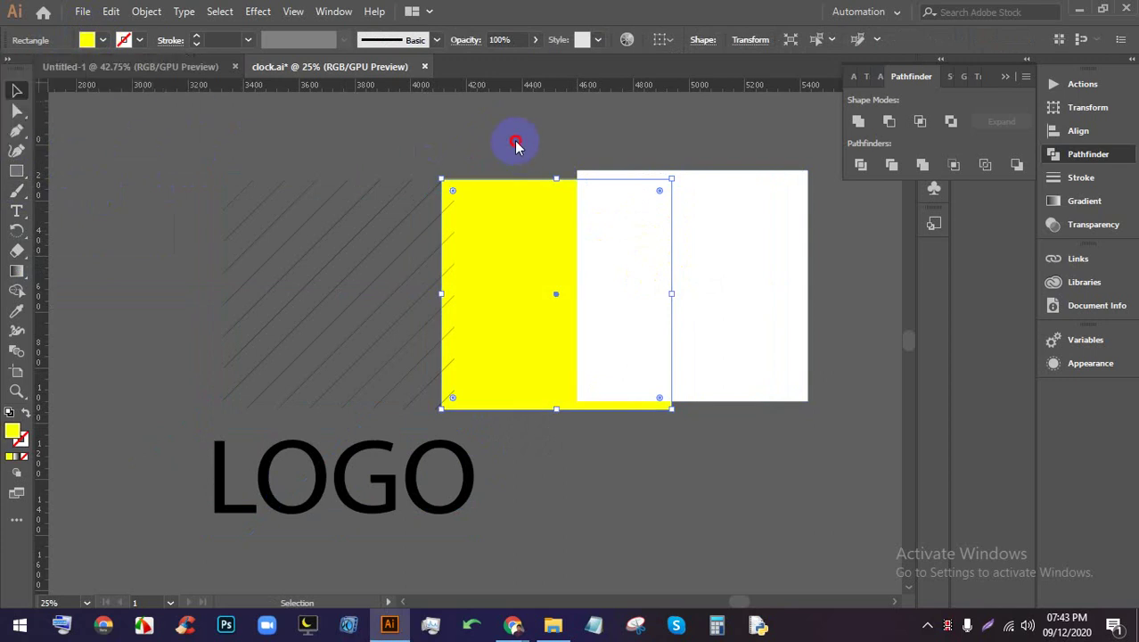
pyautogui.click(501, 163)
# Change the back rectangle's fill to dark green and enlarge it around its centre
pyautogui.click(504, 201)
pyautogui.click(102, 40)
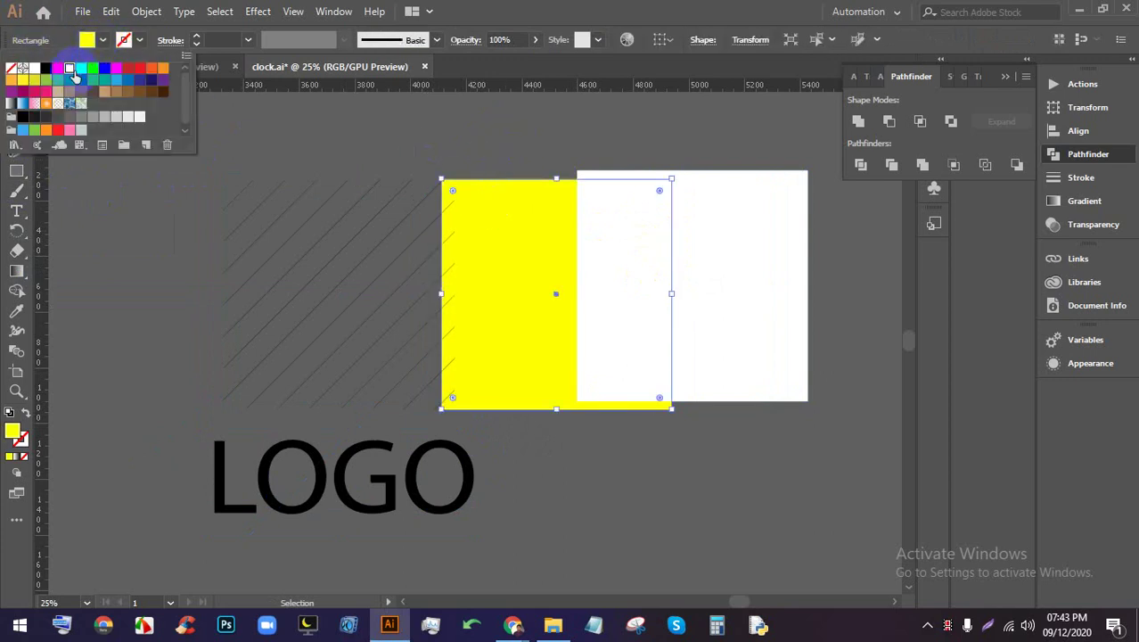
pyautogui.click(81, 70)
pyautogui.click(57, 81)
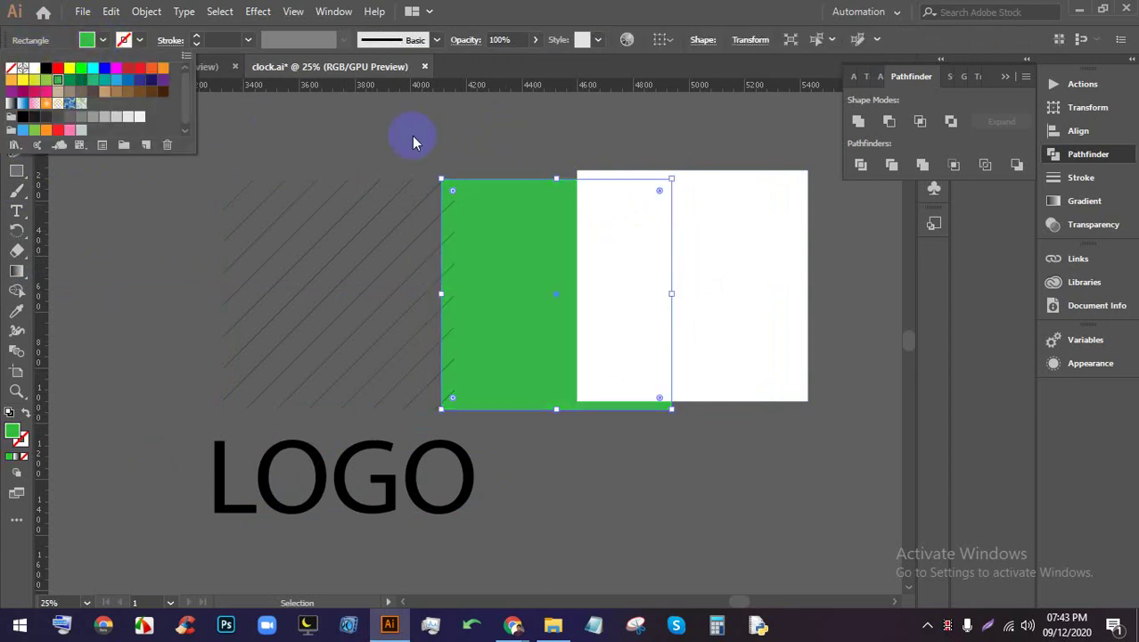
pyautogui.click(428, 134)
pyautogui.click(558, 183)
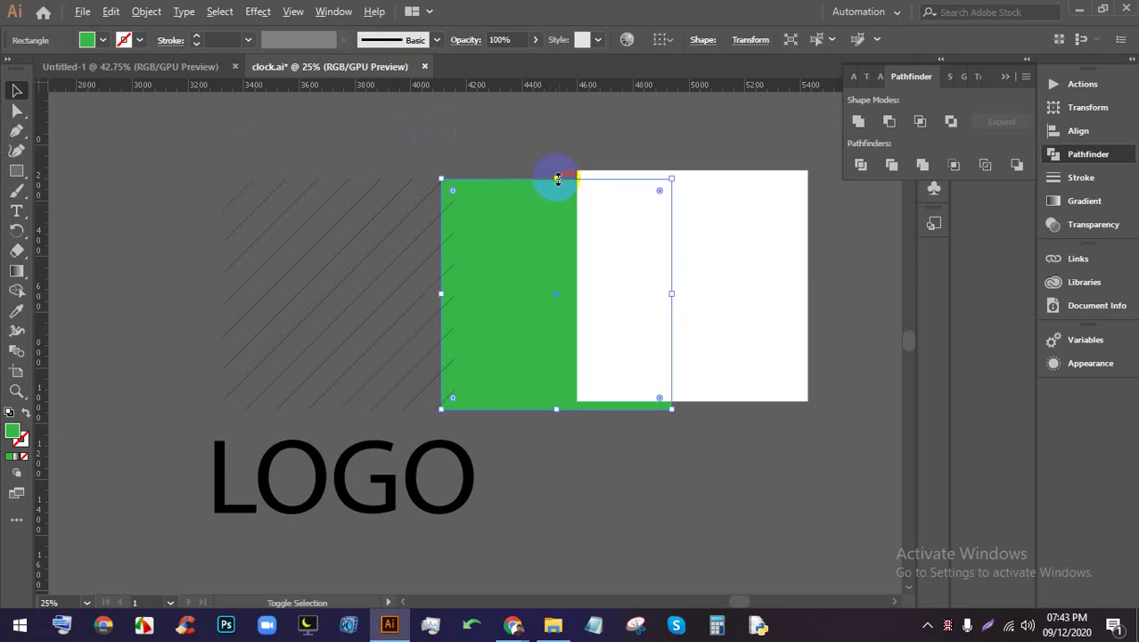
pyautogui.moveTo(557, 180); pyautogui.dragTo(557, 155)
pyautogui.click(839, 283)
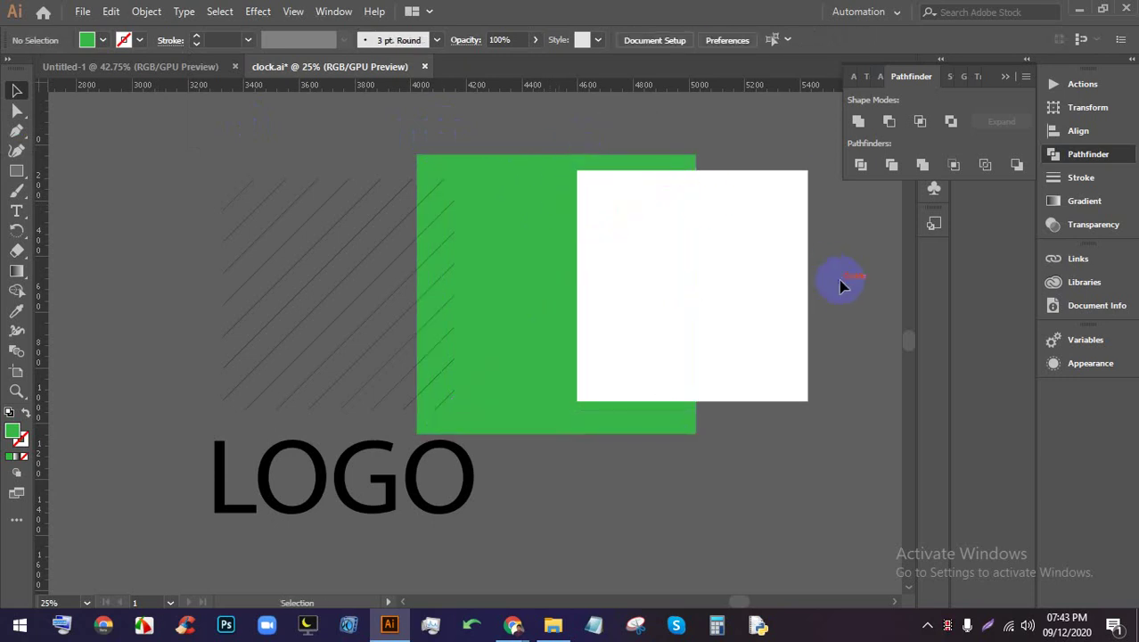
# Centre the hatched square inside the green rectangle horizontally and vertically
pyautogui.moveTo(271, 206); pyautogui.dragTo(624, 267)
pyautogui.click(716, 39)
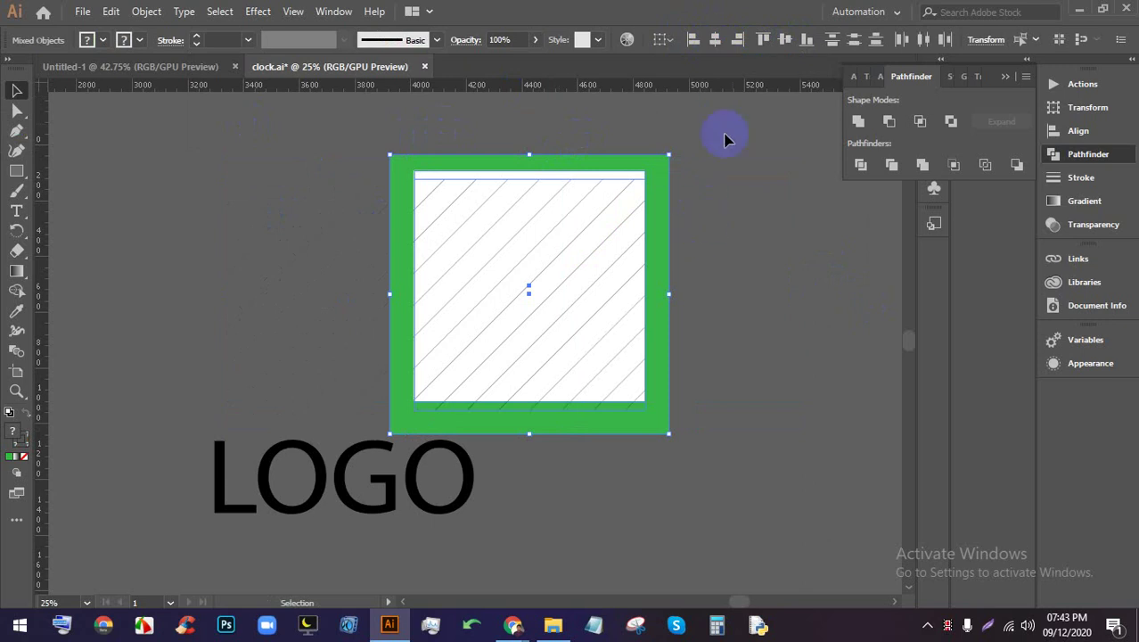
pyautogui.click(784, 39)
pyautogui.click(770, 264)
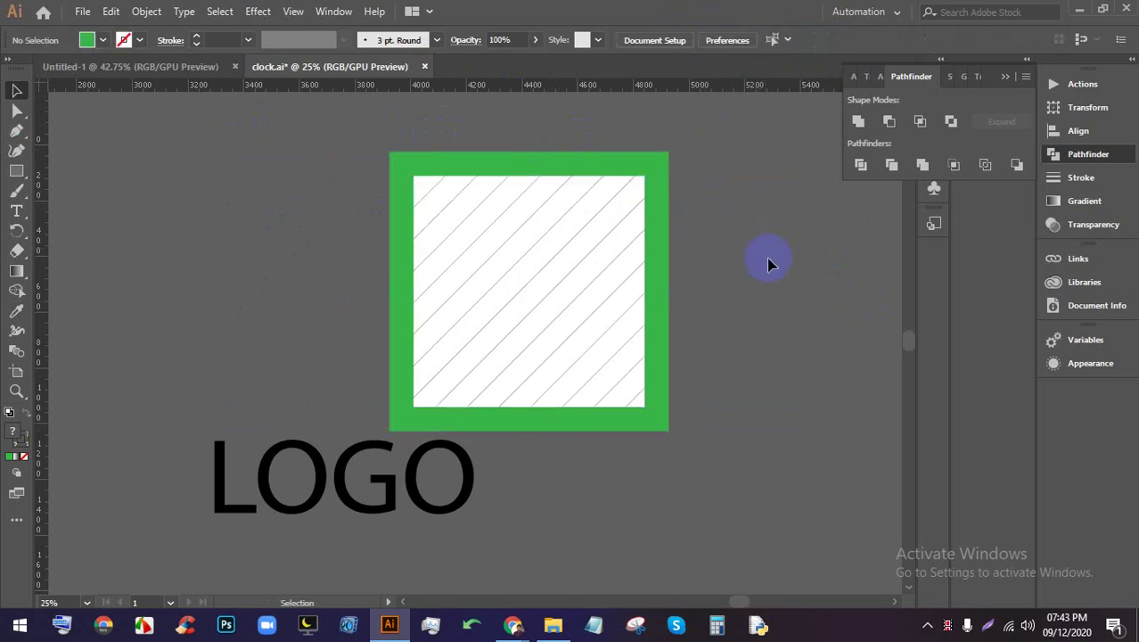
# Move the framed logo group left so it sits above the LOGO text
pyautogui.click(407, 208)
pyautogui.moveTo(565, 250); pyautogui.dragTo(381, 233)
pyautogui.click(667, 198)
pyautogui.scroll(-1, 640, 187)
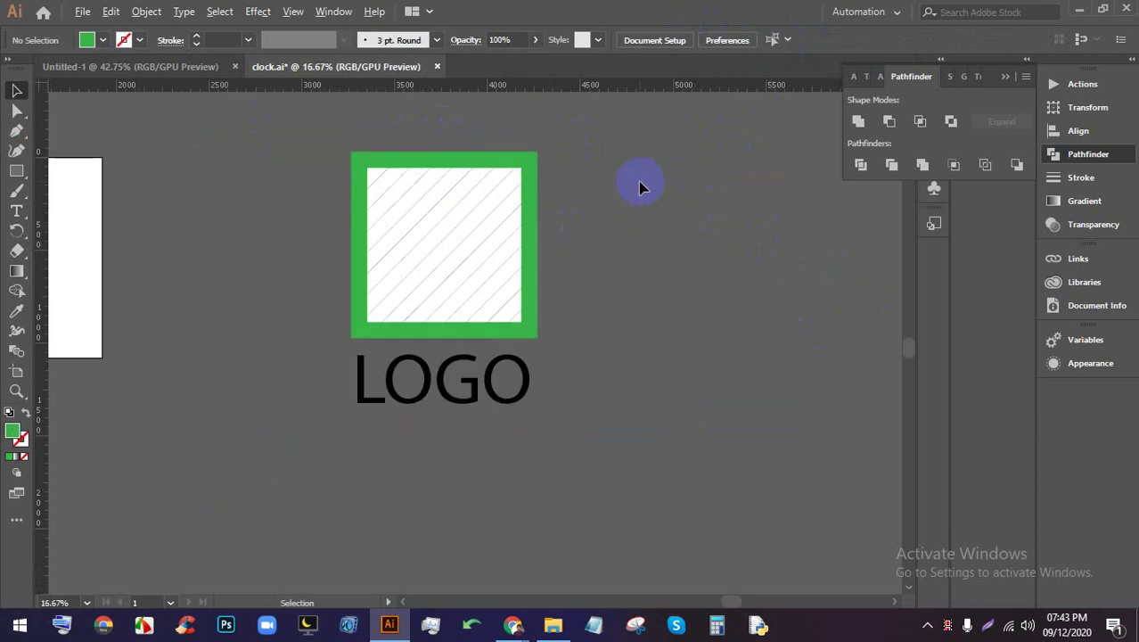
pyautogui.scroll(1, 640, 187)
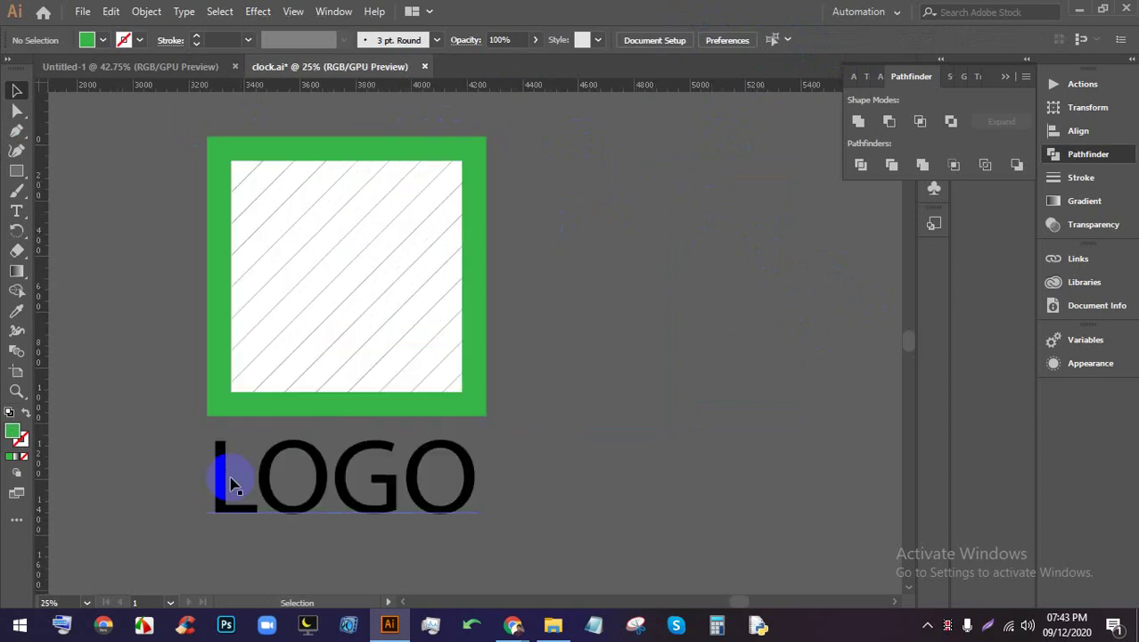
# Colour the LOGO text with the frame's green using the Eyedropper
pyautogui.click(313, 476)
pyautogui.scroll(-2, 424, 450)
pyautogui.scroll(3, 424, 450)
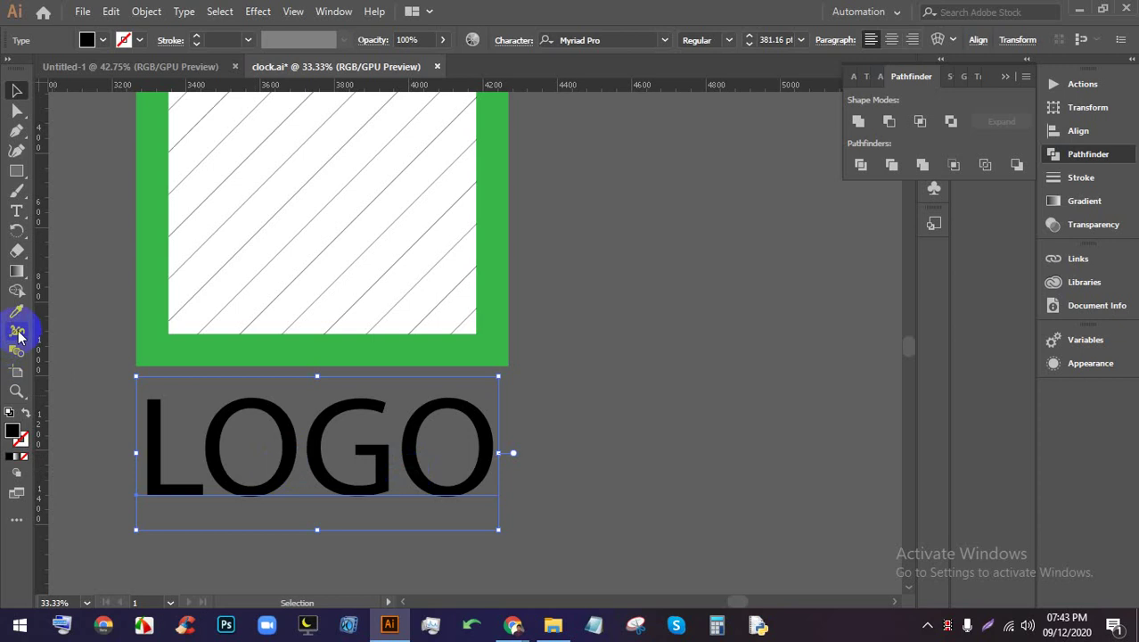
pyautogui.click(17, 312)
pyautogui.click(171, 355)
pyautogui.click(17, 90)
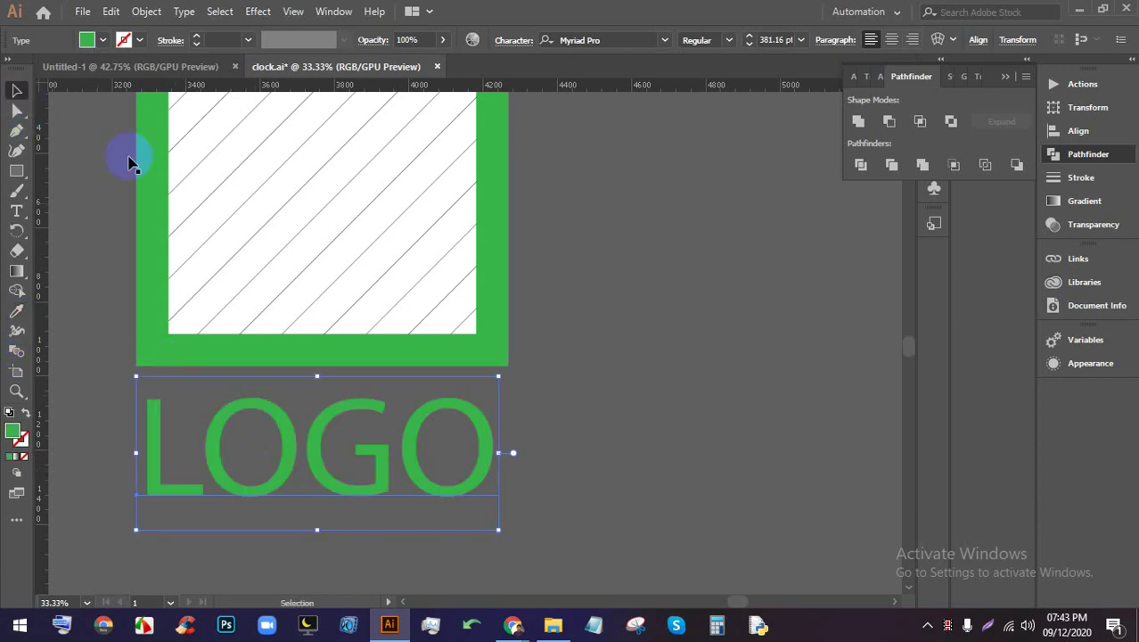
pyautogui.scroll(-2, 452, 355)
# Create a text box right of the logo and replace its placeholder with 'H'
pyautogui.click(17, 210)
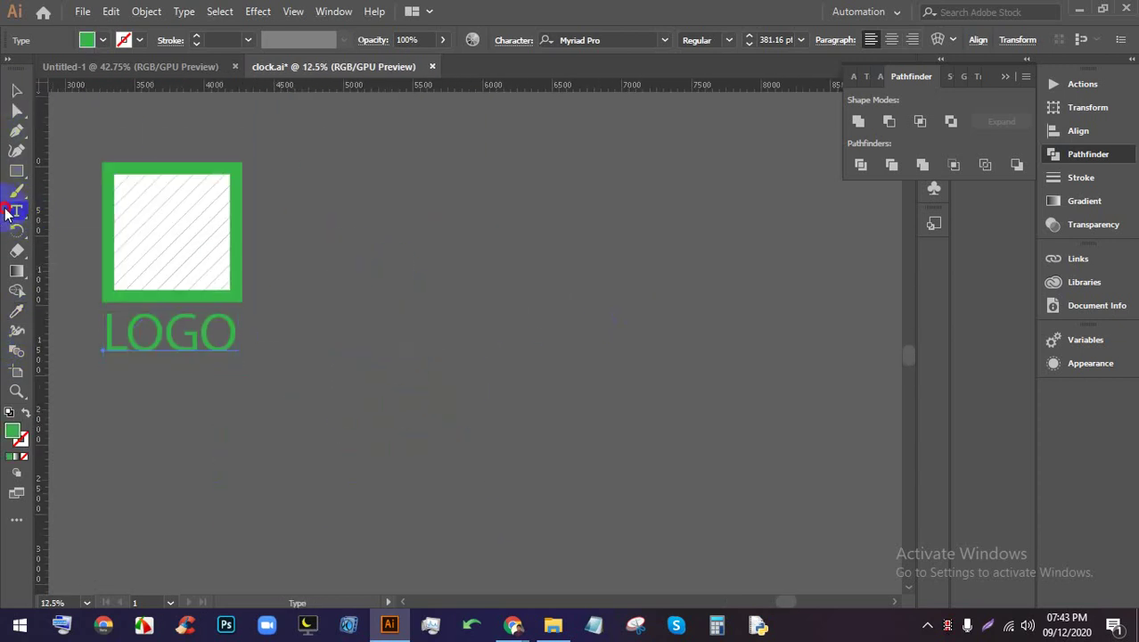
pyautogui.click(314, 234)
pyautogui.moveTo(318, 231); pyautogui.dragTo(605, 422)
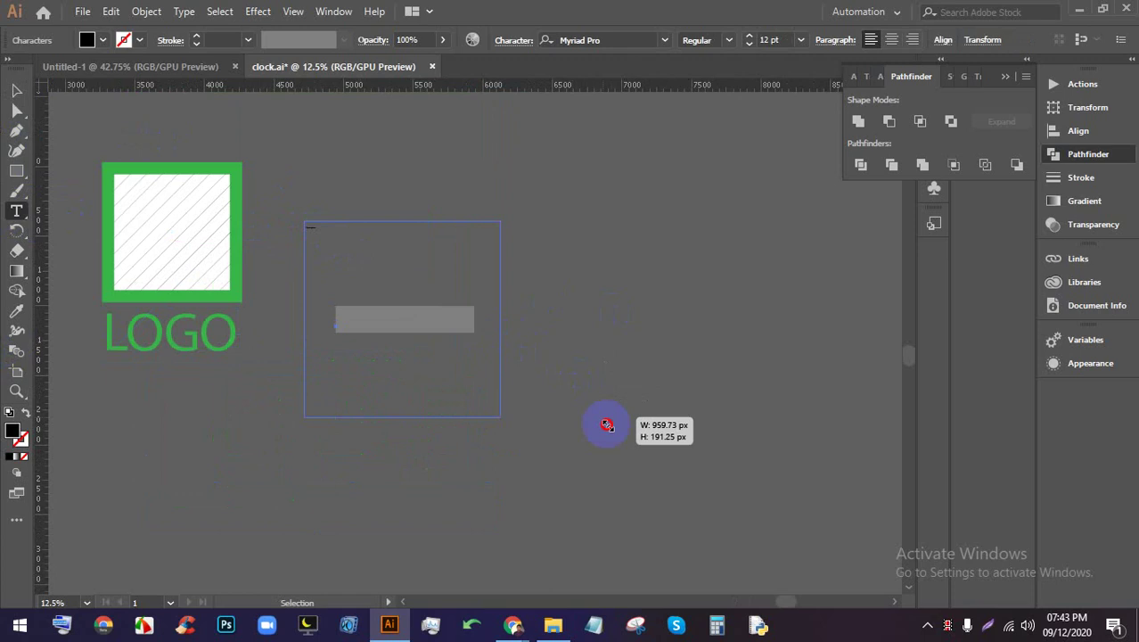
pyautogui.doubleClick(419, 394)
pyautogui.click(421, 398)
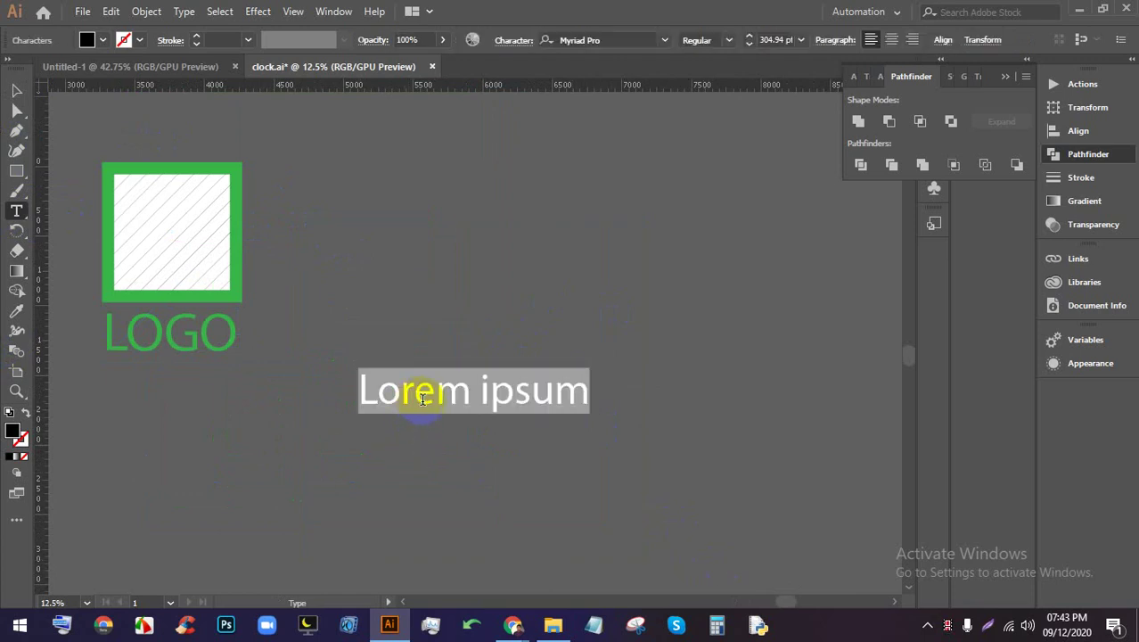
pyautogui.write('H')
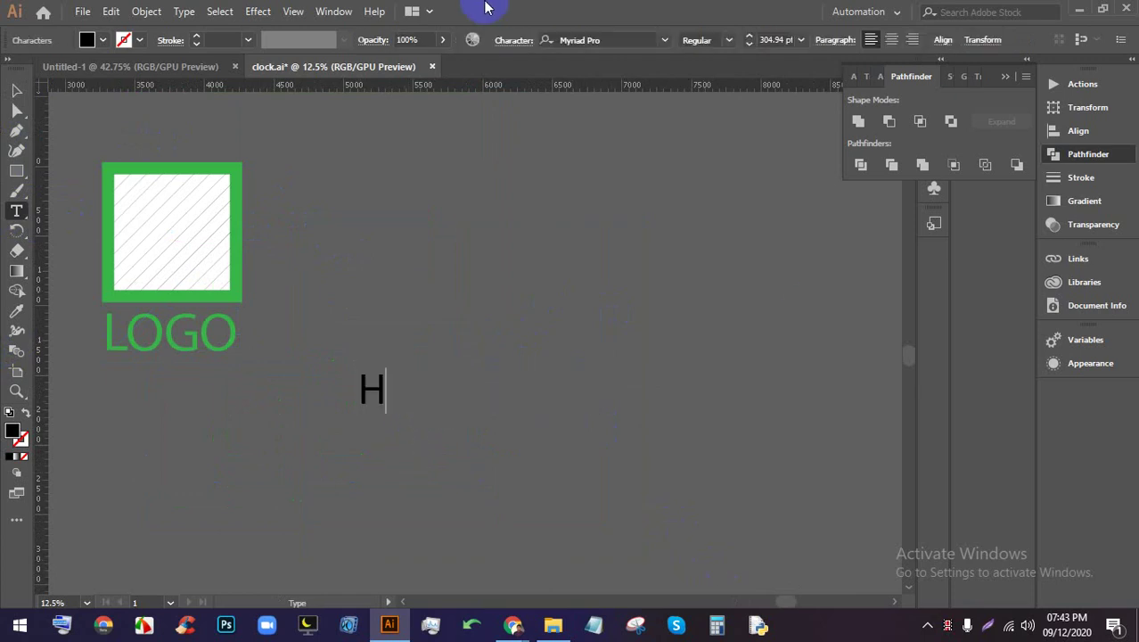
pyautogui.click(16, 93)
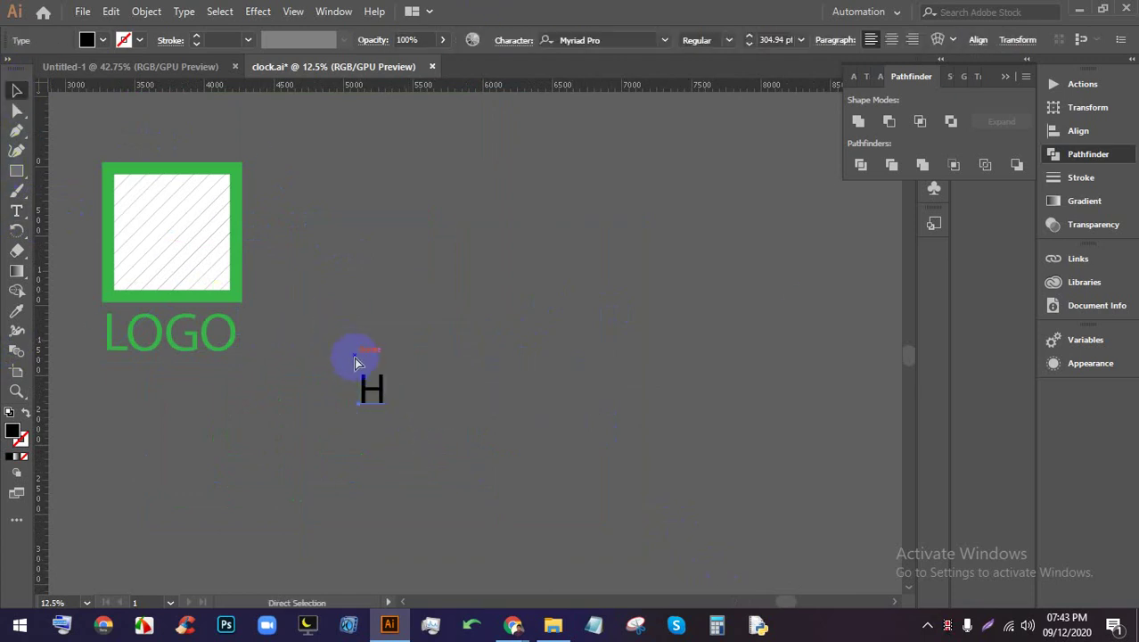
# Move the letter H up to sit beside the green logo
pyautogui.moveTo(386, 369); pyautogui.dragTo(650, 131)
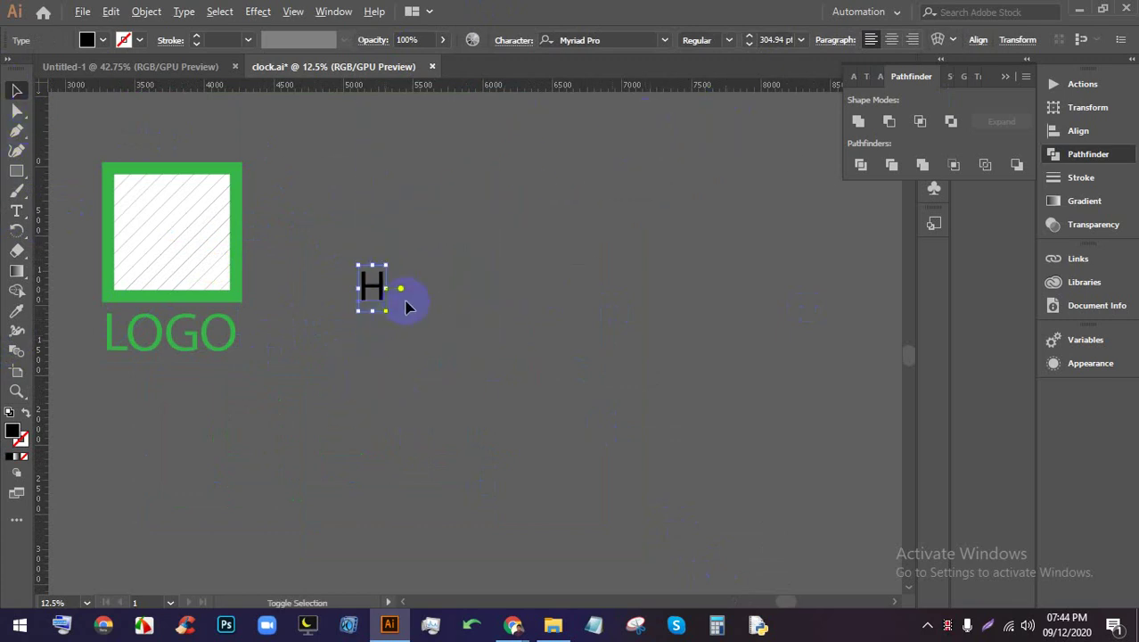
pyautogui.hotkey('ctrl', 'z')
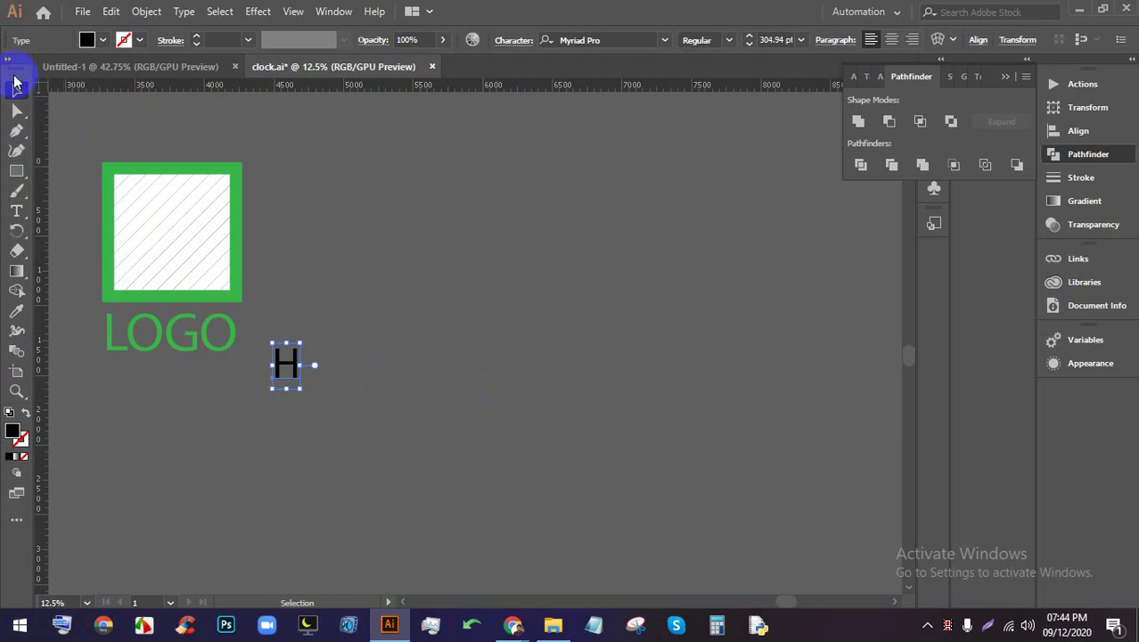
pyautogui.click(334, 419)
pyautogui.click(299, 380)
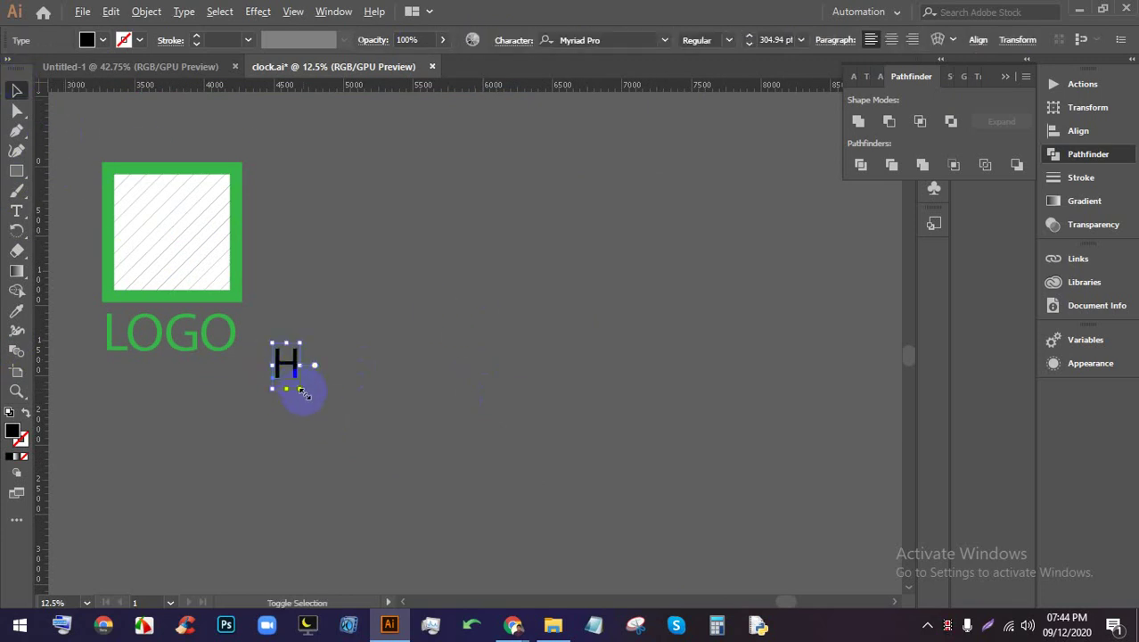
pyautogui.moveTo(301, 389); pyautogui.dragTo(303, 461)
pyautogui.moveTo(214, 444); pyautogui.dragTo(690, 515)
pyautogui.click(443, 346)
pyautogui.click(421, 337)
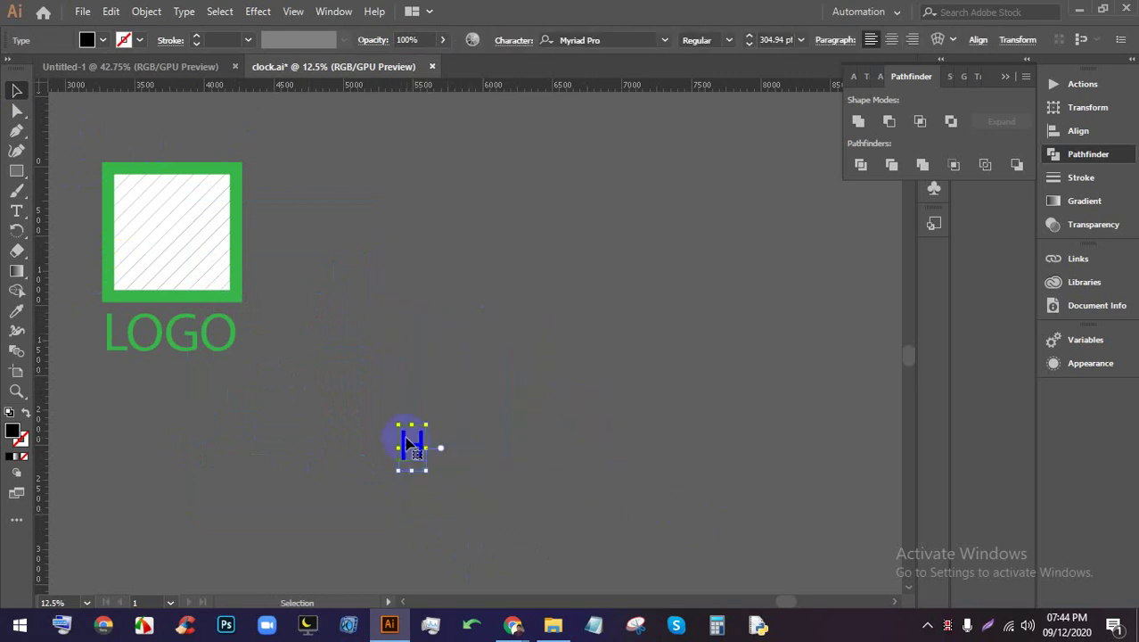
pyautogui.moveTo(410, 454); pyautogui.dragTo(395, 181)
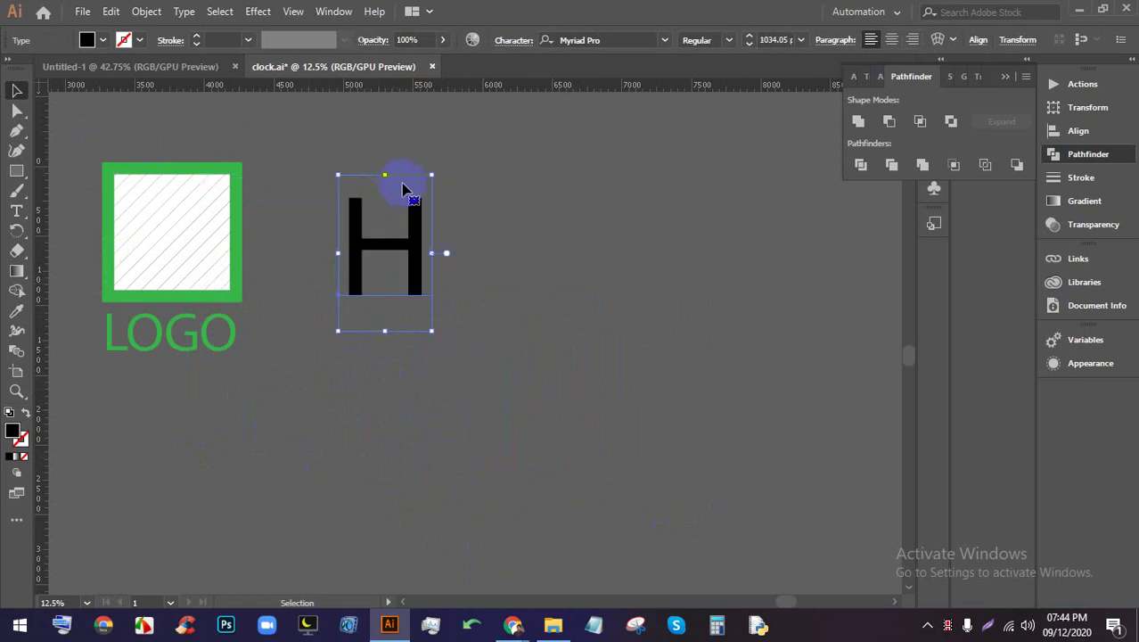
# Widen the letter H and scale it up to a large size
pyautogui.scroll(2, 443, 212)
pyautogui.moveTo(421, 297); pyautogui.dragTo(491, 301)
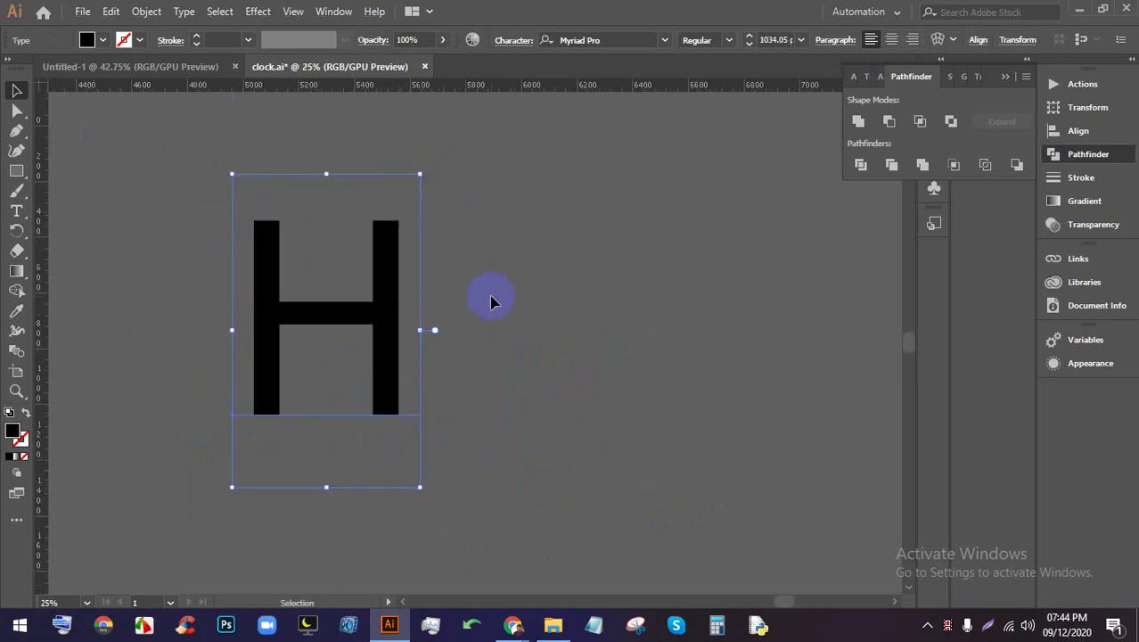
pyautogui.moveTo(426, 333); pyautogui.dragTo(458, 356)
pyautogui.moveTo(420, 396); pyautogui.dragTo(762, 365)
pyautogui.moveTo(420, 403); pyautogui.dragTo(661, 146)
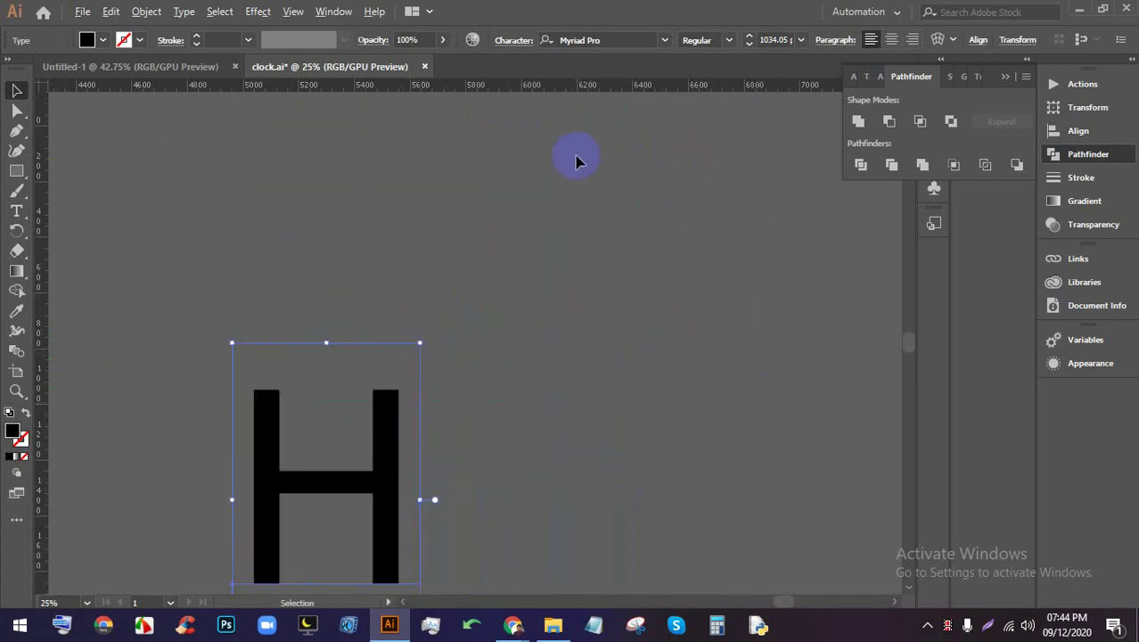
# Inspect the enlarged H by deselecting and reselecting it
pyautogui.scroll(-4, 593, 173)
pyautogui.scroll(3, 642, 205)
pyautogui.click(682, 258)
pyautogui.scroll(2, 682, 258)
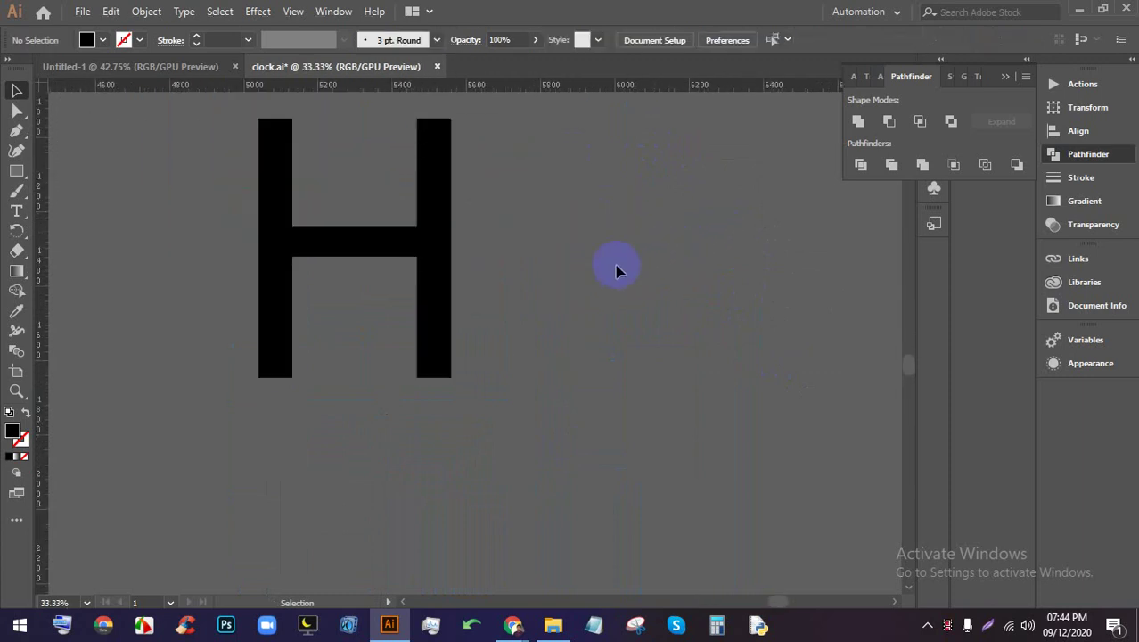
pyautogui.click(441, 264)
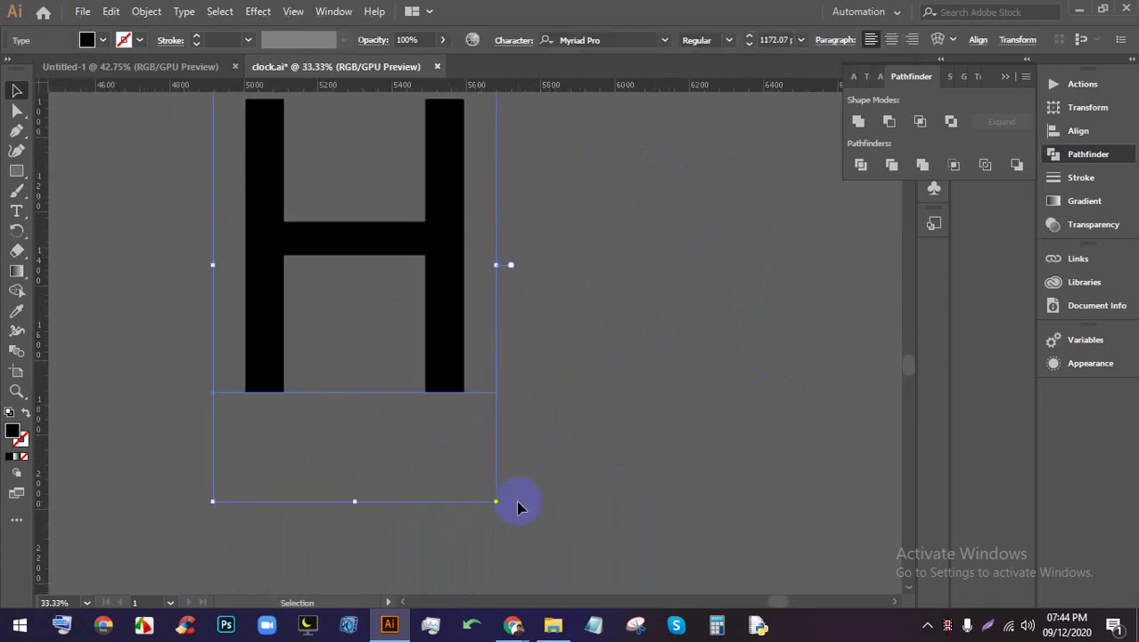
pyautogui.scroll(-1, 531, 374)
pyautogui.scroll(-1, 522, 287)
pyautogui.scroll(-1, 503, 214)
pyautogui.scroll(5, 504, 211)
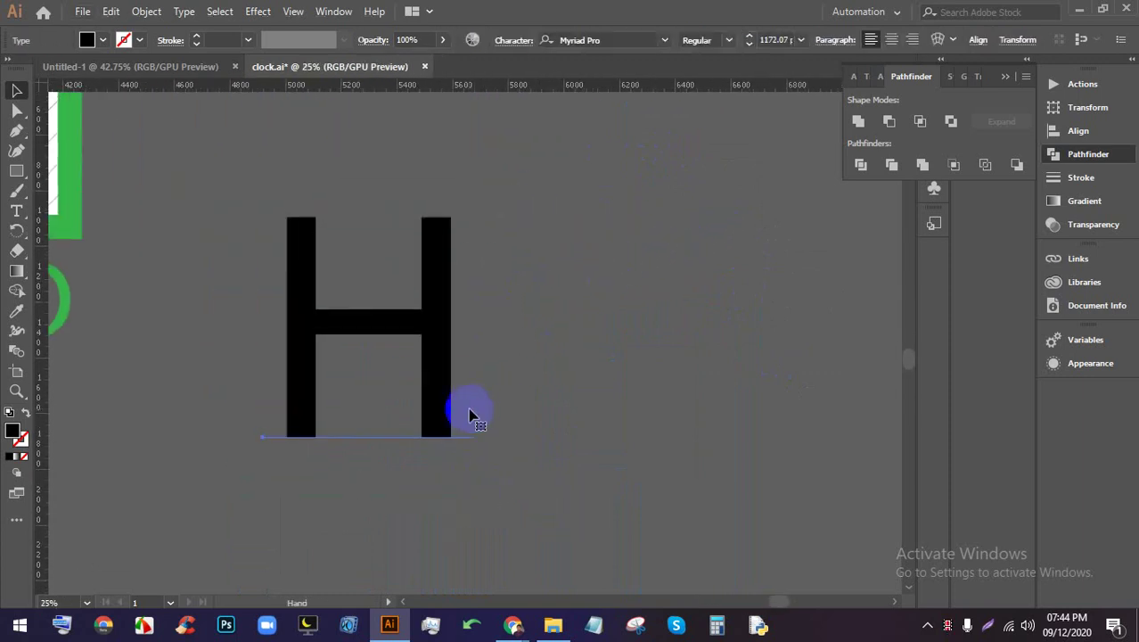
pyautogui.click(616, 360)
pyautogui.scroll(1, 482, 356)
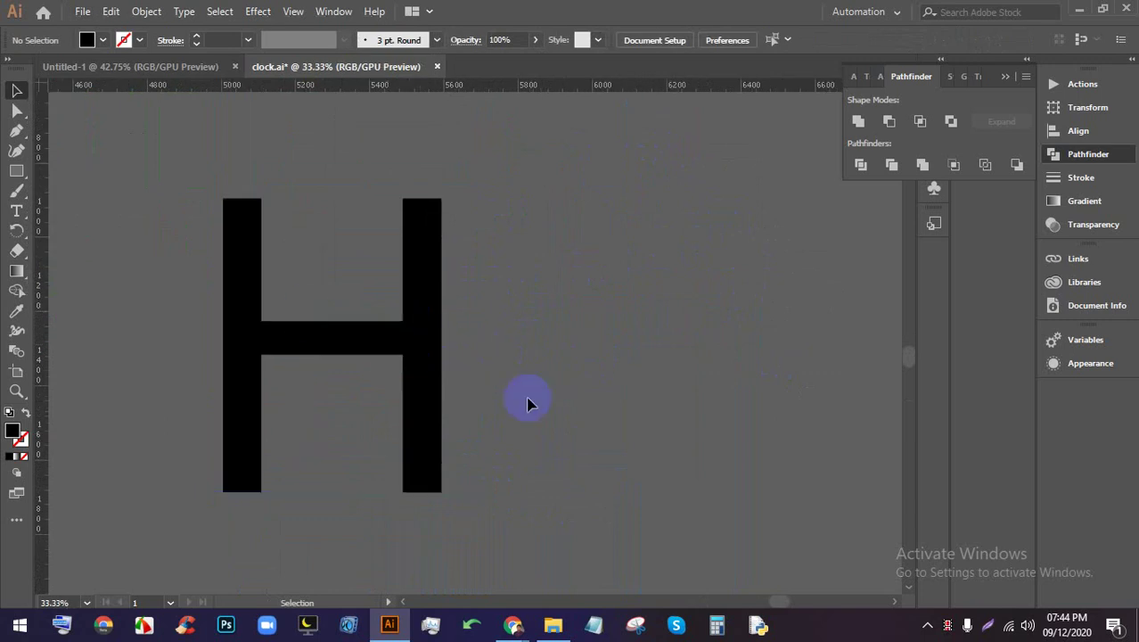
pyautogui.click(390, 289)
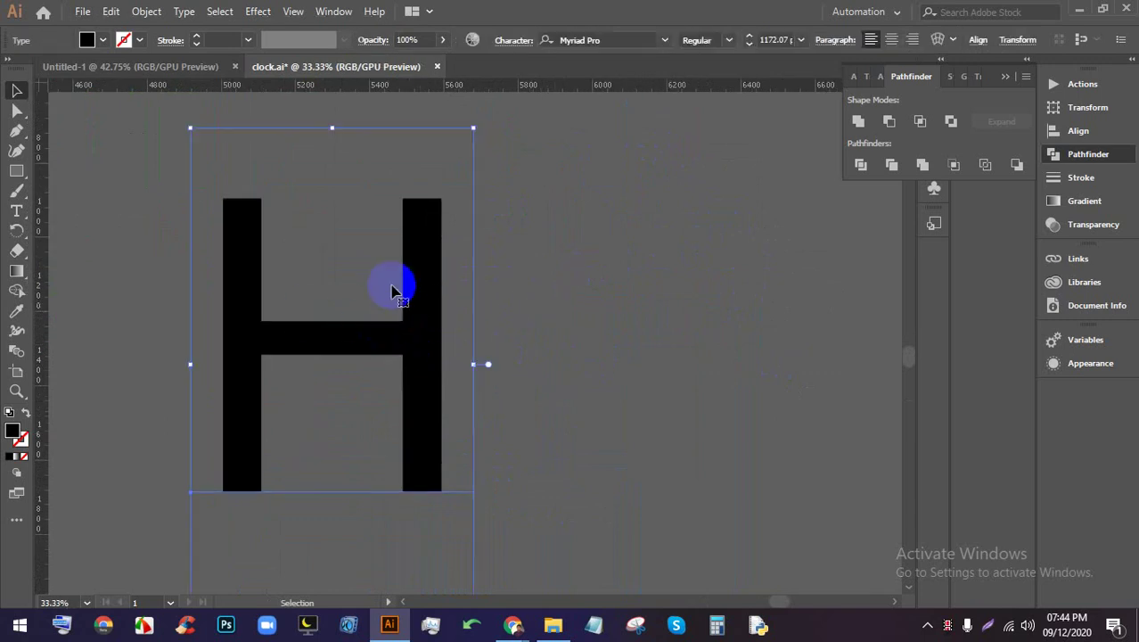
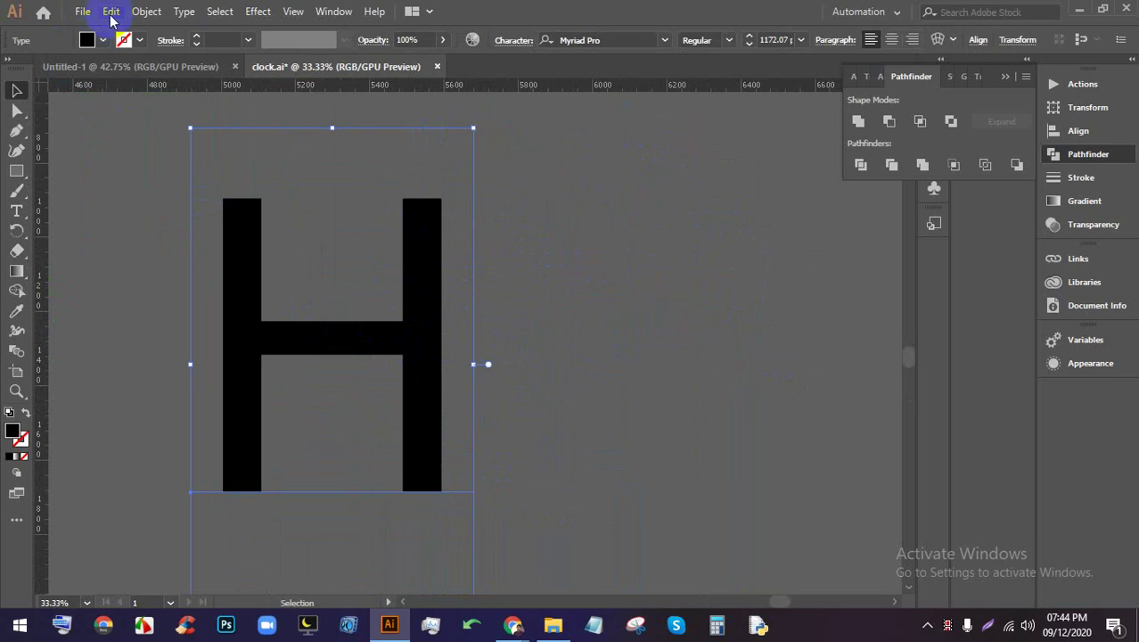
# Expand the black H text into outlined shapes with Object > Expand
pyautogui.click(147, 11)
pyautogui.click(222, 188)
pyautogui.click(539, 409)
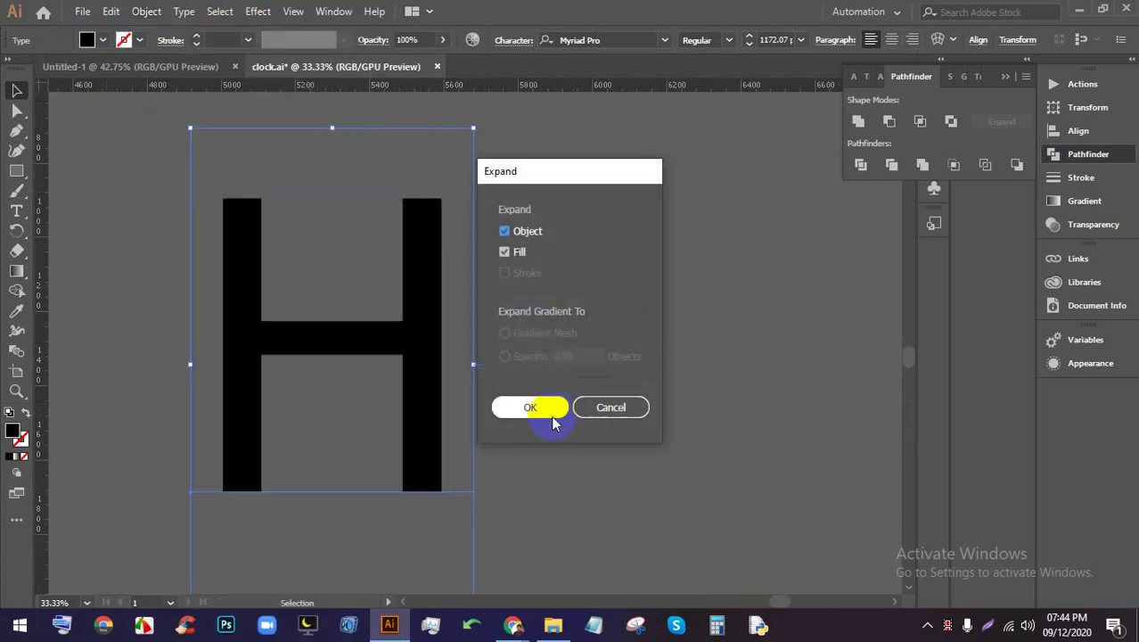
# Fill the outlined H with white from the Fill swatches
pyautogui.click(587, 331)
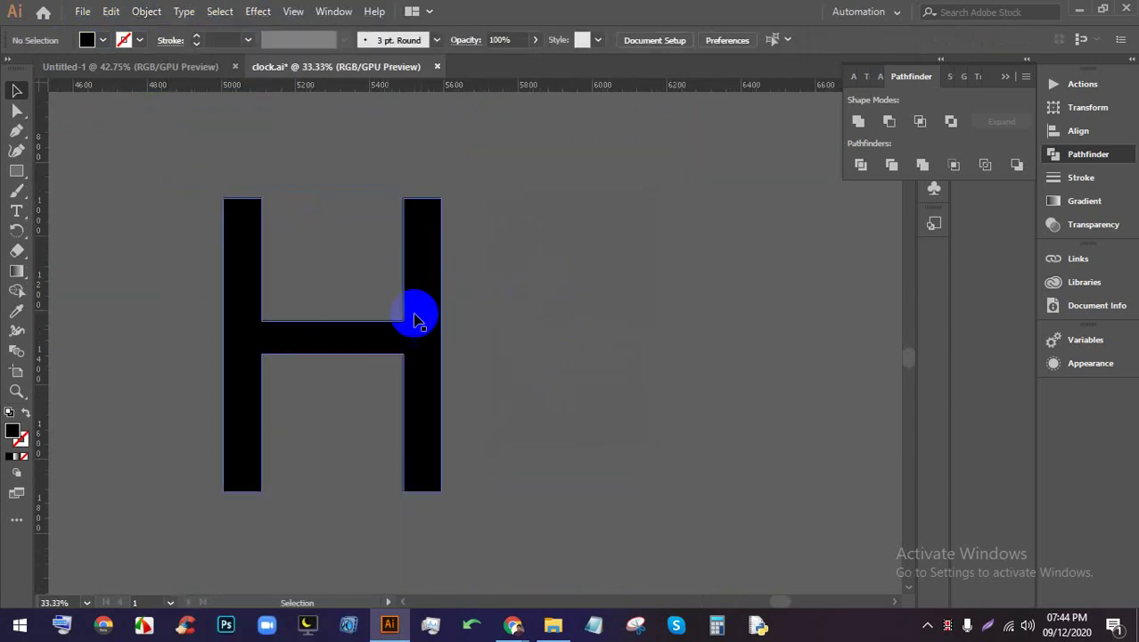
pyautogui.click(416, 315)
pyautogui.click(88, 40)
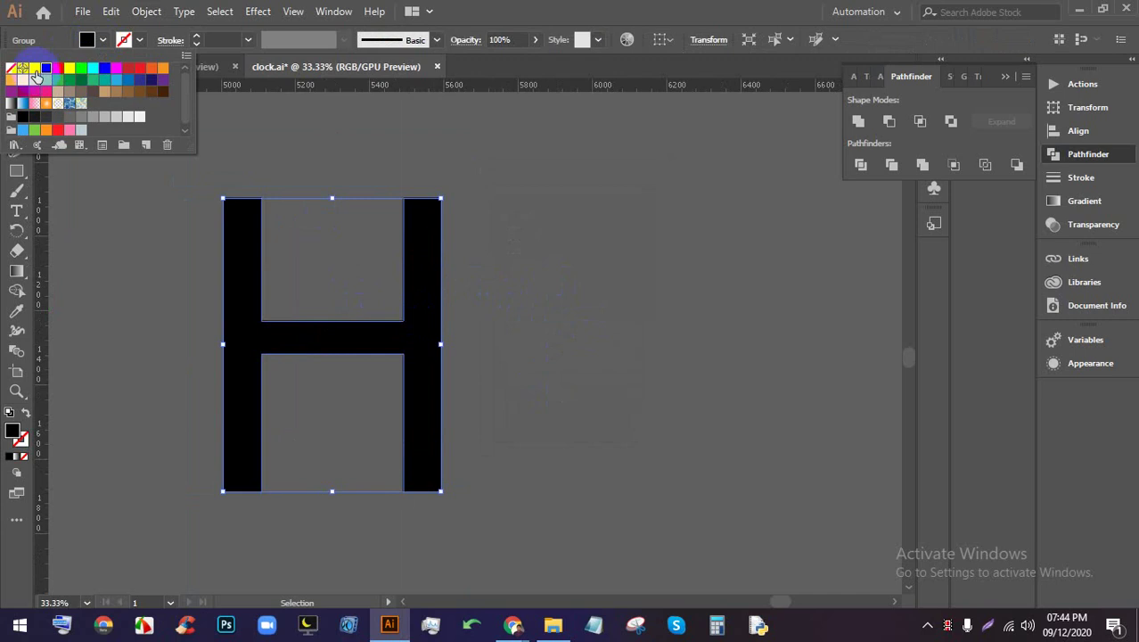
pyautogui.click(35, 68)
pyautogui.click(555, 239)
pyautogui.scroll(-1, 412, 251)
pyautogui.click(590, 262)
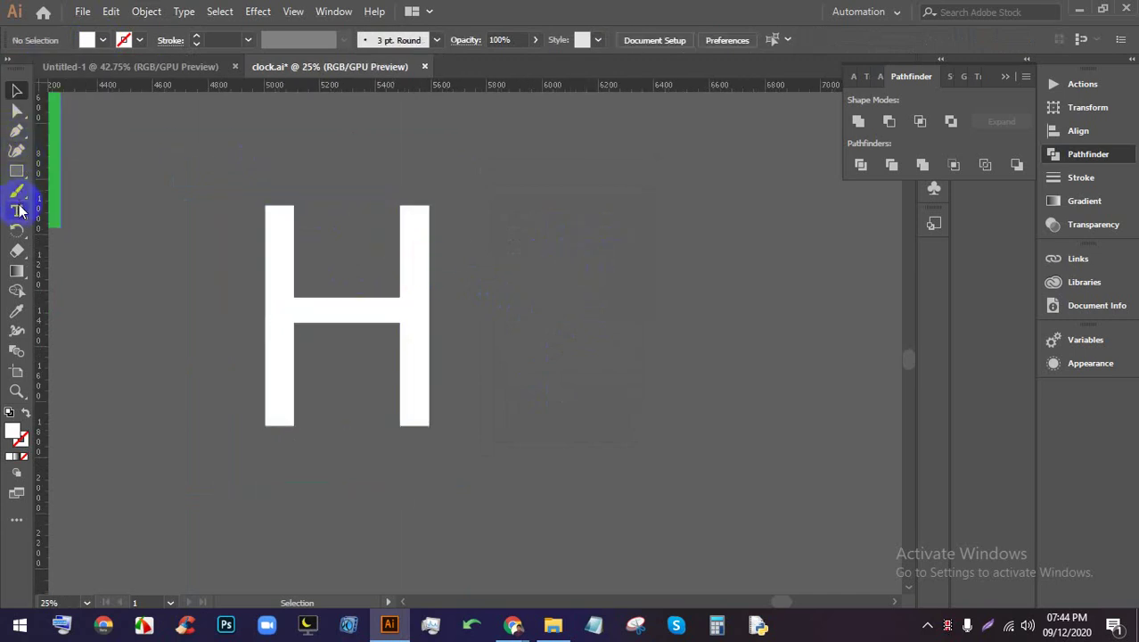
# Draw a diagonal hatch line and position it across the H
pyautogui.moveTo(18, 172); pyautogui.dragTo(89, 259)
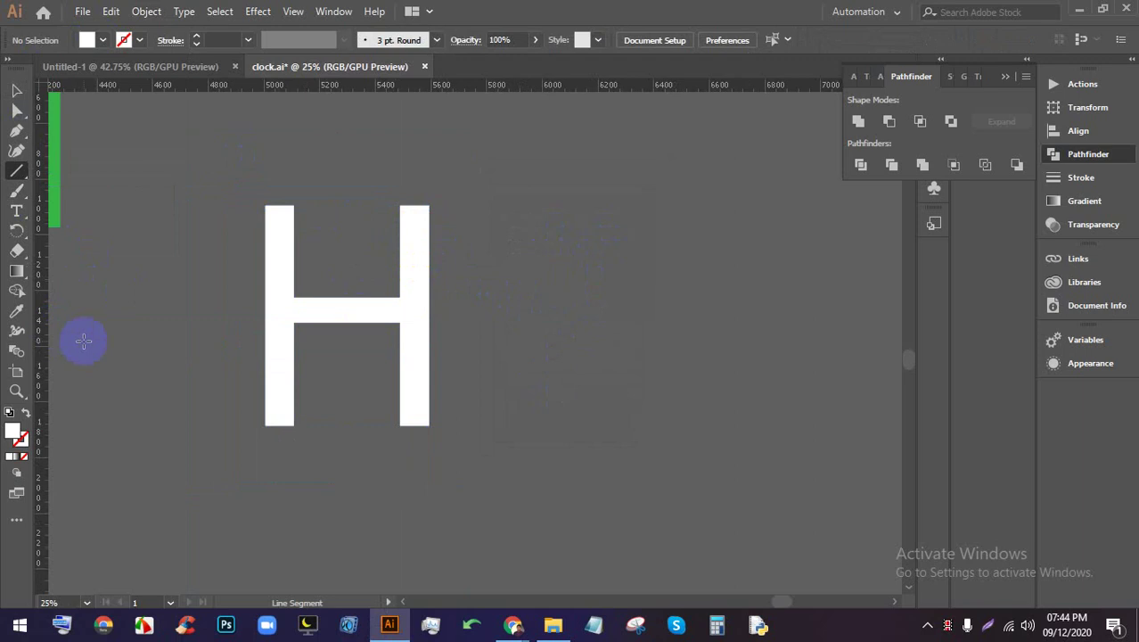
pyautogui.moveTo(83, 340); pyautogui.dragTo(396, 215)
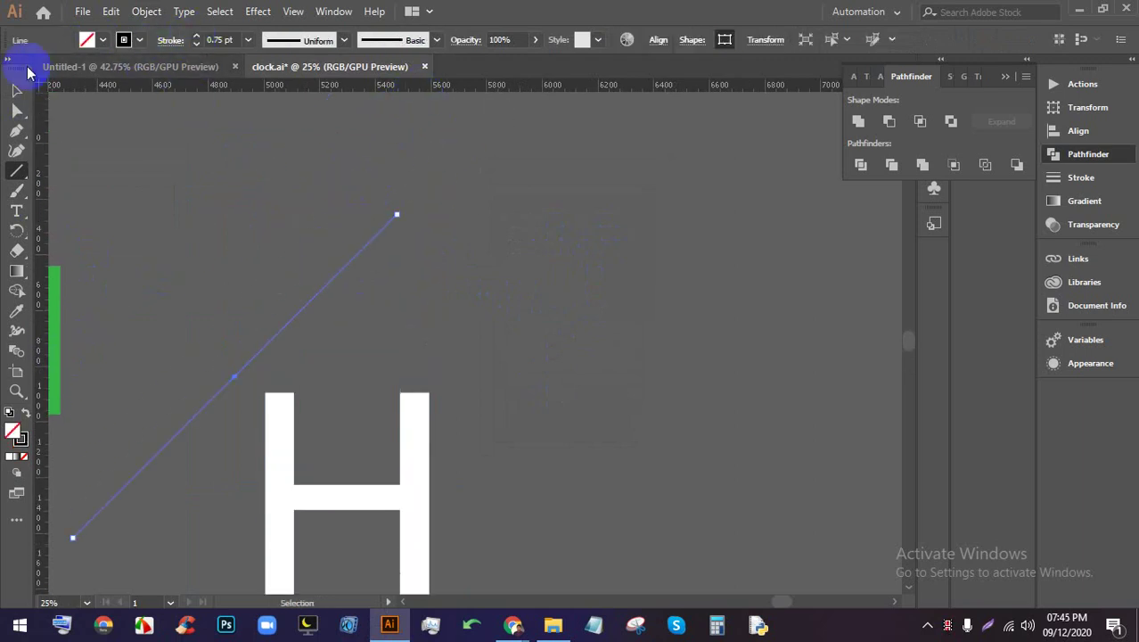
pyautogui.click(17, 91)
pyautogui.click(259, 156)
pyautogui.hotkey('ctrl', '-')
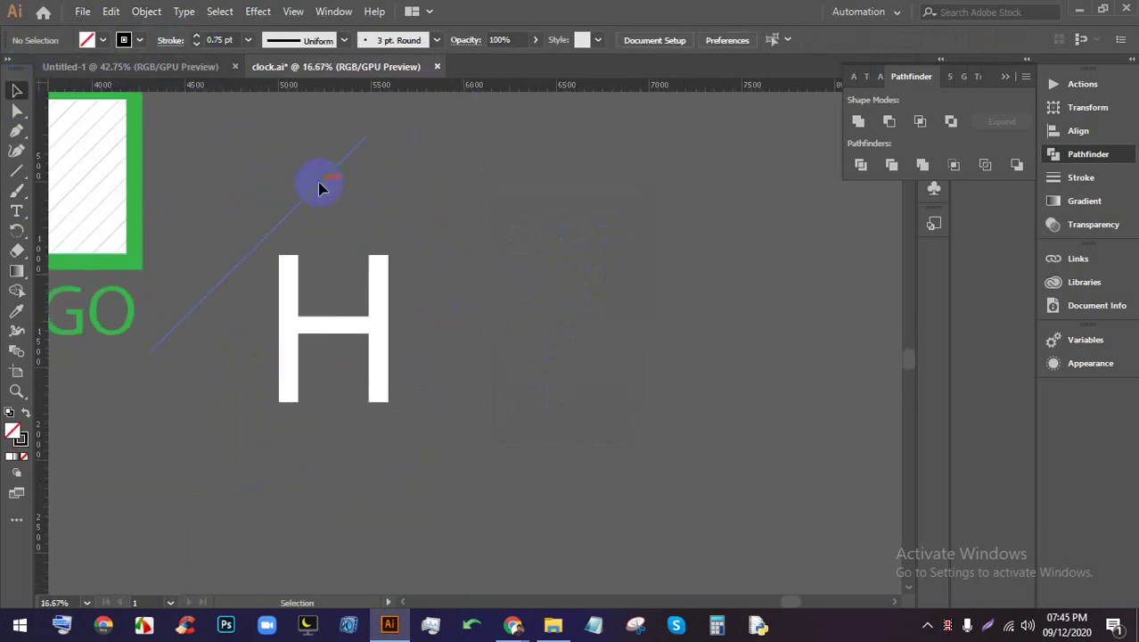
pyautogui.moveTo(319, 192); pyautogui.dragTo(328, 202)
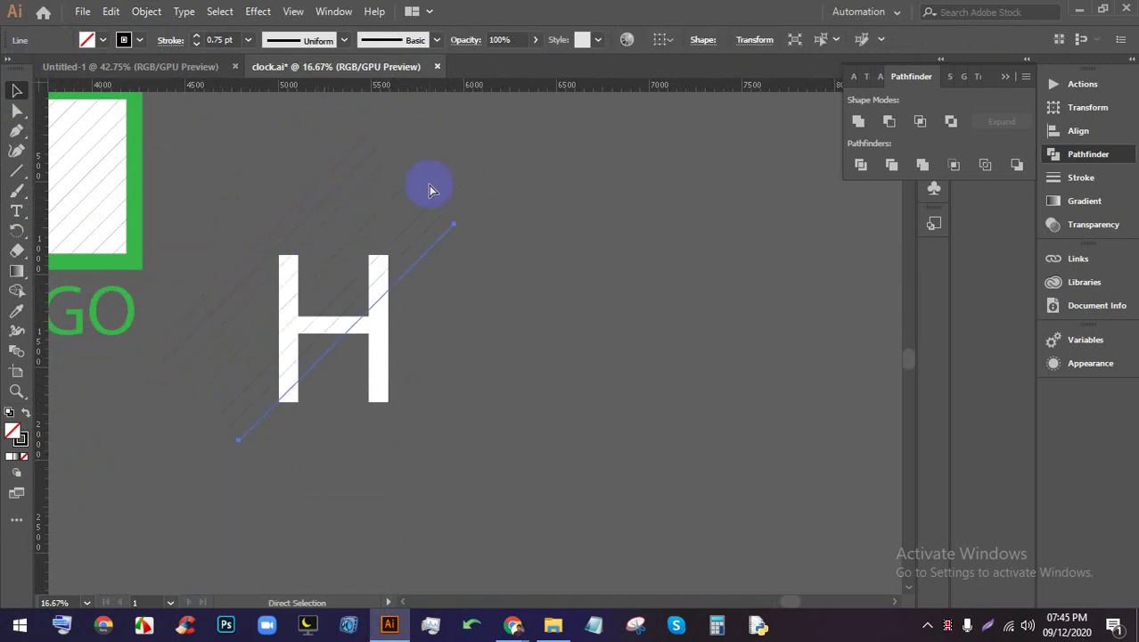
pyautogui.moveTo(429, 185); pyautogui.dragTo(555, 327)
pyautogui.click(555, 327)
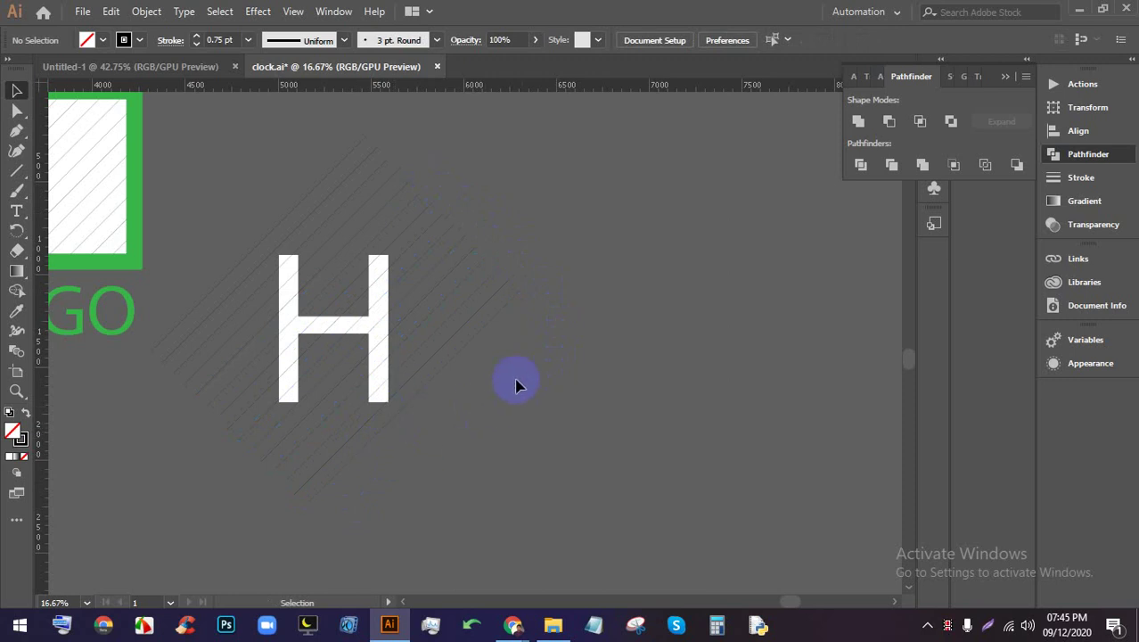
# Select the hatch lines with the H and clip them inside it (Ctrl+7)
pyautogui.moveTo(440, 113); pyautogui.dragTo(387, 167)
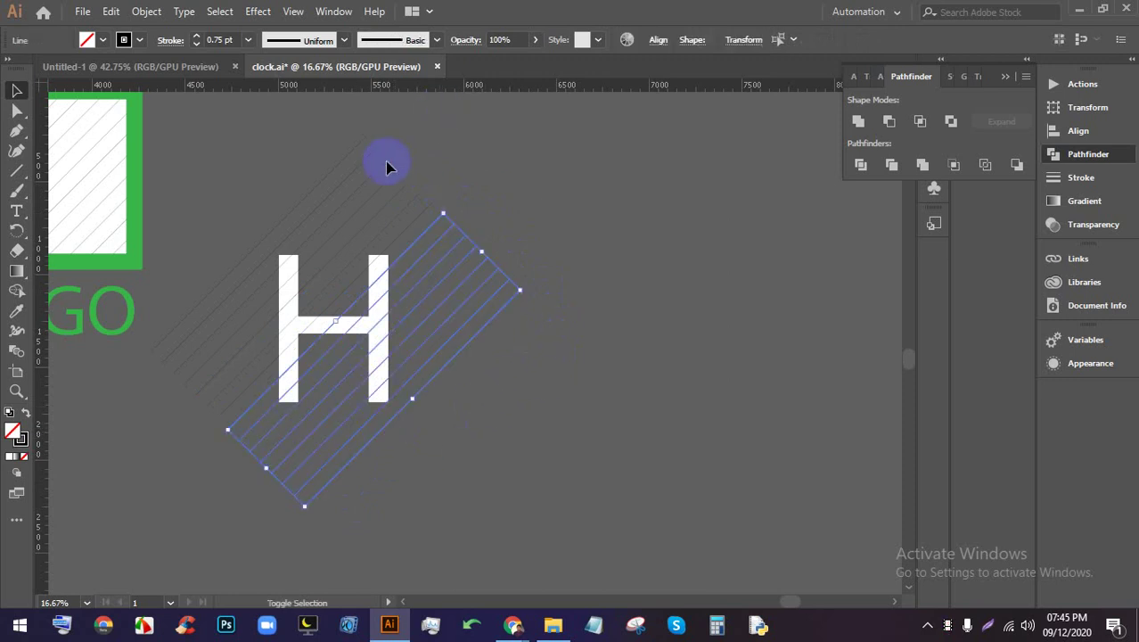
pyautogui.keyDown('shift'); pyautogui.click(442, 215); pyautogui.keyUp('shift')
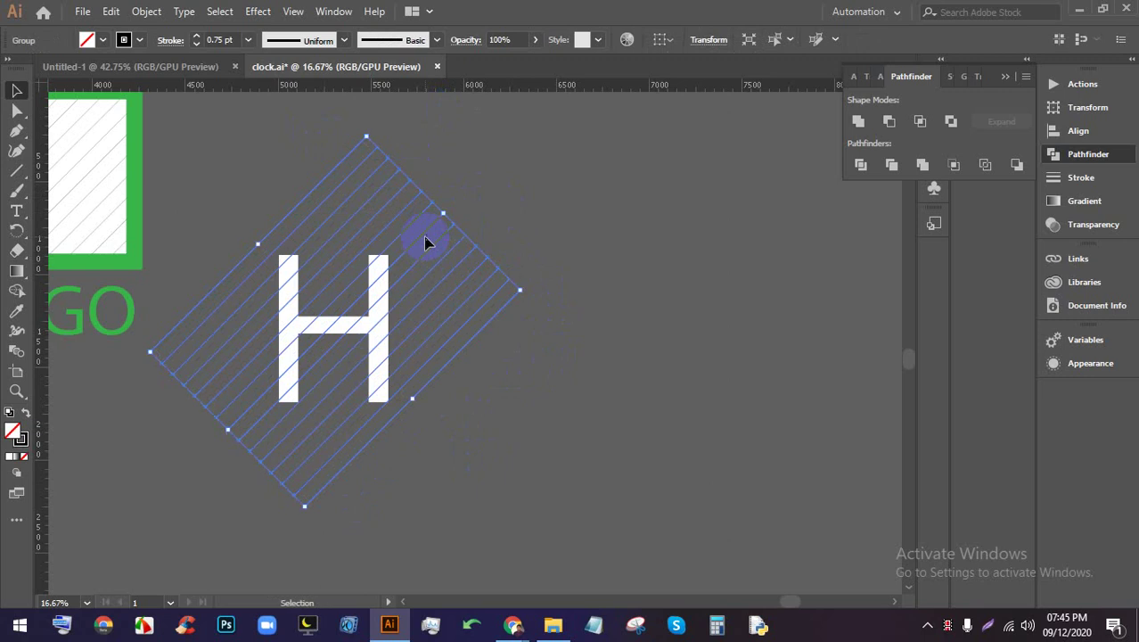
pyautogui.click(564, 369)
pyautogui.scroll(1, 381, 349)
pyautogui.scroll(-1, 519, 412)
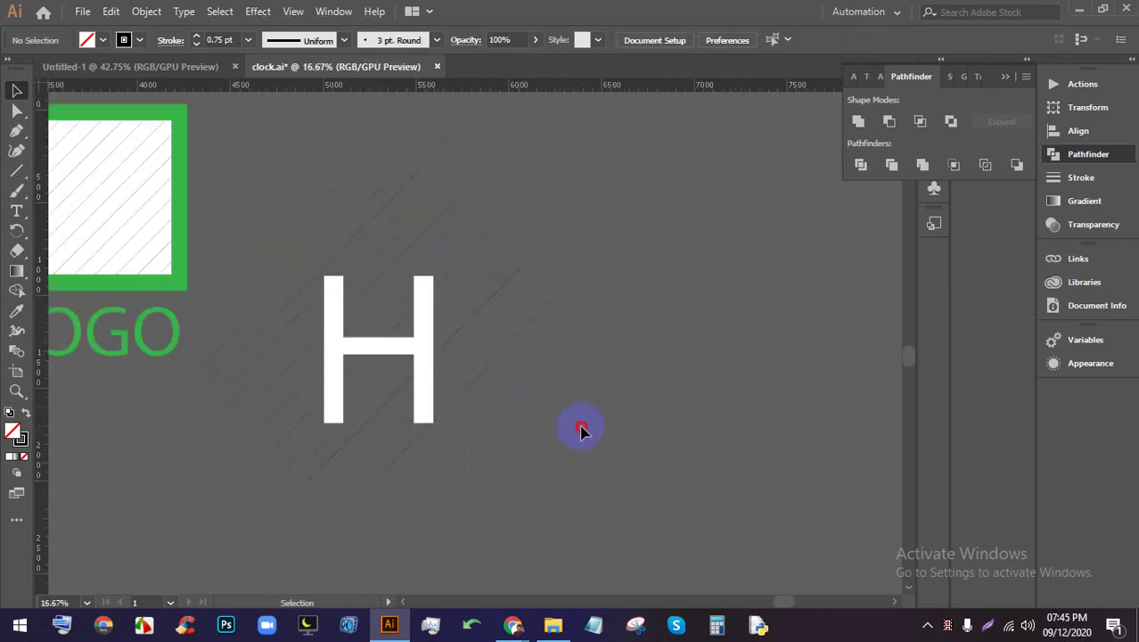
pyautogui.click(369, 287)
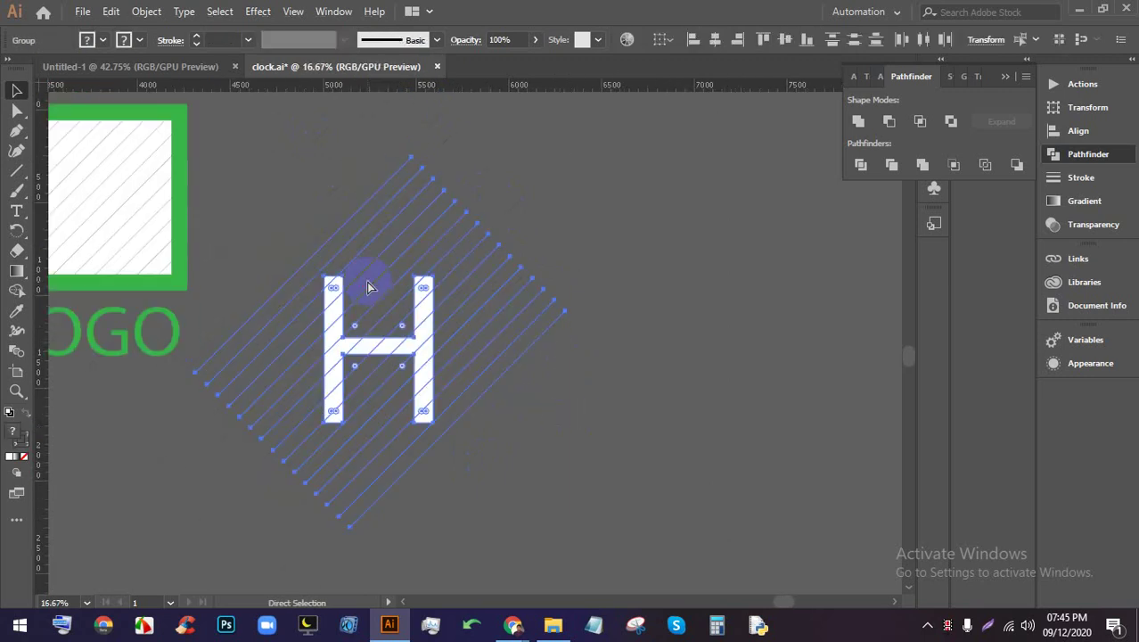
pyautogui.hotkey('ctrl', '7')
# Duplicate the hatched H to the right of the original
pyautogui.click(772, 275)
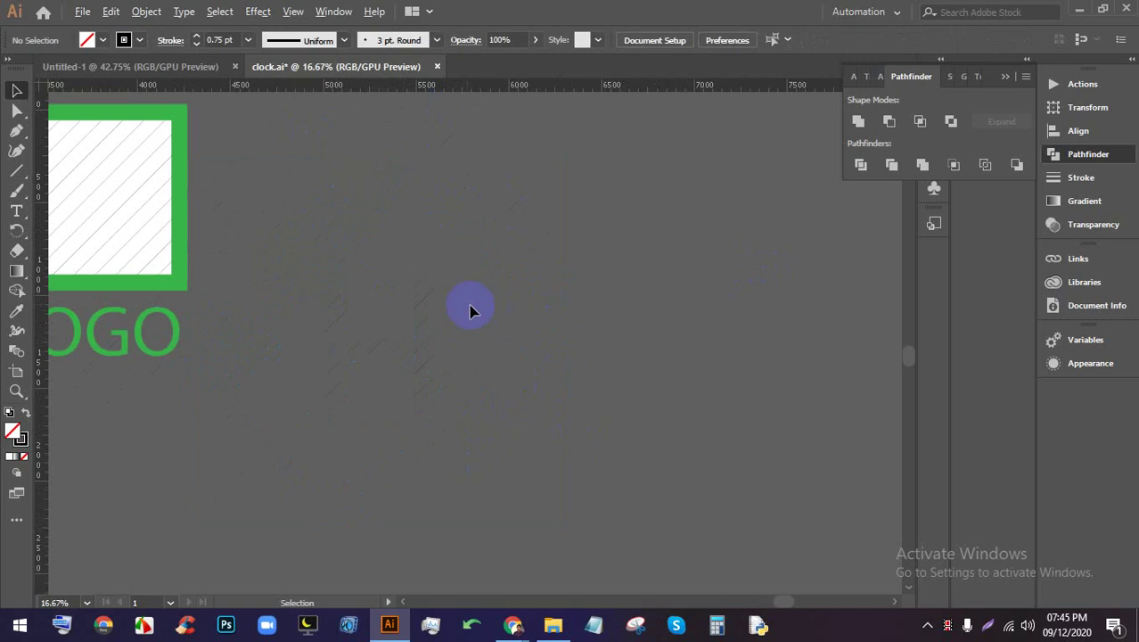
pyautogui.scroll(1, 468, 308)
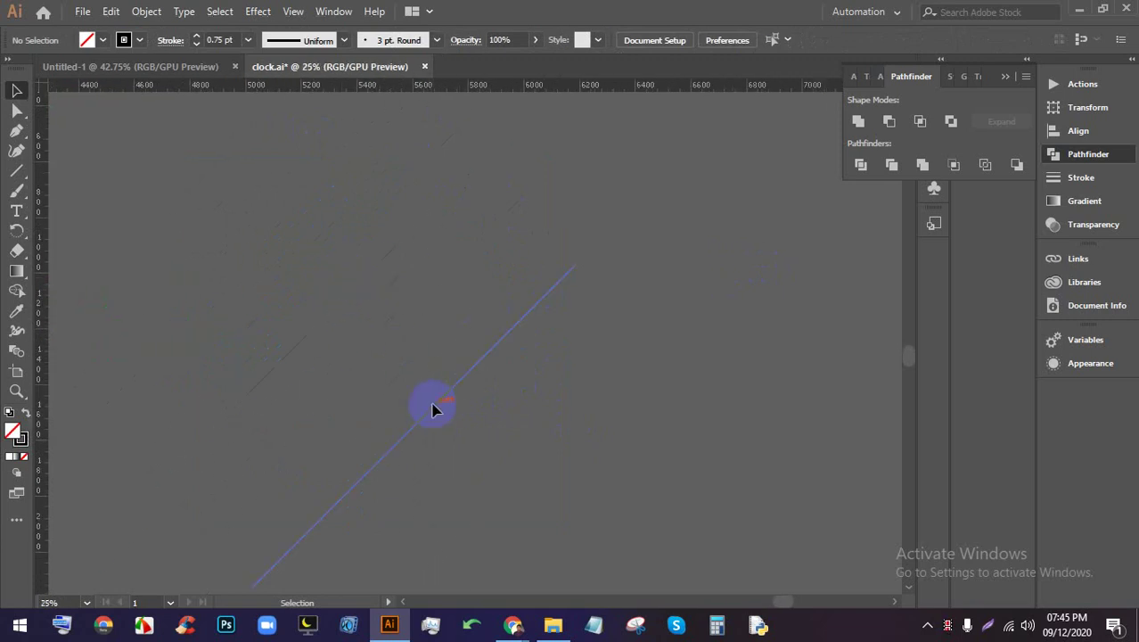
pyautogui.click(478, 358)
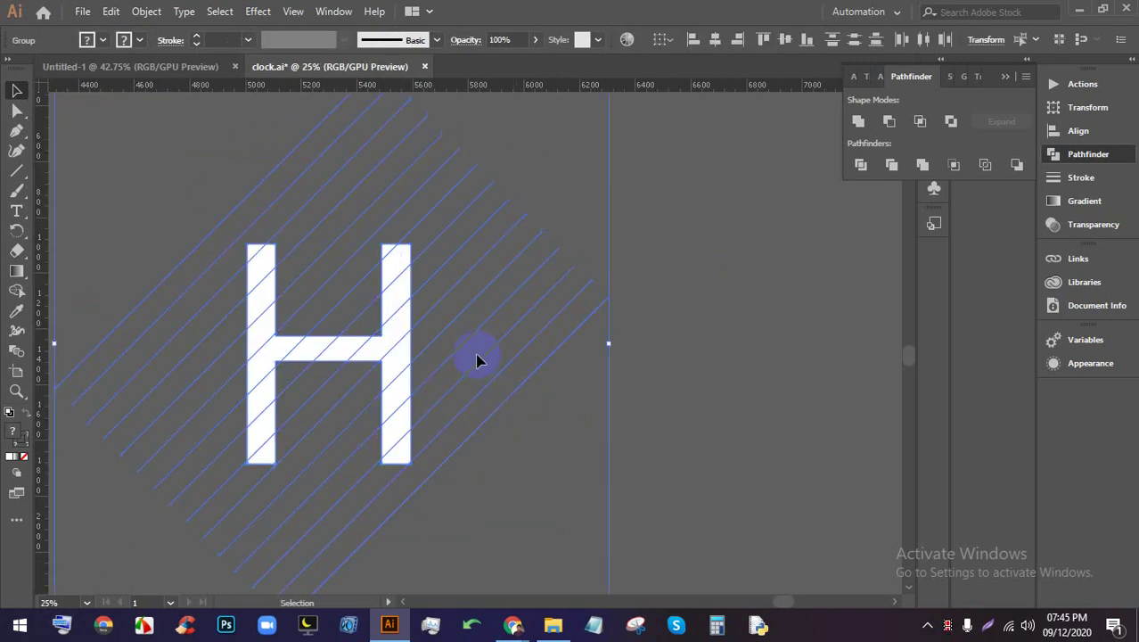
pyautogui.scroll(-2, 481, 358)
pyautogui.click(628, 409)
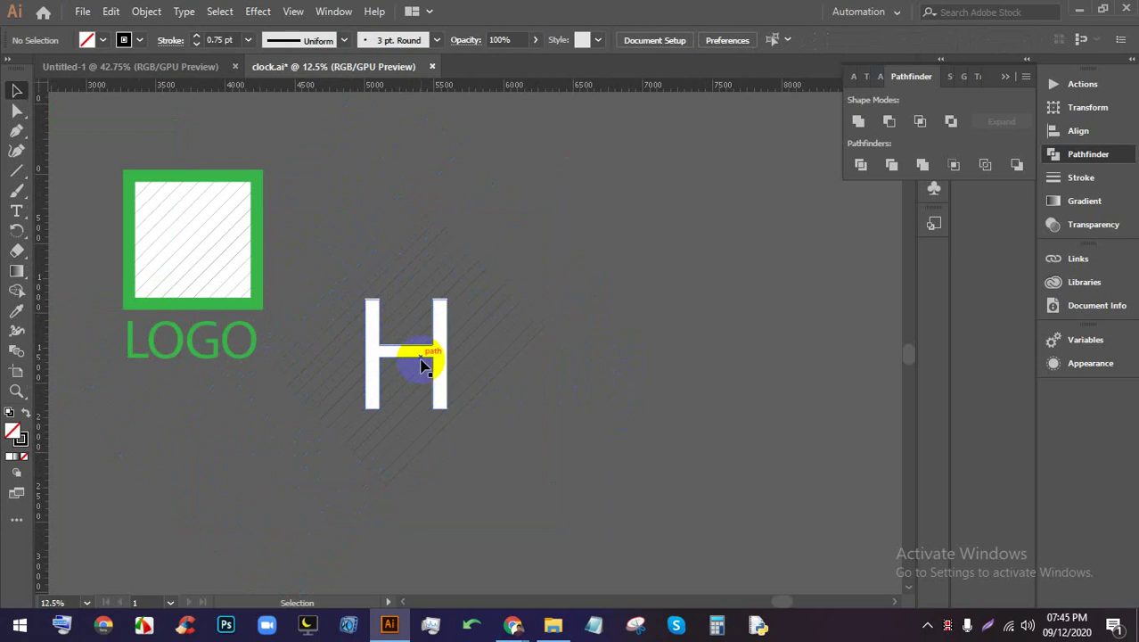
pyautogui.moveTo(424, 363); pyautogui.dragTo(677, 321)
pyautogui.hscroll(5, 687, 318)
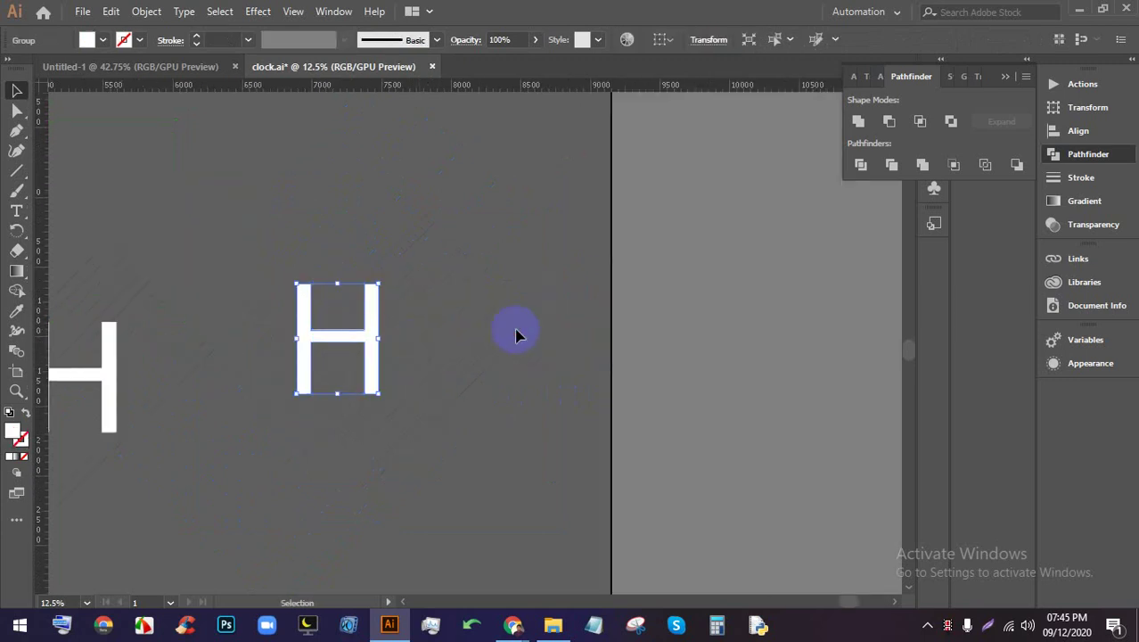
pyautogui.scroll(1, 312, 357)
pyautogui.click(312, 357)
pyautogui.click(83, 11)
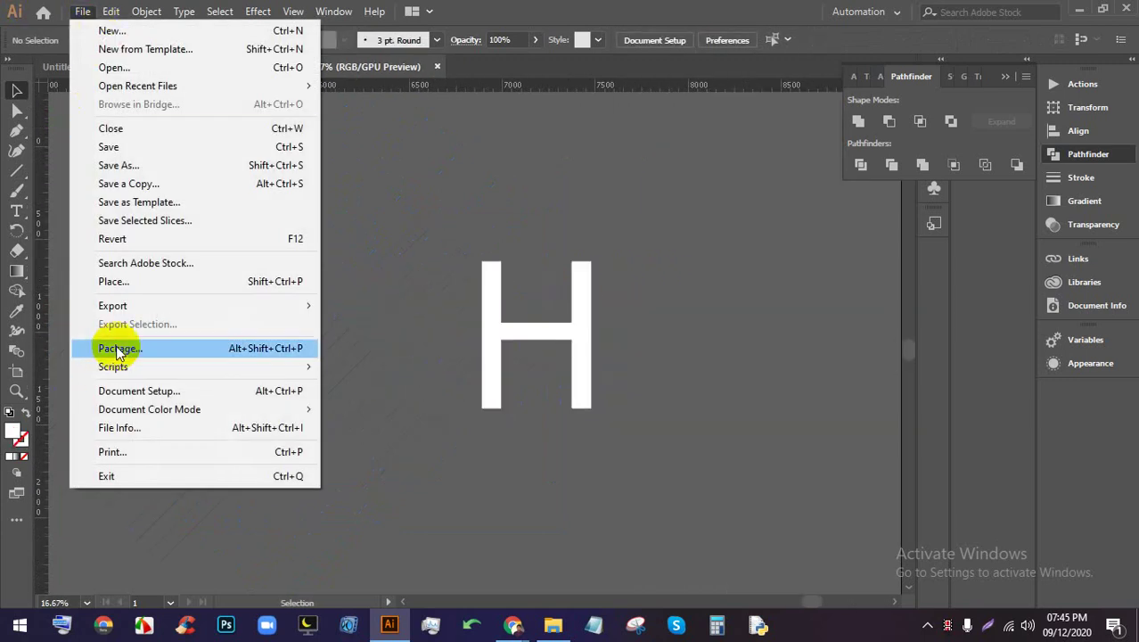
pyautogui.click(115, 279)
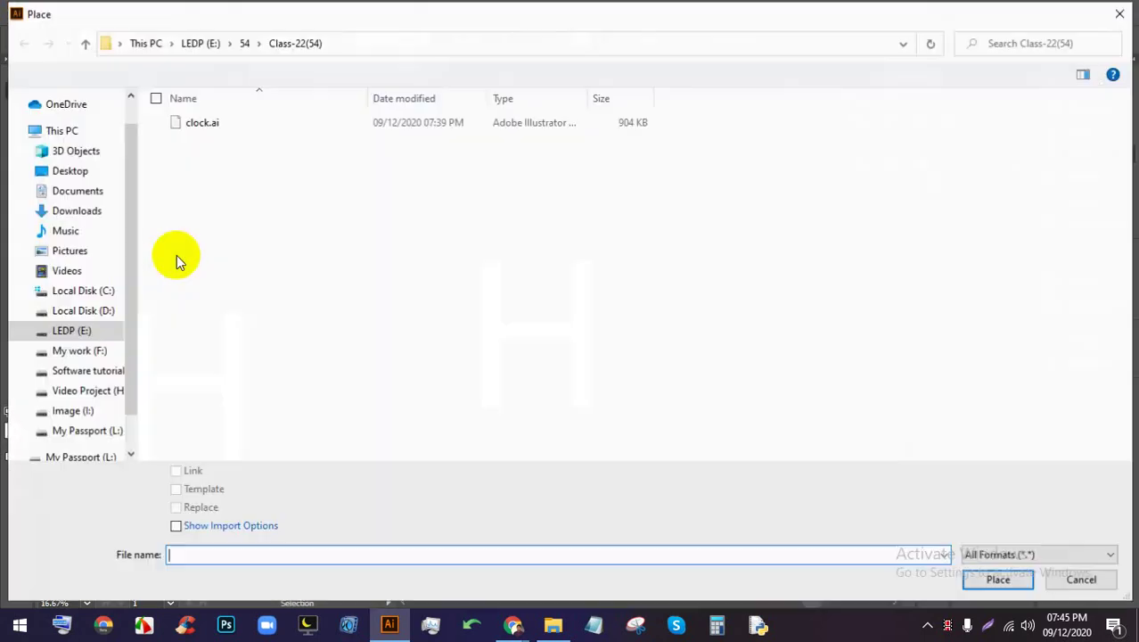
pyautogui.click(80, 211)
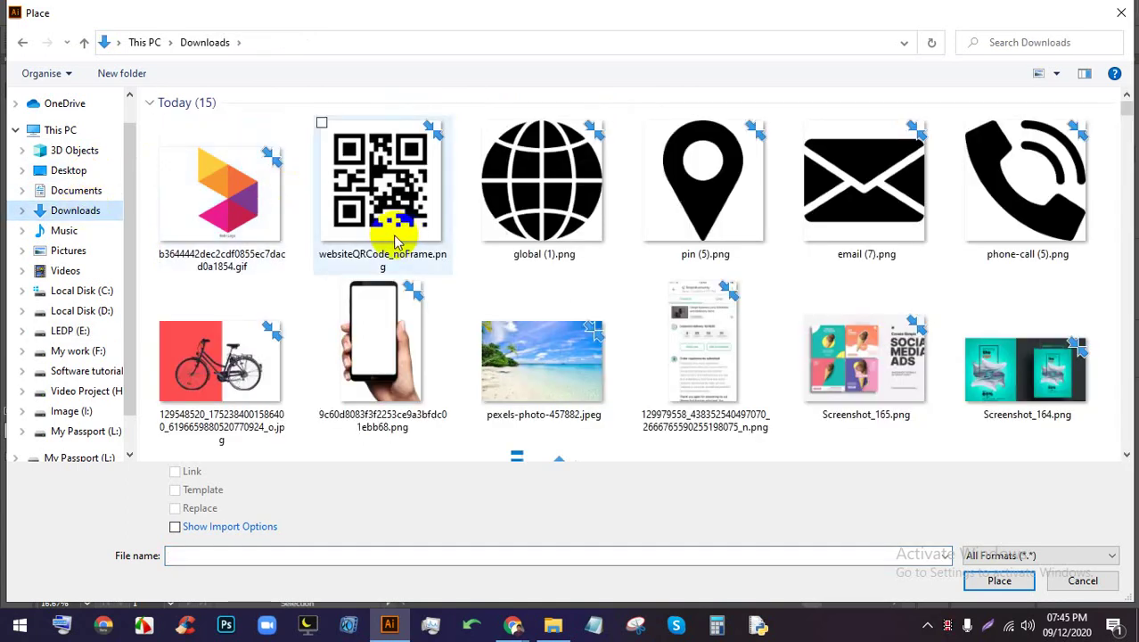
pyautogui.doubleClick(498, 337)
pyautogui.click(453, 196)
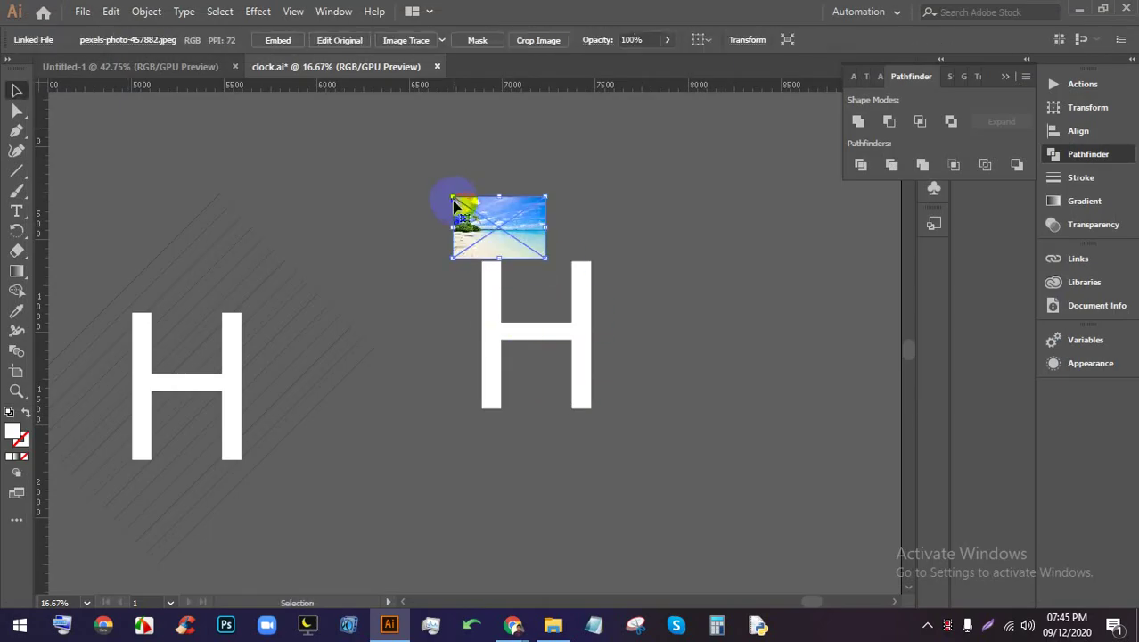
pyautogui.moveTo(547, 258); pyautogui.dragTo(786, 419)
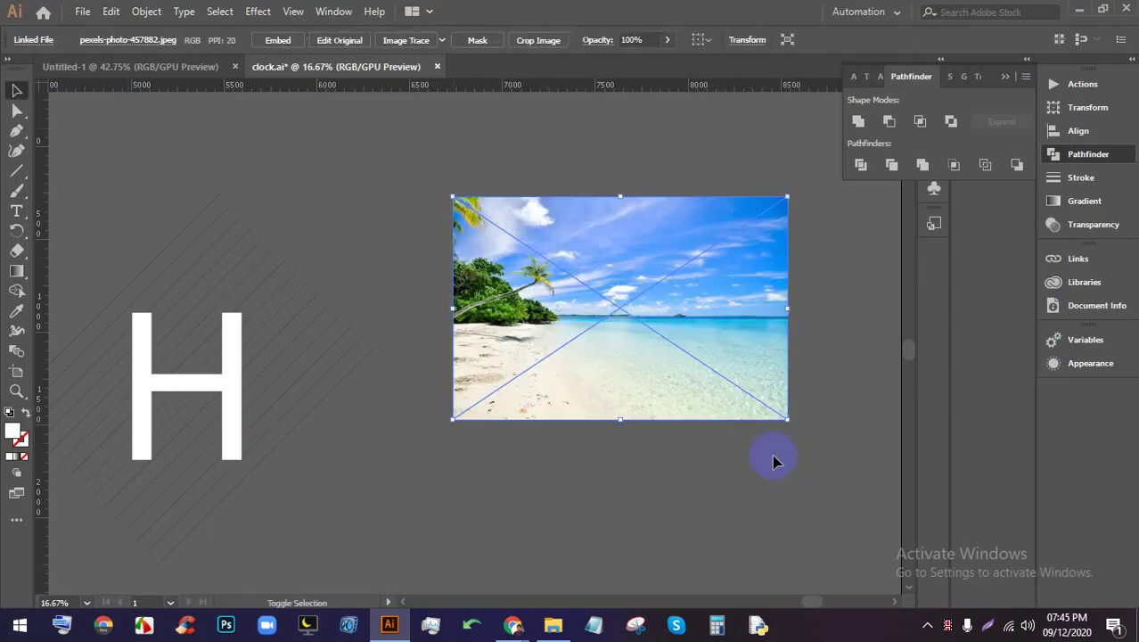
pyautogui.moveTo(584, 357); pyautogui.dragTo(655, 373)
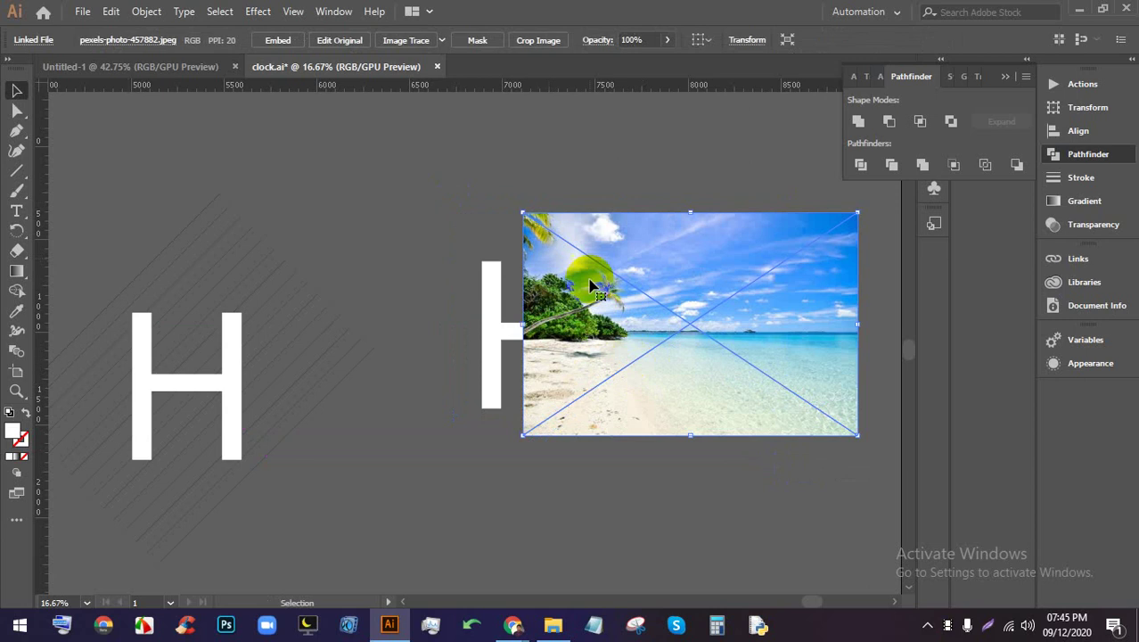
pyautogui.click(277, 40)
pyautogui.hotkey('ctrl', 'shift', '[')
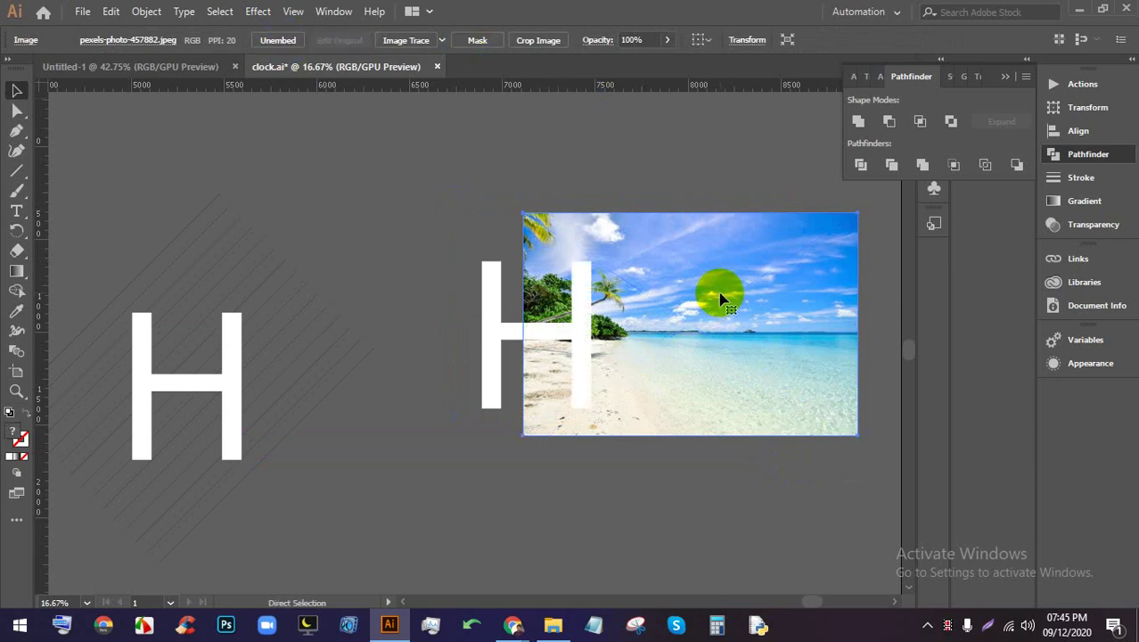
pyautogui.moveTo(686, 298); pyautogui.dragTo(648, 301)
pyautogui.click(544, 193)
pyautogui.moveTo(544, 194); pyautogui.dragTo(530, 358)
pyautogui.hotkey('ctrl', '7')
pyautogui.hotkey('ctrl', '=')
pyautogui.hotkey('ctrl', '=')
pyautogui.hotkey('ctrl', '=')
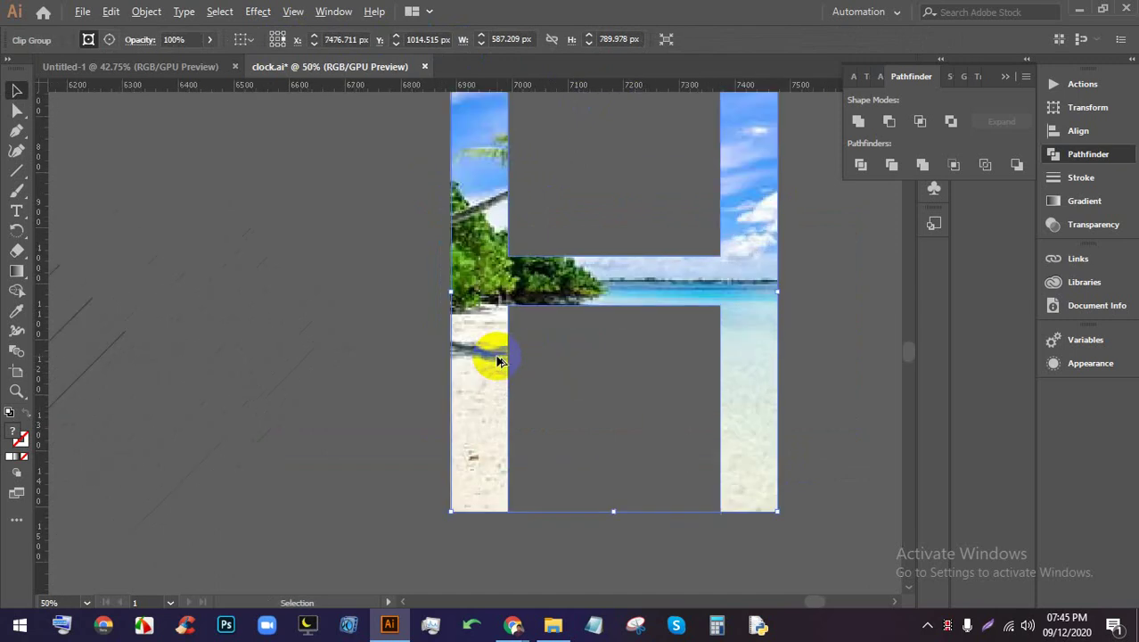
pyautogui.hscroll(3, 428, 348)
pyautogui.doubleClick(478, 315)
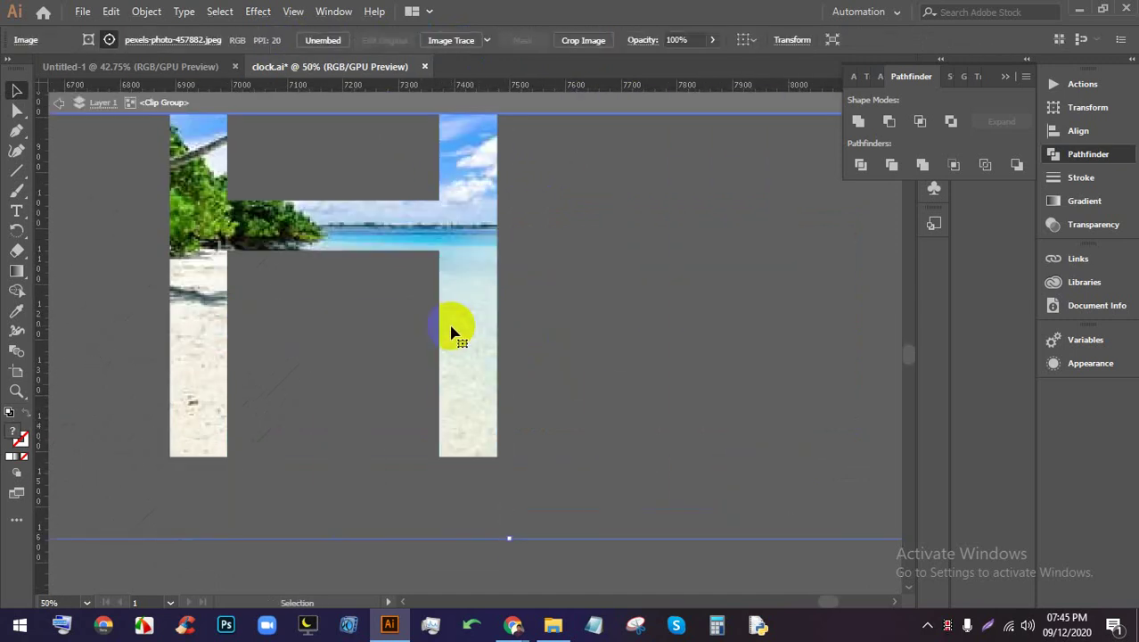
pyautogui.hotkey('ctrl', '-')
pyautogui.hotkey('ctrl', '-')
pyautogui.moveTo(461, 360); pyautogui.dragTo(398, 306)
pyautogui.click(760, 259)
pyautogui.doubleClick(754, 270)
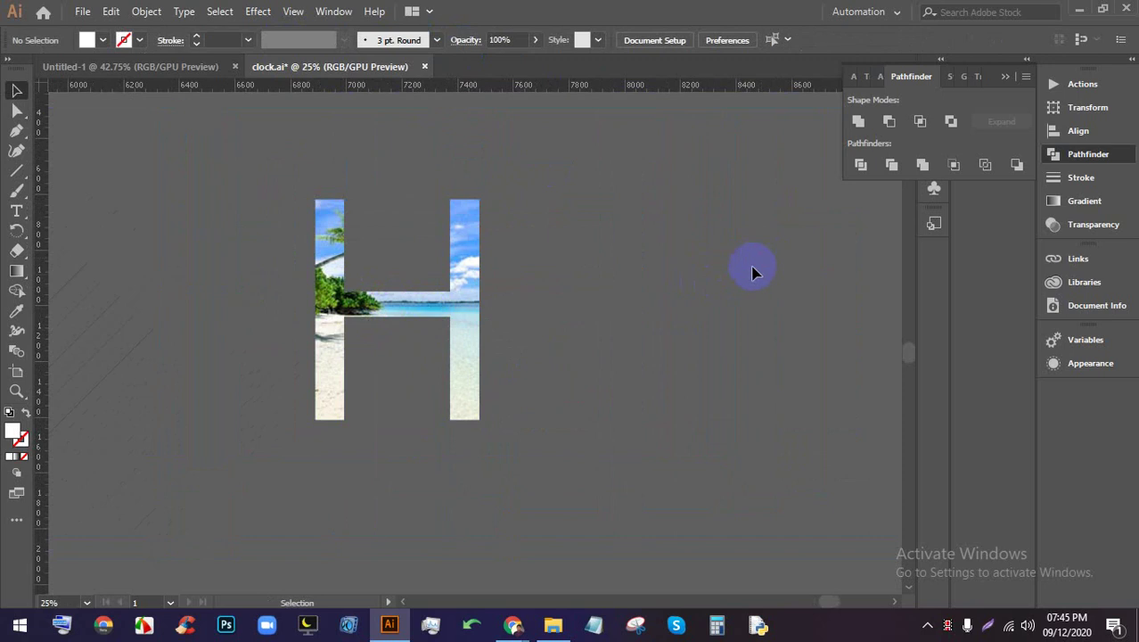
pyautogui.hotkey('ctrl', '-')
pyautogui.hotkey('ctrl', '-')
pyautogui.hotkey('ctrl', '+')
pyautogui.moveTo(856, 280); pyautogui.dragTo(546, 338)
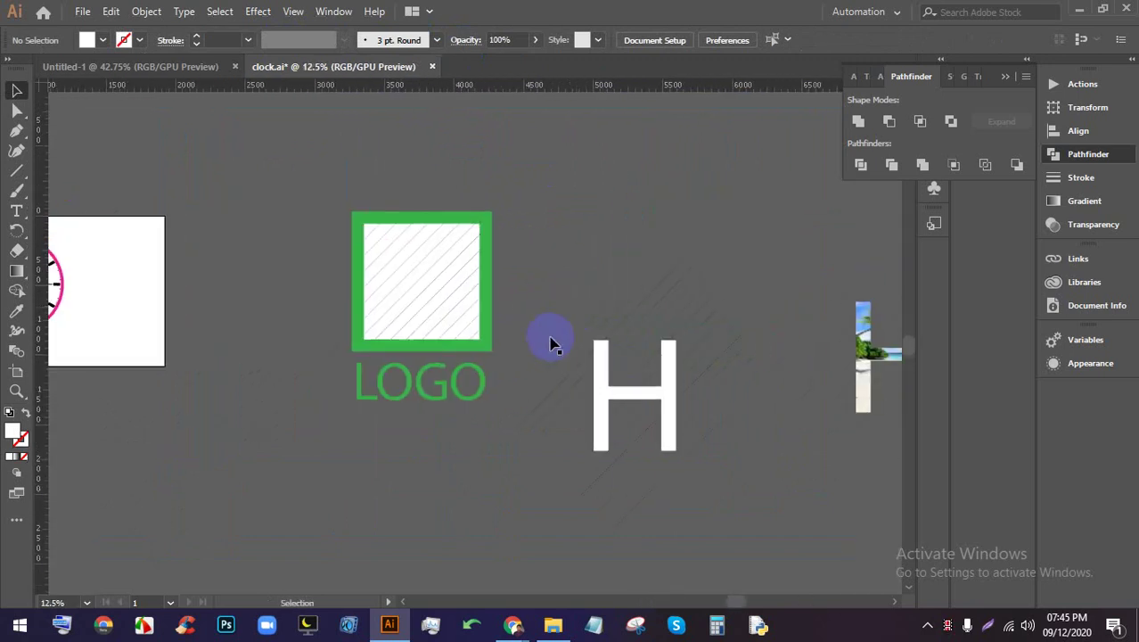
pyautogui.click(513, 624)
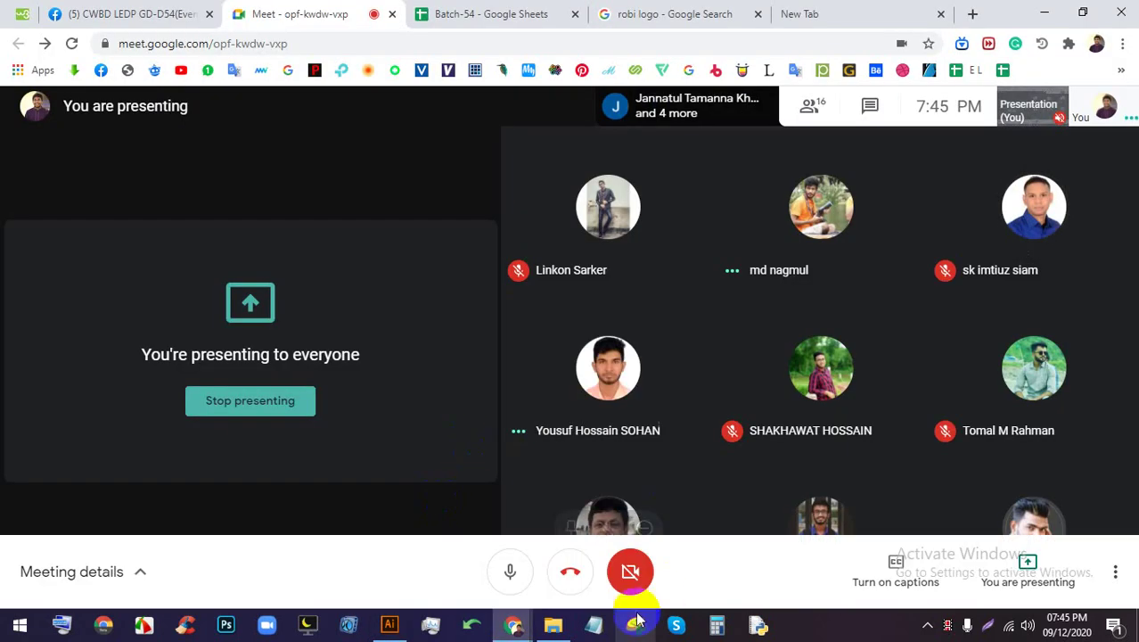
pyautogui.click(389, 624)
# Bring the LOGO artwork into view and place a copy of it below
pyautogui.hotkey('ctrl', '-')
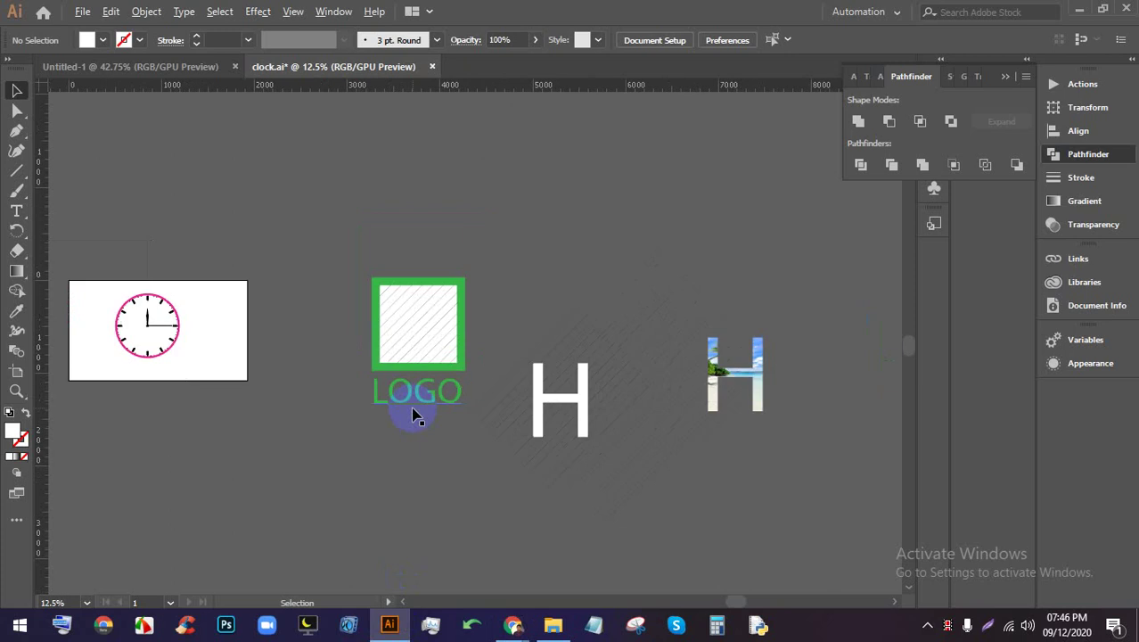
pyautogui.moveTo(406, 407); pyautogui.dragTo(516, 428)
pyautogui.moveTo(728, 432); pyautogui.dragTo(305, 399)
pyautogui.scroll(2, 465, 382)
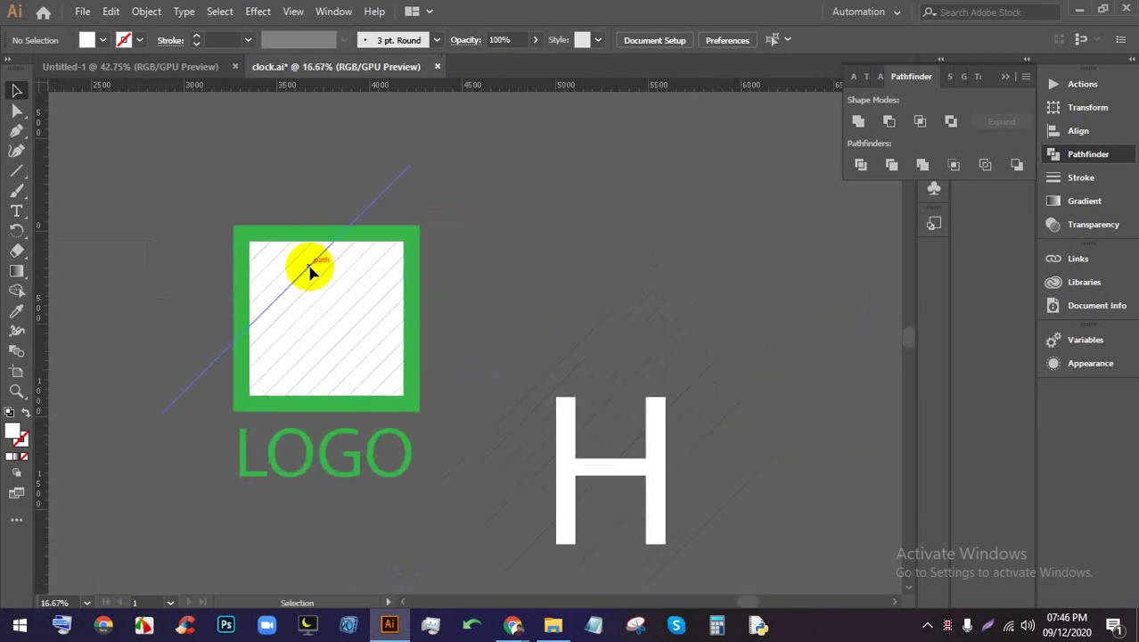
pyautogui.scroll(-1, 347, 272)
pyautogui.scroll(1, 384, 343)
pyautogui.scroll(-1, 401, 260)
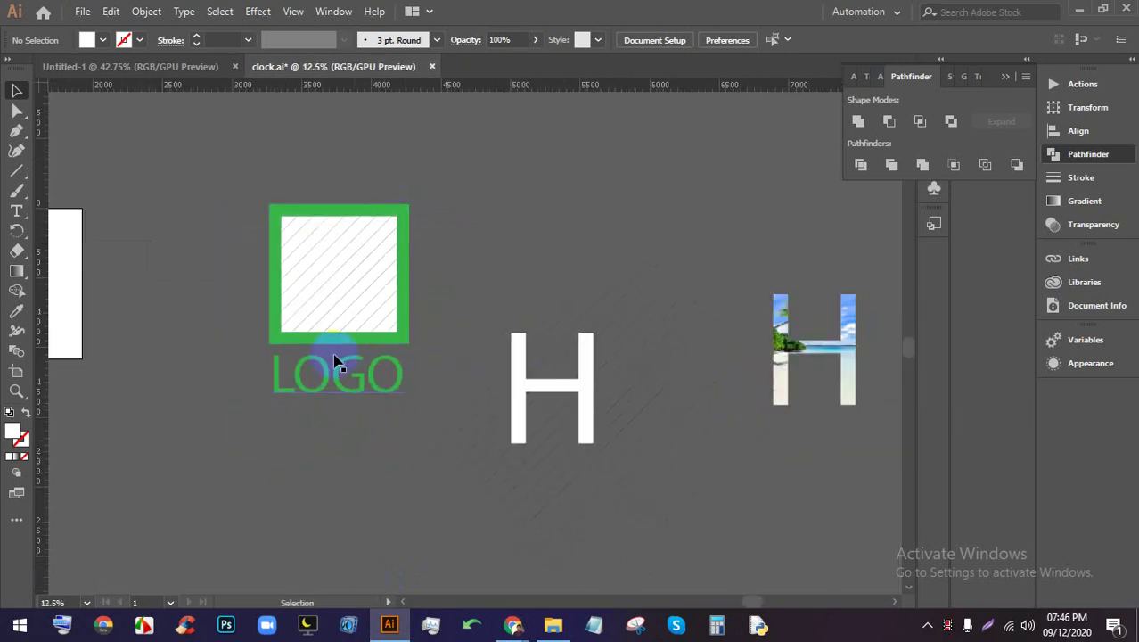
pyautogui.click(298, 280)
pyautogui.scroll(-4, 346, 280)
pyautogui.moveTo(564, 305); pyautogui.dragTo(555, 397)
pyautogui.scroll(6, 564, 407)
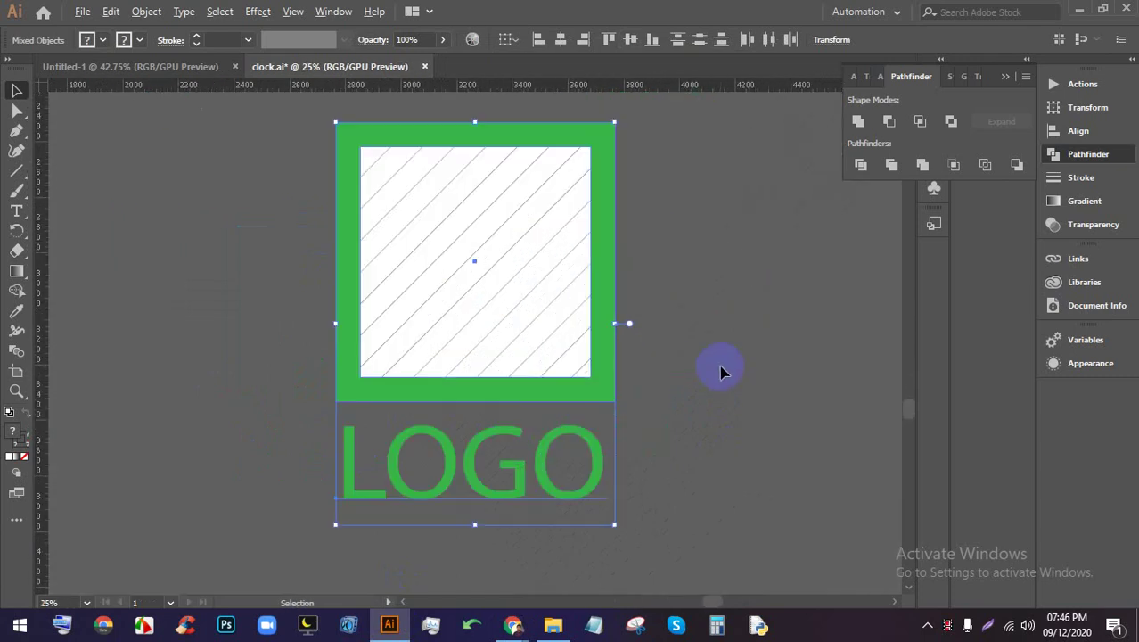
# Delete the hatch-line group inside the LOGO square
pyautogui.click(722, 372)
pyautogui.click(533, 294)
pyautogui.click(542, 288)
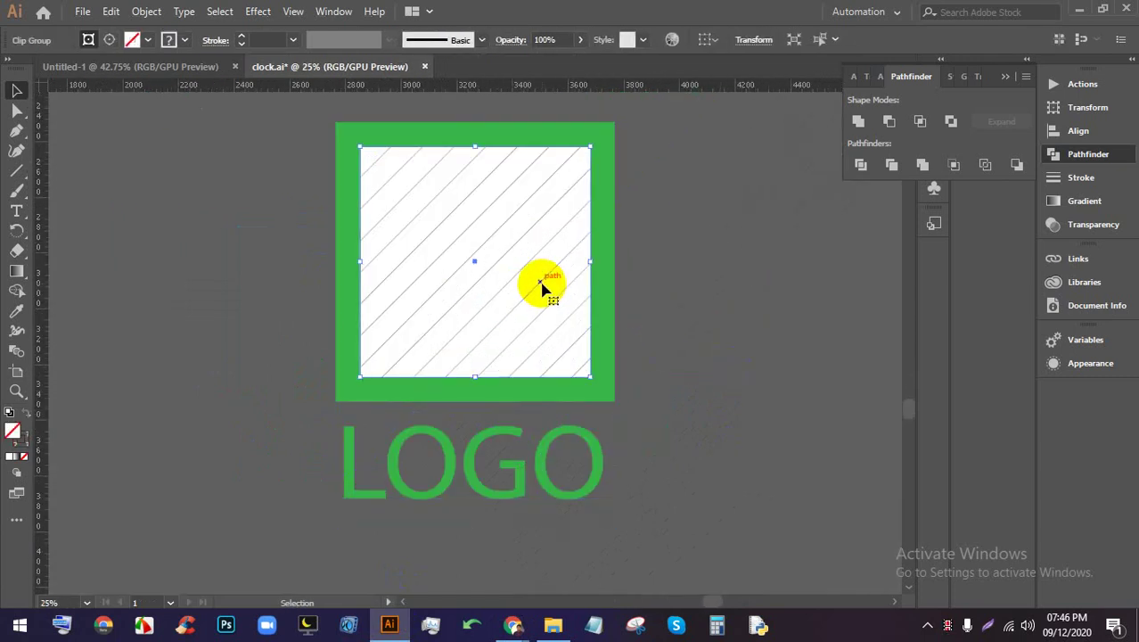
pyautogui.press('Delete')
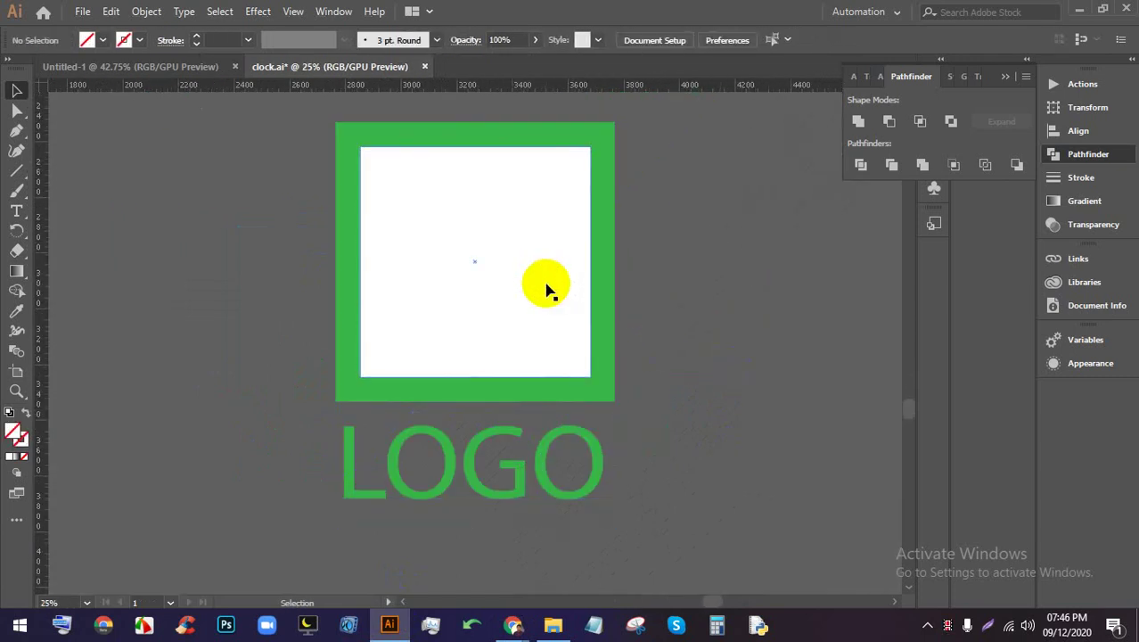
pyautogui.scroll(1, 559, 224)
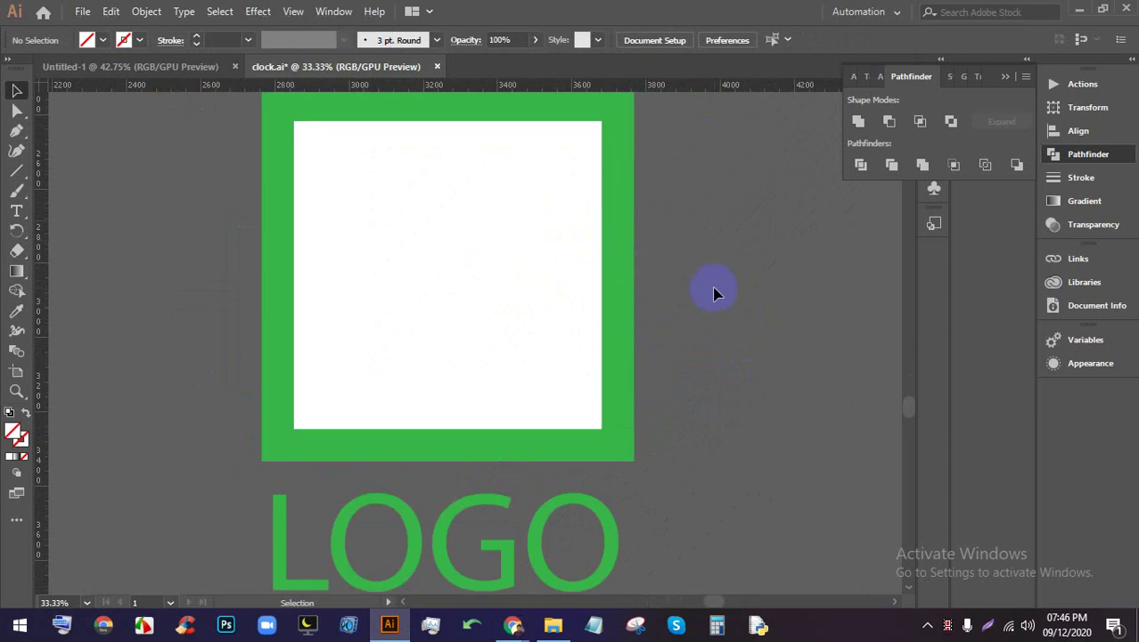
# Remove the white fill from the logo's inner square
pyautogui.scroll(-1, 516, 293)
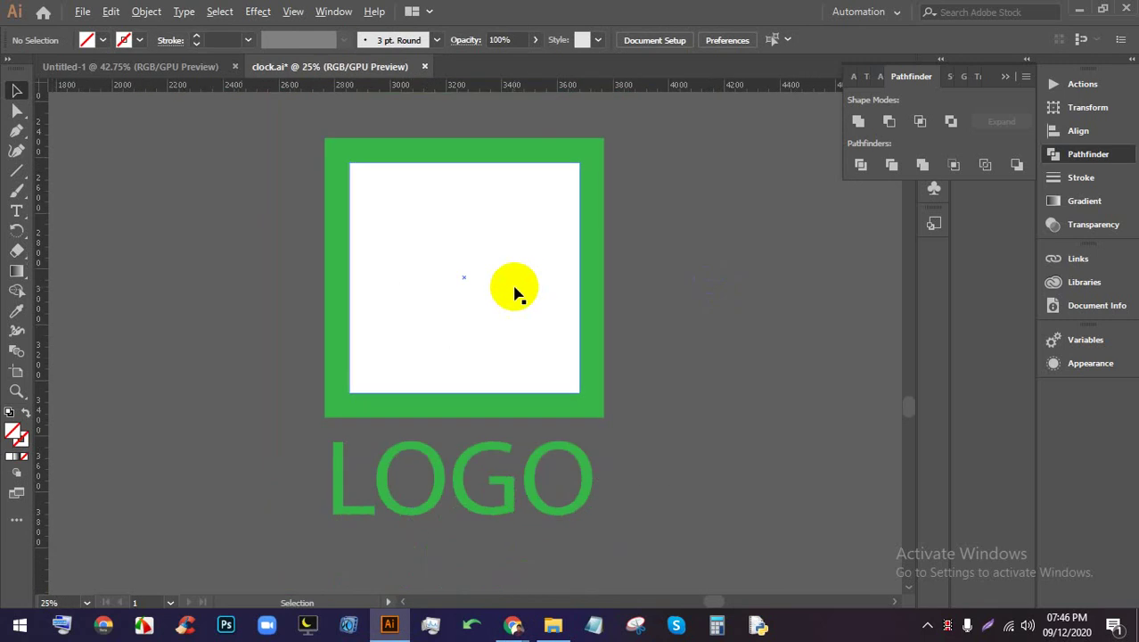
pyautogui.scroll(2, 626, 291)
pyautogui.scroll(1, 560, 349)
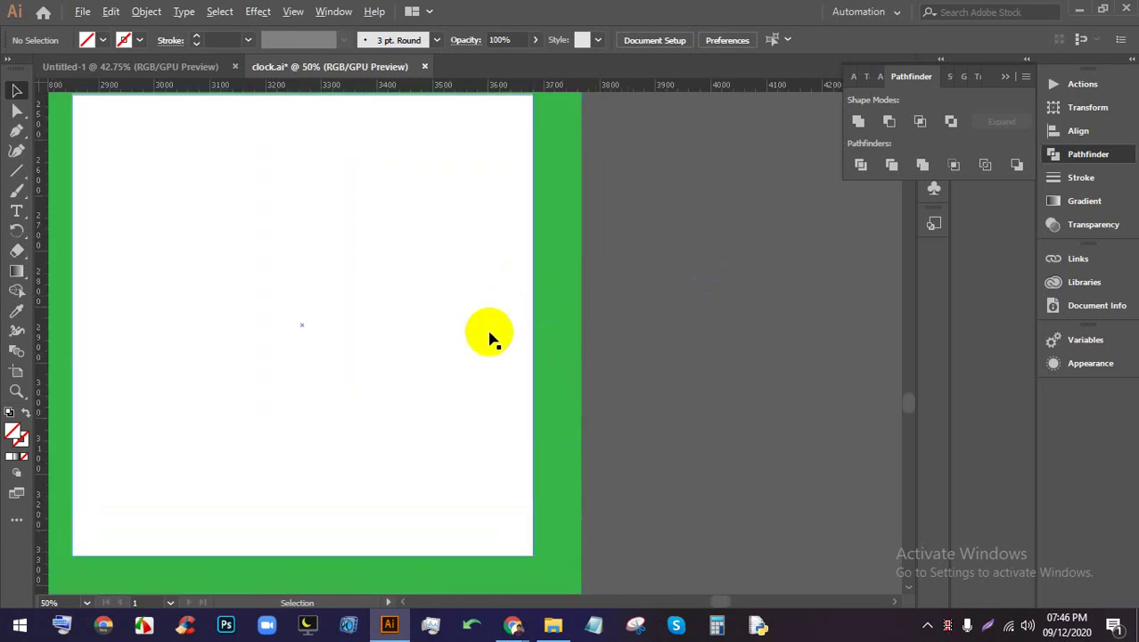
pyautogui.click(331, 283)
pyautogui.scroll(-1, 275, 244)
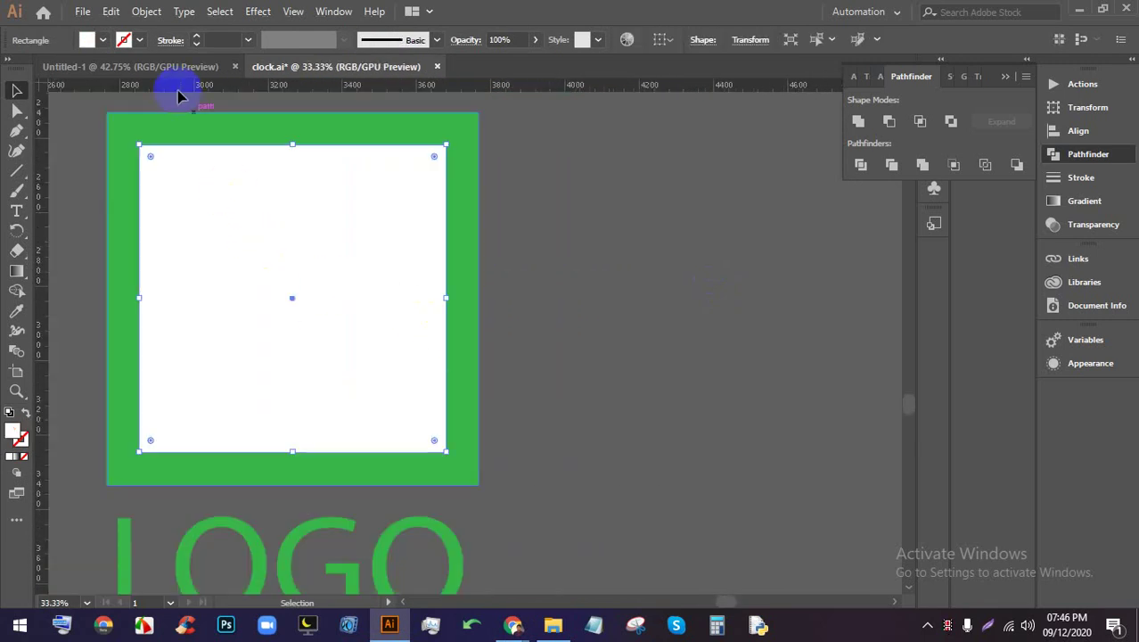
pyautogui.click(195, 39)
pyautogui.click(171, 40)
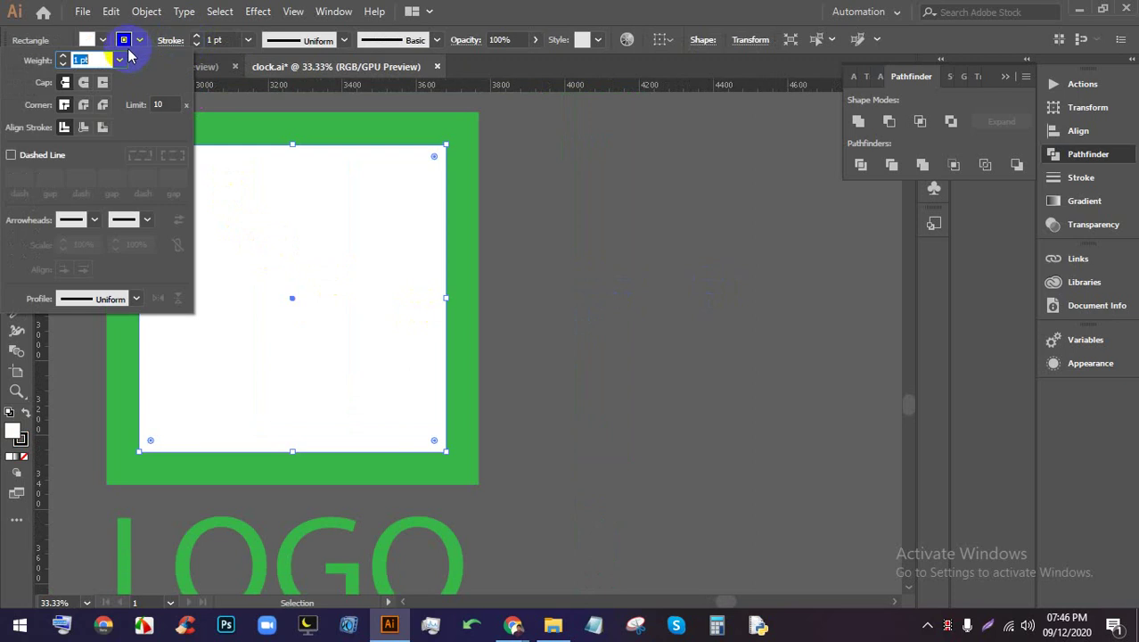
pyautogui.click(103, 40)
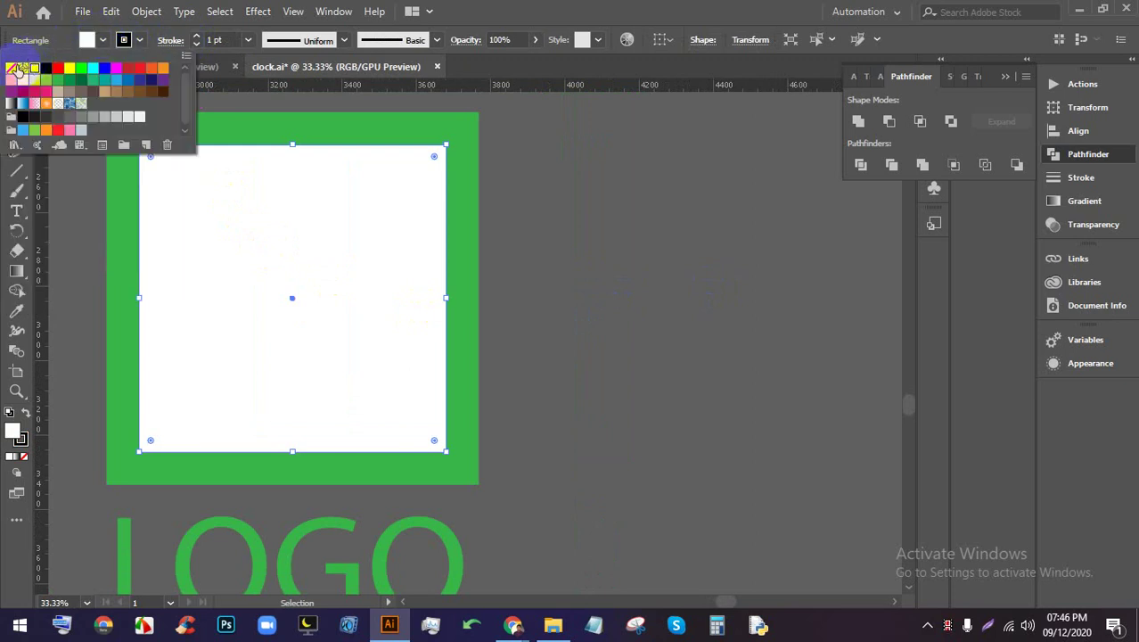
pyautogui.click(11, 68)
pyautogui.click(139, 40)
# Give the inner square a white stroke, thickened to 12 pt
pyautogui.click(139, 40)
pyautogui.click(139, 40)
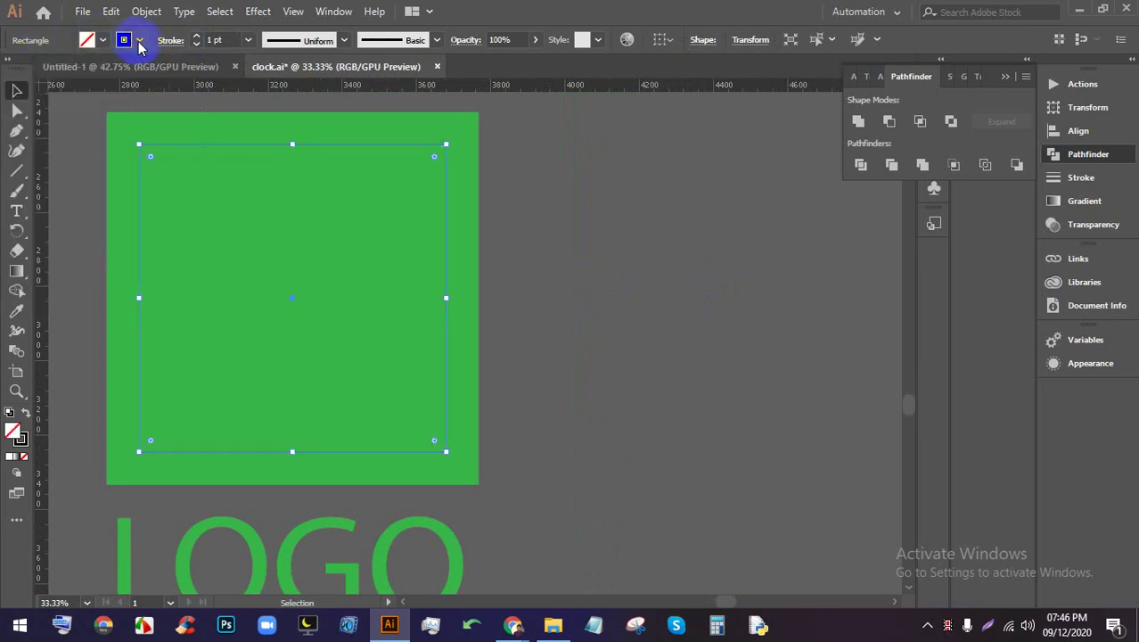
pyautogui.click(139, 41)
pyautogui.click(33, 68)
pyautogui.click(196, 35)
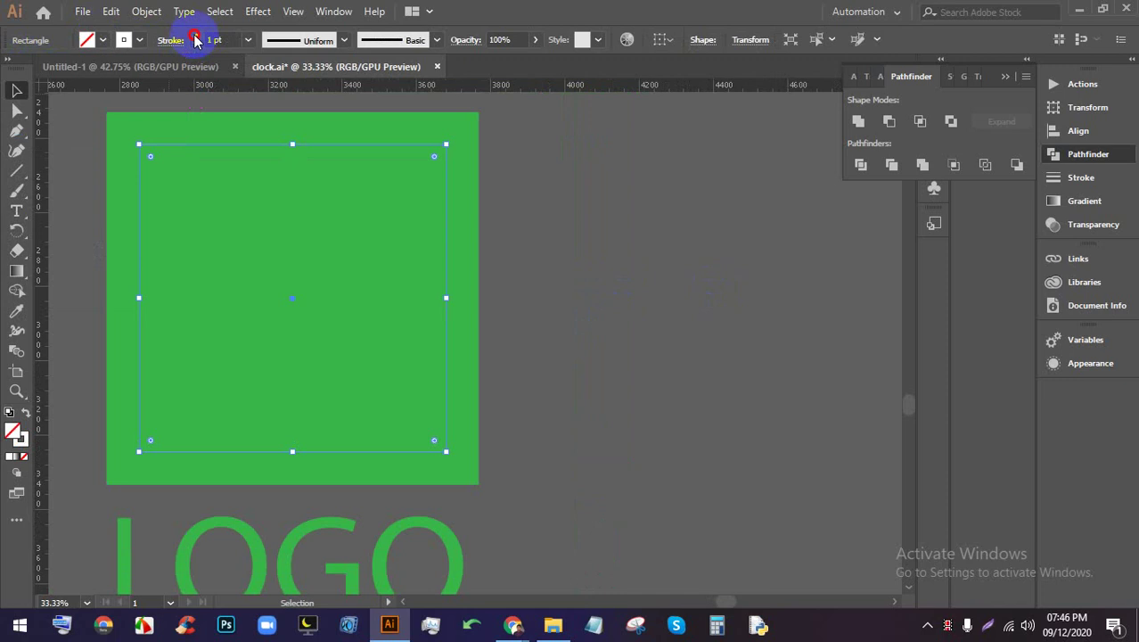
pyautogui.click(196, 35)
pyautogui.click(196, 36)
pyautogui.click(196, 35)
pyautogui.click(196, 35)
pyautogui.click(196, 36)
pyautogui.click(196, 35)
pyautogui.click(196, 35)
pyautogui.click(197, 36)
pyautogui.click(196, 36)
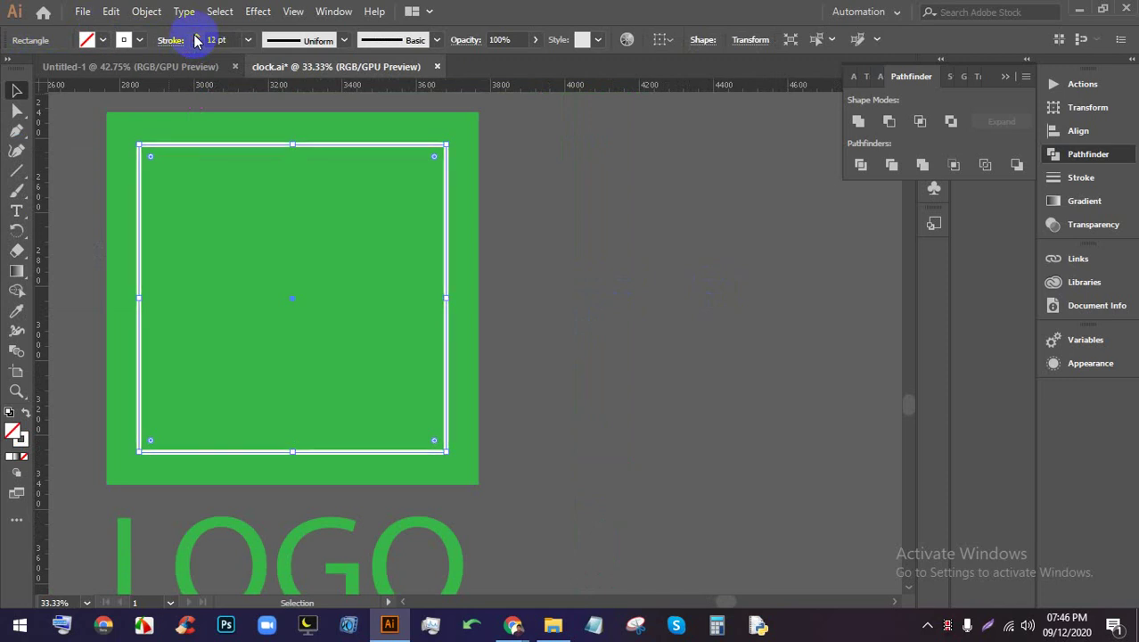
pyautogui.click(629, 295)
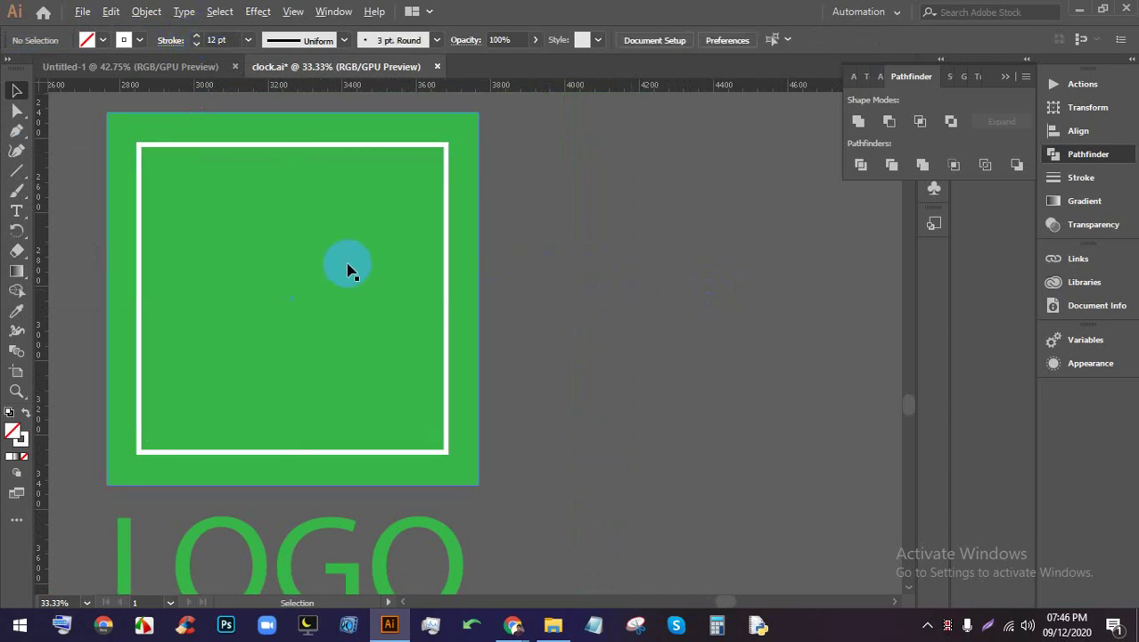
# Draw a thin vertical white bar with no stroke down the frame's middle
pyautogui.click(19, 172)
pyautogui.click(82, 172)
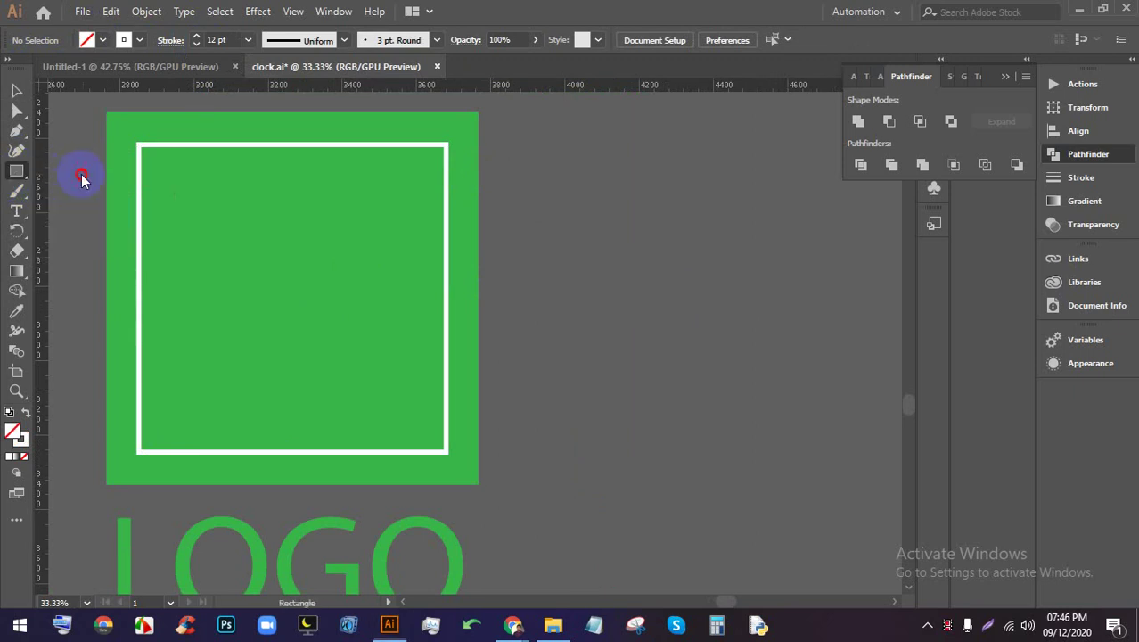
pyautogui.moveTo(284, 146)
pyautogui.mouseDown()
pyautogui.moveTo(285, 467)
pyautogui.moveTo(294, 454)
pyautogui.mouseUp()
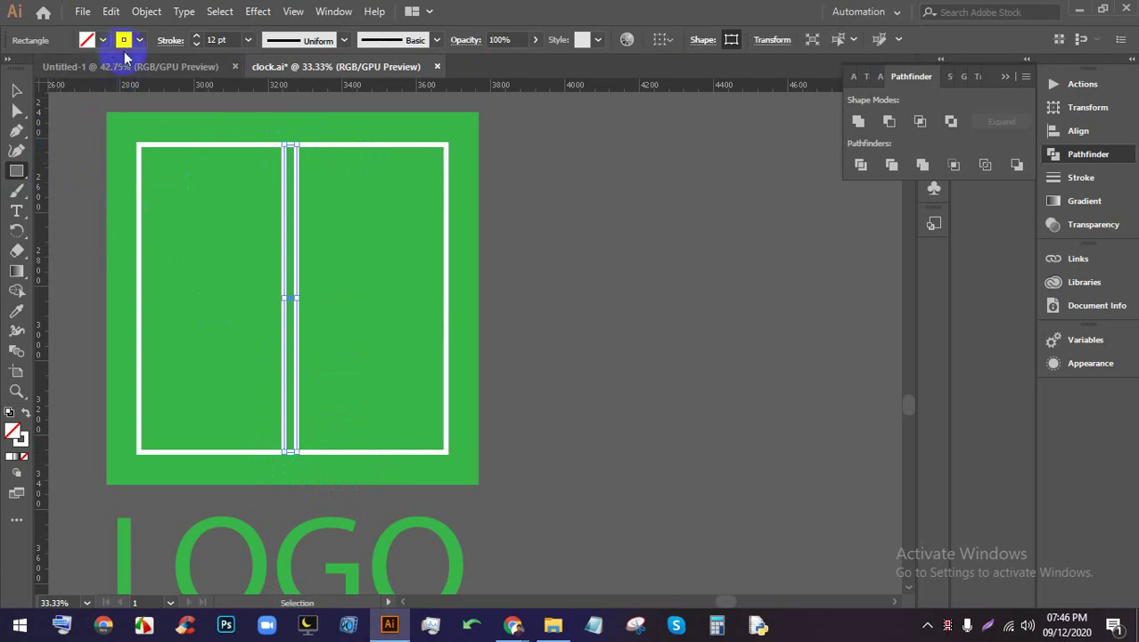
pyautogui.click(104, 40)
pyautogui.click(43, 69)
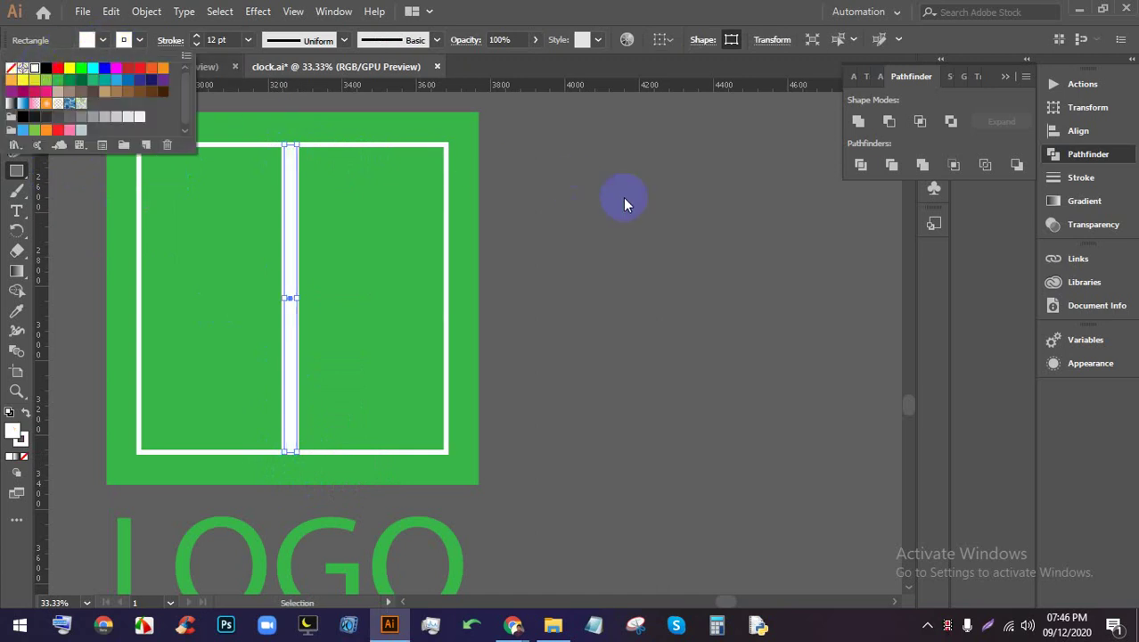
pyautogui.click(138, 40)
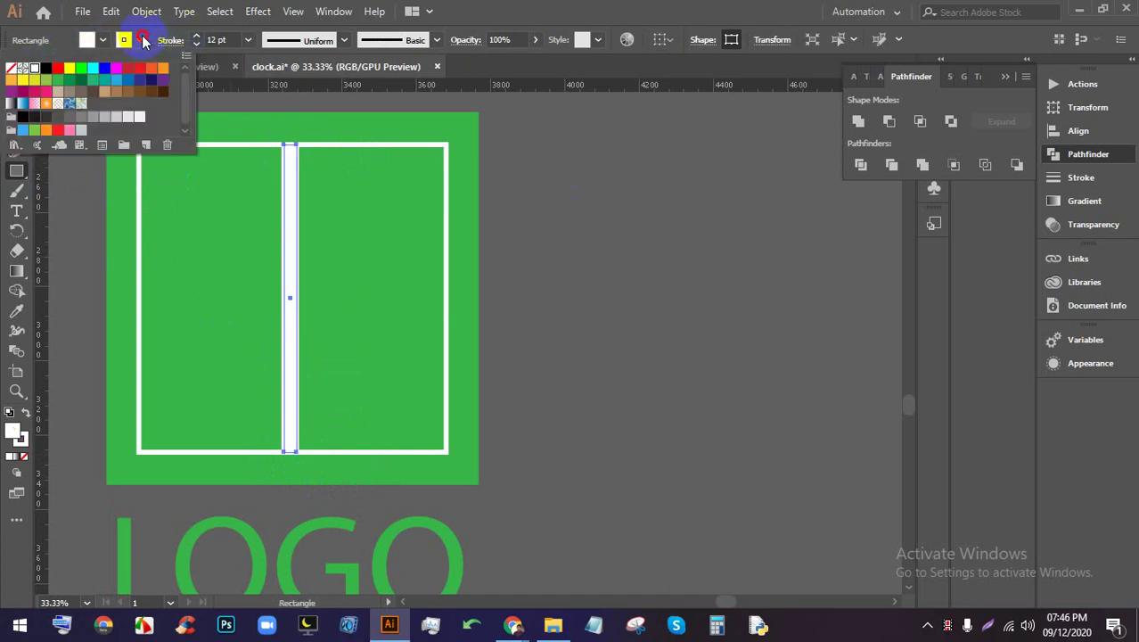
pyautogui.click(12, 69)
pyautogui.click(626, 212)
pyautogui.click(384, 223)
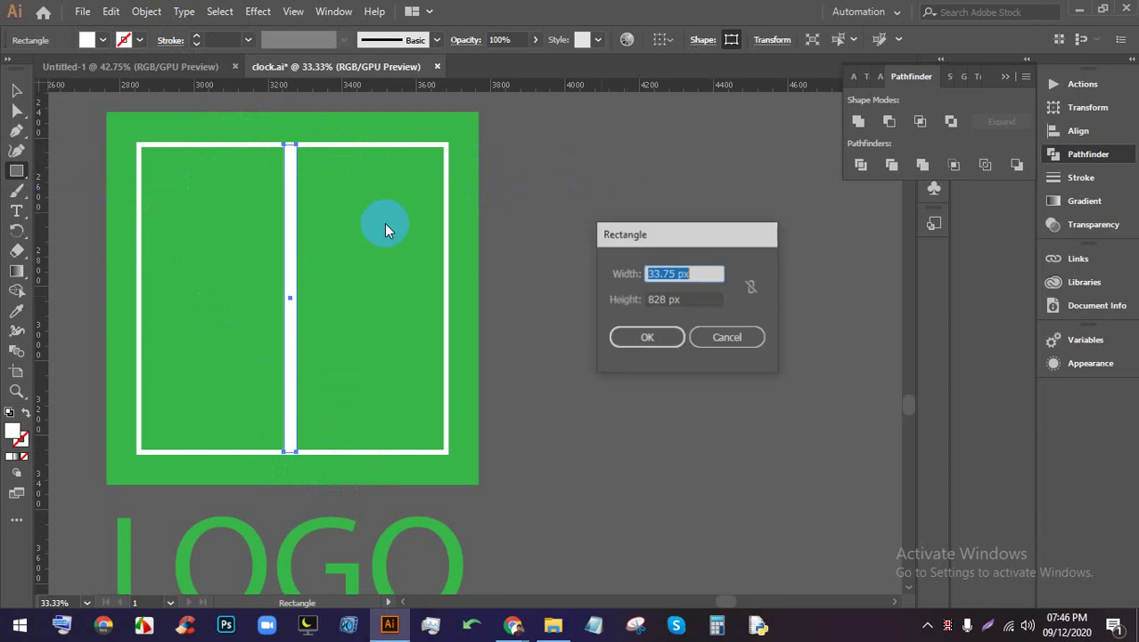
pyautogui.click(711, 346)
pyautogui.click(615, 298)
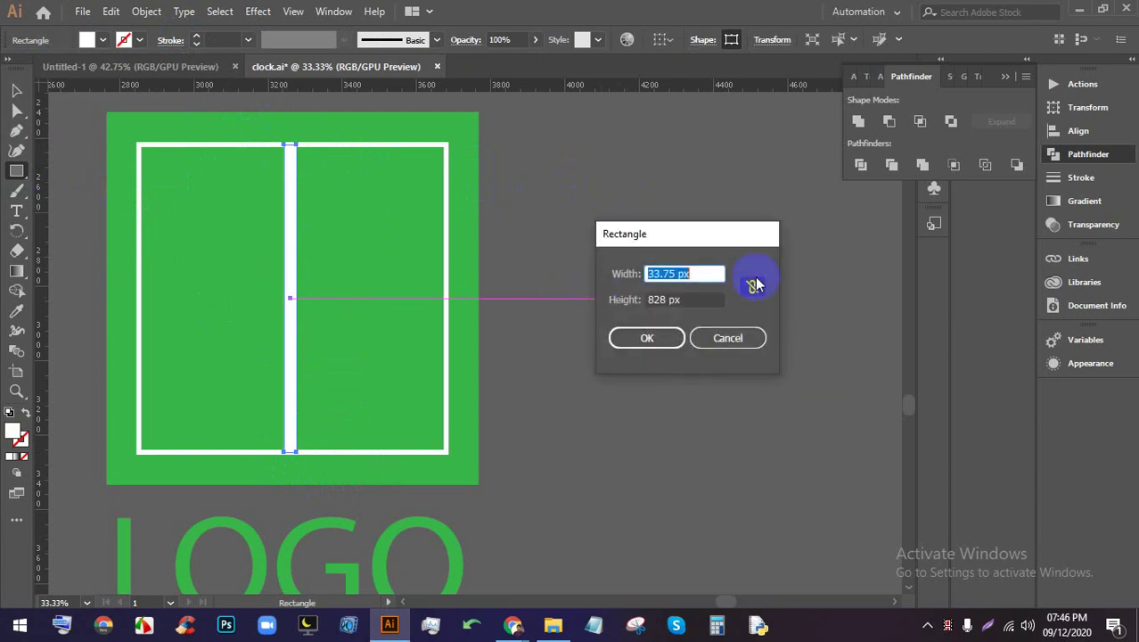
pyautogui.click(742, 335)
# Rotate a bar into a horizontal crossbar across the frame
pyautogui.click(17, 90)
pyautogui.click(611, 237)
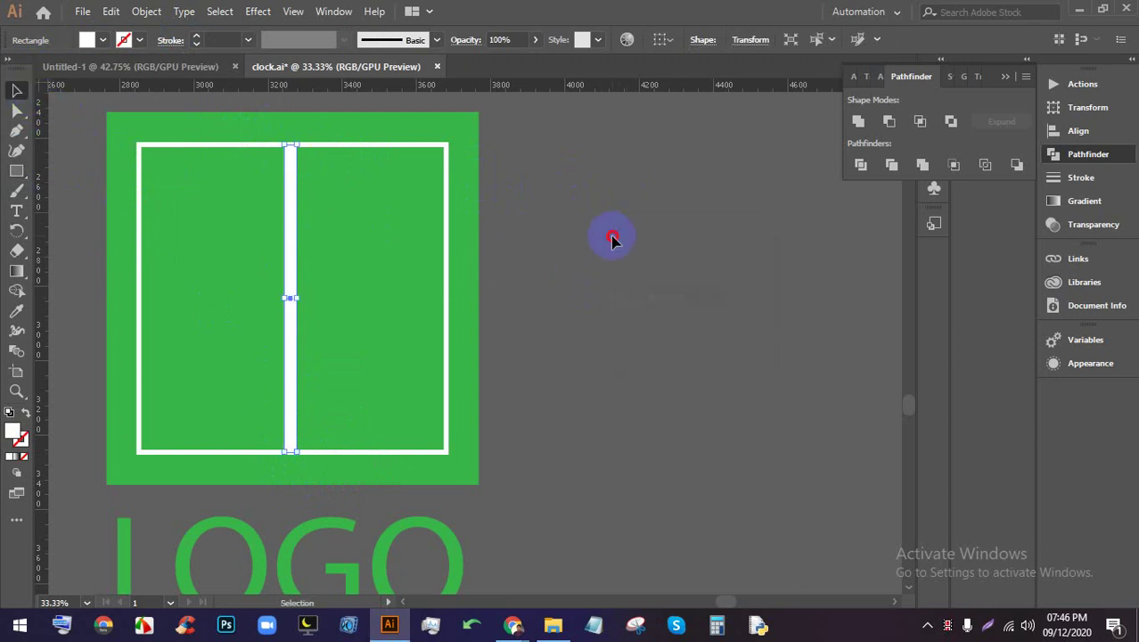
pyautogui.click(297, 220)
pyautogui.press('a')
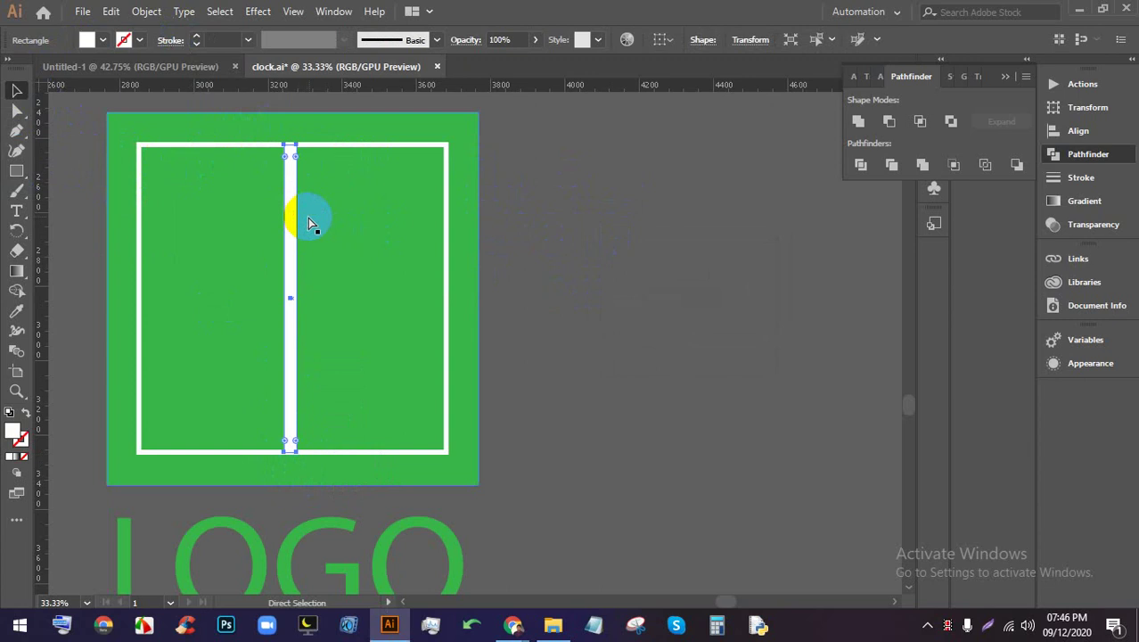
pyautogui.click(770, 321)
pyautogui.click(295, 246)
pyautogui.click(312, 146)
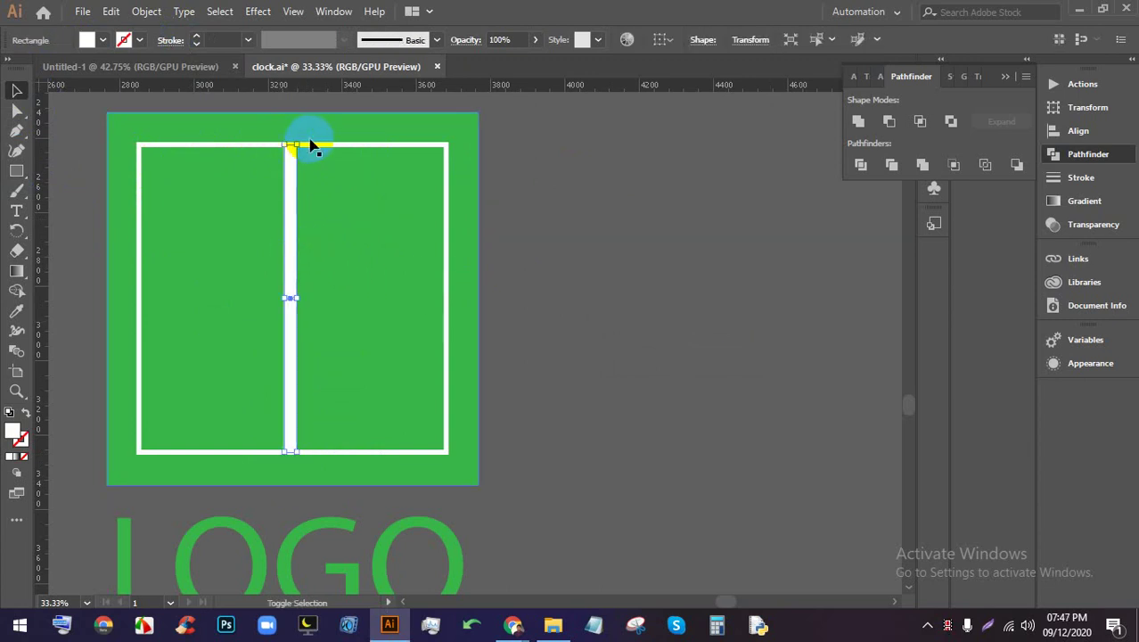
pyautogui.moveTo(303, 141); pyautogui.dragTo(387, 319)
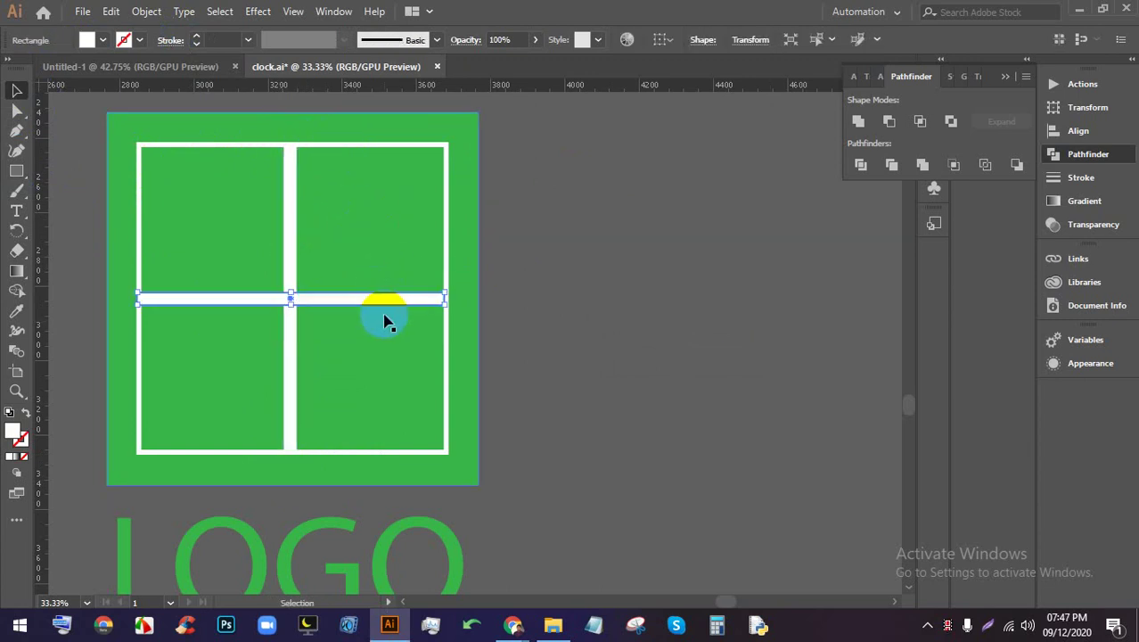
pyautogui.click(547, 309)
# Center the white frame horizontally on the green square with Horizontal Align Center
pyautogui.hotkey('ctrl', '-')
pyautogui.click(301, 216)
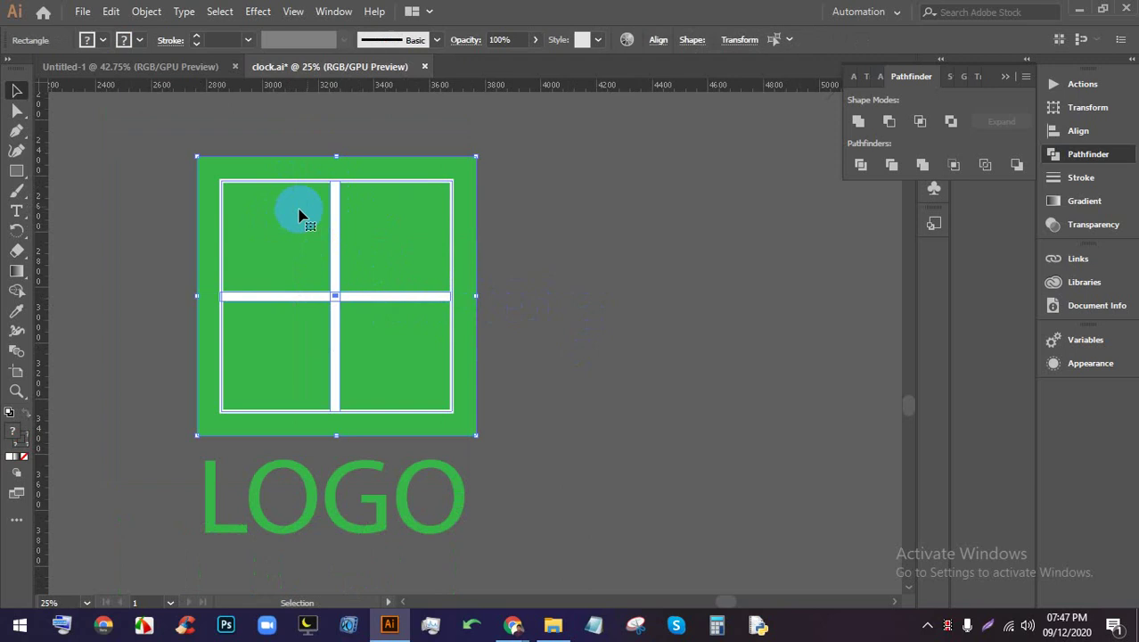
pyautogui.click(660, 40)
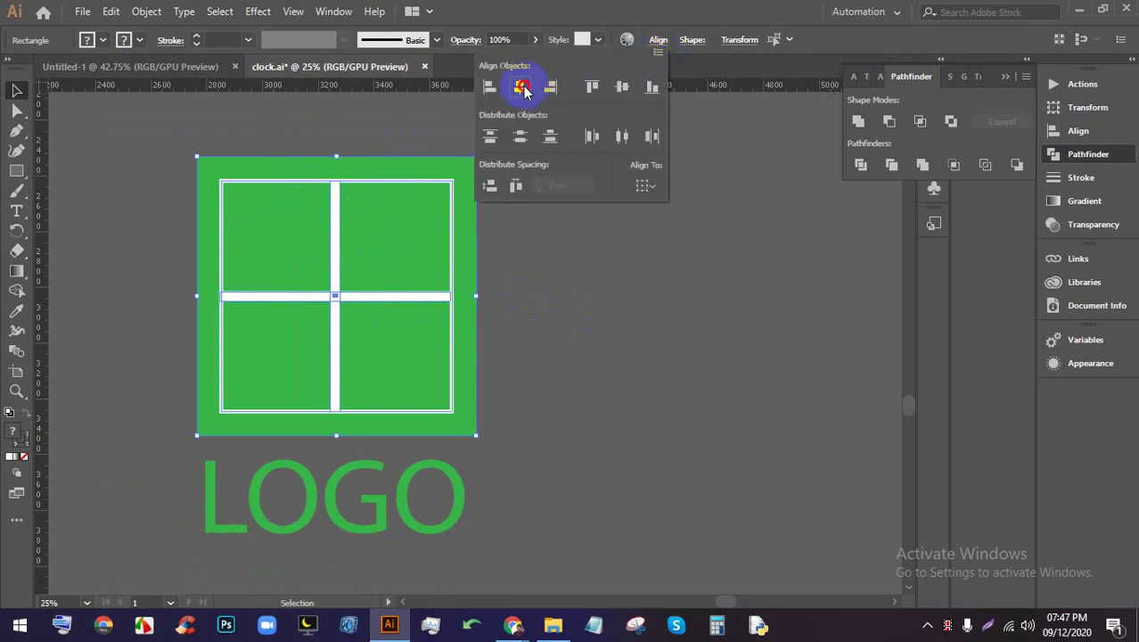
pyautogui.click(519, 86)
pyautogui.click(622, 86)
pyautogui.click(632, 342)
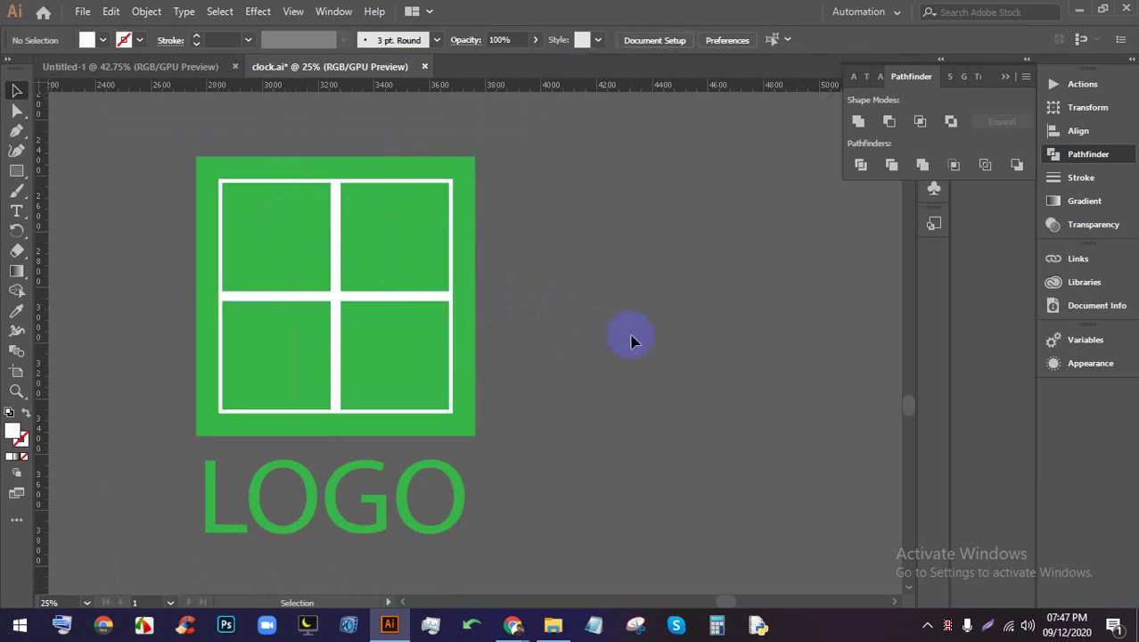
# Recolour the LOGO lettering under the green square white
pyautogui.scroll(-2, 482, 343)
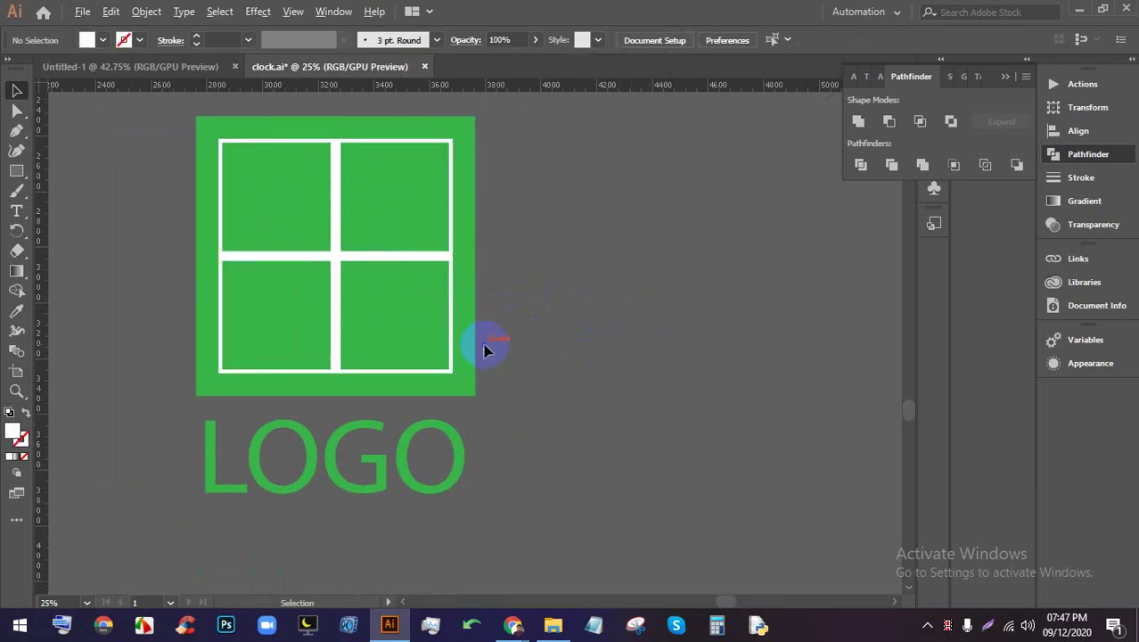
pyautogui.scroll(-1, 477, 351)
pyautogui.scroll(1, 478, 353)
pyautogui.click(406, 470)
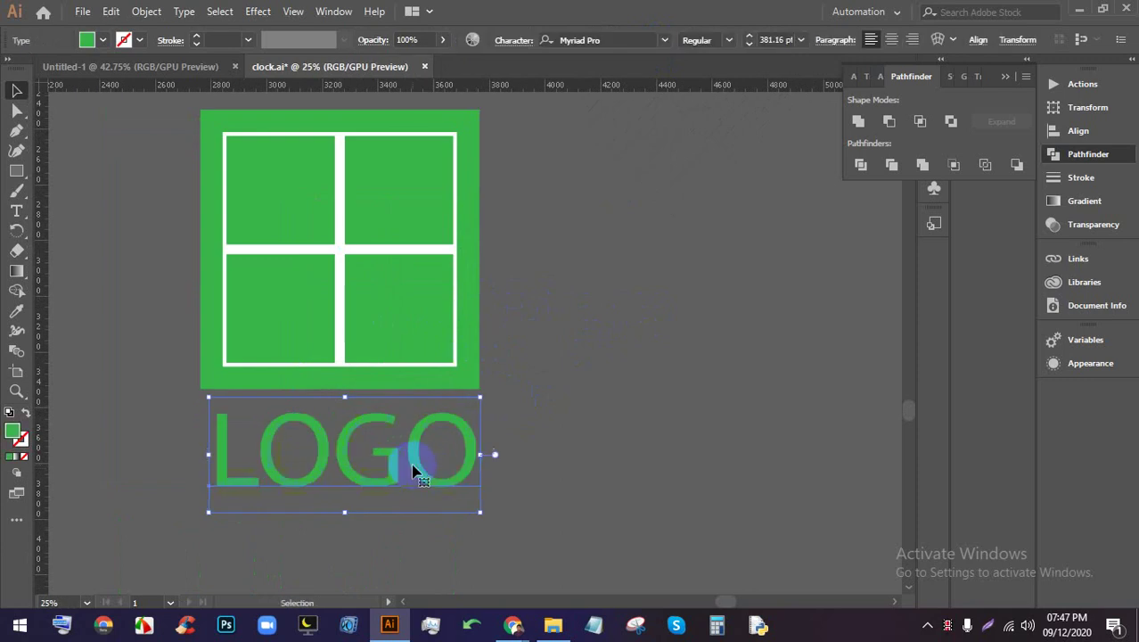
pyautogui.scroll(-1, 412, 459)
pyautogui.scroll(2, 410, 462)
pyautogui.doubleClick(408, 462)
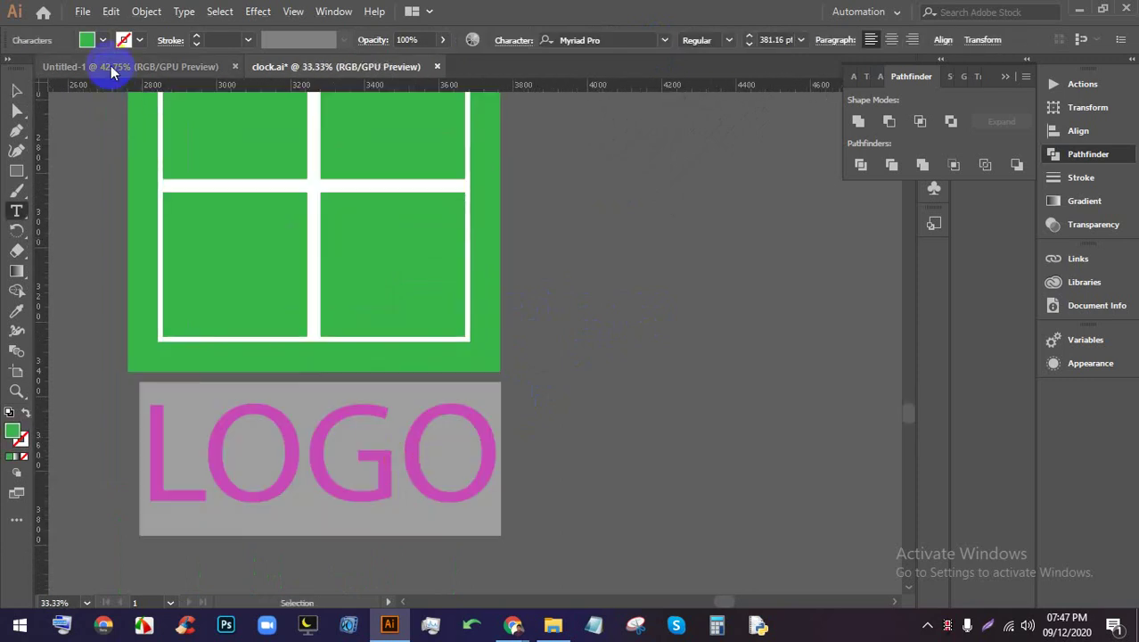
pyautogui.click(103, 39)
pyautogui.click(33, 67)
pyautogui.click(565, 236)
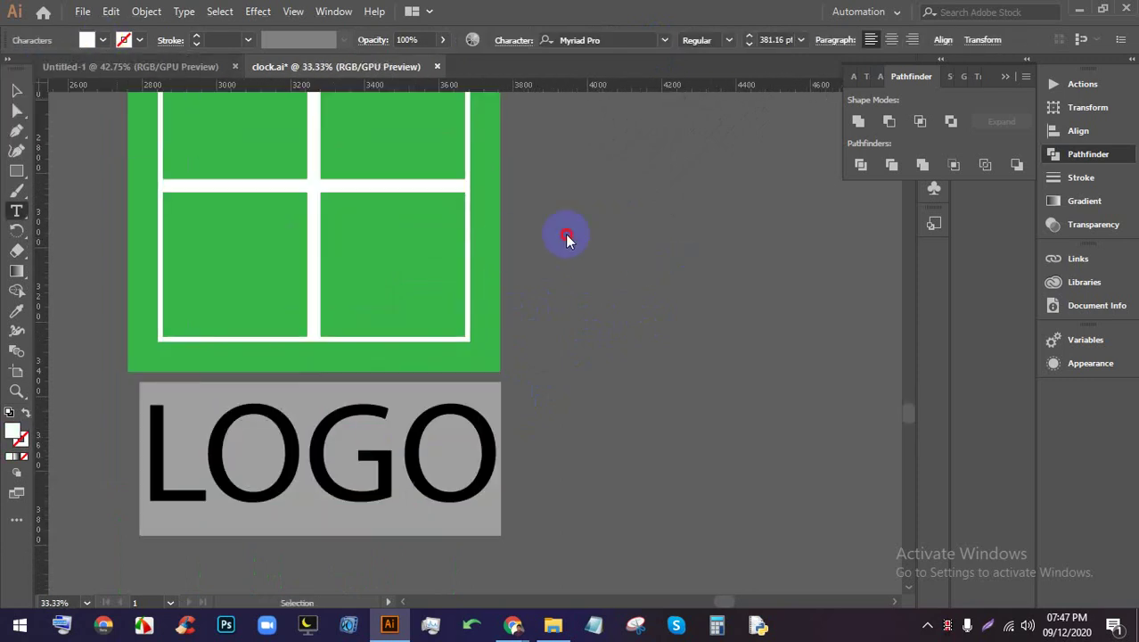
pyautogui.keyDown('ctrl'); pyautogui.click(563, 234); pyautogui.keyUp('ctrl')
pyautogui.scroll(-1, 561, 233)
pyautogui.moveTo(576, 269); pyautogui.dragTo(505, 338)
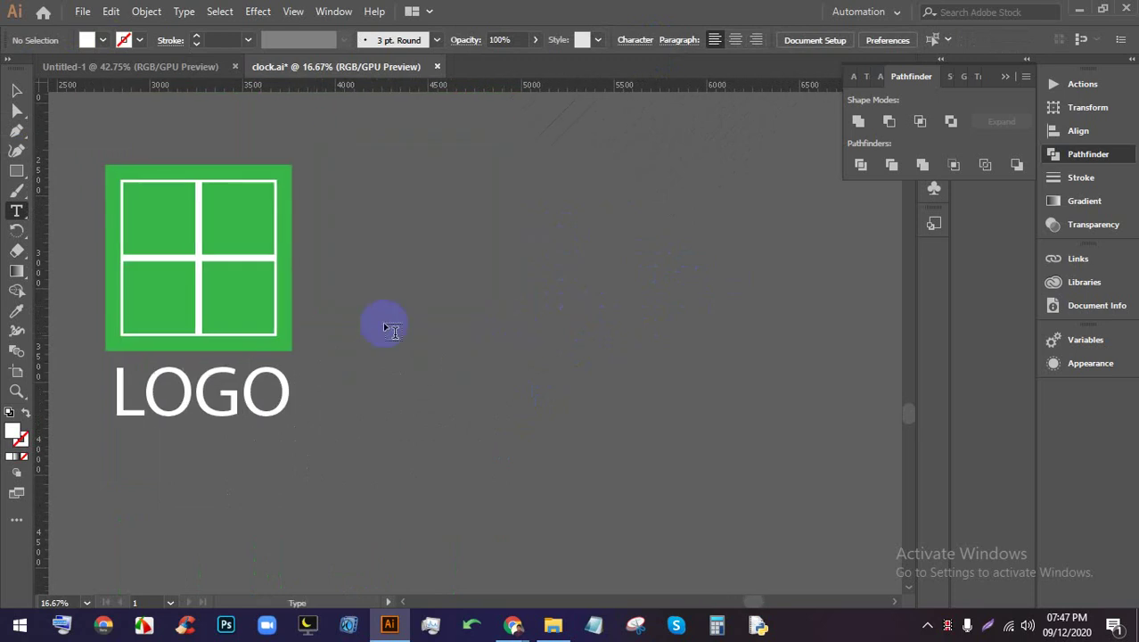
pyautogui.click(16, 90)
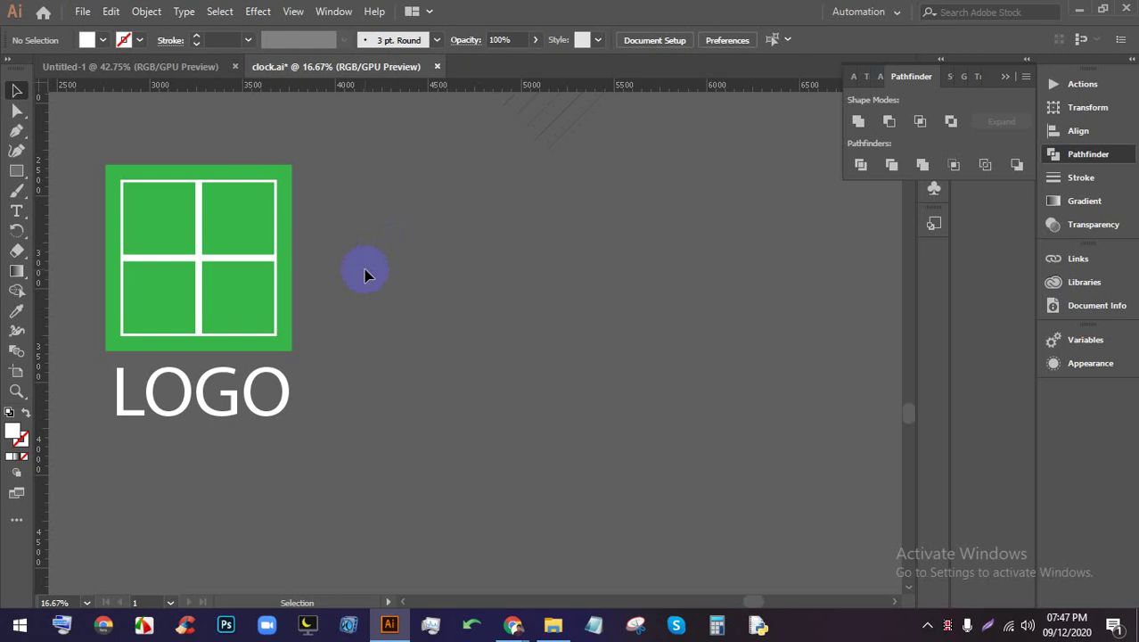
# View the robi logo image results, then go back to the Meet call
pyautogui.moveTo(515, 624)
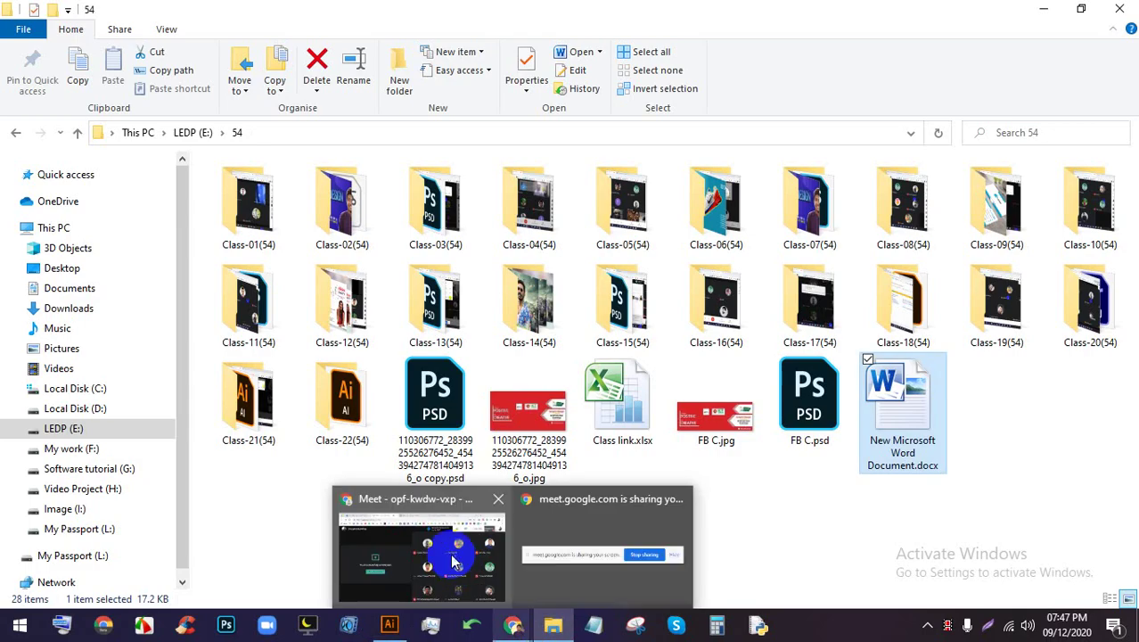
pyautogui.click(441, 567)
pyautogui.click(686, 13)
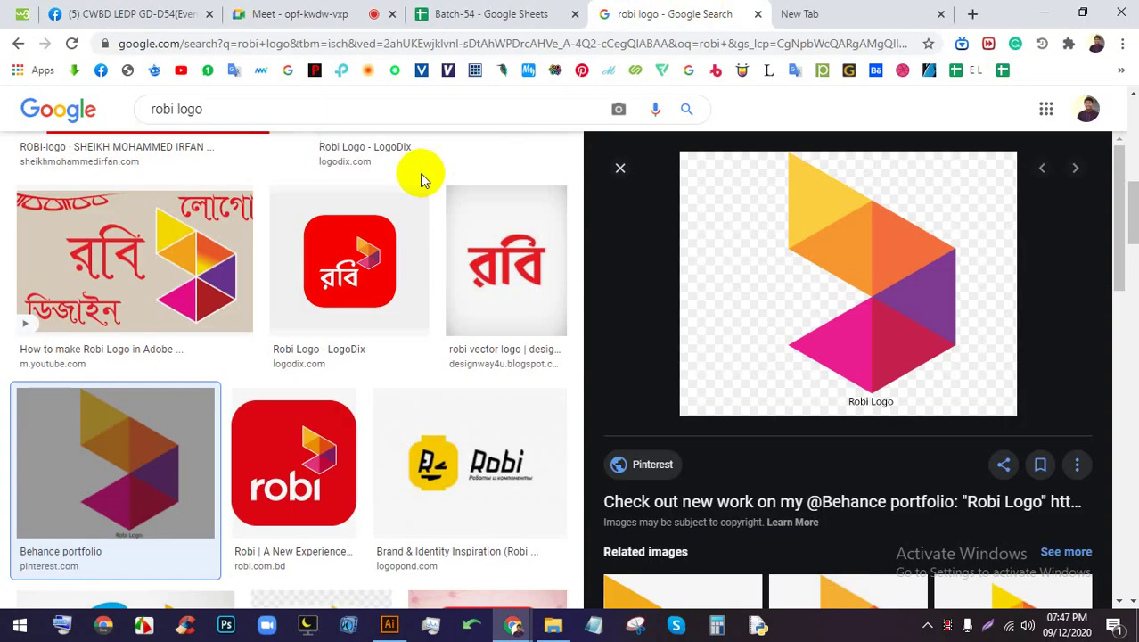
pyautogui.scroll(5, 350, 135)
pyautogui.tripleClick(348, 112)
pyautogui.click(655, 109)
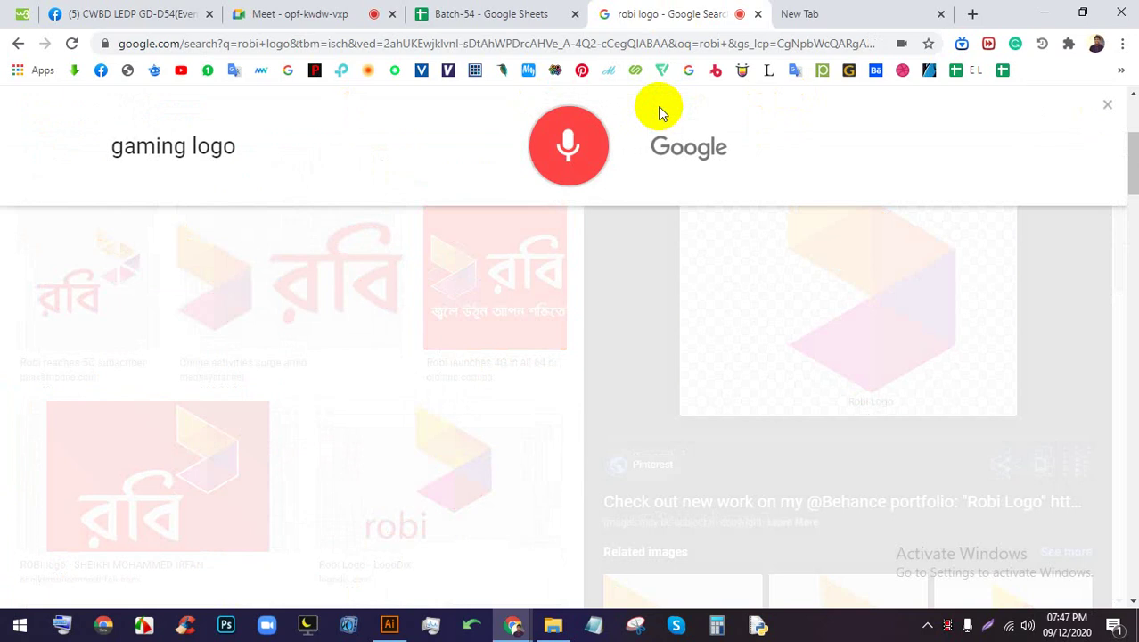
pyautogui.click(256, 14)
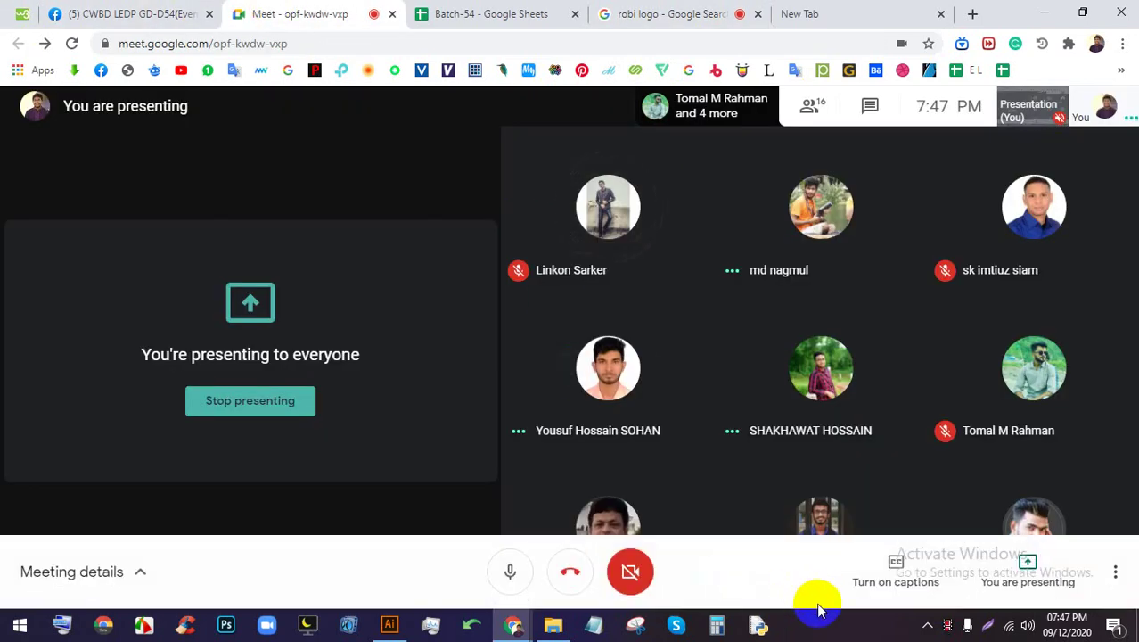
pyautogui.click(829, 631)
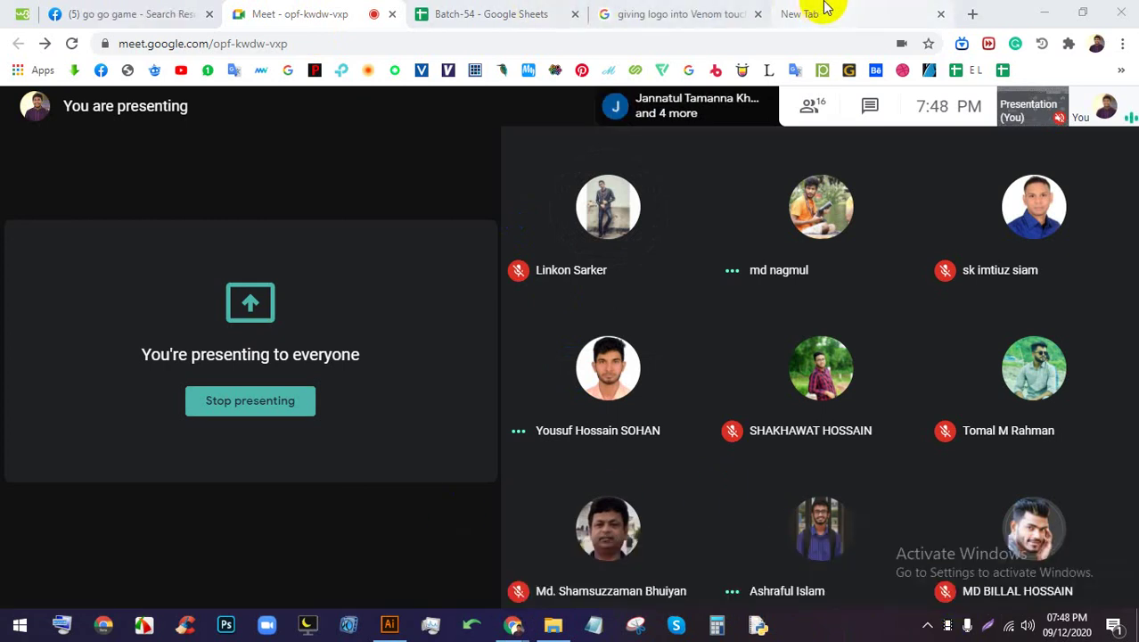
# Clear the query on the Venom logo results tab and return to the Meet call
pyautogui.click(713, 14)
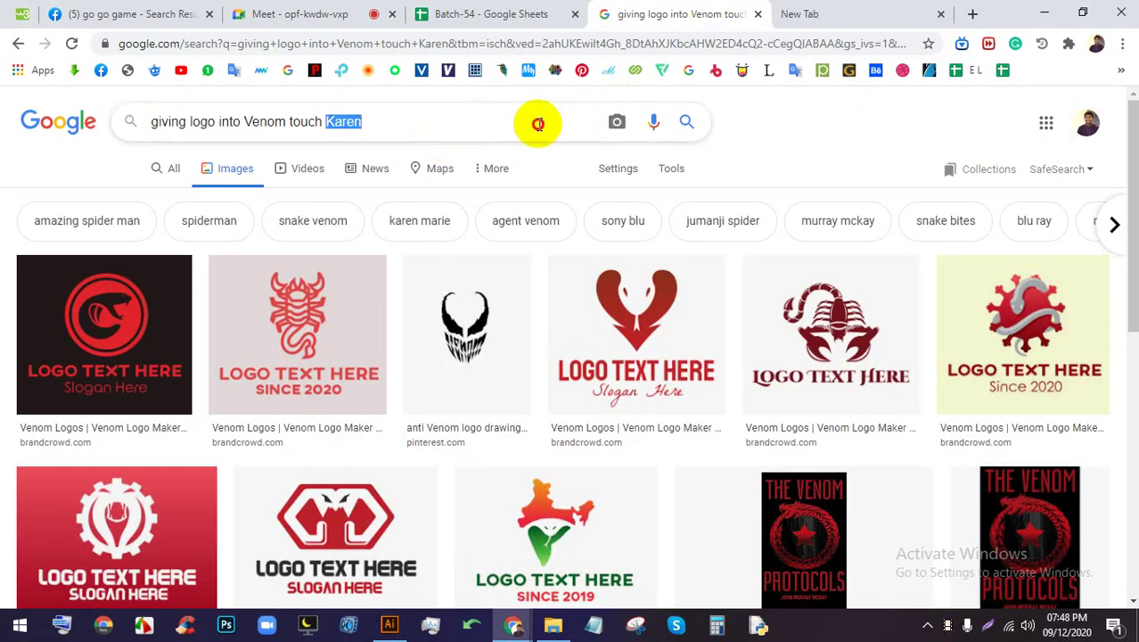
pyautogui.tripleClick(539, 120)
pyautogui.write('ga')
pyautogui.press('BackSpace')
pyautogui.press('BackSpace')
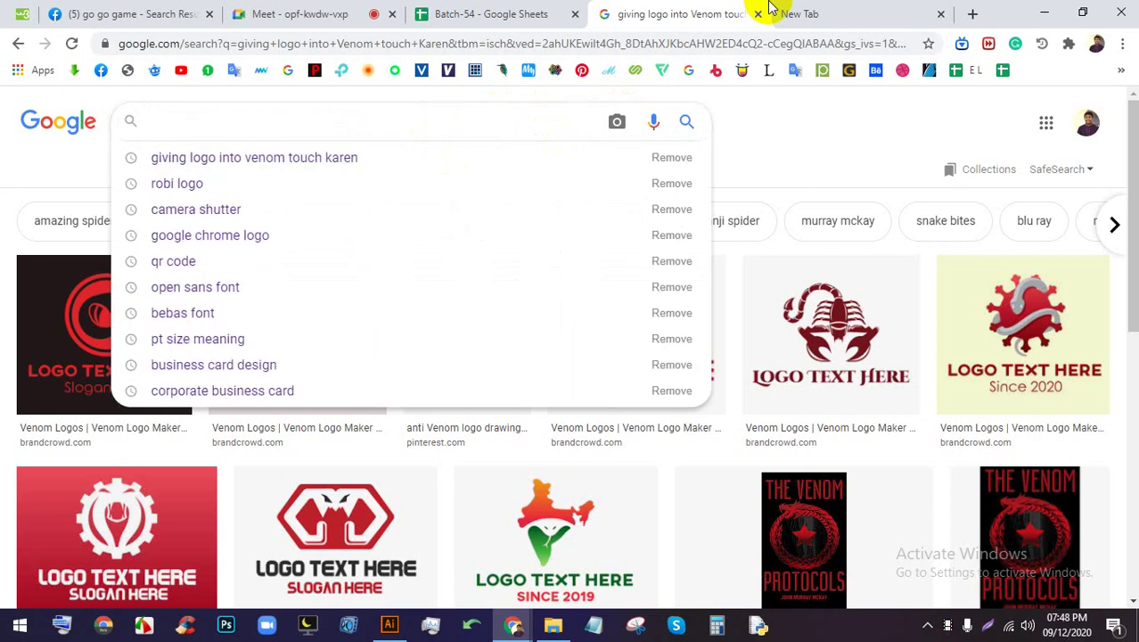
pyautogui.click(323, 11)
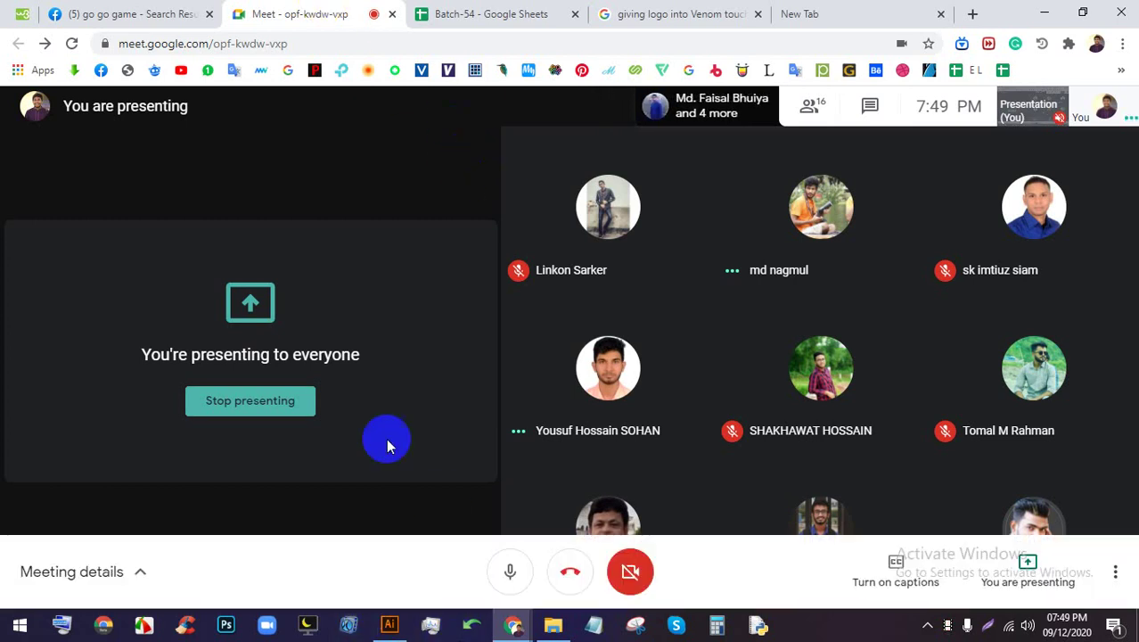
# Close the go go game search tab, stop presenting, and expand the Meet call to full screen
pyautogui.click(209, 15)
pyautogui.click(298, 406)
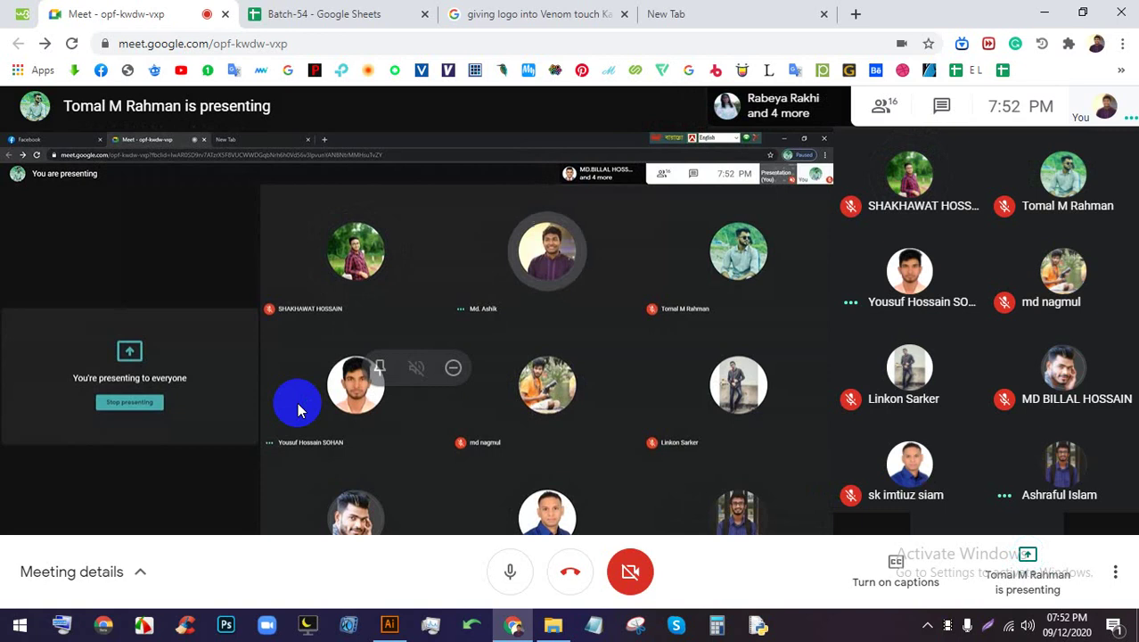
pyautogui.doubleClick(457, 496)
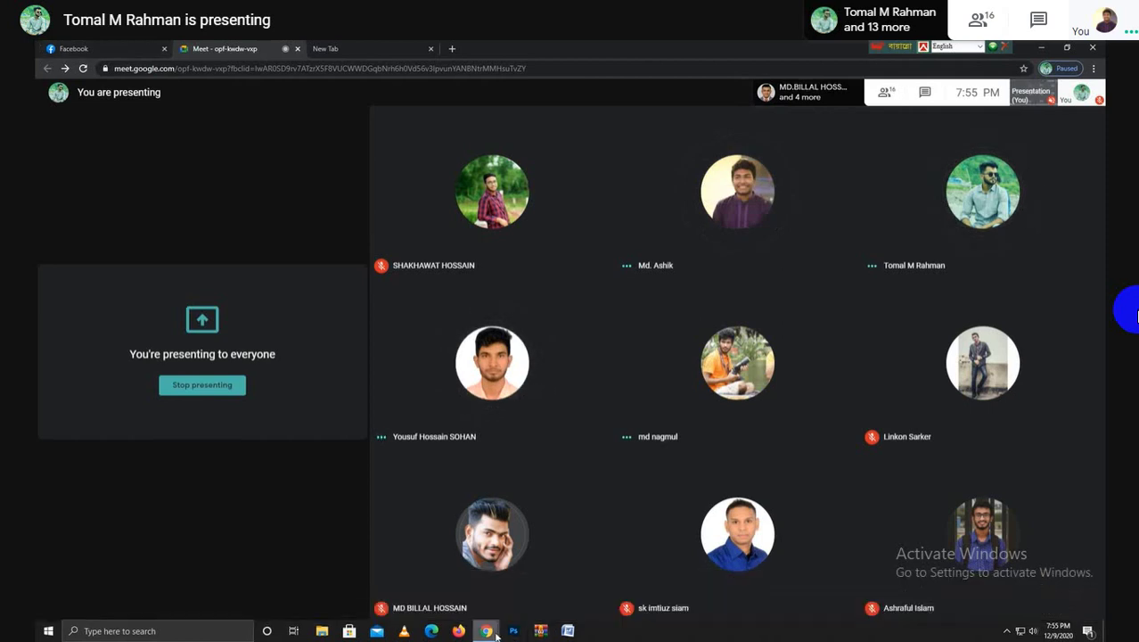
# Open the third recent file, the woman-in-blue-sari photo, from Photoshop's Home screen
pyautogui.click(513, 631)
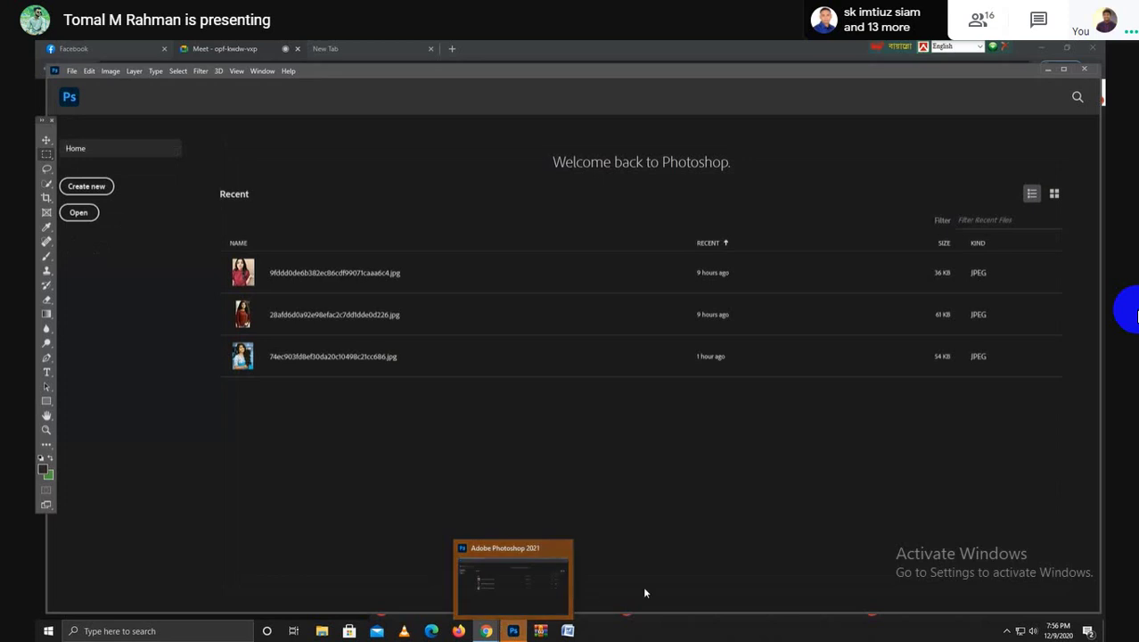
pyautogui.click(370, 361)
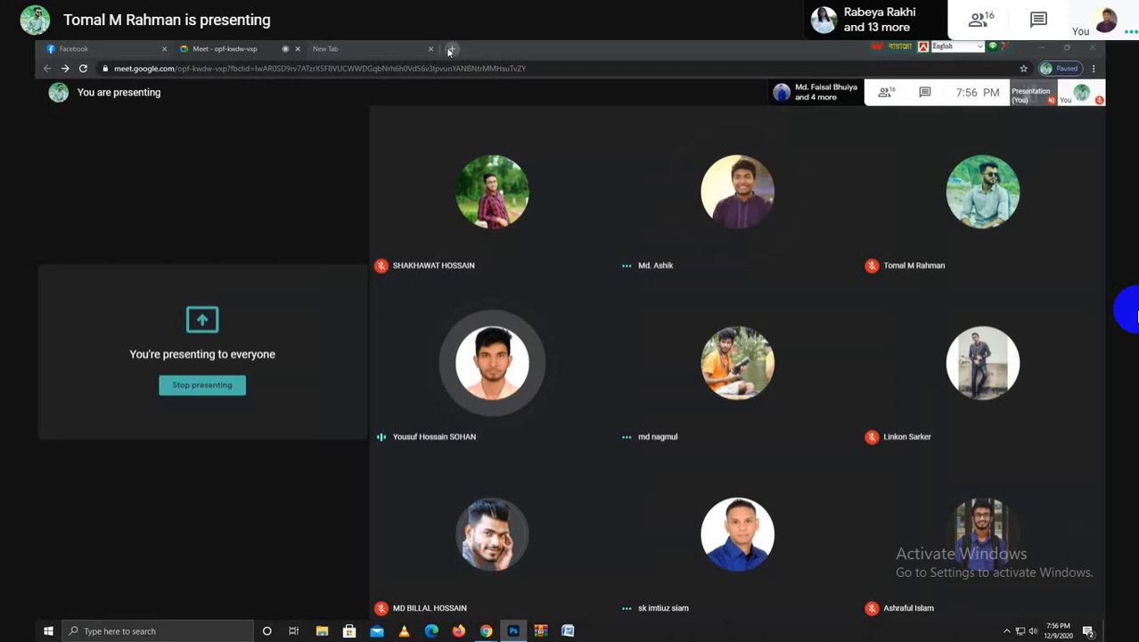
# Search 'Shoe' in a new tab and scroll through the image results
pyautogui.click(450, 50)
pyautogui.write('Shoe')
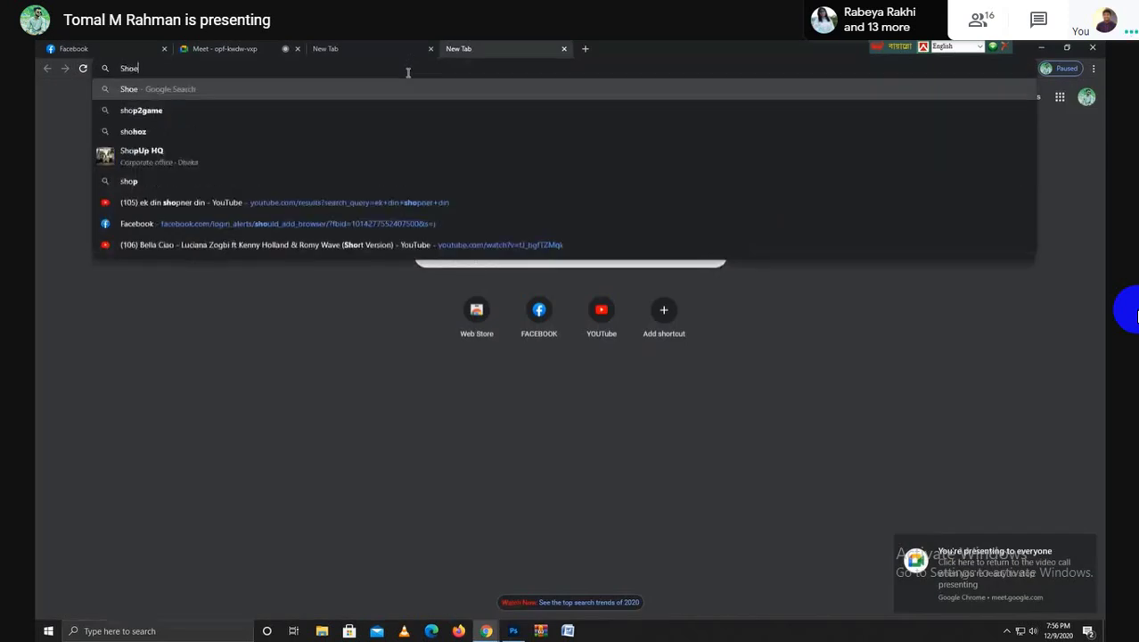
pyautogui.press('Return')
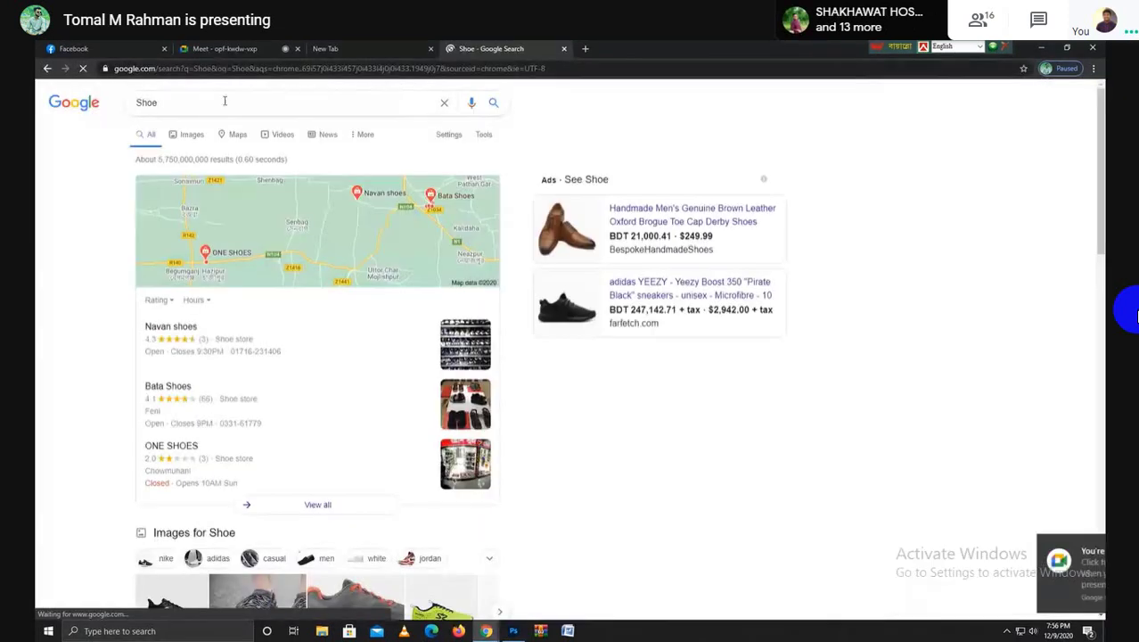
pyautogui.click(189, 135)
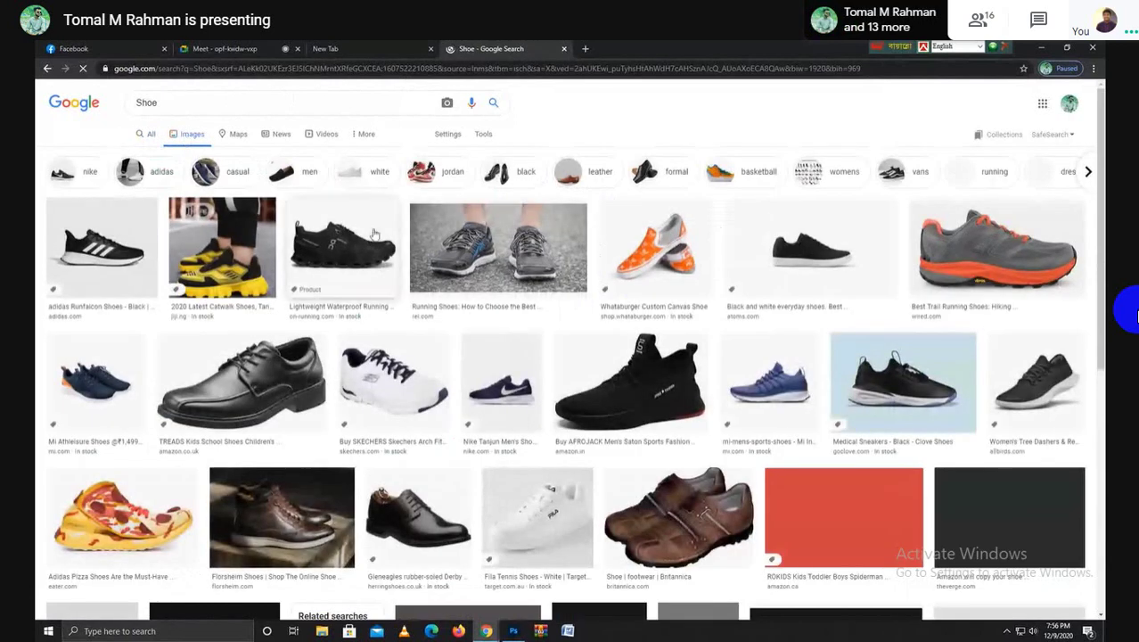
pyautogui.scroll(-3, 404, 304)
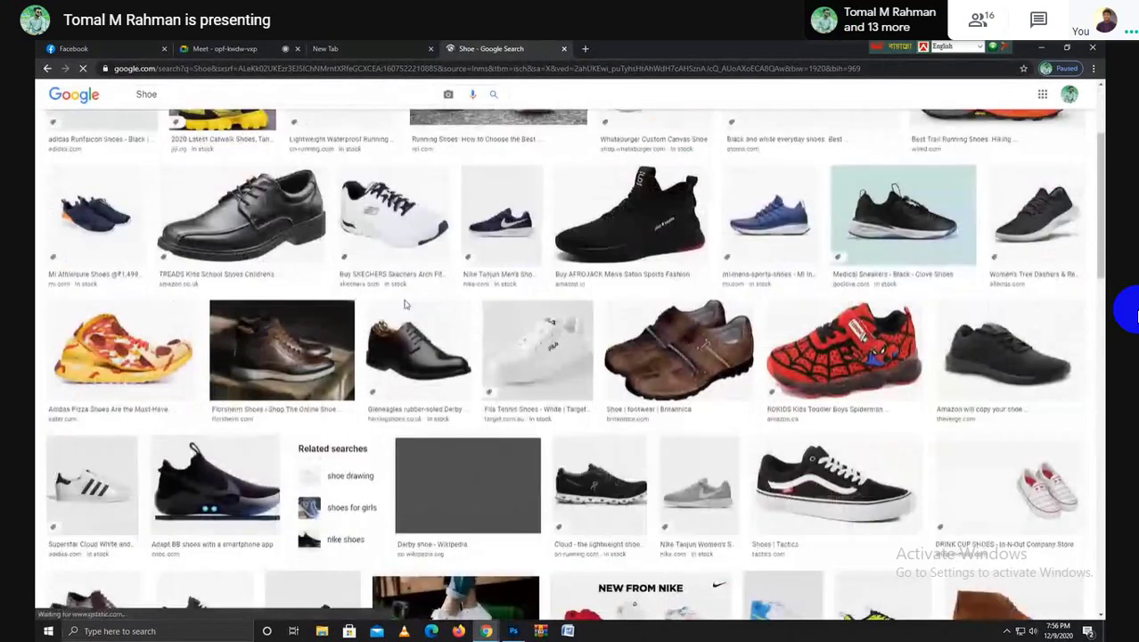
pyautogui.scroll(-1, 404, 304)
pyautogui.scroll(-1, 404, 304)
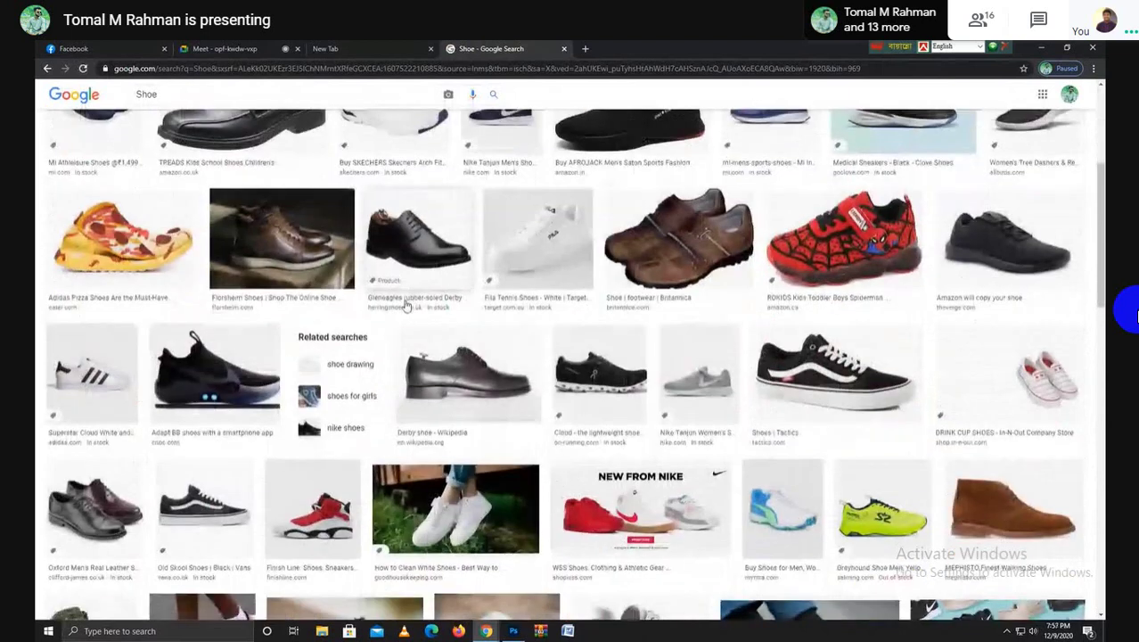
pyautogui.scroll(-1, 406, 304)
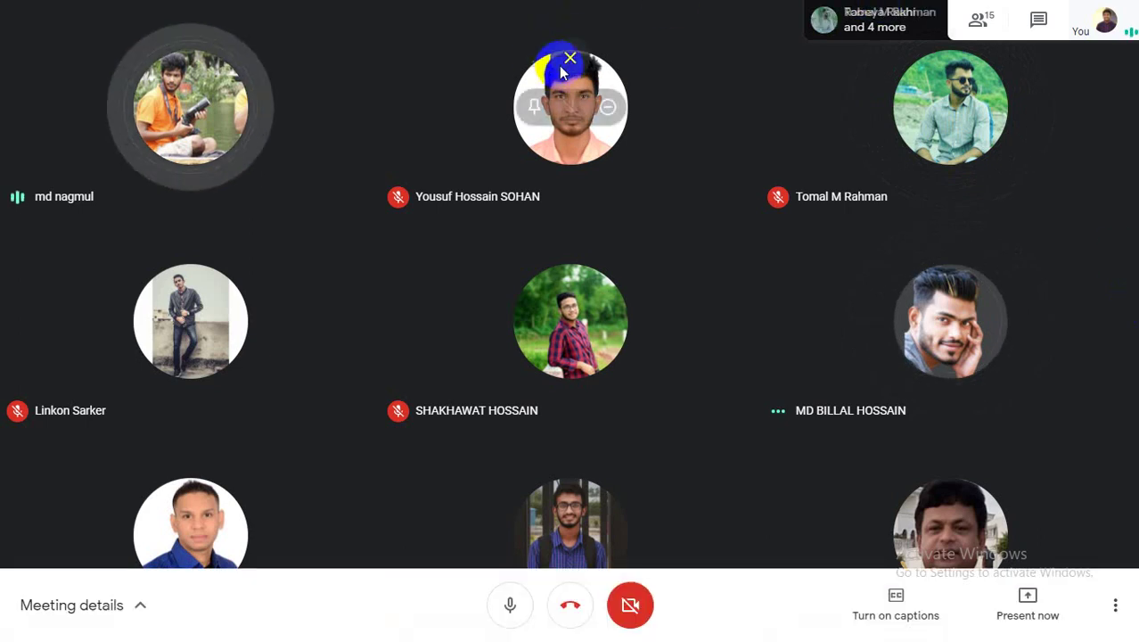
# Exit browser full screen to watch the participant's Illustrator screen share in the Meet tab
pyautogui.press('Escape')
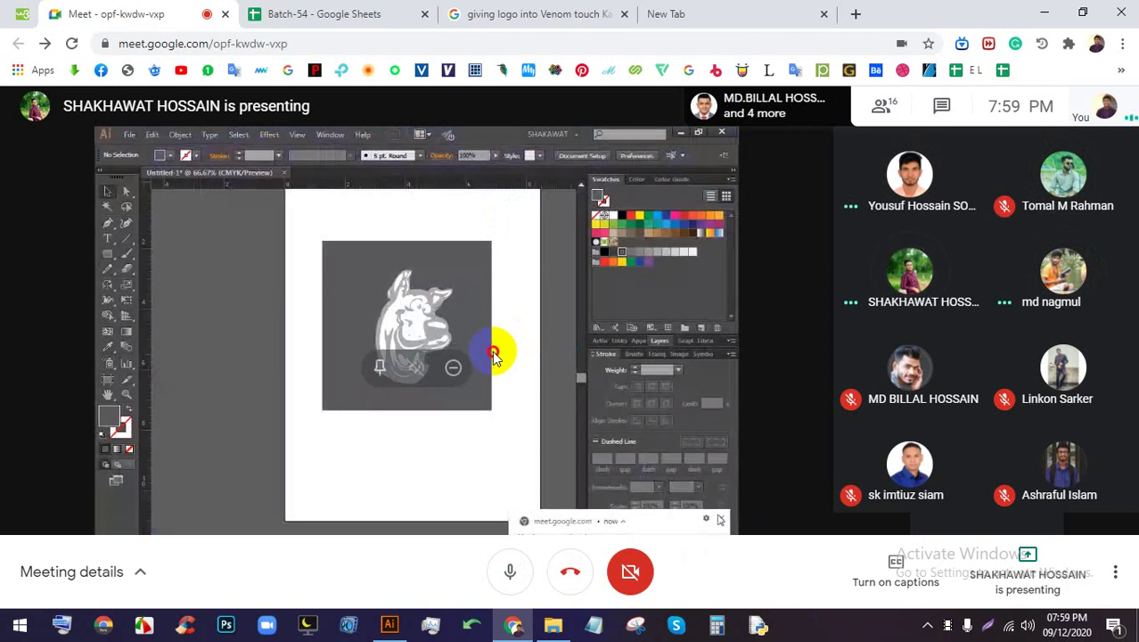
# Switch the Meet participant view to full screen
pyautogui.doubleClick(464, 390)
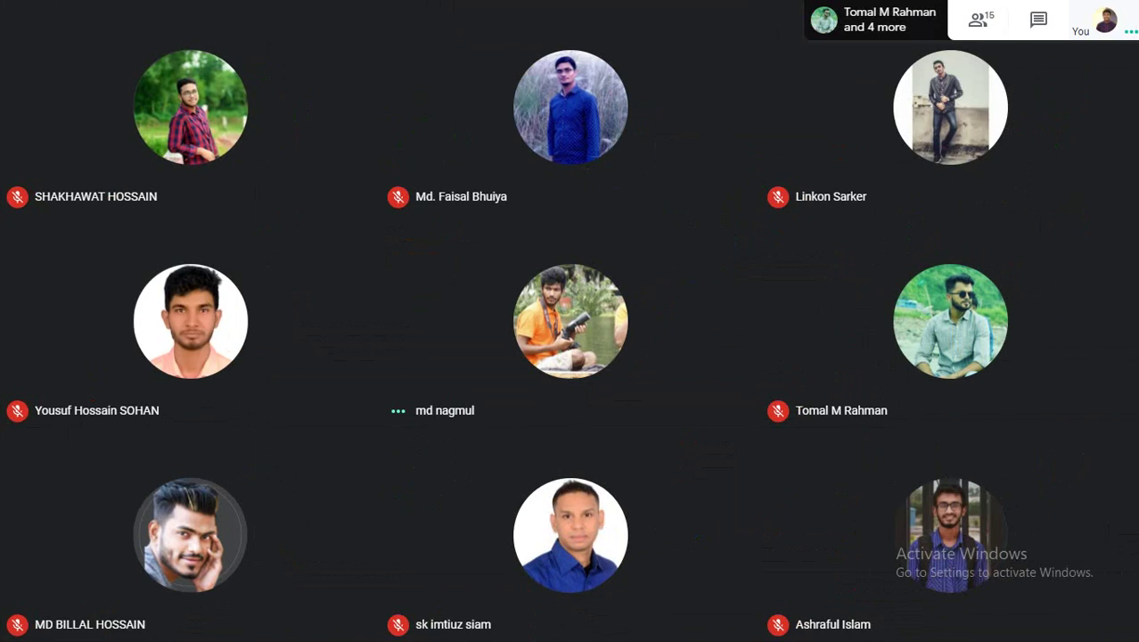
# Leave full screen and present your entire screen to the Meet call
pyautogui.click(570, 34)
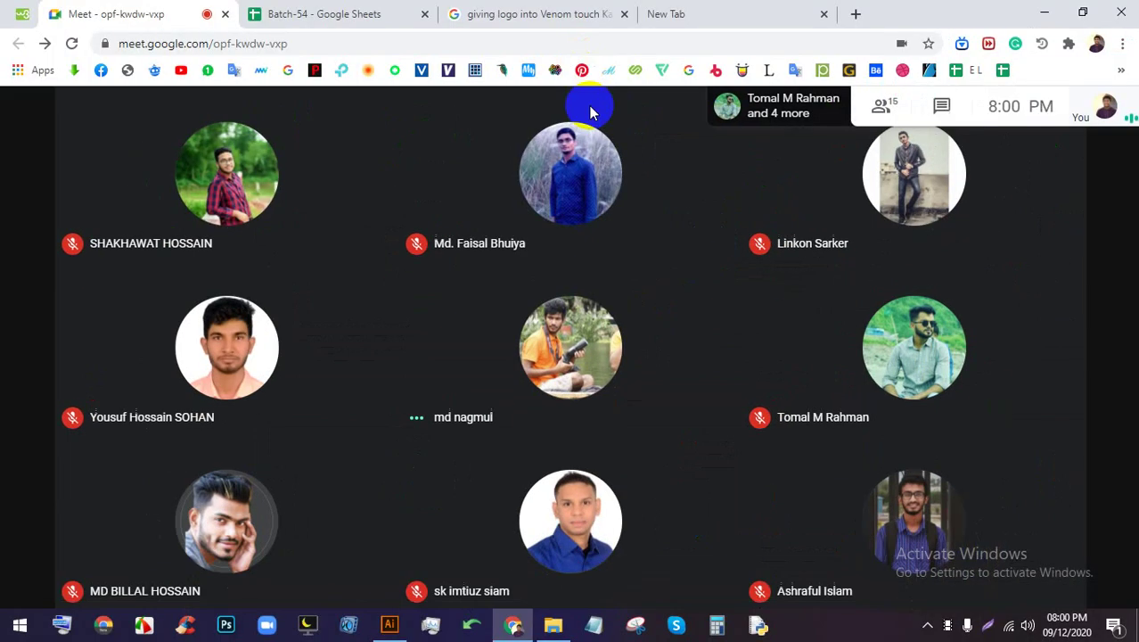
pyautogui.click(1025, 565)
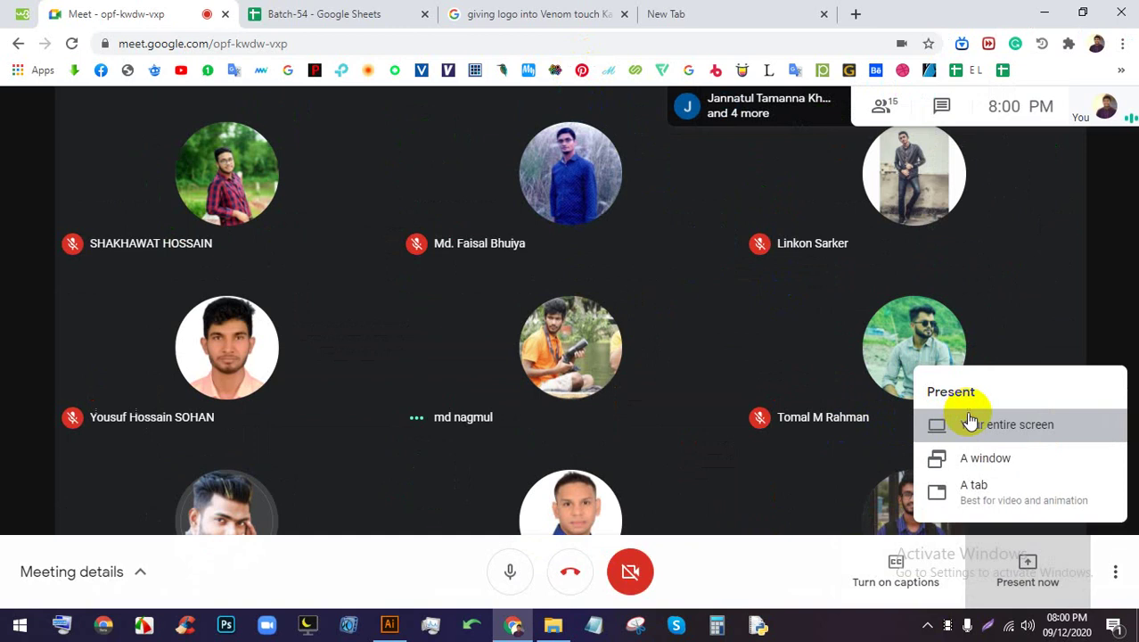
pyautogui.click(928, 420)
pyautogui.click(602, 278)
pyautogui.click(718, 403)
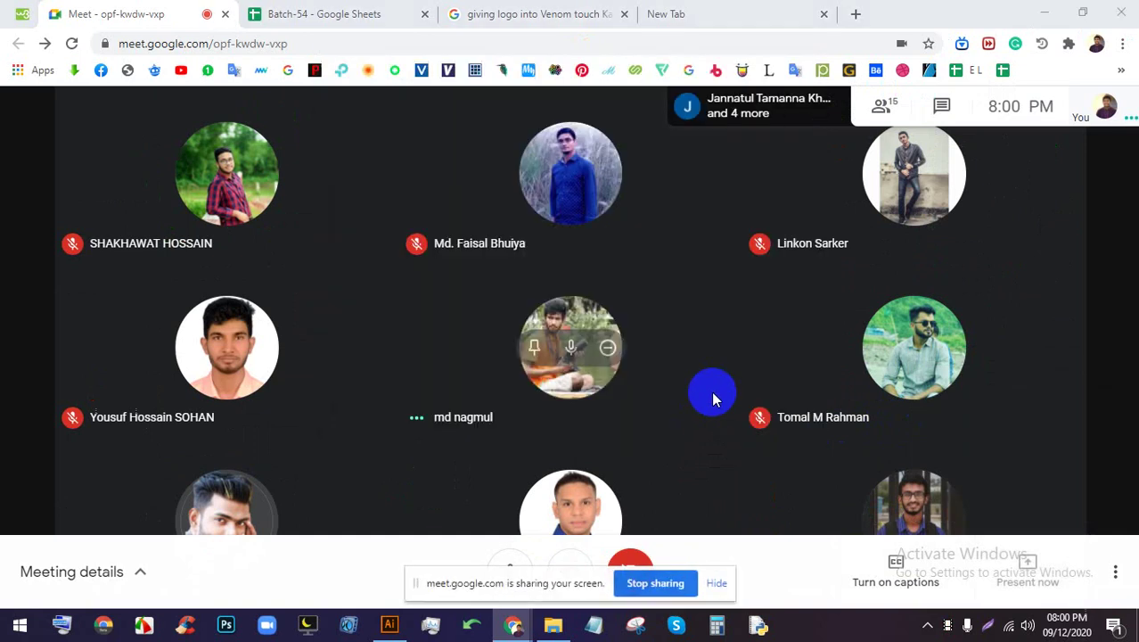
# Search Google Images for 'logo' and preview the famous-brands logo collage
pyautogui.click(722, 17)
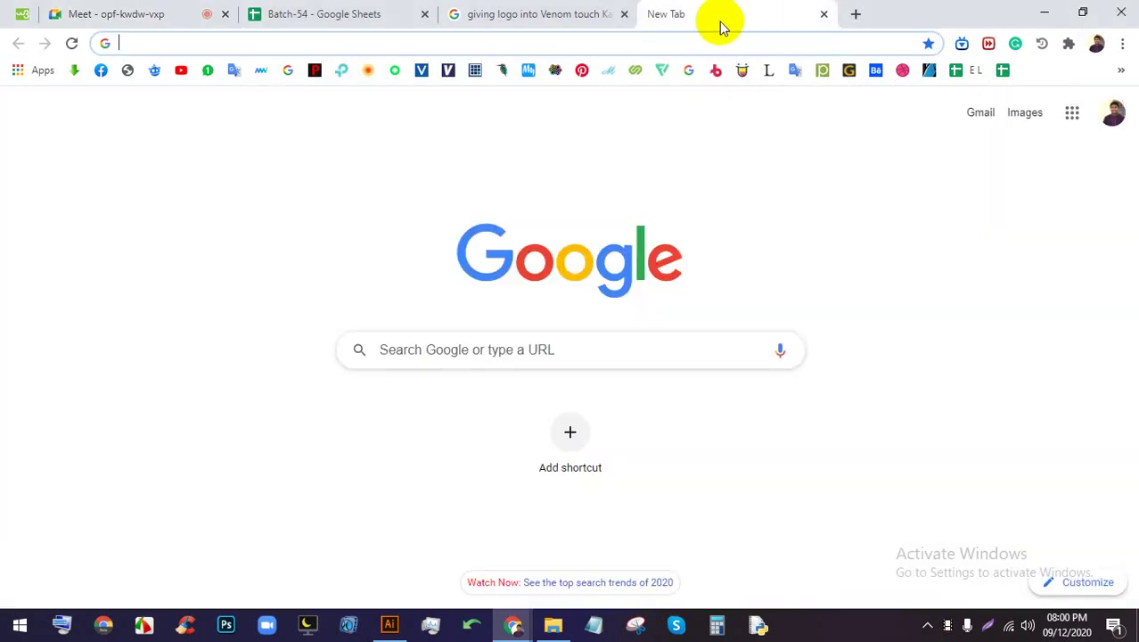
pyautogui.click(696, 39)
pyautogui.write('logo')
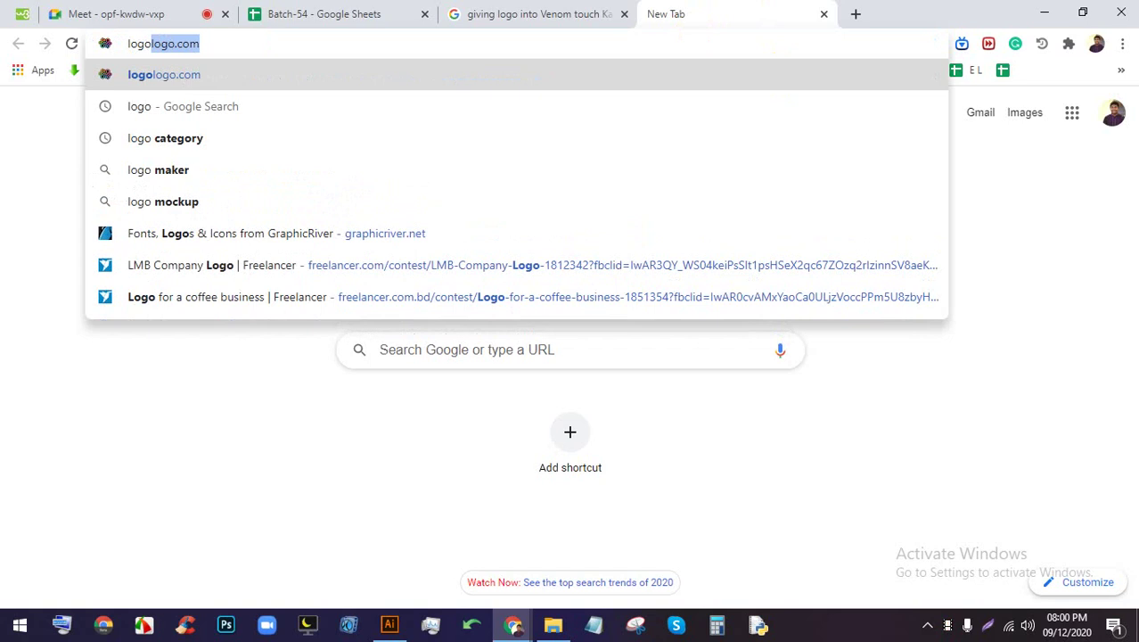
pyautogui.press('Delete')
pyautogui.press('Return')
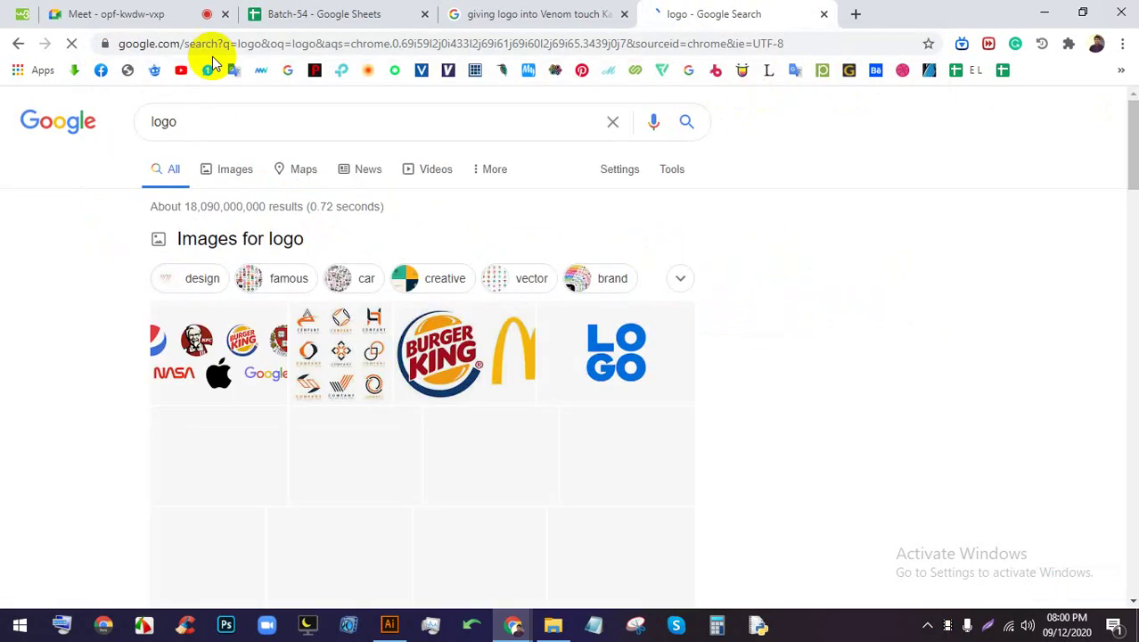
pyautogui.click(235, 170)
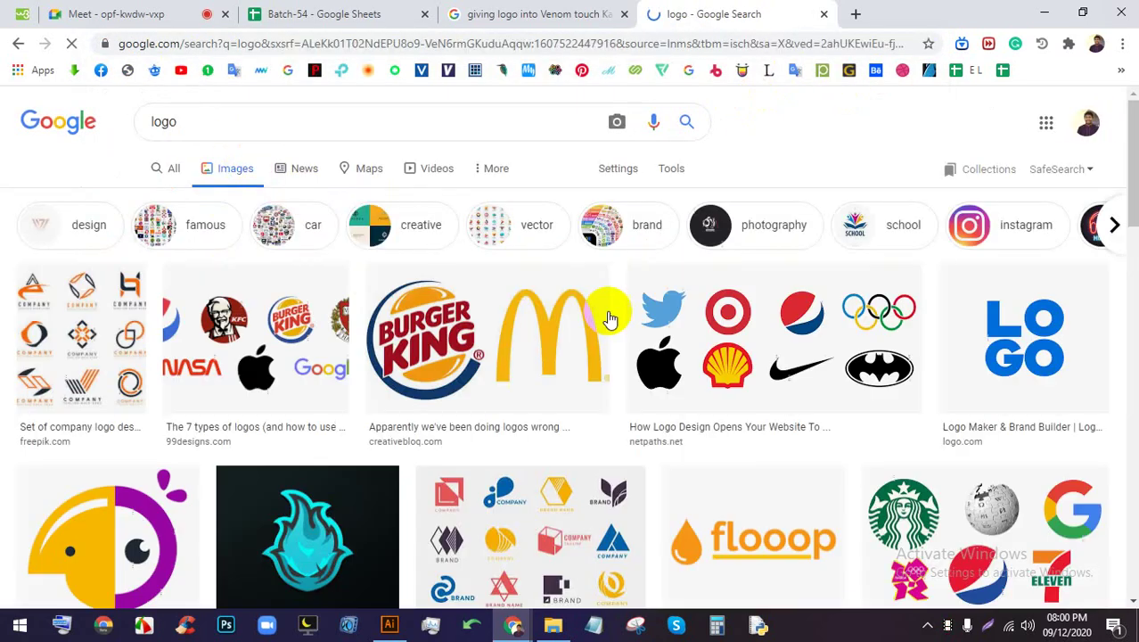
pyautogui.scroll(-1, 602, 372)
pyautogui.click(739, 240)
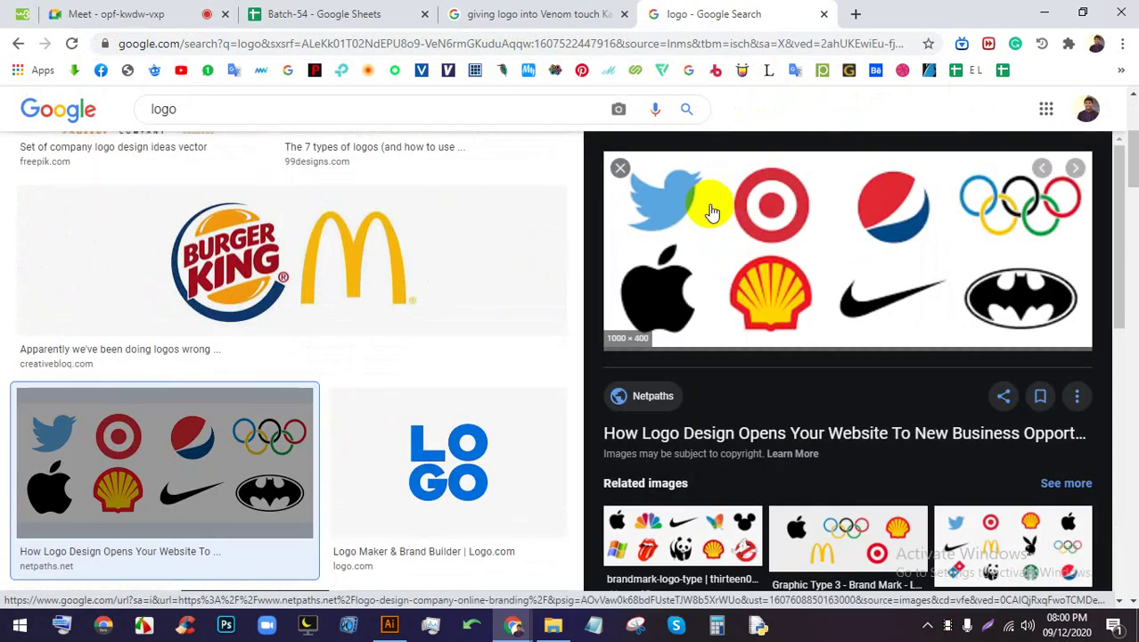
# Check the Meet presenting view, then return to the logo image results
pyautogui.click(179, 13)
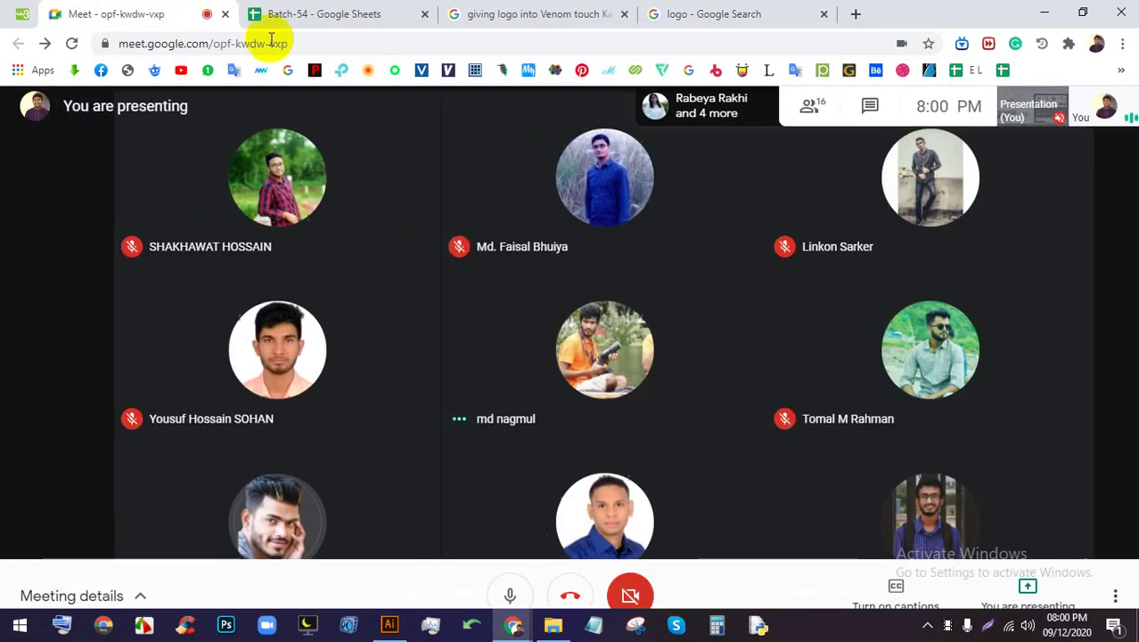
pyautogui.click(715, 18)
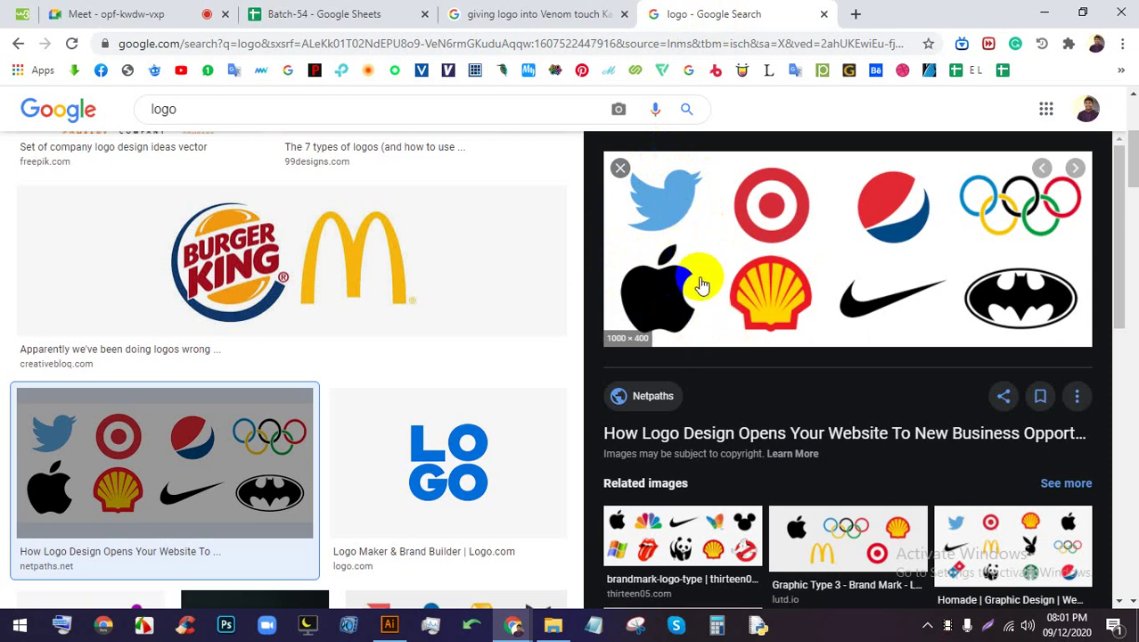
pyautogui.click(895, 214)
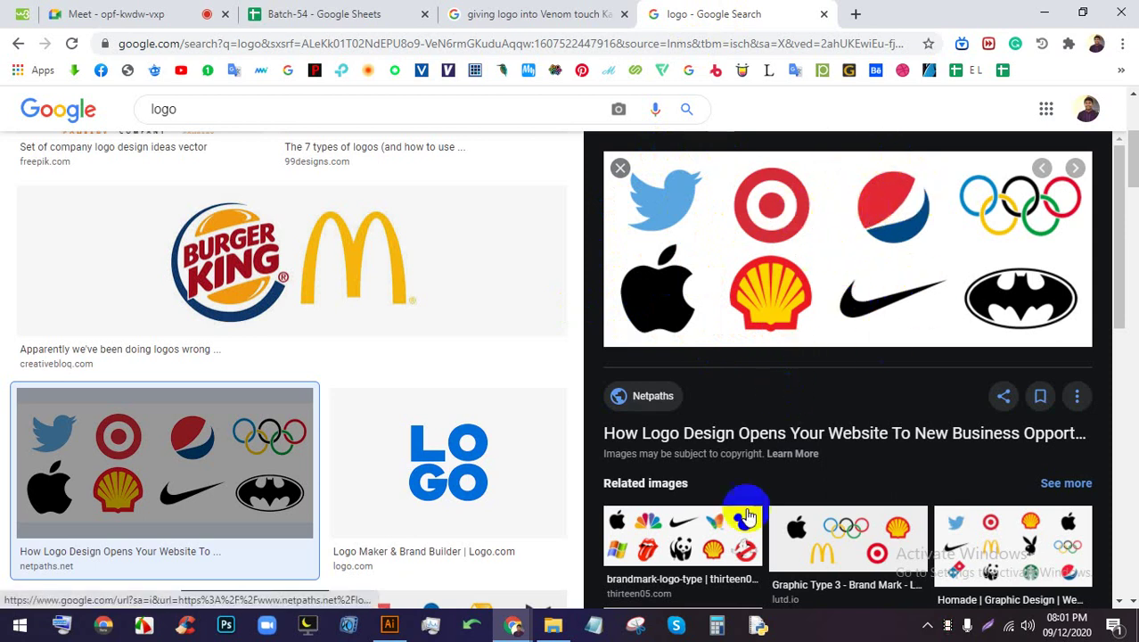
pyautogui.click(156, 13)
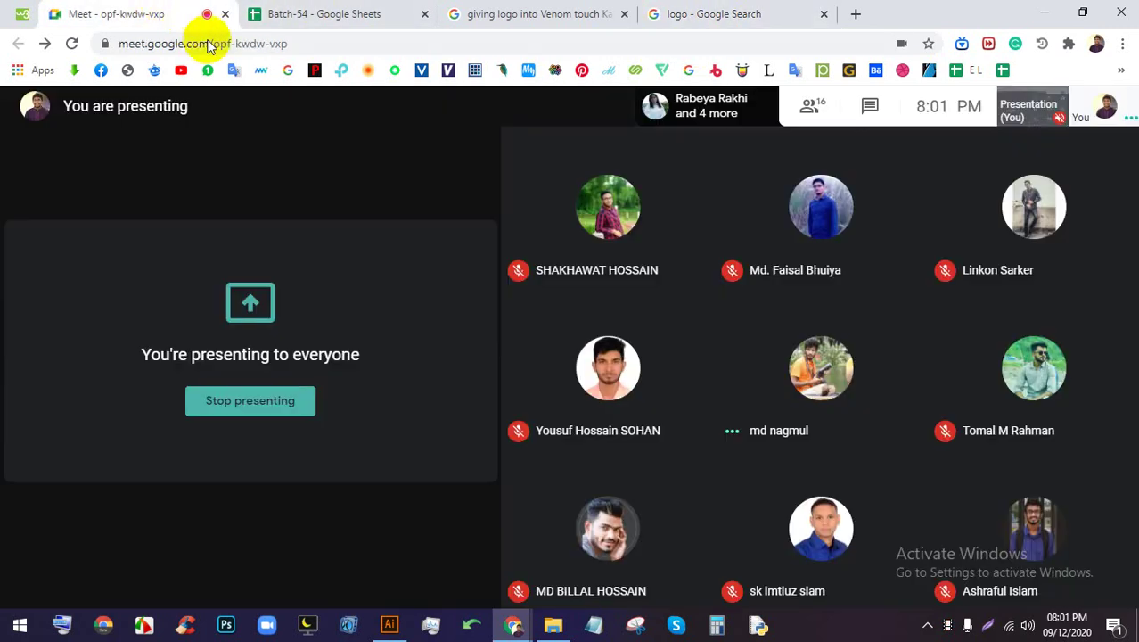
pyautogui.click(696, 9)
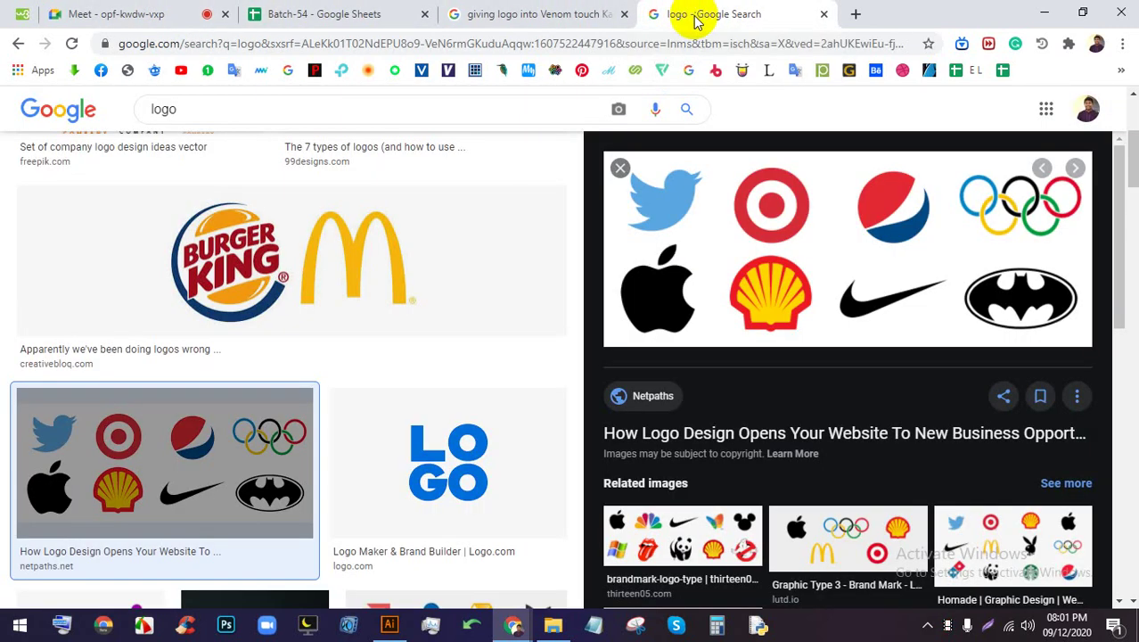
# Go back to the Meet presenting view, then open a new blank tab
pyautogui.click(147, 11)
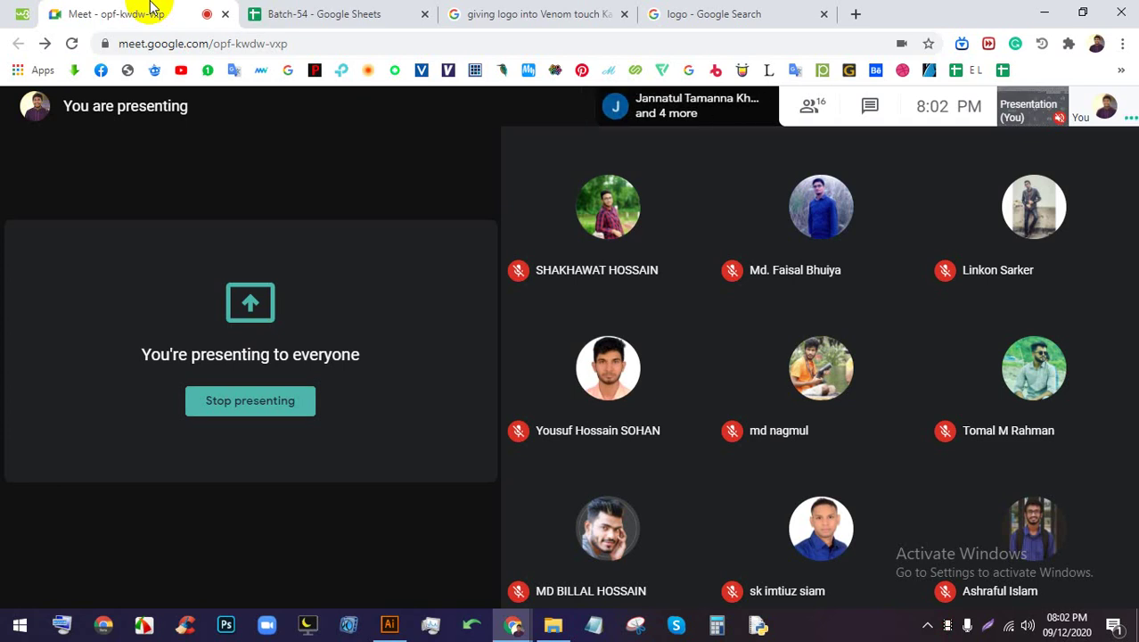
pyautogui.click(854, 13)
# Run a Google image search for 'camera shutter'
pyautogui.click(1122, 43)
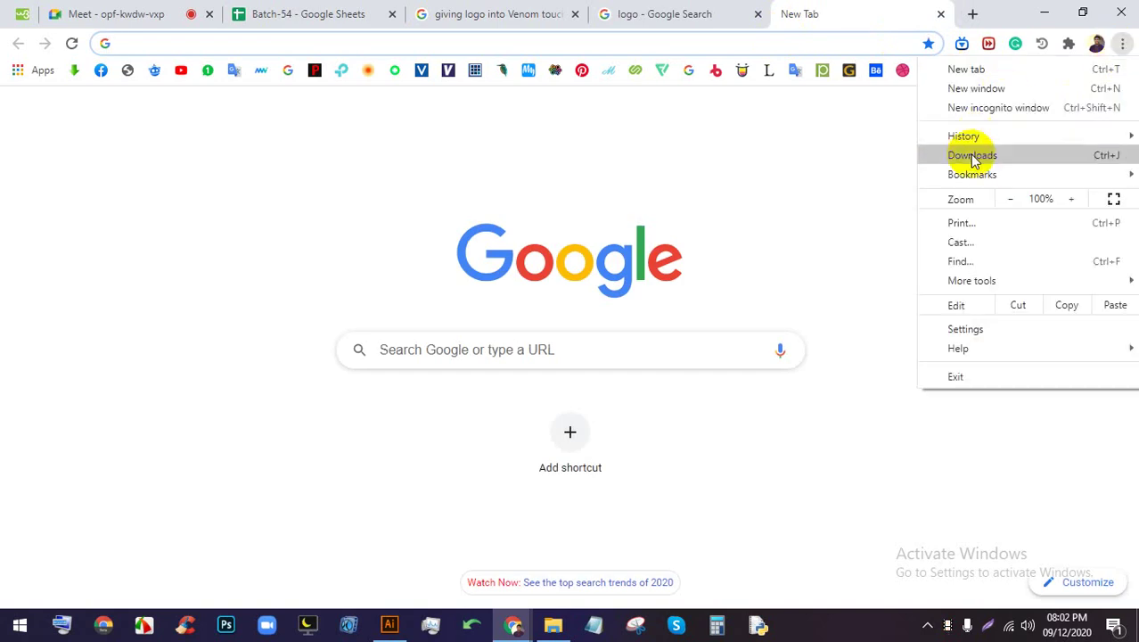
pyautogui.moveTo(970, 137)
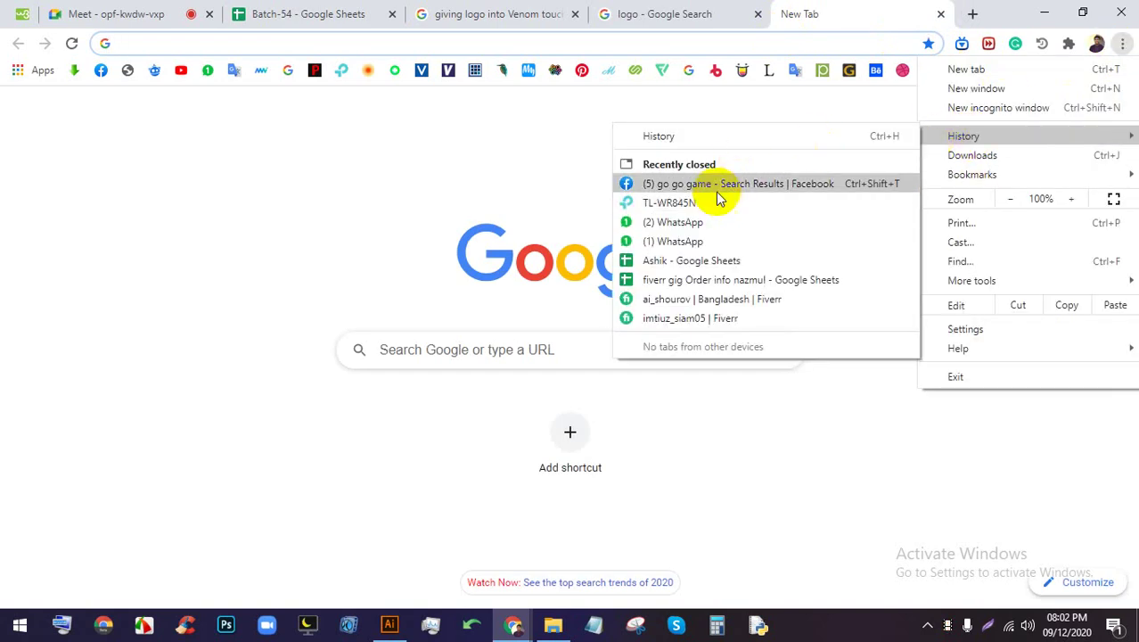
pyautogui.click(554, 43)
pyautogui.write('ca')
pyautogui.press('Return')
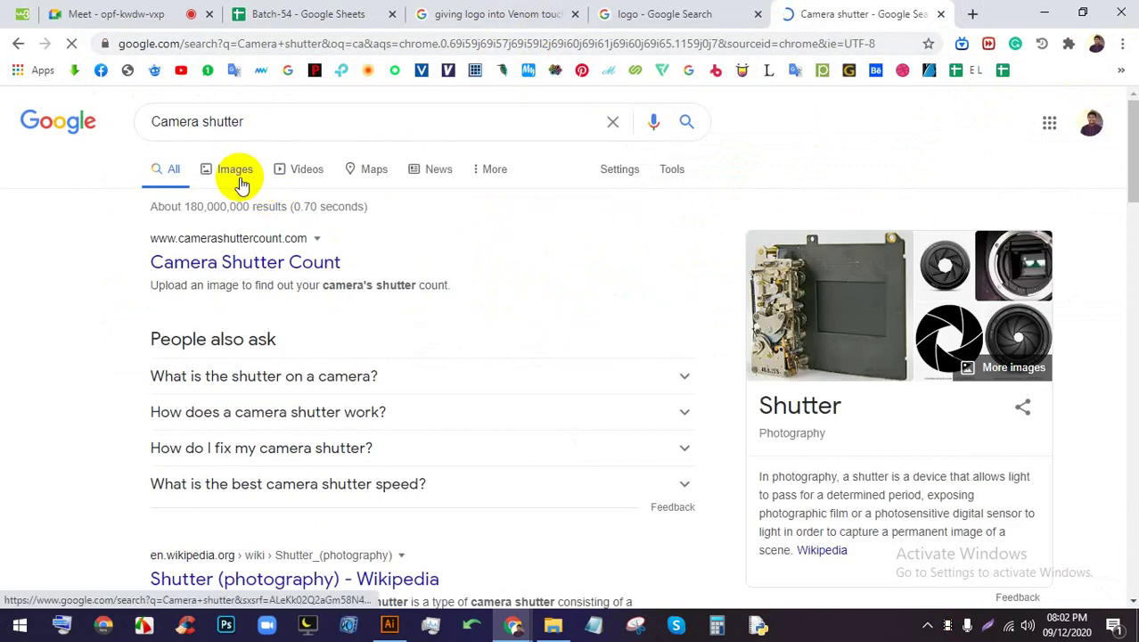
pyautogui.click(233, 173)
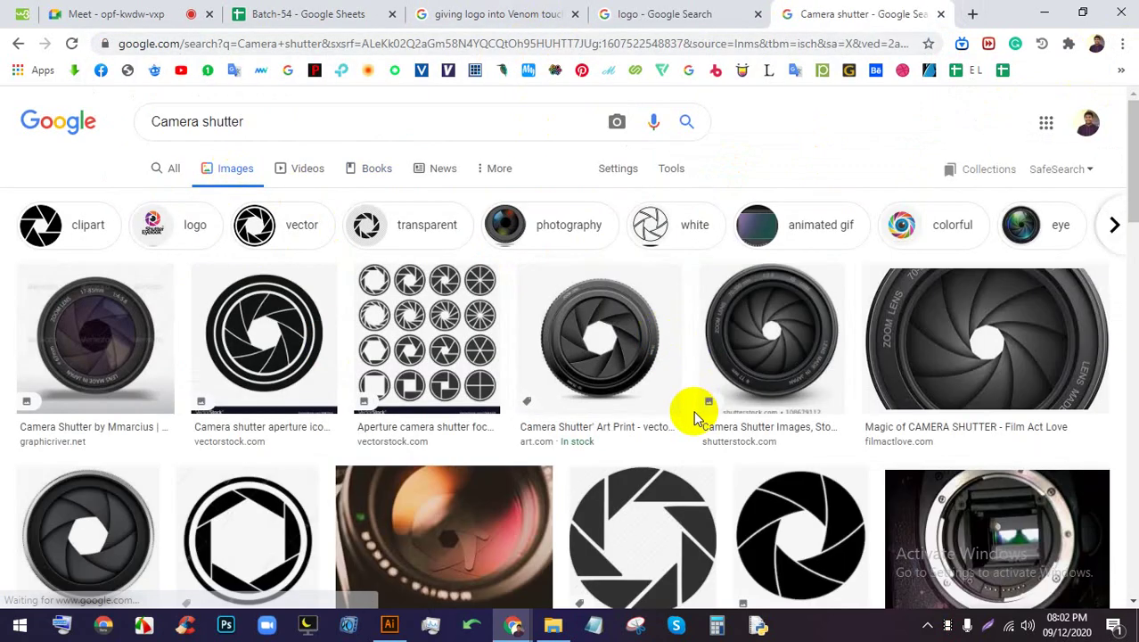
pyautogui.scroll(-1, 713, 428)
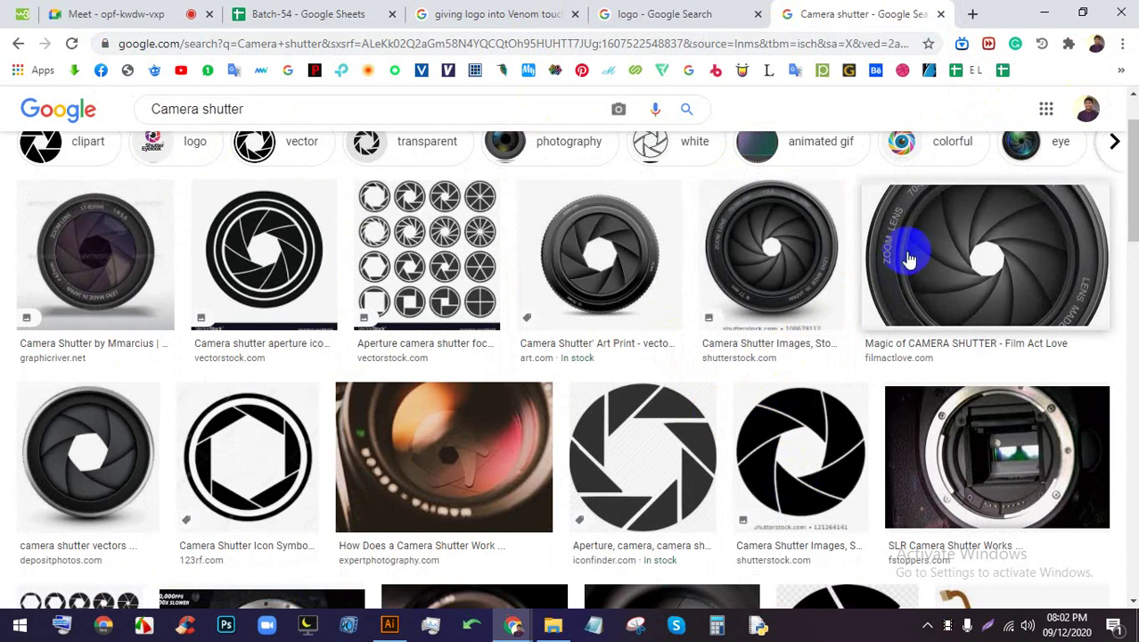
# Preview the Shutterstock and GraphicRiver camera shutter images, checking the Meet presenting view in between
pyautogui.click(757, 249)
pyautogui.click(119, 183)
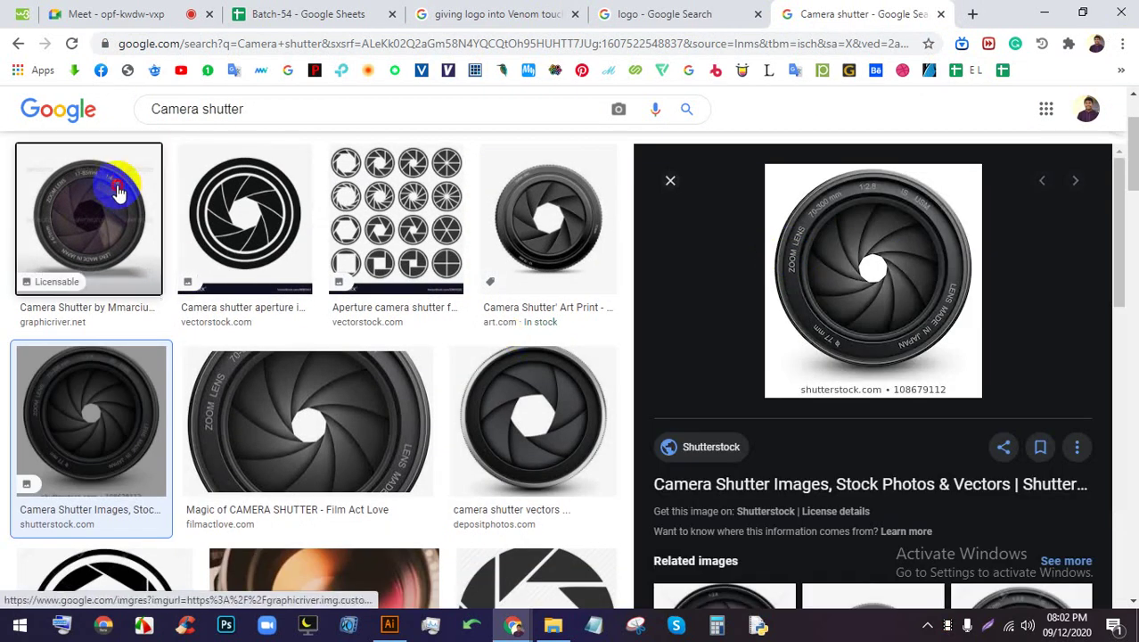
pyautogui.scroll(-2, 656, 343)
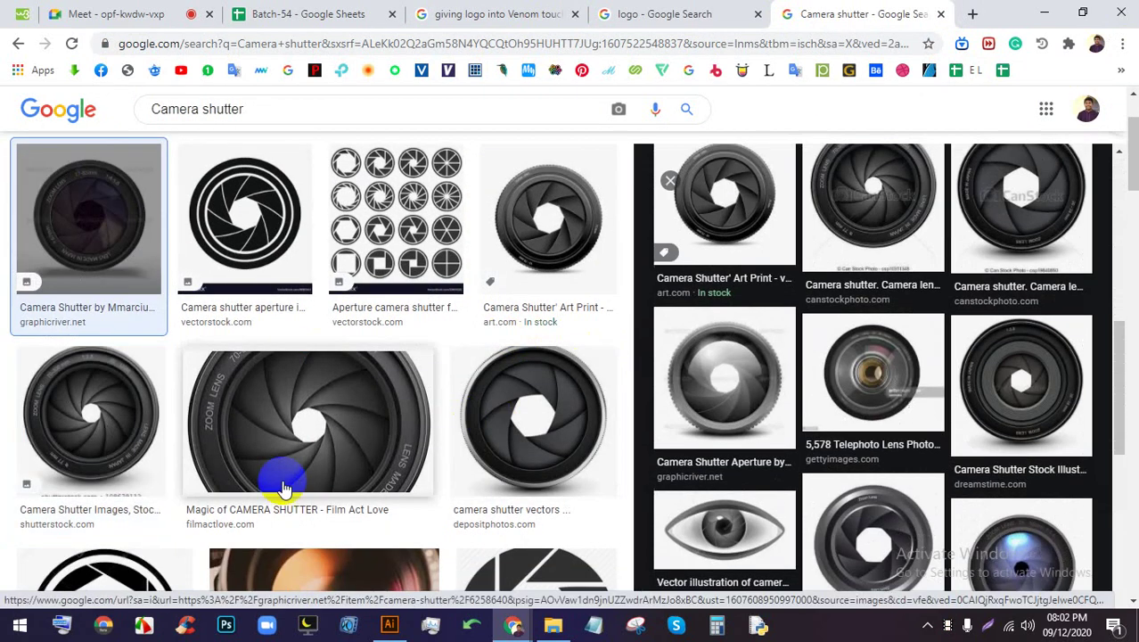
pyautogui.scroll(-3, 334, 460)
pyautogui.click(143, 9)
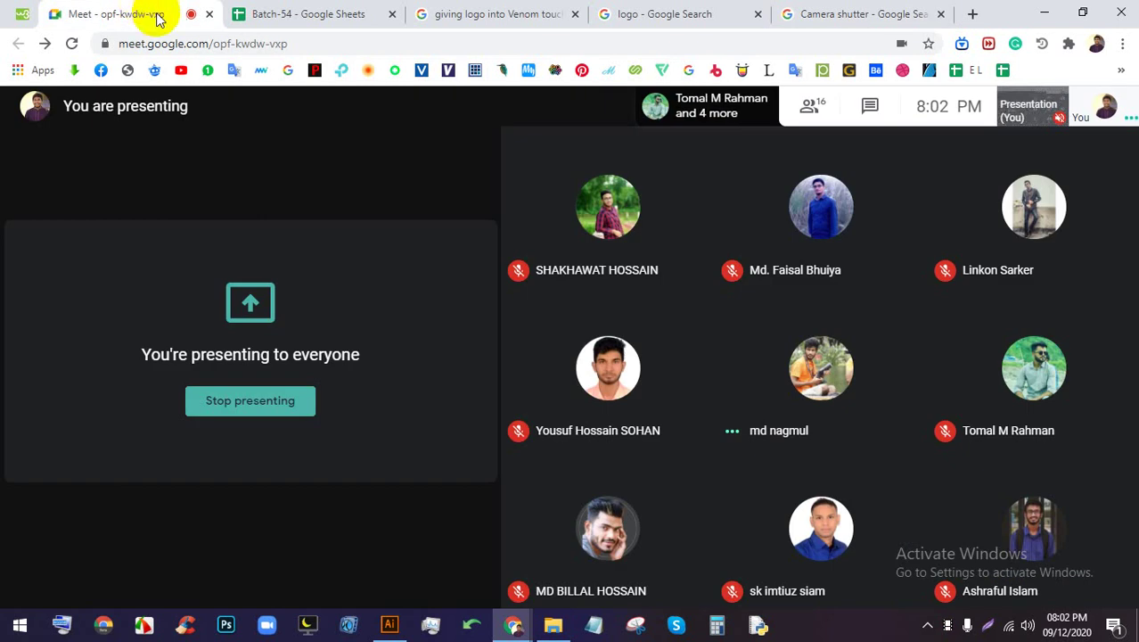
pyautogui.click(846, 13)
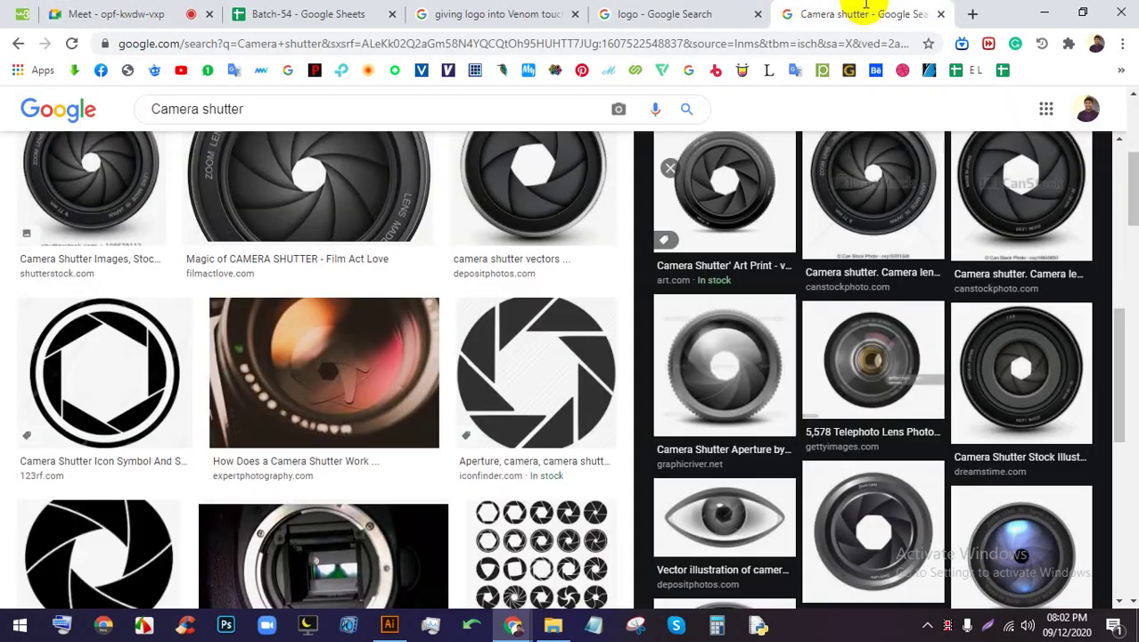
pyautogui.click(114, 14)
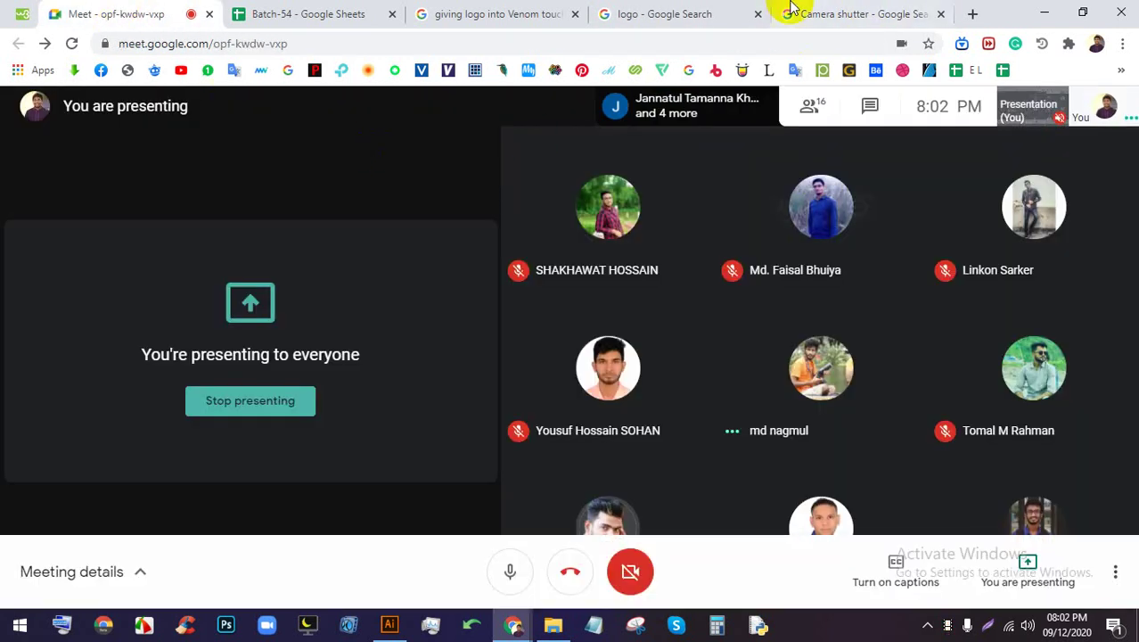
pyautogui.click(798, 11)
# Glance at the Venom search, then preview The Anatomy Of A Logo collage in the logo results
pyautogui.click(486, 13)
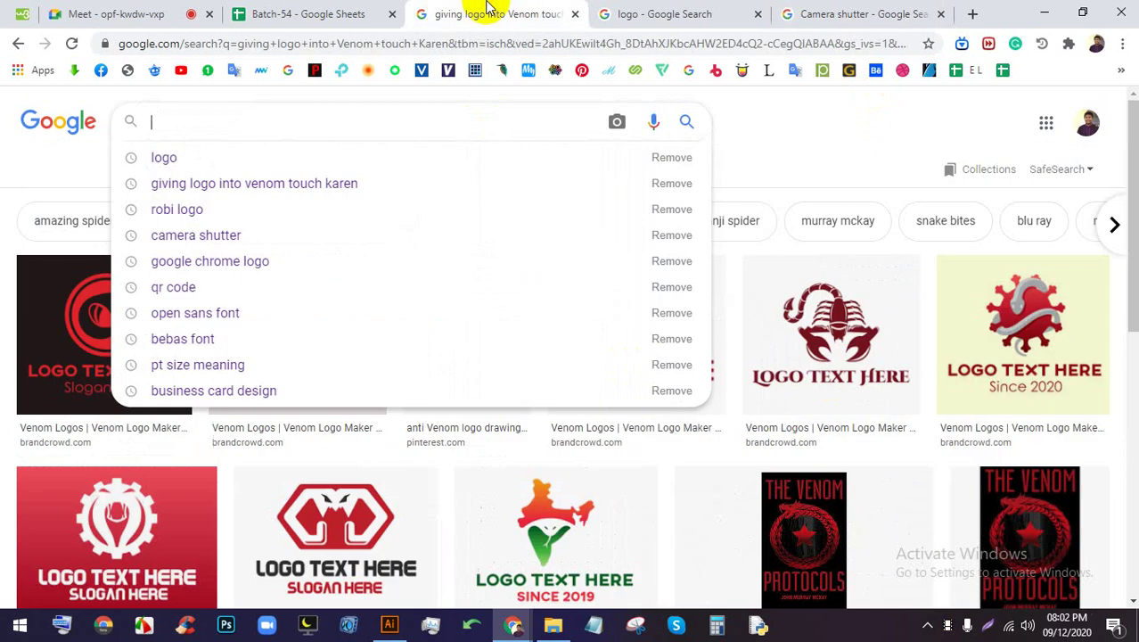
pyautogui.click(658, 11)
pyautogui.scroll(-2, 739, 285)
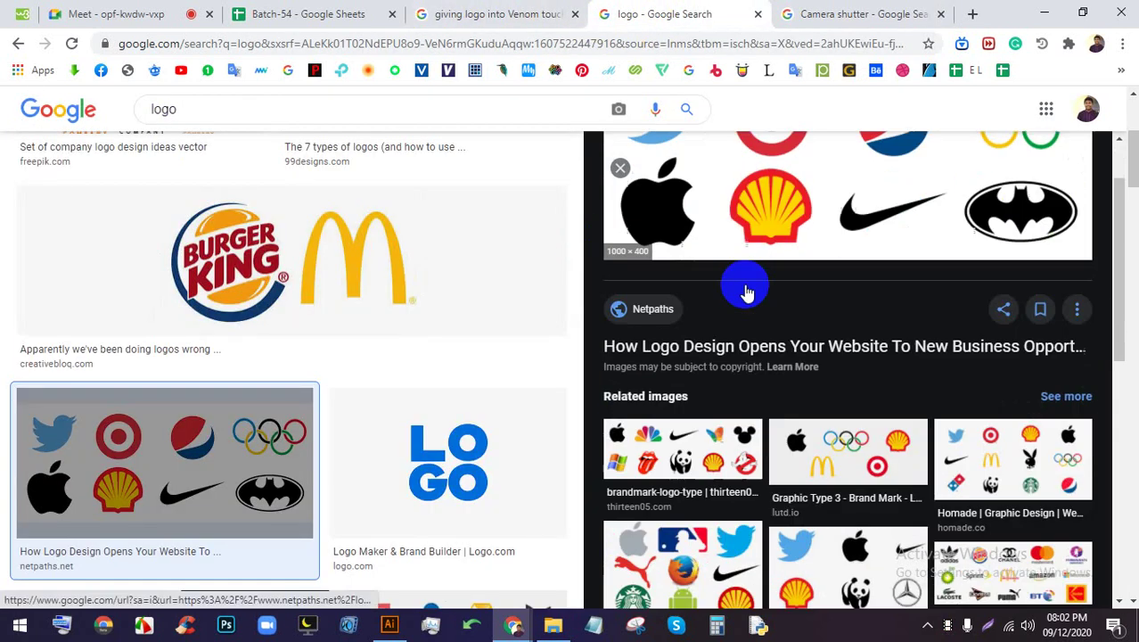
pyautogui.scroll(-3, 825, 360)
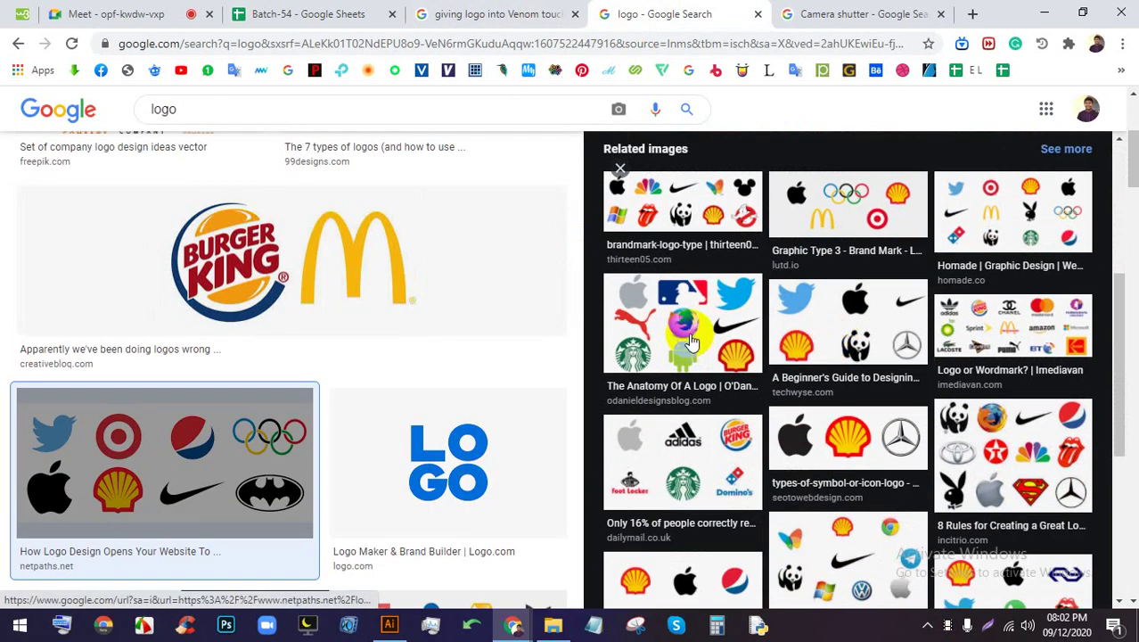
pyautogui.click(687, 338)
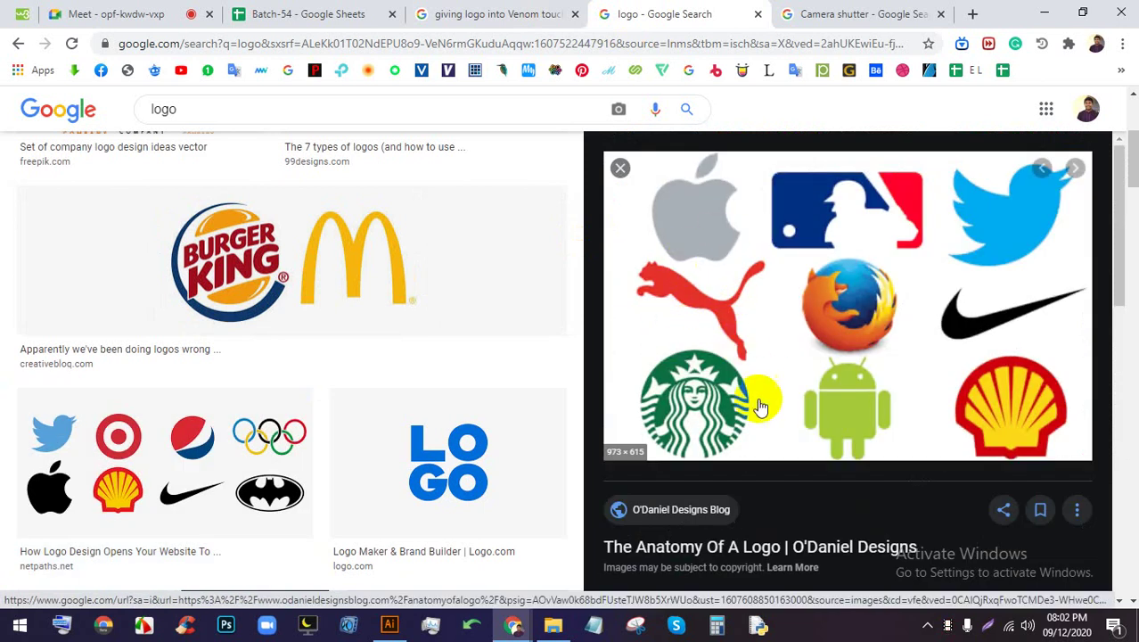
pyautogui.scroll(-3, 763, 327)
pyautogui.scroll(-3, 863, 298)
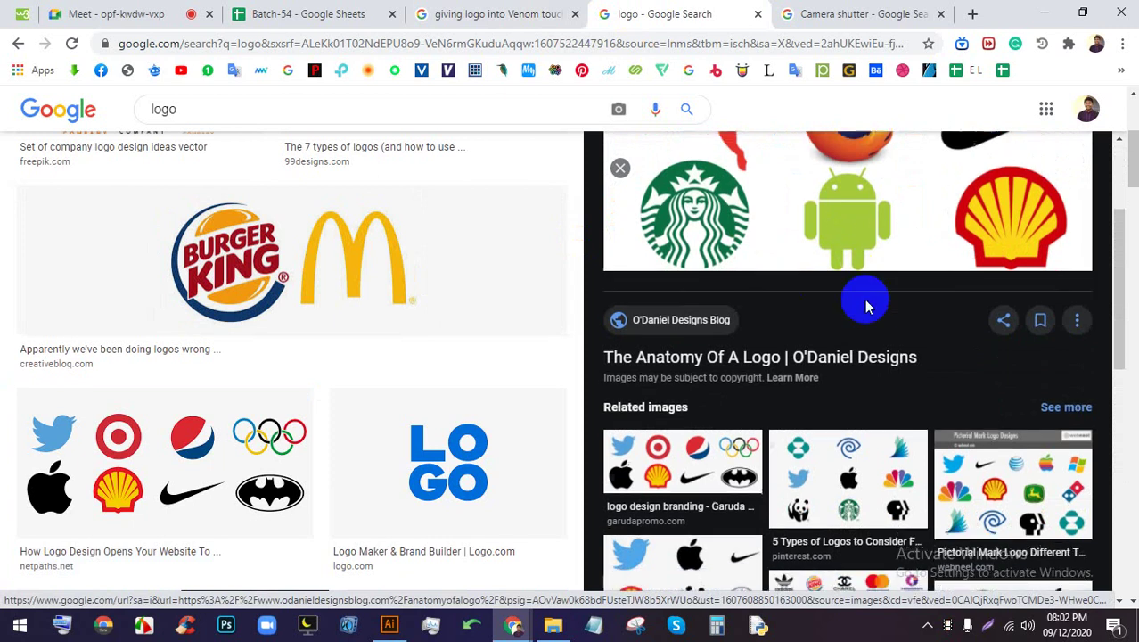
pyautogui.scroll(-3, 892, 378)
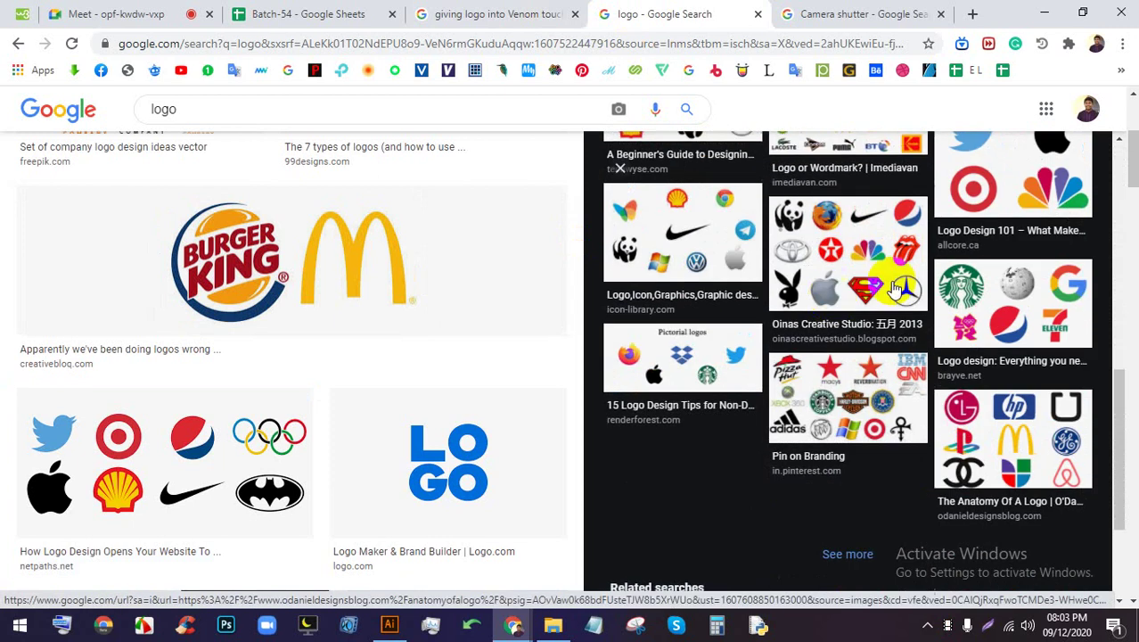
# Preview the Oinas Creative Studio collage and its first related collage, then return to Meet
pyautogui.click(832, 248)
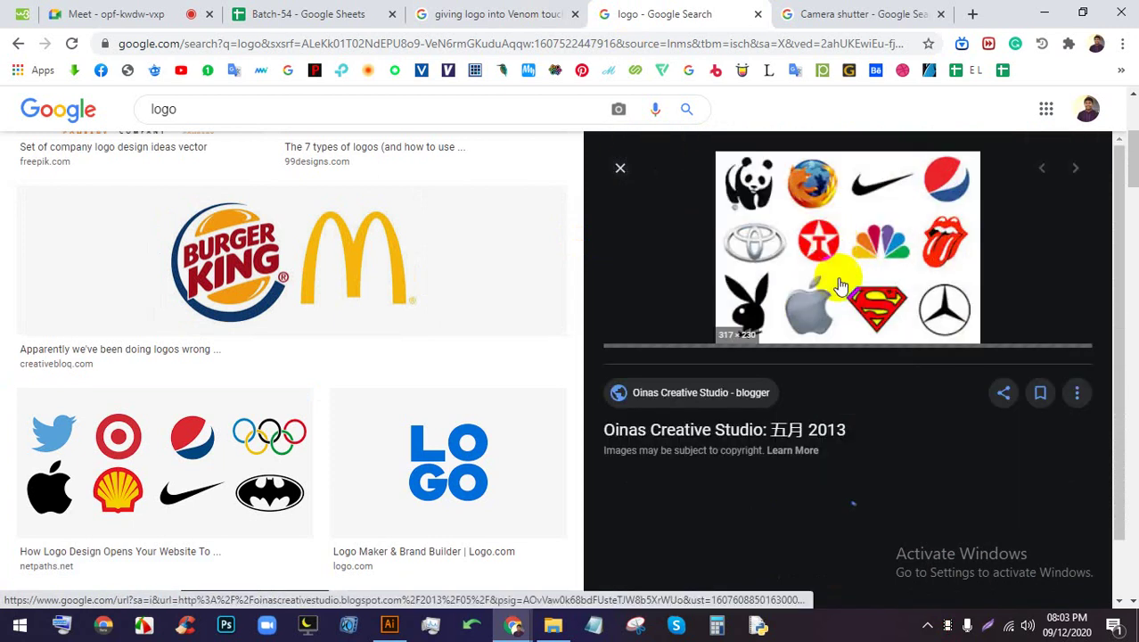
pyautogui.scroll(-3, 871, 334)
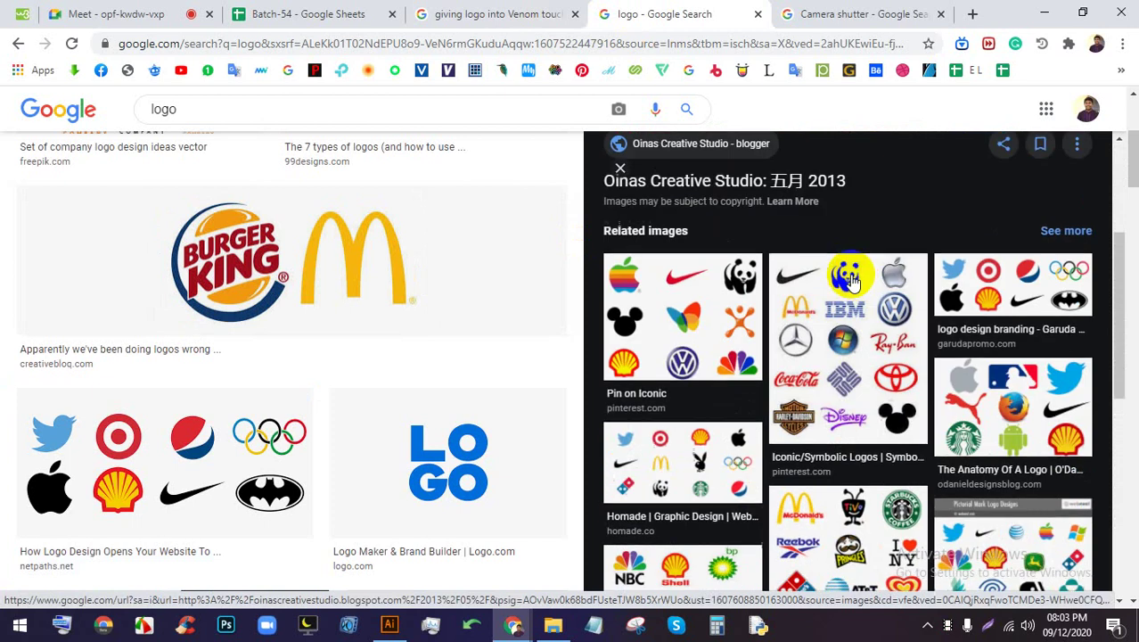
pyautogui.click(675, 321)
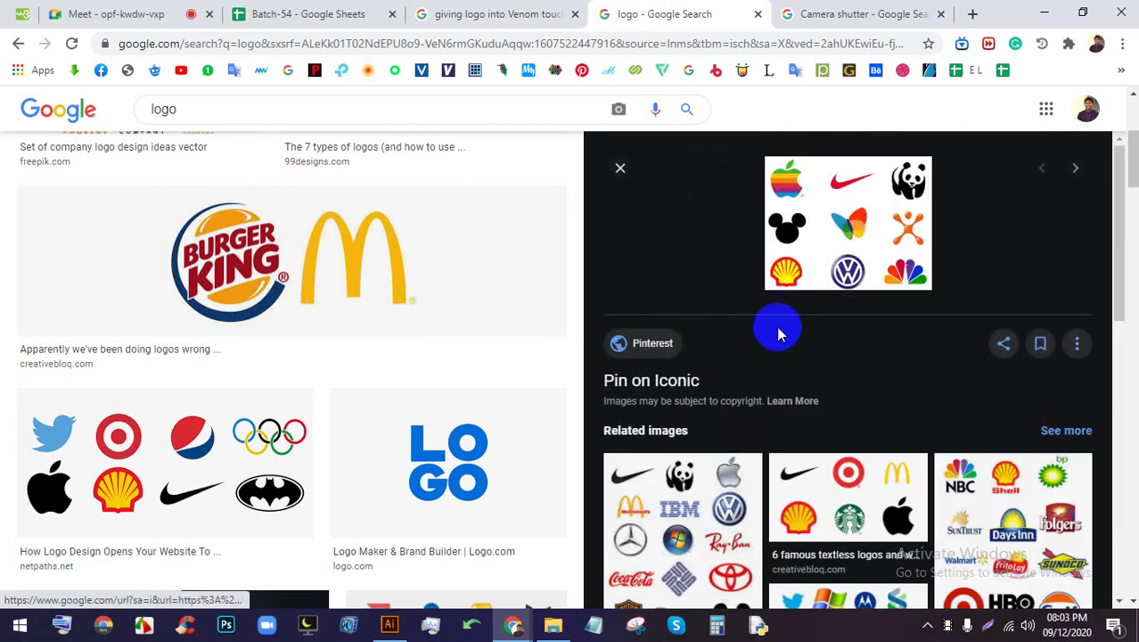
pyautogui.click(152, 13)
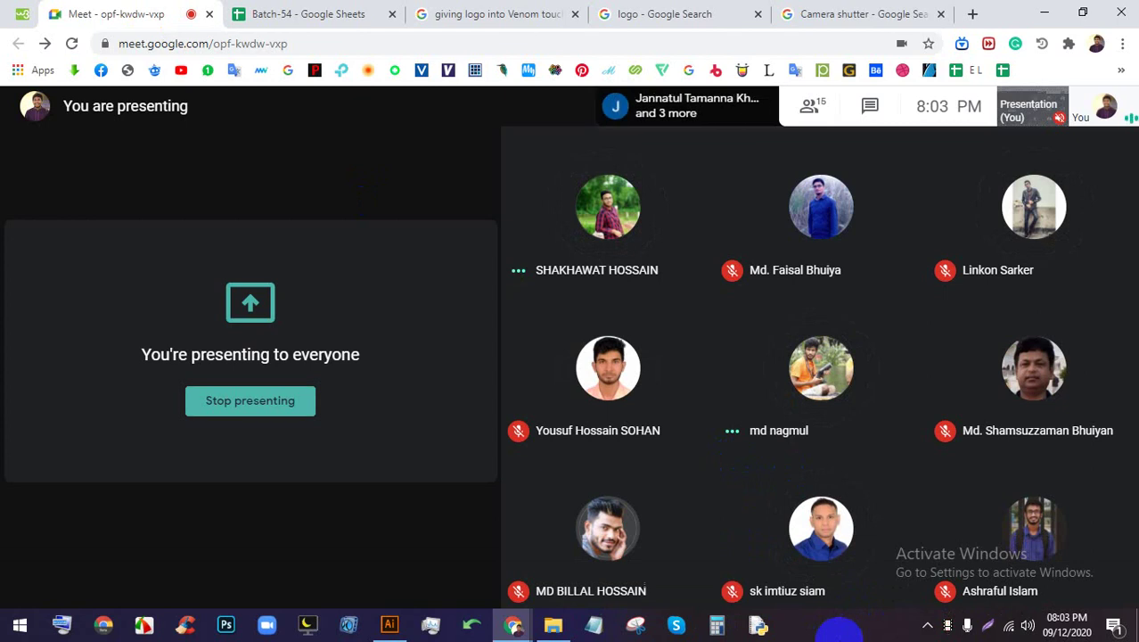
# In Illustrator, drag the LOGO grid's vertical white bar toward the right edge
pyautogui.click(392, 624)
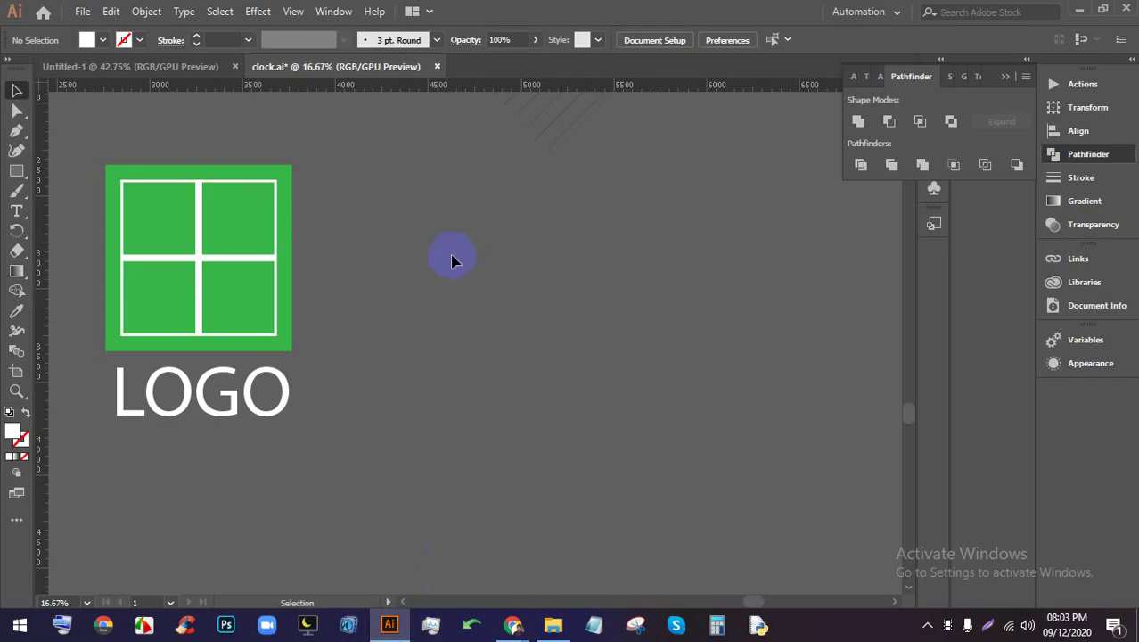
pyautogui.scroll(-2, 452, 260)
pyautogui.scroll(2, 605, 272)
pyautogui.hscroll(3, 433, 271)
pyautogui.scroll(1, 532, 287)
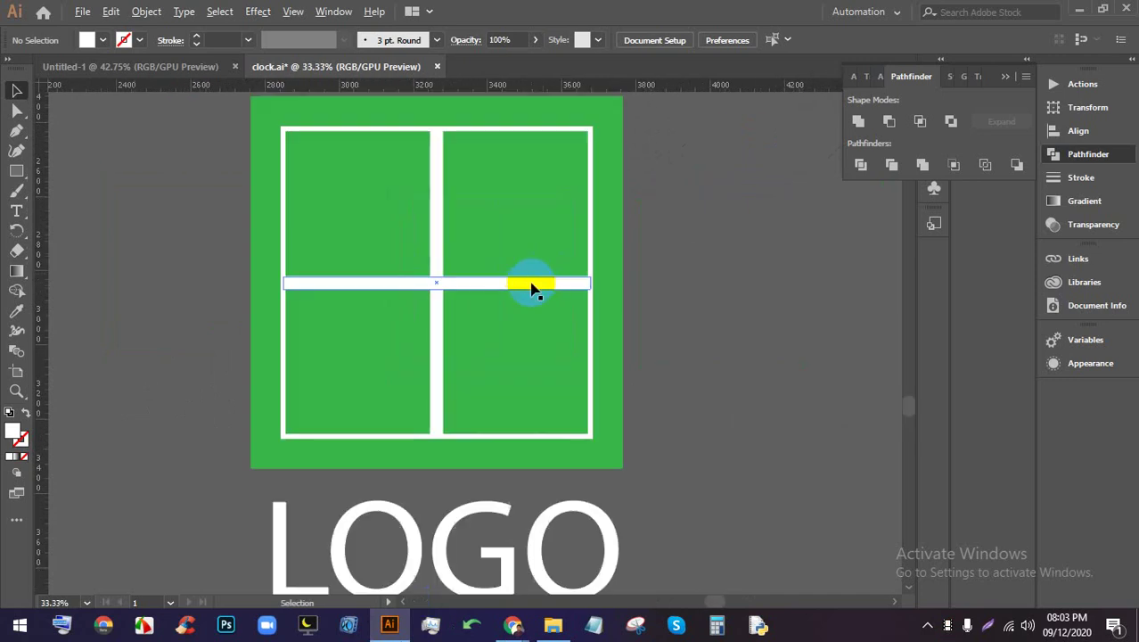
pyautogui.hscroll(2, 483, 307)
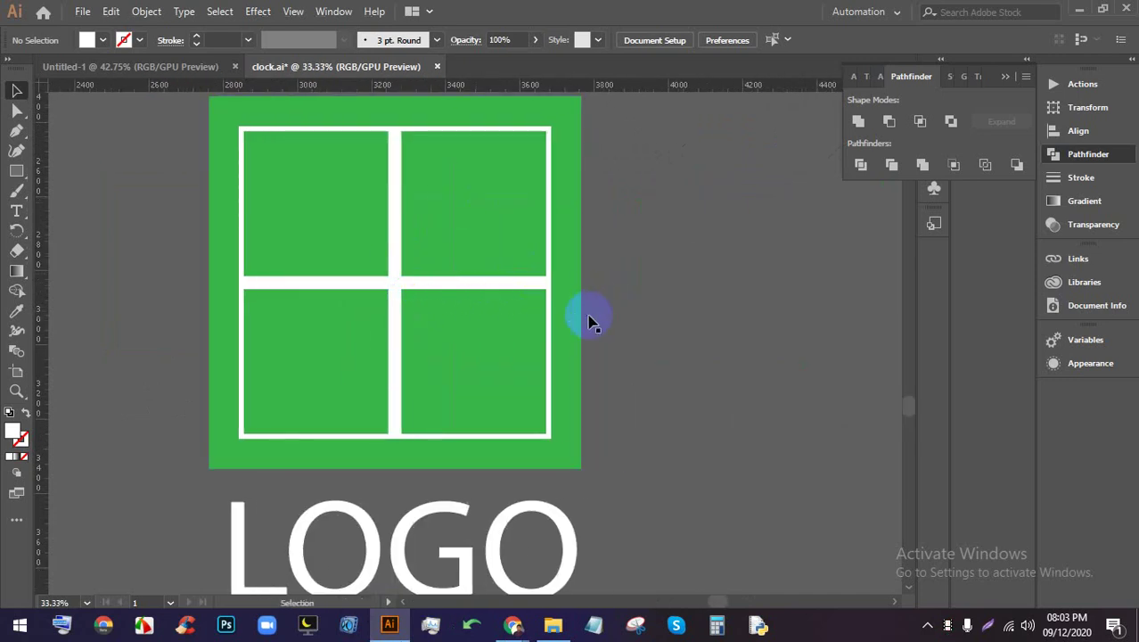
pyautogui.doubleClick(394, 332)
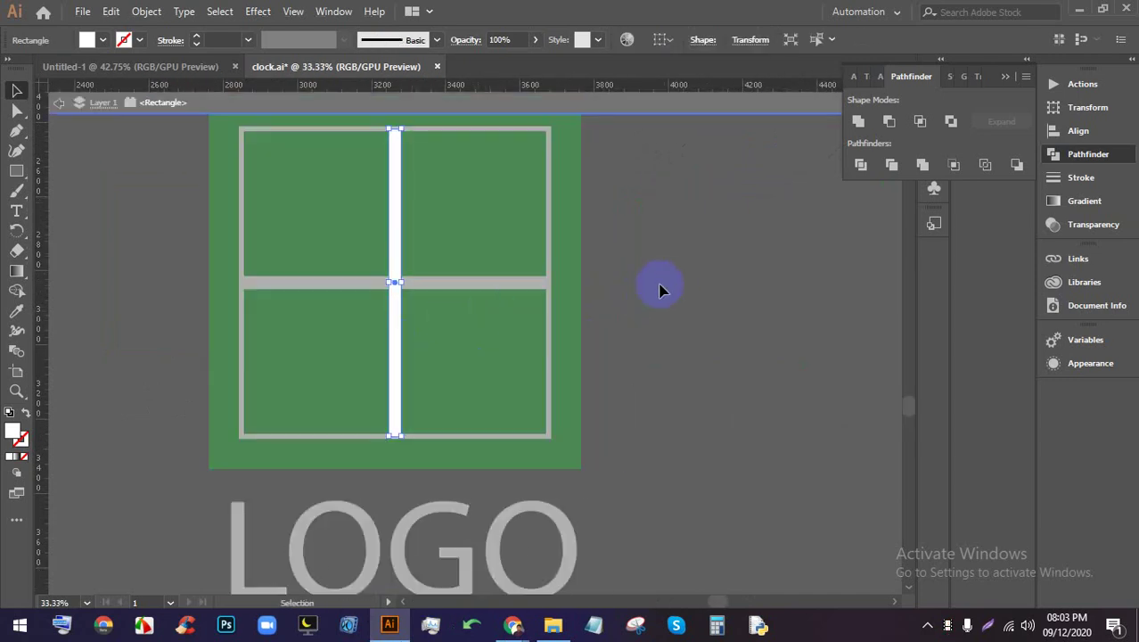
pyautogui.doubleClick(660, 290)
pyautogui.moveTo(394, 331); pyautogui.dragTo(477, 340)
pyautogui.click(643, 310)
# Pan around the artwork to the clock artboard, then switch back to the Meet window
pyautogui.scroll(-1, 644, 310)
pyautogui.scroll(1, 575, 287)
pyautogui.scroll(-2, 553, 294)
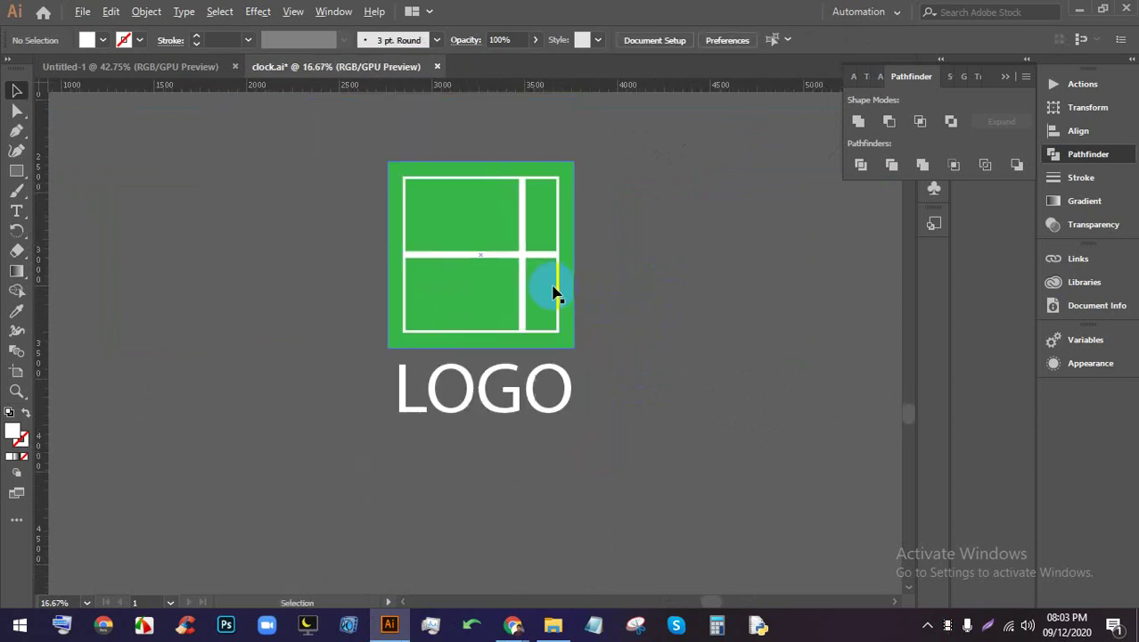
pyautogui.scroll(-2, 554, 294)
pyautogui.scroll(3, 509, 293)
pyautogui.moveTo(122, 356); pyautogui.dragTo(439, 319)
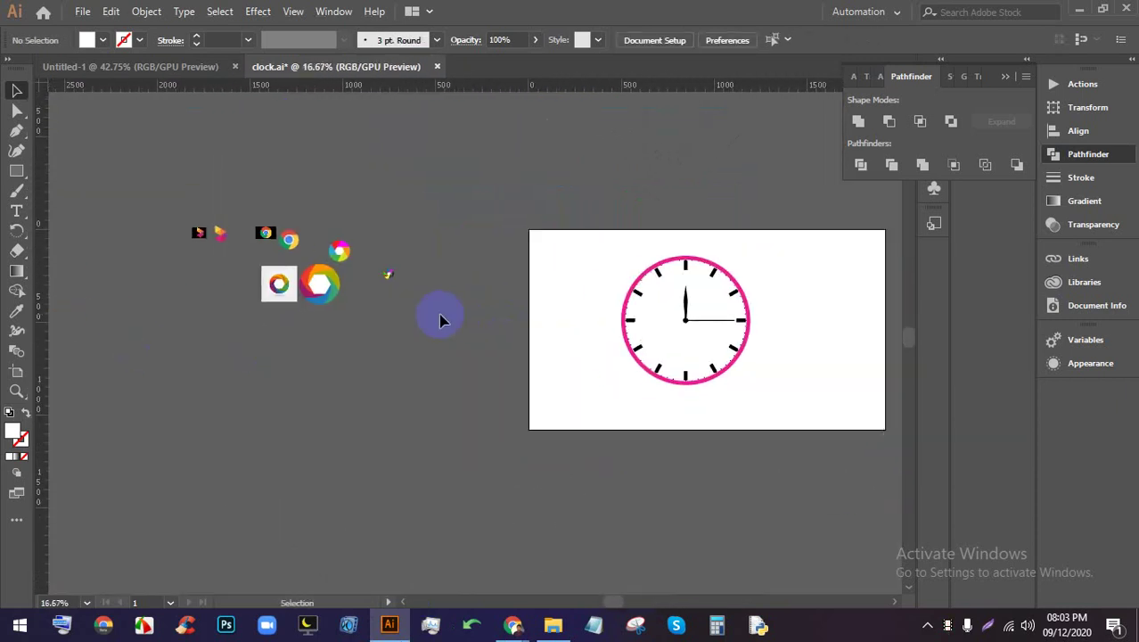
pyautogui.scroll(5, 260, 258)
pyautogui.scroll(-2, 446, 437)
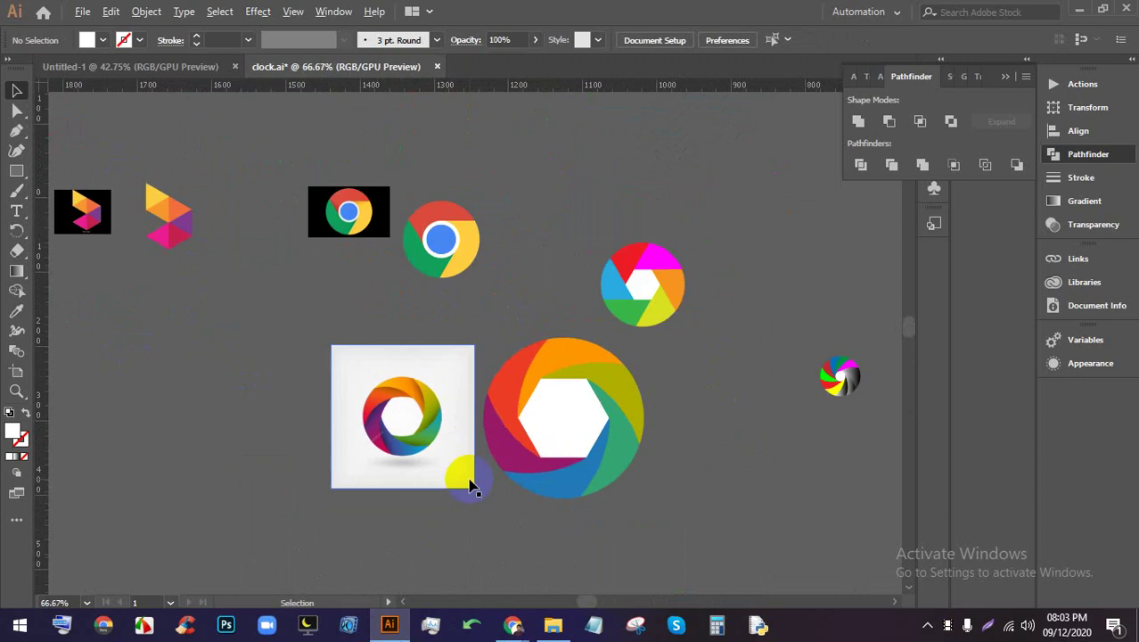
pyautogui.scroll(4, 384, 285)
pyautogui.moveTo(673, 382); pyautogui.dragTo(498, 392)
pyautogui.scroll(3, 394, 221)
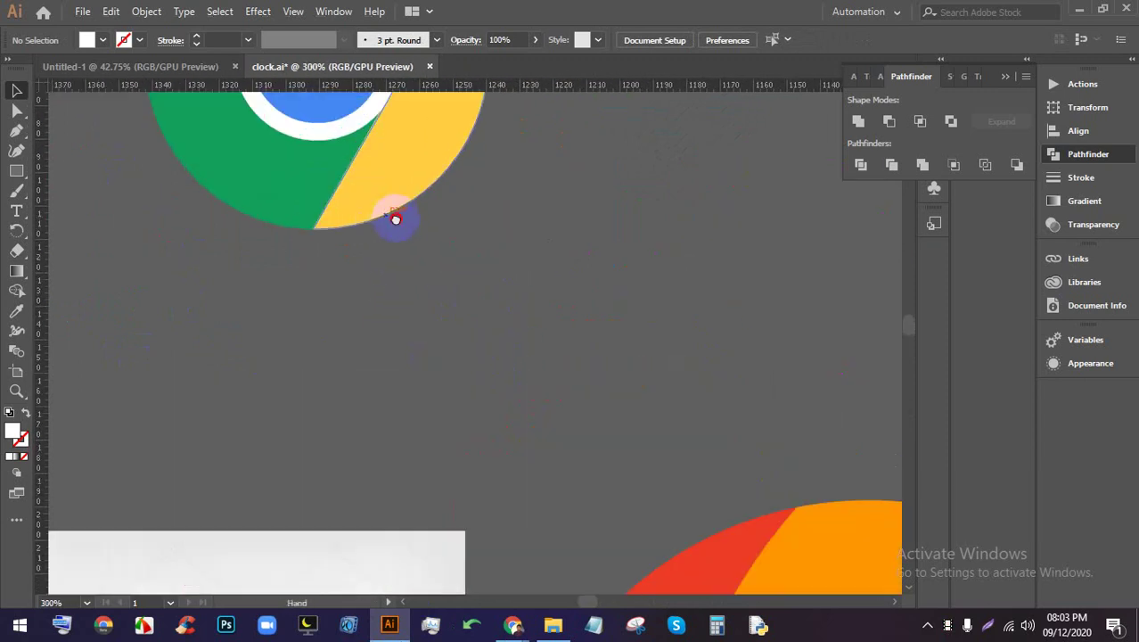
pyautogui.scroll(3, 475, 223)
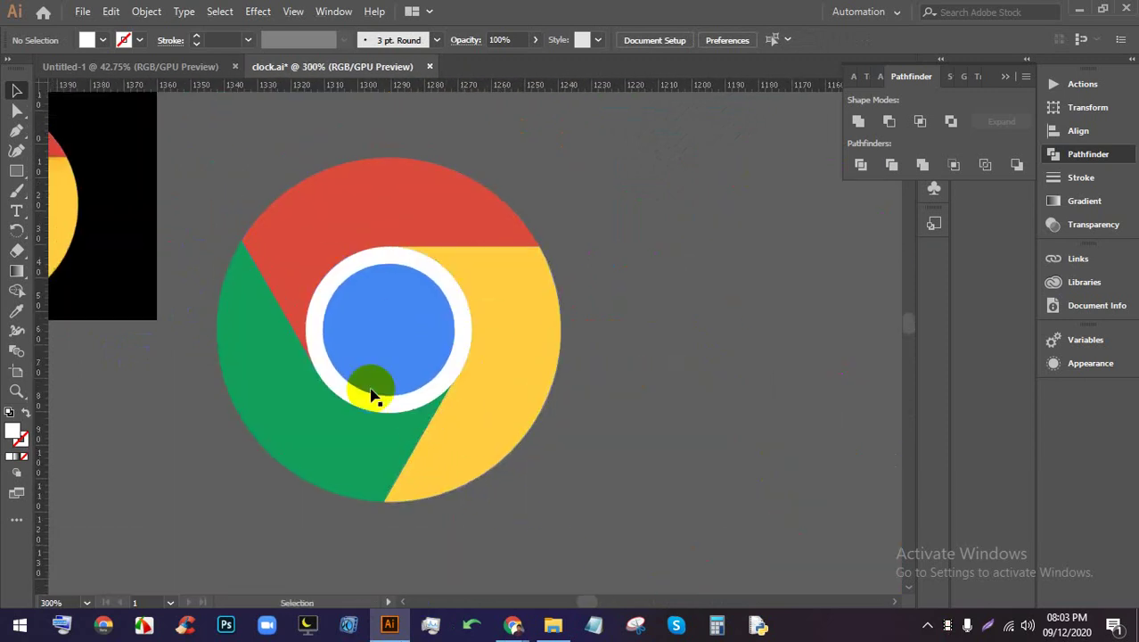
pyautogui.moveTo(513, 624)
pyautogui.click(453, 578)
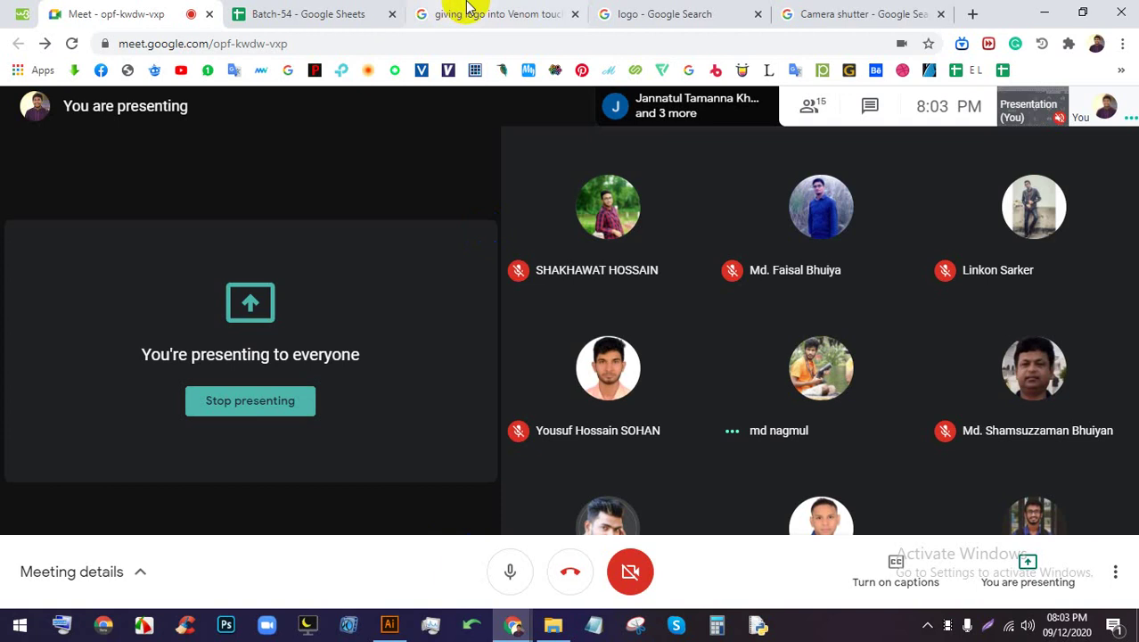
pyautogui.click(481, 13)
pyautogui.click(822, 151)
pyautogui.scroll(-10, 691, 317)
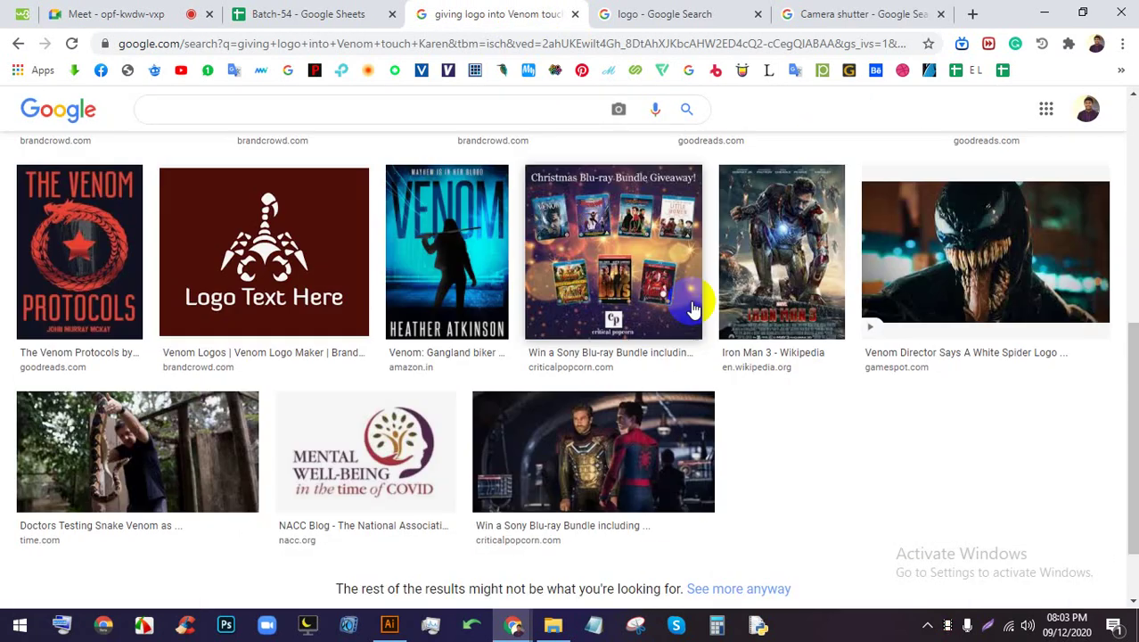
pyautogui.click(802, 14)
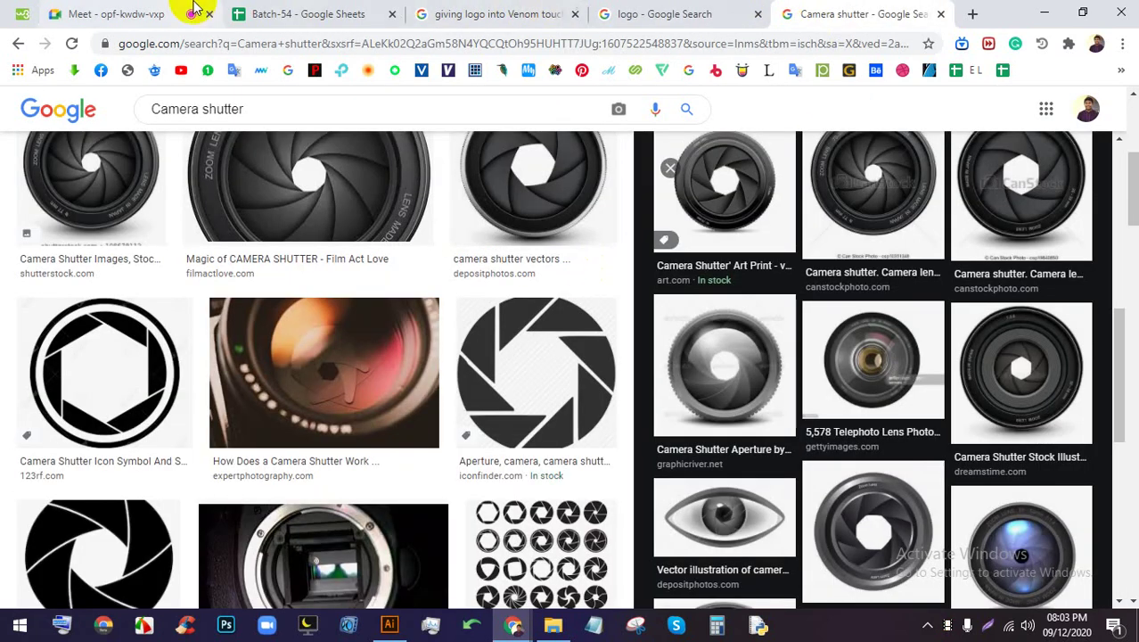
pyautogui.click(173, 13)
pyautogui.click(798, 631)
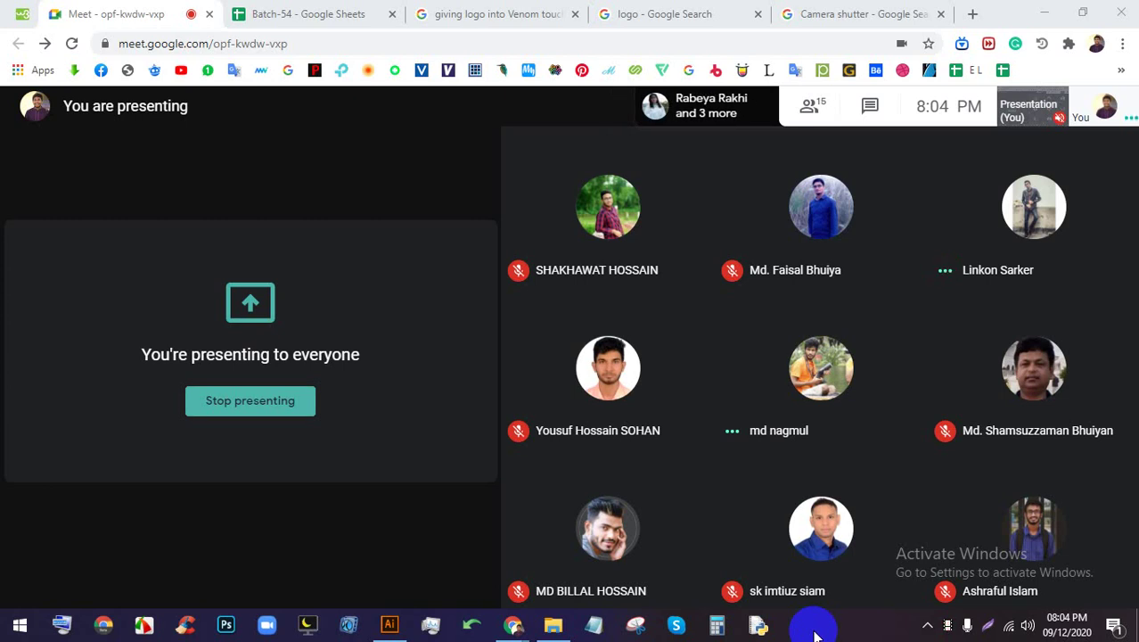
# Voice-search 'travel agency', add 'logo', and run the image search
pyautogui.click(679, 14)
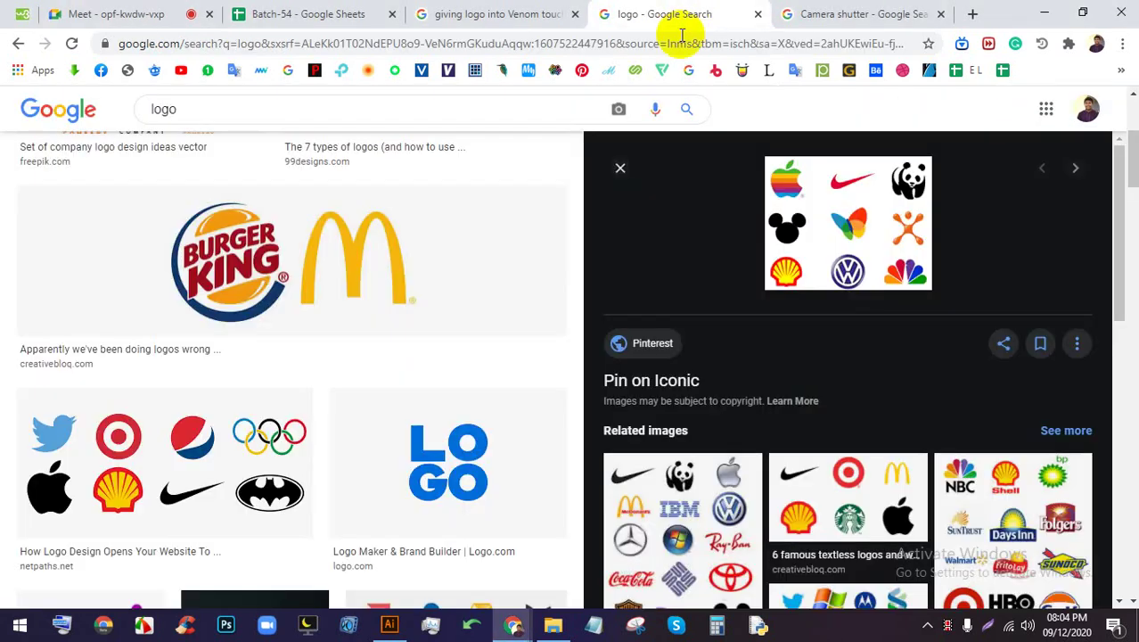
pyautogui.click(658, 109)
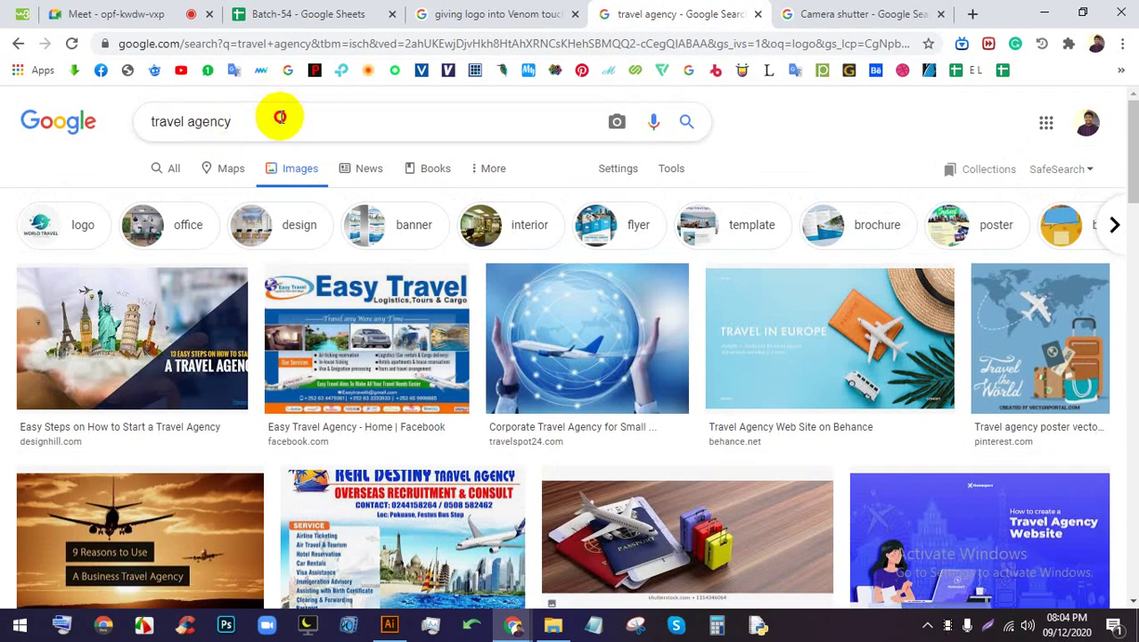
pyautogui.click(485, 124)
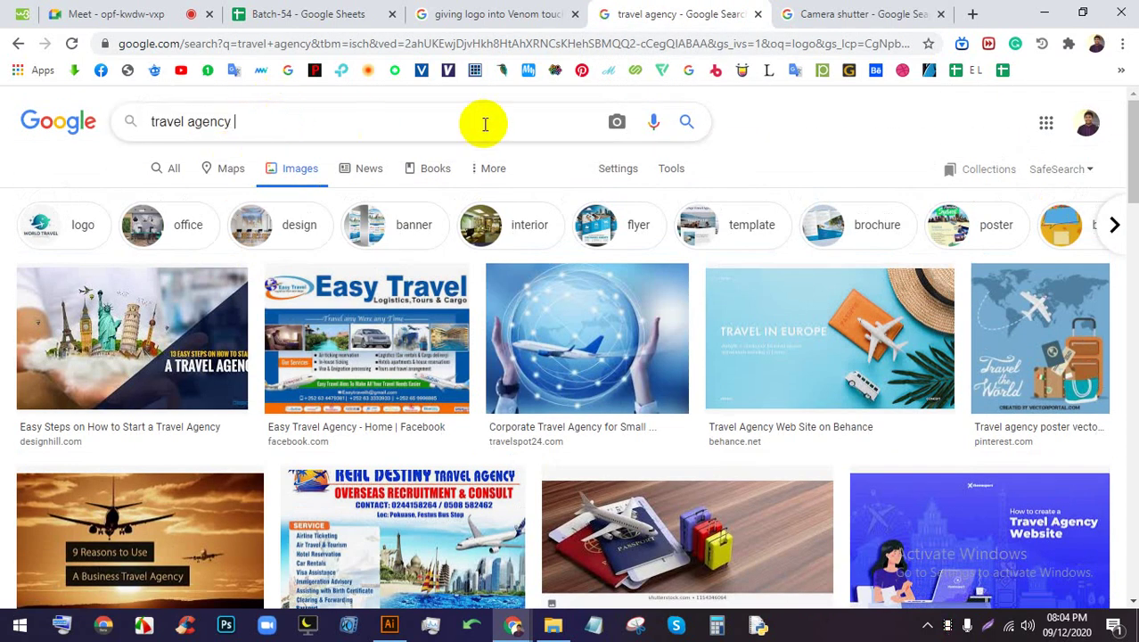
pyautogui.write('logo')
pyautogui.press('Return')
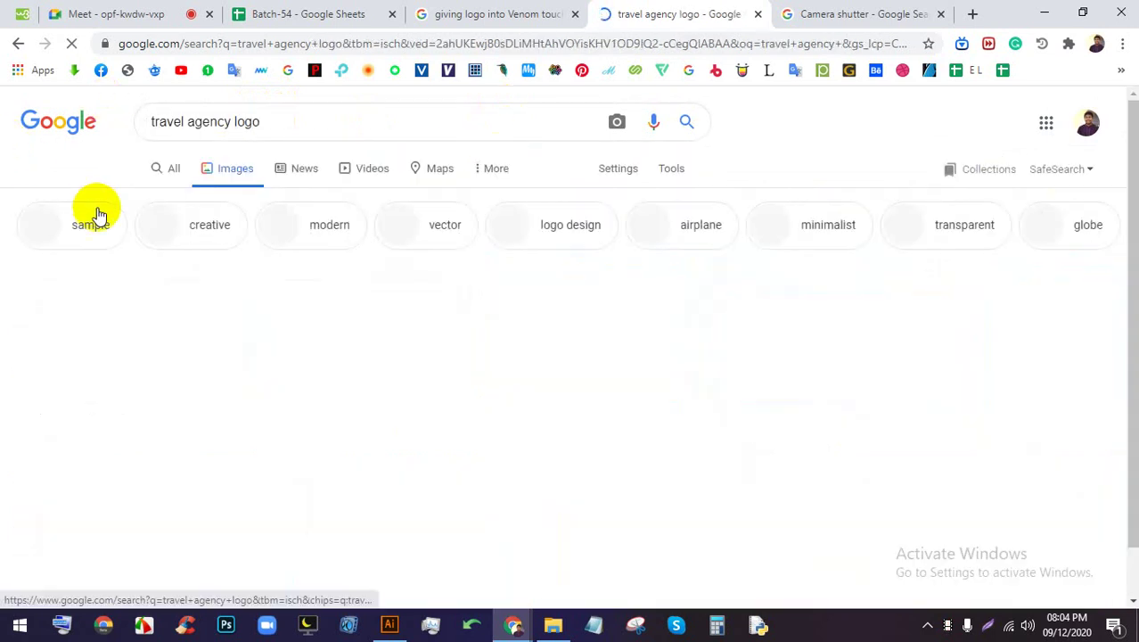
# Preview the Zehndi Travel logo and the fiverr travel logo collection, then return to Meet
pyautogui.scroll(-1, 285, 379)
pyautogui.click(89, 254)
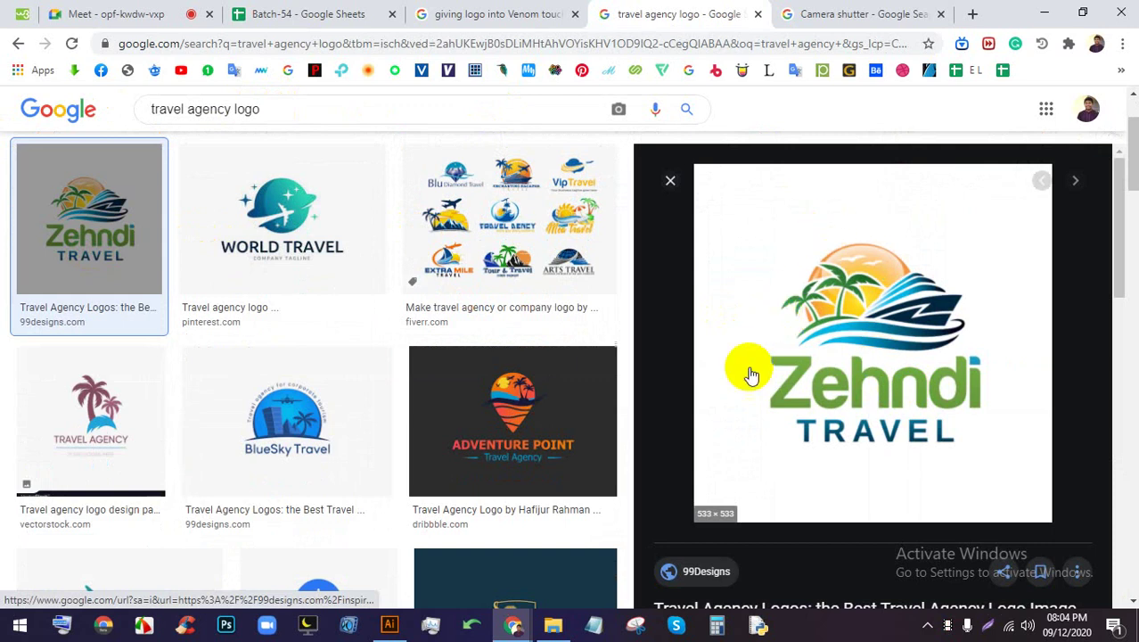
pyautogui.click(547, 247)
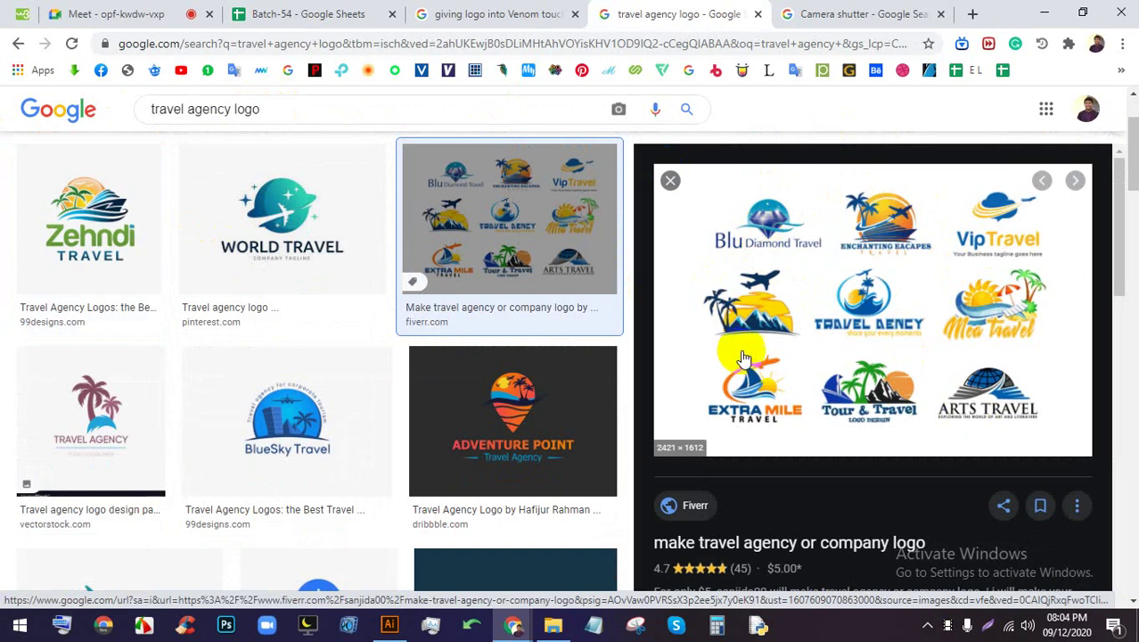
pyautogui.click(135, 9)
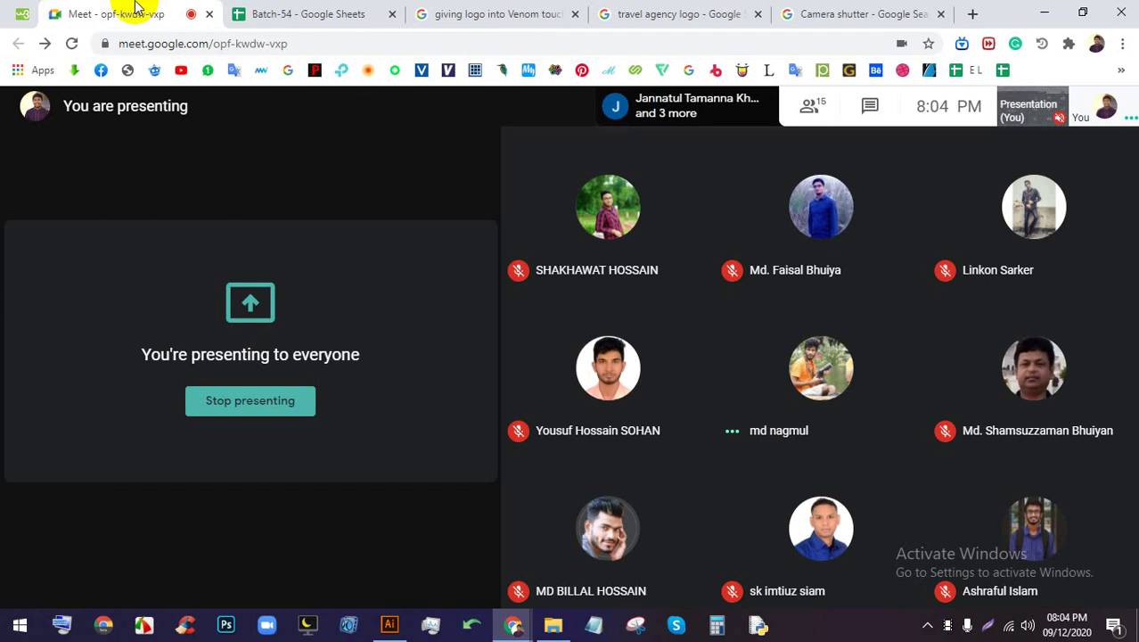
# Look over the Camera shutter and travel agency logo results, then return to Meet
pyautogui.click(829, 12)
pyautogui.scroll(-8, 724, 241)
pyautogui.scroll(4, 720, 216)
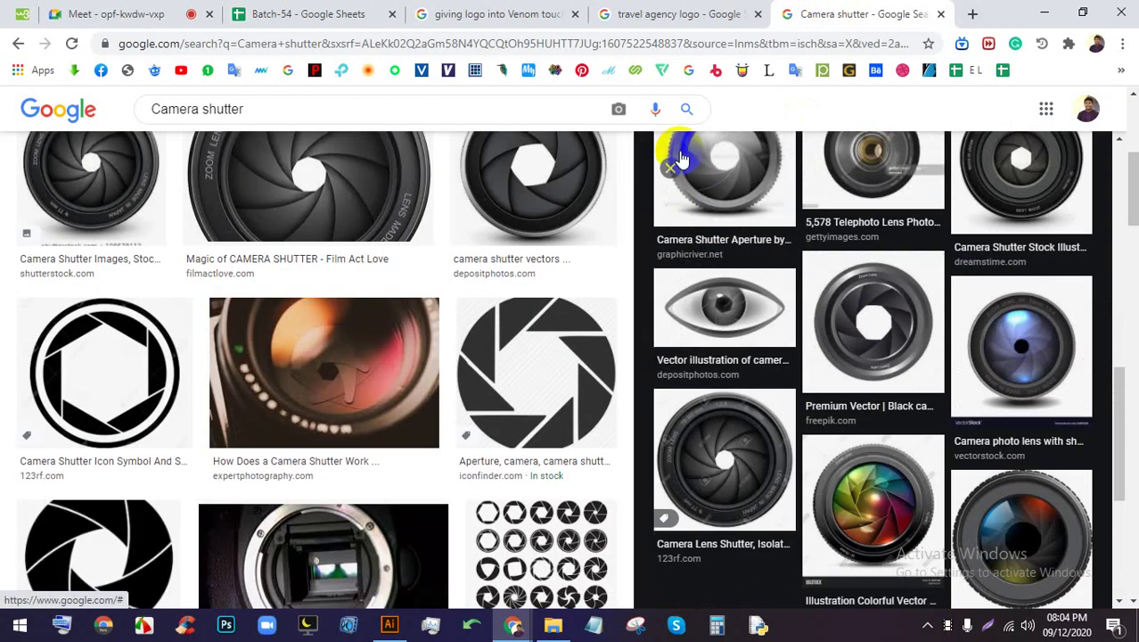
pyautogui.click(677, 12)
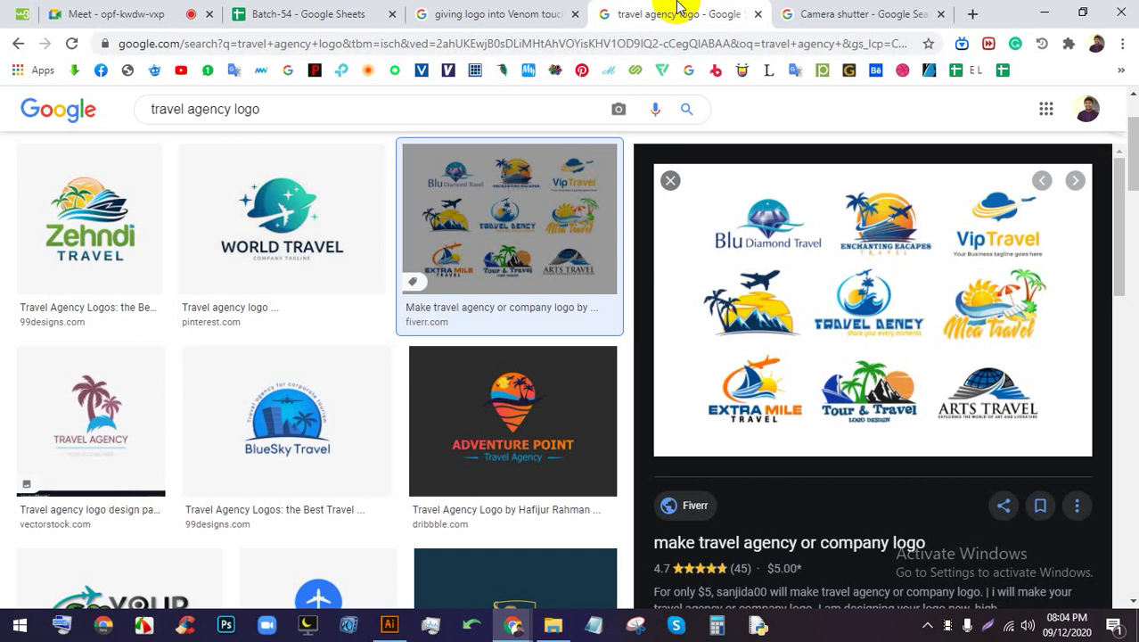
pyautogui.click(179, 16)
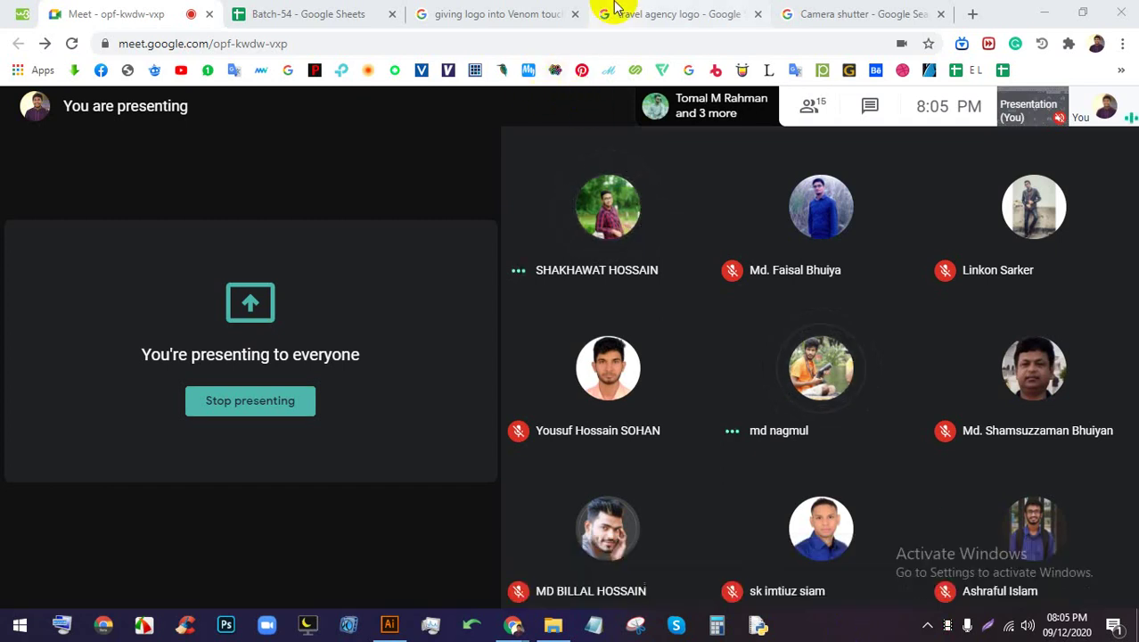
# Cycle through the search tabs, then close the Venom and 'giving logo' tabs
pyautogui.click(615, 10)
pyautogui.click(788, 13)
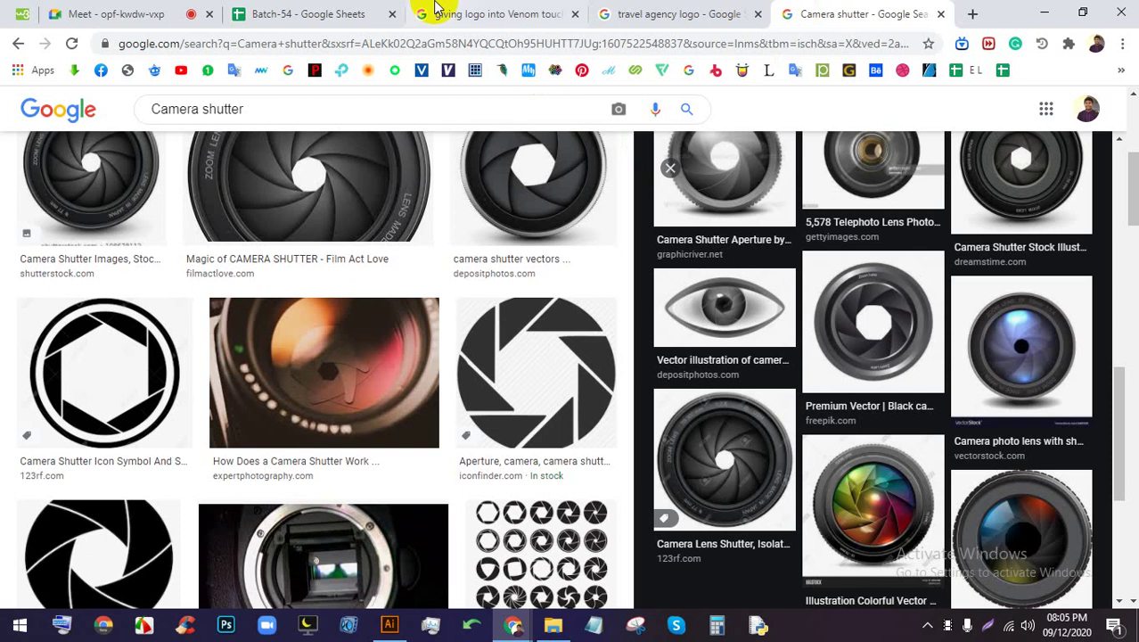
pyautogui.click(436, 9)
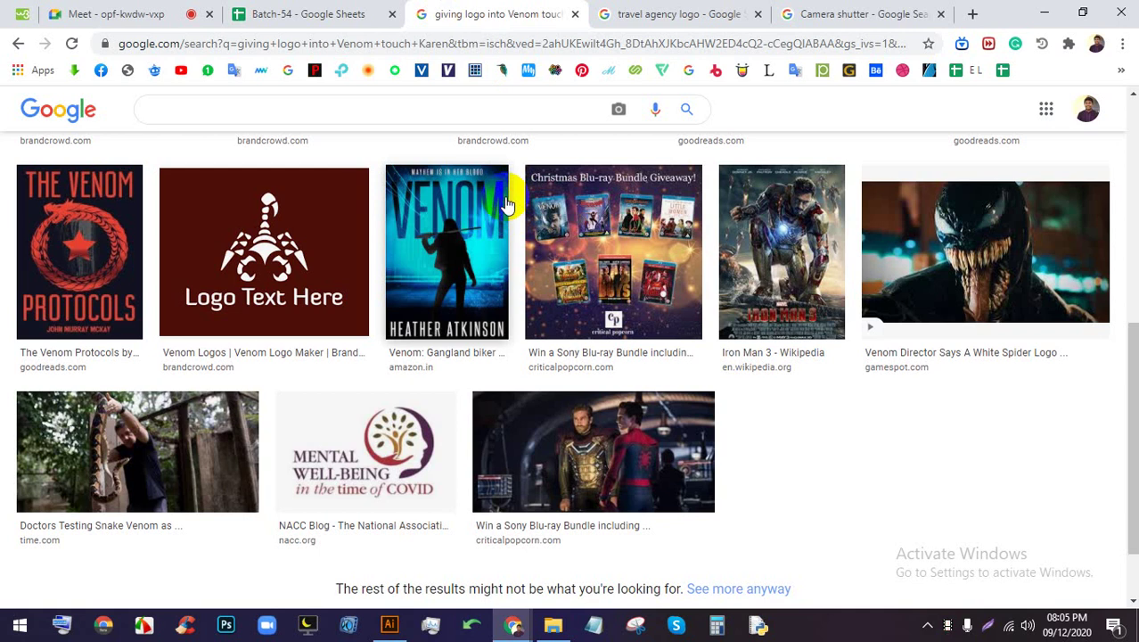
pyautogui.click(577, 16)
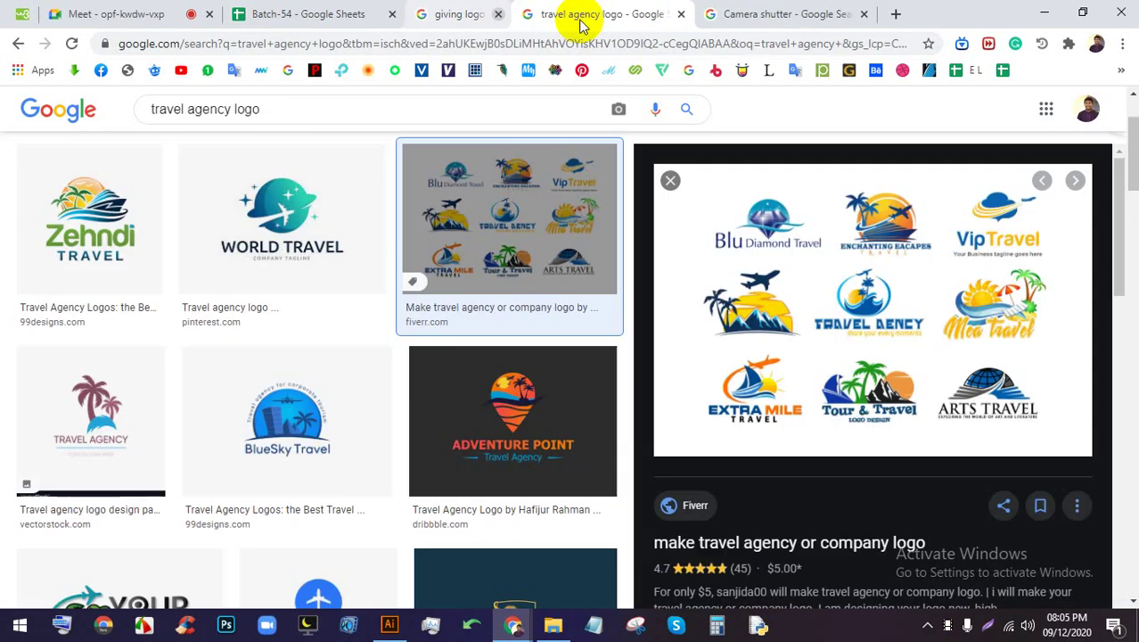
pyautogui.click(206, 14)
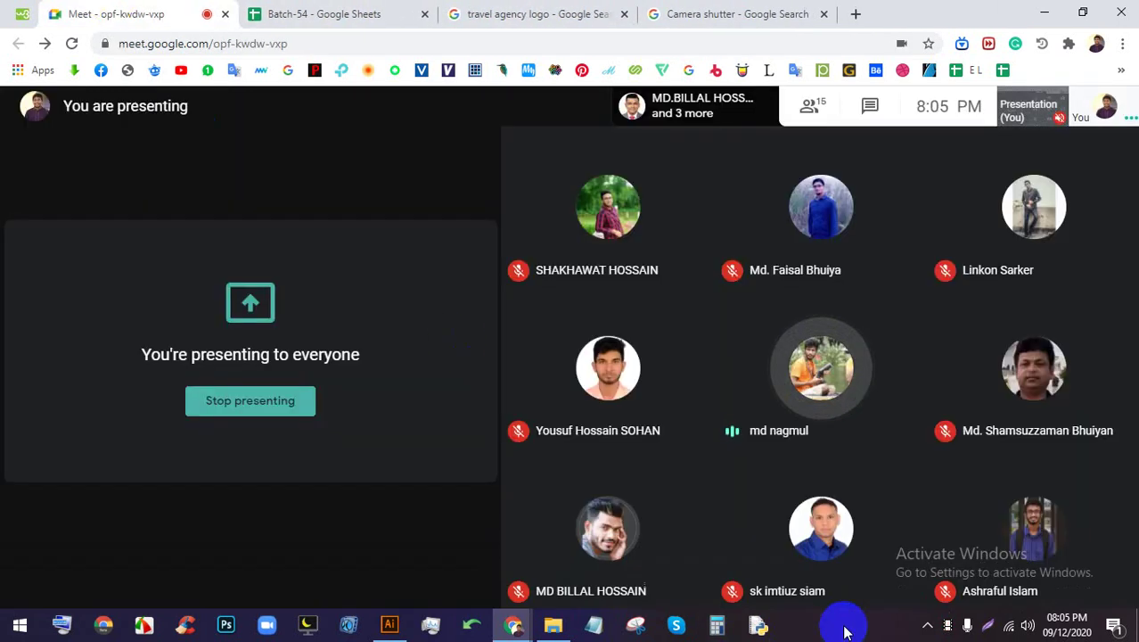
# Pass through the Batch-54 spreadsheet tab back to the travel agency logo image results
pyautogui.click(845, 631)
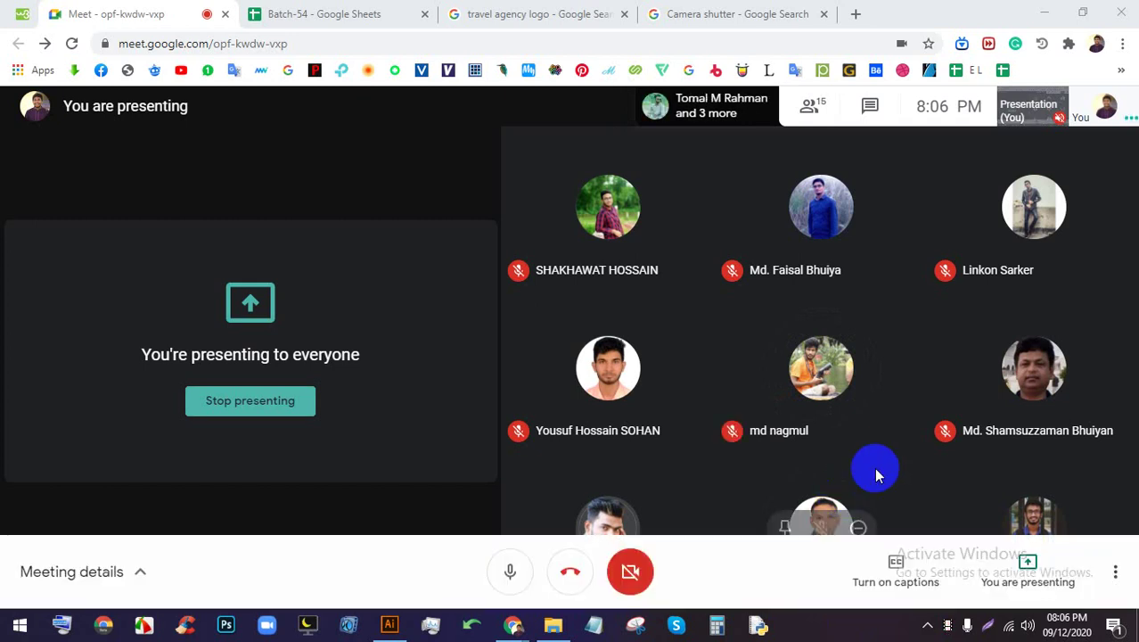
pyautogui.click(432, 10)
pyautogui.click(546, 11)
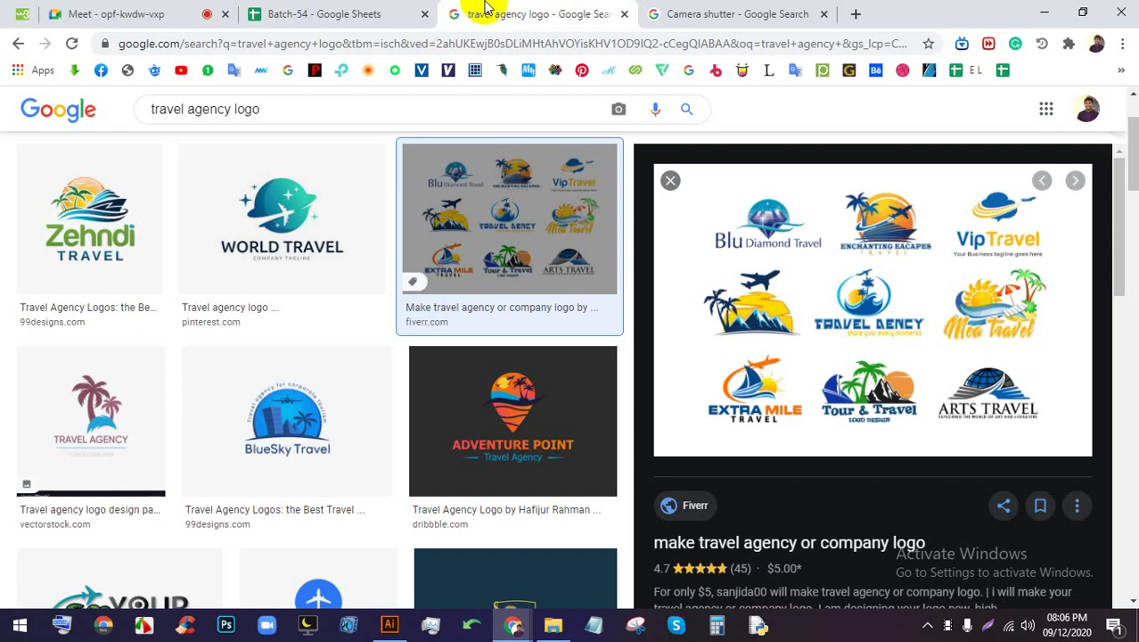
# Close the Batch-54 spreadsheet tab and voice-search 'good advertisement' in place of the old query
pyautogui.click(423, 12)
pyautogui.tripleClick(280, 107)
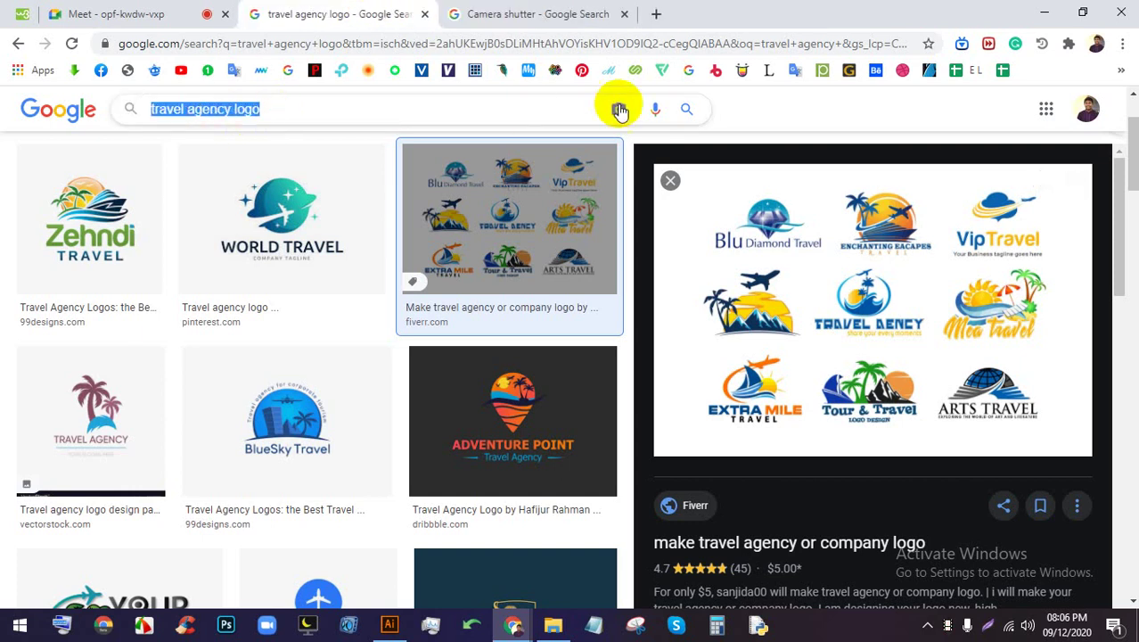
pyautogui.click(649, 107)
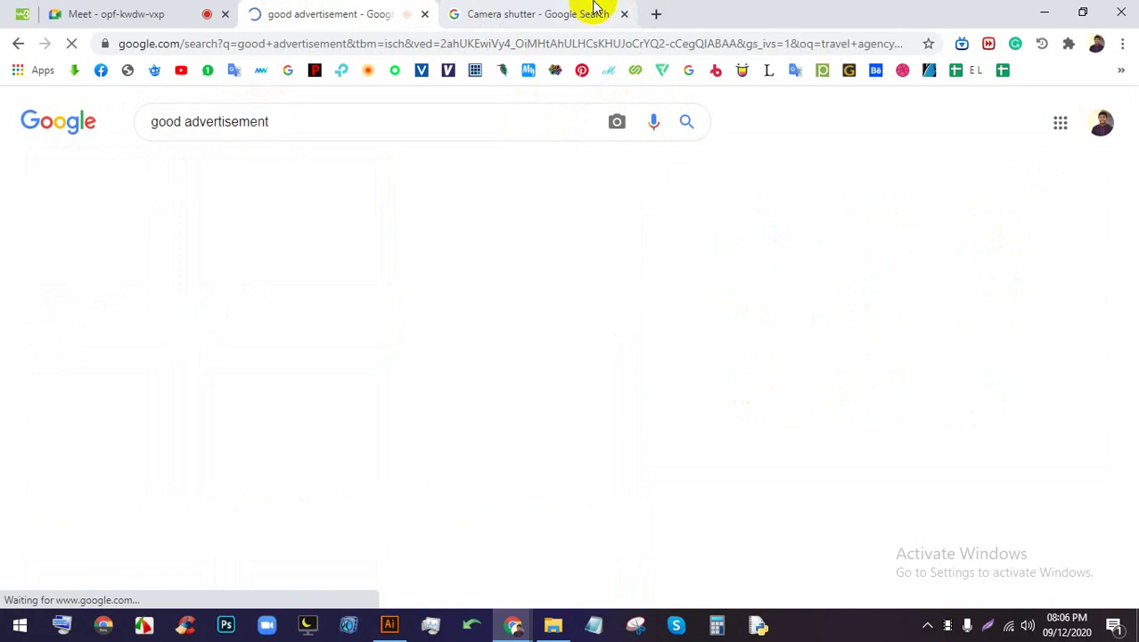
pyautogui.click(596, 12)
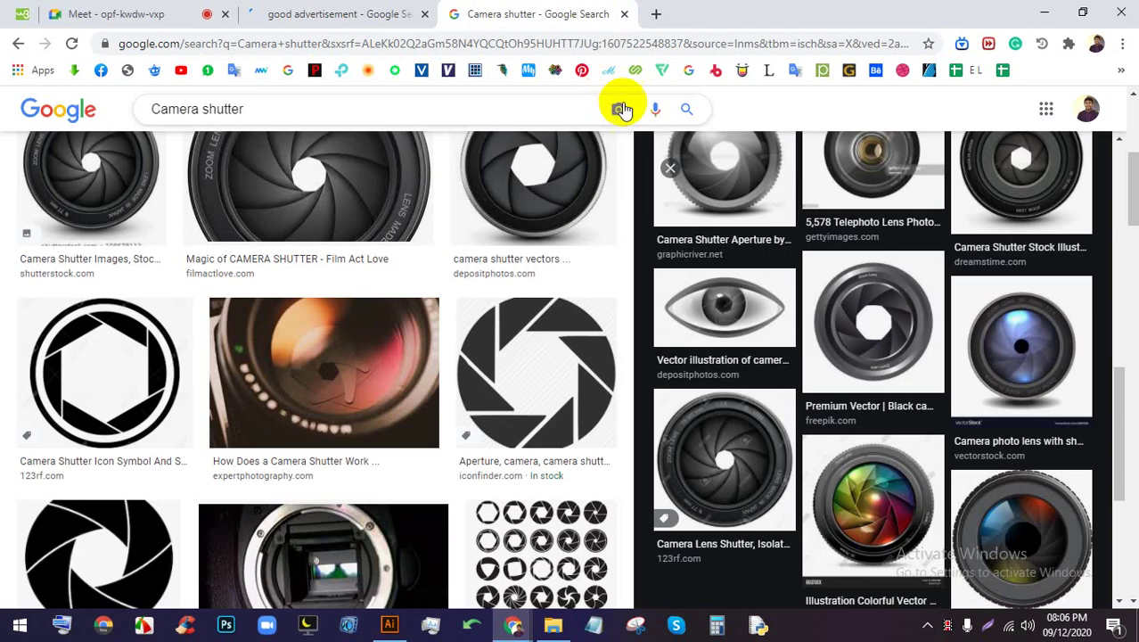
# In another tab, edit a spoken query to 'bad advertisement' and run it, then return to Meet
pyautogui.click(659, 109)
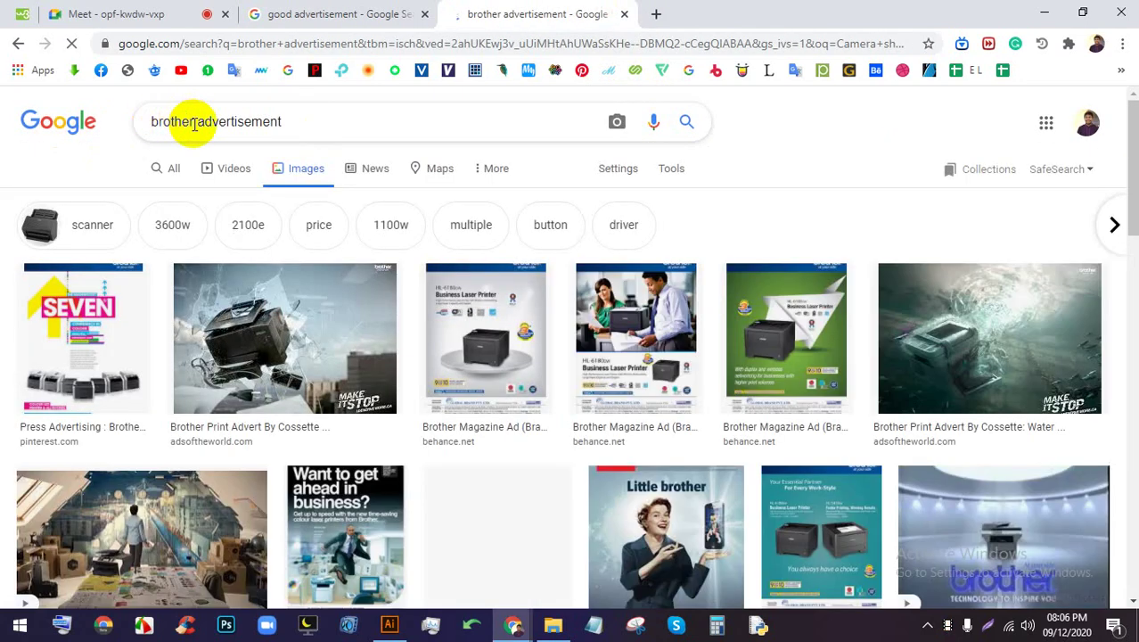
pyautogui.moveTo(192, 122); pyautogui.dragTo(130, 134)
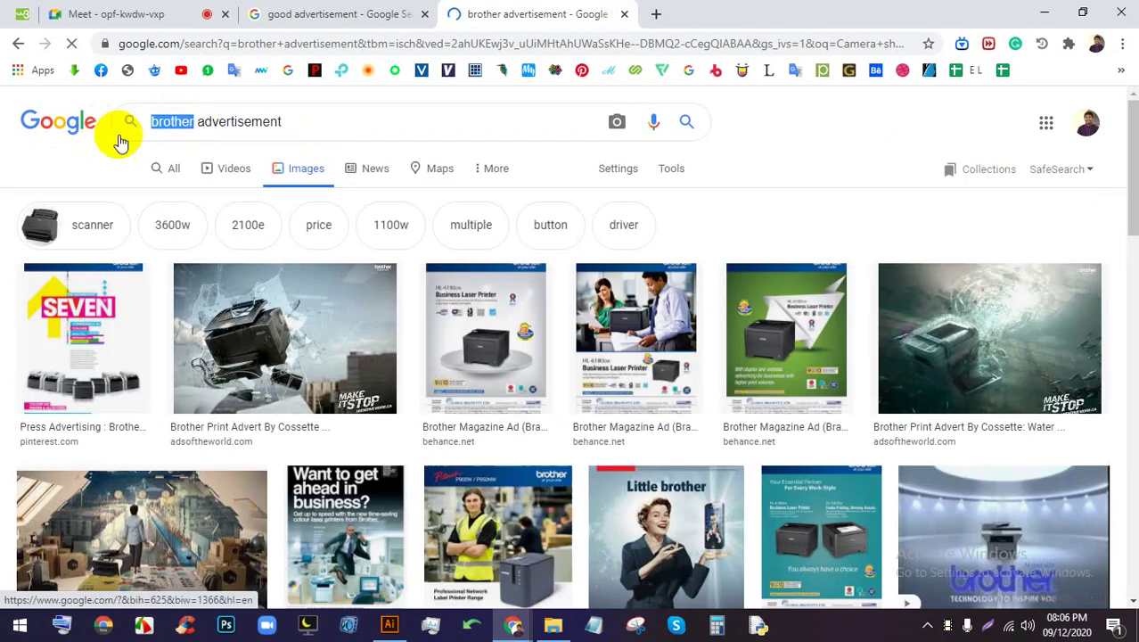
pyautogui.write('a')
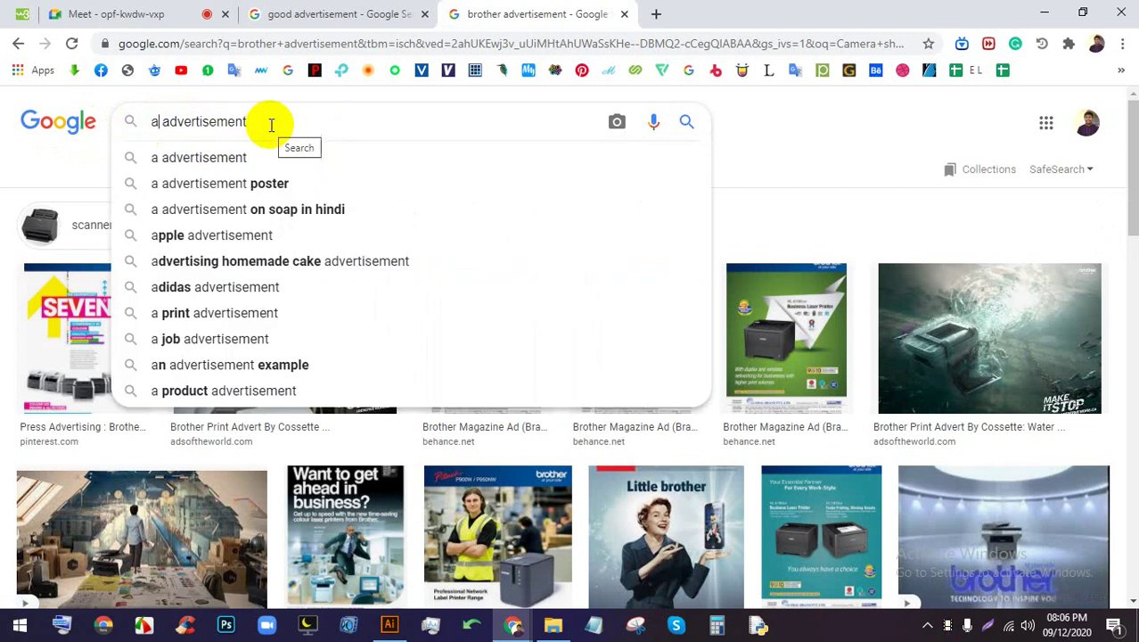
pyautogui.press('BackSpace')
pyautogui.write('bad')
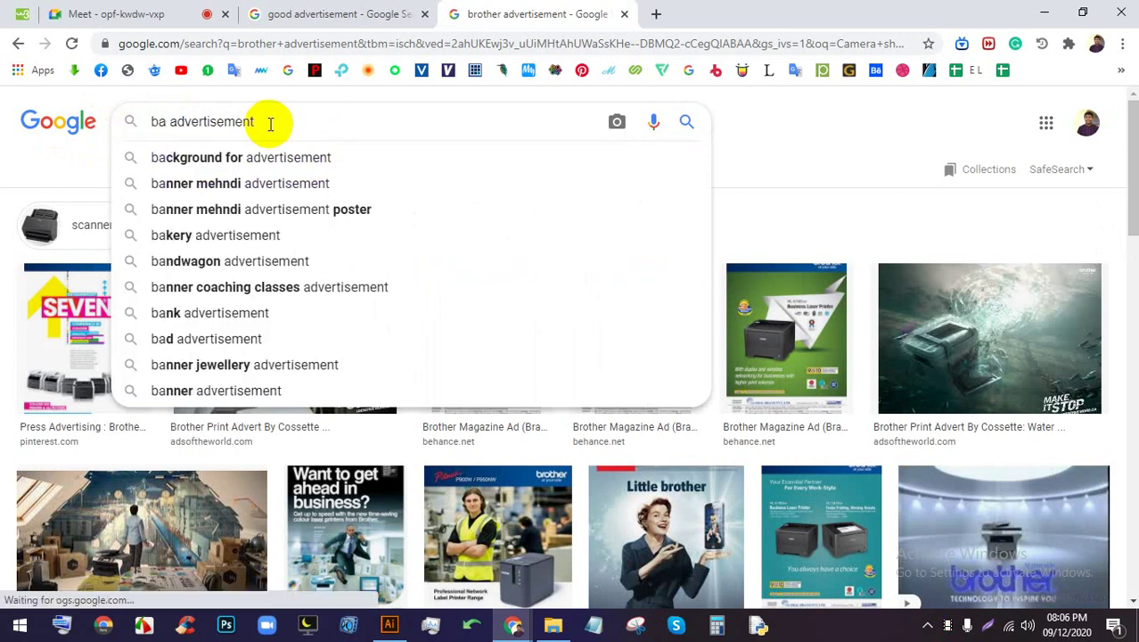
pyautogui.press('Return')
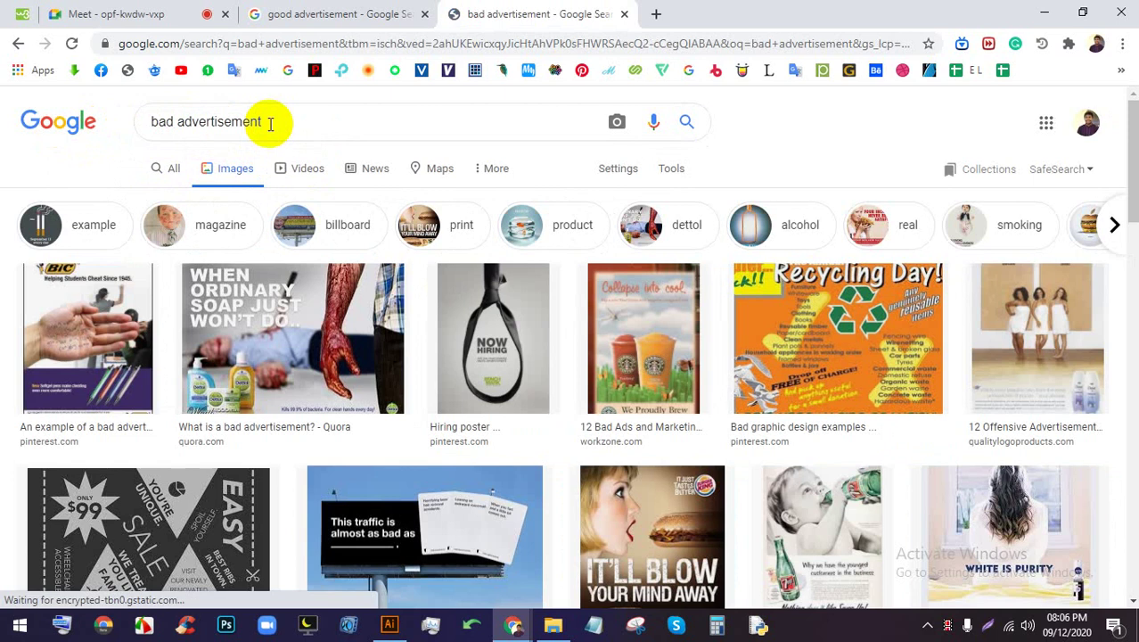
pyautogui.click(338, 10)
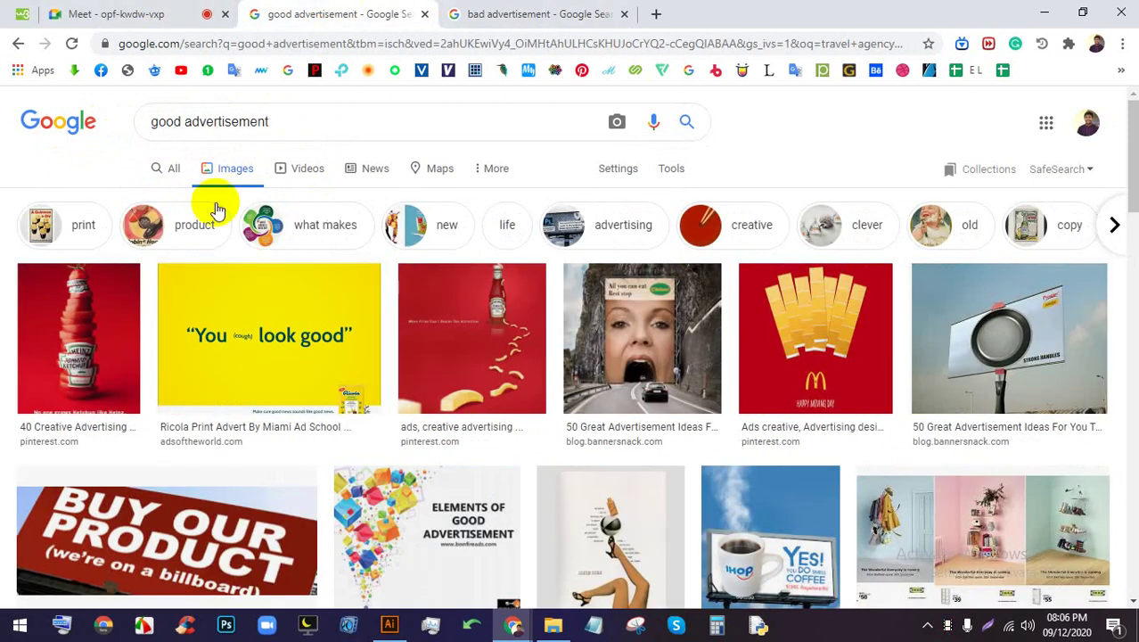
pyautogui.click(136, 9)
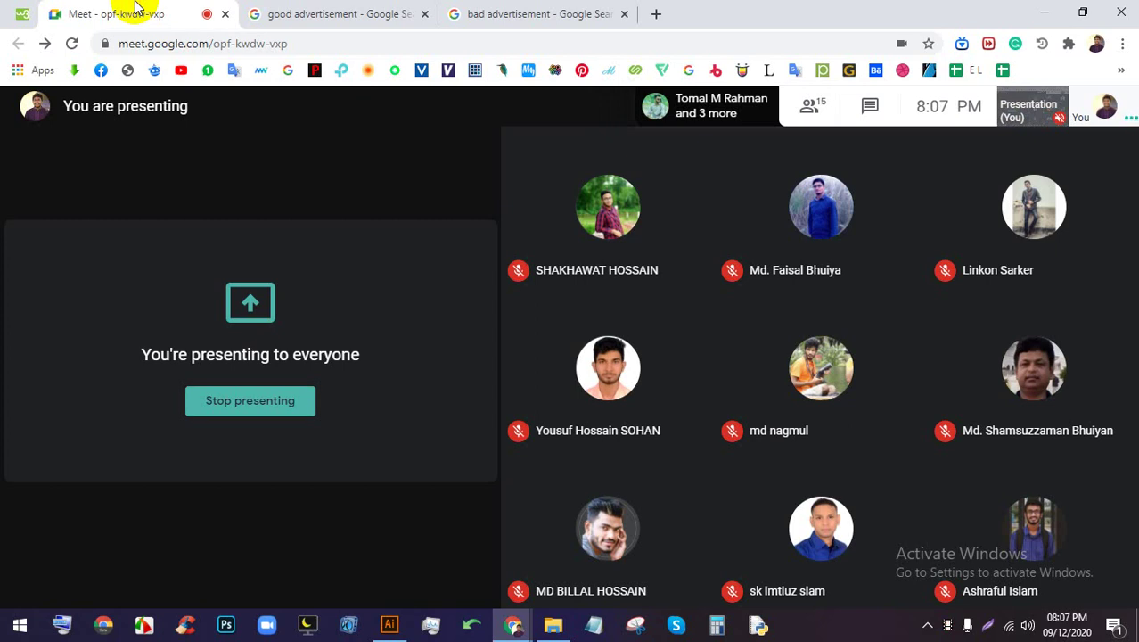
# Return to the bad advertisement image results and browse examples like the soap and burger posters
pyautogui.click(457, 13)
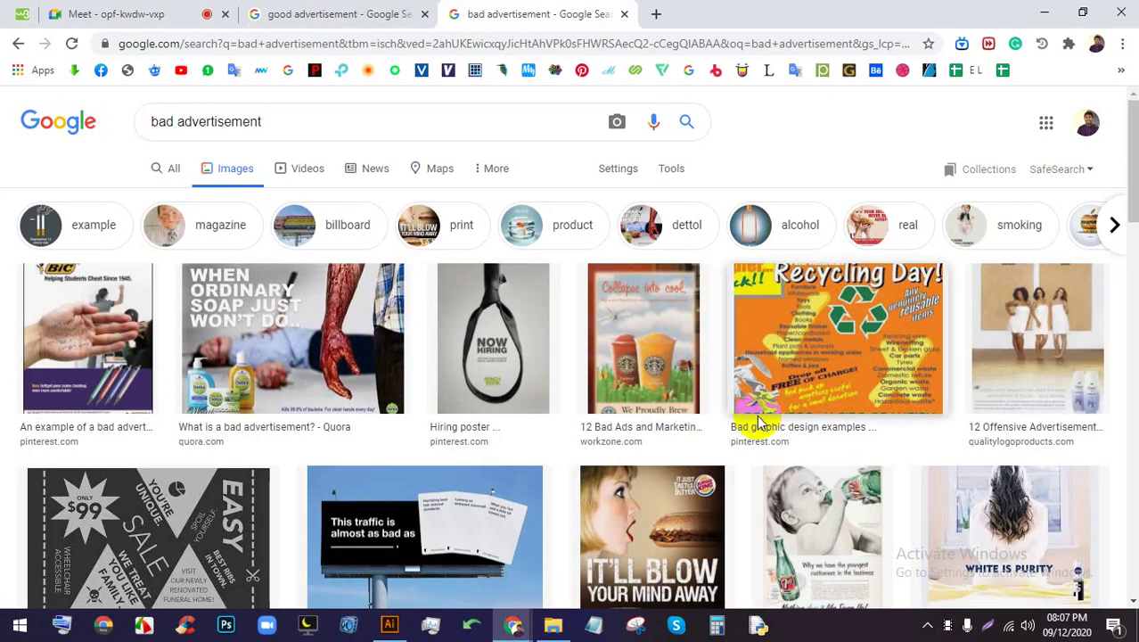
pyautogui.scroll(-2, 740, 427)
pyautogui.scroll(-1, 724, 431)
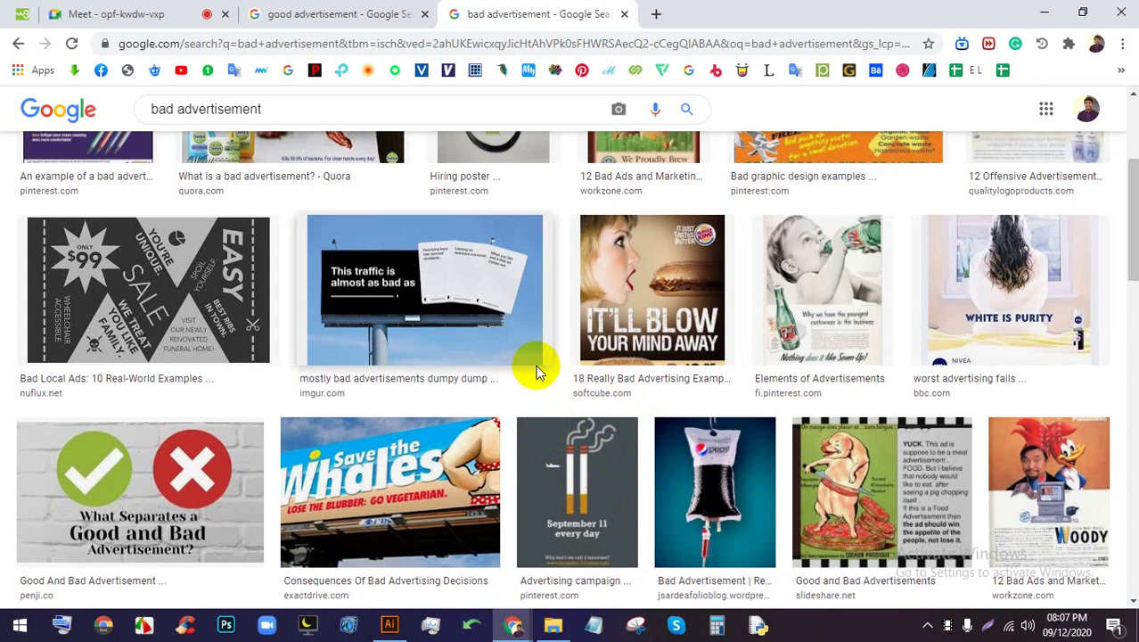
pyautogui.scroll(1, 552, 337)
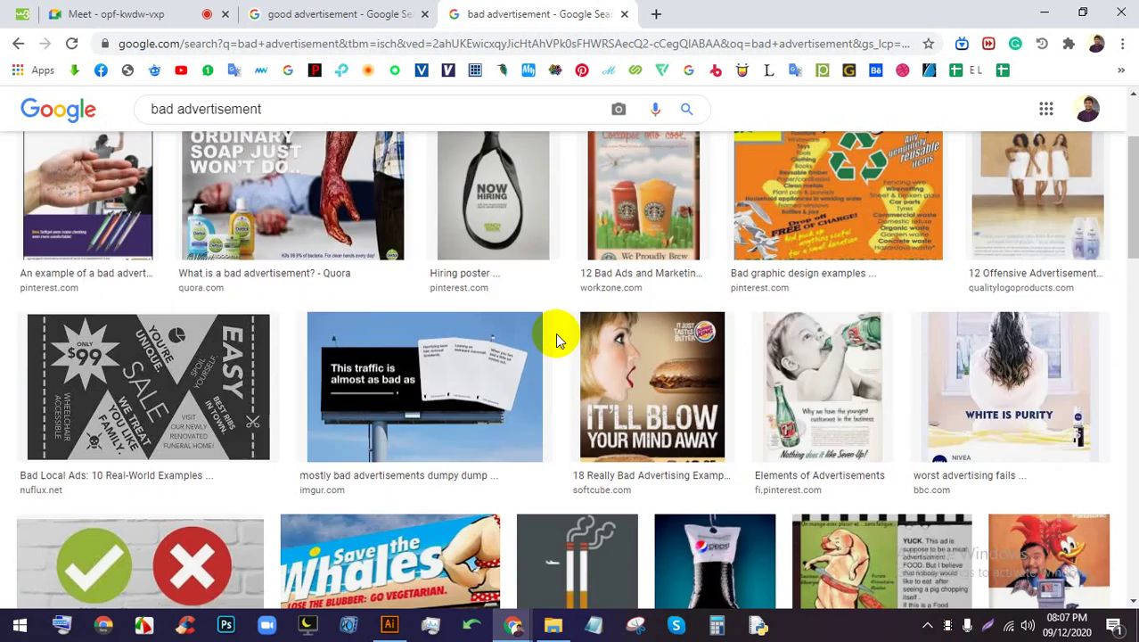
pyautogui.scroll(1, 555, 337)
pyautogui.scroll(-2, 745, 343)
# Preview the bloody soap ad and open its Quora source page in a new tab
pyautogui.scroll(3, 522, 287)
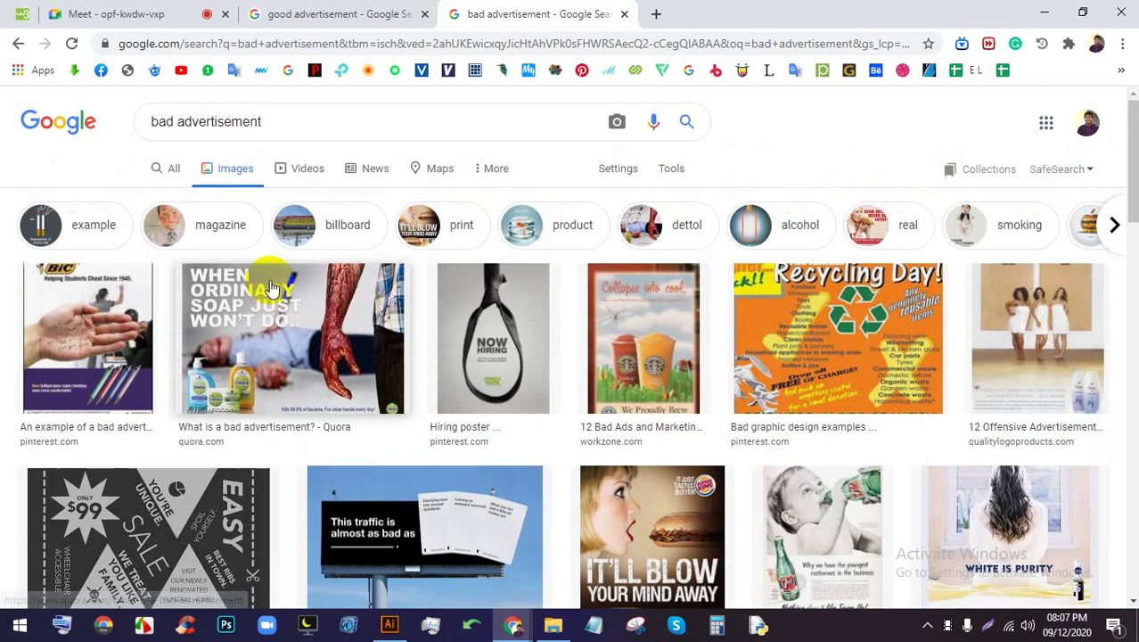
pyautogui.click(257, 328)
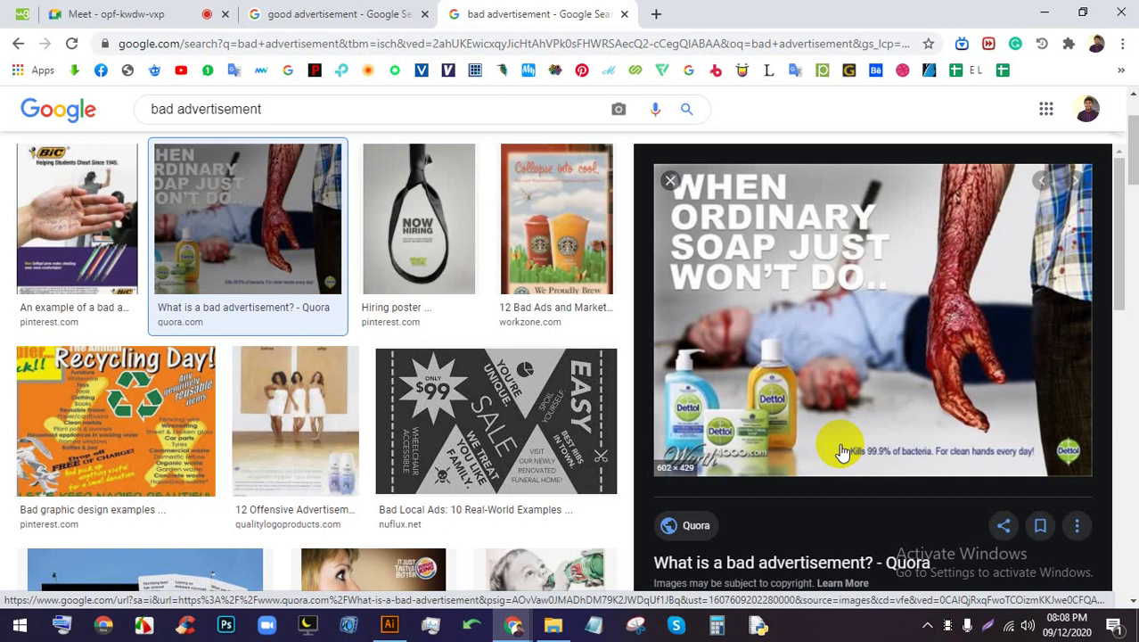
pyautogui.rightClick(791, 560)
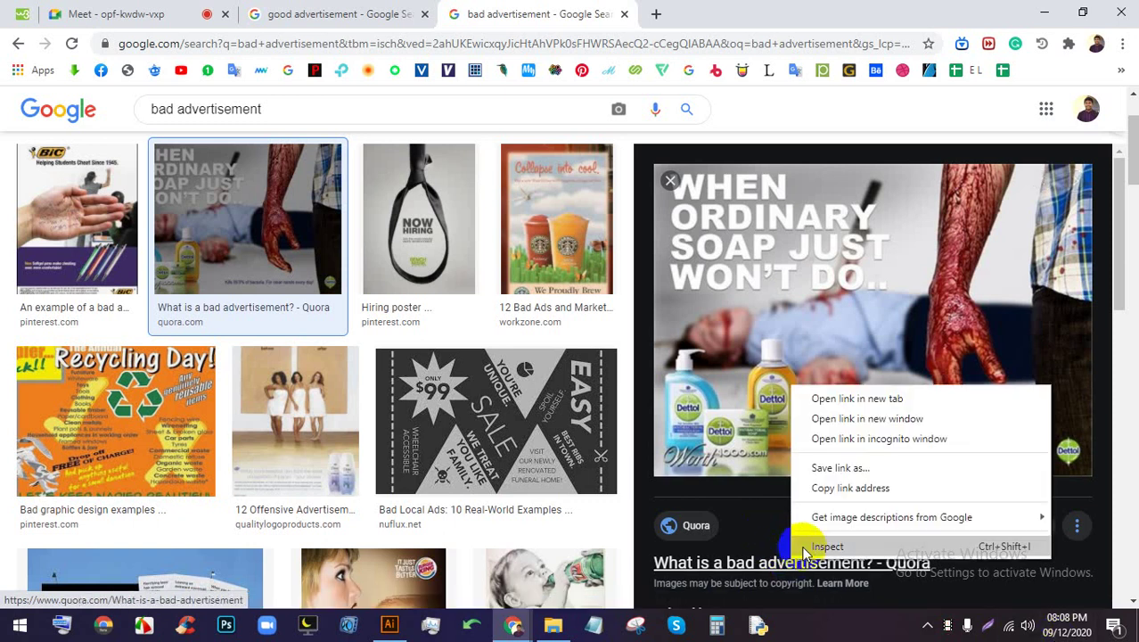
pyautogui.click(836, 400)
pyautogui.click(696, 15)
# Skim the answers on Quora's 'What is a bad advertisement?' page, then return to the image results
pyautogui.click(414, 12)
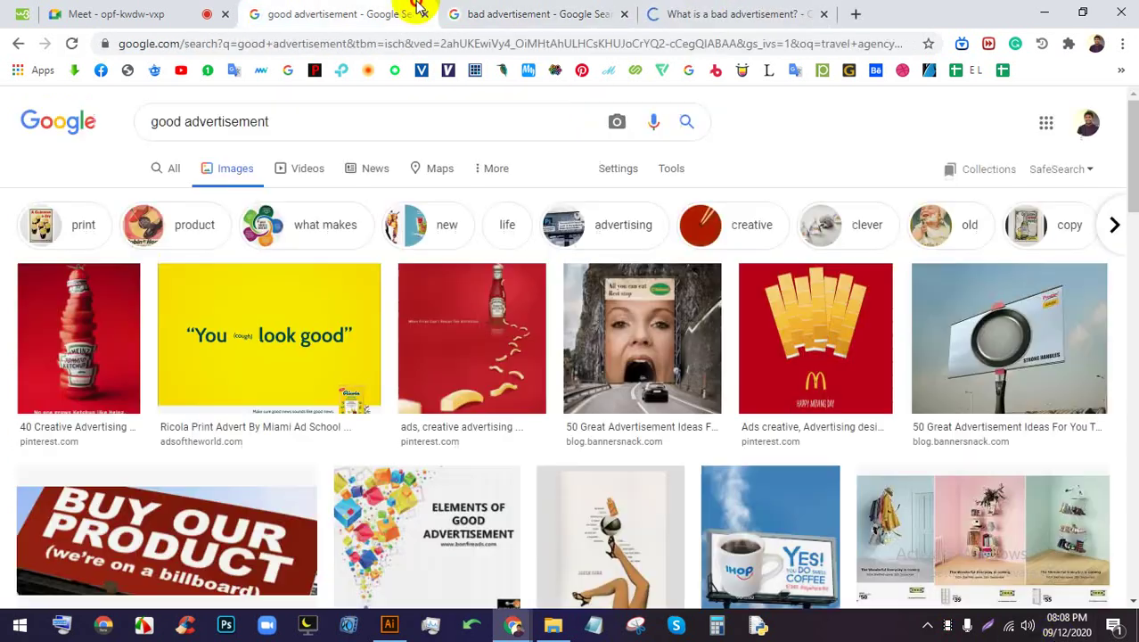
pyautogui.click(749, 11)
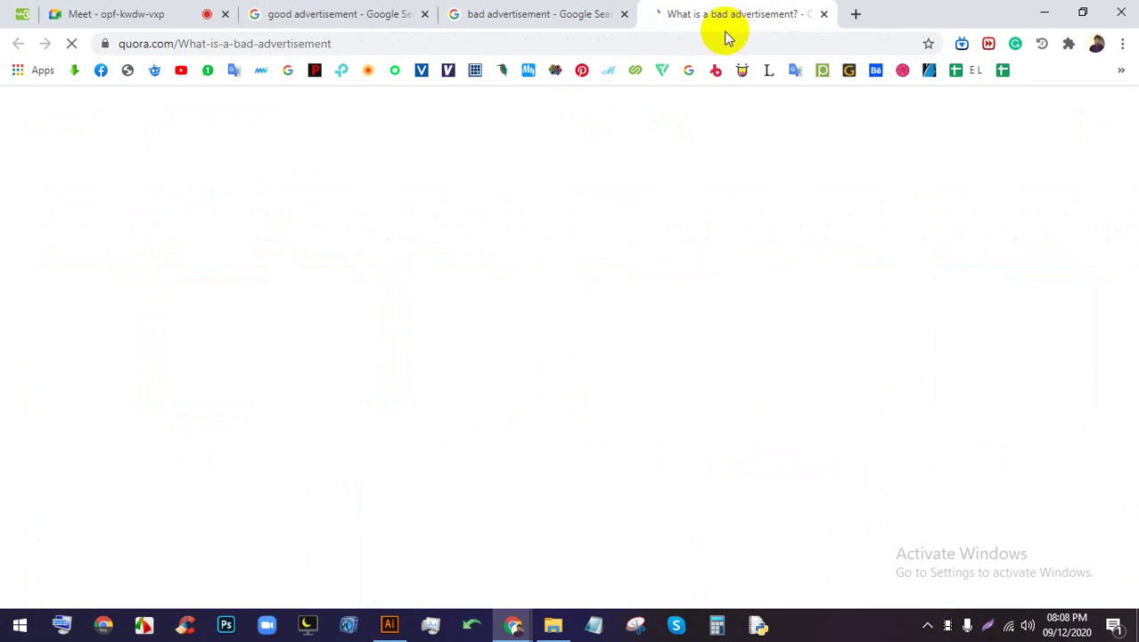
pyautogui.scroll(-1, 731, 259)
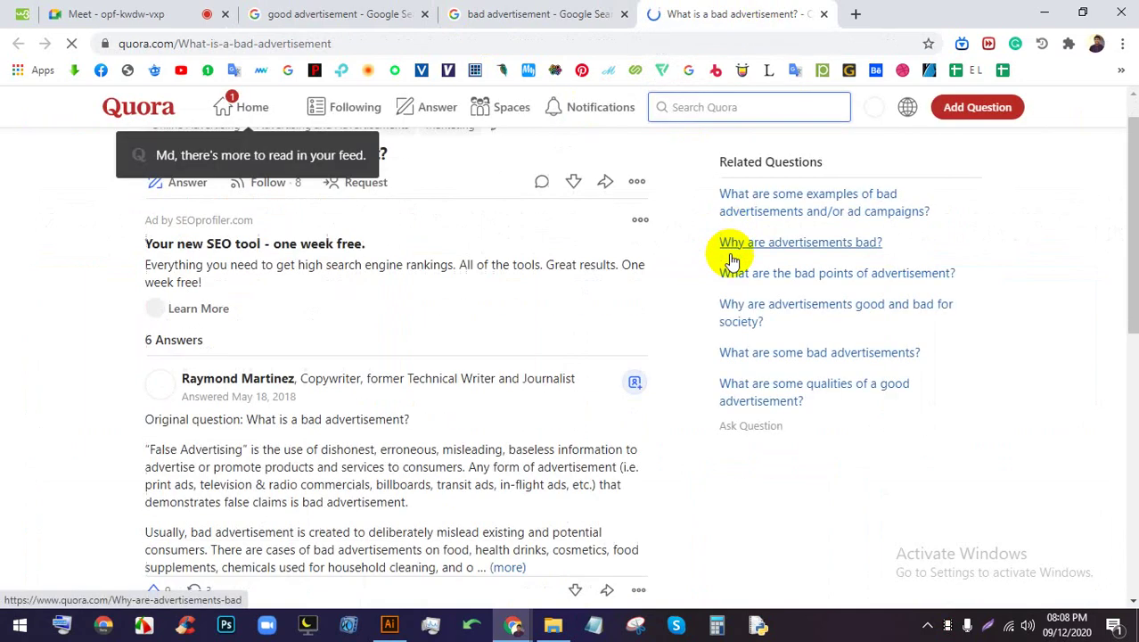
pyautogui.scroll(-10, 731, 258)
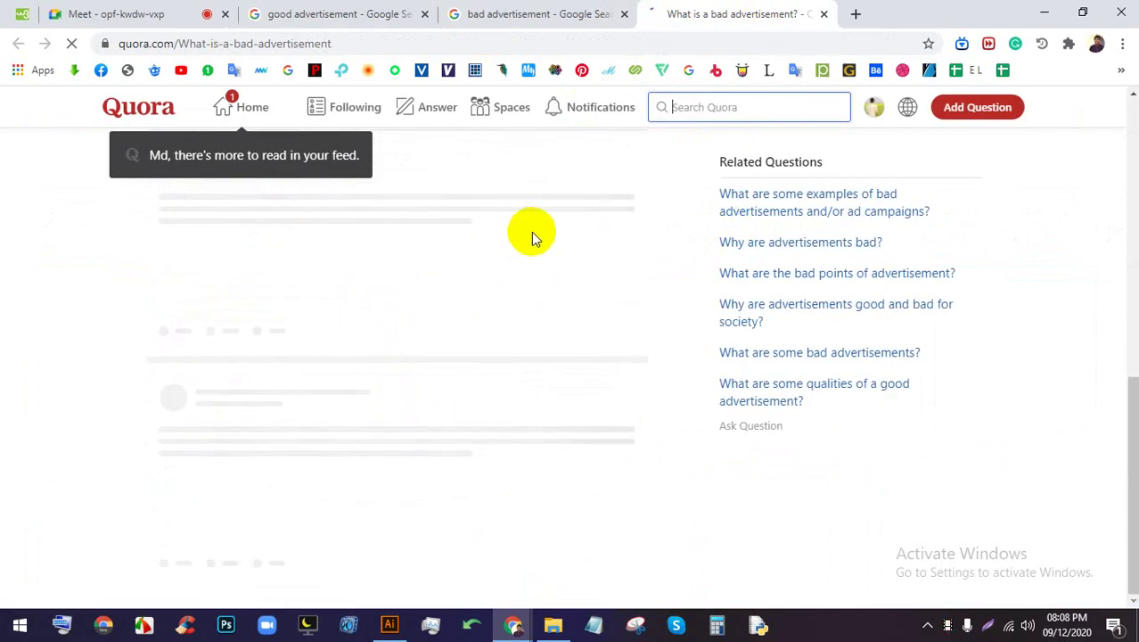
pyautogui.scroll(-10, 533, 236)
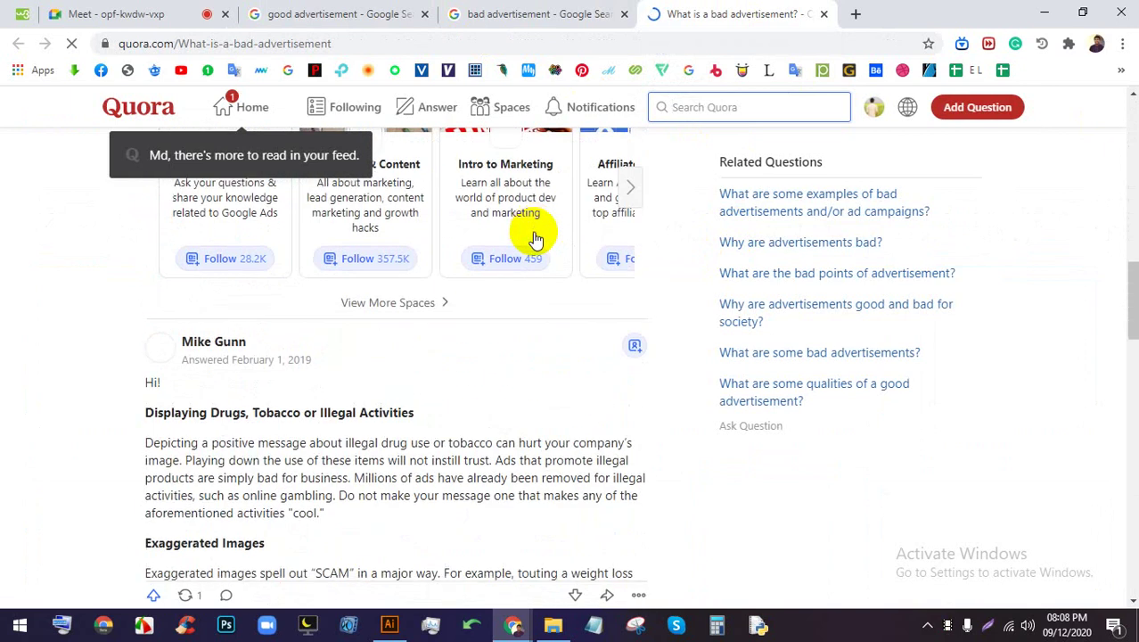
pyautogui.scroll(-6, 533, 236)
pyautogui.scroll(-4, 303, 293)
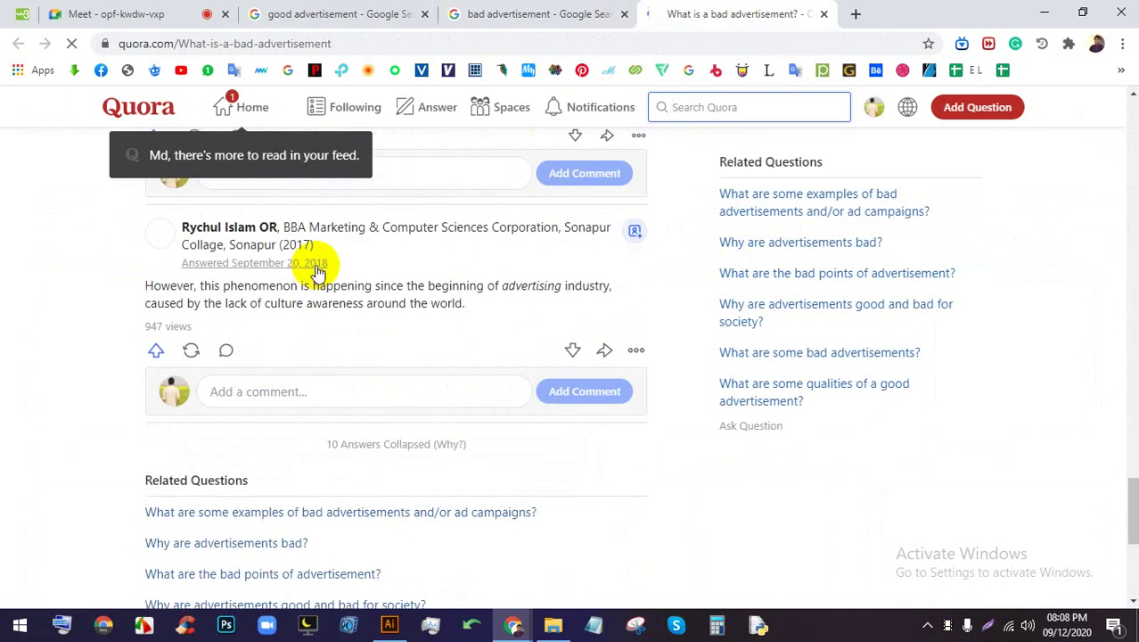
pyautogui.scroll(-8, 318, 272)
pyautogui.click(539, 13)
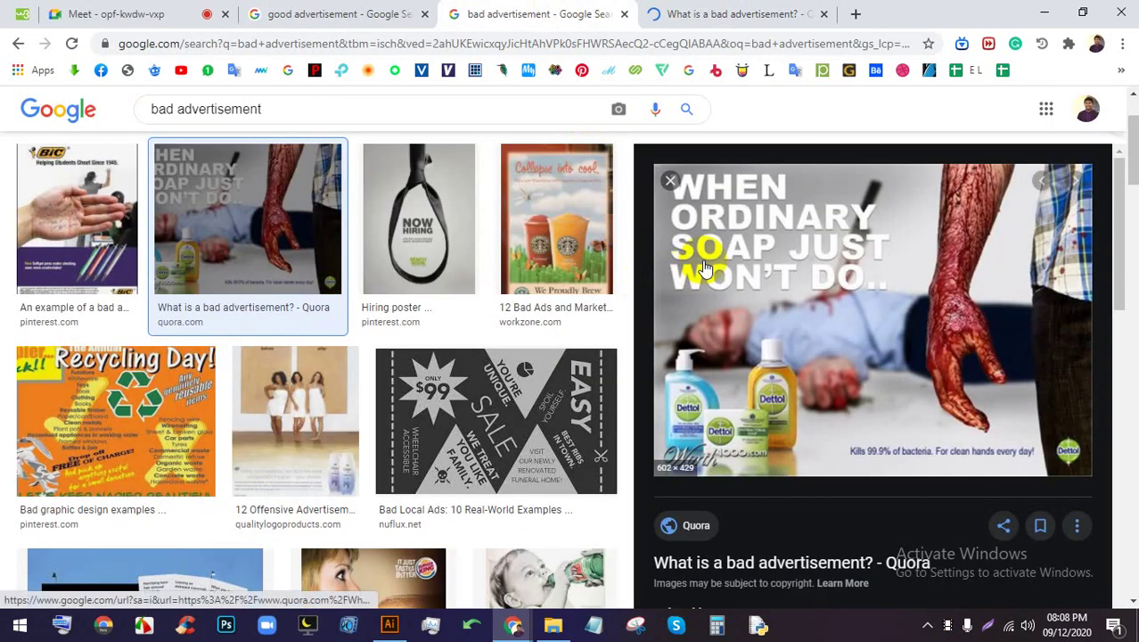
# Preview the BIC pen and Seven-Up baby advertisements, then close the preview
pyautogui.click(134, 209)
pyautogui.click(736, 426)
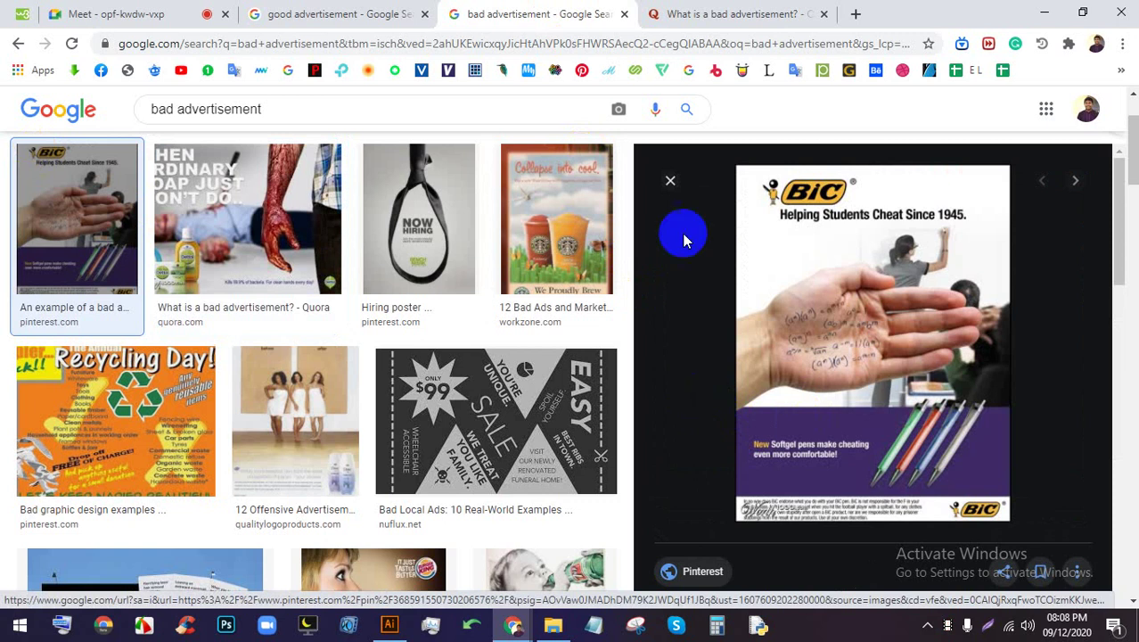
pyautogui.scroll(-2, 722, 369)
pyautogui.scroll(-4, 579, 418)
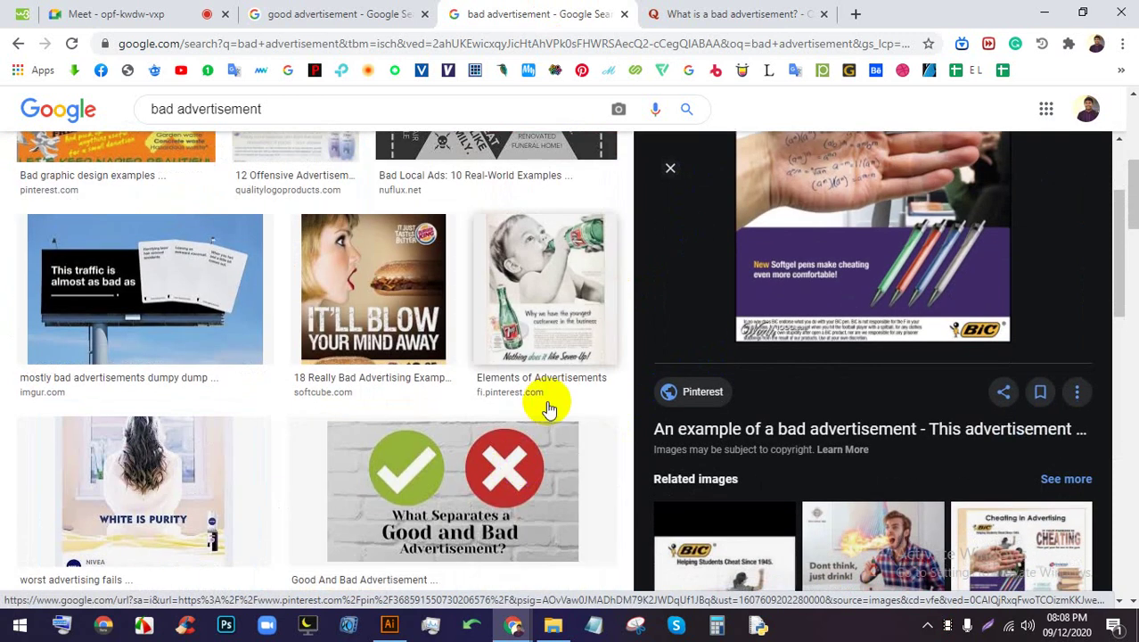
pyautogui.click(544, 303)
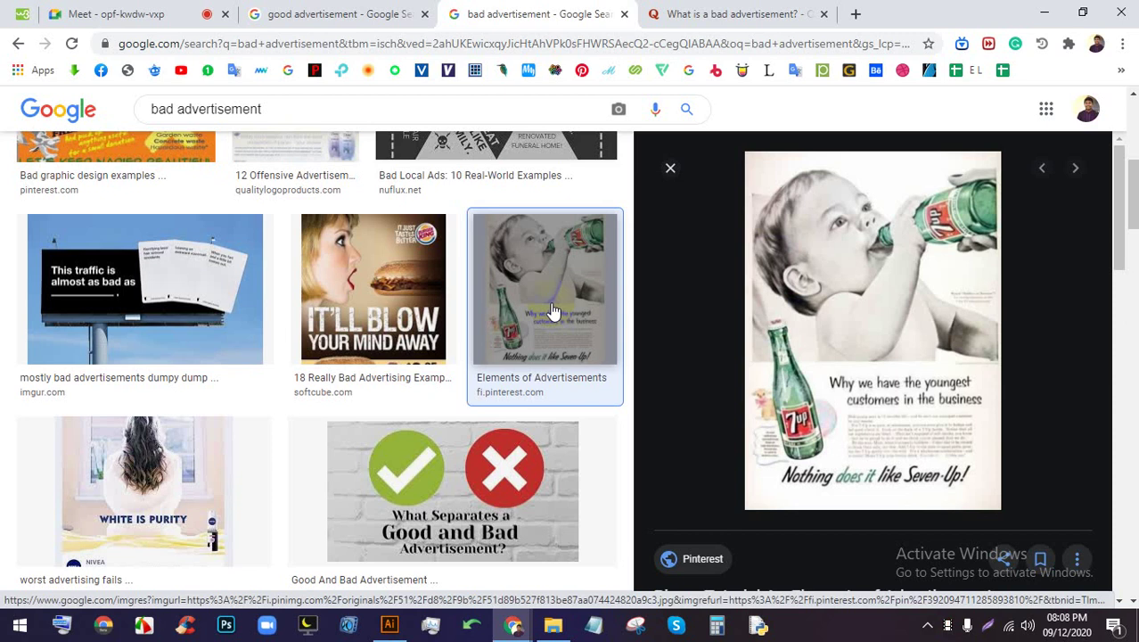
pyautogui.click(671, 168)
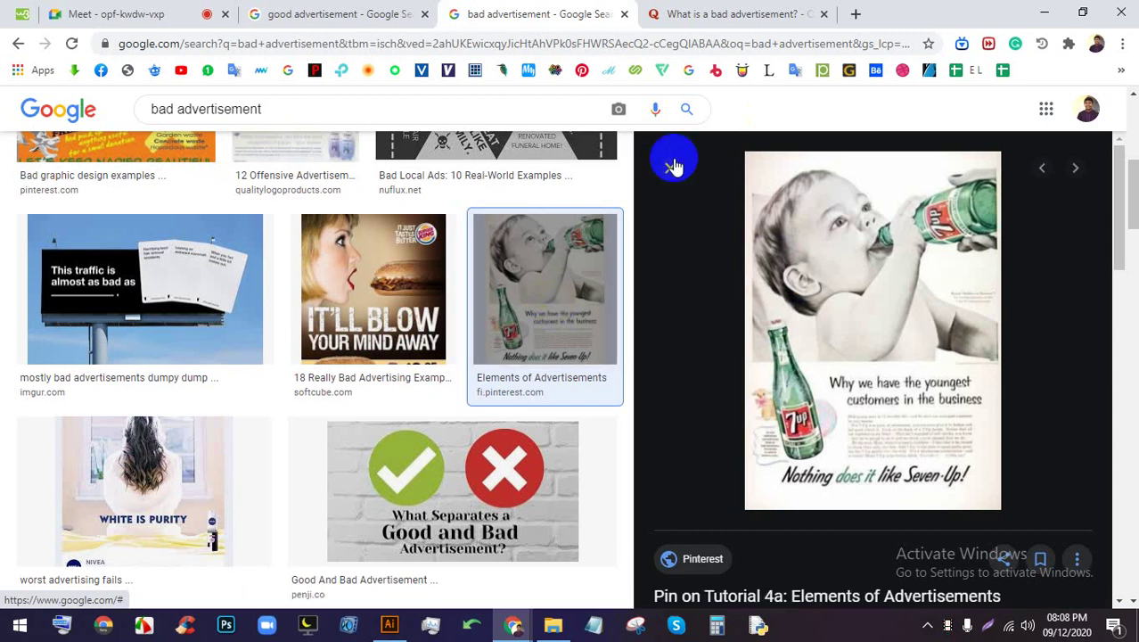
# Scroll far down the bad advertisement results to the Tinder beer ad and 'controversial ads' suggestions
pyautogui.scroll(-2, 838, 302)
pyautogui.scroll(-1, 807, 338)
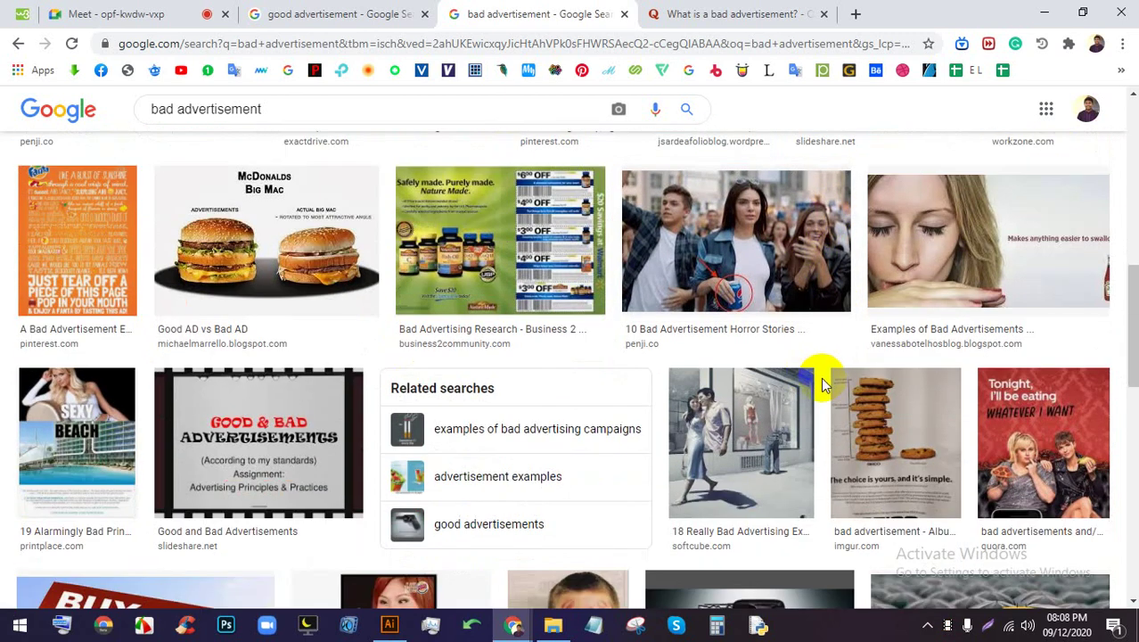
pyautogui.scroll(-3, 759, 416)
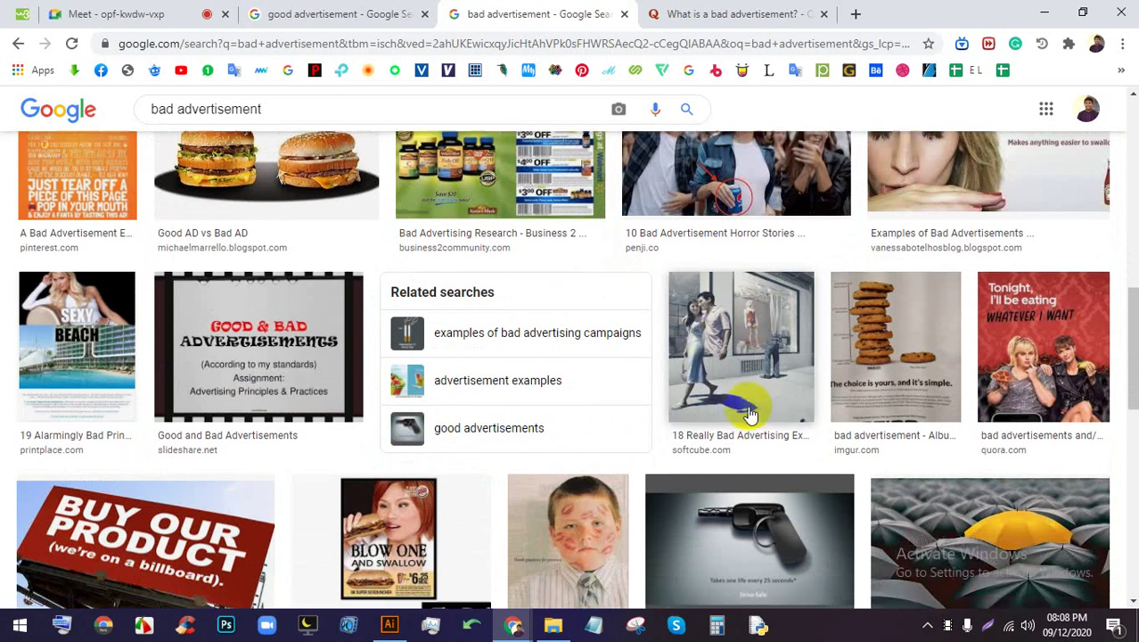
pyautogui.scroll(-2, 722, 383)
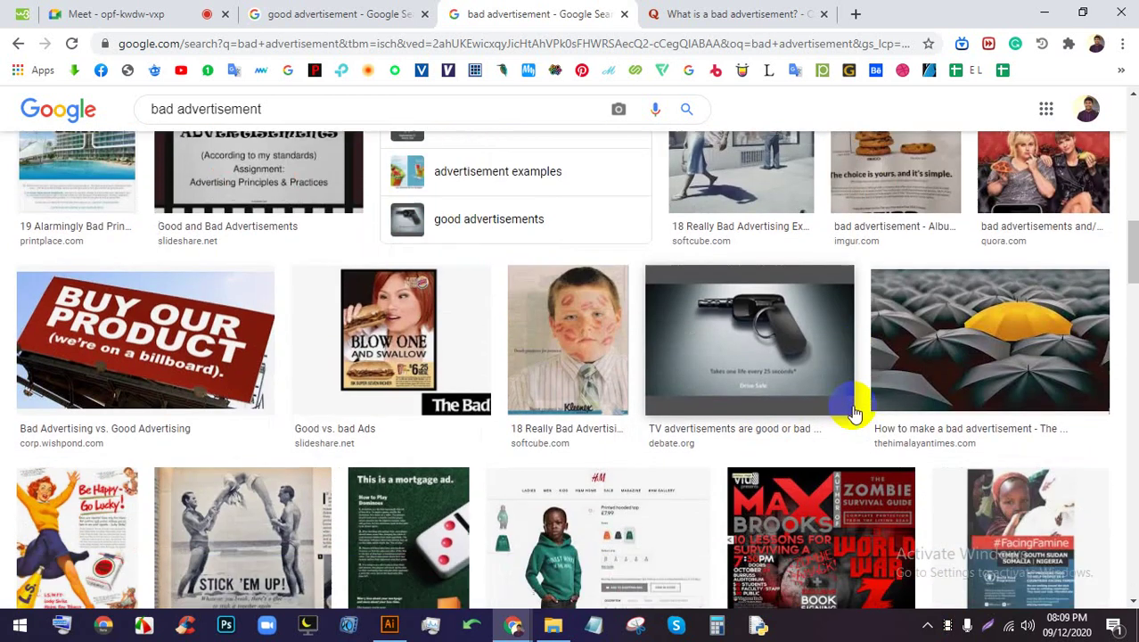
pyautogui.scroll(-1, 649, 392)
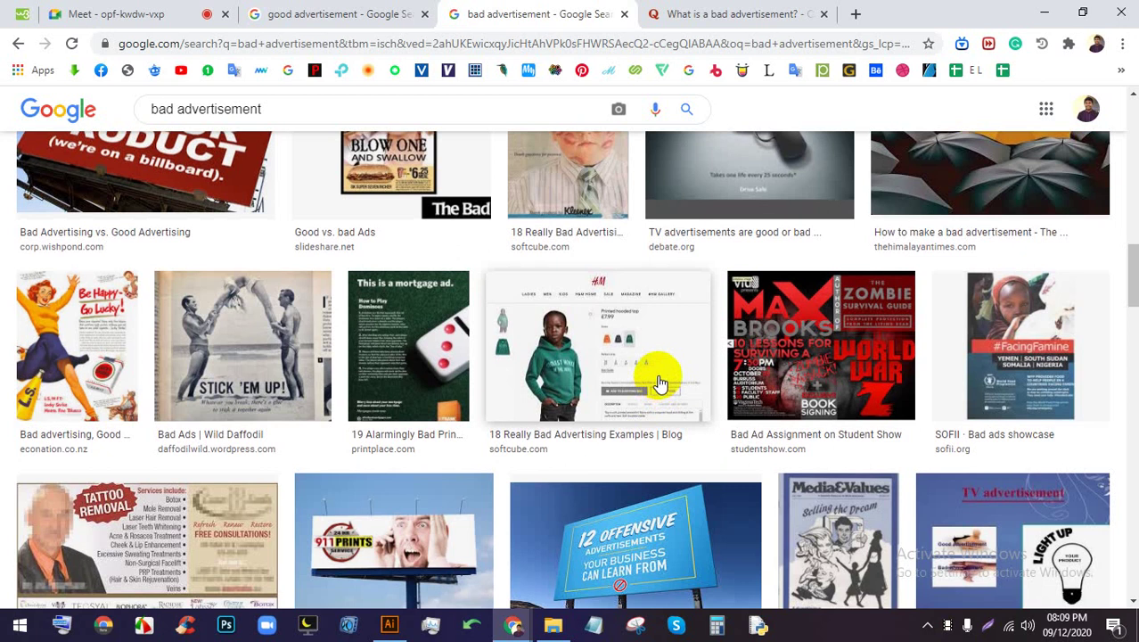
pyautogui.scroll(-2, 665, 383)
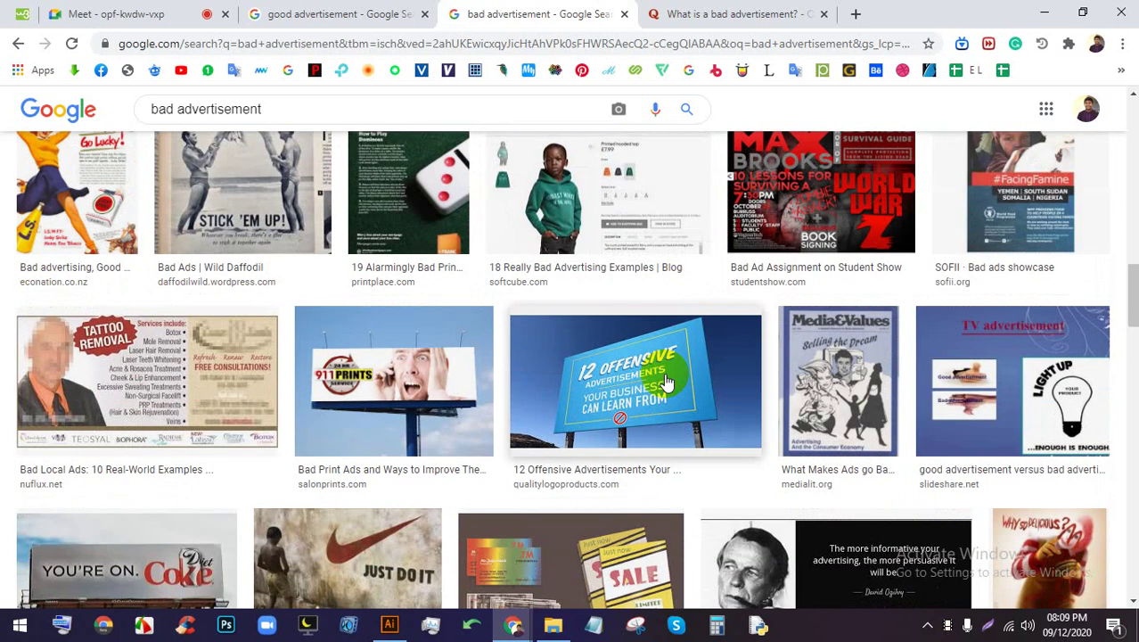
pyautogui.scroll(-1, 667, 382)
pyautogui.scroll(-1, 663, 380)
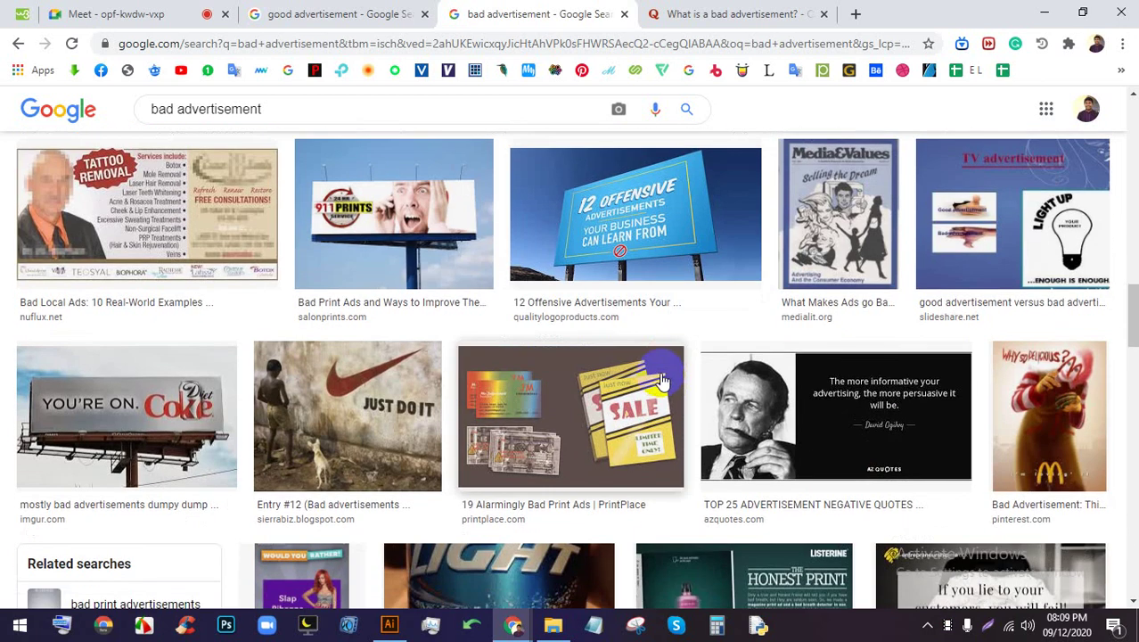
pyautogui.scroll(-7, 662, 382)
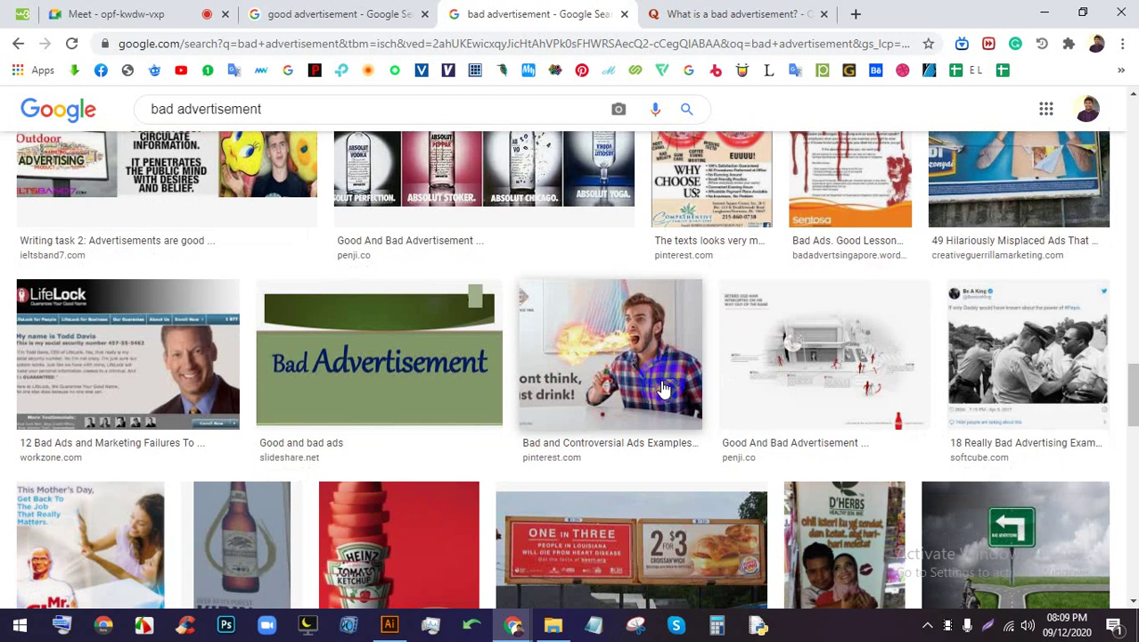
pyautogui.scroll(-2, 662, 389)
pyautogui.scroll(-3, 662, 389)
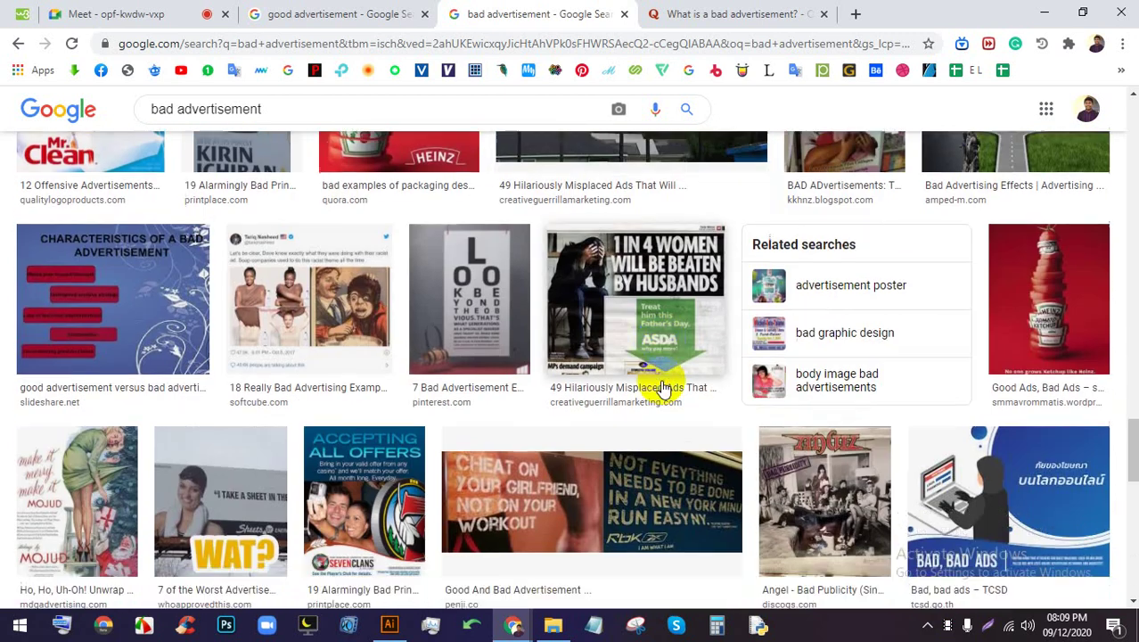
pyautogui.scroll(-1, 662, 388)
pyautogui.scroll(-2, 663, 387)
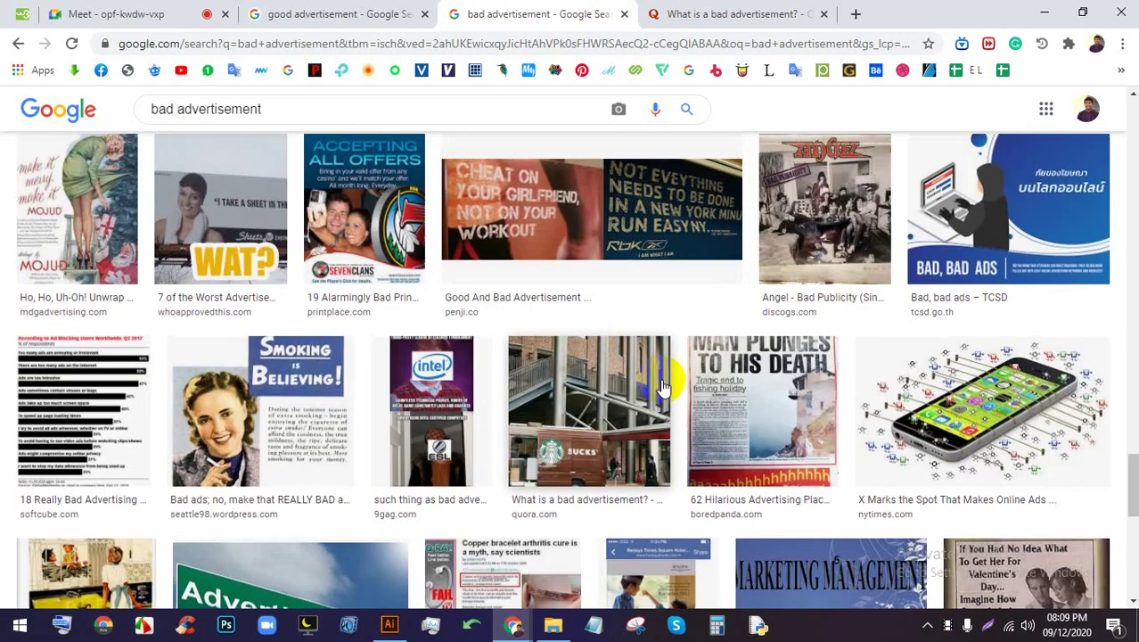
pyautogui.scroll(-4, 663, 387)
pyautogui.scroll(-3, 544, 364)
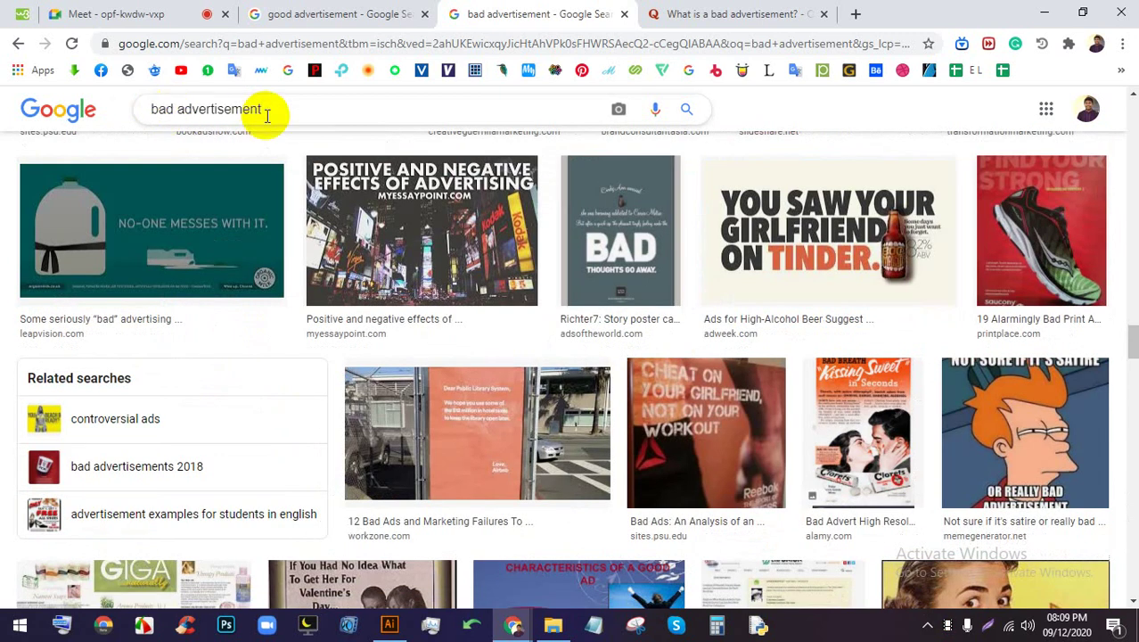
pyautogui.click(308, 111)
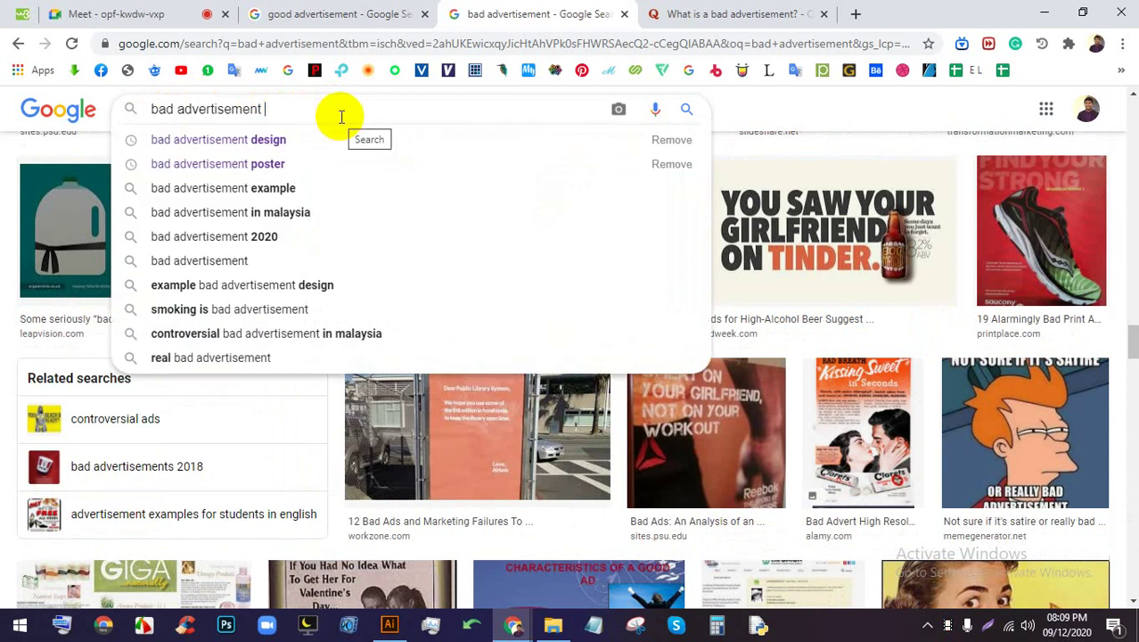
# Search for 'bad advertisement car' and preview the Worst Car Advertisements image
pyautogui.write('car#')
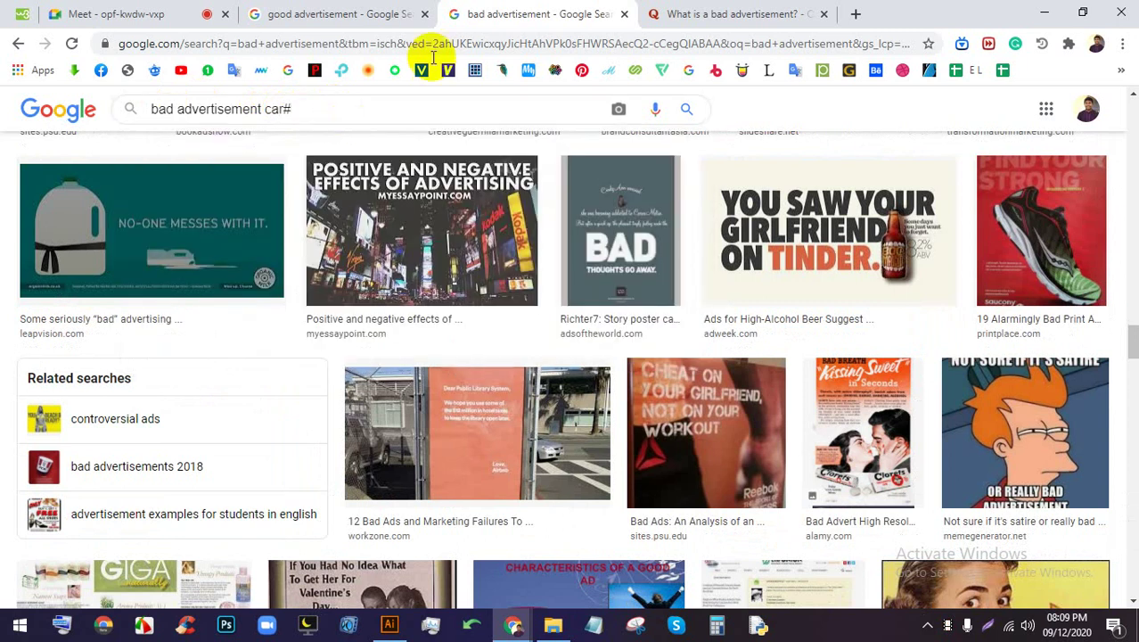
pyautogui.press('BackSpace')
pyautogui.press('Return')
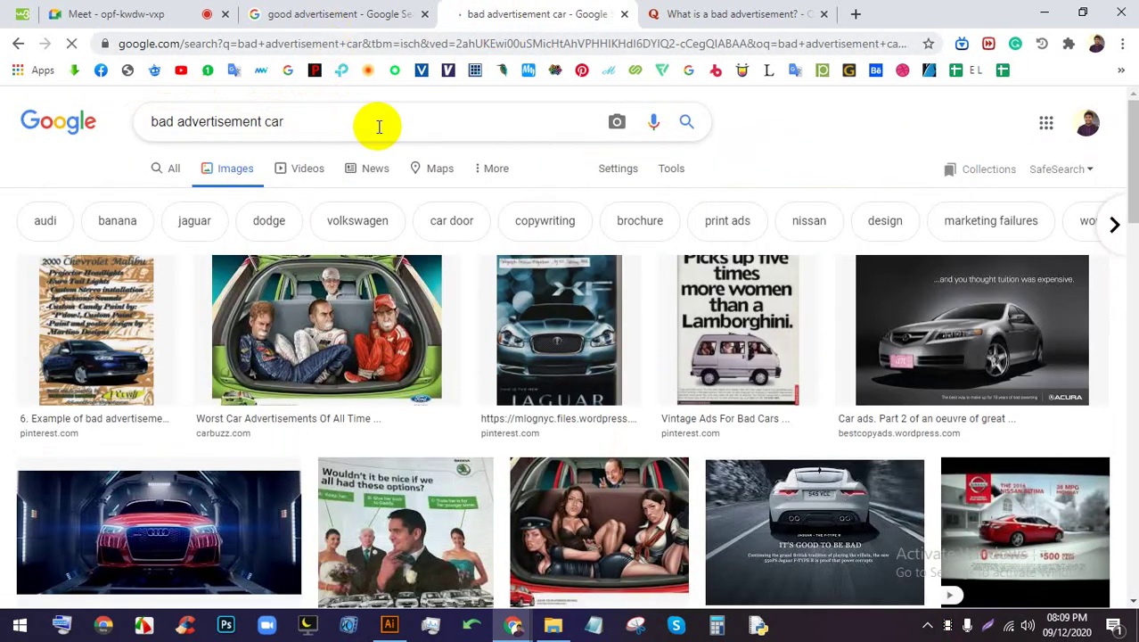
pyautogui.moveTo(267, 286); pyautogui.dragTo(337, 297)
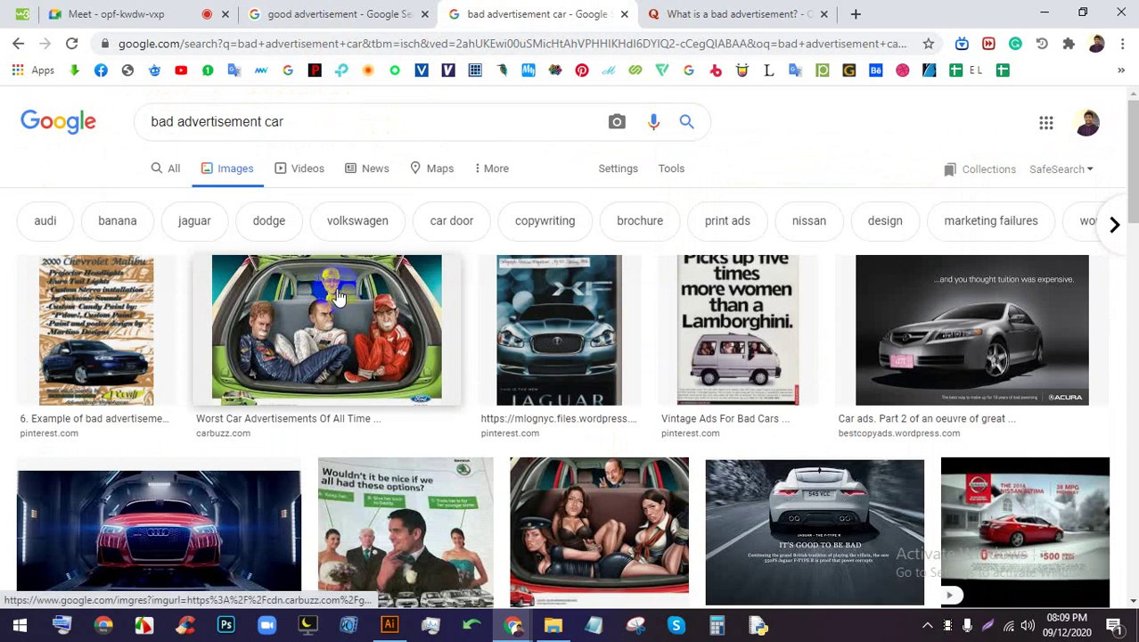
pyautogui.click(337, 297)
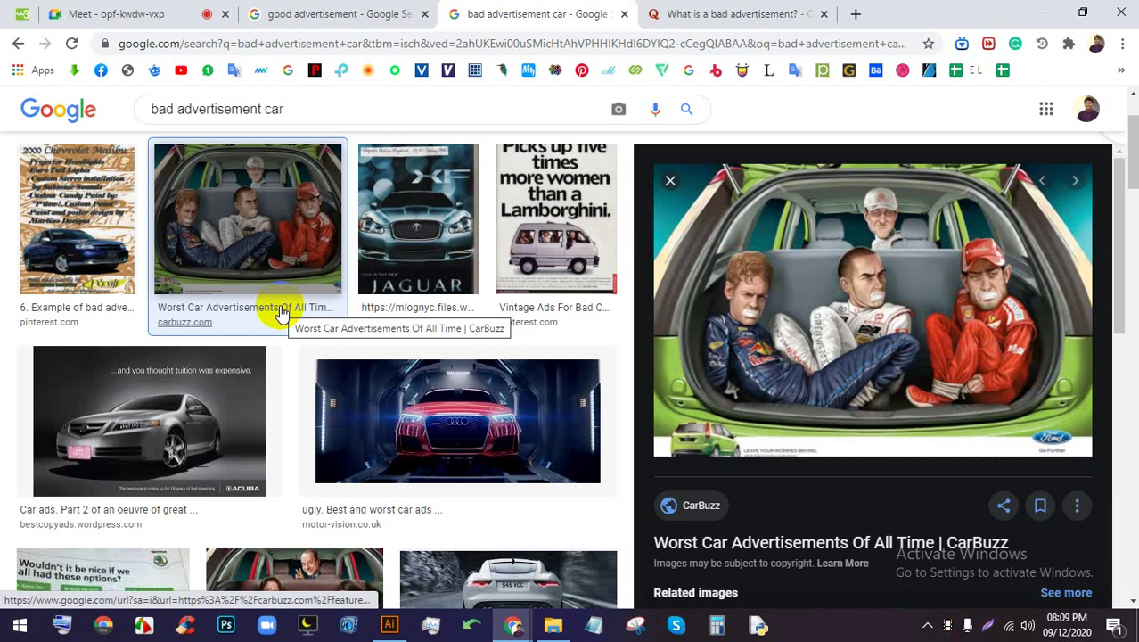
# Preview the sexist fake Ford ad, women's roles image, red Audi ad and another worst car ad
pyautogui.click(54, 12)
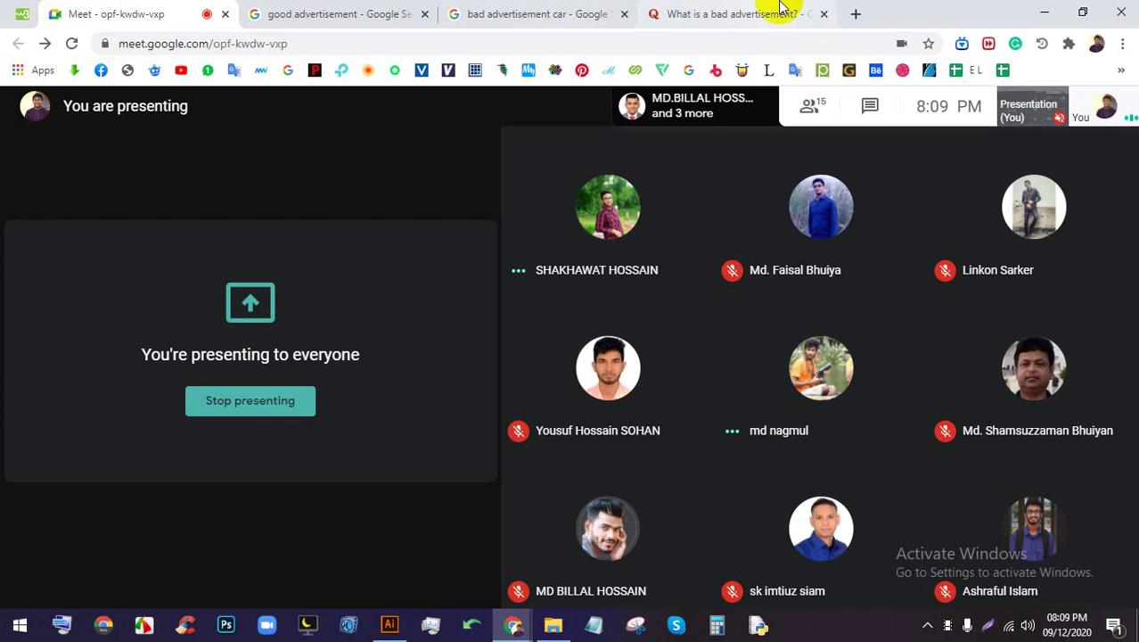
pyautogui.click(647, 11)
pyautogui.click(562, 14)
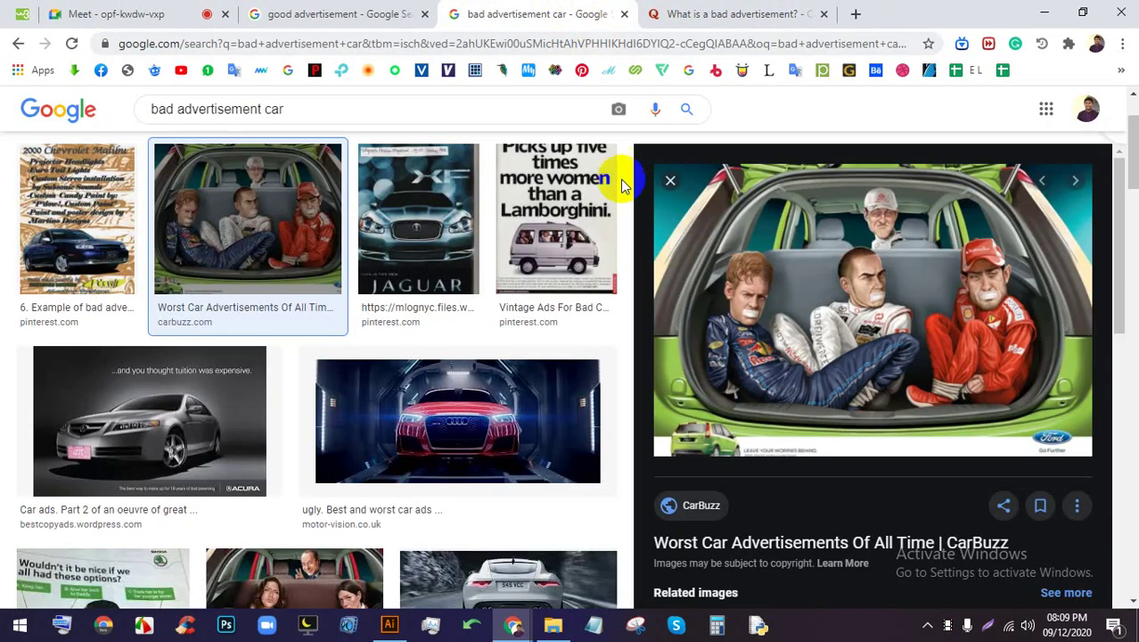
pyautogui.scroll(-3, 860, 242)
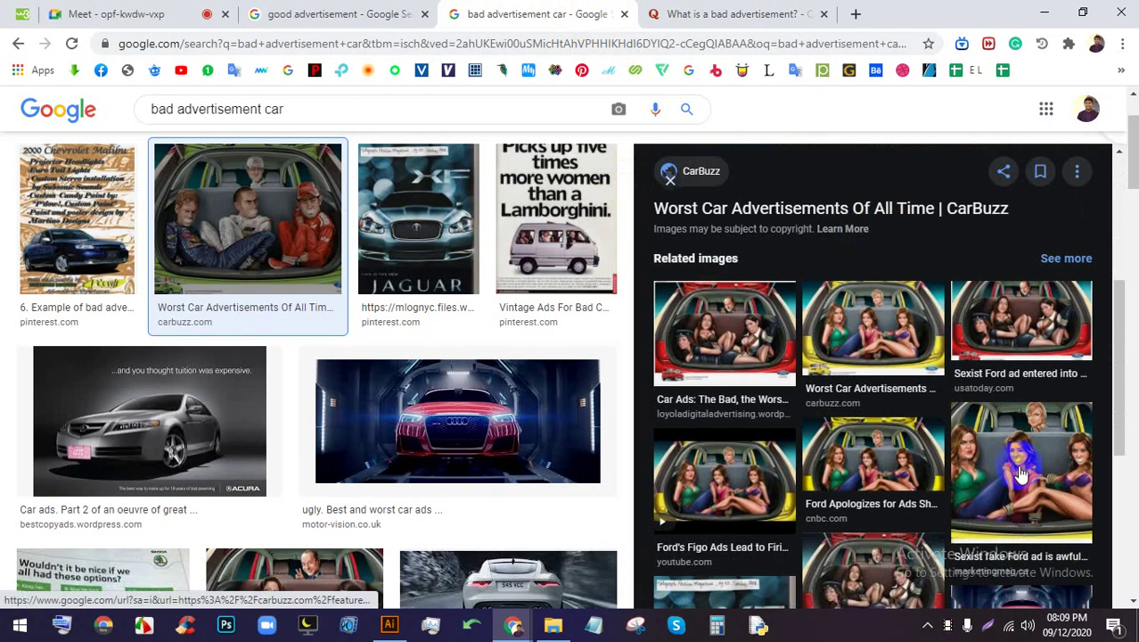
pyautogui.click(972, 457)
pyautogui.scroll(-5, 945, 356)
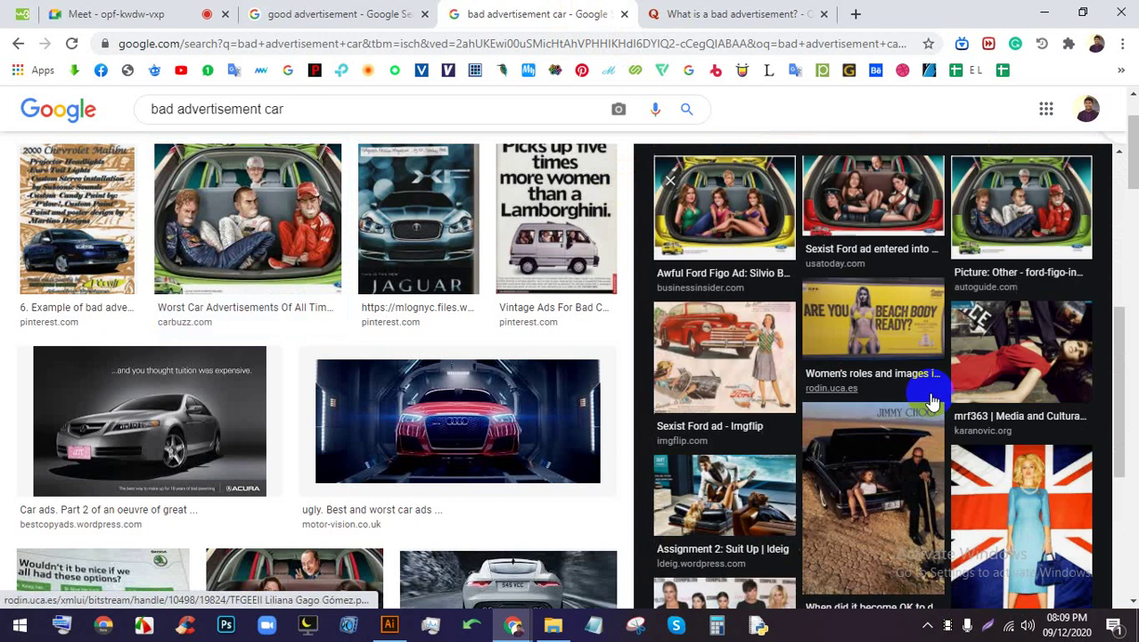
pyautogui.click(869, 339)
pyautogui.click(575, 414)
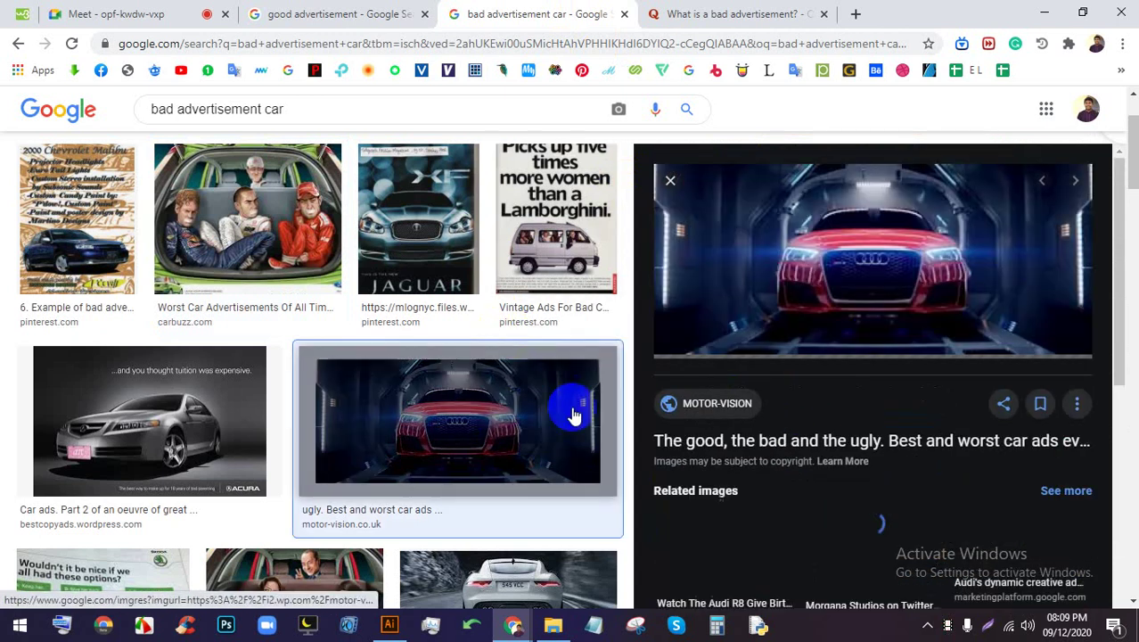
pyautogui.scroll(-4, 407, 430)
pyautogui.scroll(-1, 407, 429)
pyautogui.scroll(1, 383, 374)
pyautogui.click(374, 290)
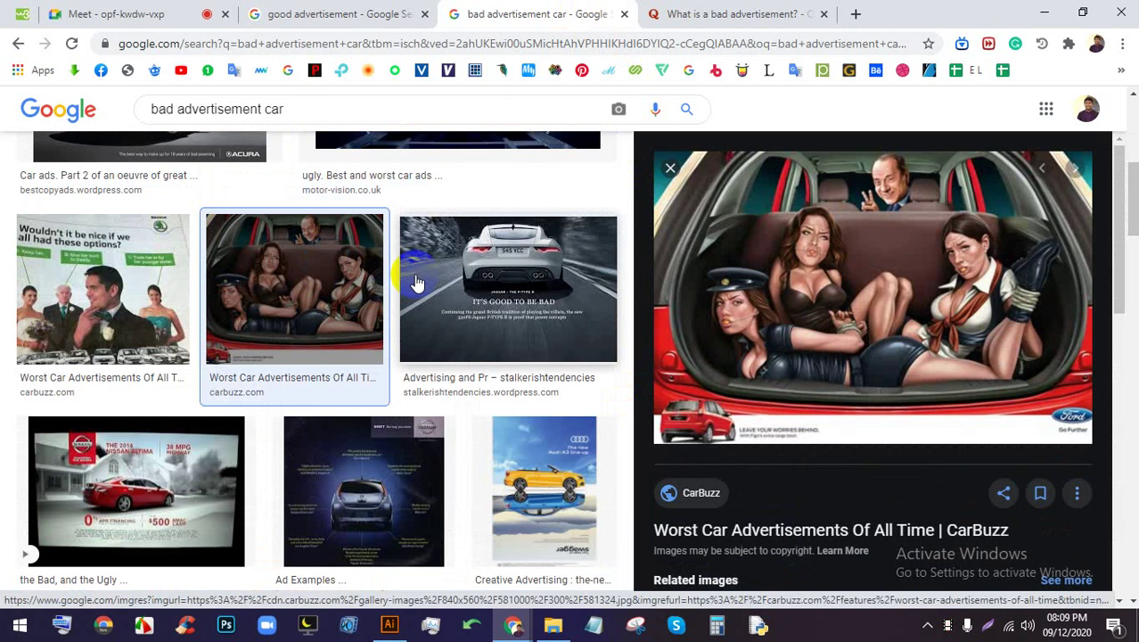
# Scroll through the remaining car ad results, then go to the good advertisement image results
pyautogui.scroll(-3, 666, 300)
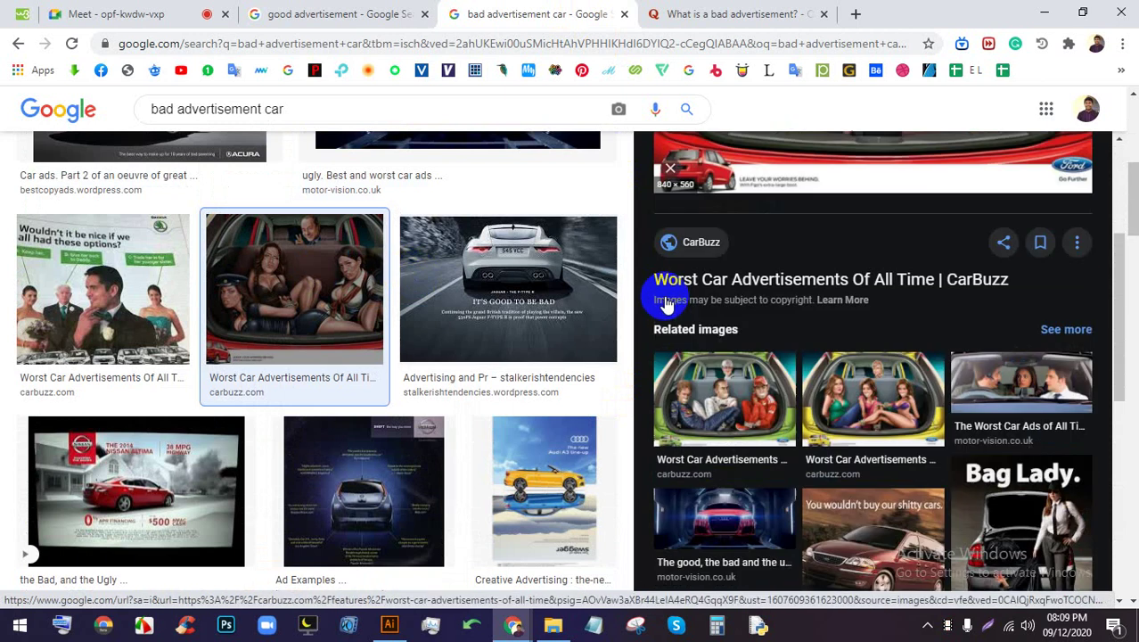
pyautogui.scroll(-1, 842, 445)
pyautogui.scroll(-1, 936, 426)
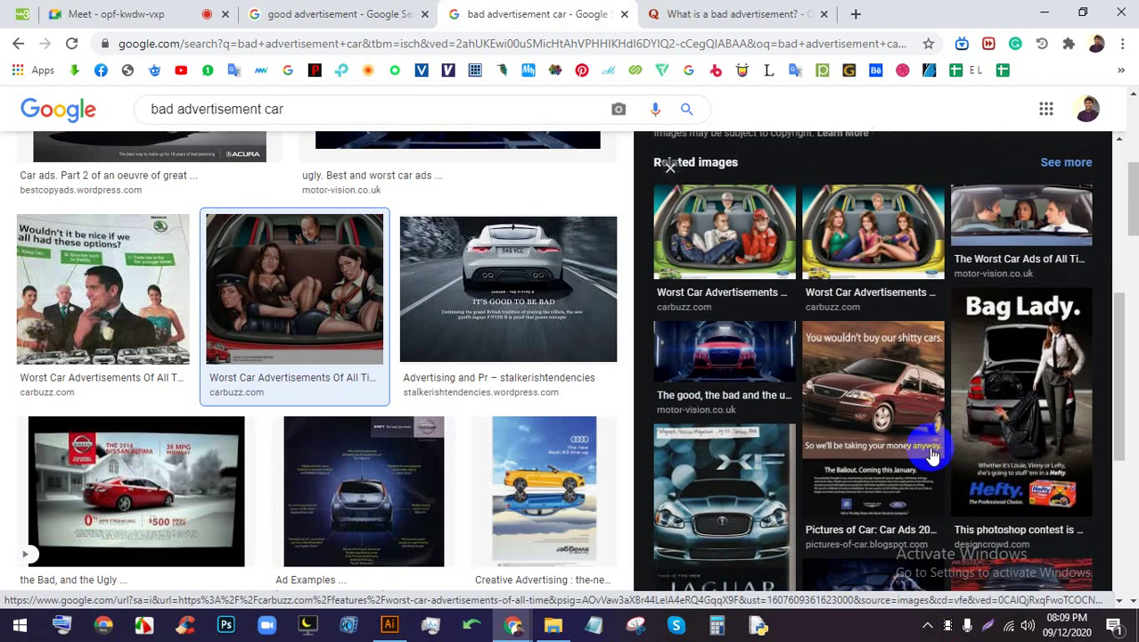
pyautogui.scroll(-1, 914, 428)
pyautogui.scroll(-6, 420, 408)
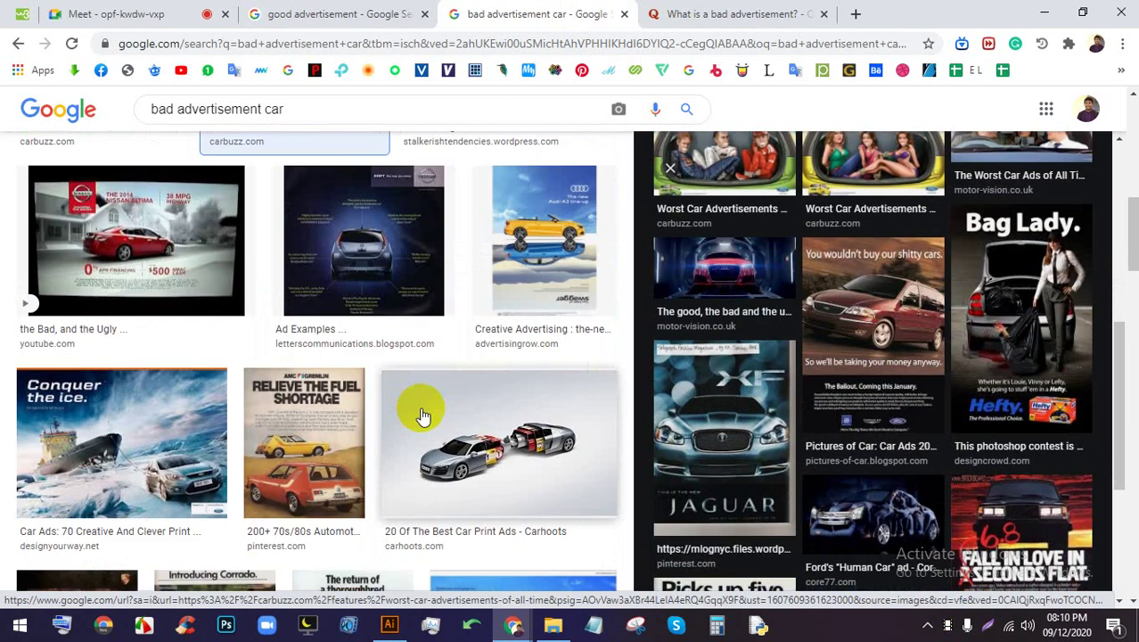
pyautogui.scroll(-2, 428, 410)
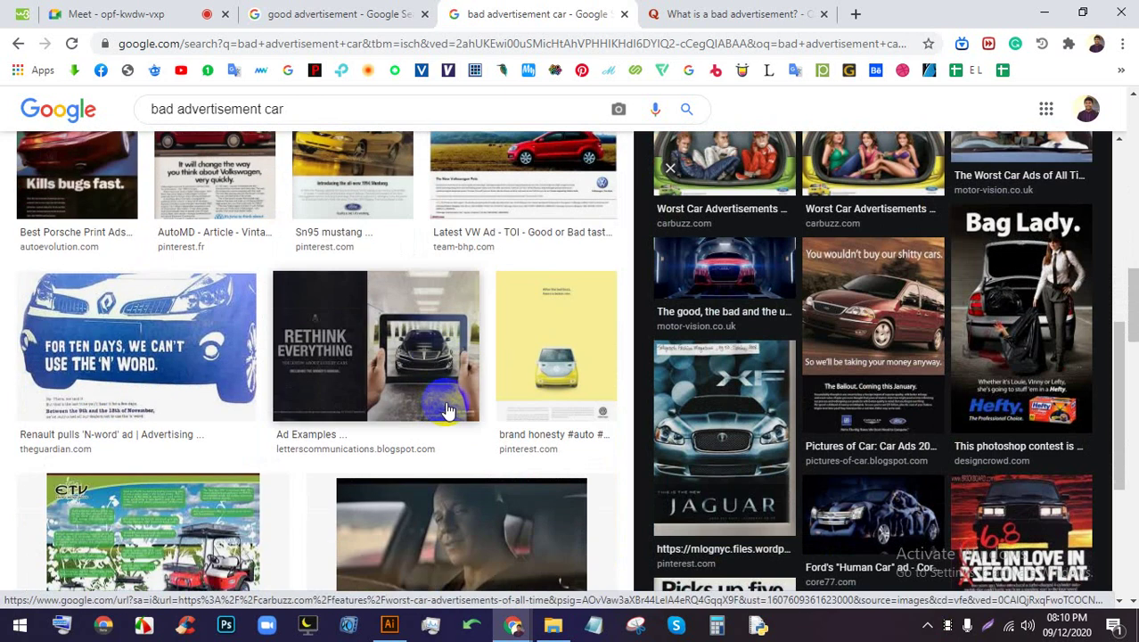
pyautogui.scroll(-2, 438, 407)
pyautogui.scroll(-2, 527, 454)
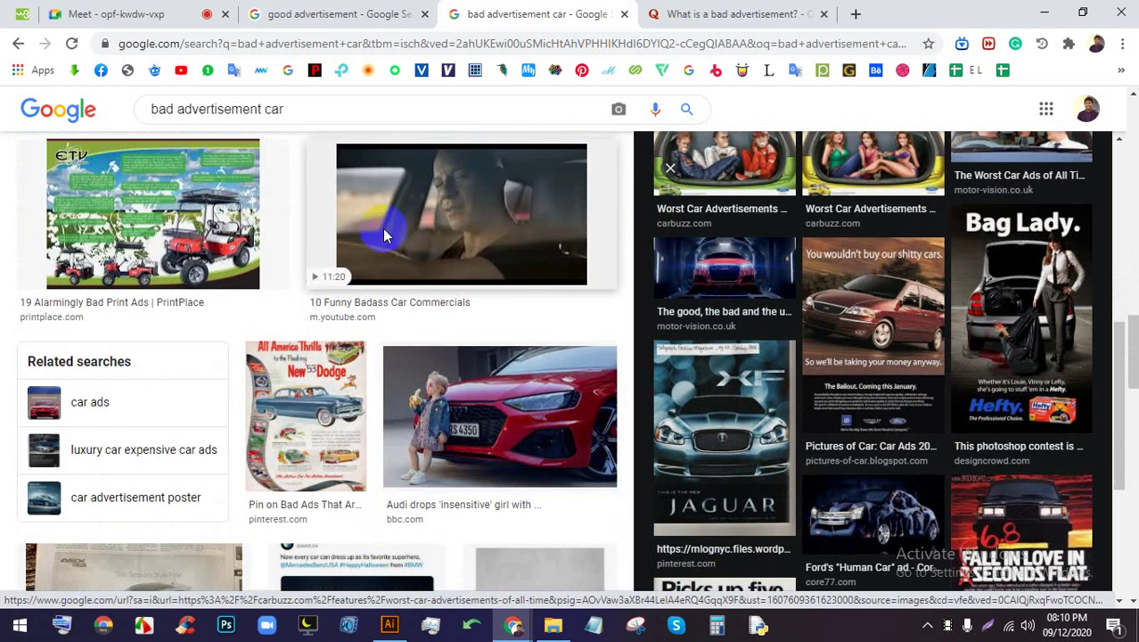
pyautogui.click(337, 12)
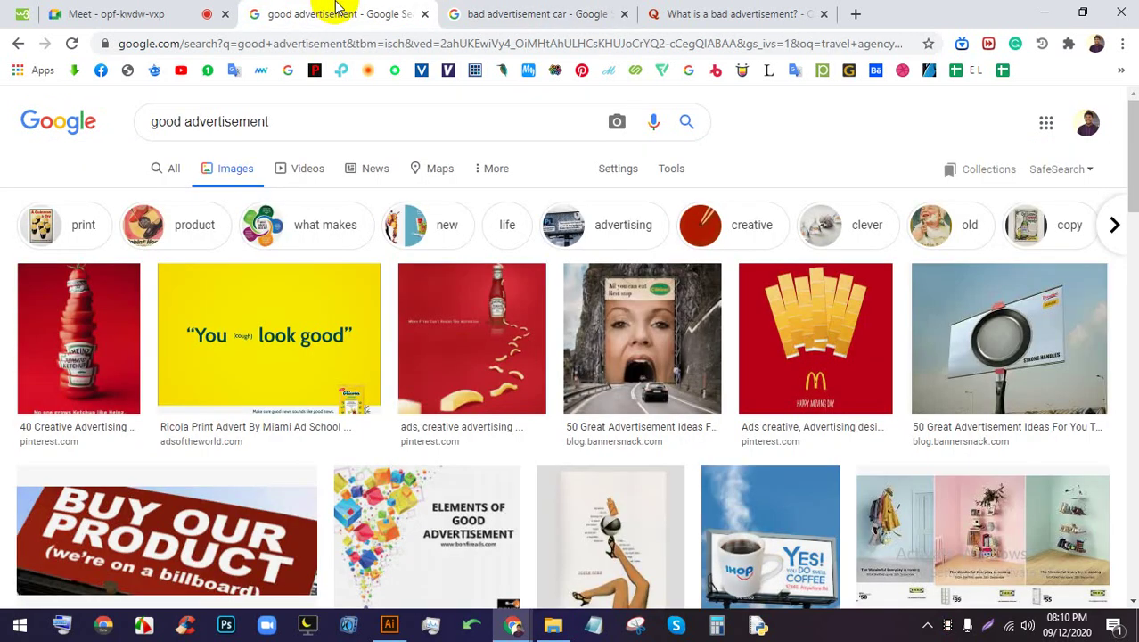
# Preview the Heinz ketchup advertisement, then close it
pyautogui.scroll(-2, 69, 272)
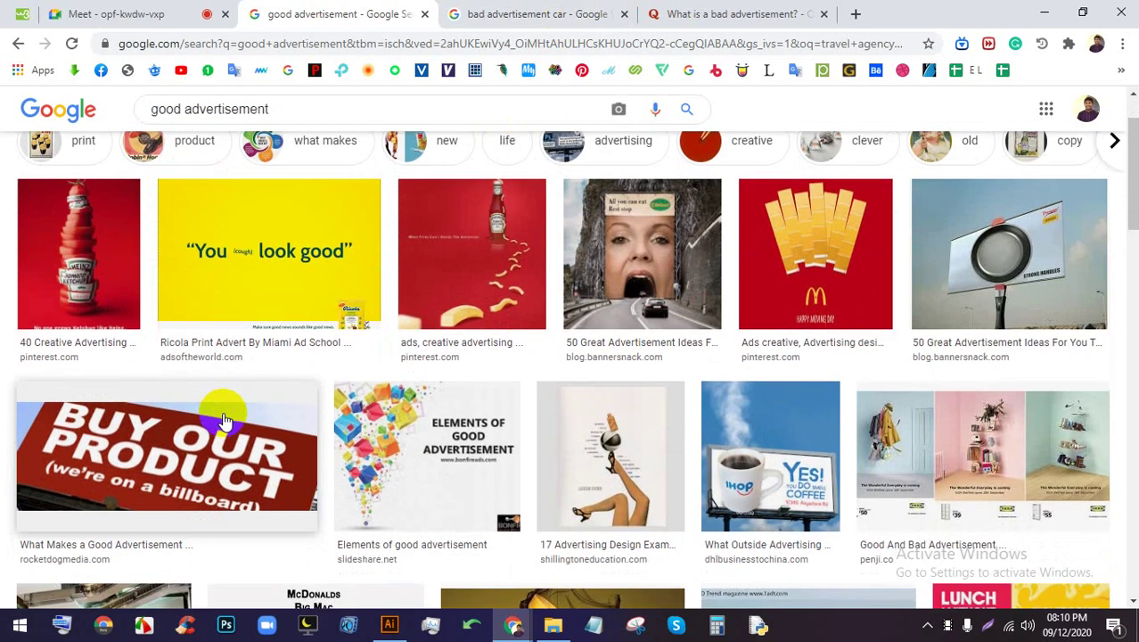
pyautogui.click(58, 214)
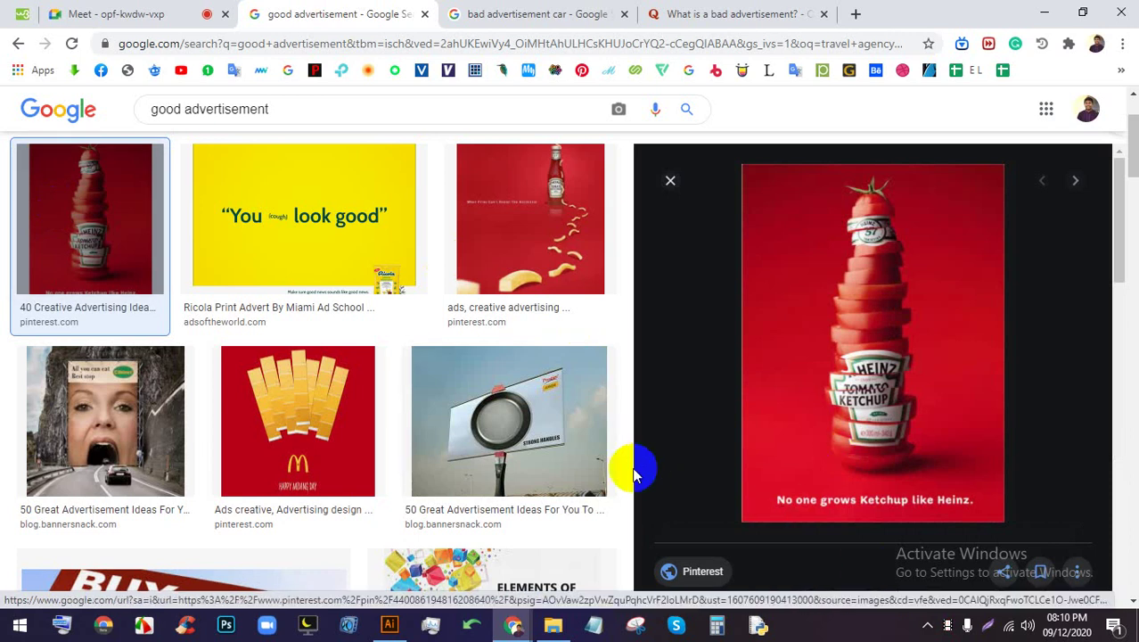
pyautogui.scroll(-2, 634, 463)
pyautogui.scroll(-1, 796, 402)
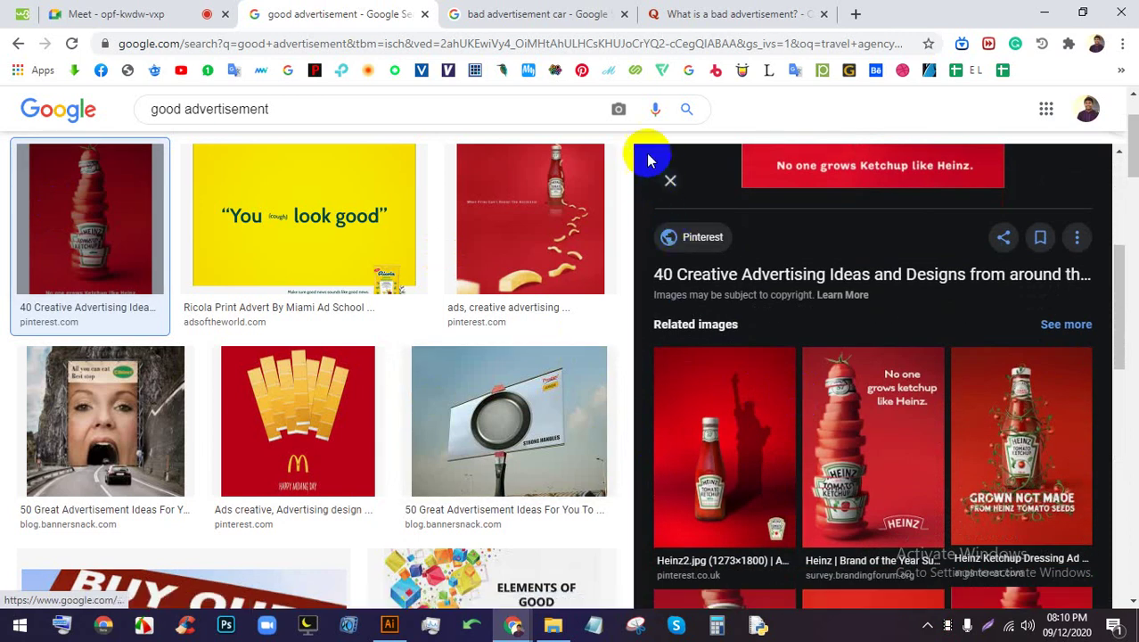
pyautogui.click(671, 180)
# Preview the Nike Kobe8 and flies-covered dog ads, and open the dog ad's article in a new tab
pyautogui.scroll(-5, 699, 387)
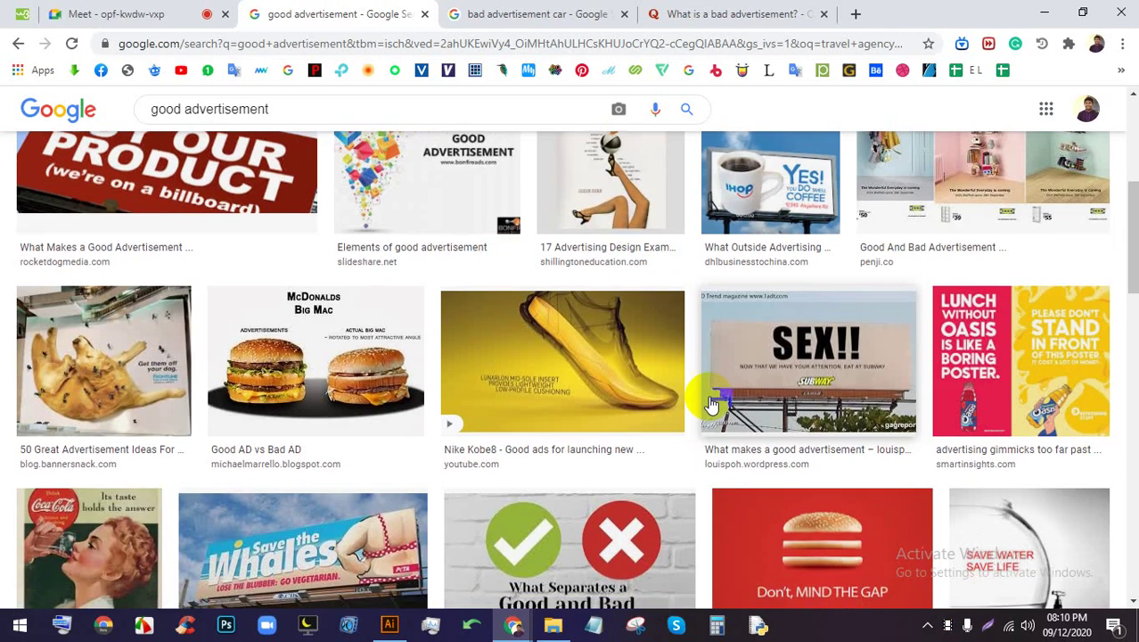
pyautogui.scroll(3, 700, 387)
pyautogui.click(580, 294)
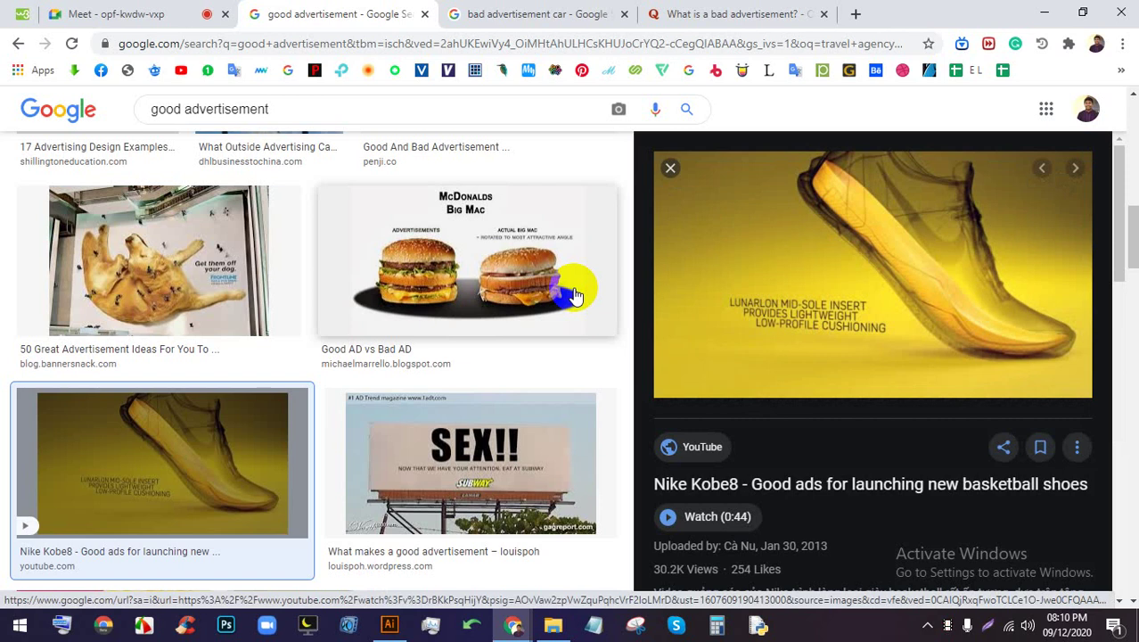
pyautogui.click(125, 283)
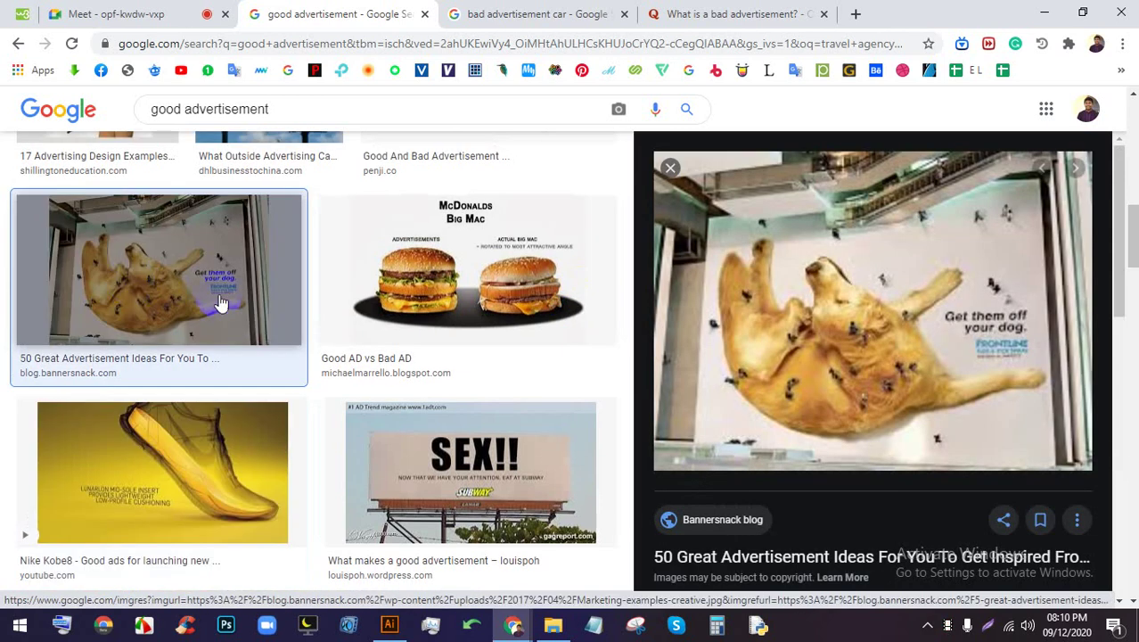
pyautogui.scroll(-2, 220, 303)
pyautogui.scroll(-2, 865, 466)
pyautogui.rightClick(785, 389)
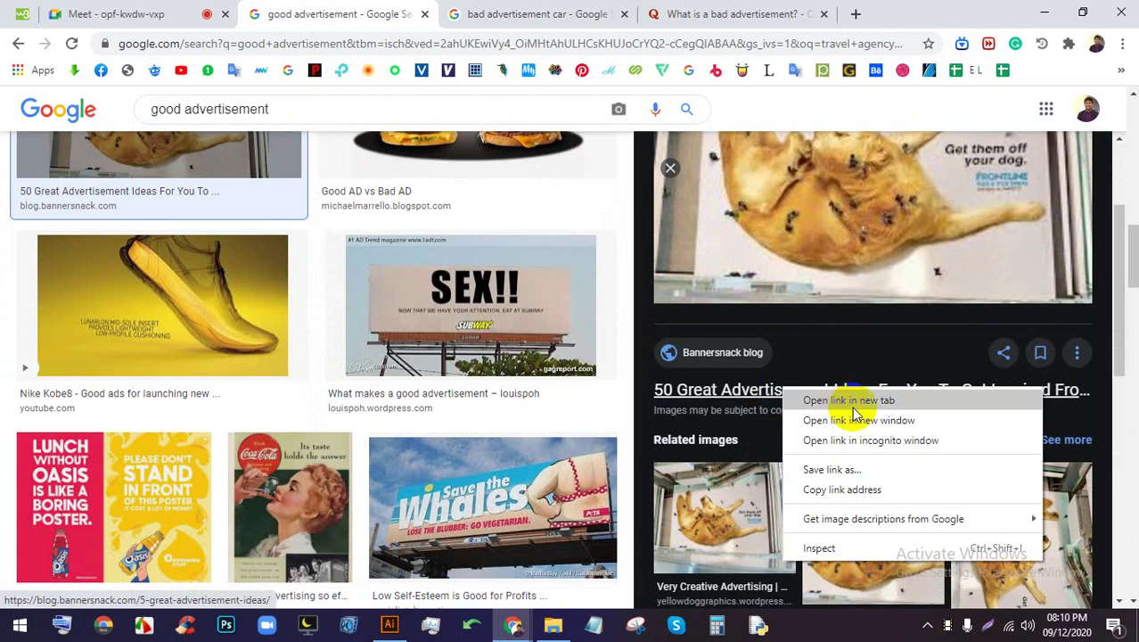
pyautogui.click(853, 401)
# Open the Bannersnack article tab, briefly check the Meet call, and come back
pyautogui.click(424, 11)
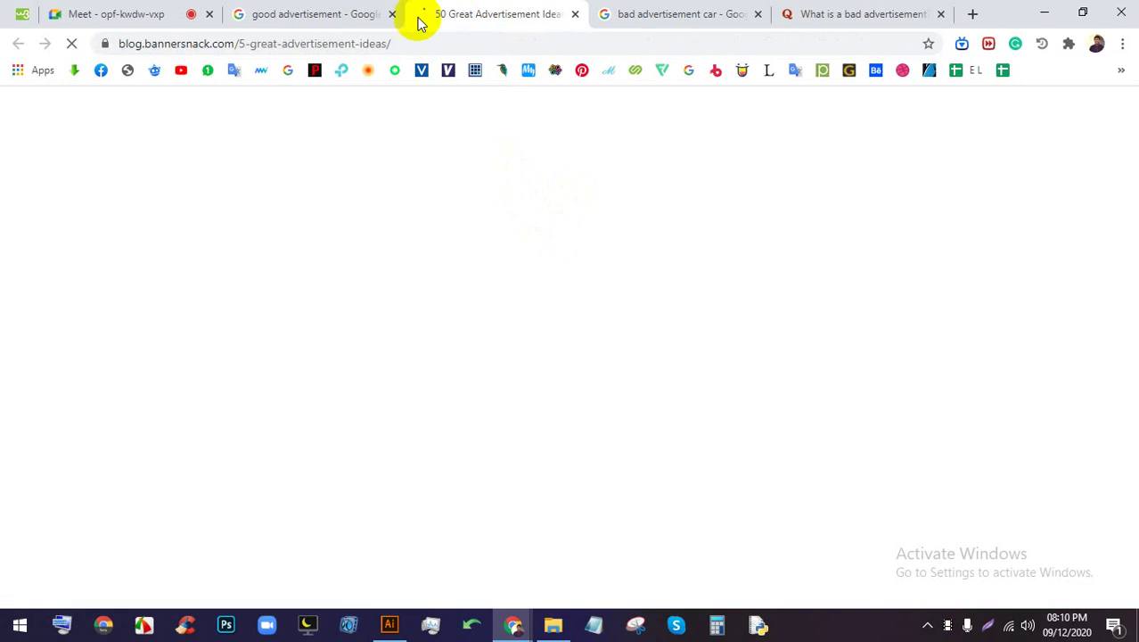
pyautogui.scroll(-4, 505, 357)
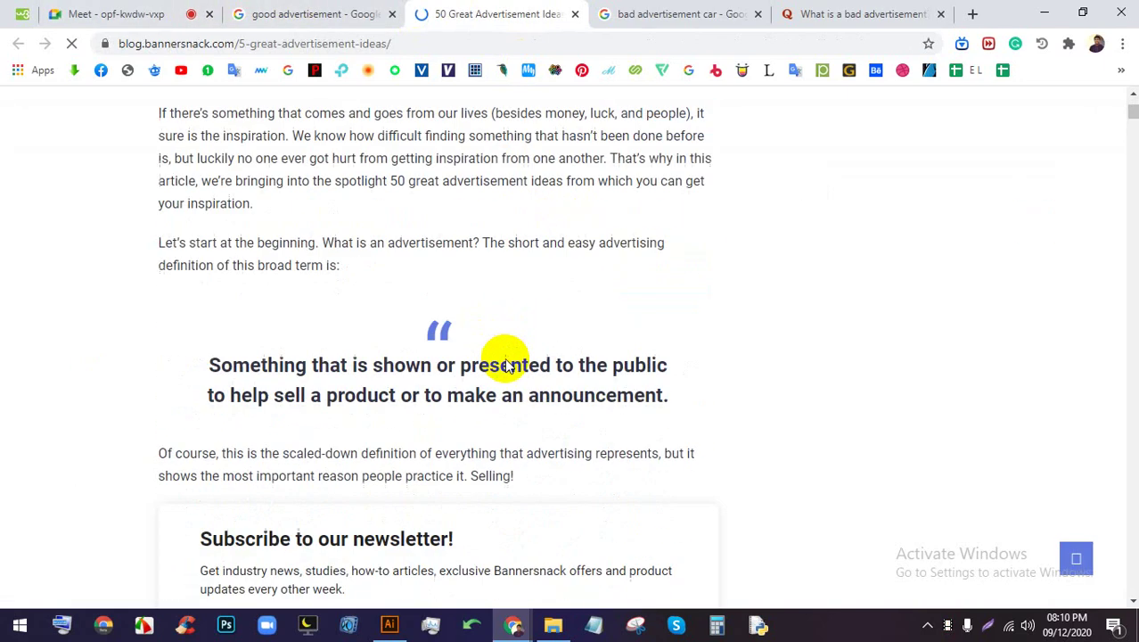
pyautogui.scroll(-15, 505, 363)
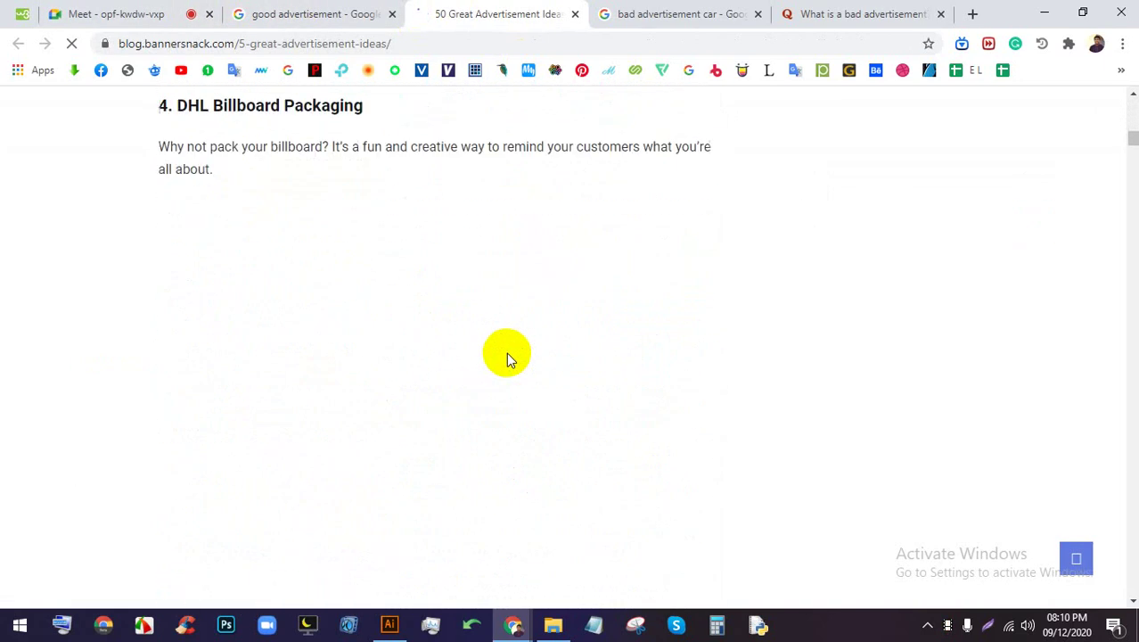
pyautogui.scroll(6, 506, 352)
pyautogui.click(157, 13)
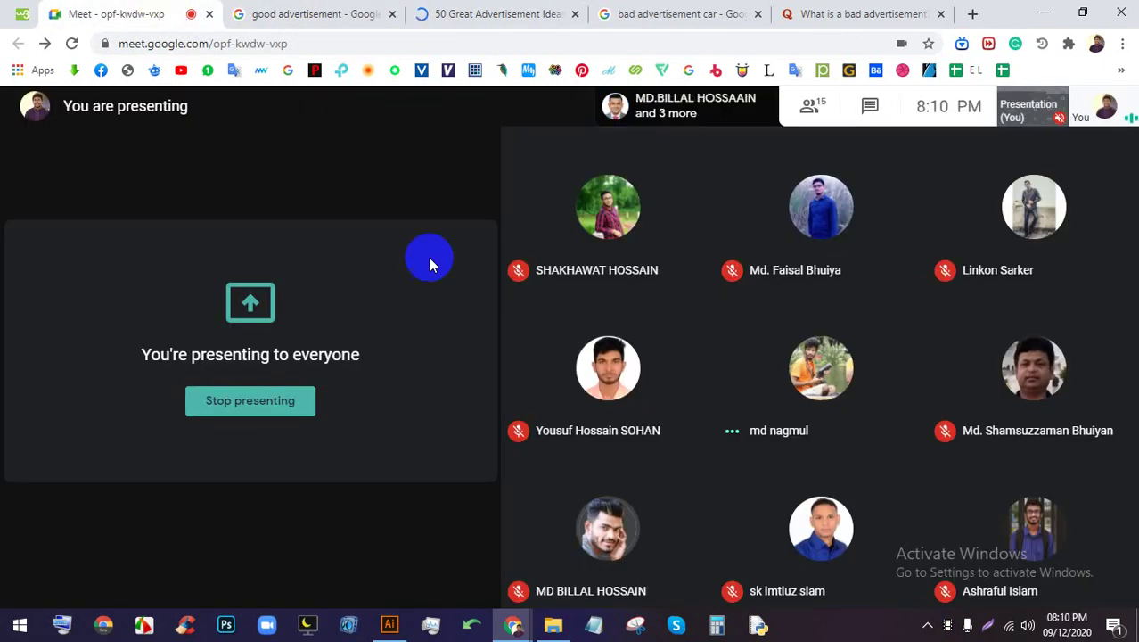
pyautogui.click(845, 635)
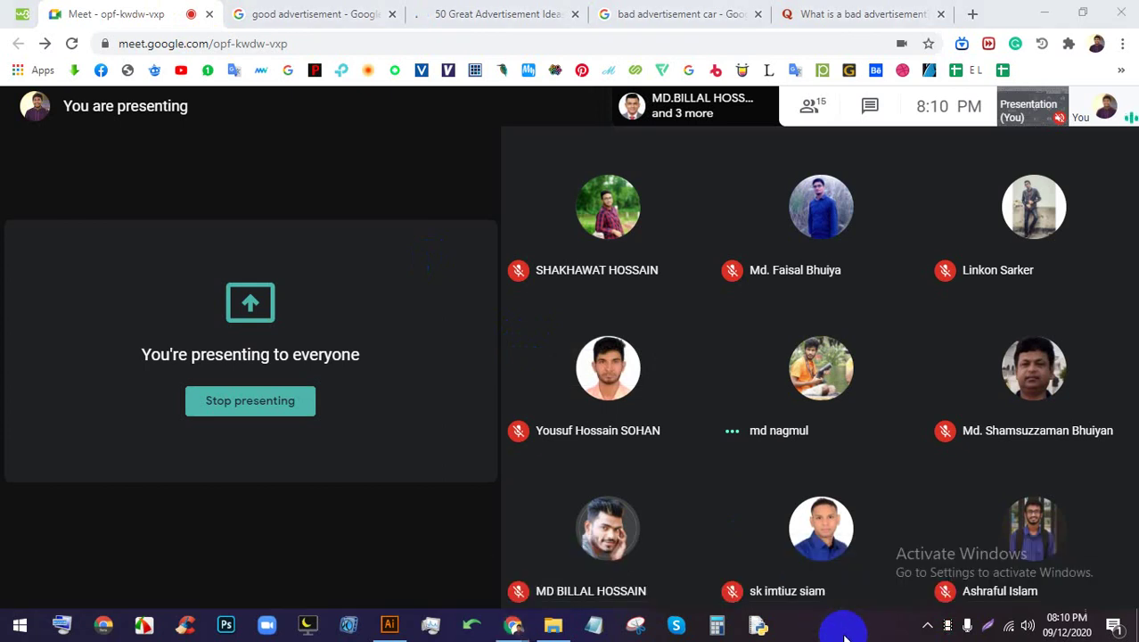
pyautogui.click(506, 13)
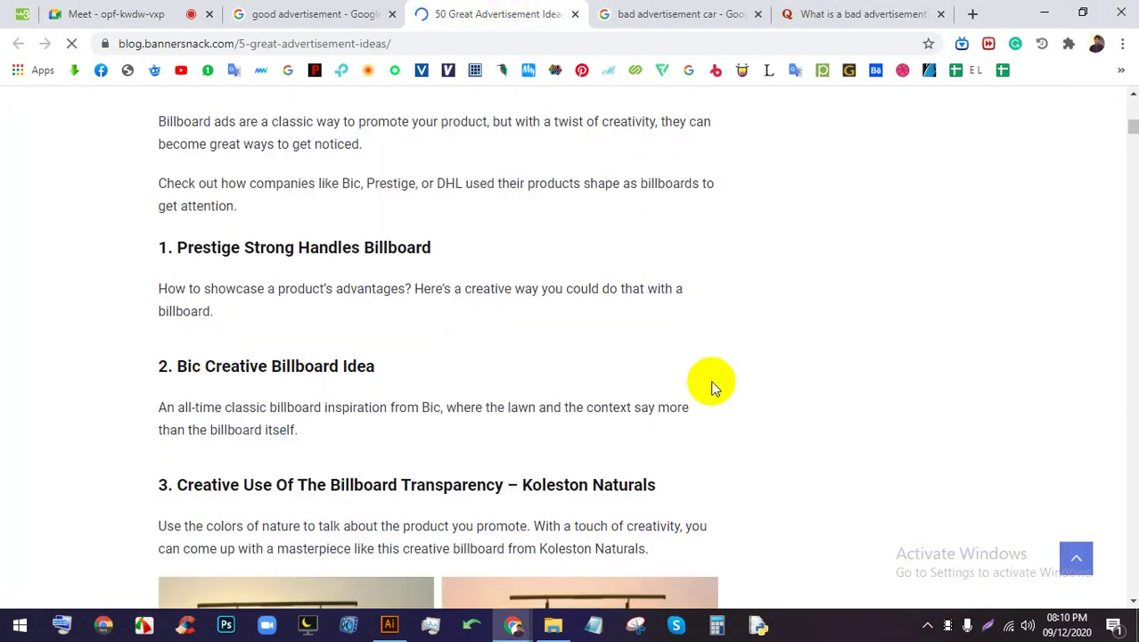
# Scroll through the article's billboard and bus advertisement examples
pyautogui.scroll(-4, 721, 367)
pyautogui.scroll(-13, 720, 367)
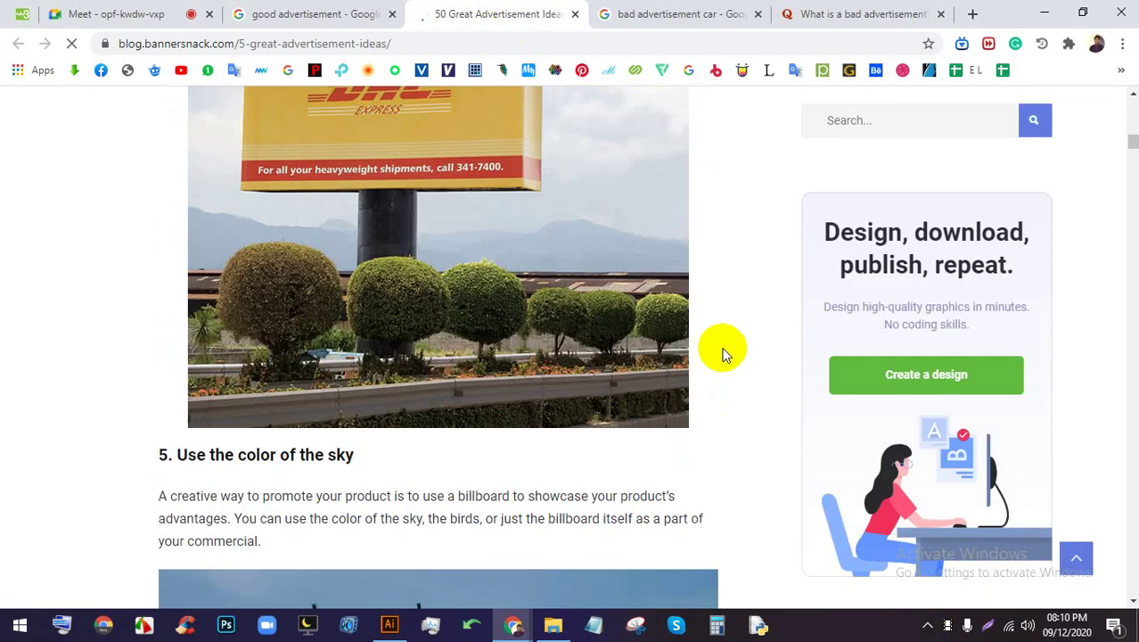
pyautogui.scroll(-10, 662, 318)
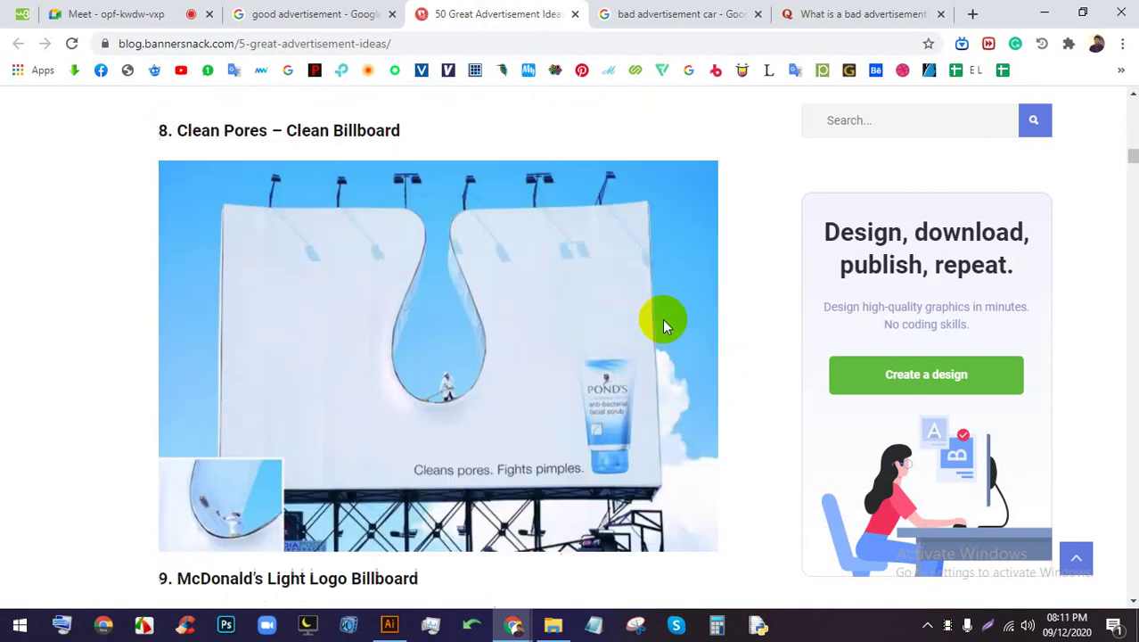
pyautogui.scroll(-10, 663, 320)
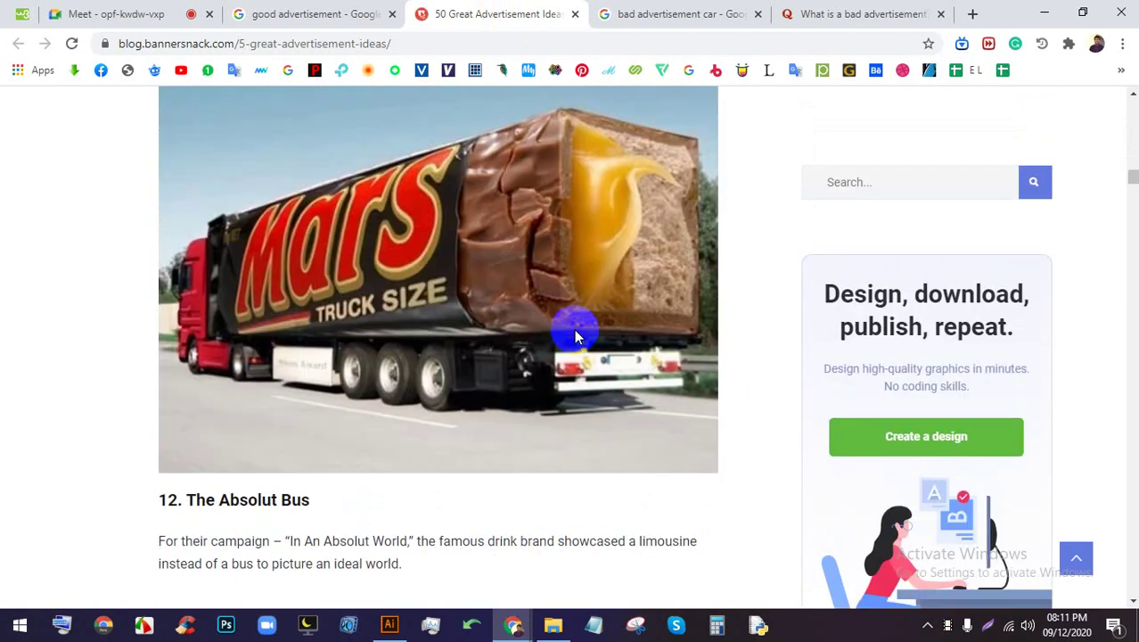
pyautogui.scroll(-10, 574, 329)
pyautogui.scroll(11, 584, 327)
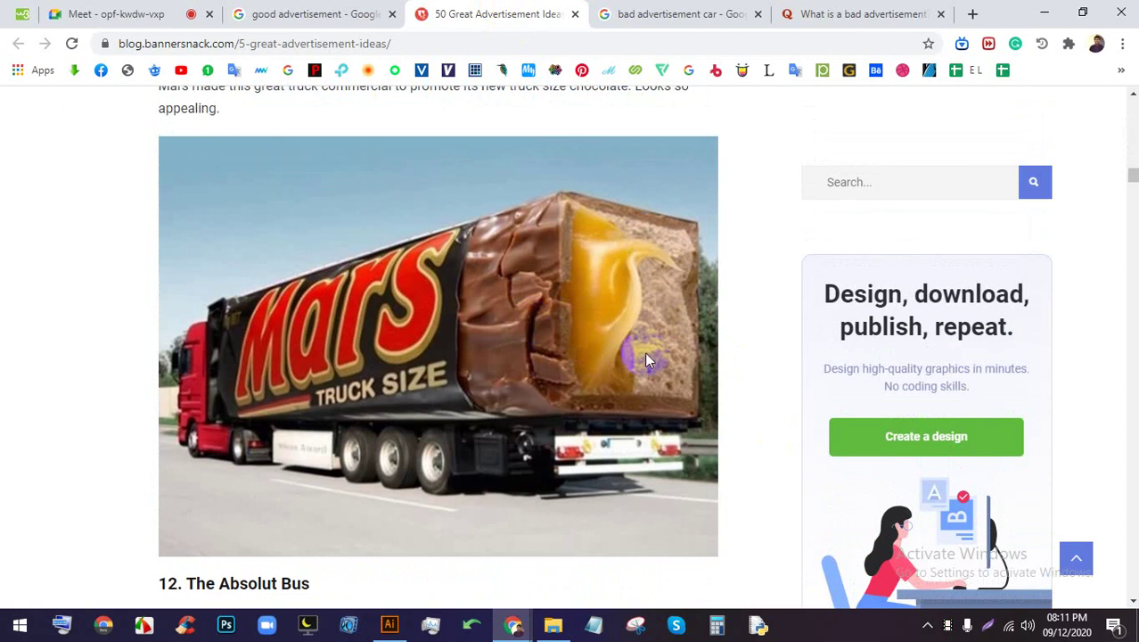
pyautogui.scroll(-15, 532, 244)
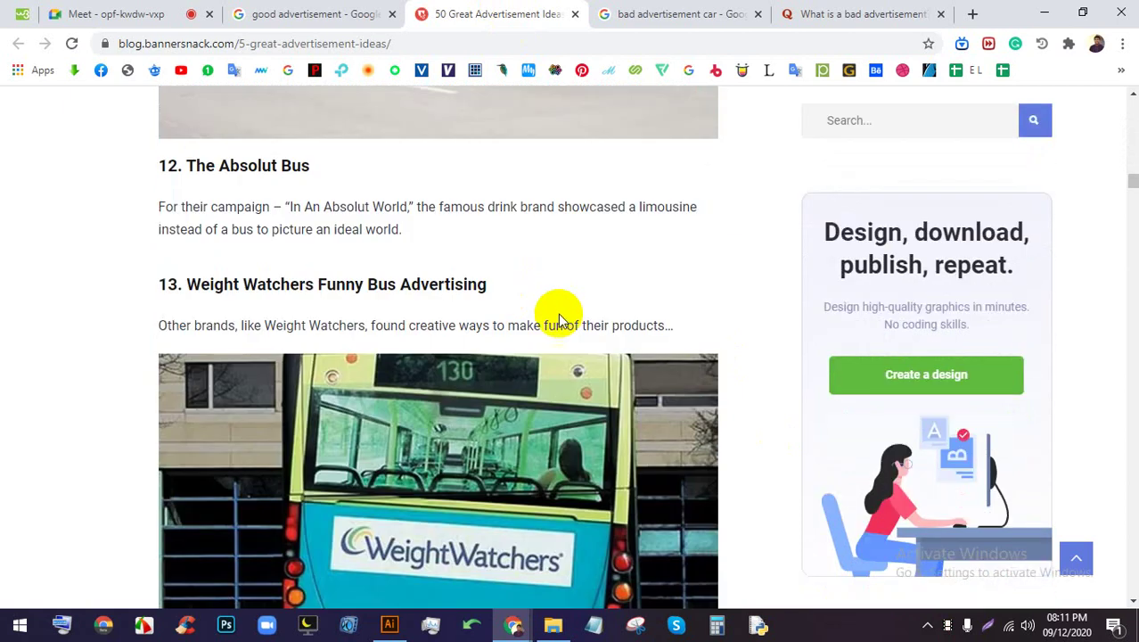
pyautogui.scroll(3, 515, 292)
pyautogui.scroll(-1, 499, 305)
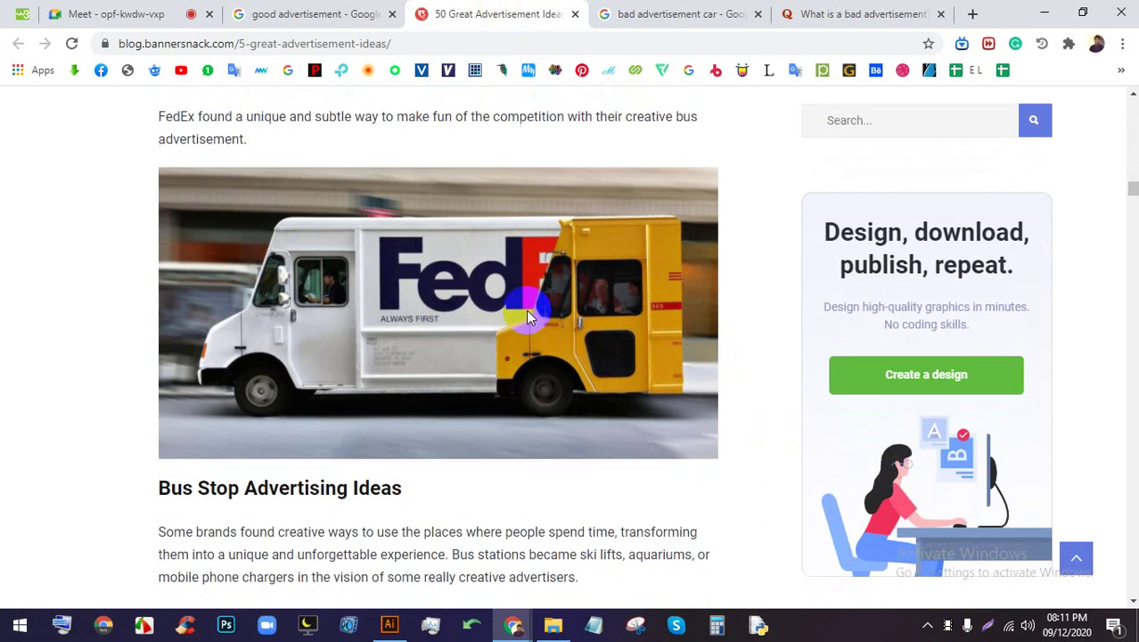
pyautogui.scroll(-6, 409, 298)
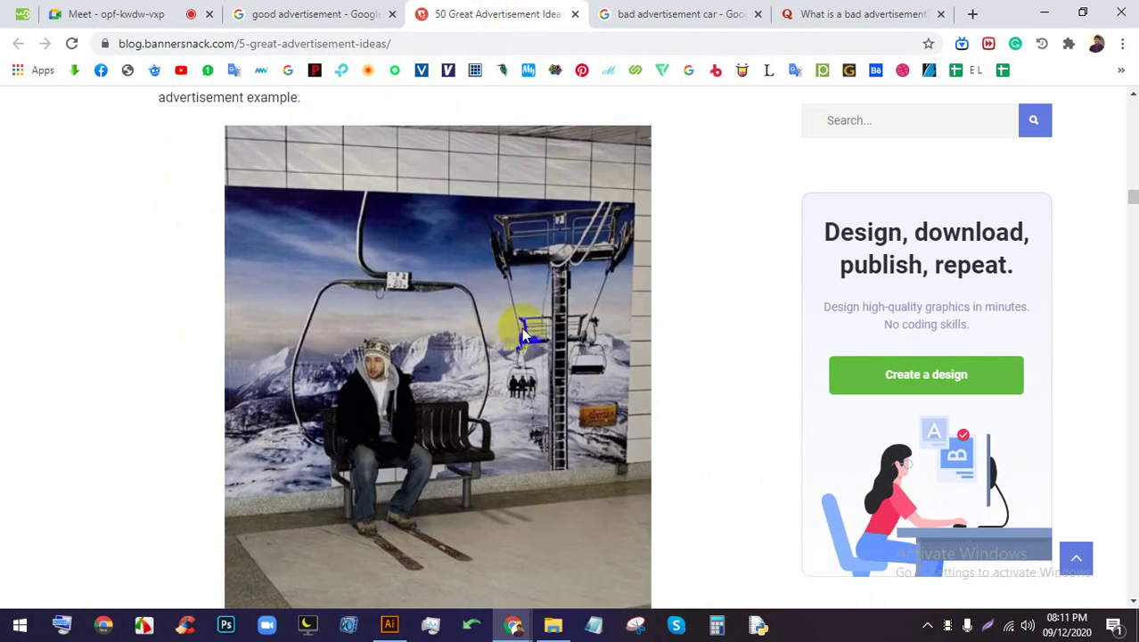
pyautogui.scroll(-7, 493, 307)
pyautogui.scroll(2, 472, 294)
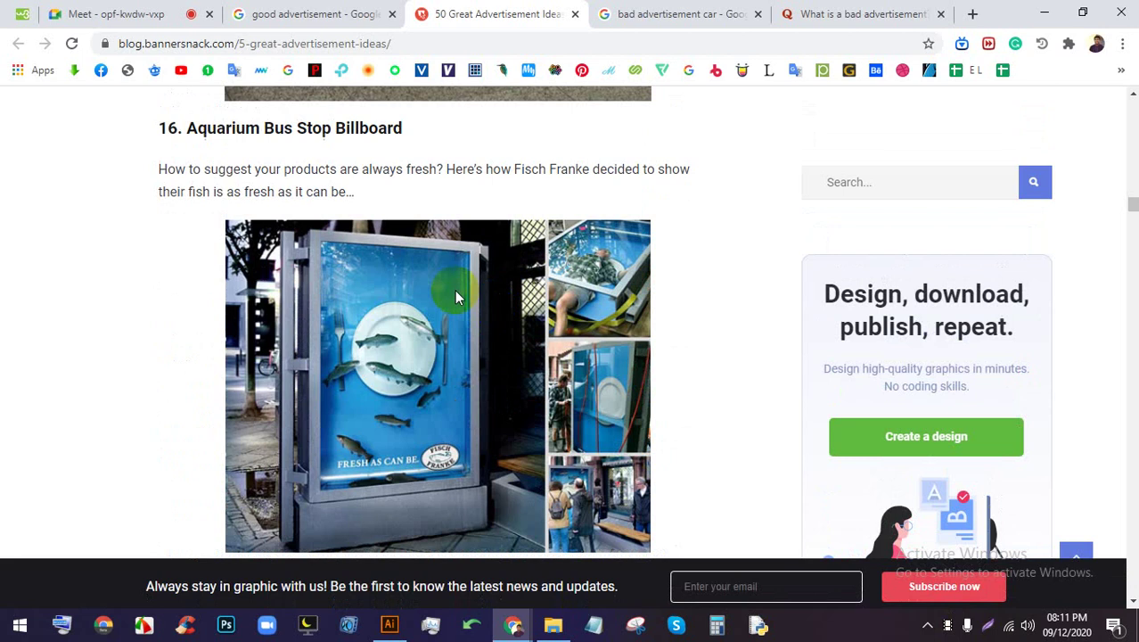
pyautogui.scroll(-5, 454, 290)
pyautogui.scroll(-1, 523, 318)
# Open a fresh blank Chrome tab and cancel the Lightshot screen capture
pyautogui.hotkey('ctrl', '1')
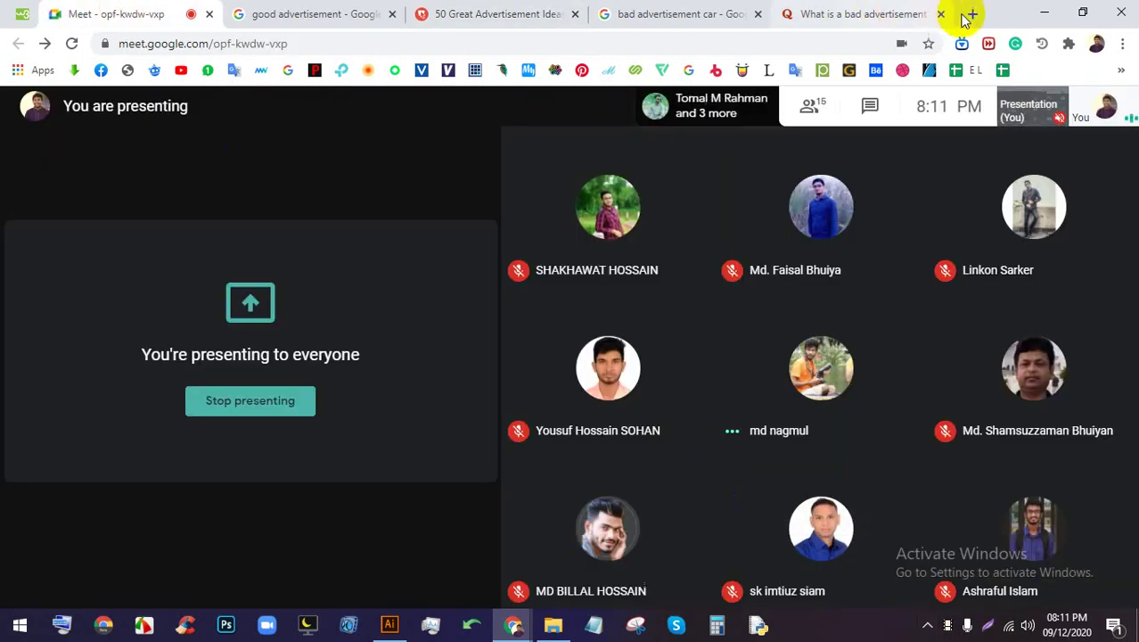
pyautogui.click(971, 14)
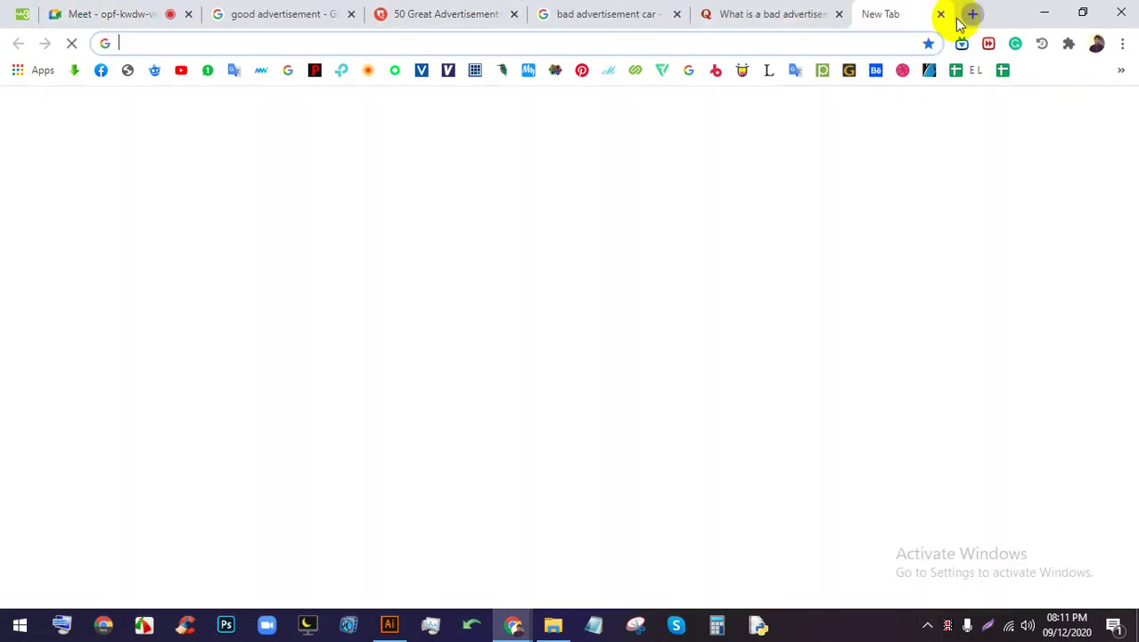
pyautogui.click(986, 624)
pyautogui.moveTo(1023, 573); pyautogui.dragTo(1, 68)
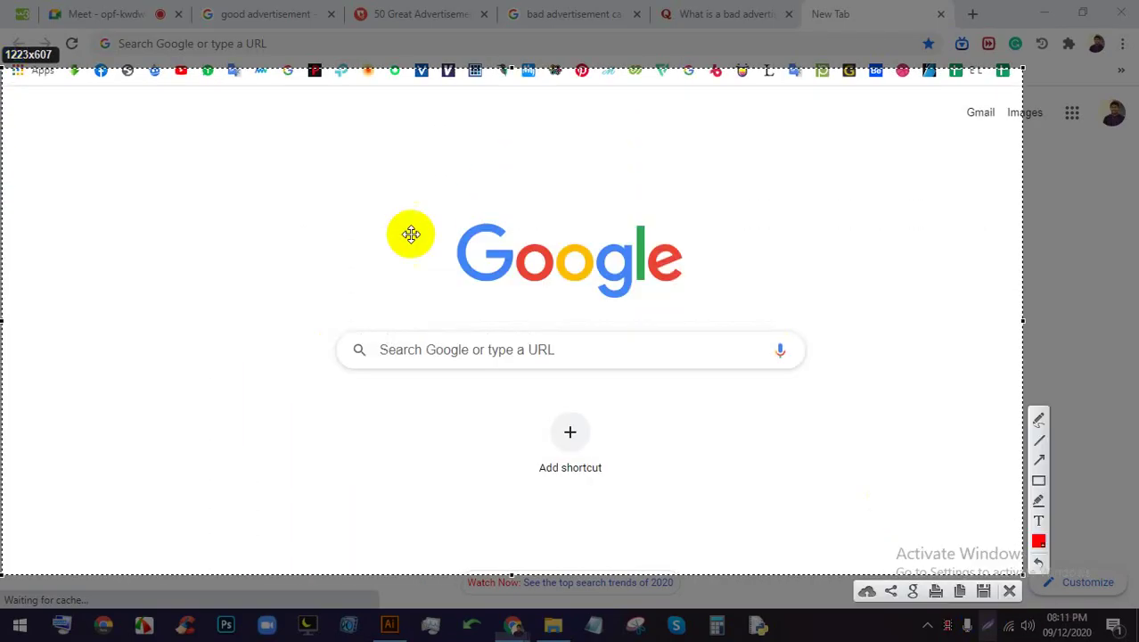
pyautogui.click(1008, 593)
# Launch Paint and draw a large rectangular frame across the canvas
pyautogui.click(19, 624)
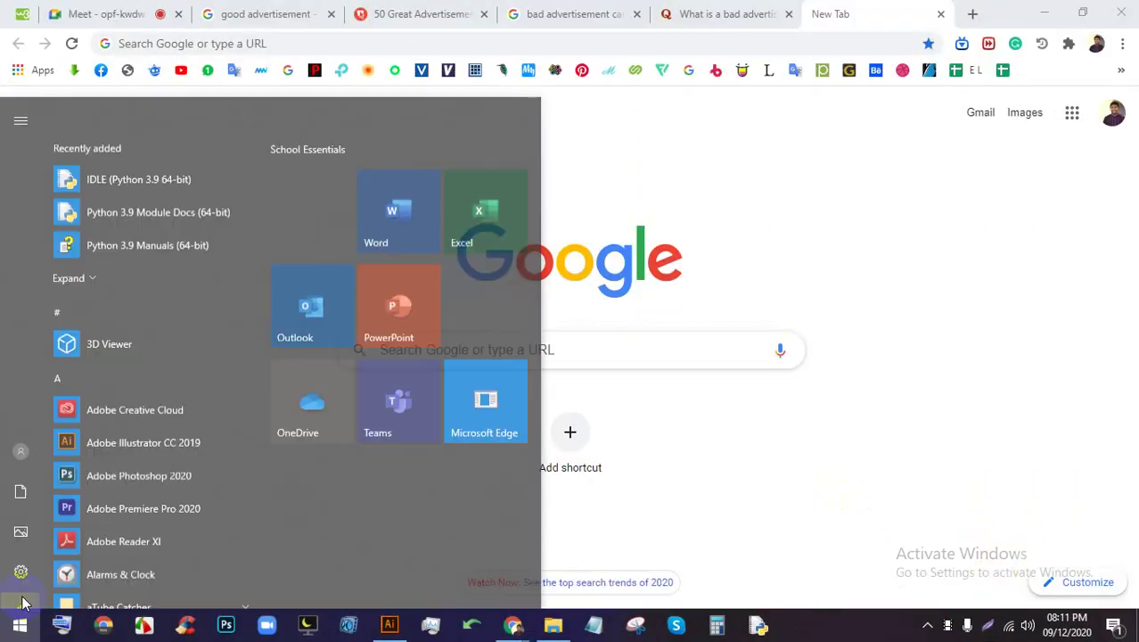
pyautogui.write('pa')
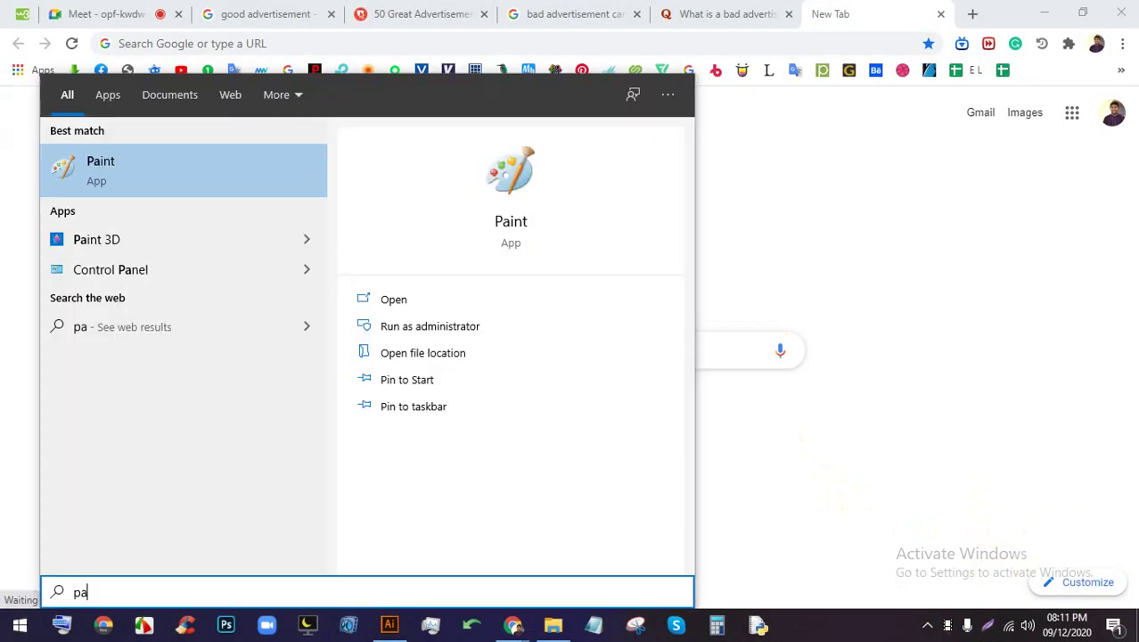
pyautogui.press('Return')
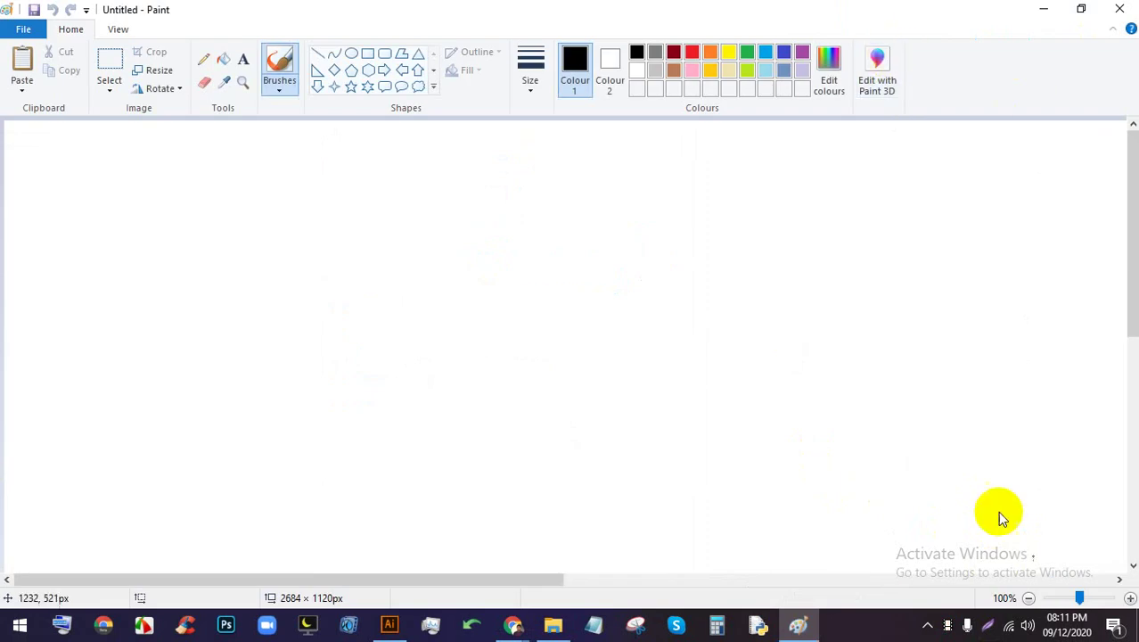
pyautogui.click(367, 53)
pyautogui.moveTo(219, 168)
pyautogui.mouseDown()
pyautogui.moveTo(831, 356)
pyautogui.moveTo(870, 501)
pyautogui.moveTo(920, 540)
pyautogui.mouseUp()
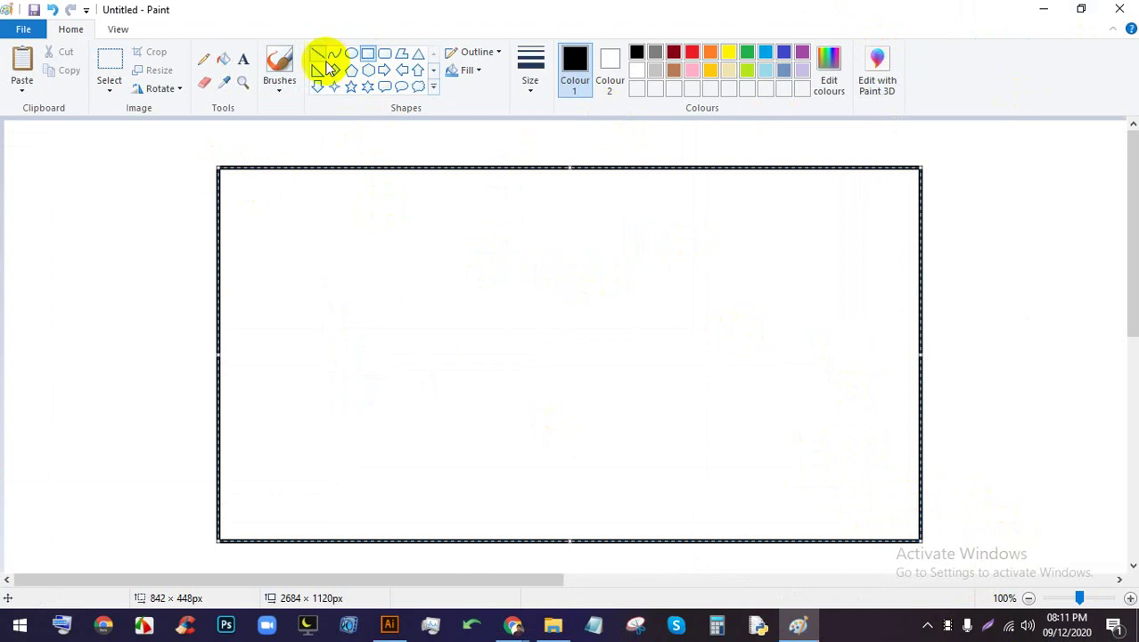
# Annotate the Paint window with a red hill outline and grid boxes, then clear the markup
pyautogui.press('Print')
pyautogui.moveTo(995, 580); pyautogui.dragTo(34, 73)
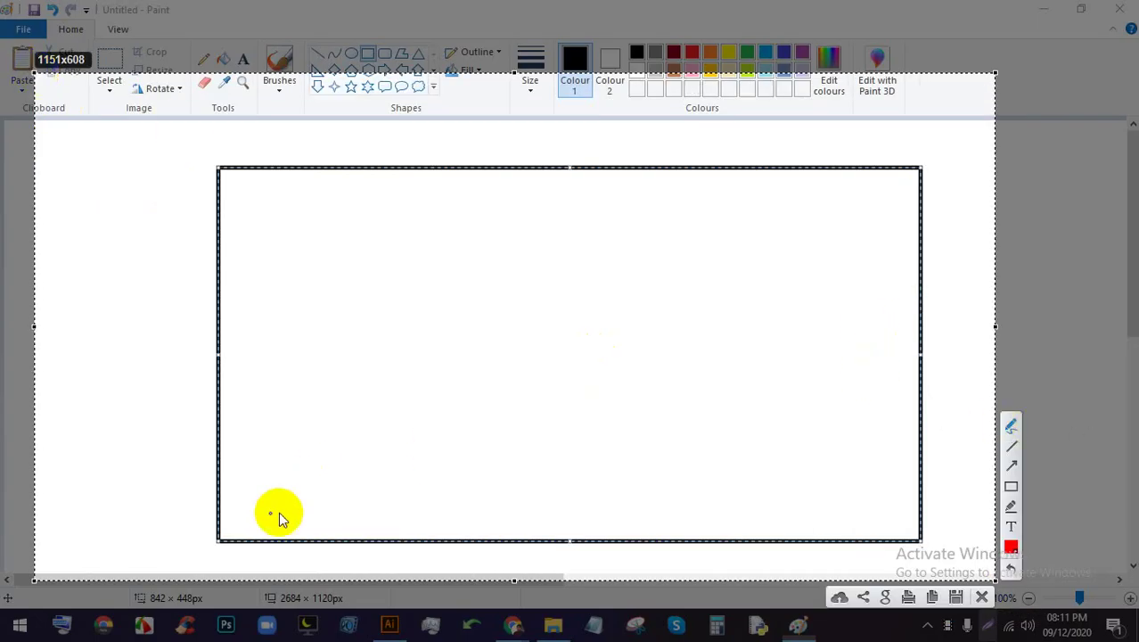
pyautogui.moveTo(263, 526)
pyautogui.mouseDown()
pyautogui.moveTo(269, 449)
pyautogui.moveTo(355, 356)
pyautogui.moveTo(497, 339)
pyautogui.moveTo(526, 300)
pyautogui.moveTo(552, 220)
pyautogui.moveTo(589, 197)
pyautogui.moveTo(644, 208)
pyautogui.moveTo(678, 301)
pyautogui.moveTo(997, 544)
pyautogui.mouseUp()
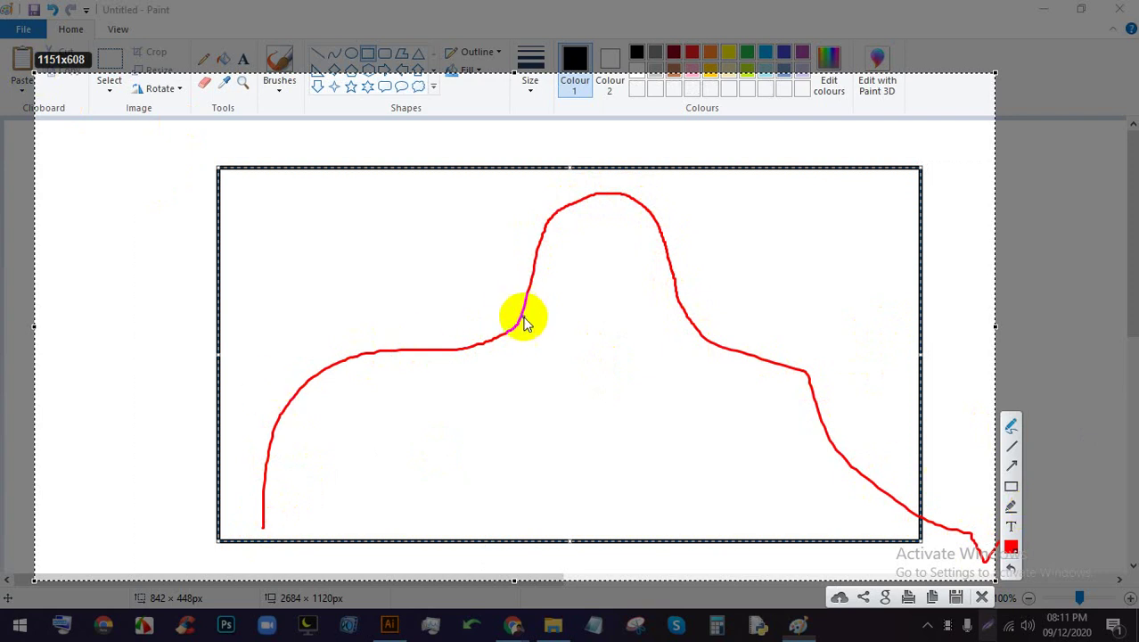
pyautogui.moveTo(518, 317)
pyautogui.mouseDown()
pyautogui.moveTo(518, 352)
pyautogui.moveTo(486, 355)
pyautogui.mouseUp()
pyautogui.moveTo(485, 342)
pyautogui.mouseDown()
pyautogui.moveTo(485, 364)
pyautogui.moveTo(516, 359)
pyautogui.moveTo(516, 370)
pyautogui.mouseUp()
pyautogui.moveTo(434, 350)
pyautogui.mouseDown()
pyautogui.moveTo(434, 376)
pyautogui.moveTo(516, 372)
pyautogui.mouseUp()
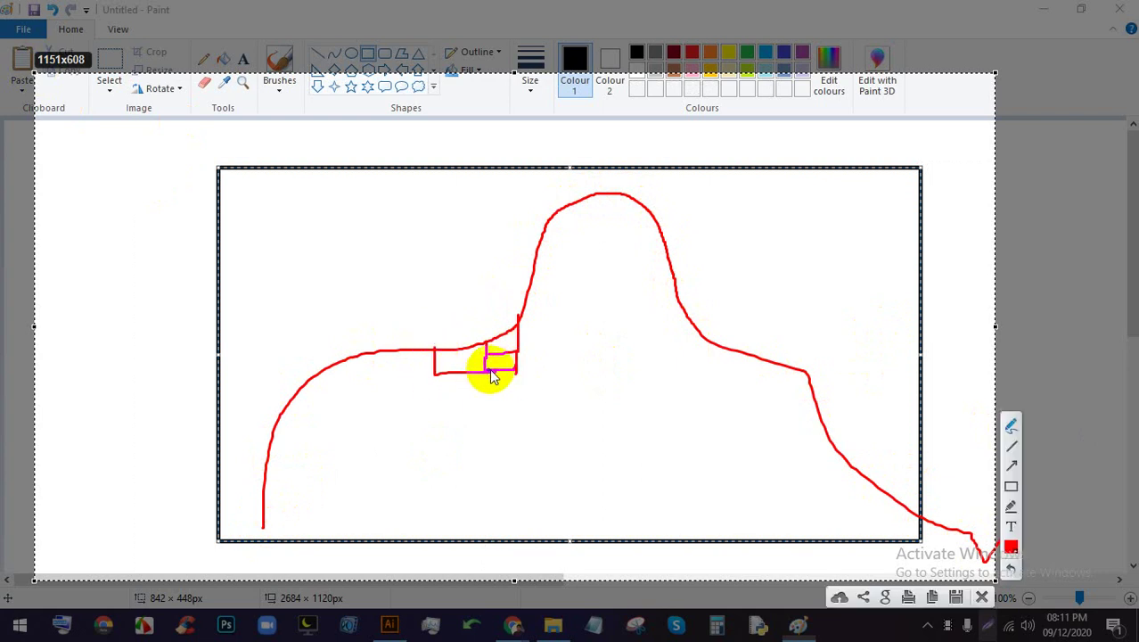
pyautogui.moveTo(380, 351); pyautogui.dragTo(438, 377)
pyautogui.moveTo(333, 361)
pyautogui.mouseDown()
pyautogui.moveTo(350, 389)
pyautogui.moveTo(378, 386)
pyautogui.moveTo(380, 374)
pyautogui.moveTo(380, 419)
pyautogui.moveTo(416, 410)
pyautogui.moveTo(425, 375)
pyautogui.moveTo(431, 421)
pyautogui.moveTo(483, 406)
pyautogui.moveTo(484, 360)
pyautogui.moveTo(513, 414)
pyautogui.moveTo(535, 395)
pyautogui.moveTo(519, 366)
pyautogui.moveTo(585, 359)
pyautogui.mouseUp()
pyautogui.moveTo(511, 319)
pyautogui.mouseDown()
pyautogui.moveTo(581, 319)
pyautogui.moveTo(576, 371)
pyautogui.moveTo(520, 366)
pyautogui.moveTo(536, 411)
pyautogui.moveTo(581, 376)
pyautogui.moveTo(578, 326)
pyautogui.moveTo(627, 312)
pyautogui.mouseUp()
pyautogui.moveTo(640, 325); pyautogui.dragTo(644, 365)
pyautogui.moveTo(694, 352); pyautogui.dragTo(580, 361)
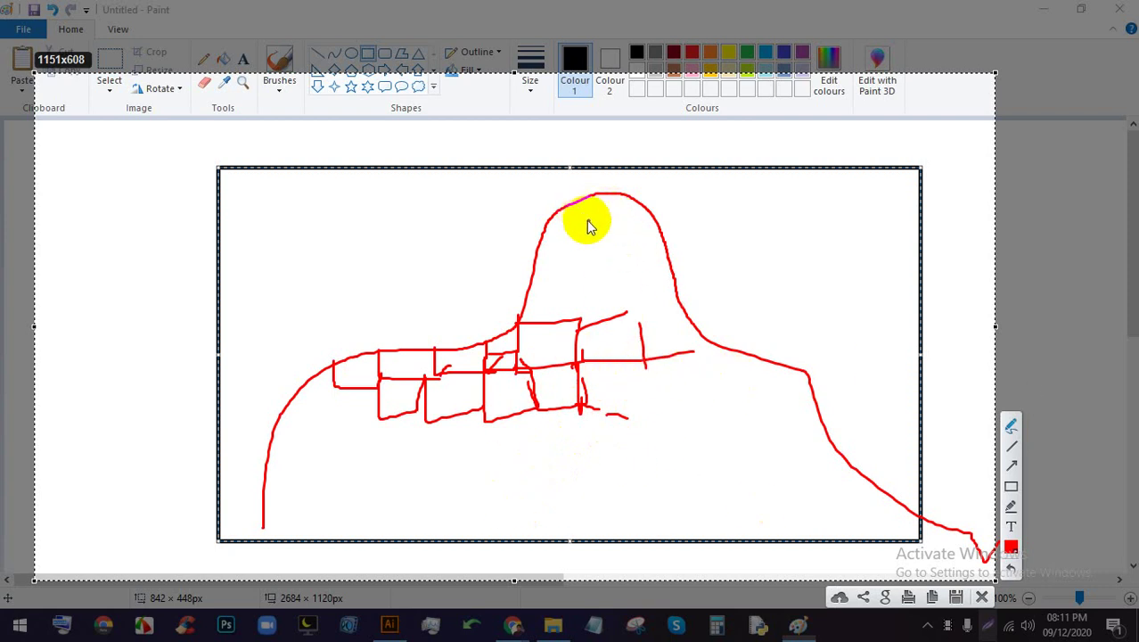
pyautogui.click(981, 596)
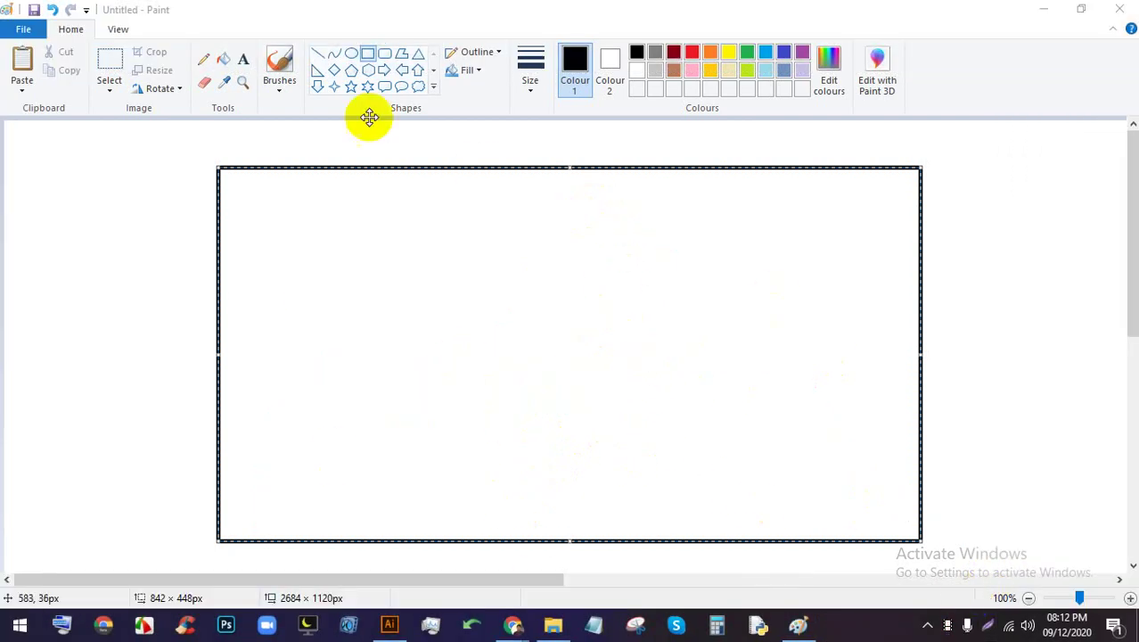
# Bring Chrome forward and return to the empty new tab
pyautogui.moveTo(509, 617)
pyautogui.click(399, 543)
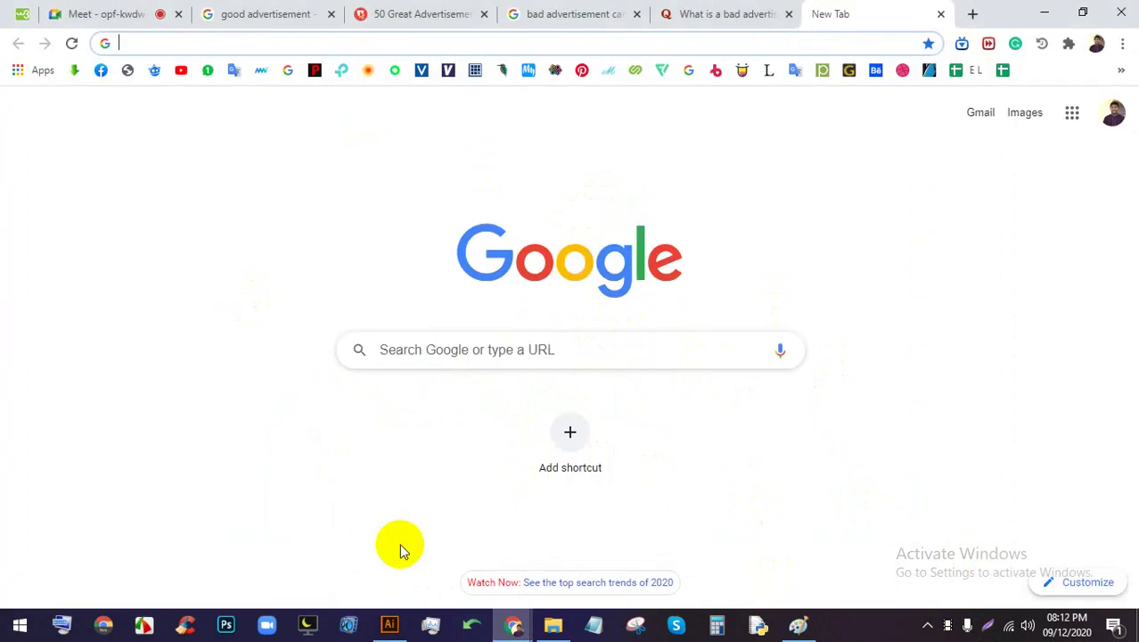
pyautogui.click(283, 25)
pyautogui.click(136, 14)
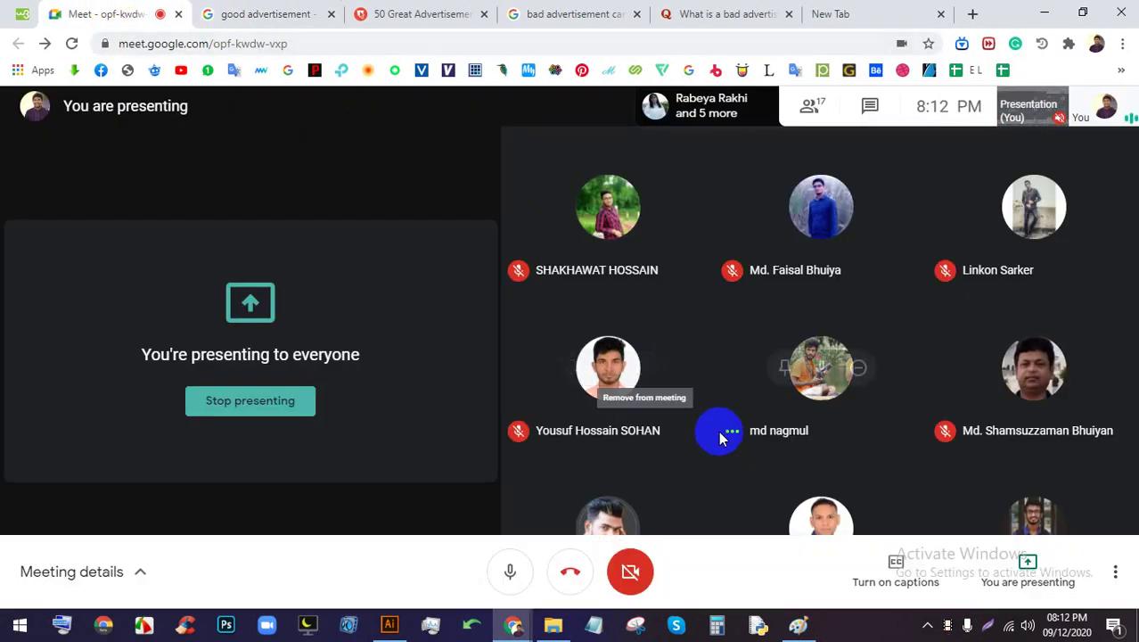
pyautogui.click(872, 7)
# Search Google Images for WOMAN and open the Pexels close-up of a woman in a brown coat
pyautogui.click(693, 49)
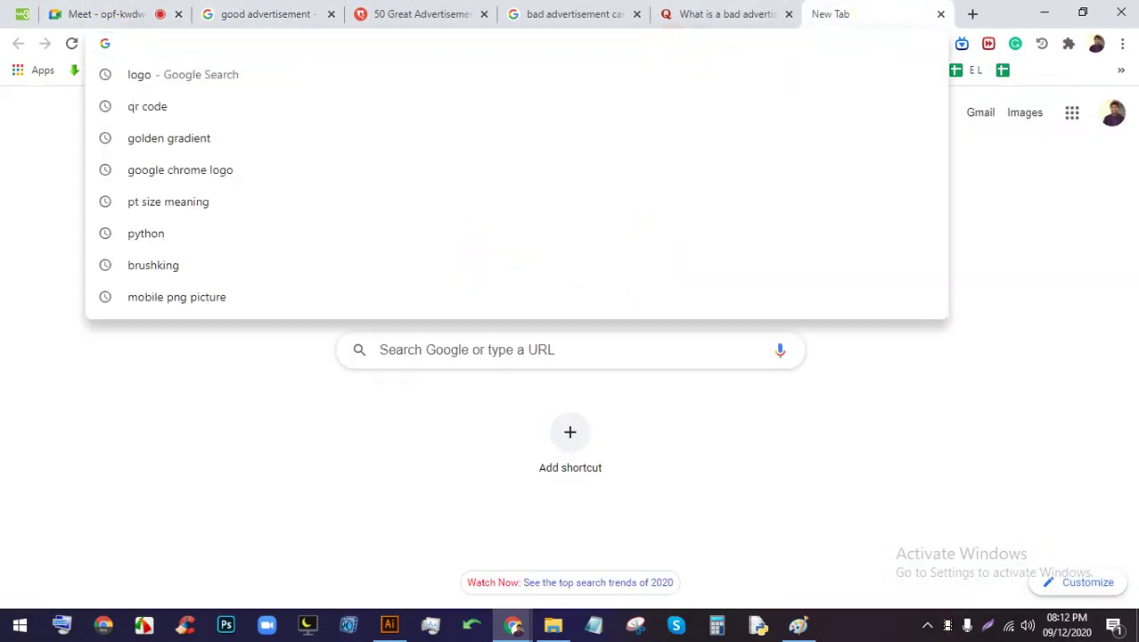
pyautogui.write('wom')
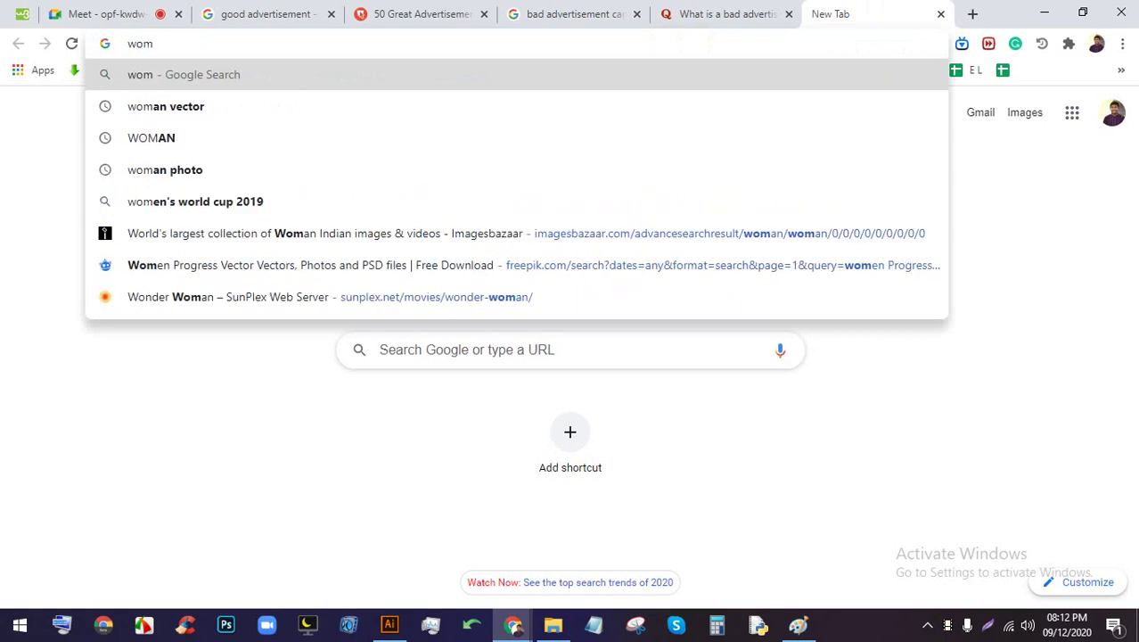
pyautogui.press('Down')
pyautogui.press('Down')
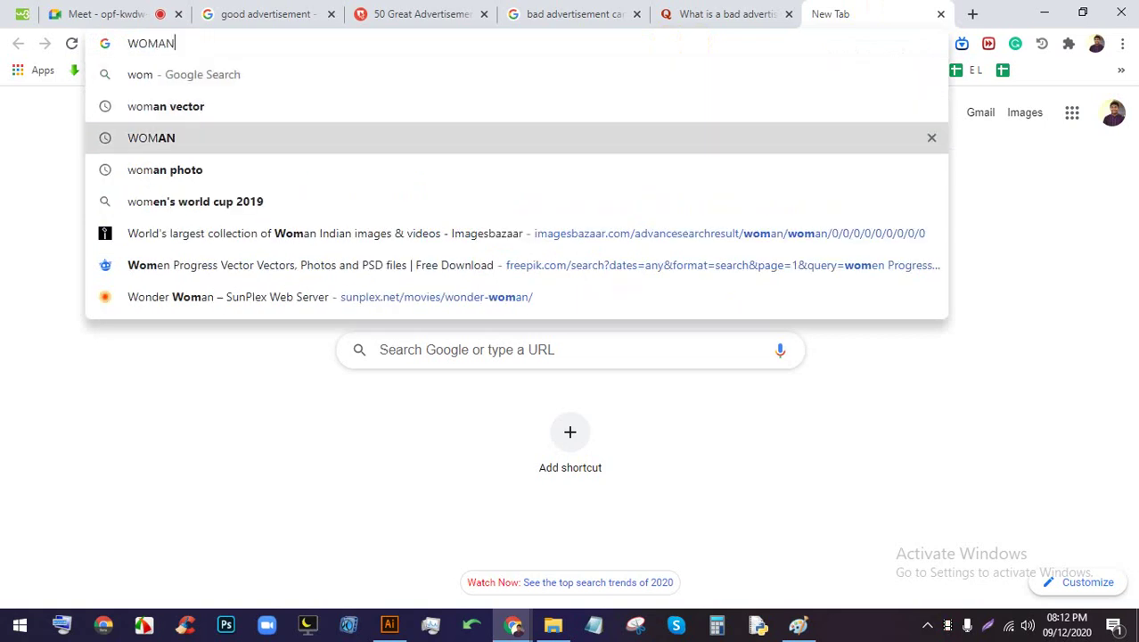
pyautogui.press('Return')
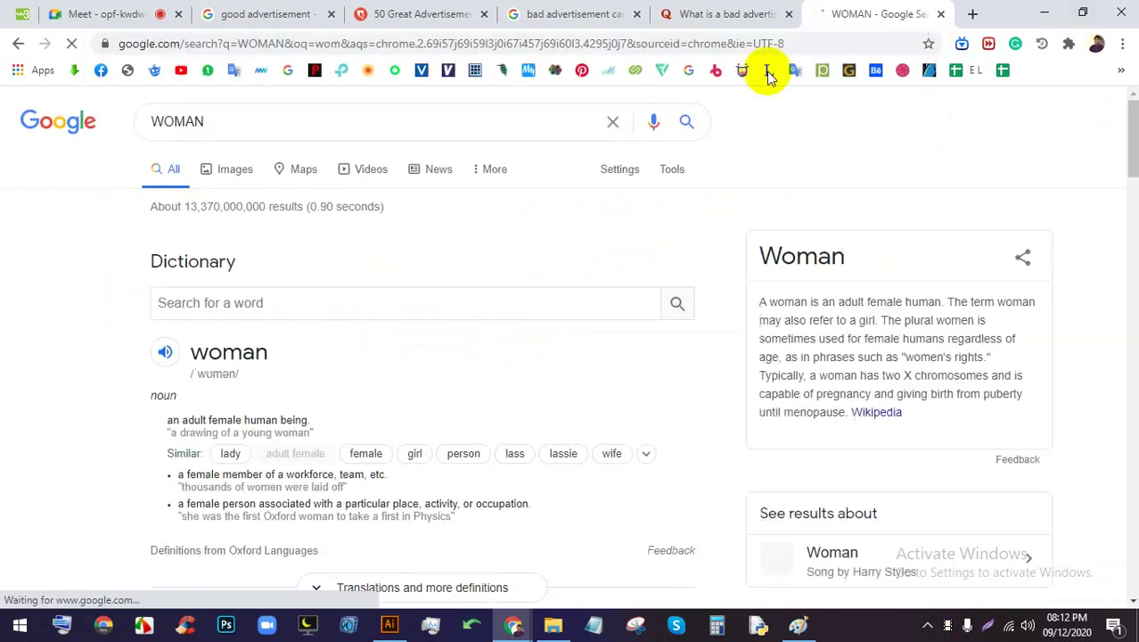
pyautogui.click(236, 171)
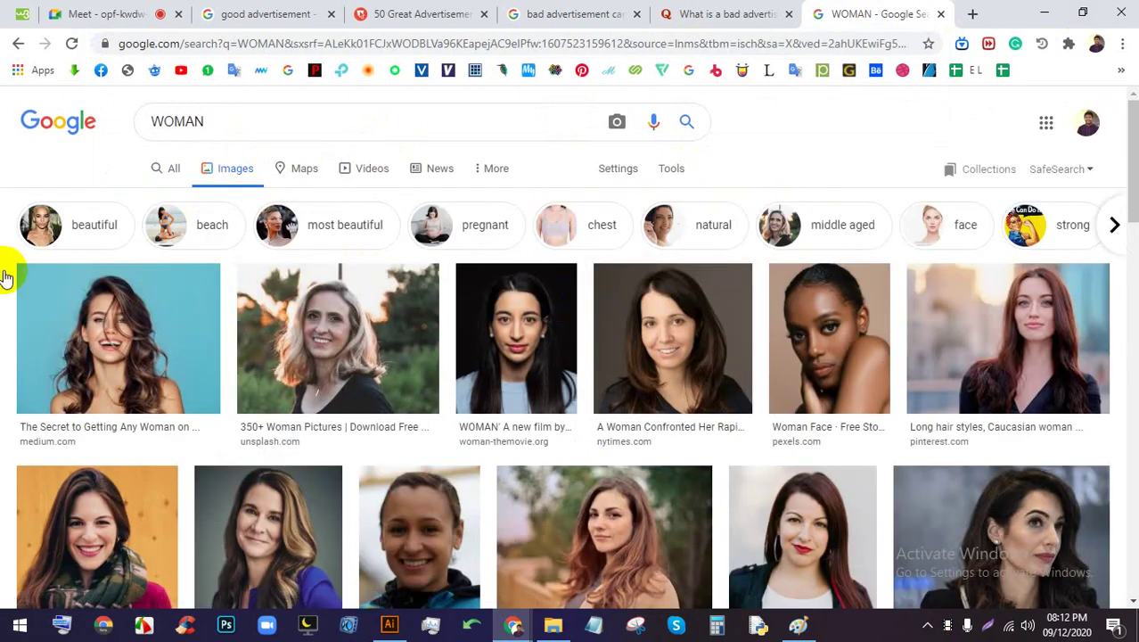
pyautogui.scroll(-1, 597, 323)
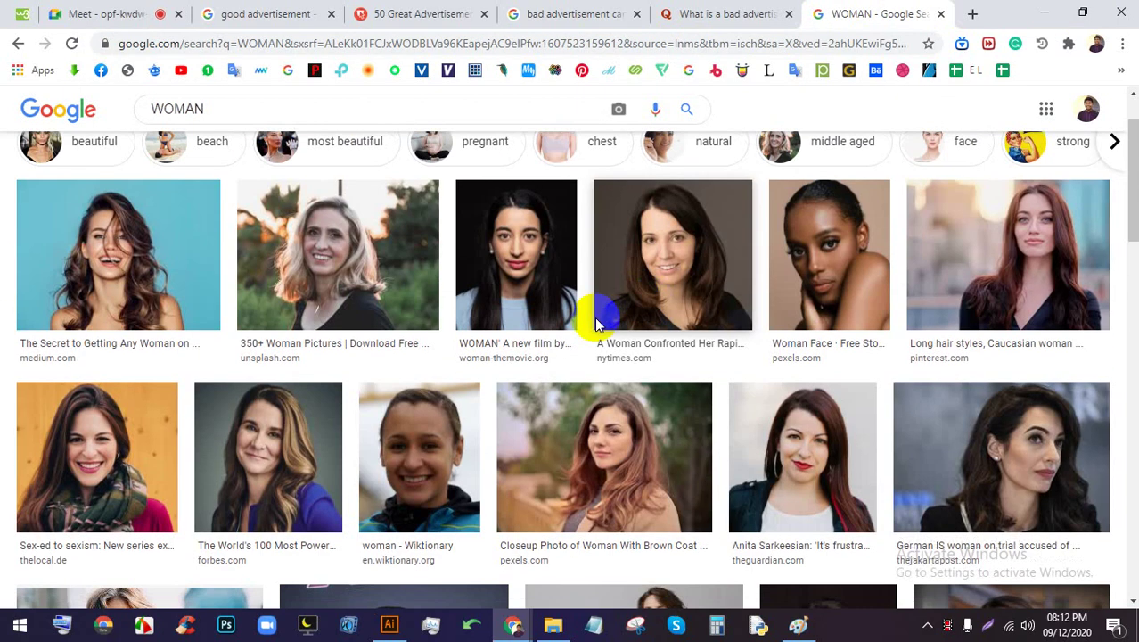
pyautogui.click(41, 448)
pyautogui.click(619, 450)
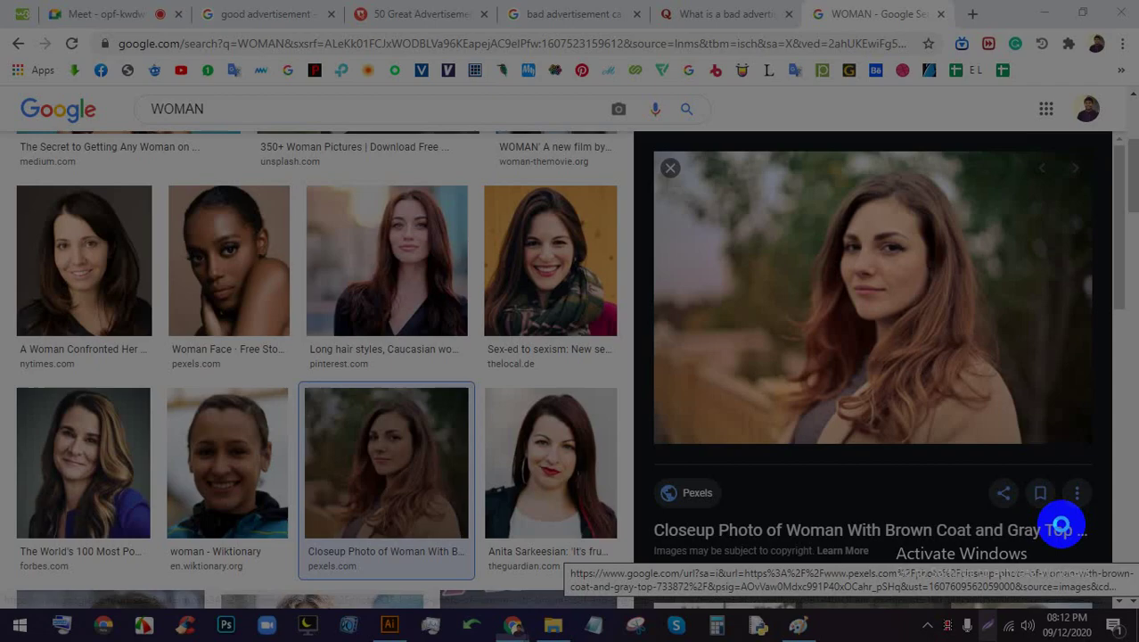
# Capture the woman's close-up photo and draw red horizontal bands across its top
pyautogui.moveTo(1107, 490); pyautogui.dragTo(632, 119)
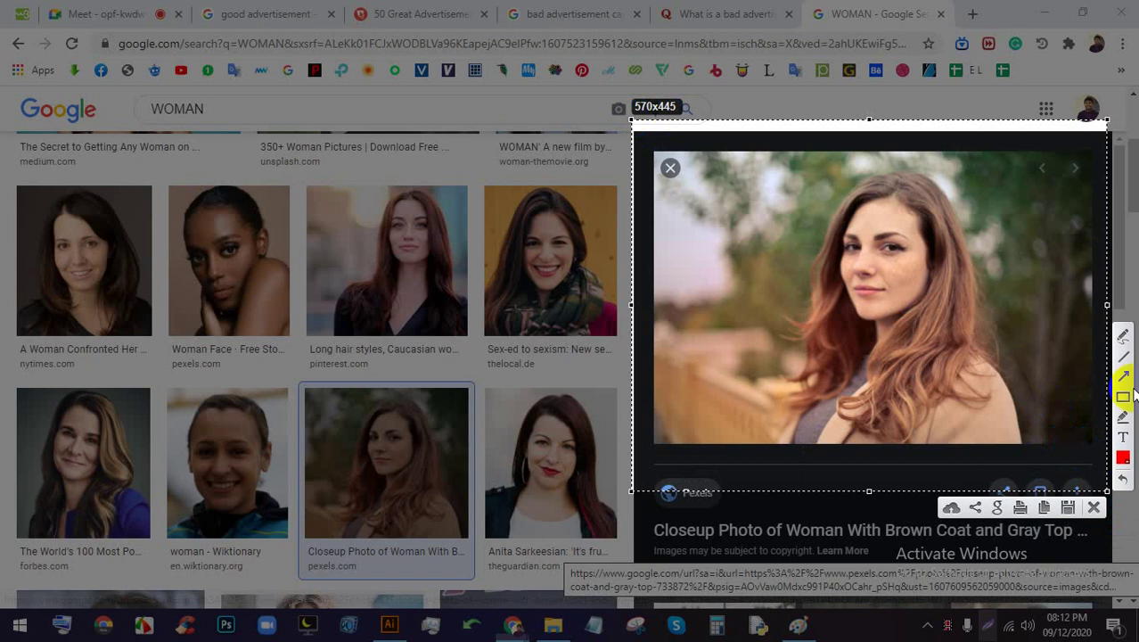
pyautogui.moveTo(671, 154)
pyautogui.mouseDown()
pyautogui.moveTo(1102, 170)
pyautogui.moveTo(1008, 175)
pyautogui.mouseUp()
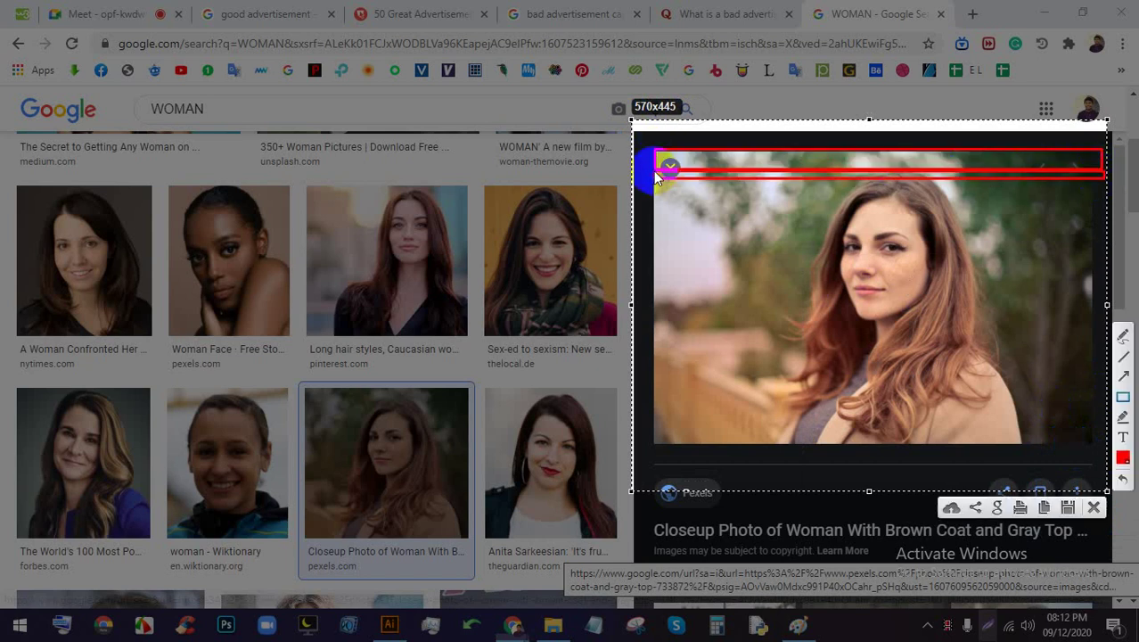
pyautogui.moveTo(654, 178); pyautogui.dragTo(655, 228)
pyautogui.moveTo(656, 230); pyautogui.dragTo(713, 134)
# Draw tall red column rectangles down the photo, covering the woman's face and hair
pyautogui.moveTo(727, 257); pyautogui.dragTo(680, 457)
pyautogui.moveTo(731, 138); pyautogui.dragTo(754, 479)
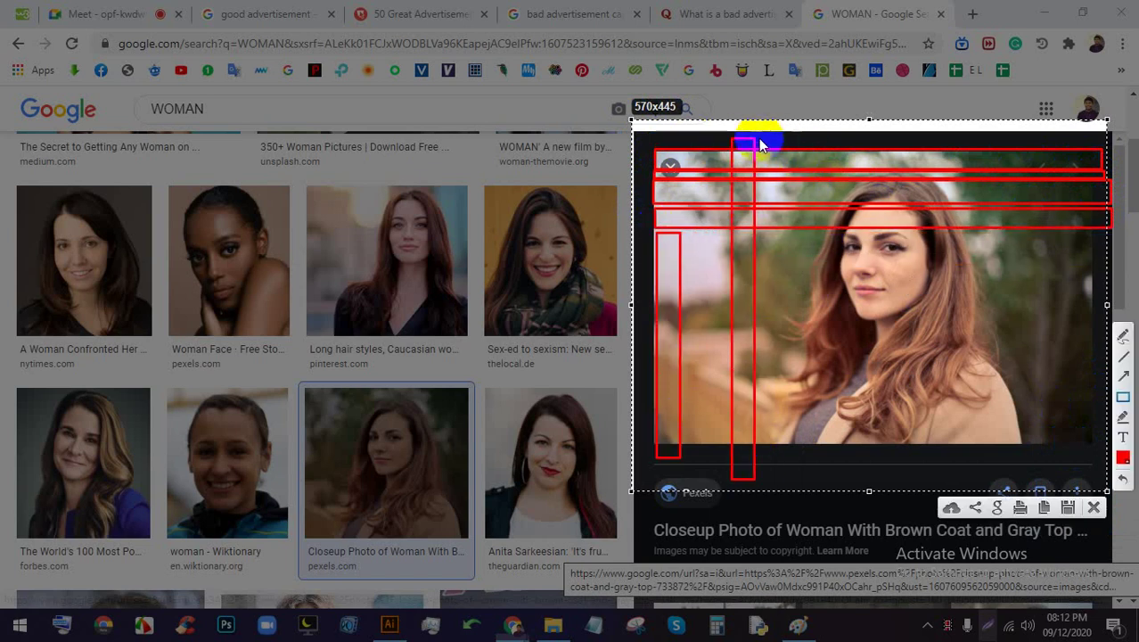
pyautogui.moveTo(756, 138); pyautogui.dragTo(772, 443)
pyautogui.moveTo(783, 139)
pyautogui.mouseDown()
pyautogui.moveTo(804, 392)
pyautogui.moveTo(827, 437)
pyautogui.mouseUp()
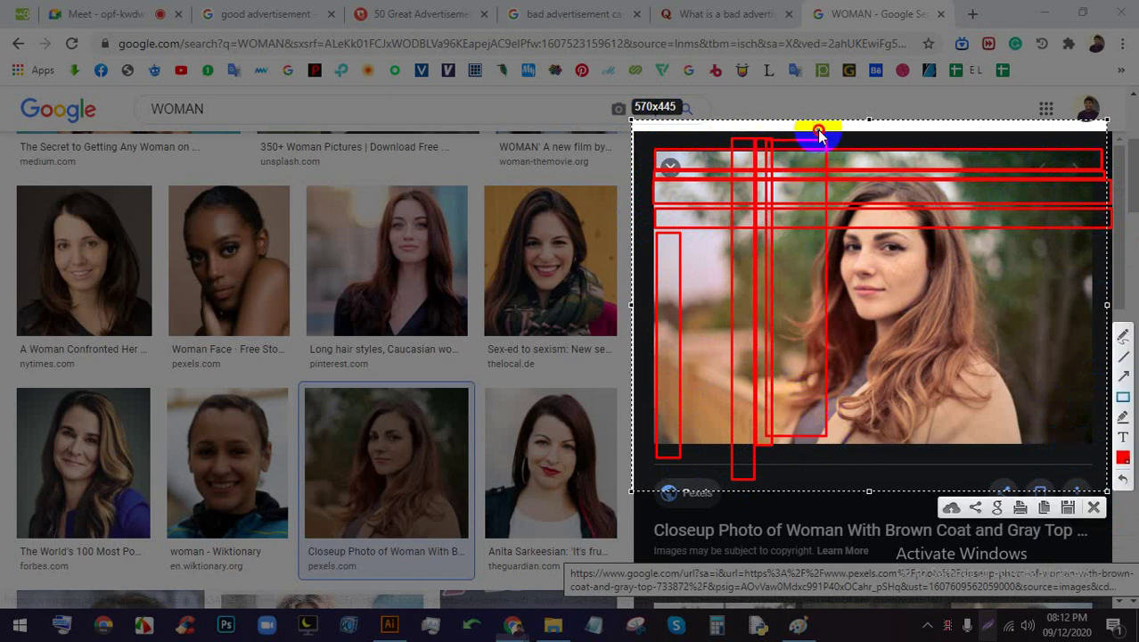
pyautogui.moveTo(818, 132); pyautogui.dragTo(889, 432)
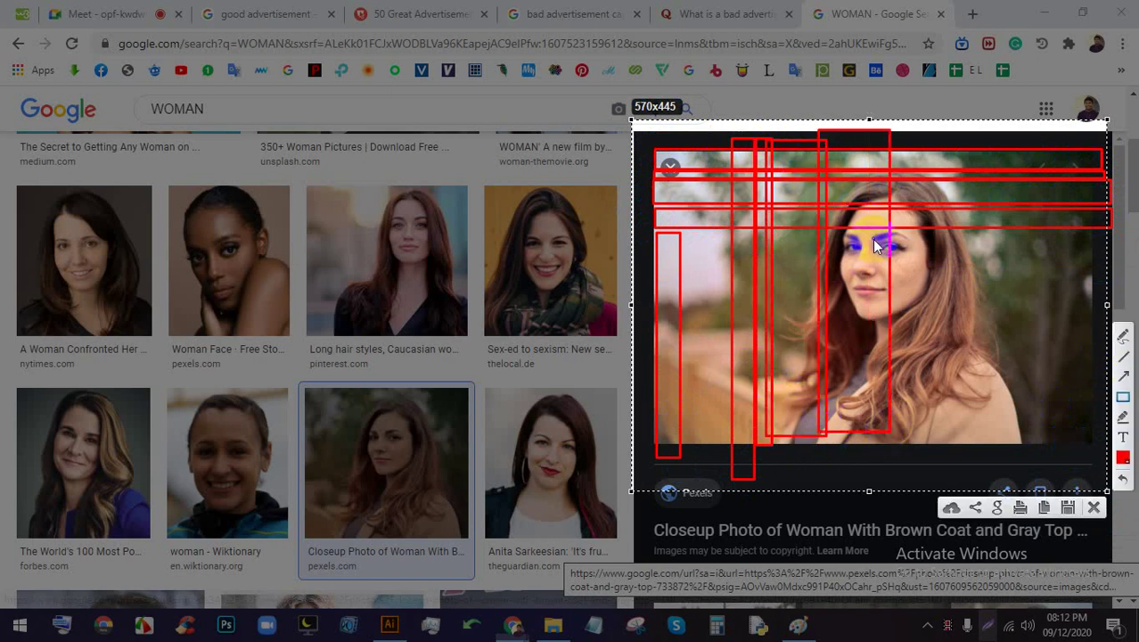
pyautogui.moveTo(885, 125); pyautogui.dragTo(943, 448)
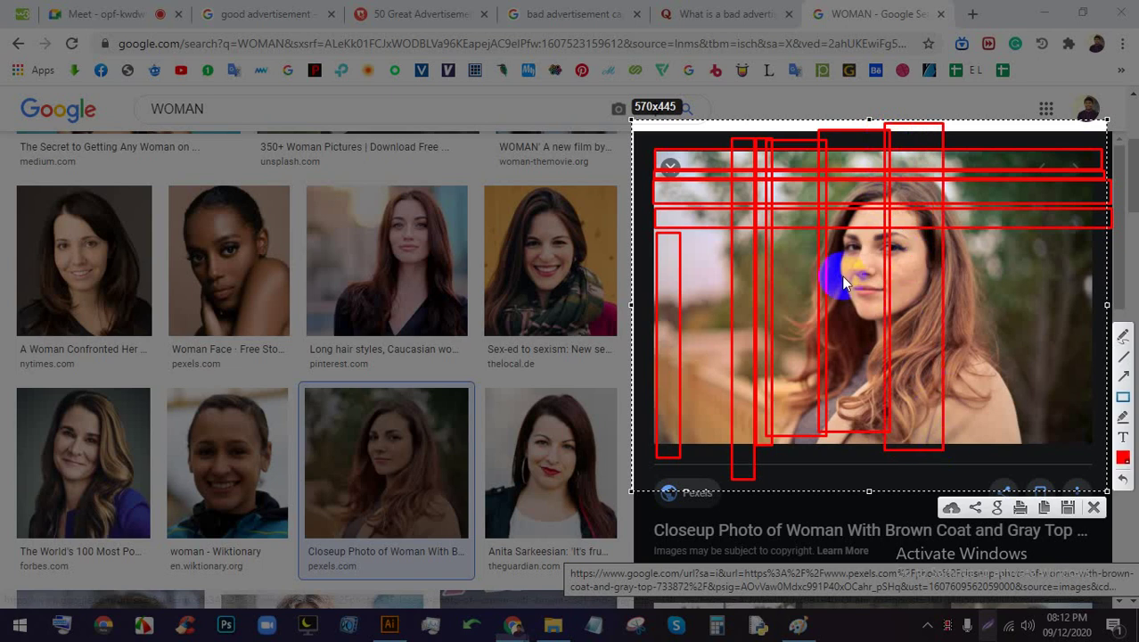
# Add two wide red bands across the middle of the photo, then discard the markup
pyautogui.moveTo(657, 230); pyautogui.dragTo(1135, 292)
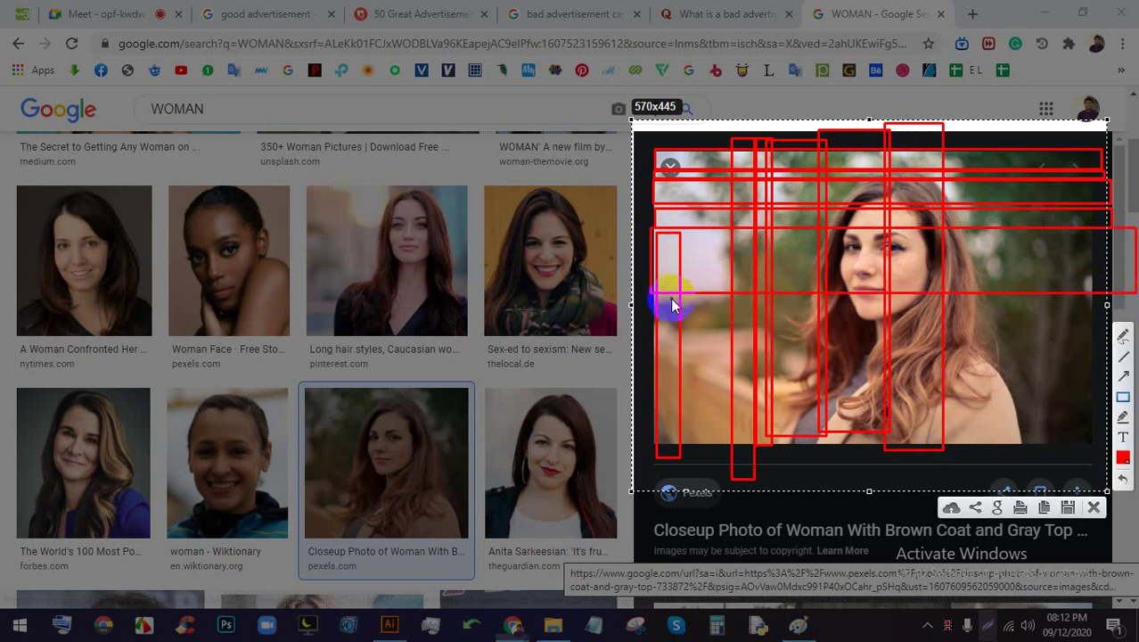
pyautogui.moveTo(670, 297)
pyautogui.mouseDown()
pyautogui.moveTo(1134, 331)
pyautogui.moveTo(1109, 332)
pyautogui.mouseUp()
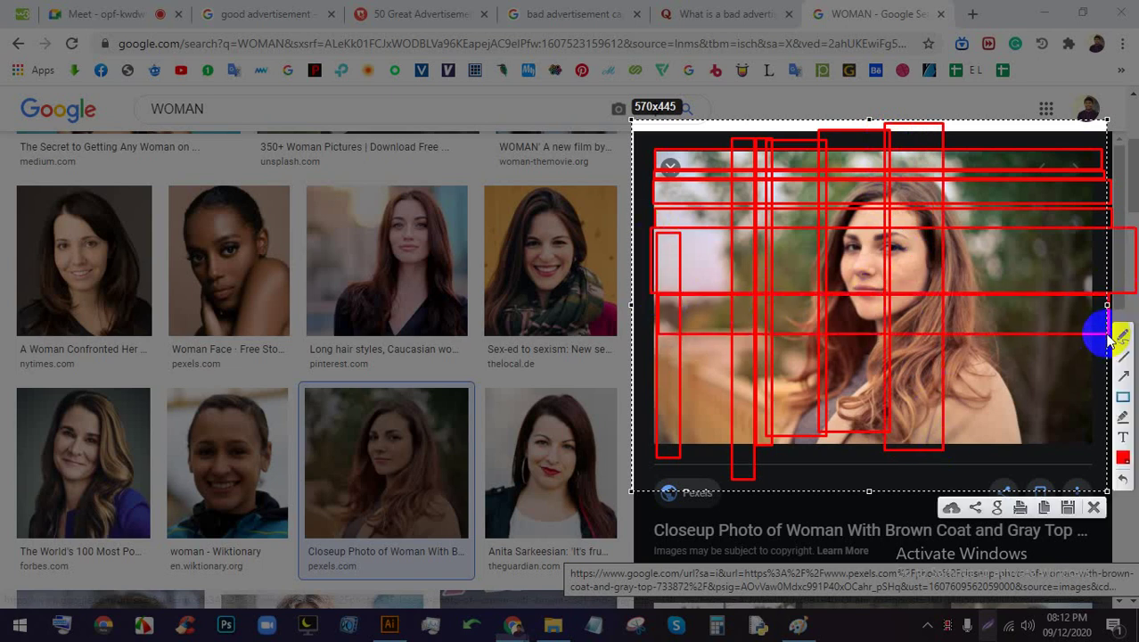
pyautogui.click(1094, 505)
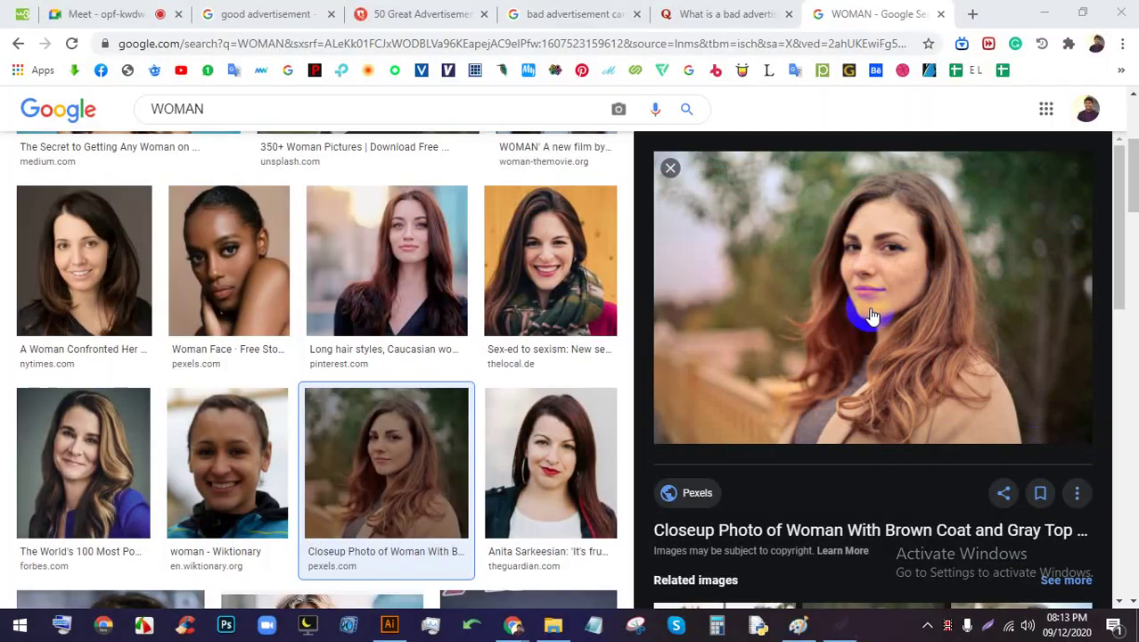
# Switch from the WOMAN image results back to the Meet tab showing the presentation
pyautogui.click(140, 7)
pyautogui.click(842, 13)
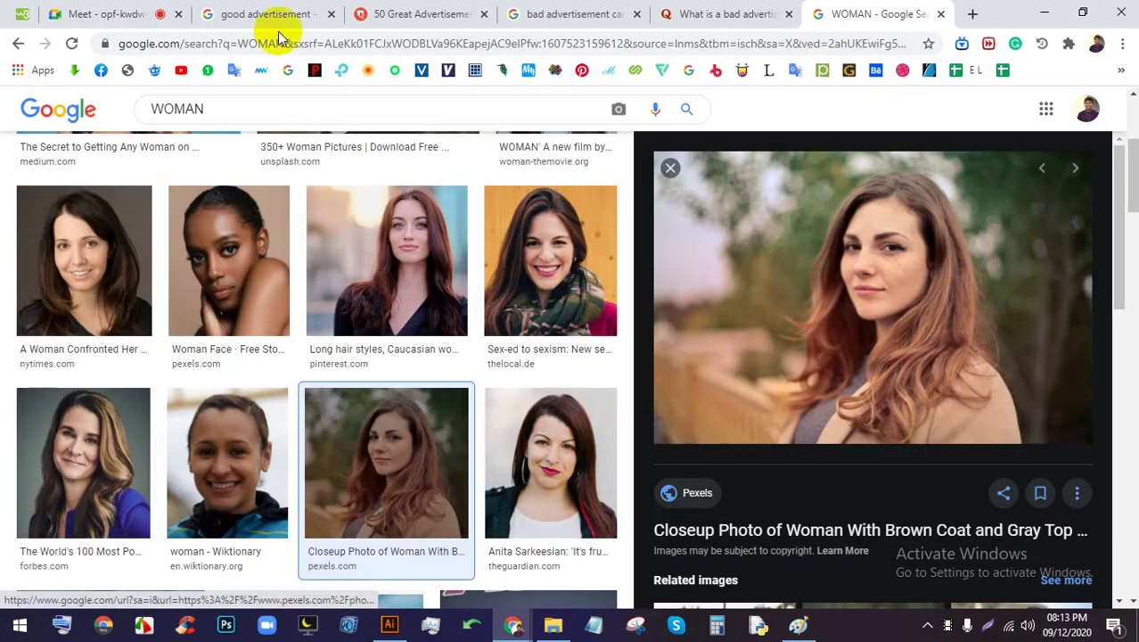
pyautogui.click(123, 11)
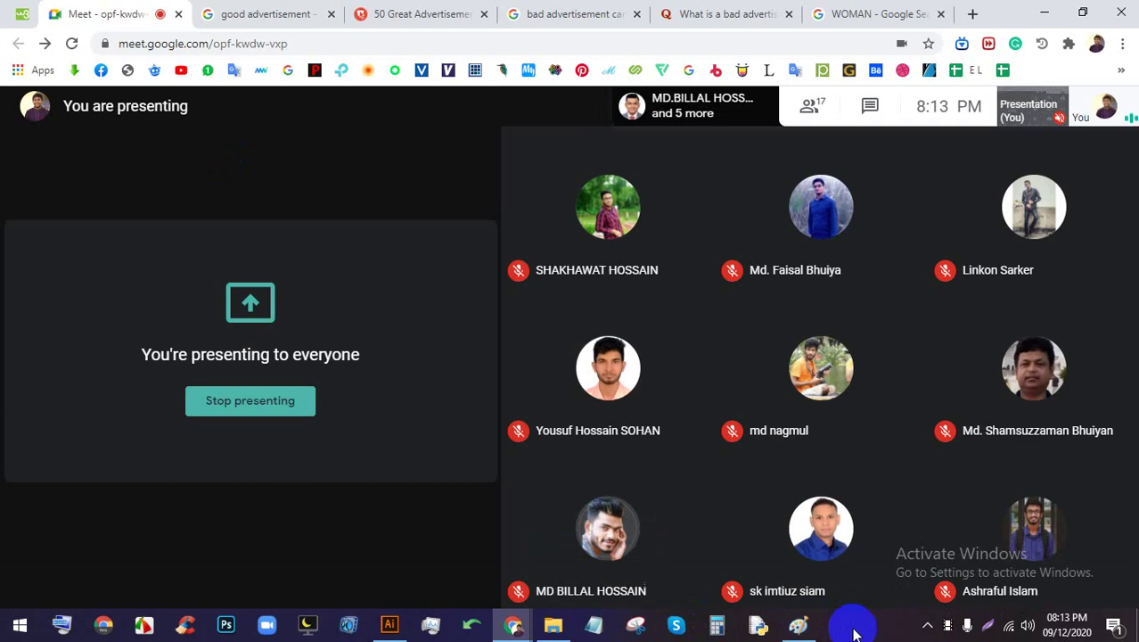
pyautogui.click(854, 631)
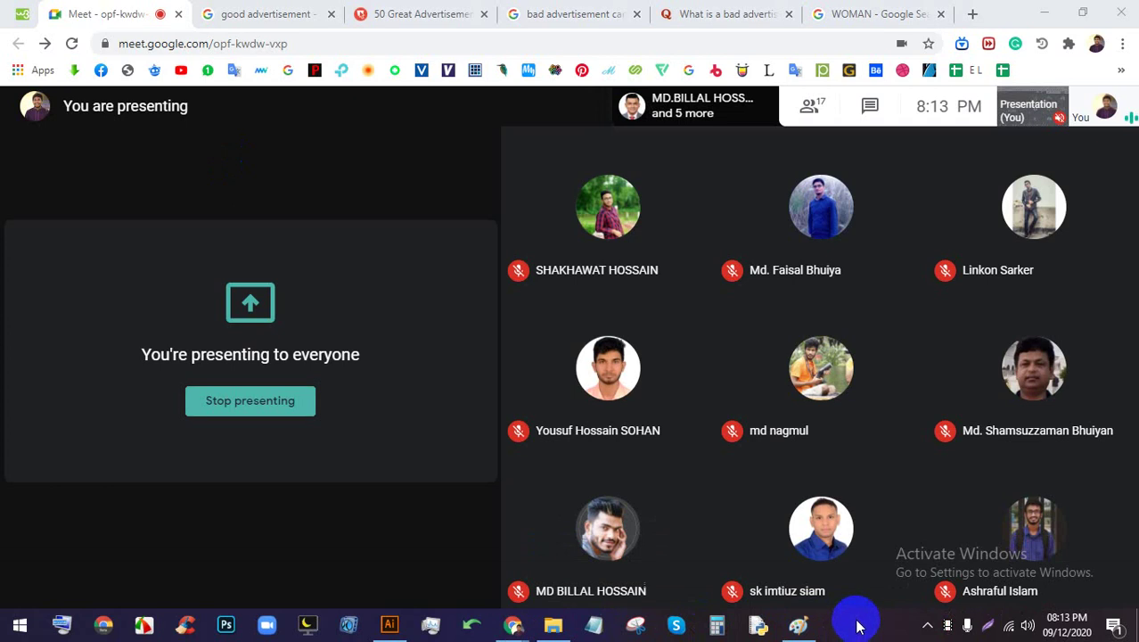
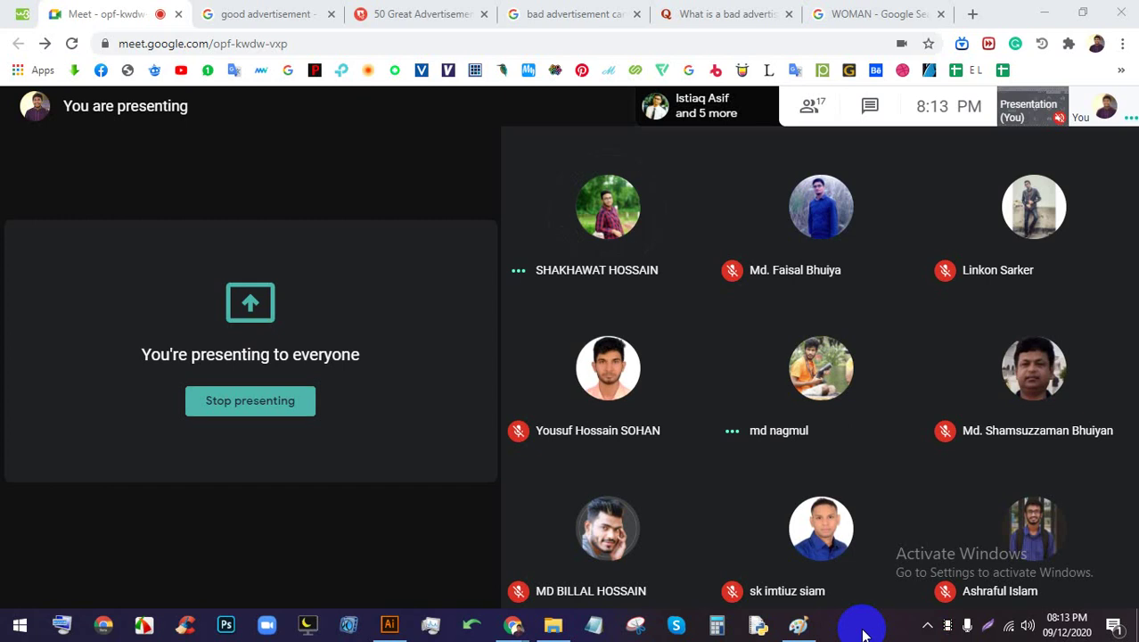
# Look over the good advertisement image results, previewing the Yellow Dog Blog and 25 Creative Advertising Design images
pyautogui.click(314, 14)
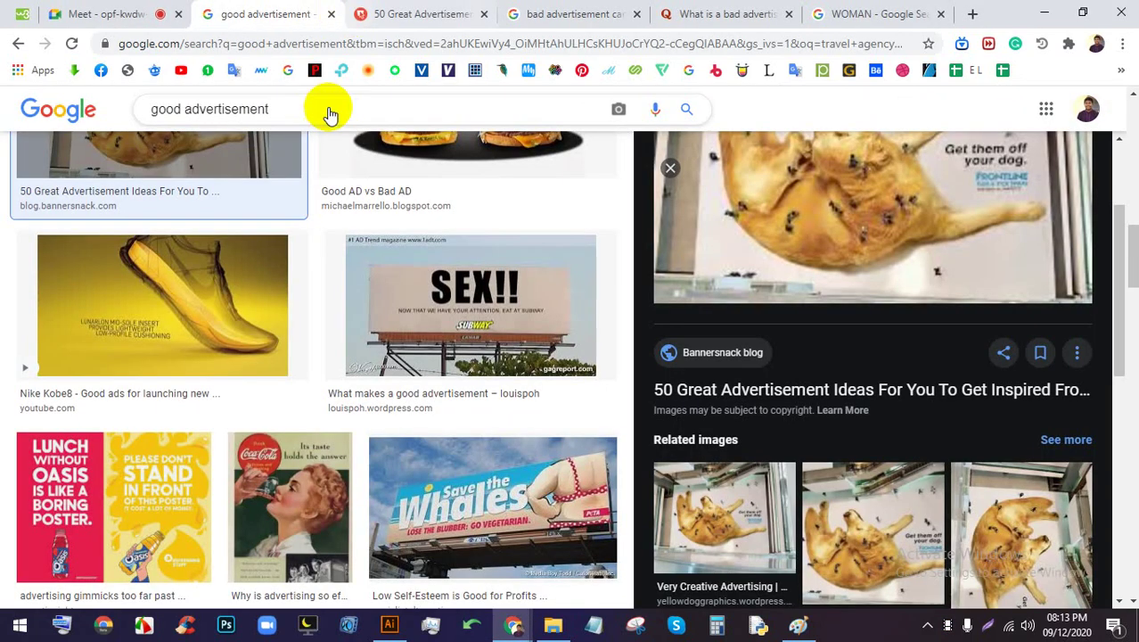
pyautogui.scroll(-3, 325, 111)
pyautogui.click(832, 563)
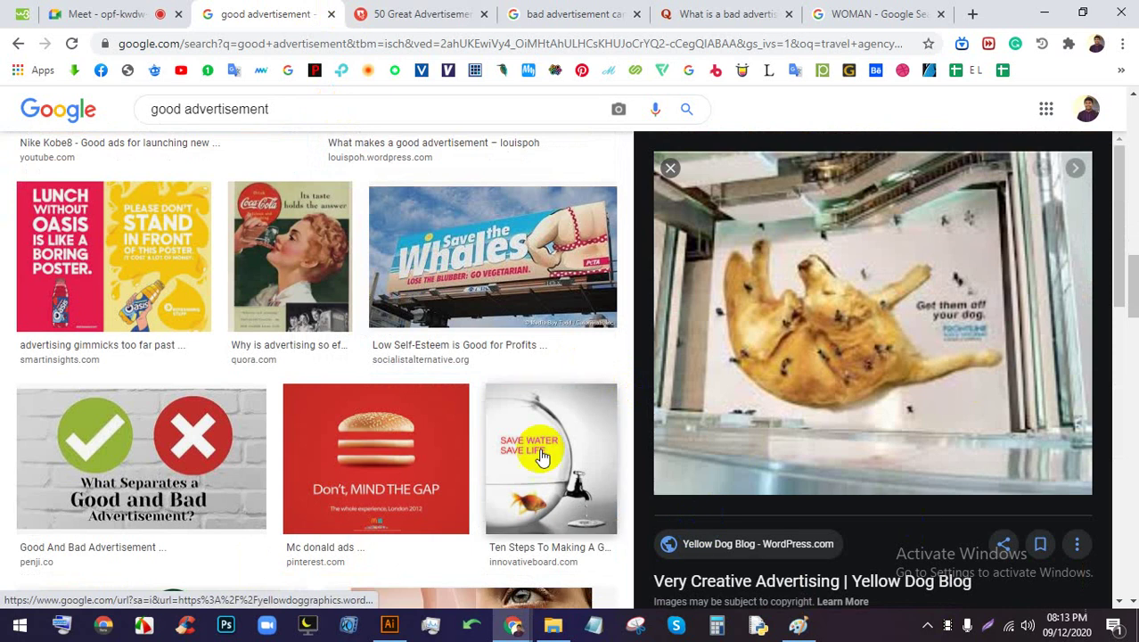
pyautogui.scroll(-5, 432, 394)
pyautogui.scroll(3, 437, 386)
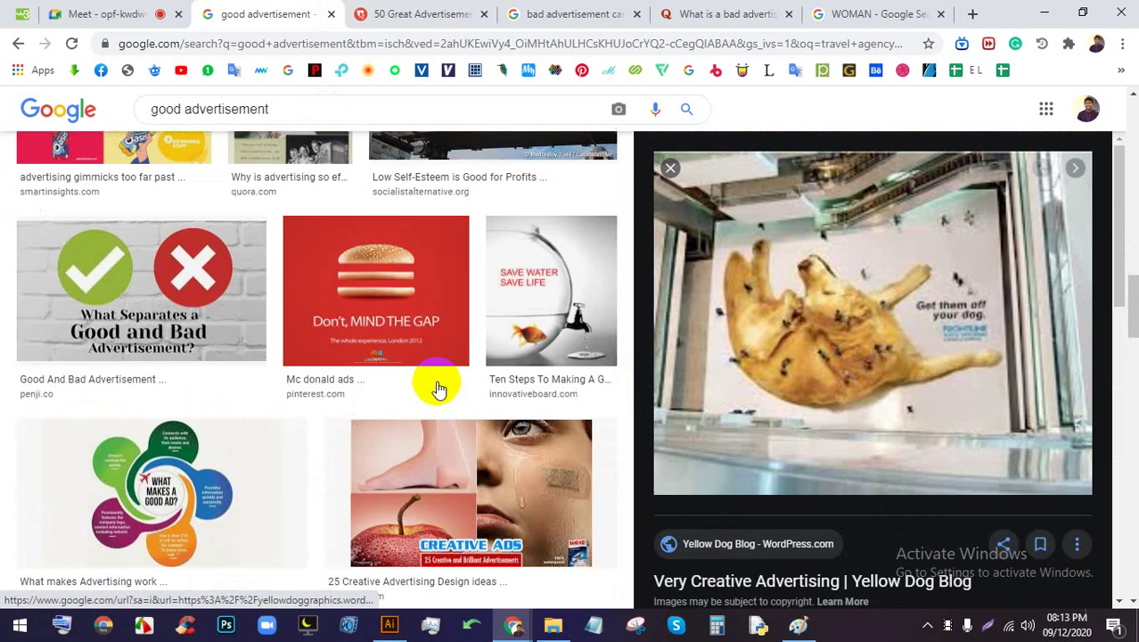
pyautogui.click(453, 483)
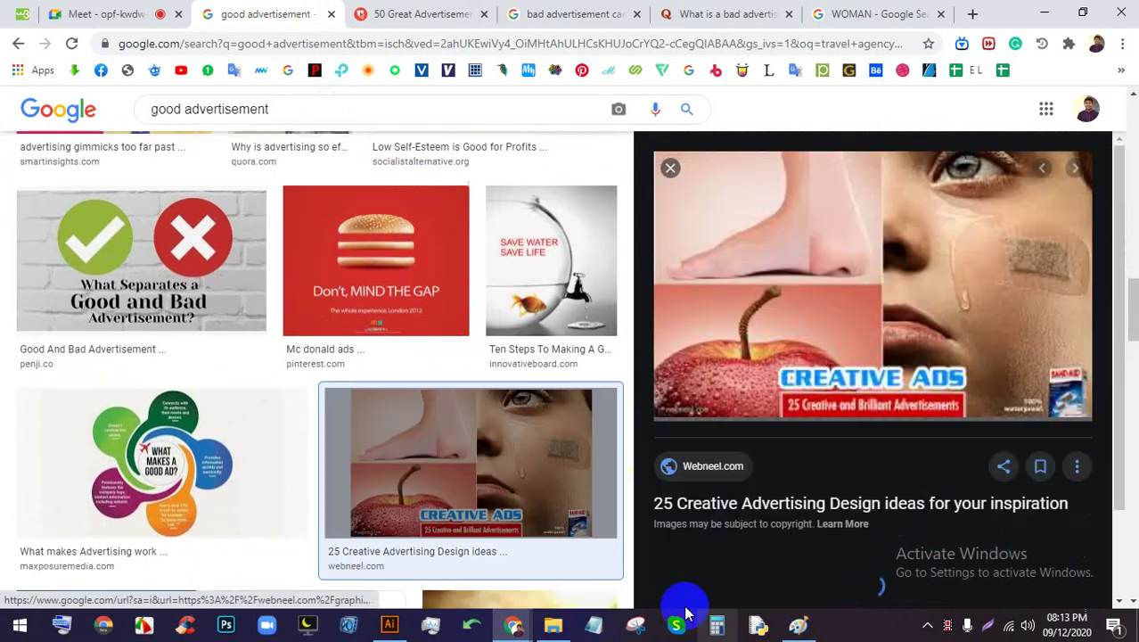
pyautogui.click(670, 168)
# Scroll further through the results and put the cursor in the search query
pyautogui.scroll(-2, 633, 415)
pyautogui.scroll(-10, 633, 414)
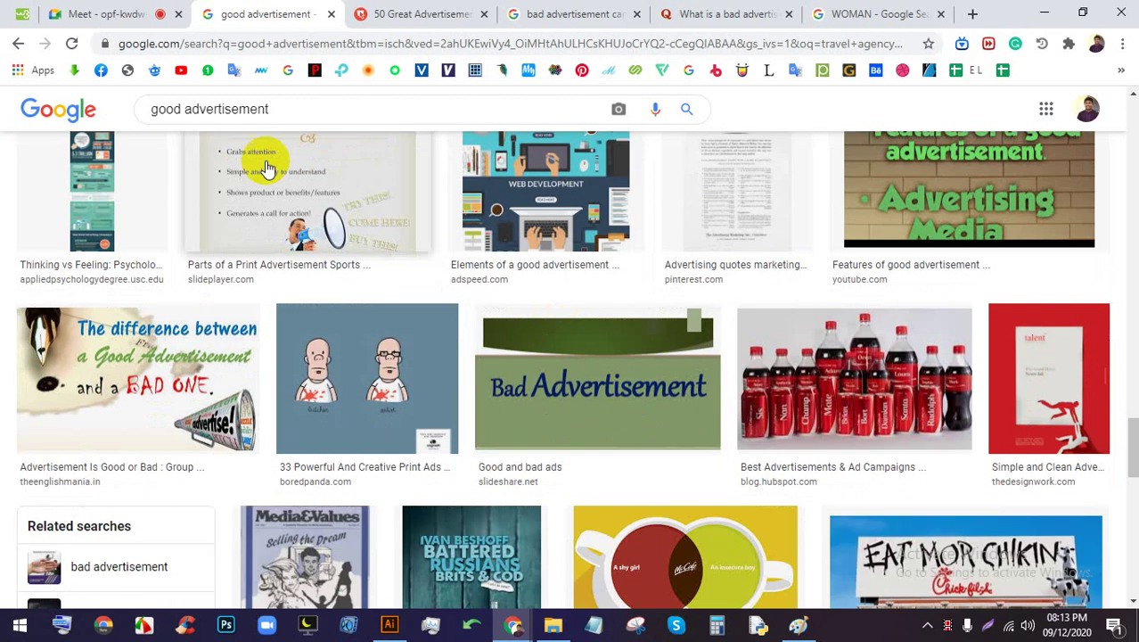
pyautogui.click(288, 108)
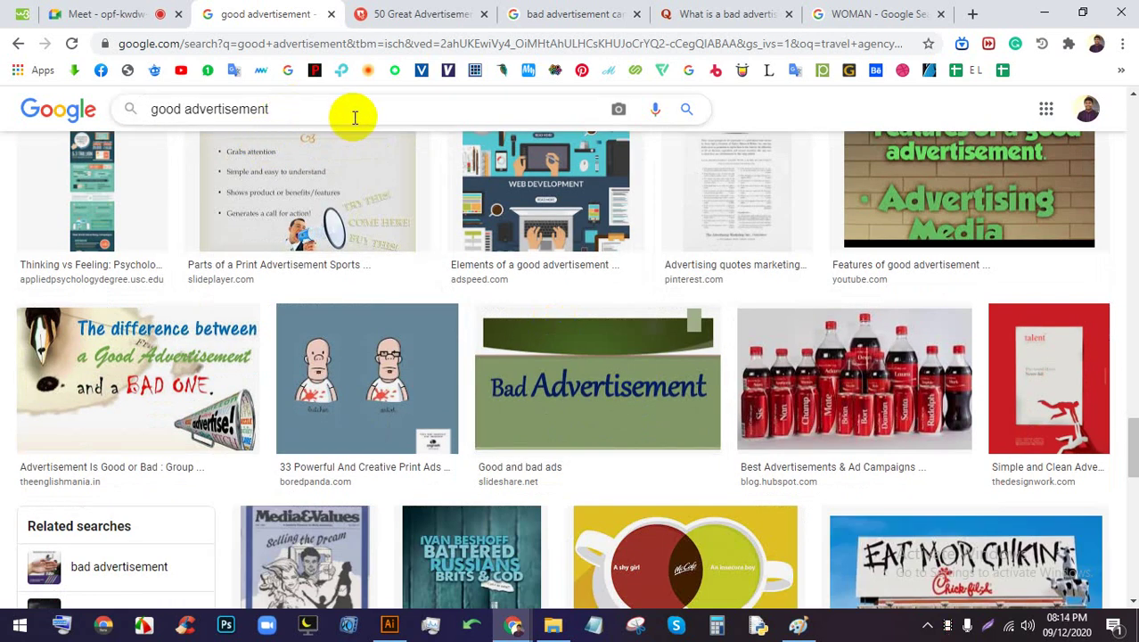
# Search 'good advertisement pepsi' and preview the That's What I Like and hongkiat Pepsi ads
pyautogui.write('pepsi')
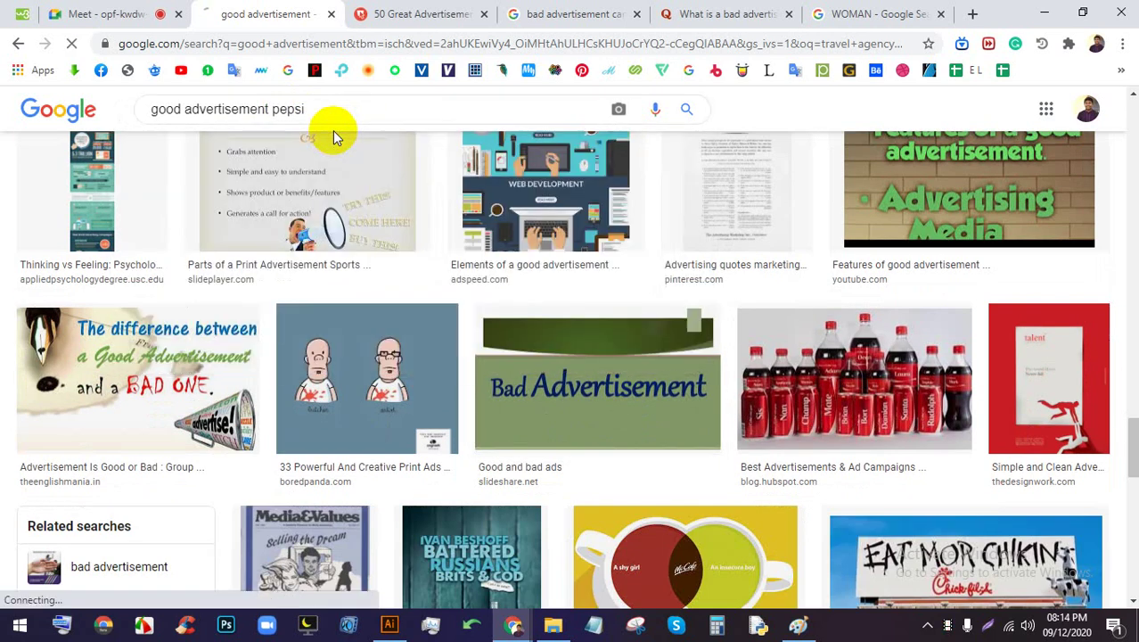
pyautogui.press('Return')
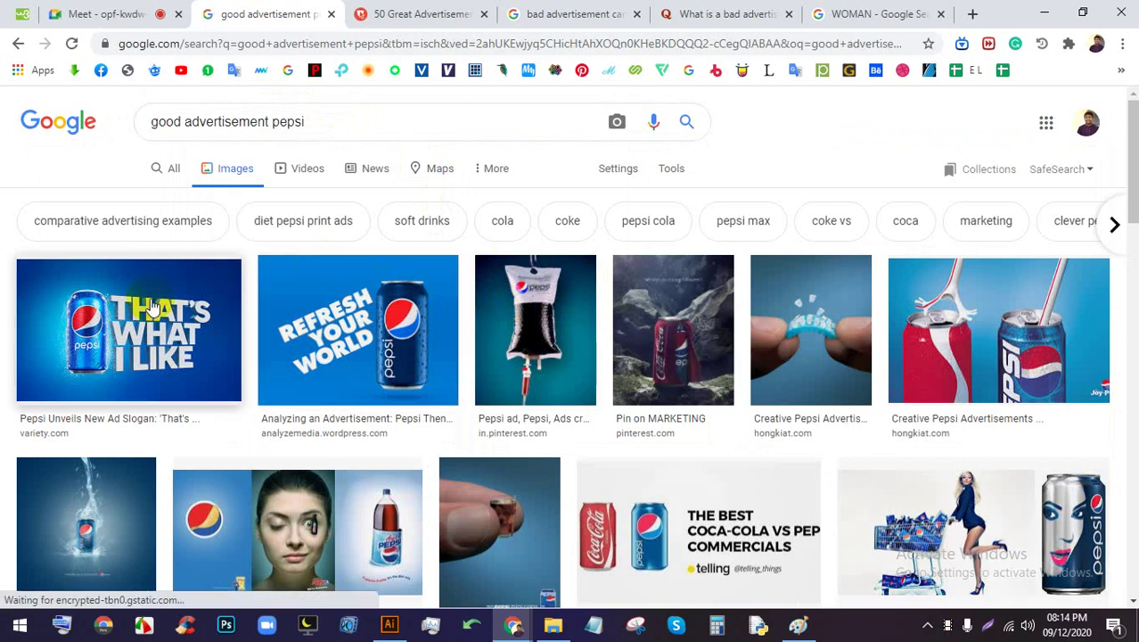
pyautogui.click(125, 308)
pyautogui.scroll(-2, 312, 355)
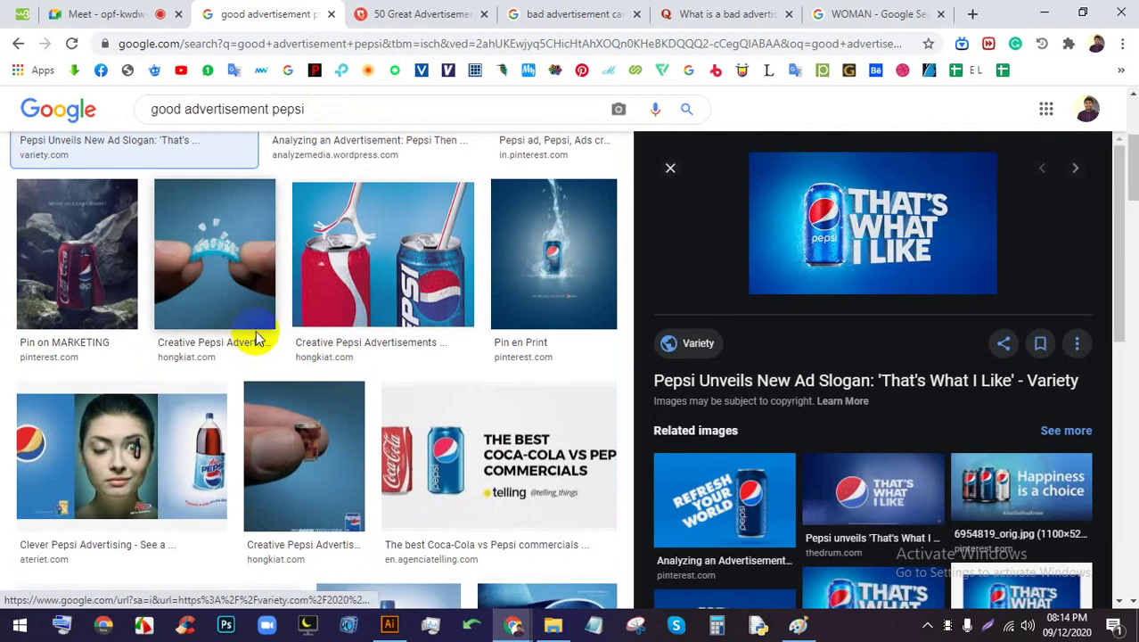
pyautogui.click(241, 268)
pyautogui.scroll(-3, 666, 377)
pyautogui.scroll(-5, 521, 343)
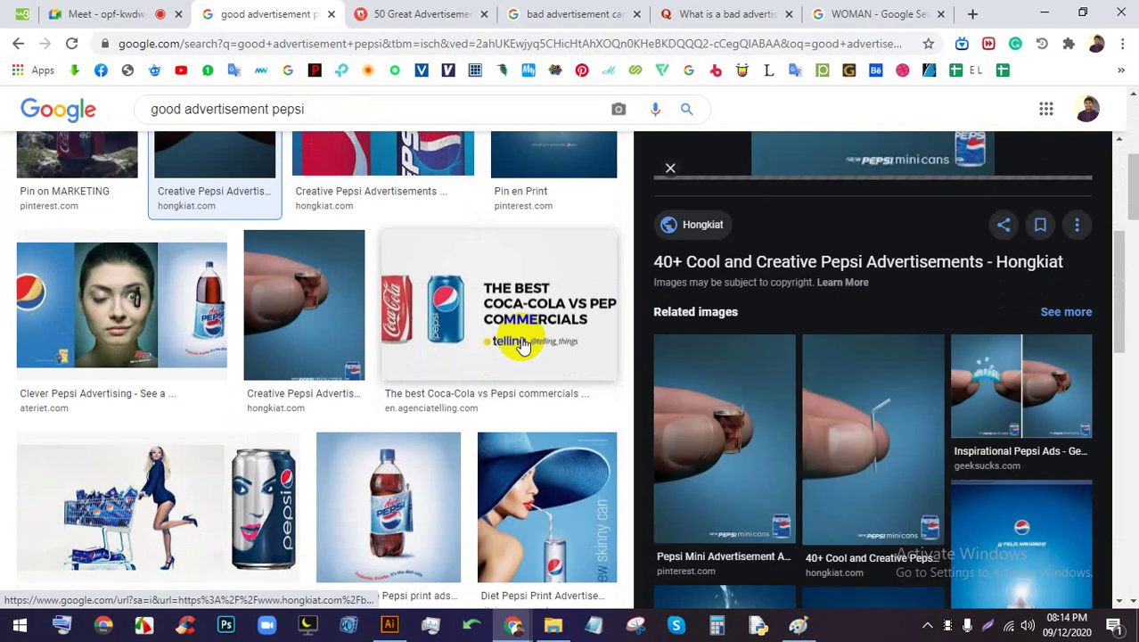
pyautogui.scroll(-2, 490, 357)
# Preview the mini cans, Cool Pepsi Ads, splashing can, Coke vs Pepsi, Diet Pepsi and Creative Ads images
pyautogui.click(745, 356)
pyautogui.scroll(-8, 374, 299)
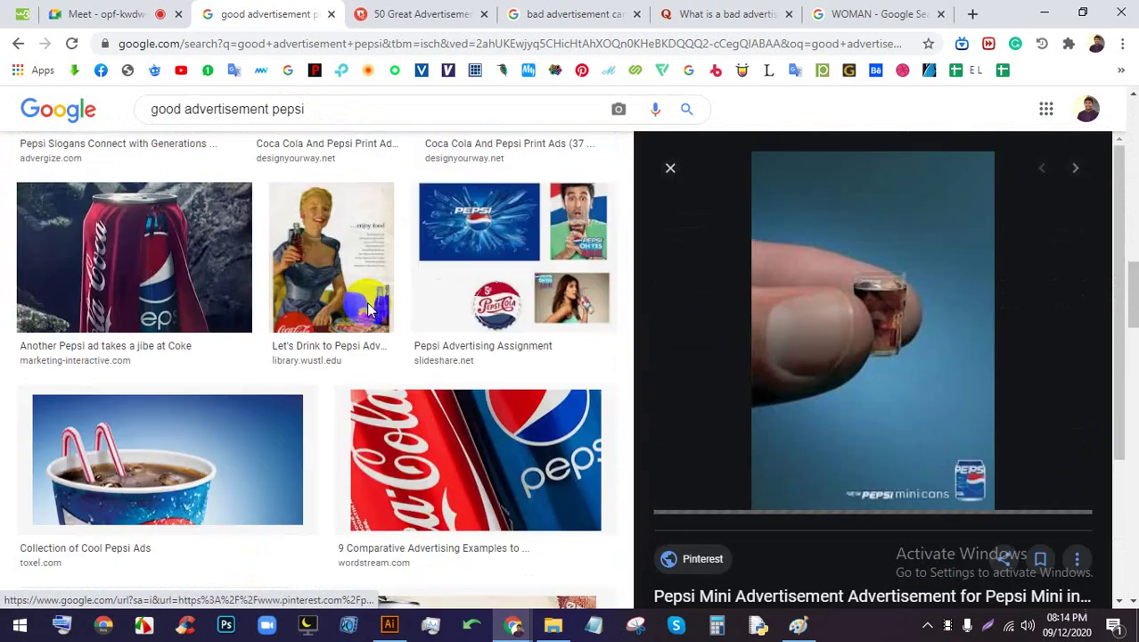
pyautogui.click(262, 265)
pyautogui.scroll(-8, 459, 325)
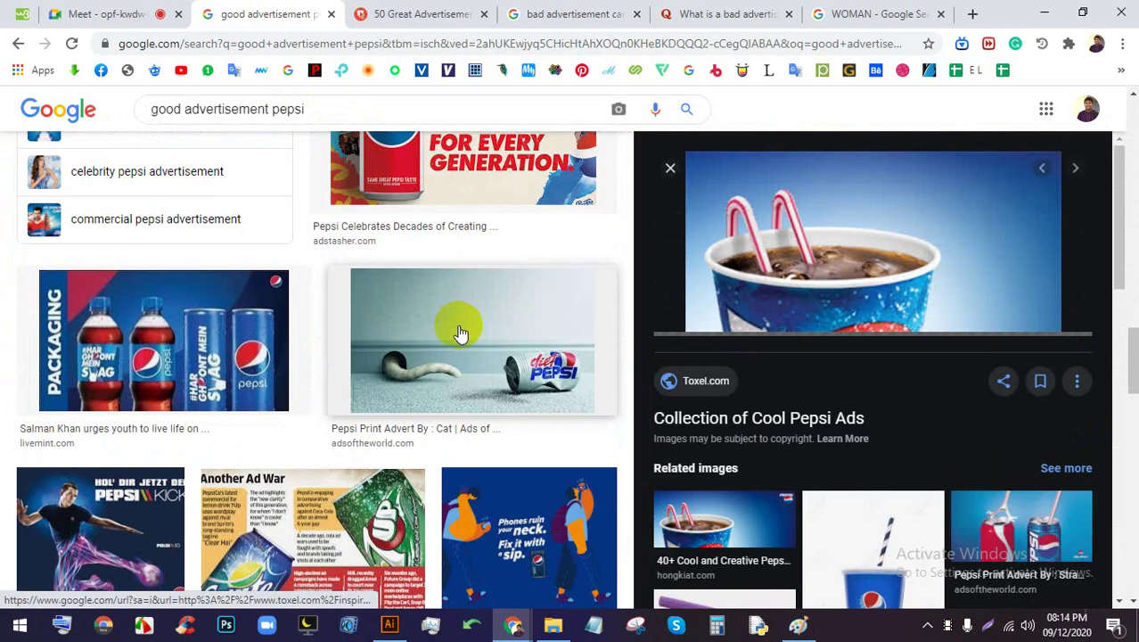
pyautogui.click(338, 384)
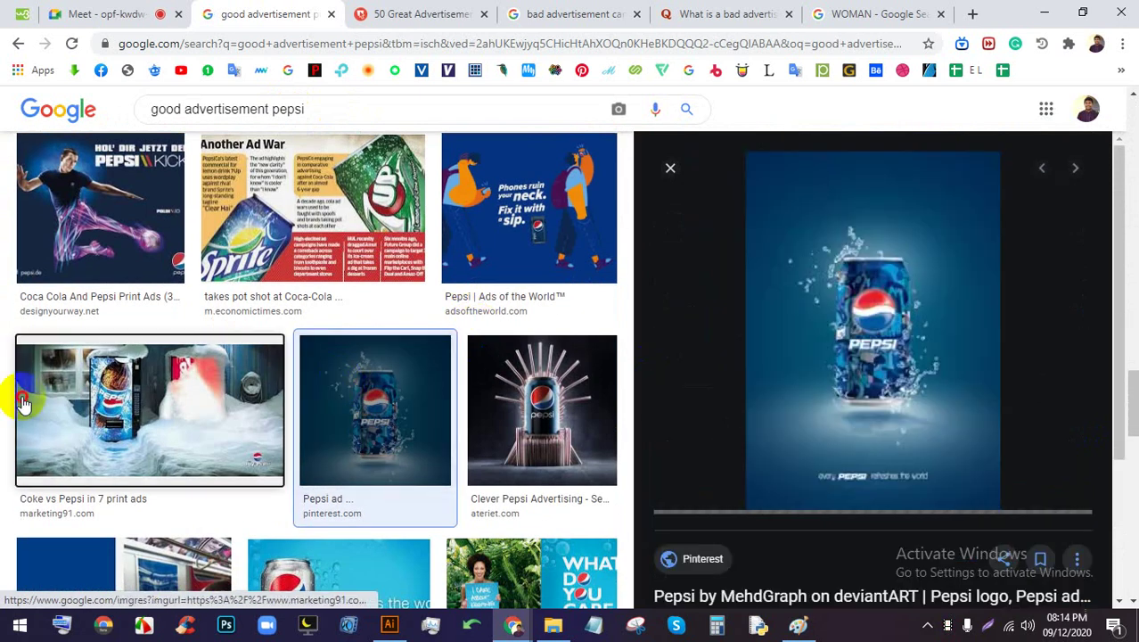
pyautogui.click(22, 397)
pyautogui.scroll(-1, 773, 337)
pyautogui.scroll(-4, 369, 389)
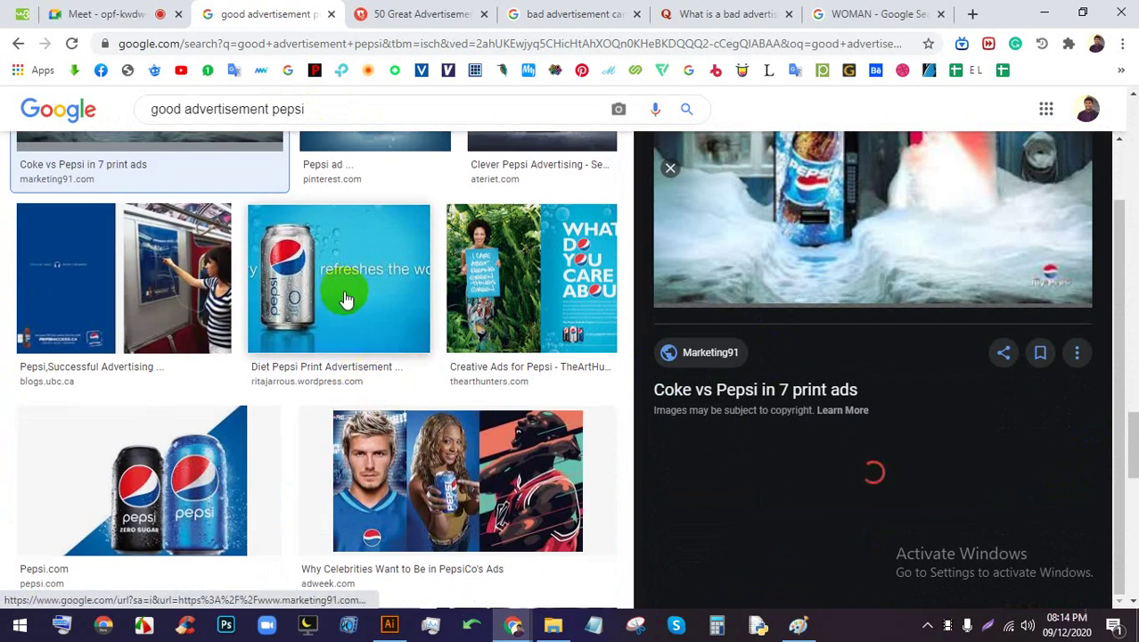
pyautogui.click(418, 291)
pyautogui.click(517, 279)
# Glance at the Google Meet call, then return to the Pepsi image results
pyautogui.click(138, 13)
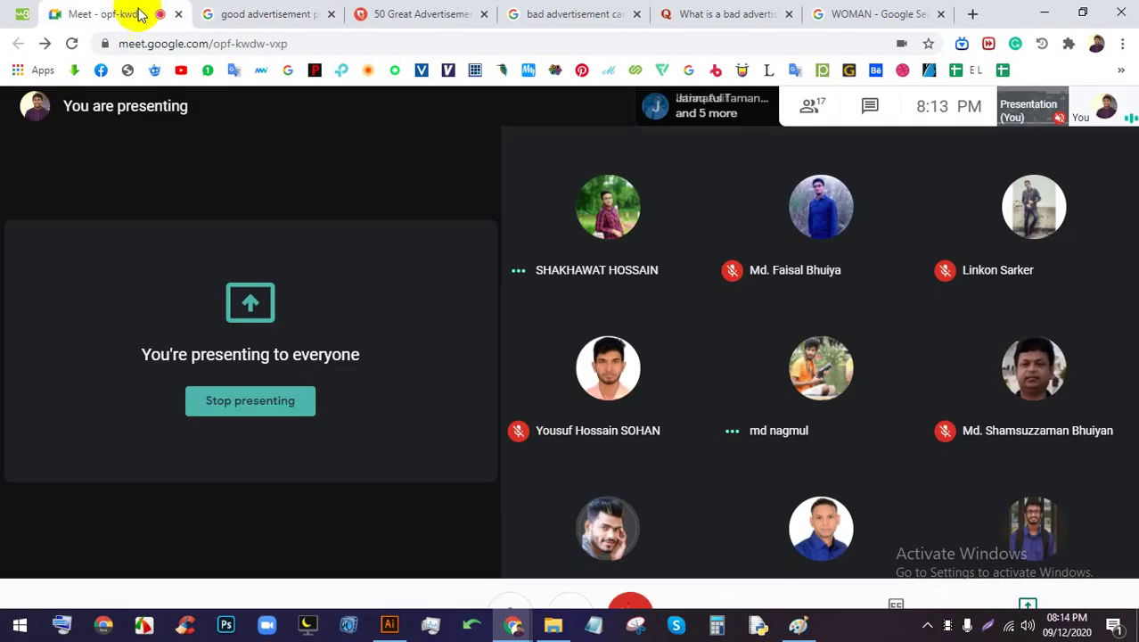
pyautogui.click(284, 13)
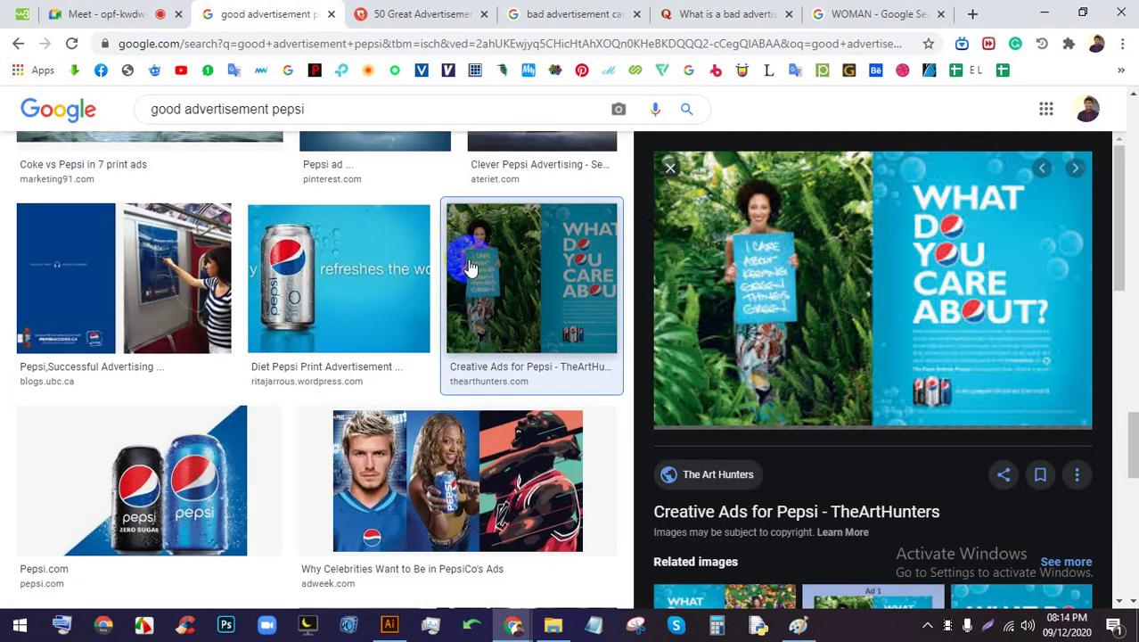
pyautogui.scroll(-3, 521, 324)
pyautogui.scroll(-2, 506, 365)
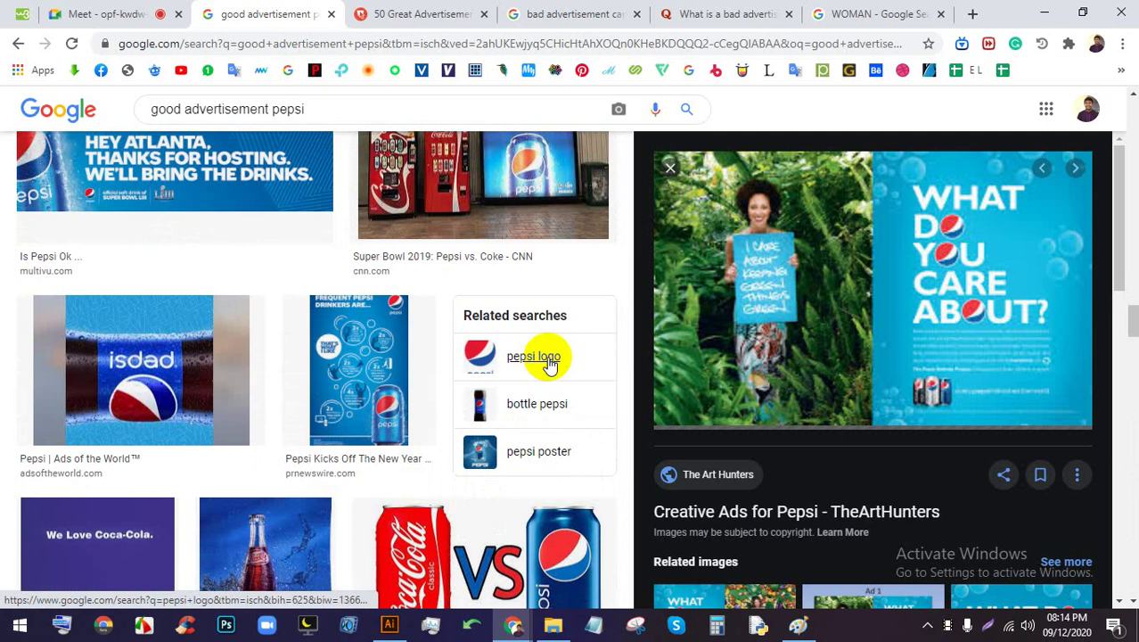
pyautogui.scroll(-10, 543, 349)
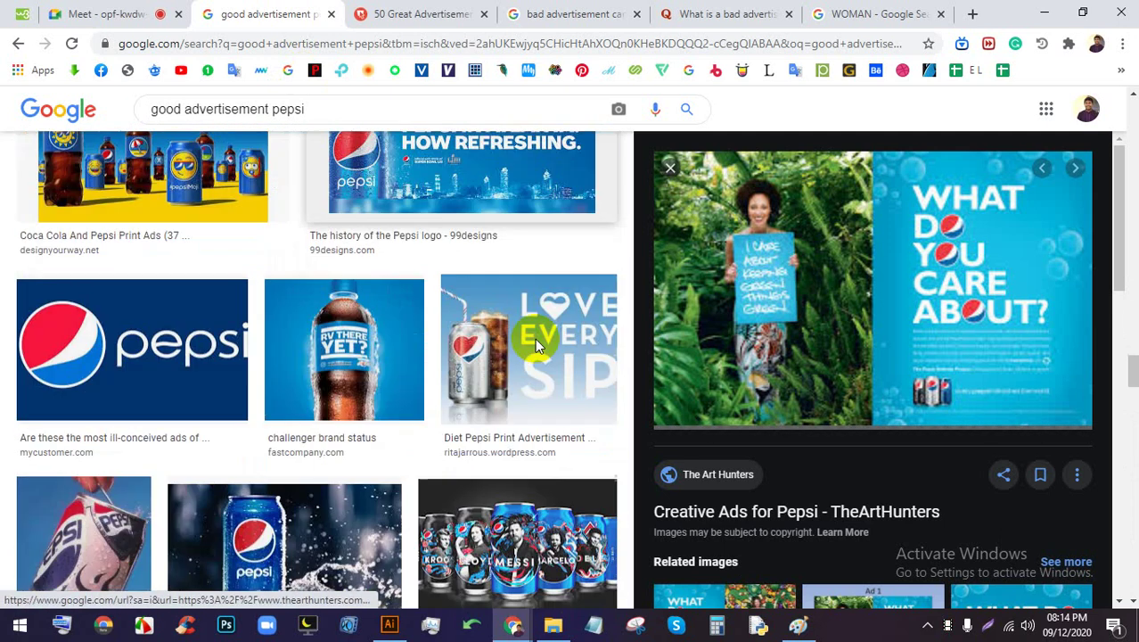
pyautogui.scroll(-8, 538, 346)
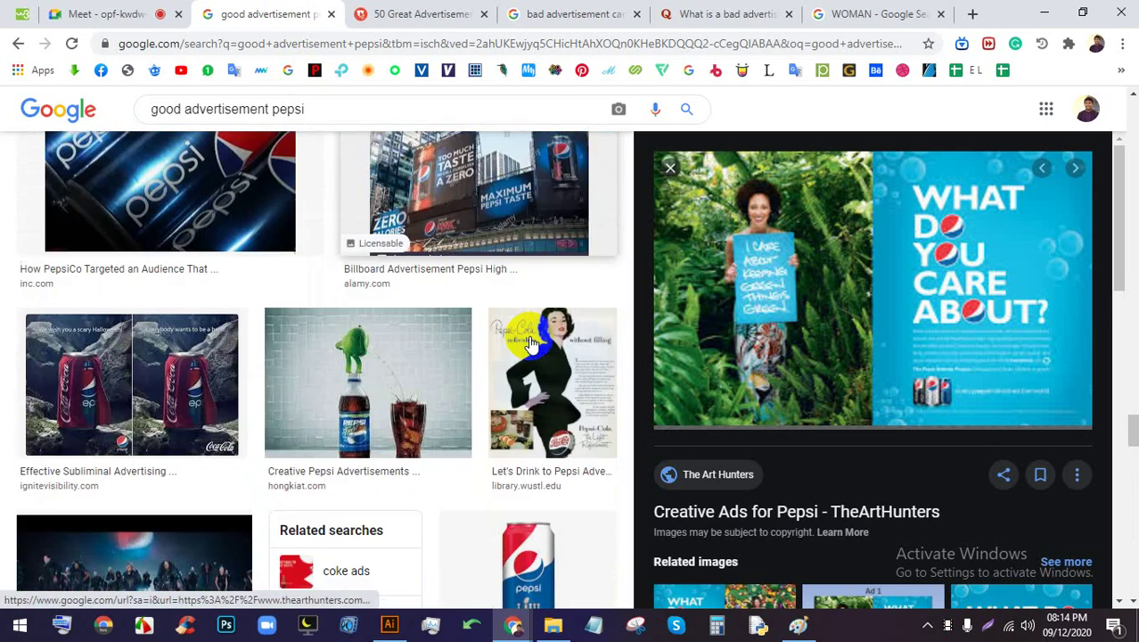
pyautogui.scroll(1, 532, 340)
pyautogui.scroll(-3, 325, 318)
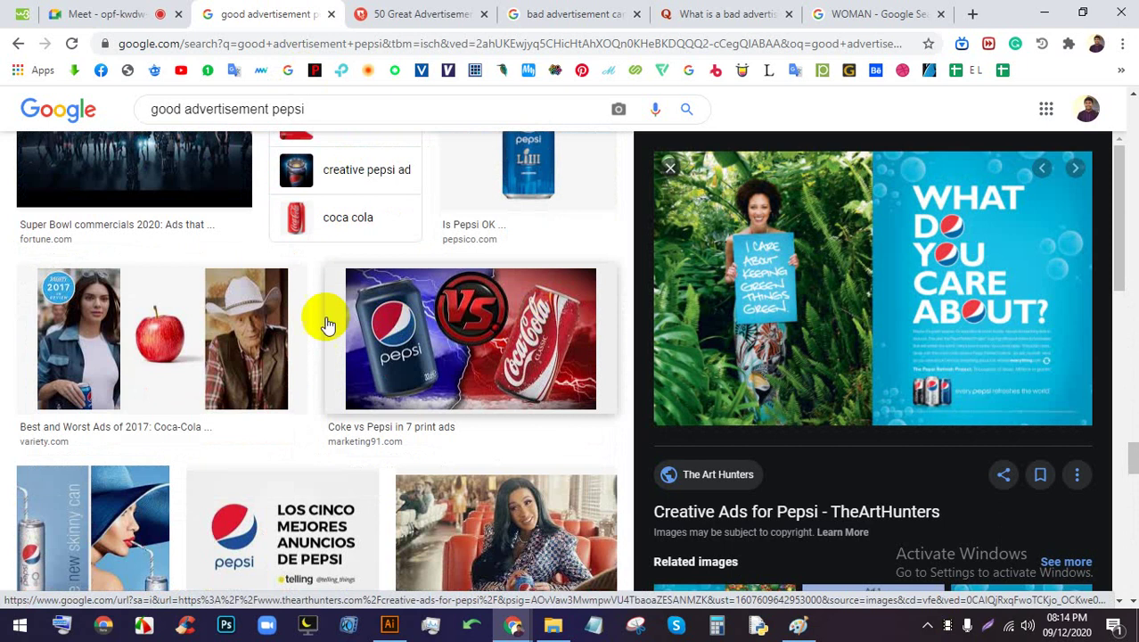
# Scroll through the rest of the Pepsi results and begin erasing 'pepsi' from the query
pyautogui.scroll(-6, 390, 322)
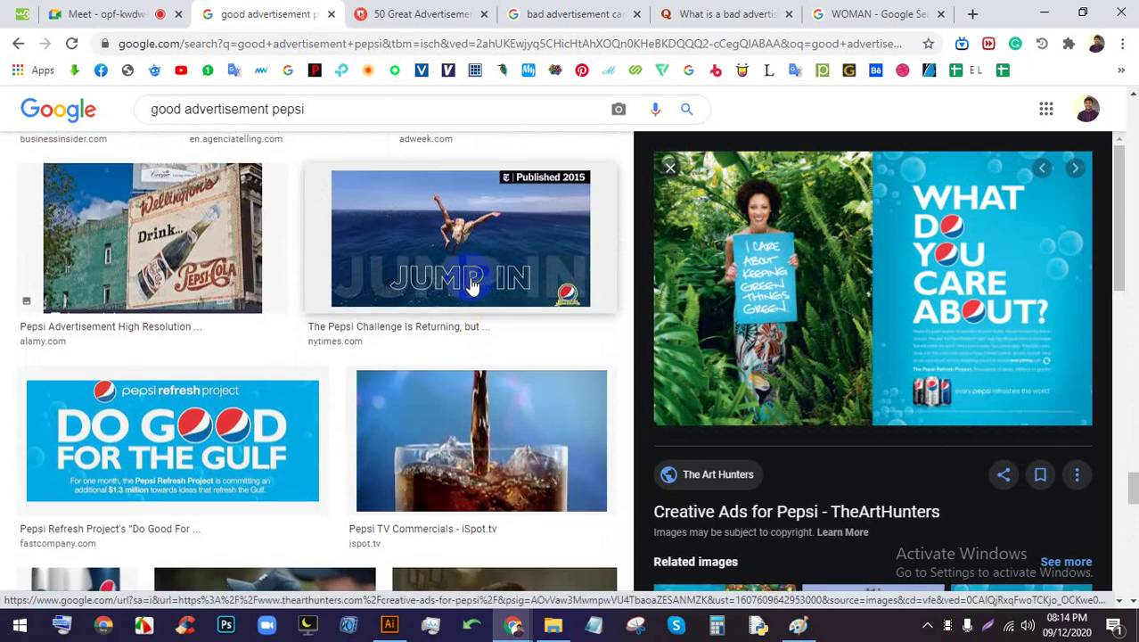
pyautogui.scroll(-5, 472, 285)
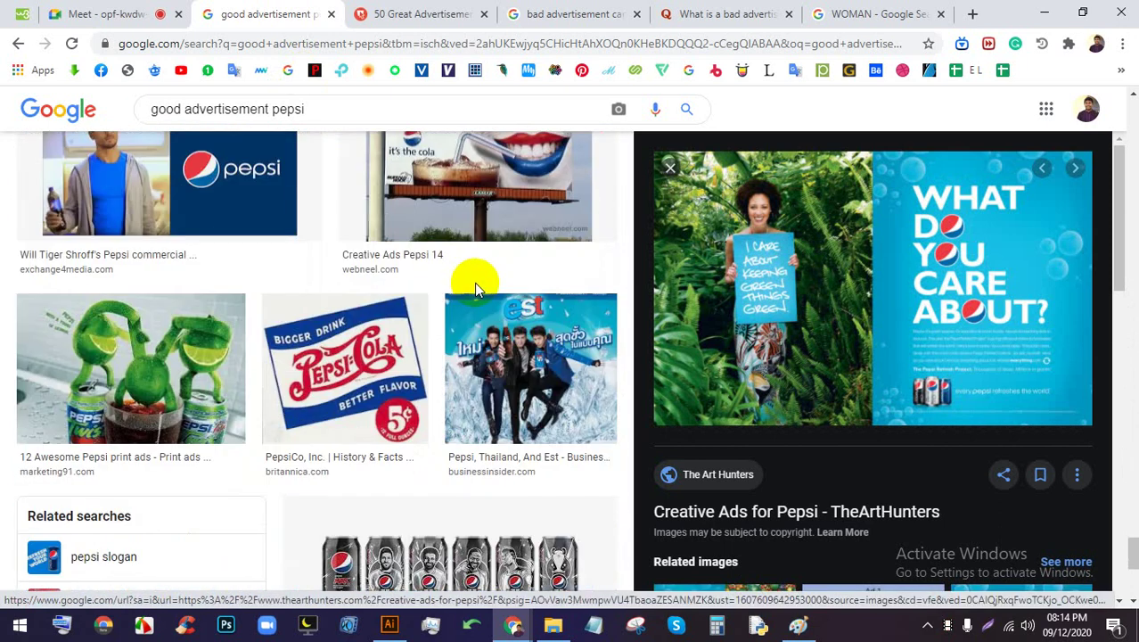
pyautogui.scroll(-7, 474, 283)
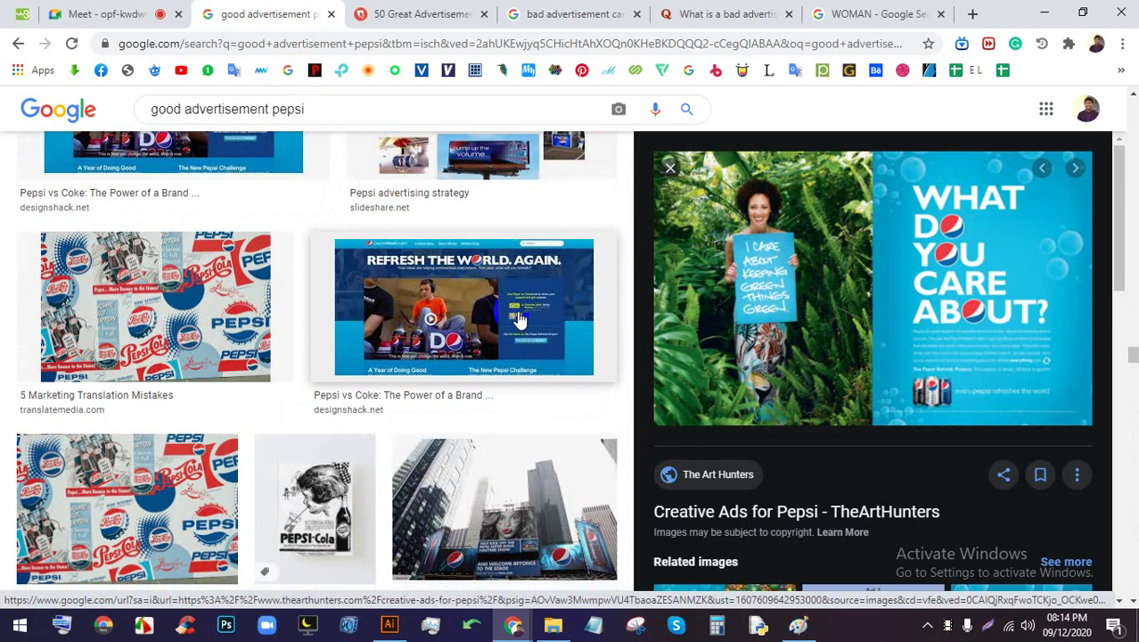
pyautogui.scroll(-3, 517, 314)
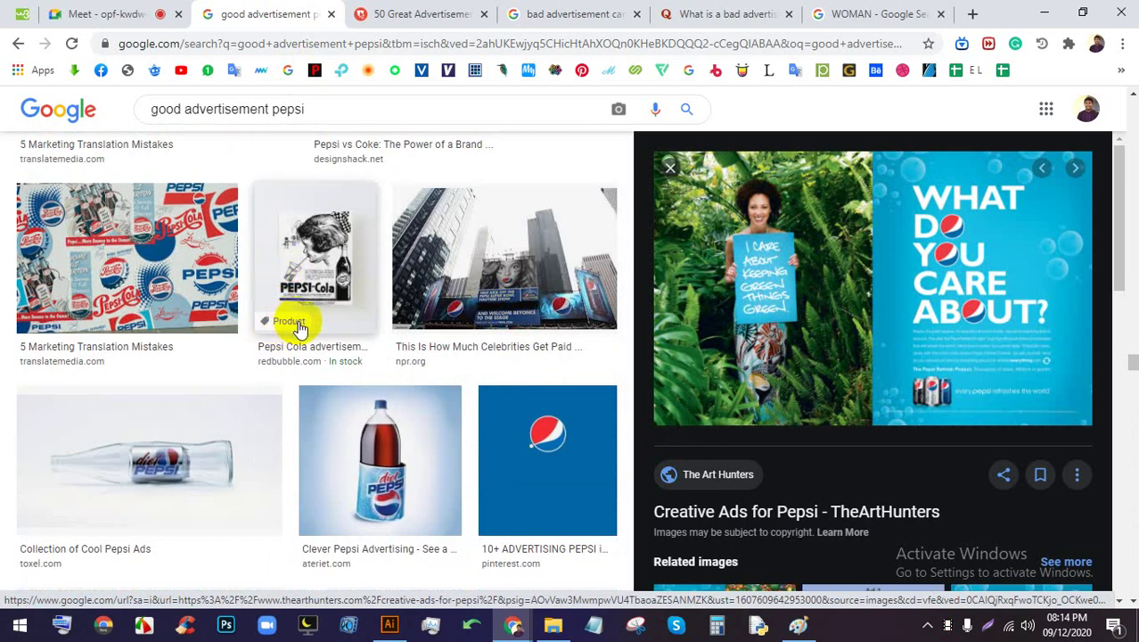
pyautogui.scroll(-3, 374, 352)
pyautogui.scroll(-5, 436, 336)
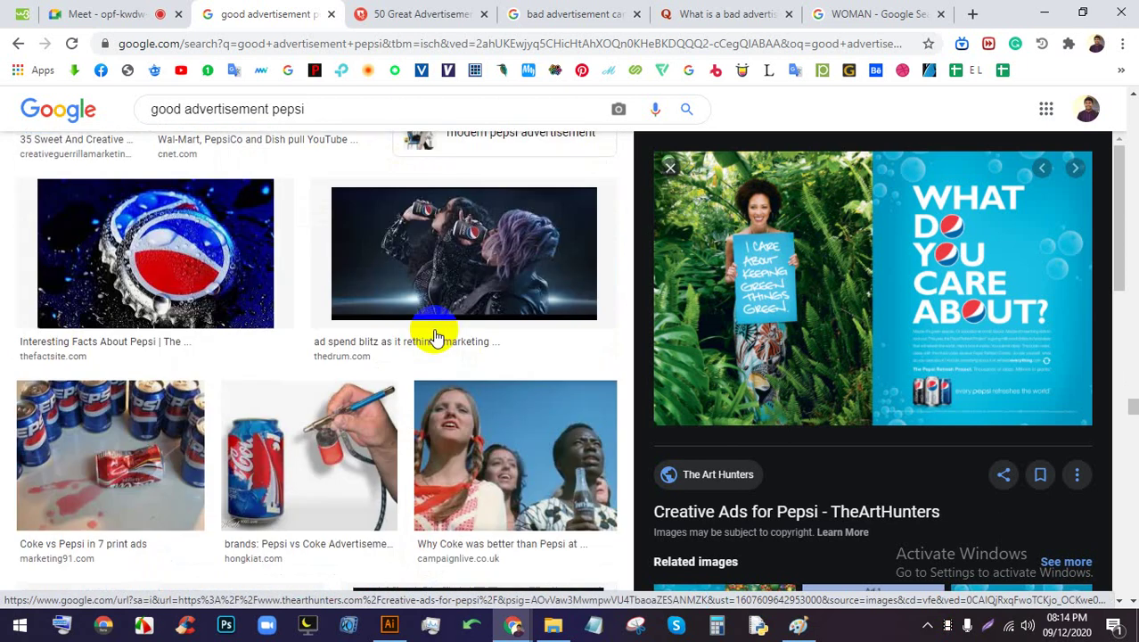
pyautogui.scroll(-15, 435, 337)
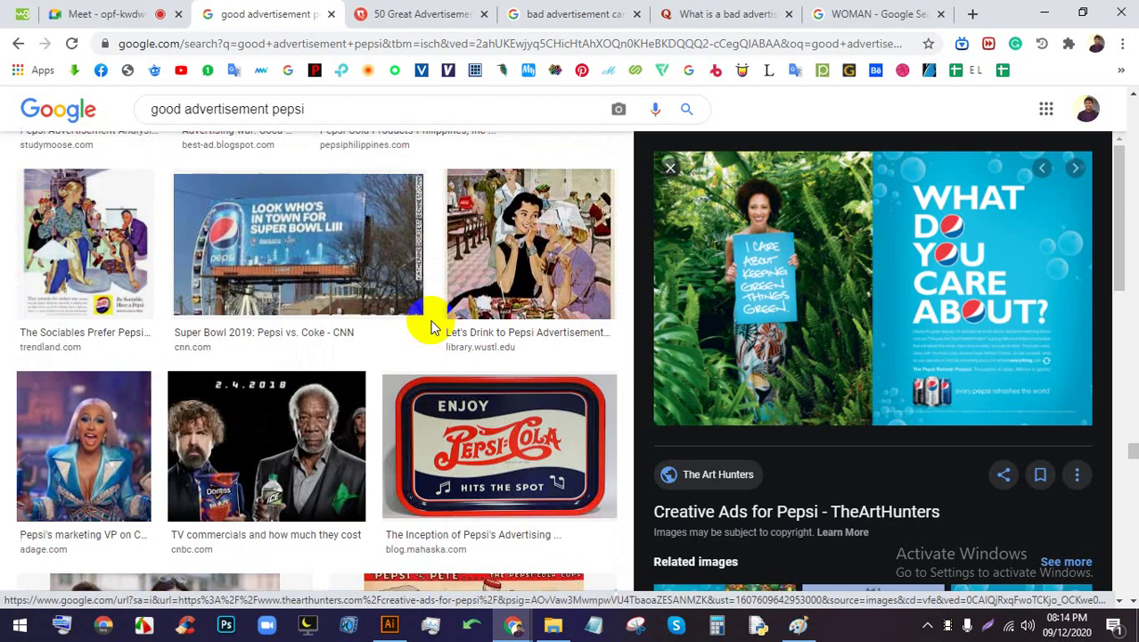
pyautogui.scroll(-5, 431, 328)
pyautogui.click(343, 117)
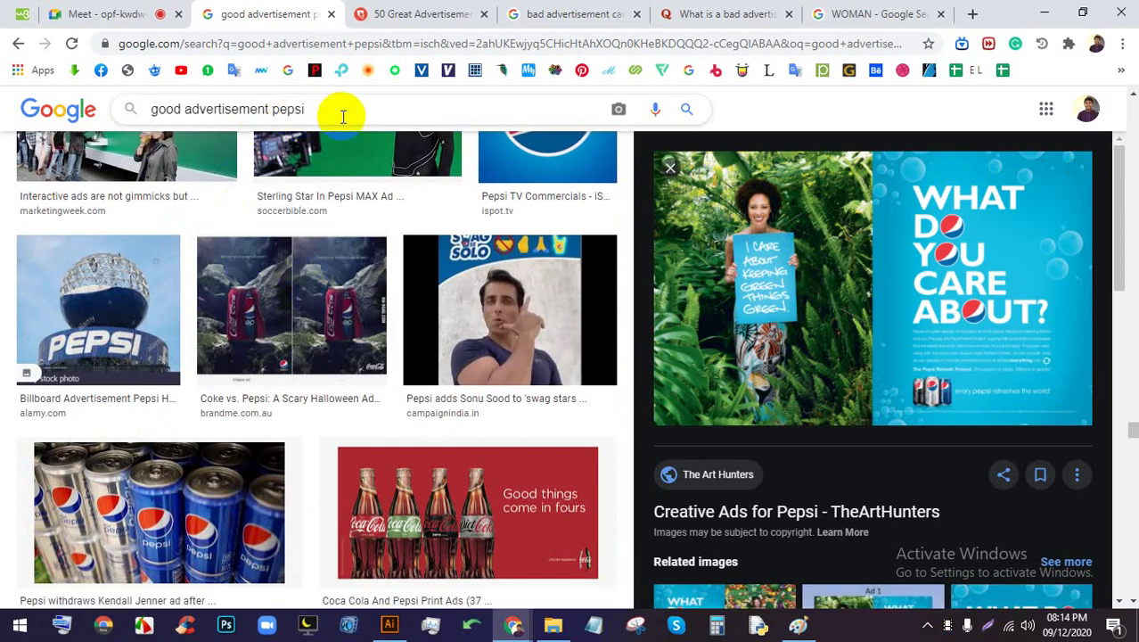
pyautogui.press('BackSpace')
pyautogui.press('BackSpace')
pyautogui.press('BackSpace')
pyautogui.press('BackSpace')
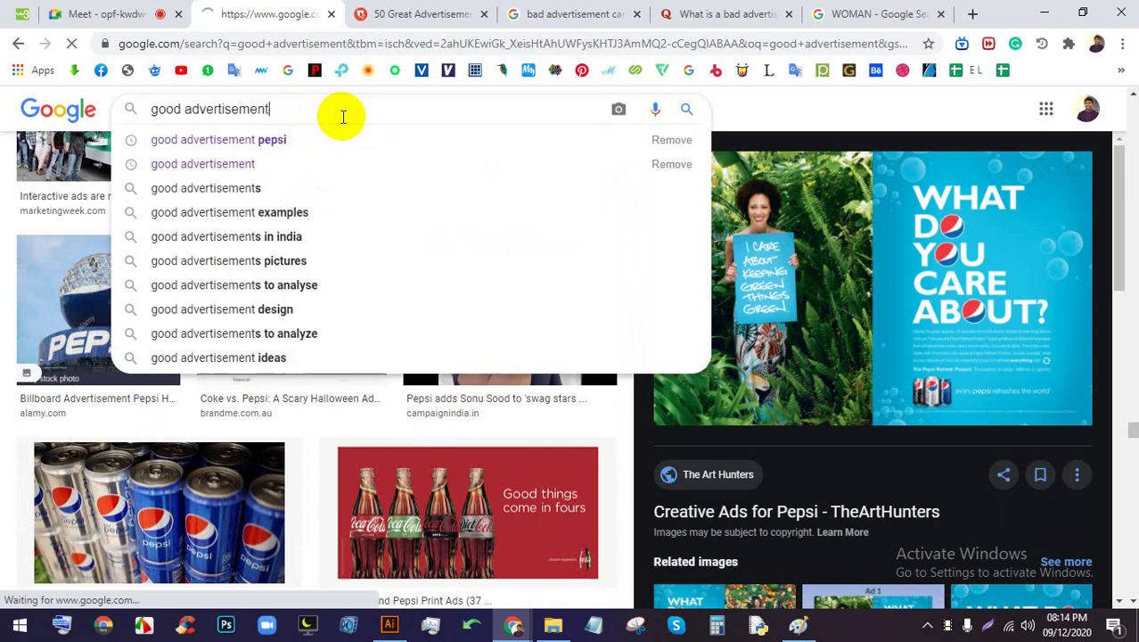
# Rerun the 'good advertisement' image search and narrow it to creative advertisements
pyautogui.press('Return')
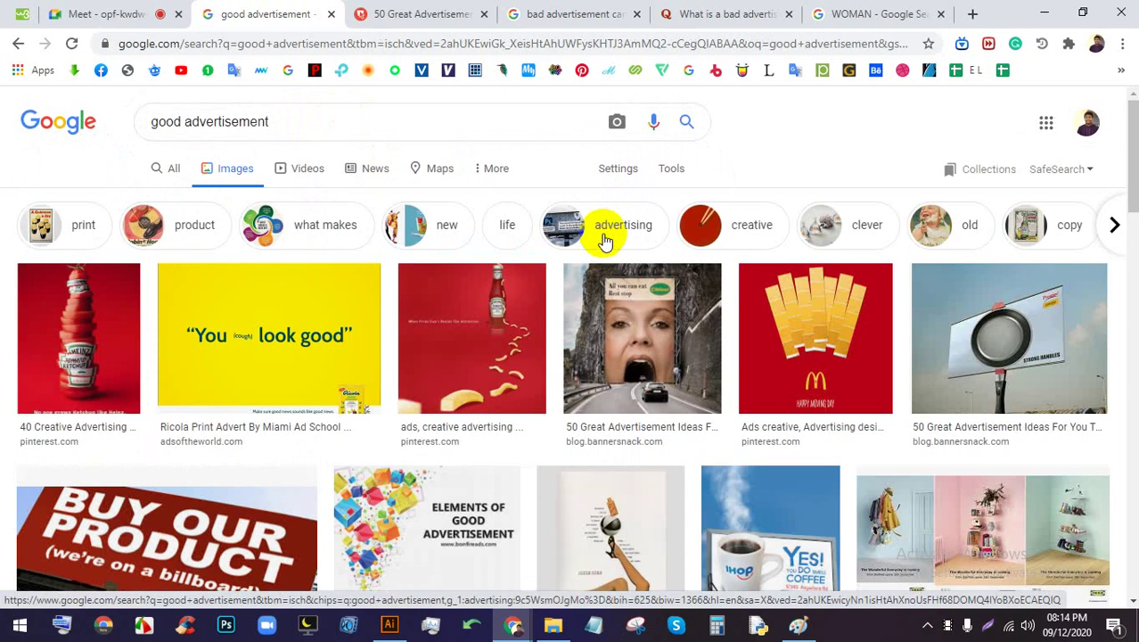
pyautogui.click(604, 240)
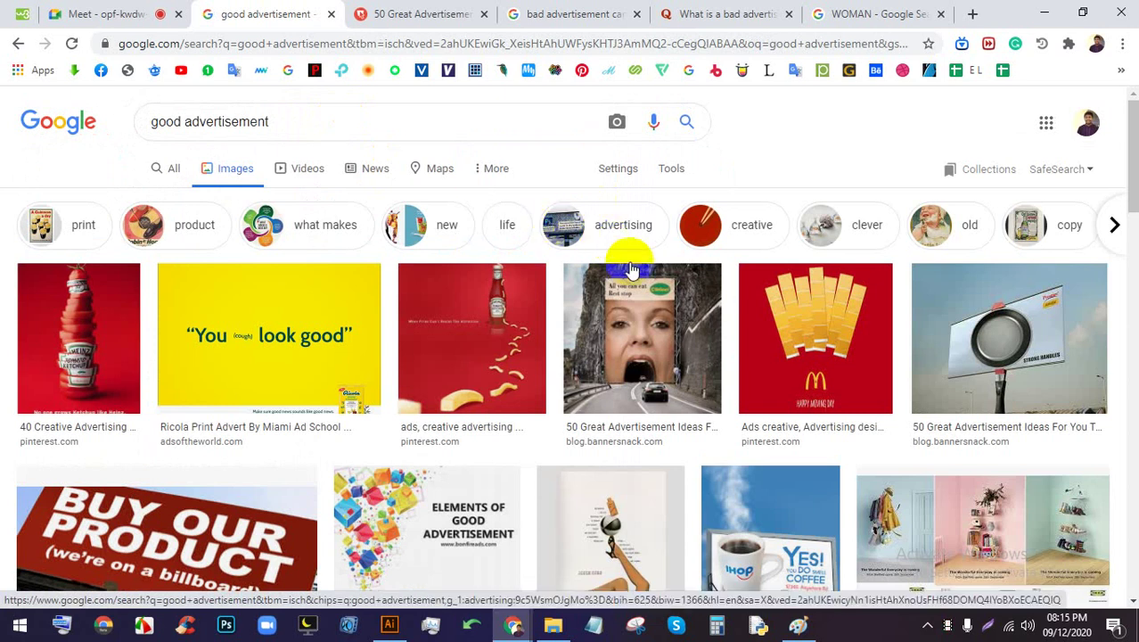
pyautogui.click(749, 233)
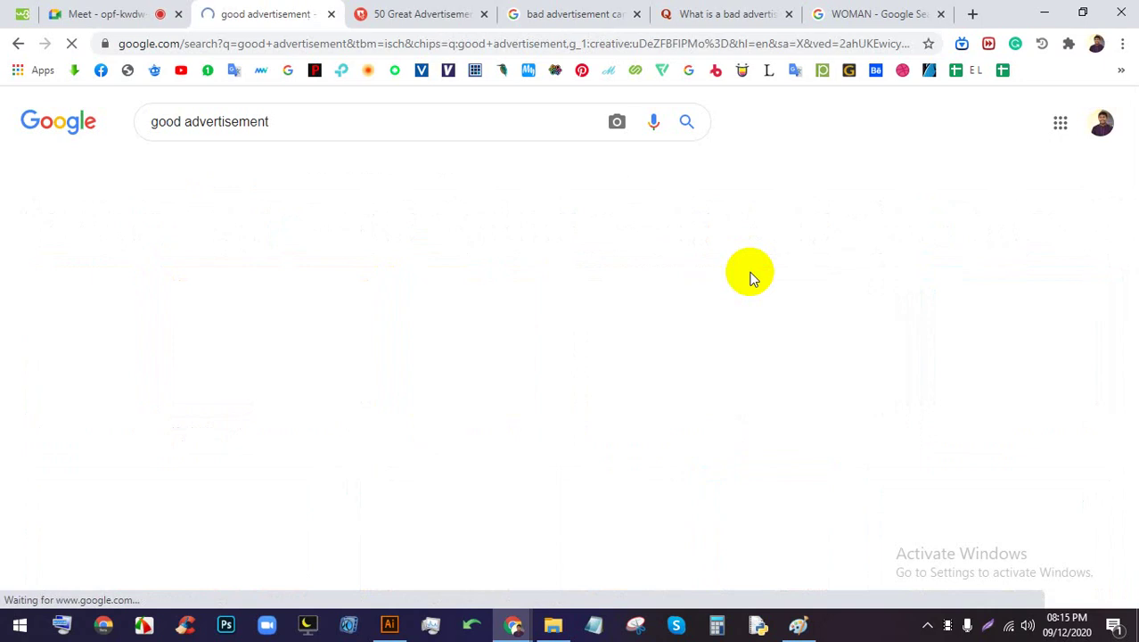
pyautogui.scroll(-5, 592, 392)
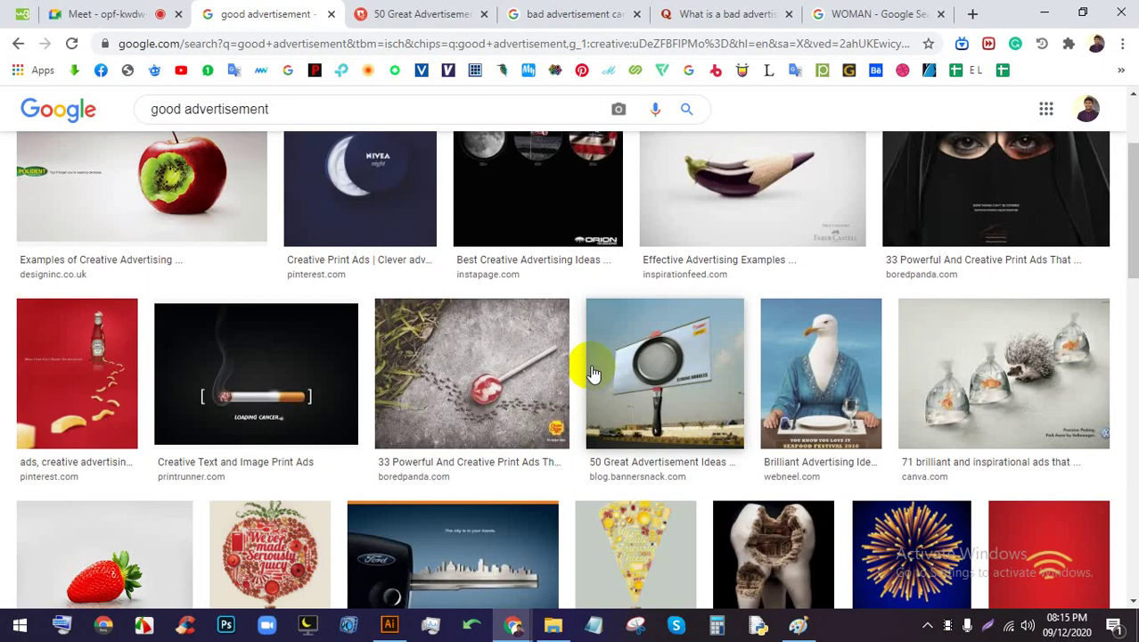
pyautogui.scroll(-5, 588, 374)
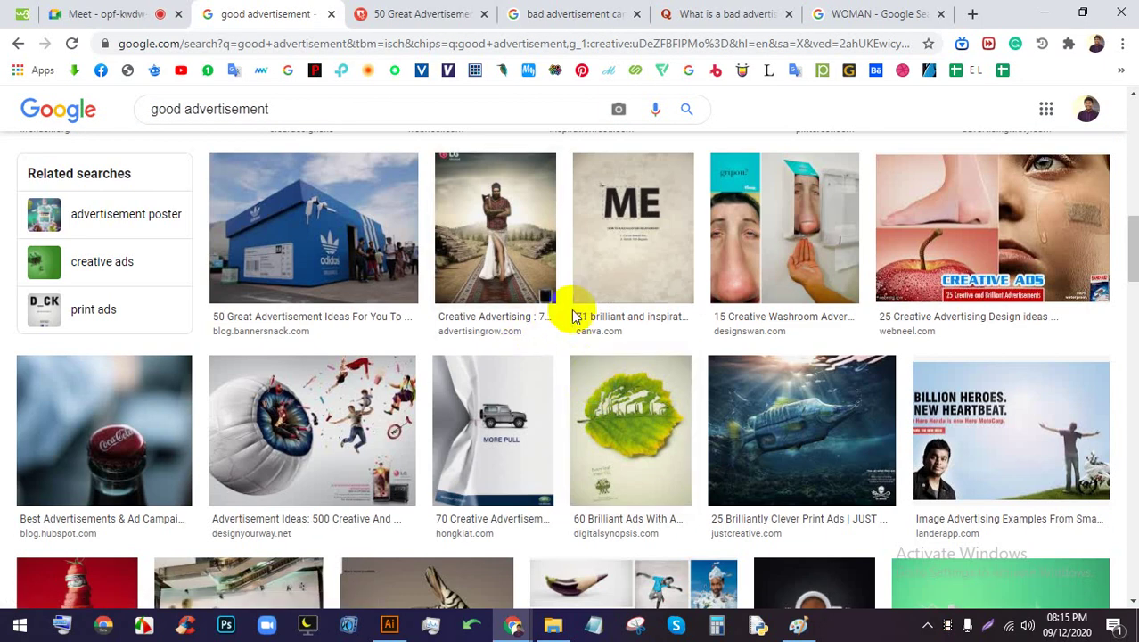
pyautogui.scroll(-5, 731, 348)
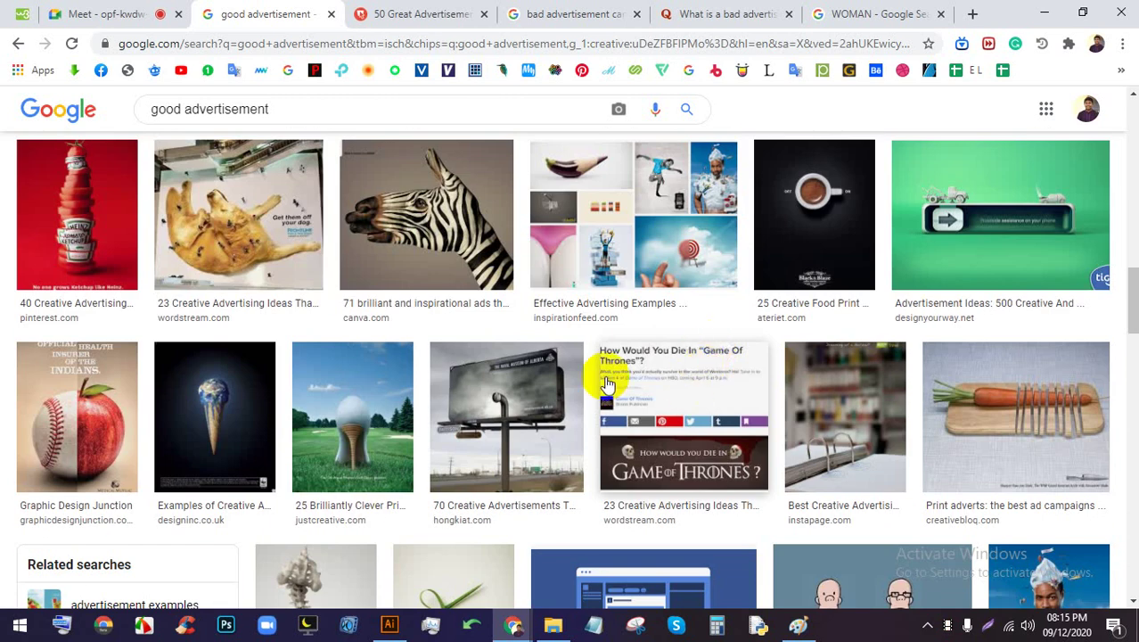
pyautogui.scroll(-1, 600, 371)
pyautogui.scroll(1, 600, 370)
# Preview the zebra hand-painting ad, then close the preview
pyautogui.click(373, 211)
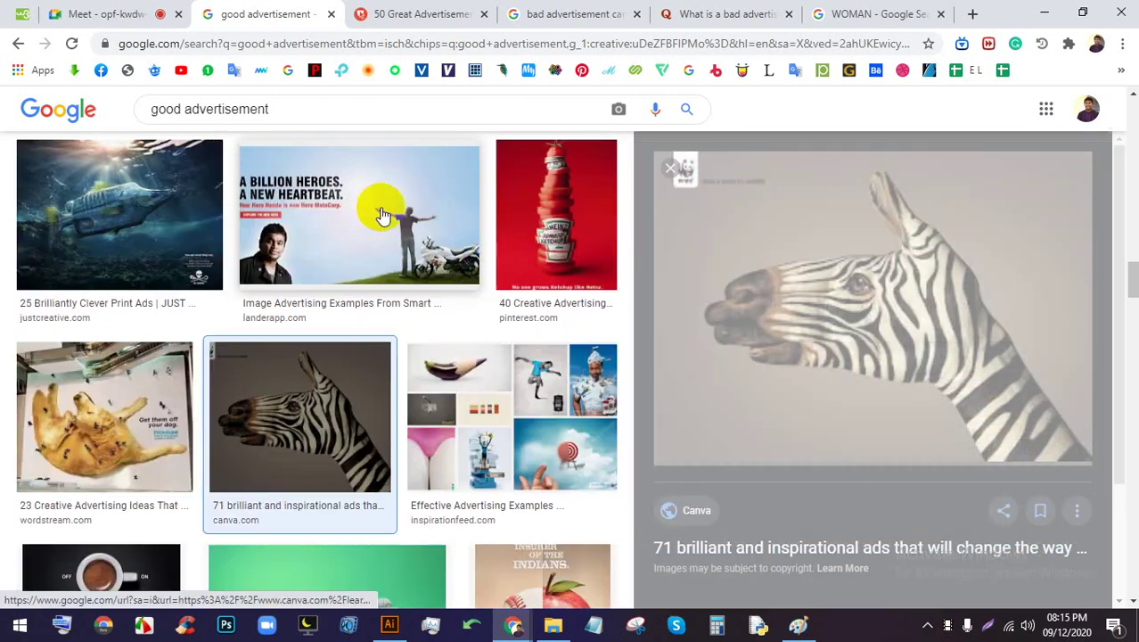
pyautogui.scroll(-5, 584, 344)
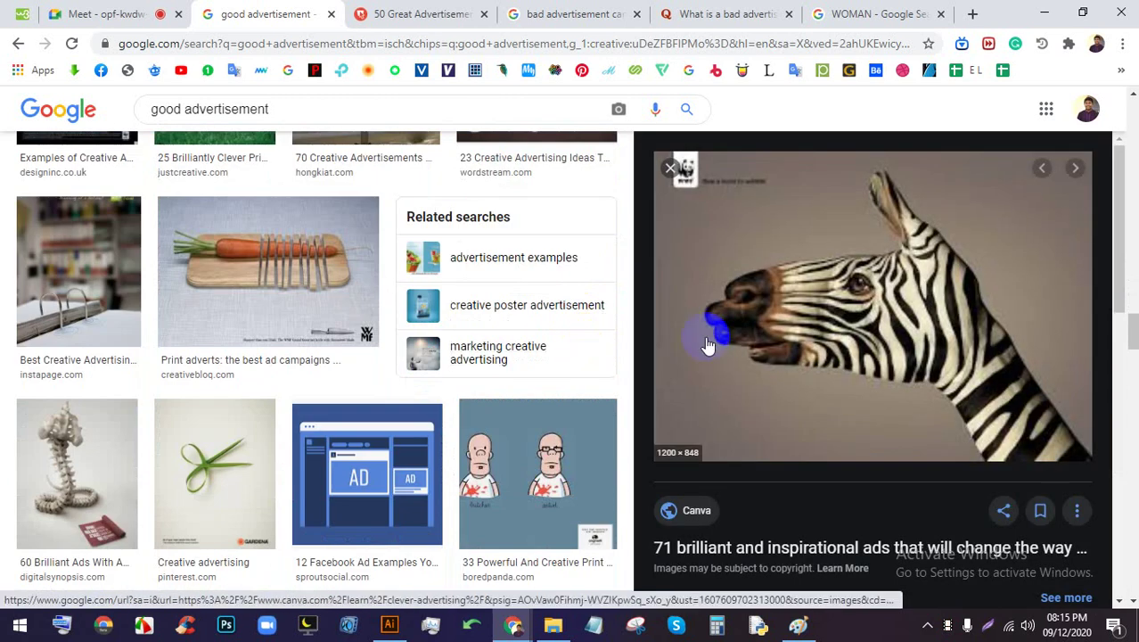
pyautogui.click(670, 168)
pyautogui.scroll(-15, 696, 363)
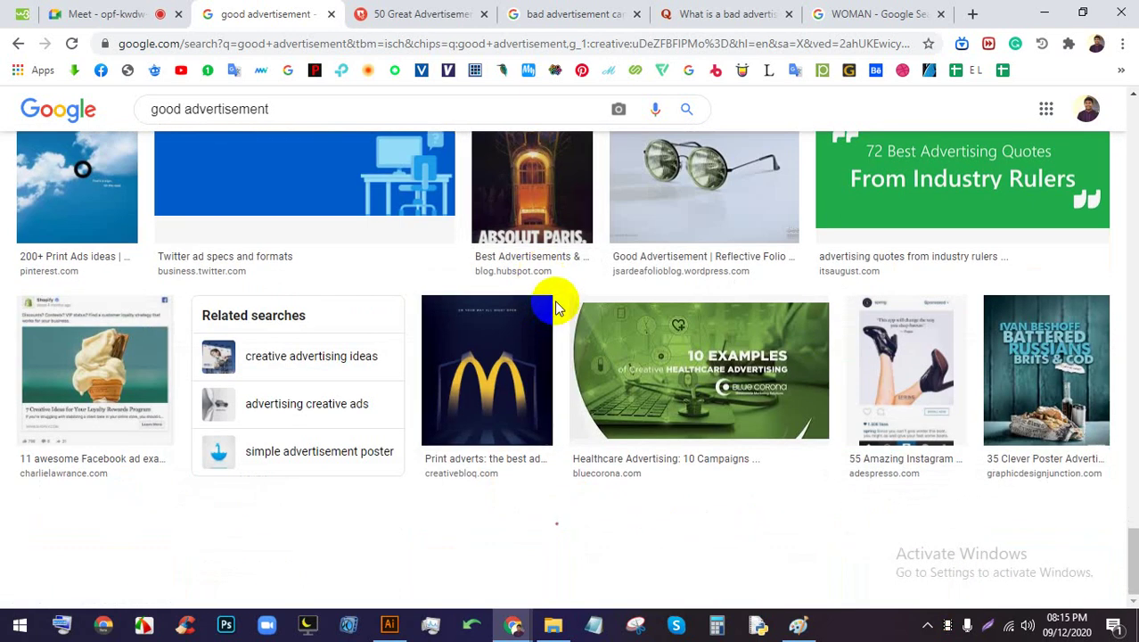
pyautogui.scroll(5, 554, 299)
# Glance at the Meet call and the 50 Great Advertisements page, then return to the image results
pyautogui.click(161, 14)
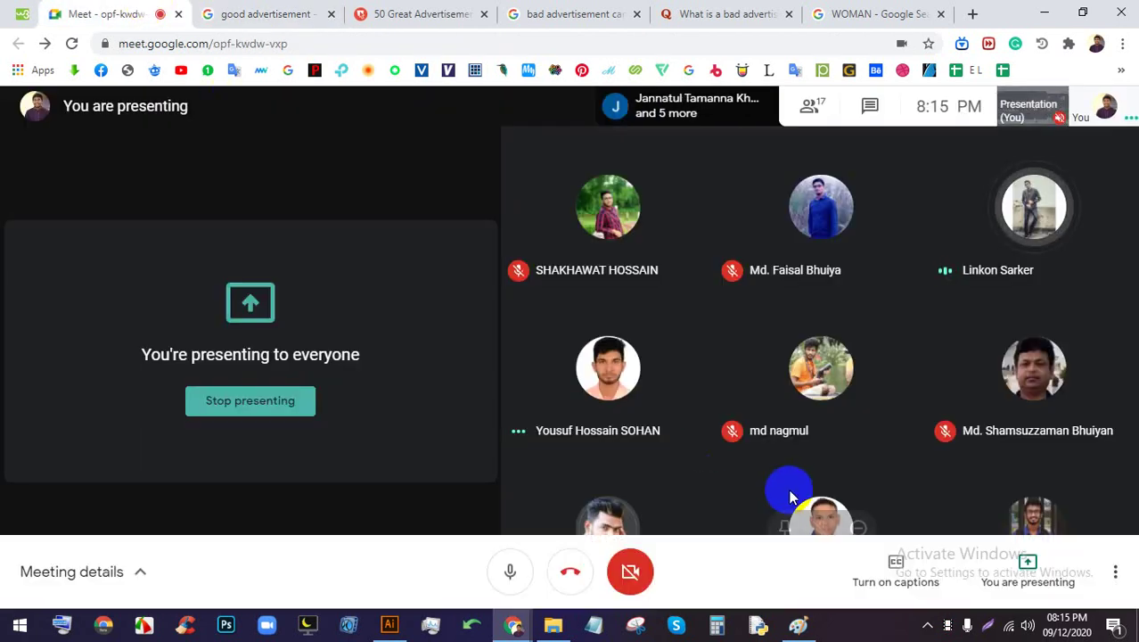
pyautogui.click(384, 11)
pyautogui.click(318, 13)
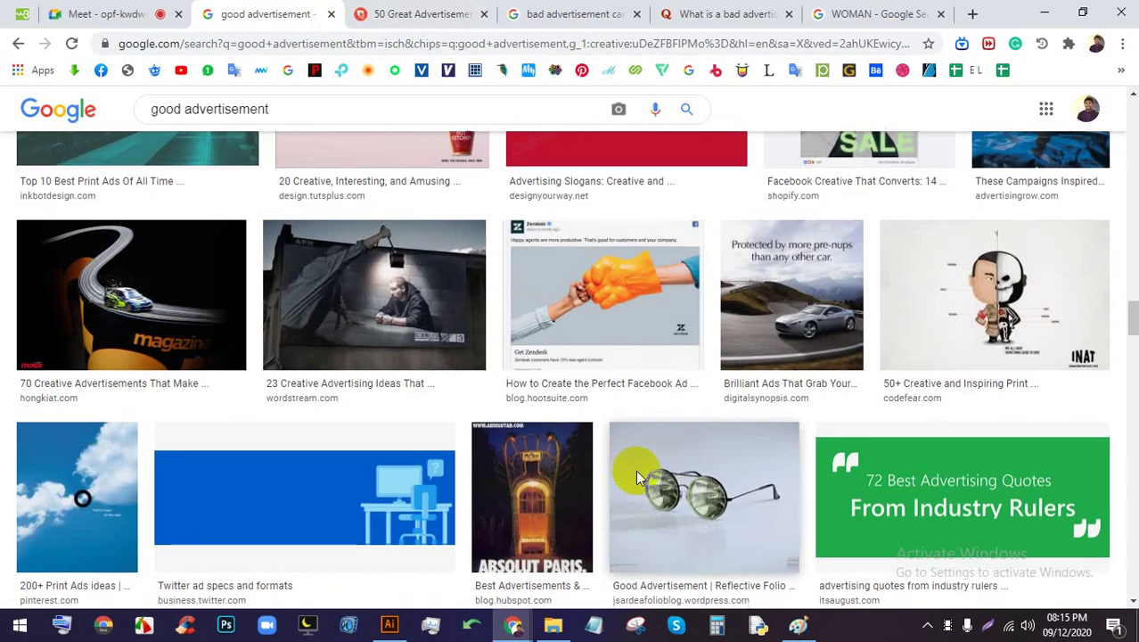
pyautogui.scroll(-2, 636, 470)
pyautogui.click(98, 12)
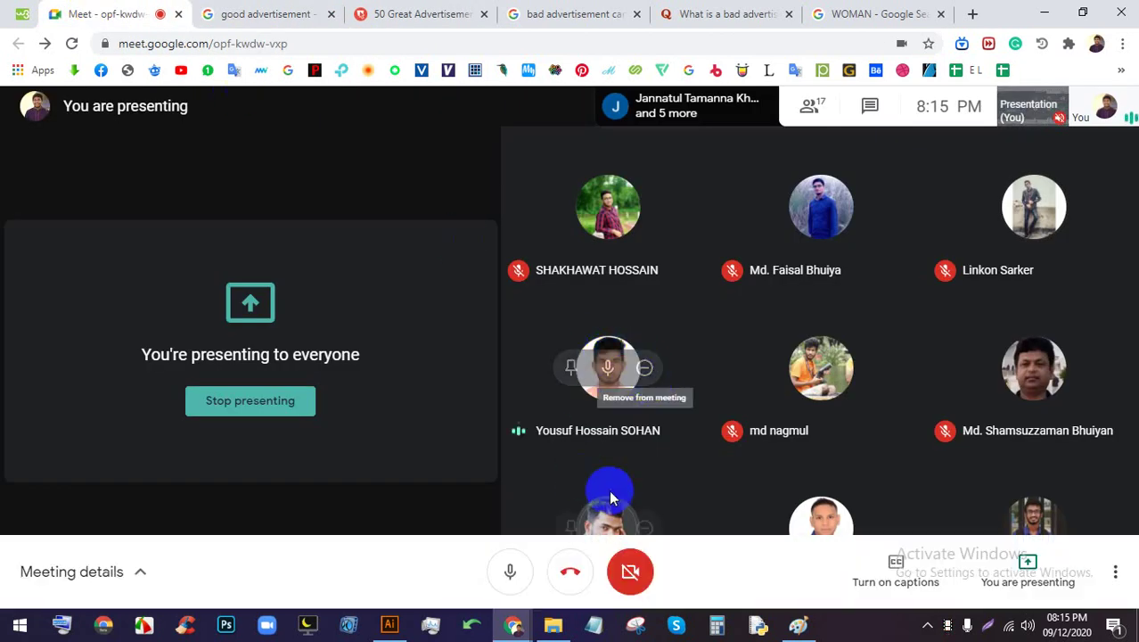
pyautogui.click(343, 15)
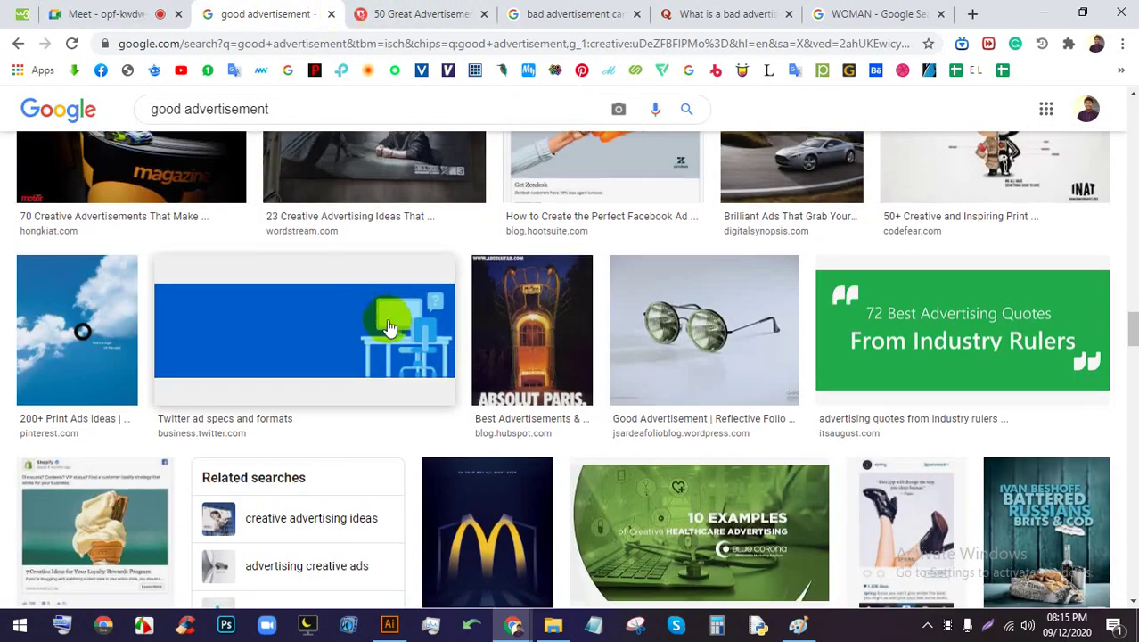
# Scroll through the creative ad results and switch back to the Google Meet call
pyautogui.scroll(-10, 561, 401)
pyautogui.scroll(-10, 569, 408)
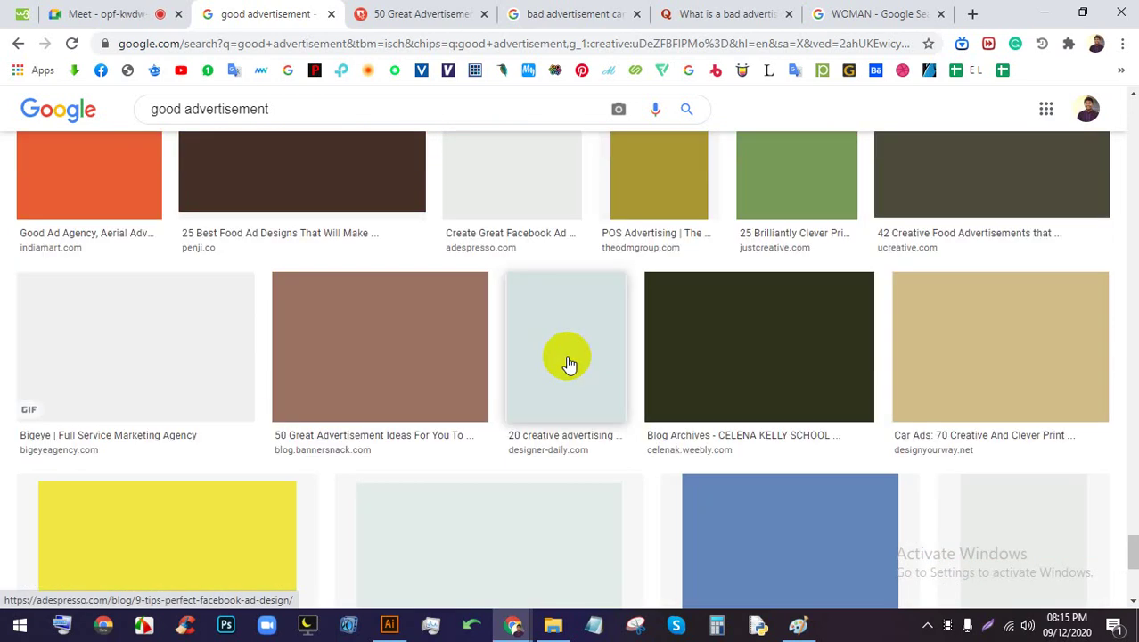
pyautogui.scroll(-8, 581, 379)
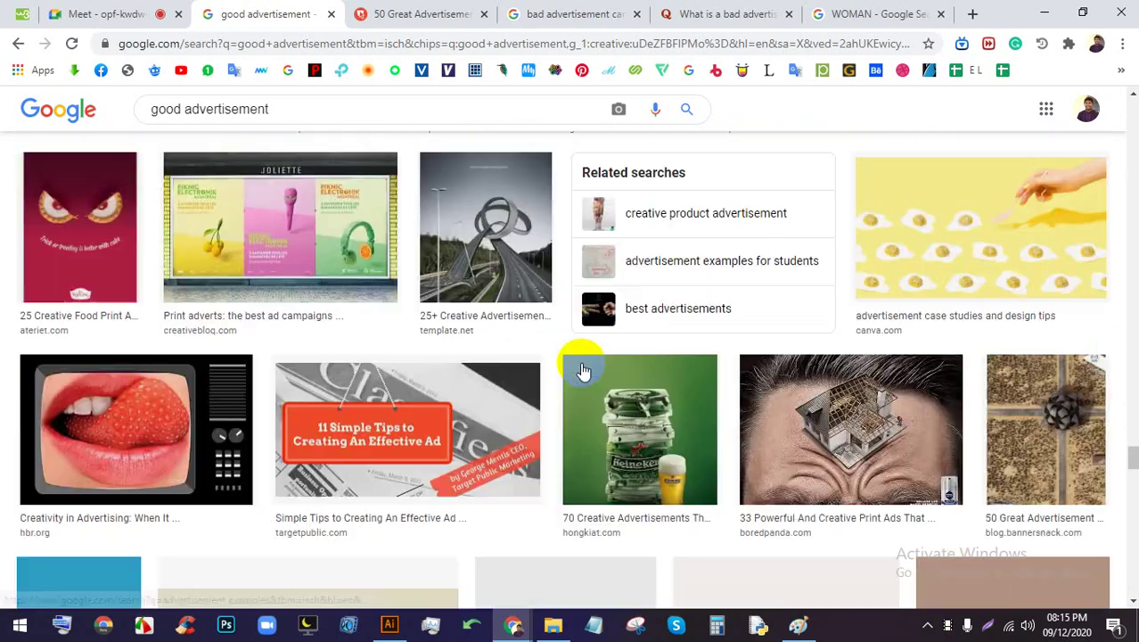
pyautogui.scroll(9, 579, 371)
pyautogui.scroll(-12, 584, 359)
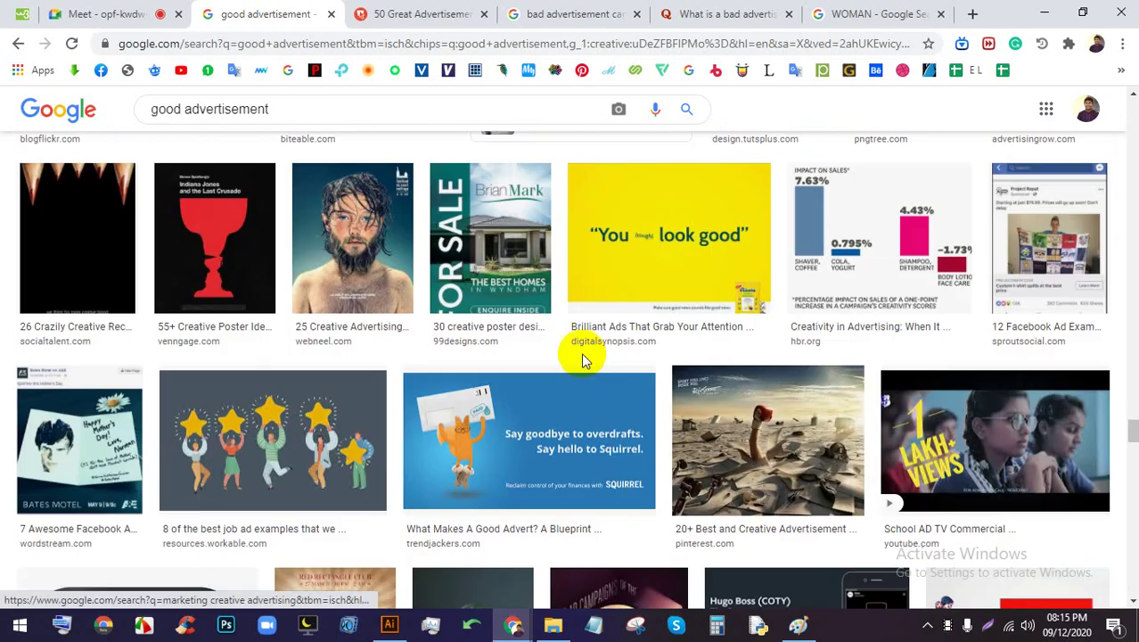
pyautogui.scroll(6, 580, 359)
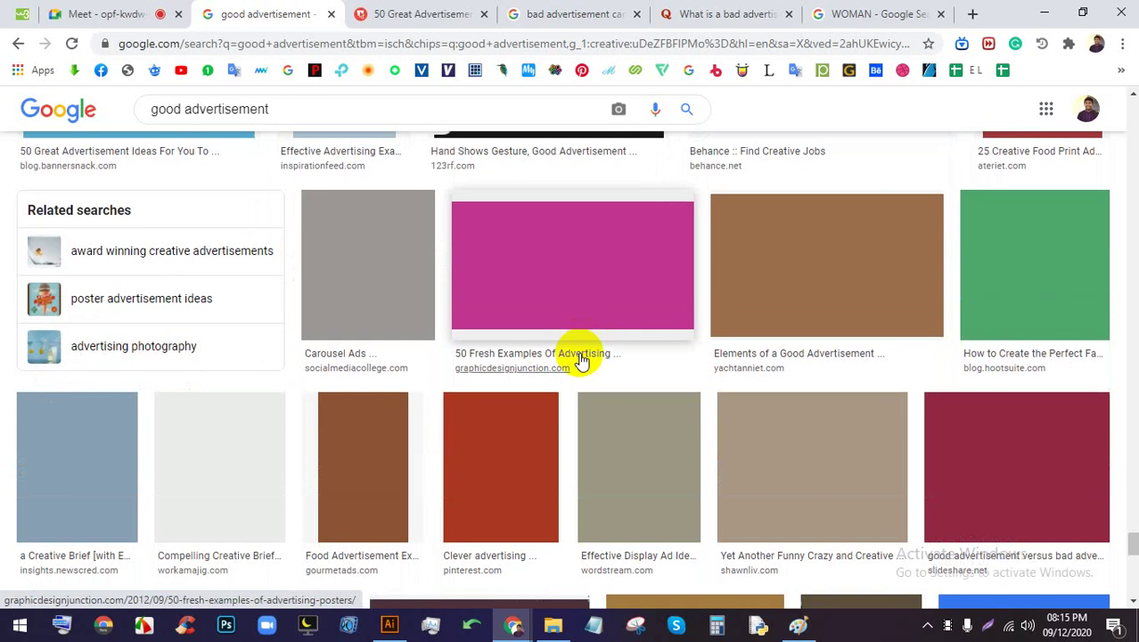
pyautogui.click(76, 9)
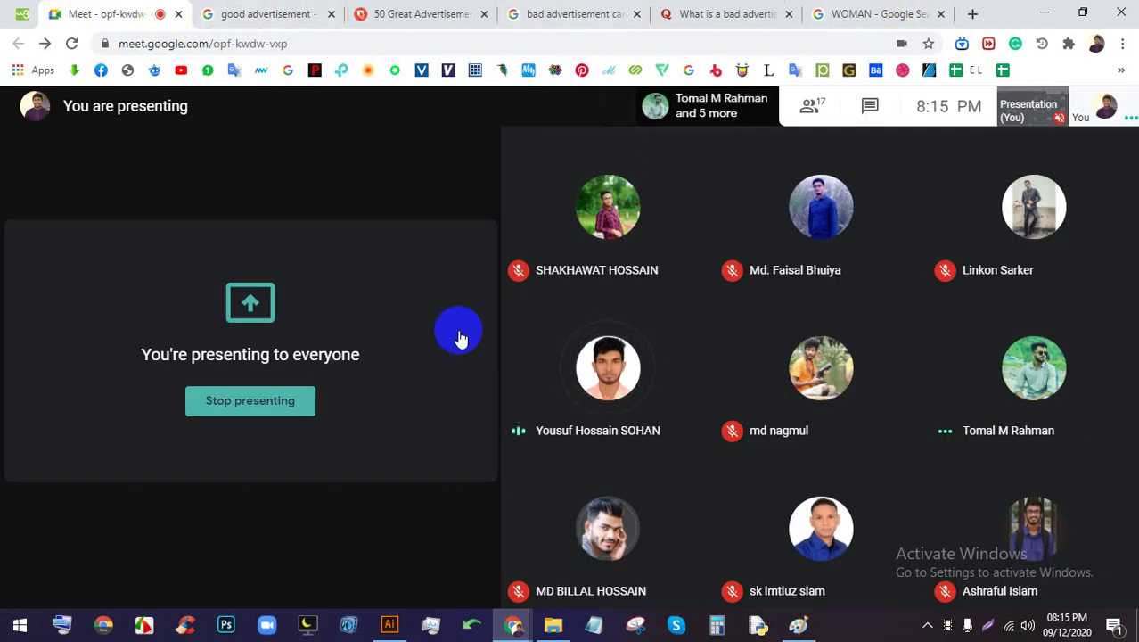
# End your screen presentation from the Meet presentation panel
pyautogui.click(303, 403)
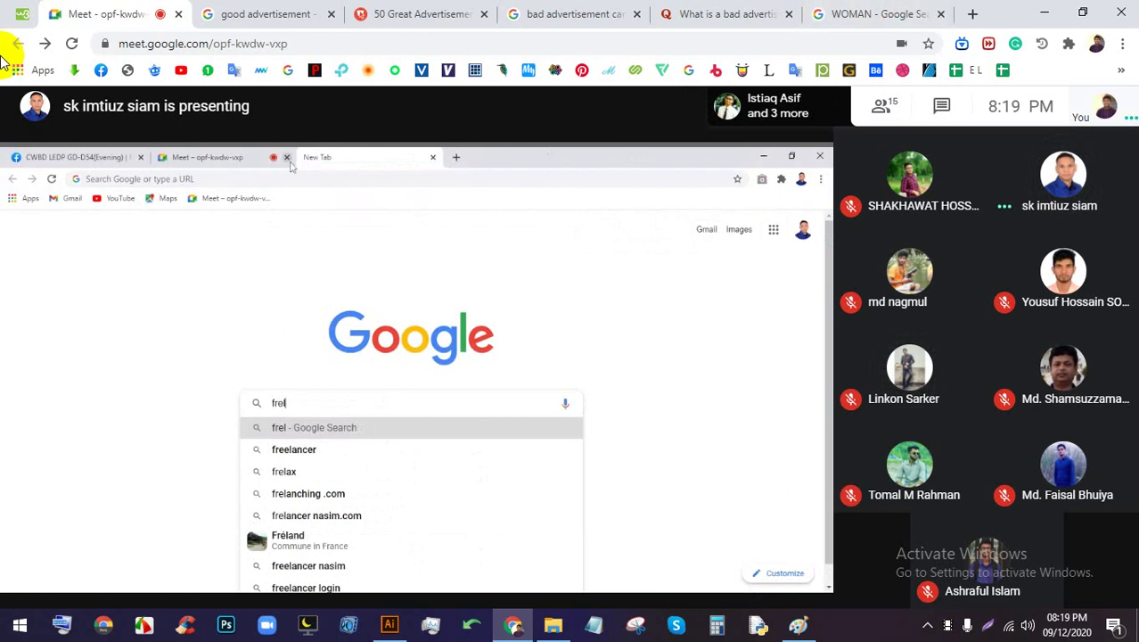
# Make the other participant's shared browser fill the whole Meet display
pyautogui.doubleClick(379, 366)
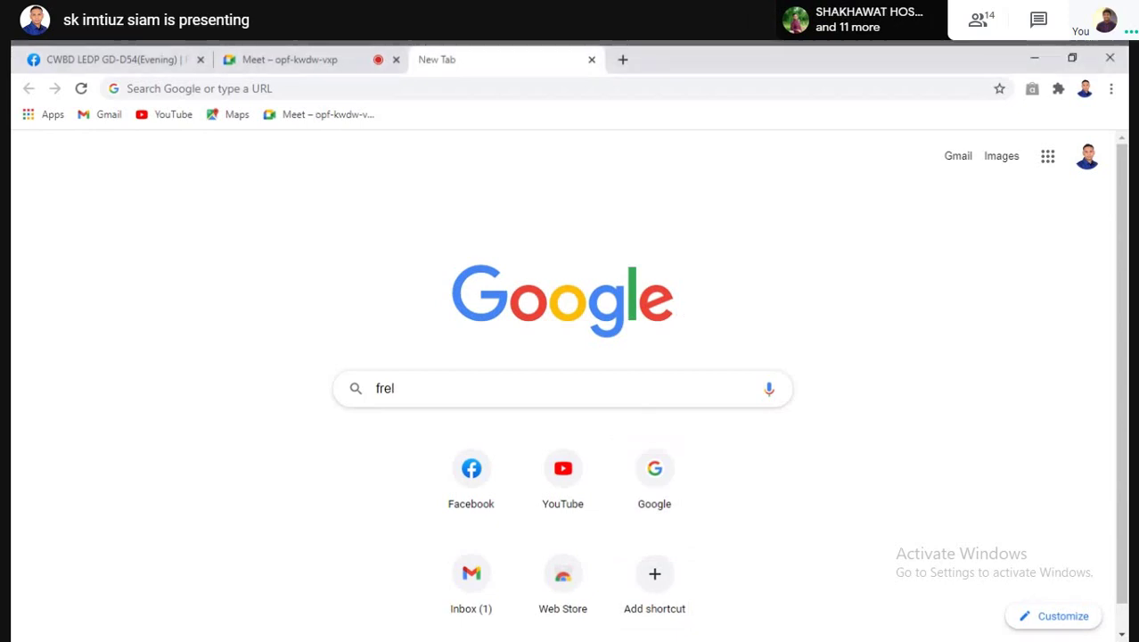
# Search Google for 'freelancer', open the Freelancer site, and go to its login page
pyautogui.press('BackSpace')
pyautogui.press('BackSpace')
pyautogui.press('BackSpace')
pyautogui.press('BackSpace')
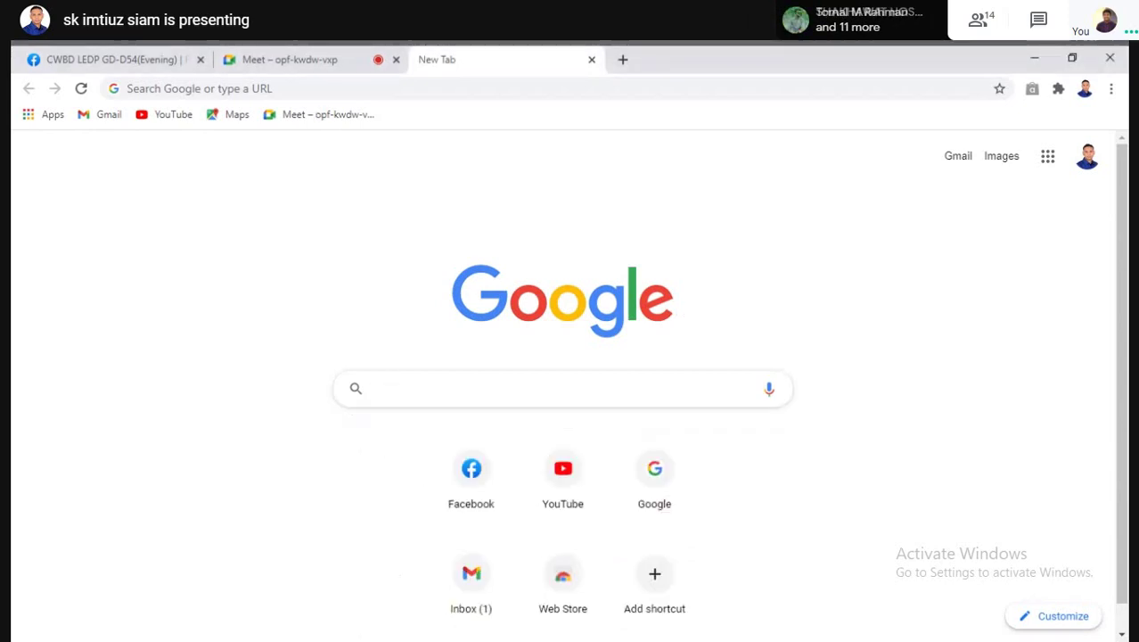
pyautogui.write('fre')
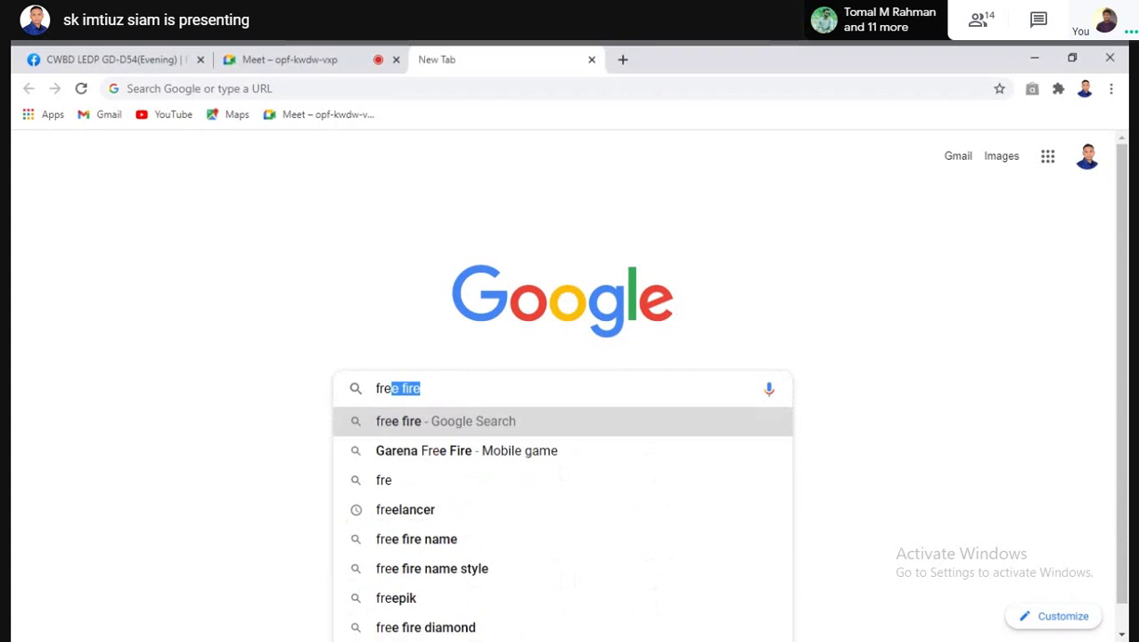
pyautogui.press('Right')
pyautogui.press('BackSpace')
pyautogui.press('BackSpace')
pyautogui.press('BackSpace')
pyautogui.press('BackSpace')
pyautogui.press('BackSpace')
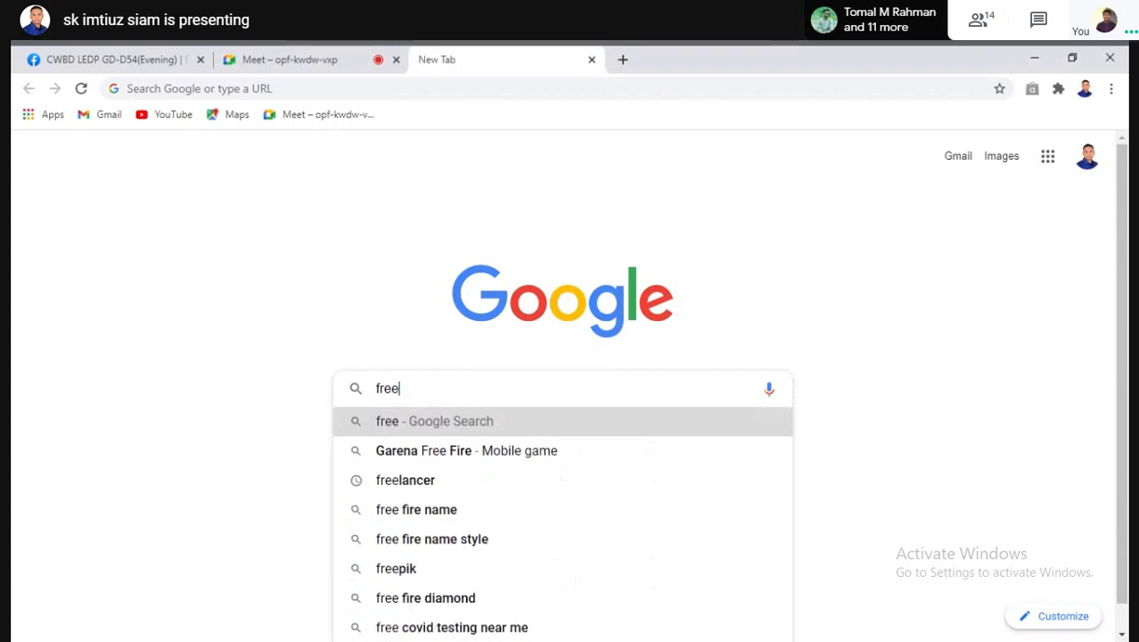
pyautogui.click(419, 482)
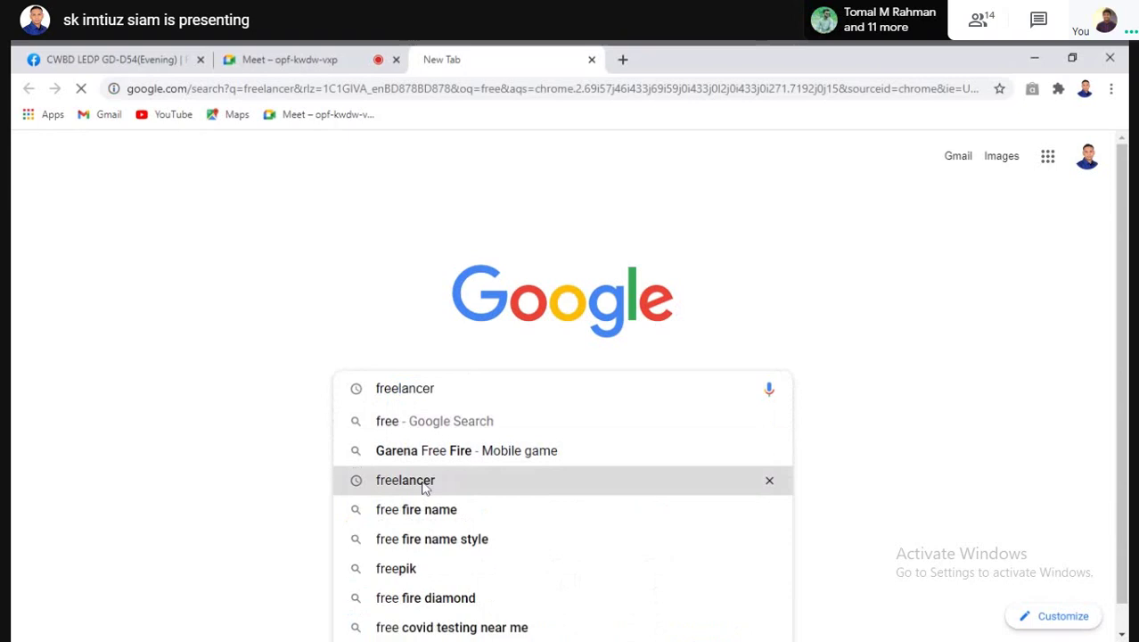
pyautogui.click(348, 302)
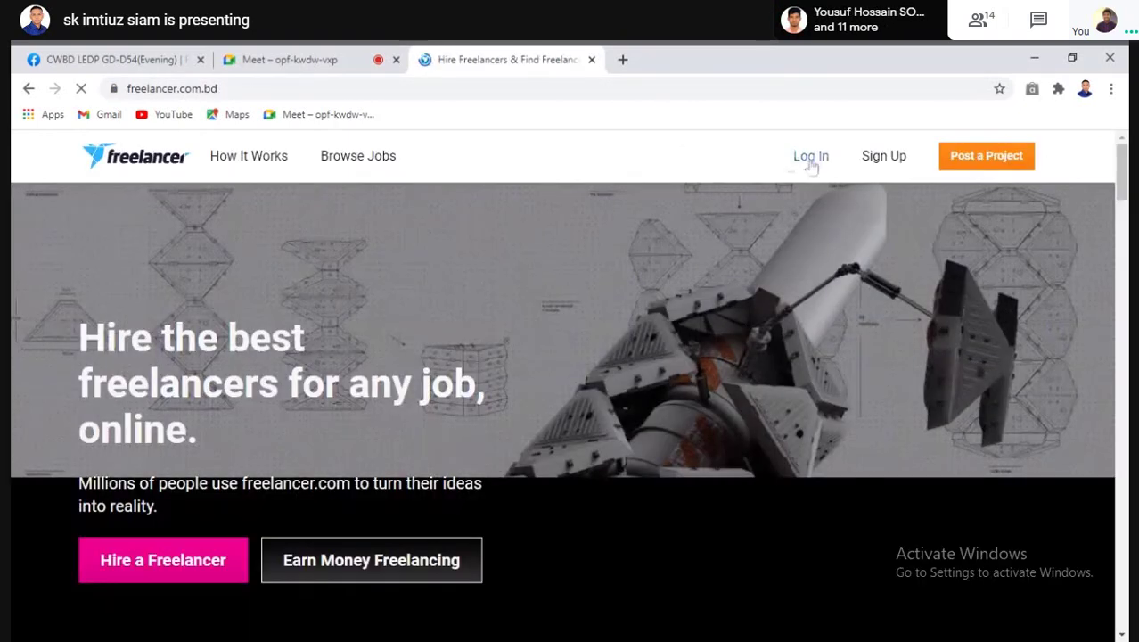
pyautogui.click(811, 161)
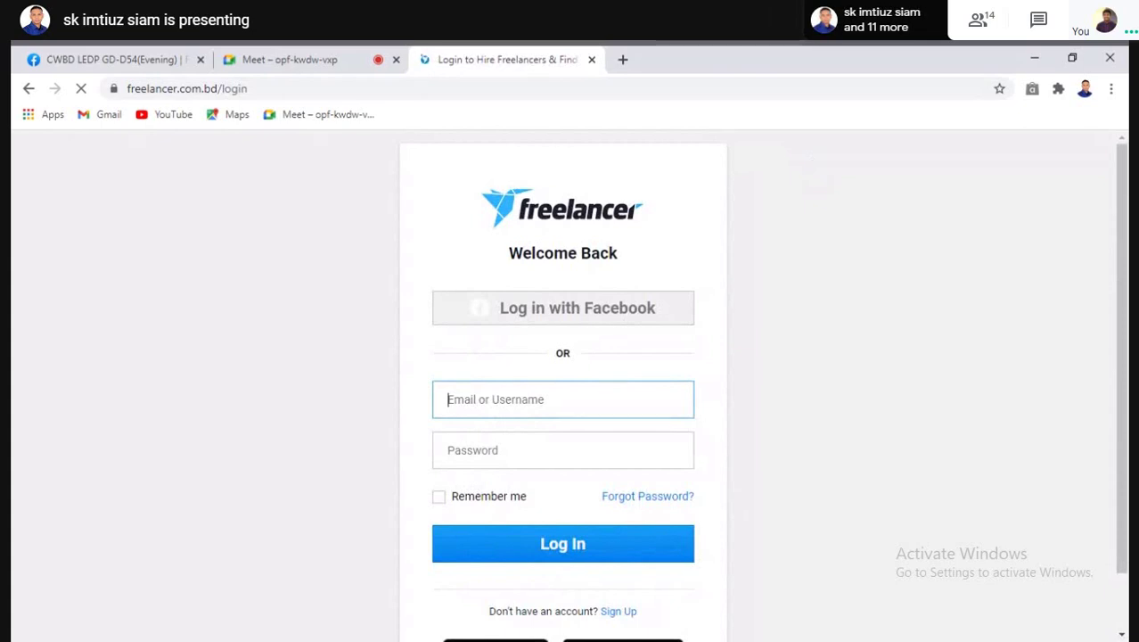
# Enter the account e-mail and password, fixing typos, and log in to Freelancer
pyautogui.write('sa')
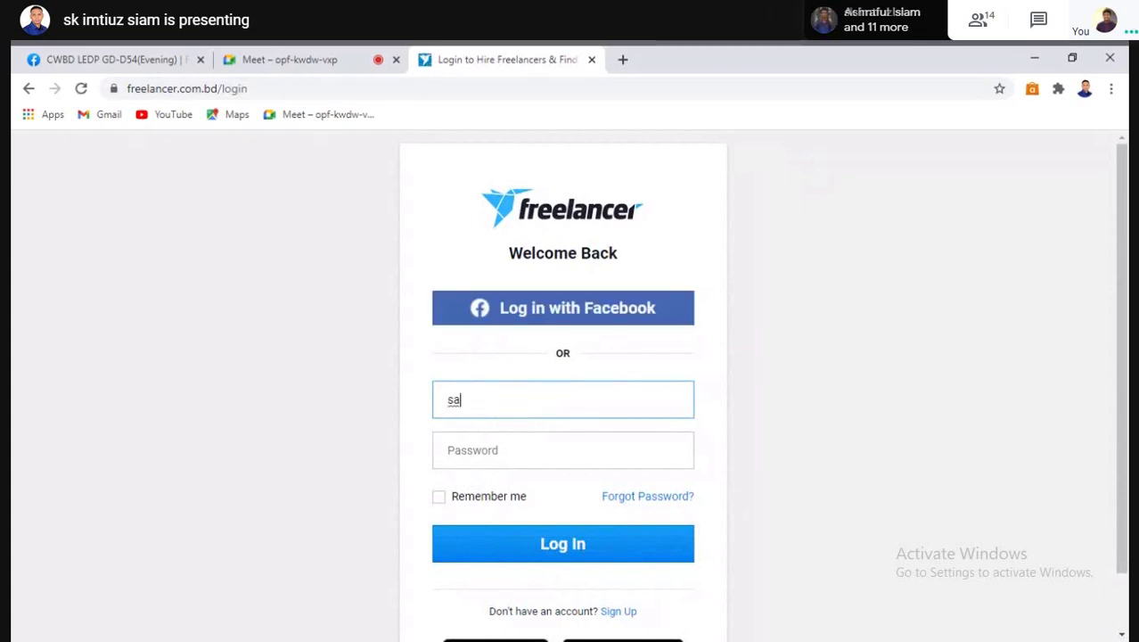
pyautogui.press('BackSpace')
pyautogui.press('BackSpace')
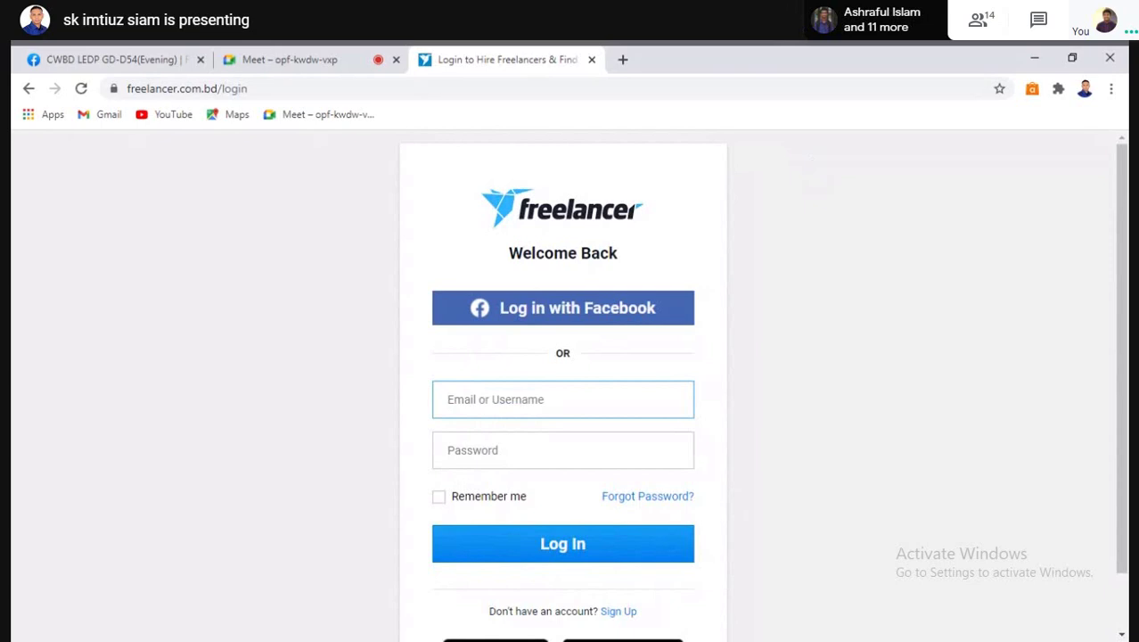
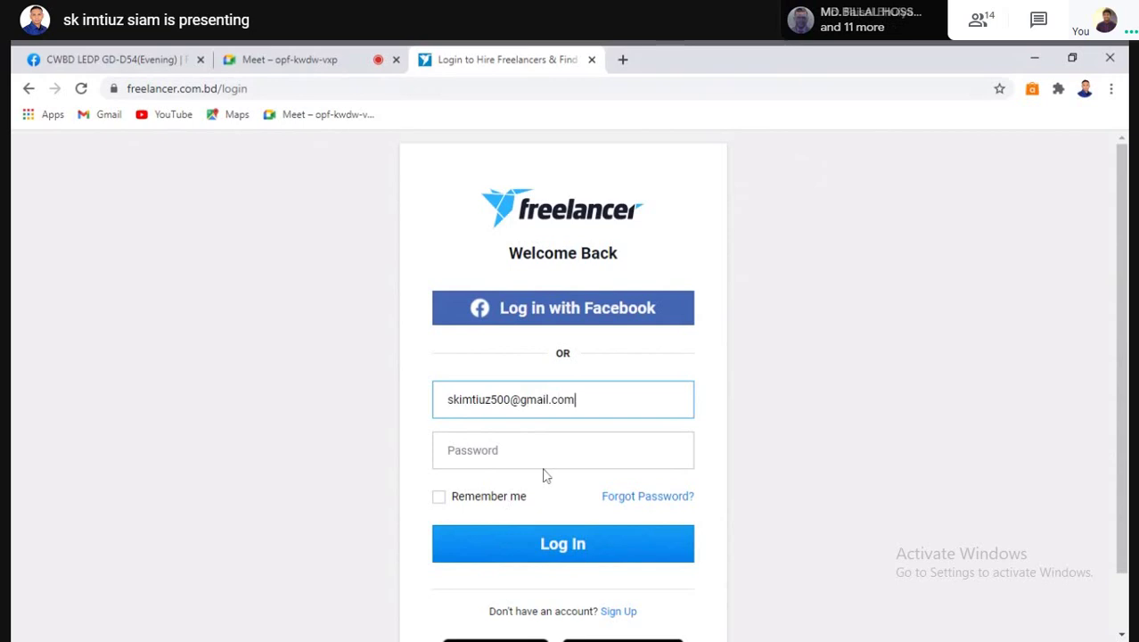
pyautogui.click(541, 465)
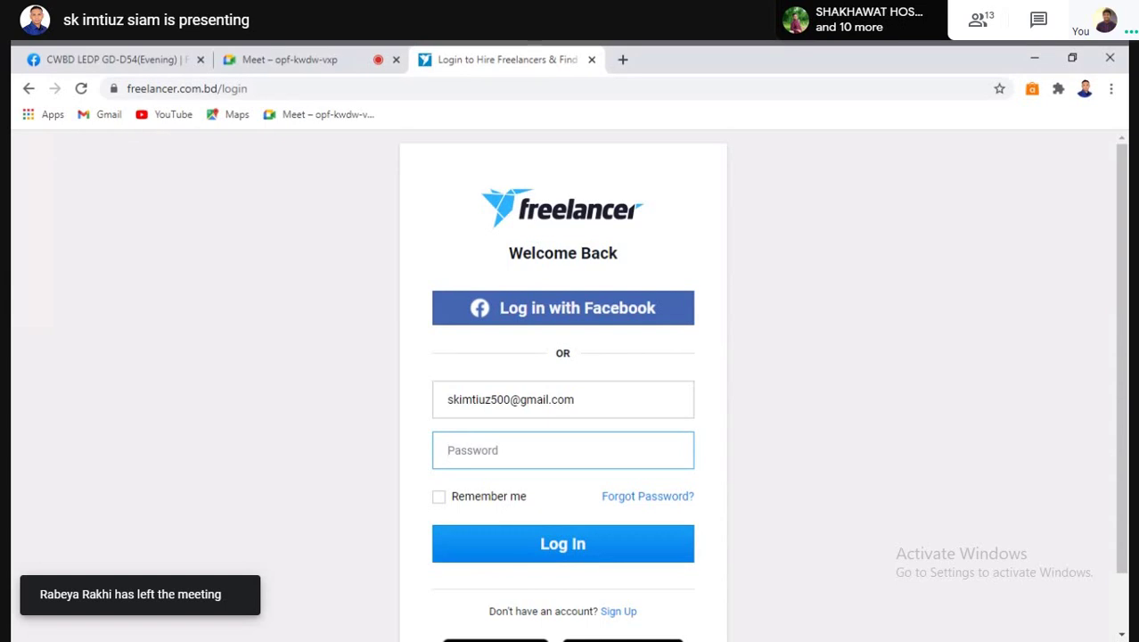
pyautogui.write('*')
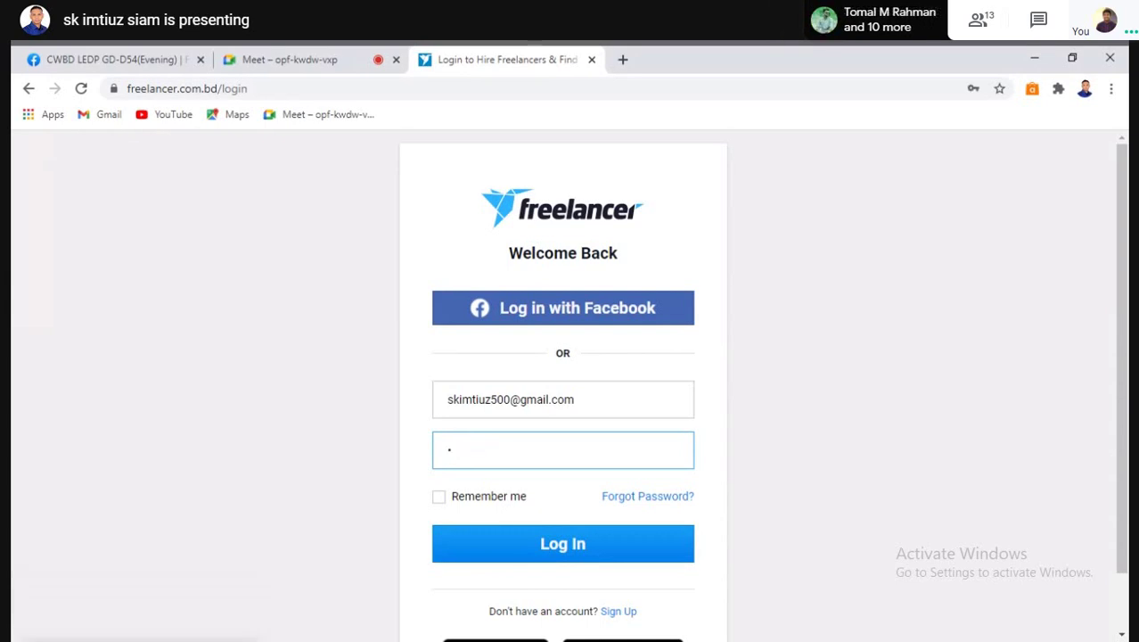
pyautogui.press('BackSpace')
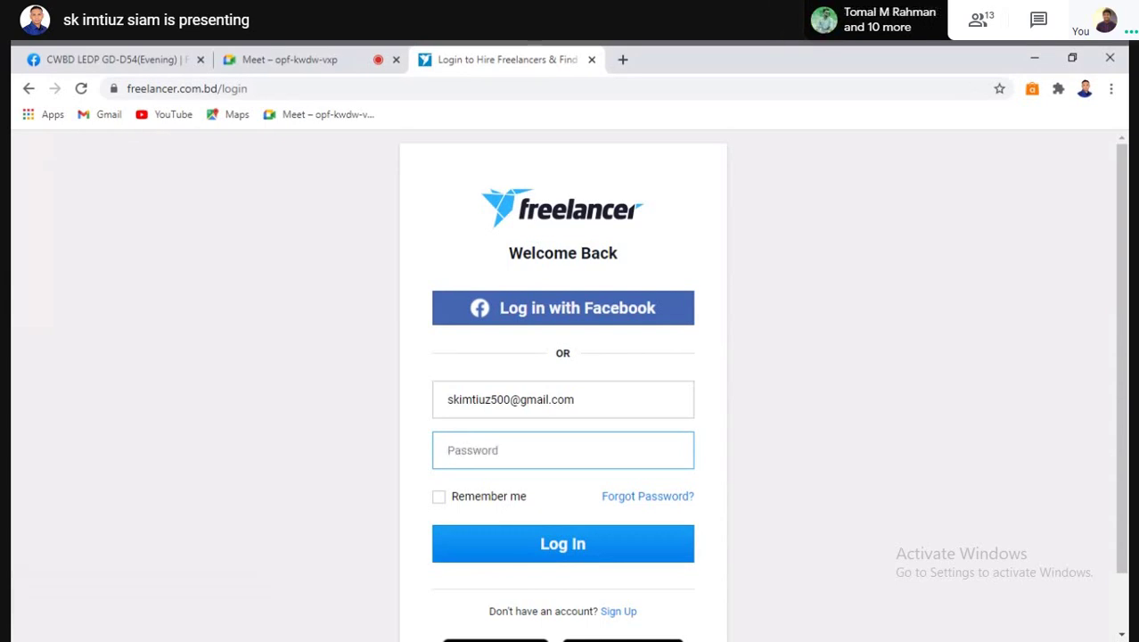
pyautogui.write('********')
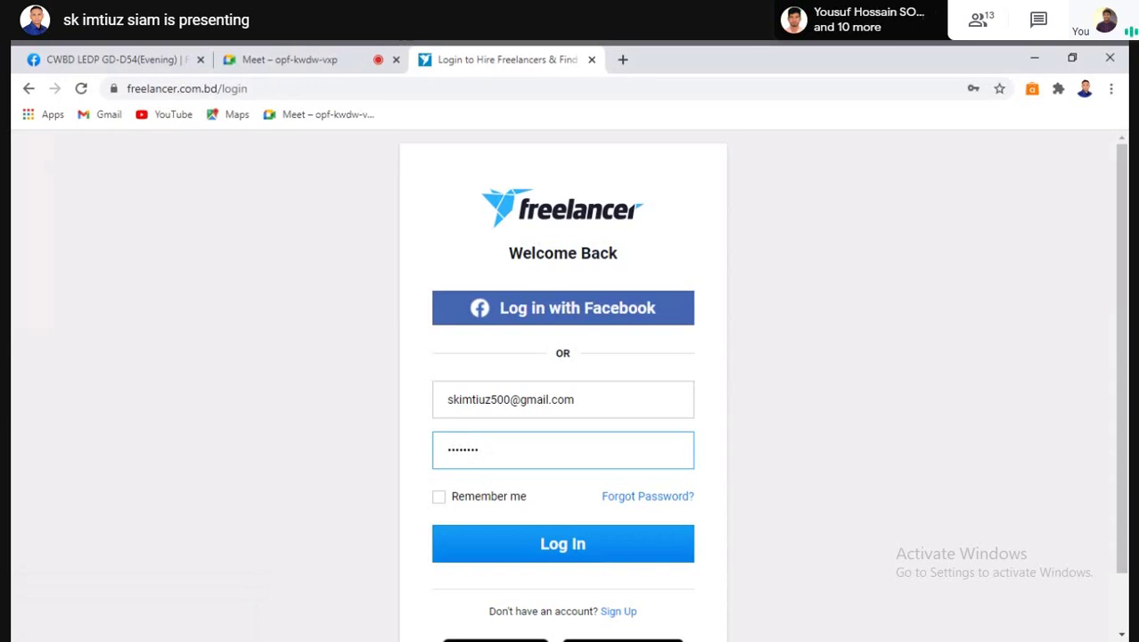
pyautogui.write('***')
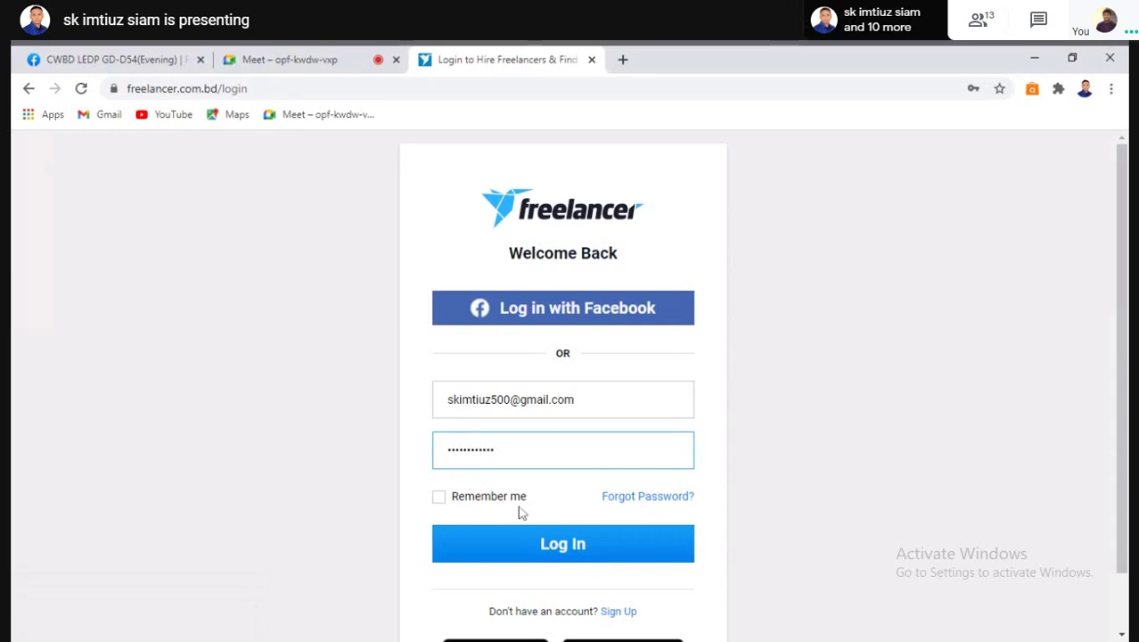
pyautogui.click(524, 546)
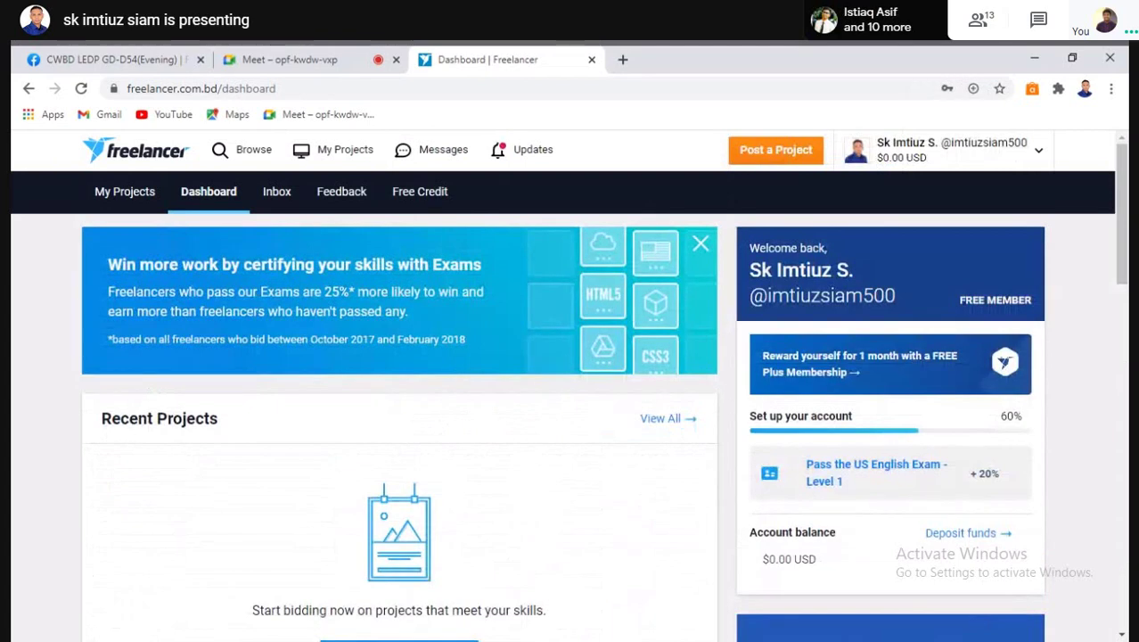
# Go to Freelancer's contest listings and search contests for 'business card'
pyautogui.click(233, 153)
pyautogui.click(234, 159)
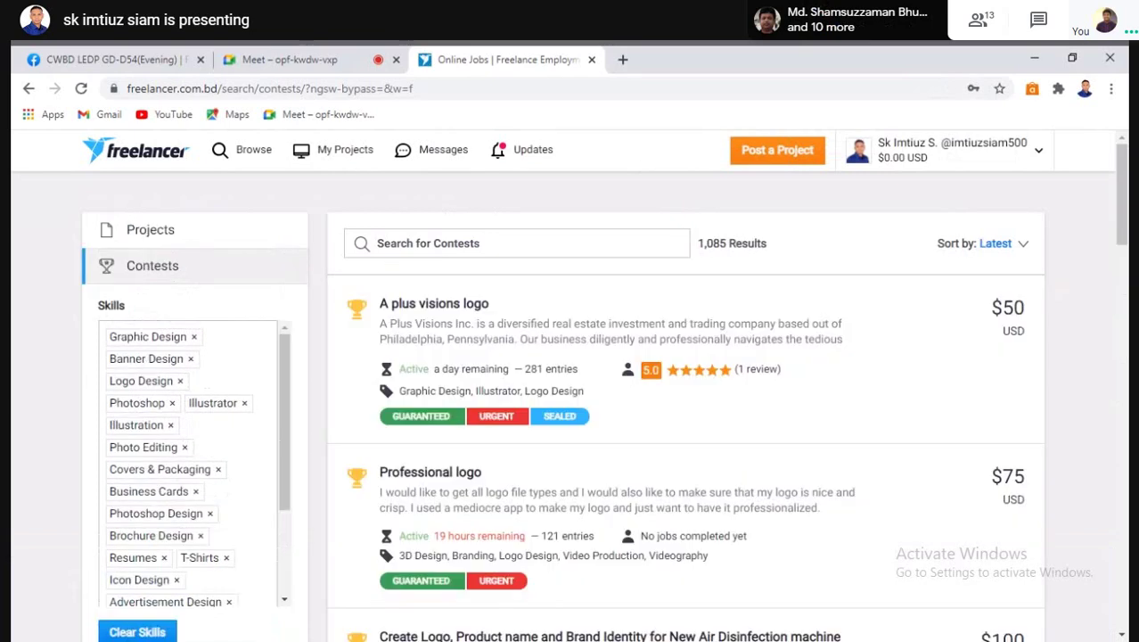
pyautogui.click(390, 246)
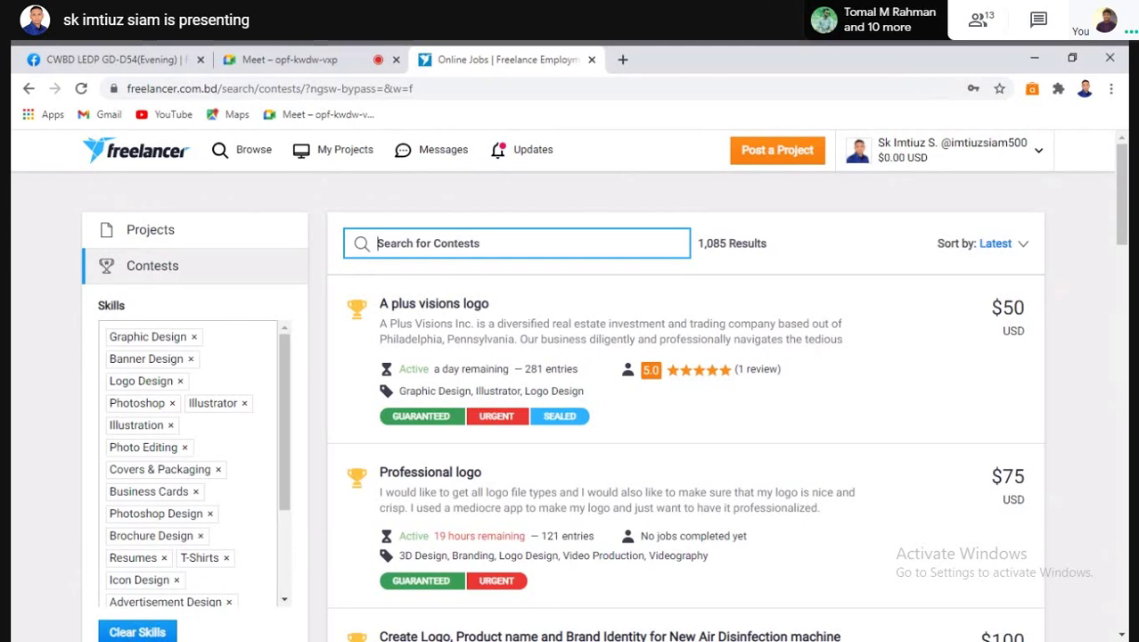
pyautogui.write('b')
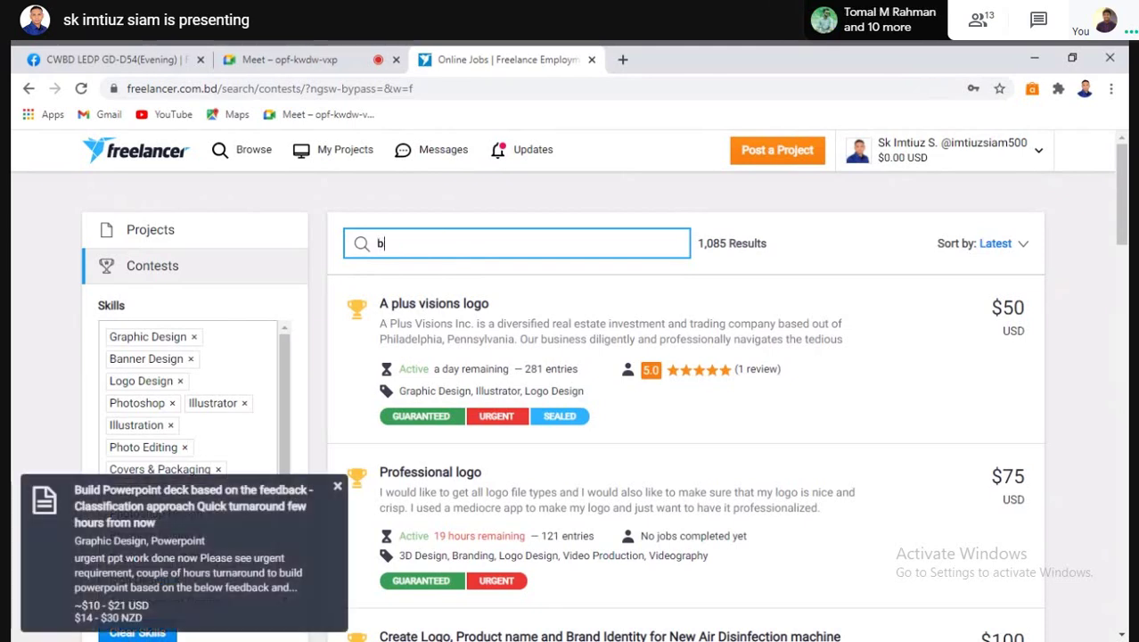
pyautogui.write('us')
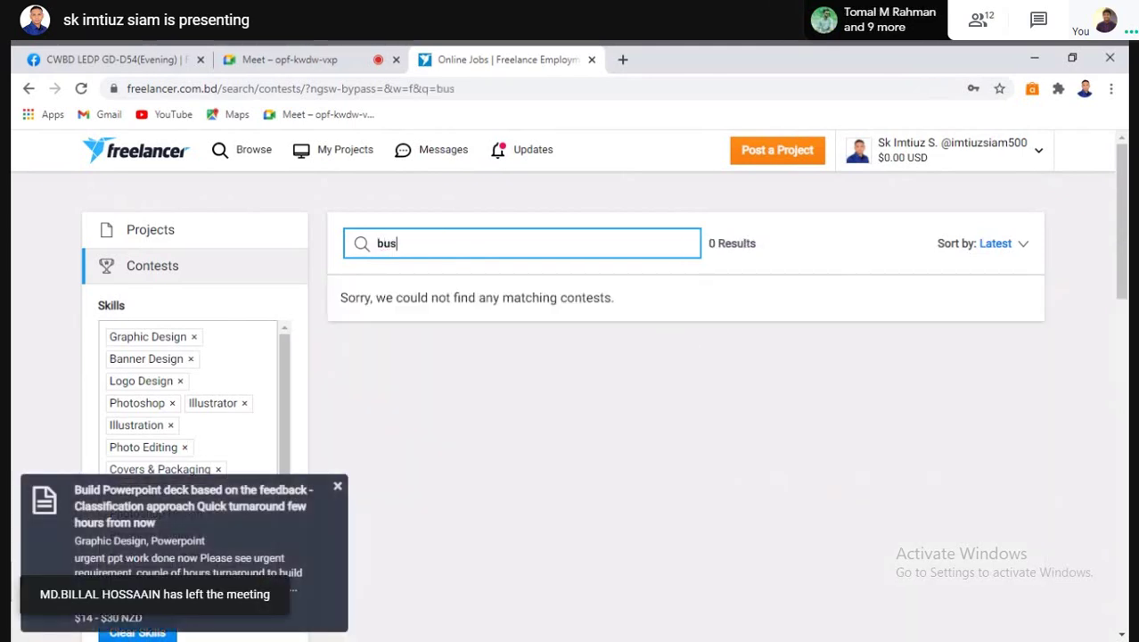
pyautogui.write('iness')
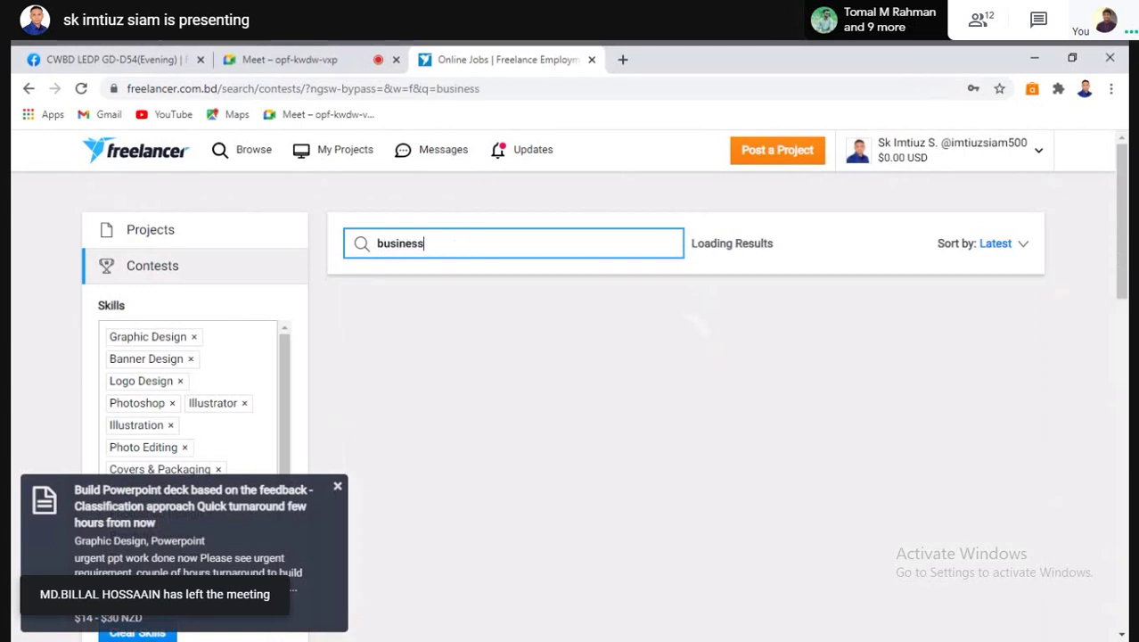
pyautogui.write(' card')
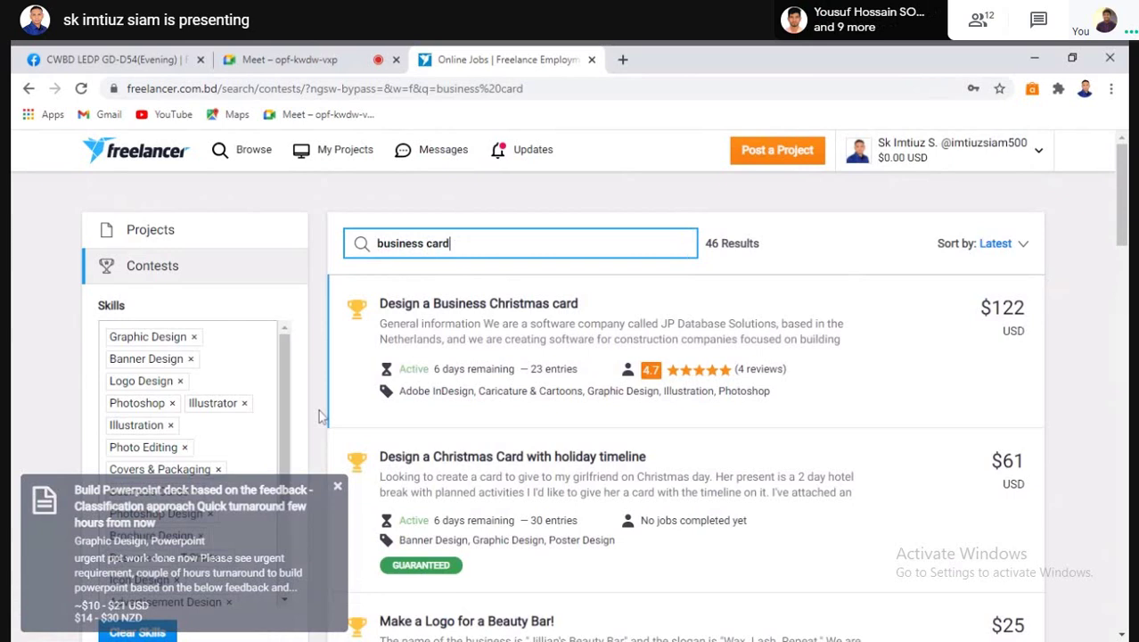
pyautogui.scroll(-1, 936, 463)
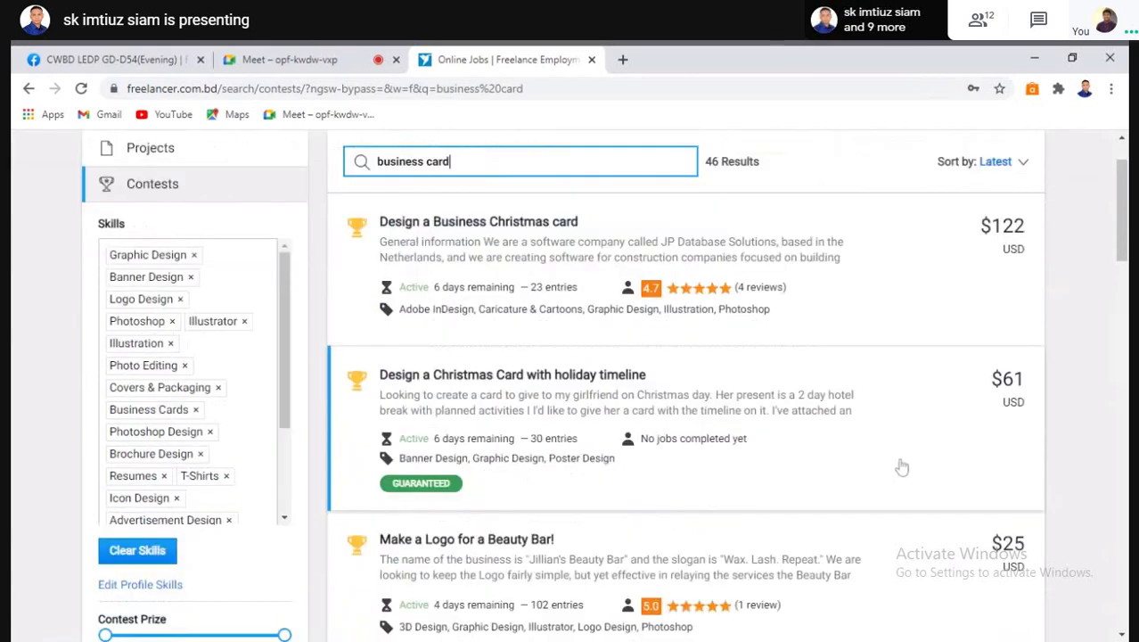
# Scroll the business card contest results and open the Business Card & Email signature design contest
pyautogui.scroll(-1, 897, 465)
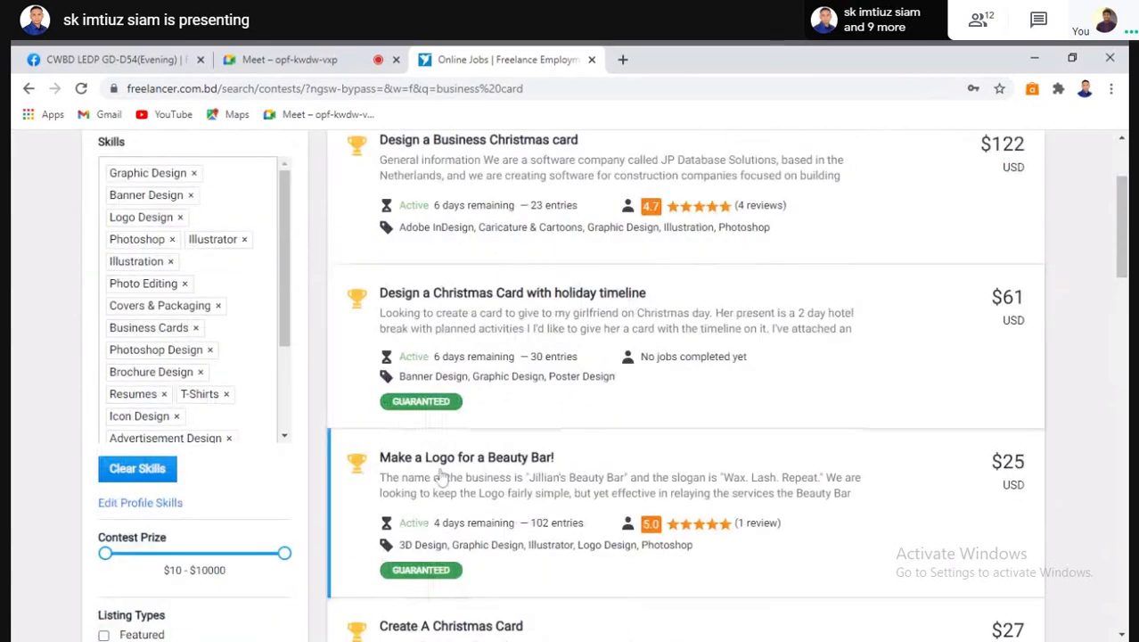
pyautogui.scroll(-4, 562, 472)
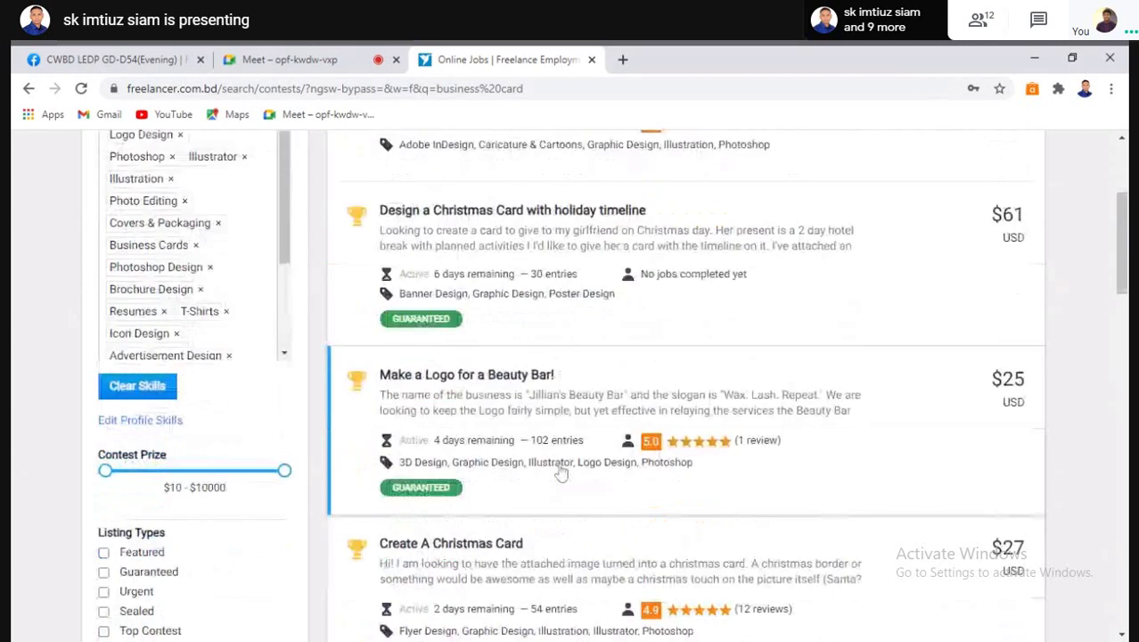
pyautogui.scroll(-1, 563, 478)
pyautogui.scroll(-2, 564, 479)
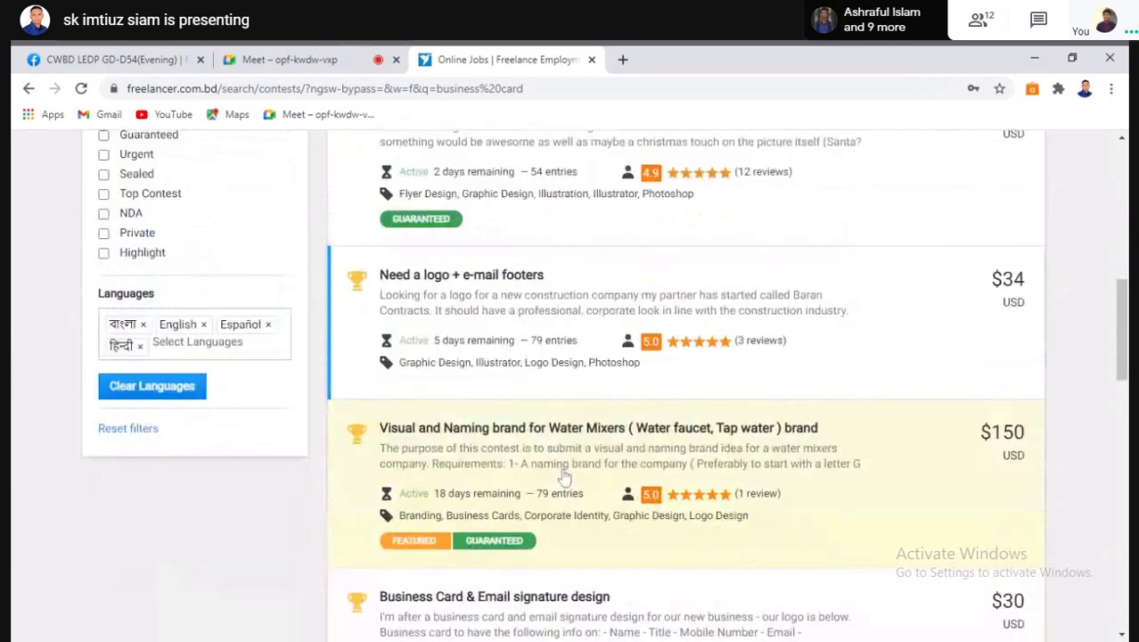
pyautogui.scroll(-1, 564, 479)
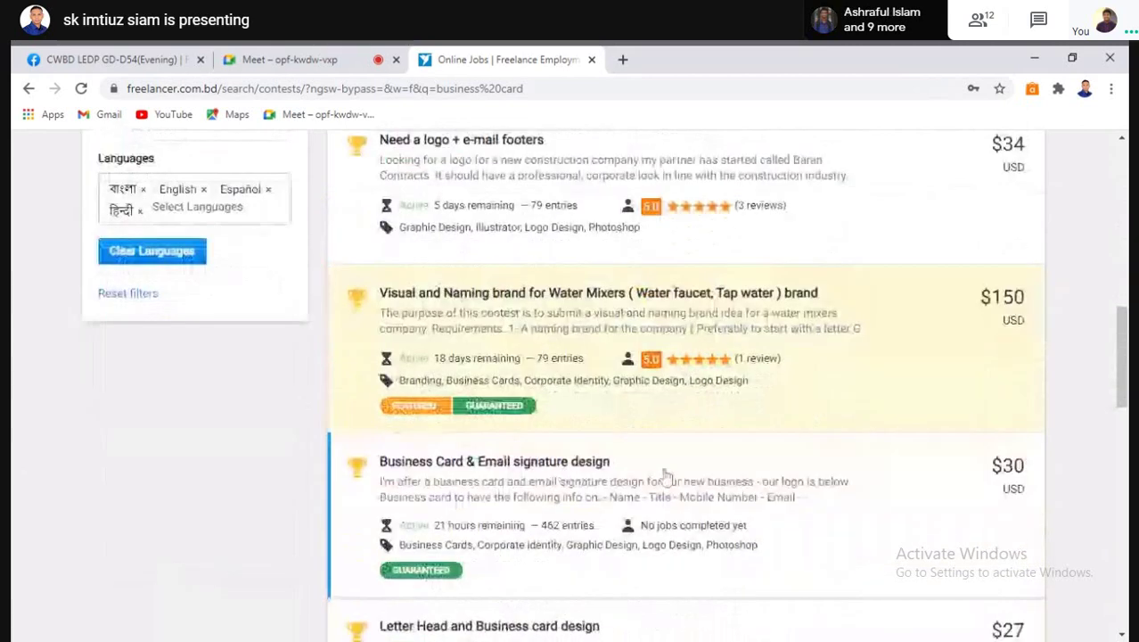
pyautogui.scroll(-3, 664, 475)
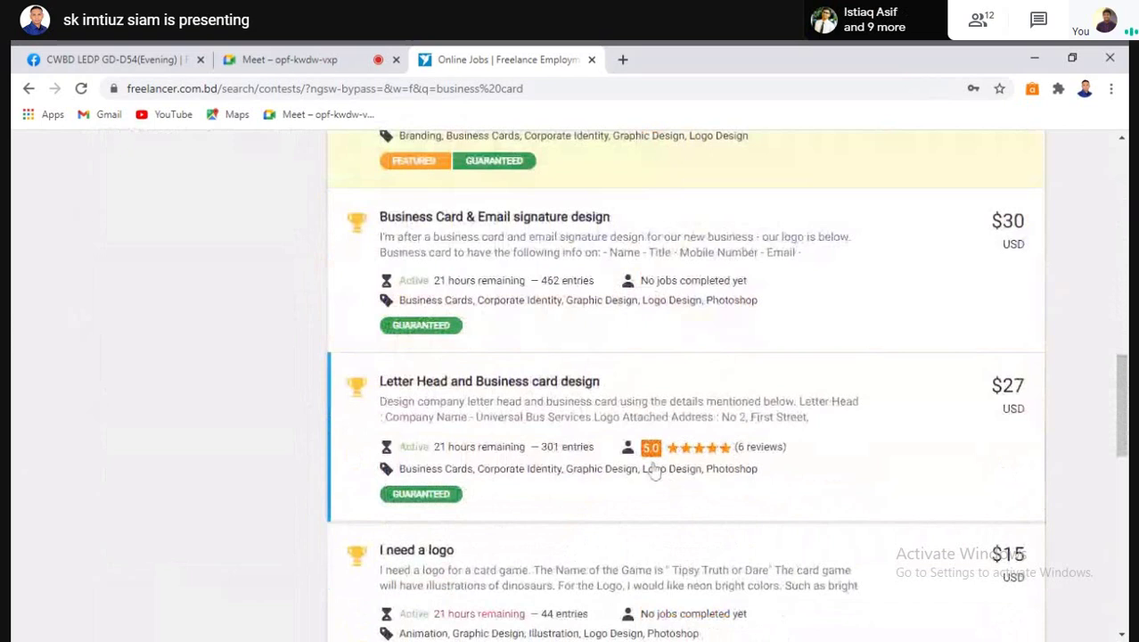
pyautogui.scroll(1, 656, 470)
pyautogui.scroll(1, 562, 419)
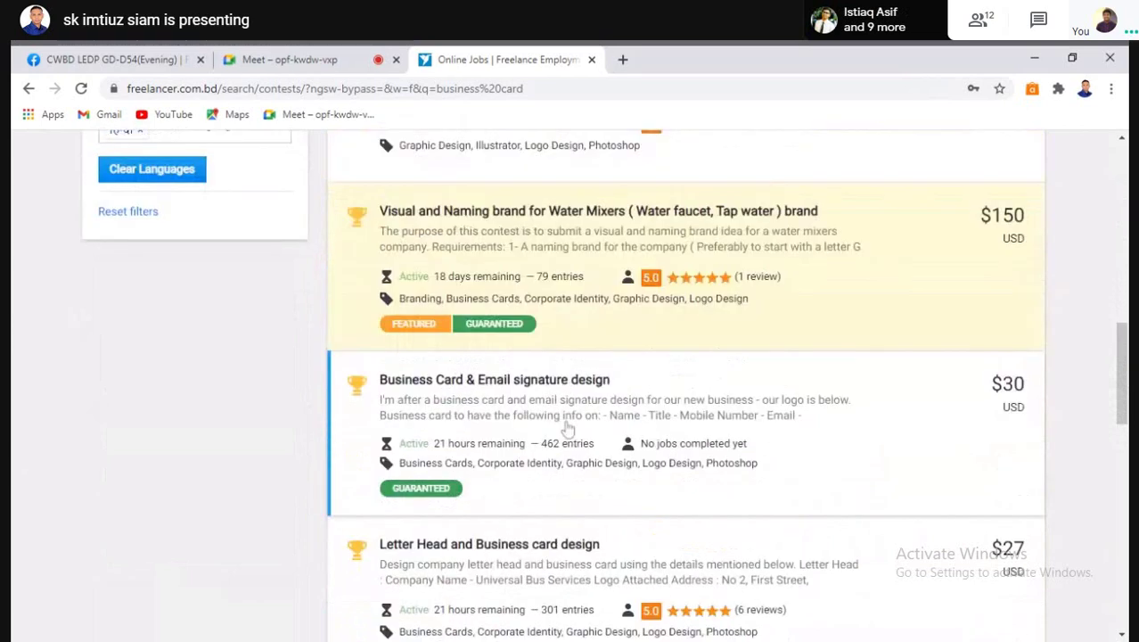
pyautogui.scroll(2, 568, 429)
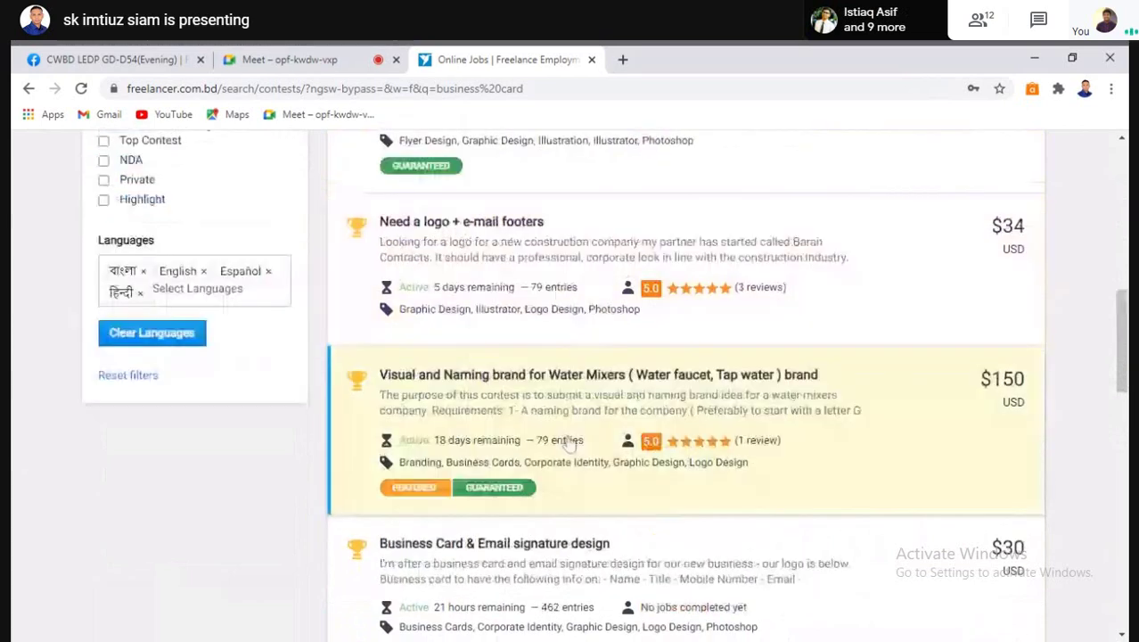
pyautogui.scroll(-1, 567, 450)
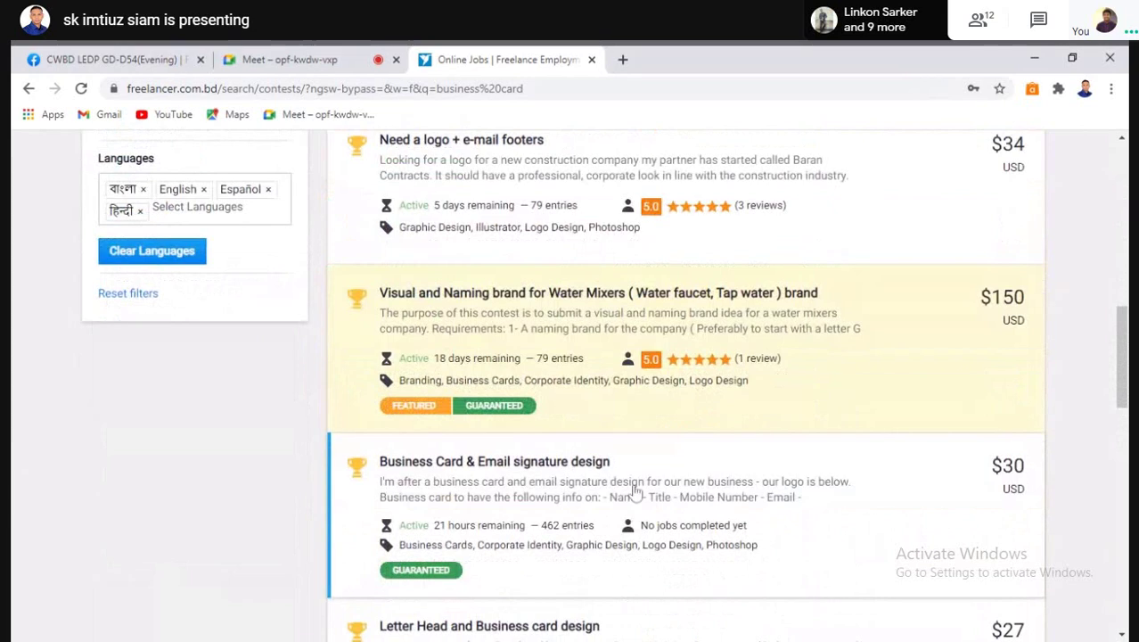
pyautogui.click(579, 506)
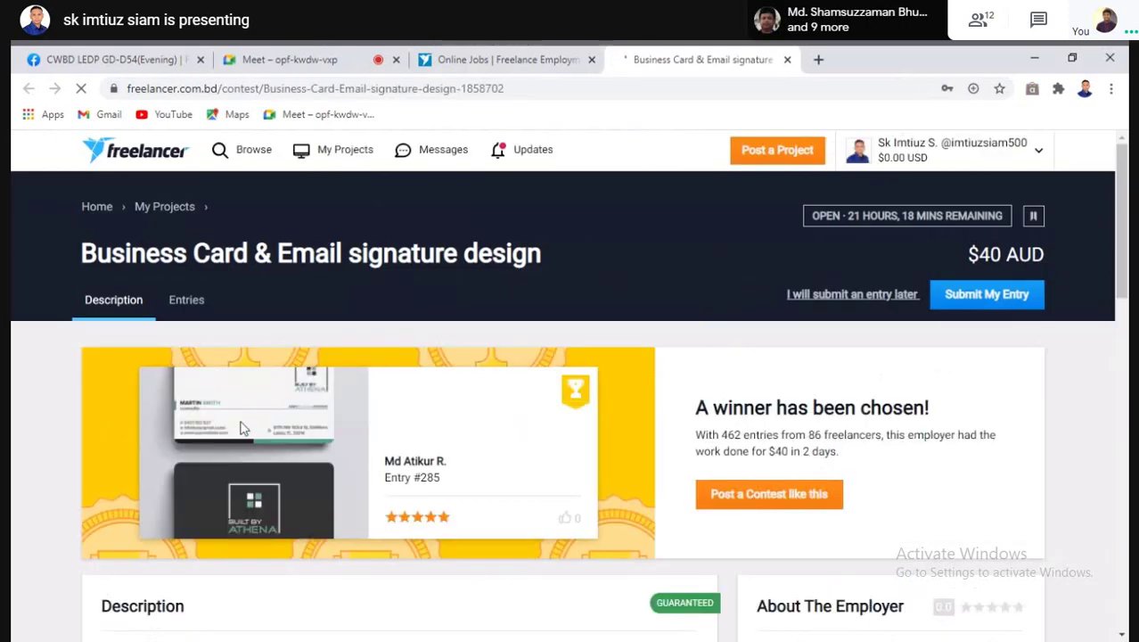
# Return to the search results and open the 'I need a logo' contest
pyautogui.click(465, 59)
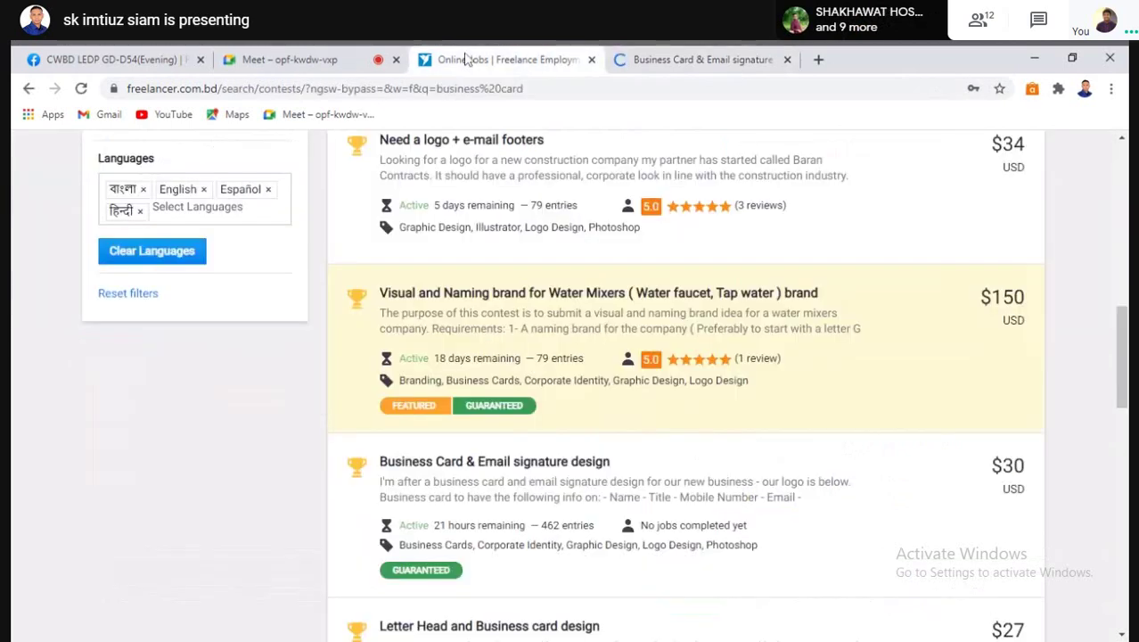
pyautogui.scroll(-2, 511, 415)
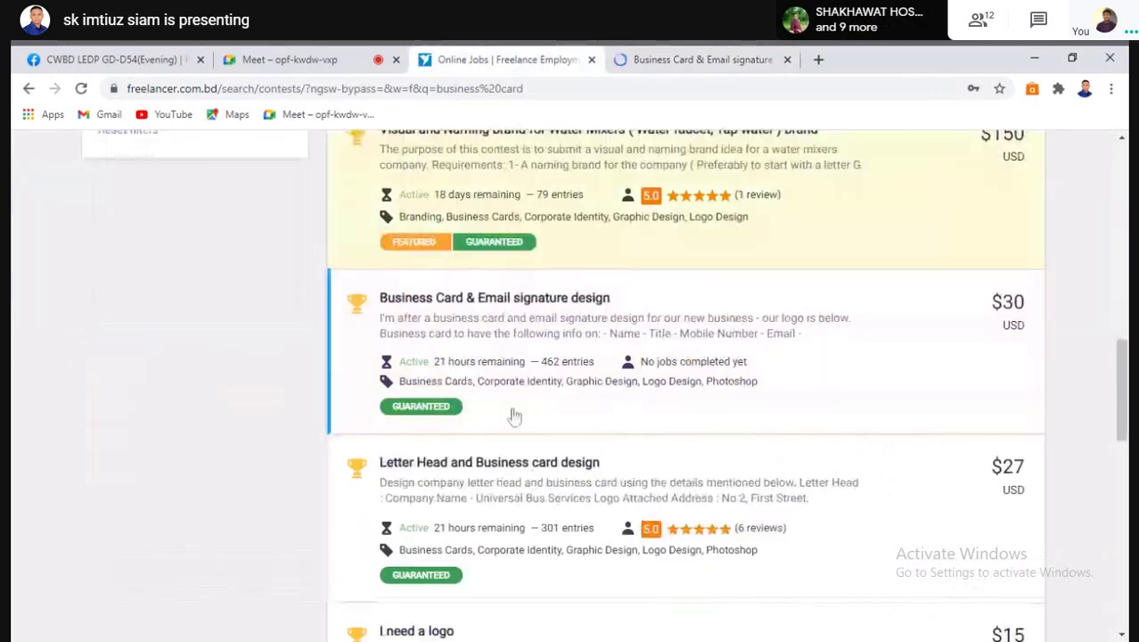
pyautogui.scroll(-1, 526, 501)
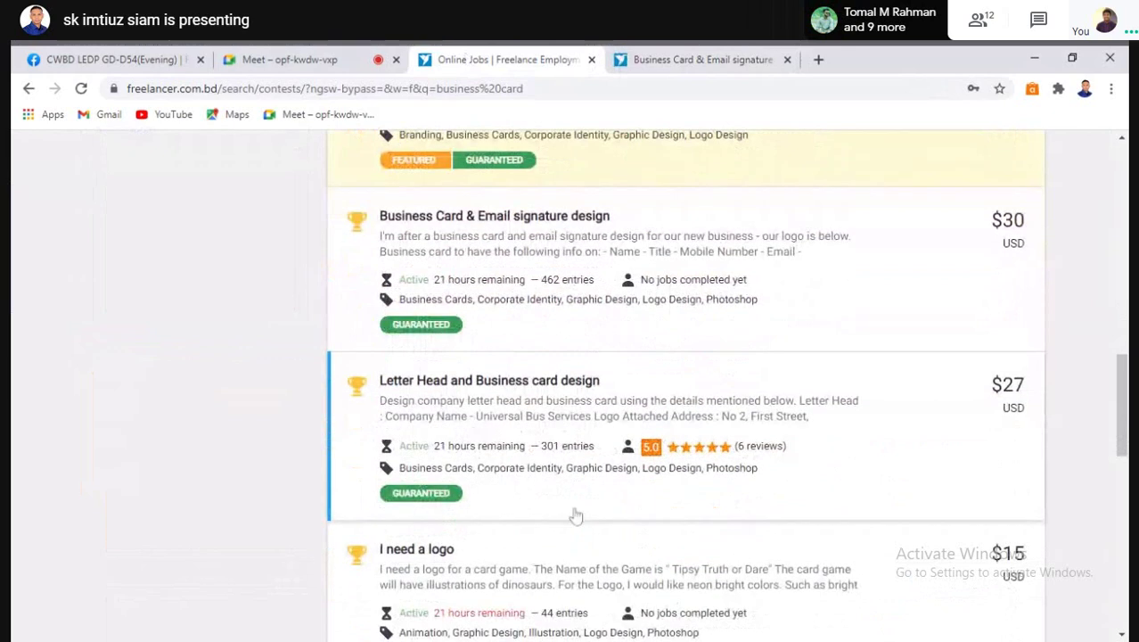
pyautogui.scroll(-3, 571, 517)
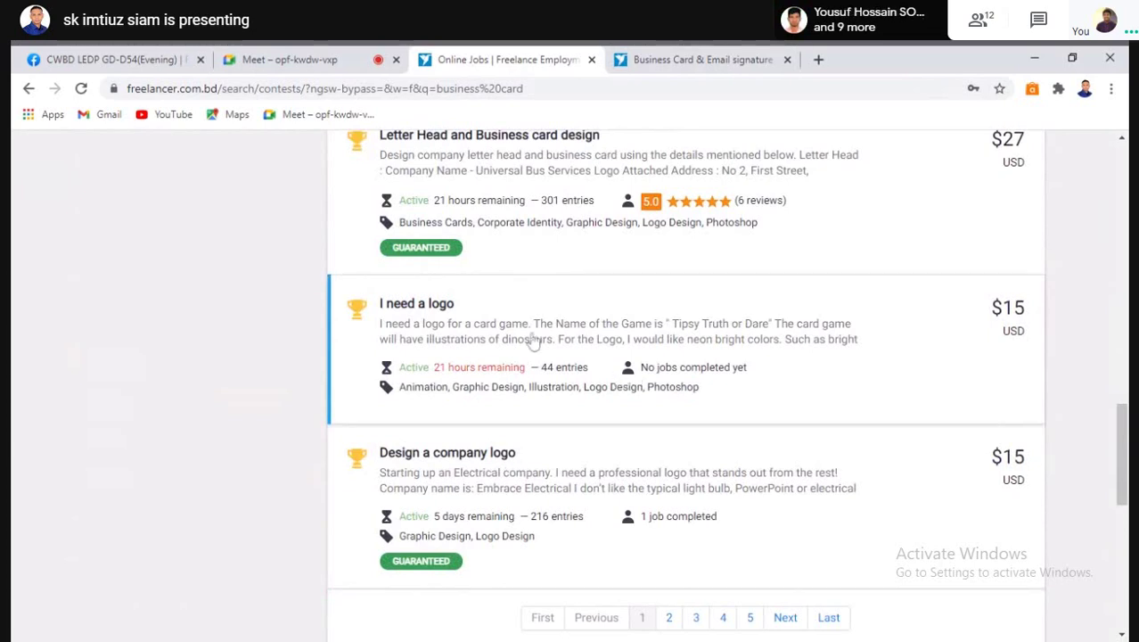
pyautogui.click(624, 384)
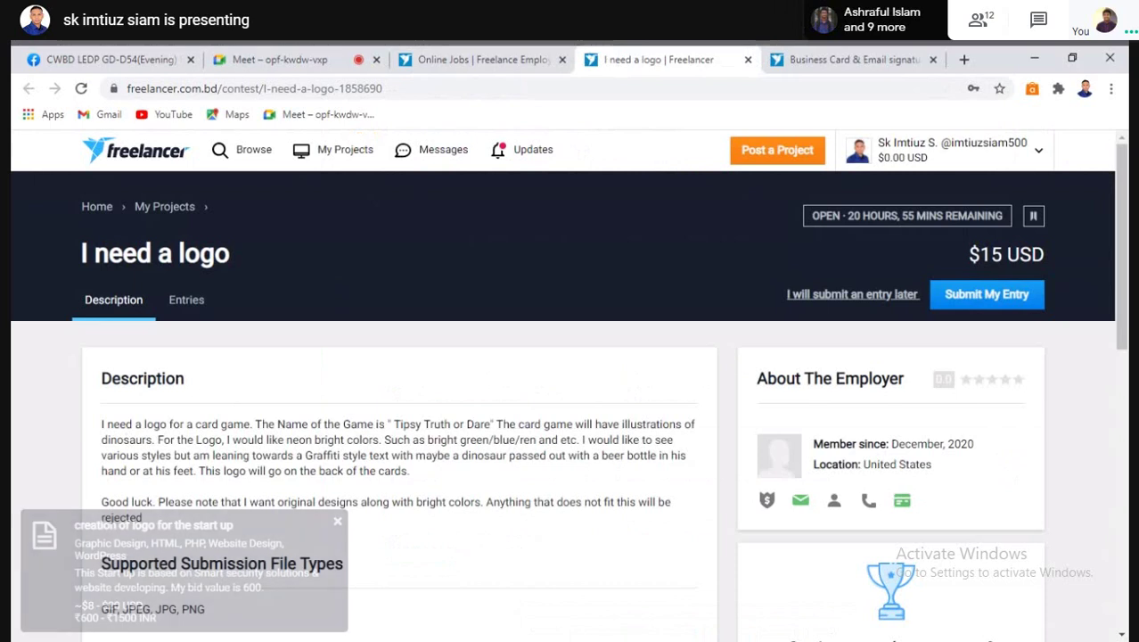
# Dismiss the job notification and look over the I need a logo contest description
pyautogui.click(338, 524)
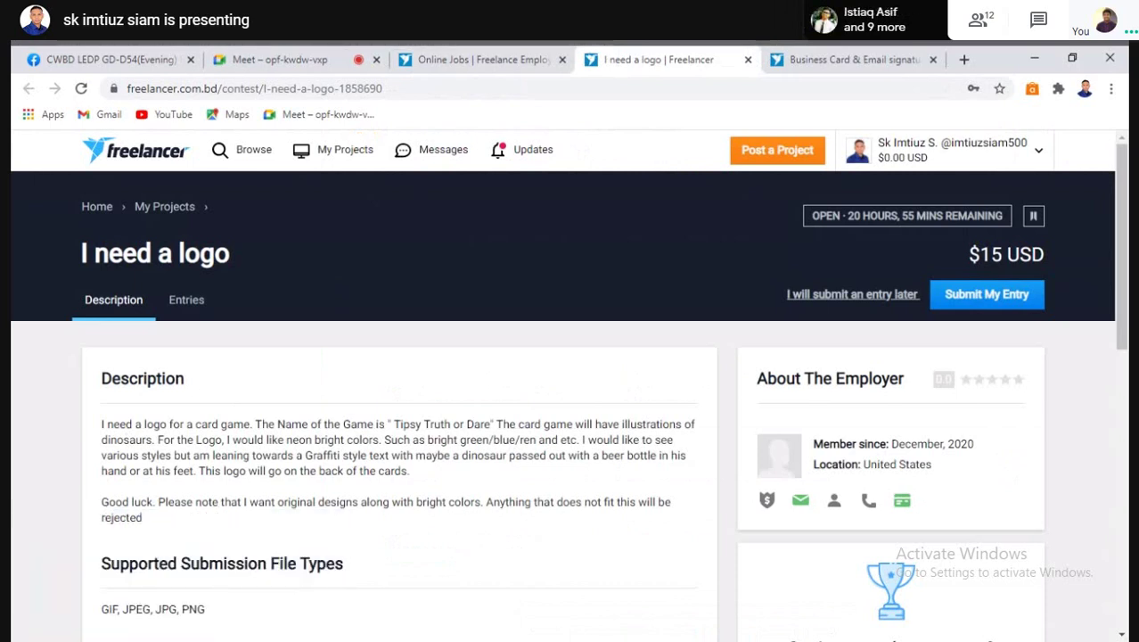
pyautogui.scroll(-2, 357, 493)
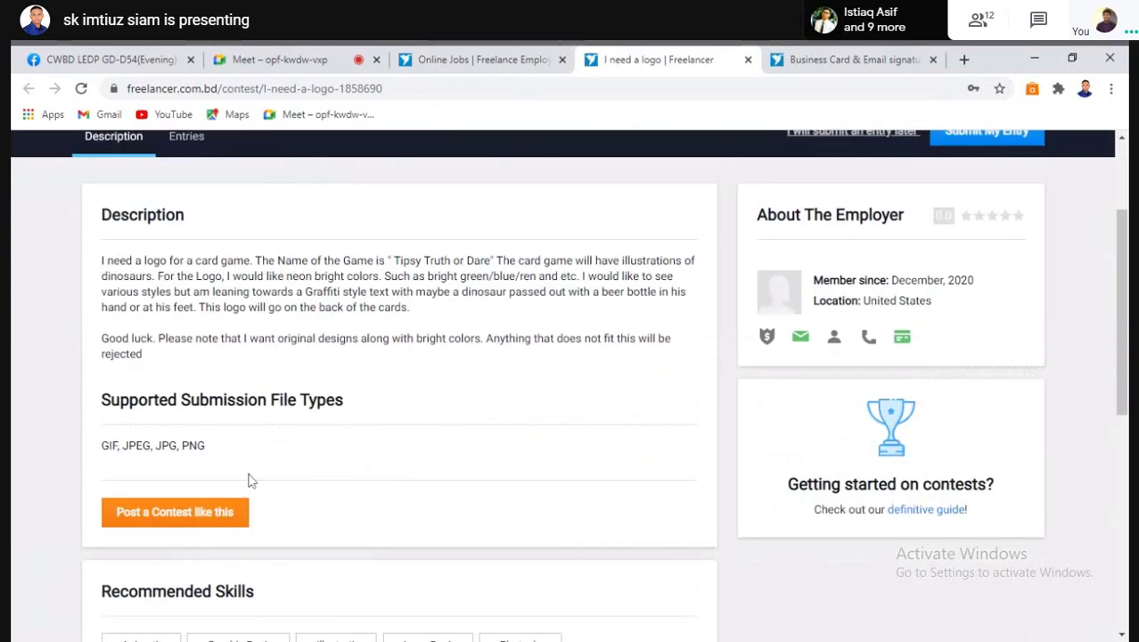
pyautogui.scroll(2, 250, 479)
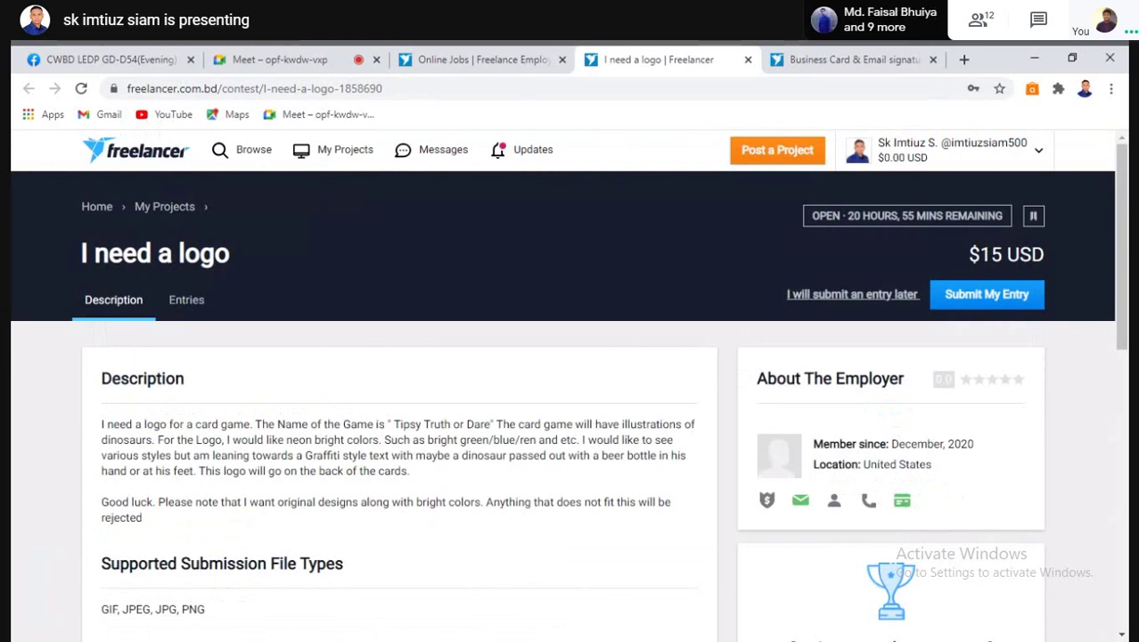
pyautogui.scroll(-2, 214, 196)
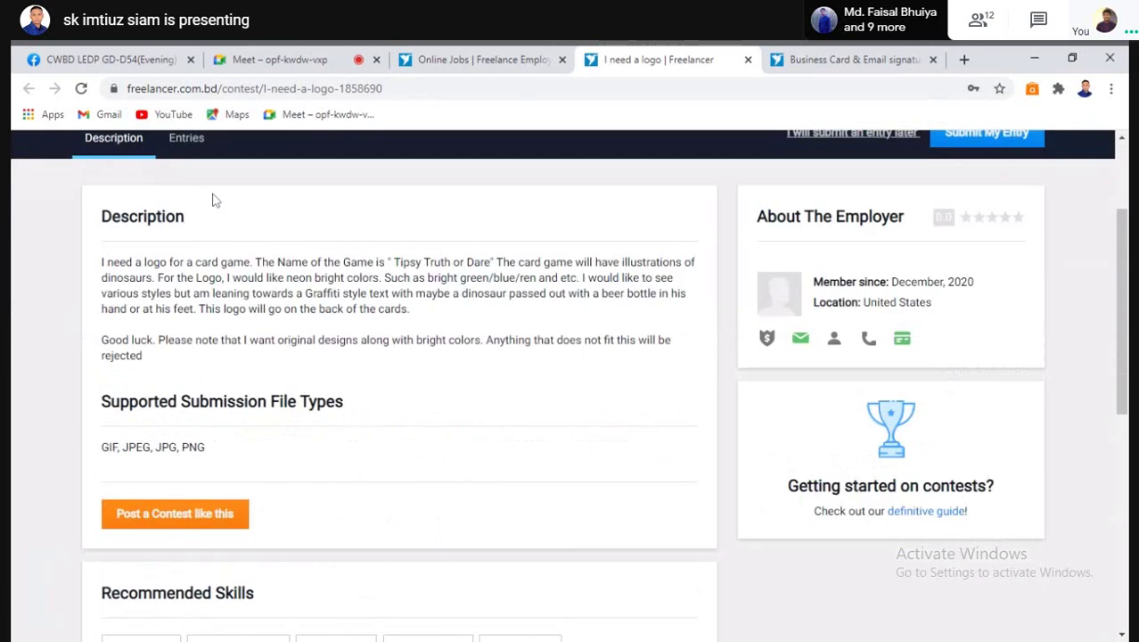
pyautogui.scroll(2, 181, 291)
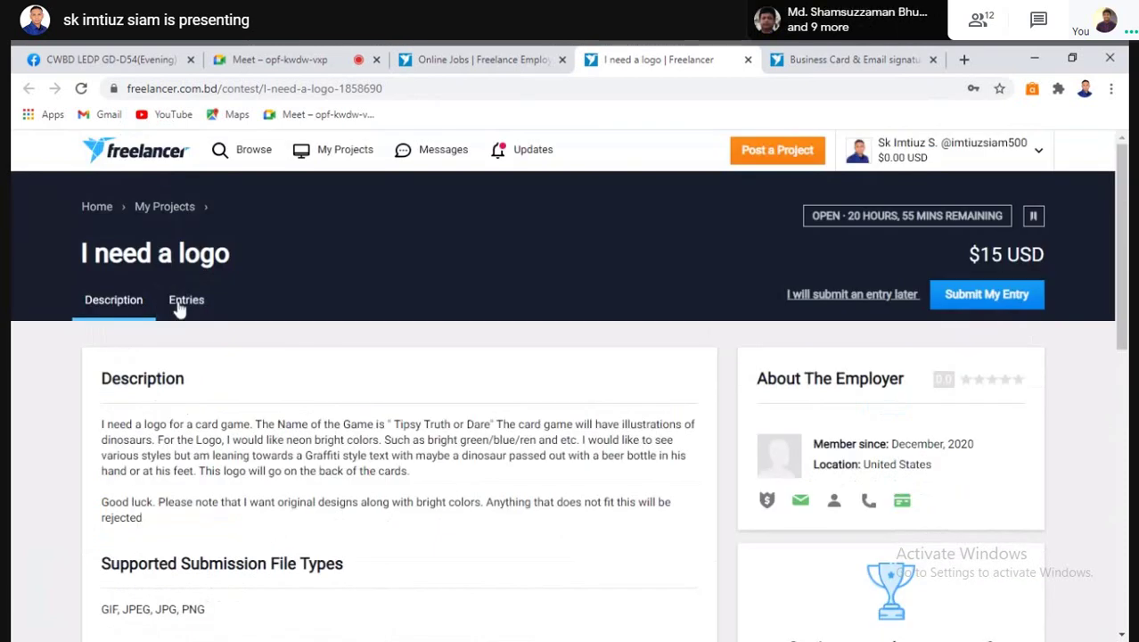
# Scroll through the 44 entries submitted to the contest
pyautogui.click(181, 303)
pyautogui.scroll(-2, 242, 554)
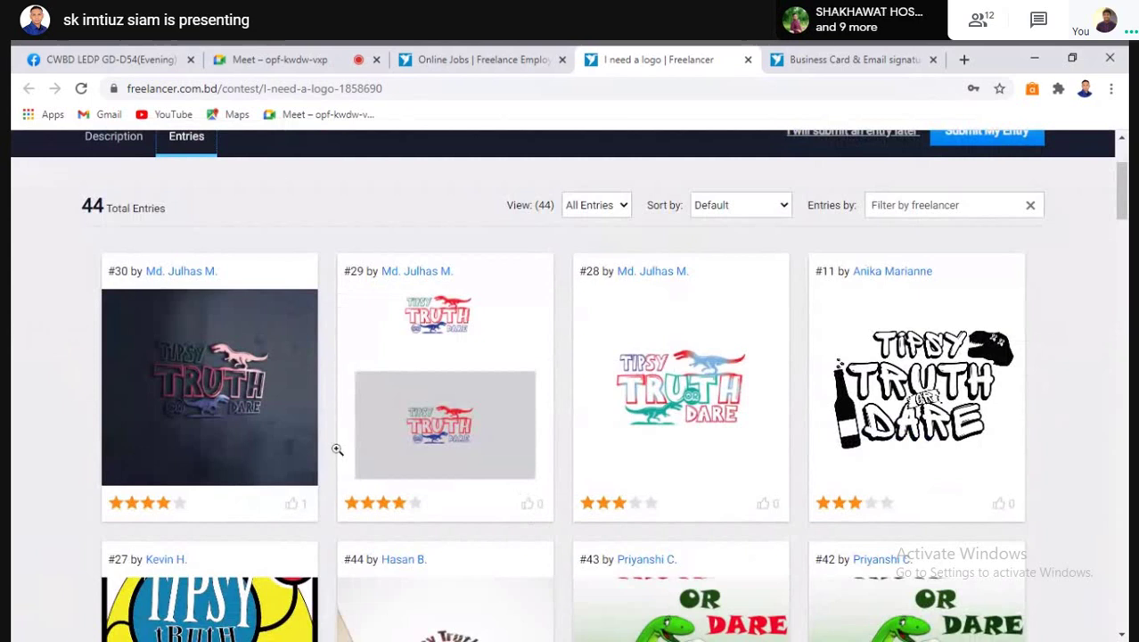
pyautogui.scroll(-1, 520, 516)
pyautogui.scroll(-4, 520, 516)
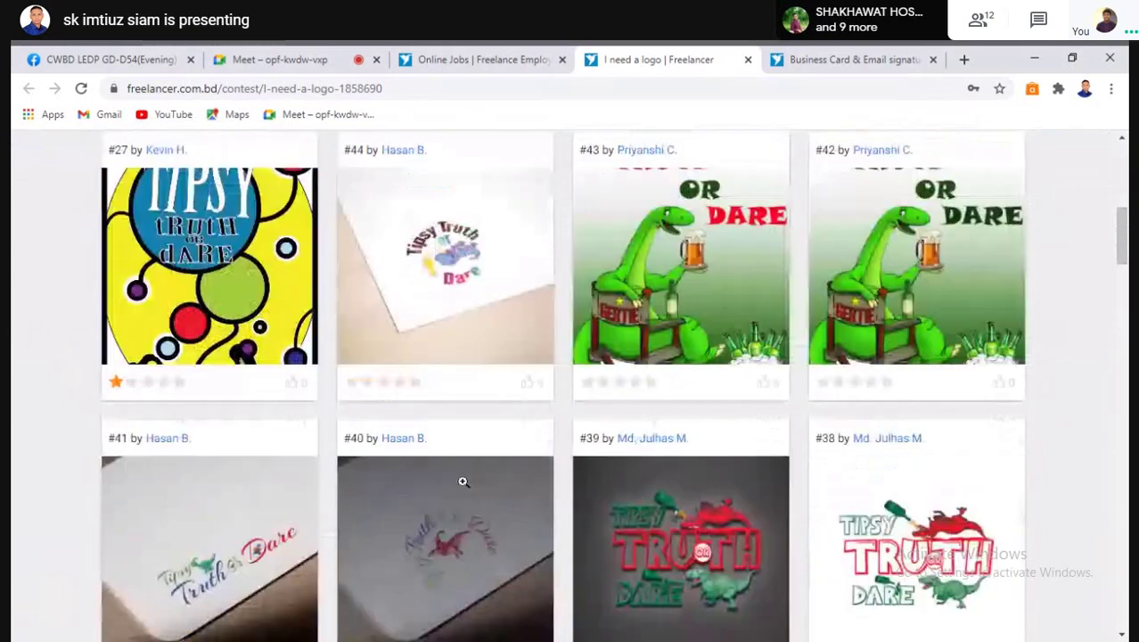
pyautogui.scroll(-2, 463, 481)
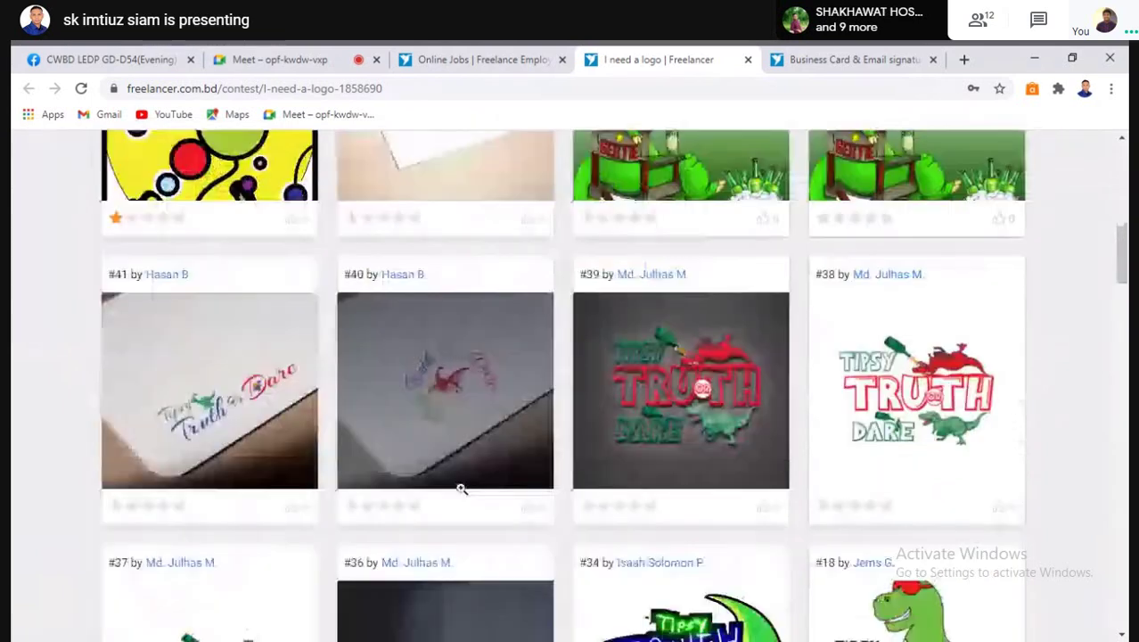
pyautogui.scroll(-6, 460, 489)
pyautogui.scroll(13, 460, 490)
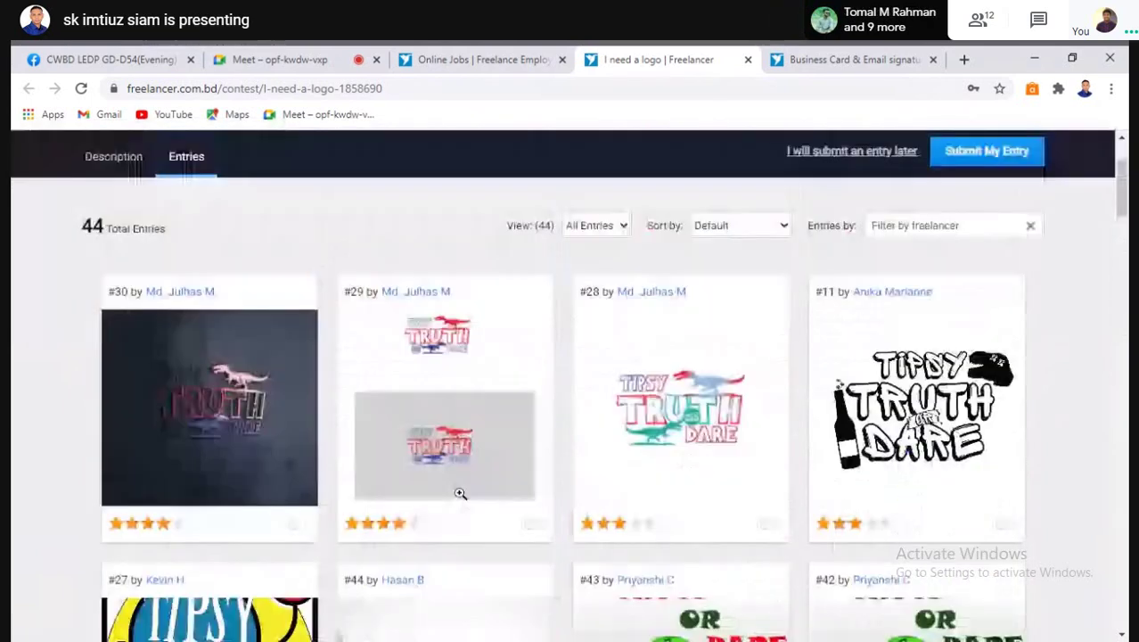
pyautogui.scroll(2, 460, 493)
# Filter the entries view to Rejected, then switch back to All Entries
pyautogui.click(621, 369)
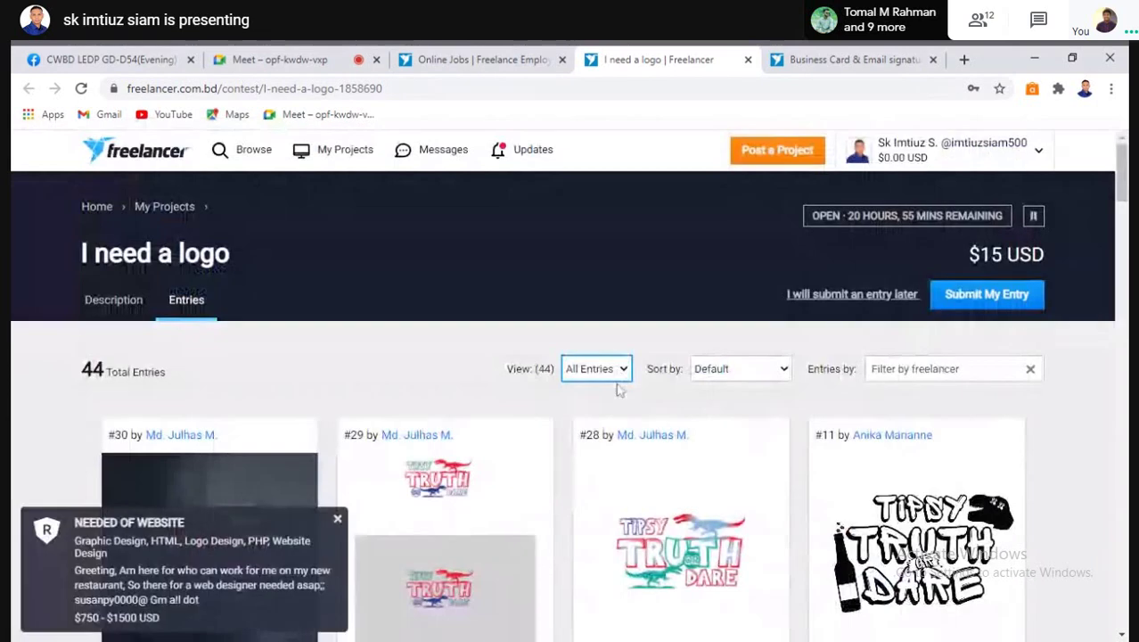
pyautogui.click(597, 432)
pyautogui.scroll(-2, 596, 450)
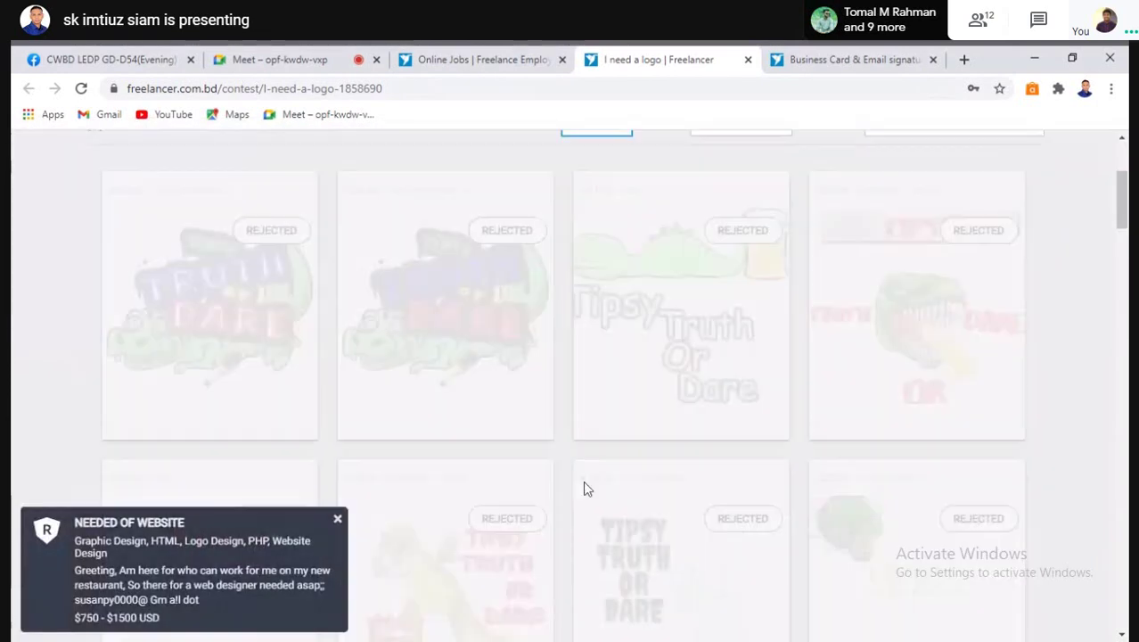
pyautogui.scroll(2, 608, 390)
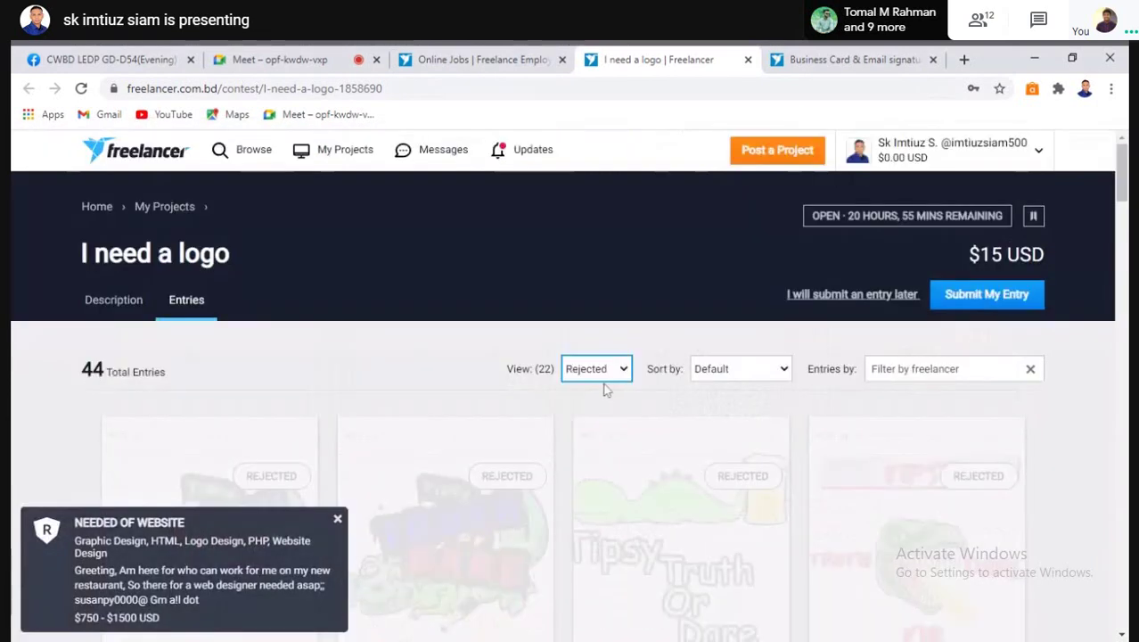
pyautogui.click(583, 402)
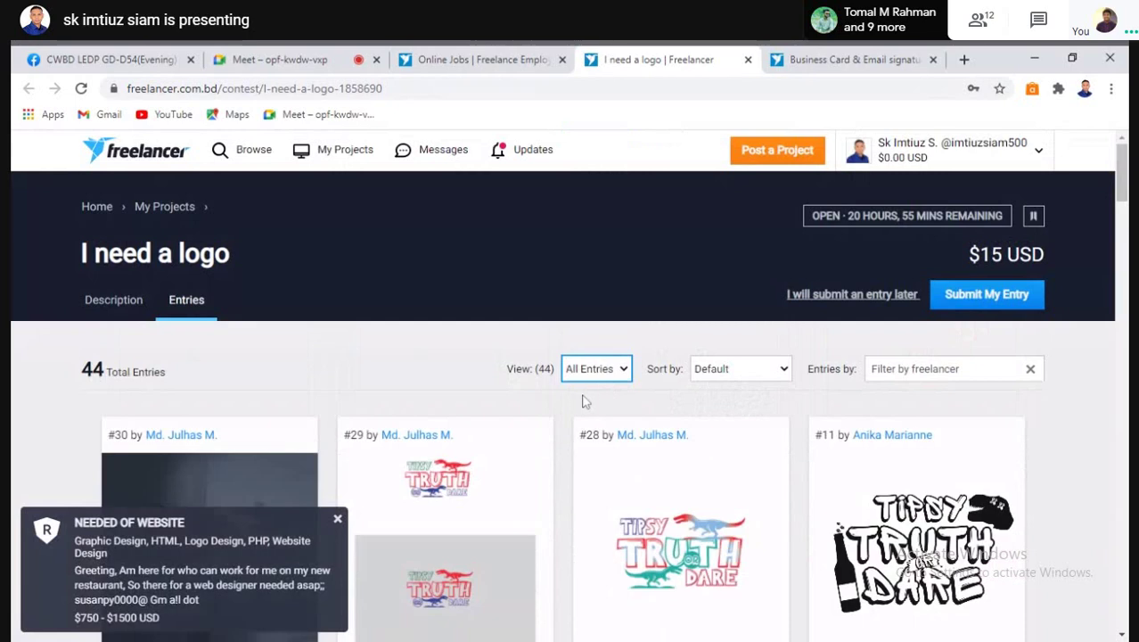
pyautogui.scroll(-2, 584, 402)
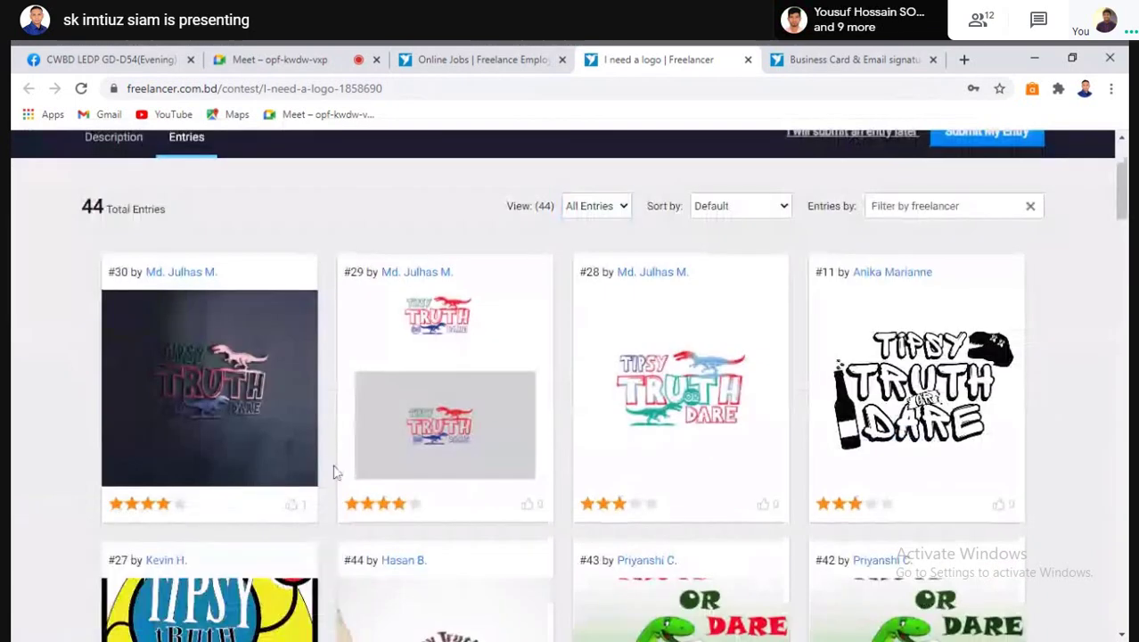
pyautogui.scroll(2, 334, 473)
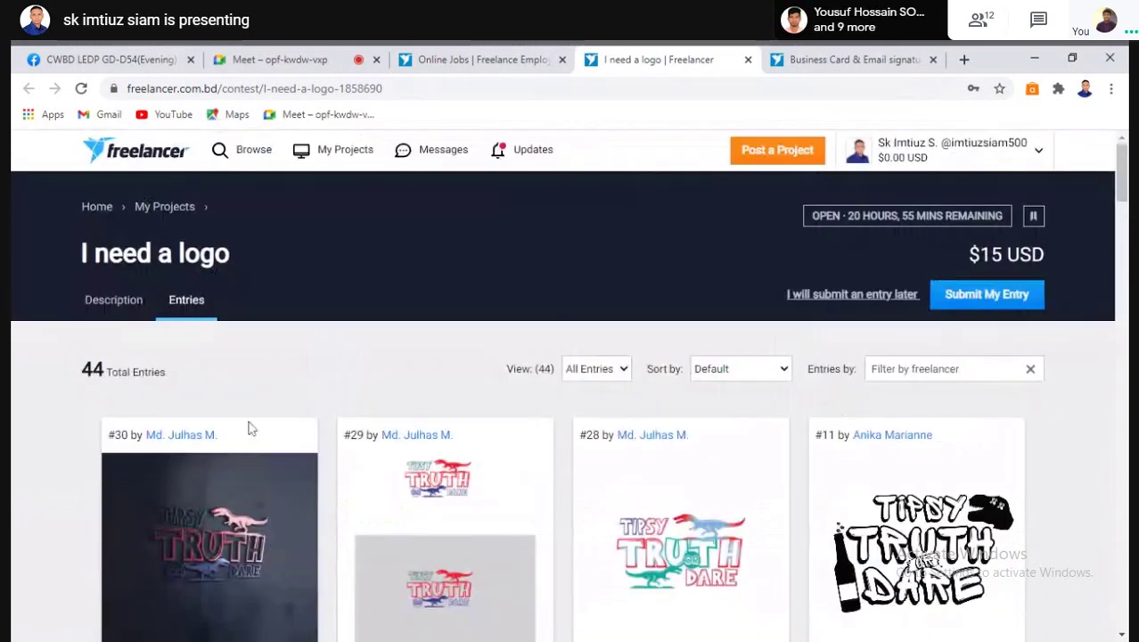
# Check the Meet presentation, then return to the business card contest search results
pyautogui.click(289, 59)
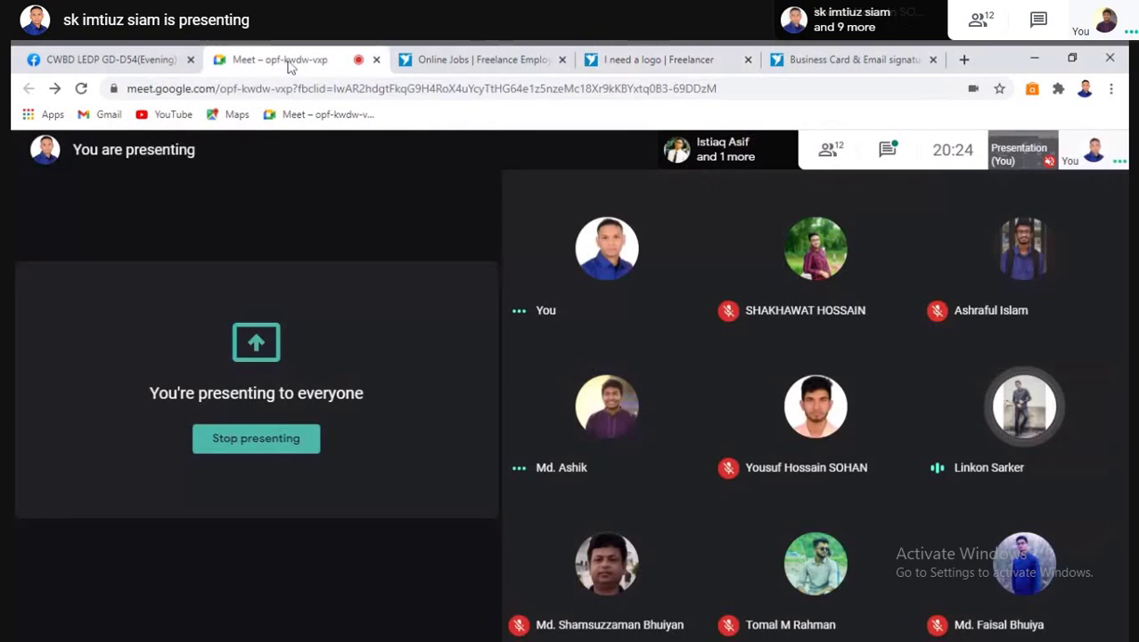
pyautogui.click(659, 59)
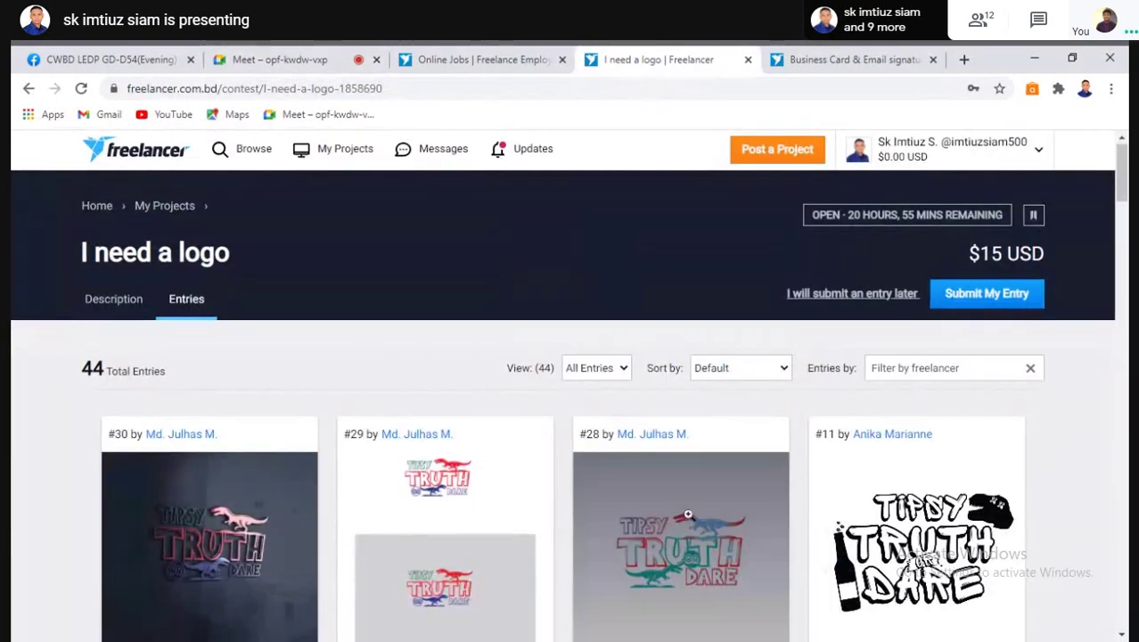
pyautogui.scroll(-6, 688, 515)
pyautogui.scroll(5, 644, 526)
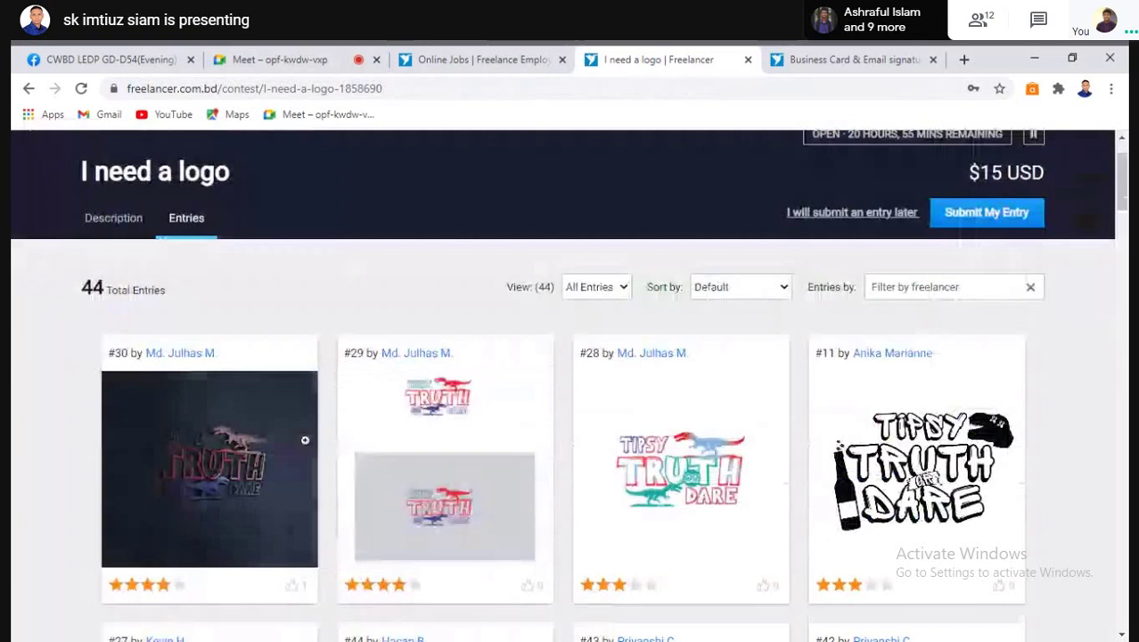
pyautogui.click(478, 61)
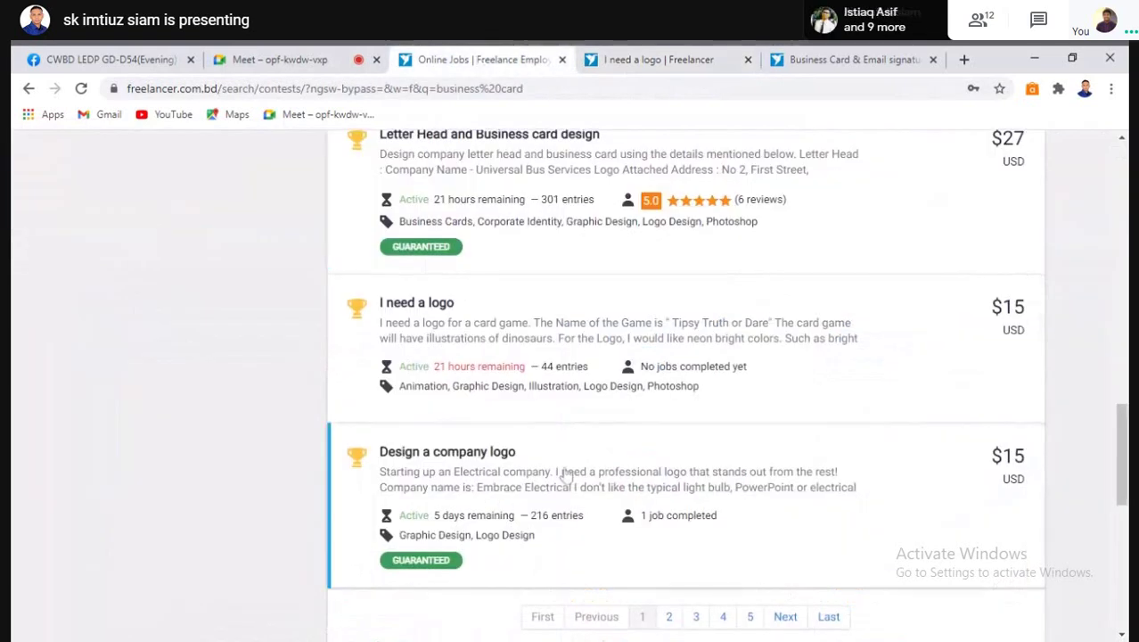
# Go to the second page of business card contest results and open the logo contest in a new tab
pyautogui.scroll(-2, 564, 474)
pyautogui.scroll(1, 641, 450)
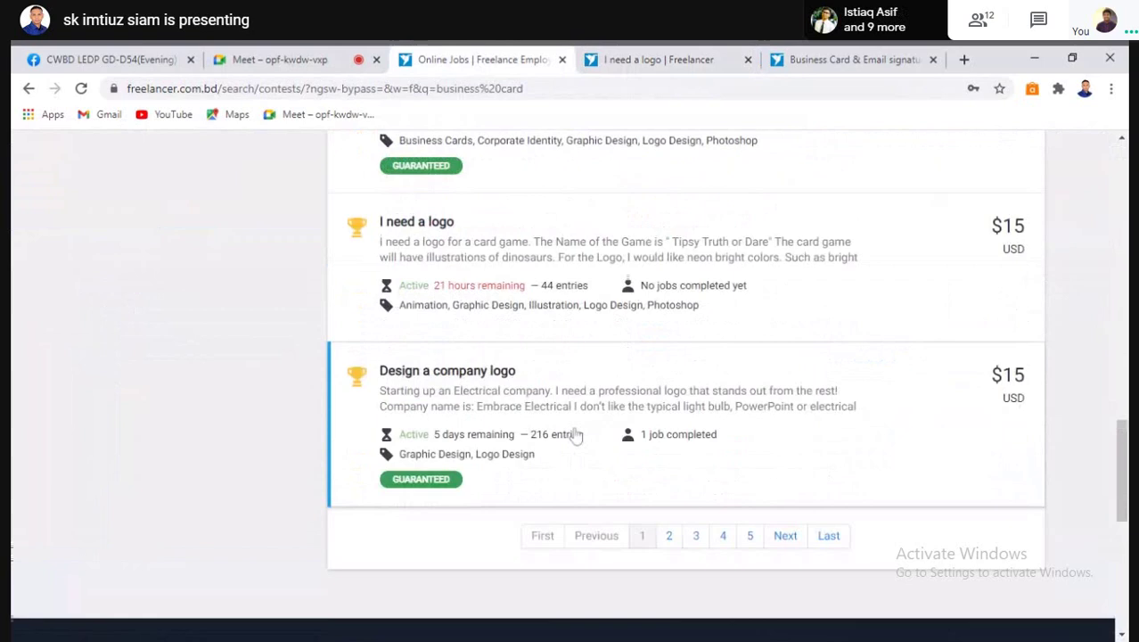
pyautogui.scroll(-1, 577, 436)
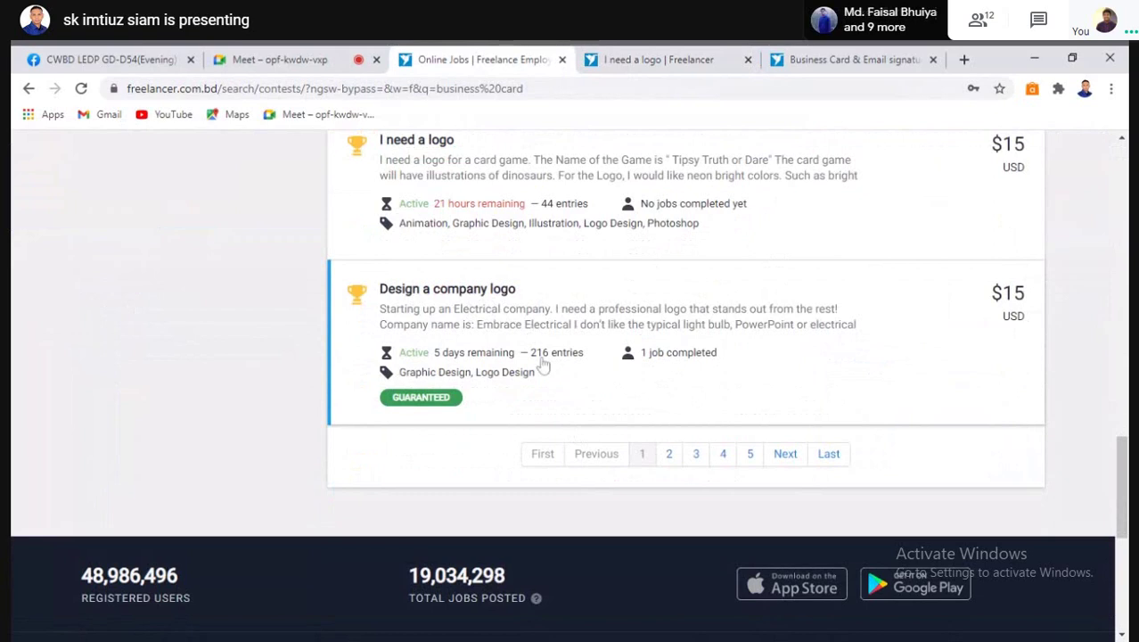
pyautogui.click(670, 455)
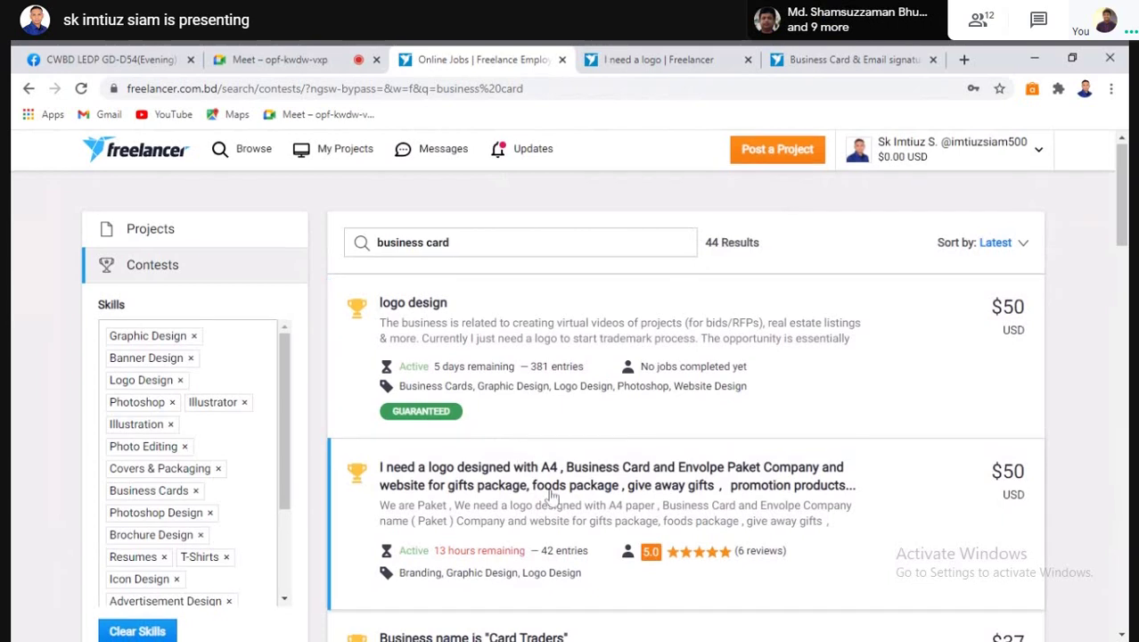
pyautogui.scroll(-1, 553, 497)
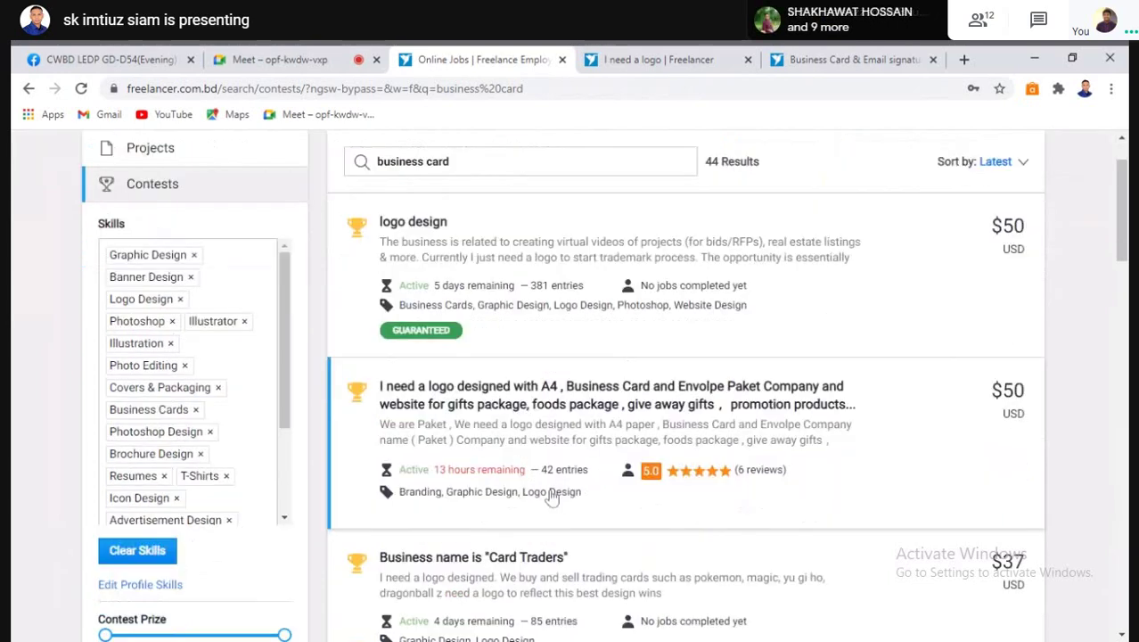
pyautogui.scroll(-1, 553, 500)
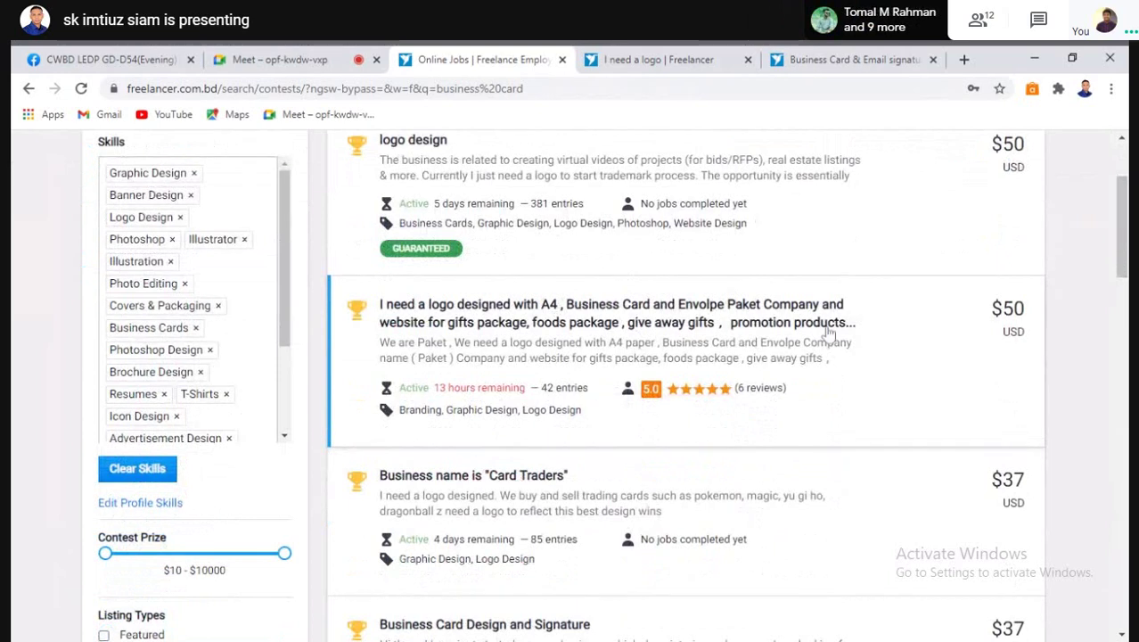
pyautogui.click(466, 337)
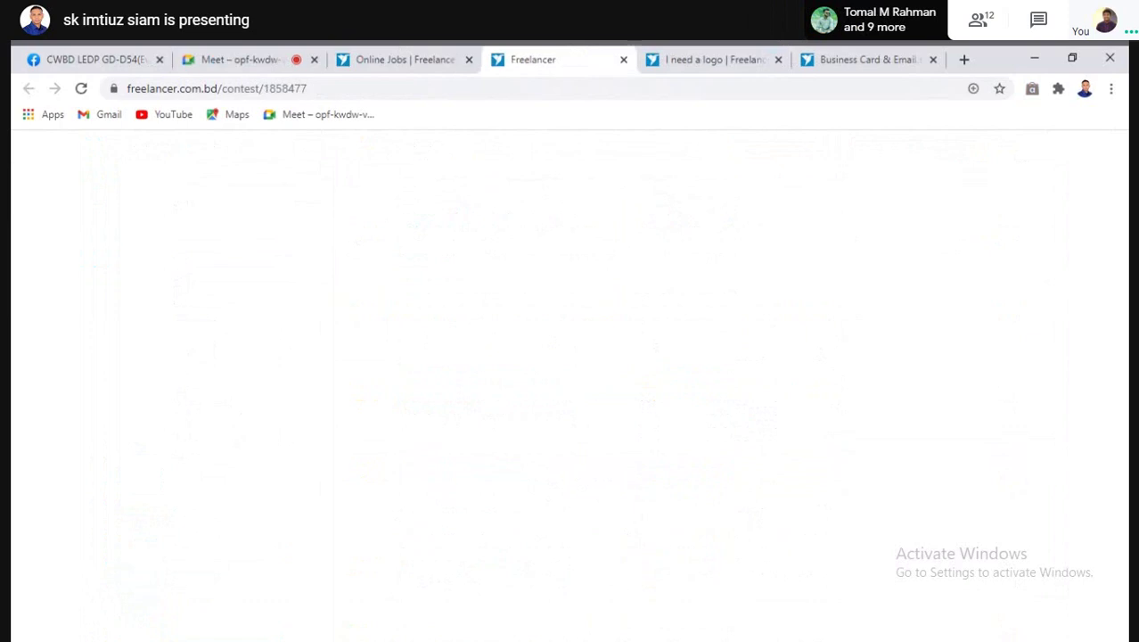
# Back on the business card search results, scroll through the remaining contest listings
pyautogui.click(413, 59)
pyautogui.scroll(-1, 497, 506)
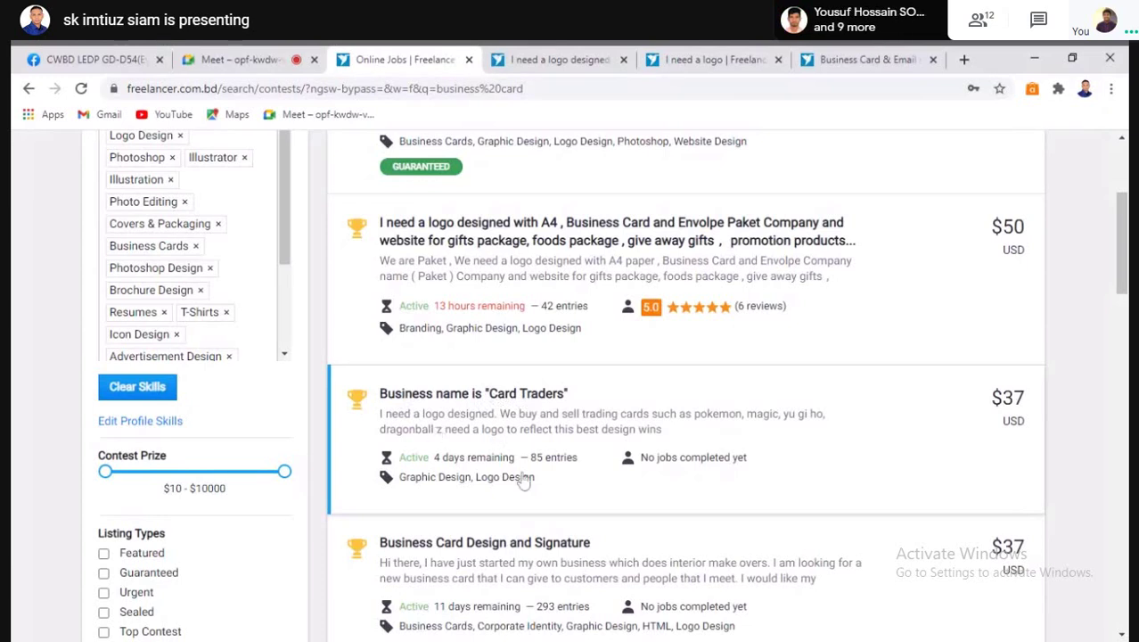
pyautogui.scroll(-3, 522, 482)
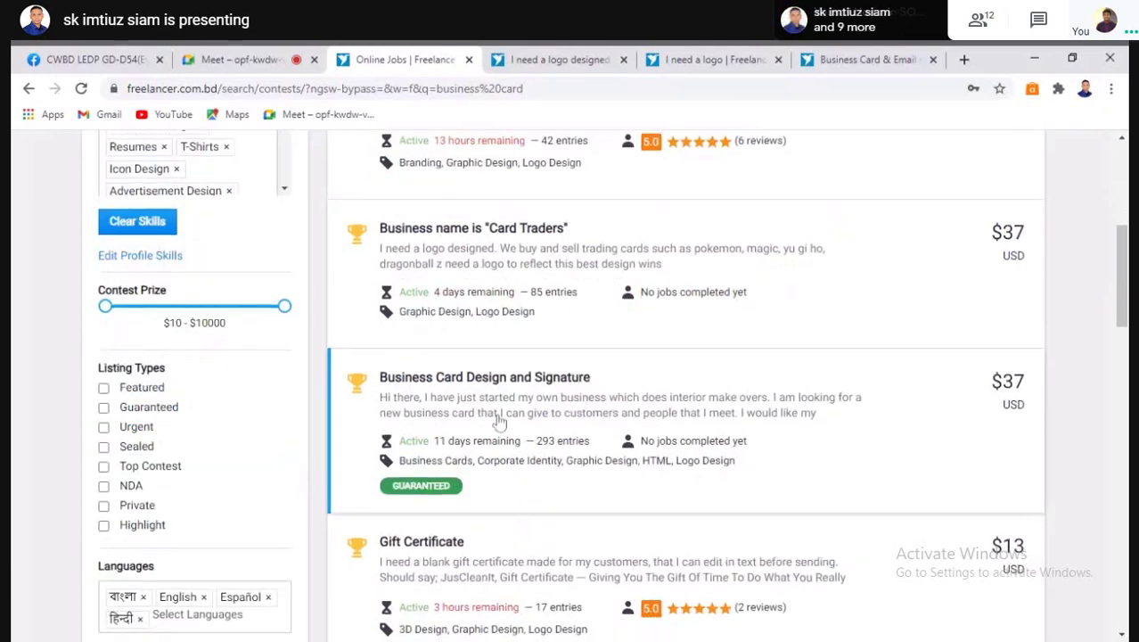
pyautogui.scroll(-1, 500, 423)
pyautogui.scroll(-1, 500, 423)
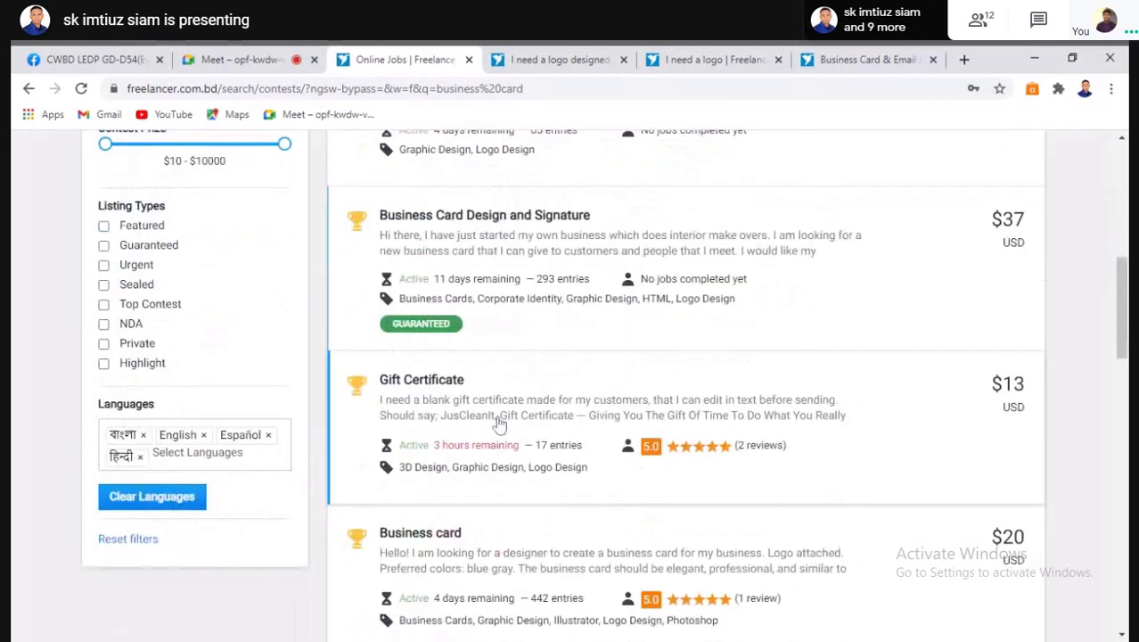
pyautogui.scroll(-1, 498, 428)
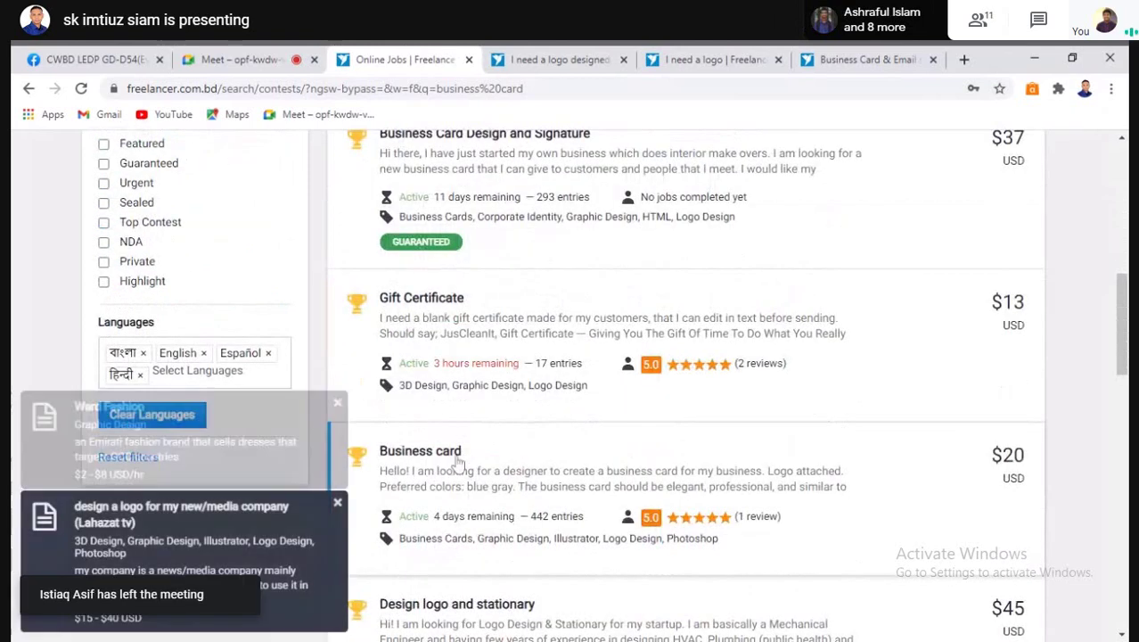
pyautogui.scroll(-2, 571, 543)
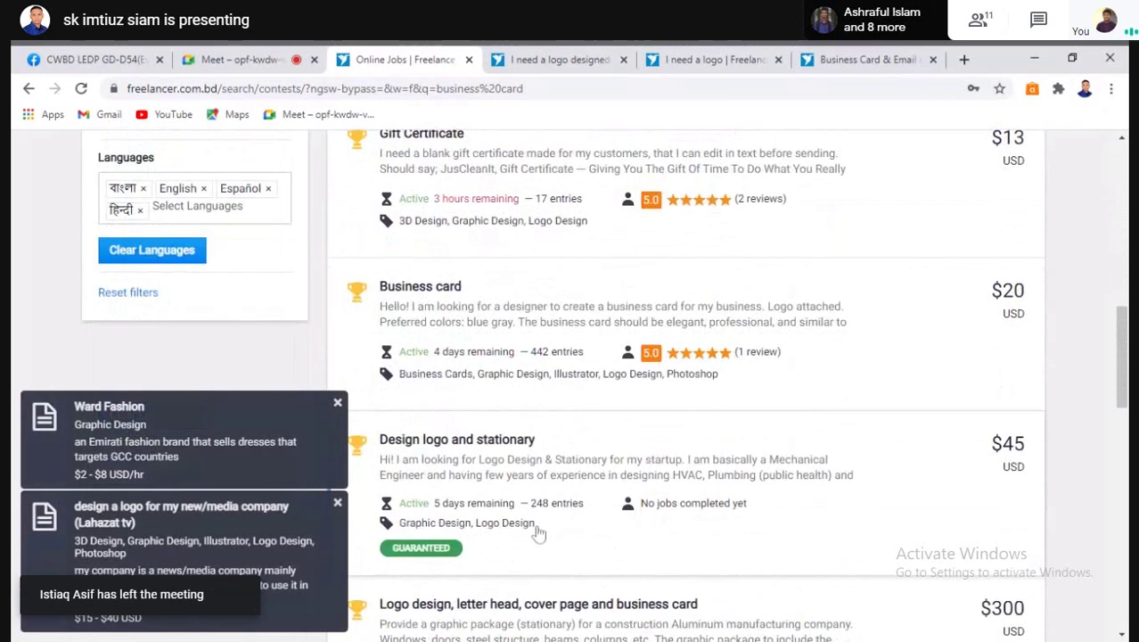
pyautogui.scroll(-2, 538, 527)
pyautogui.scroll(7, 446, 418)
pyautogui.click(558, 59)
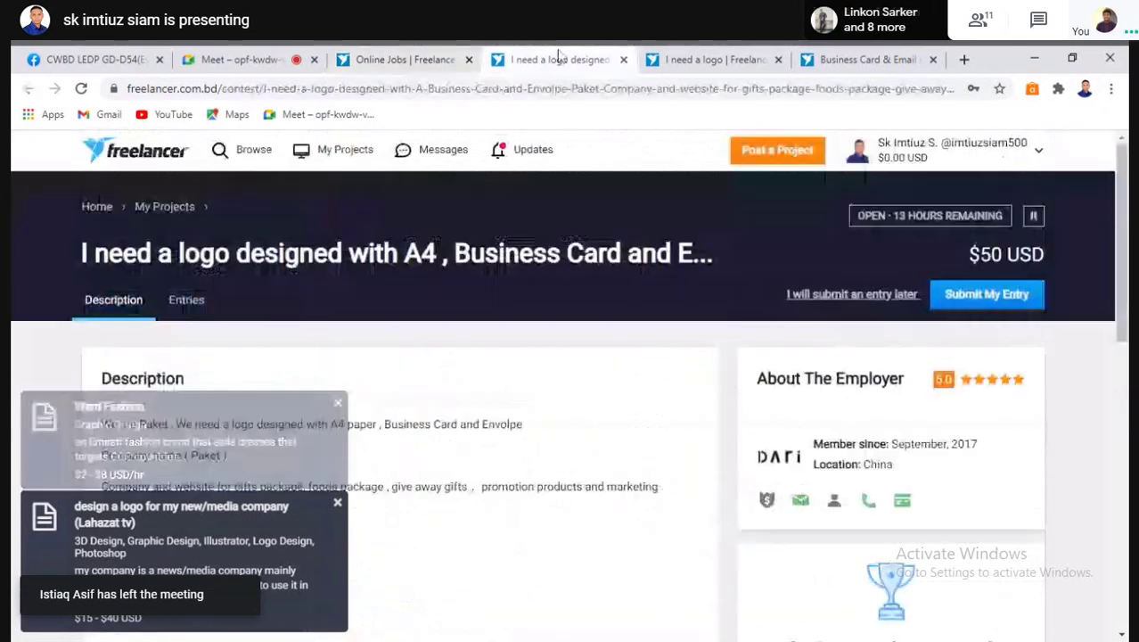
pyautogui.scroll(-2, 350, 407)
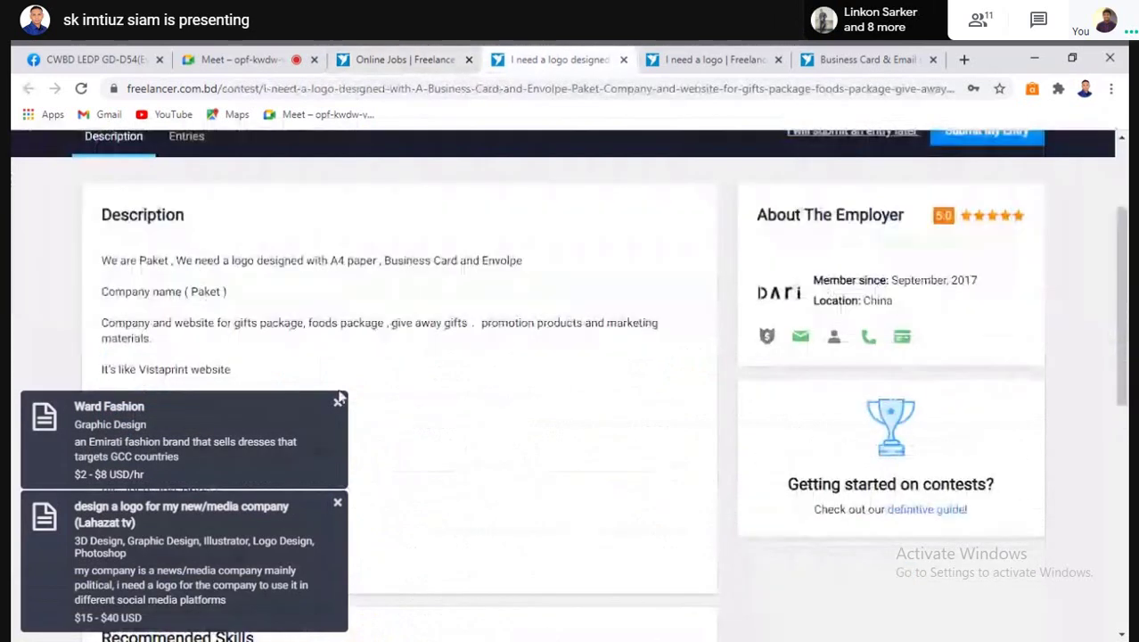
pyautogui.click(343, 412)
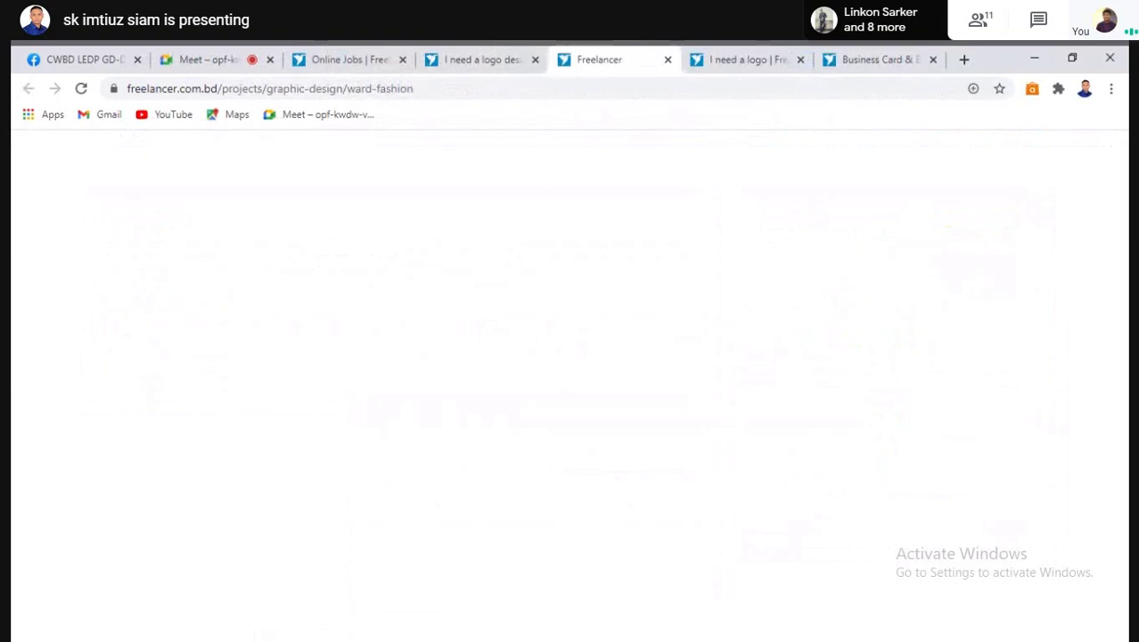
pyautogui.click(668, 59)
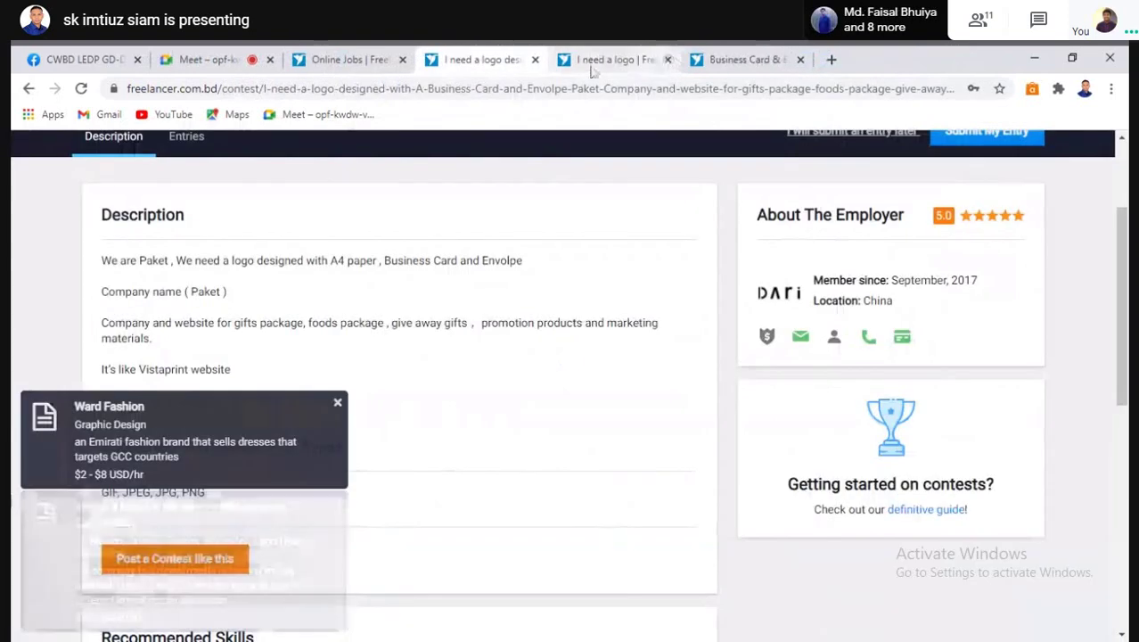
pyautogui.scroll(2, 277, 379)
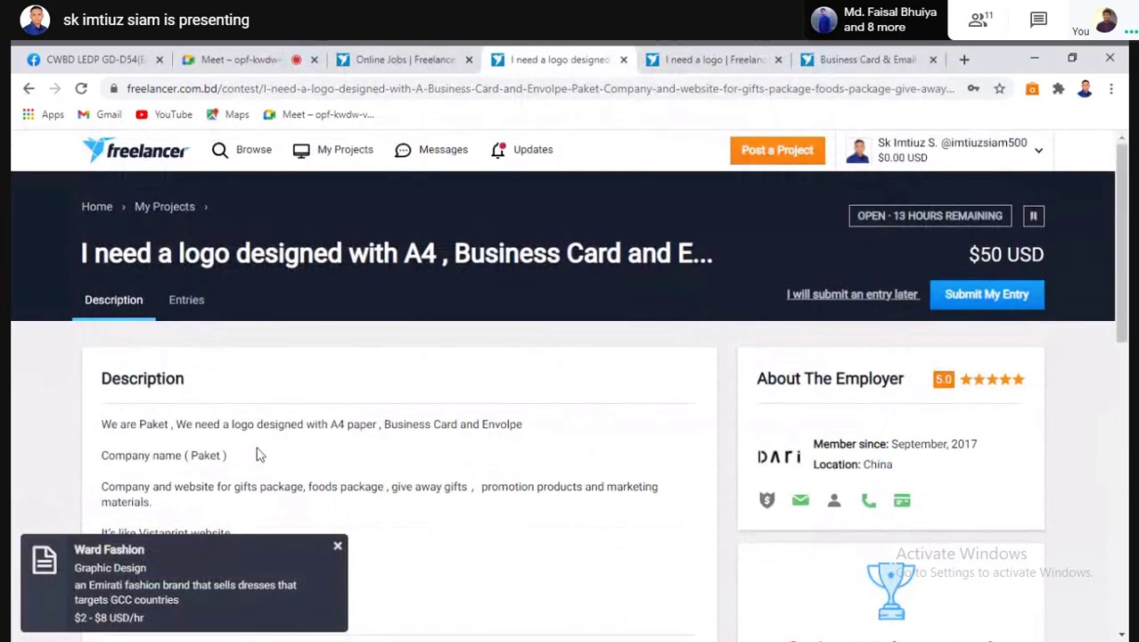
pyautogui.scroll(-1, 133, 358)
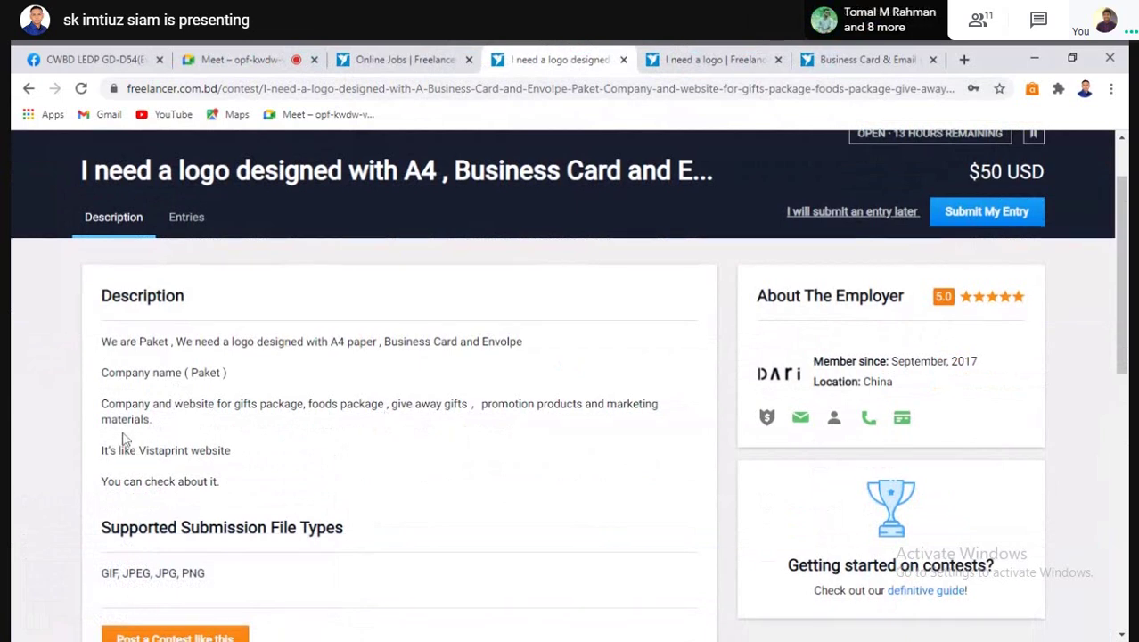
pyautogui.scroll(-1, 244, 470)
pyautogui.scroll(2, 199, 327)
# Open the Paket contest's entries and scroll through the submitted designs
pyautogui.click(193, 308)
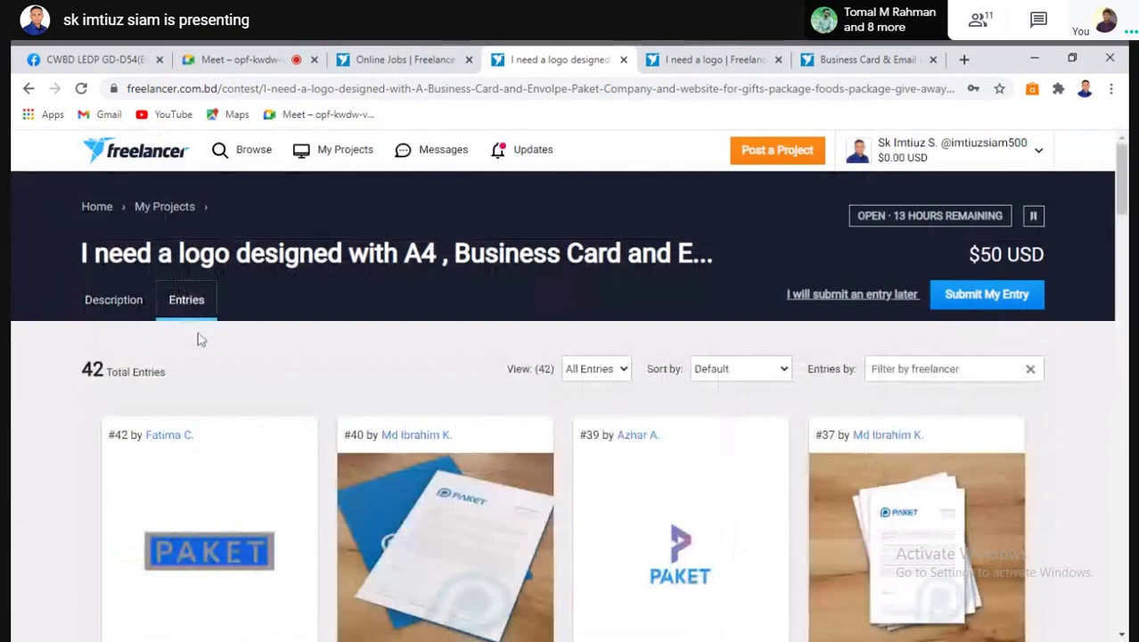
pyautogui.scroll(-2, 356, 553)
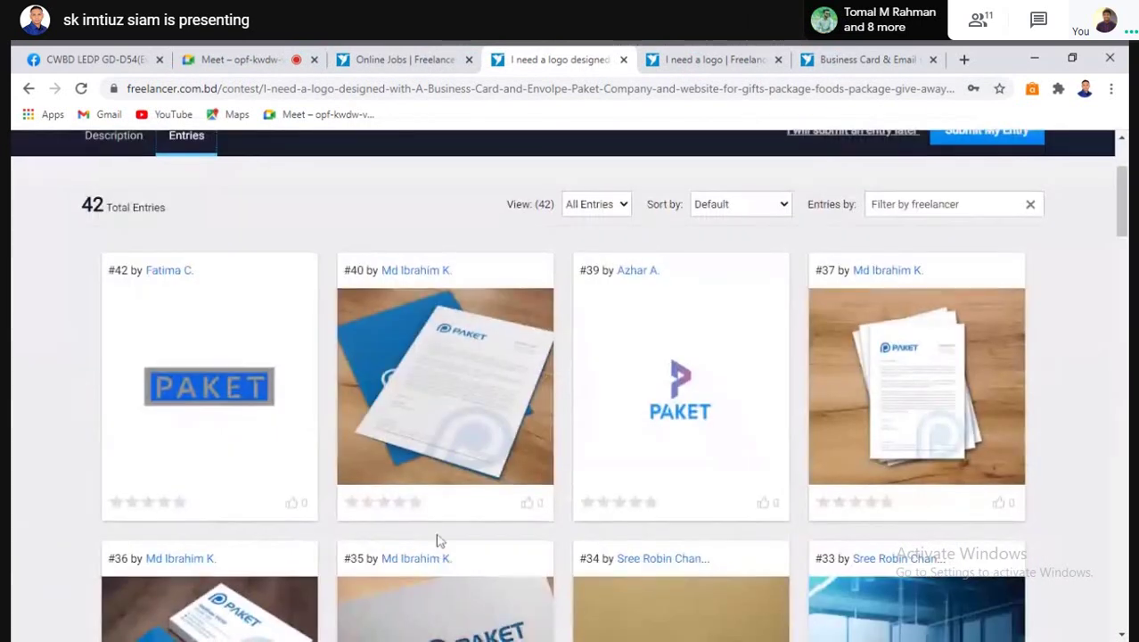
pyautogui.scroll(-2, 438, 539)
pyautogui.scroll(1, 400, 542)
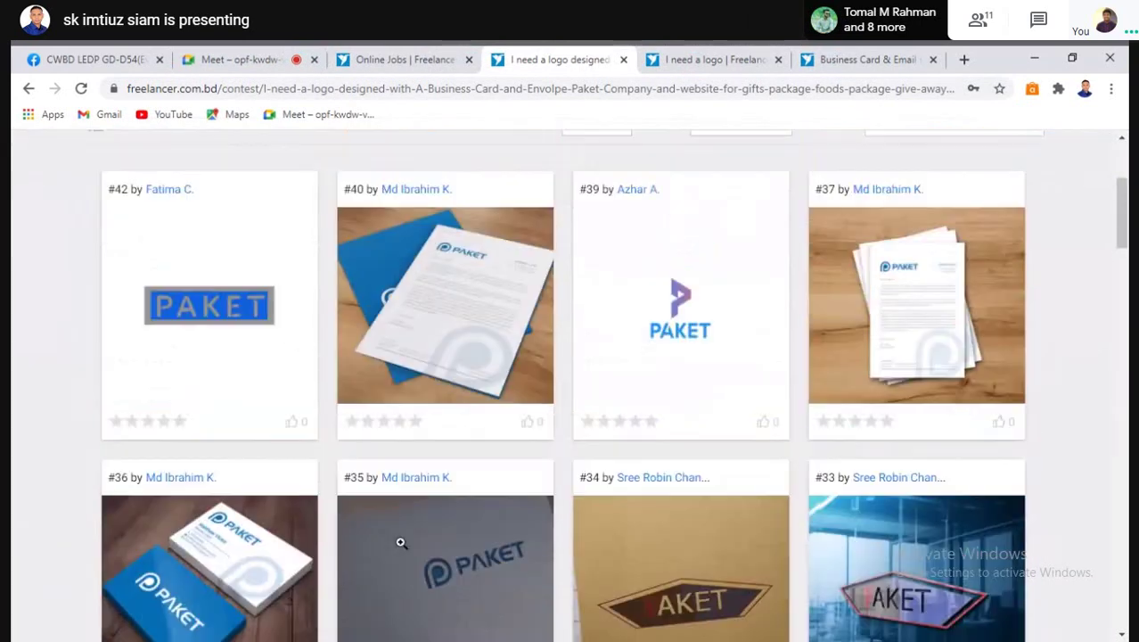
pyautogui.scroll(-3, 400, 542)
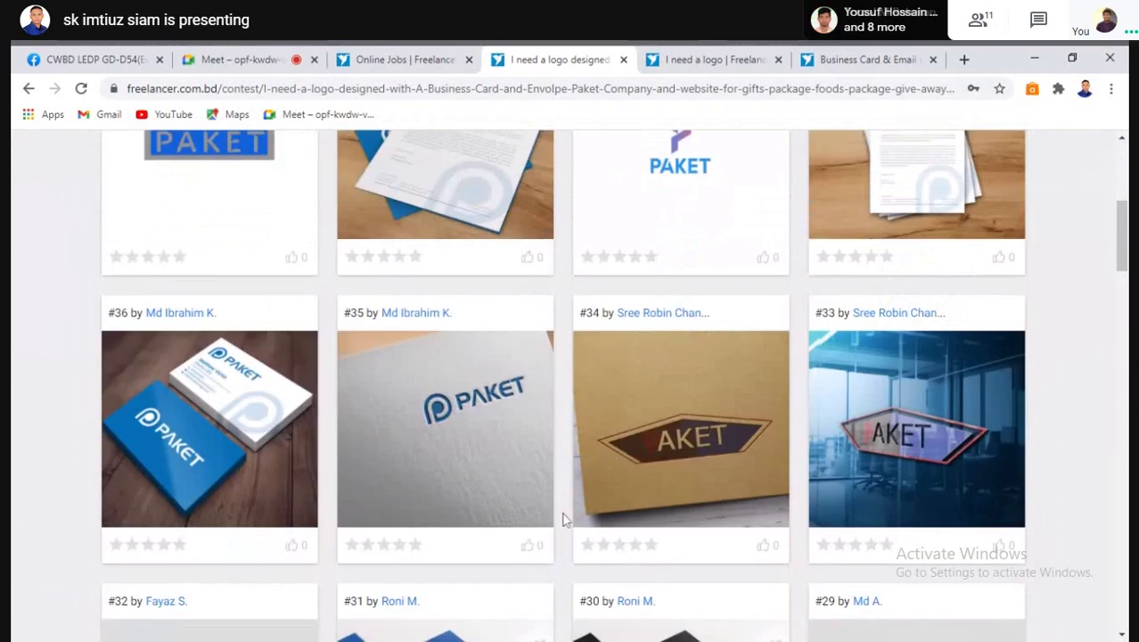
pyautogui.scroll(-1, 547, 521)
pyautogui.scroll(-1, 549, 520)
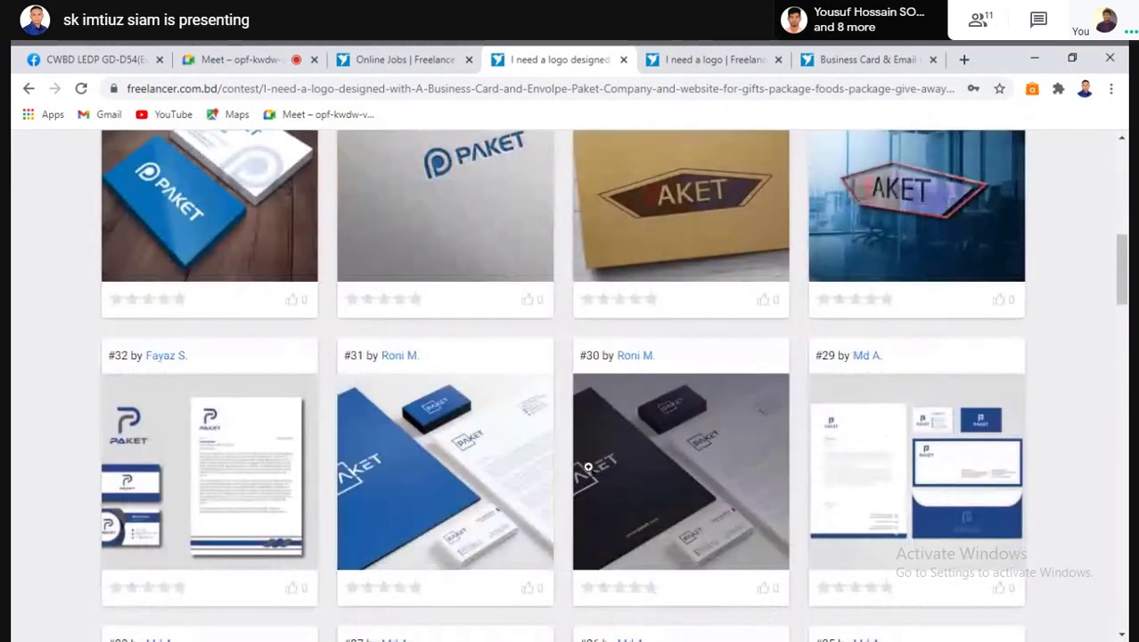
pyautogui.scroll(-2, 589, 467)
pyautogui.scroll(-3, 588, 467)
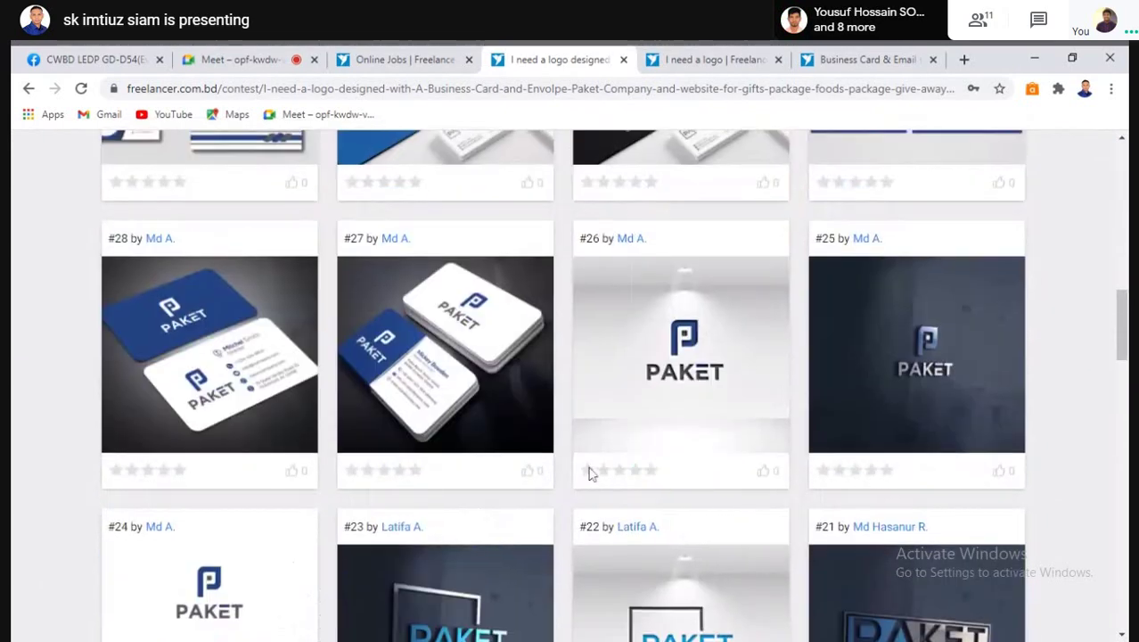
pyautogui.scroll(-3, 483, 465)
pyautogui.scroll(-5, 483, 465)
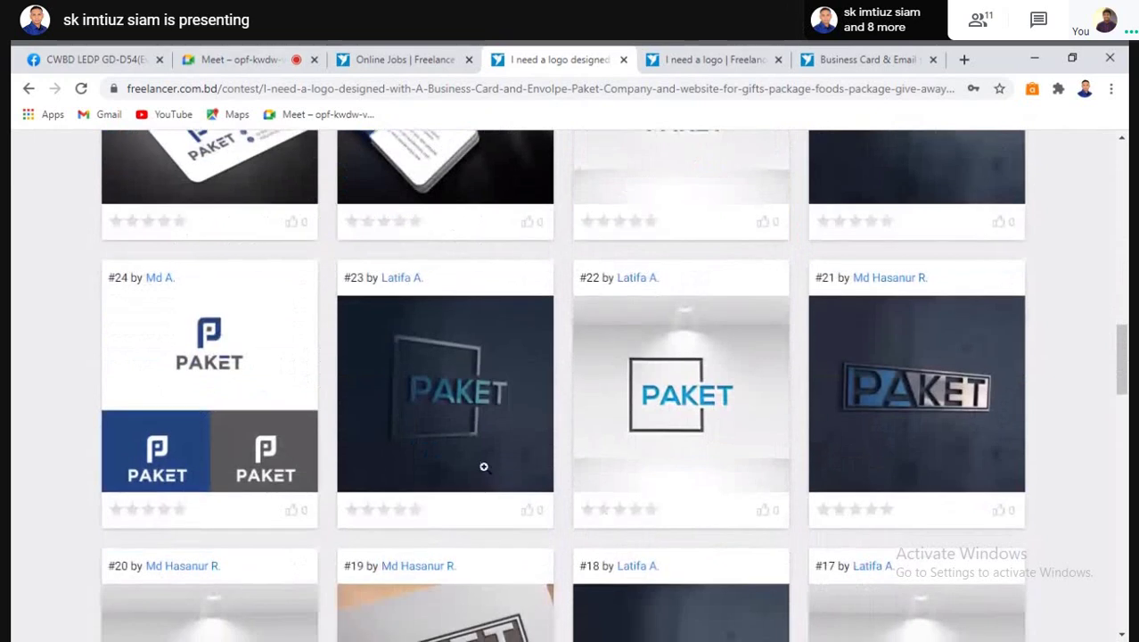
pyautogui.scroll(4, 485, 467)
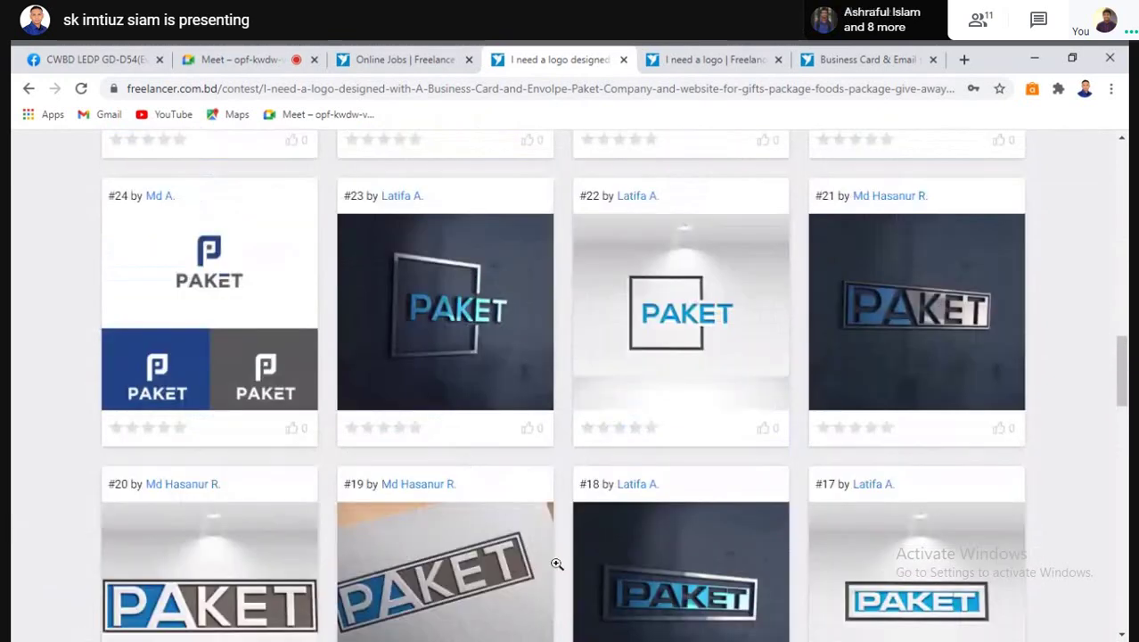
pyautogui.scroll(3, 470, 502)
pyautogui.scroll(12, 471, 502)
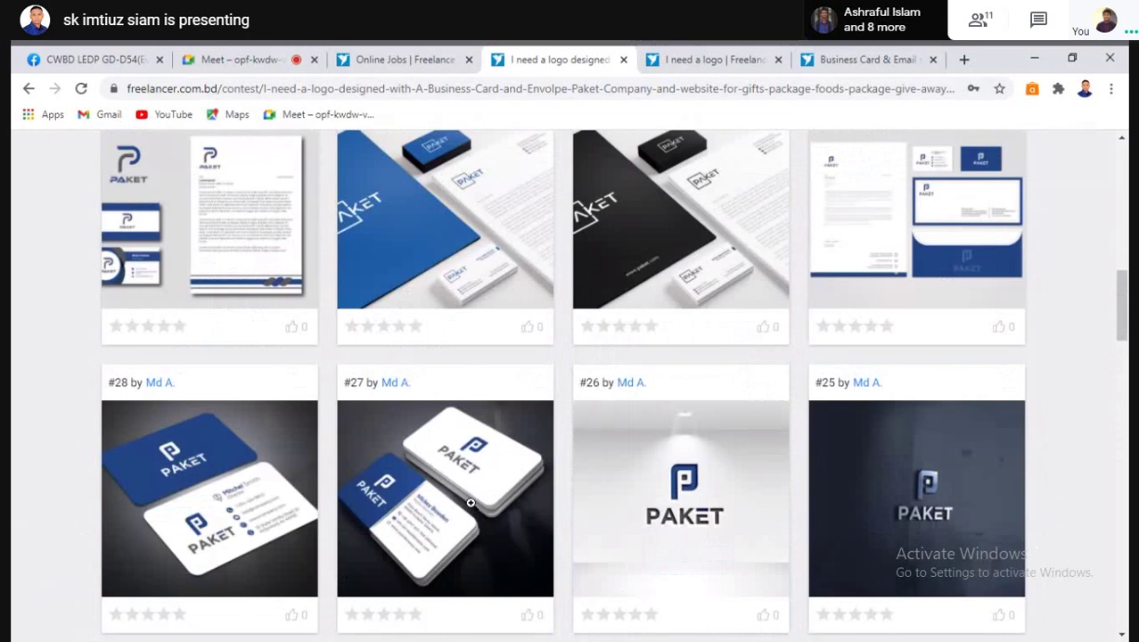
pyautogui.scroll(1, 471, 503)
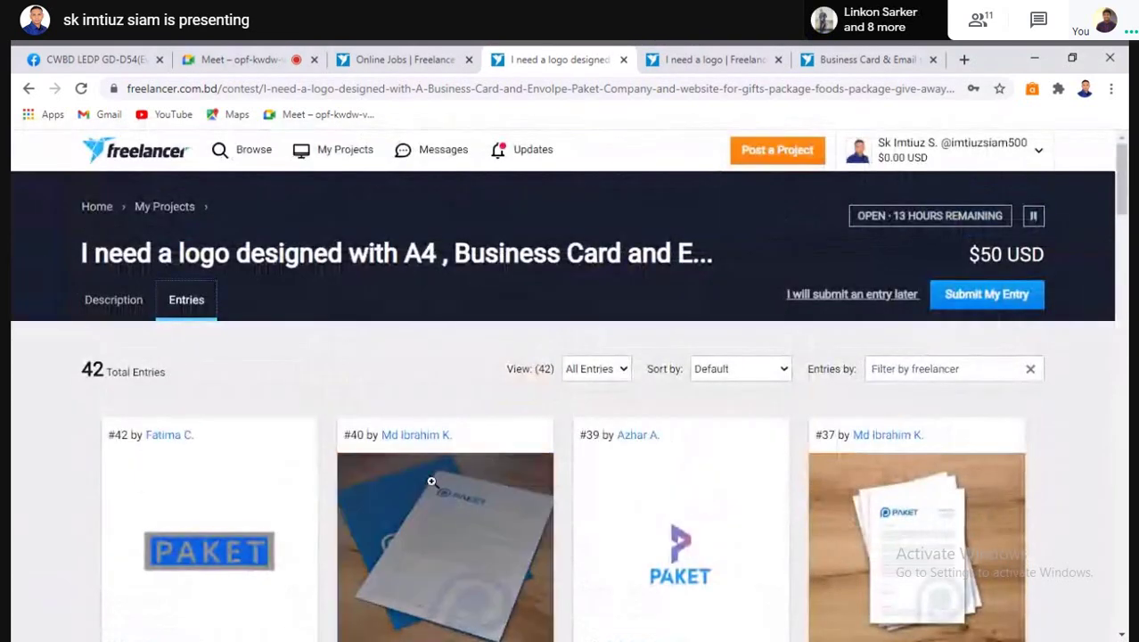
pyautogui.scroll(-1, 431, 481)
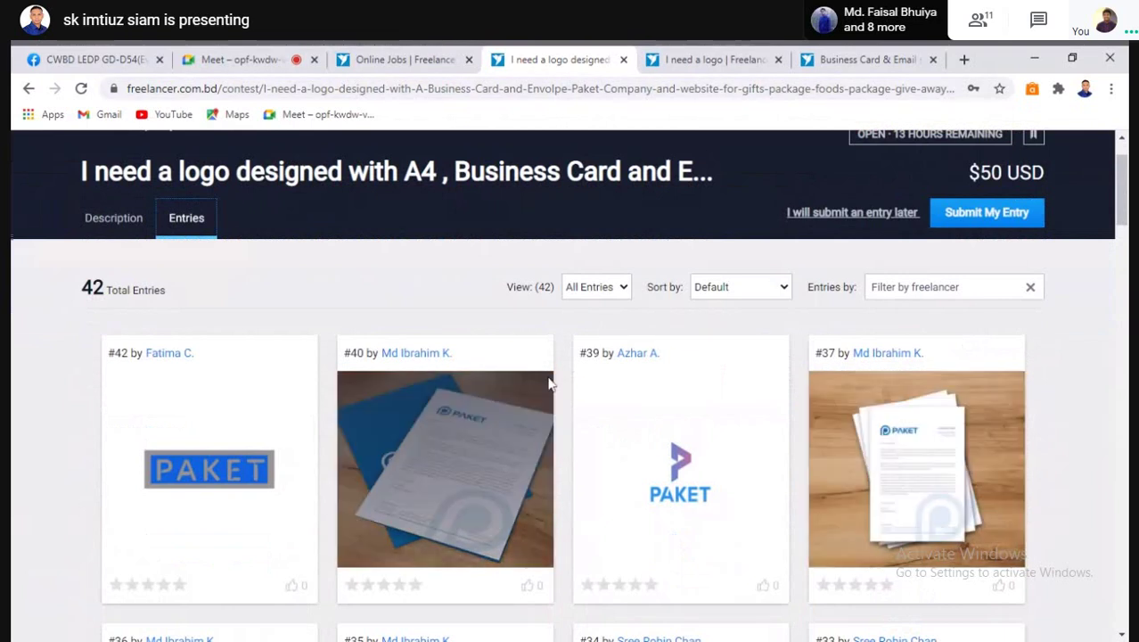
pyautogui.scroll(-4, 548, 442)
pyautogui.scroll(-7, 553, 442)
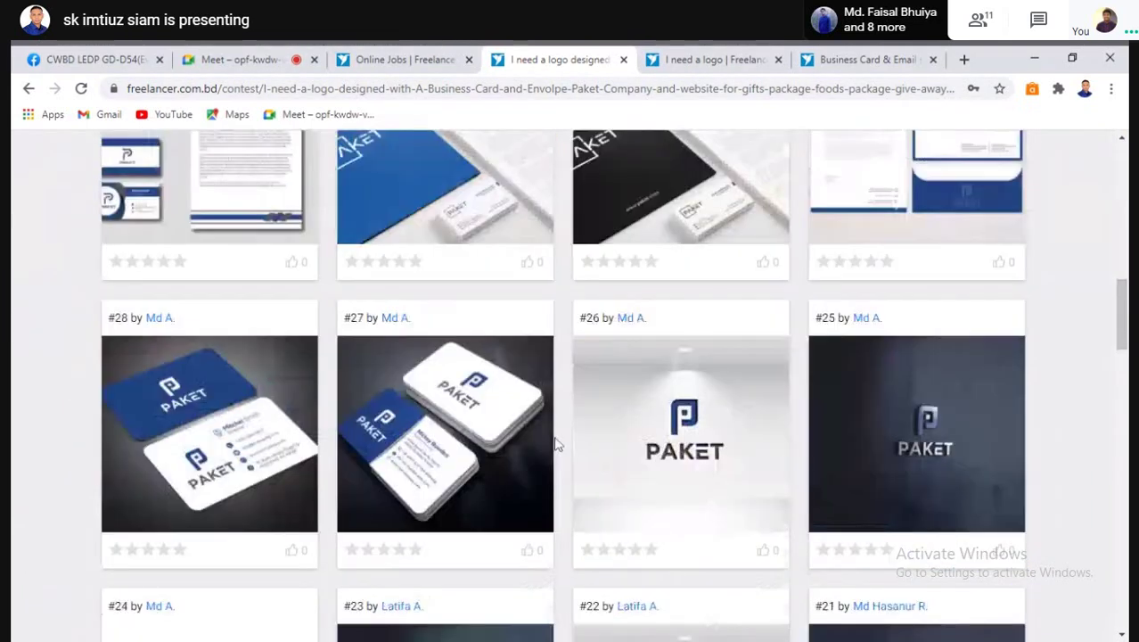
pyautogui.scroll(12, 552, 442)
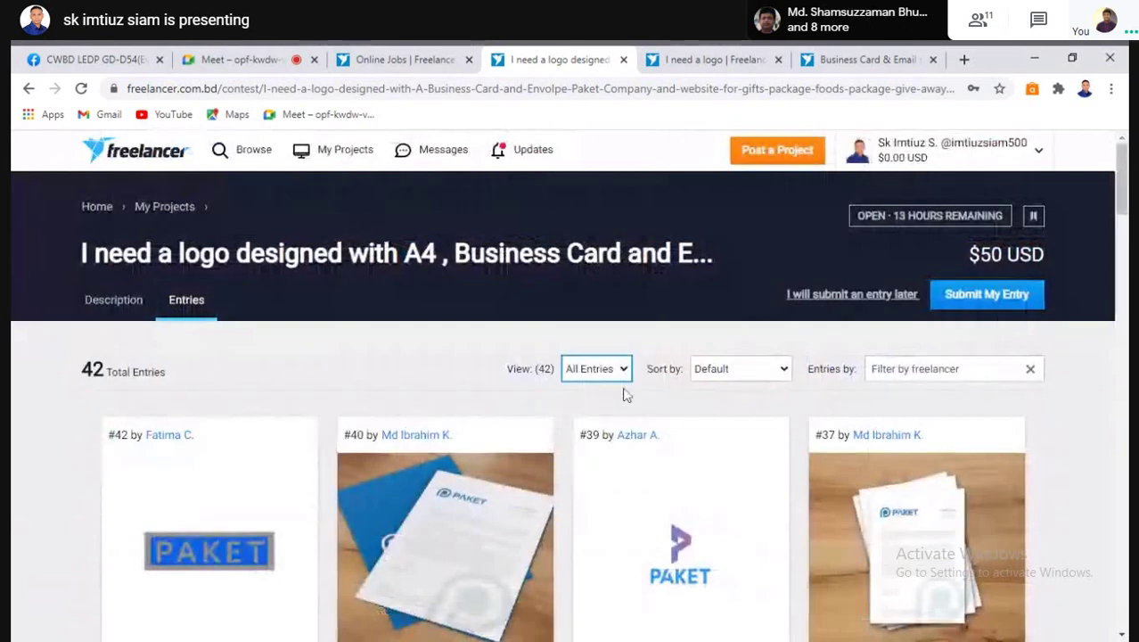
# Briefly filter to rejected entries, restore all 42, then take the contest link to the Facebook group
pyautogui.click(627, 395)
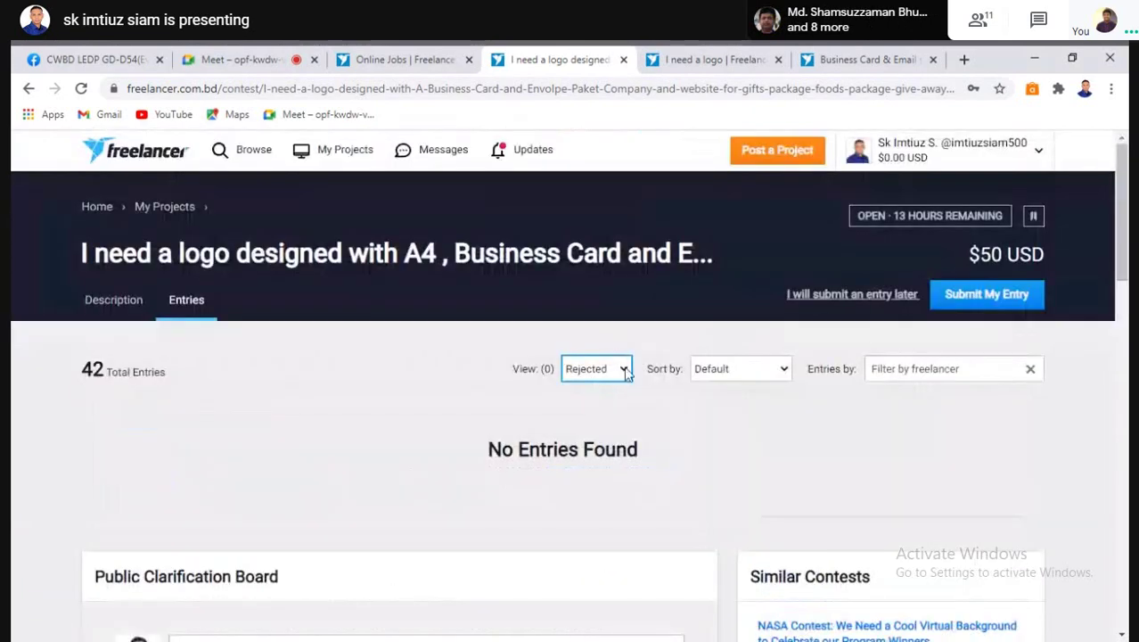
pyautogui.click(627, 373)
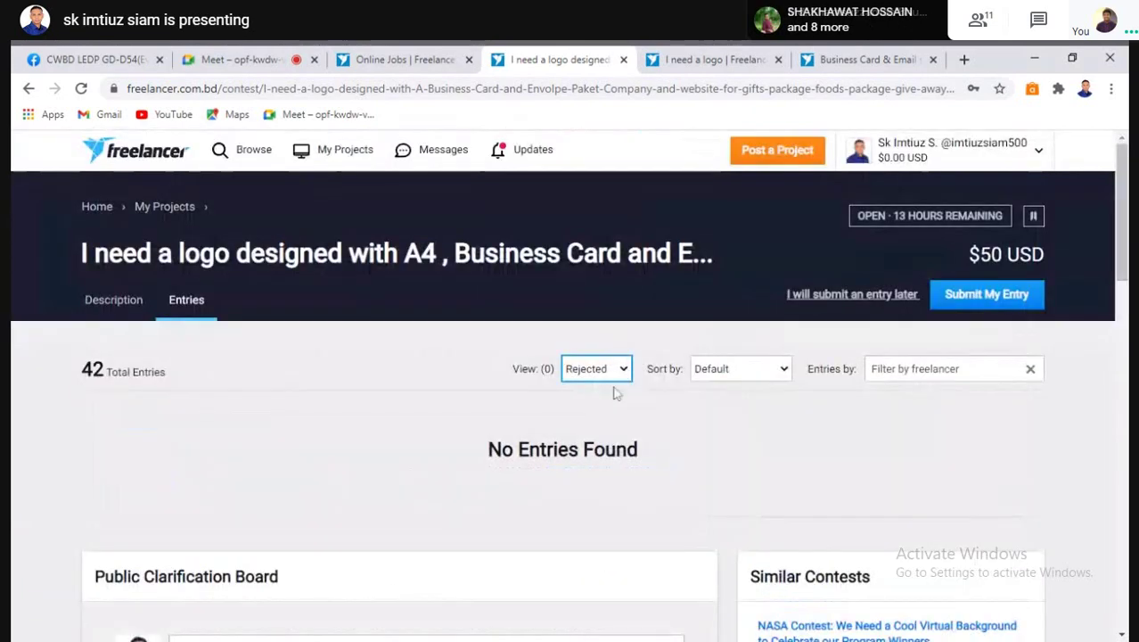
pyautogui.click(615, 389)
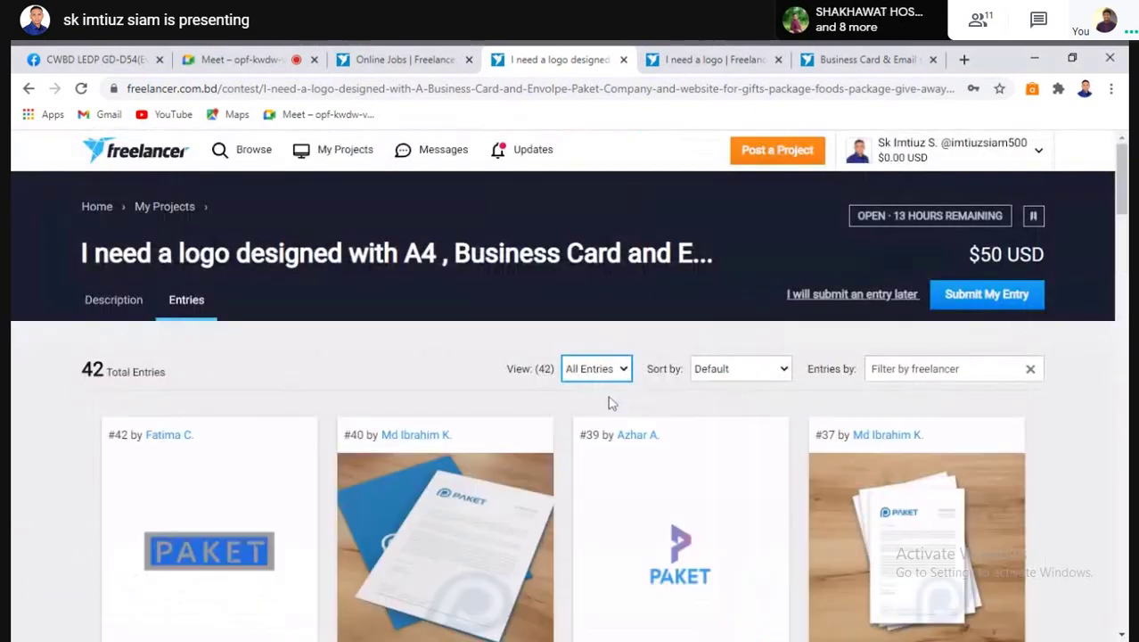
pyautogui.click(367, 88)
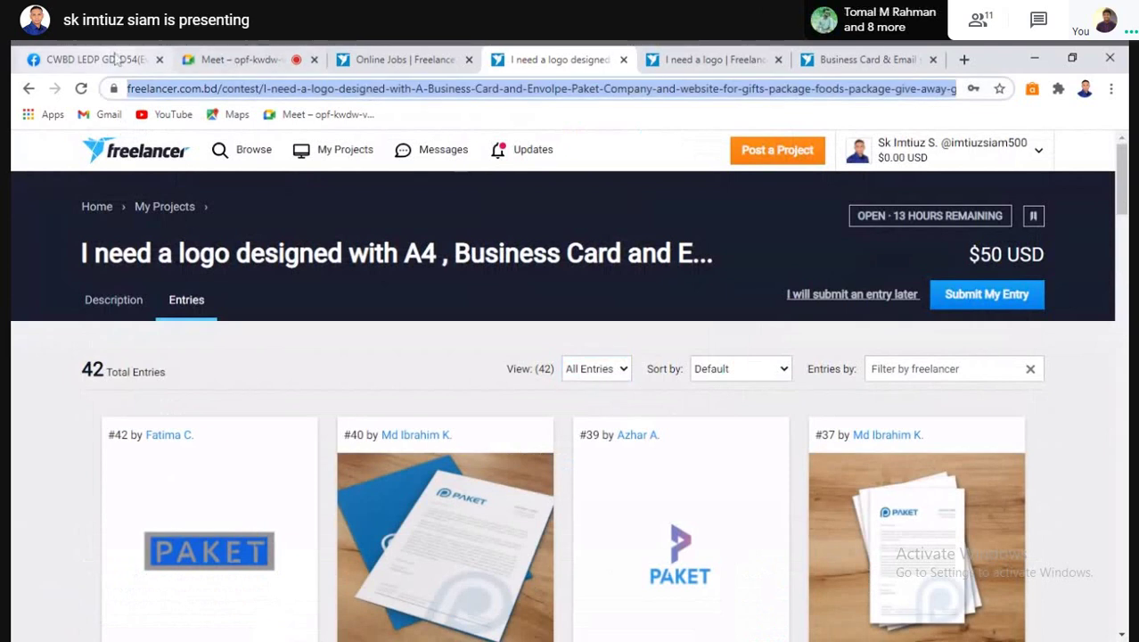
pyautogui.click(114, 59)
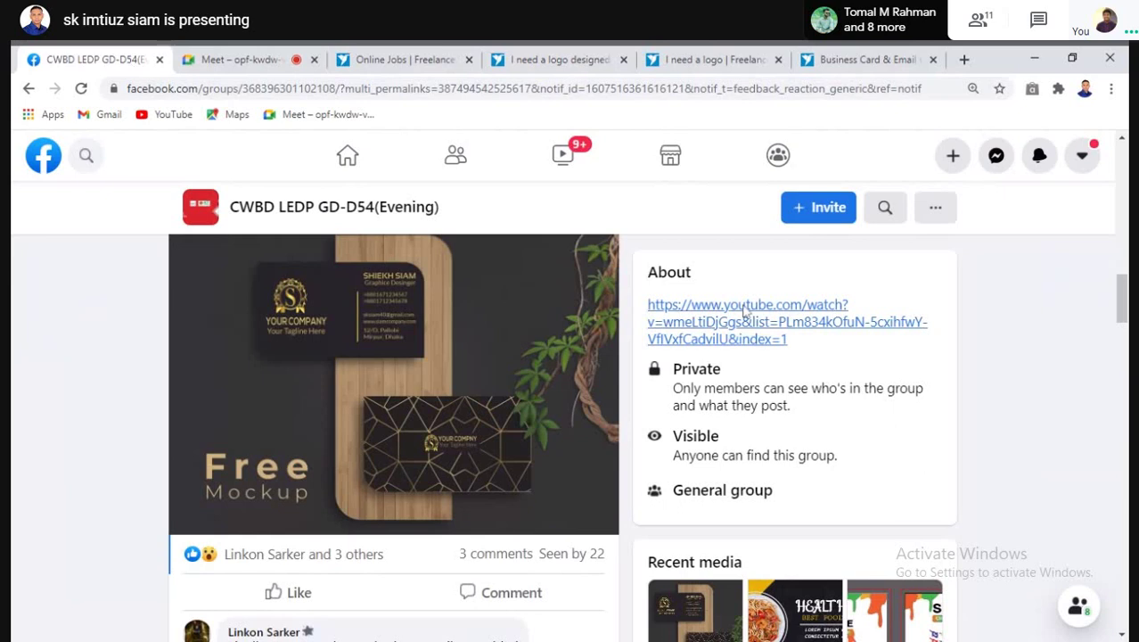
# Paste the copied Paket contest link into a new post in the CWBD LEDP GD-D54 group
pyautogui.scroll(2, 392, 486)
pyautogui.click(375, 448)
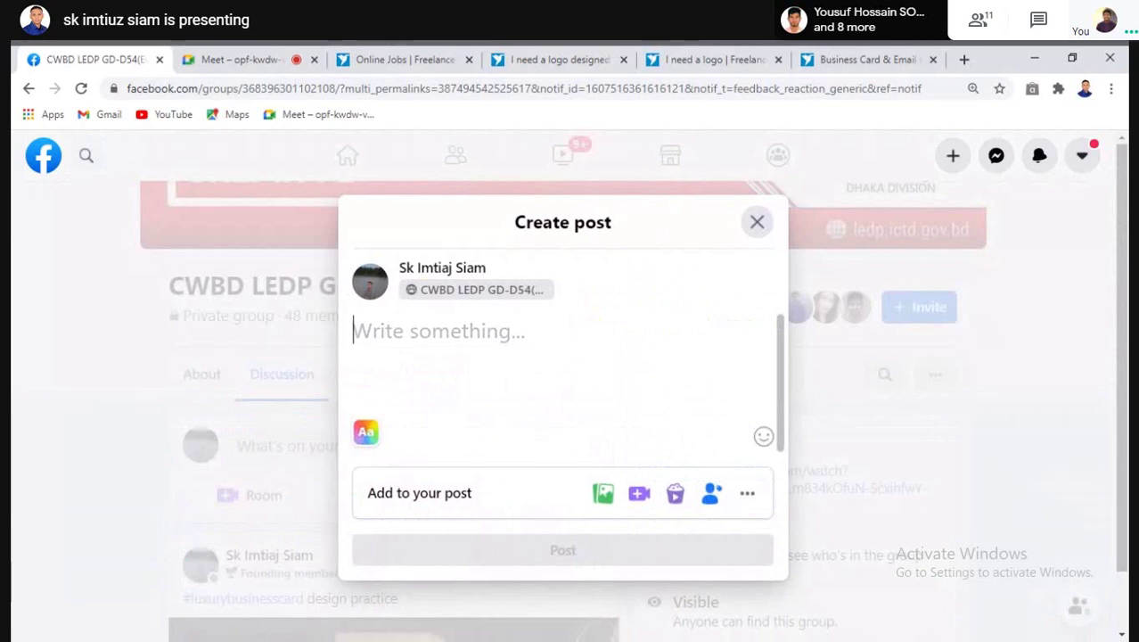
pyautogui.write('https://www.freelancer.com.bd/contest/I-need-a-logo-designed-with-A-Business-Card-and-Envolpe-Paket-Company-and-website-for-gifts-package-foods-package-give-away-gifts-promotion-products-and-marketing-materials-Its-like-Vistaprint-website-You-can-check-about-it-1858477')
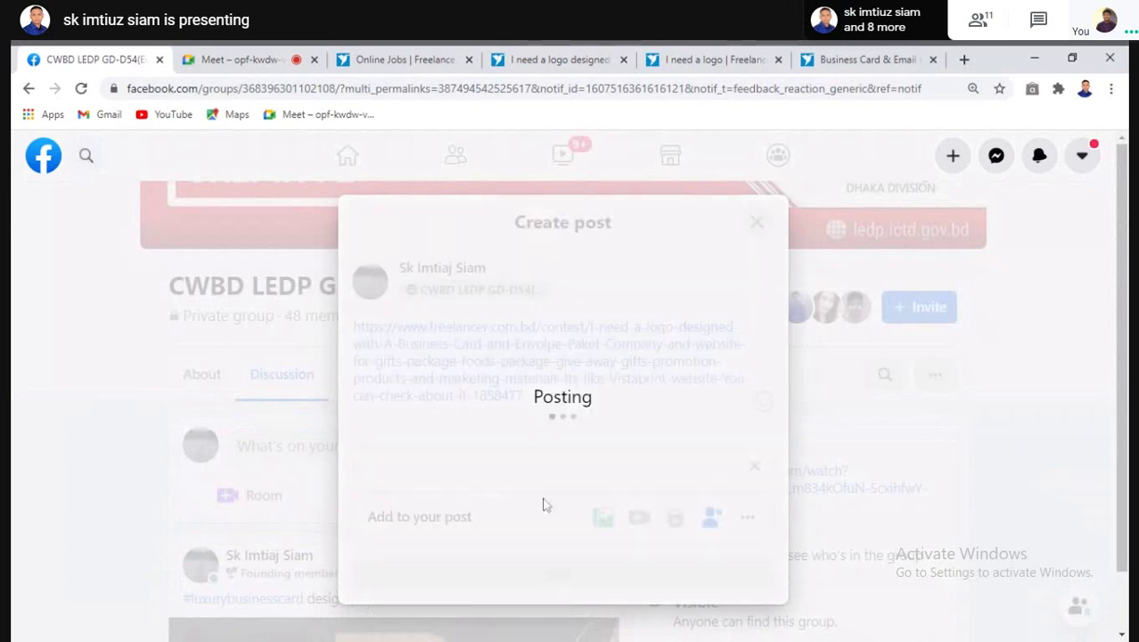
# Close the Business Card & Email, $15 logo and $50 logo contest tabs
pyautogui.click(428, 60)
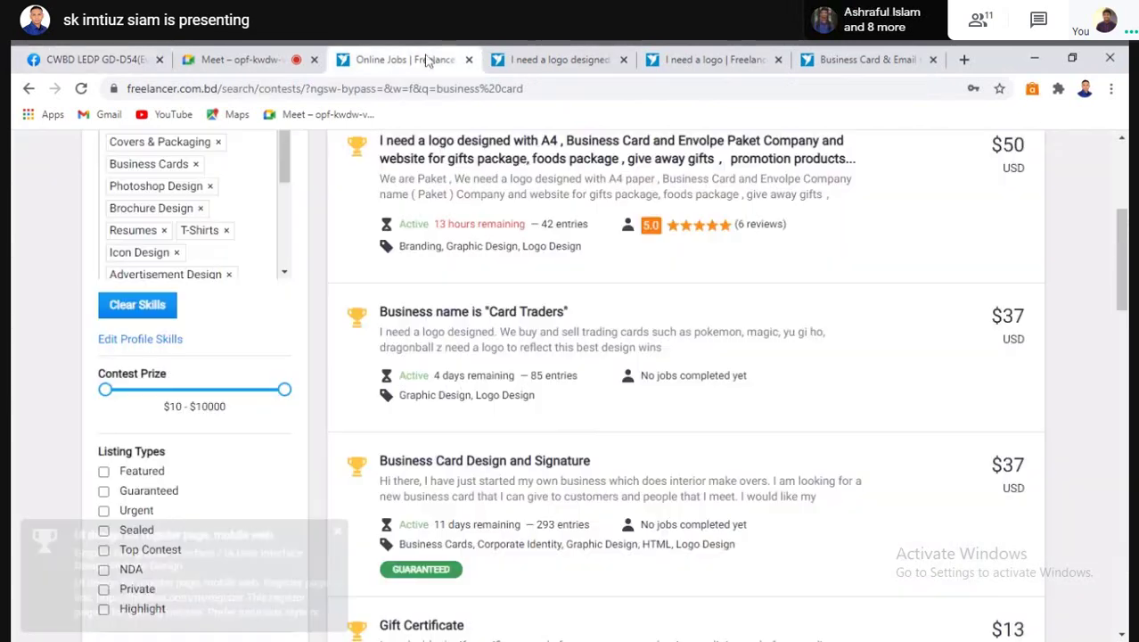
pyautogui.scroll(-2, 506, 333)
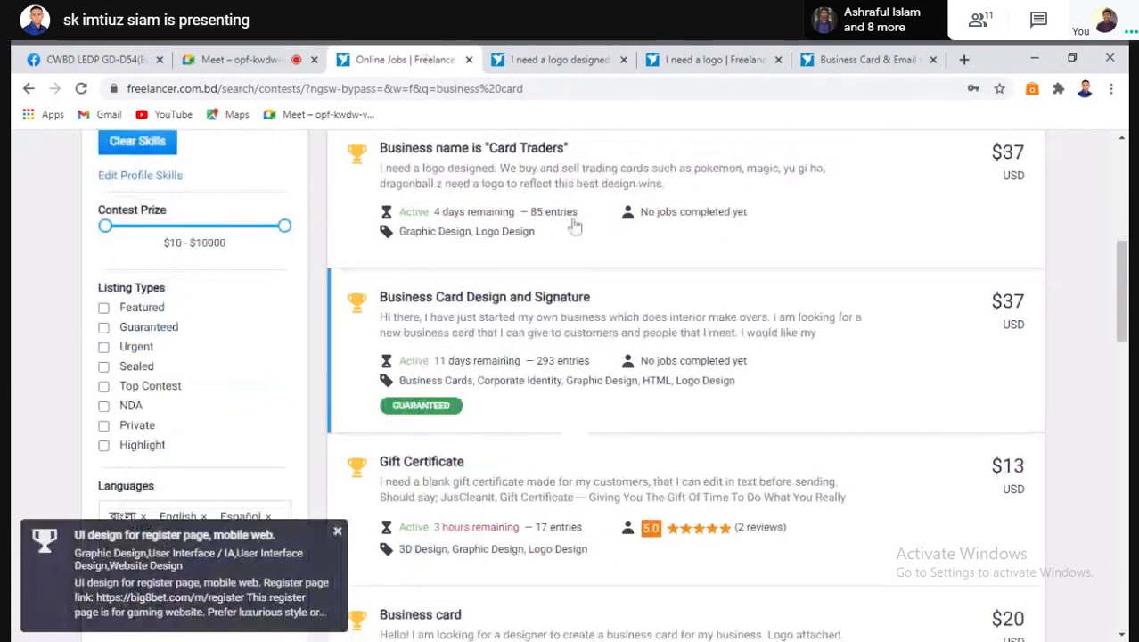
pyautogui.click(886, 58)
pyautogui.click(933, 59)
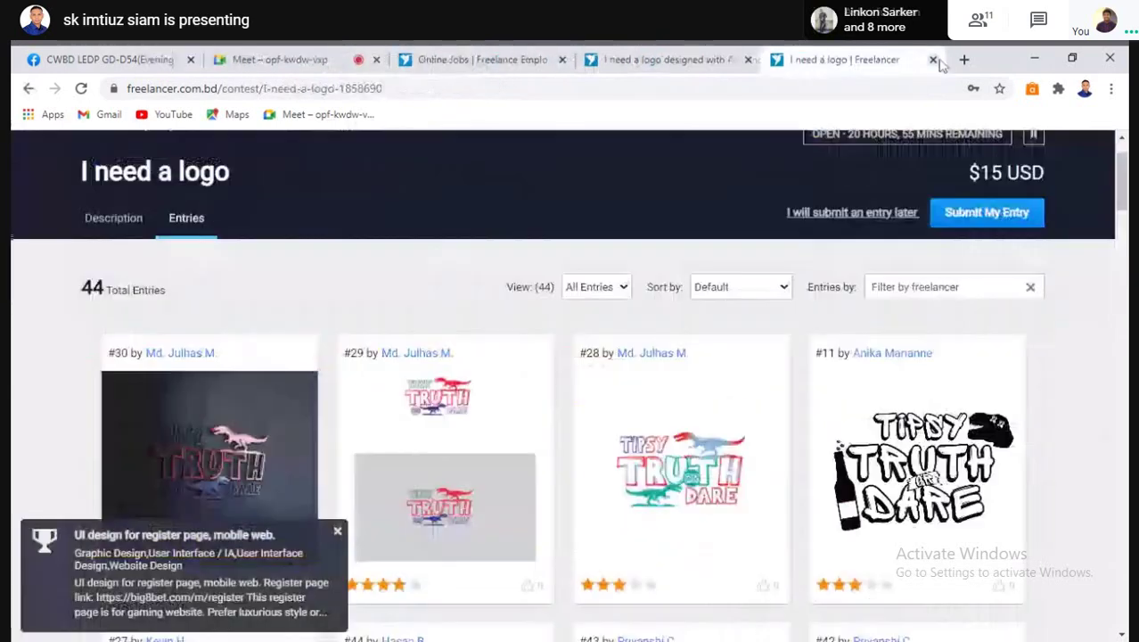
pyautogui.click(933, 60)
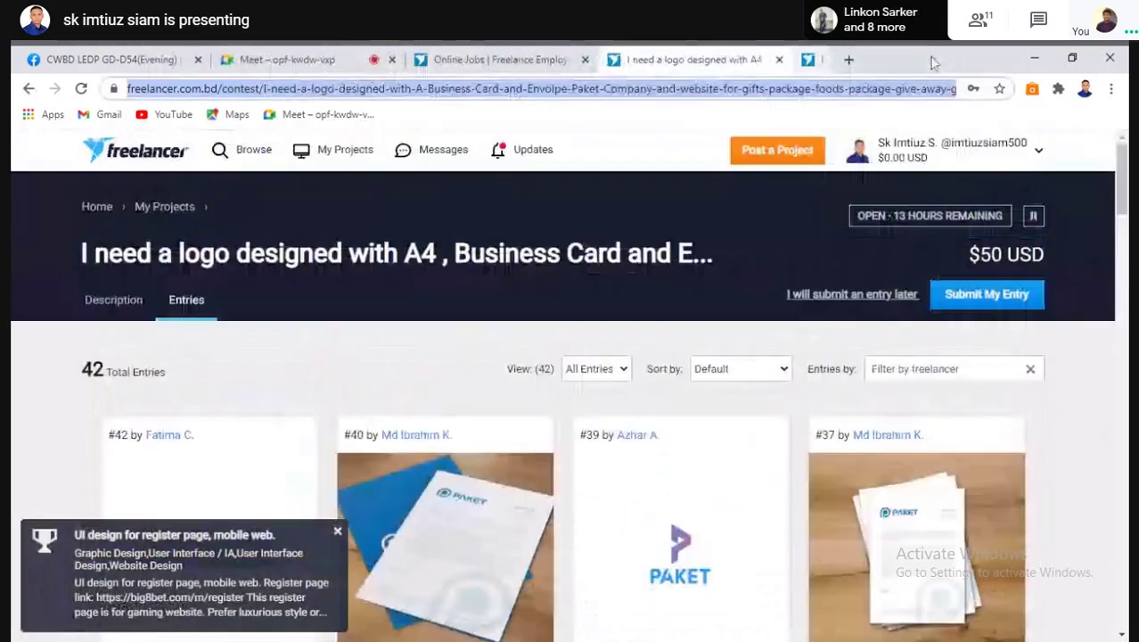
pyautogui.click(779, 59)
# Scroll the business card results and open the $60 'Name this new card game' contest
pyautogui.scroll(-1, 457, 361)
pyautogui.scroll(-2, 457, 361)
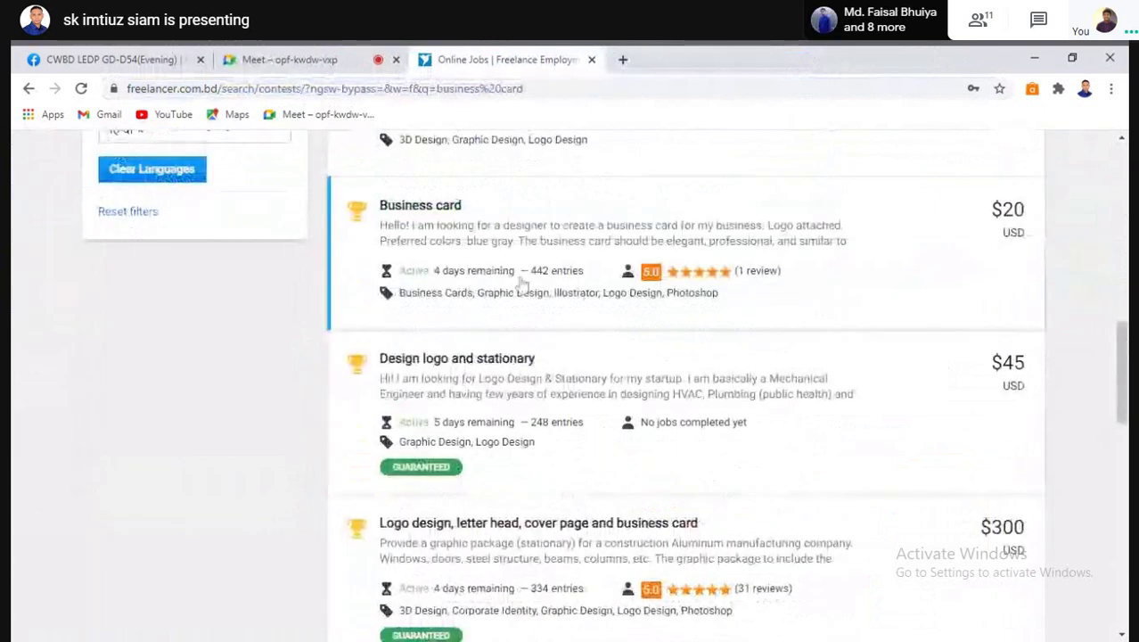
pyautogui.scroll(-2, 510, 415)
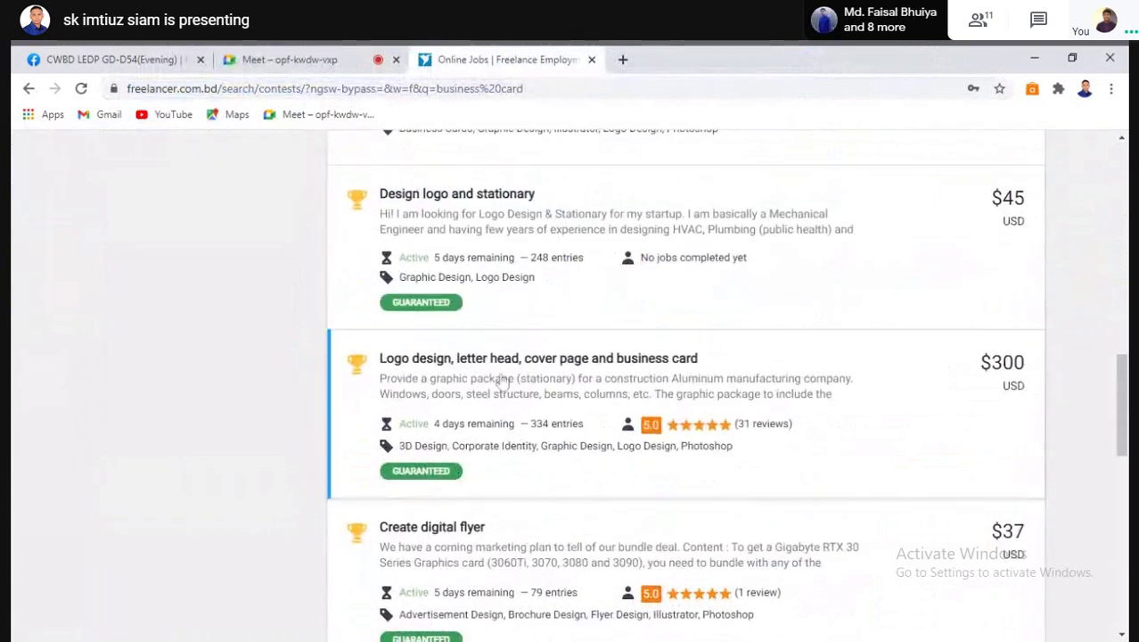
pyautogui.scroll(-3, 432, 357)
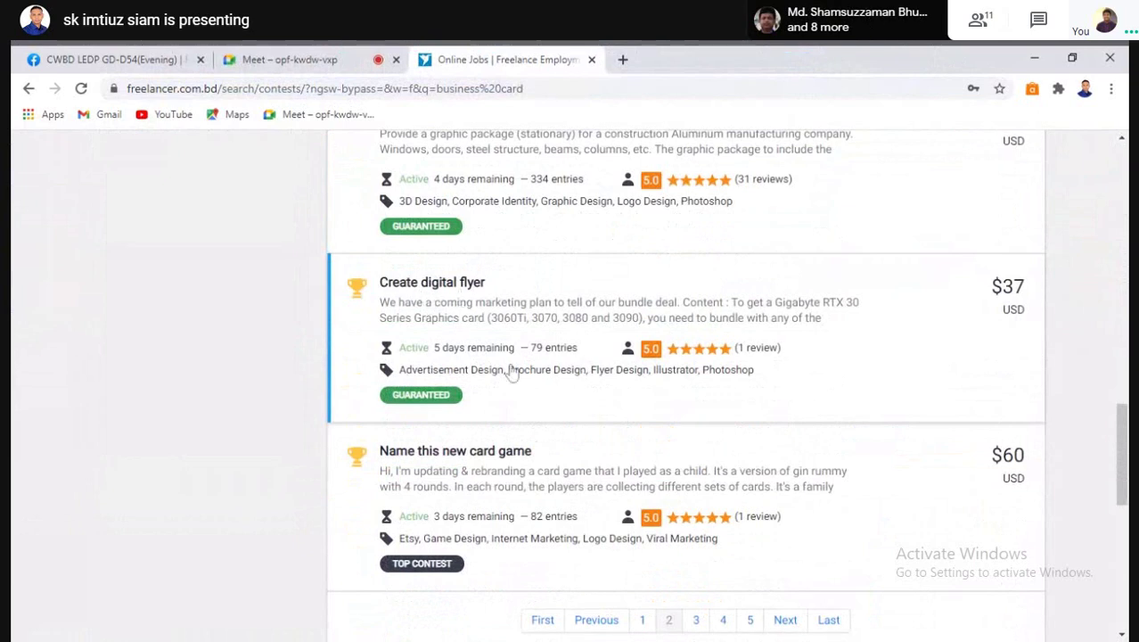
pyautogui.scroll(-2, 513, 374)
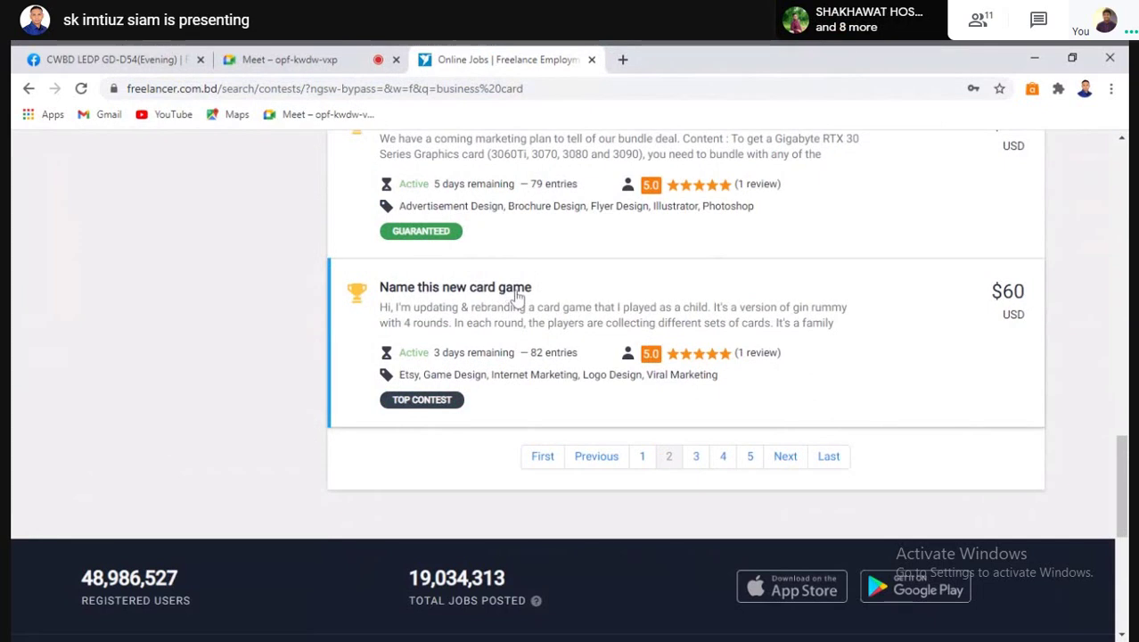
pyautogui.click(521, 346)
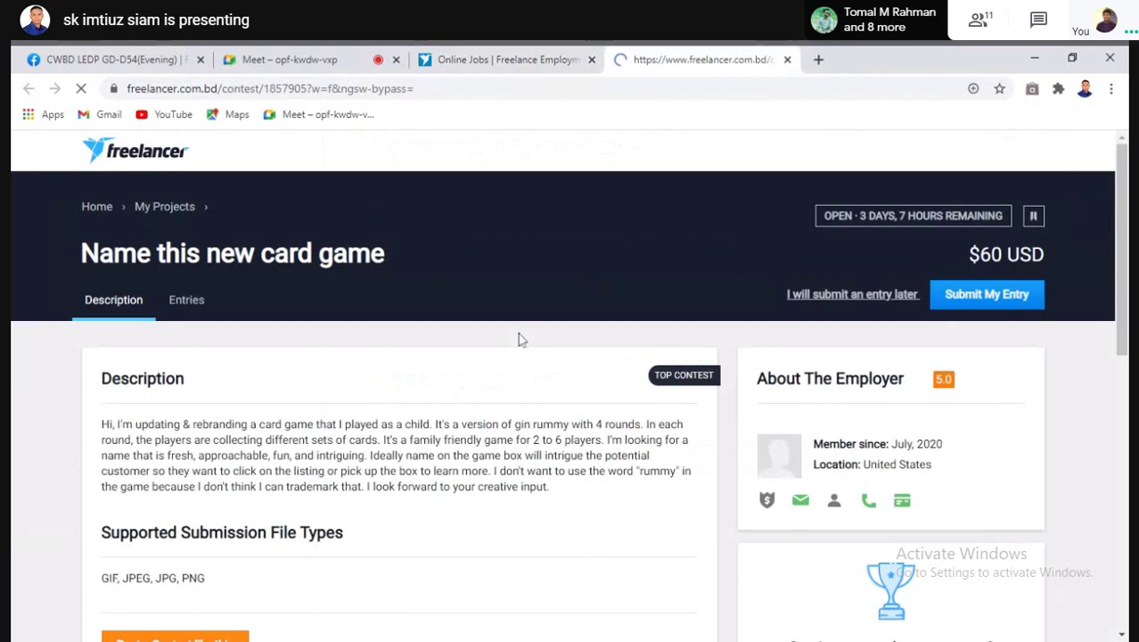
# Open the 82 entries of the 'Name this new card game' contest and skim them
pyautogui.scroll(-1, 521, 340)
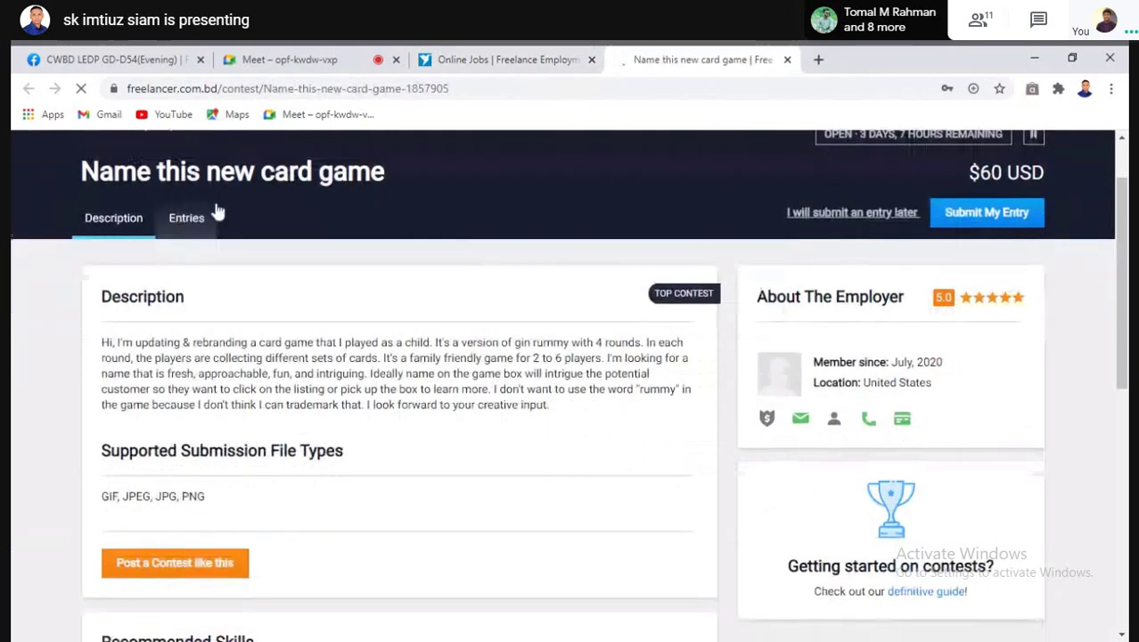
pyautogui.click(198, 217)
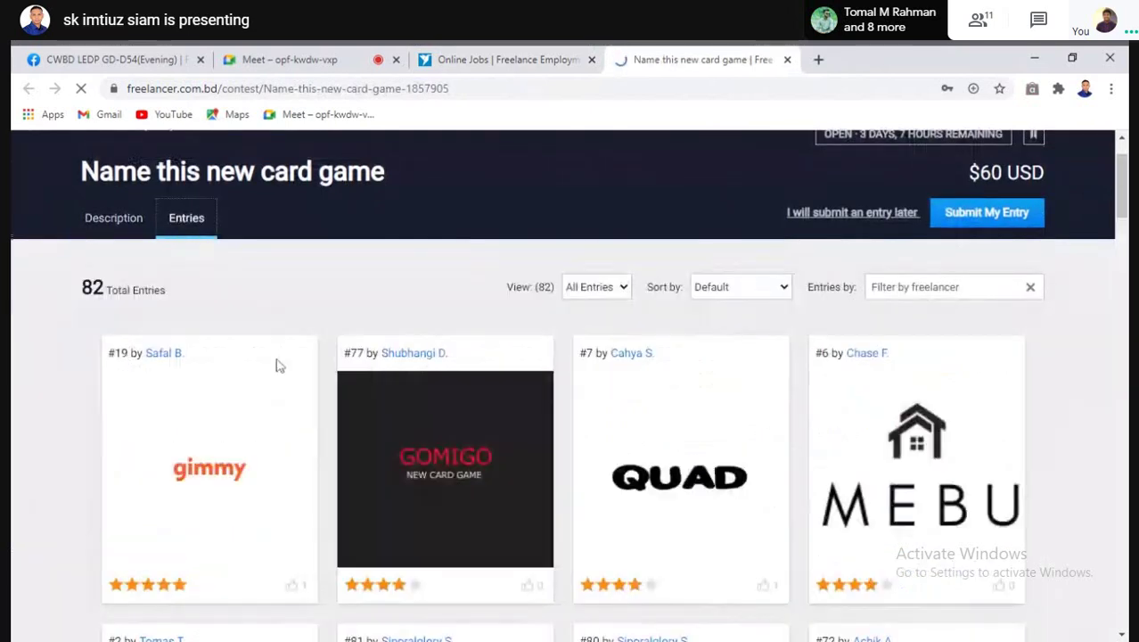
pyautogui.scroll(-3, 437, 459)
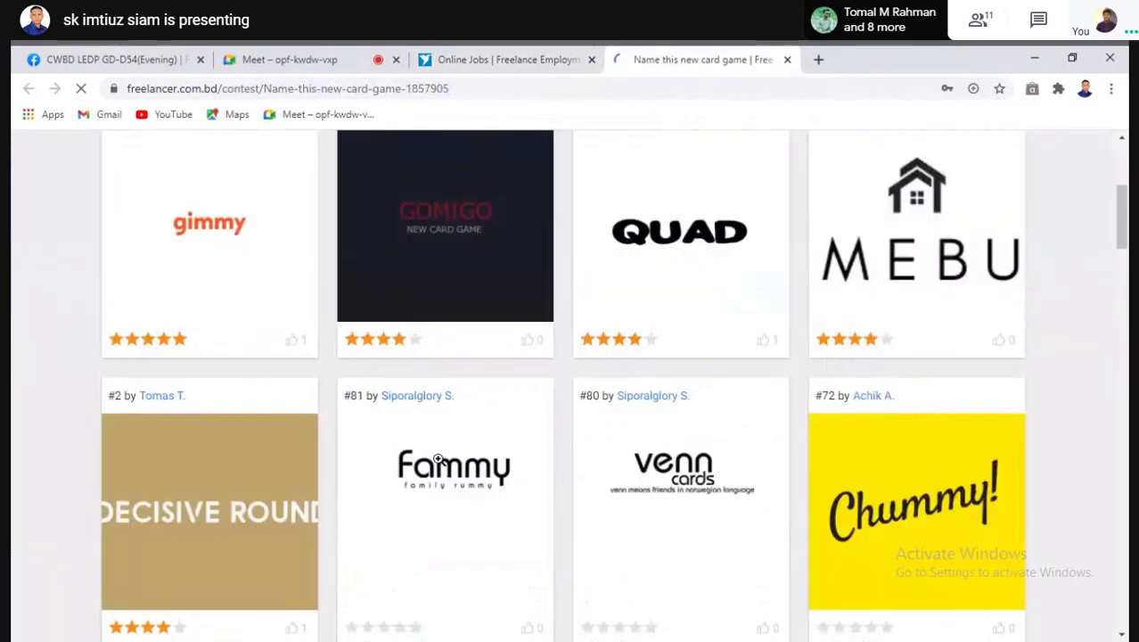
pyautogui.scroll(-6, 437, 459)
pyautogui.scroll(8, 436, 464)
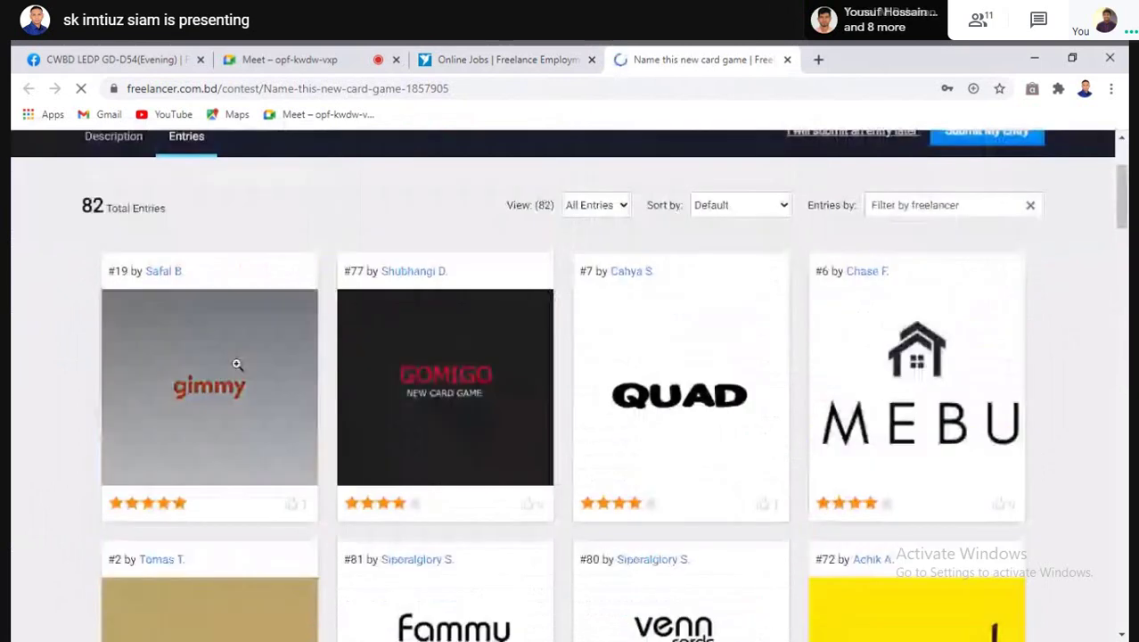
pyautogui.scroll(2, 217, 259)
# Read the contest description, dismiss the Graphic Design notification, and browse the entries again
pyautogui.click(116, 299)
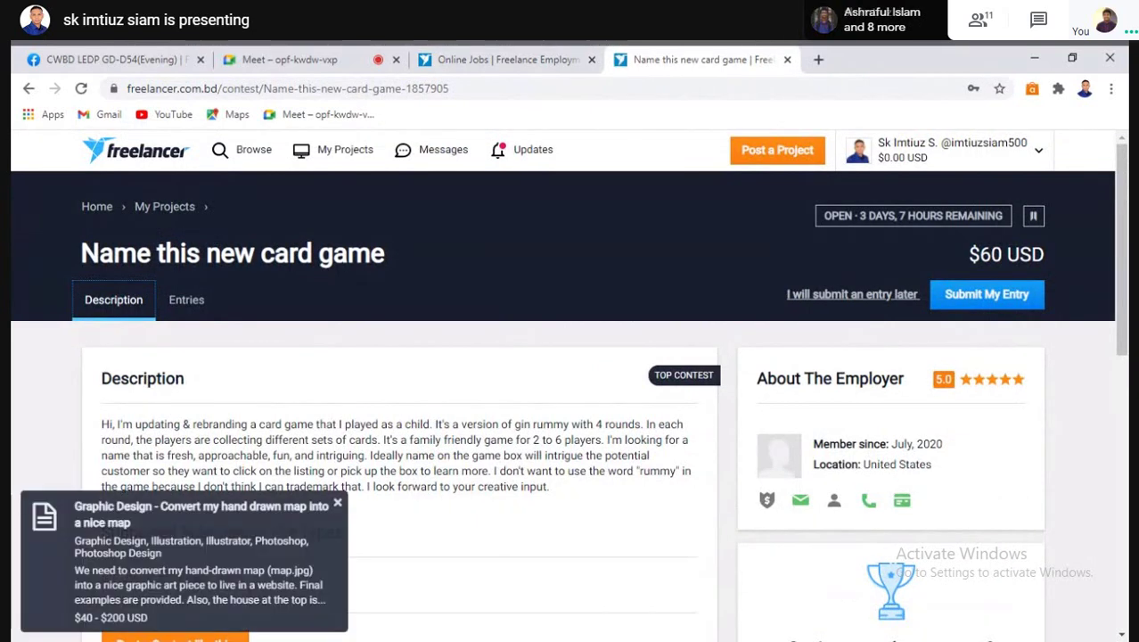
pyautogui.click(337, 503)
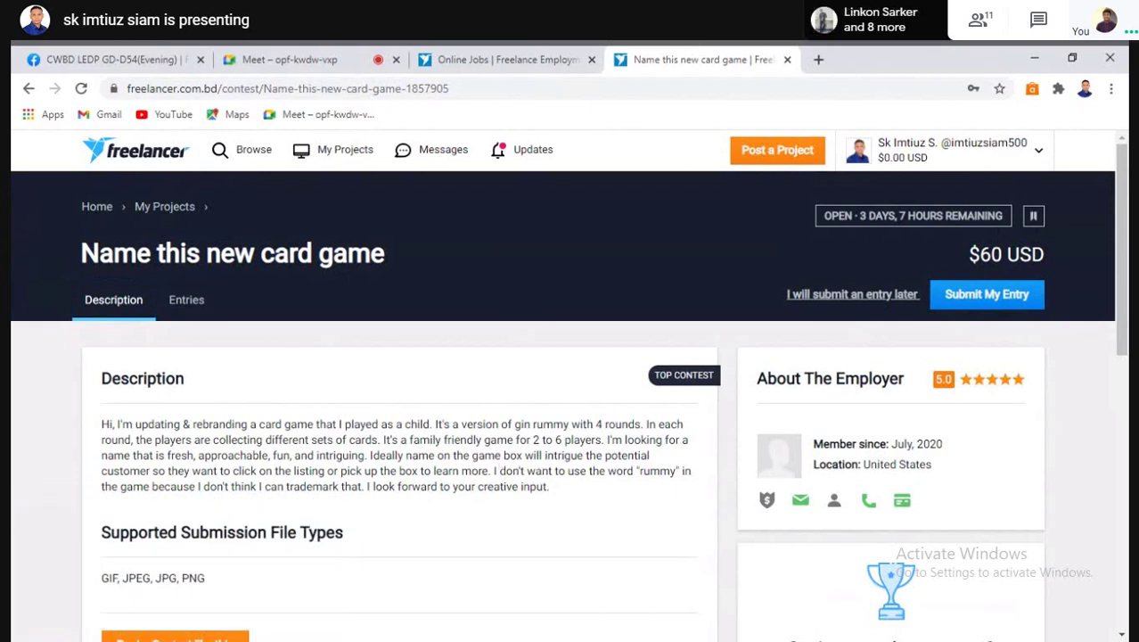
pyautogui.click(183, 302)
pyautogui.scroll(-2, 110, 316)
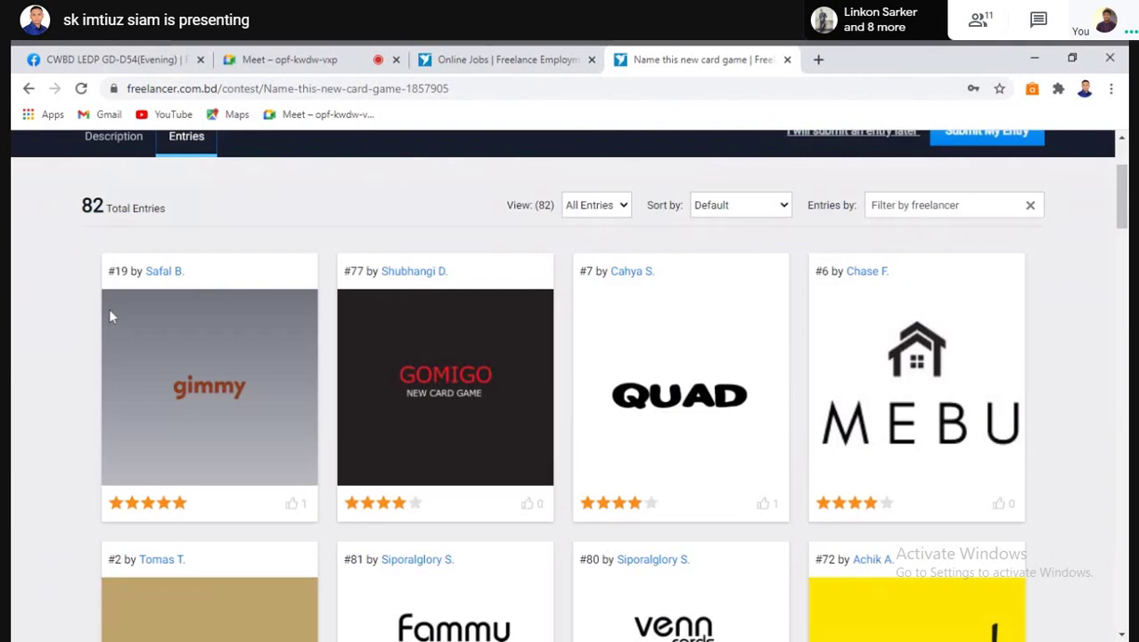
pyautogui.scroll(2, 482, 366)
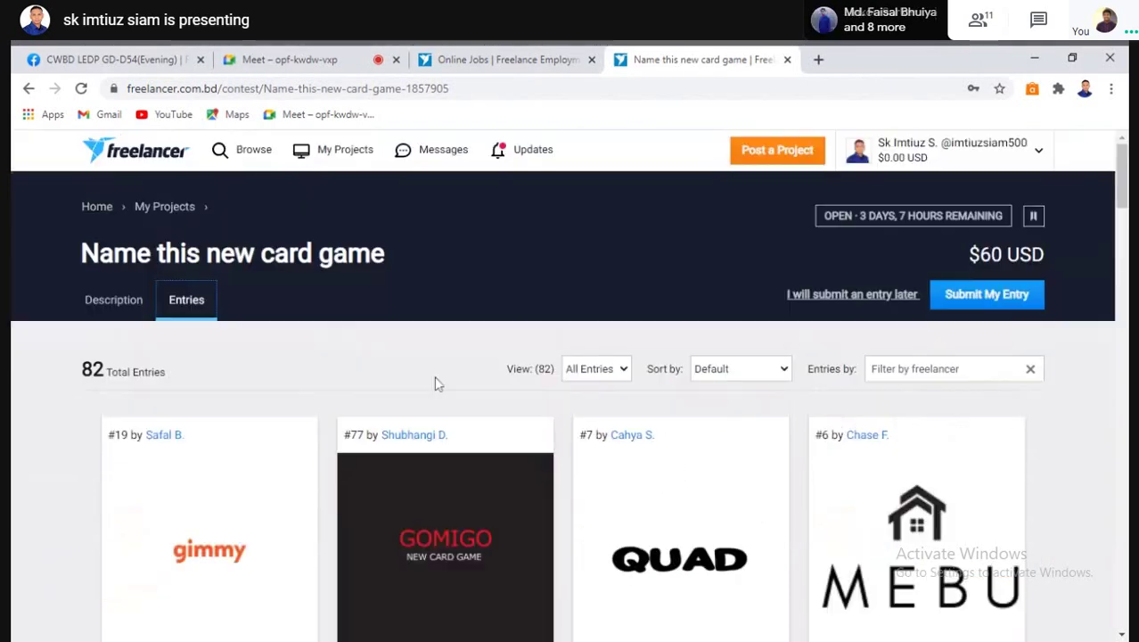
pyautogui.scroll(-1, 401, 383)
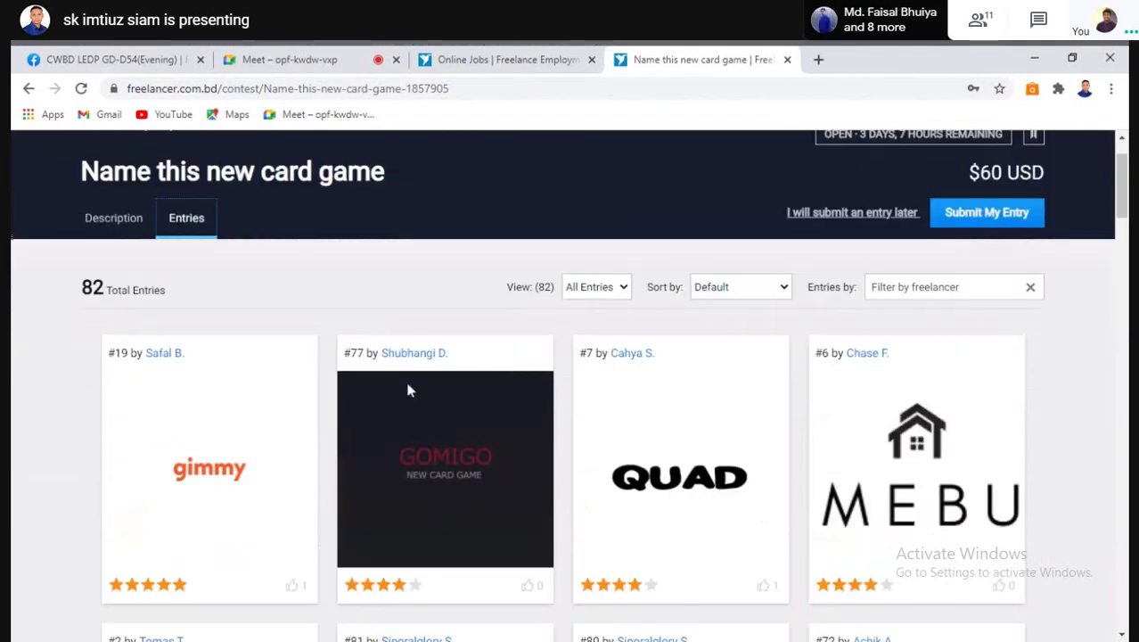
pyautogui.scroll(-5, 410, 401)
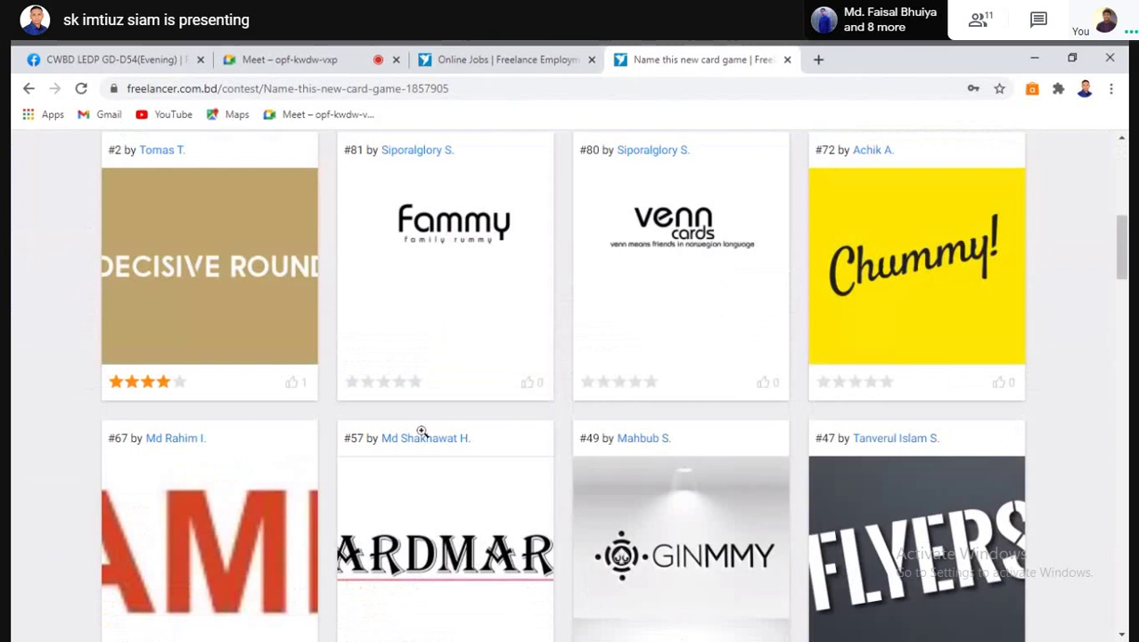
pyautogui.scroll(-5, 422, 432)
pyautogui.scroll(-3, 422, 431)
pyautogui.scroll(4, 422, 431)
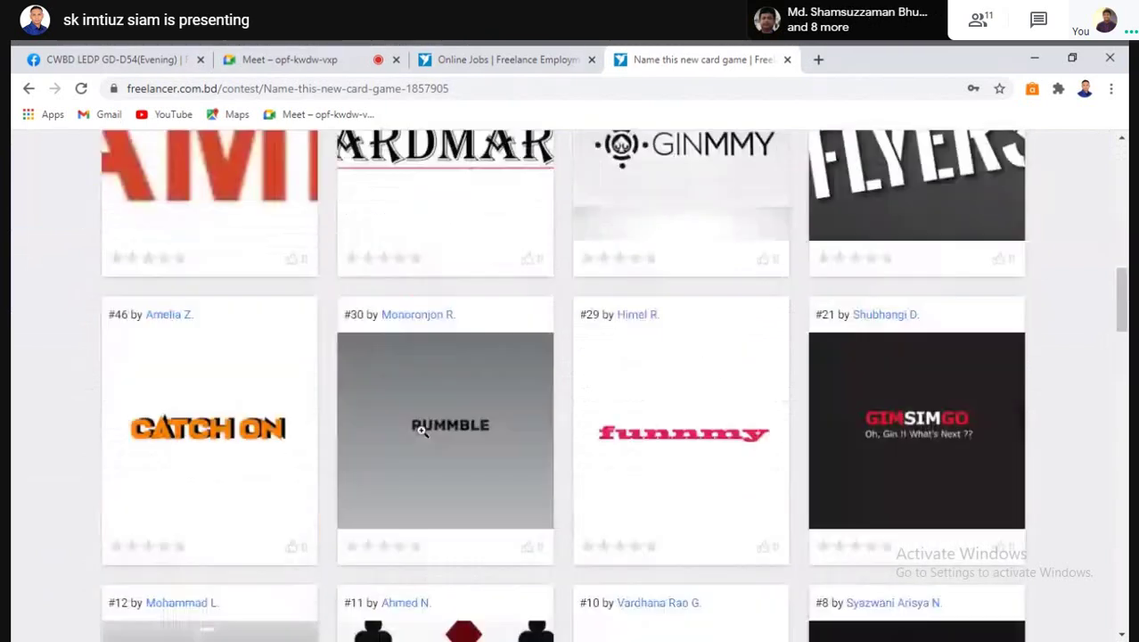
pyautogui.scroll(4, 422, 432)
pyautogui.scroll(6, 421, 431)
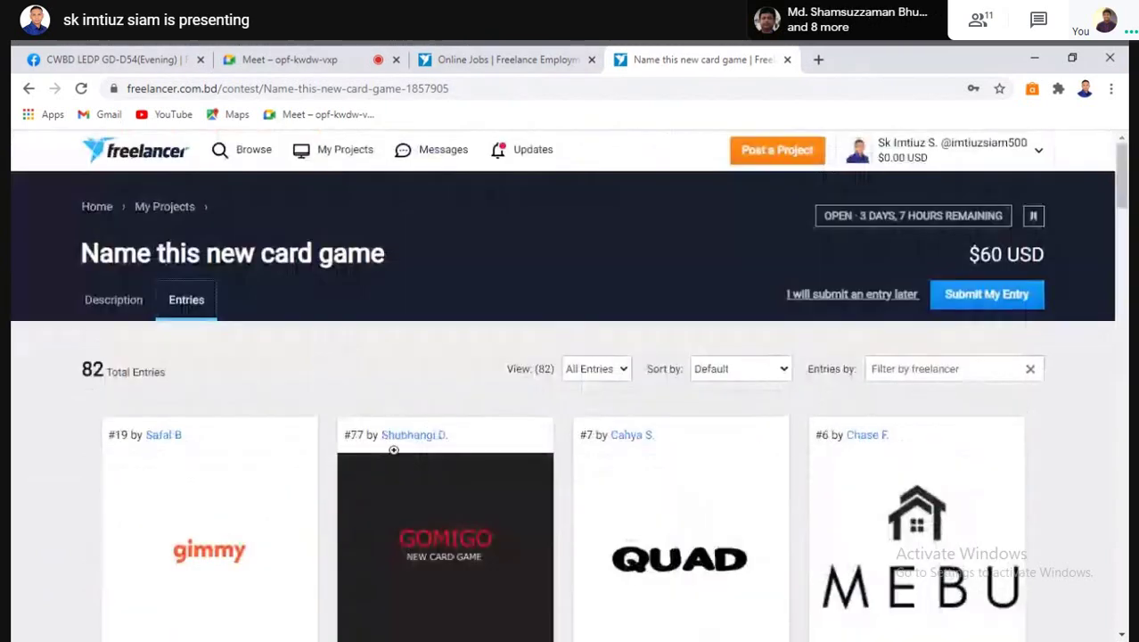
# Compare the description and 82 entries once more, then return to the business card search results
pyautogui.click(101, 303)
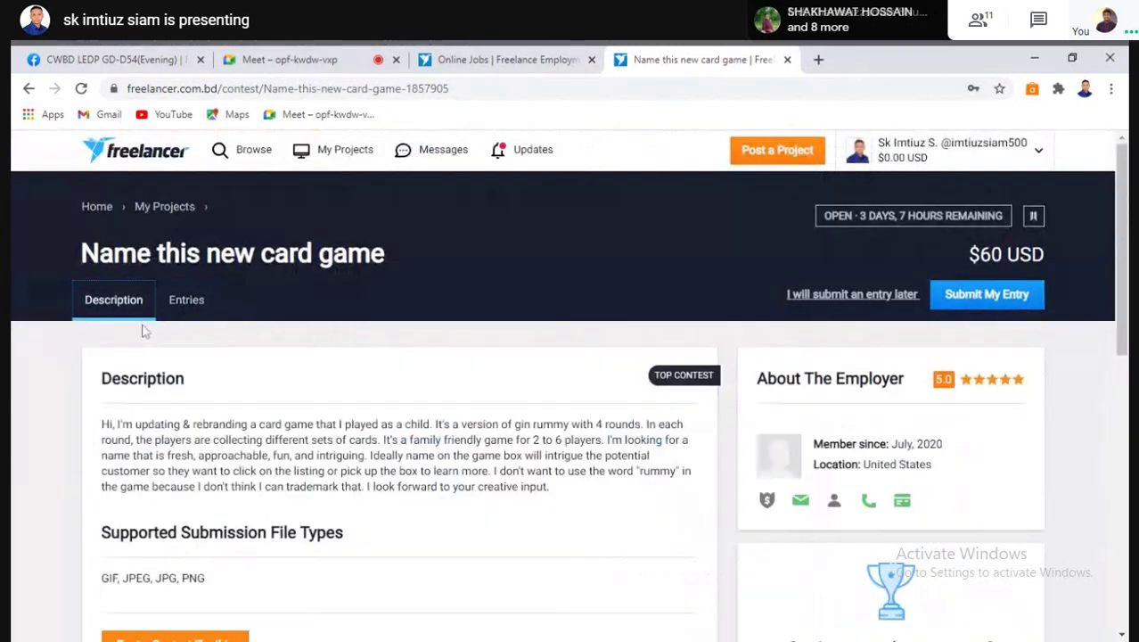
pyautogui.scroll(-3, 281, 468)
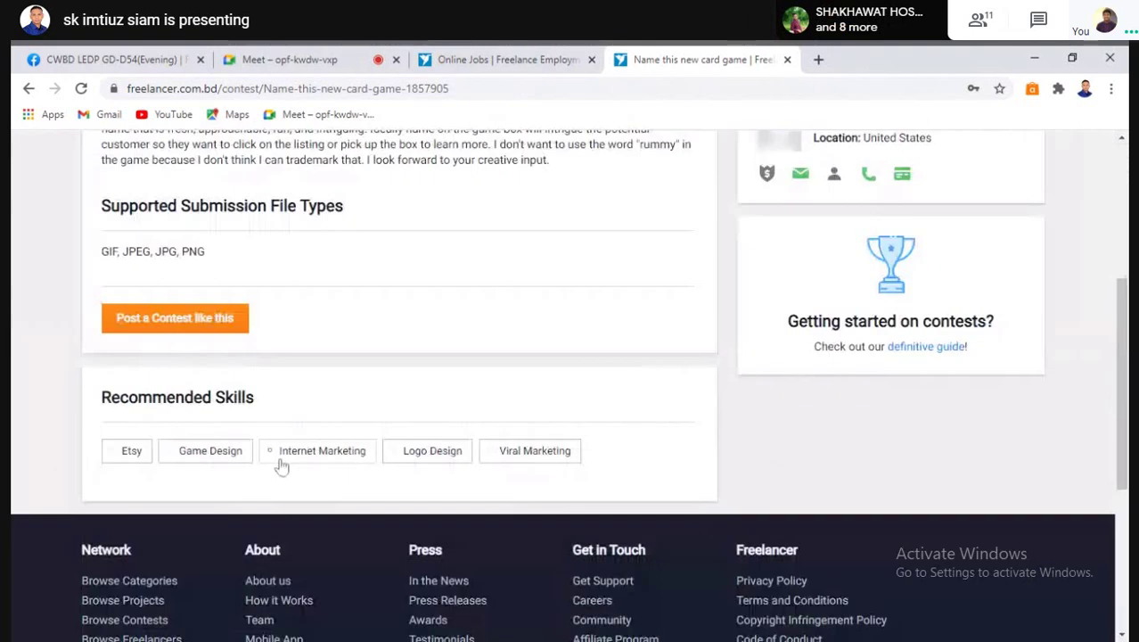
pyautogui.scroll(2, 281, 468)
pyautogui.scroll(-1, 287, 435)
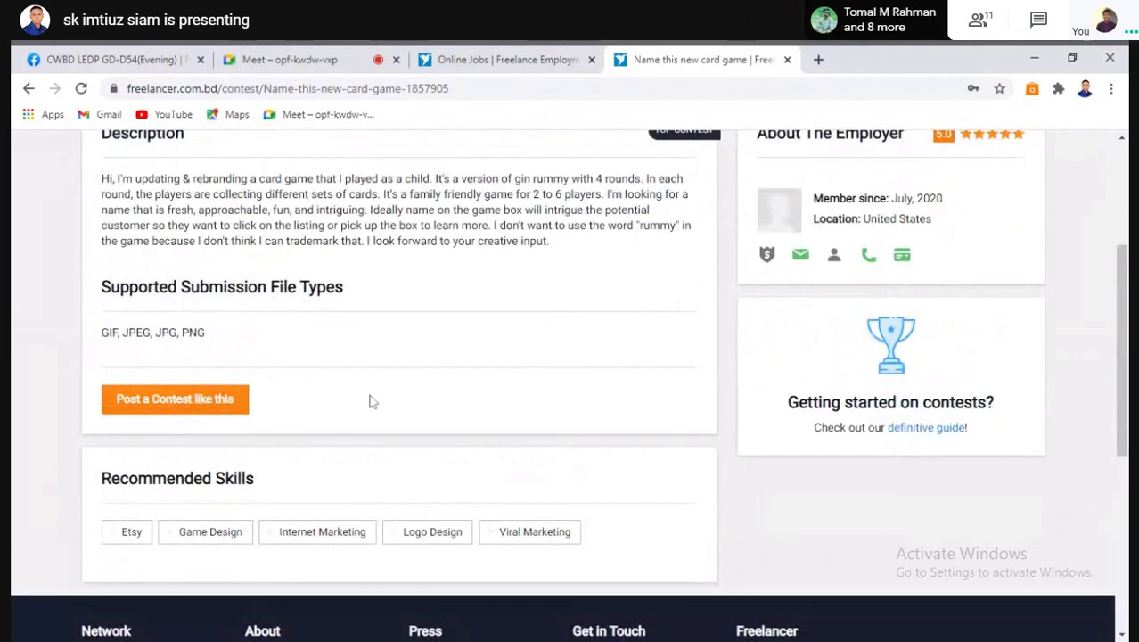
pyautogui.scroll(1, 230, 481)
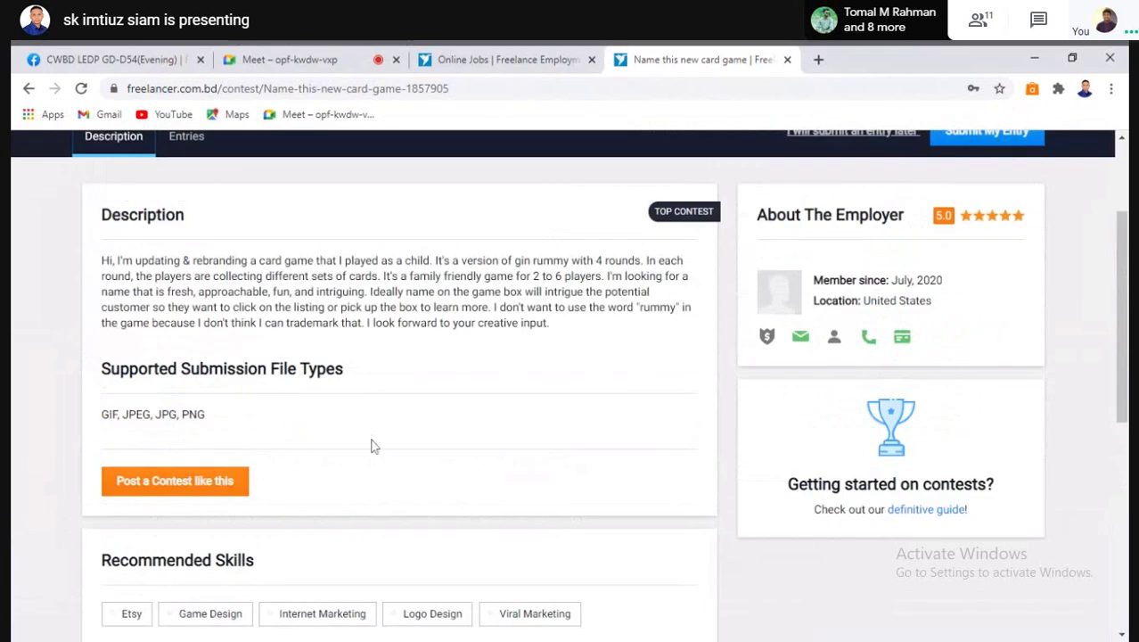
pyautogui.scroll(2, 214, 343)
pyautogui.click(186, 299)
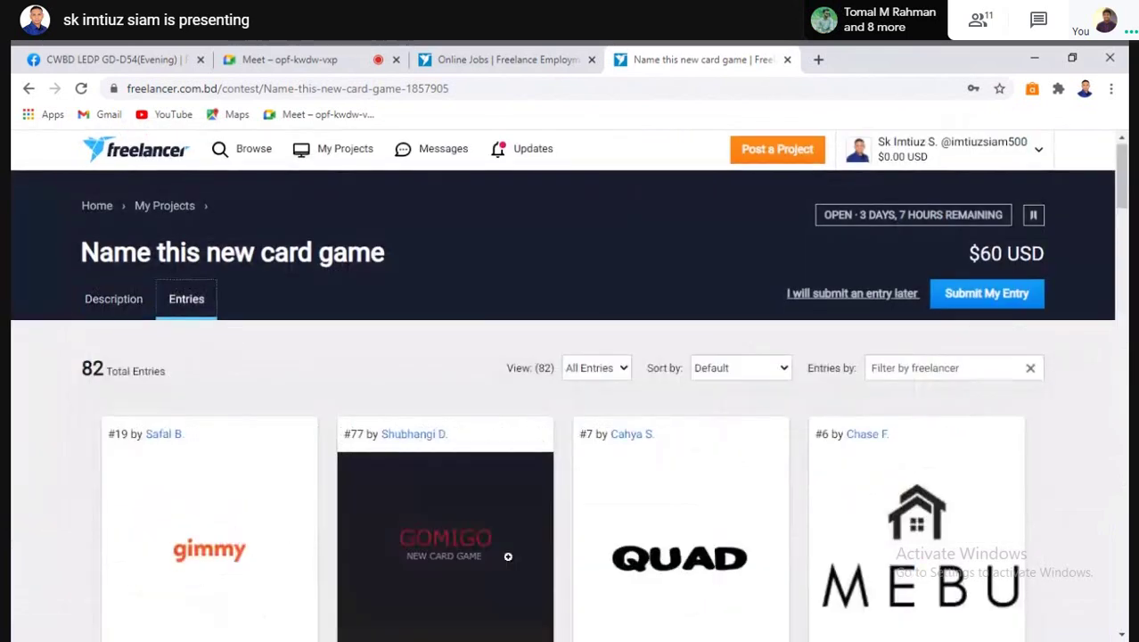
pyautogui.scroll(-2, 535, 490)
pyautogui.scroll(-5, 668, 472)
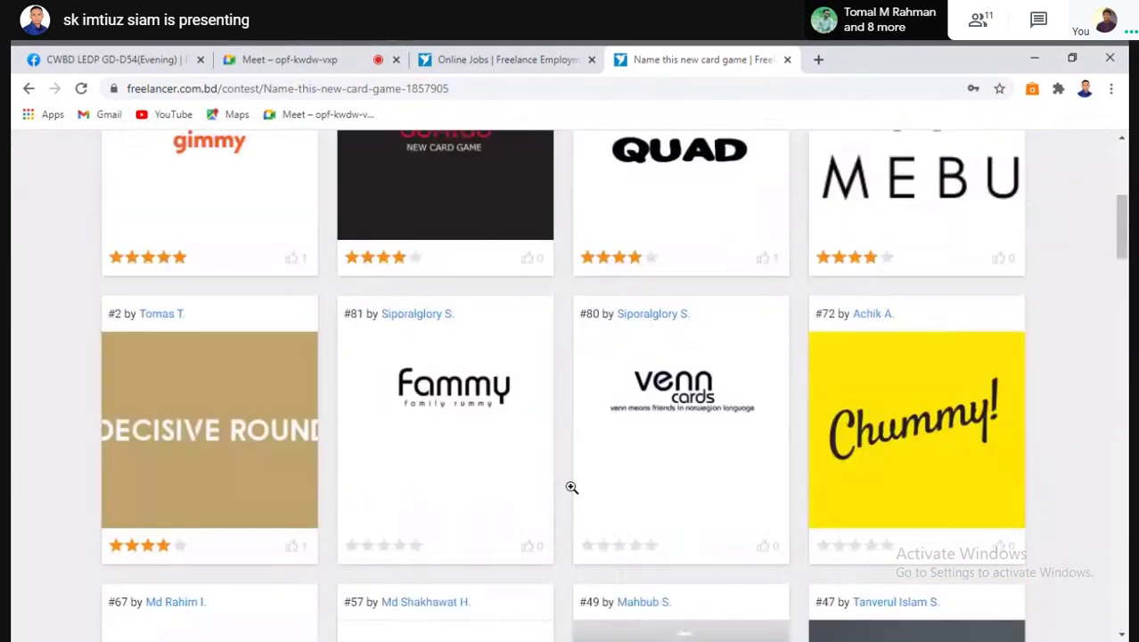
pyautogui.scroll(-6, 490, 528)
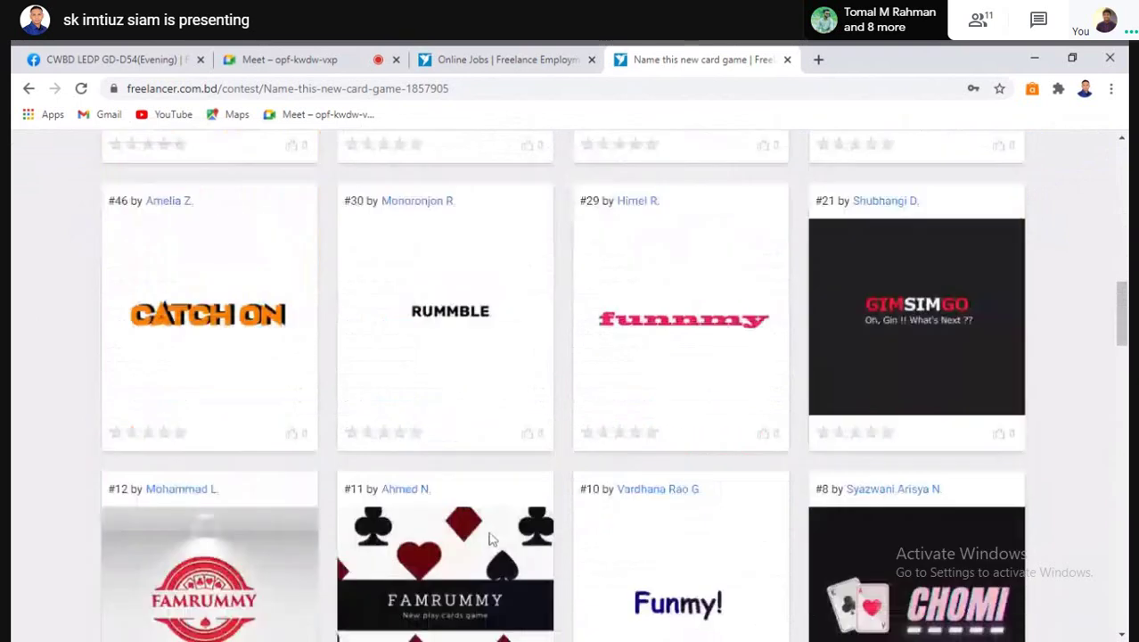
pyautogui.scroll(-2, 474, 536)
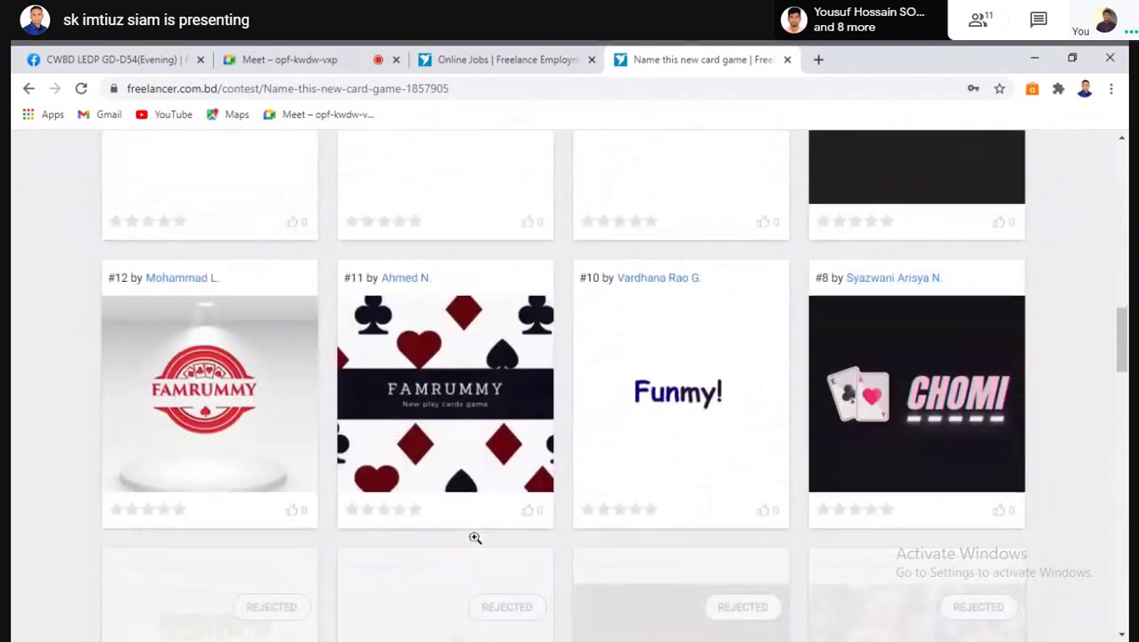
pyautogui.scroll(4, 474, 537)
pyautogui.scroll(8, 474, 539)
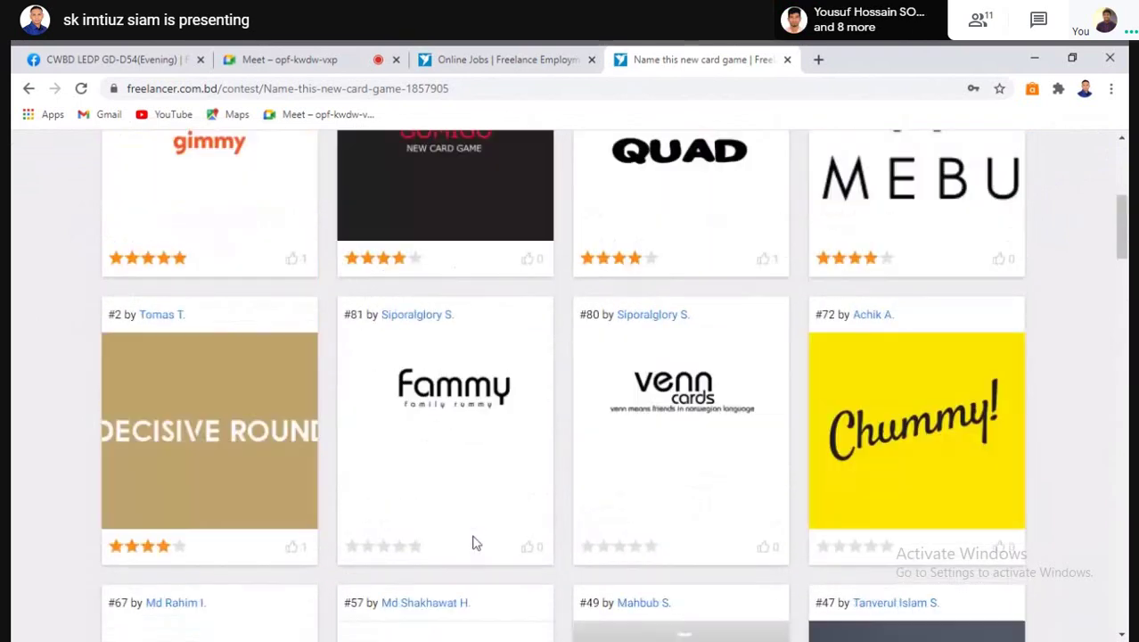
pyautogui.scroll(5, 472, 534)
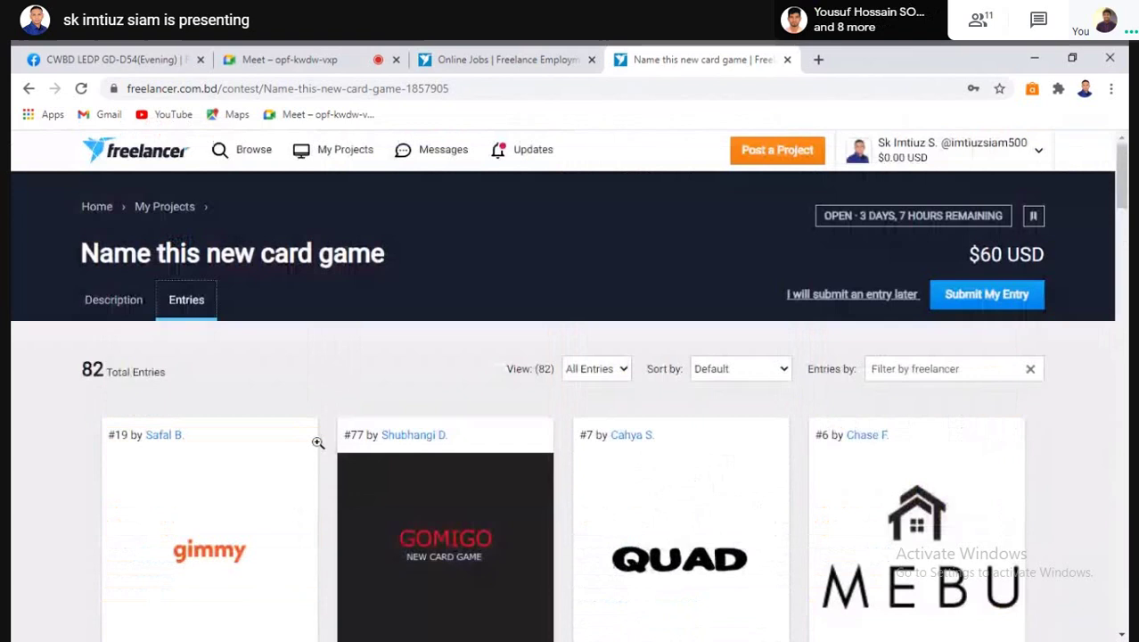
pyautogui.click(114, 301)
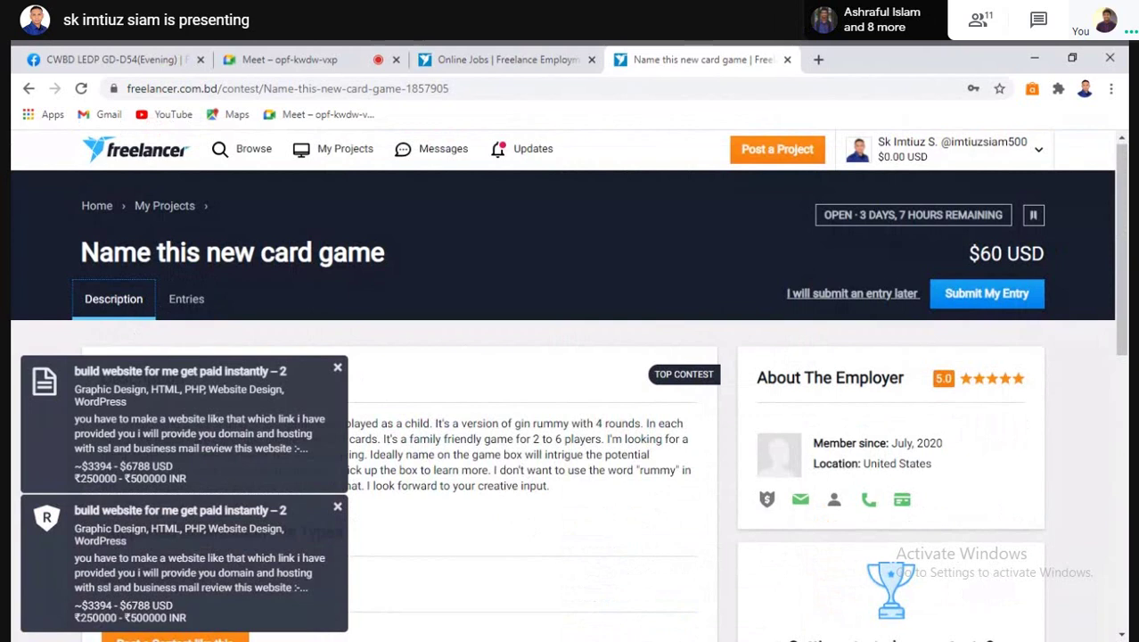
pyautogui.scroll(-2, 535, 401)
pyautogui.scroll(2, 502, 481)
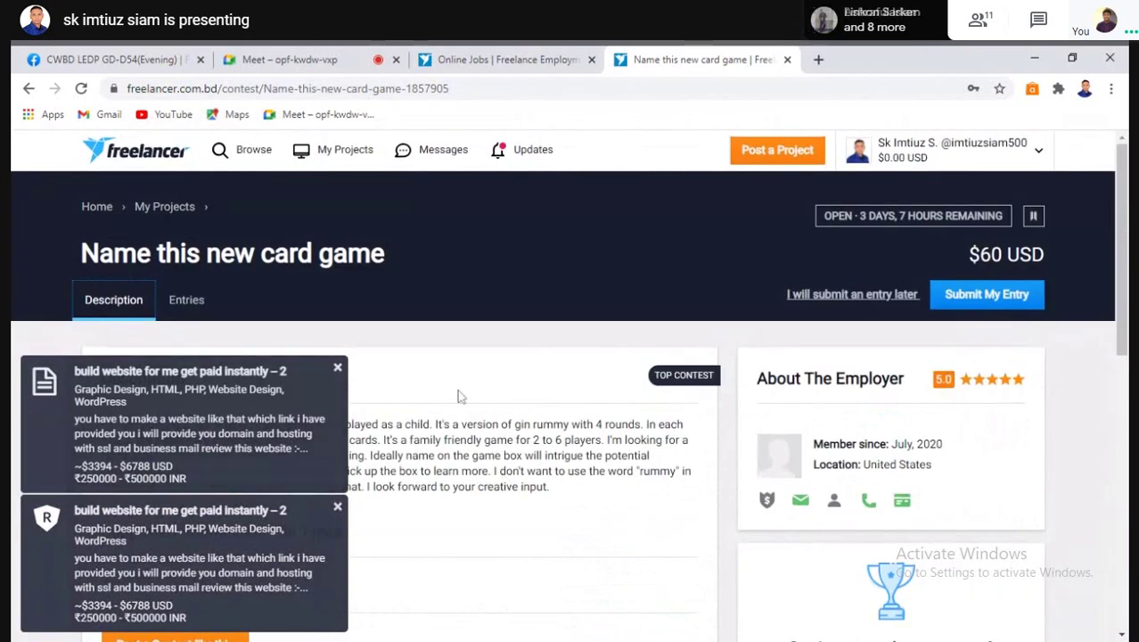
pyautogui.click(464, 88)
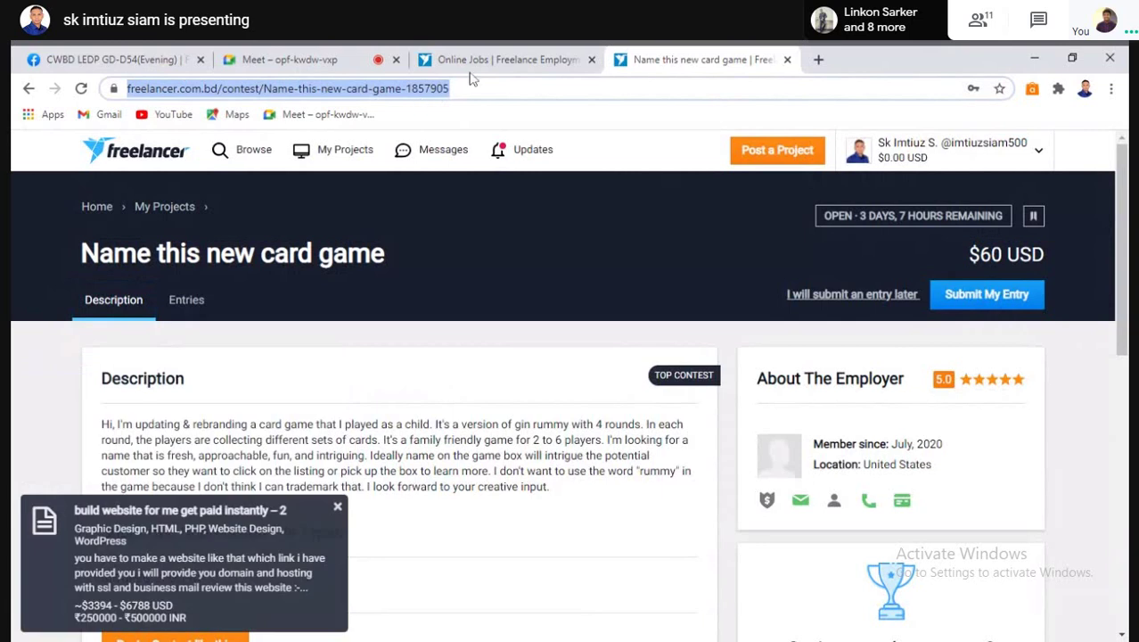
pyautogui.click(486, 59)
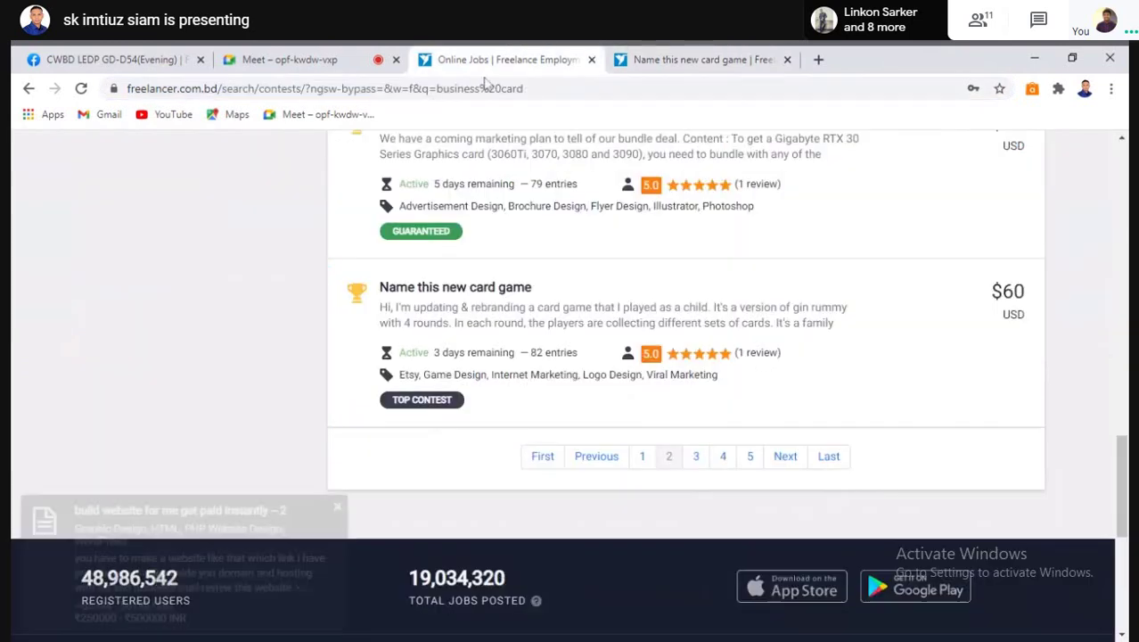
# Browse the third page of business card contest search results
pyautogui.click(696, 456)
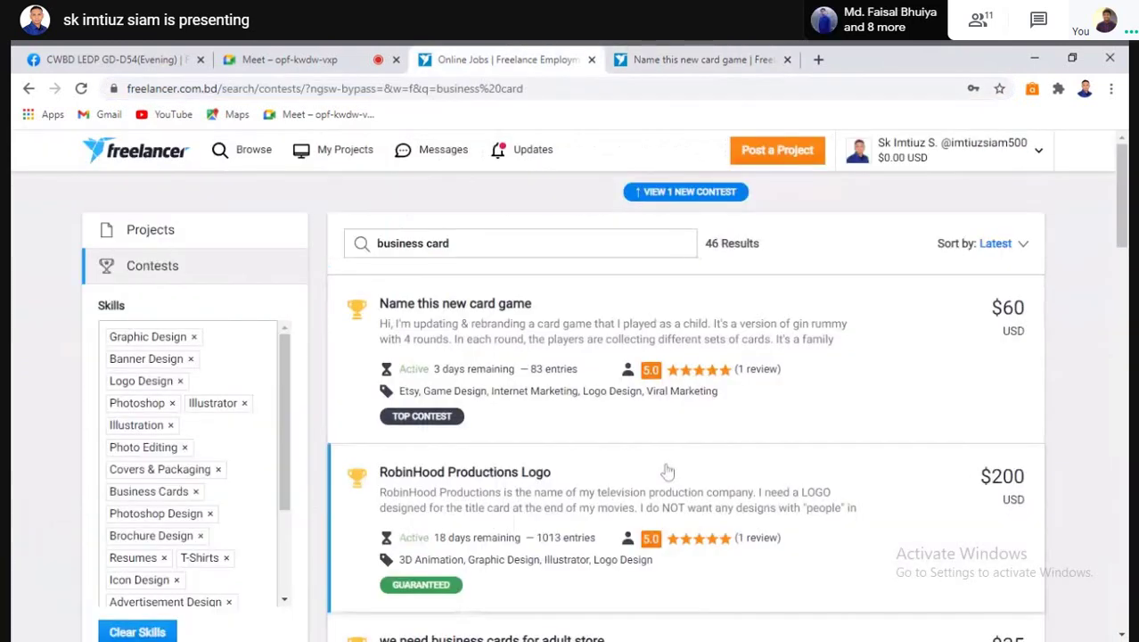
pyautogui.scroll(-2, 591, 478)
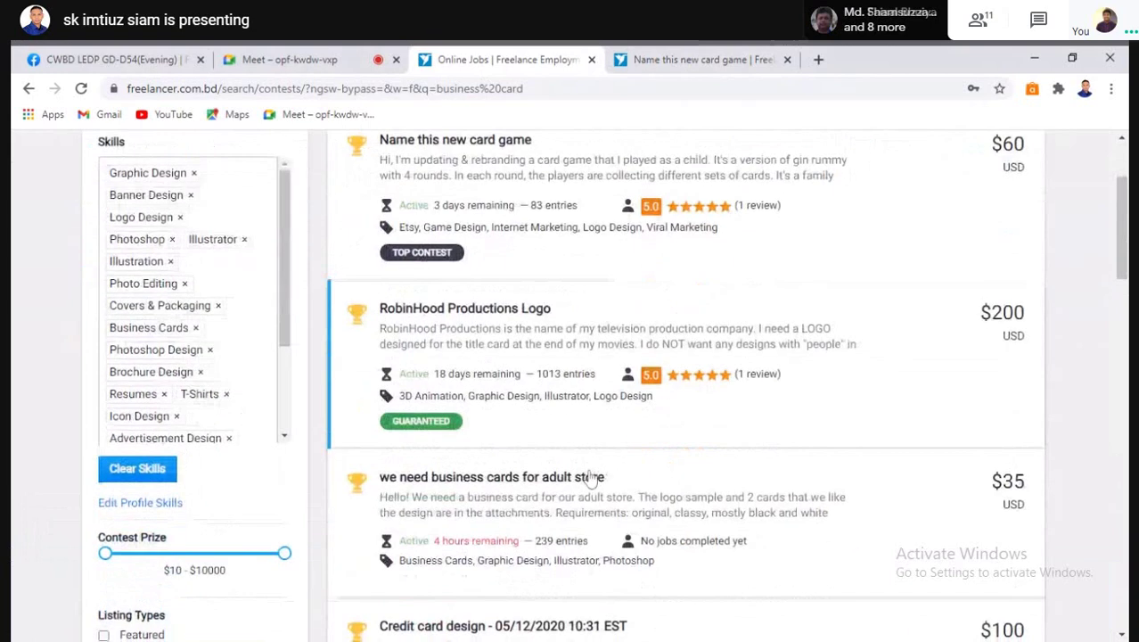
pyautogui.scroll(2, 606, 477)
pyautogui.scroll(-1, 534, 437)
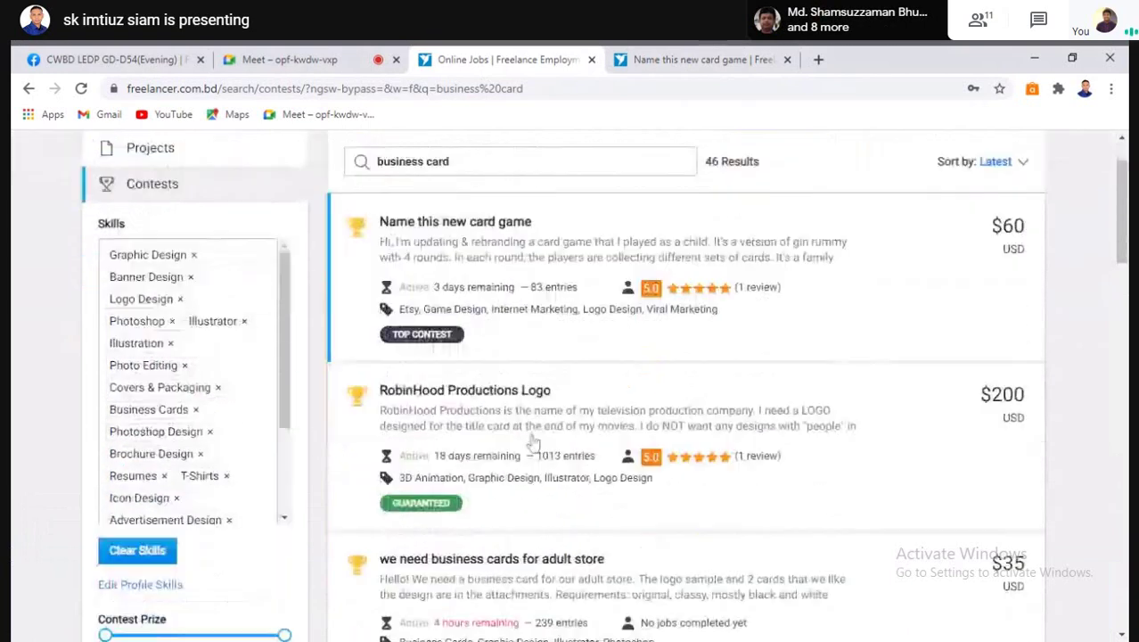
pyautogui.scroll(-2, 533, 446)
pyautogui.scroll(-1, 533, 445)
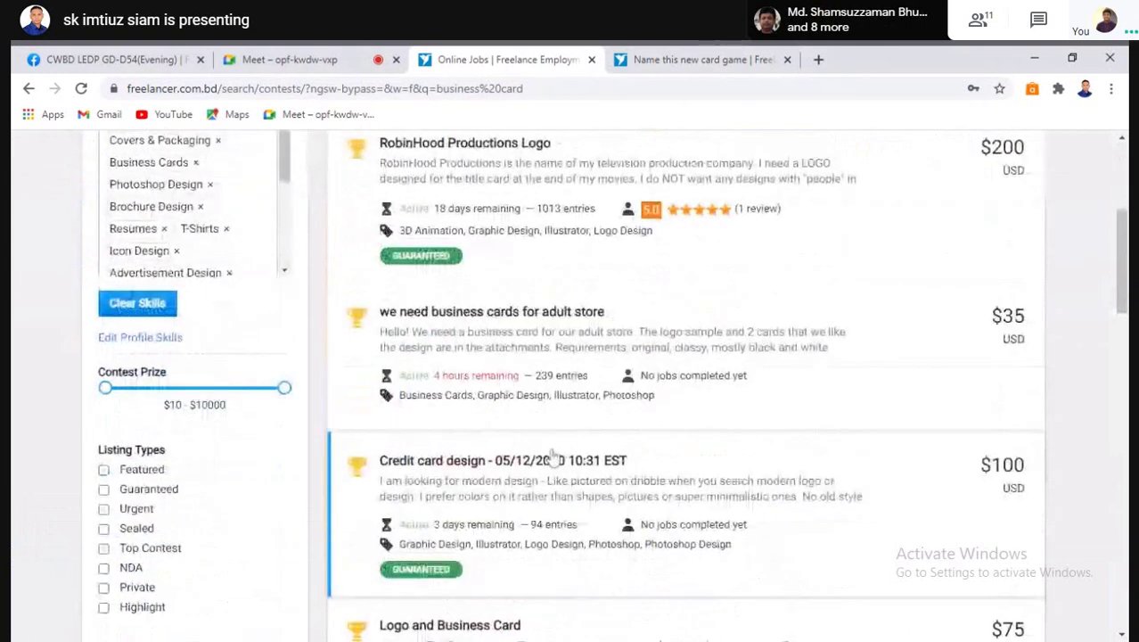
pyautogui.scroll(-4, 544, 450)
pyautogui.scroll(-5, 553, 459)
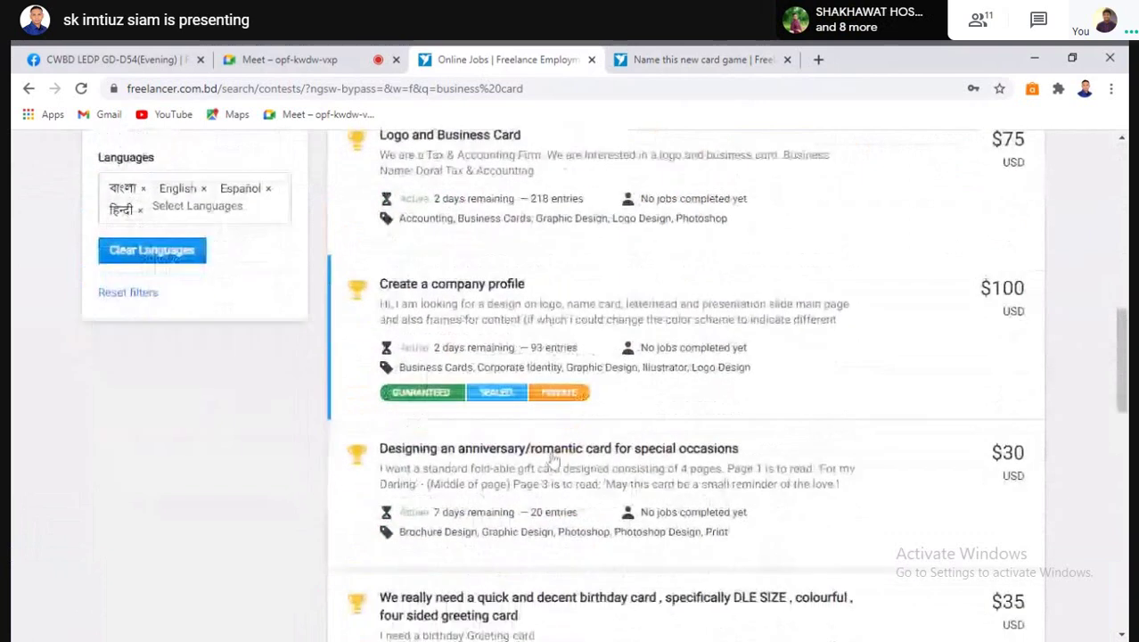
pyautogui.scroll(-1, 551, 484)
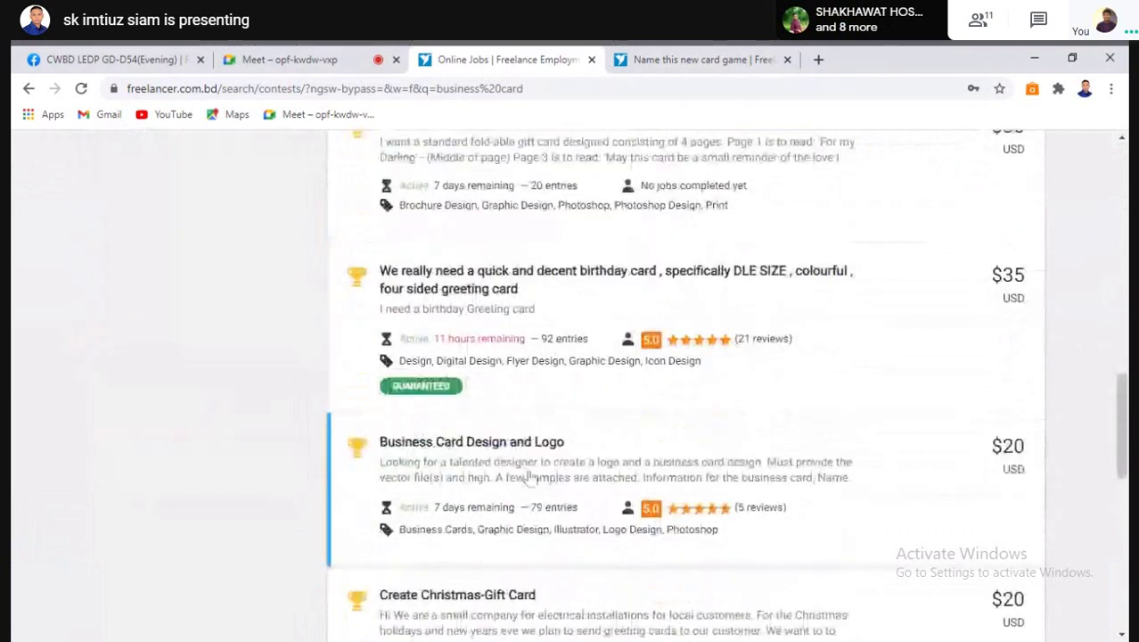
pyautogui.scroll(-1, 539, 479)
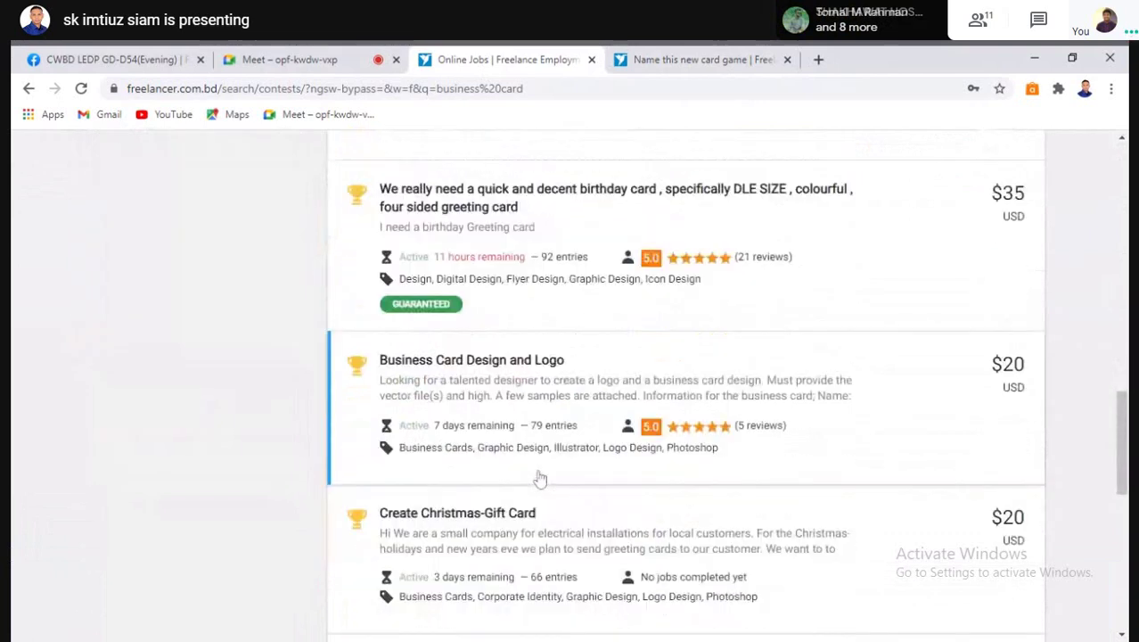
pyautogui.scroll(1, 555, 509)
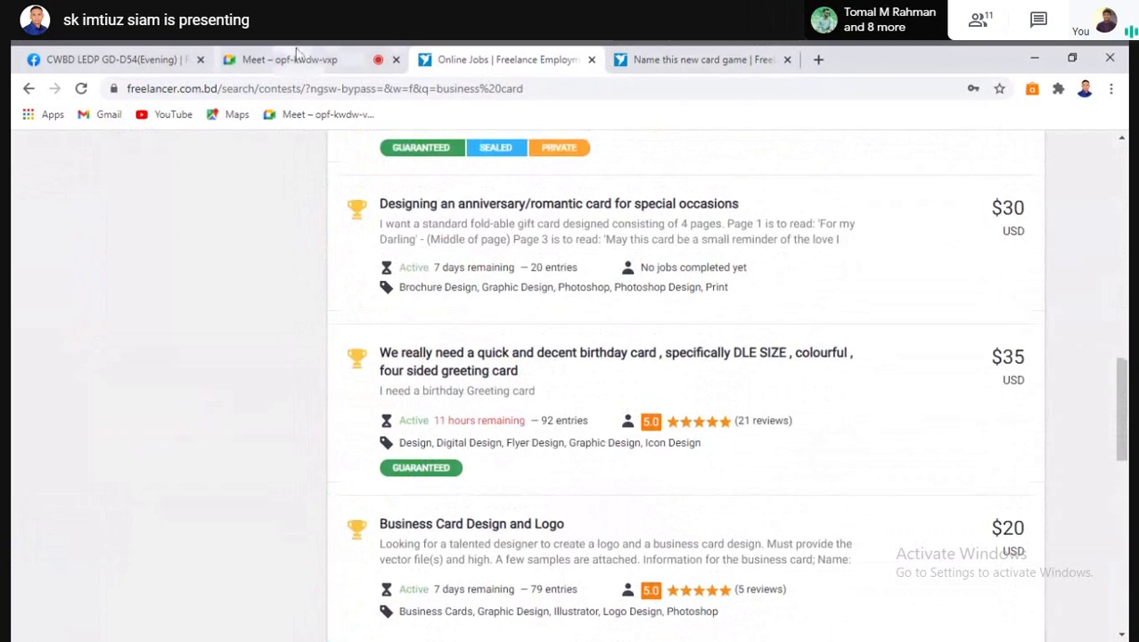
# Stop presenting in the Google Meet call and show the participant list
pyautogui.click(298, 59)
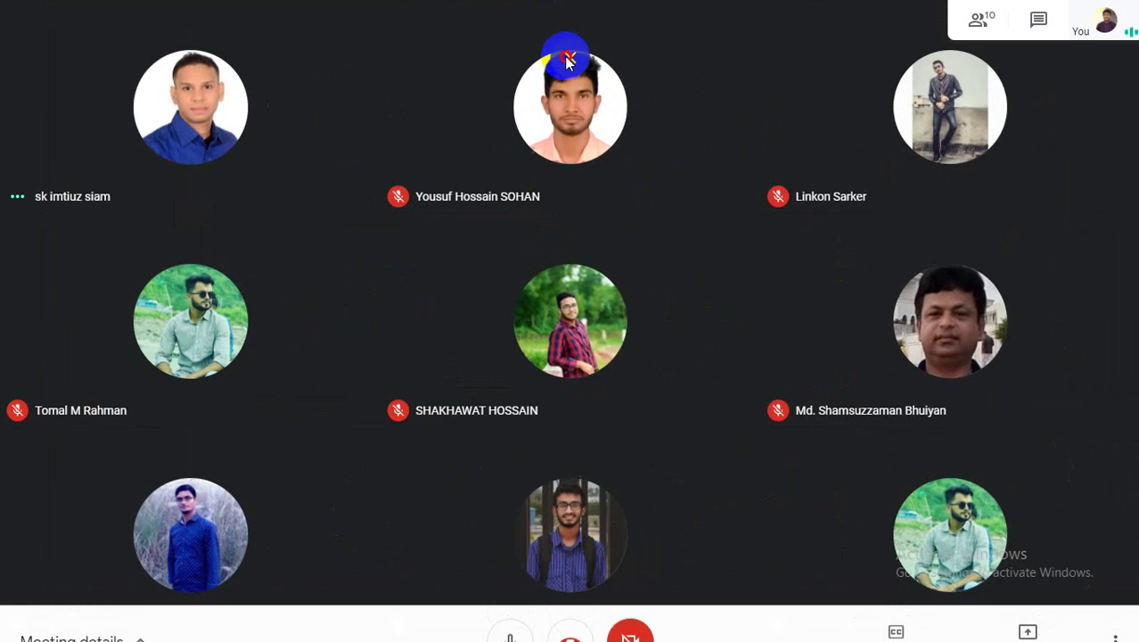
pyautogui.click(562, 53)
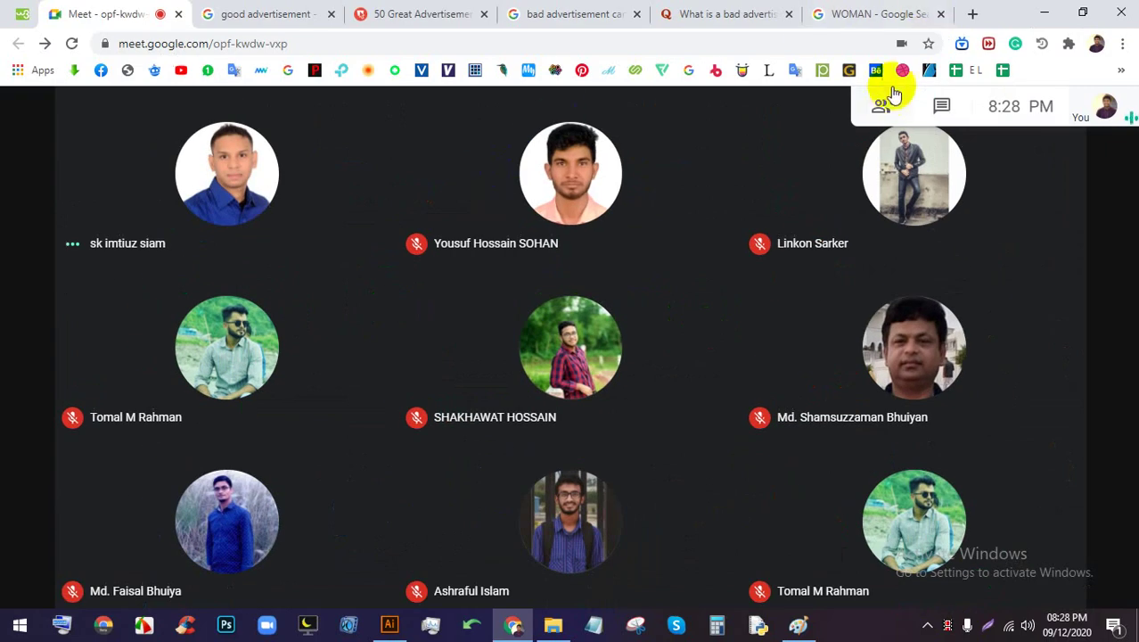
pyautogui.click(885, 98)
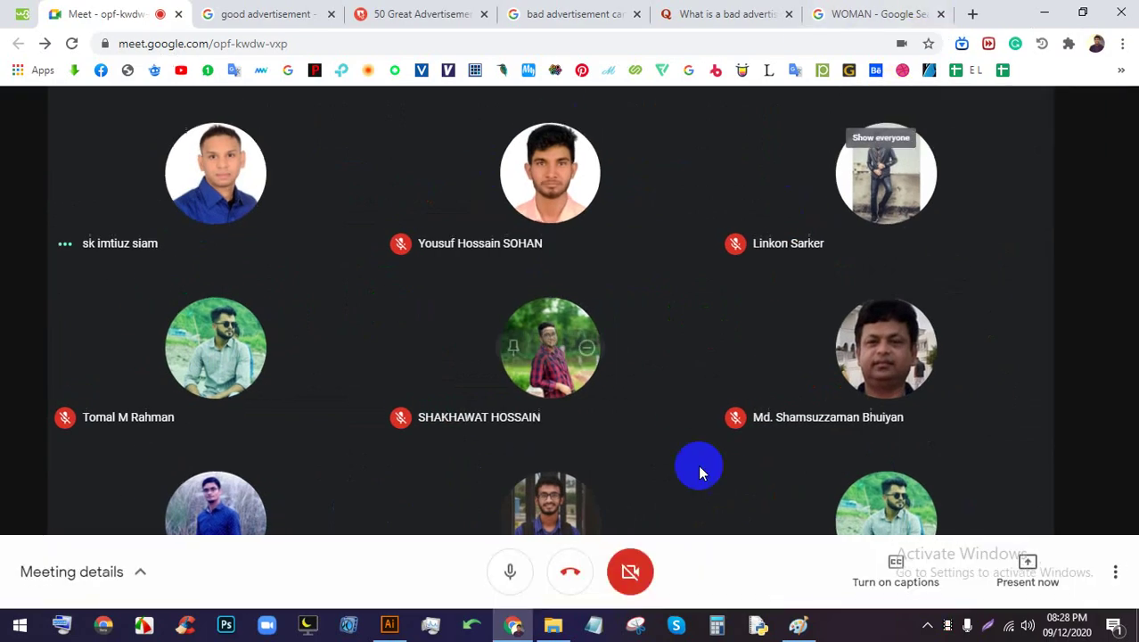